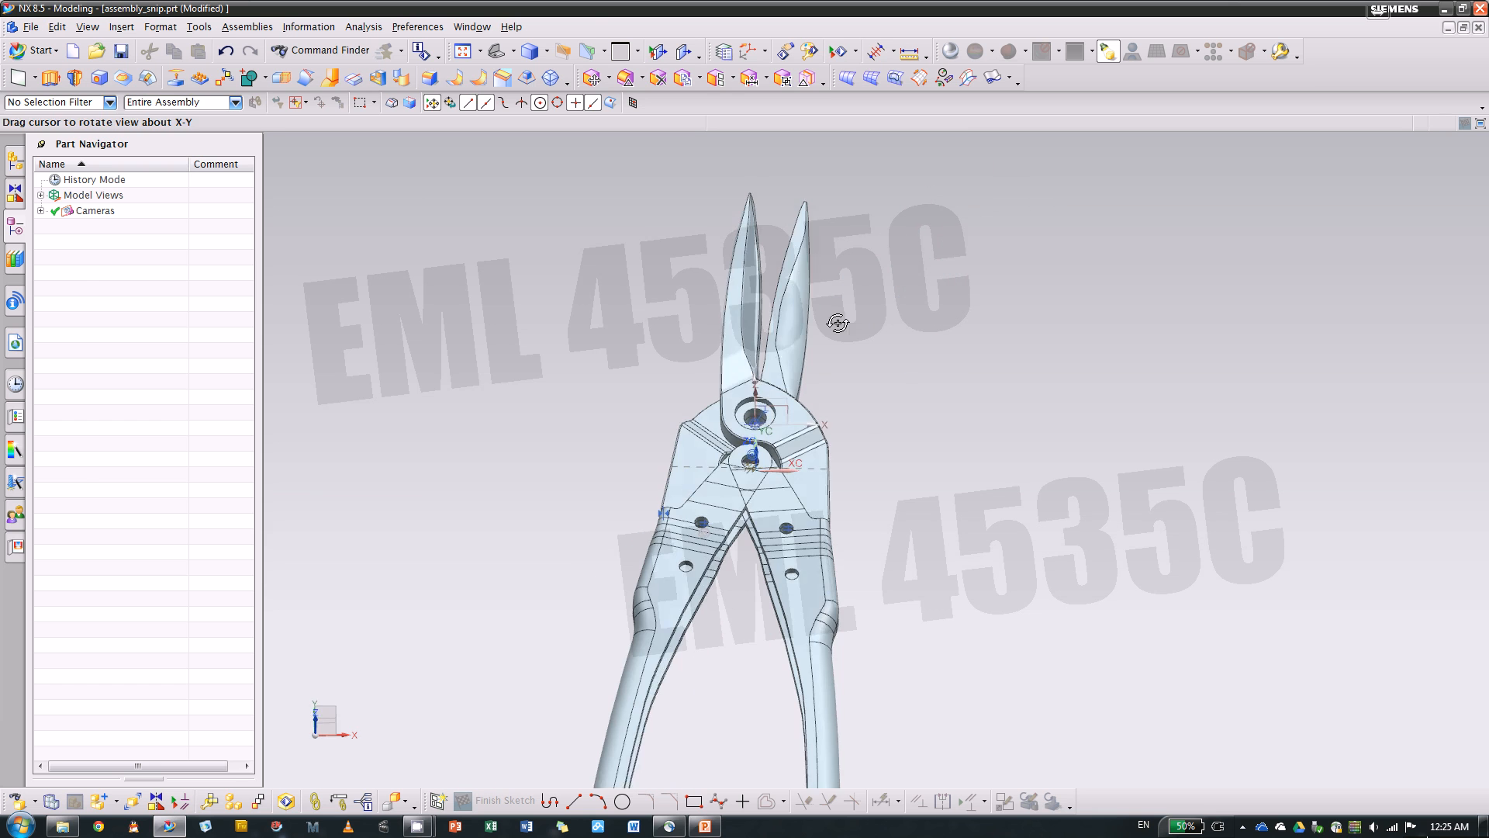
Switch to the blade.prt window and examine the blade from another angle
{"action": "left_click", "coordinate": [472, 27]}
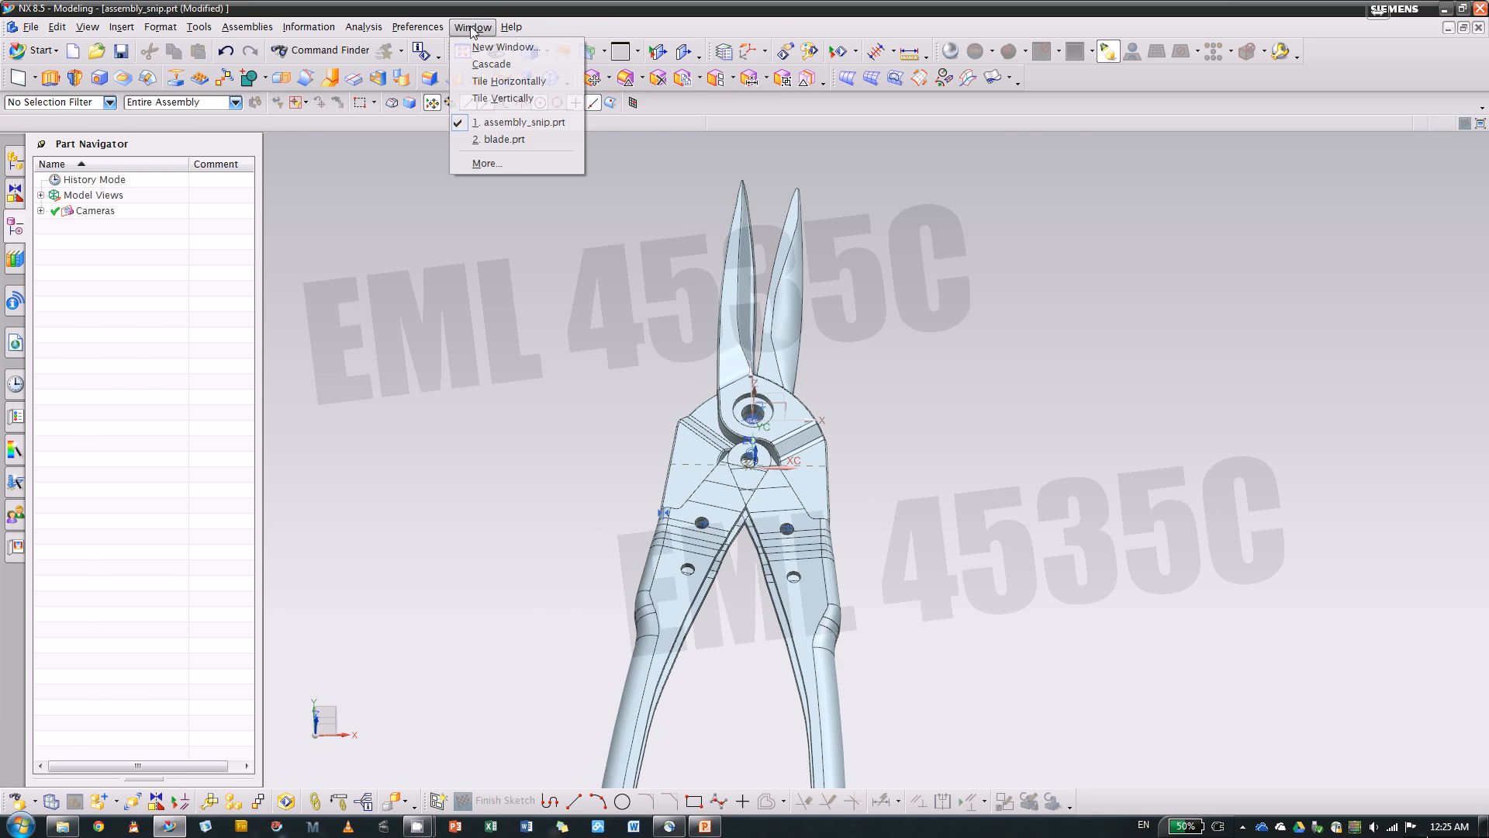
{"action": "left_click", "coordinate": [504, 140]}
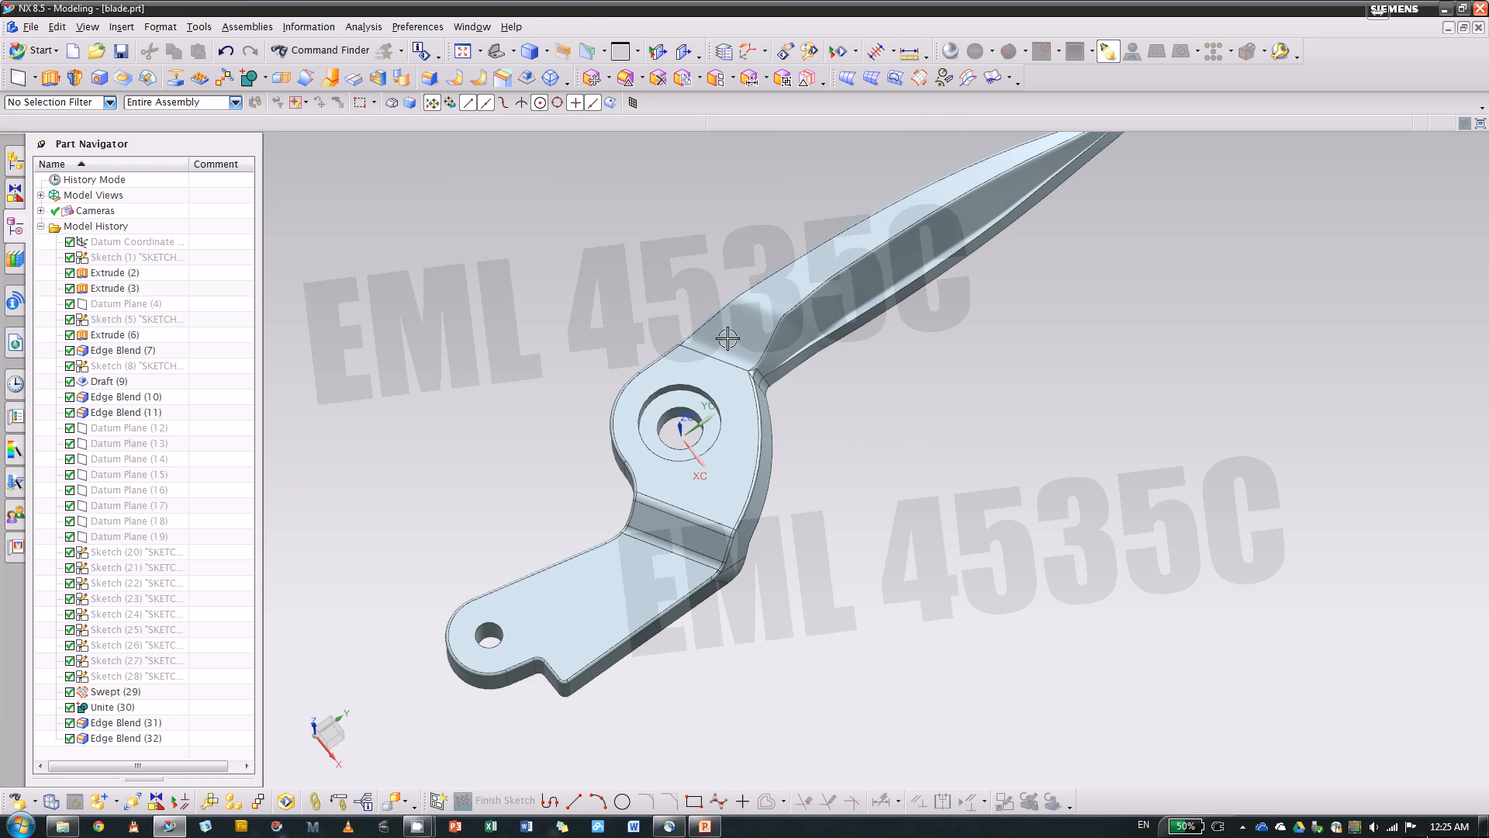
{"action": "middle_click_drag", "start_coordinate": [936, 368], "coordinate": [840, 320]}
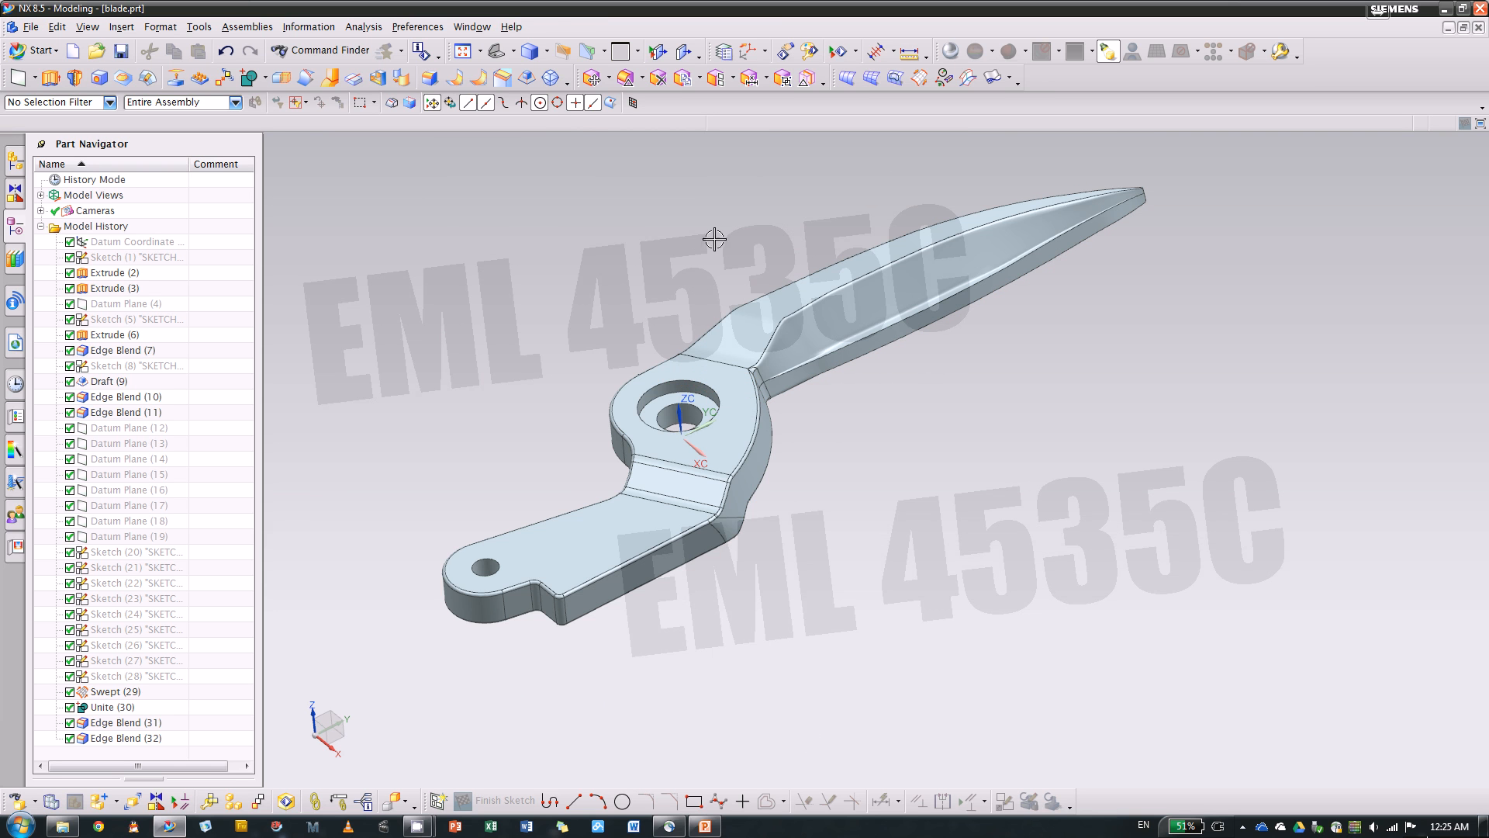
Return to the assembly_snip.prt window and examine the two blades and pivot area of the snips closely
{"action": "left_click", "coordinate": [480, 28]}
{"action": "left_click", "coordinate": [481, 29]}
{"action": "left_click", "coordinate": [480, 28]}
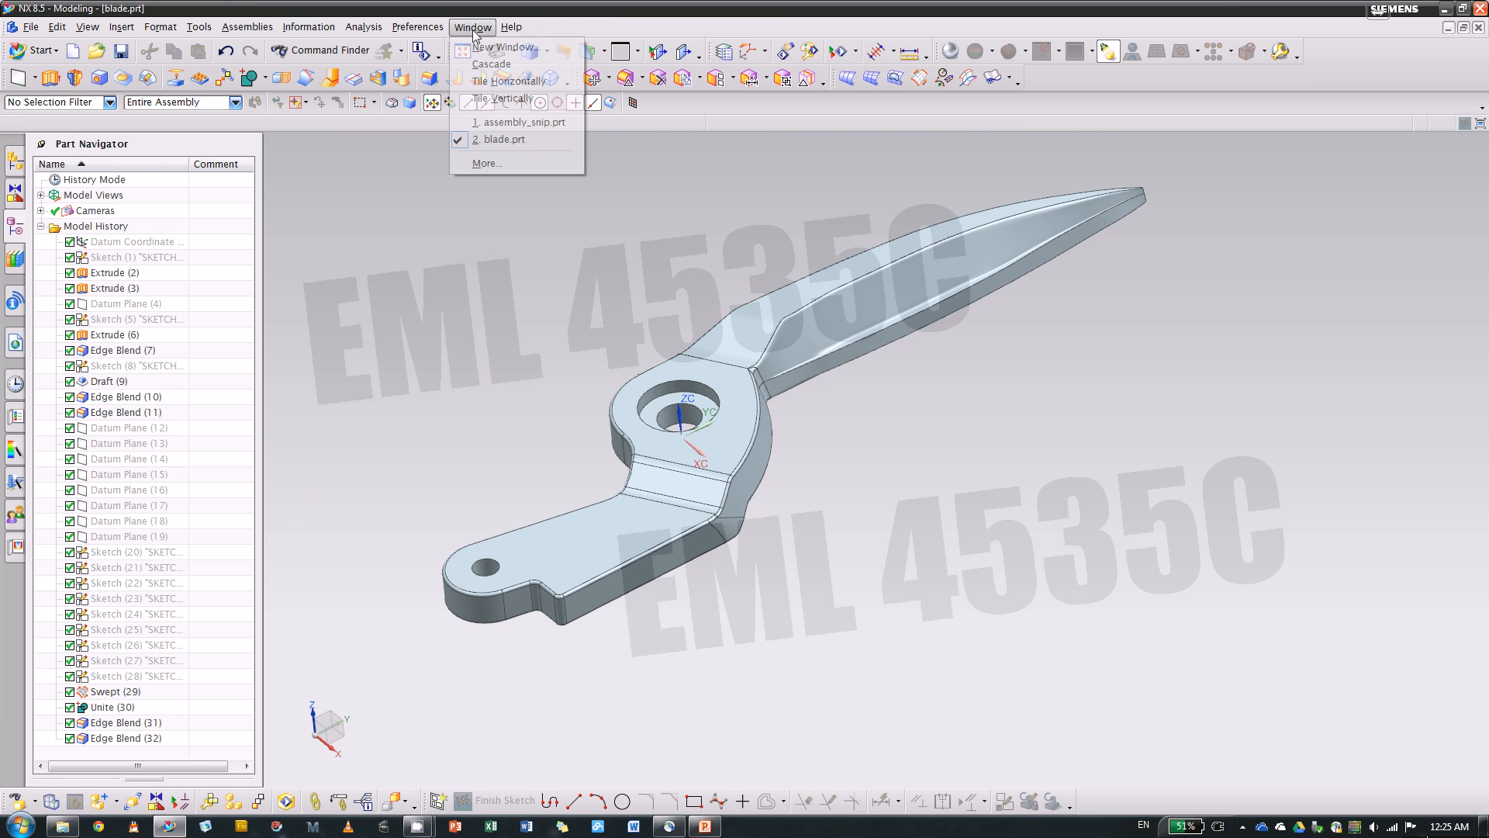
{"action": "left_click", "coordinate": [497, 145]}
{"action": "middle_click_drag", "start_coordinate": [621, 303], "coordinate": [569, 327]}
{"action": "scroll", "coordinate": [704, 356], "scroll_direction": "up", "scroll_amount": 7}
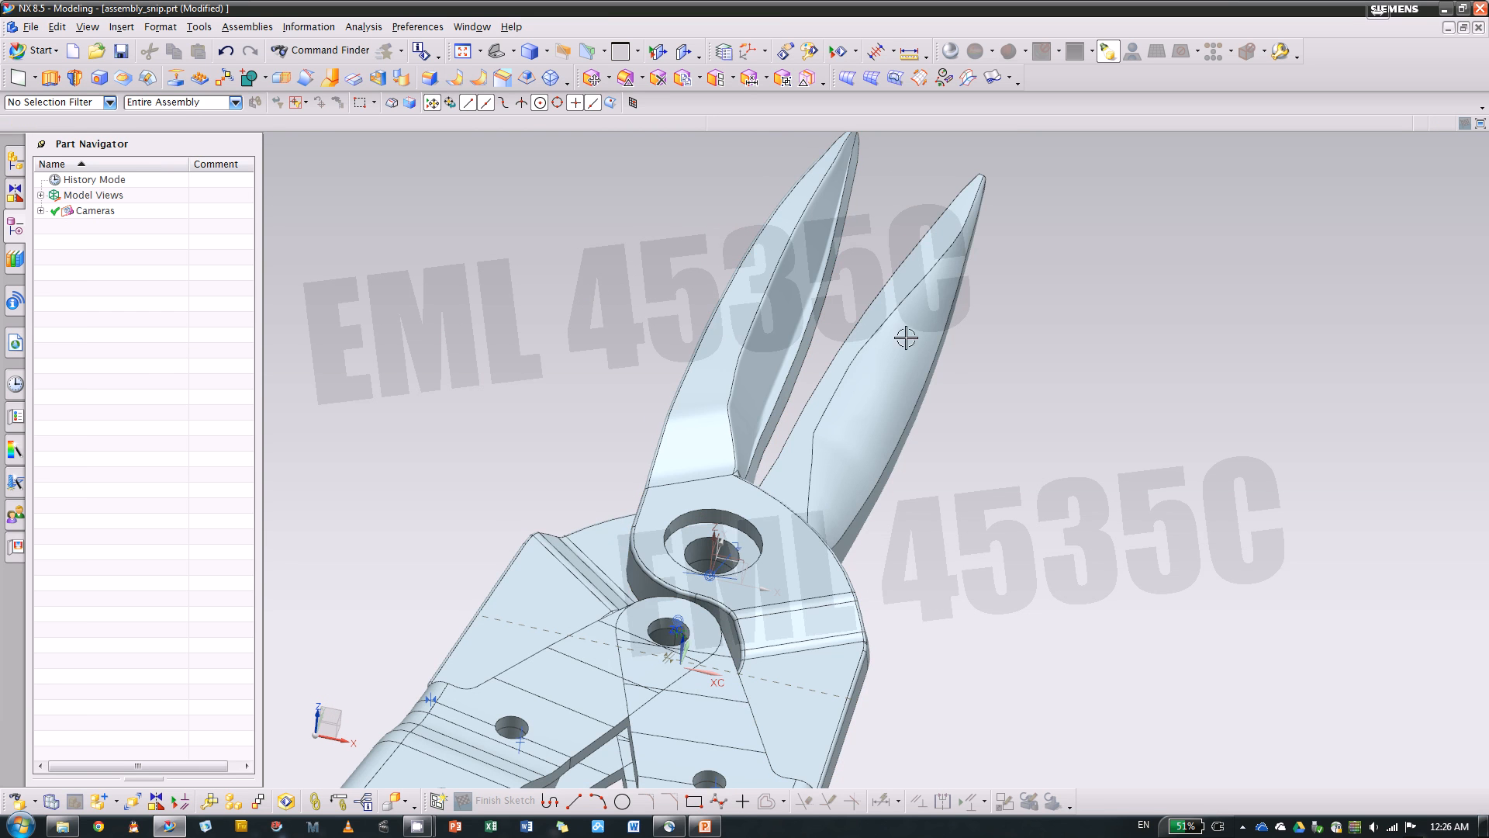
{"action": "scroll", "coordinate": [812, 264], "scroll_direction": "down", "scroll_amount": 4}
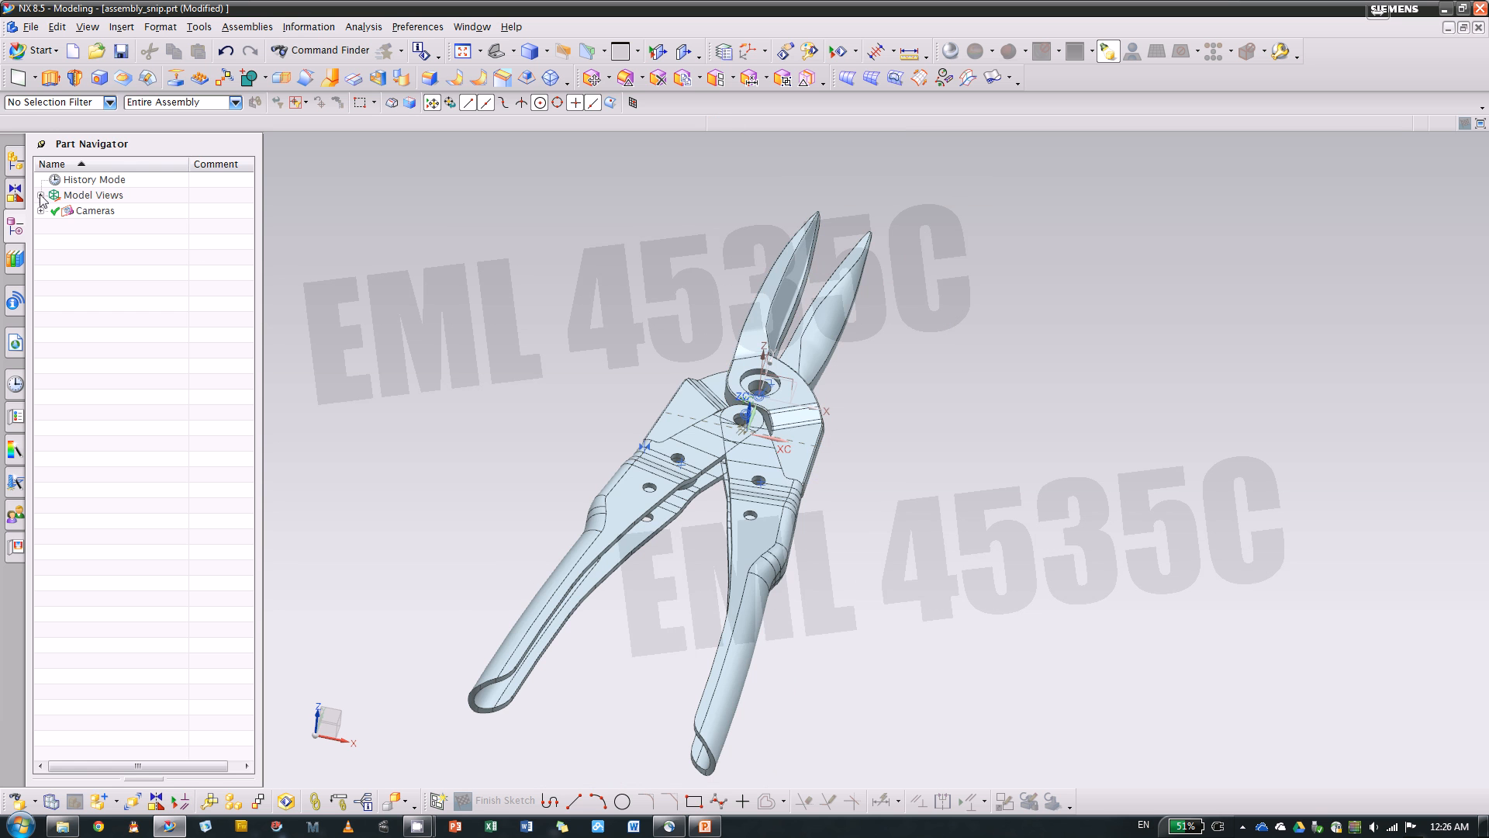
Display the Assembly Navigator and examine how the handle and blade components fit together in assembly_snip
{"action": "left_click", "coordinate": [15, 160]}
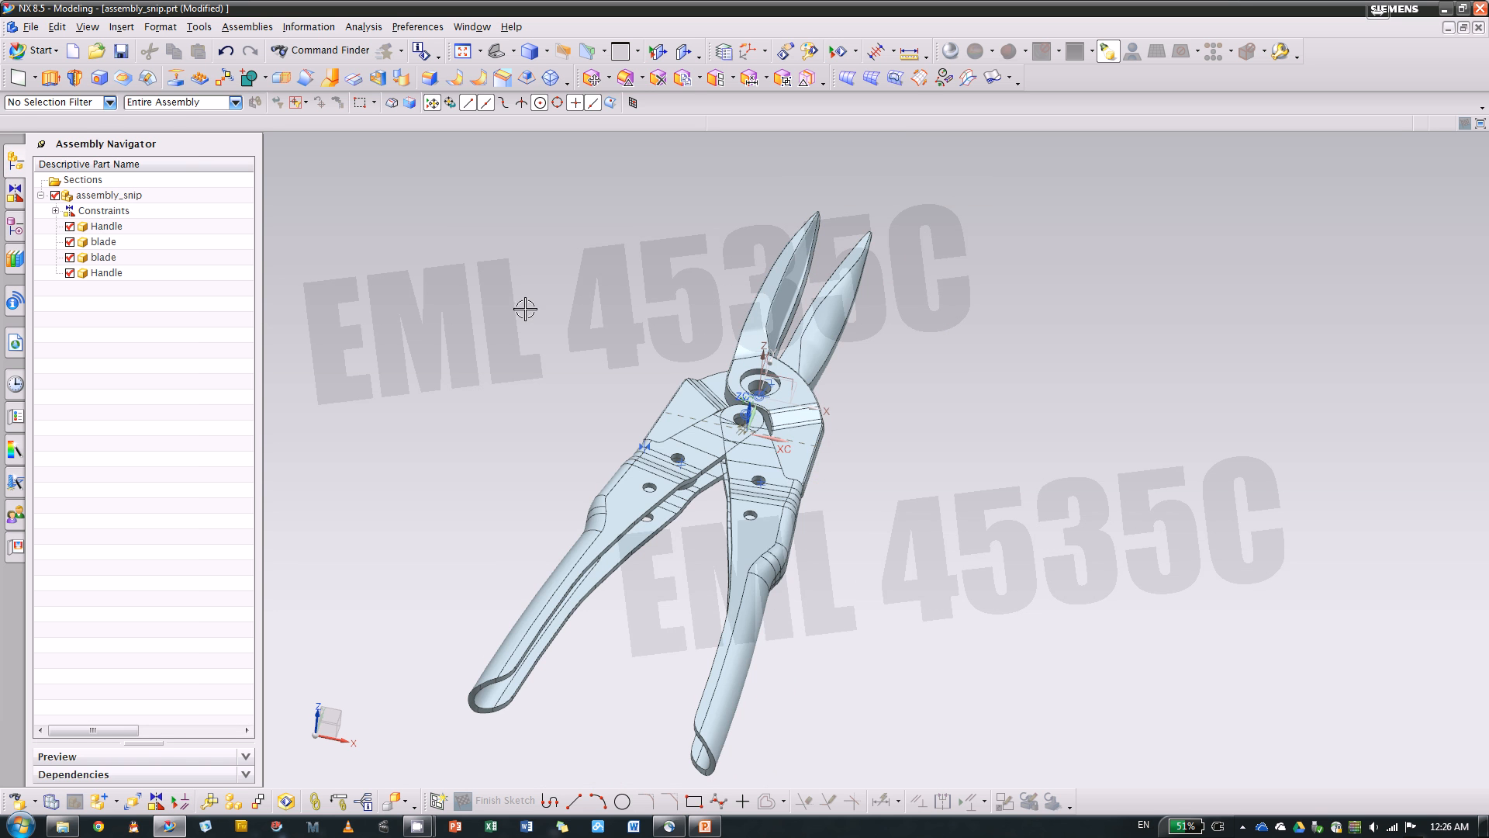
{"action": "middle_click_drag", "start_coordinate": [622, 310], "coordinate": [767, 387]}
{"action": "scroll", "coordinate": [767, 388], "scroll_direction": "up", "scroll_amount": 6}
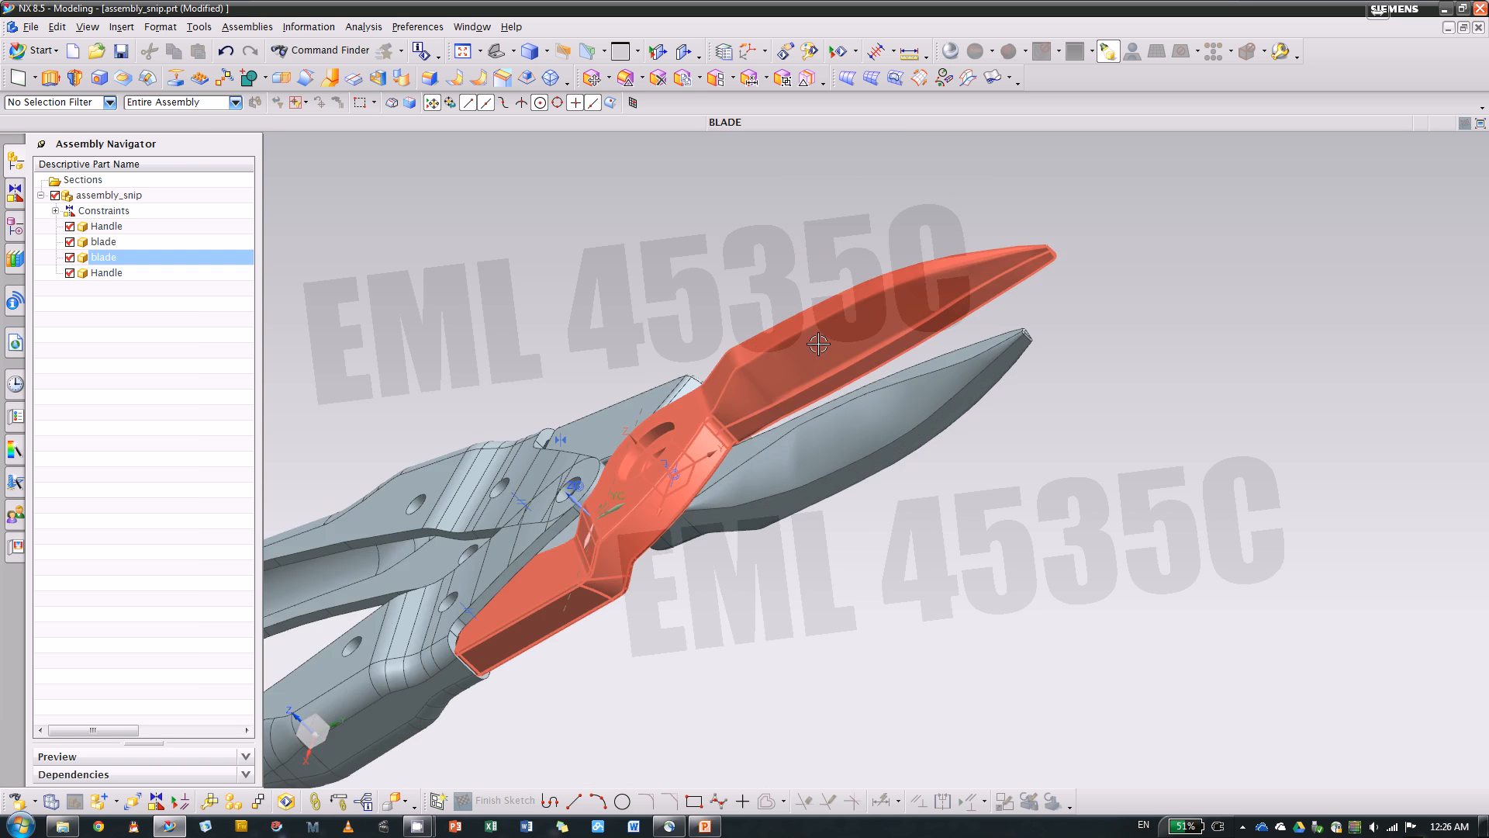
{"action": "scroll", "coordinate": [767, 388], "scroll_direction": "down", "scroll_amount": 6}
{"action": "middle_click_drag", "start_coordinate": [585, 280], "coordinate": [615, 259]}
{"action": "key", "text": "Home"}
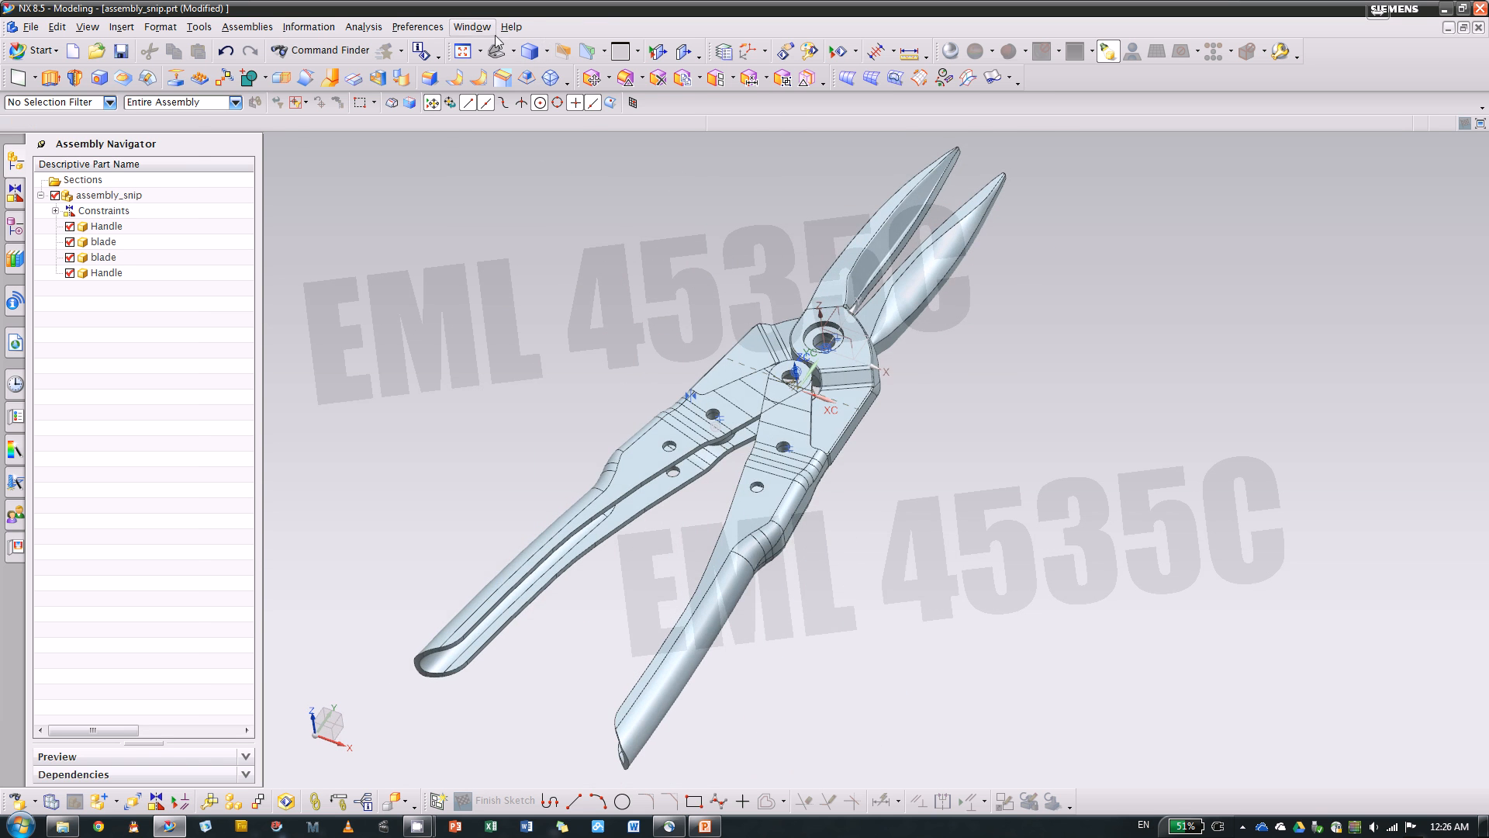
Switch back to blade.prt and examine the swept cutting portion of the blade
{"action": "left_click", "coordinate": [472, 27]}
{"action": "left_click", "coordinate": [496, 137]}
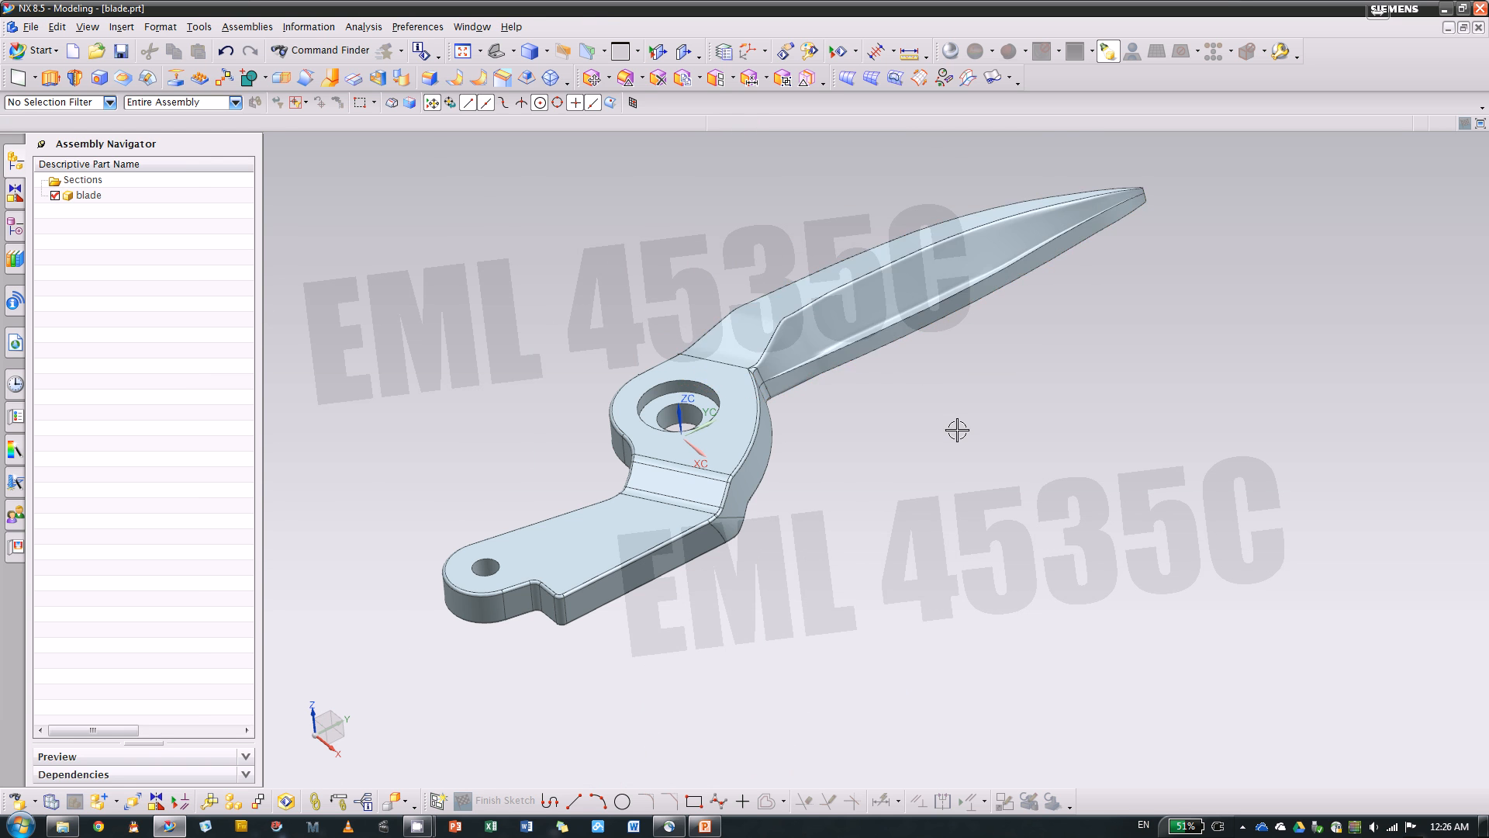
{"action": "middle_click_drag", "start_coordinate": [956, 429], "coordinate": [924, 432]}
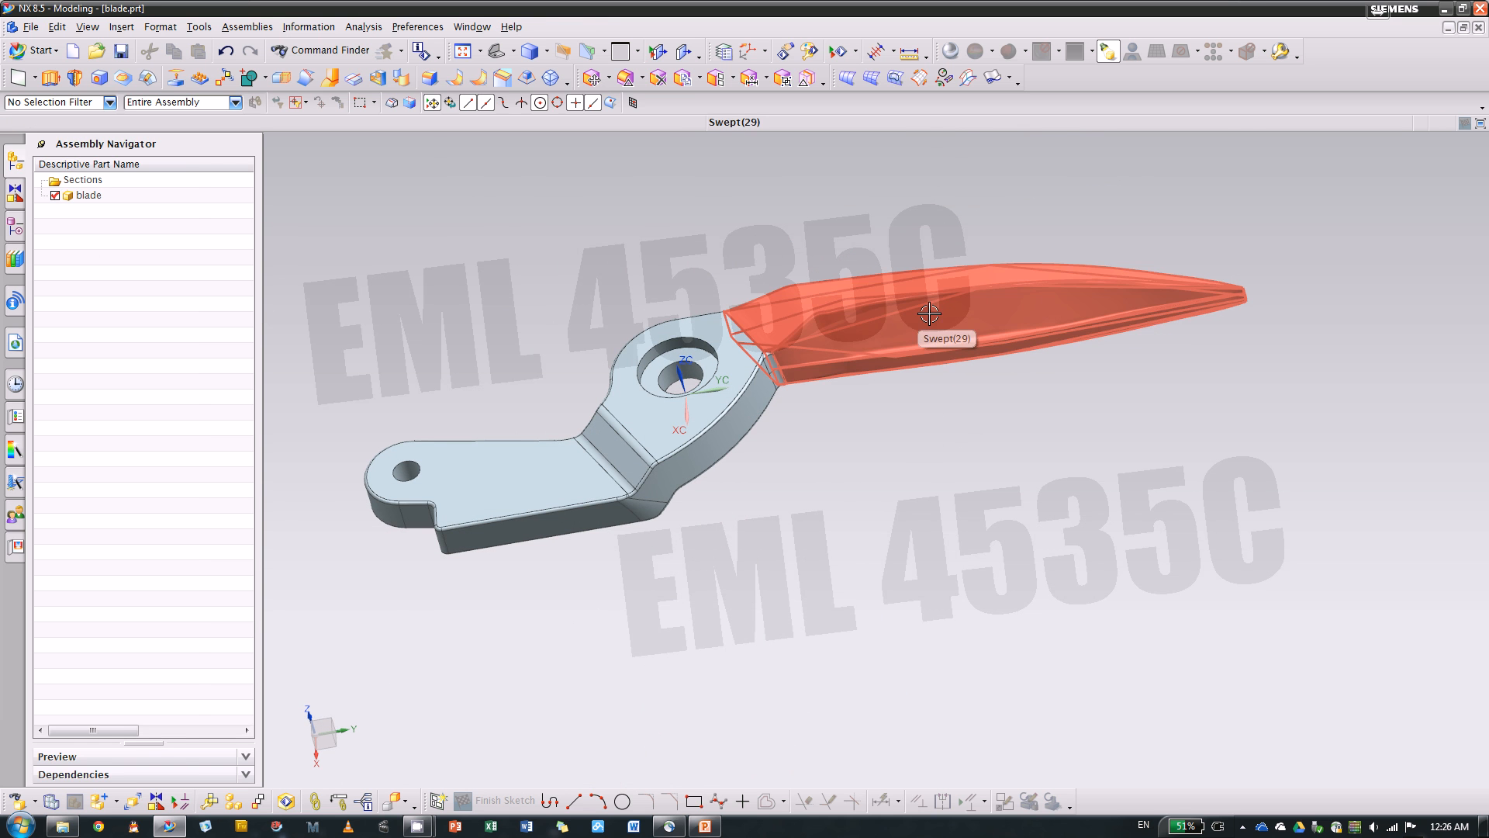
Show Sketch (20) through Sketch (28) from the model history and examine the guide and section curves of the swept blade
{"action": "left_click", "coordinate": [16, 227]}
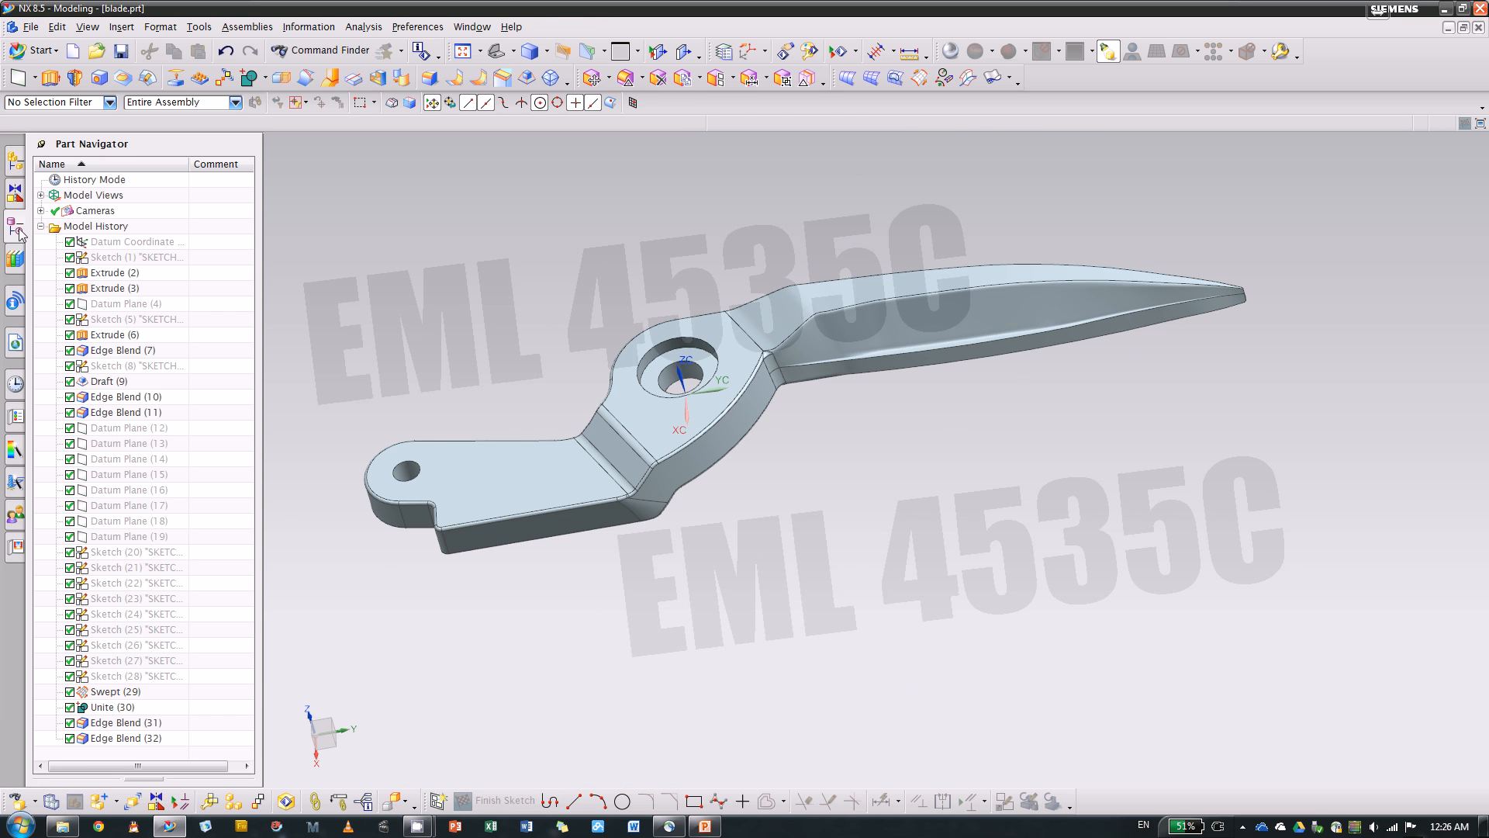
{"action": "left_click", "coordinate": [160, 552]}
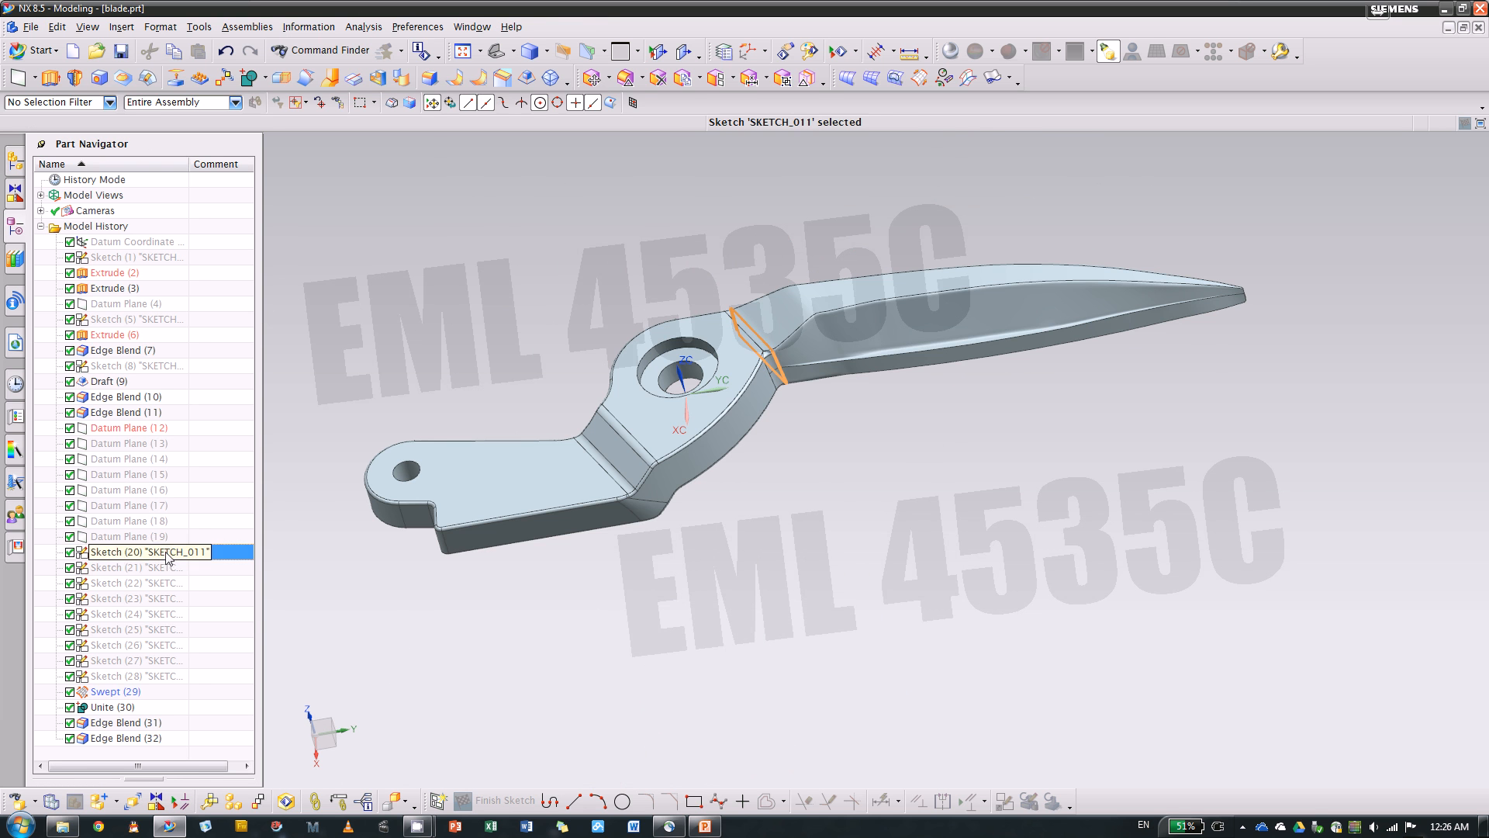
{"action": "left_click", "coordinate": [156, 676], "text": "shift"}
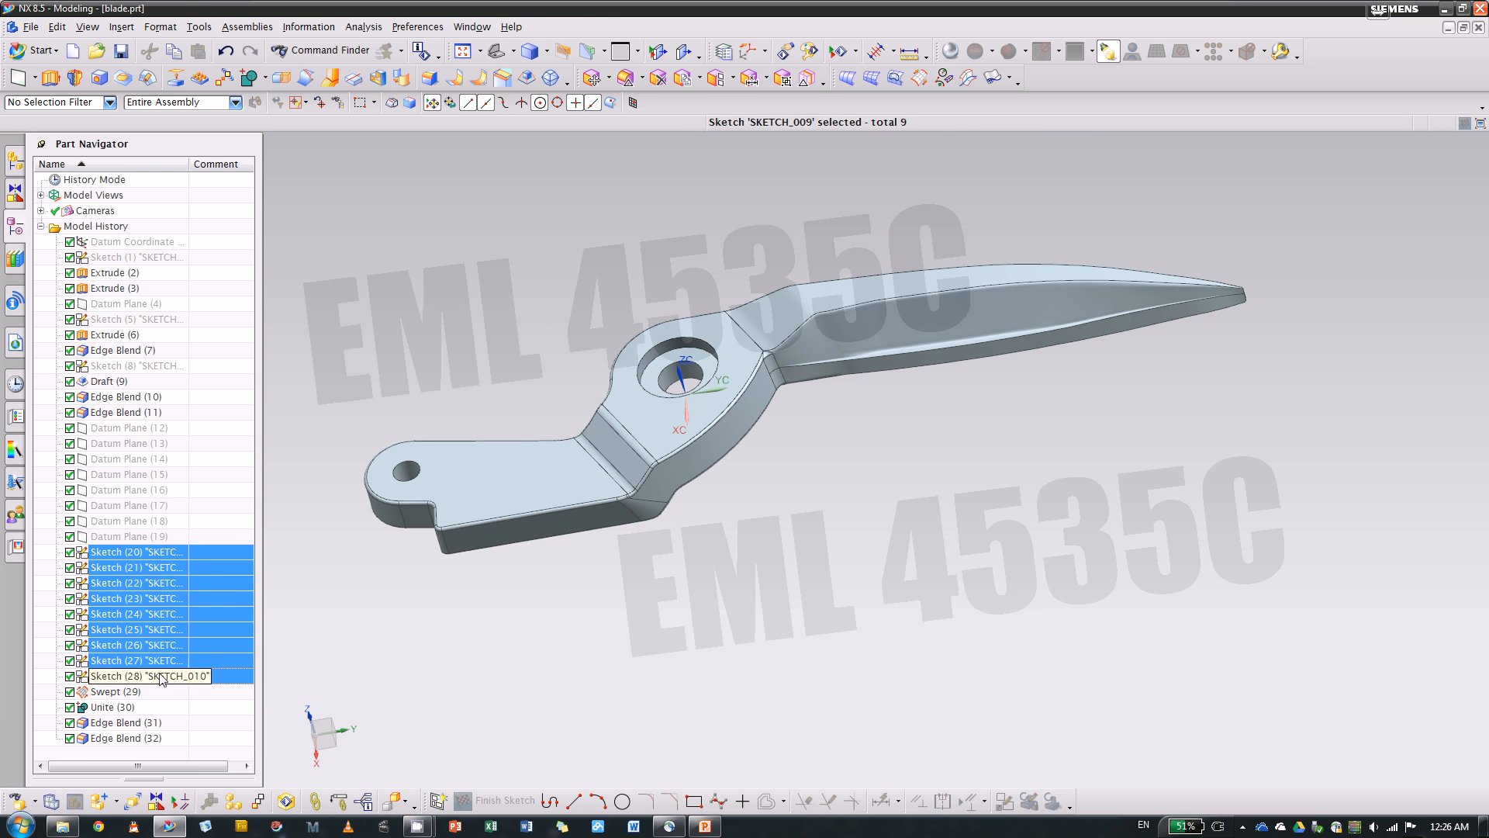
{"action": "right_click", "coordinate": [181, 575]}
{"action": "left_click", "coordinate": [226, 169]}
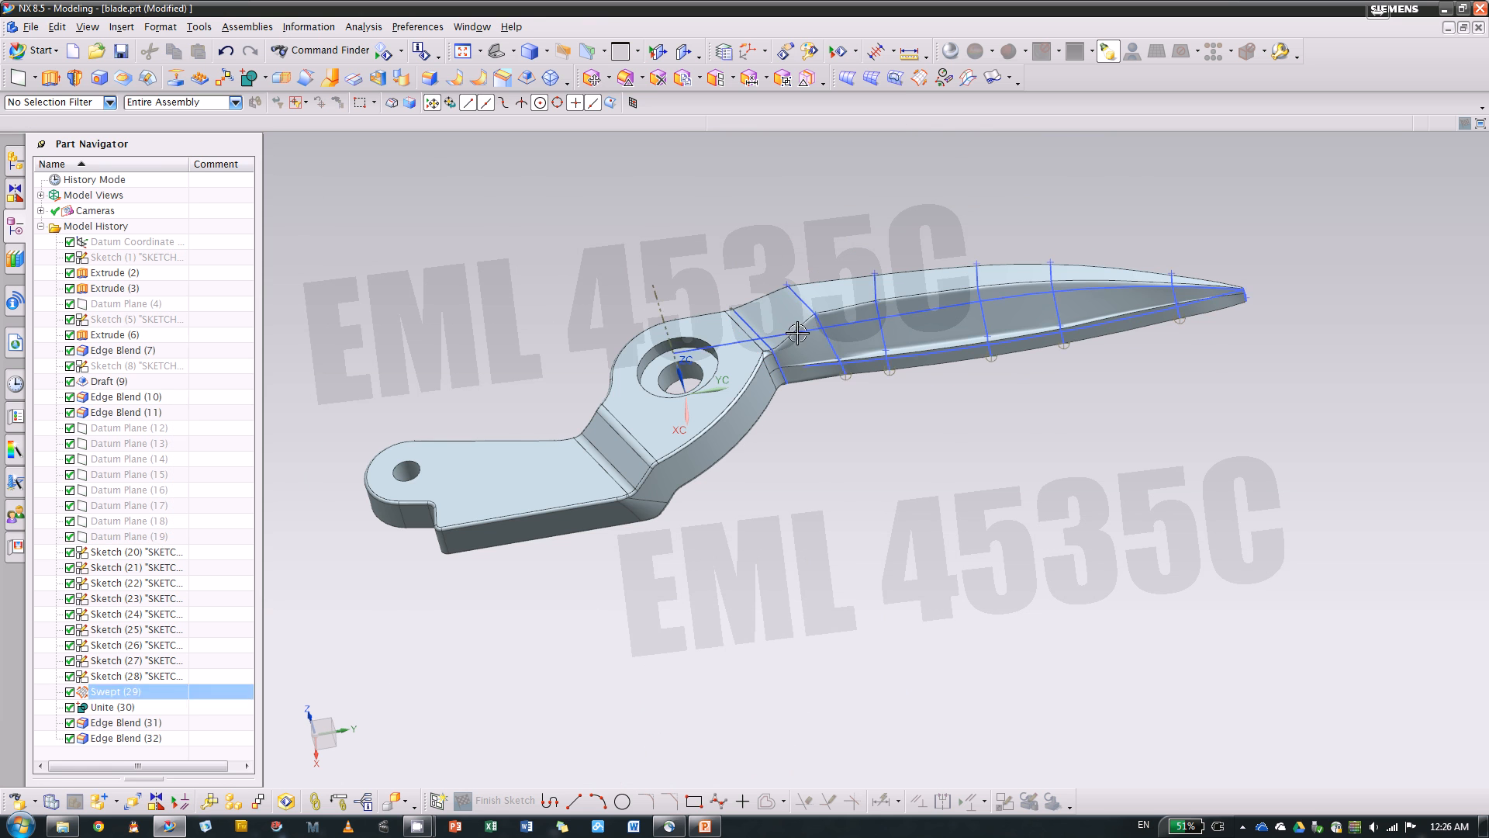
{"action": "middle_click_drag", "start_coordinate": [1014, 472], "coordinate": [959, 443]}
{"action": "scroll", "coordinate": [1036, 501], "scroll_direction": "up", "scroll_amount": 2}
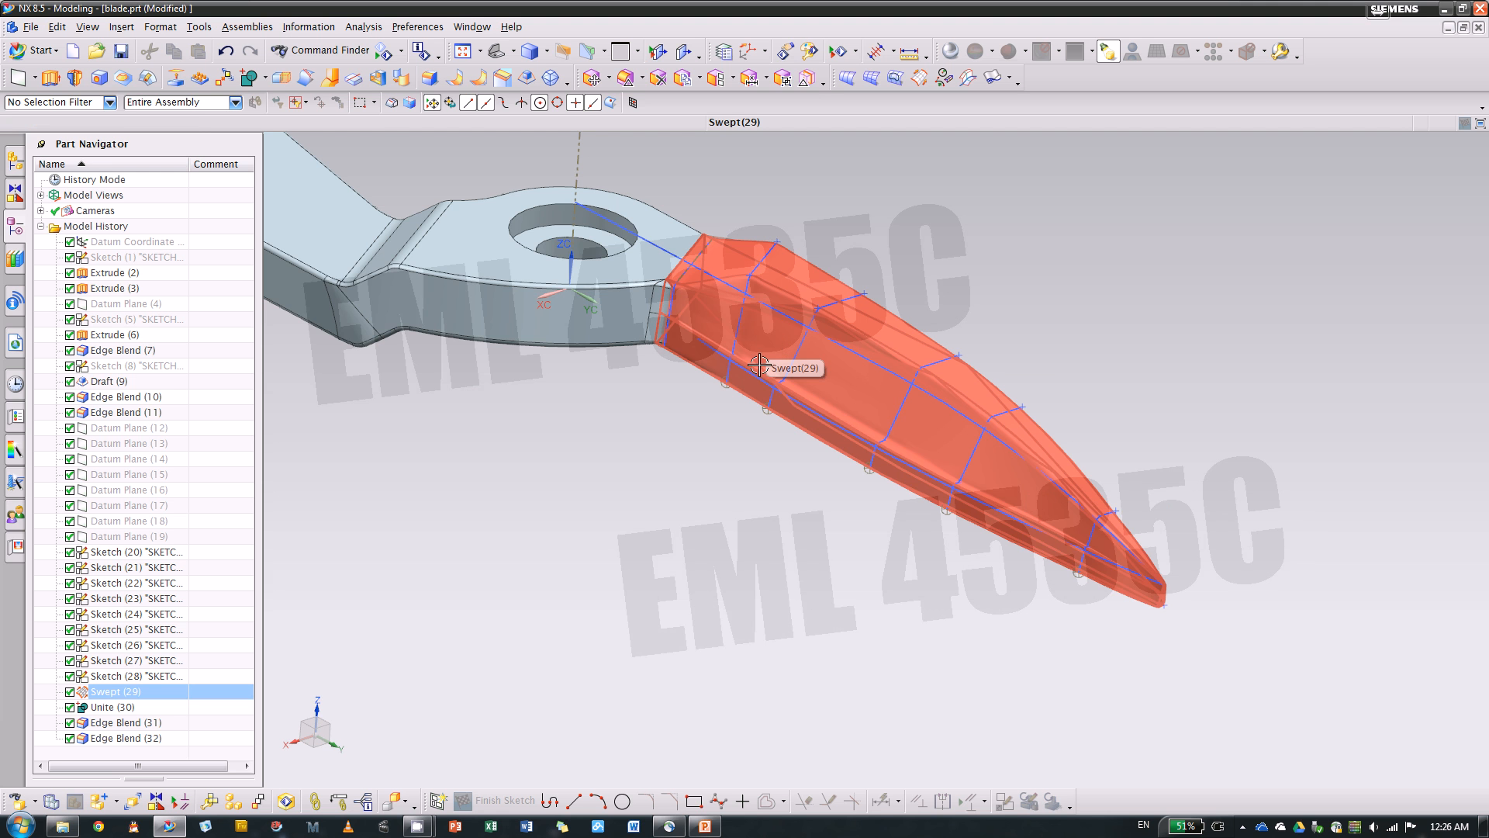
{"action": "scroll", "coordinate": [840, 459], "scroll_direction": "down", "scroll_amount": 4}
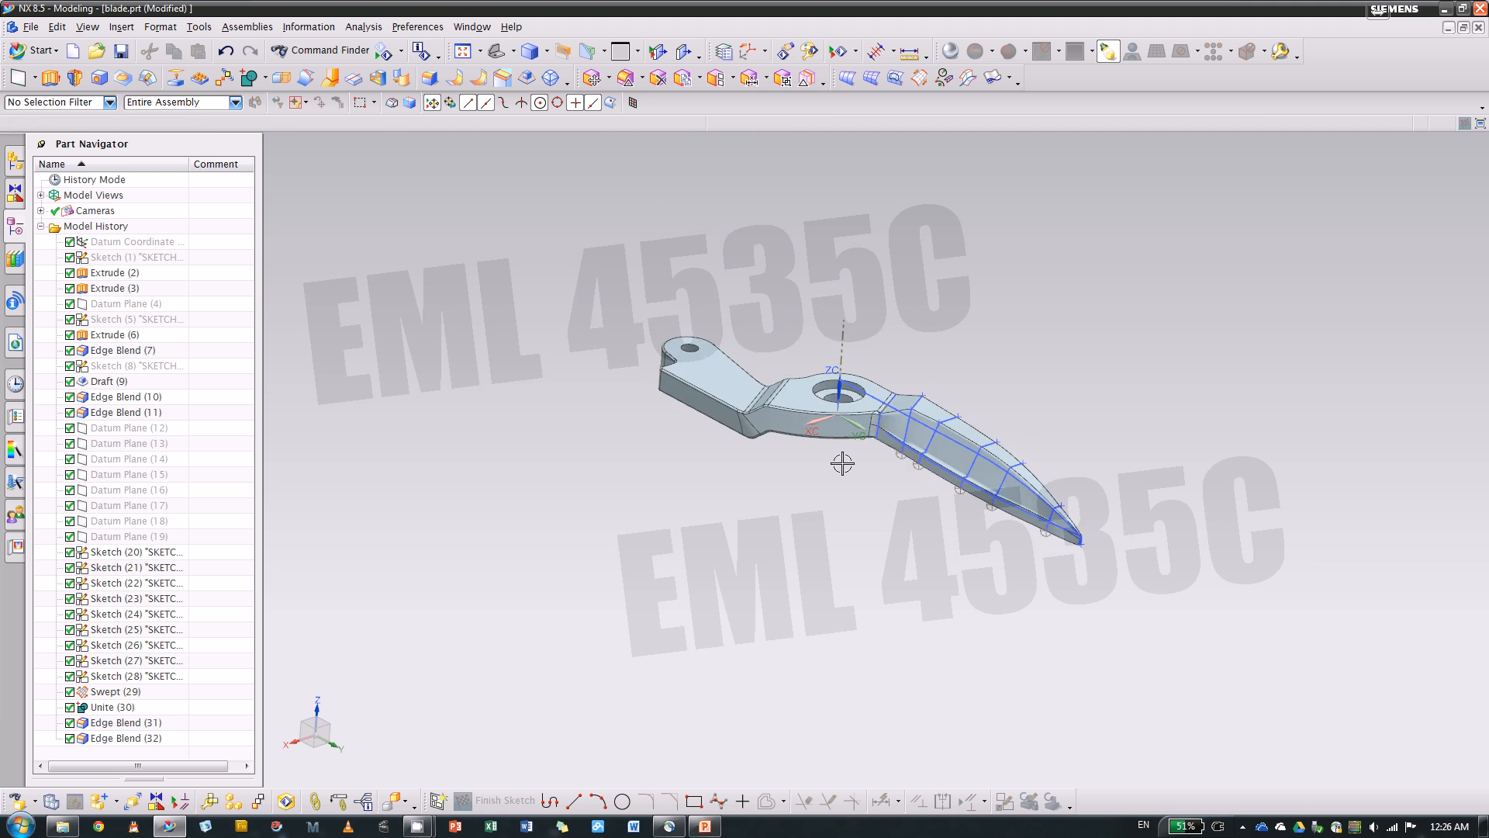
{"action": "scroll", "coordinate": [890, 491], "scroll_direction": "up", "scroll_amount": 4}
{"action": "middle_click_drag", "start_coordinate": [889, 491], "coordinate": [871, 519]}
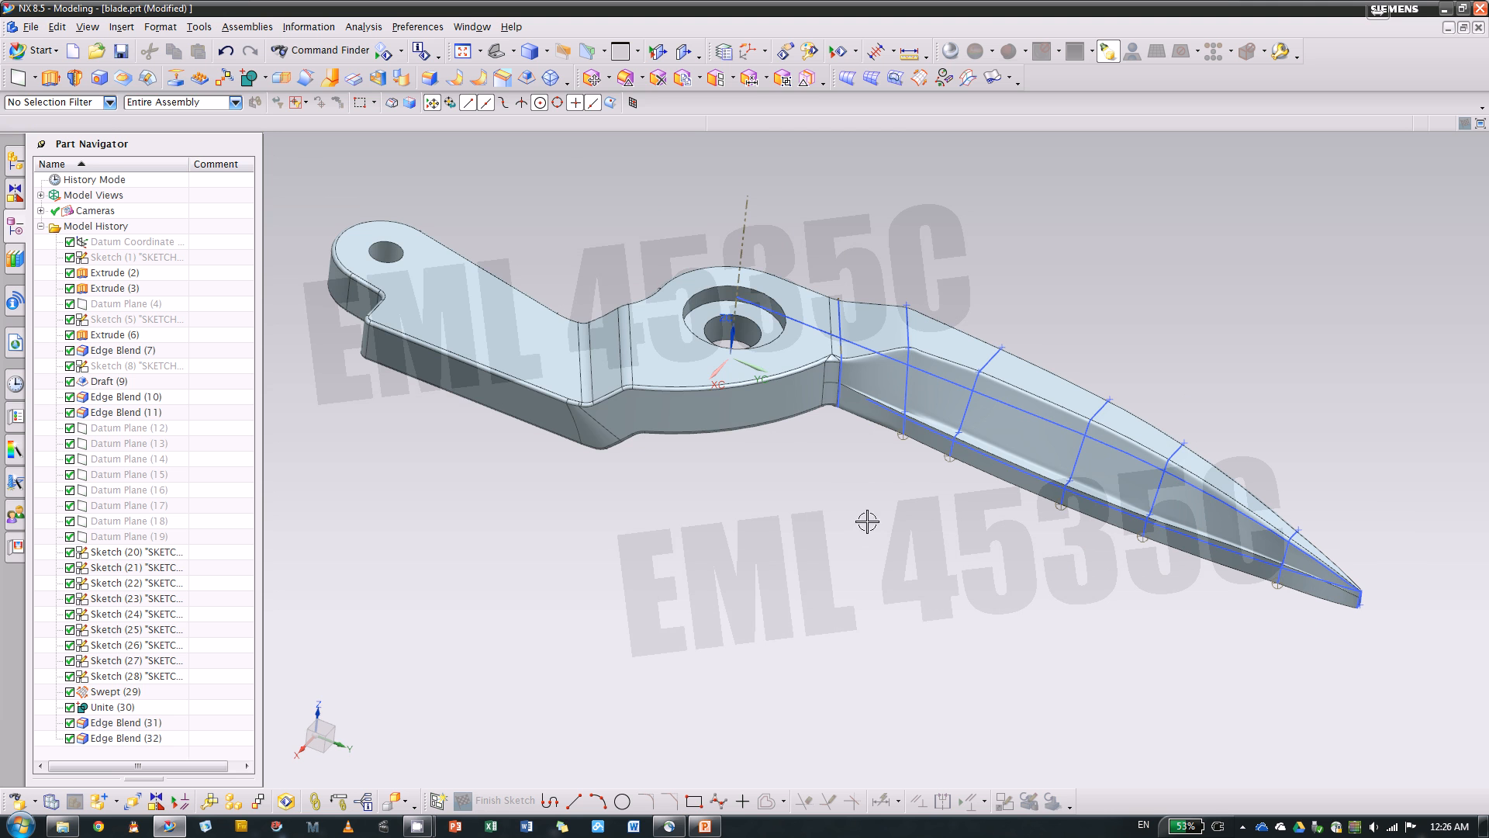
Create a new part from the inch Model template in the Desktop folder
{"action": "left_click", "coordinate": [72, 51]}
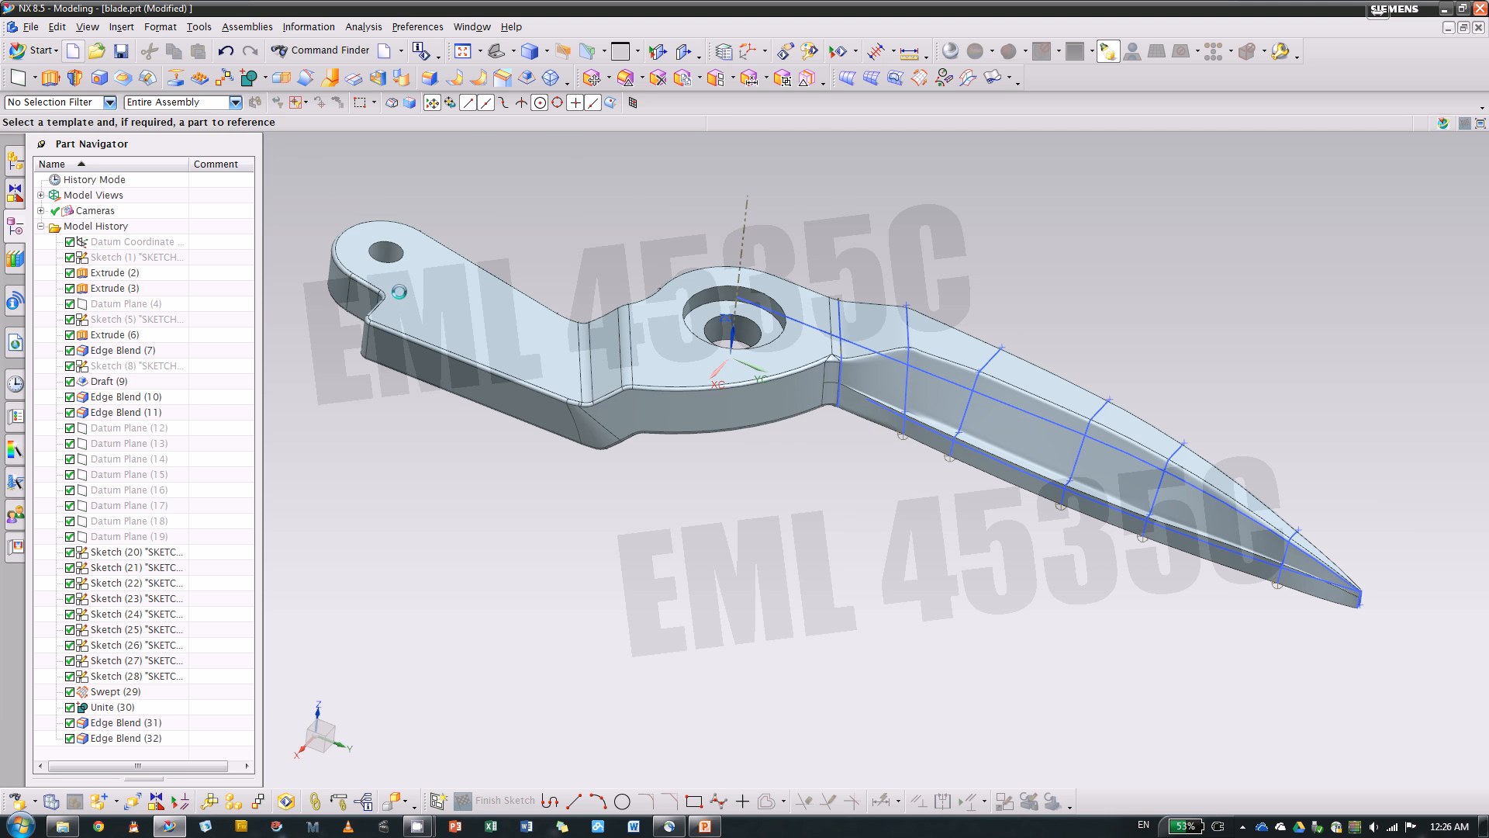
{"action": "left_click", "coordinate": [482, 318]}
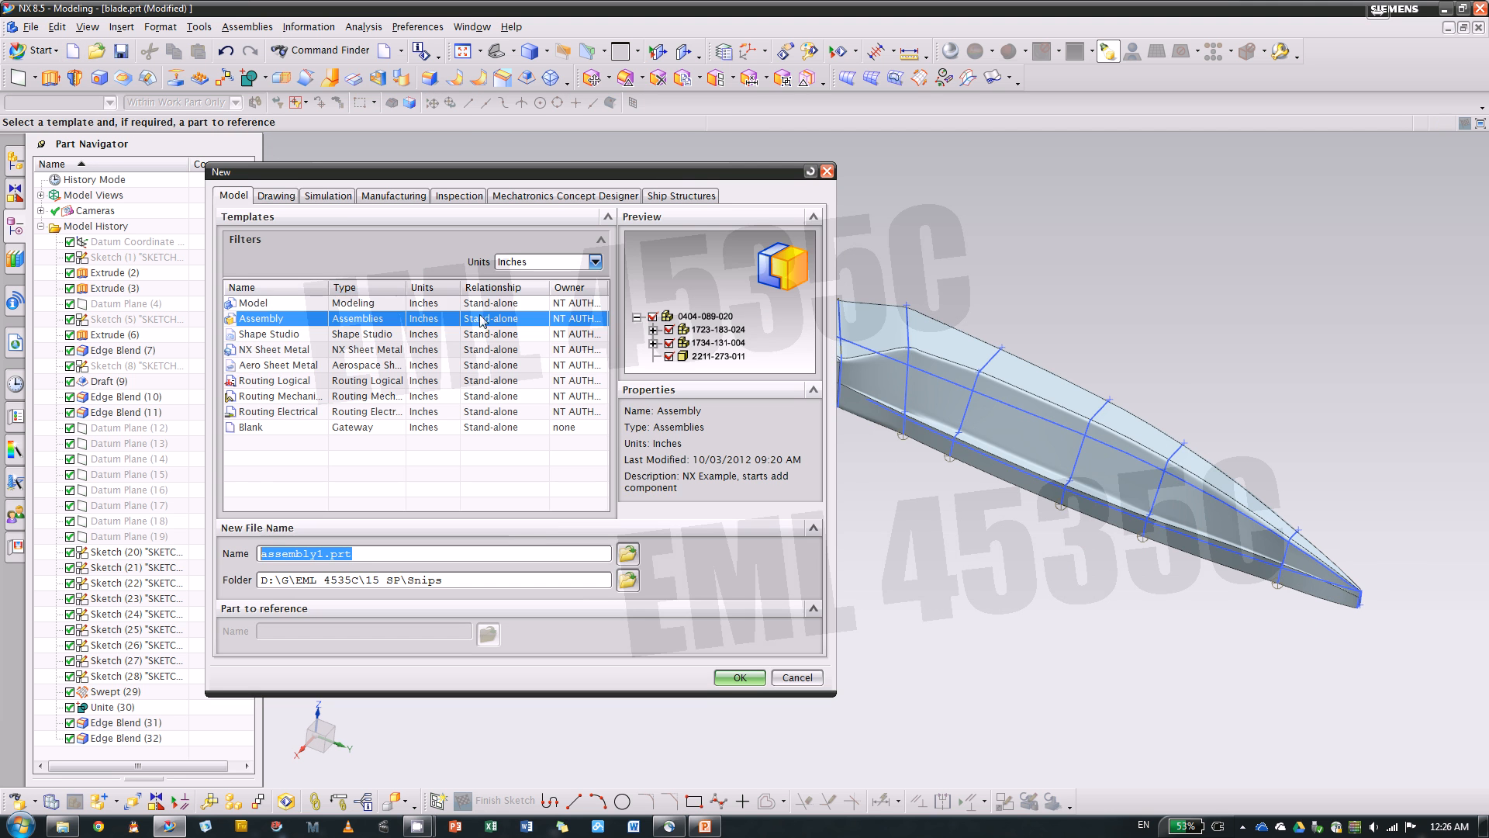
{"action": "left_click", "coordinate": [310, 304]}
{"action": "left_click", "coordinate": [627, 579]}
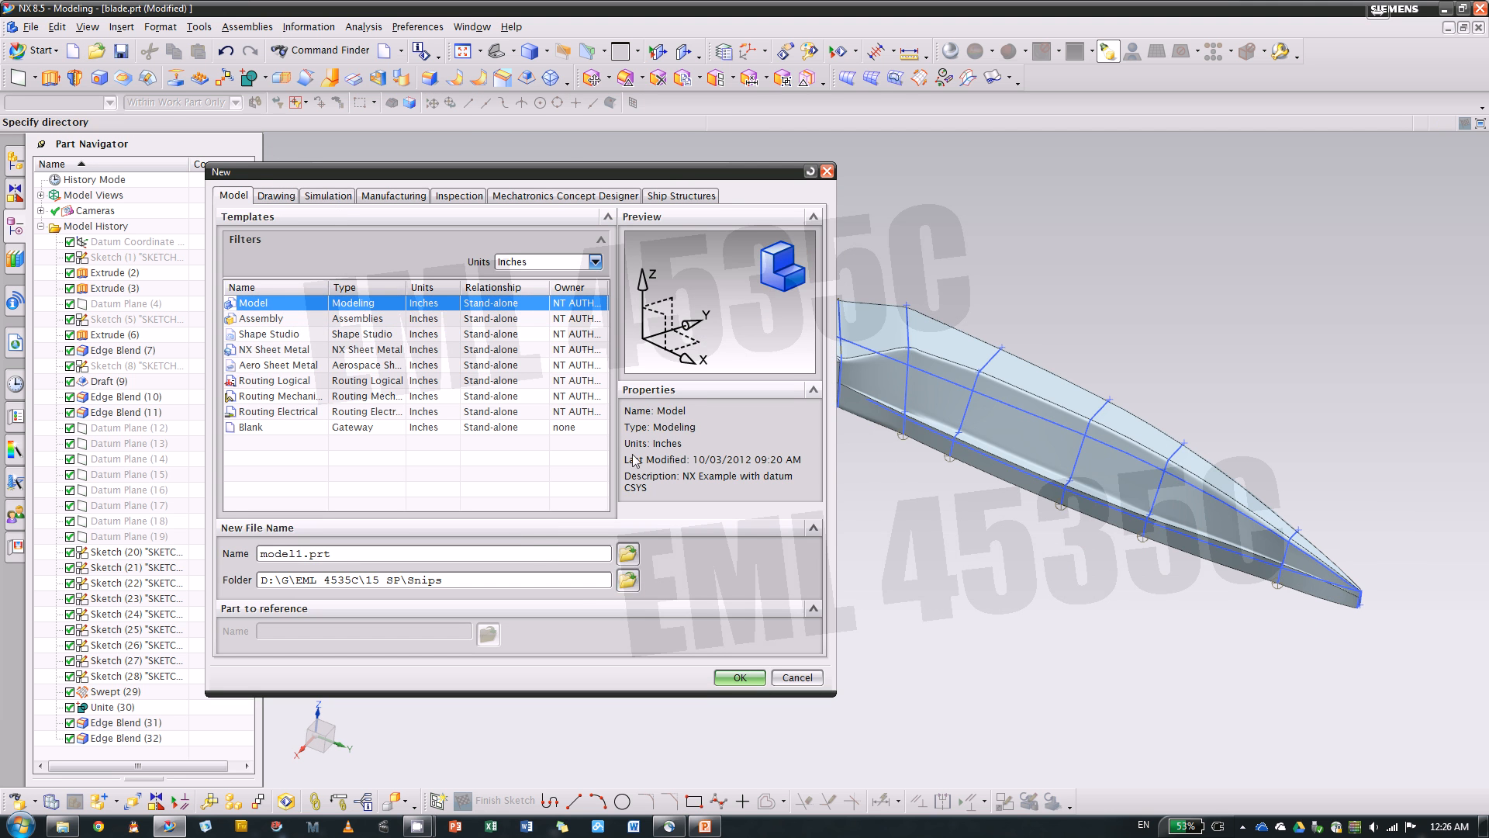
{"action": "left_click", "coordinate": [675, 336]}
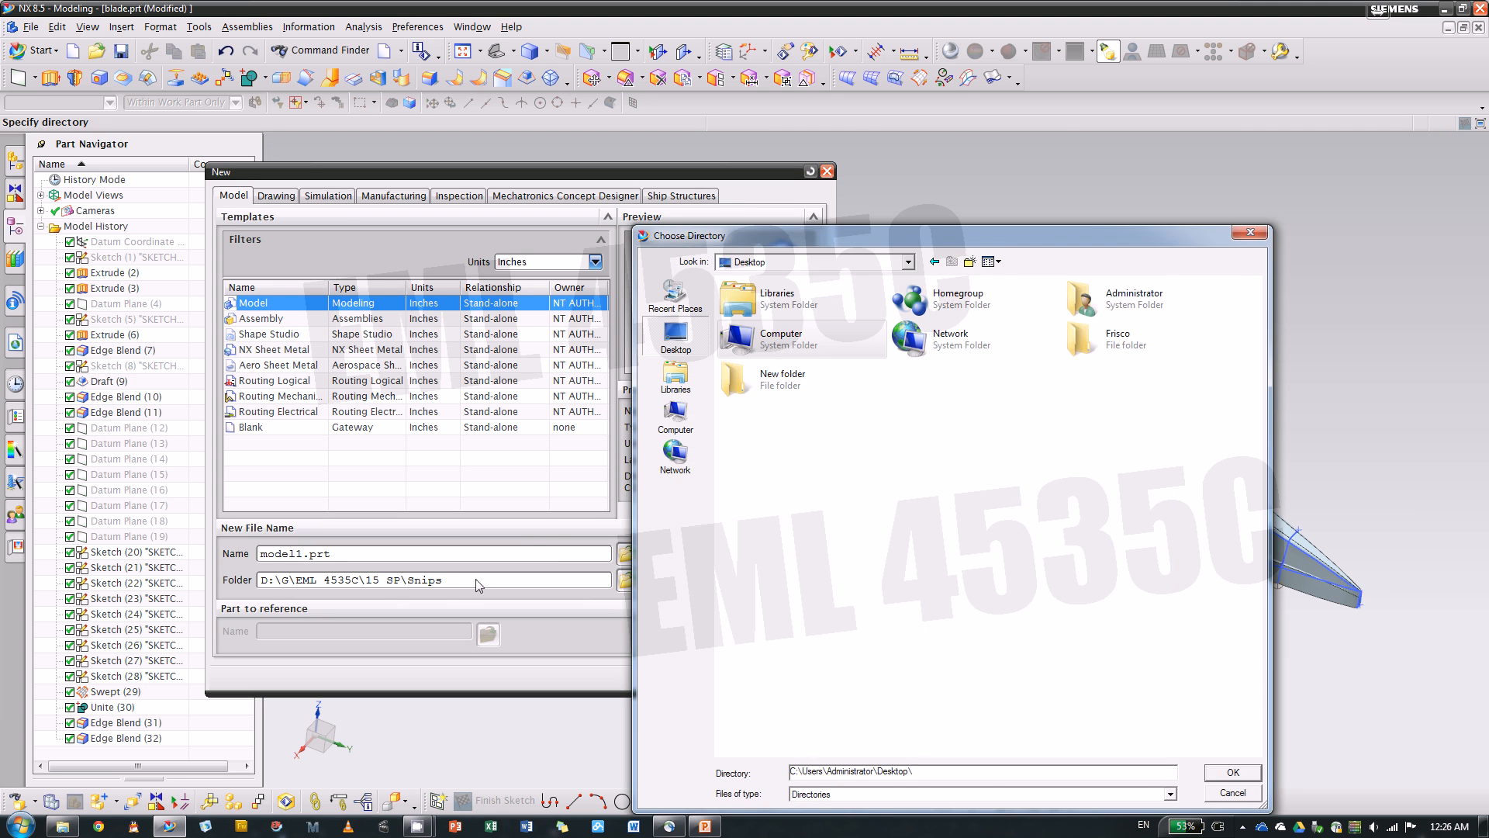
{"action": "left_click", "coordinate": [1232, 772]}
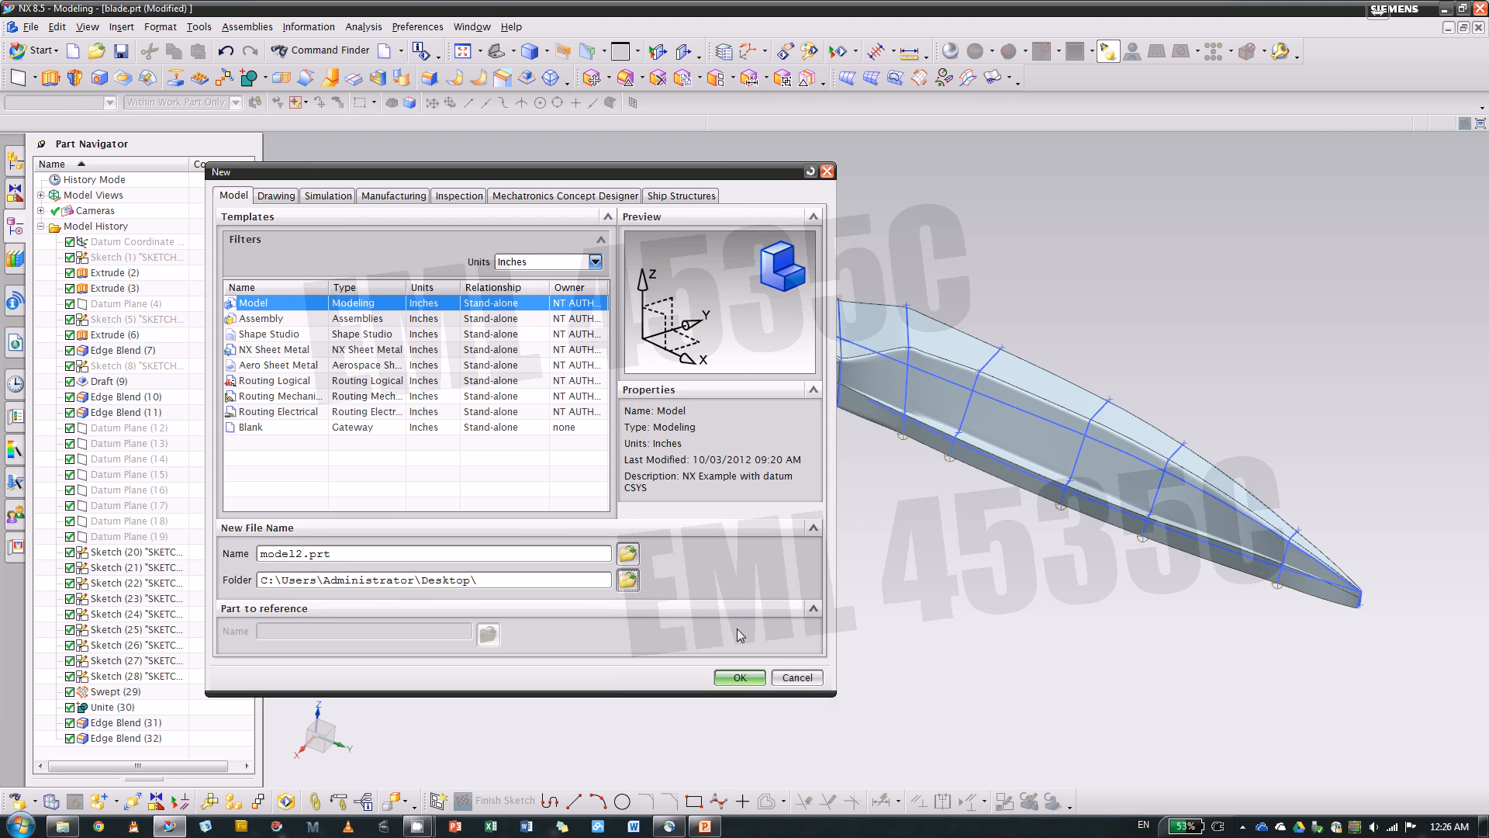
{"action": "left_click", "coordinate": [738, 671]}
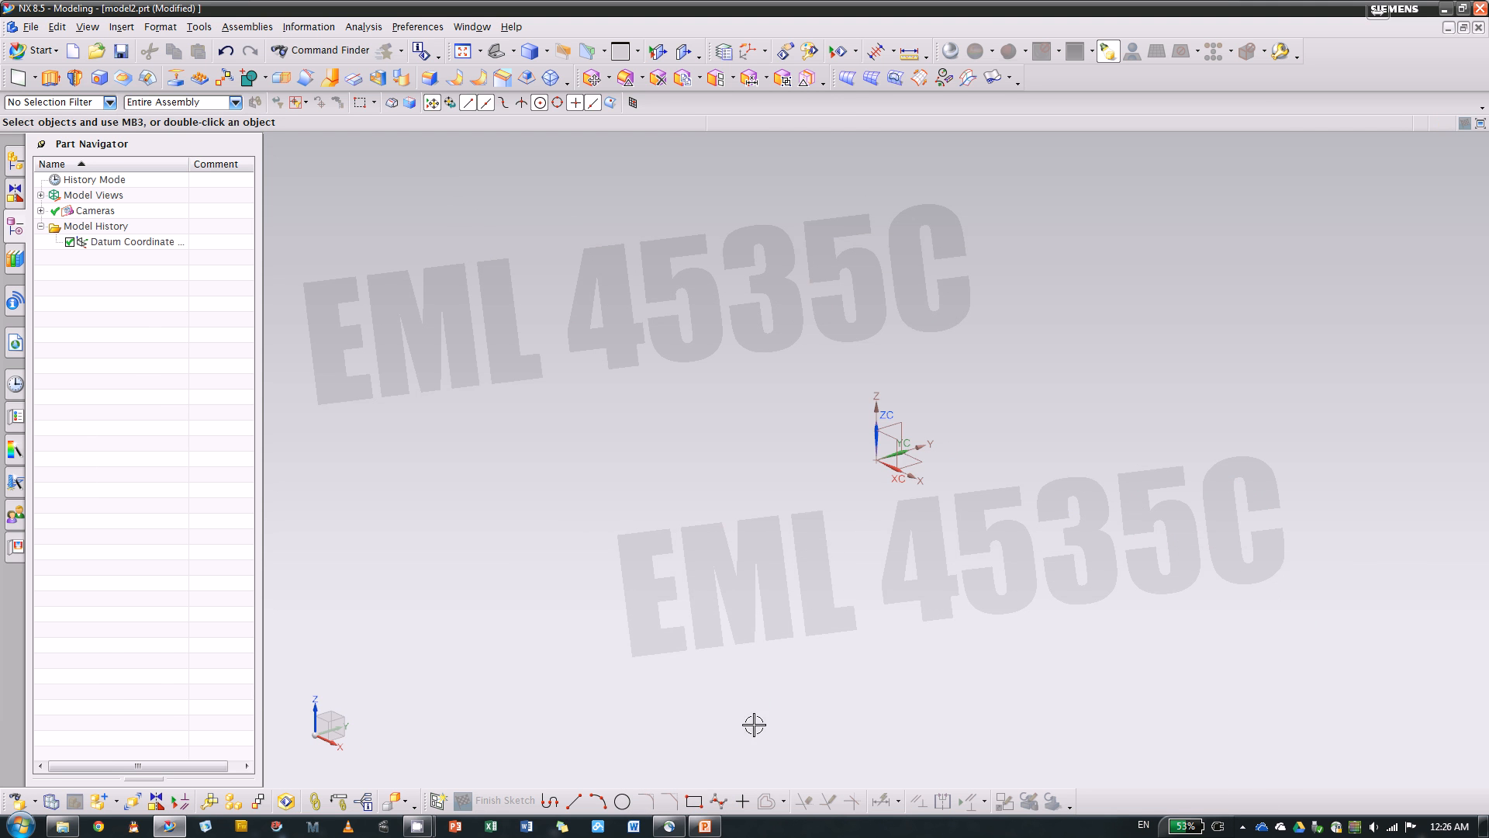
Switch to assembly_snip.prt and close it without saving the changes
{"action": "left_click", "coordinate": [473, 27]}
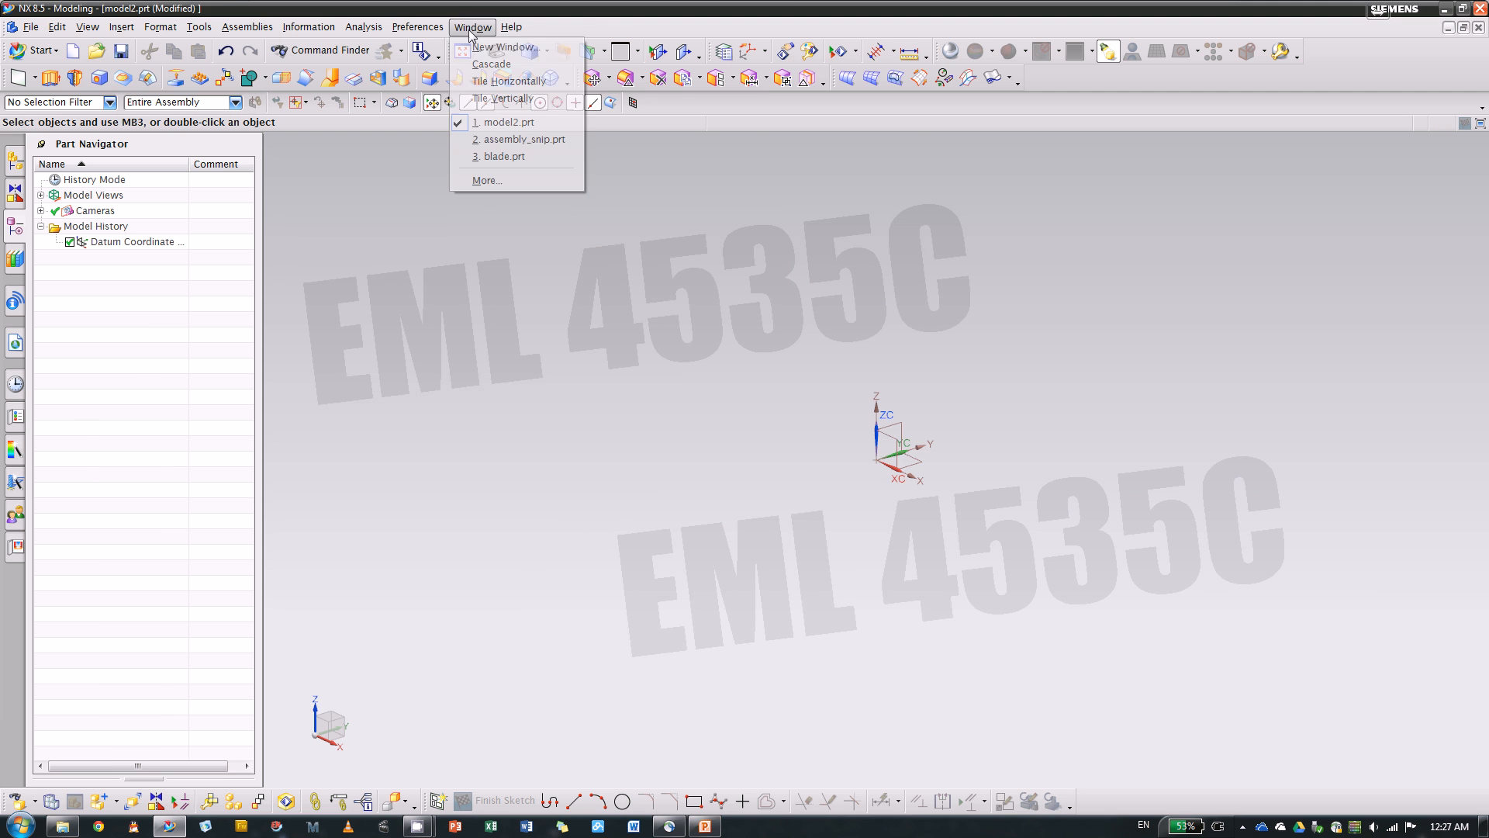
{"action": "left_click", "coordinate": [564, 141]}
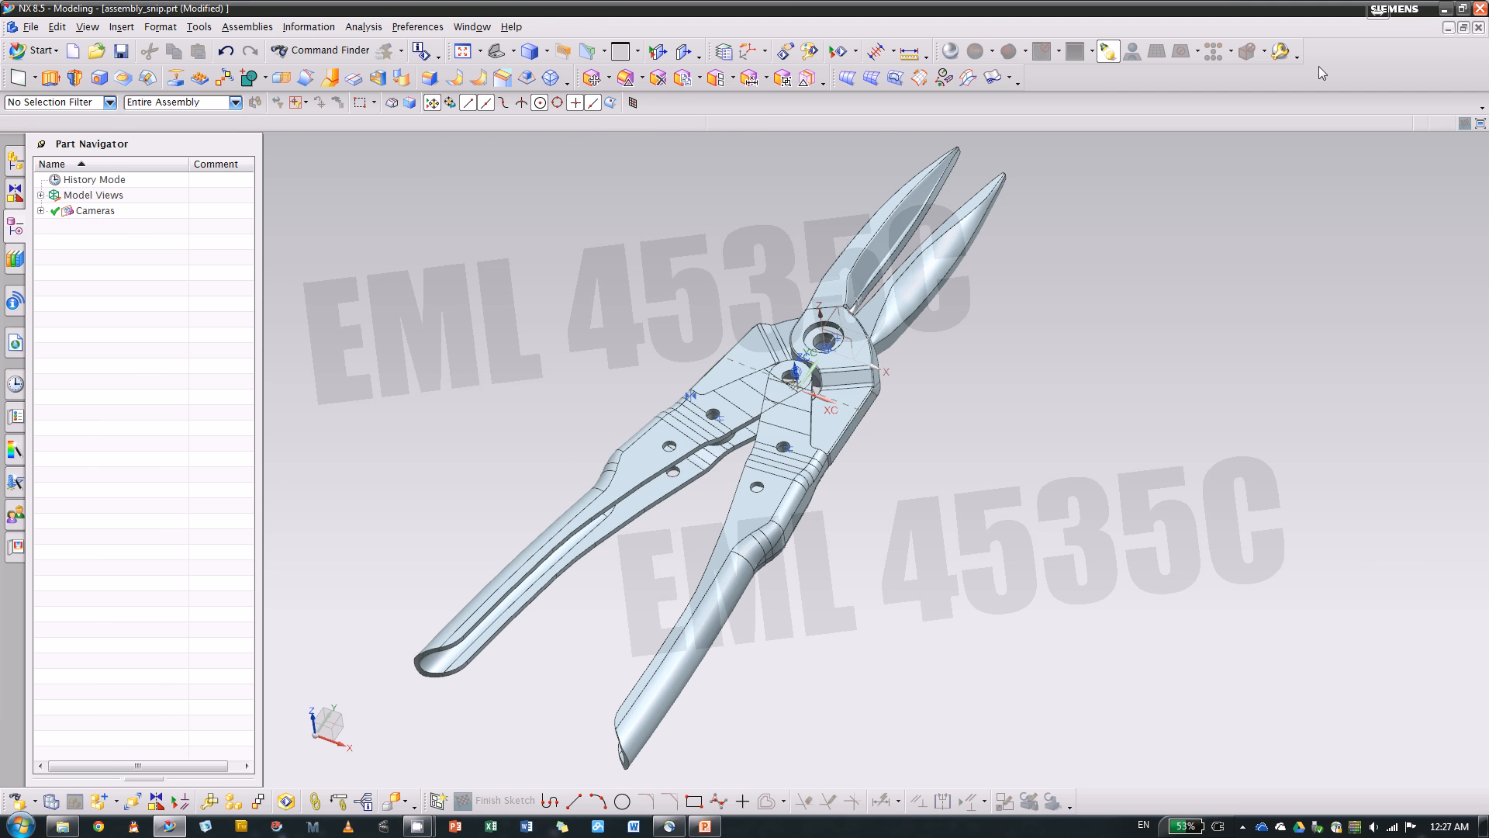
{"action": "left_click", "coordinate": [1477, 31]}
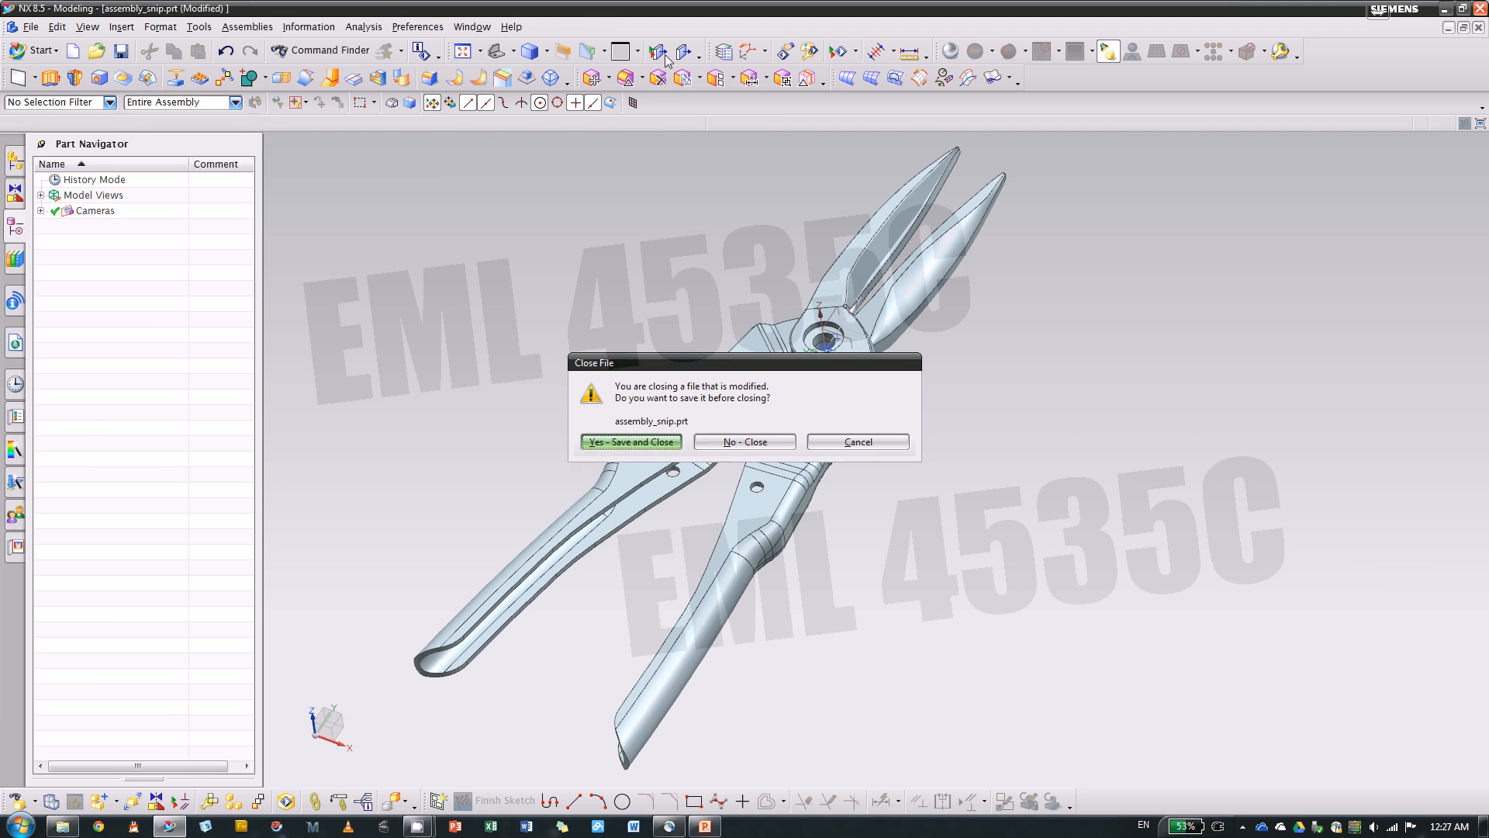
{"action": "left_click", "coordinate": [746, 442]}
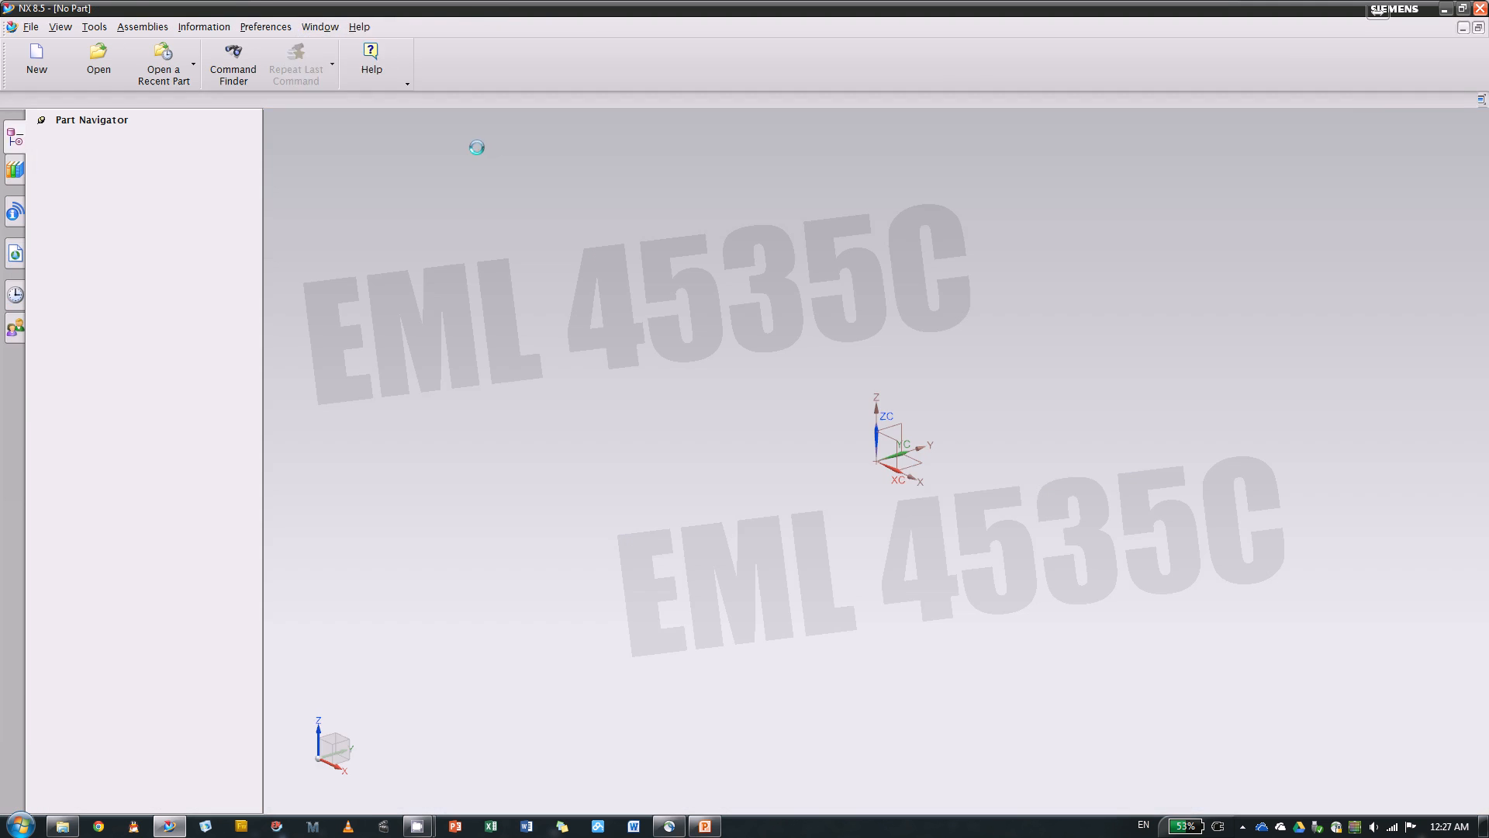
Bring up the Project Part 3 Blade.pptx presentation in PowerPoint and resize the NX window to sit beside it
{"action": "left_click", "coordinate": [704, 825]}
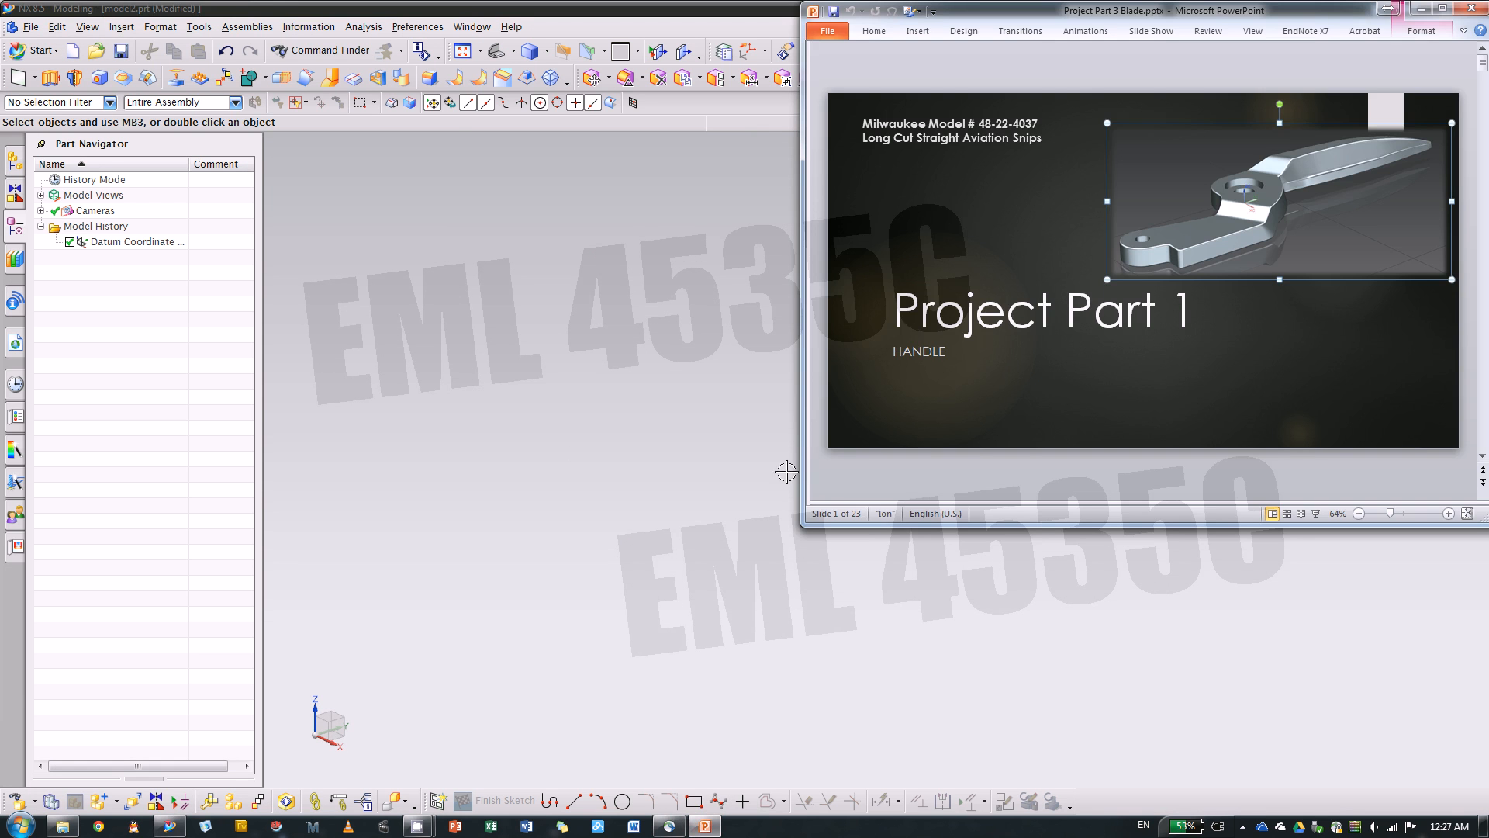
{"action": "left_click", "coordinate": [373, 14]}
{"action": "key", "text": "super+Left"}
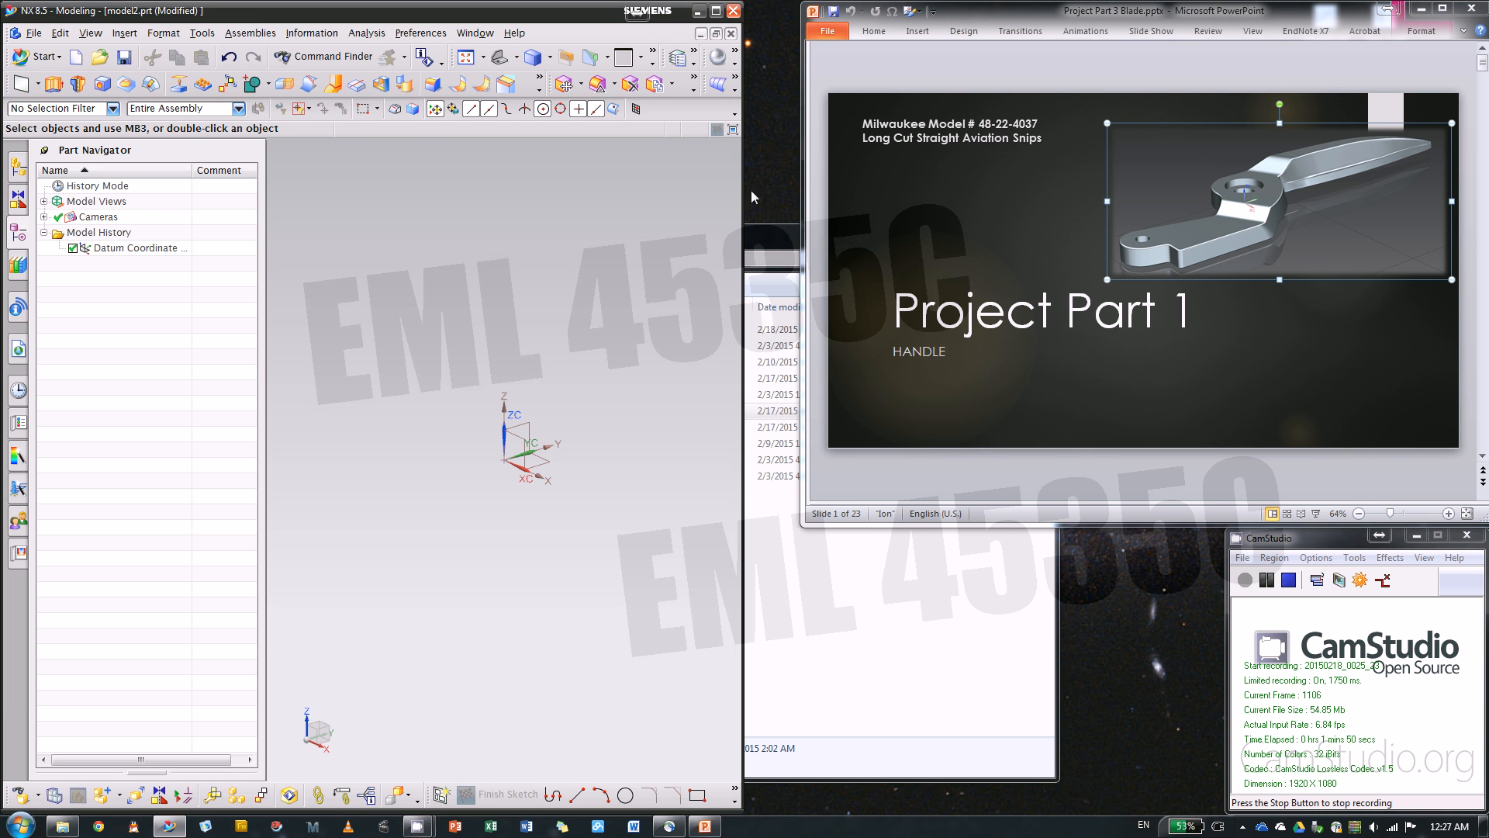
{"action": "left_click_drag", "start_coordinate": [745, 180], "coordinate": [931, 182]}
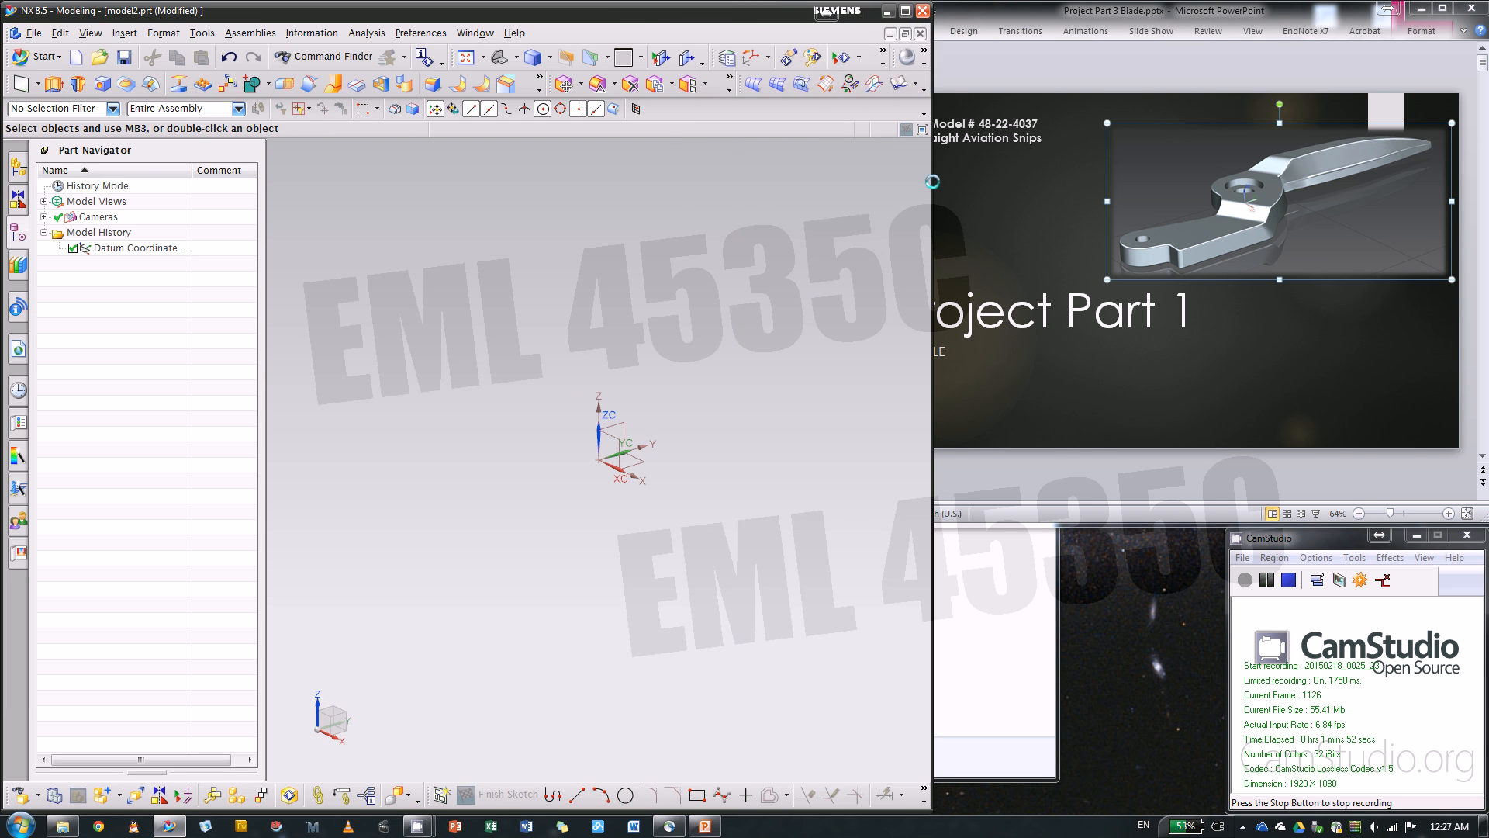
{"action": "left_click", "coordinate": [1048, 450]}
Start a sketch on the XY datum plane of the new part, using the On Plane type
{"action": "left_click", "coordinate": [714, 542]}
{"action": "left_click", "coordinate": [441, 793]}
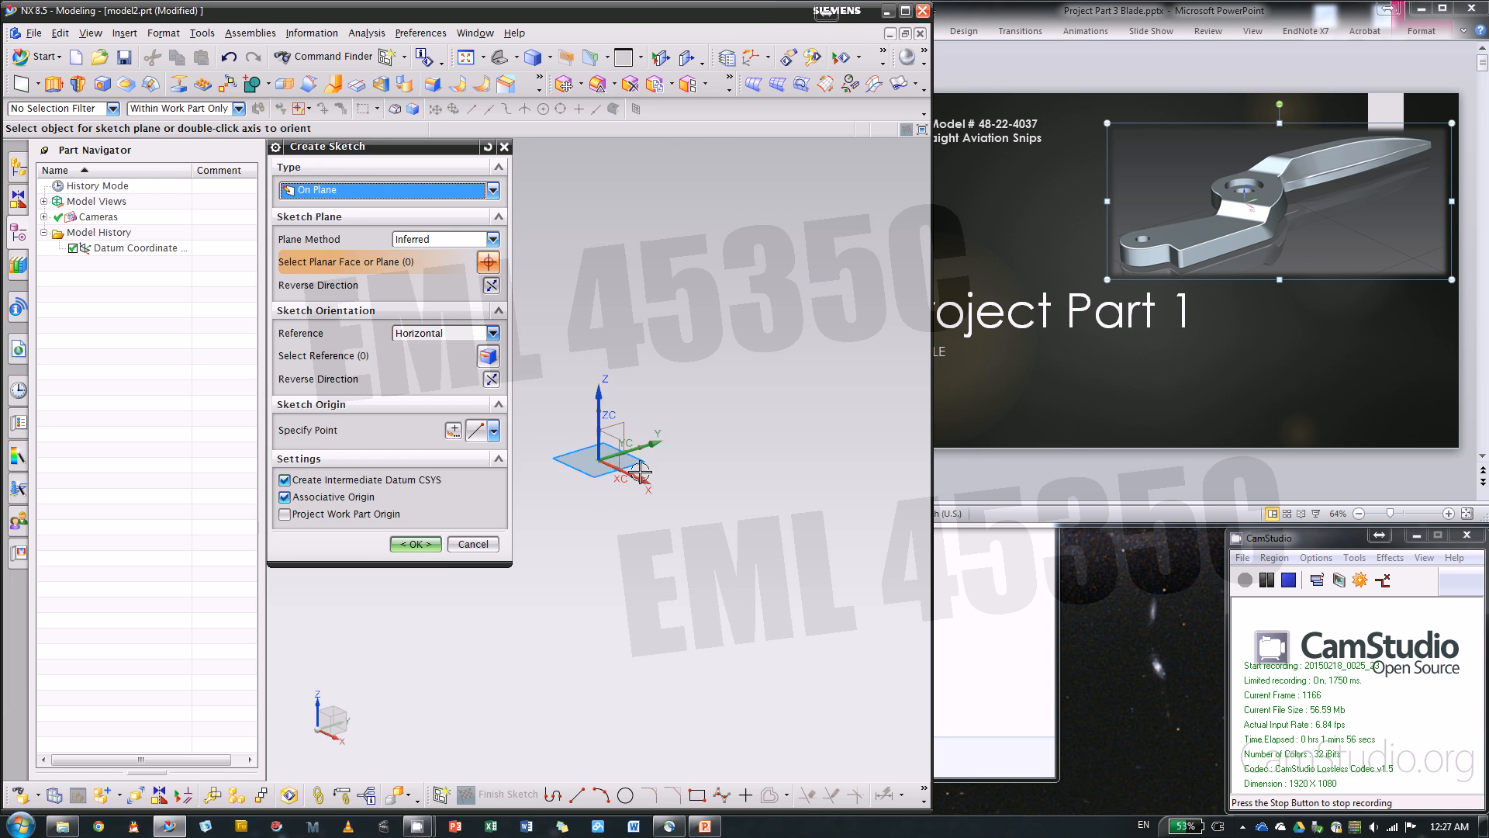
{"action": "middle_click", "coordinate": [539, 543]}
Switch to PowerPoint and review the Modeling Steps slide and the title slide's blade image
{"action": "left_click", "coordinate": [1083, 424]}
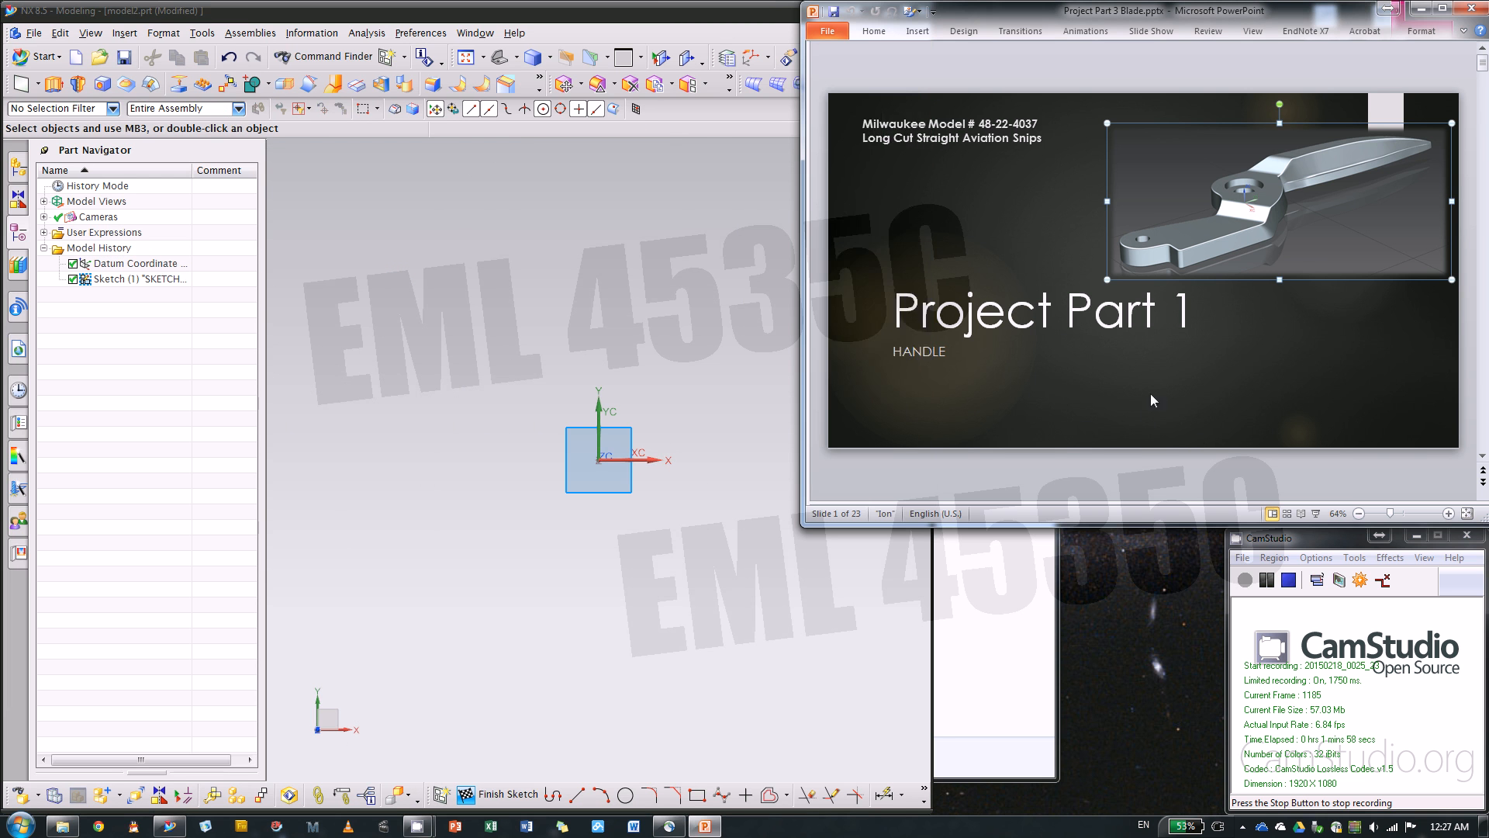
{"action": "scroll", "coordinate": [1197, 434], "scroll_direction": "down", "scroll_amount": 1}
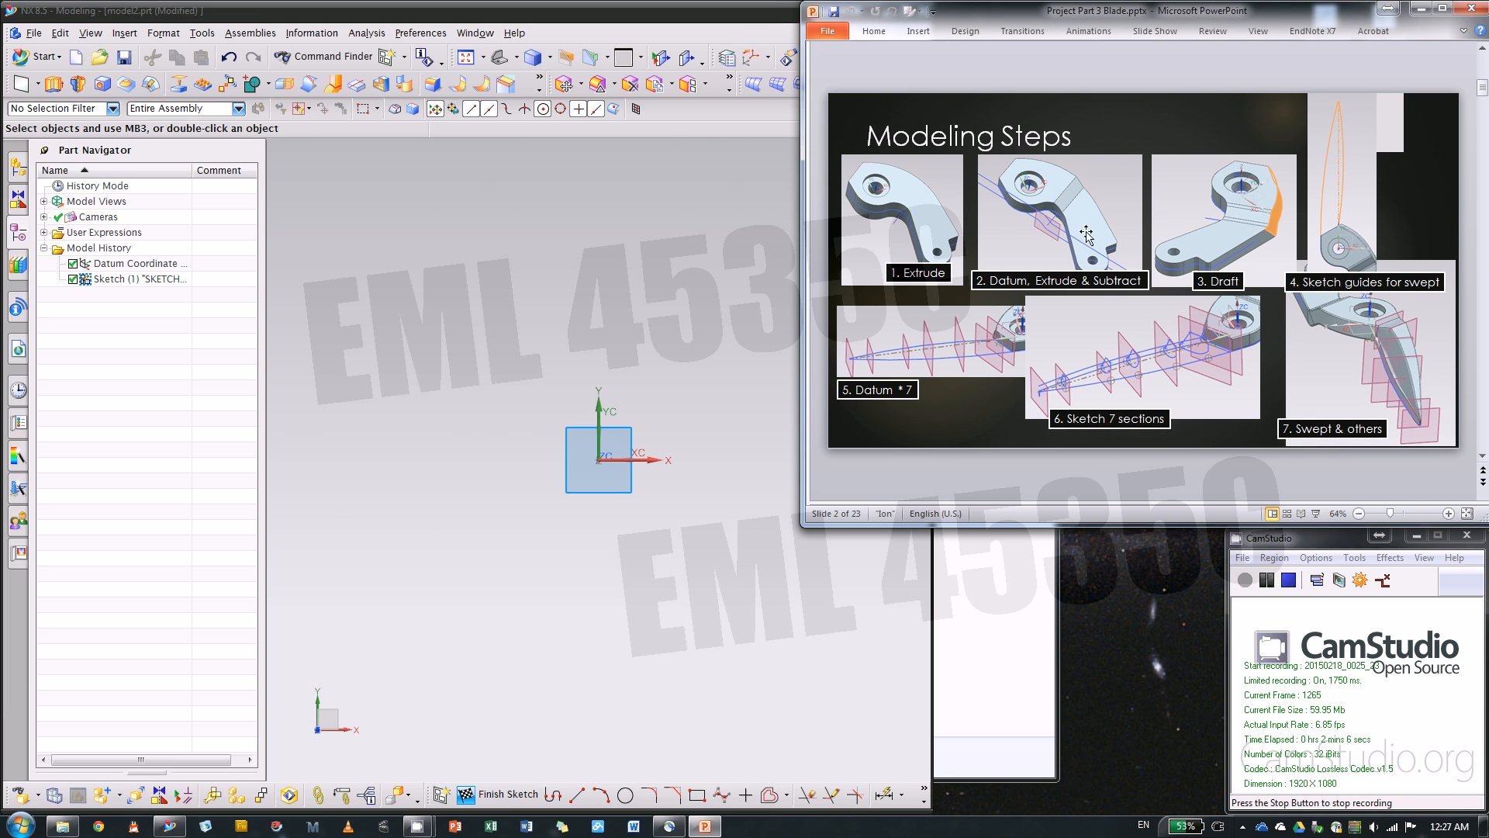
{"action": "scroll", "coordinate": [1138, 372], "scroll_direction": "up", "scroll_amount": 1}
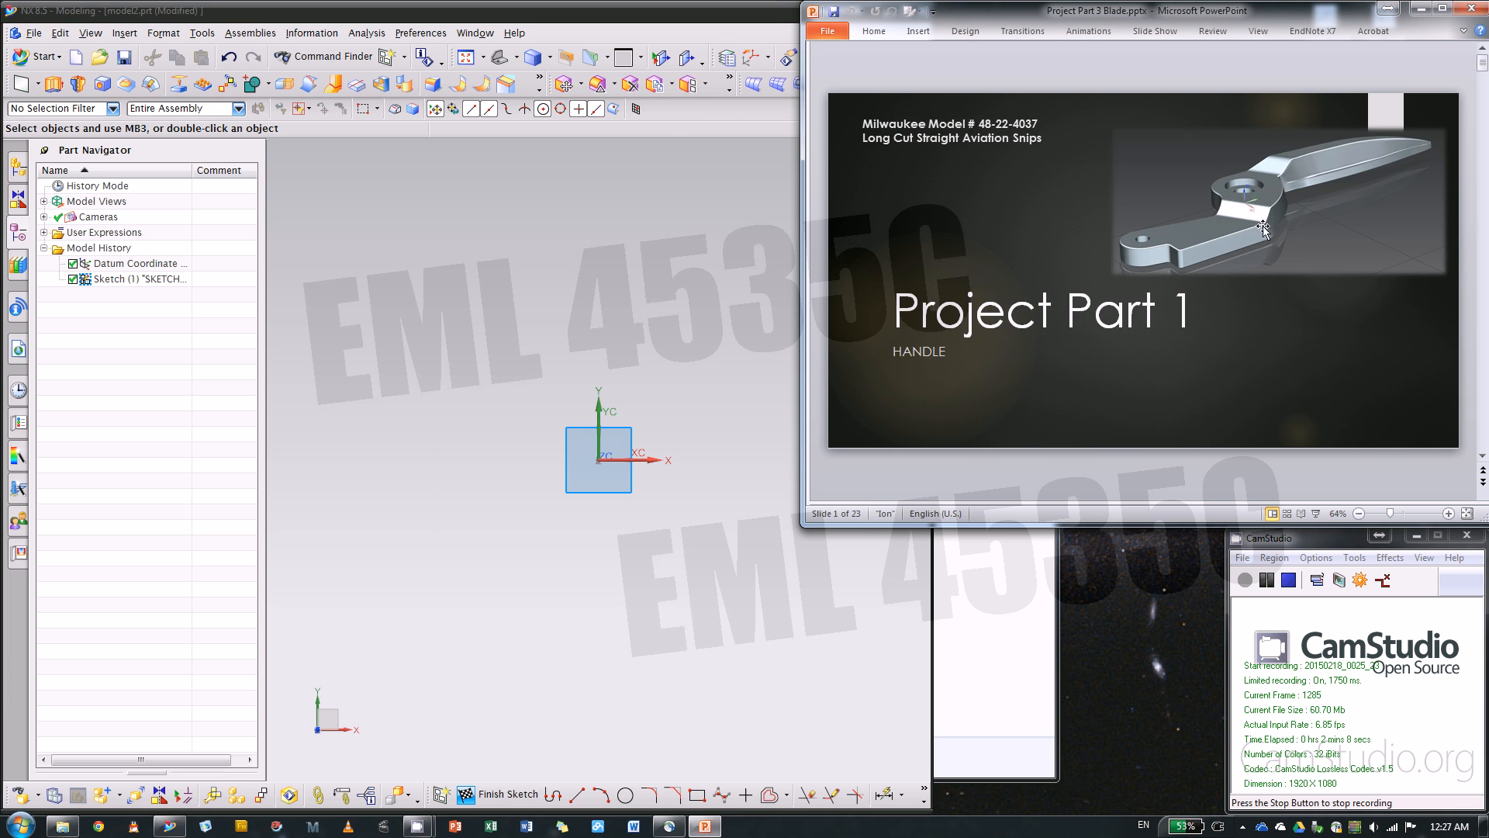
Show the dimensioned blade sketch on slide 3 at 80% zoom, return to NX, and widen the modeling area
{"action": "scroll", "coordinate": [1264, 224], "scroll_direction": "down", "scroll_amount": 1}
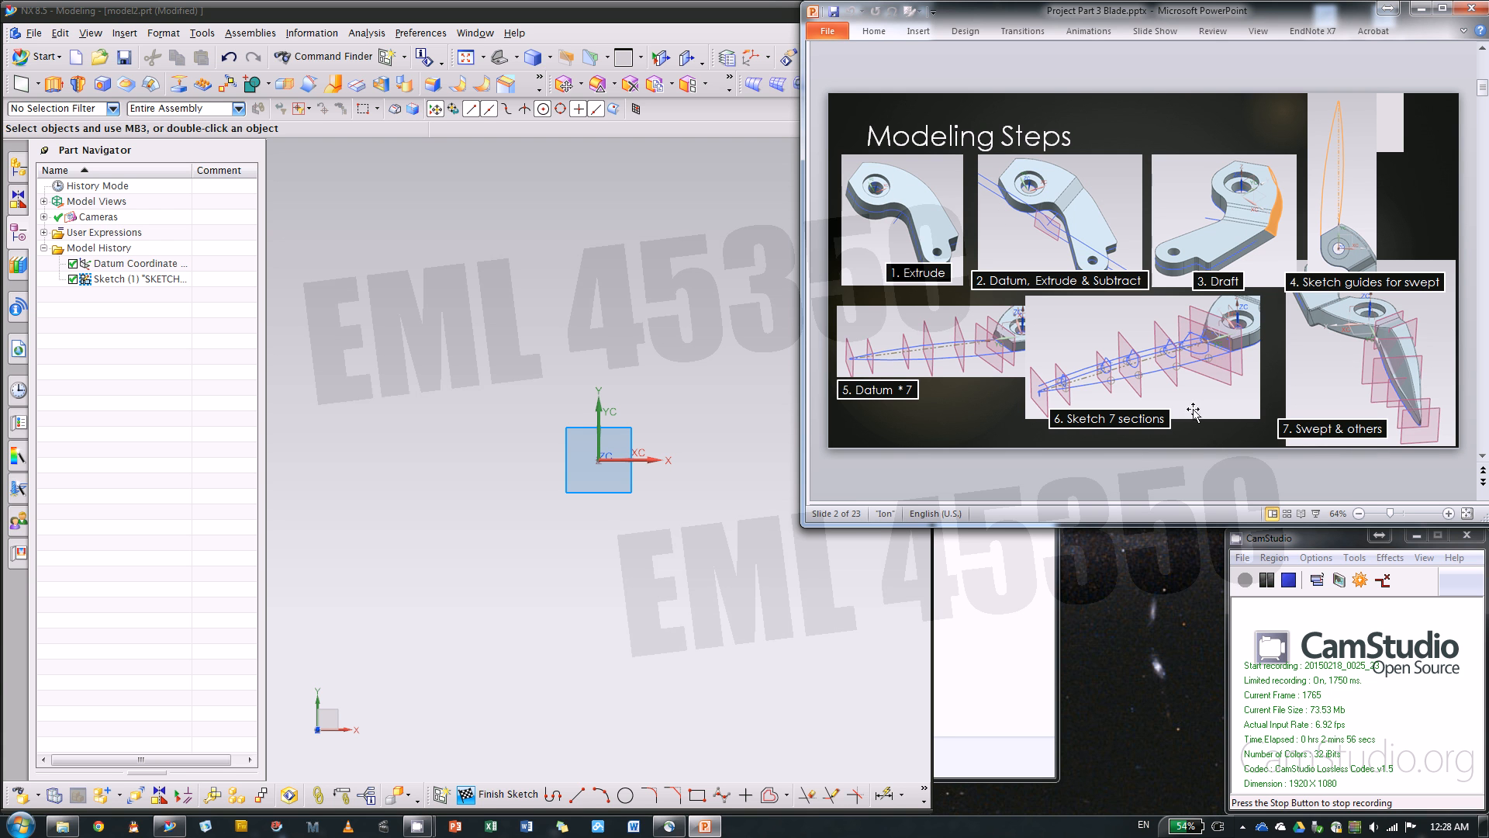
{"action": "scroll", "coordinate": [1184, 467], "scroll_direction": "down", "scroll_amount": 1}
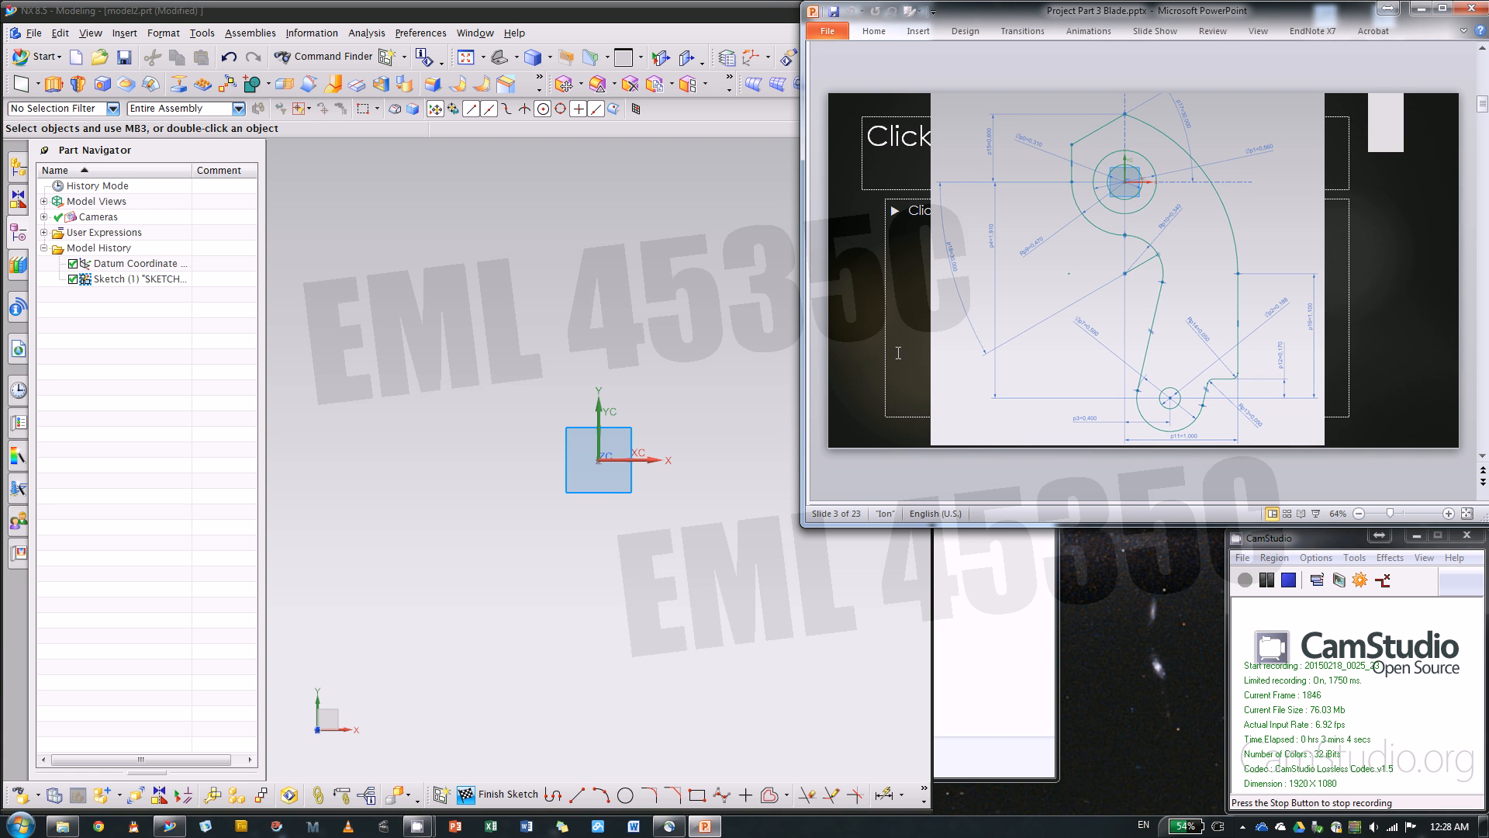
{"action": "left_click_drag", "start_coordinate": [1049, 526], "coordinate": [1049, 548]}
{"action": "left_click", "coordinate": [1448, 536]}
{"action": "left_click", "coordinate": [1448, 536]}
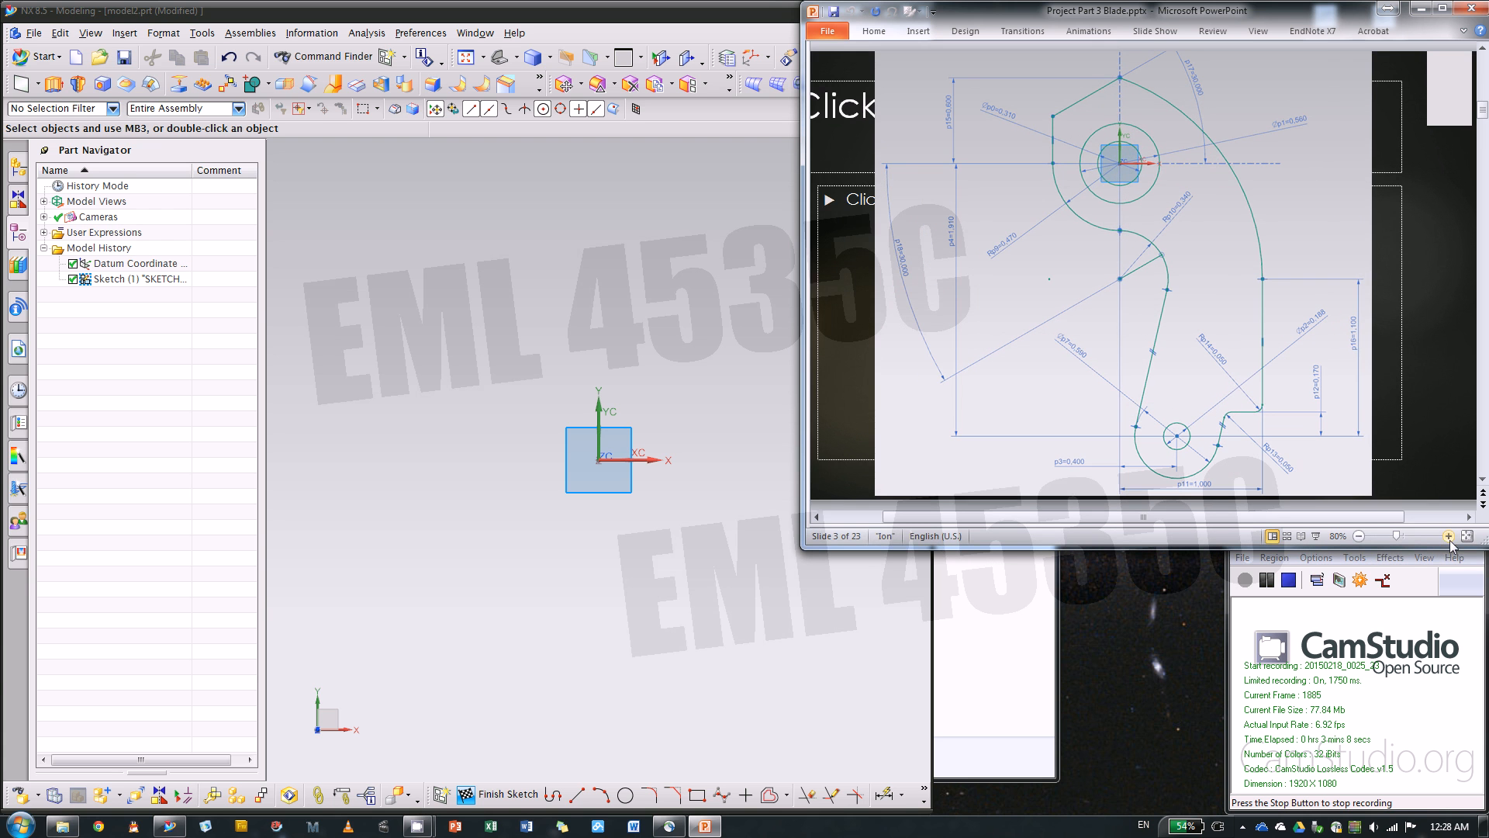
{"action": "left_click", "coordinate": [749, 605]}
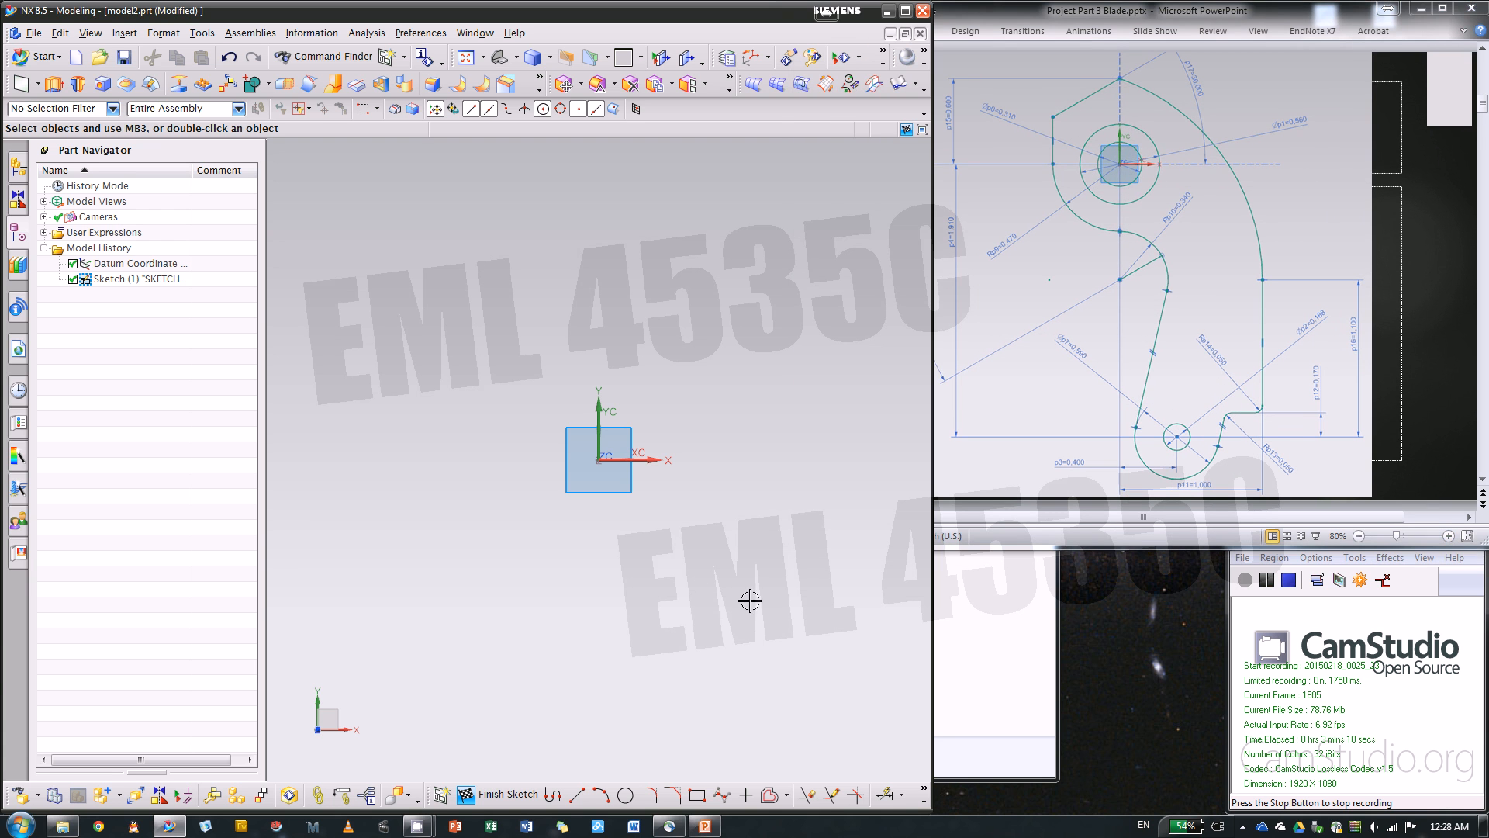
{"action": "left_click_drag", "start_coordinate": [265, 409], "coordinate": [221, 410]}
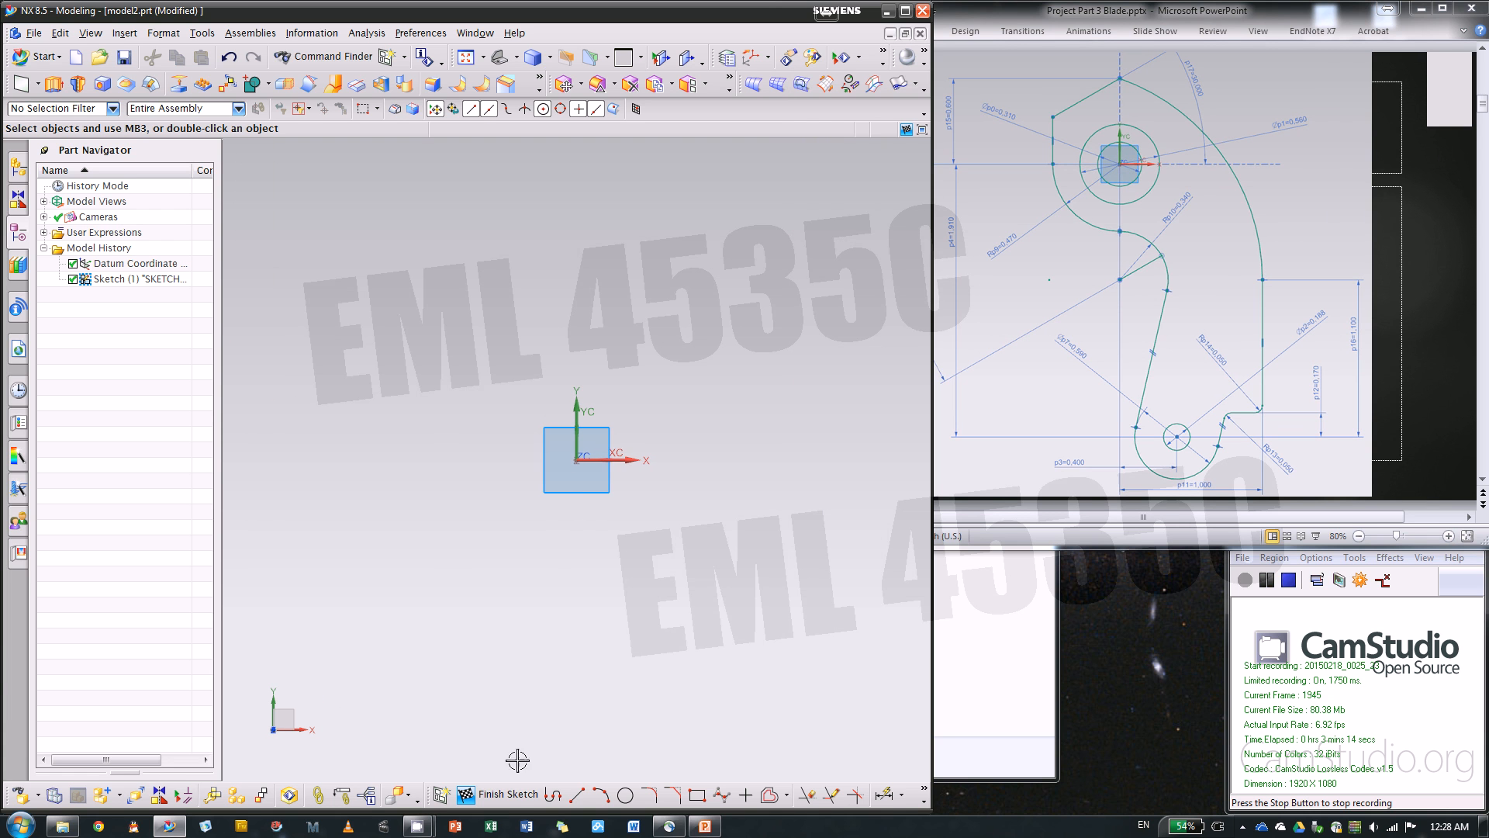
Sketch a circle of diameter 0.31 centred on the origin
{"action": "left_click", "coordinate": [625, 795]}
{"action": "left_click", "coordinate": [576, 460]}
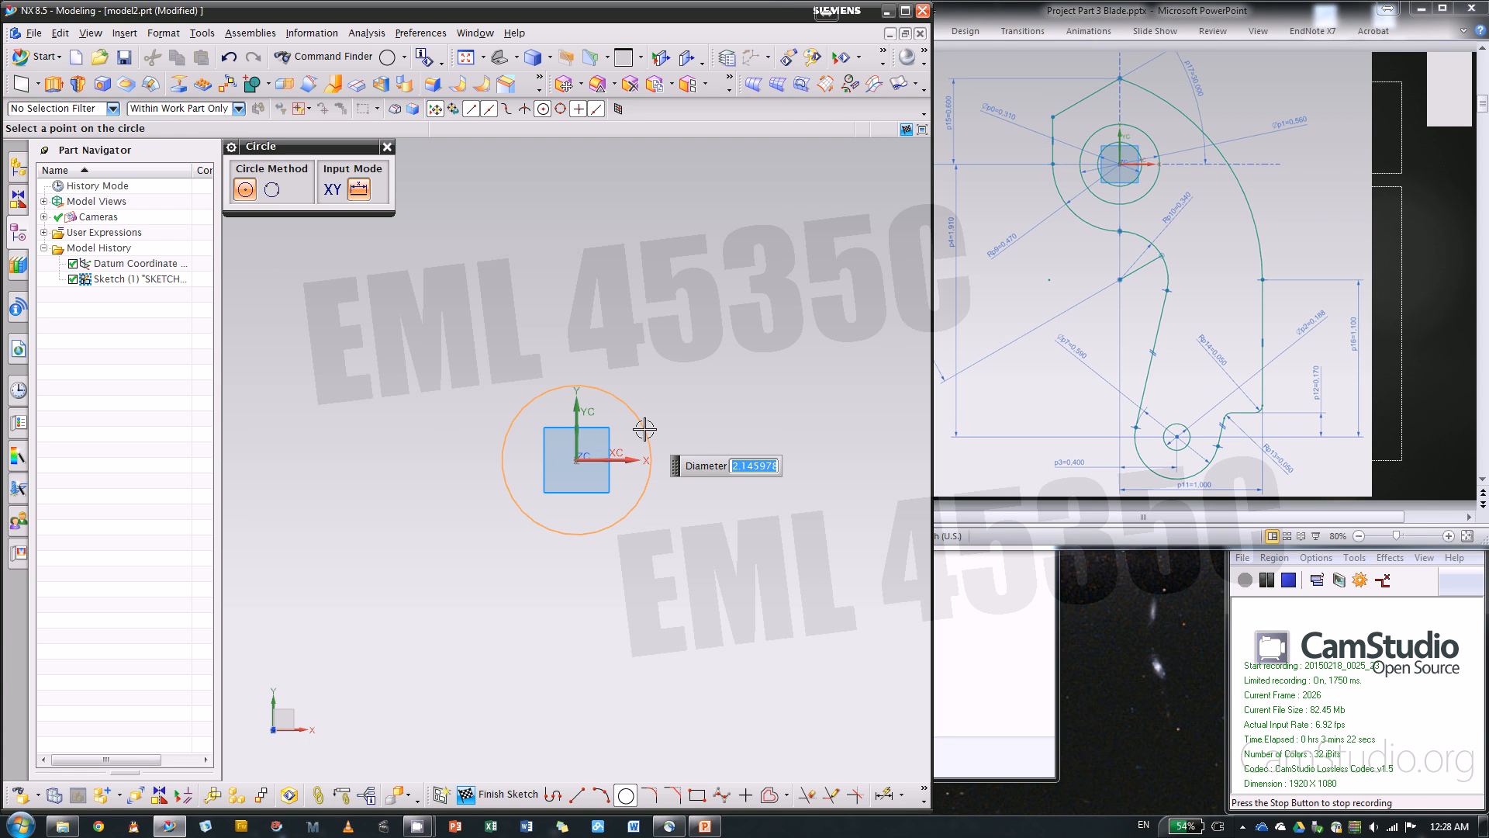
{"action": "type", "text": "0.31"}
{"action": "key", "text": "Return"}
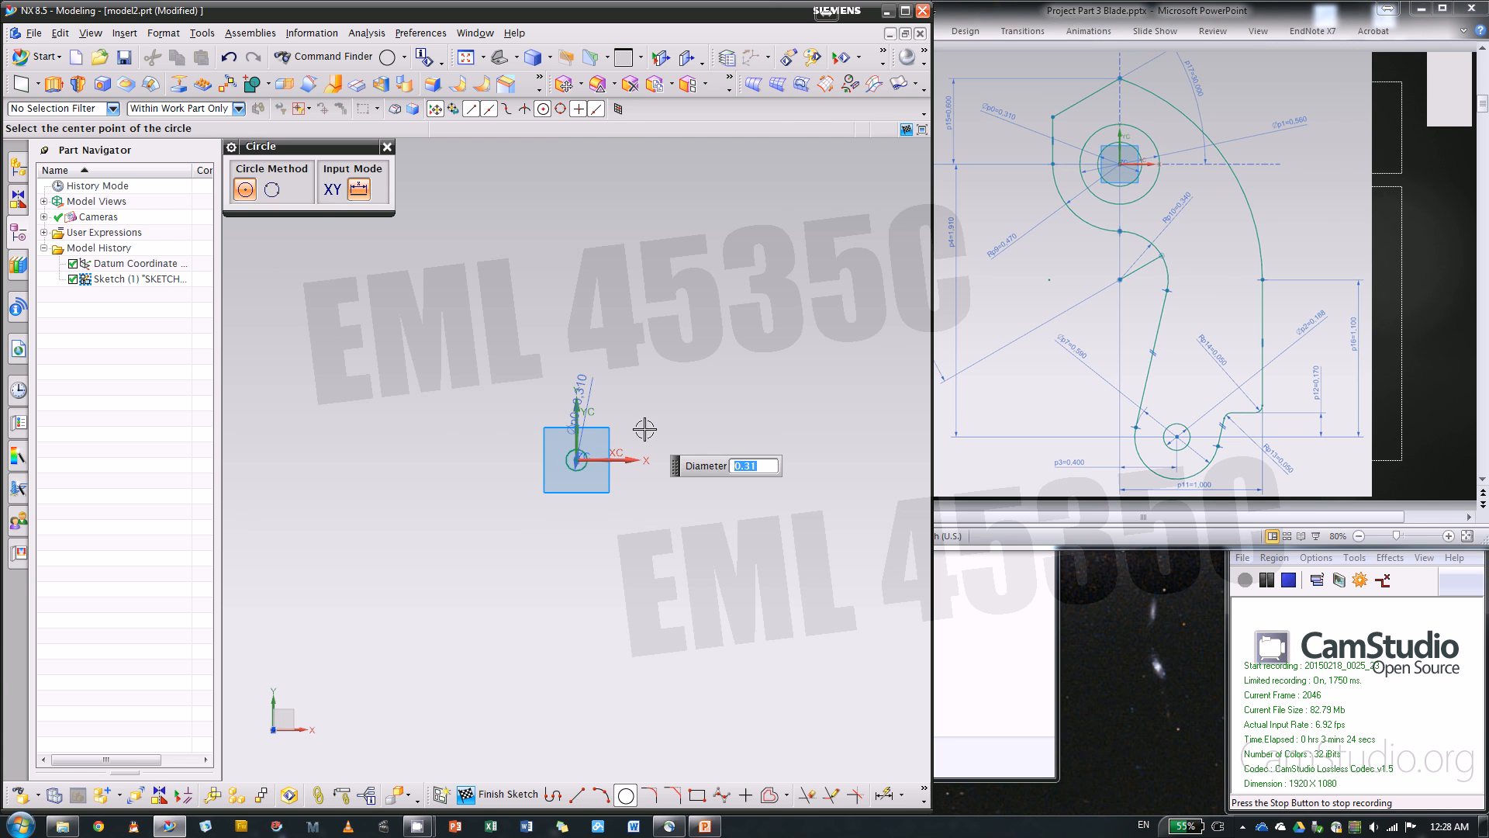
Add a concentric circle of diameter 0.56 at the origin and close the Circle command
{"action": "left_click", "coordinate": [466, 56]}
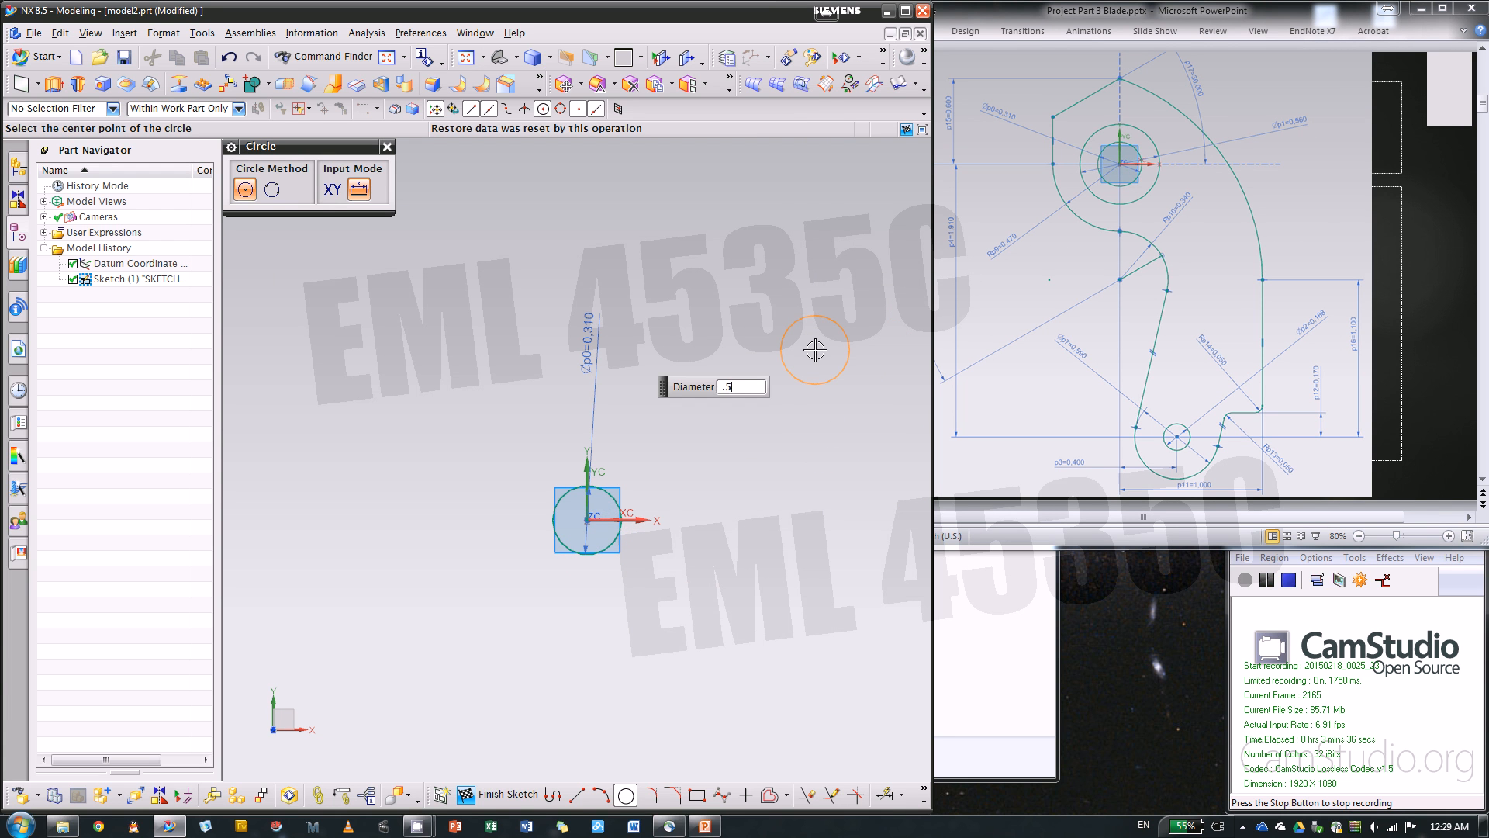
{"action": "type", "text": "6"}
{"action": "key", "text": "Return"}
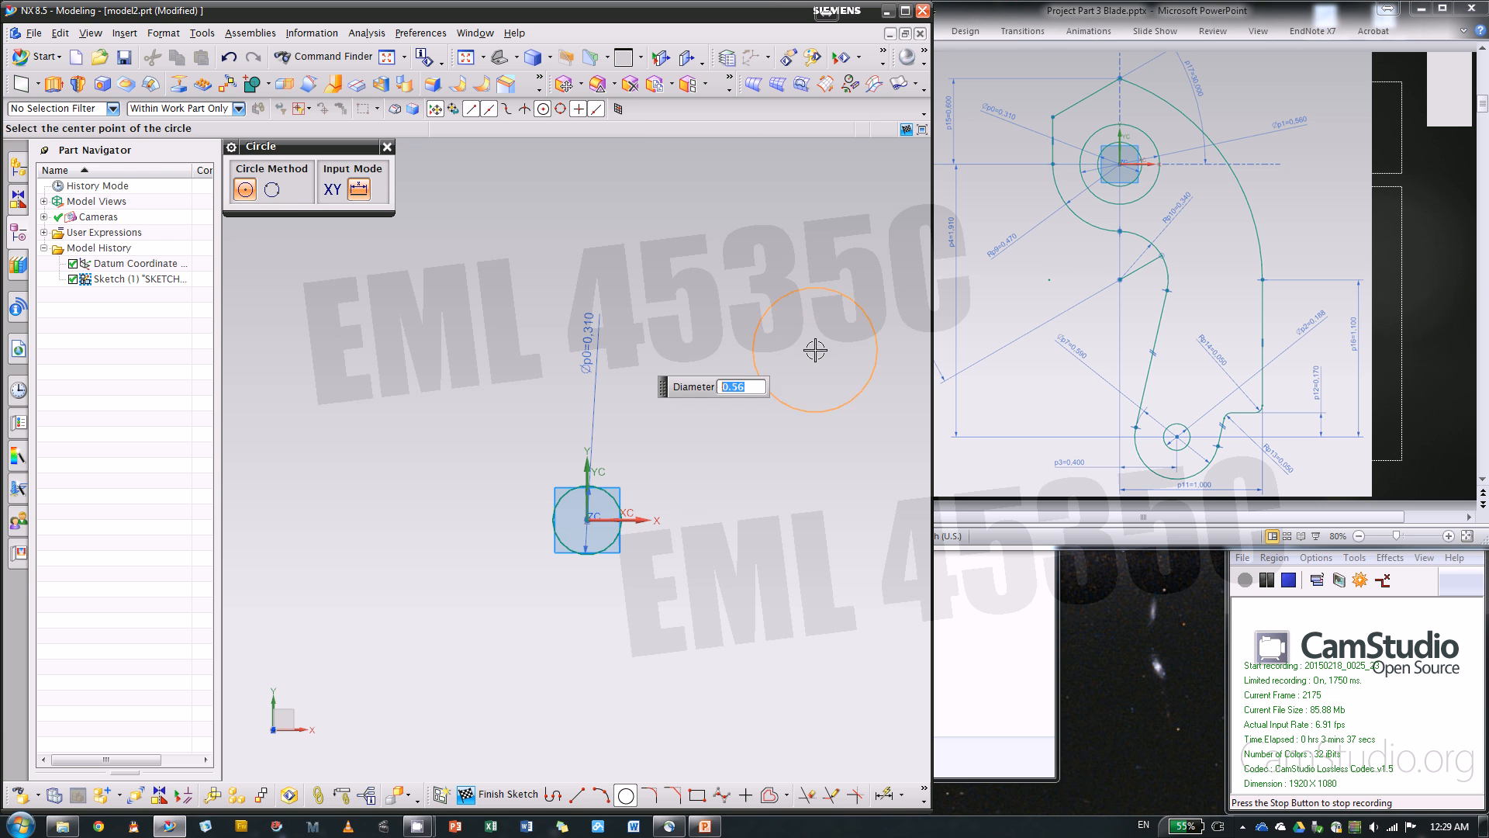
{"action": "left_click", "coordinate": [587, 520]}
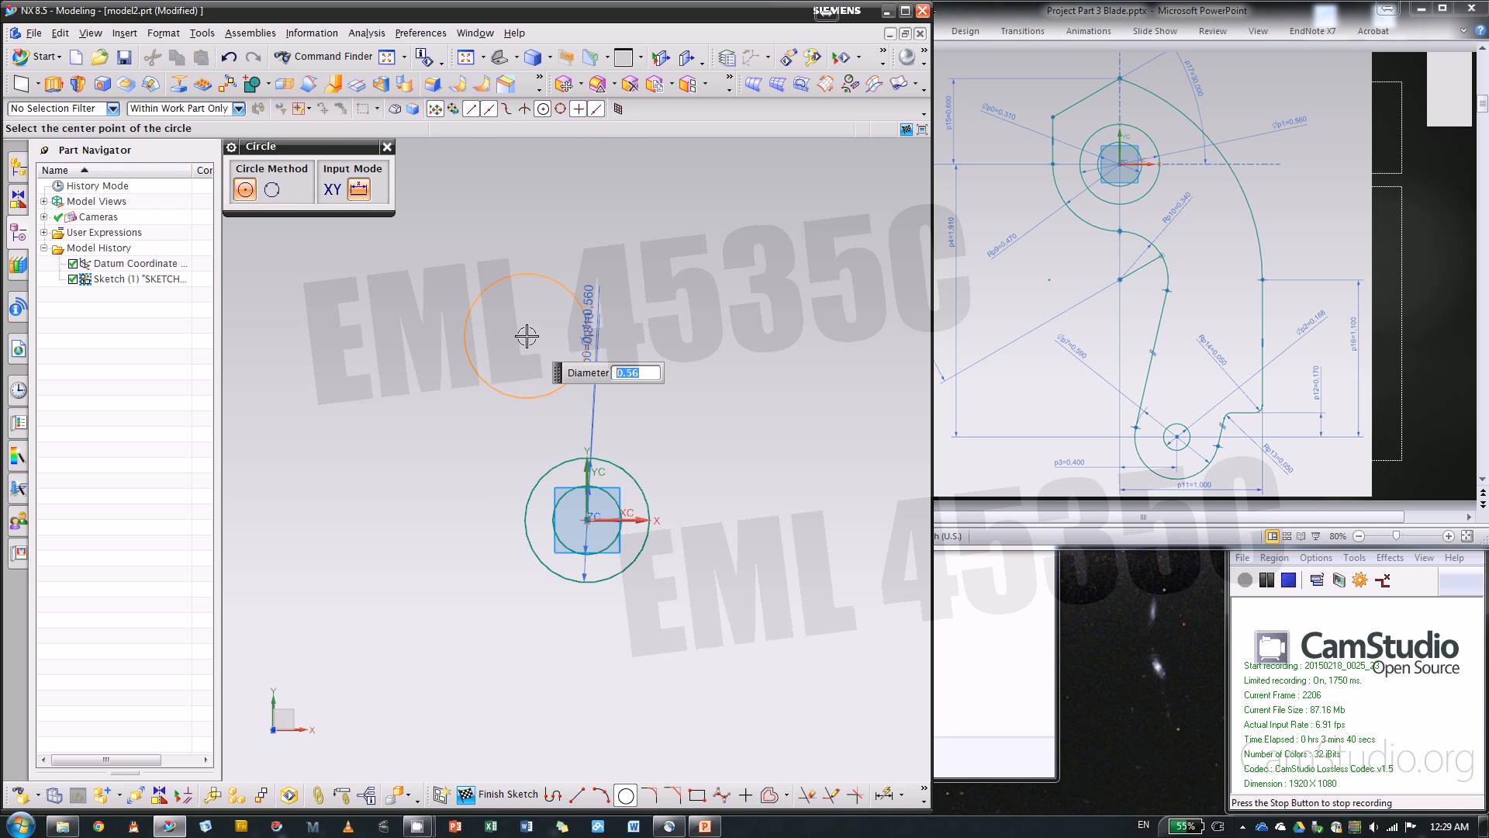
{"action": "left_click", "coordinate": [387, 148]}
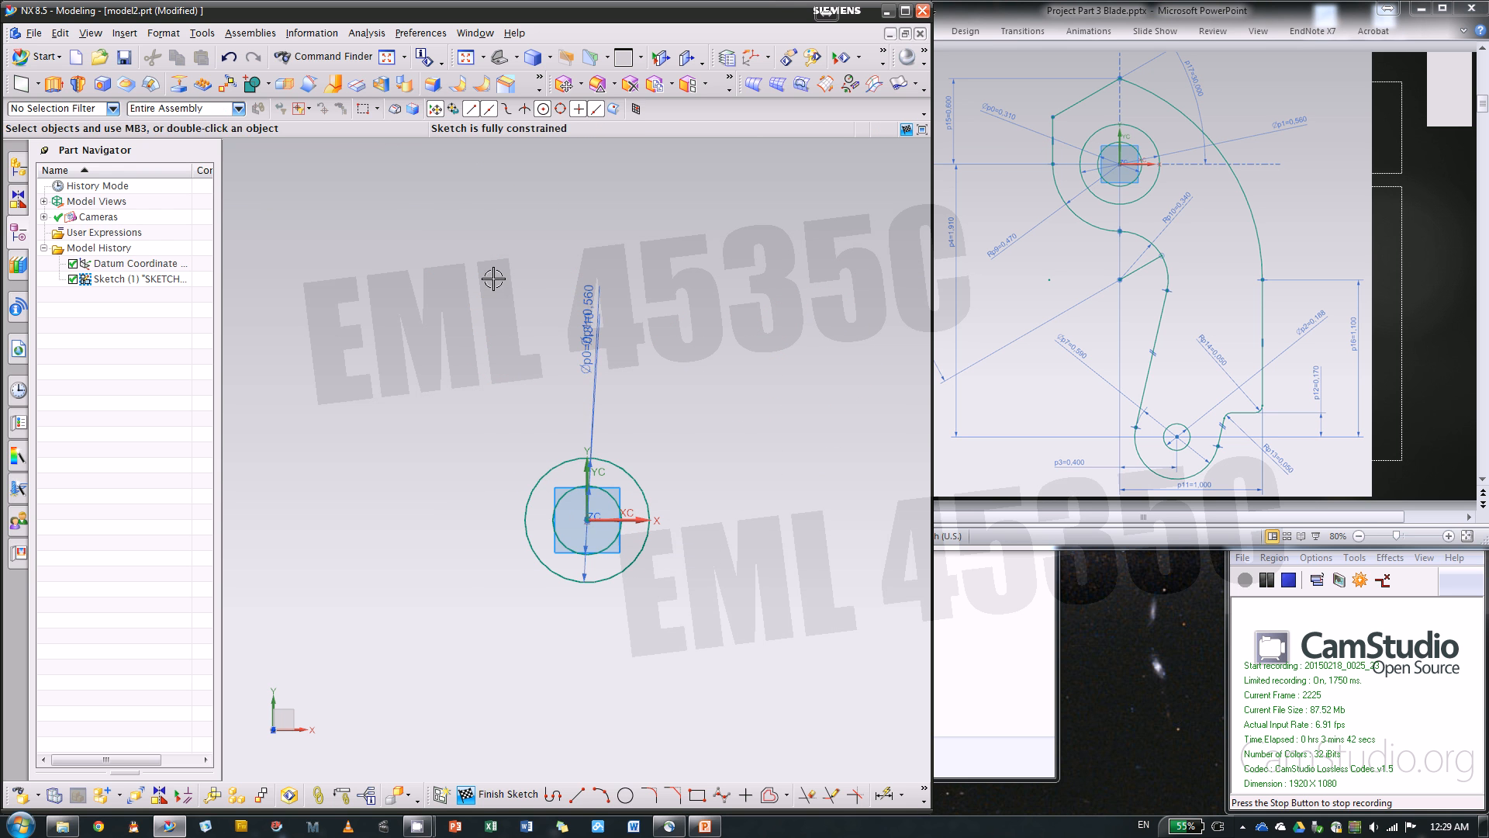
Start the outline with Profile: a slanted line from above the origin, a vertical line about 0.85 long, and an arc ending below the origin
{"action": "scroll", "coordinate": [543, 295], "scroll_direction": "down", "scroll_amount": 3}
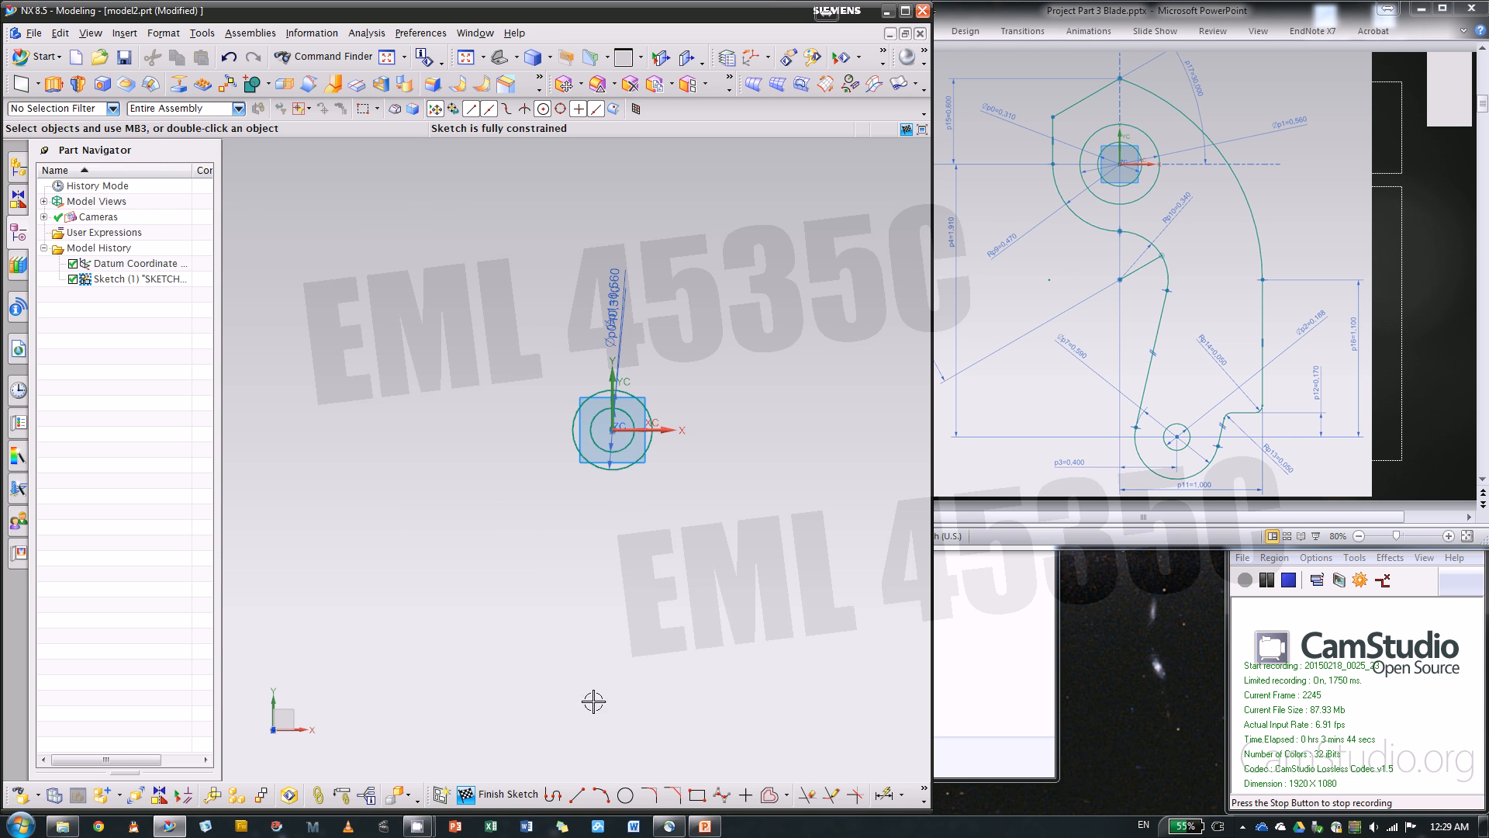
{"action": "left_click", "coordinate": [553, 794]}
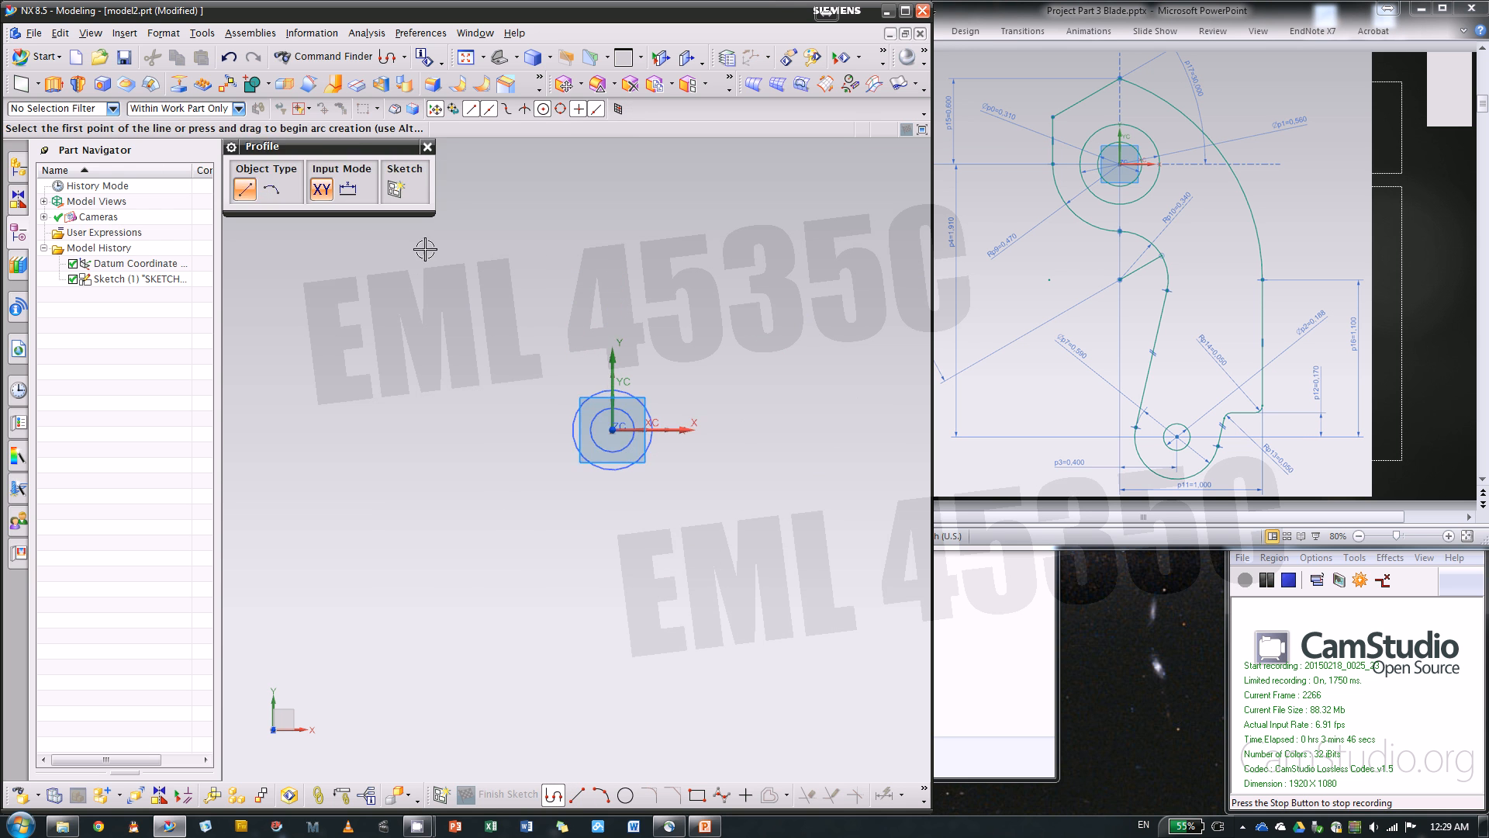
{"action": "left_click", "coordinate": [427, 147]}
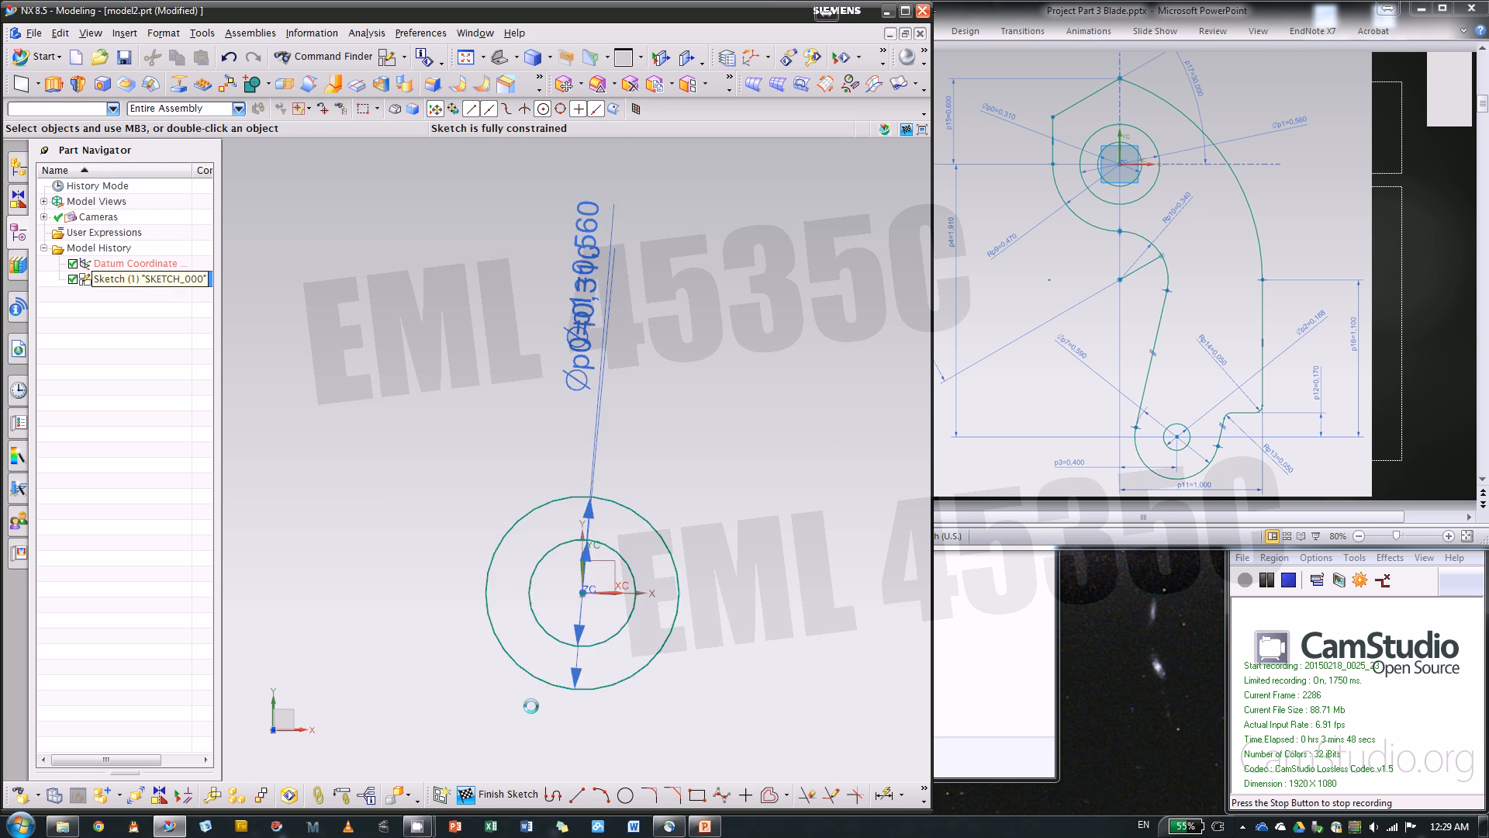
{"action": "left_click", "coordinate": [553, 792]}
{"action": "scroll", "coordinate": [693, 256], "scroll_direction": "down", "scroll_amount": 3}
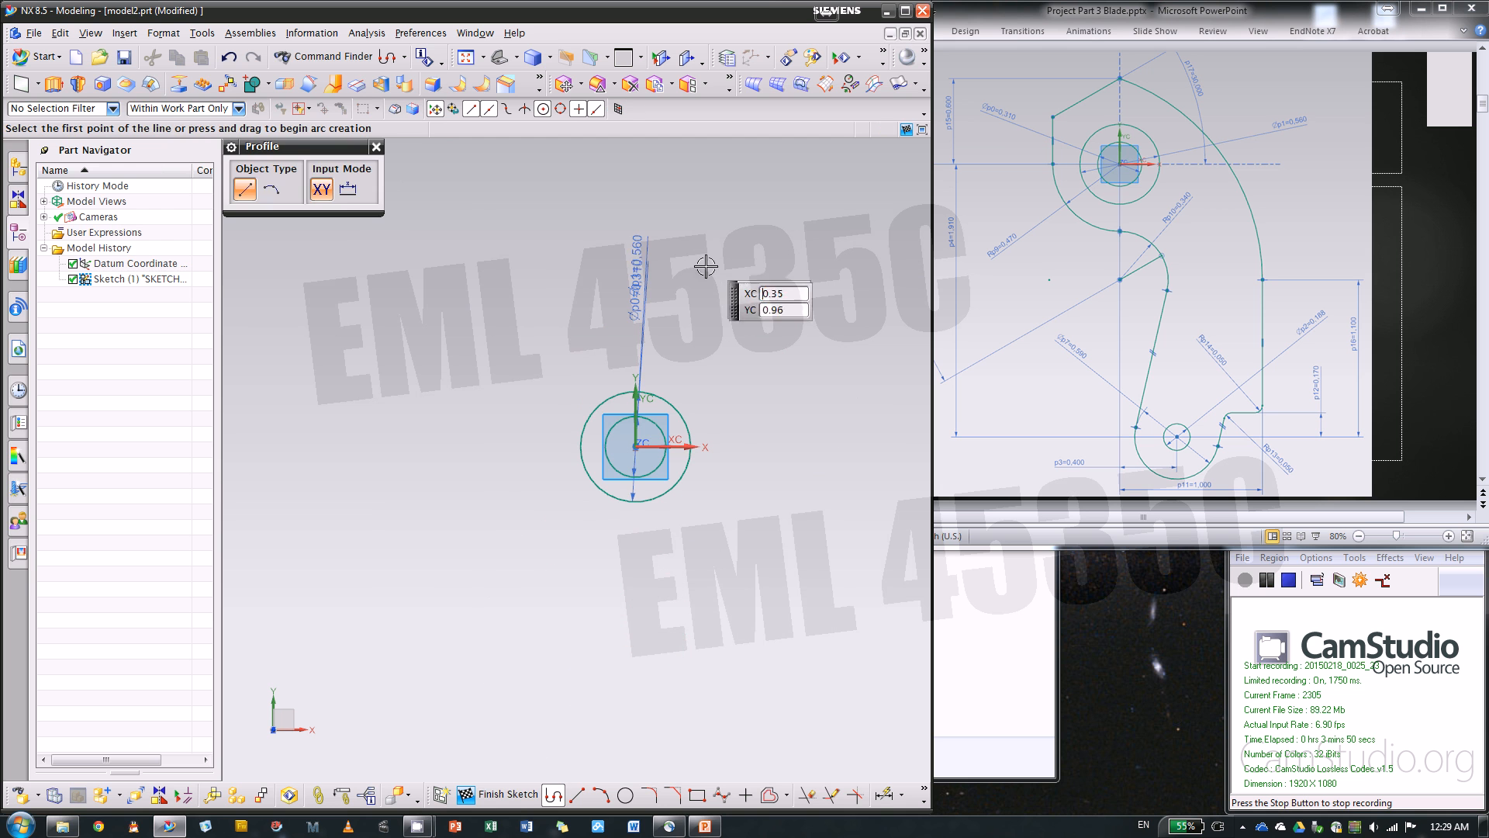
{"action": "left_click", "coordinate": [632, 266]}
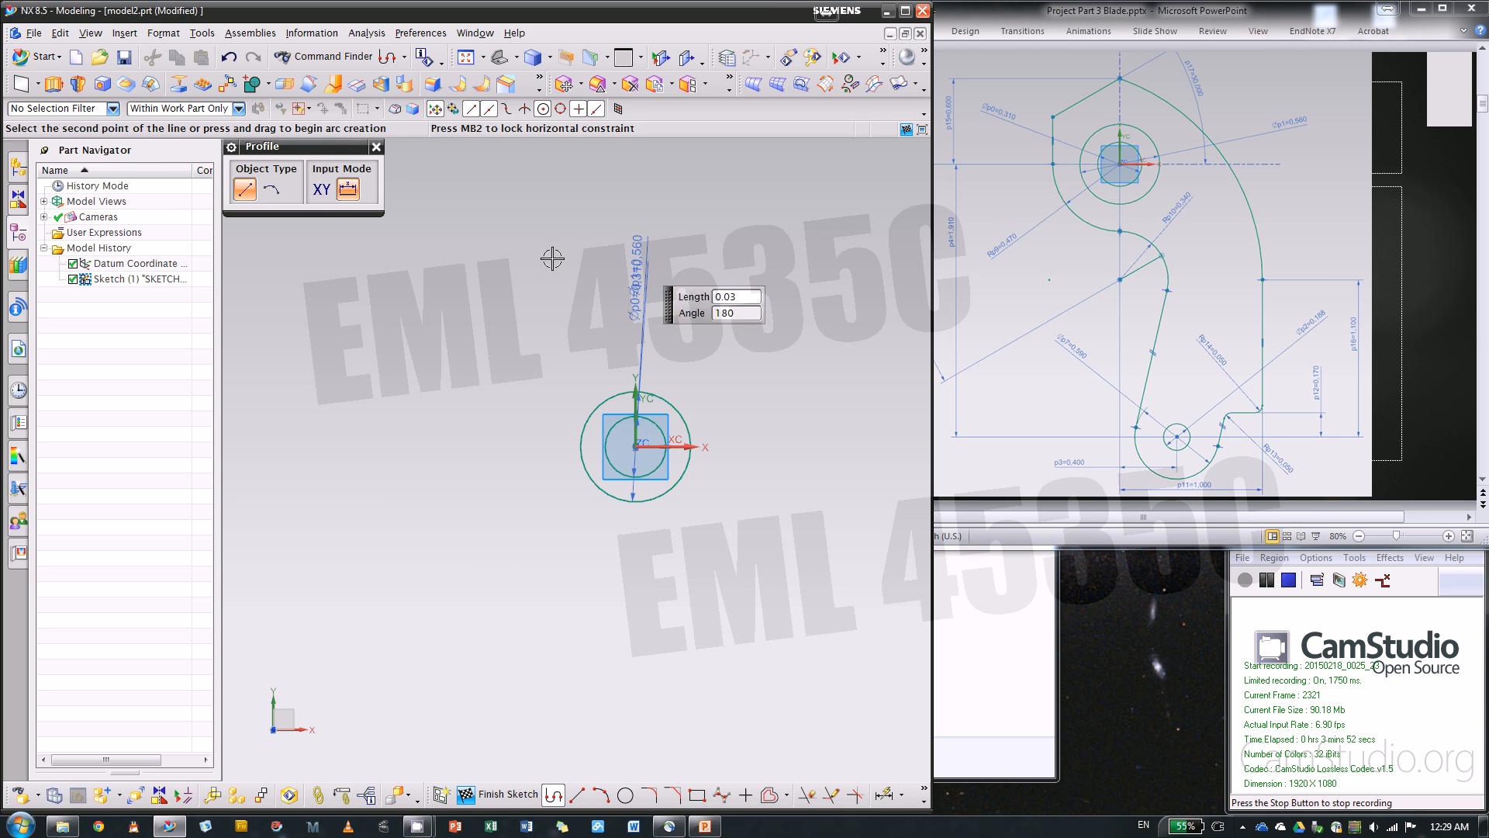
{"action": "left_click", "coordinate": [480, 339]}
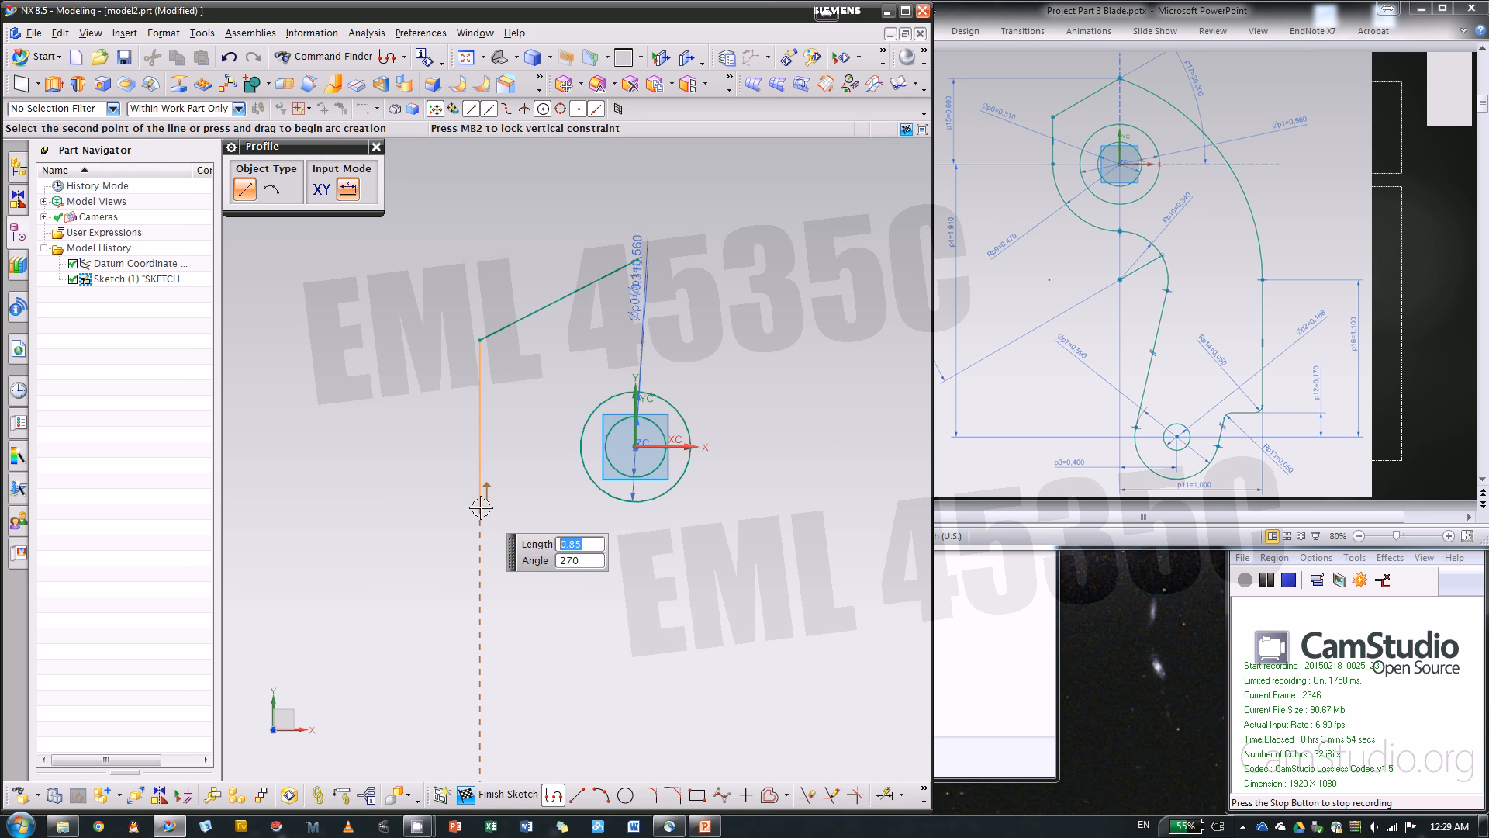
{"action": "left_click", "coordinate": [481, 507]}
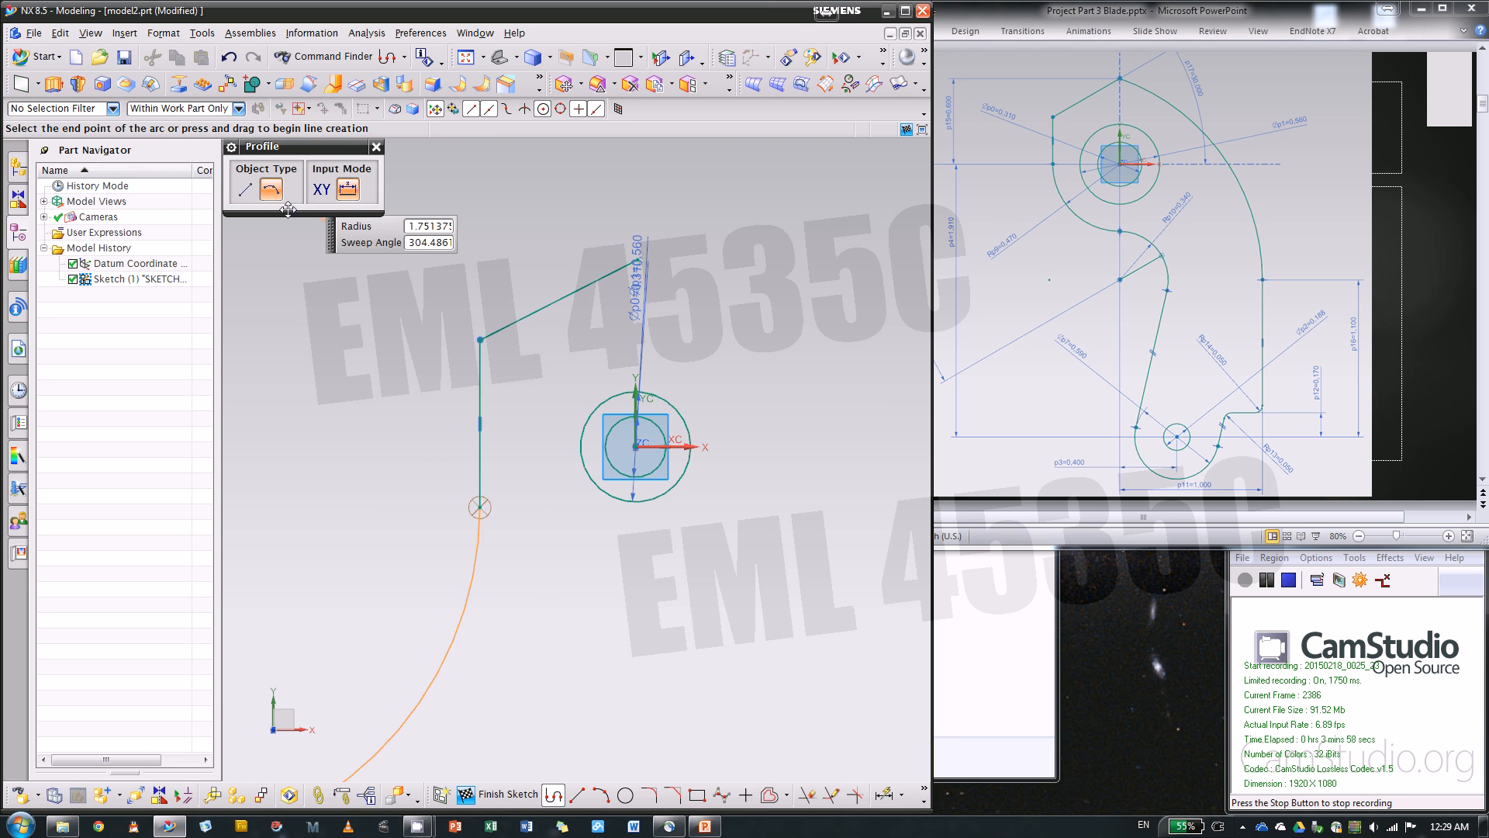
{"action": "left_click", "coordinate": [636, 610]}
Continue the outline with a reversed arc of about 0.38 radius, a downward slanted line about 1.5 long, and a rounded end of about 0.41 radius
{"action": "left_click", "coordinate": [271, 189]}
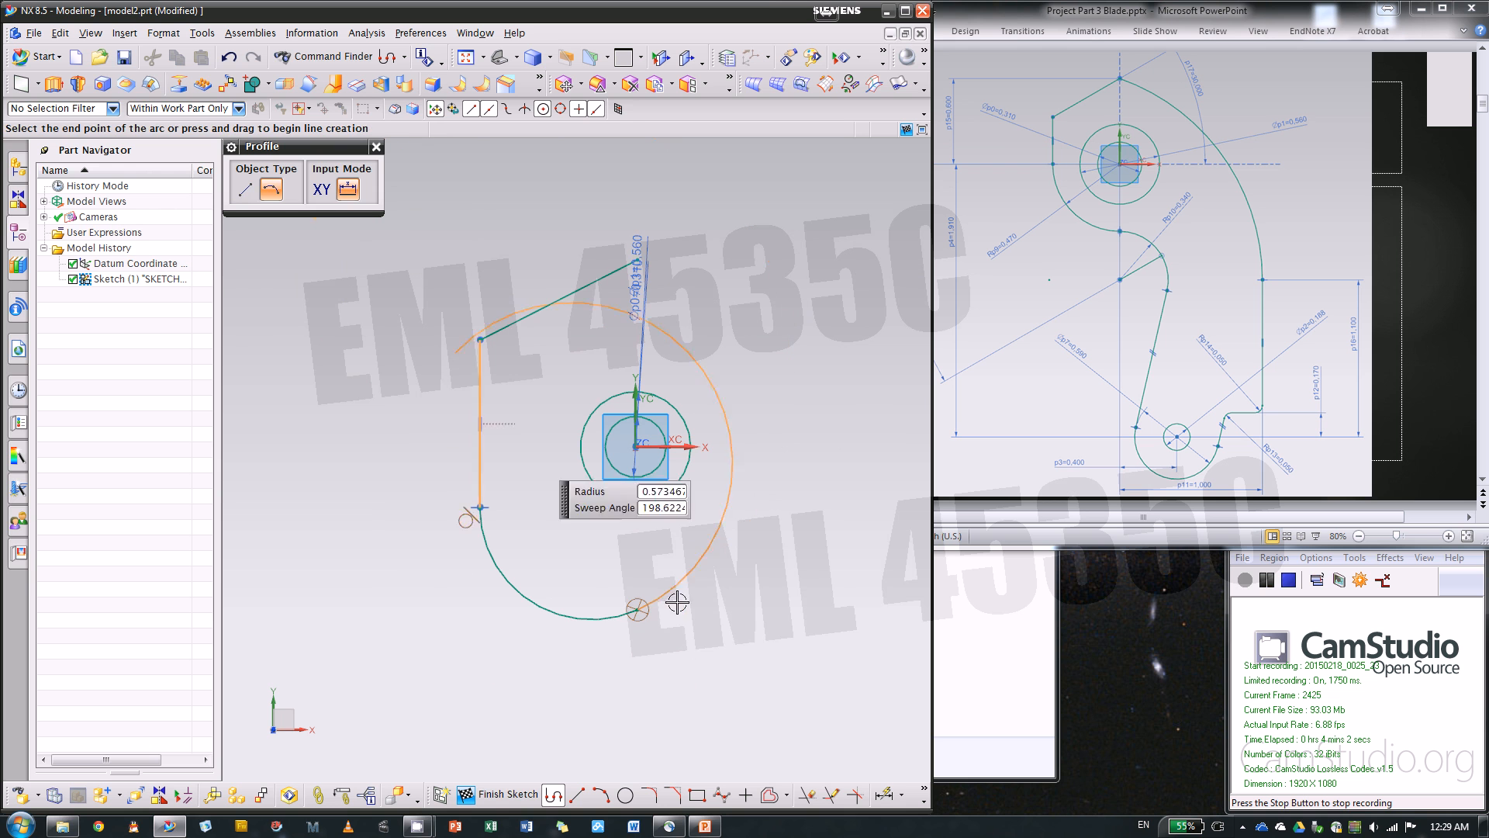
{"action": "left_click", "coordinate": [706, 742]}
{"action": "scroll", "coordinate": [687, 392], "scroll_direction": "down", "scroll_amount": 3}
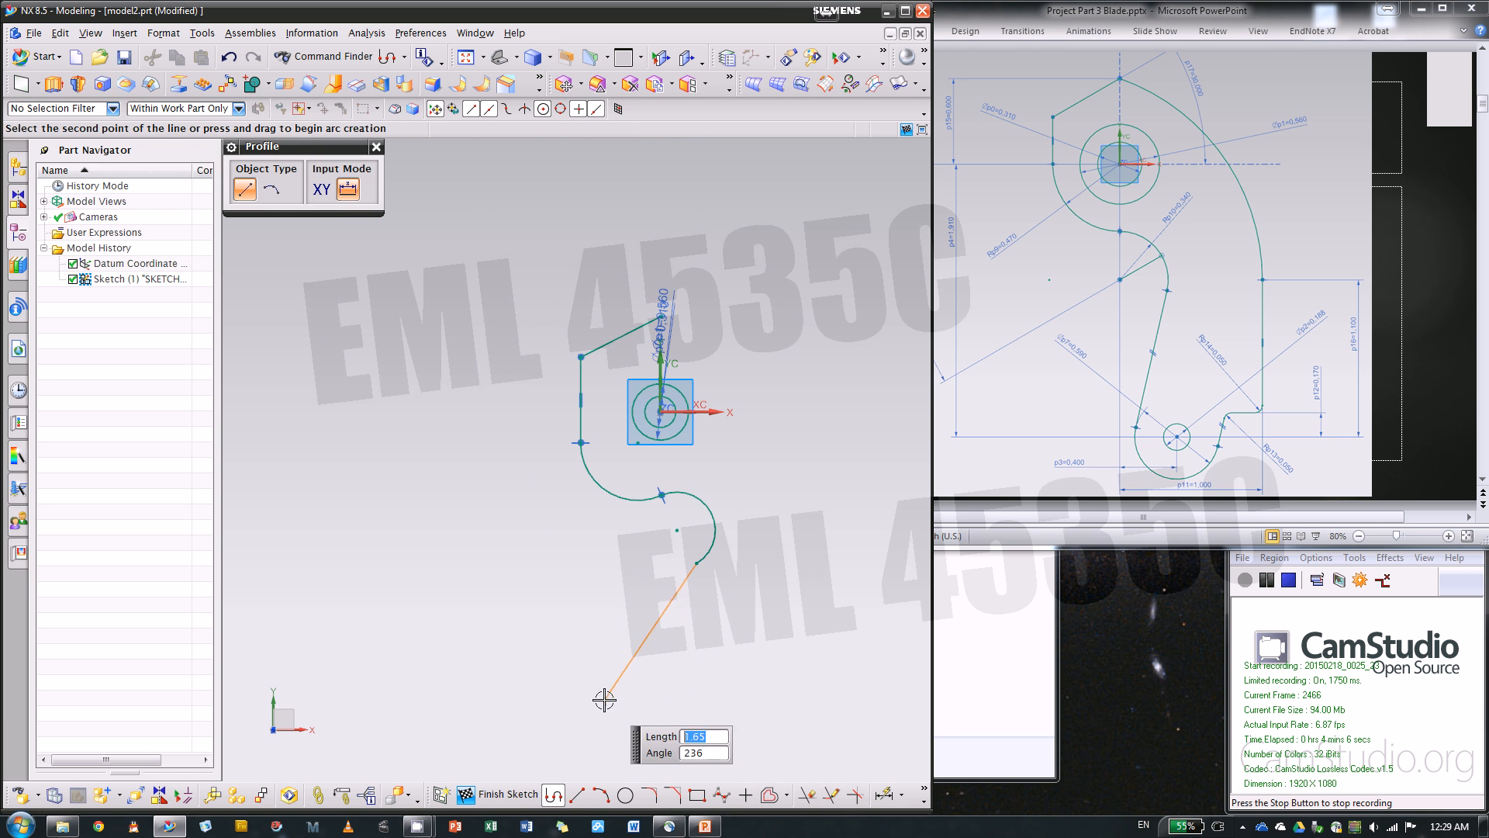
{"action": "left_click", "coordinate": [660, 709]}
{"action": "left_click", "coordinate": [271, 189]}
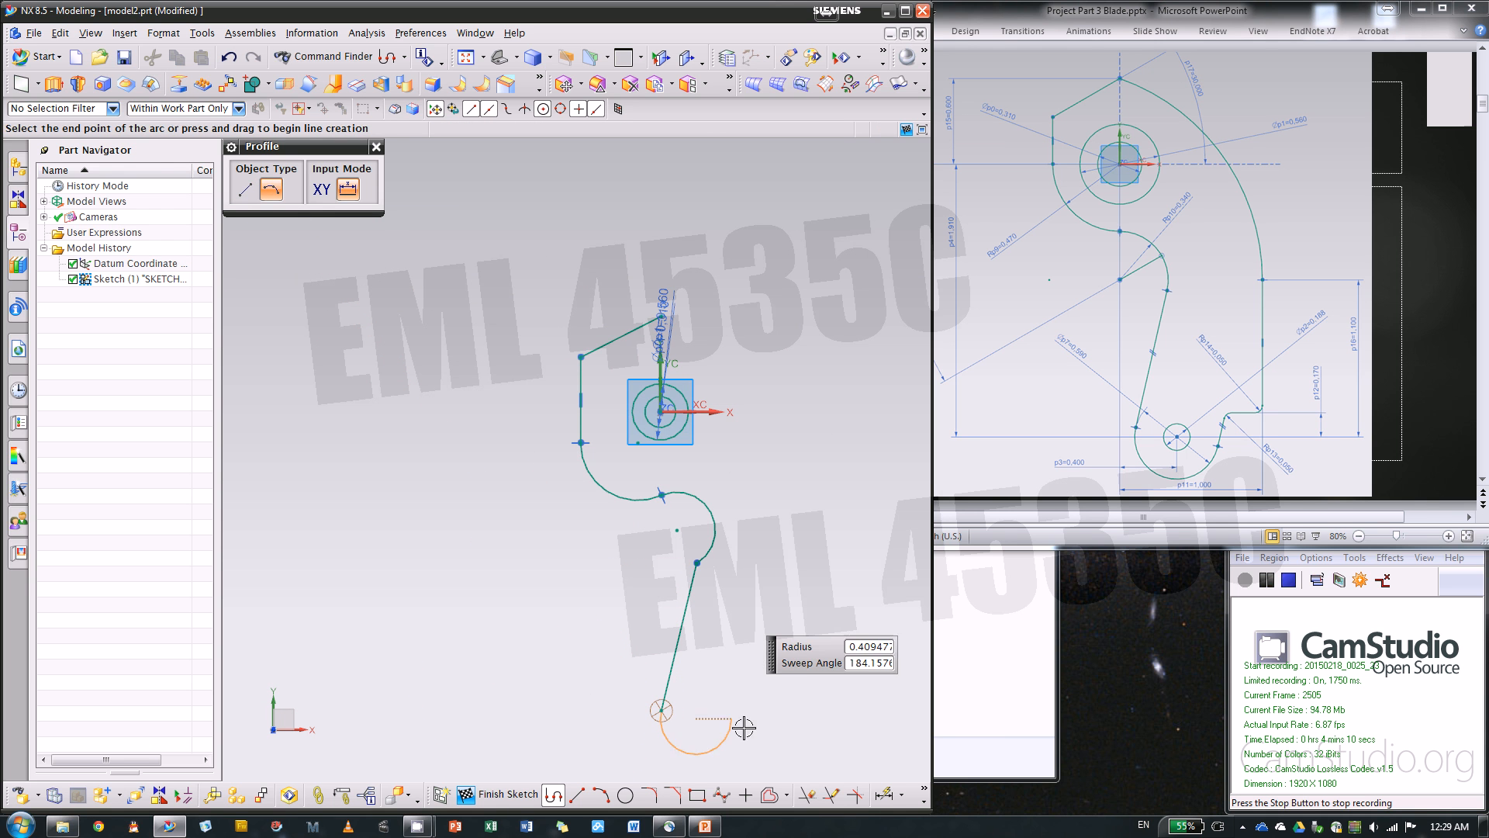
{"action": "left_click", "coordinate": [752, 726]}
Close the outline with a short vertical line, a horizontal step about 0.45 long, a long vertical line, and an arc to the starting point
{"action": "scroll", "coordinate": [748, 702], "scroll_direction": "up", "scroll_amount": 2}
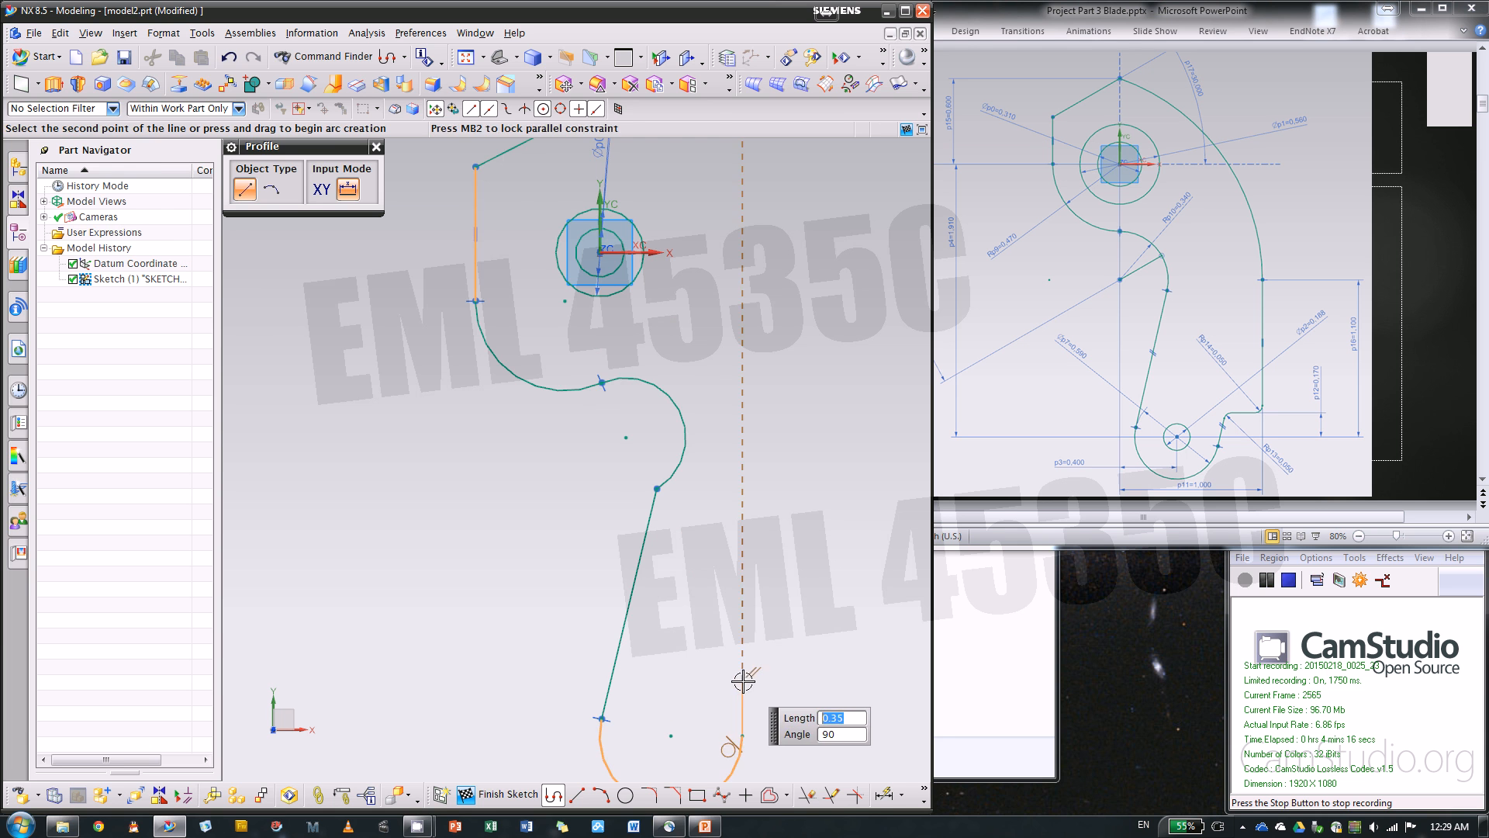
{"action": "left_click", "coordinate": [743, 687]}
{"action": "scroll", "coordinate": [768, 616], "scroll_direction": "down", "scroll_amount": 2}
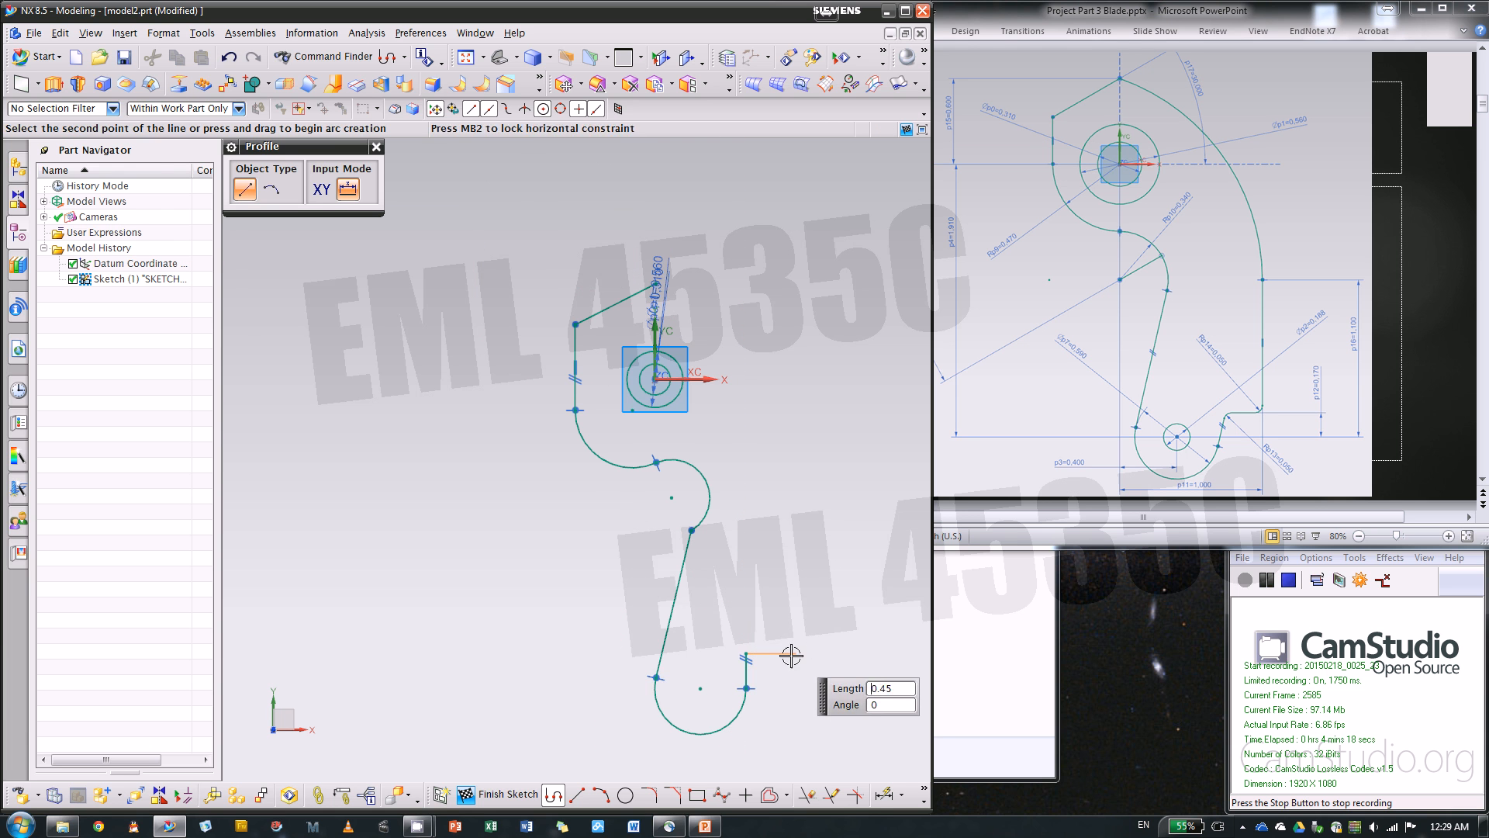
{"action": "left_click", "coordinate": [792, 653]}
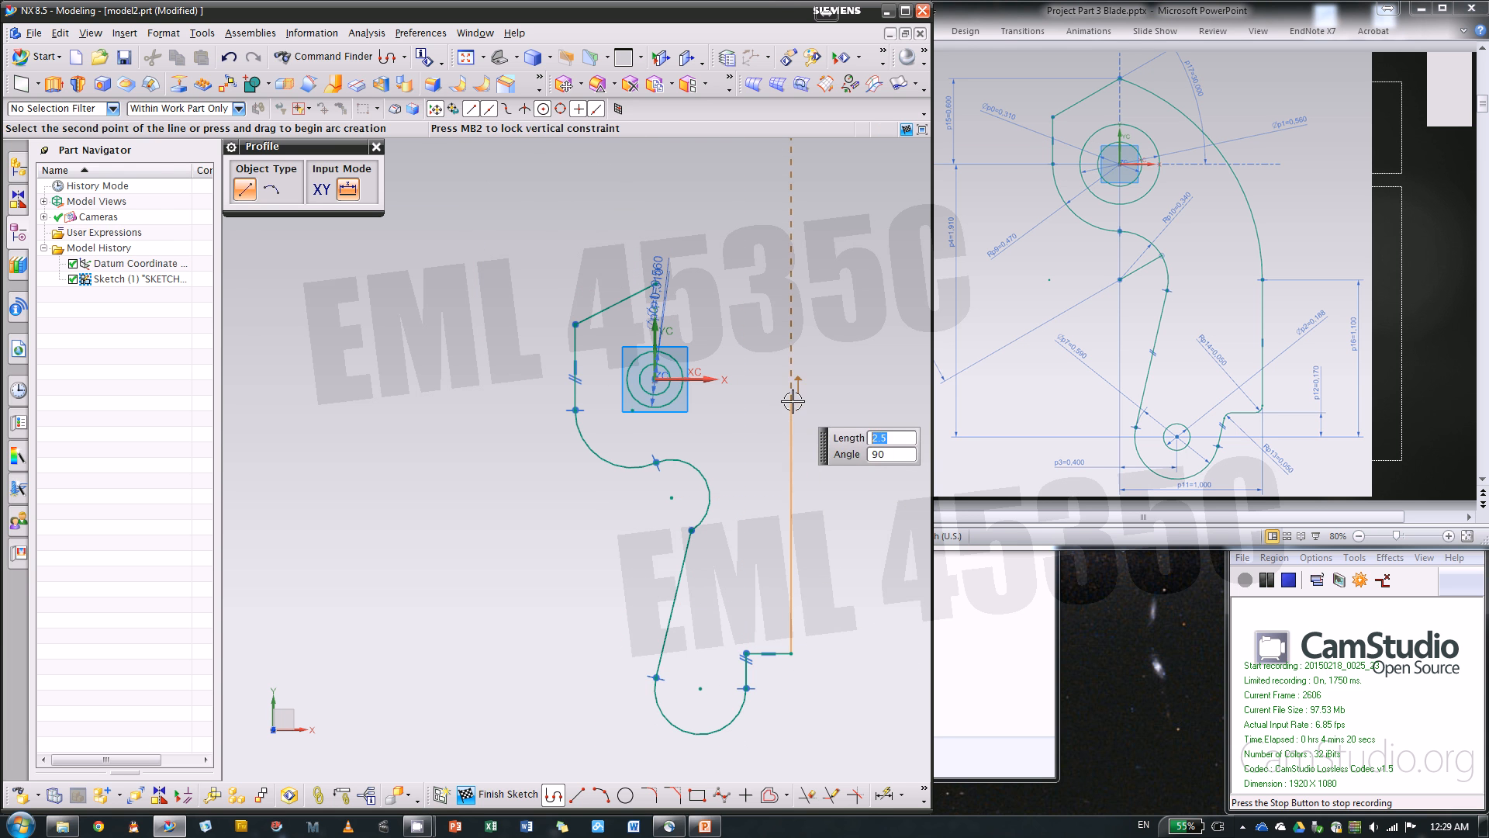
{"action": "left_click", "coordinate": [791, 451]}
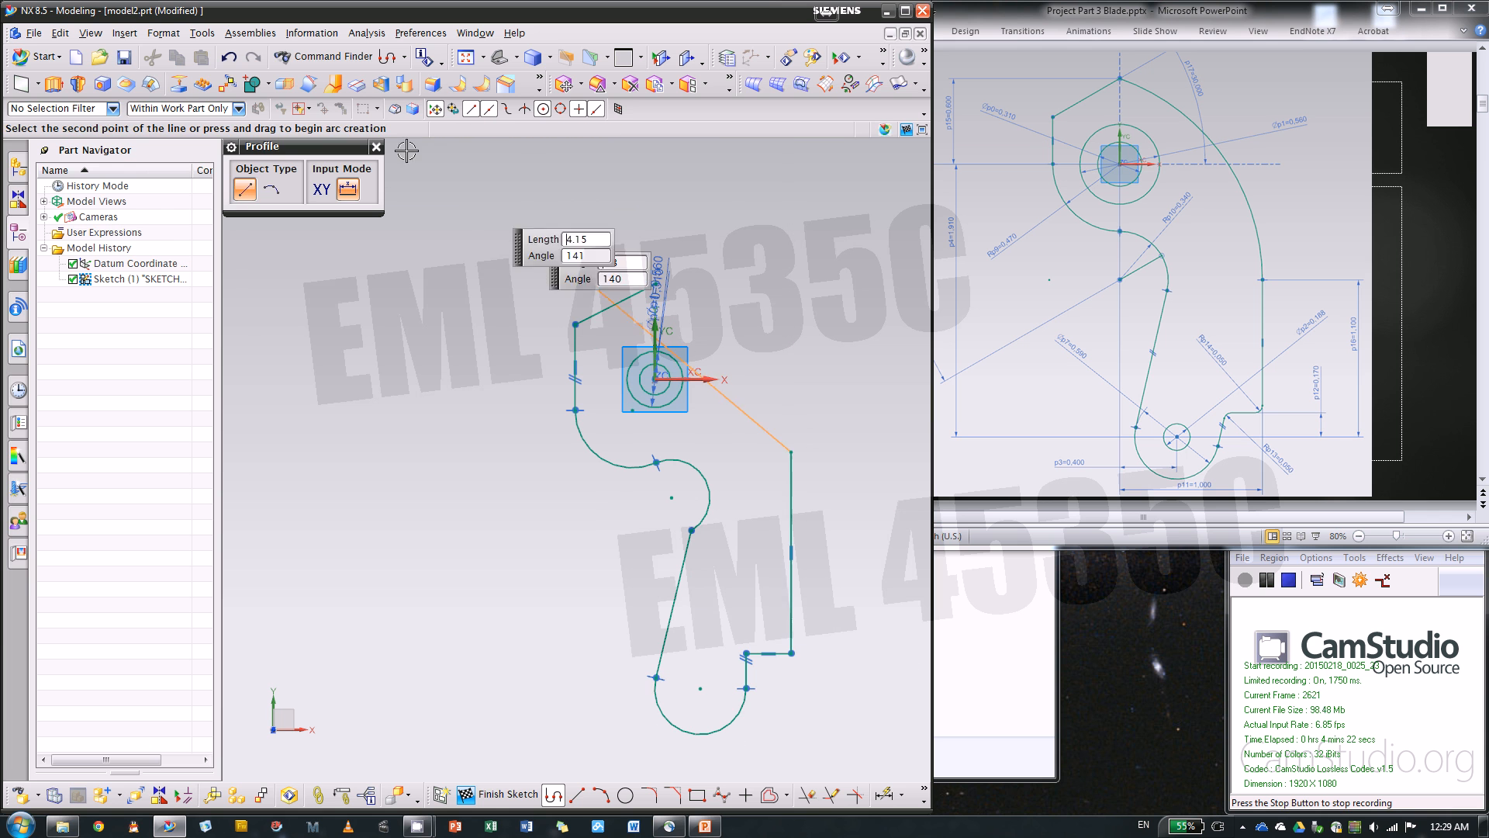
{"action": "left_click", "coordinate": [271, 191]}
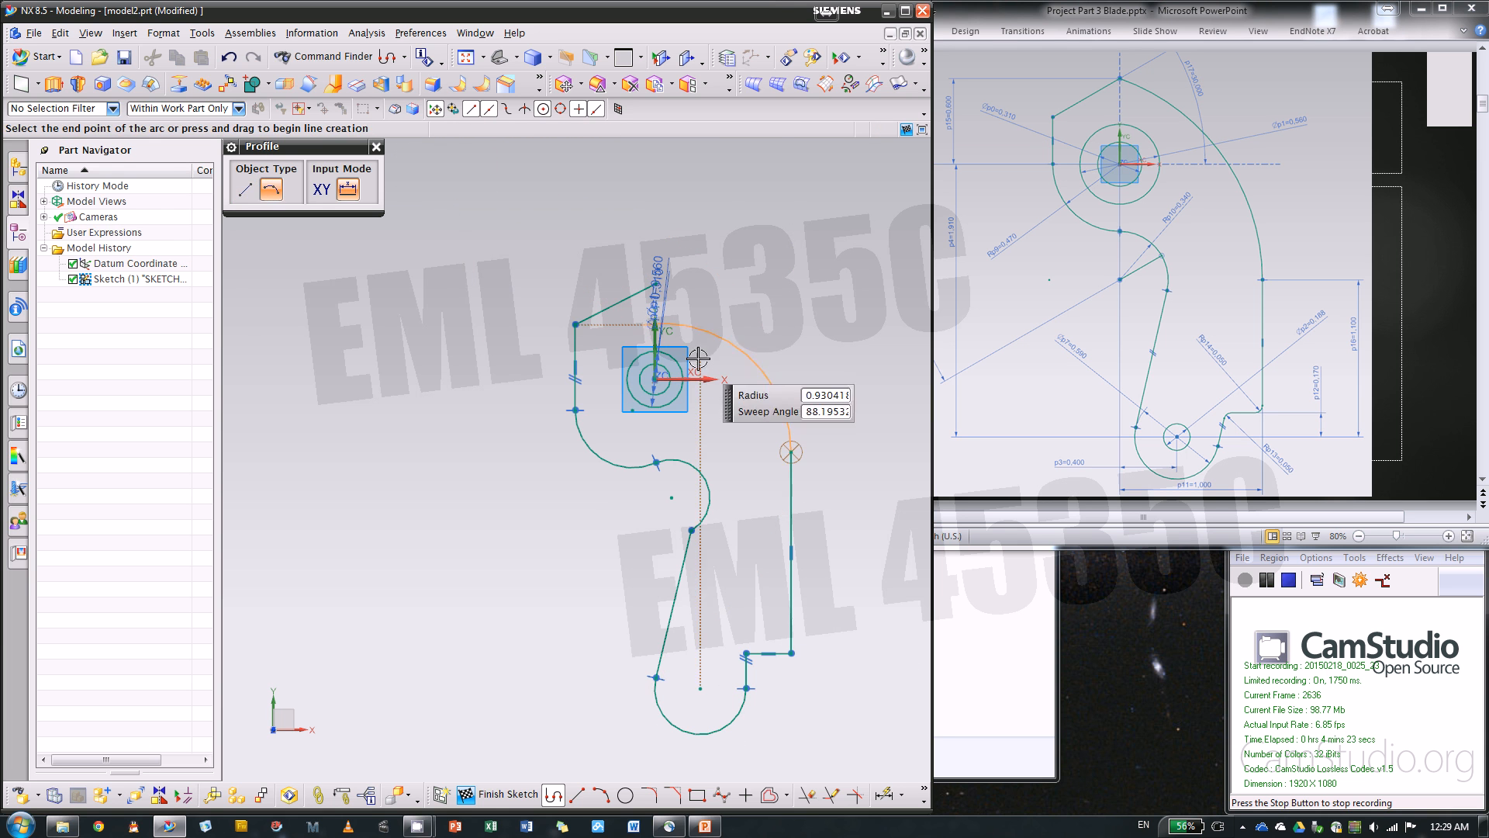
{"action": "left_click", "coordinate": [656, 285]}
{"action": "key", "text": "Escape"}
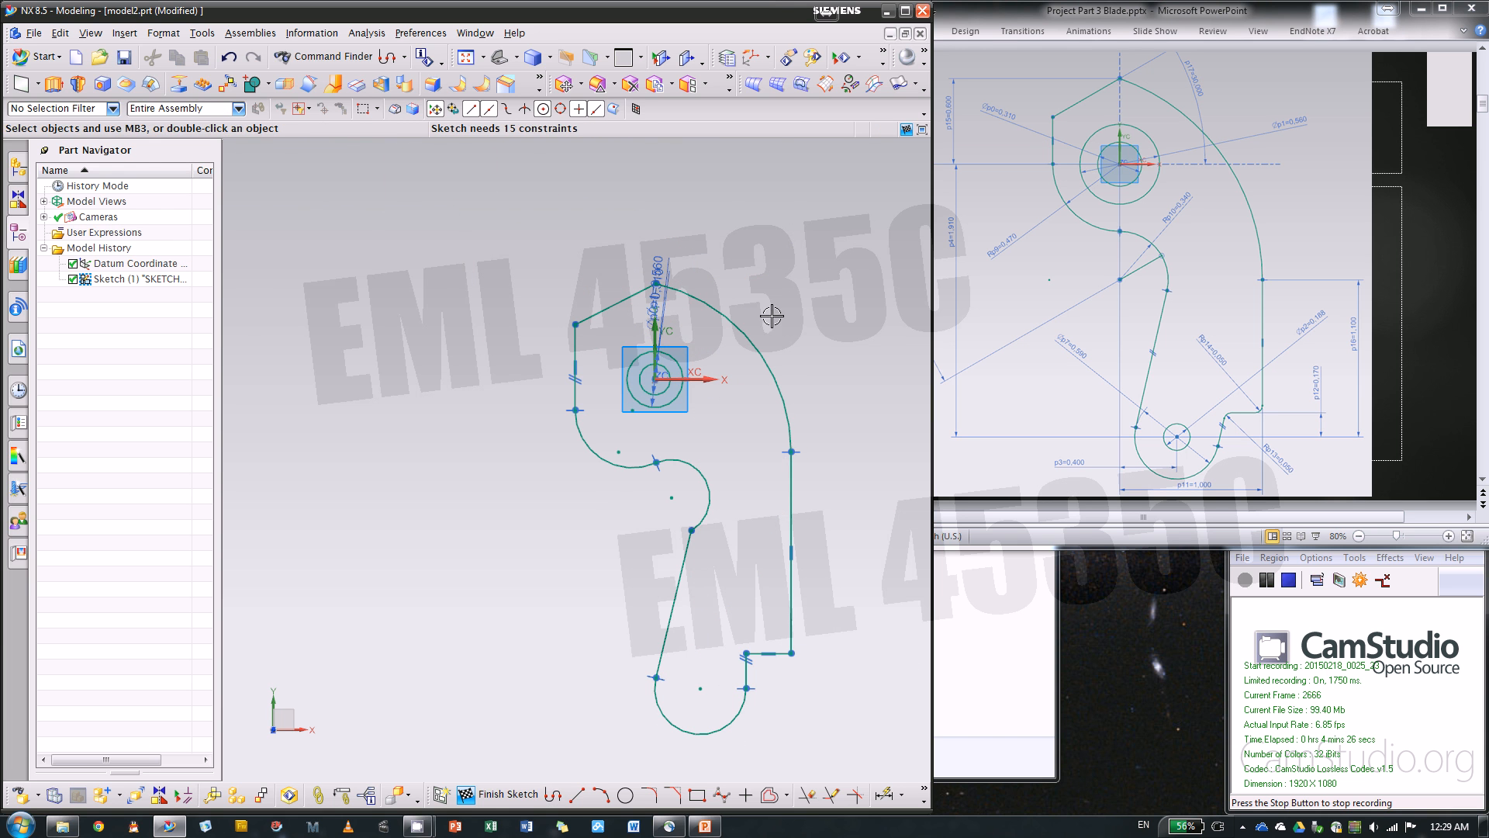
{"action": "scroll", "coordinate": [711, 551], "scroll_direction": "up", "scroll_amount": 2}
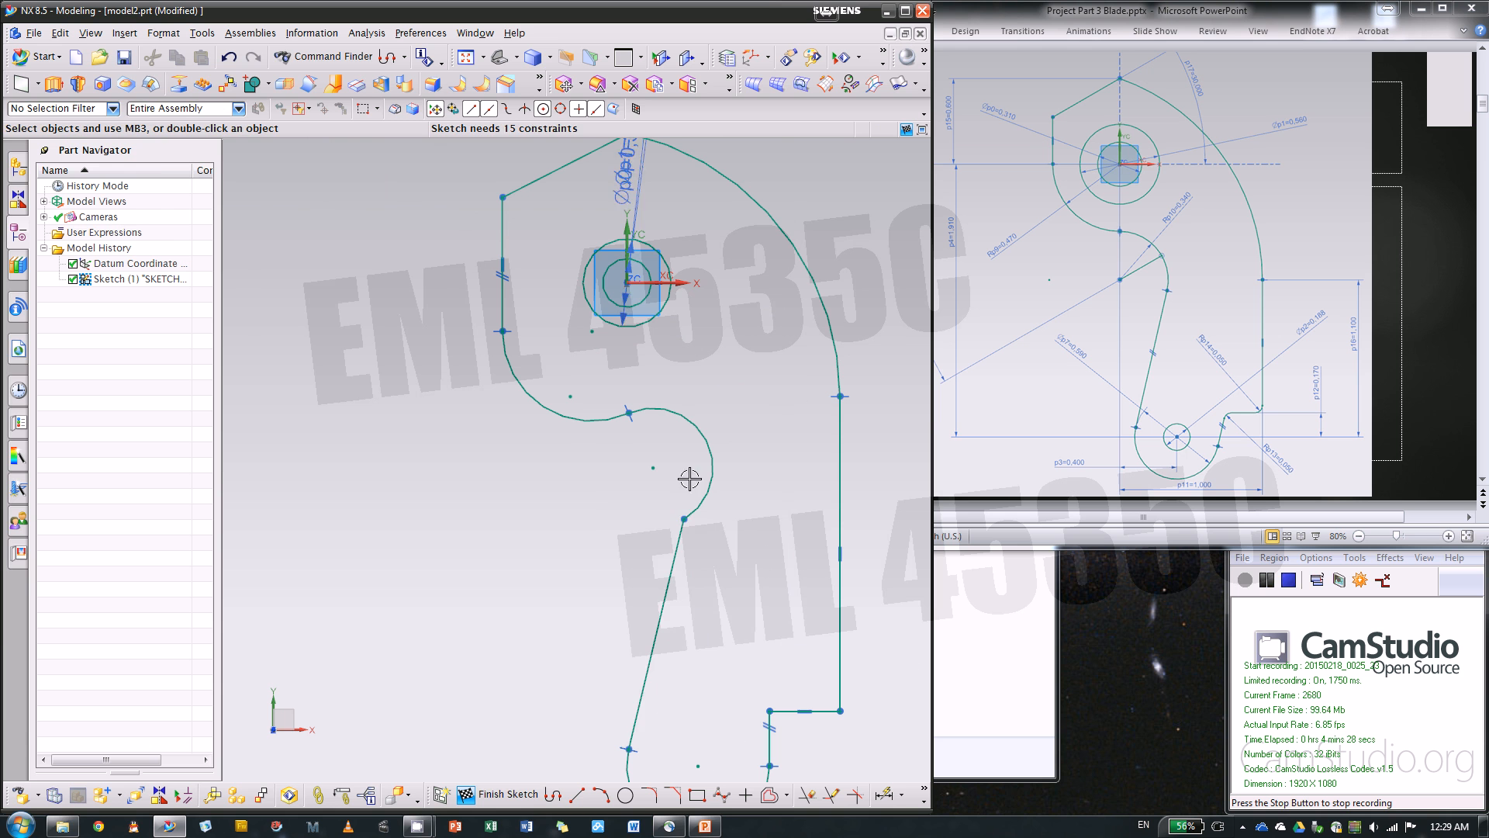
{"action": "left_click", "coordinate": [681, 532]}
{"action": "left_click", "coordinate": [713, 471]}
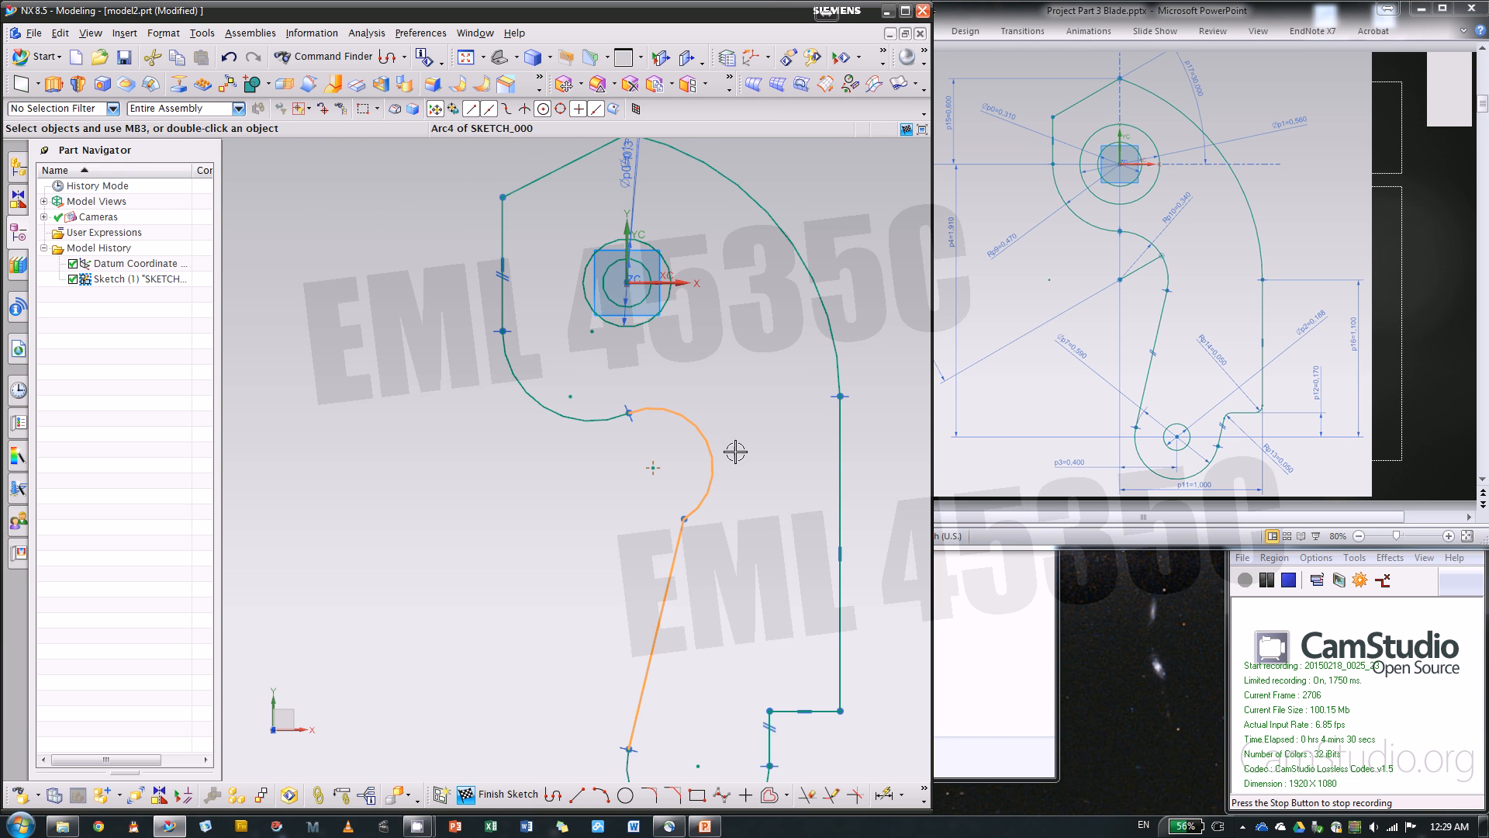
{"action": "left_click", "coordinate": [797, 440]}
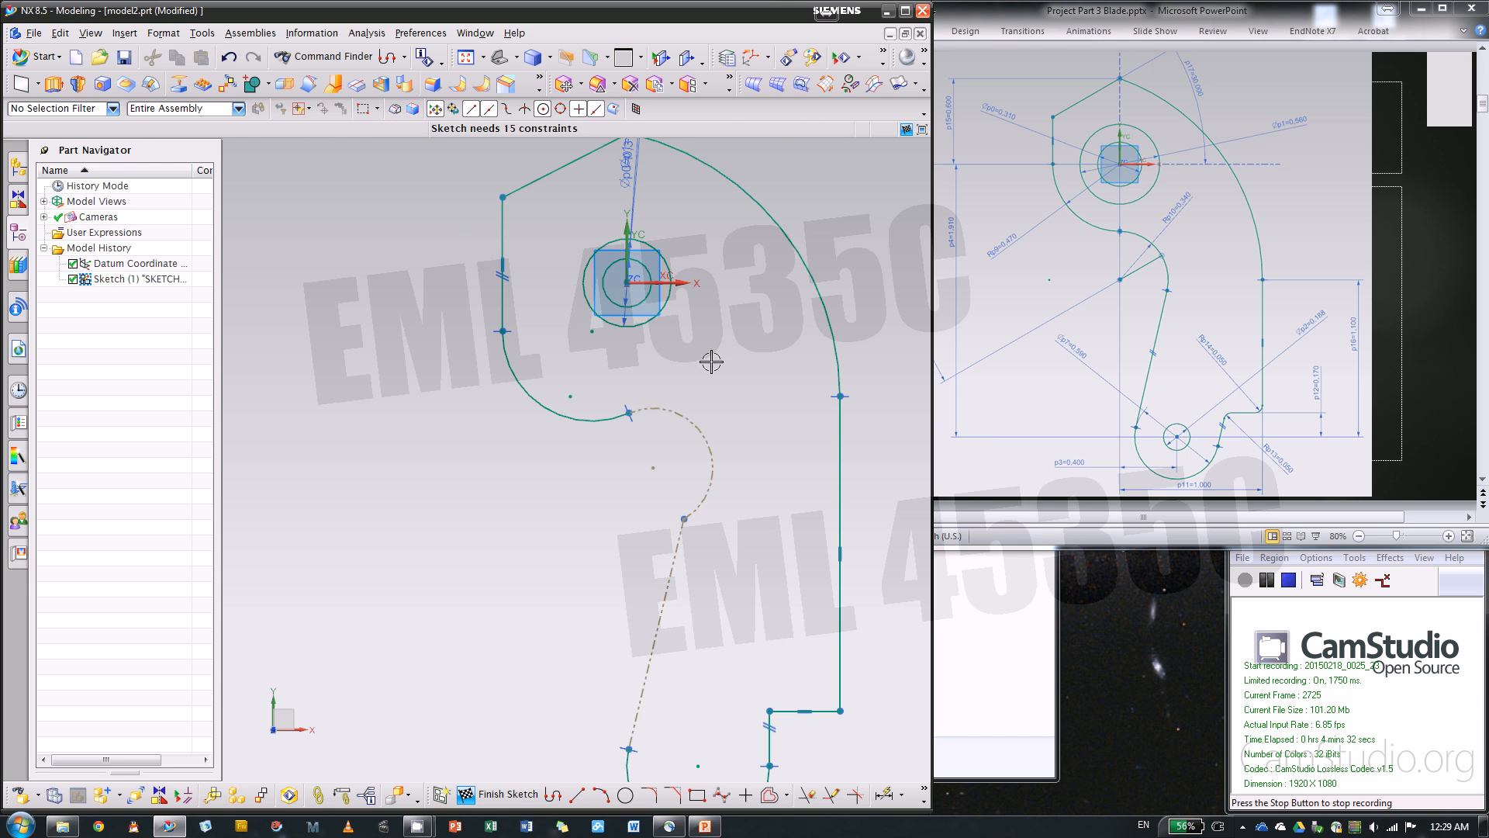
{"action": "key", "text": "ctrl+z"}
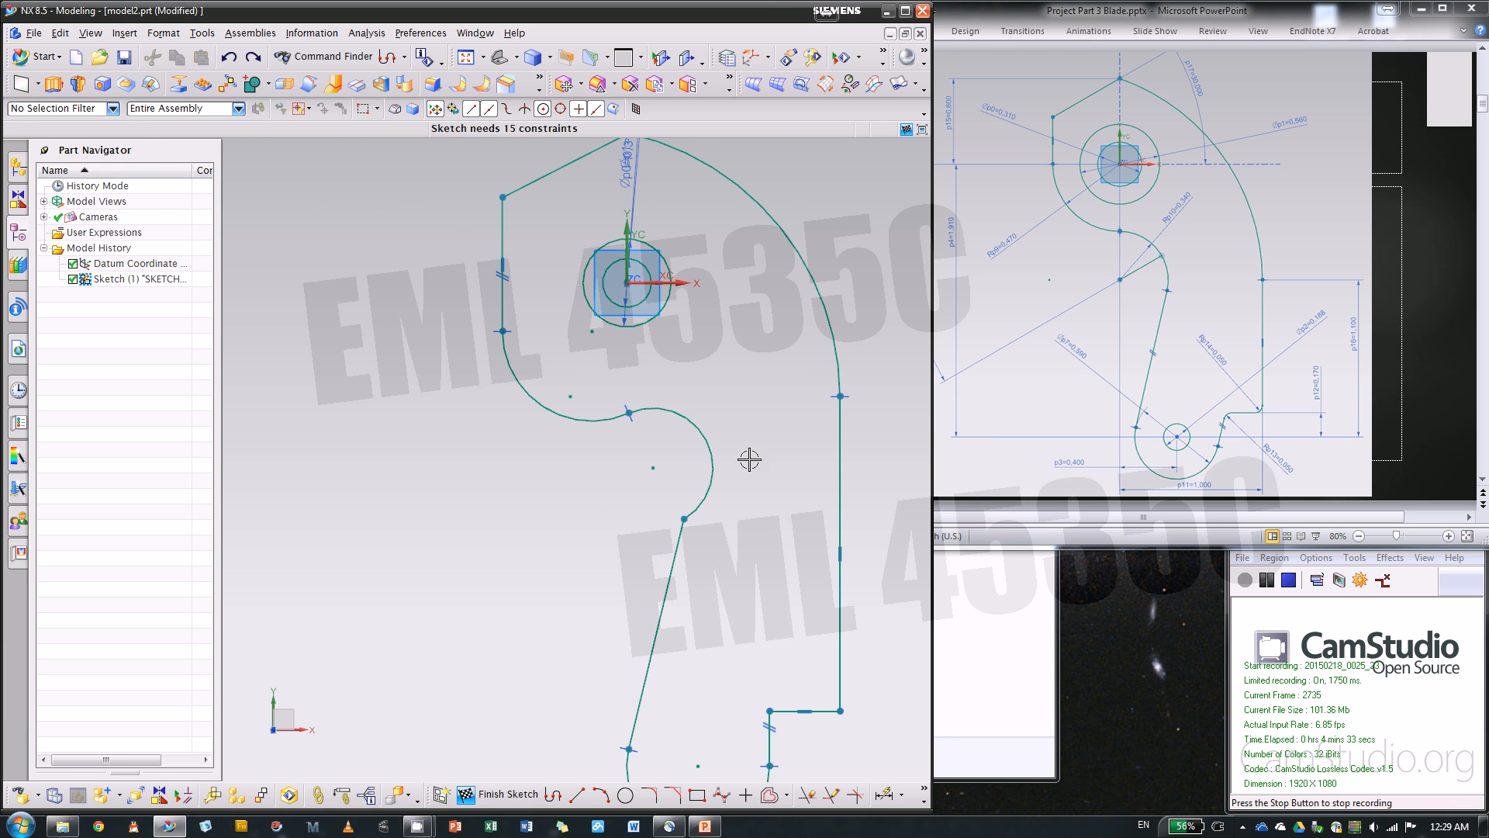
Make the long slanted line tangent to the middle arc with a Tangent constraint
{"action": "left_click", "coordinate": [710, 471]}
{"action": "left_click", "coordinate": [672, 571]}
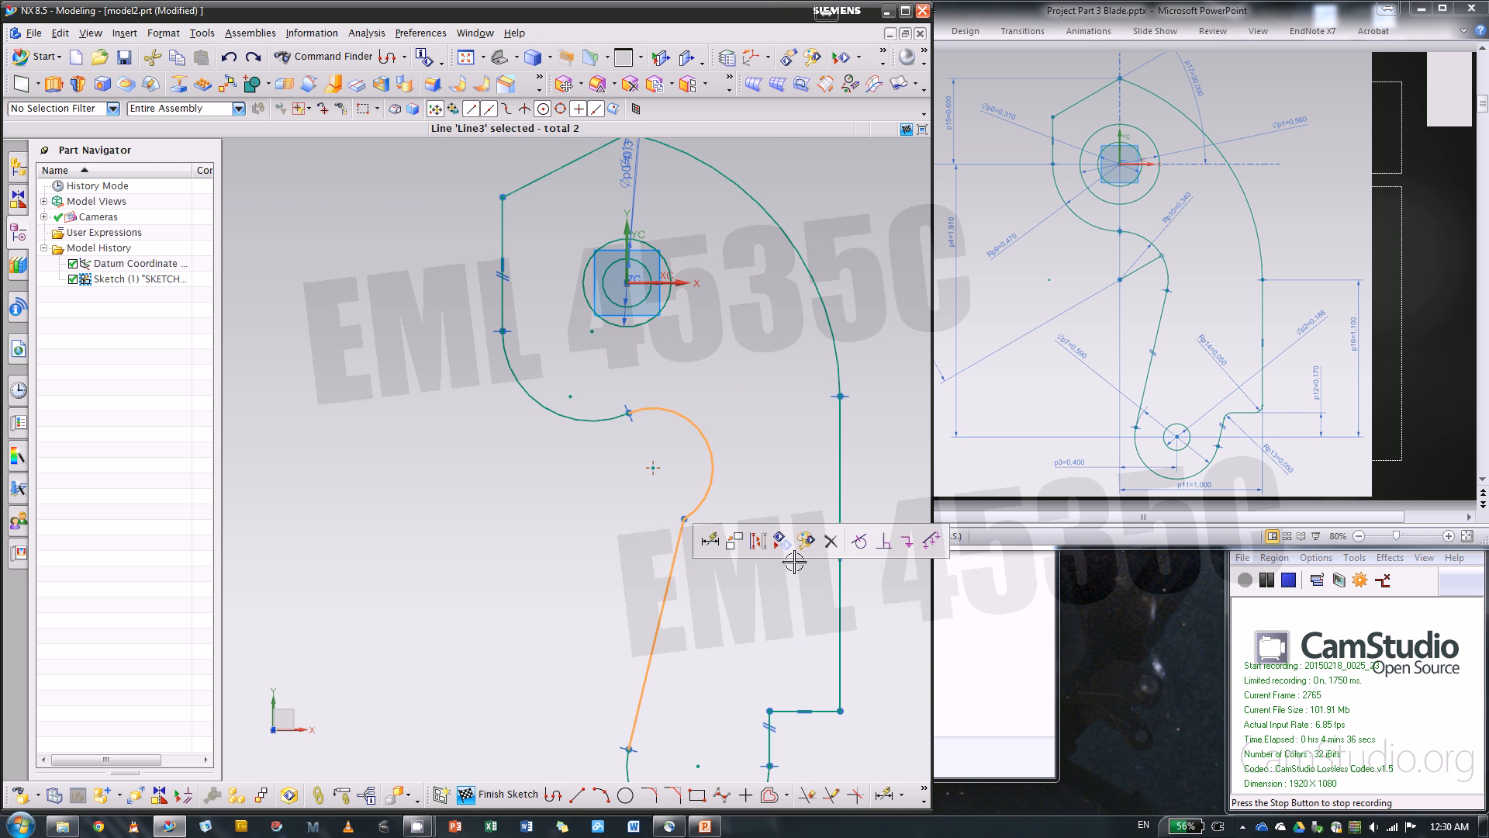
{"action": "left_click", "coordinate": [860, 541]}
Shrink the lower rounded end by moving its junction with the short vertical line inward
{"action": "scroll", "coordinate": [733, 355], "scroll_direction": "down", "scroll_amount": 3}
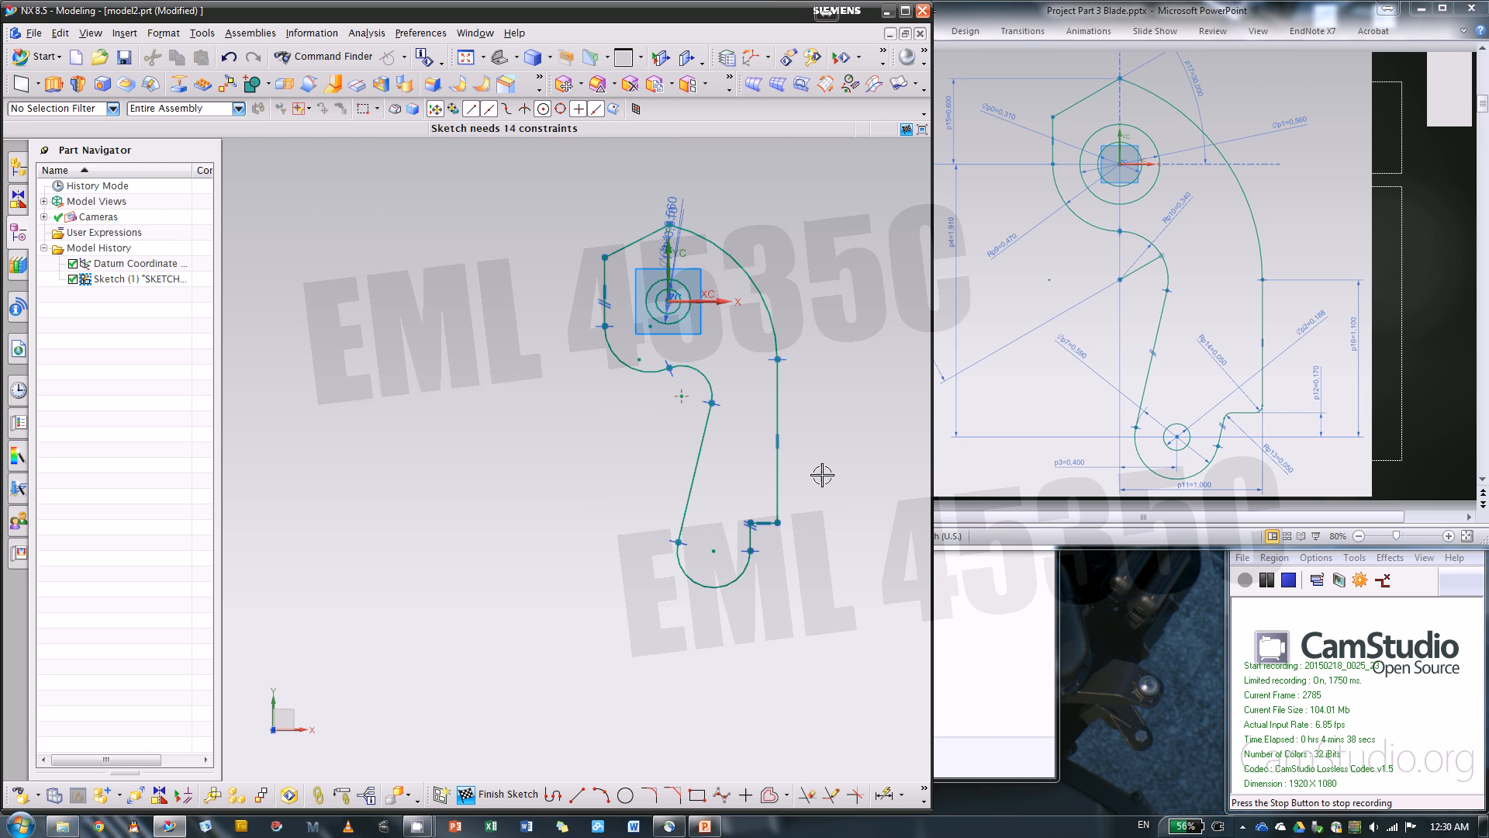
{"action": "scroll", "coordinate": [853, 497], "scroll_direction": "up", "scroll_amount": 2}
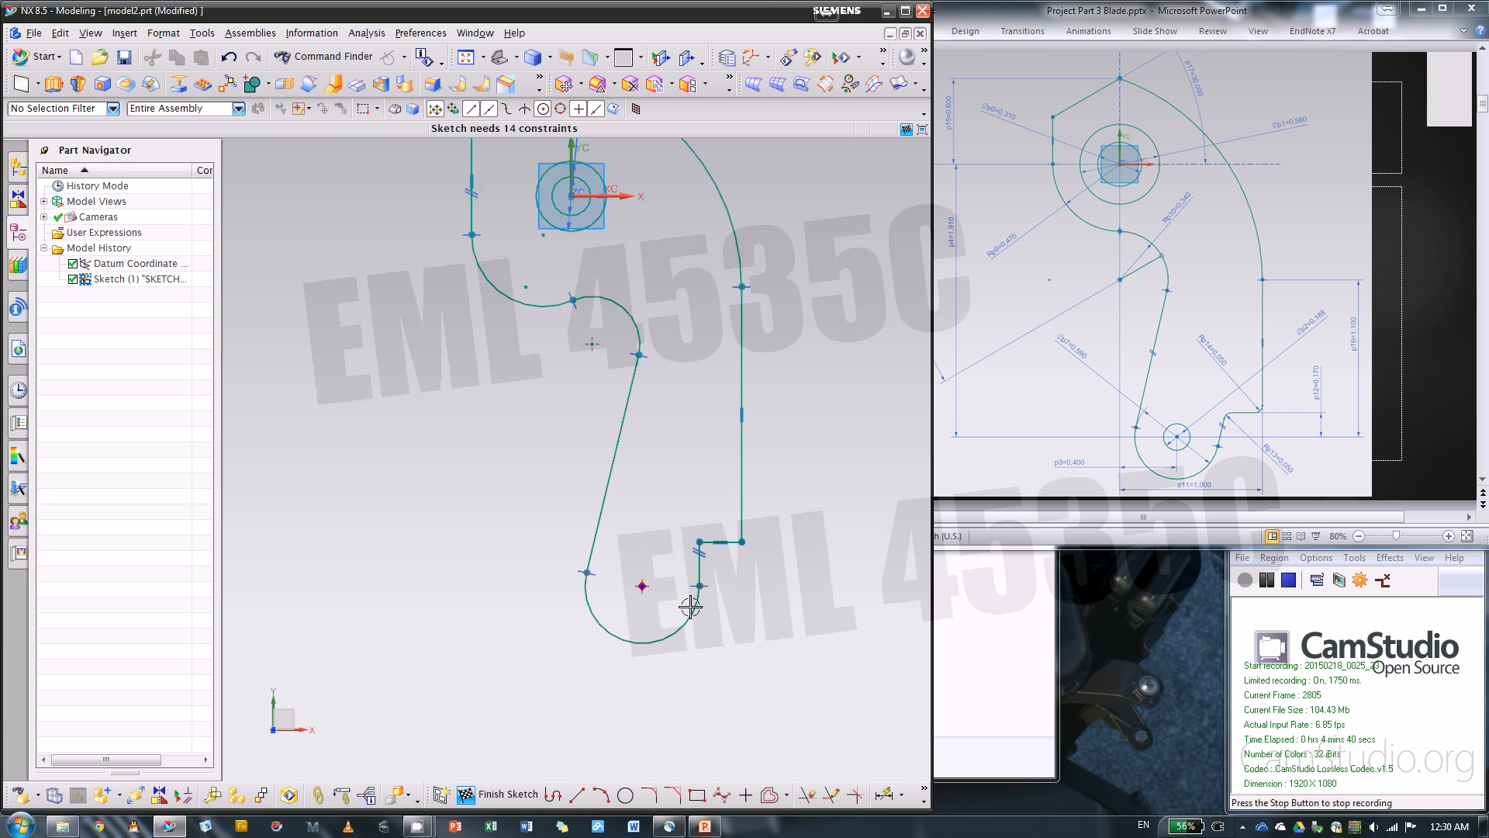
{"action": "scroll", "coordinate": [682, 594], "scroll_direction": "up", "scroll_amount": 3}
{"action": "left_click_drag", "start_coordinate": [708, 559], "coordinate": [667, 574]}
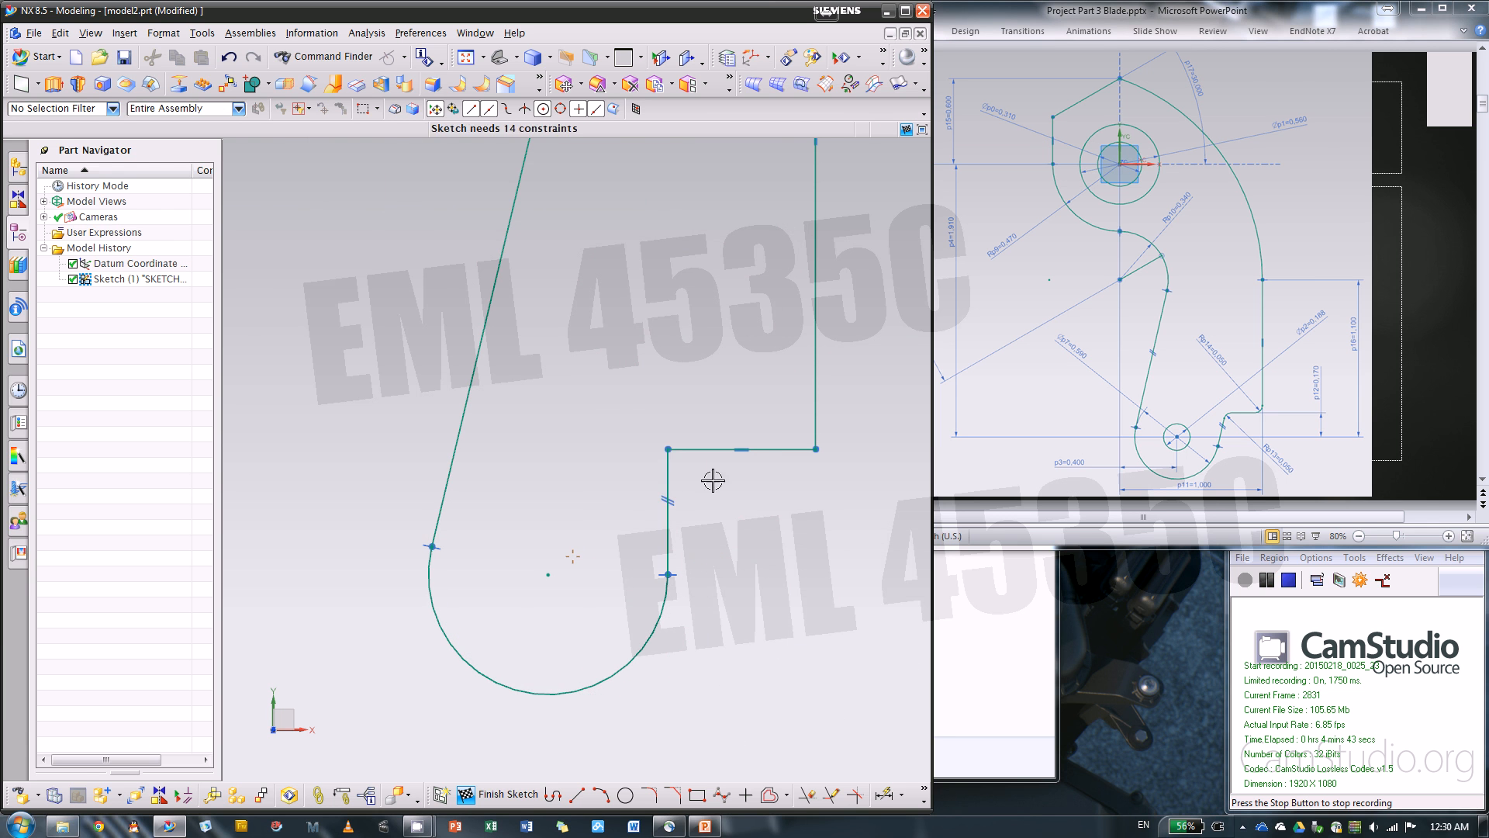
Remove the vertical constraint from the short line above the rounded end and slant it by moving its upper corner outward
{"action": "left_click", "coordinate": [670, 498]}
{"action": "left_click", "coordinate": [713, 473]}
{"action": "mouse_move", "coordinate": [668, 448]}
{"action": "left_mouse_down"}
{"action": "mouse_move", "coordinate": [728, 445]}
{"action": "mouse_move", "coordinate": [713, 487]}
{"action": "left_mouse_up"}
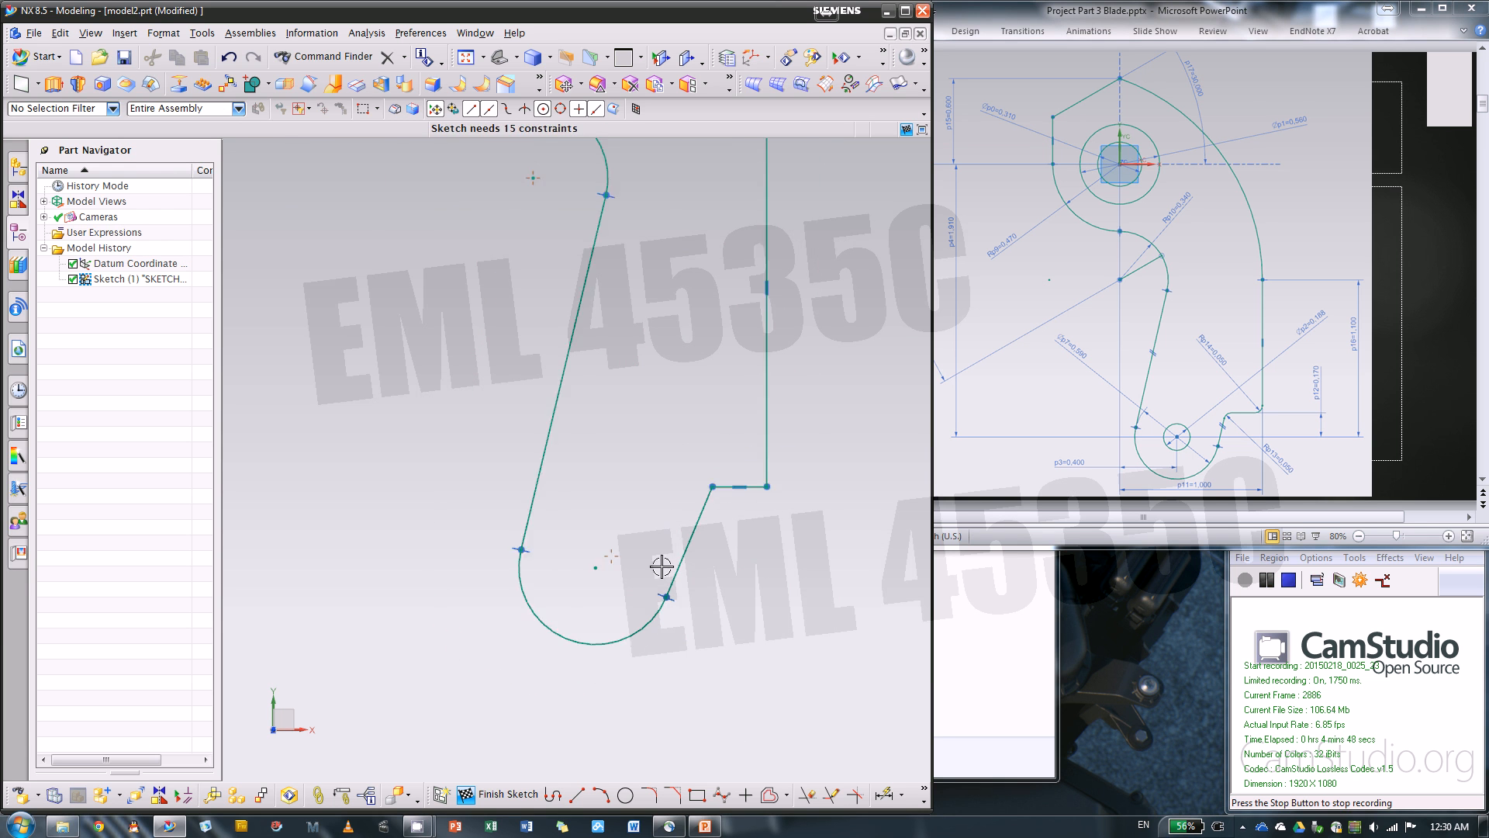
Constrain the short slanted line parallel to the long slanted line with a Parallel constraint
{"action": "left_click", "coordinate": [577, 443]}
{"action": "left_click", "coordinate": [689, 550]}
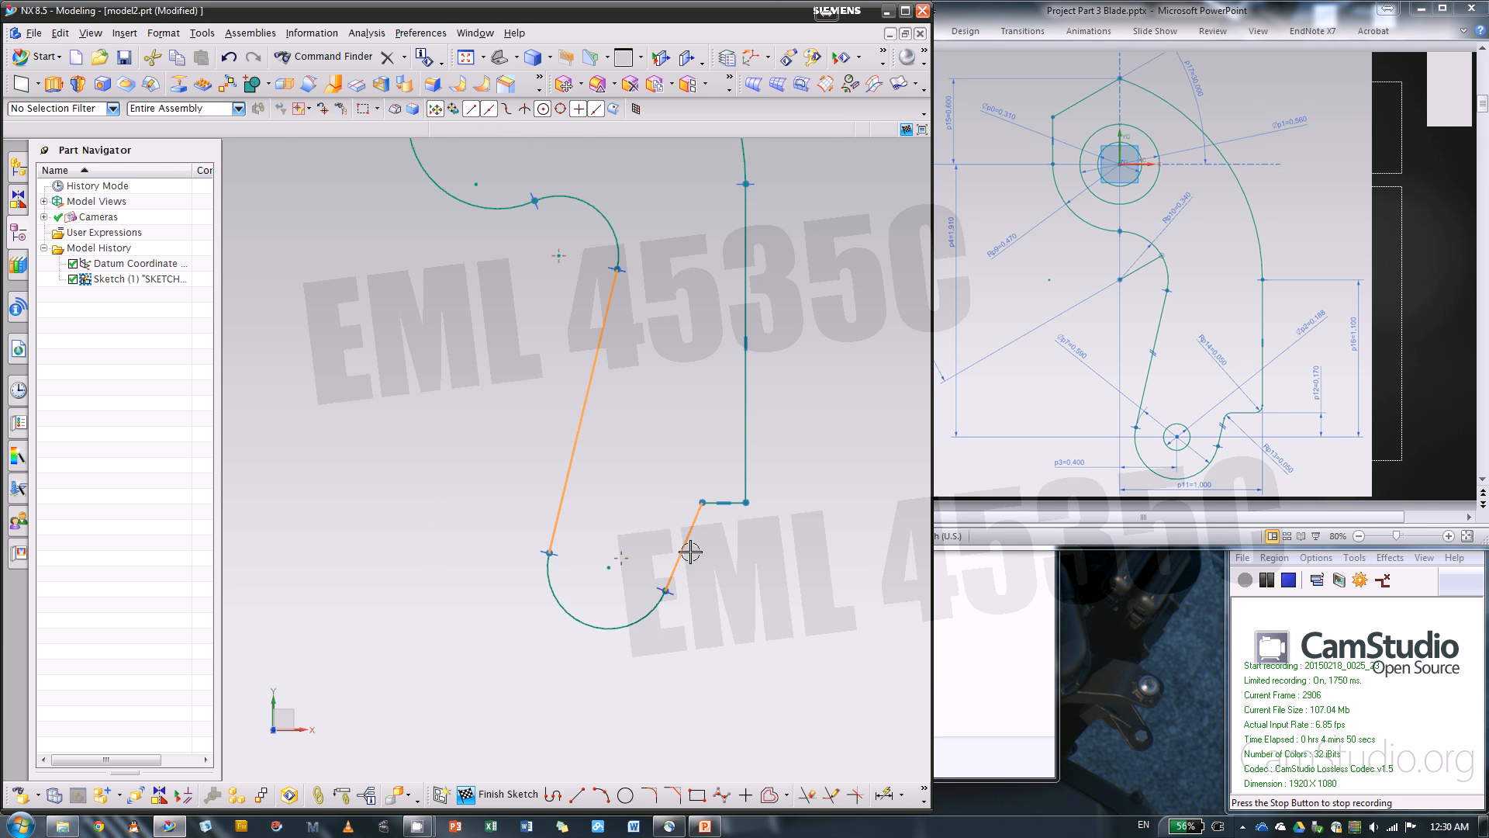
{"action": "left_click", "coordinate": [786, 522]}
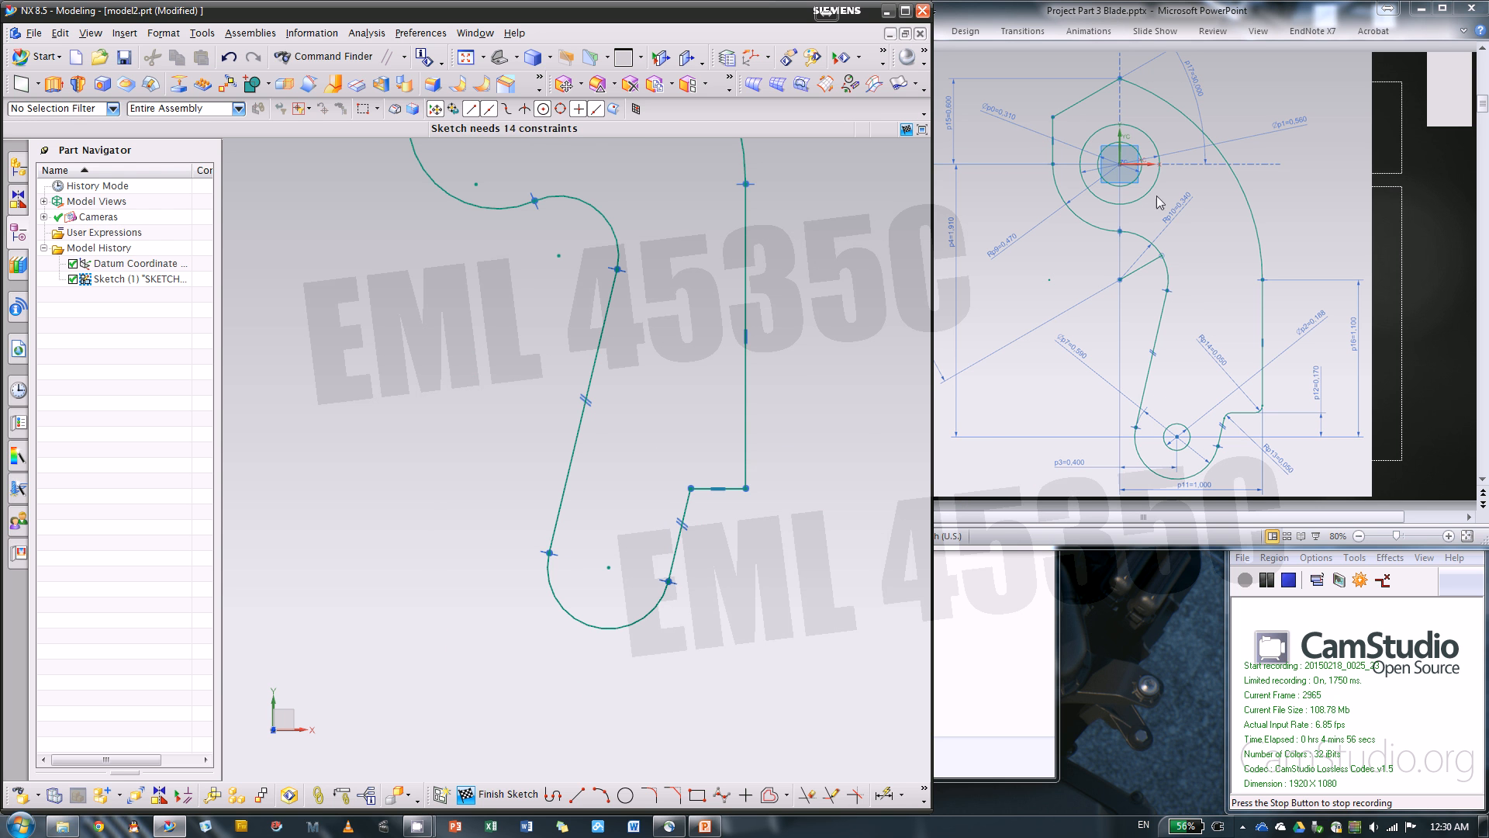
Reposition the two circles' diameter dimensions diagonally away from the outline's top corner and vertical axis
{"action": "scroll", "coordinate": [815, 486], "scroll_direction": "down", "scroll_amount": 3}
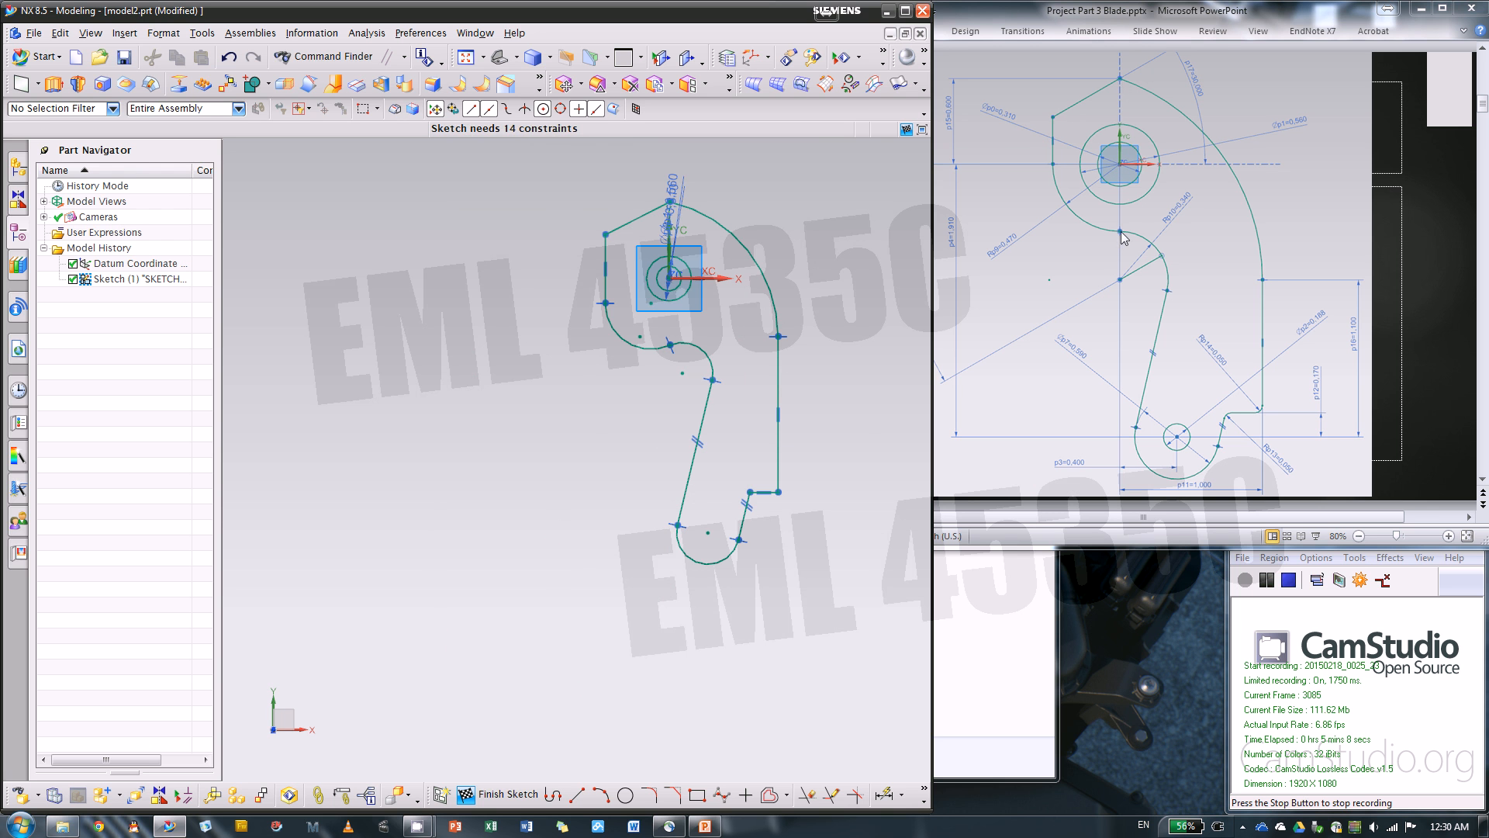
{"action": "scroll", "coordinate": [764, 180], "scroll_direction": "up", "scroll_amount": 5}
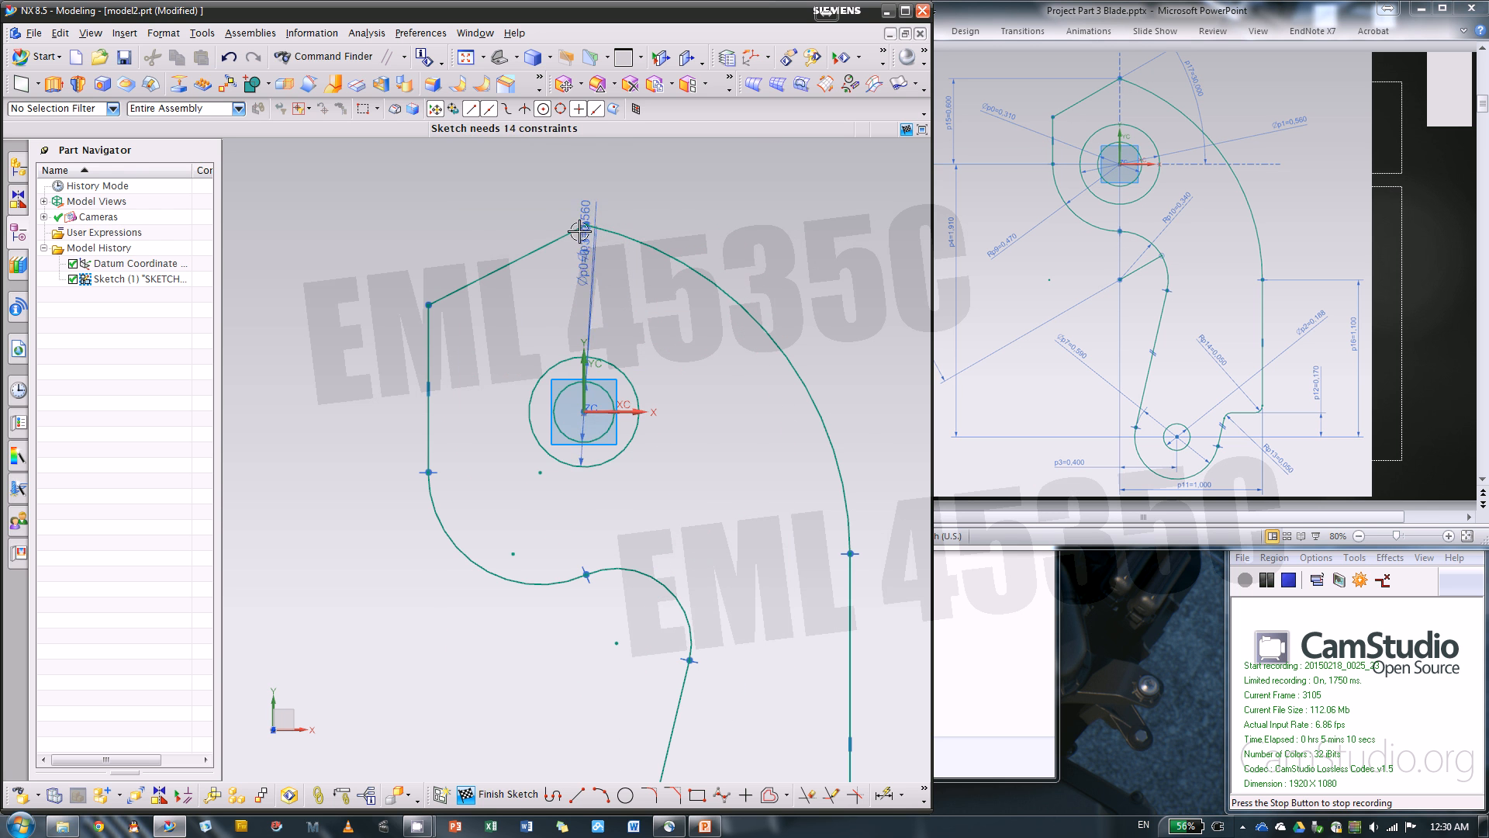
{"action": "left_click_drag", "start_coordinate": [607, 266], "coordinate": [698, 199]}
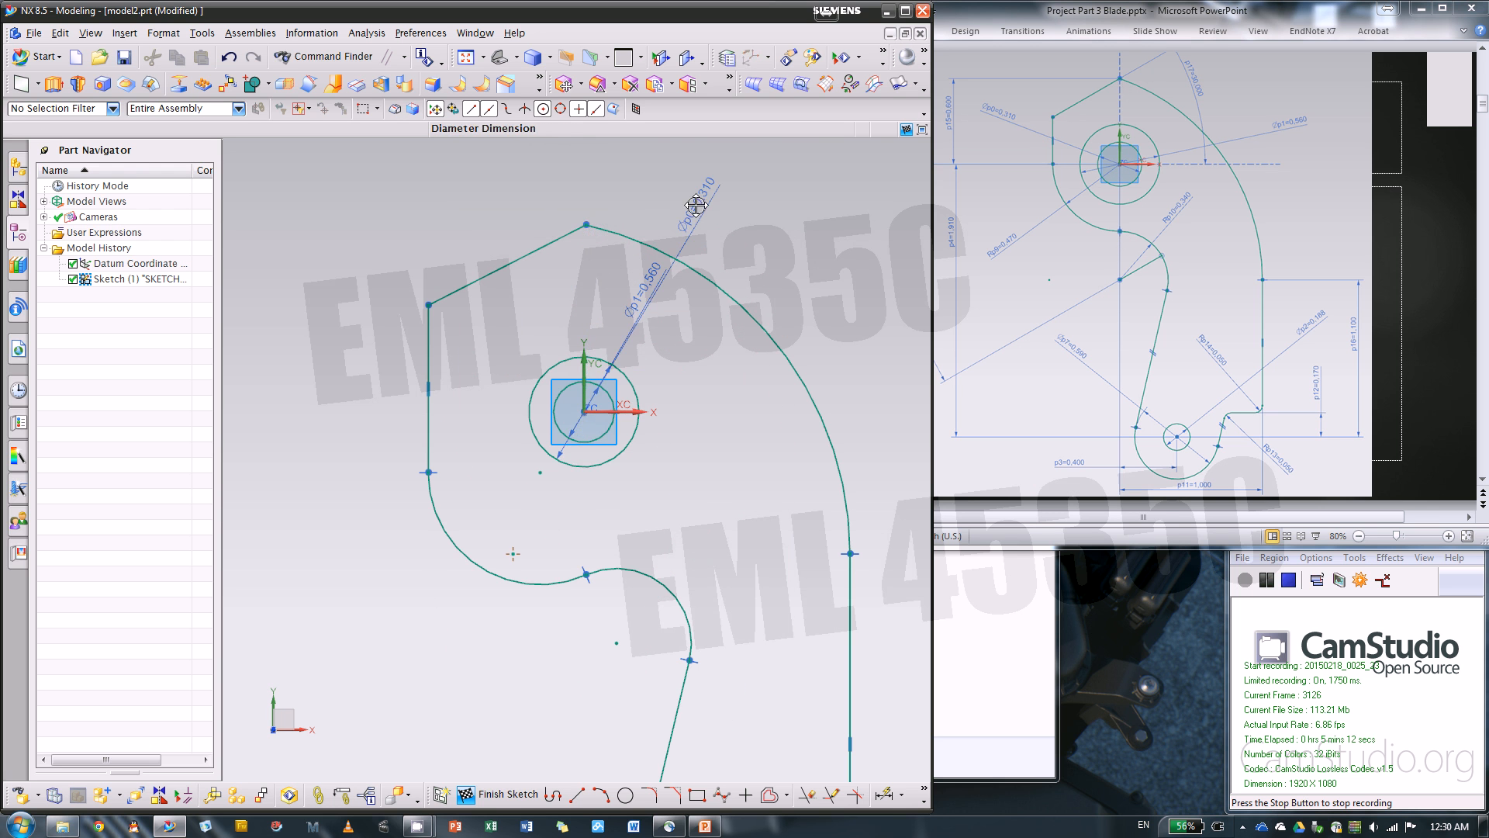
{"action": "scroll", "coordinate": [582, 383], "scroll_direction": "up", "scroll_amount": 4}
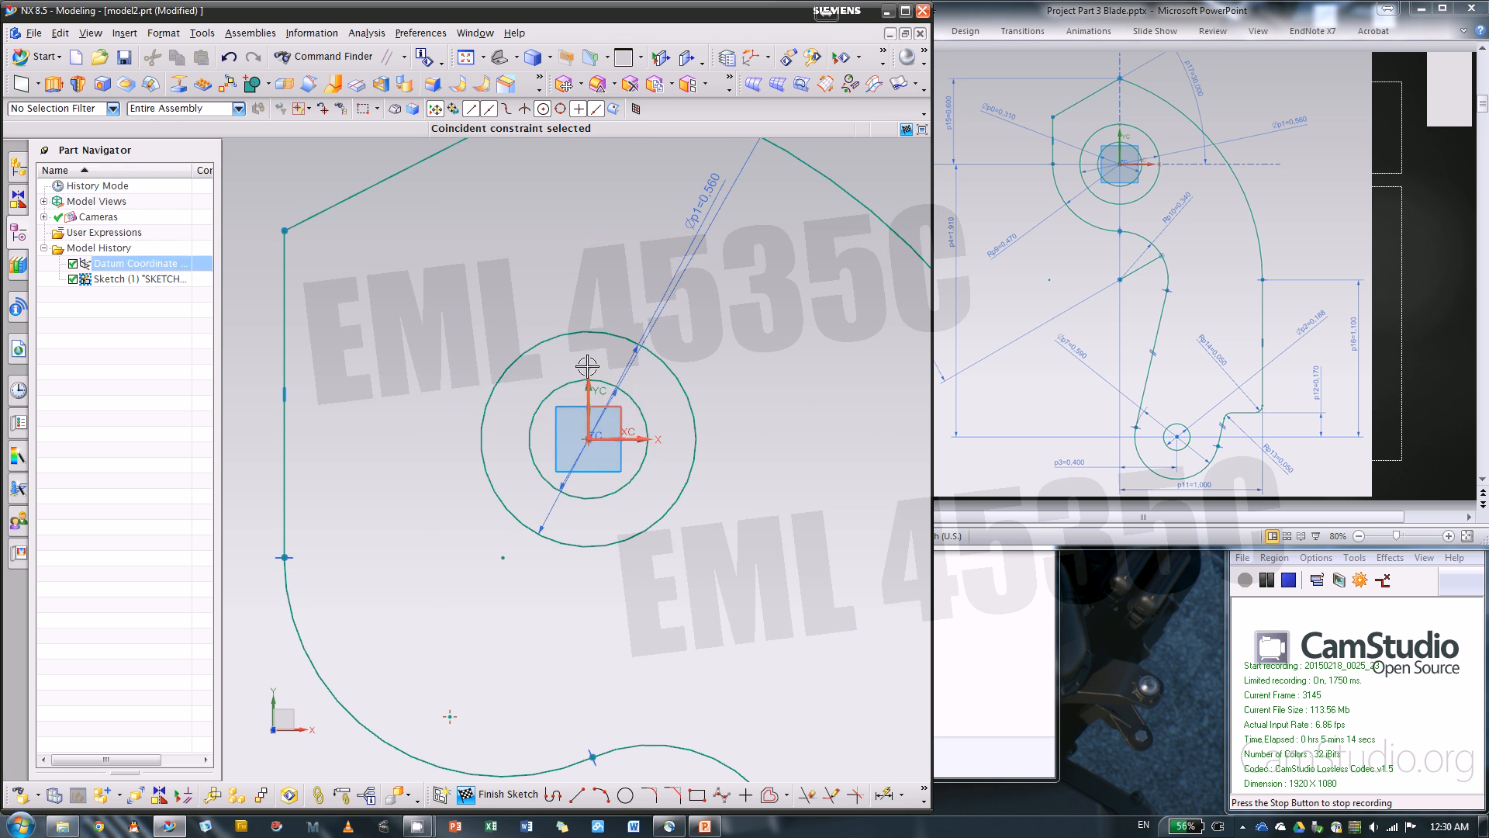
Constrain the outline's top corner and the junction of the two middle arcs onto the sketch's vertical axis with Point on Curve
{"action": "scroll", "coordinate": [721, 636], "scroll_direction": "down", "scroll_amount": 2}
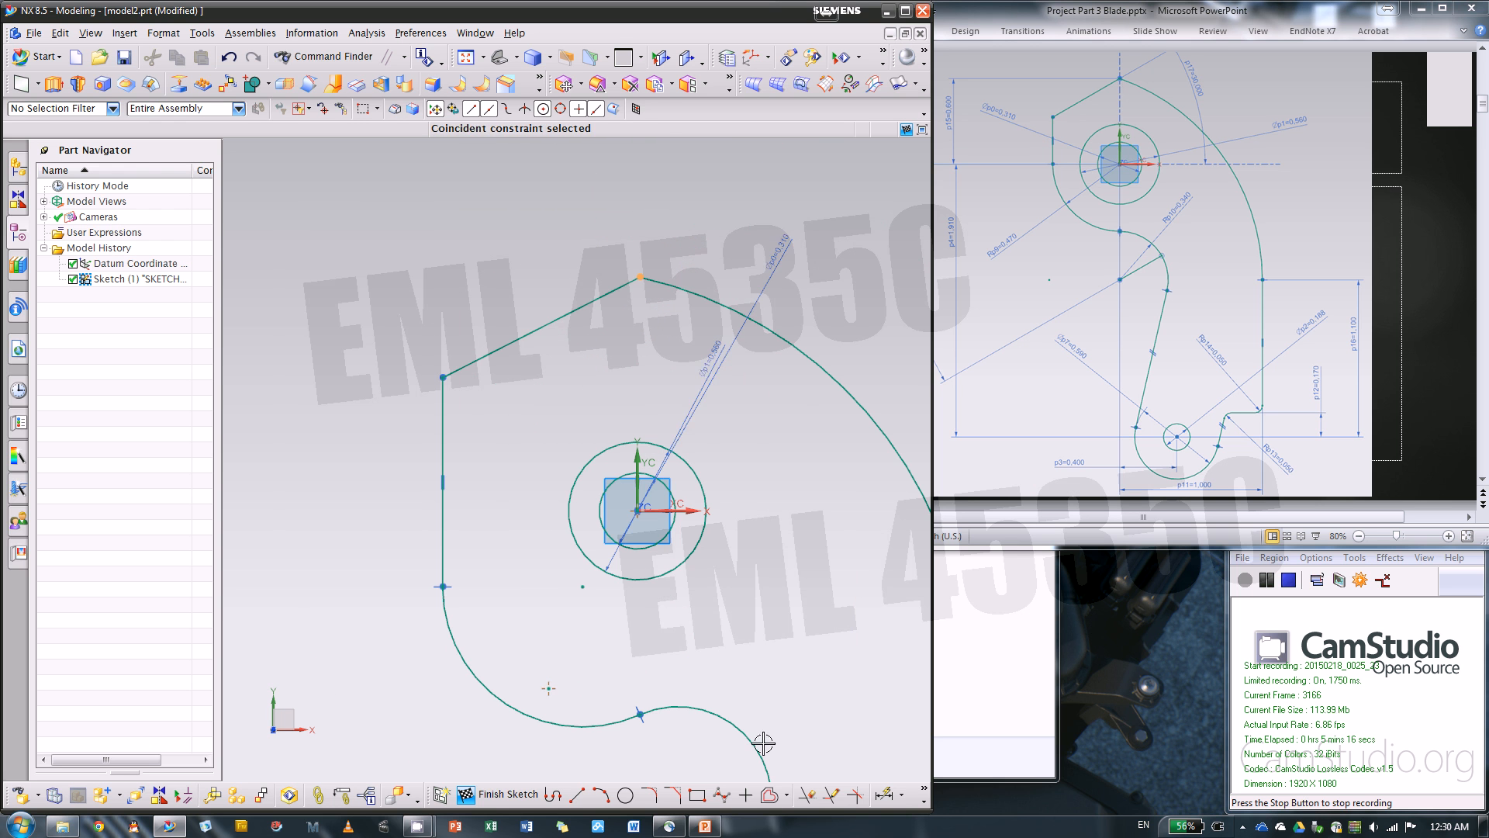
{"action": "left_click", "coordinate": [923, 791]}
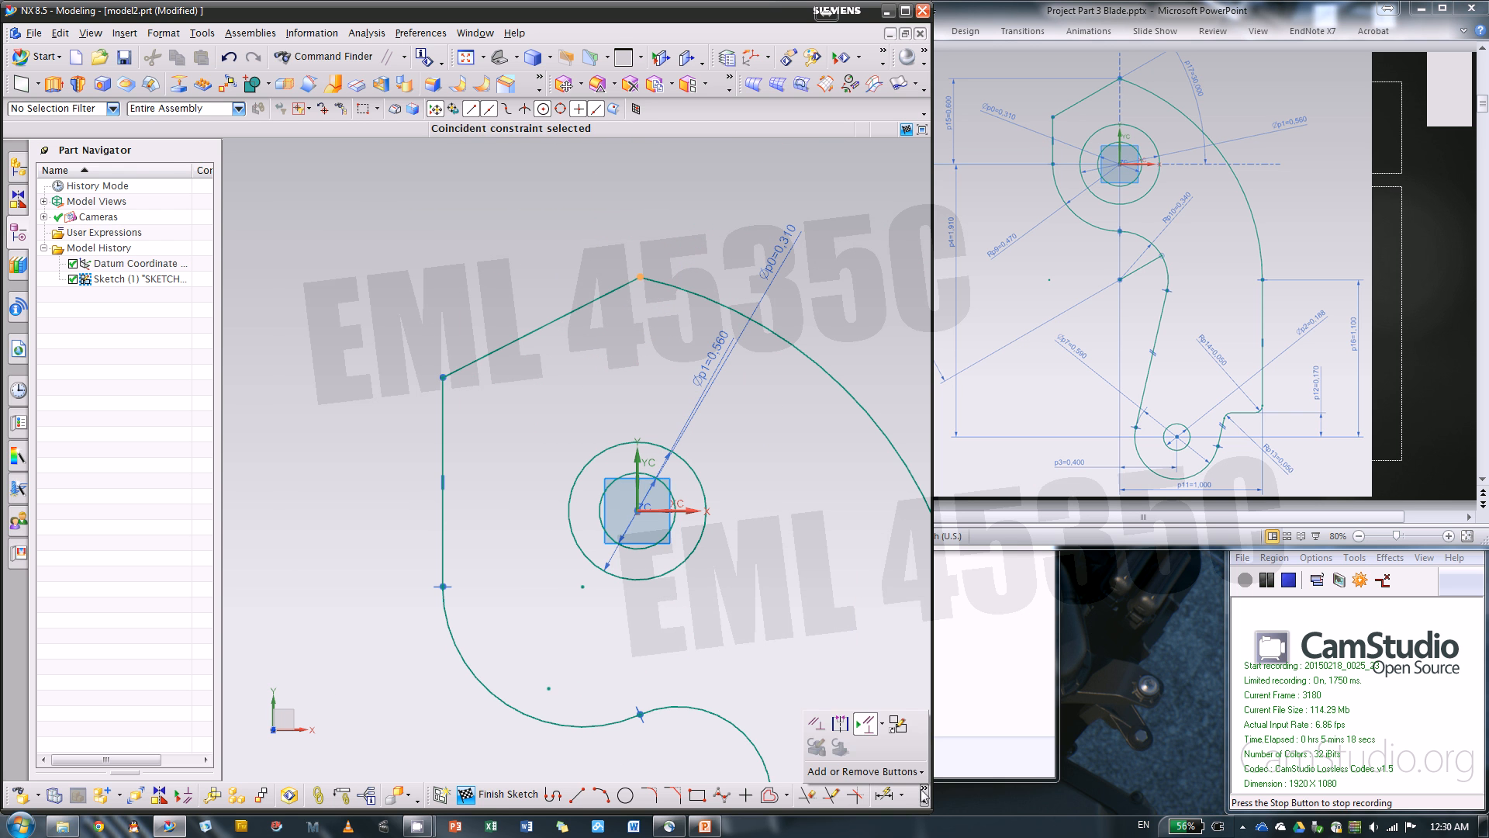
{"action": "left_click", "coordinate": [816, 724]}
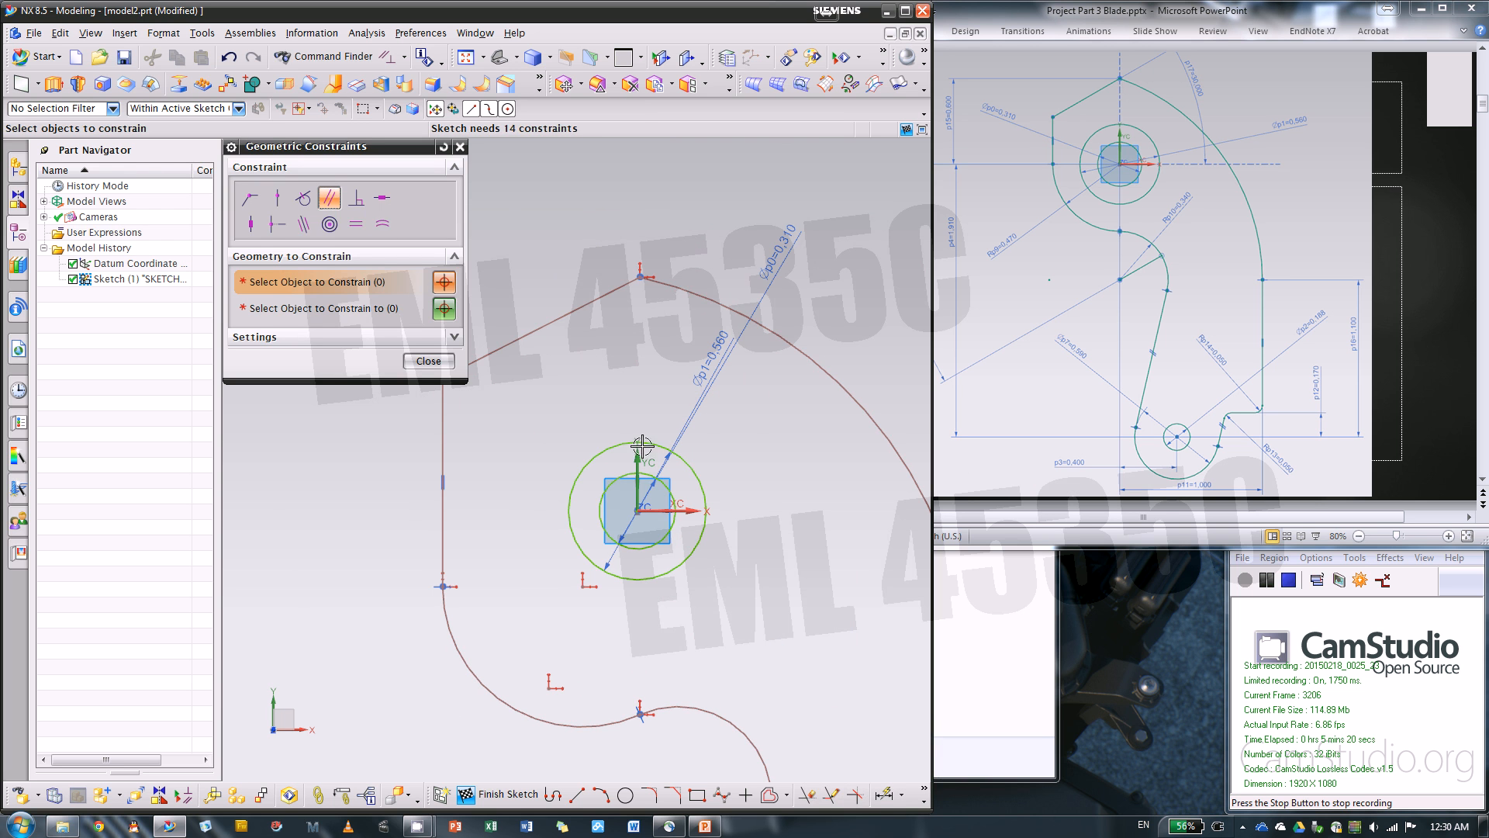
{"action": "left_click", "coordinate": [276, 197]}
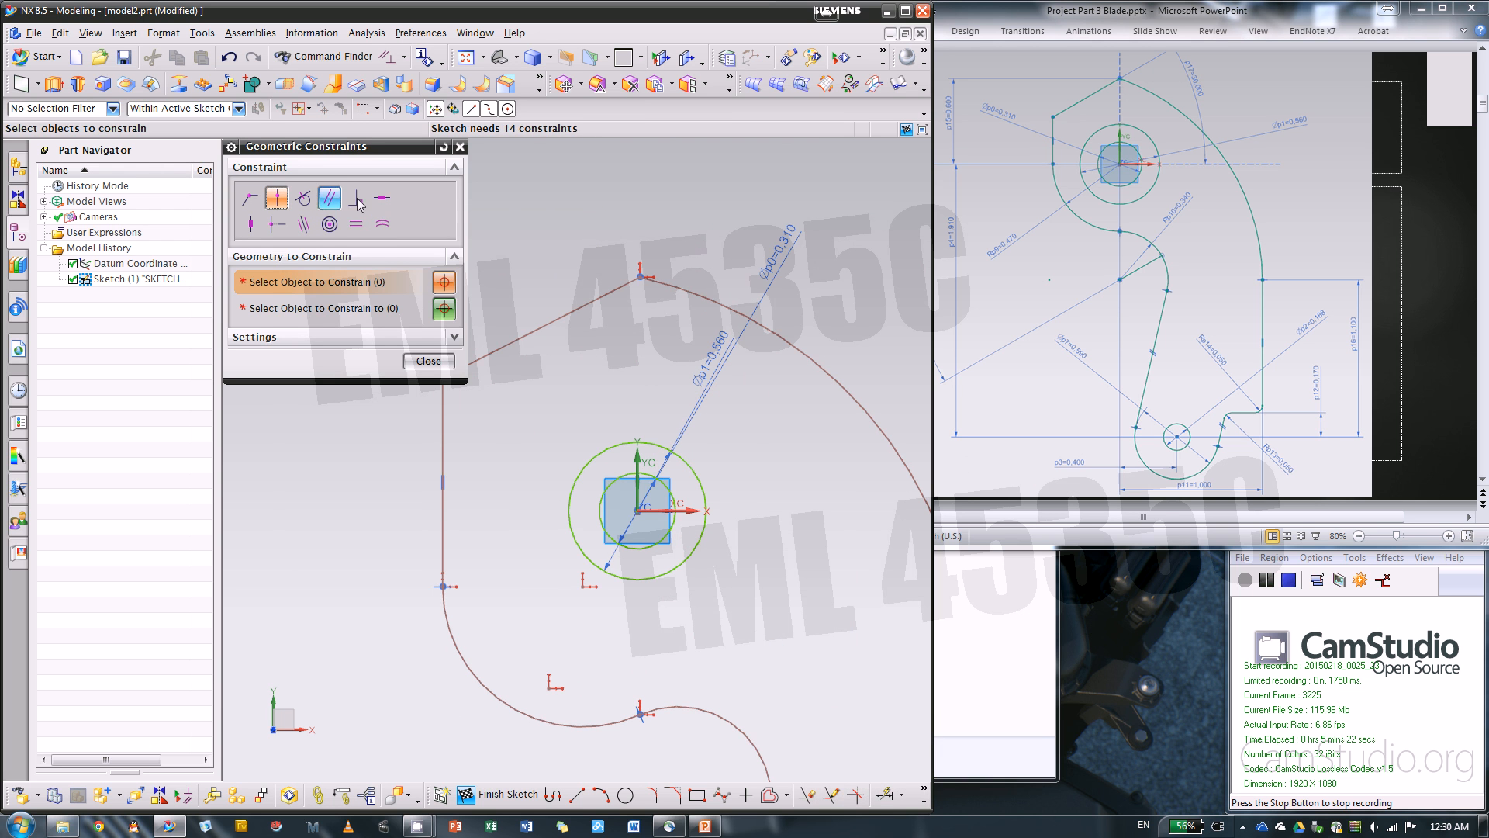
{"action": "scroll", "coordinate": [545, 243], "scroll_direction": "down", "scroll_amount": 1}
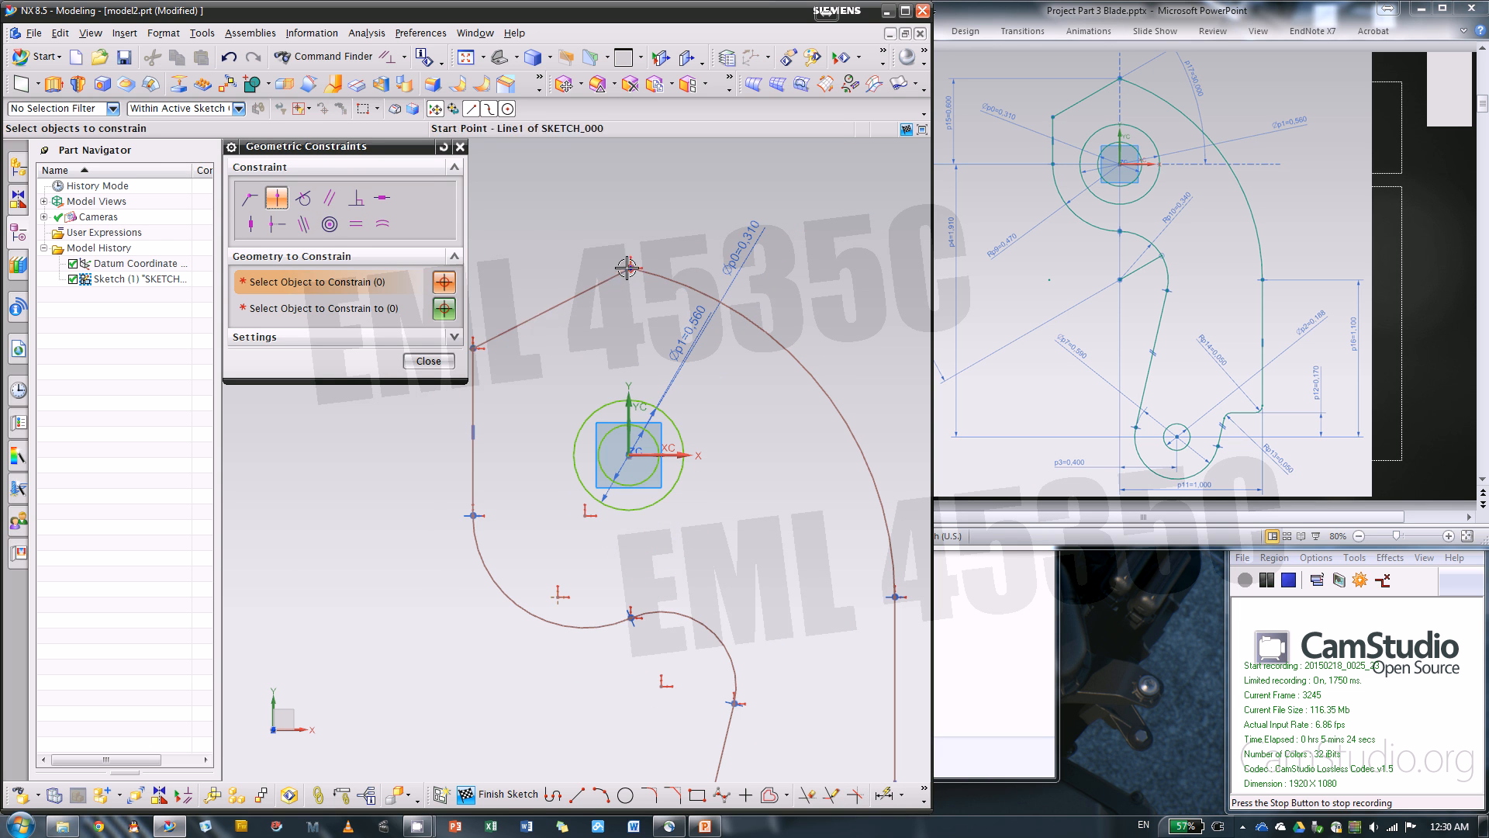
{"action": "left_click", "coordinate": [631, 269]}
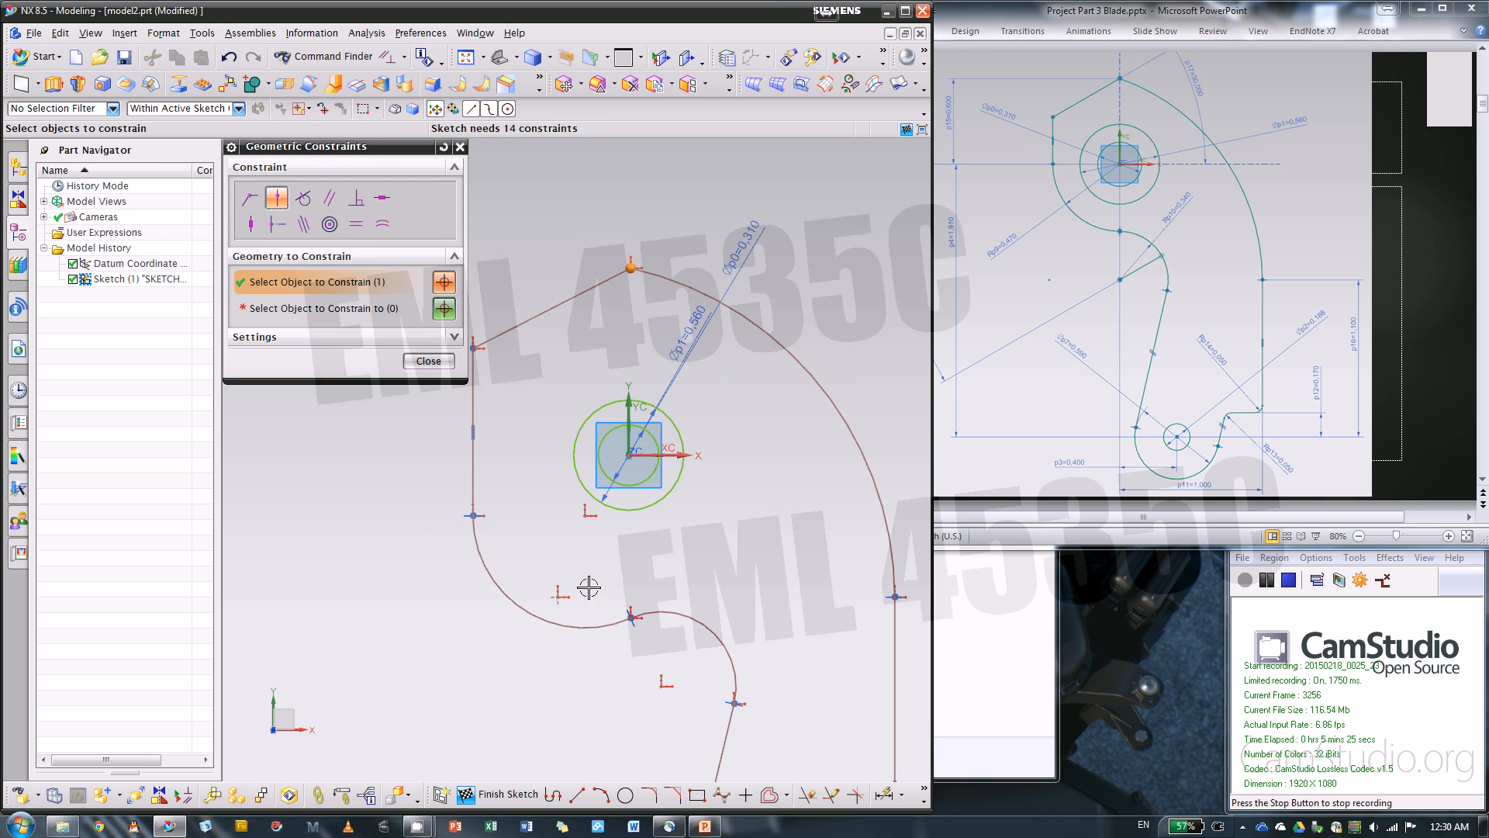
{"action": "left_click", "coordinate": [631, 617]}
{"action": "left_click", "coordinate": [357, 310]}
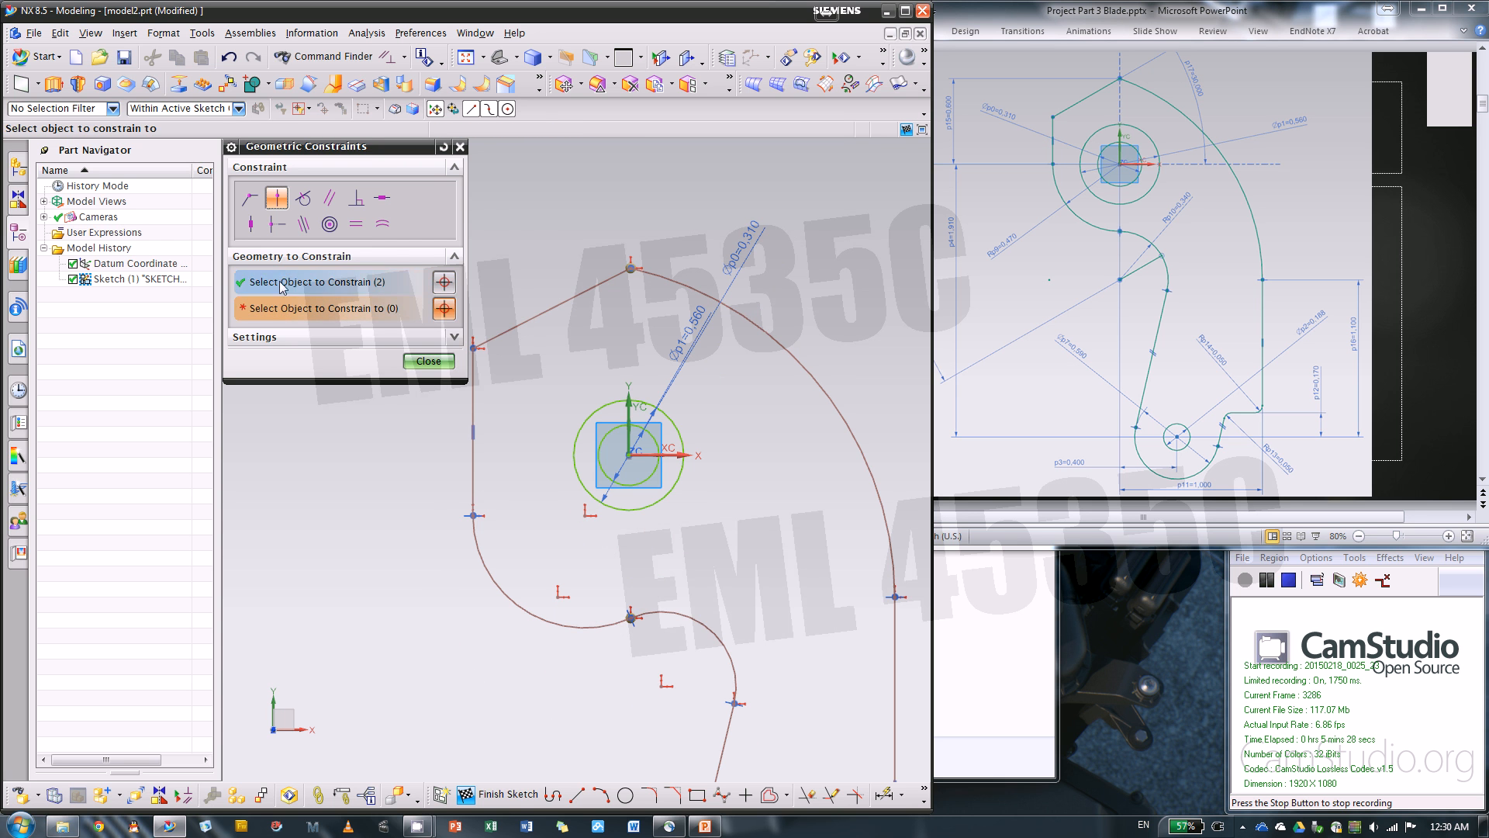
{"action": "left_click", "coordinate": [629, 409]}
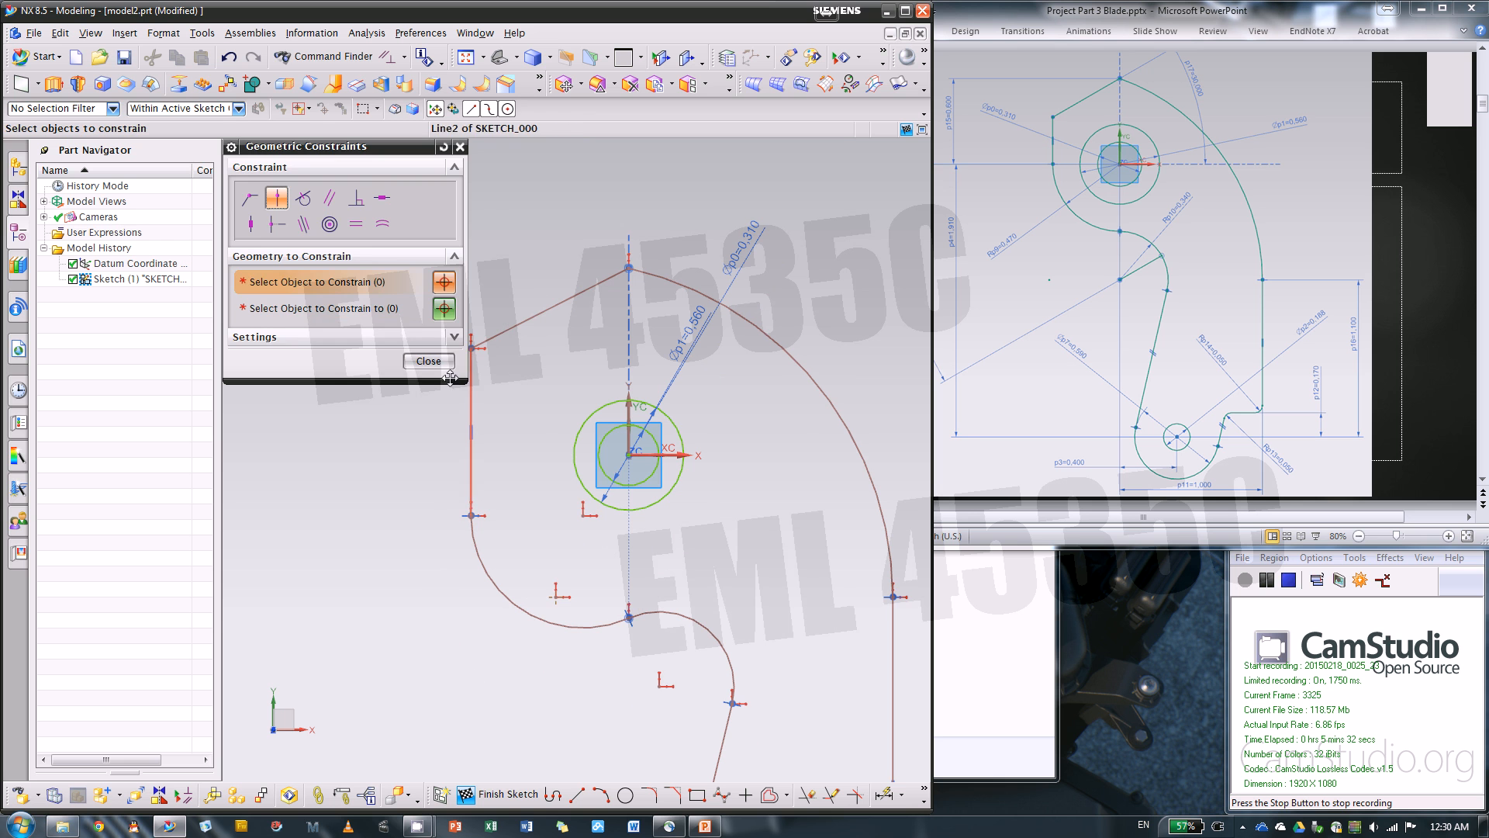
{"action": "left_click", "coordinate": [429, 361]}
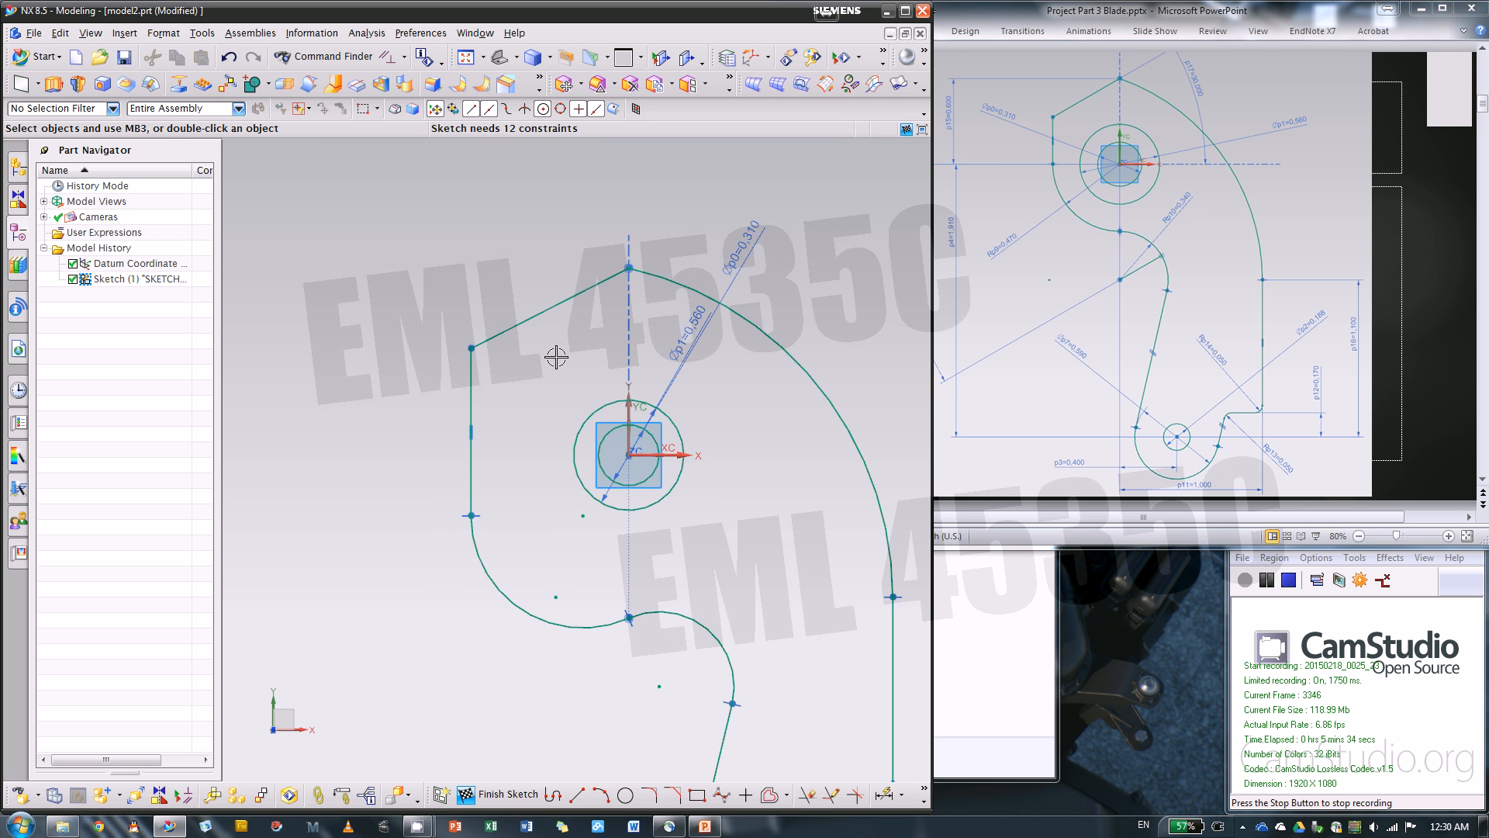
Make the large lower-left arc concentric with the outer circle at the origin
{"action": "left_click", "coordinate": [582, 515]}
{"action": "left_click", "coordinate": [475, 566]}
{"action": "left_click", "coordinate": [575, 475]}
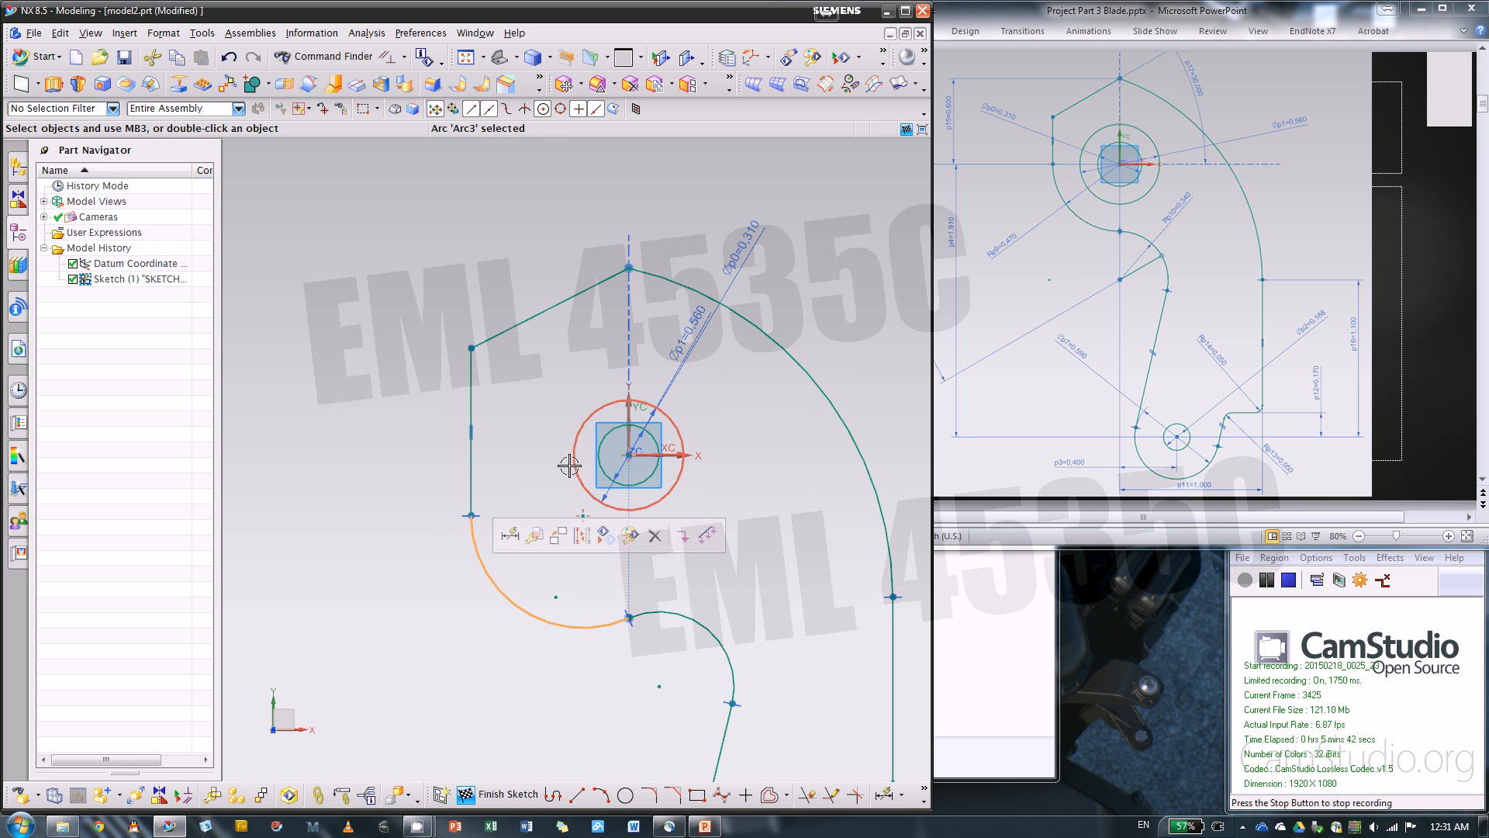
{"action": "left_click", "coordinate": [752, 436]}
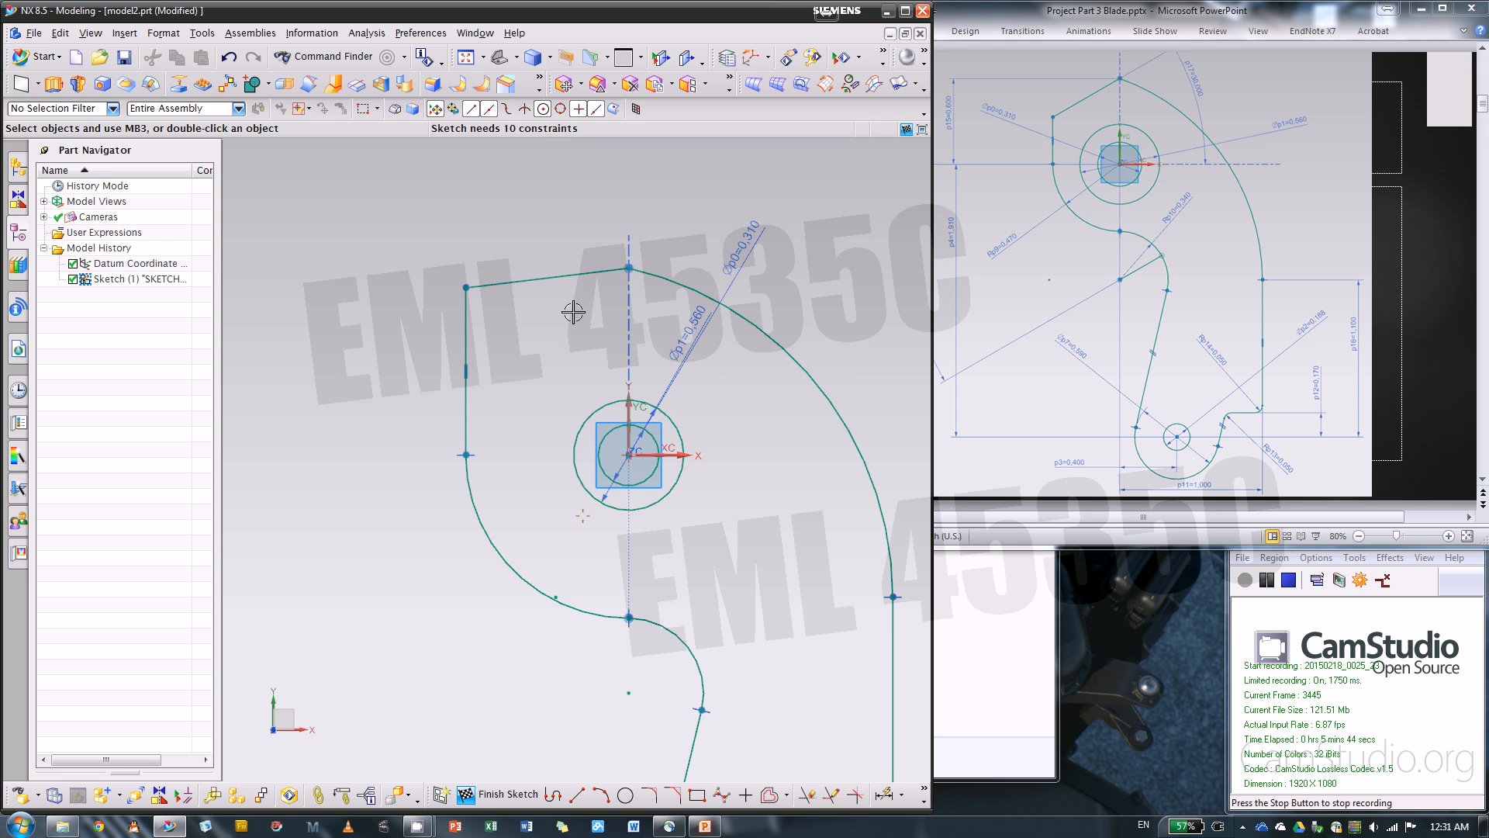
Dimension the angle between the top slanted line and the horizontal axis and set it to 30 degrees
{"action": "scroll", "coordinate": [425, 486], "scroll_direction": "up", "scroll_amount": 2}
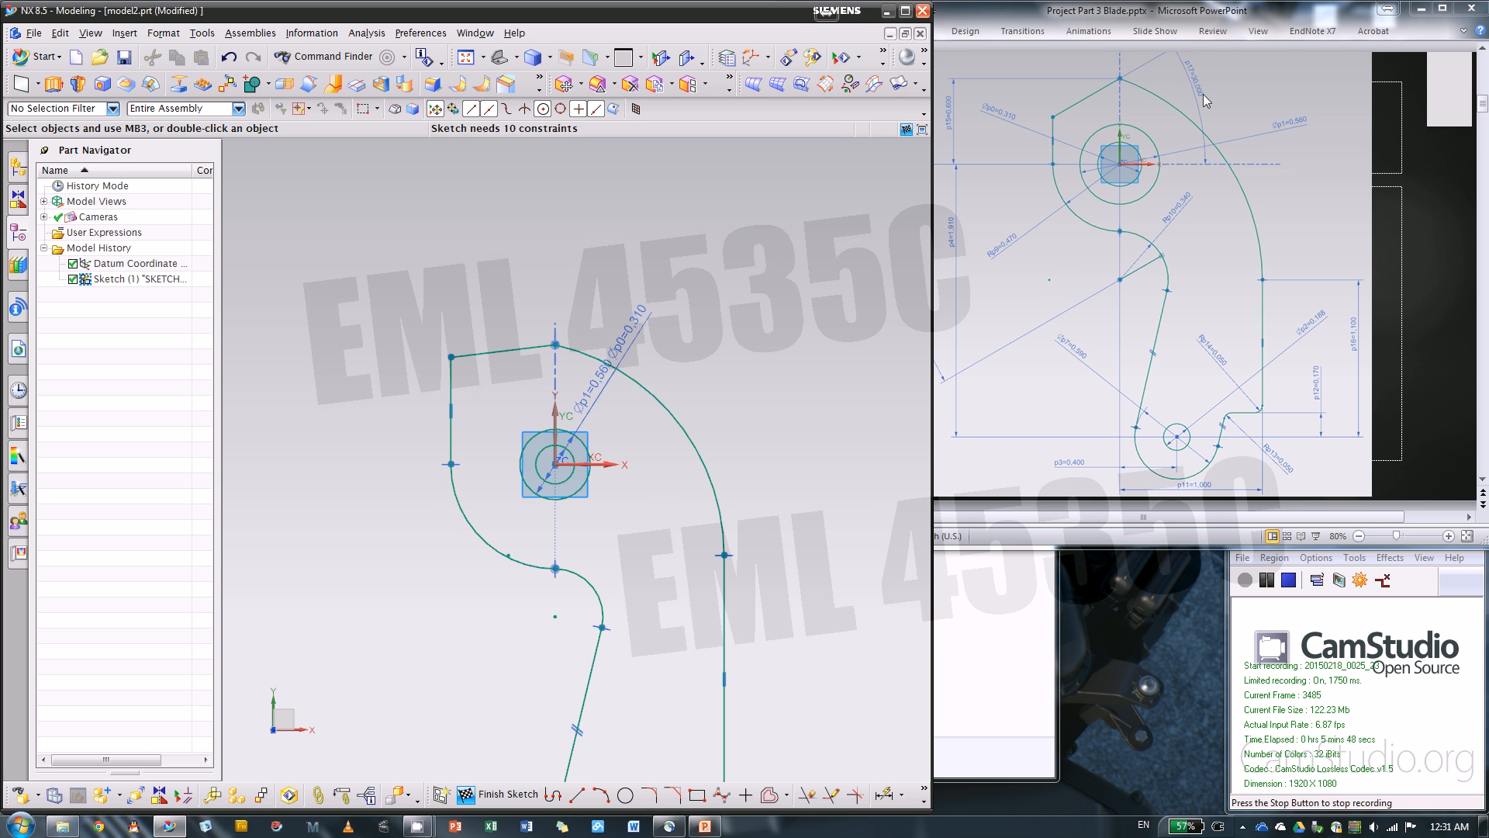
{"action": "left_click", "coordinate": [884, 794]}
{"action": "left_click", "coordinate": [512, 354]}
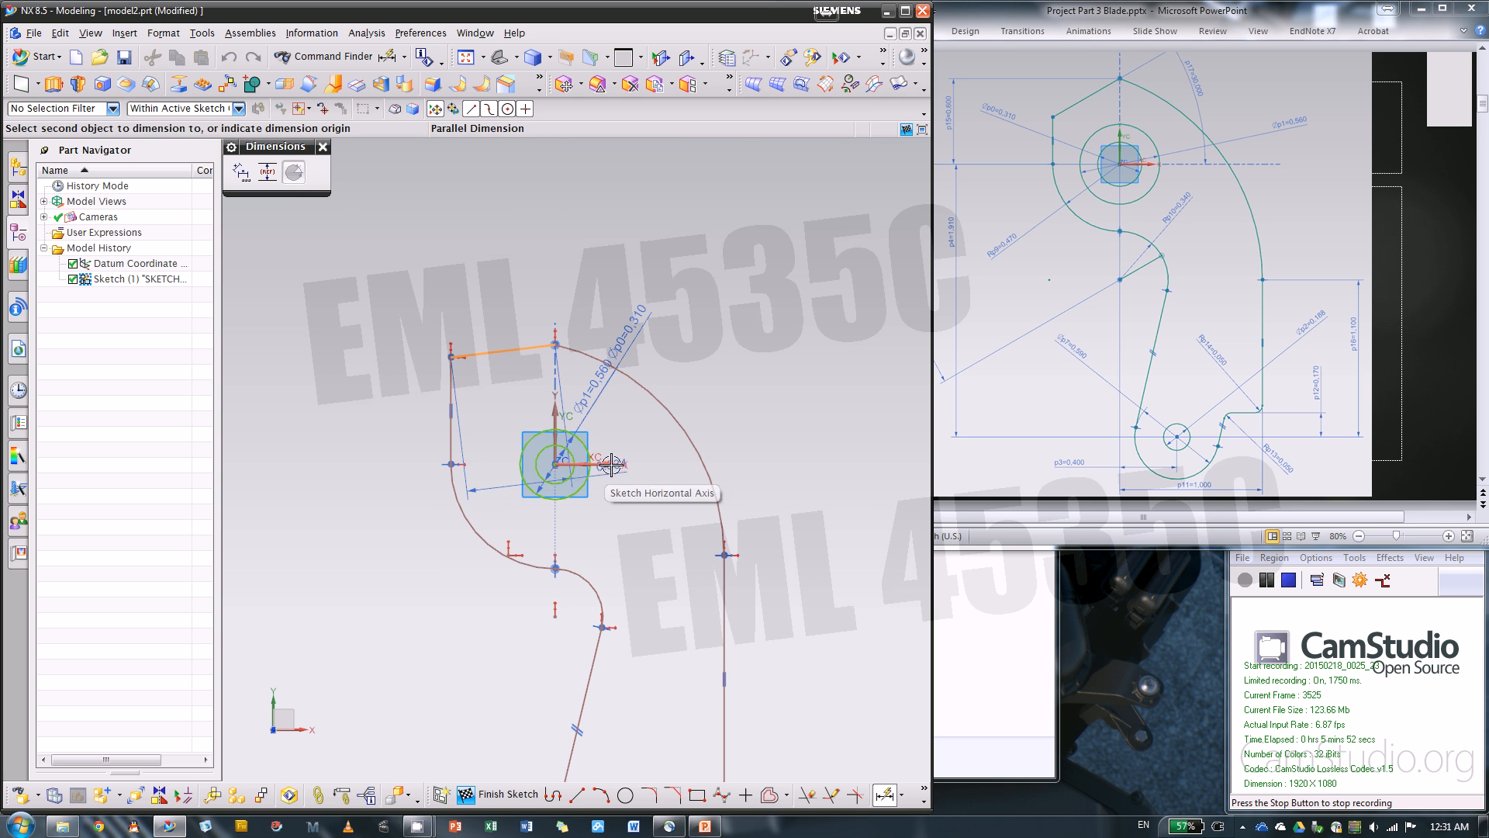
{"action": "left_click", "coordinate": [601, 465]}
{"action": "left_click", "coordinate": [782, 395]}
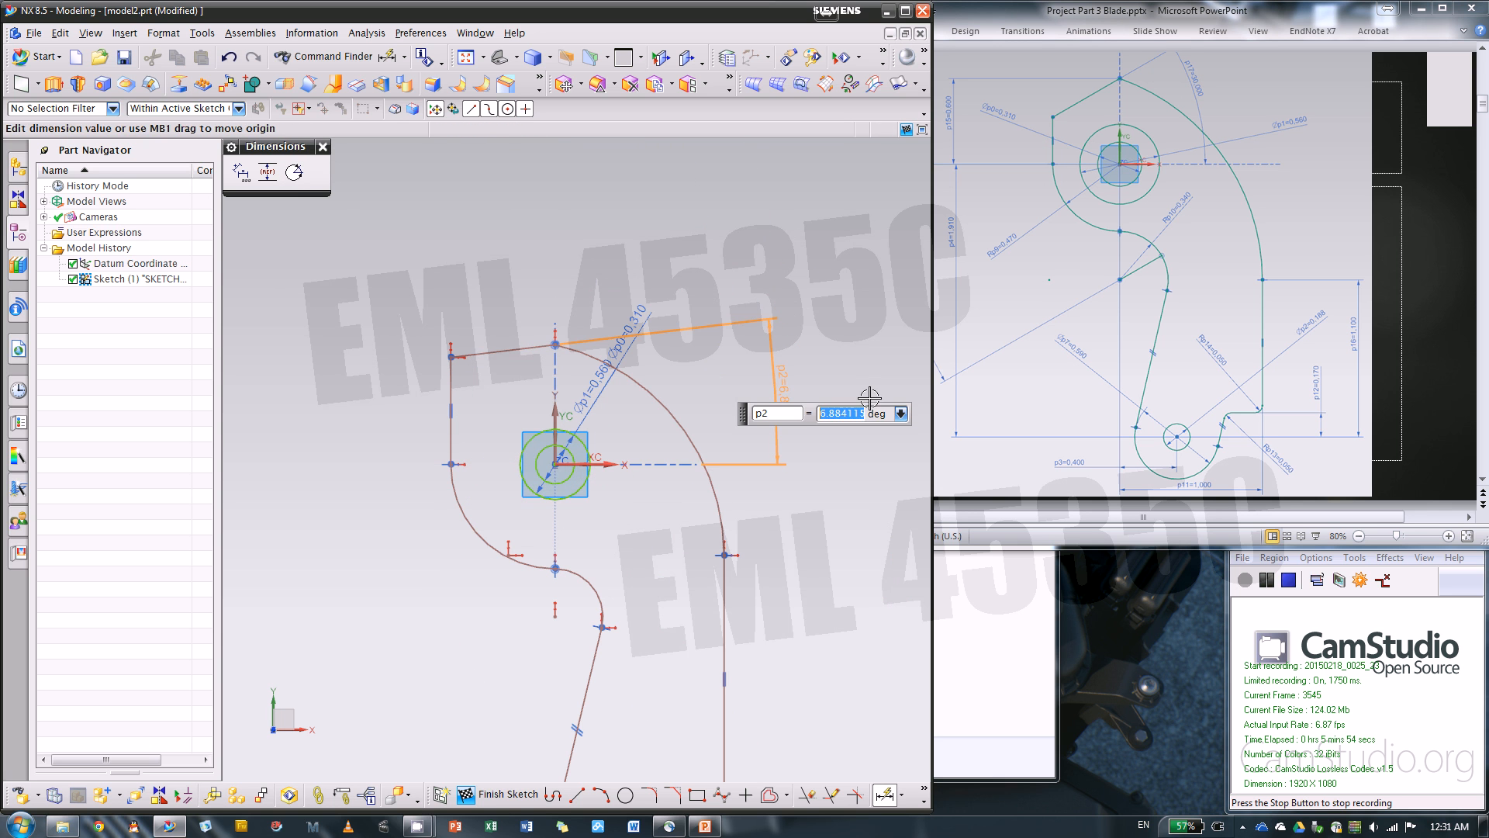
{"action": "key", "text": "Return"}
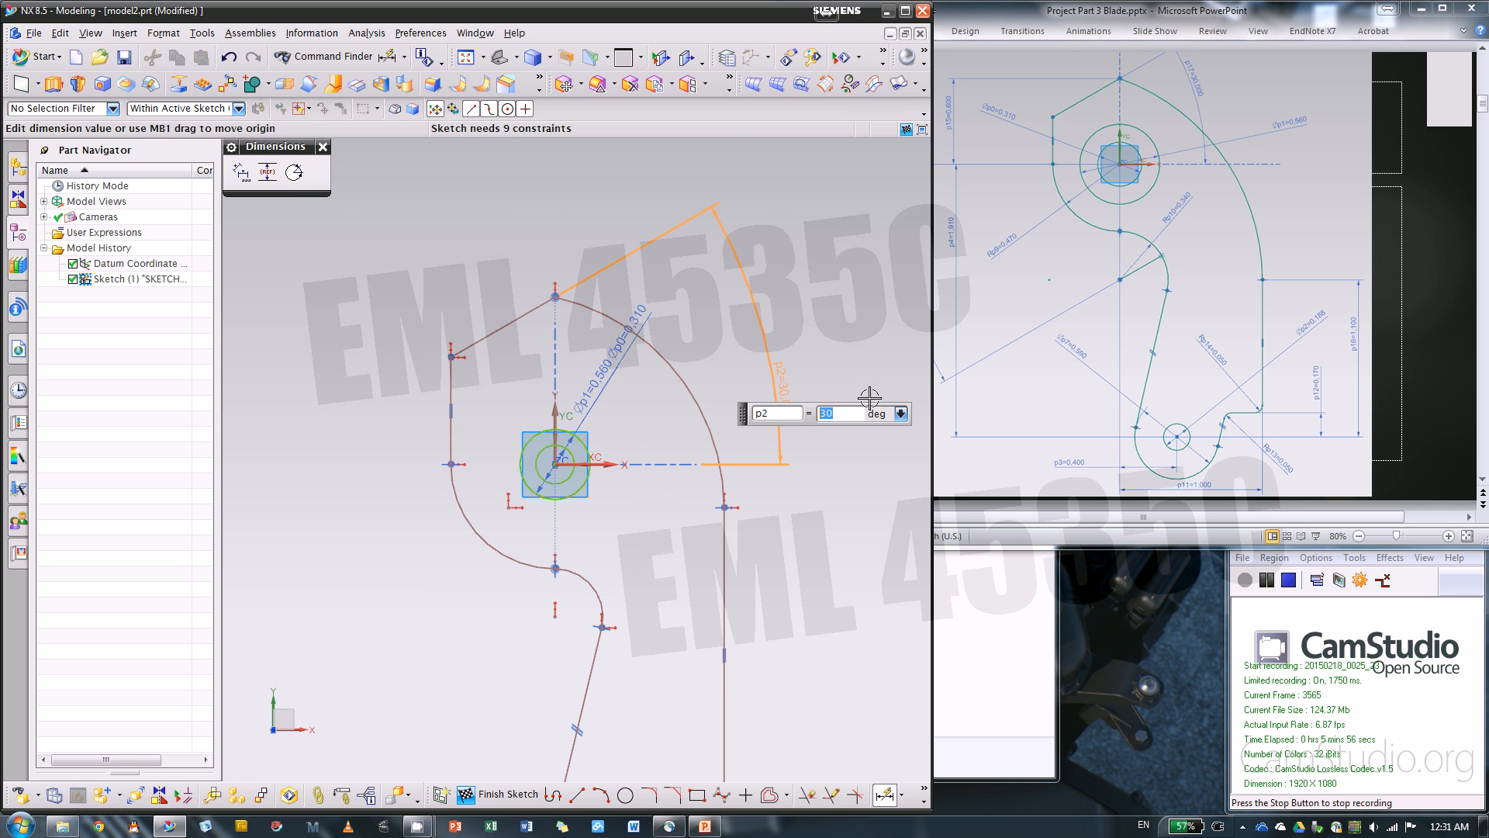
{"action": "key", "text": "Escape"}
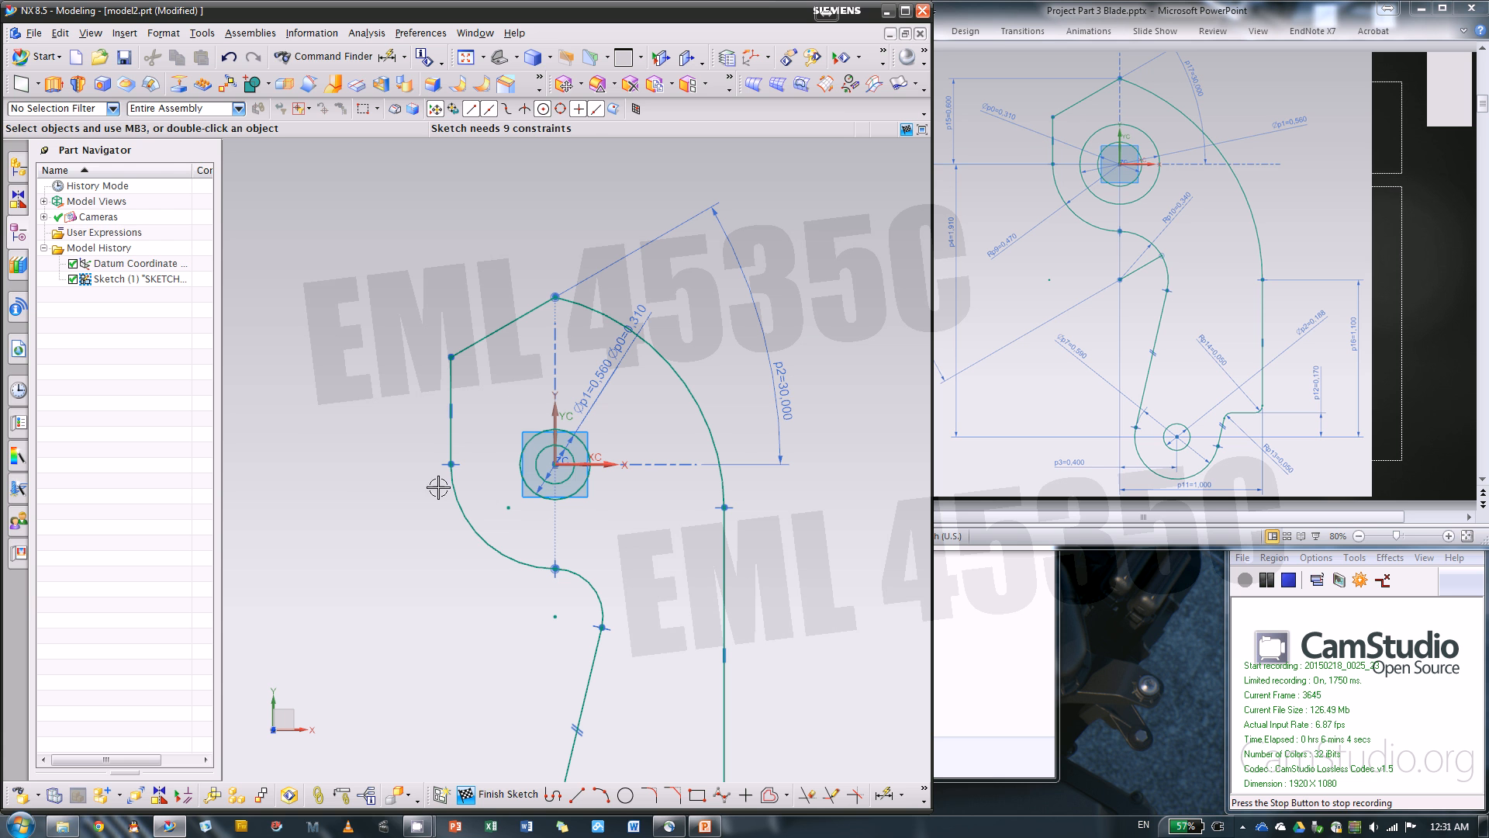
{"action": "left_click", "coordinate": [451, 463]}
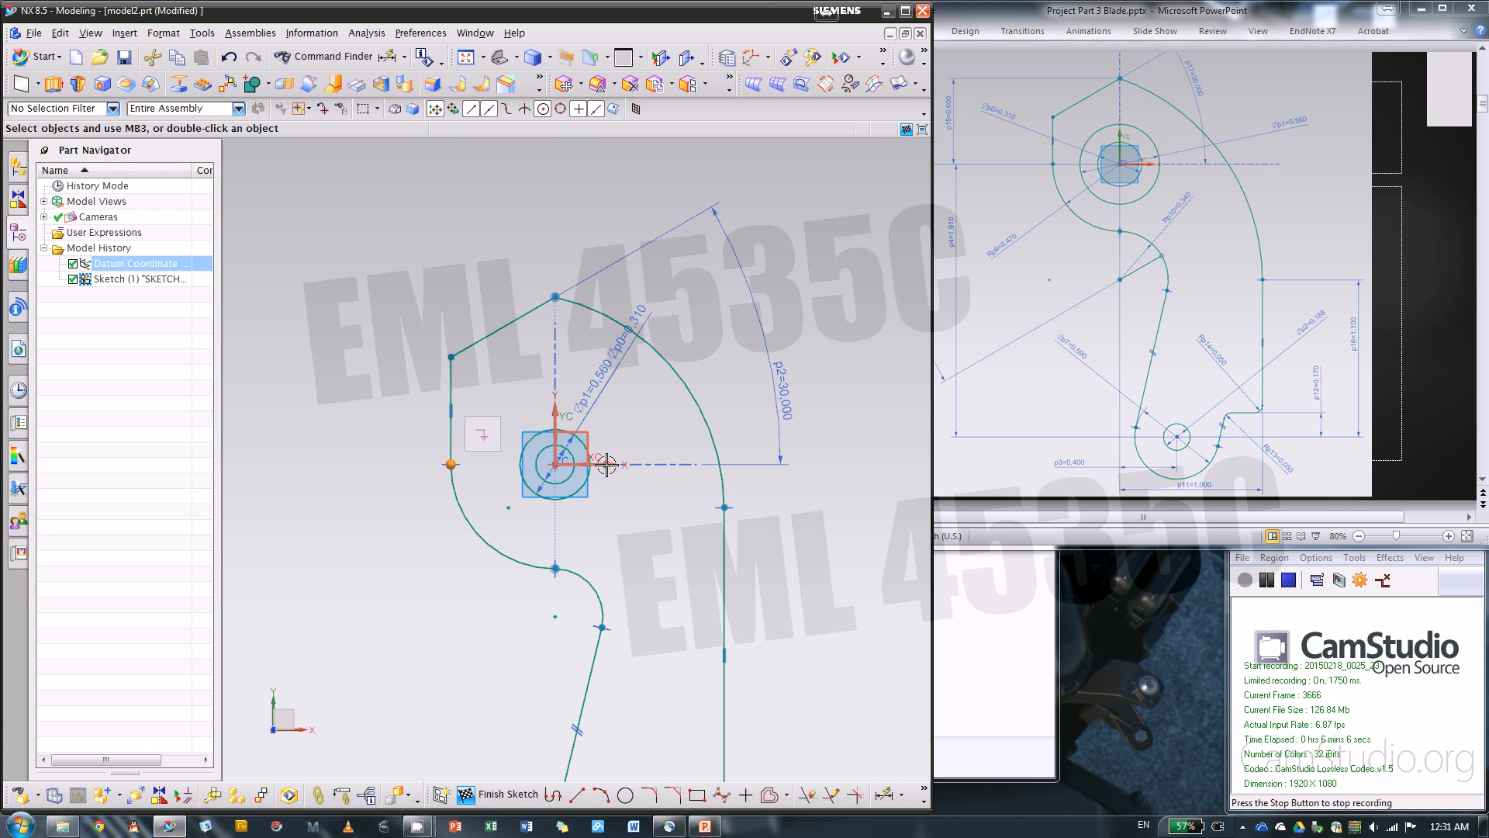
{"action": "key", "text": "Escape"}
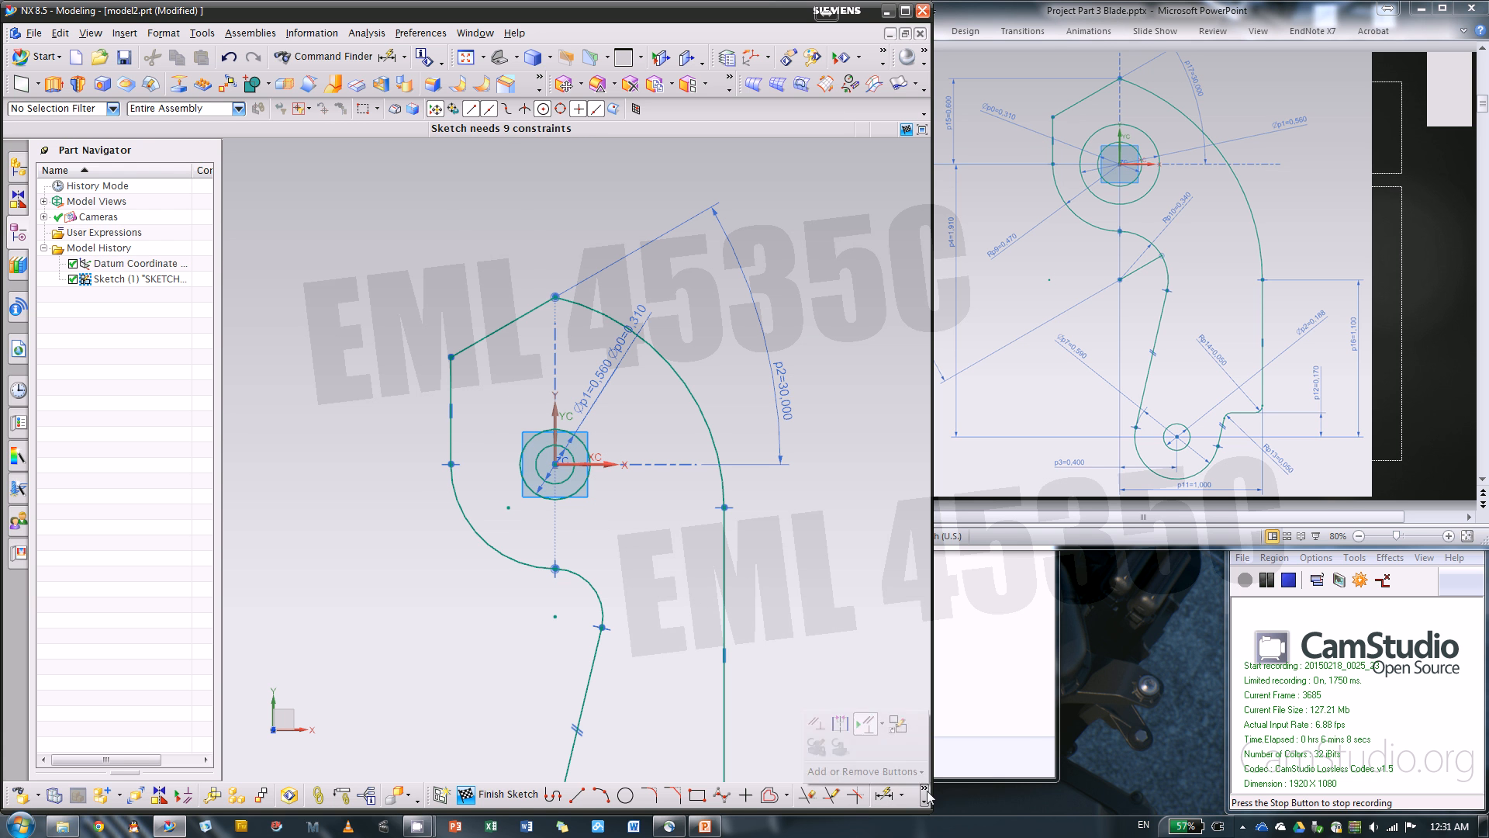
{"action": "left_click", "coordinate": [899, 788]}
{"action": "left_click", "coordinate": [923, 790]}
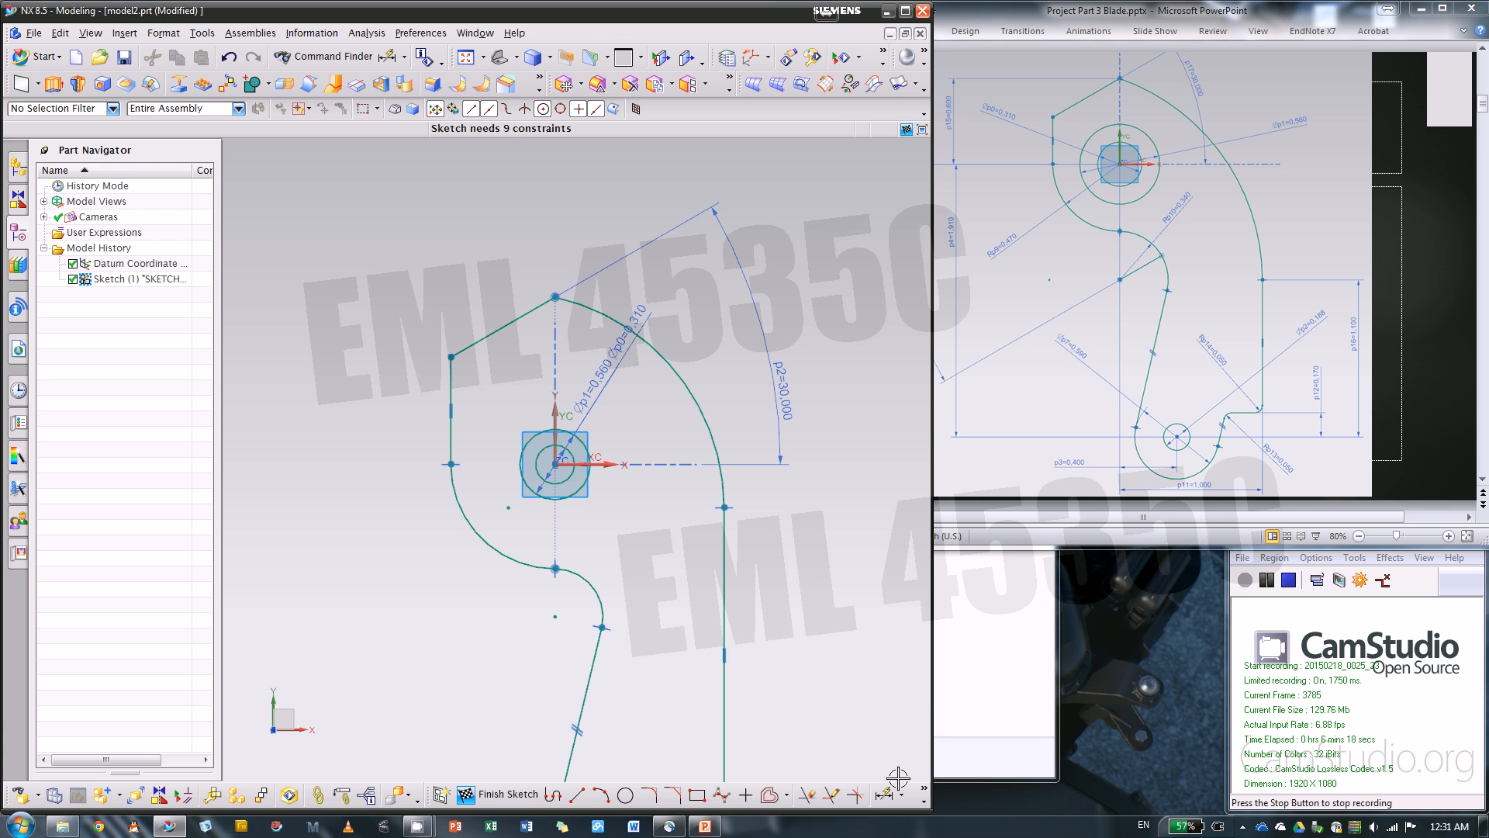
Constrain the junction of the short vertical line and the large arc onto the horizontal axis with Point on Curve
{"action": "key", "text": "c"}
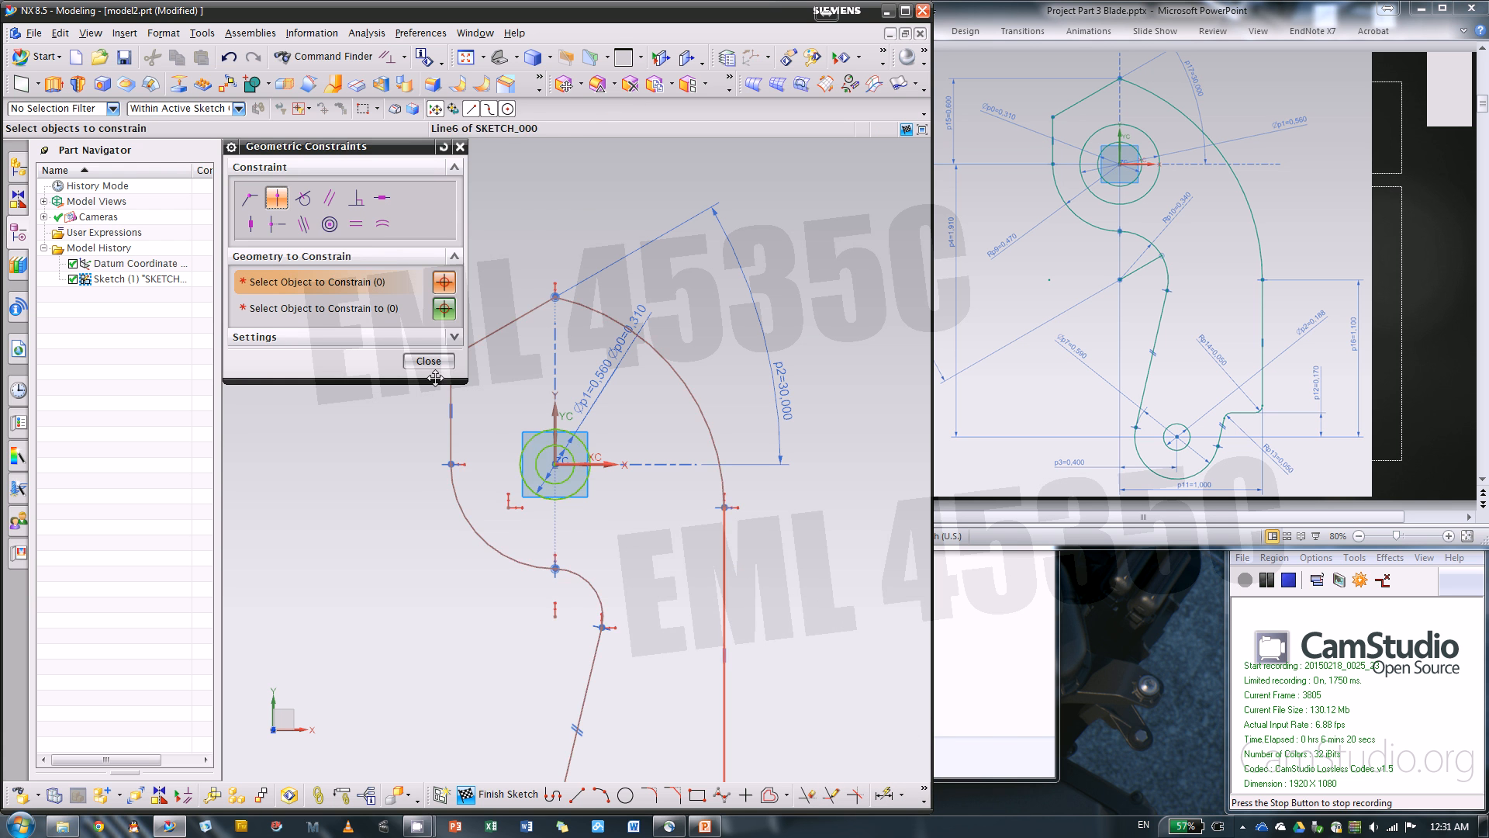
{"action": "scroll", "coordinate": [594, 406], "scroll_direction": "down", "scroll_amount": 2}
{"action": "scroll", "coordinate": [595, 406], "scroll_direction": "up", "scroll_amount": 2}
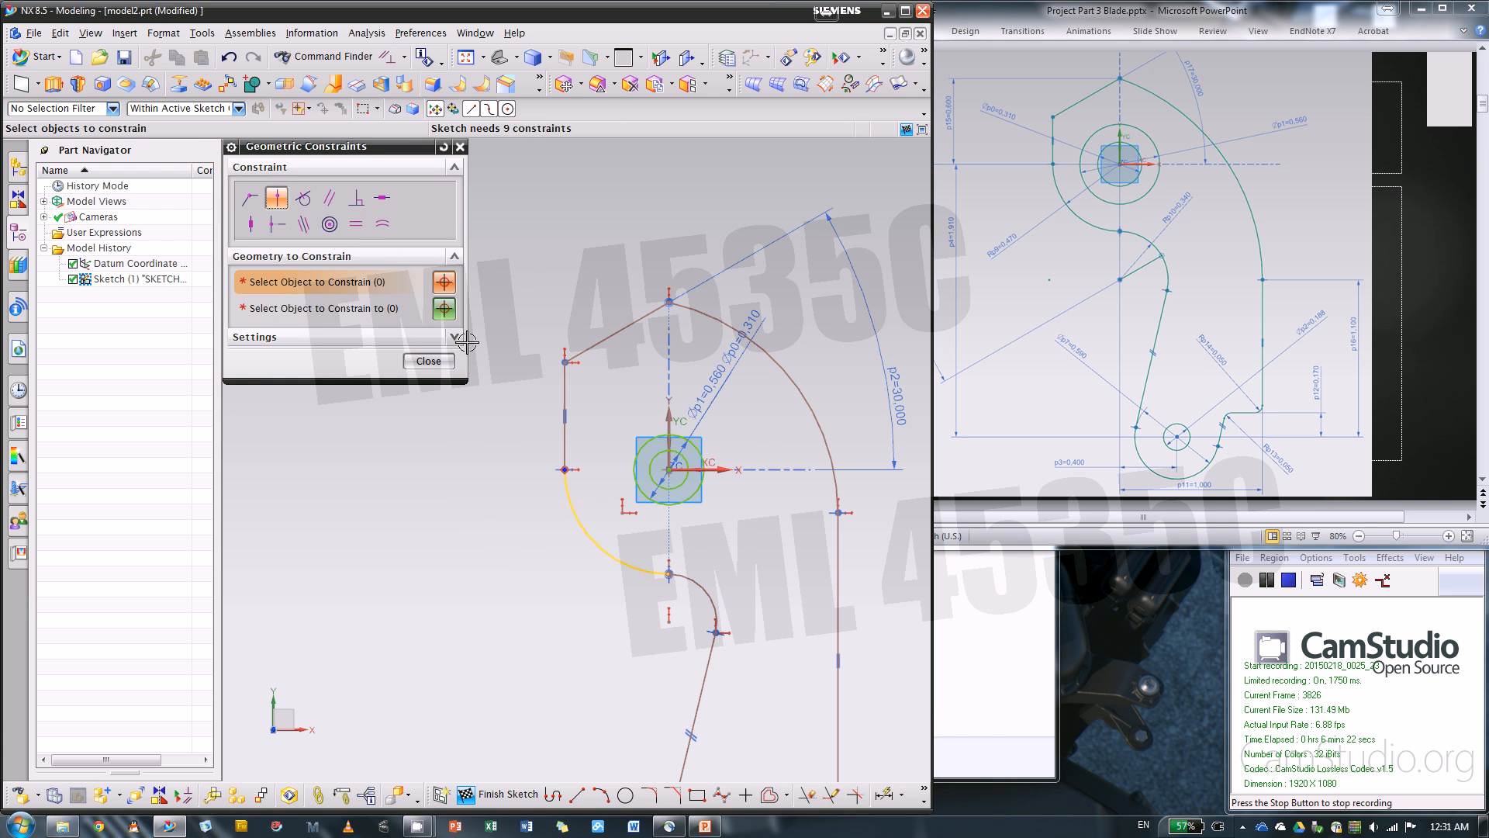
{"action": "left_click", "coordinate": [565, 470]}
{"action": "left_click", "coordinate": [717, 469]}
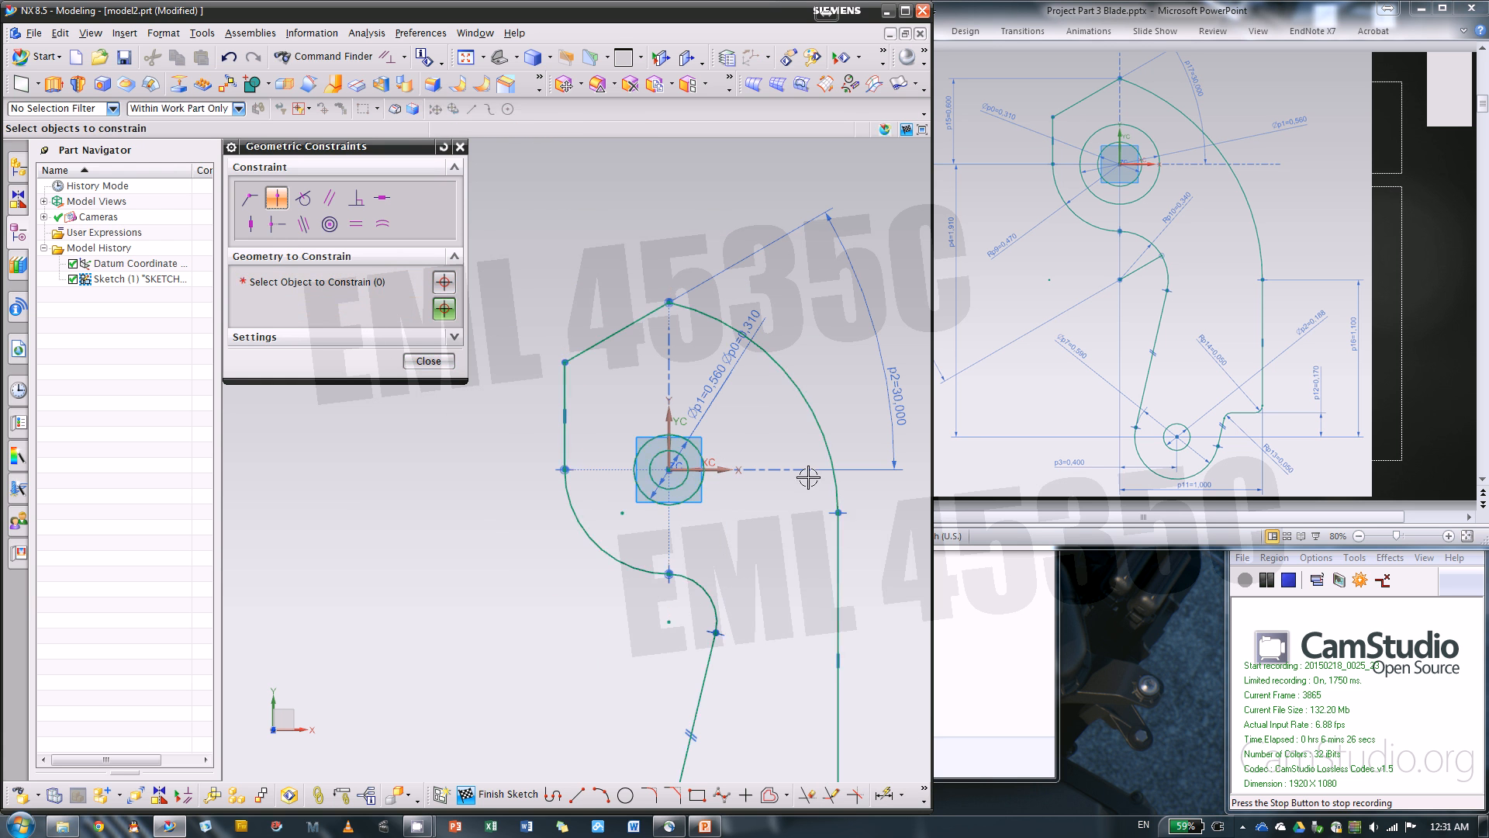
{"action": "left_click", "coordinate": [429, 362]}
Dimension the perpendicular distance from the outline's top corner to the horizontal axis and set it to 0.6 in
{"action": "scroll", "coordinate": [499, 323], "scroll_direction": "down", "scroll_amount": 1}
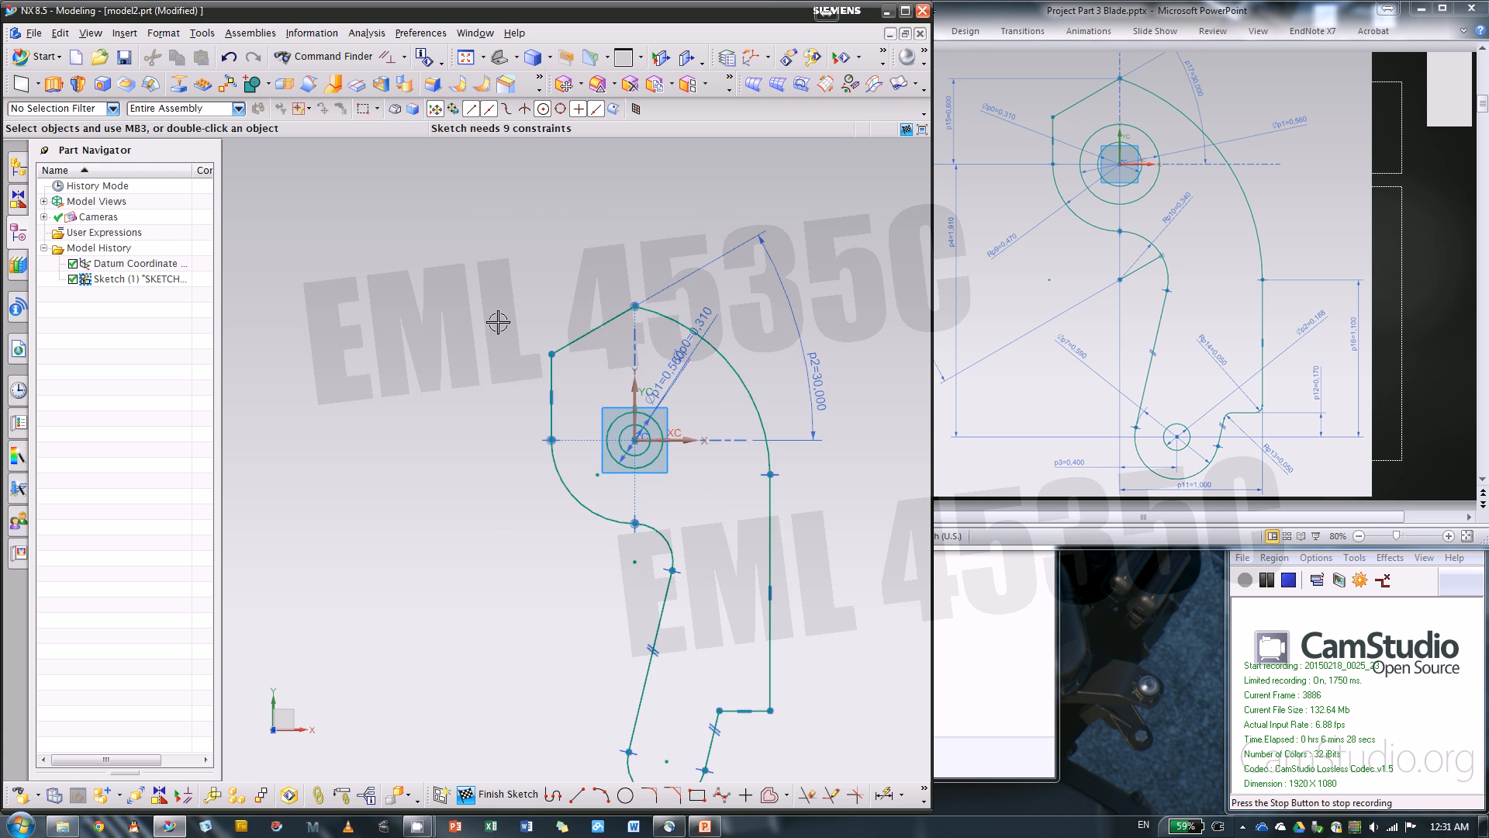
{"action": "scroll", "coordinate": [507, 310], "scroll_direction": "down", "scroll_amount": 1}
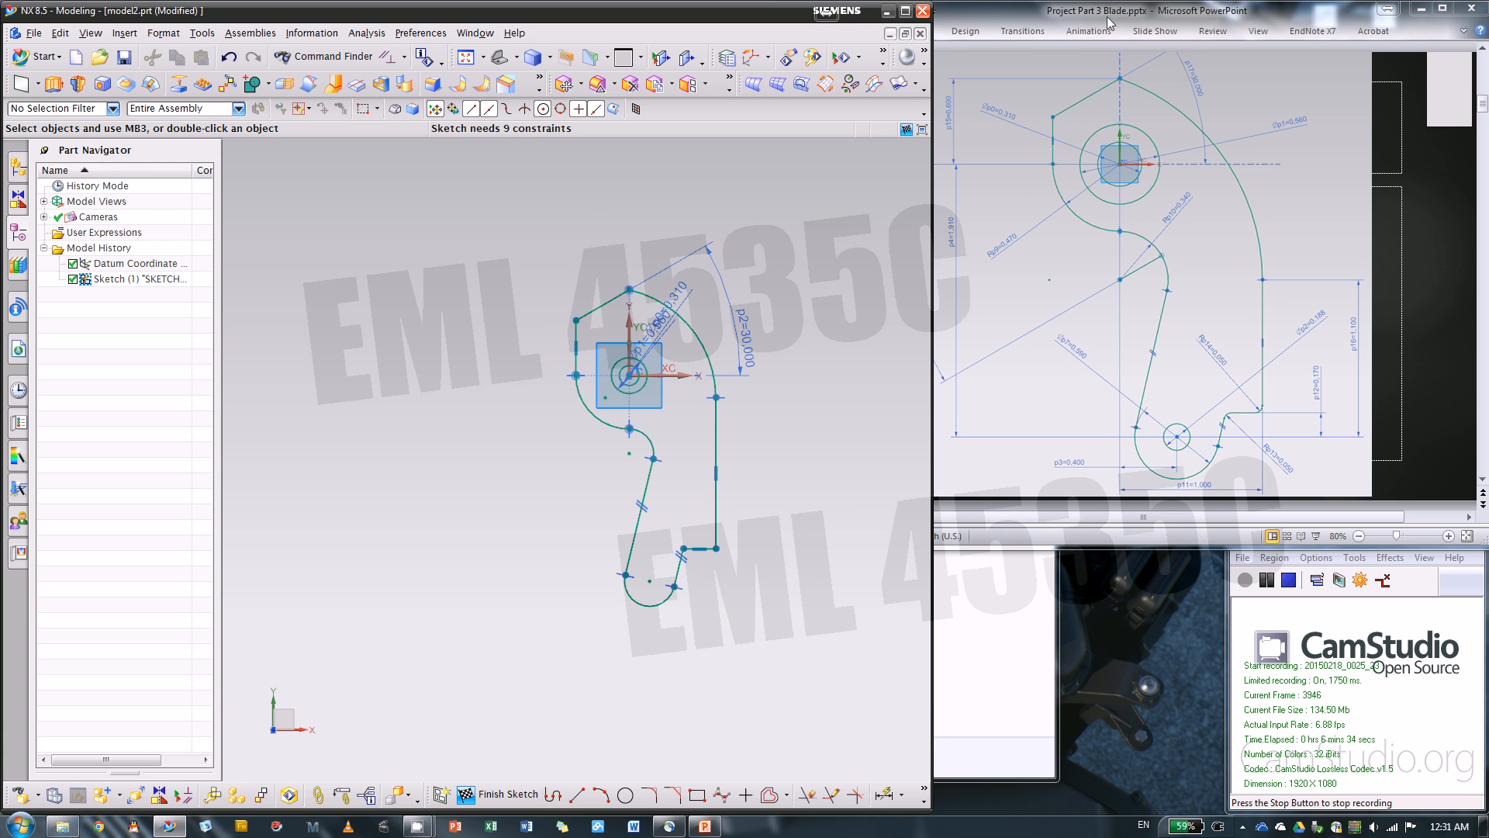
{"action": "left_click", "coordinate": [1186, 522]}
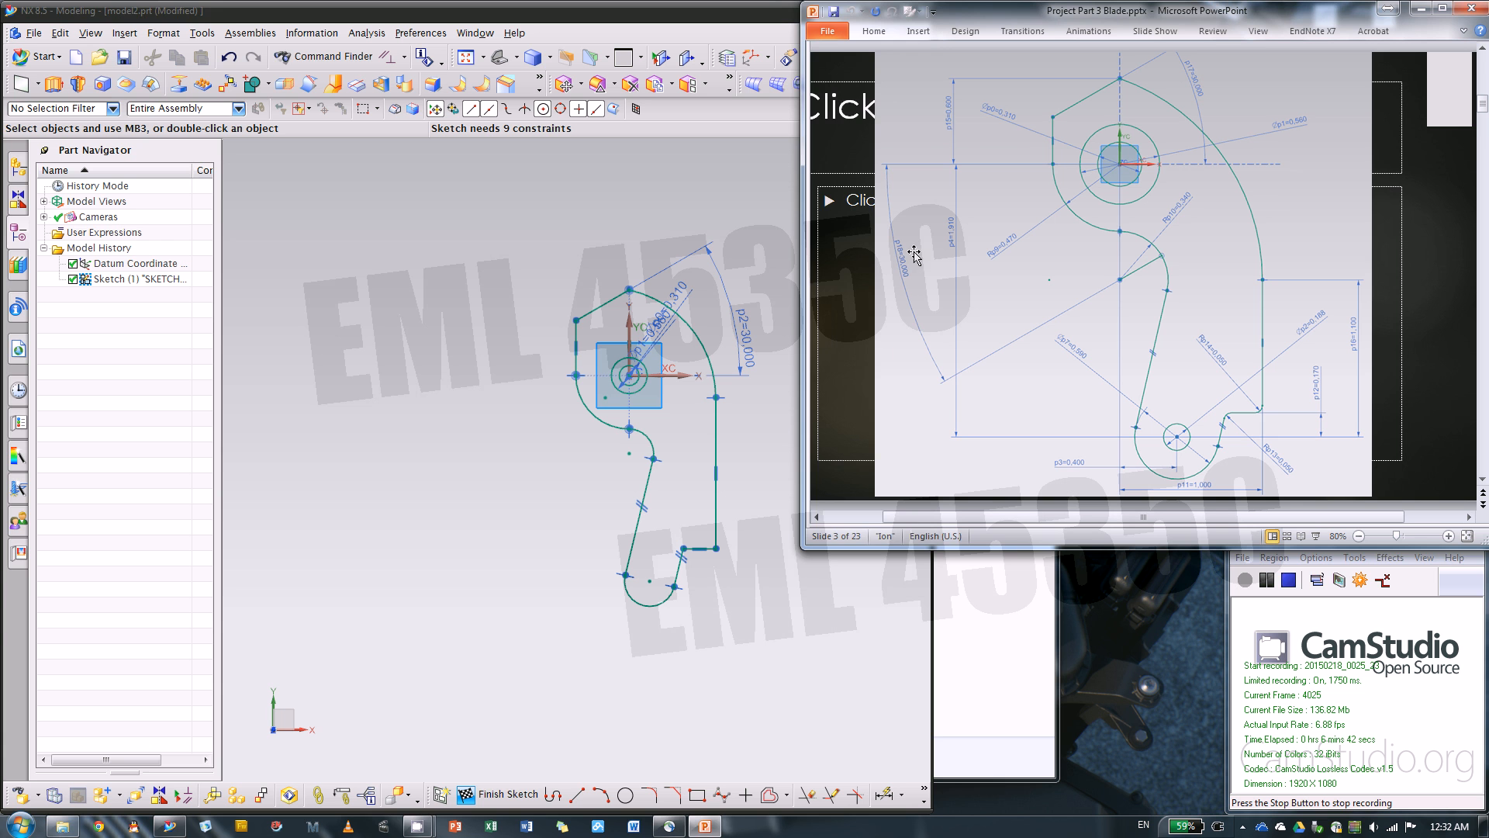
{"action": "left_click", "coordinate": [531, 472]}
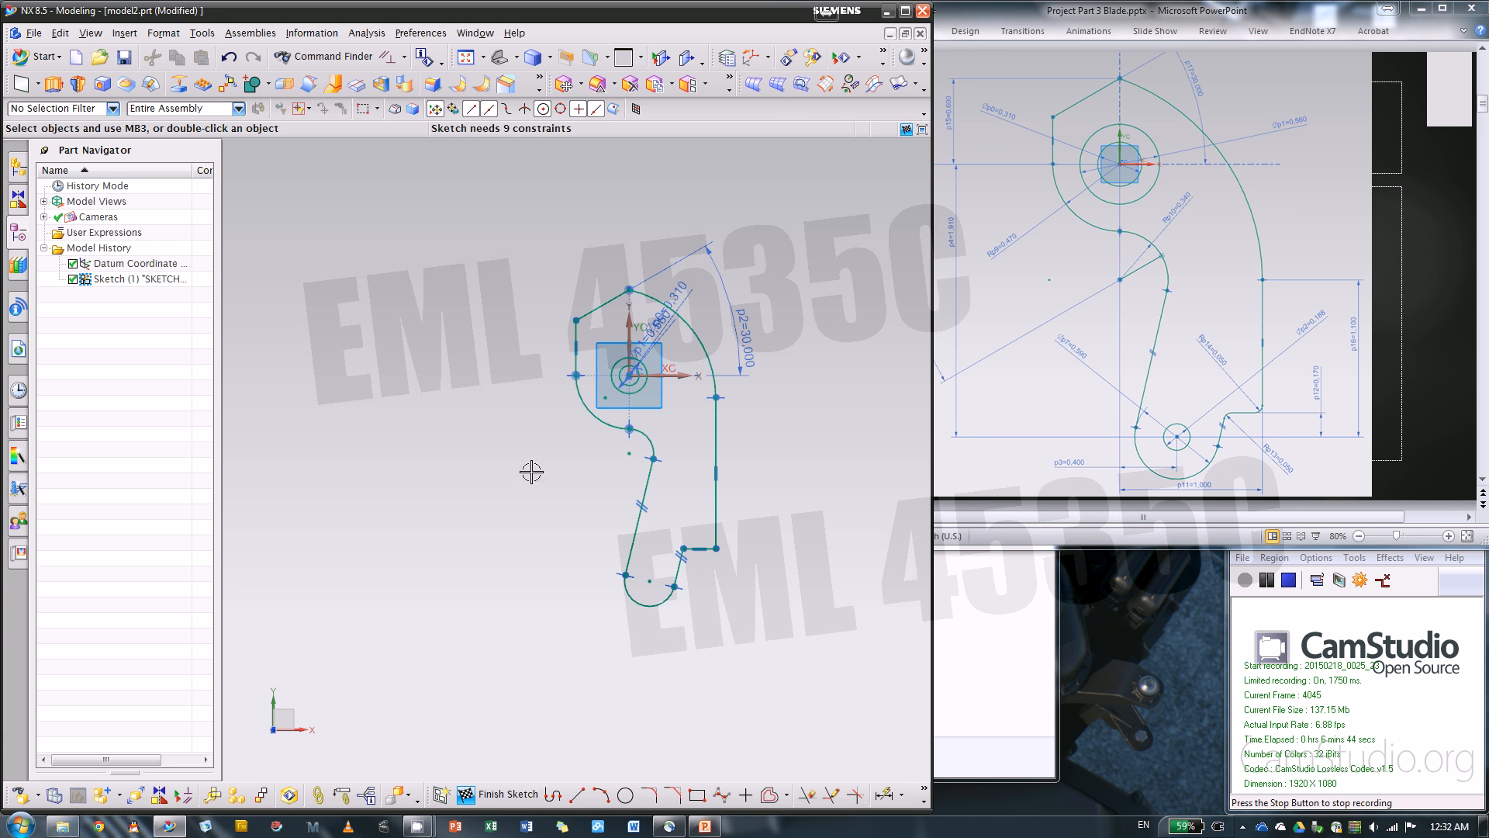
{"action": "left_click", "coordinate": [883, 794]}
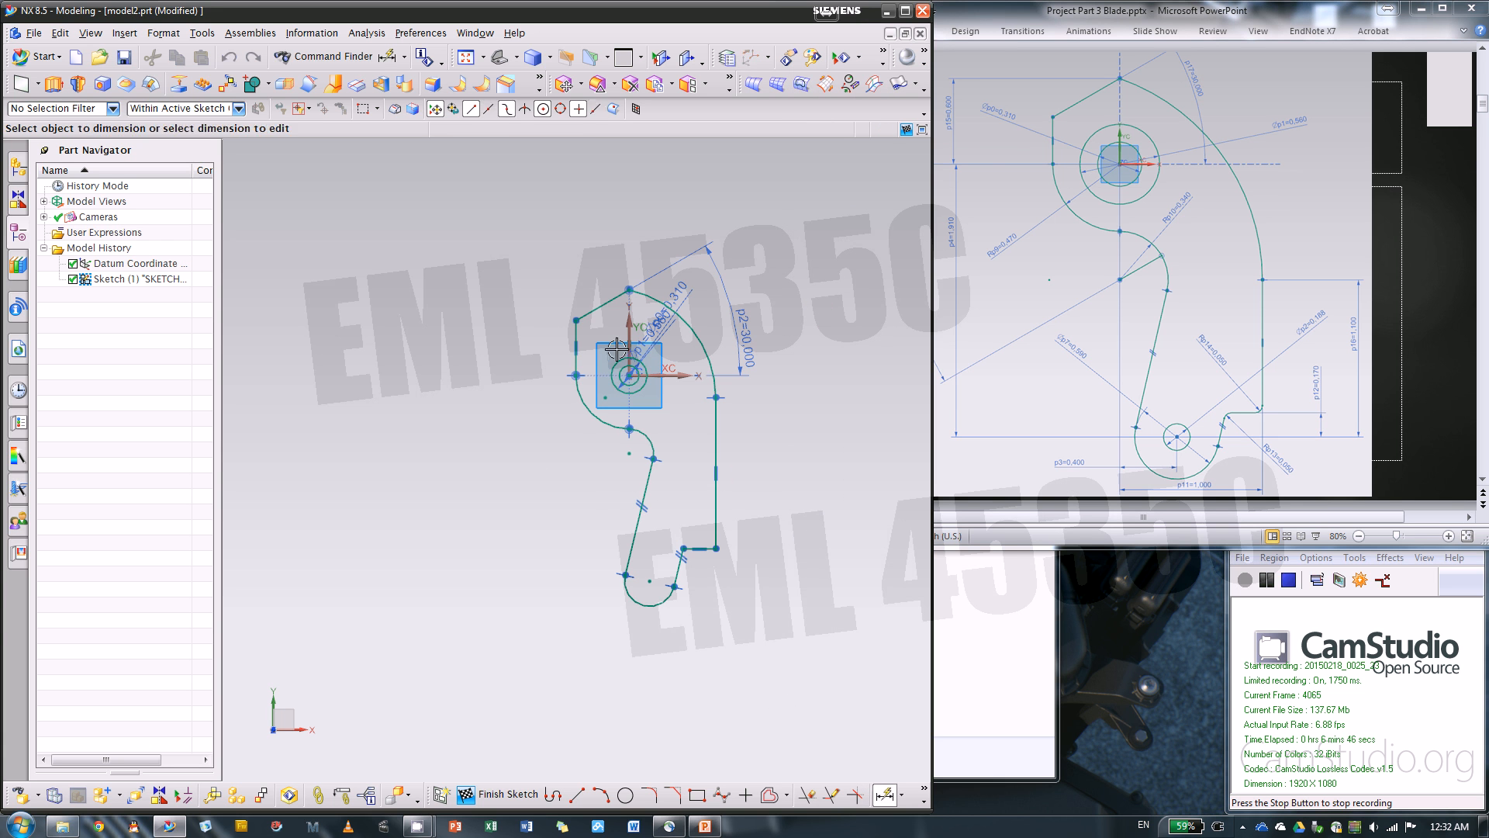
{"action": "key", "text": "d"}
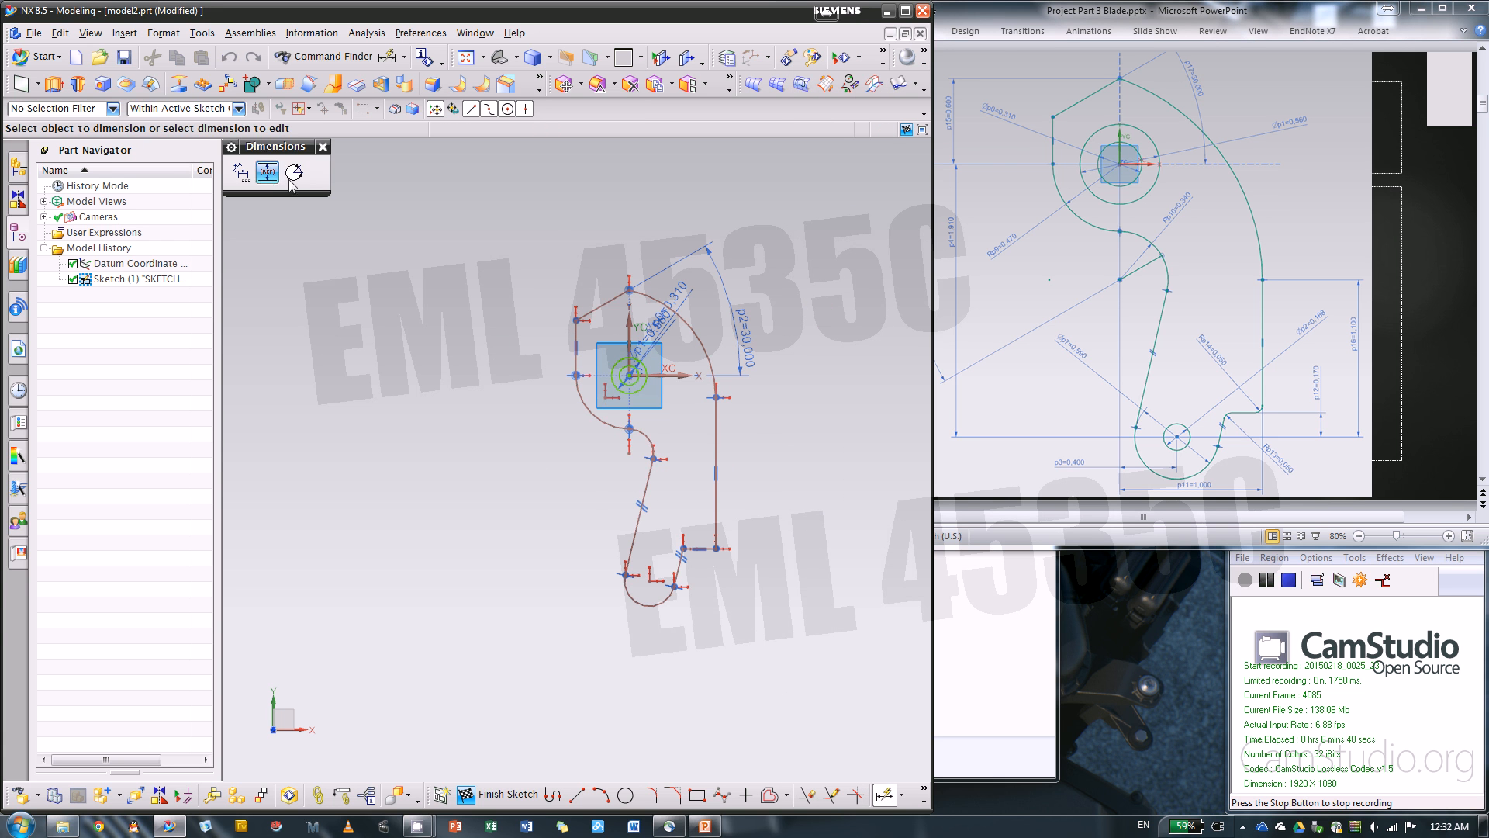
{"action": "left_click", "coordinate": [629, 289]}
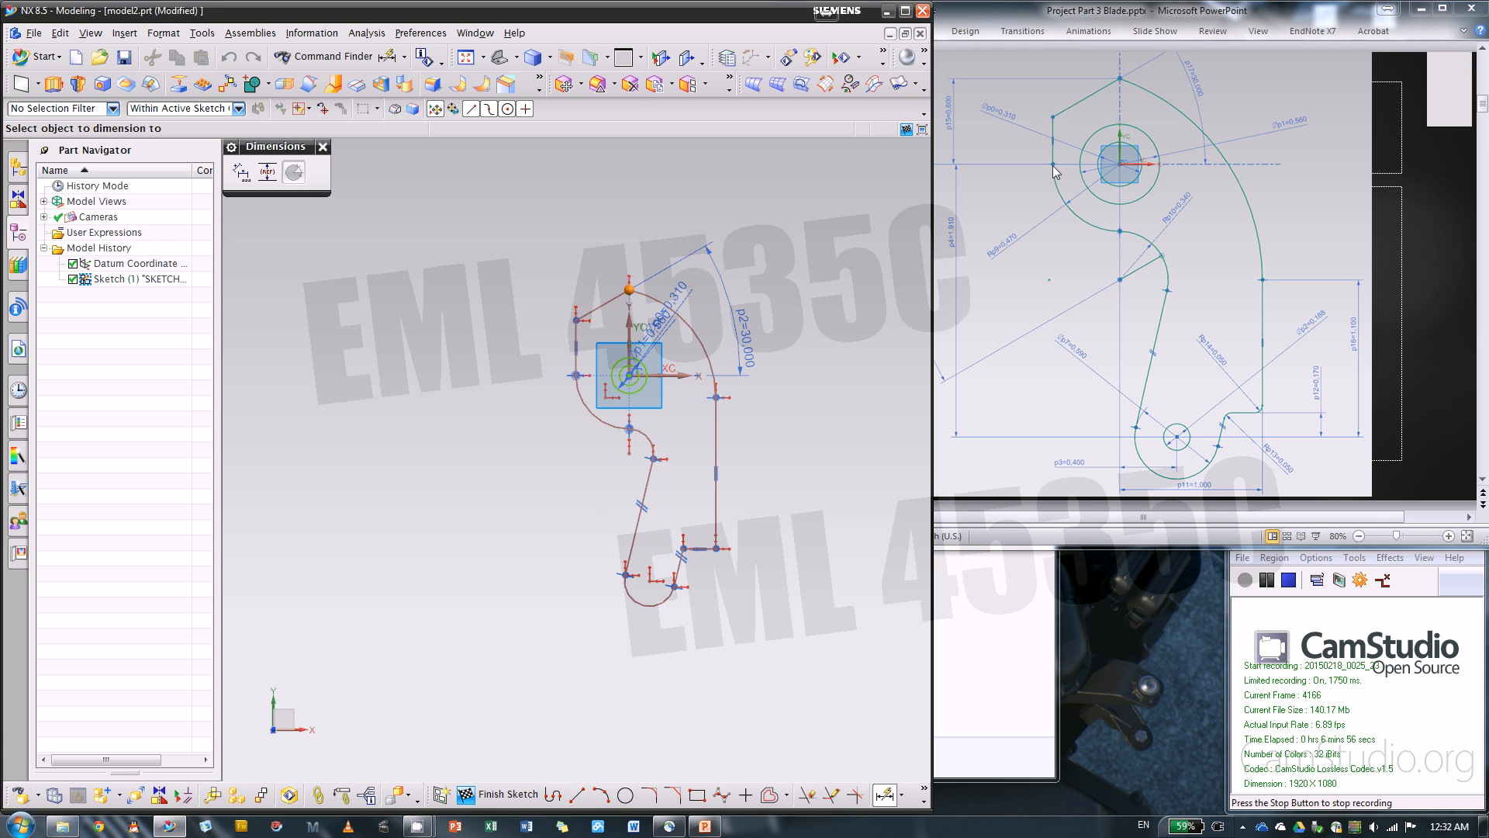
{"action": "left_click", "coordinate": [680, 376]}
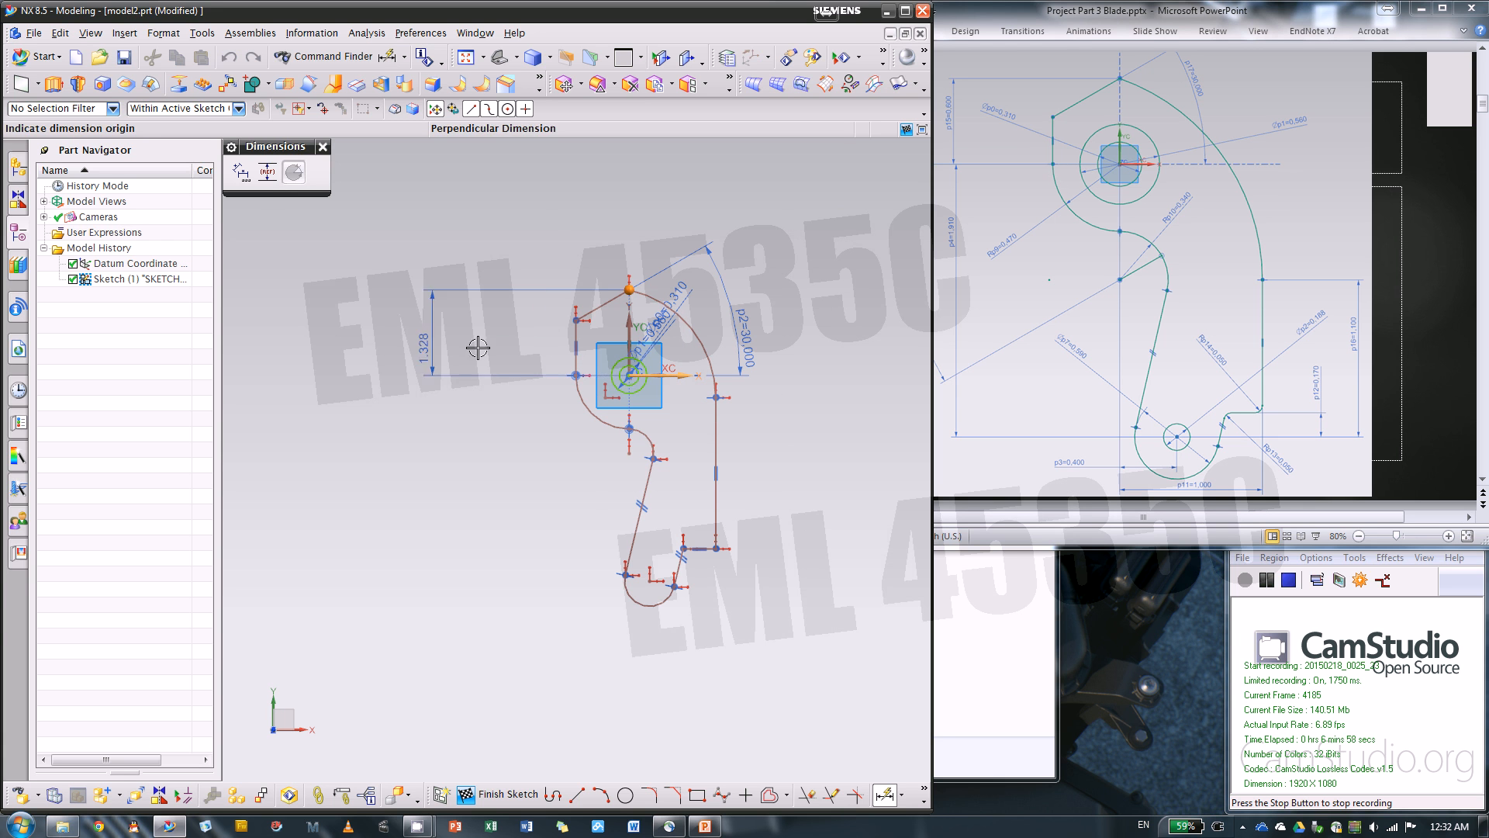
{"action": "left_click", "coordinate": [495, 344]}
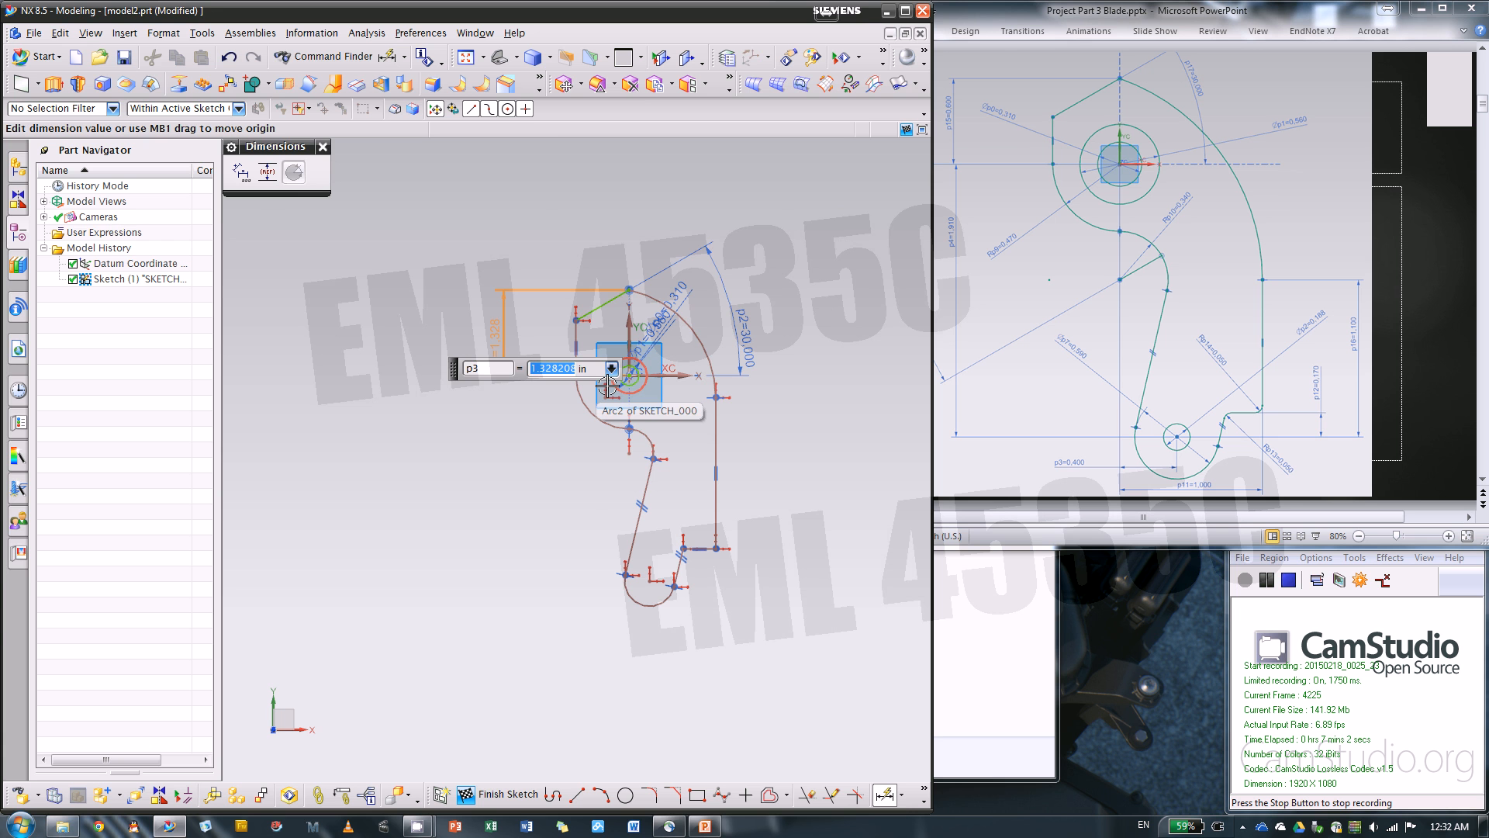
{"action": "type", "text": ".6"}
{"action": "key", "text": "Return"}
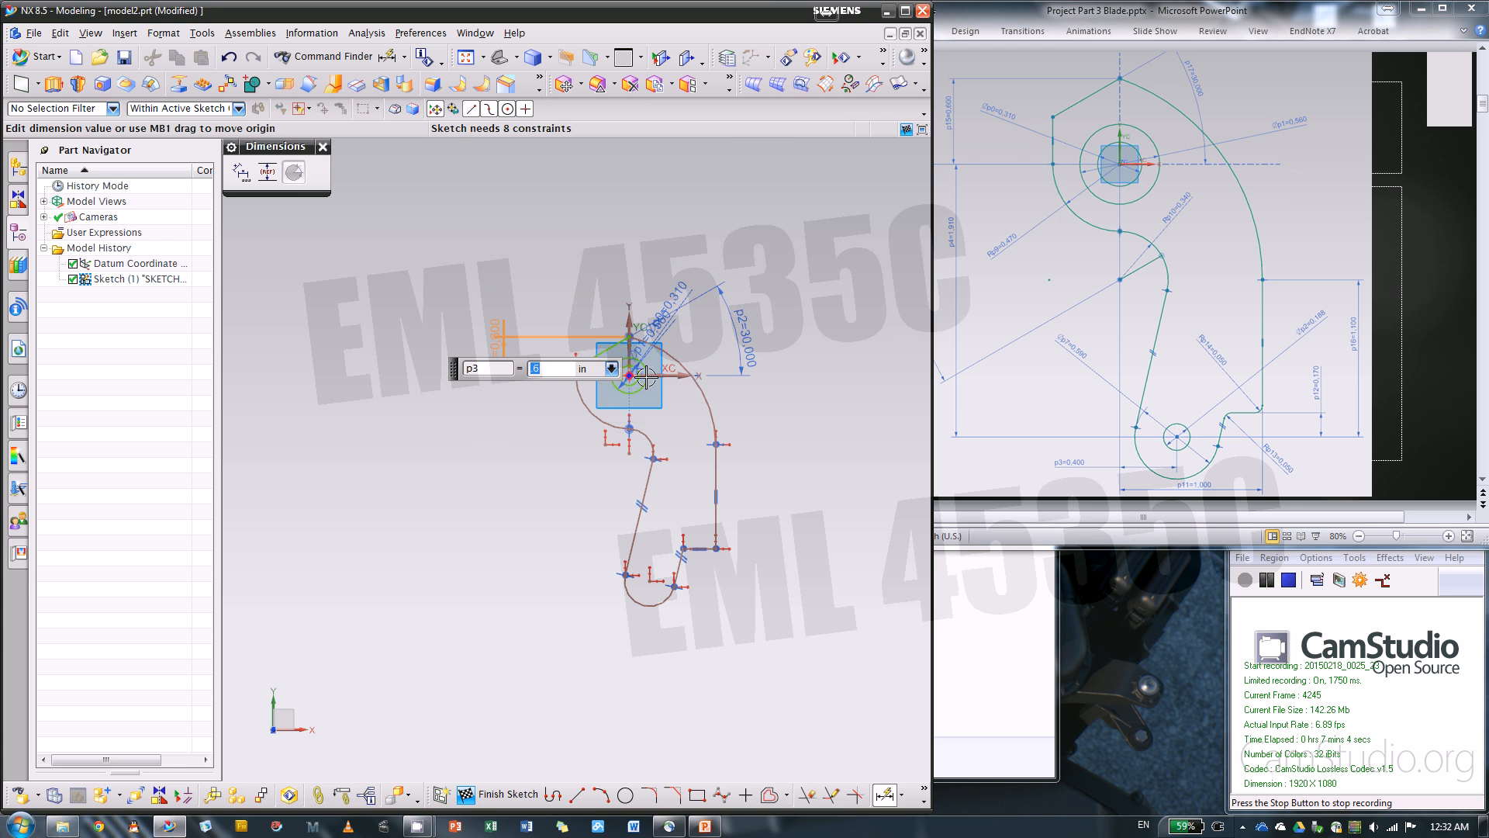
{"action": "scroll", "coordinate": [650, 378], "scroll_direction": "up", "scroll_amount": 2}
{"action": "scroll", "coordinate": [650, 378], "scroll_direction": "up", "scroll_amount": 1}
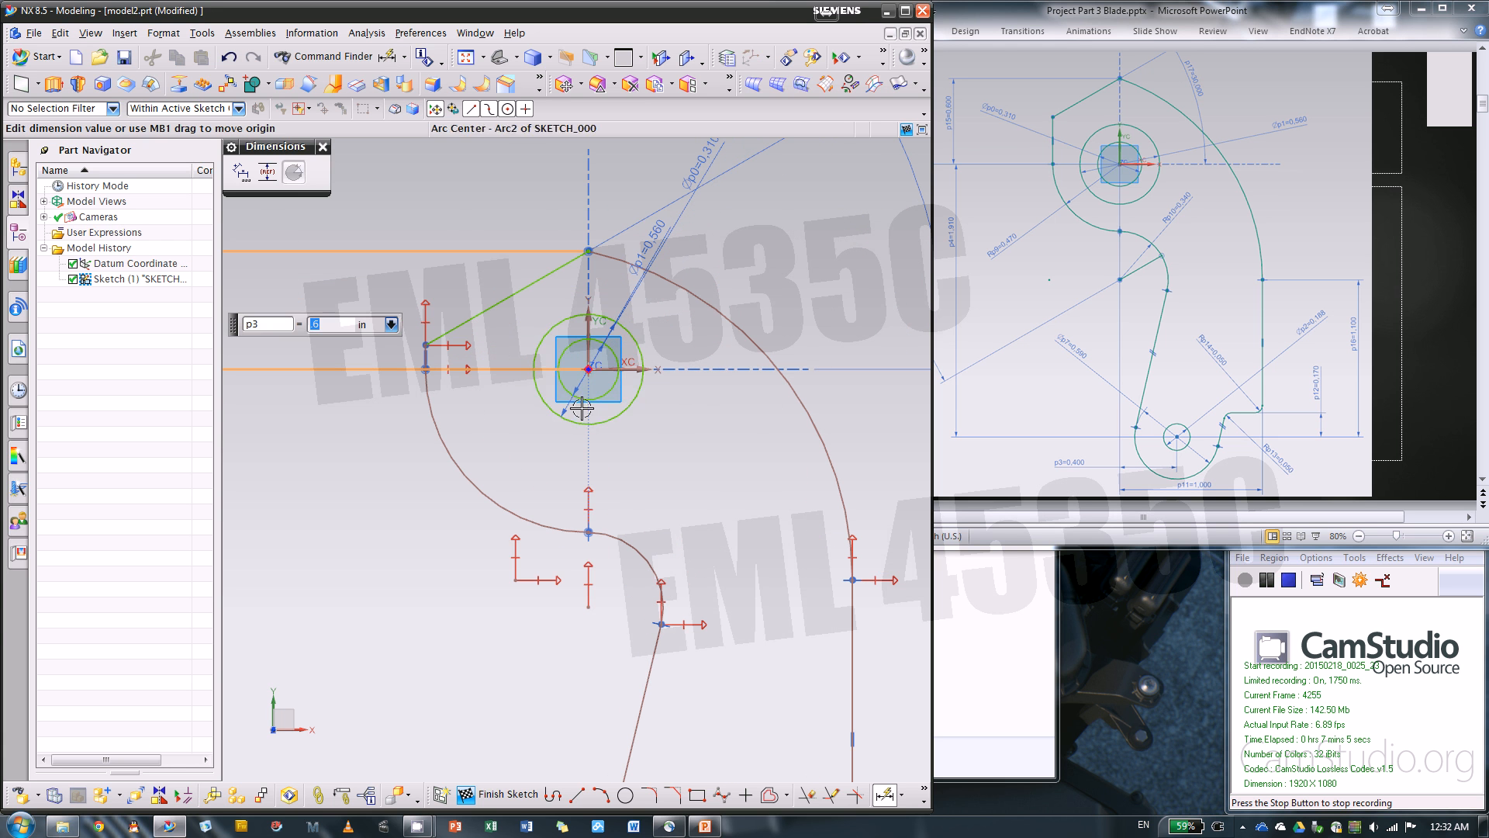
{"action": "left_click", "coordinate": [655, 369]}
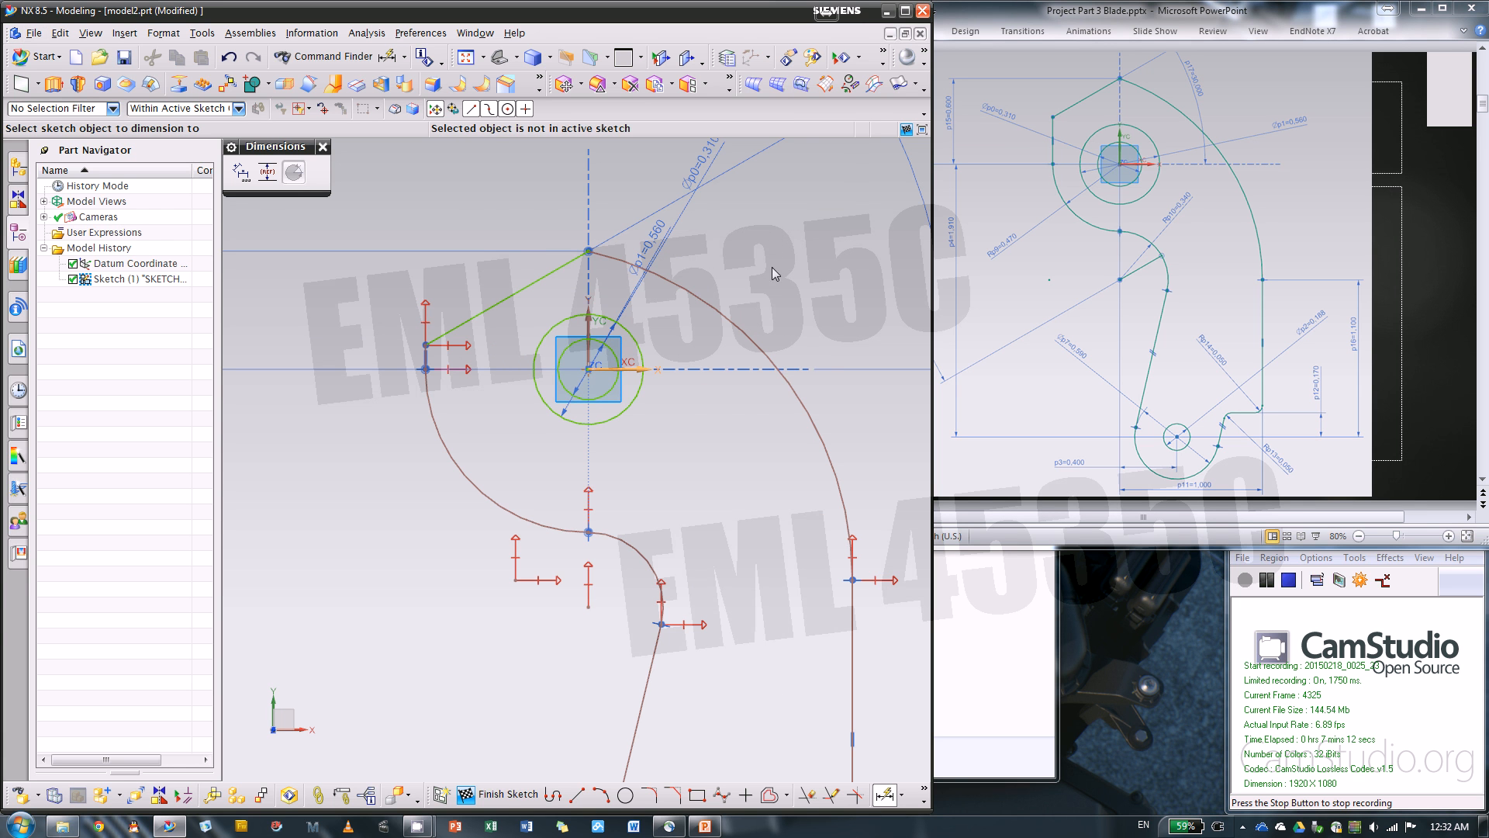
{"action": "scroll", "coordinate": [791, 249], "scroll_direction": "down", "scroll_amount": 1}
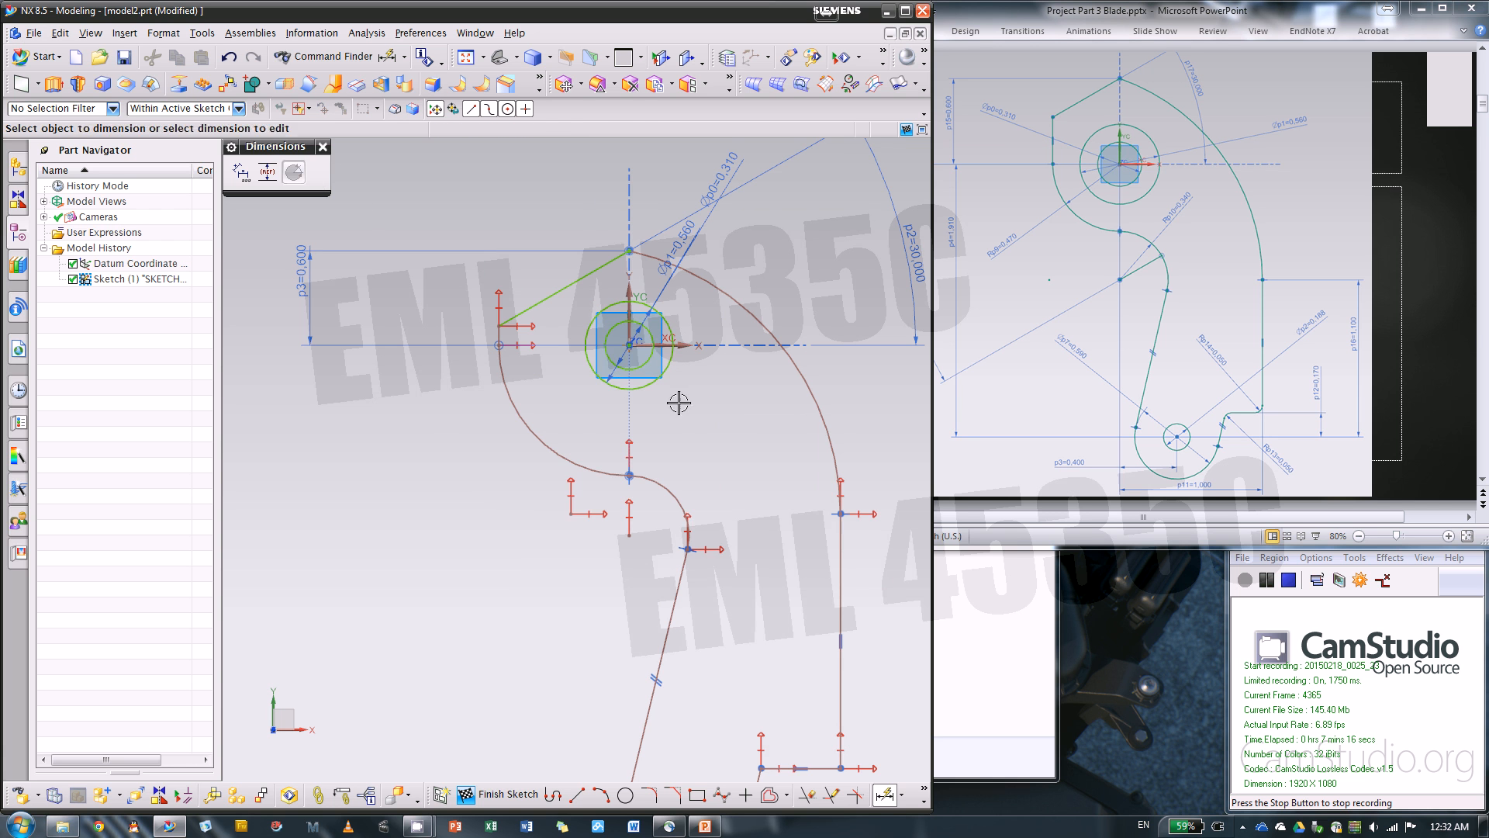
{"action": "key", "text": "Escape"}
Dimension the perpendicular distance from the horizontal axis to the bottom arc's center and set it to 1.91 in
{"action": "key", "text": "d"}
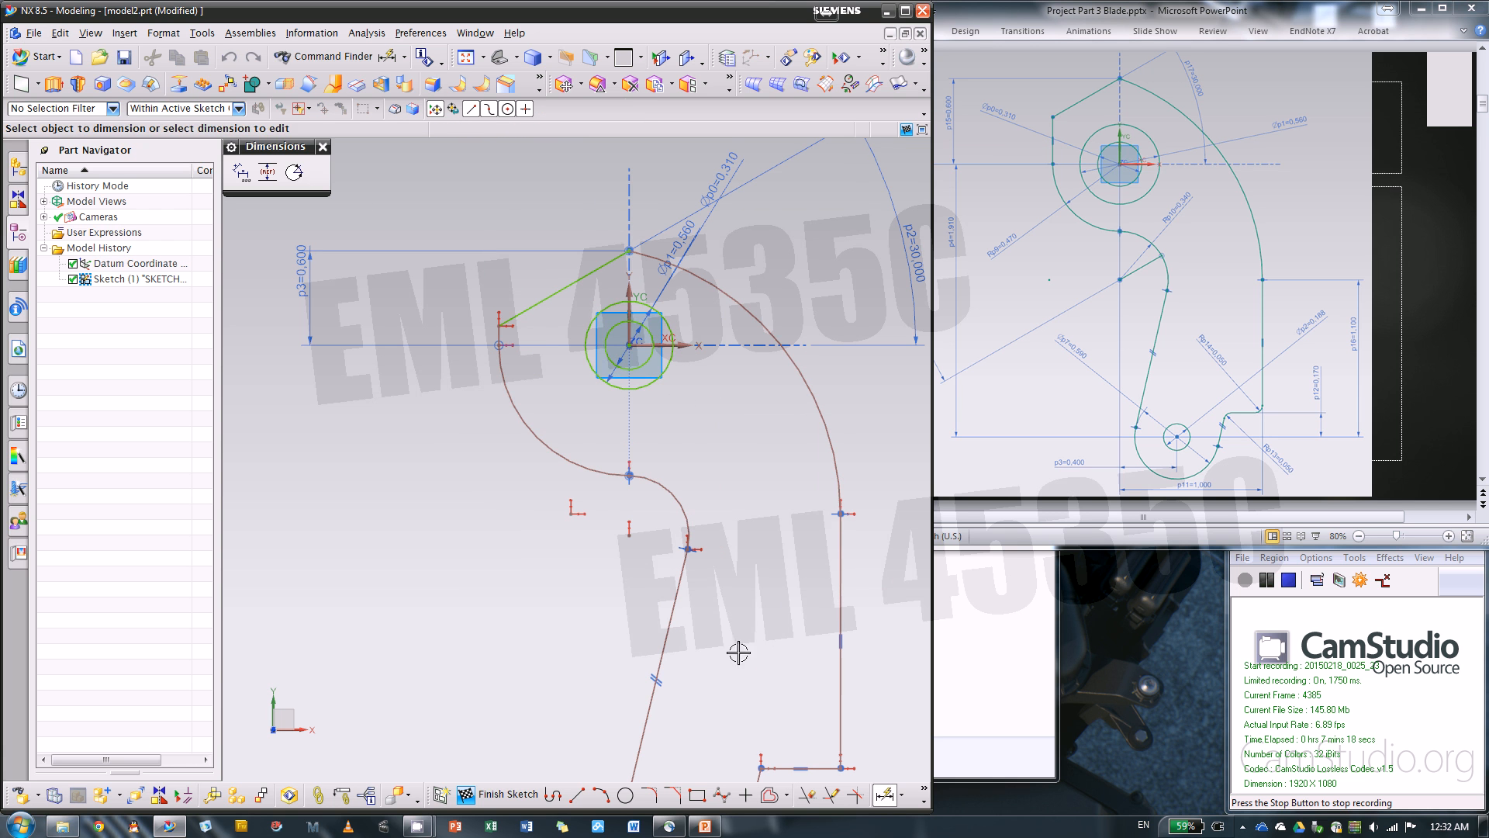
{"action": "left_click", "coordinate": [693, 345]}
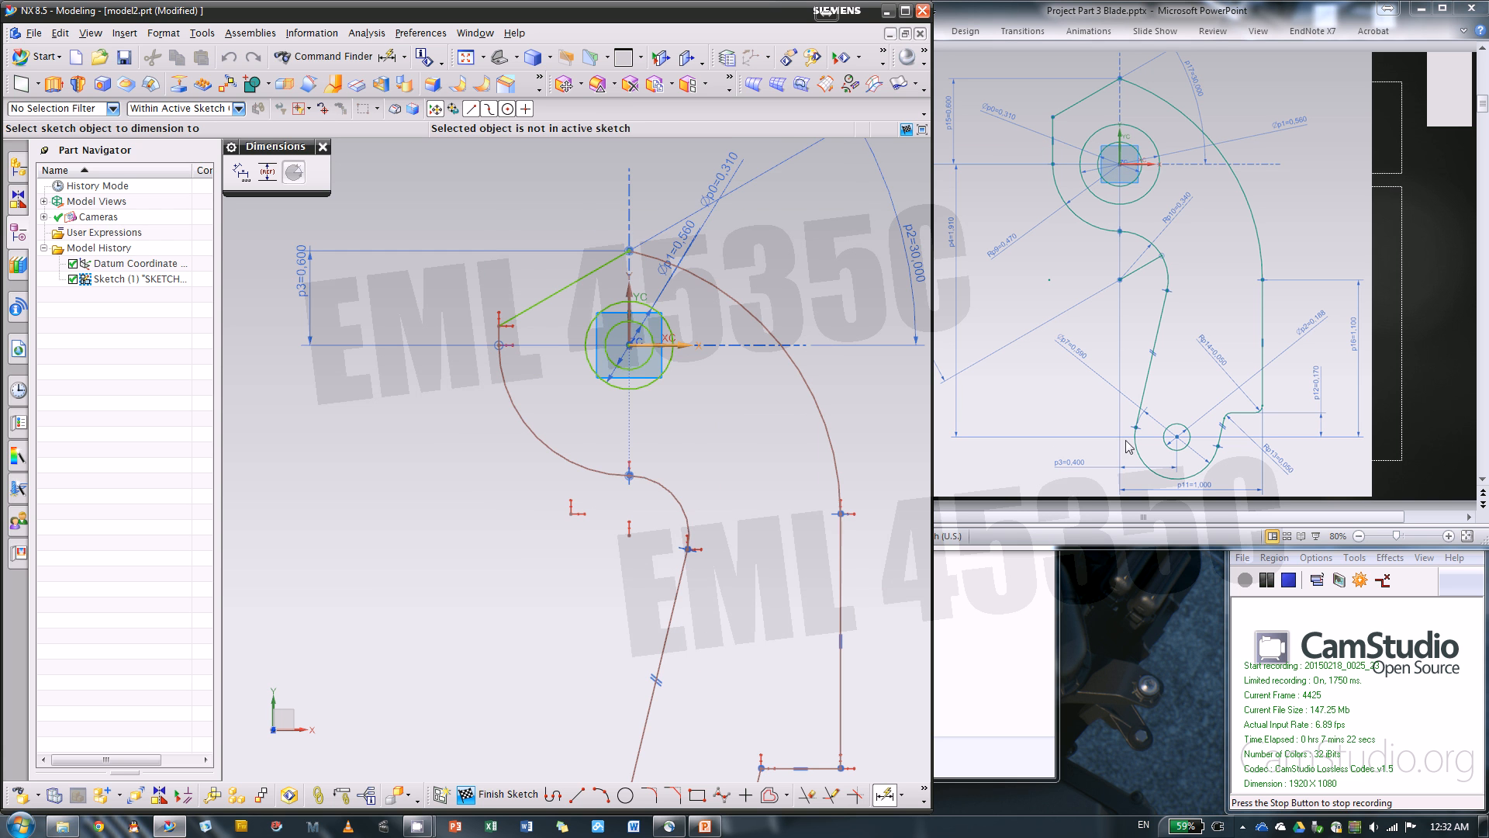
{"action": "scroll", "coordinate": [743, 316], "scroll_direction": "down", "scroll_amount": 4}
{"action": "scroll", "coordinate": [732, 540], "scroll_direction": "up", "scroll_amount": 4}
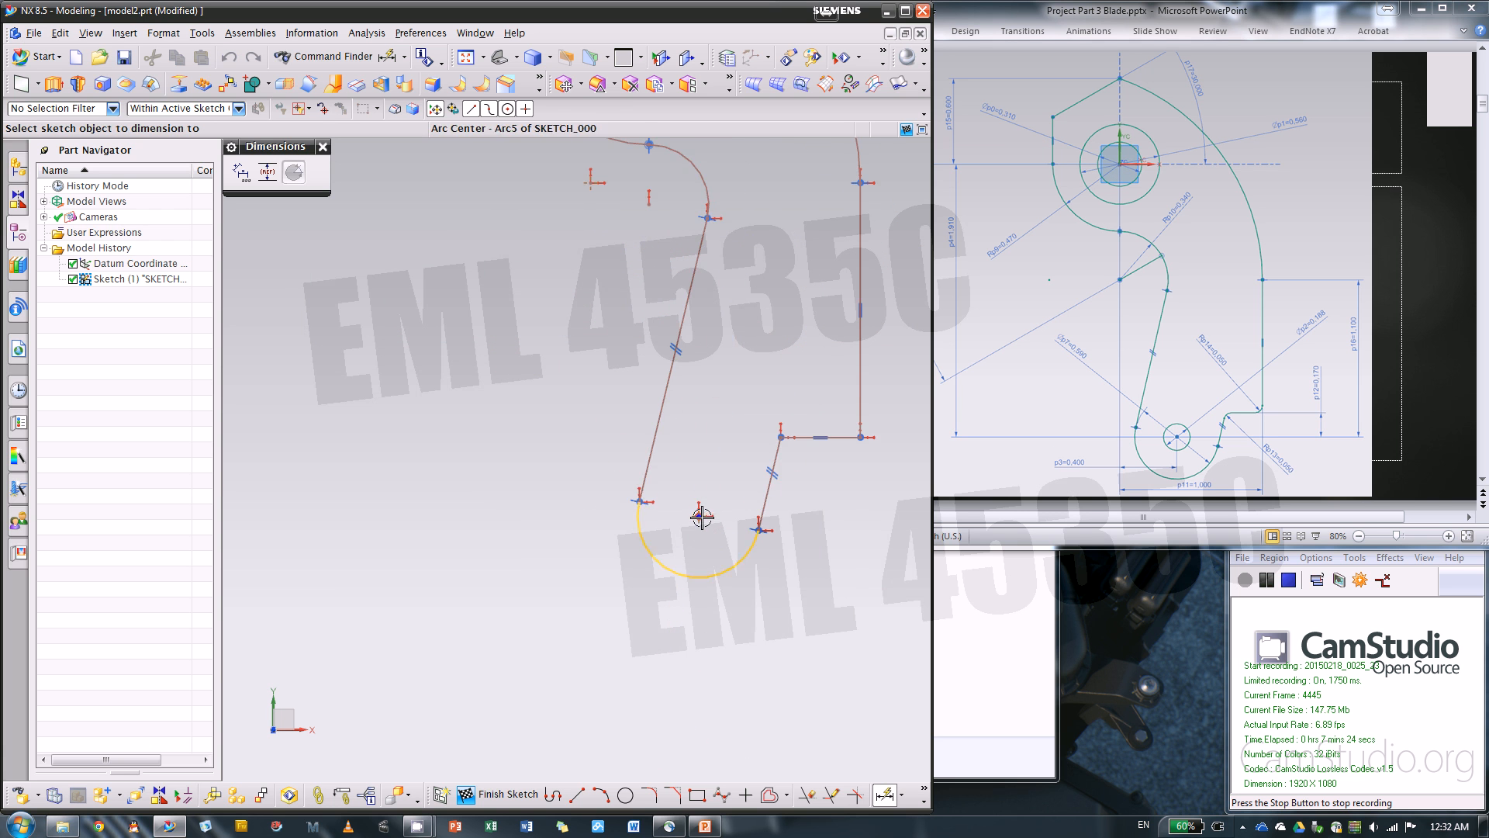
{"action": "left_click", "coordinate": [701, 516]}
{"action": "scroll", "coordinate": [807, 500], "scroll_direction": "down", "scroll_amount": 3}
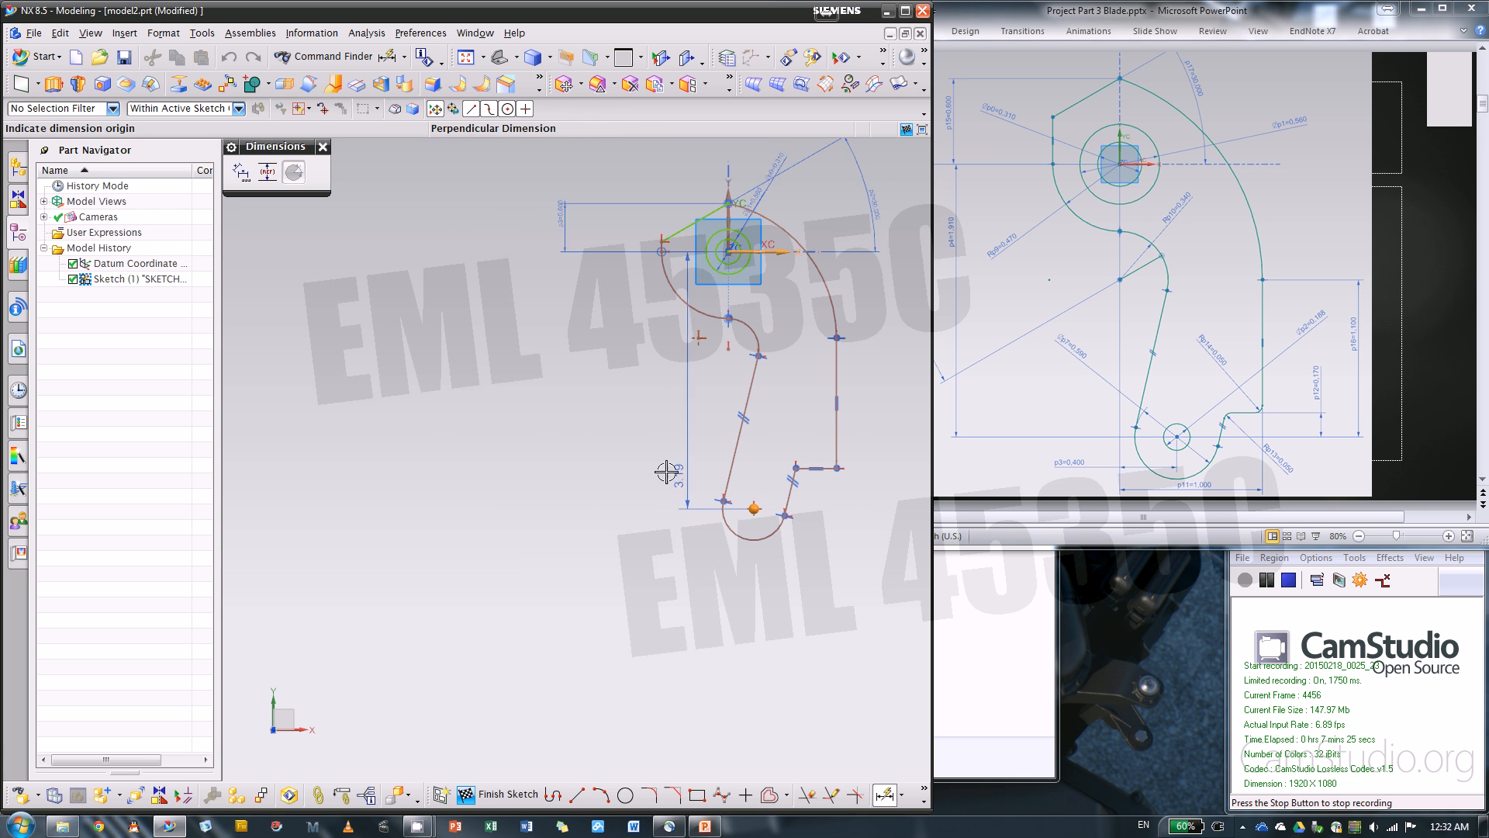
{"action": "left_click", "coordinate": [560, 465]}
{"action": "type", "text": "1"}
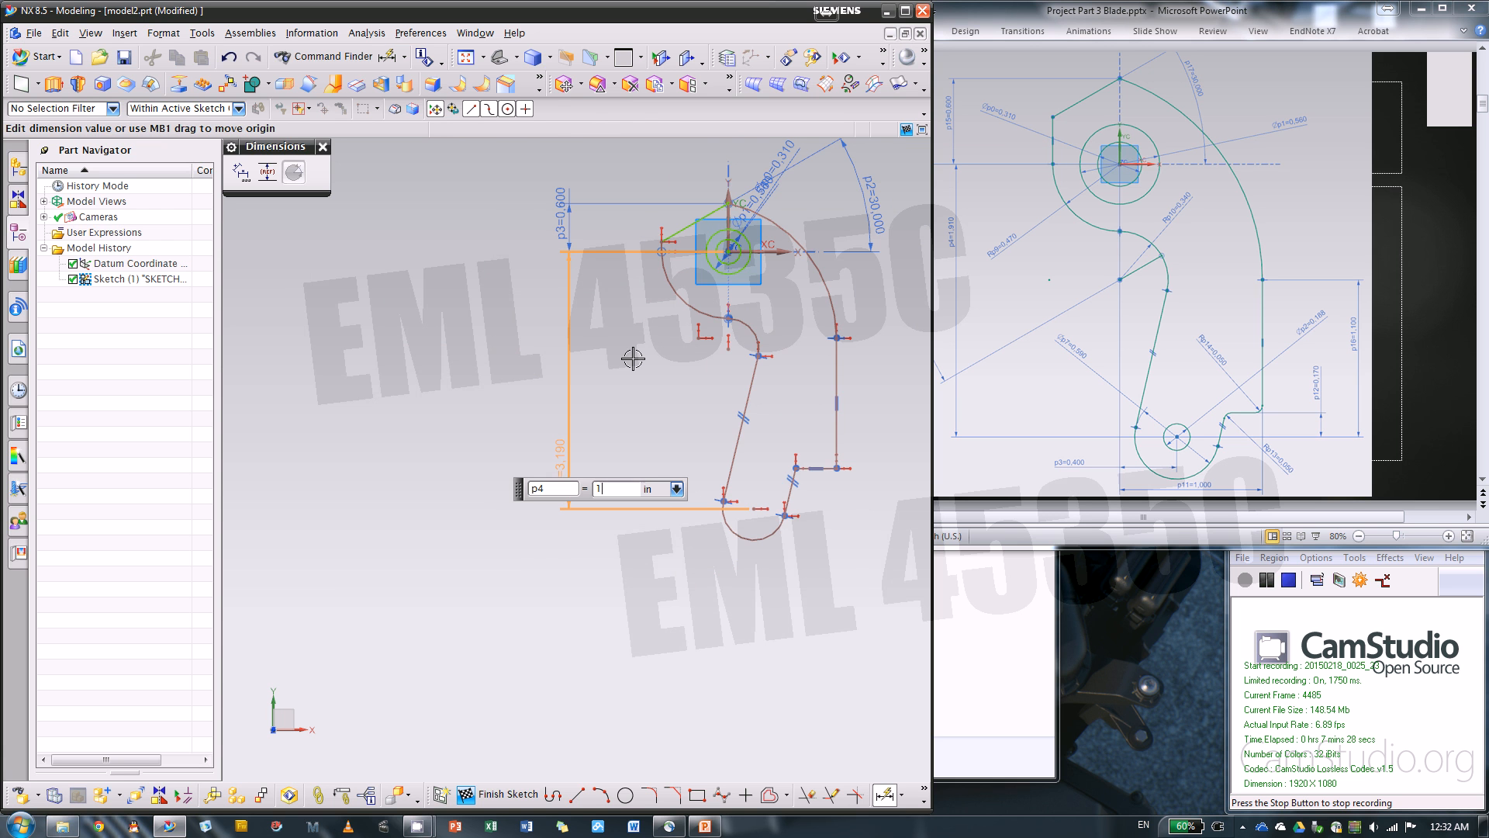
{"action": "type", "text": ".91"}
{"action": "key", "text": "Return"}
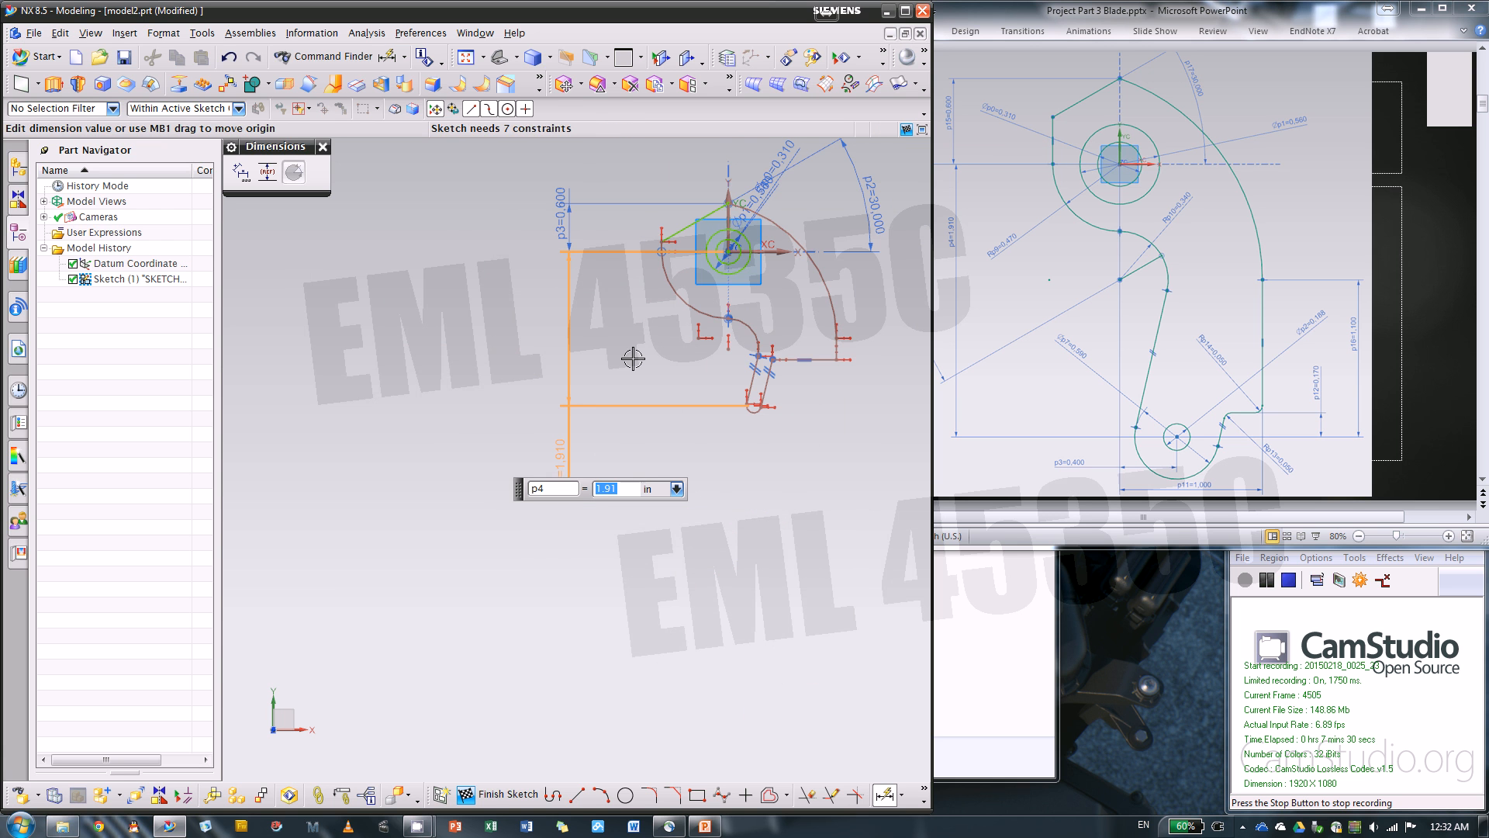
{"action": "middle_click", "coordinate": [739, 315]}
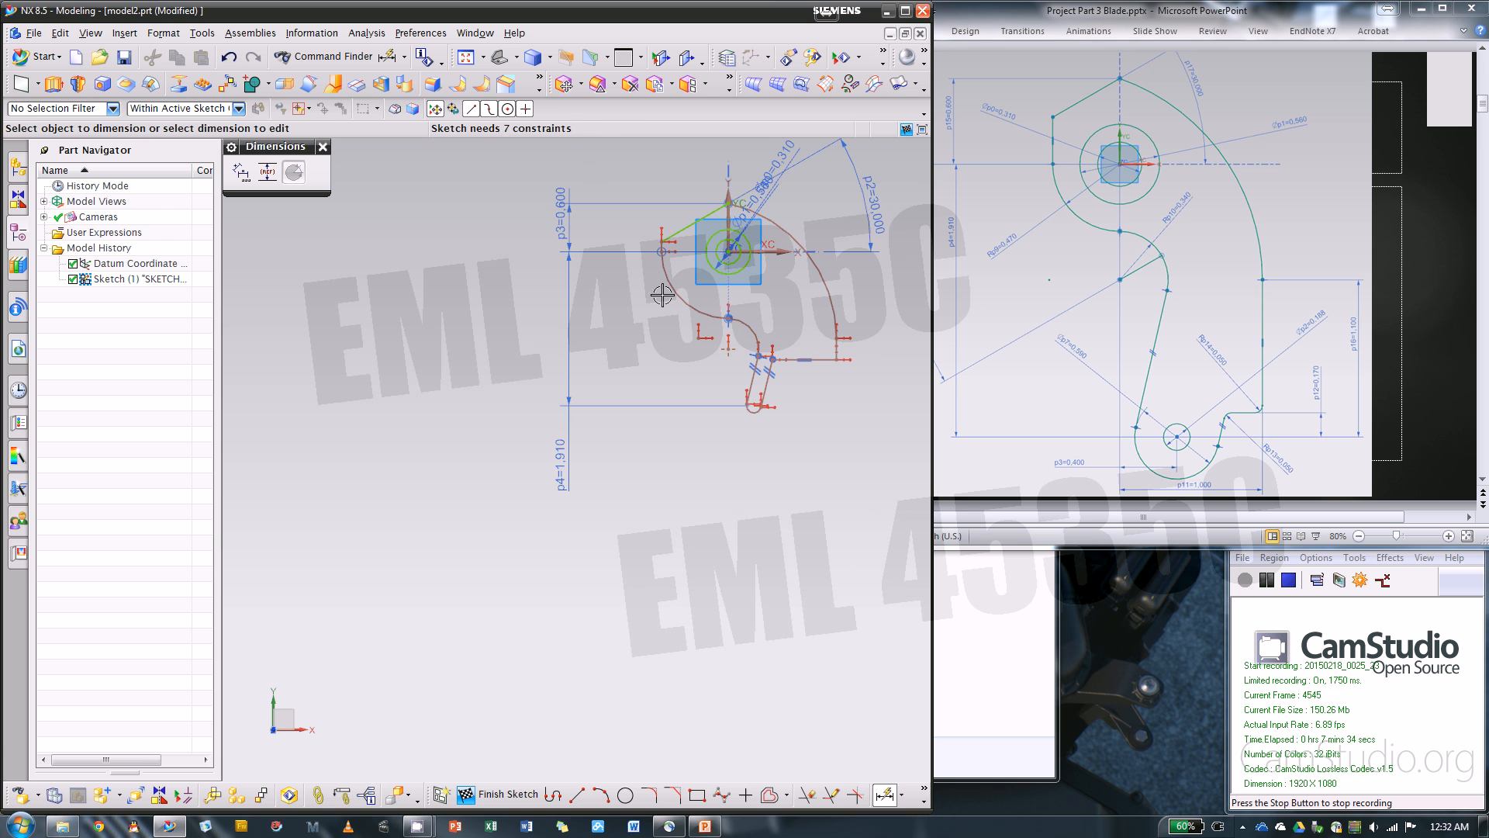
Pull the large left arc's upper endpoint closer to the origin circles and move the notch's inner corner outward to widen the lower end
{"action": "scroll", "coordinate": [644, 308], "scroll_direction": "up", "scroll_amount": 3}
{"action": "scroll", "coordinate": [539, 329], "scroll_direction": "down", "scroll_amount": 3}
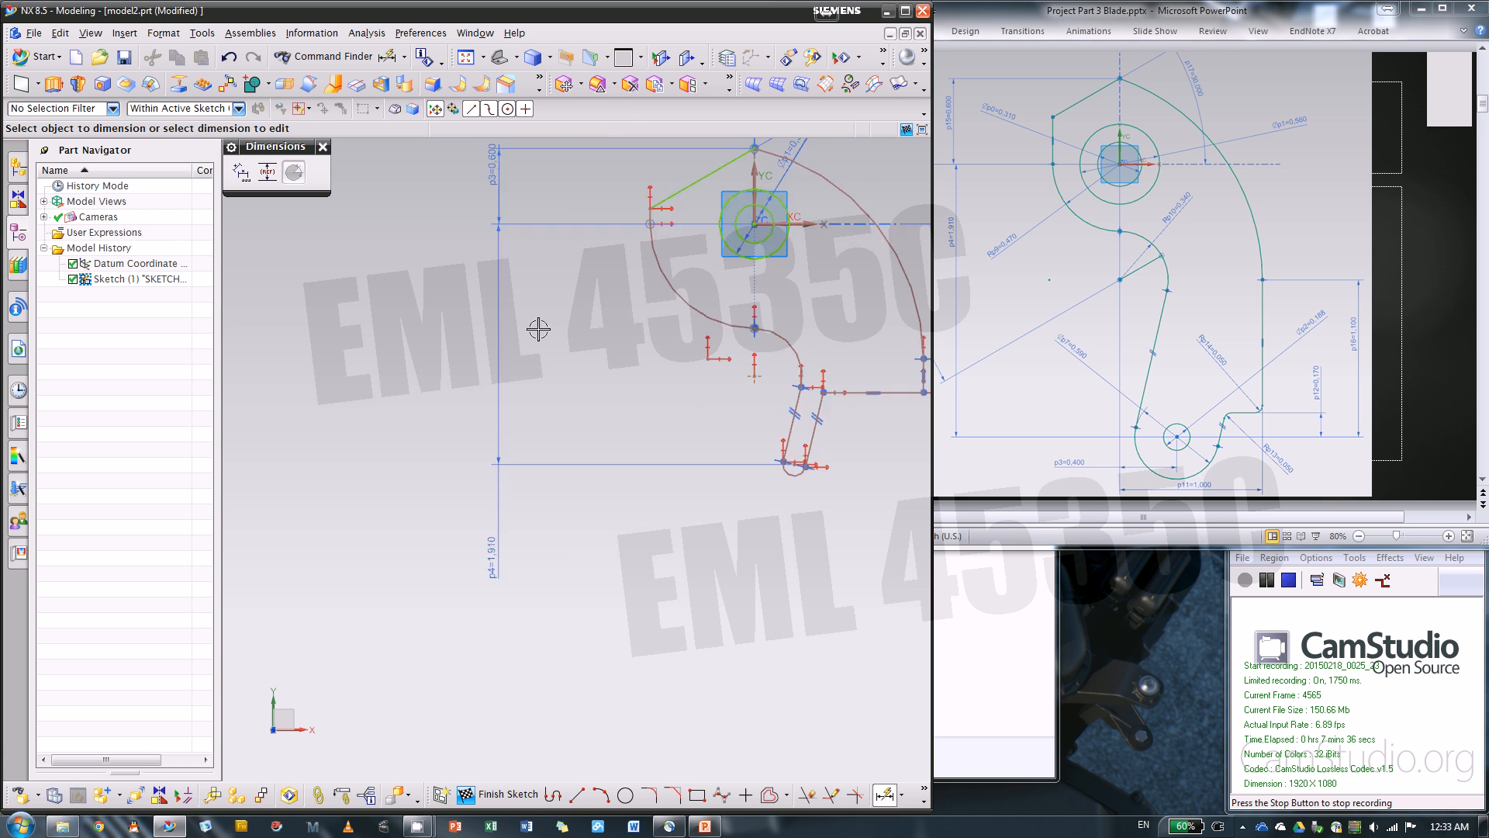
{"action": "scroll", "coordinate": [686, 228], "scroll_direction": "up", "scroll_amount": 1}
{"action": "scroll", "coordinate": [687, 228], "scroll_direction": "up", "scroll_amount": 1}
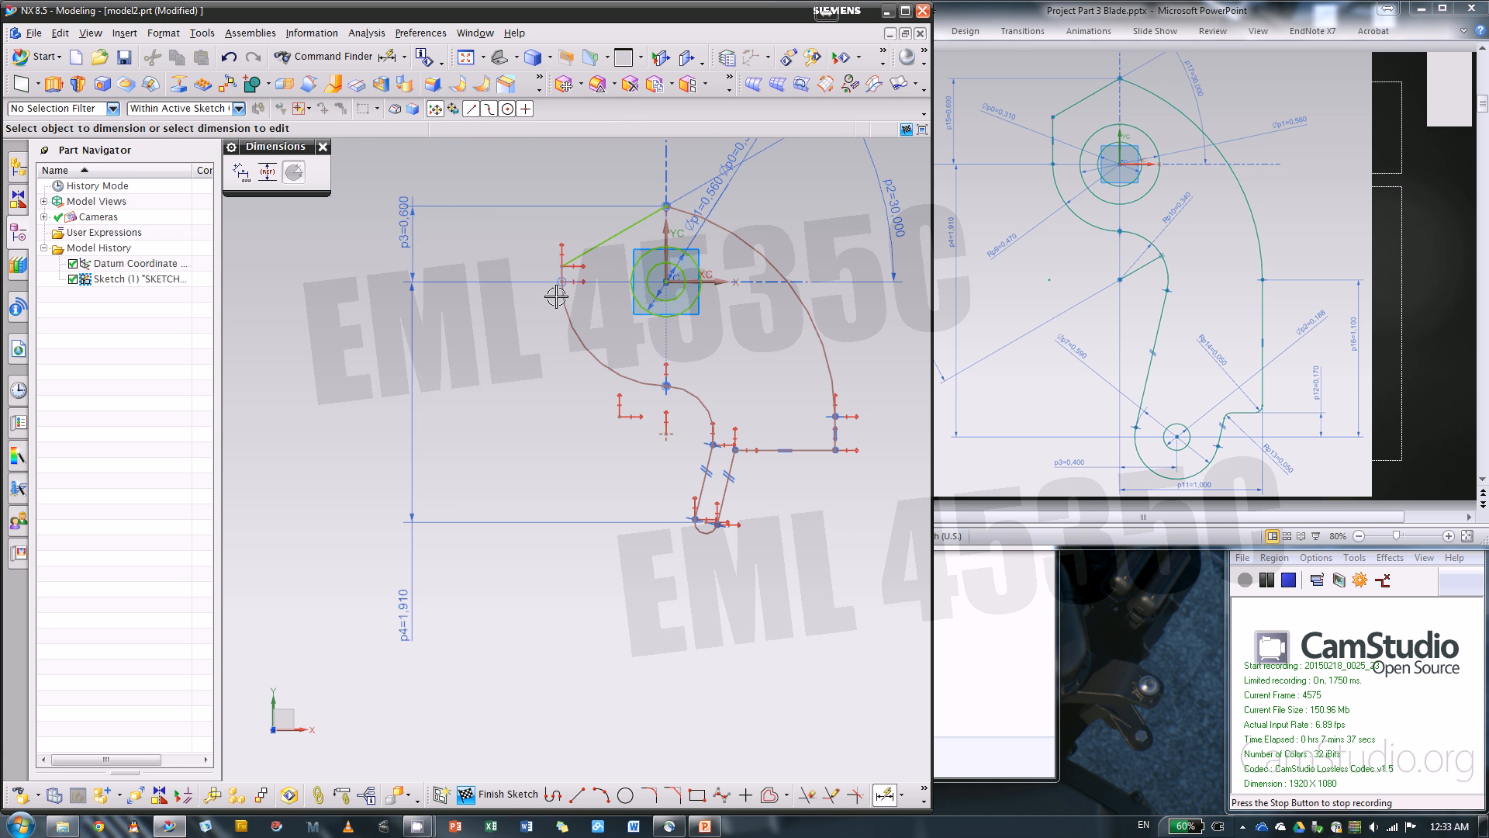
{"action": "left_click", "coordinate": [323, 149]}
{"action": "scroll", "coordinate": [571, 285], "scroll_direction": "up", "scroll_amount": 2}
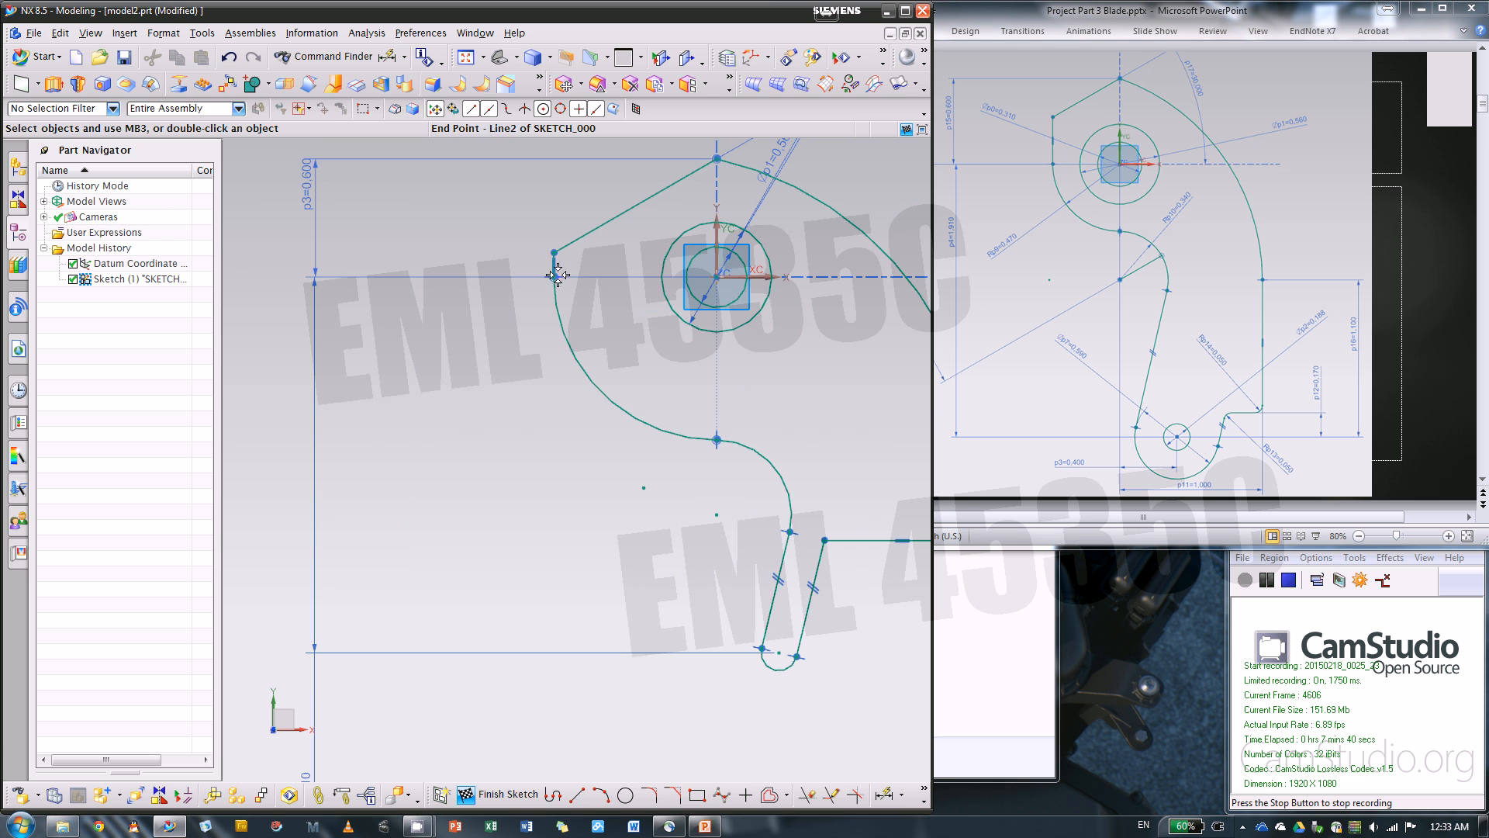
{"action": "left_click_drag", "start_coordinate": [638, 272], "coordinate": [628, 272]}
{"action": "scroll", "coordinate": [594, 285], "scroll_direction": "down", "scroll_amount": 1}
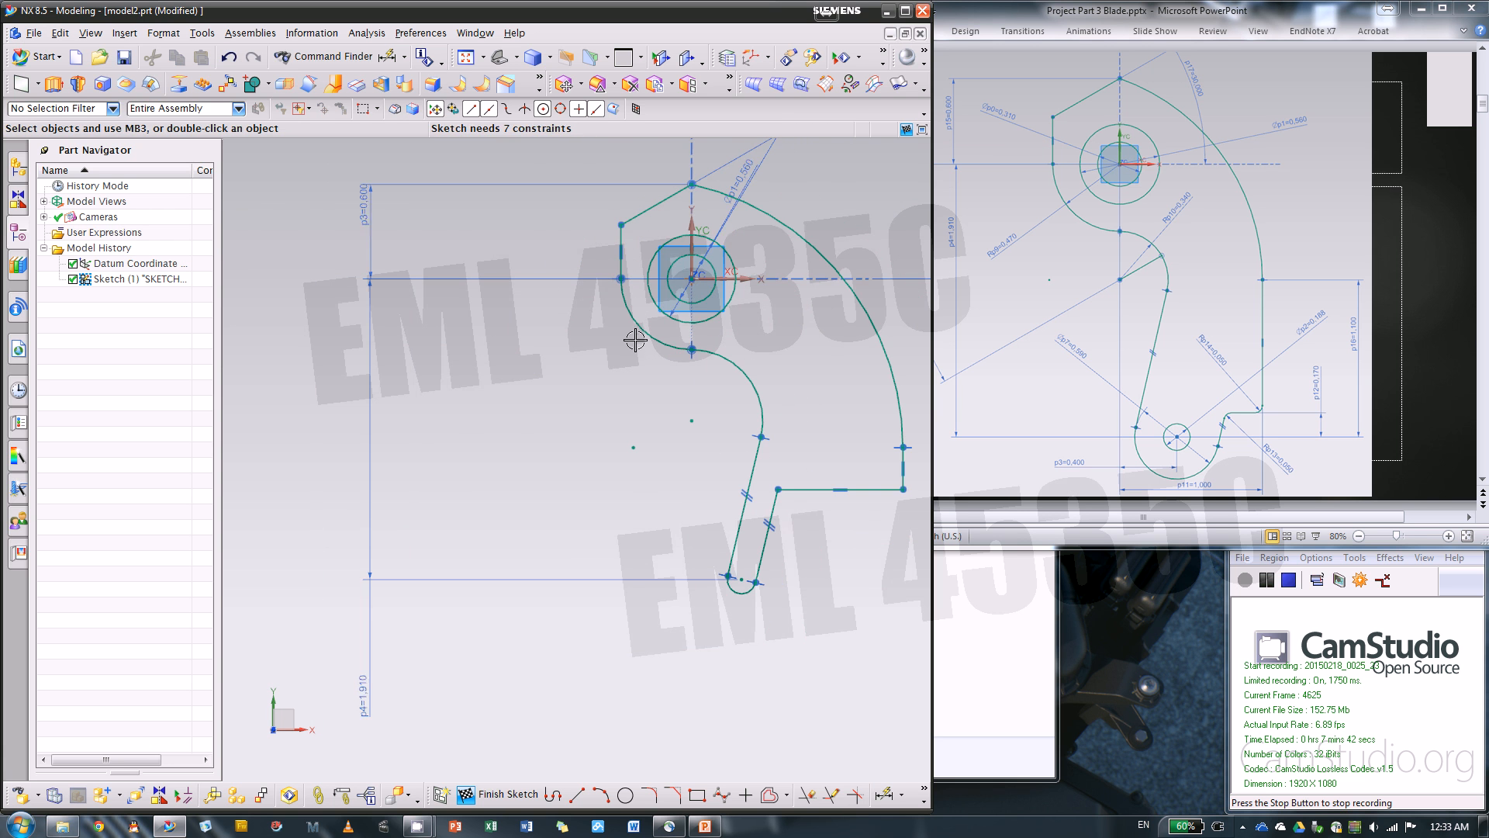
{"action": "left_click_drag", "start_coordinate": [776, 506], "coordinate": [848, 509]}
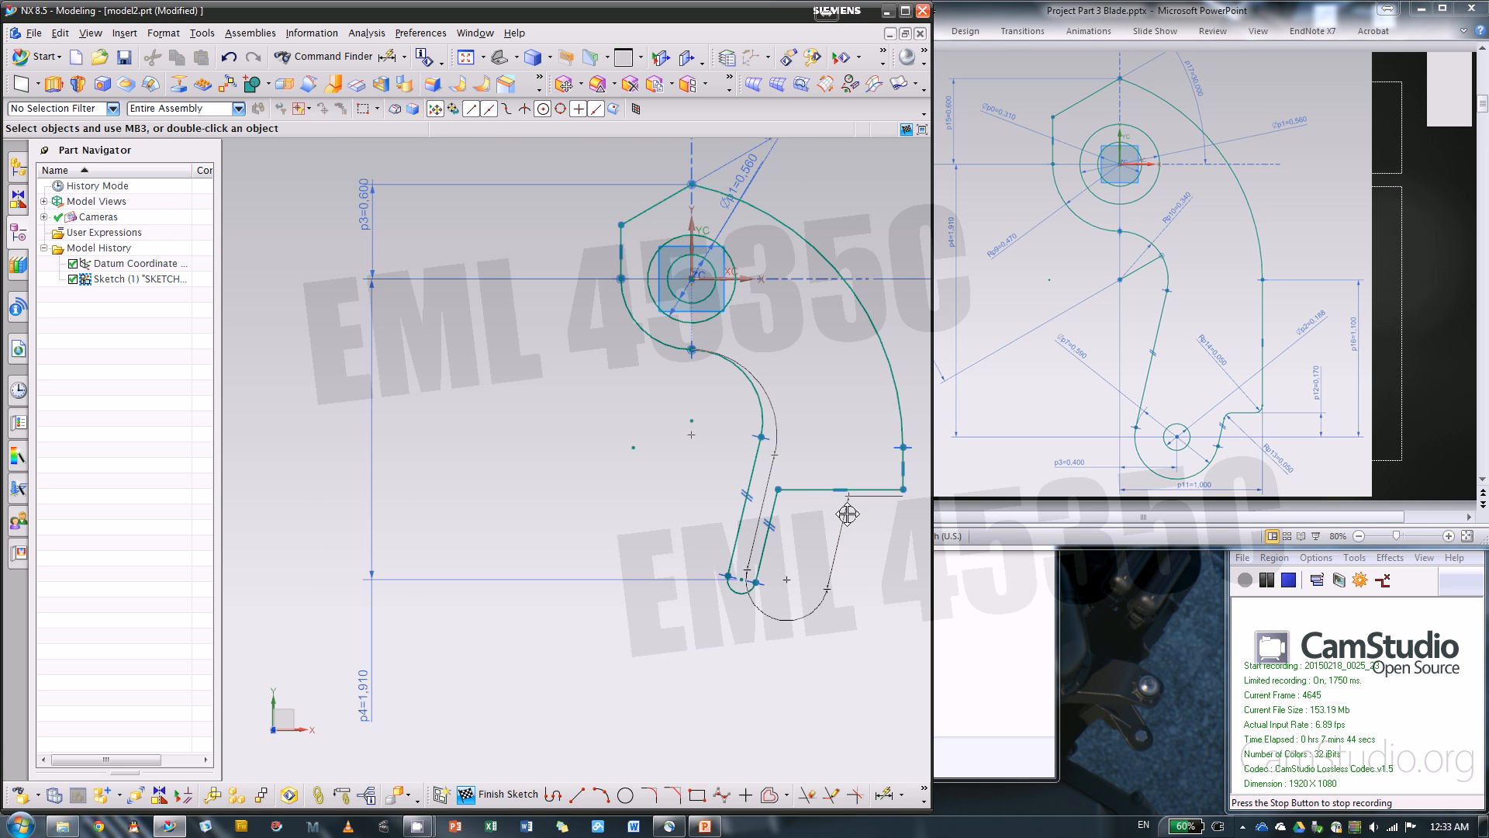
{"action": "scroll", "coordinate": [758, 509], "scroll_direction": "down", "scroll_amount": 1}
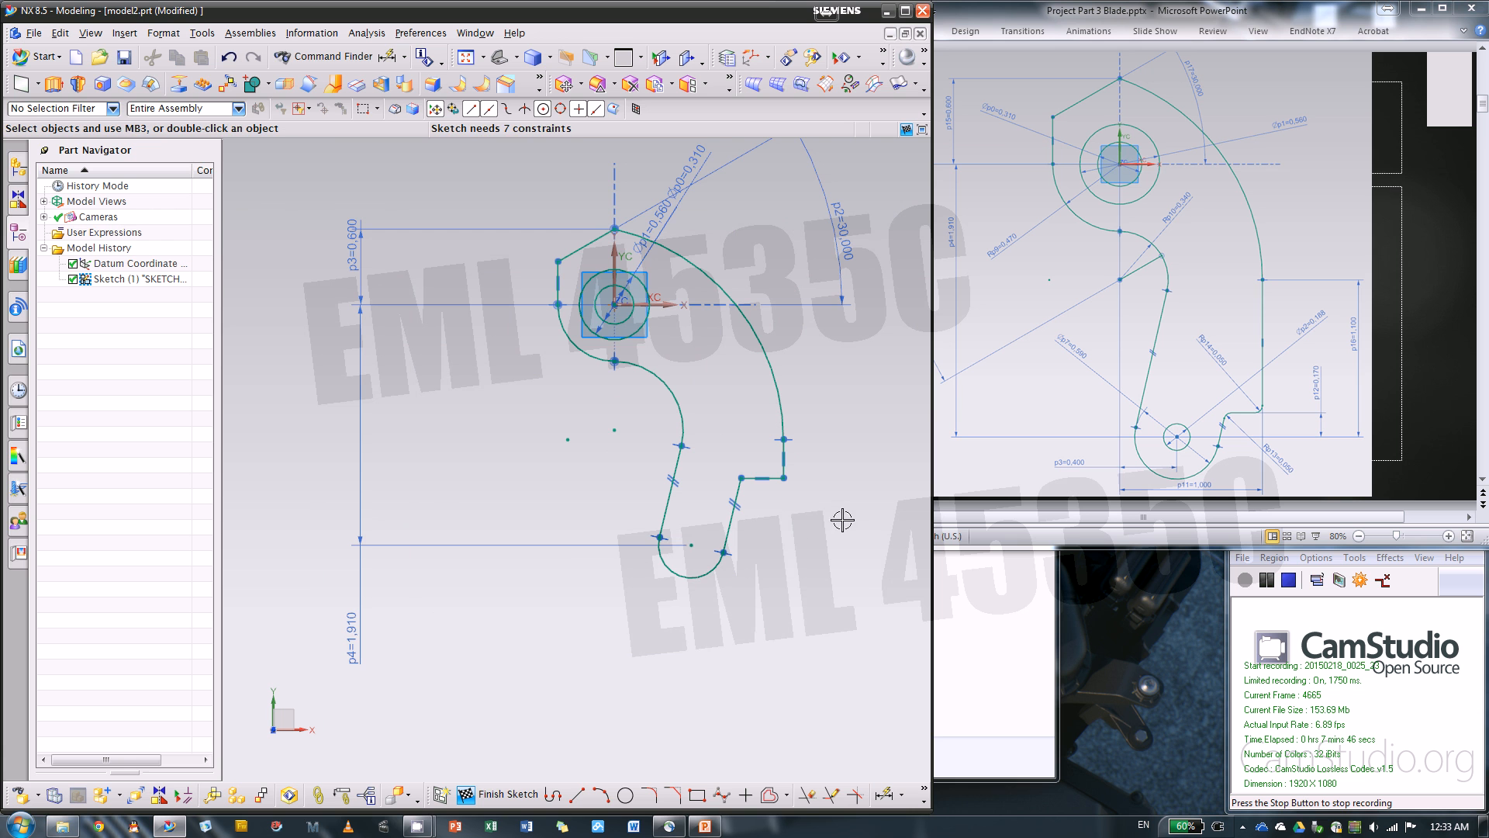
Draw a small circle centered on the bottom arc's center point
{"action": "left_click", "coordinate": [625, 795]}
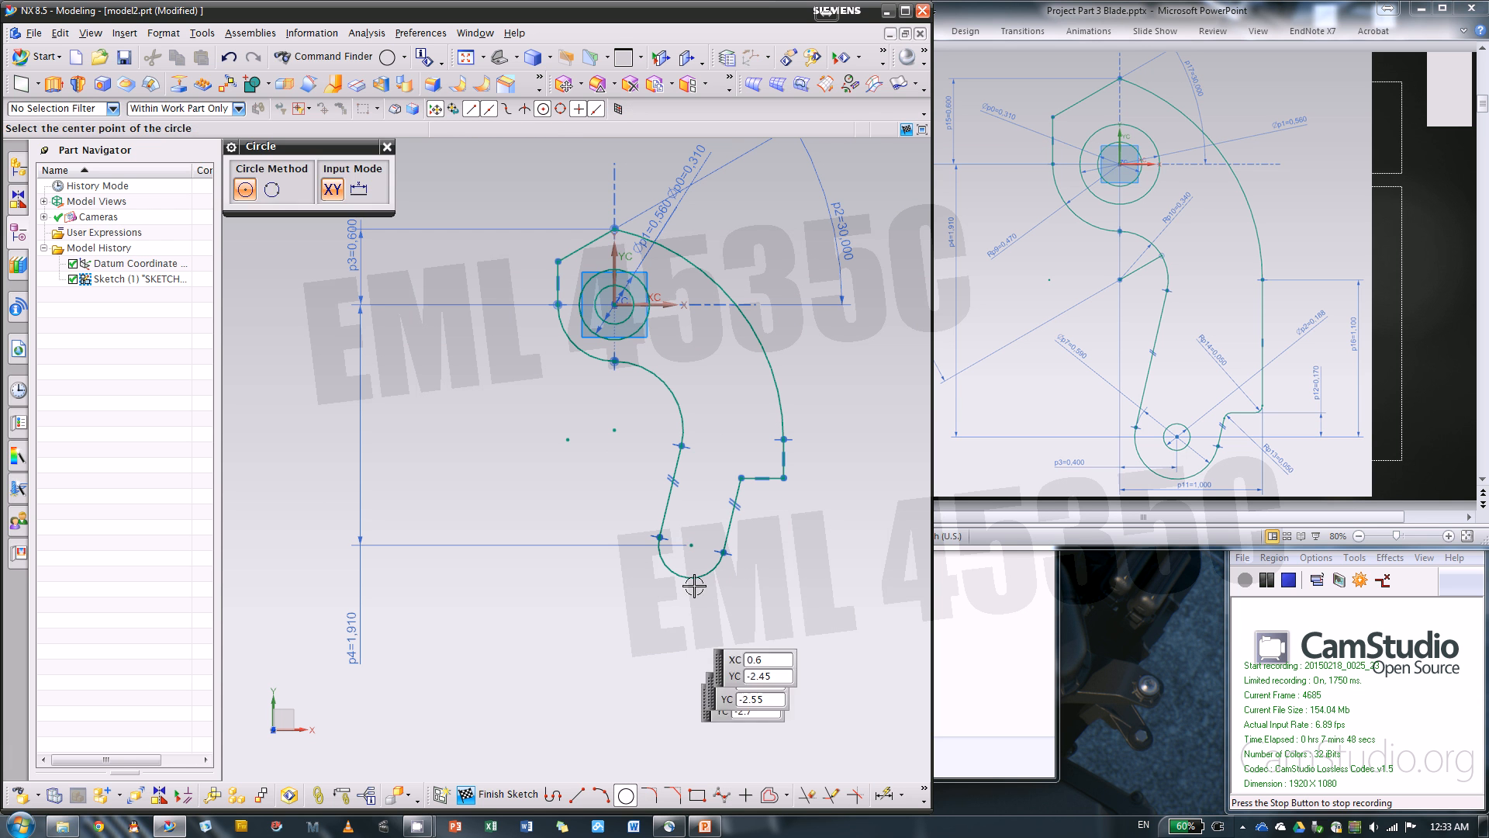
{"action": "key", "text": "Escape"}
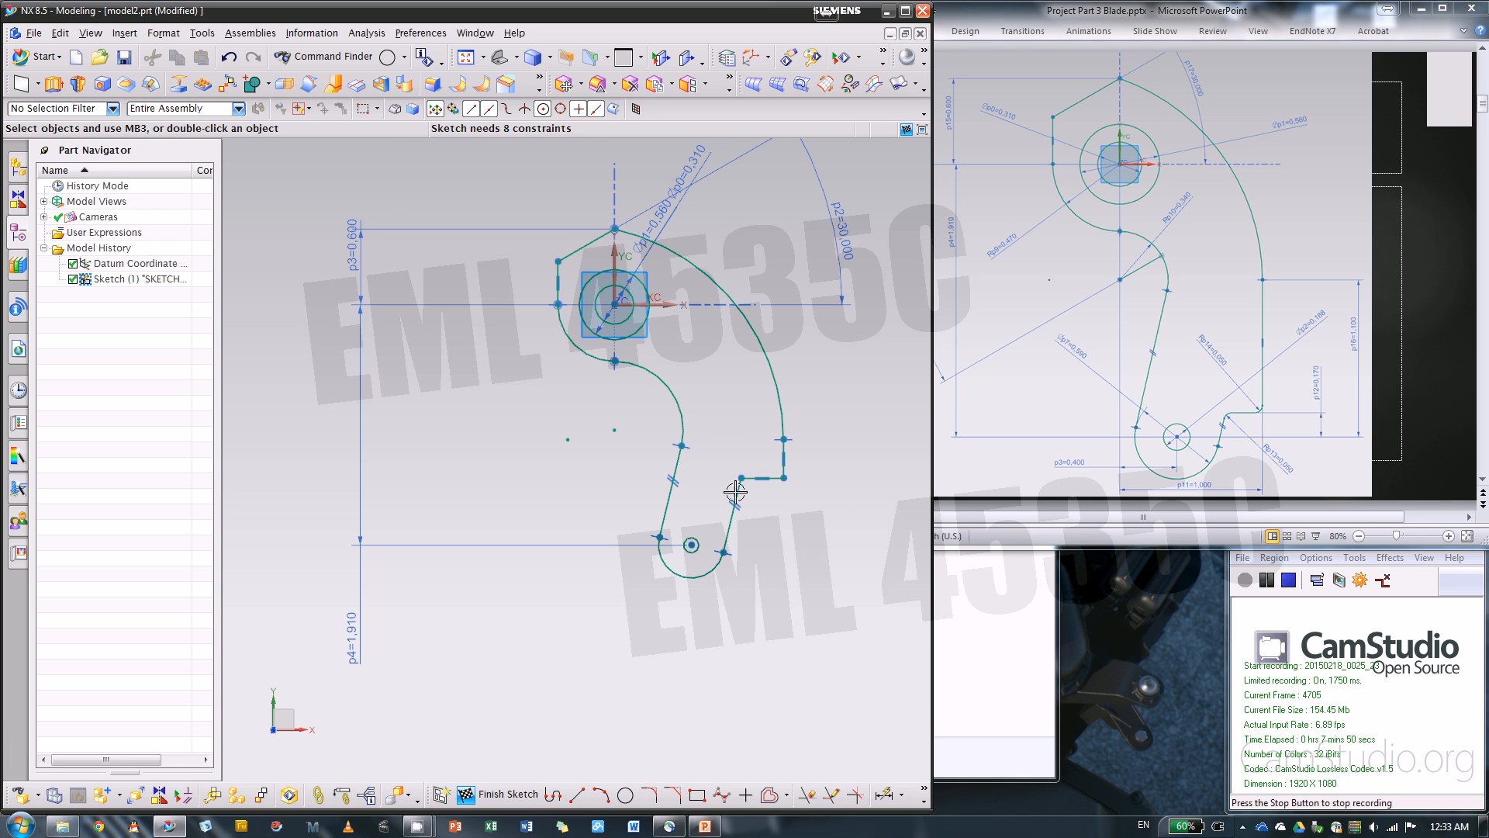
{"action": "scroll", "coordinate": [808, 664], "scroll_direction": "down", "scroll_amount": 2}
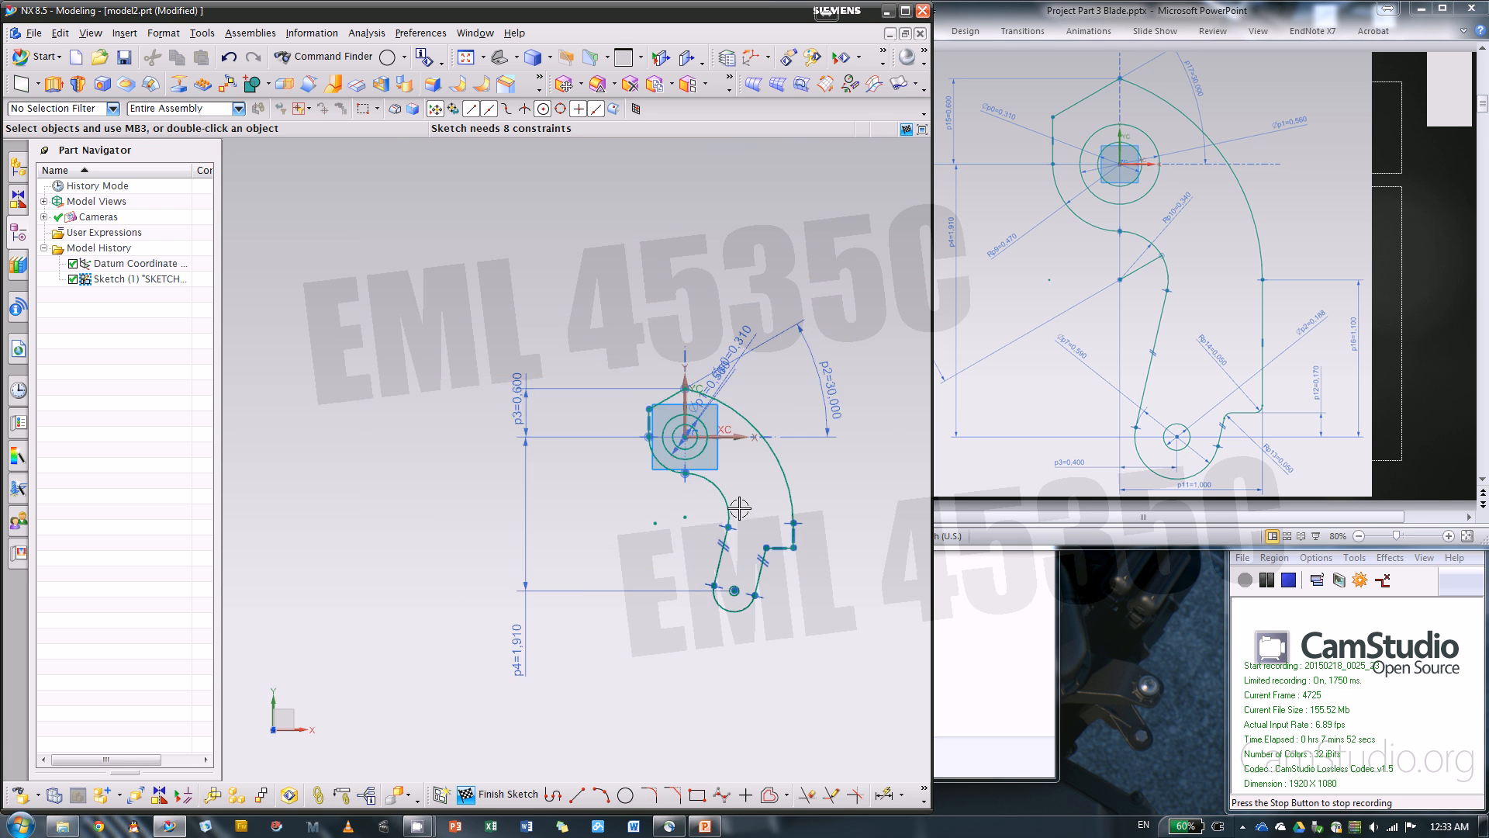
{"action": "scroll", "coordinate": [681, 492], "scroll_direction": "up", "scroll_amount": 2}
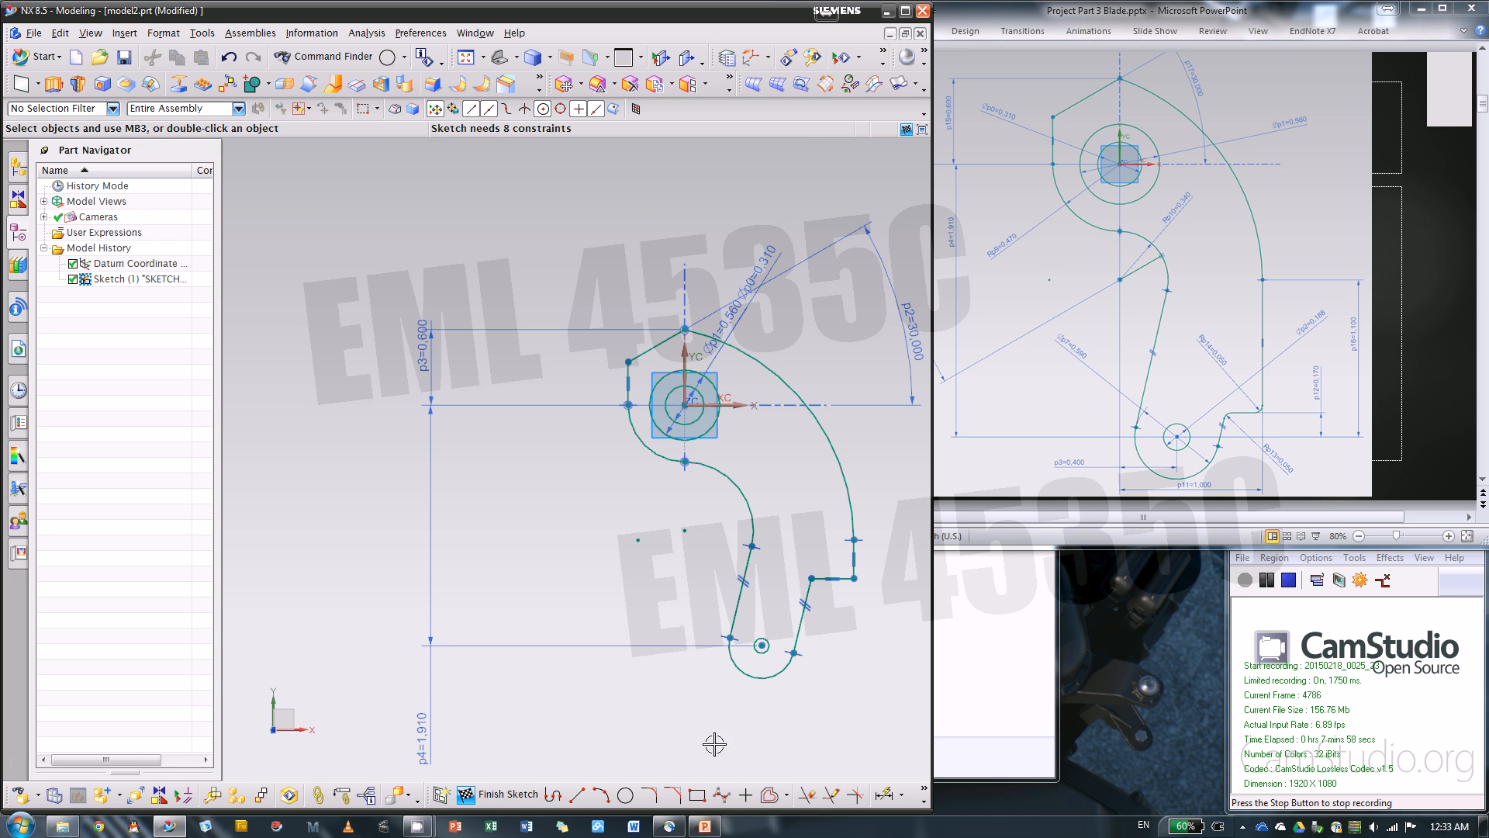
Dimension the vertical distance from the small bottom circle's center to the outer arc's lower endpoint and set it to 1.1 in
{"action": "left_click", "coordinate": [884, 795]}
{"action": "scroll", "coordinate": [899, 642], "scroll_direction": "up", "scroll_amount": 1}
{"action": "left_click", "coordinate": [842, 515]}
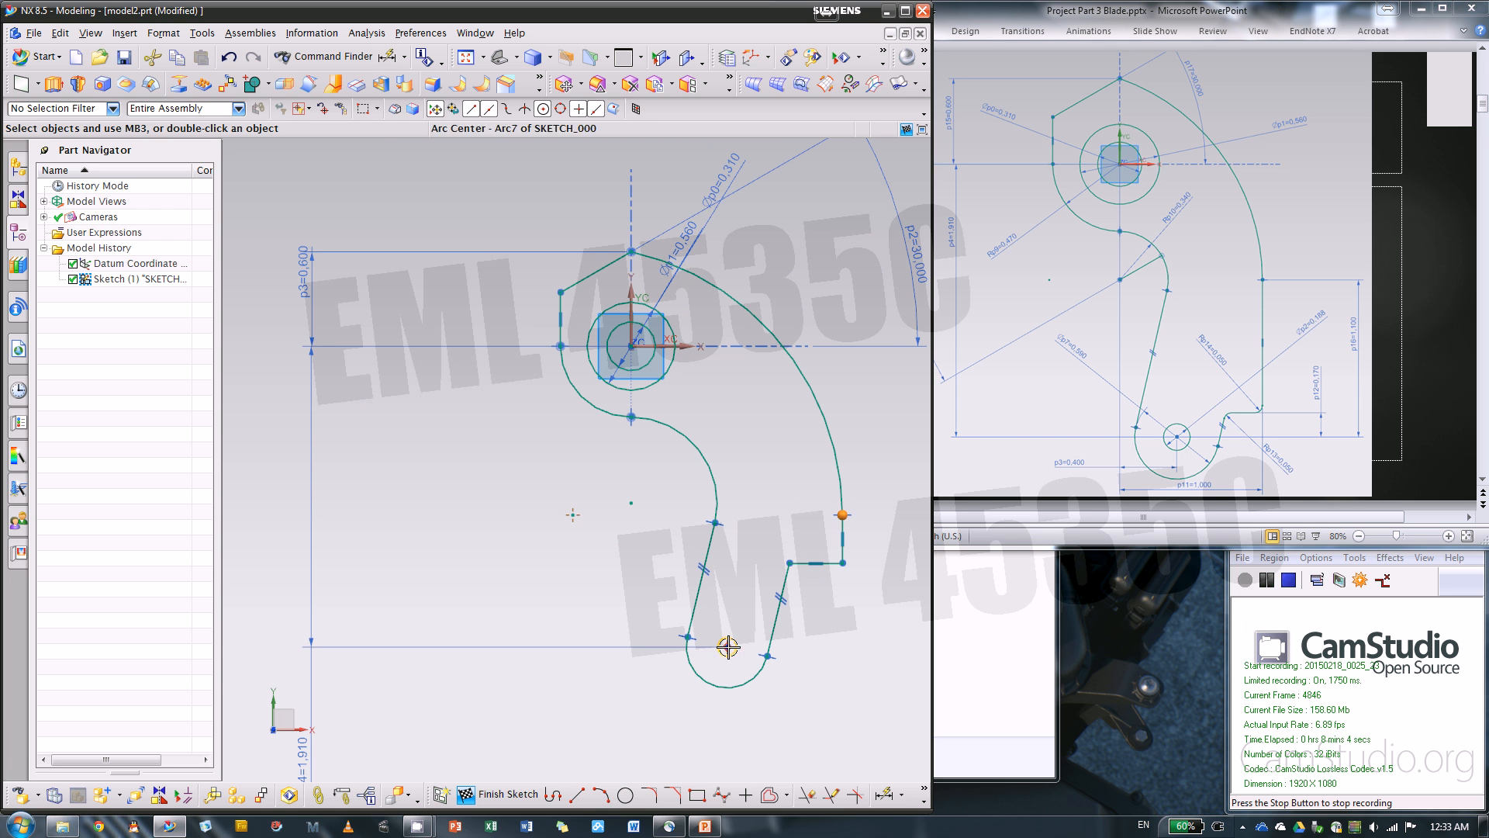
{"action": "left_click", "coordinate": [727, 646]}
{"action": "key", "text": "d"}
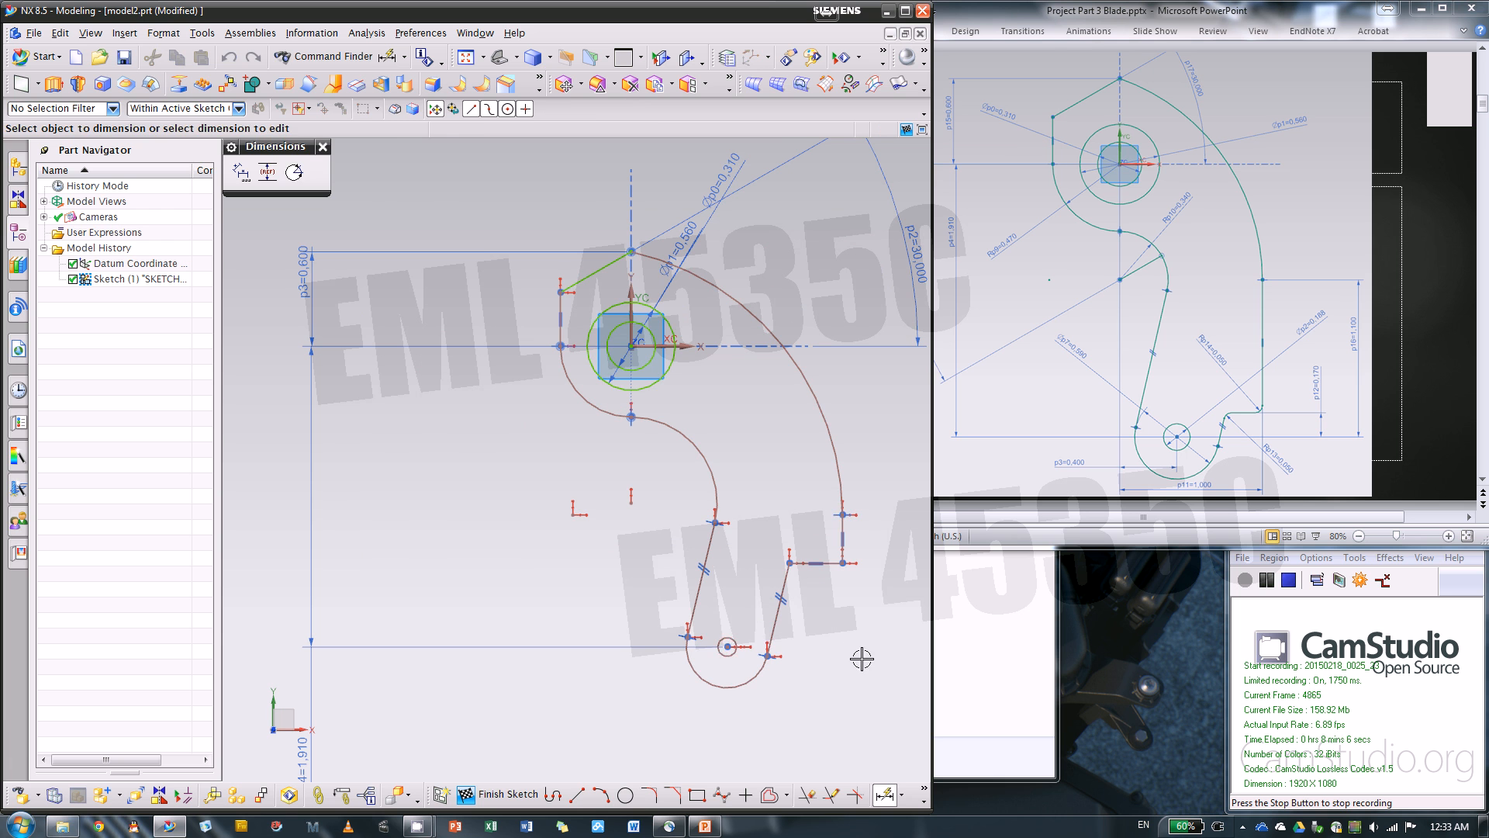
{"action": "left_click", "coordinate": [727, 646]}
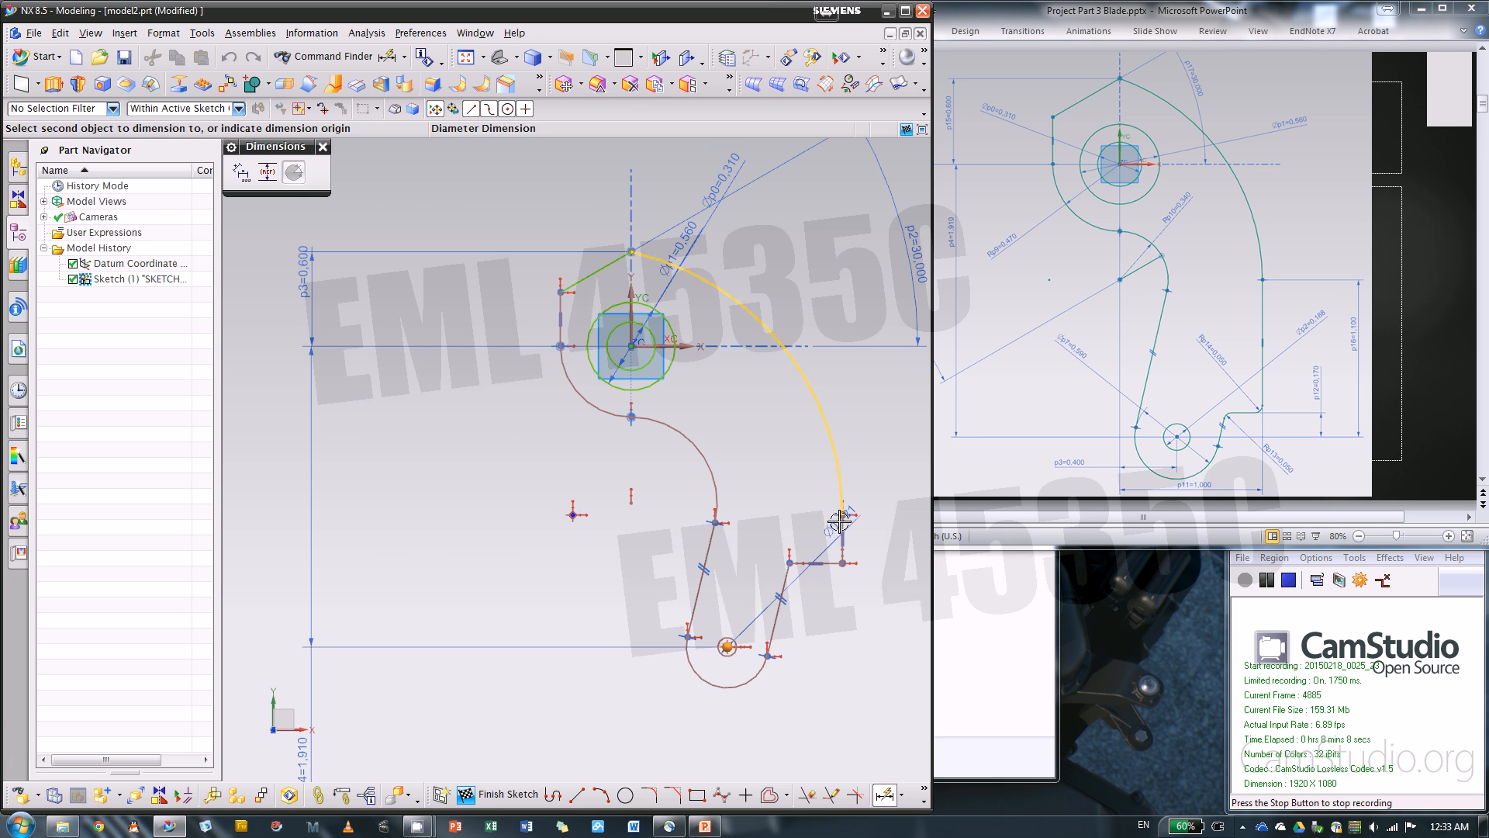
{"action": "left_click", "coordinate": [843, 515]}
{"action": "left_click", "coordinate": [884, 591]}
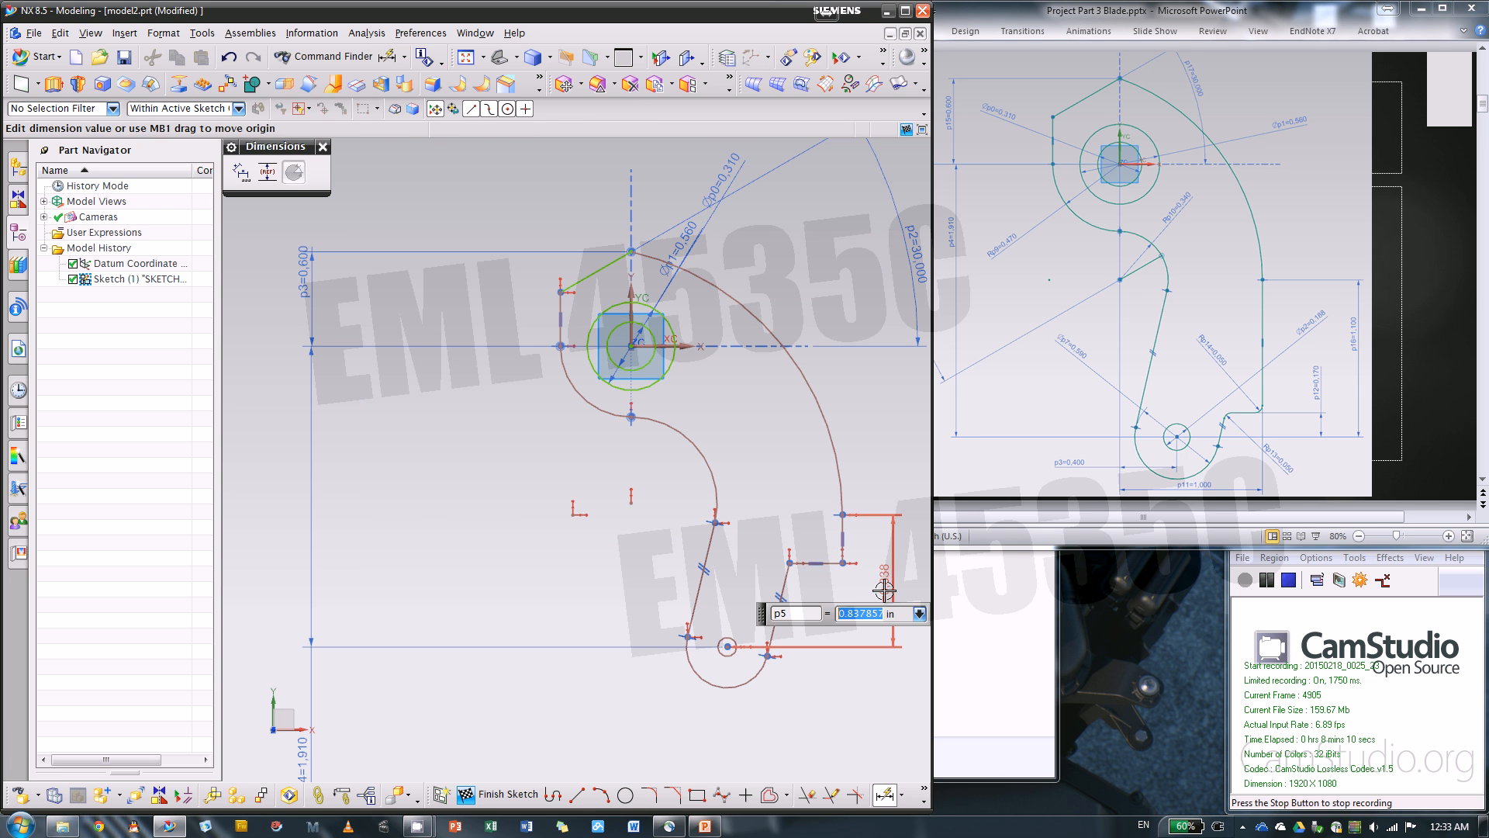
{"action": "type", "text": "1."}
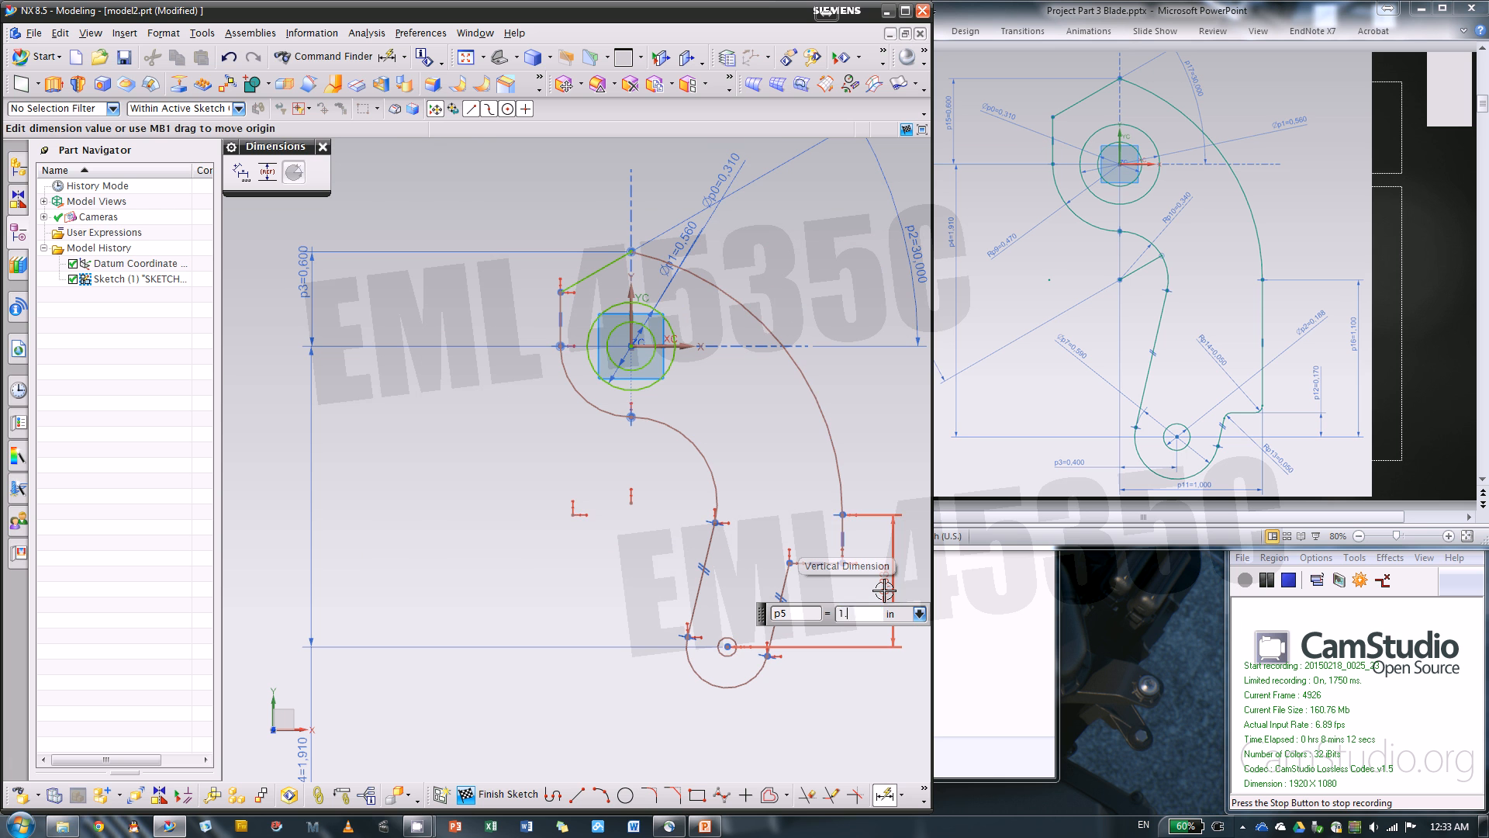
{"action": "type", "text": "1"}
{"action": "key", "text": "Return"}
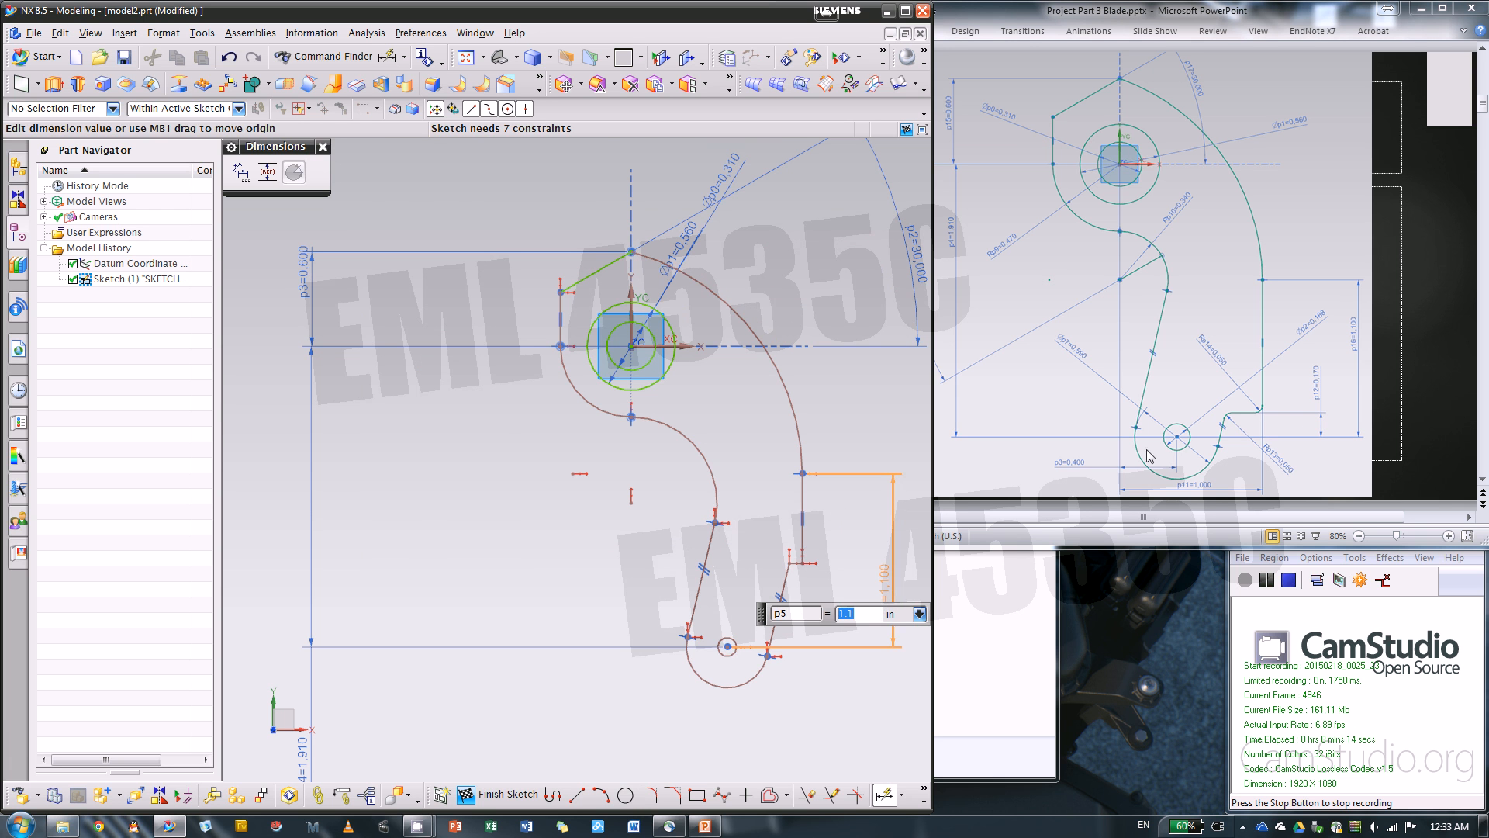
Dimension the perpendicular distance from the notch's horizontal line to the small circle's center, set it to 0.17 in, and place it outside the outline
{"action": "scroll", "coordinate": [792, 566], "scroll_direction": "up", "scroll_amount": 8}
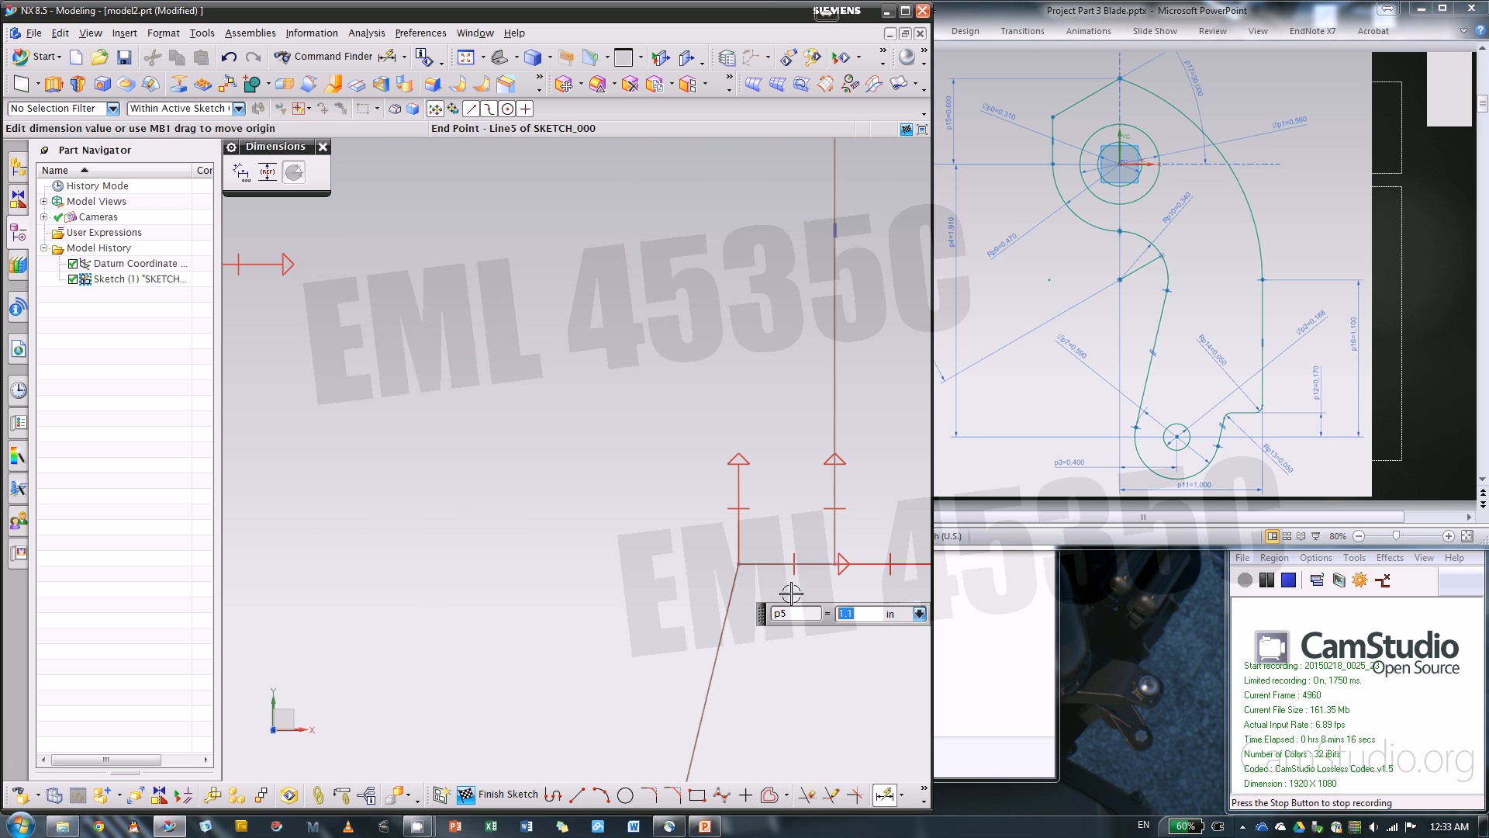
{"action": "left_click", "coordinate": [763, 564]}
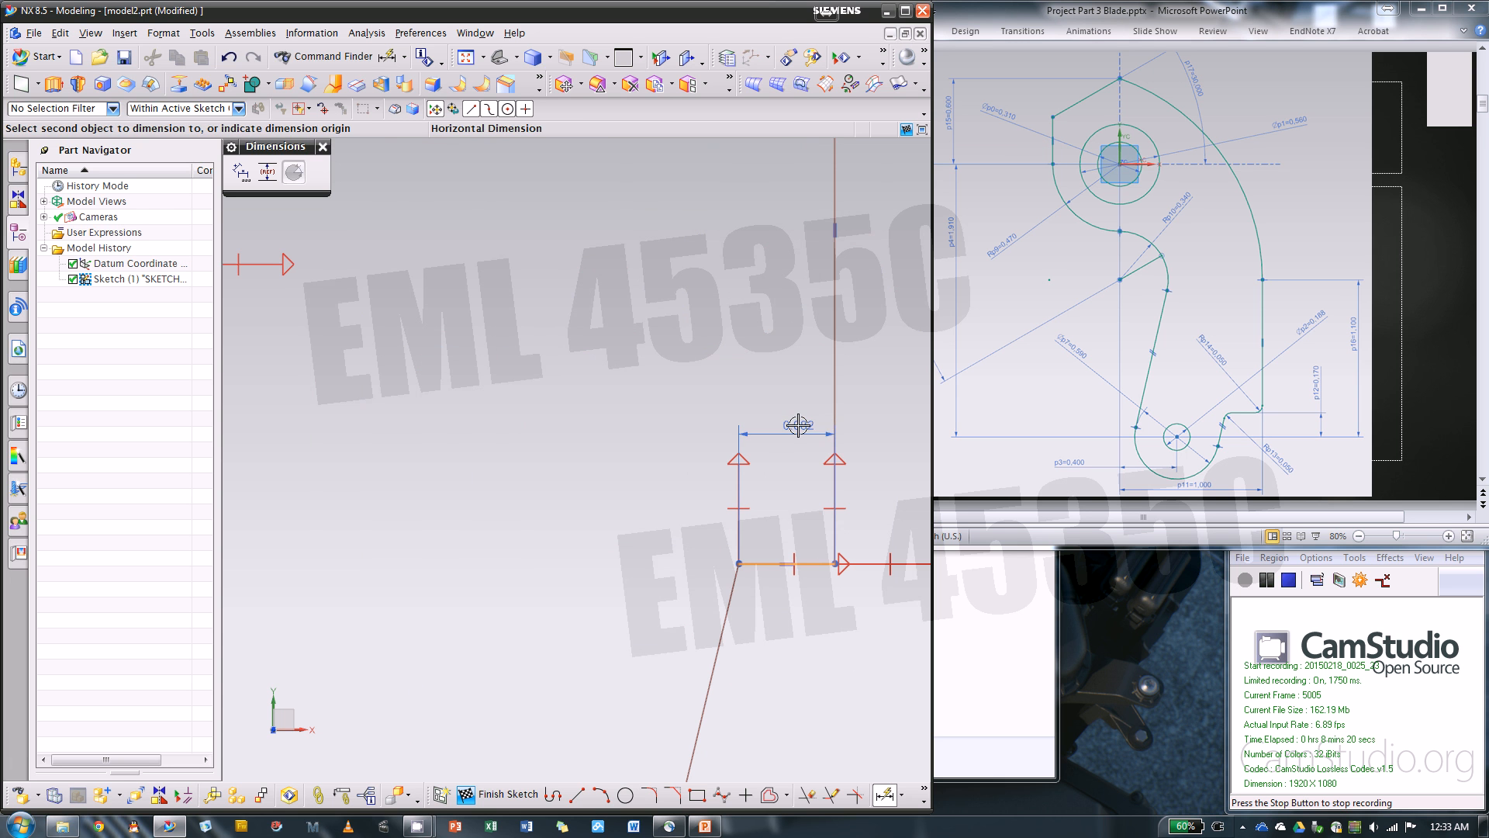
{"action": "right_click", "coordinate": [793, 341]}
{"action": "scroll", "coordinate": [791, 342], "scroll_direction": "down", "scroll_amount": 4}
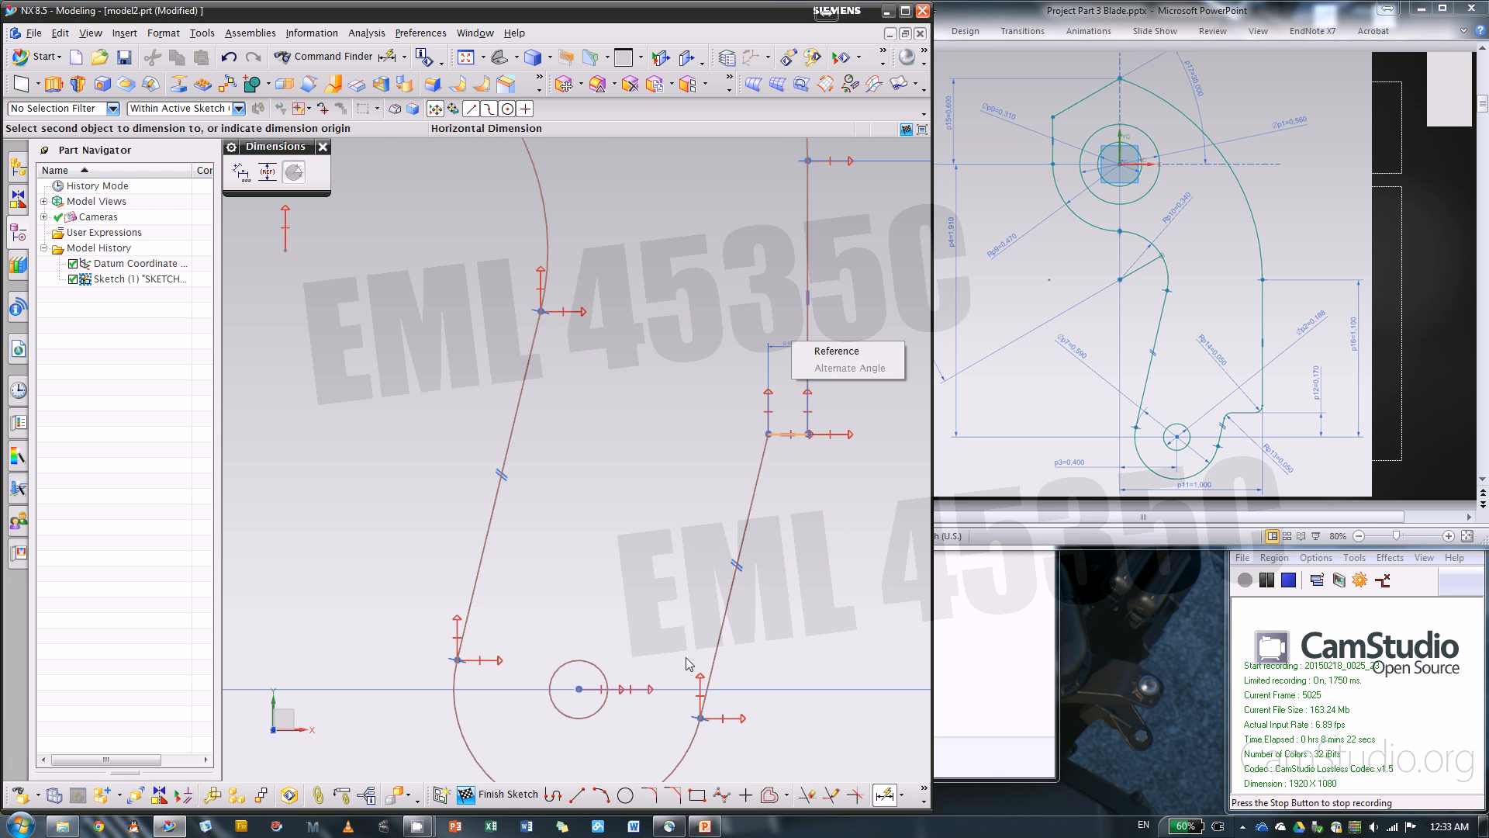
{"action": "left_click", "coordinate": [579, 689]}
{"action": "left_click", "coordinate": [581, 692]}
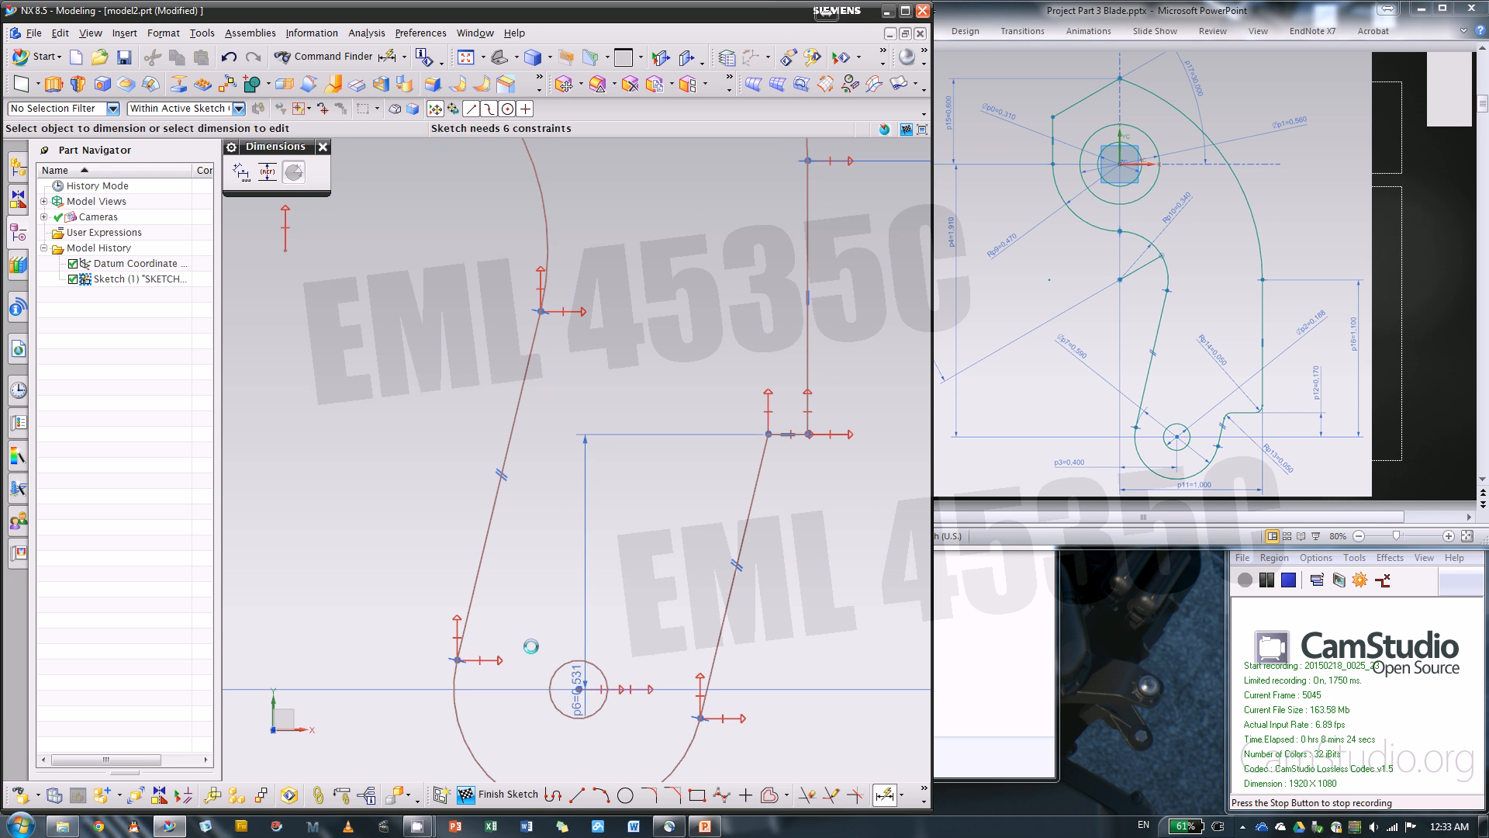
{"action": "scroll", "coordinate": [529, 638], "scroll_direction": "down", "scroll_amount": 4}
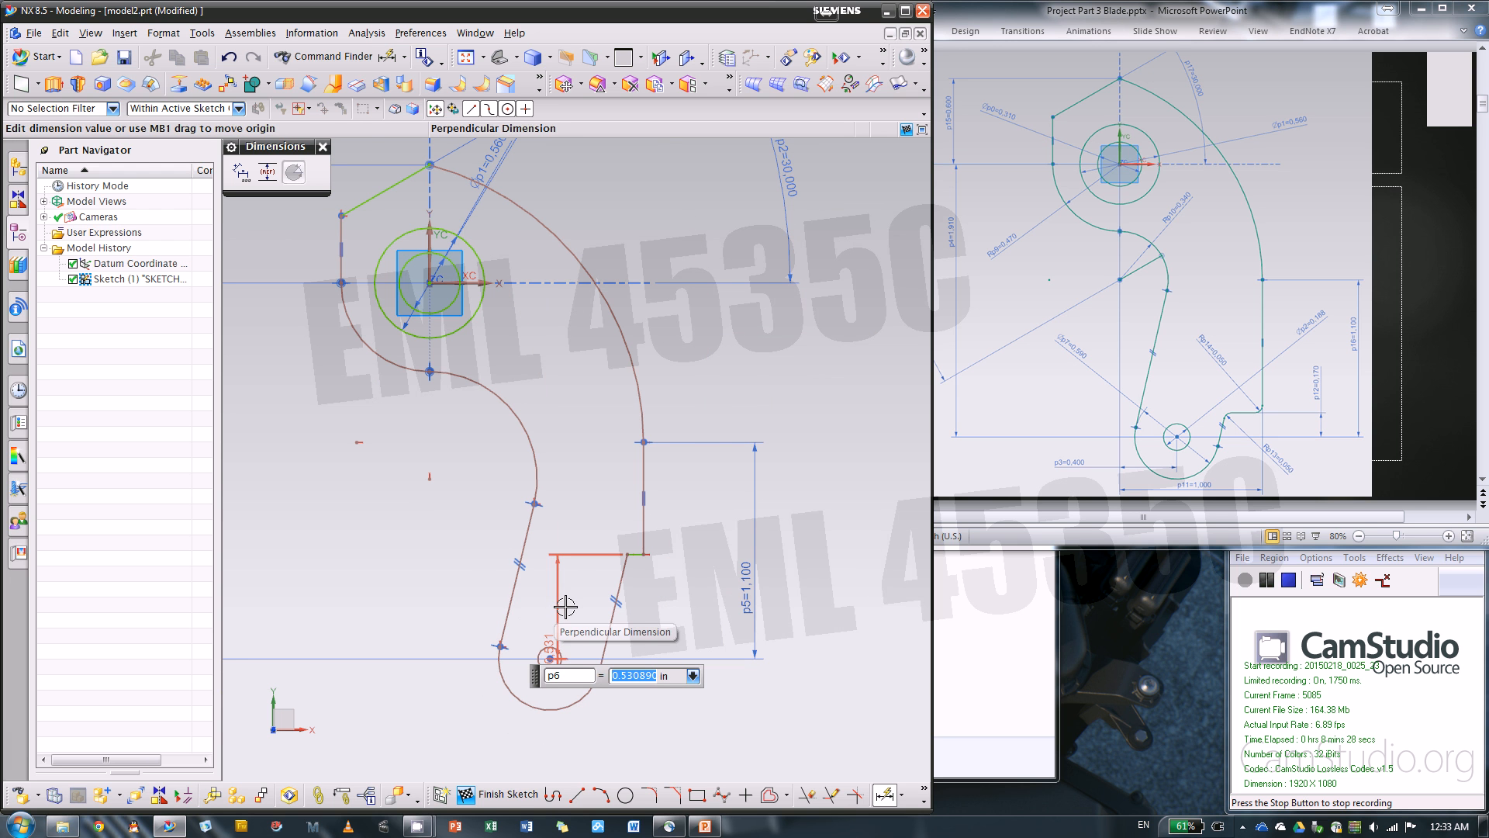
{"action": "key", "text": "BackSpace"}
{"action": "key", "text": "Return"}
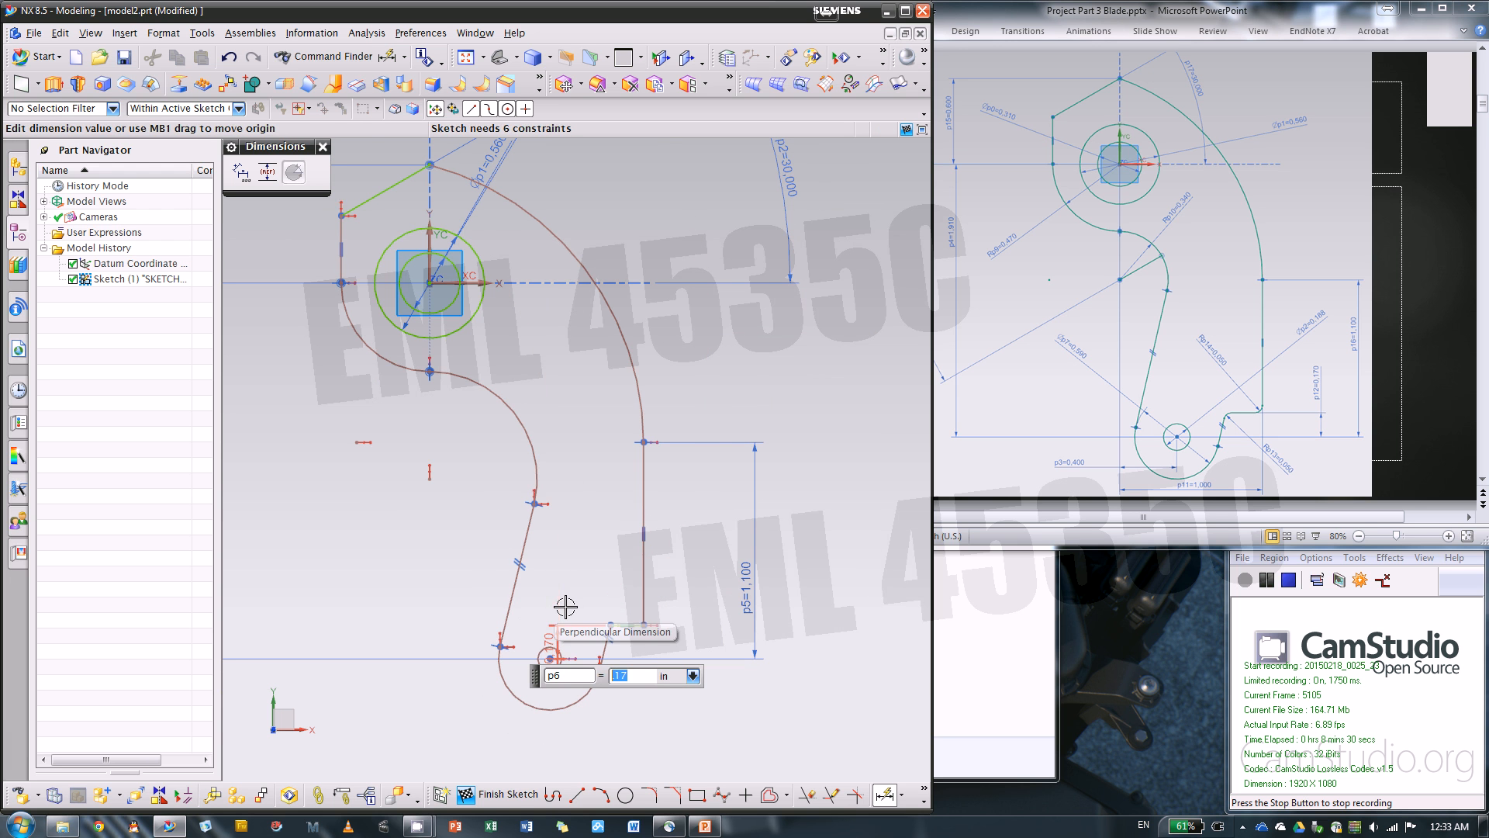
{"action": "key", "text": "Escape"}
{"action": "left_click_drag", "start_coordinate": [556, 646], "coordinate": [704, 567]}
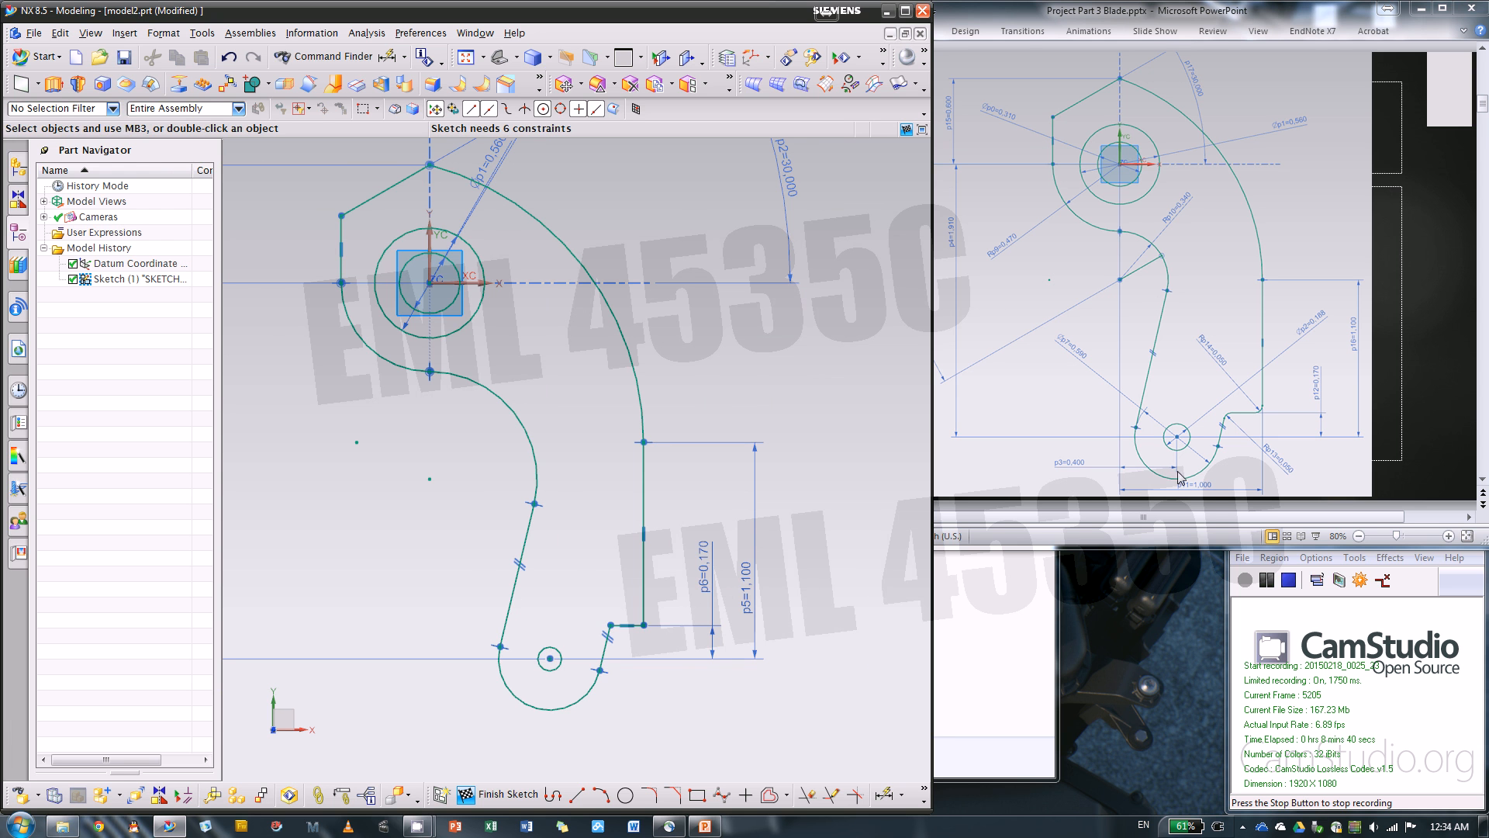
Dimension the perpendicular distance from the vertical axis to the small bottom circle's center and set it to 0.4 in
{"action": "key", "text": "d"}
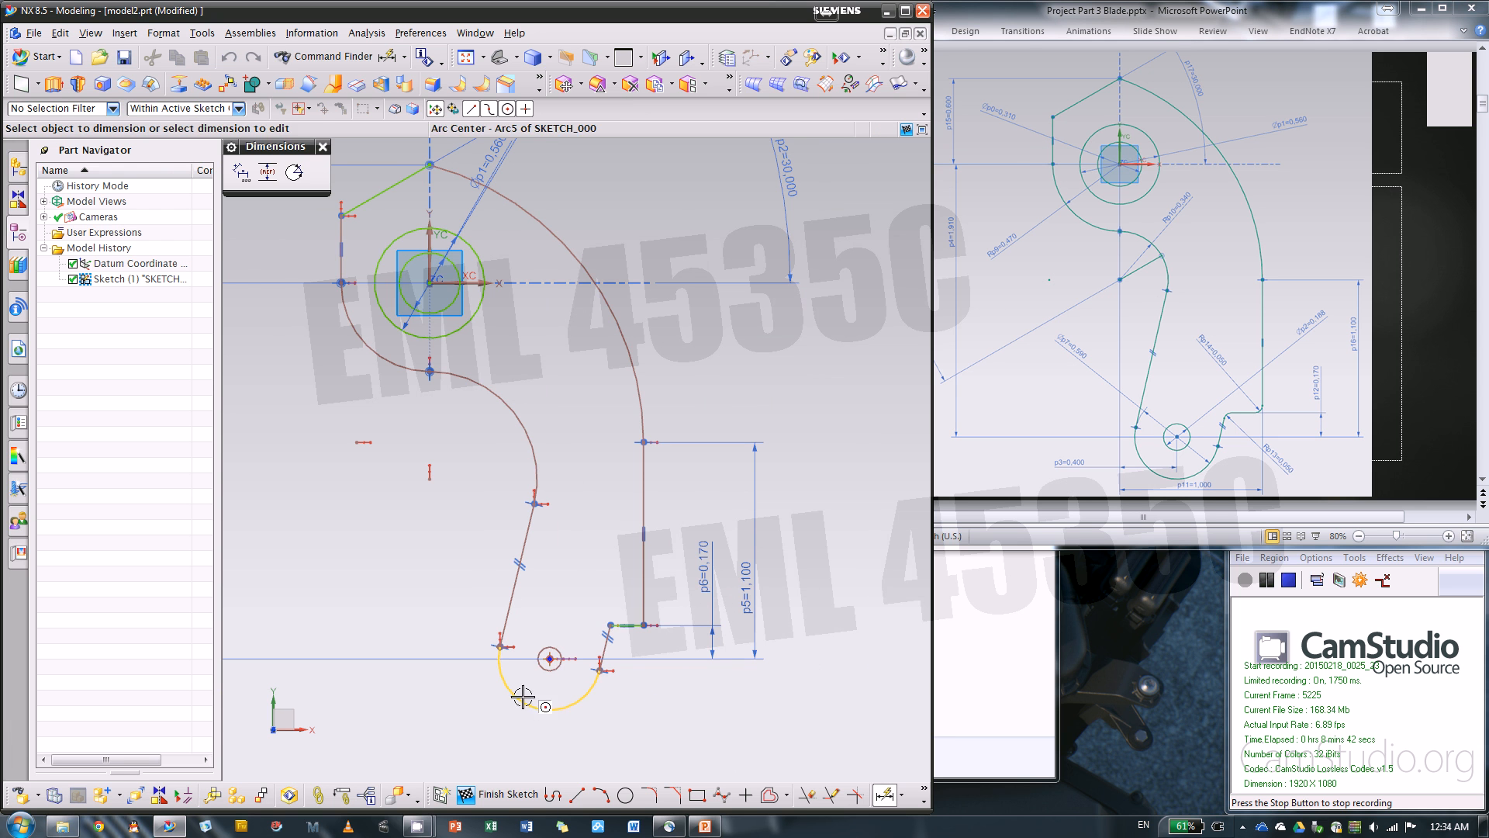
{"action": "left_click", "coordinate": [430, 238]}
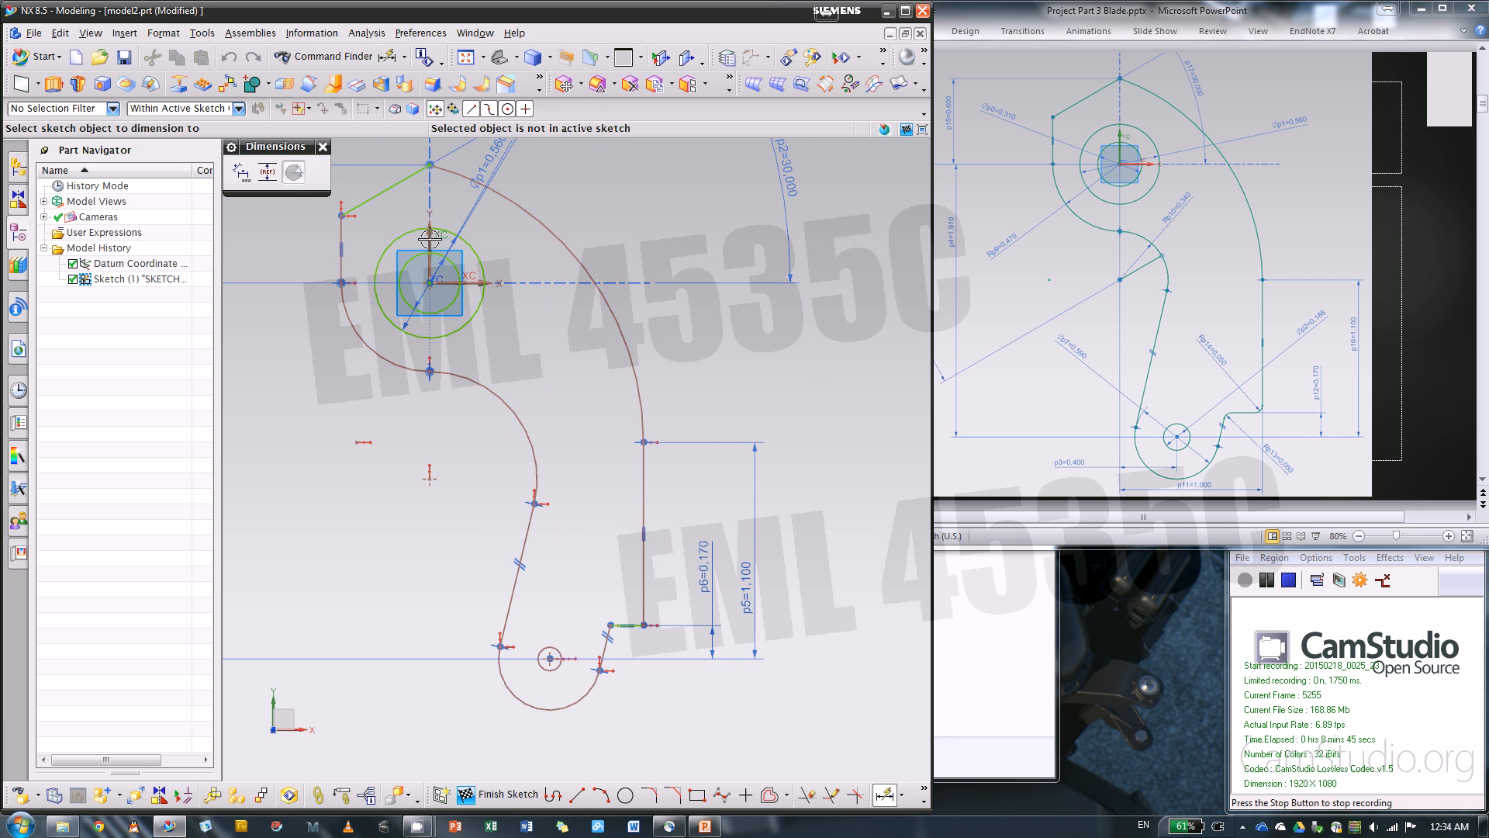
{"action": "left_click", "coordinate": [547, 657]}
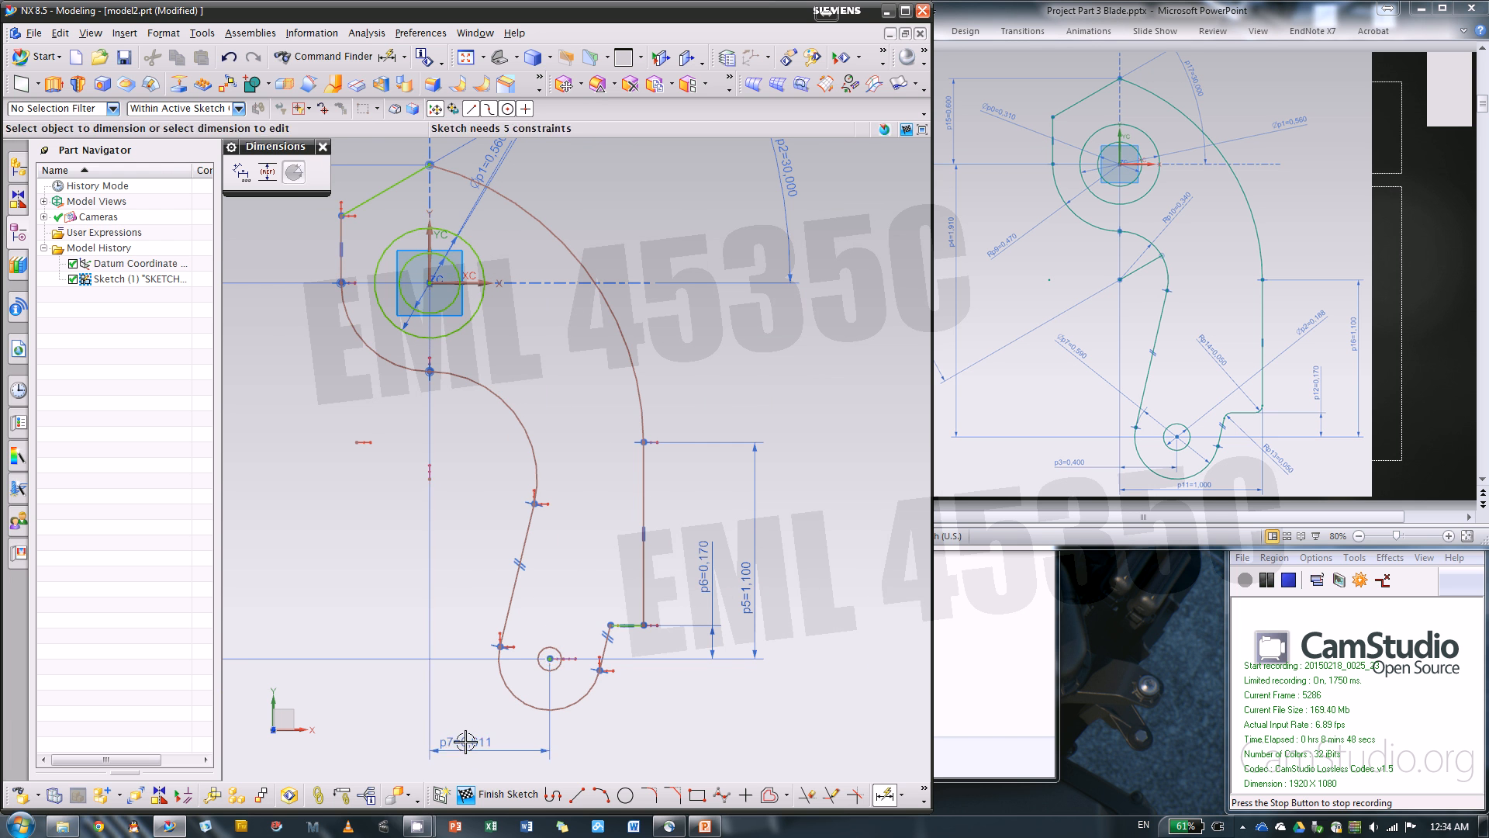
{"action": "left_click", "coordinate": [465, 743]}
{"action": "type", "text": ".4"}
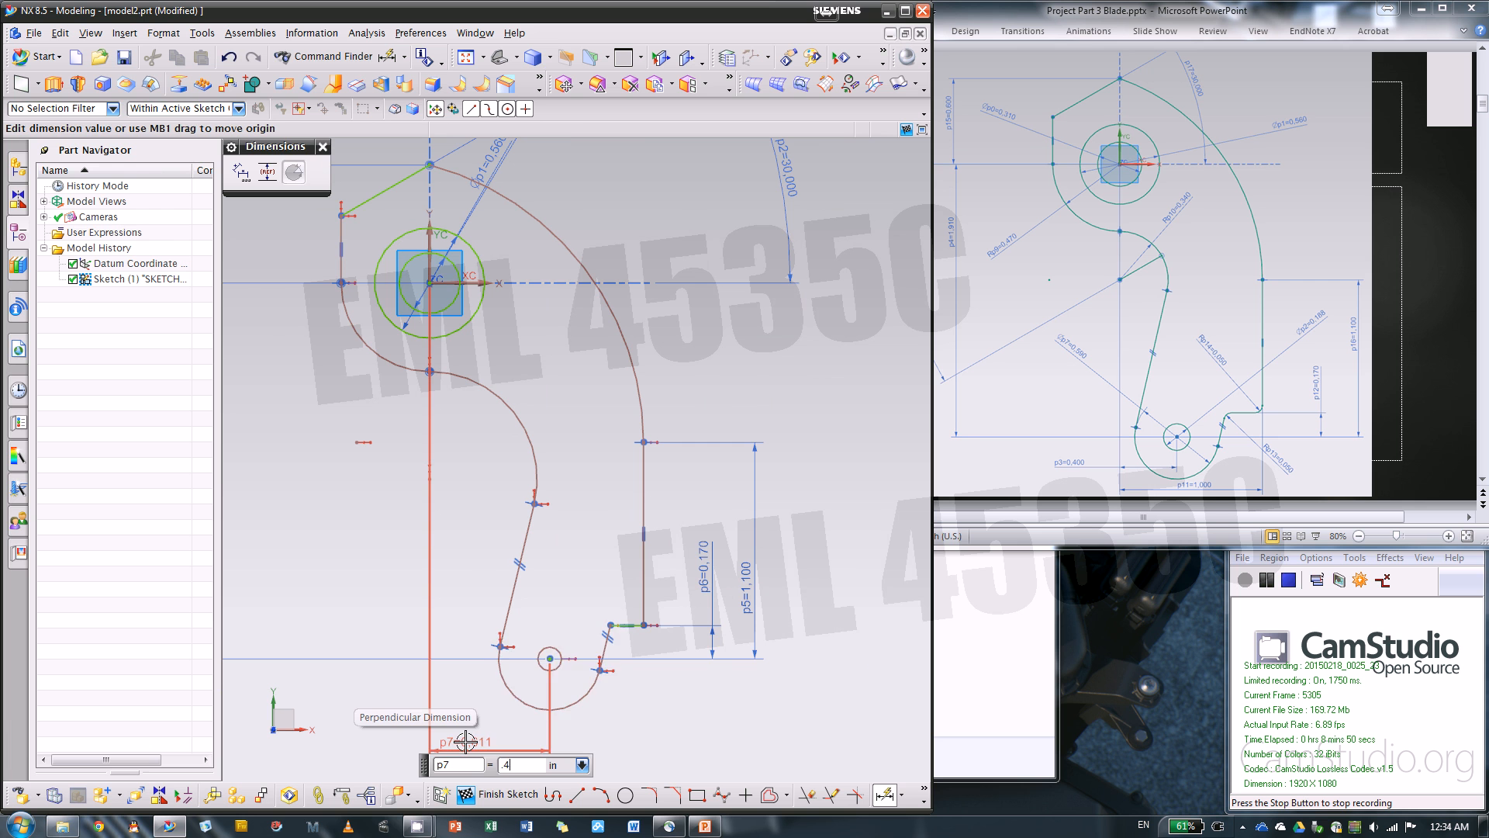
{"action": "key", "text": "Return"}
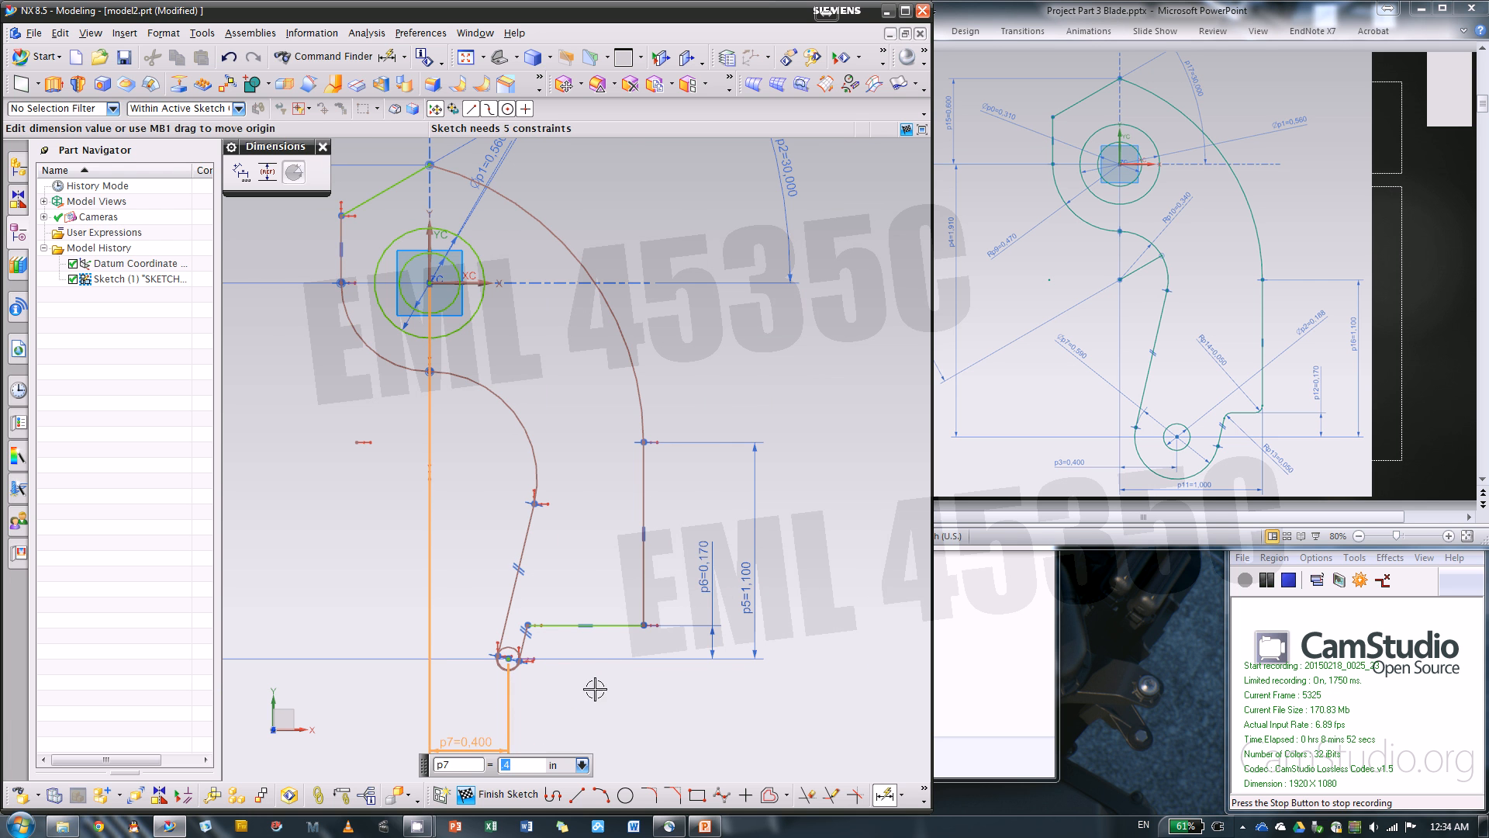
Dimension the perpendicular distance from the vertical axis to the outline's outer vertical line and set it to 1 in
{"action": "left_click", "coordinate": [431, 238]}
{"action": "left_click", "coordinate": [648, 568]}
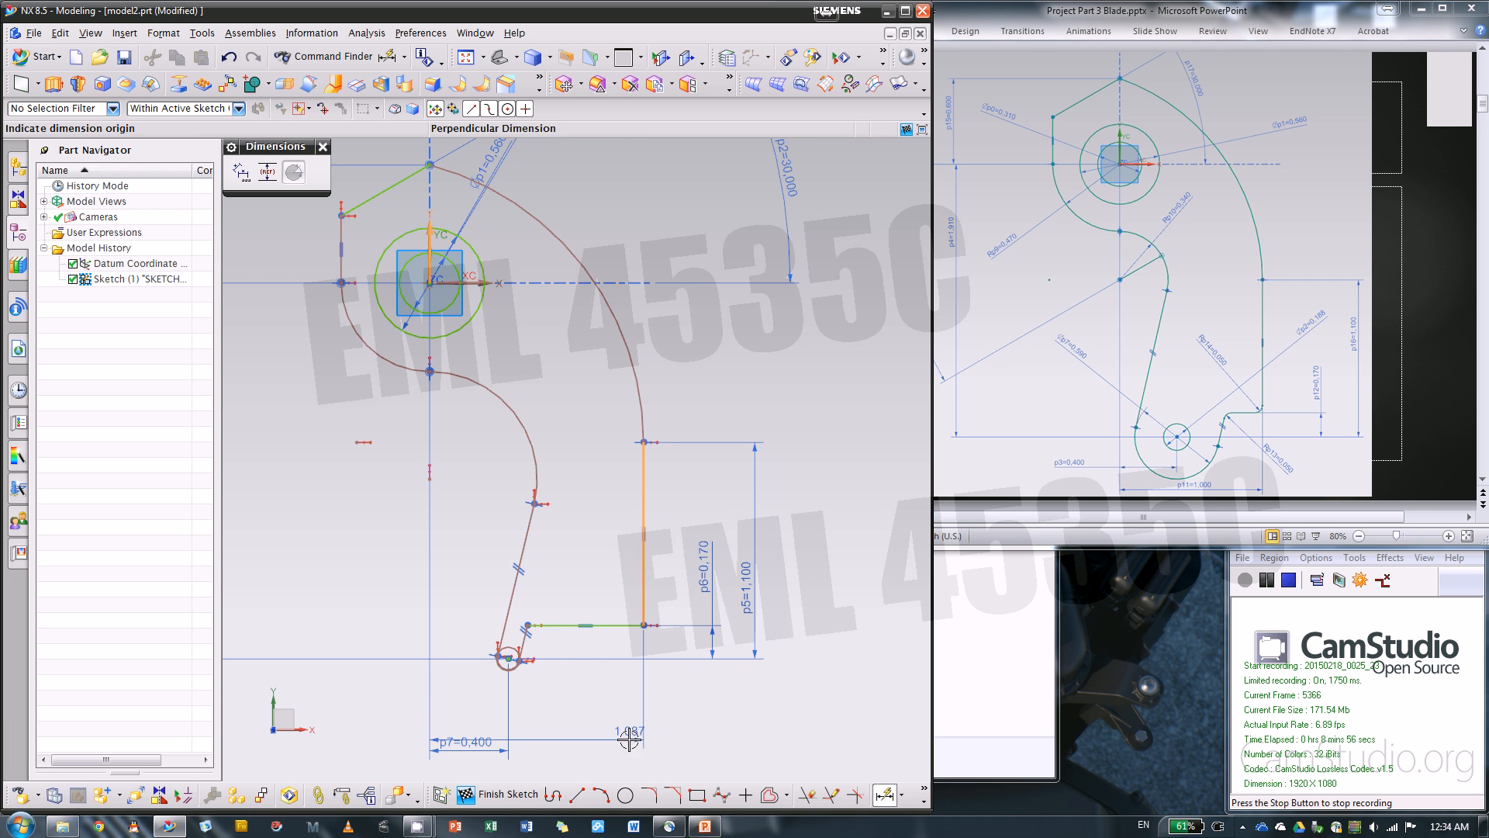
{"action": "left_click", "coordinate": [621, 765]}
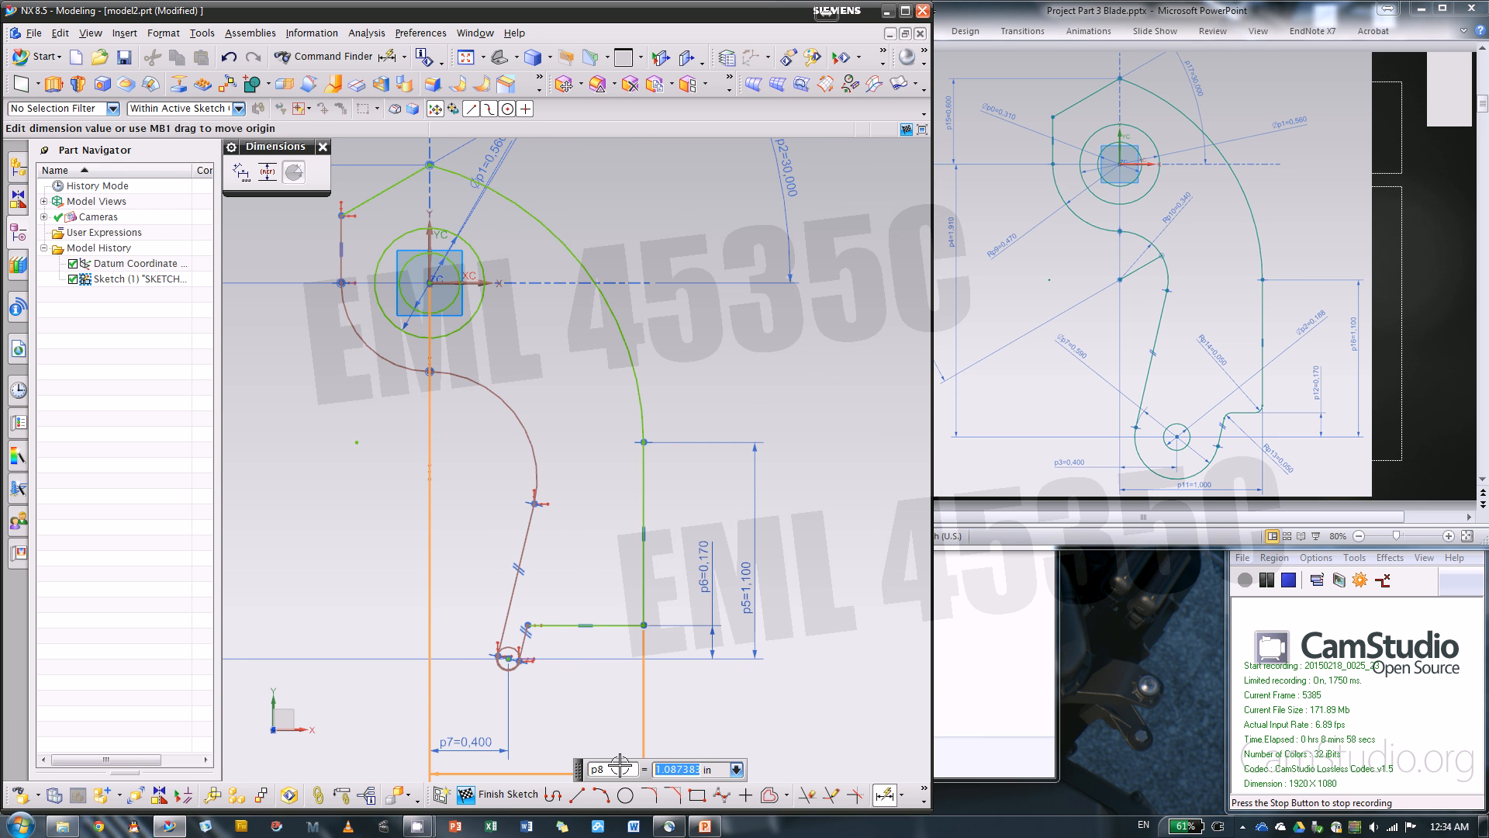
{"action": "type", "text": "1"}
{"action": "key", "text": "Return"}
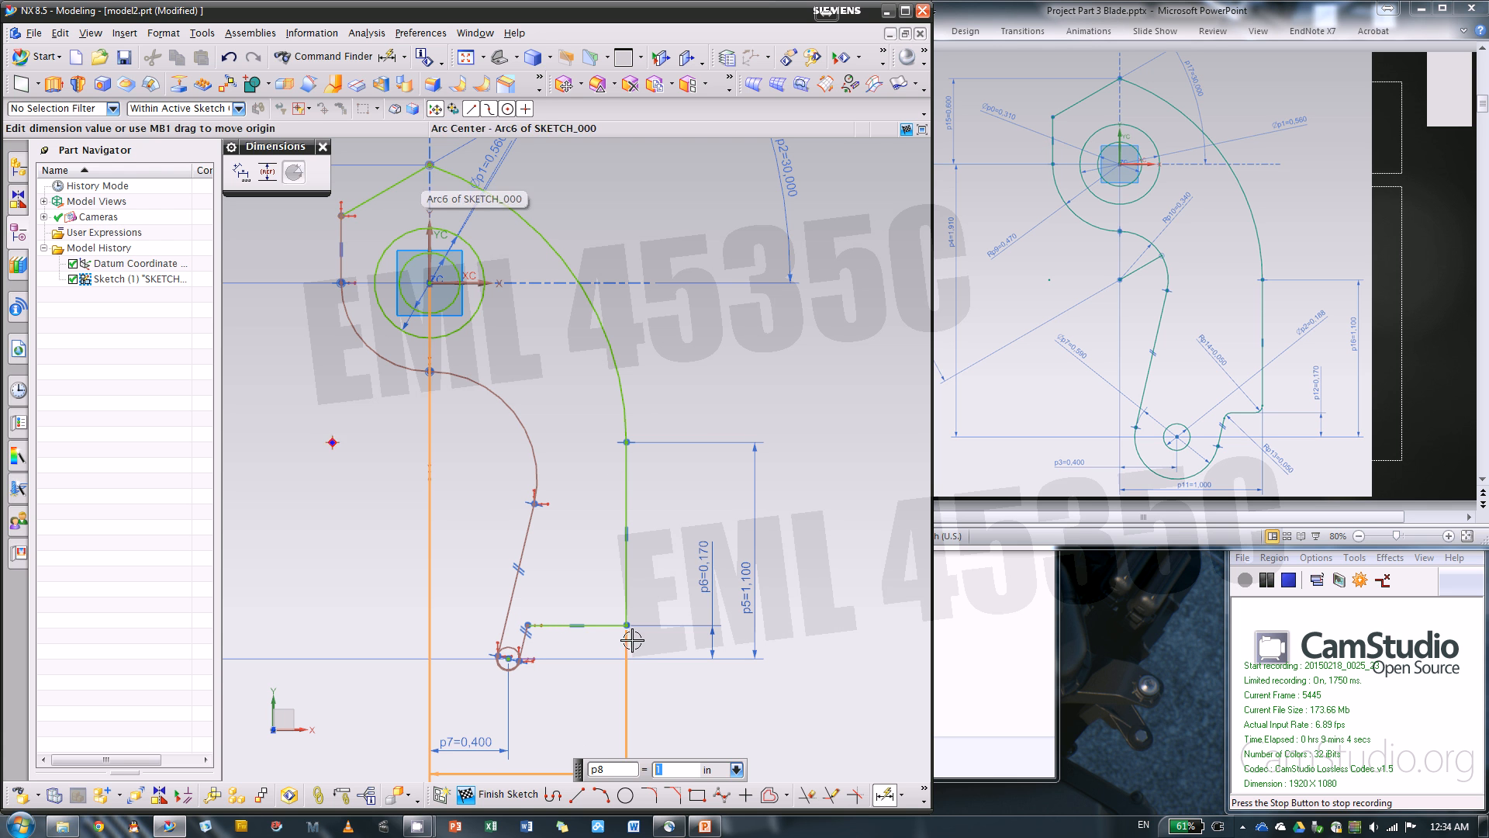
{"action": "middle_click", "coordinate": [592, 638]}
{"action": "key", "text": "Escape"}
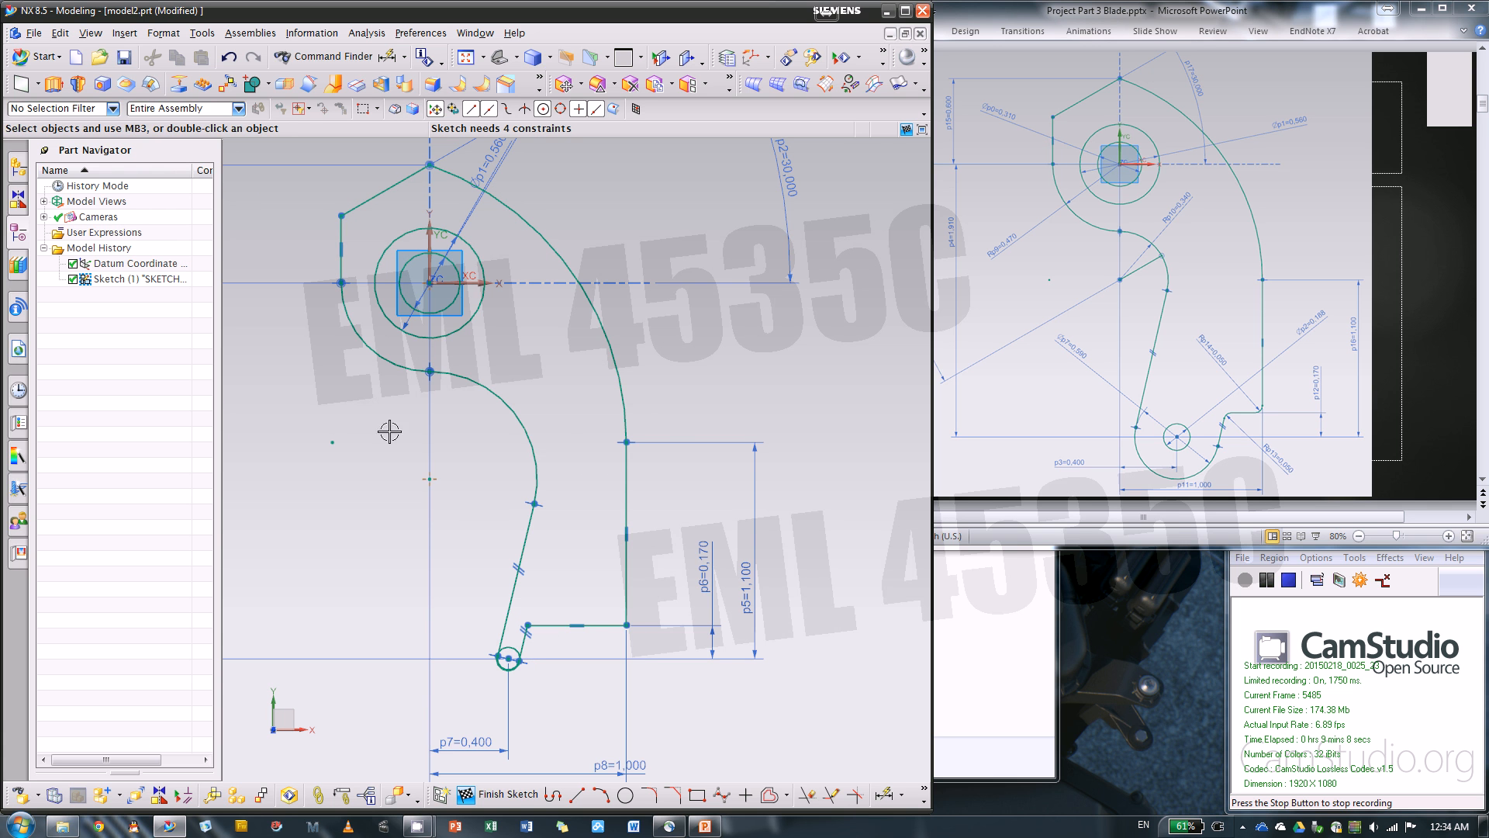
Enlarge the small bottom circle to about 0.24 in diameter and pull the long slanted line outward so the bottom arc surrounds it at about 0.28 in radius
{"action": "scroll", "coordinate": [496, 700], "scroll_direction": "up", "scroll_amount": 5}
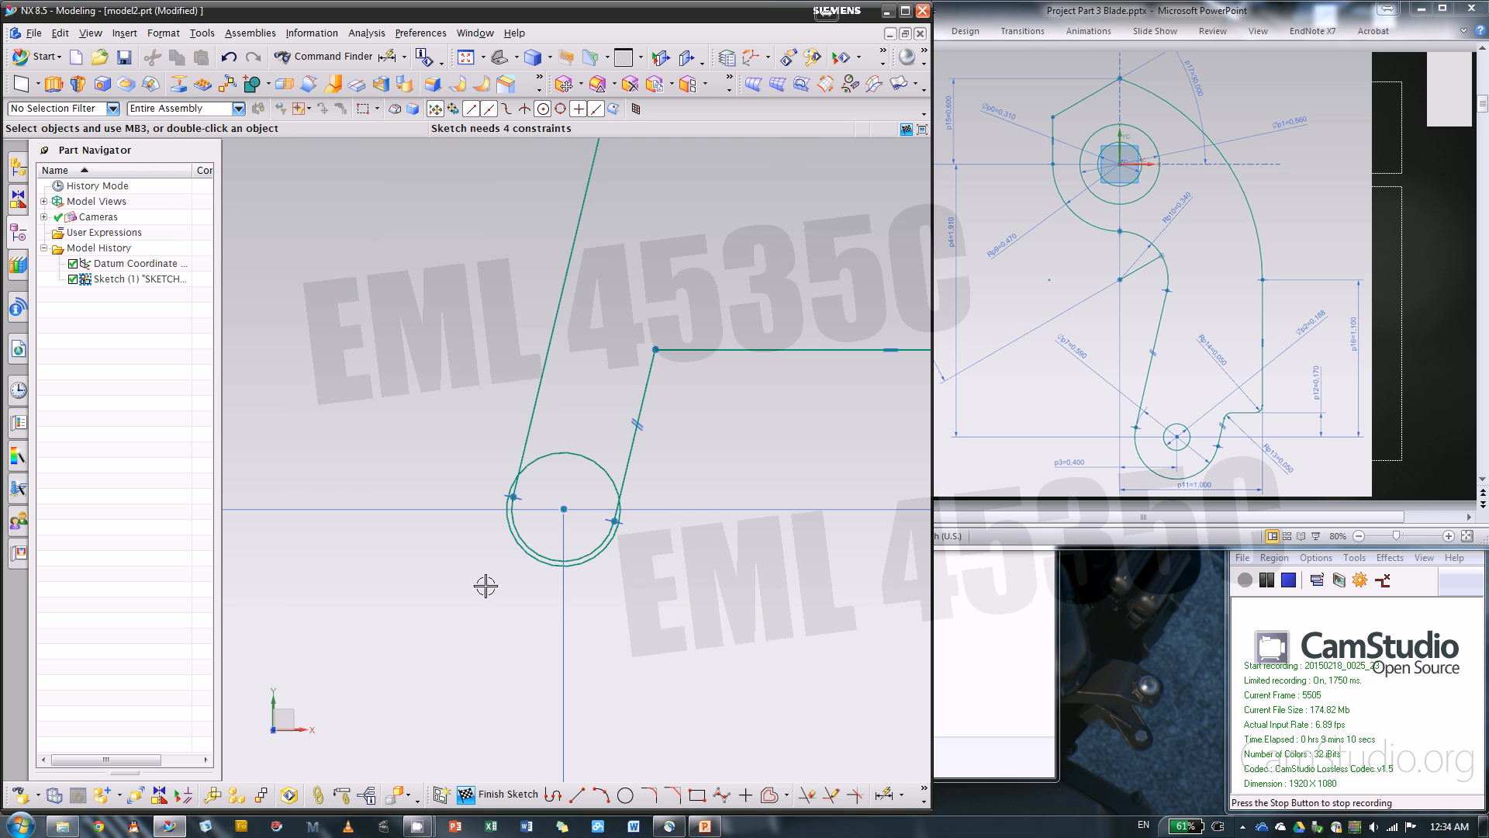
{"action": "left_click_drag", "start_coordinate": [508, 535], "coordinate": [465, 568]}
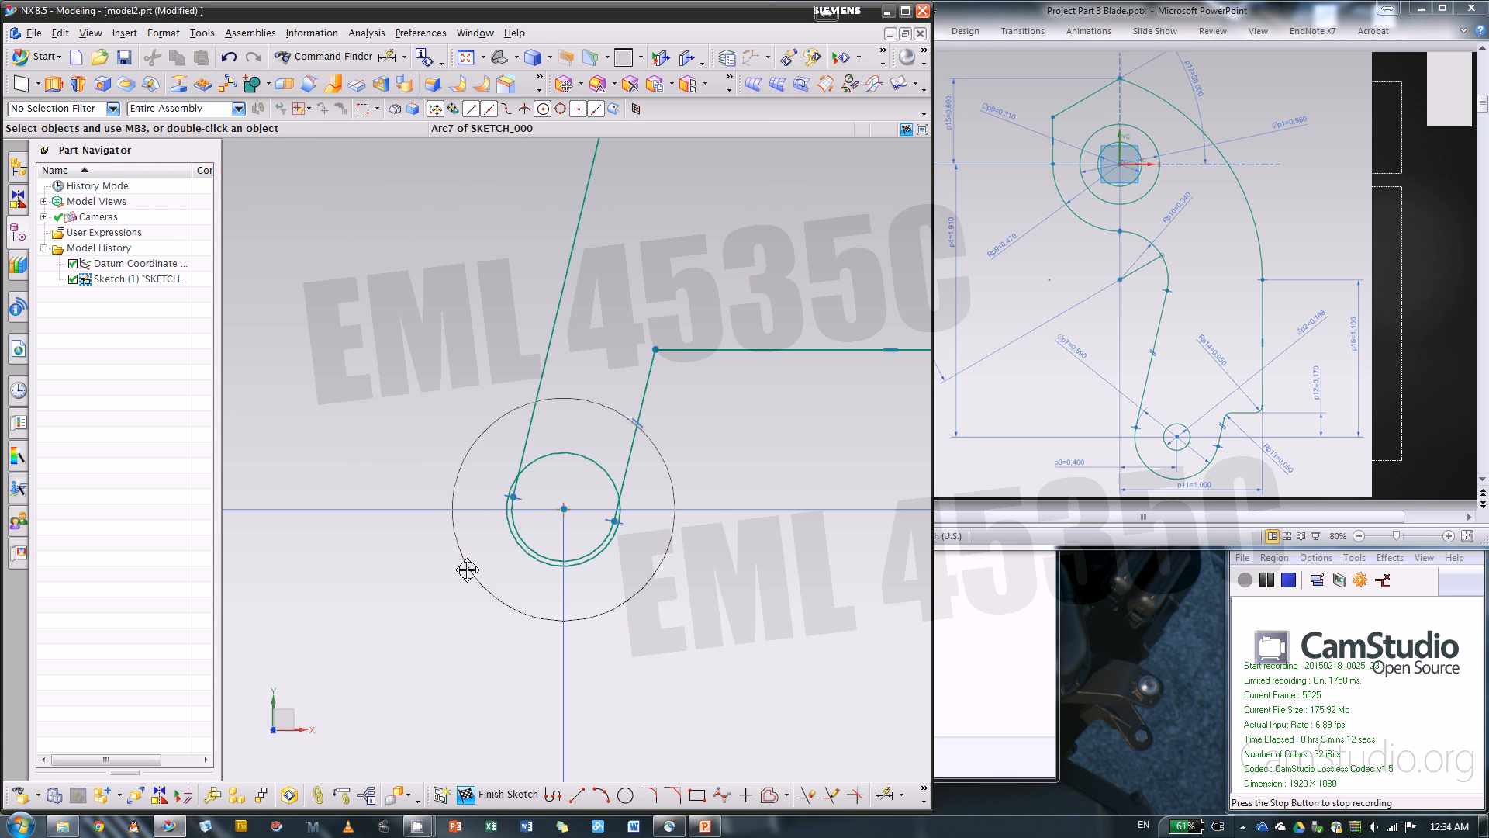
{"action": "left_click_drag", "start_coordinate": [515, 499], "coordinate": [388, 526]}
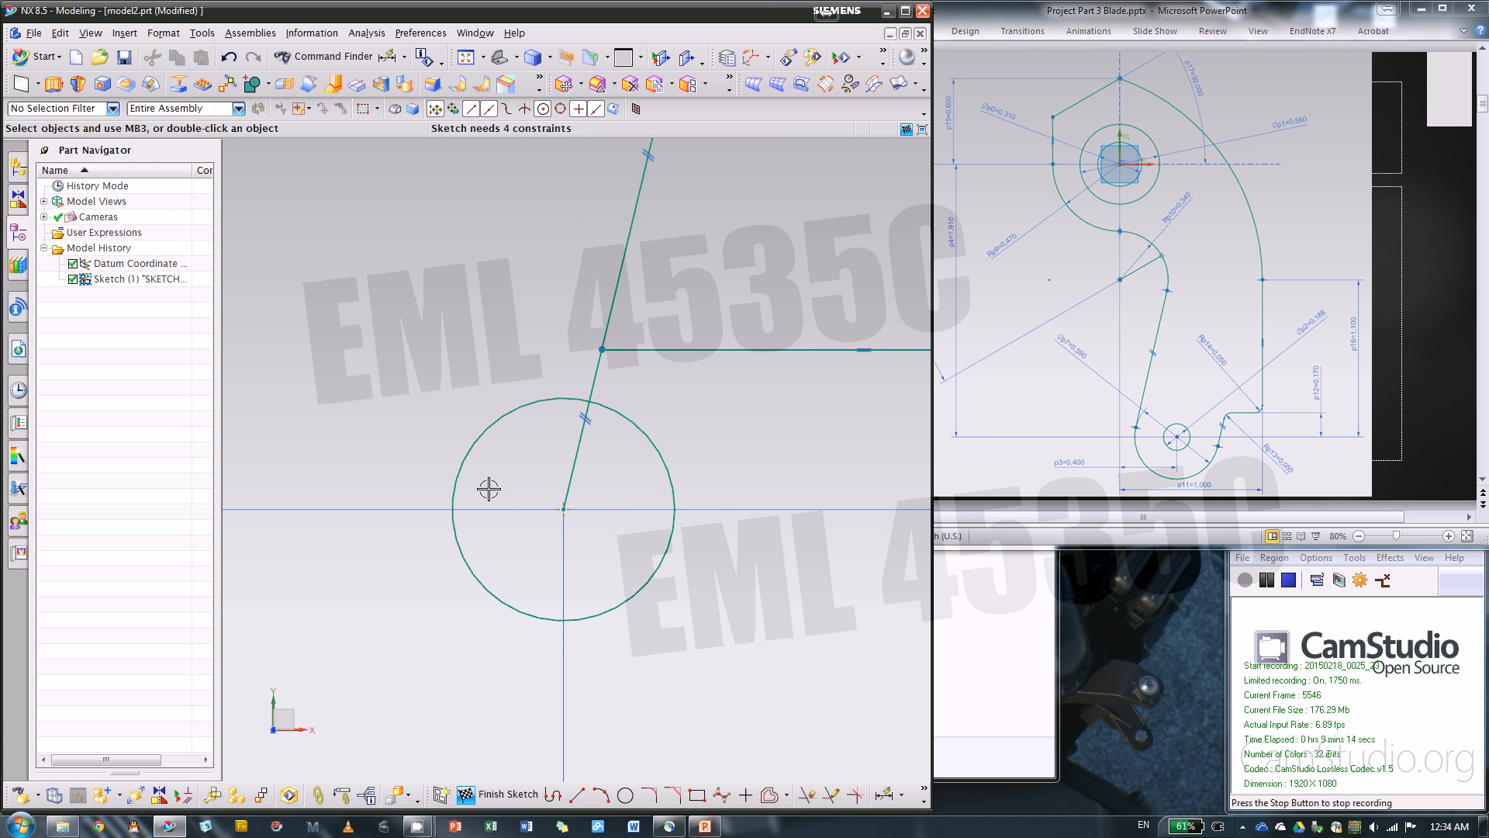
{"action": "key", "text": "ctrl+z"}
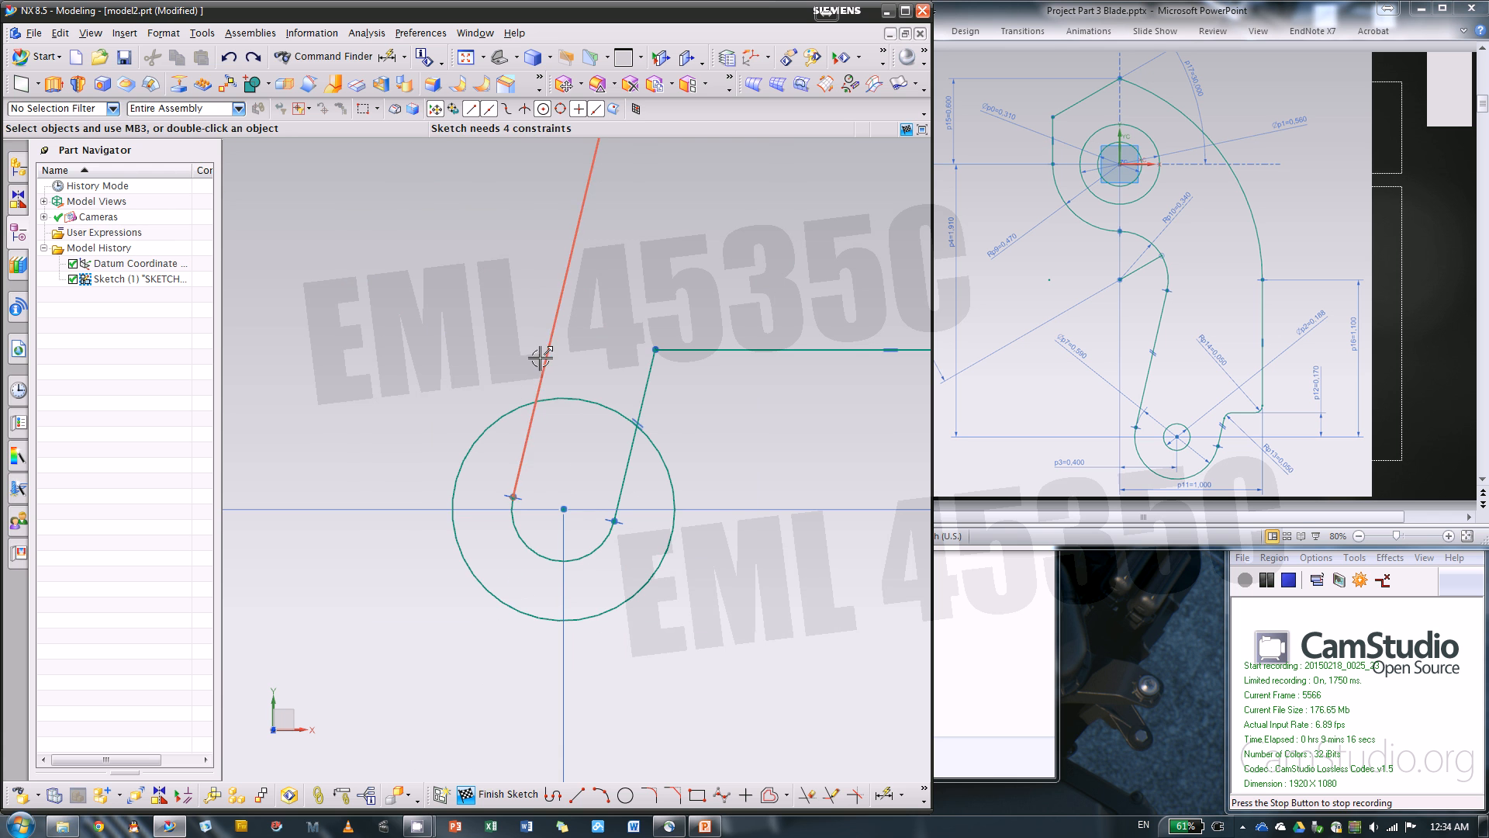
{"action": "left_click_drag", "start_coordinate": [447, 347], "coordinate": [447, 347]}
{"action": "scroll", "coordinate": [581, 407], "scroll_direction": "down", "scroll_amount": 9}
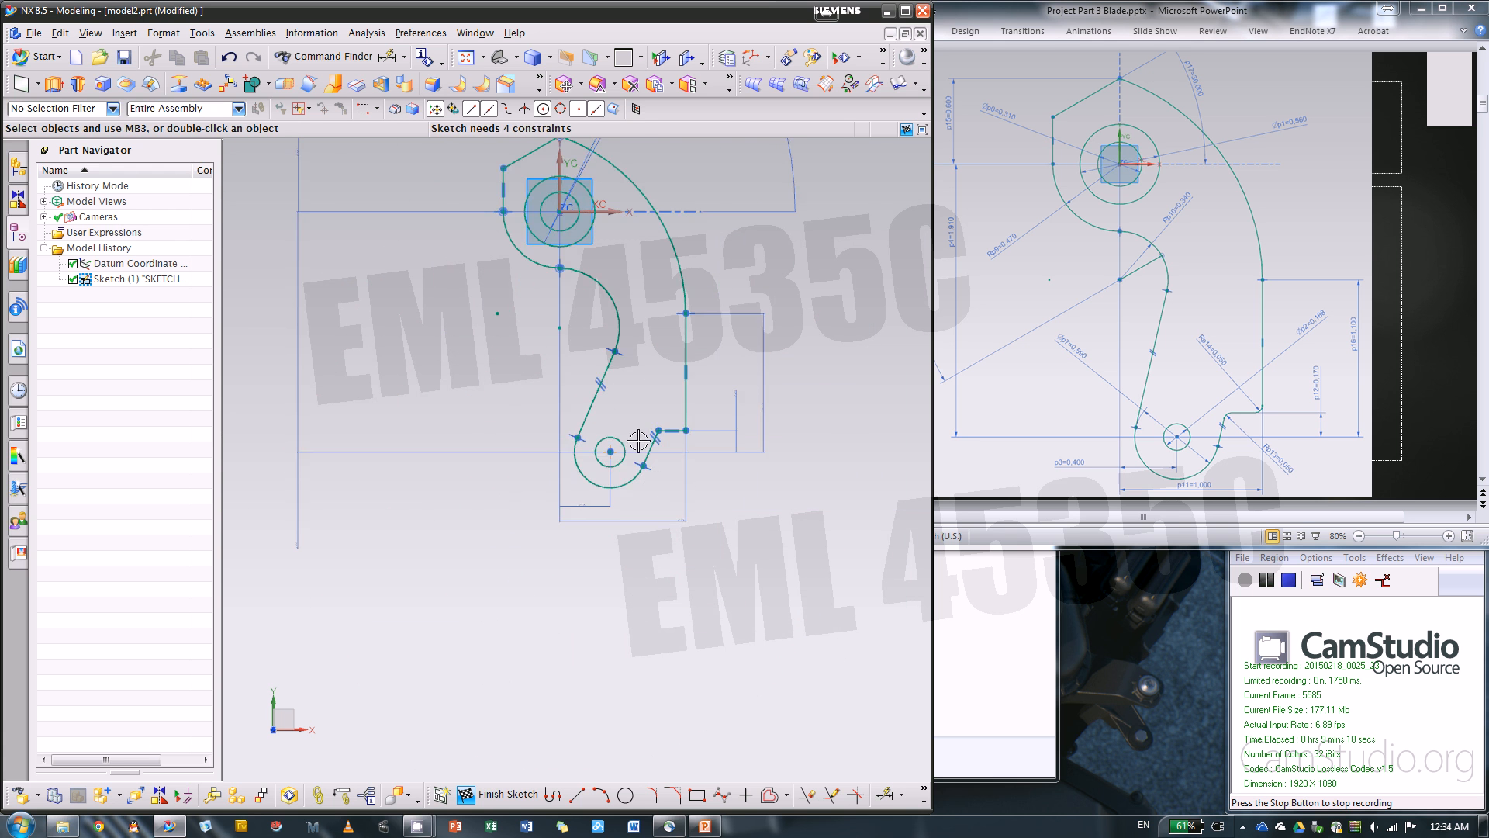
Add a radius dimension to the outline's bottom arc and set it to .59/2 in
{"action": "scroll", "coordinate": [639, 436], "scroll_direction": "up", "scroll_amount": 2}
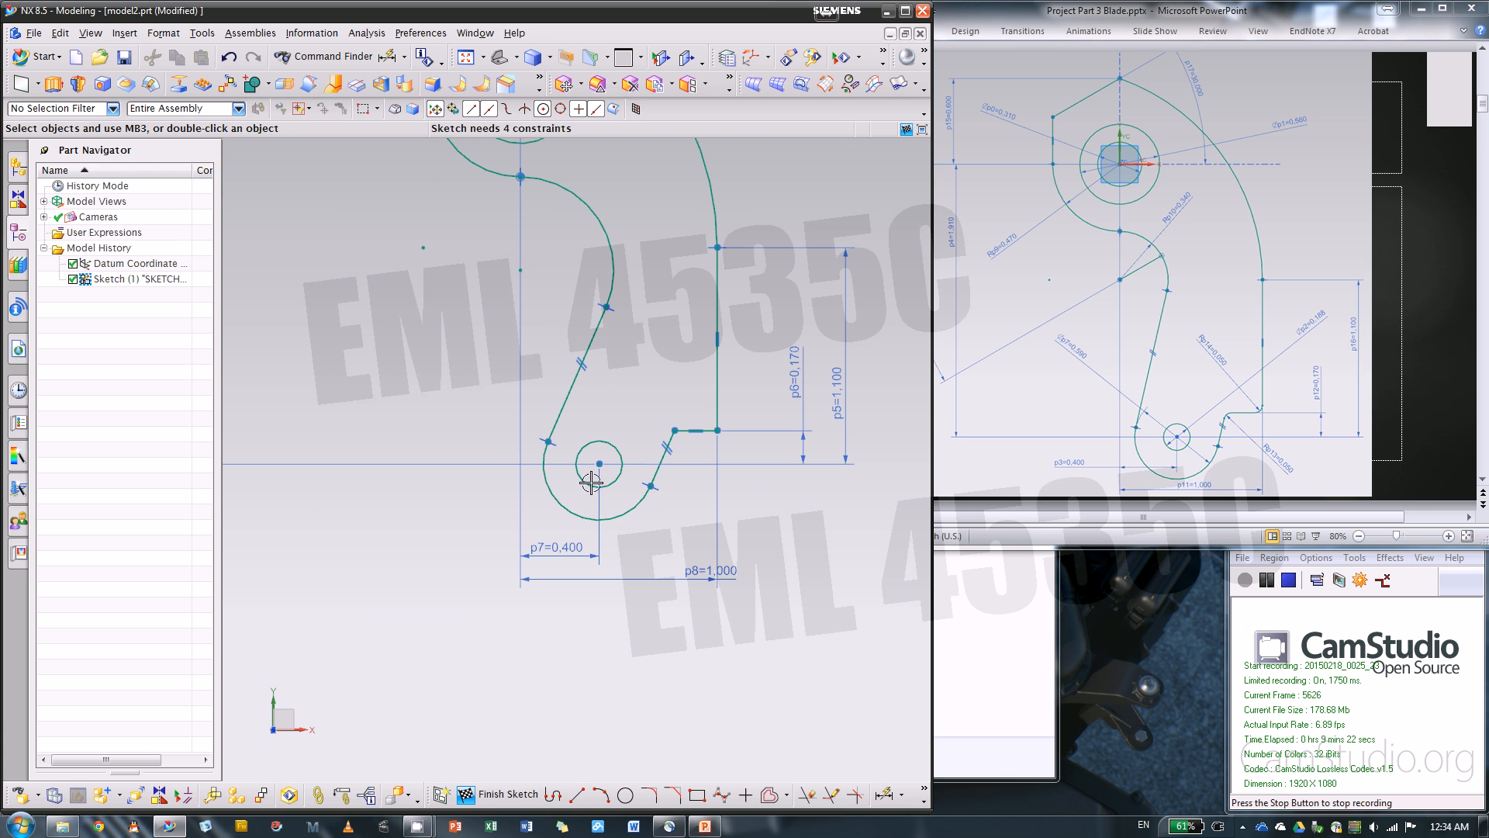
{"action": "left_click", "coordinate": [548, 504]}
{"action": "key", "text": "d"}
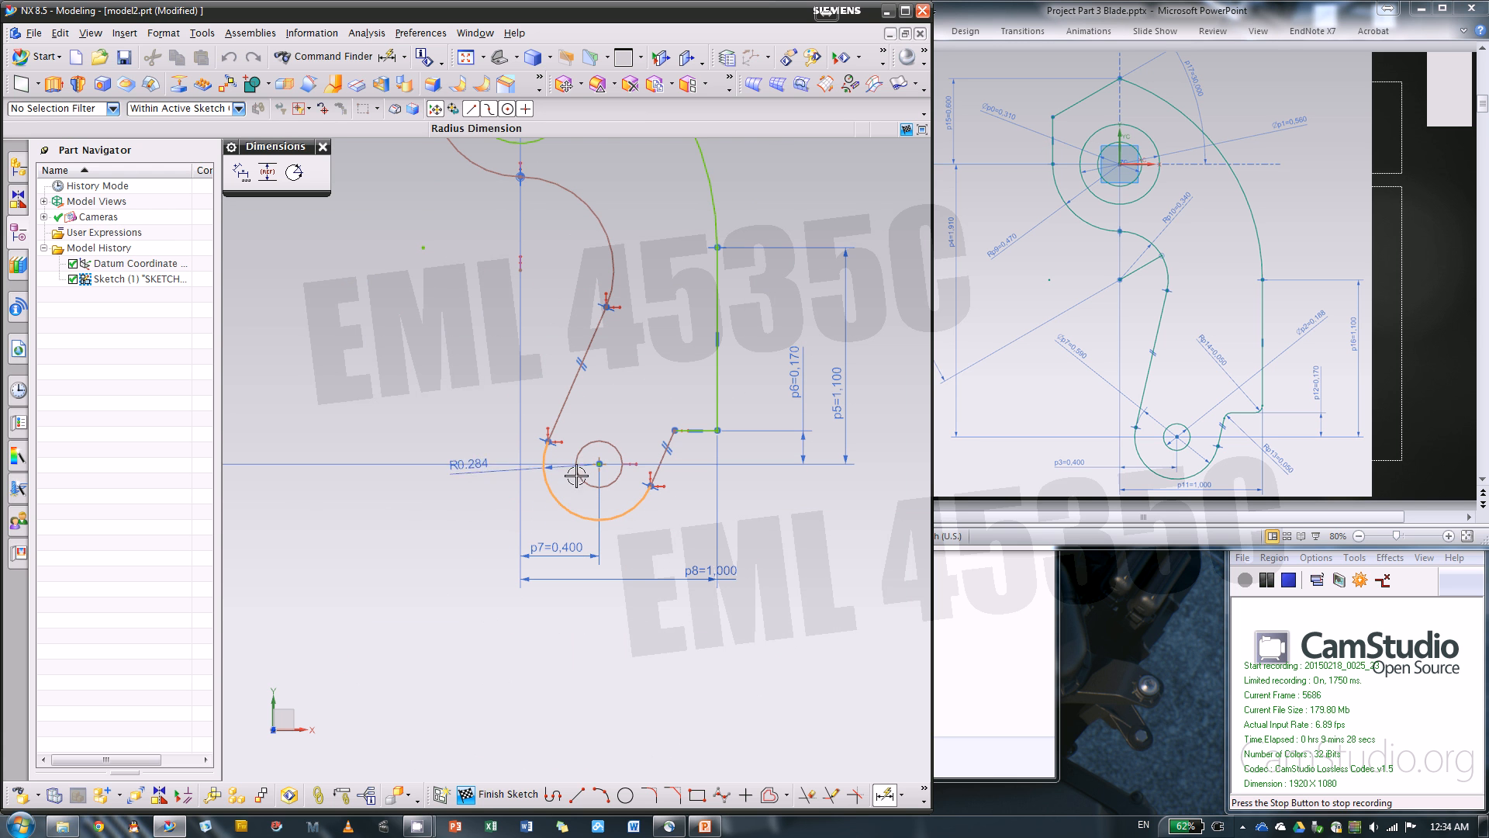
{"action": "left_click", "coordinate": [681, 503]}
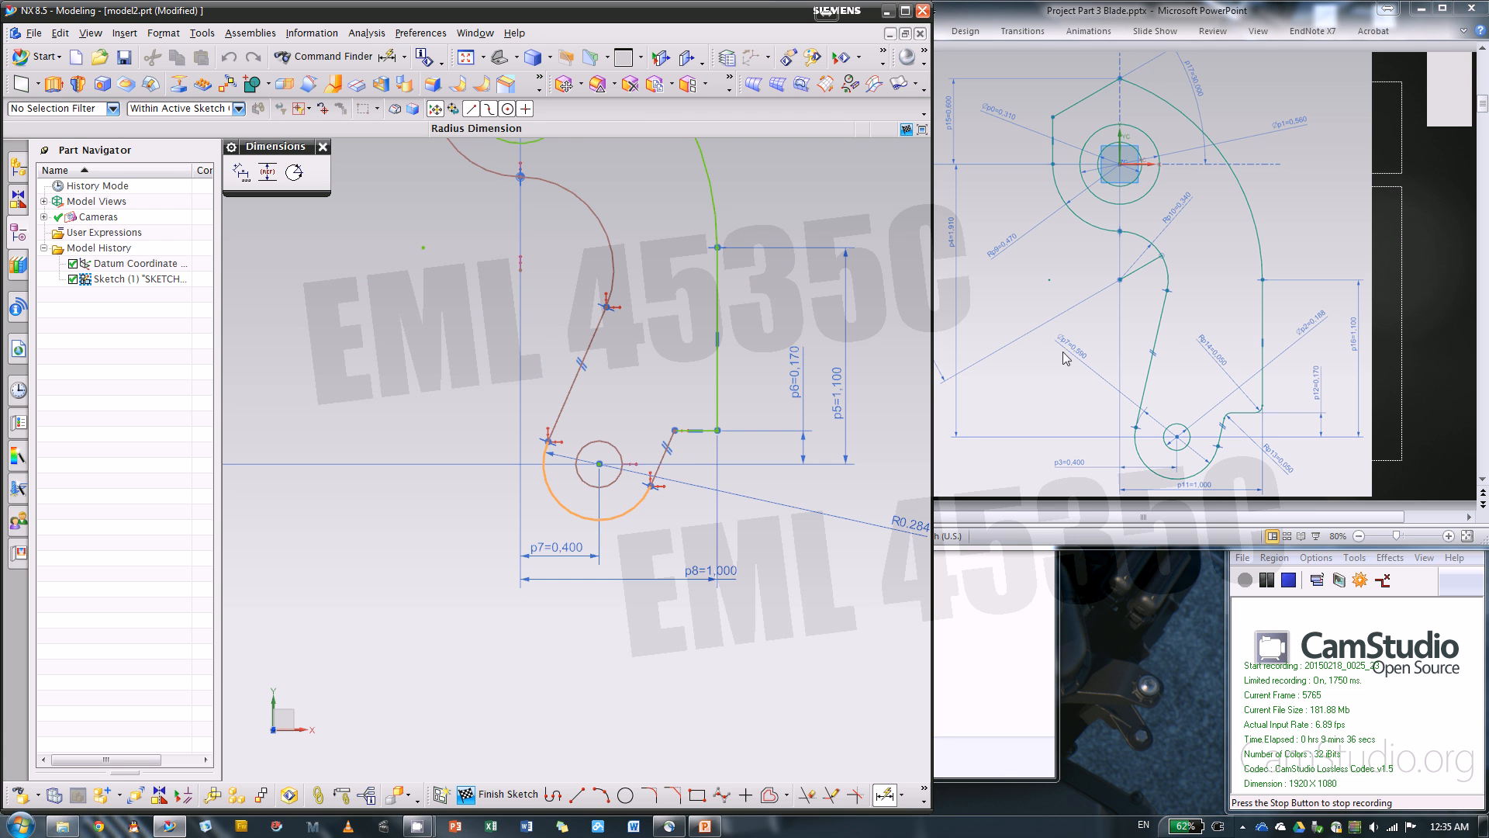
{"action": "left_click", "coordinate": [524, 510]}
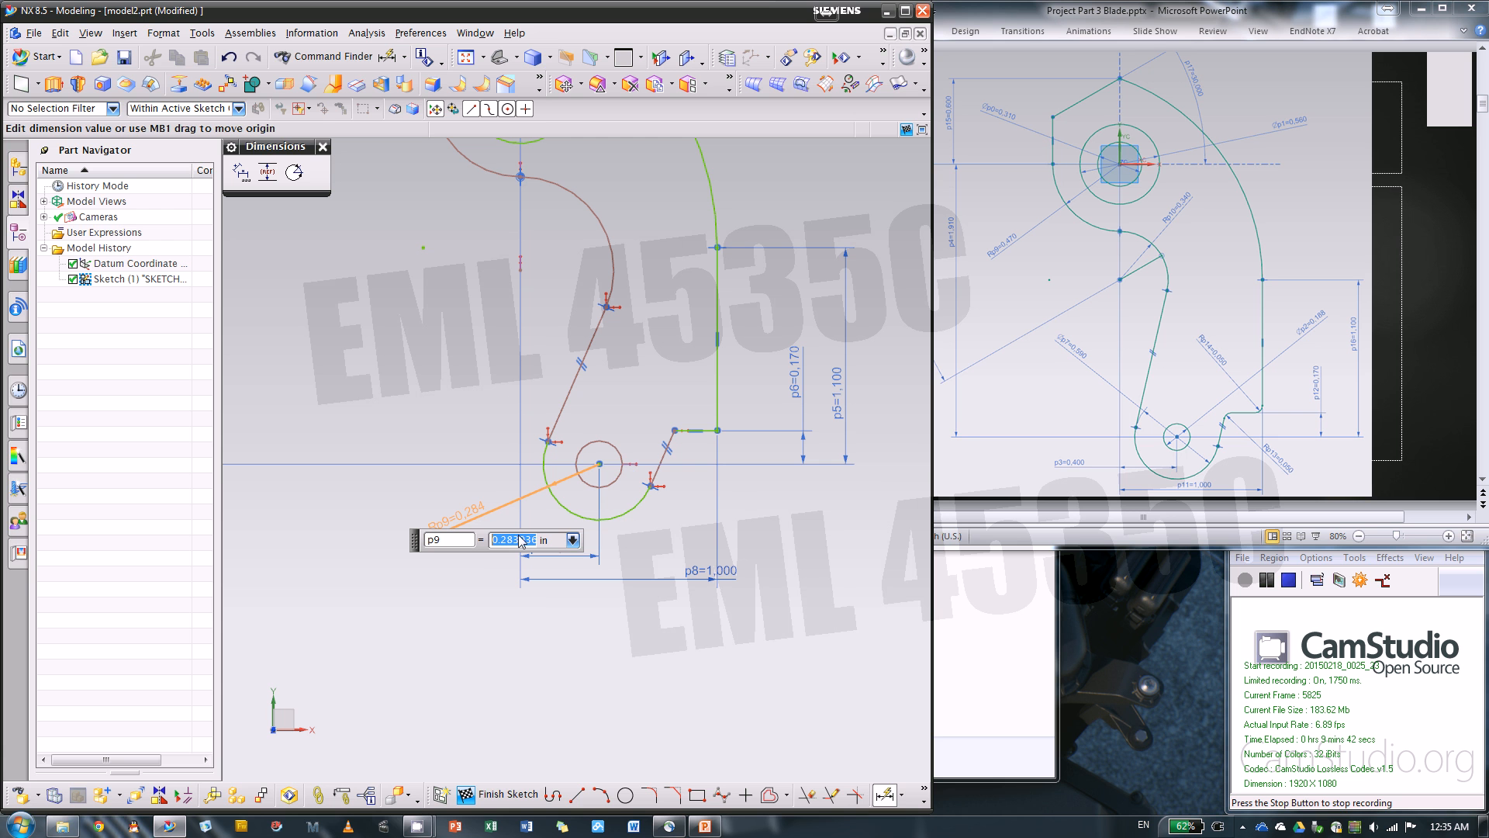
{"action": "key", "text": "BackSpace"}
{"action": "key", "text": "Return"}
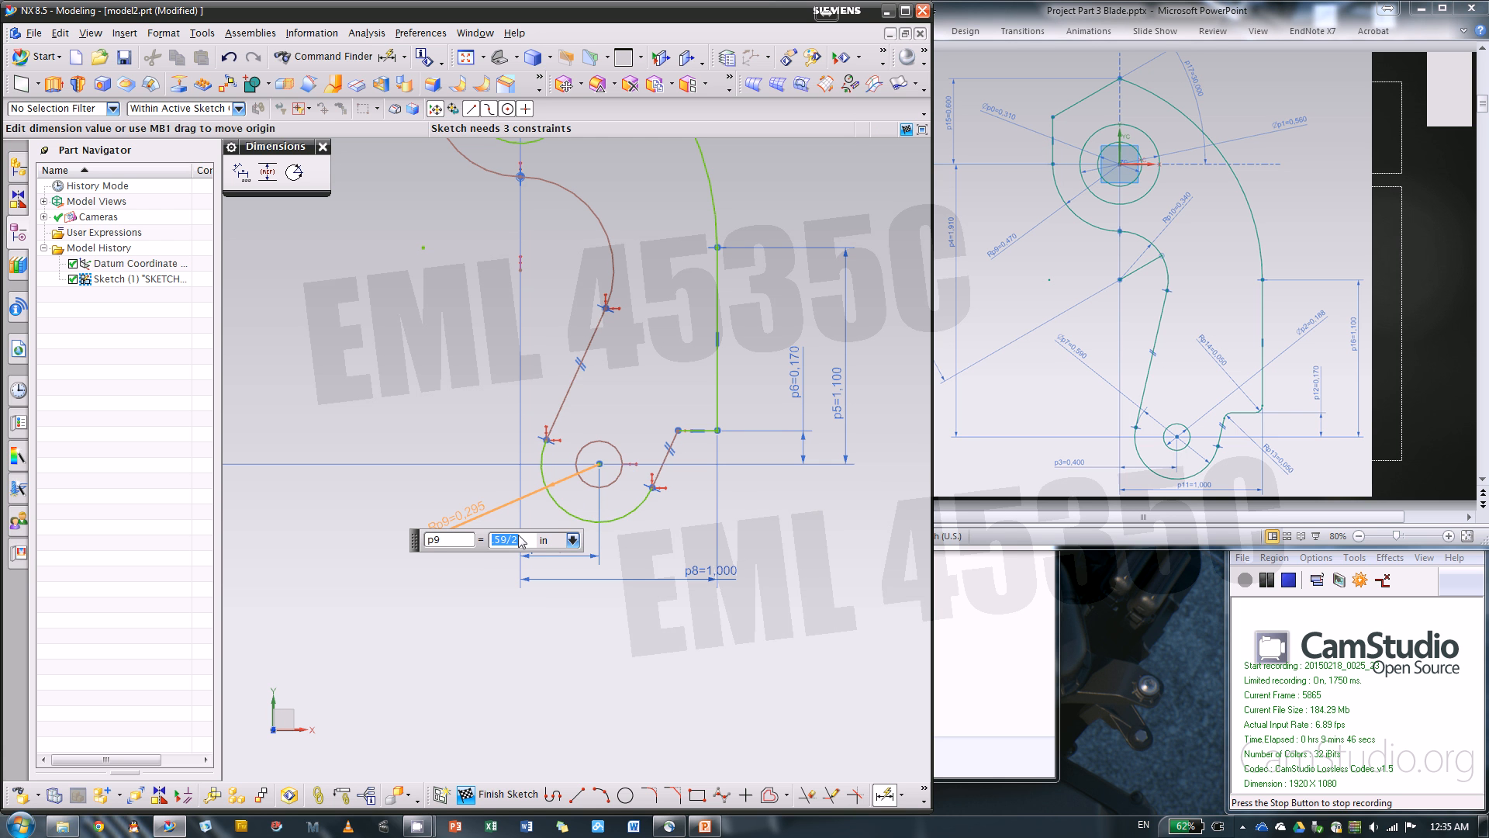
Add a diameter dimension to the circle inside the bottom arc and set it to 9/16 in
{"action": "left_click", "coordinate": [599, 464]}
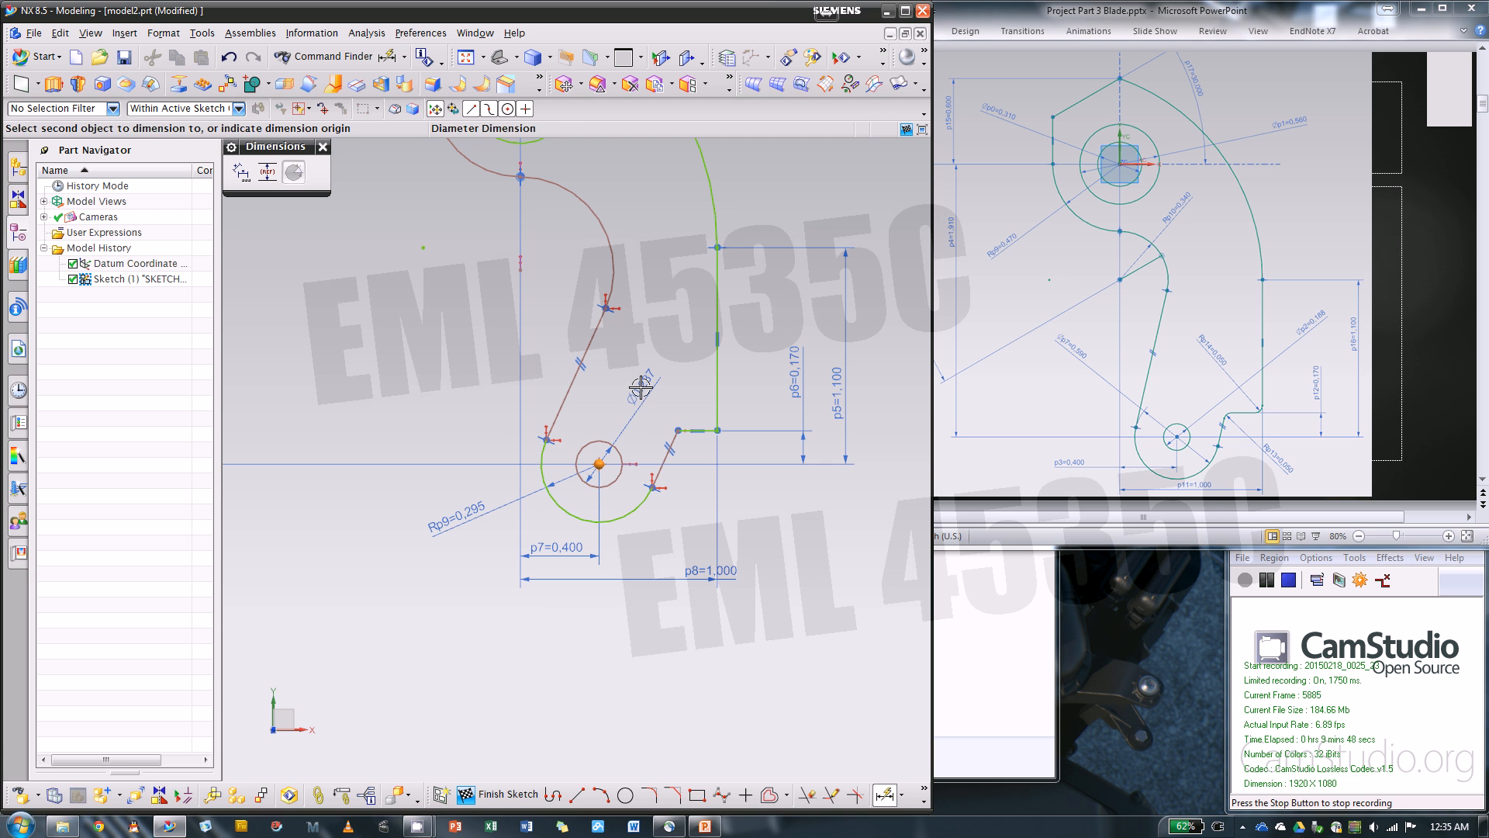
{"action": "left_click", "coordinate": [641, 387]}
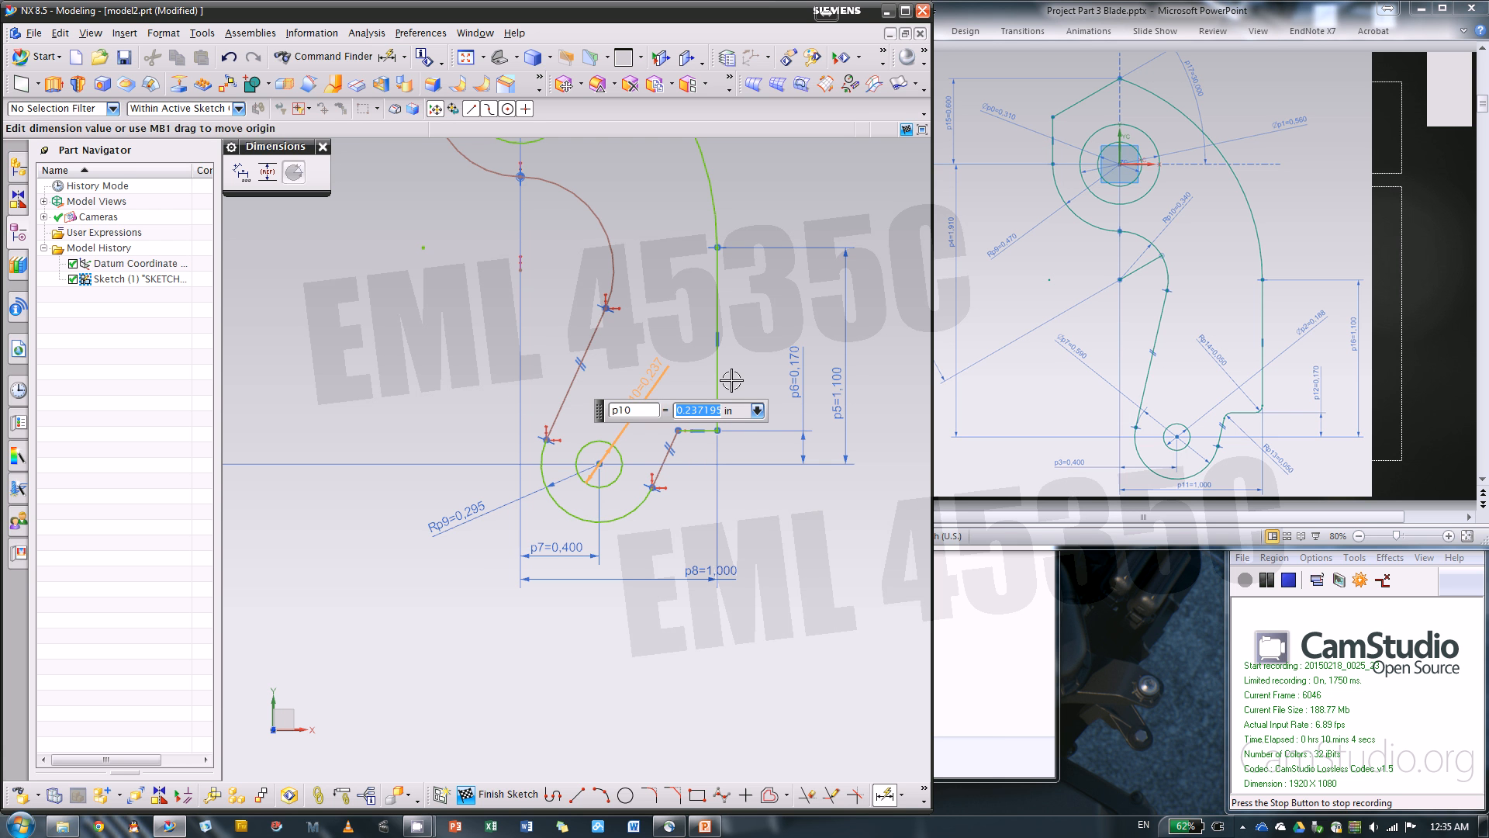
{"action": "type", "text": "9/16"}
{"action": "key", "text": "Return"}
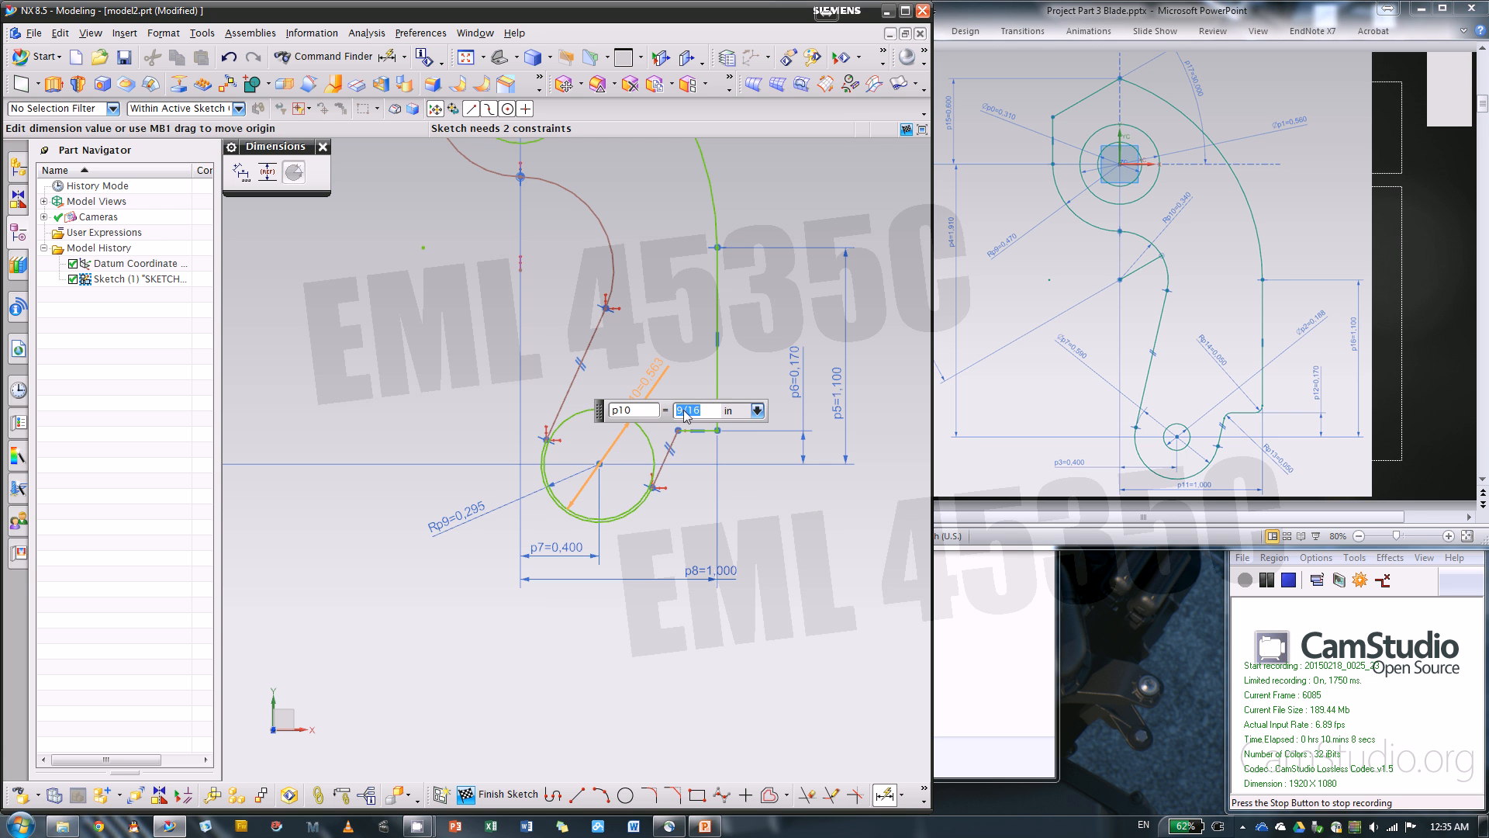
Set the diameter dimension of the circle inside the bottom arc to 5/16 in
{"action": "type", "text": "5/16"}
{"action": "key", "text": "Return"}
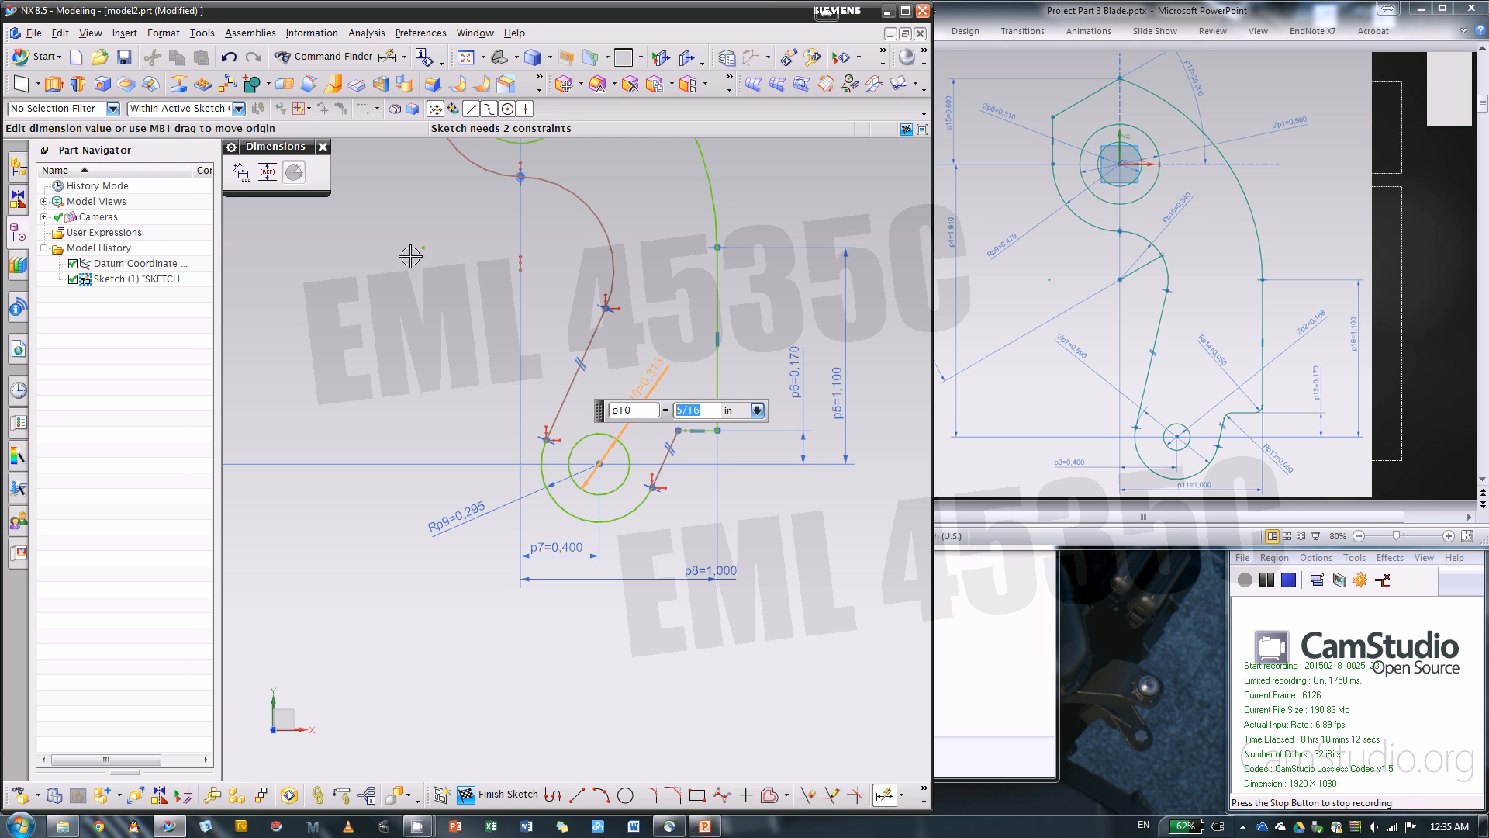
{"action": "left_click", "coordinate": [321, 147]}
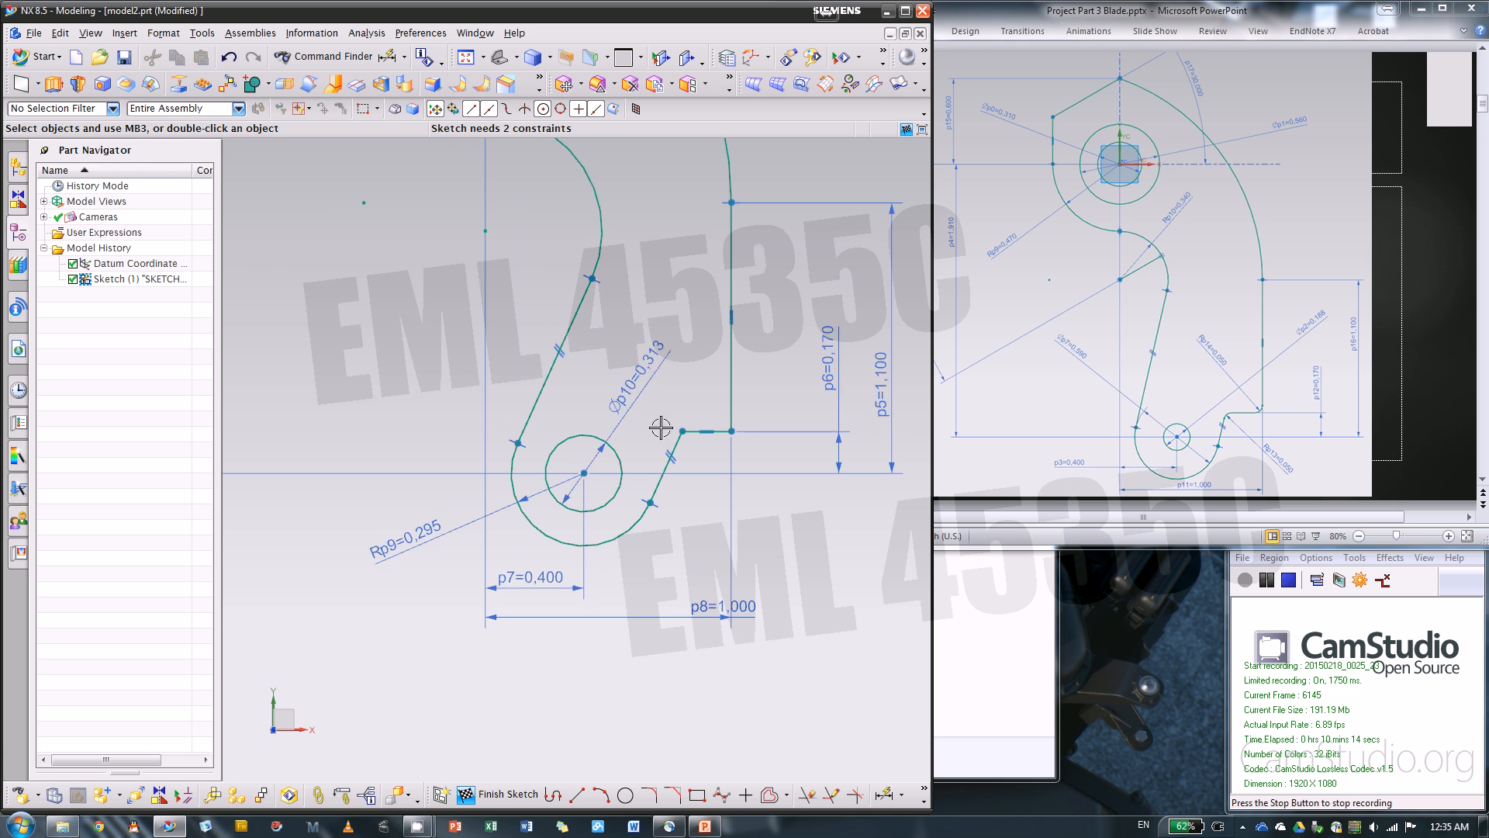
Move the small circle's diameter dimension beyond the outline's outer vertical line and set it to 3/16 in
{"action": "left_click_drag", "start_coordinate": [657, 361], "coordinate": [770, 354]}
{"action": "double_click", "coordinate": [770, 354]}
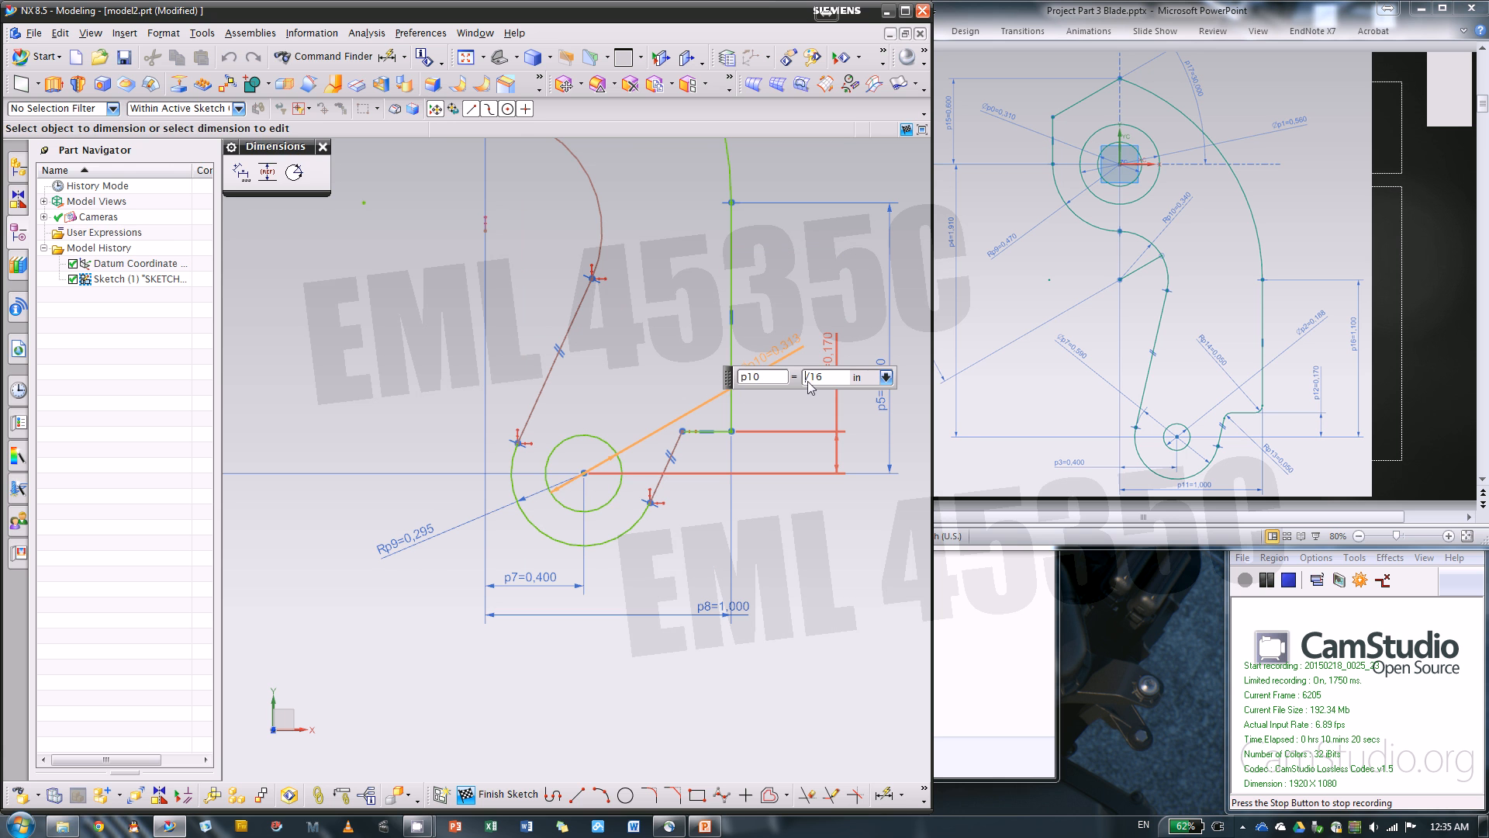
{"action": "type", "text": "3/16"}
{"action": "key", "text": "Return"}
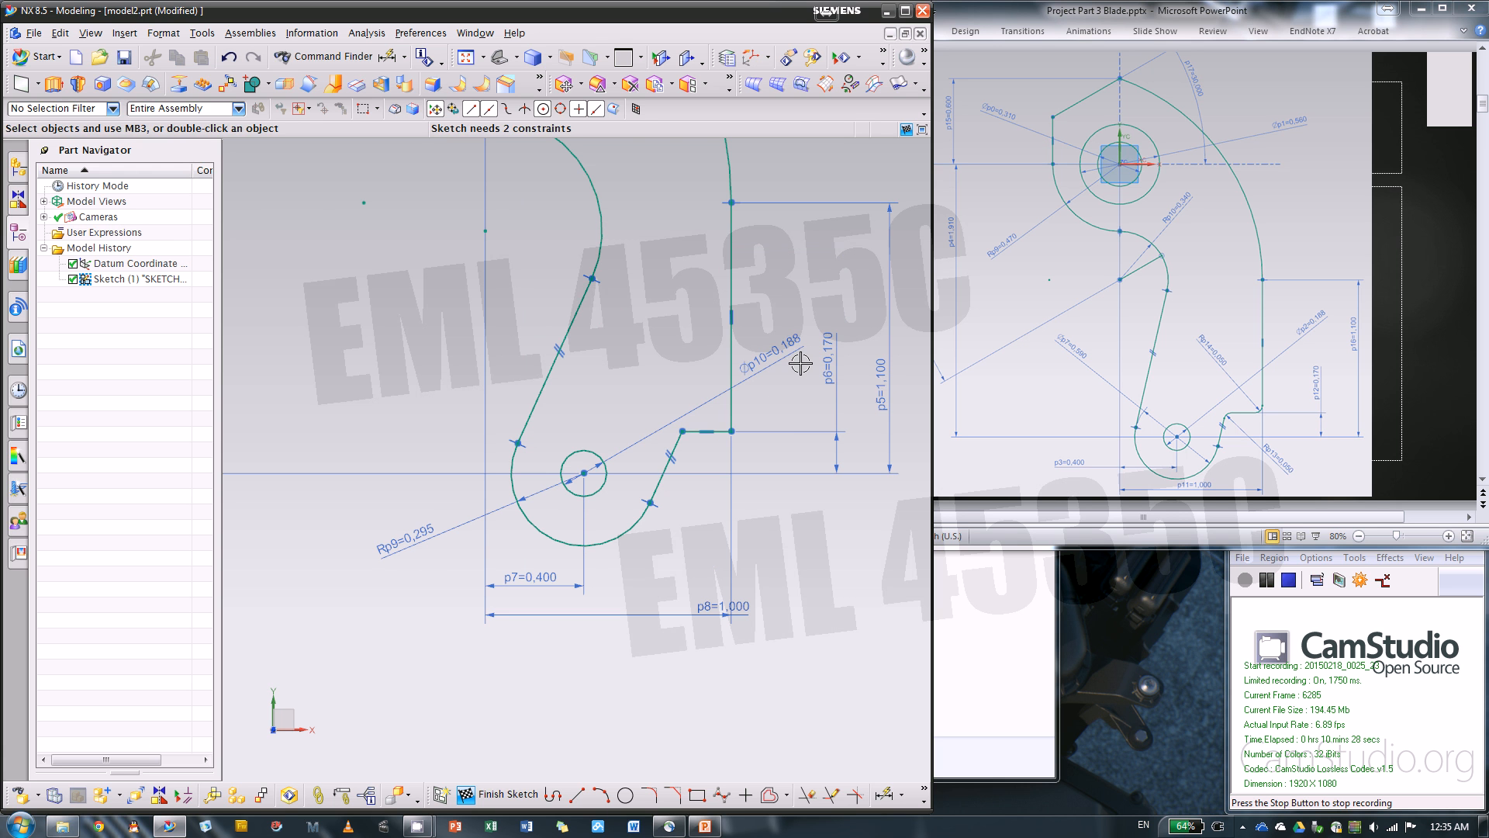
Add a radius dimension to the outline arc around the two concentric circles and set it to .47 in
{"action": "scroll", "coordinate": [807, 409], "scroll_direction": "down", "scroll_amount": 4}
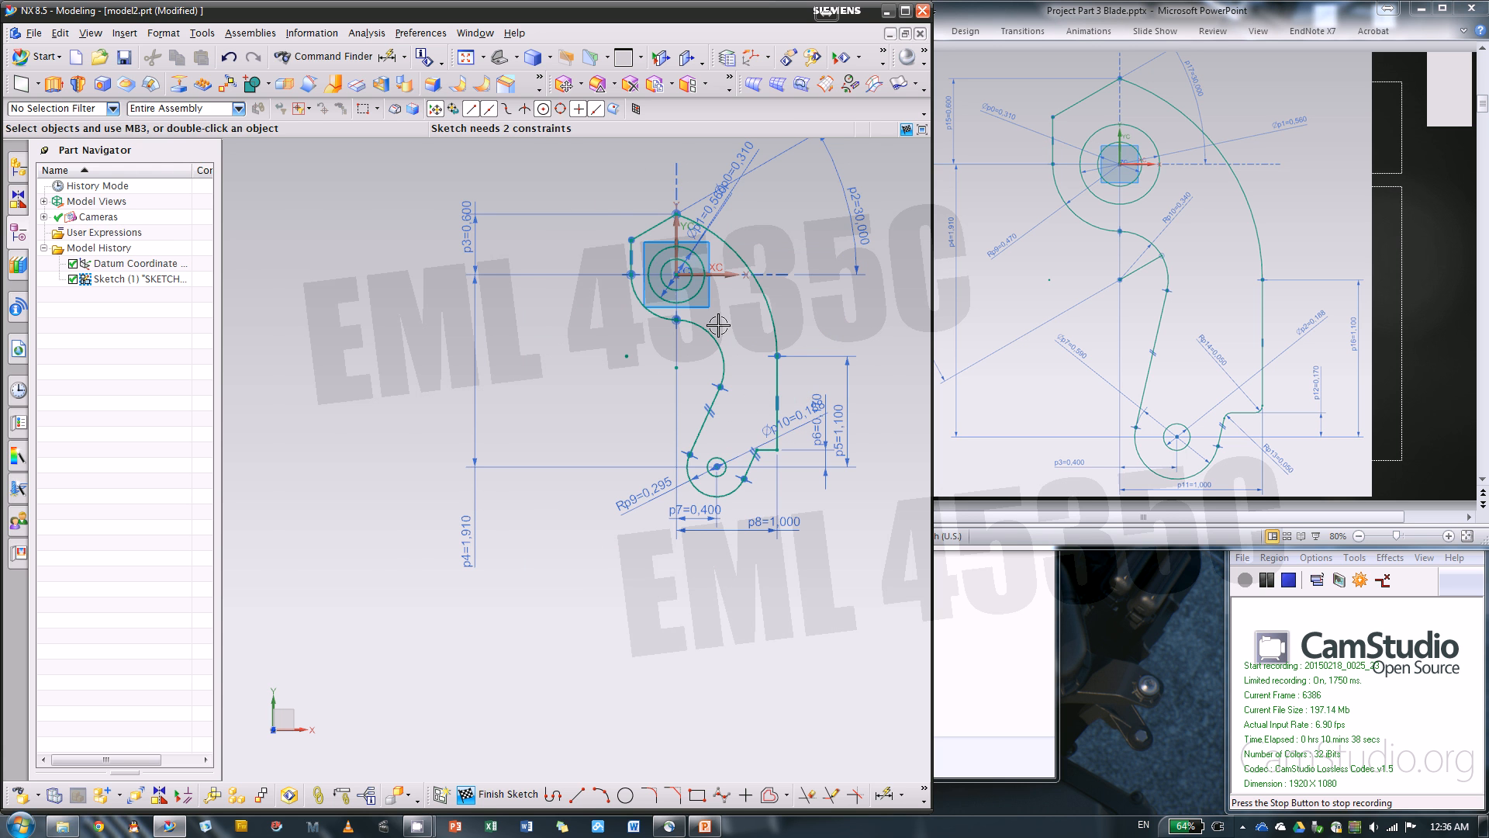
{"action": "scroll", "coordinate": [718, 325], "scroll_direction": "up", "scroll_amount": 2}
{"action": "scroll", "coordinate": [719, 325], "scroll_direction": "up", "scroll_amount": 2}
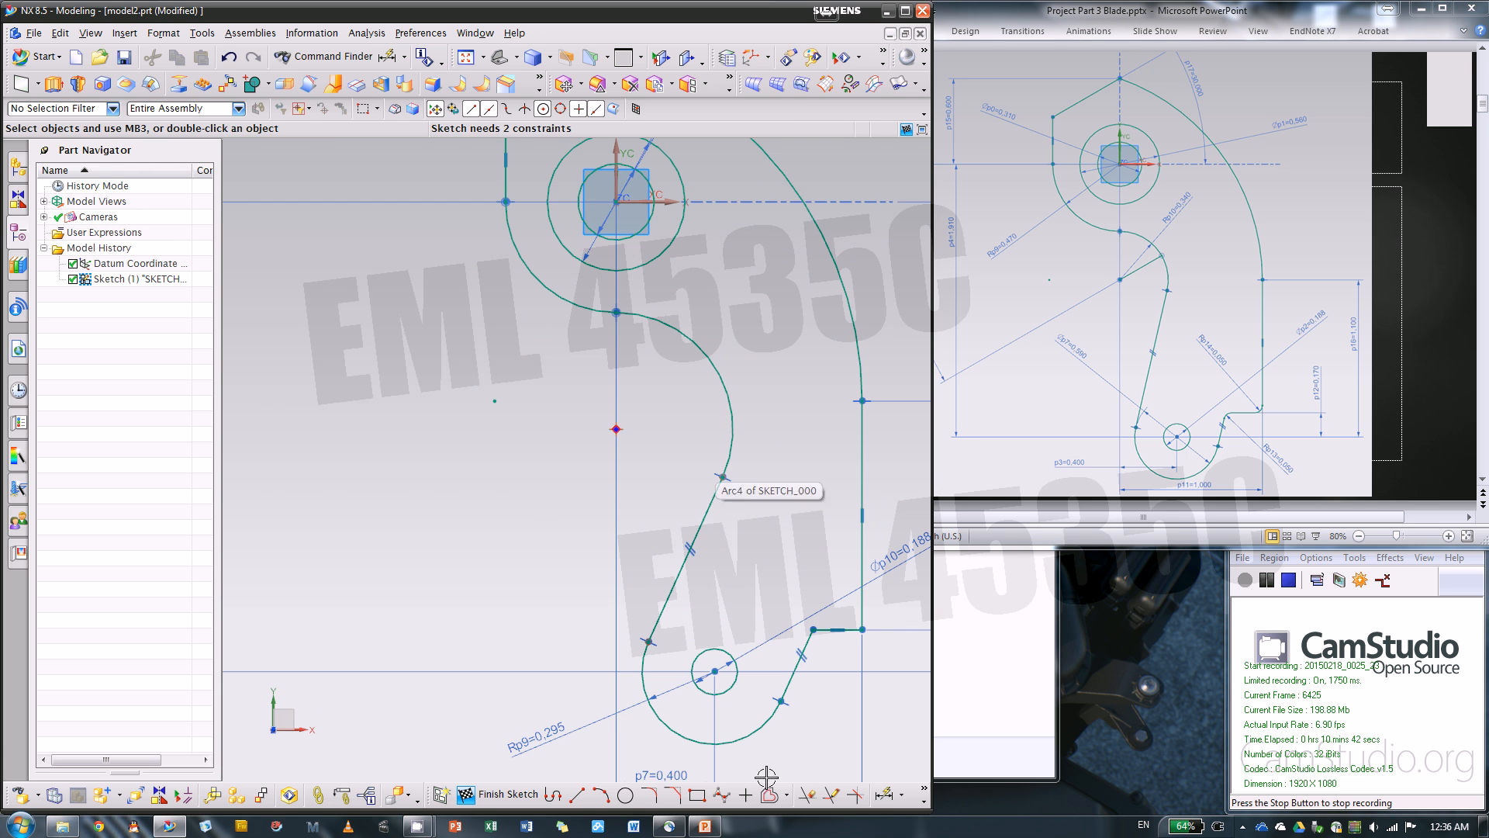
{"action": "key", "text": "d"}
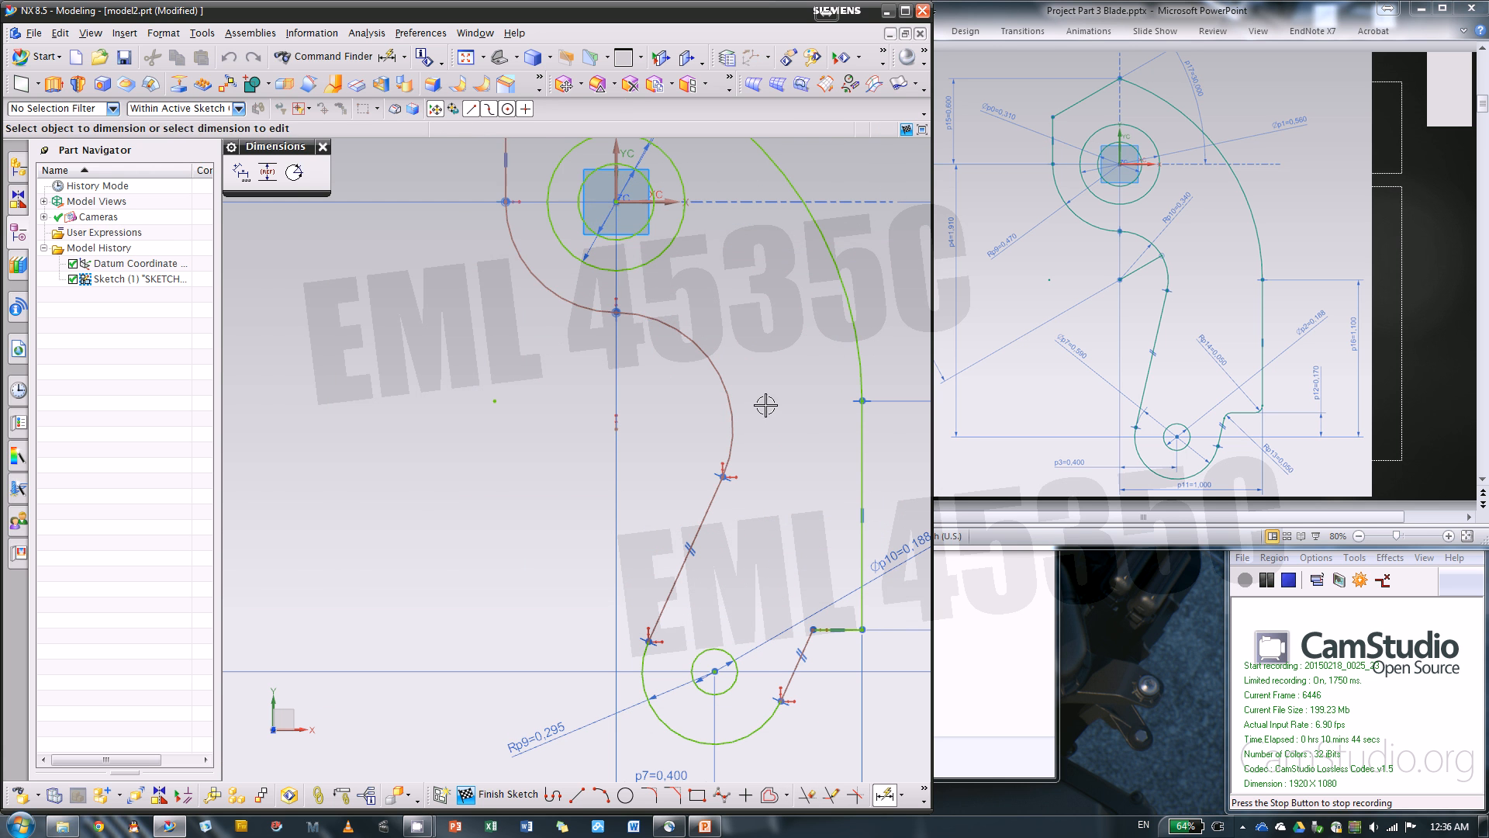
{"action": "left_click", "coordinate": [553, 288]}
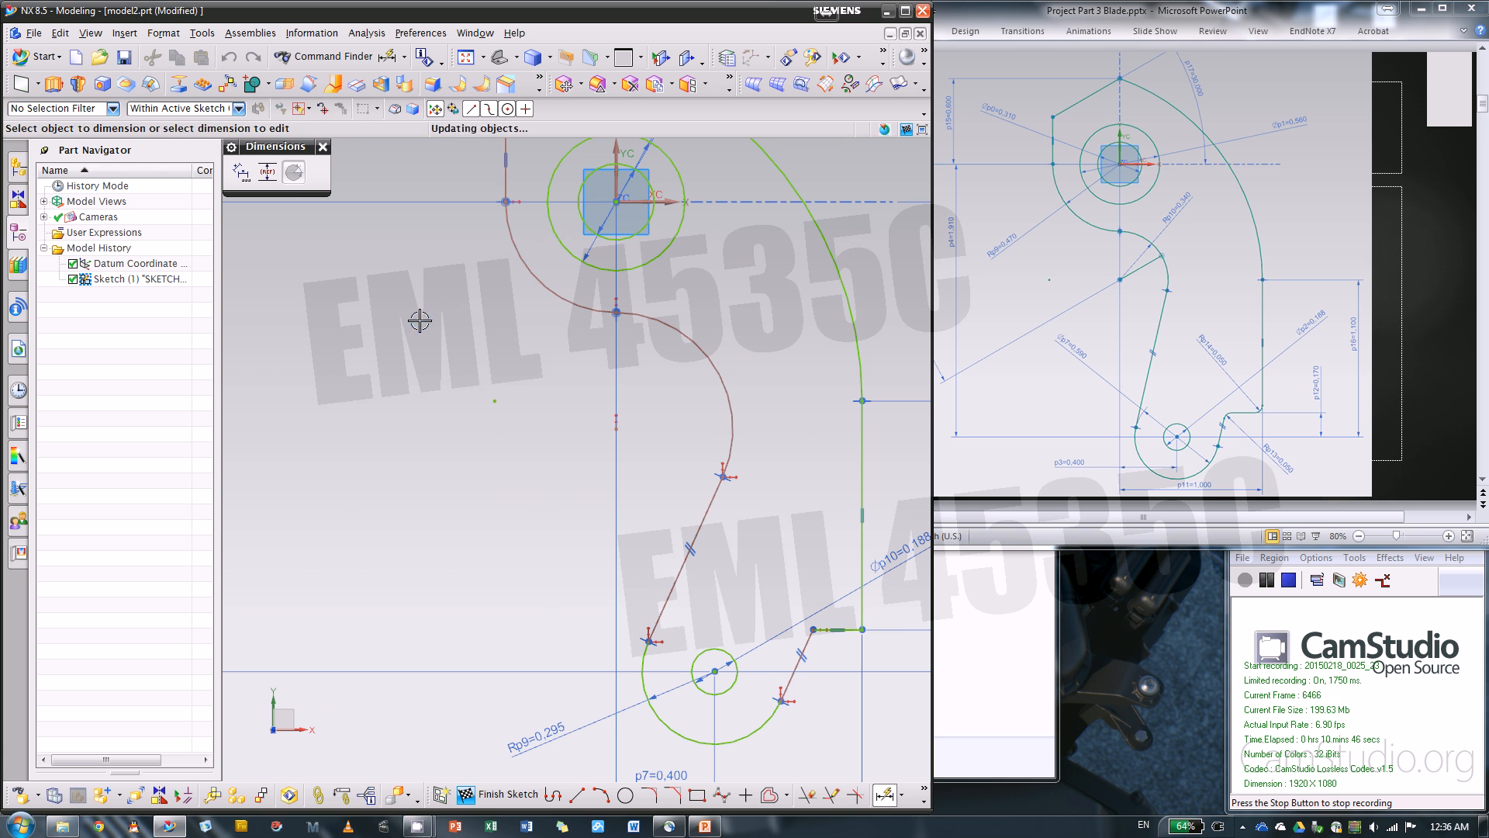
{"action": "left_click", "coordinate": [420, 320]}
{"action": "type", "text": ".4"}
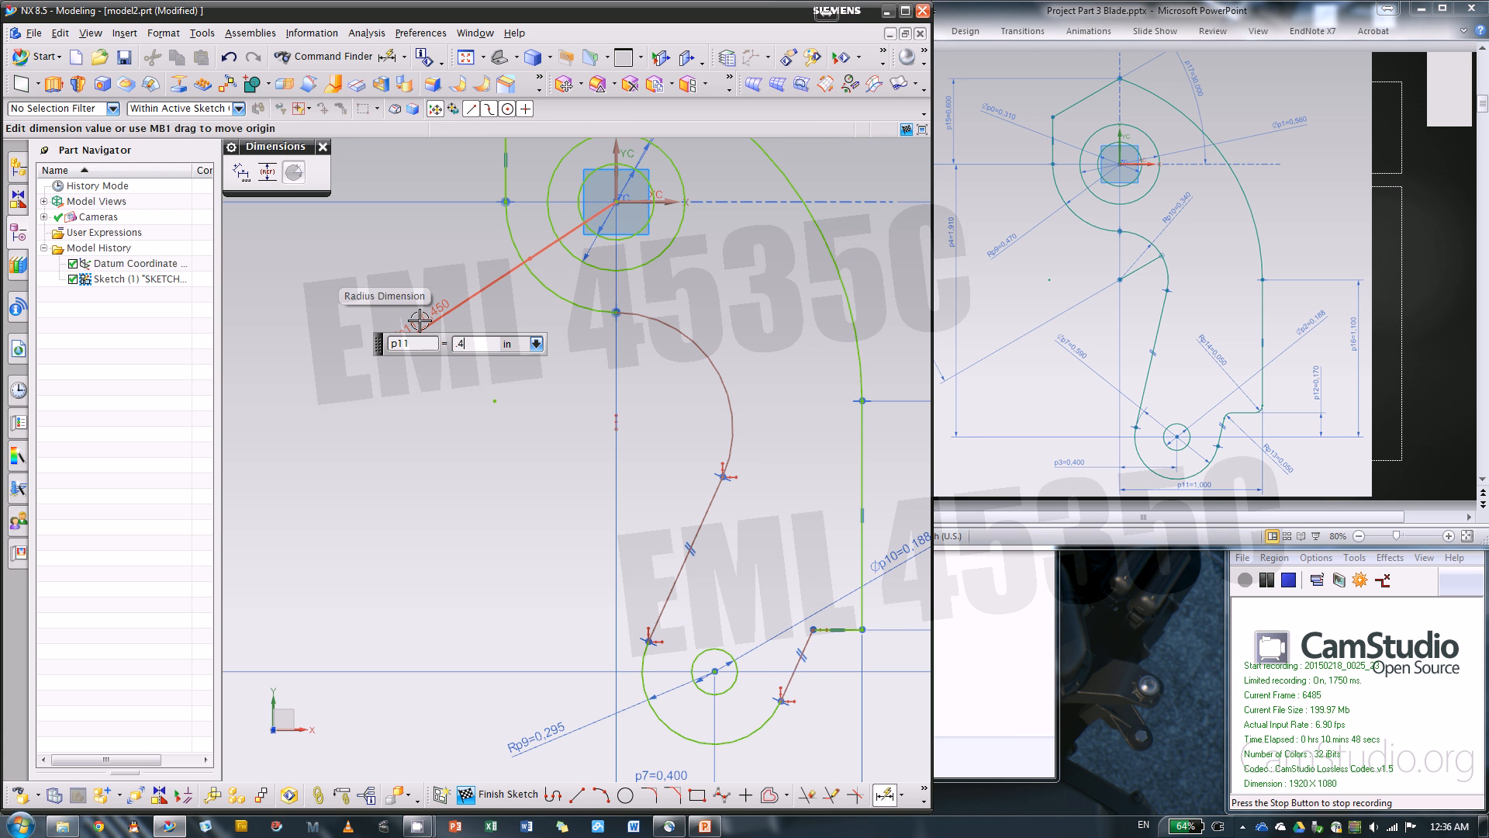
{"action": "type", "text": "7"}
{"action": "key", "text": "Return"}
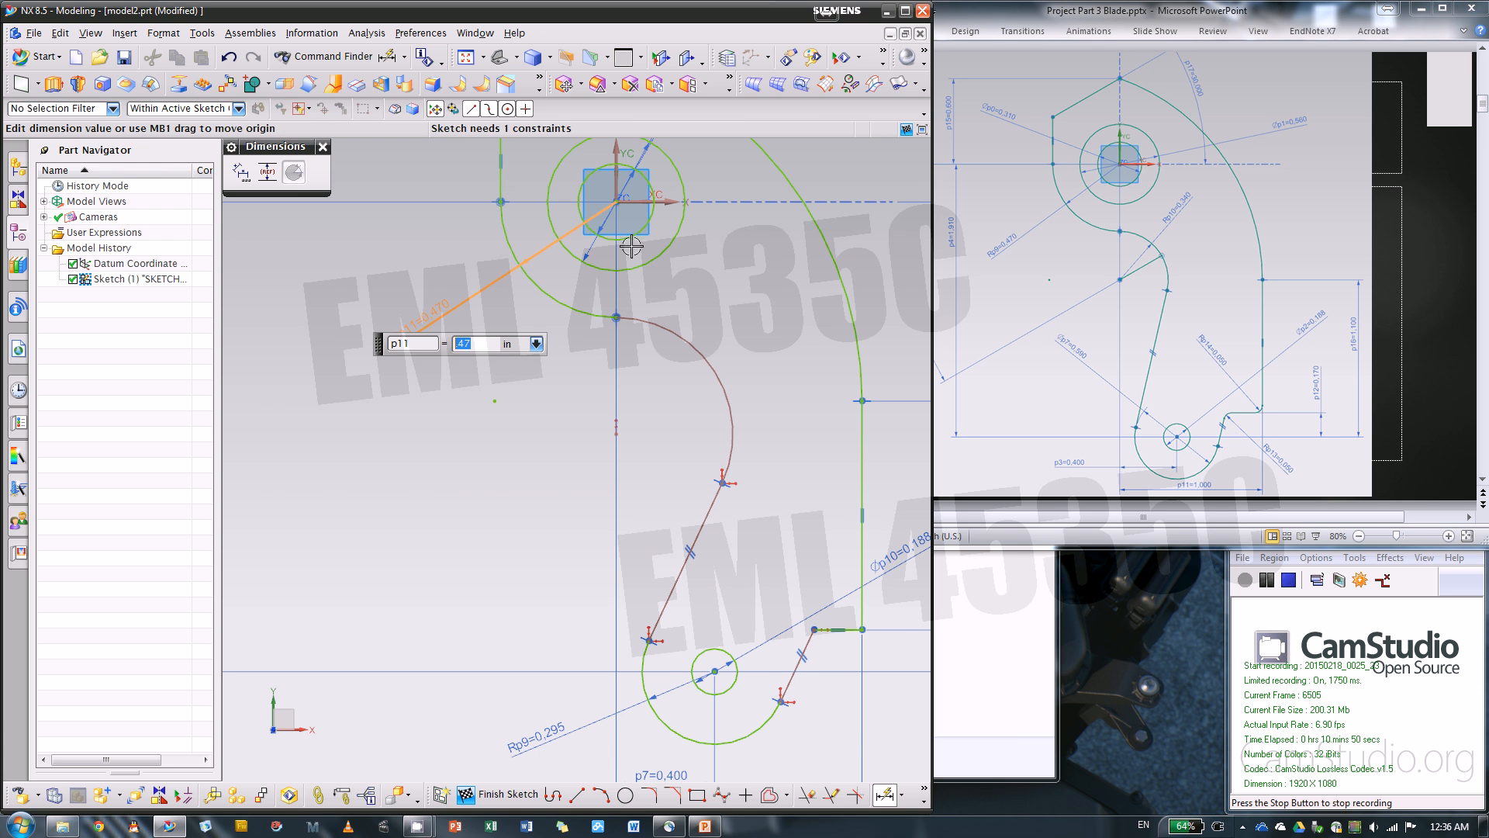
Add a radius dimension to the arc between the upper arc and the long slanted line and set it to .34 in
{"action": "left_click", "coordinate": [743, 319]}
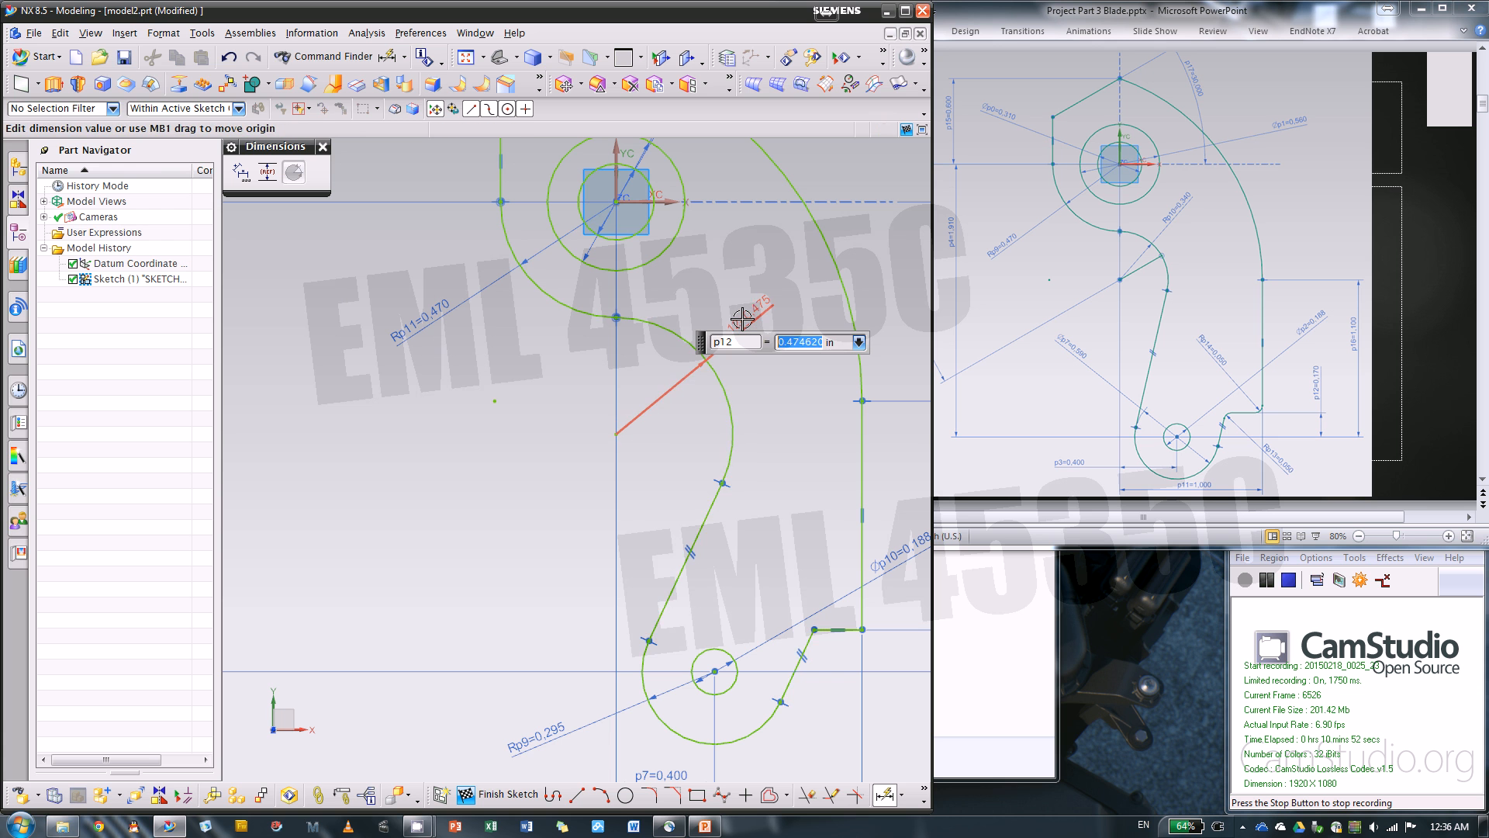
{"action": "type", "text": ".34"}
{"action": "key", "text": "Return"}
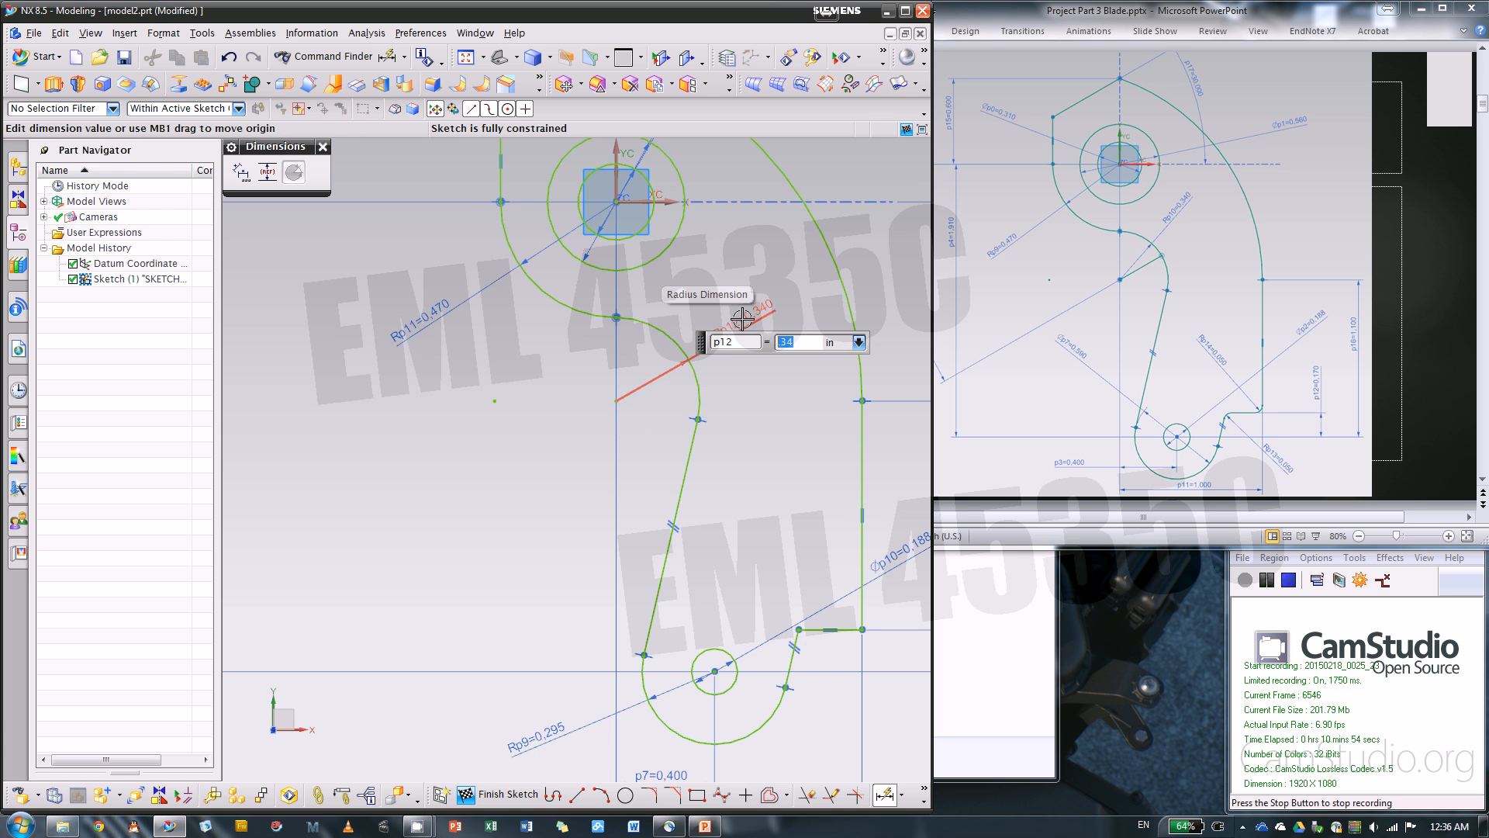
{"action": "scroll", "coordinate": [644, 430], "scroll_direction": "down", "scroll_amount": 3}
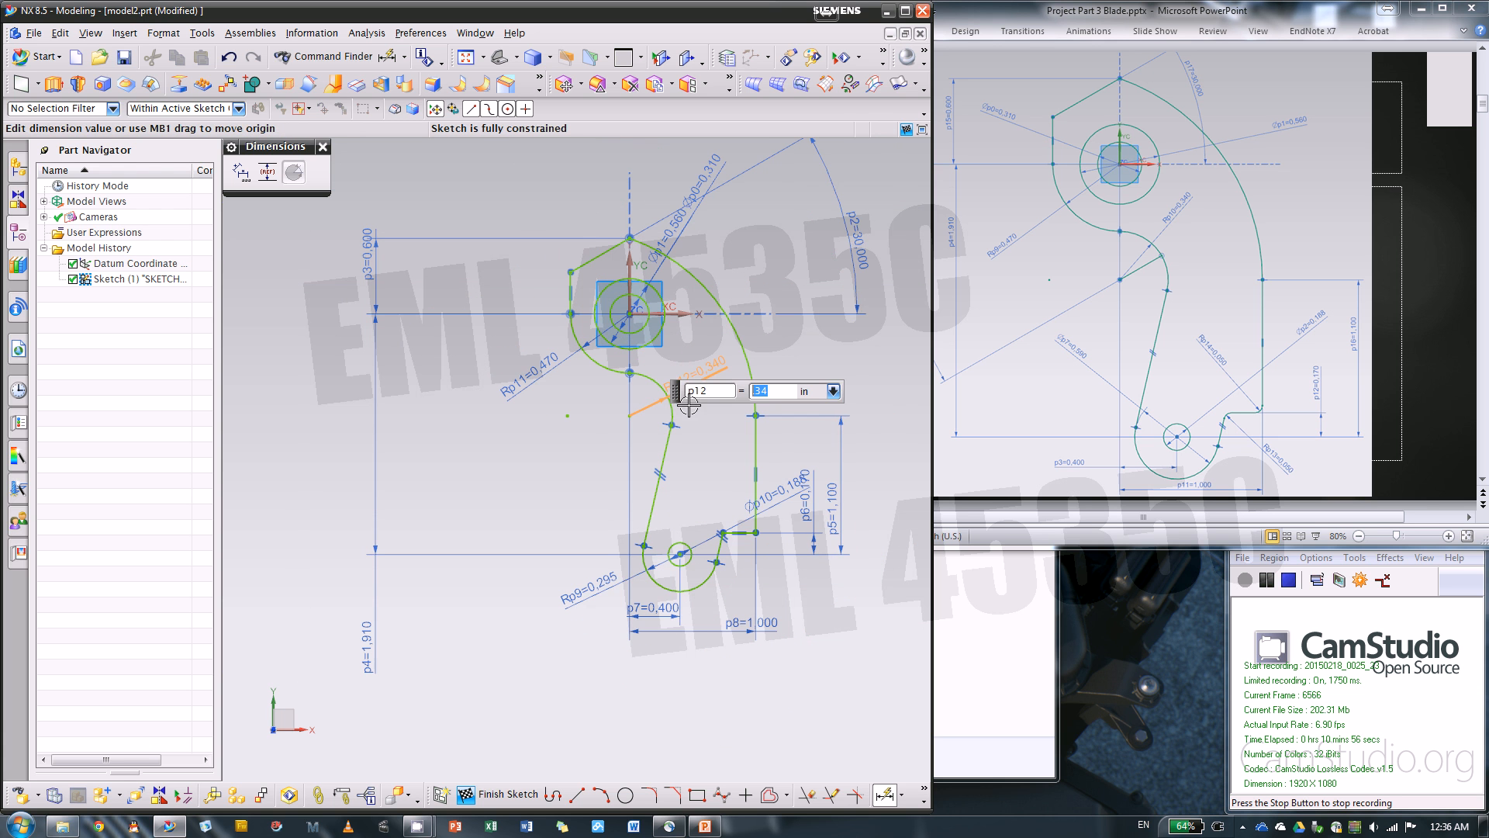
{"action": "left_click", "coordinate": [323, 147]}
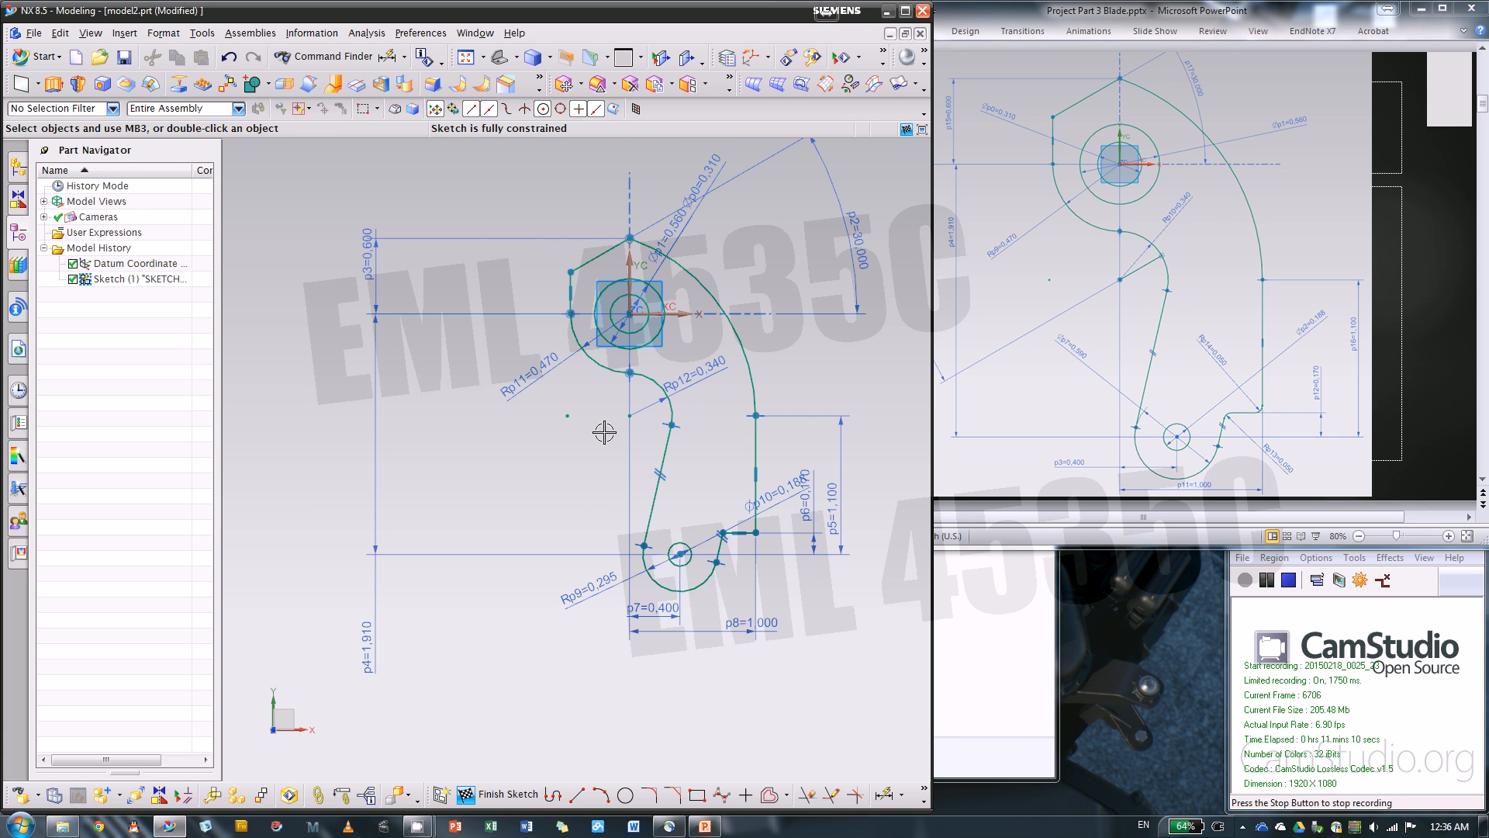
Draw a line from the center of the 0.340 in radius arc to a point on that arc
{"action": "scroll", "coordinate": [605, 432], "scroll_direction": "up", "scroll_amount": 4}
{"action": "left_click", "coordinate": [577, 794]}
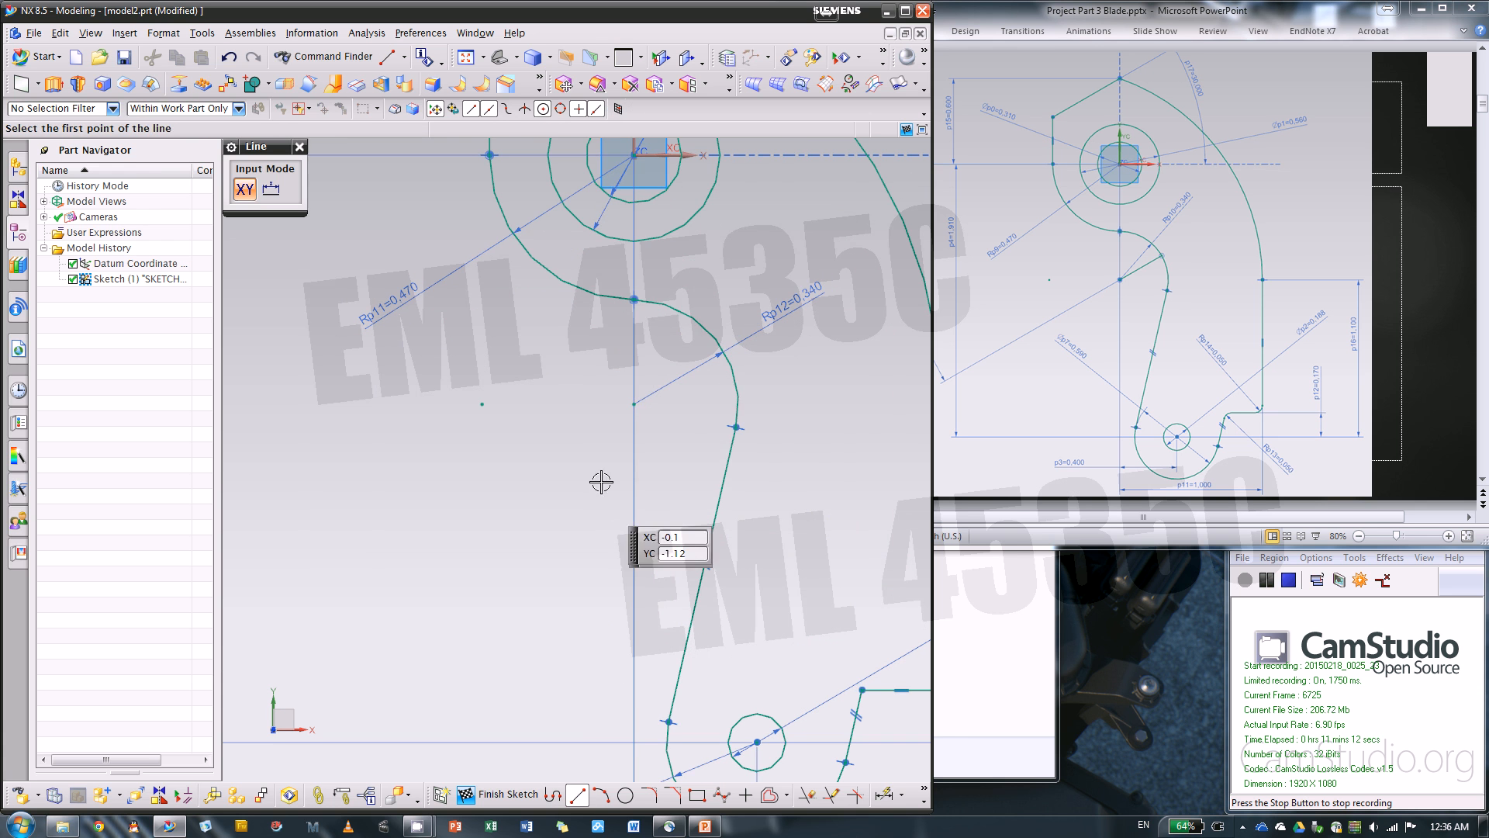
{"action": "left_click", "coordinate": [634, 405]}
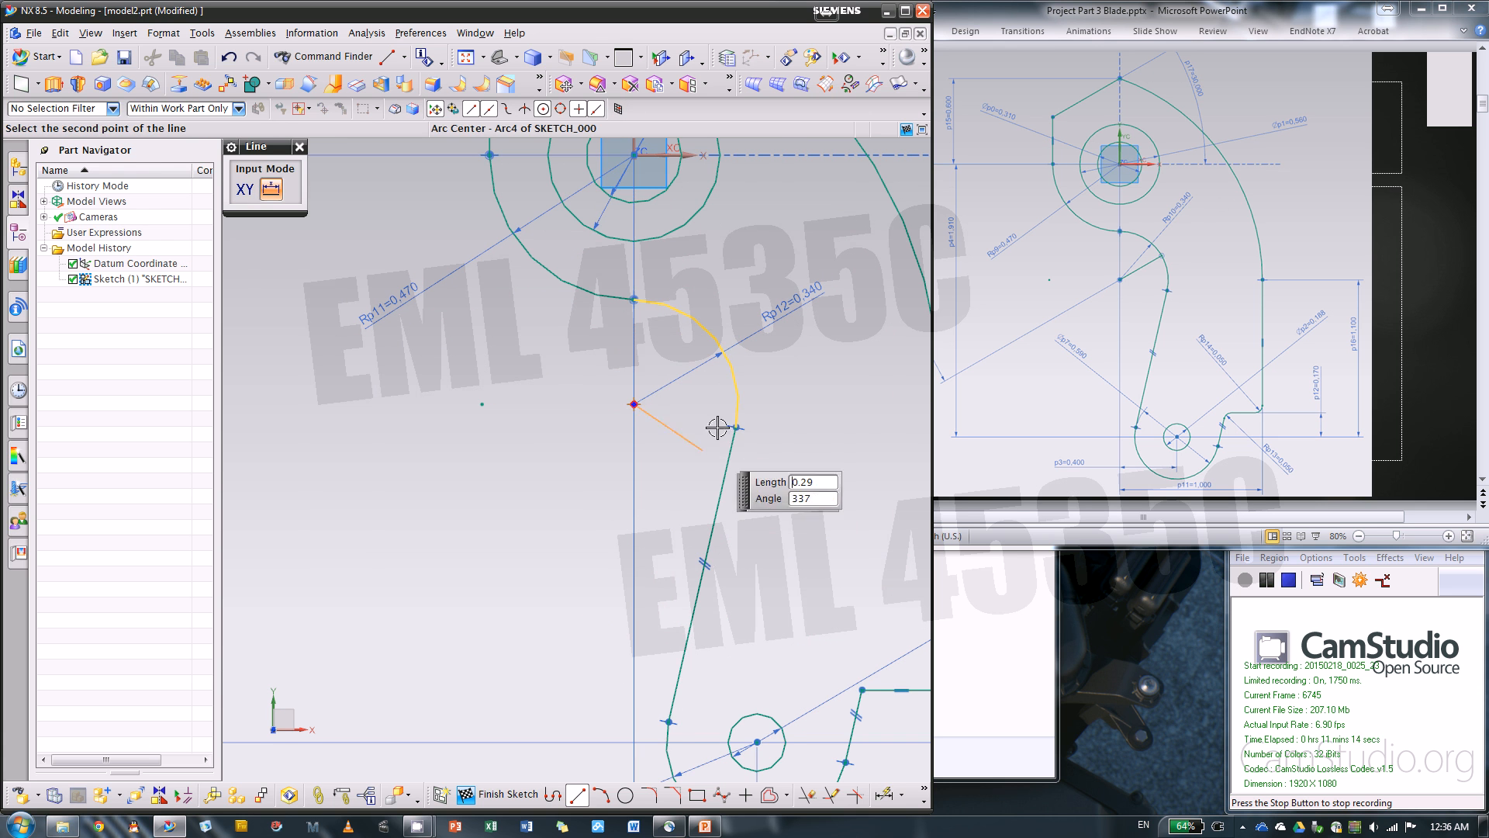
{"action": "left_click", "coordinate": [716, 339]}
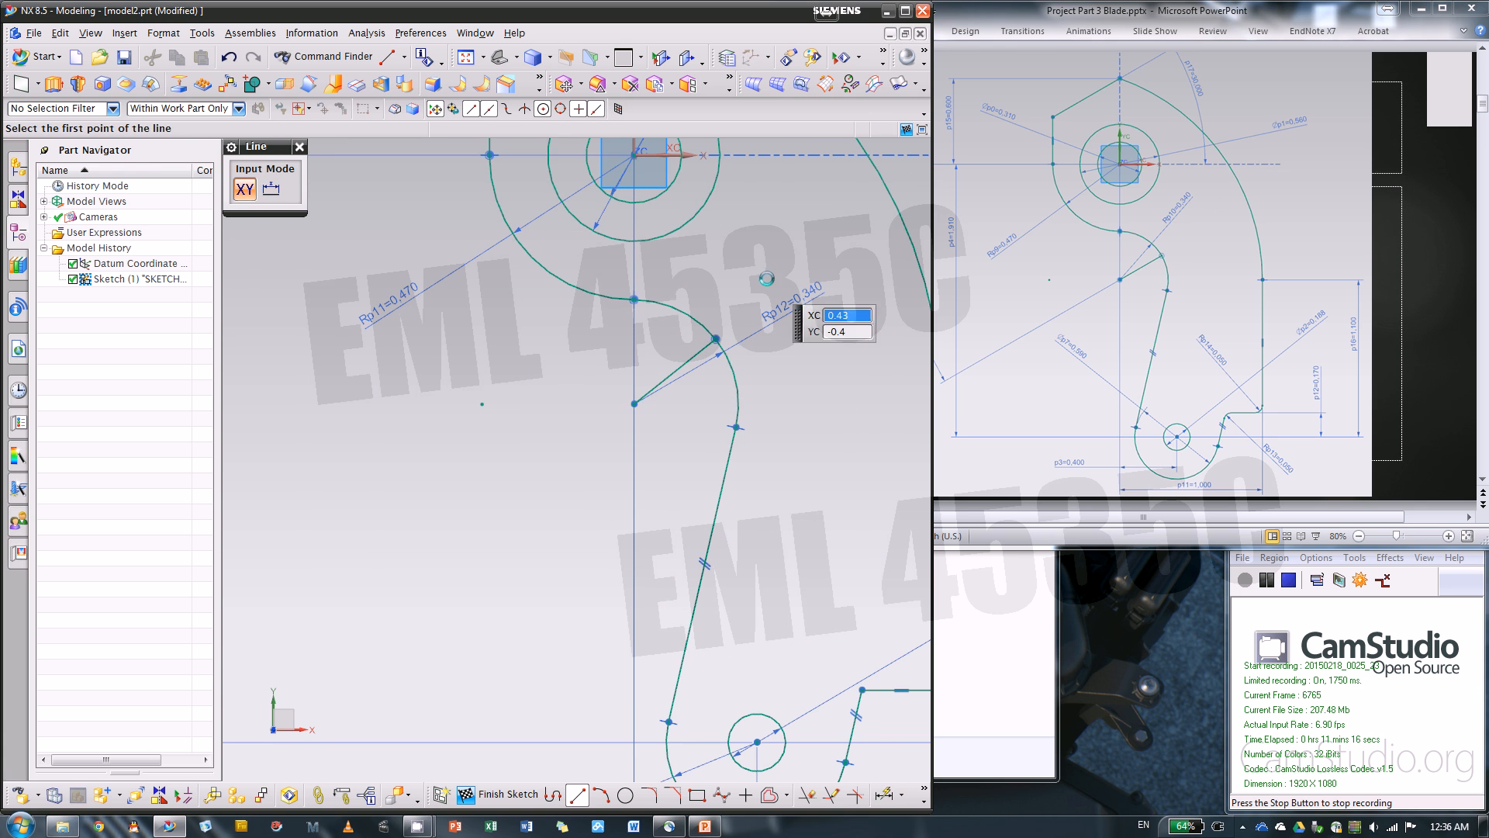
{"action": "left_click", "coordinate": [300, 147]}
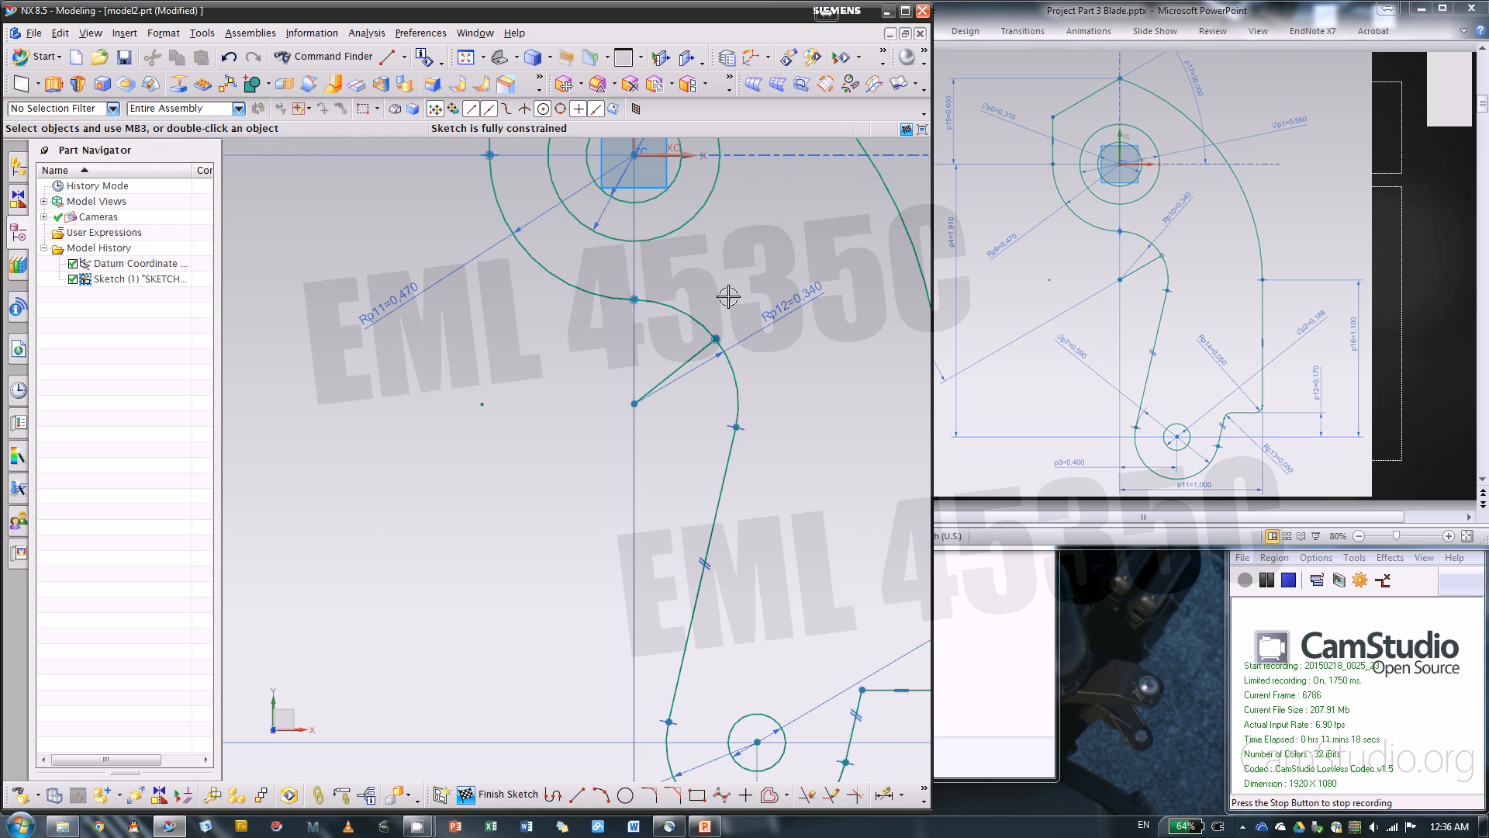
Delete the midpoint constraint that ties the new radial line's end to the 0.340 in radius arc
{"action": "scroll", "coordinate": [728, 295], "scroll_direction": "up", "scroll_amount": 2}
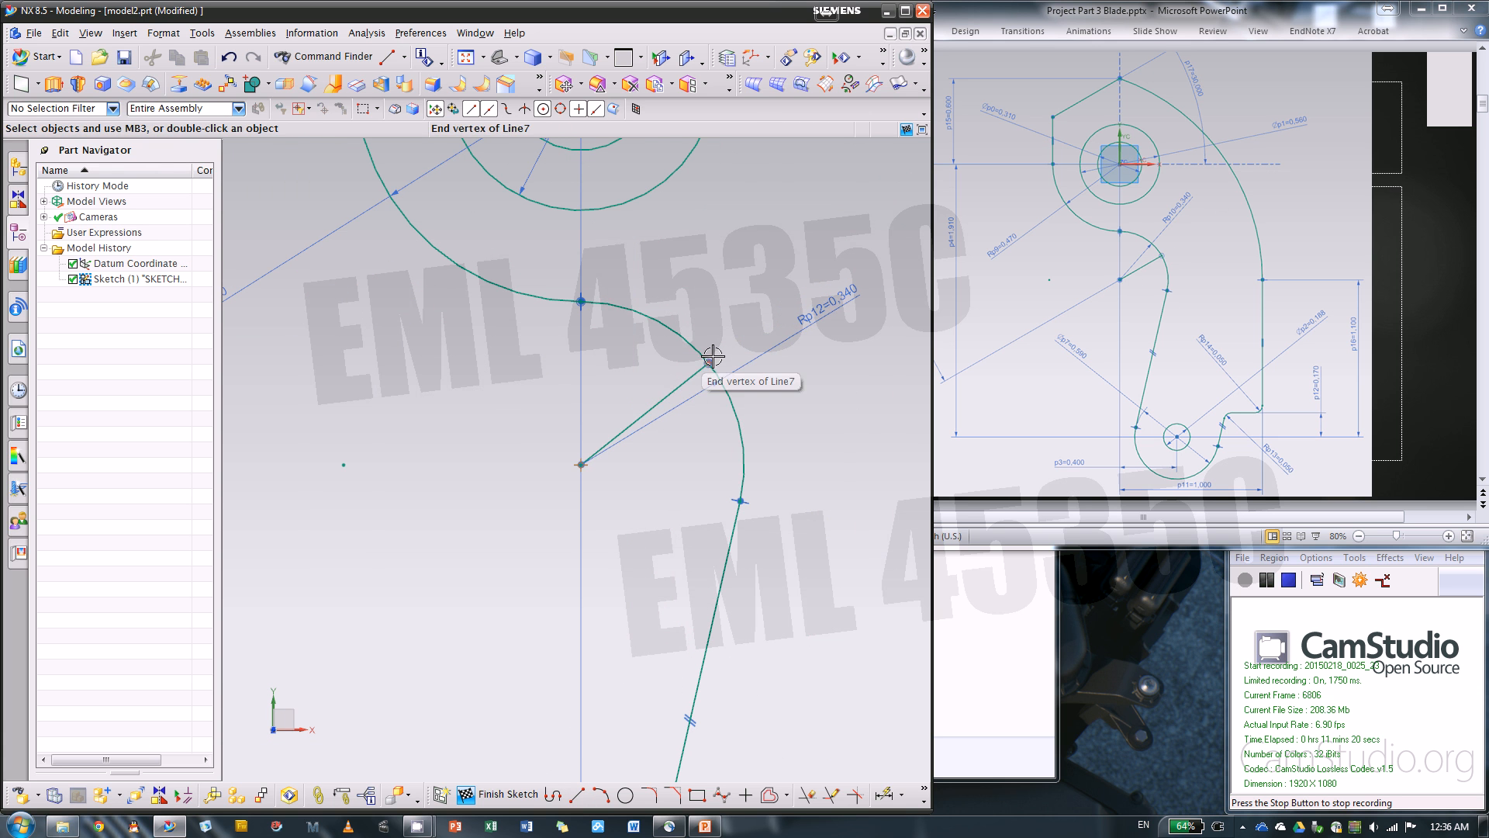
{"action": "left_click", "coordinate": [712, 356]}
{"action": "left_click", "coordinate": [796, 375]}
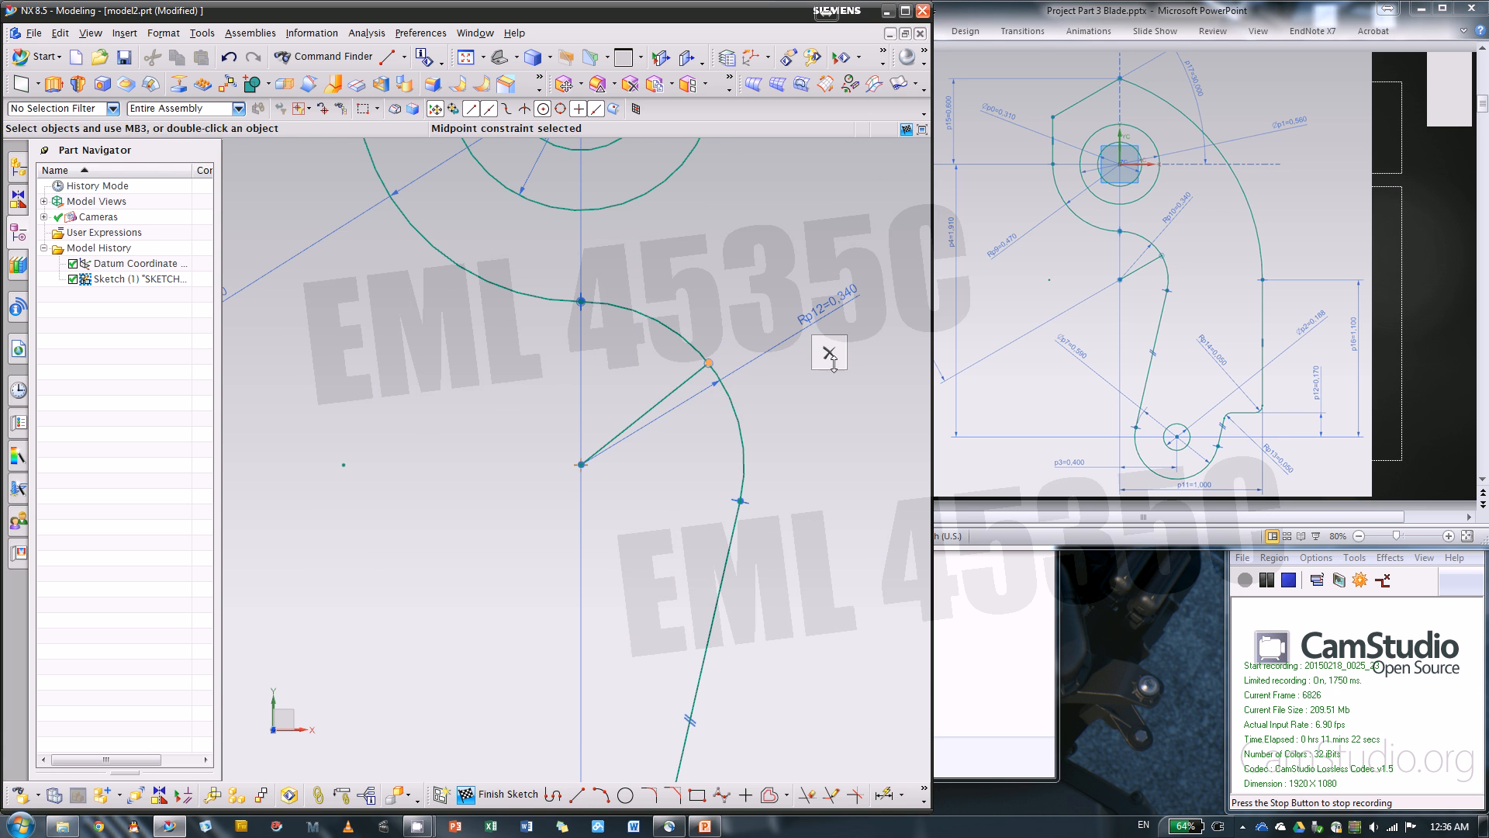
{"action": "left_click", "coordinate": [829, 354]}
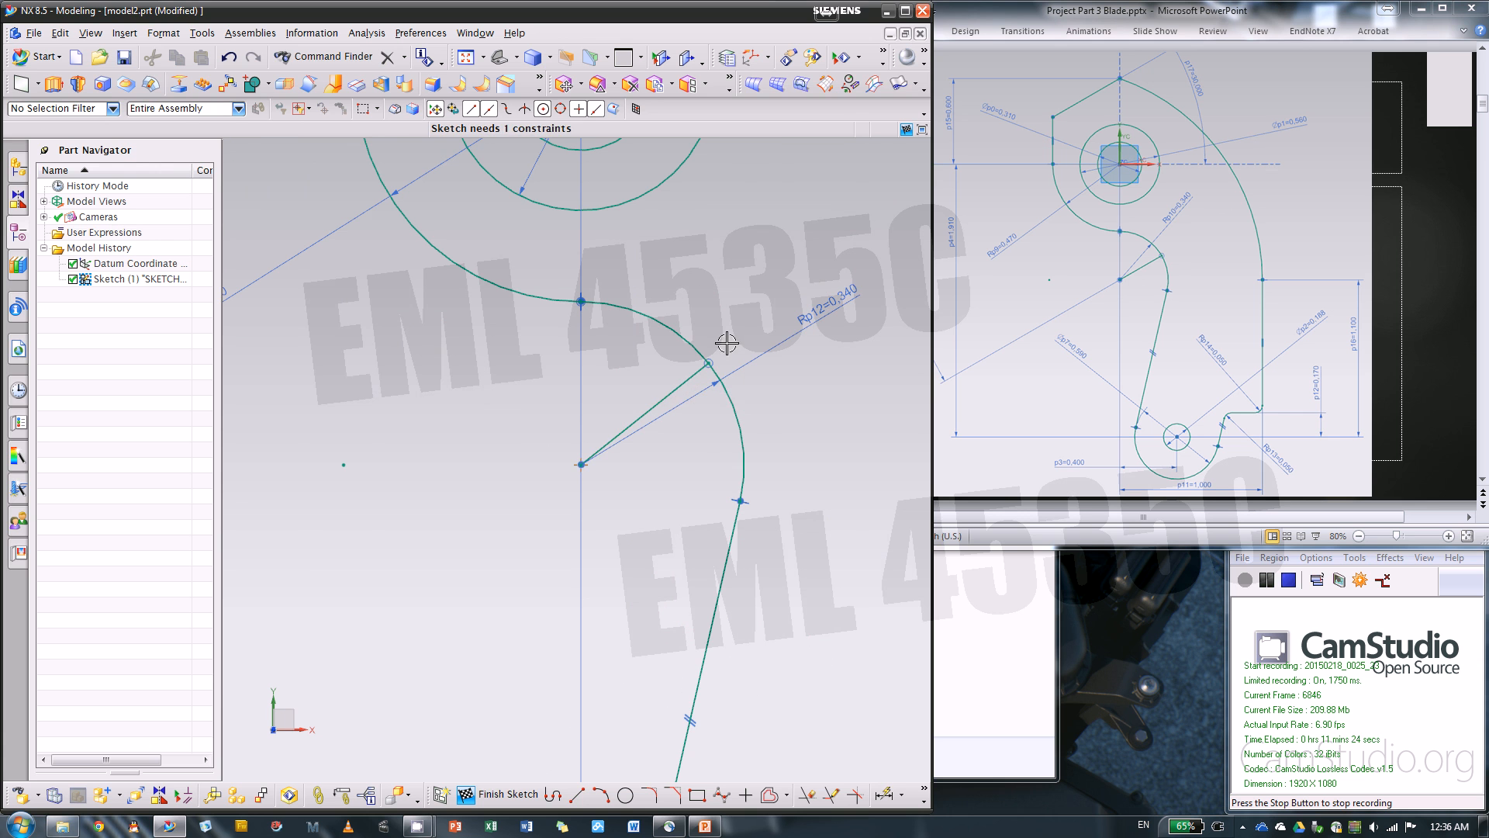
{"action": "left_click", "coordinate": [1087, 338]}
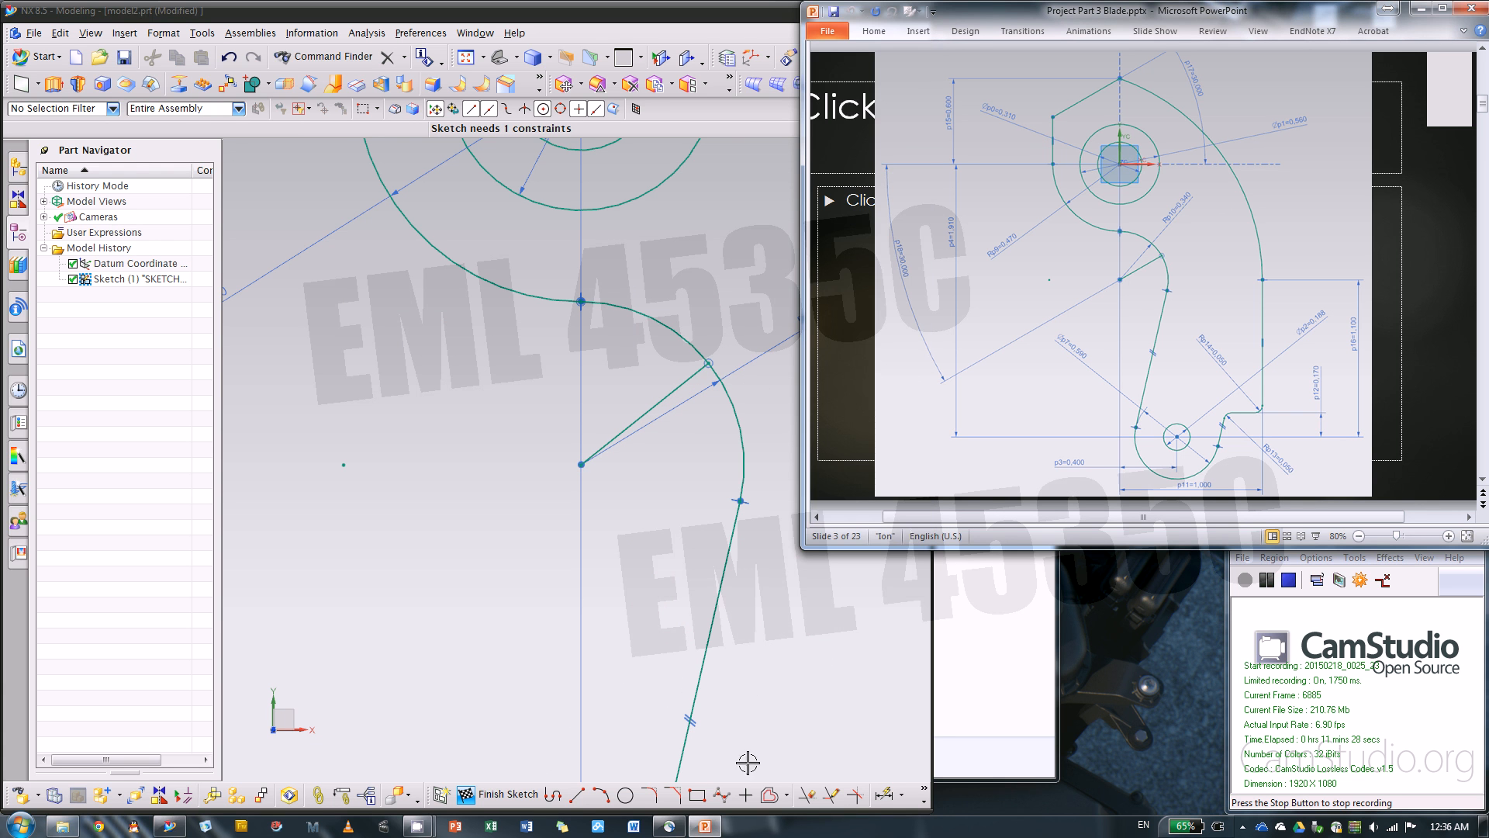
{"action": "left_click", "coordinate": [609, 516]}
{"action": "left_click", "coordinate": [648, 411]}
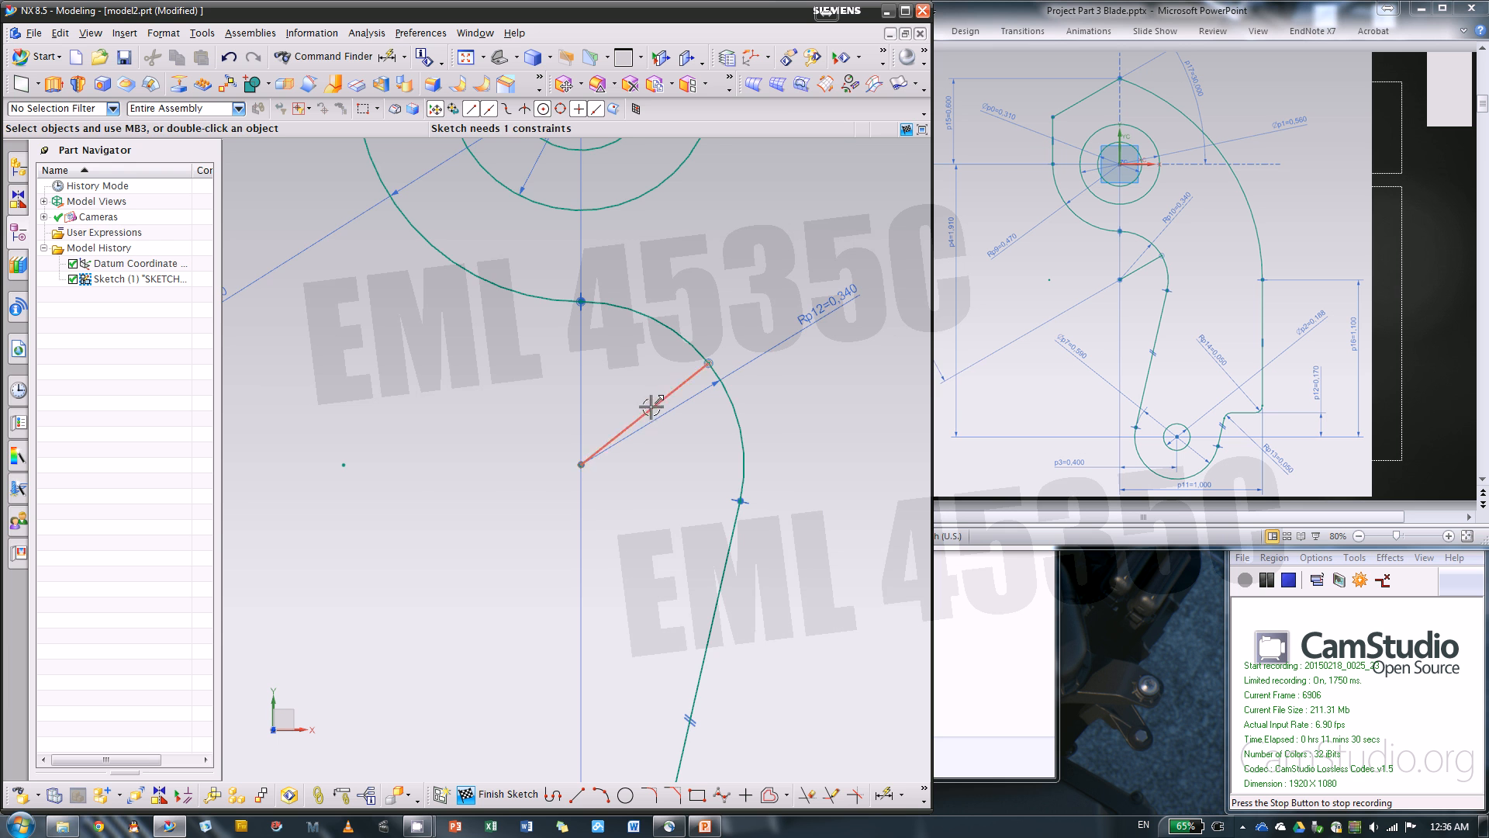
{"action": "scroll", "coordinate": [708, 435], "scroll_direction": "down", "scroll_amount": 3}
{"action": "key", "text": "d"}
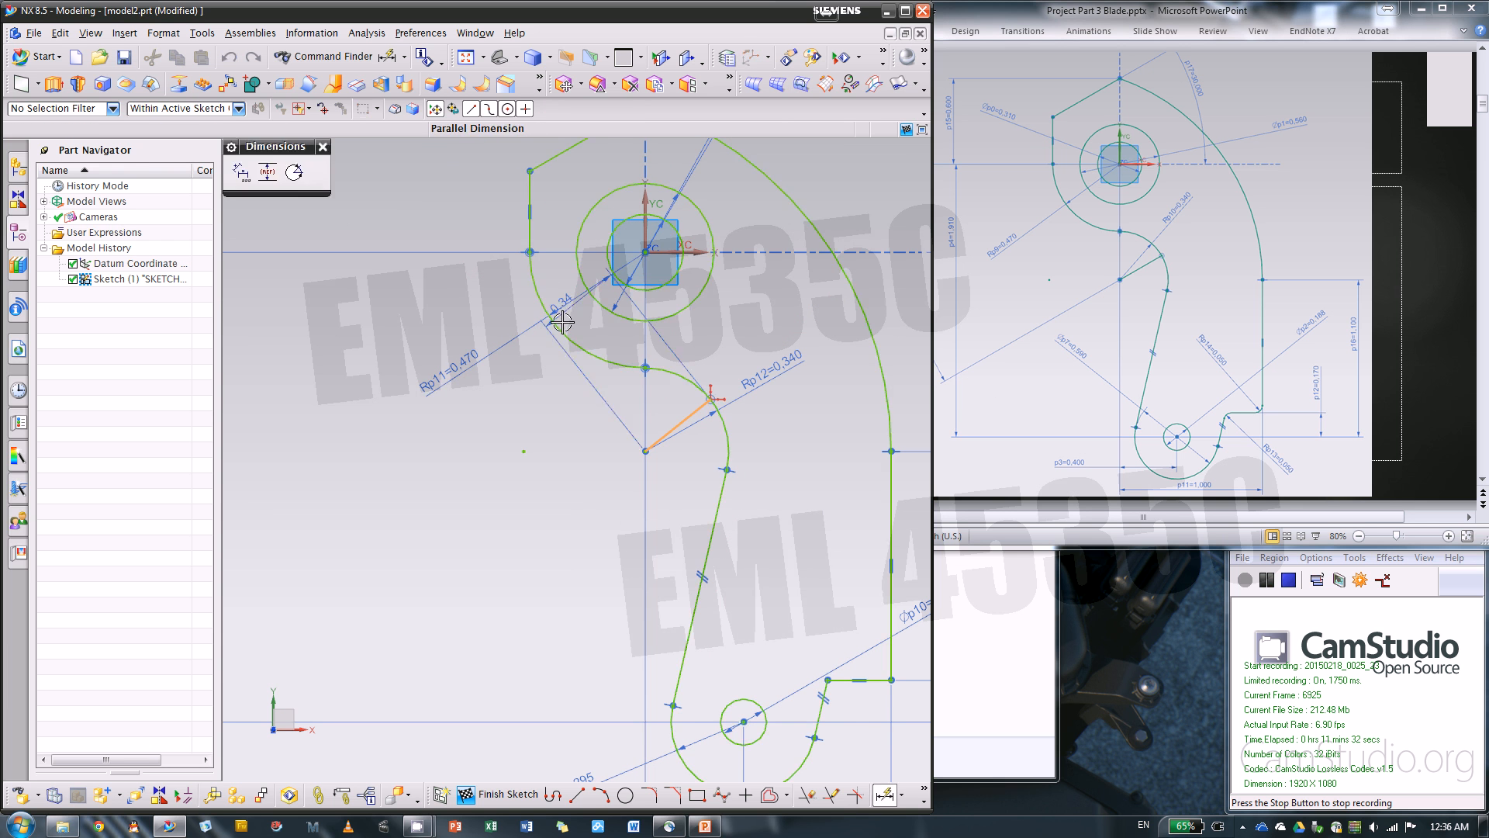
{"action": "key", "text": "Escape"}
Add an angular dimension between the radial line and the horizontal axis and set it to 30 degrees
{"action": "key", "text": "d"}
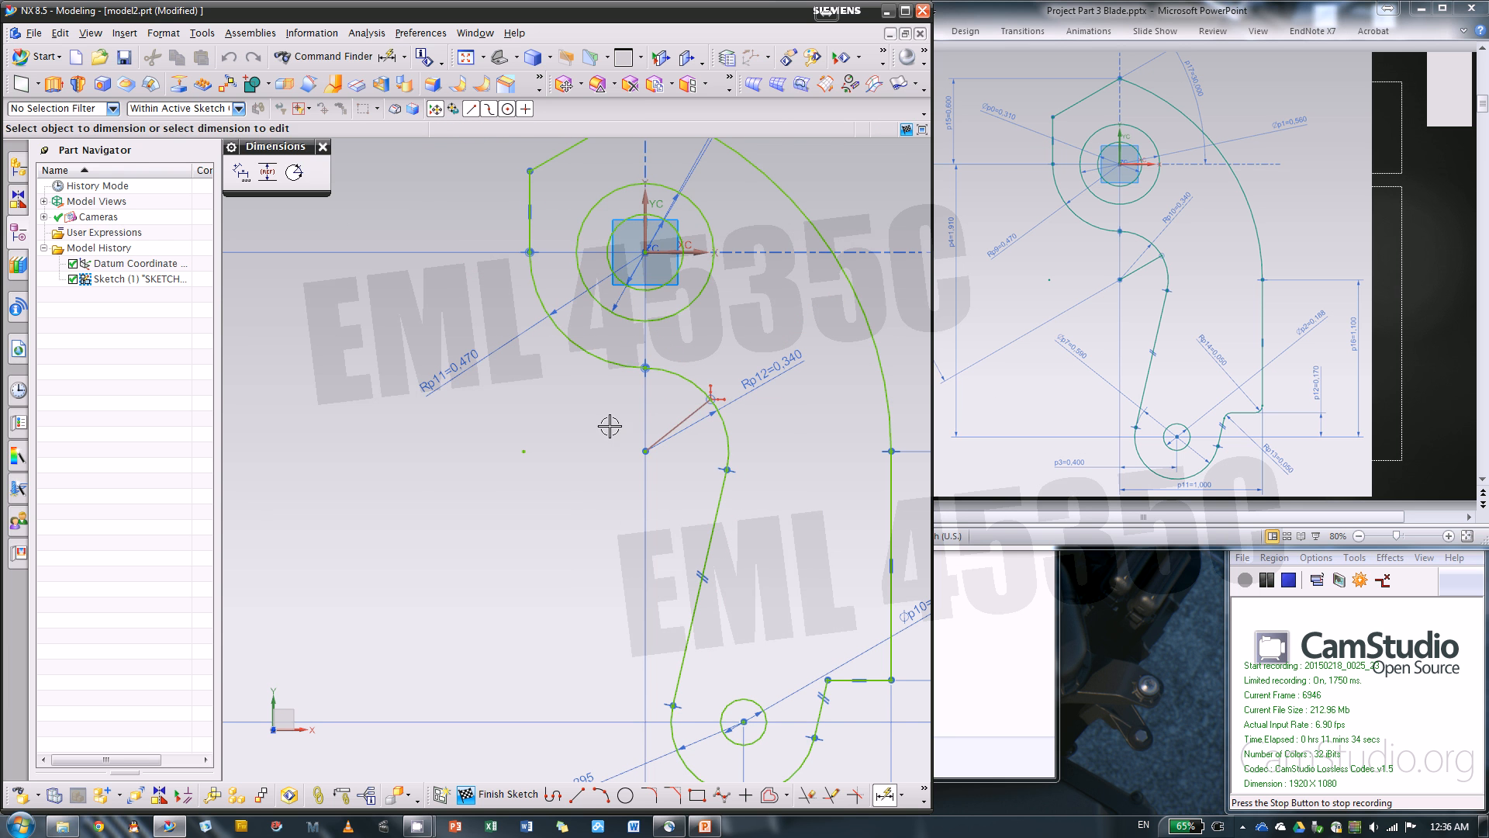
{"action": "left_click", "coordinate": [690, 415]}
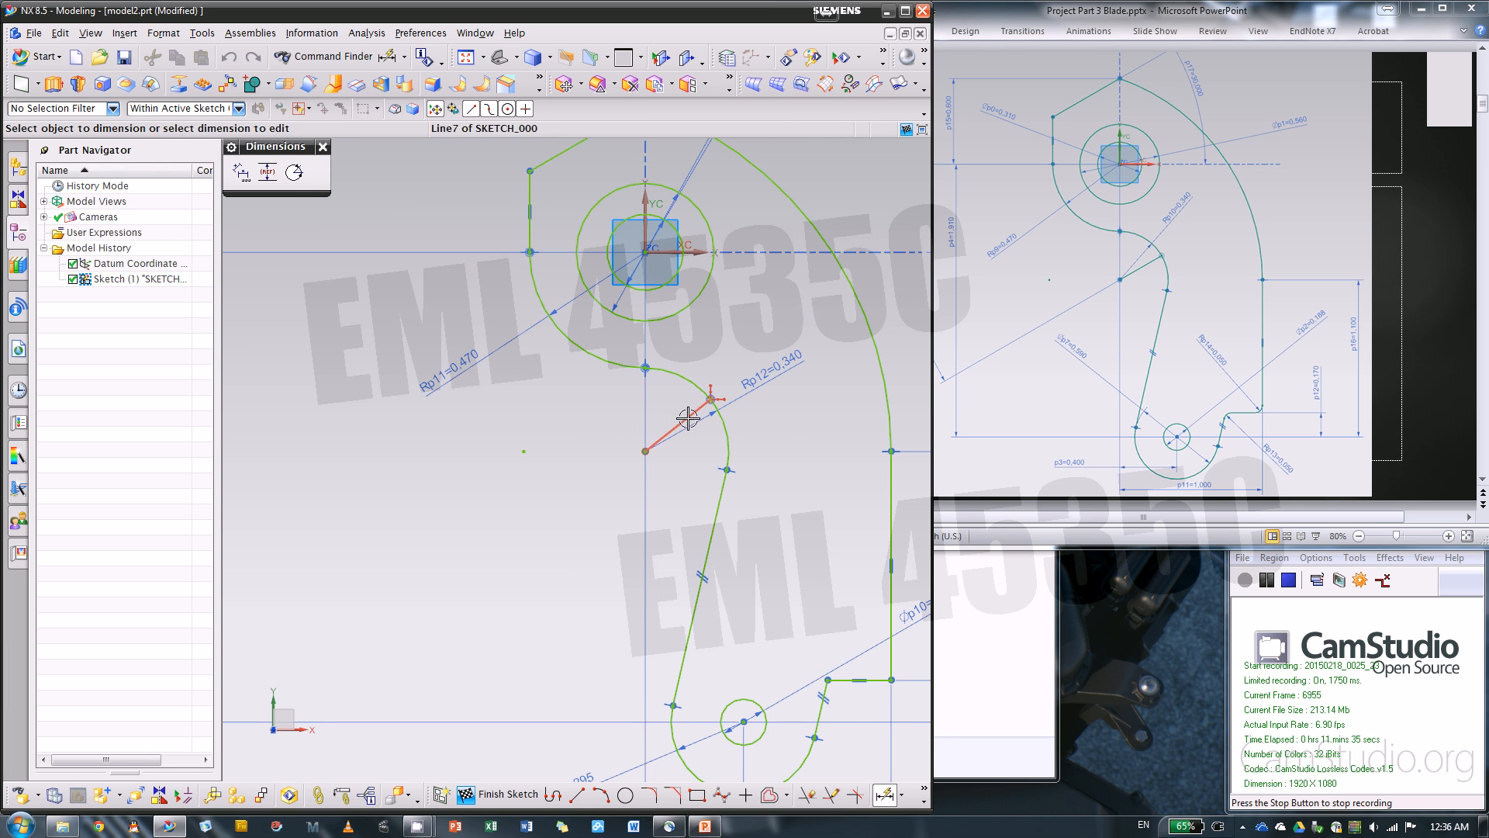
{"action": "left_click", "coordinate": [675, 252]}
{"action": "left_click", "coordinate": [367, 349]}
{"action": "left_click", "coordinate": [367, 348]}
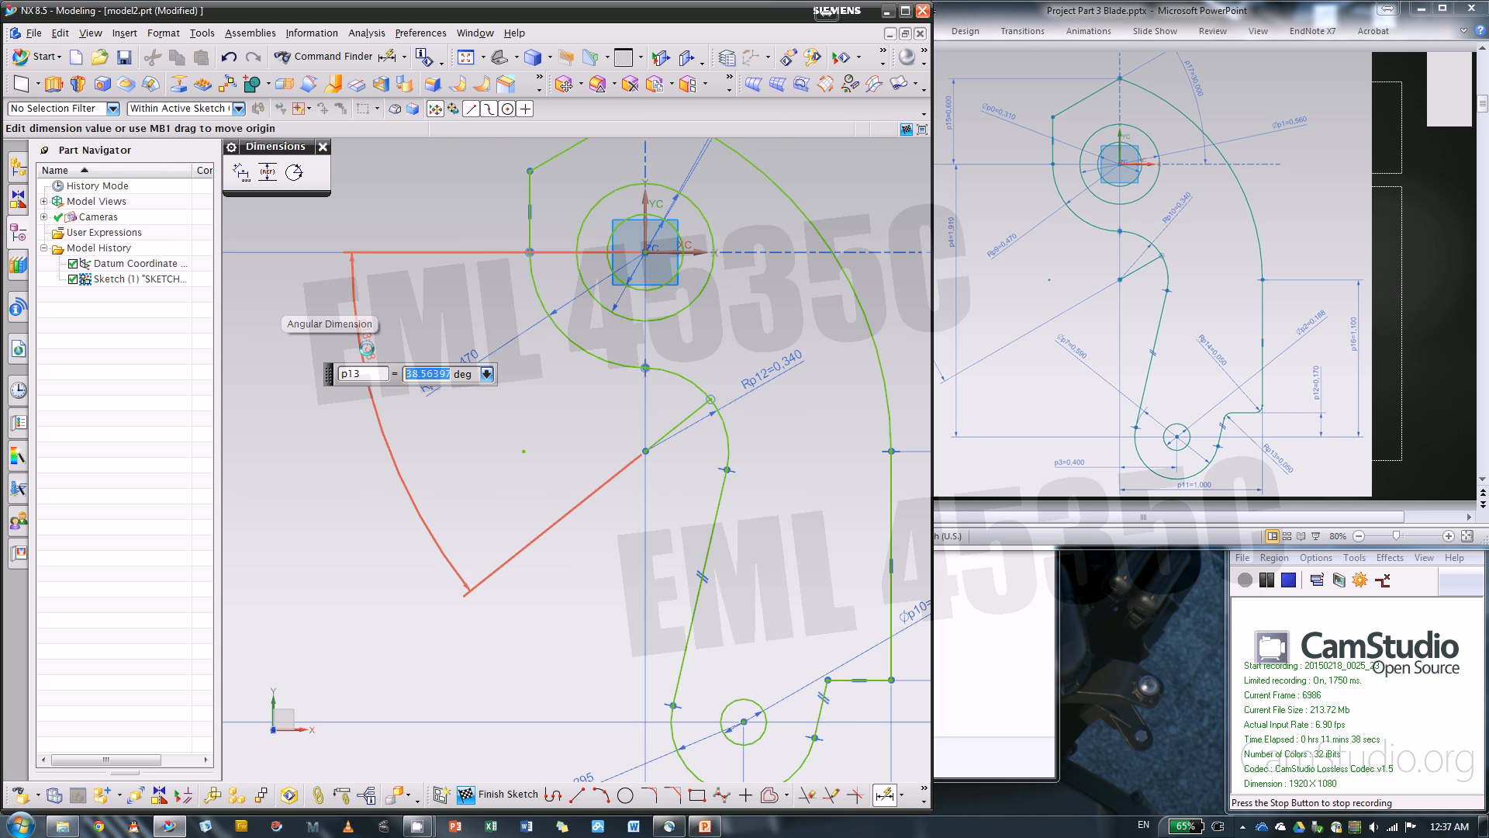
{"action": "type", "text": "30"}
{"action": "key", "text": "Return"}
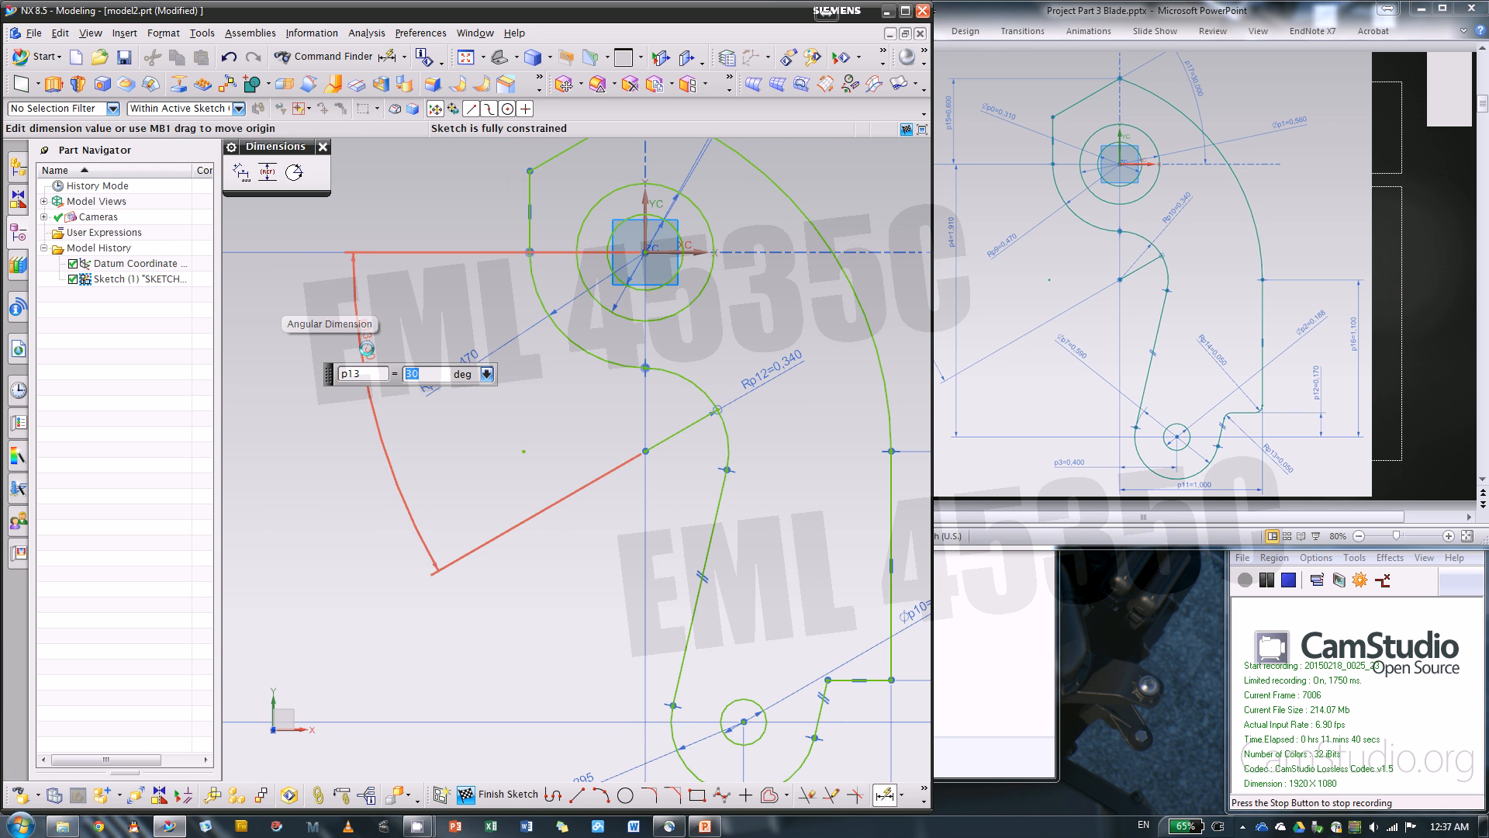
{"action": "middle_click", "coordinate": [487, 165]}
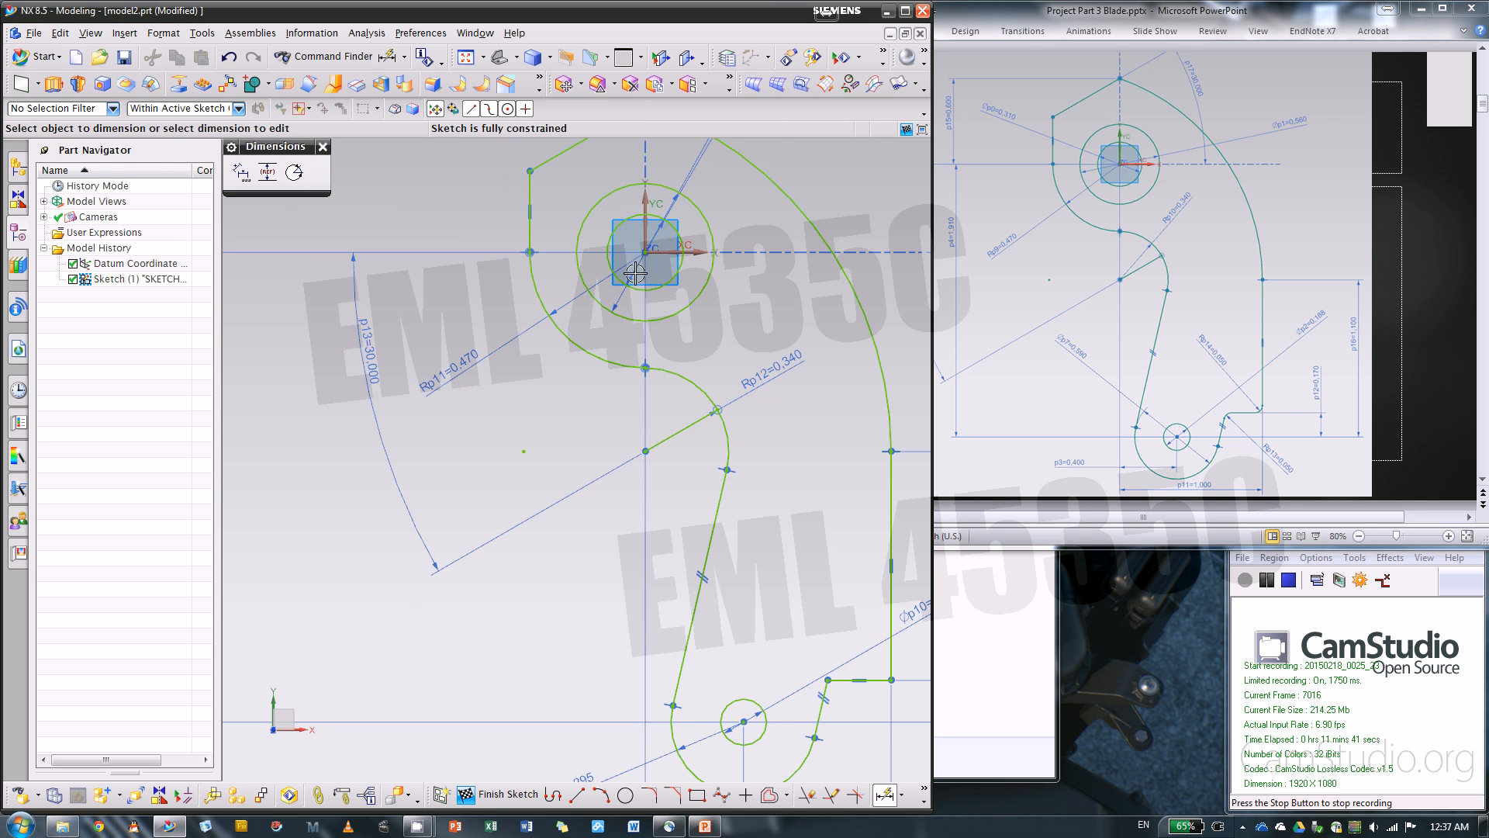
{"action": "left_click", "coordinate": [323, 147]}
Finish the blade outline sketch and tilt the model into a three-dimensional view
{"action": "scroll", "coordinate": [537, 436], "scroll_direction": "down", "scroll_amount": 3}
{"action": "left_click", "coordinate": [500, 794]}
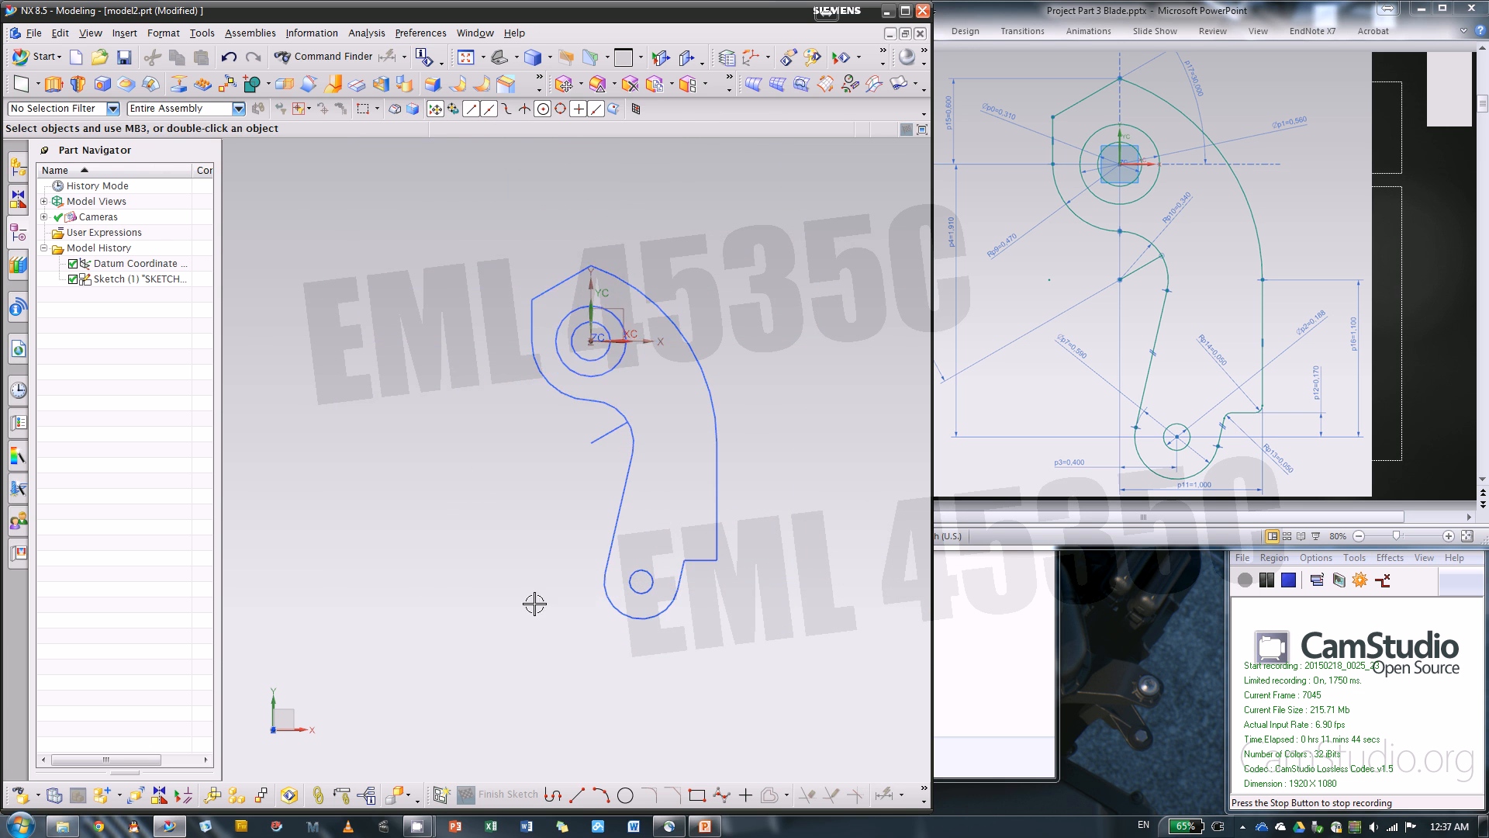
{"action": "middle_click_drag", "start_coordinate": [562, 568], "coordinate": [552, 496]}
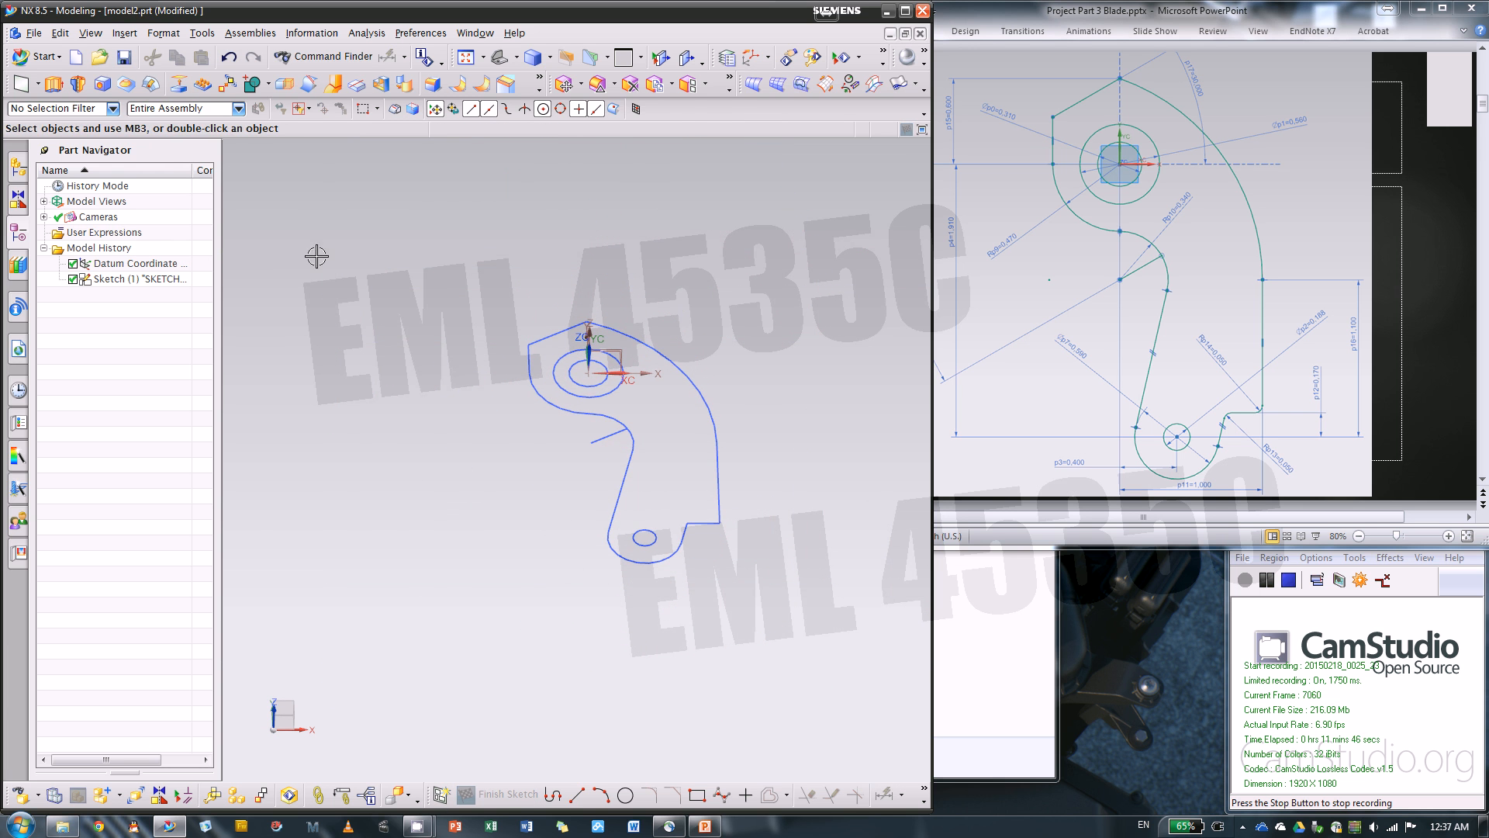
Set up a symmetric extrusion of 0.27 in on the blade region of the sketch, following the extrudes slide
{"action": "left_click", "coordinate": [54, 86]}
{"action": "left_click", "coordinate": [1396, 320]}
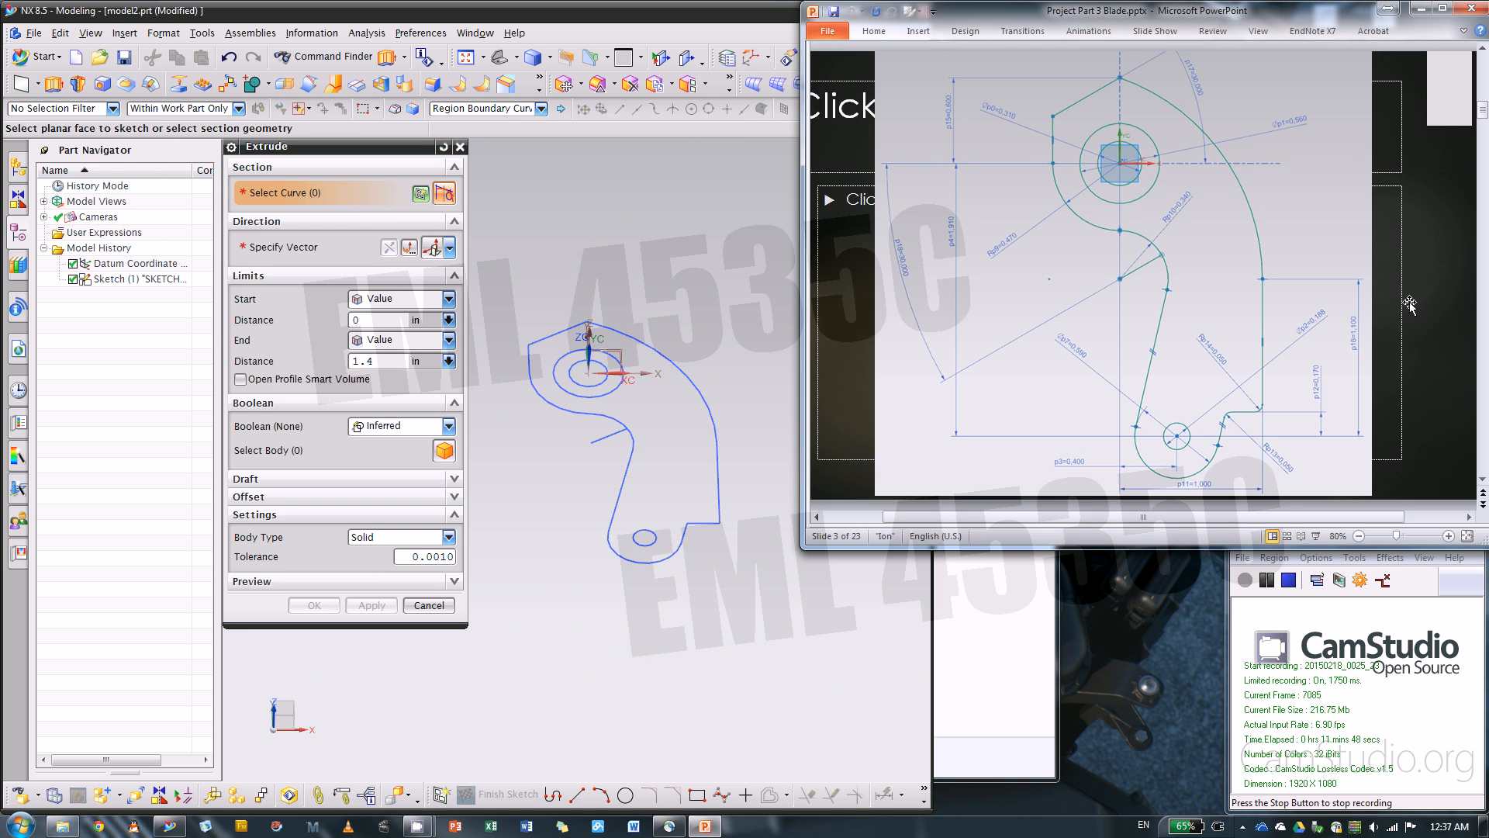
{"action": "scroll", "coordinate": [1416, 309], "scroll_direction": "down", "scroll_amount": 1}
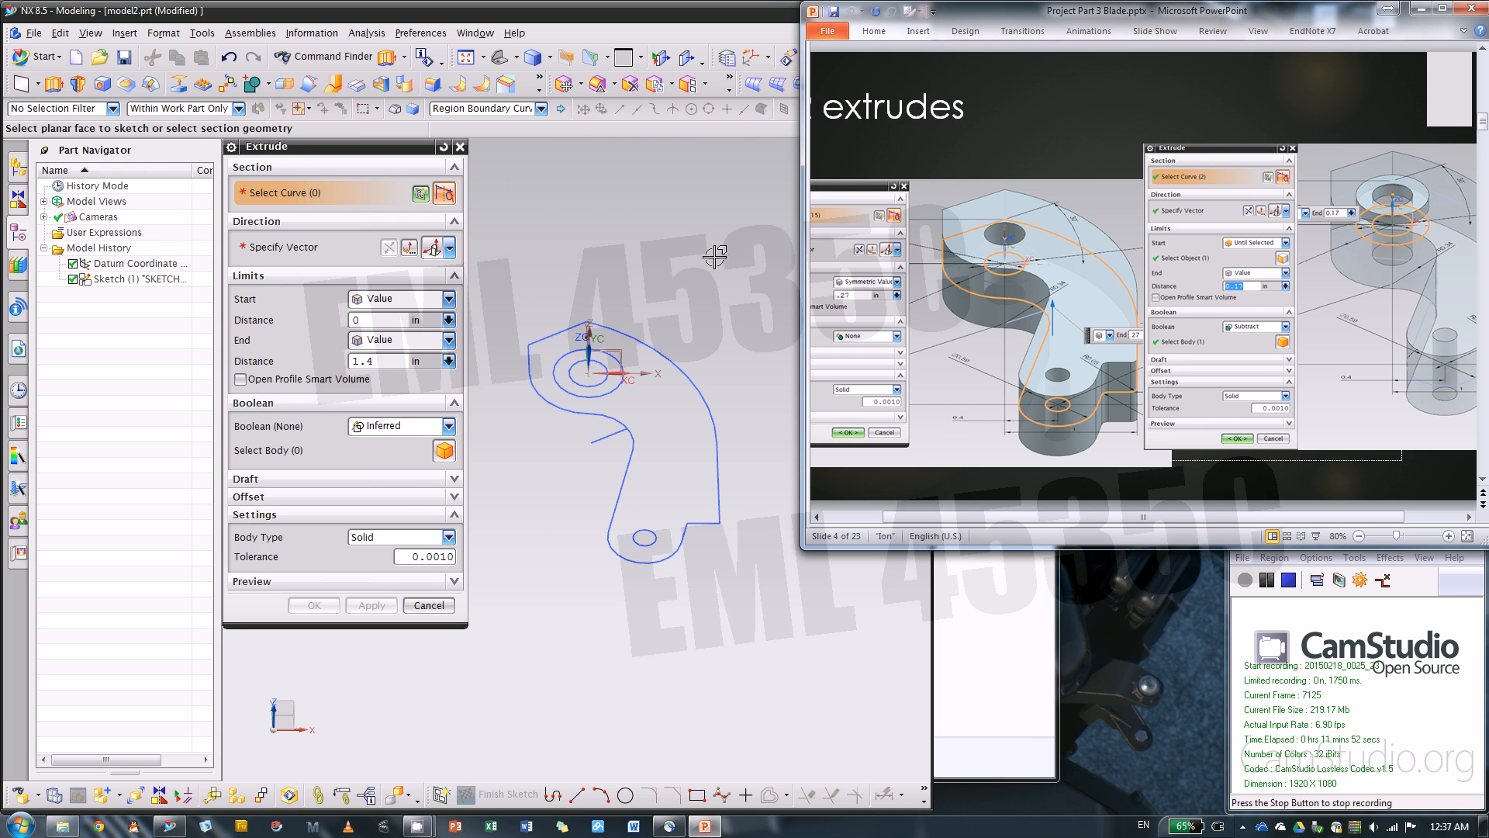
{"action": "left_click", "coordinate": [388, 300]}
{"action": "left_click", "coordinate": [390, 334]}
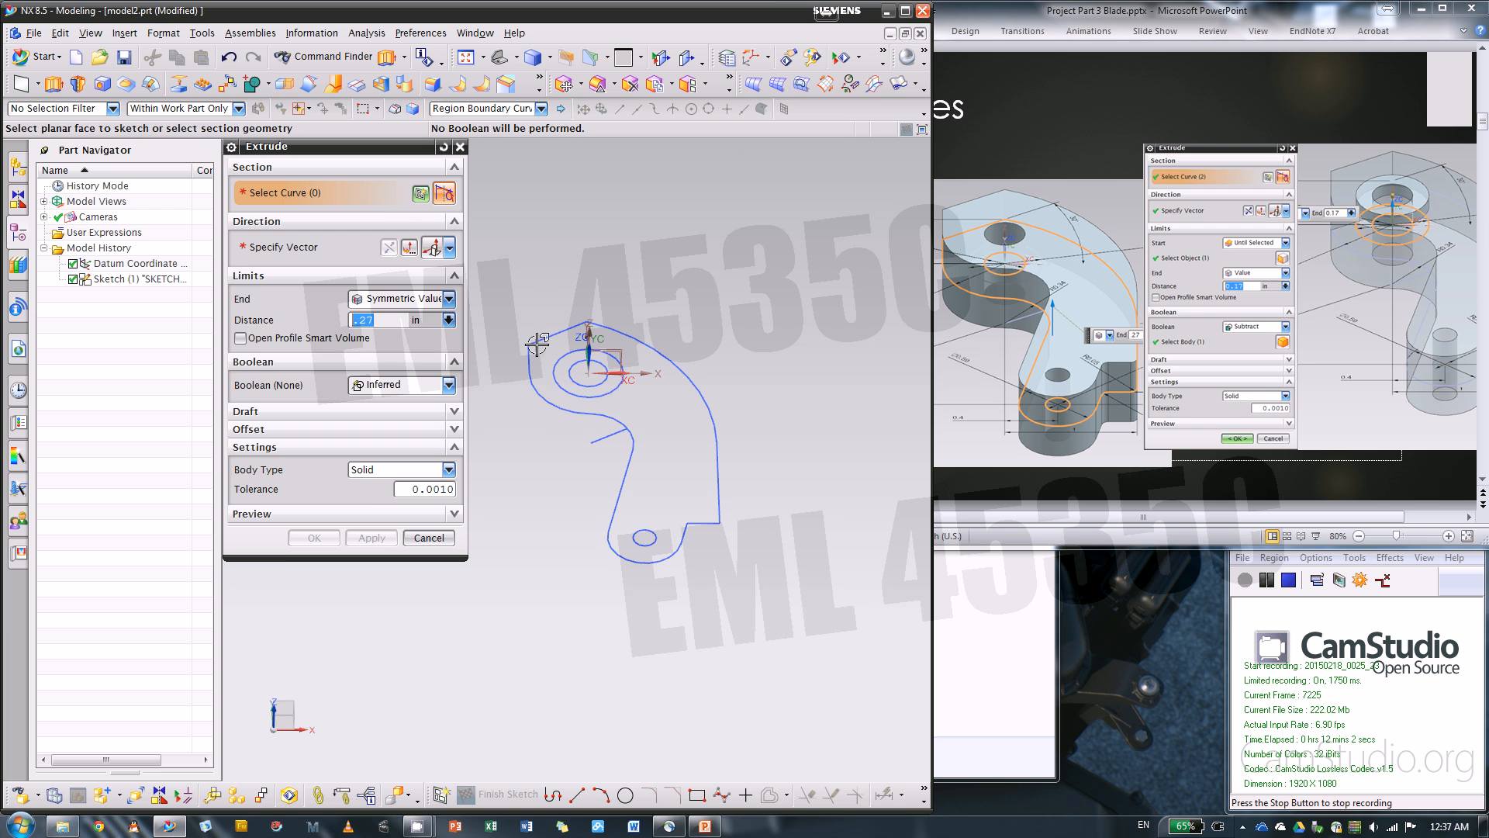
{"action": "scroll", "coordinate": [532, 378], "scroll_direction": "down", "scroll_amount": 4}
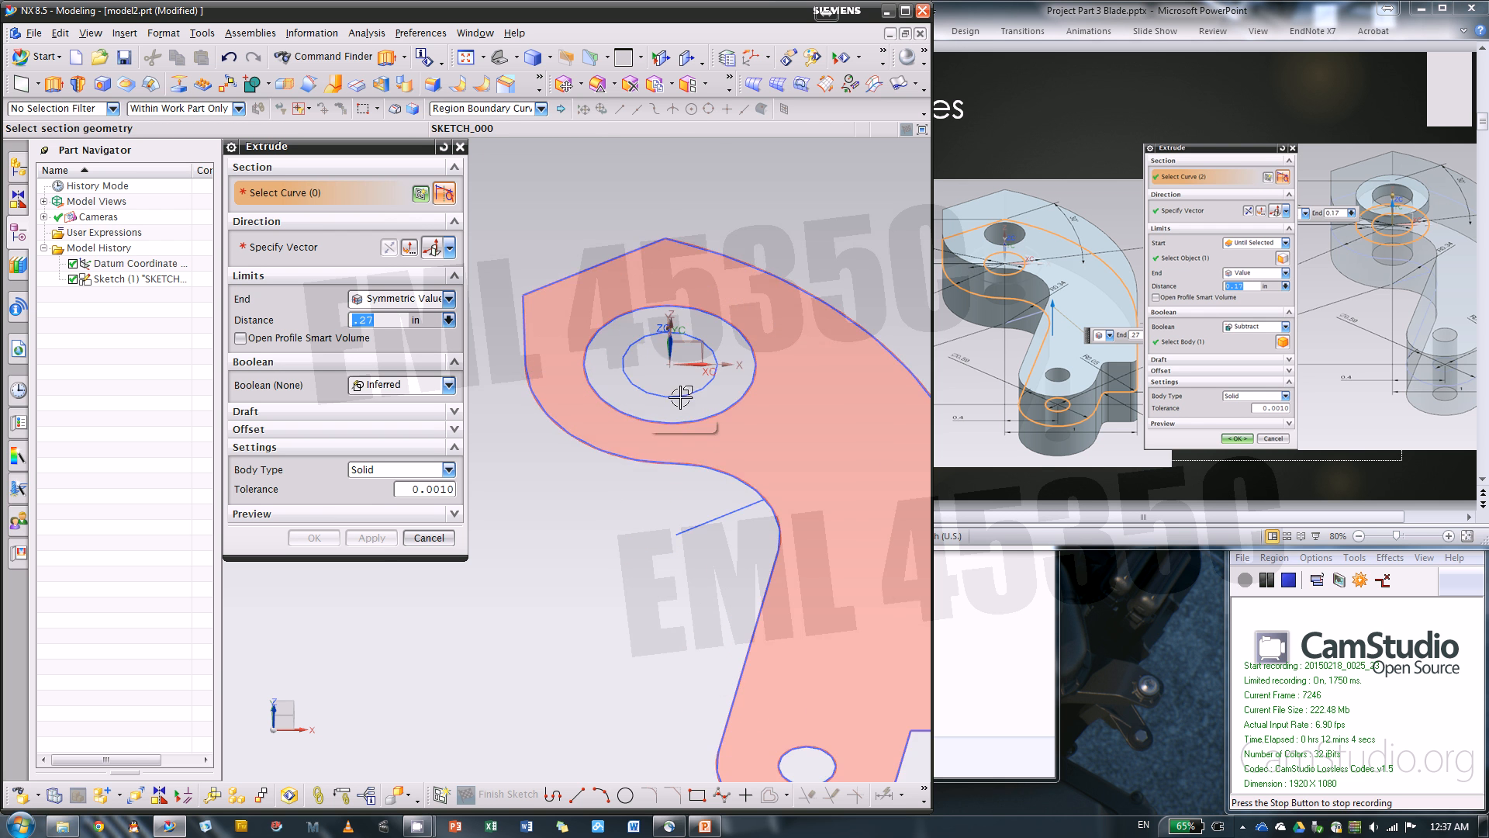
{"action": "scroll", "coordinate": [581, 341], "scroll_direction": "up", "scroll_amount": 3}
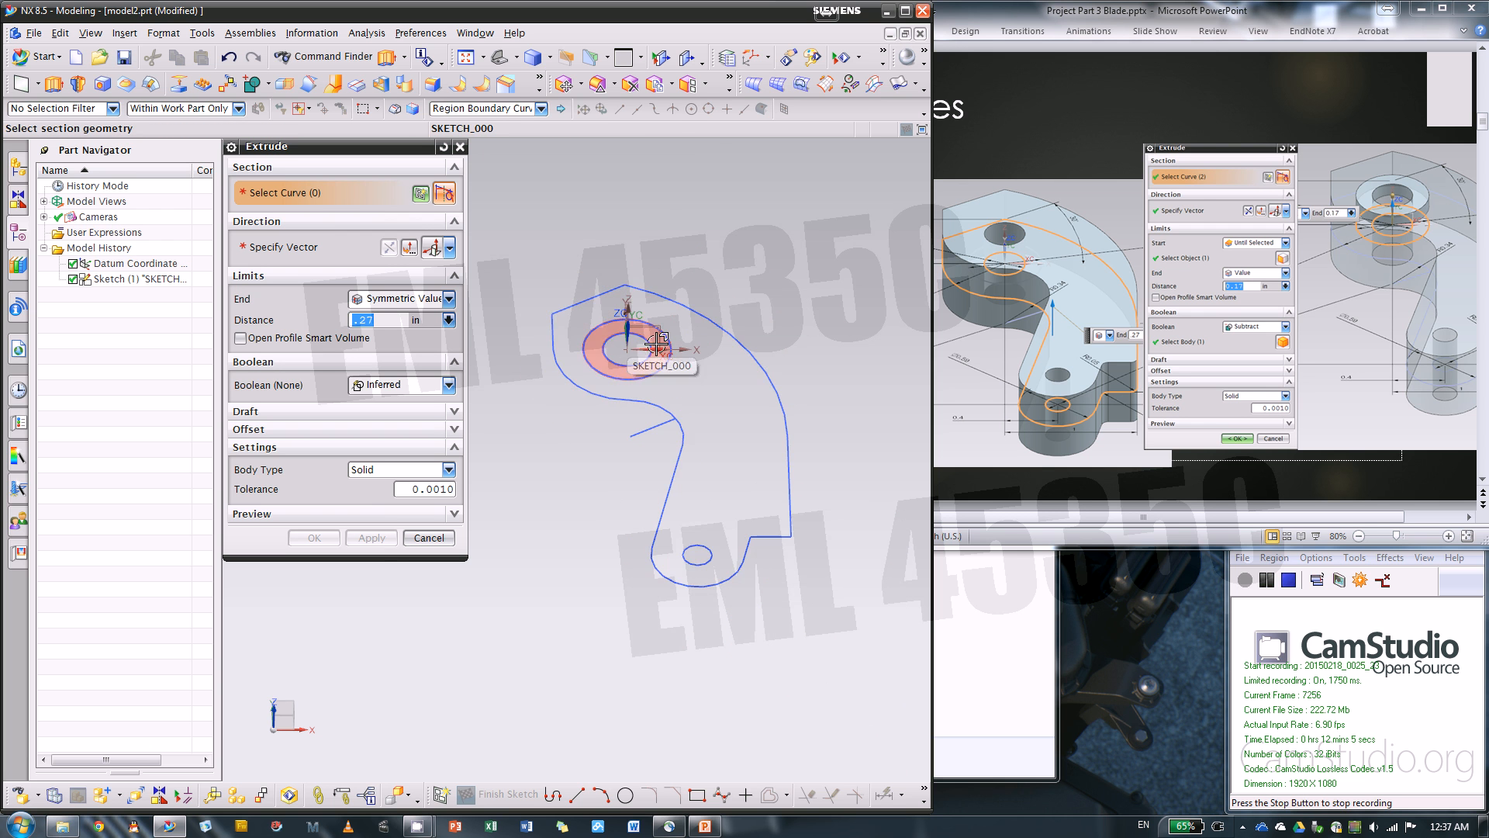
{"action": "left_click", "coordinate": [758, 393]}
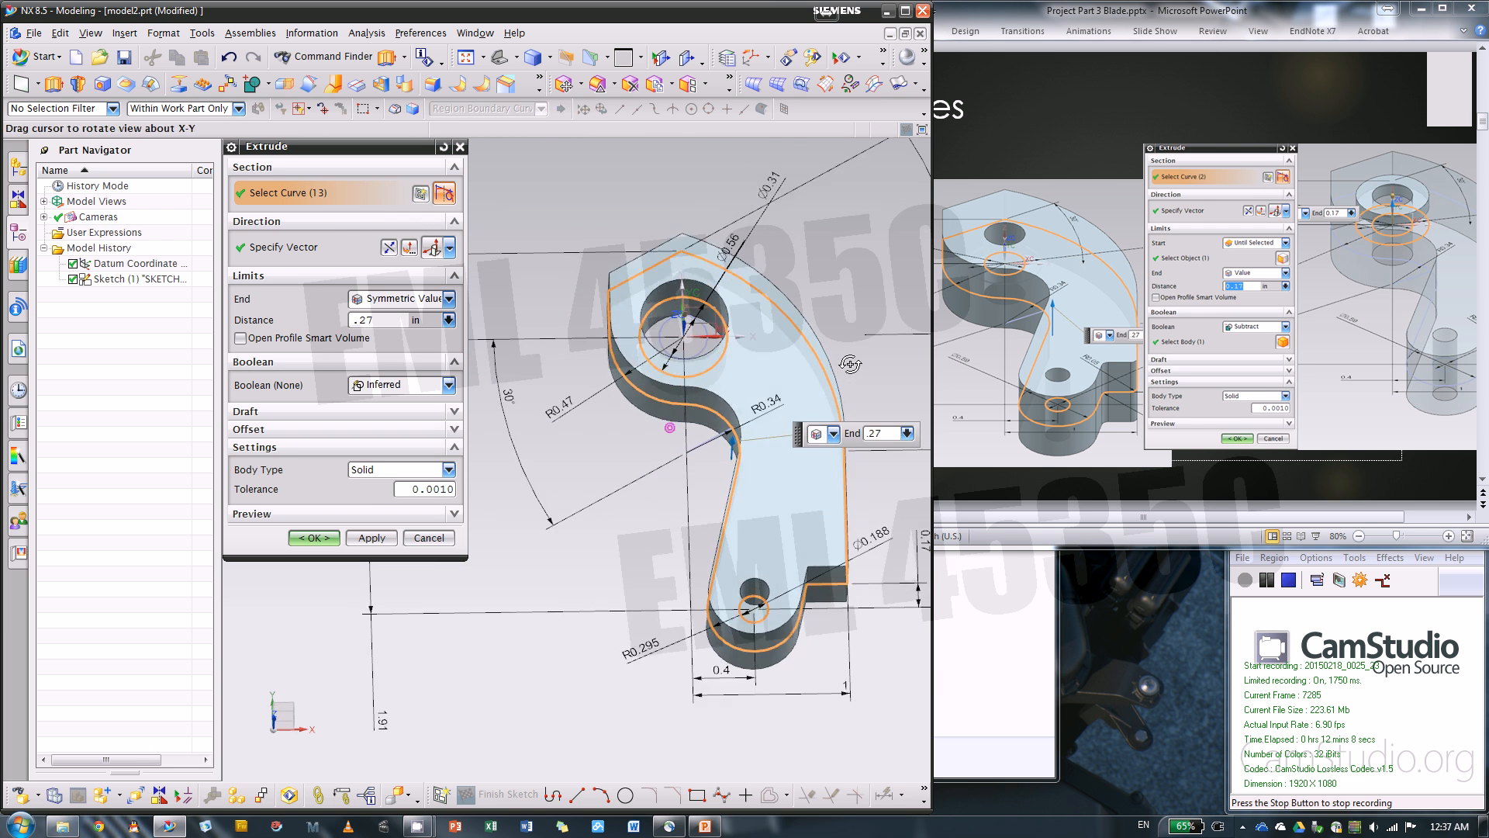
{"action": "scroll", "coordinate": [682, 342], "scroll_direction": "down", "scroll_amount": 3}
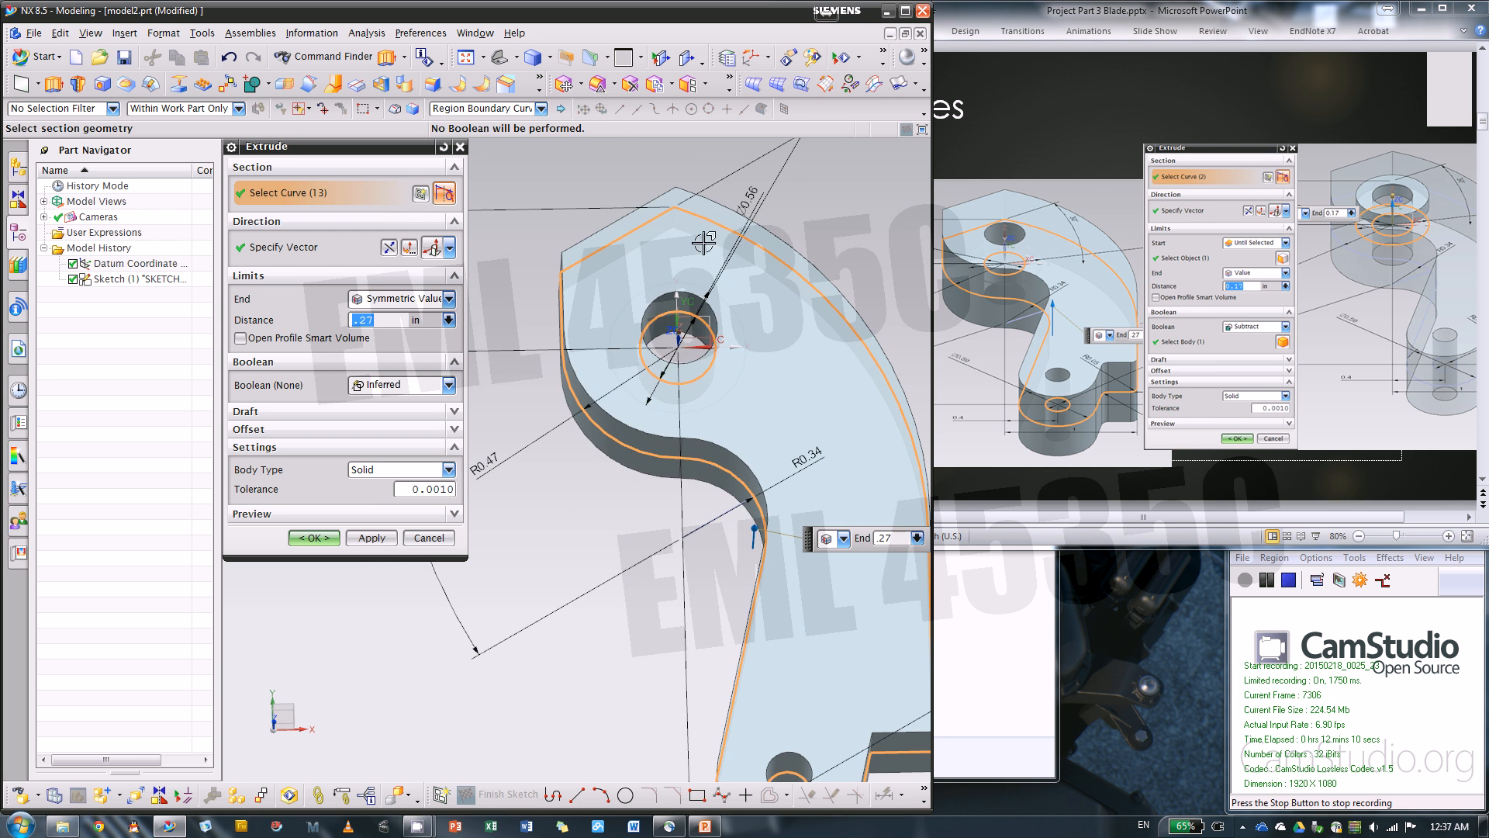
{"action": "scroll", "coordinate": [662, 273], "scroll_direction": "up", "scroll_amount": 1}
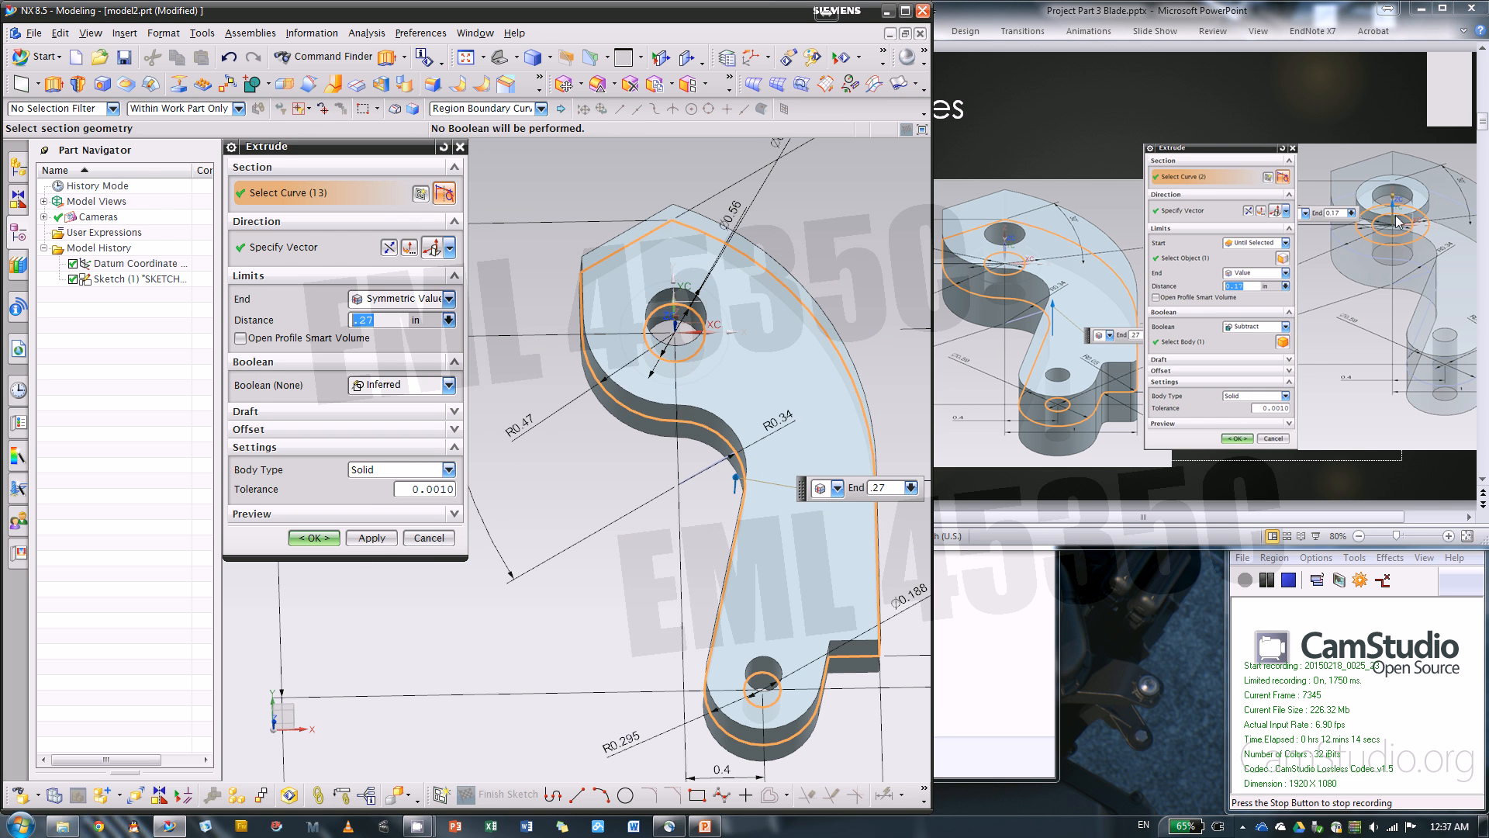
Check the instruction slides, leave the ring around the pivot circle out of the section, and complete the symmetric 0.27 in extrusion
{"action": "left_click", "coordinate": [1361, 116]}
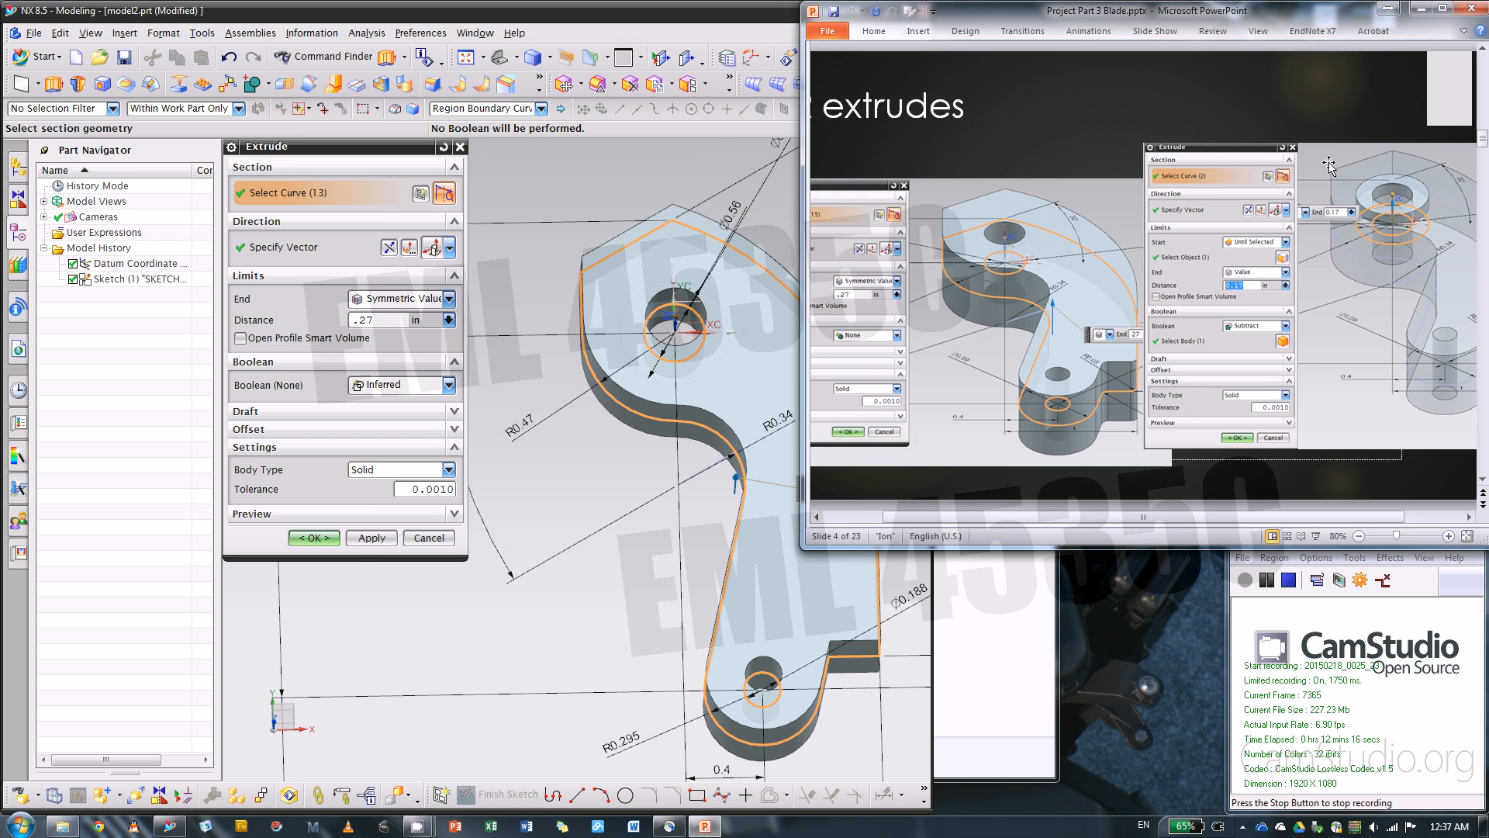
{"action": "scroll", "coordinate": [1329, 166], "scroll_direction": "down", "scroll_amount": 1}
{"action": "scroll", "coordinate": [1329, 166], "scroll_direction": "down", "scroll_amount": 1}
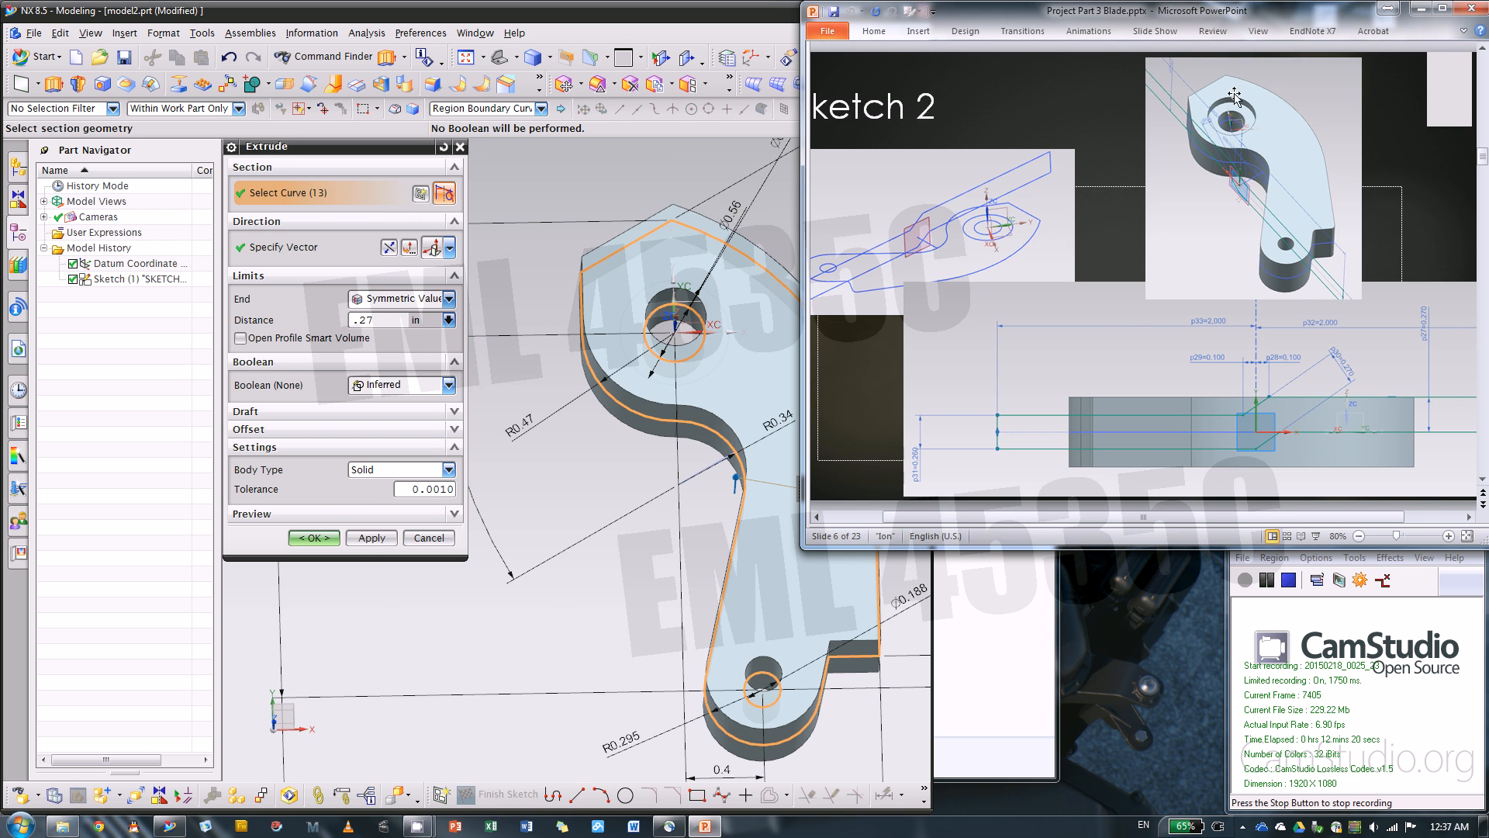
{"action": "scroll", "coordinate": [1302, 251], "scroll_direction": "up", "scroll_amount": 1}
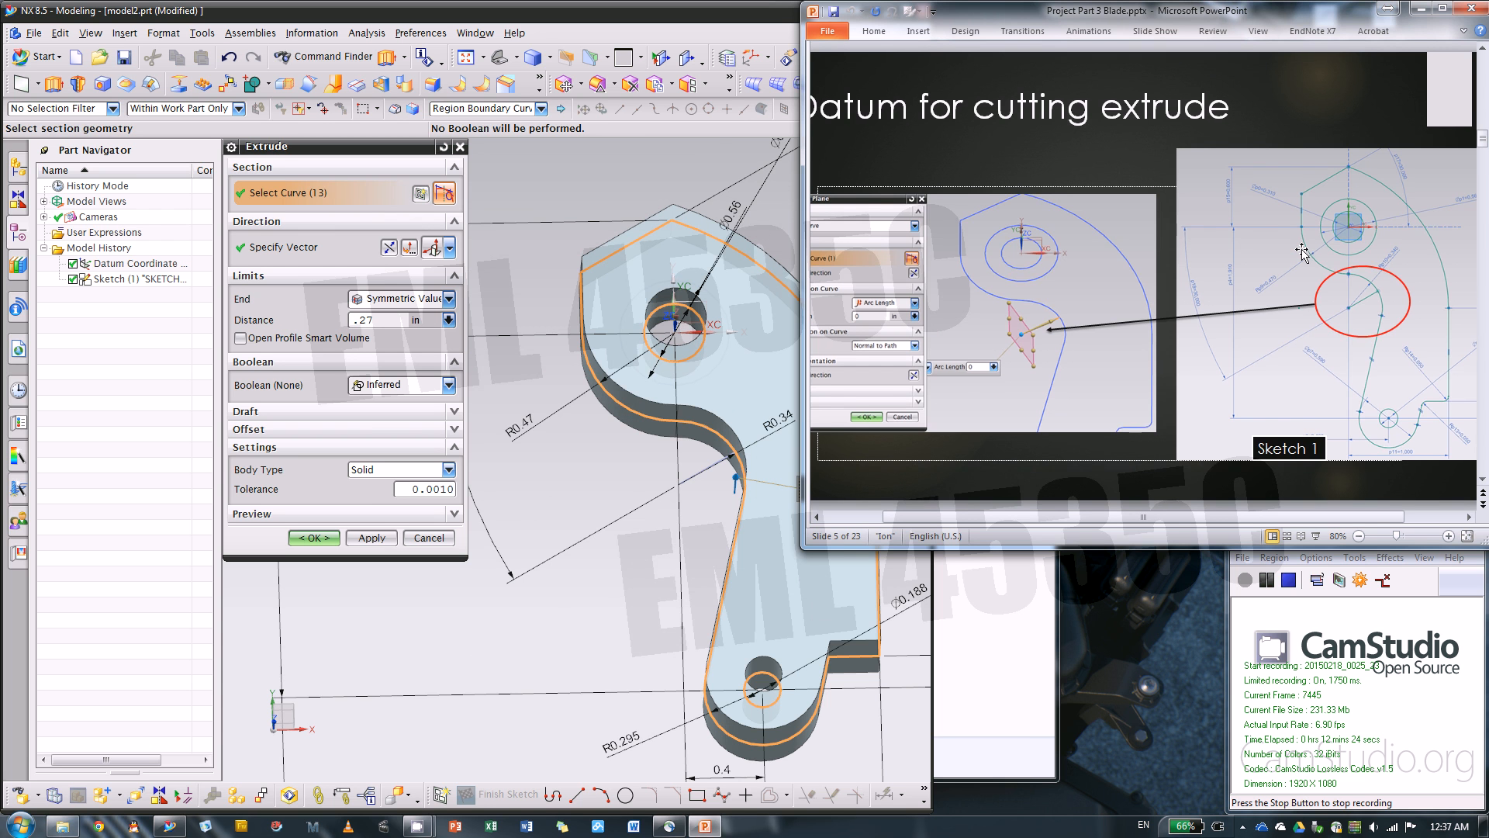
{"action": "scroll", "coordinate": [1303, 233], "scroll_direction": "up", "scroll_amount": 1}
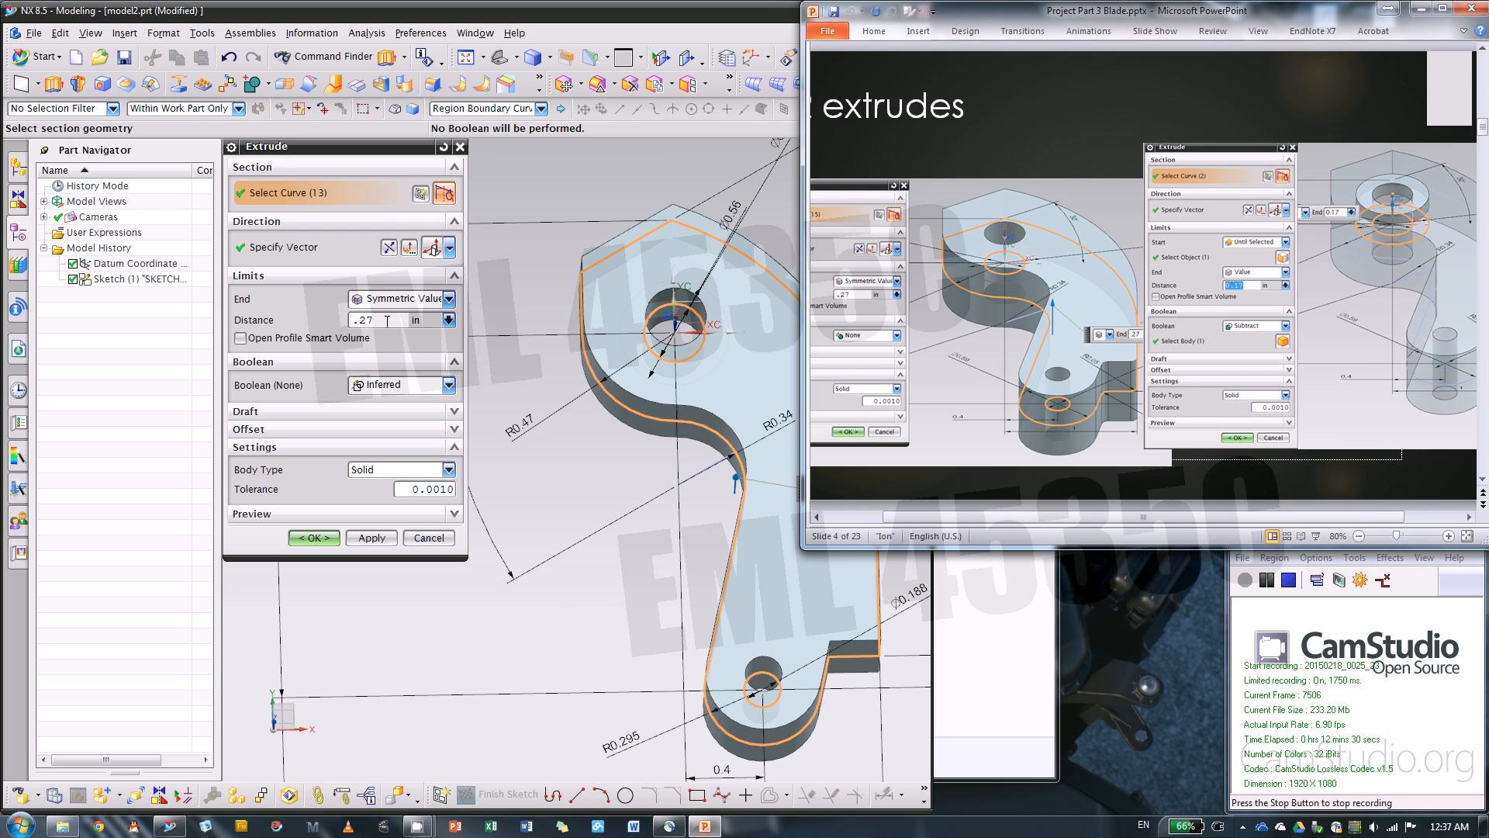
{"action": "left_click", "coordinate": [639, 340], "text": "shift"}
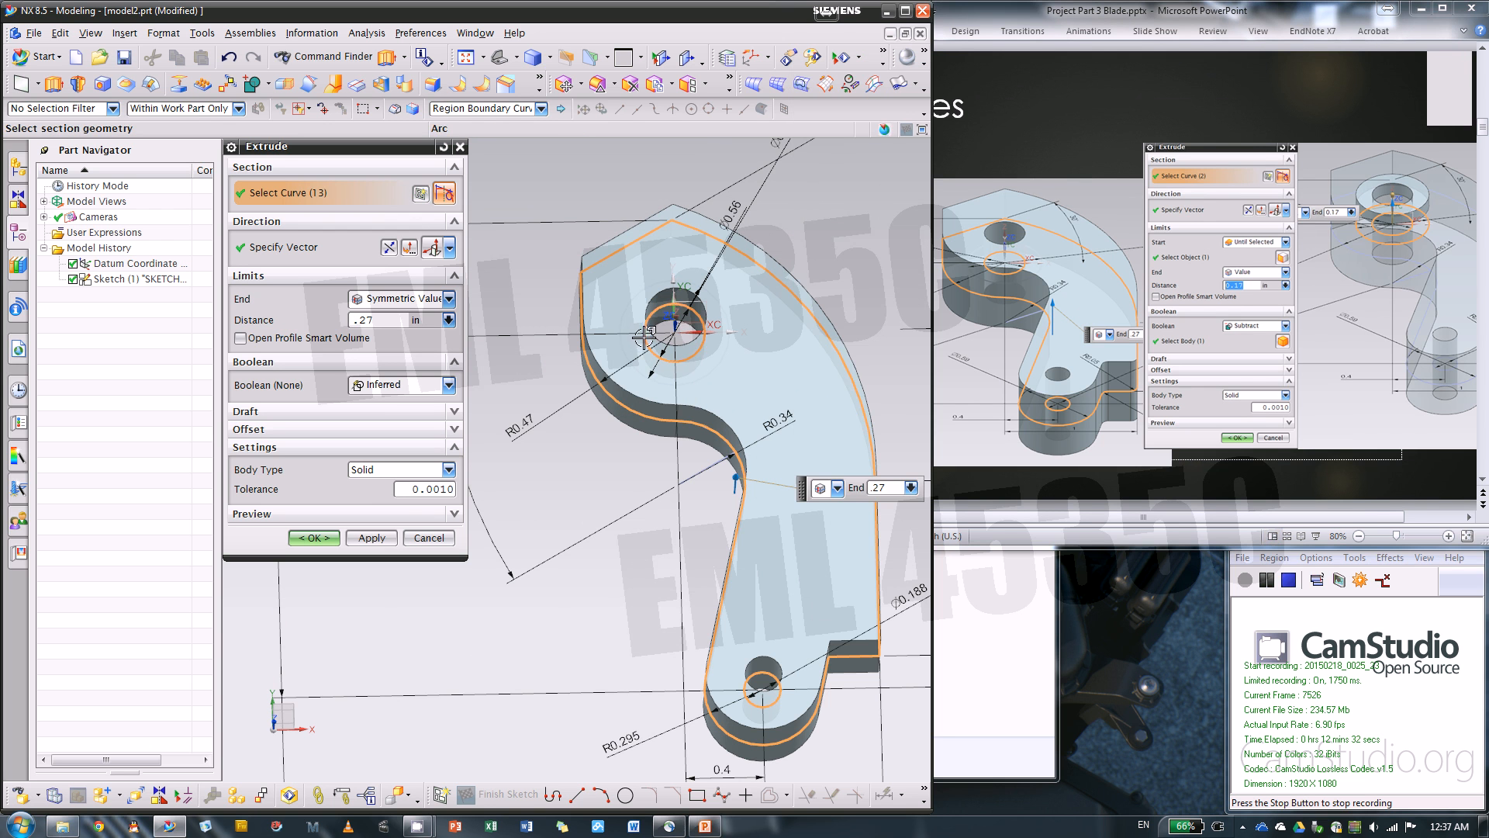
{"action": "left_click", "coordinate": [332, 543]}
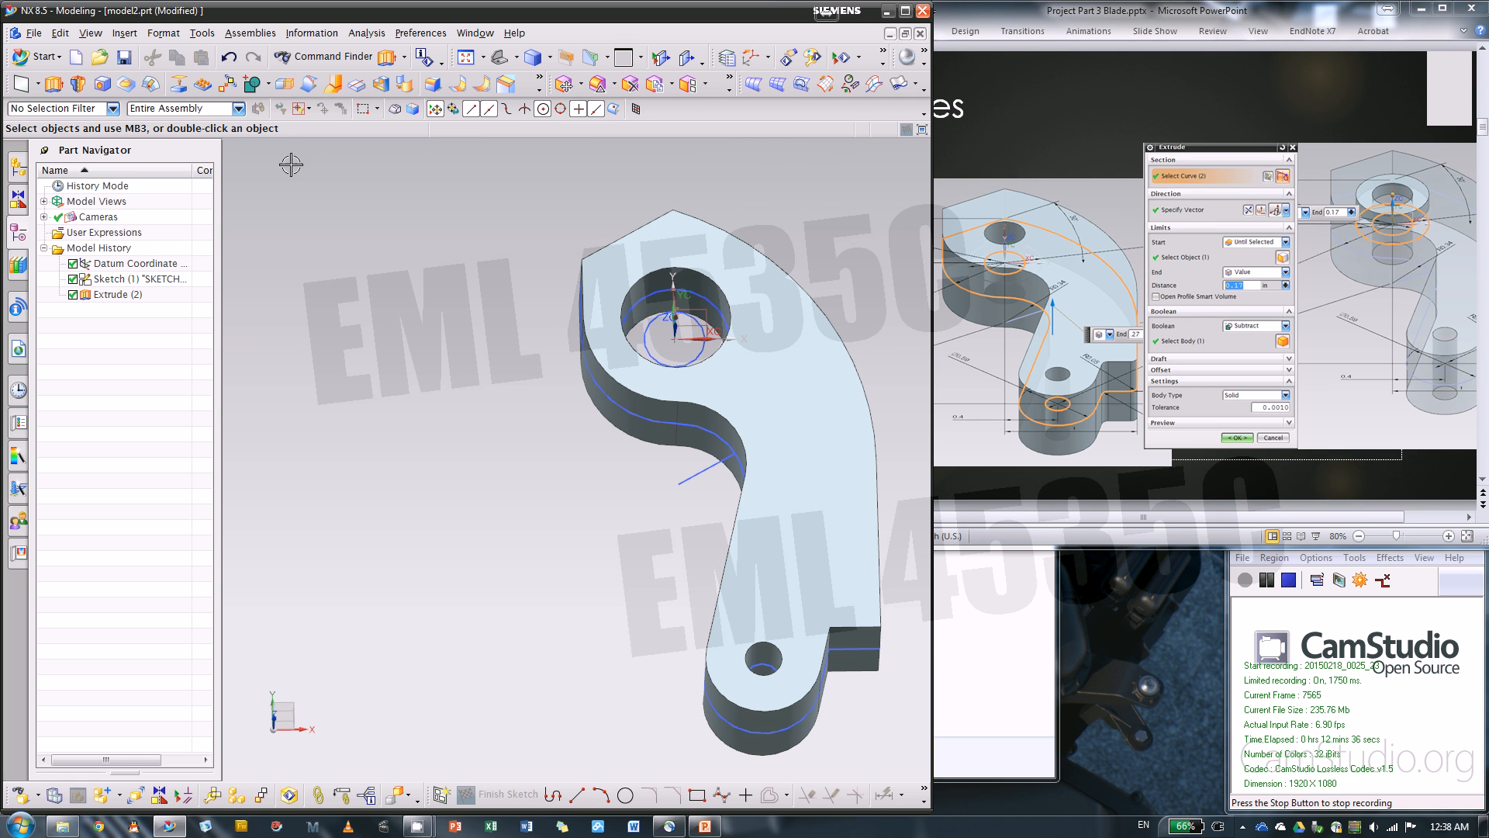
Start extruding the ring between the 0.31 and 0.56 in pivot circles and set its end distance to -0.27 in
{"action": "left_click", "coordinate": [55, 83]}
{"action": "left_click", "coordinate": [634, 318]}
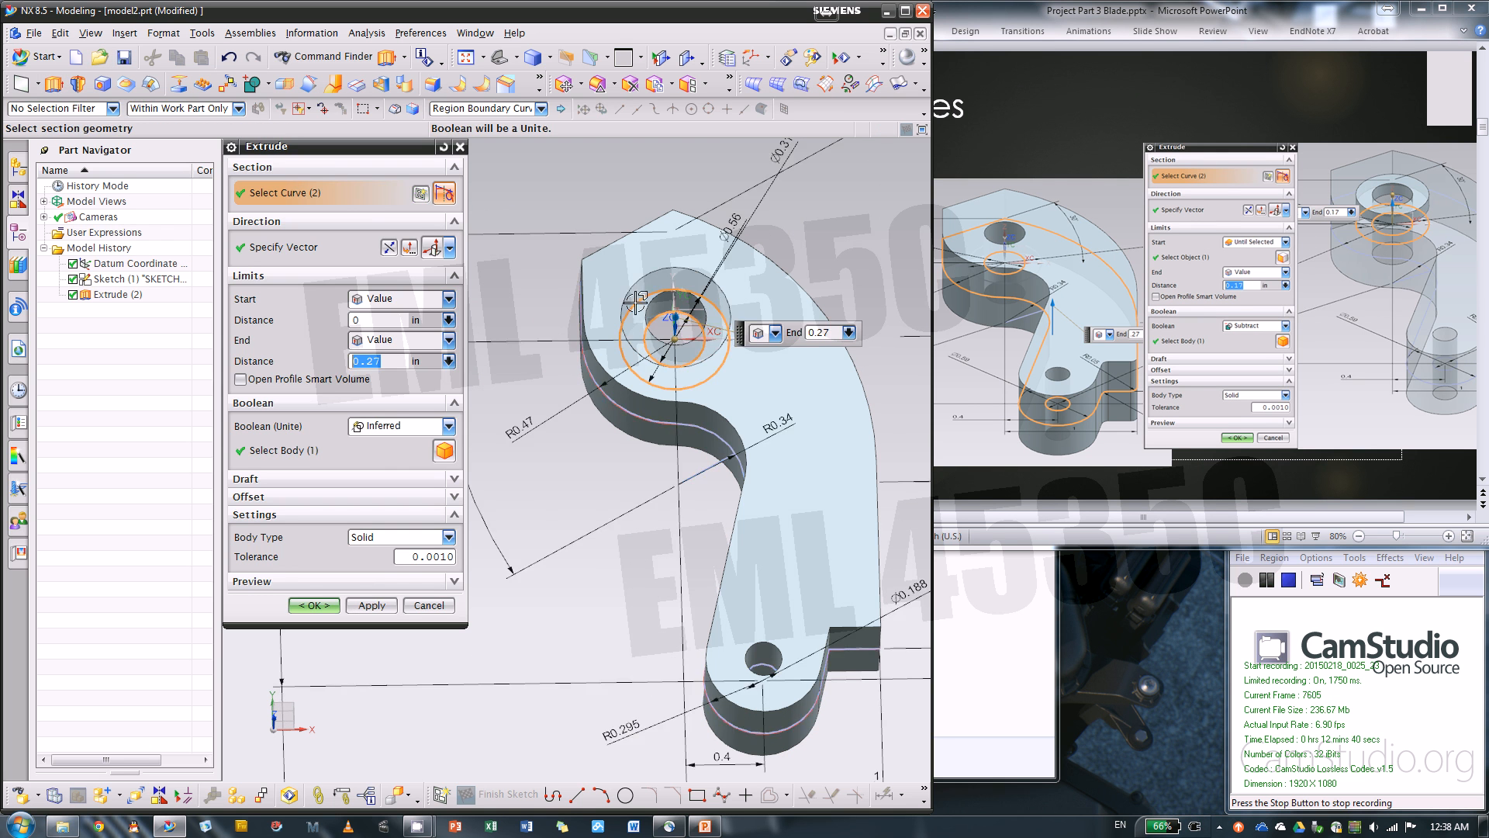
{"action": "scroll", "coordinate": [642, 298], "scroll_direction": "up", "scroll_amount": 1}
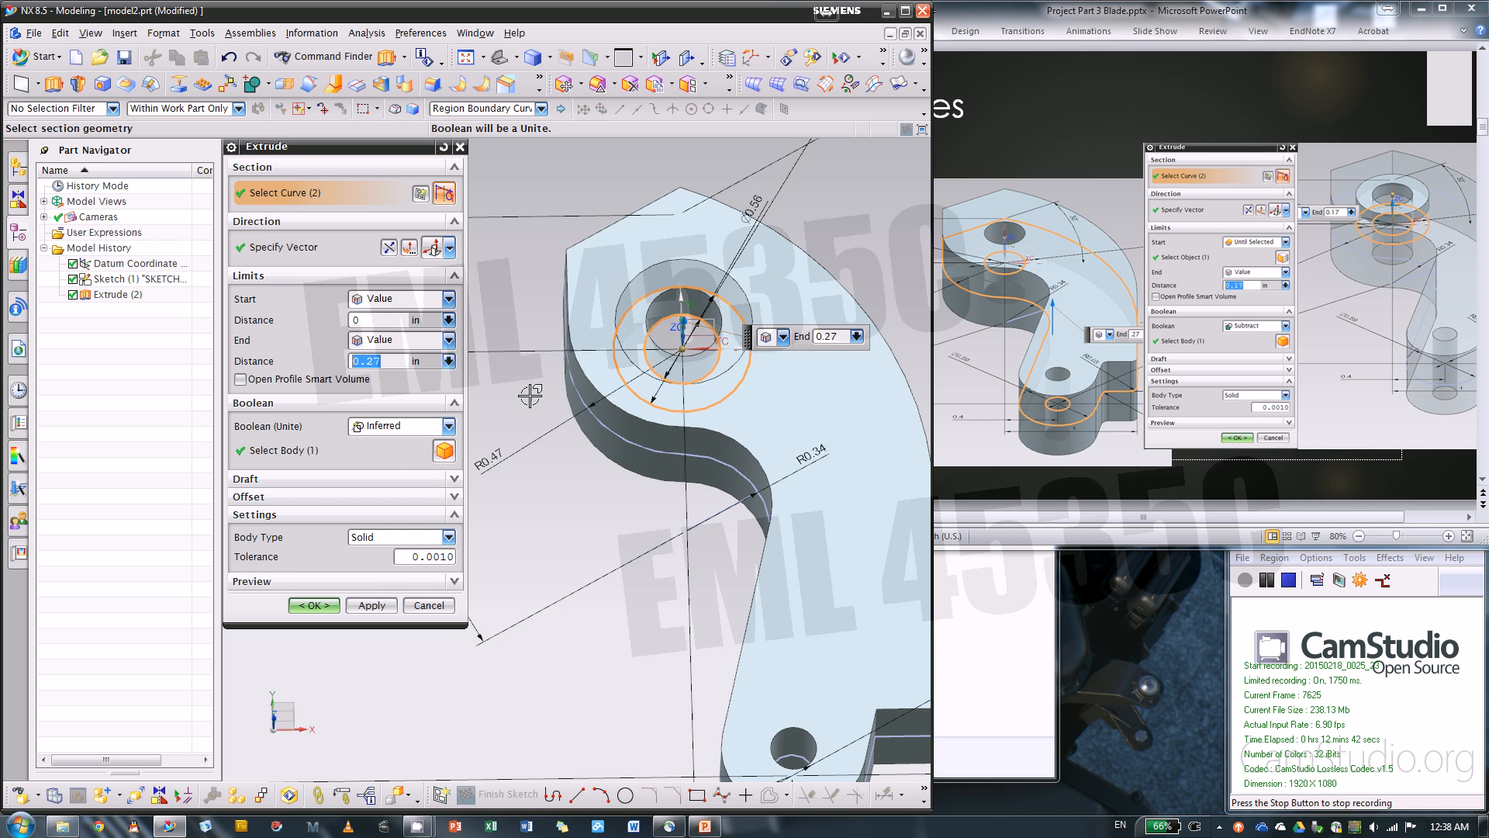
{"action": "middle_click_drag", "start_coordinate": [528, 409], "coordinate": [536, 370]}
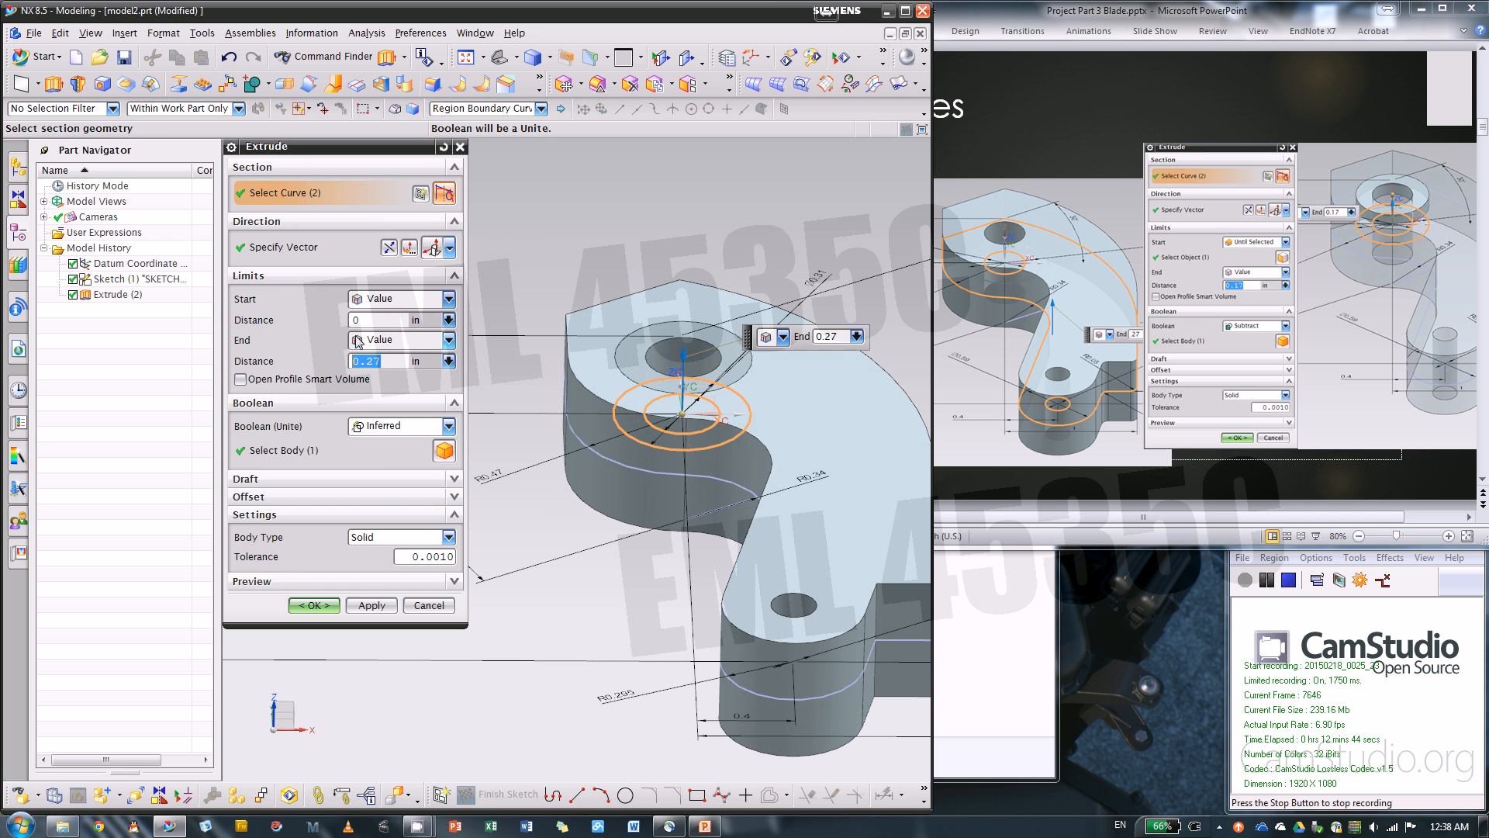
{"action": "left_click_drag", "start_coordinate": [368, 320], "coordinate": [263, 321]}
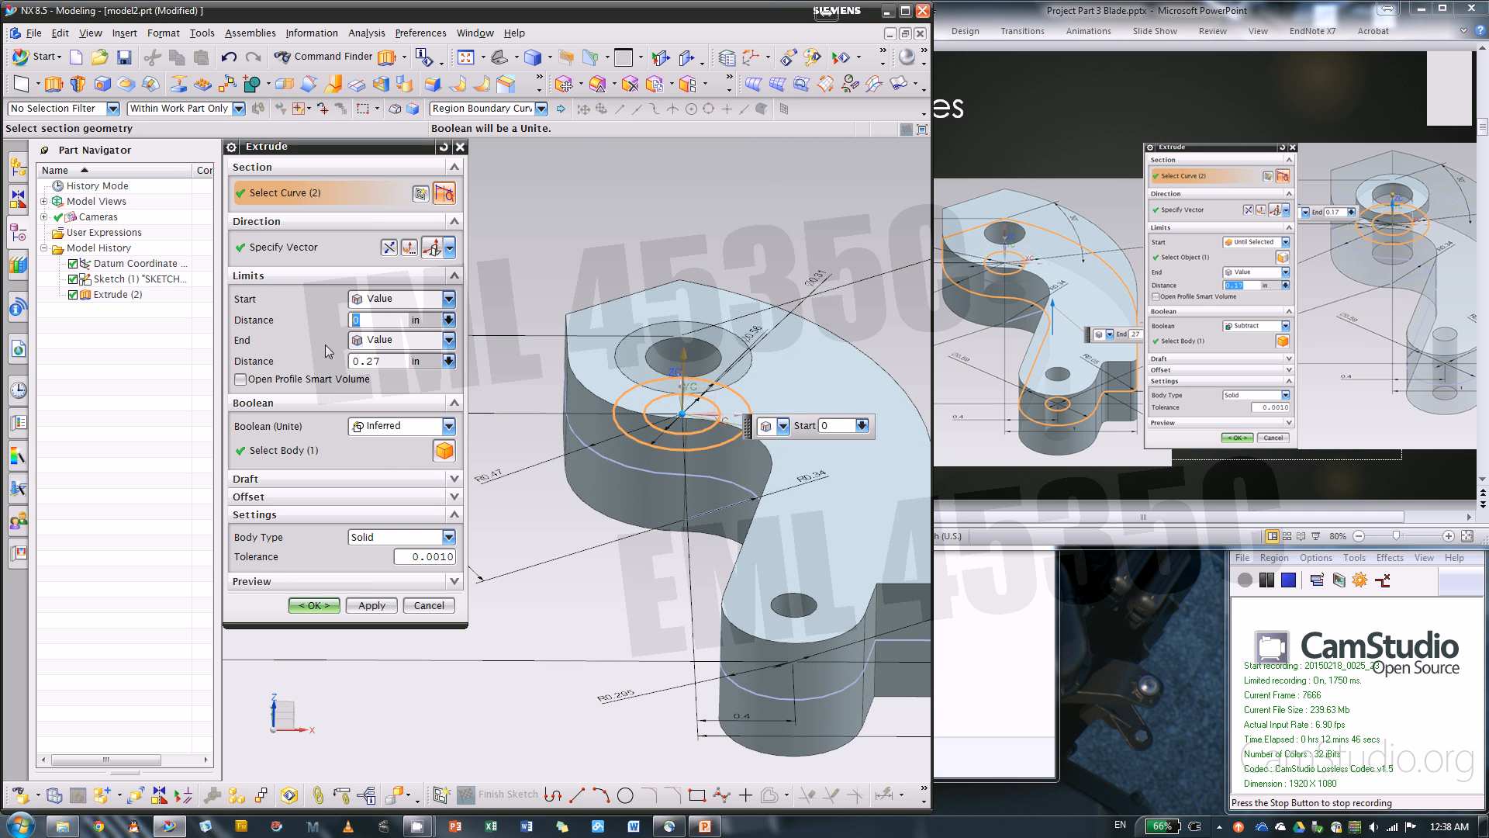
{"action": "left_click", "coordinate": [354, 363]}
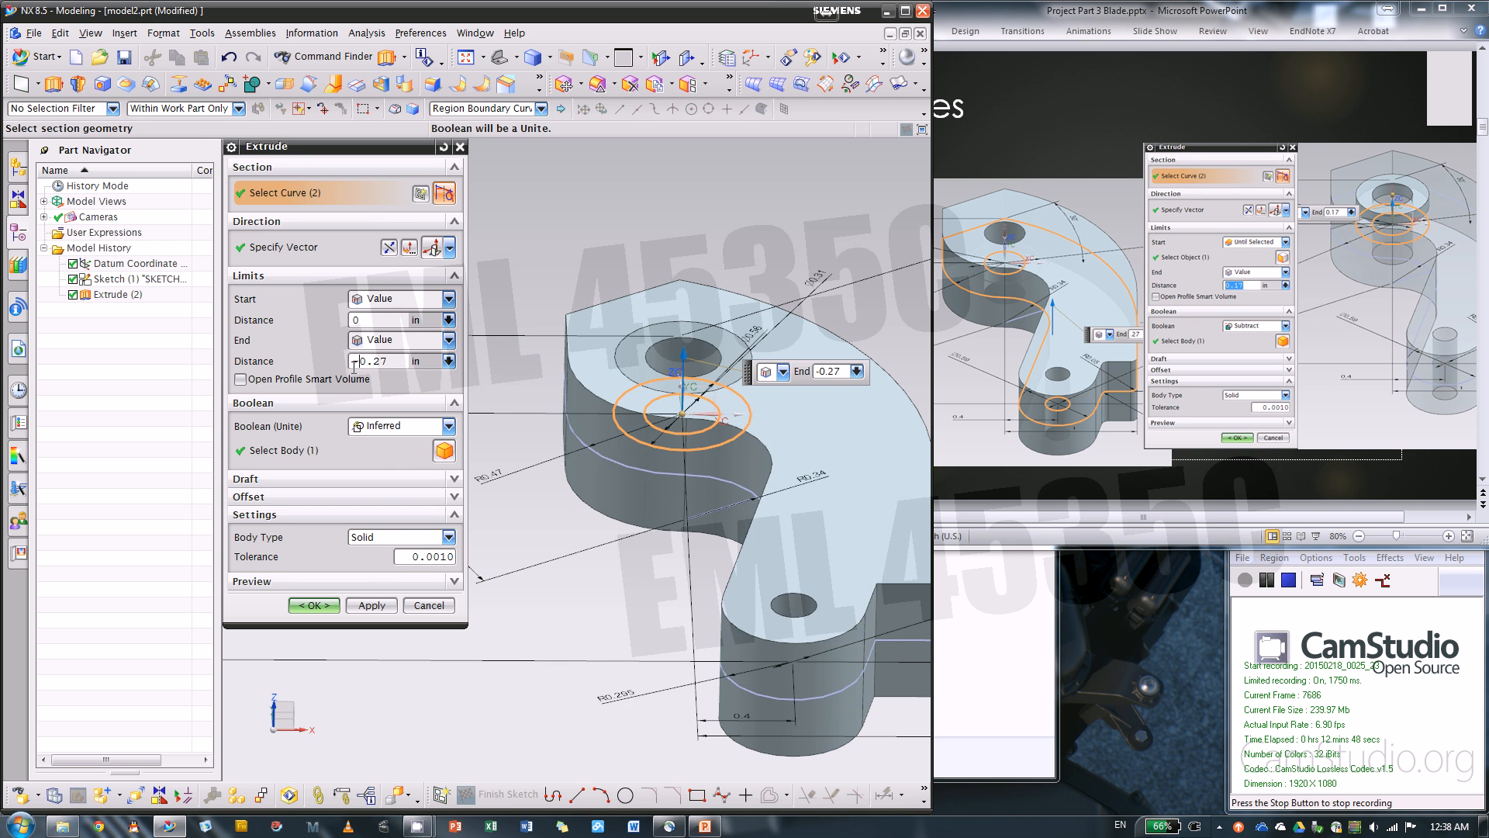
{"action": "type", "text": "-"}
{"action": "key", "text": "Return"}
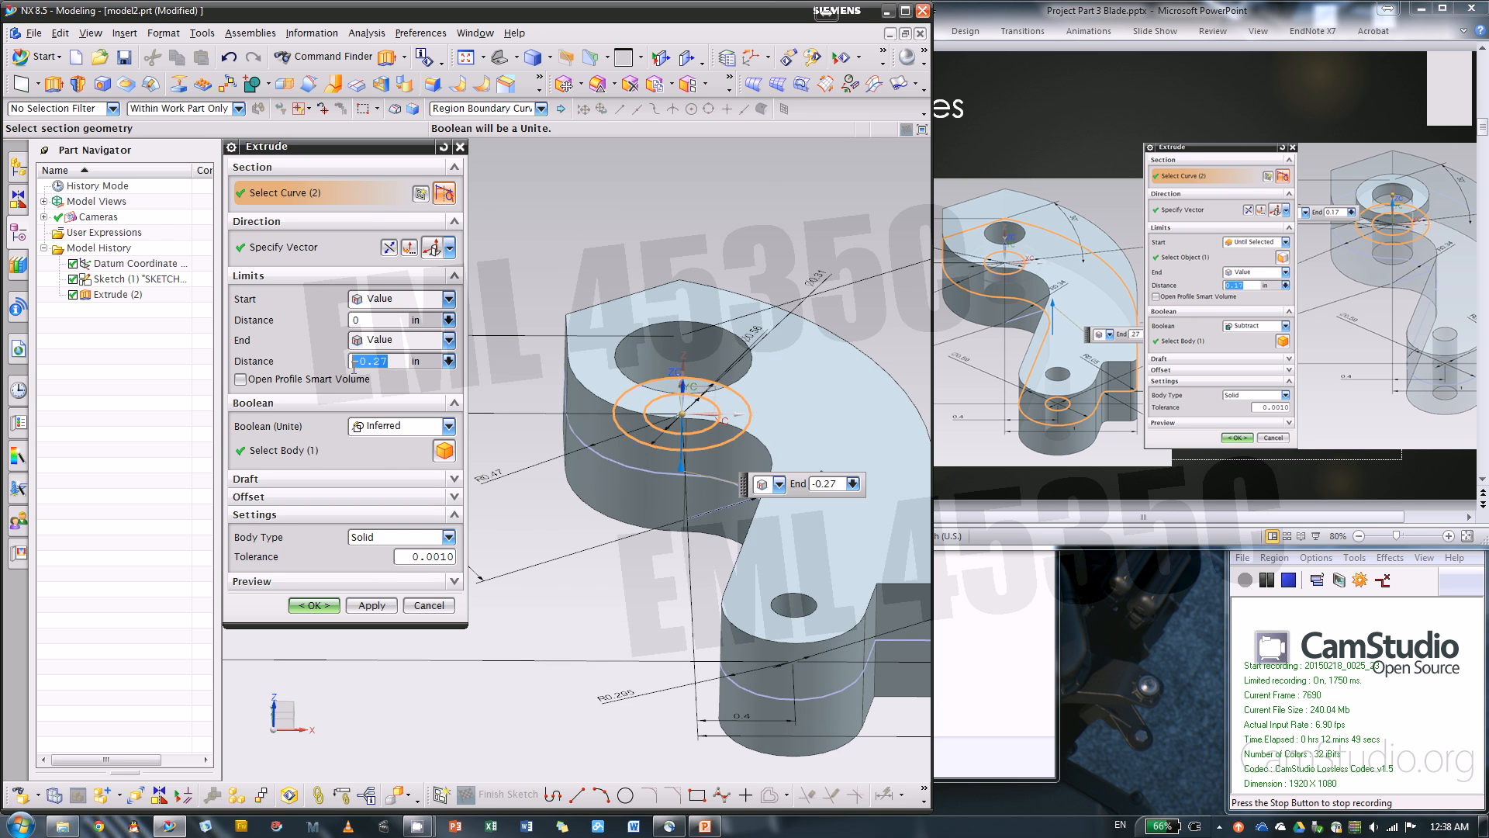
Set the ring extrusion's start distance to 0.17 in and its Boolean operation to Unite with the blade body
{"action": "double_click", "coordinate": [355, 319]}
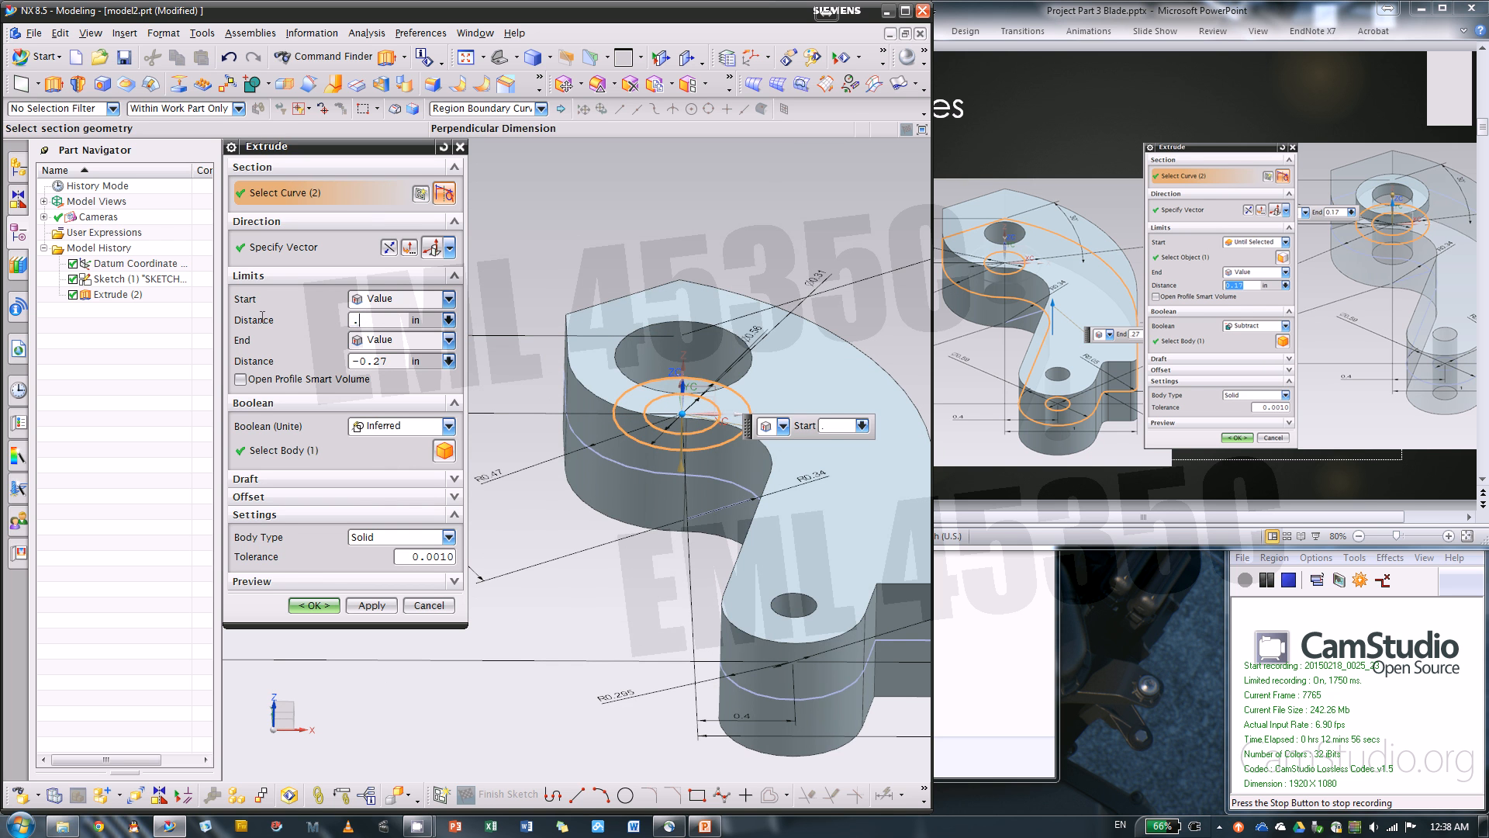
{"action": "key", "text": "Return"}
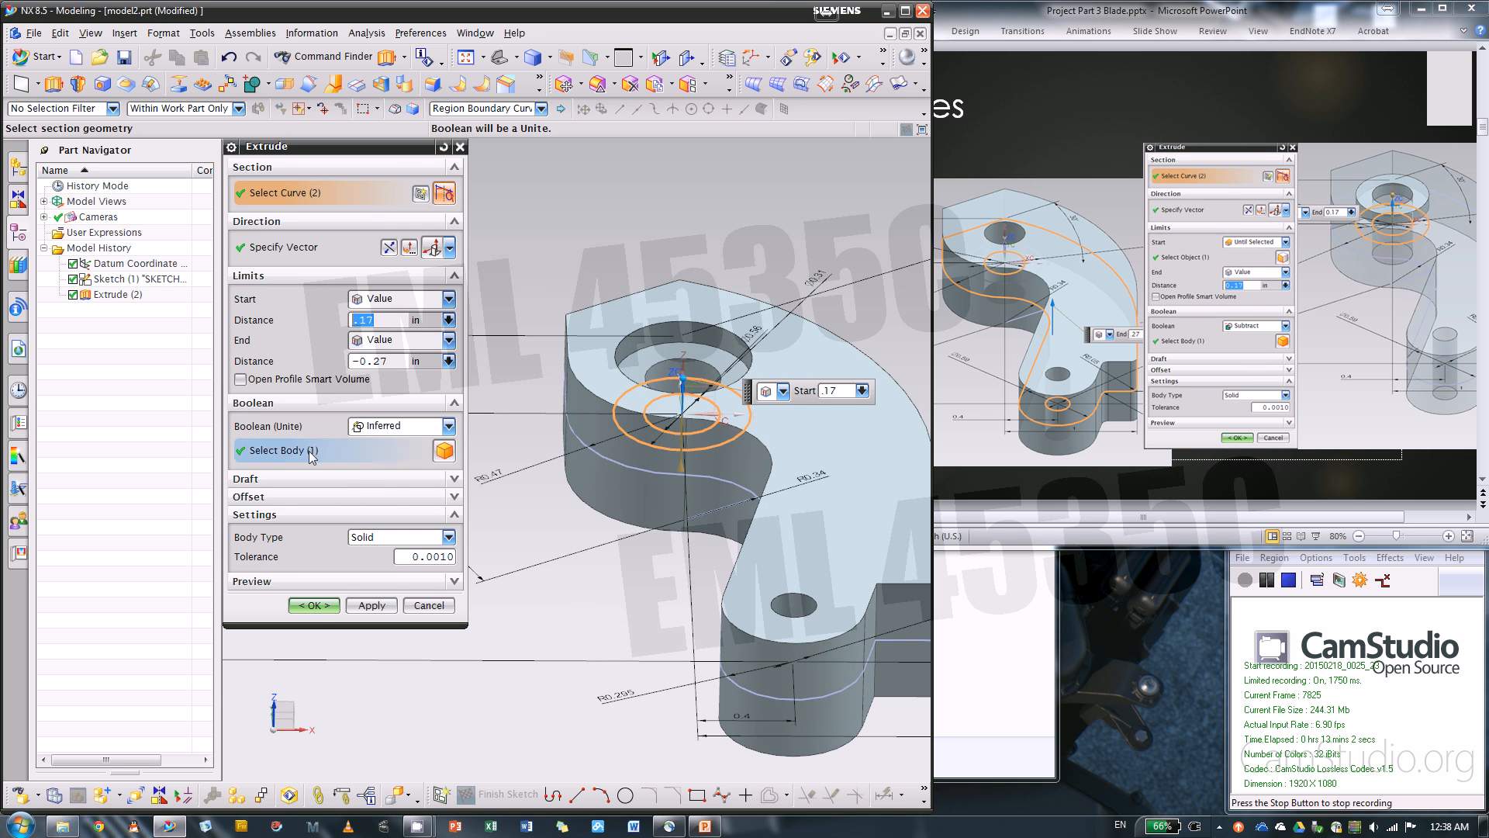
{"action": "left_click", "coordinate": [384, 426]}
{"action": "left_click", "coordinate": [387, 460]}
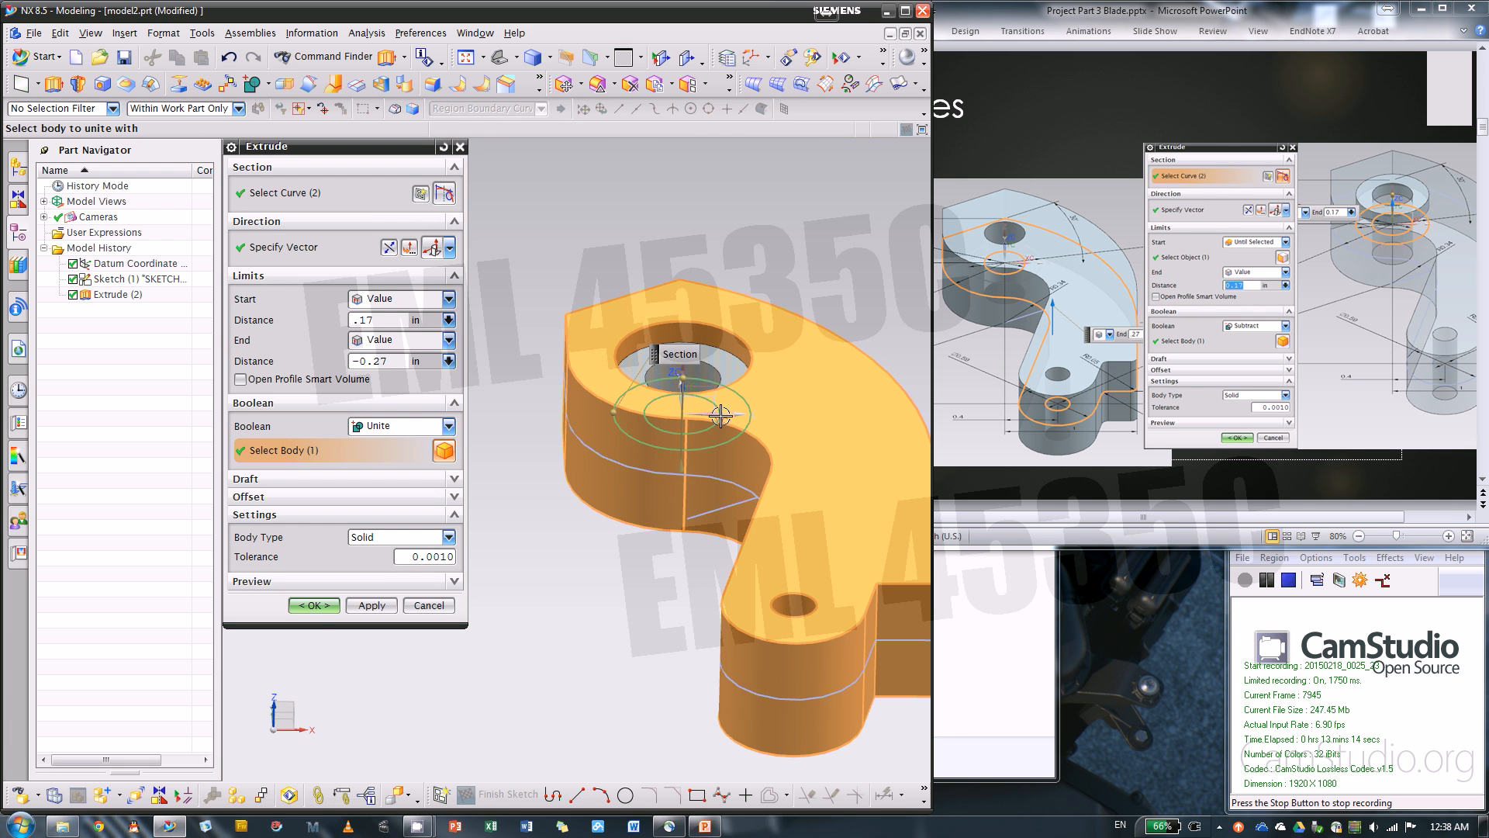
Complete the ring extrusion around the pivot hole, united with the blade body
{"action": "middle_click", "coordinate": [469, 536]}
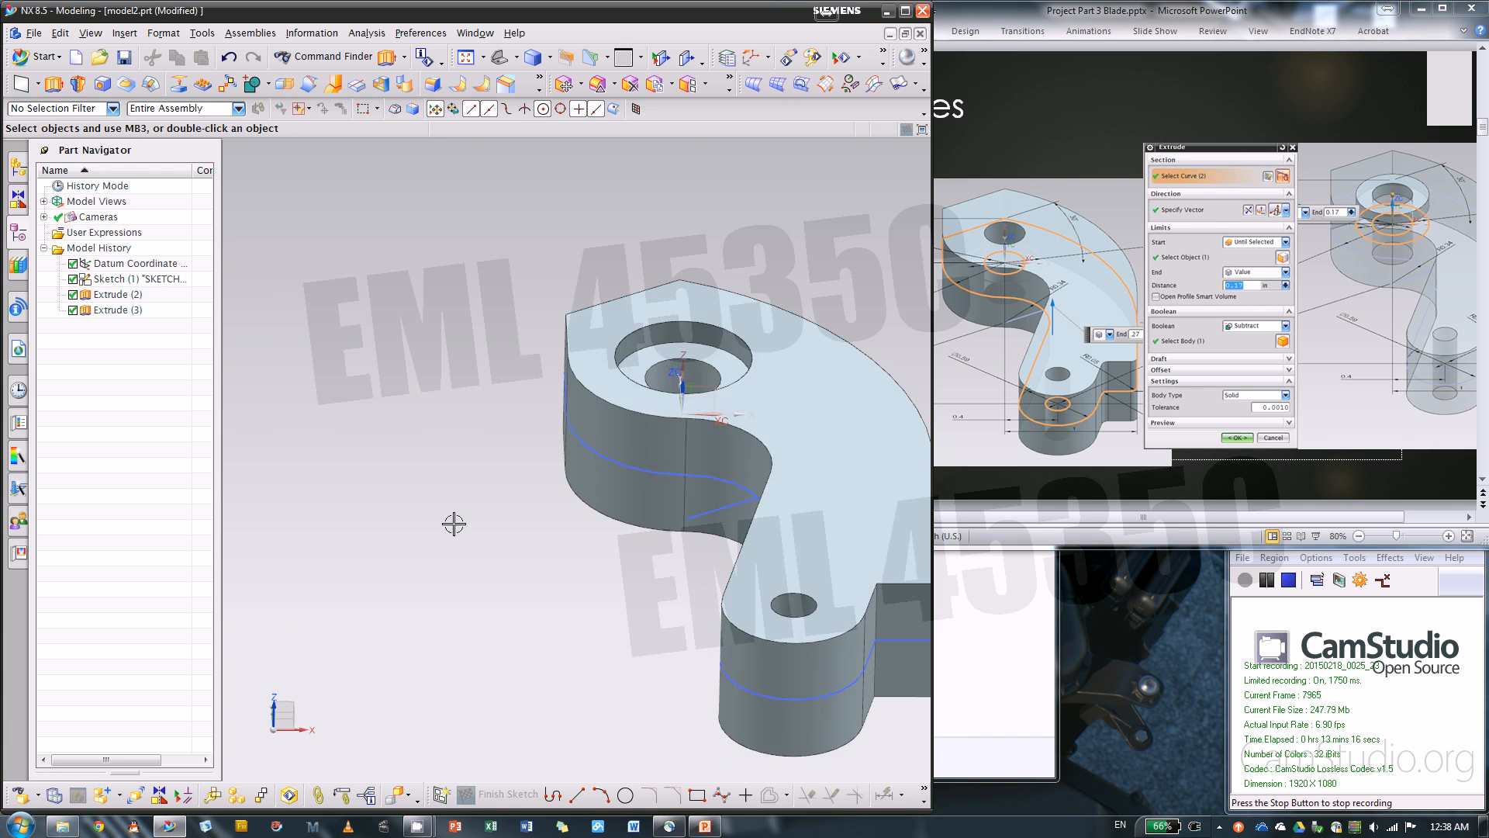
{"action": "mouse_move", "coordinate": [452, 522]}
{"action": "middle_mouse_down"}
{"action": "mouse_move", "coordinate": [484, 529]}
{"action": "mouse_move", "coordinate": [390, 458]}
{"action": "middle_mouse_up"}
{"action": "scroll", "coordinate": [581, 463], "scroll_direction": "down", "scroll_amount": 2}
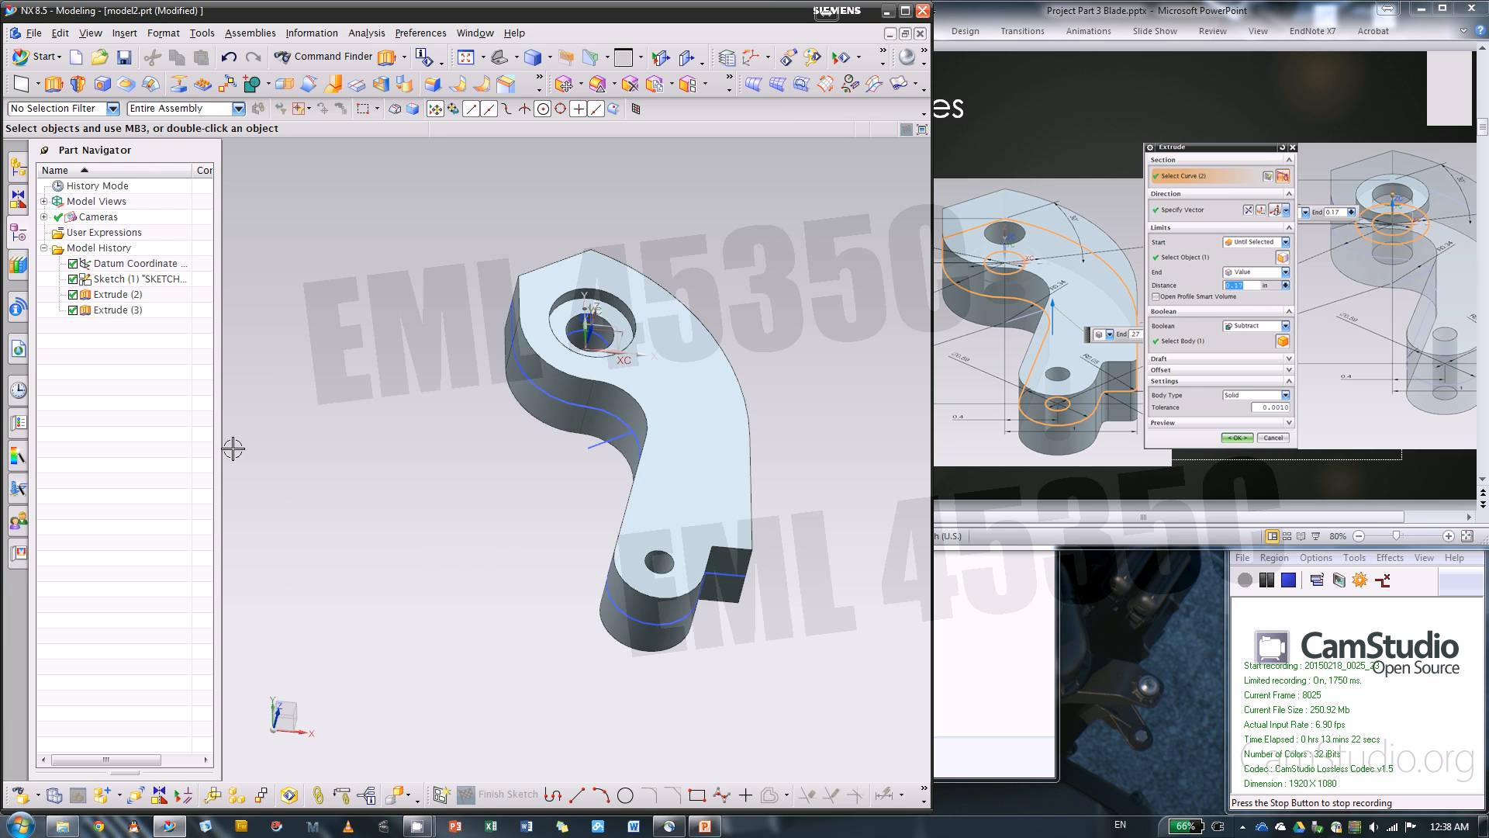
Reopen the base sketch, check the sketch slide, and fillet both corners of the notch beside the small hole with a 0.05 in radius
{"action": "double_click", "coordinate": [140, 279]}
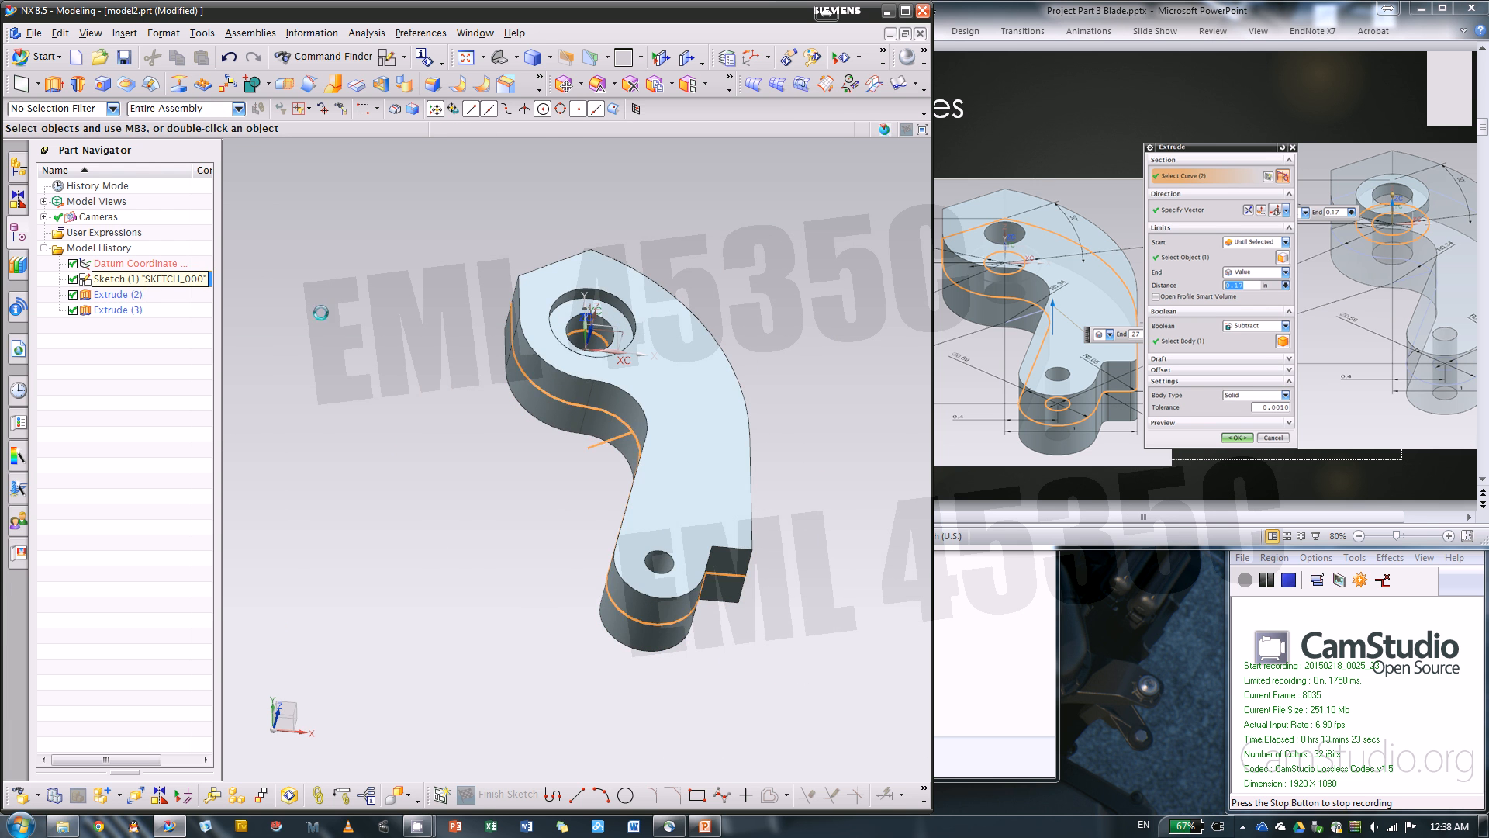
{"action": "left_click", "coordinate": [1104, 473]}
{"action": "scroll", "coordinate": [1105, 473], "scroll_direction": "up", "scroll_amount": 2}
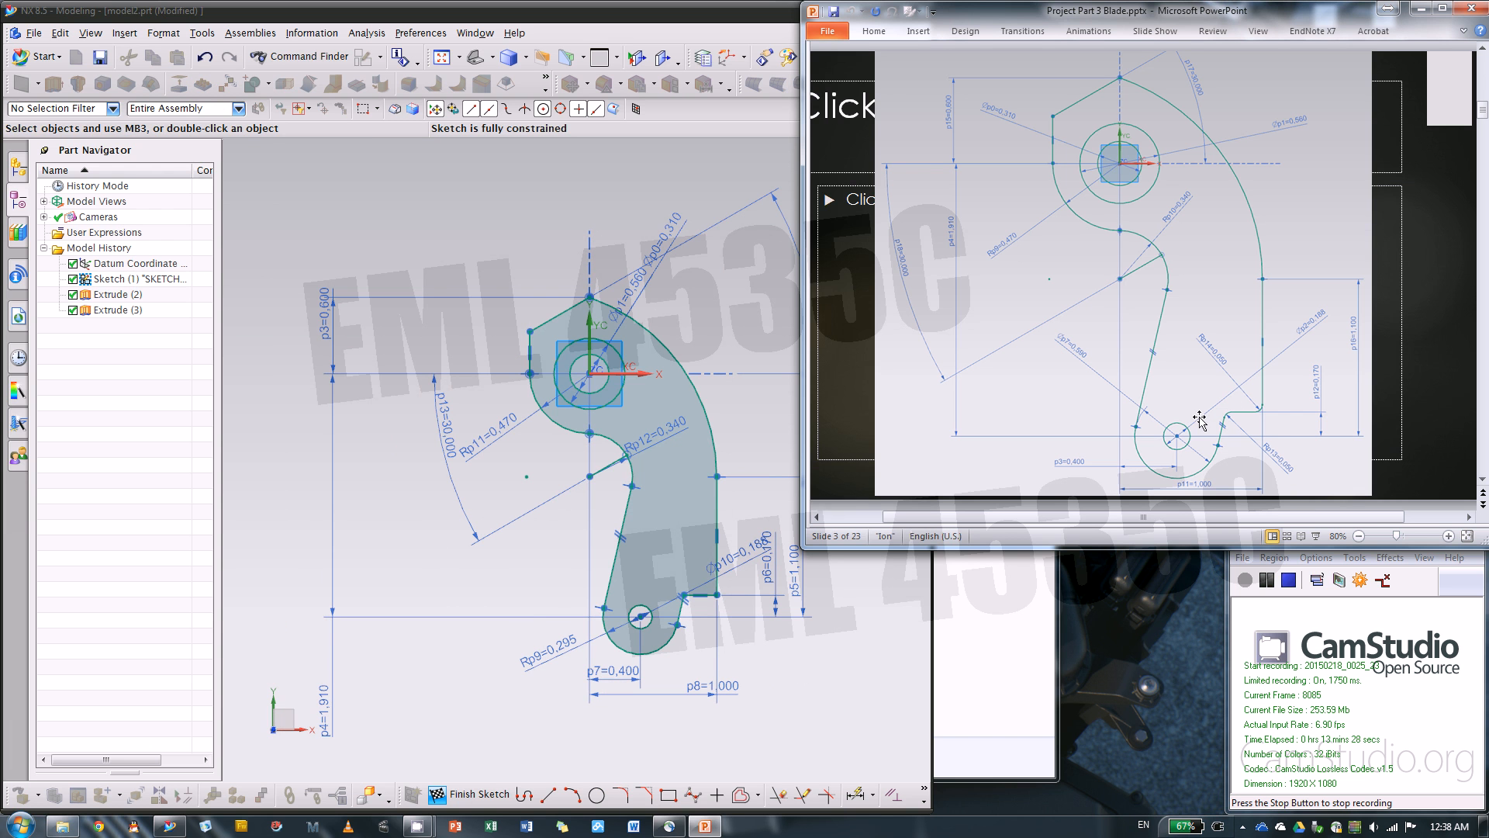
{"action": "left_click", "coordinate": [620, 794]}
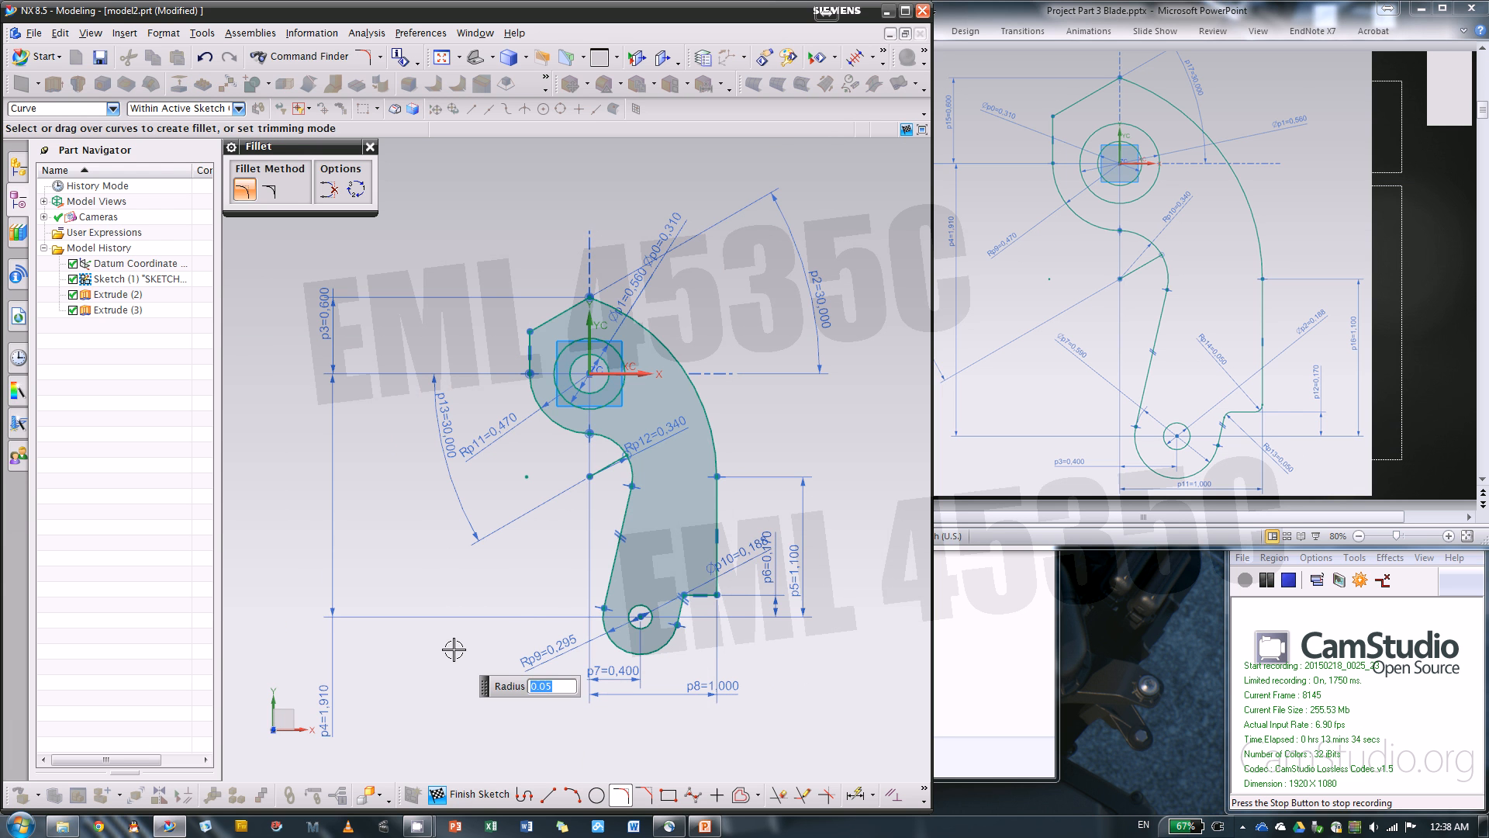
{"action": "scroll", "coordinate": [810, 608], "scroll_direction": "up", "scroll_amount": 3}
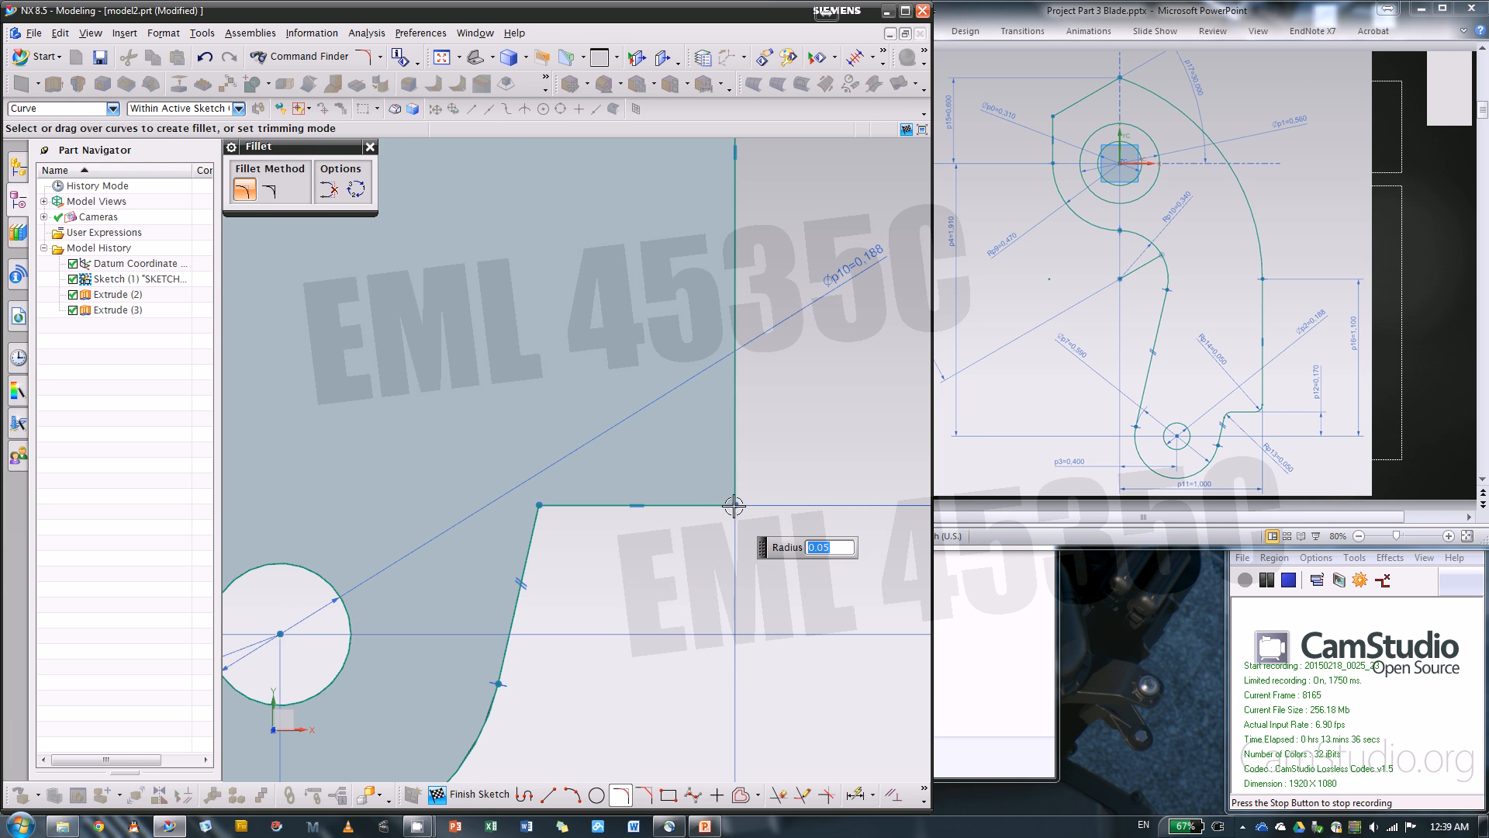
{"action": "left_click", "coordinate": [734, 505]}
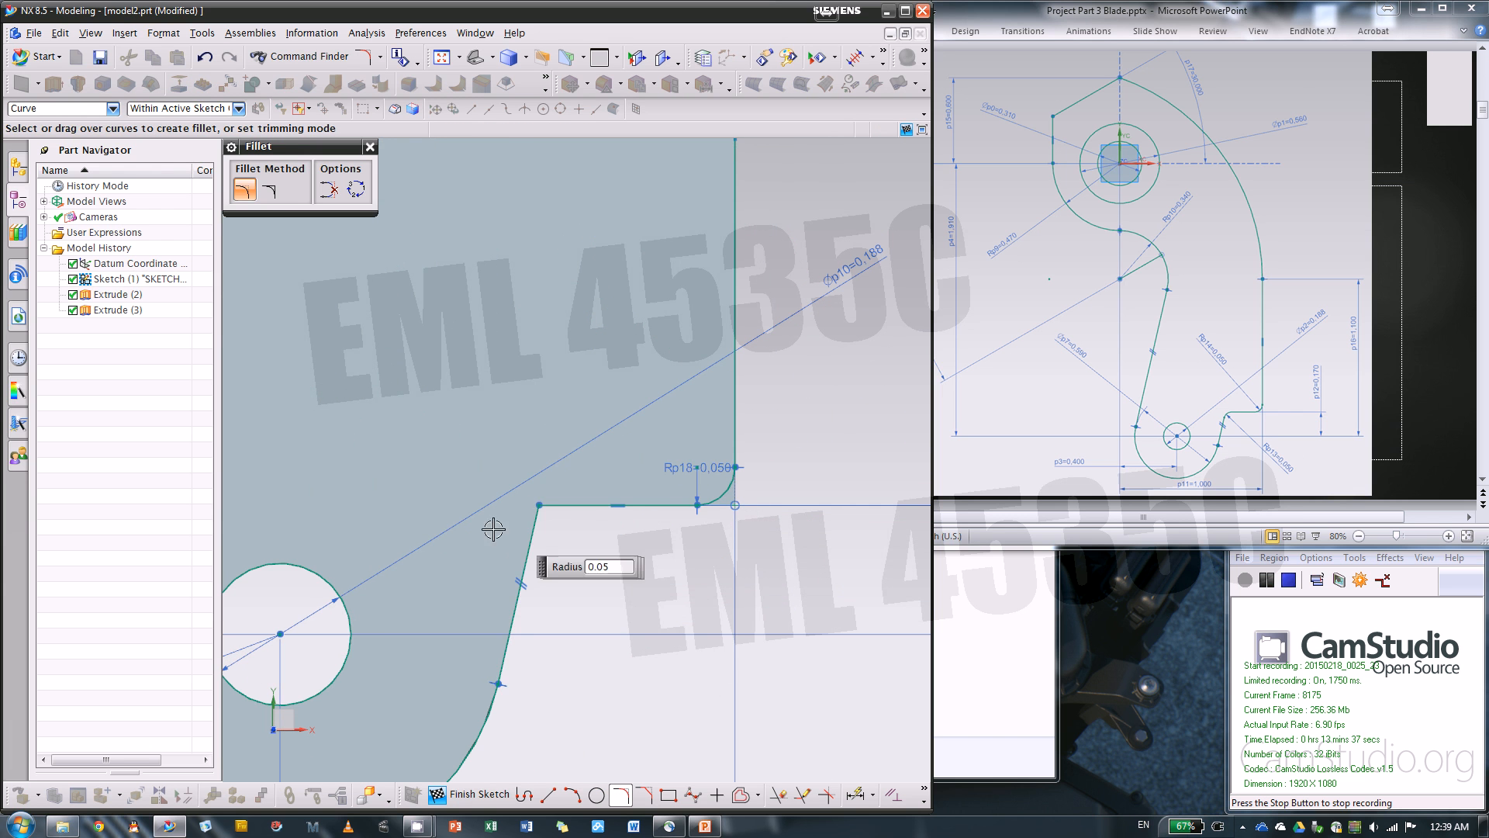
{"action": "left_click", "coordinate": [539, 504]}
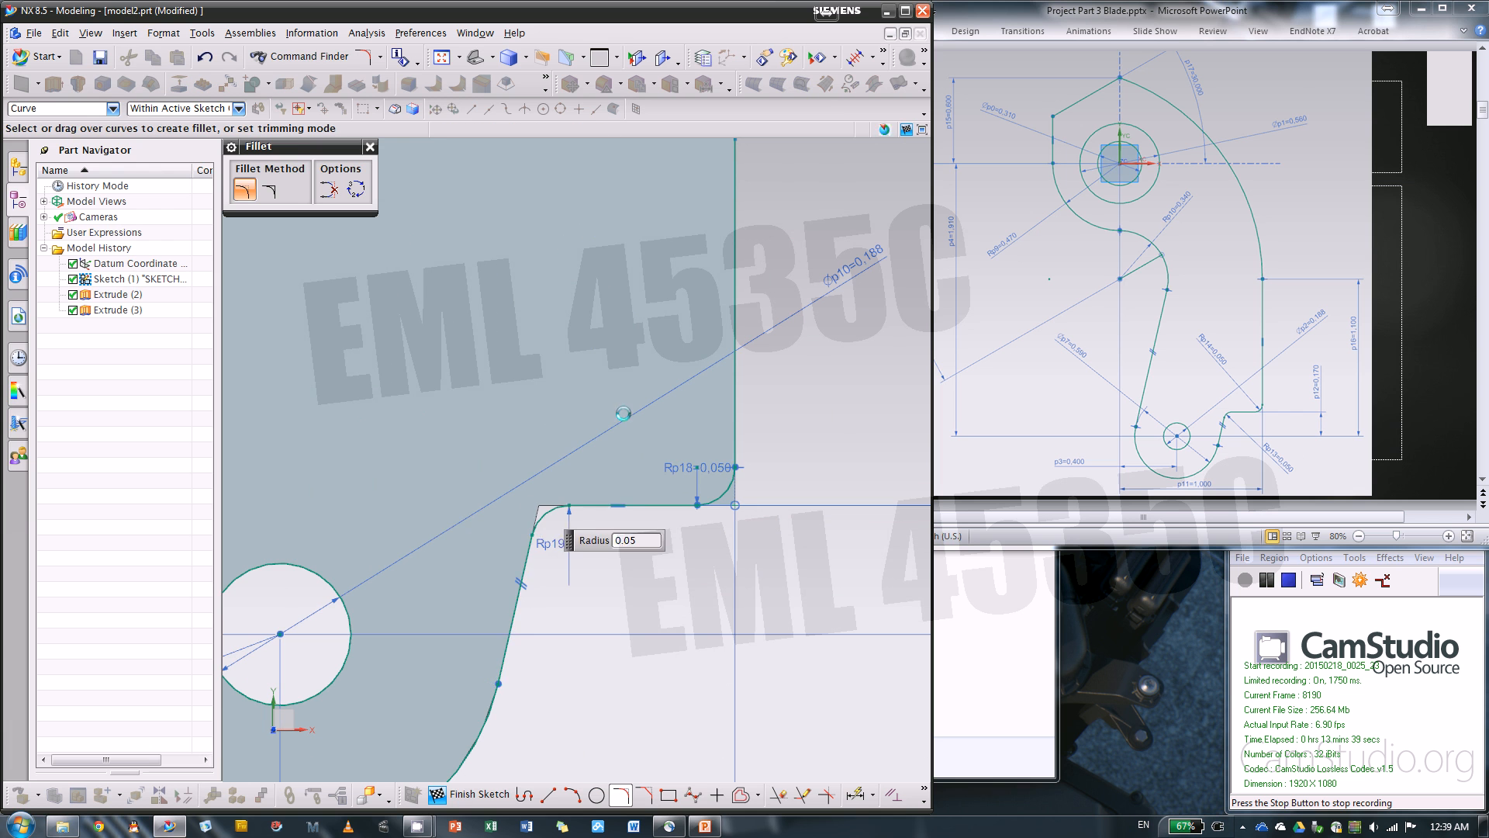
{"action": "left_click", "coordinate": [370, 147]}
Update the model from the edited base sketch and finish the sketch
{"action": "scroll", "coordinate": [759, 526], "scroll_direction": "down", "scroll_amount": 3}
{"action": "scroll", "coordinate": [775, 543], "scroll_direction": "up", "scroll_amount": 5}
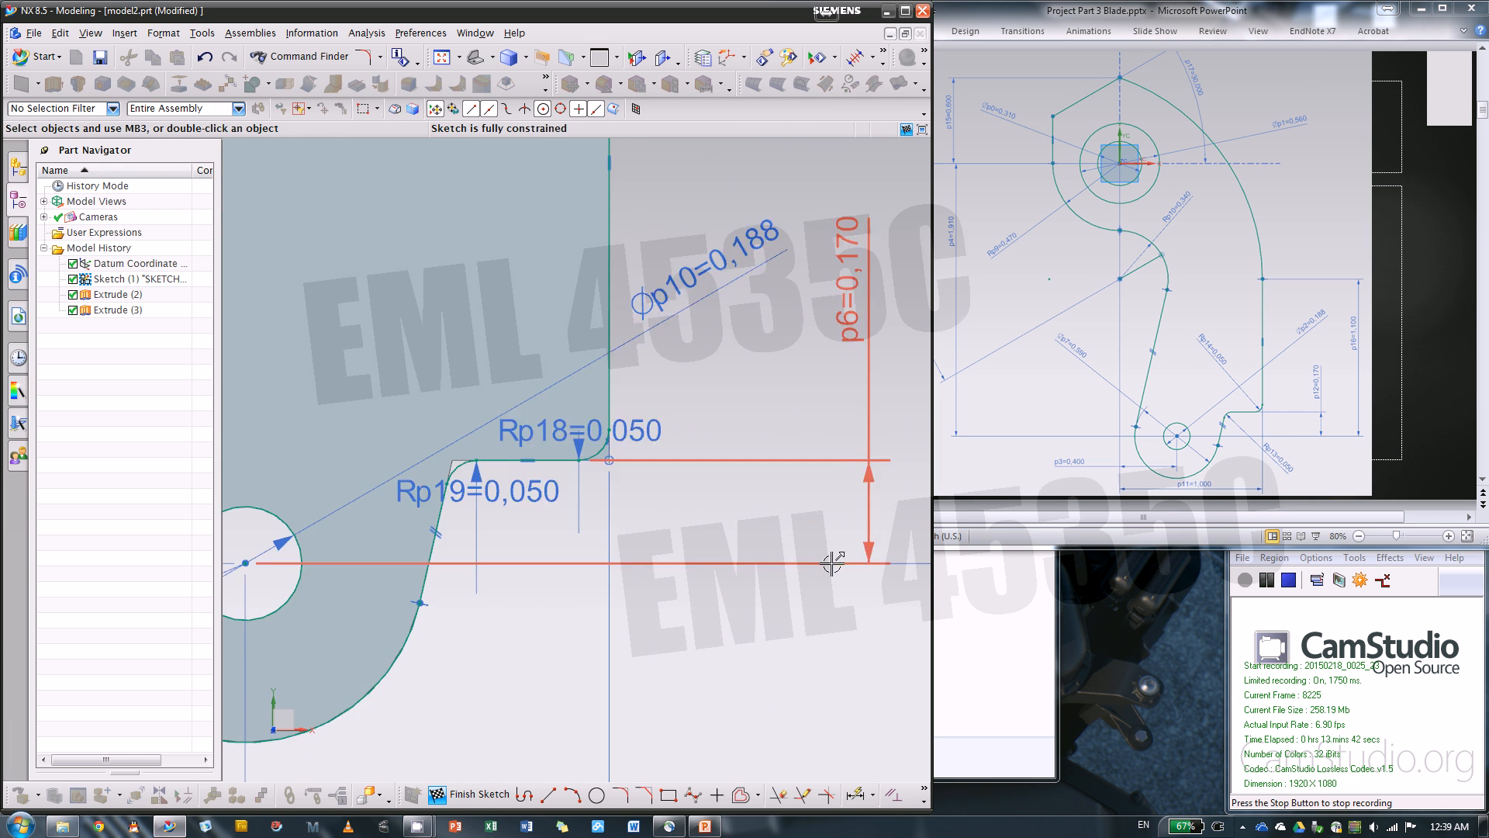
{"action": "scroll", "coordinate": [389, 491], "scroll_direction": "up", "scroll_amount": 3}
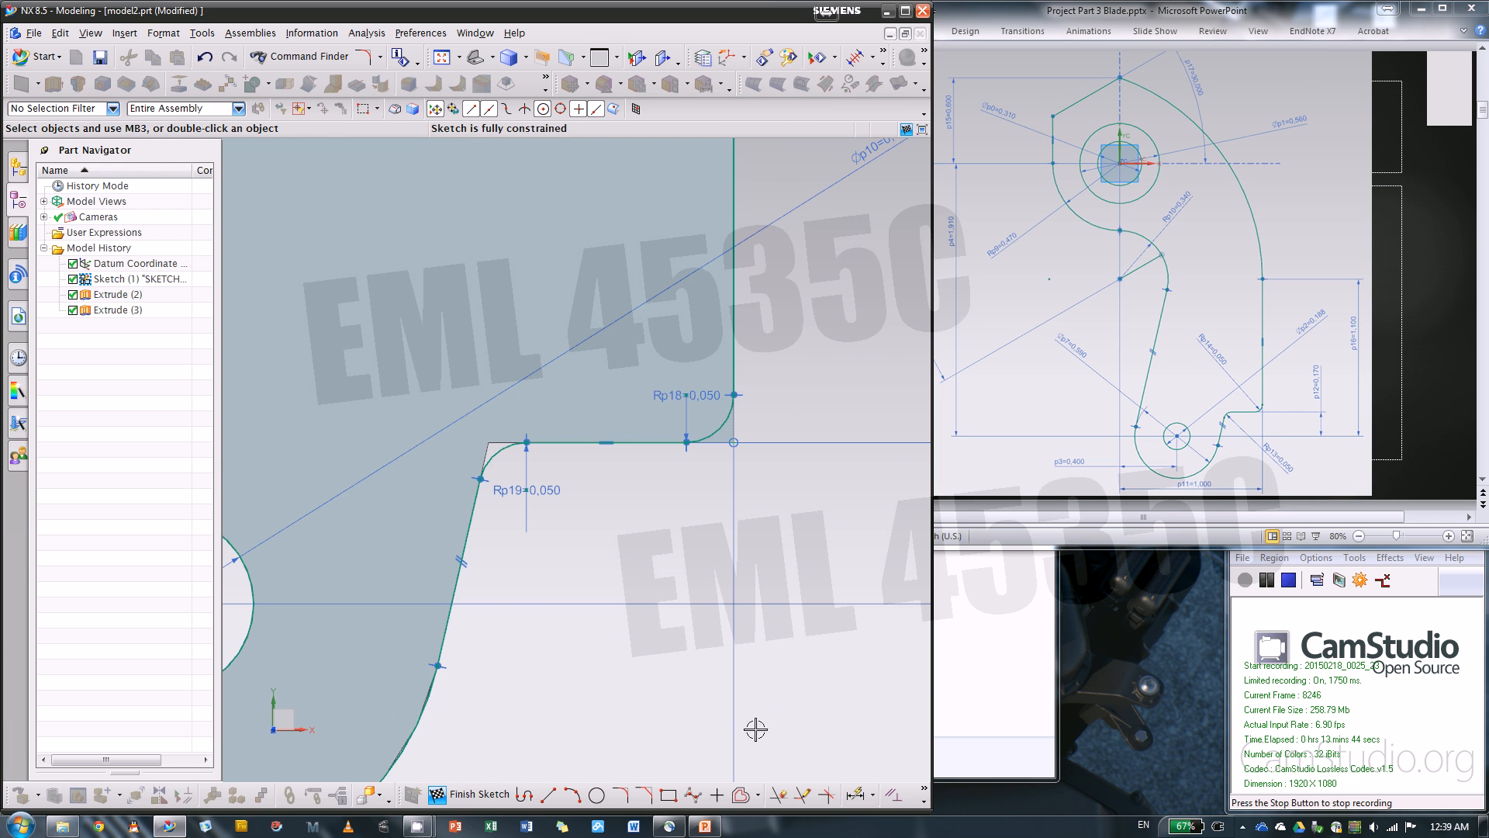
{"action": "left_click", "coordinate": [924, 791]}
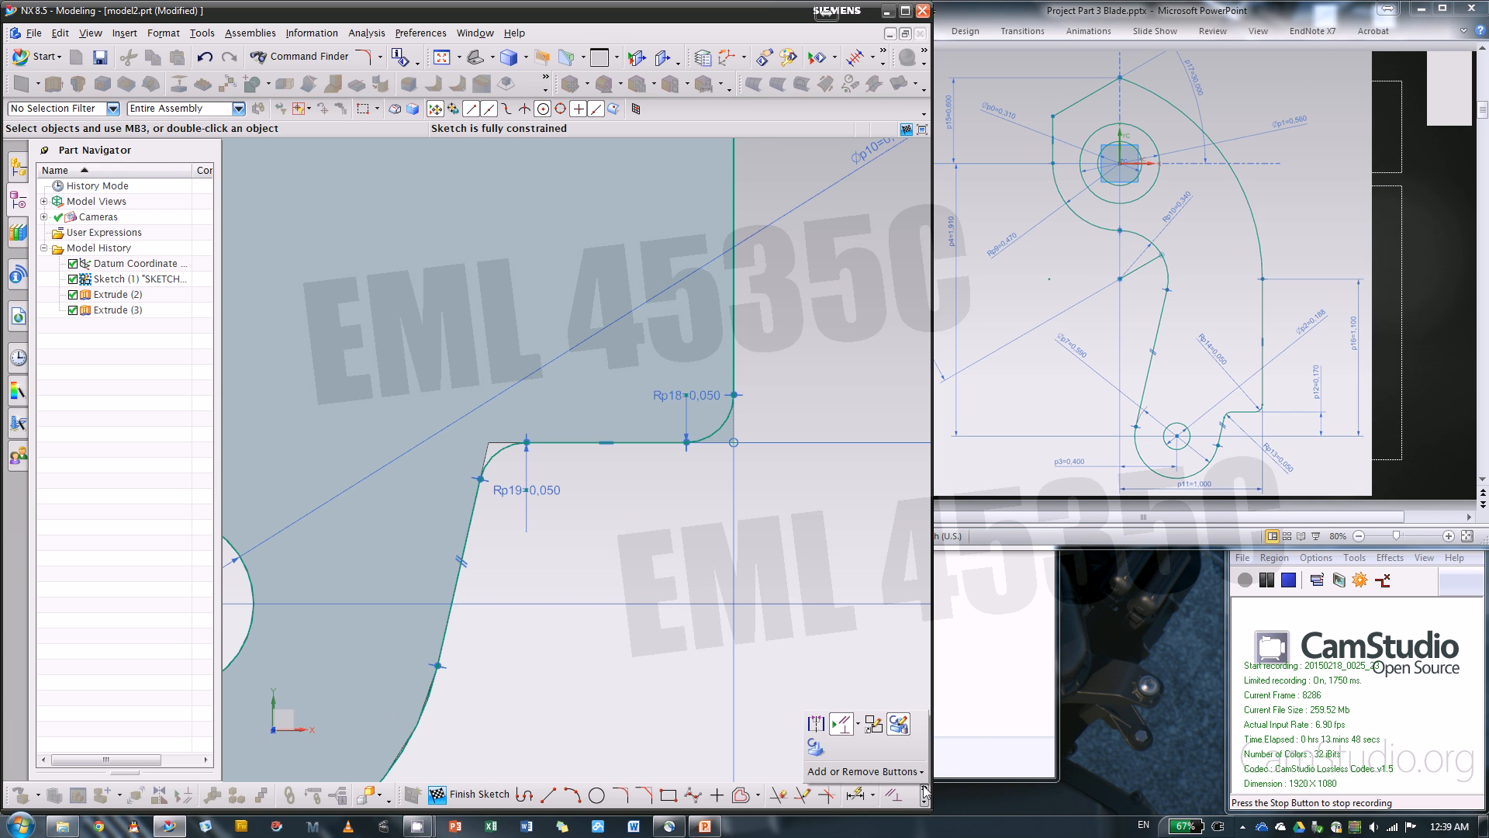
{"action": "left_click", "coordinate": [816, 746]}
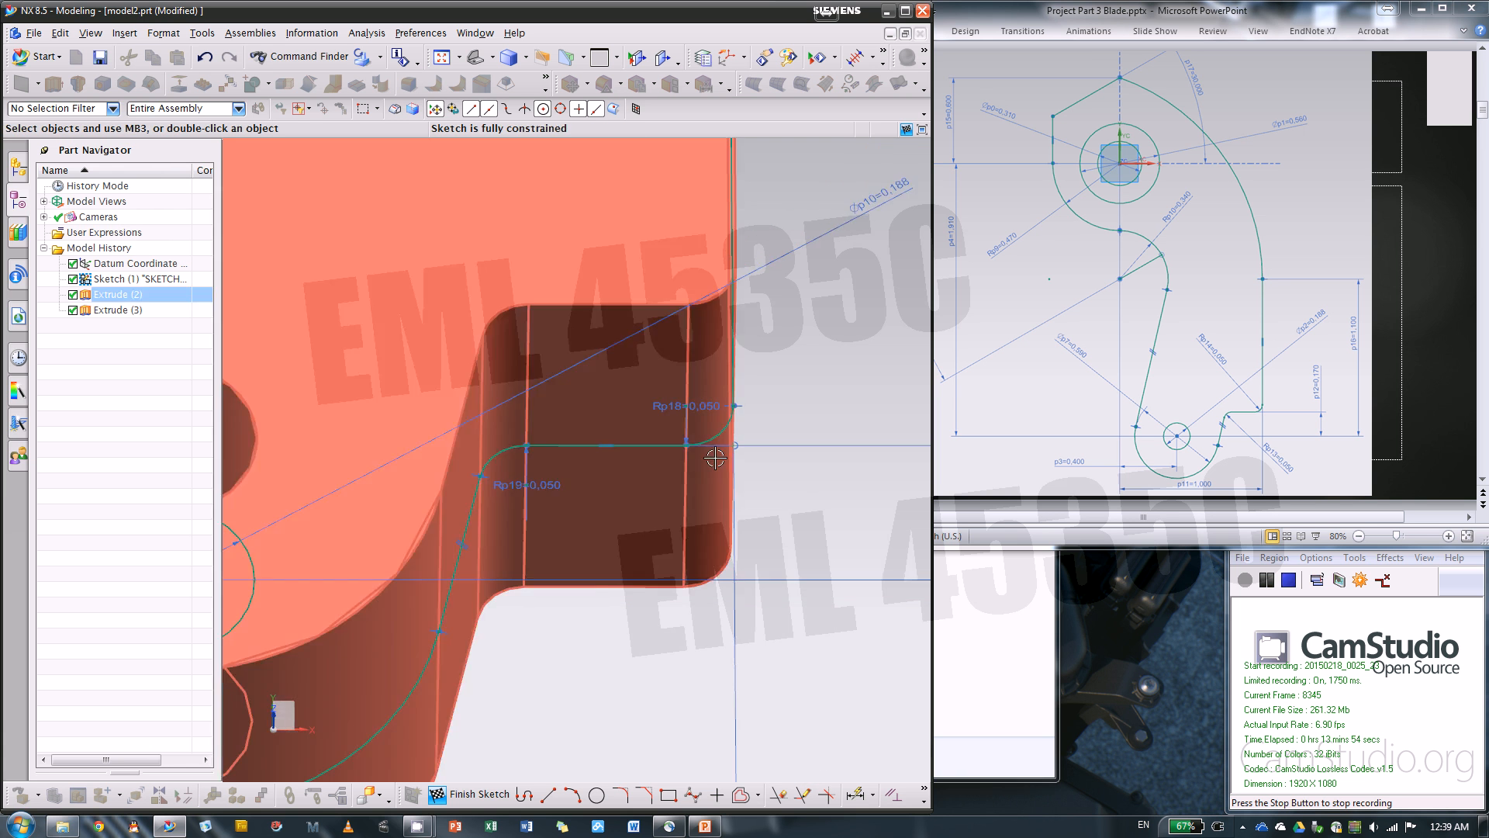
{"action": "scroll", "coordinate": [714, 459], "scroll_direction": "down", "scroll_amount": 4}
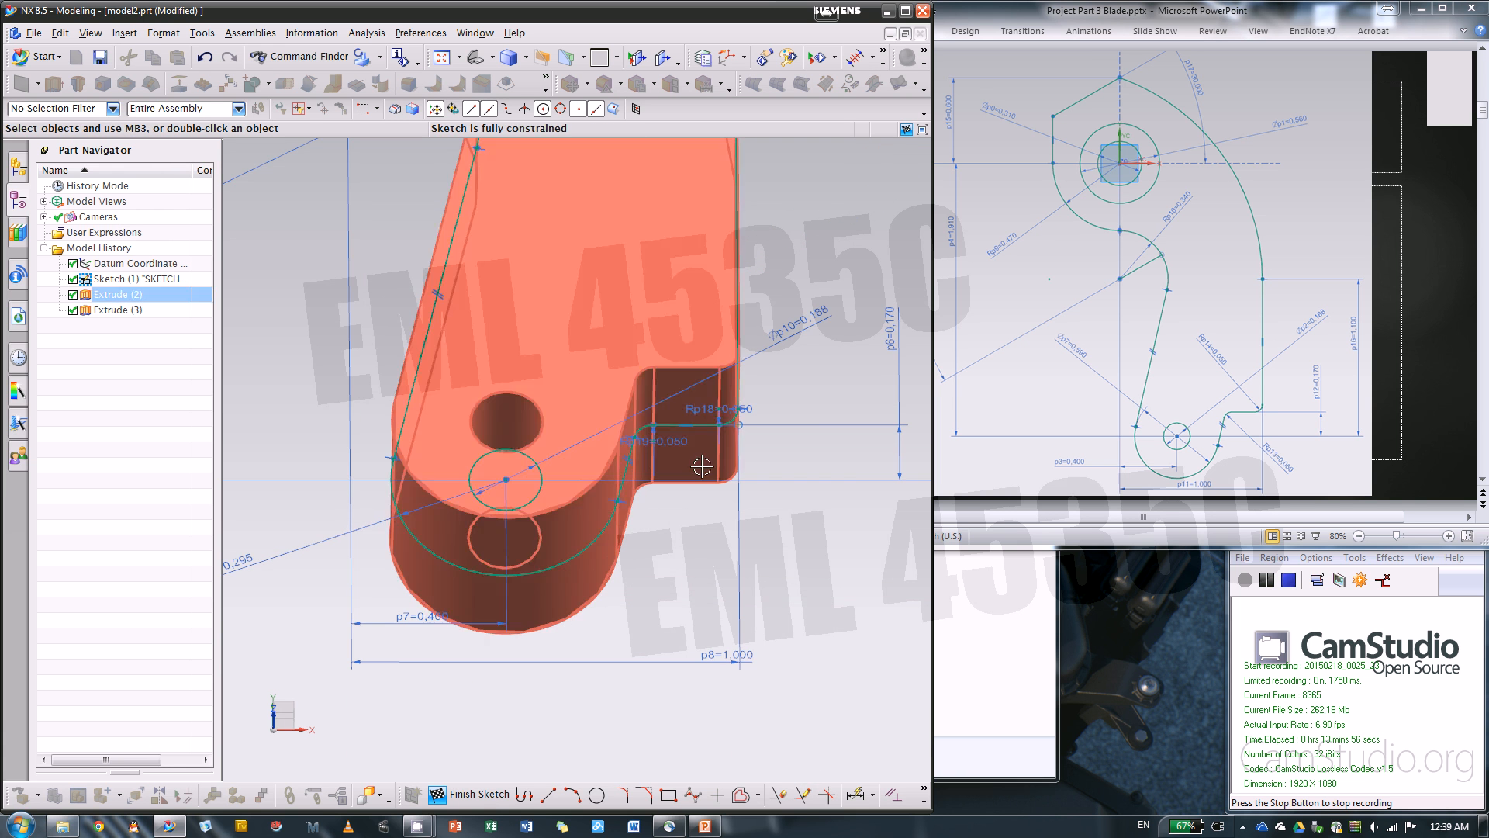
{"action": "left_click", "coordinate": [468, 794]}
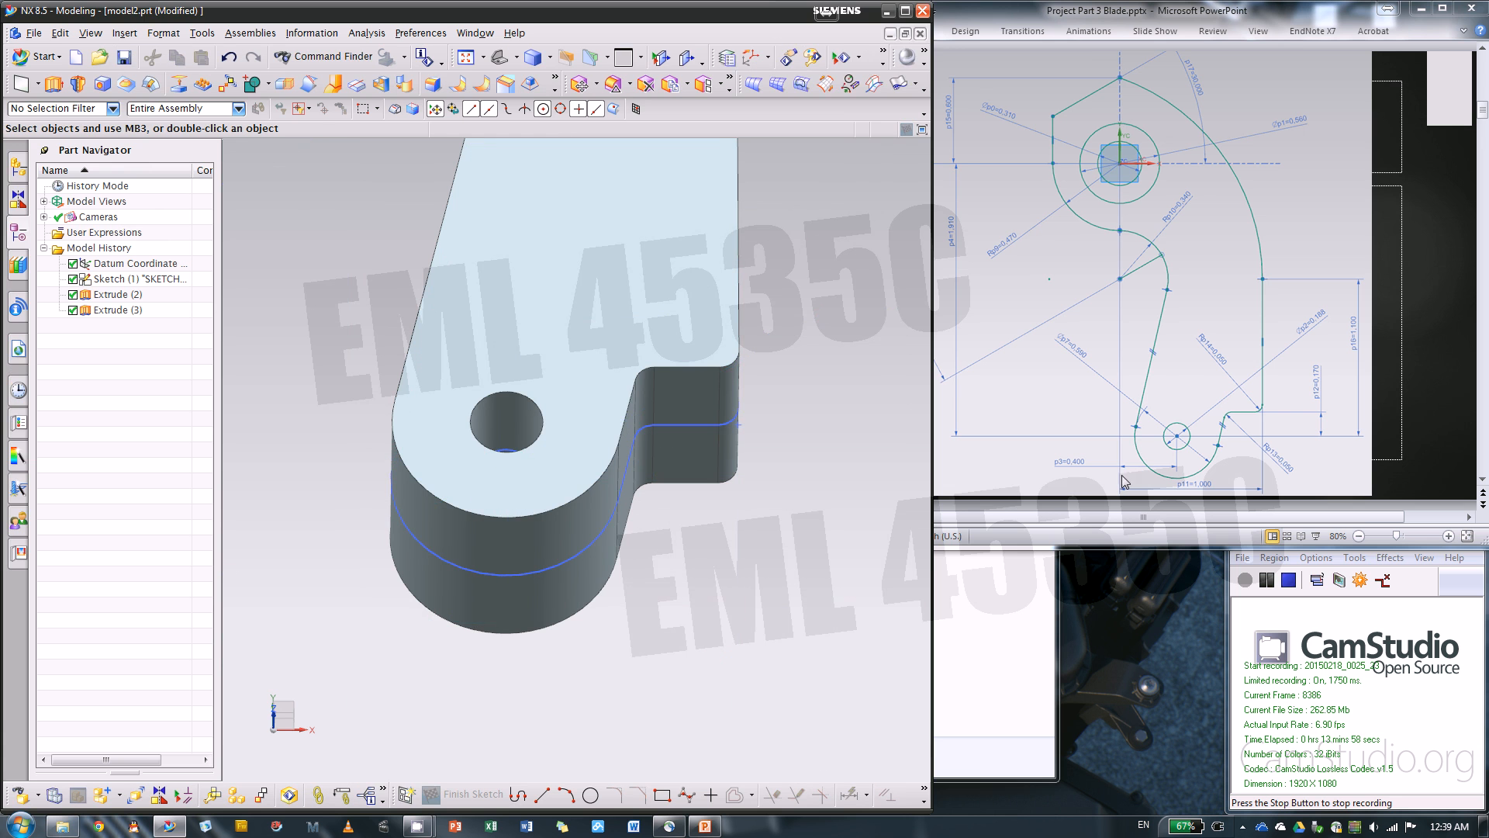
Review the instruction slides on the datum for the cutting extrude, sketch 2, and the extrude and intersect operation
{"action": "left_click", "coordinate": [1416, 458]}
{"action": "scroll", "coordinate": [1416, 459], "scroll_direction": "down", "scroll_amount": 1}
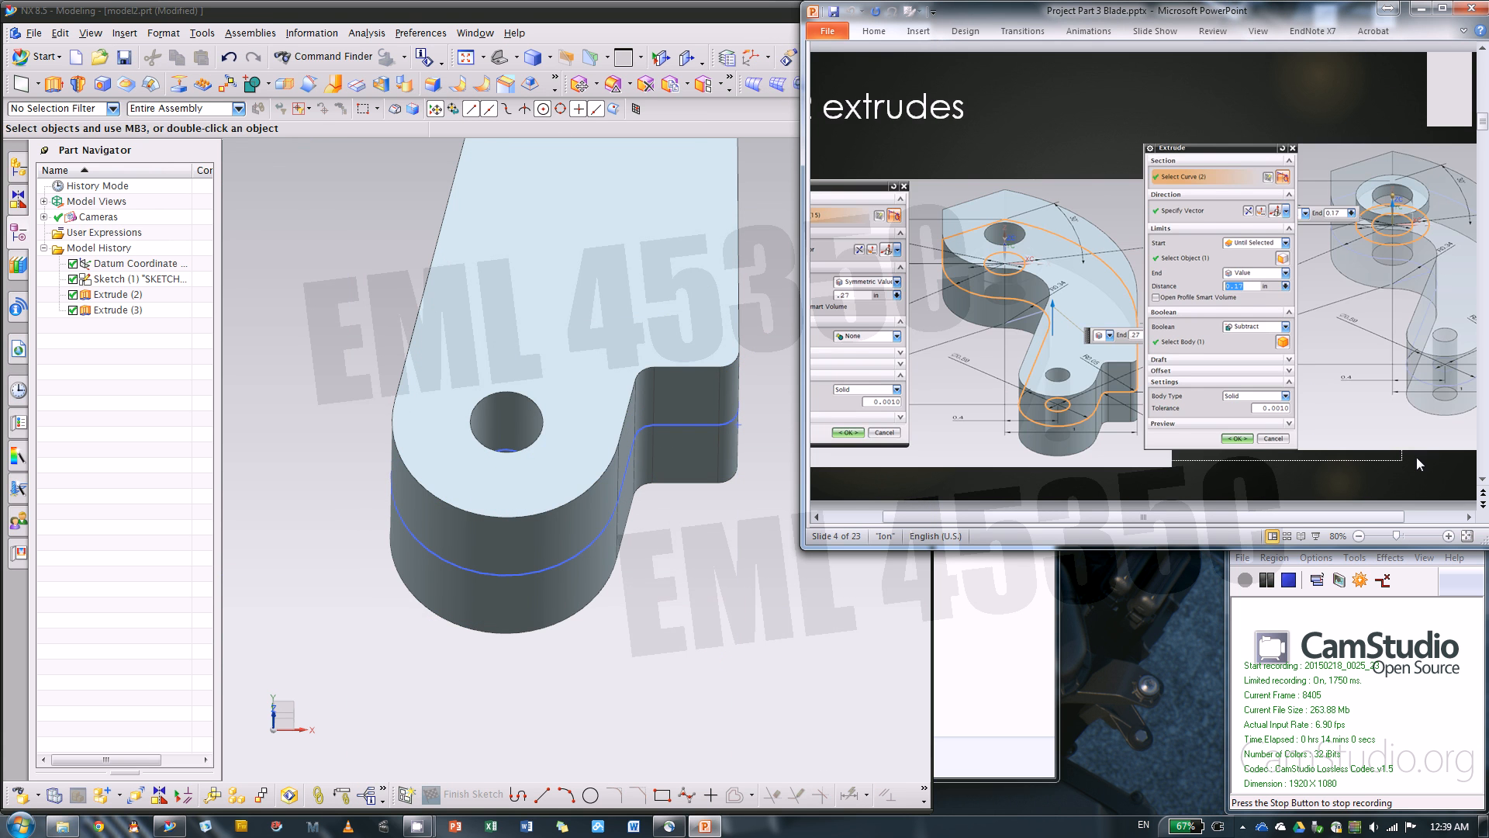
{"action": "scroll", "coordinate": [1416, 458], "scroll_direction": "down", "scroll_amount": 1}
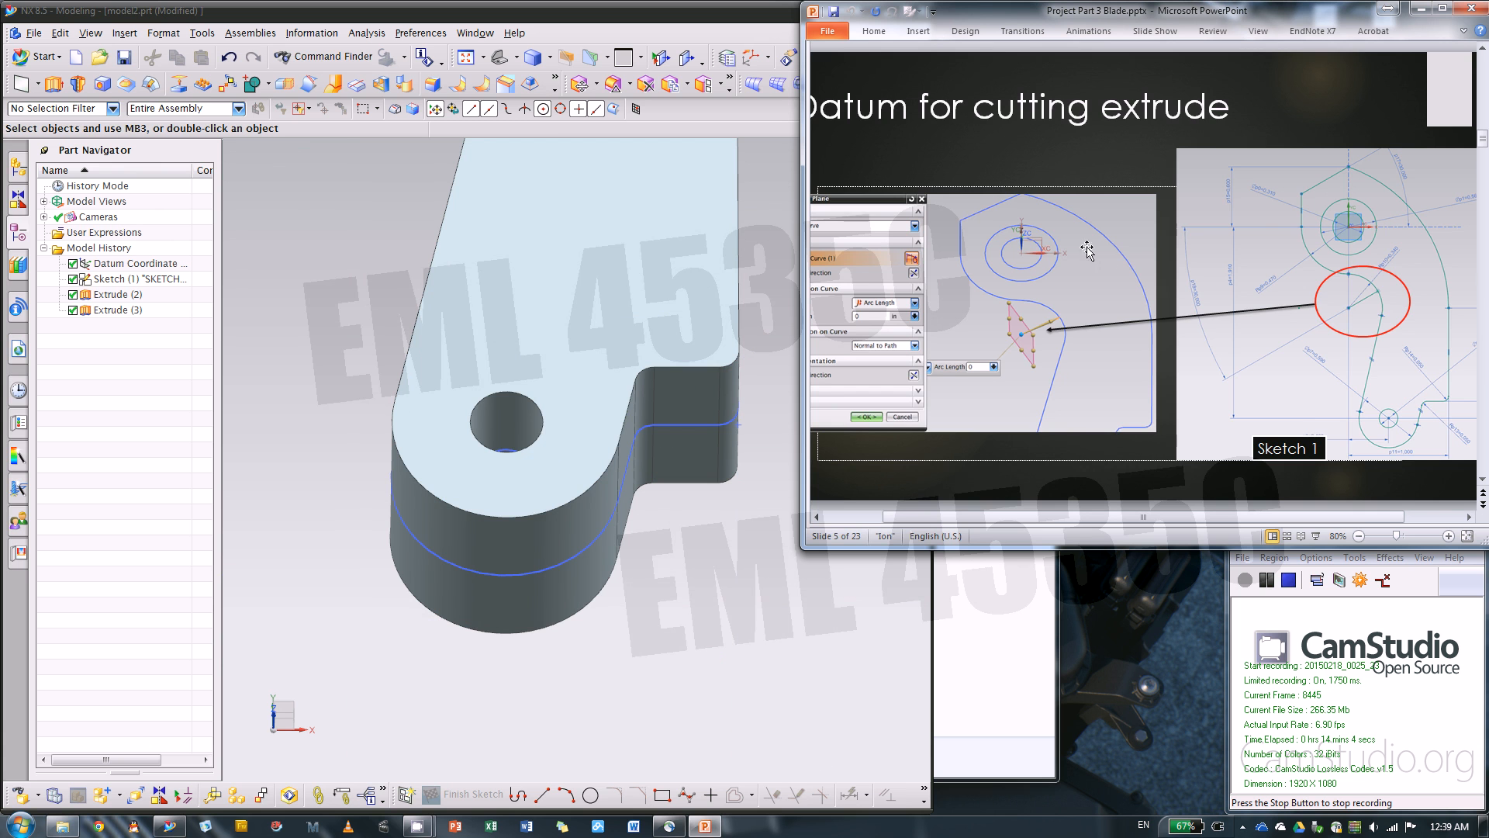
{"action": "scroll", "coordinate": [1109, 264], "scroll_direction": "down", "scroll_amount": 1}
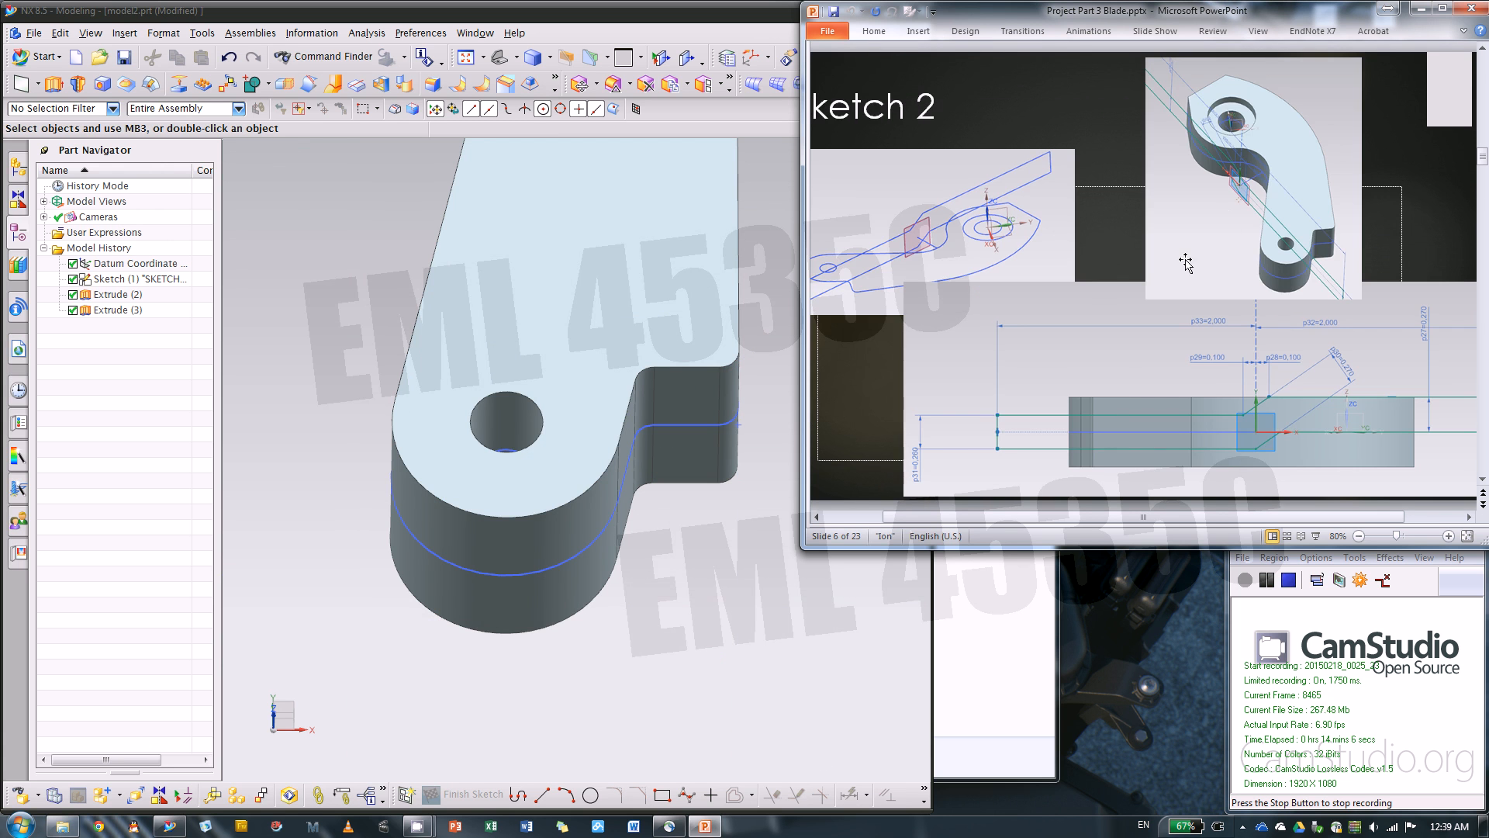
{"action": "scroll", "coordinate": [1186, 262], "scroll_direction": "down", "scroll_amount": 1}
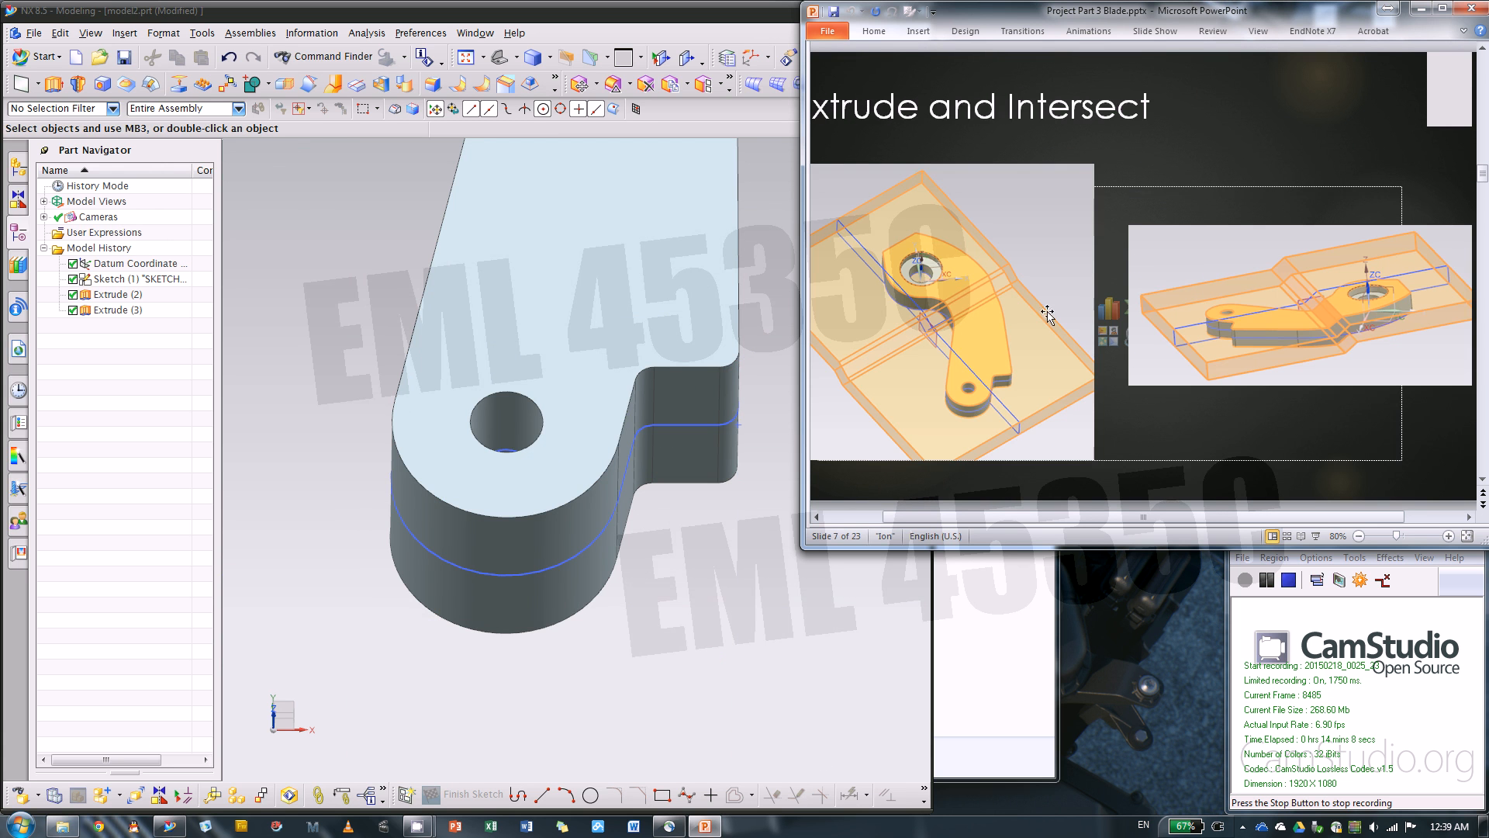
{"action": "scroll", "coordinate": [1087, 330], "scroll_direction": "up", "scroll_amount": 1}
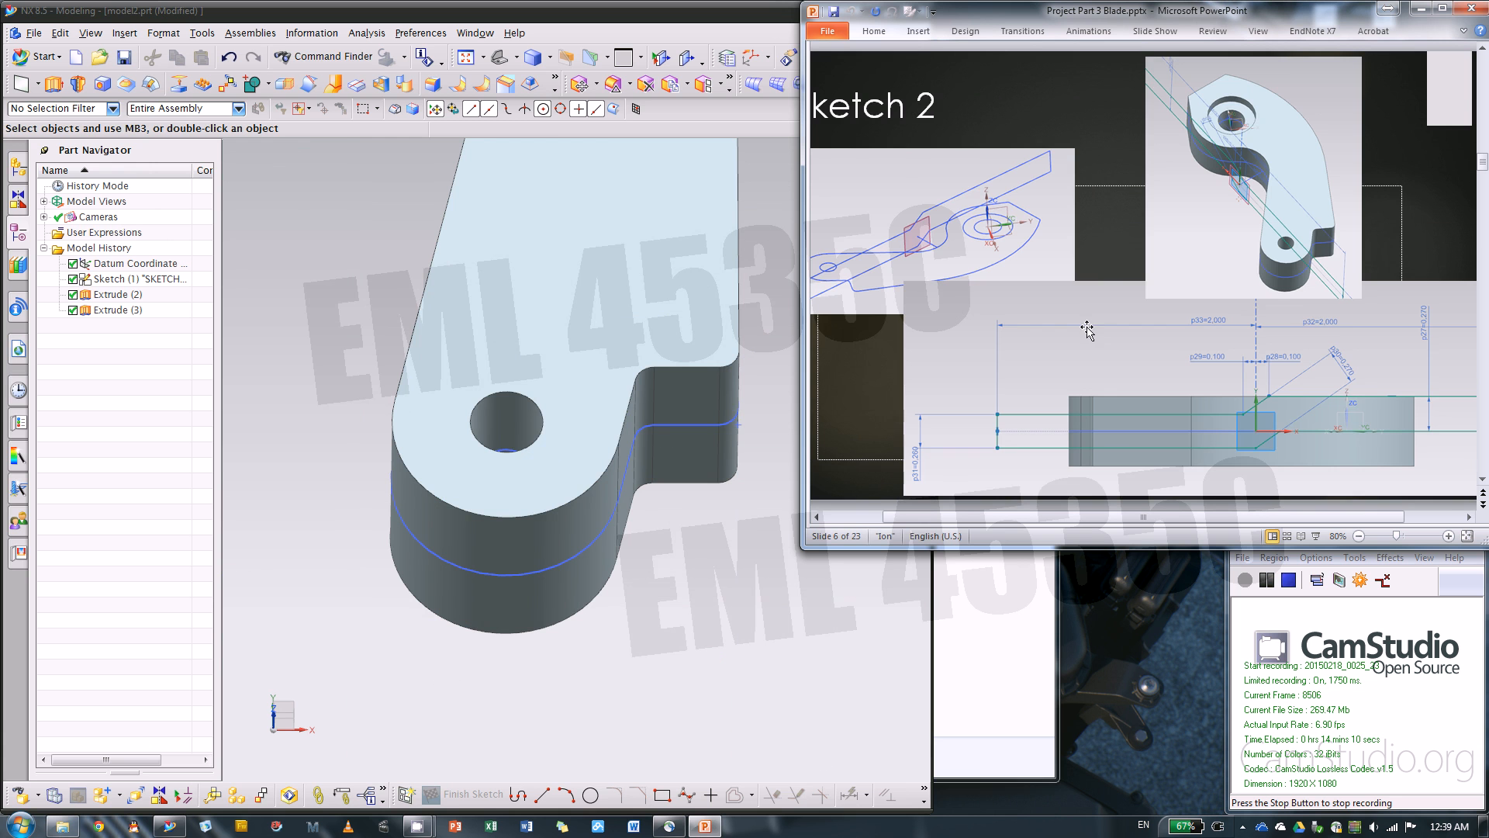
{"action": "scroll", "coordinate": [1122, 368], "scroll_direction": "up", "scroll_amount": 1}
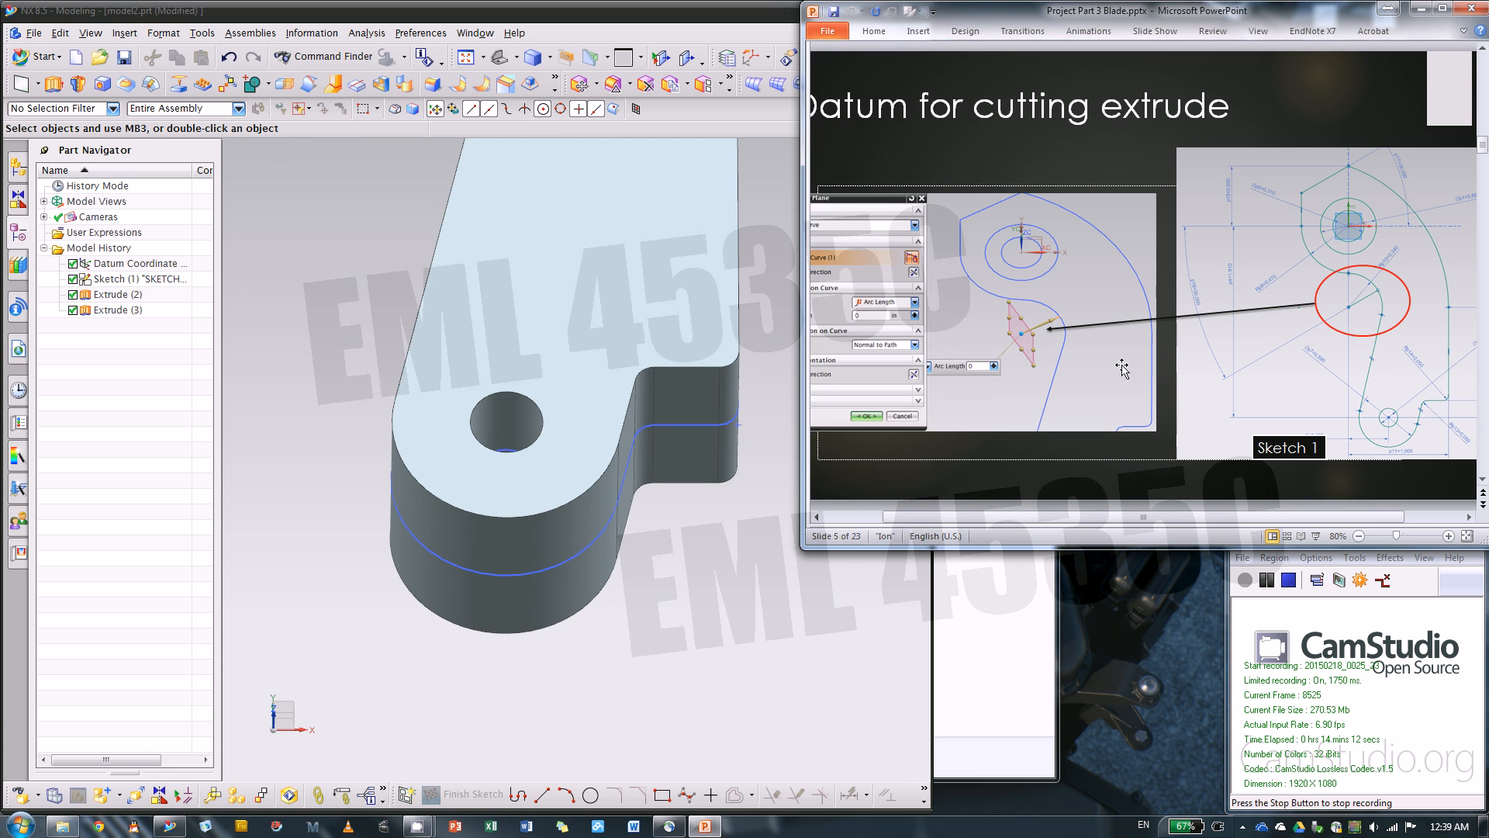
Start an On Curve datum plane, normal to path, on the short angled sketch line at the blade's concave inner edge
{"action": "left_click", "coordinate": [708, 621]}
{"action": "middle_click_drag", "start_coordinate": [667, 552], "coordinate": [853, 599]}
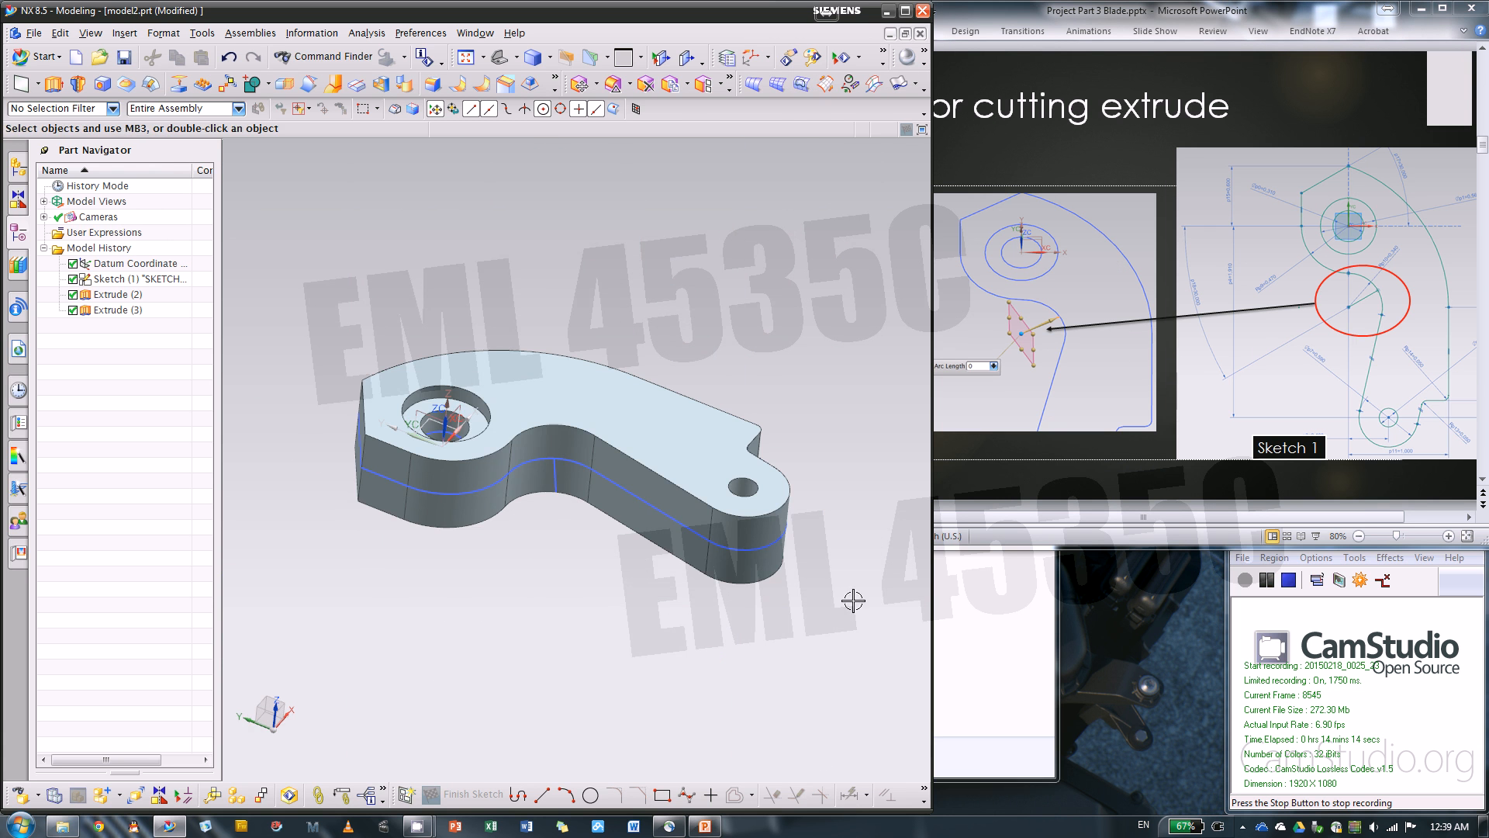
{"action": "left_click", "coordinate": [16, 91]}
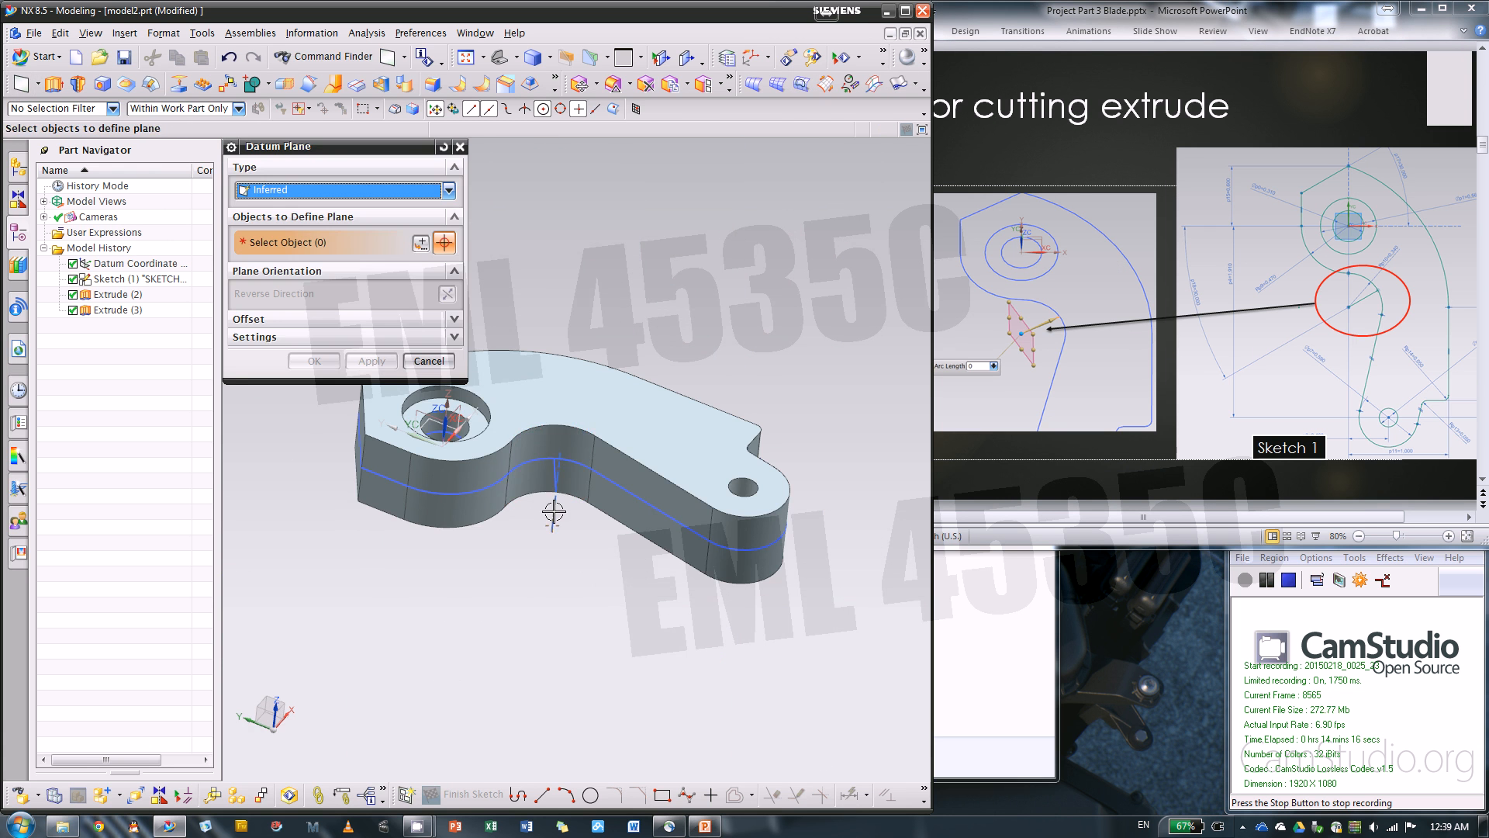
{"action": "scroll", "coordinate": [554, 512], "scroll_direction": "up", "scroll_amount": 3}
{"action": "middle_click_drag", "start_coordinate": [629, 602], "coordinate": [566, 612]}
{"action": "left_click", "coordinate": [448, 190]}
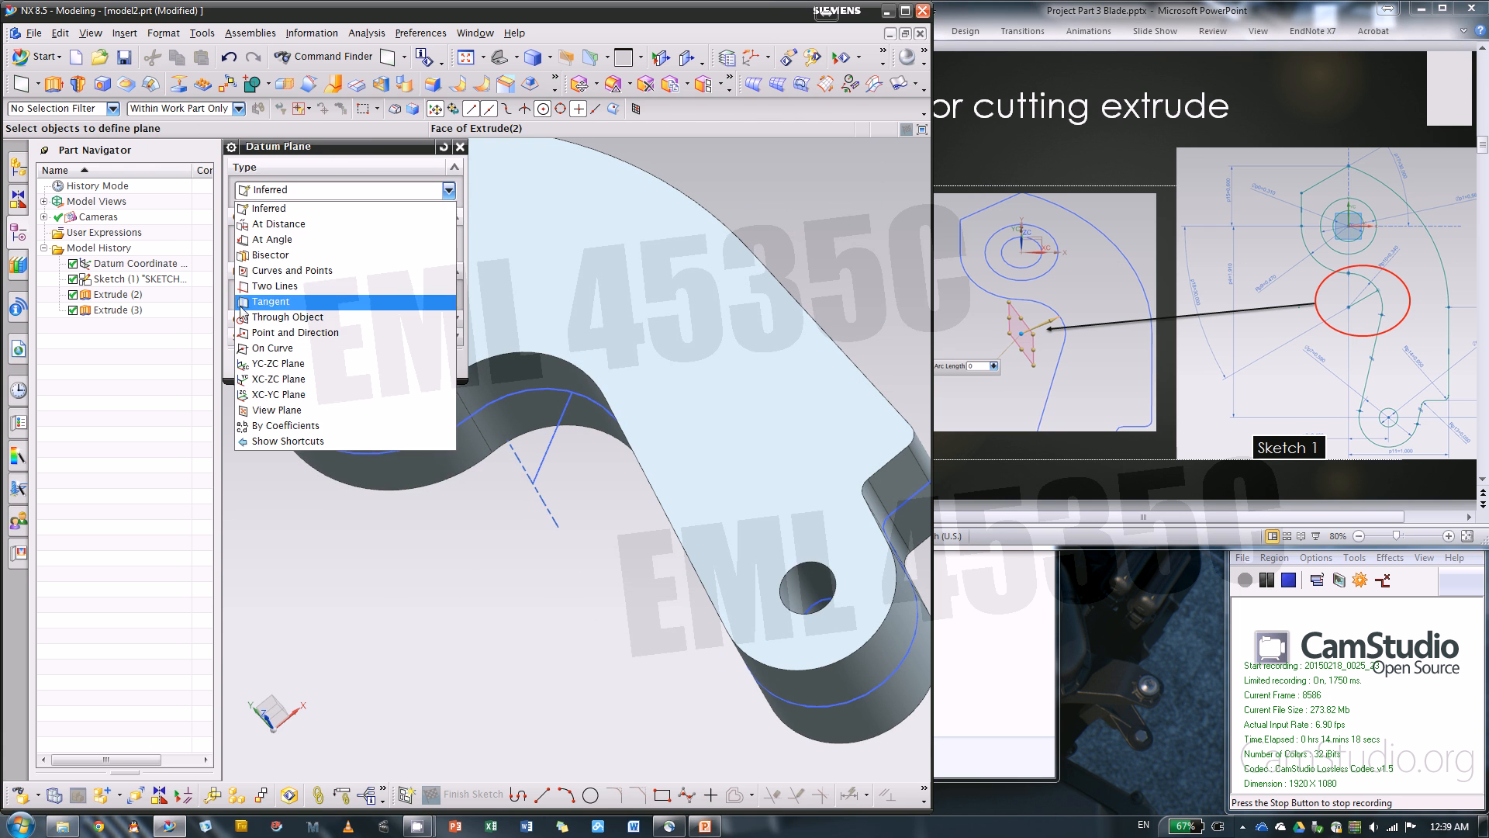
{"action": "left_click", "coordinate": [272, 347]}
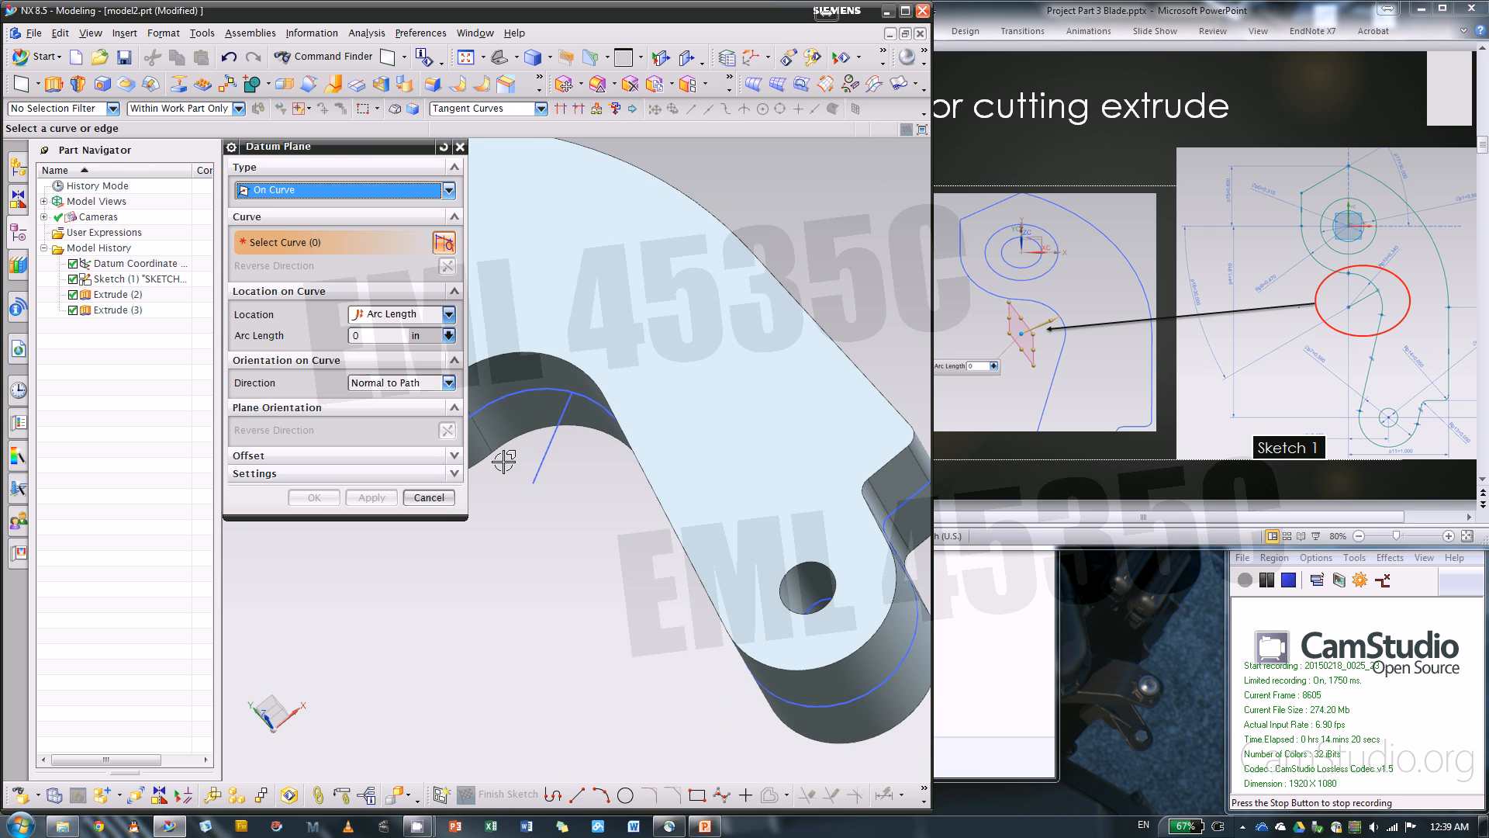
{"action": "left_click", "coordinate": [536, 465]}
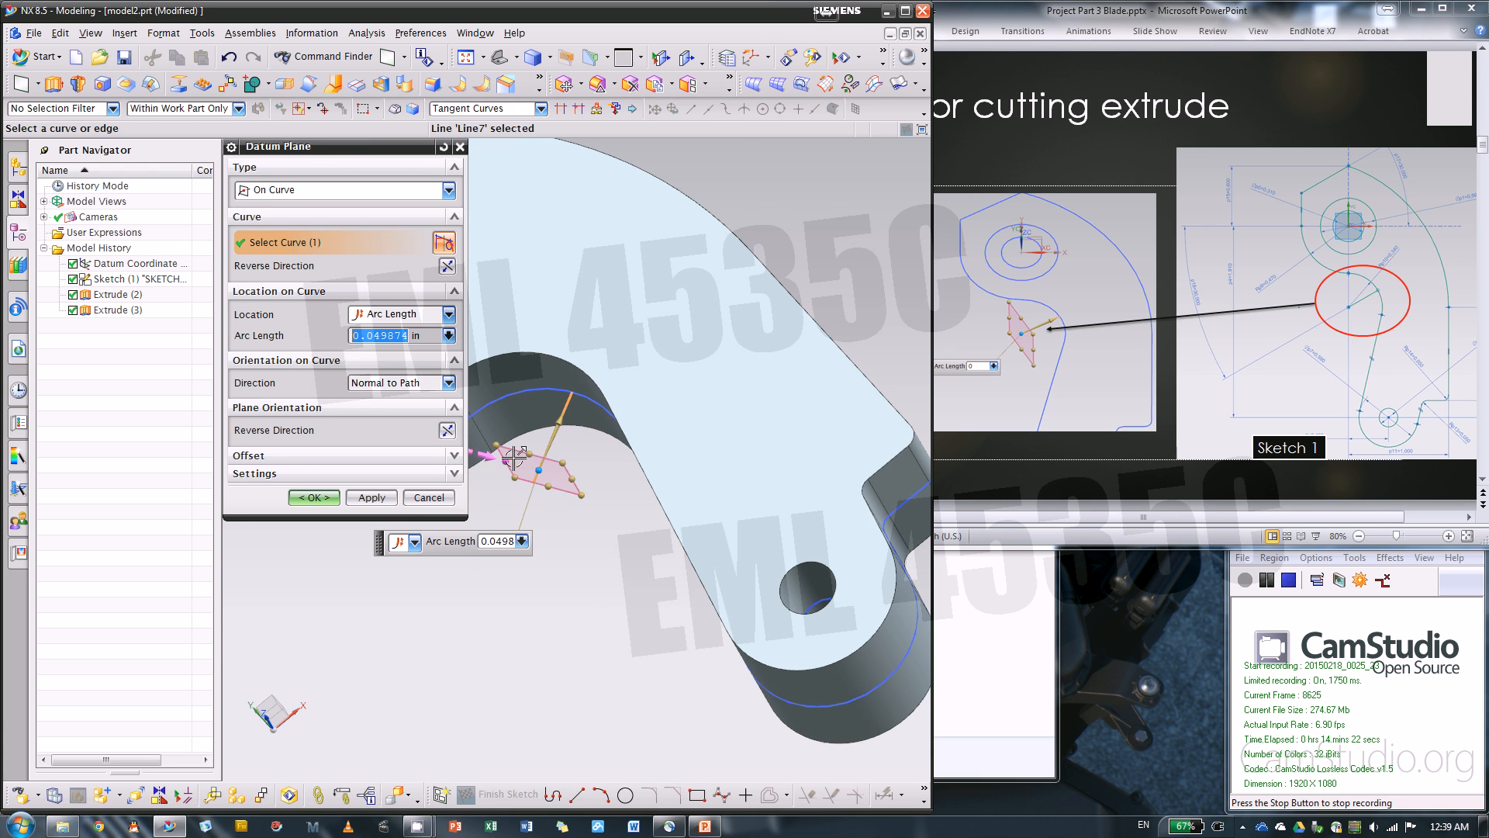
Move the datum plane to arc length 0 at the free end of the line and create it
{"action": "scroll", "coordinate": [543, 462], "scroll_direction": "up", "scroll_amount": 2}
{"action": "middle_click_drag", "start_coordinate": [591, 569], "coordinate": [698, 515]}
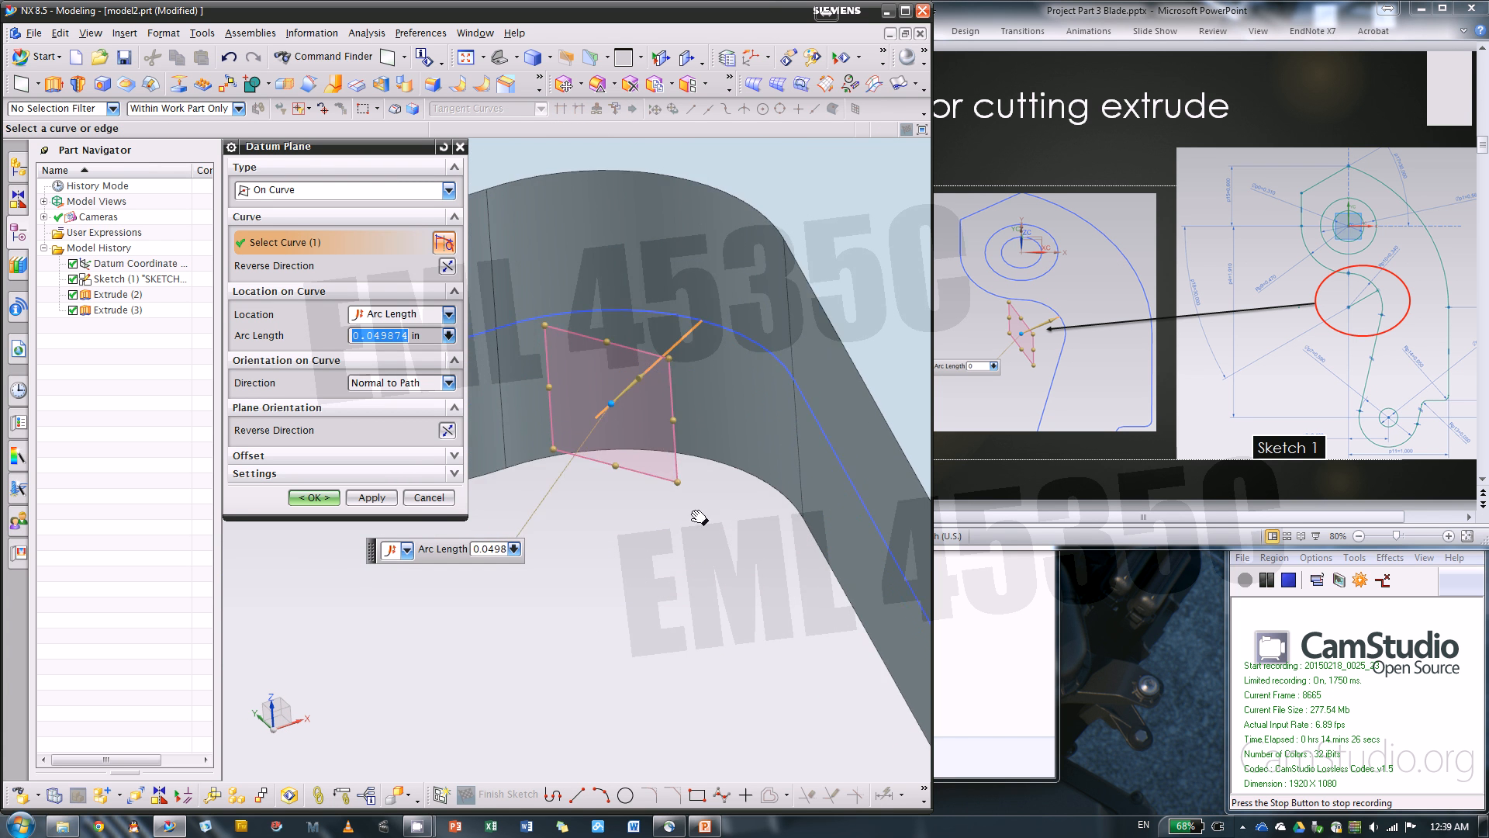
{"action": "scroll", "coordinate": [625, 372], "scroll_direction": "down", "scroll_amount": 3}
{"action": "scroll", "coordinate": [712, 556], "scroll_direction": "up", "scroll_amount": 2}
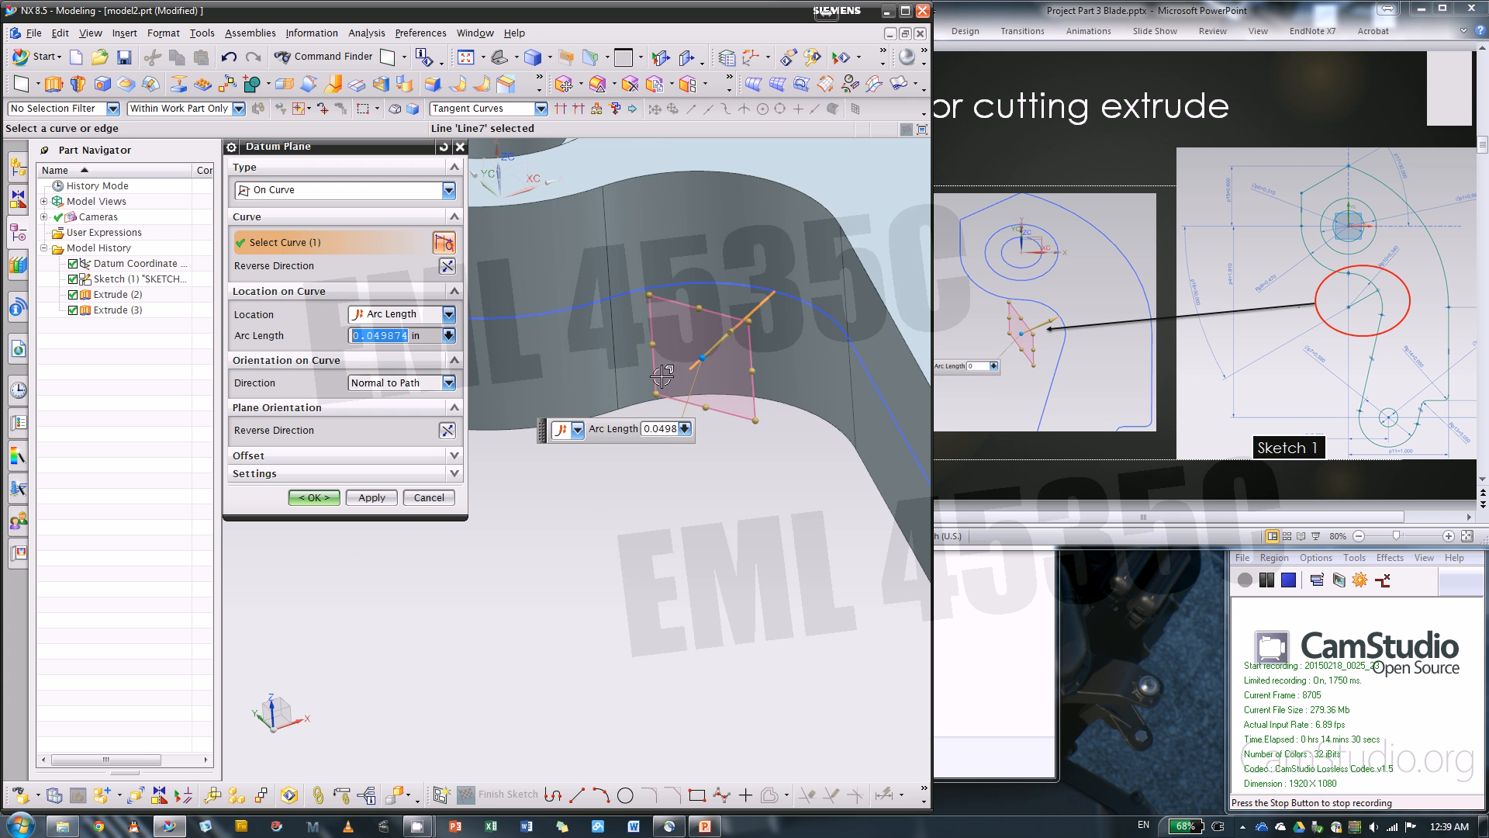
{"action": "scroll", "coordinate": [702, 359], "scroll_direction": "down", "scroll_amount": 3}
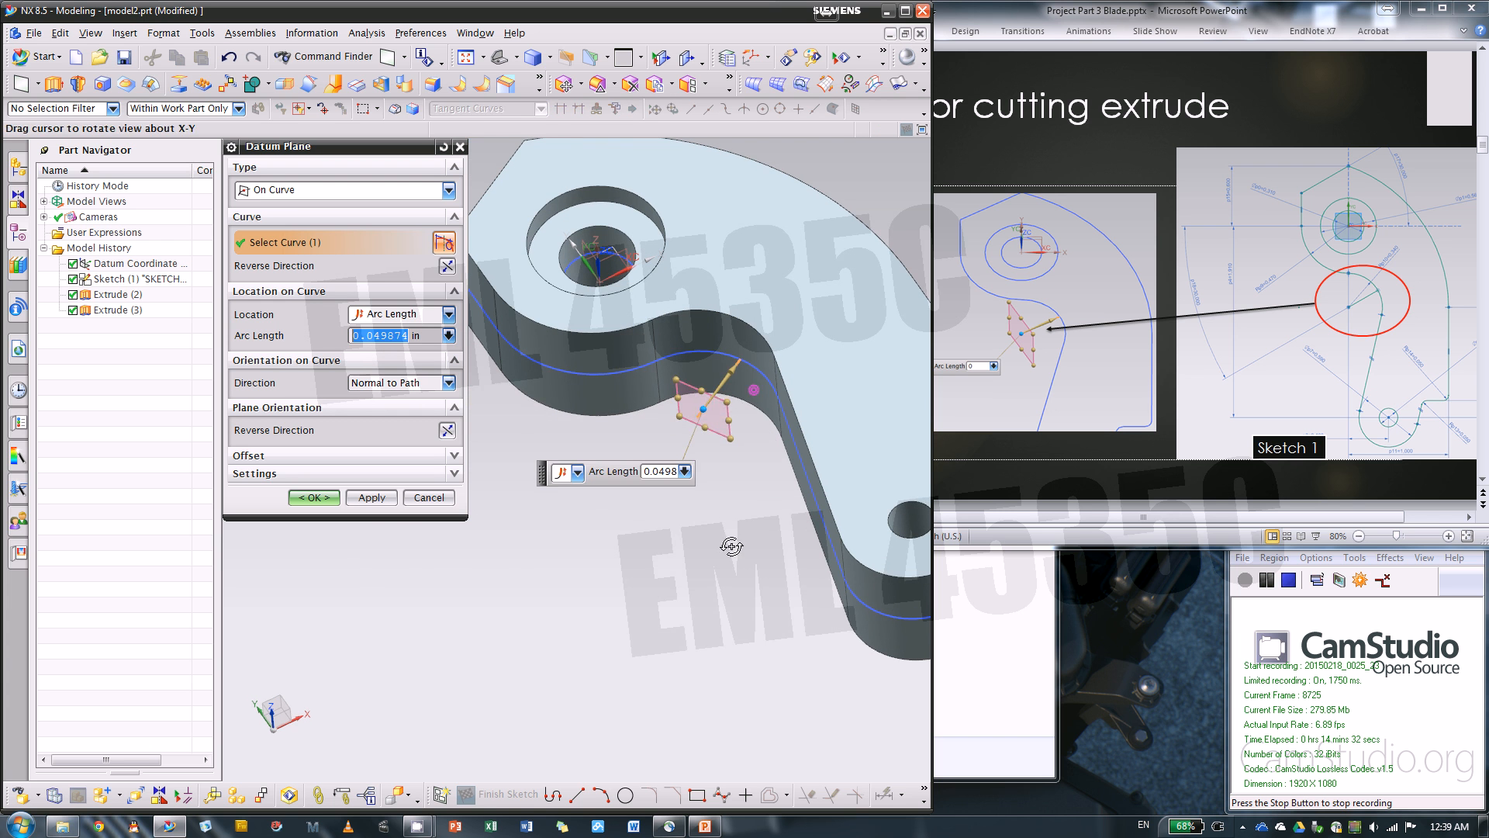
{"action": "left_click_drag", "start_coordinate": [703, 411], "coordinate": [713, 395]}
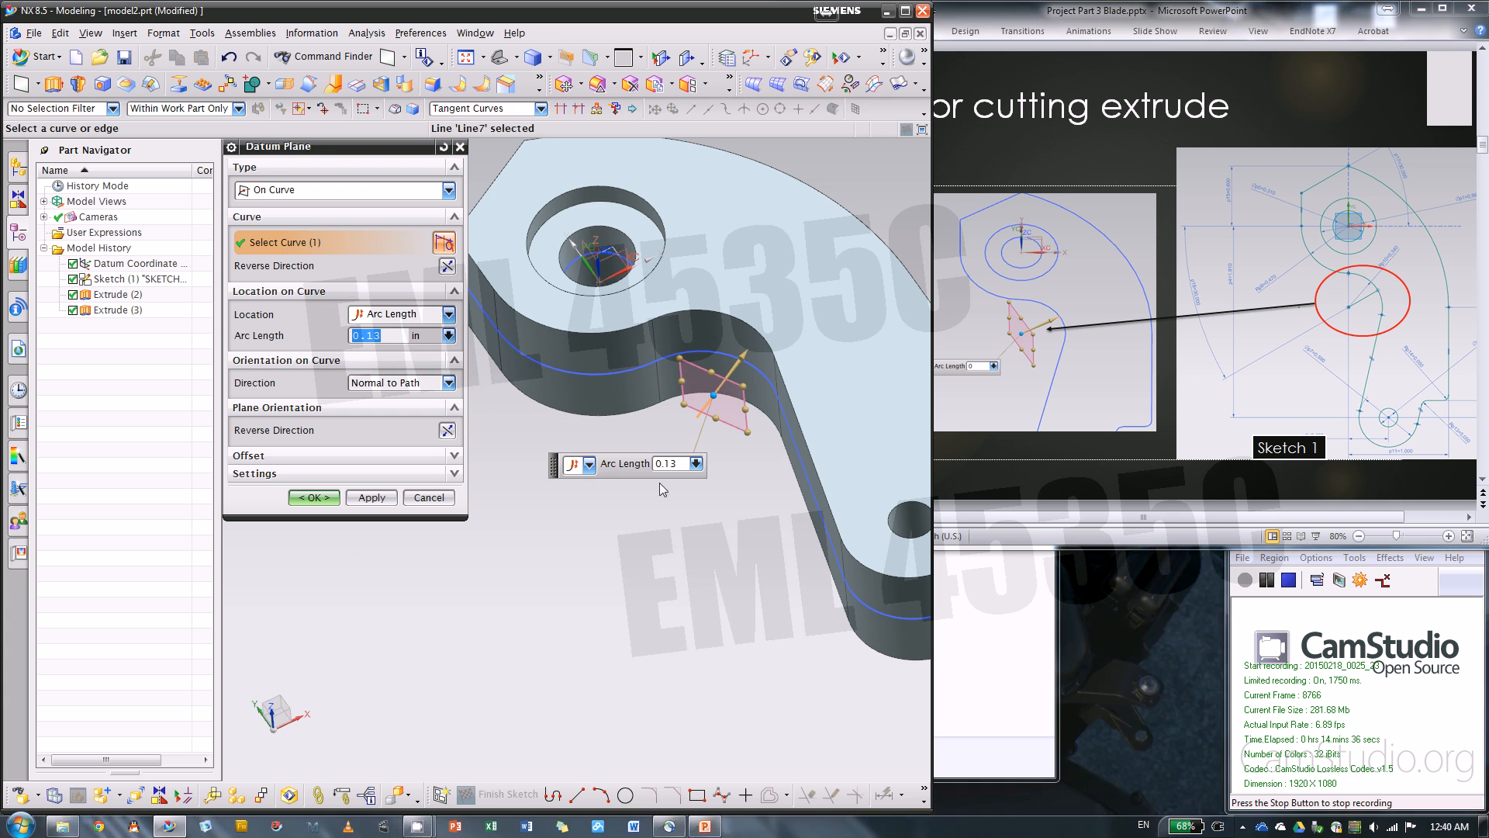
{"action": "left_click_drag", "start_coordinate": [714, 397], "coordinate": [709, 400]}
{"action": "scroll", "coordinate": [620, 432], "scroll_direction": "down", "scroll_amount": 3}
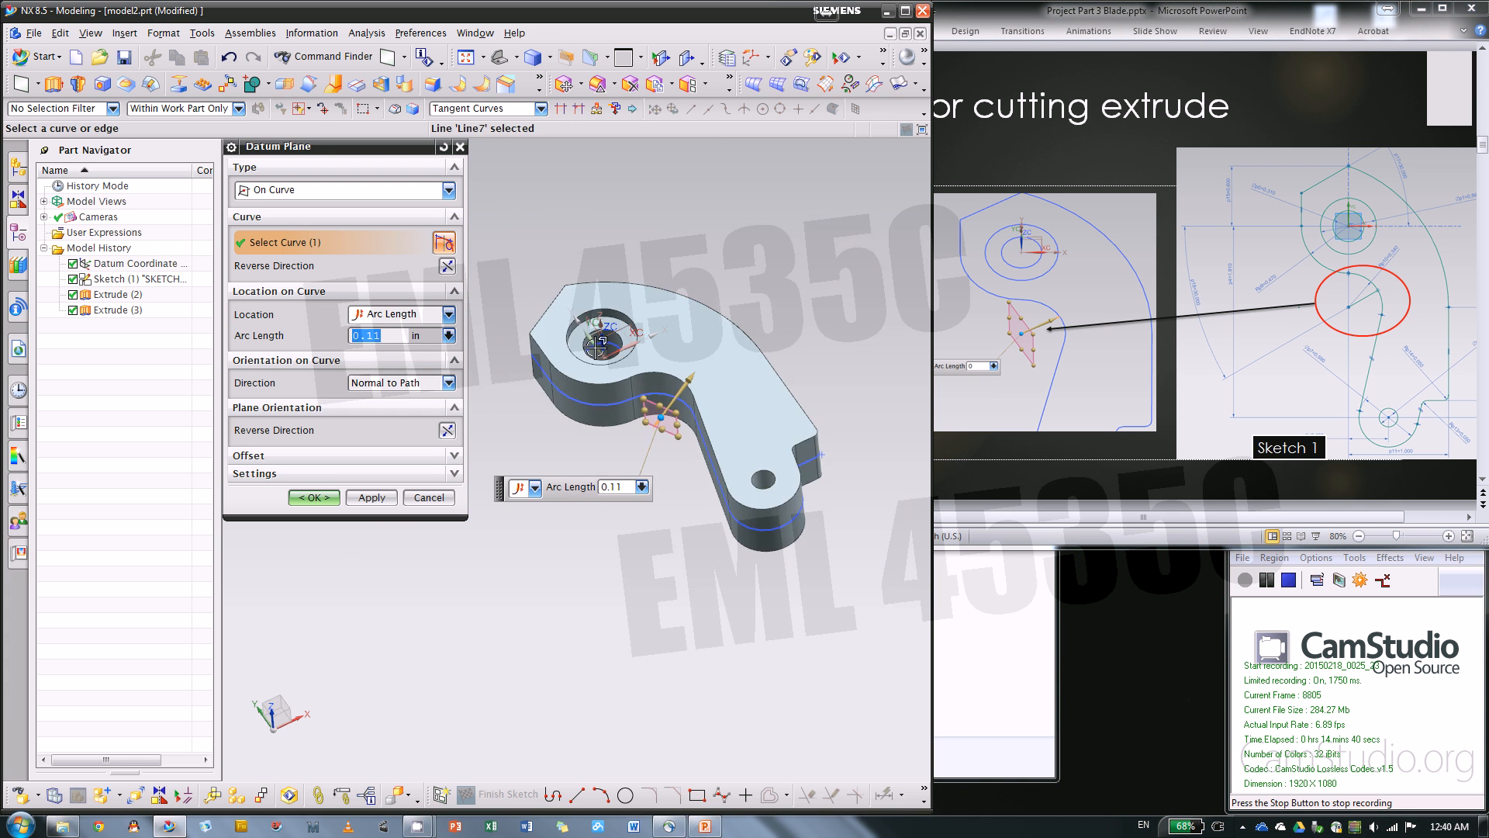
{"action": "scroll", "coordinate": [624, 419], "scroll_direction": "up", "scroll_amount": 6}
{"action": "left_click_drag", "start_coordinate": [749, 456], "coordinate": [695, 519]}
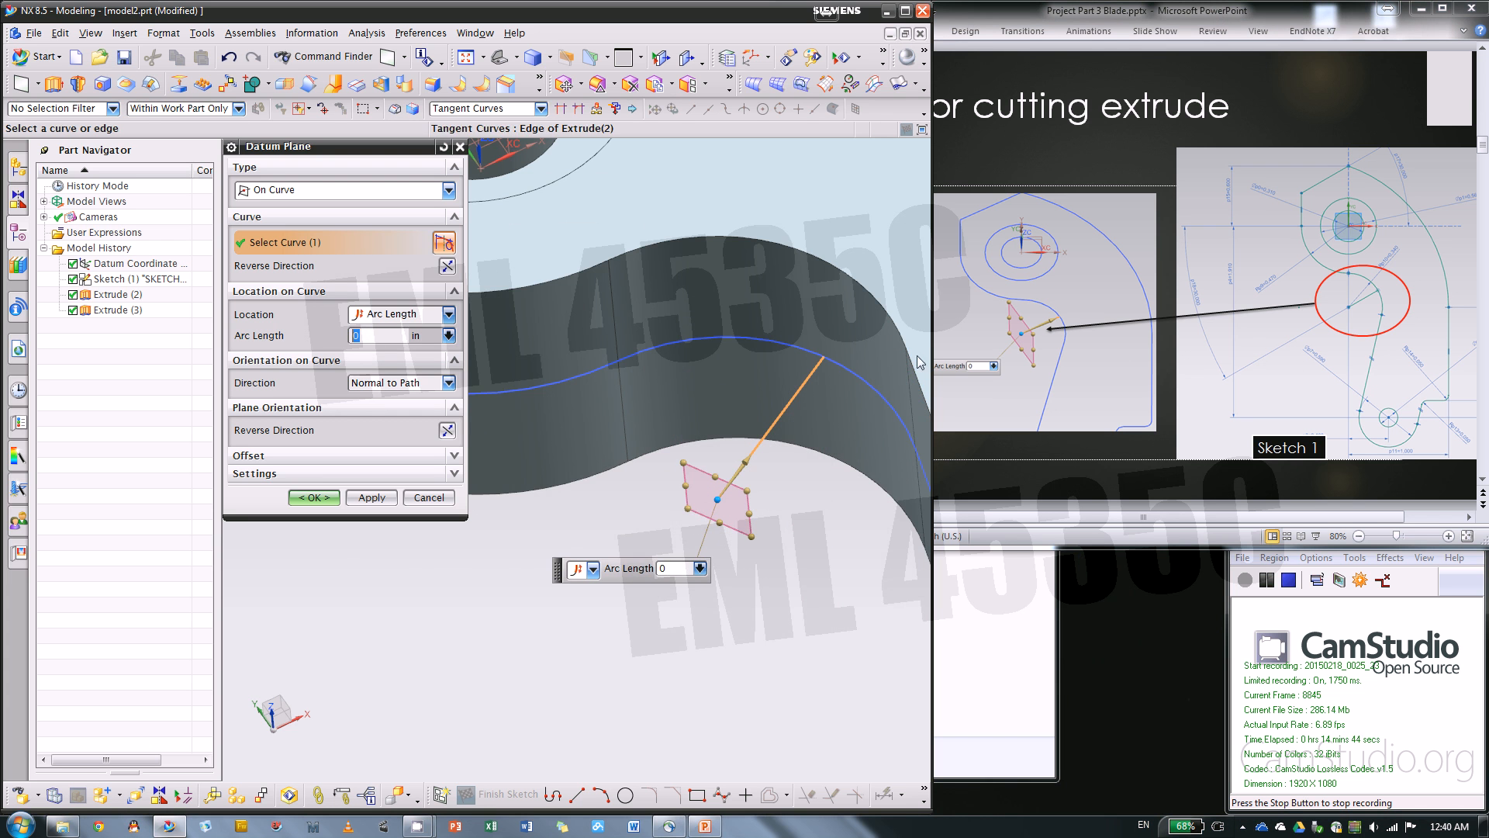
{"action": "scroll", "coordinate": [824, 421], "scroll_direction": "down", "scroll_amount": 2}
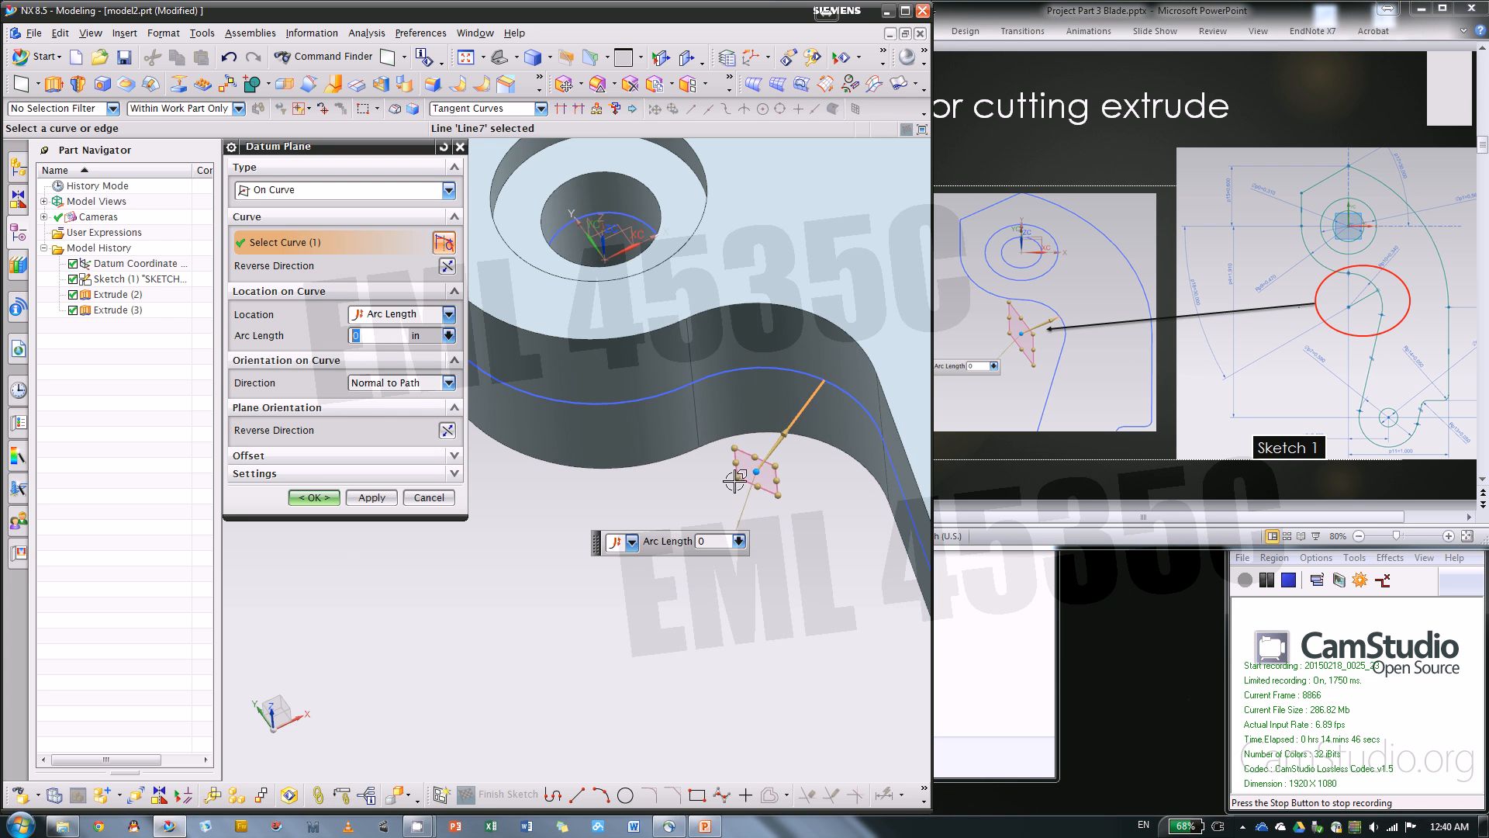
{"action": "left_click", "coordinate": [313, 498]}
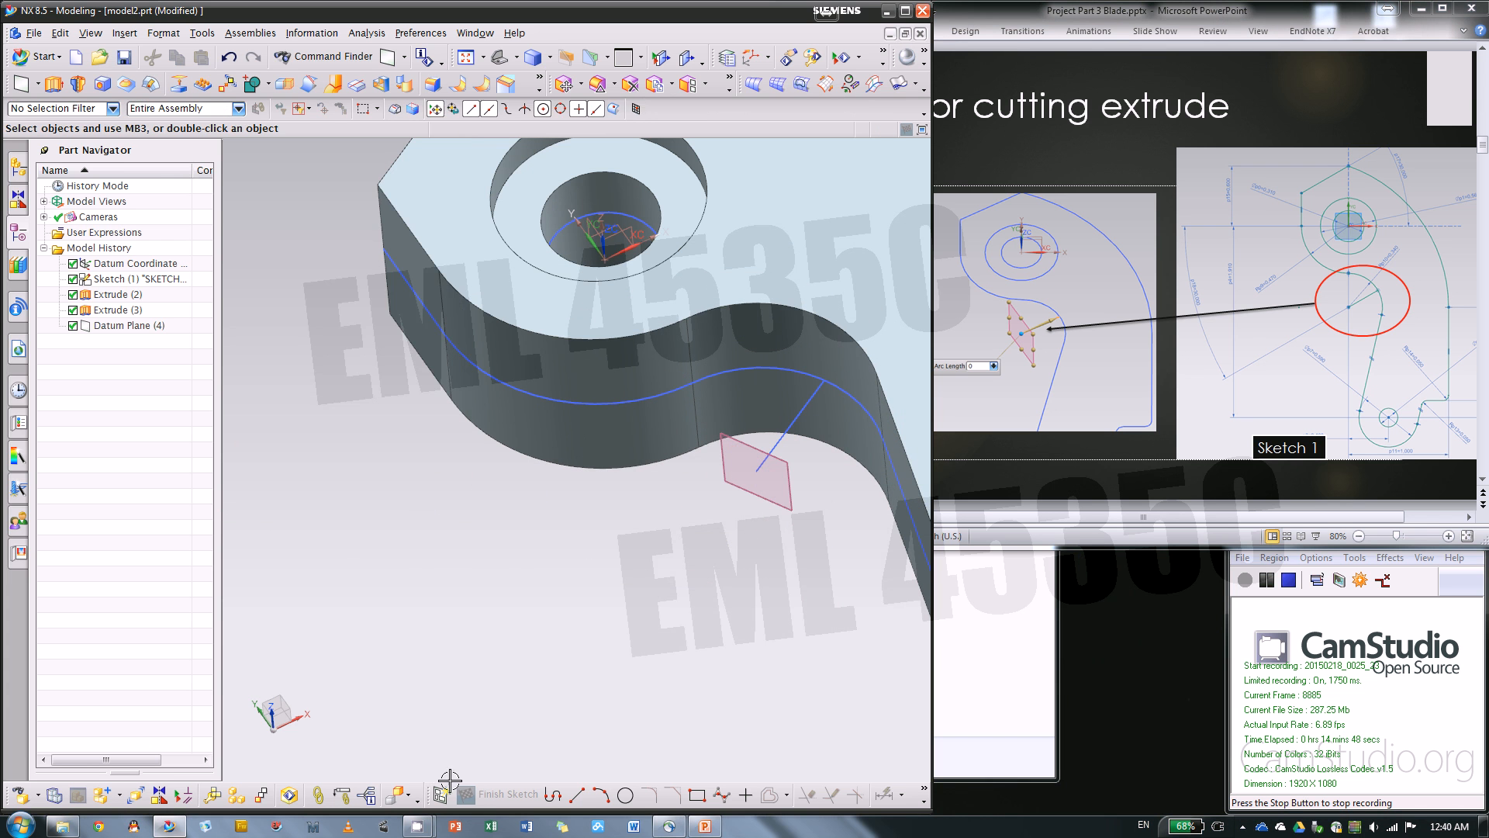
Start a sketch on the new datum plane with its origin at the free end of the short angled line
{"action": "left_click", "coordinate": [783, 504]}
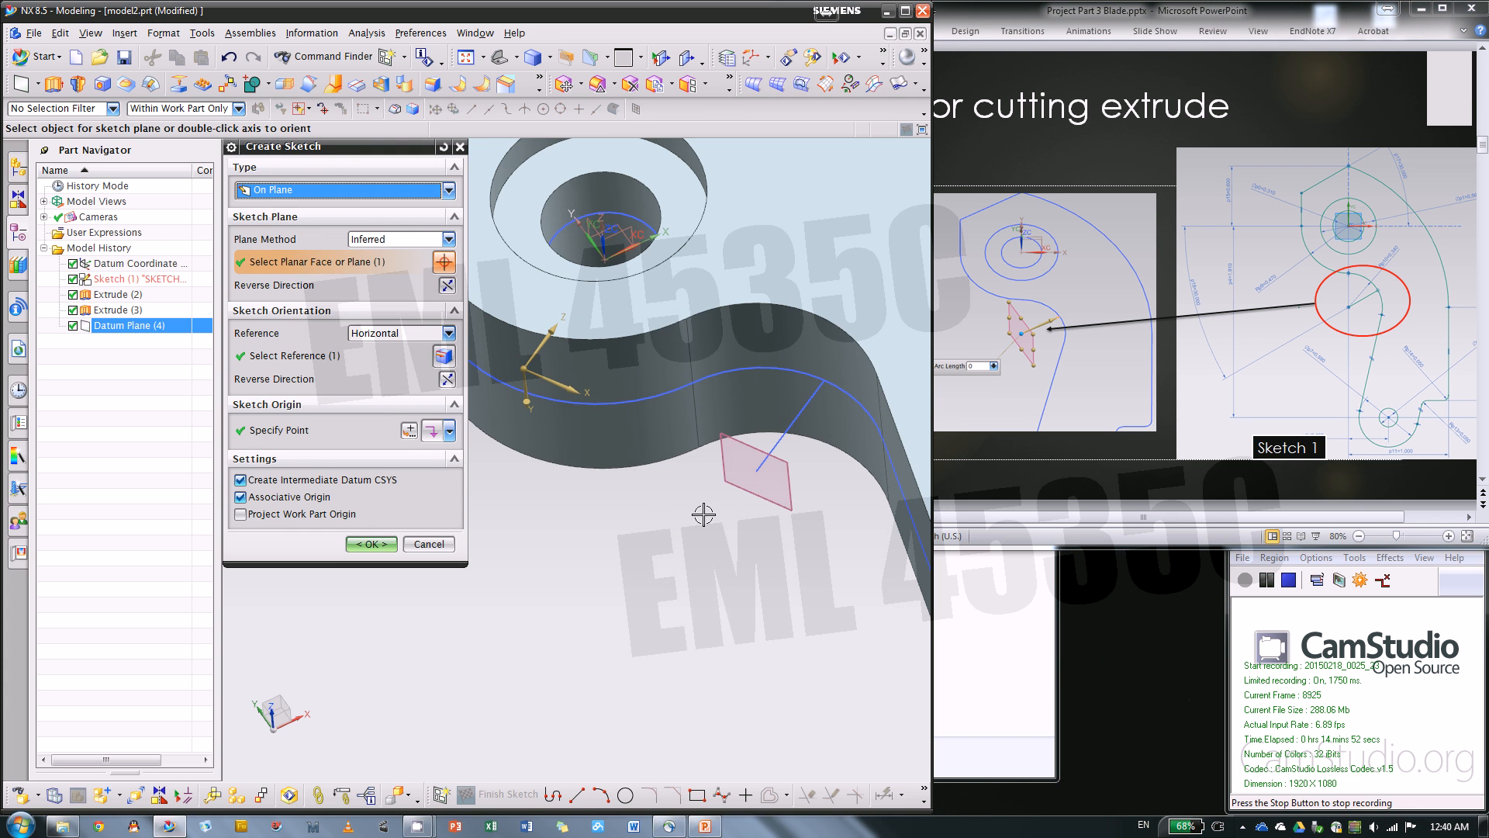
{"action": "left_click", "coordinate": [336, 437]}
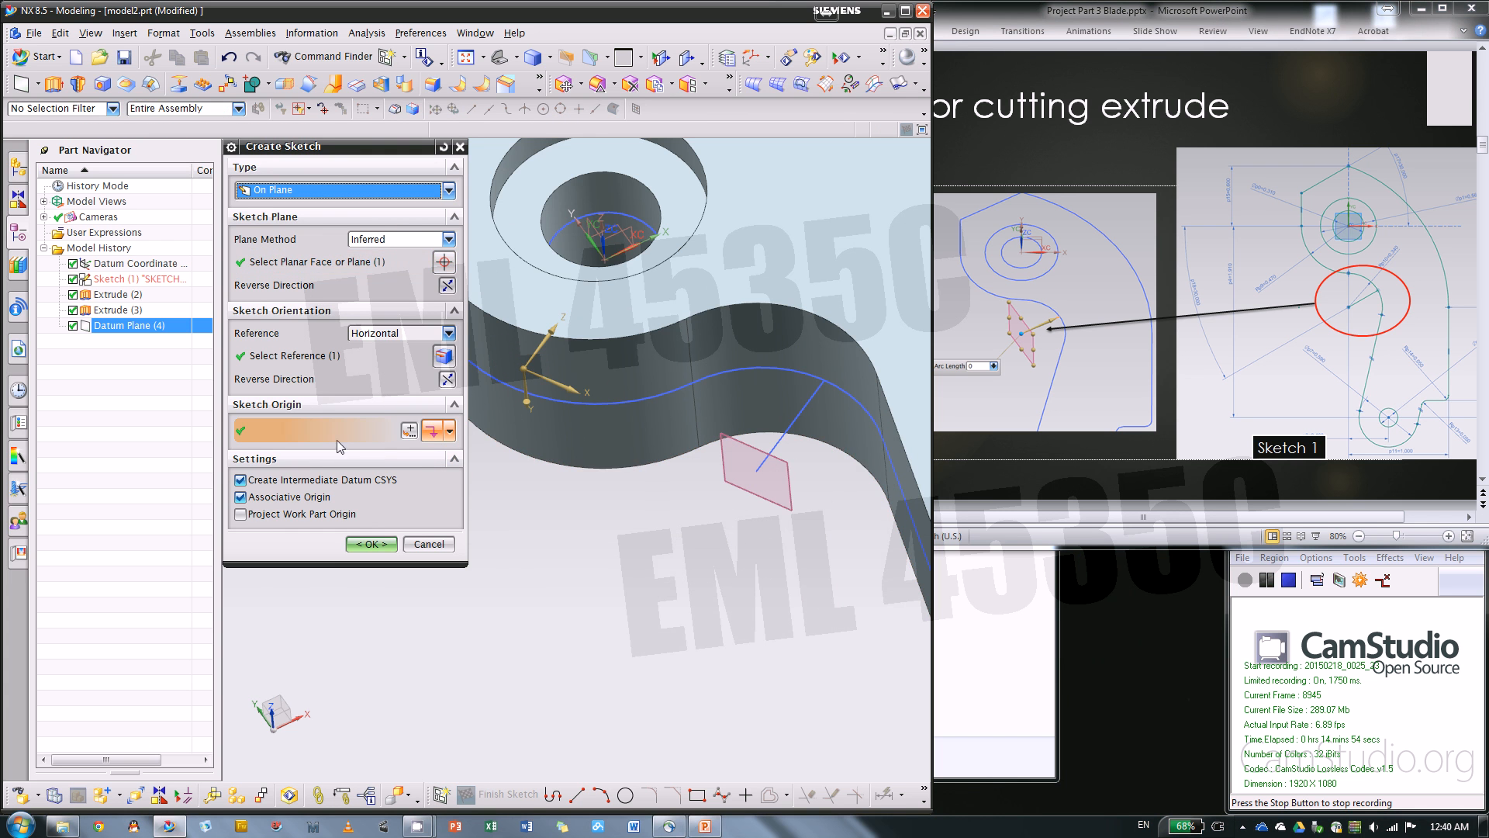
{"action": "left_click", "coordinate": [757, 470]}
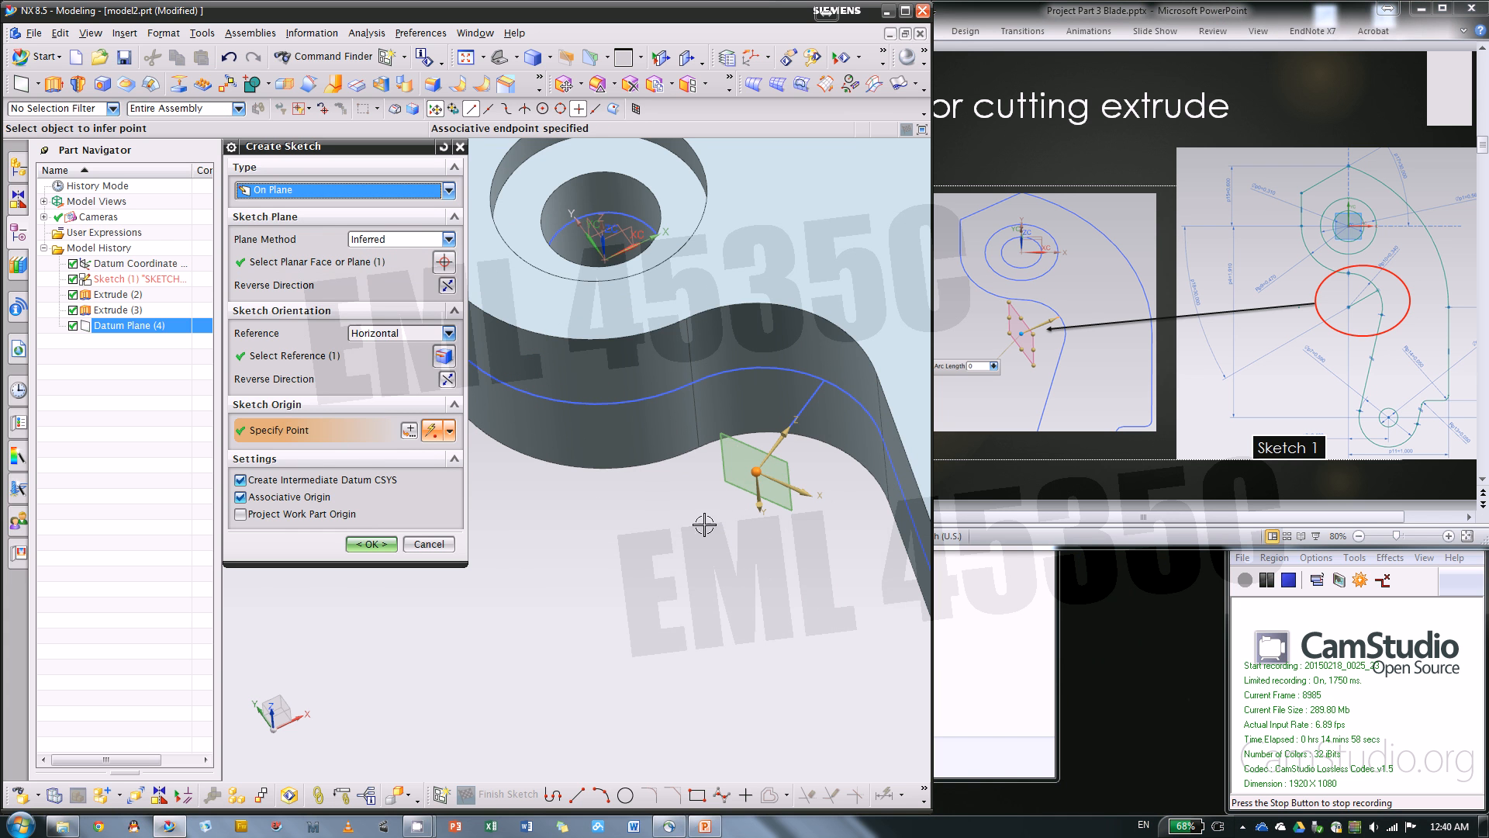
Set the sketch origin back to the angled line's free end, flip the vertical axis to point up, and create the sketch
{"action": "left_click", "coordinate": [1132, 477]}
{"action": "scroll", "coordinate": [1140, 468], "scroll_direction": "down", "scroll_amount": 1}
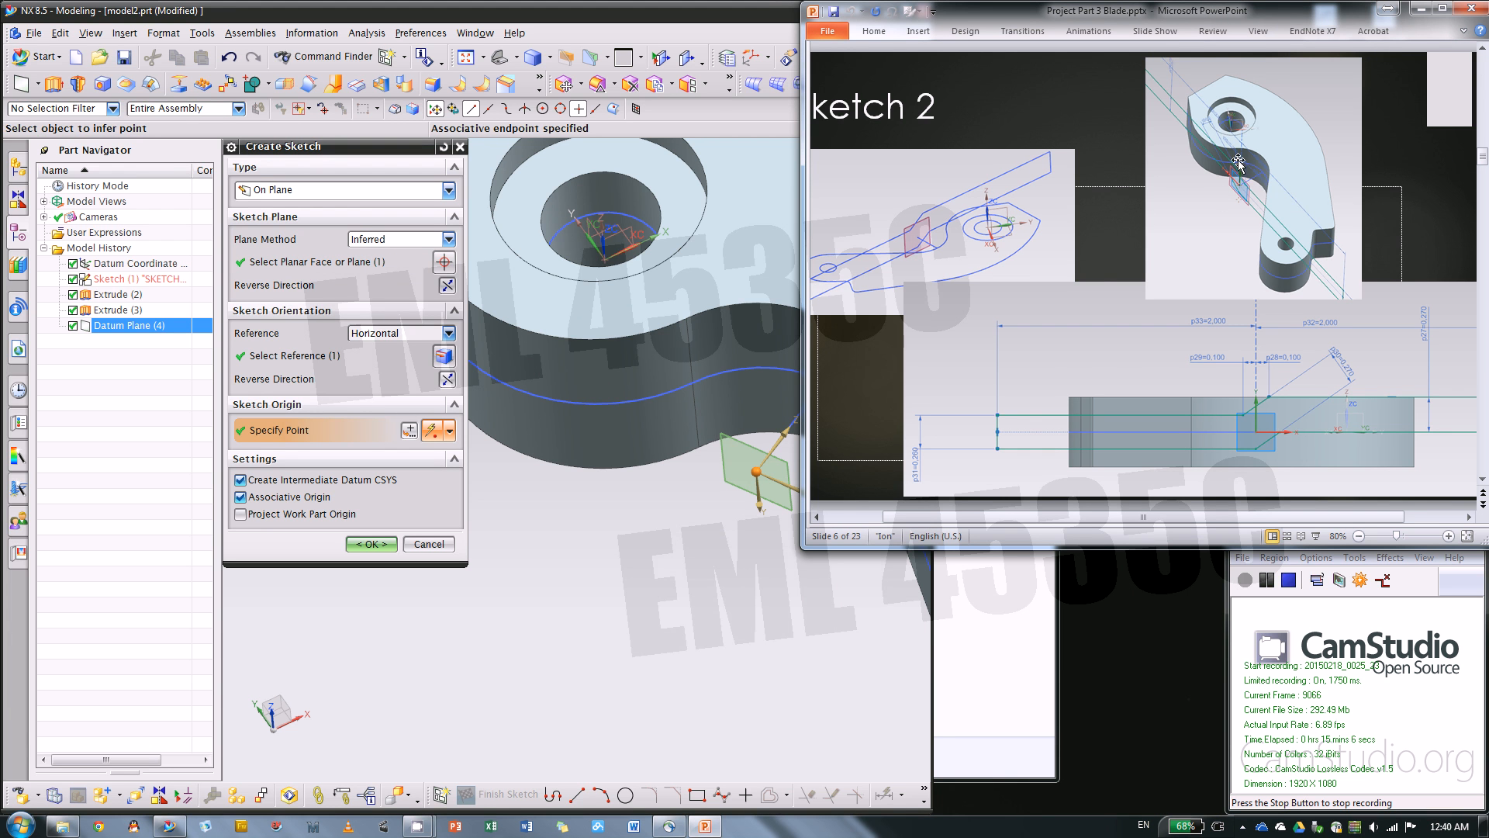
{"action": "left_click", "coordinate": [673, 628]}
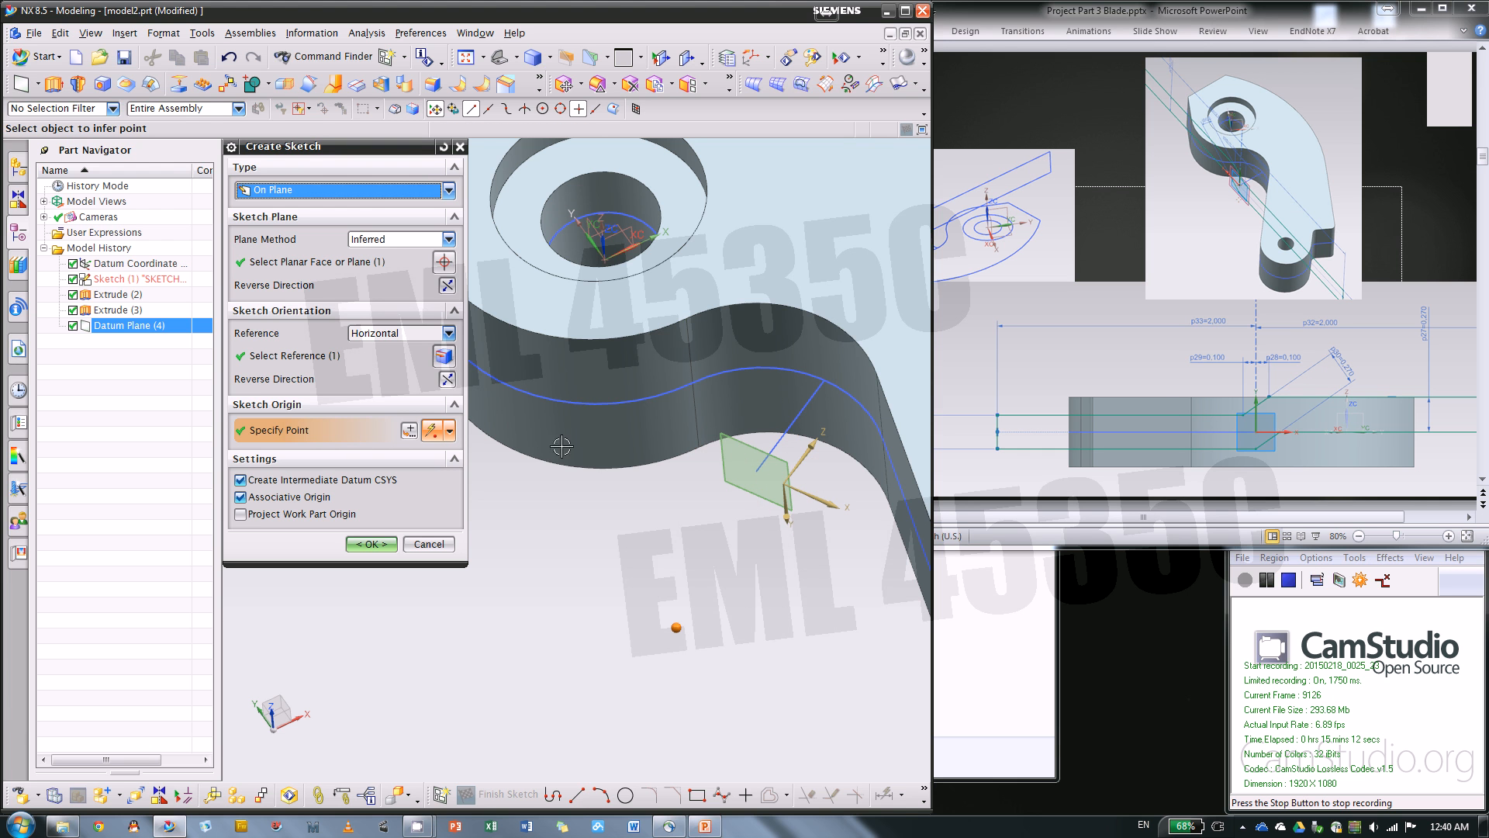
{"action": "left_click", "coordinate": [756, 471]}
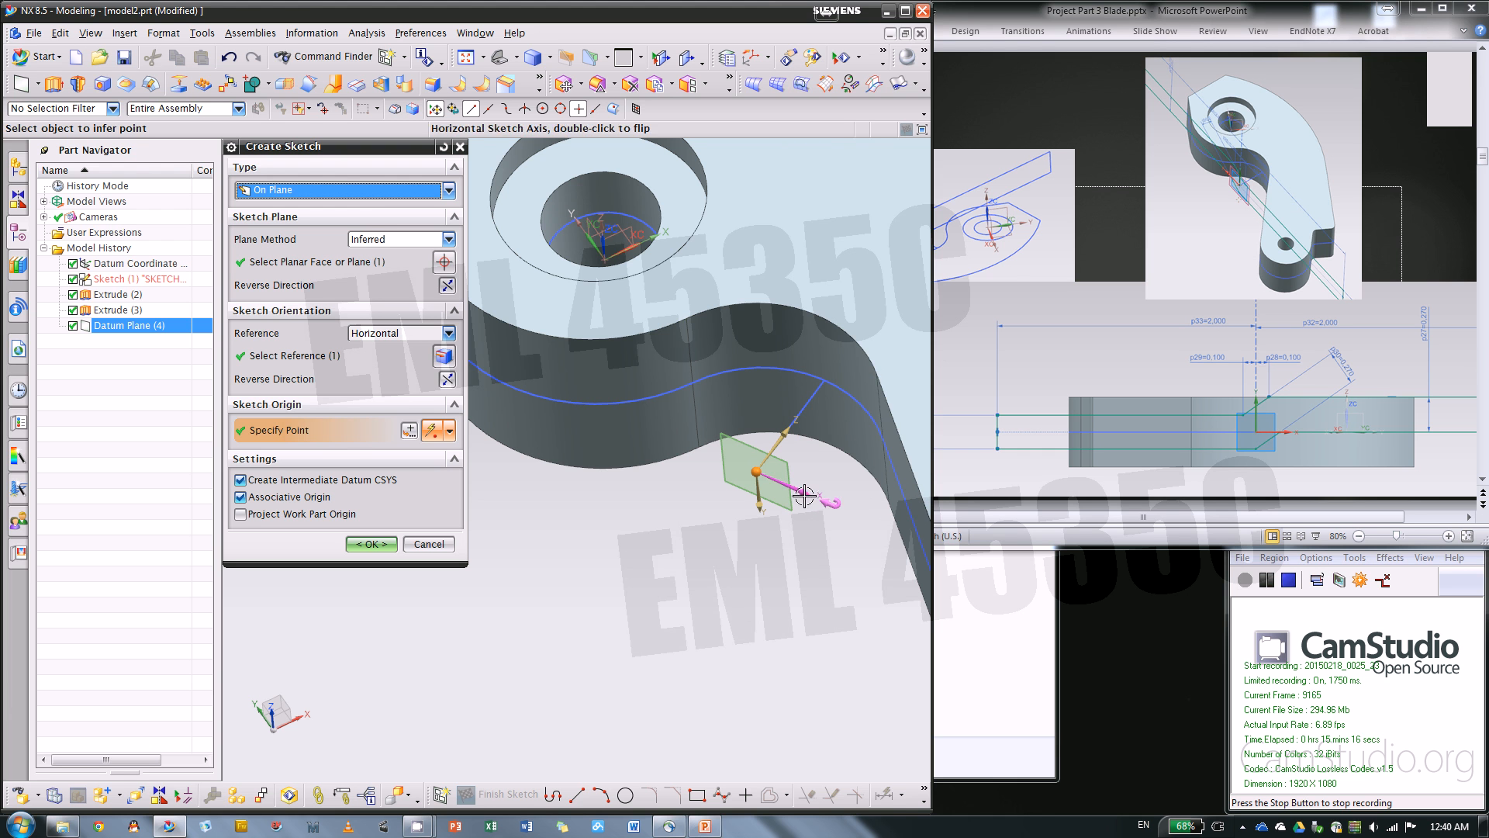
{"action": "double_click", "coordinate": [757, 501]}
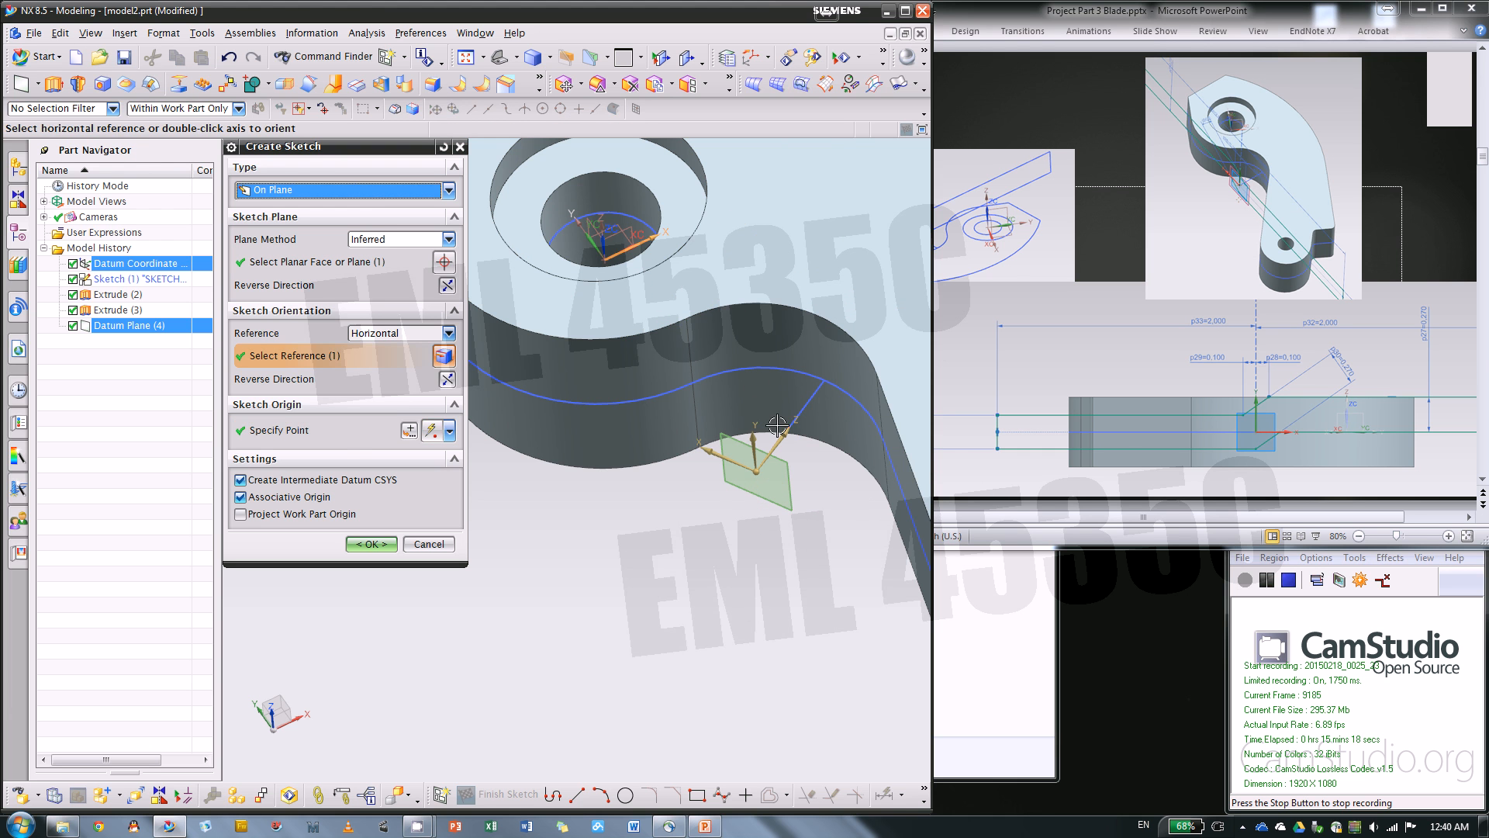
{"action": "left_click", "coordinate": [371, 545]}
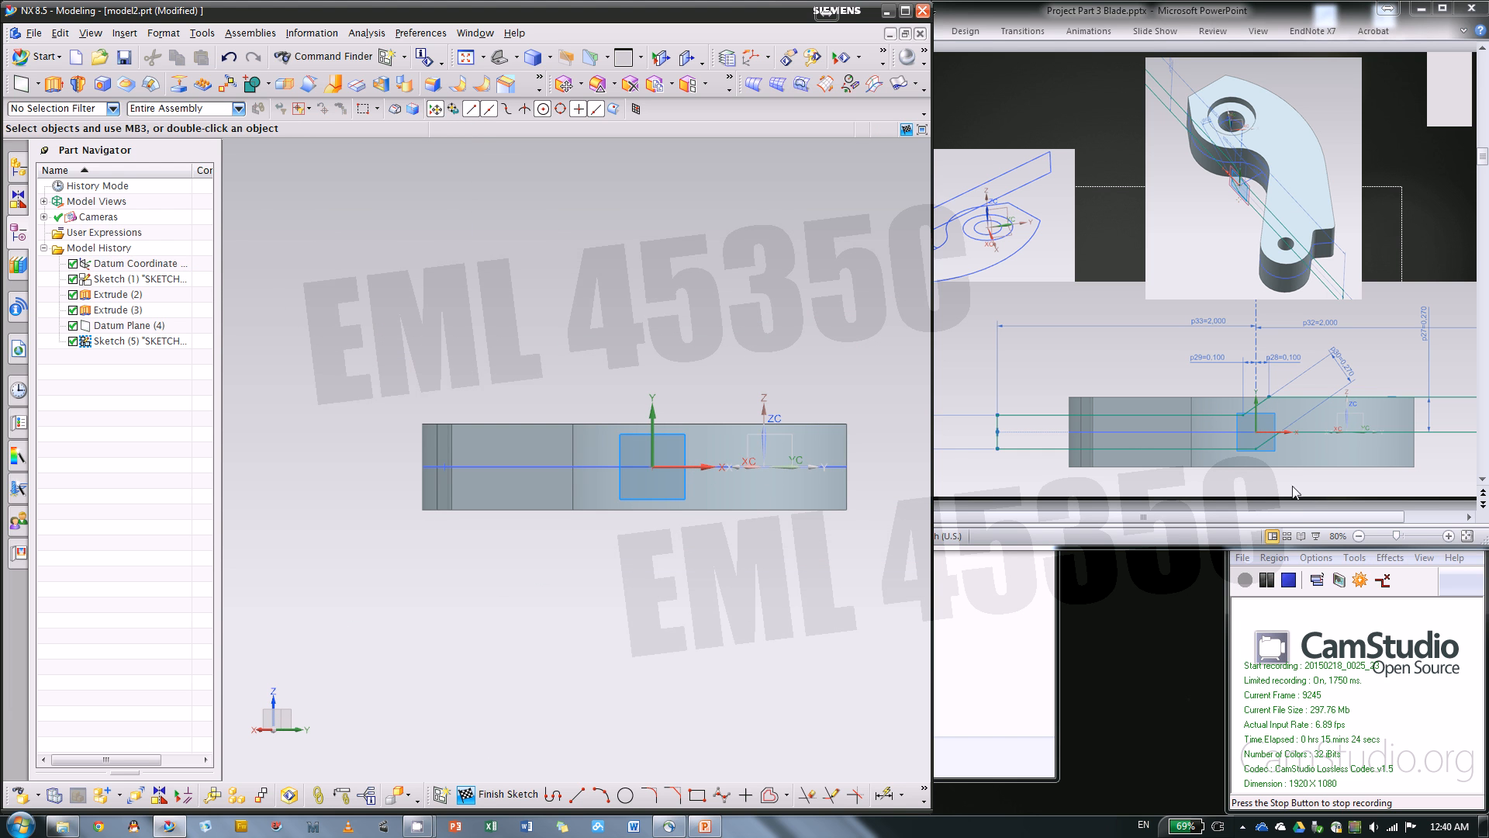
Sketch the profile's upper side: a horizontal line, a slanted line rising about 18° to the body's top edge, and a horizontal line about 1.3 in long
{"action": "left_click", "coordinate": [1283, 518]}
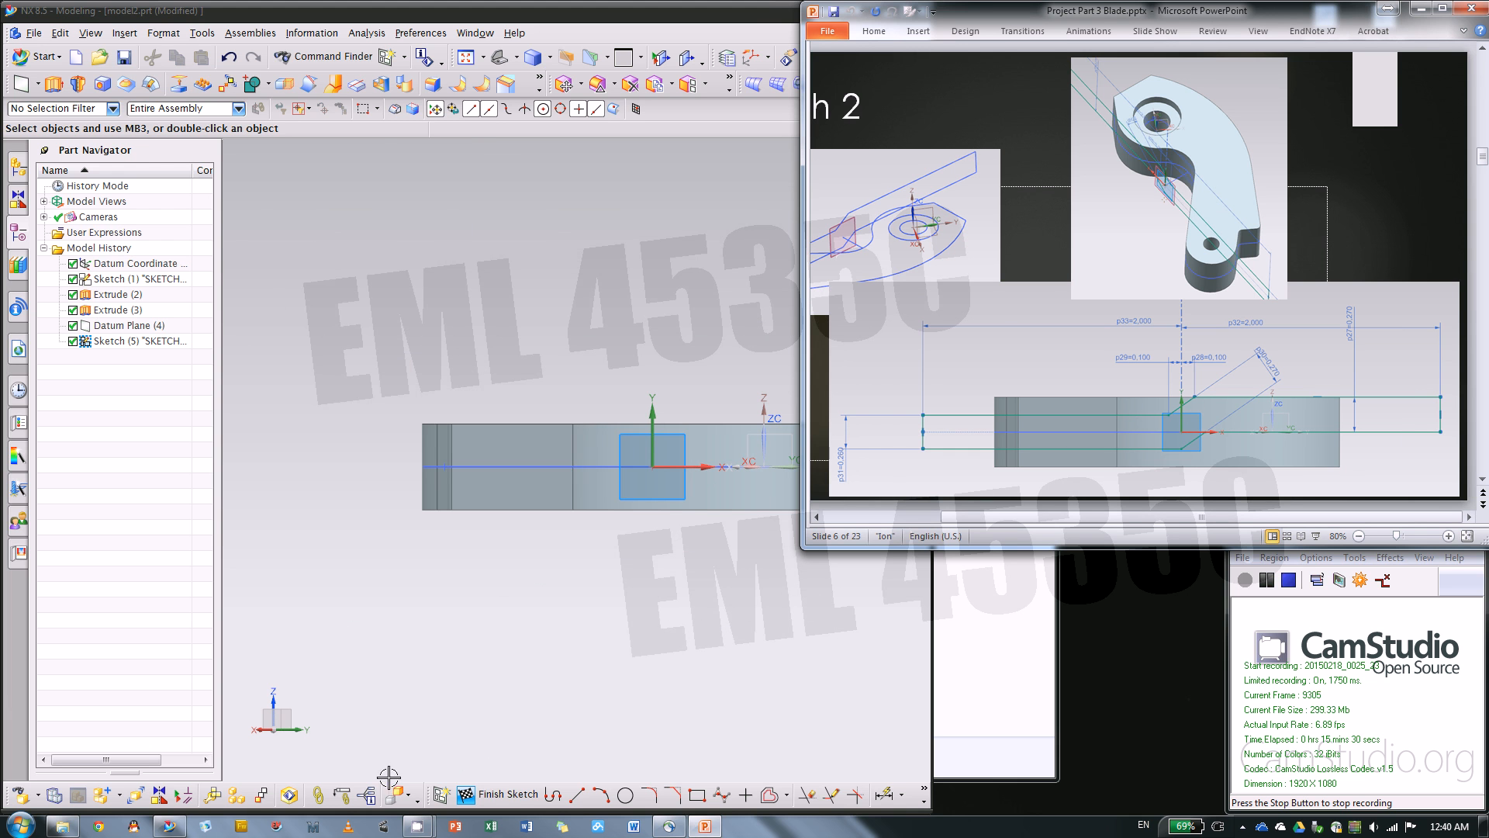
{"action": "left_click", "coordinate": [563, 795]}
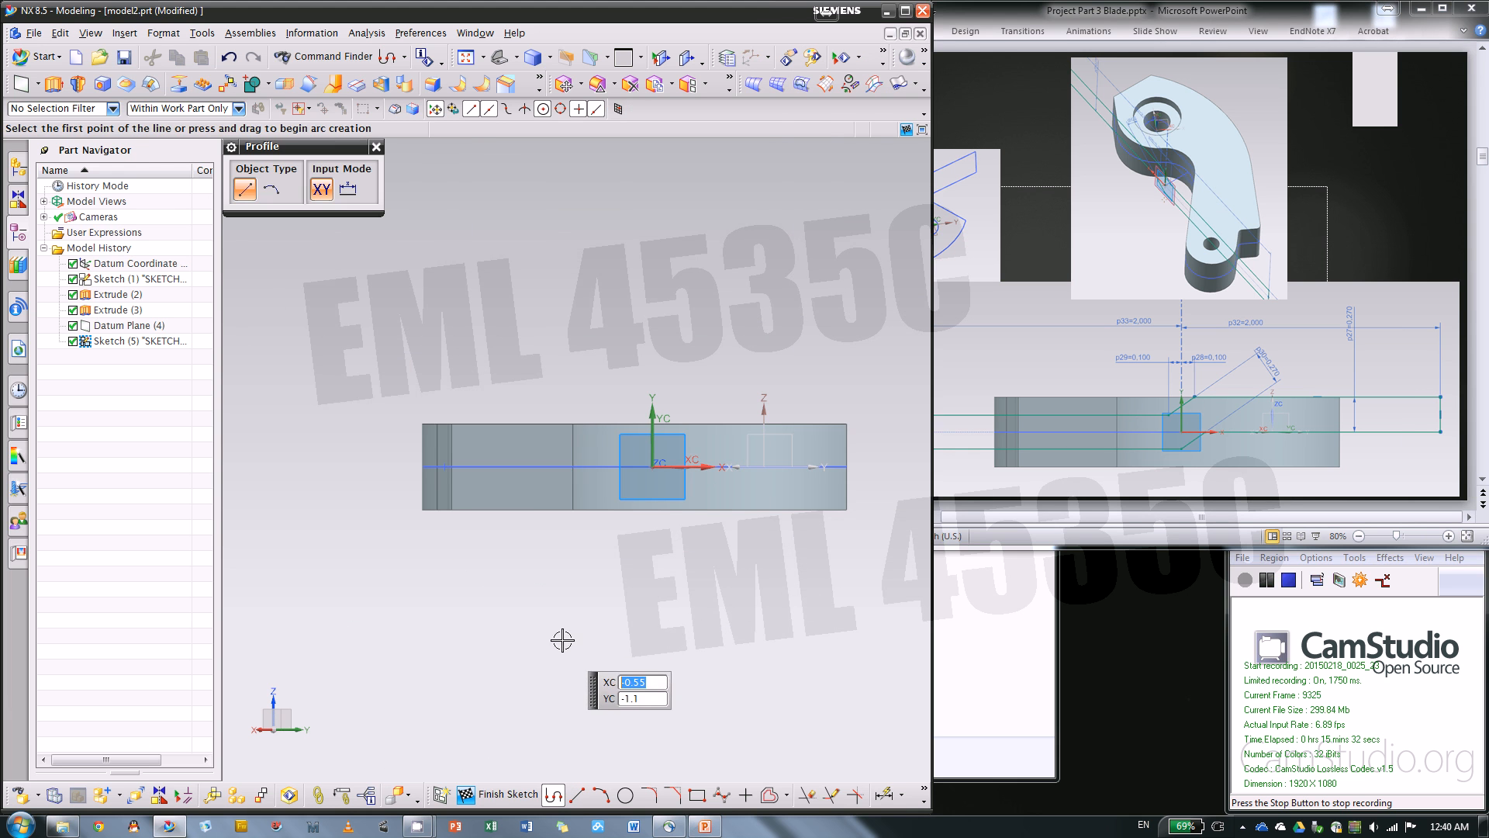
{"action": "left_click", "coordinate": [352, 451]}
{"action": "scroll", "coordinate": [590, 438], "scroll_direction": "down", "scroll_amount": 1}
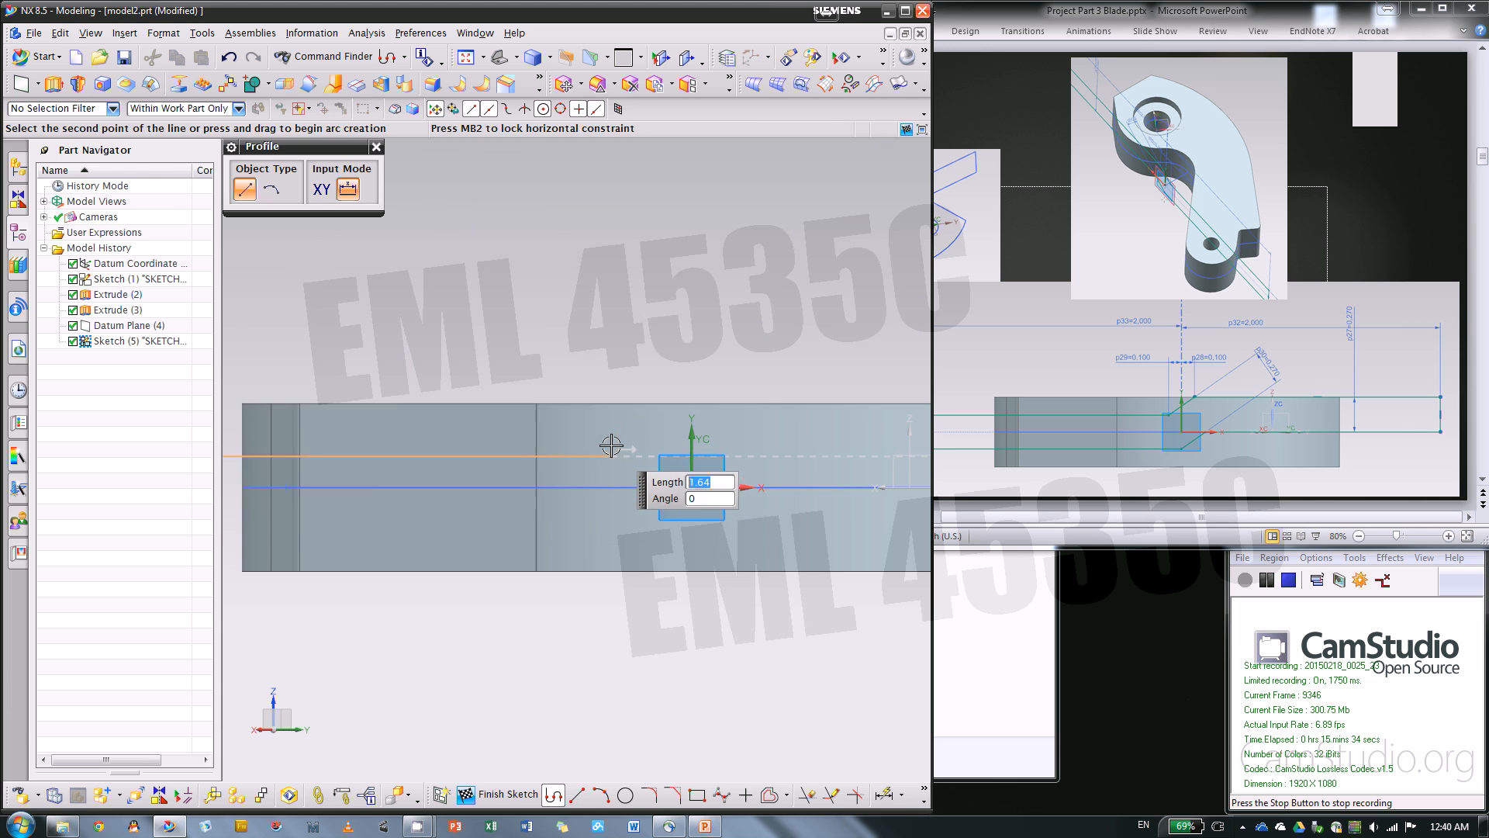
{"action": "left_click", "coordinate": [597, 458]}
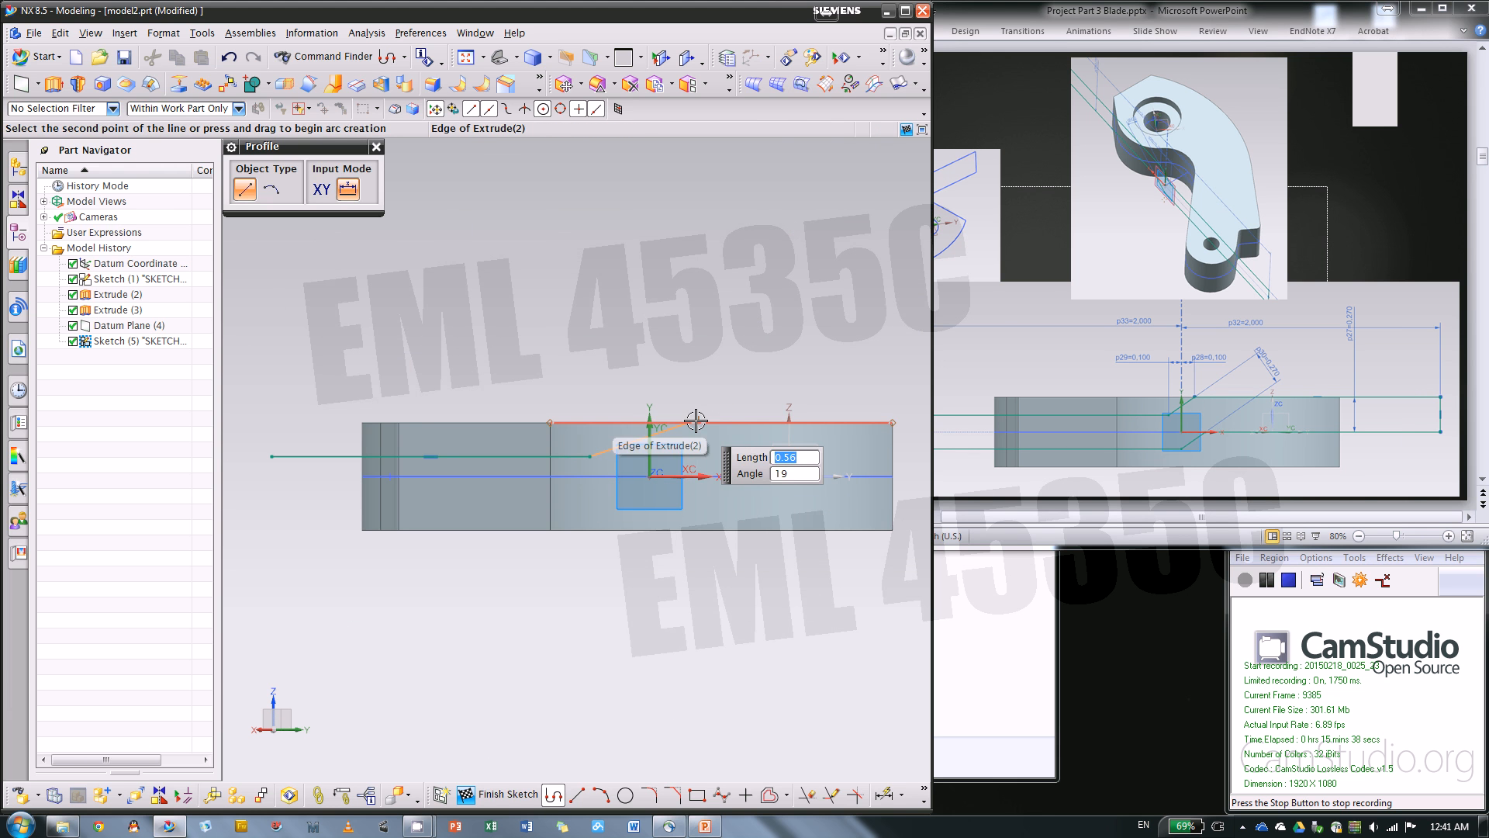
{"action": "scroll", "coordinate": [687, 421], "scroll_direction": "up", "scroll_amount": 1}
{"action": "scroll", "coordinate": [738, 438], "scroll_direction": "down", "scroll_amount": 1}
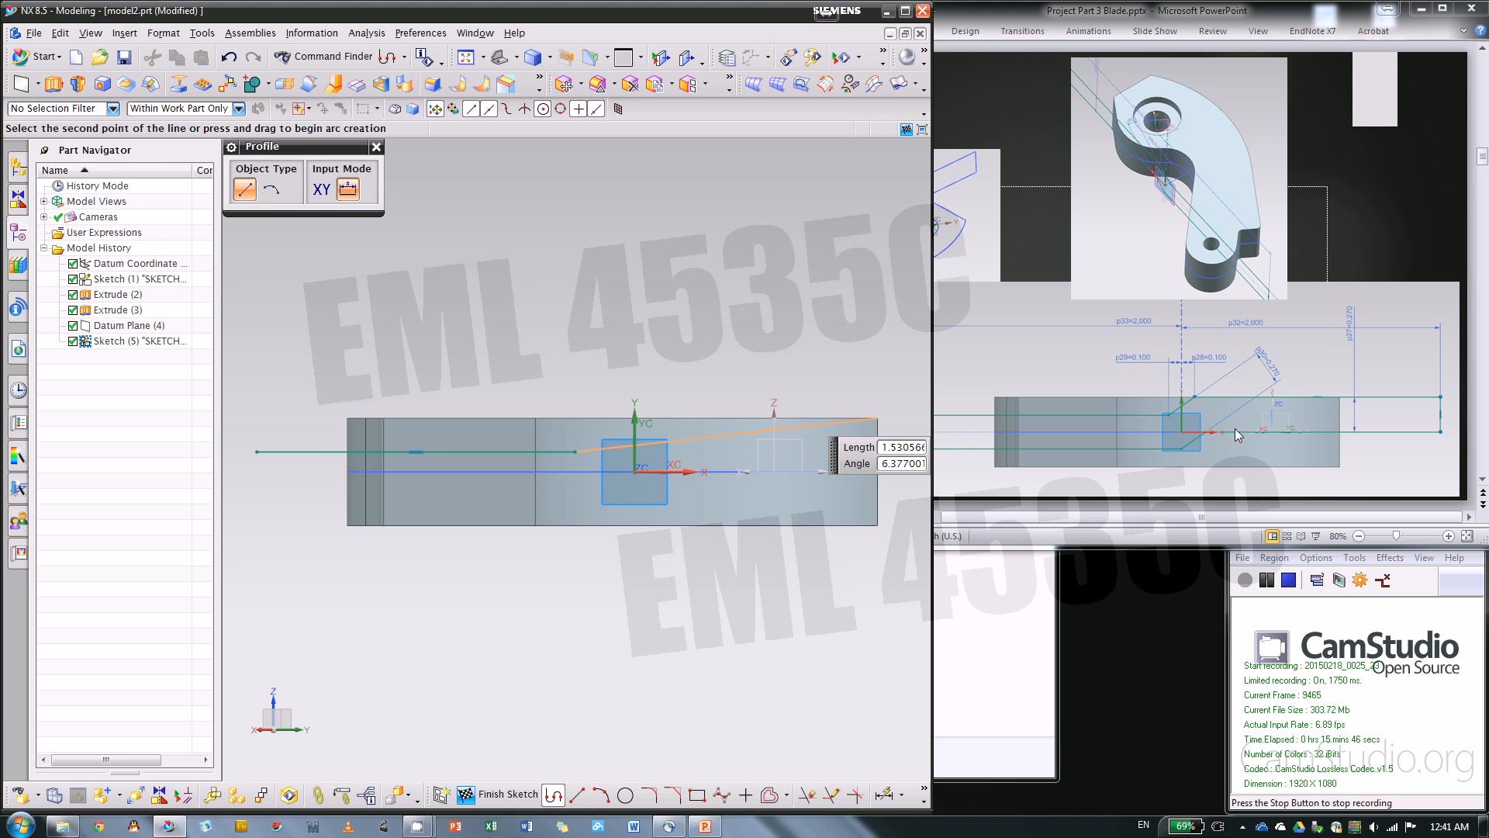
{"action": "left_click", "coordinate": [672, 419]}
{"action": "scroll", "coordinate": [611, 411], "scroll_direction": "down", "scroll_amount": 1}
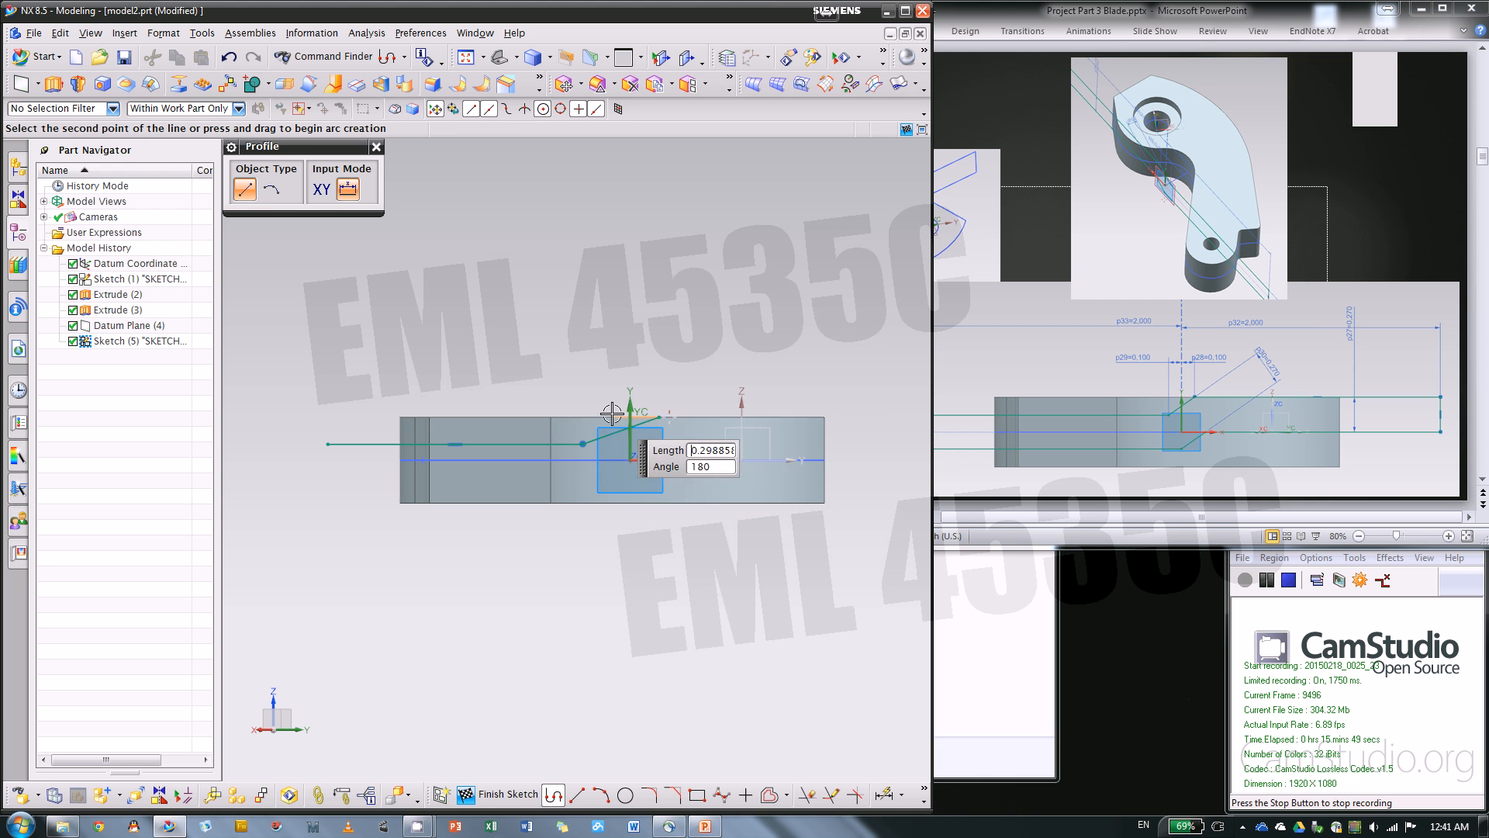
{"action": "left_click", "coordinate": [867, 416]}
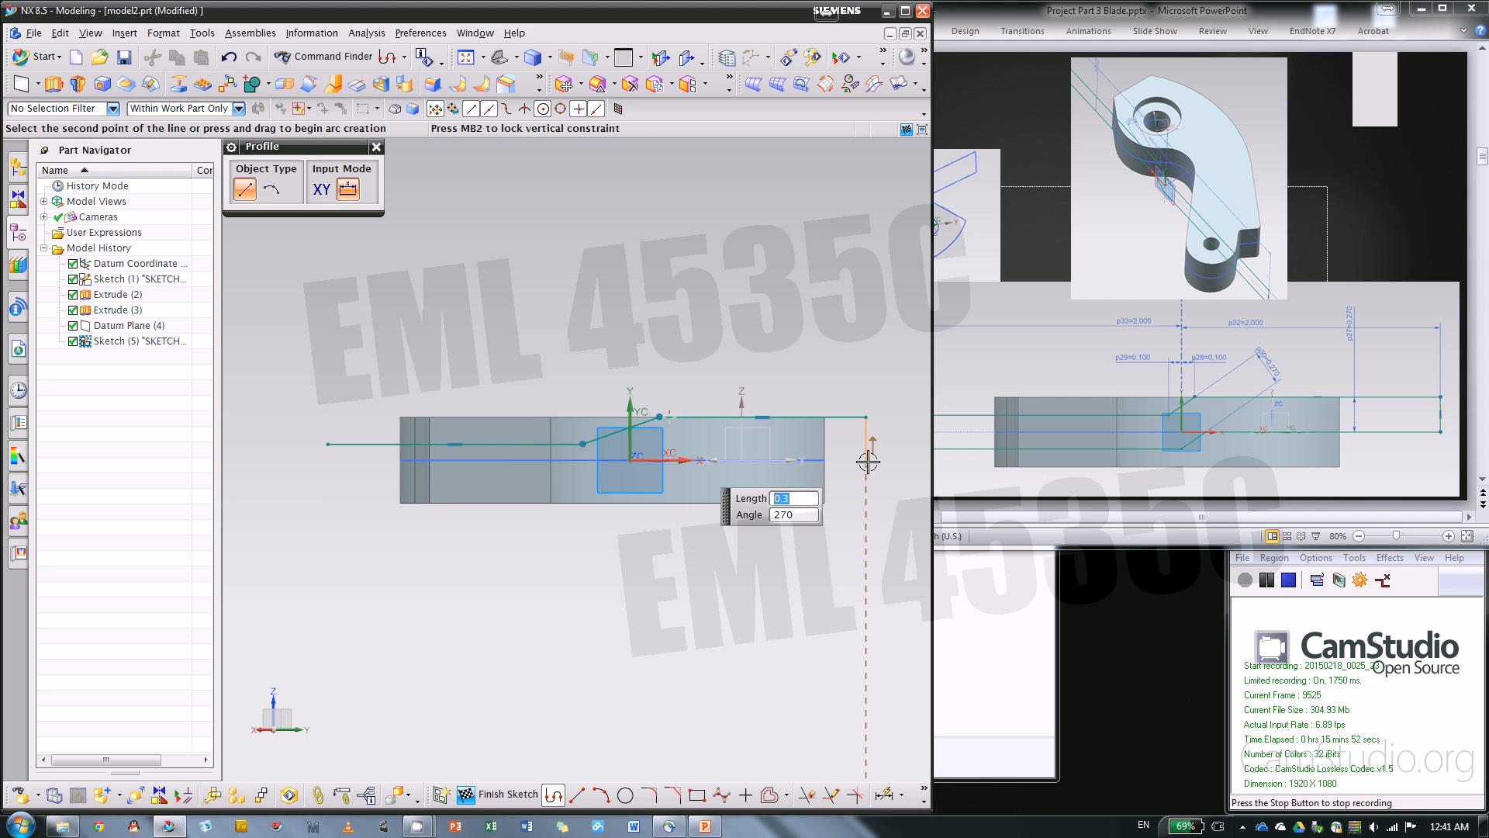
Close the profile with a lower side of about 1.28 in horizontal, a downward slant and about 1.63 in horizontal, joined by vertical end lines
{"action": "scroll", "coordinate": [668, 458], "scroll_direction": "up", "scroll_amount": 4}
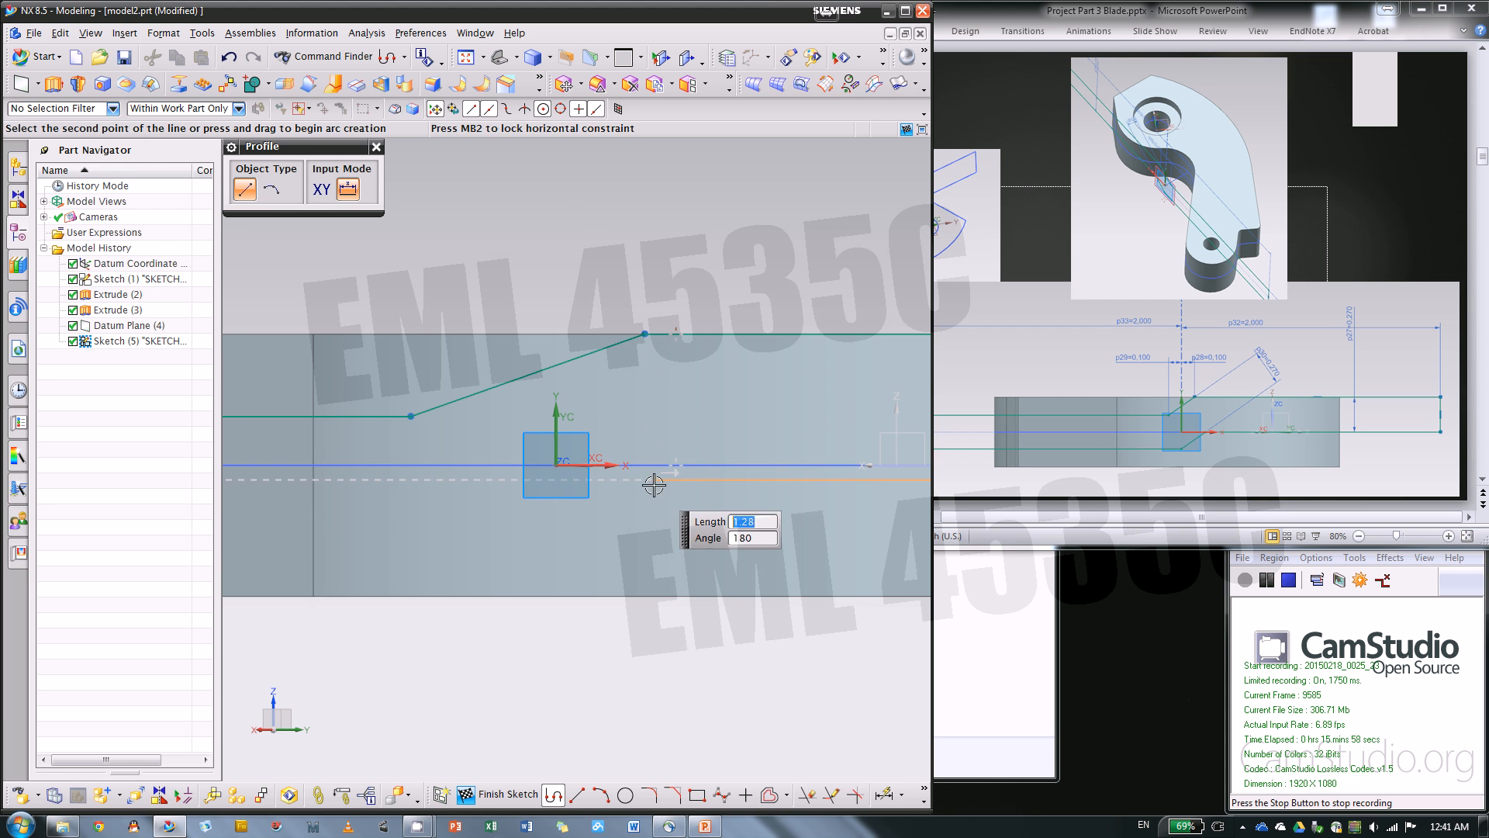
{"action": "left_click", "coordinate": [648, 487]}
{"action": "scroll", "coordinate": [648, 487], "scroll_direction": "down", "scroll_amount": 2}
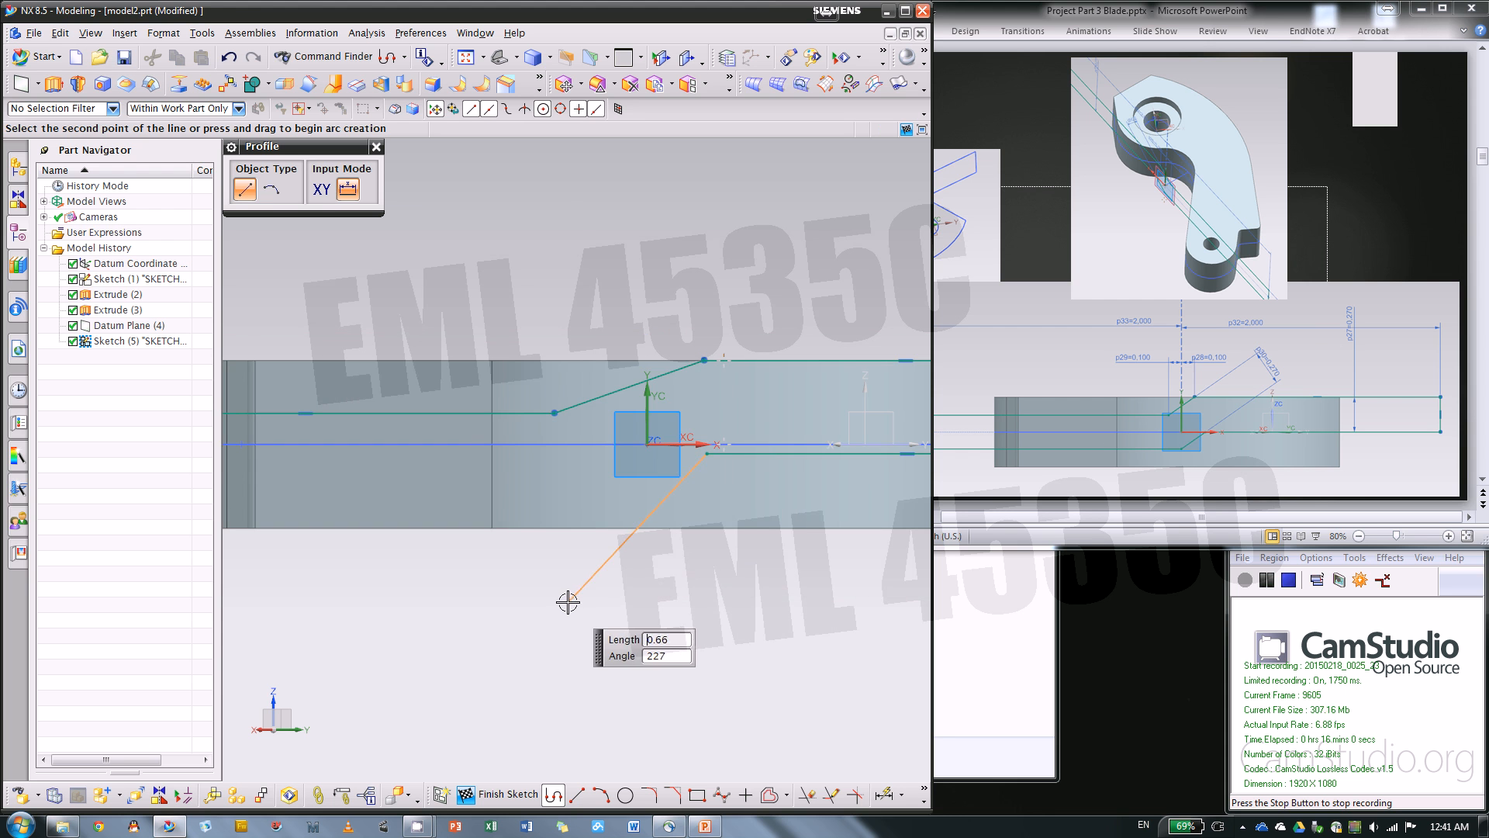
{"action": "left_click", "coordinate": [566, 502]}
{"action": "scroll", "coordinate": [823, 472], "scroll_direction": "down", "scroll_amount": 2}
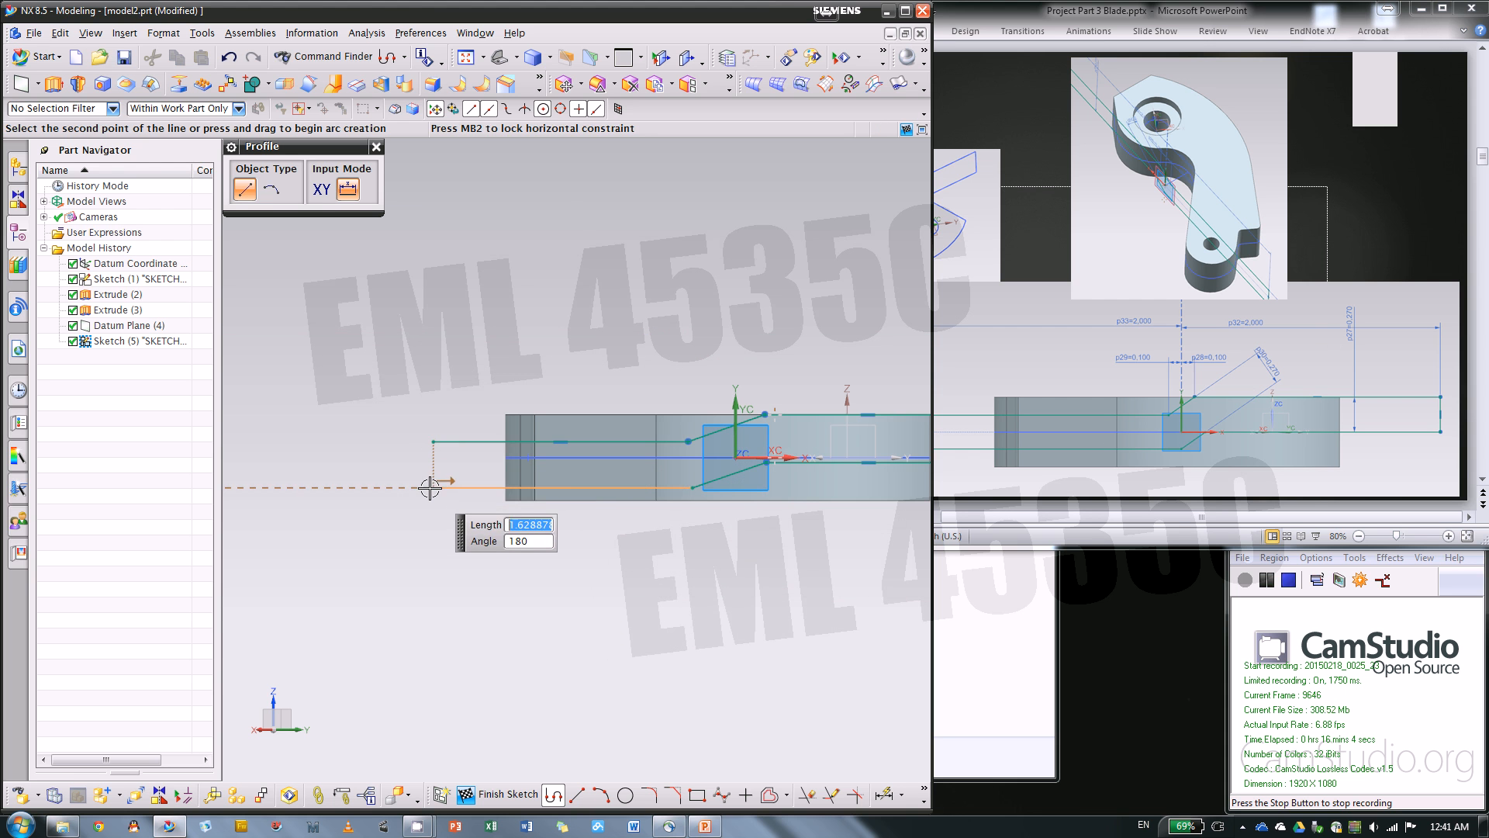
{"action": "left_click", "coordinate": [433, 487]}
{"action": "left_click", "coordinate": [433, 441]}
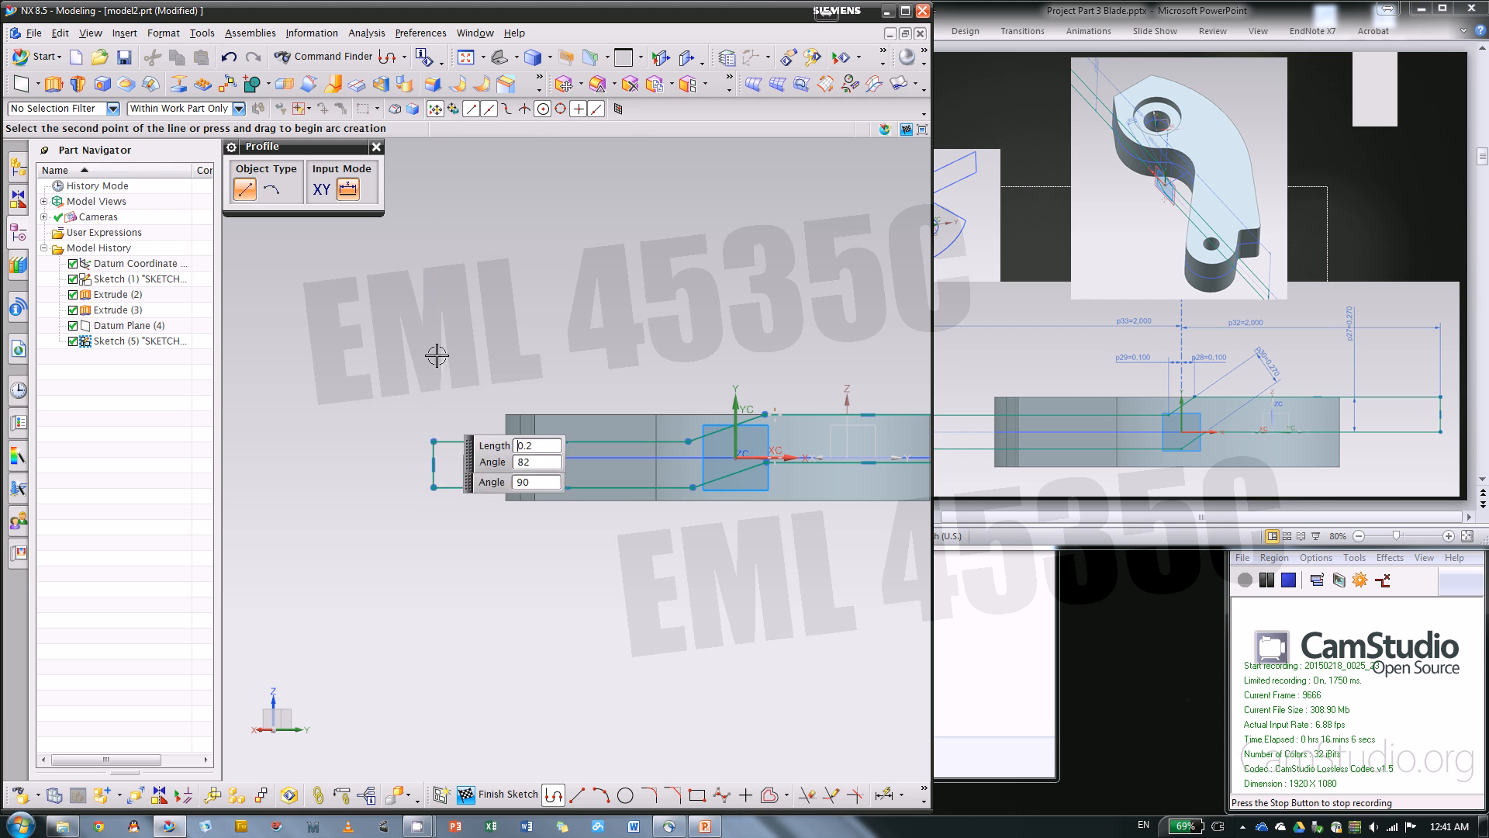
{"action": "left_click", "coordinate": [376, 145]}
{"action": "left_click", "coordinate": [117, 294]}
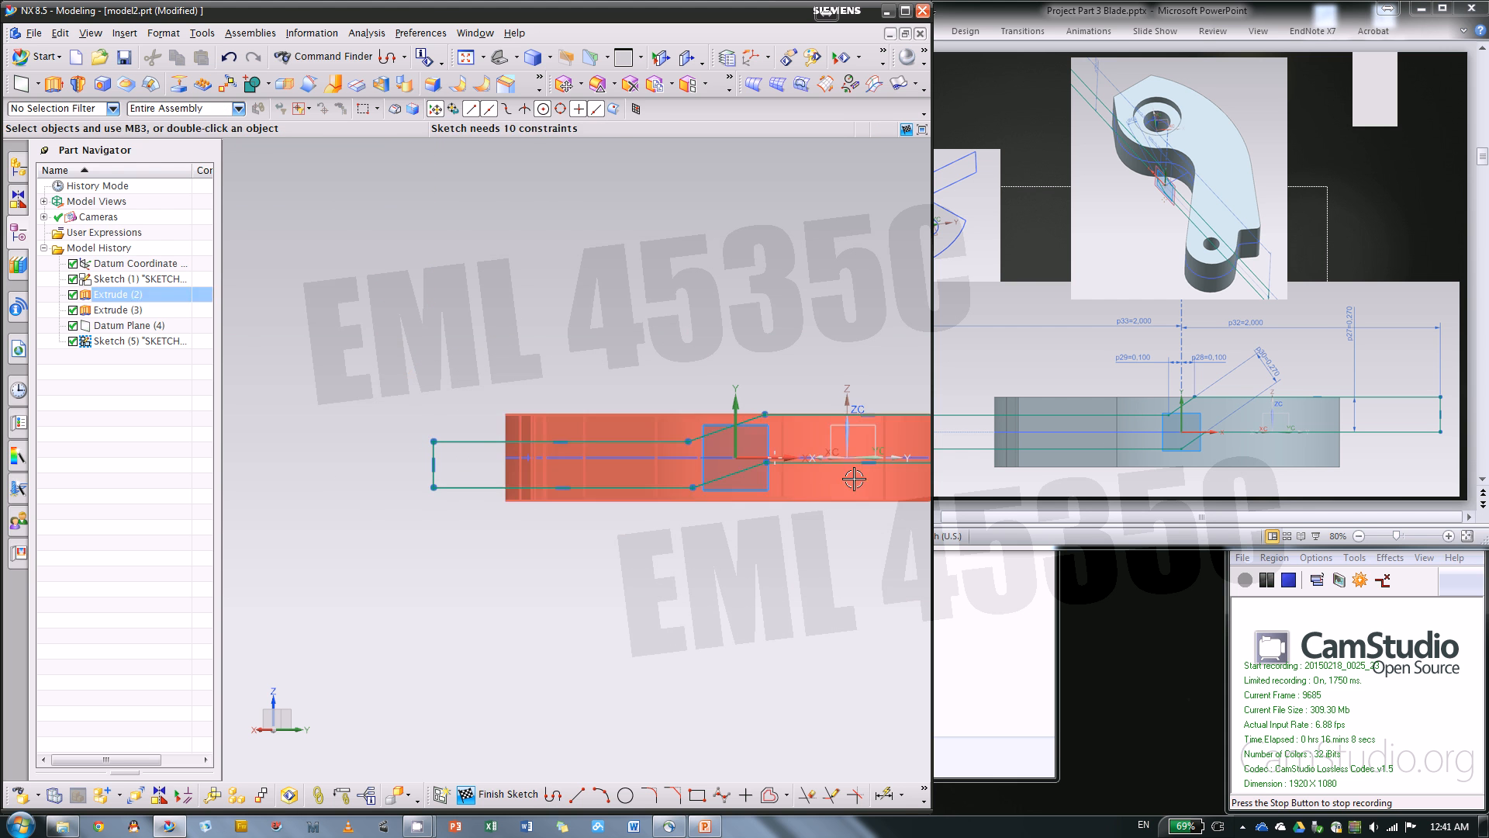
Constrain the profile's upper and lower slanted lines to be parallel
{"action": "scroll", "coordinate": [761, 486], "scroll_direction": "up", "scroll_amount": 3}
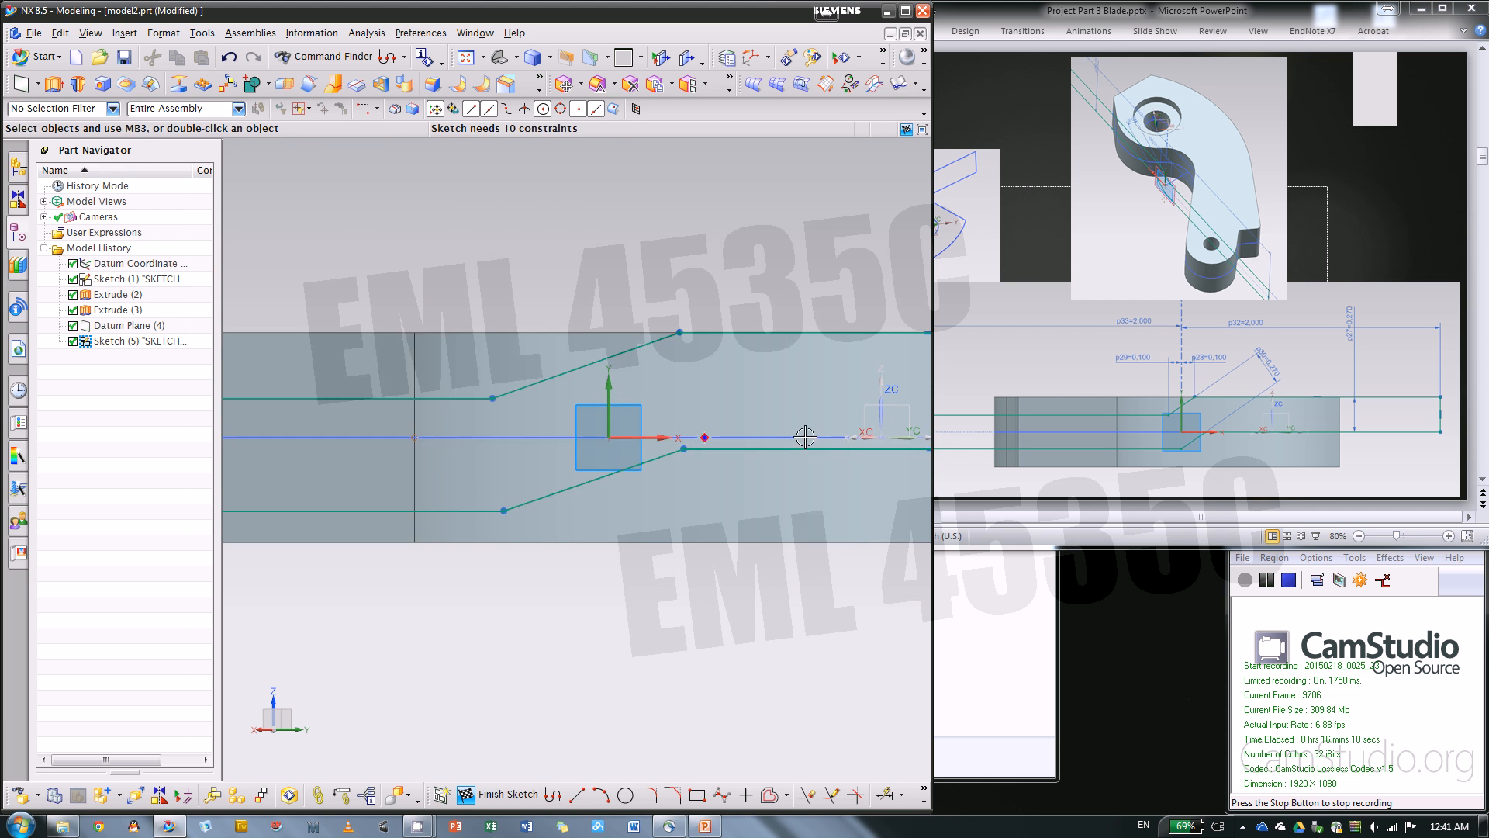
{"action": "key", "text": "Escape"}
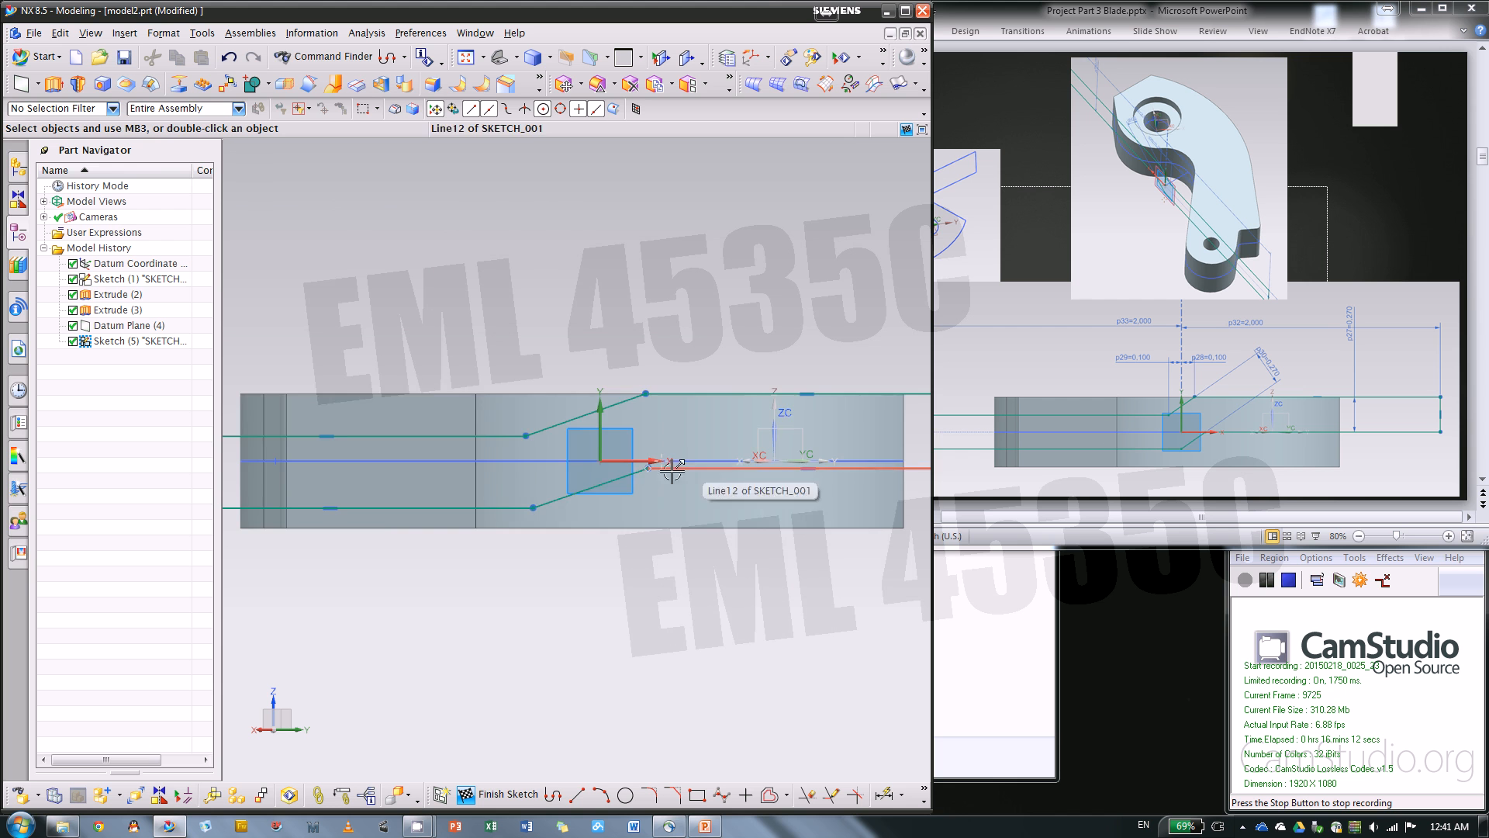
{"action": "scroll", "coordinate": [625, 488], "scroll_direction": "down", "scroll_amount": 3}
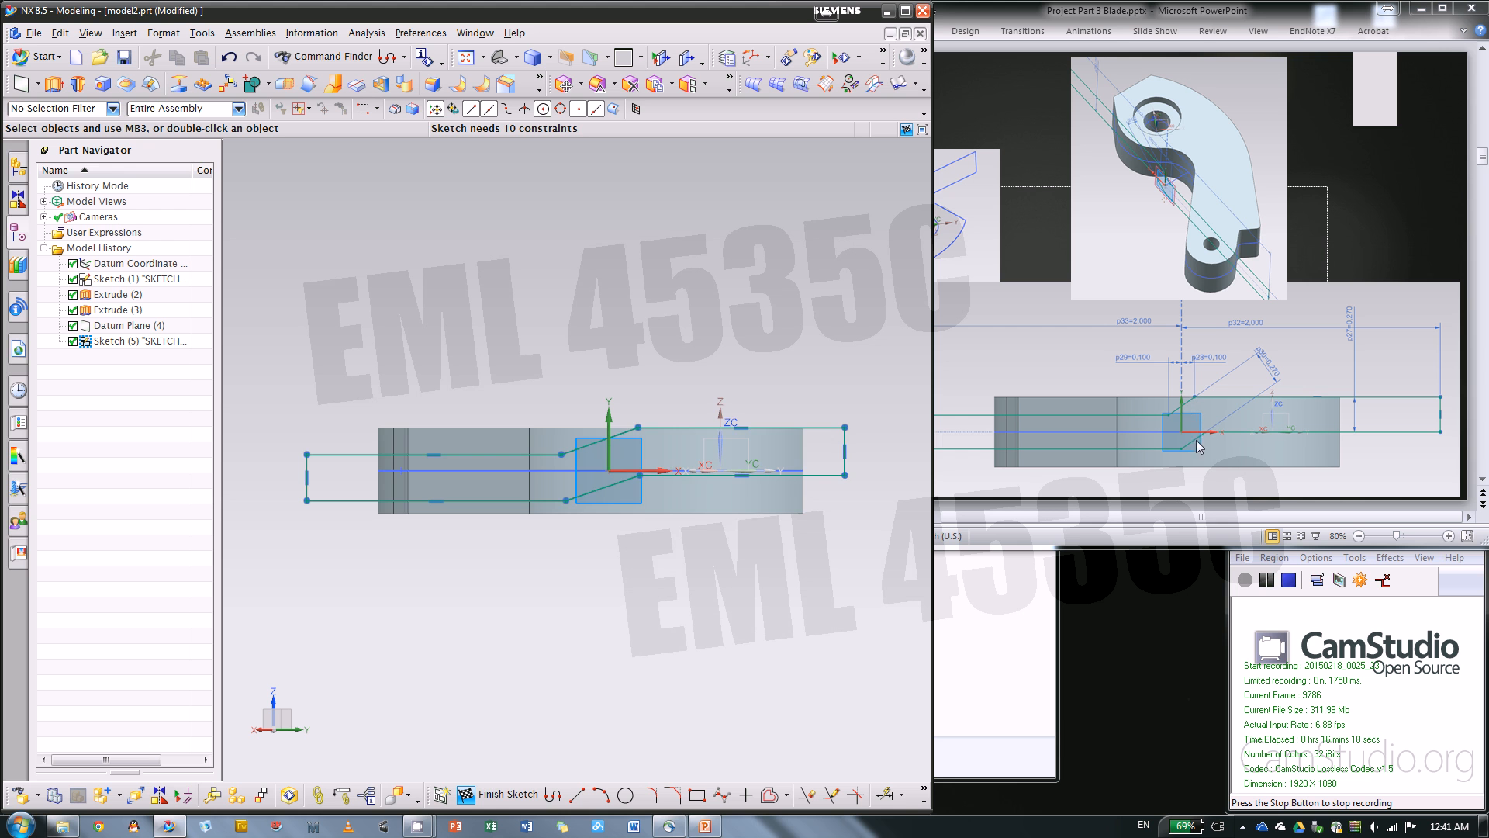
{"action": "scroll", "coordinate": [565, 472], "scroll_direction": "up", "scroll_amount": 3}
{"action": "left_click", "coordinate": [605, 425]}
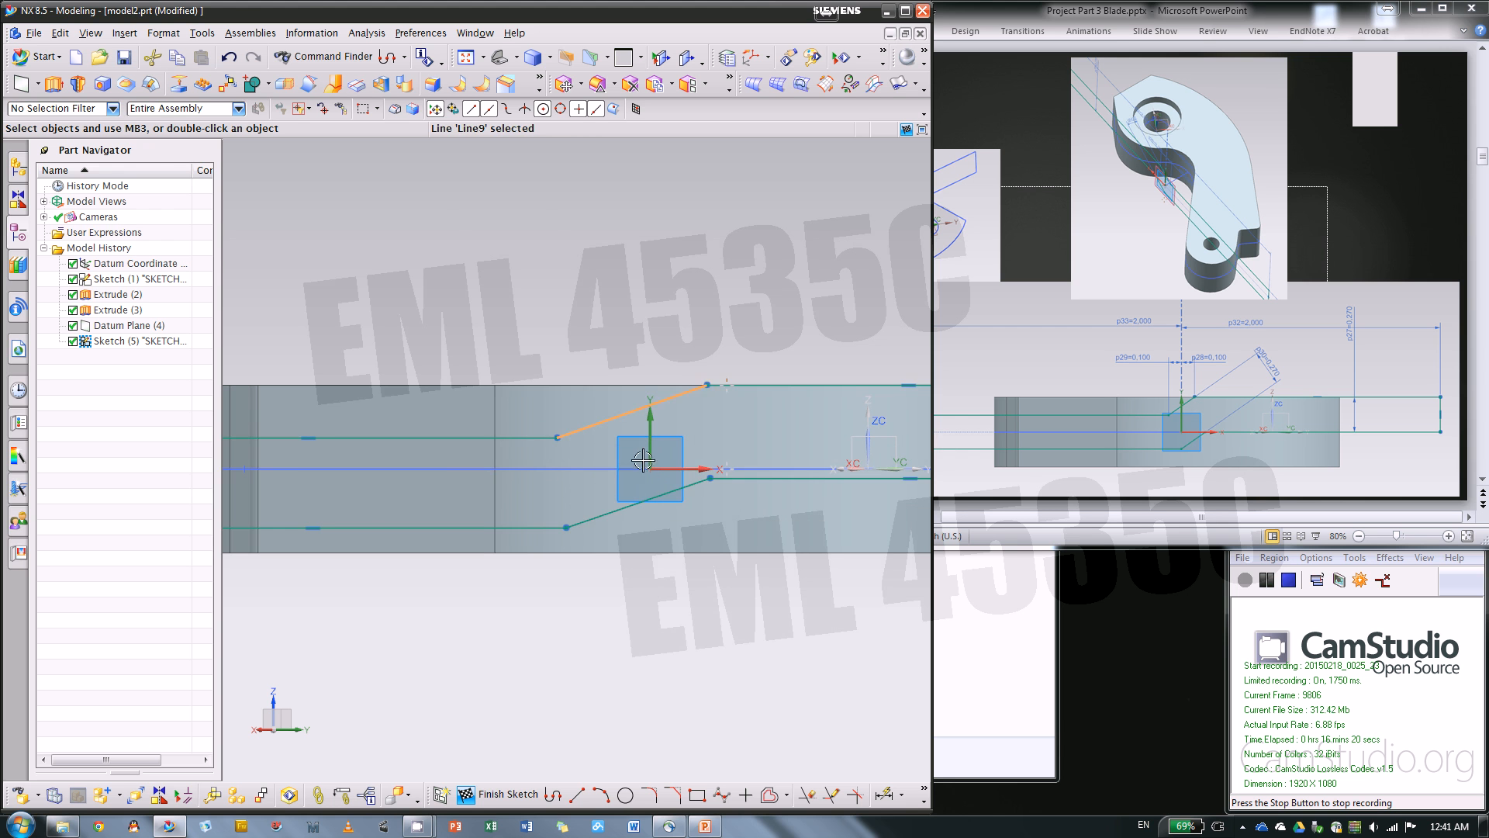
{"action": "left_click", "coordinate": [640, 508]}
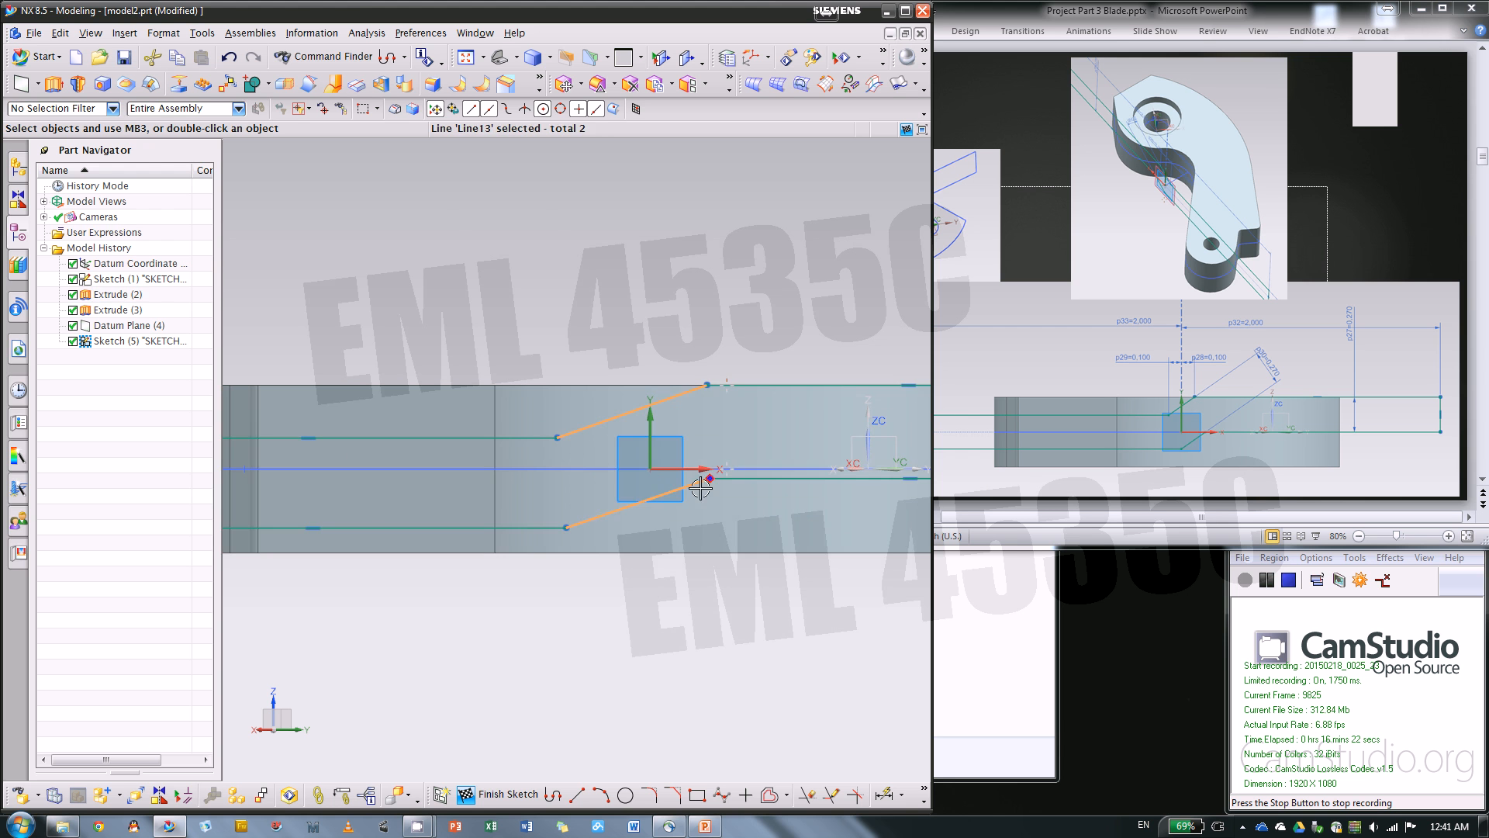
{"action": "key", "text": "Escape"}
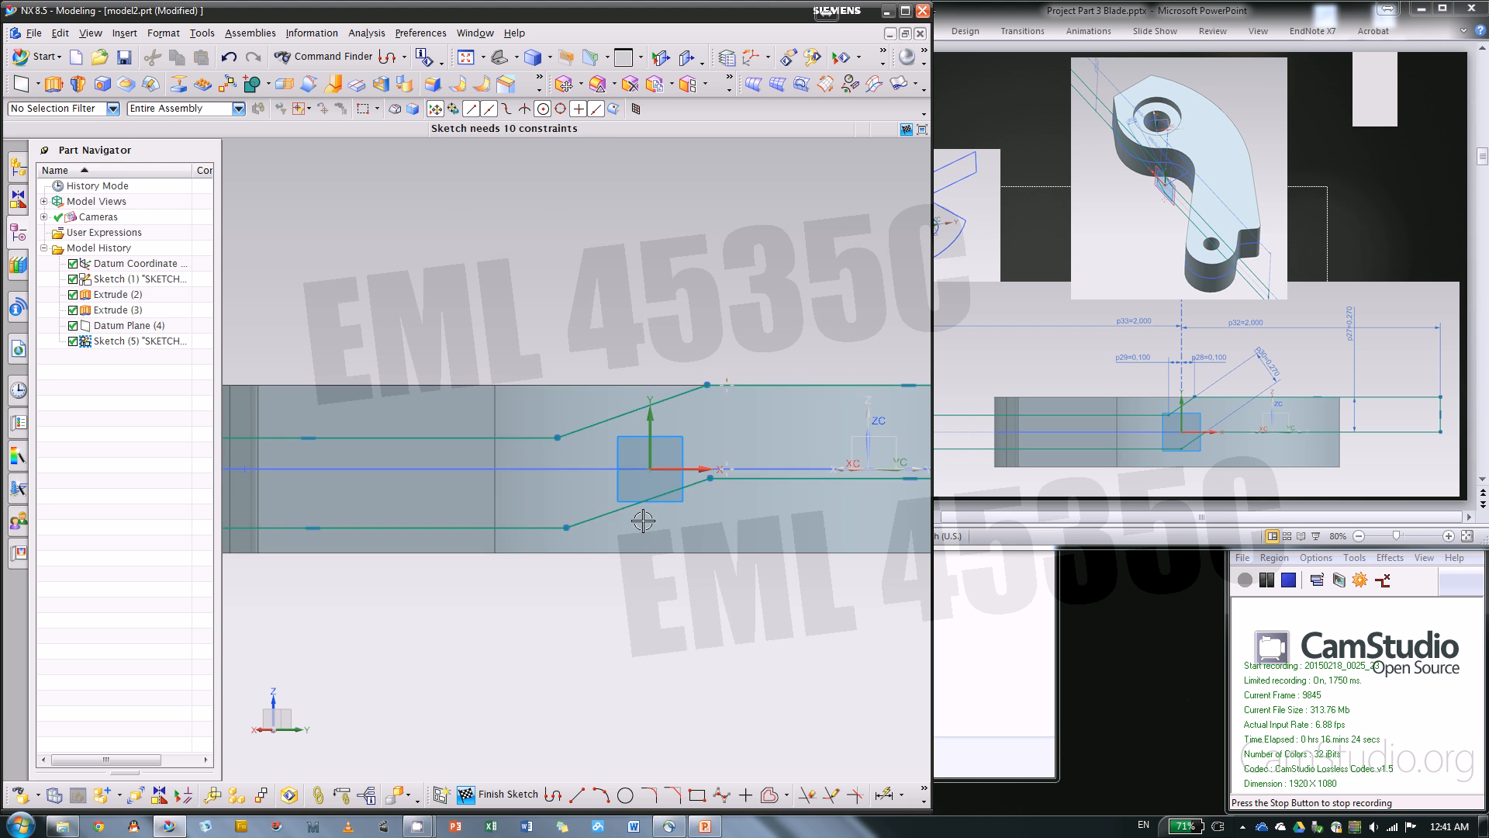
{"action": "left_click", "coordinate": [619, 510]}
{"action": "left_click", "coordinate": [601, 419]}
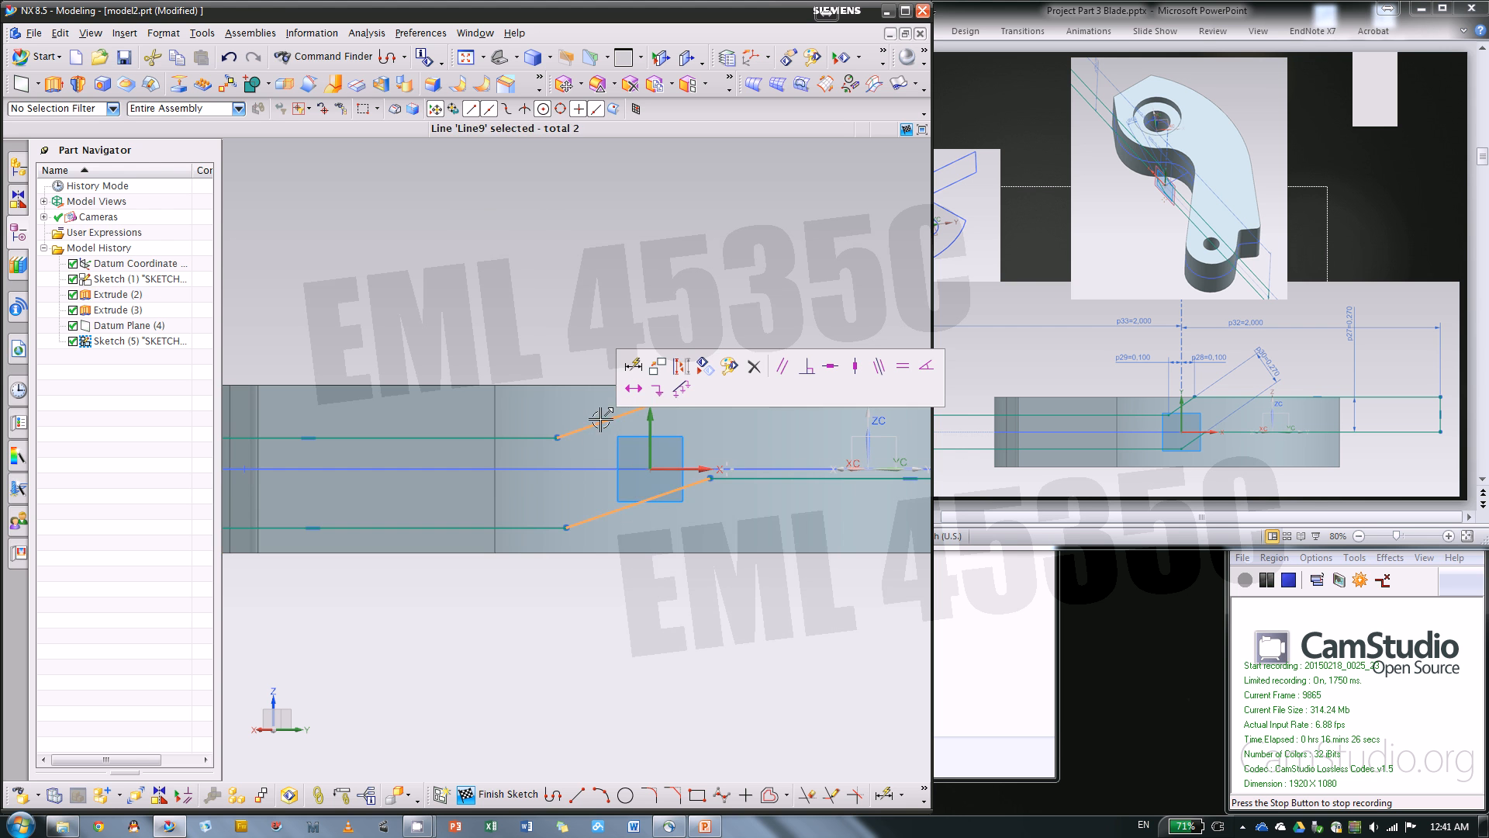
{"action": "left_click", "coordinate": [782, 365]}
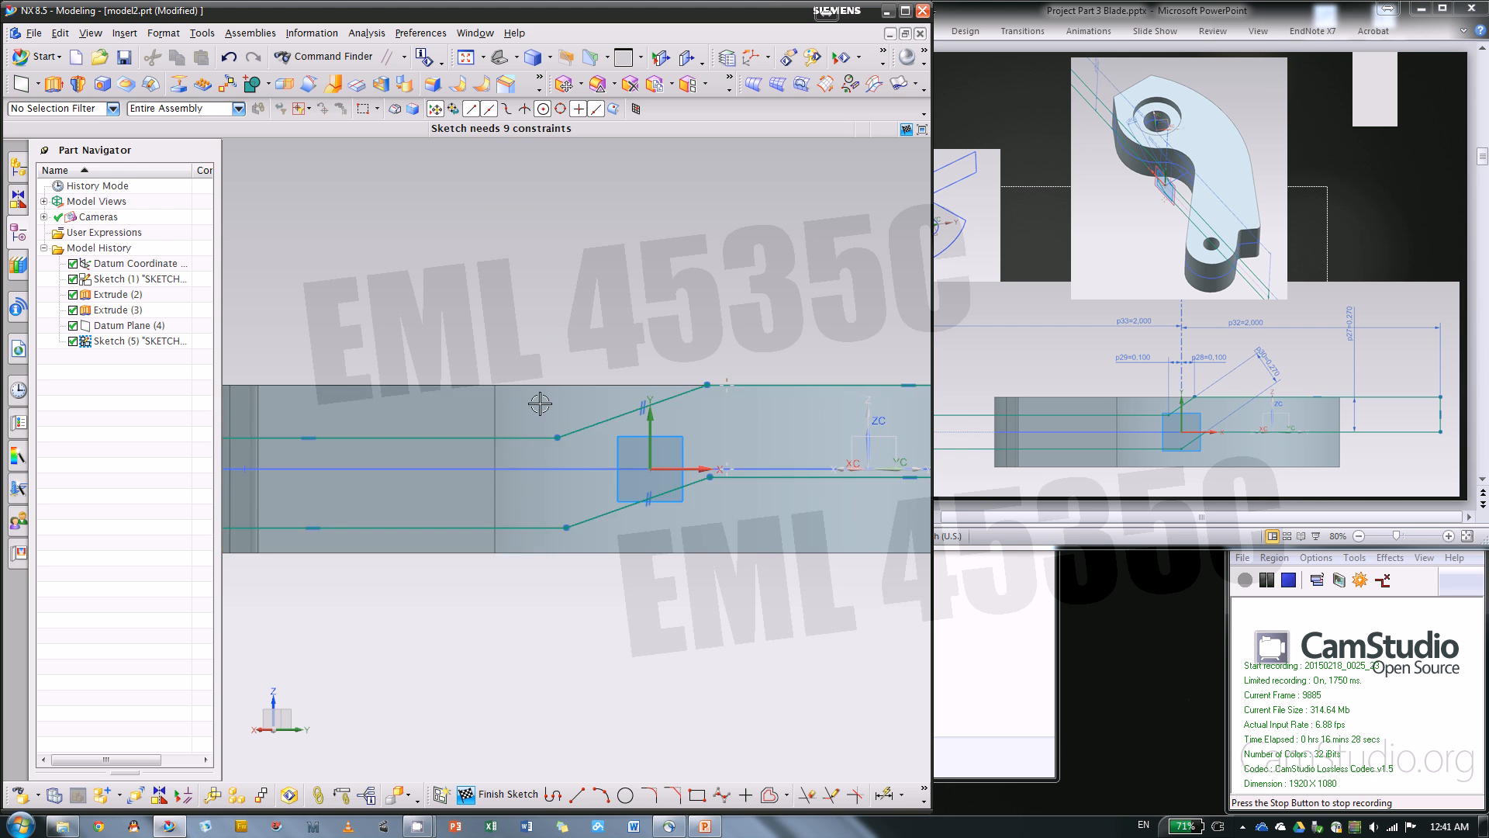
Dimension the perpendicular distance between the two slanted lines as 0.27 in
{"action": "scroll", "coordinate": [539, 404], "scroll_direction": "down", "scroll_amount": 2}
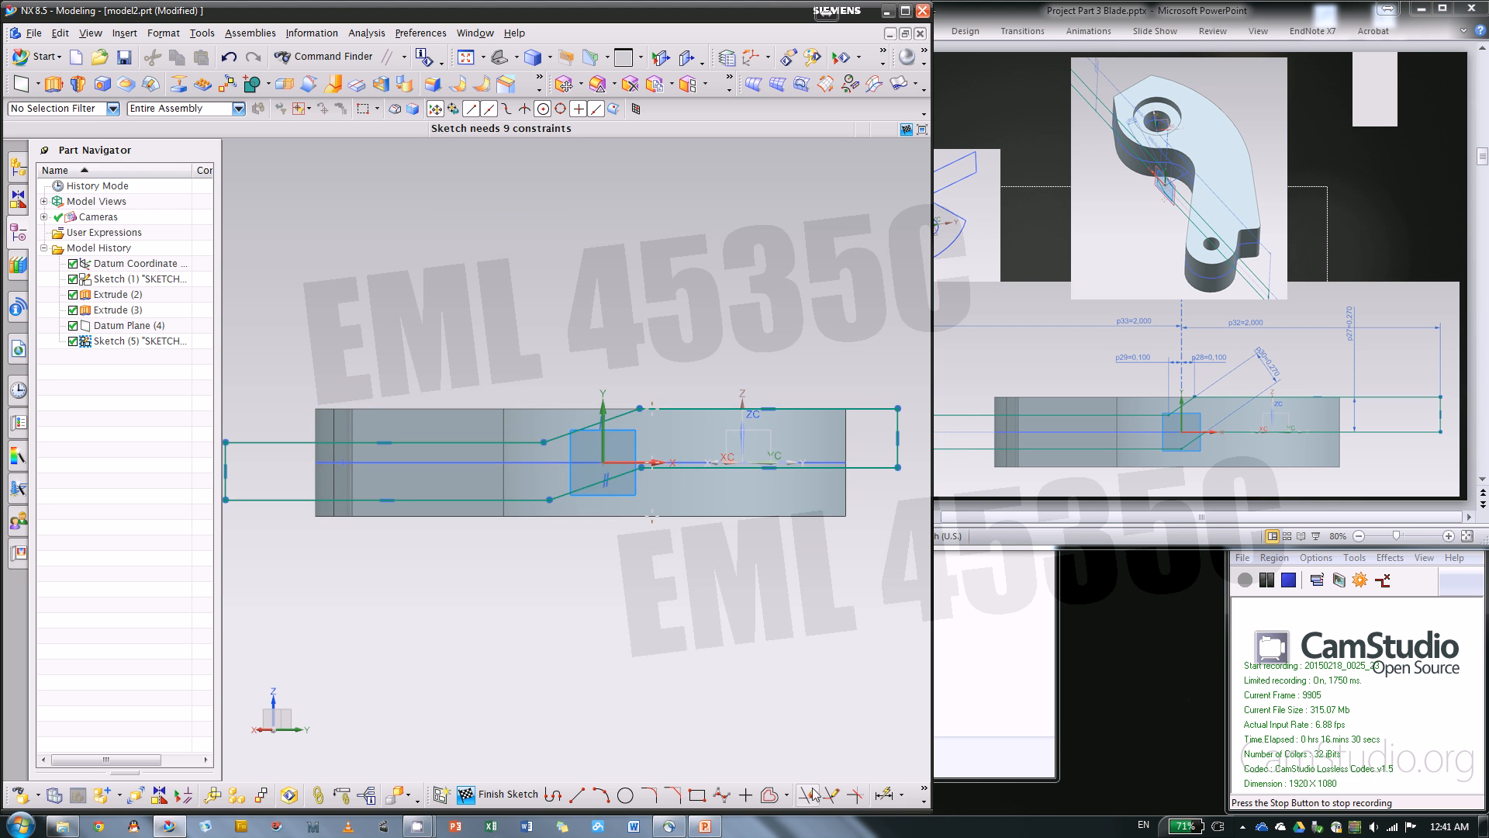
{"action": "key", "text": "d"}
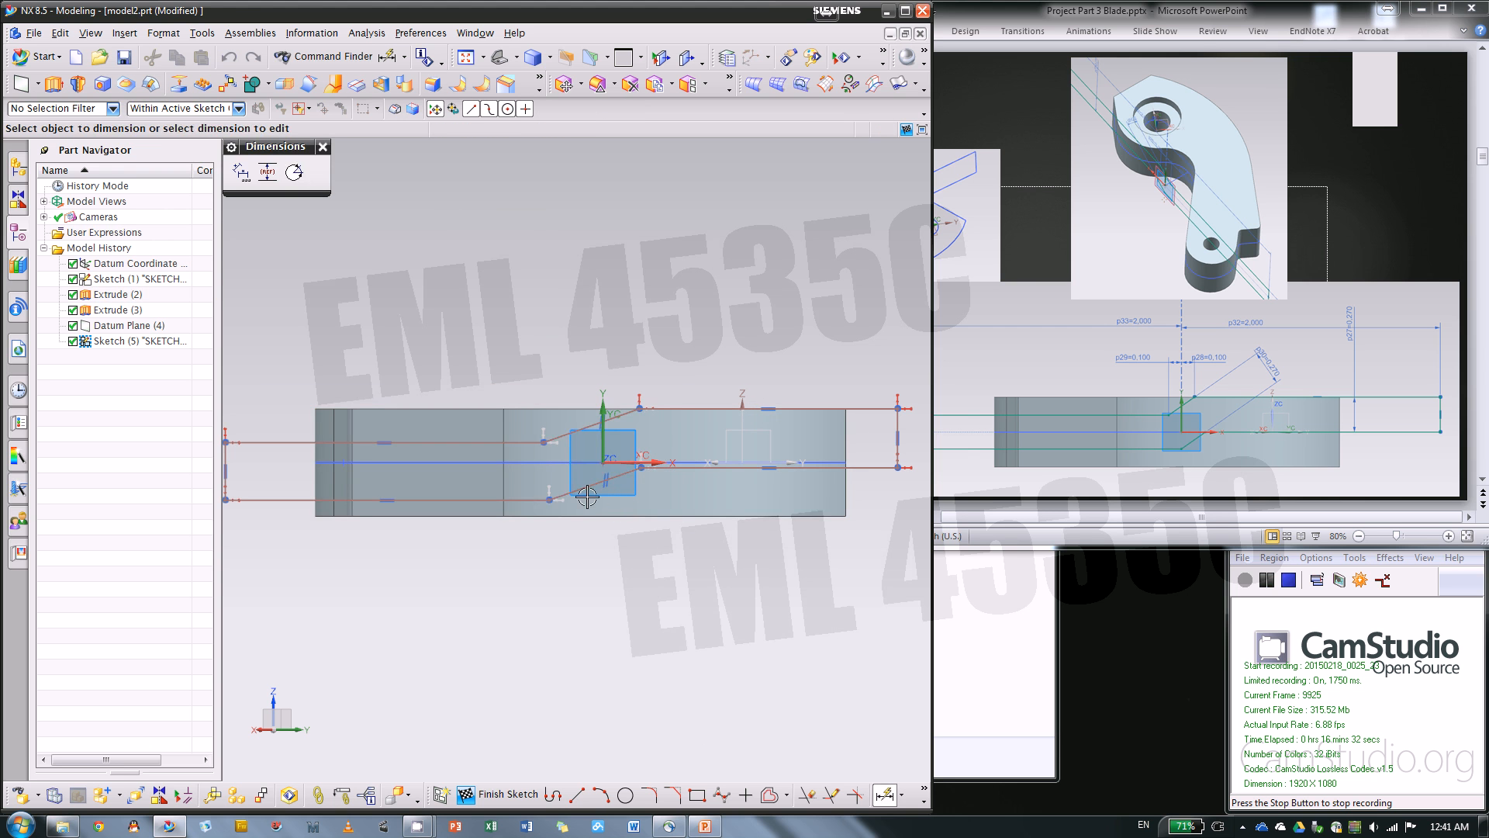
{"action": "left_click", "coordinate": [585, 491]}
{"action": "left_click", "coordinate": [583, 429]}
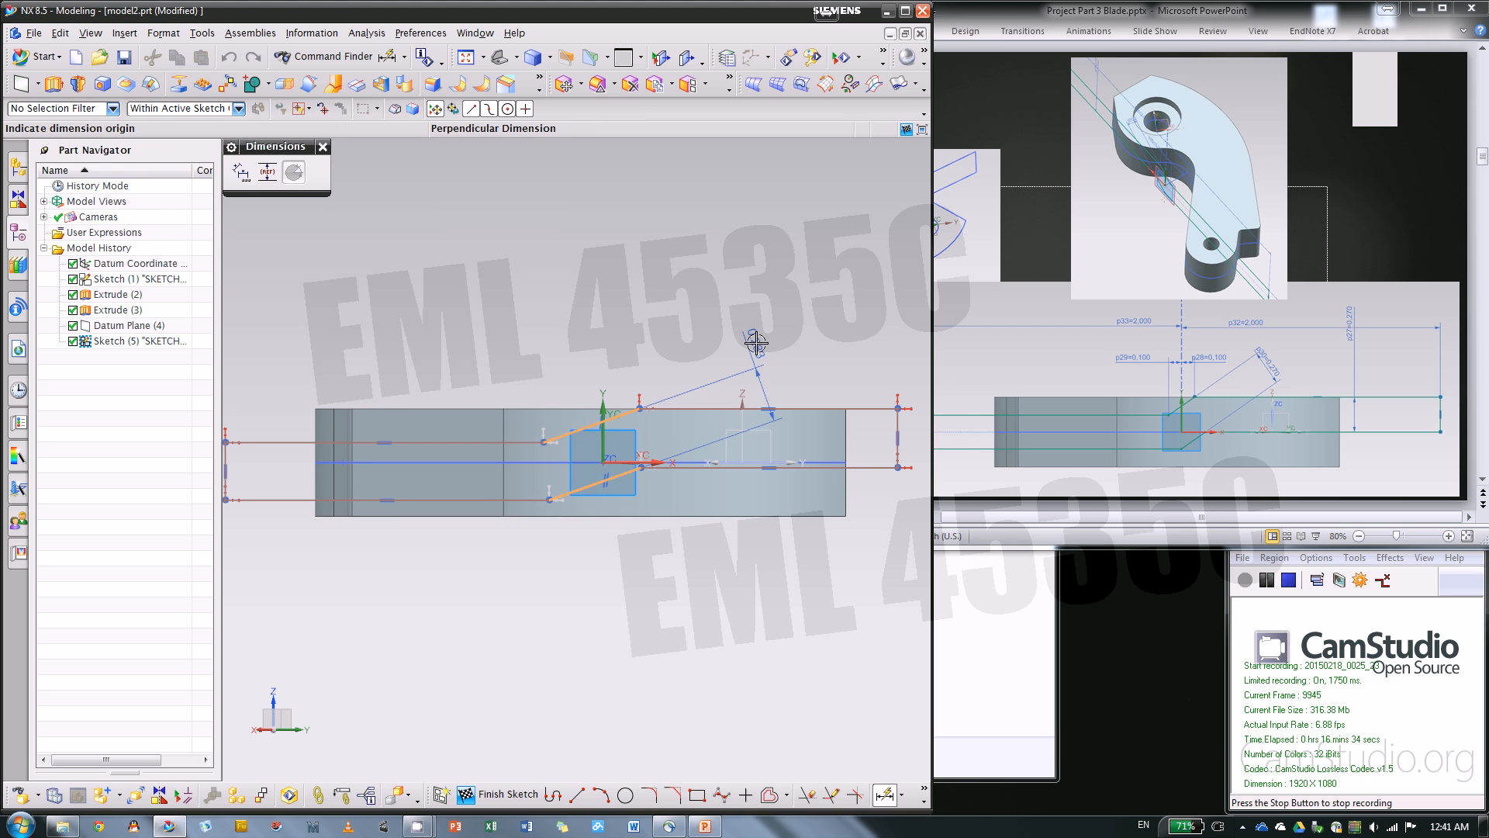
{"action": "left_click", "coordinate": [756, 342]}
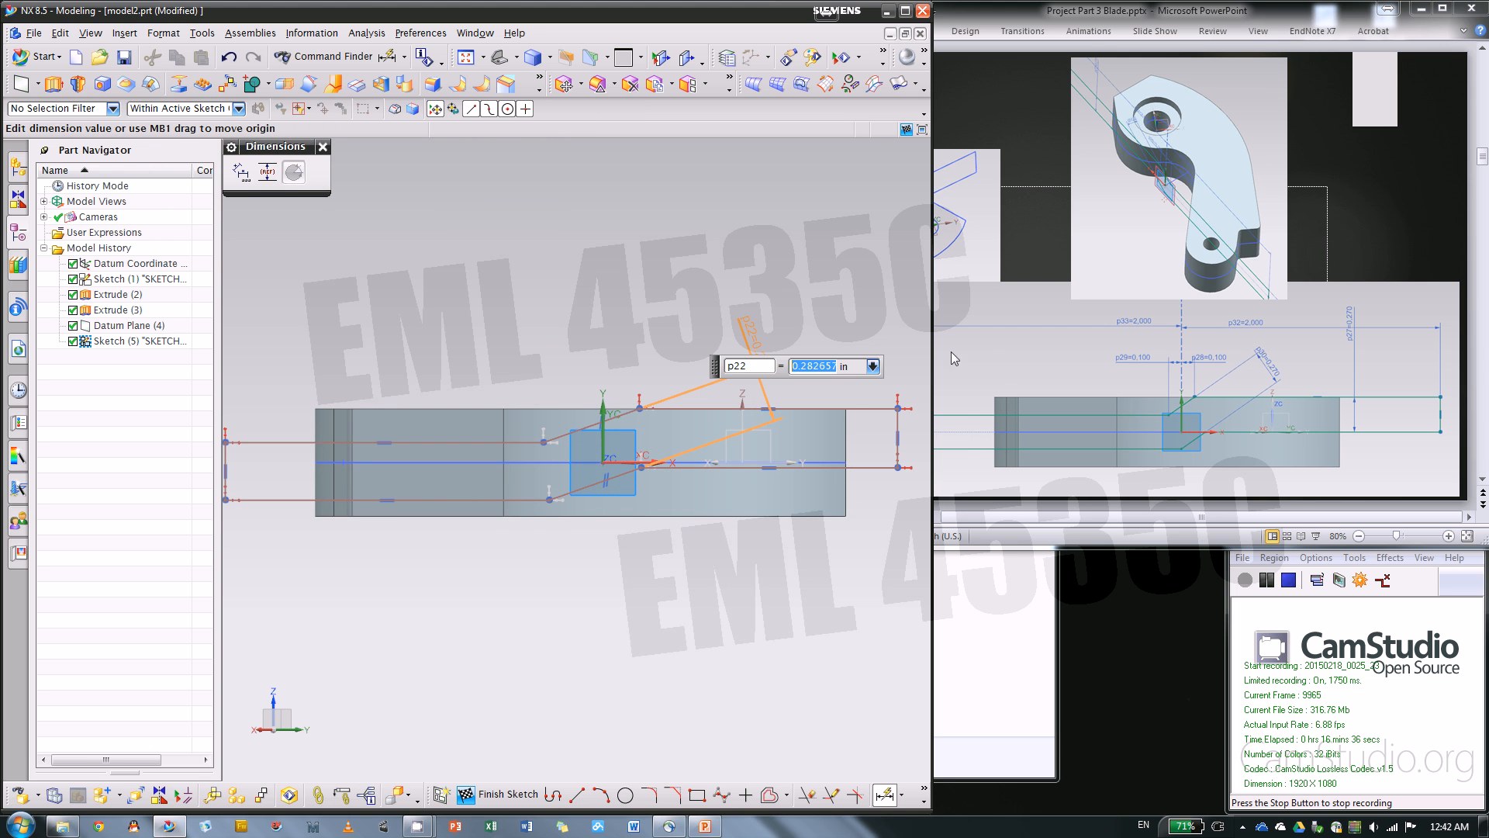
{"action": "type", "text": ".27"}
{"action": "key", "text": "Return"}
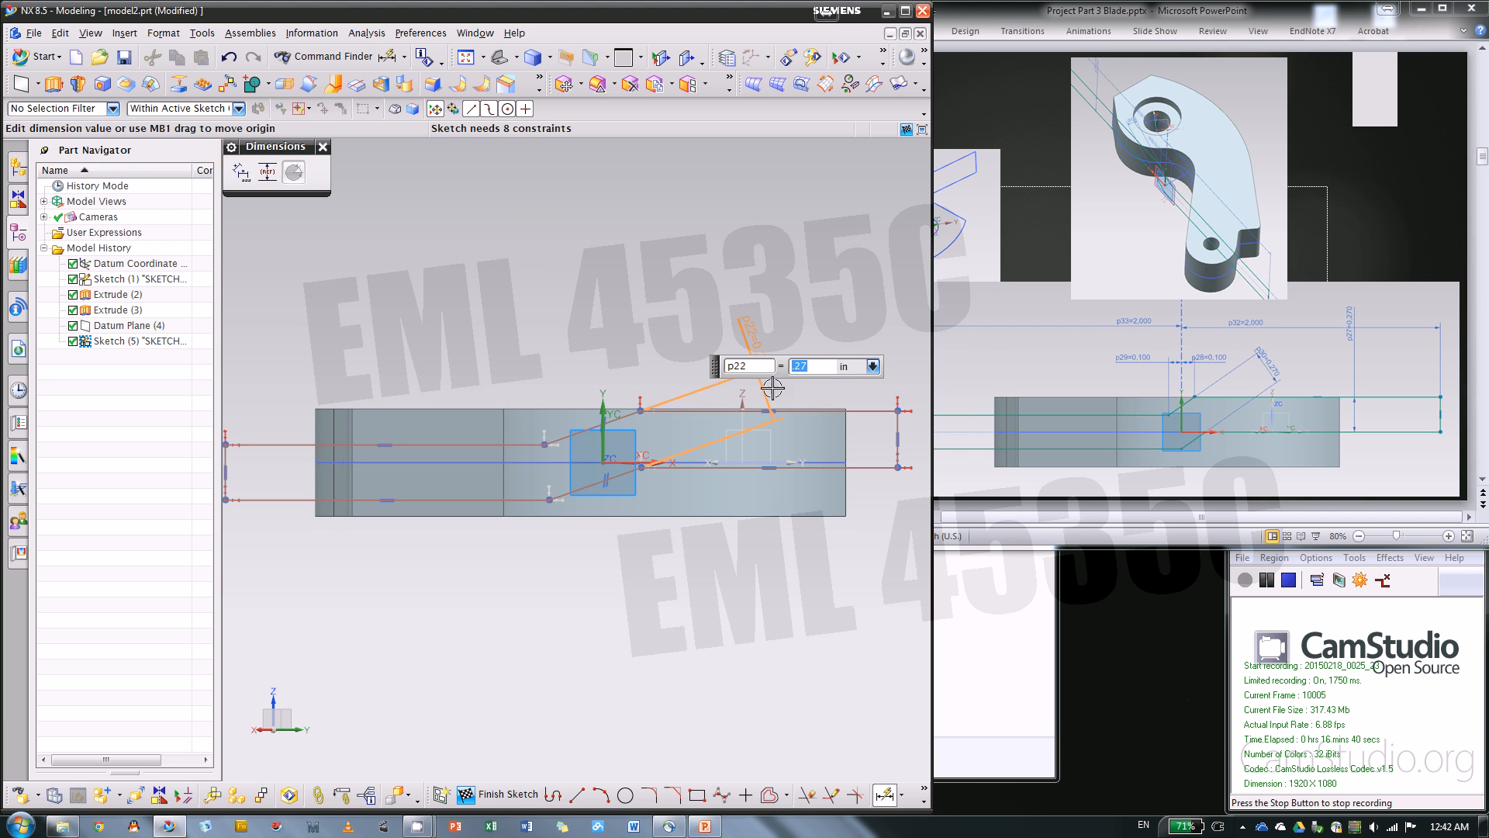
Dimension the horizontal distance from the vertical sketch axis to the upper slanted line's lower end as 0.1 in
{"action": "scroll", "coordinate": [553, 454], "scroll_direction": "up", "scroll_amount": 2}
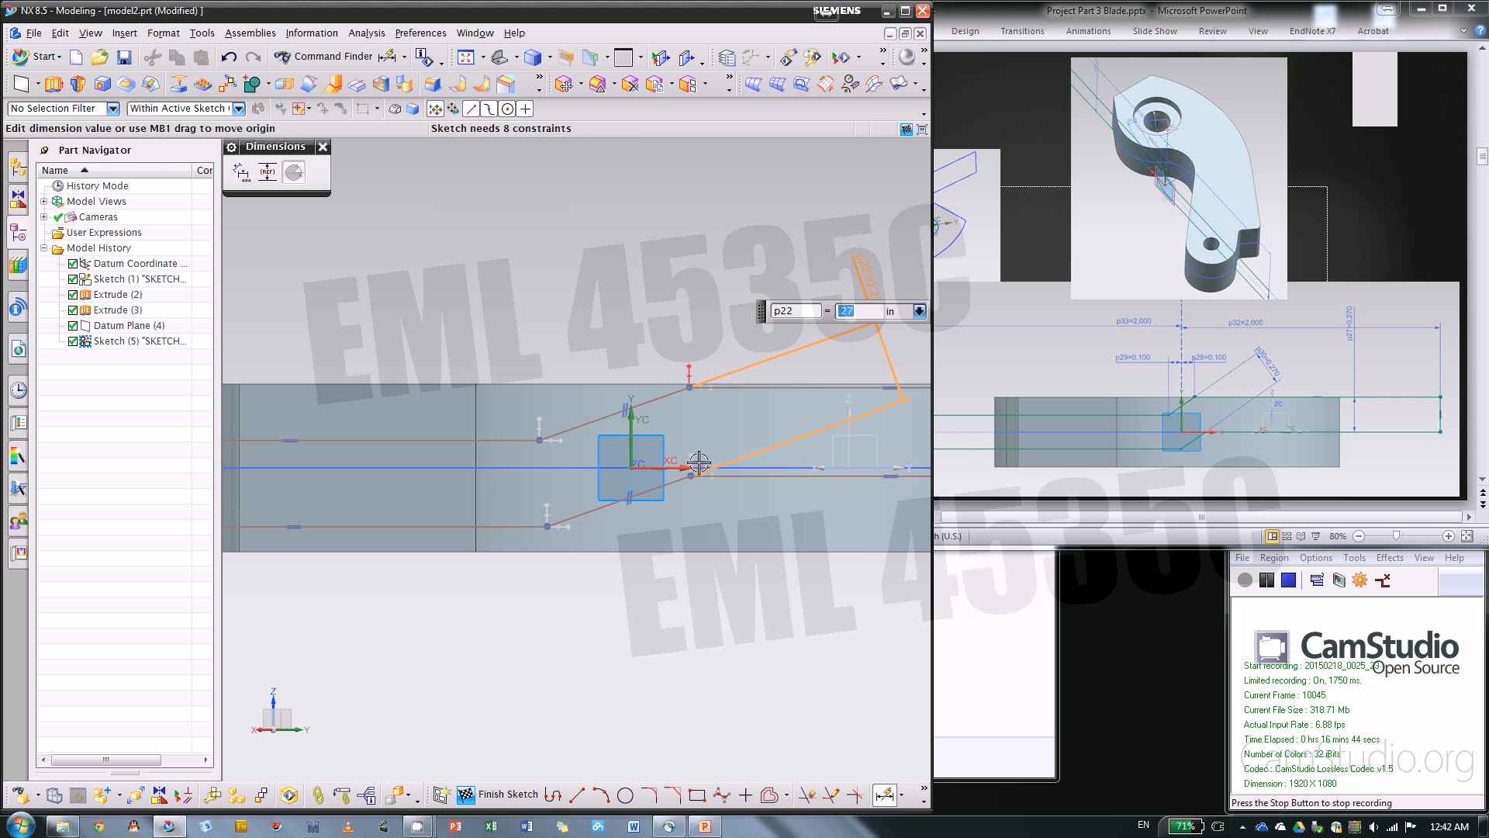
{"action": "left_click", "coordinate": [632, 428]}
{"action": "left_click", "coordinate": [540, 440]}
{"action": "left_click", "coordinate": [547, 283]}
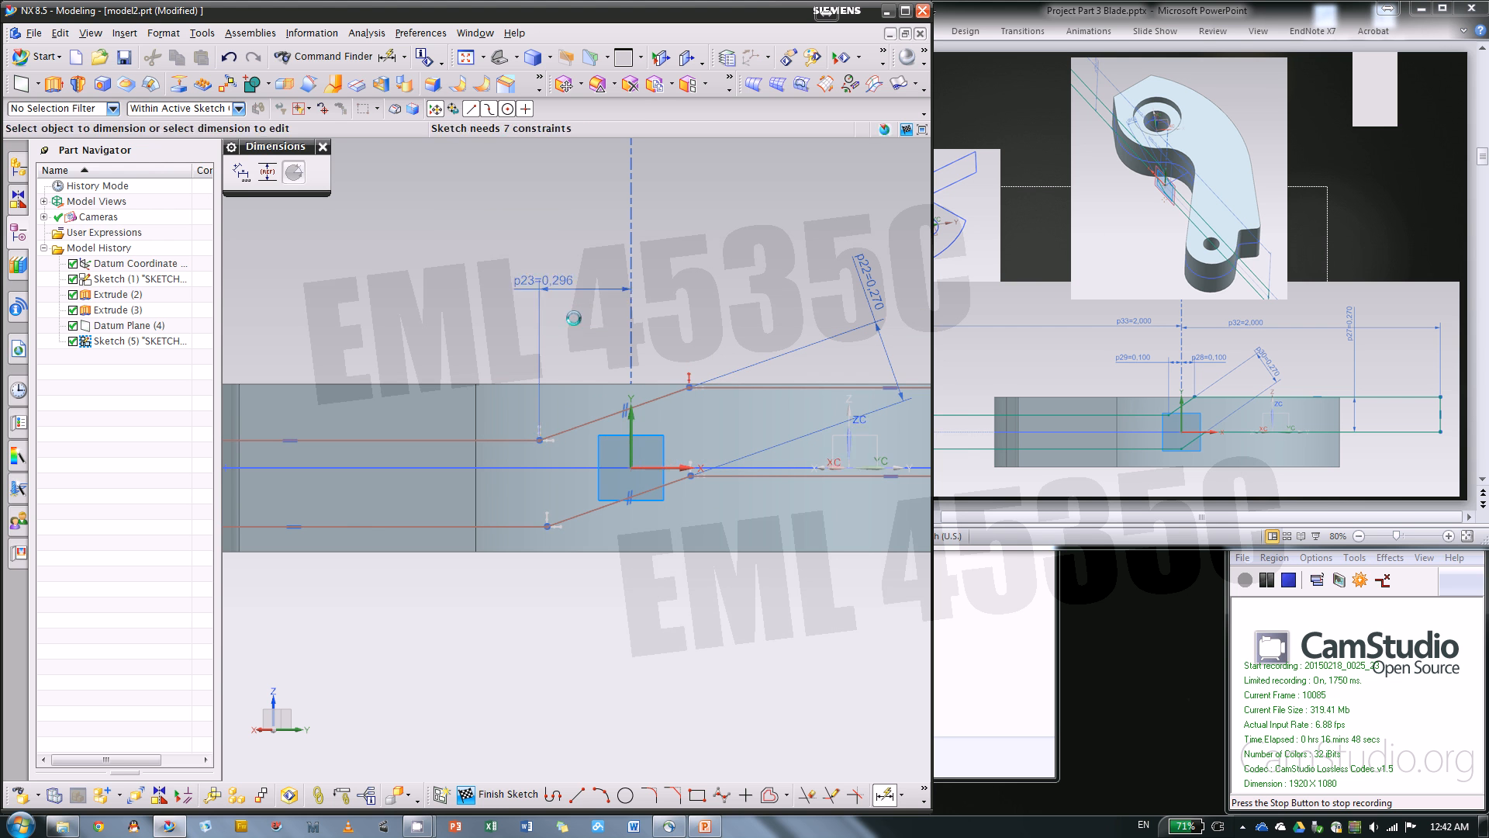
{"action": "type", "text": ".1"}
{"action": "key", "text": "Return"}
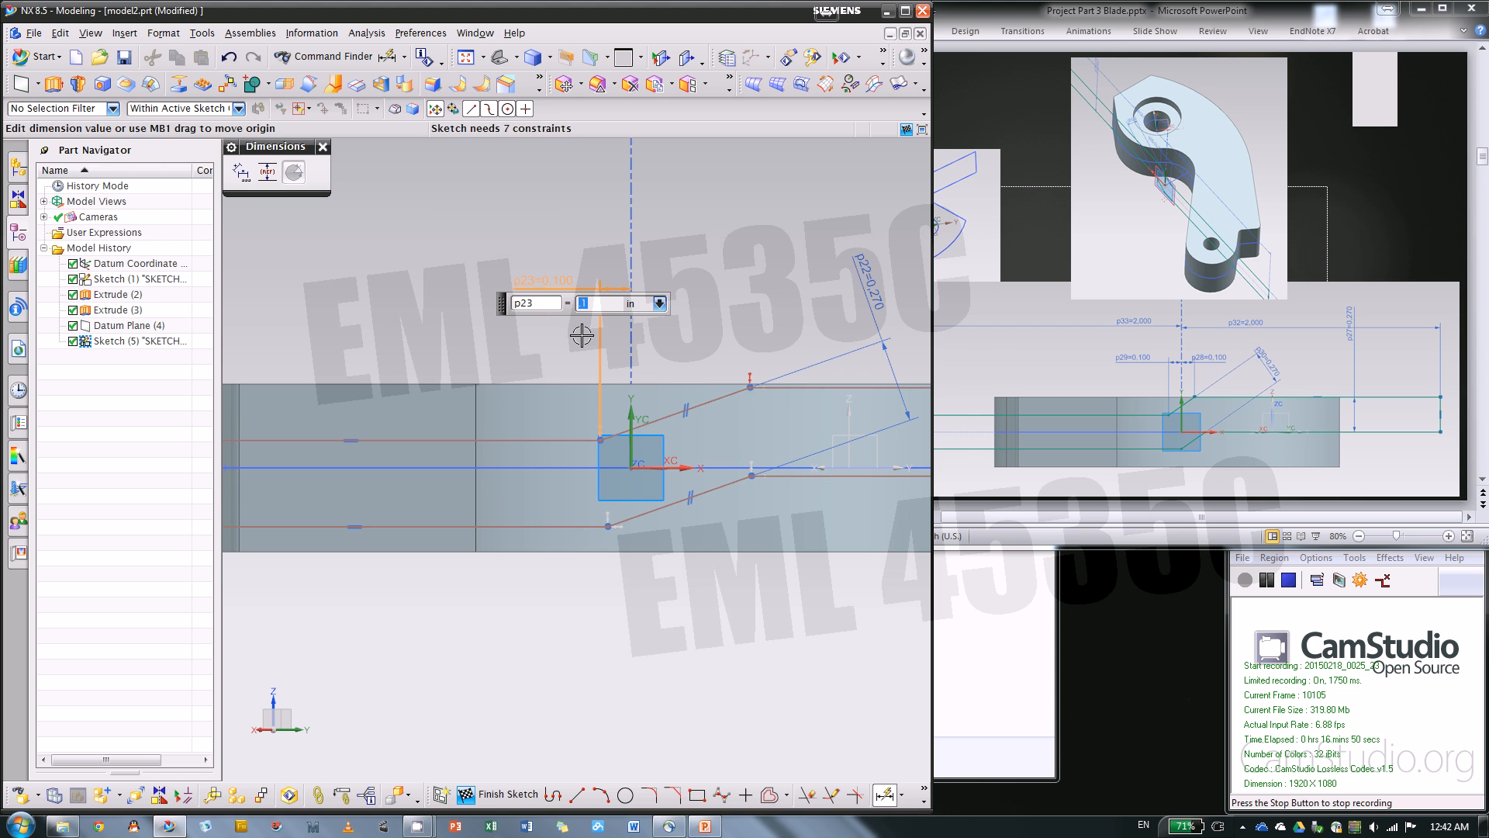
Dimension the horizontal distance from the vertical sketch axis to the upper slanted line's top end as 0.1 in
{"action": "left_click", "coordinate": [752, 386]}
{"action": "left_click", "coordinate": [677, 299]}
{"action": "type", "text": "."}
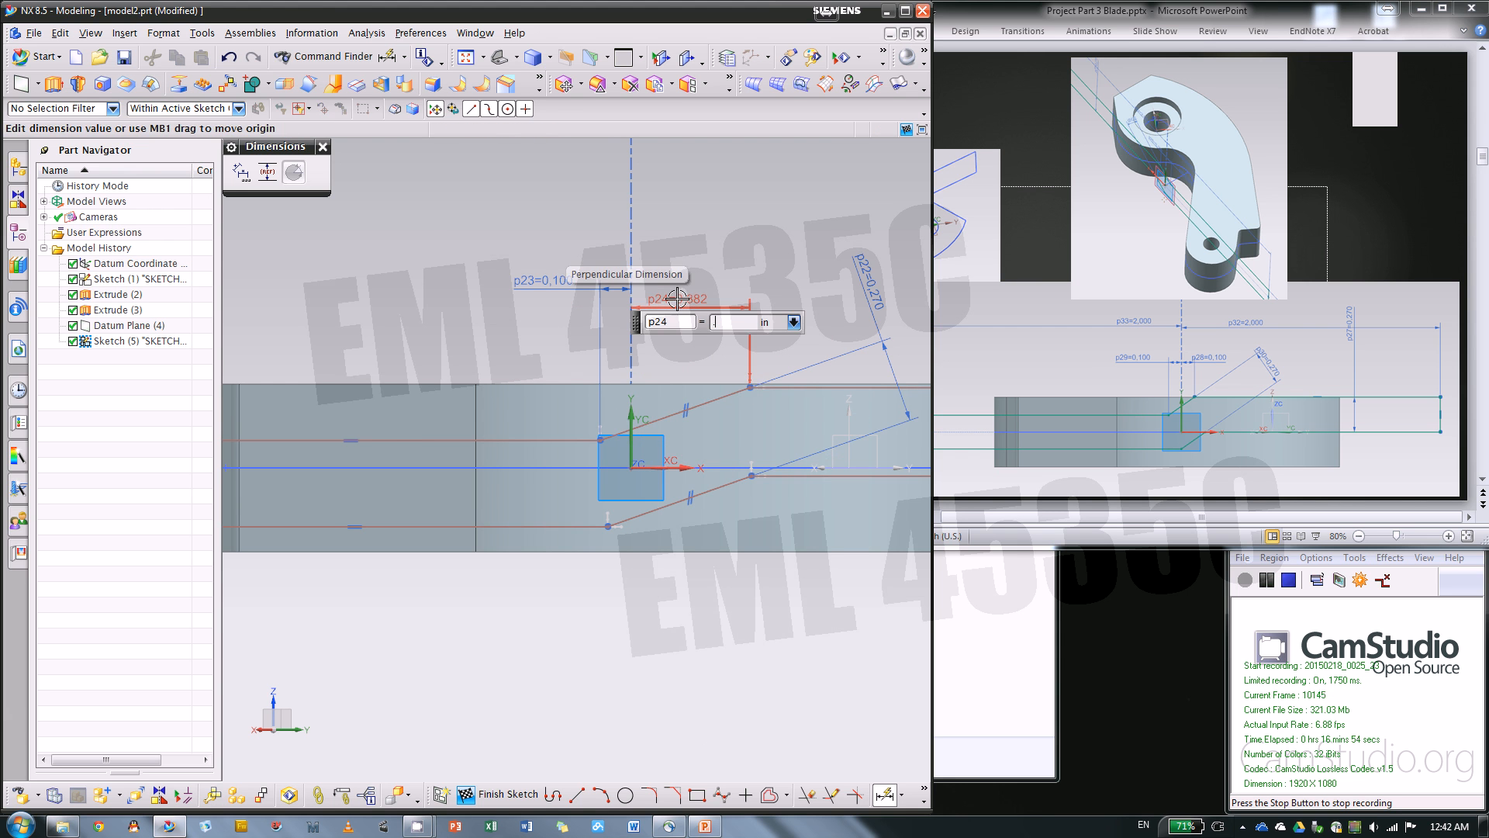
{"action": "type", "text": "1"}
{"action": "key", "text": "Return"}
{"action": "scroll", "coordinate": [355, 442], "scroll_direction": "down", "scroll_amount": 3}
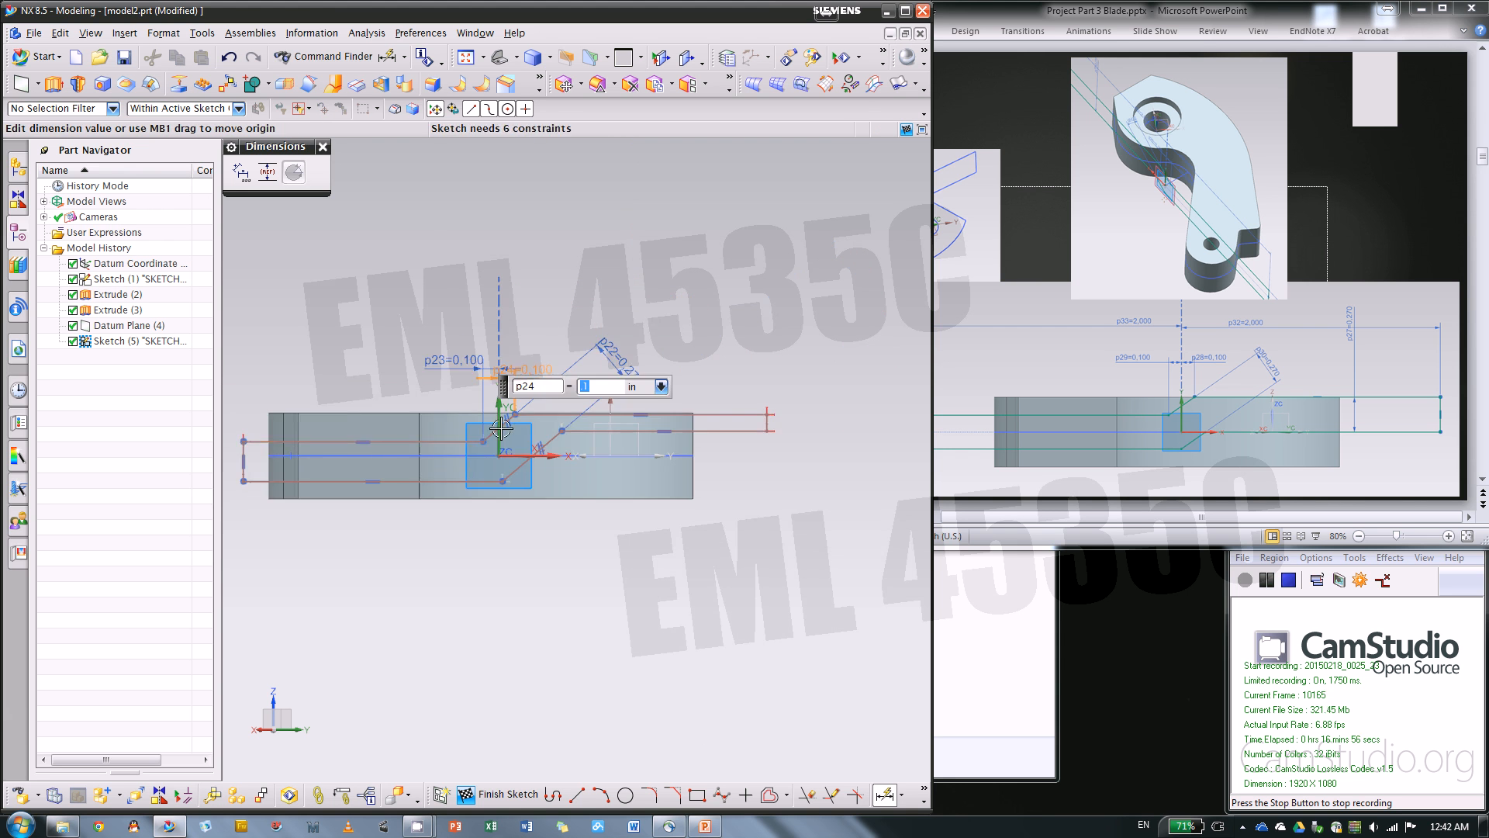
{"action": "scroll", "coordinate": [498, 427], "scroll_direction": "up", "scroll_amount": 3}
{"action": "left_click", "coordinate": [323, 145]}
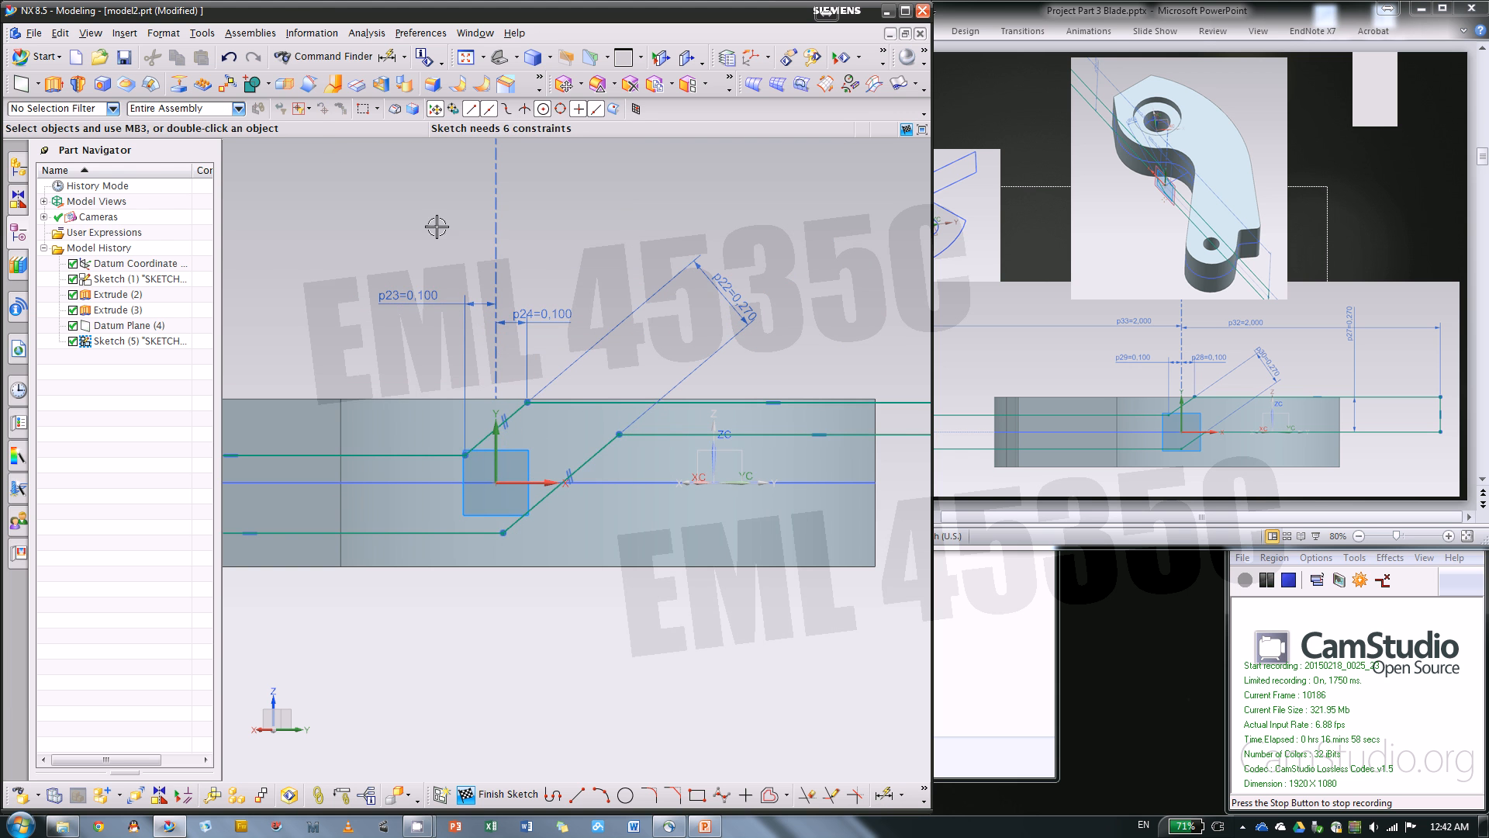
Dimension the length of the vertical end line on the profile's right side as 0.27 in
{"action": "scroll", "coordinate": [495, 265], "scroll_direction": "down", "scroll_amount": 1}
{"action": "scroll", "coordinate": [748, 538], "scroll_direction": "up", "scroll_amount": 3}
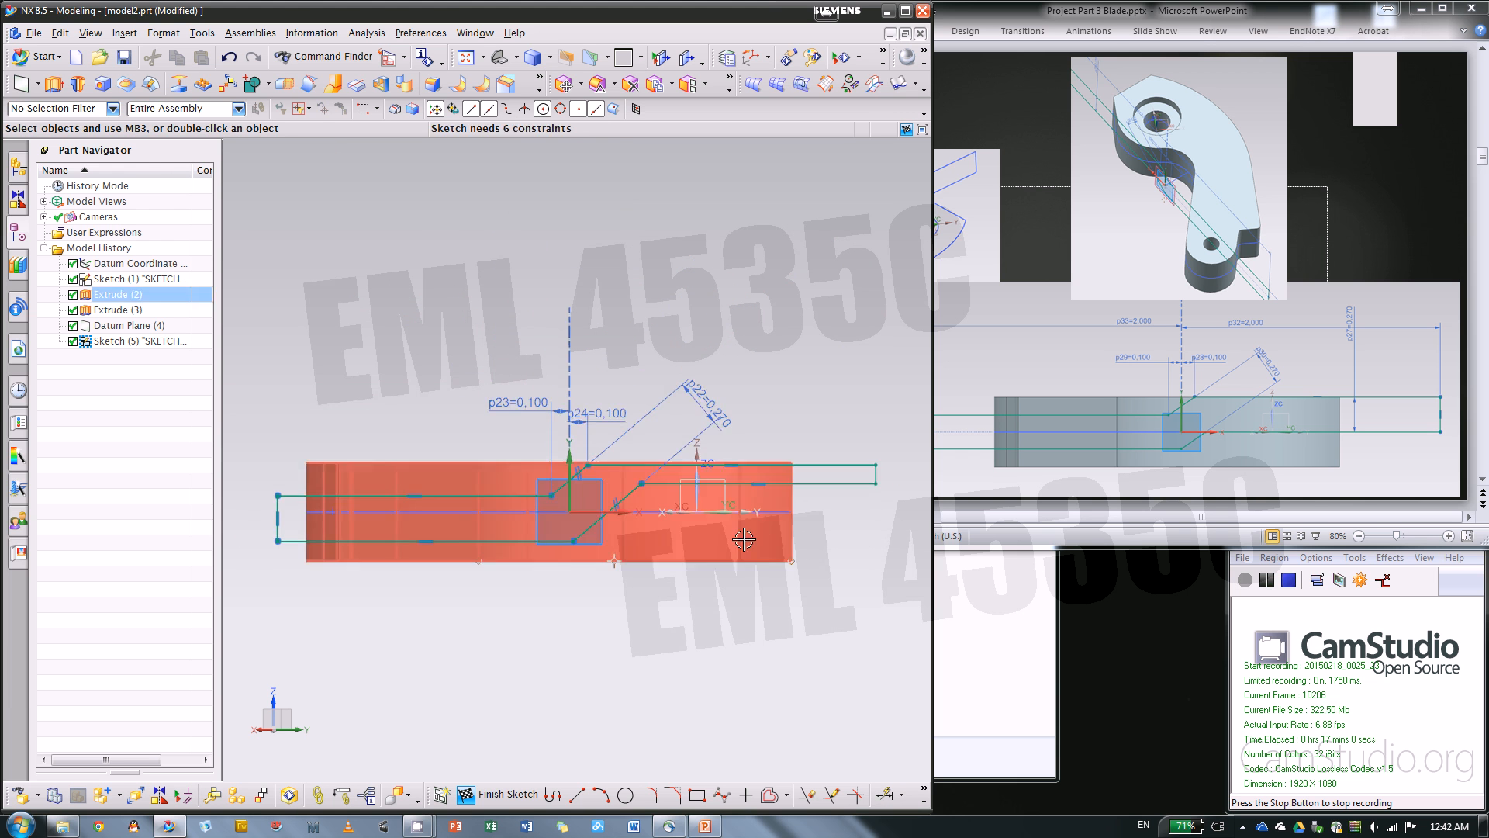
{"action": "scroll", "coordinate": [636, 357], "scroll_direction": "down", "scroll_amount": 2}
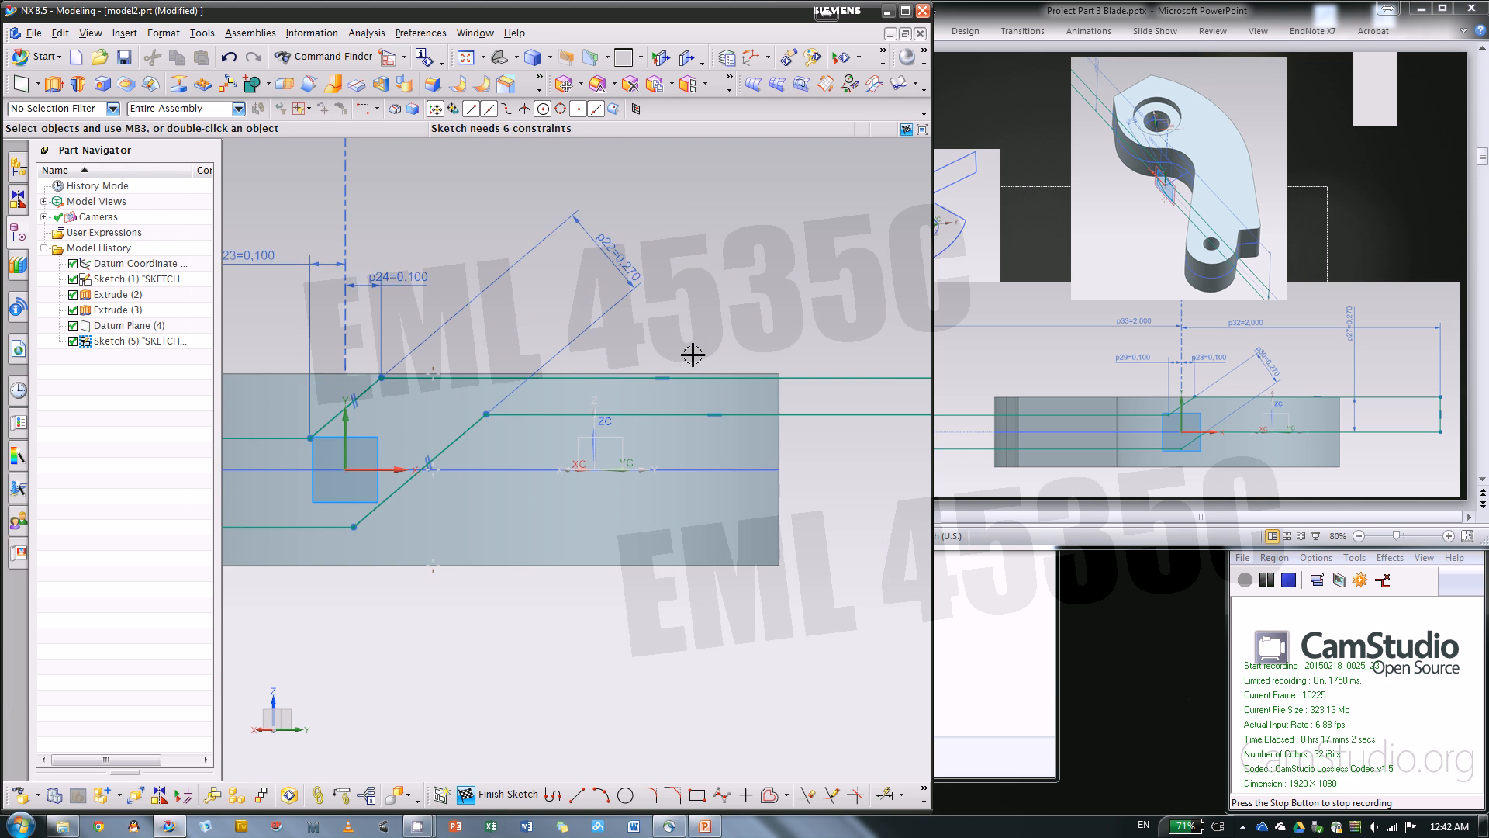
{"action": "scroll", "coordinate": [432, 408], "scroll_direction": "down", "scroll_amount": 1}
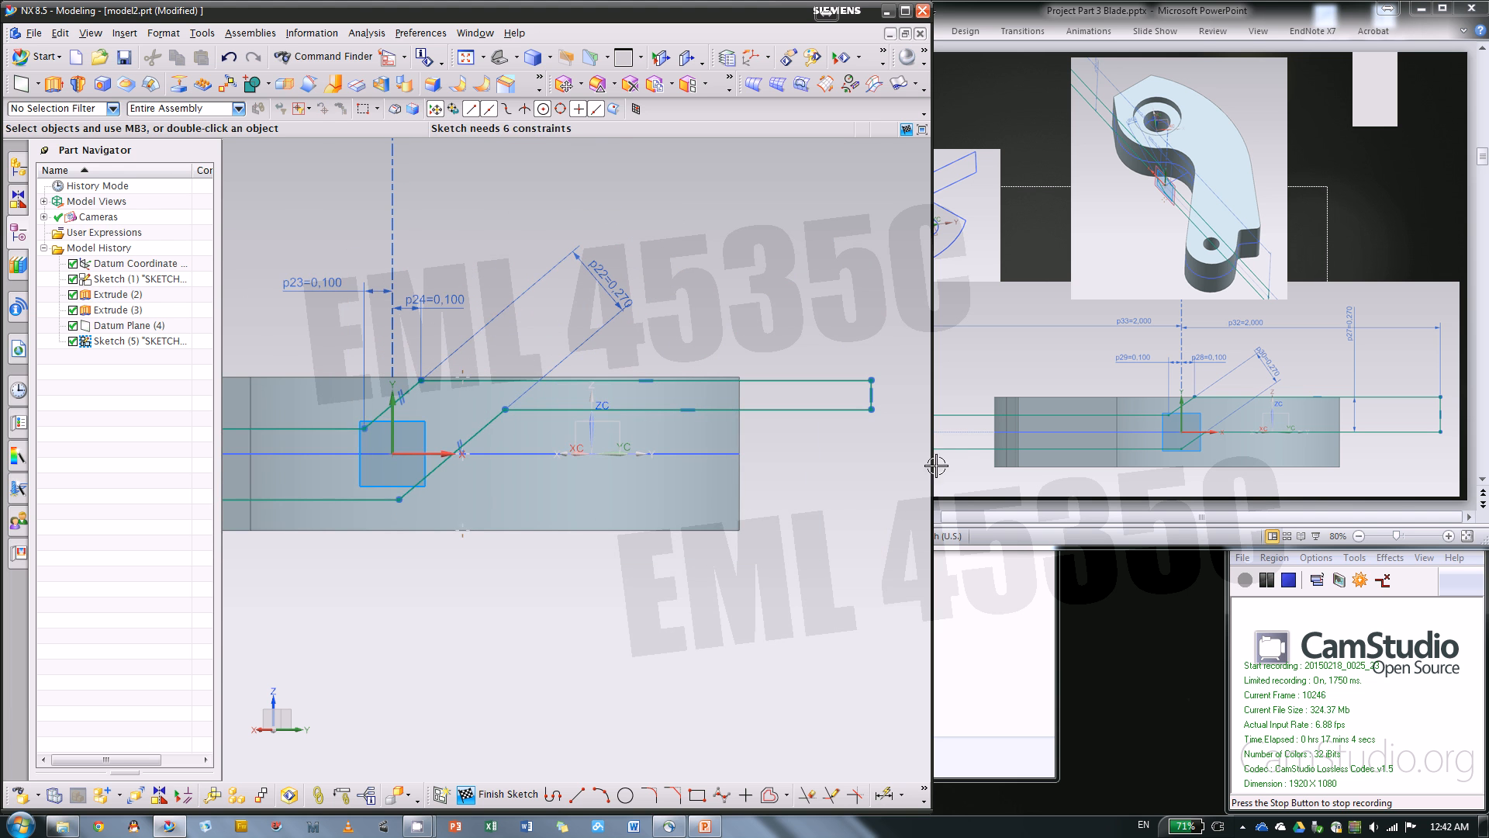
{"action": "left_click", "coordinate": [884, 794]}
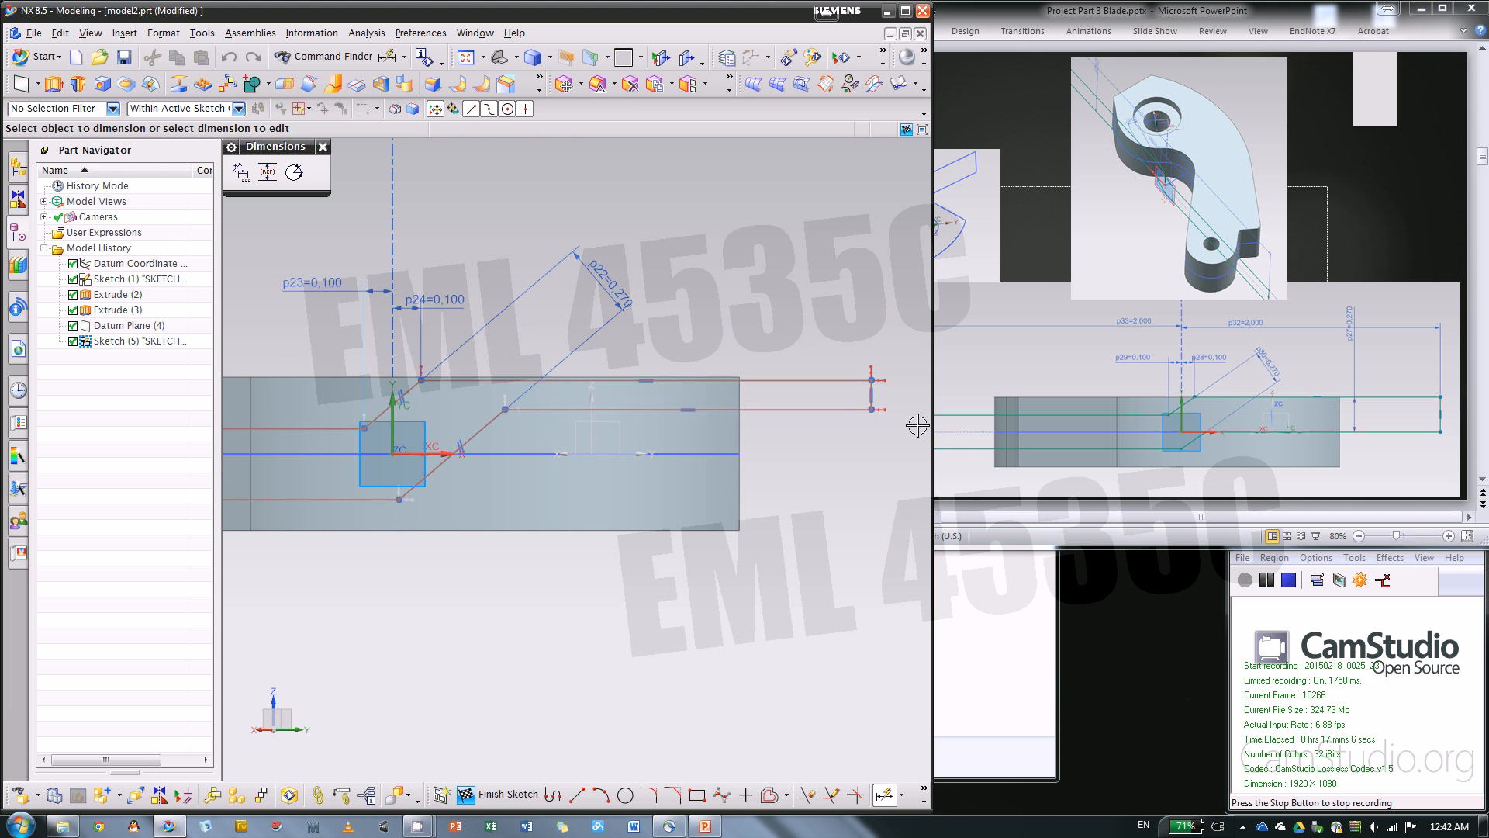
{"action": "scroll", "coordinate": [904, 399], "scroll_direction": "up", "scroll_amount": 2}
{"action": "left_click", "coordinate": [849, 385]}
{"action": "scroll", "coordinate": [698, 432], "scroll_direction": "down", "scroll_amount": 3}
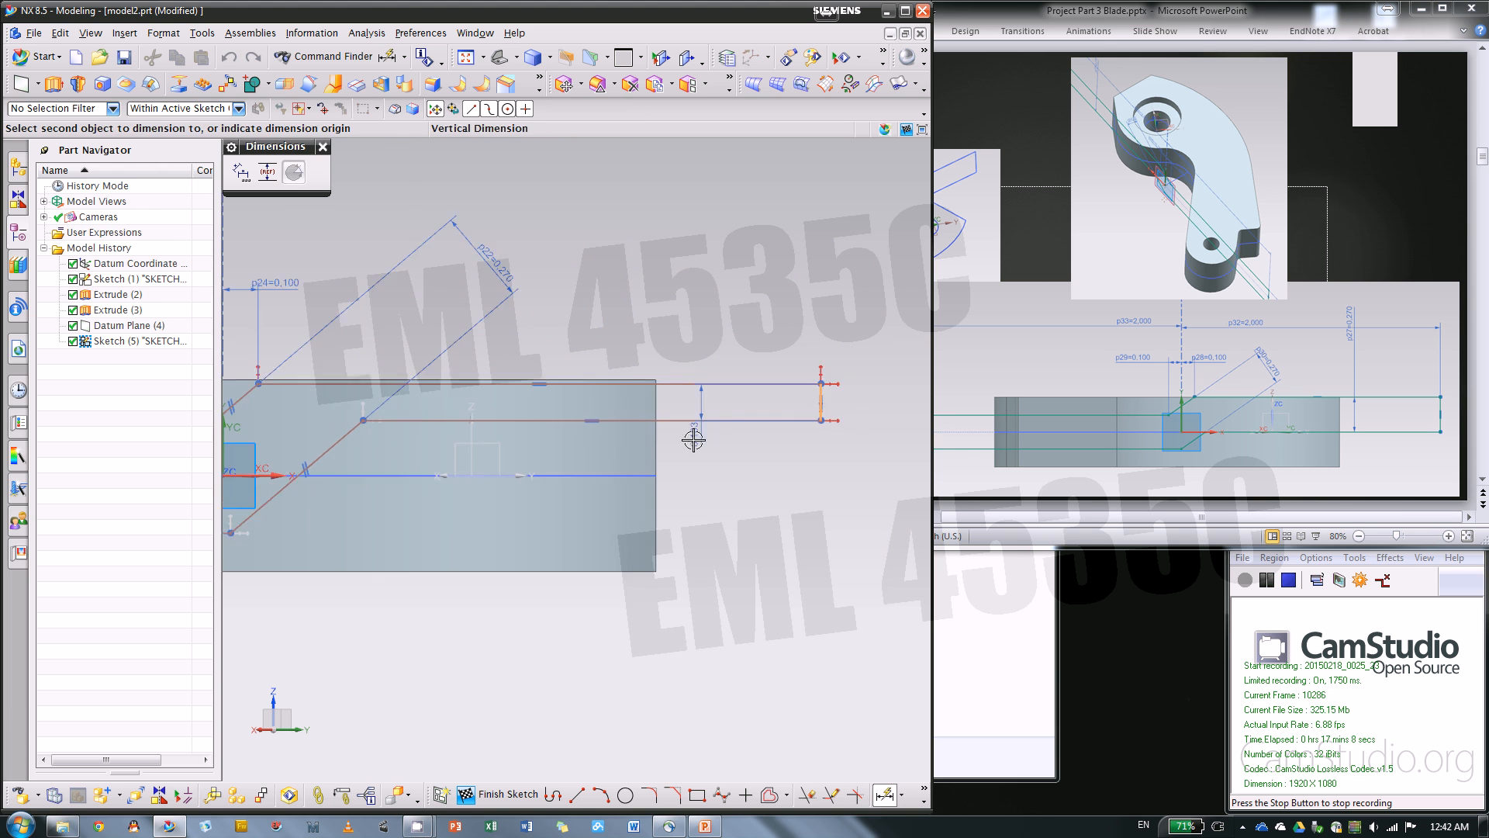
{"action": "left_click", "coordinate": [817, 371]}
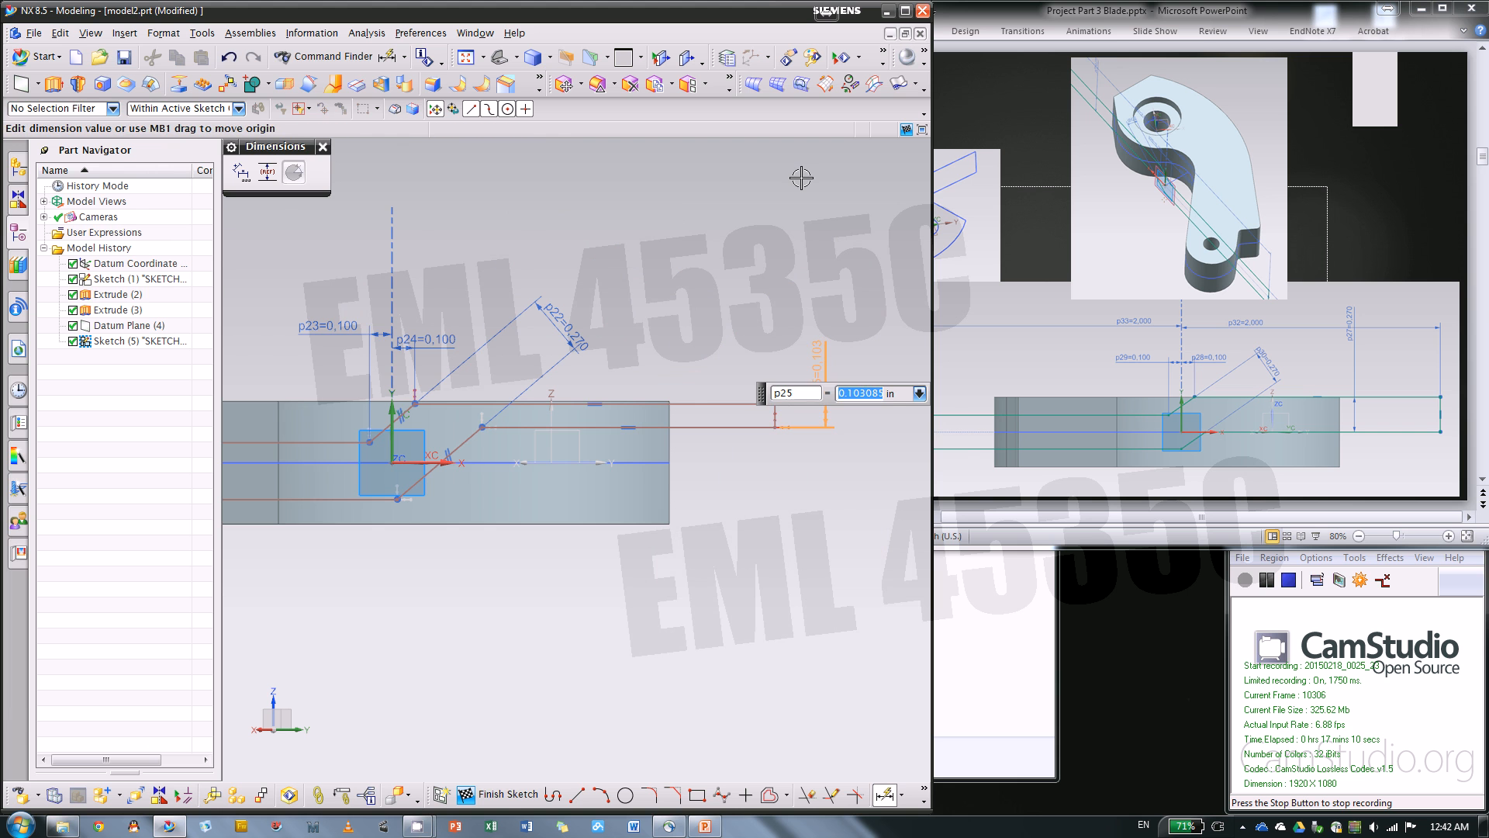
{"action": "type", "text": ".27"}
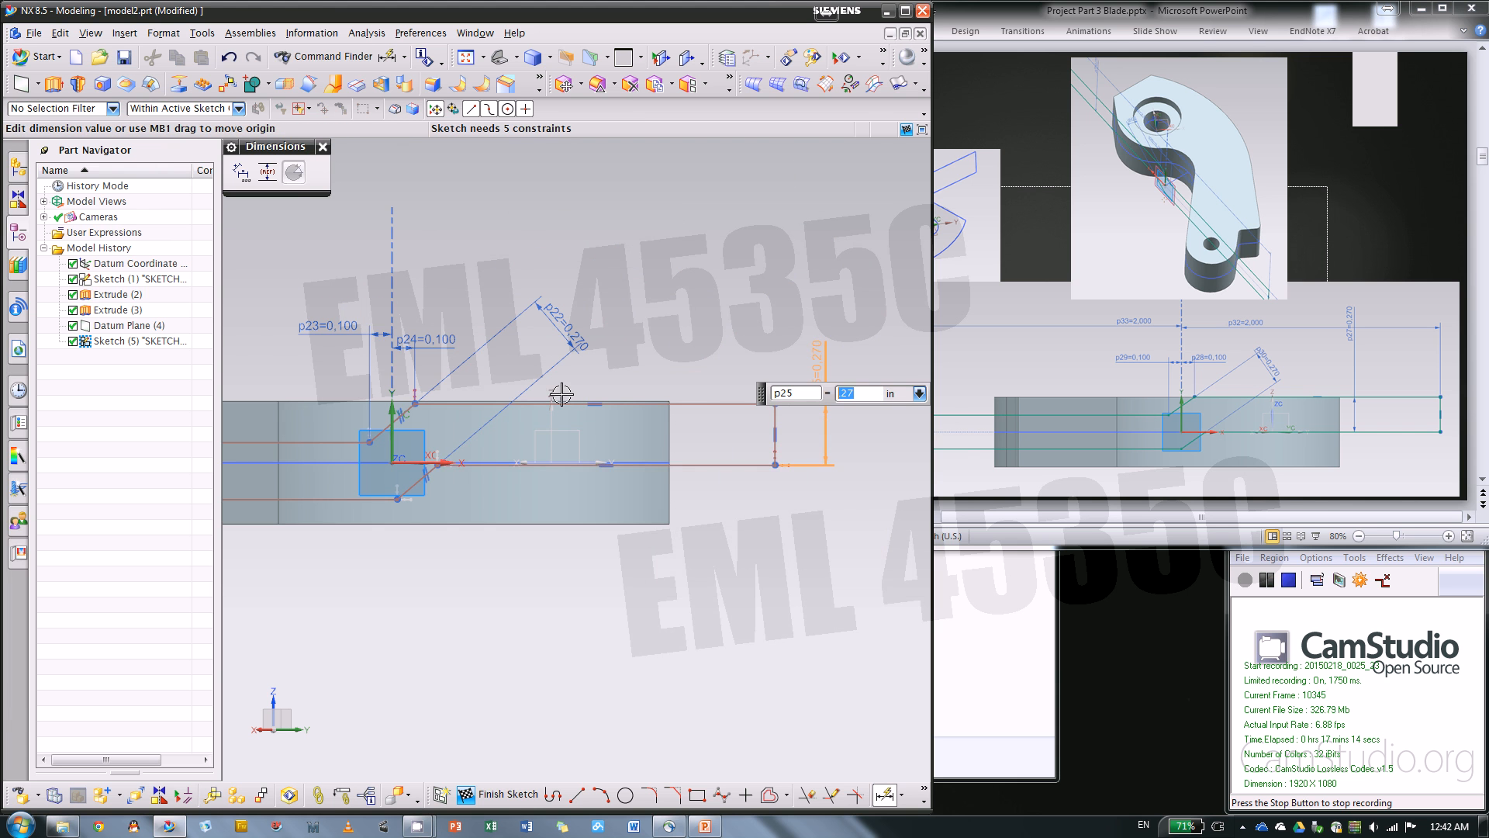
{"action": "scroll", "coordinate": [560, 395], "scroll_direction": "up", "scroll_amount": 2}
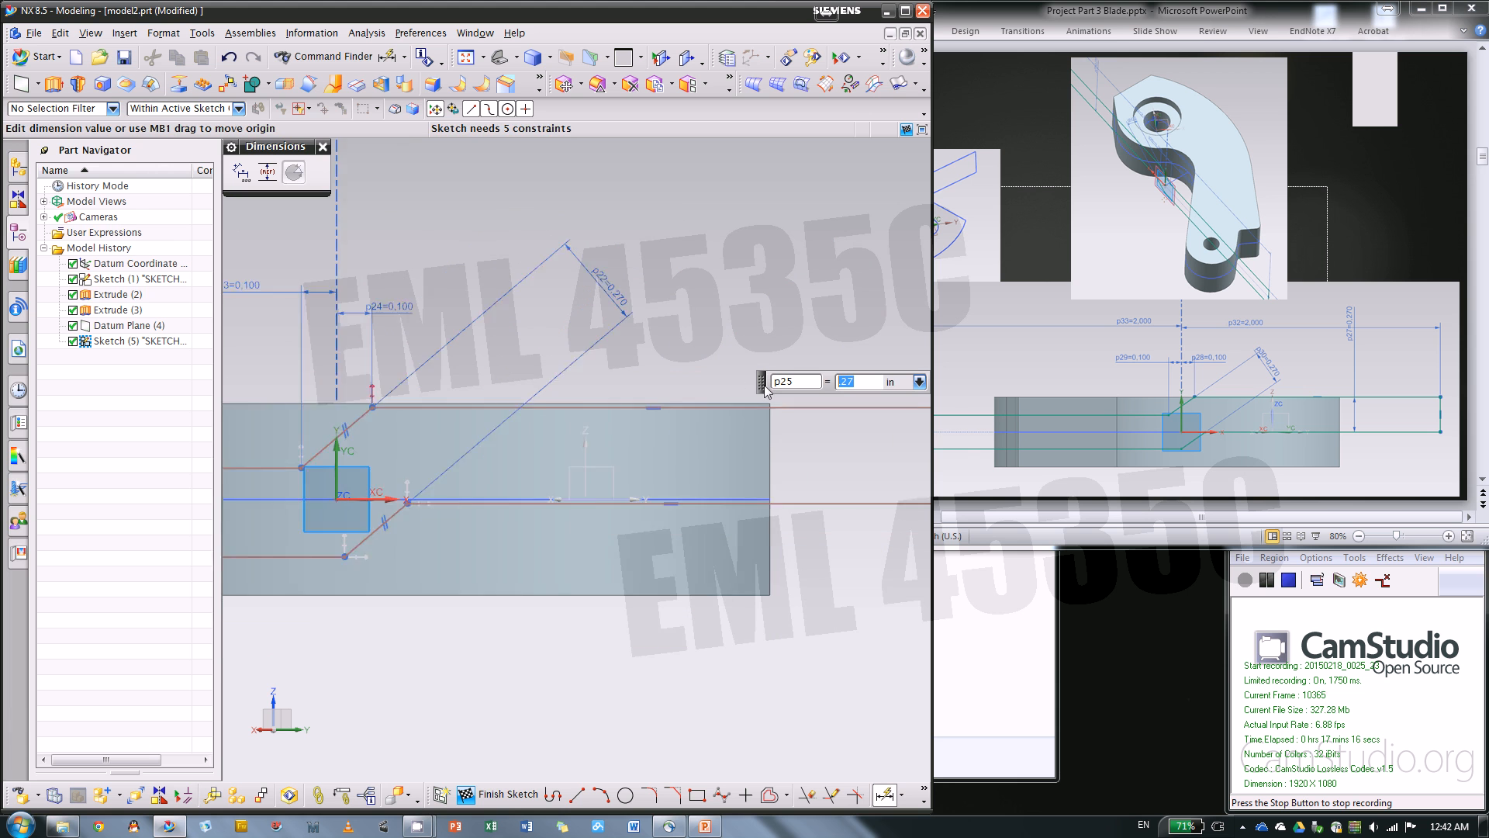
{"action": "scroll", "coordinate": [764, 387], "scroll_direction": "down", "scroll_amount": 1}
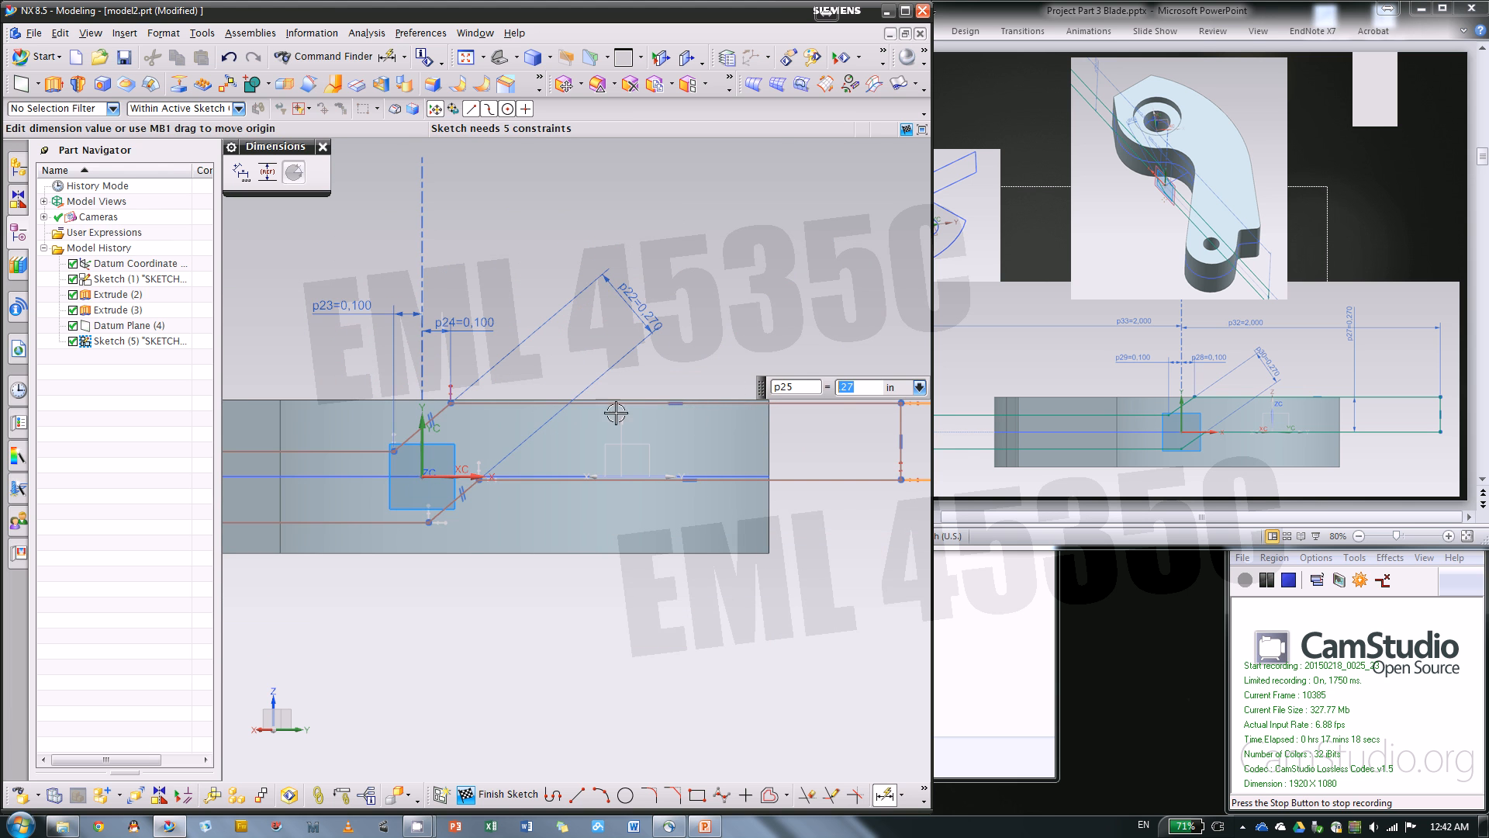
{"action": "scroll", "coordinate": [425, 409], "scroll_direction": "up", "scroll_amount": 4}
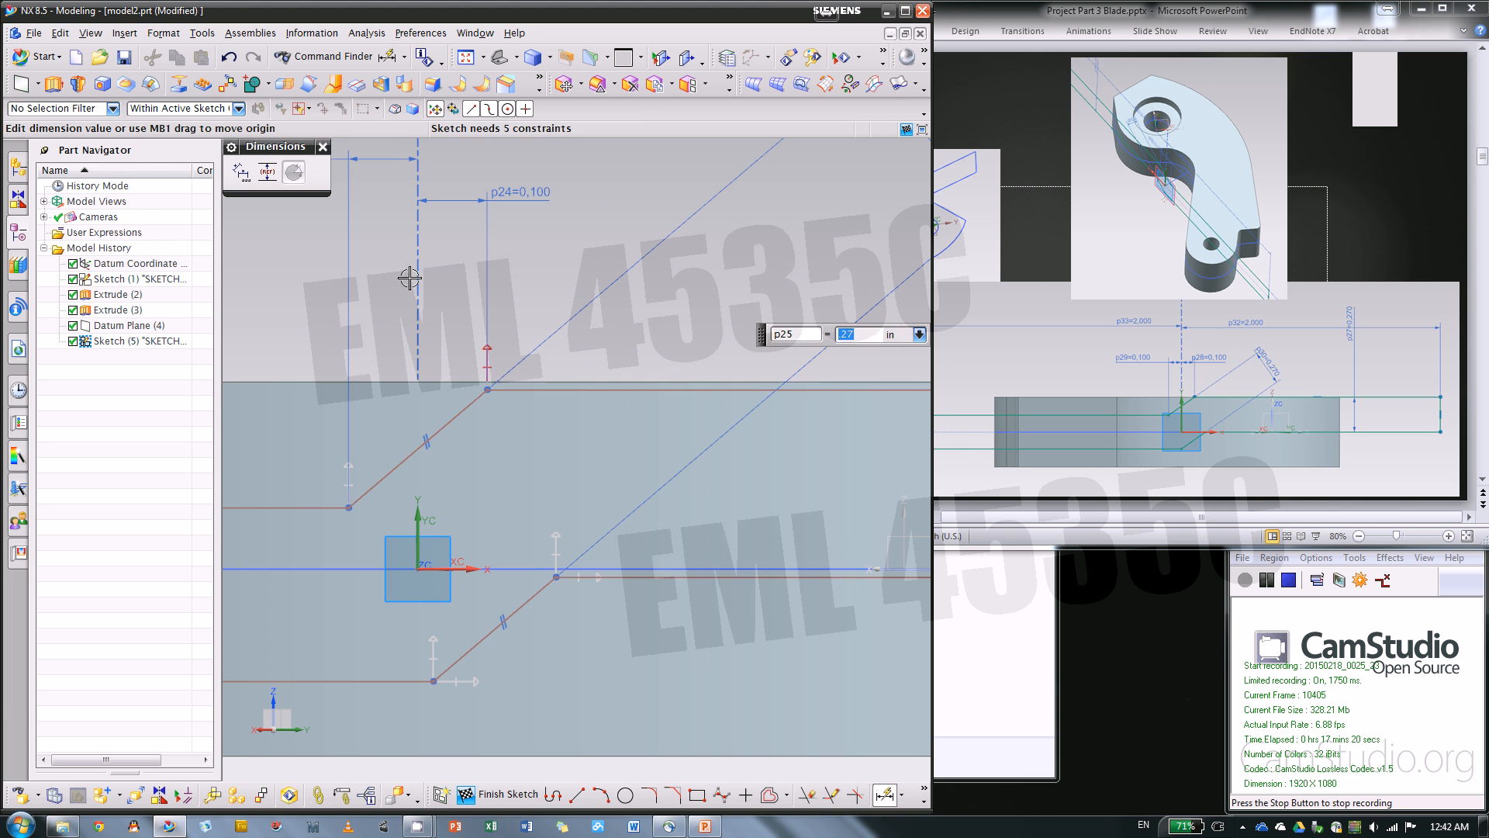
{"action": "key", "text": "Escape"}
Try to move the upper slanted line's top corner onto the body's top edge, and undo the move
{"action": "left_click_drag", "start_coordinate": [487, 391], "coordinate": [515, 380]}
{"action": "scroll", "coordinate": [566, 334], "scroll_direction": "up", "scroll_amount": 2}
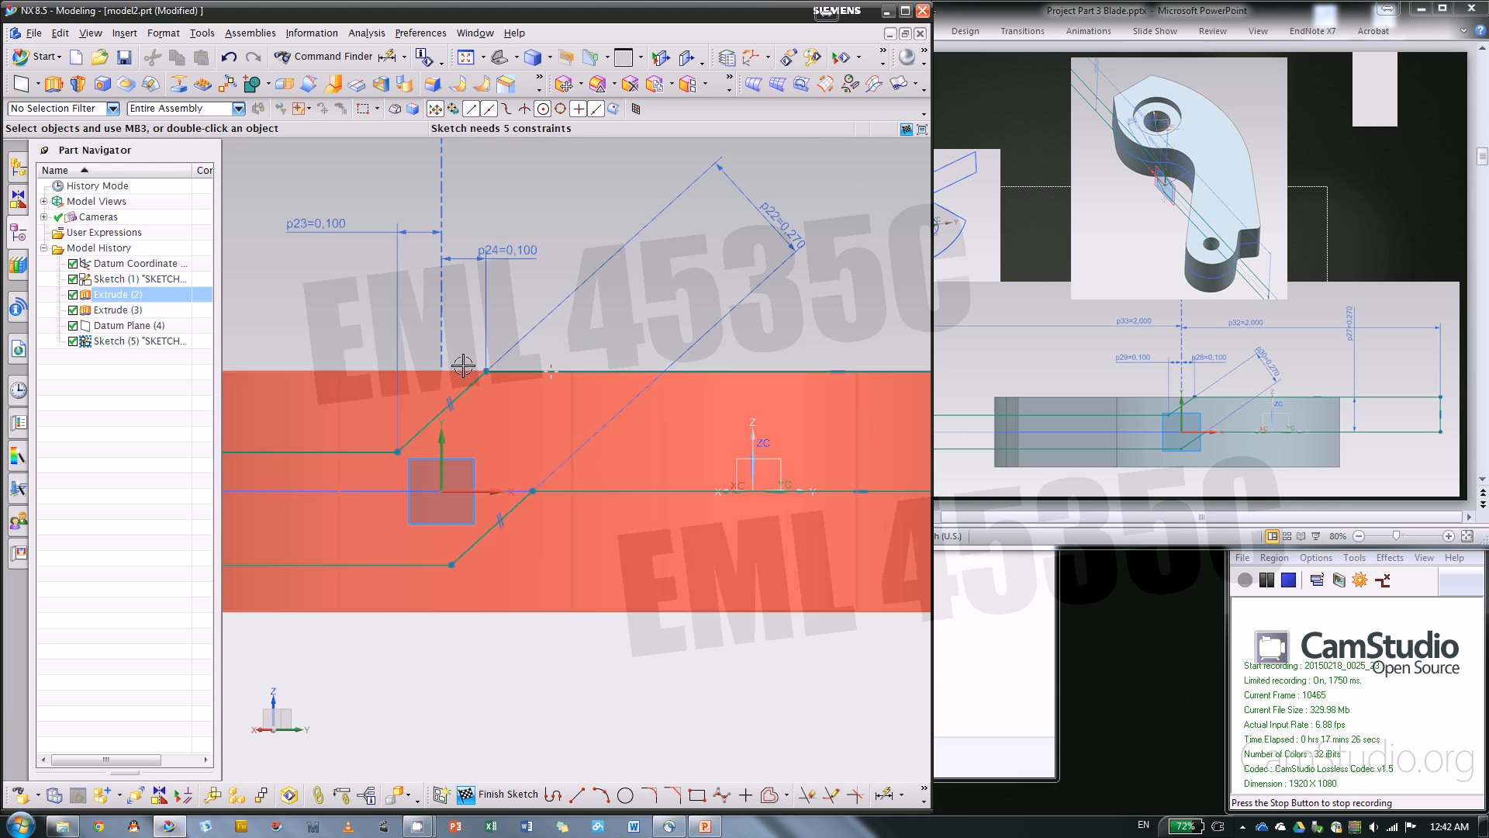
{"action": "scroll", "coordinate": [570, 339], "scroll_direction": "up", "scroll_amount": 1}
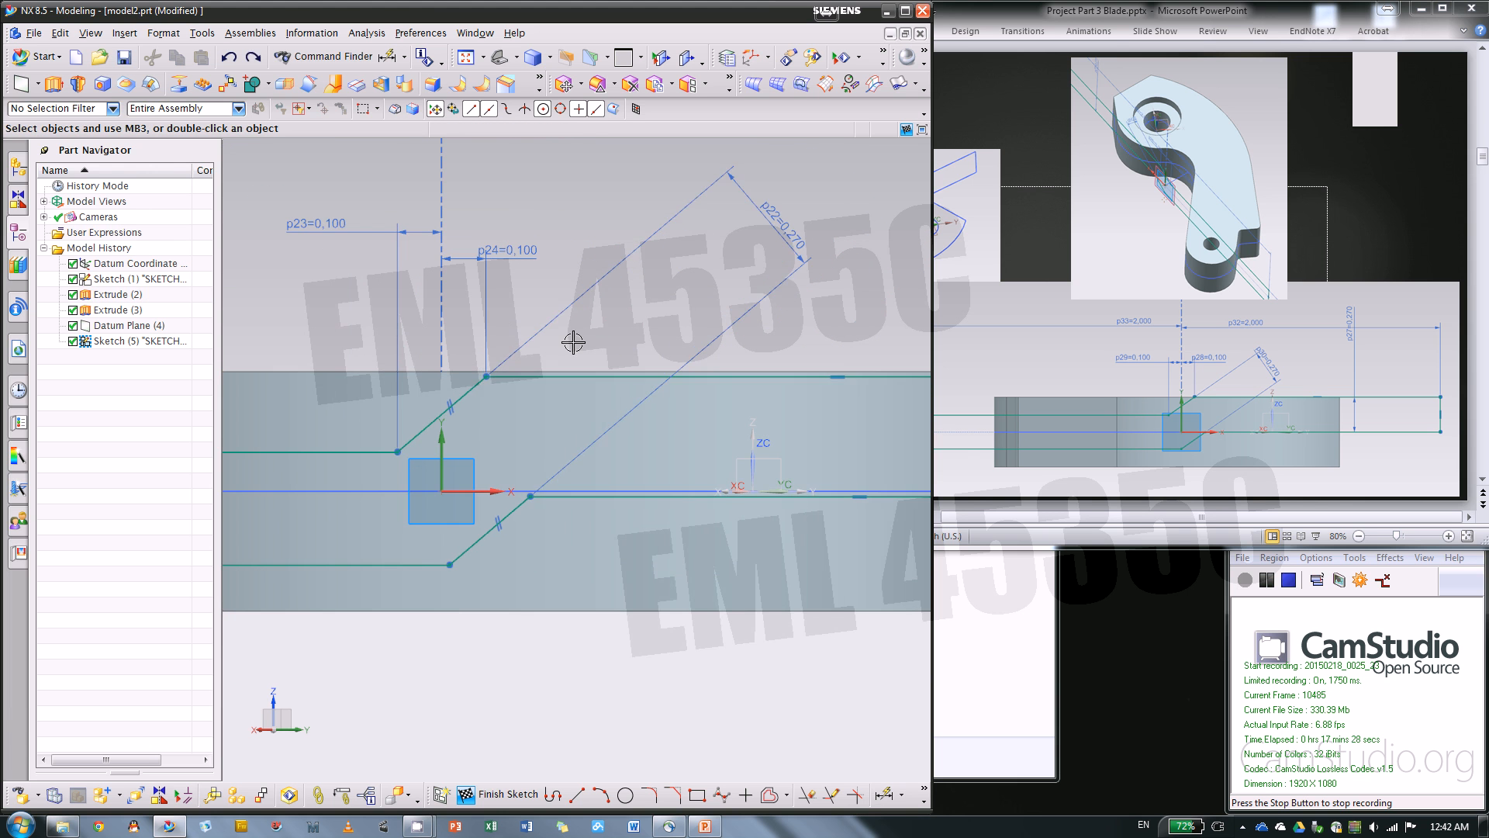
{"action": "scroll", "coordinate": [659, 344], "scroll_direction": "up", "scroll_amount": 1}
Constrain the lower-right horizontal line of the profile to be collinear with the sketch's horizontal axis
{"action": "scroll", "coordinate": [631, 415], "scroll_direction": "down", "scroll_amount": 1}
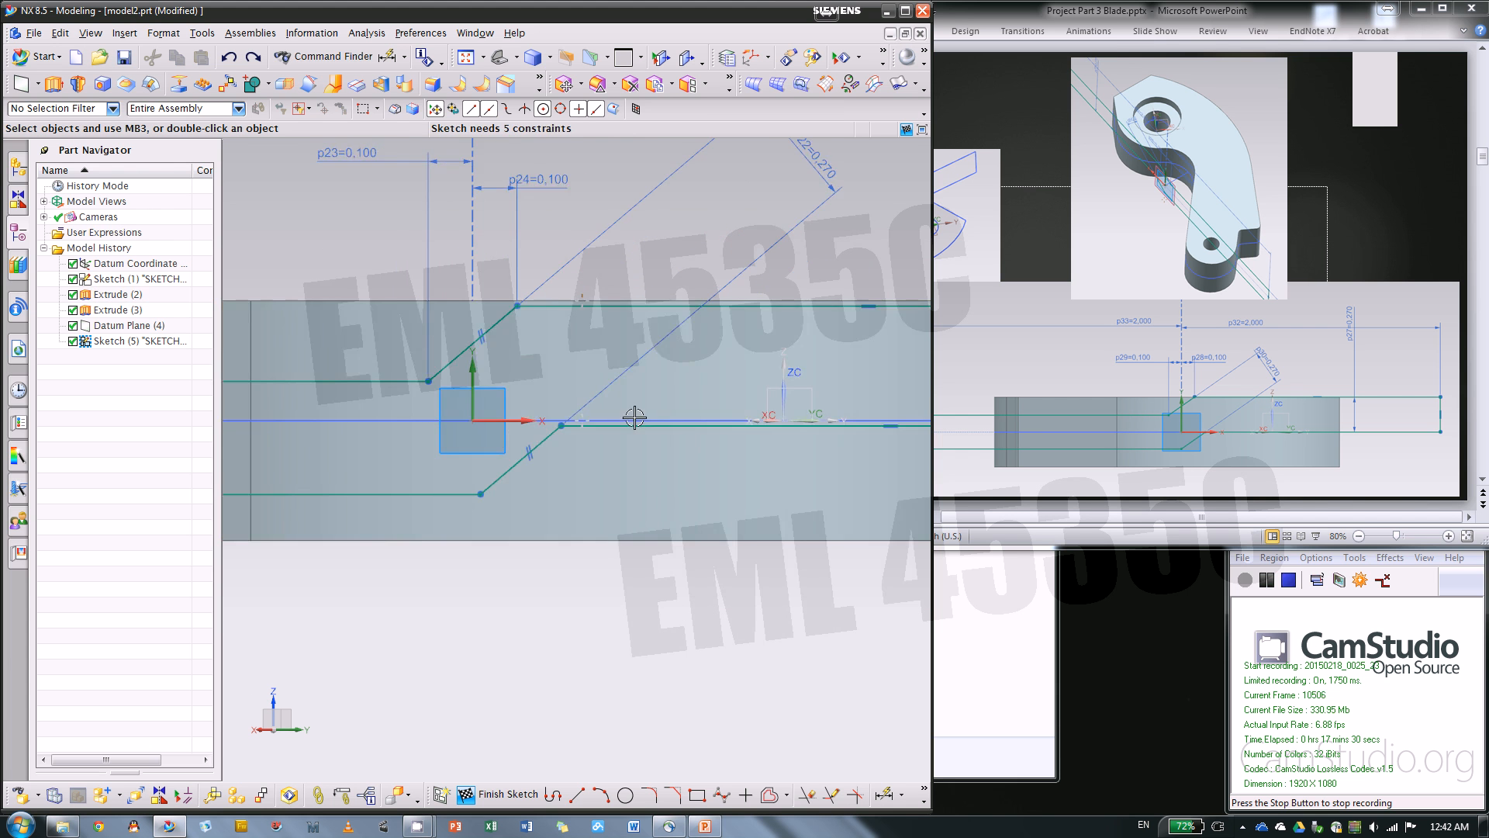
{"action": "scroll", "coordinate": [431, 417], "scroll_direction": "down", "scroll_amount": 1}
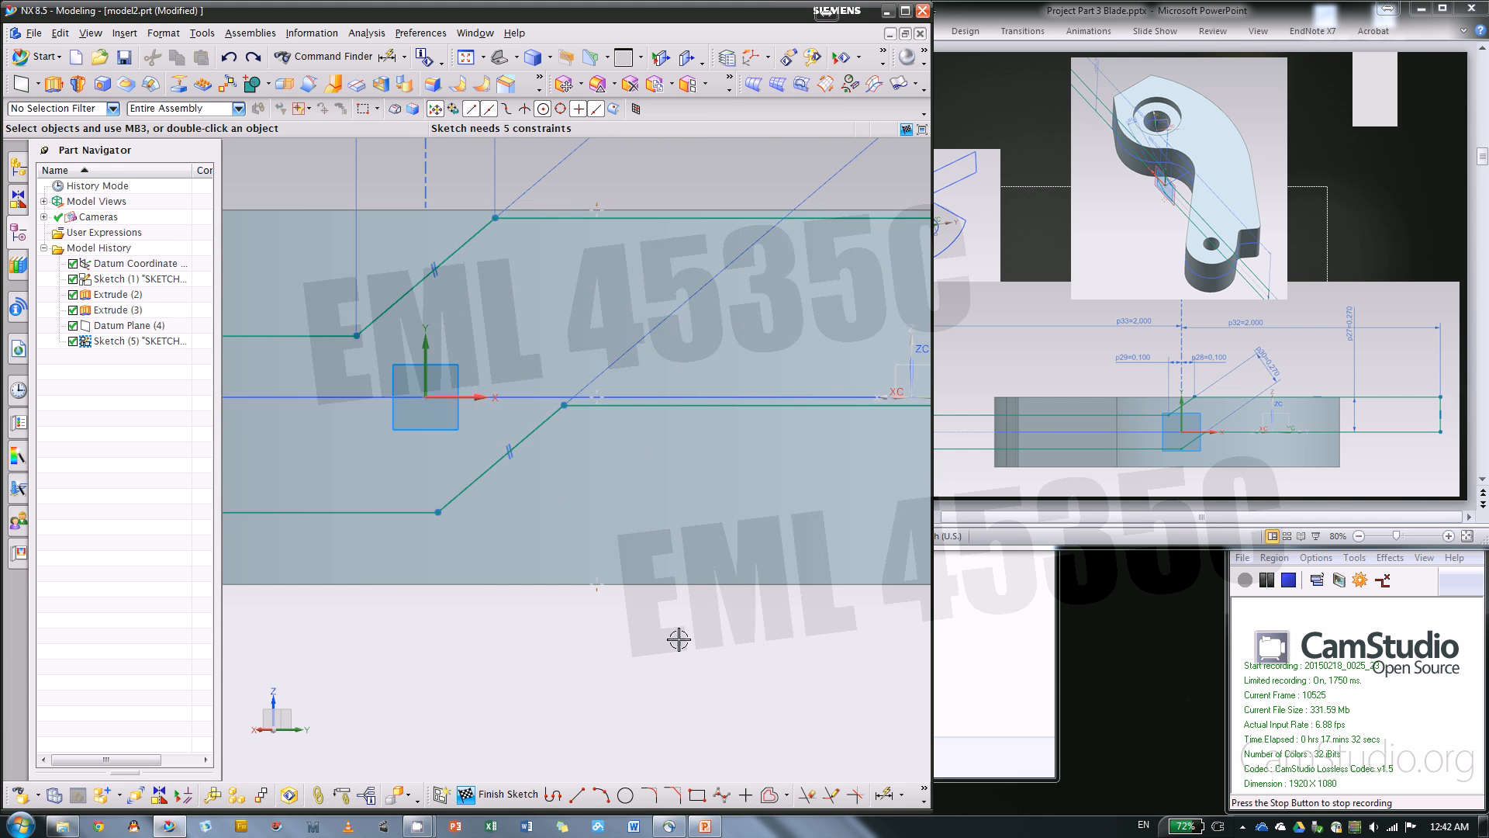
{"action": "left_click", "coordinate": [925, 791]}
{"action": "left_click", "coordinate": [882, 725]}
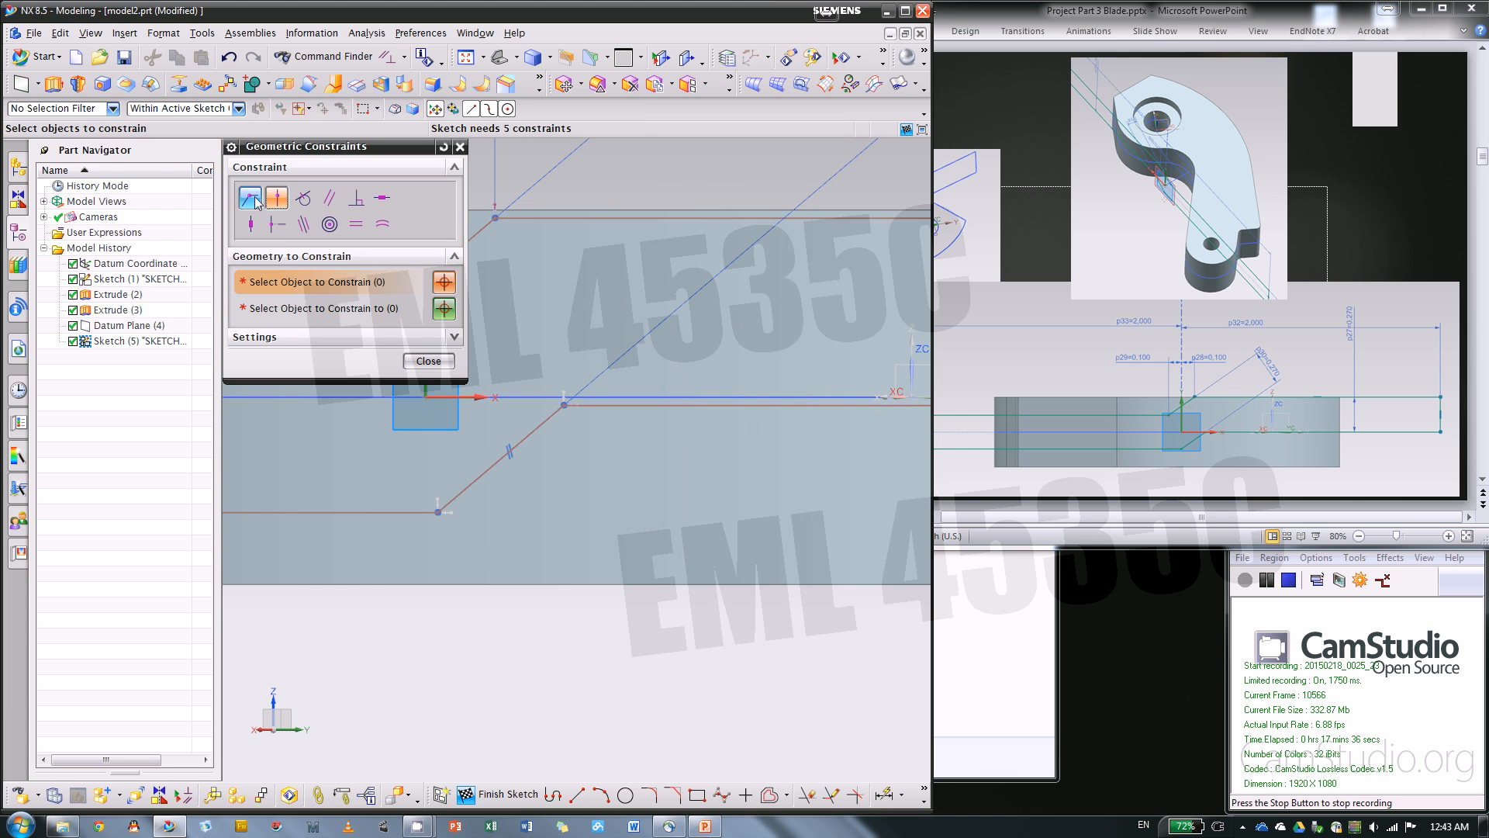
{"action": "left_click", "coordinate": [303, 224]}
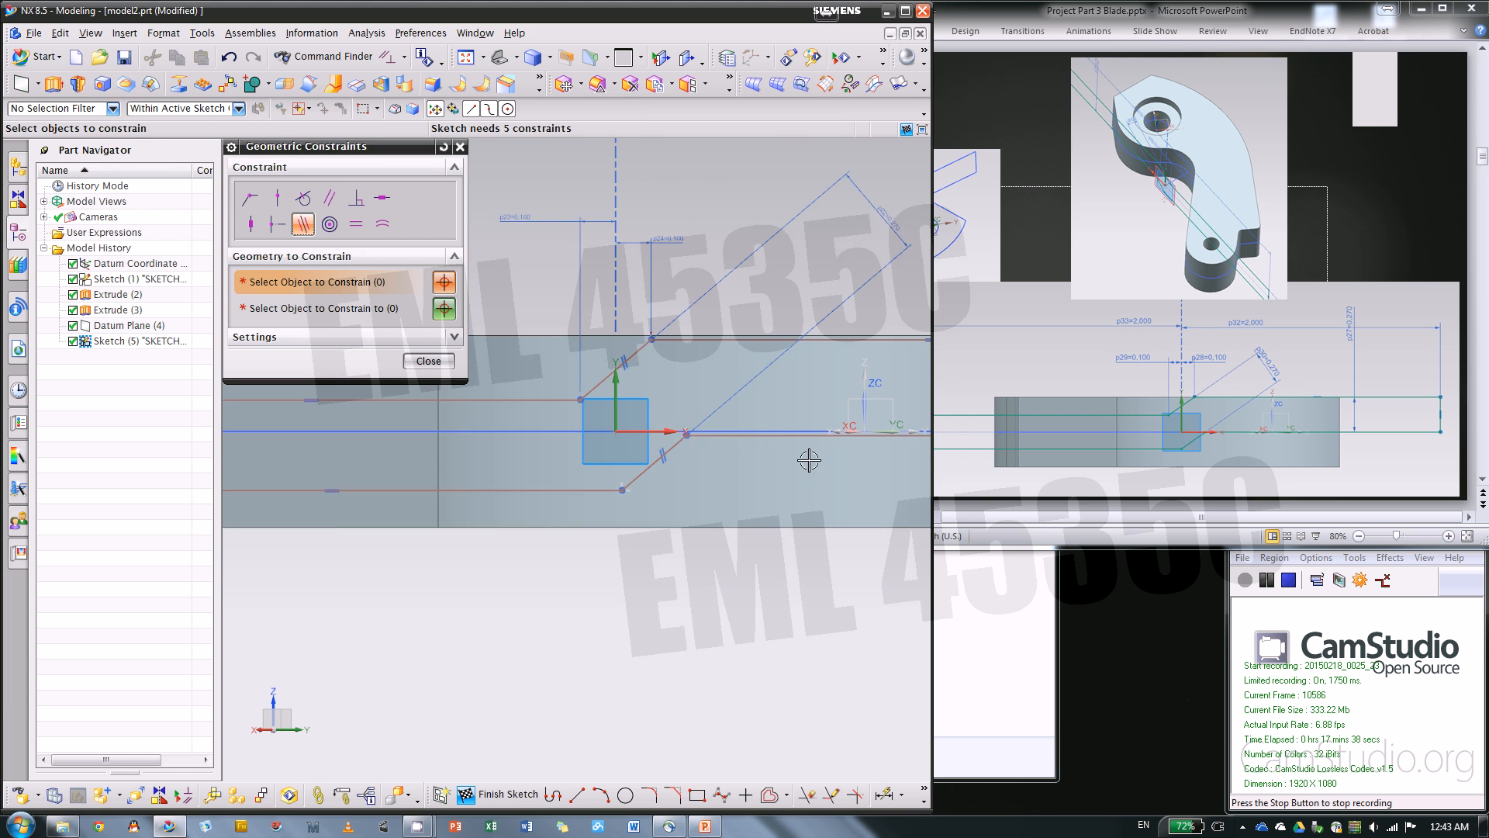
{"action": "scroll", "coordinate": [809, 460], "scroll_direction": "up", "scroll_amount": 3}
{"action": "left_click", "coordinate": [736, 437]}
{"action": "scroll", "coordinate": [656, 443], "scroll_direction": "down", "scroll_amount": 3}
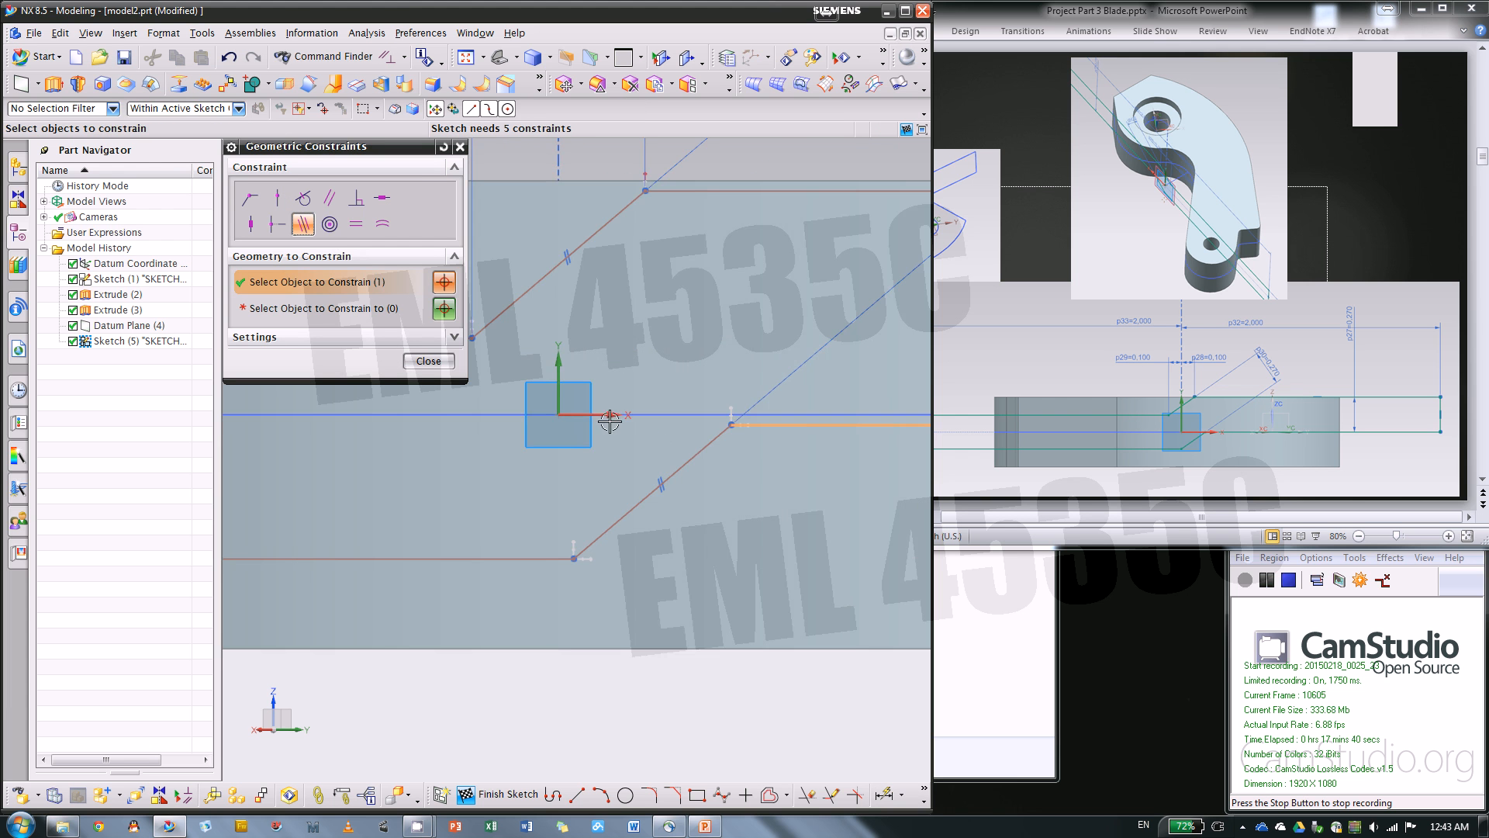
{"action": "left_click", "coordinate": [604, 418]}
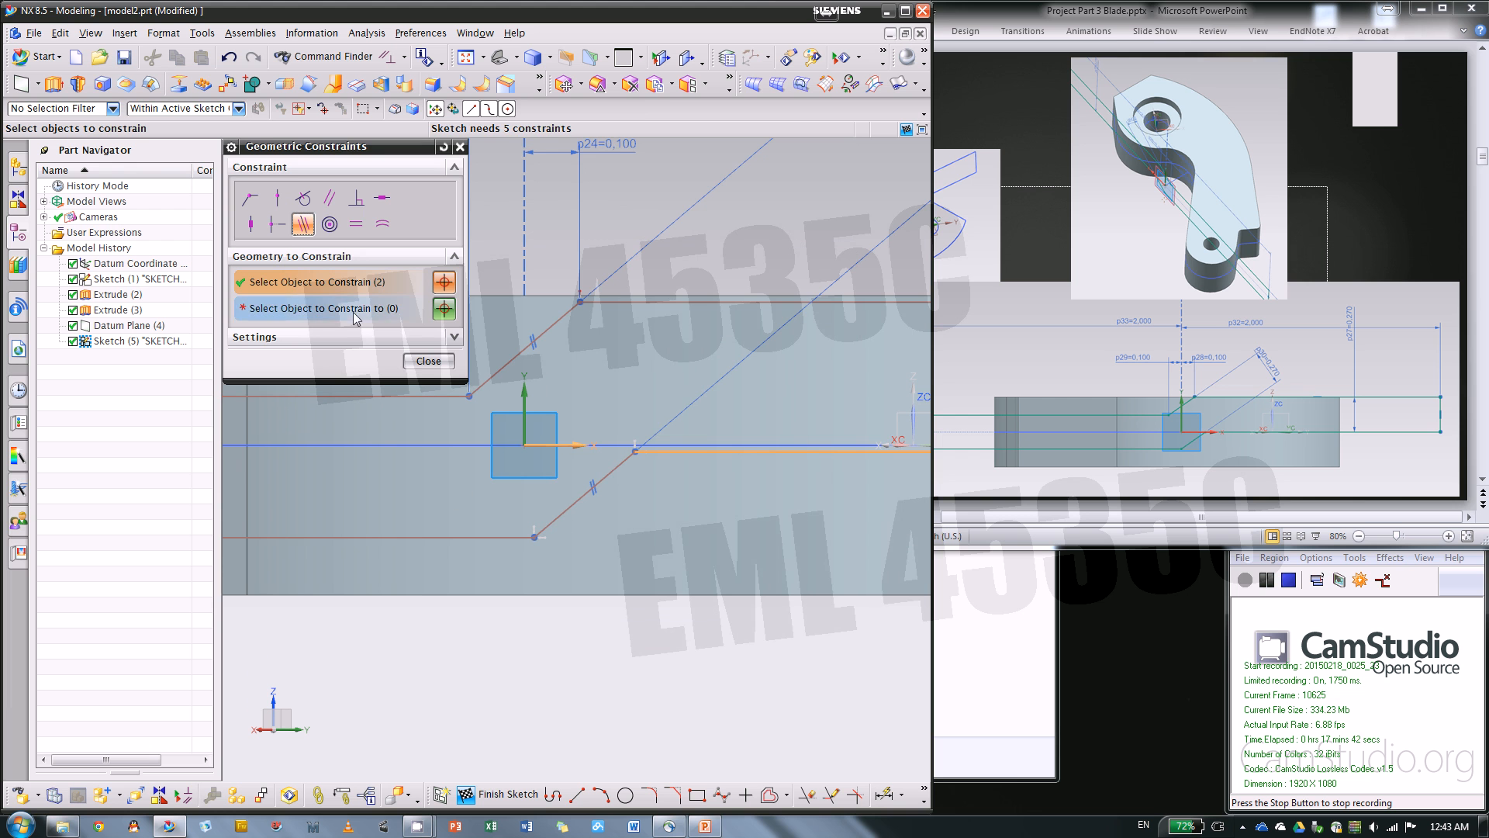
{"action": "left_click", "coordinate": [550, 444], "text": "shift"}
{"action": "left_click", "coordinate": [387, 310]}
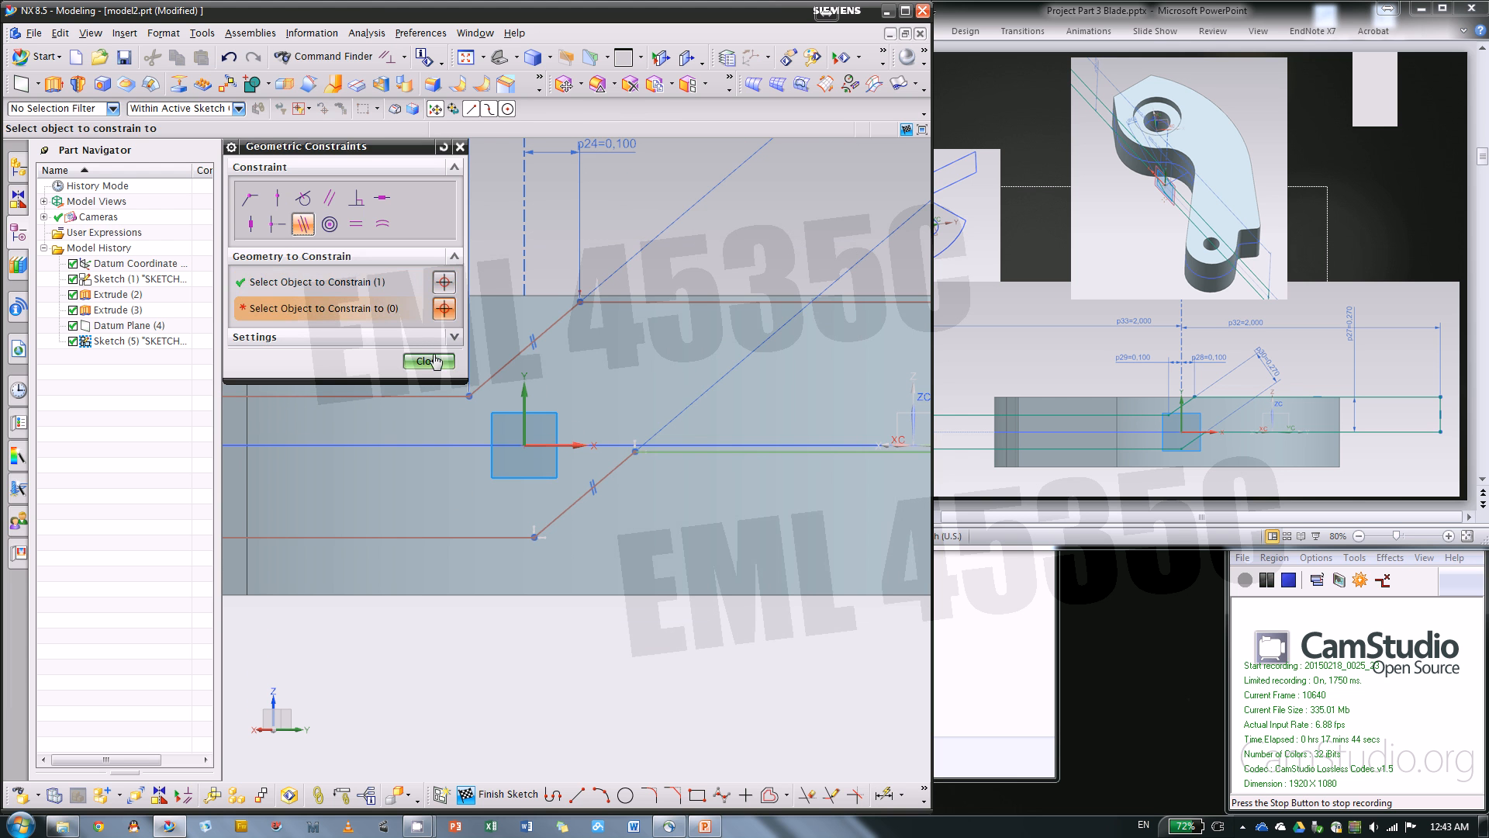
{"action": "left_click", "coordinate": [553, 450]}
{"action": "left_click", "coordinate": [420, 361]}
{"action": "scroll", "coordinate": [342, 445], "scroll_direction": "down", "scroll_amount": 2}
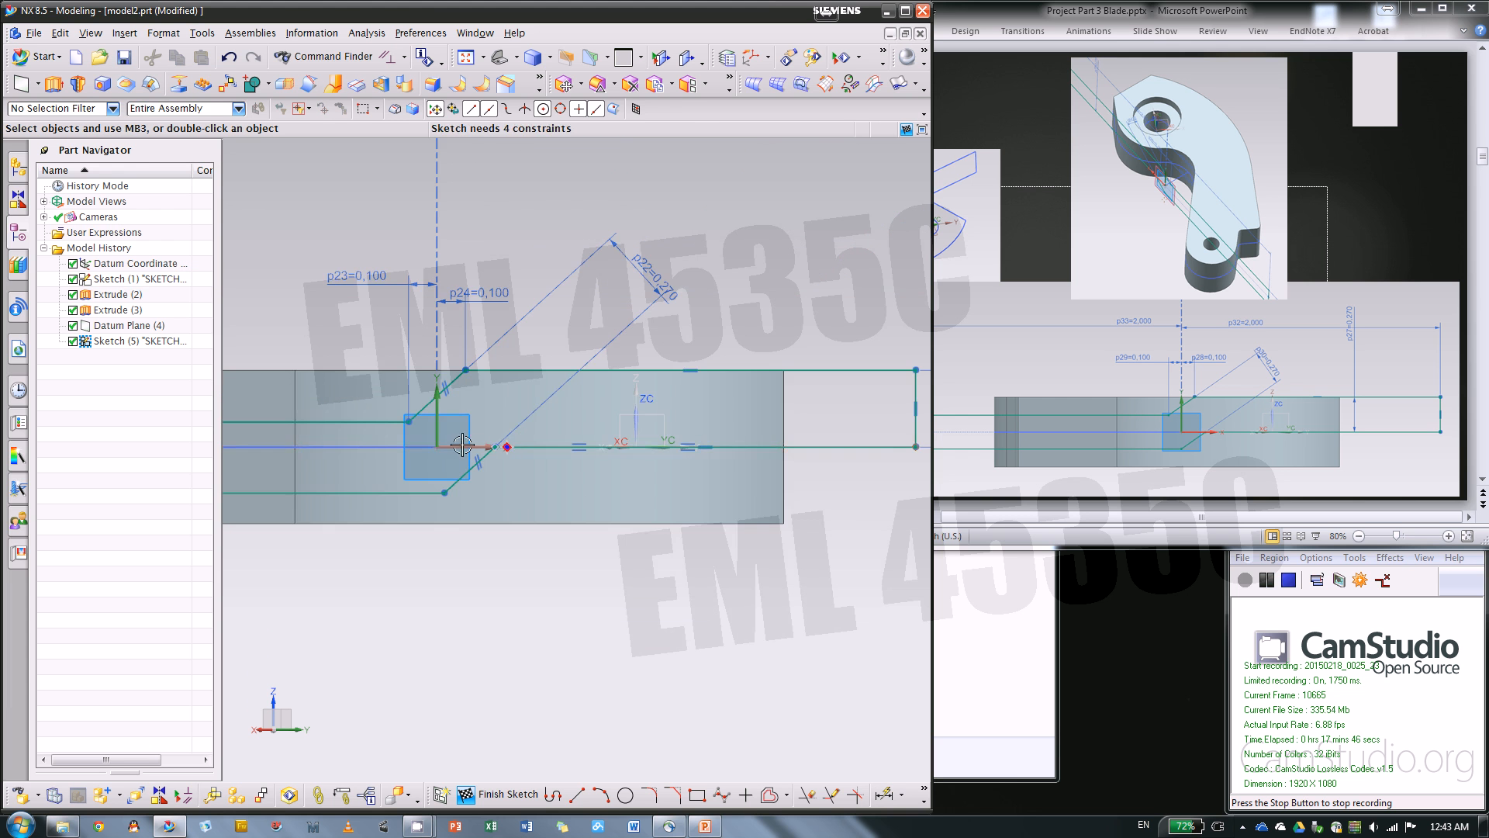
Apply a midpoint constraint aligning the middle of the profile's left vertical end line with the sketch origin
{"action": "scroll", "coordinate": [570, 430], "scroll_direction": "down", "scroll_amount": 4}
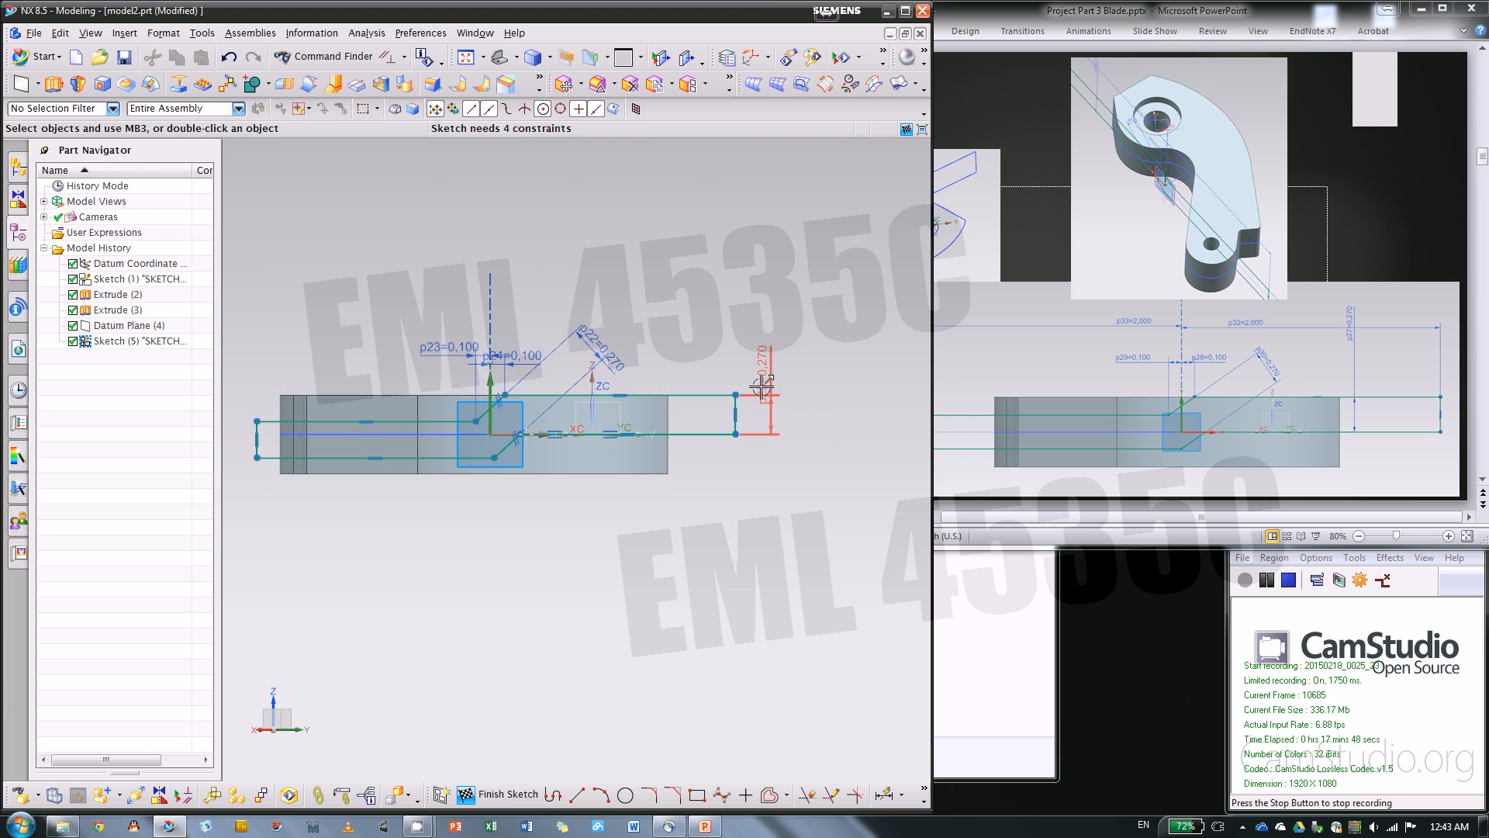
{"action": "scroll", "coordinate": [573, 396], "scroll_direction": "up", "scroll_amount": 5}
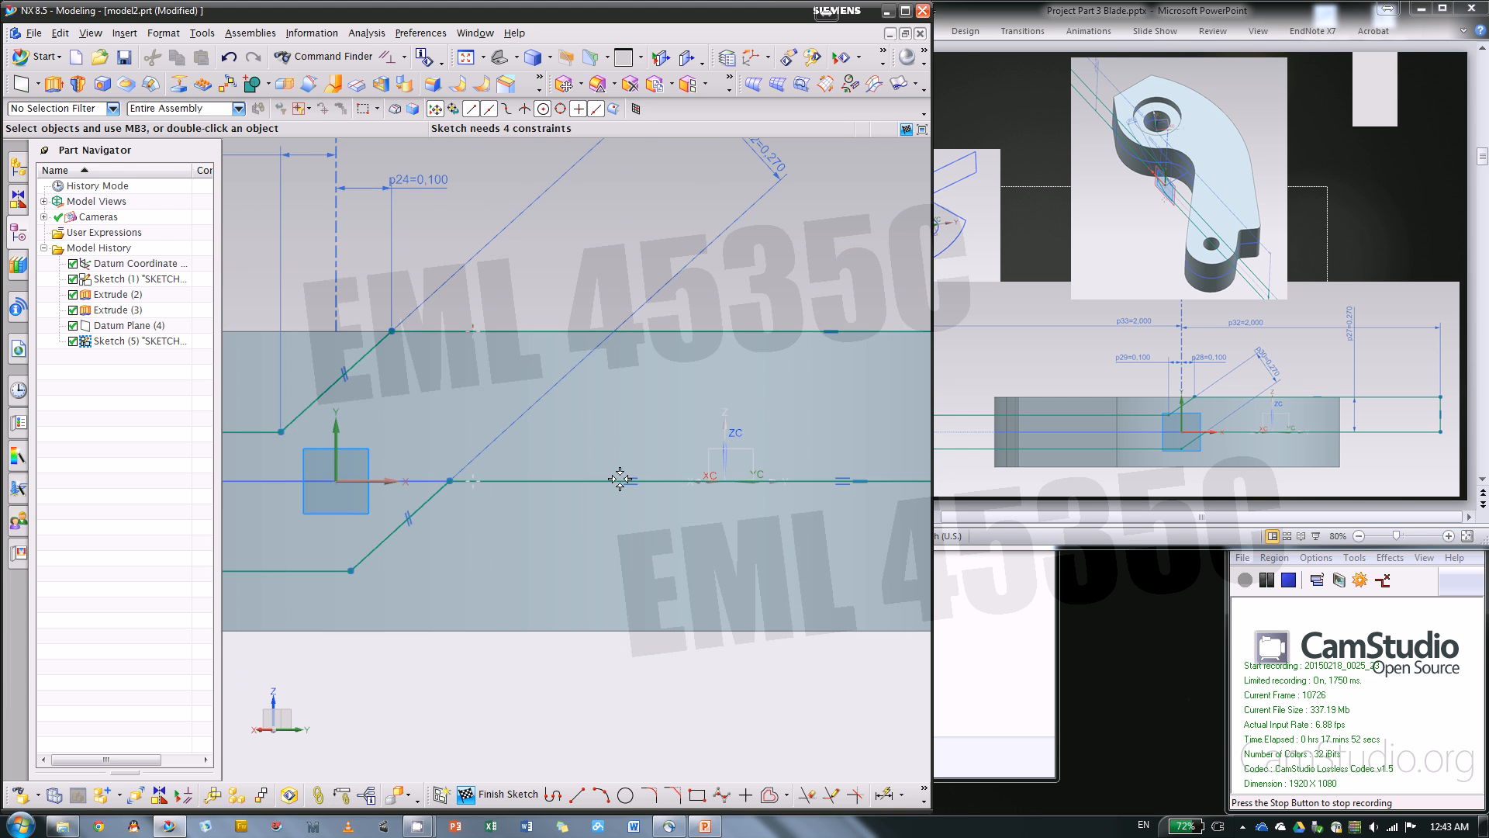
{"action": "scroll", "coordinate": [822, 407], "scroll_direction": "down", "scroll_amount": 3}
{"action": "scroll", "coordinate": [814, 415], "scroll_direction": "down", "scroll_amount": 2}
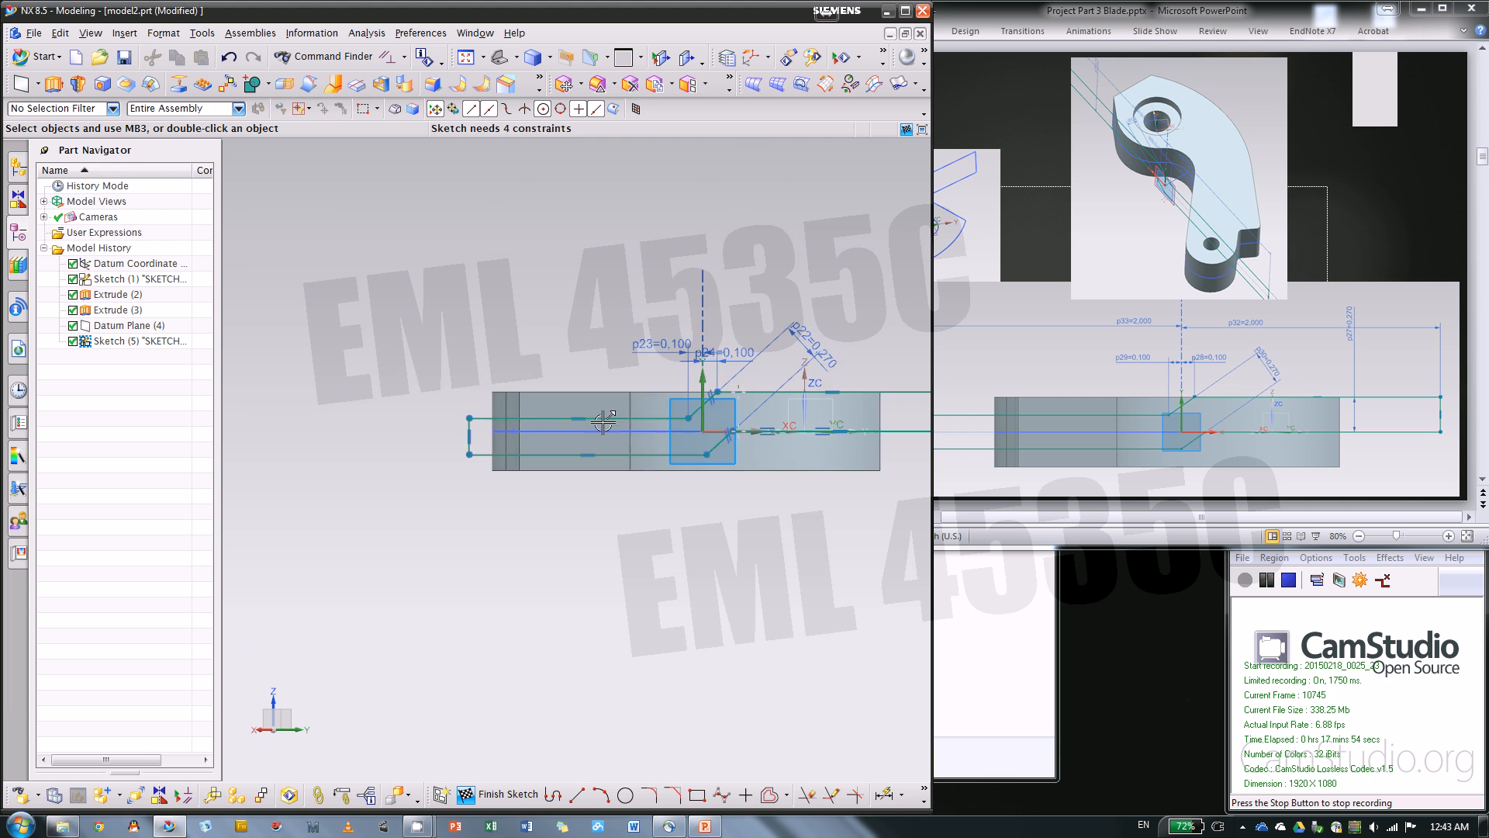
{"action": "scroll", "coordinate": [578, 425], "scroll_direction": "up", "scroll_amount": 2}
{"action": "scroll", "coordinate": [420, 436], "scroll_direction": "up", "scroll_amount": 2}
{"action": "scroll", "coordinate": [306, 437], "scroll_direction": "down", "scroll_amount": 2}
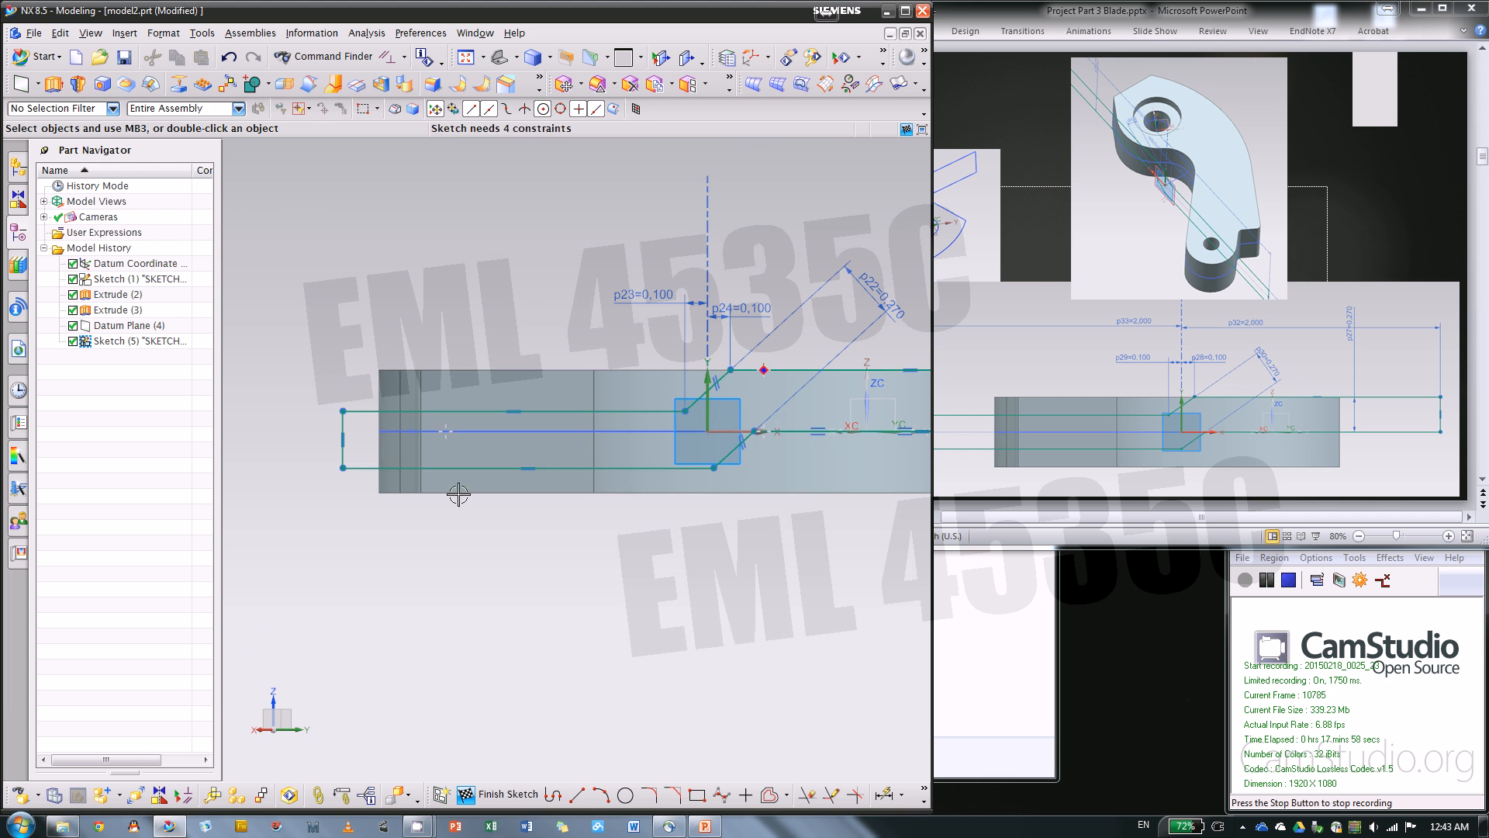
{"action": "scroll", "coordinate": [384, 449], "scroll_direction": "up", "scroll_amount": 2}
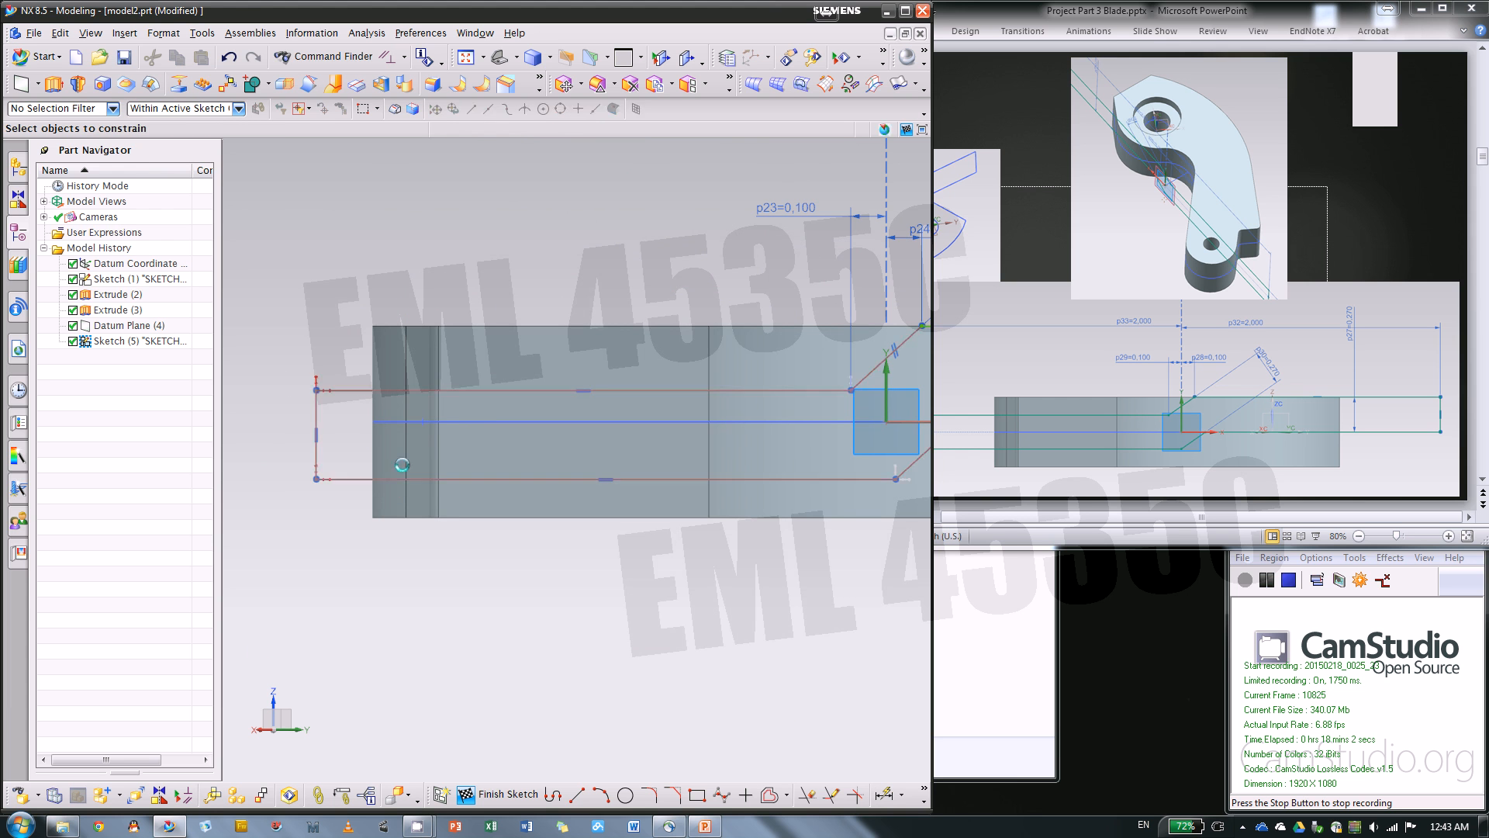
{"action": "key", "text": "c"}
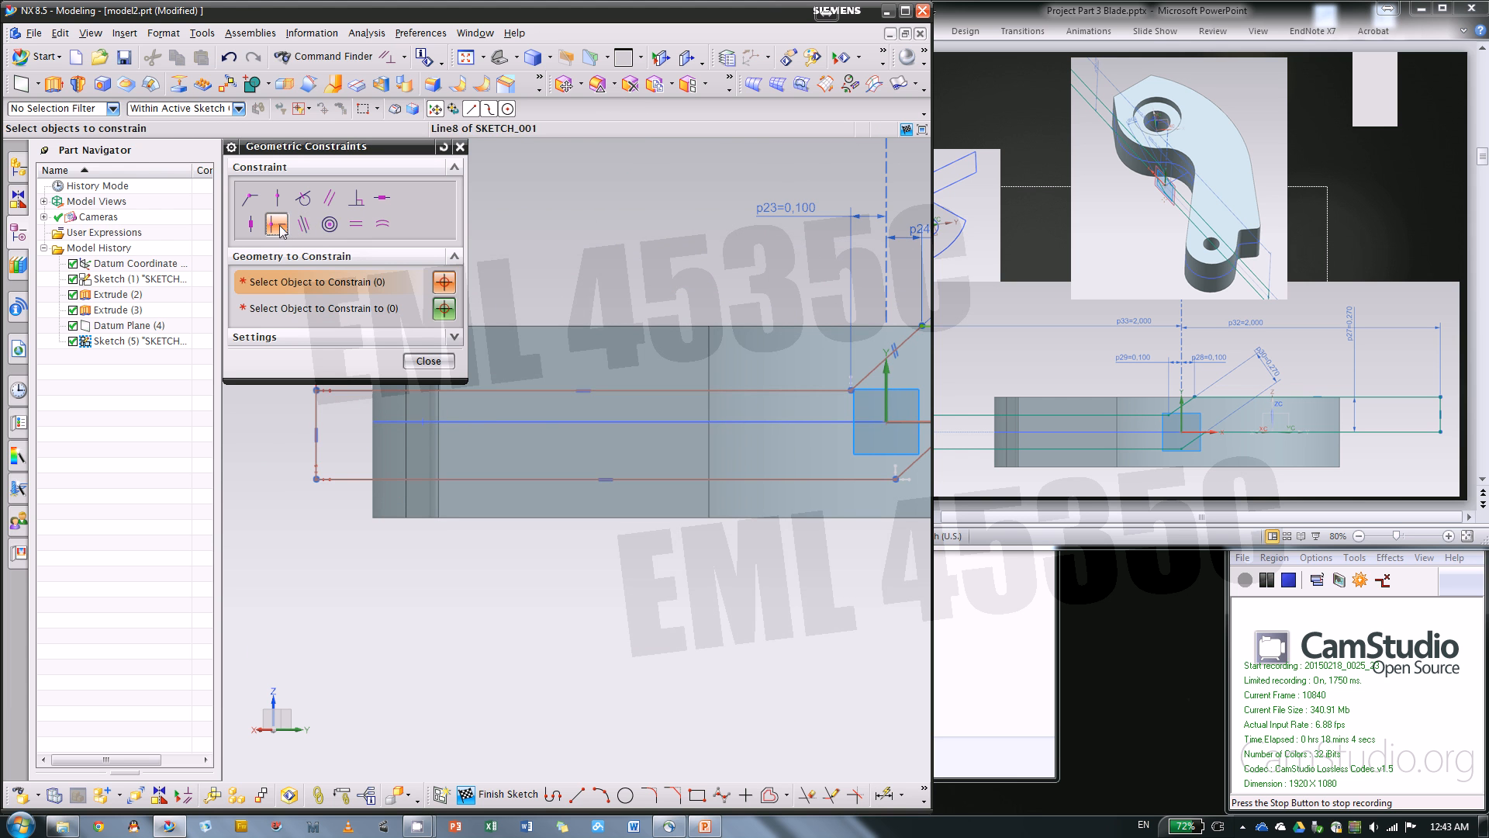
{"action": "left_click", "coordinate": [311, 403]}
{"action": "scroll", "coordinate": [255, 452], "scroll_direction": "down", "scroll_amount": 3}
{"action": "scroll", "coordinate": [587, 439], "scroll_direction": "up", "scroll_amount": 1}
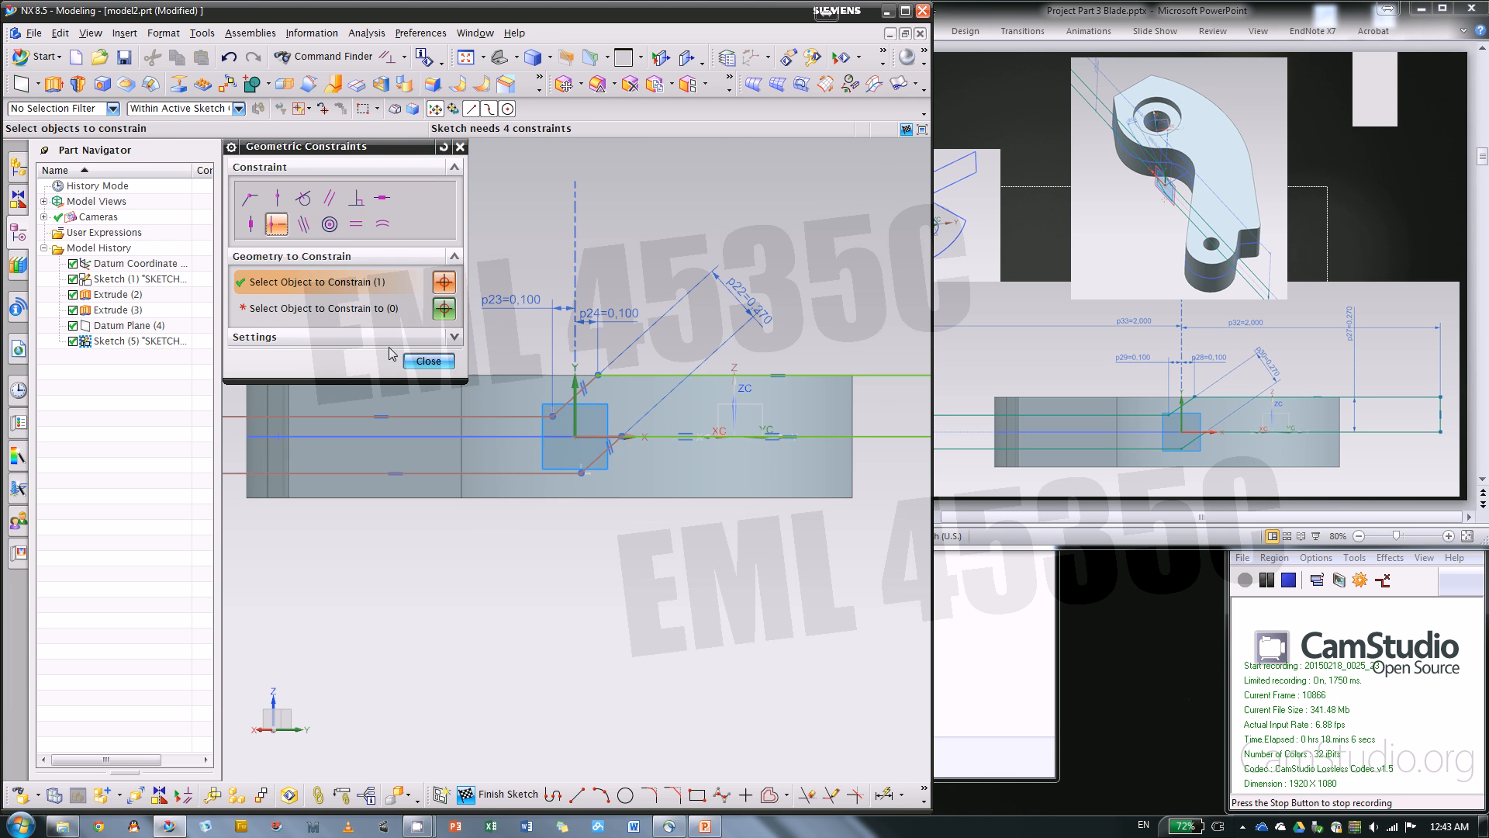
{"action": "middle_click", "coordinate": [585, 438]}
{"action": "left_click", "coordinate": [566, 439]}
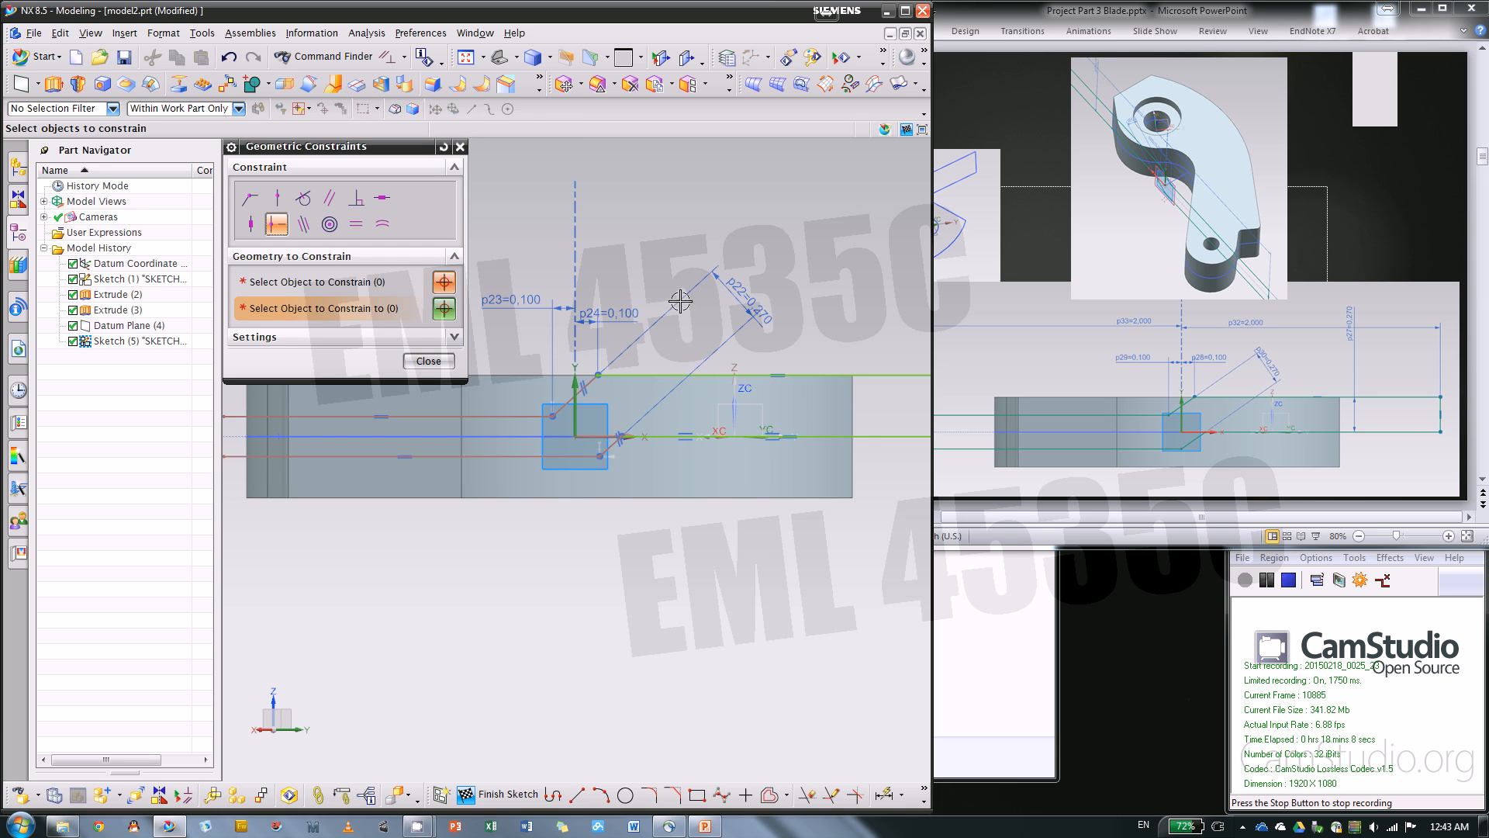
{"action": "left_click", "coordinate": [460, 146]}
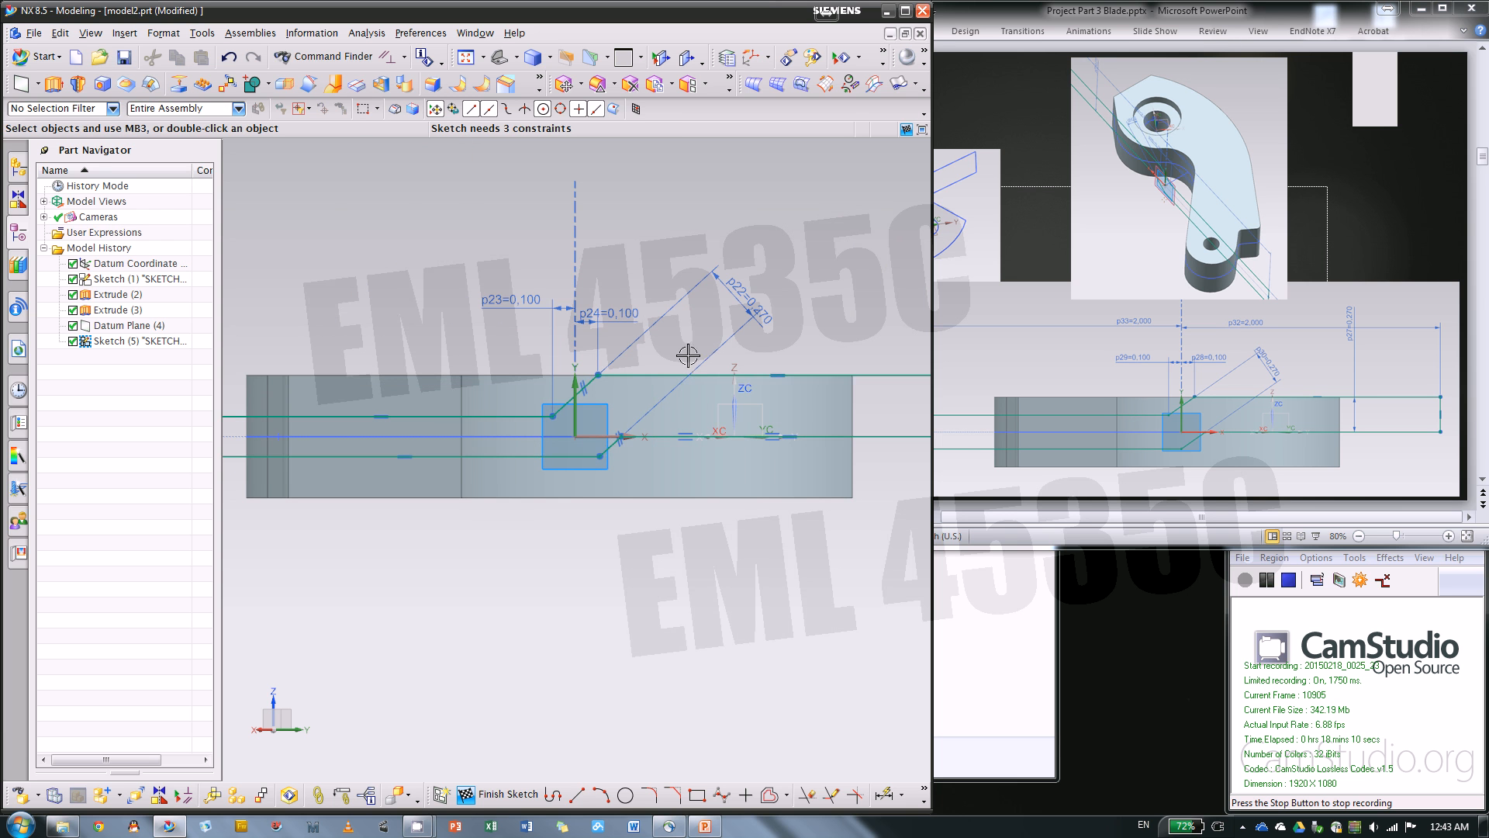
Dimension the length of the vertical end line on the profile's left side as 0.26 in
{"action": "left_click", "coordinate": [930, 409]}
{"action": "left_click", "coordinate": [598, 581]}
{"action": "scroll", "coordinate": [598, 581], "scroll_direction": "down", "scroll_amount": 2}
{"action": "scroll", "coordinate": [491, 538], "scroll_direction": "up", "scroll_amount": 4}
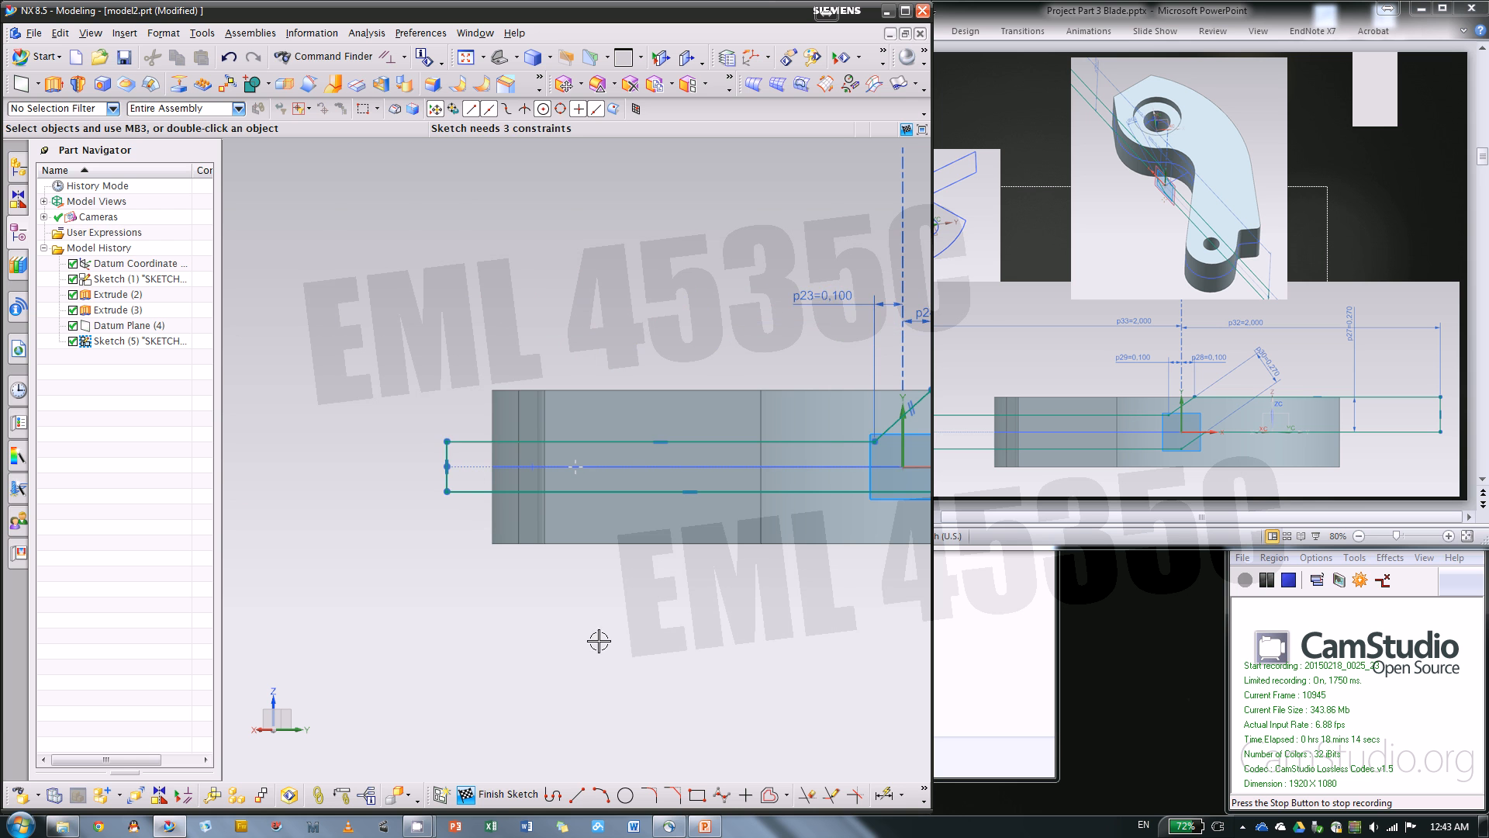
{"action": "key", "text": "d"}
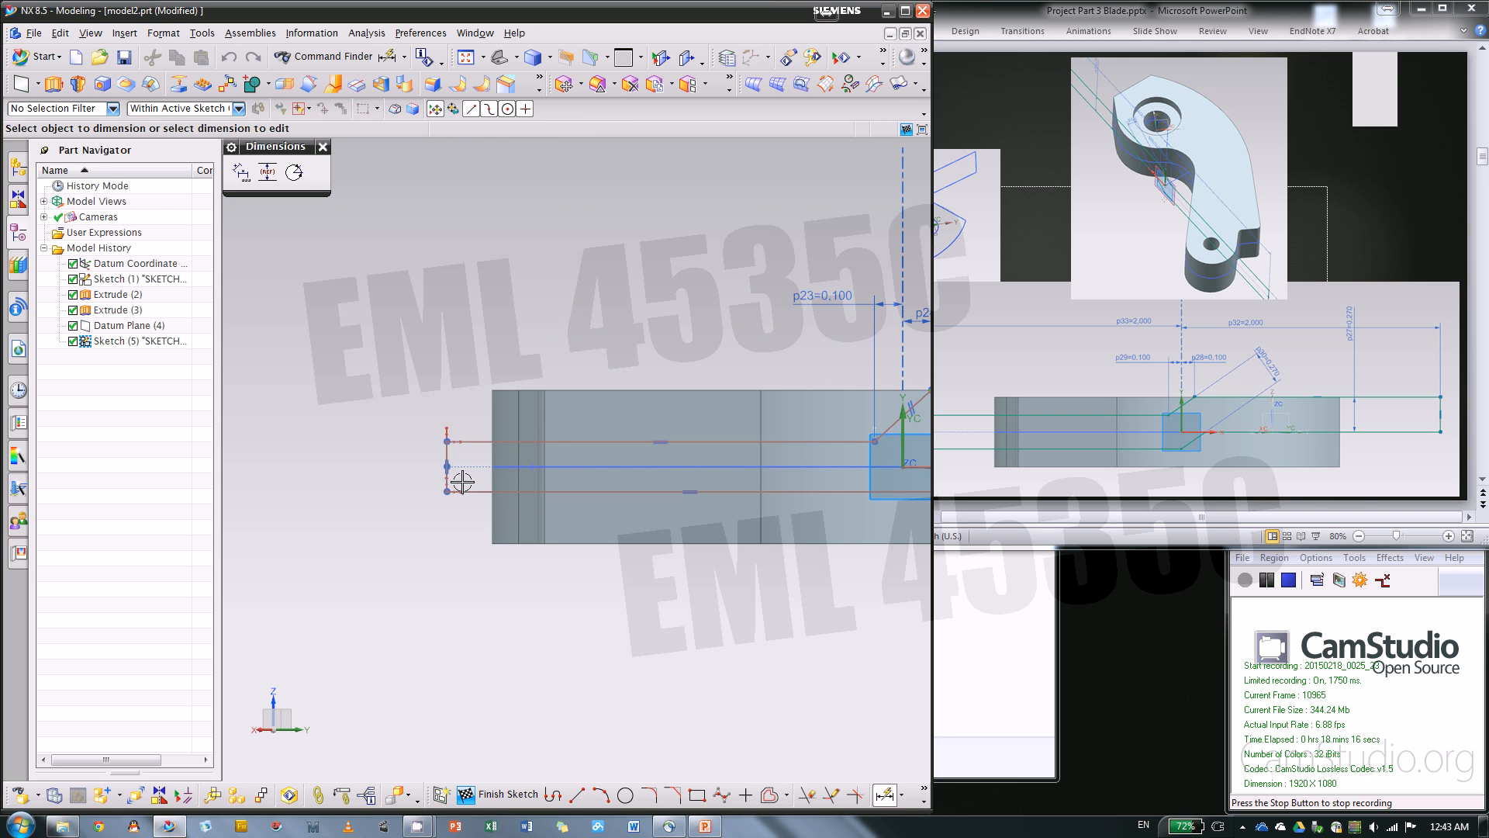
{"action": "scroll", "coordinate": [455, 480], "scroll_direction": "up", "scroll_amount": 5}
{"action": "left_click", "coordinate": [429, 434]}
{"action": "left_click", "coordinate": [330, 427]}
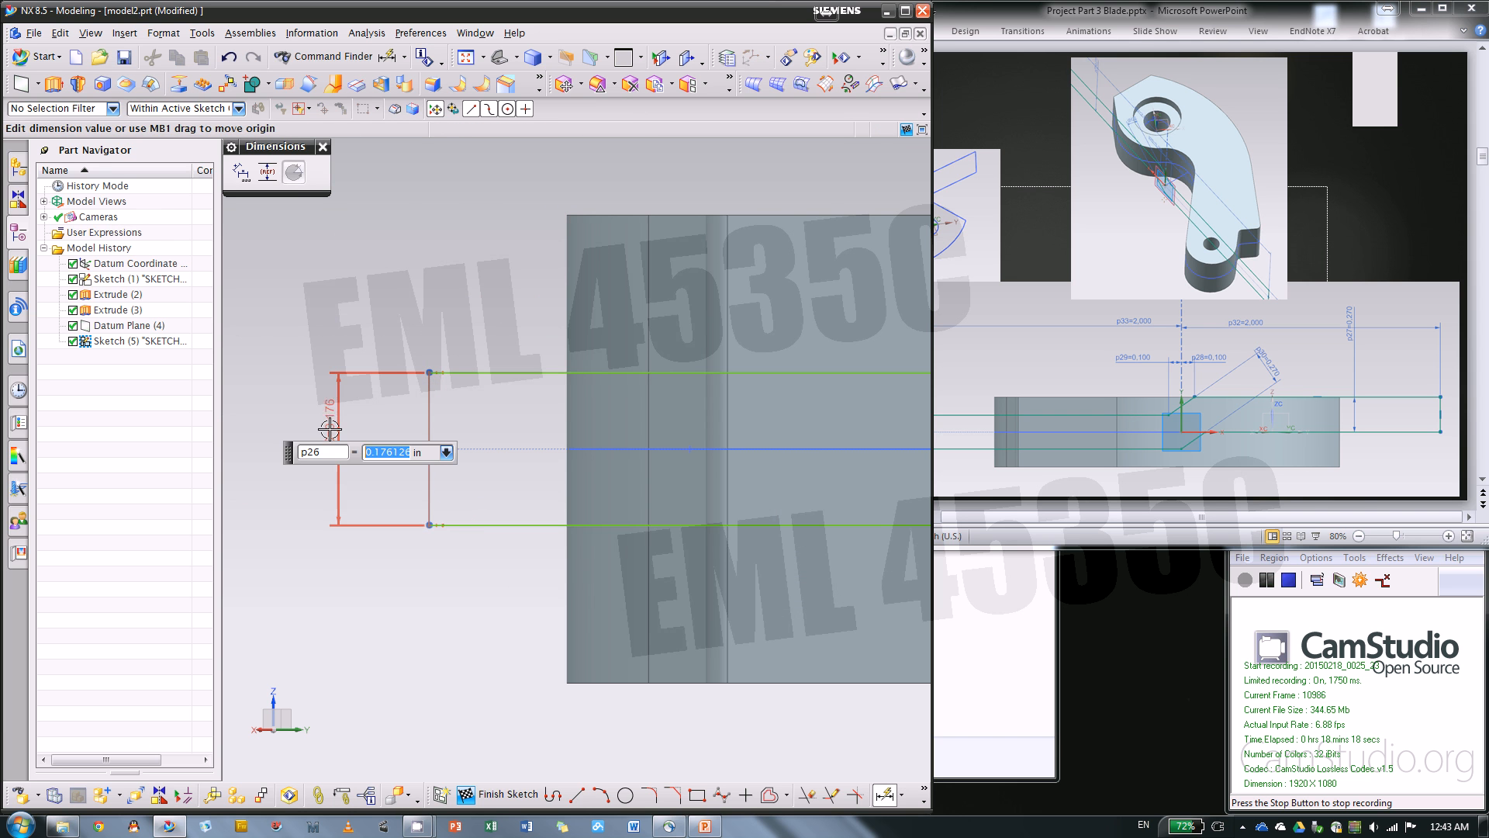
{"action": "type", "text": ".26"}
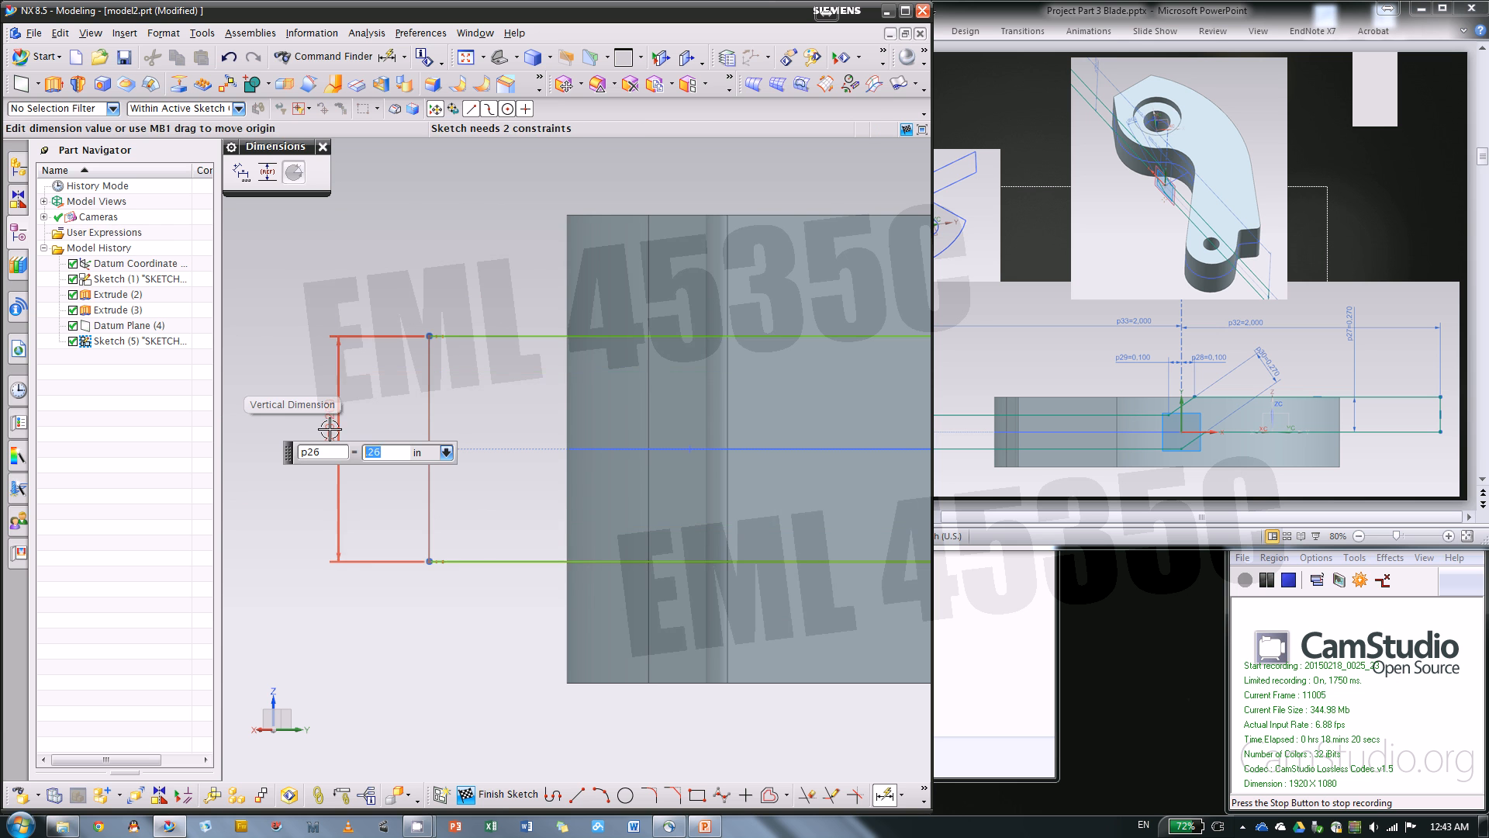
Dimension the horizontal distance between the profile's left vertical end line and the sketch's vertical axis as 2 in
{"action": "scroll", "coordinate": [488, 409], "scroll_direction": "down", "scroll_amount": 3}
{"action": "scroll", "coordinate": [325, 553], "scroll_direction": "down", "scroll_amount": 1}
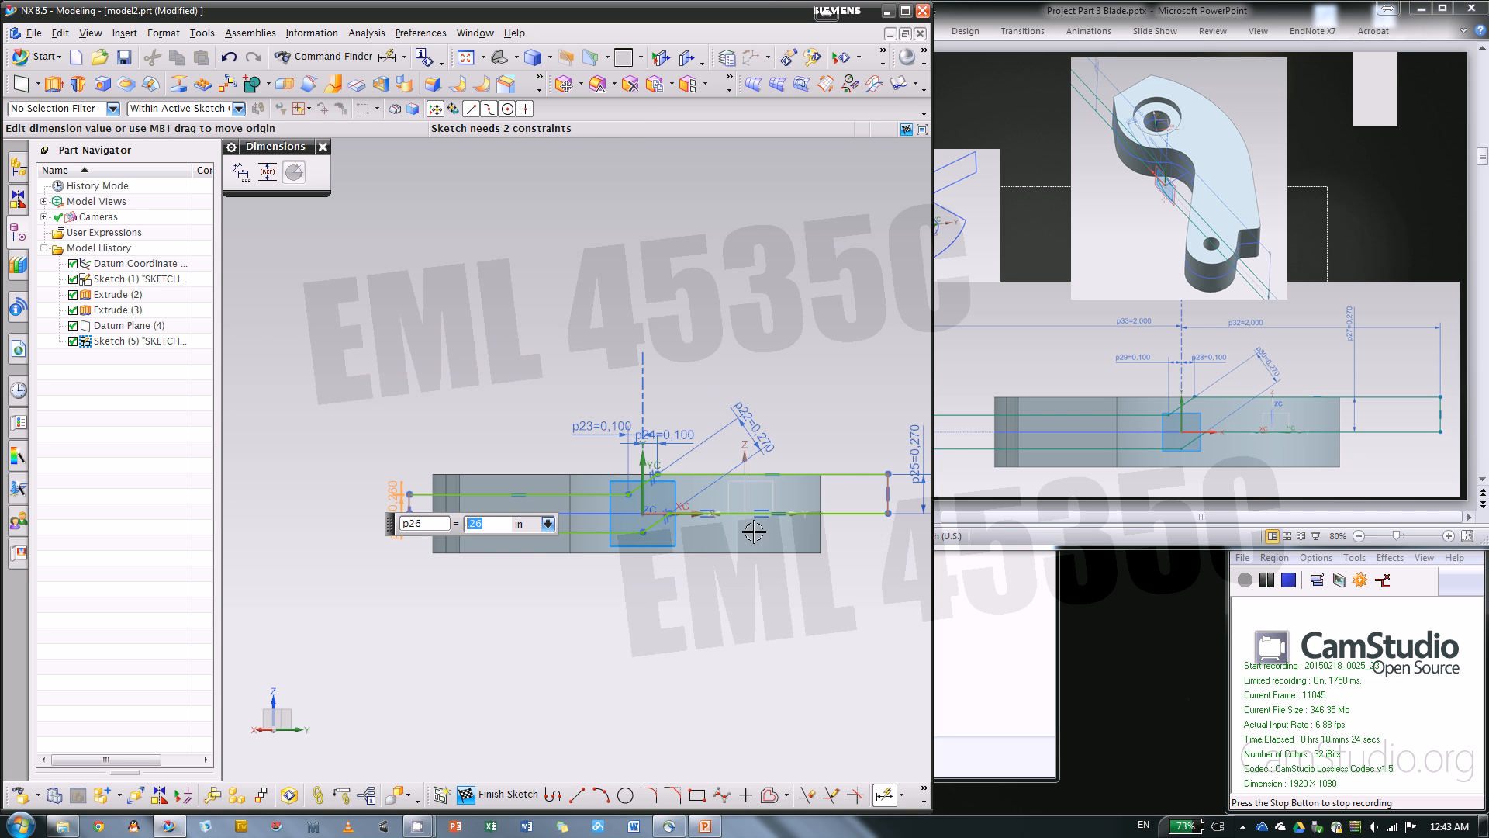
{"action": "scroll", "coordinate": [412, 534], "scroll_direction": "up", "scroll_amount": 3}
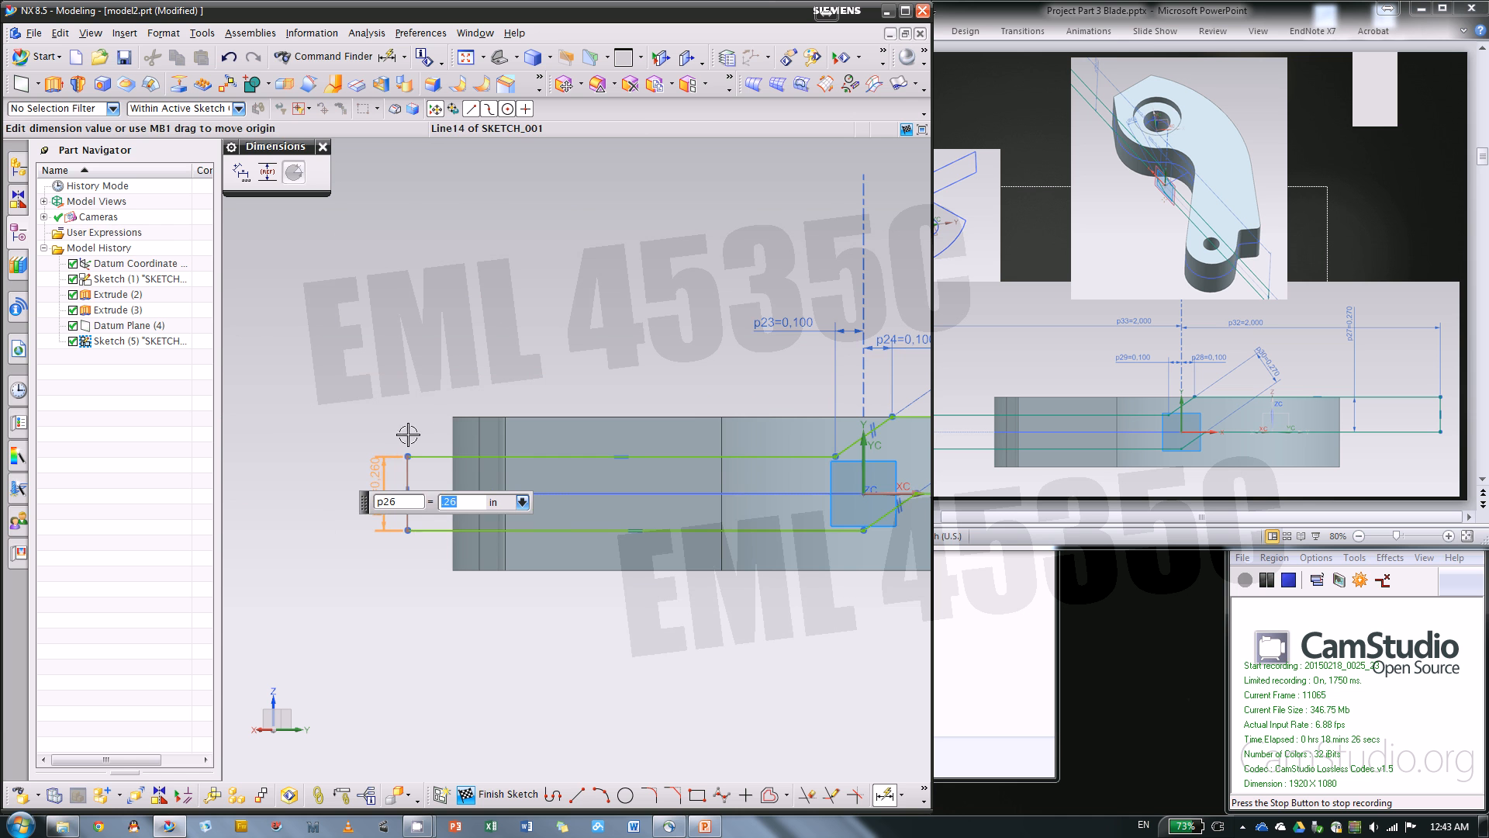
{"action": "scroll", "coordinate": [314, 462], "scroll_direction": "down", "scroll_amount": 3}
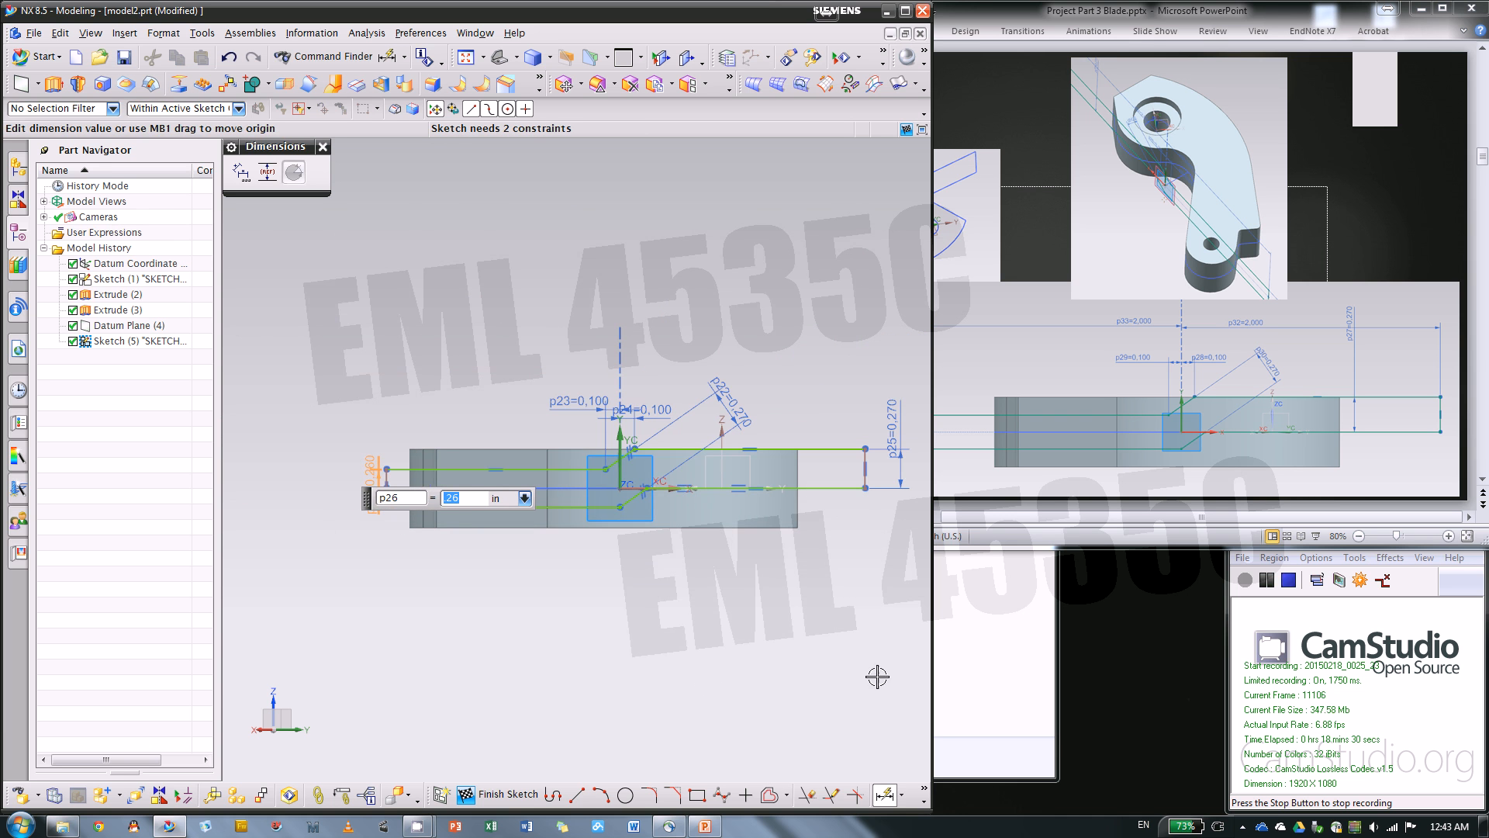
{"action": "scroll", "coordinate": [383, 470], "scroll_direction": "up", "scroll_amount": 3}
{"action": "left_click", "coordinate": [379, 468]}
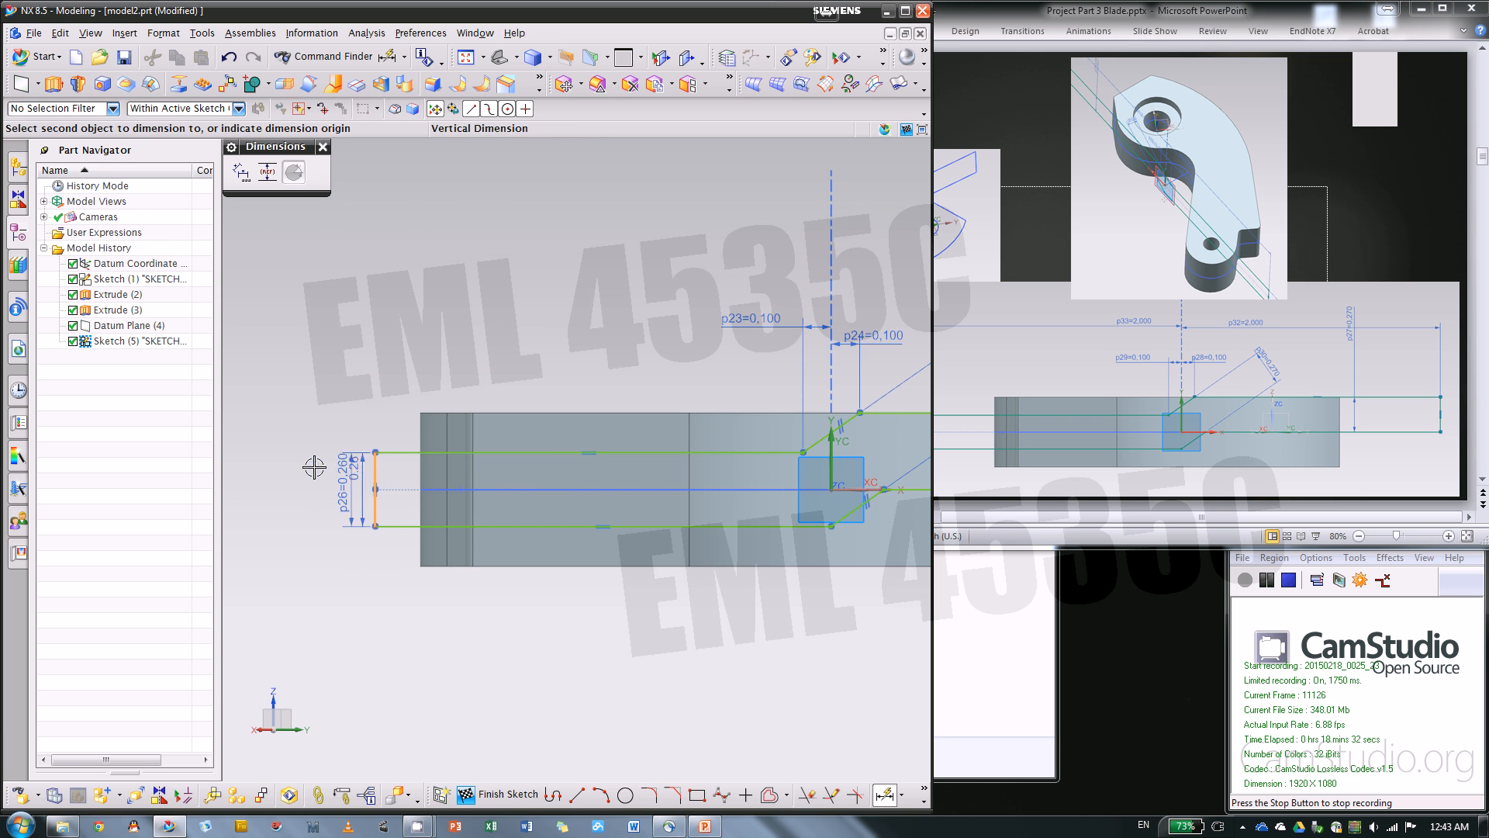
{"action": "left_click", "coordinate": [829, 453]}
{"action": "left_click", "coordinate": [551, 249]}
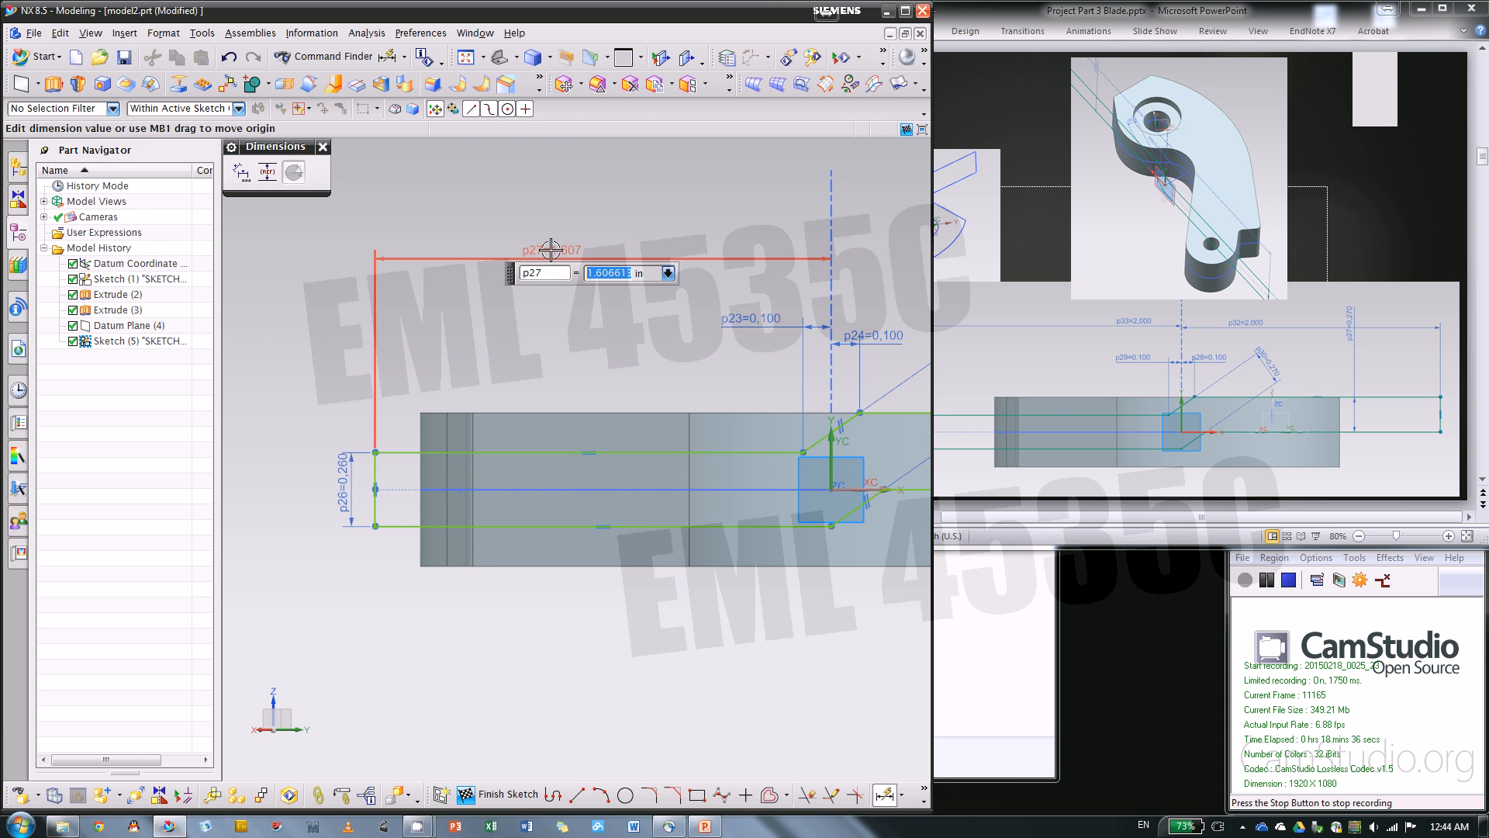
{"action": "type", "text": "2"}
{"action": "key", "text": "Return"}
{"action": "scroll", "coordinate": [372, 405], "scroll_direction": "down", "scroll_amount": 4}
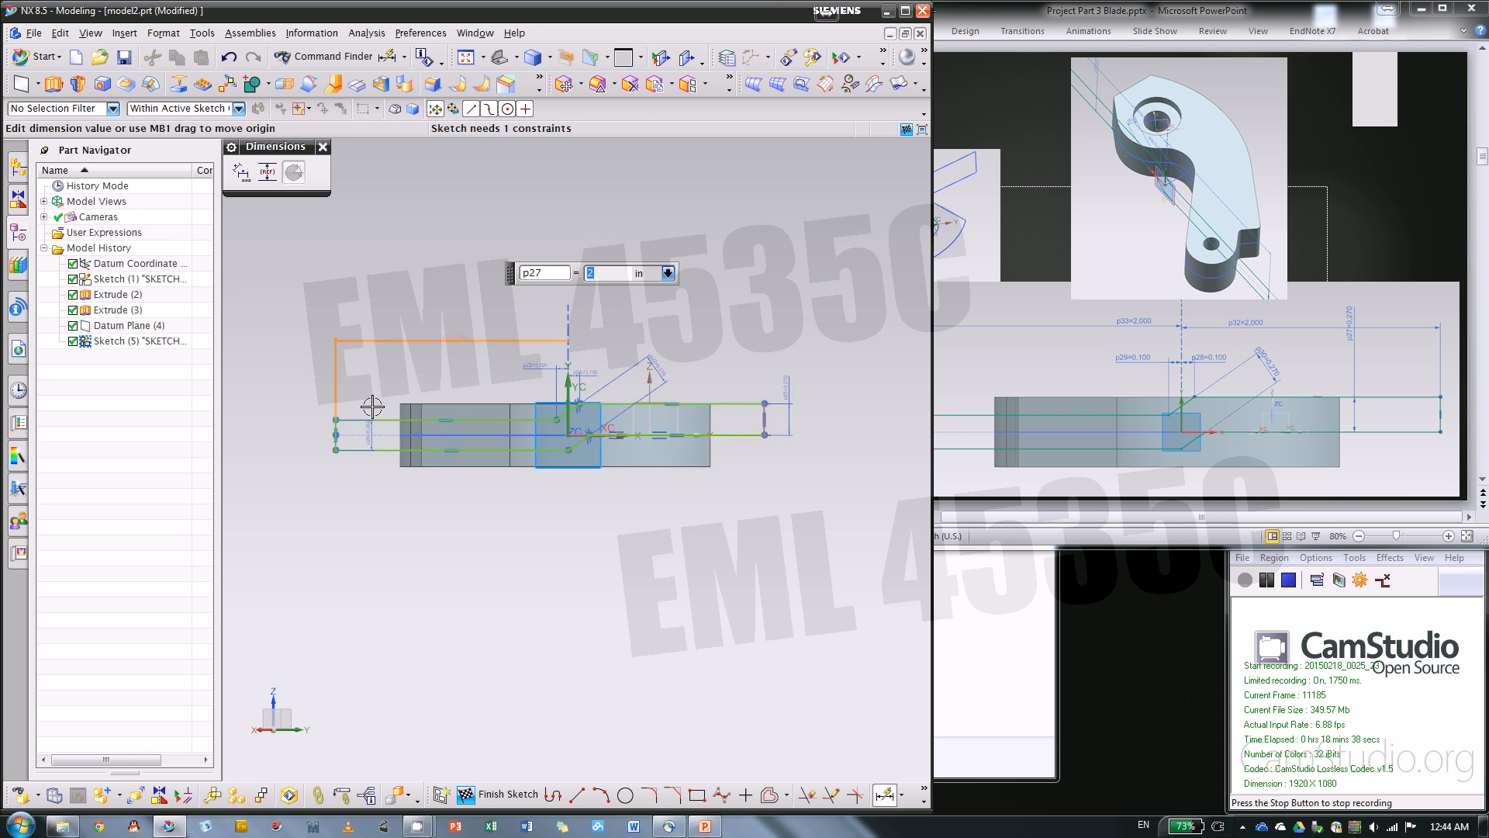
Dimension the distance from the sketch's vertical axis to the profile's right vertical end line as 2 in, and finish dimensioning
{"action": "scroll", "coordinate": [742, 429], "scroll_direction": "up", "scroll_amount": 2}
{"action": "left_click", "coordinate": [775, 405]}
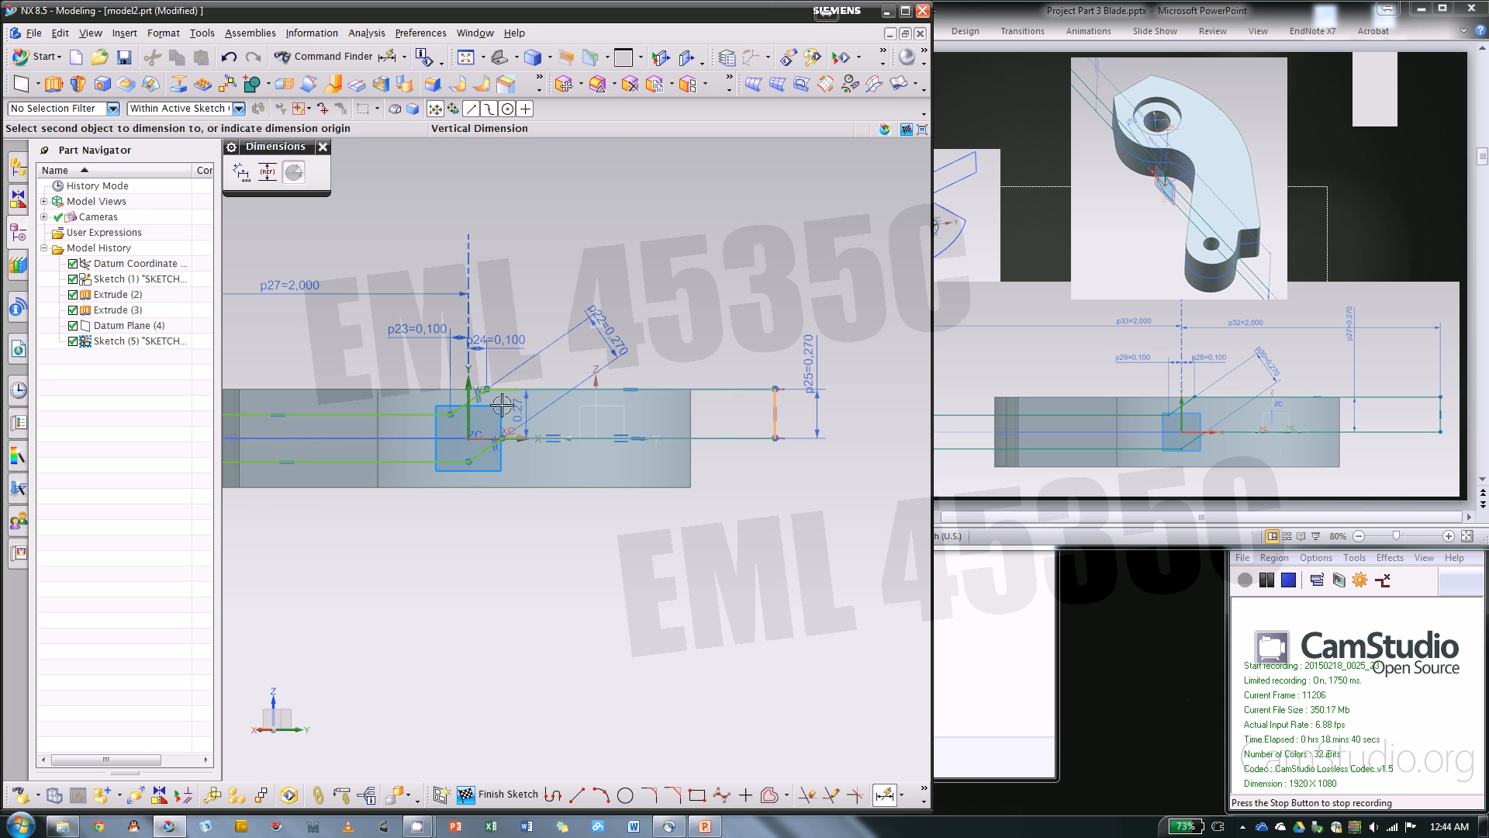
{"action": "left_click", "coordinate": [468, 411]}
{"action": "left_click", "coordinate": [533, 278]}
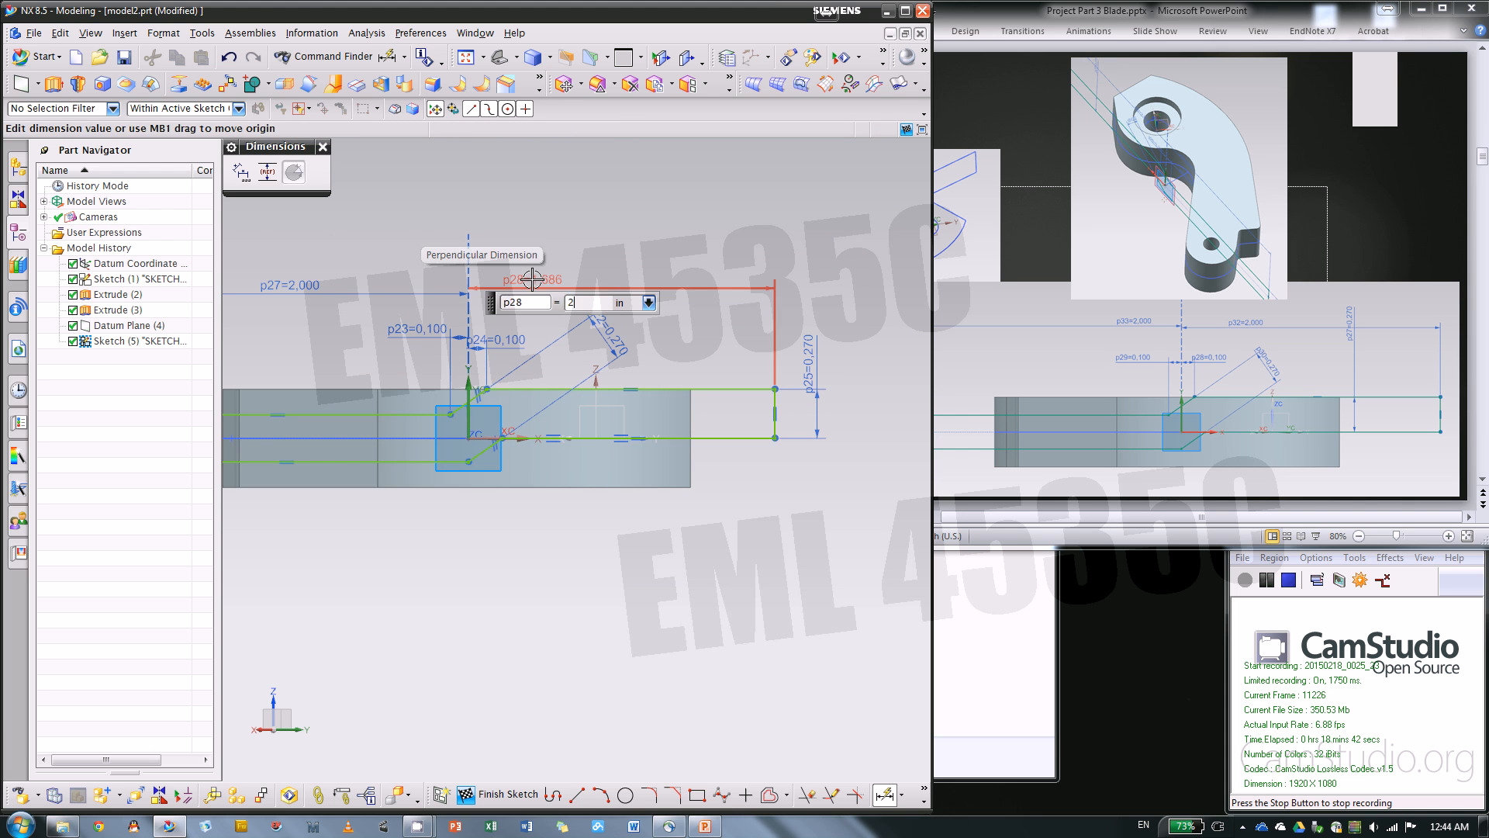
{"action": "type", "text": "2"}
{"action": "key", "text": "Return"}
{"action": "scroll", "coordinate": [871, 429], "scroll_direction": "down", "scroll_amount": 3}
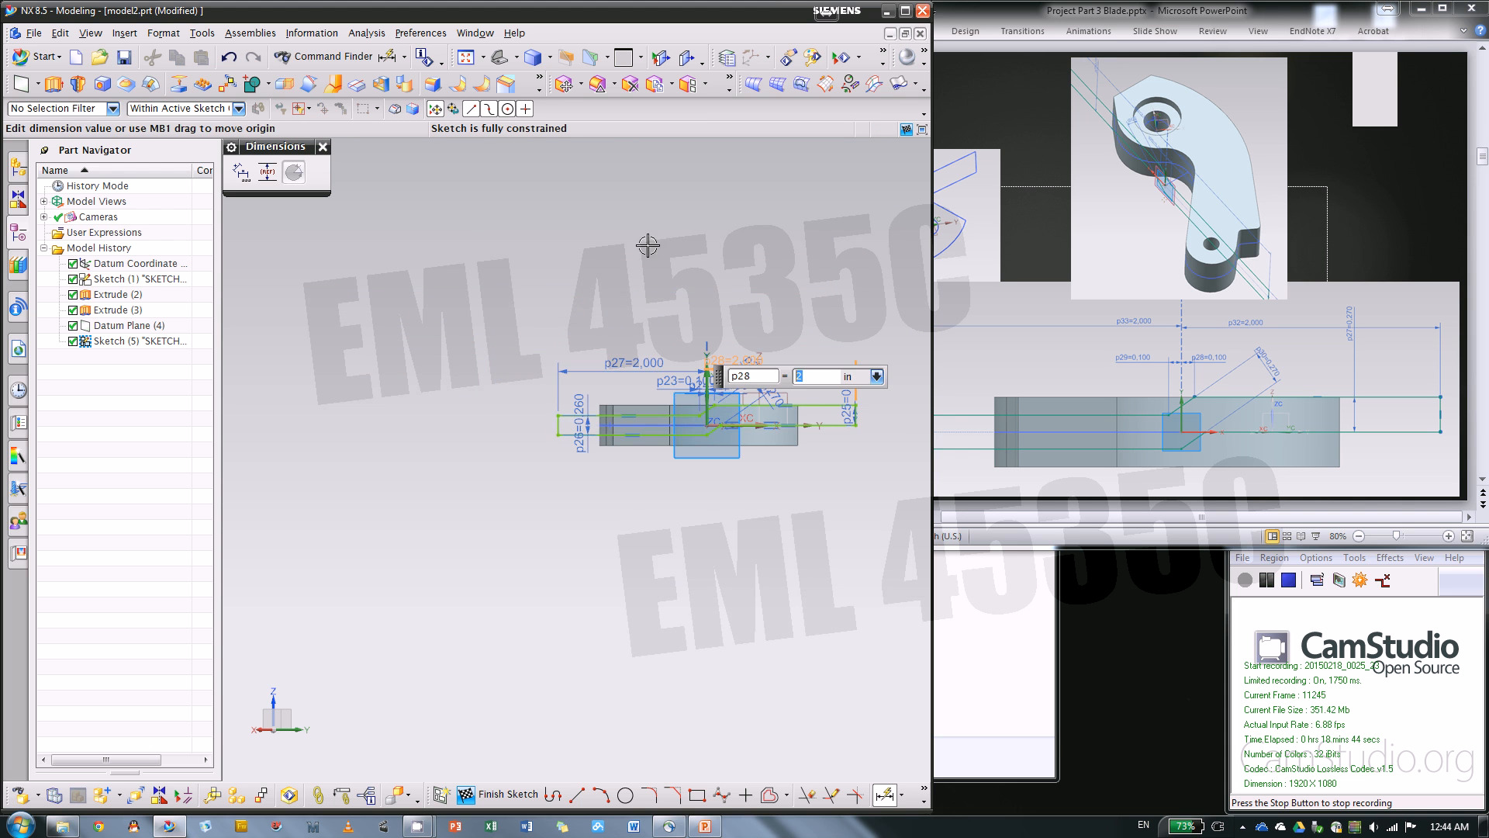
{"action": "left_click", "coordinate": [322, 147]}
Extrude the sketch profile using Symmetric Value limits with a distance of 1.8 in, so it spans the whole blade
{"action": "scroll", "coordinate": [821, 310], "scroll_direction": "up", "scroll_amount": 3}
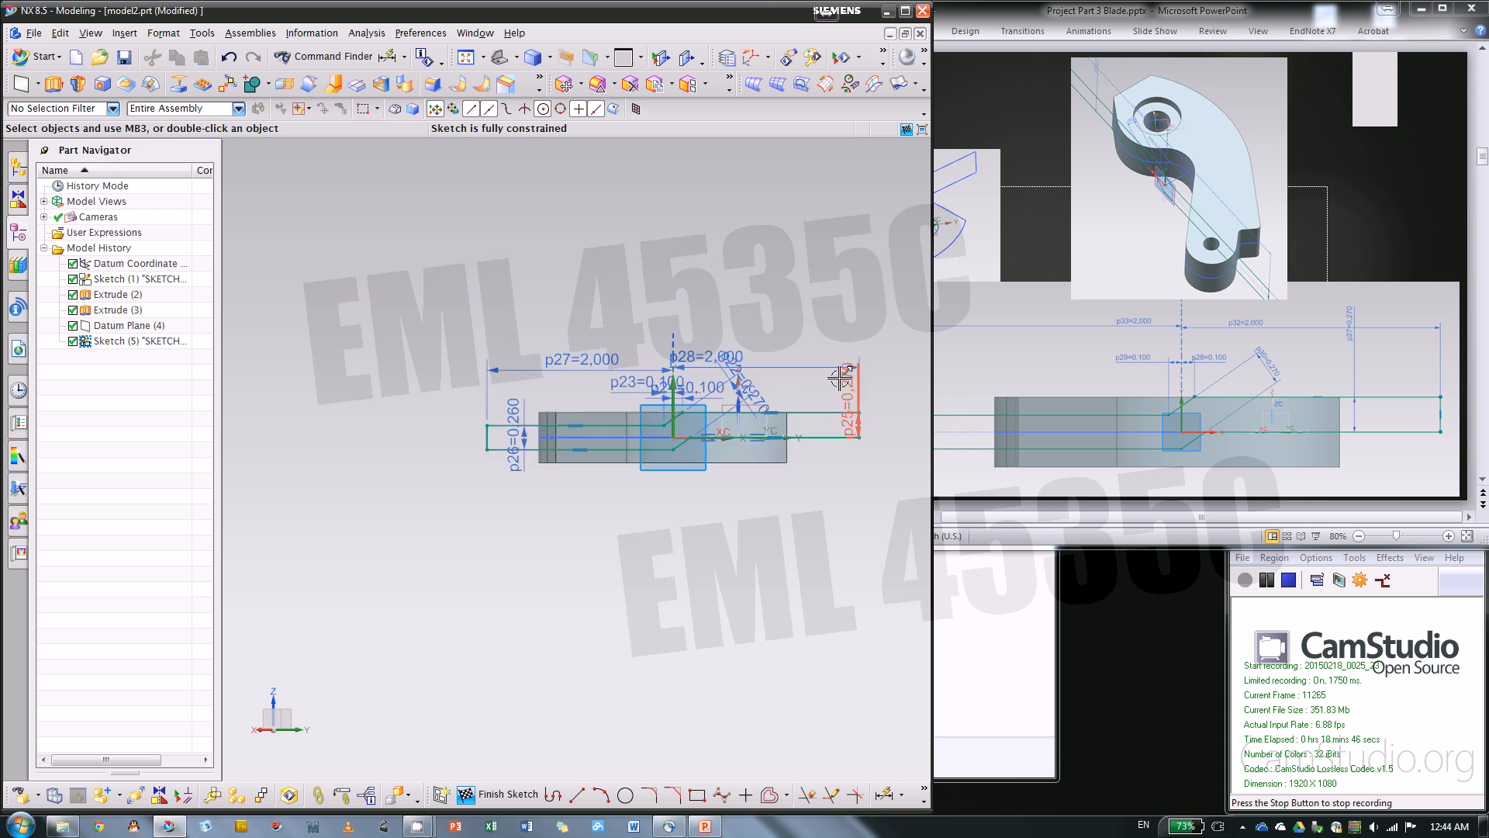
{"action": "mouse_move", "coordinate": [424, 602]}
{"action": "middle_mouse_down"}
{"action": "mouse_move", "coordinate": [714, 538]}
{"action": "mouse_move", "coordinate": [672, 581]}
{"action": "mouse_move", "coordinate": [506, 315]}
{"action": "middle_mouse_up"}
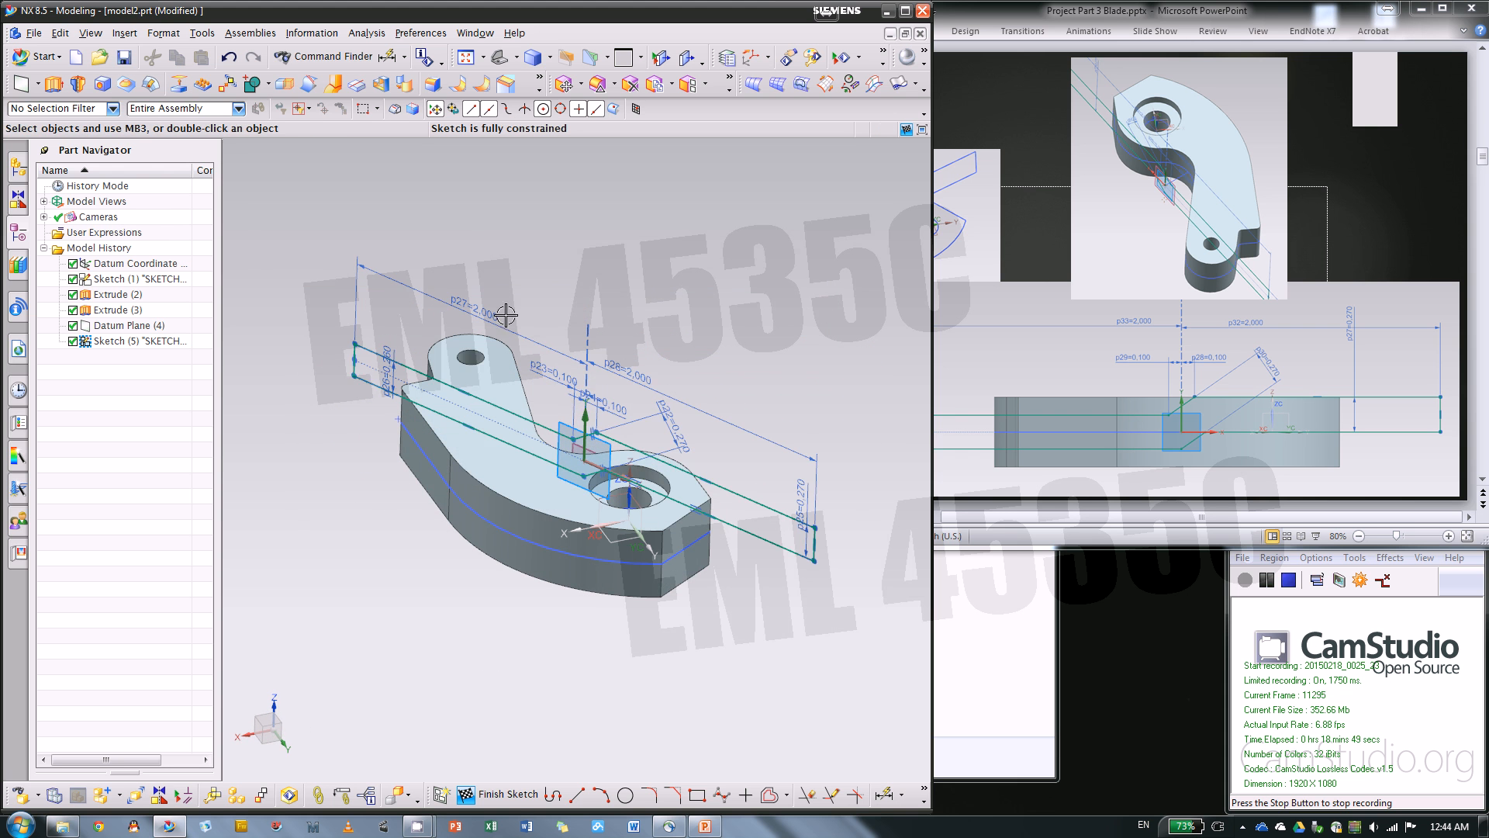
{"action": "left_click", "coordinate": [53, 84]}
{"action": "scroll", "coordinate": [757, 359], "scroll_direction": "down", "scroll_amount": 3}
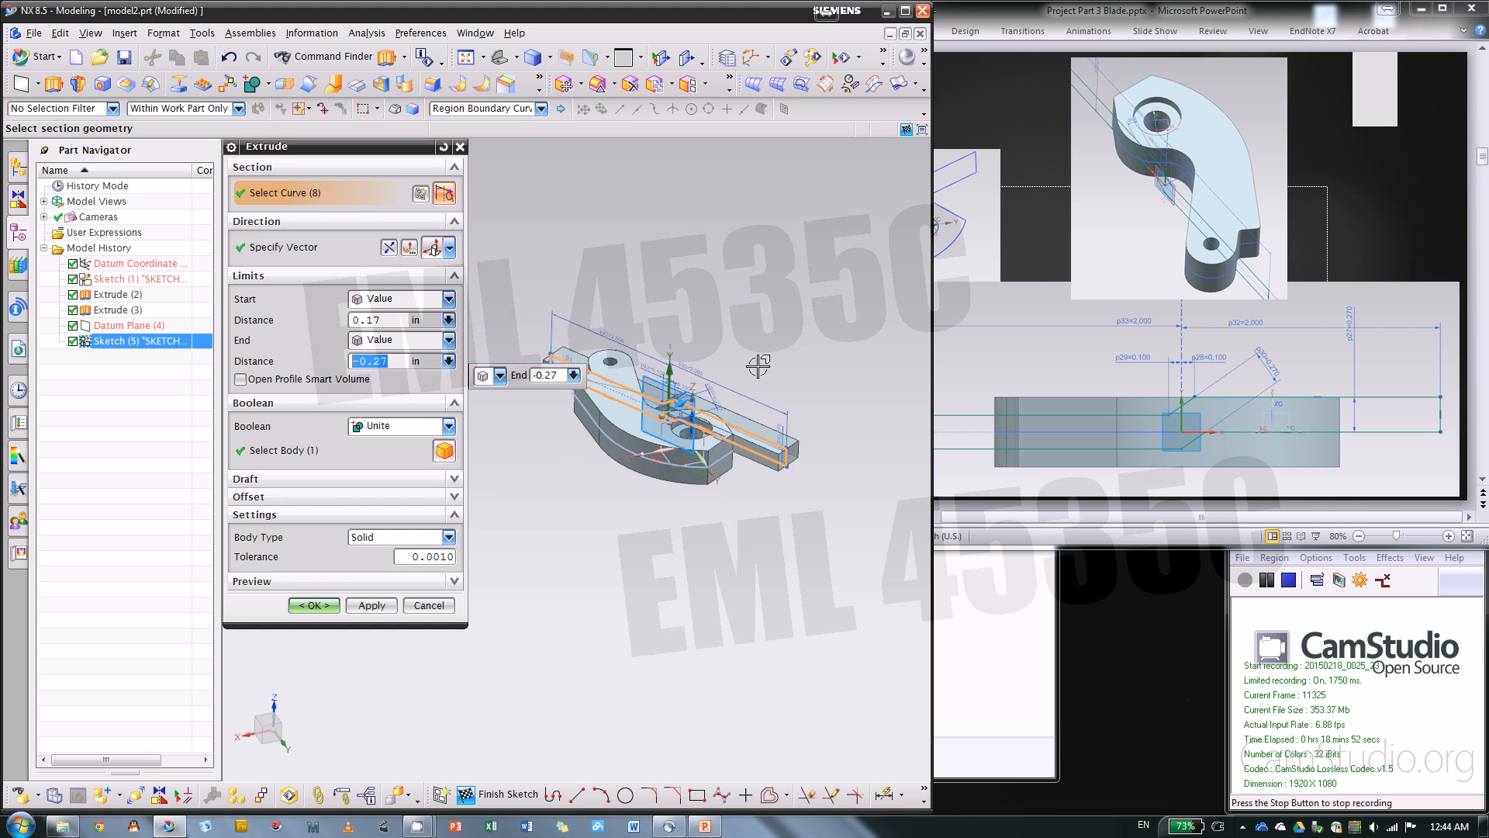
{"action": "left_click", "coordinate": [416, 301]}
{"action": "left_click", "coordinate": [384, 332]}
{"action": "scroll", "coordinate": [729, 426], "scroll_direction": "up", "scroll_amount": 3}
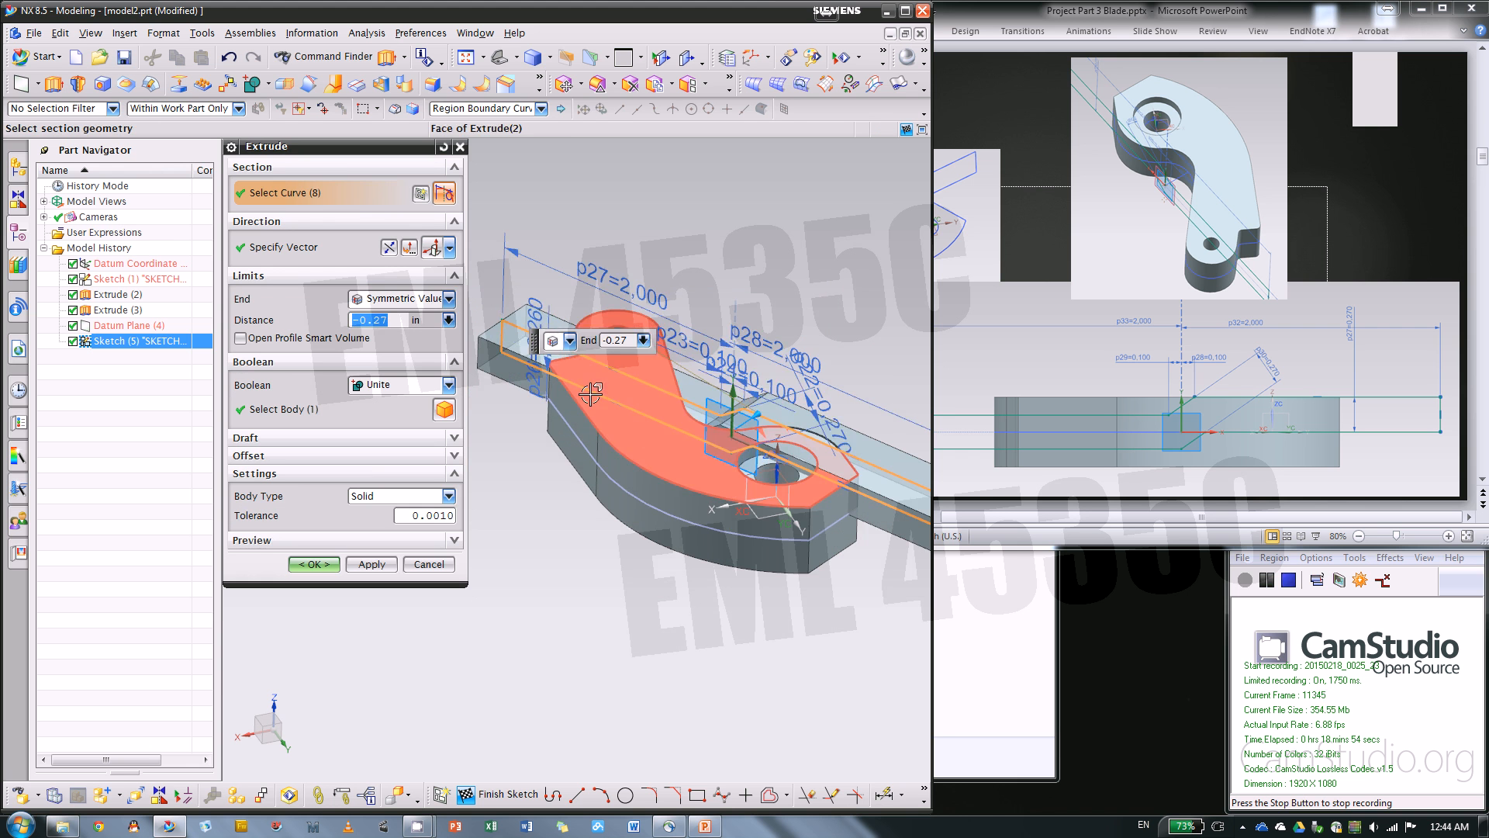
{"action": "left_click_drag", "start_coordinate": [750, 419], "coordinate": [542, 505]}
{"action": "scroll", "coordinate": [593, 365], "scroll_direction": "down", "scroll_amount": 4}
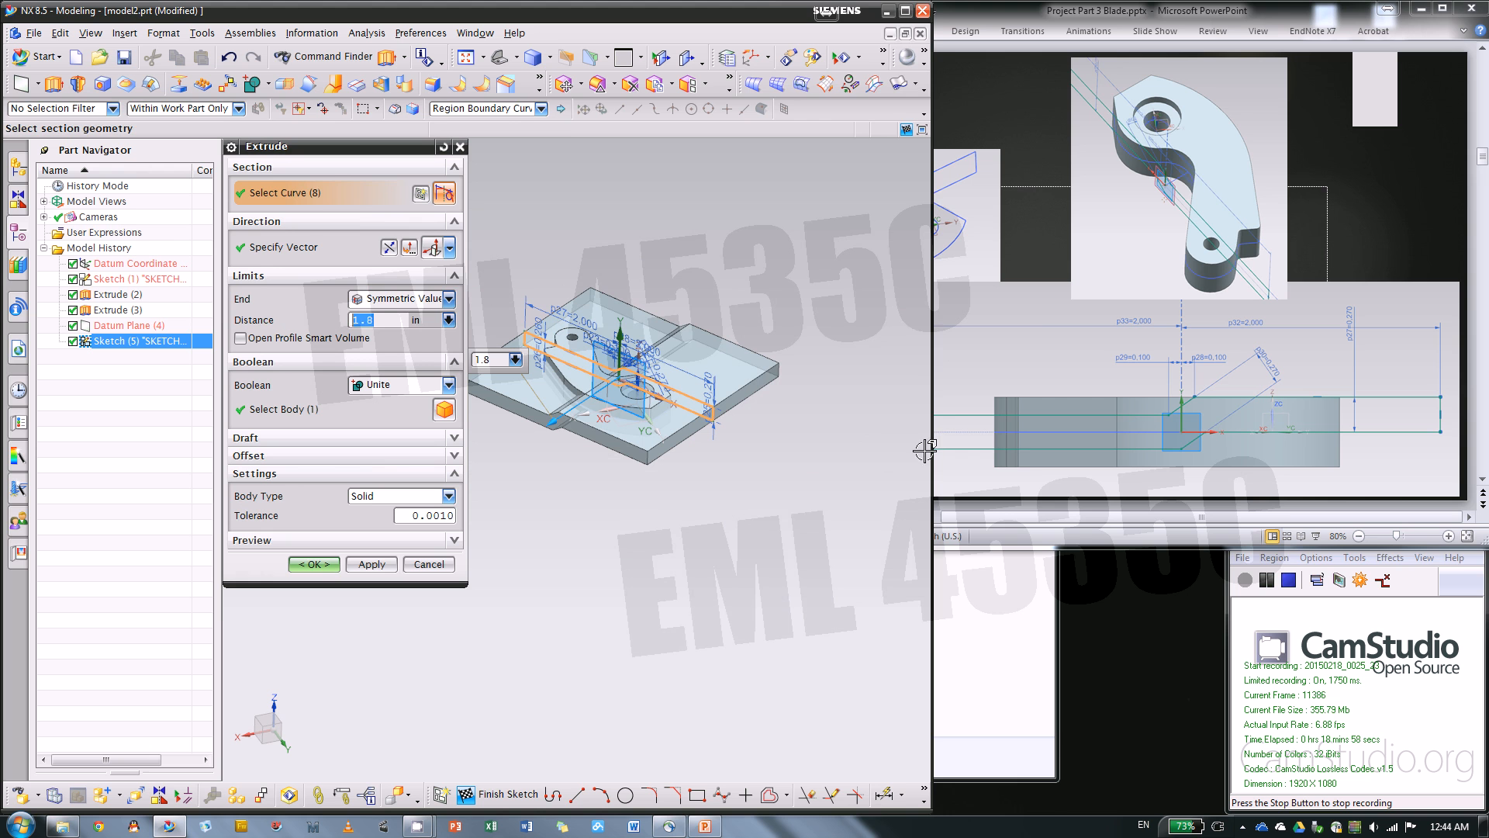
Switch to the PowerPoint instructions and view the "Extrude and Intersect" slide
{"action": "left_click", "coordinate": [1031, 499]}
{"action": "scroll", "coordinate": [1069, 349], "scroll_direction": "down", "scroll_amount": 1}
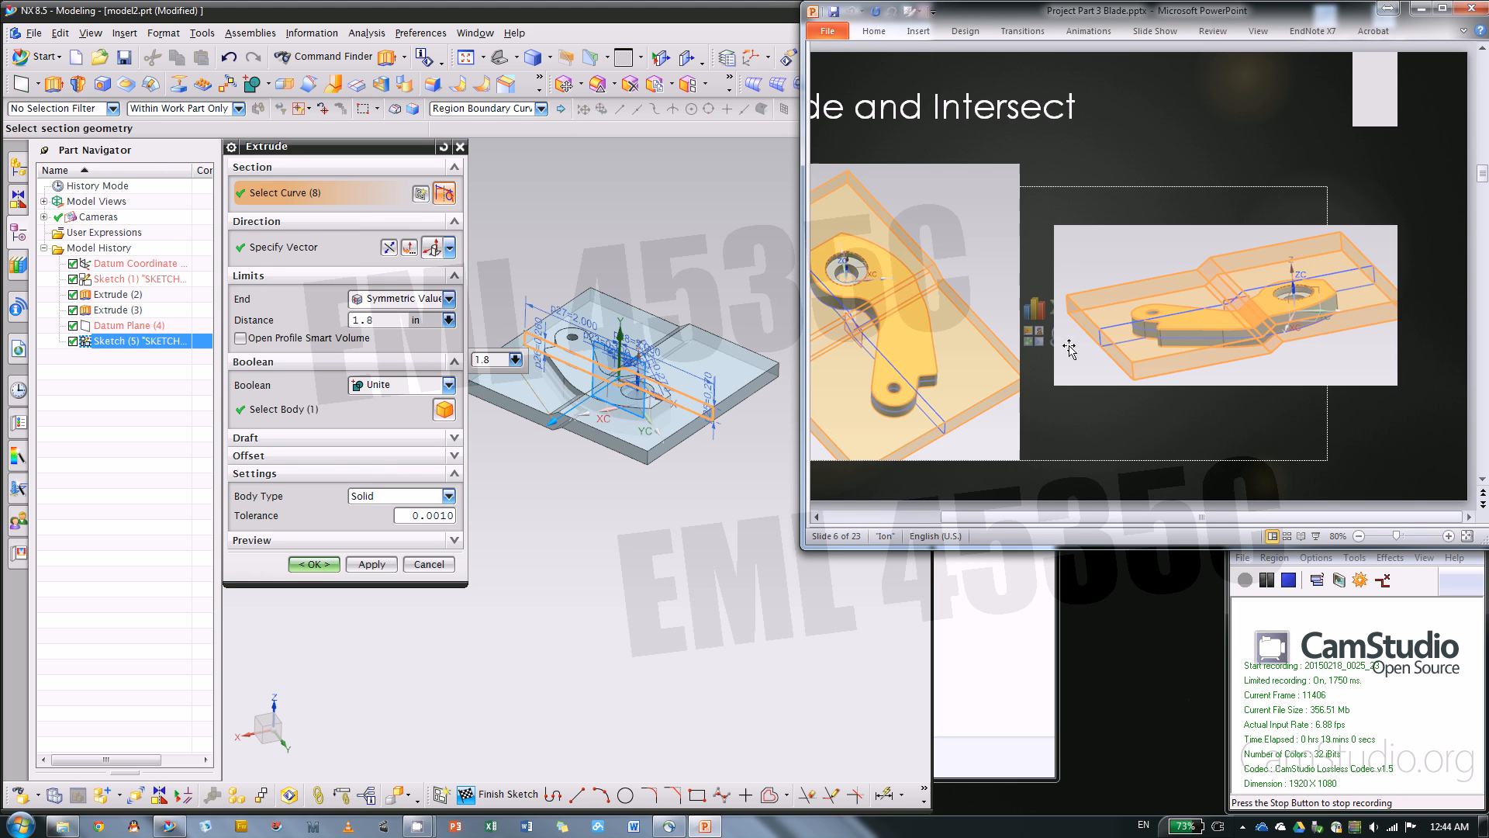
{"action": "left_click", "coordinate": [907, 516]}
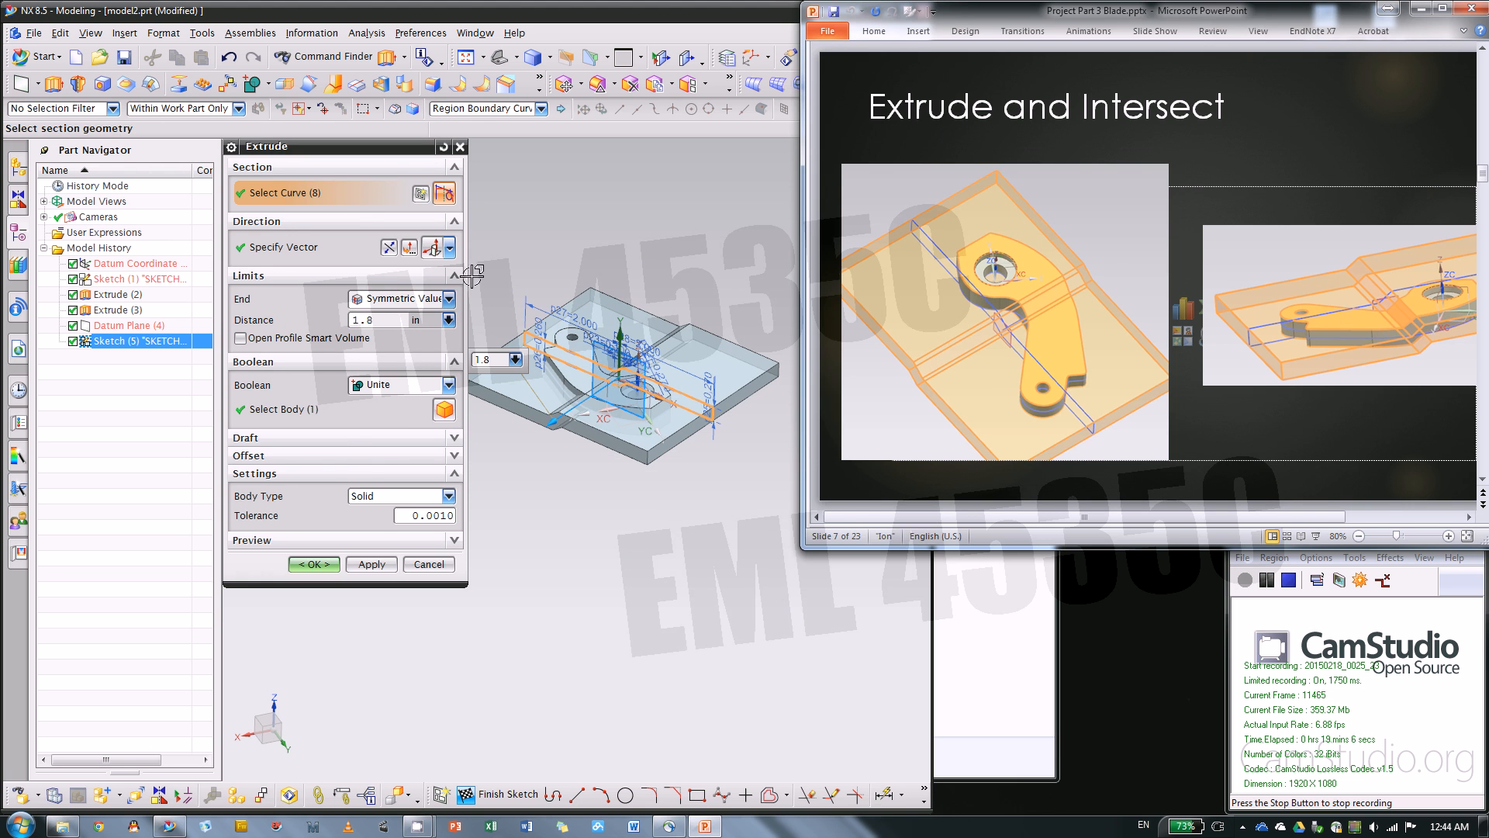
Set the extrude's Boolean to Intersect with the blade body and create the feature
{"action": "left_click", "coordinate": [391, 385]}
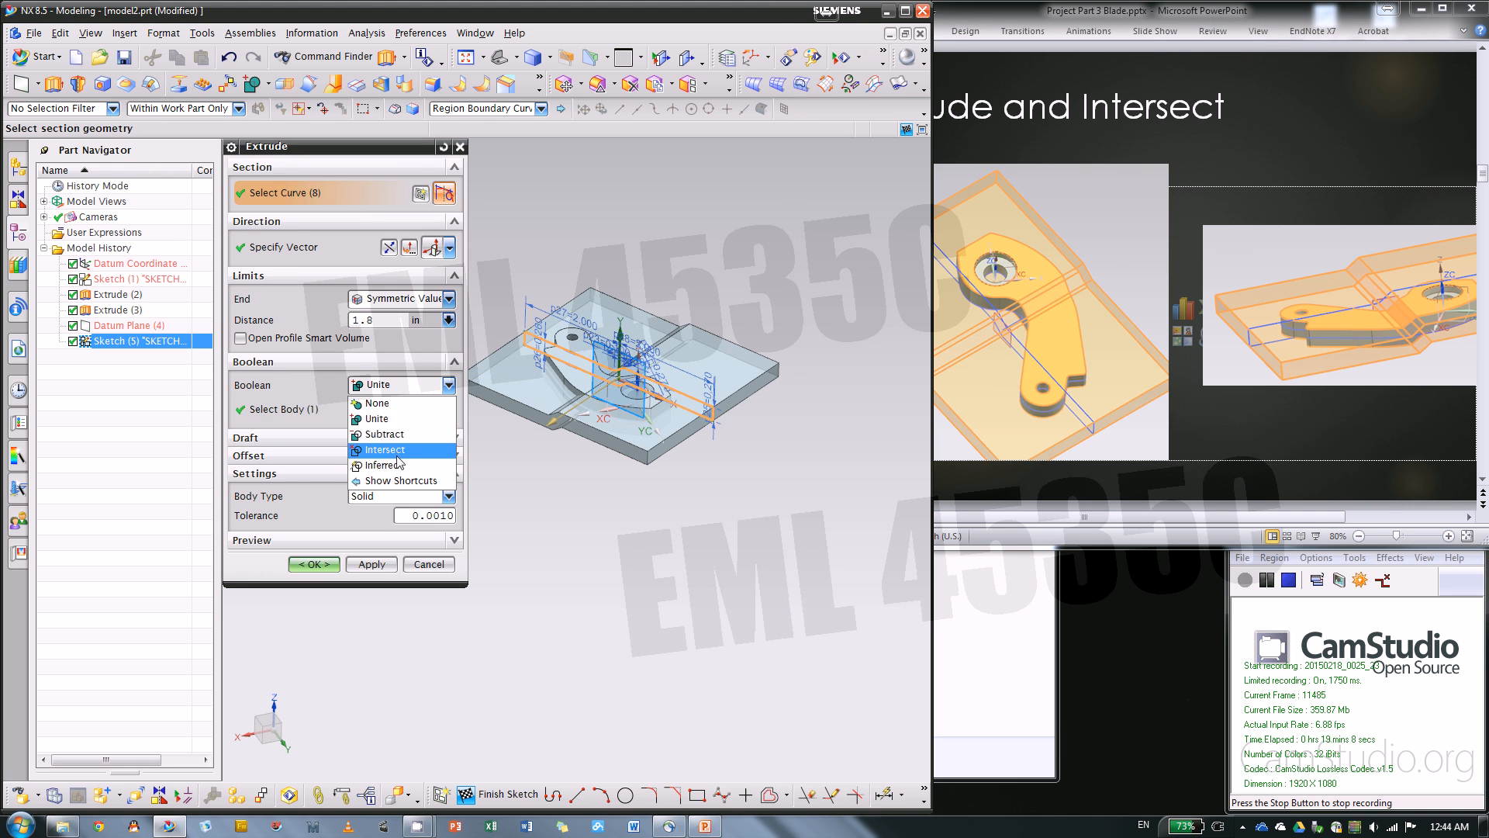
{"action": "left_click", "coordinate": [403, 450]}
{"action": "middle_click_drag", "start_coordinate": [549, 482], "coordinate": [662, 384]}
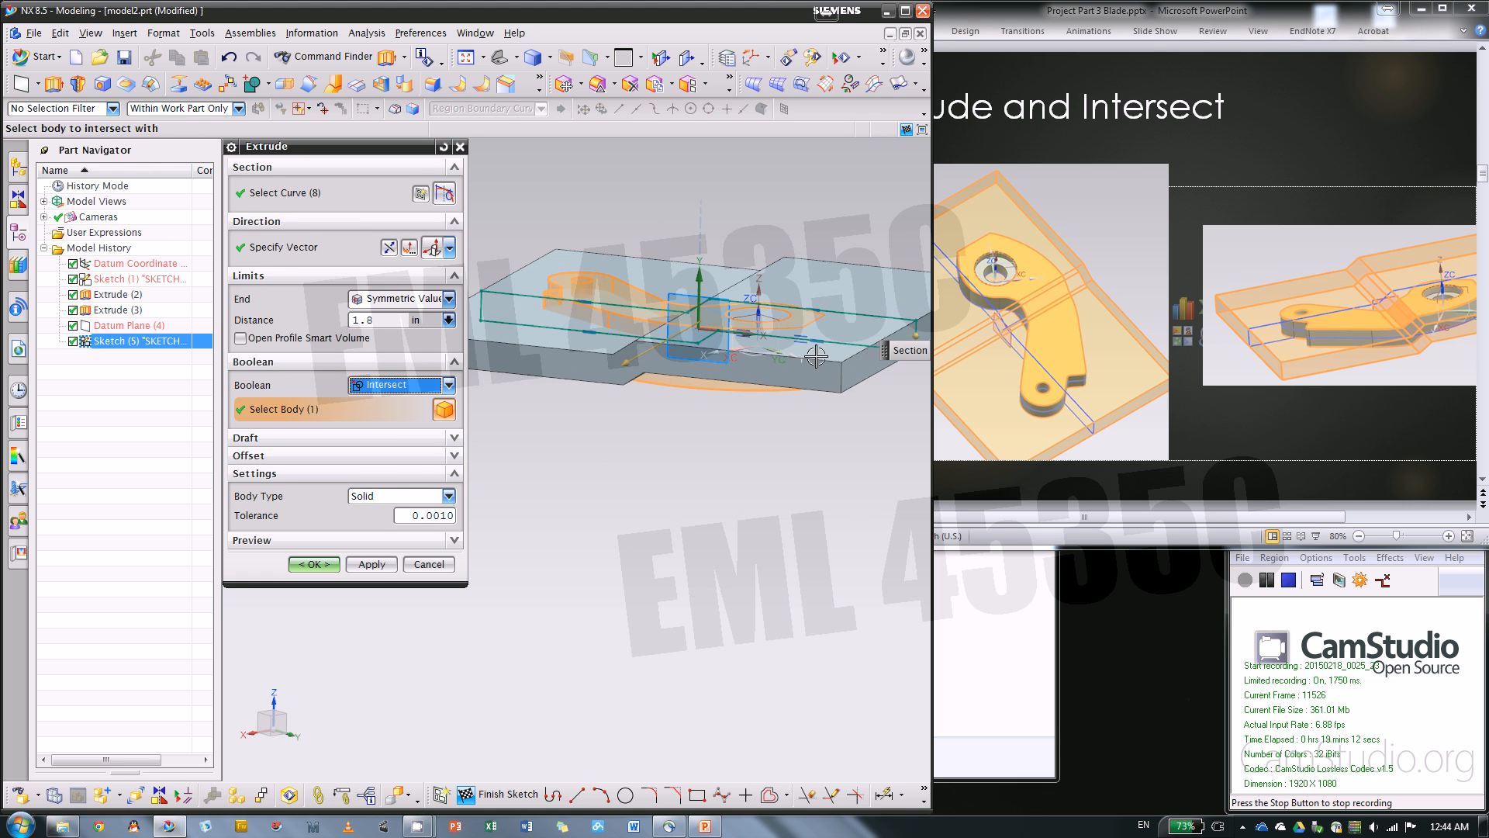
{"action": "left_click", "coordinate": [310, 564]}
Hide Sketch (5) and Datum Plane (4) so only the cut blade body stays in view
{"action": "scroll", "coordinate": [629, 388], "scroll_direction": "up", "scroll_amount": 3}
{"action": "scroll", "coordinate": [512, 388], "scroll_direction": "down", "scroll_amount": 3}
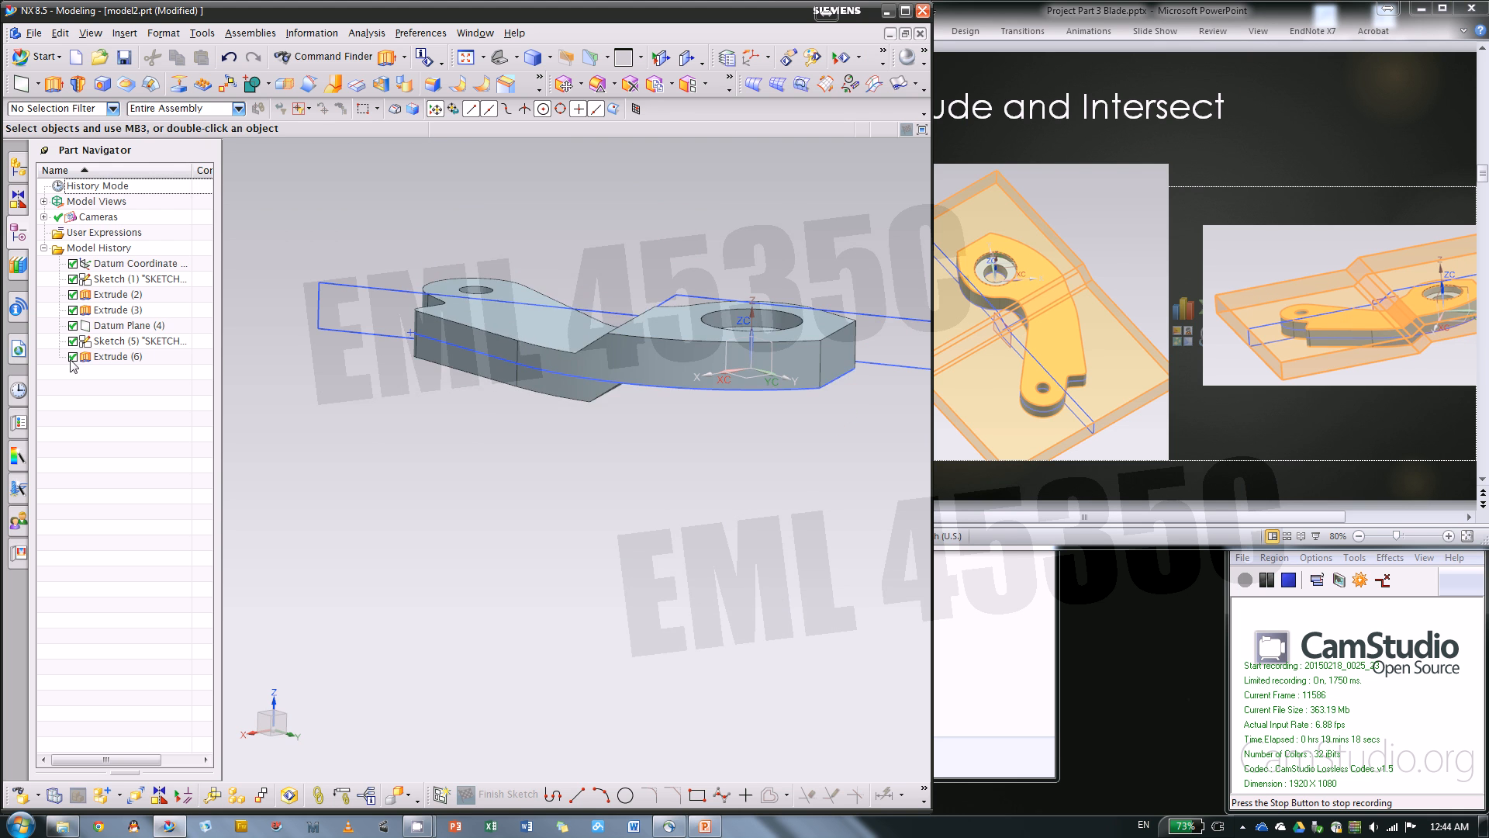
{"action": "middle_click_drag", "start_coordinate": [461, 443], "coordinate": [578, 431]}
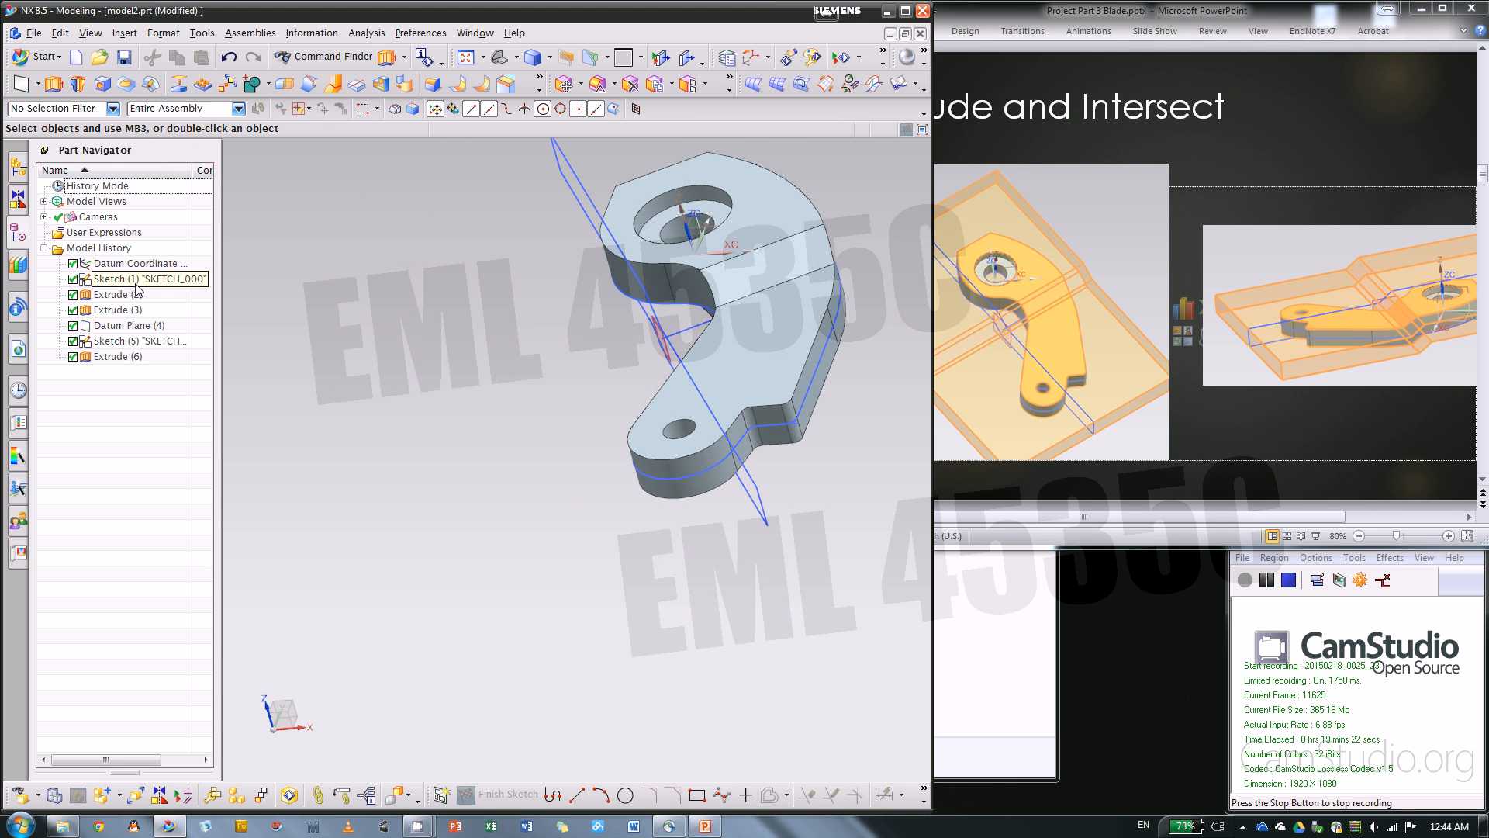
{"action": "right_click", "coordinate": [151, 341]}
{"action": "left_click", "coordinate": [192, 341]}
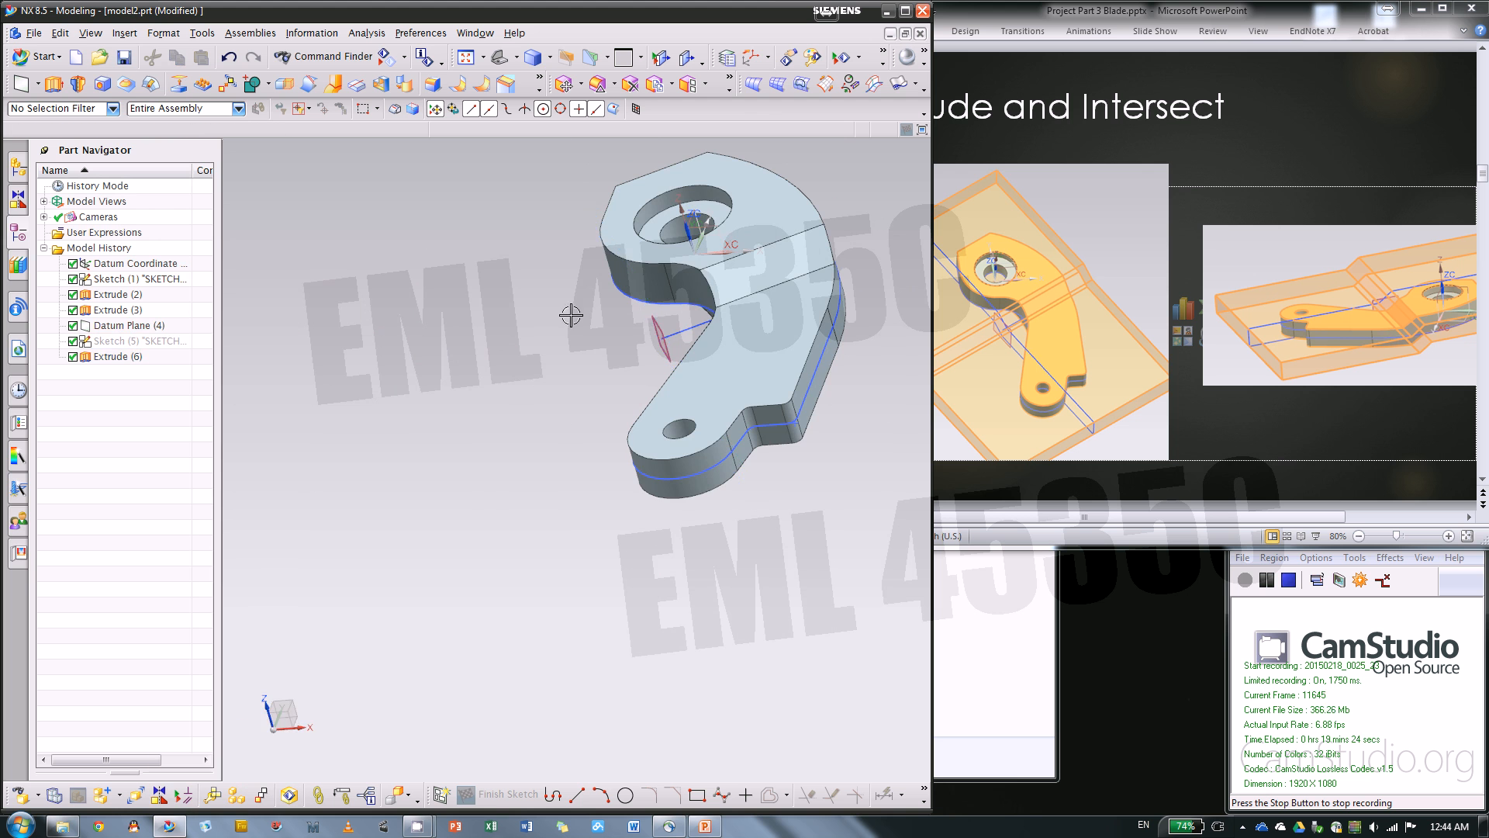
{"action": "mouse_move", "coordinate": [573, 272]}
{"action": "middle_mouse_down"}
{"action": "mouse_move", "coordinate": [522, 363]}
{"action": "mouse_move", "coordinate": [562, 370]}
{"action": "middle_mouse_up"}
{"action": "right_click", "coordinate": [123, 324]}
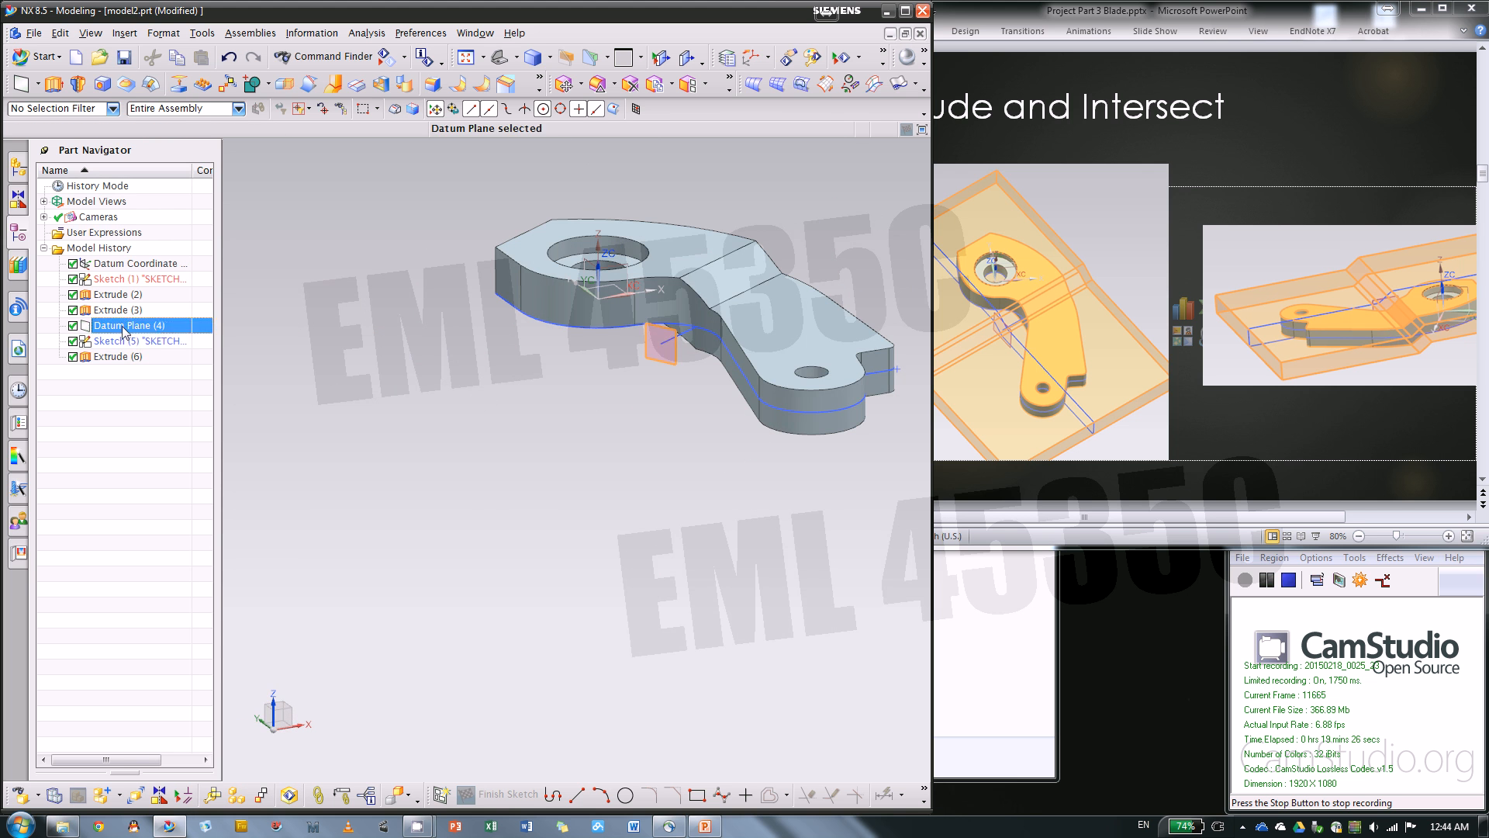
{"action": "left_click", "coordinate": [137, 337]}
{"action": "scroll", "coordinate": [639, 343], "scroll_direction": "up", "scroll_amount": 2}
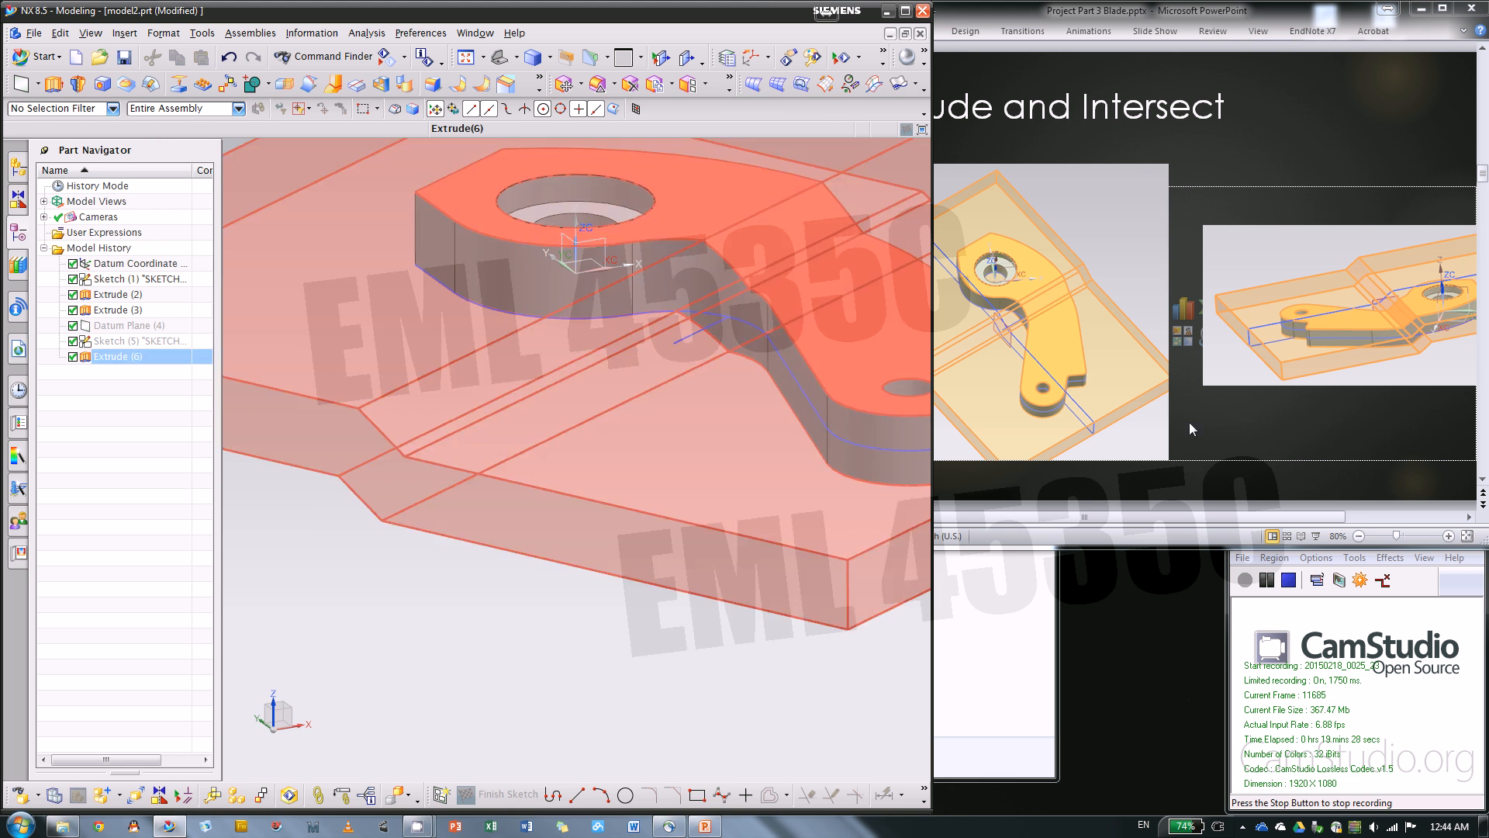
Switch to the PowerPoint instructions, advance to the edge blends slide, and return to NX
{"action": "left_click", "coordinate": [1236, 468]}
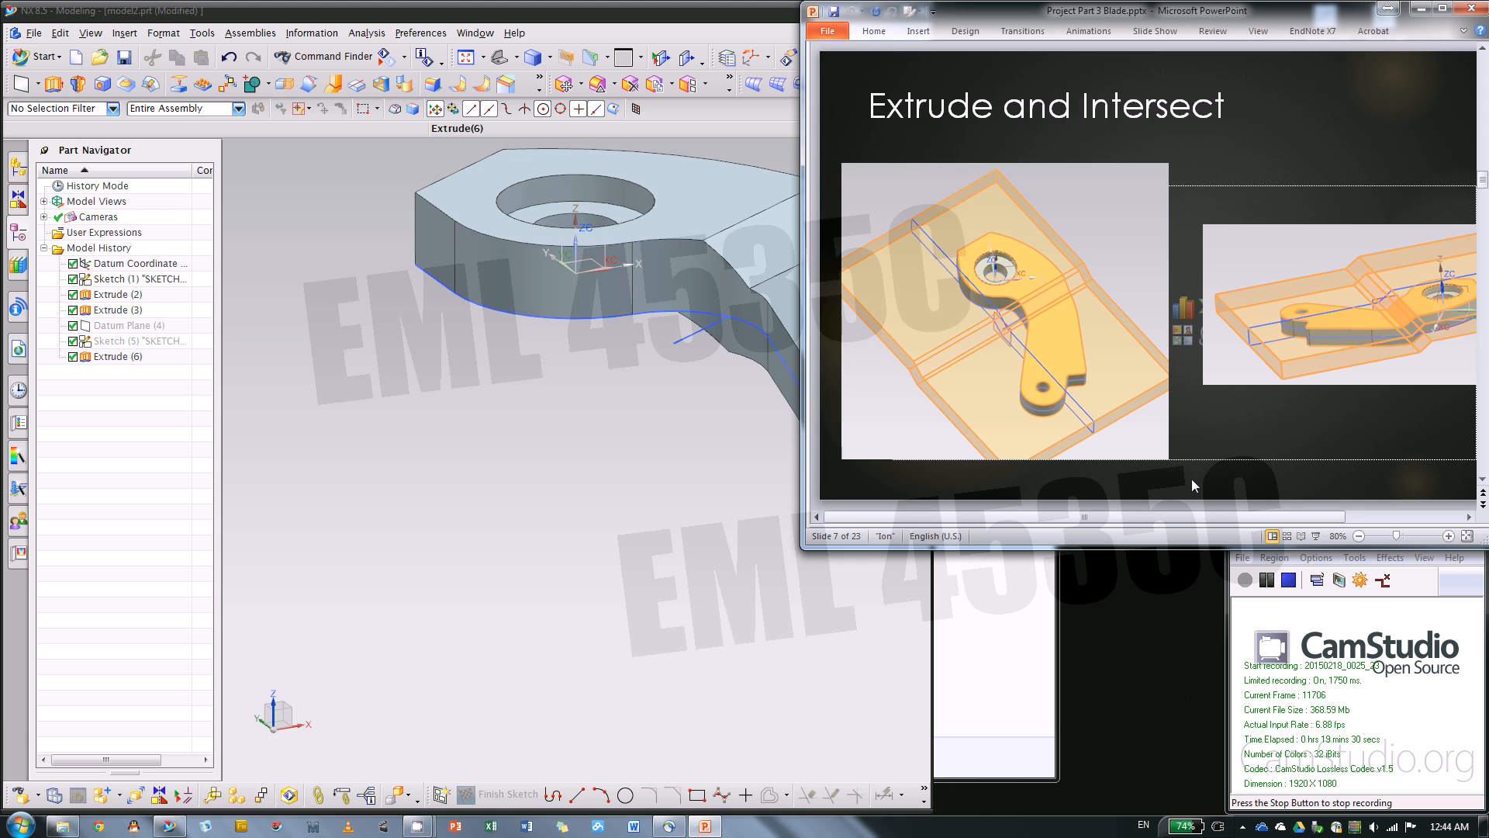
{"action": "scroll", "coordinate": [1192, 485], "scroll_direction": "down", "scroll_amount": 1}
{"action": "left_click", "coordinate": [515, 476]}
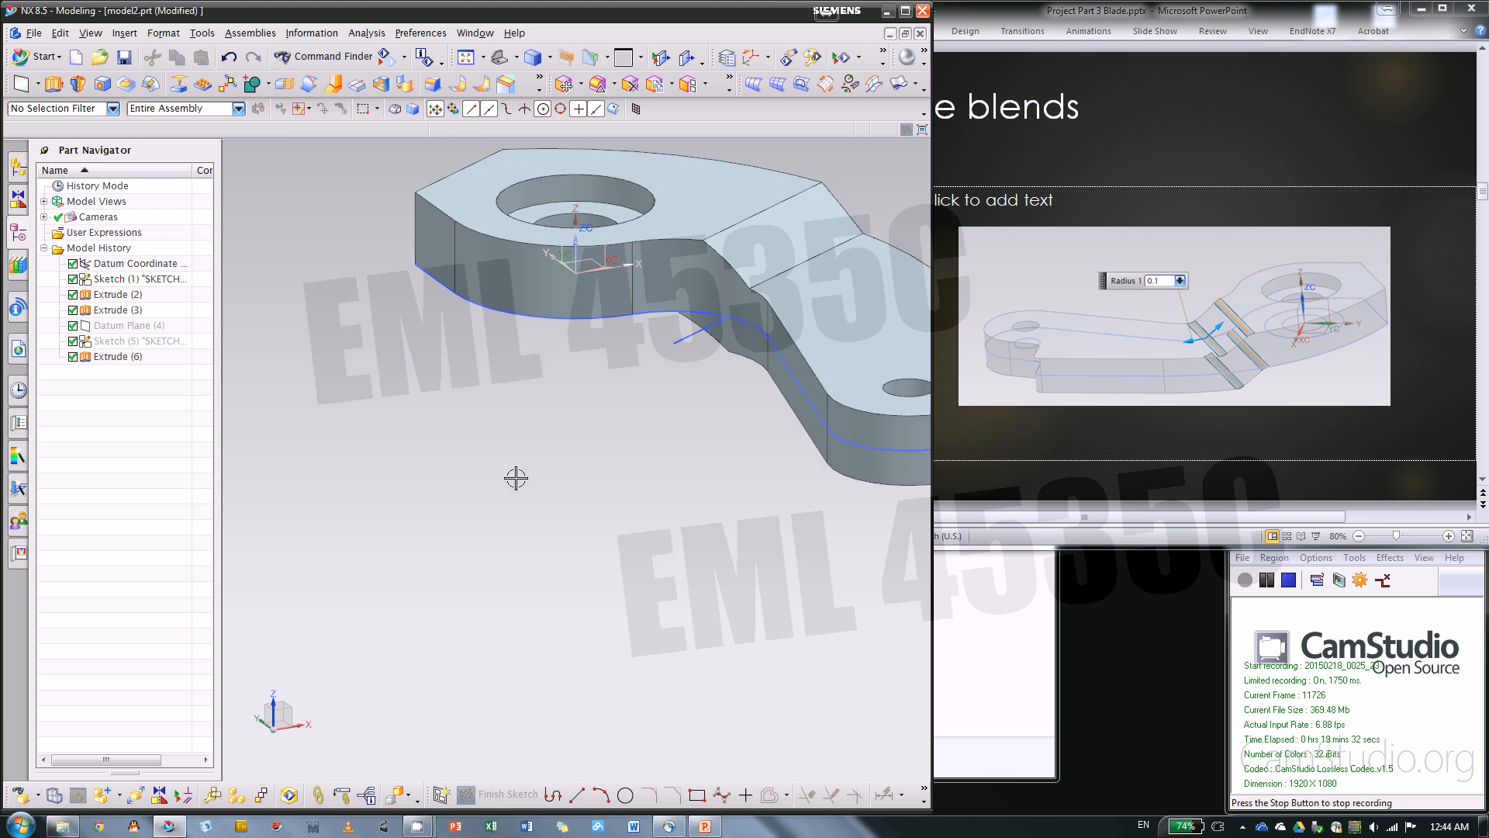
Blend the four edges of the sloped step, on both the top and underside, with a circular radius of 0.1 in
{"action": "scroll", "coordinate": [458, 481], "scroll_direction": "down", "scroll_amount": 3}
{"action": "middle_click_drag", "start_coordinate": [556, 446], "coordinate": [566, 376]}
{"action": "scroll", "coordinate": [566, 375], "scroll_direction": "up", "scroll_amount": 4}
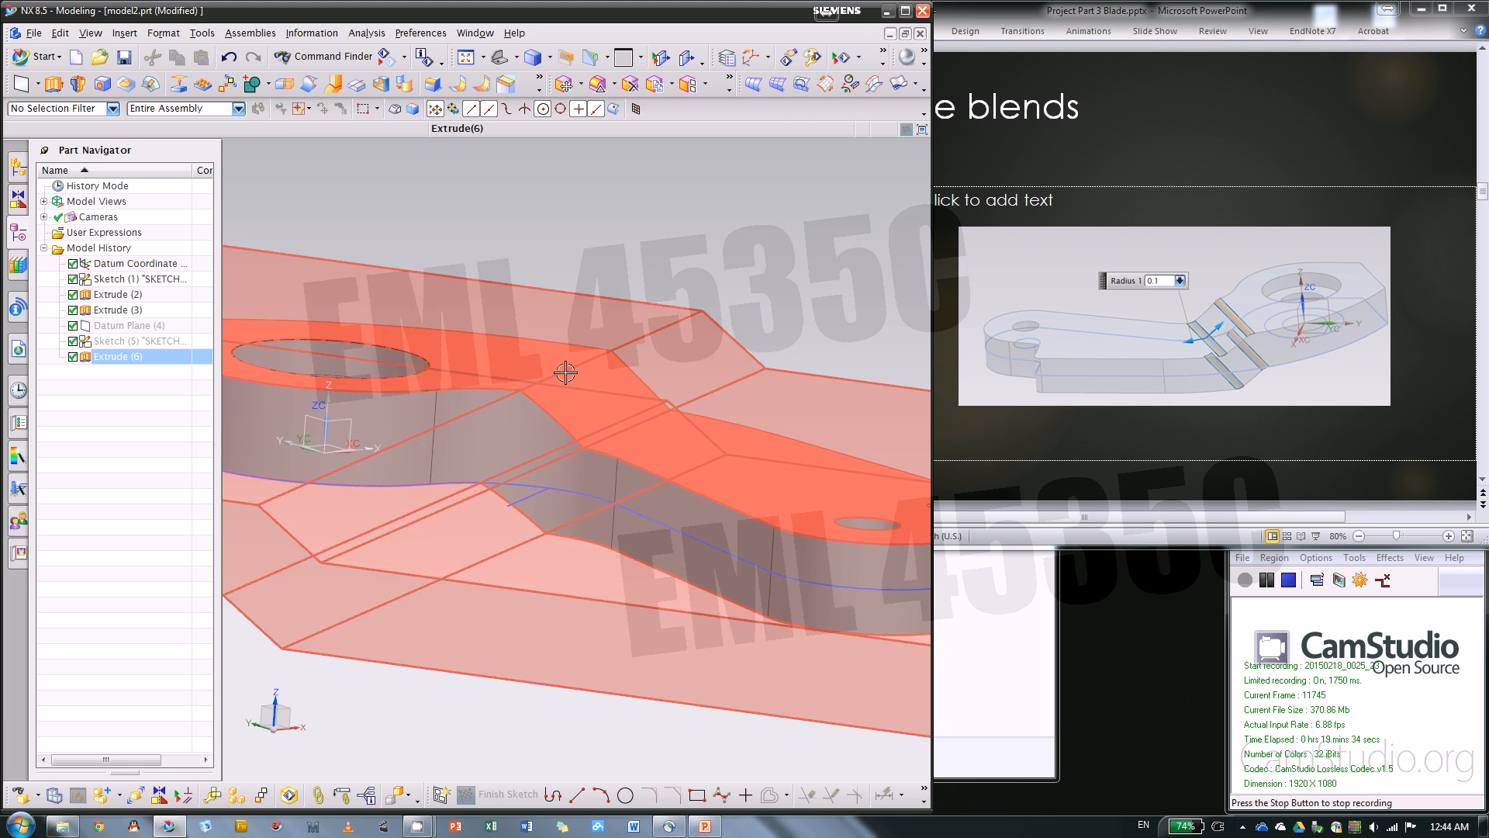
{"action": "scroll", "coordinate": [632, 380], "scroll_direction": "down", "scroll_amount": 2}
{"action": "scroll", "coordinate": [563, 383], "scroll_direction": "up", "scroll_amount": 3}
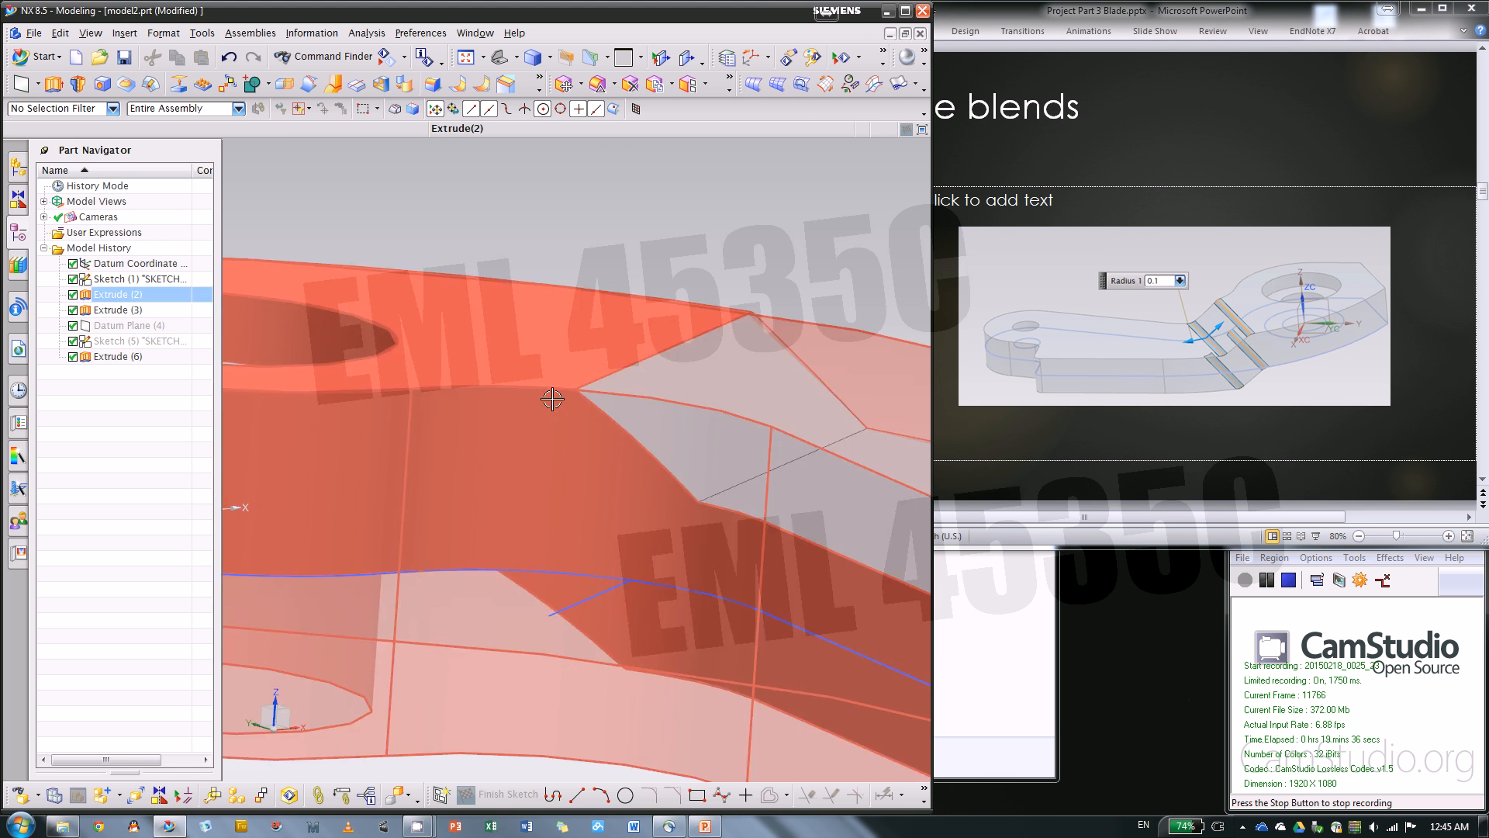
{"action": "scroll", "coordinate": [630, 419], "scroll_direction": "down", "scroll_amount": 3}
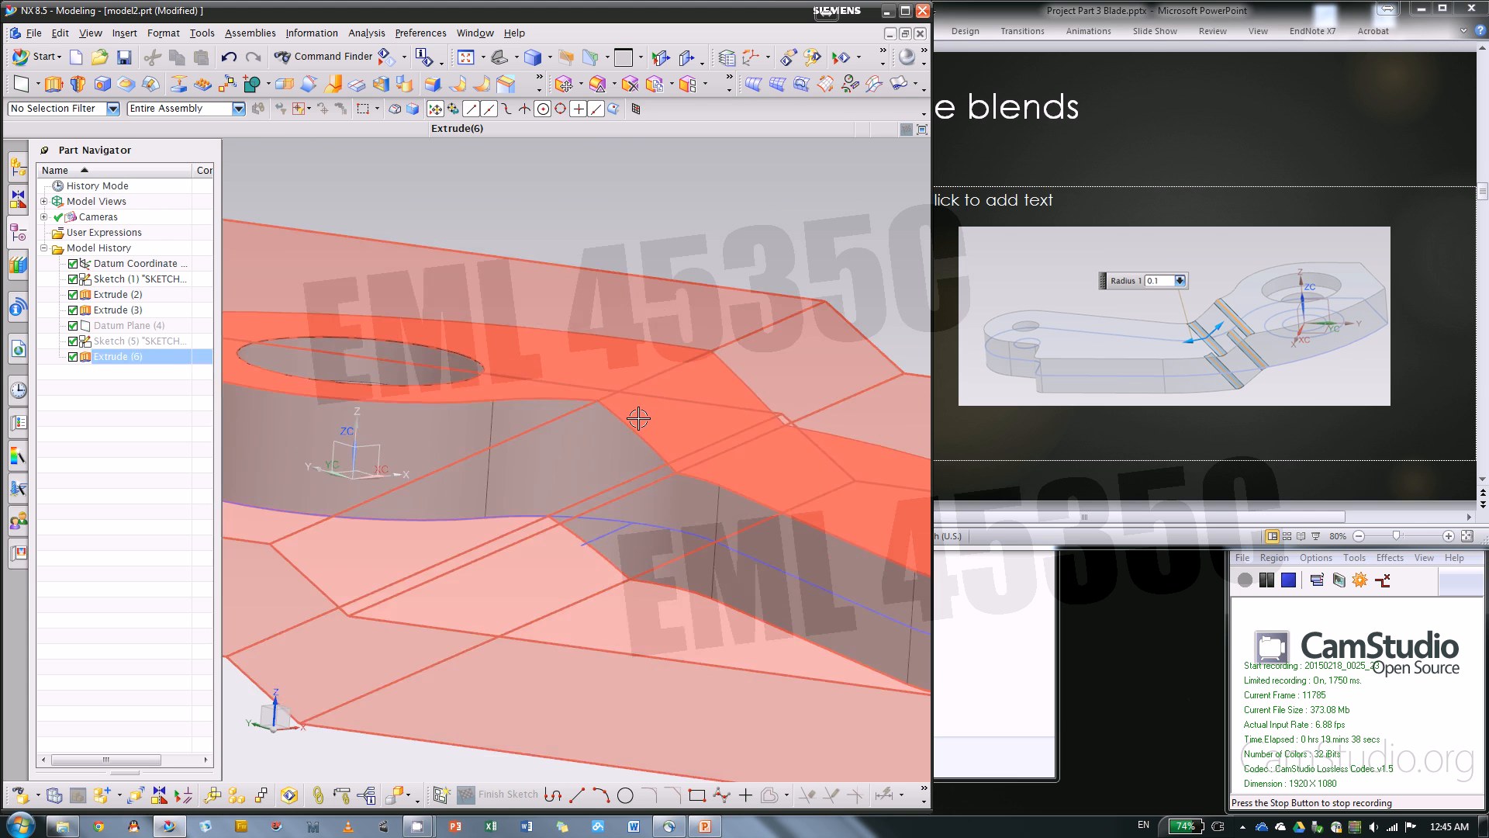
{"action": "middle_click_drag", "start_coordinate": [524, 683], "coordinate": [575, 330]}
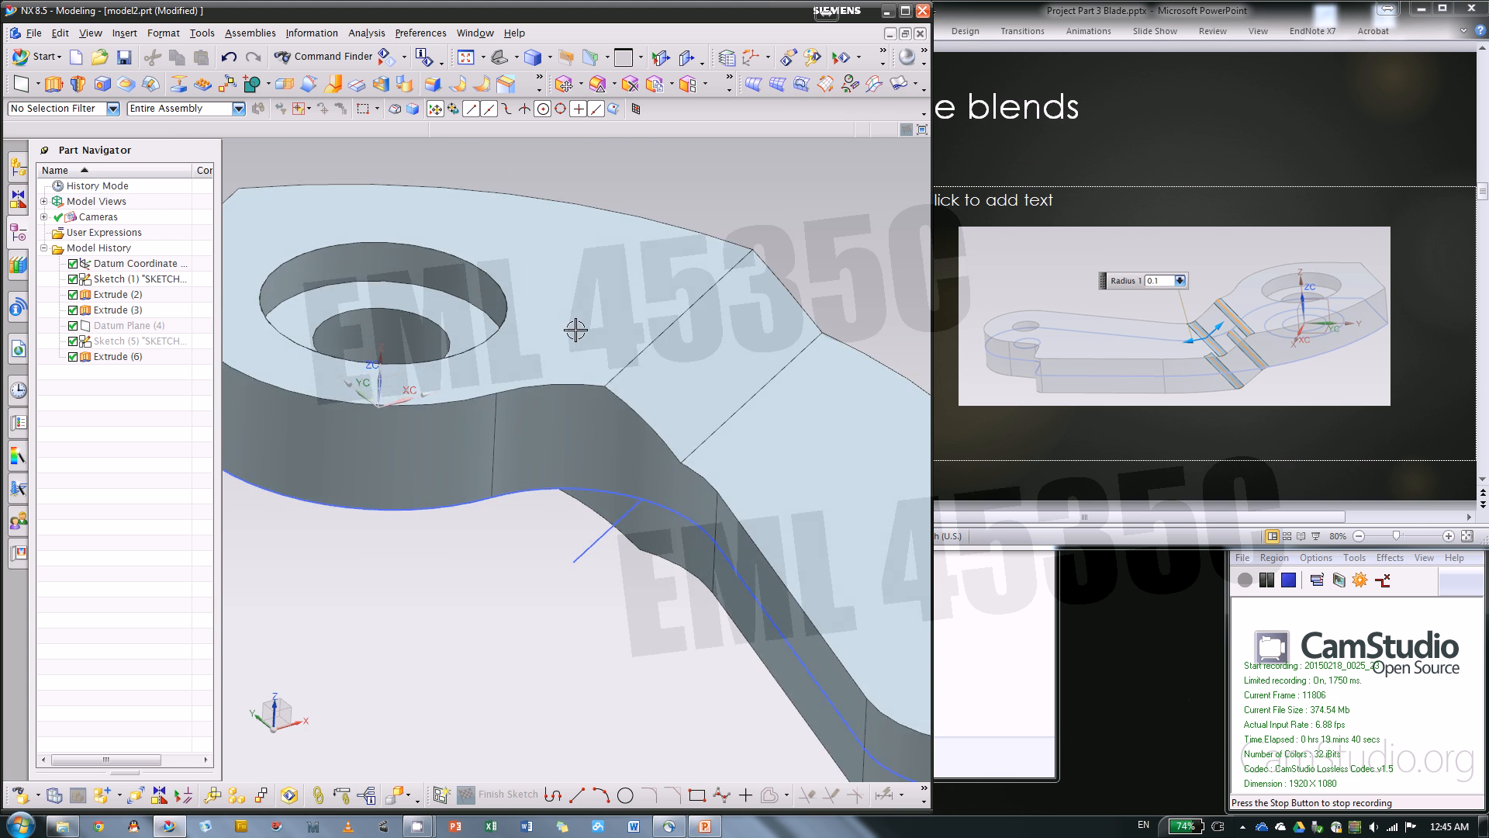
{"action": "left_click", "coordinate": [434, 84]}
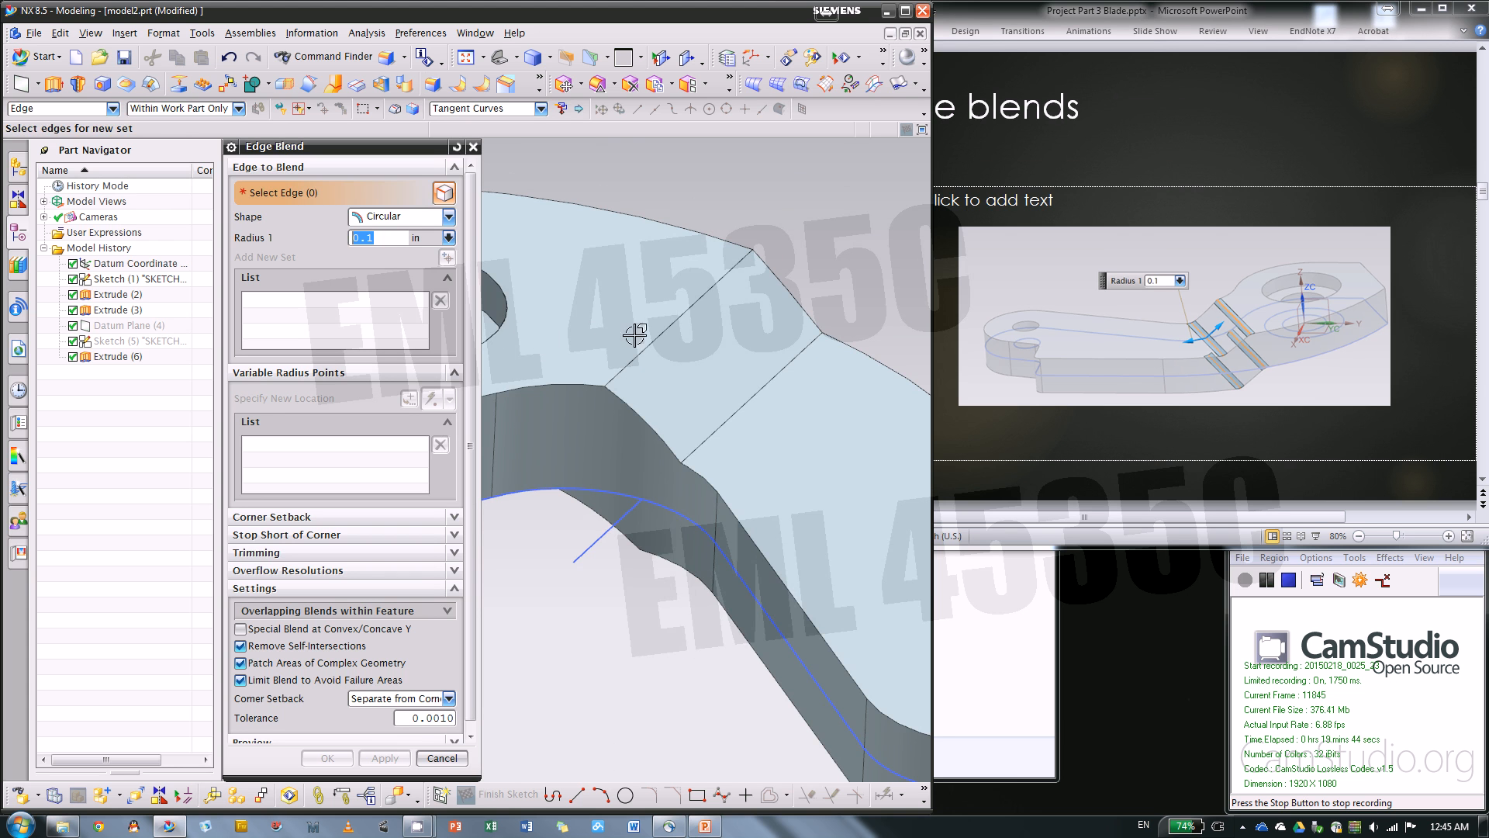
{"action": "left_click", "coordinate": [676, 318]}
{"action": "middle_click_drag", "start_coordinate": [612, 448], "coordinate": [625, 365]}
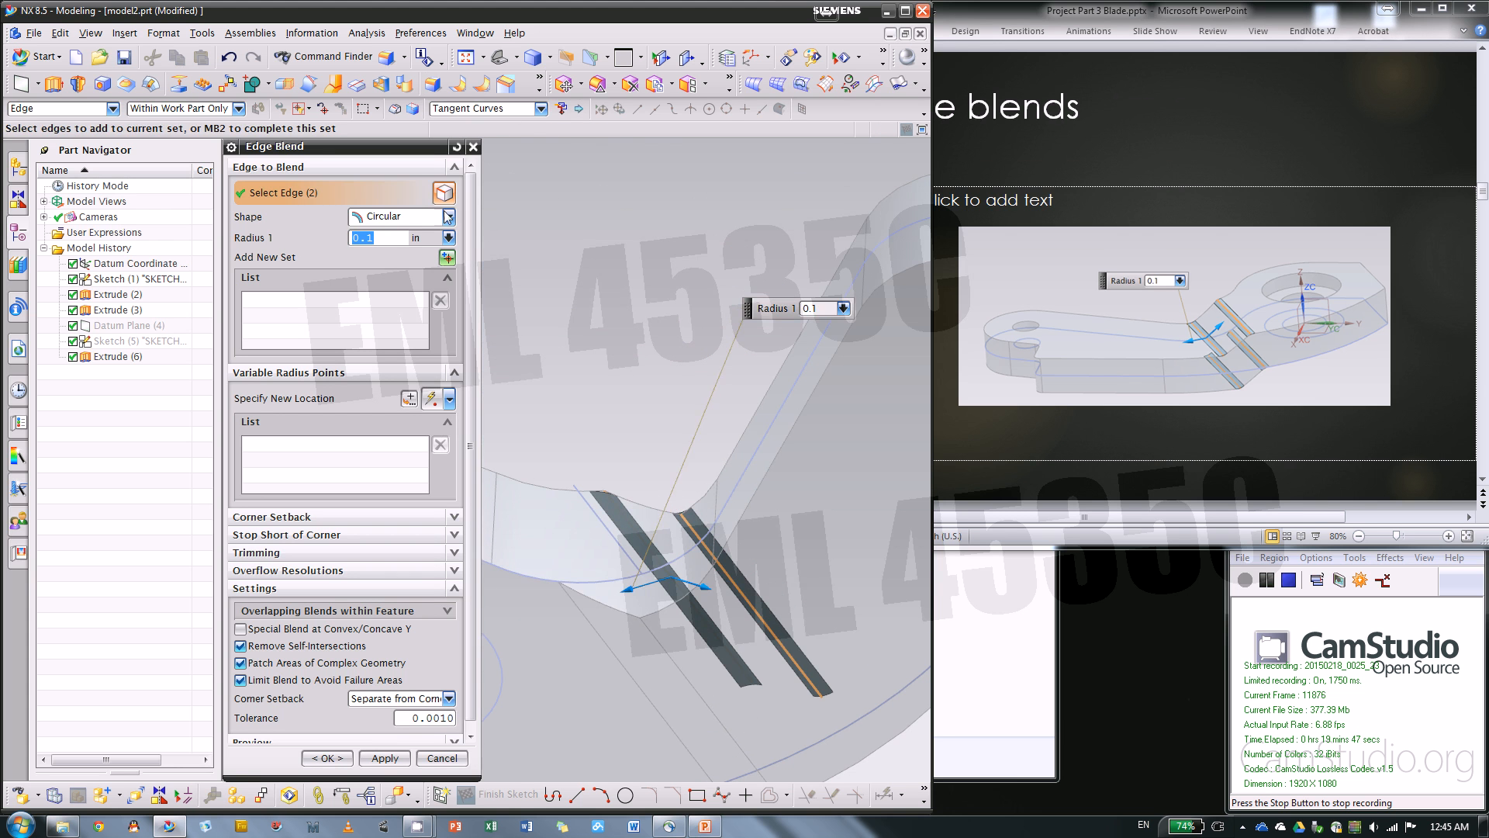
{"action": "left_click", "coordinate": [612, 648]}
{"action": "left_click", "coordinate": [668, 654]}
{"action": "scroll", "coordinate": [664, 415], "scroll_direction": "down", "scroll_amount": 3}
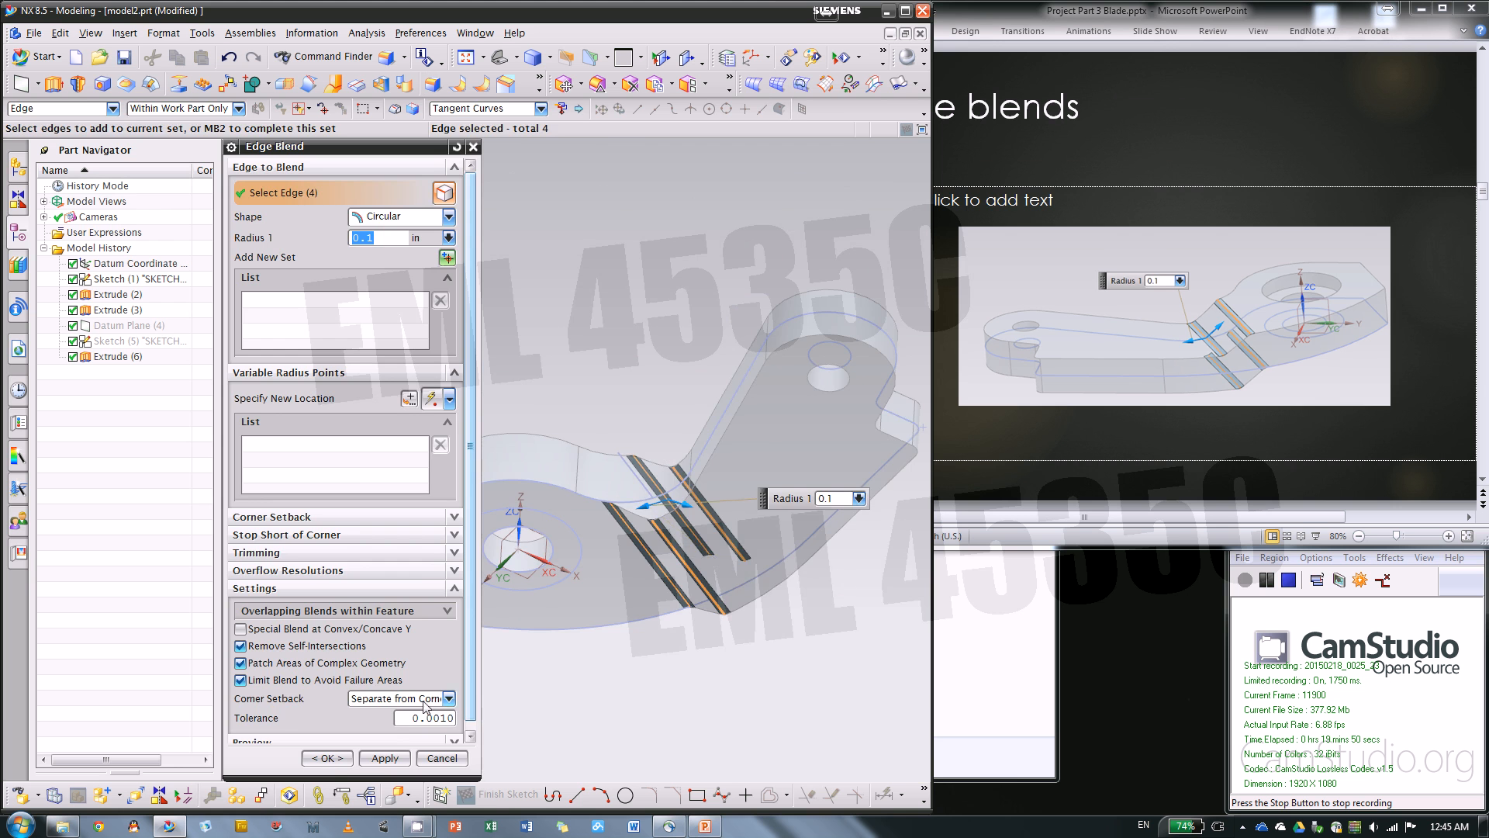
{"action": "left_click", "coordinate": [341, 759]}
{"action": "middle_click_drag", "start_coordinate": [626, 393], "coordinate": [632, 454]}
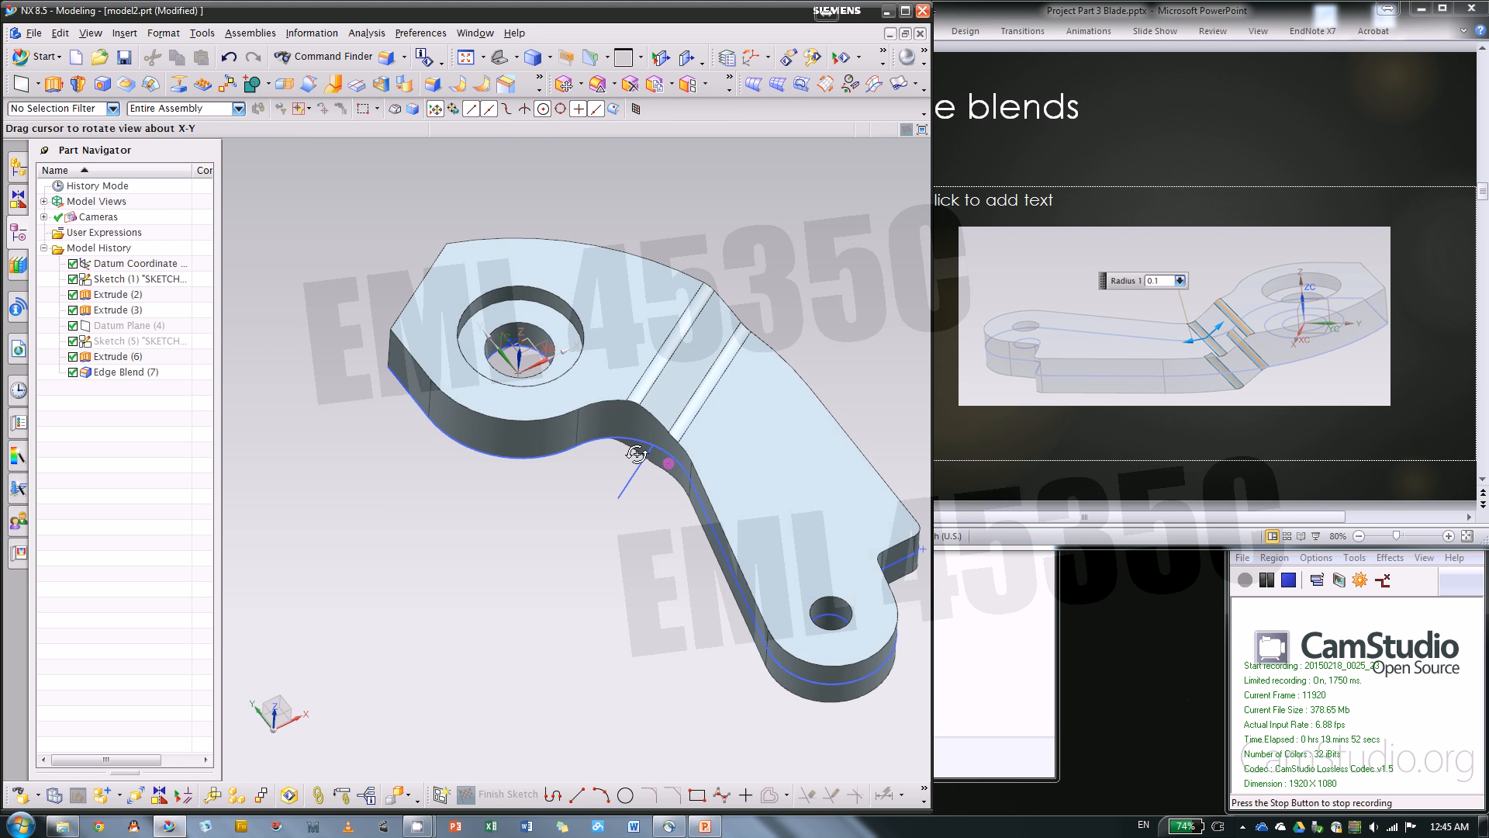
Switch to the PowerPoint instructions, advance to the Draft slide, then return to NX and examine the curved outer side of the large-hole end
{"action": "left_click", "coordinate": [1078, 473]}
{"action": "scroll", "coordinate": [1078, 474], "scroll_direction": "down", "scroll_amount": 1}
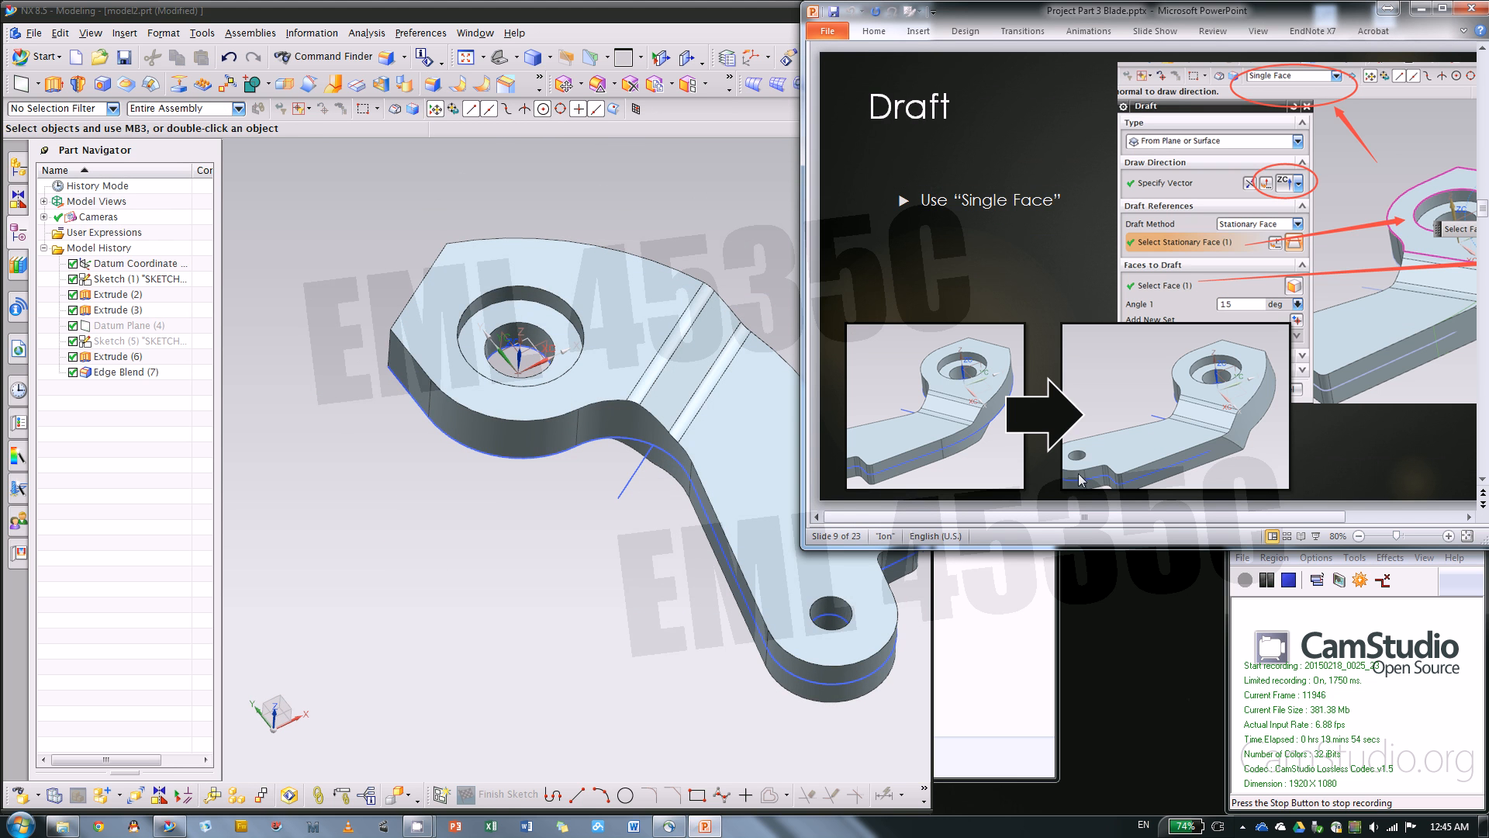
{"action": "middle_click_drag", "start_coordinate": [752, 477], "coordinate": [377, 580]}
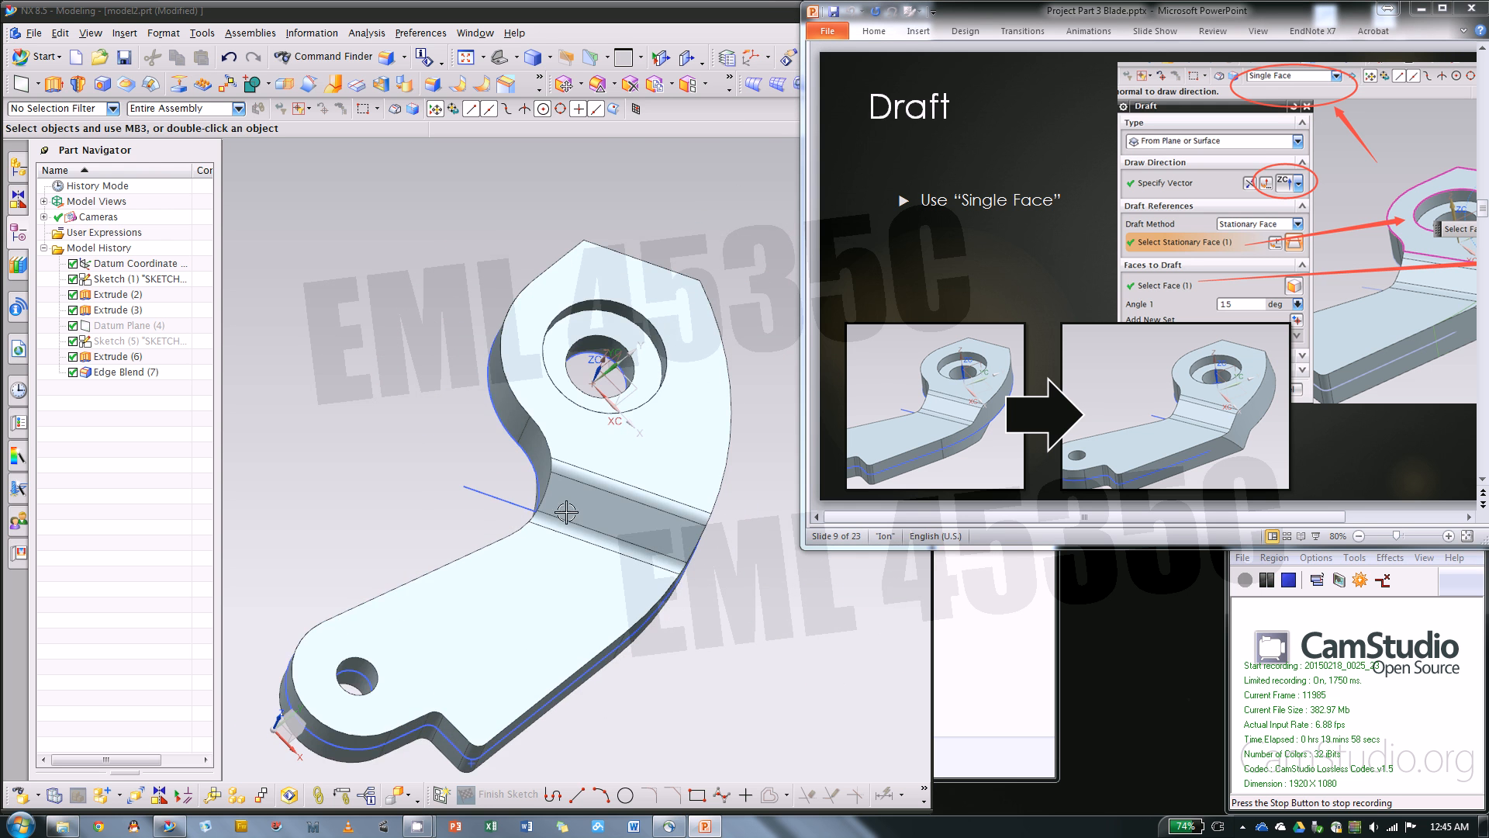
{"action": "left_click", "coordinate": [731, 230]}
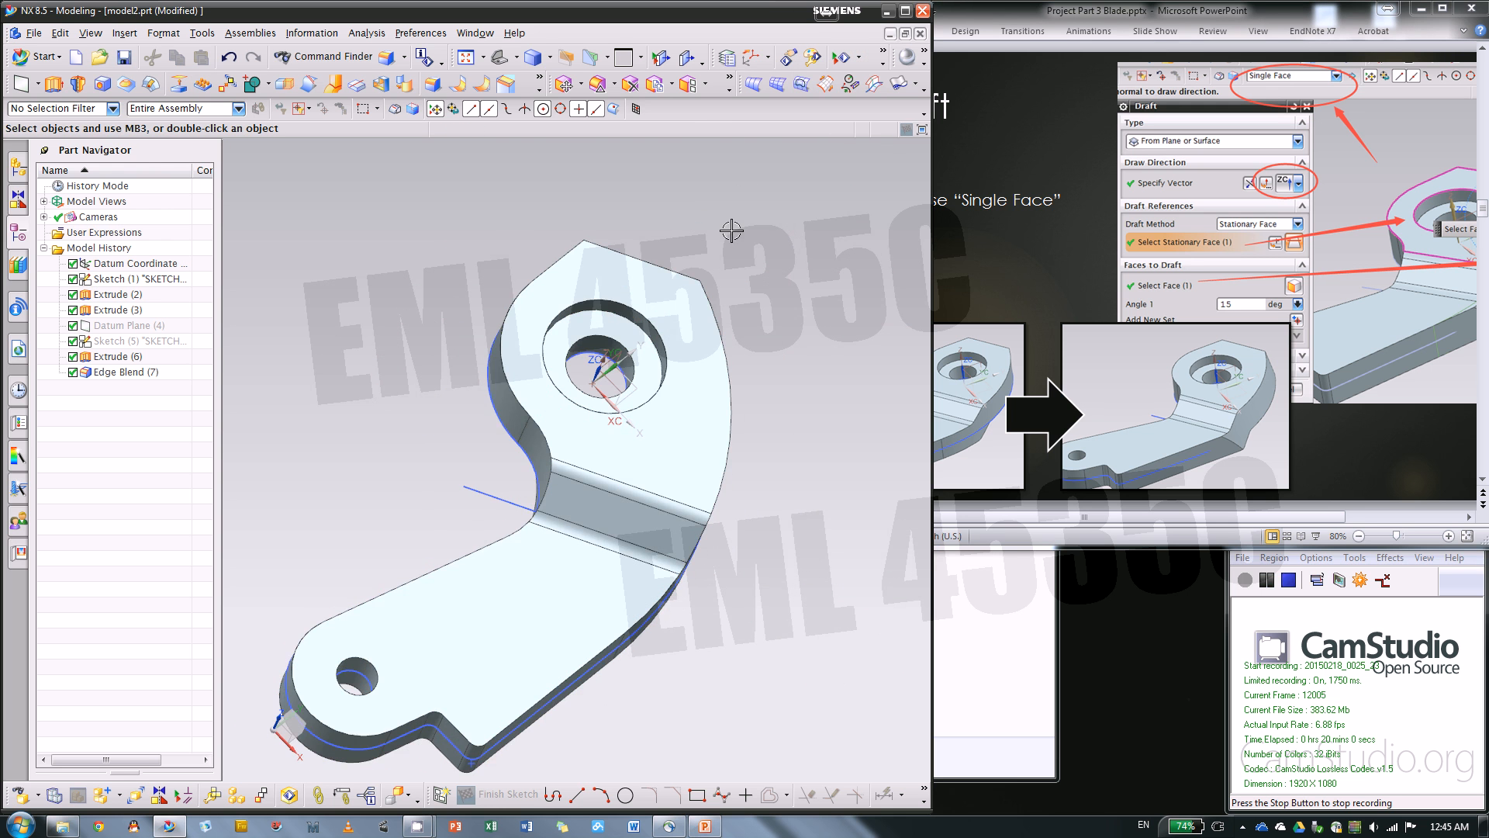
{"action": "key", "text": "F8"}
{"action": "scroll", "coordinate": [784, 462], "scroll_direction": "down", "scroll_amount": 2}
{"action": "scroll", "coordinate": [804, 543], "scroll_direction": "up", "scroll_amount": 5}
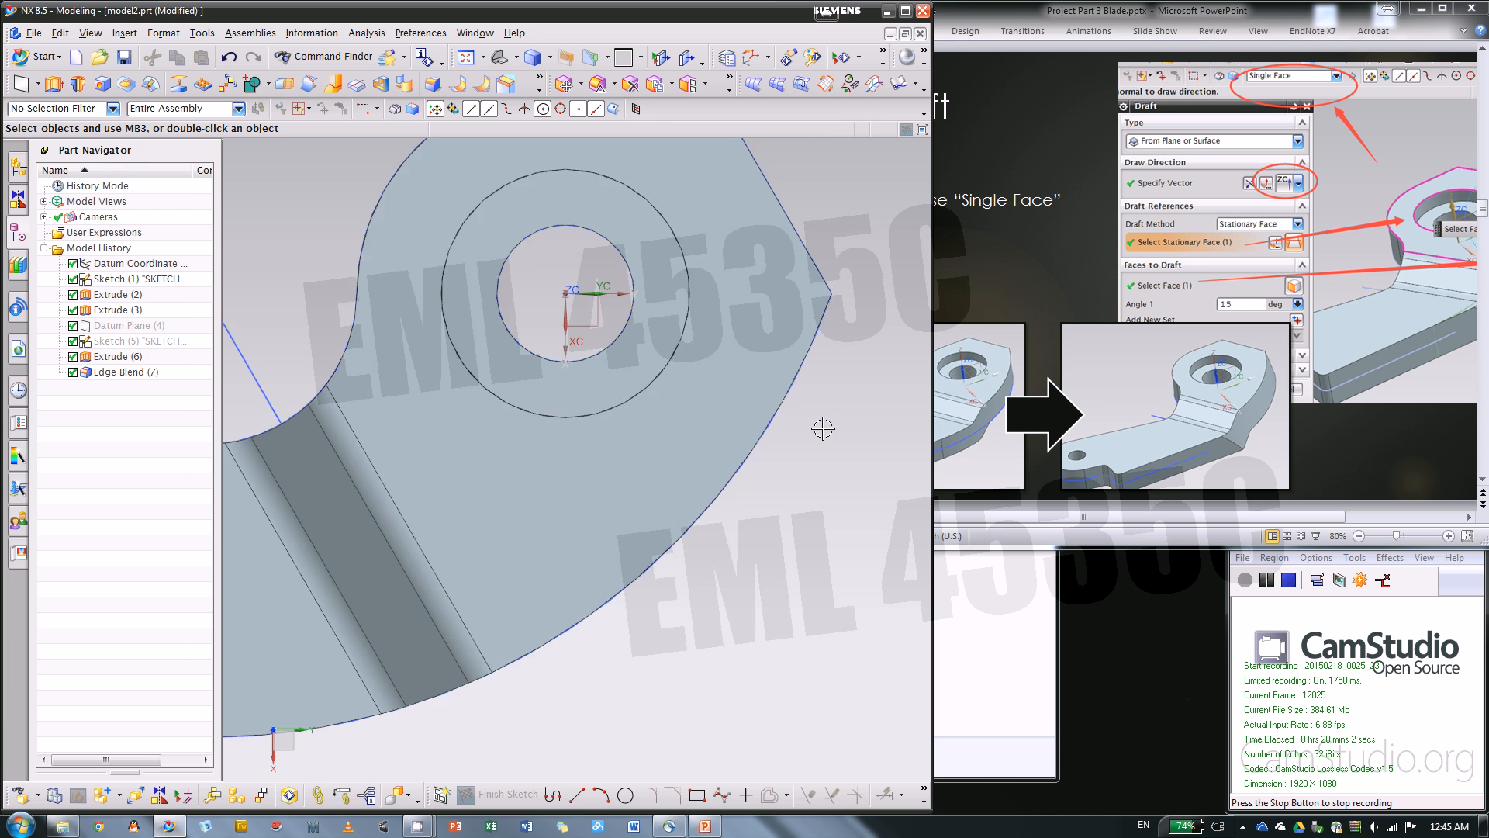
{"action": "key", "text": "Home"}
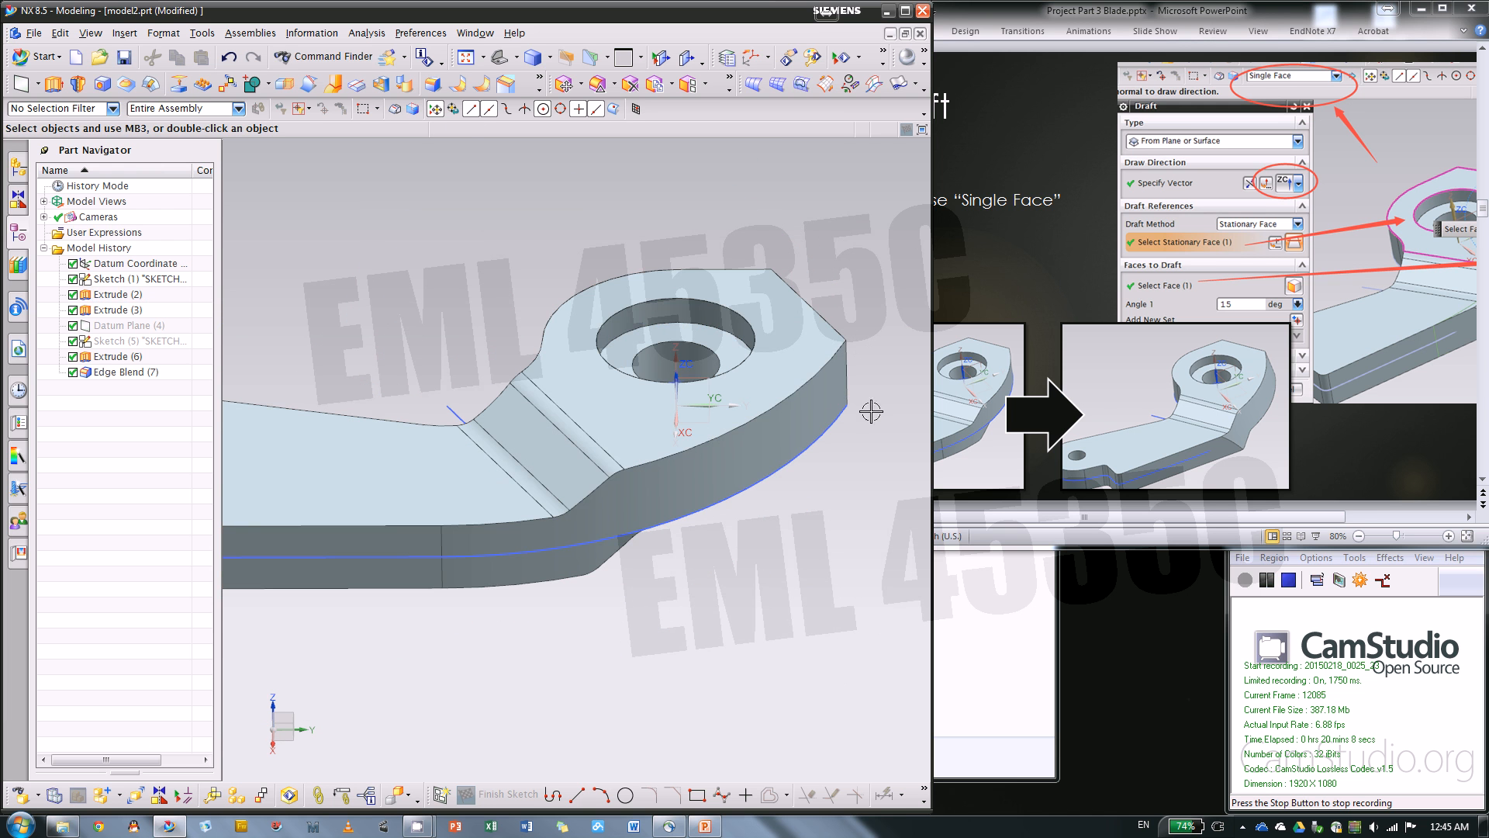
{"action": "scroll", "coordinate": [853, 411], "scroll_direction": "up", "scroll_amount": 6}
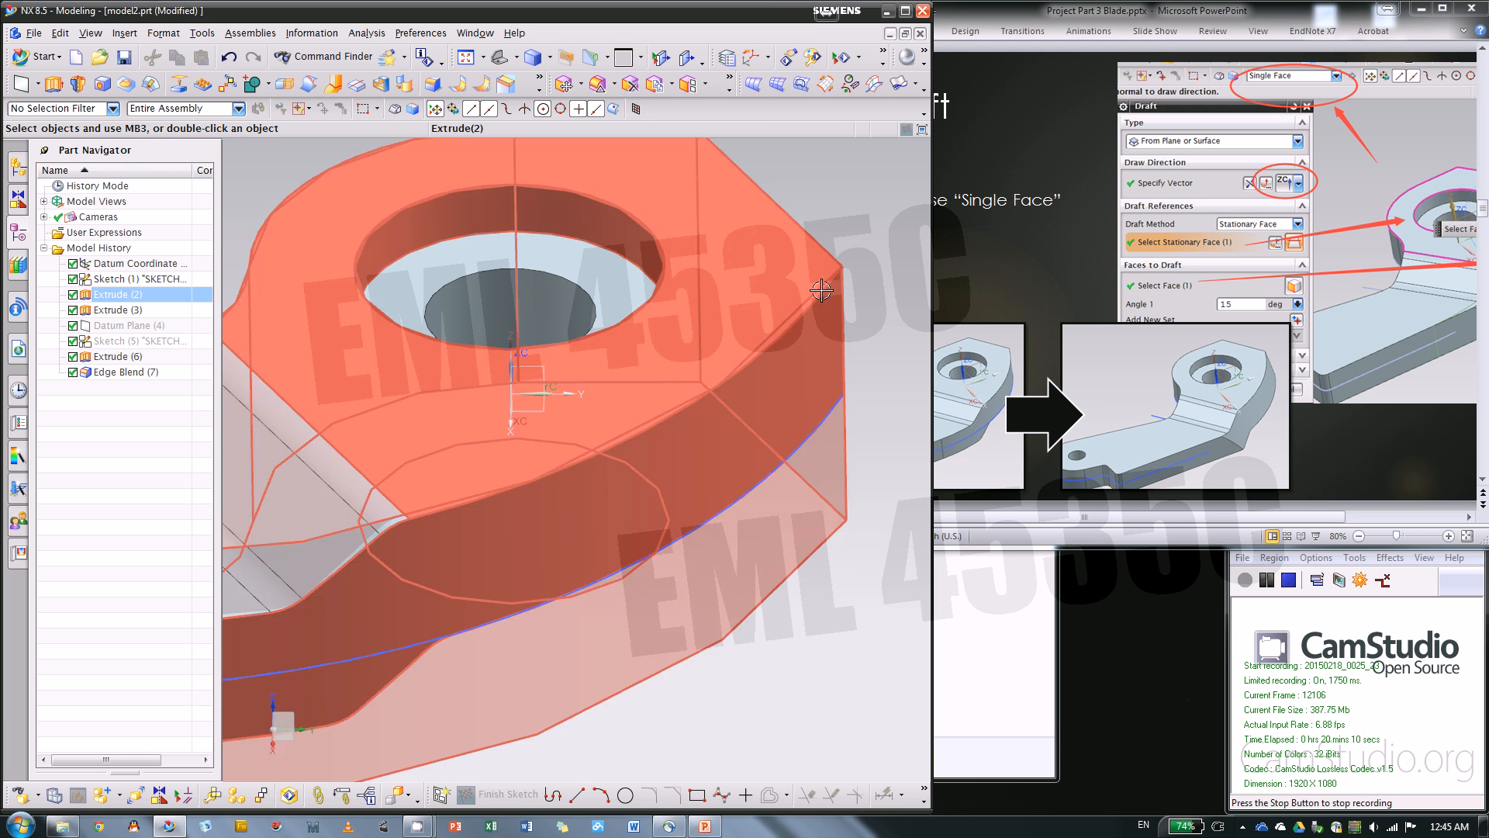
Switch to PowerPoint, compare the Edge blends slide with the Draft slide, and return to NX
{"action": "left_click", "coordinate": [1025, 276]}
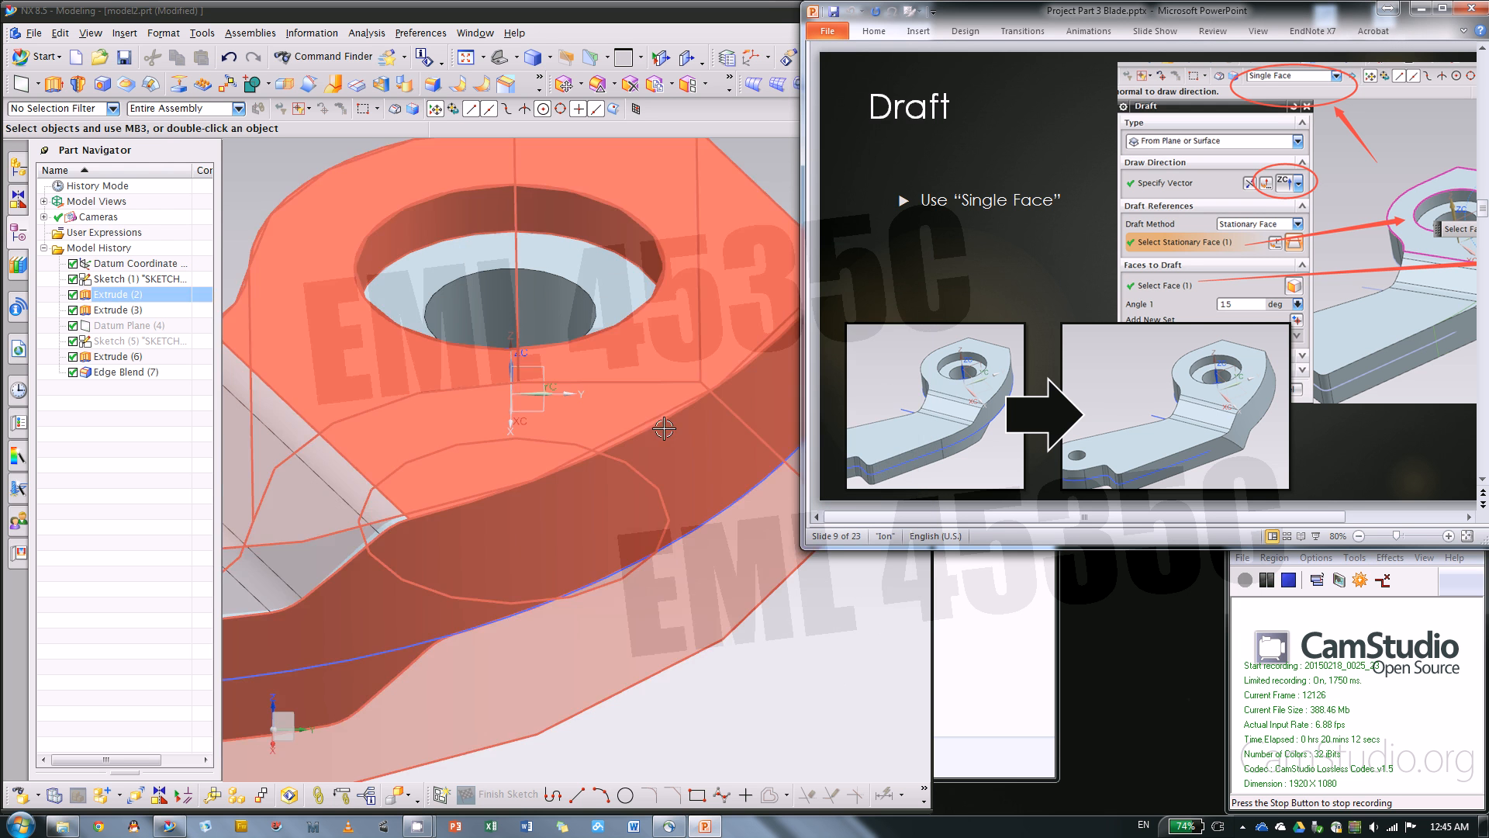
{"action": "key", "text": "Page_Up"}
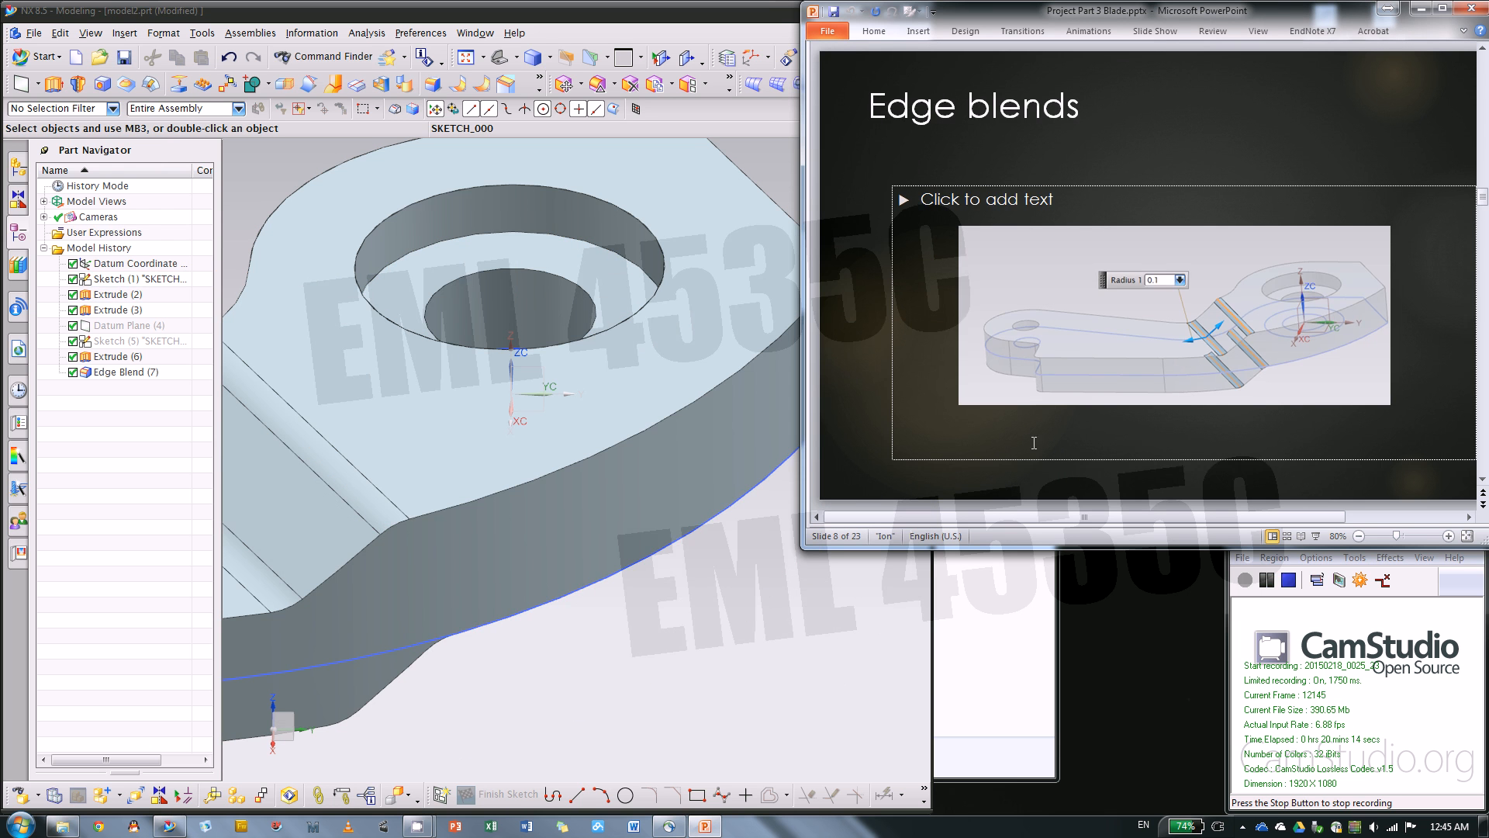
{"action": "key", "text": "Page_Down"}
{"action": "left_click", "coordinate": [788, 583]}
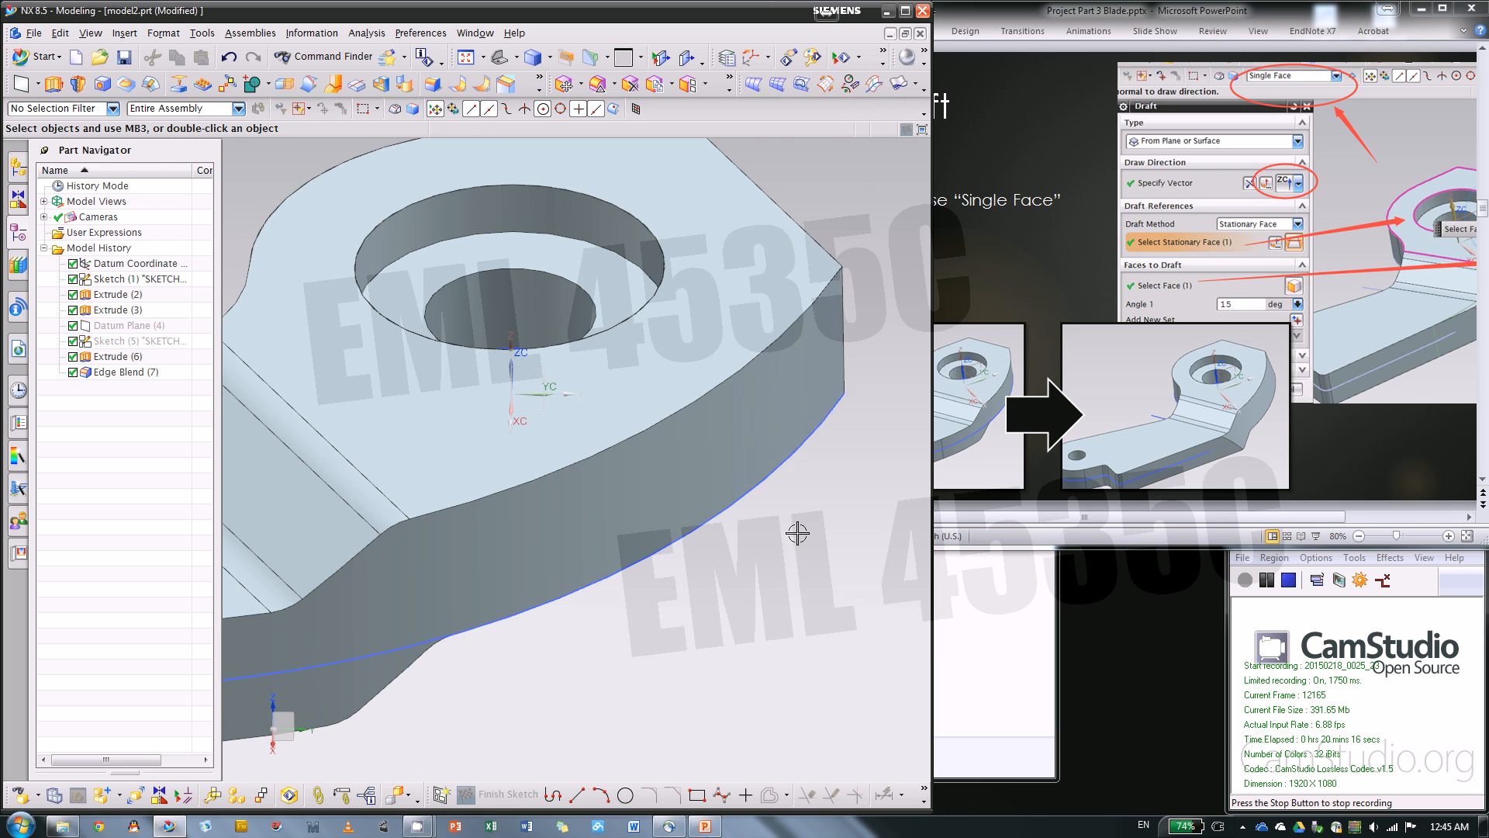
Start a From Plane or Surface draft and choose the top face around the large hole as the stationary face
{"action": "scroll", "coordinate": [797, 533], "scroll_direction": "down", "scroll_amount": 1}
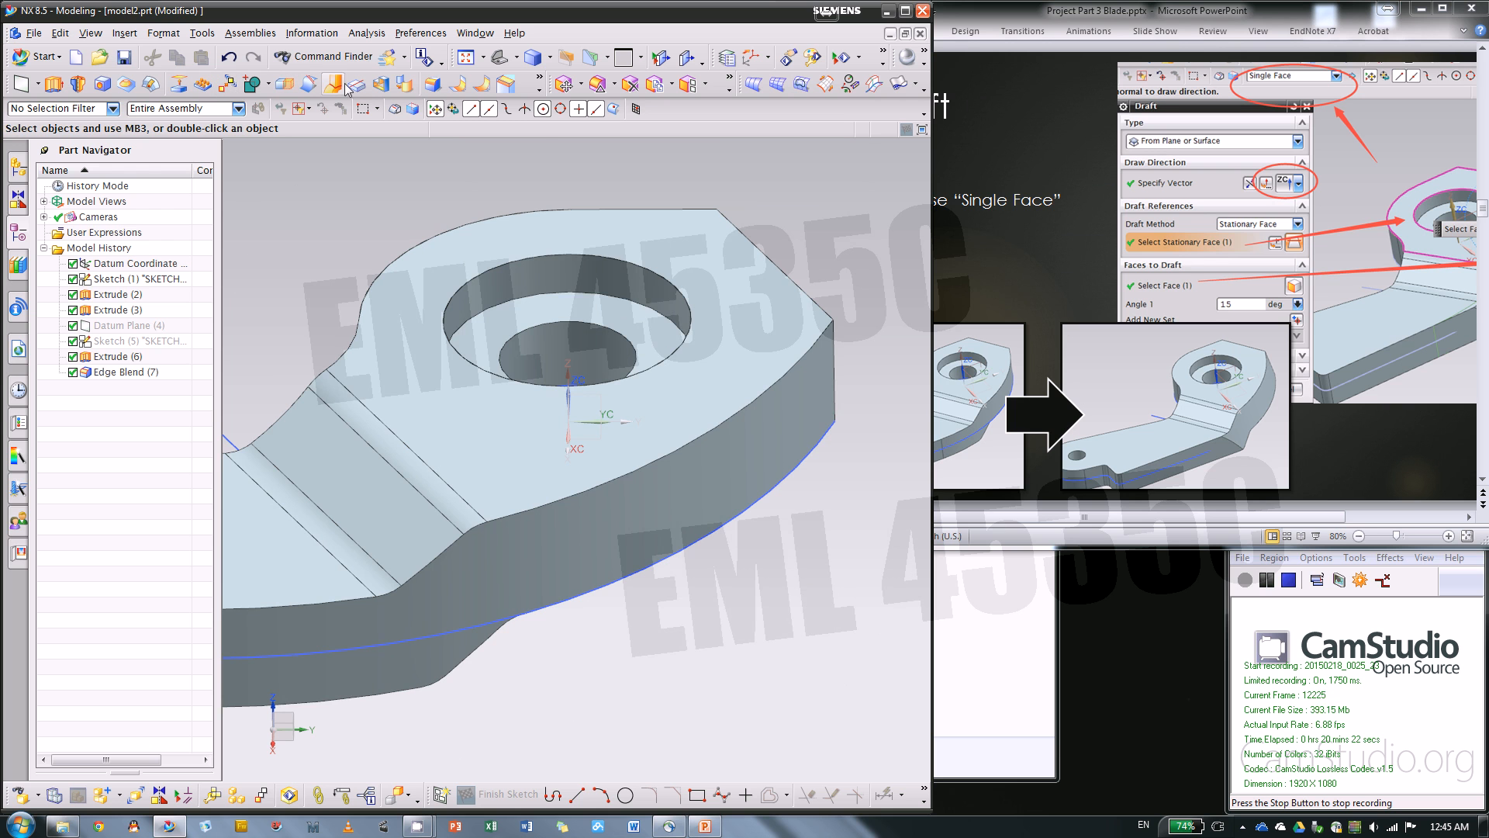
{"action": "left_click", "coordinate": [540, 82]}
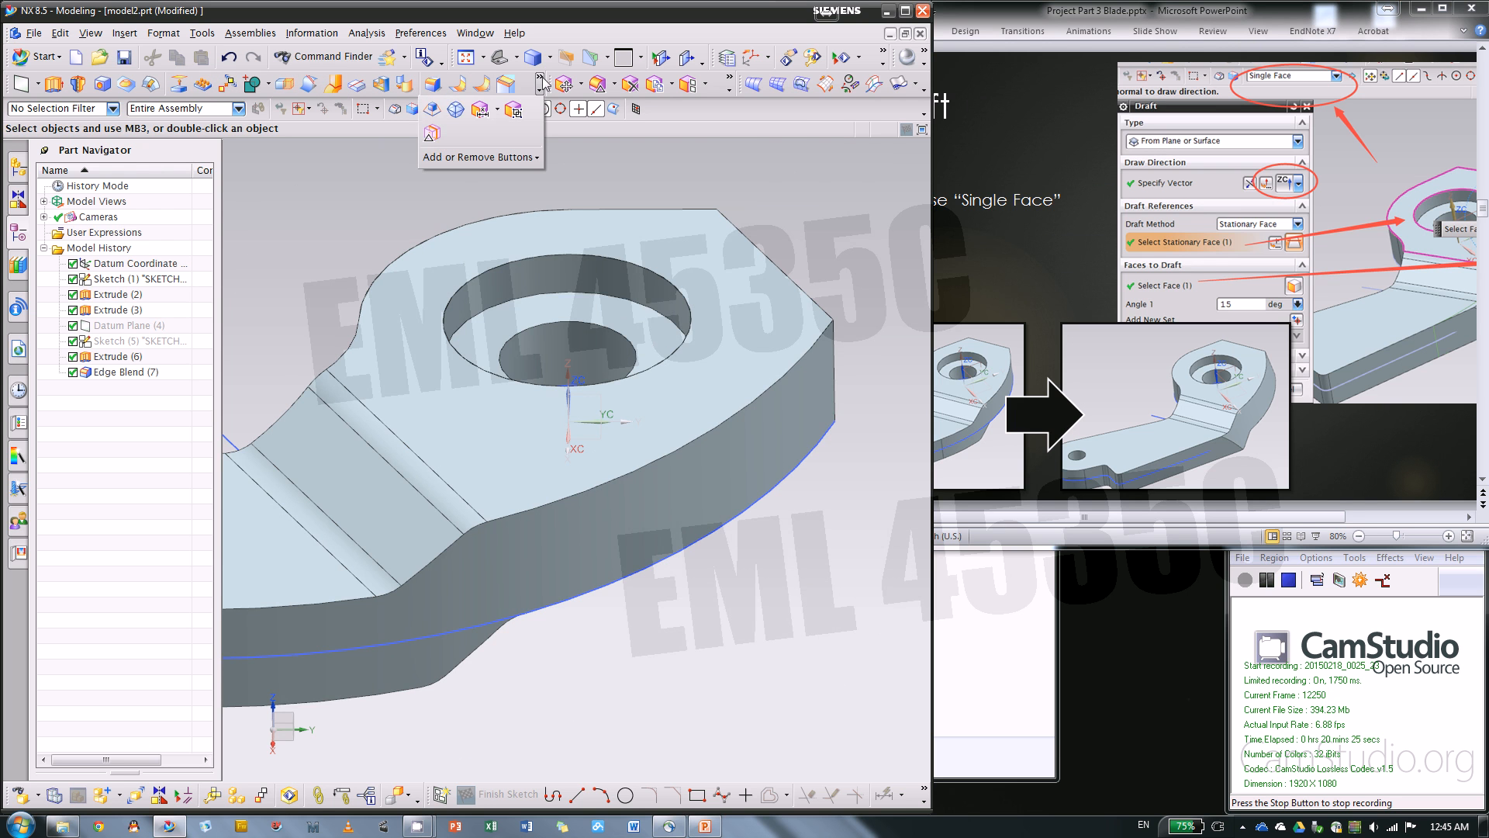
{"action": "left_click", "coordinate": [431, 112]}
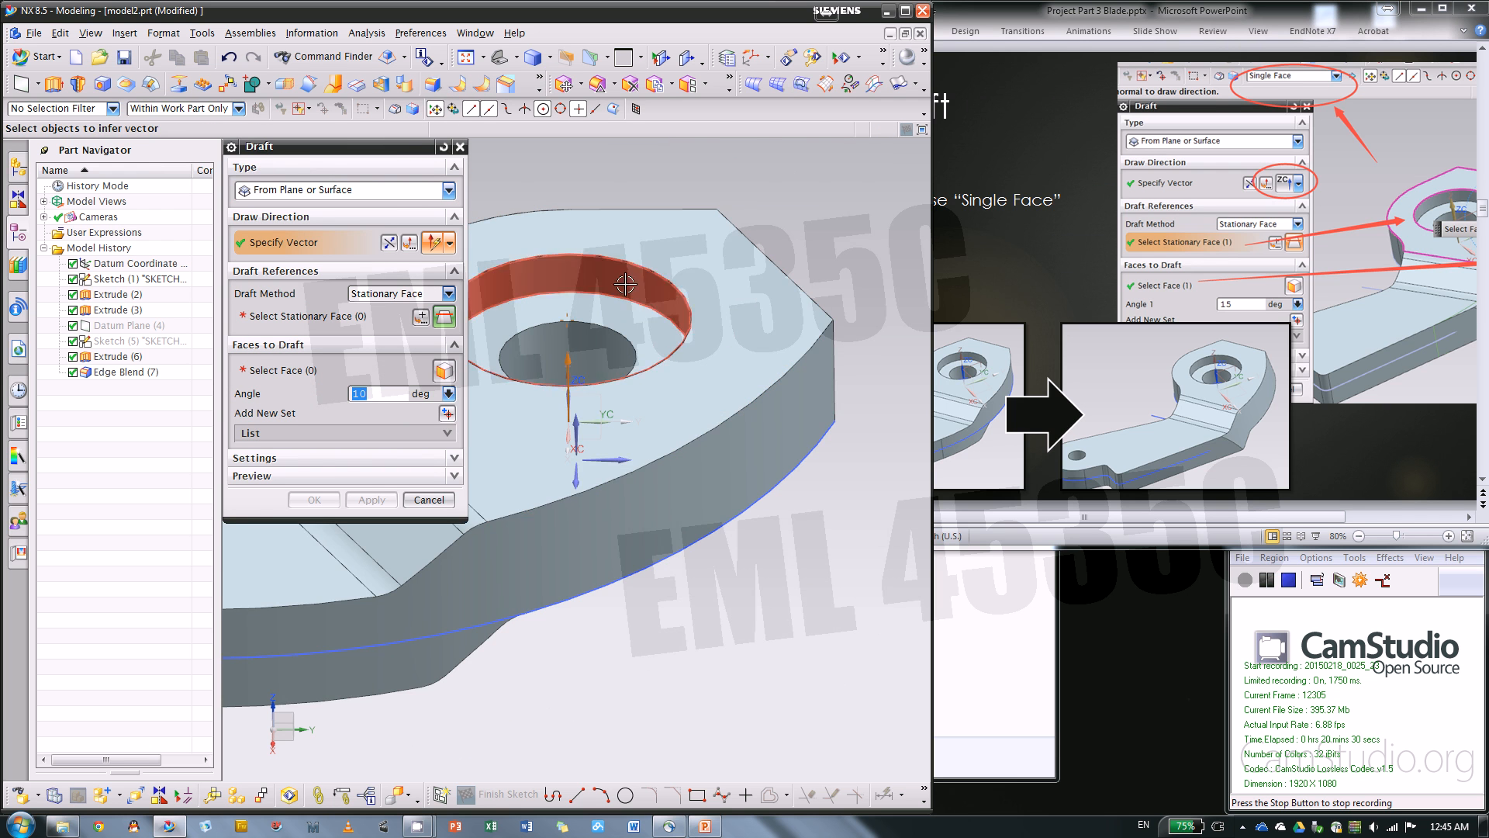
{"action": "middle_click_drag", "start_coordinate": [541, 282], "coordinate": [807, 503]}
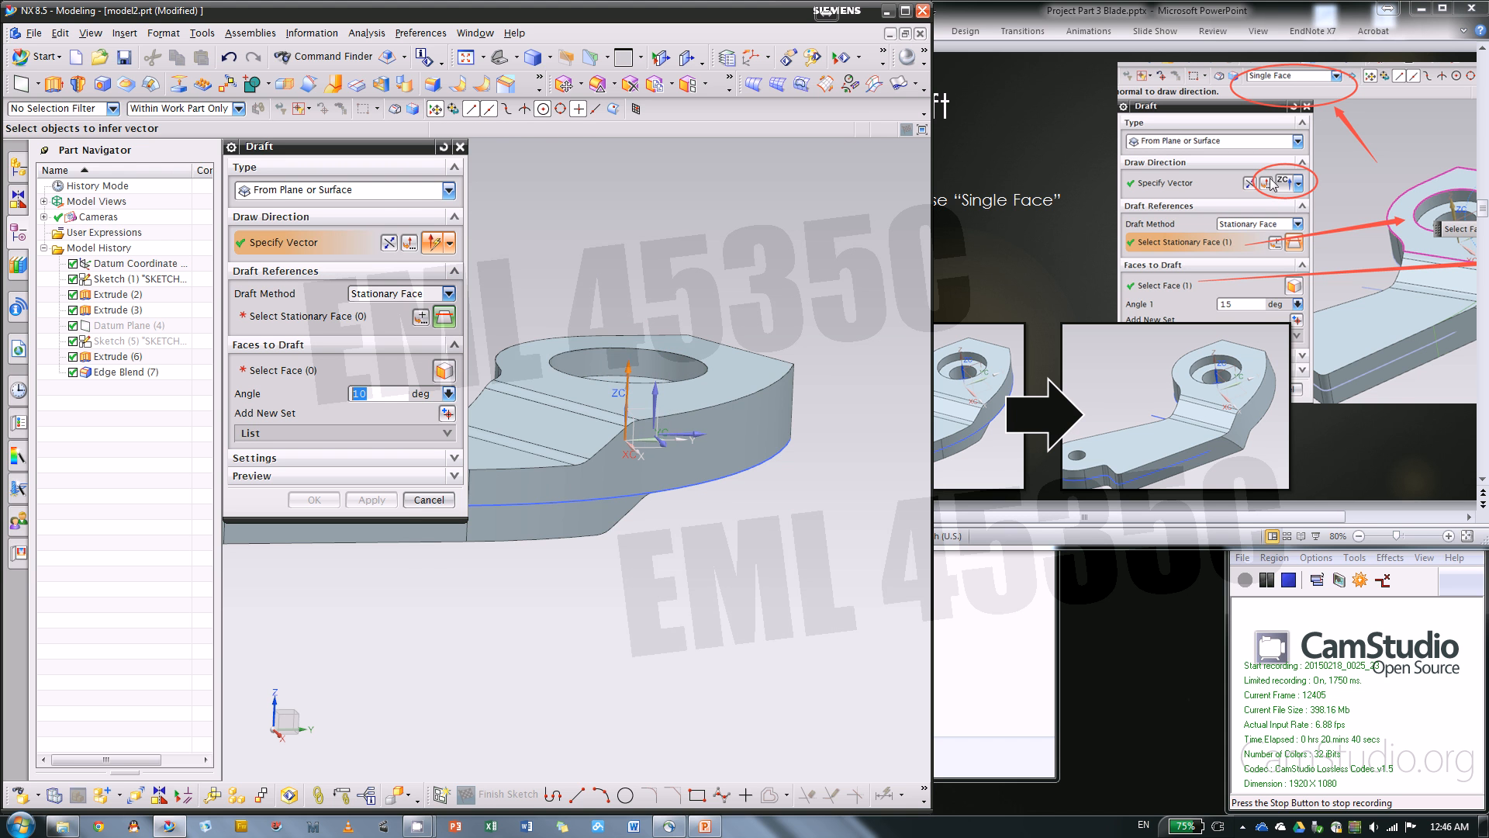
{"action": "left_click", "coordinate": [350, 317]}
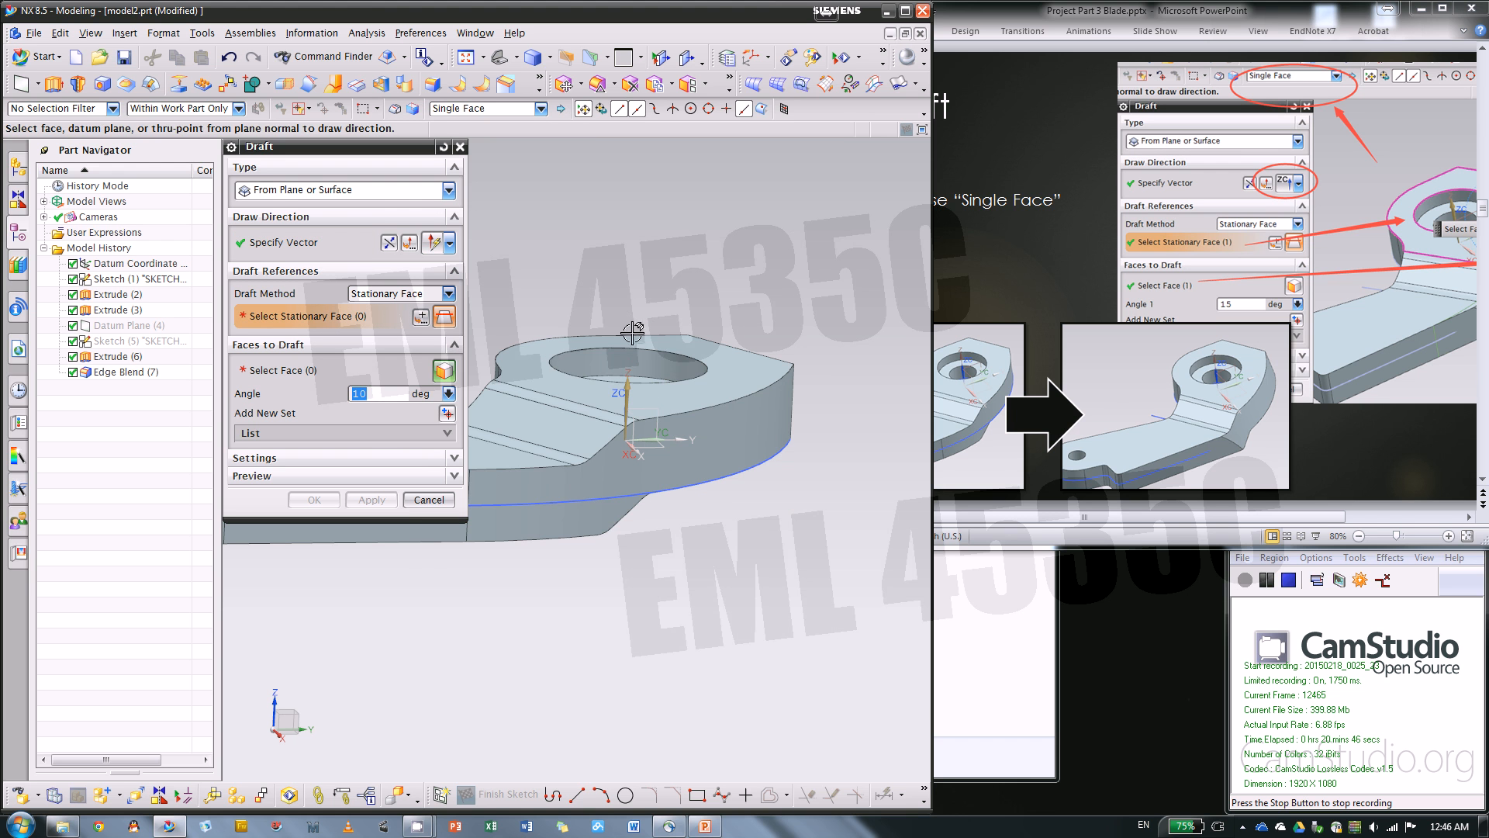
{"action": "left_click", "coordinate": [732, 360]}
{"action": "scroll", "coordinate": [882, 365], "scroll_direction": "down", "scroll_amount": 1}
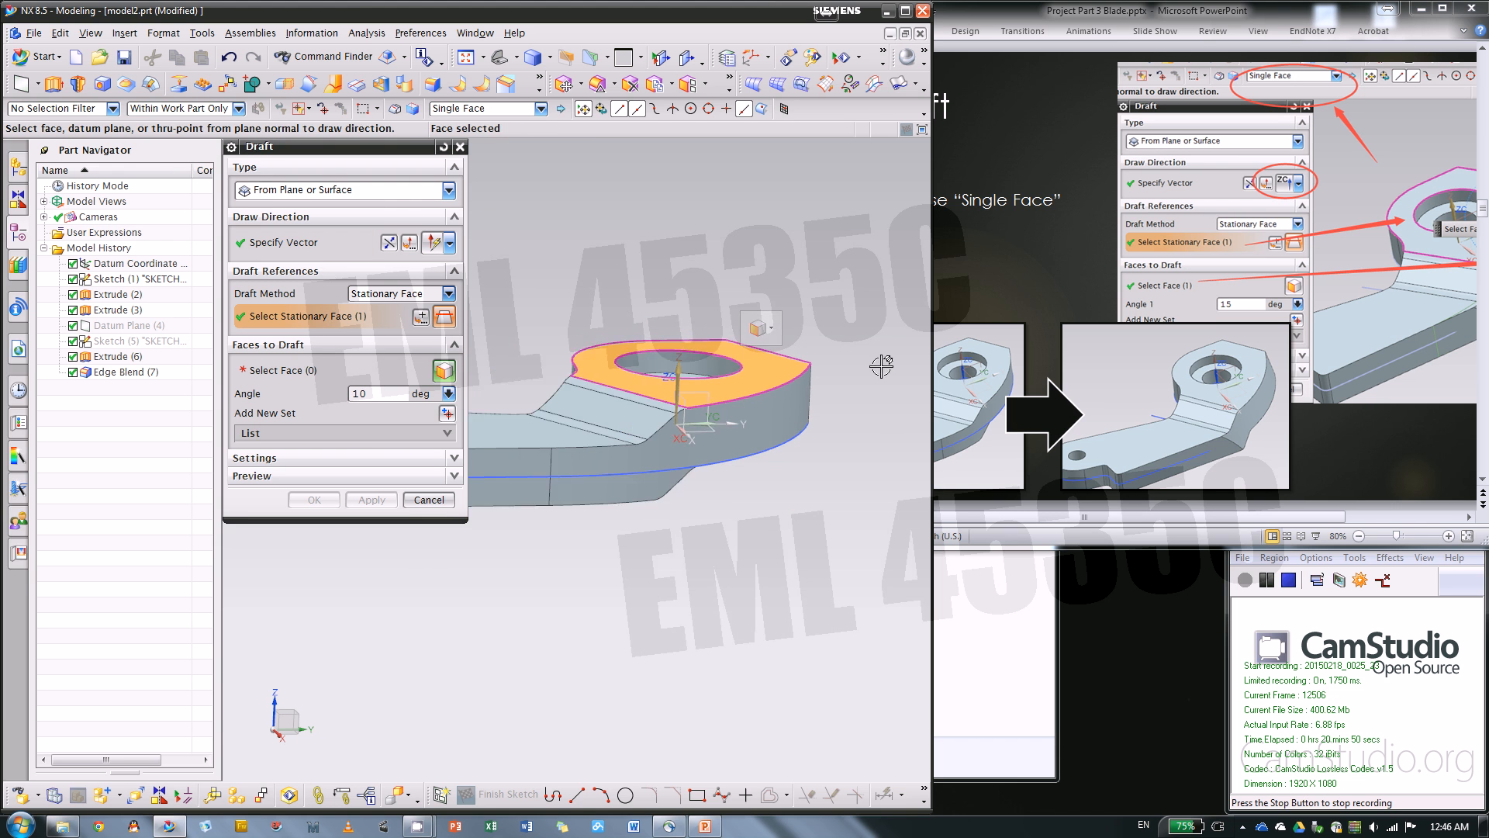
{"action": "scroll", "coordinate": [887, 411], "scroll_direction": "up", "scroll_amount": 1}
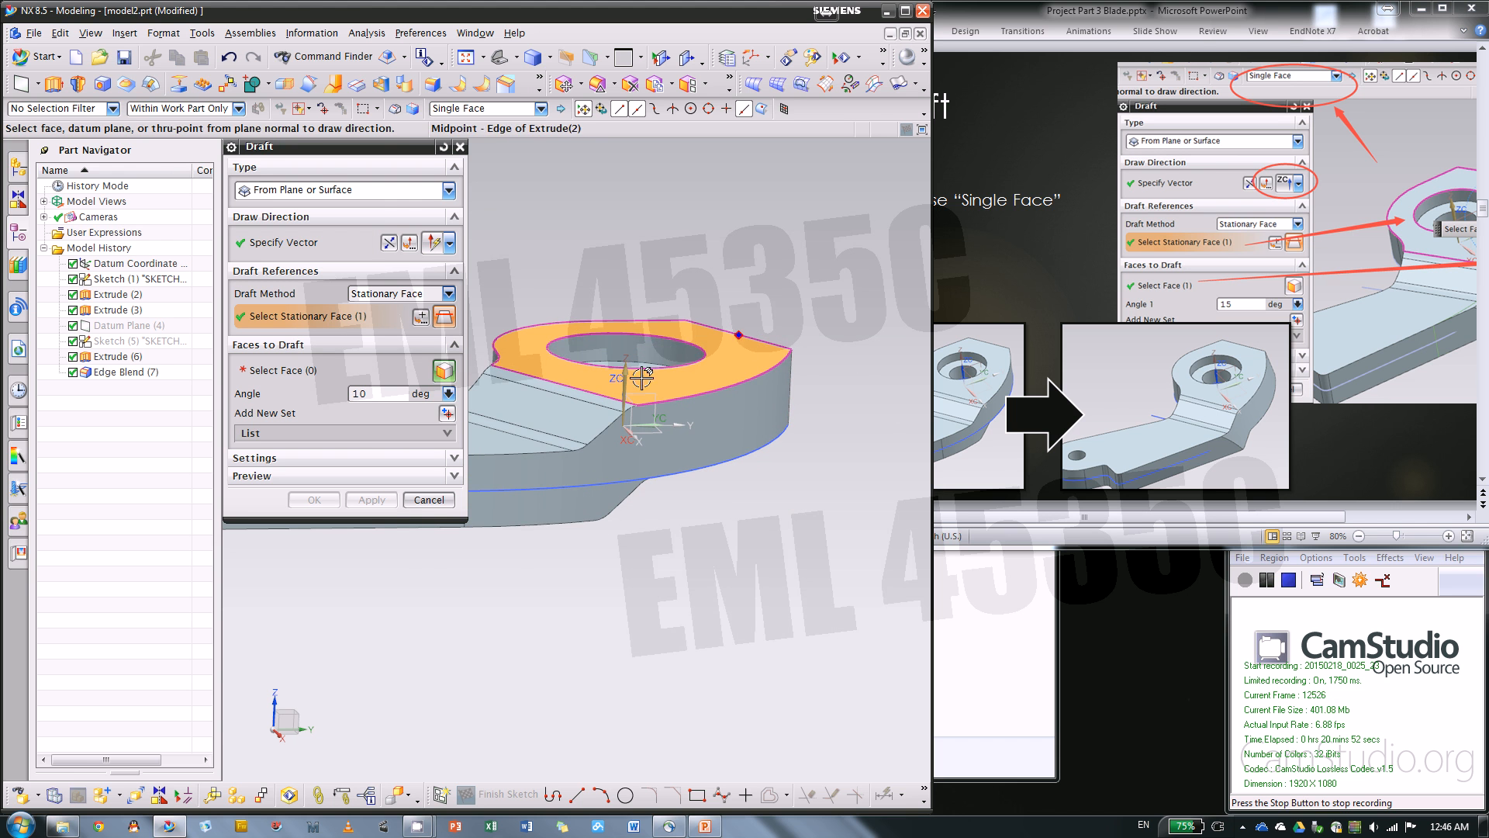
Try drafting the tangent chain of side faces around the blade at an angle of 15 degrees
{"action": "left_click", "coordinate": [328, 372]}
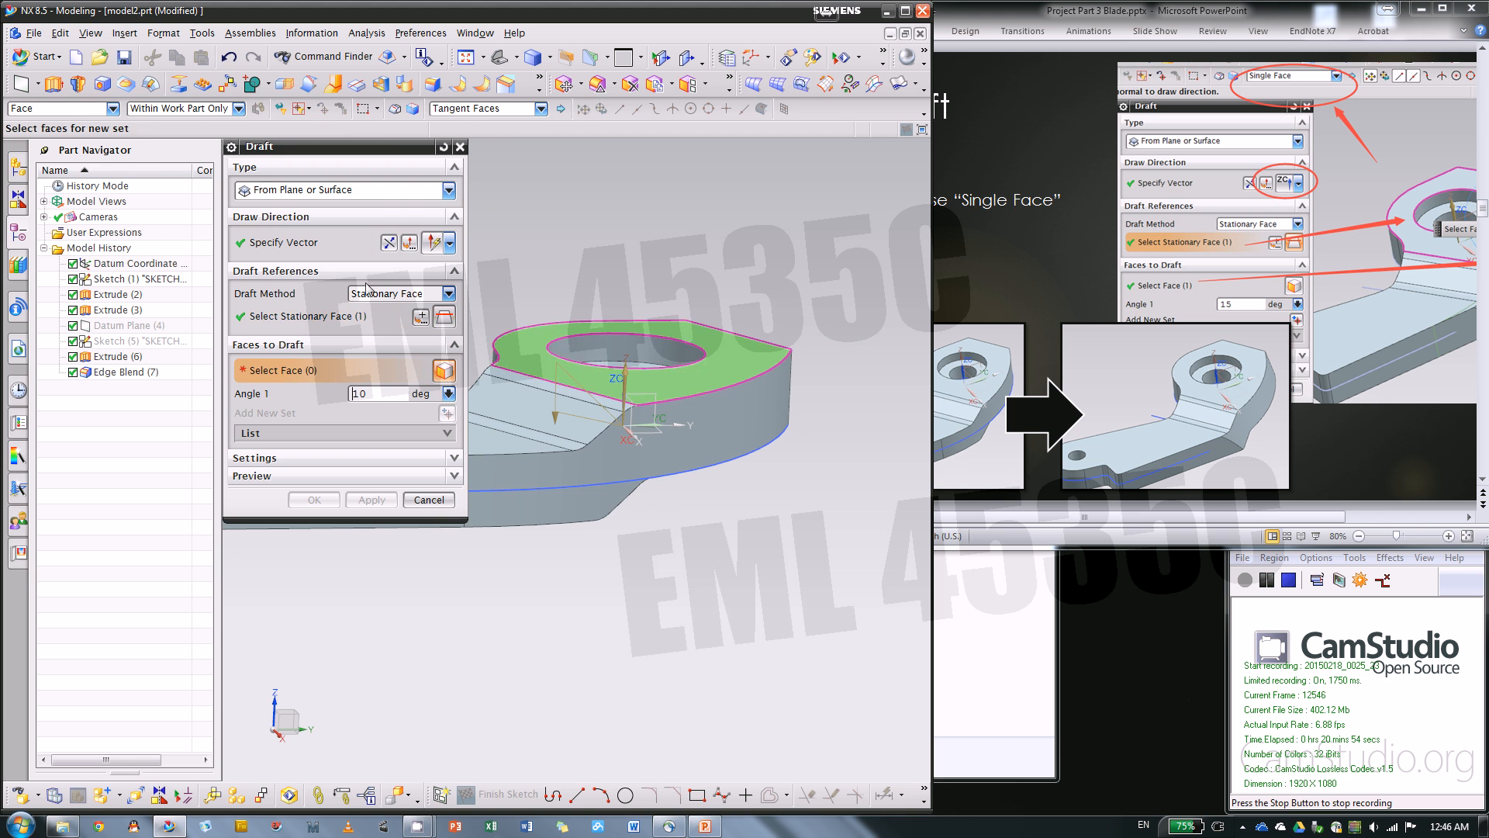
{"action": "scroll", "coordinate": [827, 405], "scroll_direction": "up", "scroll_amount": 1}
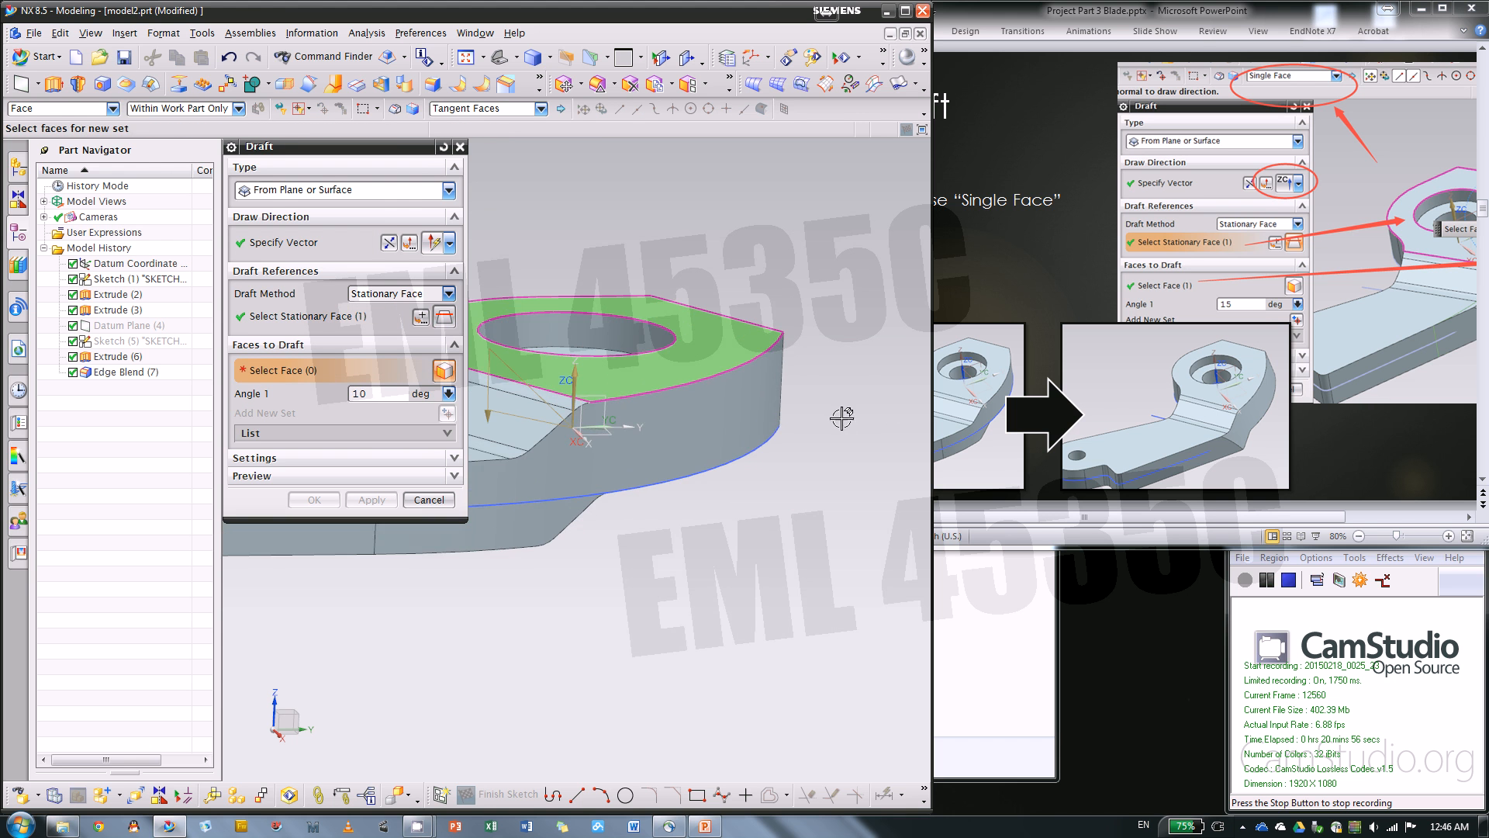
{"action": "left_click", "coordinate": [741, 418]}
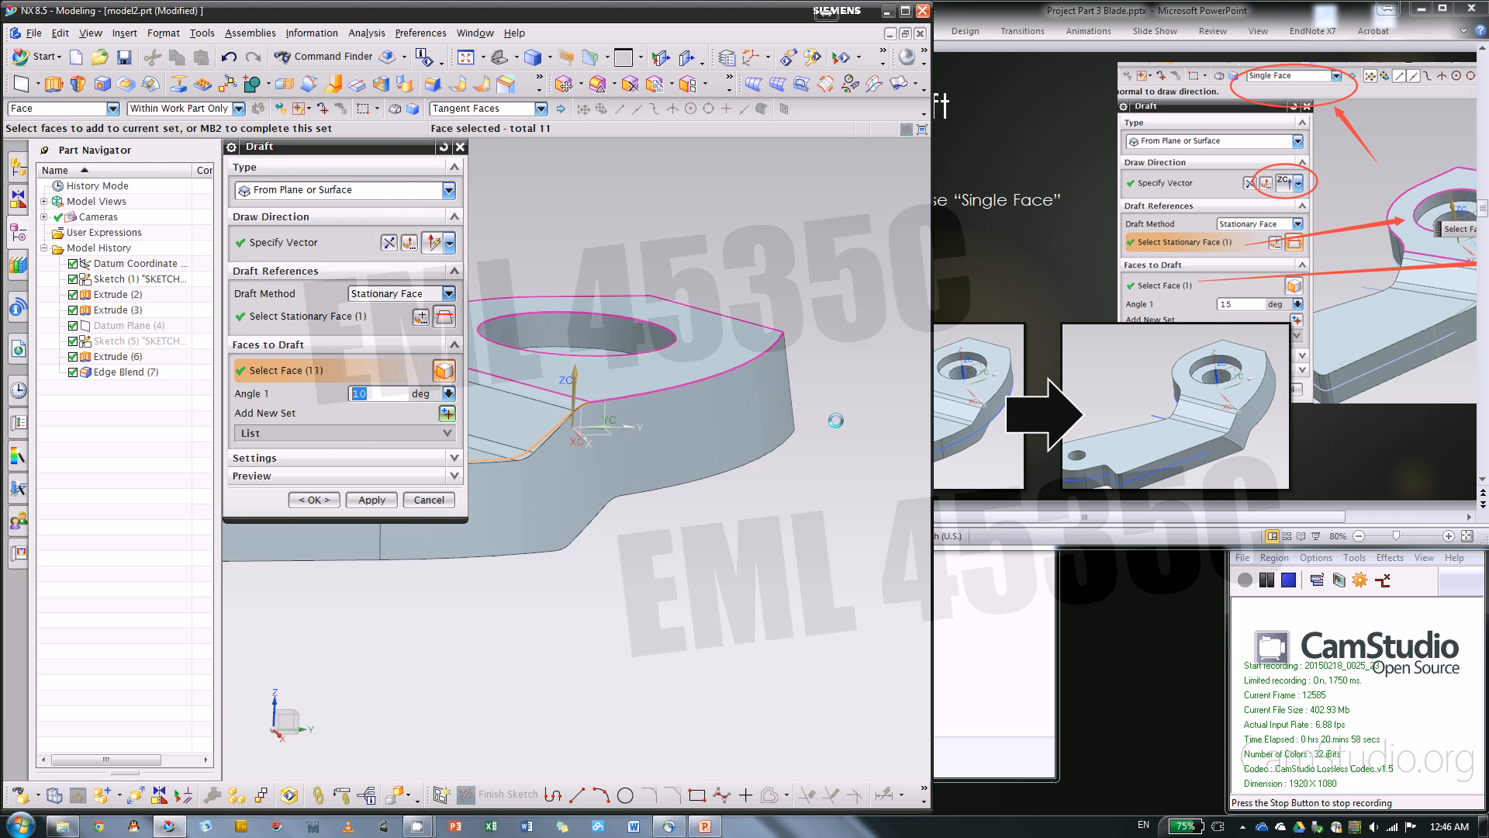
{"action": "scroll", "coordinate": [836, 421], "scroll_direction": "down", "scroll_amount": 2}
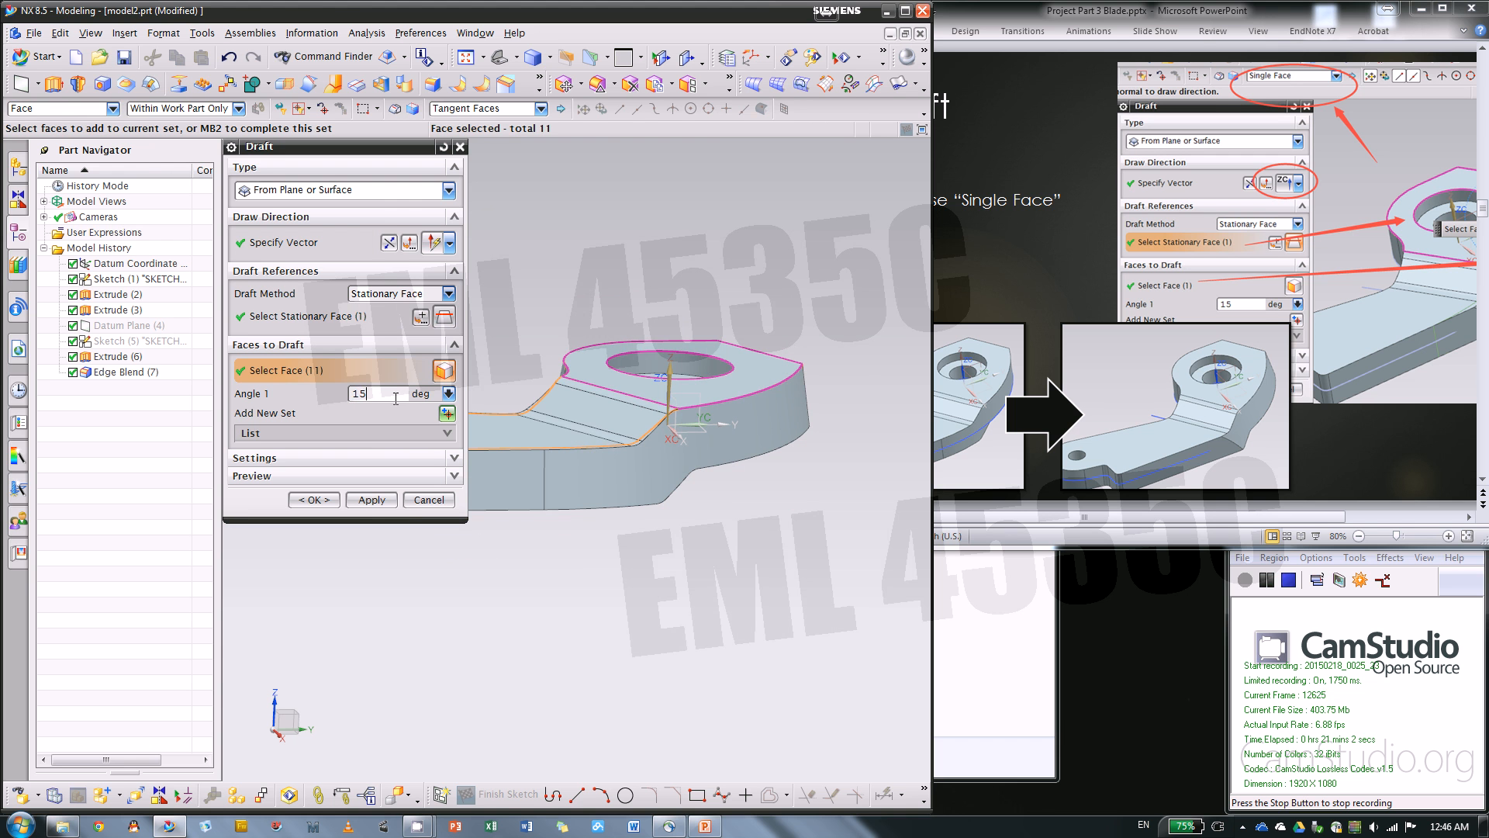
{"action": "mouse_move", "coordinate": [791, 522]}
{"action": "middle_mouse_down"}
{"action": "mouse_move", "coordinate": [853, 535]}
{"action": "mouse_move", "coordinate": [869, 551]}
{"action": "mouse_move", "coordinate": [819, 540]}
{"action": "mouse_move", "coordinate": [858, 578]}
{"action": "mouse_move", "coordinate": [884, 576]}
{"action": "mouse_move", "coordinate": [791, 542]}
{"action": "mouse_move", "coordinate": [777, 514]}
{"action": "middle_mouse_up"}
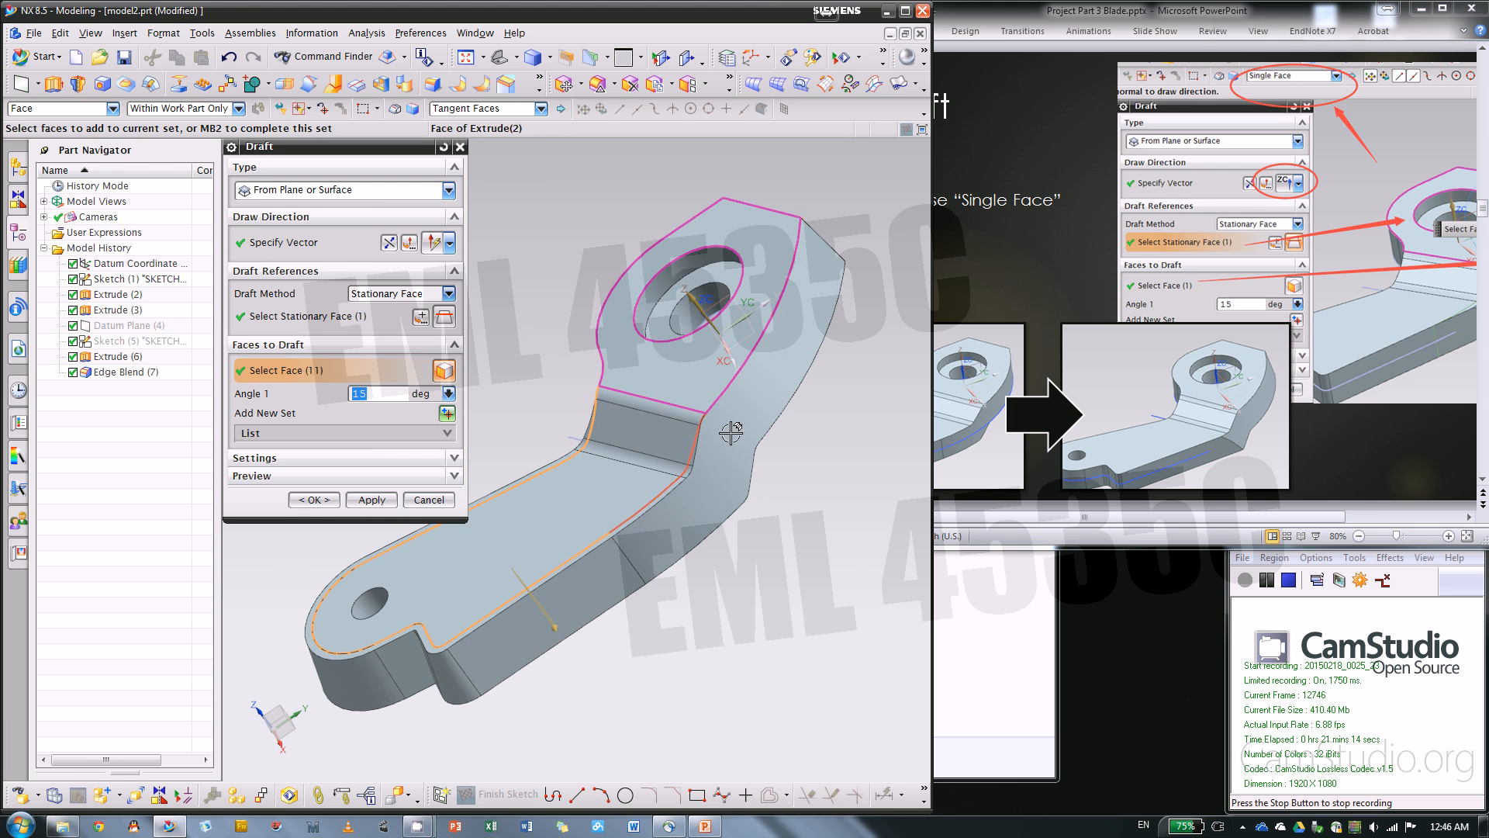
Clear the tangent faces and, with the Single Face rule, select only the curved outer side face beside the large hole for drafting
{"action": "middle_click", "coordinate": [747, 458]}
{"action": "left_click", "coordinate": [485, 110]}
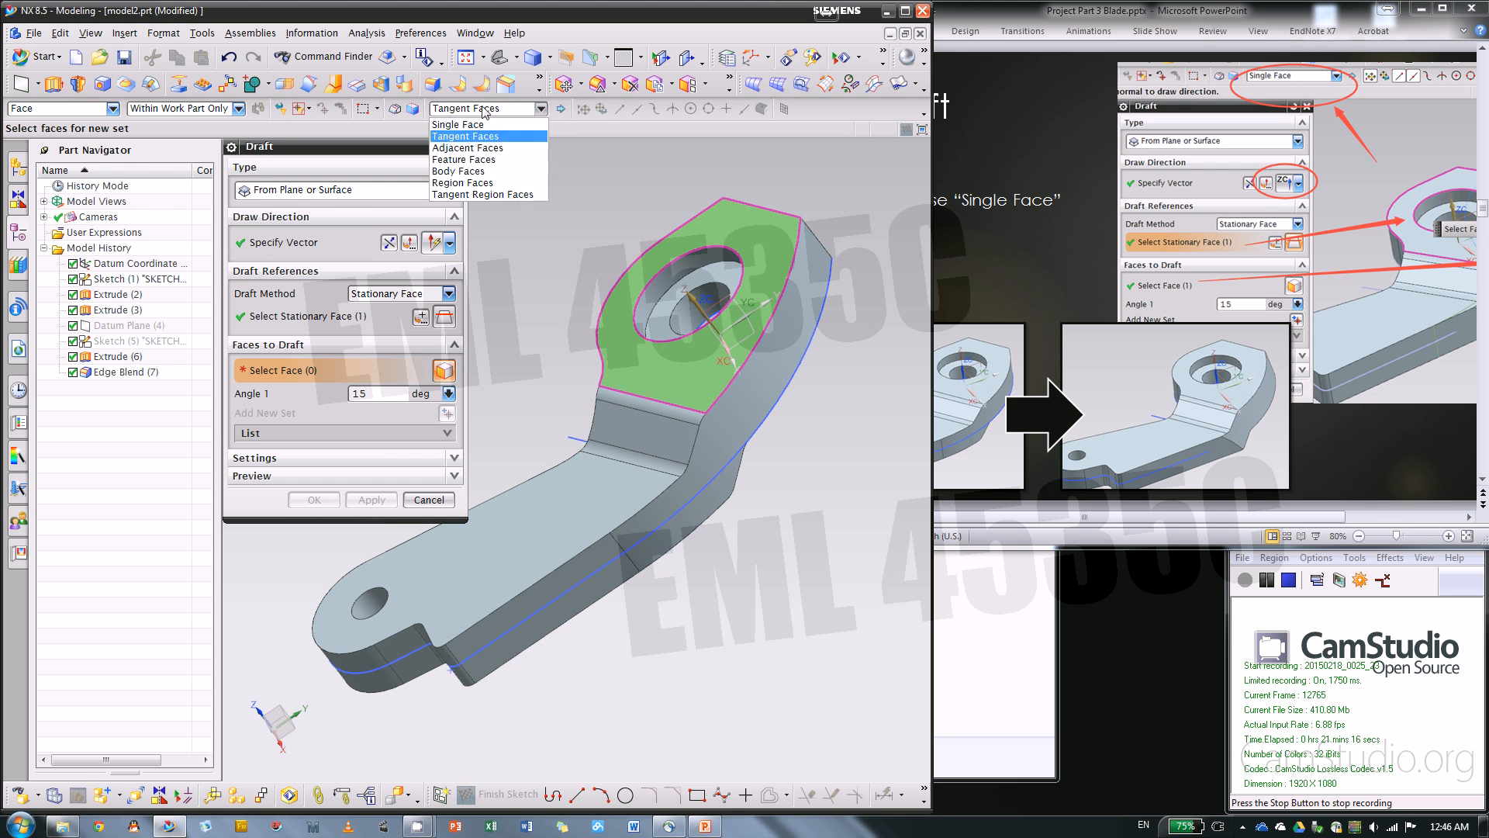
{"action": "left_click", "coordinate": [473, 132]}
{"action": "middle_click_drag", "start_coordinate": [580, 287], "coordinate": [610, 235]}
{"action": "left_click", "coordinate": [791, 370]}
{"action": "middle_click_drag", "start_coordinate": [863, 526], "coordinate": [839, 432]}
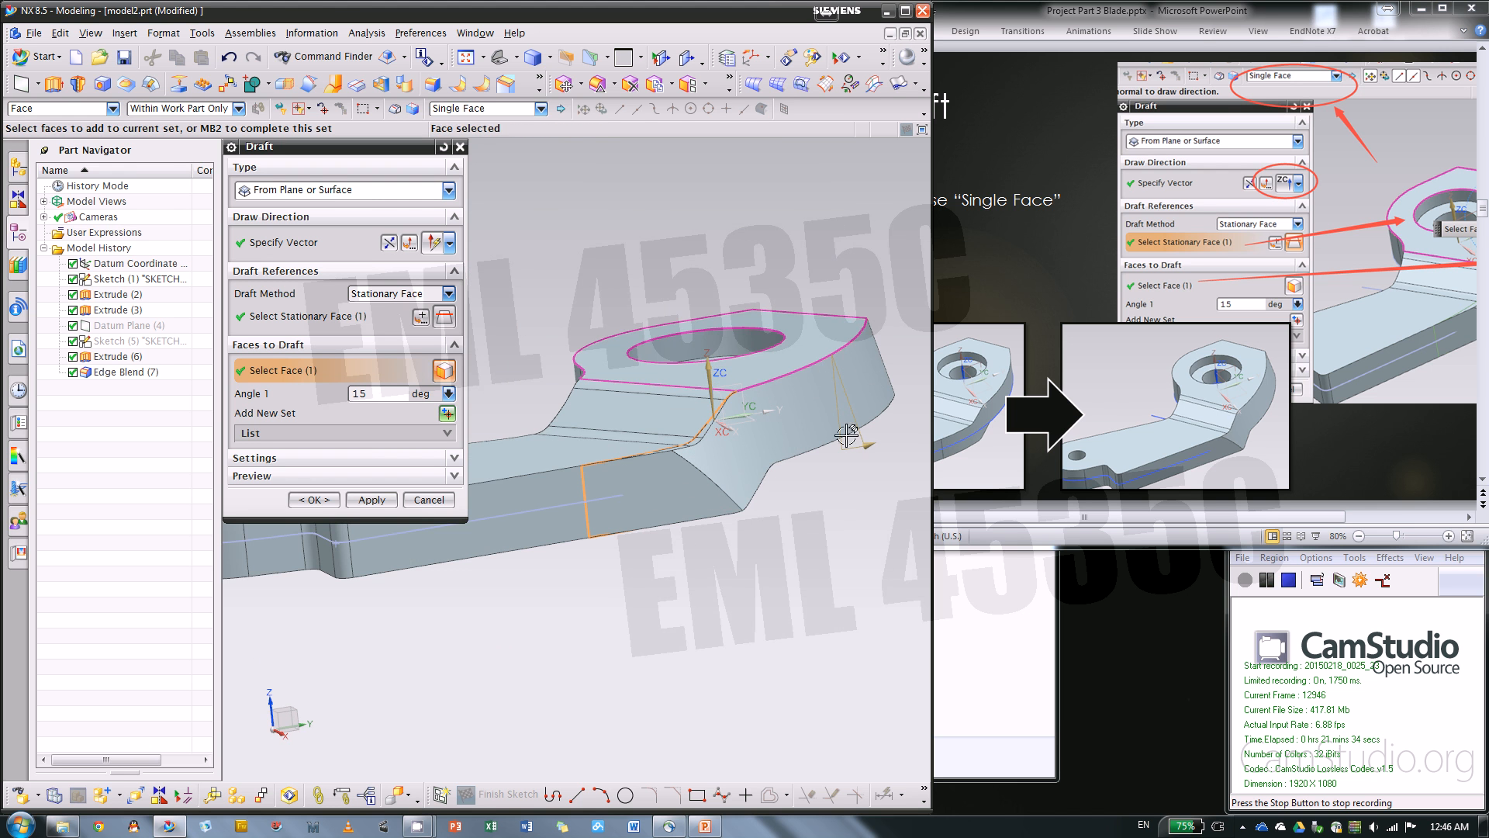
{"action": "middle_click_drag", "start_coordinate": [781, 538], "coordinate": [788, 555]}
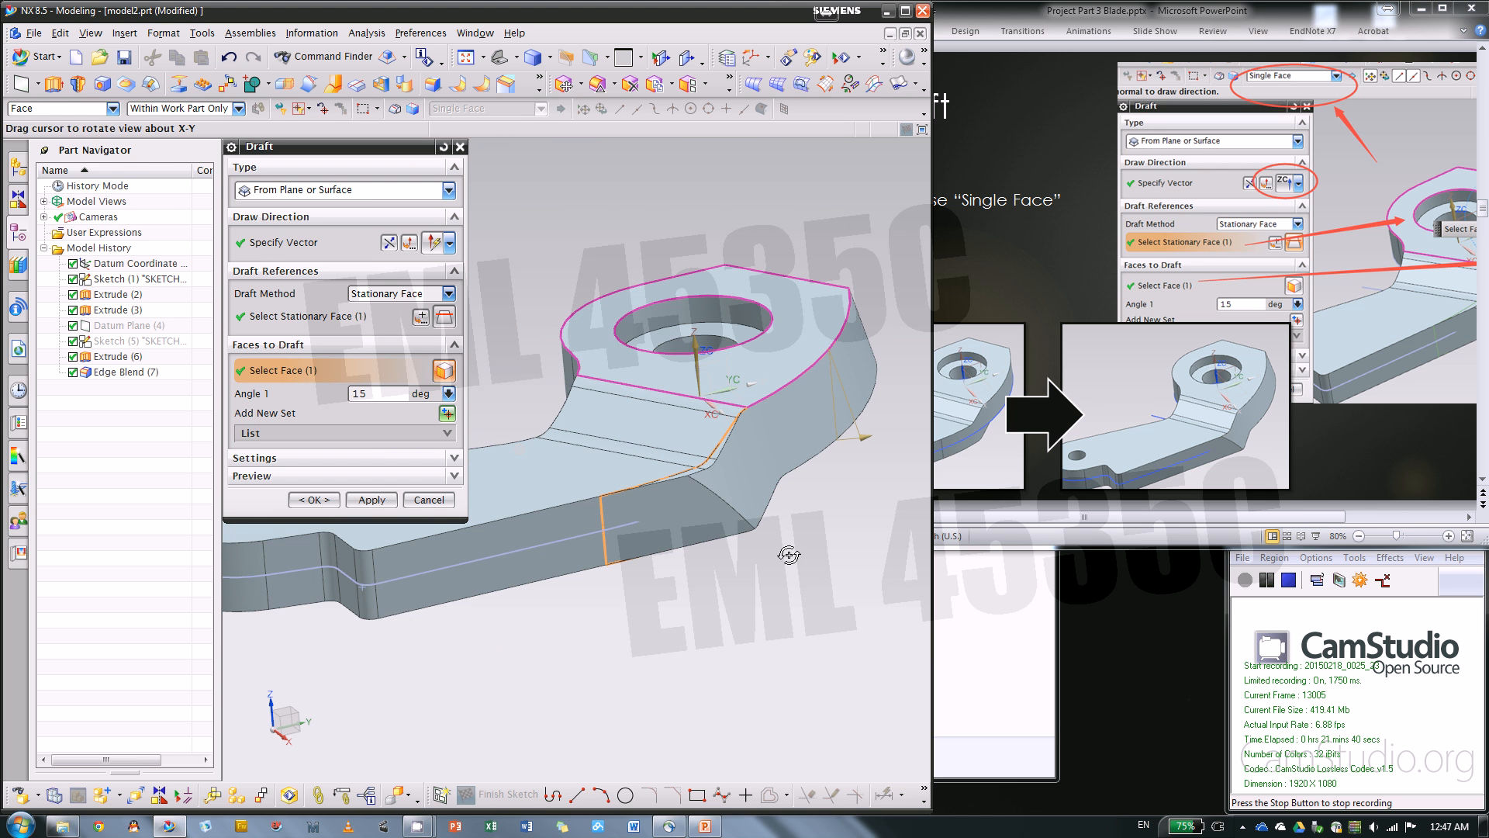
Expand the draft set list and try adding the adjacent straight side face to the 15-degree set
{"action": "left_click", "coordinate": [411, 434]}
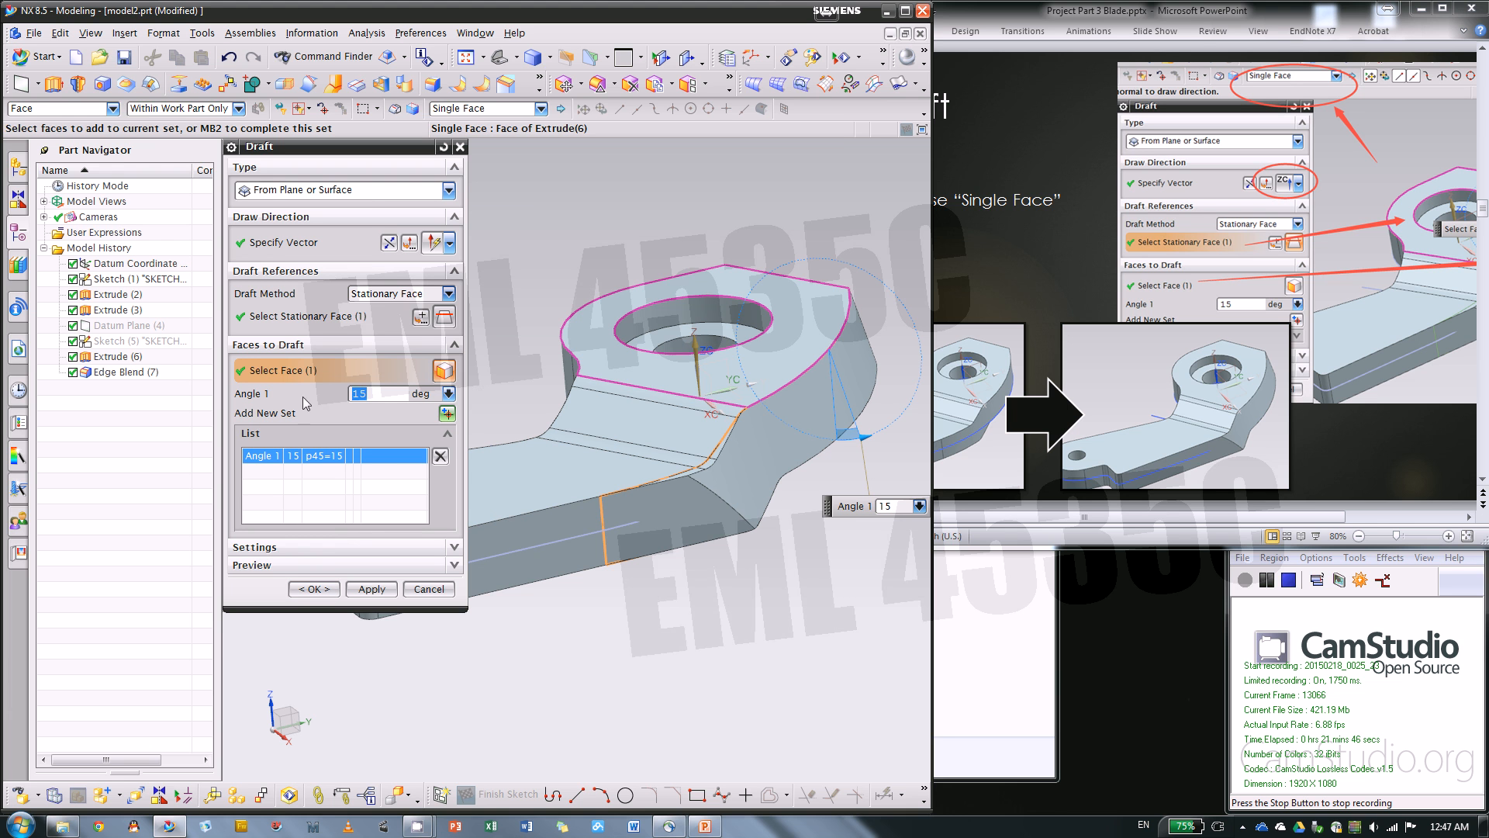
{"action": "left_click", "coordinate": [542, 525]}
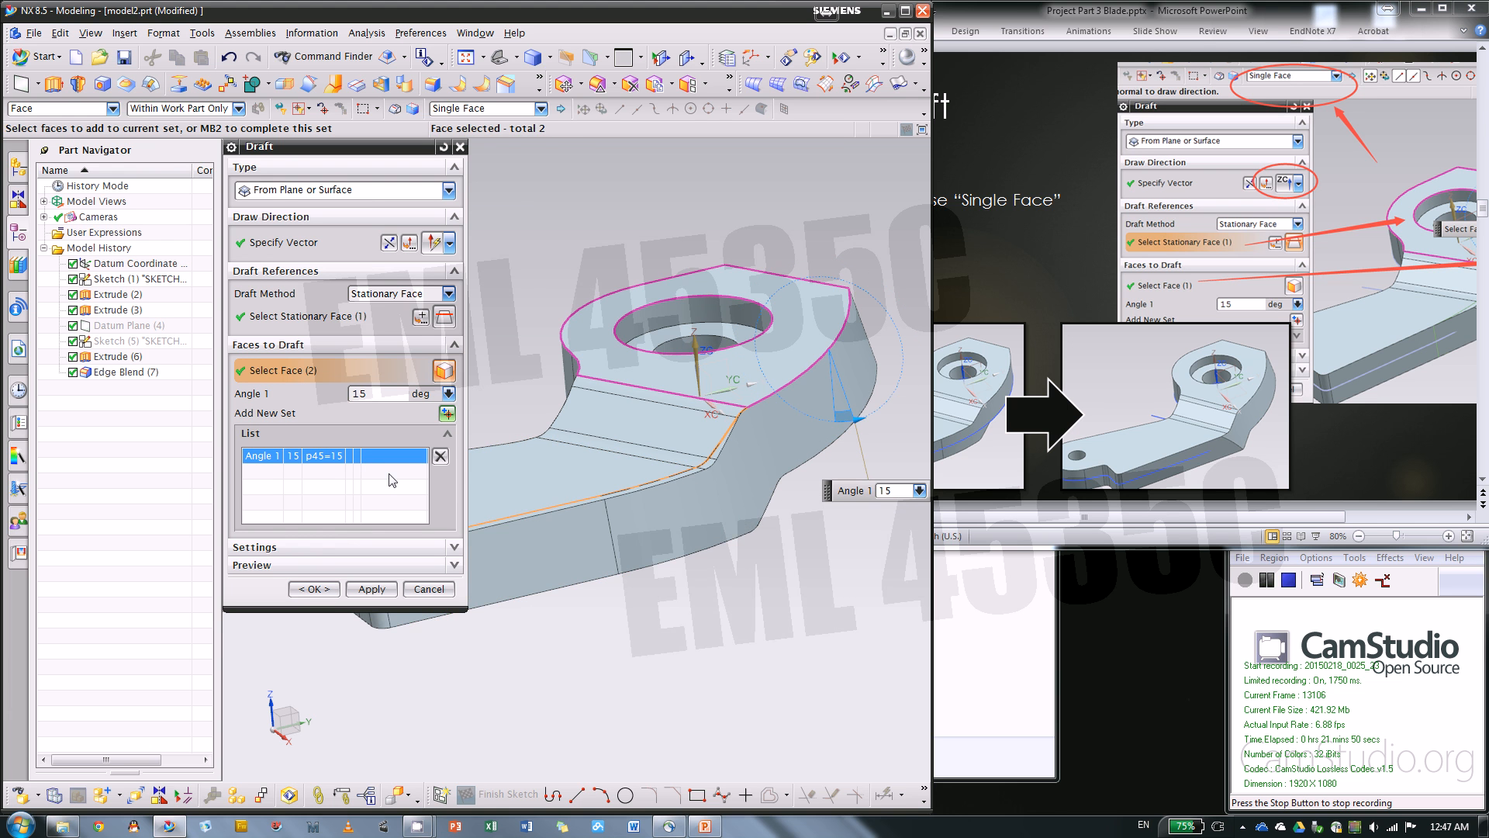
{"action": "left_click", "coordinate": [591, 532], "text": "shift"}
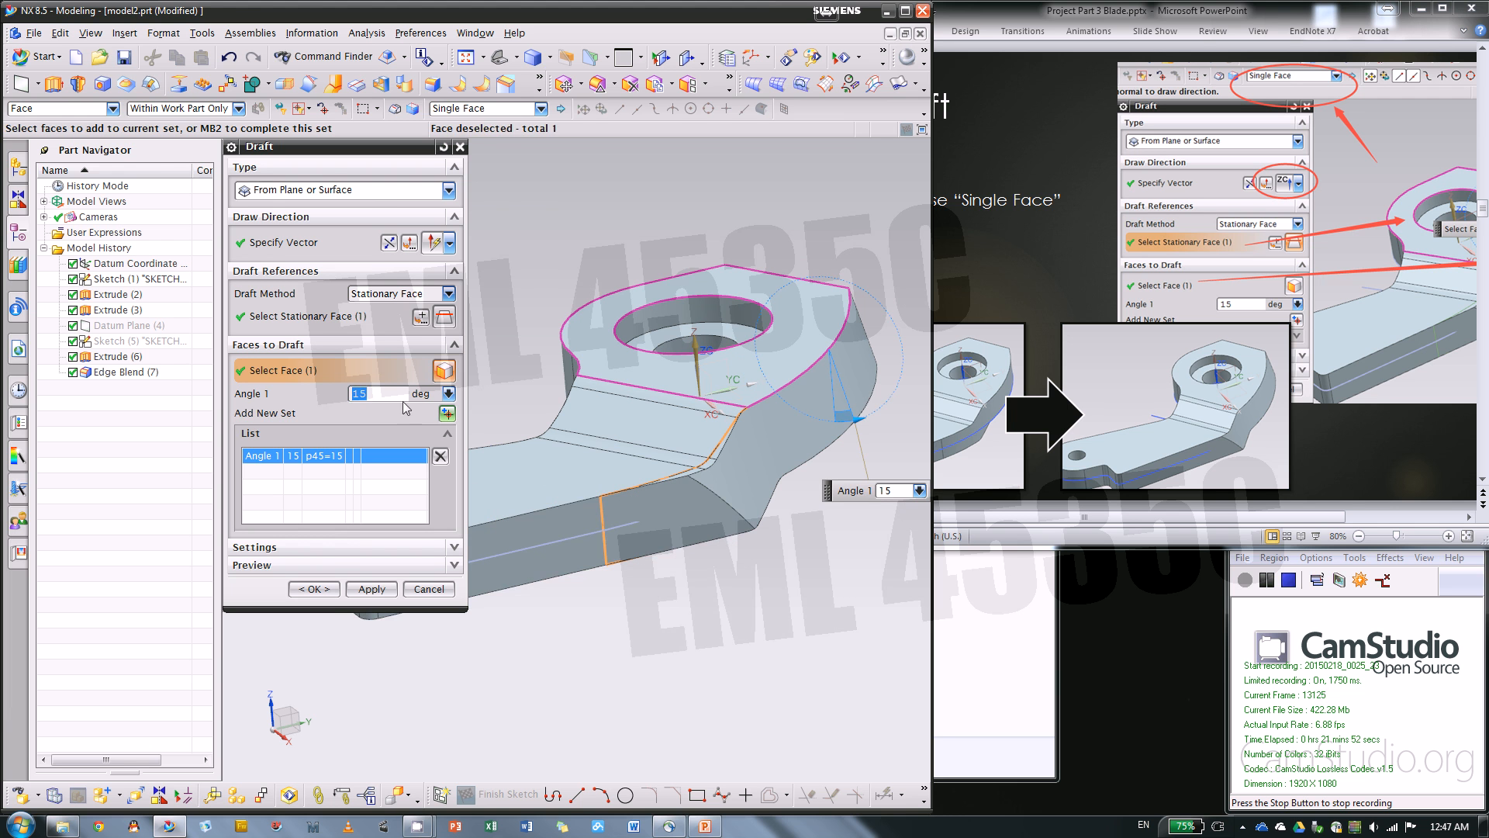
Try drafting the adjacent straight side face in a second set at 0 and 1 degrees, and remove that set
{"action": "left_click", "coordinate": [447, 412]}
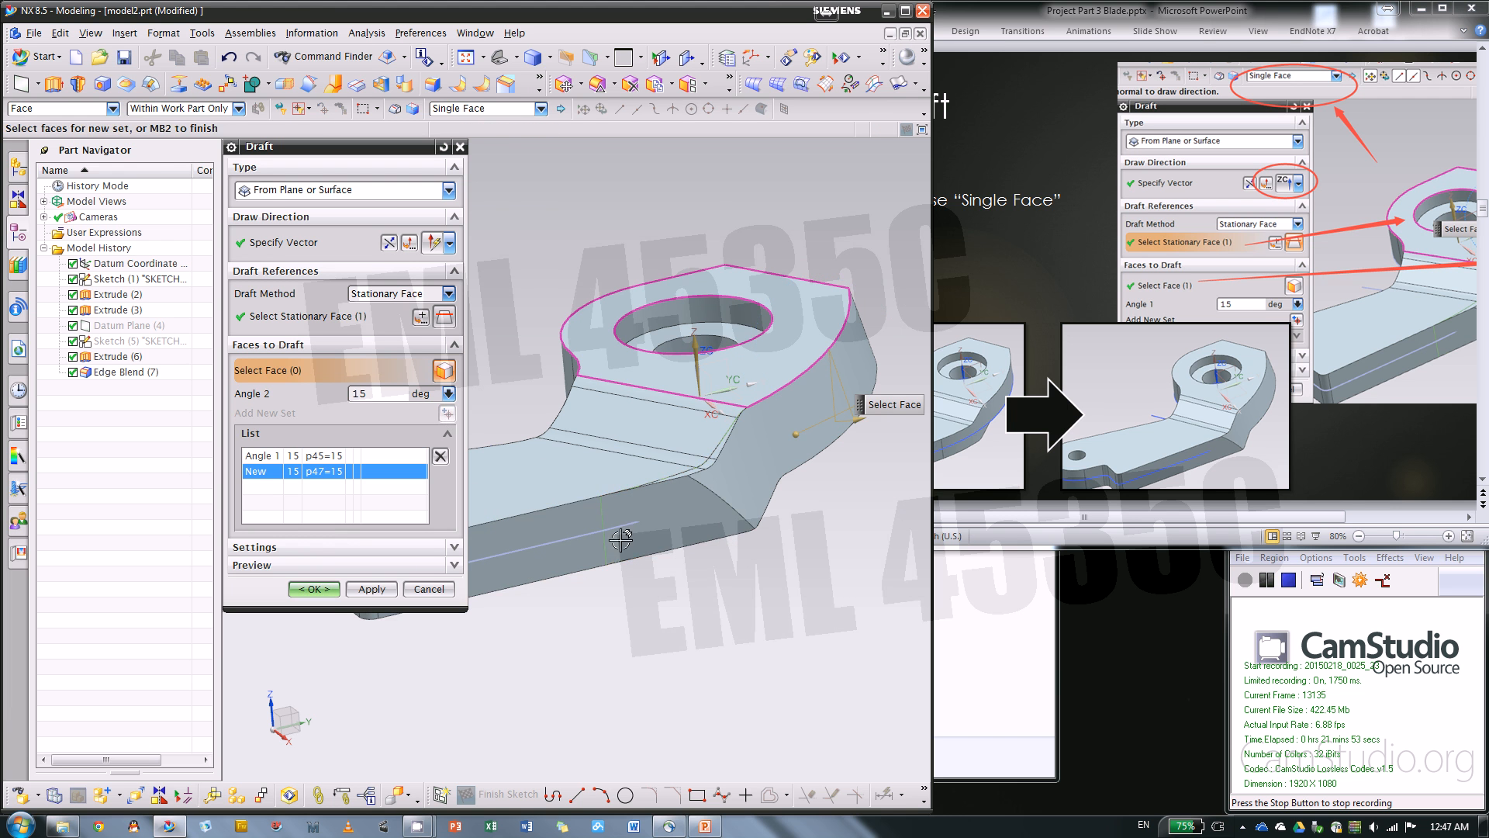
{"action": "left_click", "coordinate": [562, 528]}
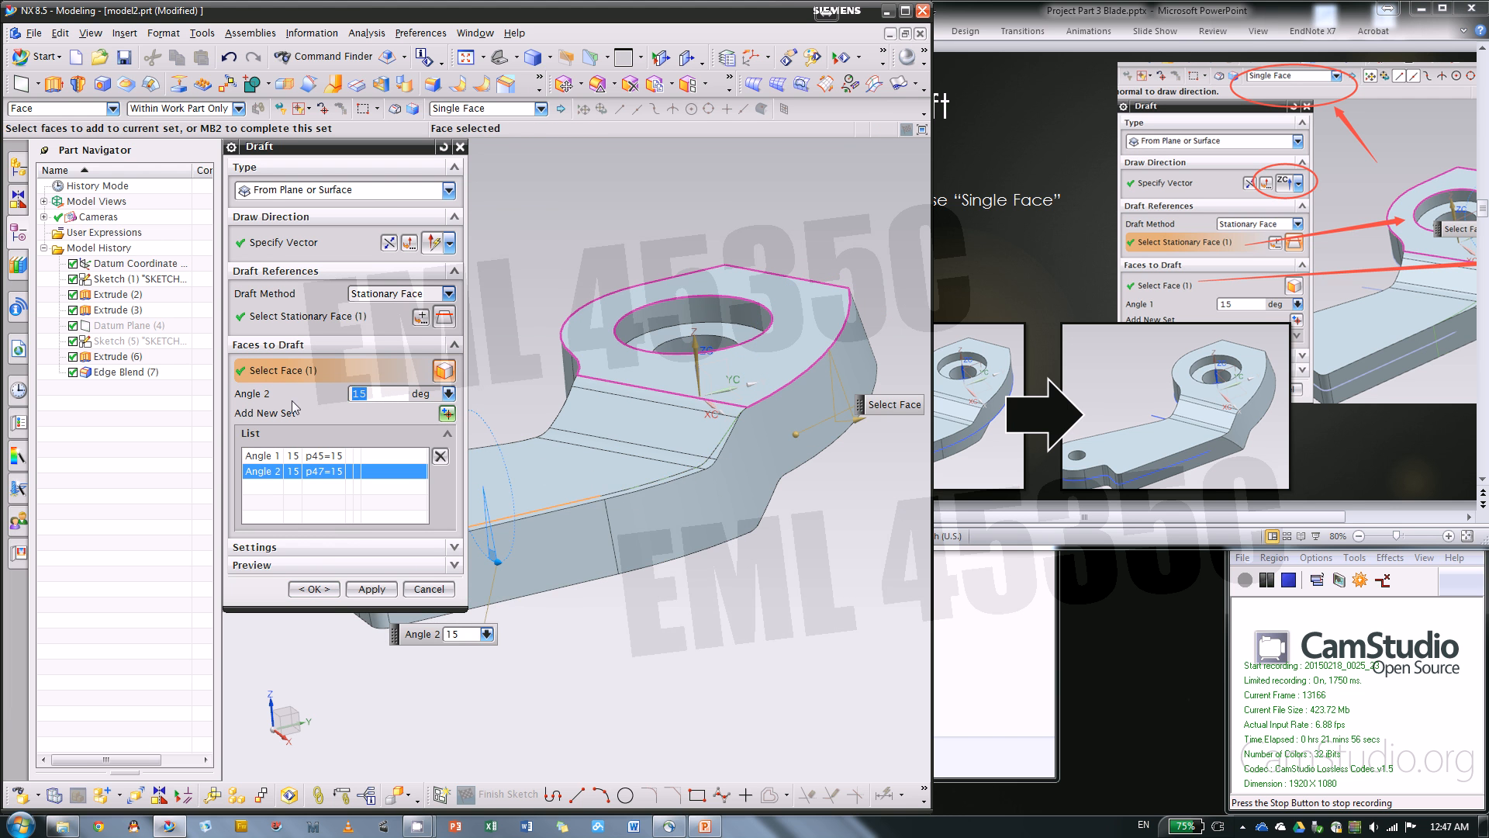
{"action": "key", "text": "Return"}
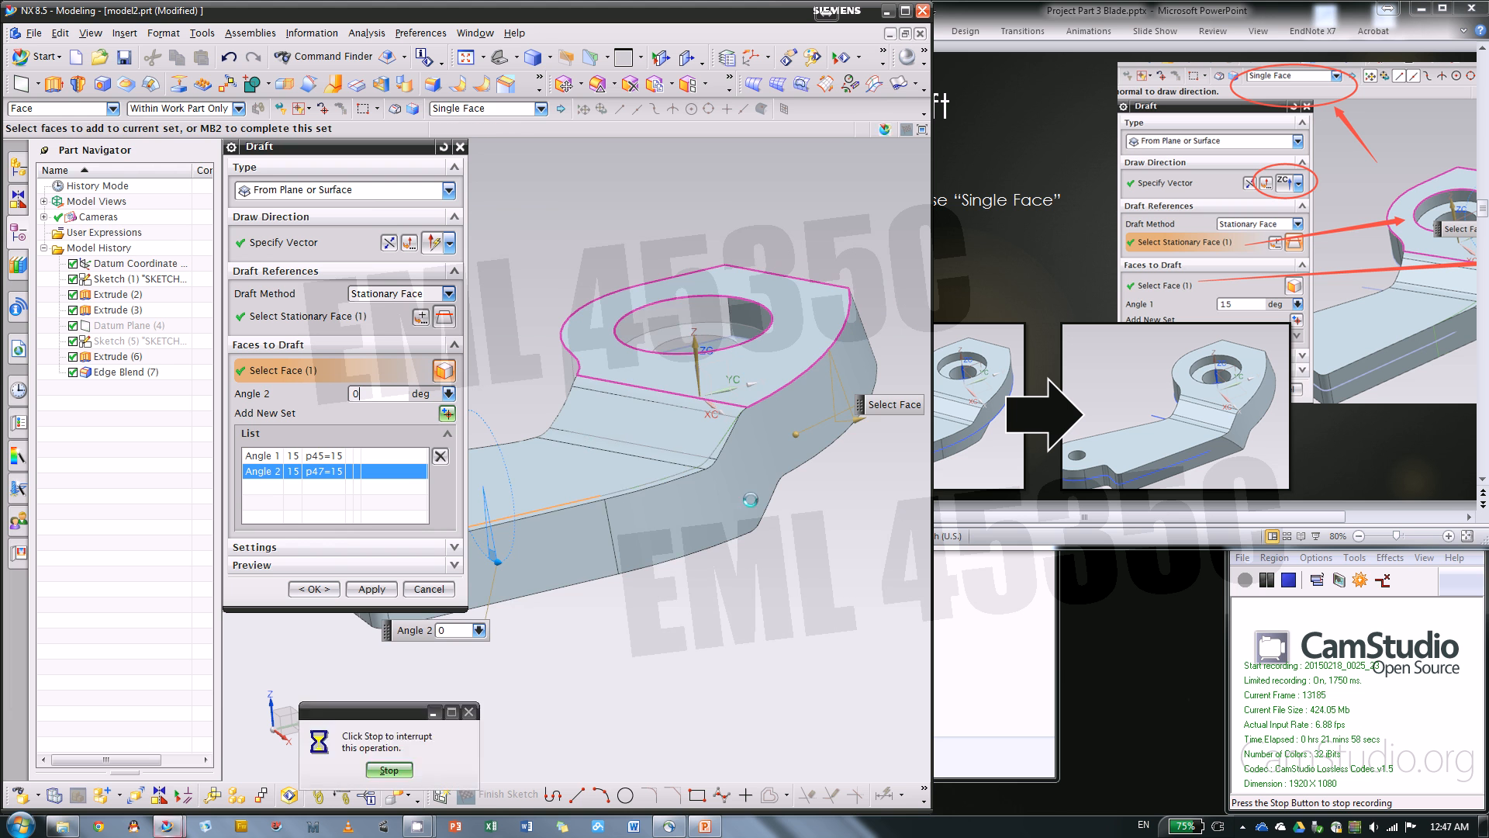
{"action": "mouse_move", "coordinate": [808, 556]}
{"action": "middle_mouse_down"}
{"action": "mouse_move", "coordinate": [828, 546]}
{"action": "mouse_move", "coordinate": [828, 515]}
{"action": "mouse_move", "coordinate": [815, 532]}
{"action": "middle_mouse_up"}
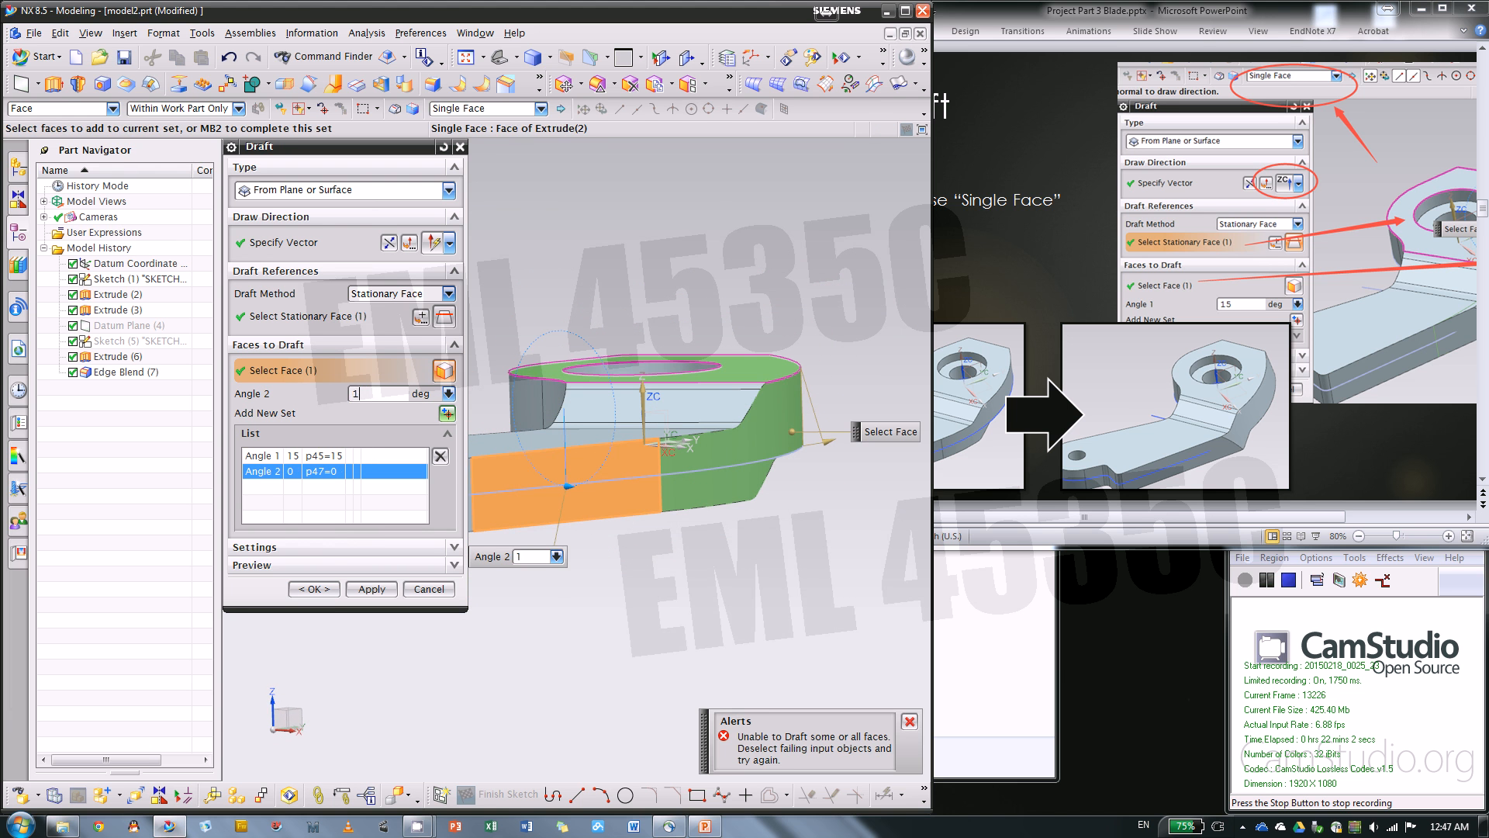
{"action": "type", "text": "1"}
{"action": "key", "text": "Return"}
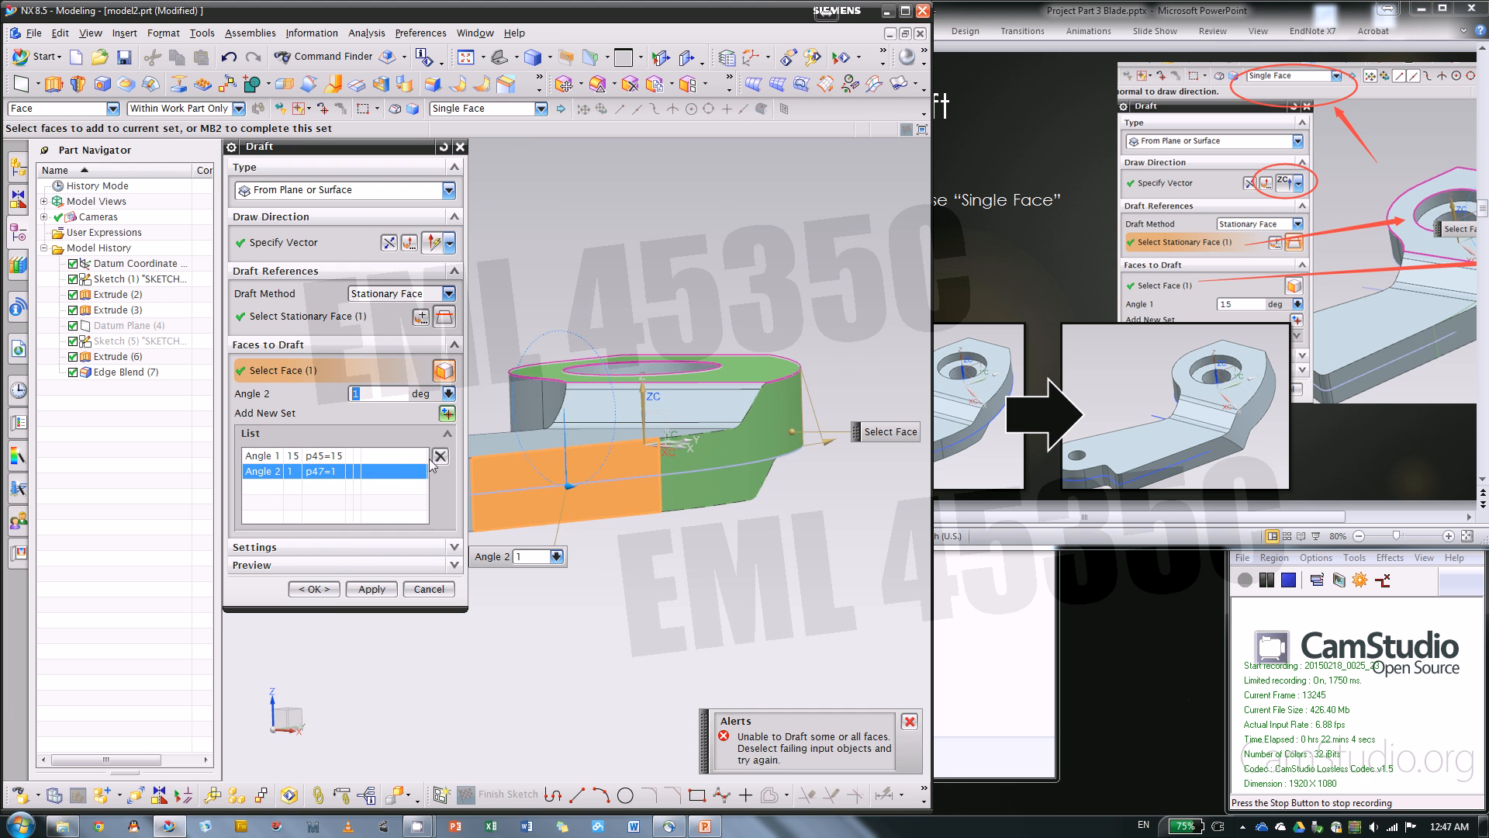
{"action": "left_click", "coordinate": [440, 456]}
Create the 15-degree draft on only the curved outer side face beside the large hole
{"action": "middle_click_drag", "start_coordinate": [843, 499], "coordinate": [817, 523]}
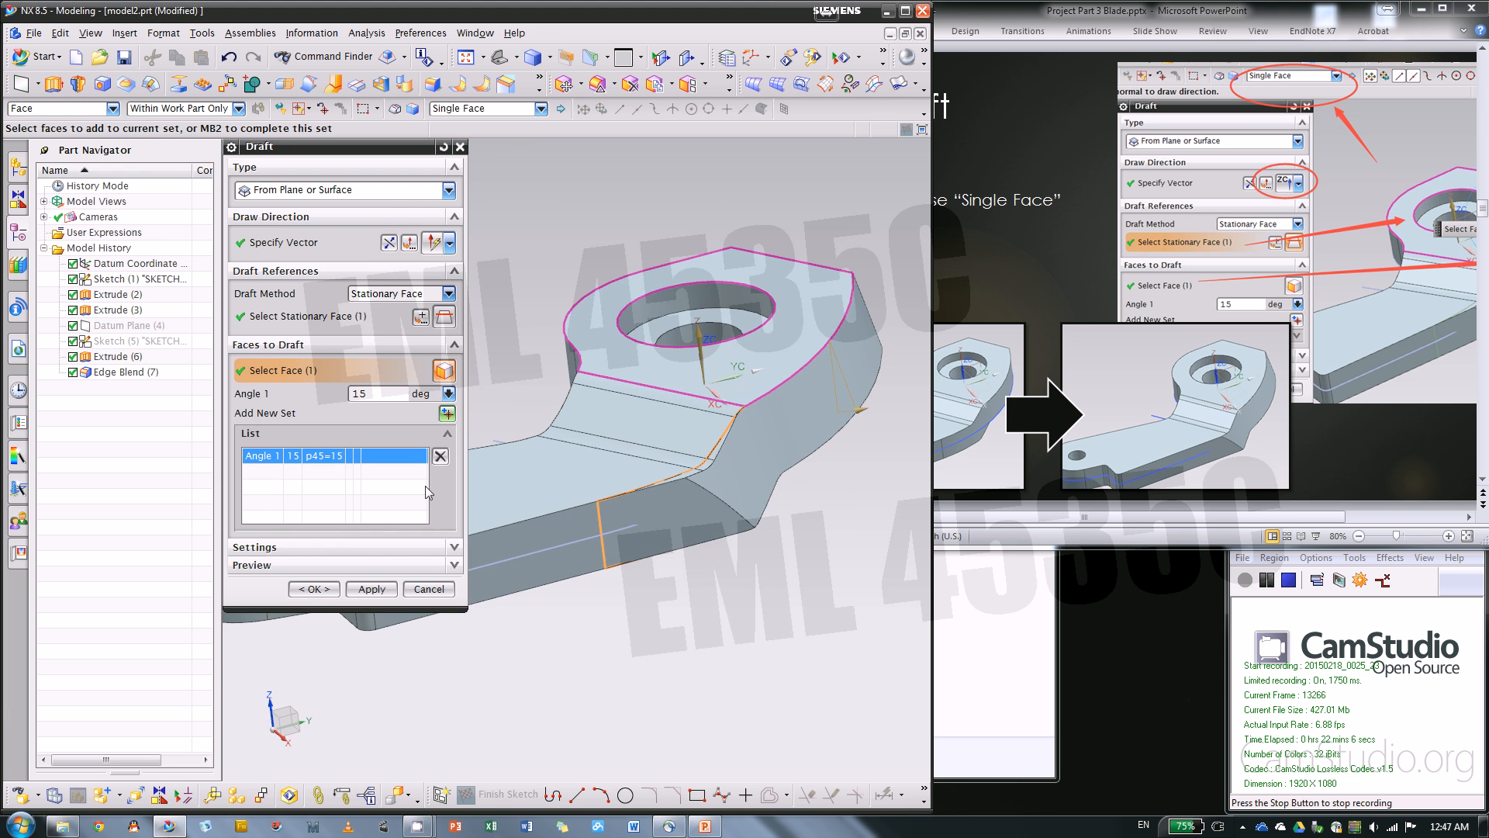
{"action": "left_click", "coordinate": [319, 589]}
{"action": "middle_click_drag", "start_coordinate": [788, 436], "coordinate": [552, 611]}
{"action": "left_click", "coordinate": [553, 611]}
{"action": "key", "text": "Escape"}
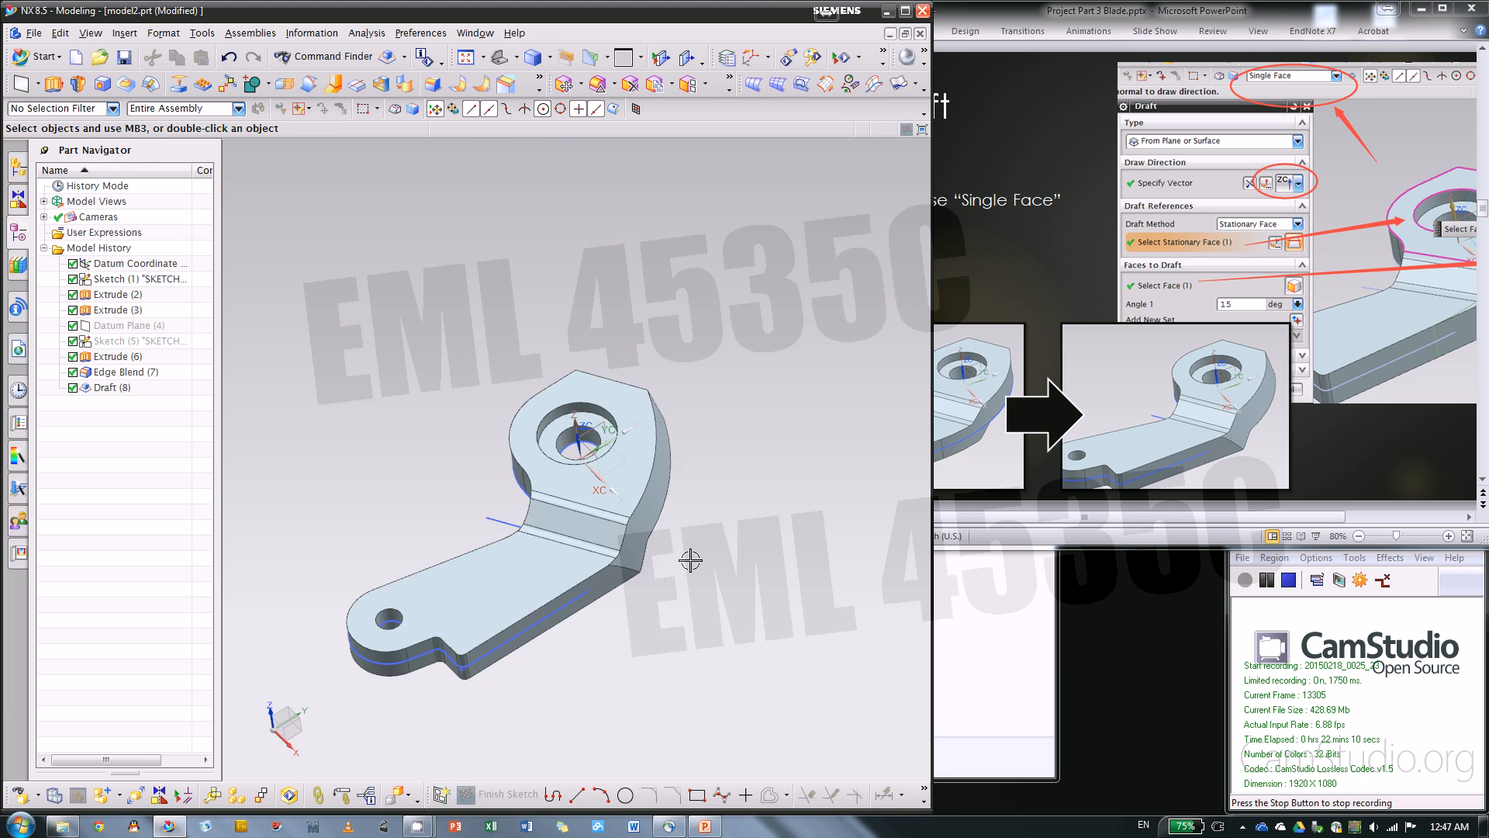
Inspect the drafted face from above and advance the PowerPoint instructions to the Sketch for Guide Curves in Swept slide
{"action": "middle_click_drag", "start_coordinate": [691, 559], "coordinate": [724, 558]}
{"action": "scroll", "coordinate": [698, 574], "scroll_direction": "up", "scroll_amount": 4}
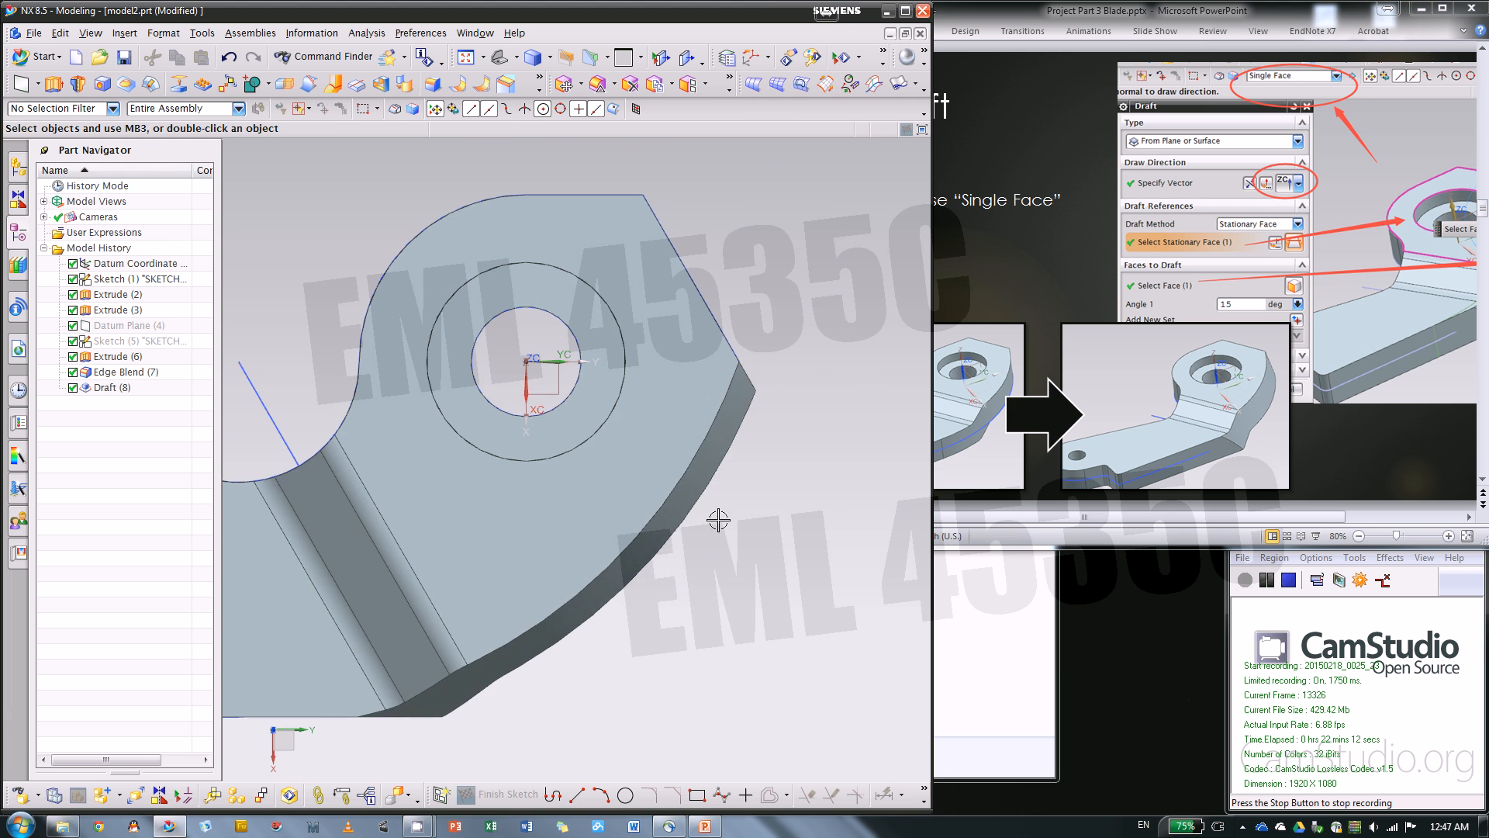
{"action": "scroll", "coordinate": [659, 358], "scroll_direction": "down", "scroll_amount": 3}
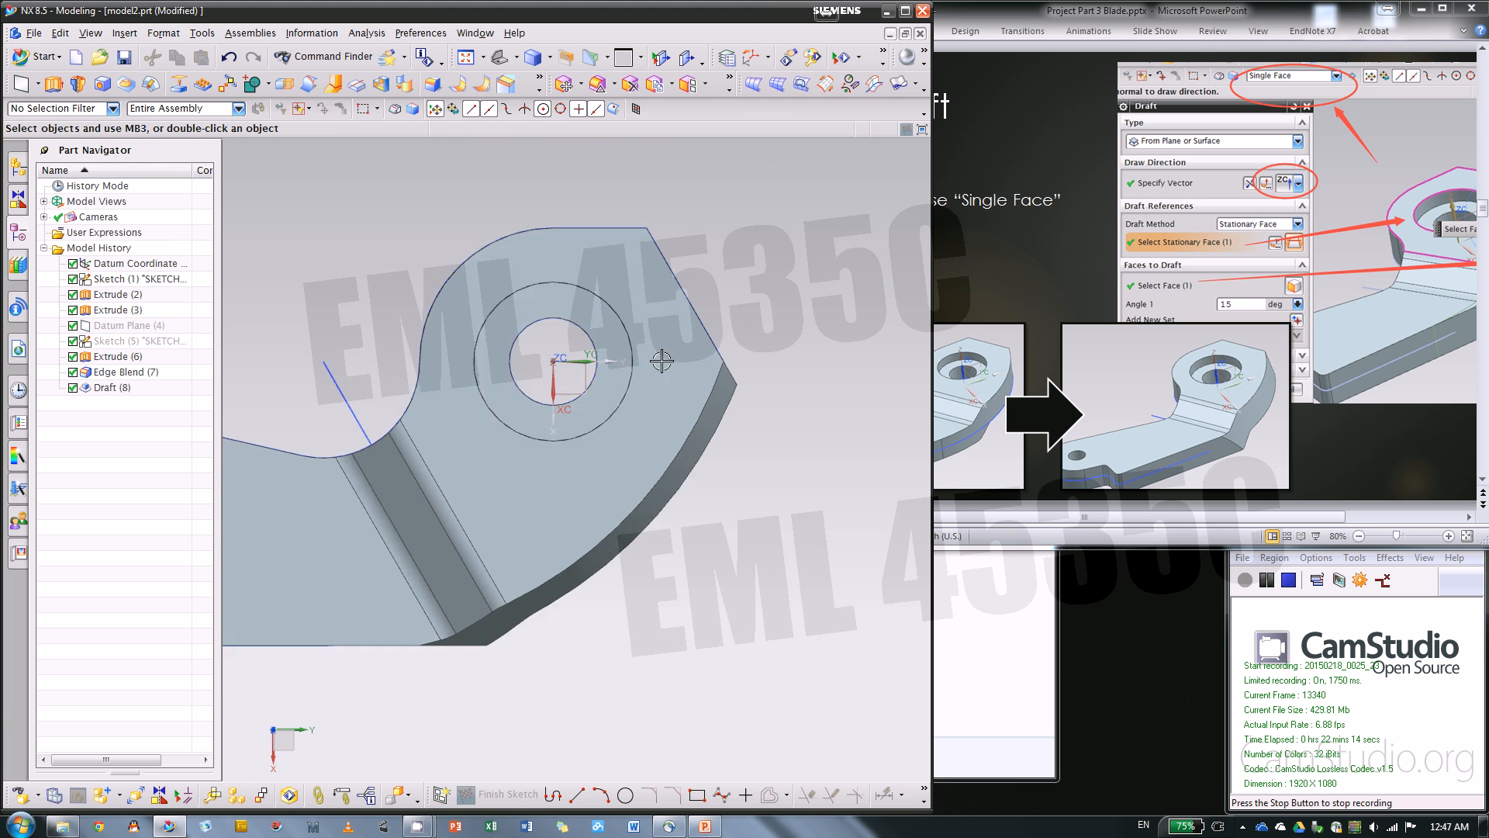
{"action": "left_click", "coordinate": [1340, 455]}
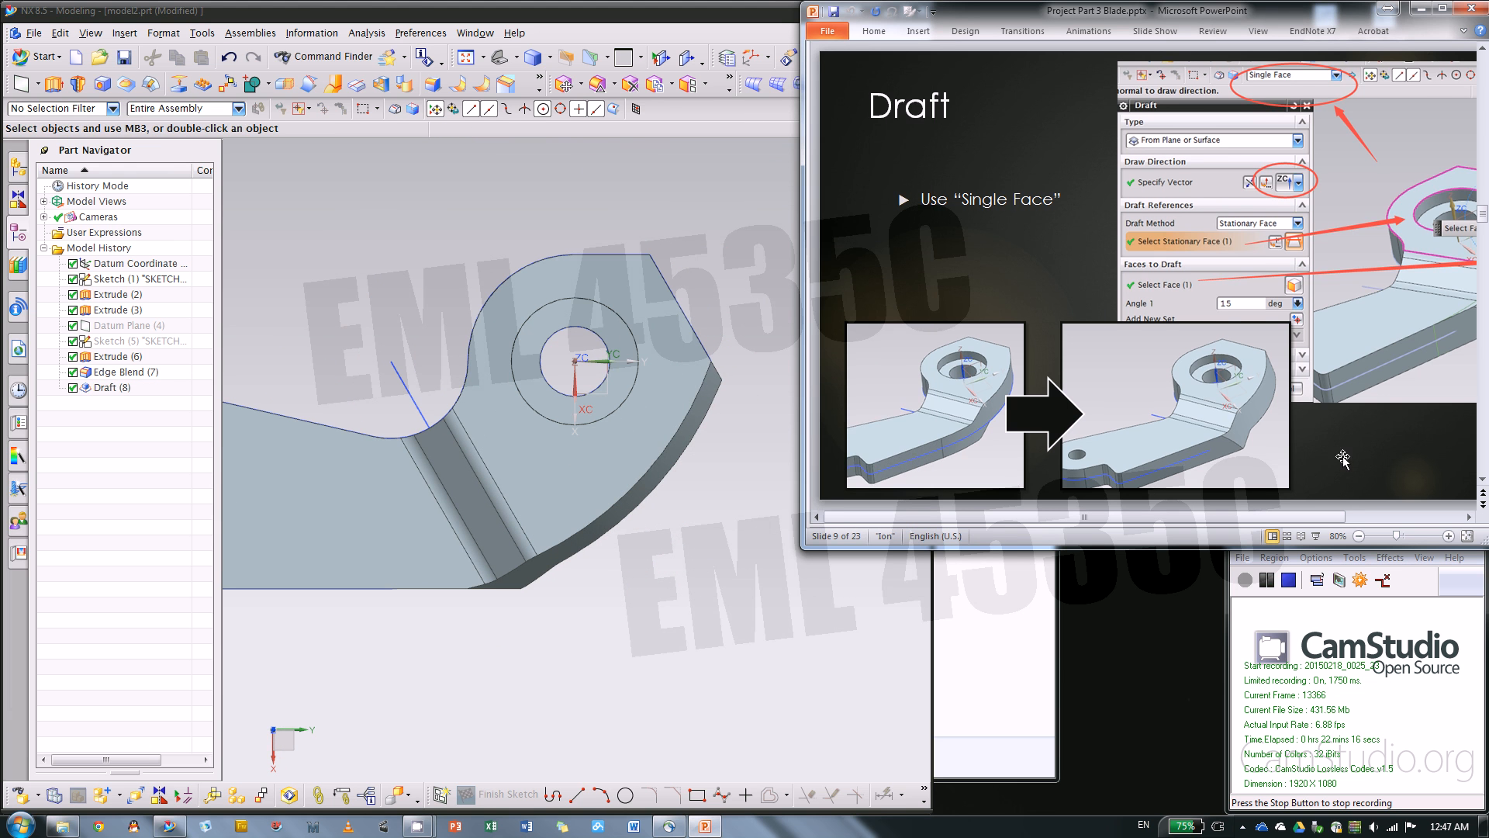
{"action": "scroll", "coordinate": [1343, 459], "scroll_direction": "down", "scroll_amount": 1}
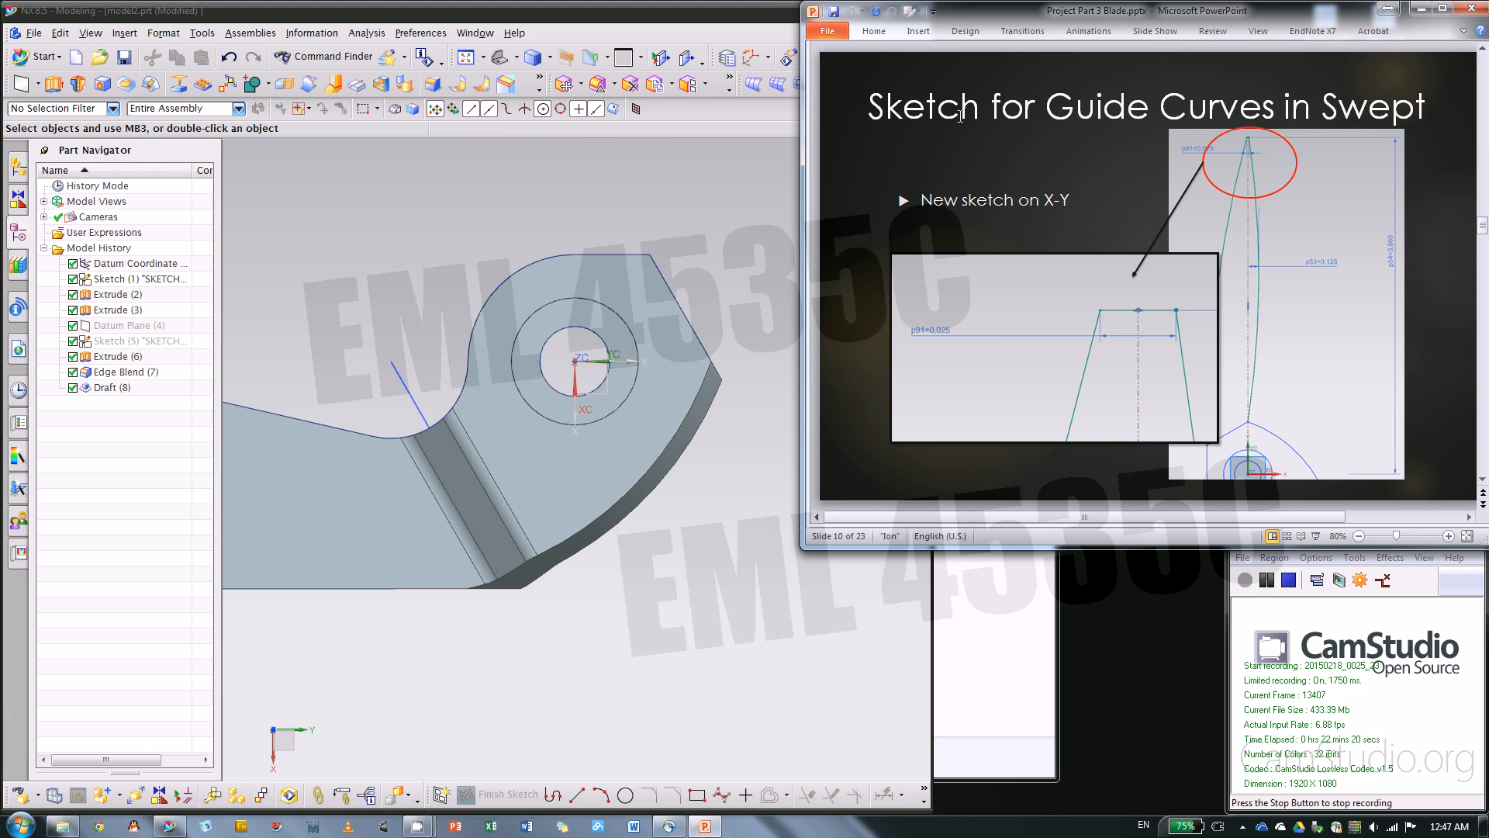
Return to NX and create a new sketch on the X-Y plane, oriented square to the view
{"action": "left_click", "coordinate": [463, 398]}
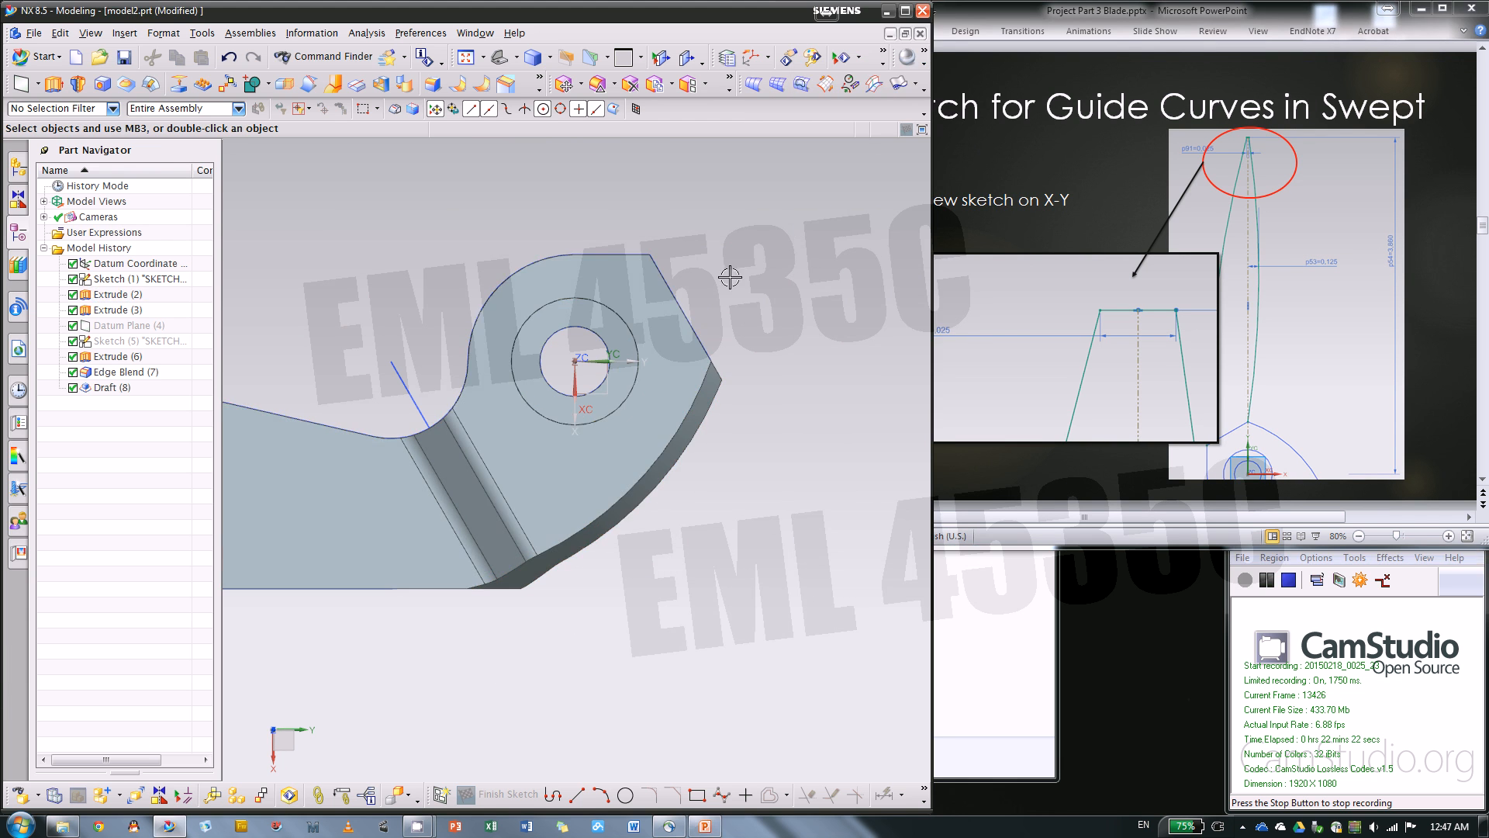
{"action": "scroll", "coordinate": [692, 572], "scroll_direction": "down", "scroll_amount": 3}
{"action": "middle_click_drag", "start_coordinate": [757, 541], "coordinate": [837, 558]}
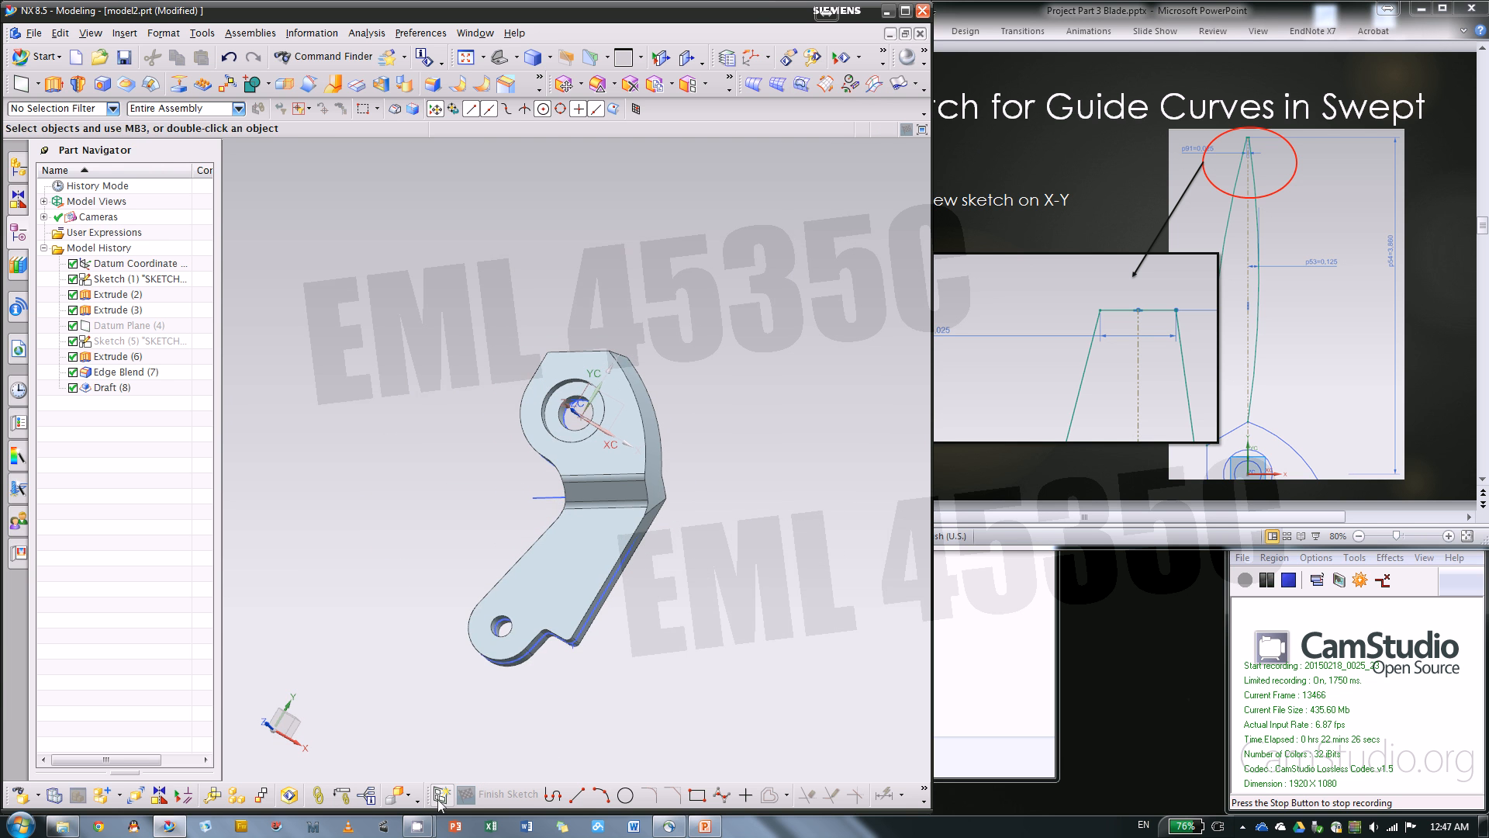
{"action": "left_click", "coordinate": [440, 794]}
{"action": "mouse_move", "coordinate": [691, 618]}
{"action": "middle_mouse_down"}
{"action": "mouse_move", "coordinate": [745, 615]}
{"action": "mouse_move", "coordinate": [734, 655]}
{"action": "mouse_move", "coordinate": [799, 567]}
{"action": "mouse_move", "coordinate": [776, 632]}
{"action": "mouse_move", "coordinate": [777, 508]}
{"action": "middle_mouse_up"}
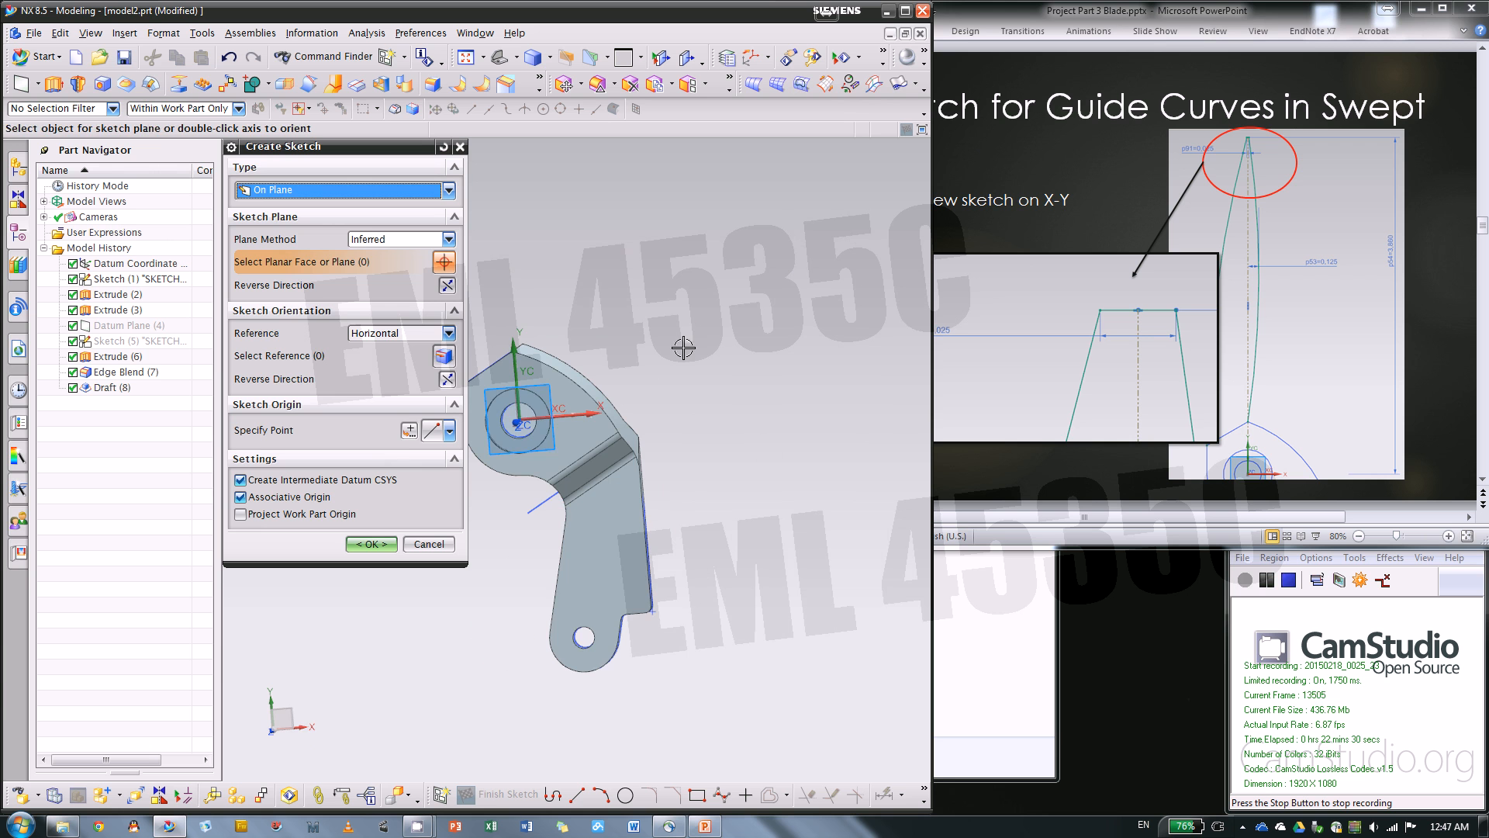
{"action": "mouse_move", "coordinate": [683, 348]}
{"action": "middle_mouse_down"}
{"action": "mouse_move", "coordinate": [761, 356]}
{"action": "mouse_move", "coordinate": [733, 361]}
{"action": "mouse_move", "coordinate": [757, 392]}
{"action": "mouse_move", "coordinate": [765, 467]}
{"action": "mouse_move", "coordinate": [751, 463]}
{"action": "mouse_move", "coordinate": [774, 457]}
{"action": "middle_mouse_up"}
{"action": "key", "text": "F8"}
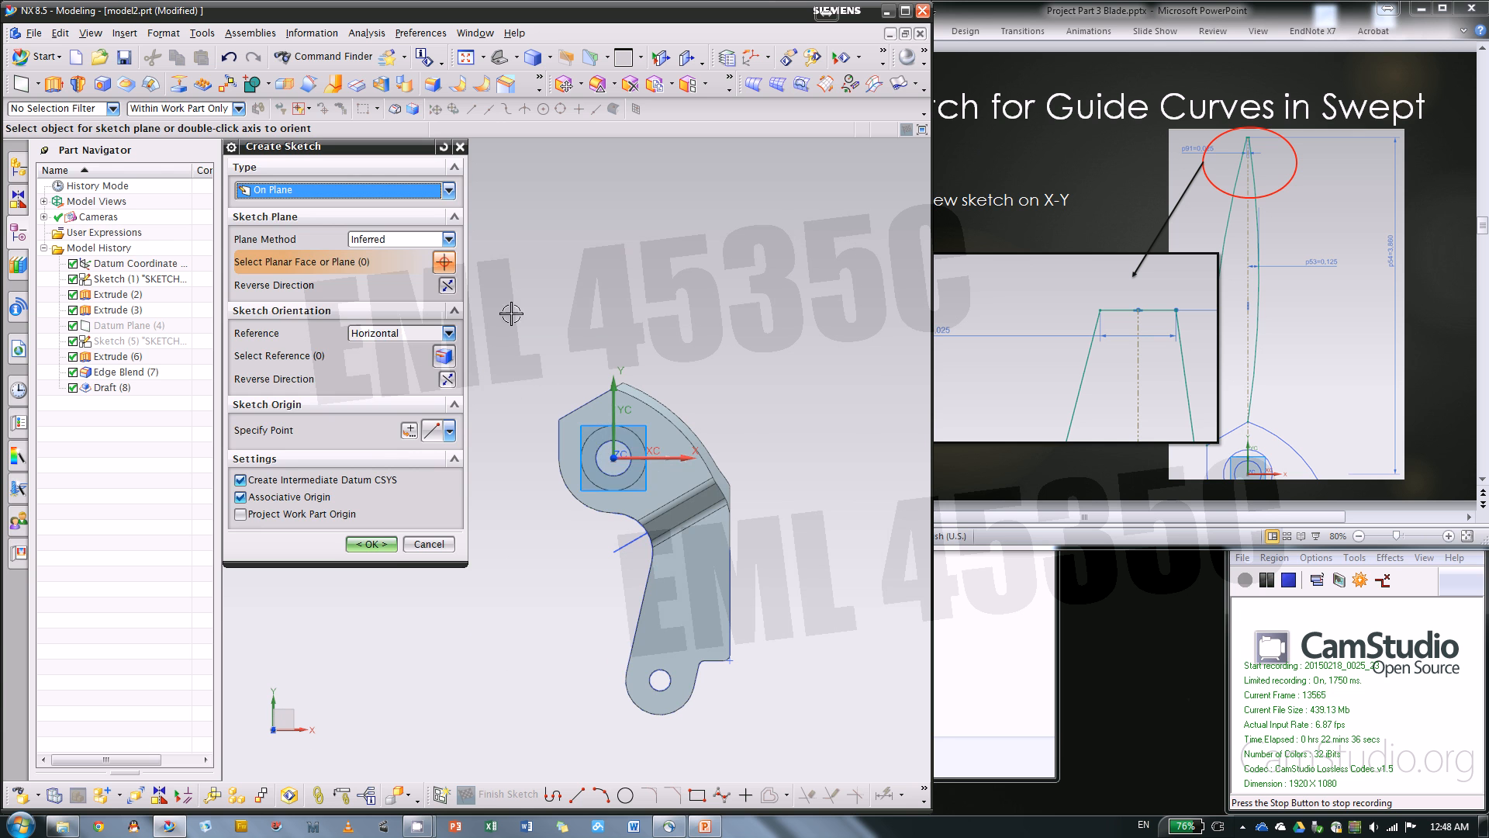
{"action": "left_click", "coordinate": [371, 546]}
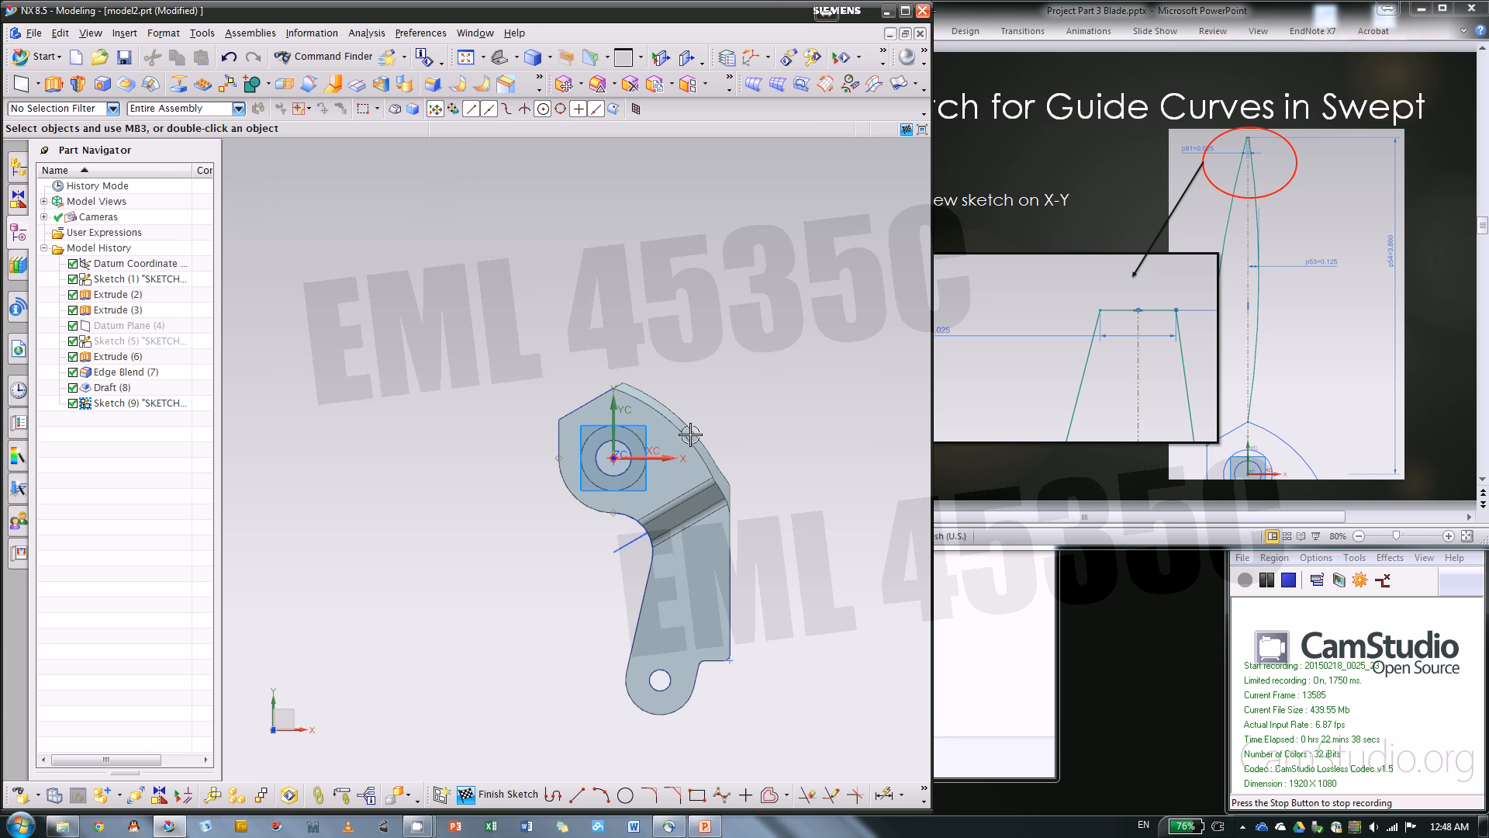
Check the guide curve slide and hide the blade's solid body, leaving the sketch curves displayed
{"action": "middle_click_drag", "start_coordinate": [690, 315], "coordinate": [745, 401], "text": "shift"}
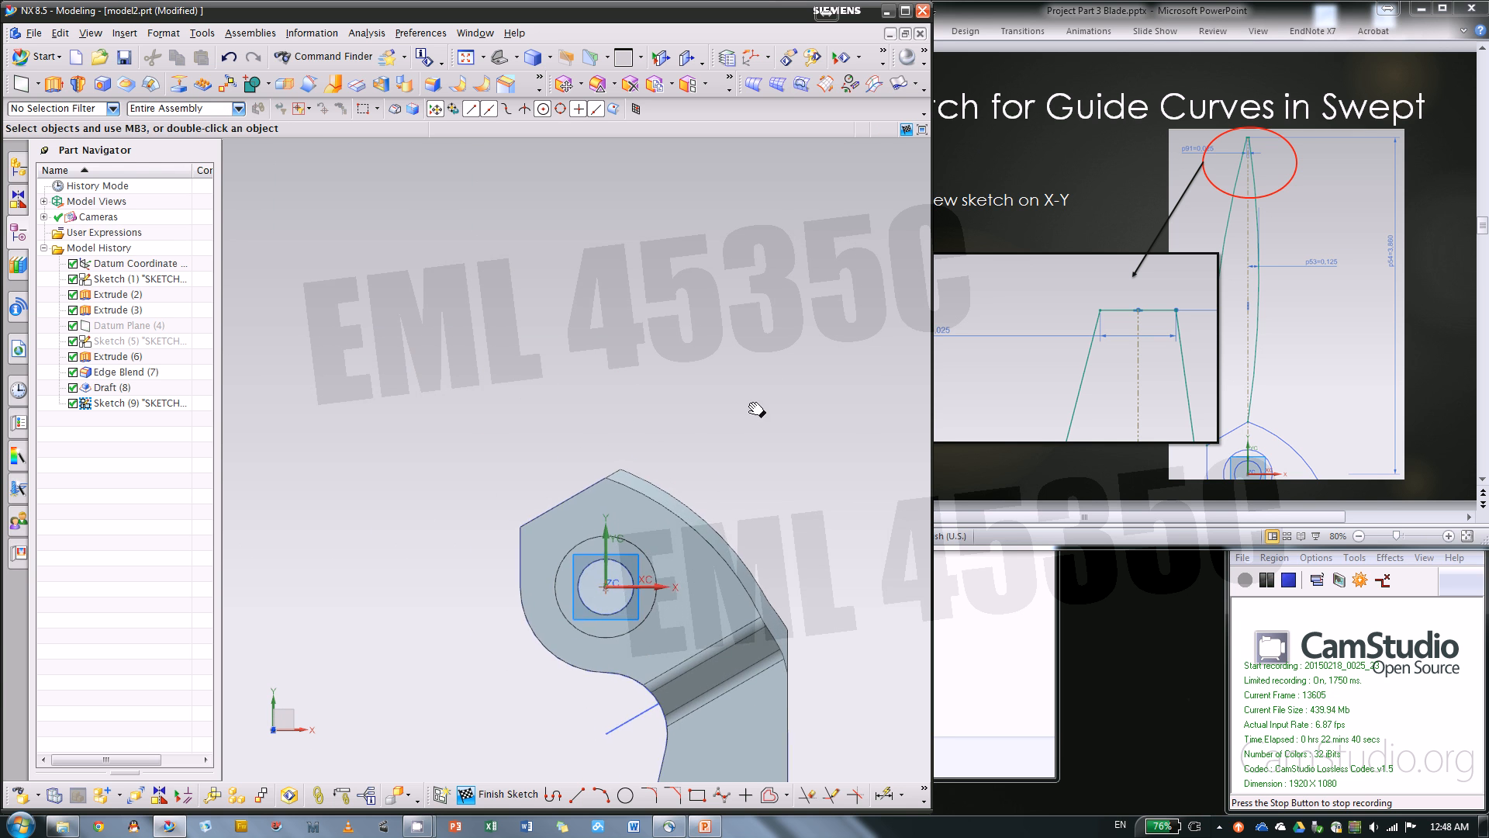
{"action": "left_click", "coordinate": [1159, 473]}
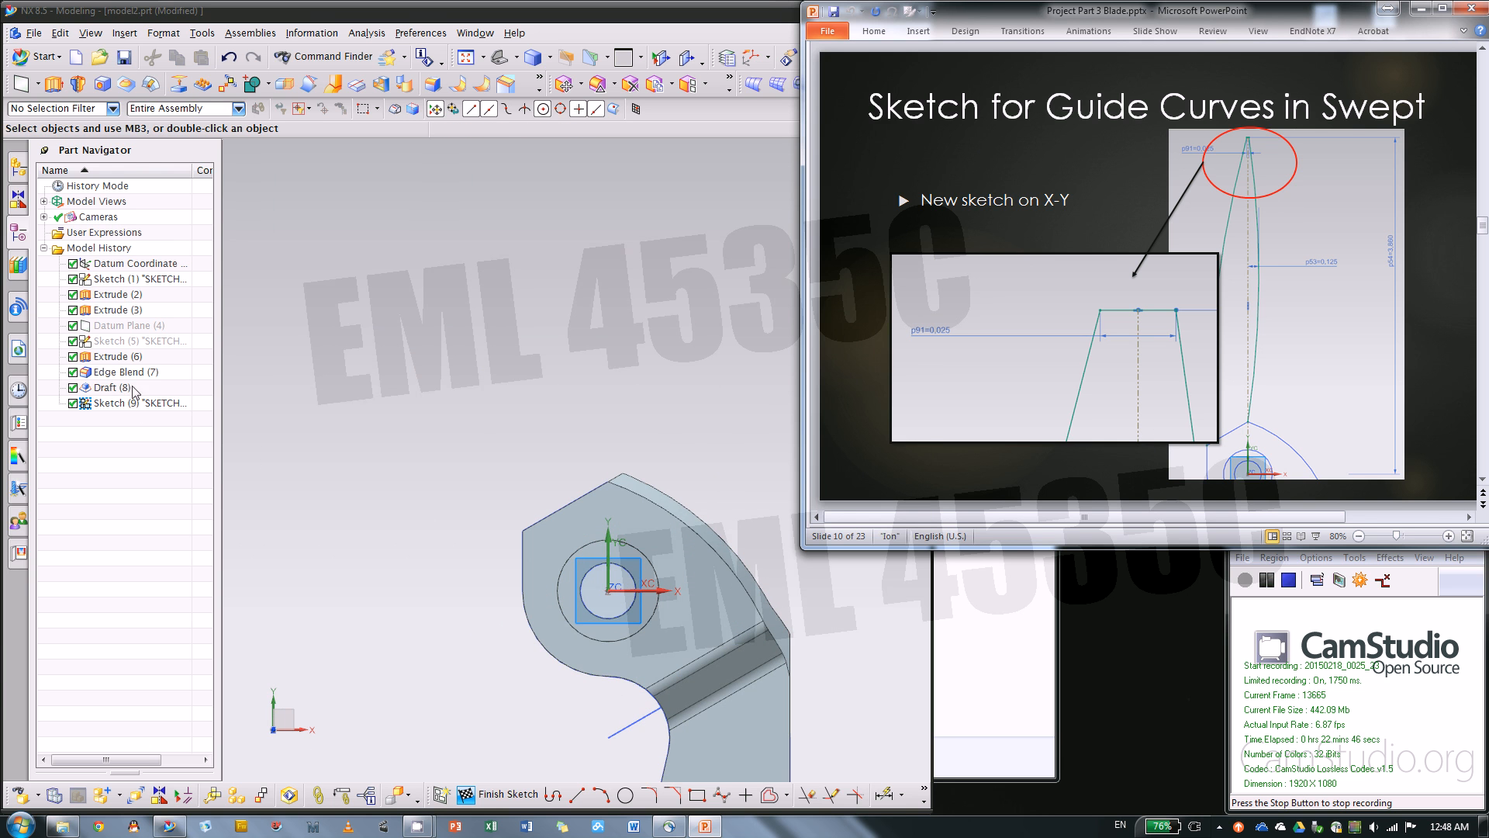
{"action": "right_click", "coordinate": [125, 295]}
{"action": "left_click", "coordinate": [145, 305]}
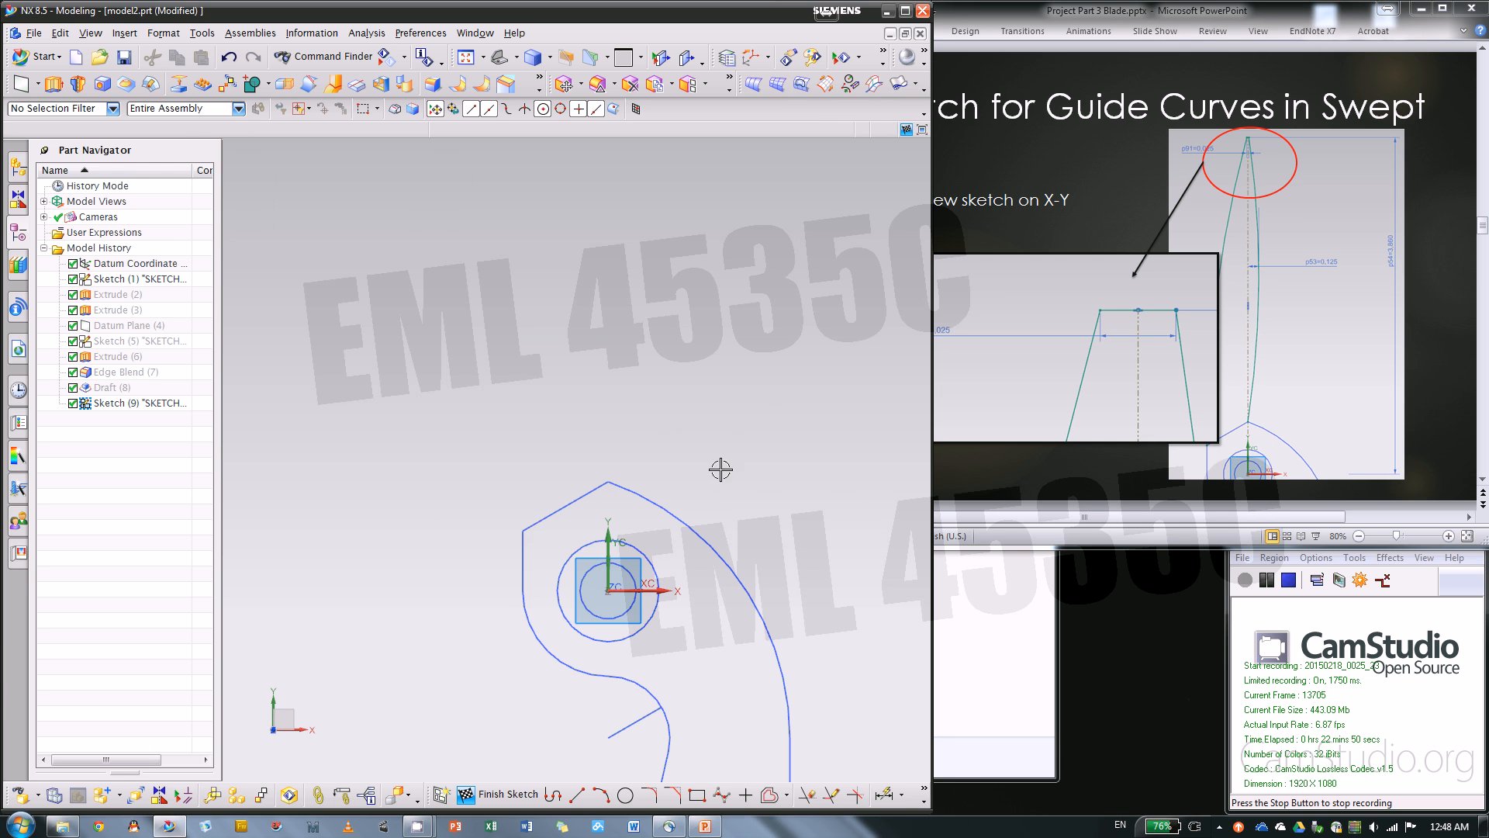
Sketch a vertical line from the apex of the blade profile above the large hole up to about YC 6.9
{"action": "scroll", "coordinate": [603, 380], "scroll_direction": "up", "scroll_amount": 1}
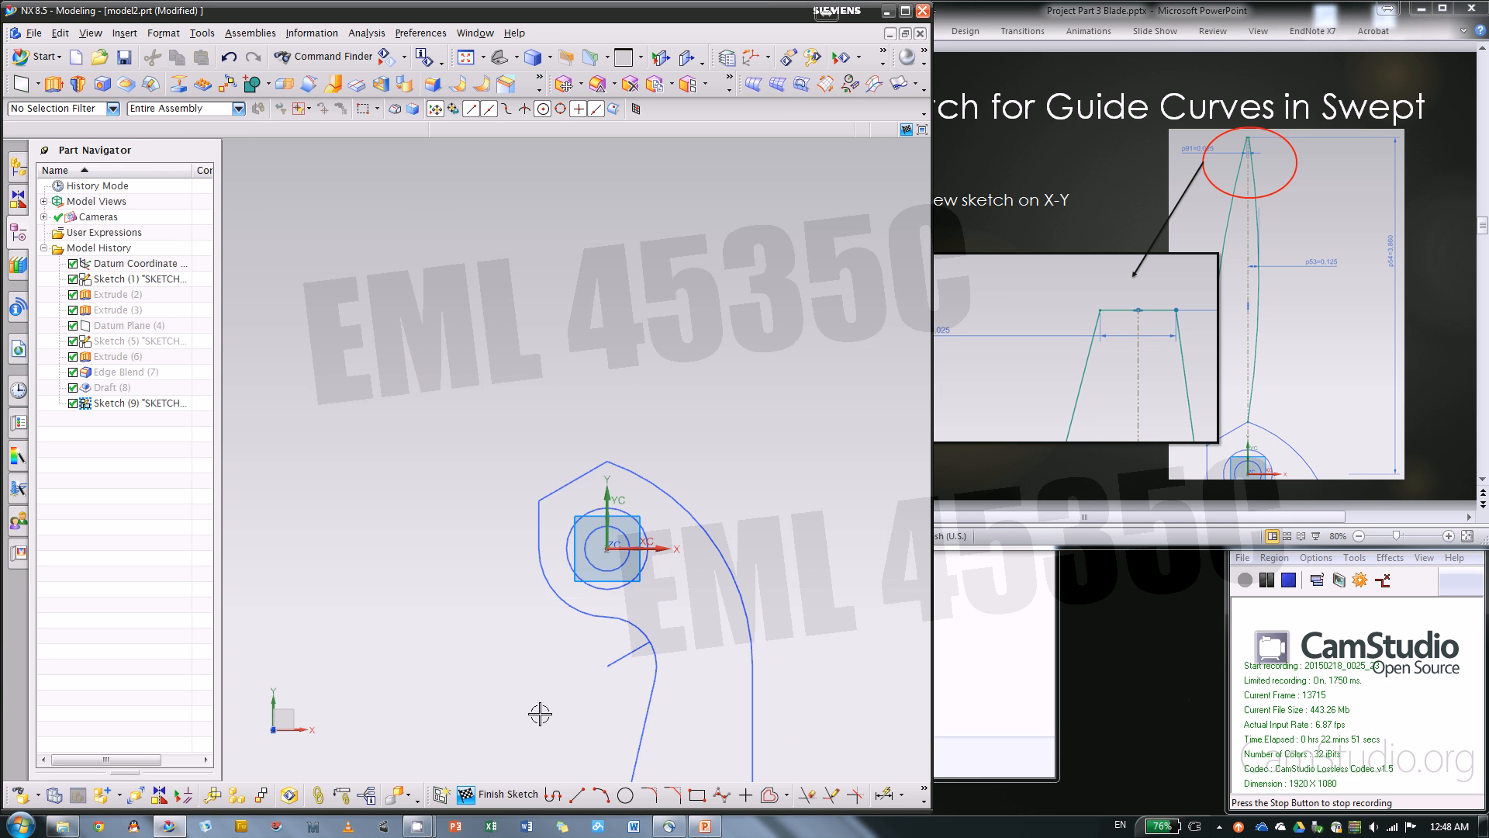
{"action": "left_click", "coordinate": [584, 801]}
{"action": "left_click", "coordinate": [607, 462]}
{"action": "scroll", "coordinate": [599, 676], "scroll_direction": "up", "scroll_amount": 4}
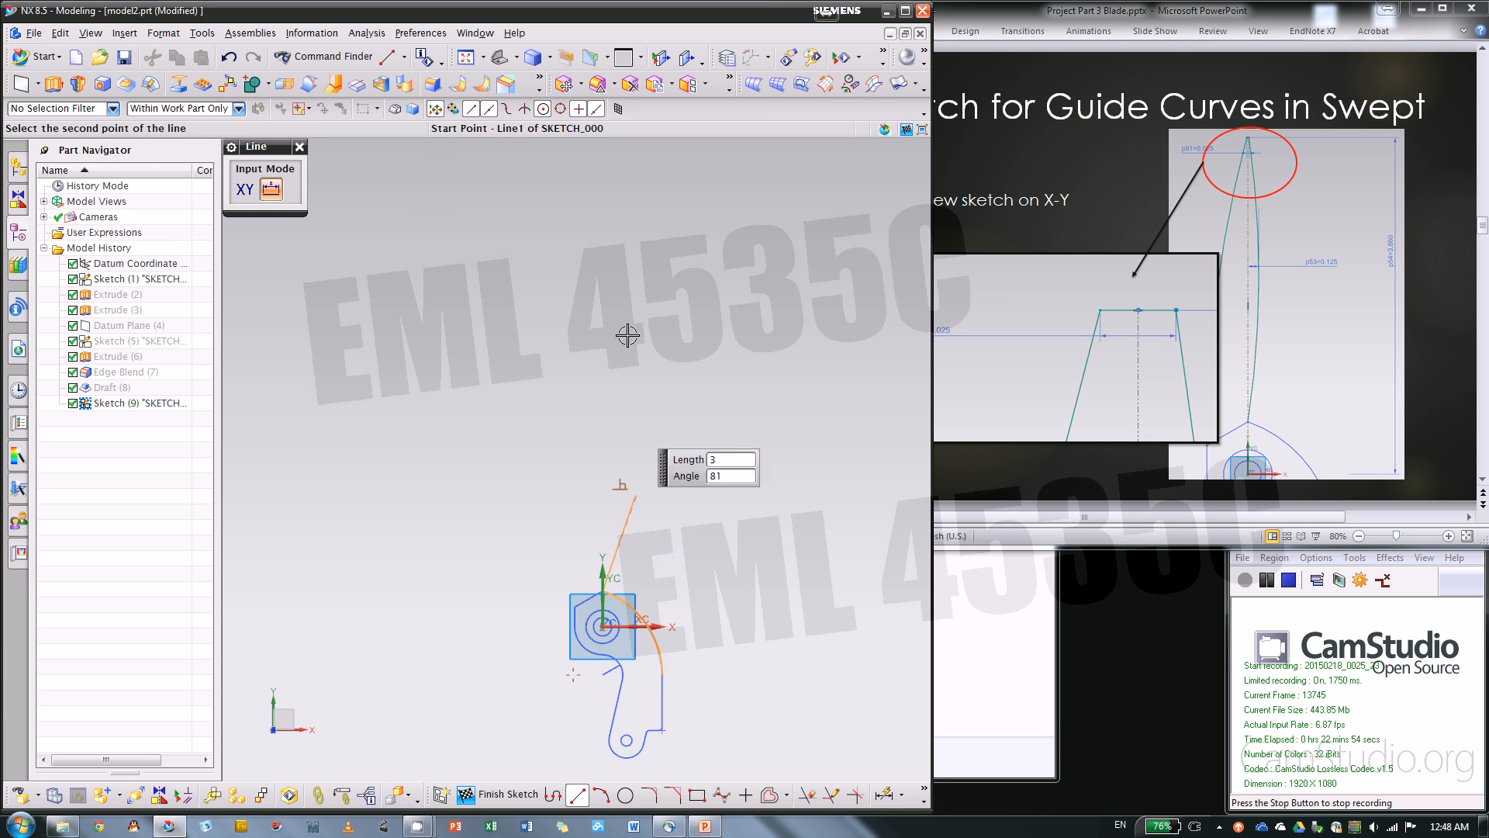
{"action": "left_click", "coordinate": [603, 215]}
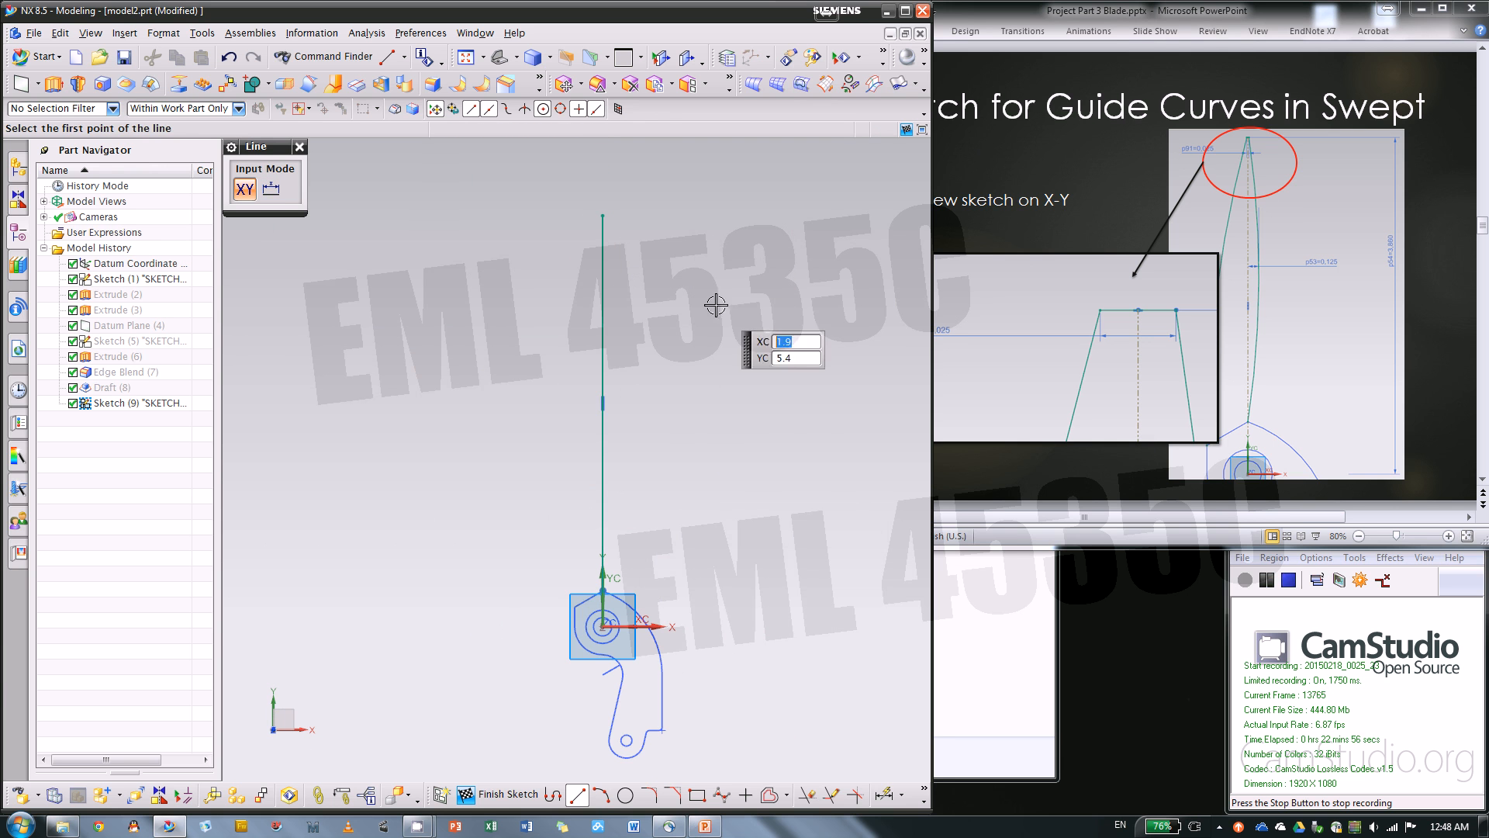
Sketch a short horizontal line across the upper end of the vertical line, extending to both sides of it
{"action": "scroll", "coordinate": [601, 207], "scroll_direction": "down", "scroll_amount": 3}
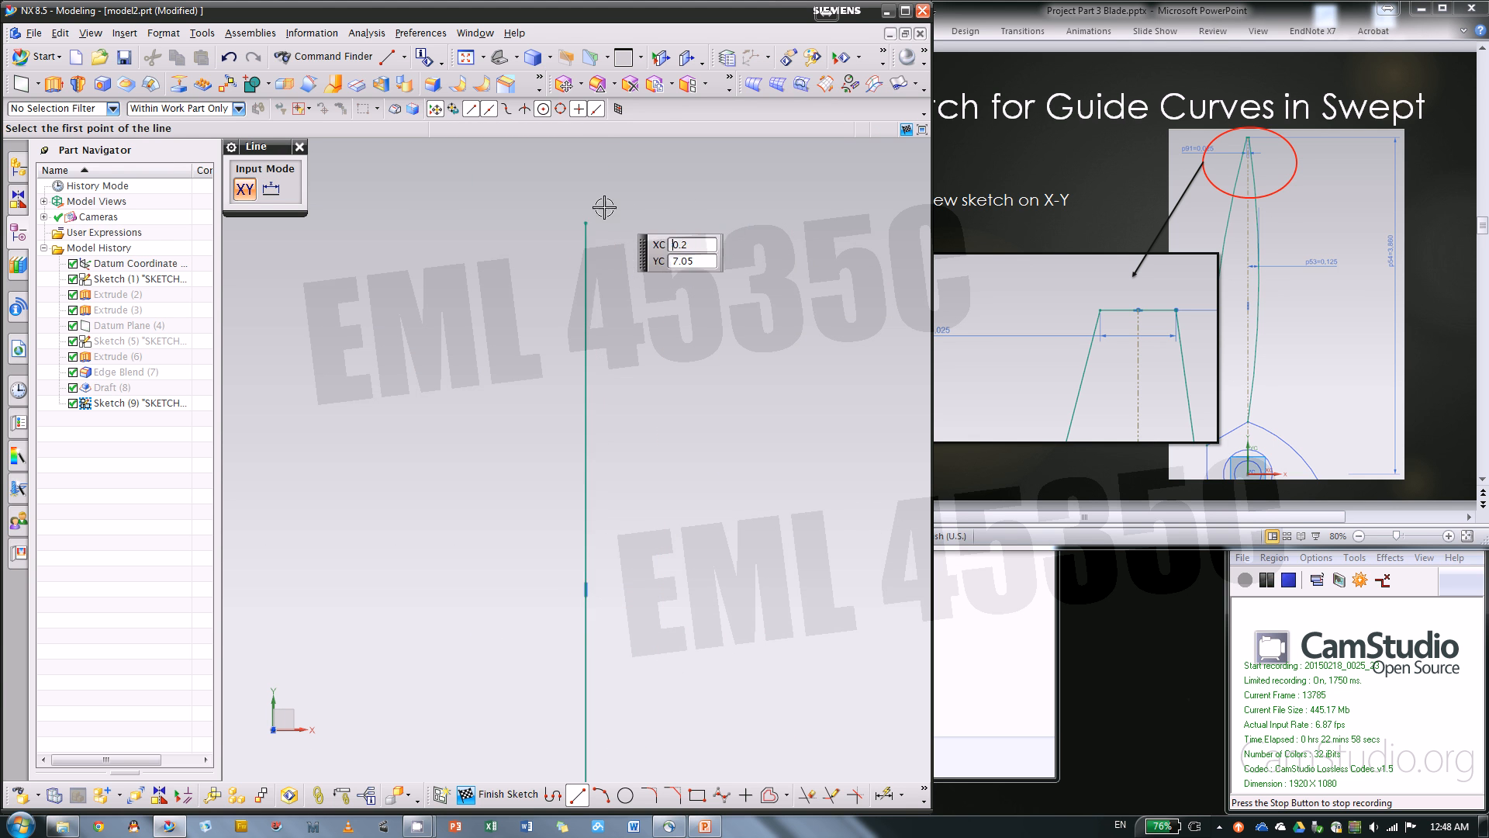
{"action": "left_click", "coordinate": [598, 271]}
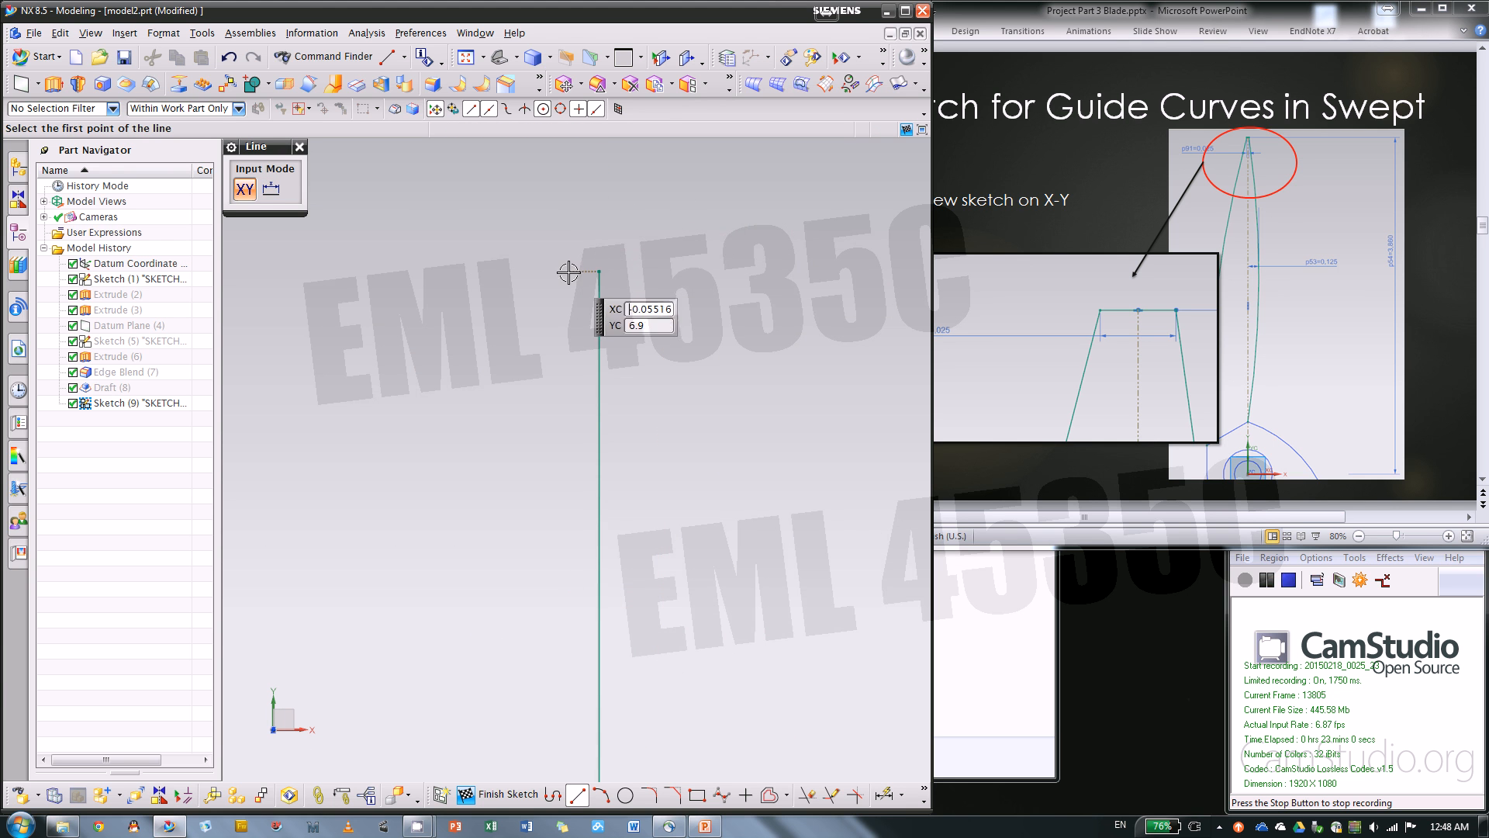
{"action": "left_click", "coordinate": [640, 271]}
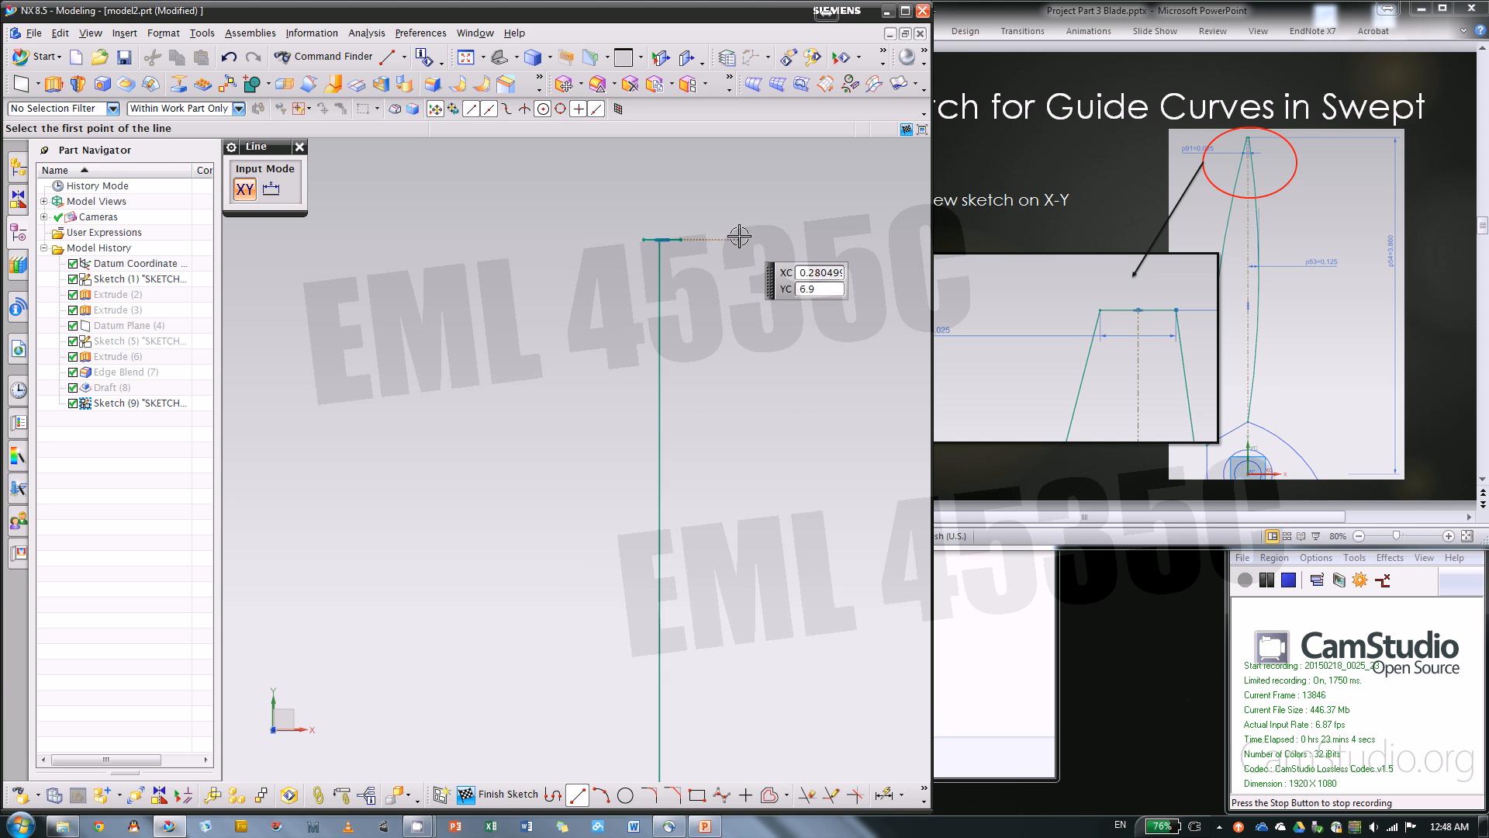
{"action": "scroll", "coordinate": [738, 240], "scroll_direction": "up", "scroll_amount": 3}
Sketch an arc of about 44.2 radius from the short line's left end down to the profile's left corner
{"action": "left_click", "coordinate": [602, 794]}
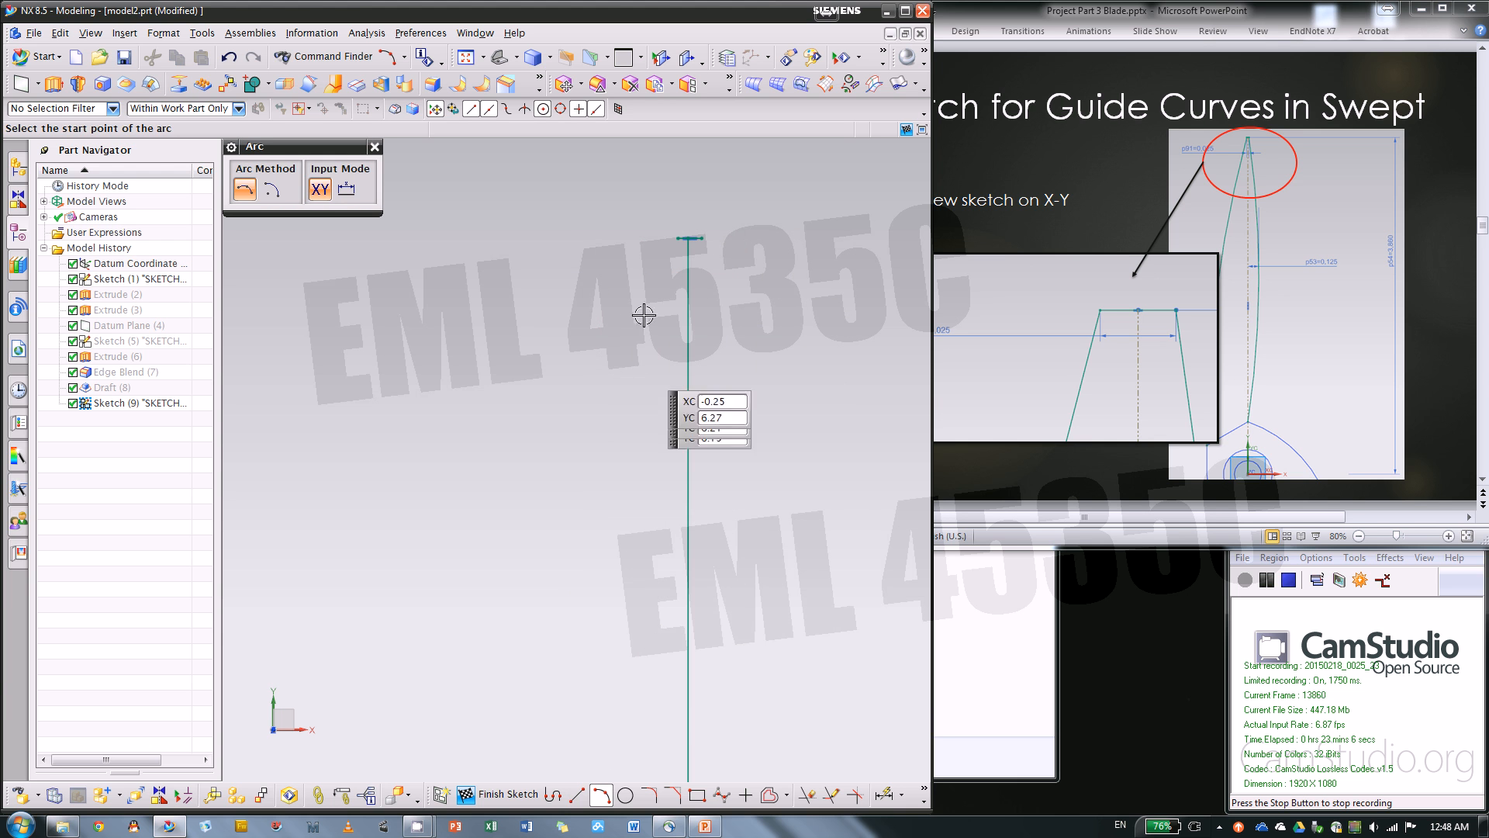
{"action": "left_click", "coordinate": [675, 237]}
{"action": "scroll", "coordinate": [701, 426], "scroll_direction": "up", "scroll_amount": 3}
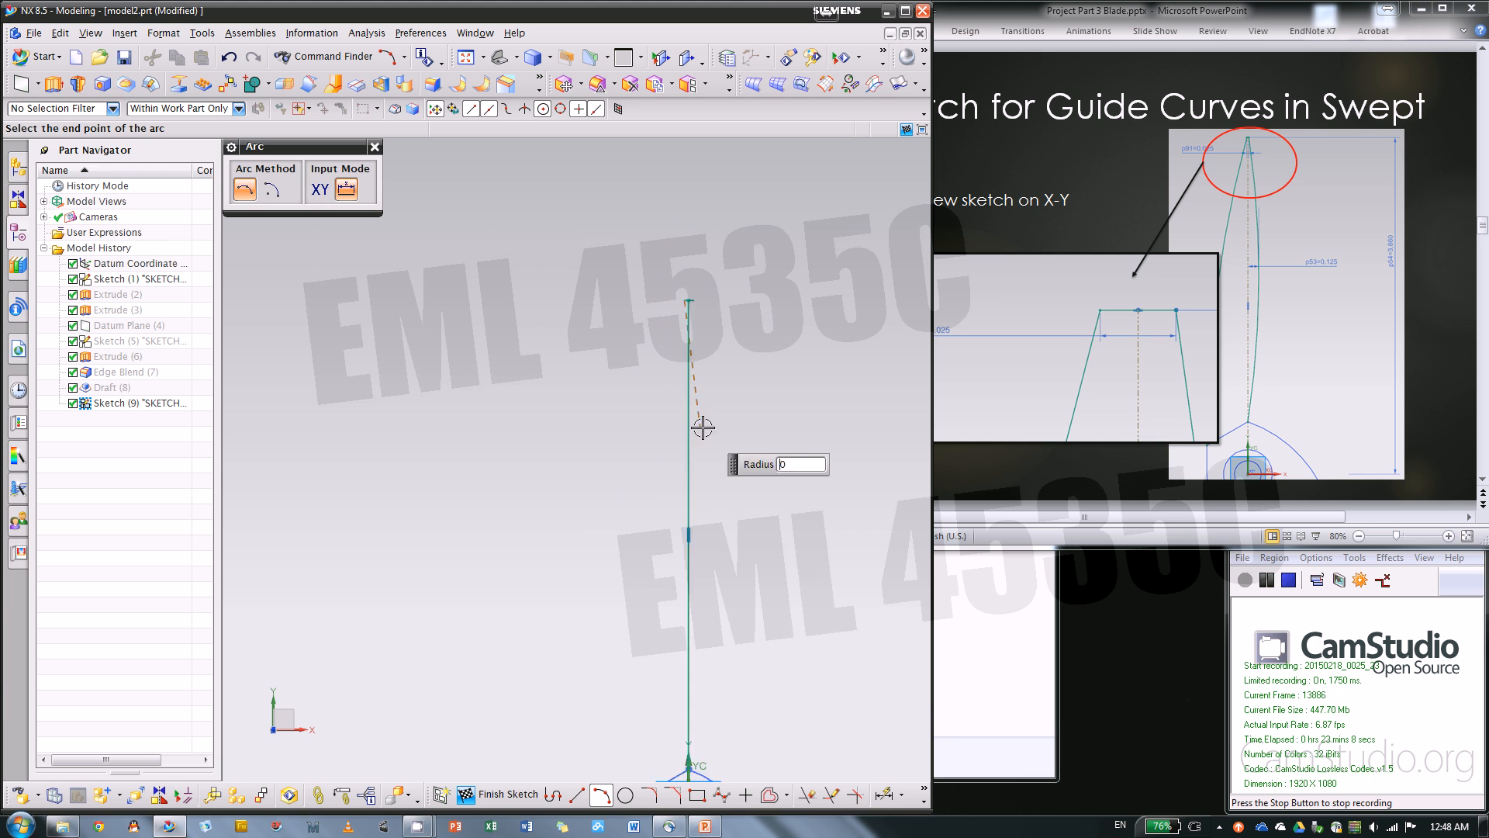
{"action": "scroll", "coordinate": [698, 772], "scroll_direction": "down", "scroll_amount": 3}
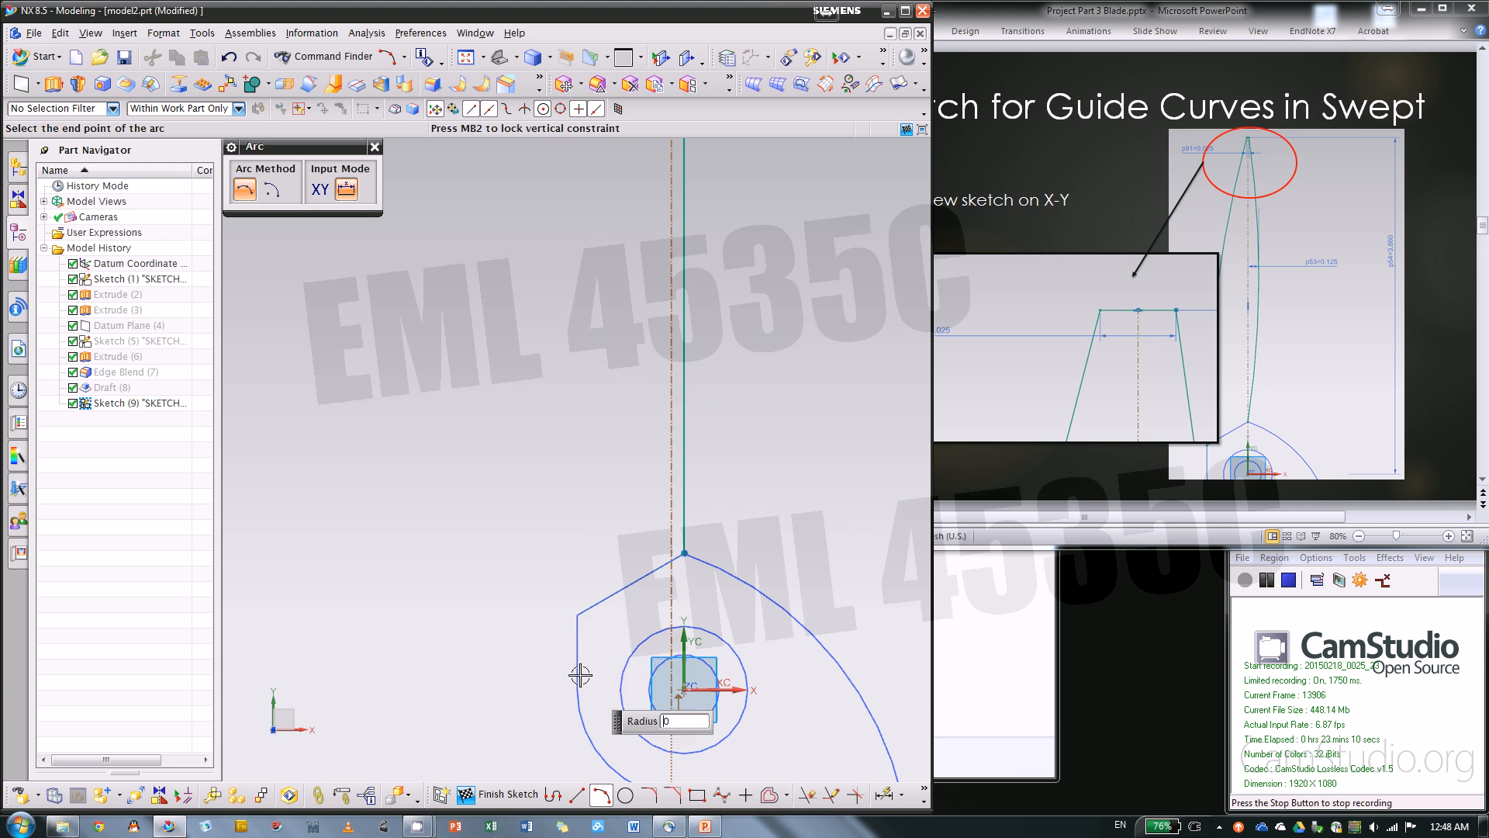
{"action": "left_click", "coordinate": [575, 614]}
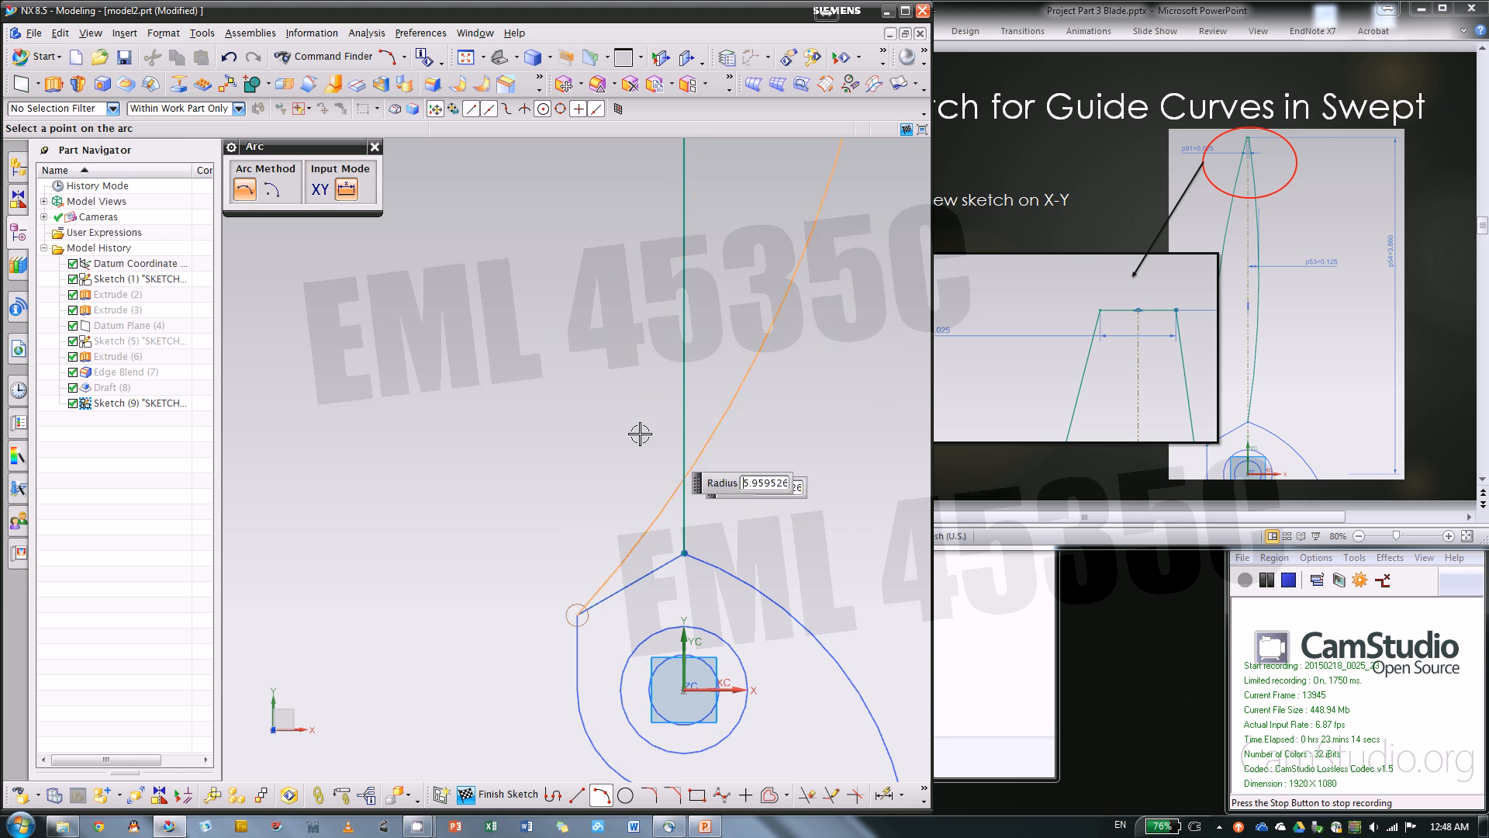
{"action": "left_click", "coordinate": [577, 406]}
{"action": "scroll", "coordinate": [665, 526], "scroll_direction": "down", "scroll_amount": 2}
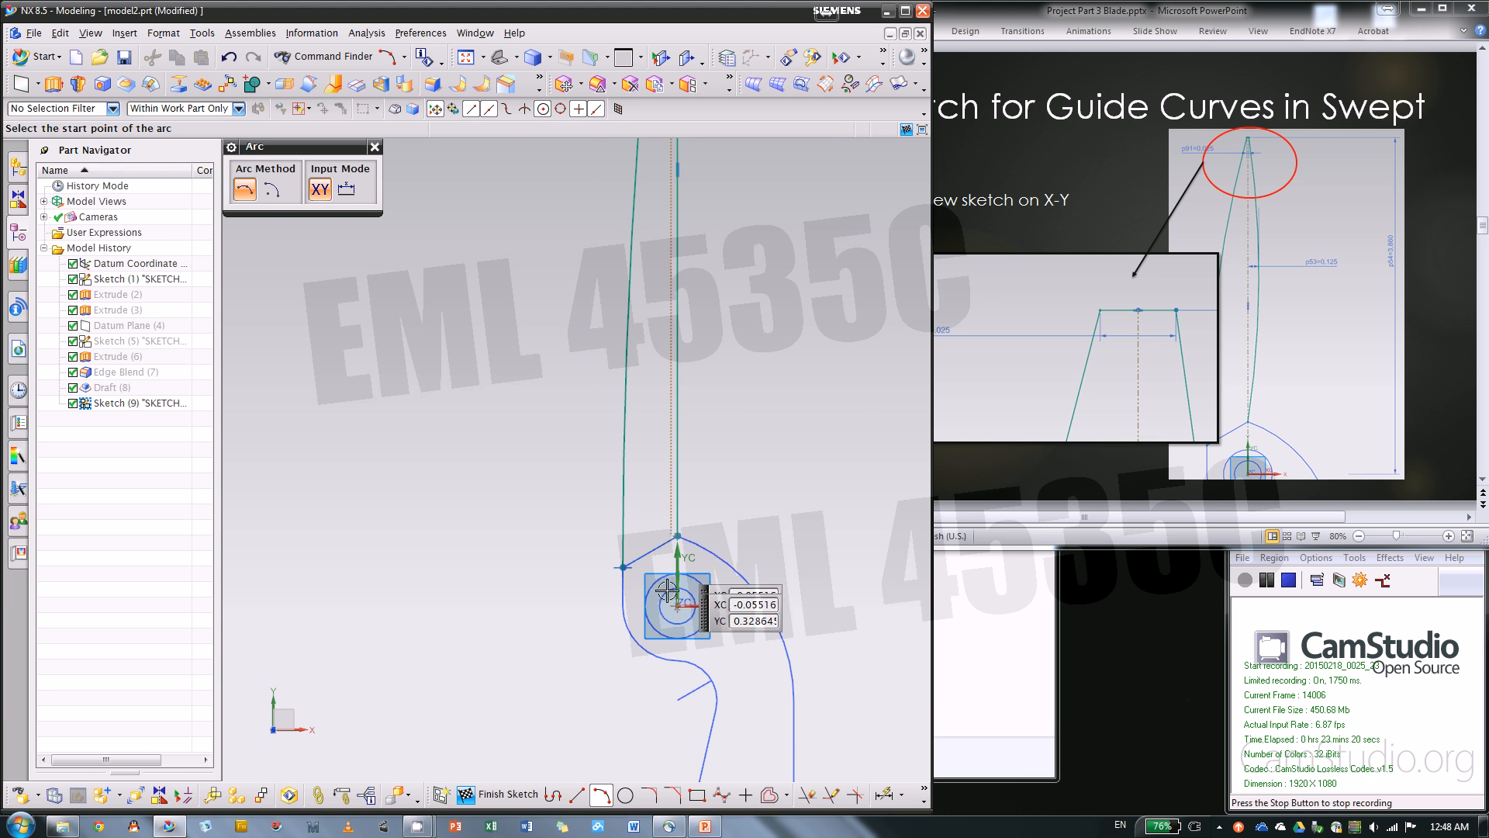
Sketch an outward-bowing arc from the short horizontal line's right end down to the apex of the blade profile
{"action": "scroll", "coordinate": [655, 598], "scroll_direction": "up", "scroll_amount": 2}
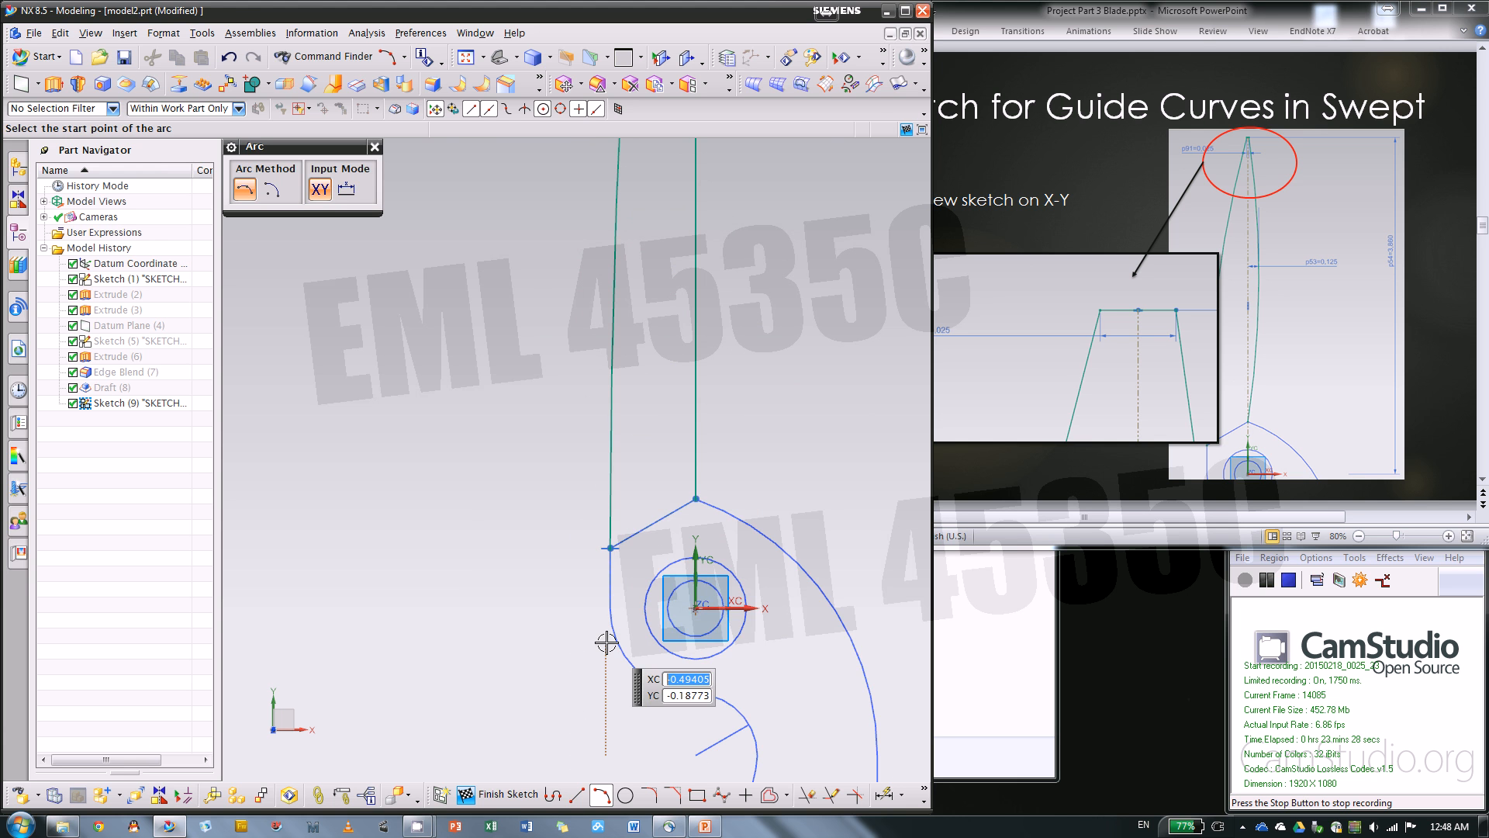
{"action": "scroll", "coordinate": [532, 711], "scroll_direction": "down", "scroll_amount": 1}
{"action": "scroll", "coordinate": [569, 659], "scroll_direction": "down", "scroll_amount": 1}
{"action": "scroll", "coordinate": [572, 296], "scroll_direction": "down", "scroll_amount": 1}
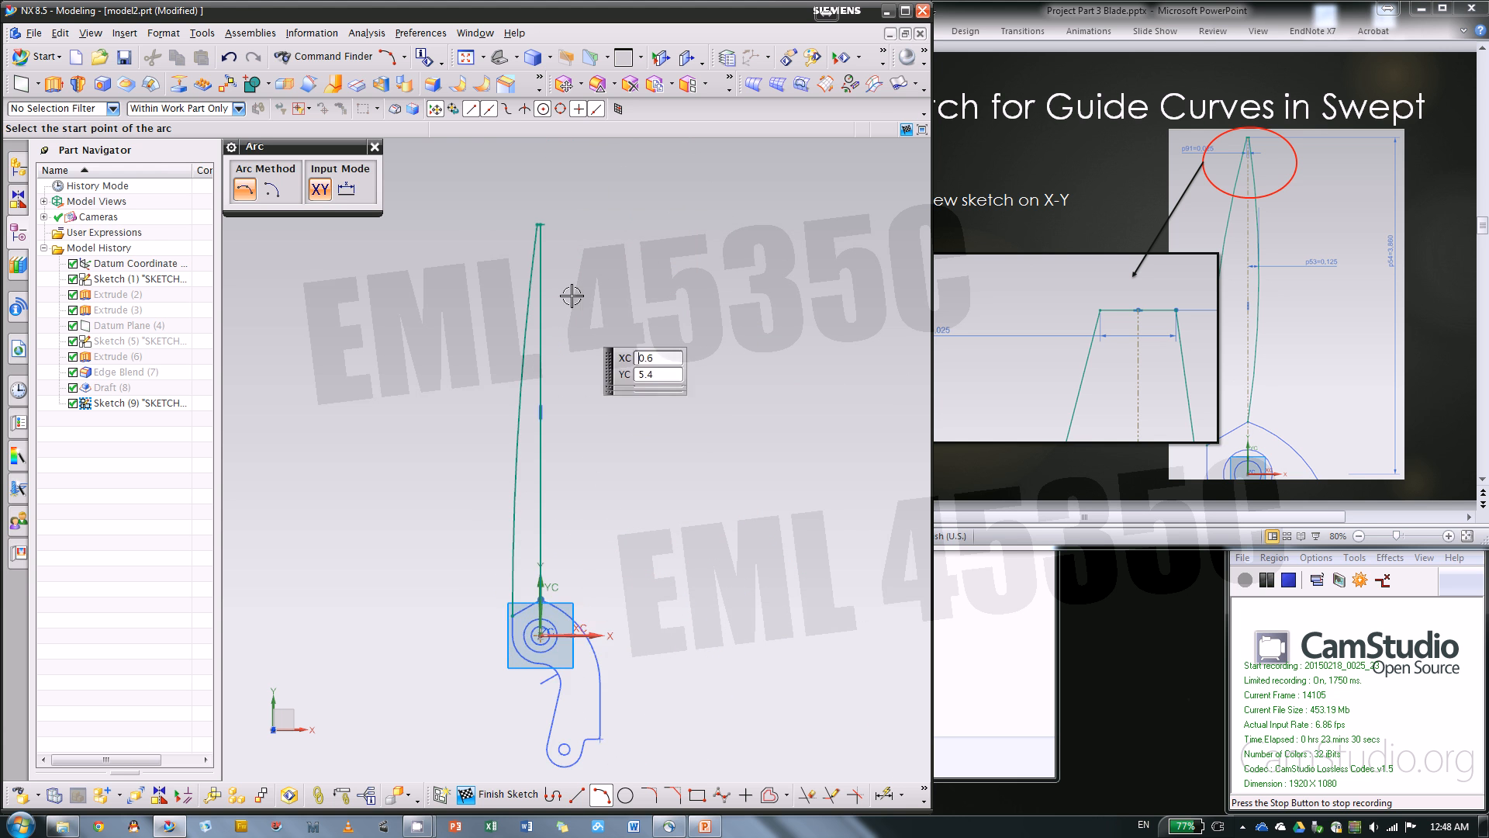
{"action": "scroll", "coordinate": [547, 221], "scroll_direction": "up", "scroll_amount": 2}
{"action": "left_click", "coordinate": [542, 239]}
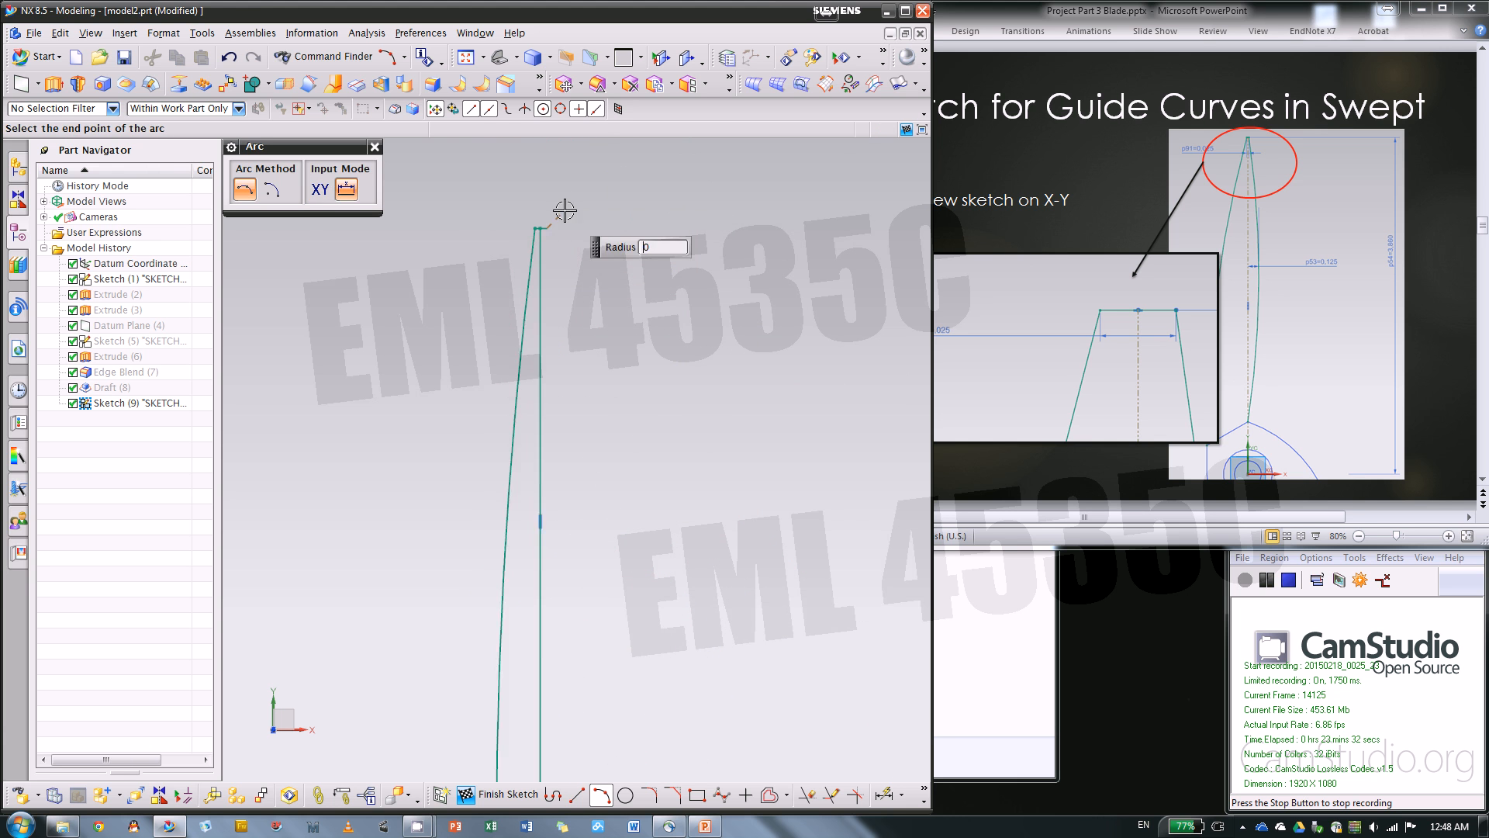
{"action": "scroll", "coordinate": [582, 676], "scroll_direction": "up", "scroll_amount": 5}
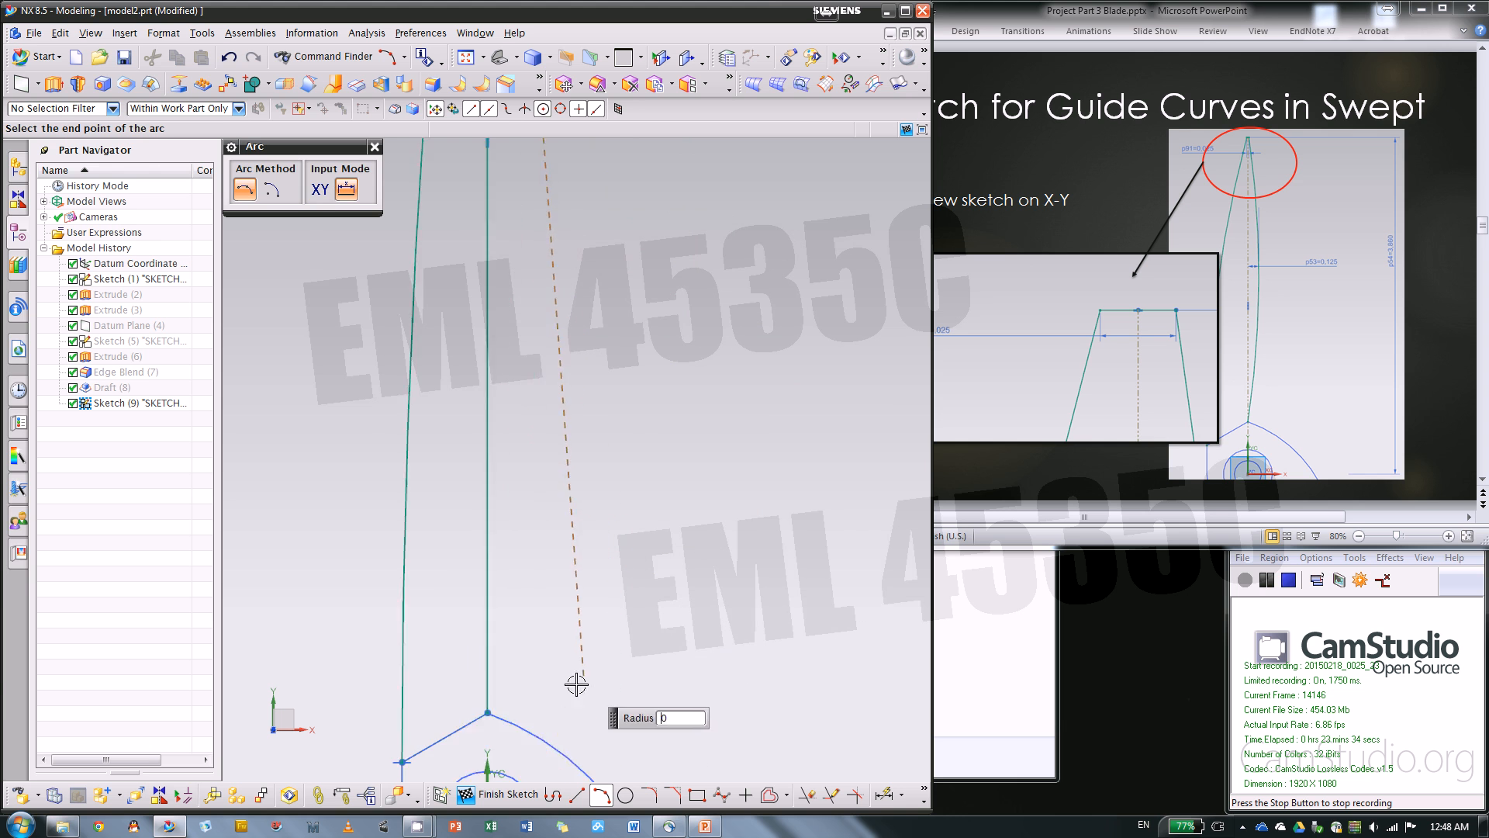
{"action": "left_click", "coordinate": [464, 720]}
{"action": "scroll", "coordinate": [584, 639], "scroll_direction": "down", "scroll_amount": 5}
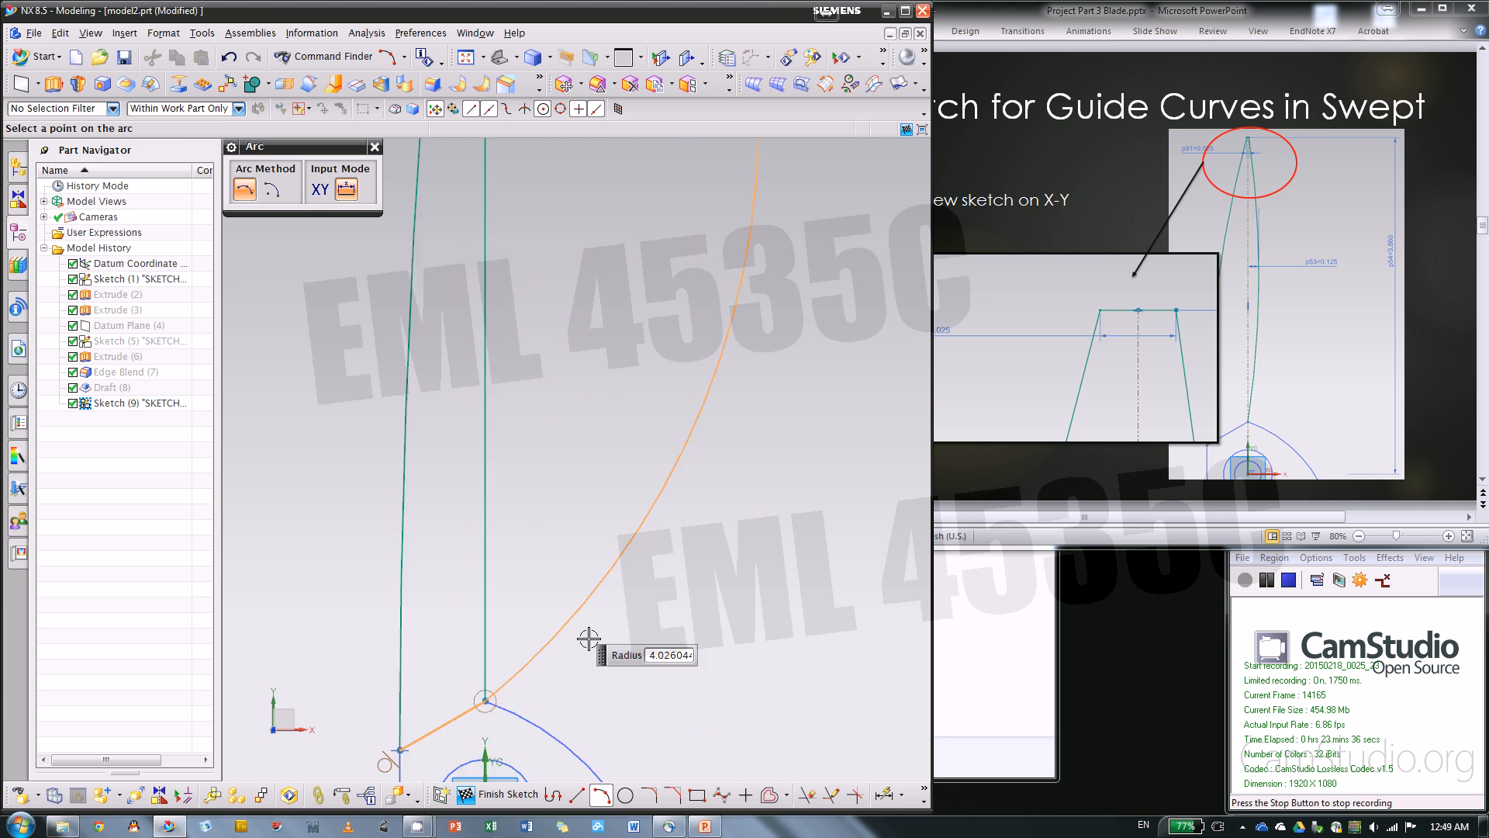
{"action": "left_click", "coordinate": [572, 396]}
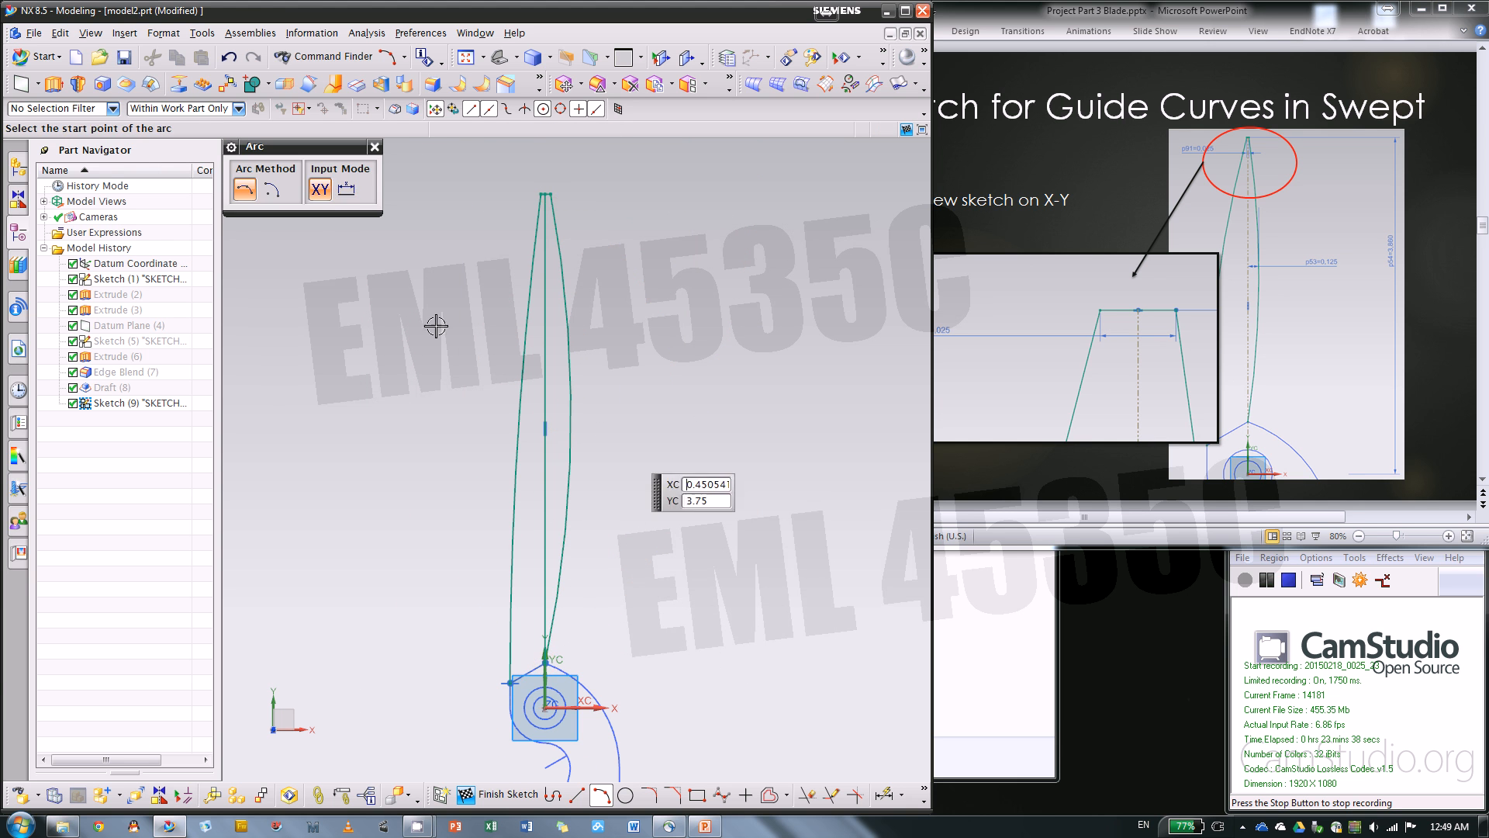
{"action": "left_click", "coordinate": [376, 148]}
Convert the vertical line to a reference line and constrain its upper endpoint to the midpoint of the short horizontal line
{"action": "left_click", "coordinate": [545, 481]}
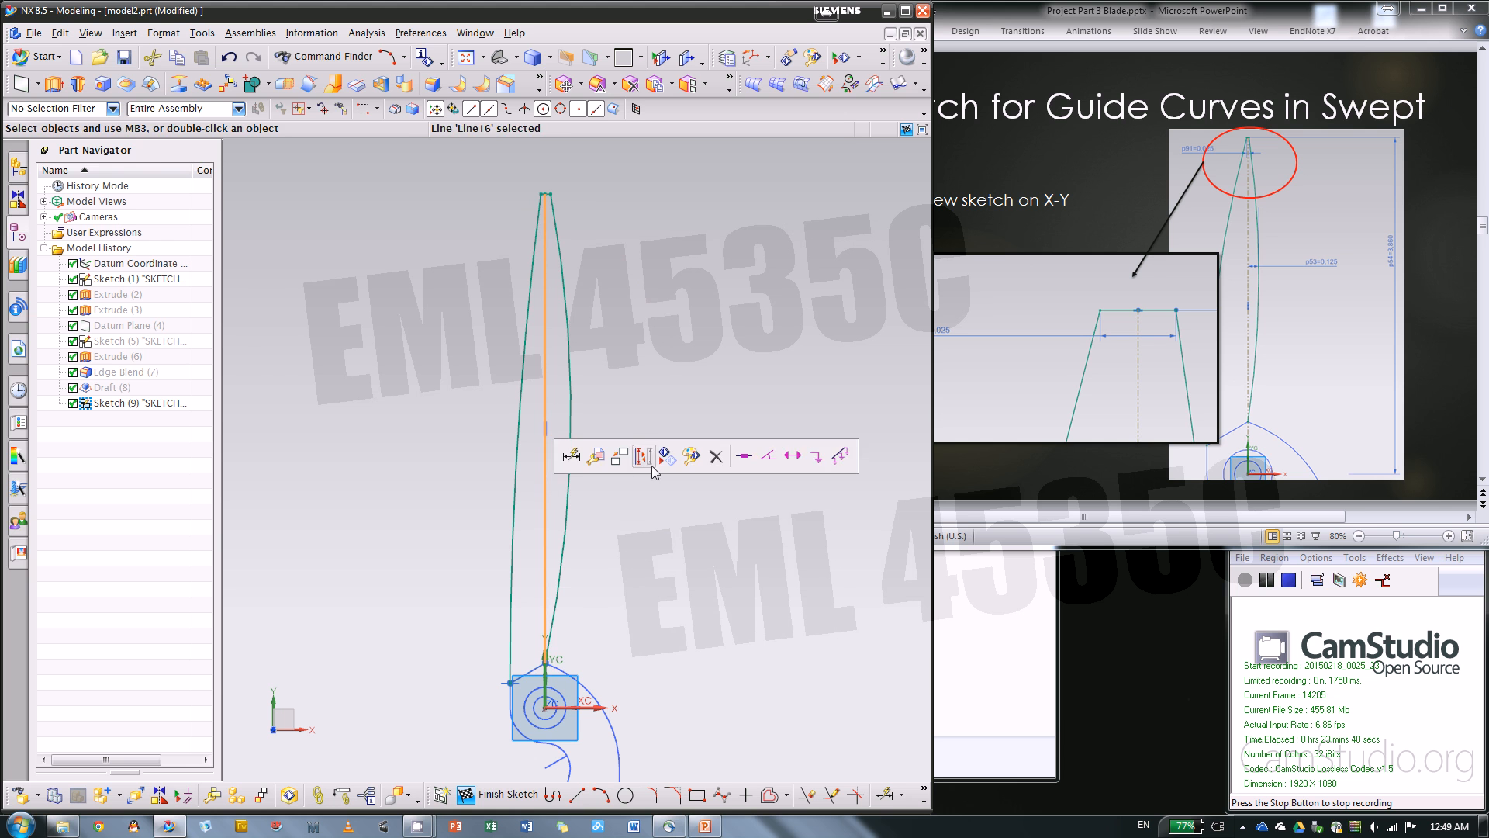
{"action": "left_click", "coordinate": [644, 457]}
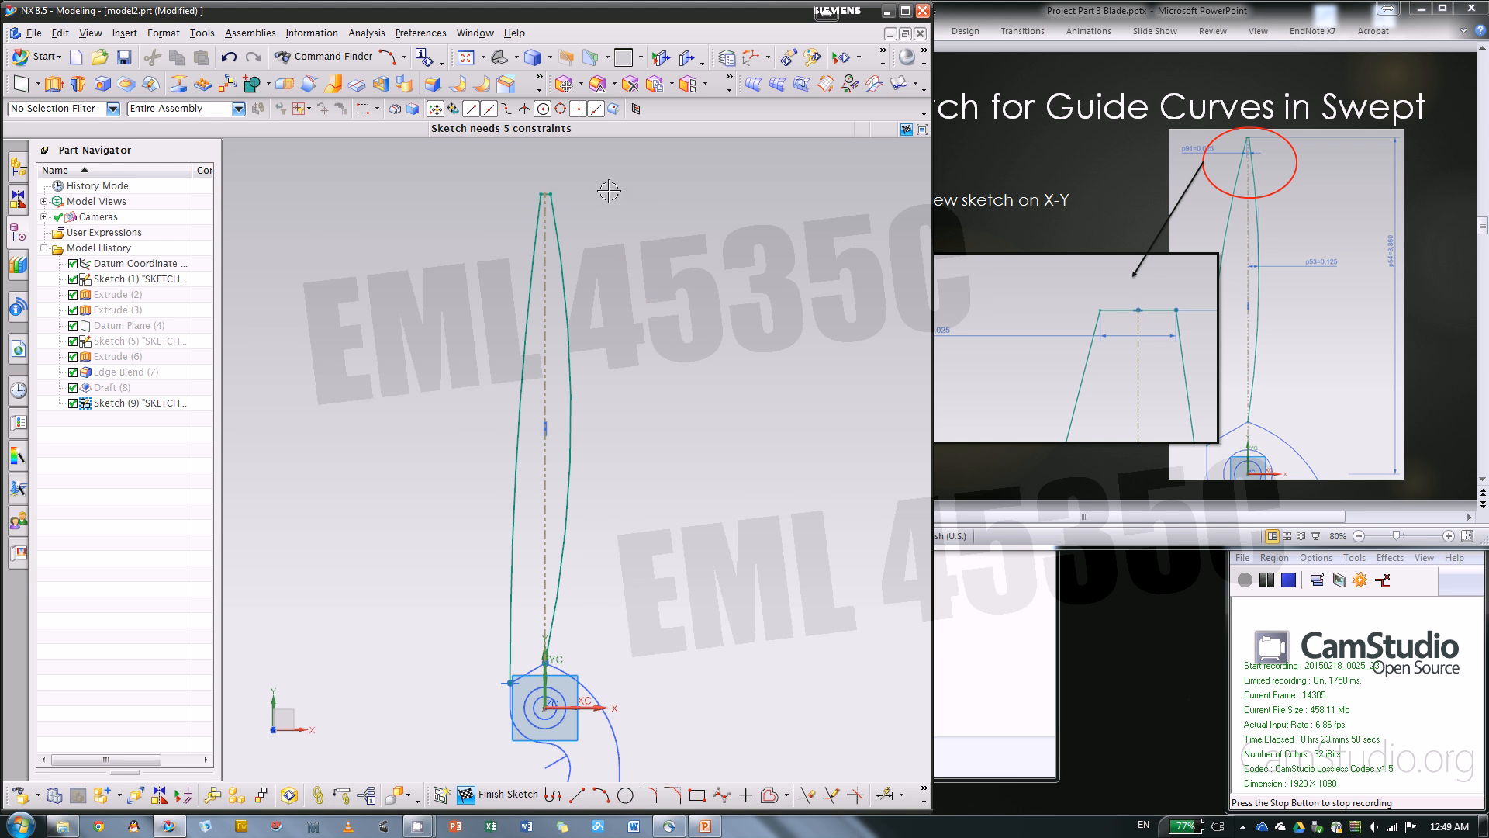
{"action": "scroll", "coordinate": [543, 186], "scroll_direction": "down", "scroll_amount": 8}
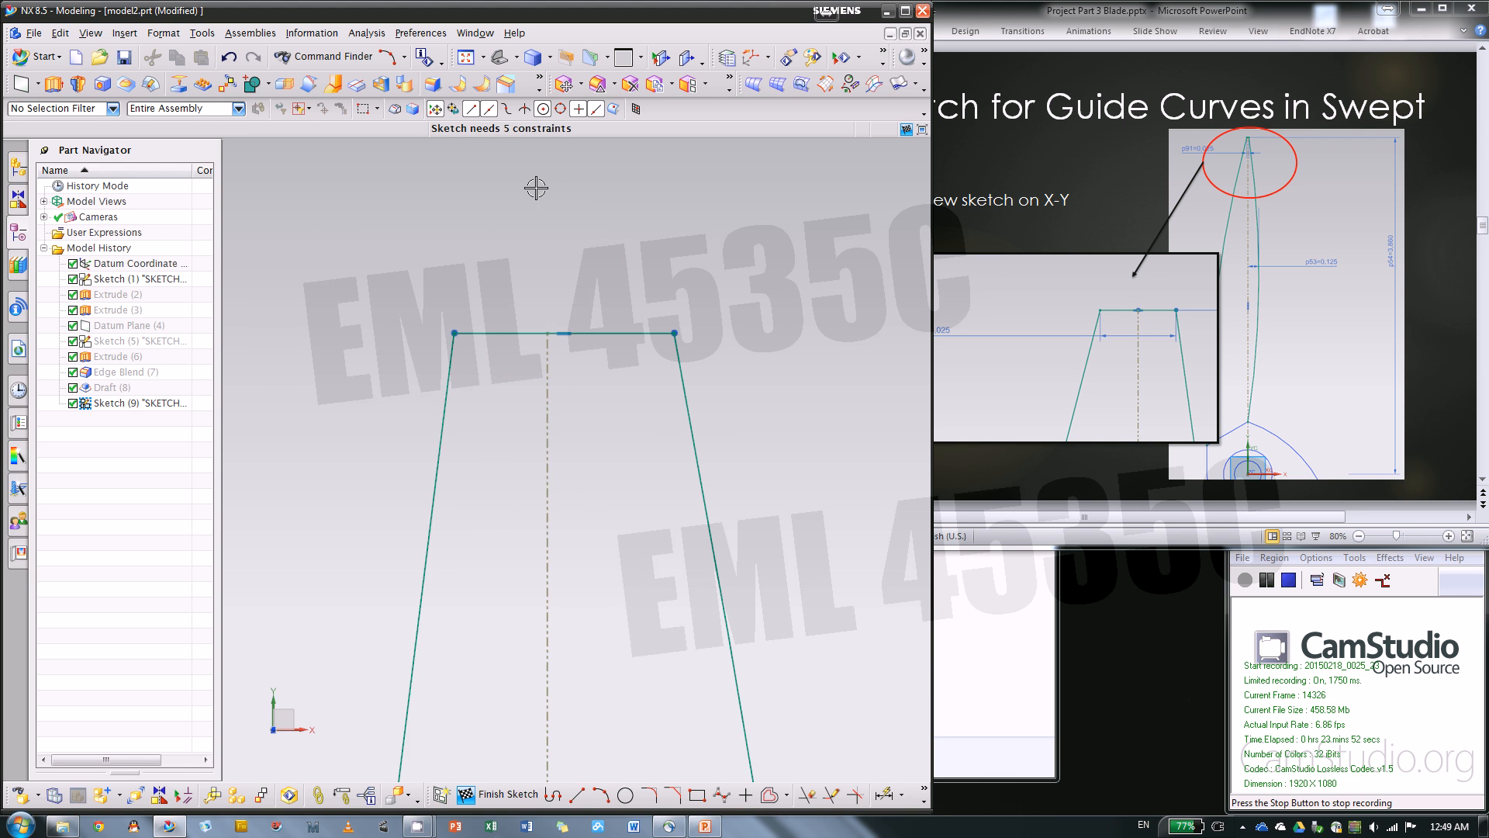
{"action": "left_click", "coordinate": [544, 379]}
{"action": "key", "text": "Escape"}
{"action": "left_click", "coordinate": [548, 333]}
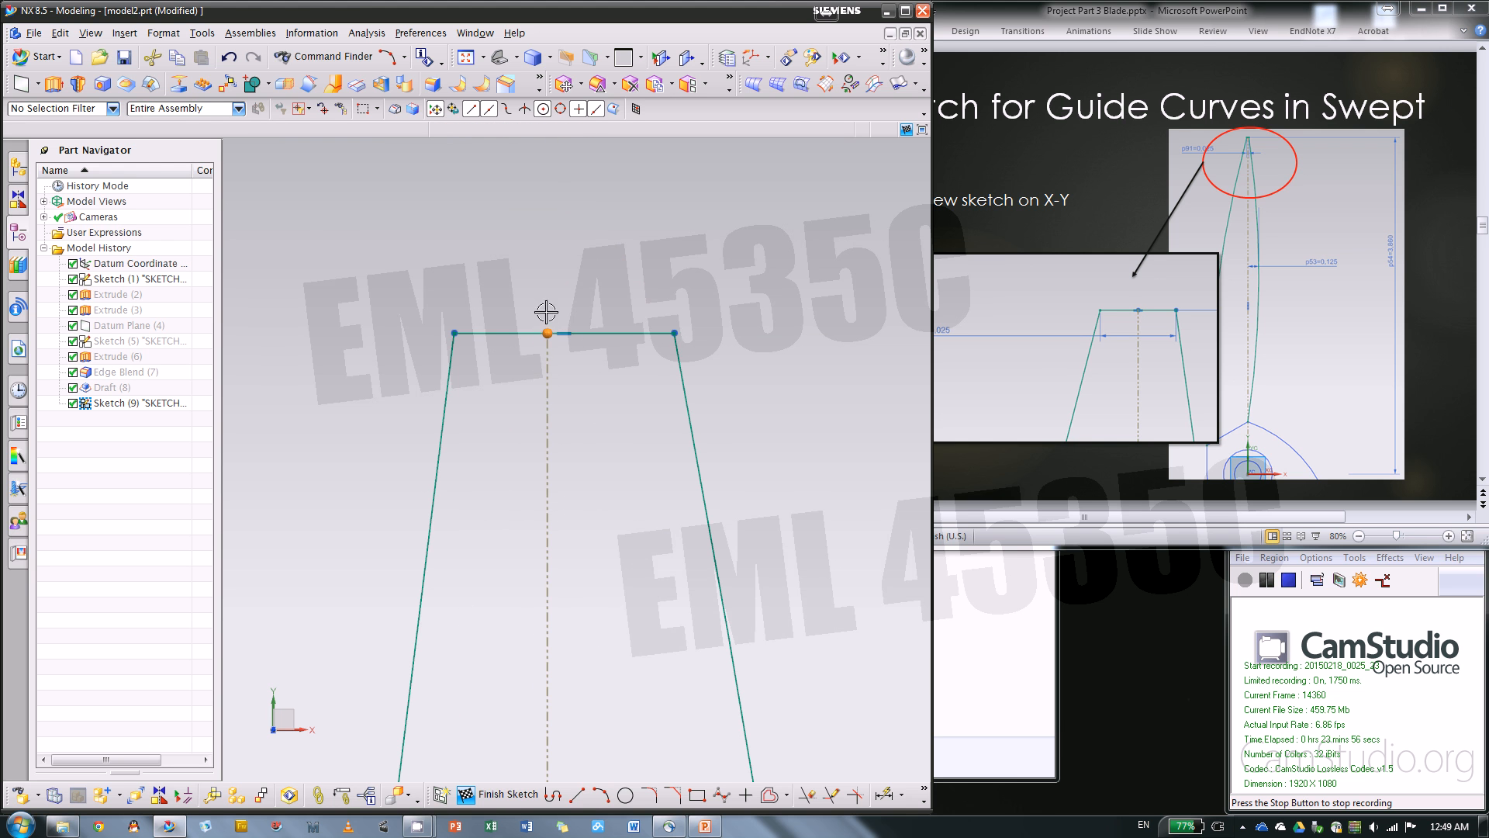
{"action": "left_click", "coordinate": [625, 333]}
{"action": "left_click", "coordinate": [683, 306]}
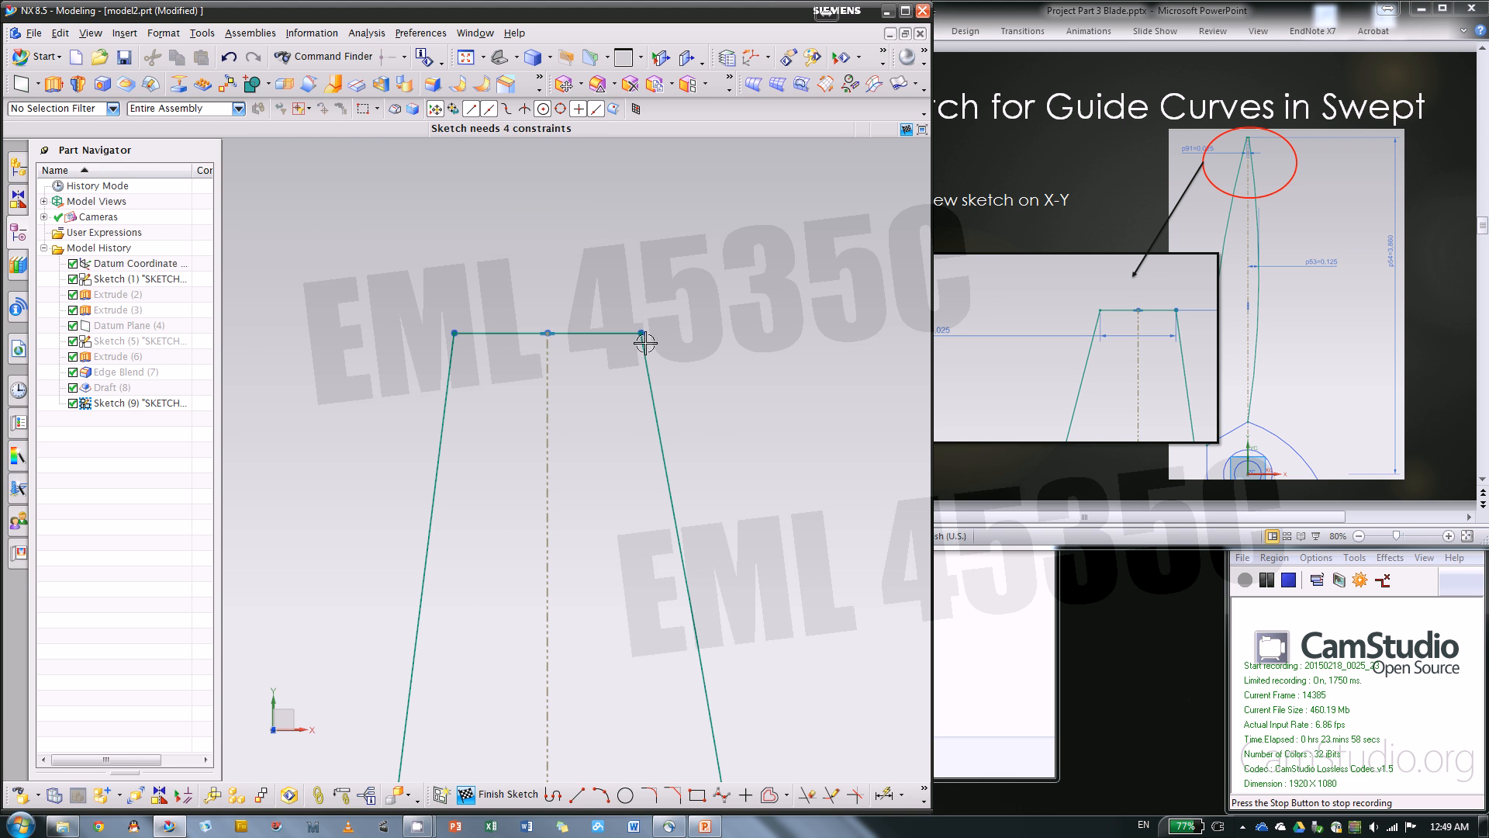
Dimension the short horizontal line at the blade tip and set its length to .025 in
{"action": "scroll", "coordinate": [644, 326], "scroll_direction": "down", "scroll_amount": 3}
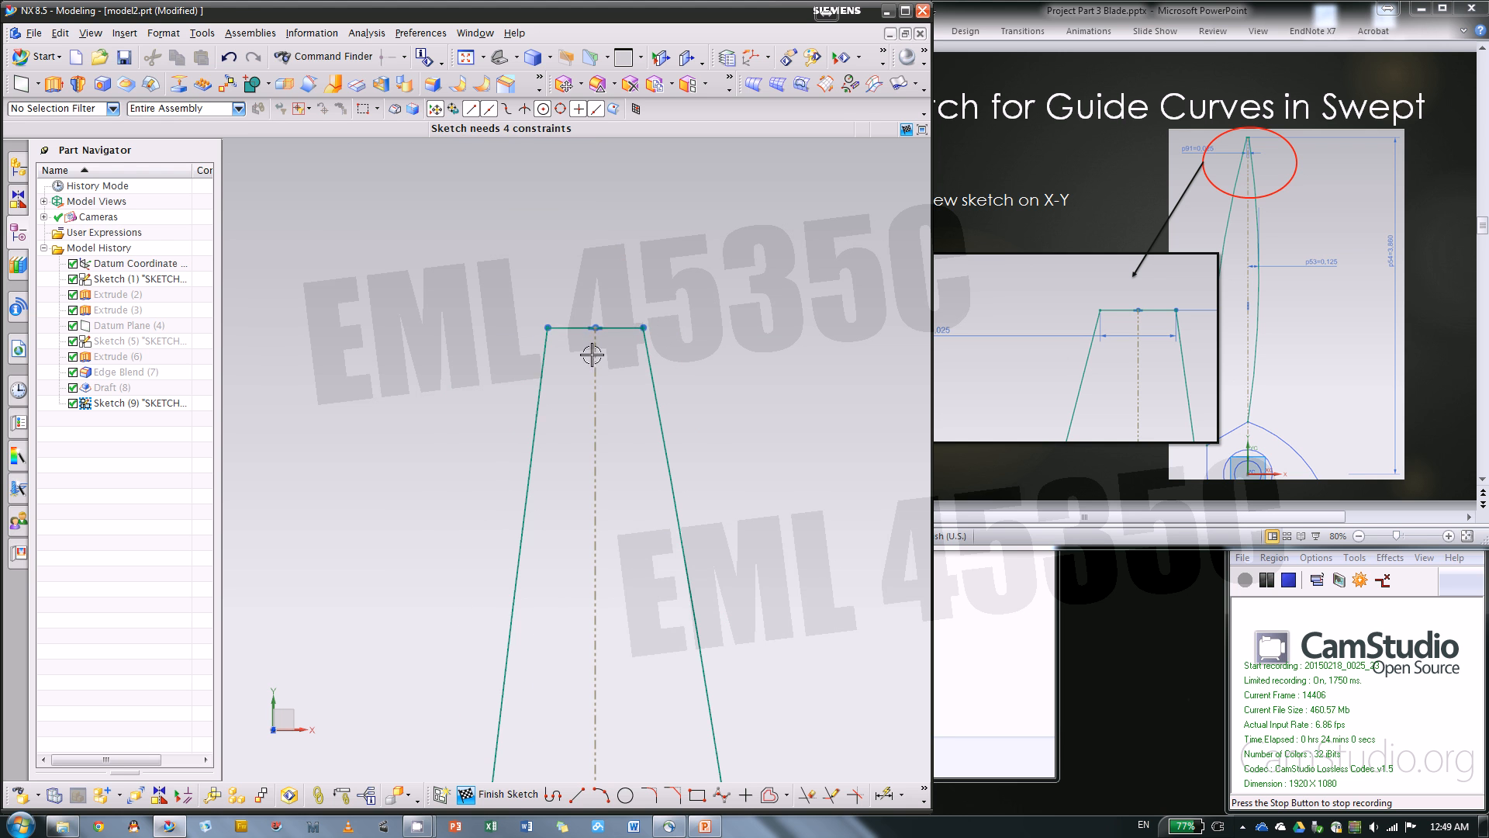
{"action": "scroll", "coordinate": [665, 266], "scroll_direction": "down", "scroll_amount": 4}
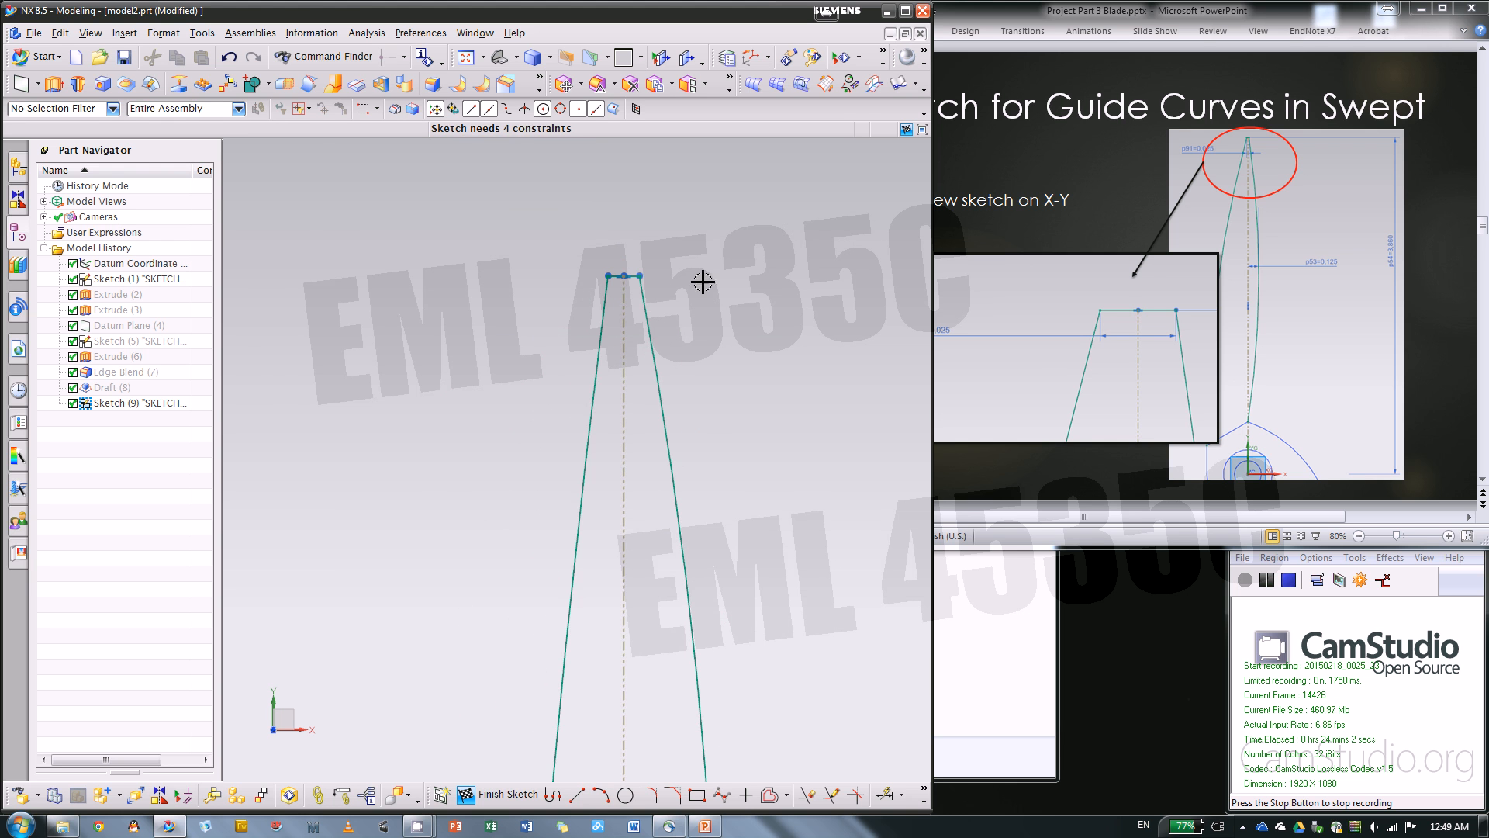
{"action": "key", "text": "d"}
{"action": "scroll", "coordinate": [616, 279], "scroll_direction": "up", "scroll_amount": 5}
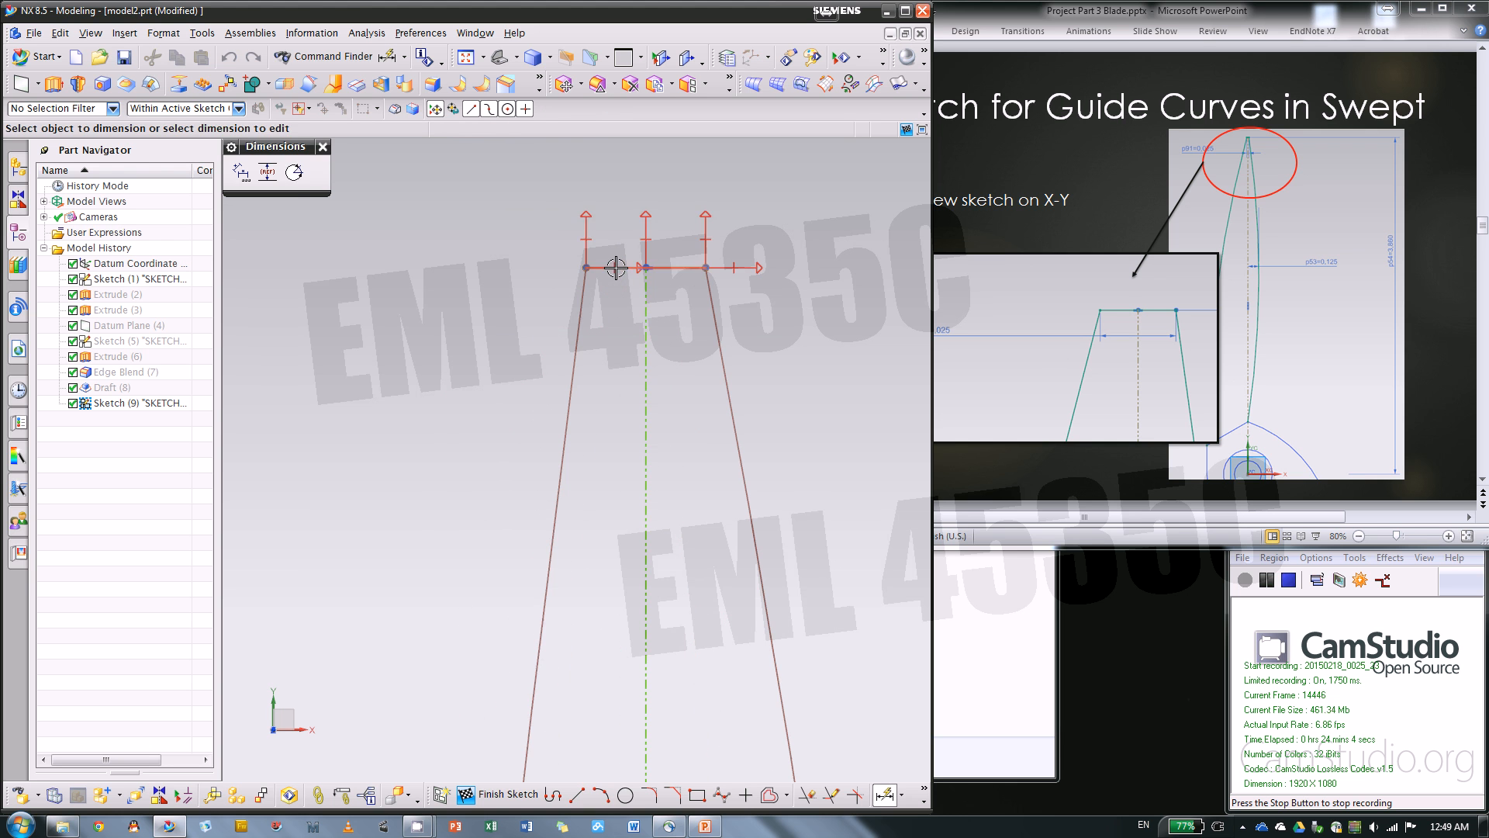
{"action": "left_click", "coordinate": [610, 267]}
{"action": "left_click", "coordinate": [422, 313]}
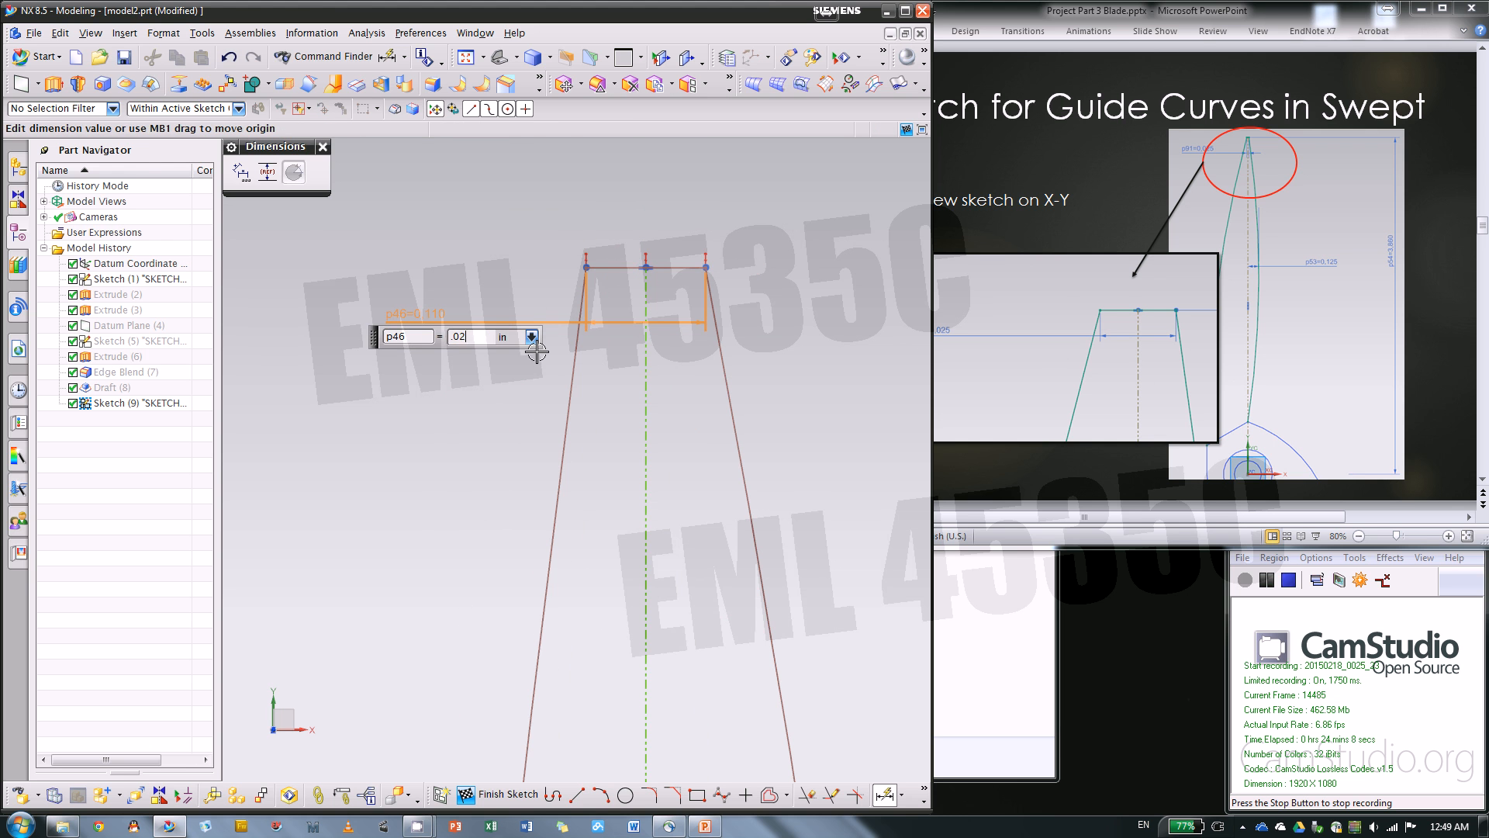
{"action": "type", "text": ".025"}
{"action": "key", "text": "Return"}
Dimension the vertical distance from the X axis to the short tip line and set it to 3.86 in
{"action": "scroll", "coordinate": [465, 386], "scroll_direction": "down", "scroll_amount": 4}
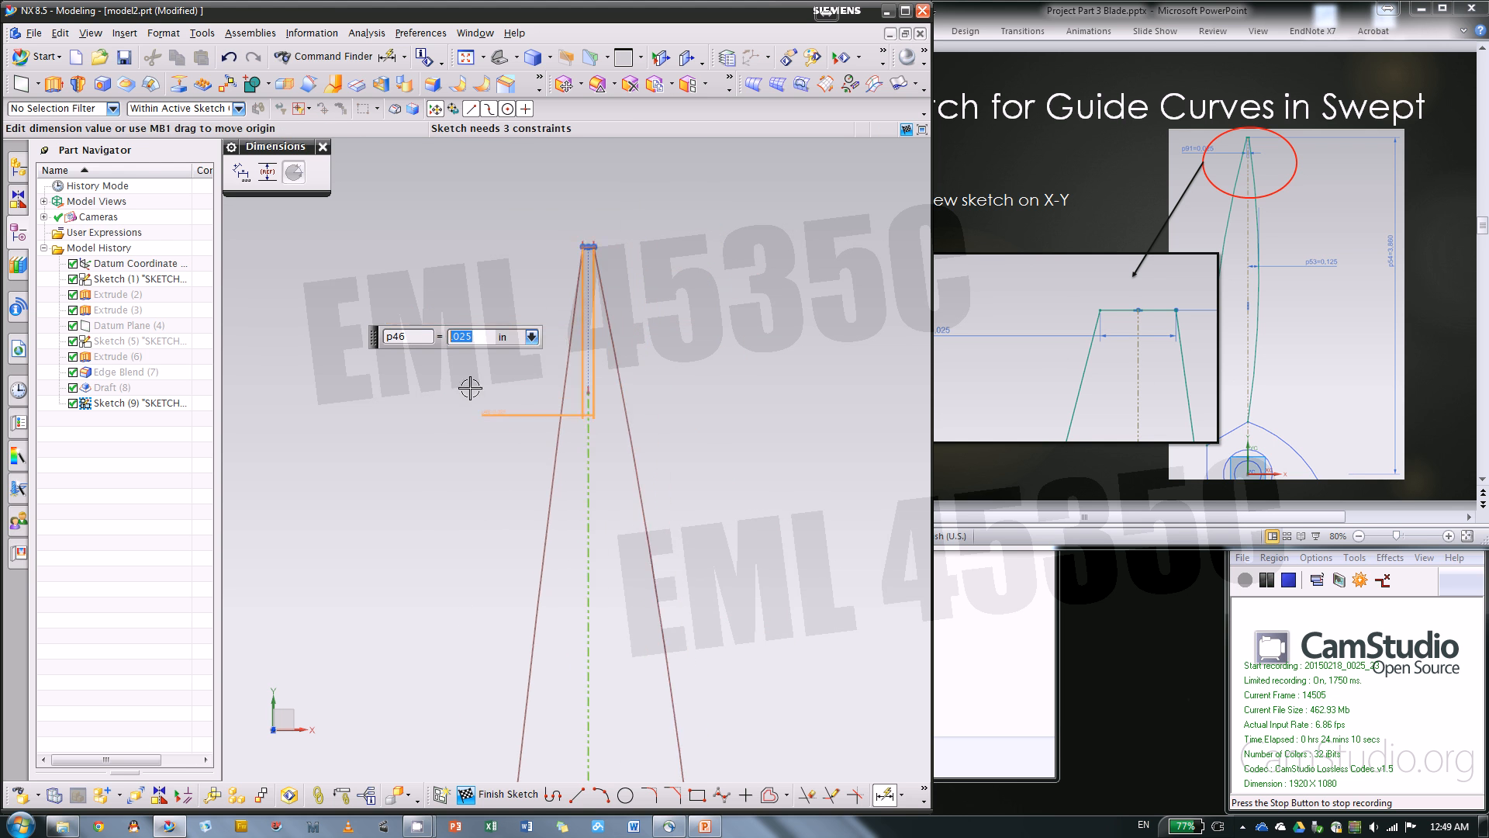
{"action": "scroll", "coordinate": [552, 206], "scroll_direction": "up", "scroll_amount": 4}
{"action": "scroll", "coordinate": [571, 346], "scroll_direction": "up", "scroll_amount": 2}
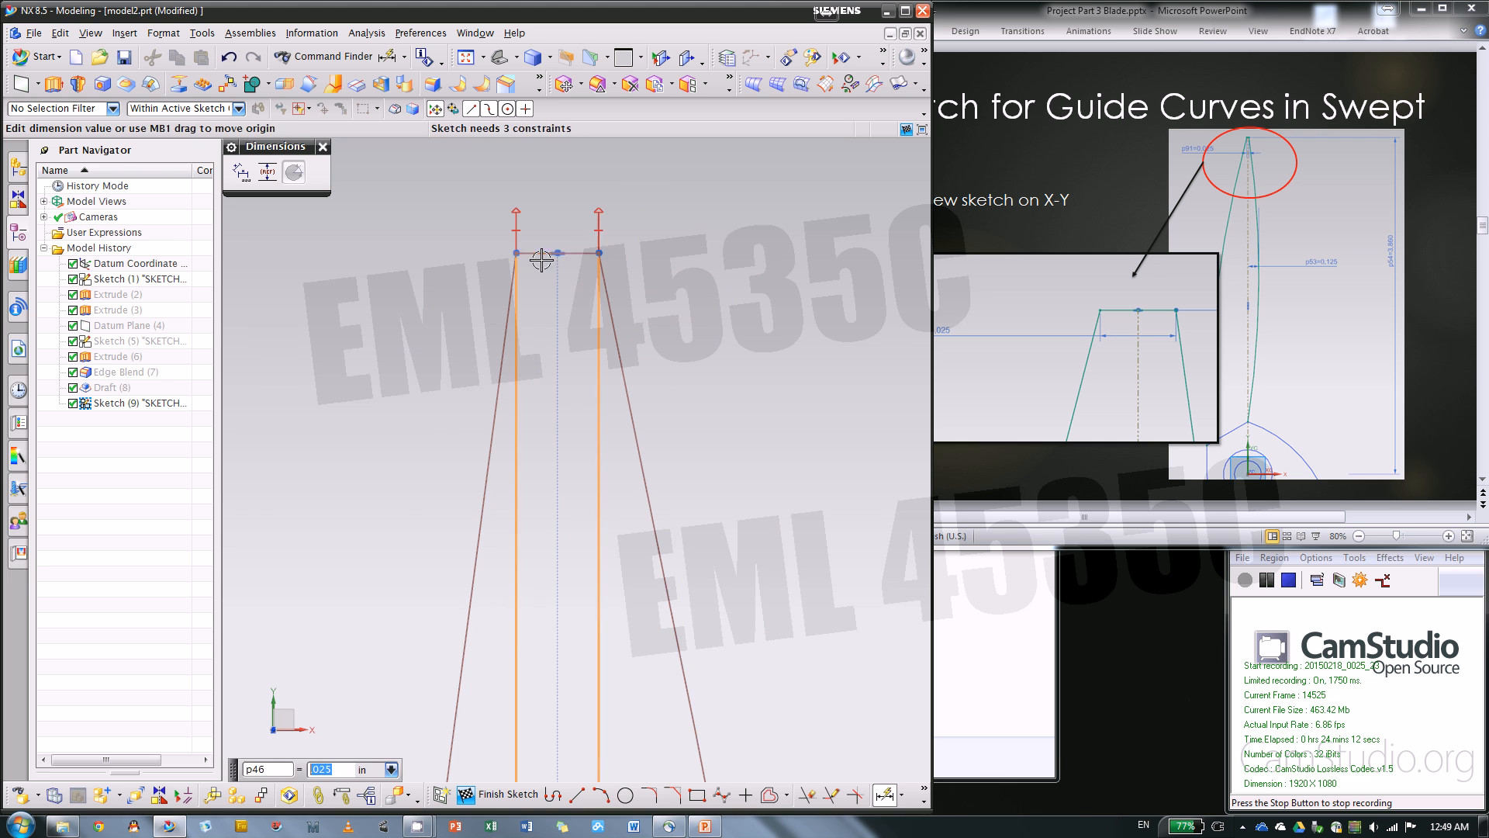
{"action": "left_click", "coordinate": [542, 253]}
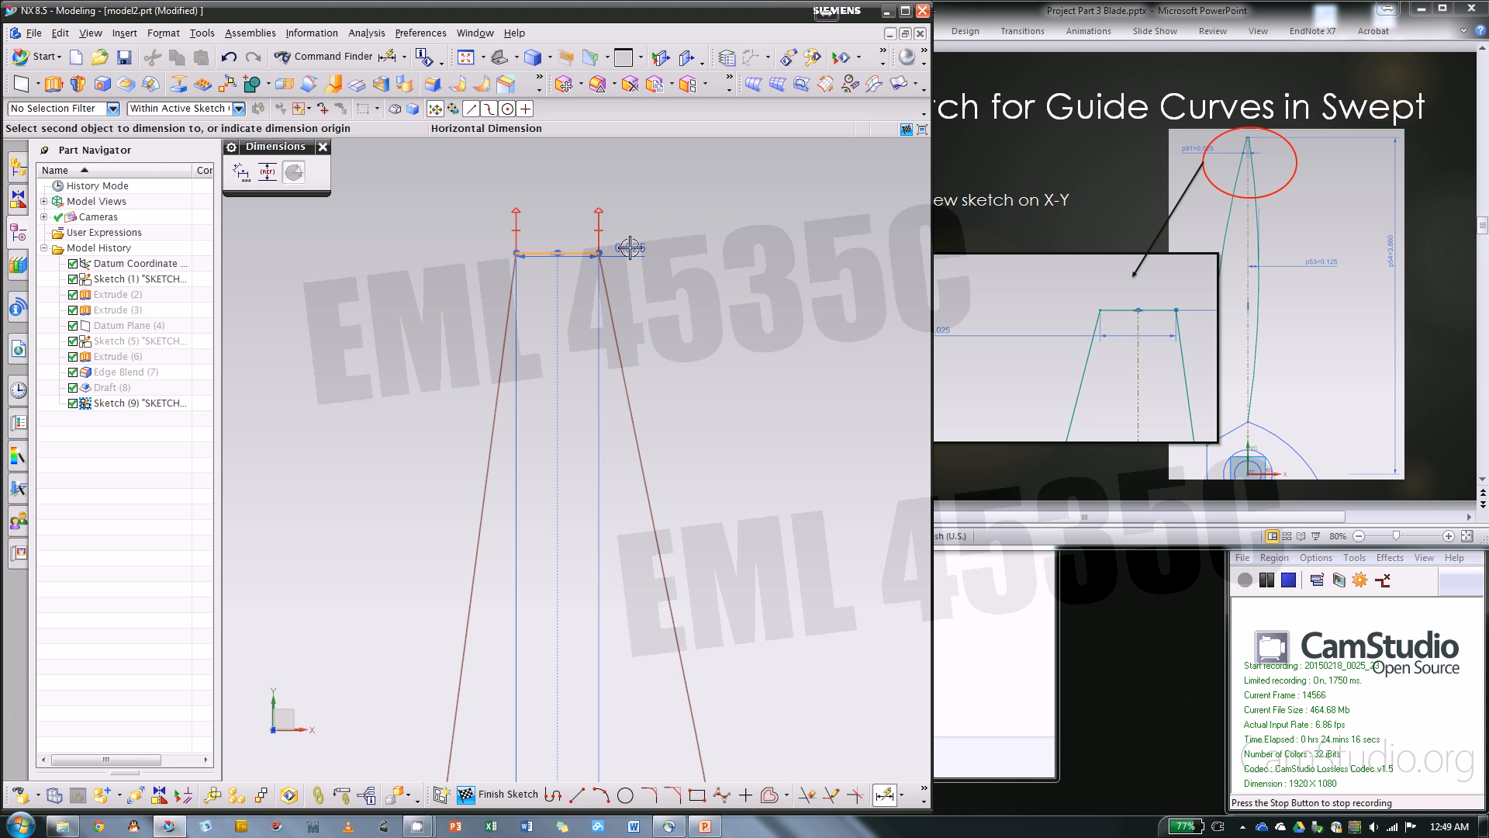
{"action": "scroll", "coordinate": [655, 253], "scroll_direction": "down", "scroll_amount": 5}
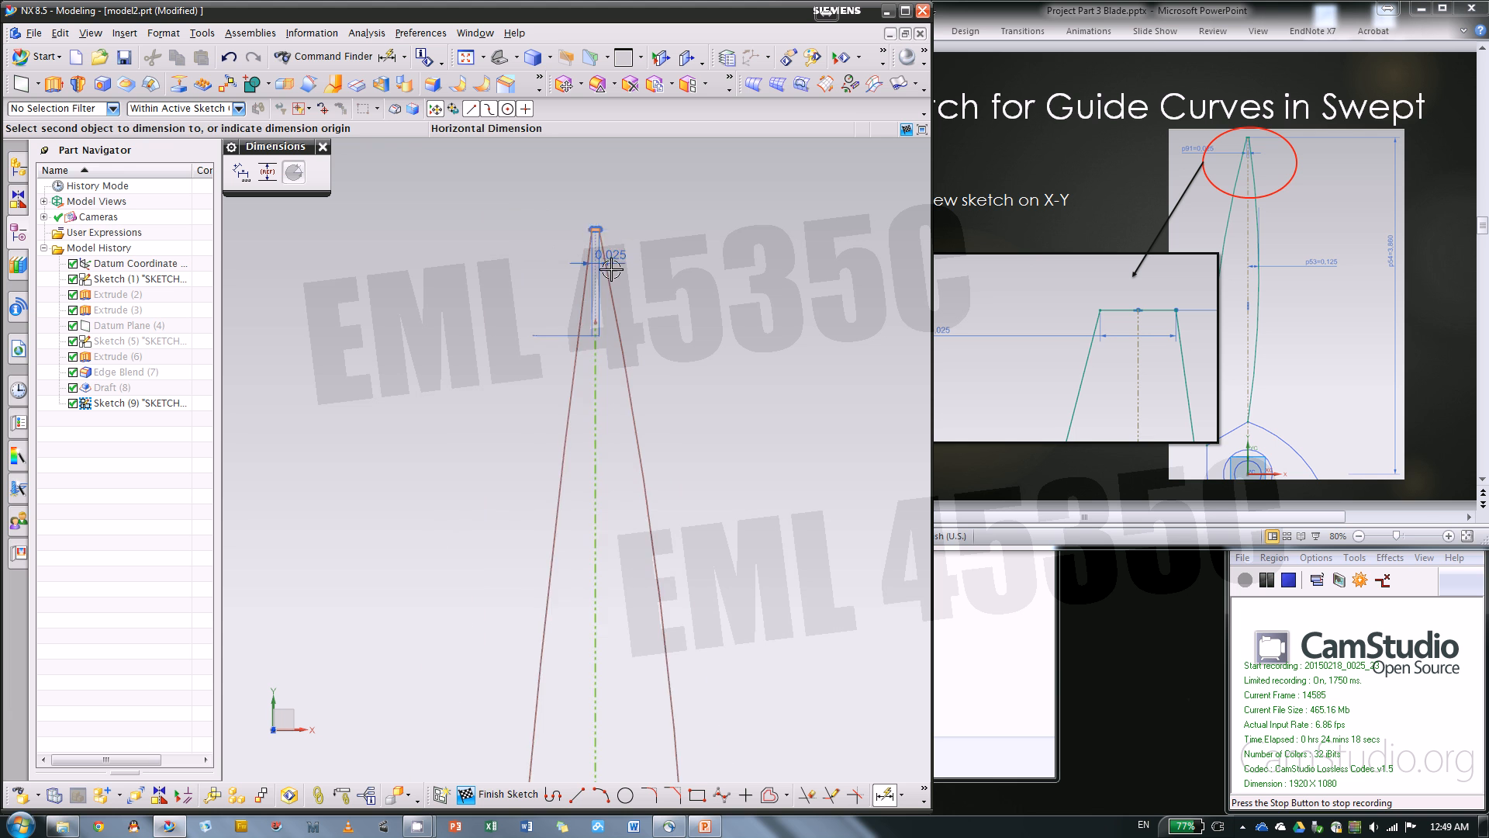
{"action": "scroll", "coordinate": [575, 309], "scroll_direction": "down", "scroll_amount": 4}
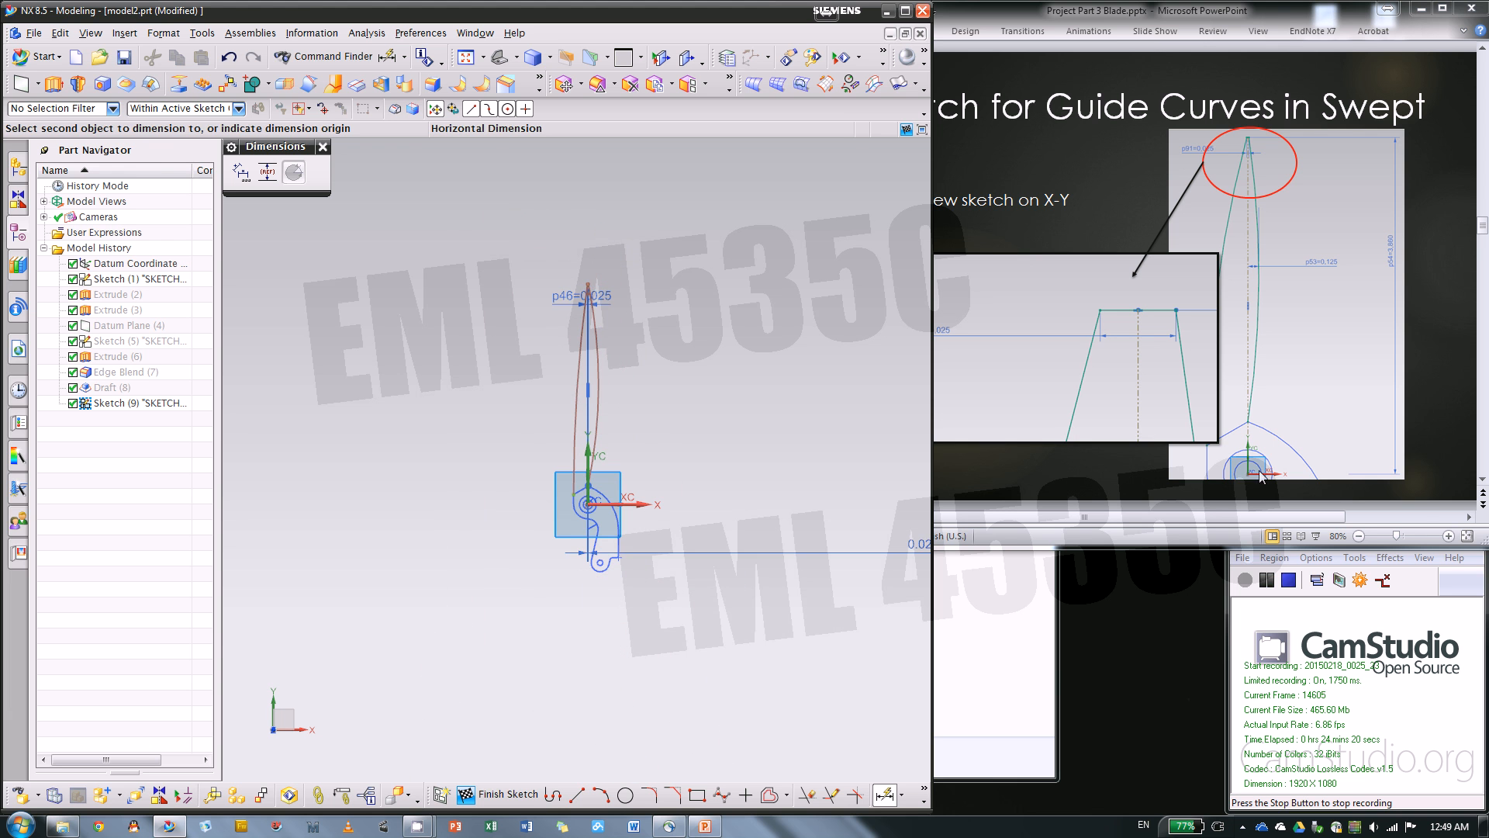
{"action": "scroll", "coordinate": [620, 505], "scroll_direction": "up", "scroll_amount": 5}
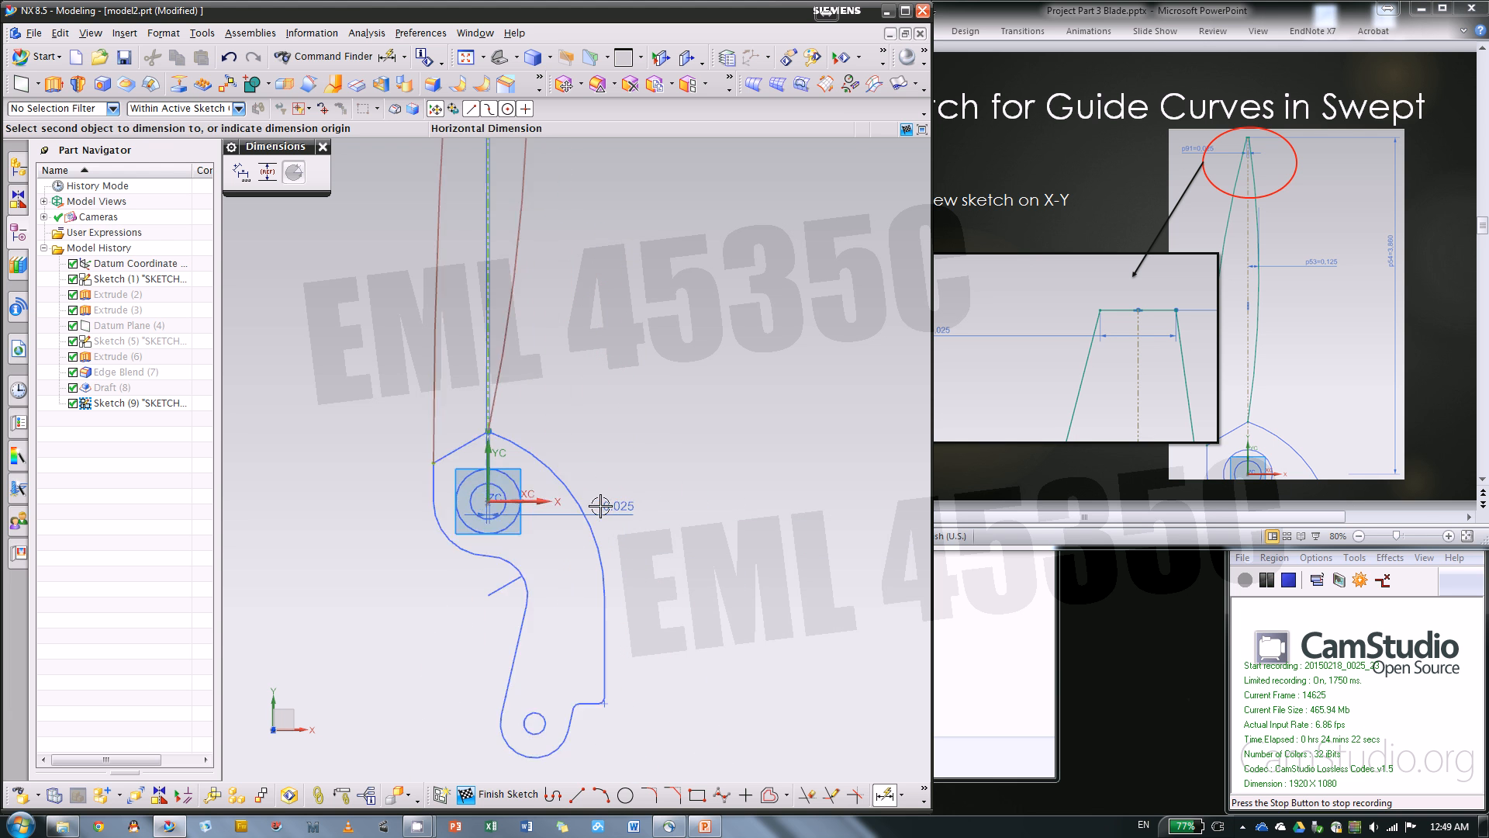
{"action": "left_click", "coordinate": [511, 498]}
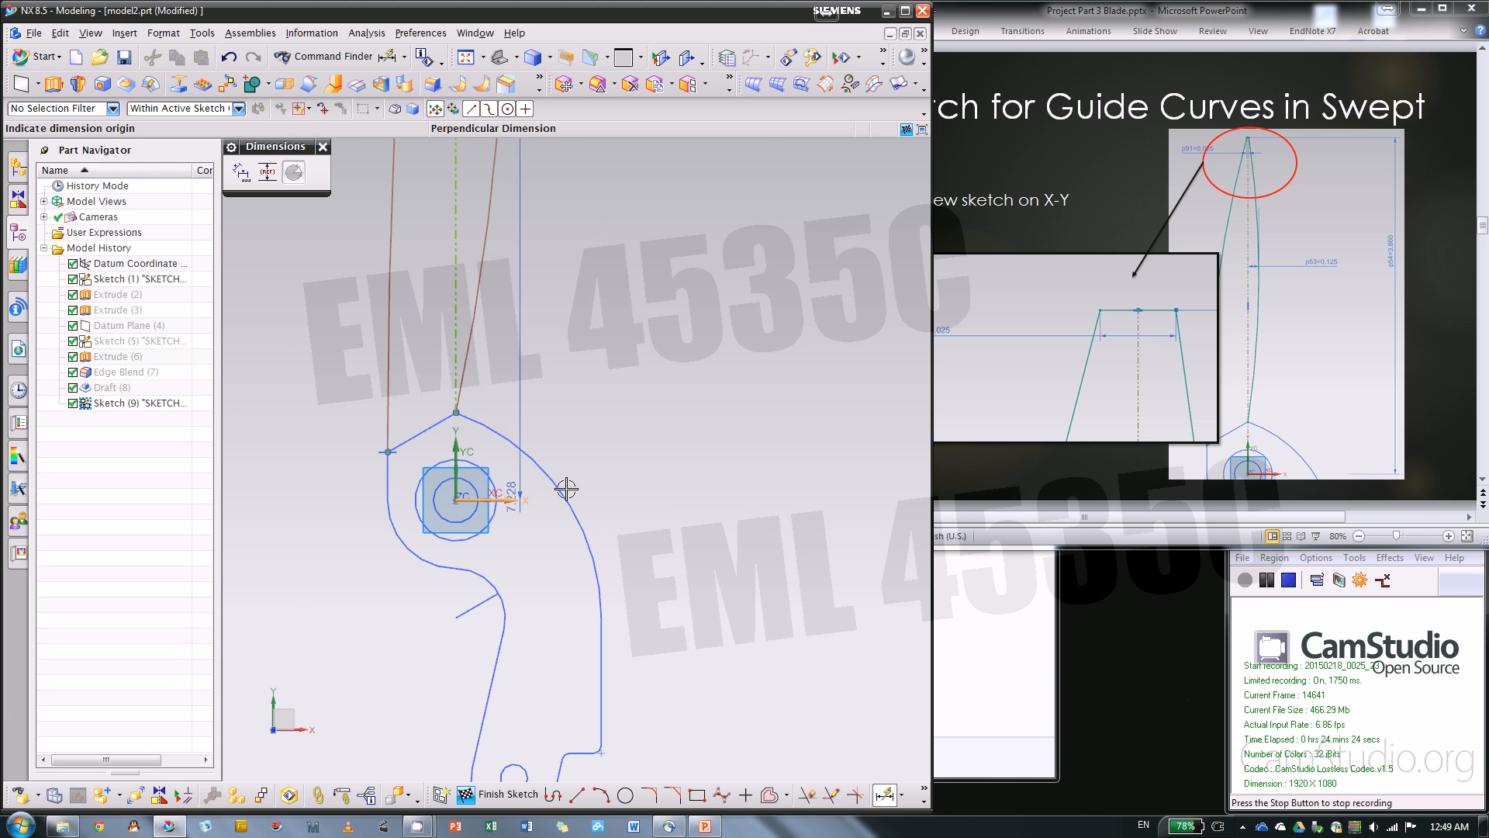
{"action": "left_click", "coordinate": [707, 359]}
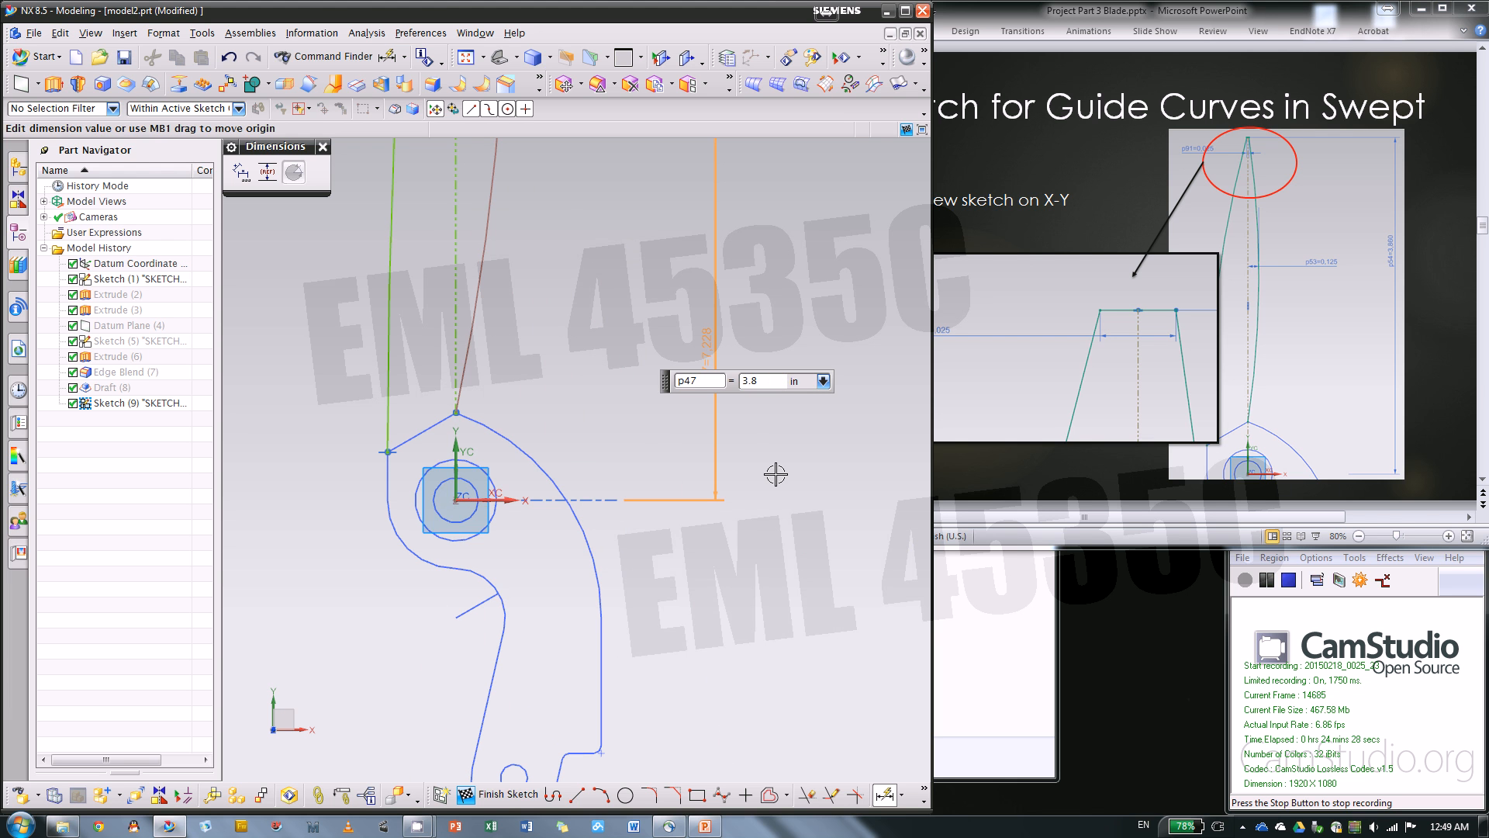
{"action": "key", "text": "Return"}
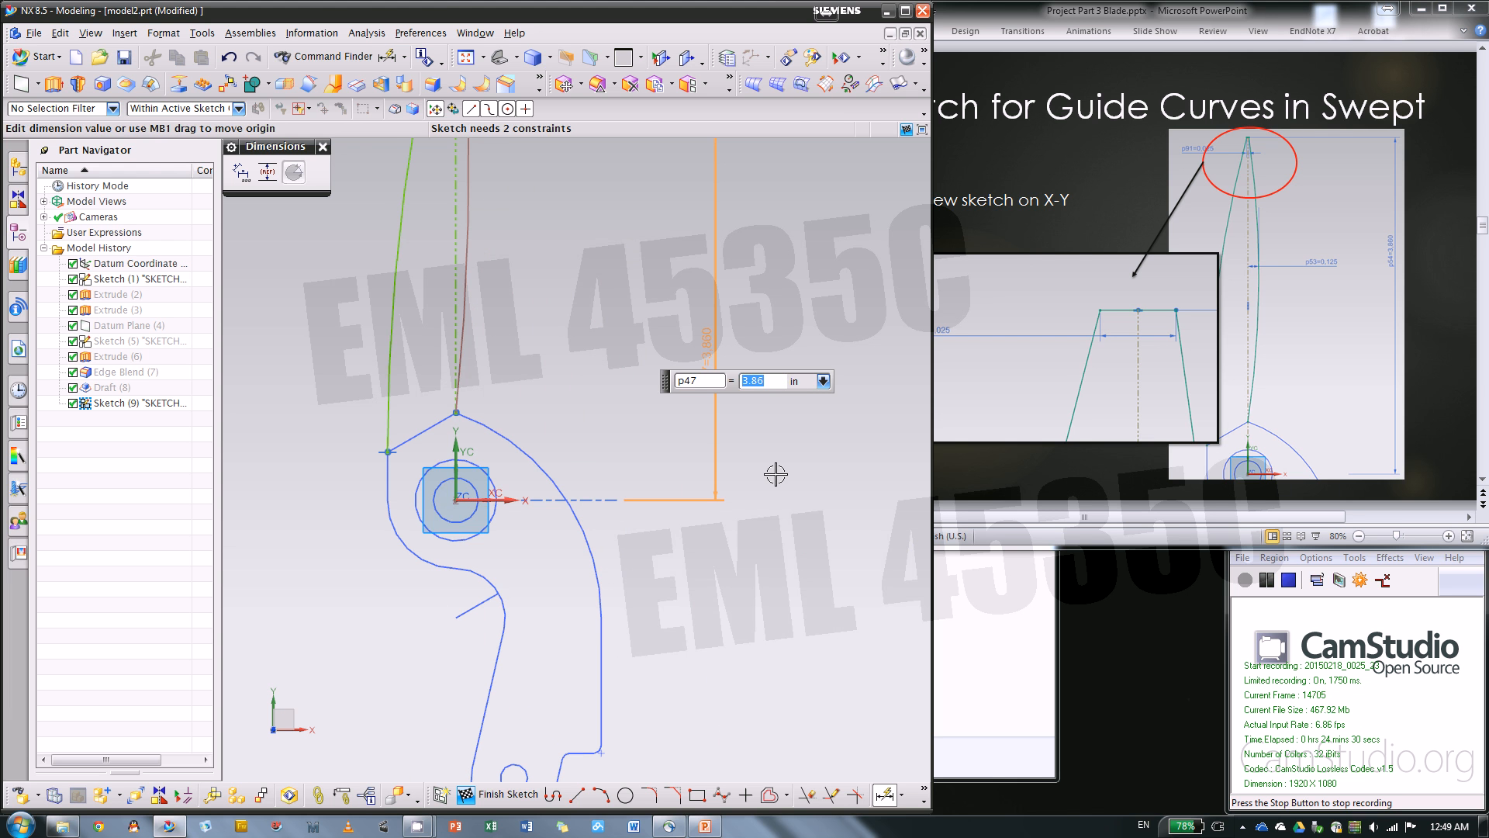
Try to dimension the perpendicular distance between the right arc and the vertical reference line
{"action": "scroll", "coordinate": [728, 655], "scroll_direction": "down", "scroll_amount": 4}
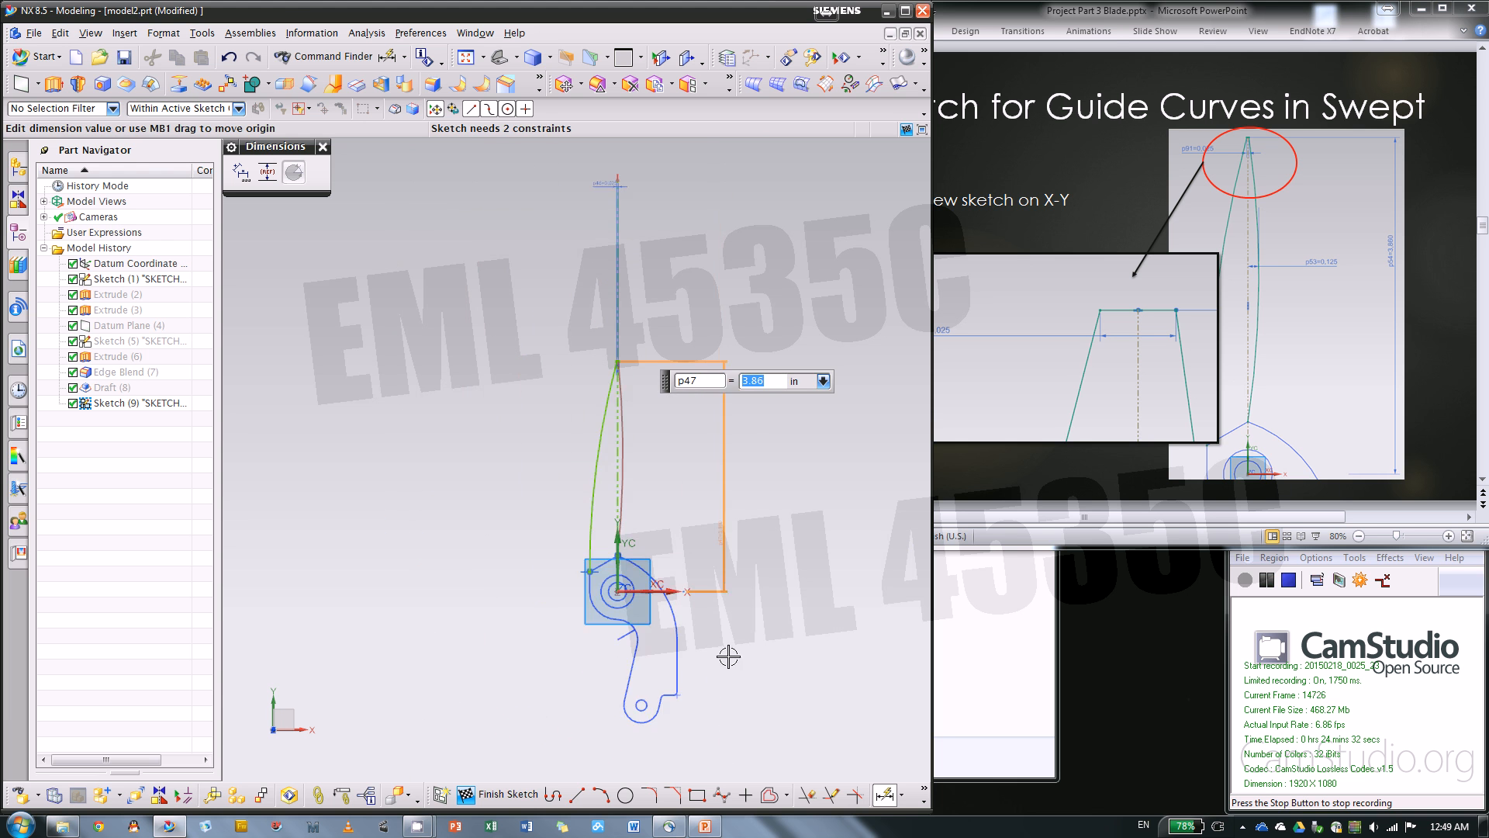
{"action": "scroll", "coordinate": [723, 543], "scroll_direction": "up", "scroll_amount": 3}
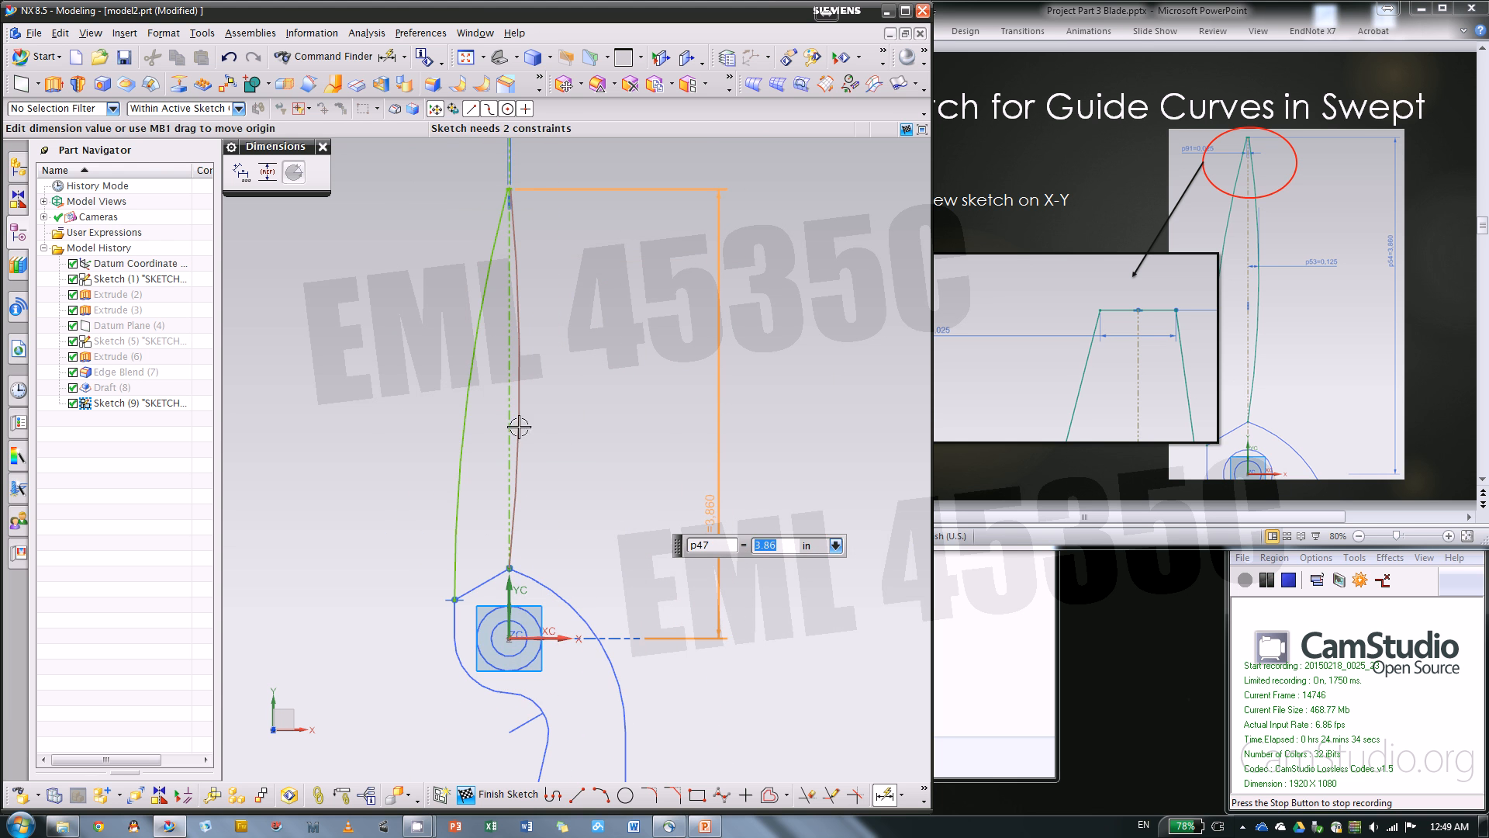
{"action": "scroll", "coordinate": [574, 415], "scroll_direction": "up", "scroll_amount": 1}
{"action": "left_click", "coordinate": [513, 382]}
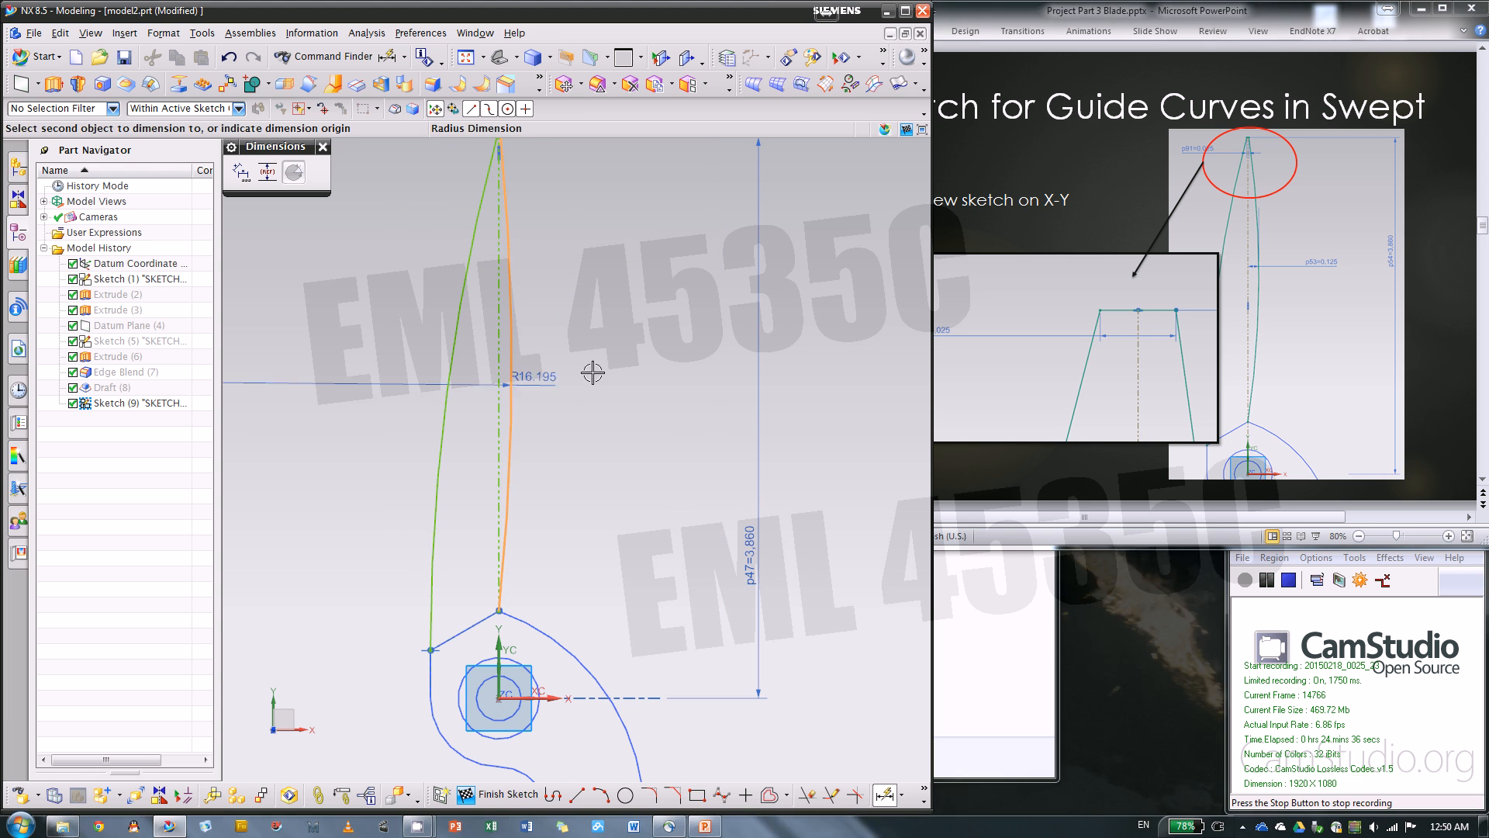
{"action": "left_click", "coordinate": [499, 381]}
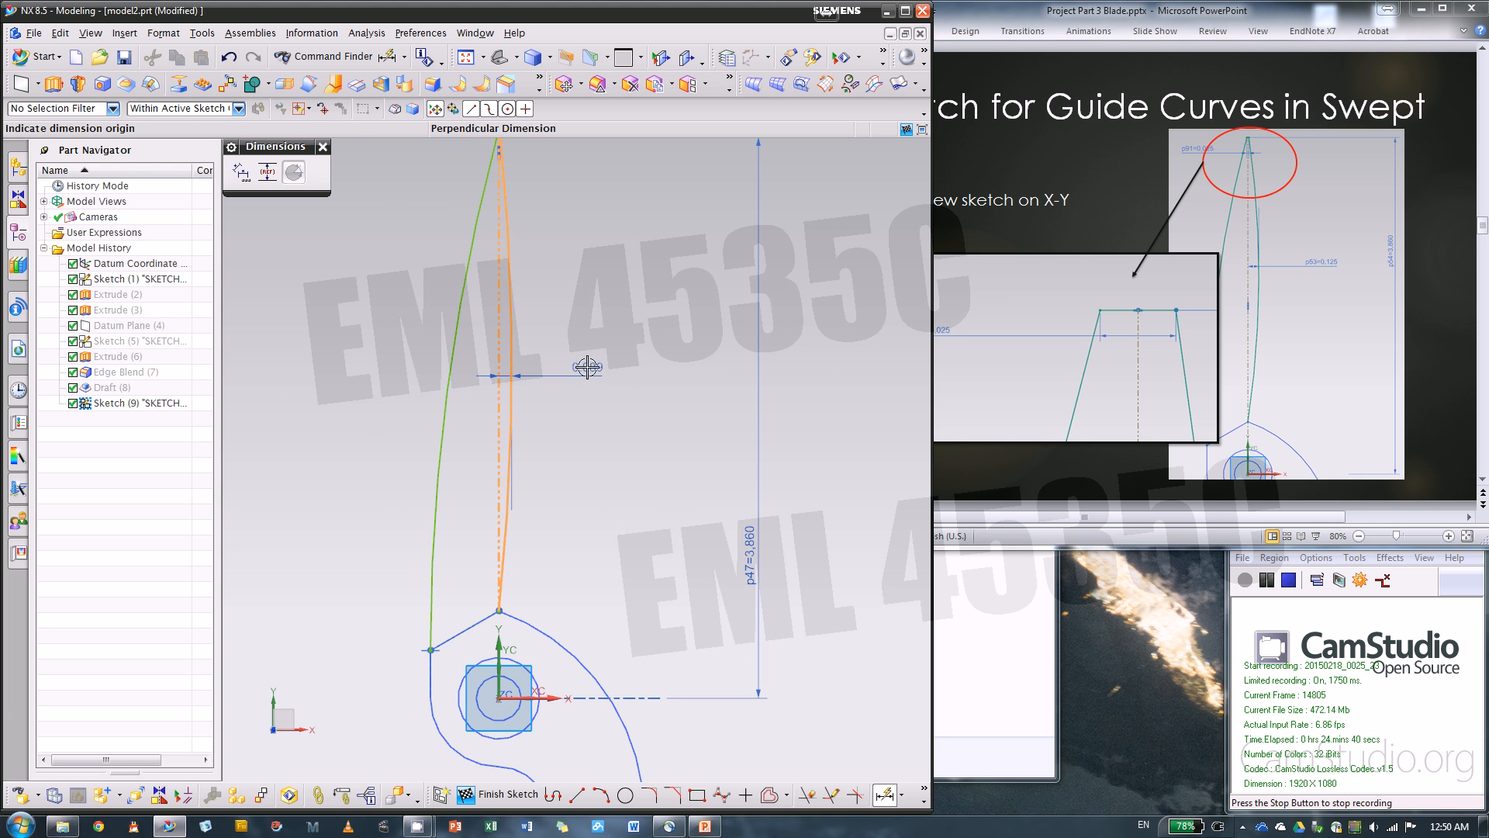
{"action": "key", "text": "Escape"}
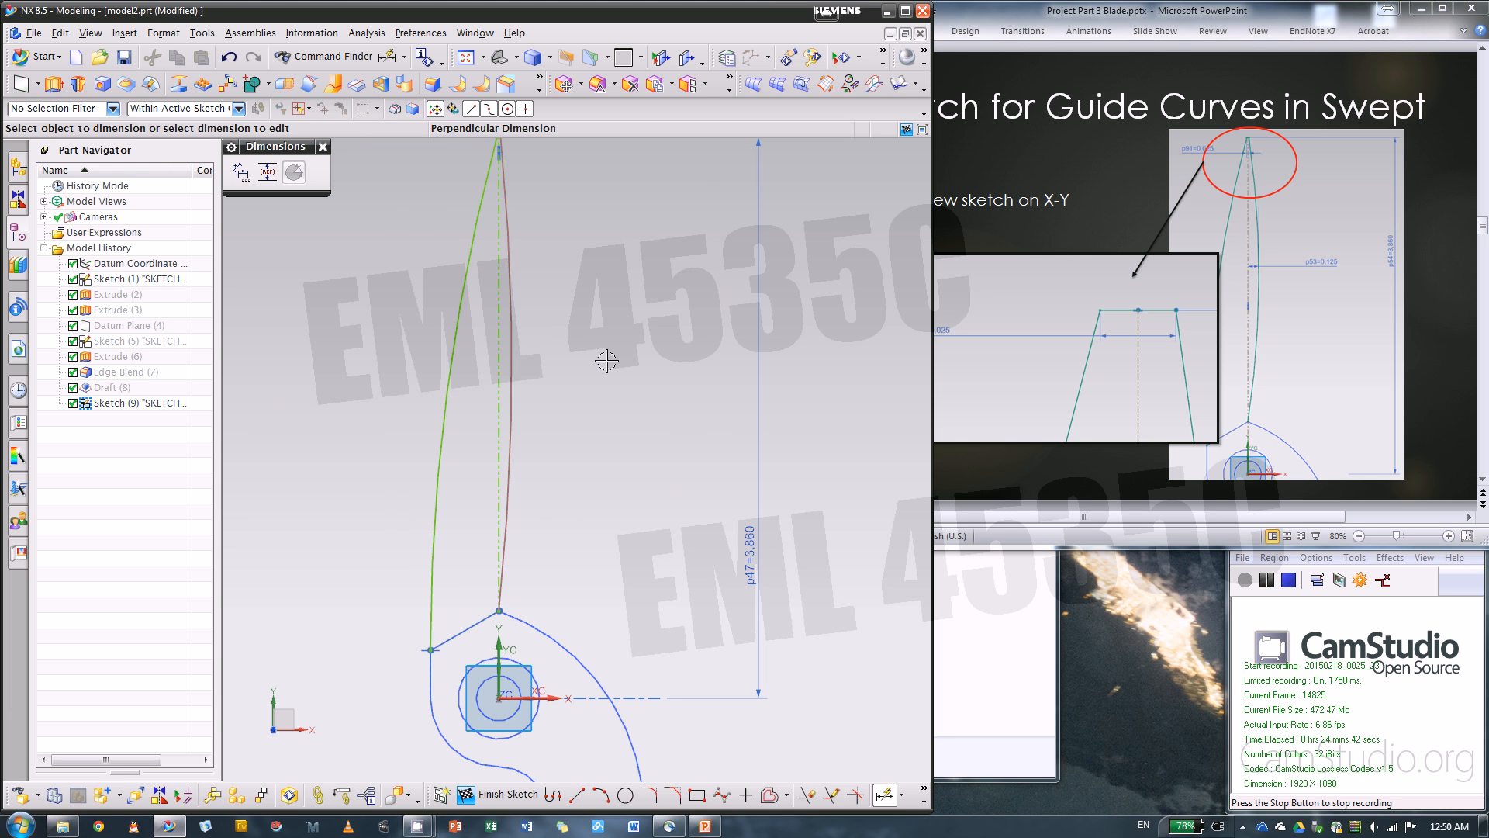
Try to dimension the perpendicular distance from the right arc's center to the vertical reference line
{"action": "scroll", "coordinate": [475, 385], "scroll_direction": "up", "scroll_amount": 3}
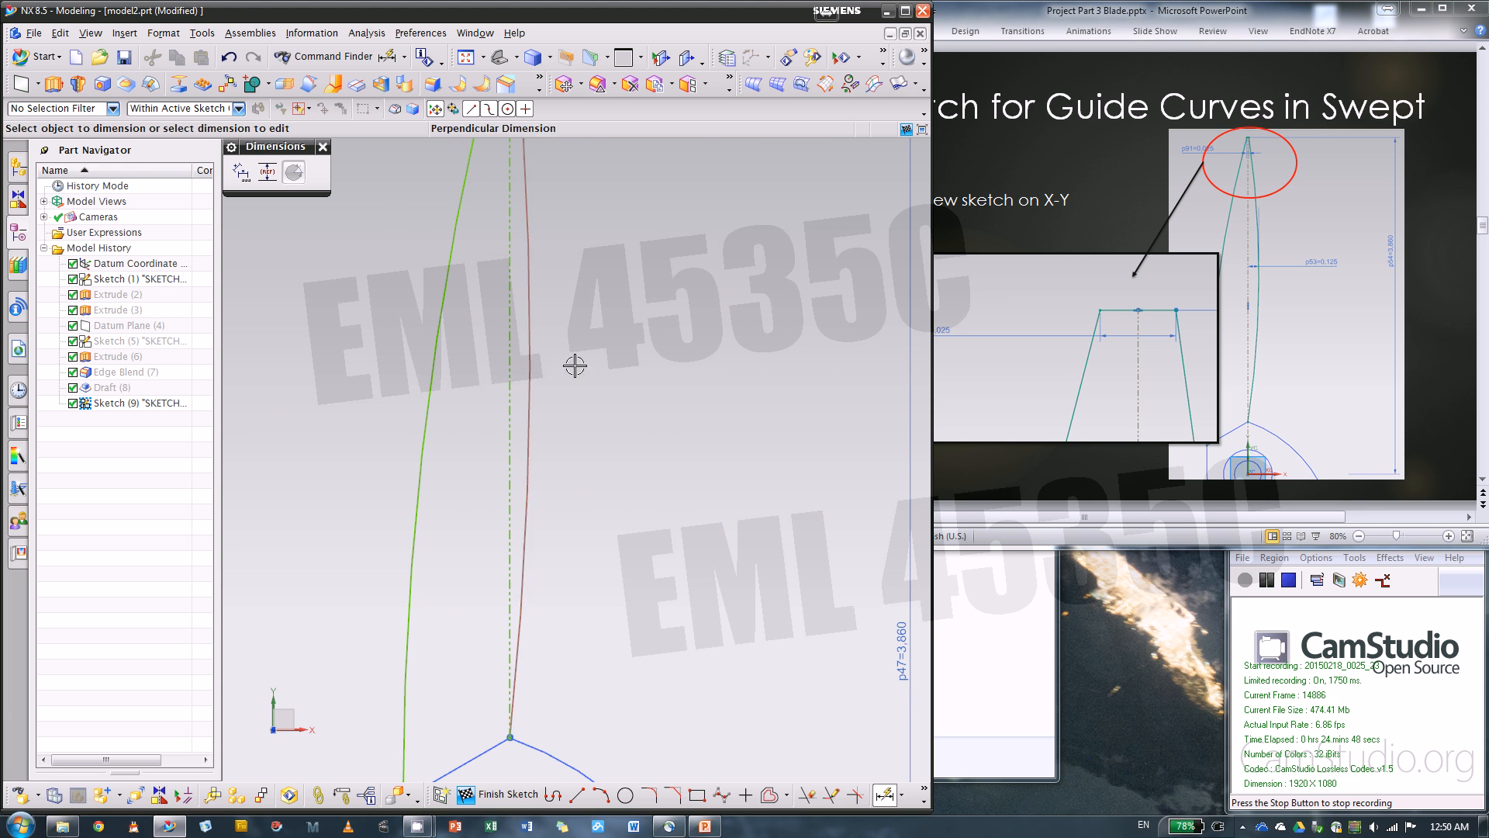
{"action": "left_click", "coordinate": [532, 371]}
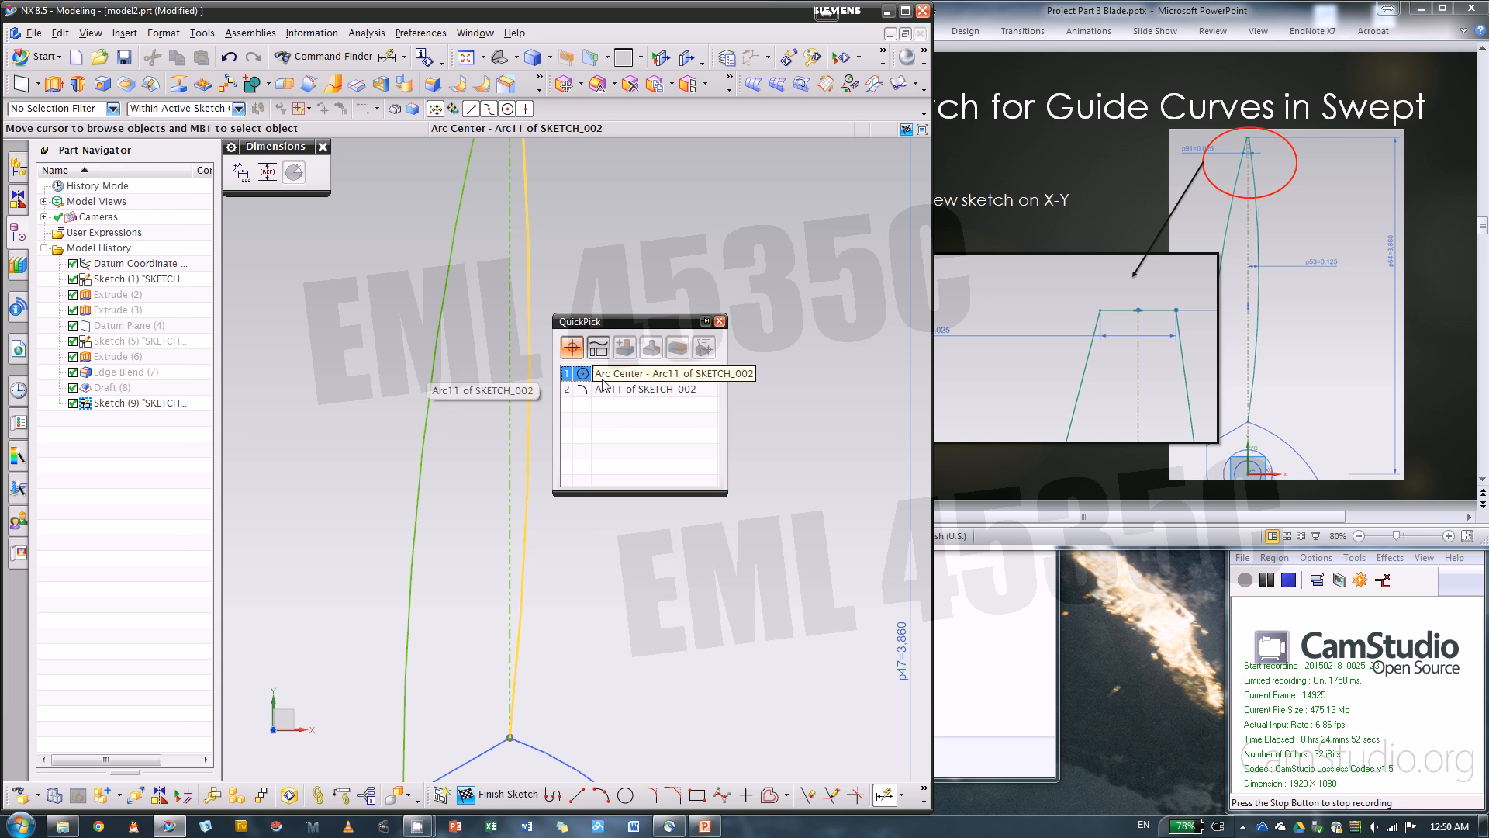
{"action": "left_click", "coordinate": [719, 321]}
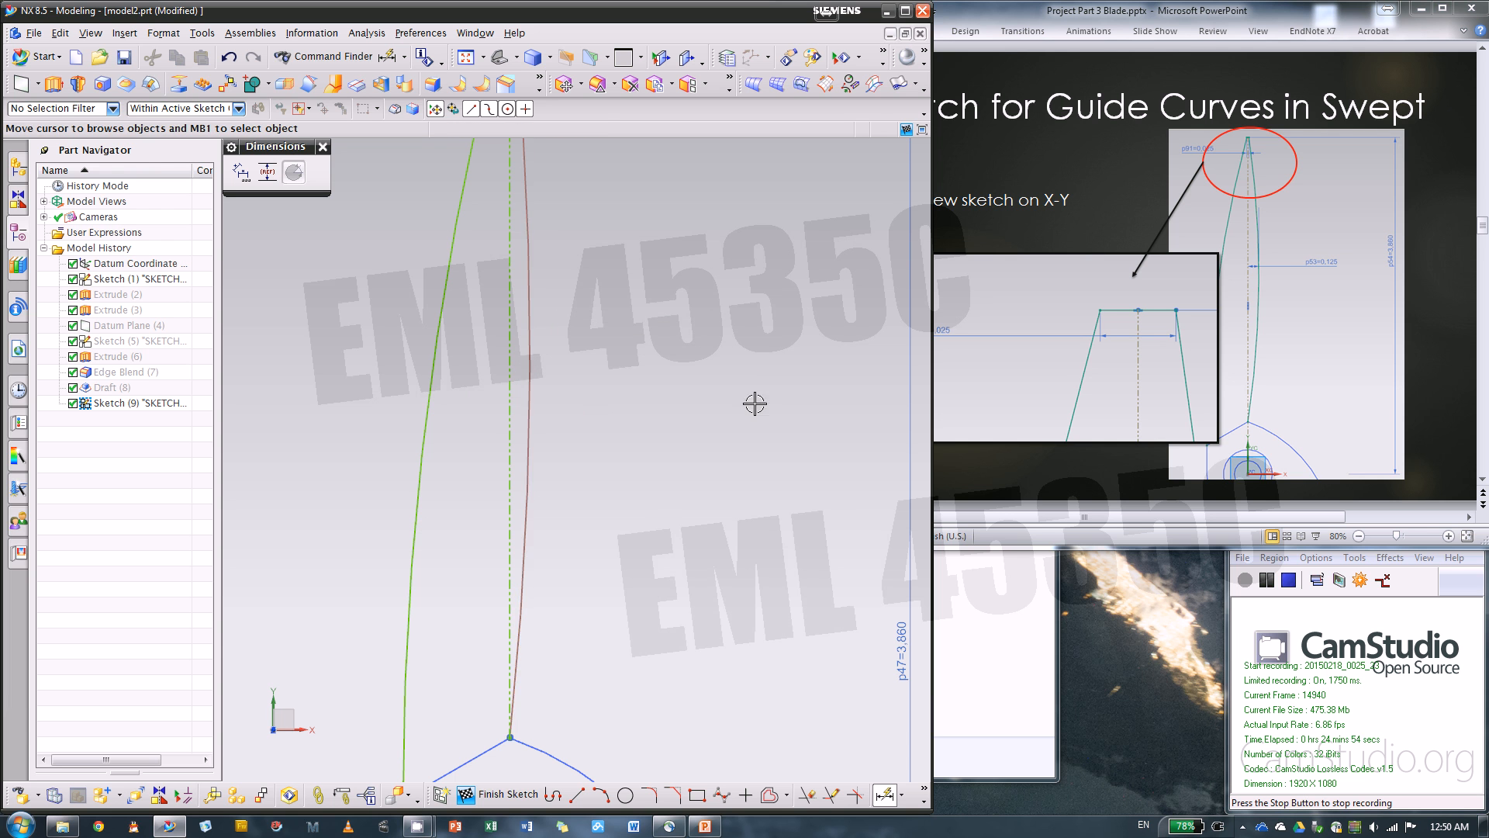
{"action": "left_click", "coordinate": [512, 366]}
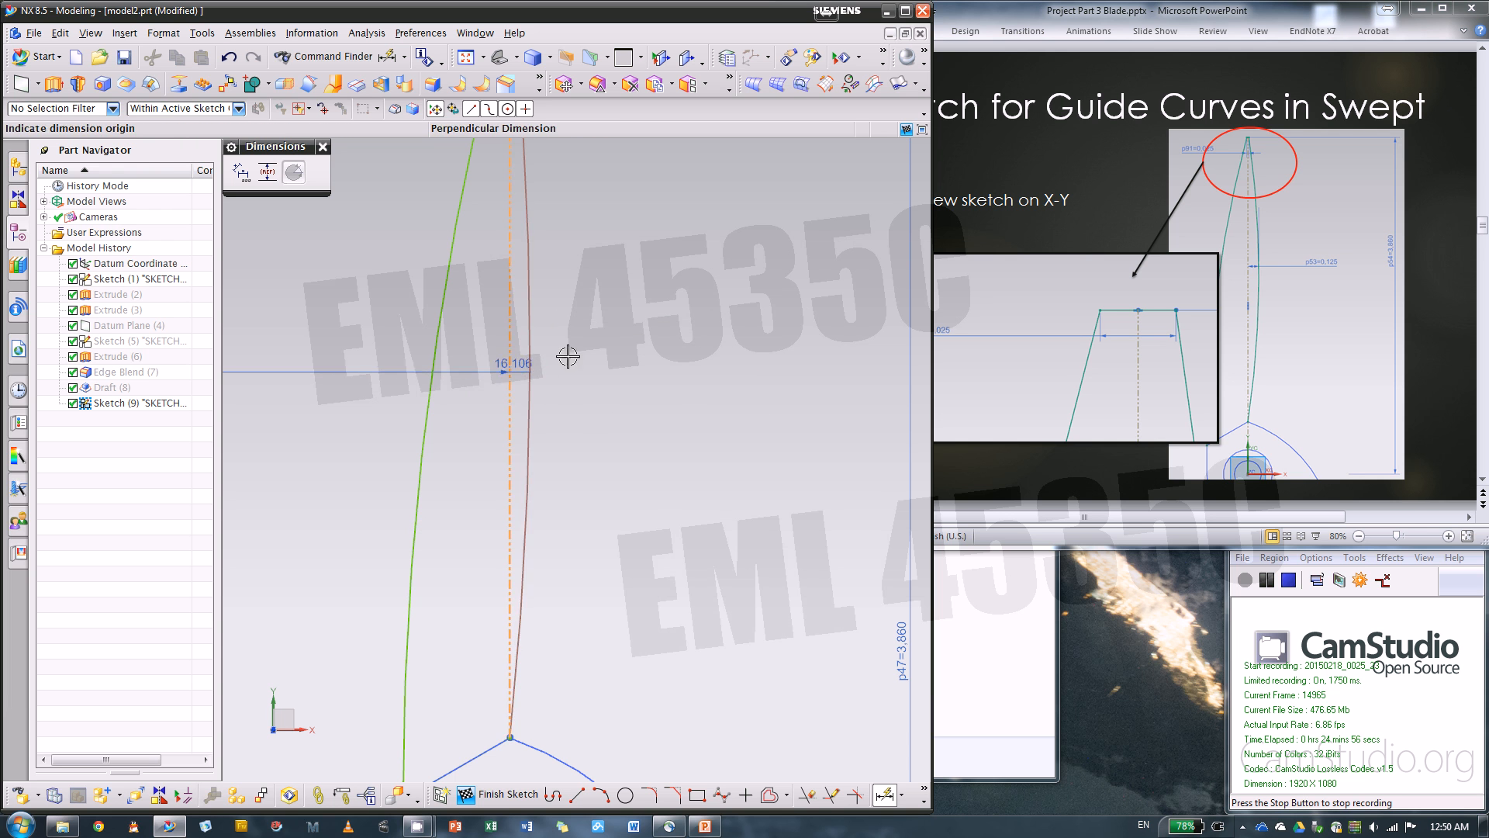
{"action": "scroll", "coordinate": [733, 403], "scroll_direction": "down", "scroll_amount": 5}
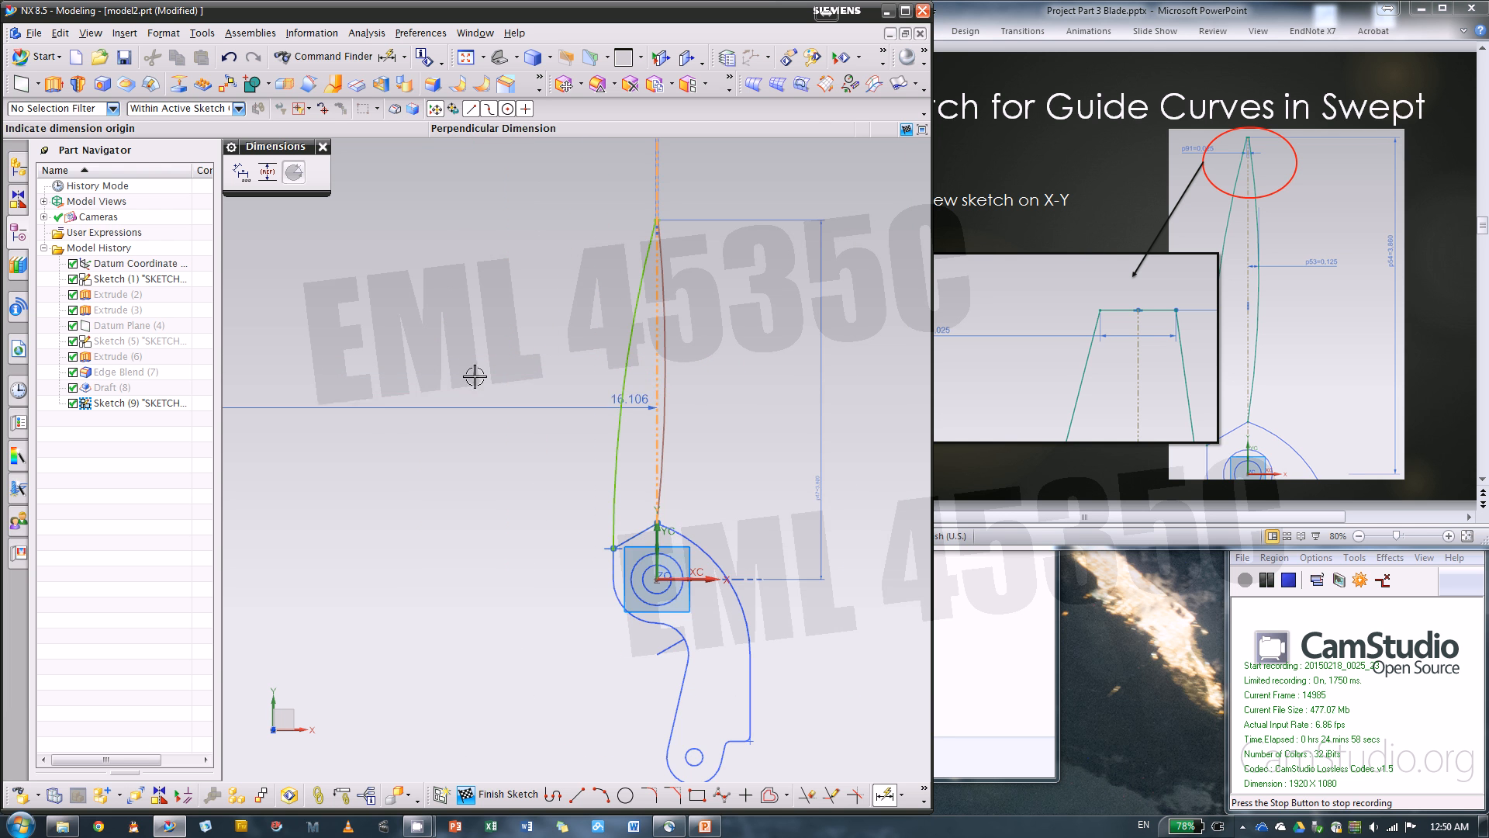
{"action": "scroll", "coordinate": [678, 388], "scroll_direction": "up", "scroll_amount": 5}
{"action": "key", "text": "Escape"}
{"action": "scroll", "coordinate": [645, 391], "scroll_direction": "up", "scroll_amount": 3}
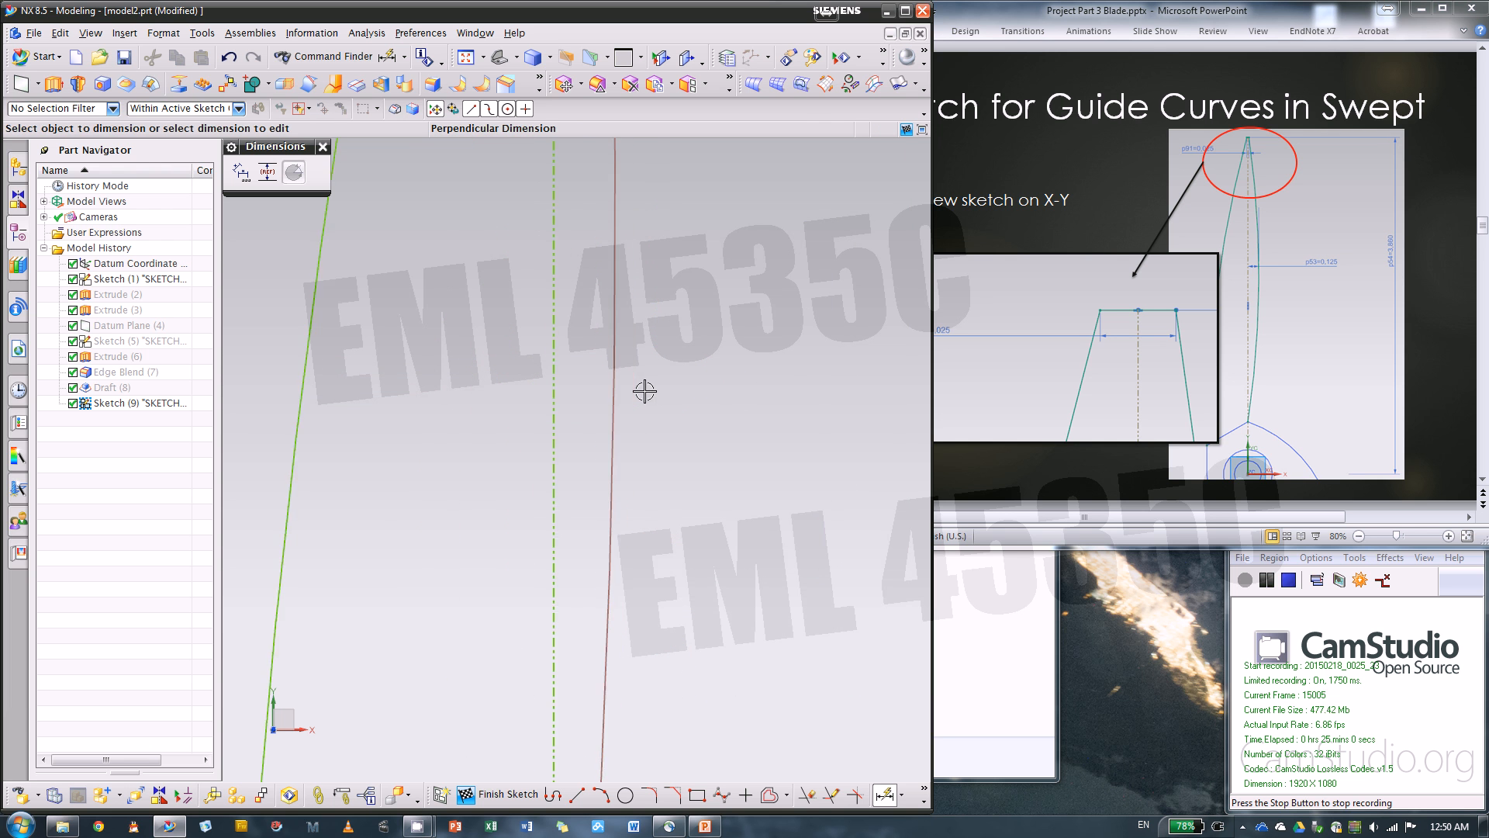
Dimension the perpendicular distance from the right arc to the vertical reference line and set it to .125 in
{"action": "scroll", "coordinate": [646, 392], "scroll_direction": "down", "scroll_amount": 4}
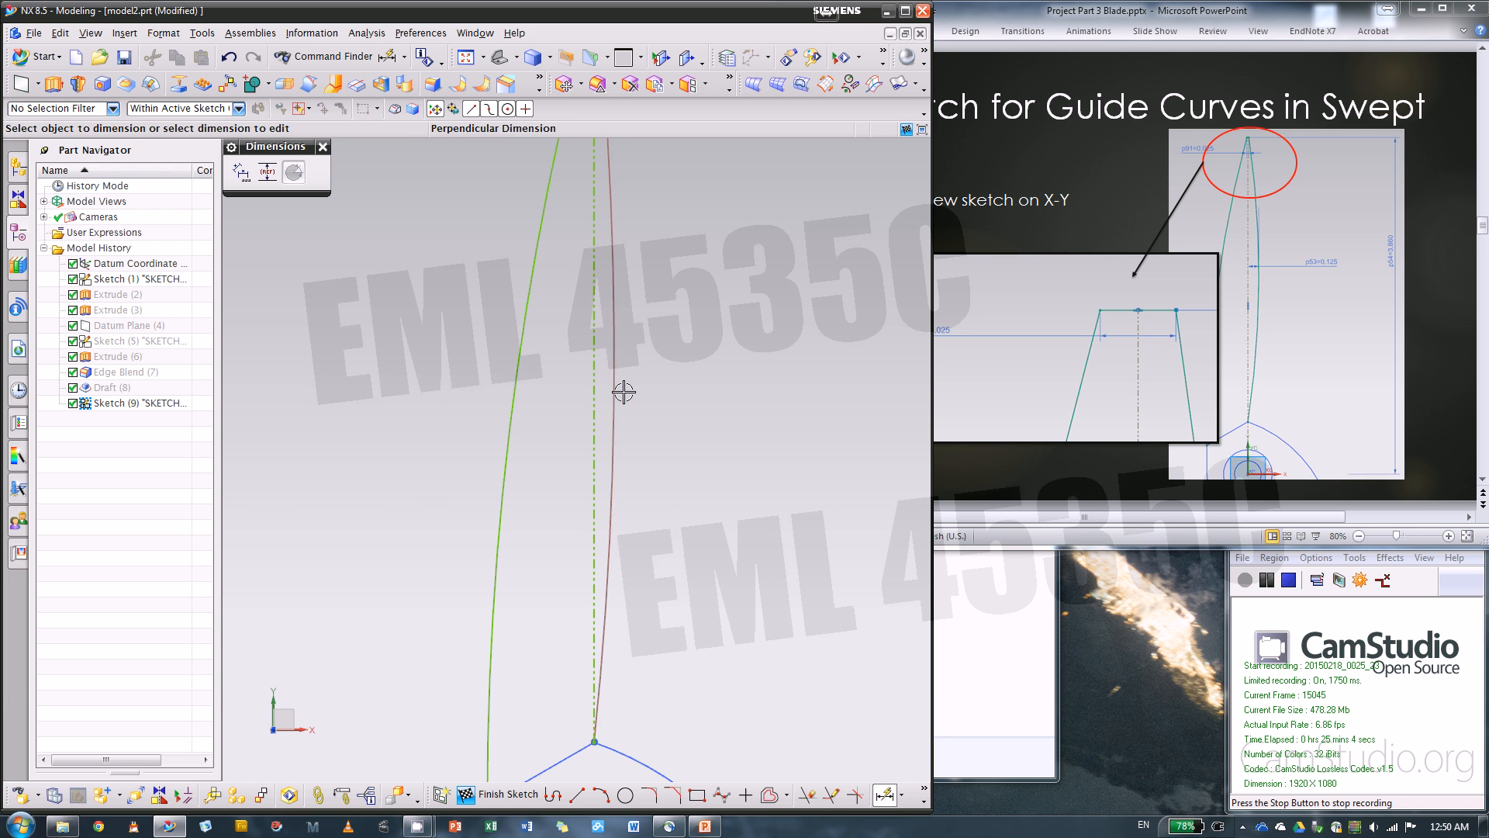
{"action": "scroll", "coordinate": [608, 356], "scroll_direction": "down", "scroll_amount": 1}
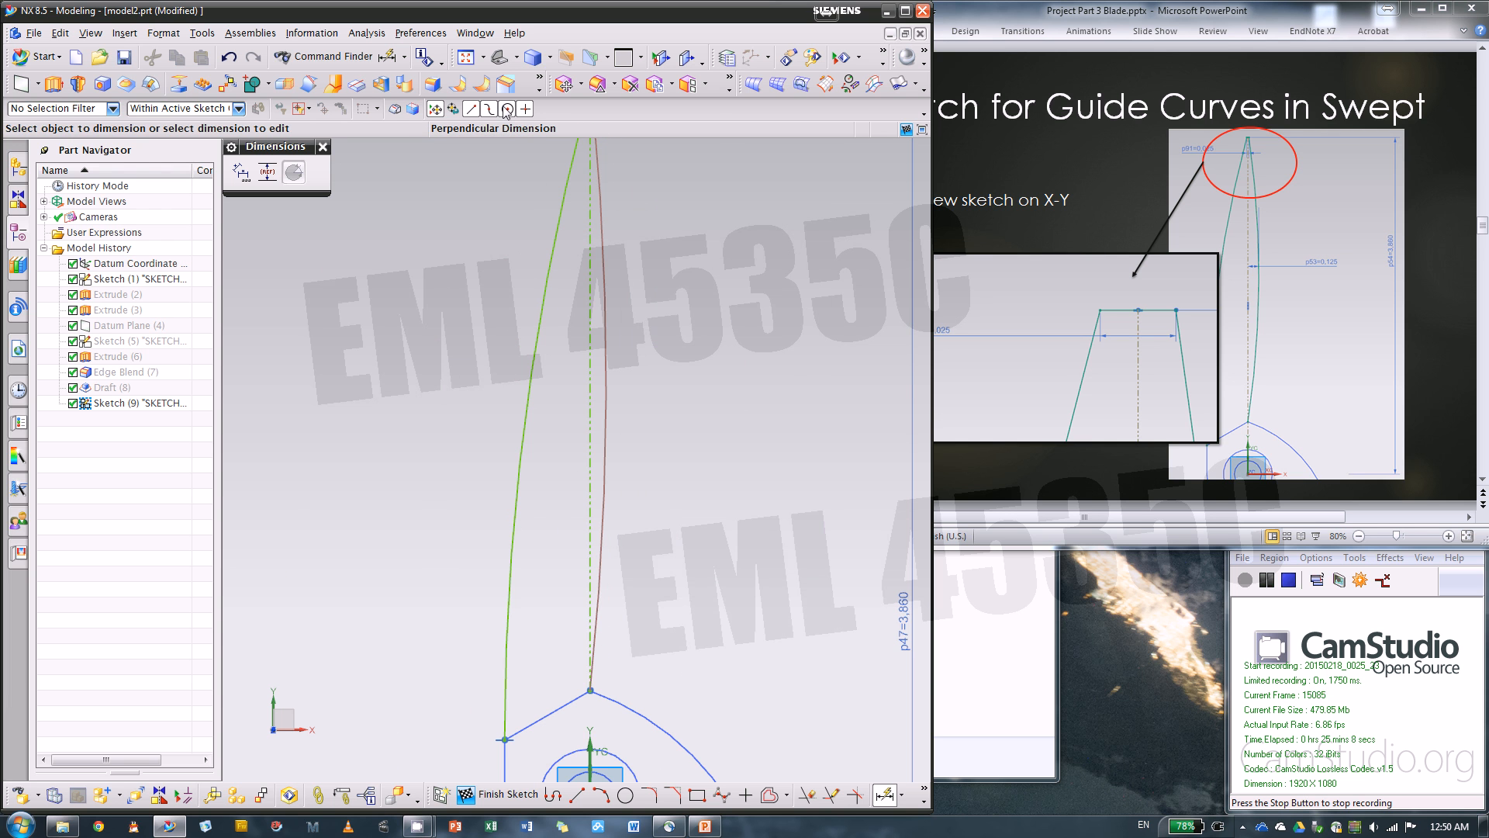
{"action": "left_click", "coordinate": [607, 366]}
{"action": "scroll", "coordinate": [589, 380], "scroll_direction": "up", "scroll_amount": 3}
{"action": "left_click", "coordinate": [594, 377]}
{"action": "scroll", "coordinate": [617, 333], "scroll_direction": "down", "scroll_amount": 4}
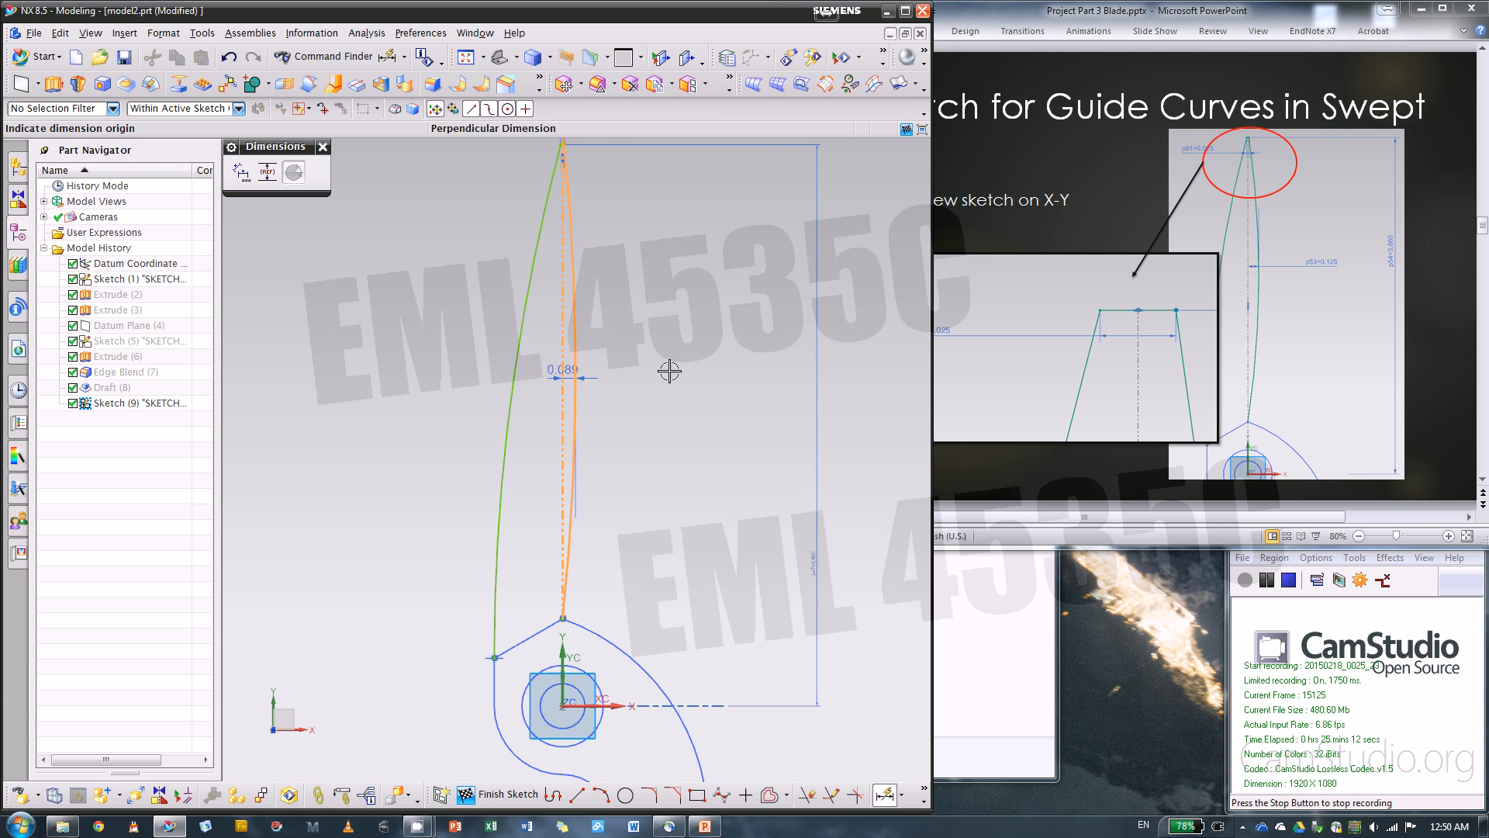
{"action": "left_click", "coordinate": [662, 380]}
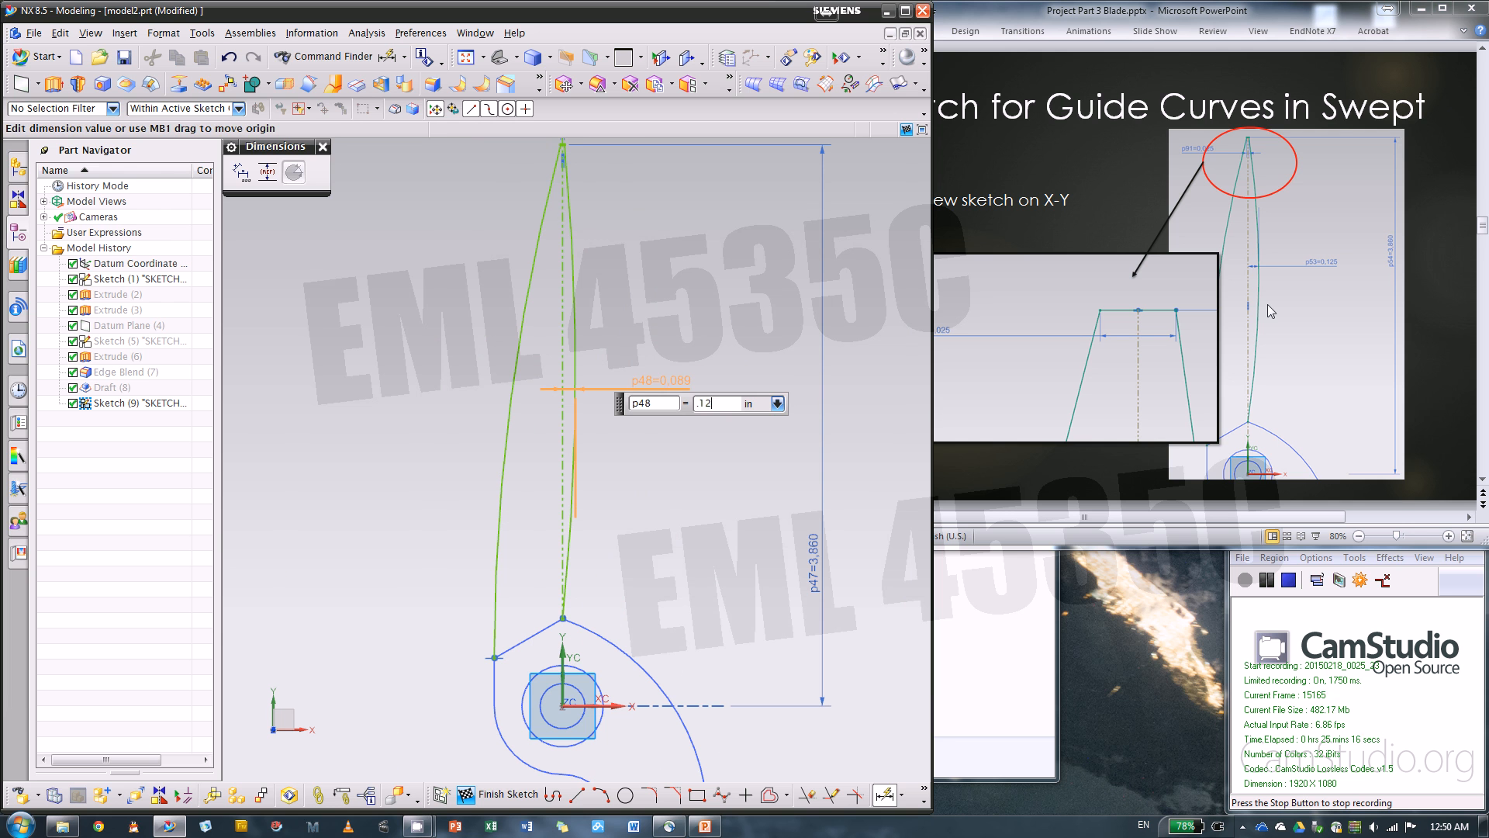
{"action": "key", "text": "Return"}
{"action": "key", "text": "Escape"}
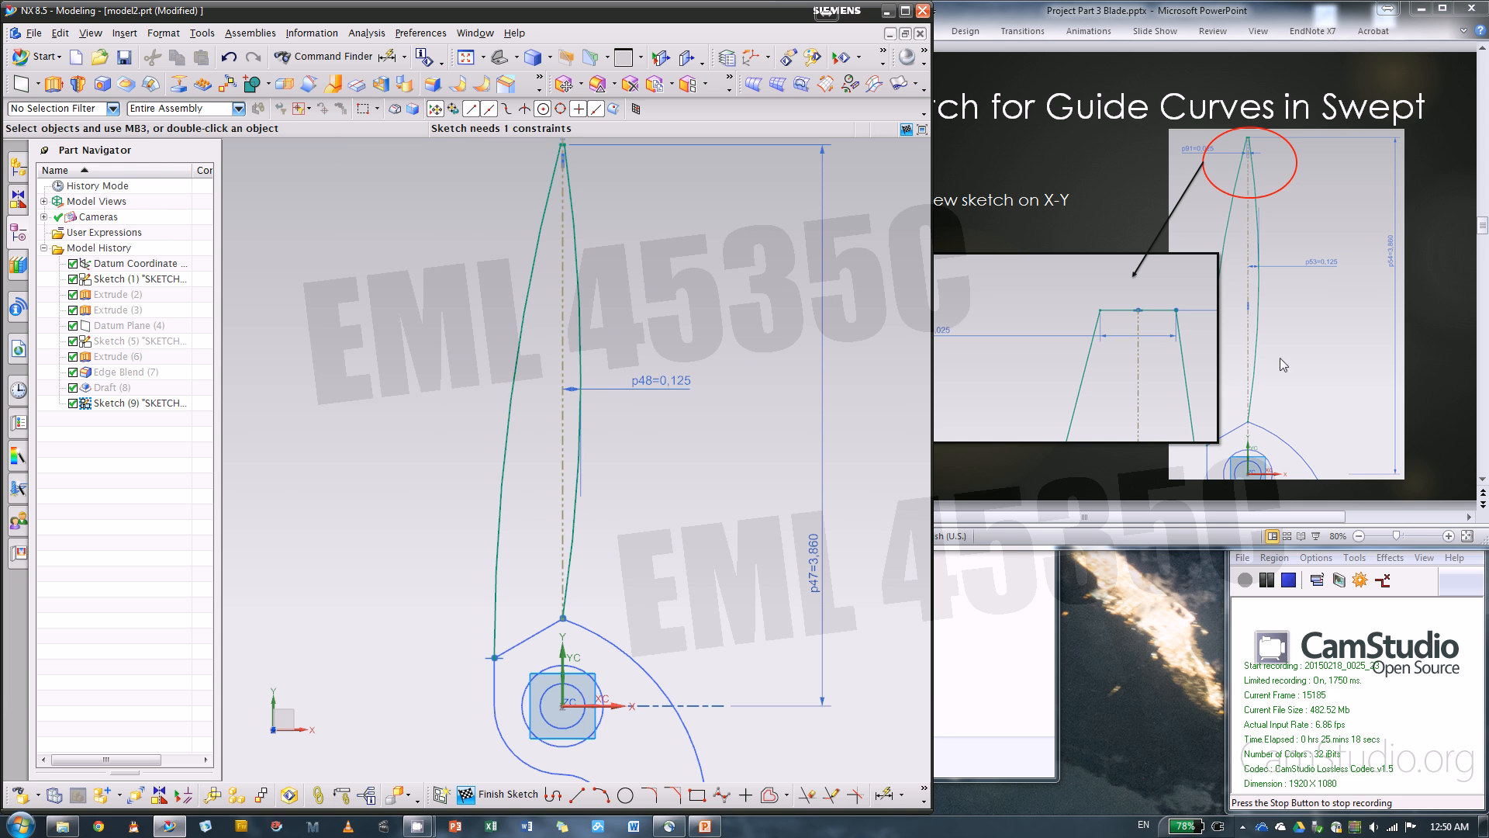
Try to trim the vertical reference line where it extends above the short tip line
{"action": "scroll", "coordinate": [636, 332], "scroll_direction": "down", "scroll_amount": 2}
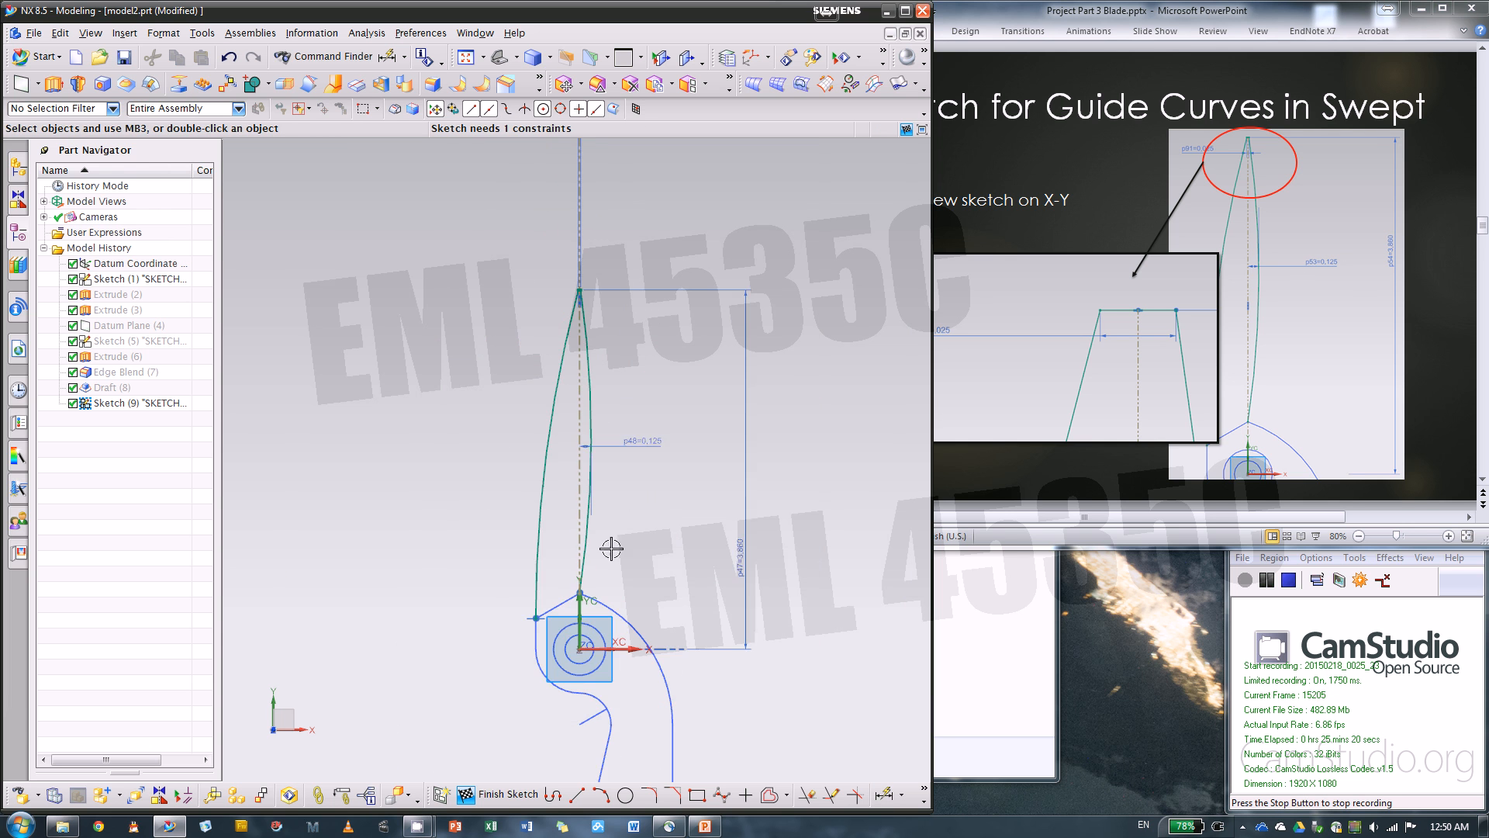
{"action": "scroll", "coordinate": [625, 316], "scroll_direction": "up", "scroll_amount": 6}
{"action": "scroll", "coordinate": [608, 279], "scroll_direction": "up", "scroll_amount": 2}
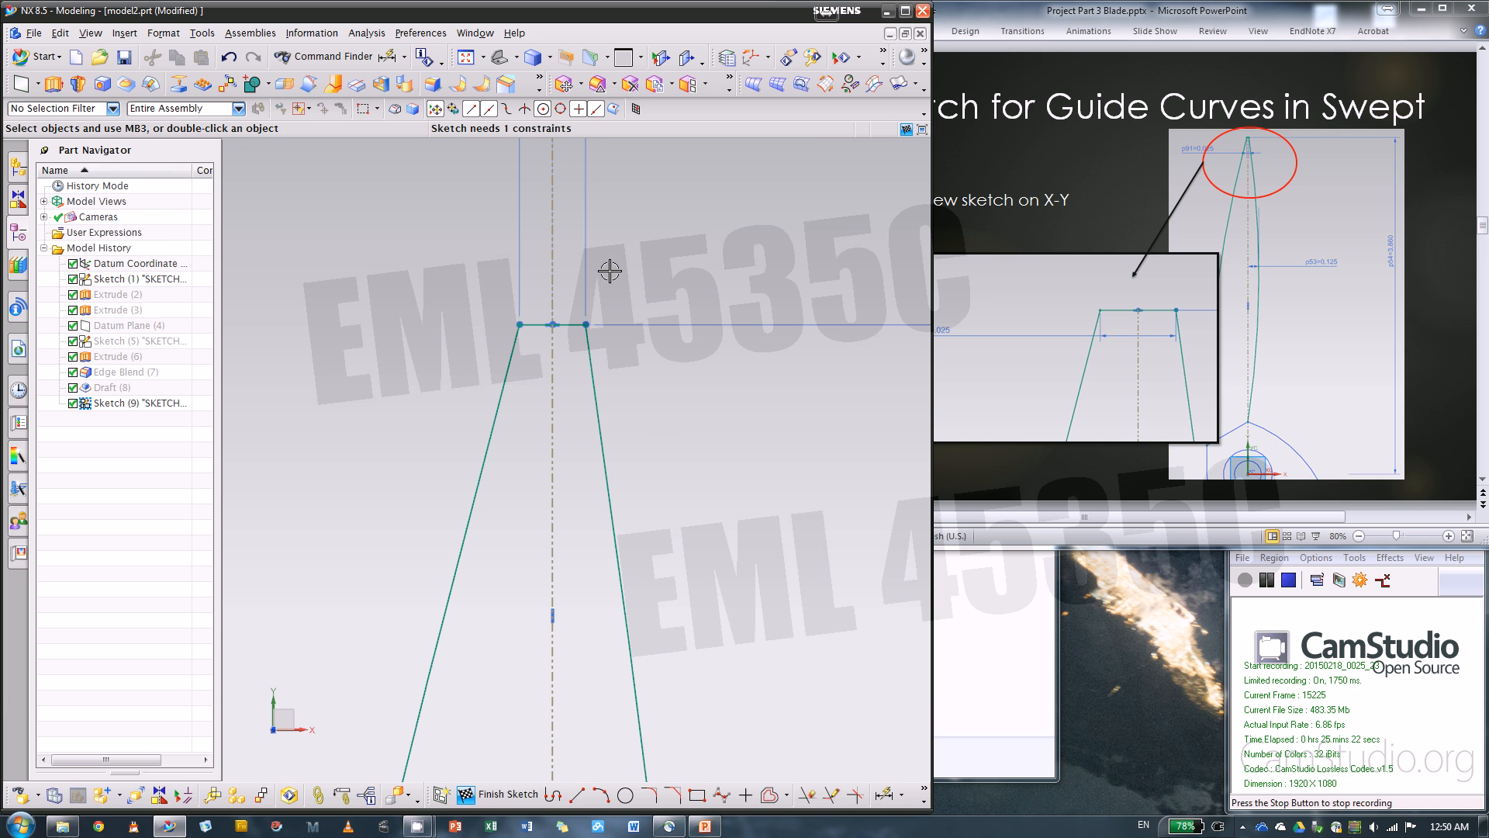
{"action": "left_click", "coordinate": [812, 798]}
{"action": "left_click", "coordinate": [426, 284]}
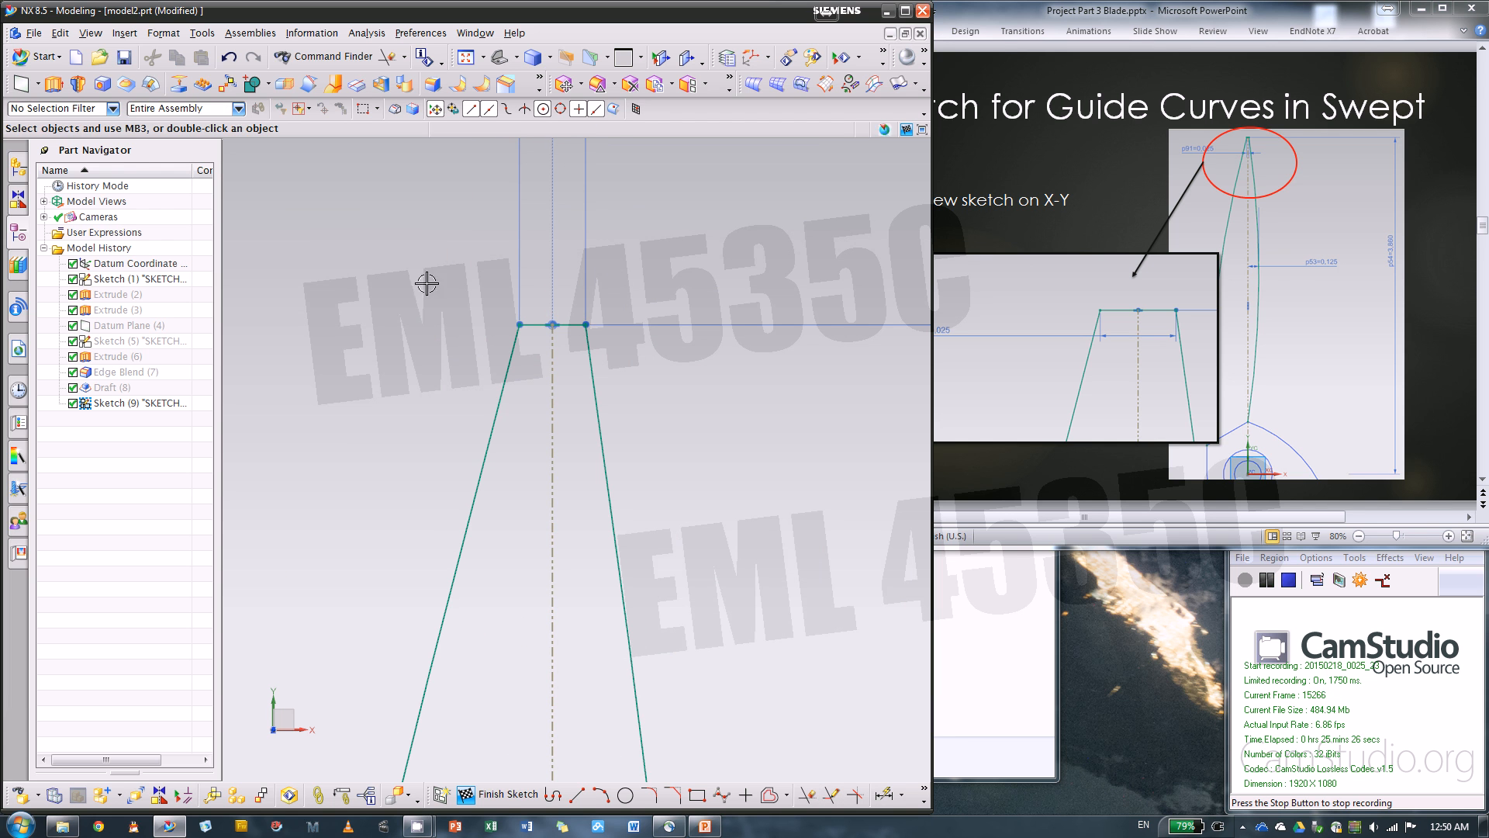
{"action": "scroll", "coordinate": [570, 319], "scroll_direction": "down", "scroll_amount": 2}
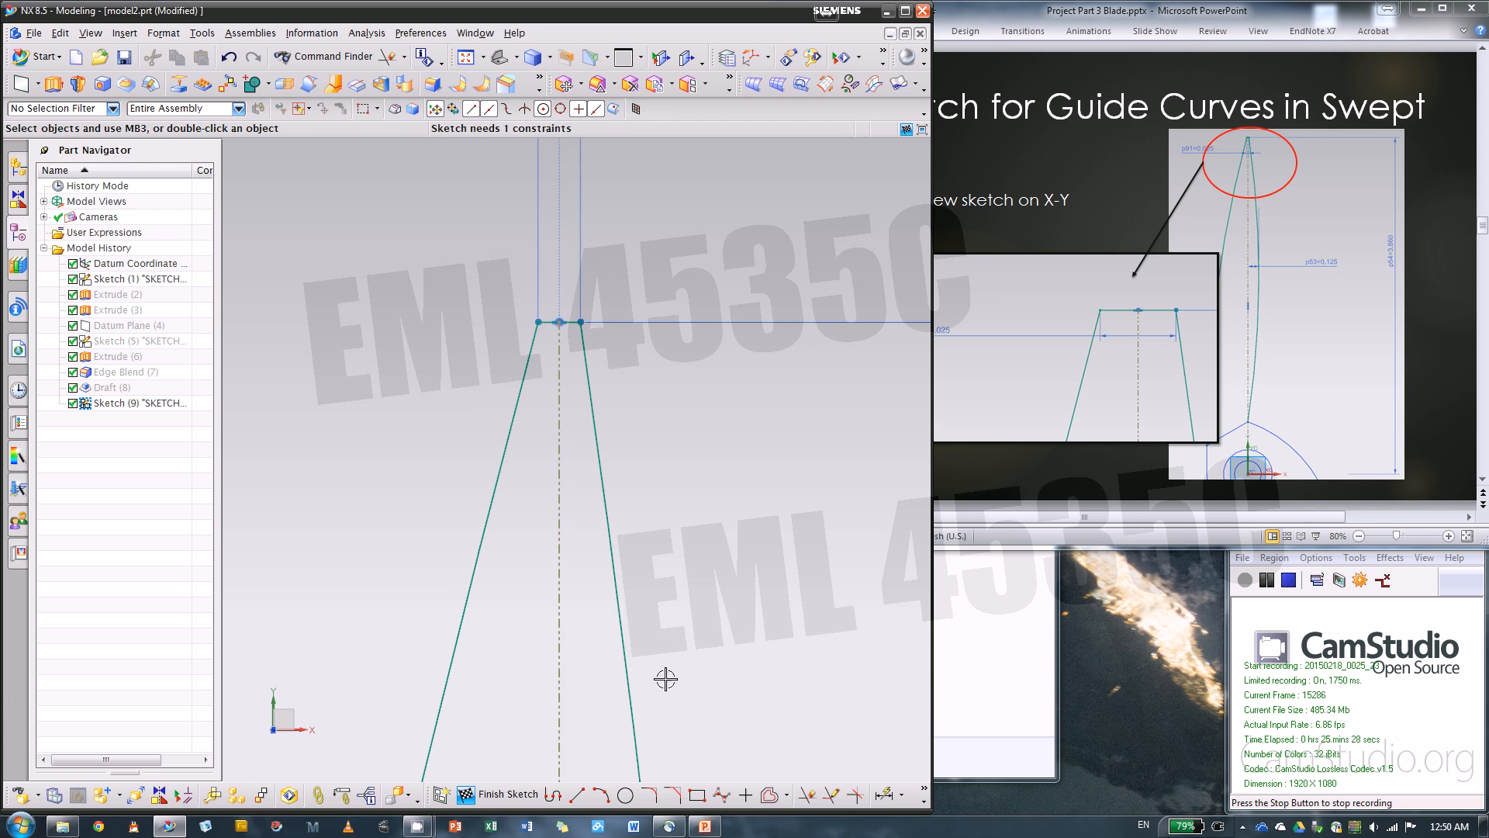
{"action": "scroll", "coordinate": [689, 599], "scroll_direction": "down", "scroll_amount": 3}
{"action": "left_click", "coordinate": [884, 795]}
{"action": "scroll", "coordinate": [609, 236], "scroll_direction": "down", "scroll_amount": 1}
{"action": "scroll", "coordinate": [609, 256], "scroll_direction": "down", "scroll_amount": 1}
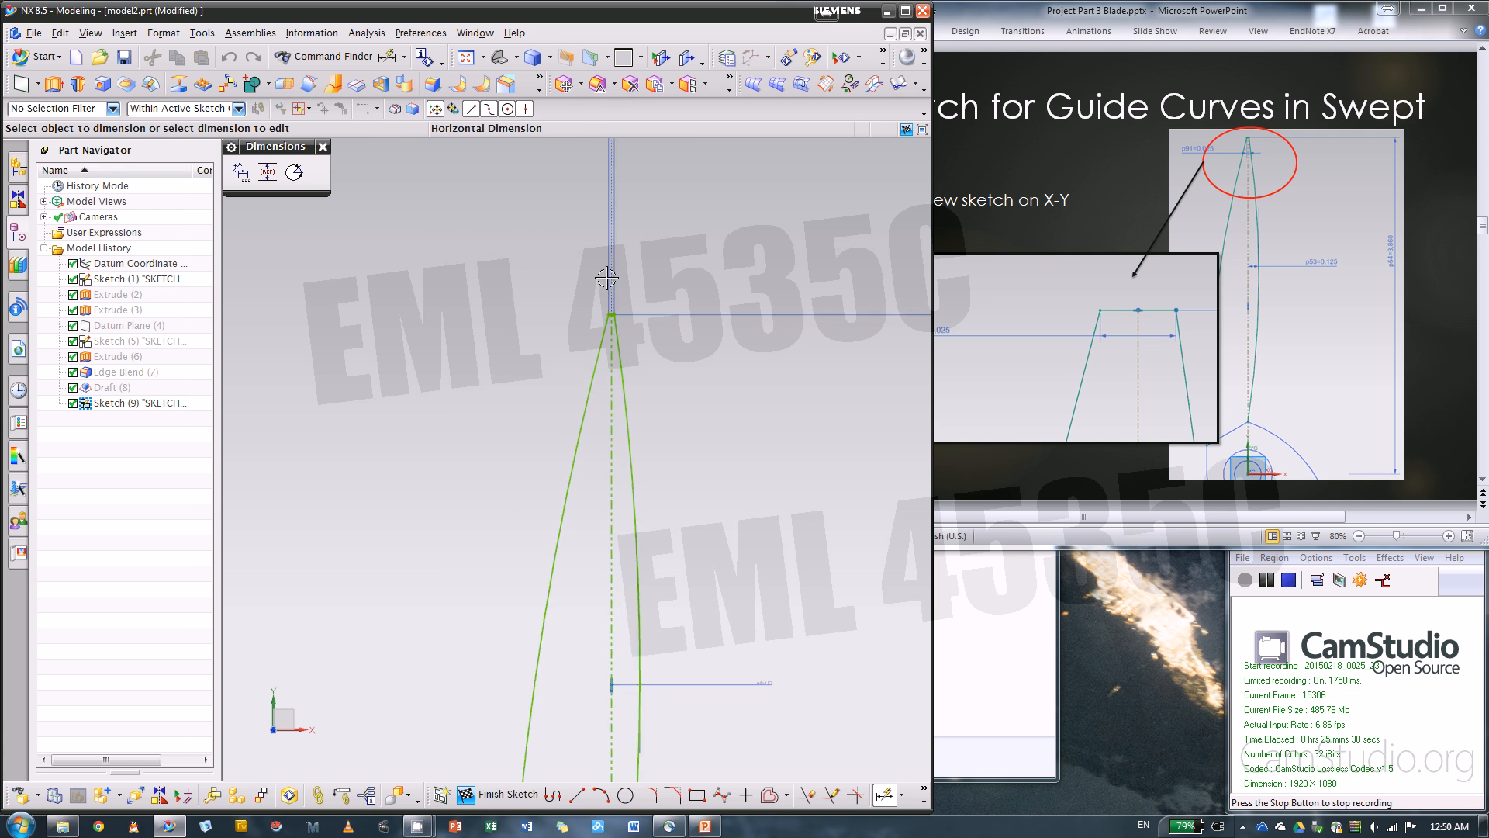
{"action": "scroll", "coordinate": [559, 359], "scroll_direction": "down", "scroll_amount": 1}
{"action": "scroll", "coordinate": [615, 499], "scroll_direction": "down", "scroll_amount": 2}
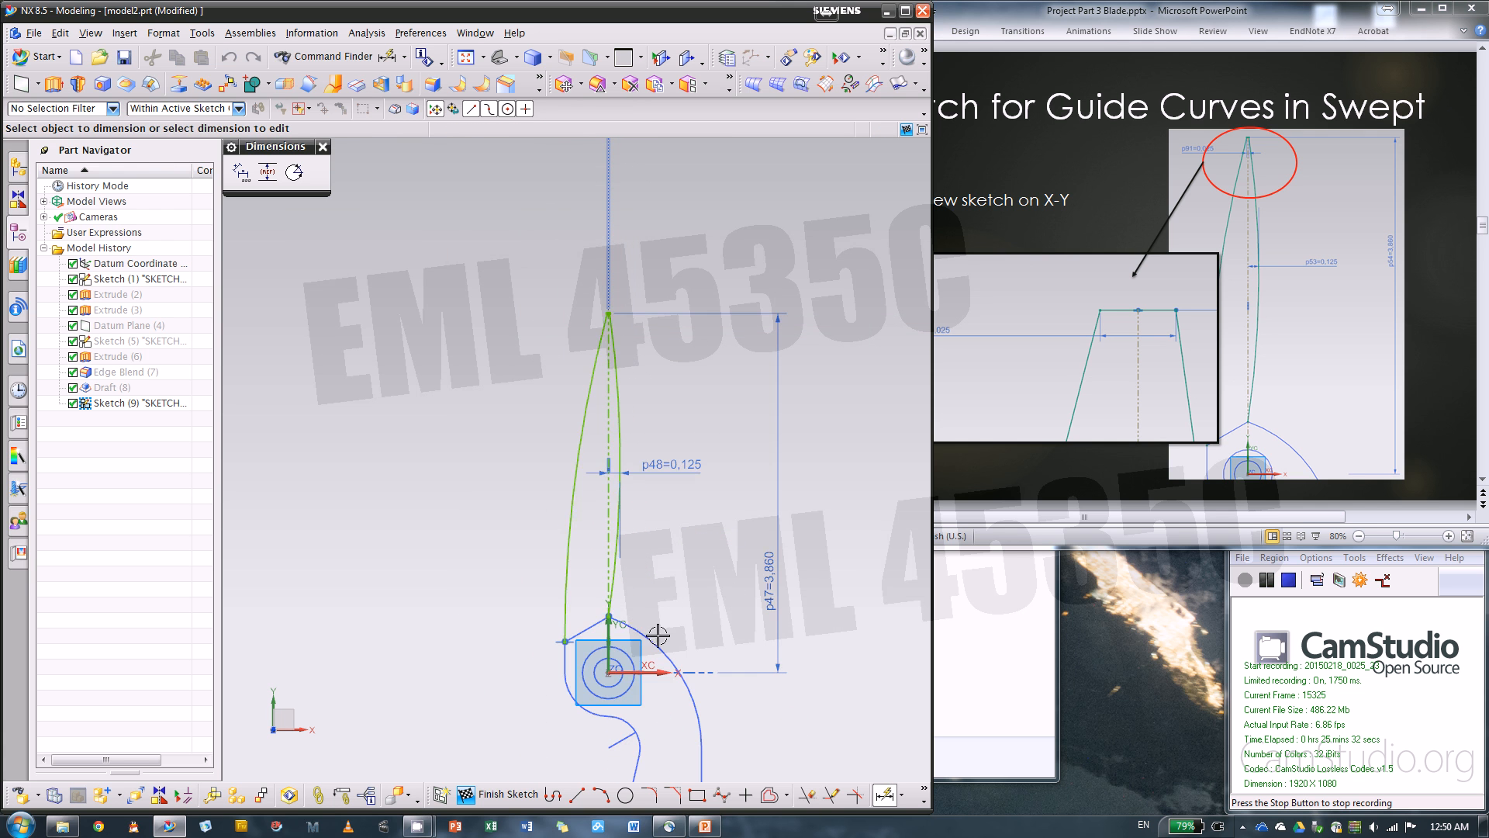
{"action": "scroll", "coordinate": [657, 636], "scroll_direction": "up", "scroll_amount": 1}
{"action": "scroll", "coordinate": [623, 241], "scroll_direction": "up", "scroll_amount": 3}
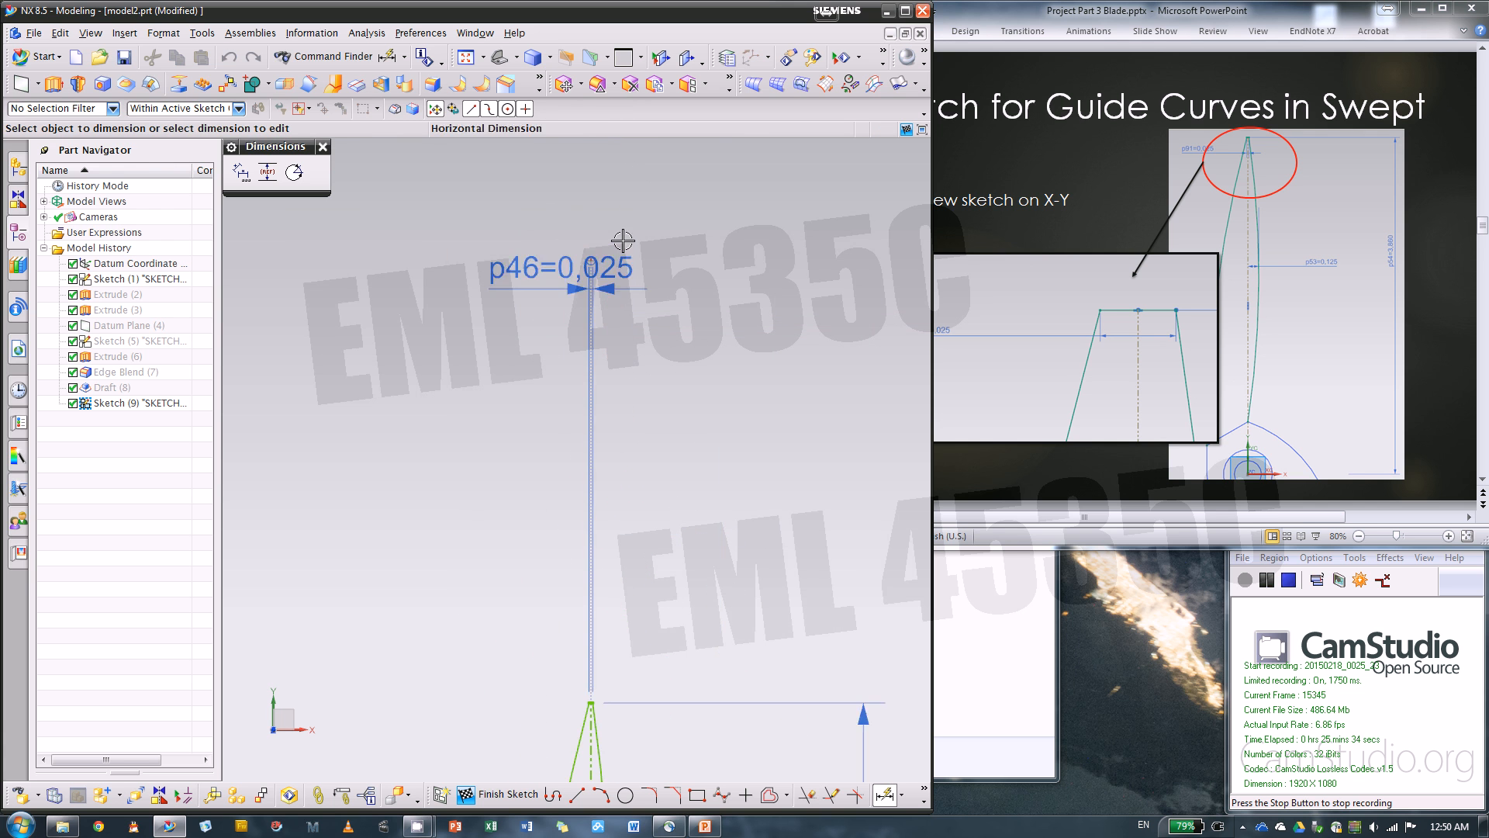
{"action": "key", "text": "Escape"}
Delete the reference line segment above the blade tip and move the .025 width dimension down toward the tip
{"action": "scroll", "coordinate": [575, 239], "scroll_direction": "up", "scroll_amount": 5}
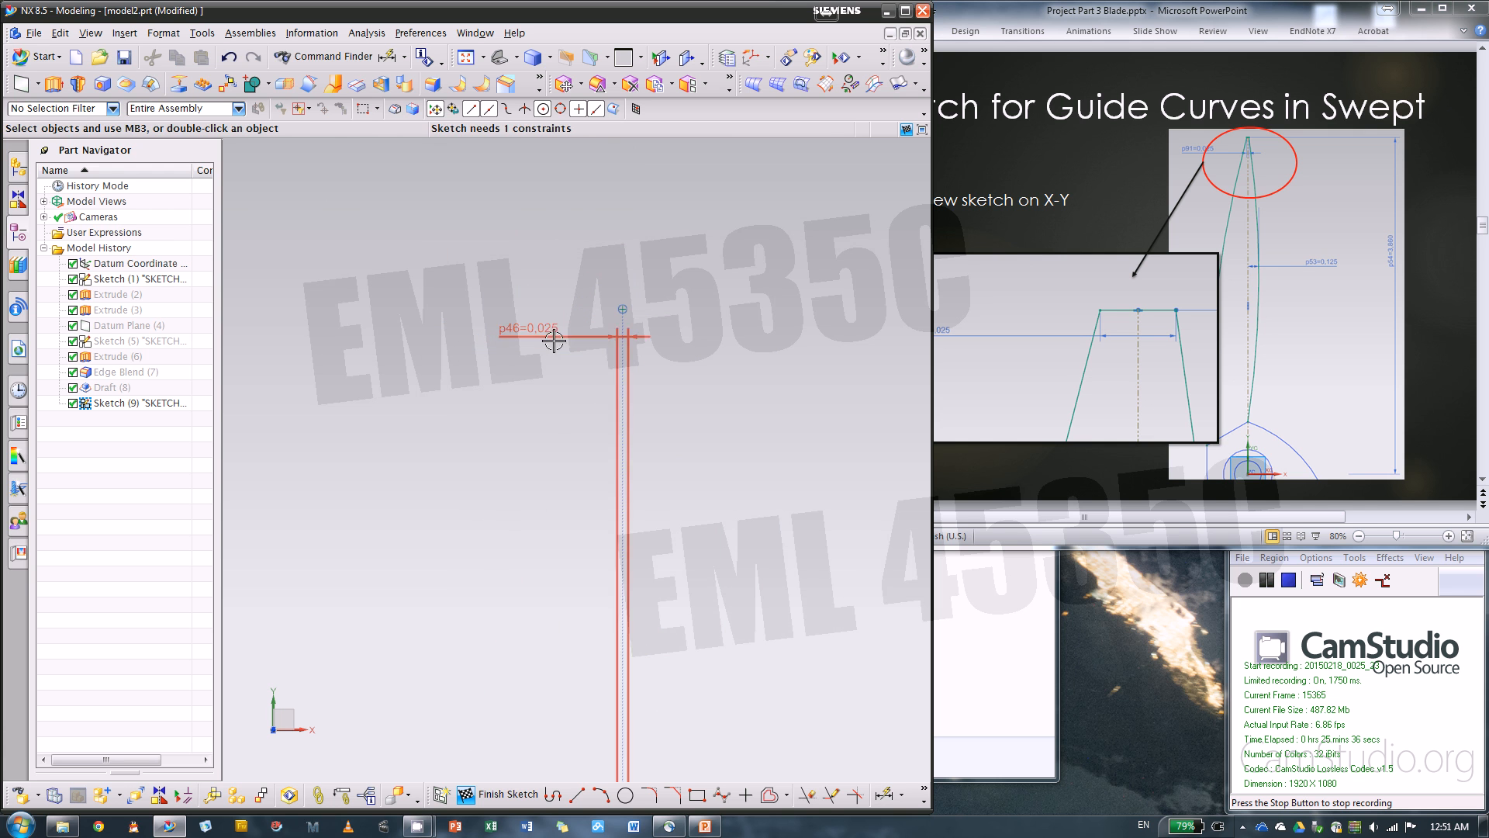
{"action": "left_click_drag", "start_coordinate": [554, 340], "coordinate": [508, 620]}
{"action": "left_click", "coordinate": [621, 359]}
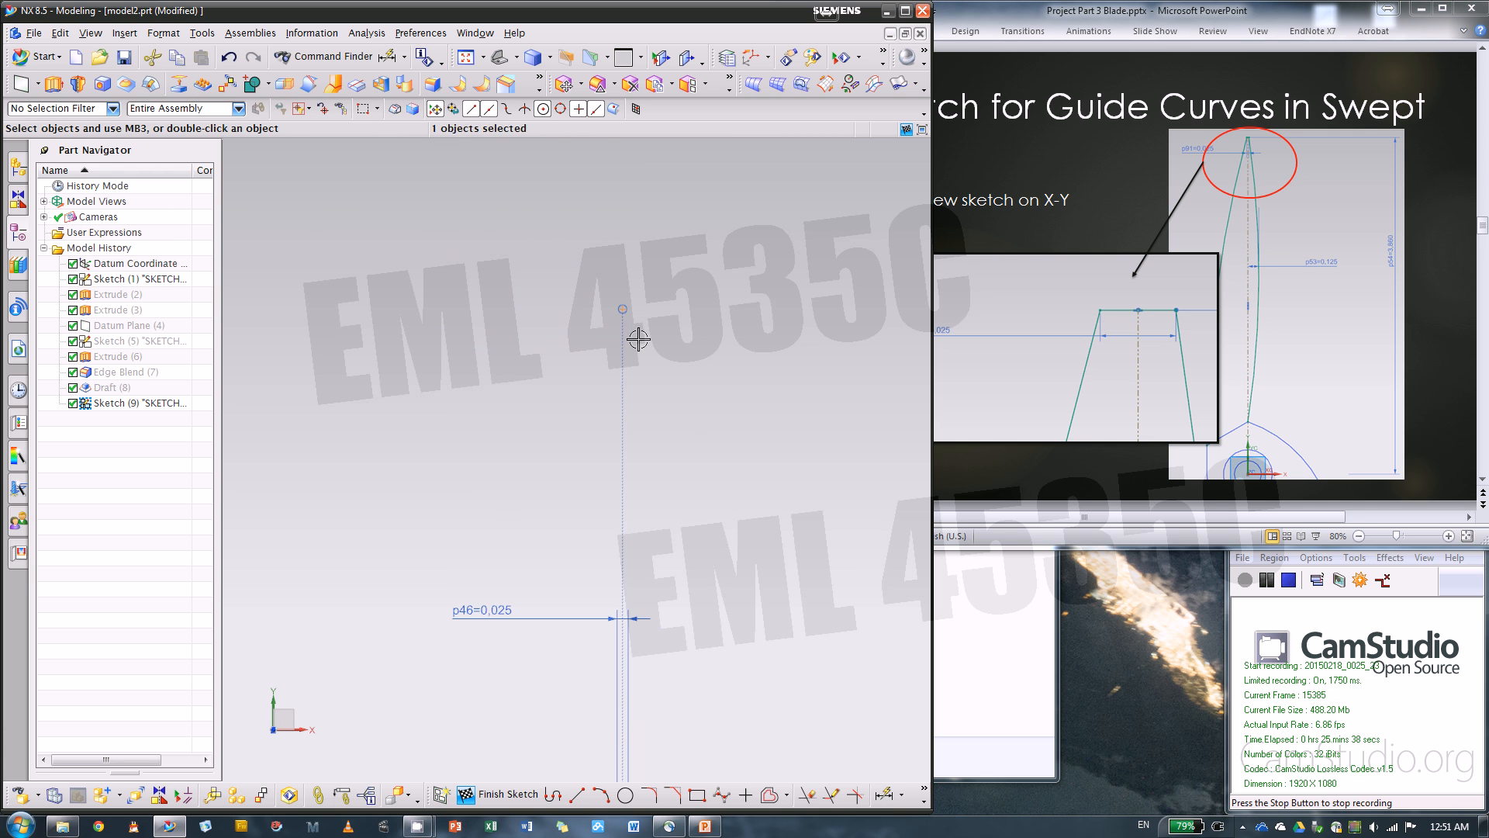
{"action": "key", "text": "Escape"}
{"action": "scroll", "coordinate": [628, 289], "scroll_direction": "down", "scroll_amount": 7}
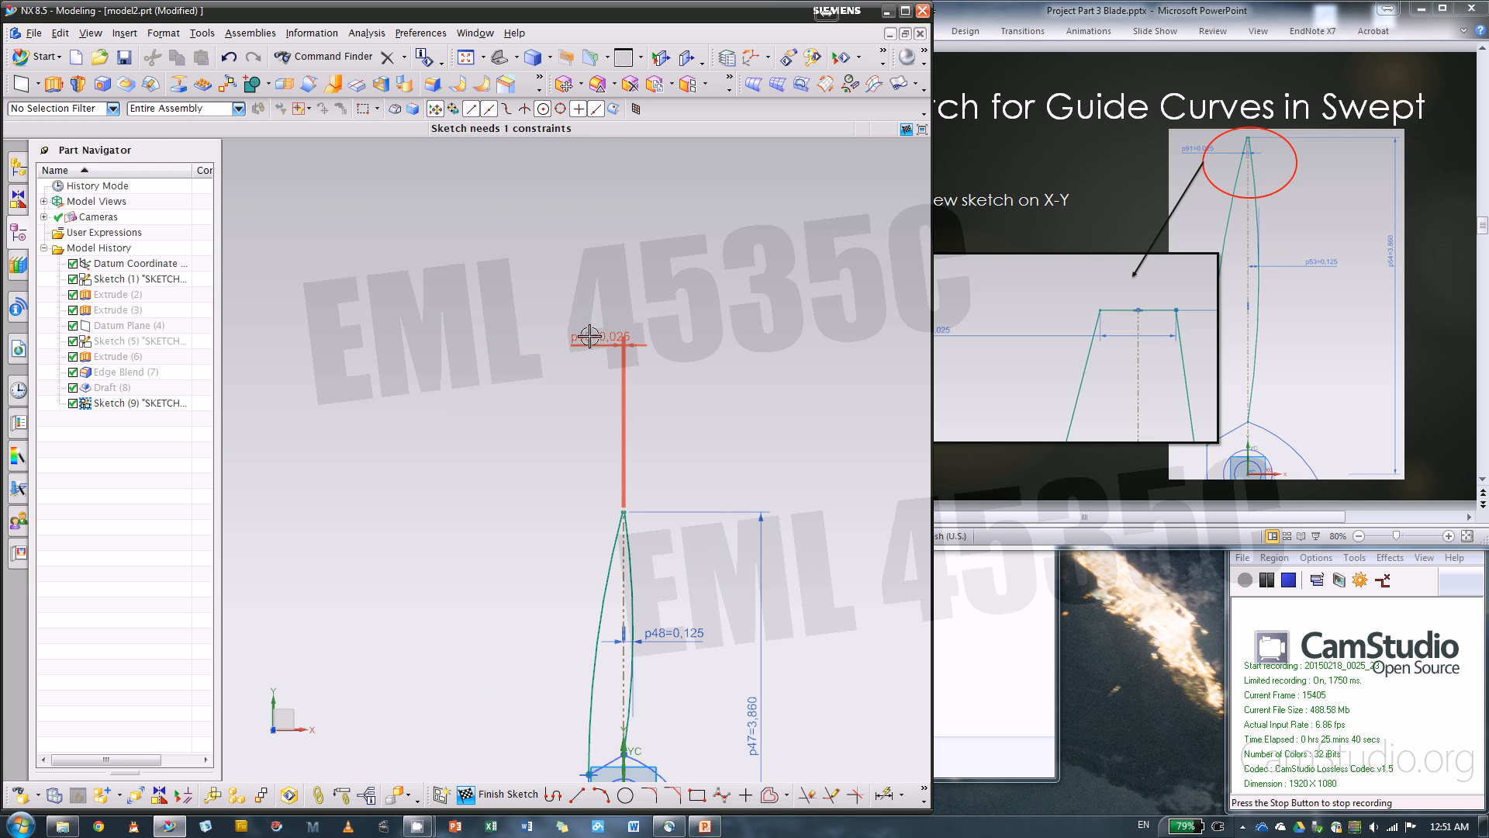
{"action": "left_click_drag", "start_coordinate": [591, 335], "coordinate": [563, 530]}
Constrain the upper end of the vertical reference line to the short horizontal tip line
{"action": "scroll", "coordinate": [589, 465], "scroll_direction": "up", "scroll_amount": 10}
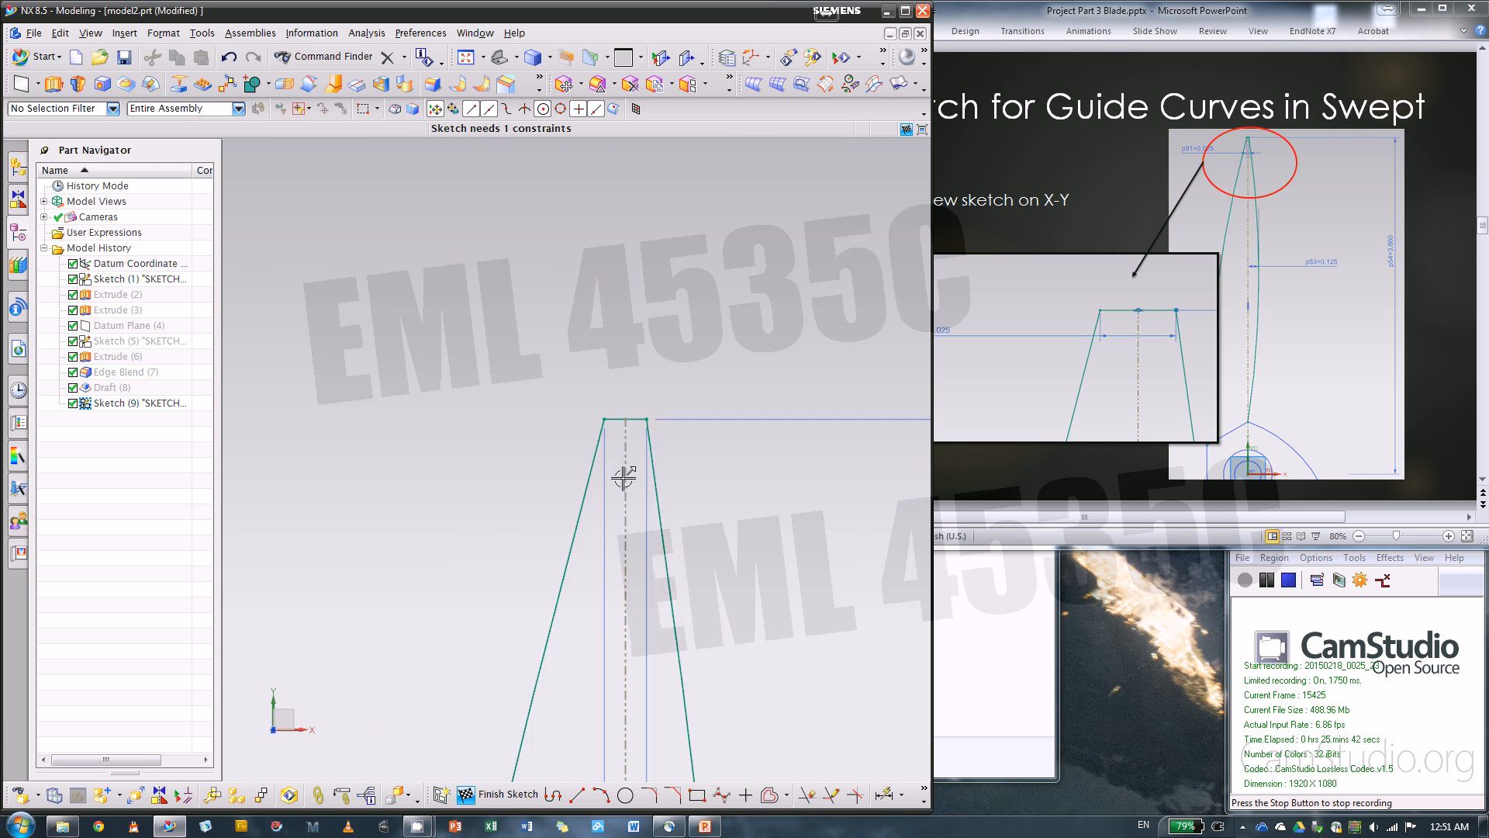
{"action": "left_click", "coordinate": [633, 333]}
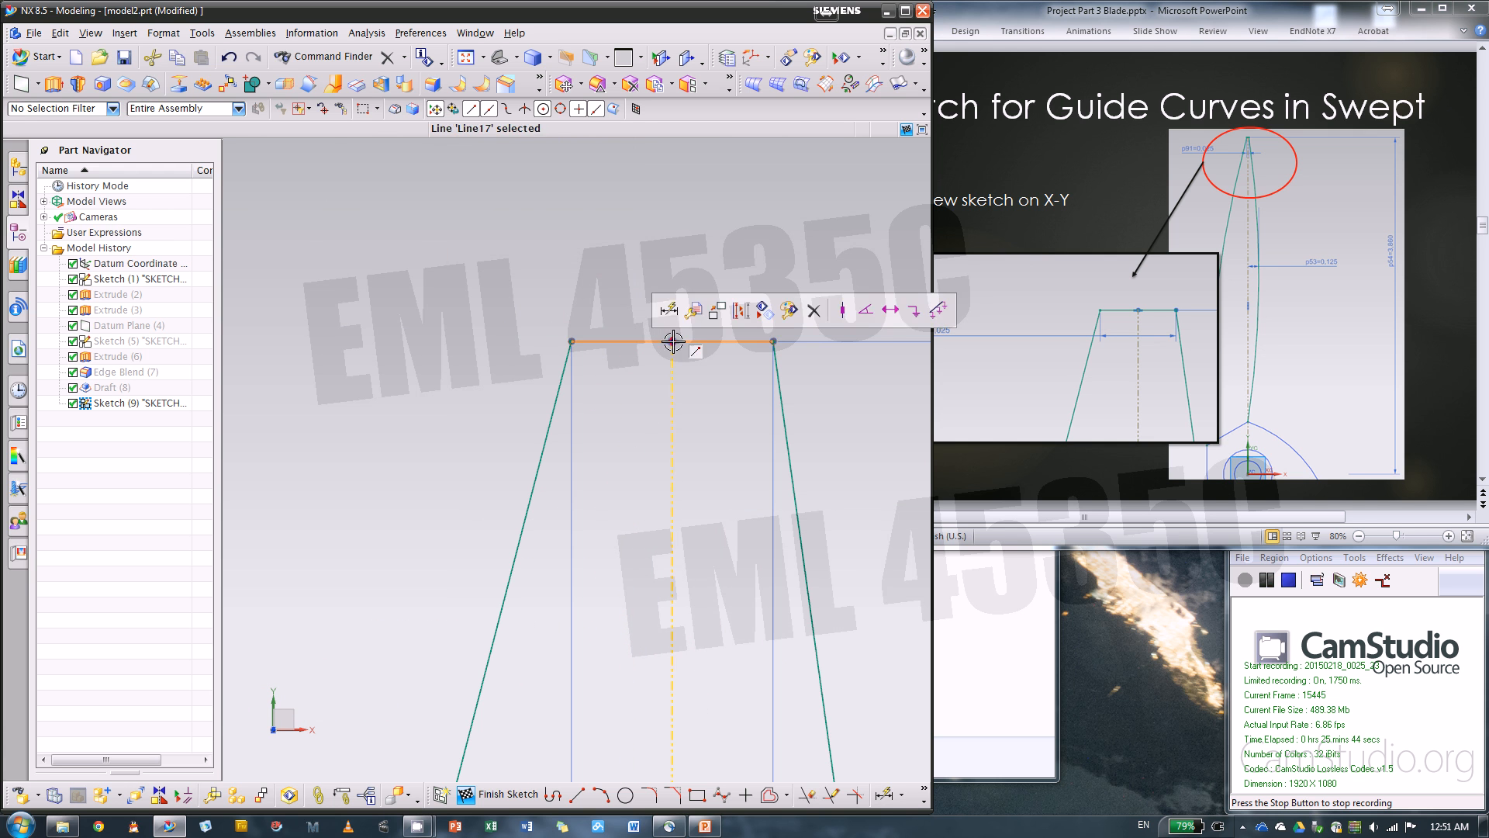
{"action": "left_click", "coordinate": [672, 342]}
{"action": "left_click", "coordinate": [712, 313]}
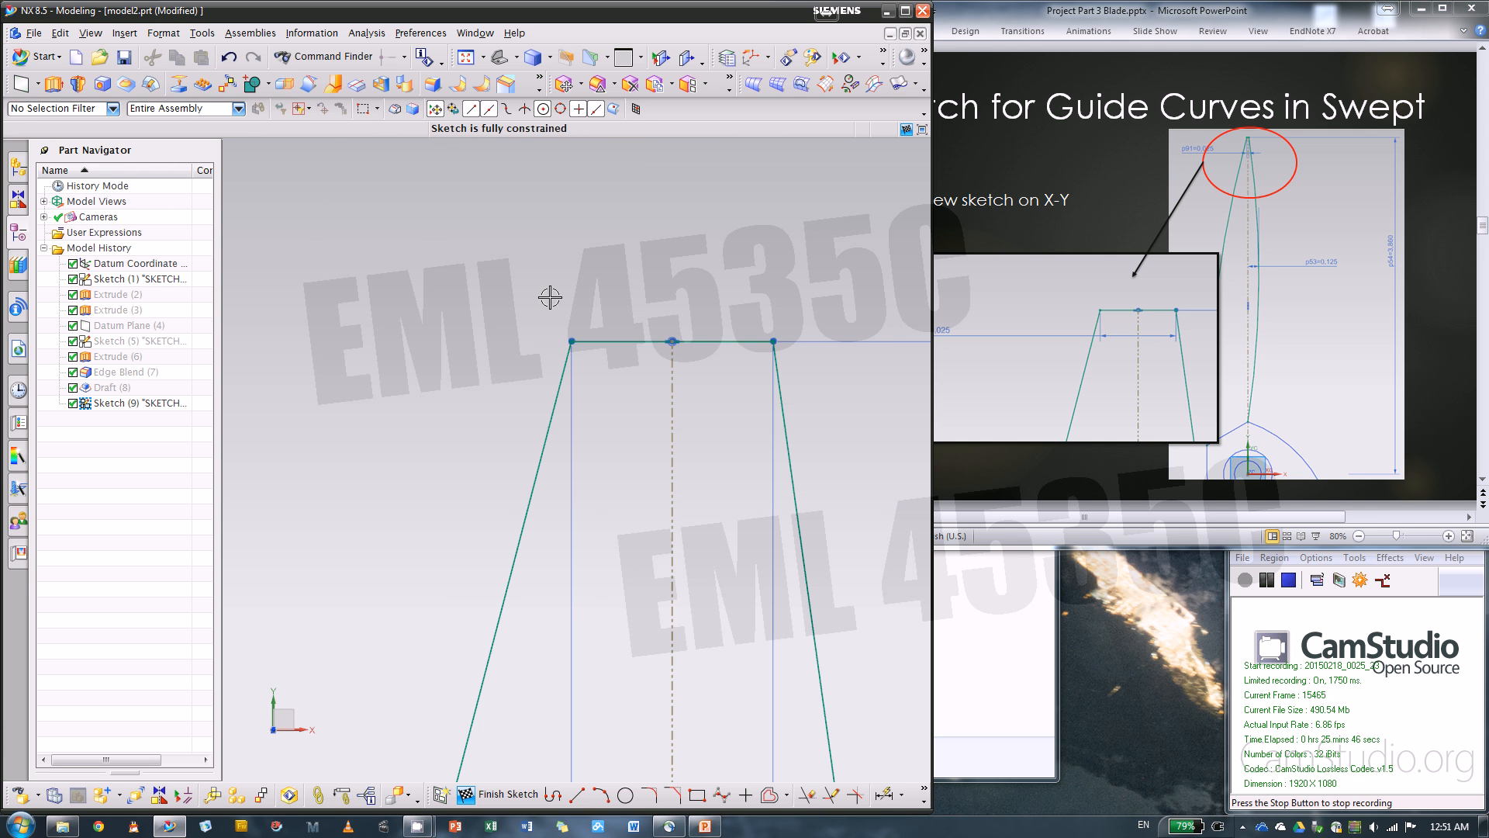
Place the .025 width dimension just above the blade tip and finish the guide curve sketch
{"action": "scroll", "coordinate": [486, 319], "scroll_direction": "down", "scroll_amount": 6}
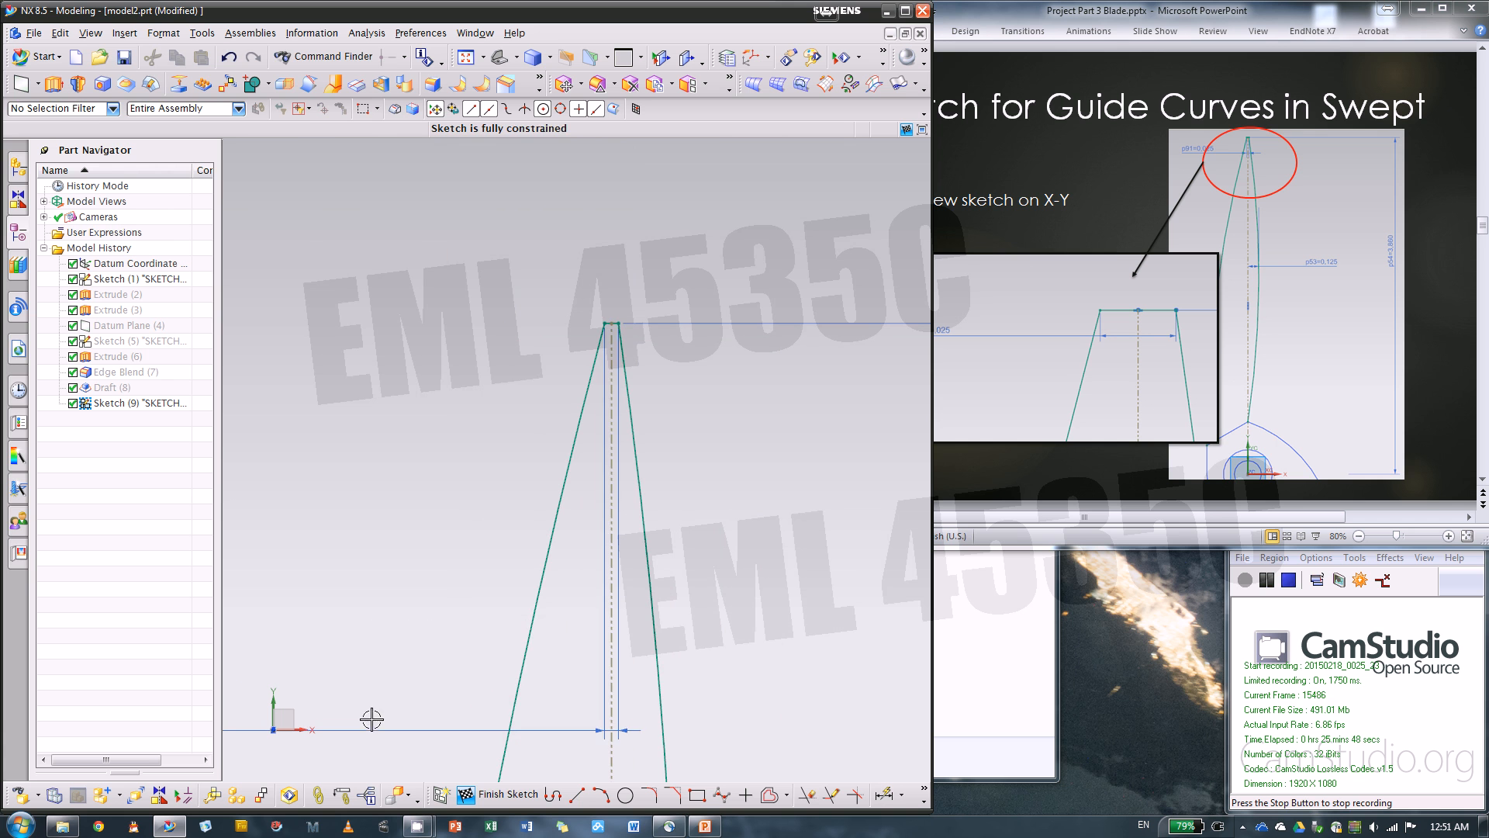
{"action": "left_click_drag", "start_coordinate": [372, 728], "coordinate": [476, 284]}
{"action": "scroll", "coordinate": [496, 277], "scroll_direction": "down", "scroll_amount": 2}
{"action": "scroll", "coordinate": [668, 439], "scroll_direction": "down", "scroll_amount": 3}
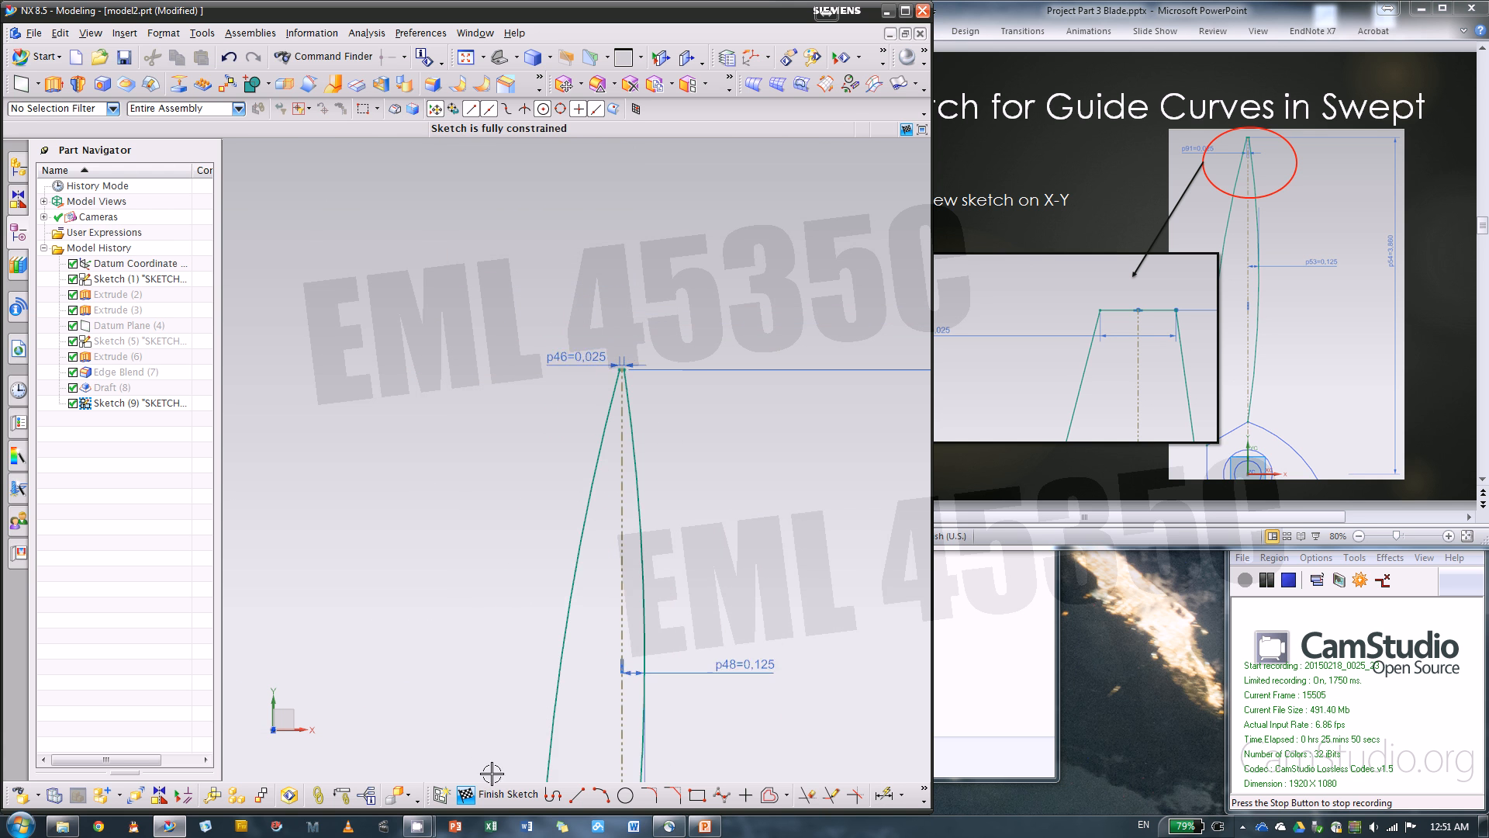
{"action": "left_click", "coordinate": [492, 791]}
{"action": "scroll", "coordinate": [665, 492], "scroll_direction": "down", "scroll_amount": 3}
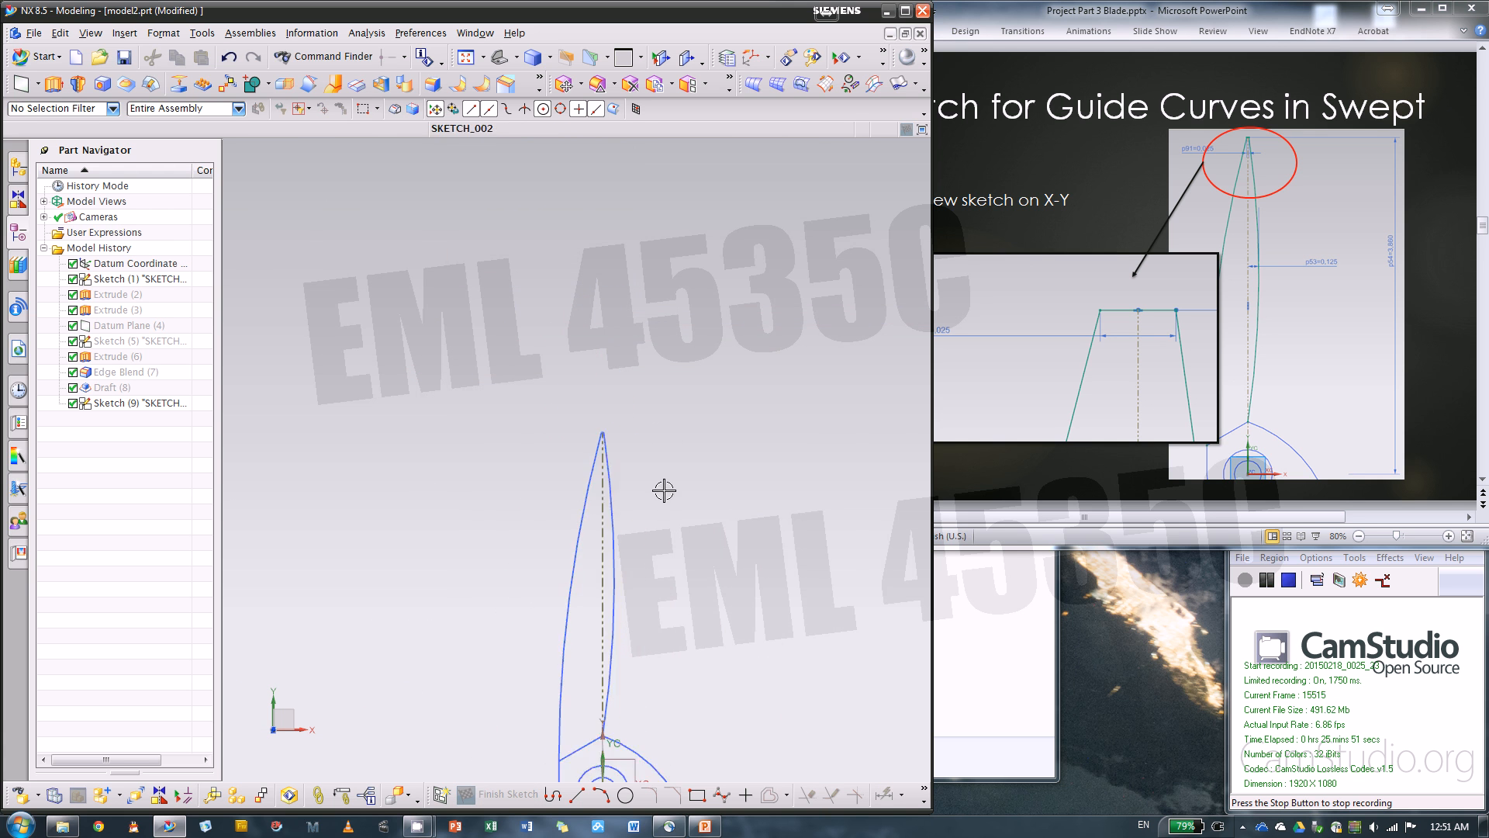
Advance the PowerPoint instructions to the Edge blend slide, then return to NX and show the hidden solid body
{"action": "left_click", "coordinate": [1068, 464]}
{"action": "scroll", "coordinate": [1067, 464], "scroll_direction": "down", "scroll_amount": 1}
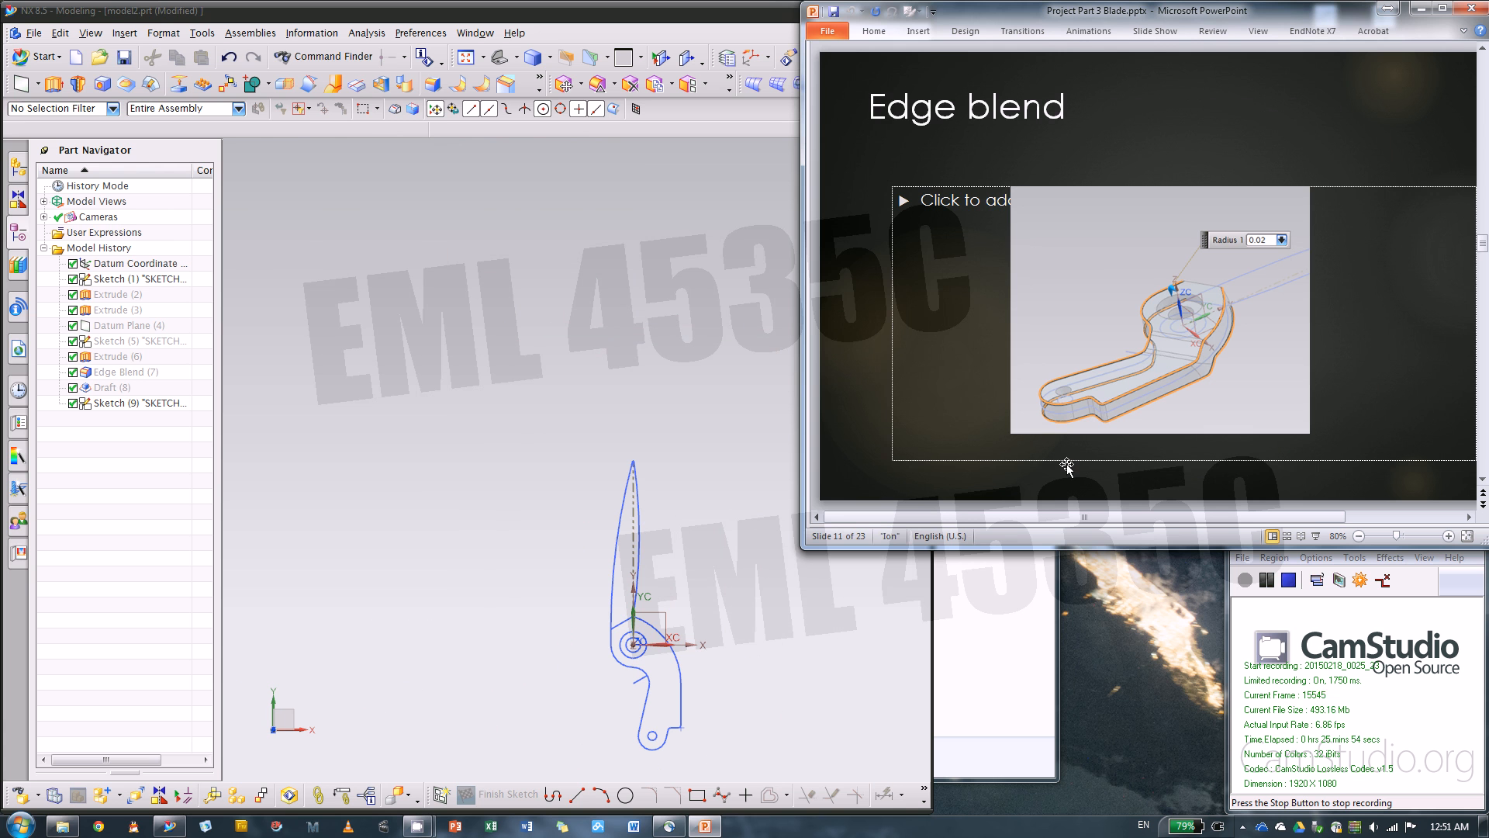
{"action": "left_click", "coordinate": [138, 314]}
{"action": "middle_click_drag", "start_coordinate": [380, 453], "coordinate": [558, 376]}
{"action": "scroll", "coordinate": [648, 625], "scroll_direction": "up", "scroll_amount": 5}
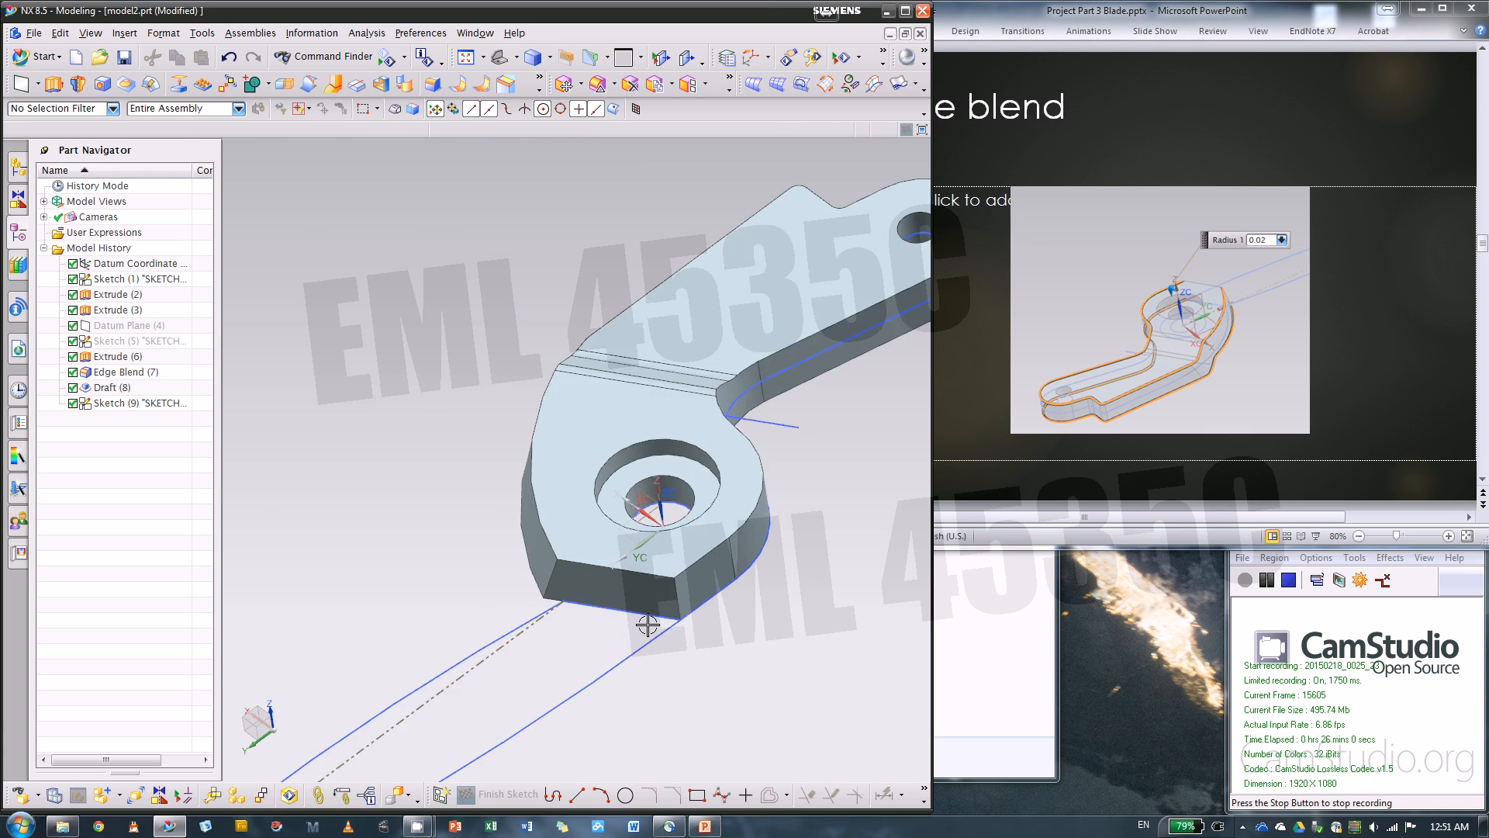
{"action": "scroll", "coordinate": [648, 625], "scroll_direction": "up", "scroll_amount": 3}
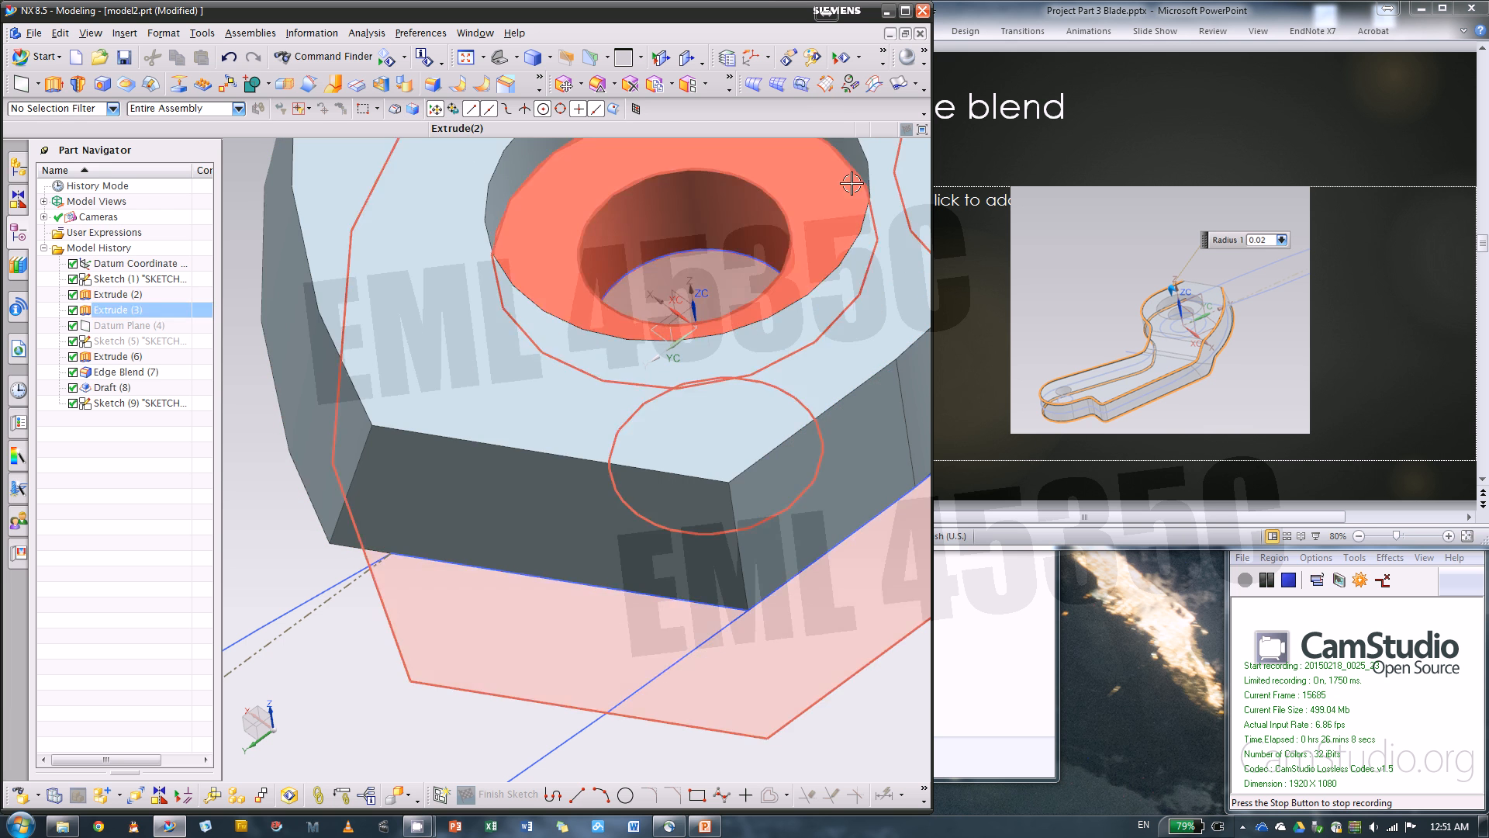
Try an Edge Blend of .02 in radius on the upper and lower outer edges at the pivot end
{"action": "left_click", "coordinate": [435, 84]}
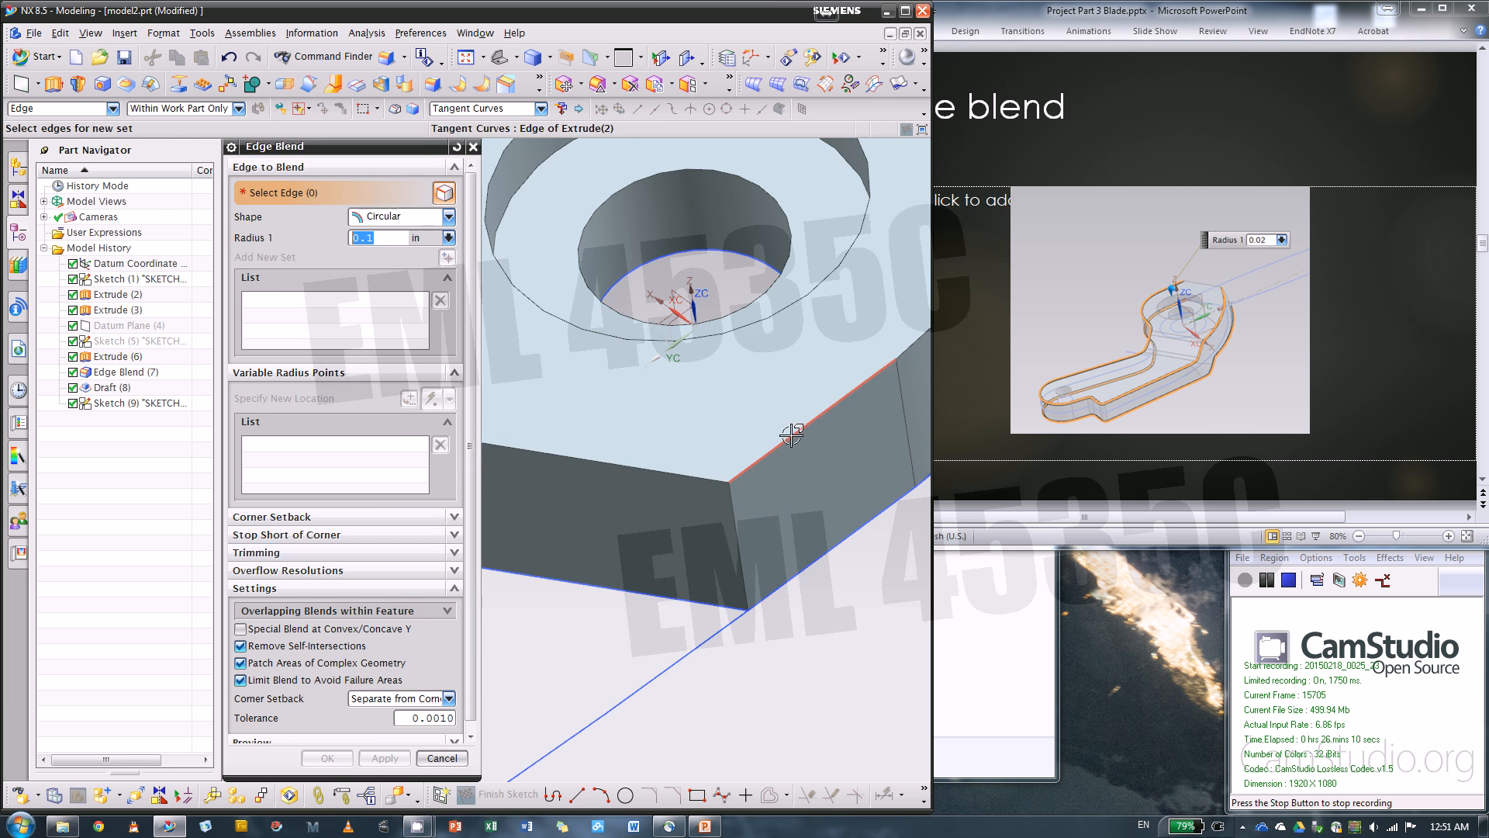
{"action": "left_click", "coordinate": [791, 439]}
{"action": "left_click", "coordinate": [845, 542]}
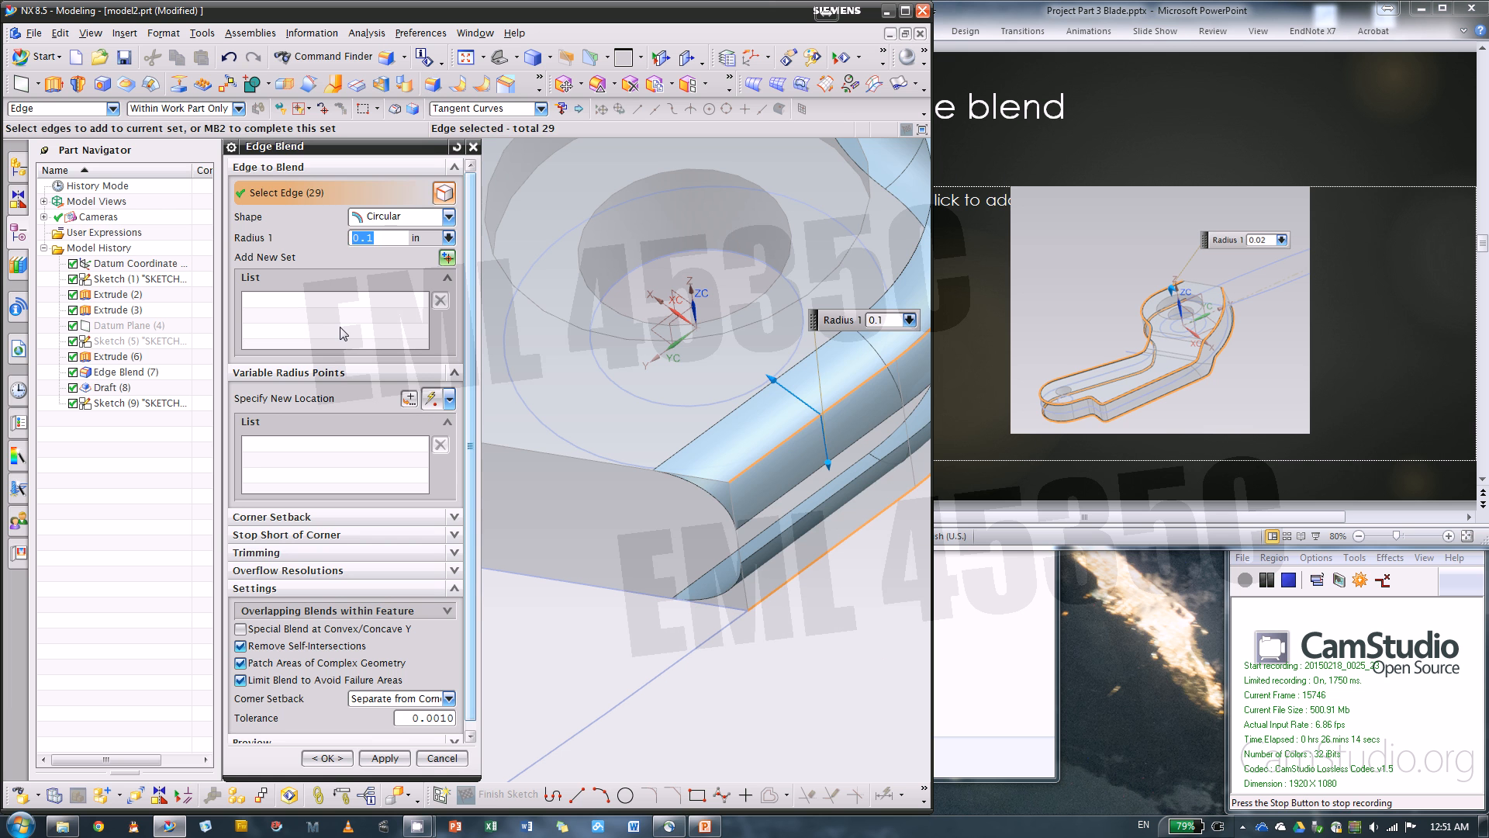
{"action": "key", "text": "Return"}
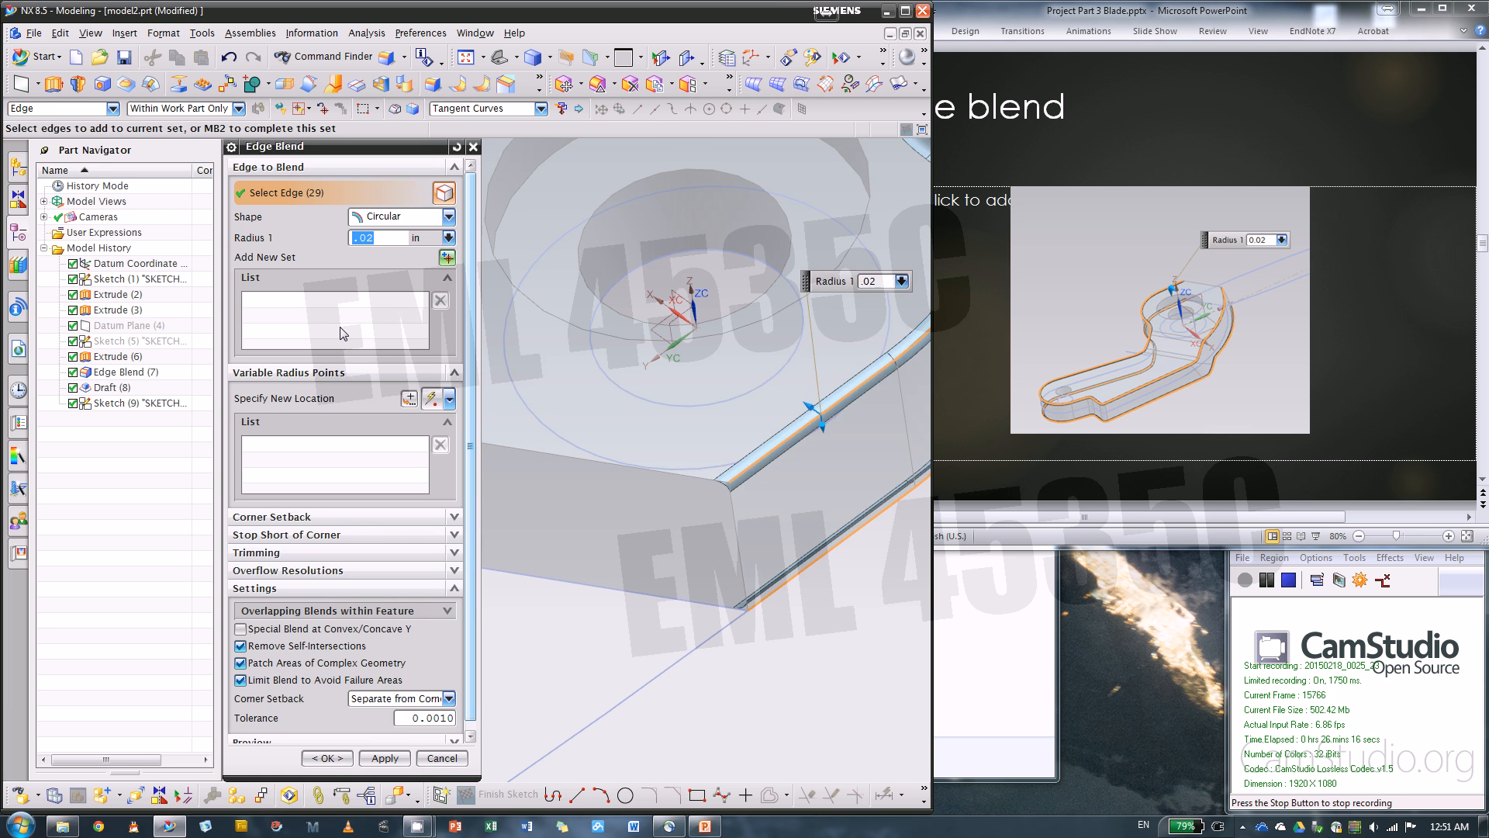
{"action": "middle_click_drag", "start_coordinate": [710, 494], "coordinate": [578, 388]}
{"action": "middle_click_drag", "start_coordinate": [622, 325], "coordinate": [841, 455]}
{"action": "left_click", "coordinate": [428, 757]}
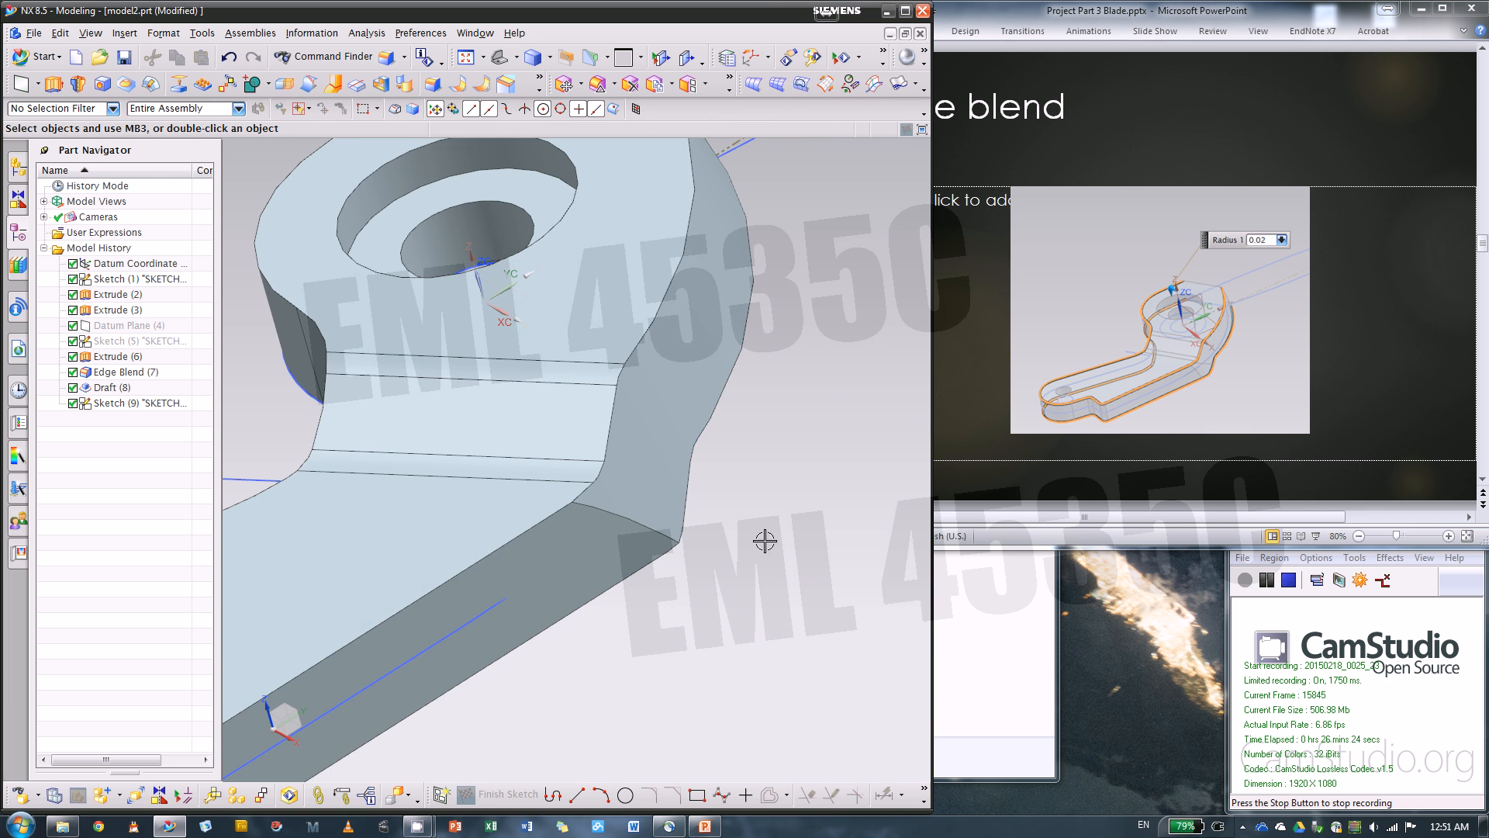
Try a 0.02 in Edge Blend on the body's full upper and lower outlines, including the edges along the drafted side
{"action": "left_click", "coordinate": [433, 85]}
{"action": "scroll", "coordinate": [829, 374], "scroll_direction": "down", "scroll_amount": 3}
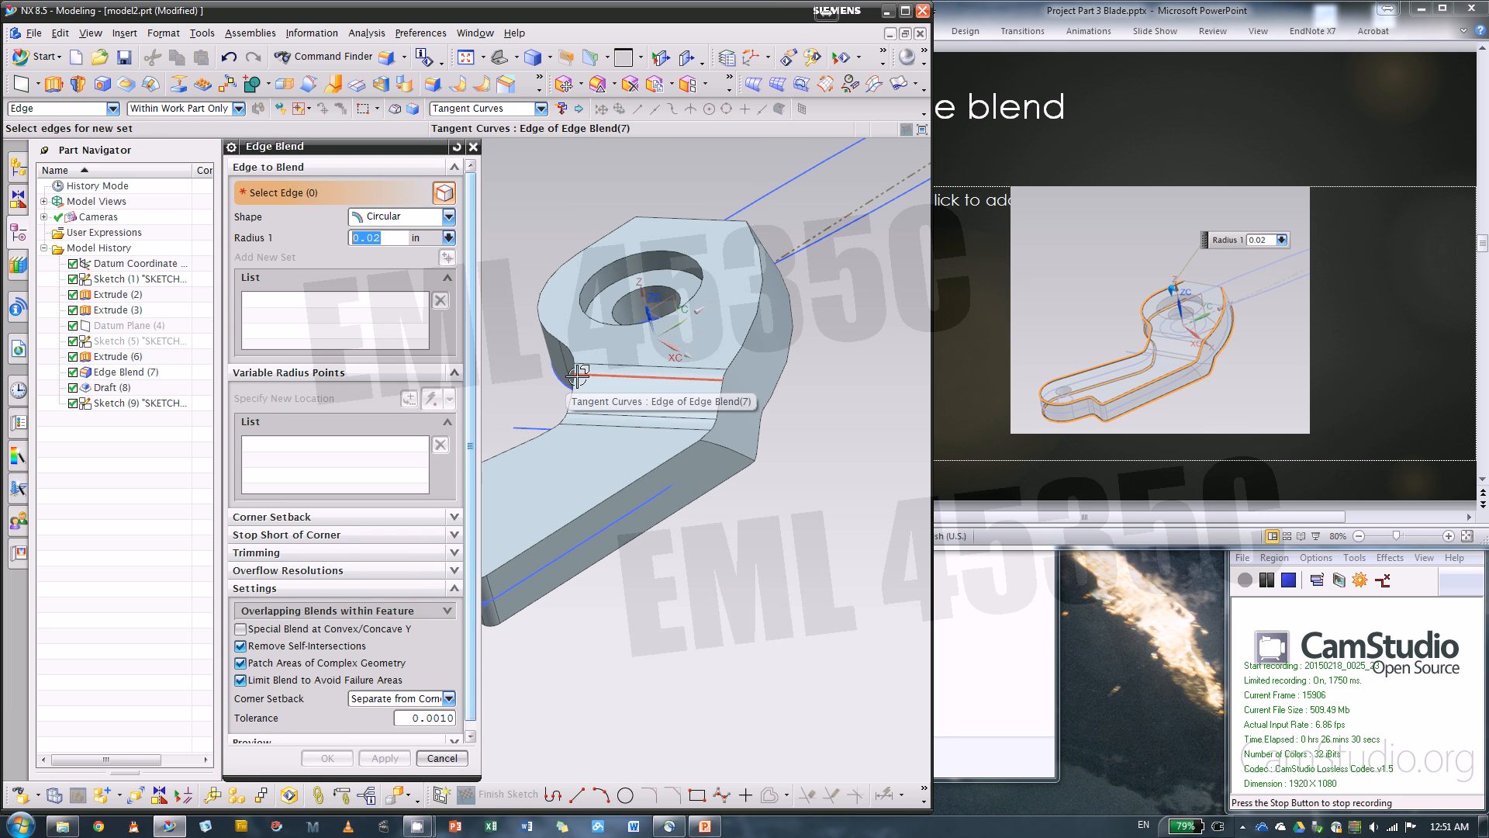
{"action": "left_click", "coordinate": [578, 376]}
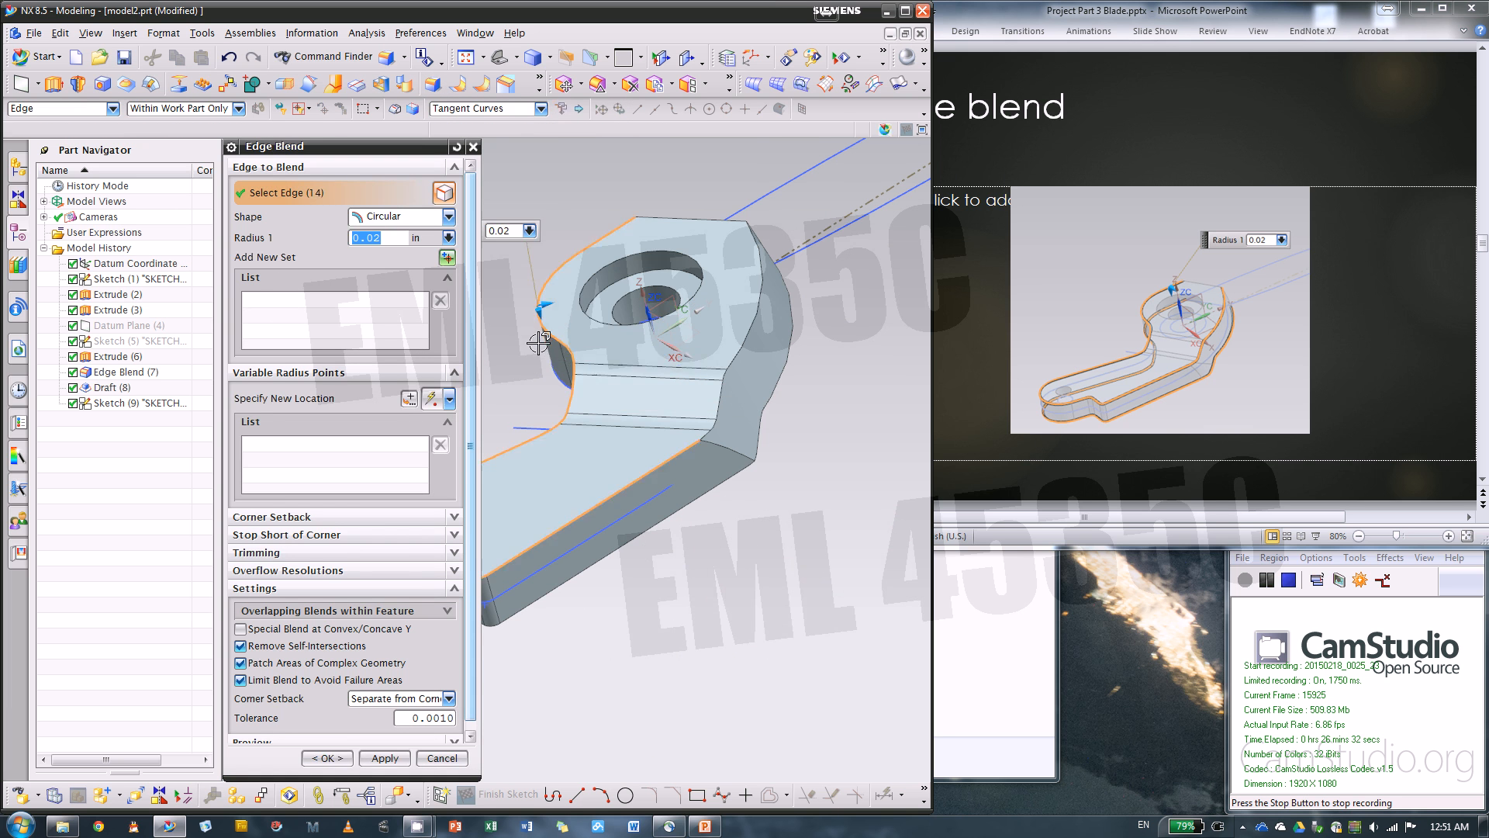
{"action": "left_click", "coordinate": [553, 379]}
{"action": "scroll", "coordinate": [737, 444], "scroll_direction": "up", "scroll_amount": 2}
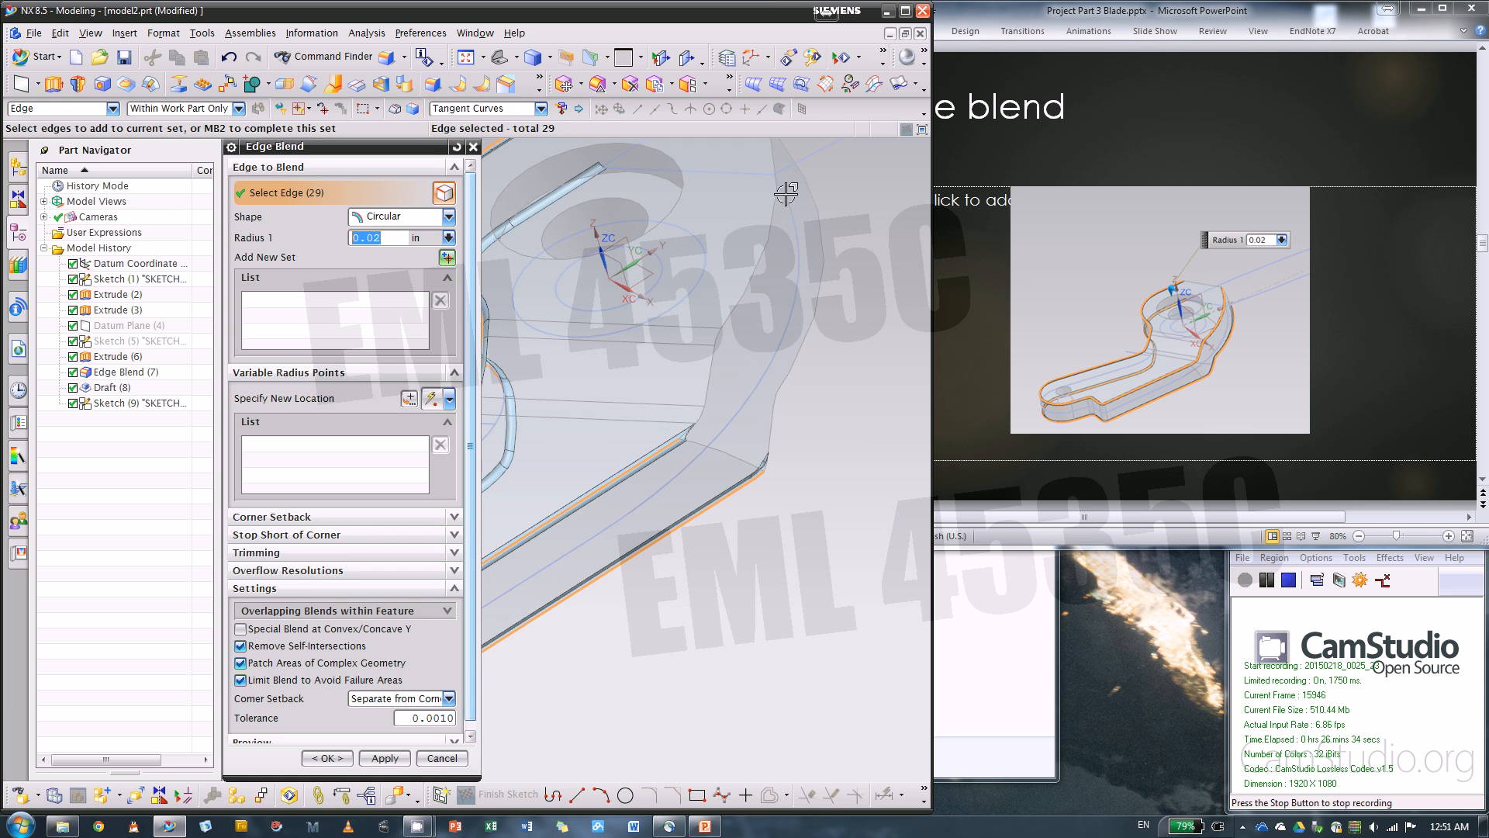
{"action": "left_click", "coordinate": [778, 246]}
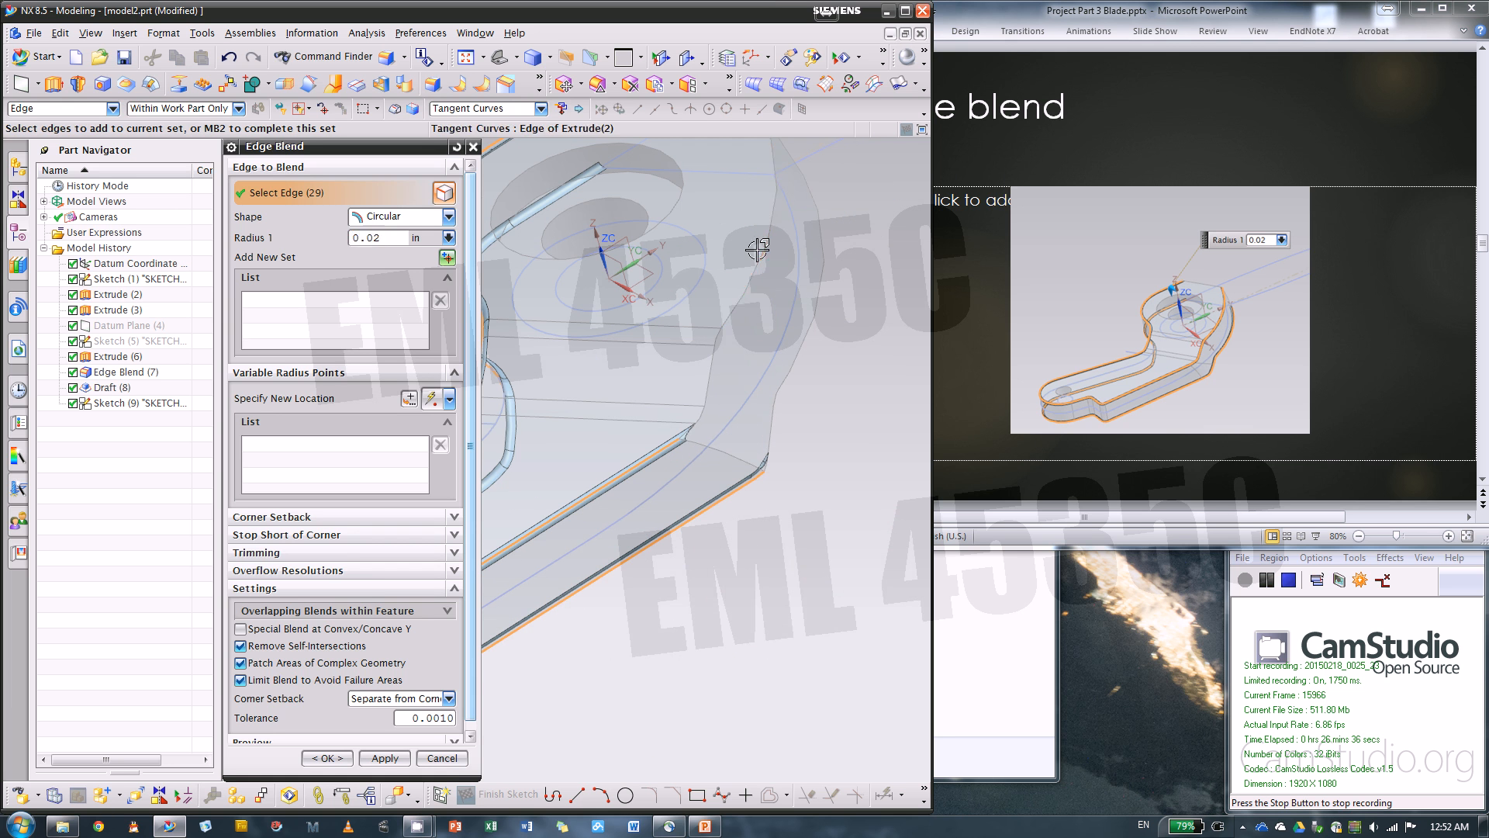
{"action": "scroll", "coordinate": [849, 491], "scroll_direction": "down", "scroll_amount": 2}
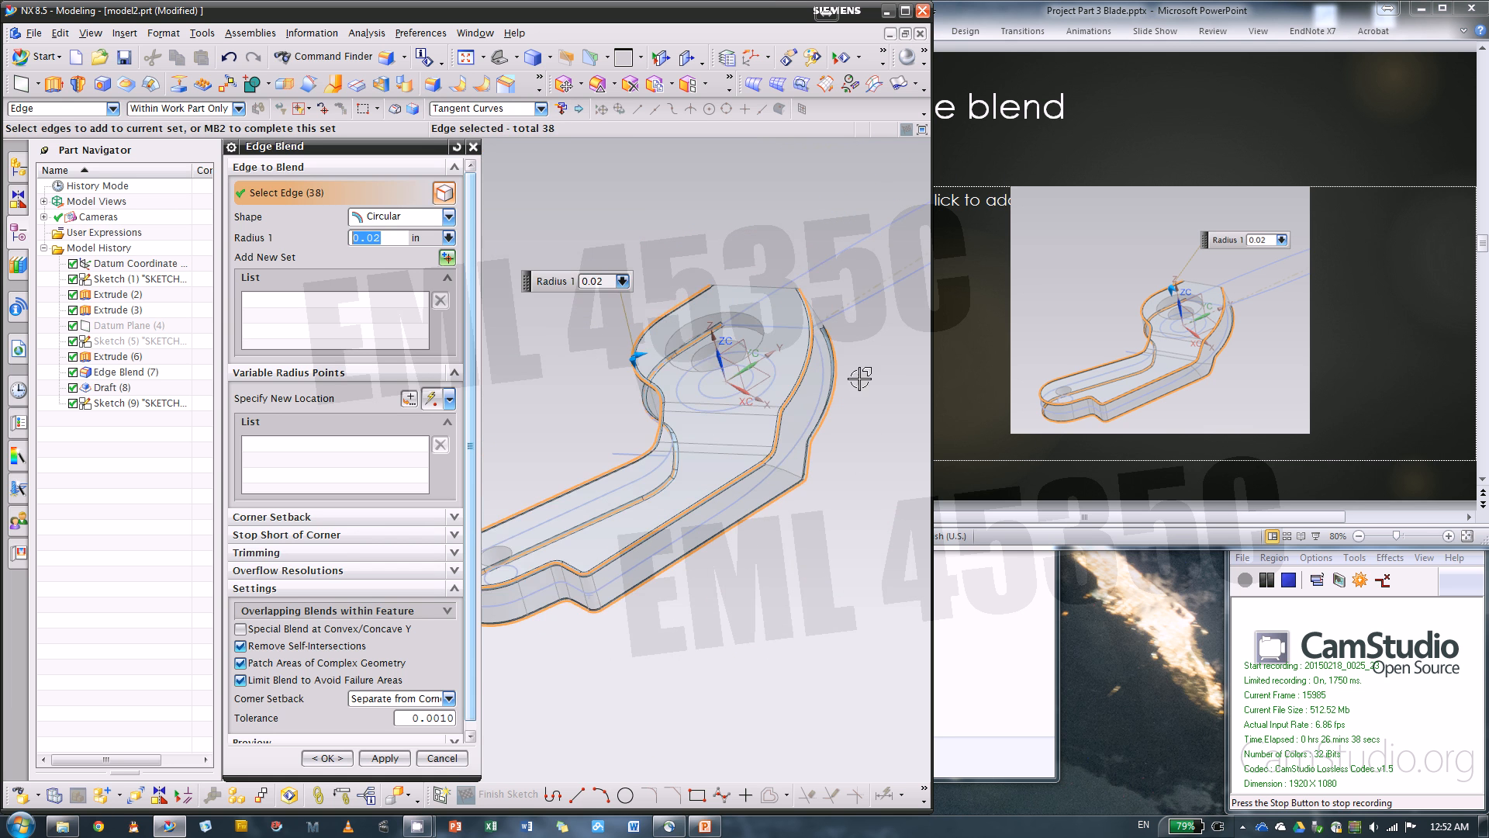
{"action": "scroll", "coordinate": [825, 460], "scroll_direction": "up", "scroll_amount": 2}
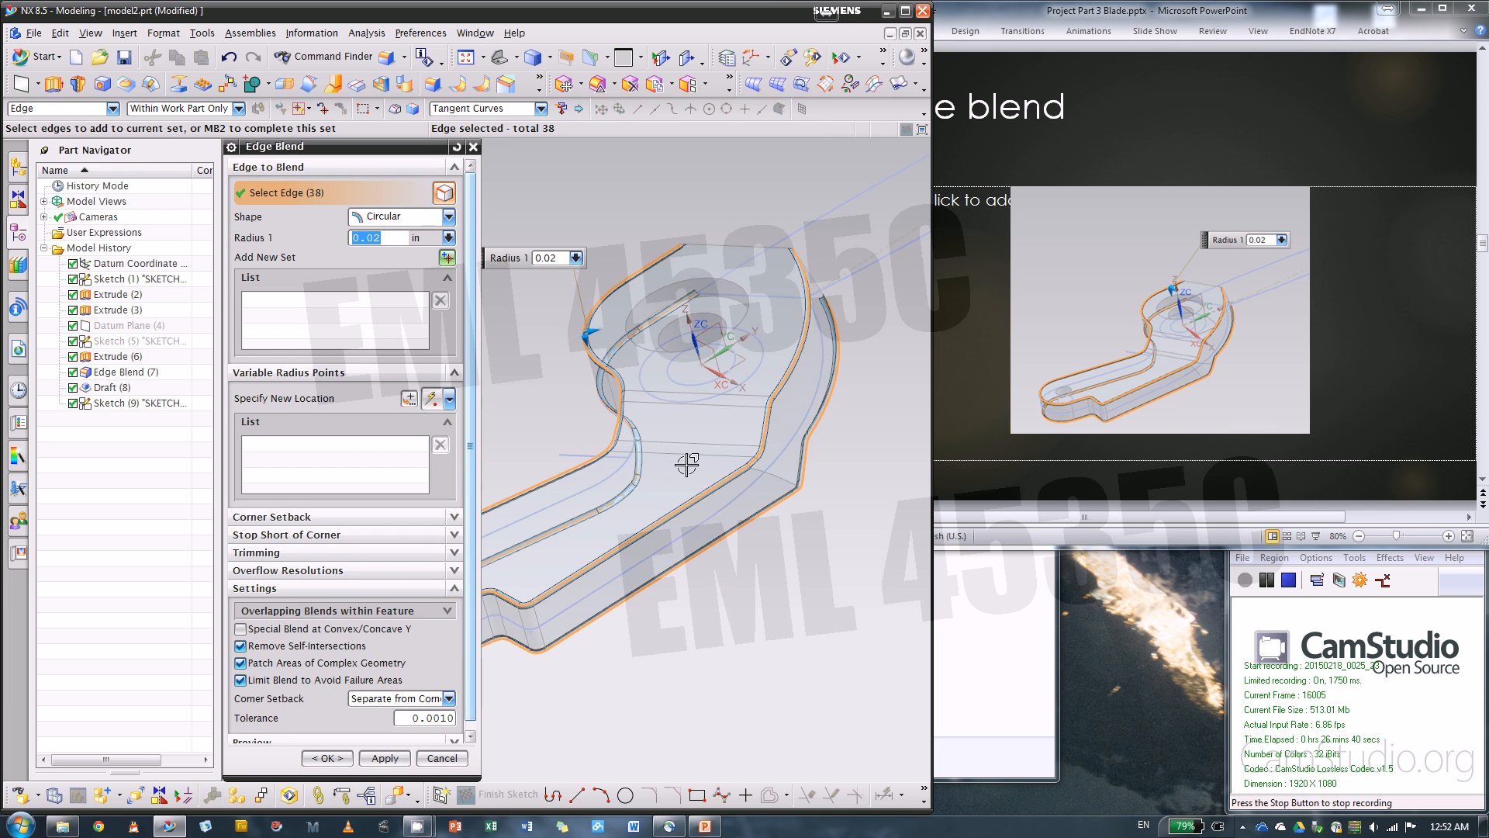
{"action": "left_click", "coordinate": [457, 767]}
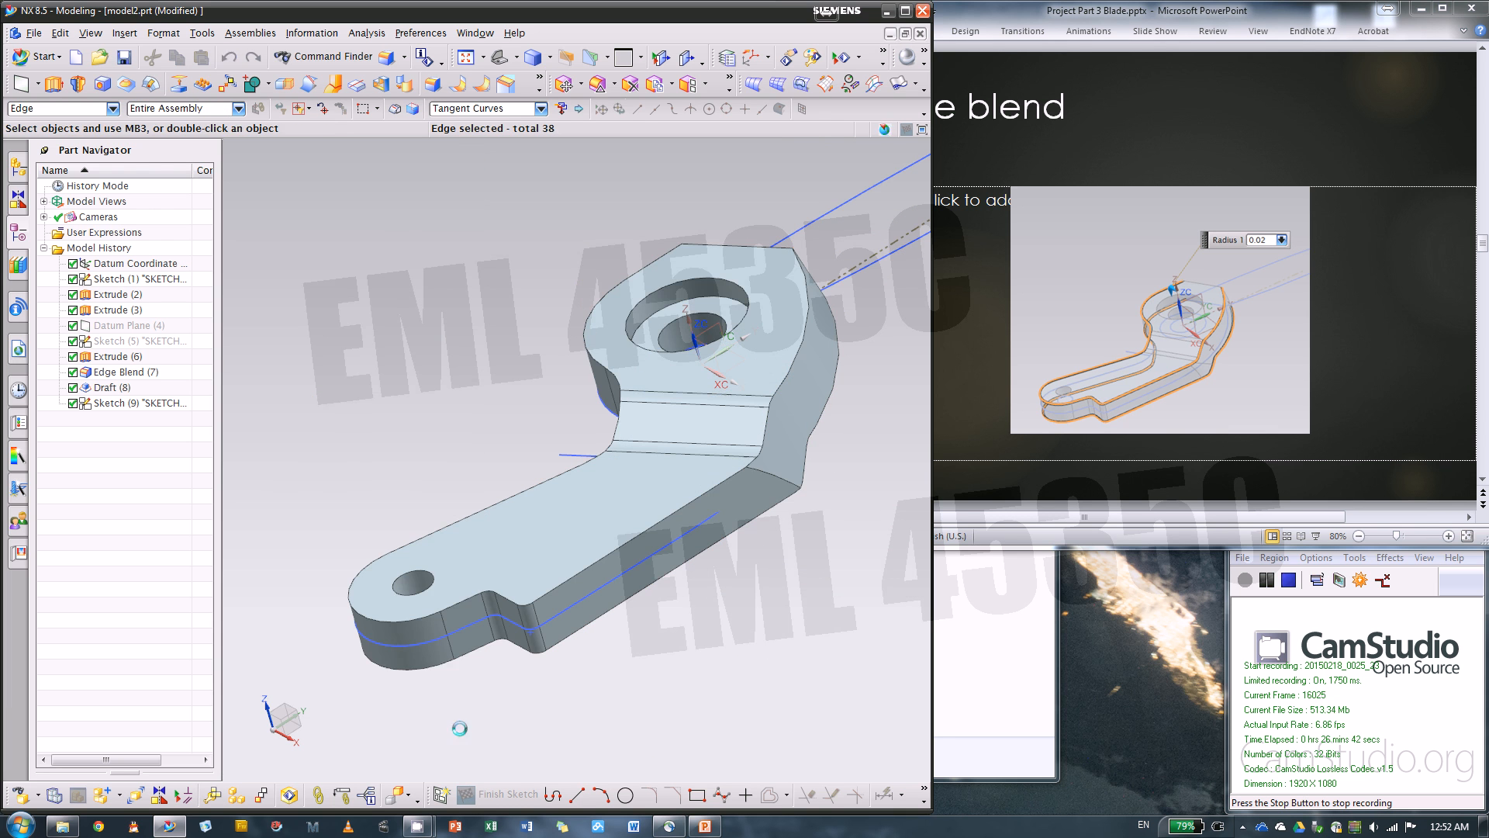
Start an Edge Blend on the drafted side's short corner edge at the bend, with a 0.6 in variable radius at its lower end
{"action": "left_click", "coordinate": [433, 84]}
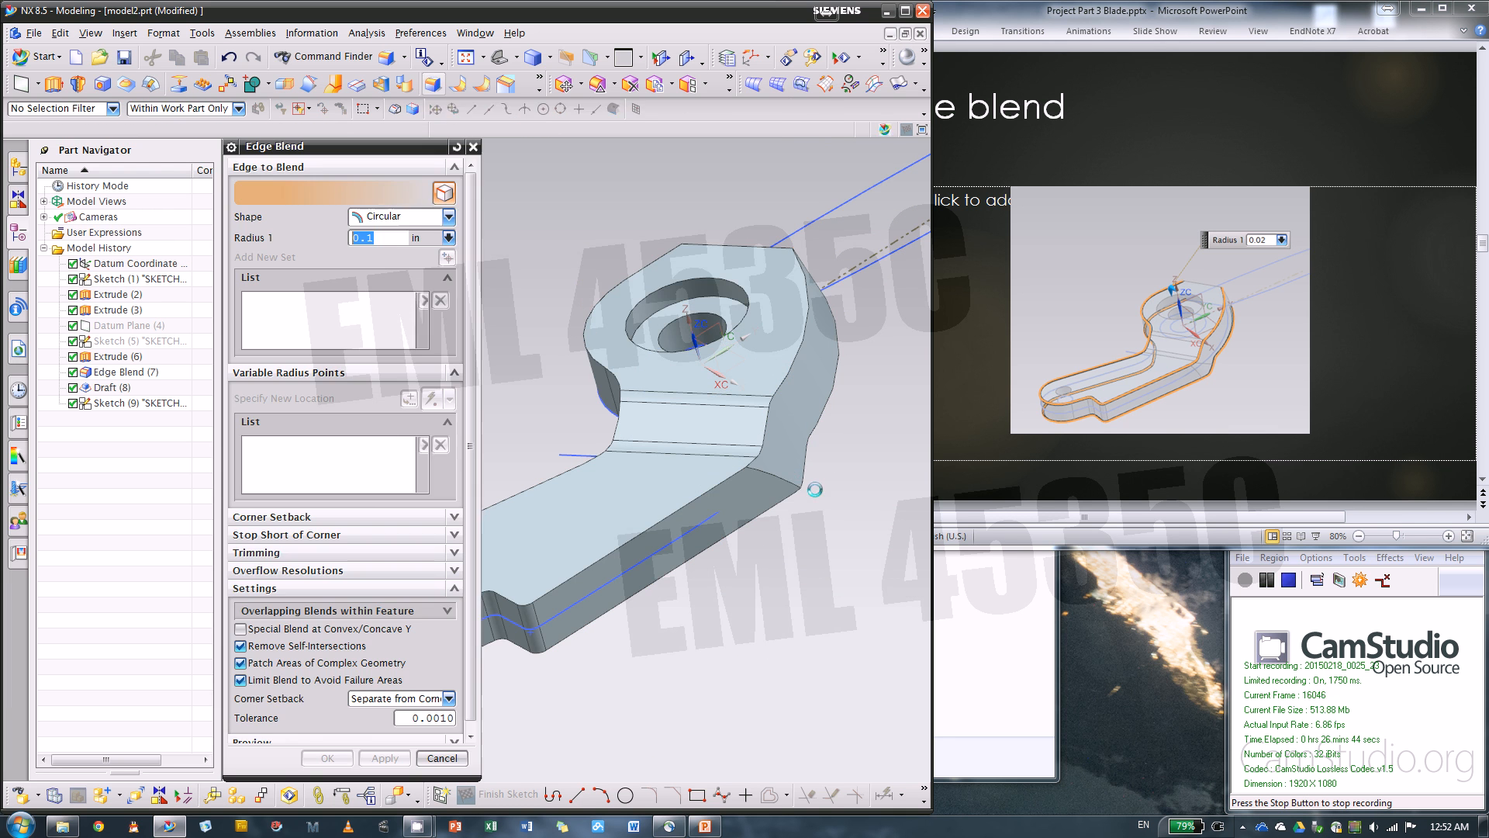
{"action": "scroll", "coordinate": [815, 489], "scroll_direction": "up", "scroll_amount": 3}
{"action": "left_click", "coordinate": [732, 458]}
{"action": "scroll", "coordinate": [823, 512], "scroll_direction": "up", "scroll_amount": 1}
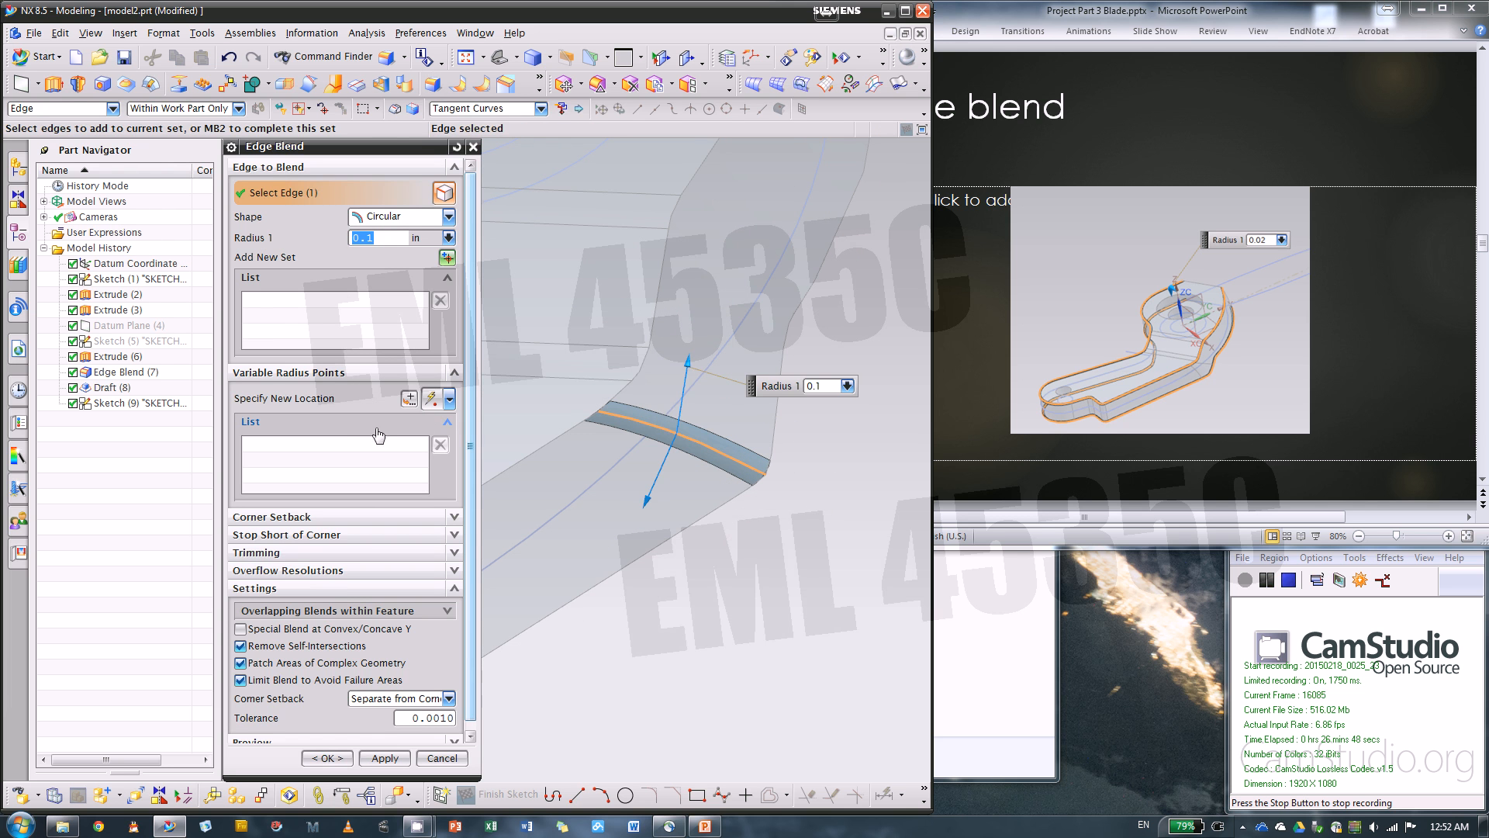
{"action": "left_click", "coordinate": [304, 397]}
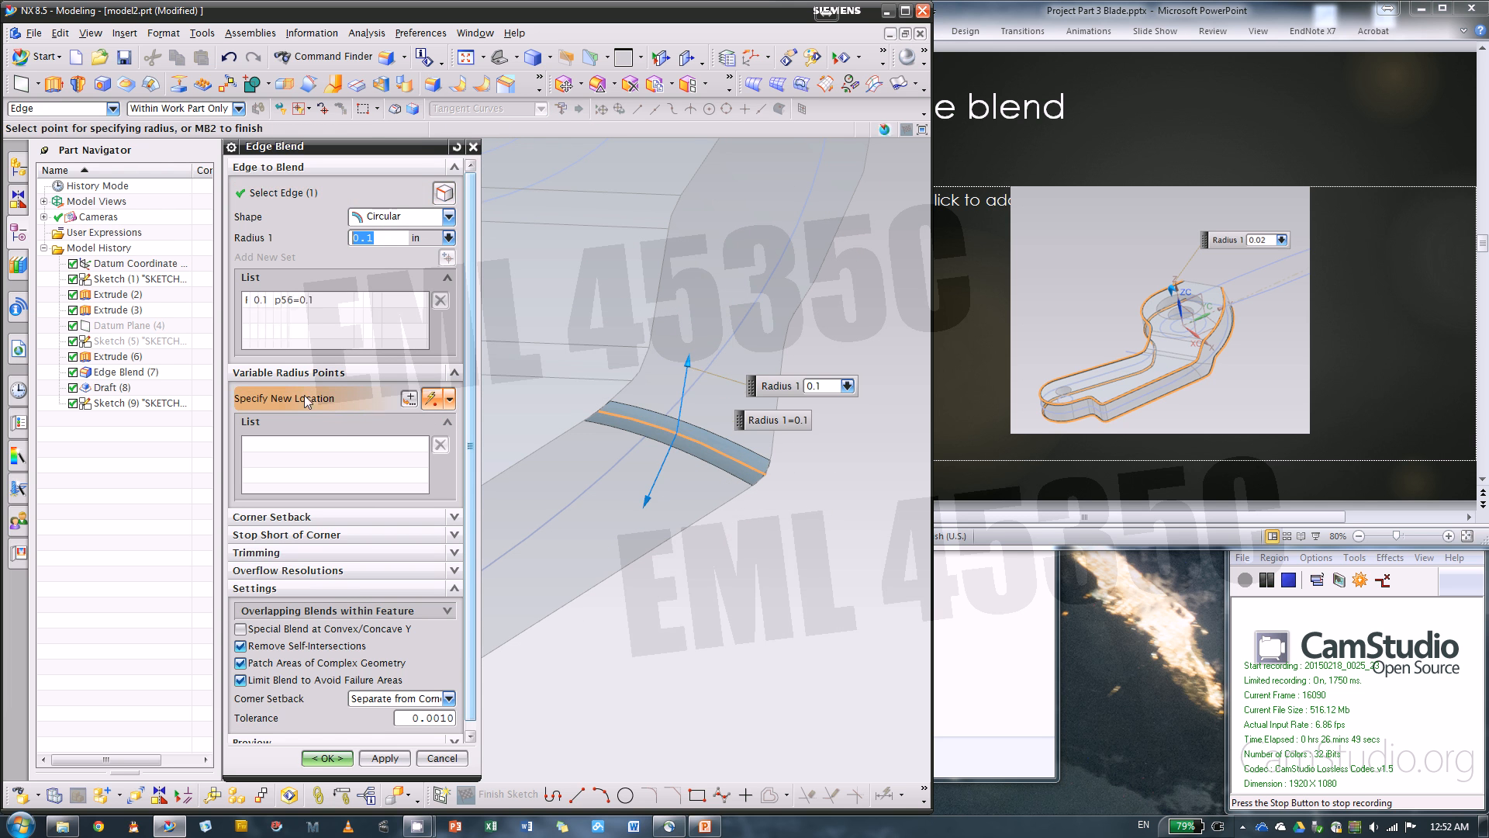
{"action": "left_click", "coordinate": [768, 476]}
{"action": "middle_click_drag", "start_coordinate": [826, 491], "coordinate": [836, 461]}
{"action": "left_click_drag", "start_coordinate": [726, 492], "coordinate": [763, 214]}
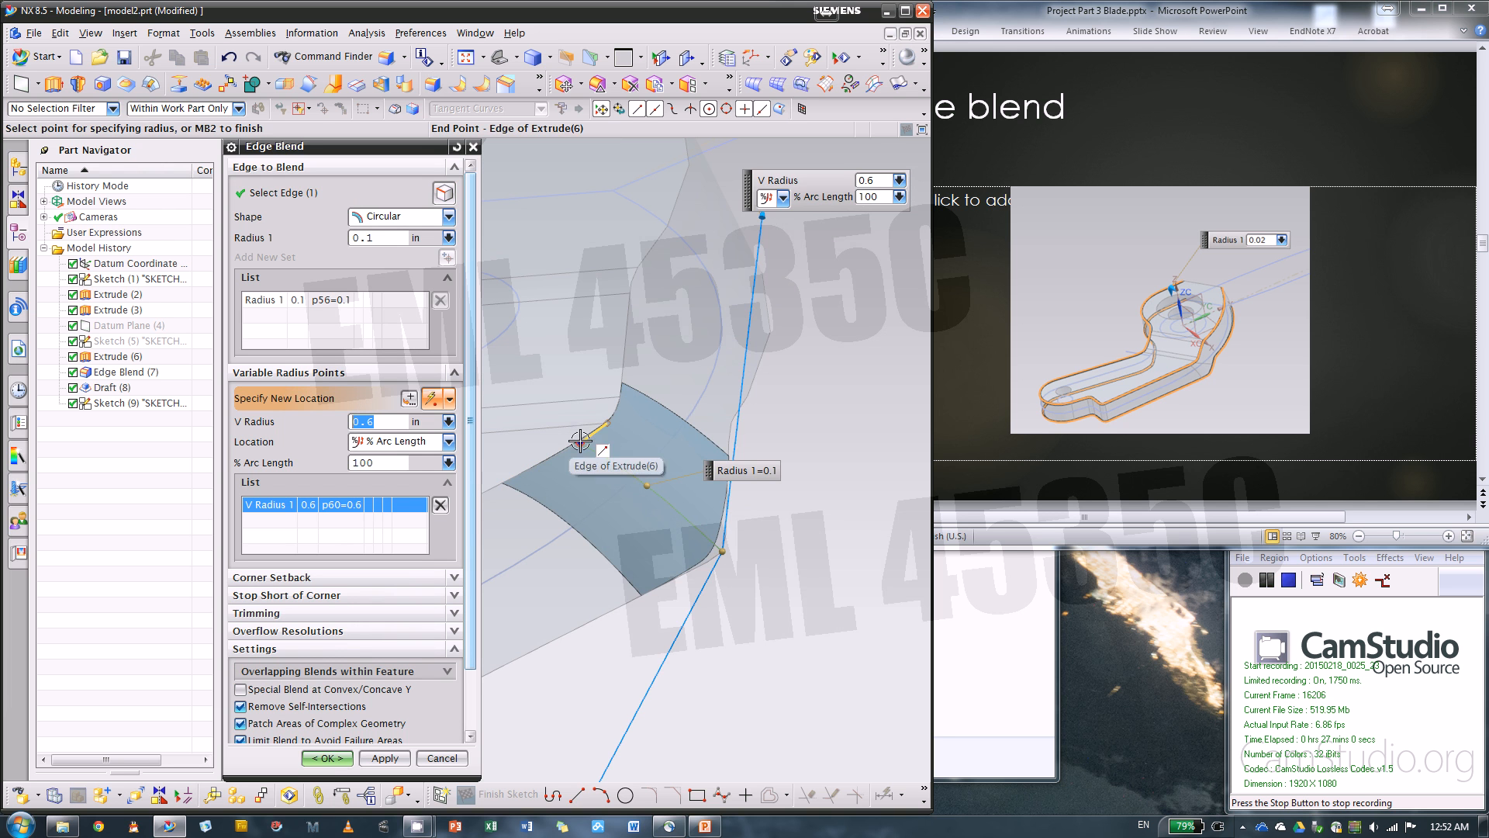
{"action": "scroll", "coordinate": [564, 485], "scroll_direction": "up", "scroll_amount": 3}
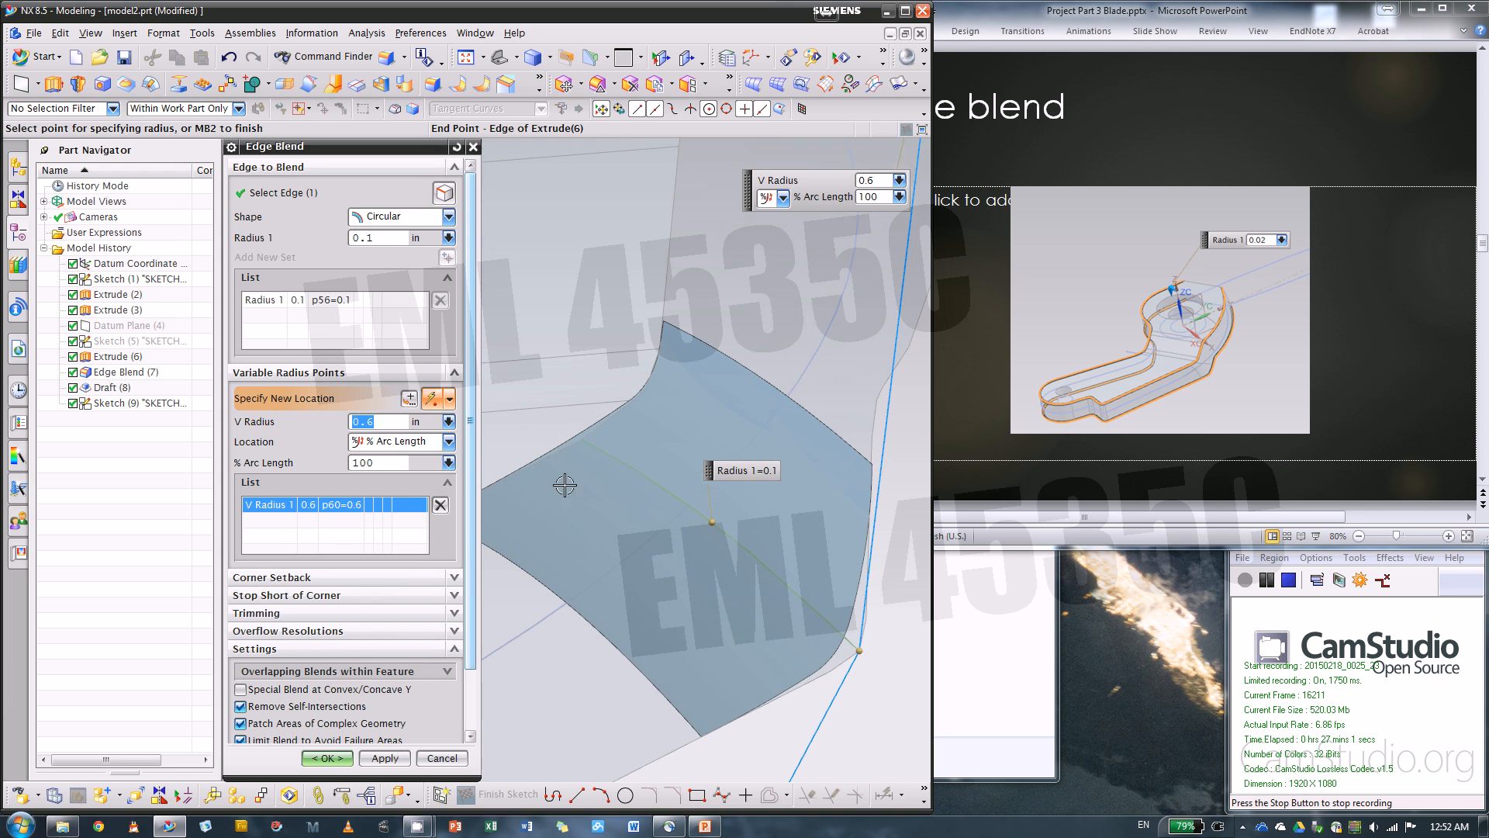
{"action": "left_click", "coordinate": [581, 439]}
{"action": "scroll", "coordinate": [701, 448], "scroll_direction": "down", "scroll_amount": 3}
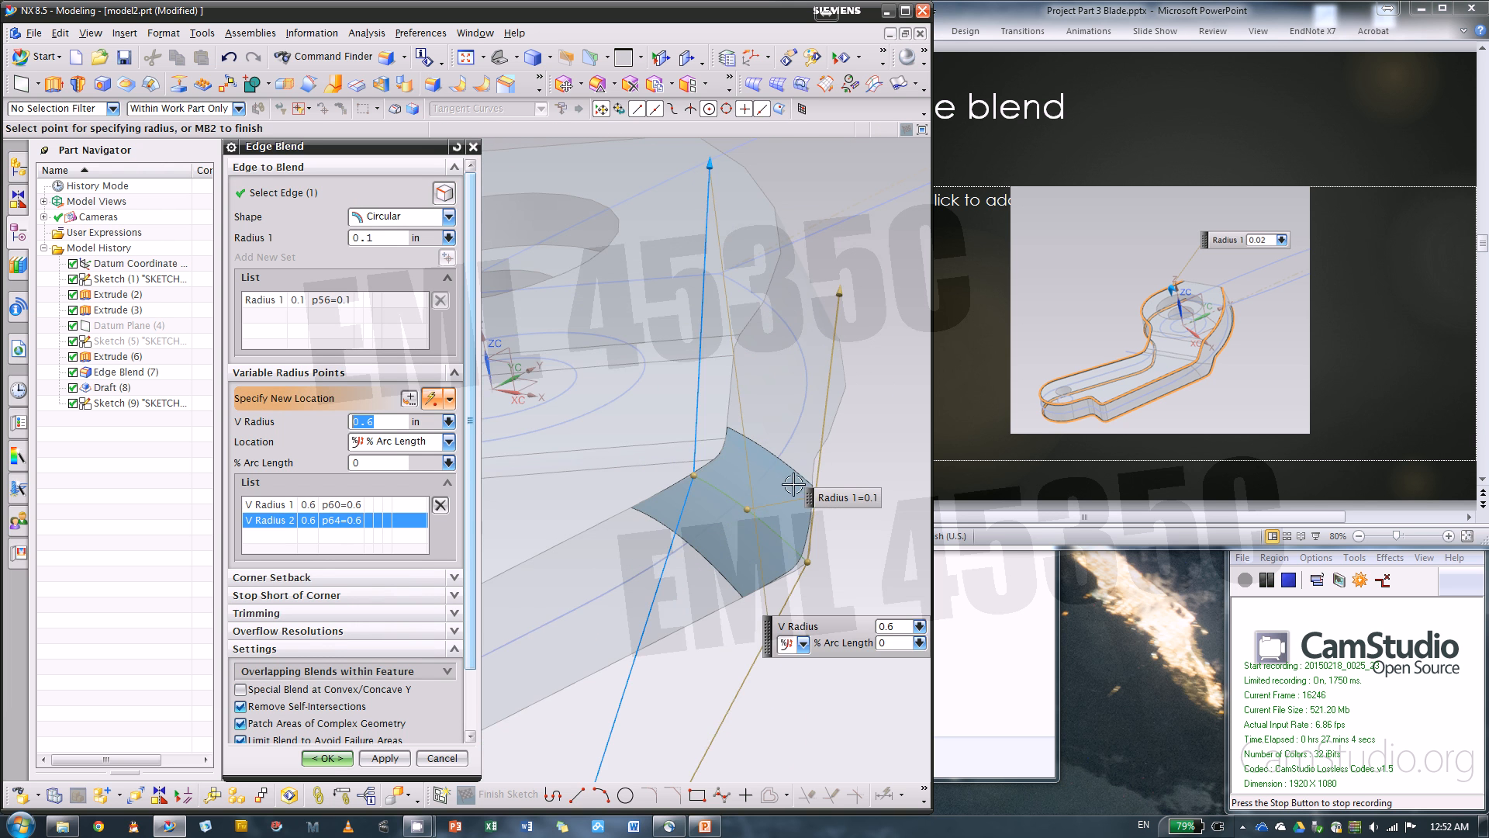
{"action": "left_click", "coordinate": [439, 505]}
{"action": "scroll", "coordinate": [708, 486], "scroll_direction": "up", "scroll_amount": 5}
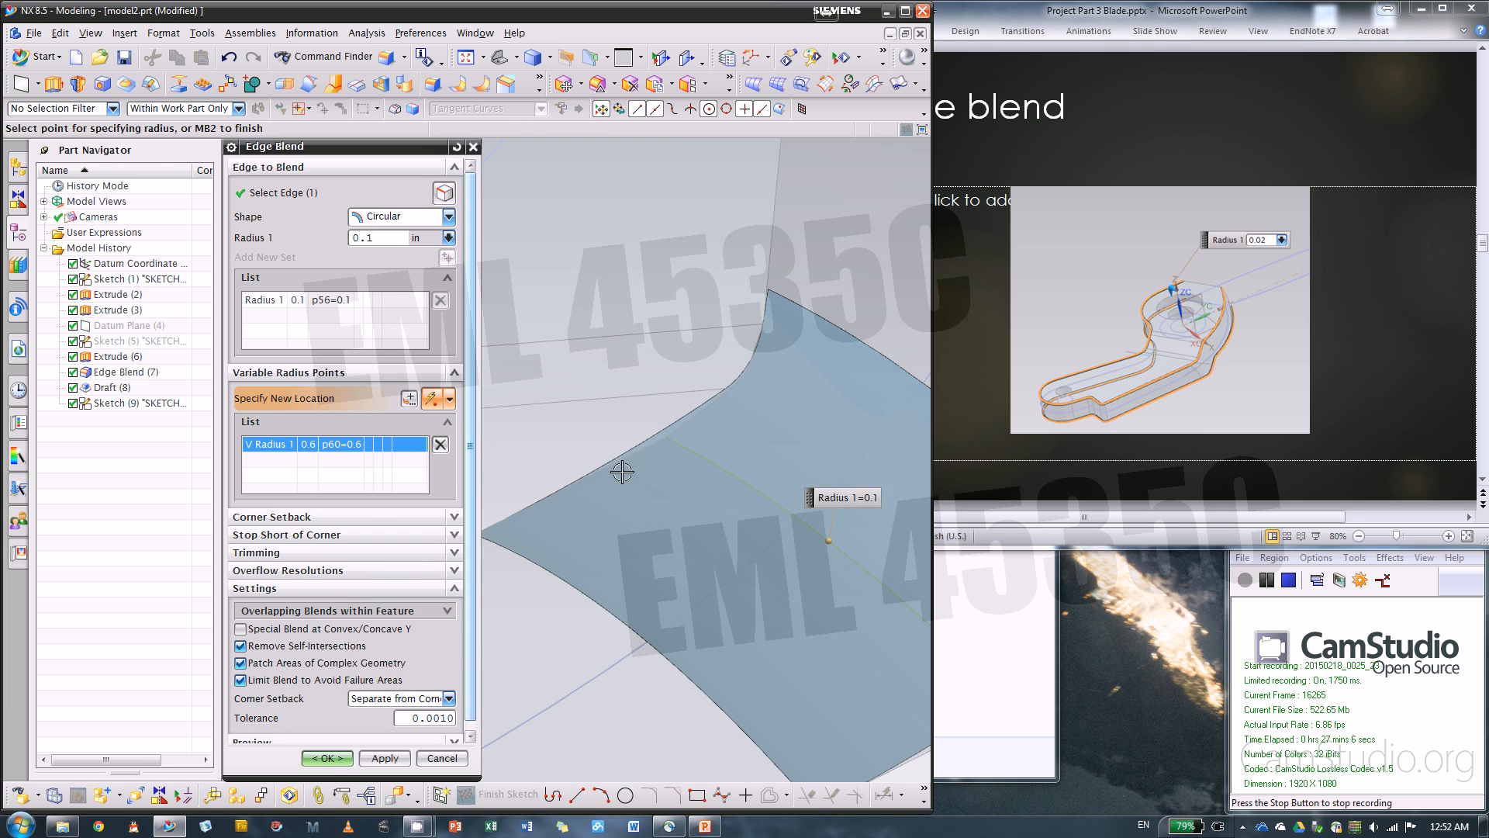
{"action": "left_click", "coordinate": [711, 394]}
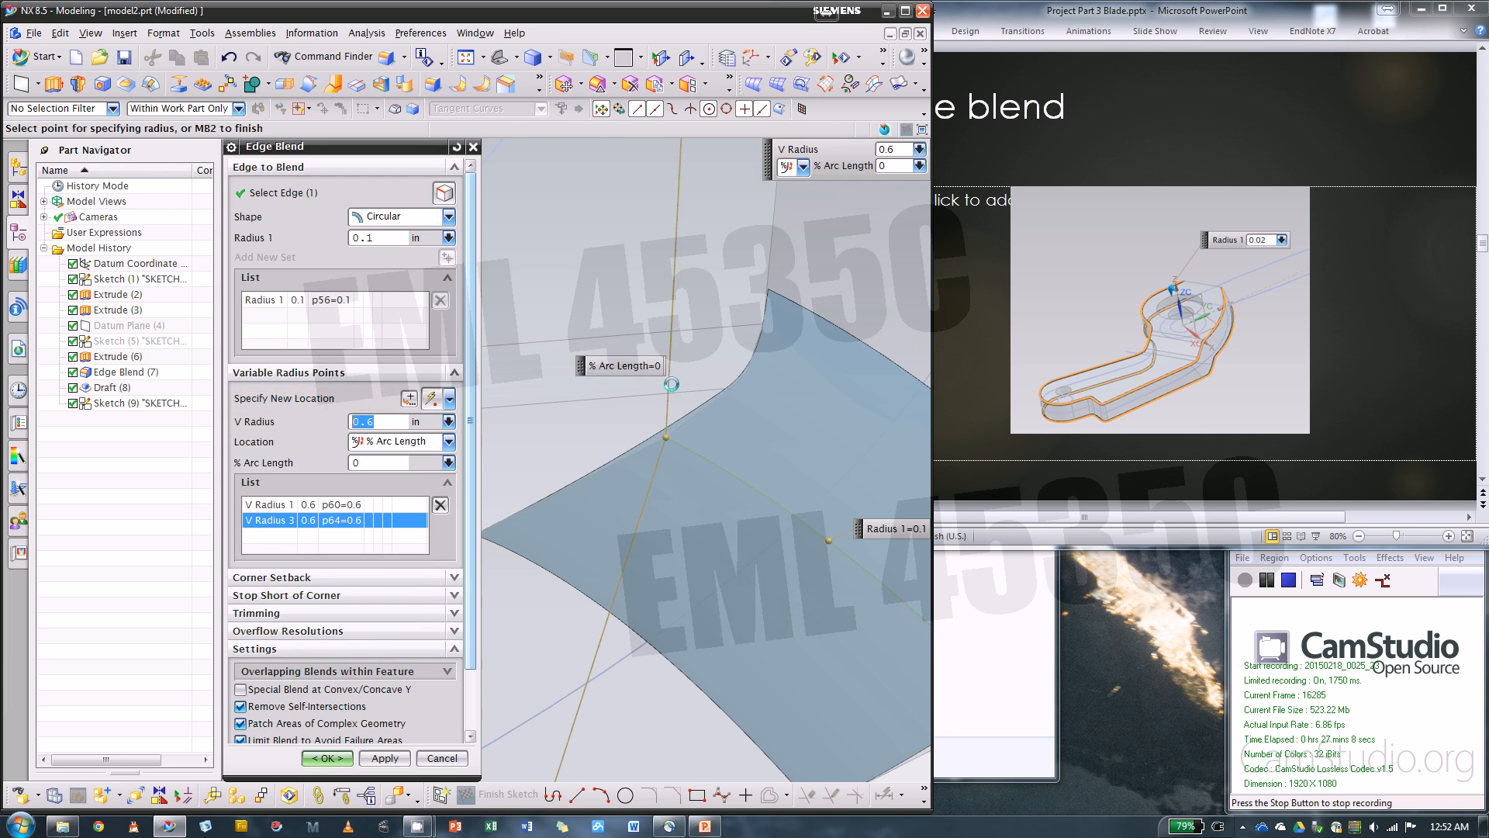
{"action": "left_click", "coordinate": [440, 504]}
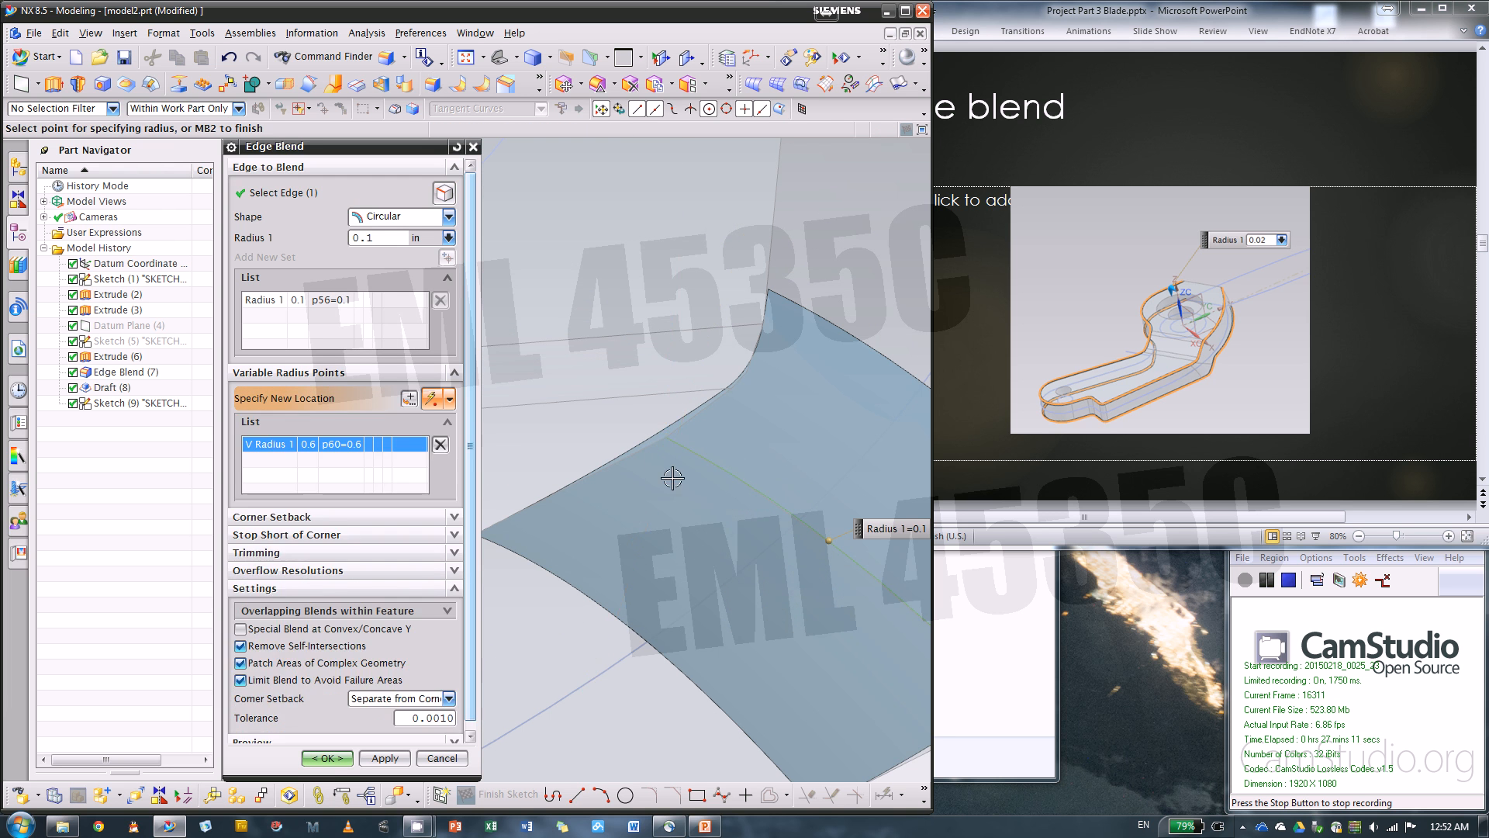
Add a 0.21 in variable radius point at the corner edge's upper end and apply the Edge Blend
{"action": "left_click", "coordinate": [667, 437]}
{"action": "scroll", "coordinate": [775, 447], "scroll_direction": "down", "scroll_amount": 5}
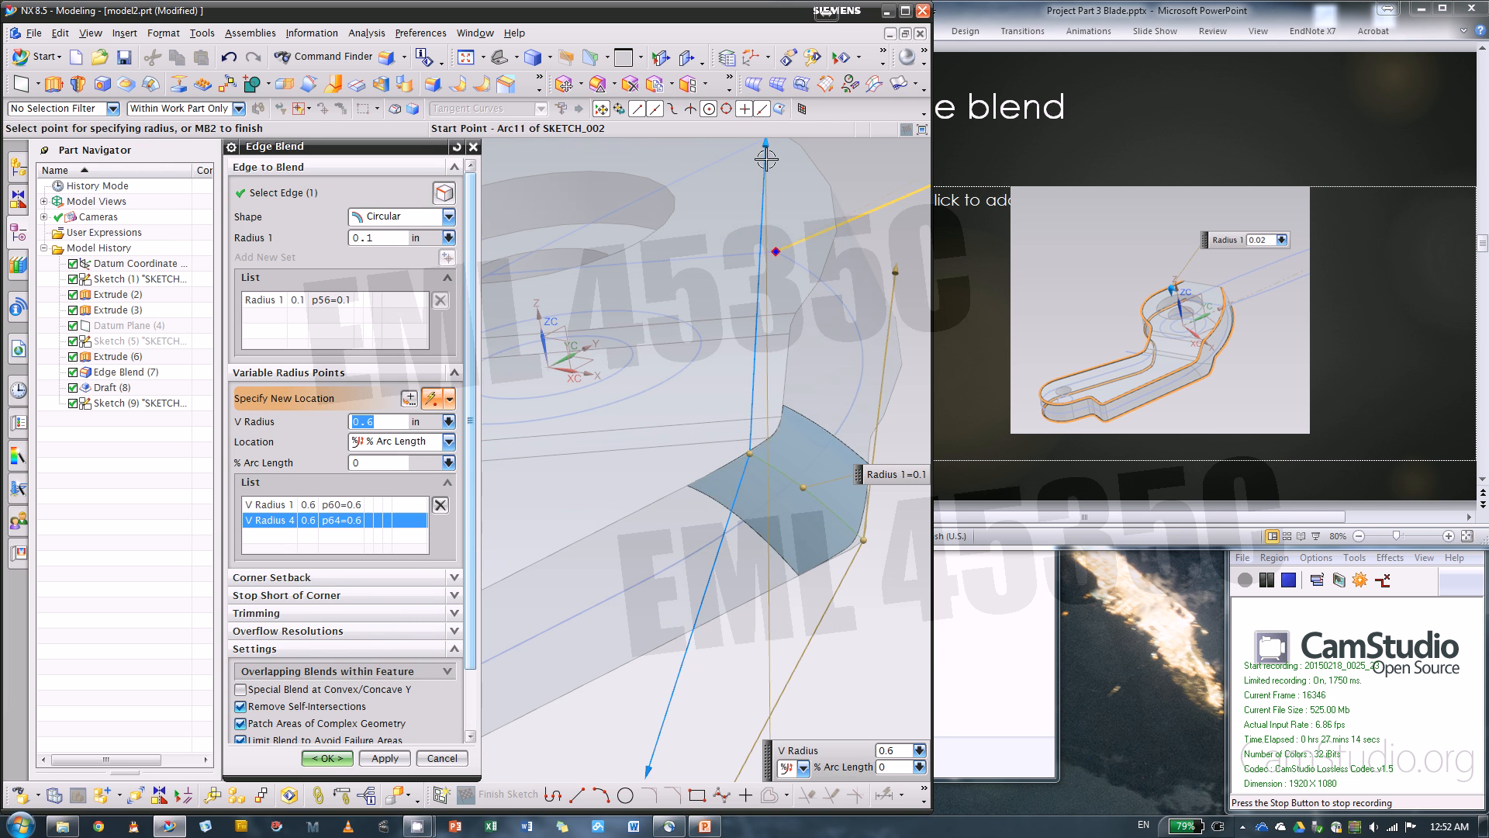
{"action": "left_click_drag", "start_coordinate": [769, 144], "coordinate": [758, 345]}
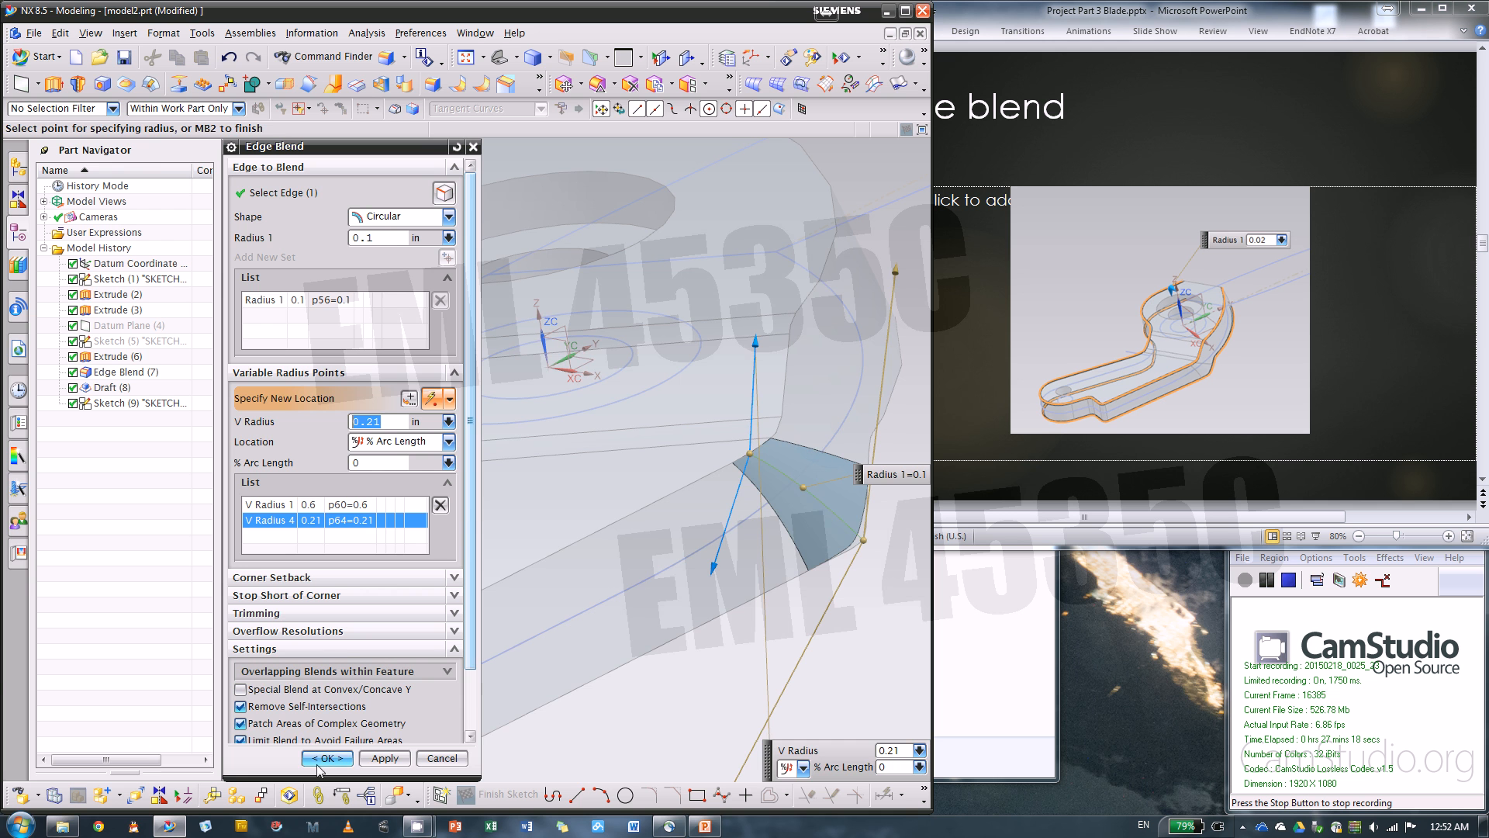
{"action": "left_click", "coordinate": [384, 757]}
Apply a 0.02 in Edge Blend along the body's full upper and lower outlines
{"action": "scroll", "coordinate": [714, 508], "scroll_direction": "down", "scroll_amount": 3}
{"action": "scroll", "coordinate": [714, 508], "scroll_direction": "down", "scroll_amount": 1}
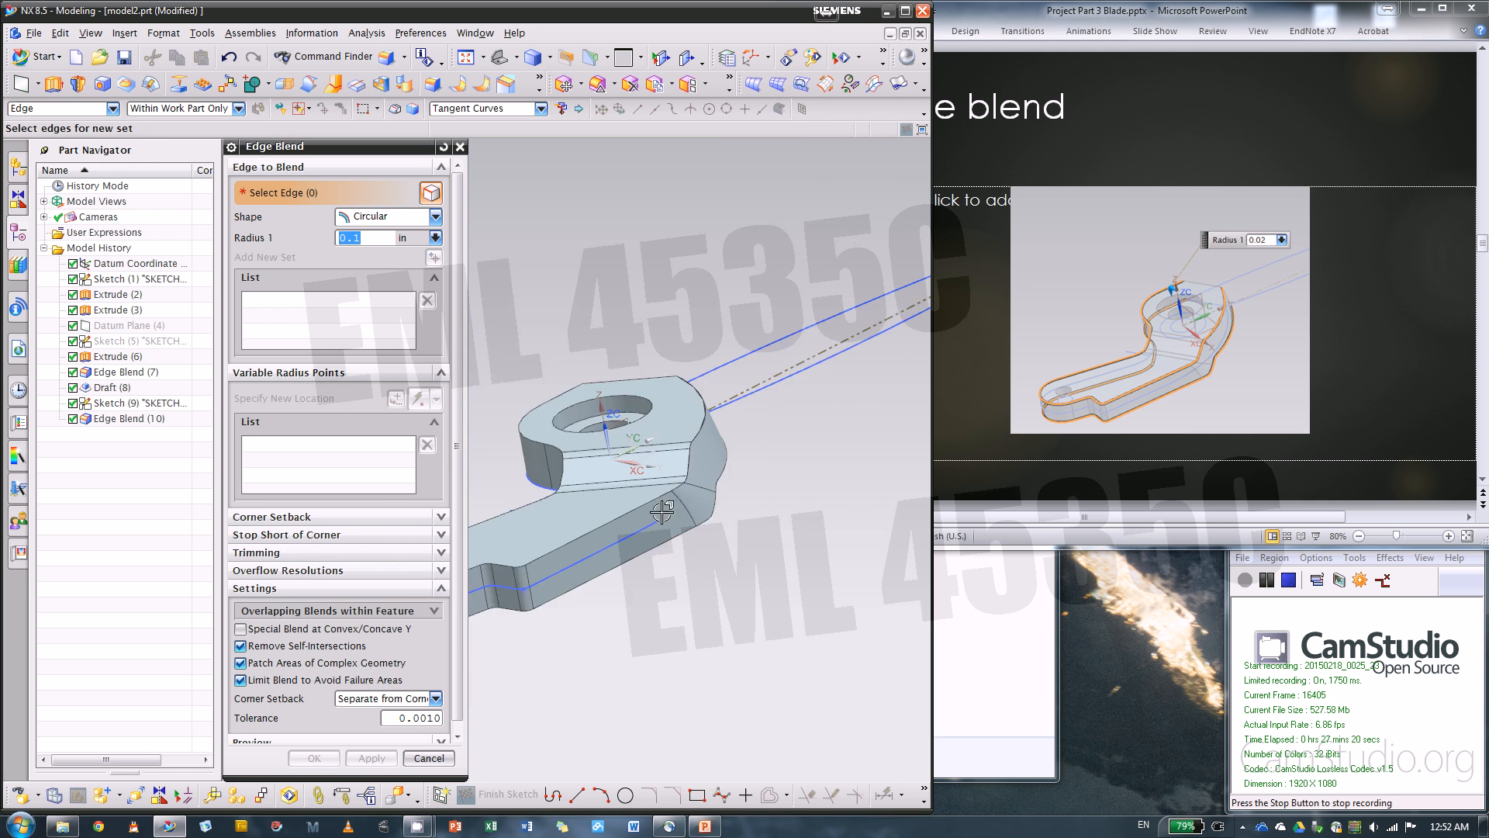
{"action": "scroll", "coordinate": [590, 508], "scroll_direction": "up", "scroll_amount": 2}
{"action": "scroll", "coordinate": [662, 466], "scroll_direction": "up", "scroll_amount": 1}
{"action": "scroll", "coordinate": [888, 477], "scroll_direction": "down", "scroll_amount": 2}
{"action": "scroll", "coordinate": [658, 532], "scroll_direction": "up", "scroll_amount": 2}
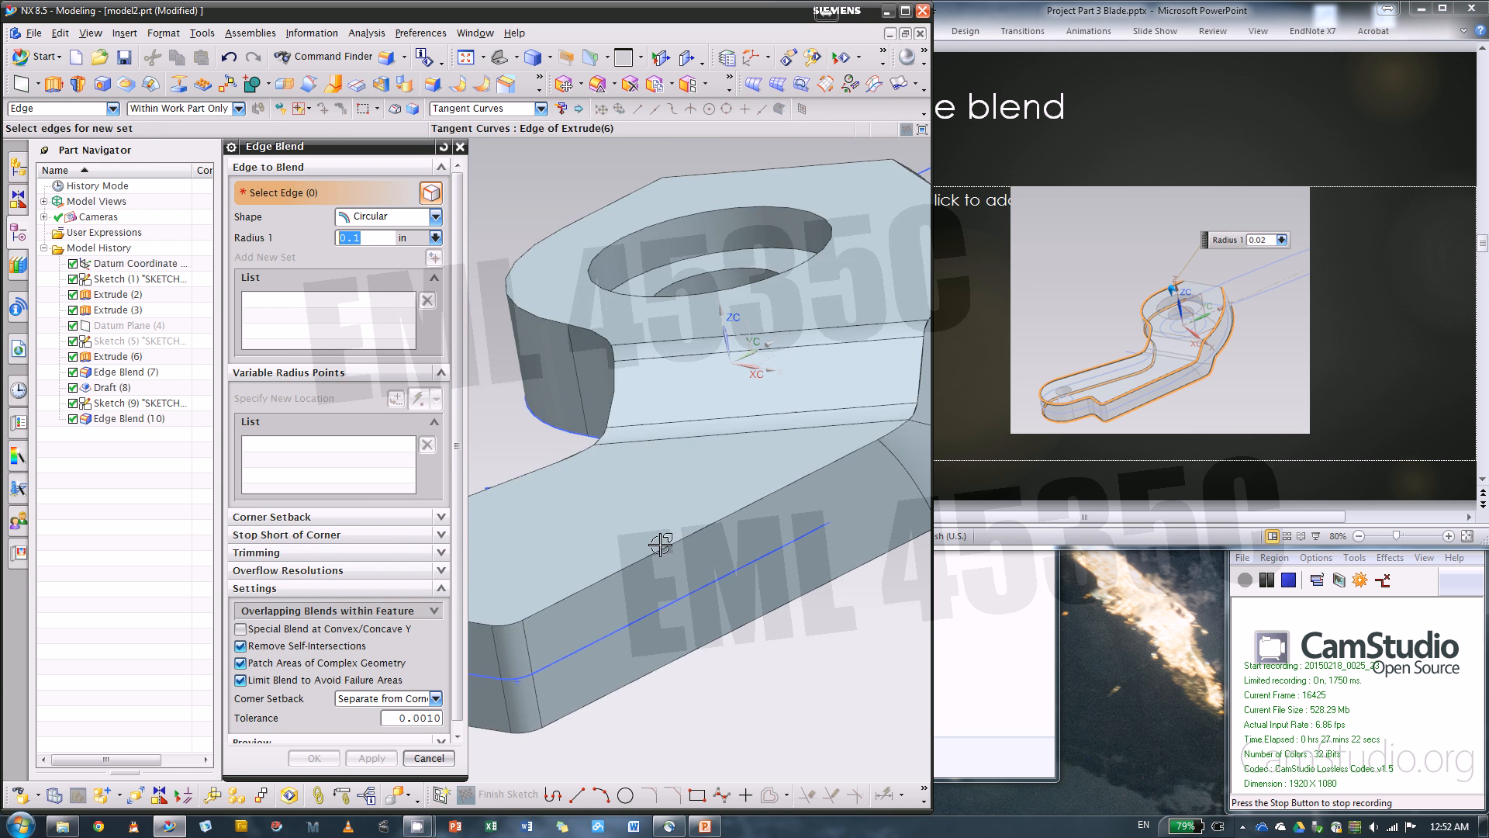
{"action": "left_click", "coordinate": [662, 543]}
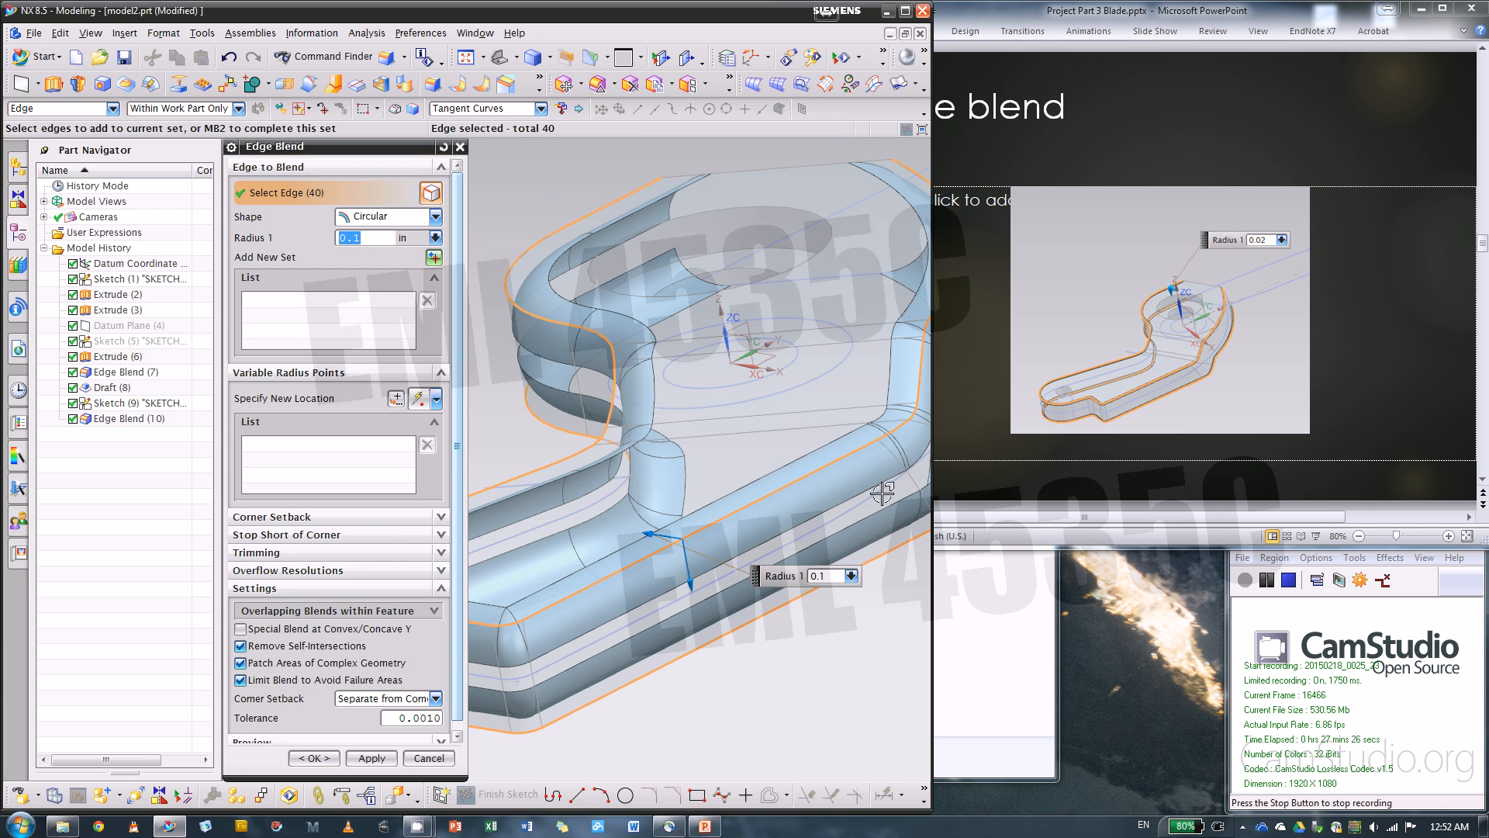
{"action": "scroll", "coordinate": [892, 469], "scroll_direction": "down", "scroll_amount": 2}
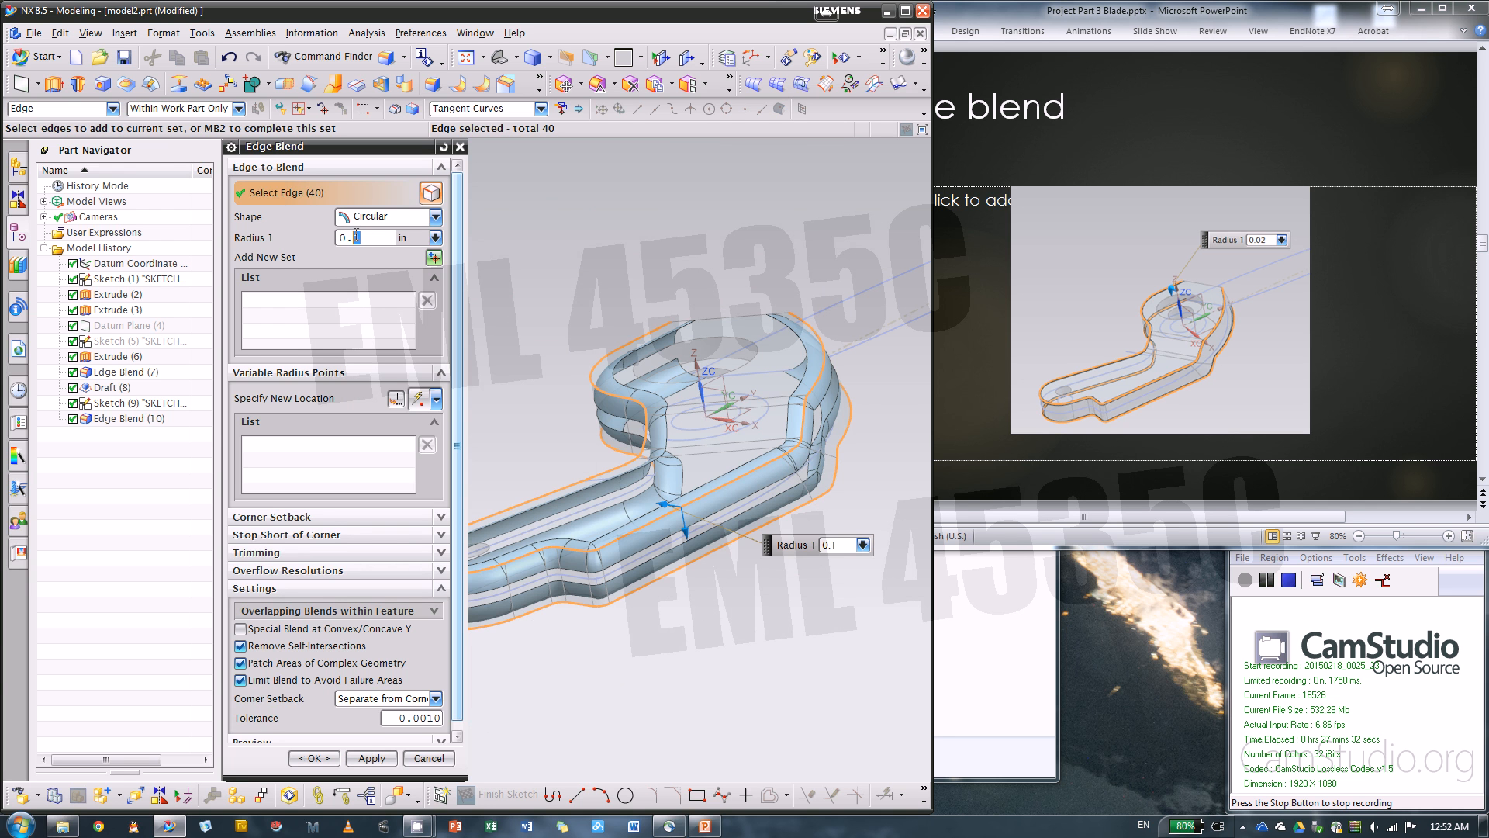
{"action": "type", "text": "2"}
{"action": "key", "text": "Return"}
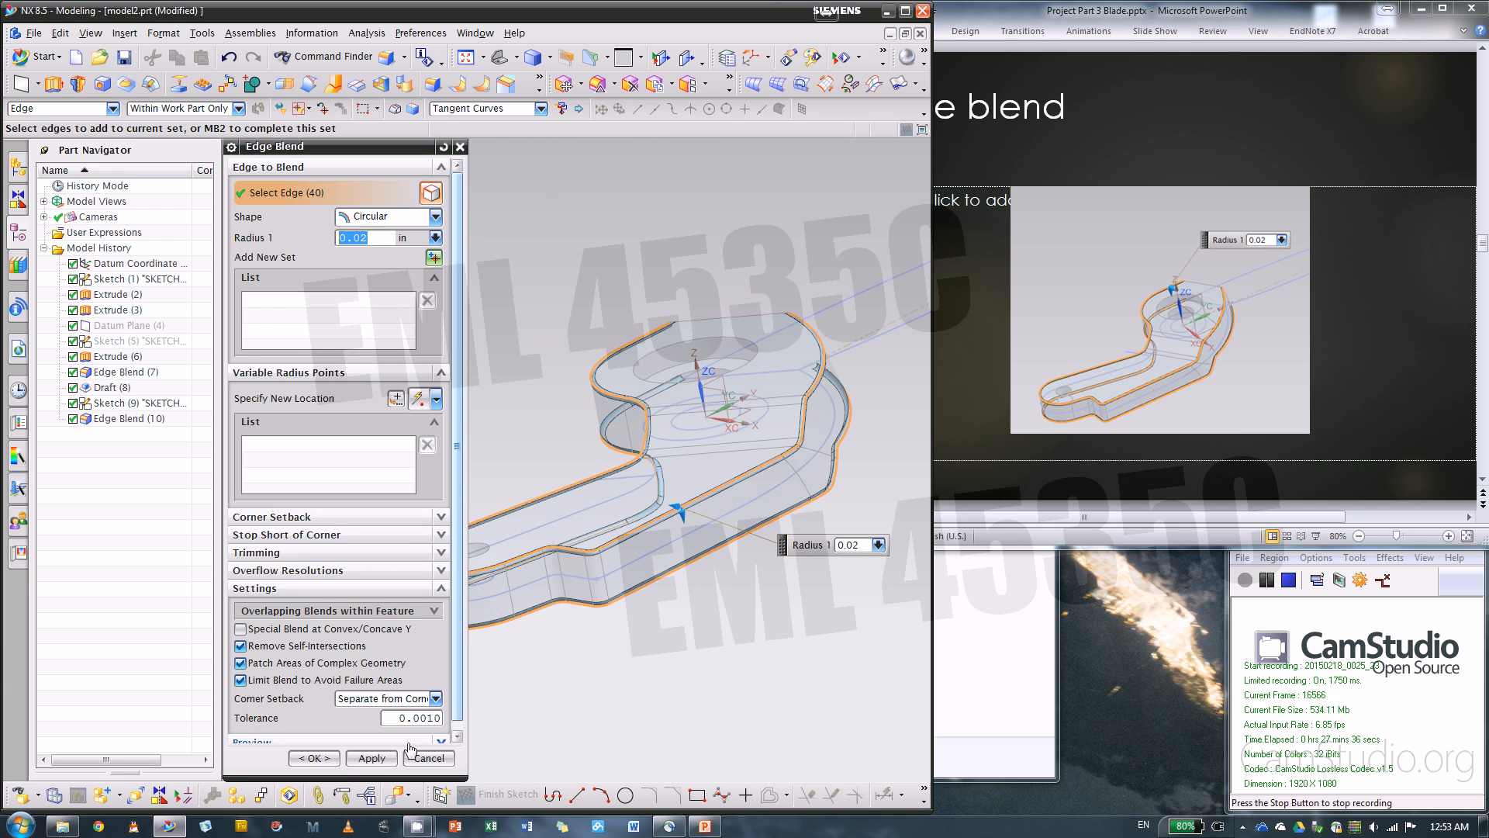
{"action": "left_click", "coordinate": [339, 764]}
Examine the blended outline edges around the pivot end and its flat end face
{"action": "middle_click_drag", "start_coordinate": [625, 519], "coordinate": [775, 477]}
{"action": "scroll", "coordinate": [776, 477], "scroll_direction": "up", "scroll_amount": 3}
{"action": "middle_click_drag", "start_coordinate": [659, 491], "coordinate": [676, 452]}
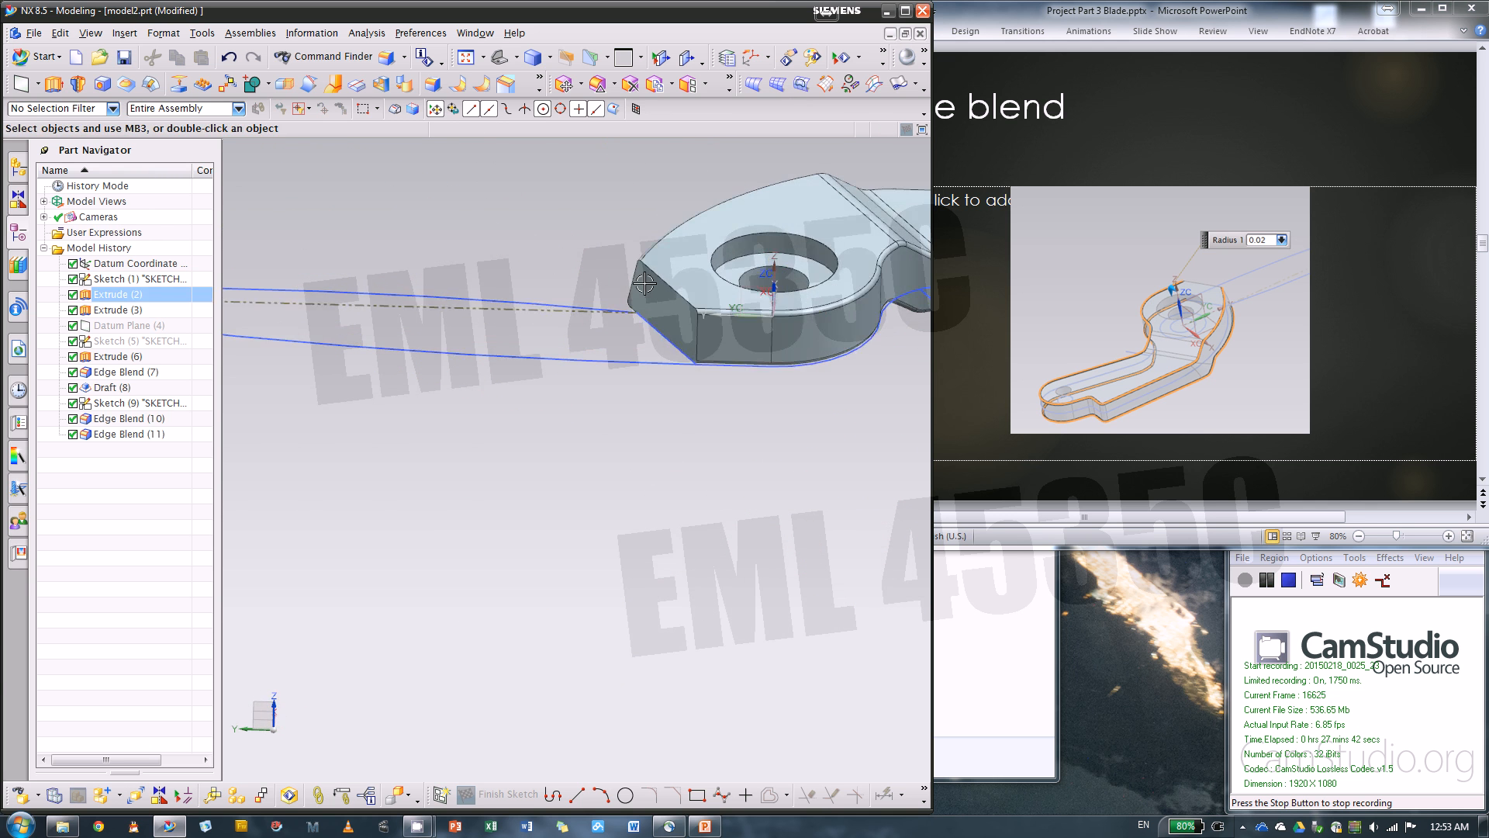
{"action": "scroll", "coordinate": [630, 232], "scroll_direction": "up", "scroll_amount": 3}
{"action": "scroll", "coordinate": [630, 232], "scroll_direction": "down", "scroll_amount": 3}
{"action": "middle_click_drag", "start_coordinate": [748, 299], "coordinate": [808, 385]}
{"action": "scroll", "coordinate": [708, 319], "scroll_direction": "up", "scroll_amount": 5}
{"action": "scroll", "coordinate": [450, 358], "scroll_direction": "down", "scroll_amount": 4}
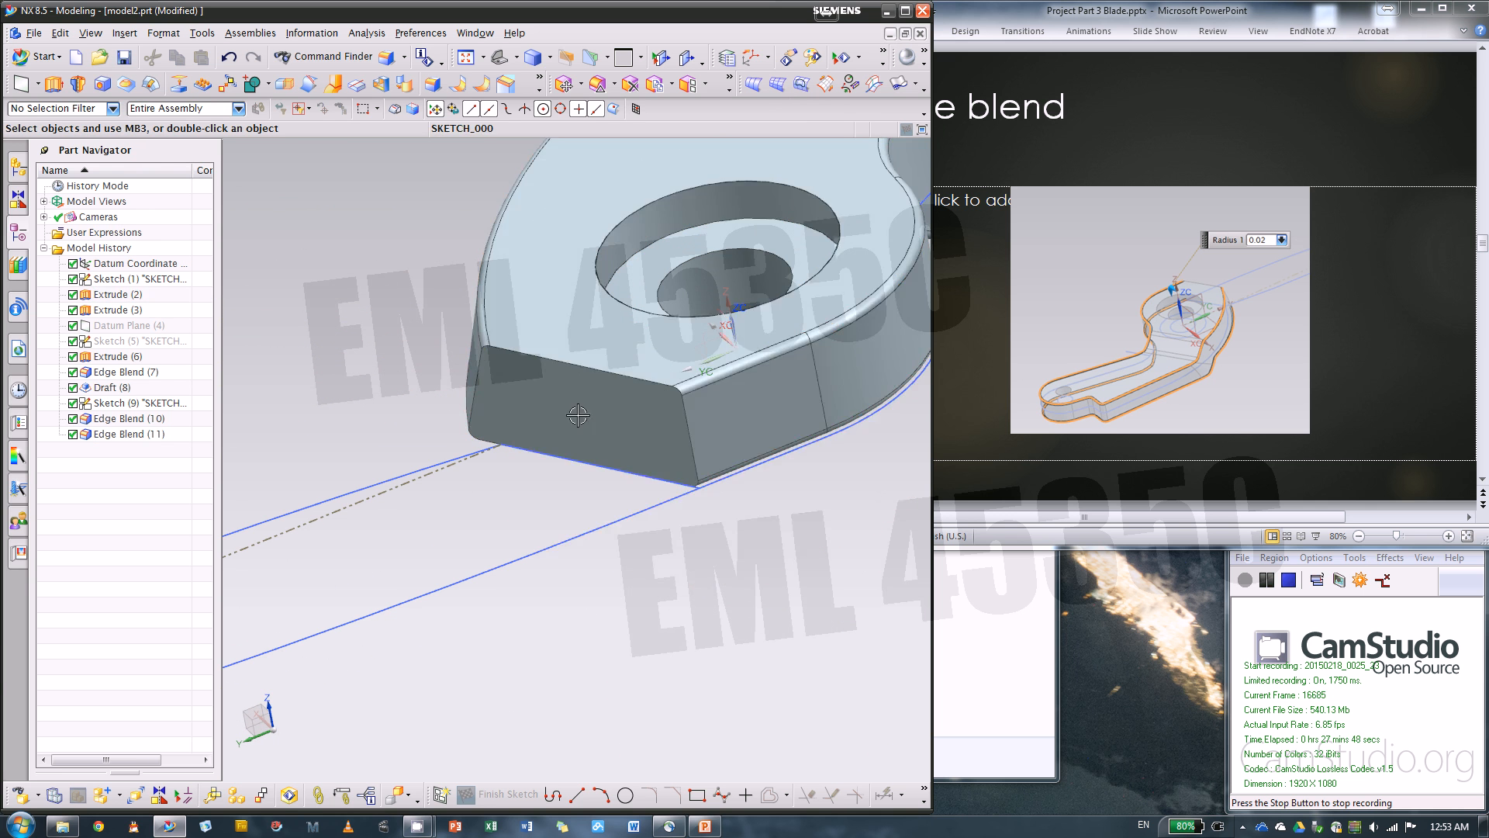
Switch to PowerPoint and advance the instructions to the Datum Planes * 7 slide, with the pivot end and guide curves in view in NX
{"action": "left_click", "coordinate": [1174, 481]}
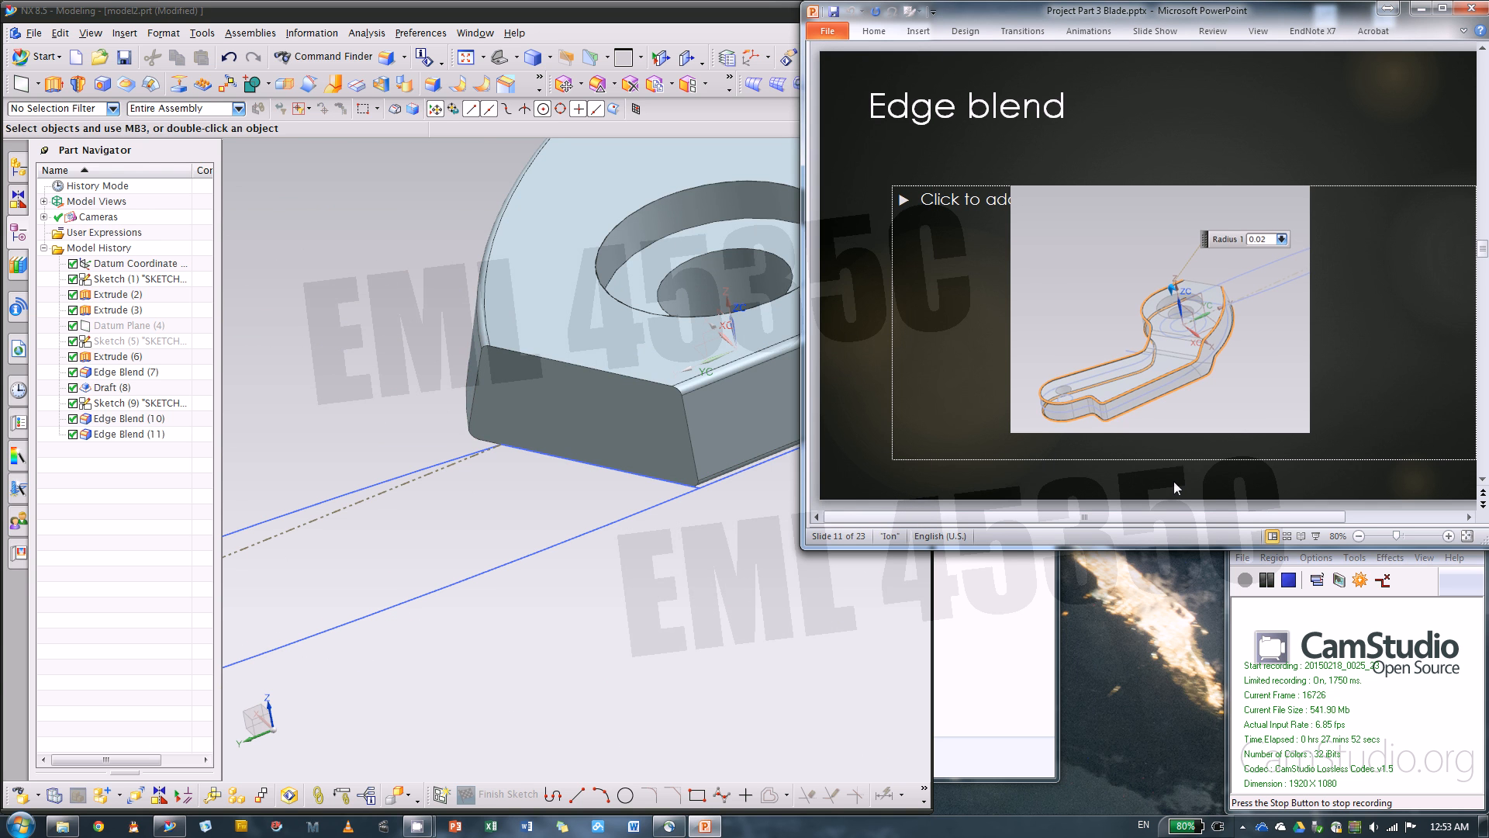
{"action": "scroll", "coordinate": [1174, 482], "scroll_direction": "down", "scroll_amount": 1}
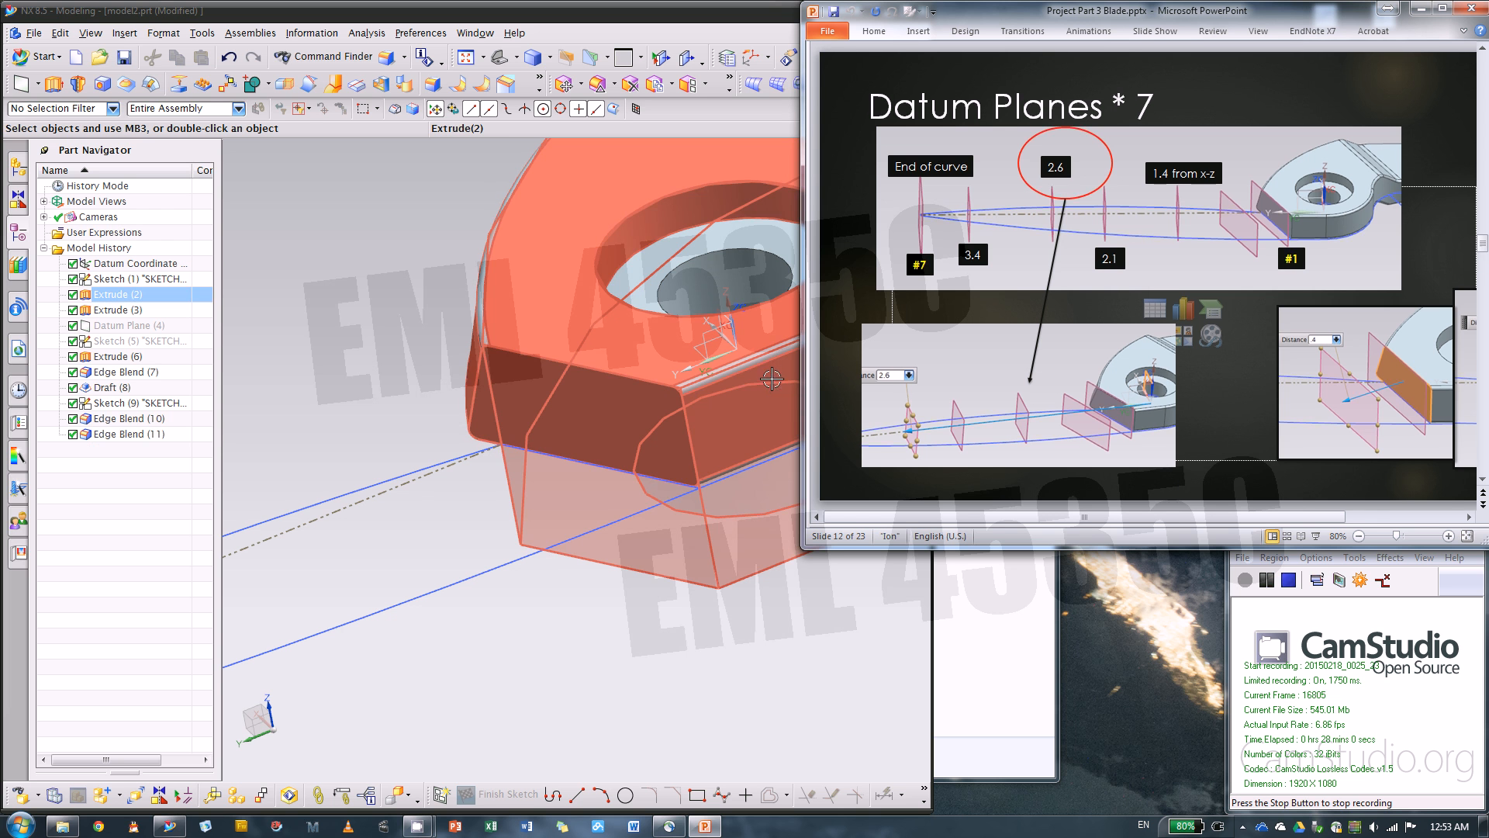
{"action": "key", "text": "Page_Up"}
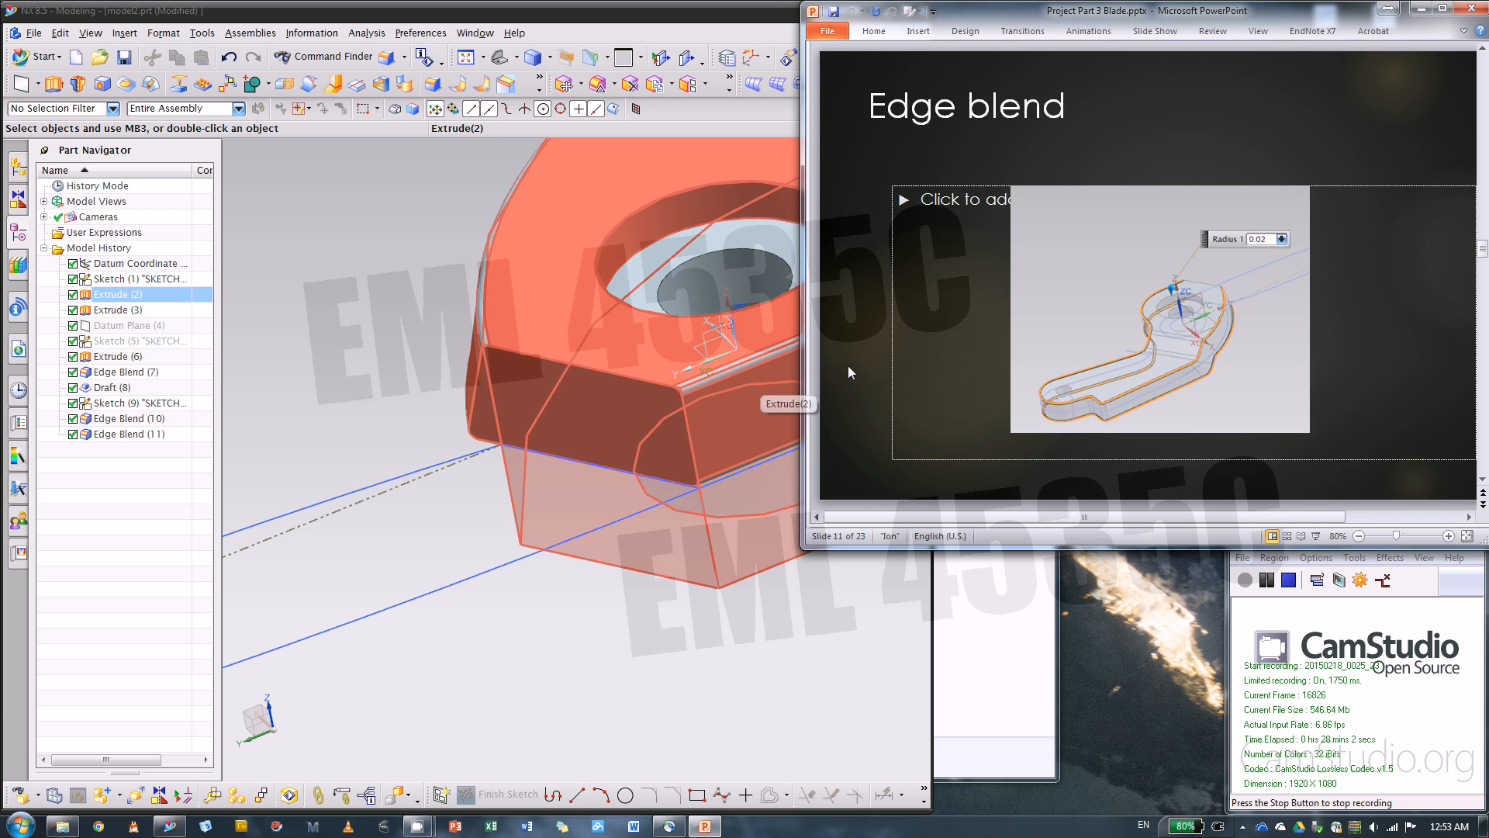
{"action": "key", "text": "Page_Down"}
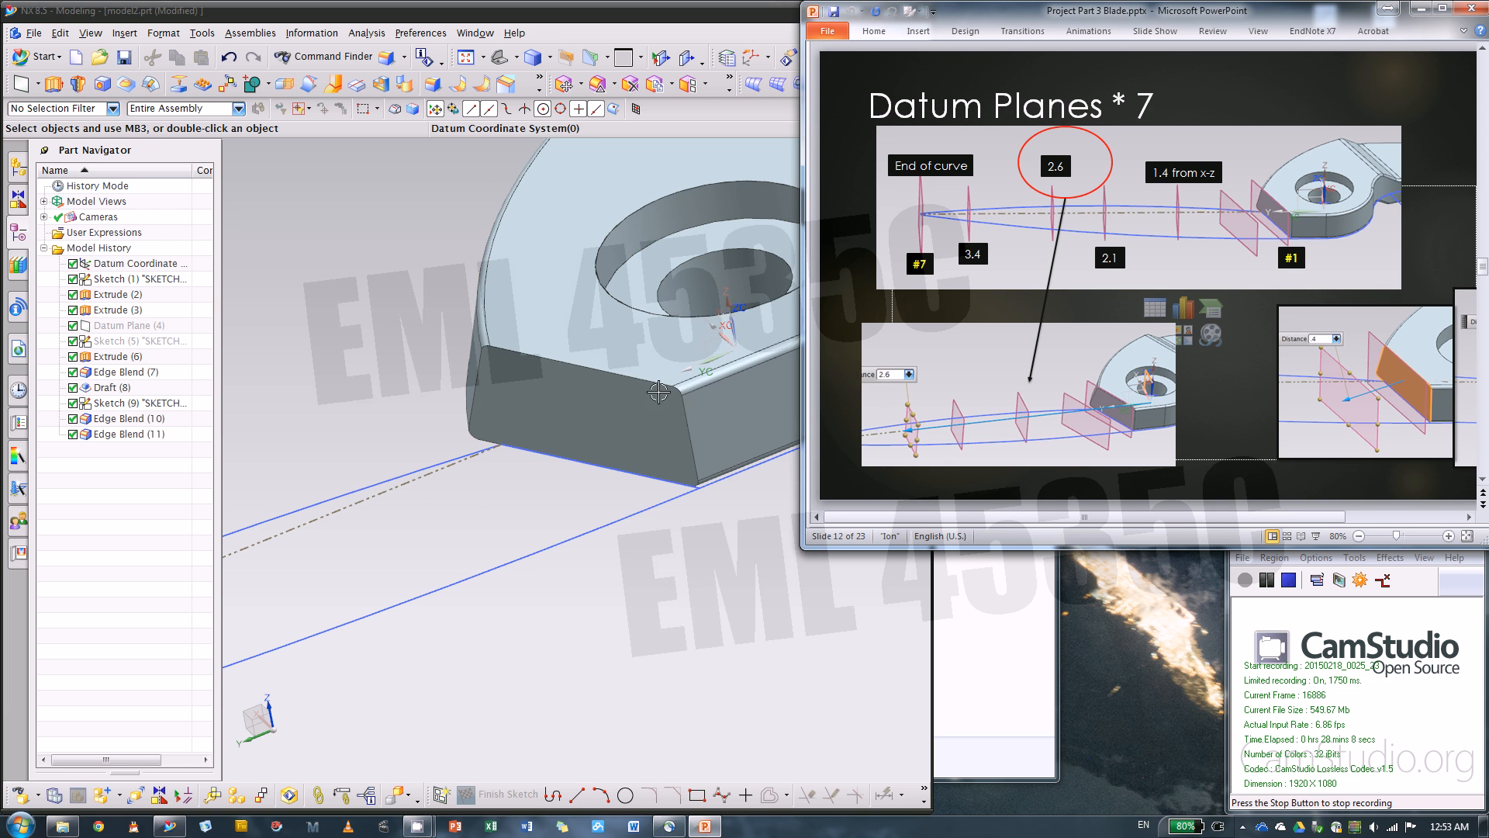
{"action": "left_click", "coordinate": [716, 569]}
{"action": "scroll", "coordinate": [724, 389], "scroll_direction": "down", "scroll_amount": 2}
{"action": "left_click", "coordinate": [1054, 494]}
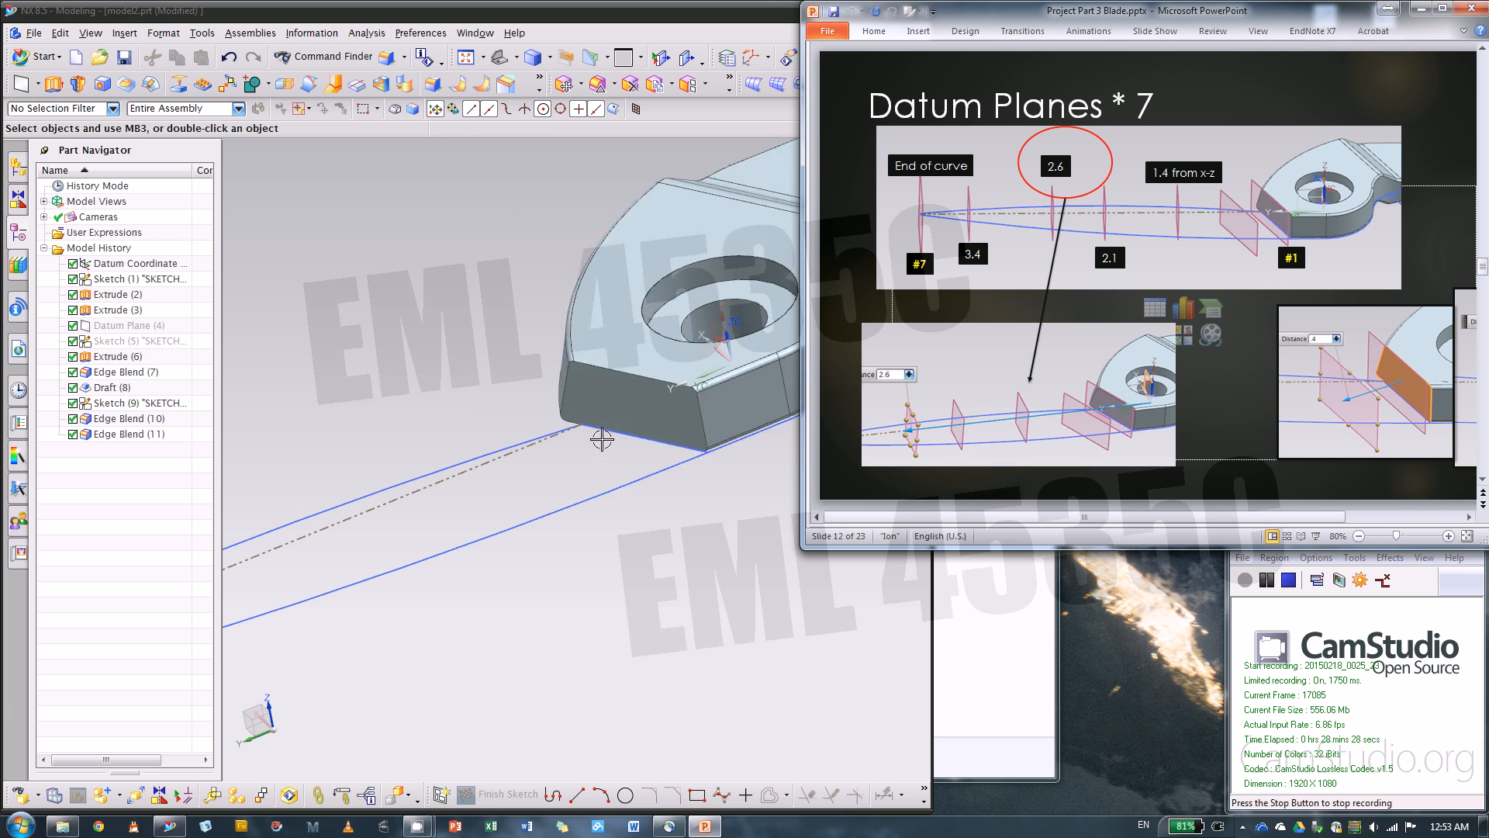
Select the blade body's flat end face and bring the slide's .05 and .4 offset pictures into view in PowerPoint
{"action": "left_click", "coordinate": [625, 403]}
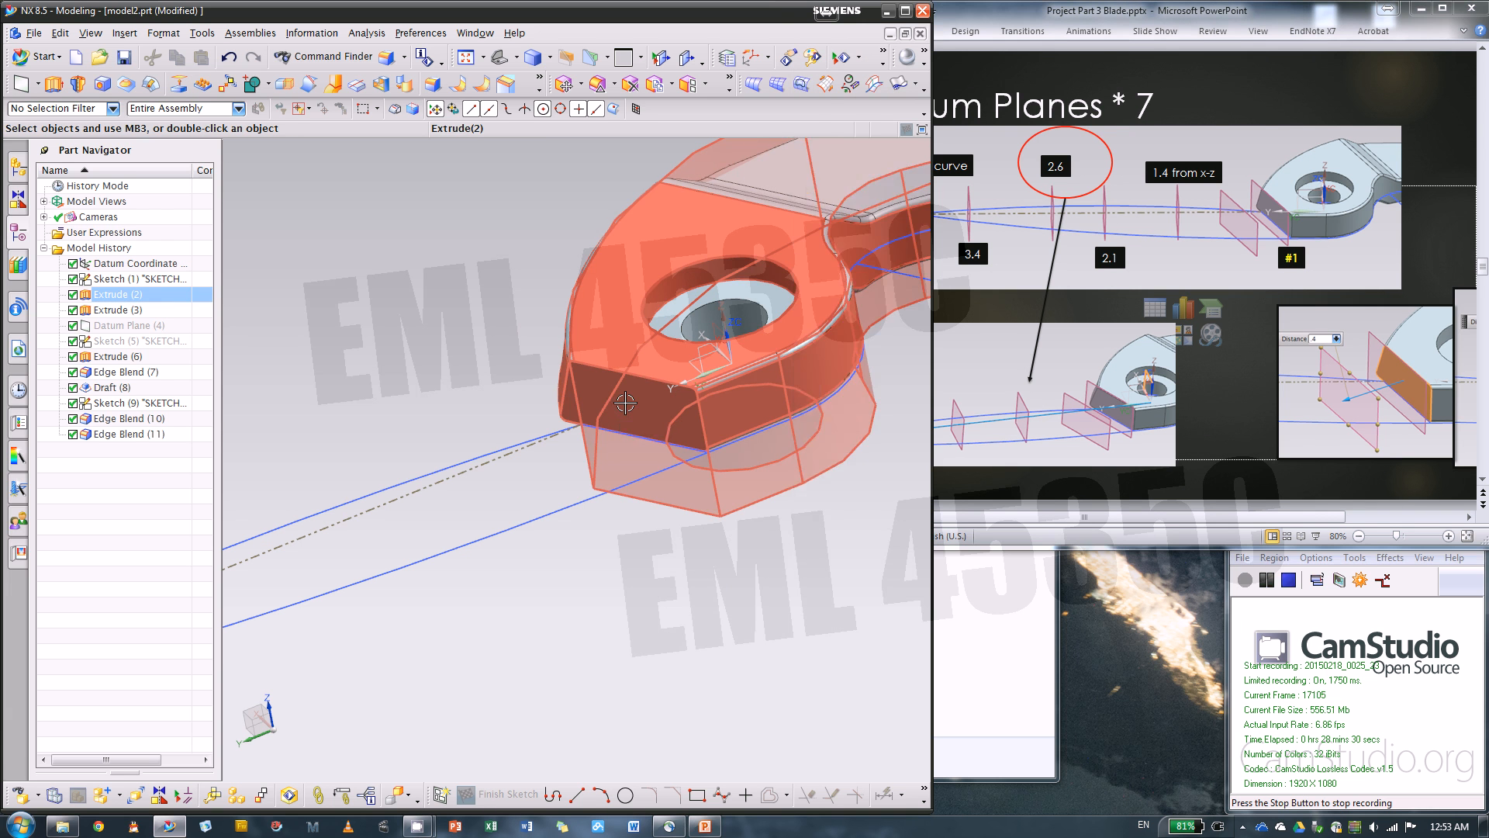
{"action": "left_click", "coordinate": [714, 451]}
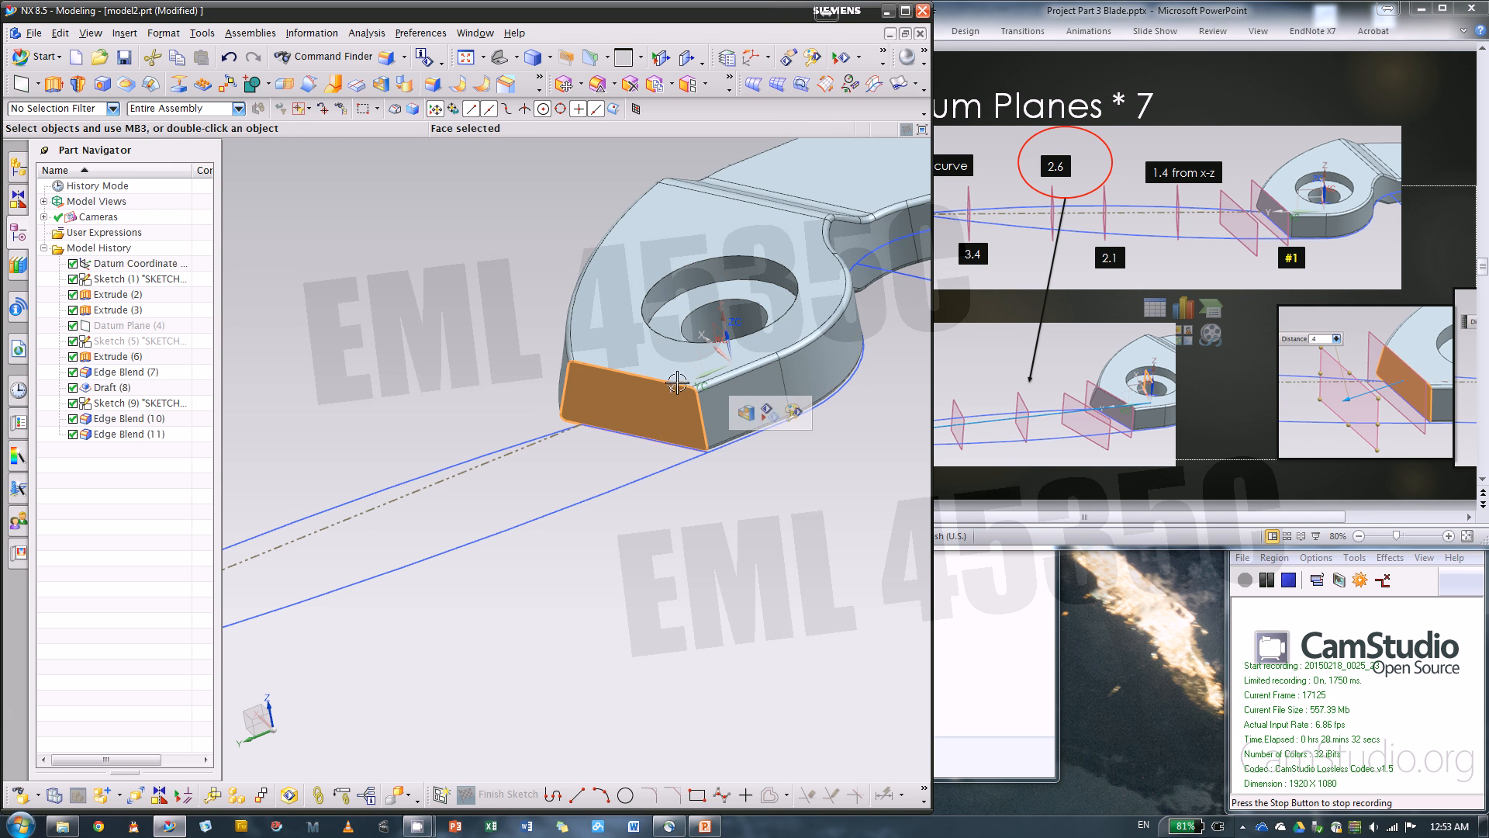
{"action": "left_click", "coordinate": [1255, 49]}
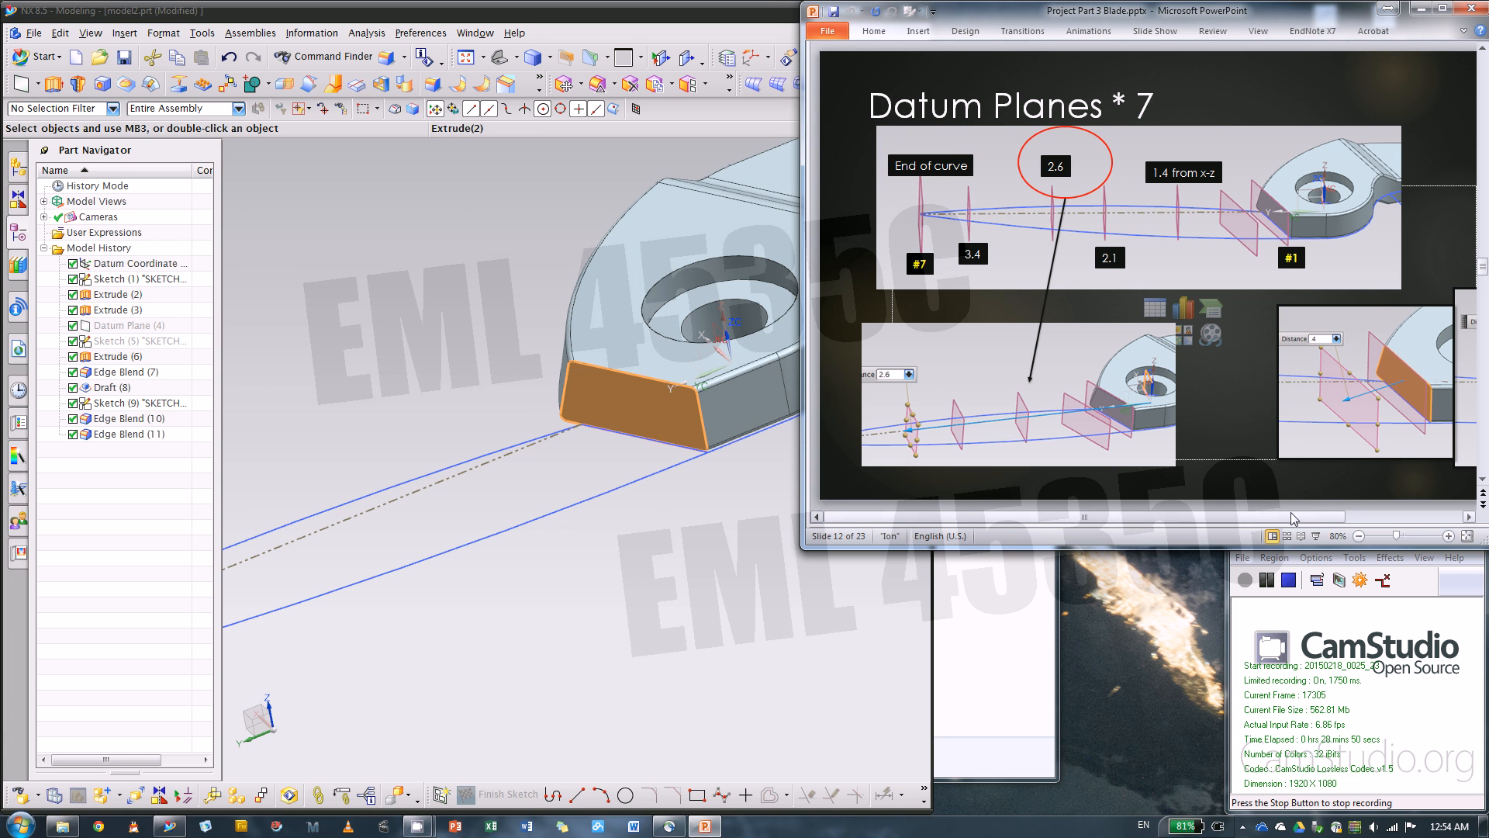
{"action": "left_click_drag", "start_coordinate": [1303, 516], "coordinate": [1419, 520]}
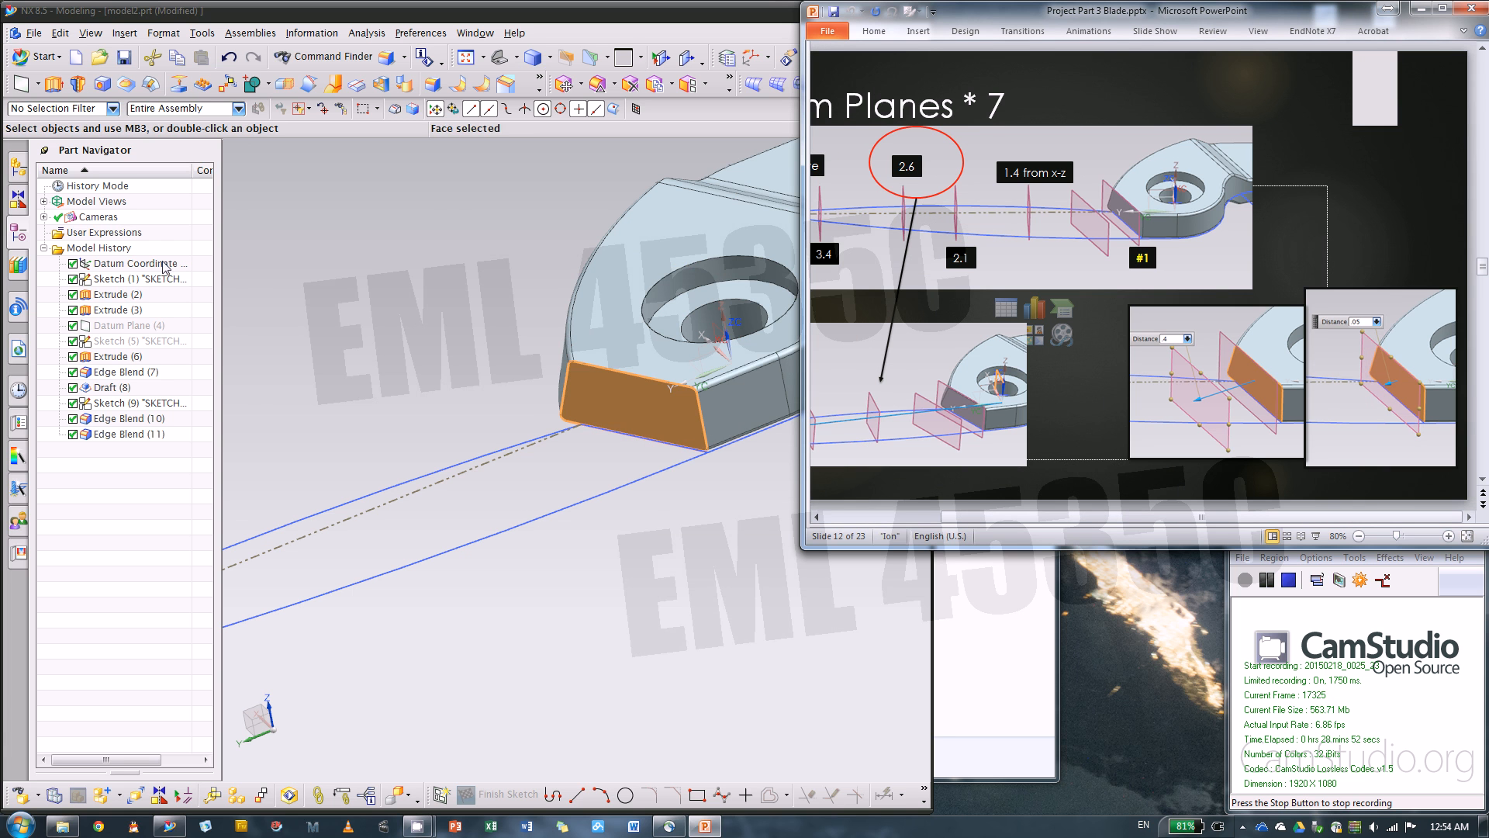
Create an inferred datum plane offset 0.05 in outward from the body's flat end face
{"action": "left_click", "coordinate": [21, 84]}
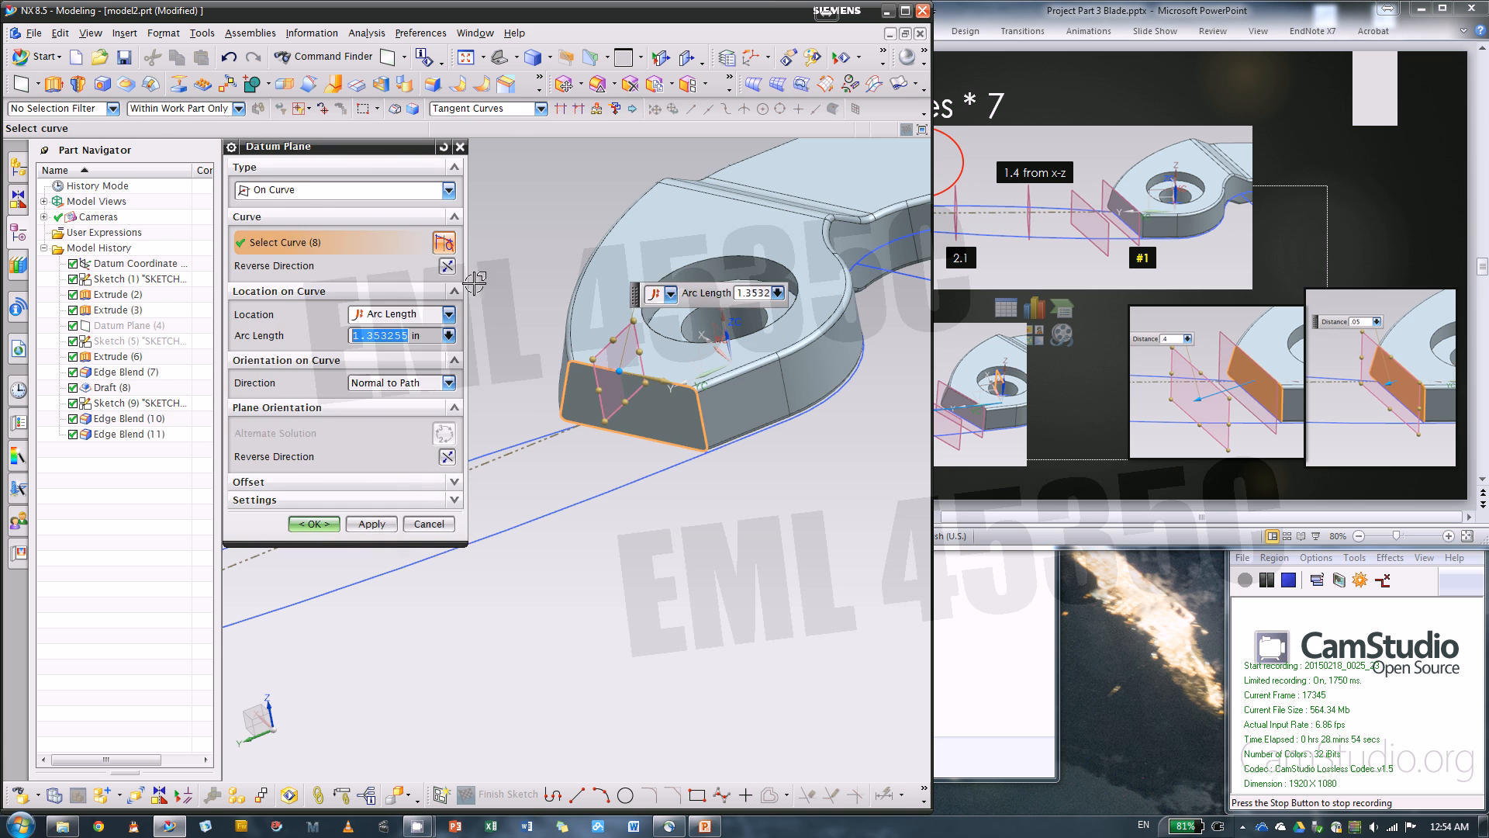
{"action": "left_click", "coordinate": [263, 189]}
{"action": "left_click", "coordinate": [325, 209]}
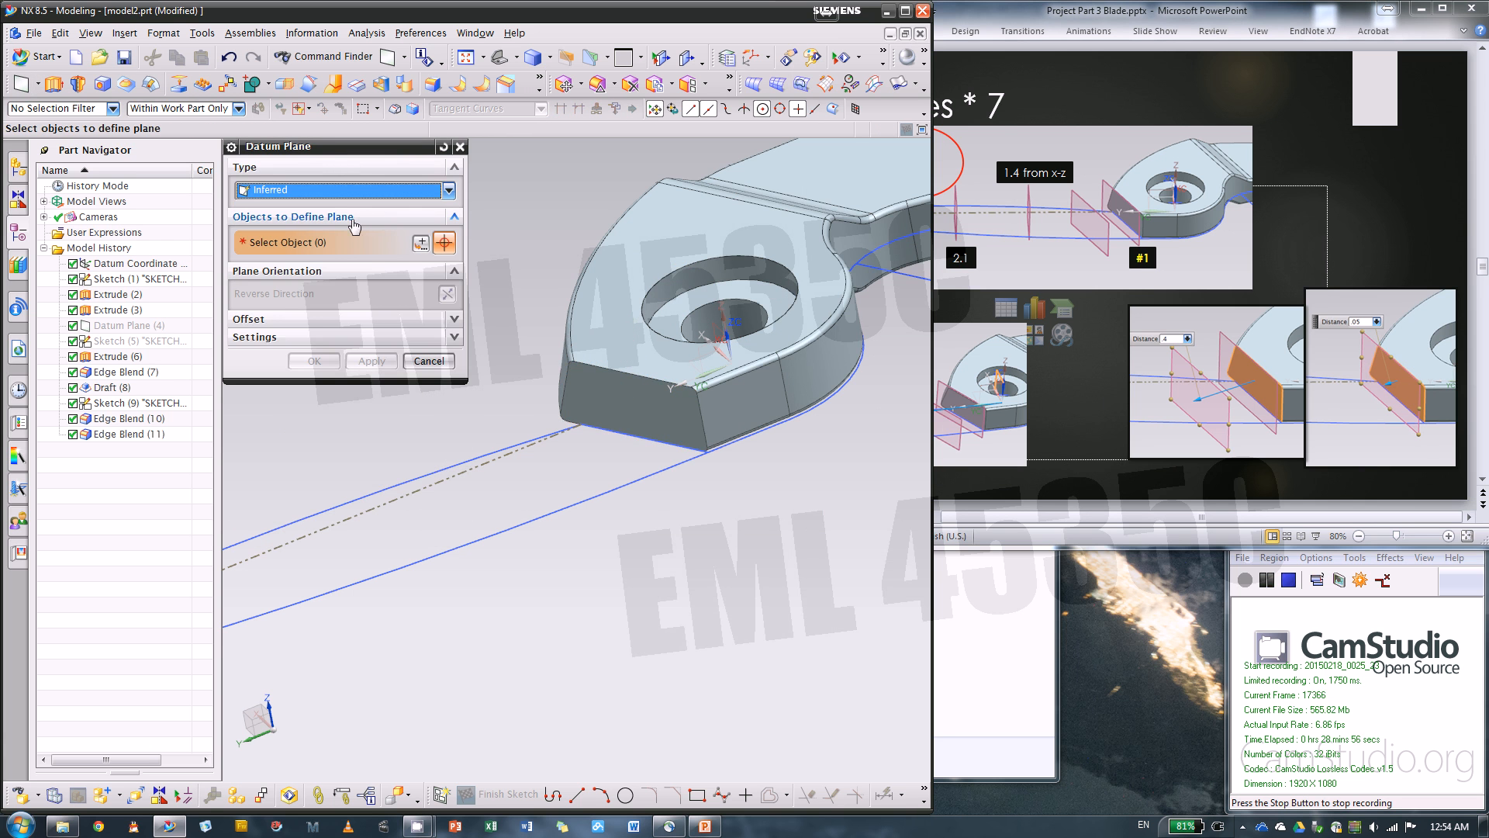
{"action": "left_click", "coordinate": [586, 398]}
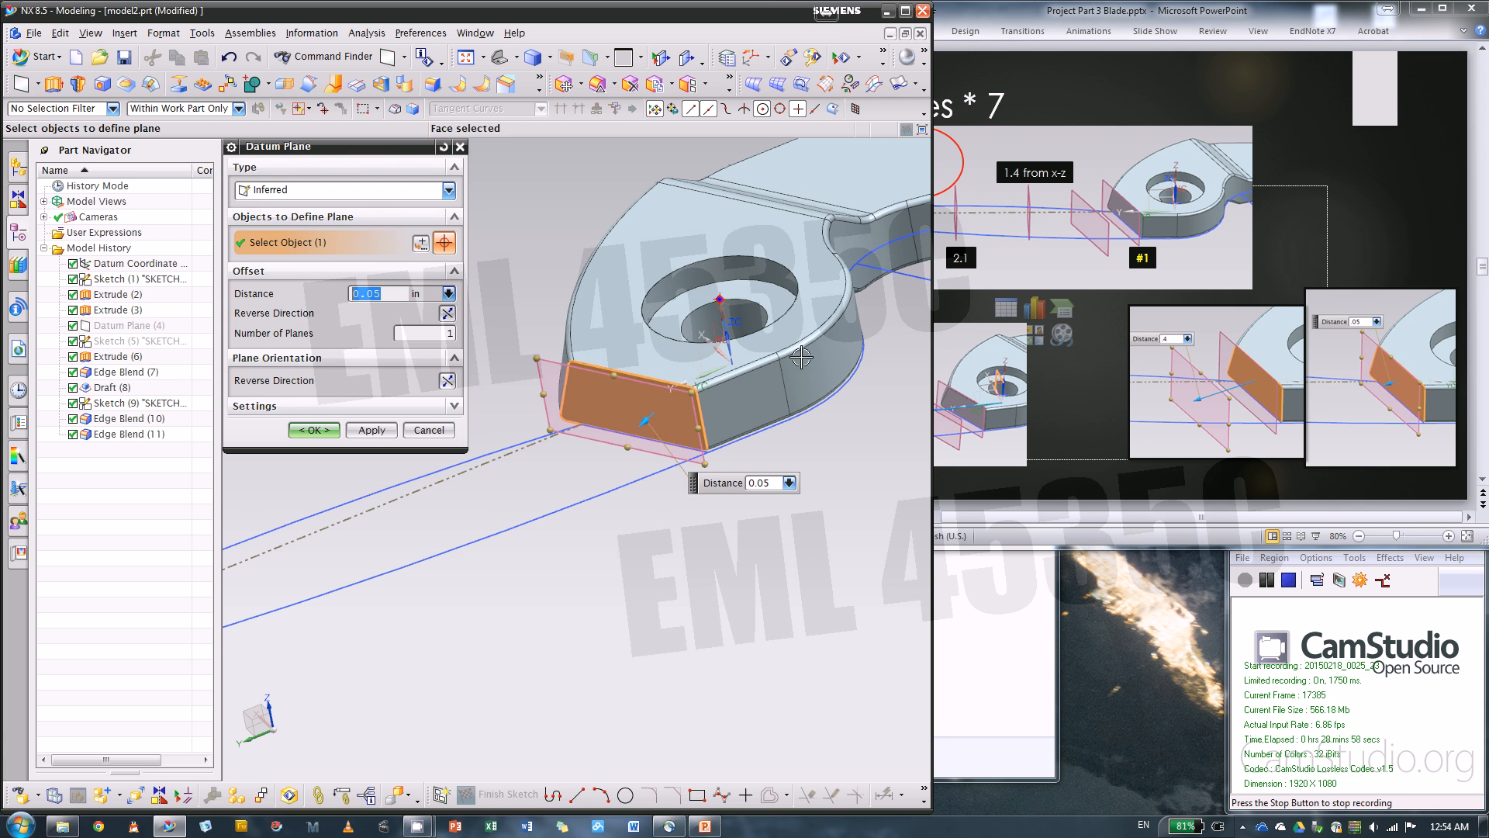
{"action": "middle_click_drag", "start_coordinate": [659, 349], "coordinate": [657, 311]}
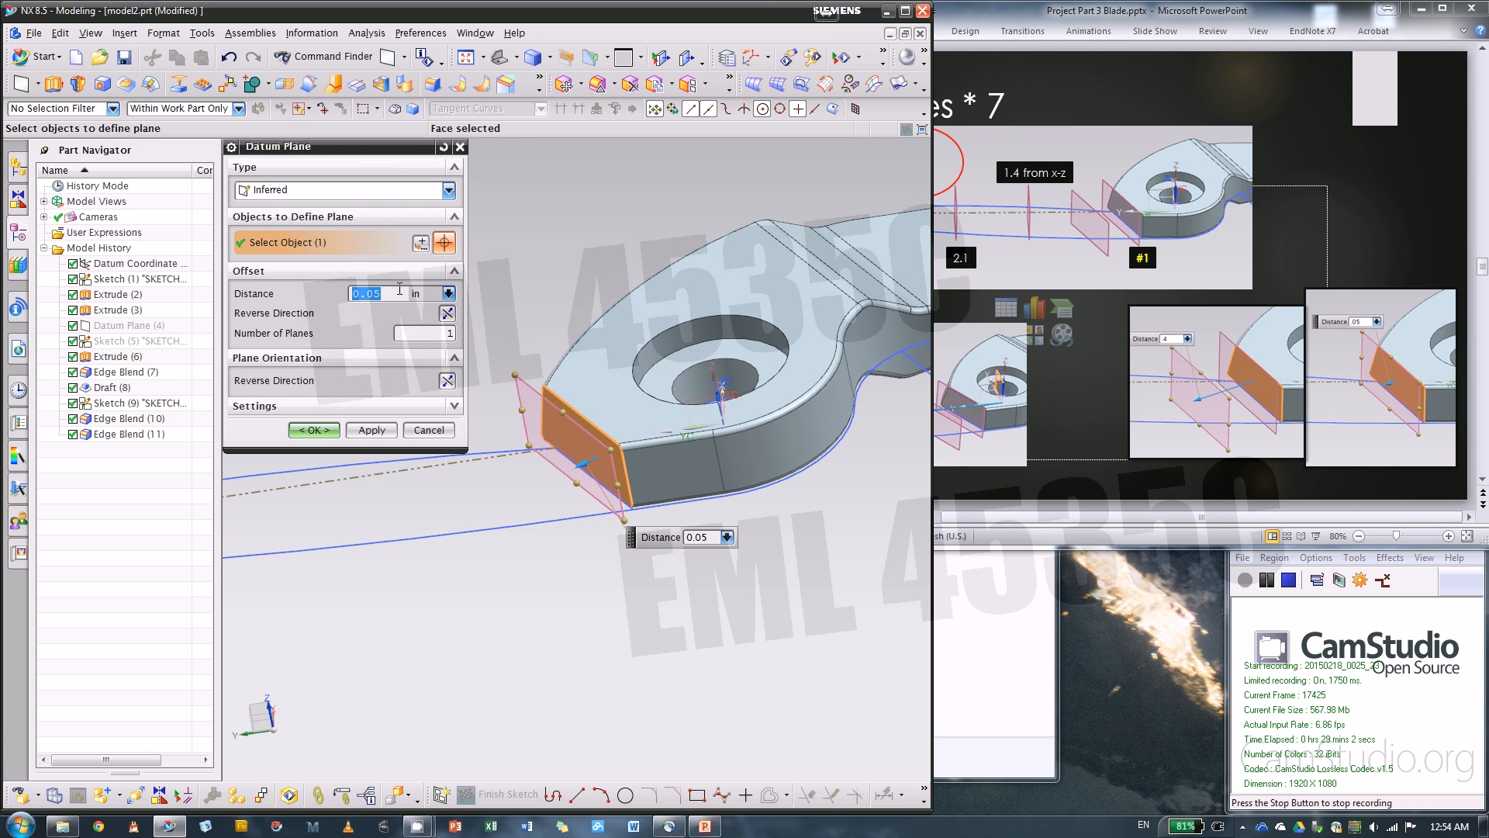
{"action": "left_click", "coordinate": [373, 430]}
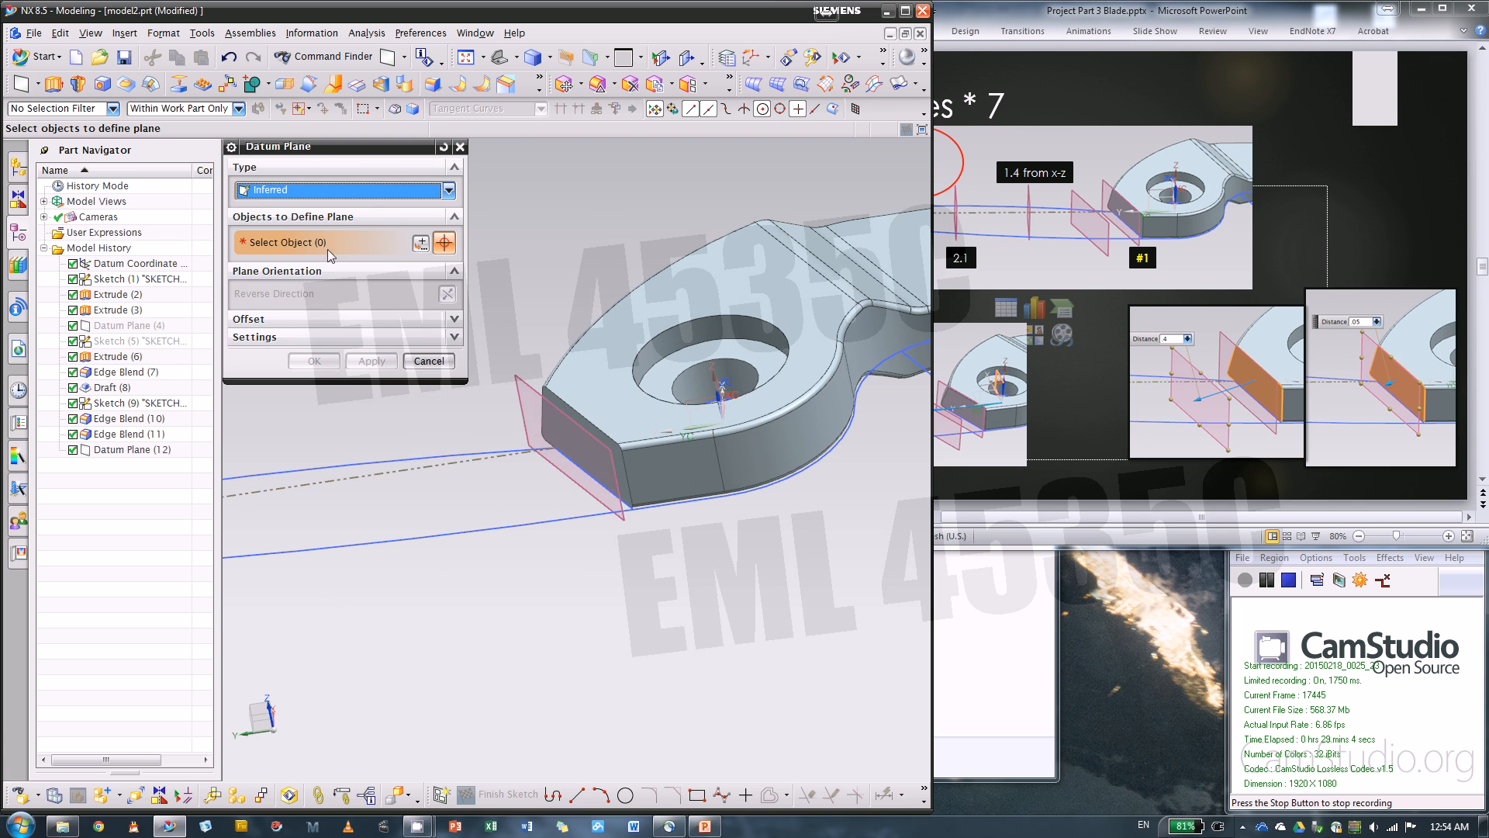
Create a second datum plane offset 0.4 in outward from the same flat end face
{"action": "left_click", "coordinate": [587, 443]}
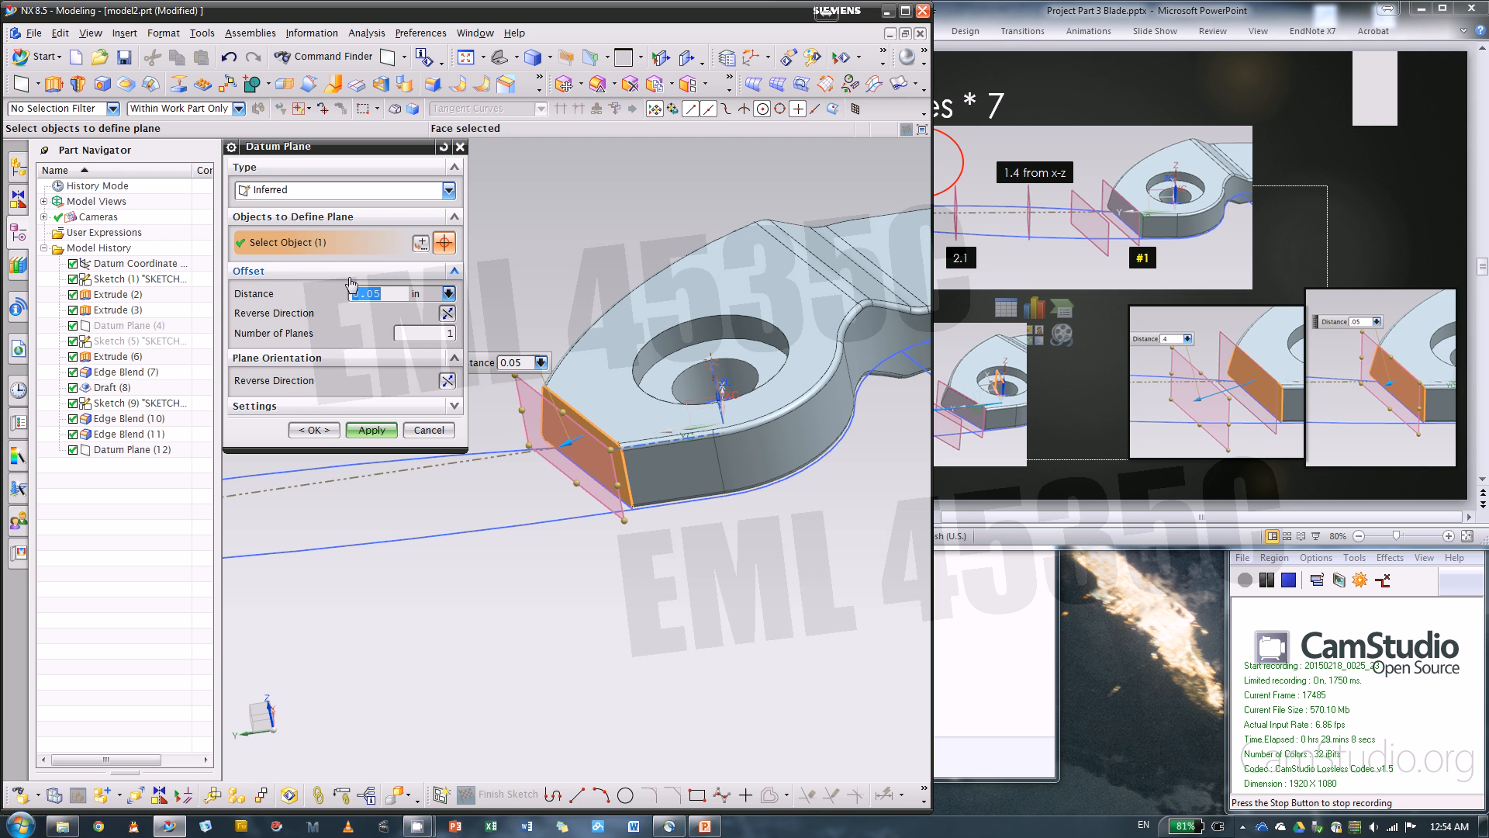
{"action": "type", "text": ".4"}
{"action": "key", "text": "Return"}
{"action": "left_click", "coordinate": [314, 429]}
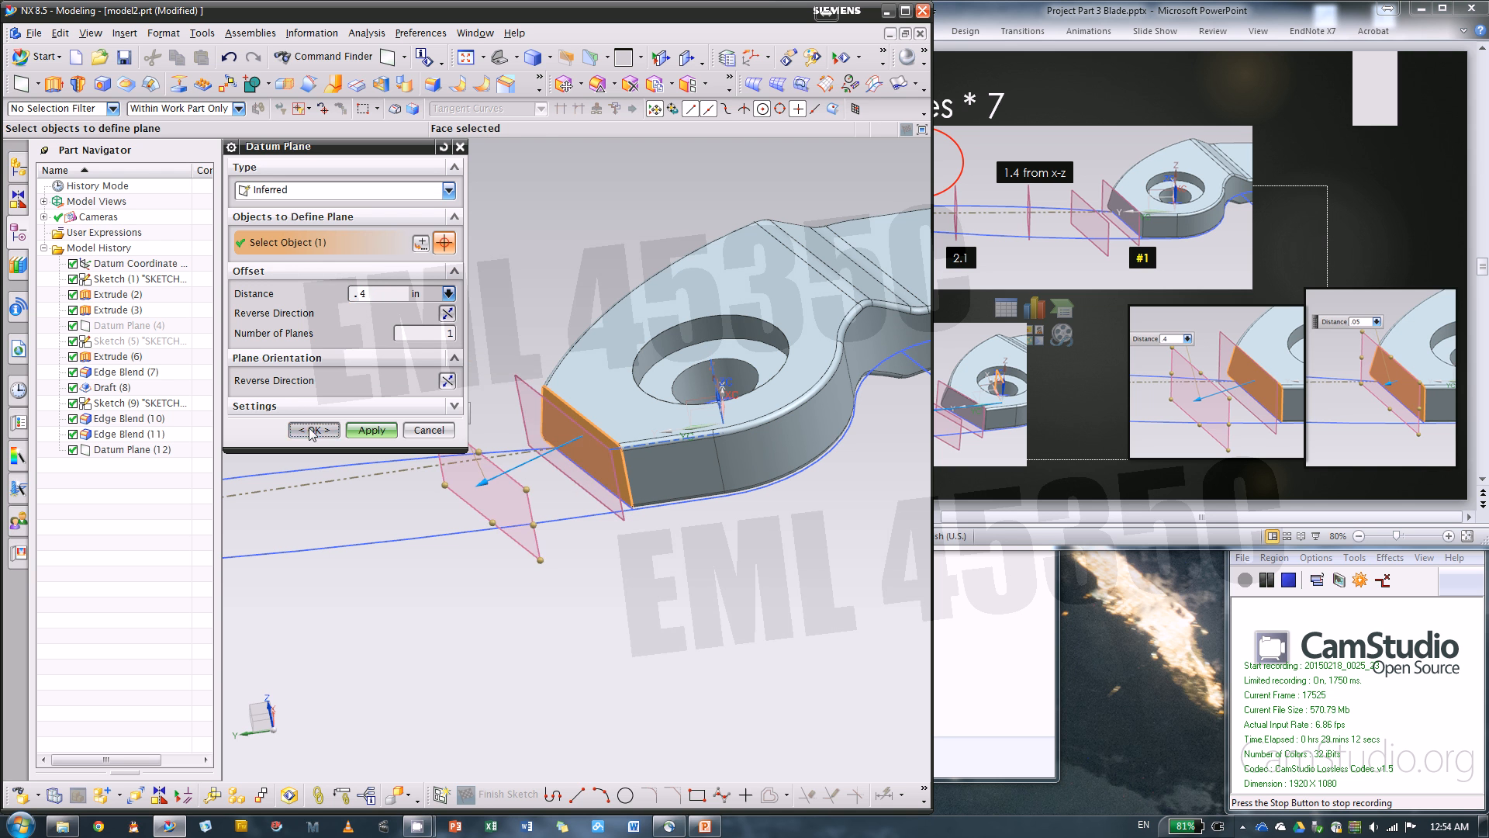
{"action": "middle_click_drag", "start_coordinate": [314, 430], "coordinate": [491, 369]}
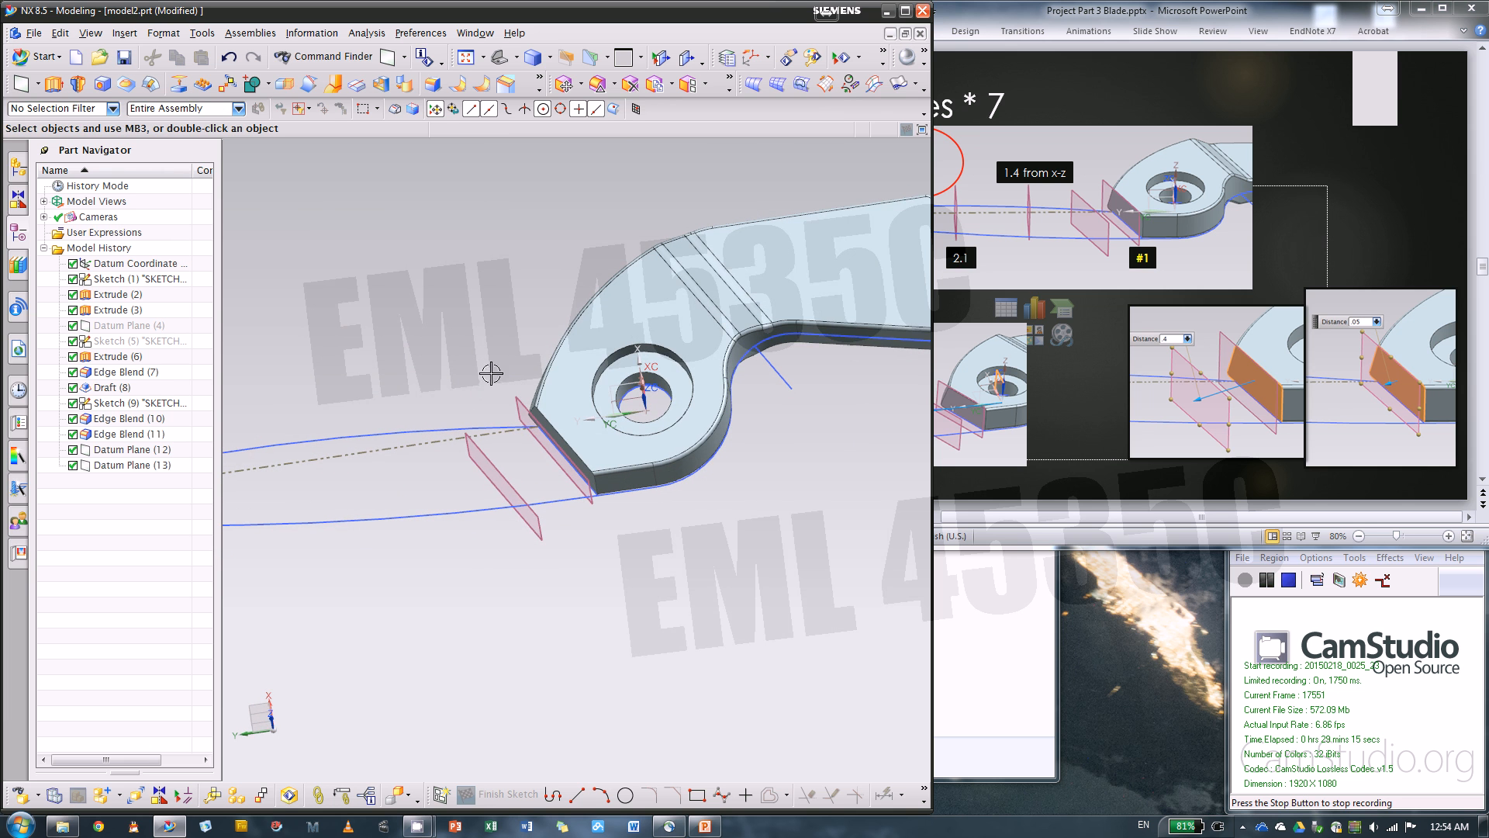
Switch to PowerPoint, review the modeling slides and return to Datum Planes * 7 with all the plane distances in view
{"action": "left_click", "coordinate": [1034, 491]}
{"action": "scroll", "coordinate": [1007, 448], "scroll_direction": "down", "scroll_amount": 1}
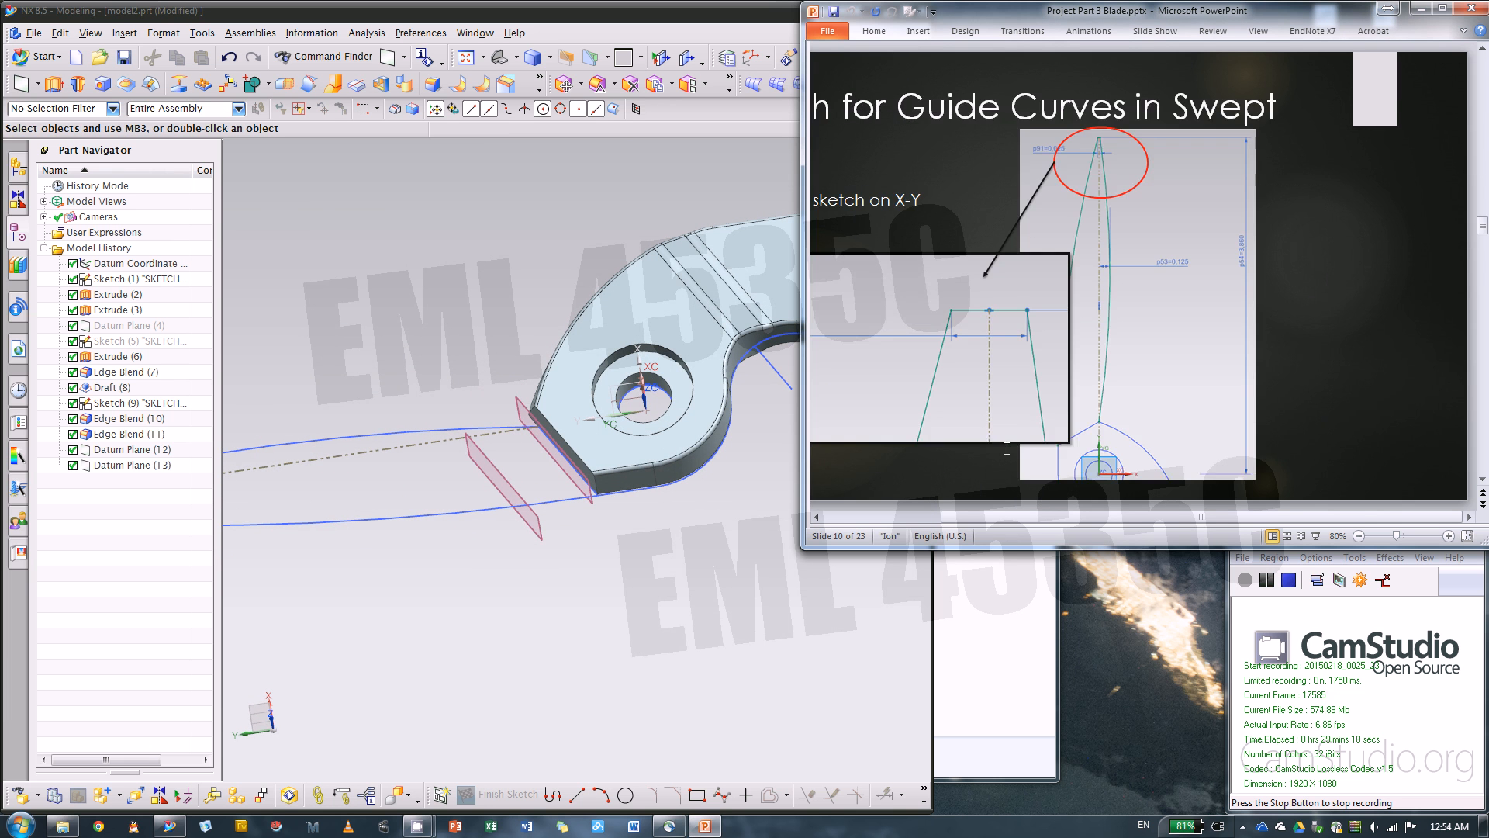
{"action": "scroll", "coordinate": [1007, 448], "scroll_direction": "up", "scroll_amount": 9}
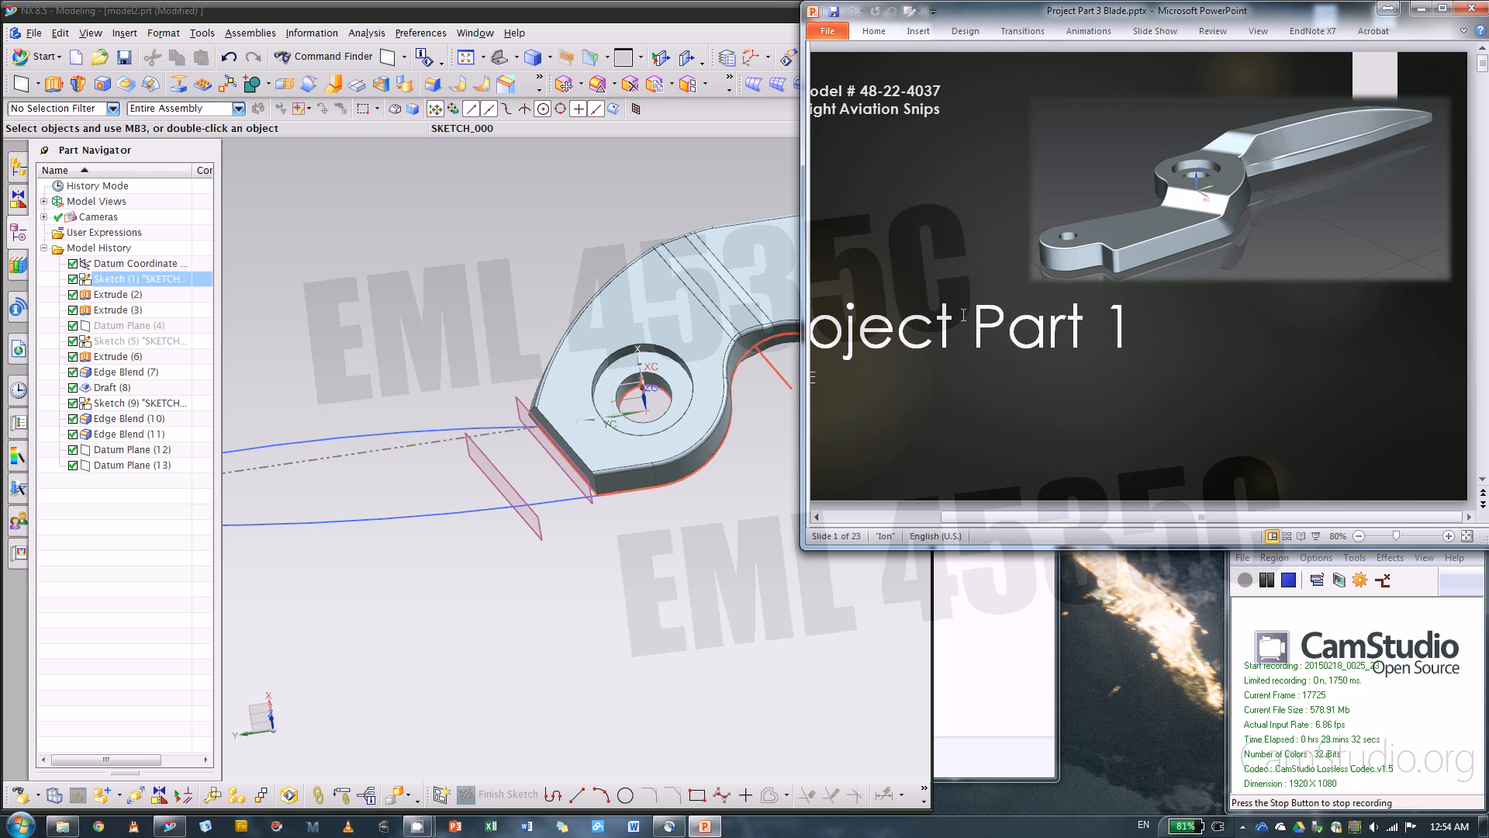
{"action": "left_click", "coordinate": [1074, 205]}
{"action": "left_click", "coordinate": [957, 194]}
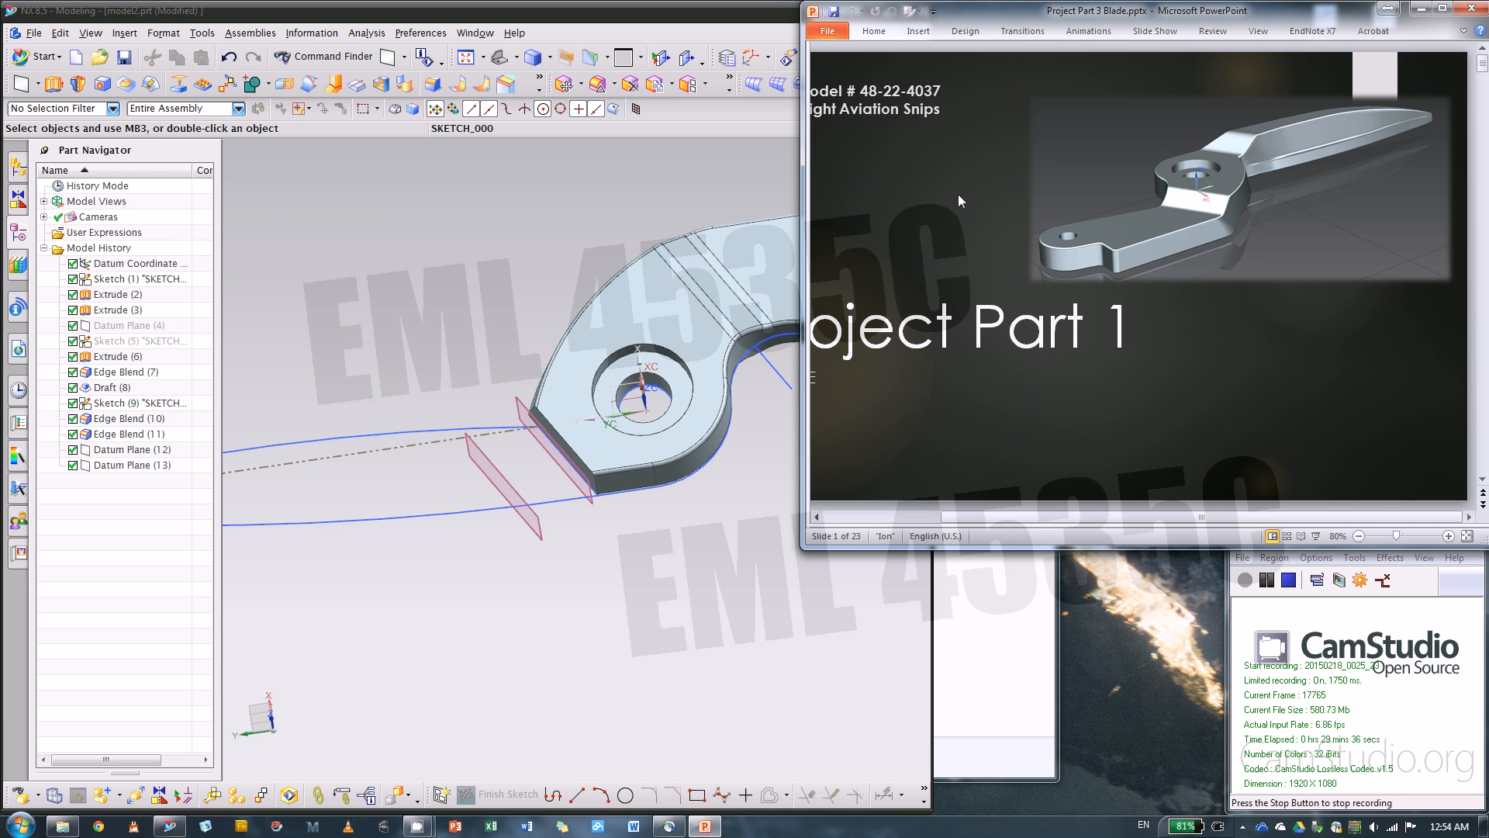
{"action": "scroll", "coordinate": [958, 194], "scroll_direction": "down", "scroll_amount": 8}
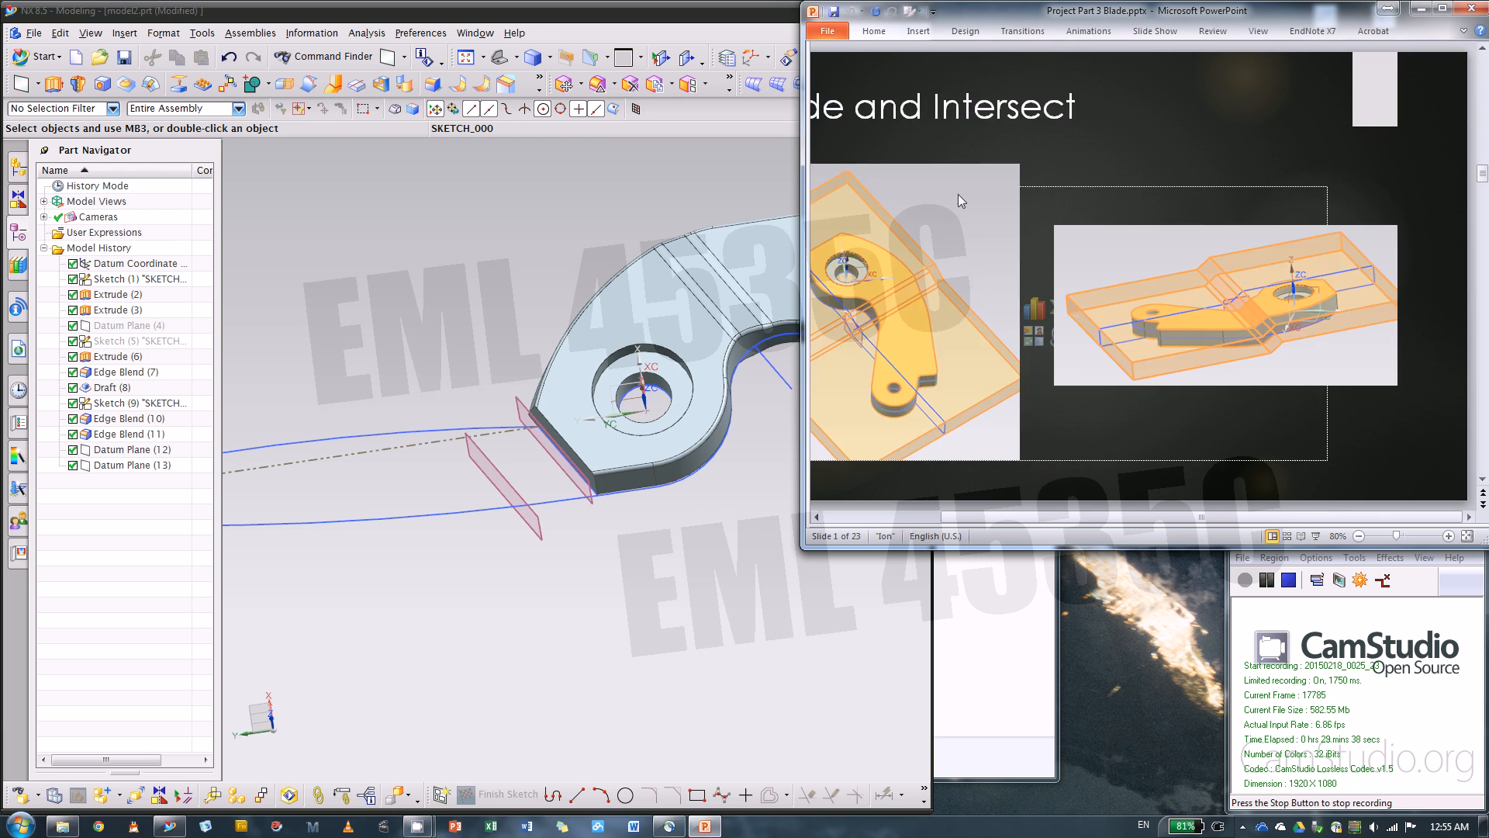
{"action": "scroll", "coordinate": [957, 194], "scroll_direction": "down", "scroll_amount": 6}
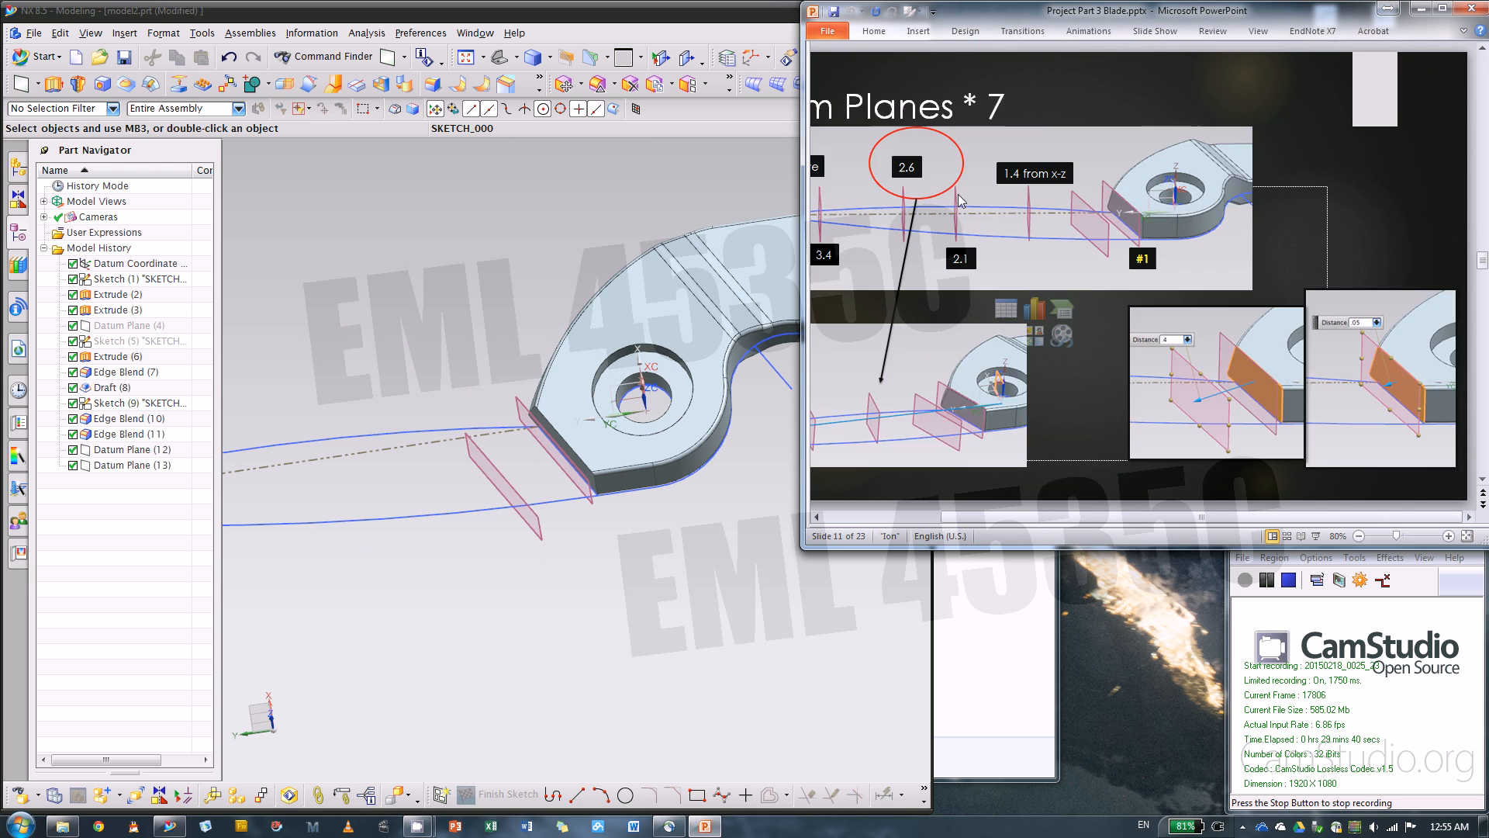
{"action": "scroll", "coordinate": [957, 194], "scroll_direction": "down", "scroll_amount": 1}
{"action": "scroll", "coordinate": [957, 193], "scroll_direction": "up", "scroll_amount": 1}
{"action": "left_click", "coordinate": [1109, 89]}
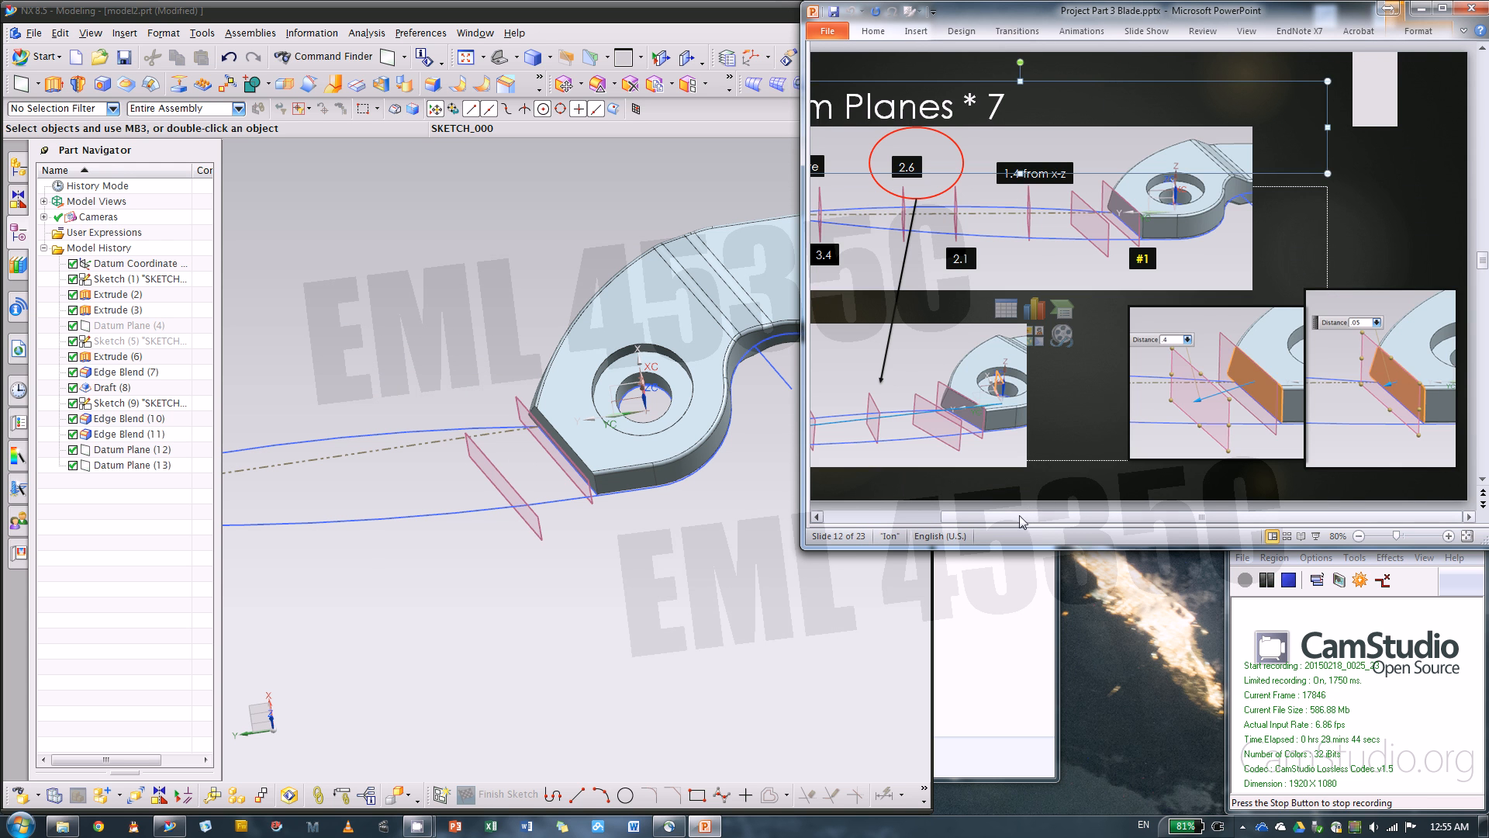
{"action": "left_click_drag", "start_coordinate": [1023, 517], "coordinate": [905, 517]}
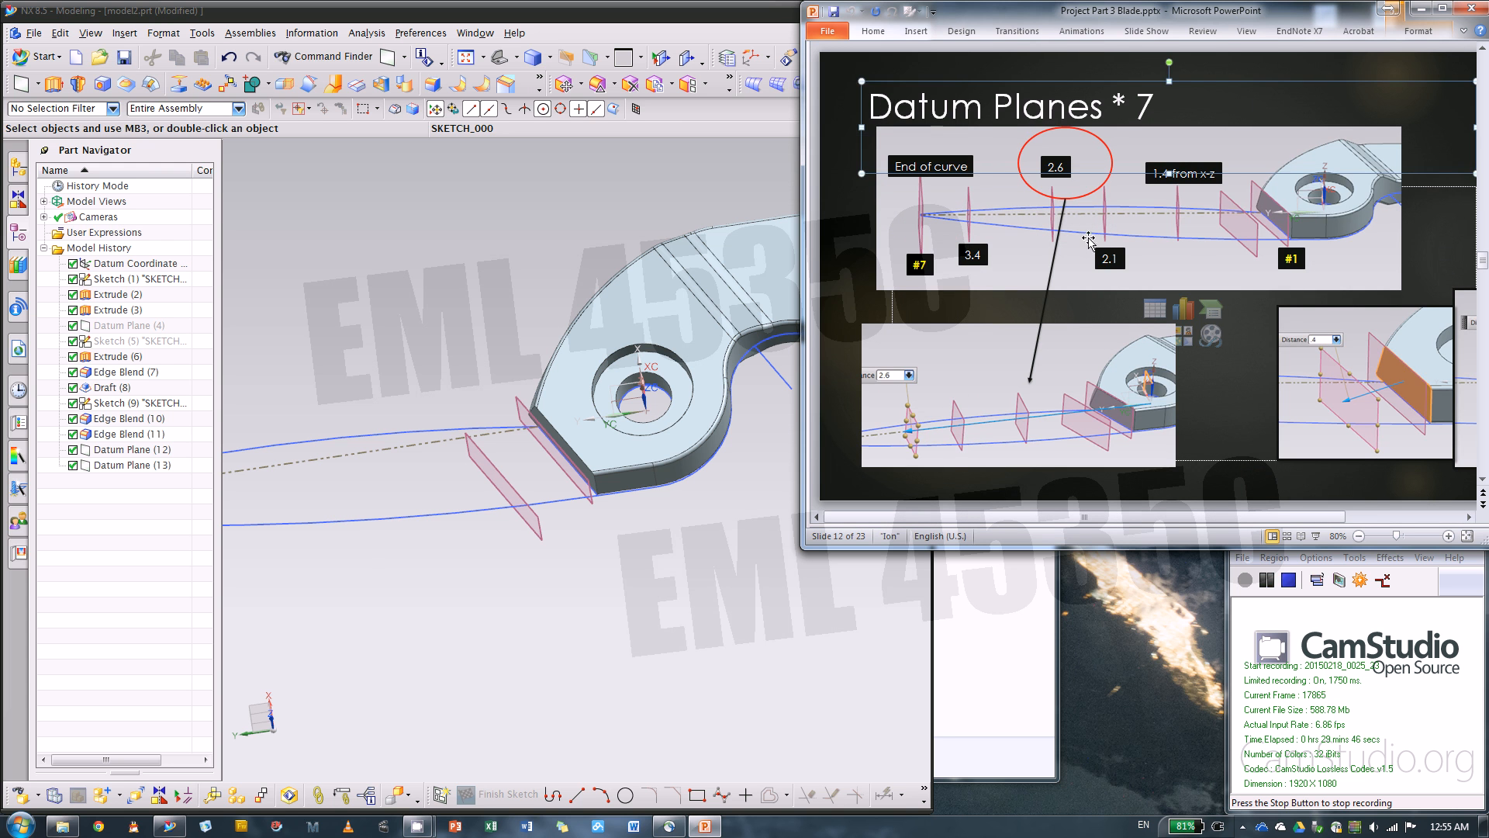
{"action": "left_click", "coordinate": [847, 269]}
Start another datum plane in NX and hide the solid body, leaving the sketches, coordinate system and datum planes displayed
{"action": "middle_click_drag", "start_coordinate": [678, 572], "coordinate": [788, 534]}
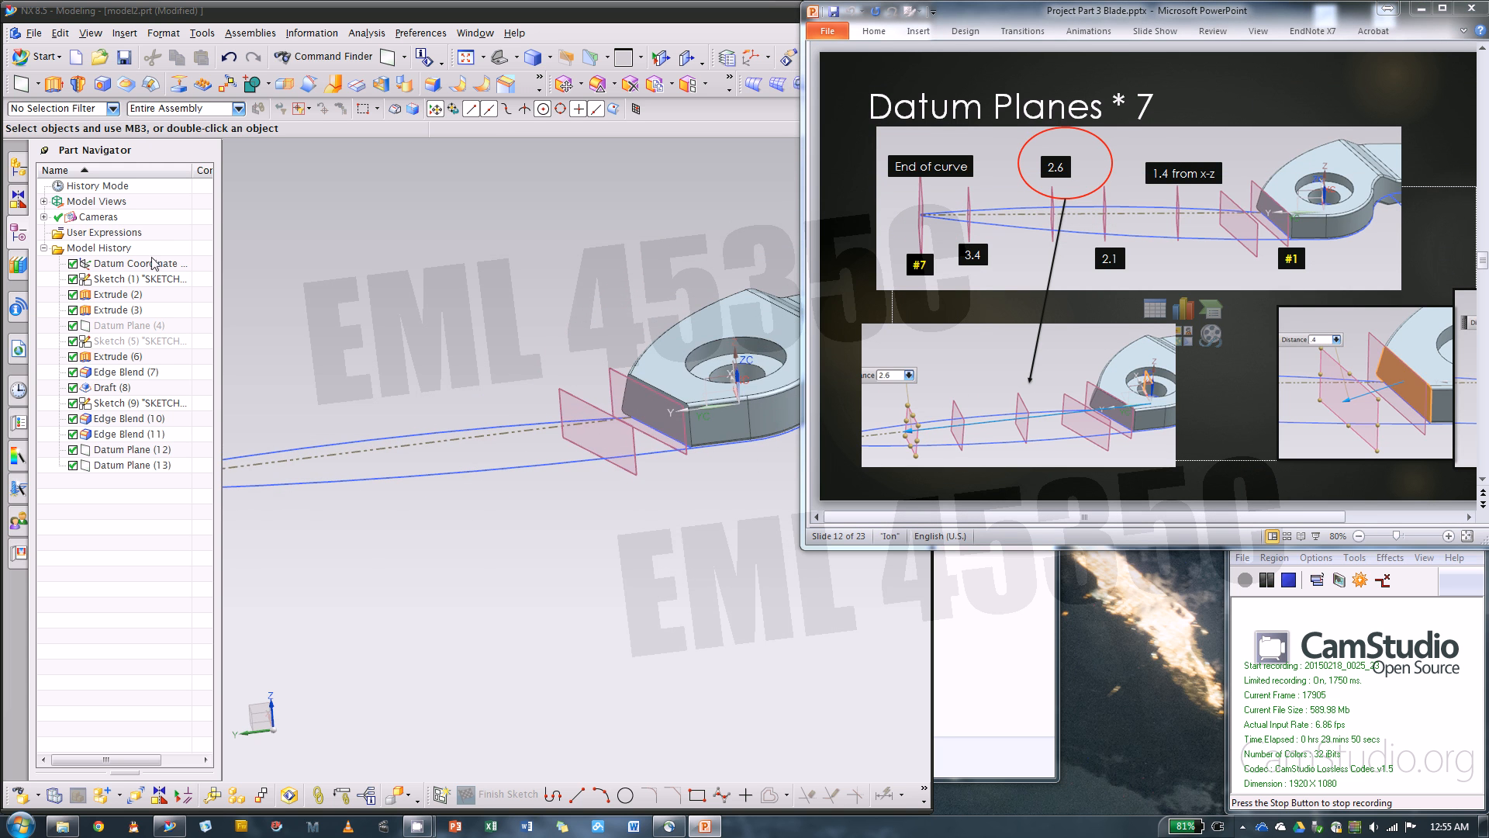
{"action": "left_click", "coordinate": [21, 84]}
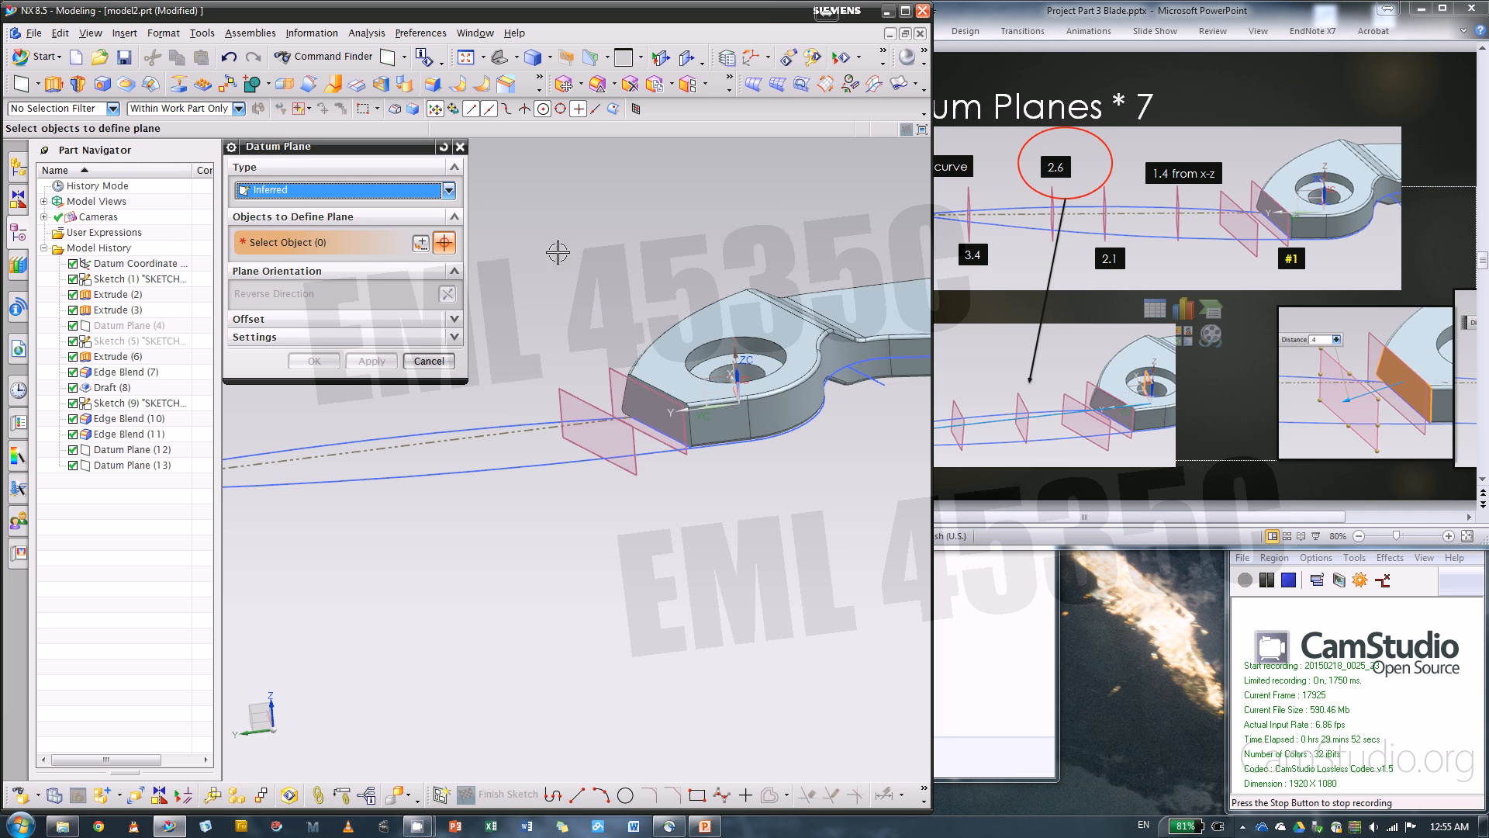
{"action": "right_click", "coordinate": [113, 298]}
{"action": "left_click", "coordinate": [134, 309]}
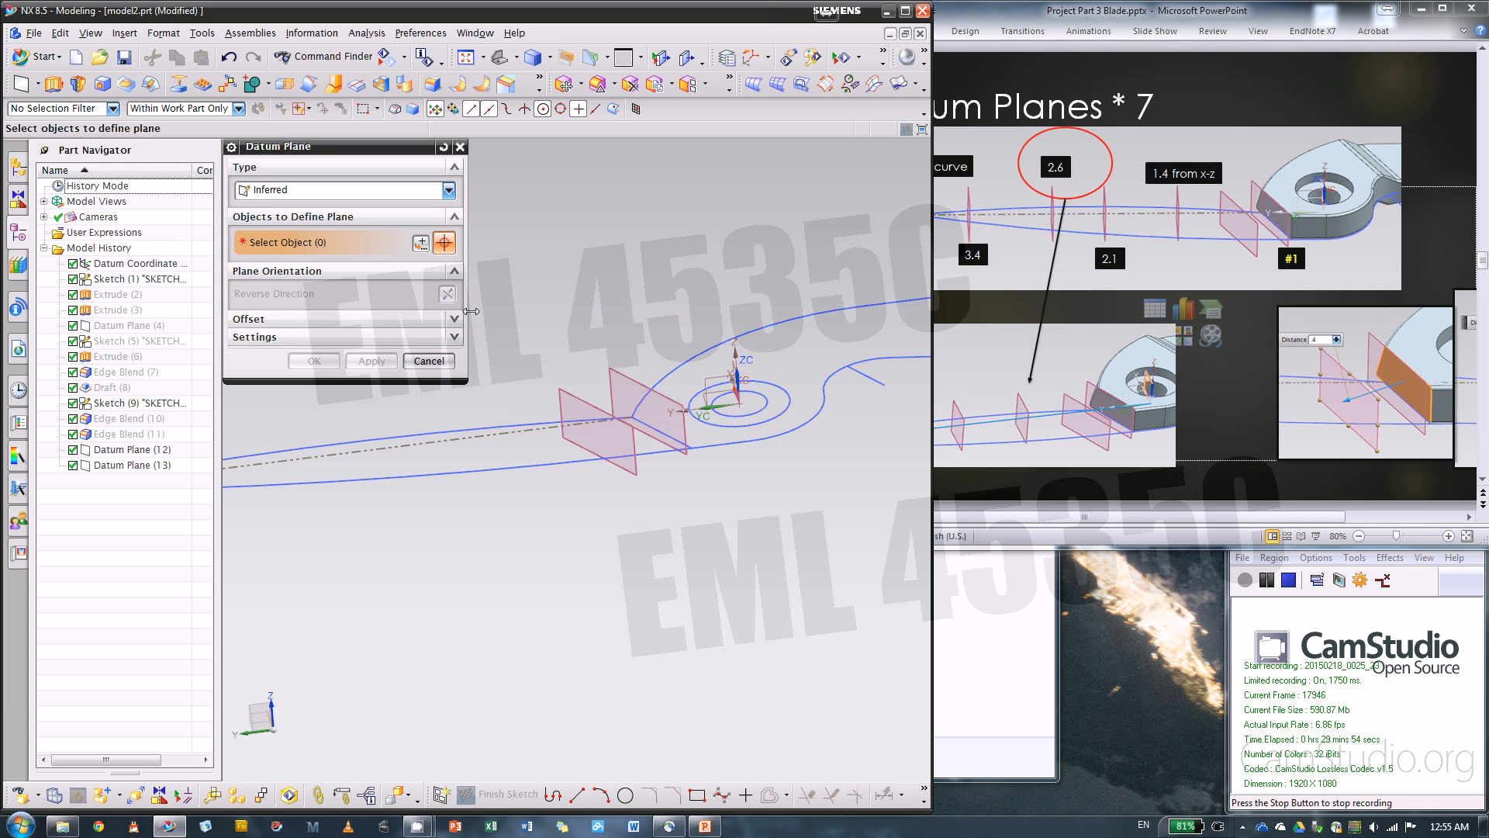
{"action": "middle_click_drag", "start_coordinate": [795, 335], "coordinate": [834, 332]}
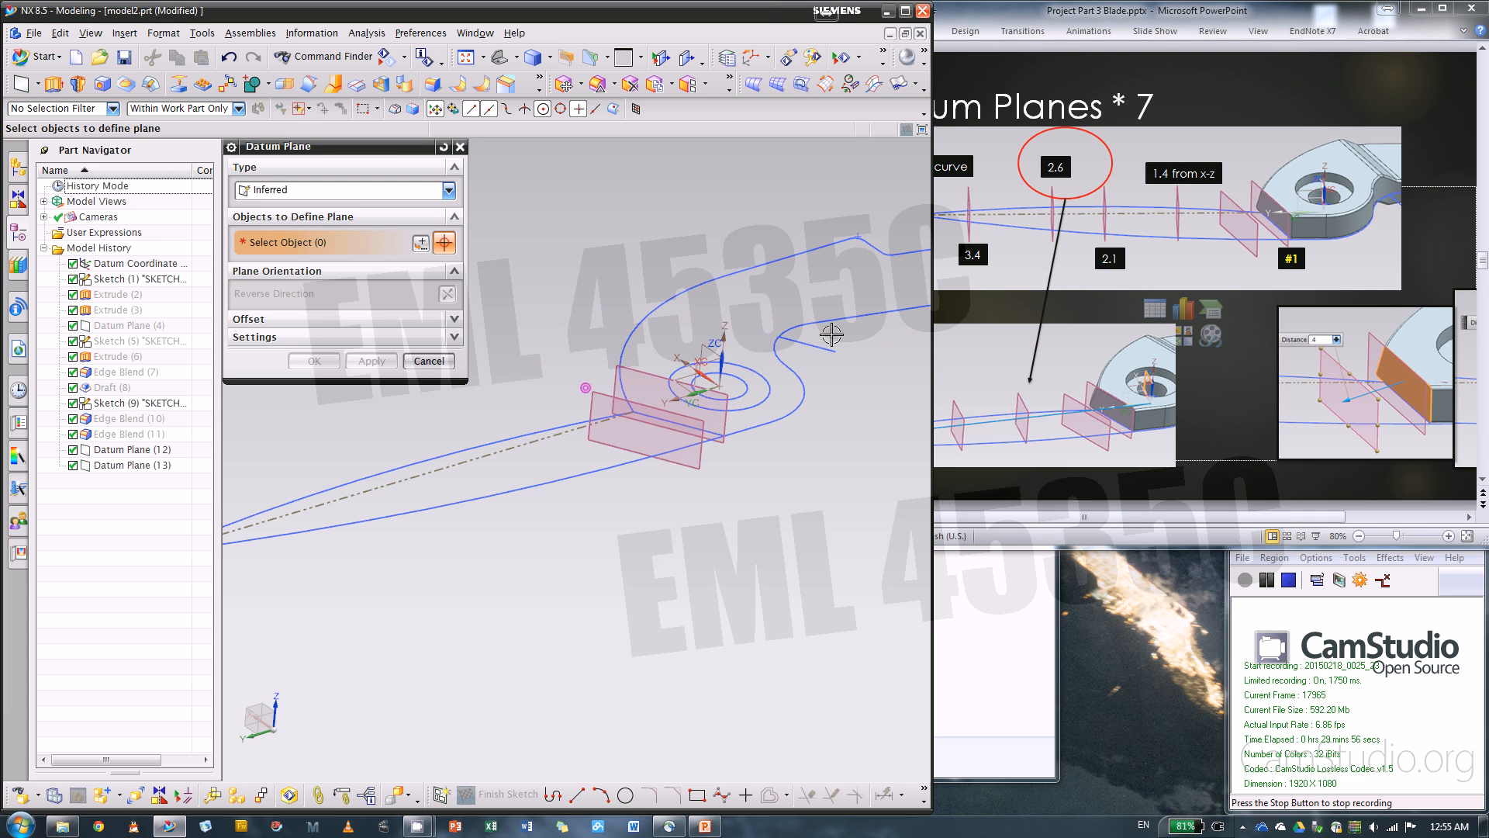
Create datum planes offset 1.4 in and 2.1 in from the XZ plane toward the blade tip
{"action": "left_click", "coordinate": [698, 339]}
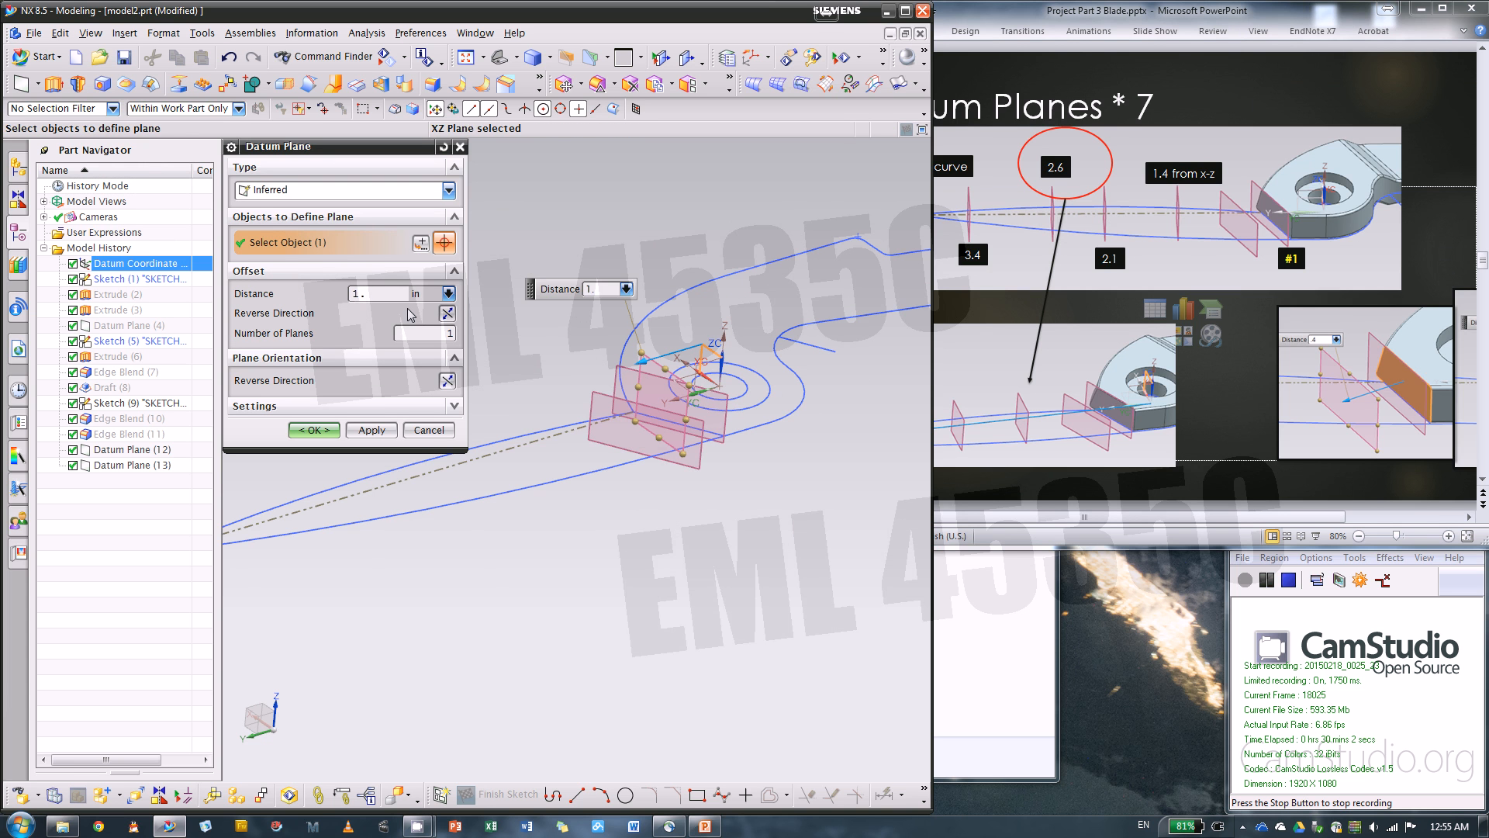
{"action": "key", "text": "Return"}
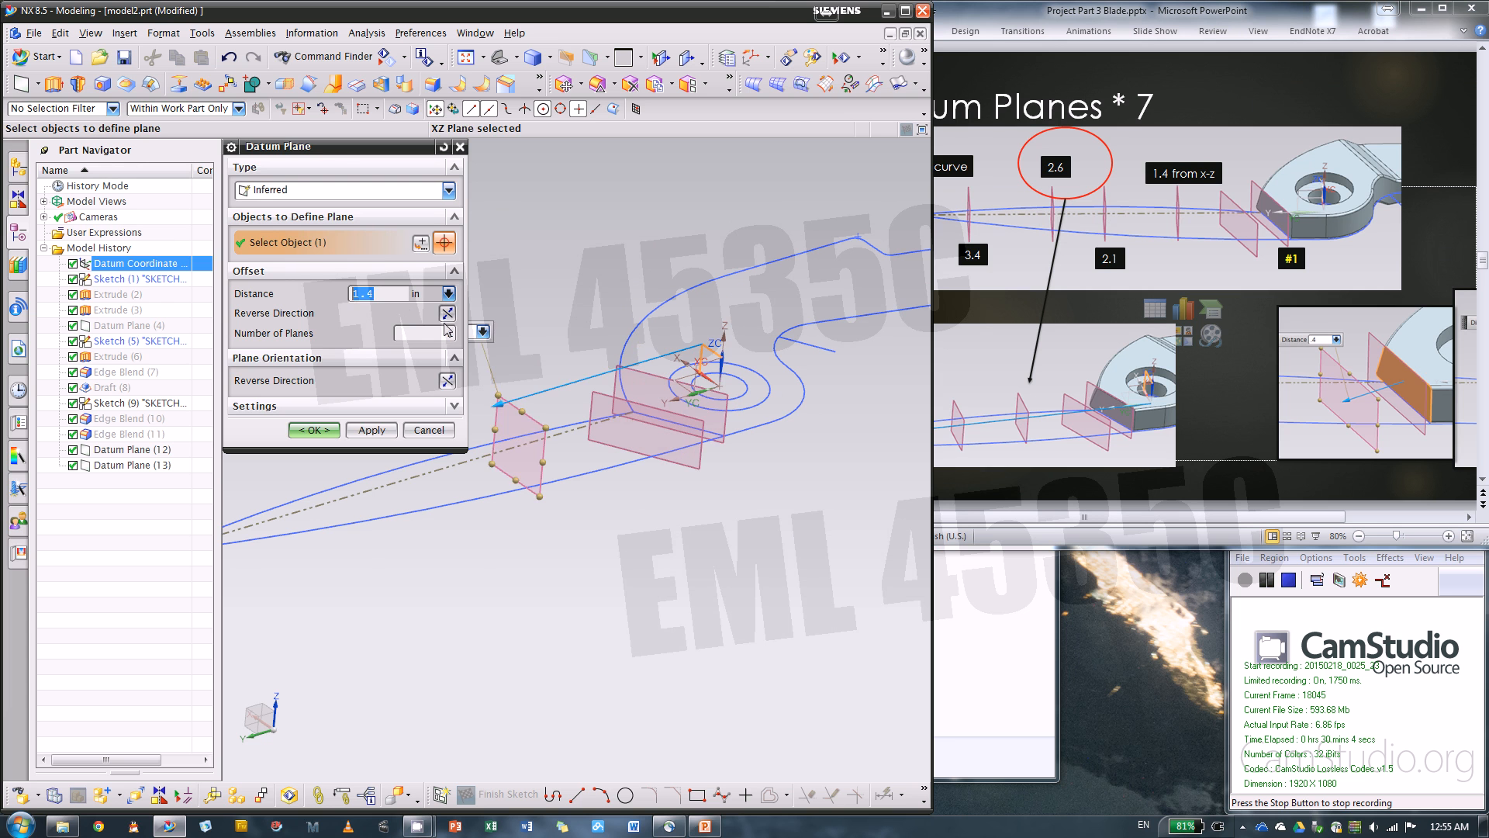
{"action": "left_click", "coordinate": [371, 429]}
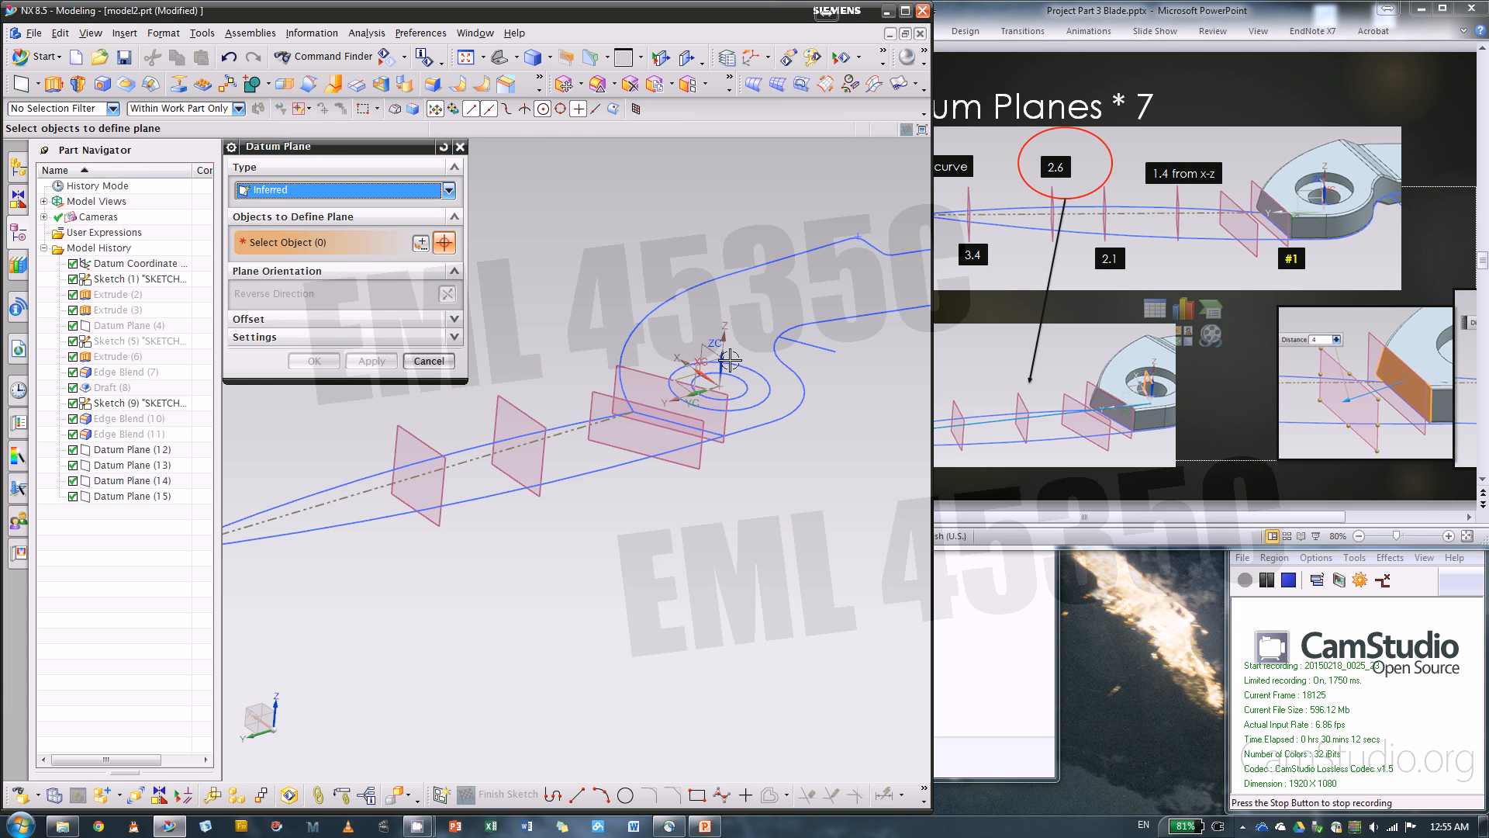
Create datum planes offset 2.6 in and 3.4 in from the XZ plane toward the blade tip
{"action": "left_click", "coordinate": [710, 323]}
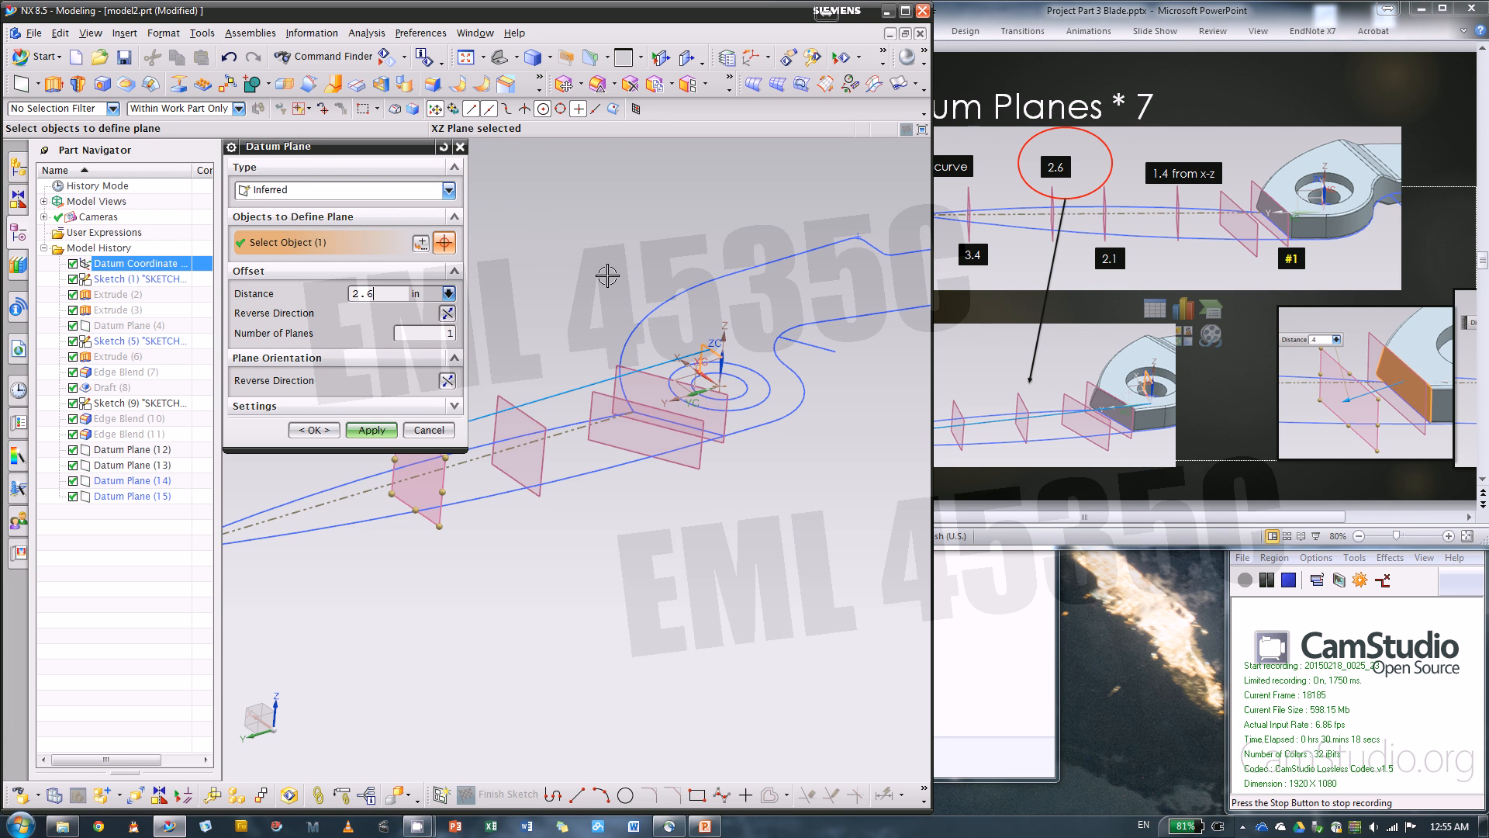
{"action": "left_click", "coordinate": [372, 430]}
{"action": "middle_click_drag", "start_coordinate": [776, 411], "coordinate": [865, 419]}
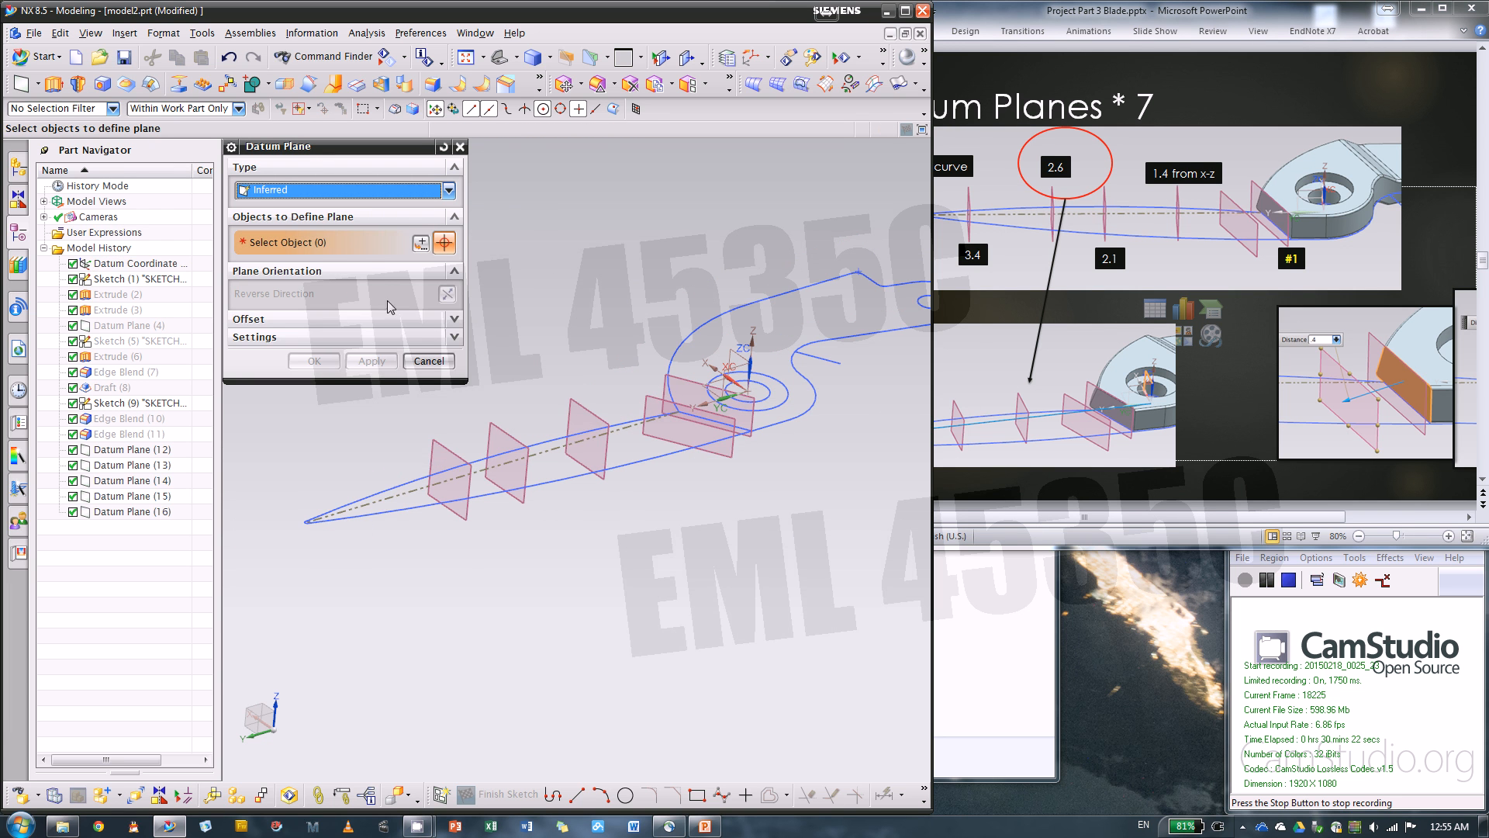
{"action": "left_click", "coordinate": [698, 346]}
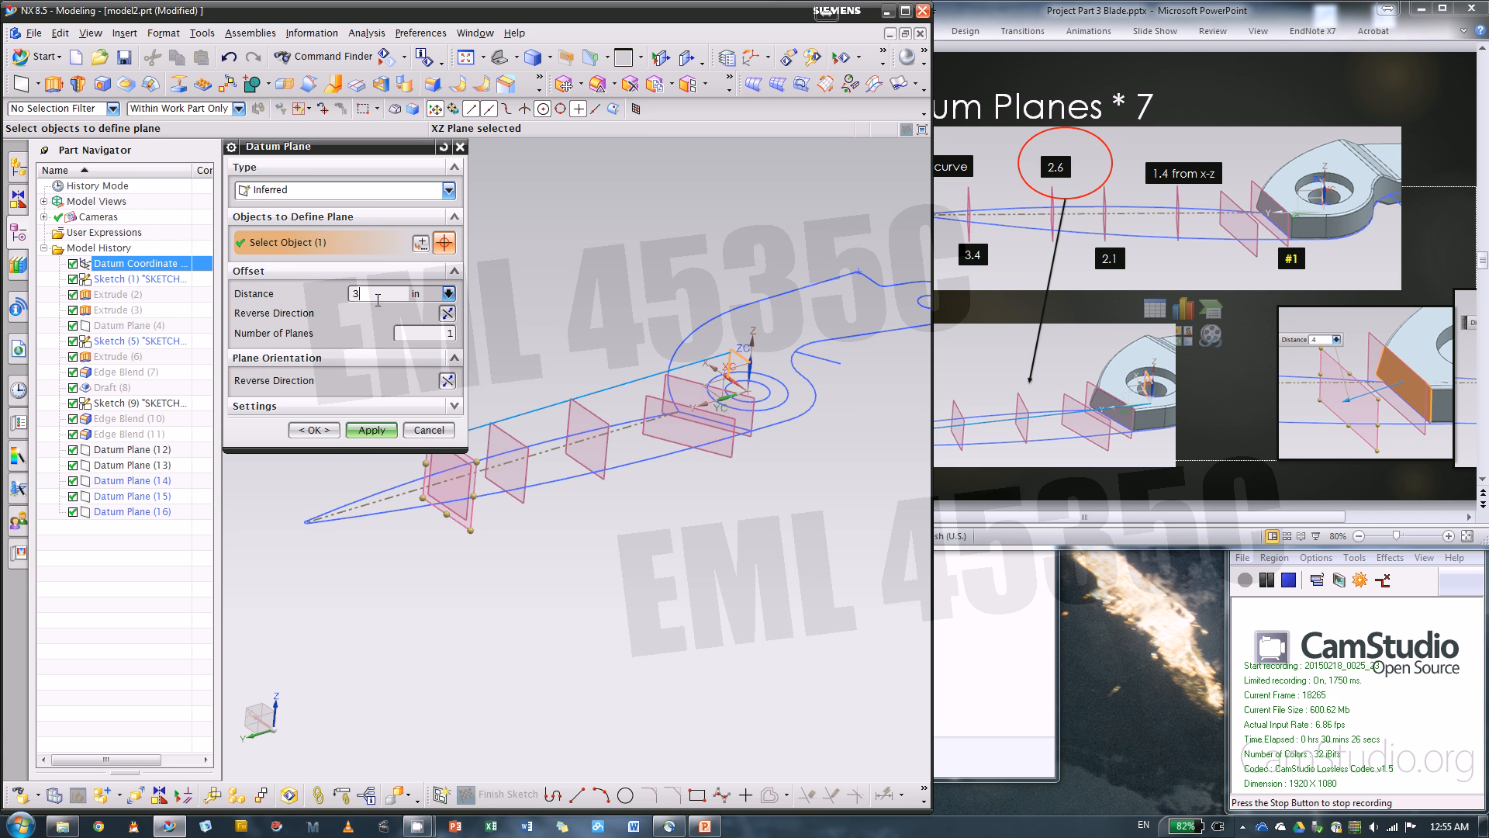
{"action": "type", "text": "3.4"}
{"action": "key", "text": "Return"}
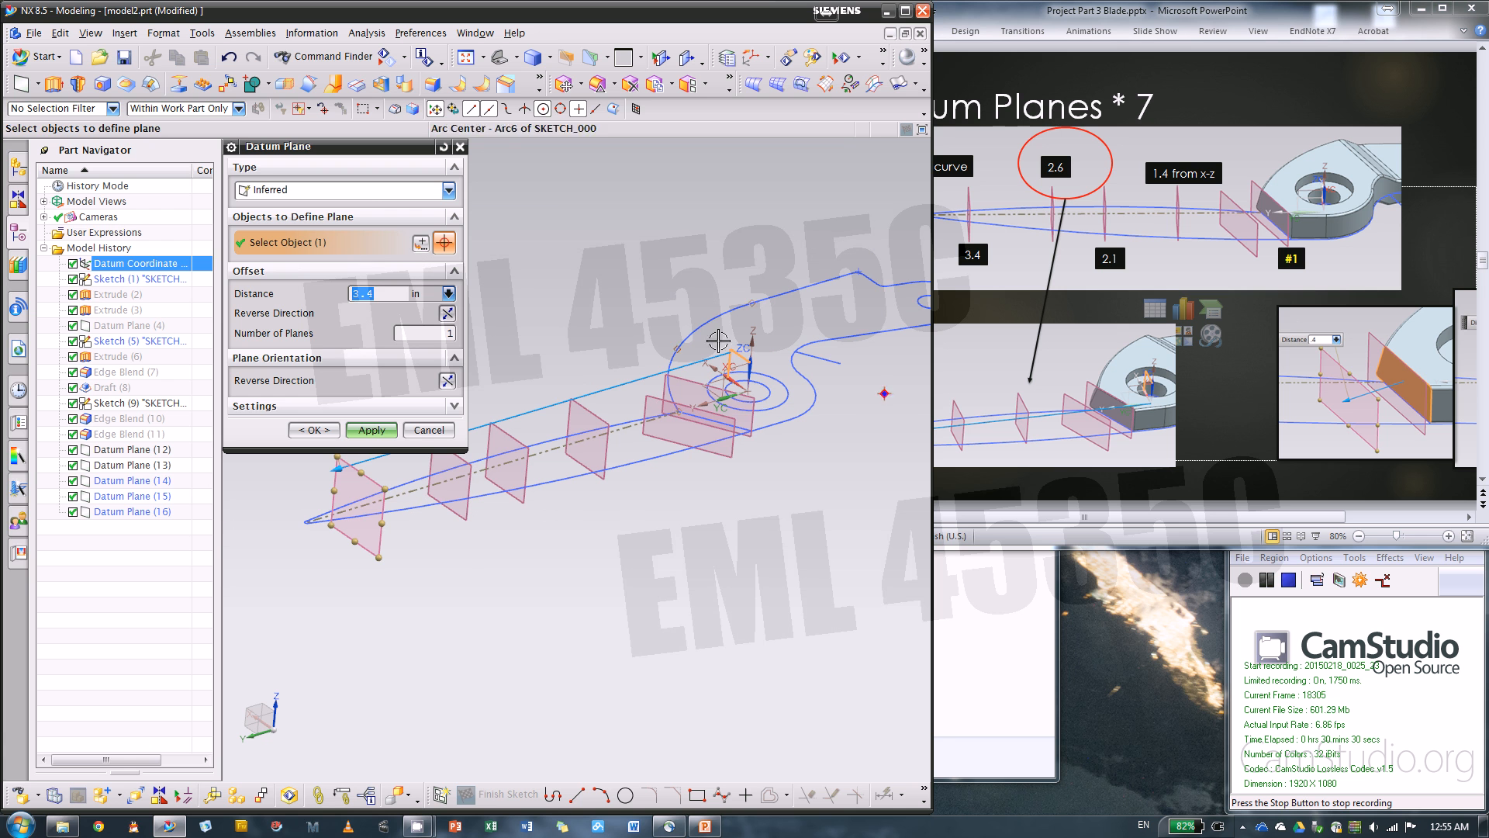
{"action": "left_click", "coordinate": [394, 426]}
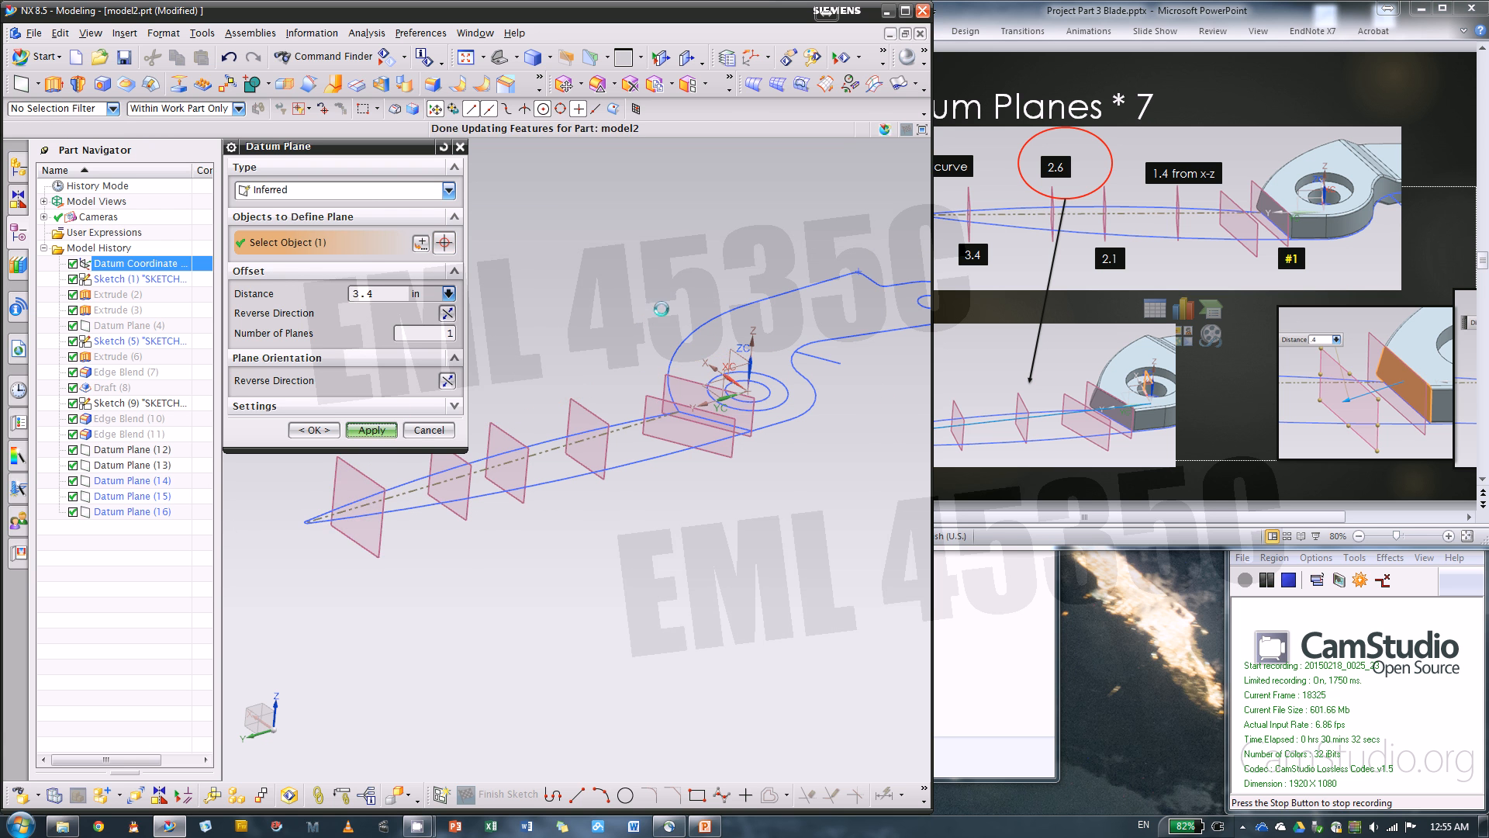
Pick the XZ plane as reference for another datum plane and check the Datum Planes * 7 slide in PowerPoint for the tip plane's position
{"action": "left_click", "coordinate": [739, 358]}
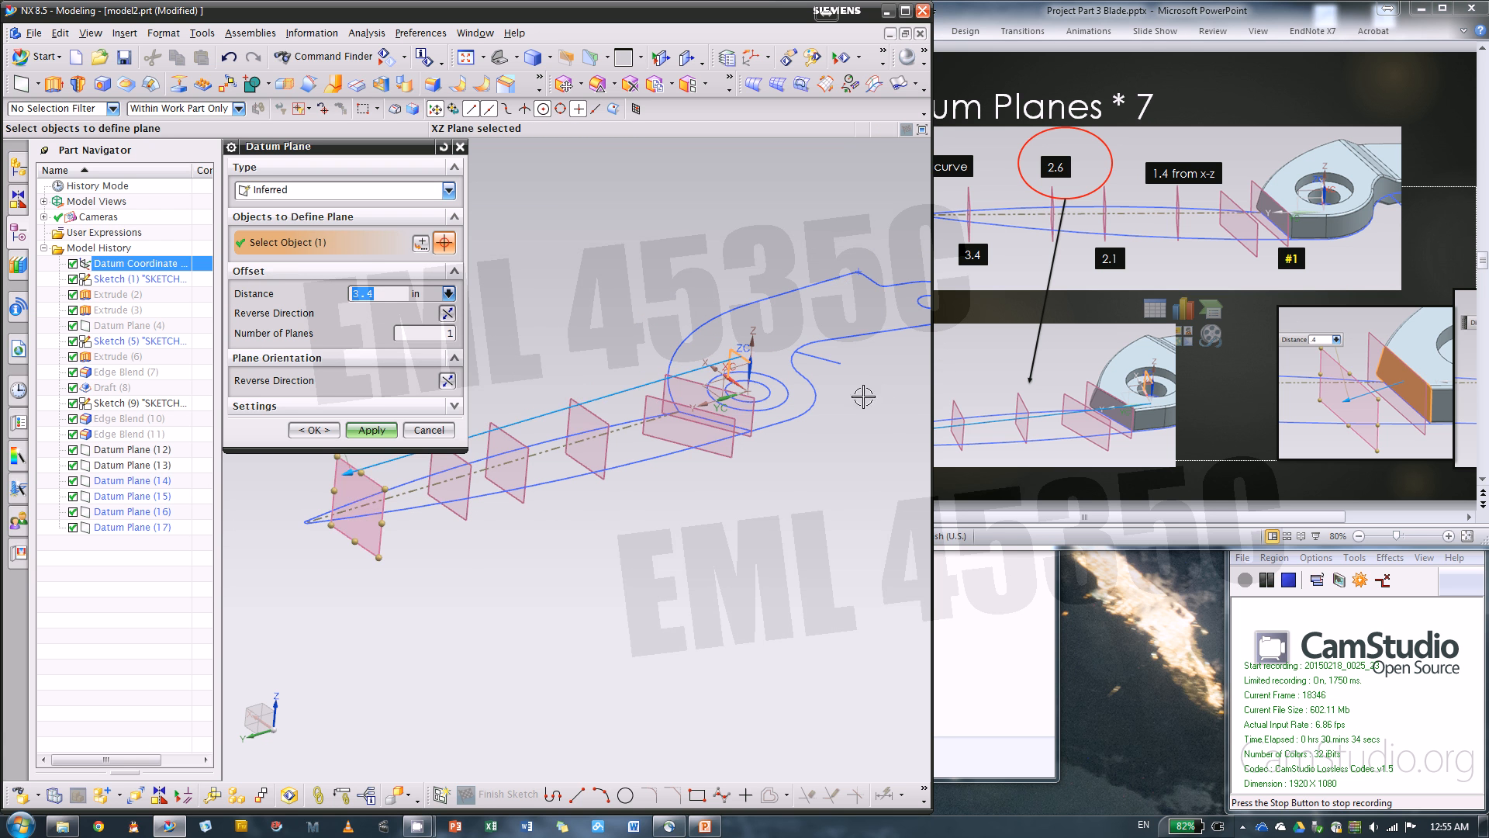
{"action": "scroll", "coordinate": [818, 522], "scroll_direction": "down", "scroll_amount": 2}
{"action": "scroll", "coordinate": [585, 541], "scroll_direction": "up", "scroll_amount": 4}
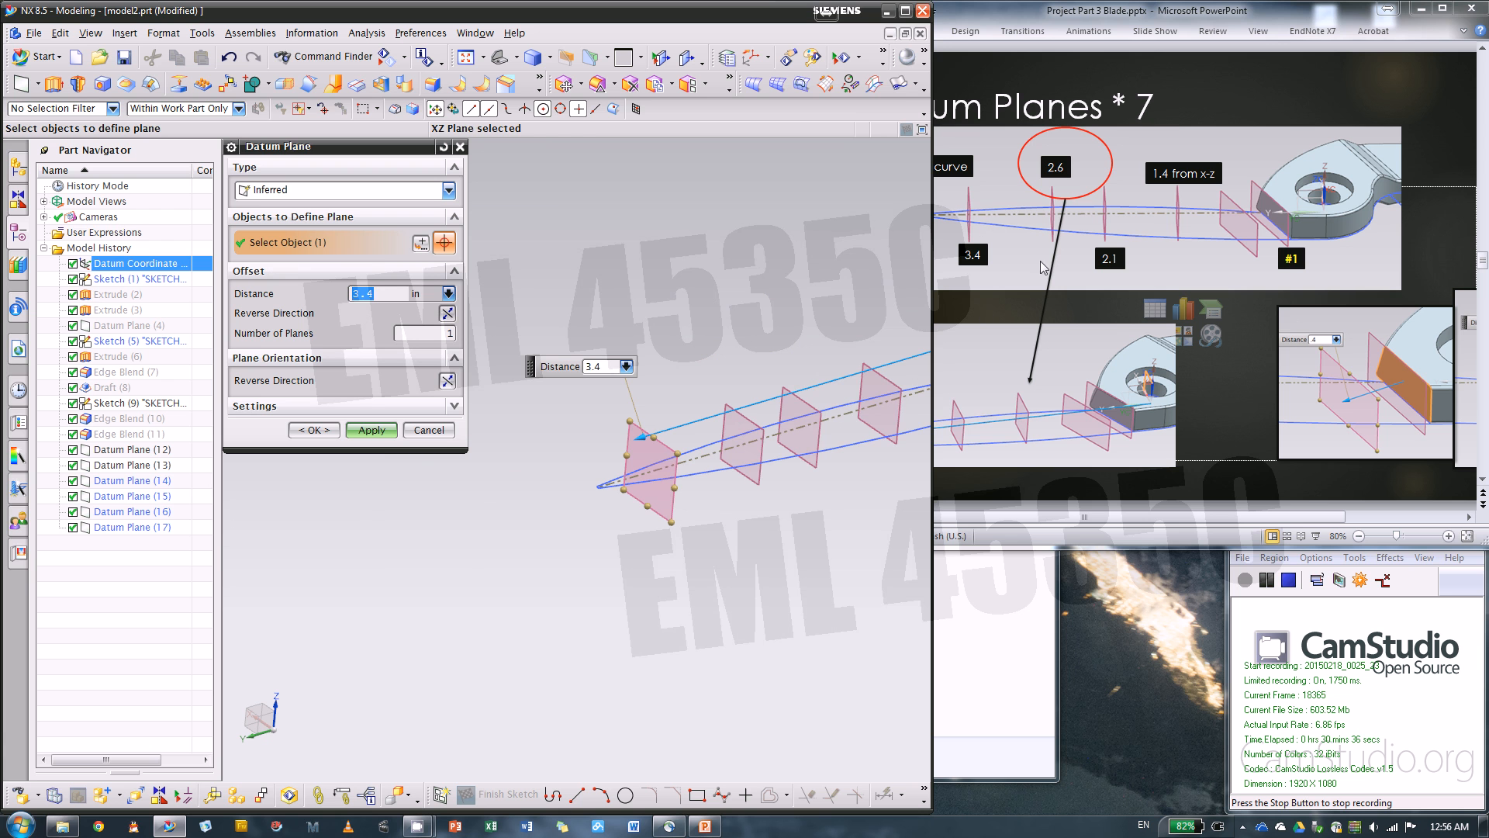
{"action": "left_click", "coordinate": [1280, 96]}
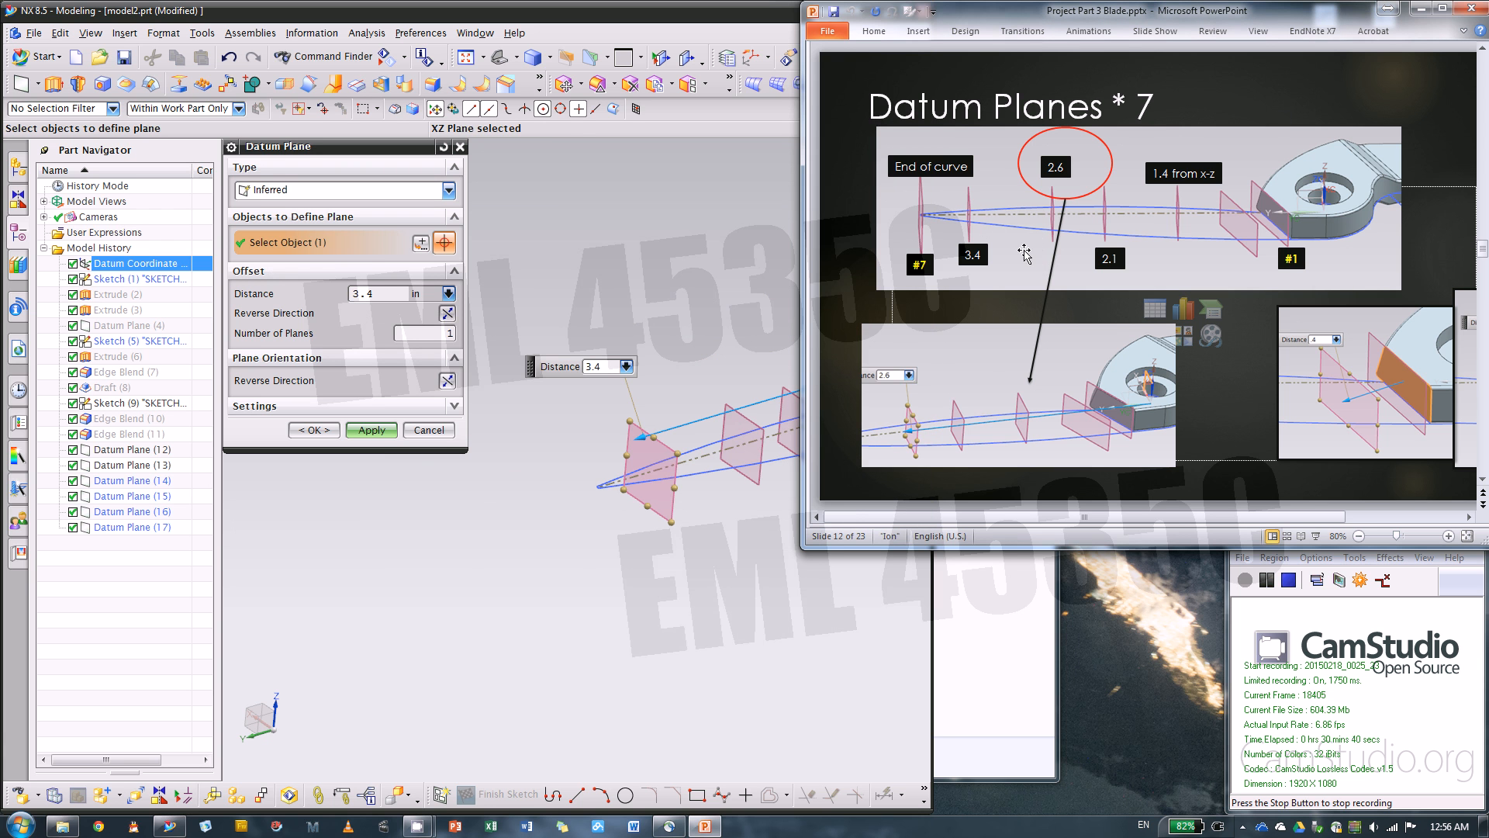
{"action": "scroll", "coordinate": [1024, 253], "scroll_direction": "up", "scroll_amount": 2}
{"action": "scroll", "coordinate": [1024, 253], "scroll_direction": "down", "scroll_amount": 1}
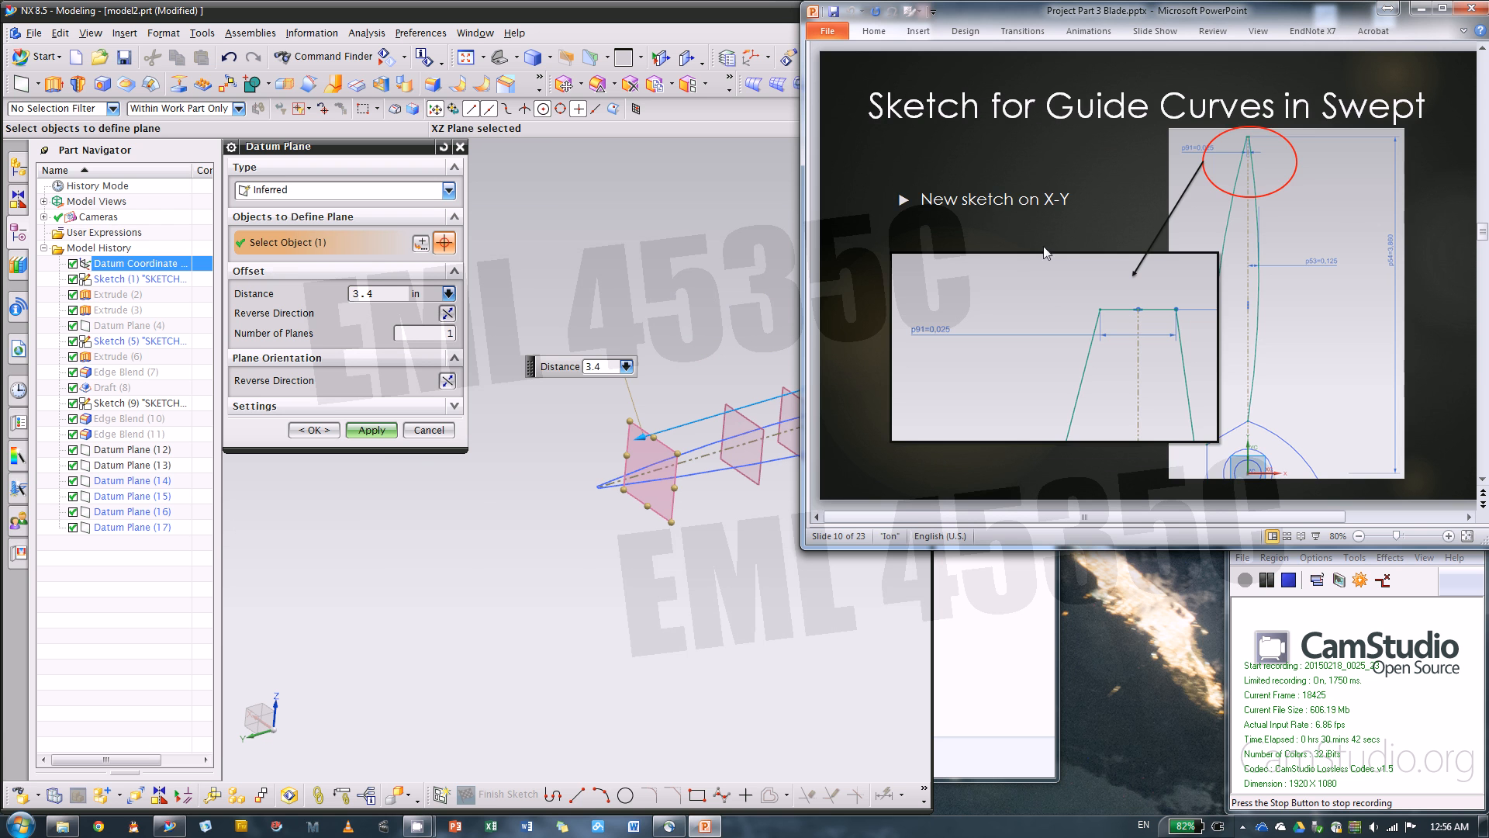
{"action": "scroll", "coordinate": [1395, 247], "scroll_direction": "down", "scroll_amount": 1}
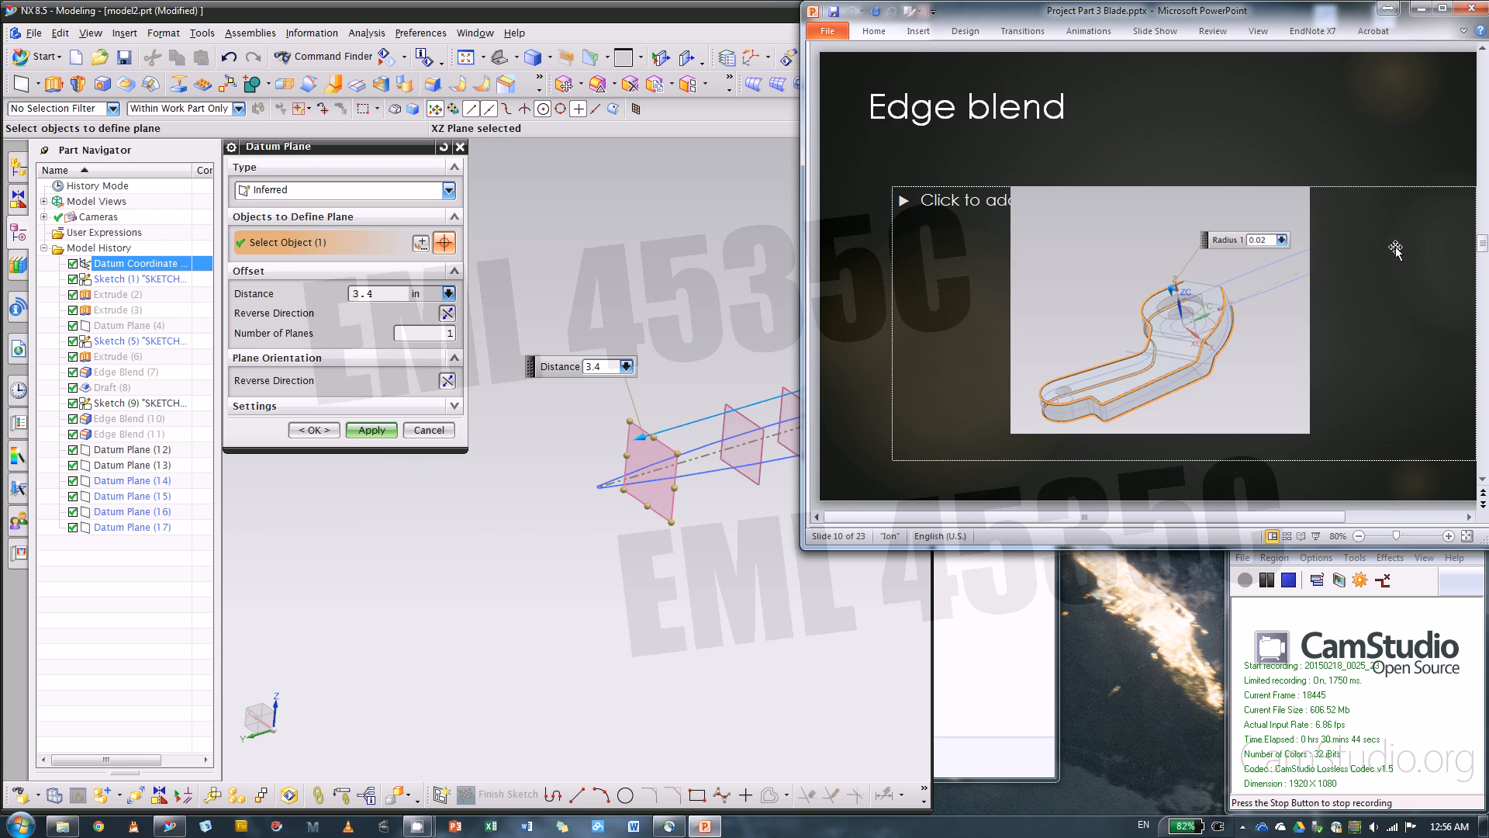
{"action": "scroll", "coordinate": [1273, 252], "scroll_direction": "down", "scroll_amount": 1}
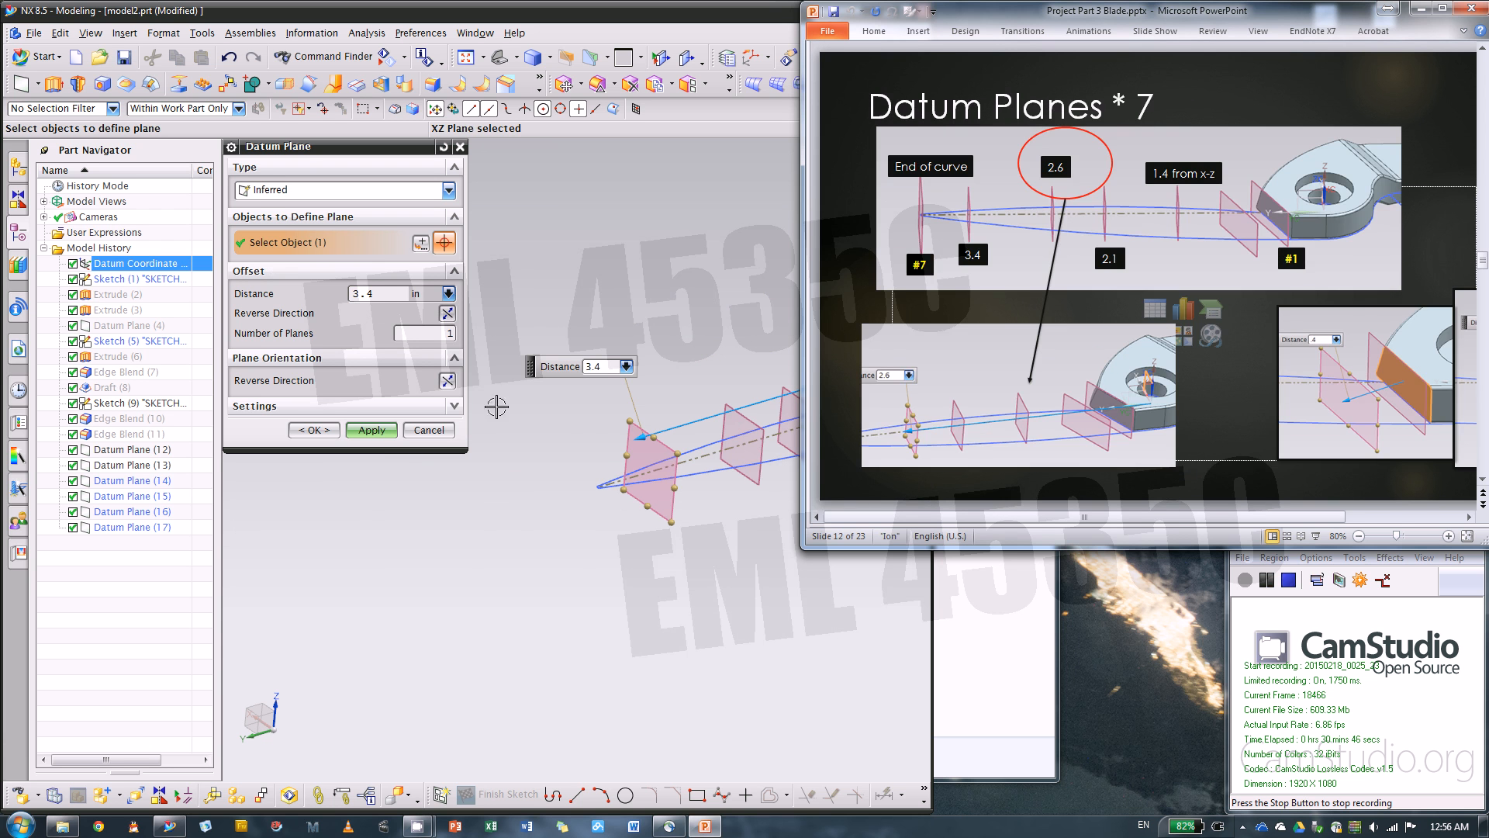
{"action": "scroll", "coordinate": [621, 487], "scroll_direction": "down", "scroll_amount": 2}
{"action": "left_click", "coordinate": [526, 472]}
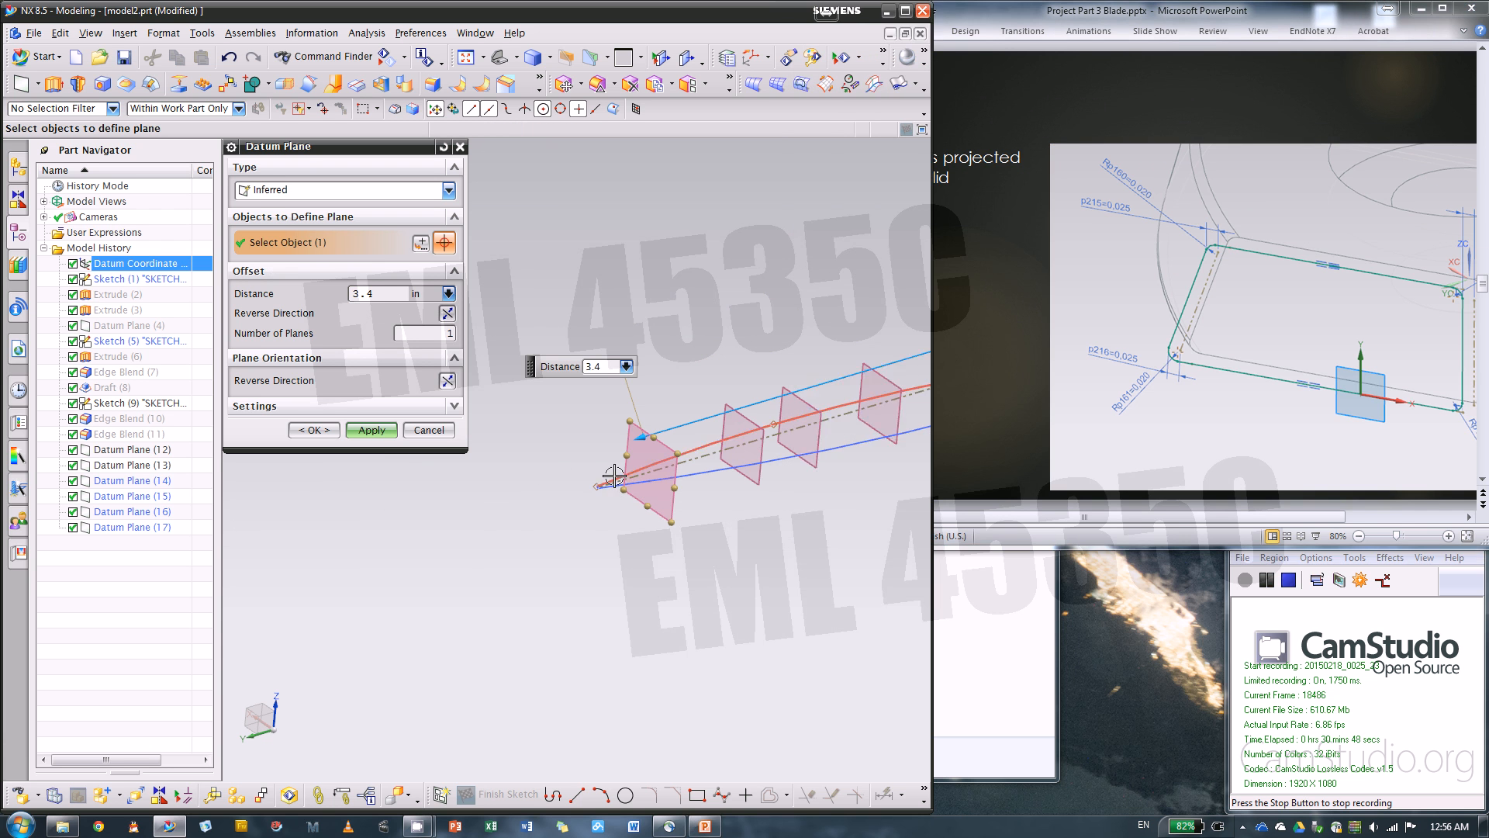
Create the last datum plane at the end of the guide curves, offset 3.86 in from the XZ plane
{"action": "scroll", "coordinate": [614, 476], "scroll_direction": "down", "scroll_amount": 2}
{"action": "left_click_drag", "start_coordinate": [659, 415], "coordinate": [582, 497]}
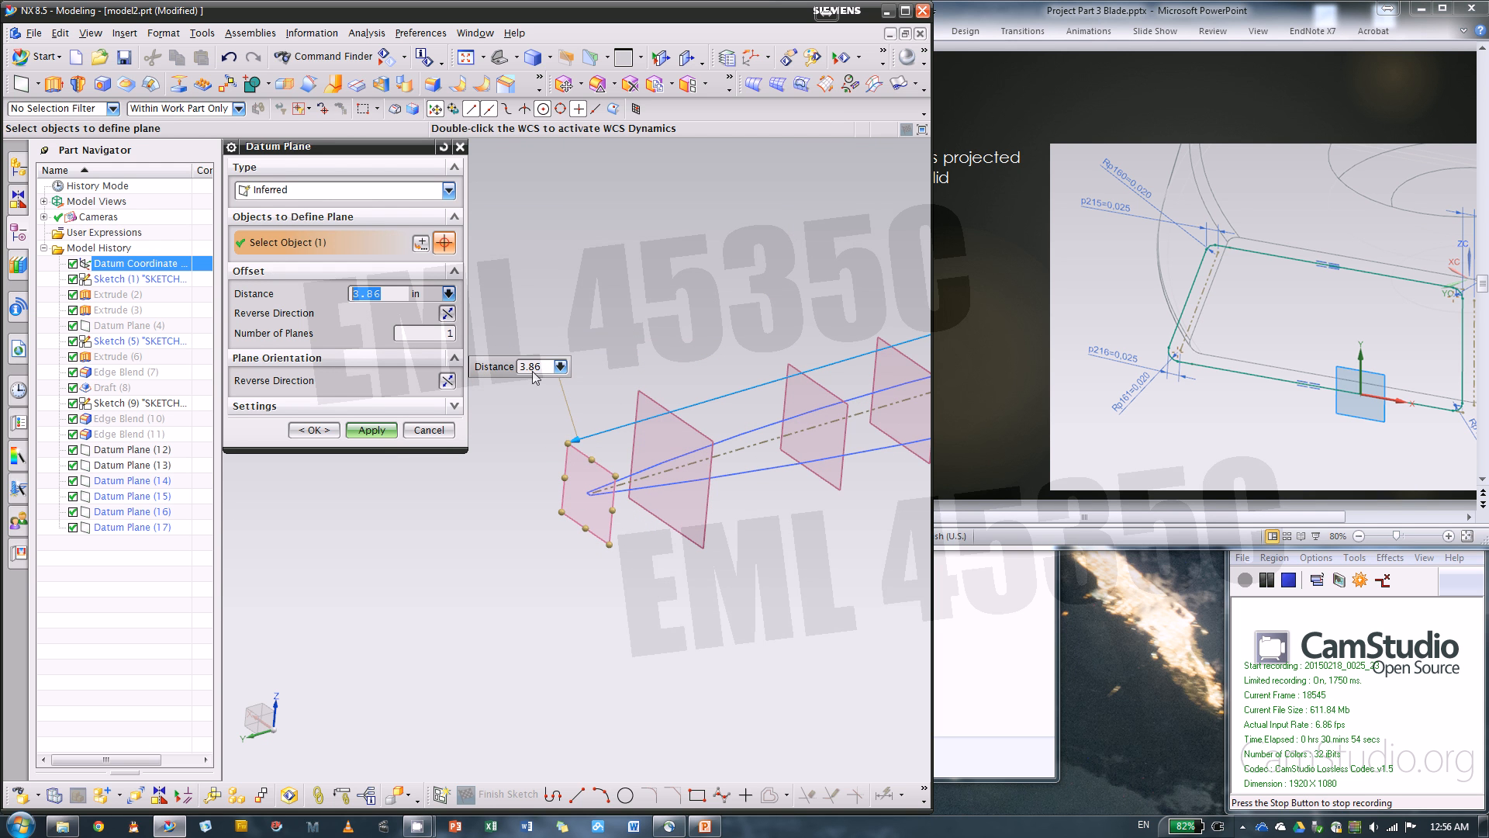
{"action": "left_click", "coordinate": [322, 440]}
{"action": "scroll", "coordinate": [379, 439], "scroll_direction": "down", "scroll_amount": 5}
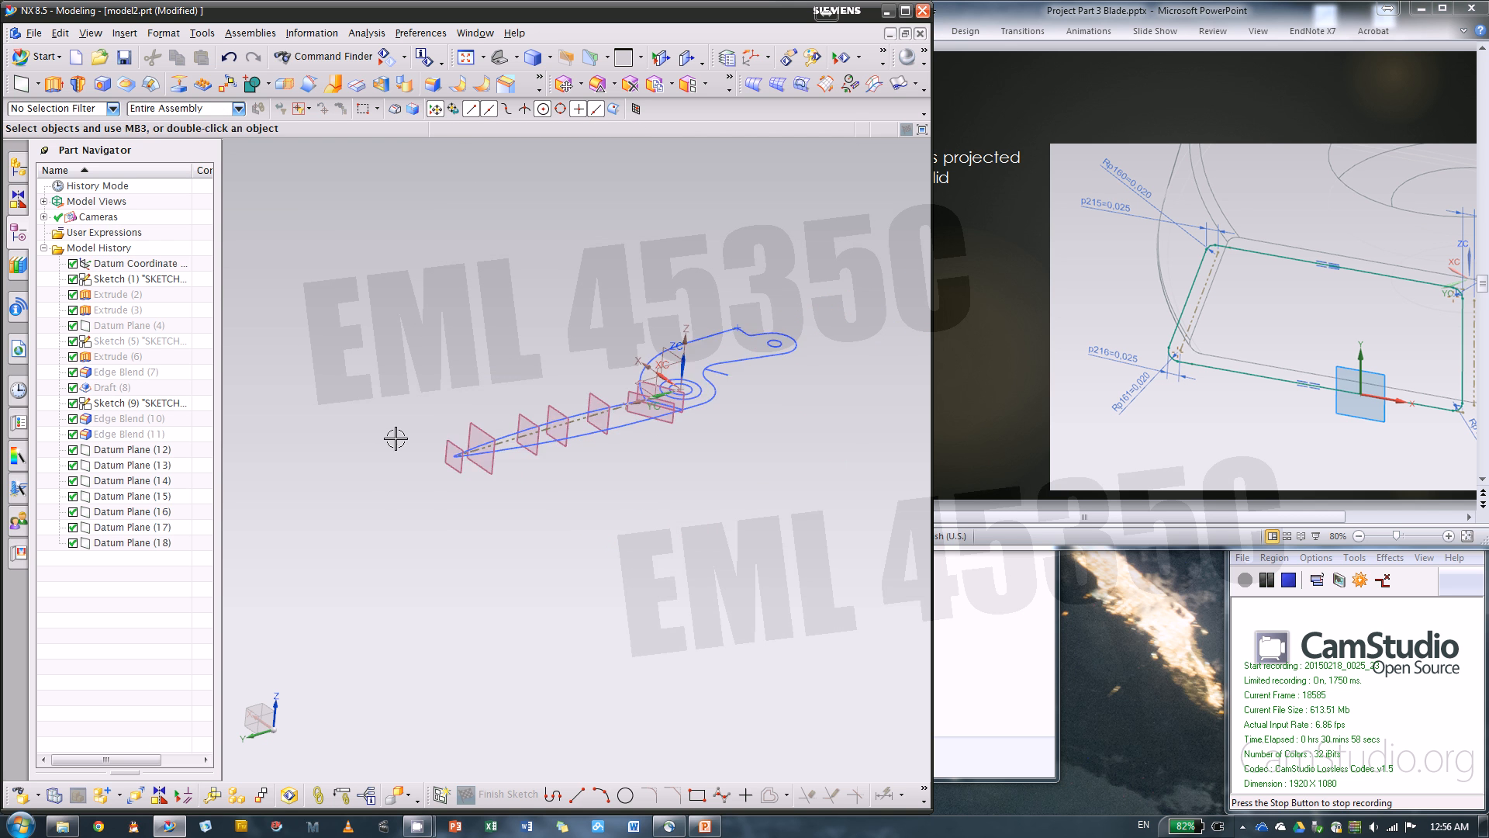
Switch to PowerPoint, examine the Datum Planes * 7 slide and the section sketch slides from #1 on, and return to NX
{"action": "middle_click_drag", "start_coordinate": [439, 411], "coordinate": [850, 382]}
{"action": "left_click", "coordinate": [991, 334]}
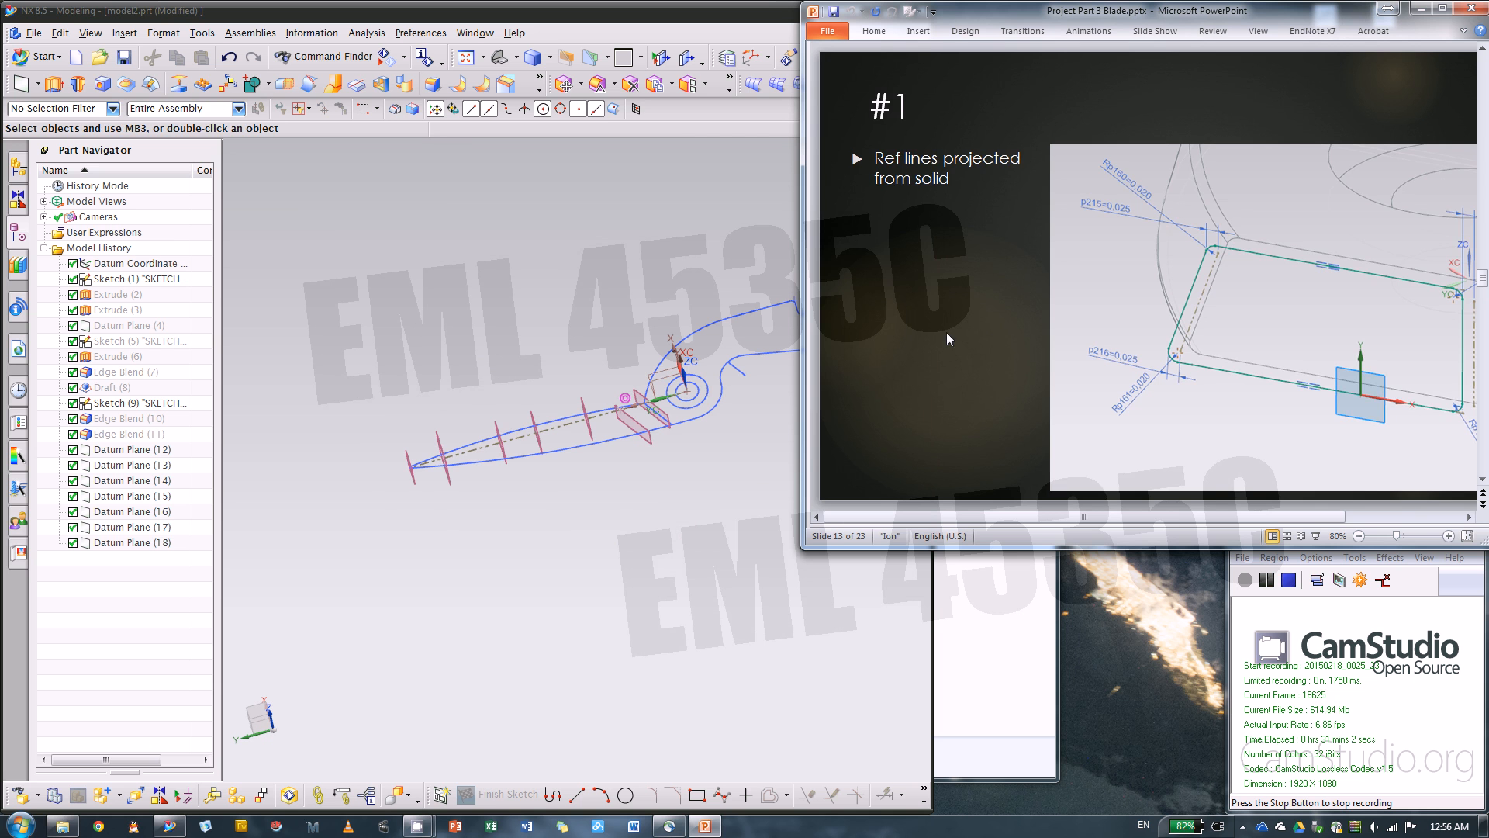
{"action": "scroll", "coordinate": [907, 332], "scroll_direction": "up", "scroll_amount": 1}
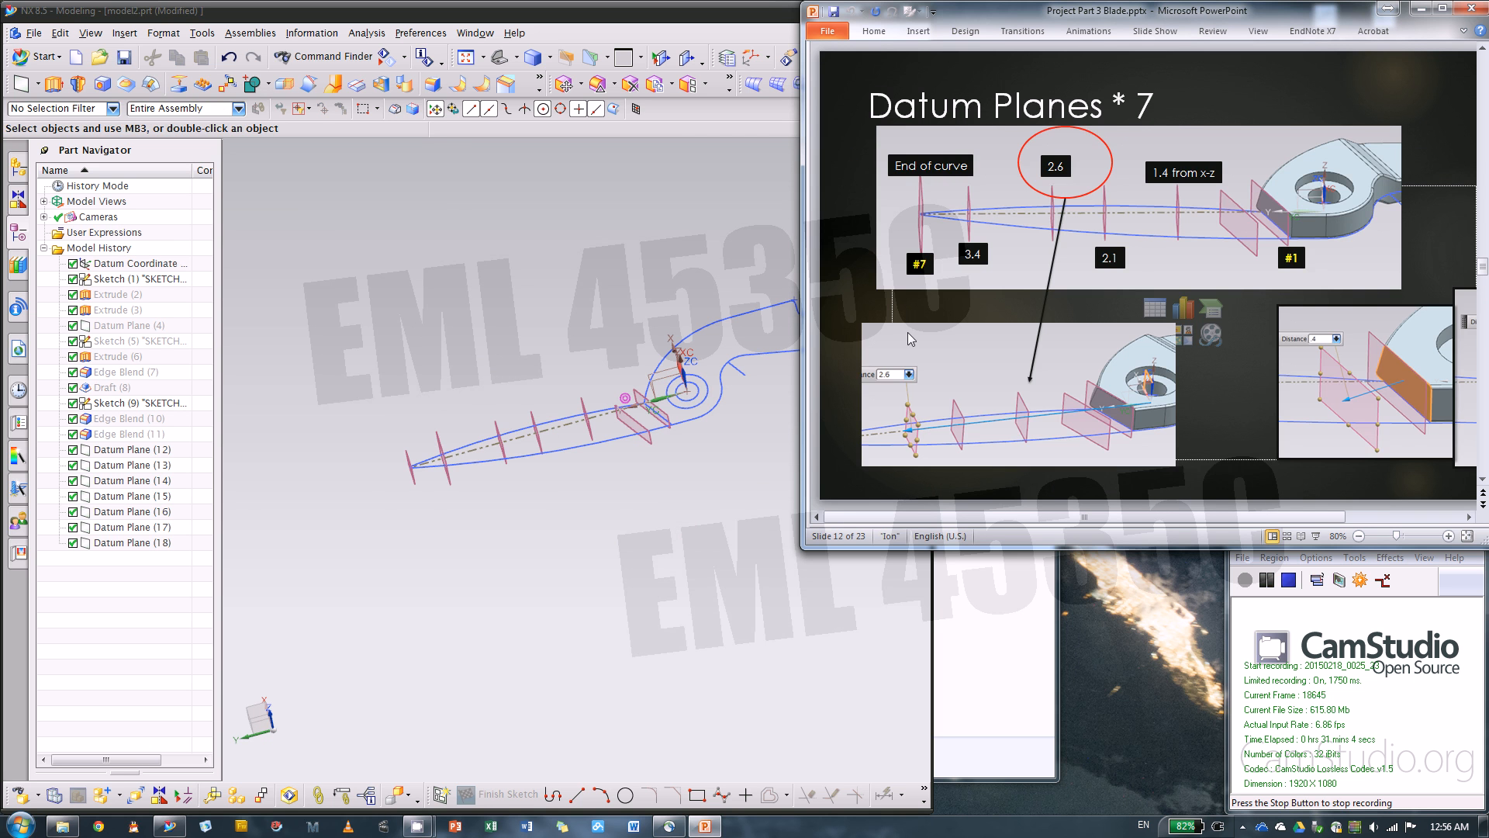
{"action": "scroll", "coordinate": [908, 332], "scroll_direction": "down", "scroll_amount": 1}
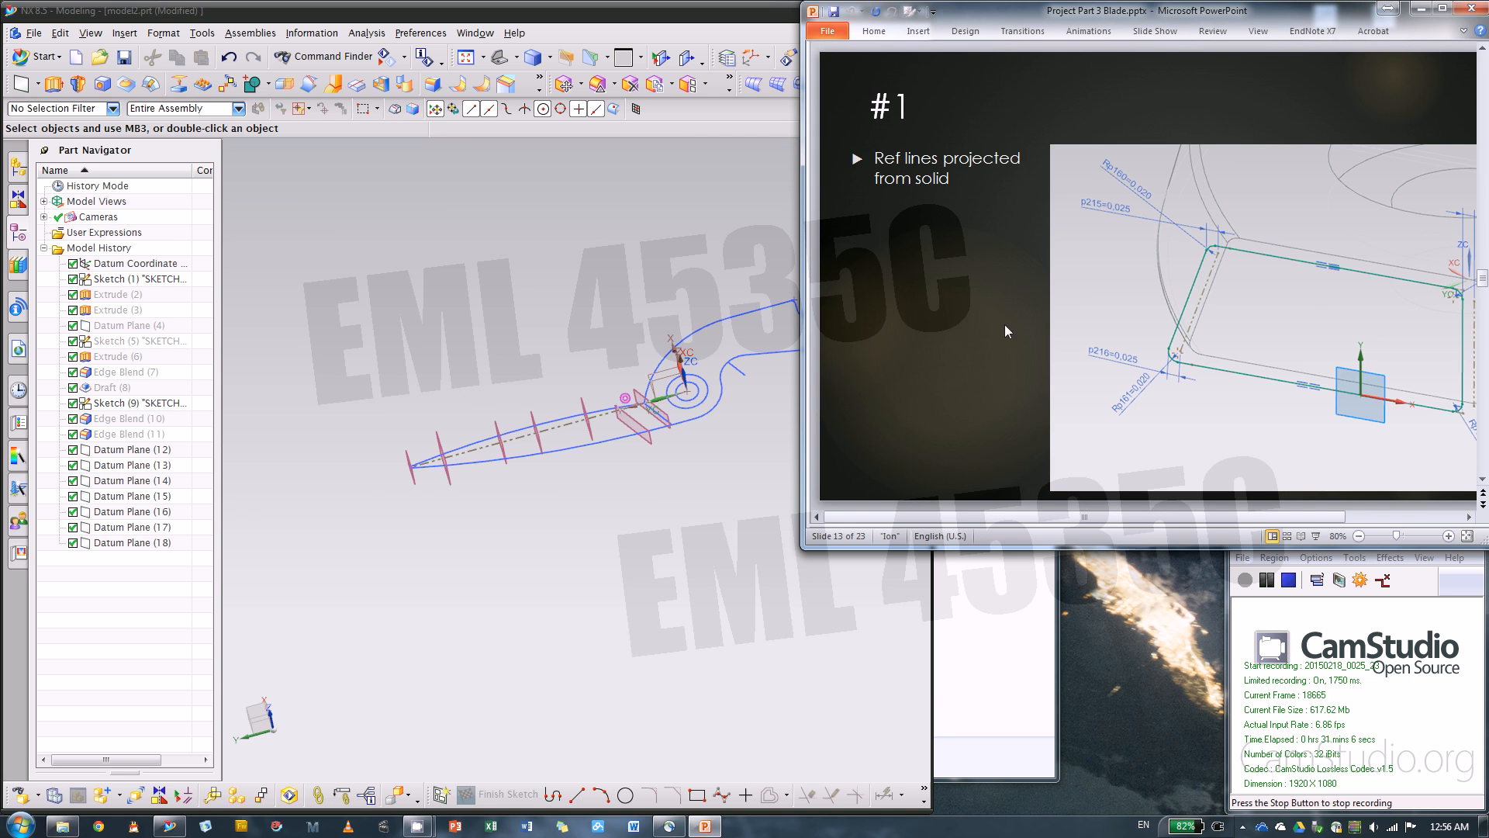
{"action": "scroll", "coordinate": [641, 462], "scroll_direction": "down", "scroll_amount": 4}
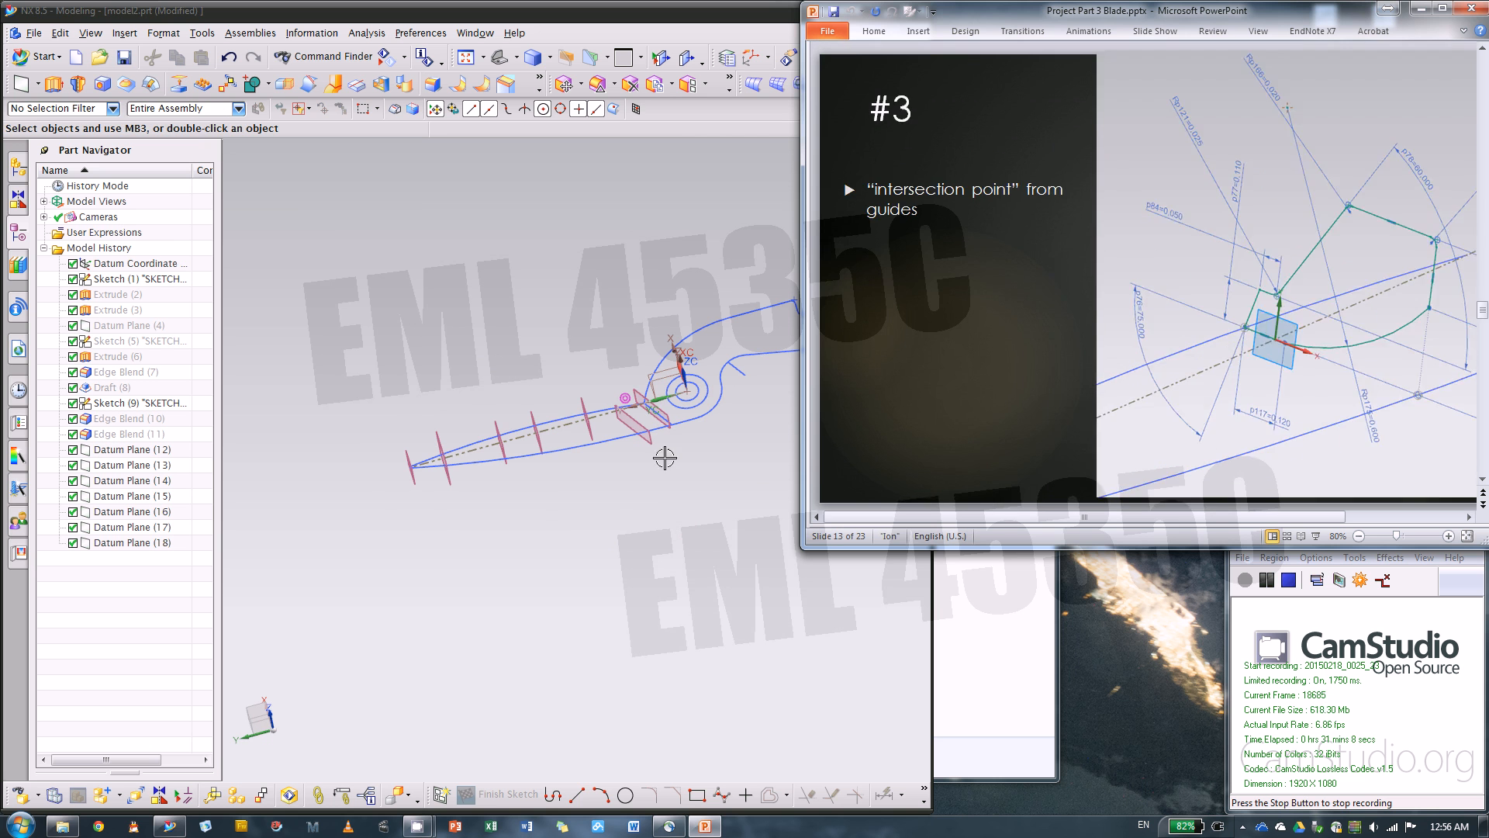
{"action": "scroll", "coordinate": [671, 453], "scroll_direction": "up", "scroll_amount": 2}
{"action": "scroll", "coordinate": [671, 454], "scroll_direction": "up", "scroll_amount": 2}
{"action": "left_click", "coordinate": [681, 501]}
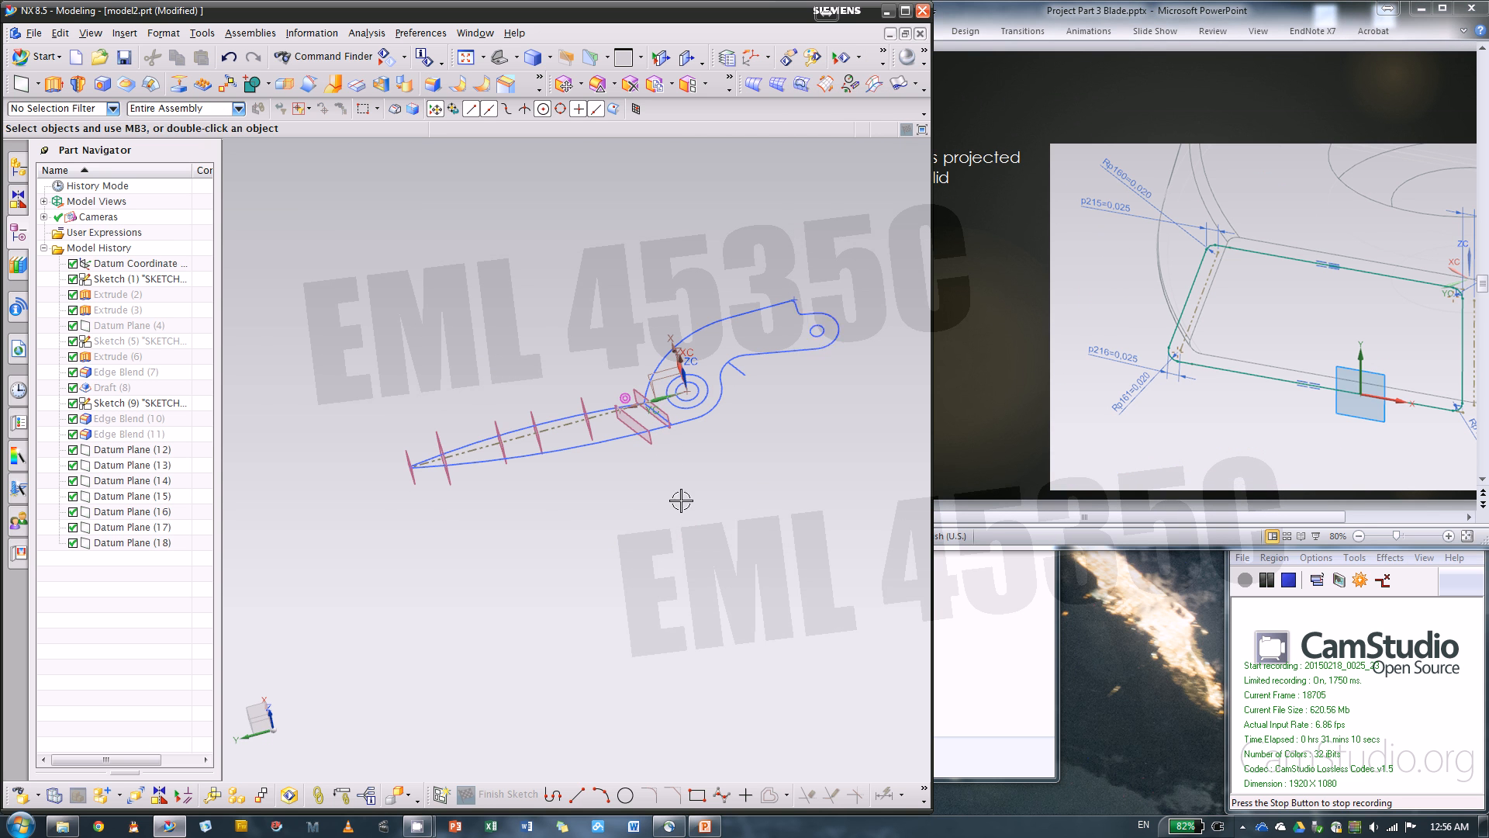
Create a sketch on the angled datum plane closest to the pivot hole
{"action": "scroll", "coordinate": [658, 423], "scroll_direction": "up", "scroll_amount": 5}
{"action": "middle_click_drag", "start_coordinate": [685, 422], "coordinate": [698, 385]}
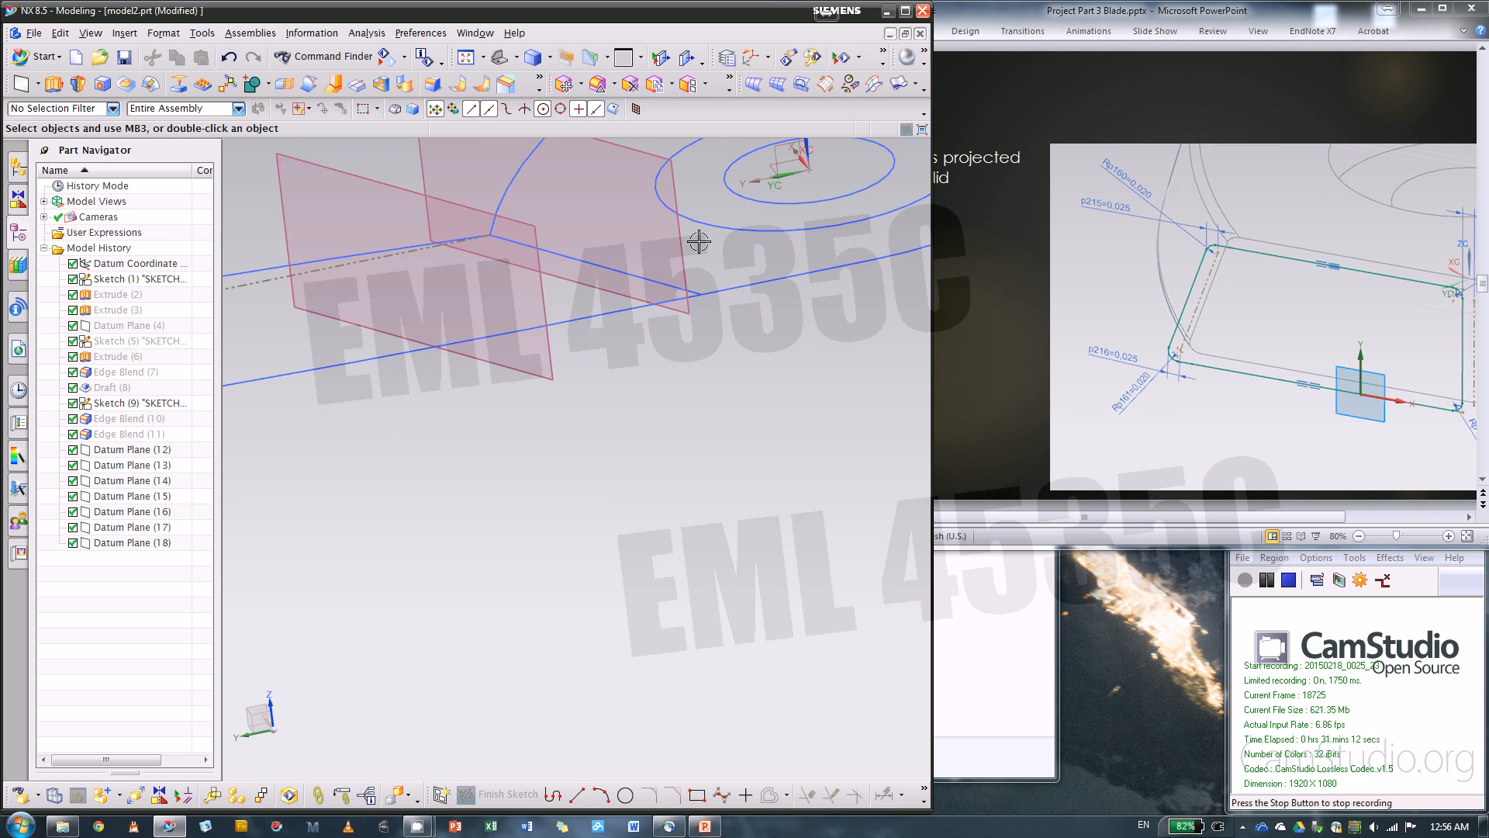
{"action": "left_click", "coordinate": [439, 789]}
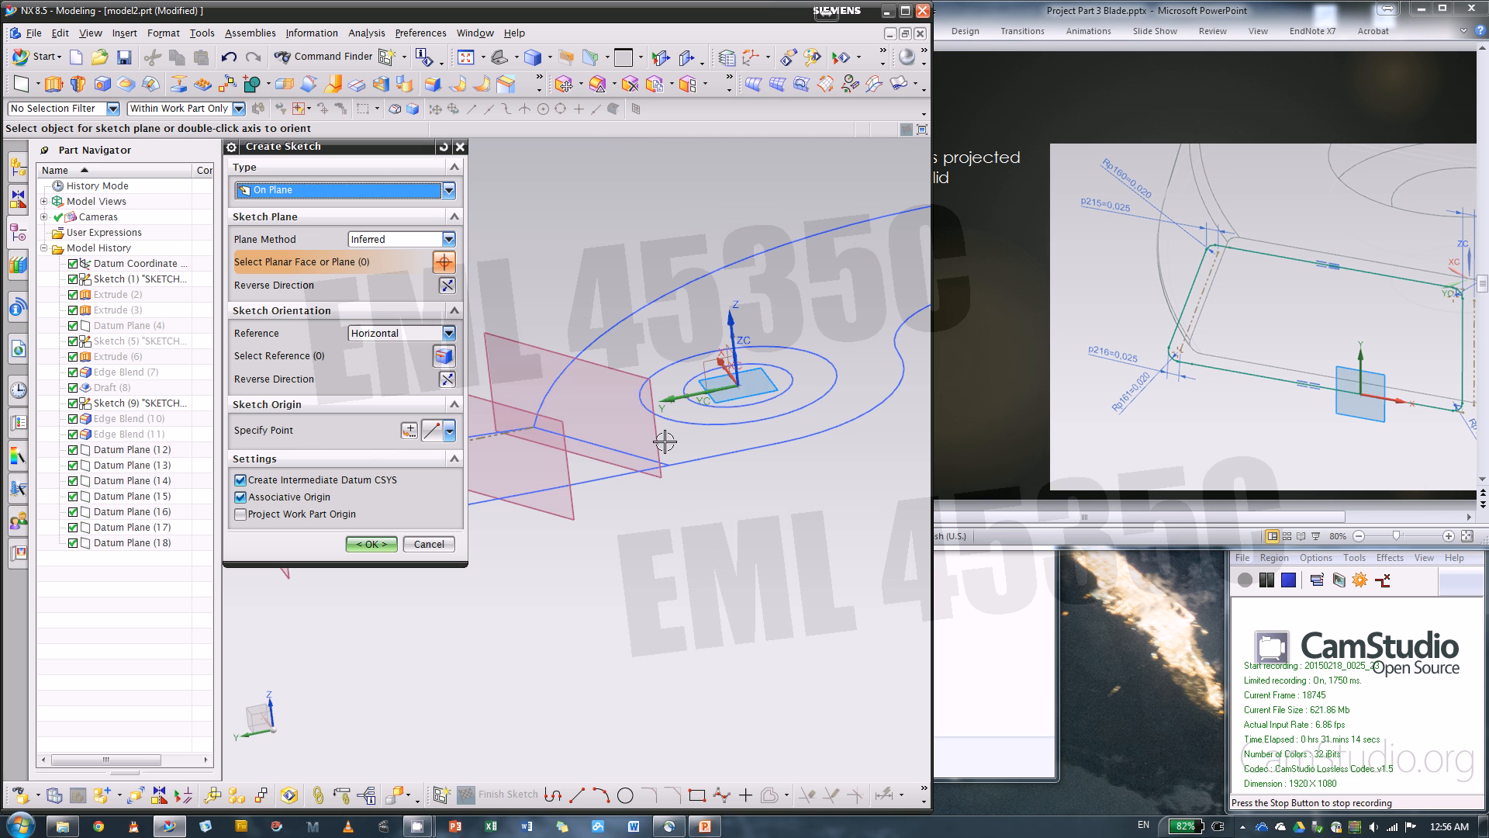
{"action": "left_click", "coordinate": [519, 343]}
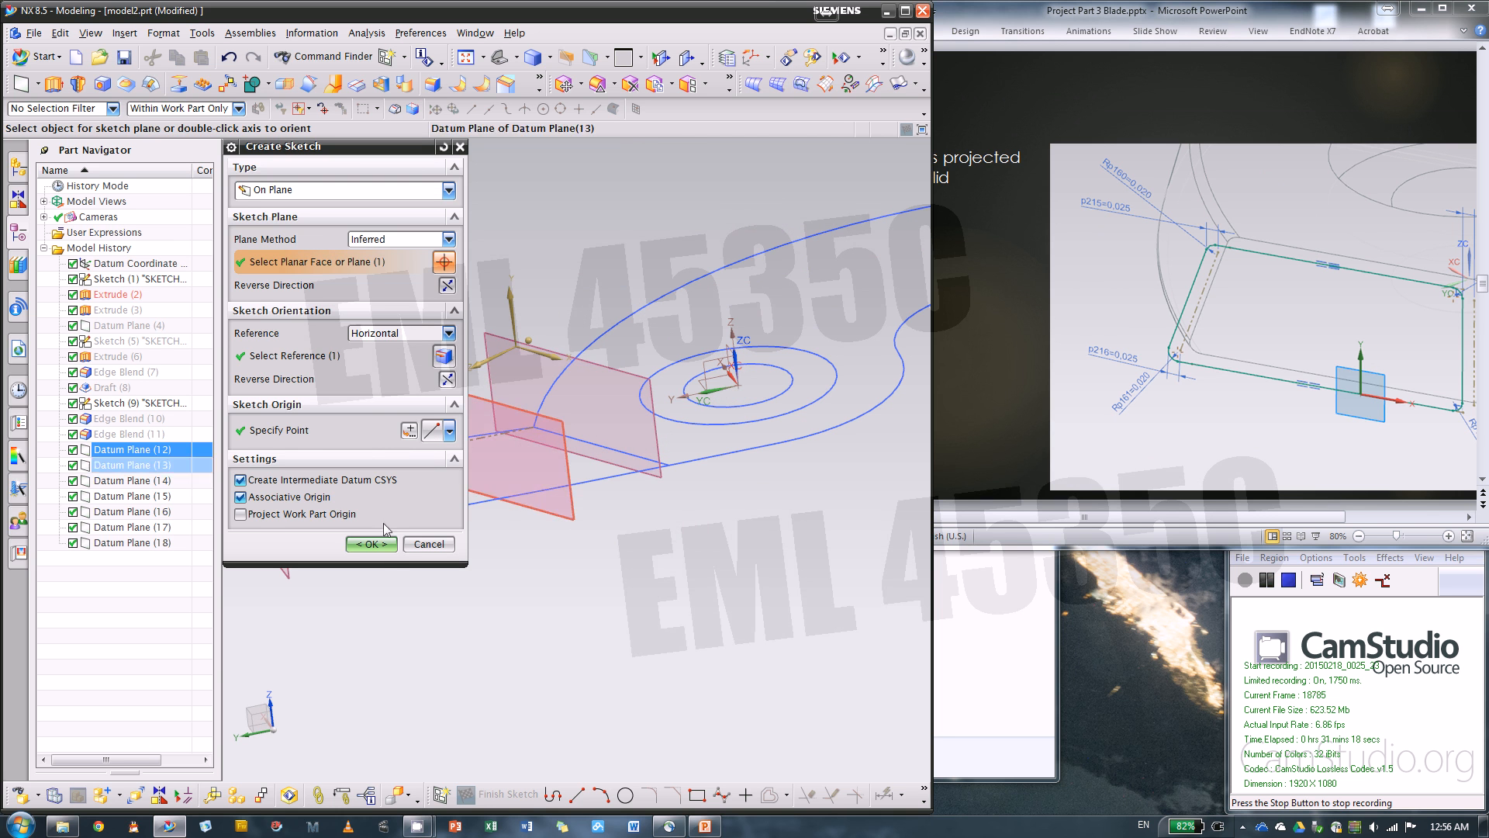
{"action": "middle_click_drag", "start_coordinate": [543, 480], "coordinate": [517, 407]}
{"action": "middle_click", "coordinate": [518, 407]}
{"action": "mouse_move", "coordinate": [712, 399]}
{"action": "middle_mouse_down"}
{"action": "mouse_move", "coordinate": [661, 389]}
{"action": "mouse_move", "coordinate": [636, 450]}
{"action": "mouse_move", "coordinate": [609, 433]}
{"action": "middle_mouse_up"}
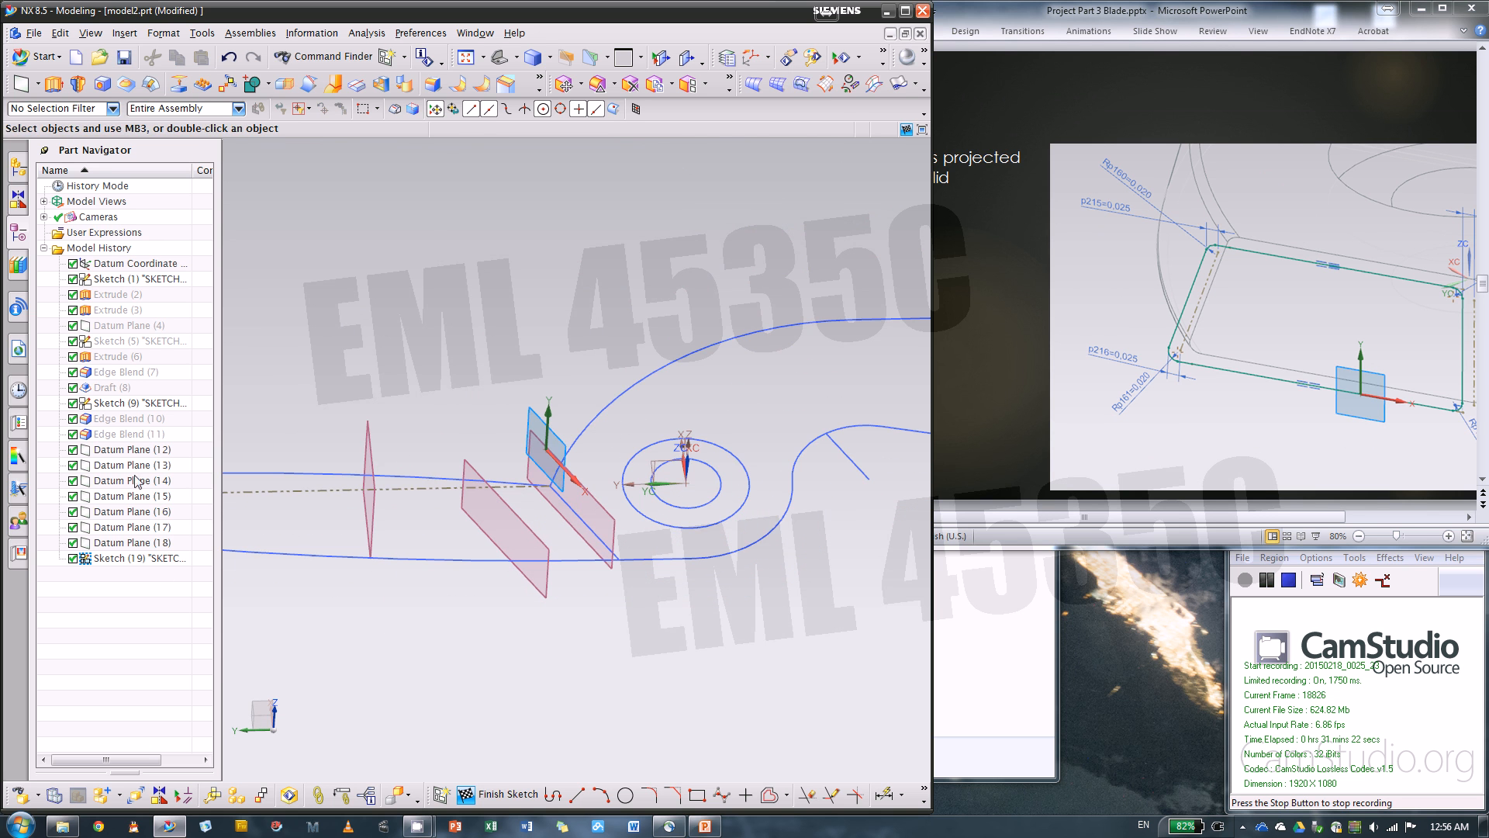
Show the hidden solid body again, with its angled end face beside the sketch plane in view
{"action": "right_click", "coordinate": [121, 298]}
{"action": "left_click", "coordinate": [139, 302]}
{"action": "scroll", "coordinate": [572, 466], "scroll_direction": "up", "scroll_amount": 4}
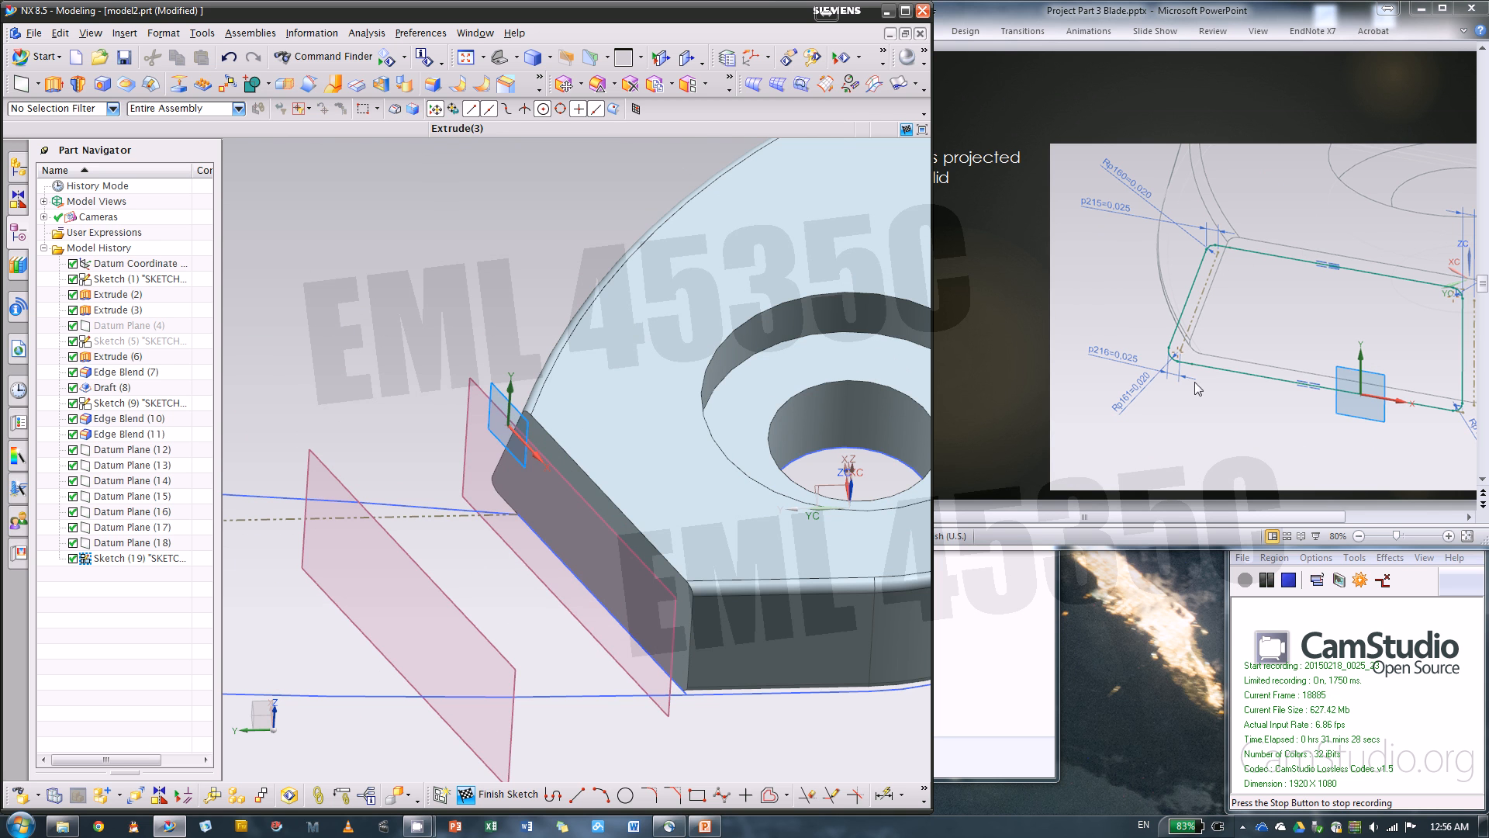
{"action": "middle_click_drag", "start_coordinate": [401, 353], "coordinate": [383, 340]}
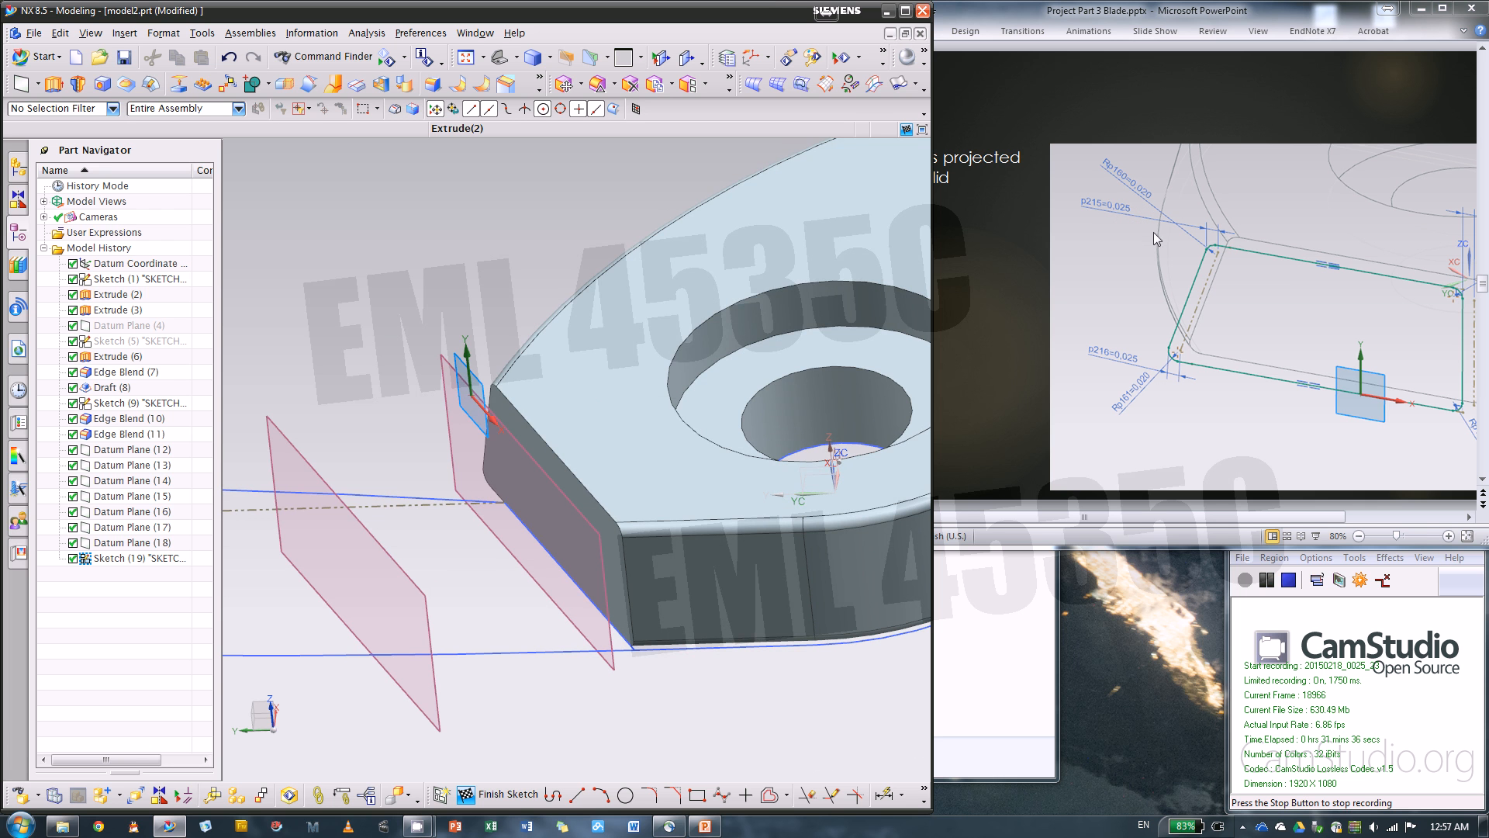
{"action": "middle_click_drag", "start_coordinate": [472, 280], "coordinate": [432, 466]}
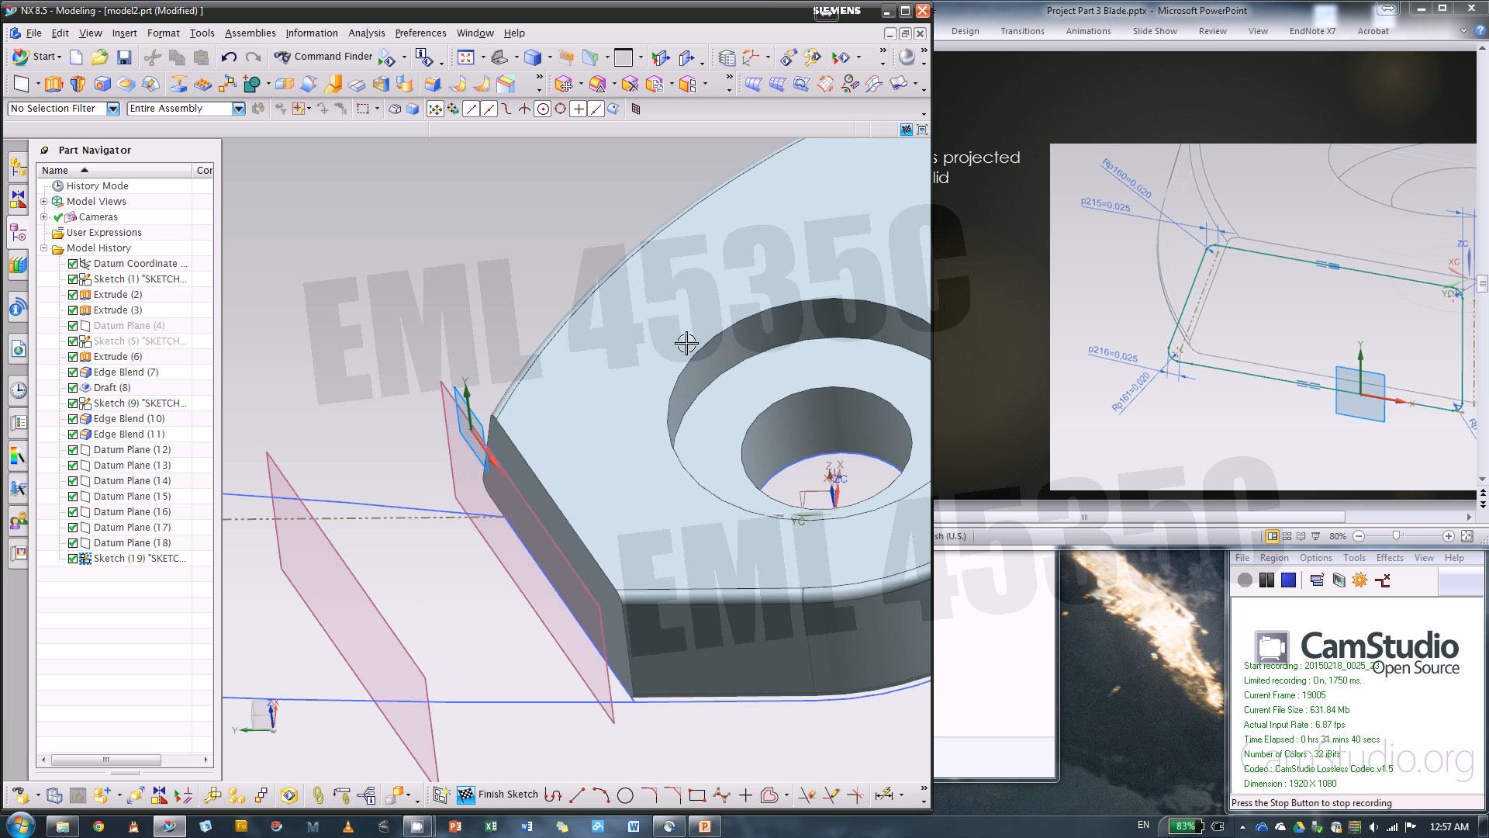
{"action": "mouse_move", "coordinate": [519, 316]}
{"action": "middle_mouse_down"}
{"action": "mouse_move", "coordinate": [481, 272]}
{"action": "mouse_move", "coordinate": [537, 297]}
{"action": "middle_mouse_up"}
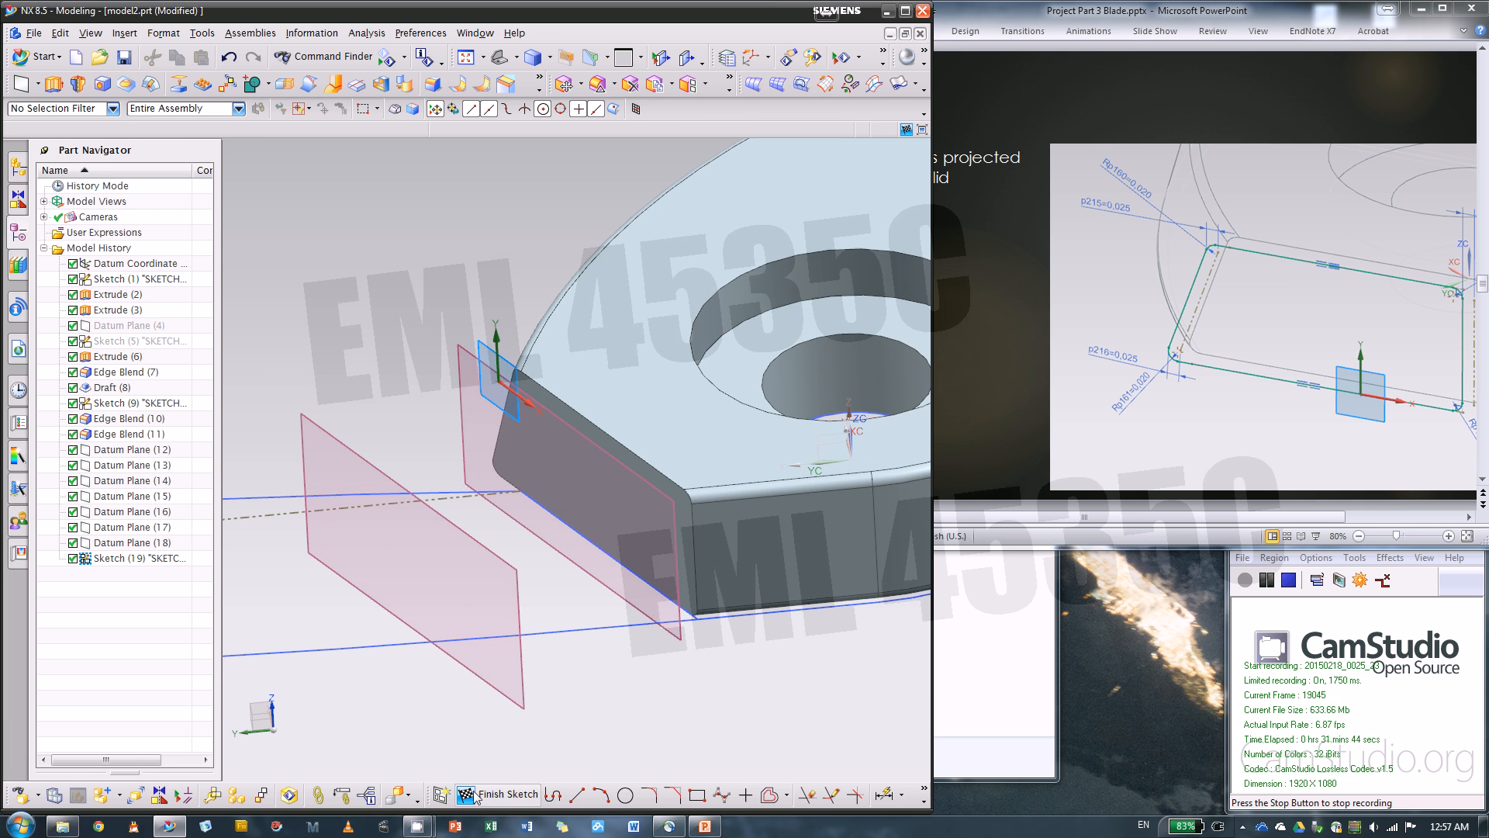
Start Project Curve in the section sketch and select the upper edge of the solid's angled end face
{"action": "left_click", "coordinate": [788, 795]}
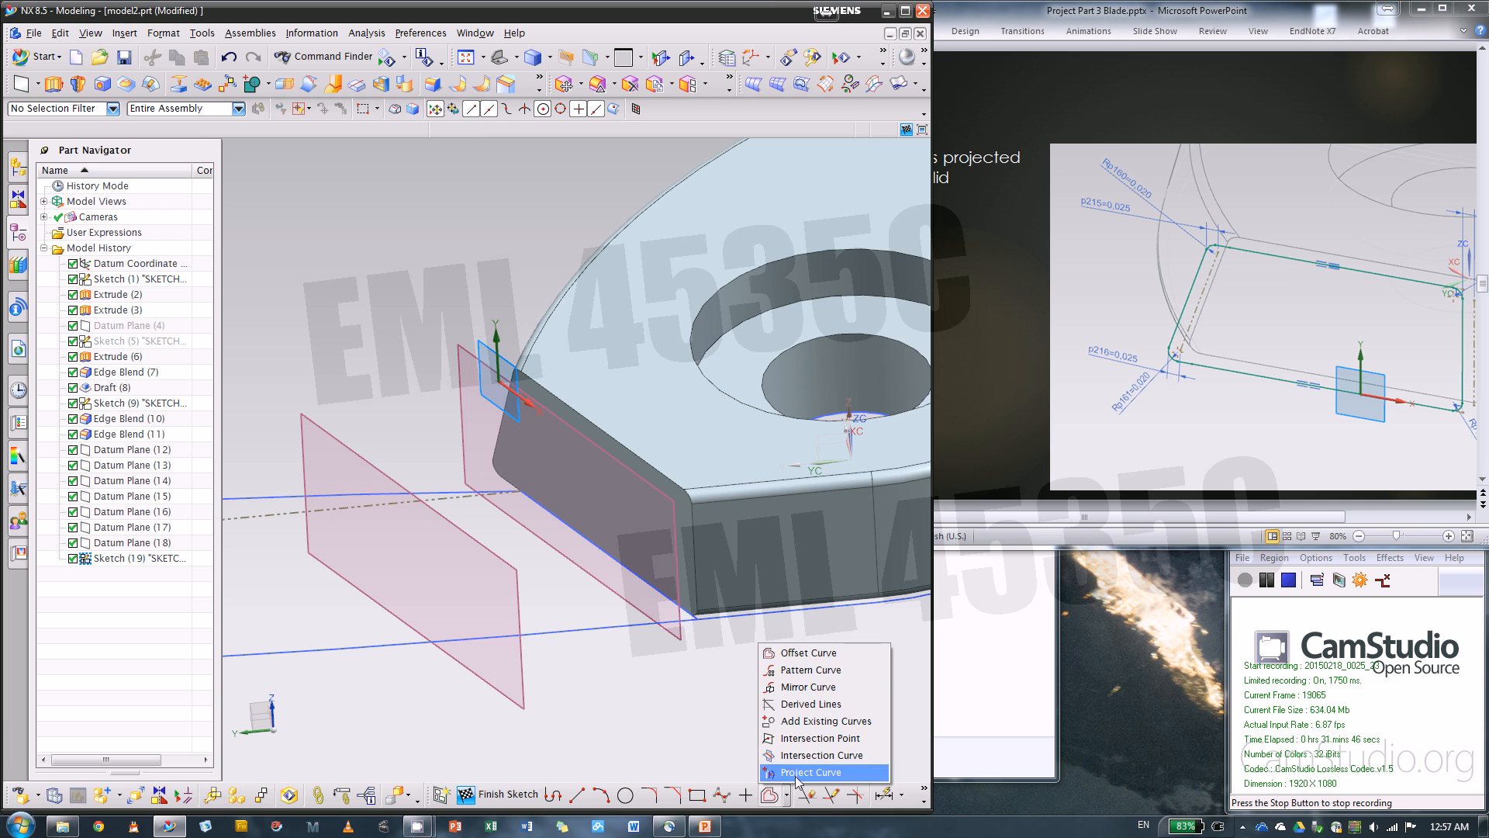
{"action": "left_click", "coordinate": [794, 772]}
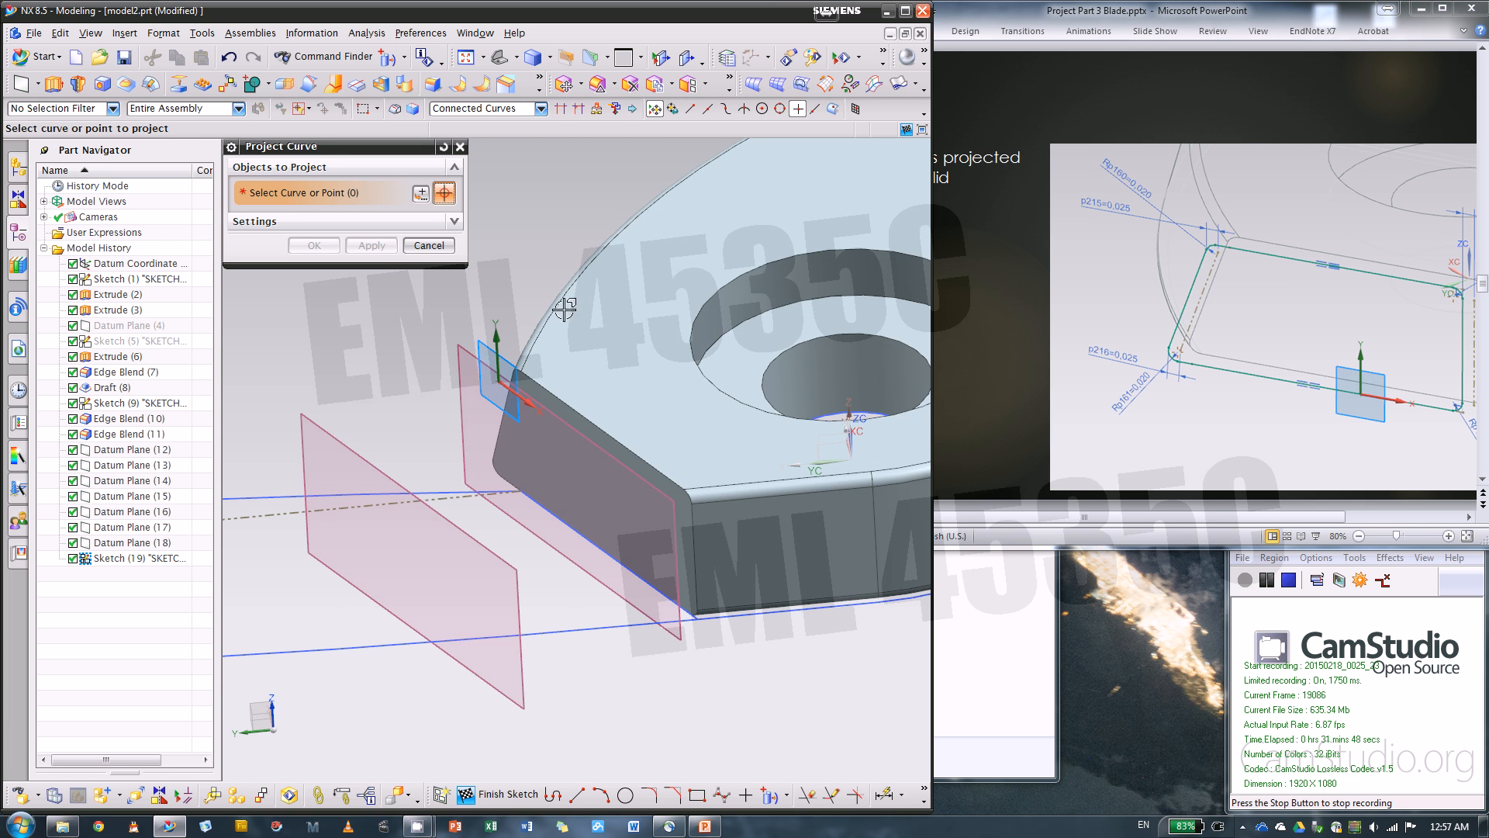
{"action": "left_click", "coordinate": [554, 400]}
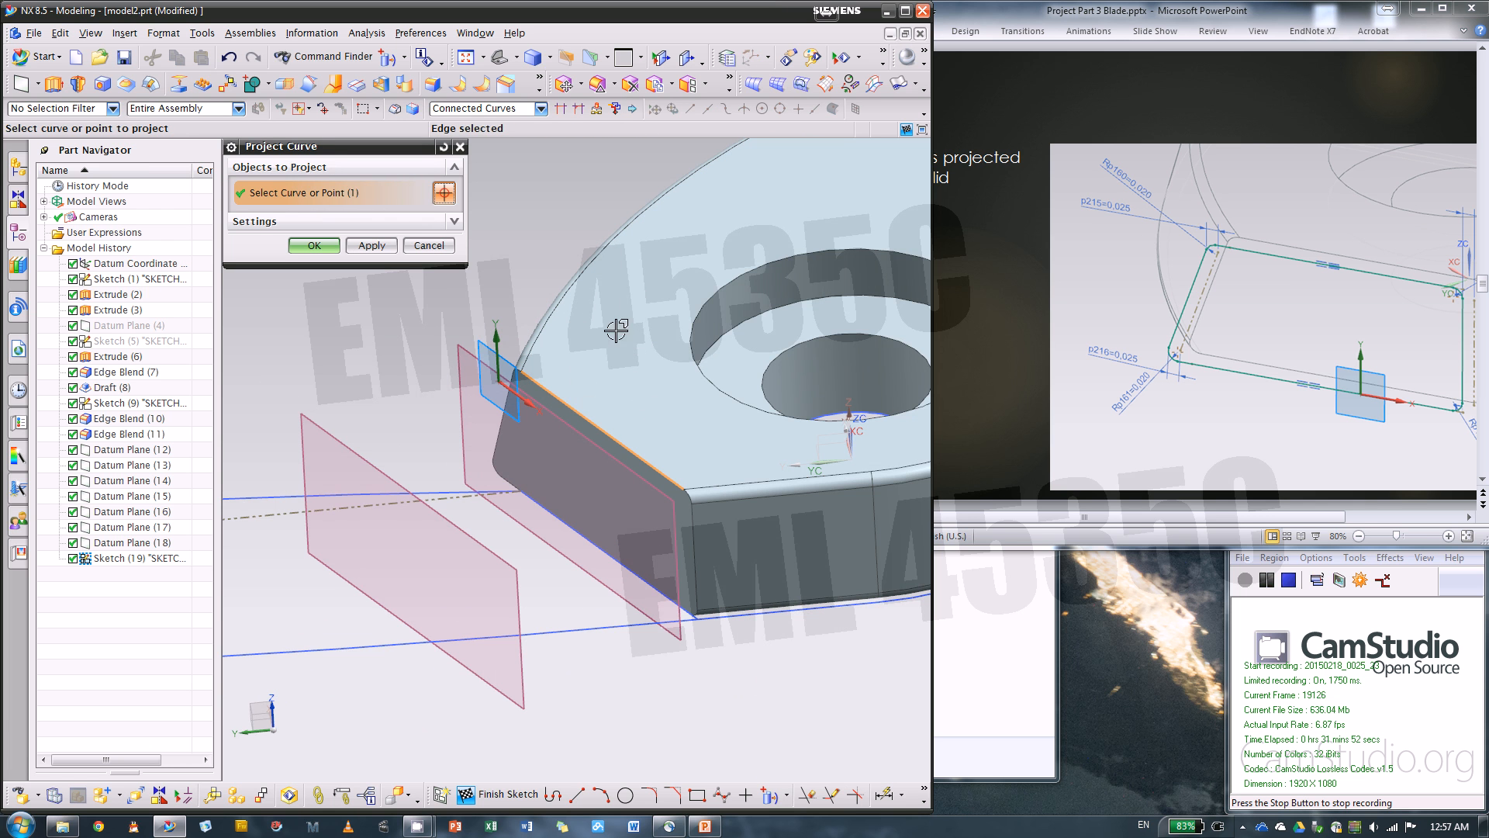
{"action": "left_click", "coordinate": [508, 108]}
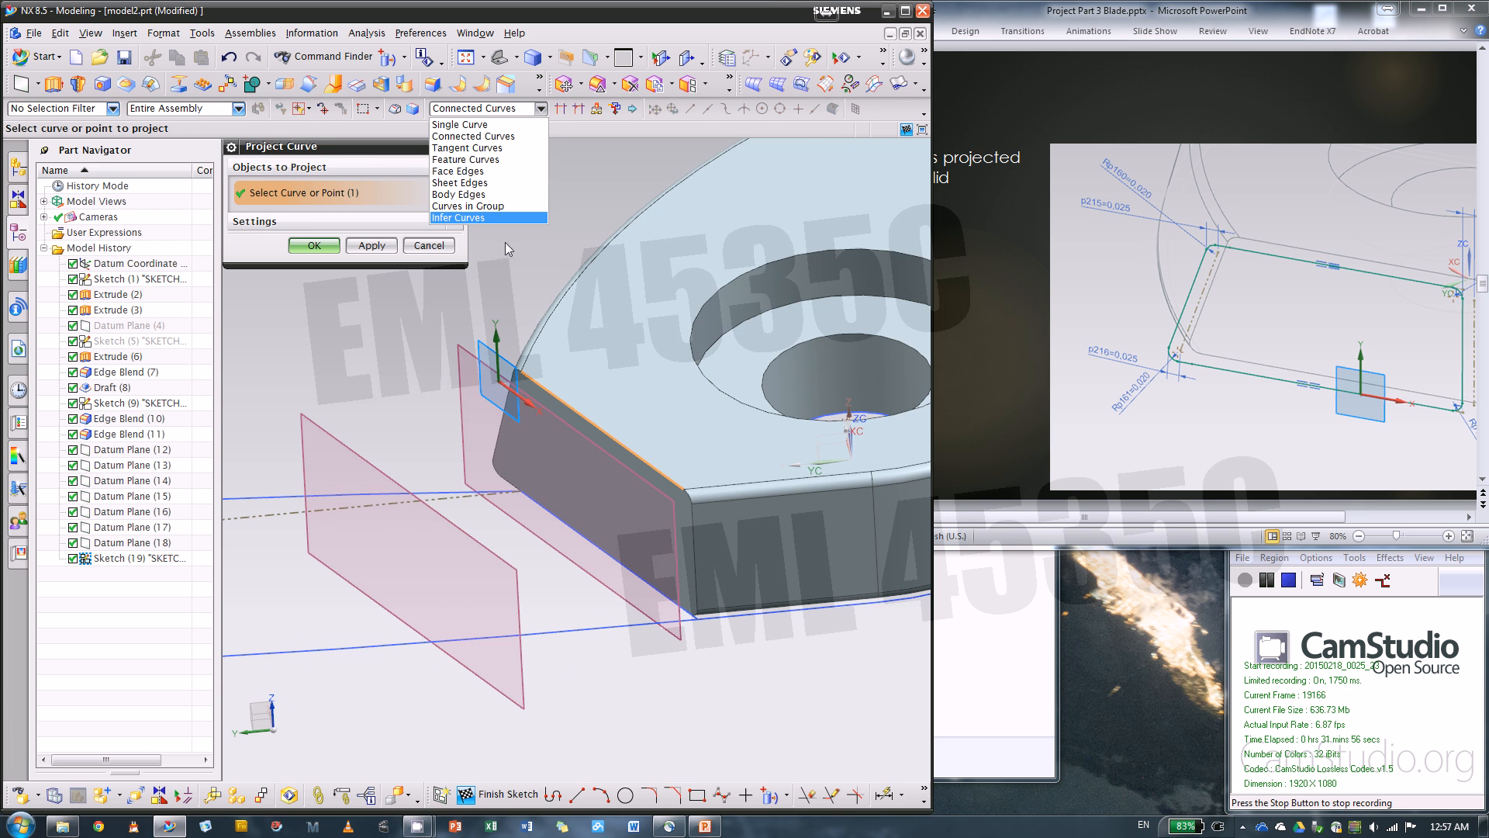
{"action": "left_click", "coordinate": [591, 199]}
{"action": "scroll", "coordinate": [551, 485], "scroll_direction": "up", "scroll_amount": 1}
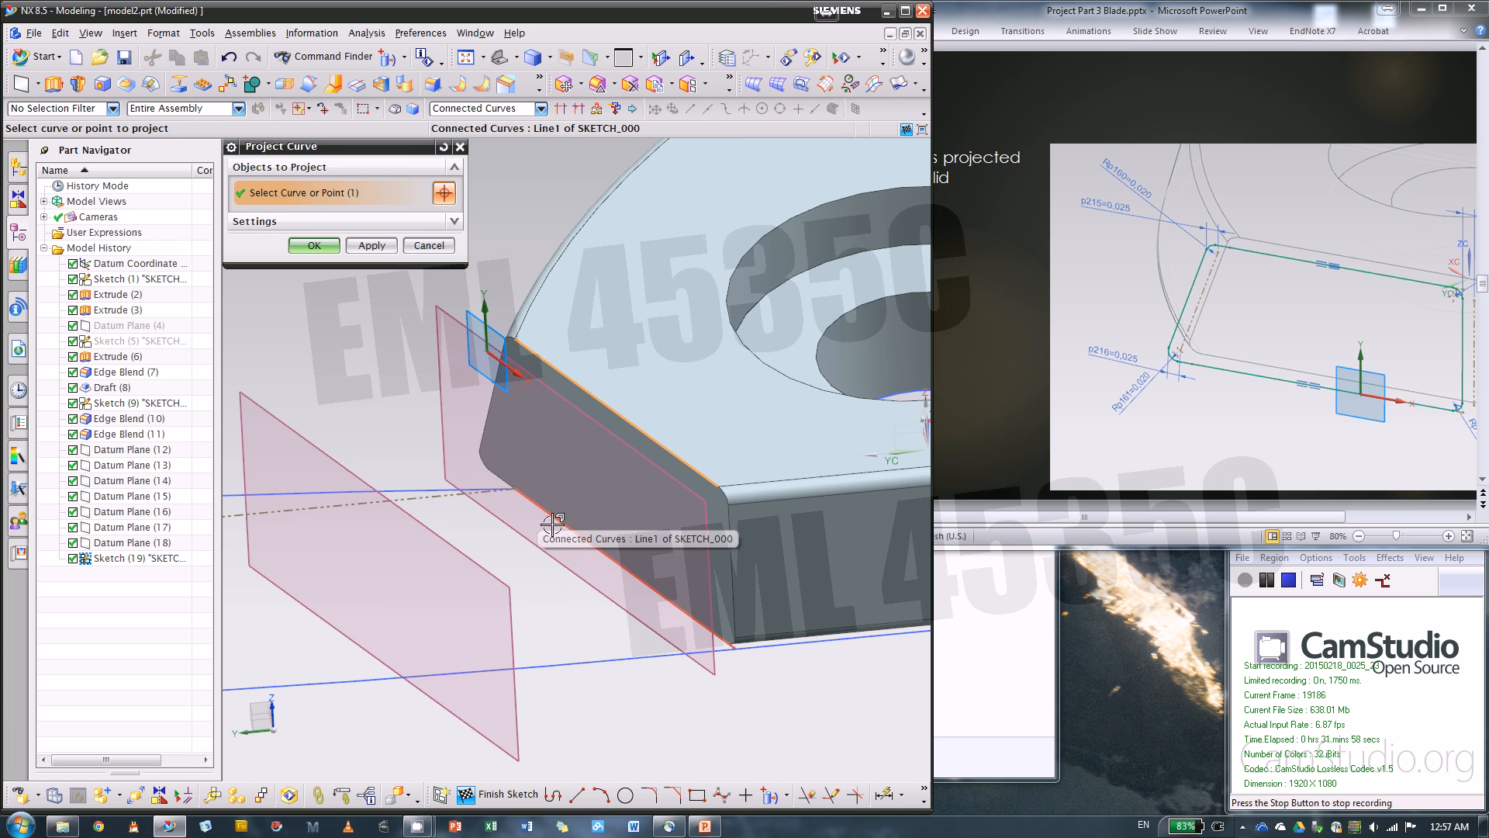
{"action": "left_click", "coordinate": [567, 518]}
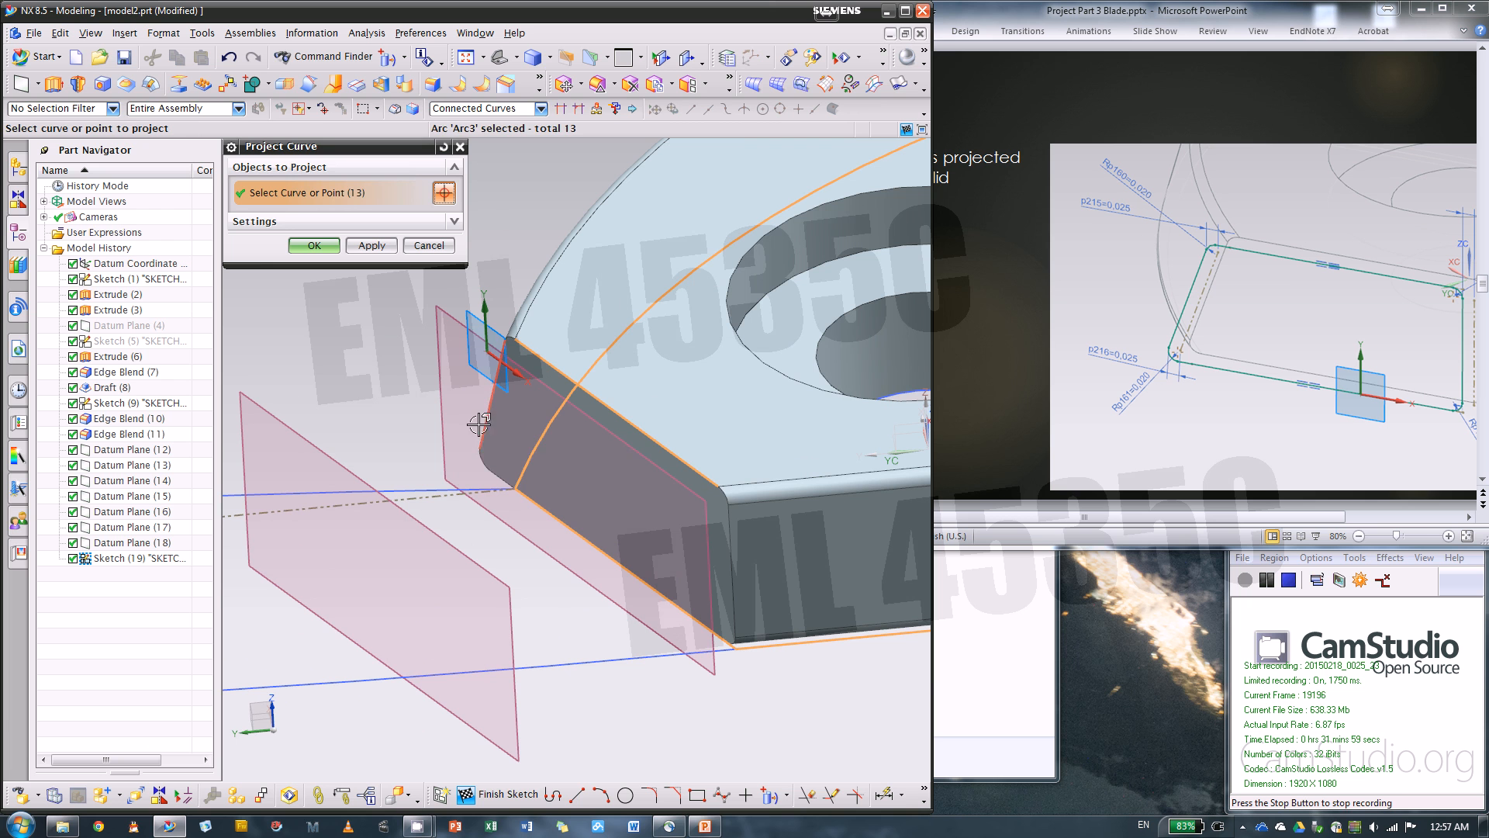
{"action": "left_click", "coordinate": [546, 439], "text": "shift"}
Add the end face's two side edges and its lower edge to the selection and project all four edges into the sketch
{"action": "left_click", "coordinate": [493, 439]}
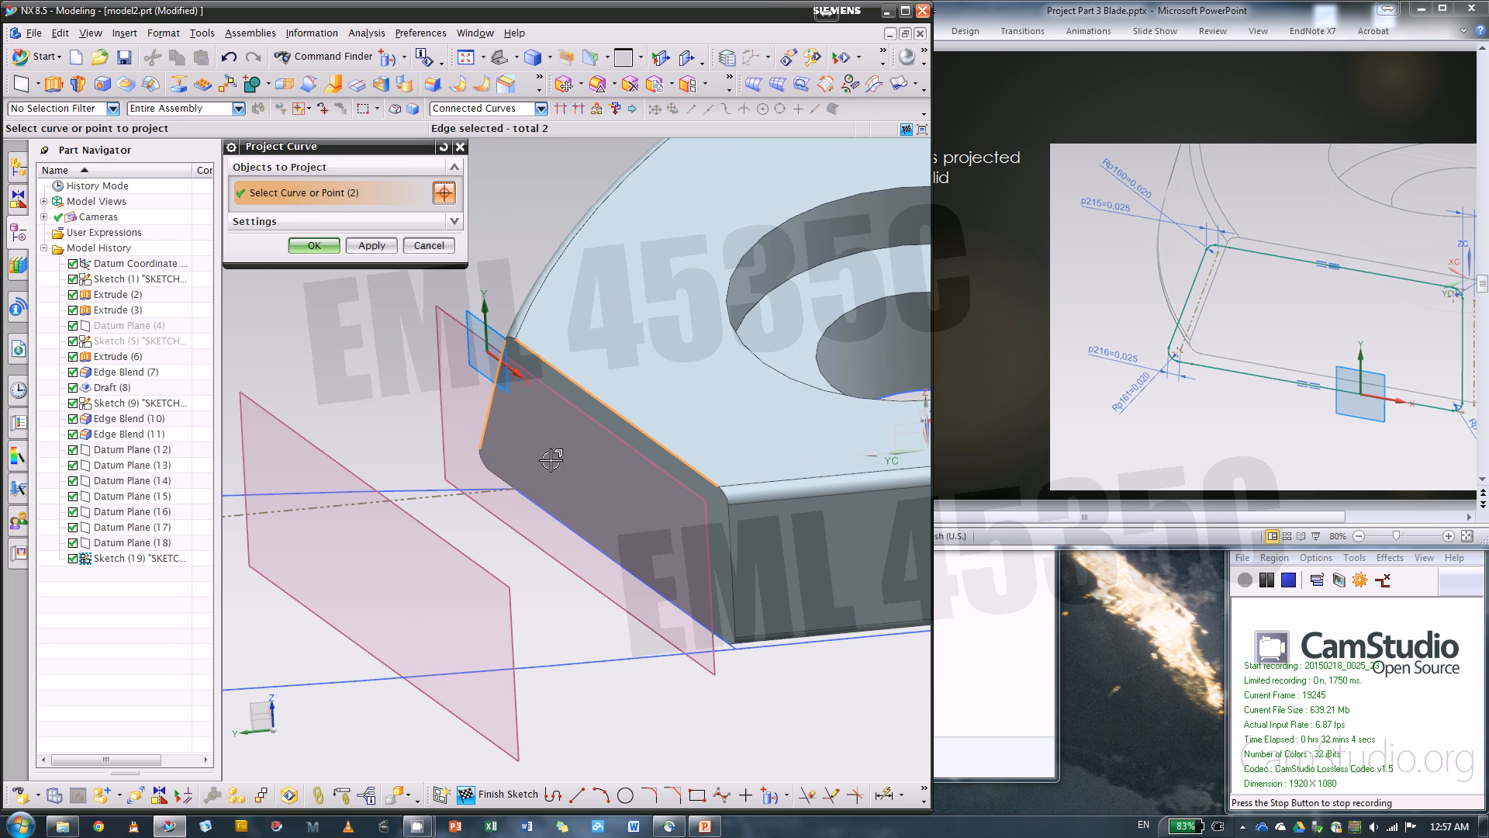
{"action": "left_click", "coordinate": [727, 535]}
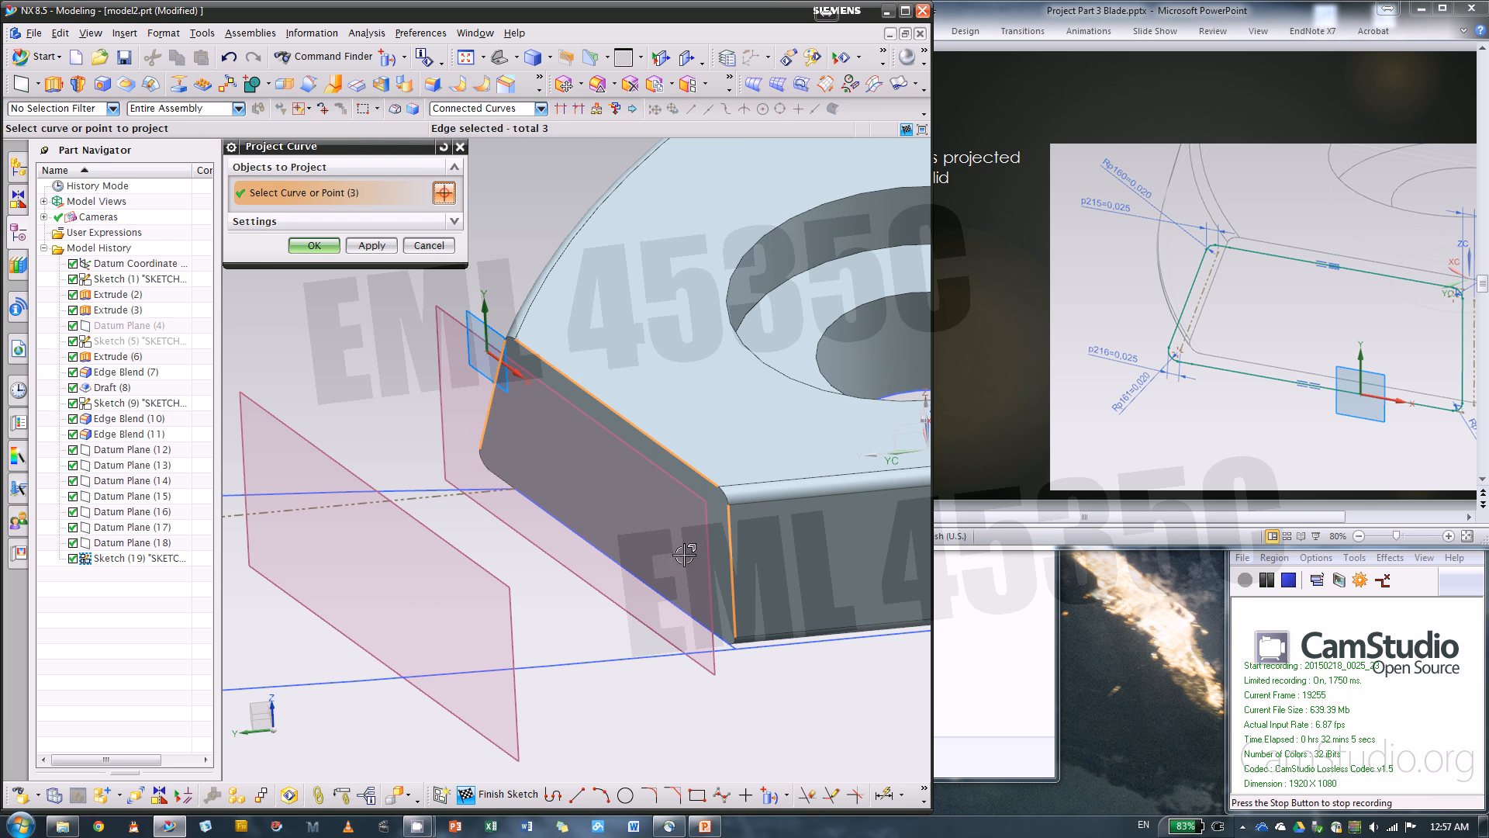
{"action": "left_click", "coordinate": [620, 565]}
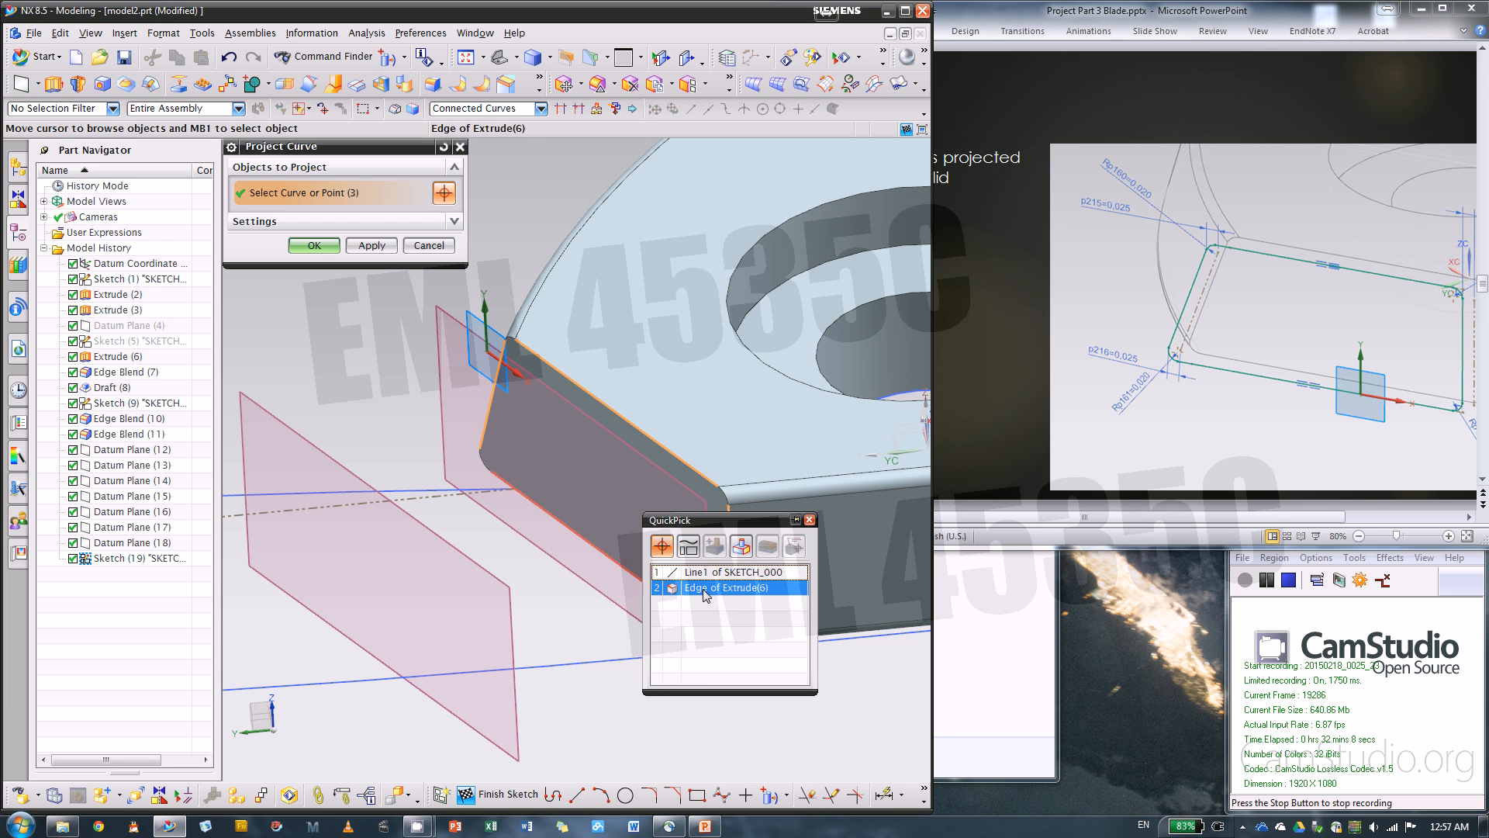
{"action": "left_click", "coordinate": [704, 588]}
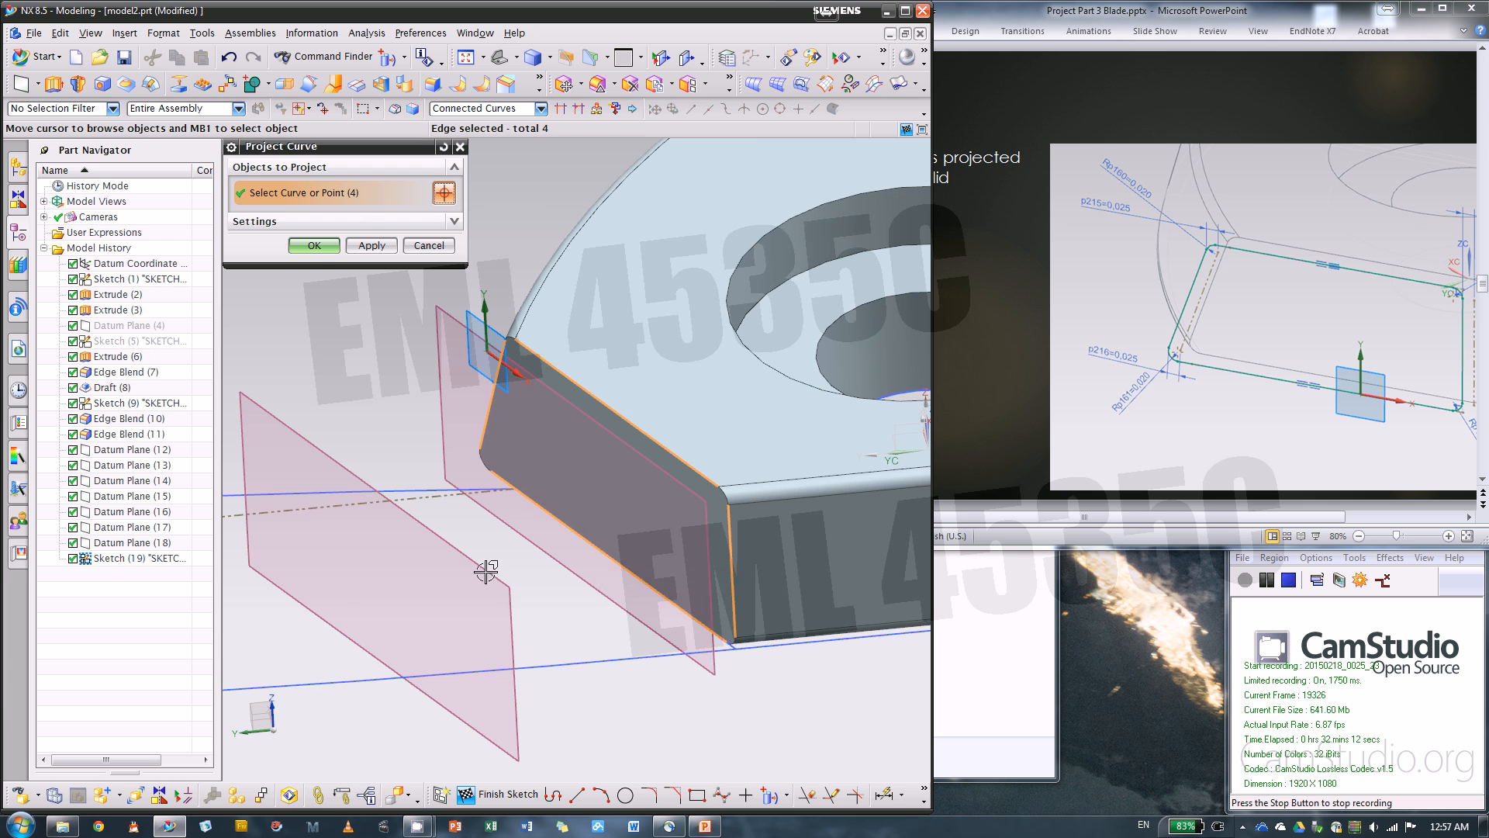
{"action": "scroll", "coordinate": [496, 564], "scroll_direction": "down", "scroll_amount": 3}
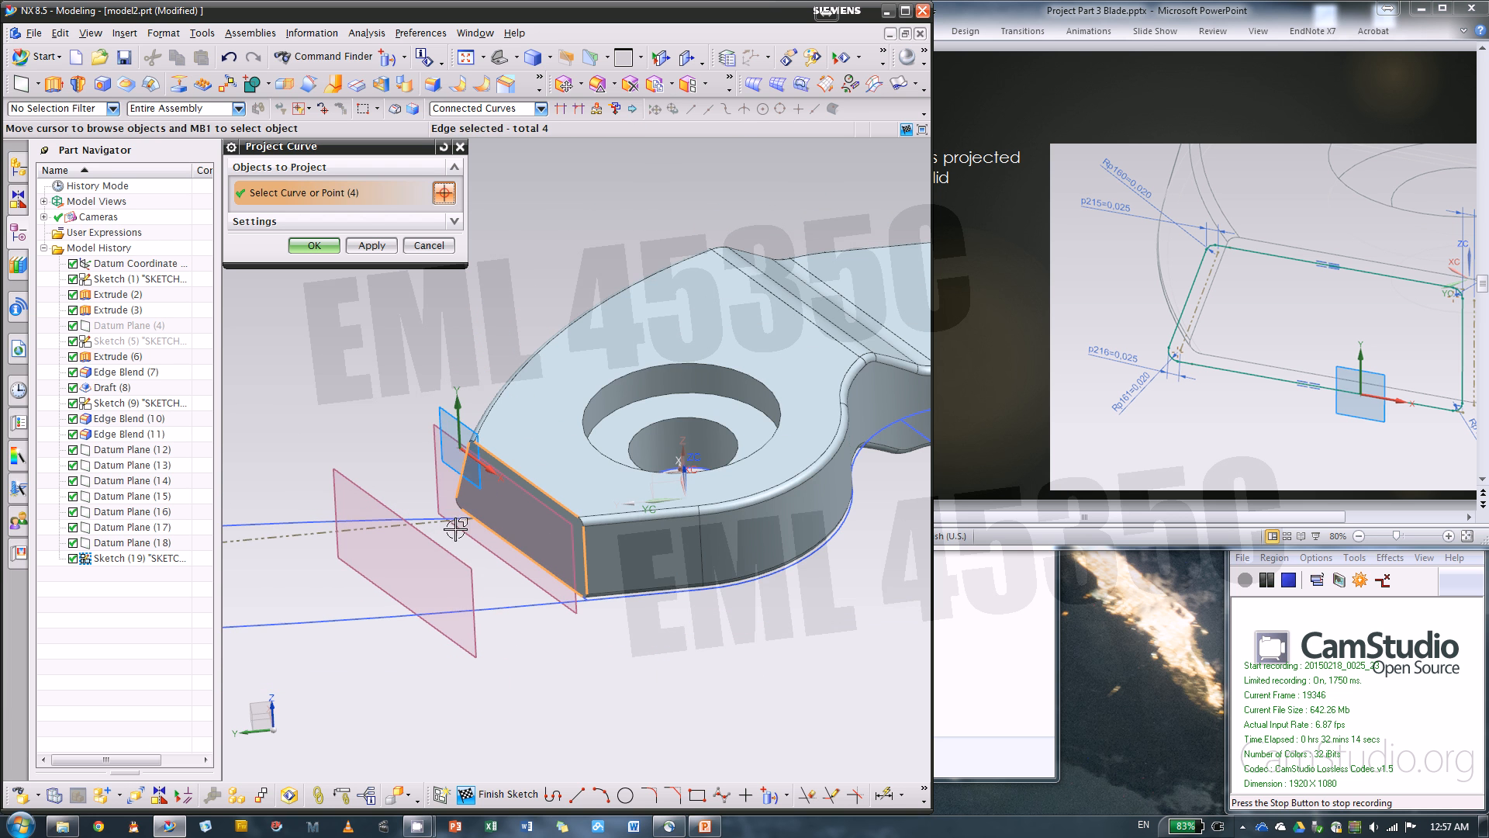
{"action": "scroll", "coordinate": [457, 528], "scroll_direction": "up", "scroll_amount": 5}
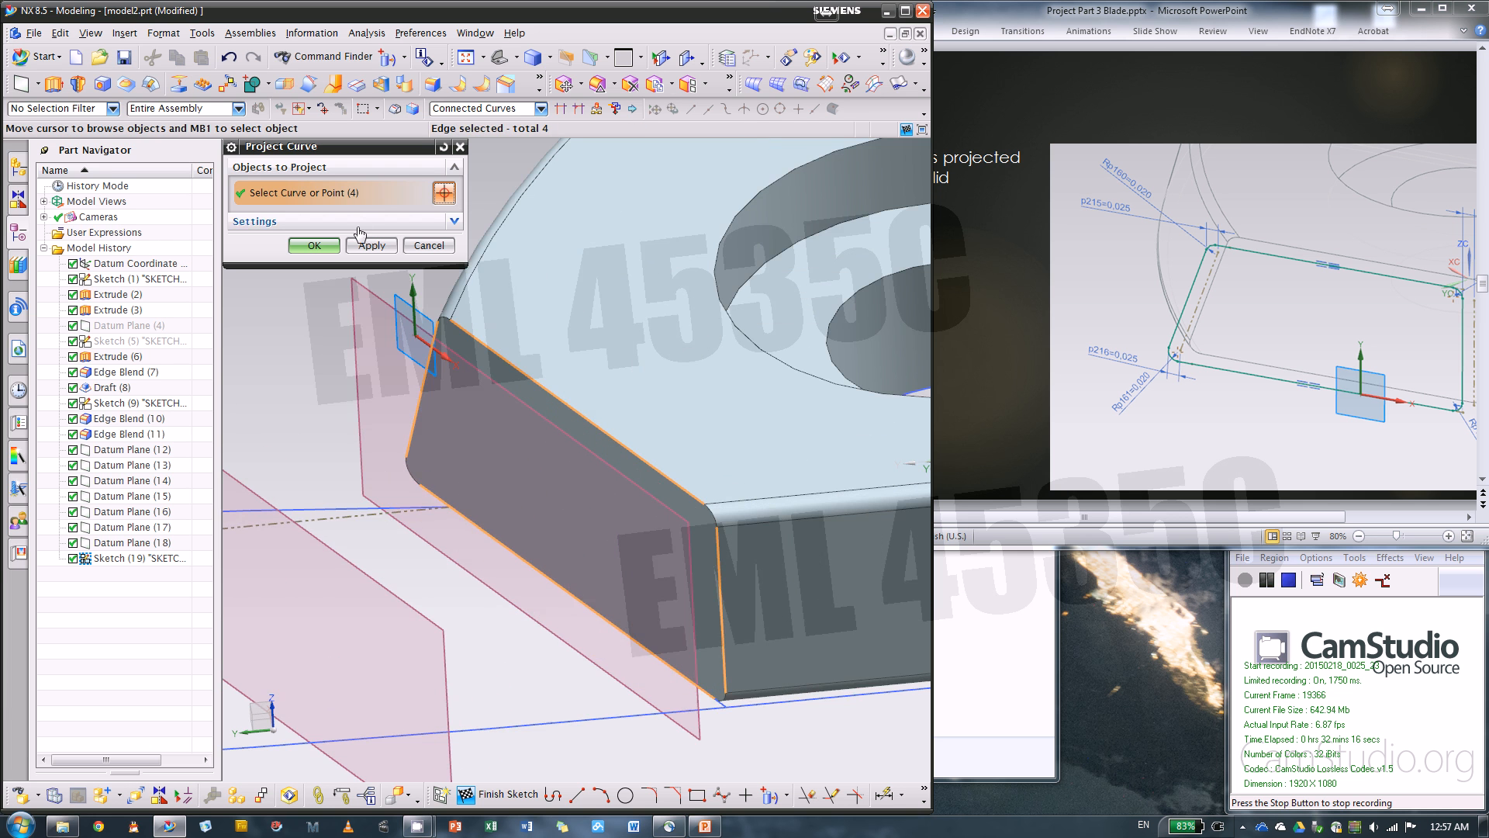
{"action": "left_click", "coordinate": [314, 245]}
{"action": "scroll", "coordinate": [669, 322], "scroll_direction": "down", "scroll_amount": 3}
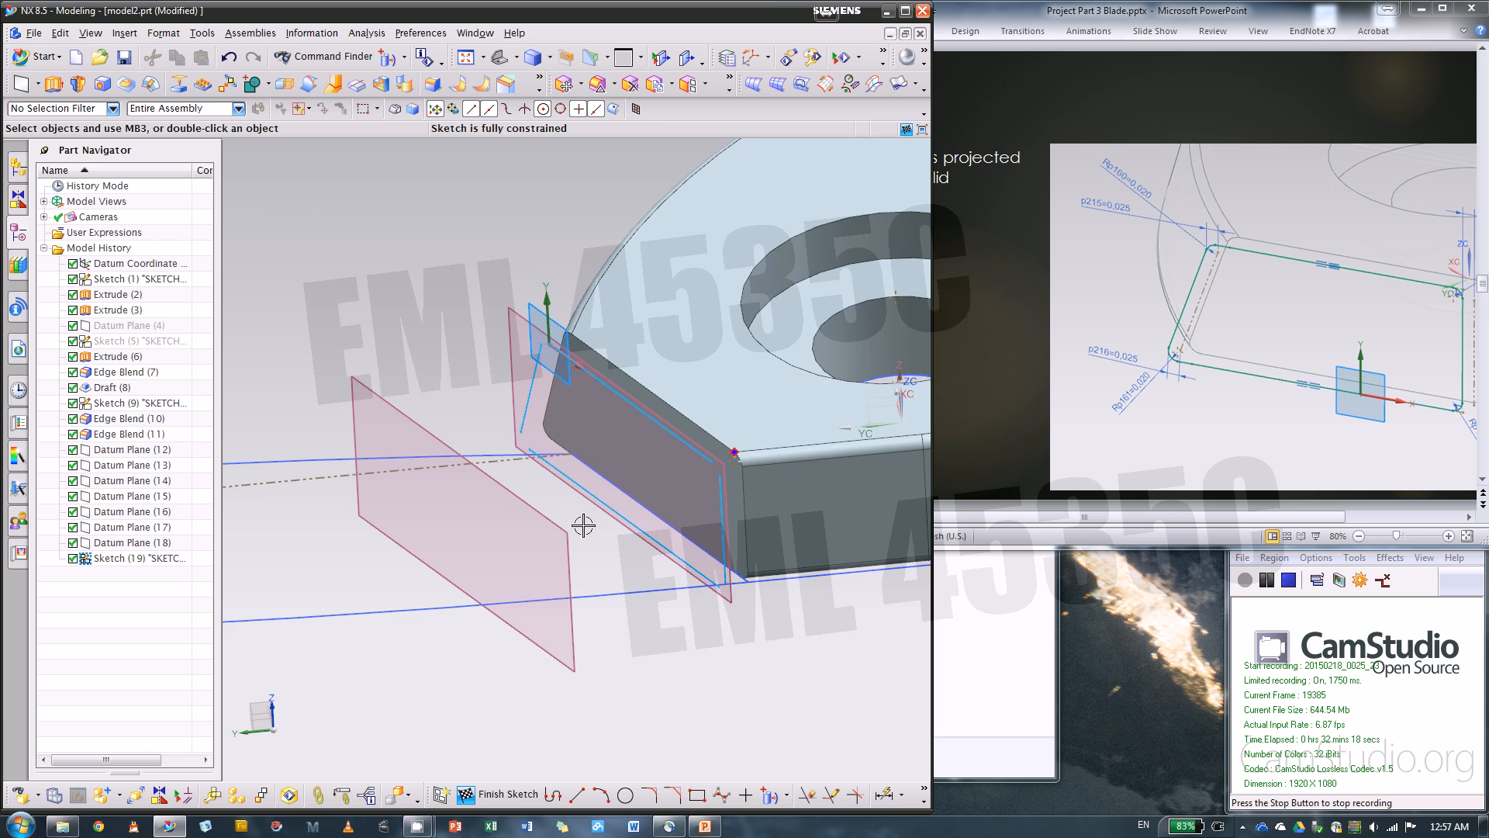
Convert the four projected end-face curves in the section sketch to reference curves
{"action": "scroll", "coordinate": [584, 484], "scroll_direction": "up", "scroll_amount": 3}
{"action": "left_click", "coordinate": [498, 342]}
{"action": "left_click", "coordinate": [620, 332]}
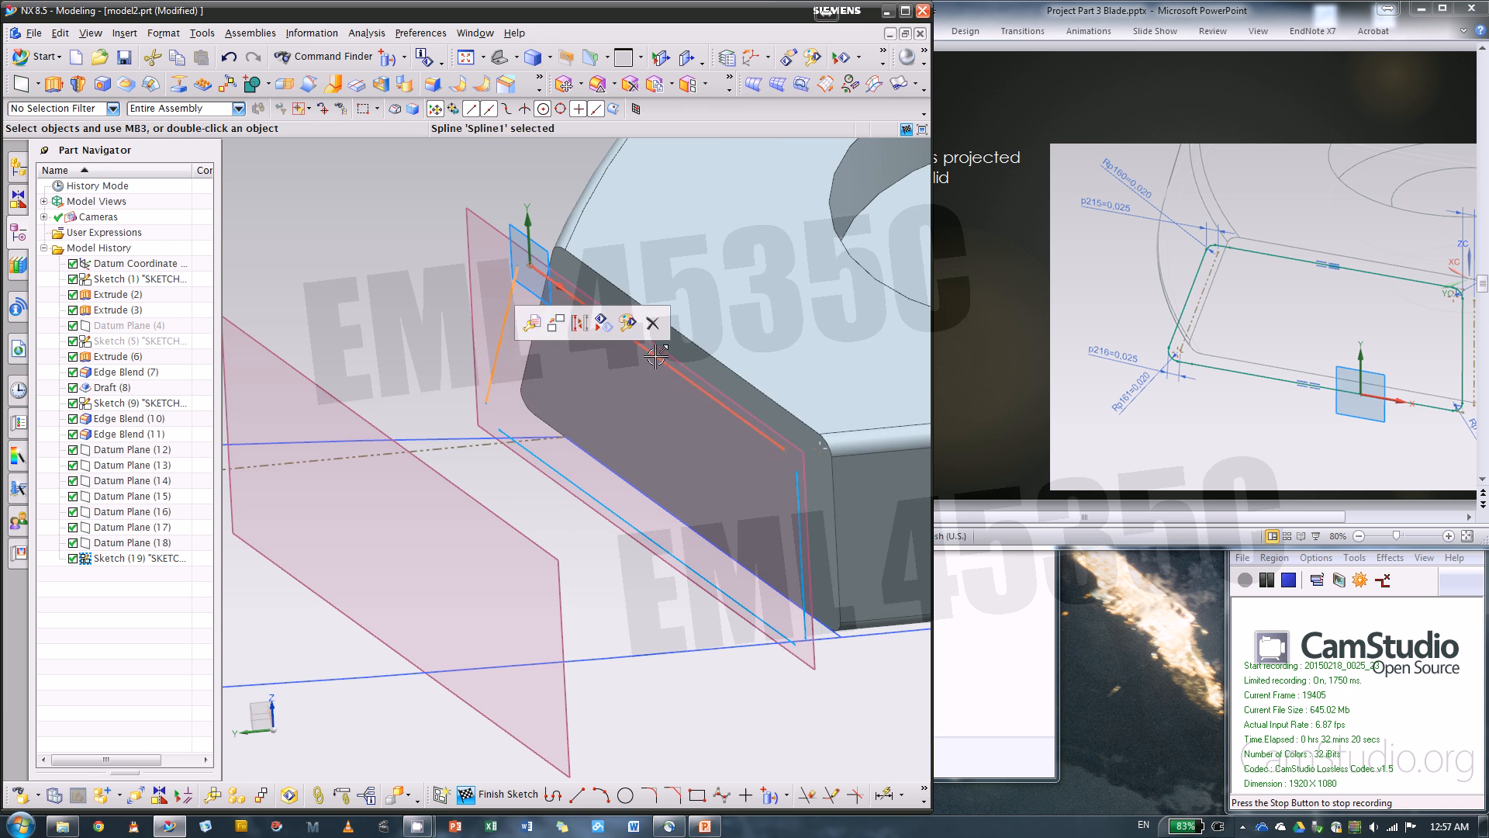
{"action": "left_click", "coordinate": [800, 527]}
{"action": "left_click", "coordinate": [667, 545]}
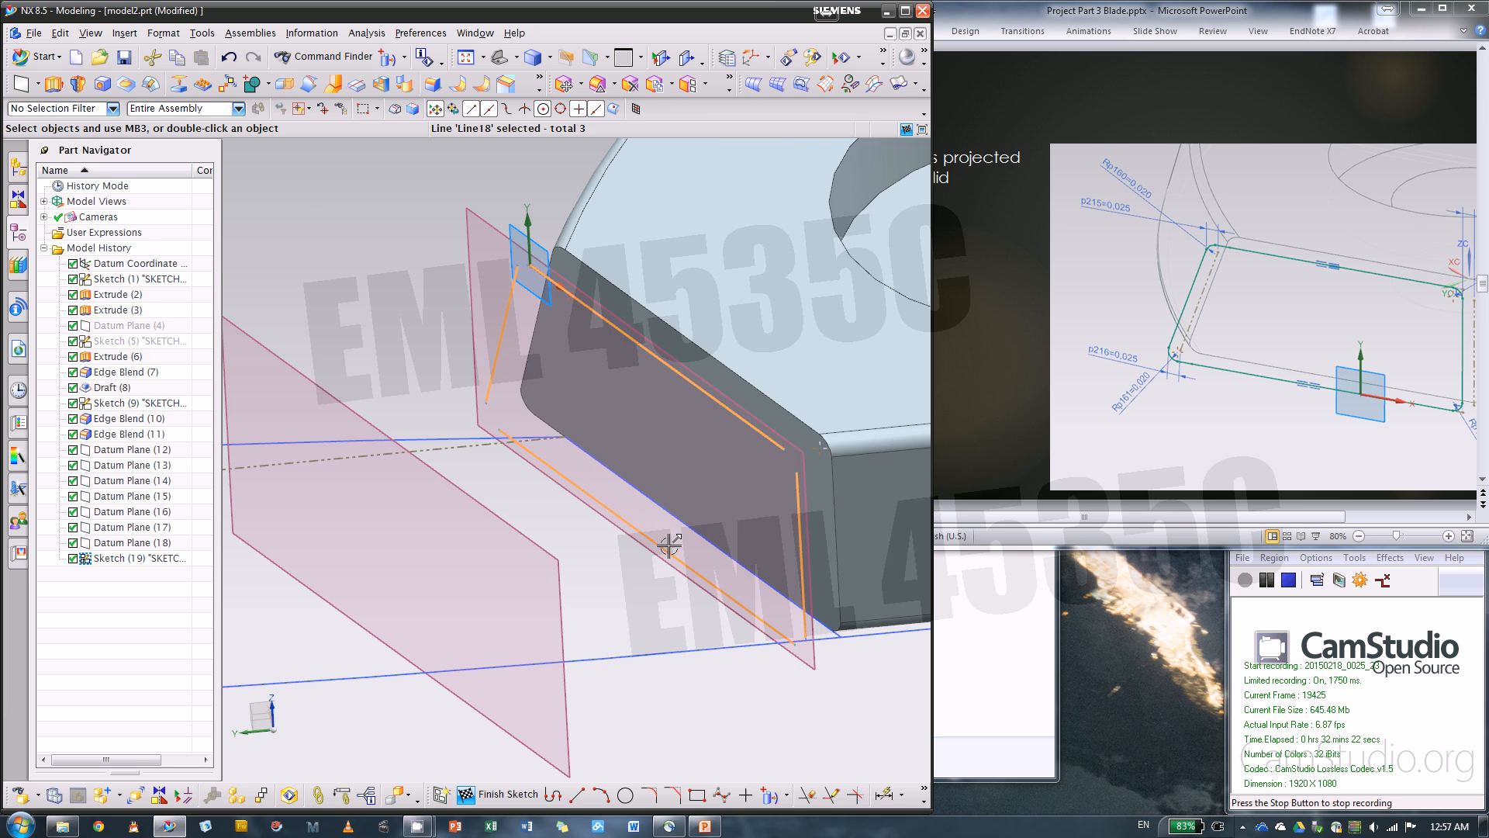
{"action": "left_click", "coordinate": [726, 516]}
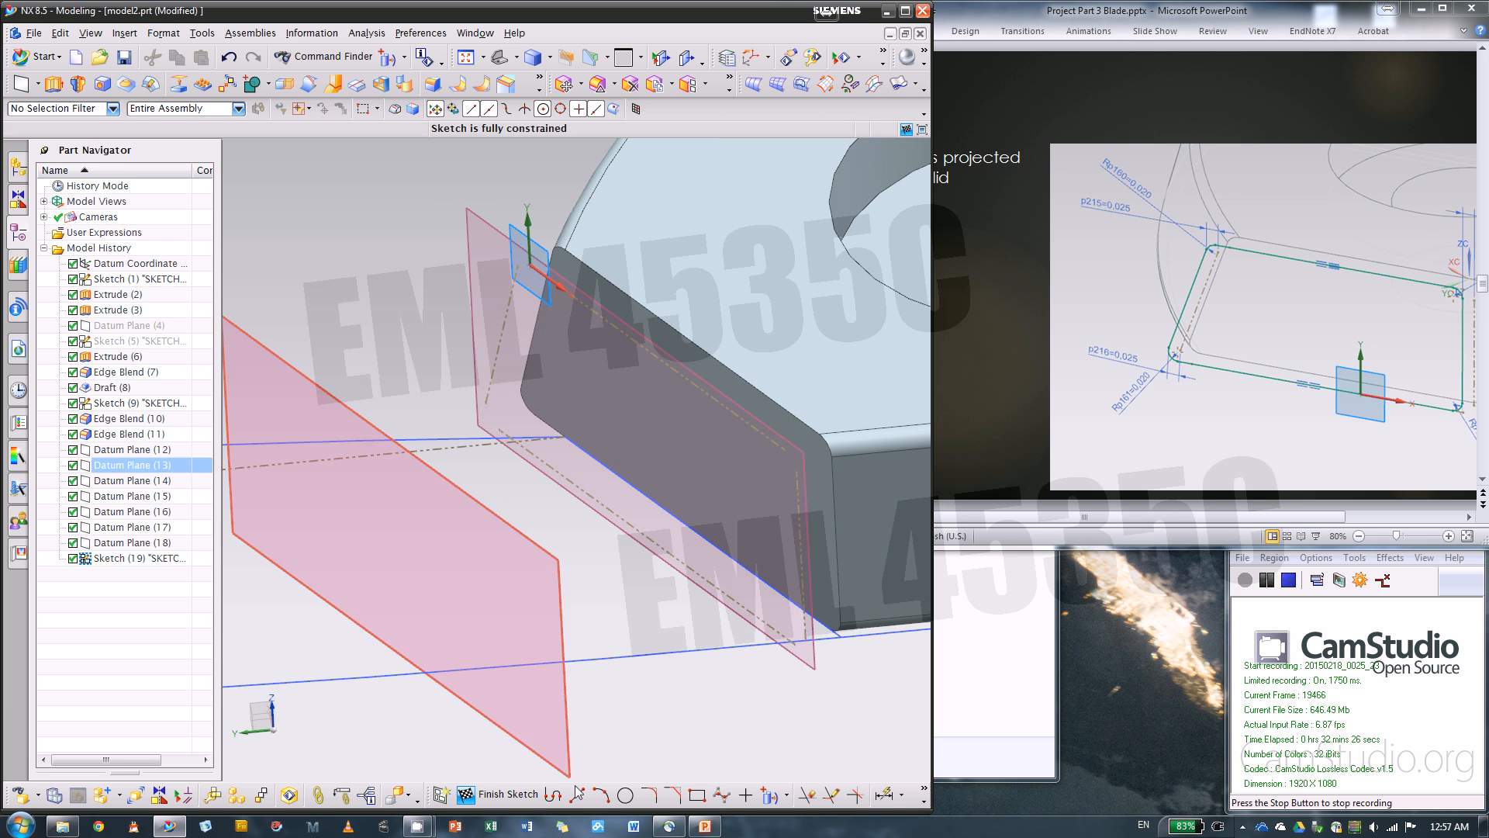
Draw the profile's upper line along the projected upper reference line and a slanted side line about 0.29 in long outside the side reference
{"action": "left_click", "coordinate": [553, 793]}
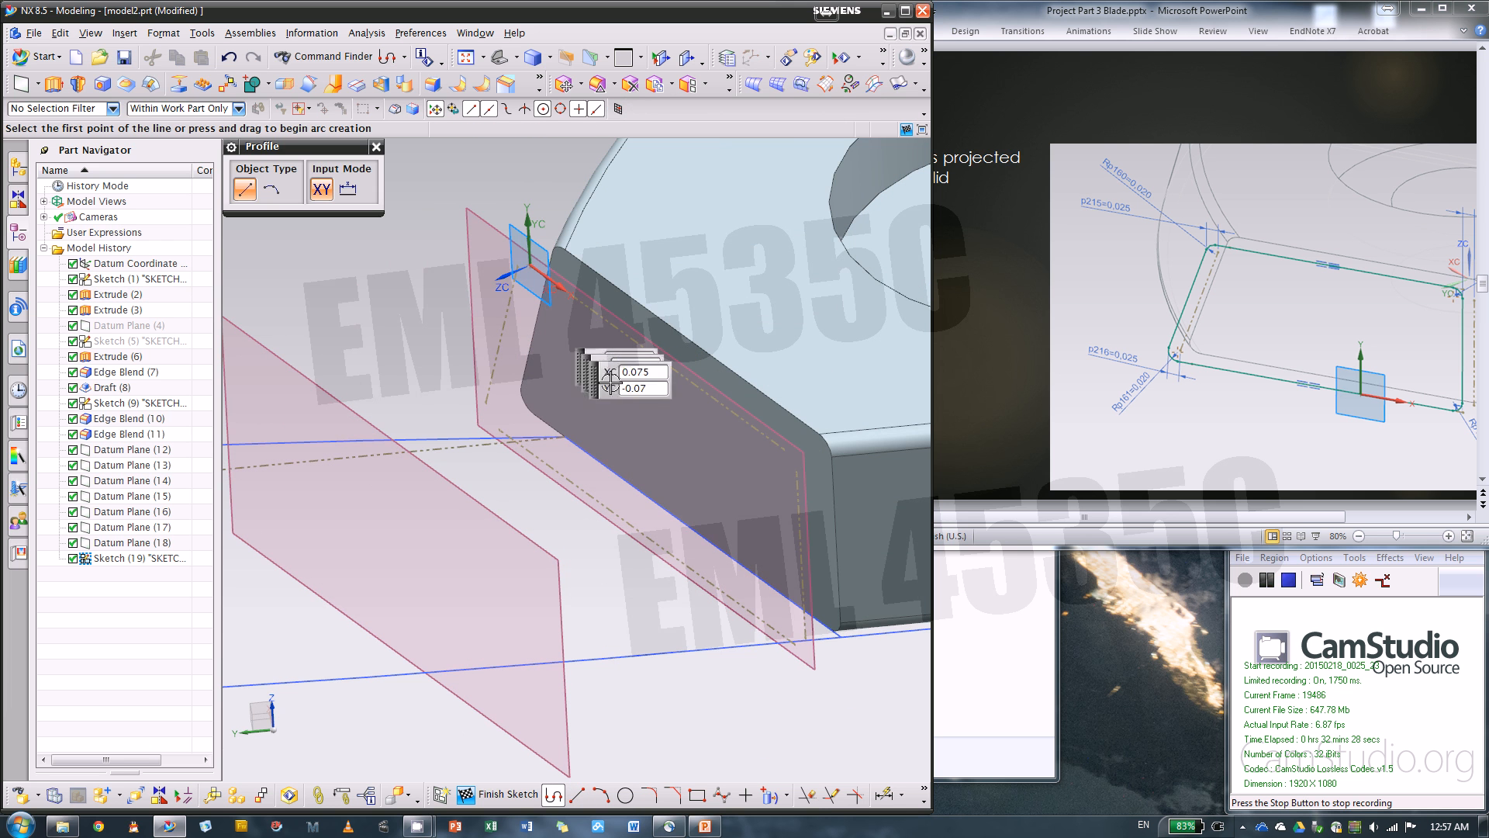
{"action": "scroll", "coordinate": [784, 450], "scroll_direction": "up", "scroll_amount": 2}
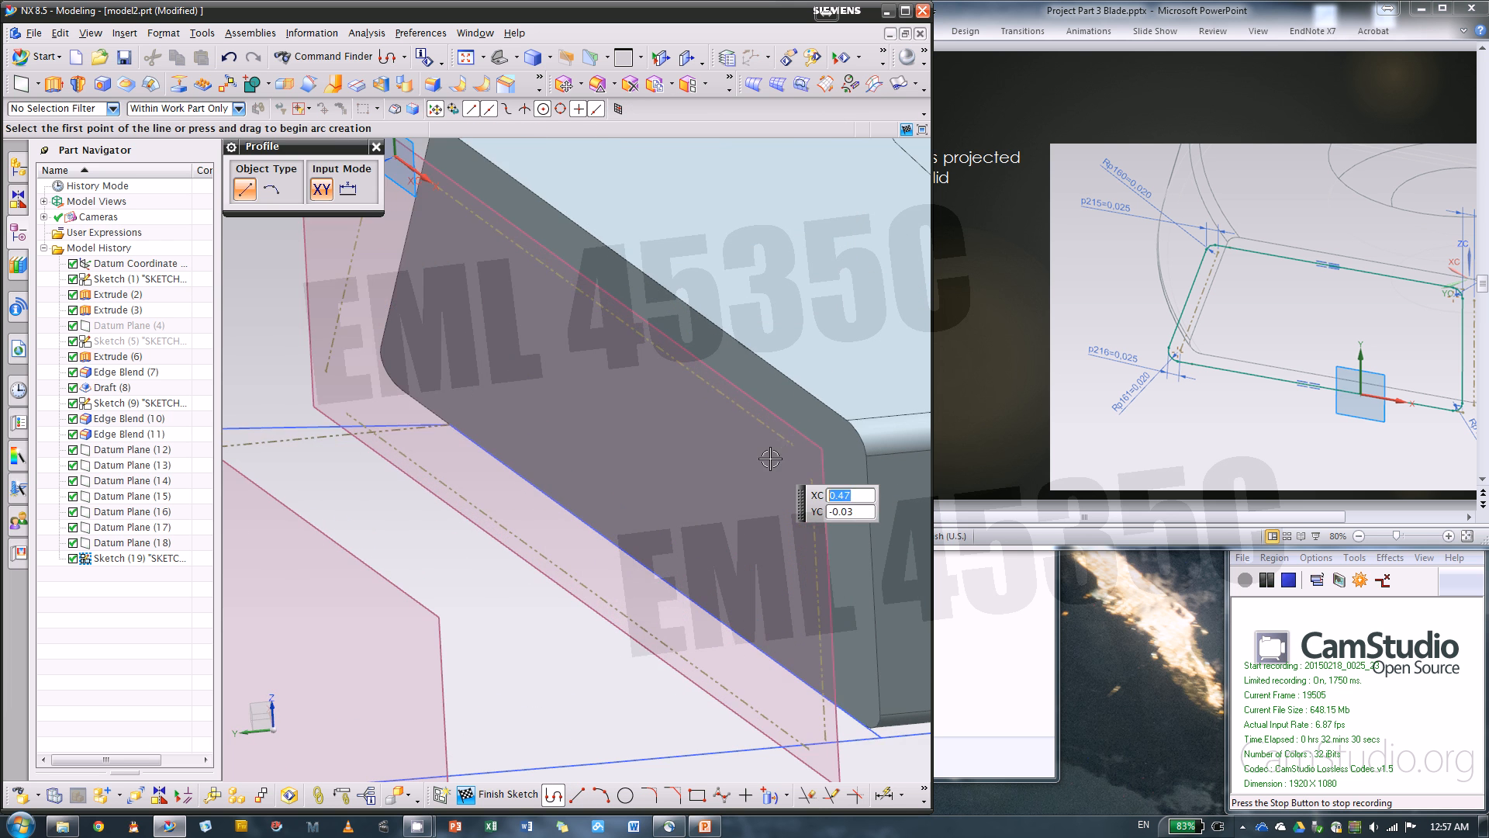
{"action": "left_click", "coordinate": [777, 435]}
{"action": "scroll", "coordinate": [686, 347], "scroll_direction": "down", "scroll_amount": 3}
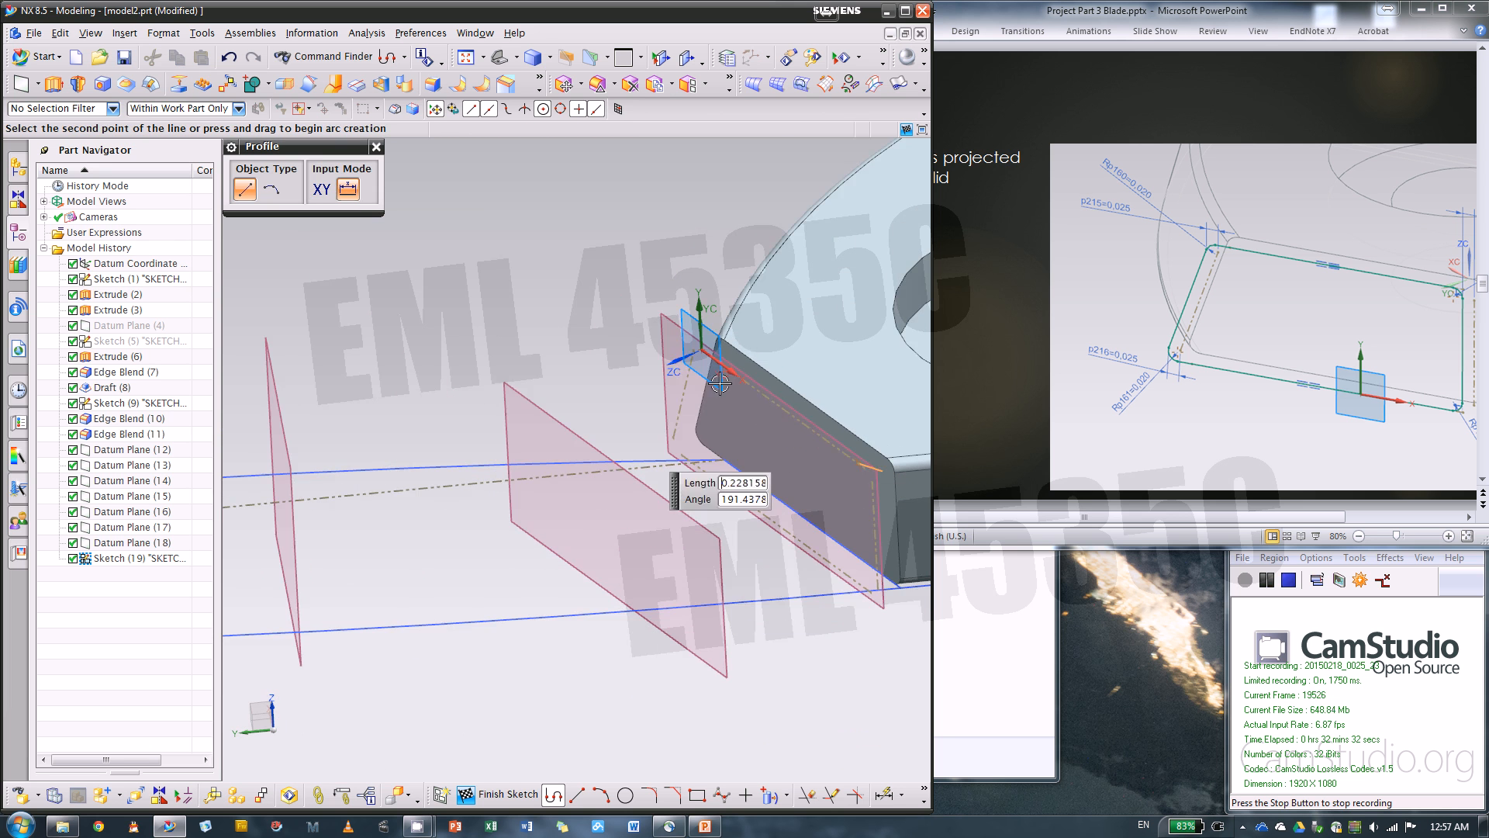
{"action": "scroll", "coordinate": [686, 347], "scroll_direction": "up", "scroll_amount": 3}
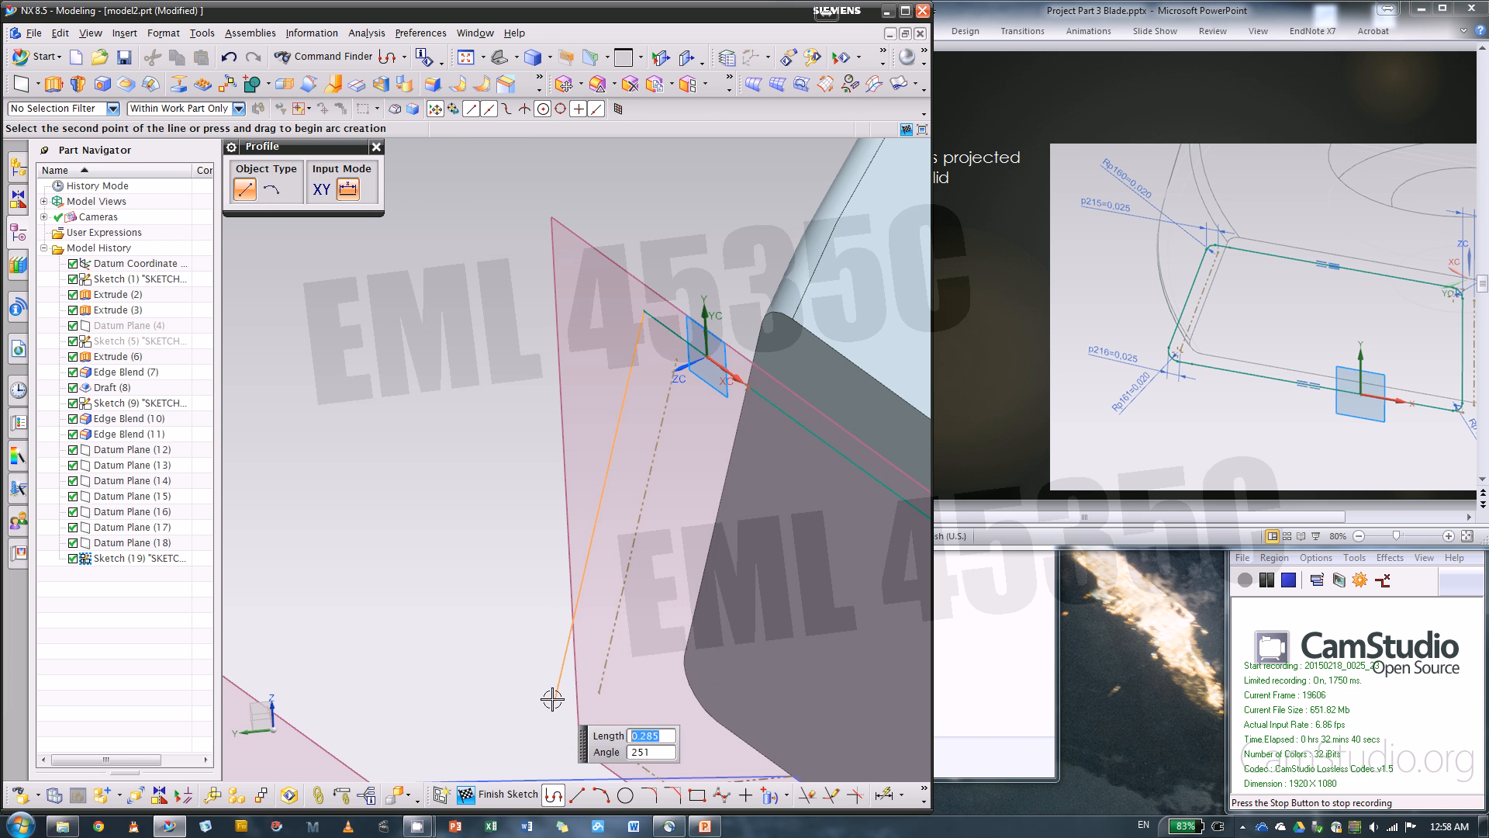
{"action": "scroll", "coordinate": [674, 306], "scroll_direction": "down", "scroll_amount": 2}
{"action": "scroll", "coordinate": [631, 657], "scroll_direction": "up", "scroll_amount": 3}
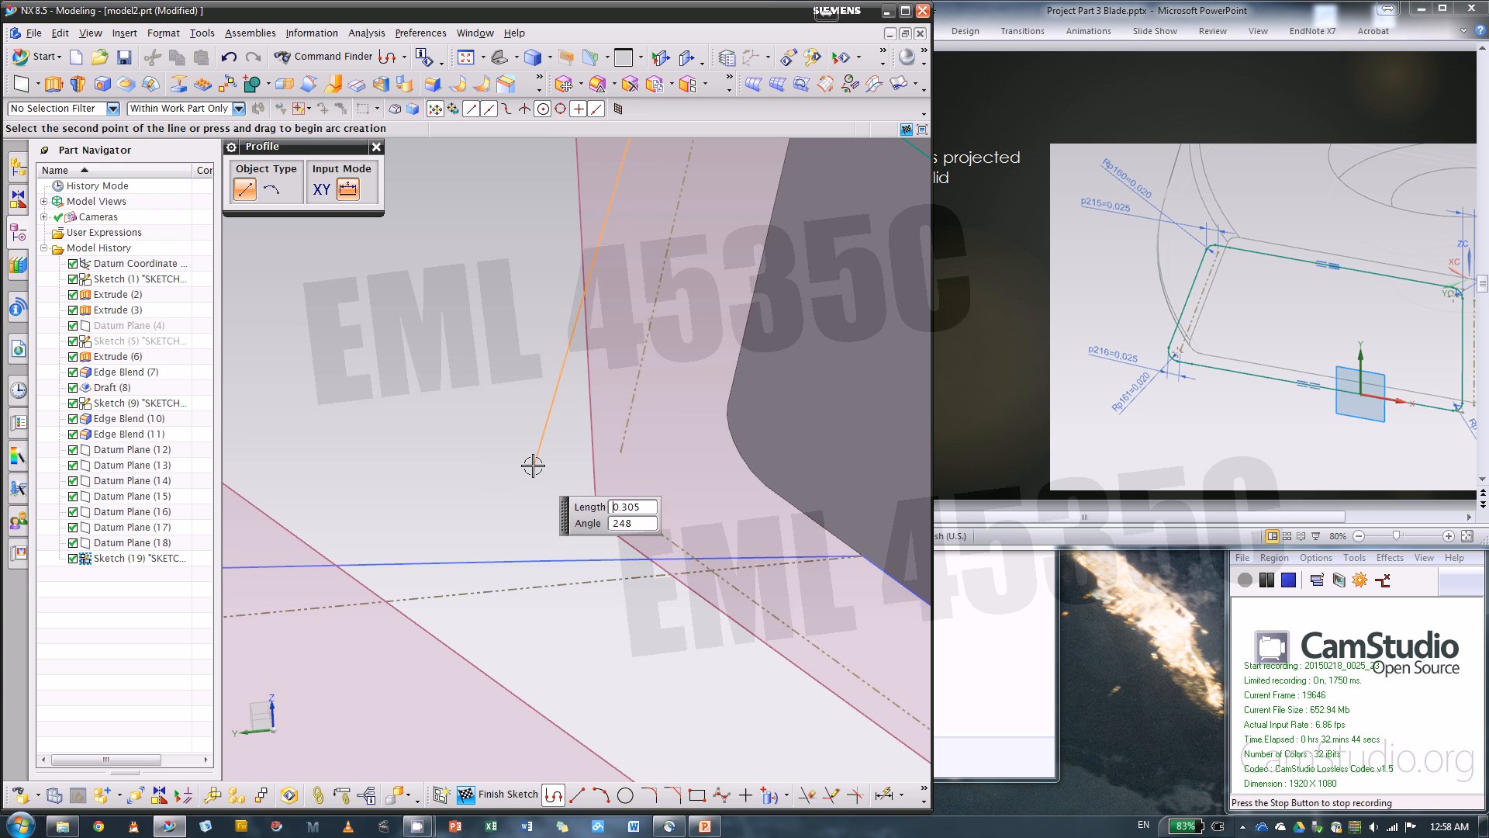
{"action": "scroll", "coordinate": [531, 461], "scroll_direction": "down", "scroll_amount": 3}
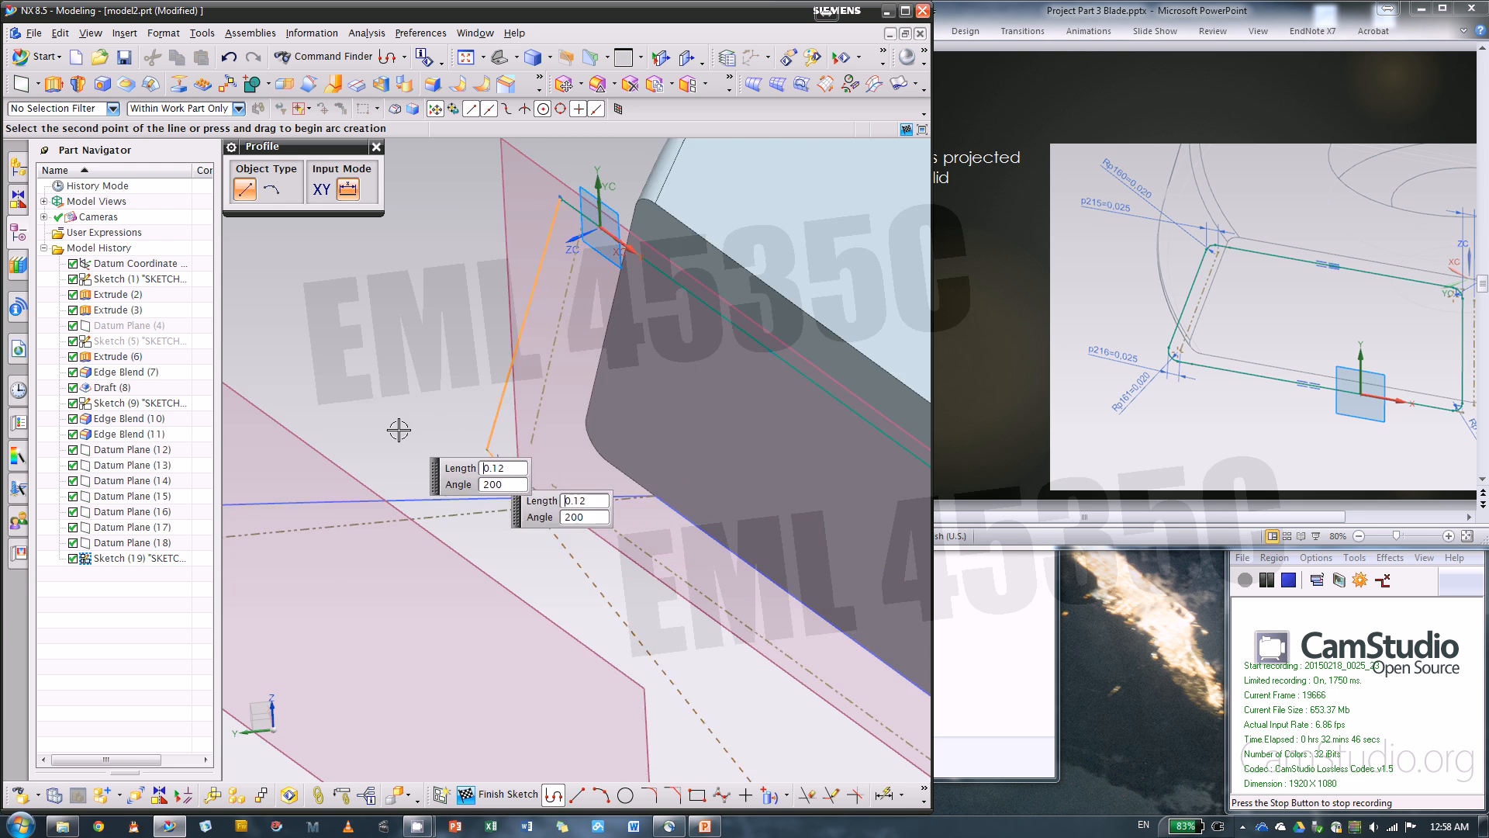
Close the profile with a lower line about 0.63 in long and a second side line about 0.27 in long back to the start point
{"action": "scroll", "coordinate": [399, 429], "scroll_direction": "down", "scroll_amount": 3}
{"action": "scroll", "coordinate": [724, 631], "scroll_direction": "up", "scroll_amount": 4}
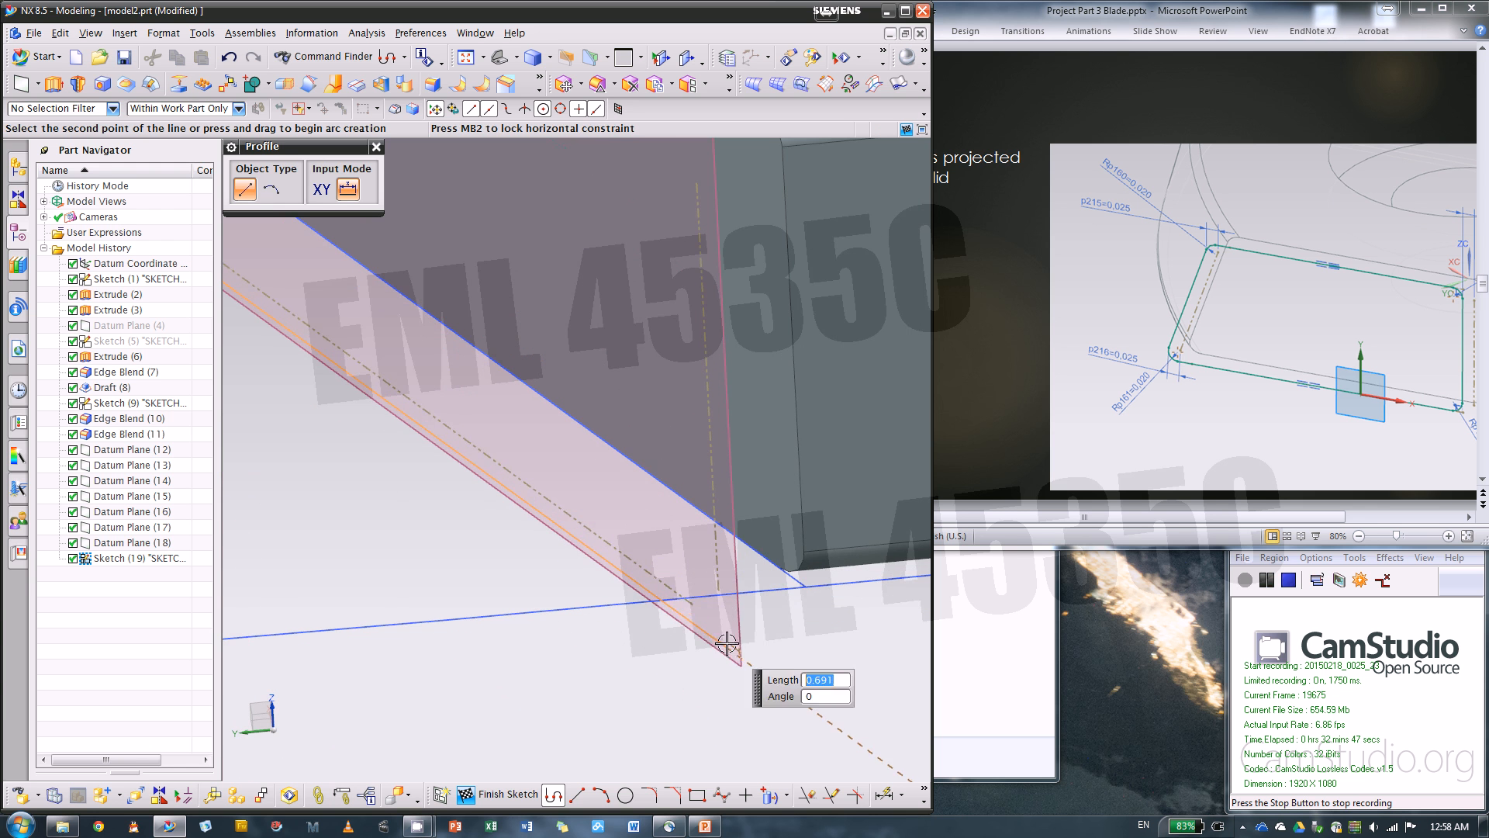
{"action": "left_click", "coordinate": [645, 569]}
{"action": "scroll", "coordinate": [780, 612], "scroll_direction": "down", "scroll_amount": 3}
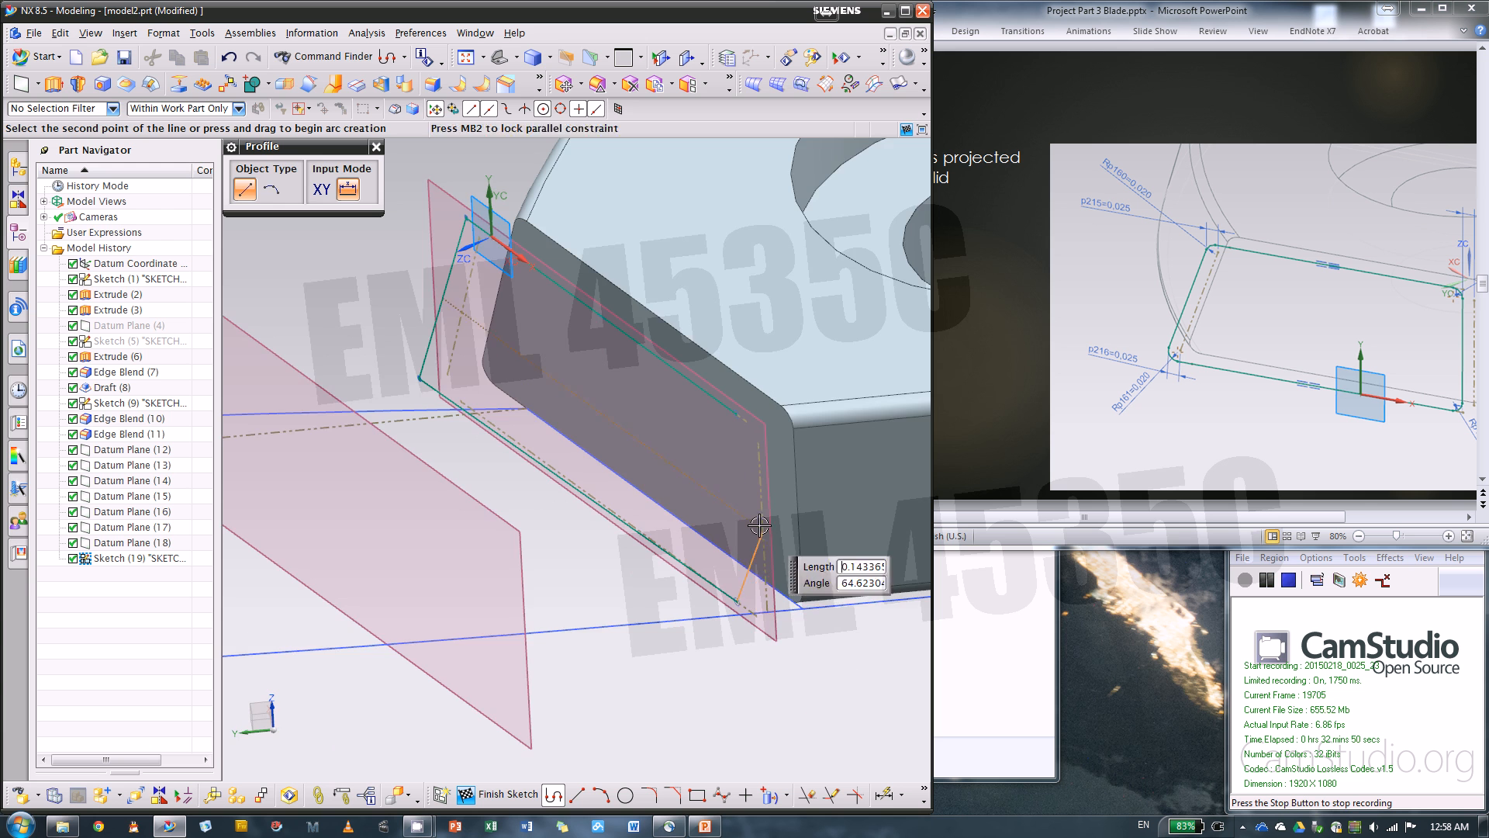
{"action": "scroll", "coordinate": [737, 428], "scroll_direction": "up", "scroll_amount": 3}
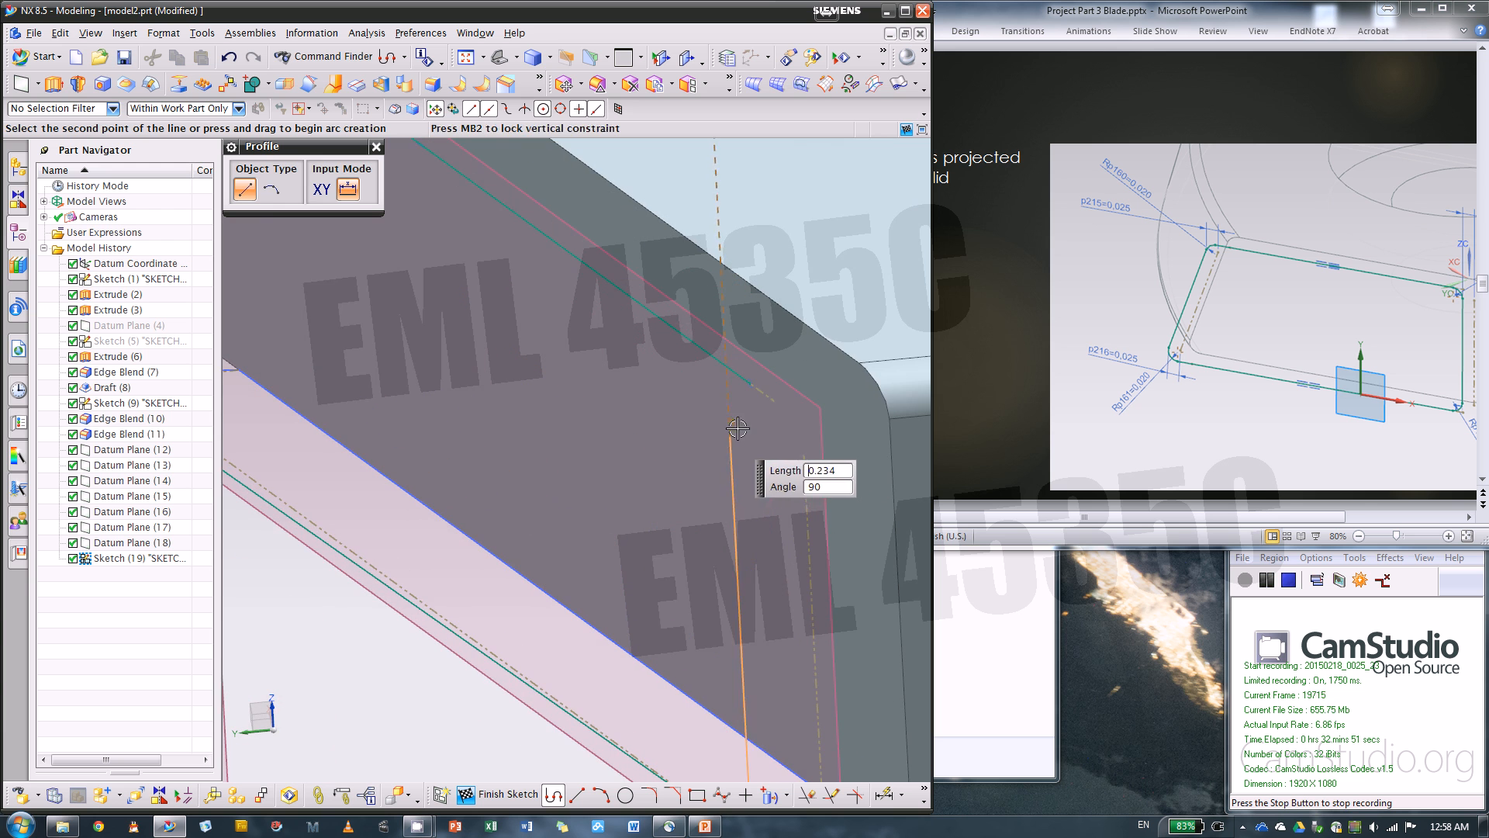
{"action": "left_click", "coordinate": [770, 399]}
{"action": "scroll", "coordinate": [846, 411], "scroll_direction": "down", "scroll_amount": 1}
{"action": "scroll", "coordinate": [845, 411], "scroll_direction": "down", "scroll_amount": 2}
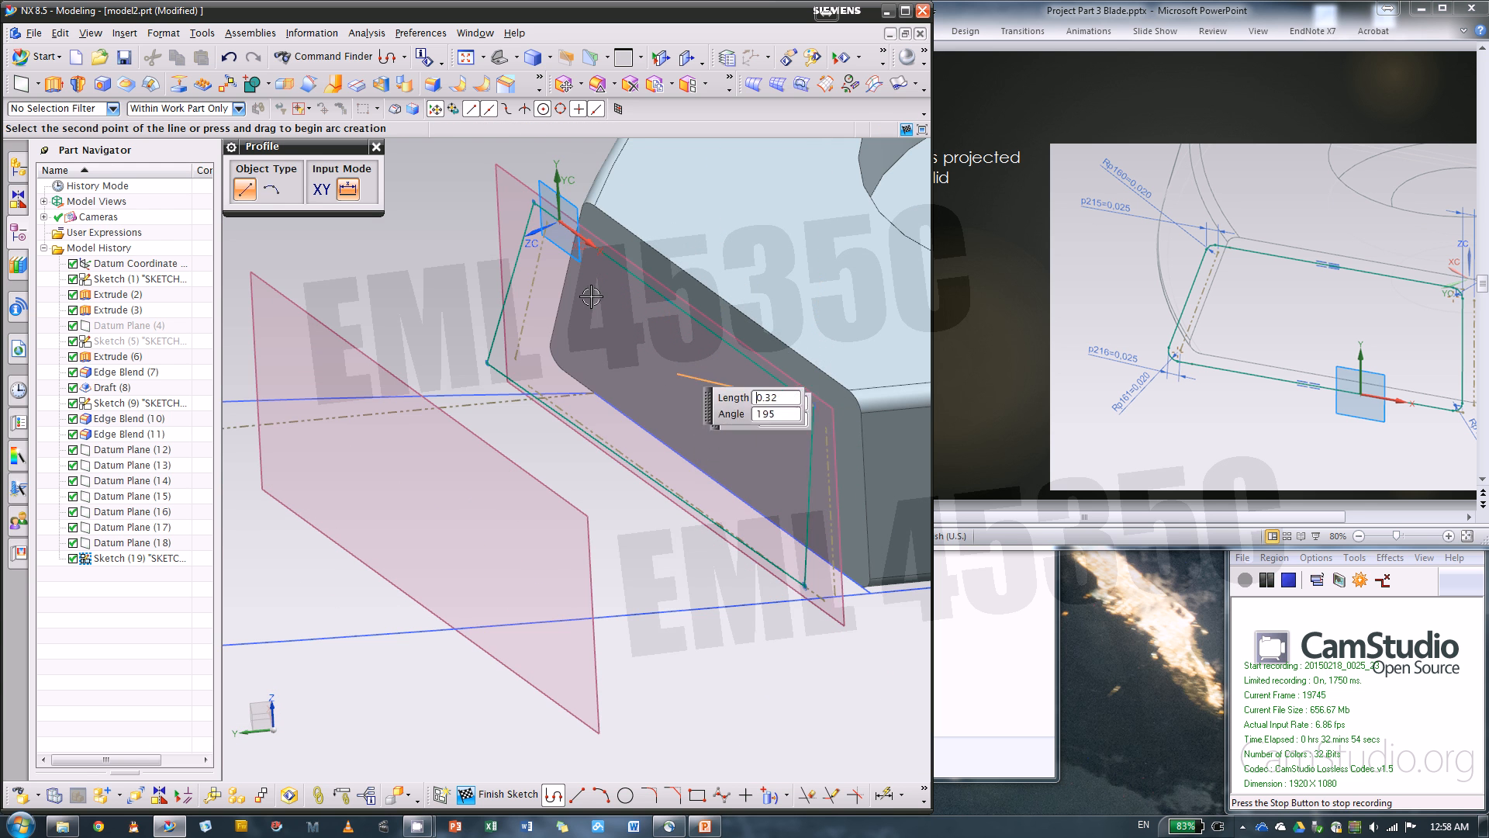
{"action": "left_click", "coordinate": [376, 147]}
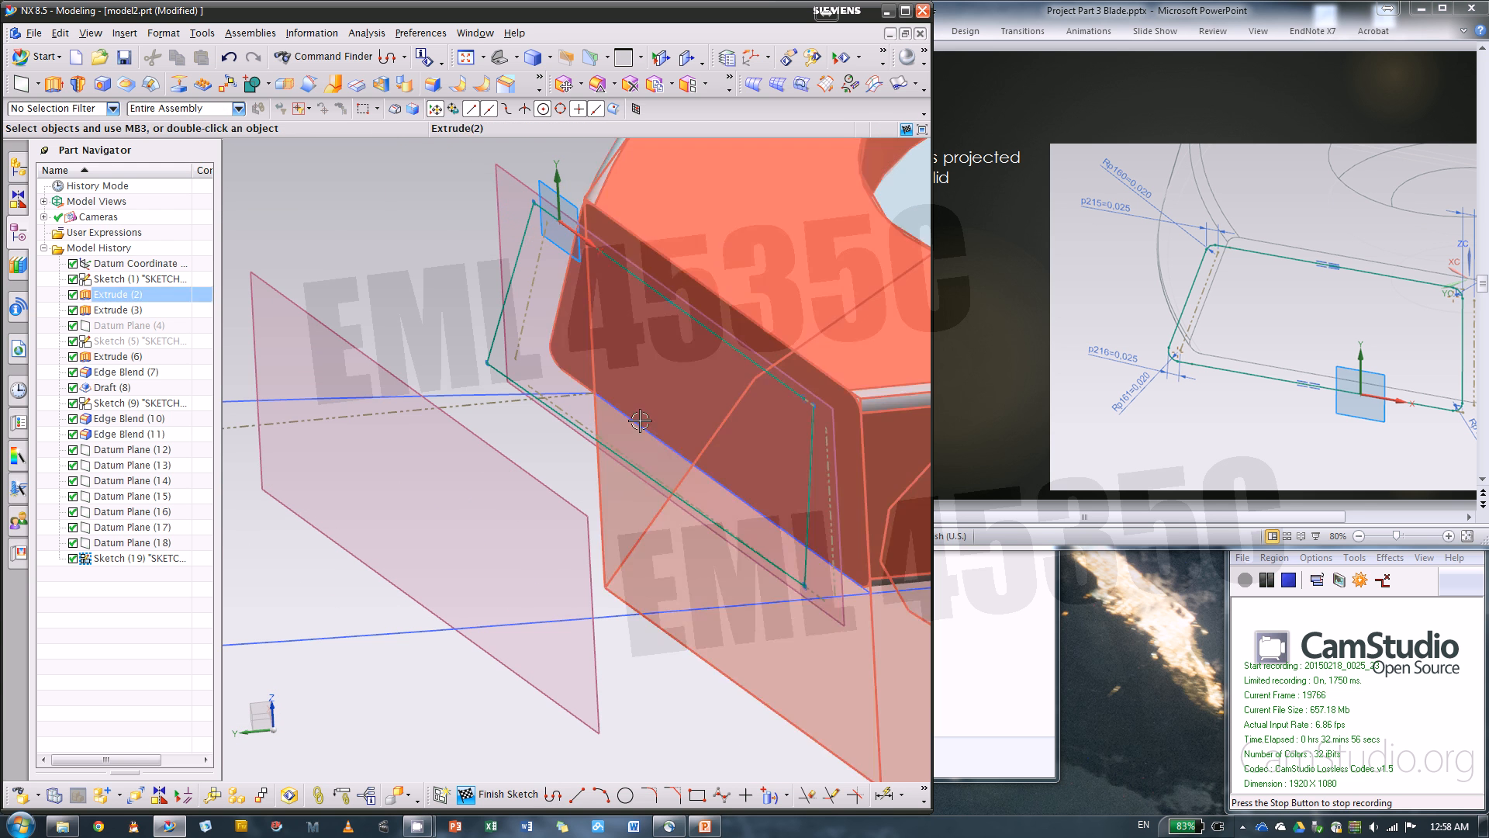
Constrain the profile's upper line collinear with the projected upper reference line
{"action": "scroll", "coordinate": [607, 419], "scroll_direction": "up", "scroll_amount": 1}
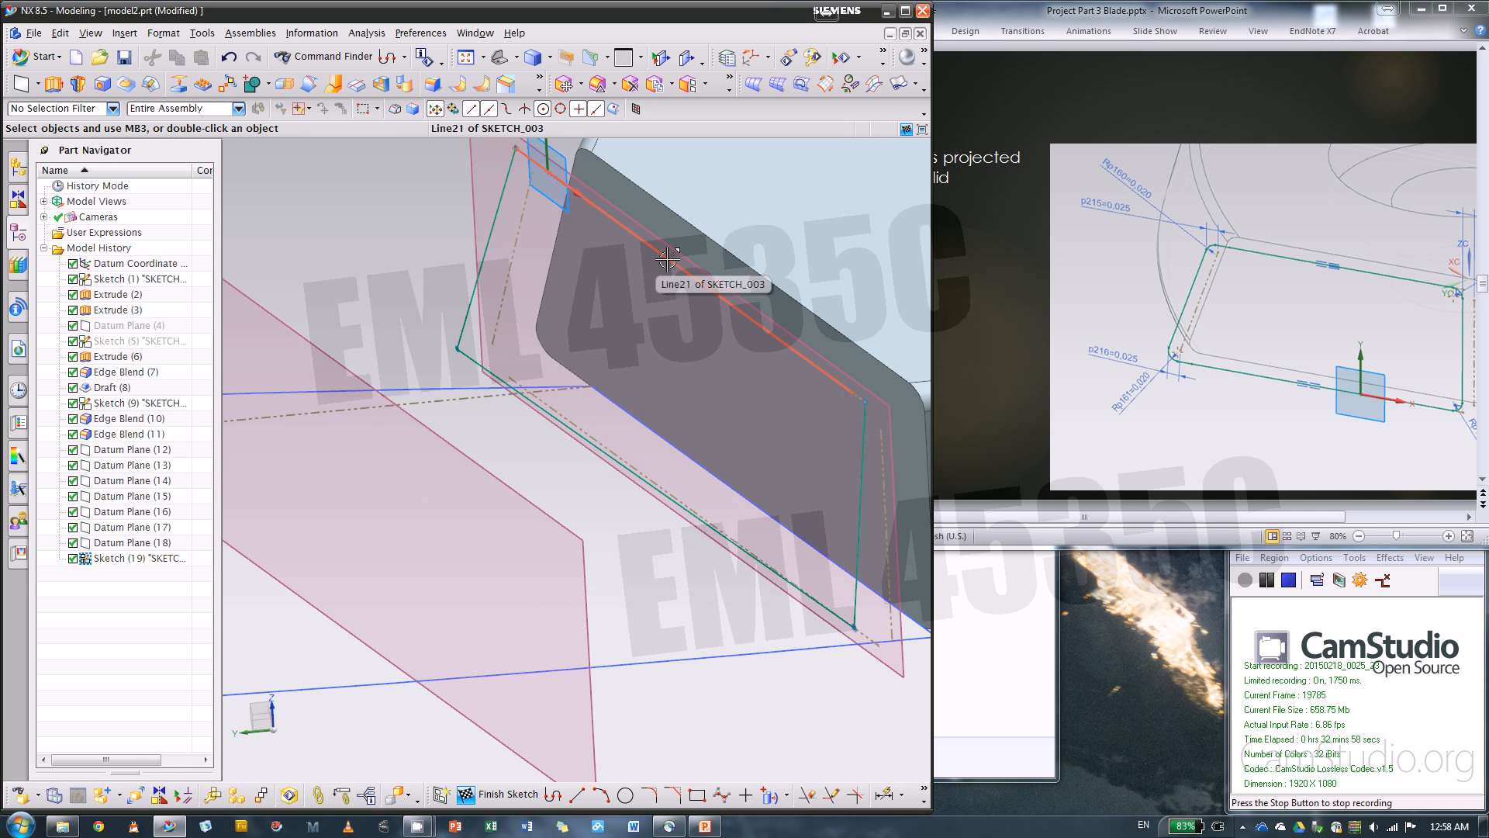
{"action": "left_click", "coordinate": [707, 287]}
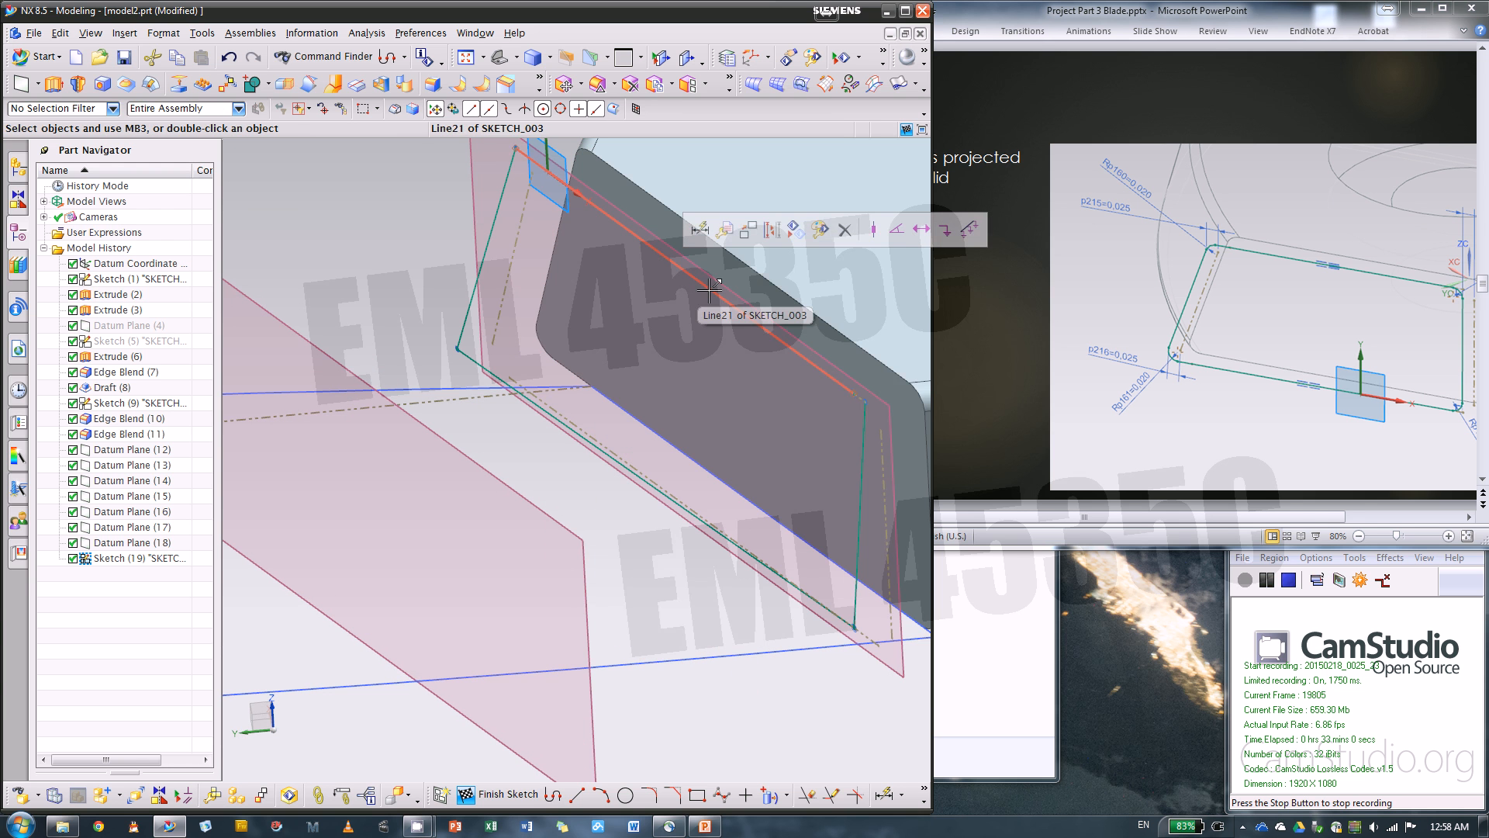
{"action": "left_click", "coordinate": [709, 288]}
{"action": "left_click", "coordinate": [815, 298]}
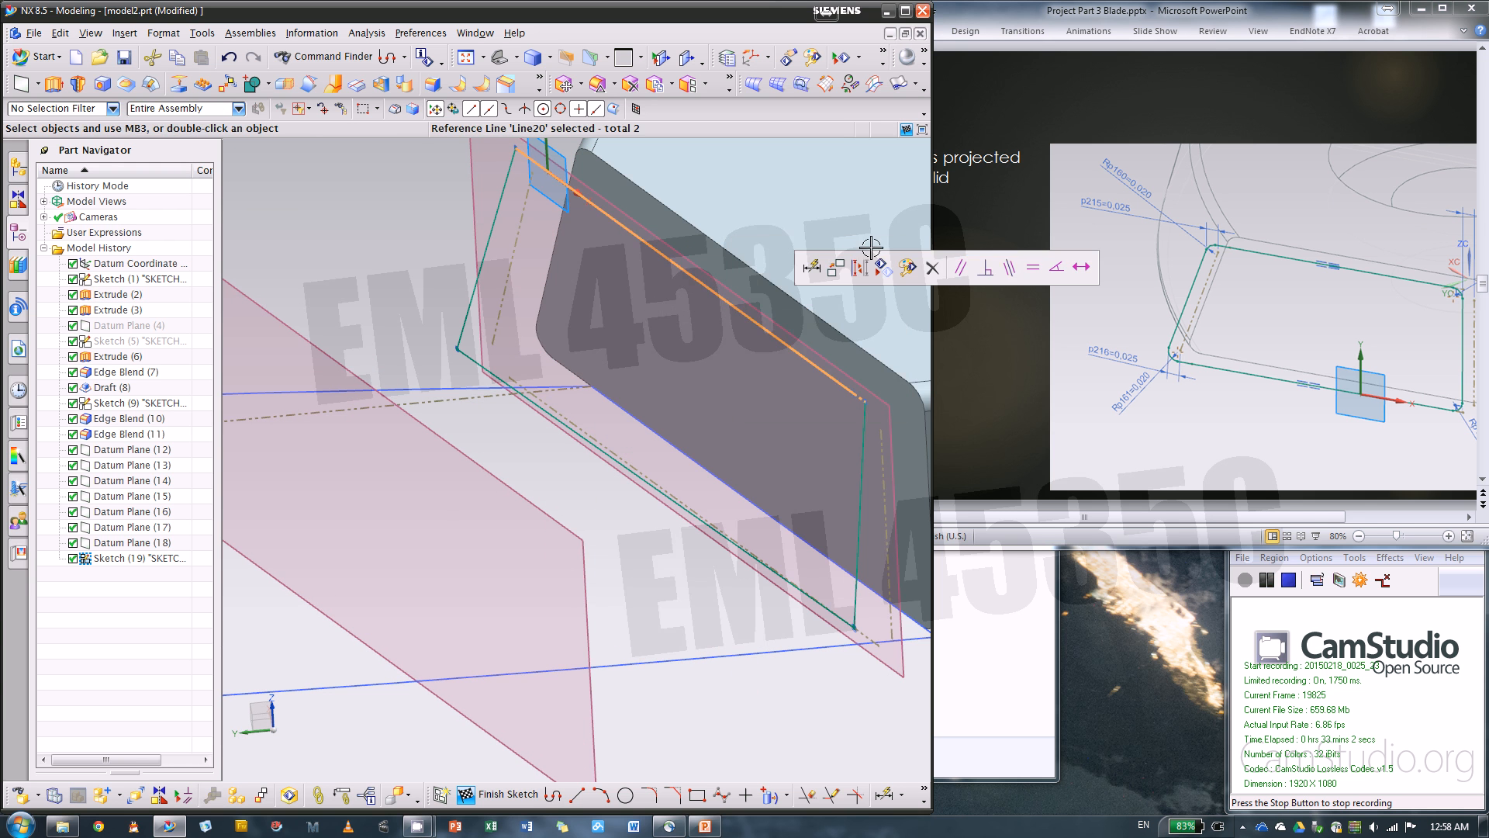
{"action": "left_click", "coordinate": [1007, 276]}
Hide the solid body so that only the datum planes and sketches are shown around the section profile
{"action": "right_click", "coordinate": [141, 293]}
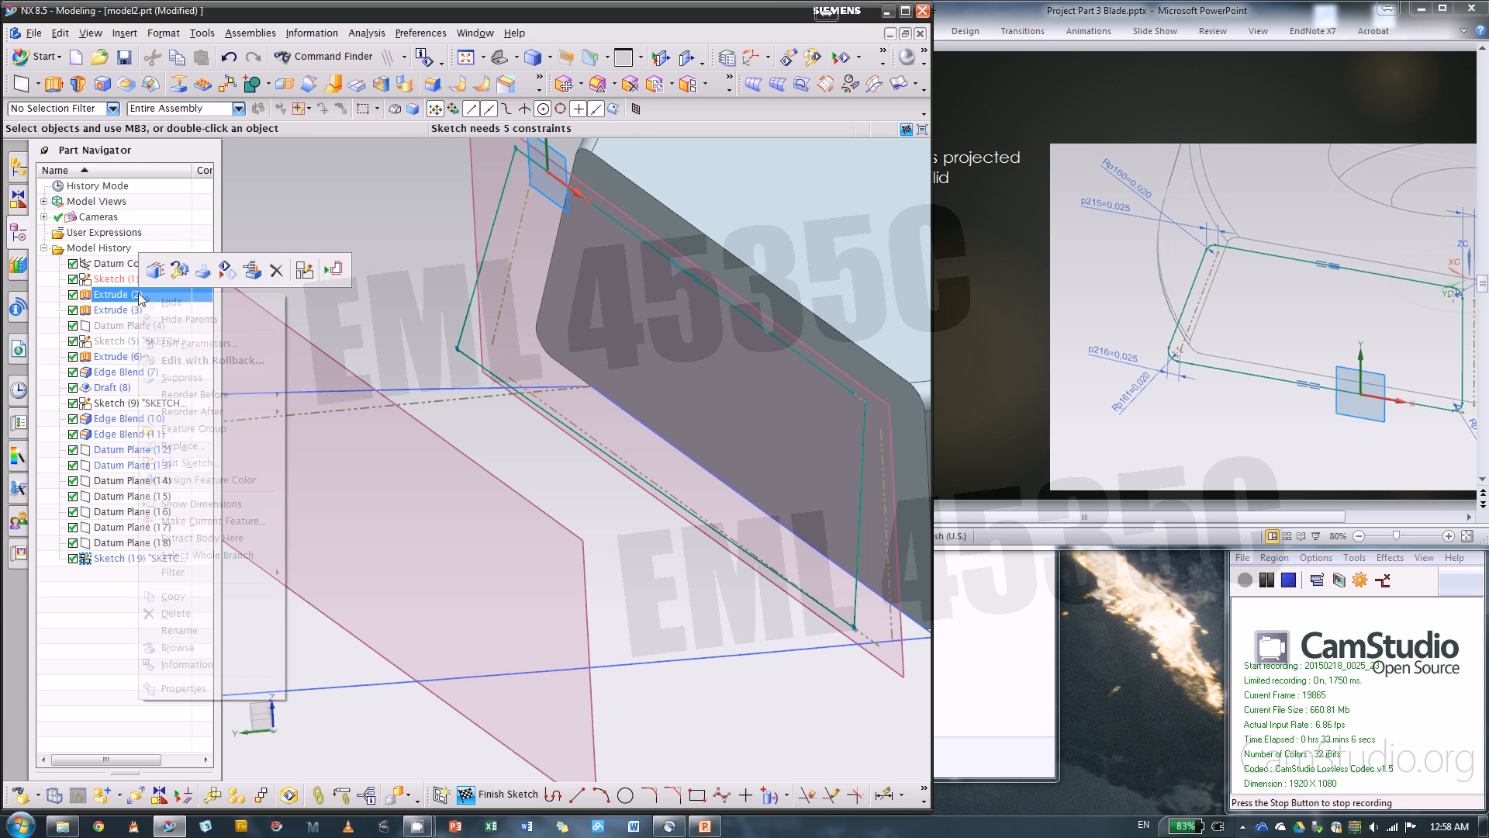
{"action": "left_click", "coordinate": [174, 320]}
{"action": "scroll", "coordinate": [475, 391], "scroll_direction": "down", "scroll_amount": 3}
{"action": "mouse_move", "coordinate": [678, 290]}
{"action": "middle_mouse_down"}
{"action": "mouse_move", "coordinate": [651, 260]}
{"action": "mouse_move", "coordinate": [680, 283]}
{"action": "middle_mouse_up"}
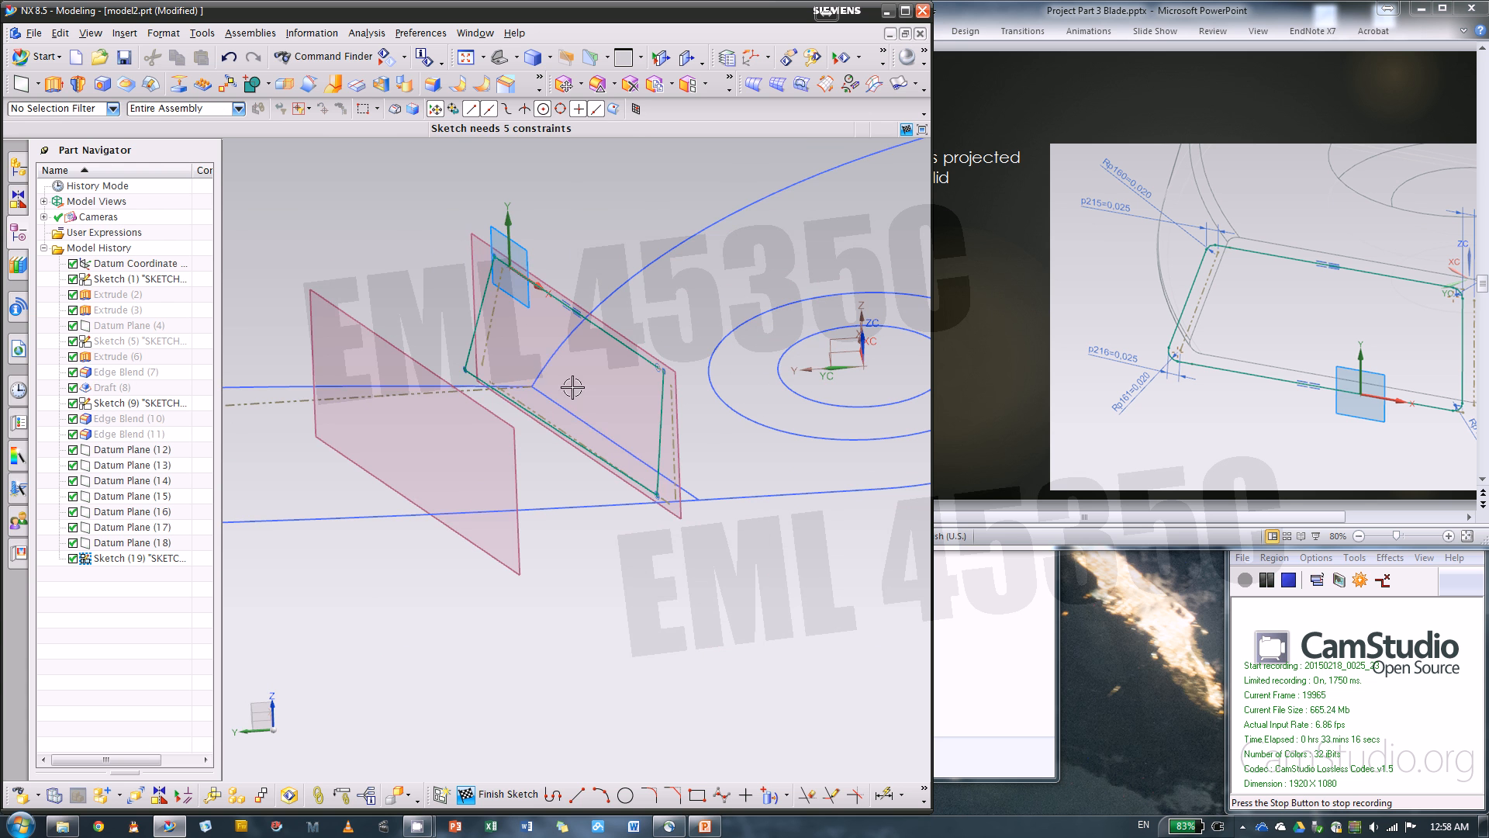
{"action": "mouse_move", "coordinate": [532, 426]}
{"action": "middle_mouse_down"}
{"action": "mouse_move", "coordinate": [662, 447]}
{"action": "mouse_move", "coordinate": [612, 475]}
{"action": "mouse_move", "coordinate": [701, 462]}
{"action": "mouse_move", "coordinate": [662, 292]}
{"action": "mouse_move", "coordinate": [613, 210]}
{"action": "middle_mouse_up"}
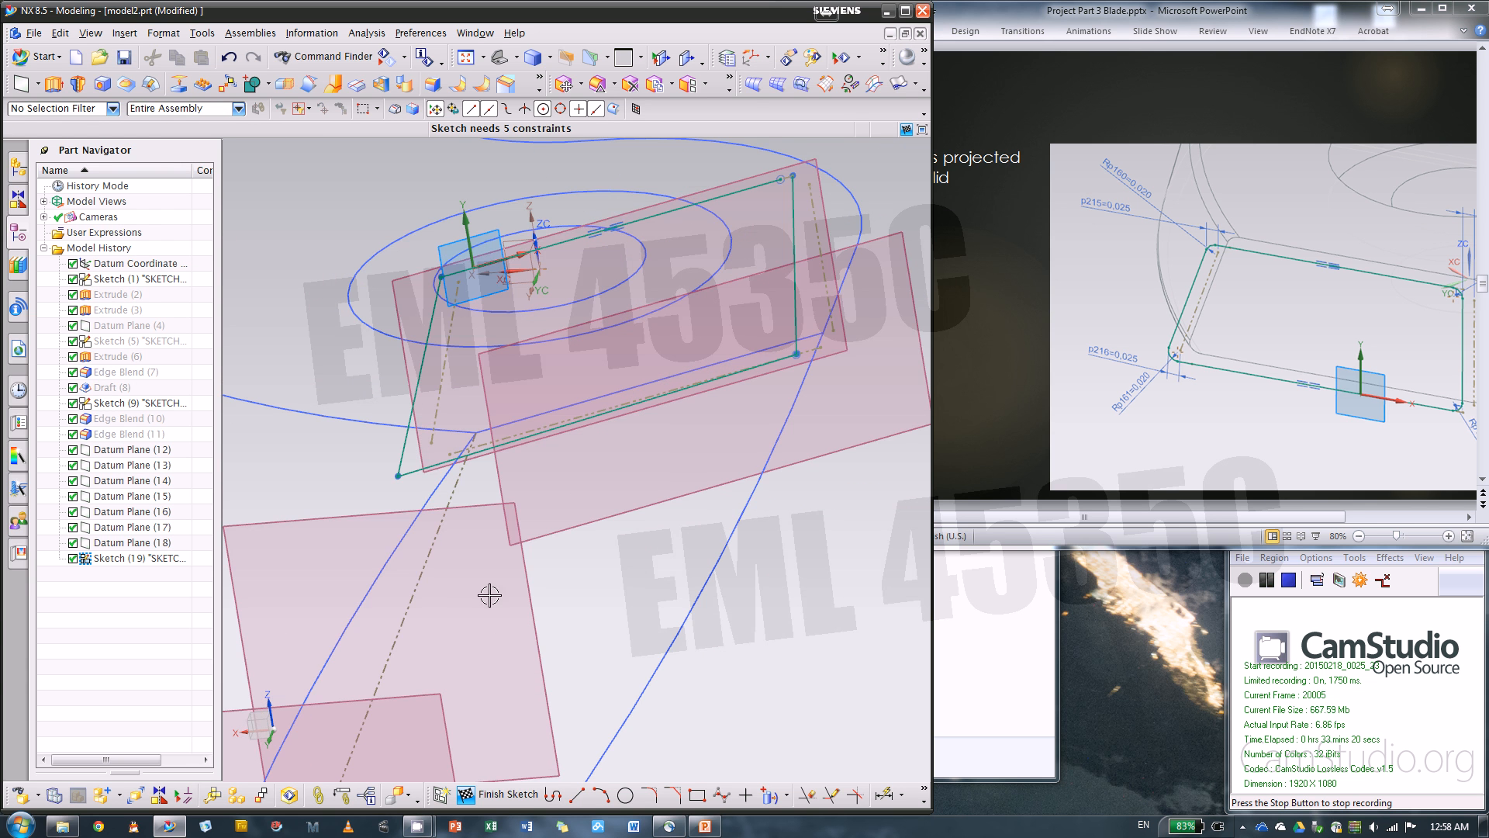
{"action": "mouse_move", "coordinate": [710, 476]}
{"action": "middle_mouse_down"}
{"action": "mouse_move", "coordinate": [798, 533]}
{"action": "mouse_move", "coordinate": [812, 469]}
{"action": "mouse_move", "coordinate": [661, 565]}
{"action": "mouse_move", "coordinate": [708, 532]}
{"action": "mouse_move", "coordinate": [704, 501]}
{"action": "middle_mouse_up"}
Constrain the profile's lower line collinear with the projected lower reference line
{"action": "scroll", "coordinate": [704, 501], "scroll_direction": "up", "scroll_amount": 3}
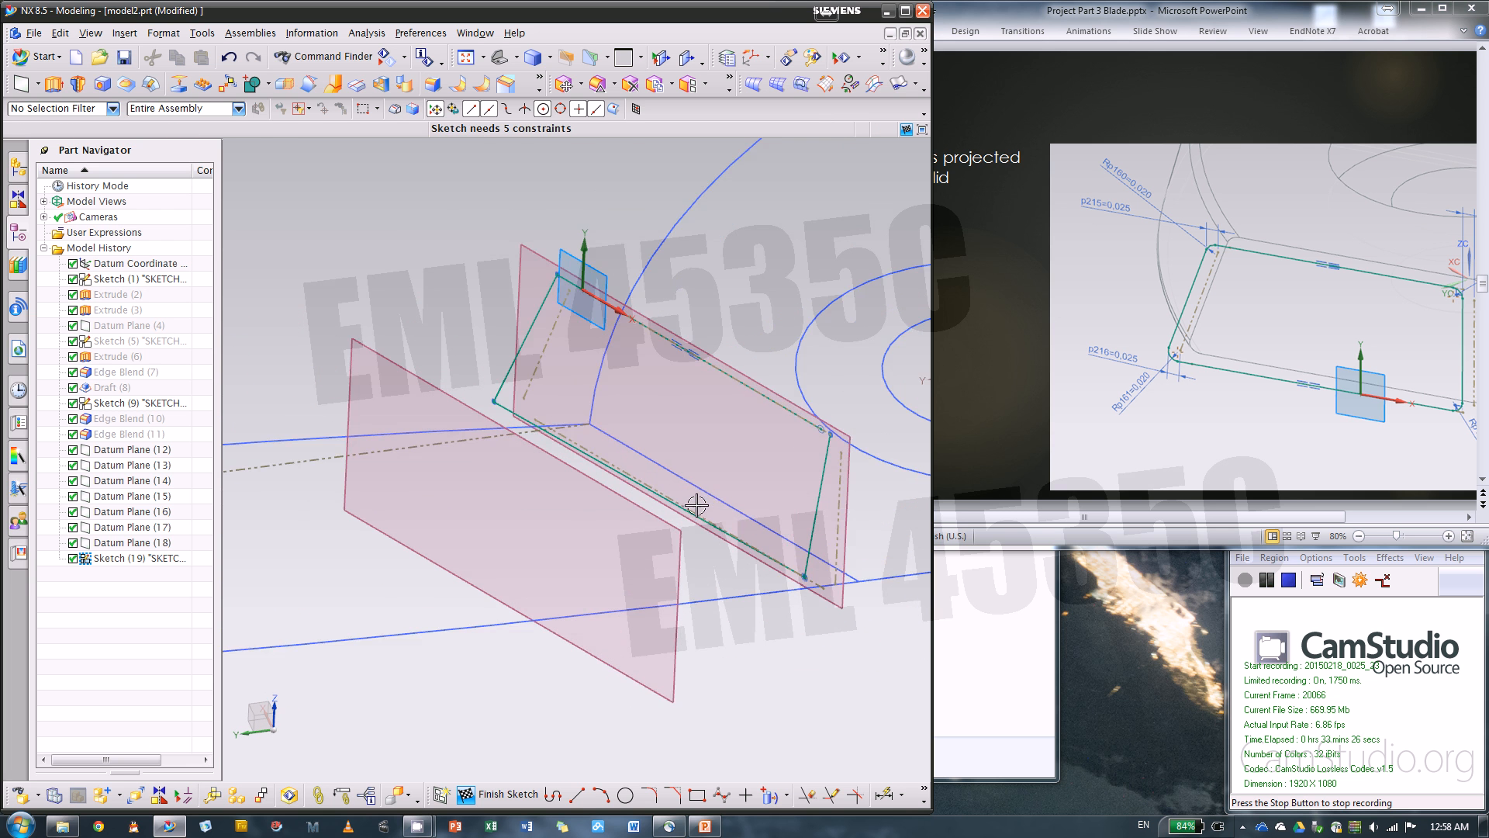
{"action": "scroll", "coordinate": [645, 521], "scroll_direction": "up", "scroll_amount": 3}
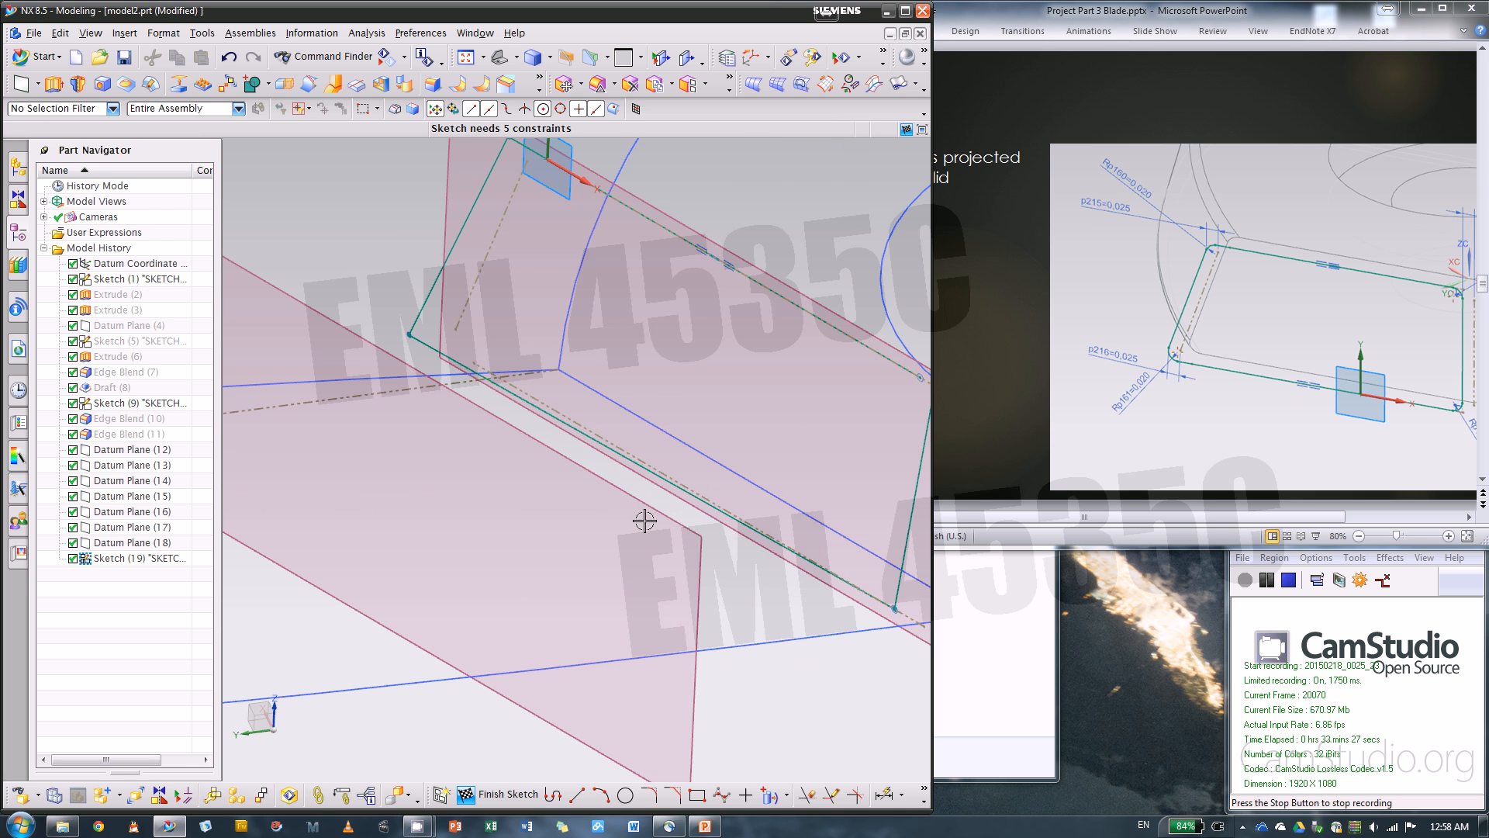
{"action": "left_click", "coordinate": [426, 346]}
{"action": "left_click", "coordinate": [525, 388]}
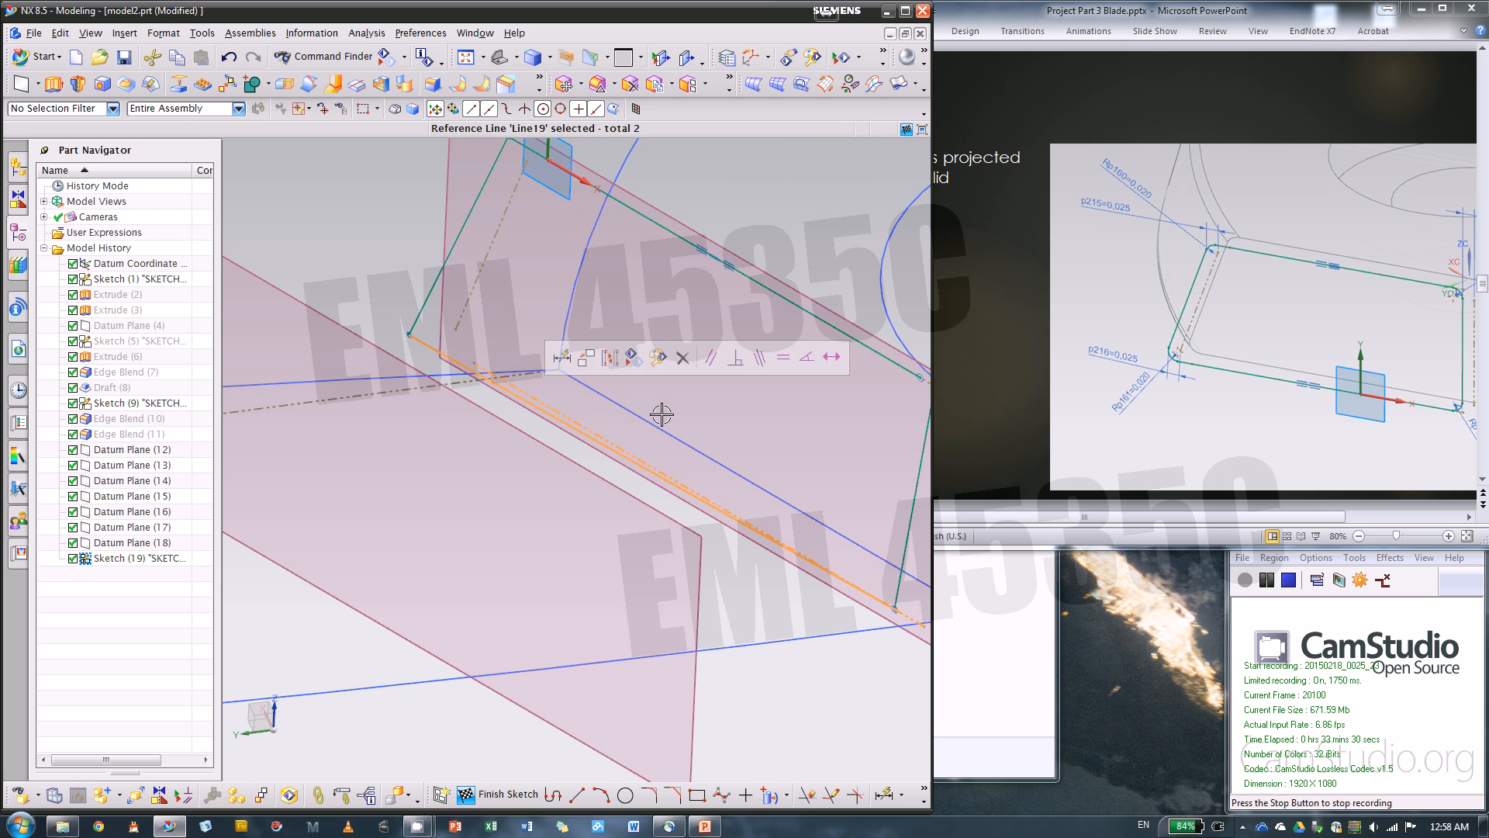
{"action": "left_click", "coordinate": [760, 358]}
{"action": "scroll", "coordinate": [572, 405], "scroll_direction": "down", "scroll_amount": 3}
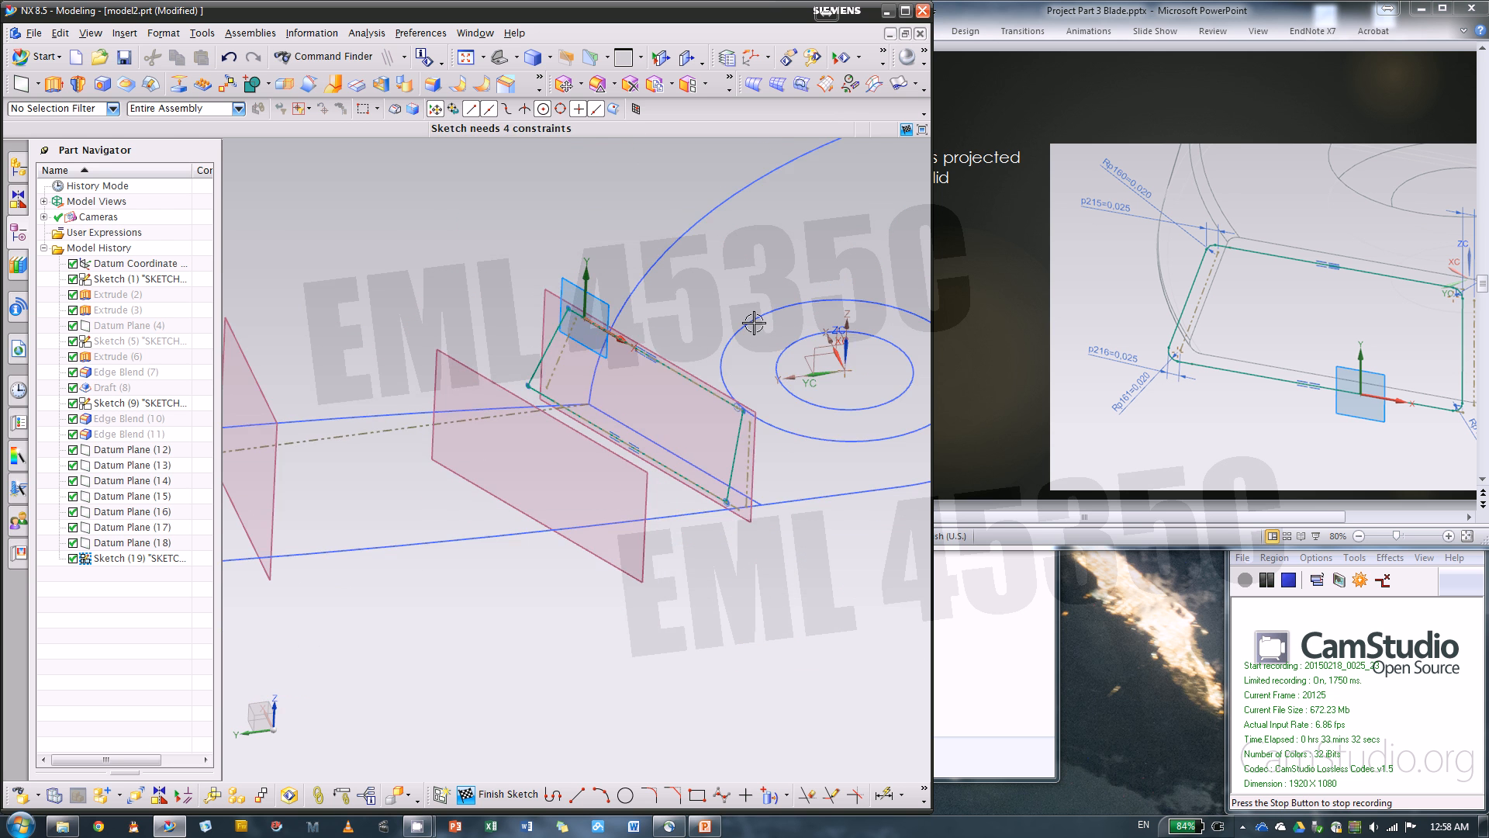
Try to dimension the profile's slanted side line beside its side reference line, and undo the dimension
{"action": "mouse_move", "coordinate": [754, 322]}
{"action": "middle_mouse_down"}
{"action": "mouse_move", "coordinate": [775, 367]}
{"action": "mouse_move", "coordinate": [774, 336]}
{"action": "middle_mouse_up"}
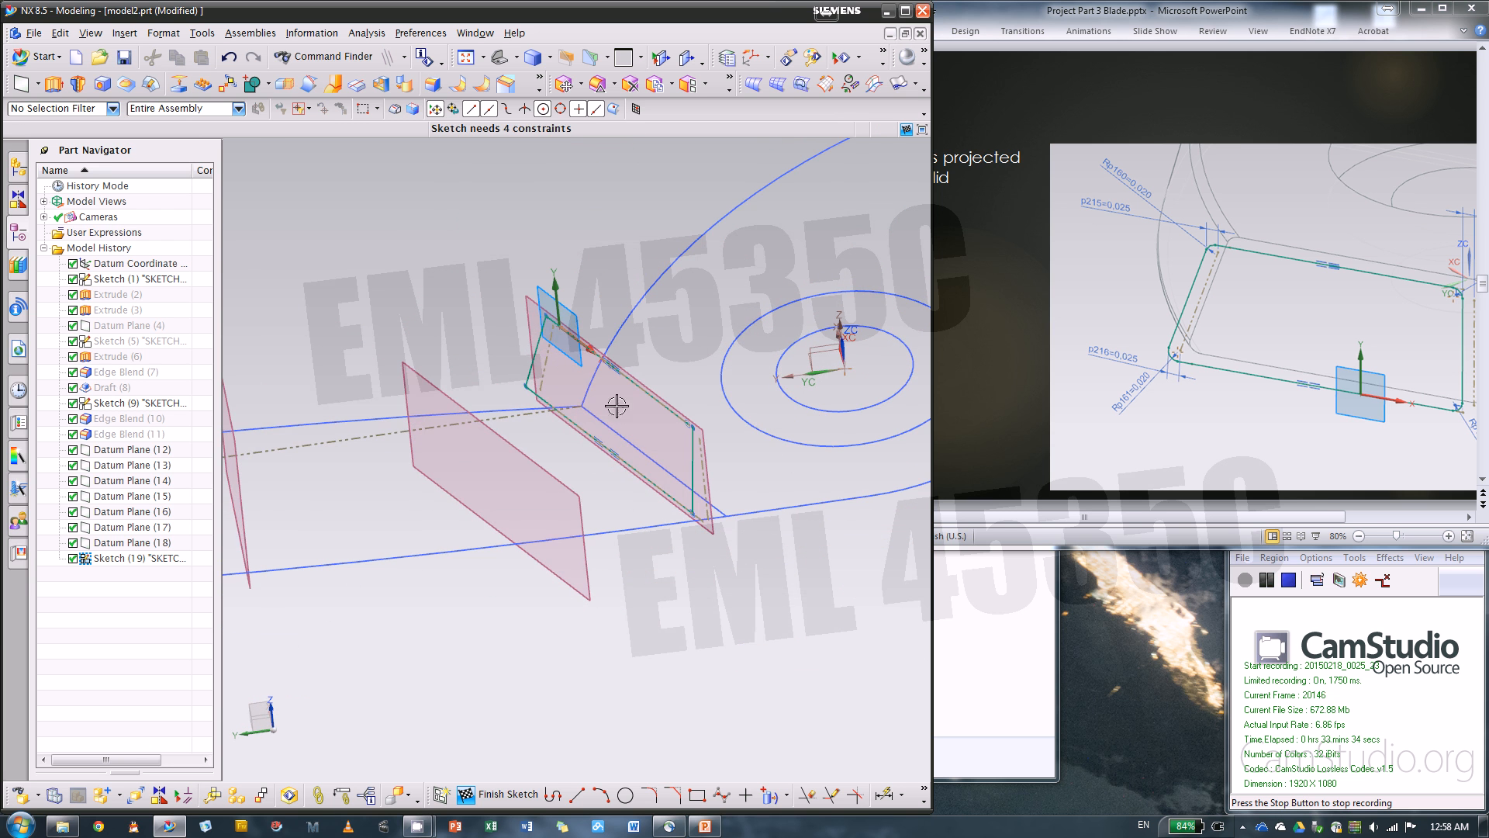
{"action": "scroll", "coordinate": [690, 498], "scroll_direction": "up", "scroll_amount": 2}
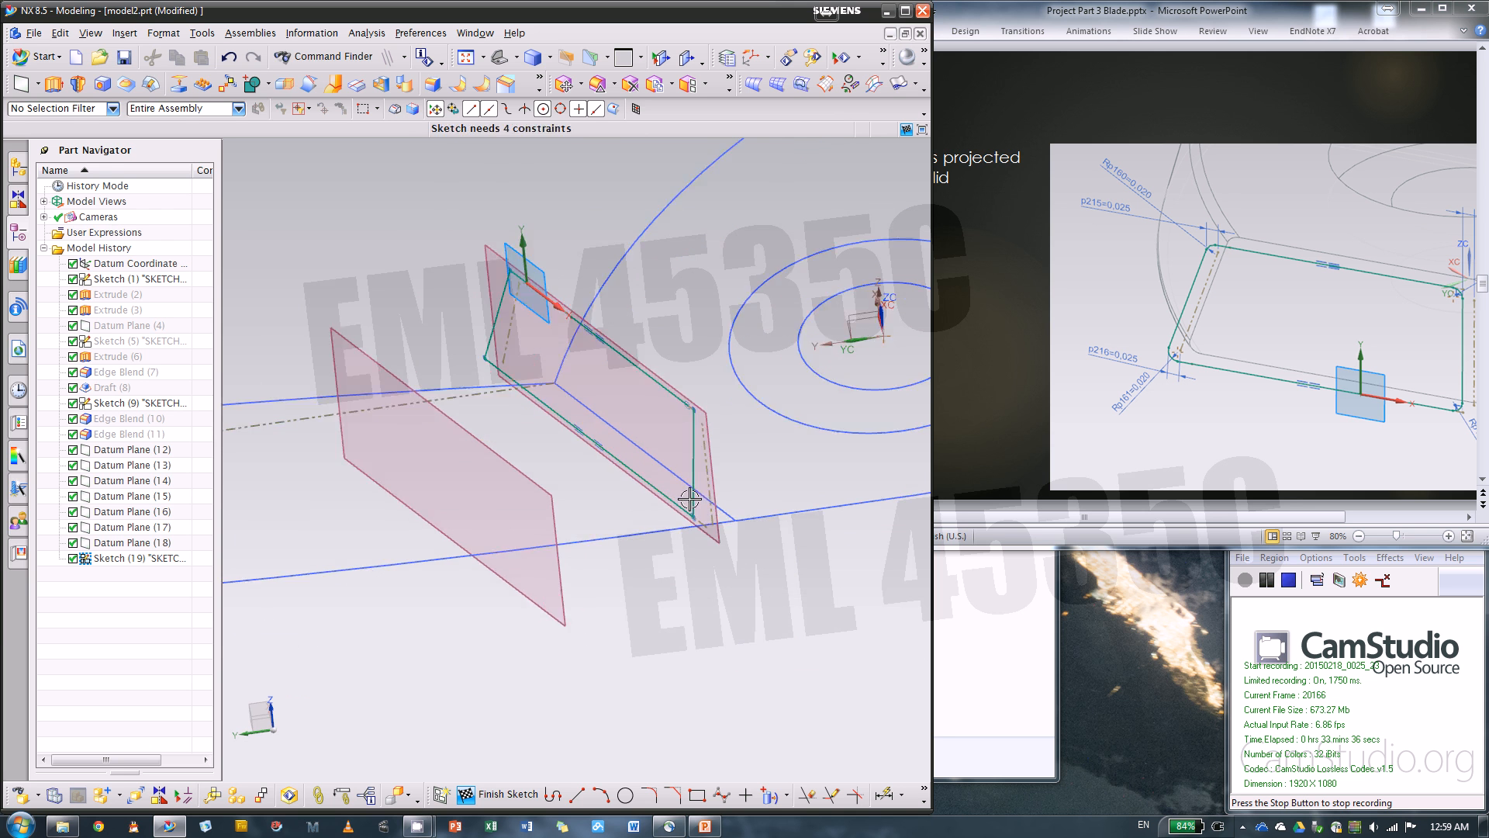
{"action": "scroll", "coordinate": [690, 499], "scroll_direction": "up", "scroll_amount": 2}
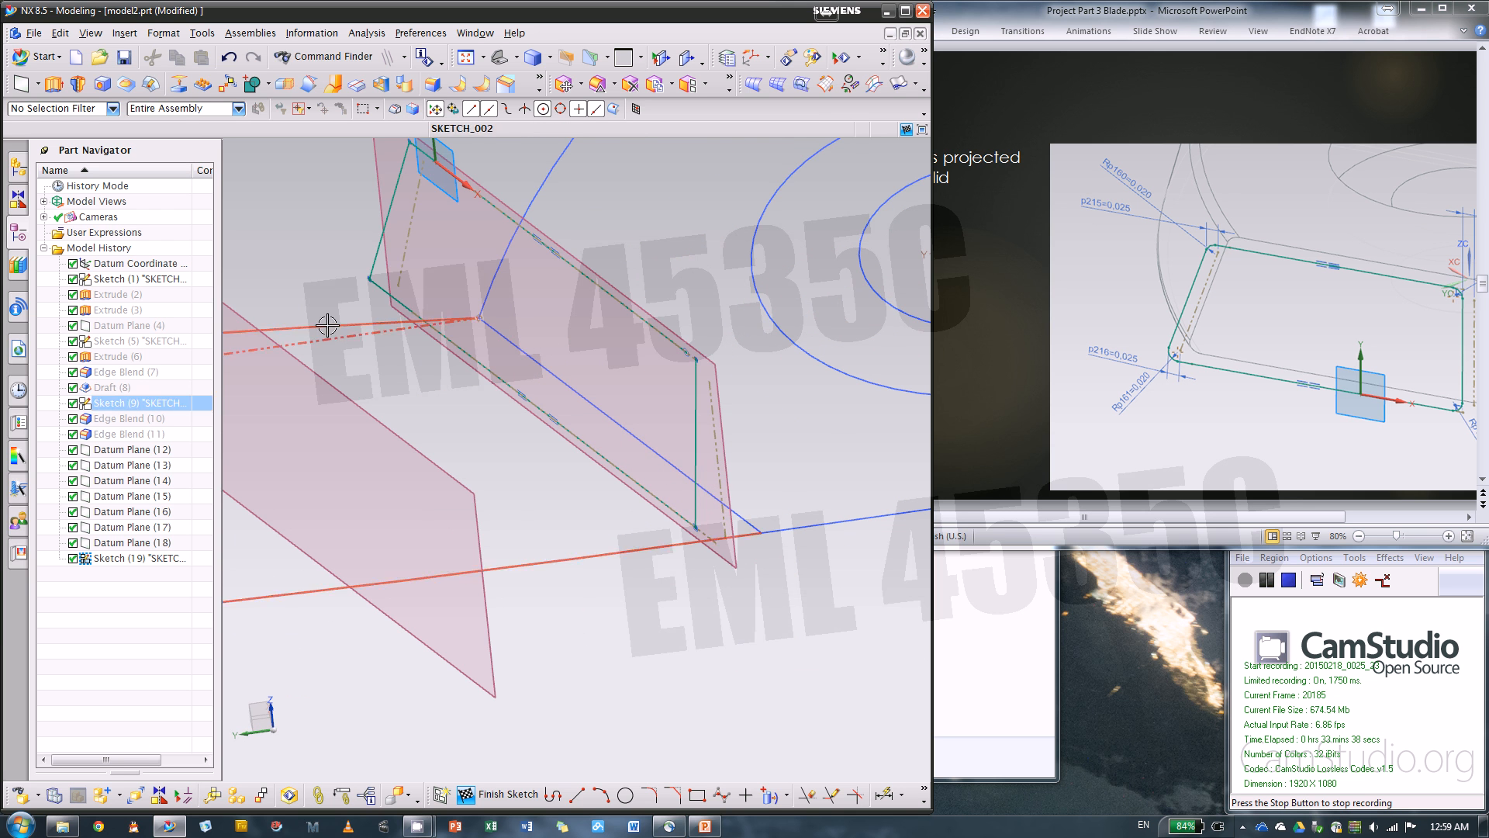
{"action": "scroll", "coordinate": [786, 565], "scroll_direction": "down", "scroll_amount": 1}
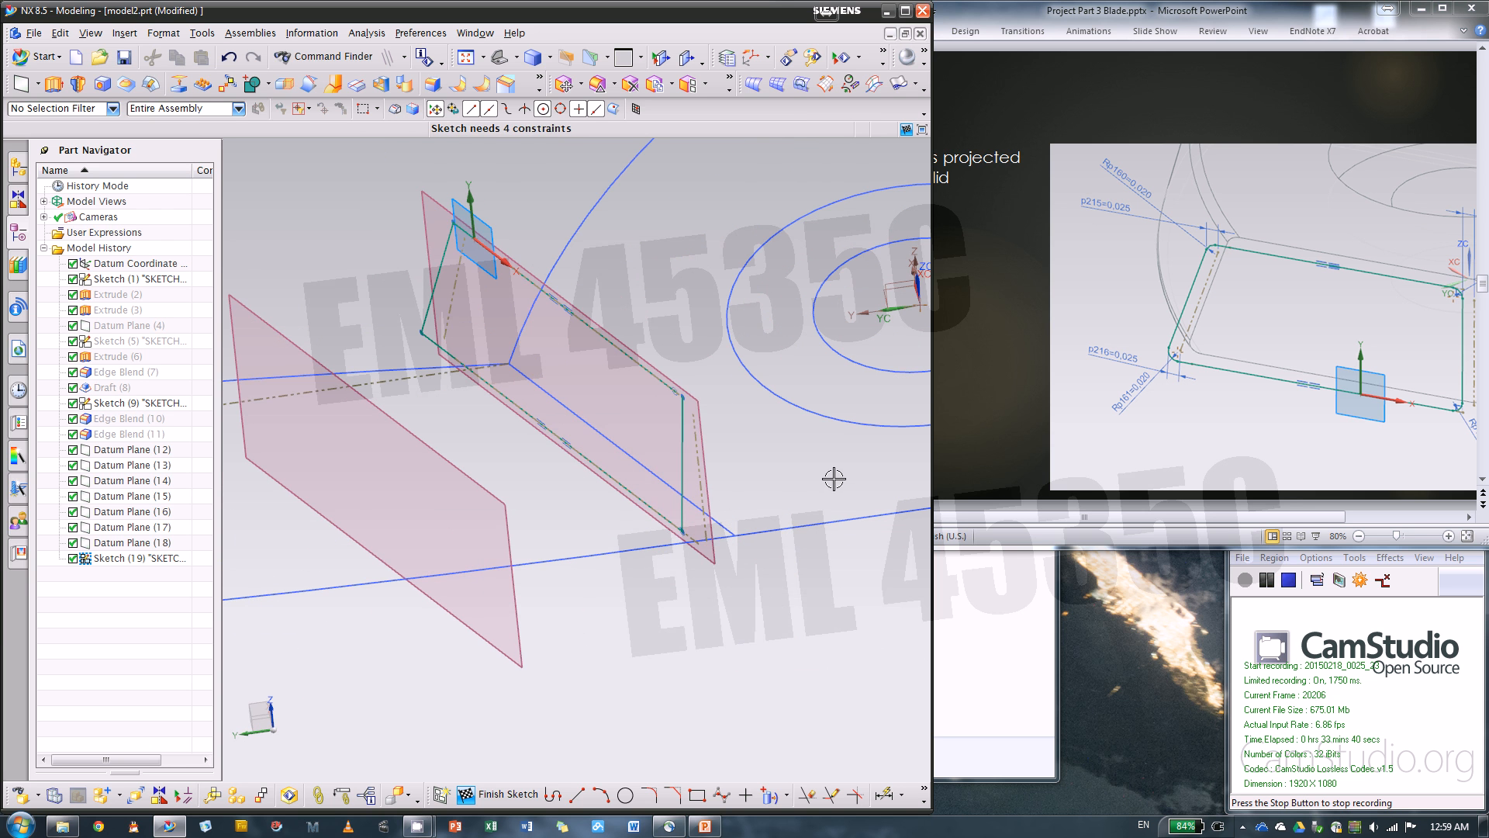
{"action": "scroll", "coordinate": [420, 213], "scroll_direction": "up", "scroll_amount": 4}
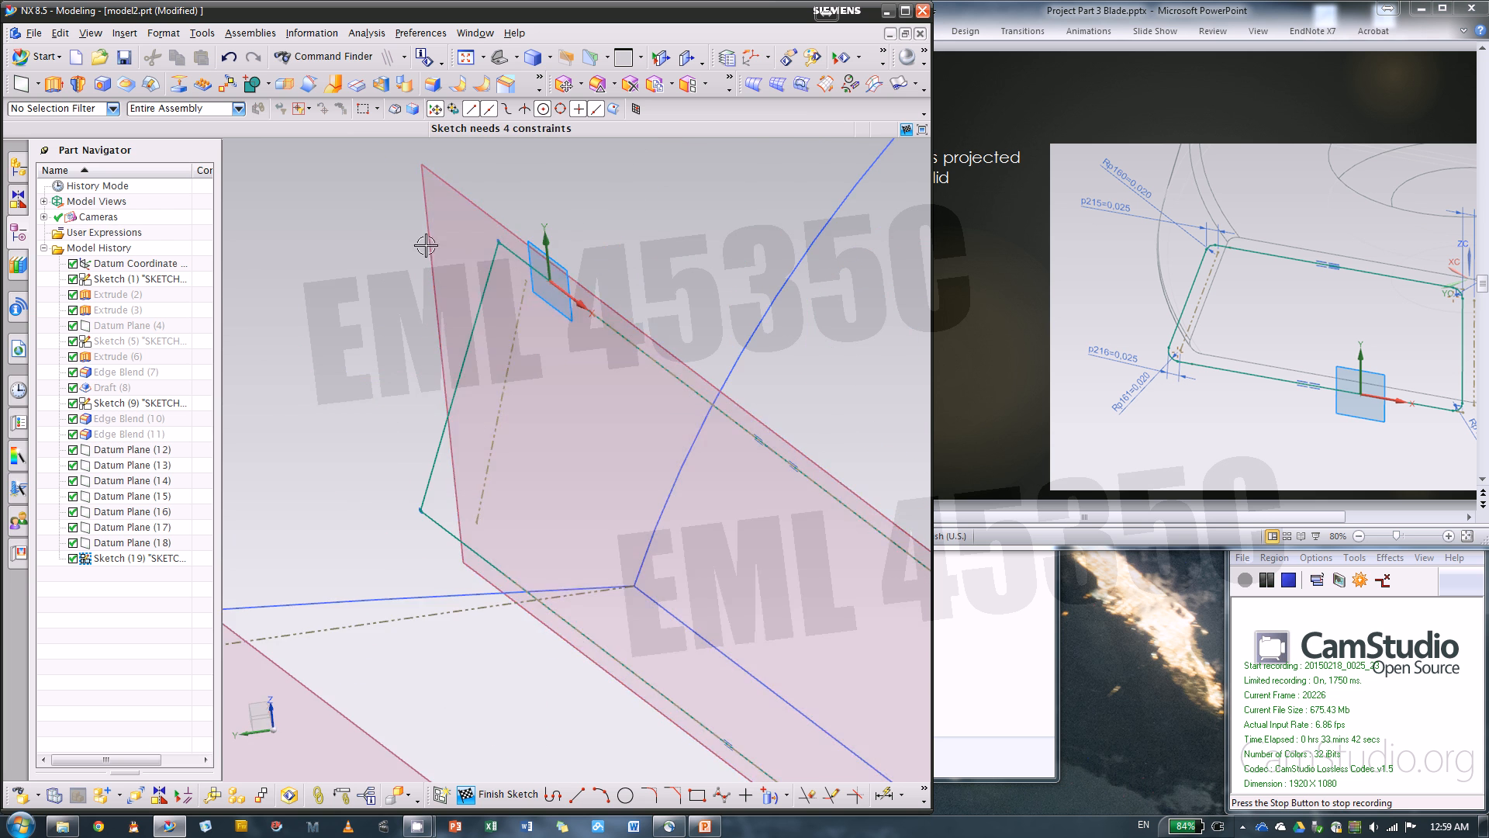
{"action": "mouse_move", "coordinate": [404, 259]}
{"action": "middle_mouse_down"}
{"action": "mouse_move", "coordinate": [412, 238]}
{"action": "mouse_move", "coordinate": [447, 348]}
{"action": "middle_mouse_up"}
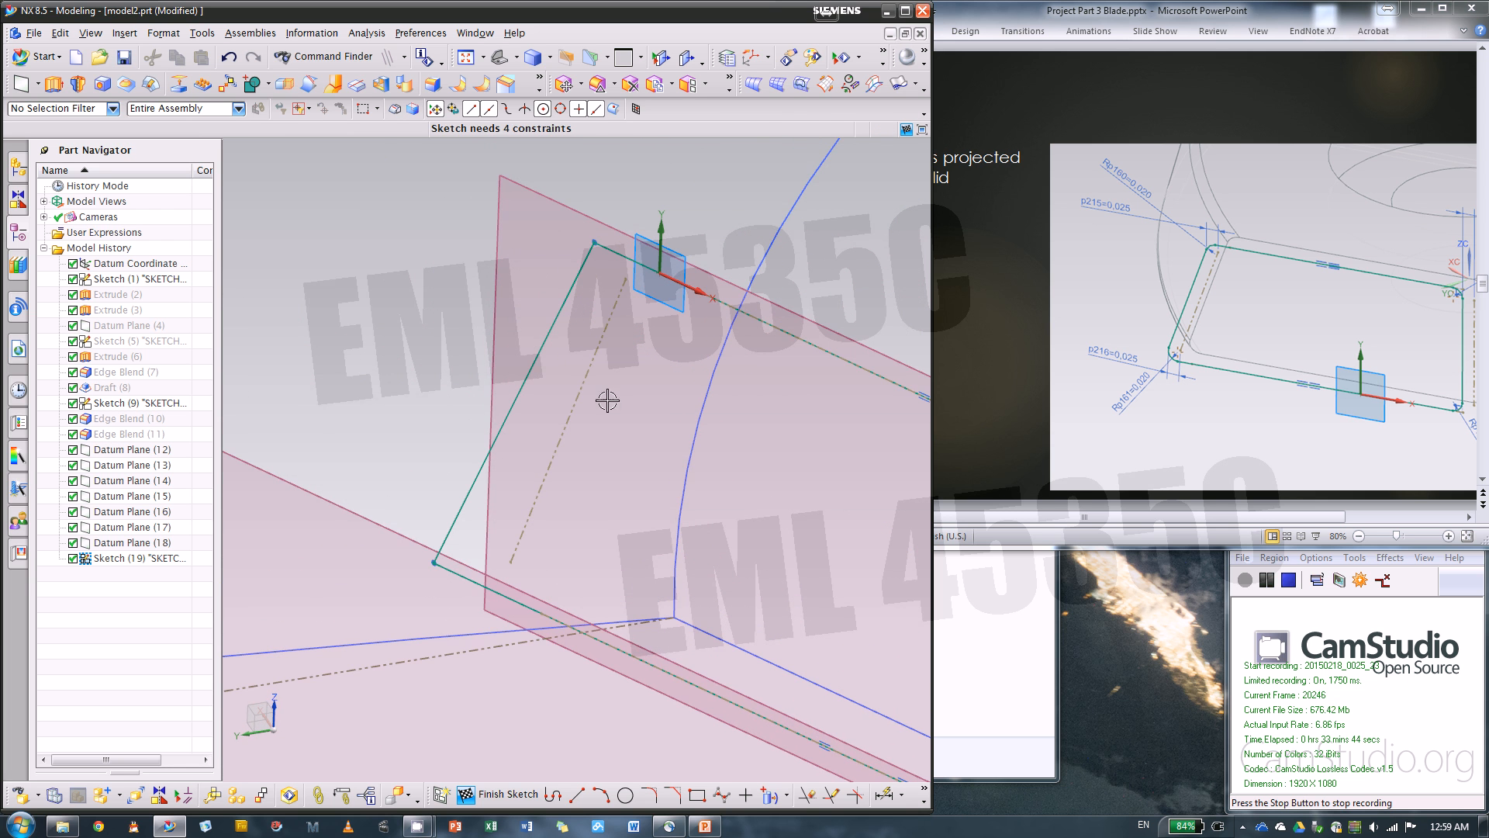
{"action": "left_click", "coordinate": [884, 794]}
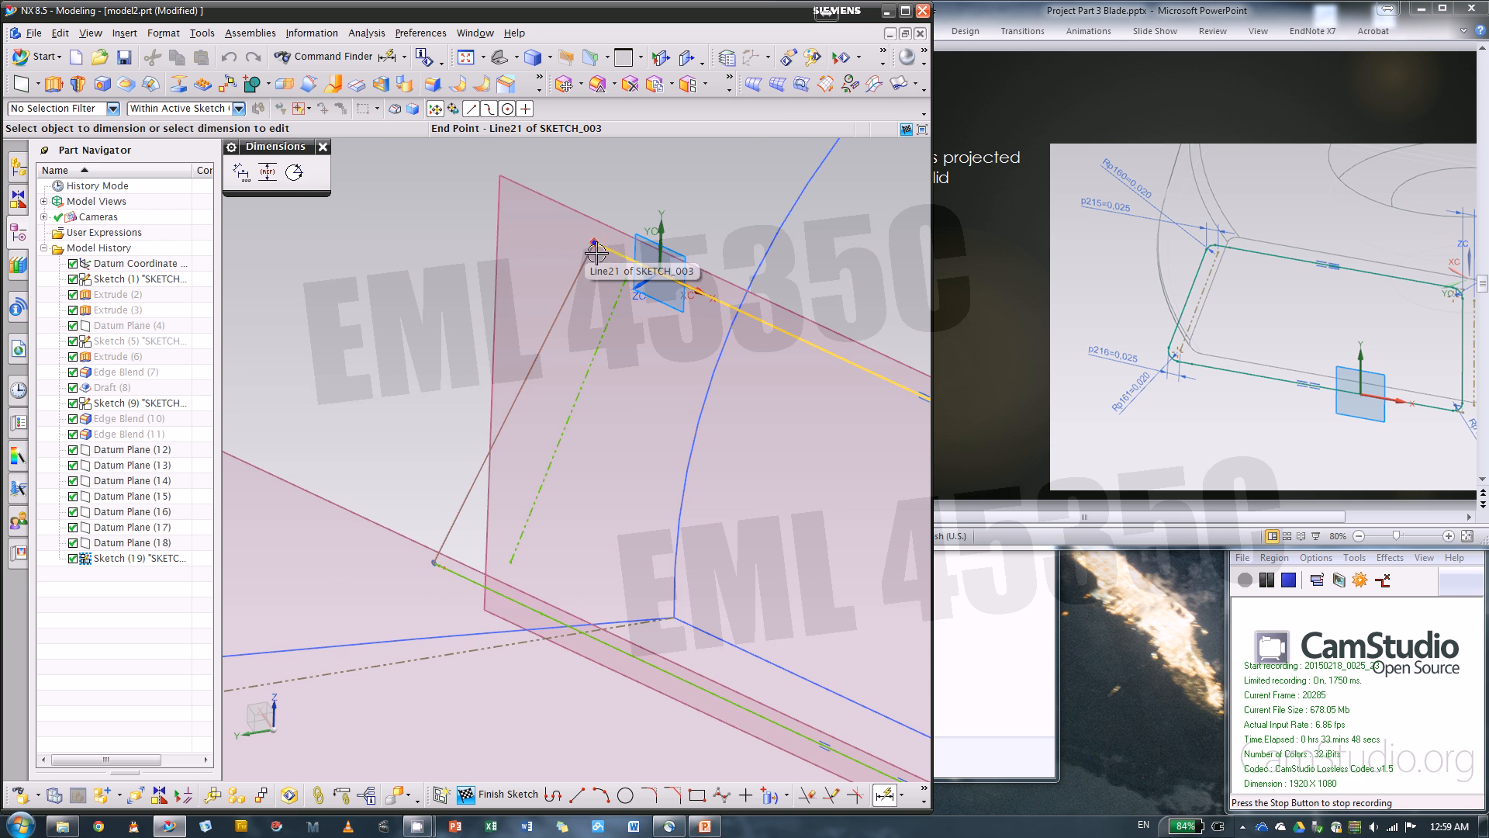
{"action": "left_click", "coordinate": [523, 383]}
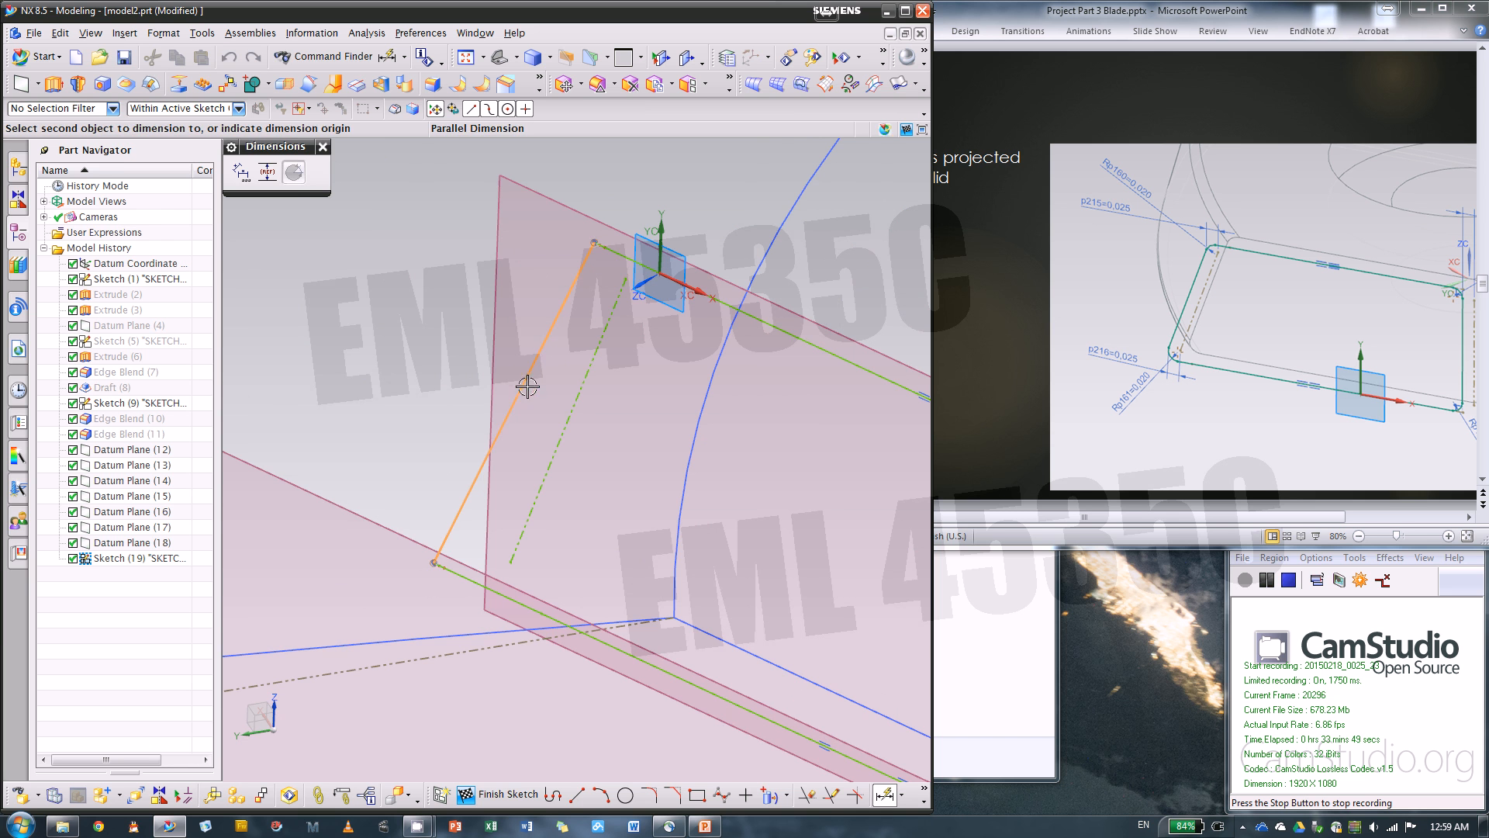
{"action": "left_click", "coordinate": [570, 410]}
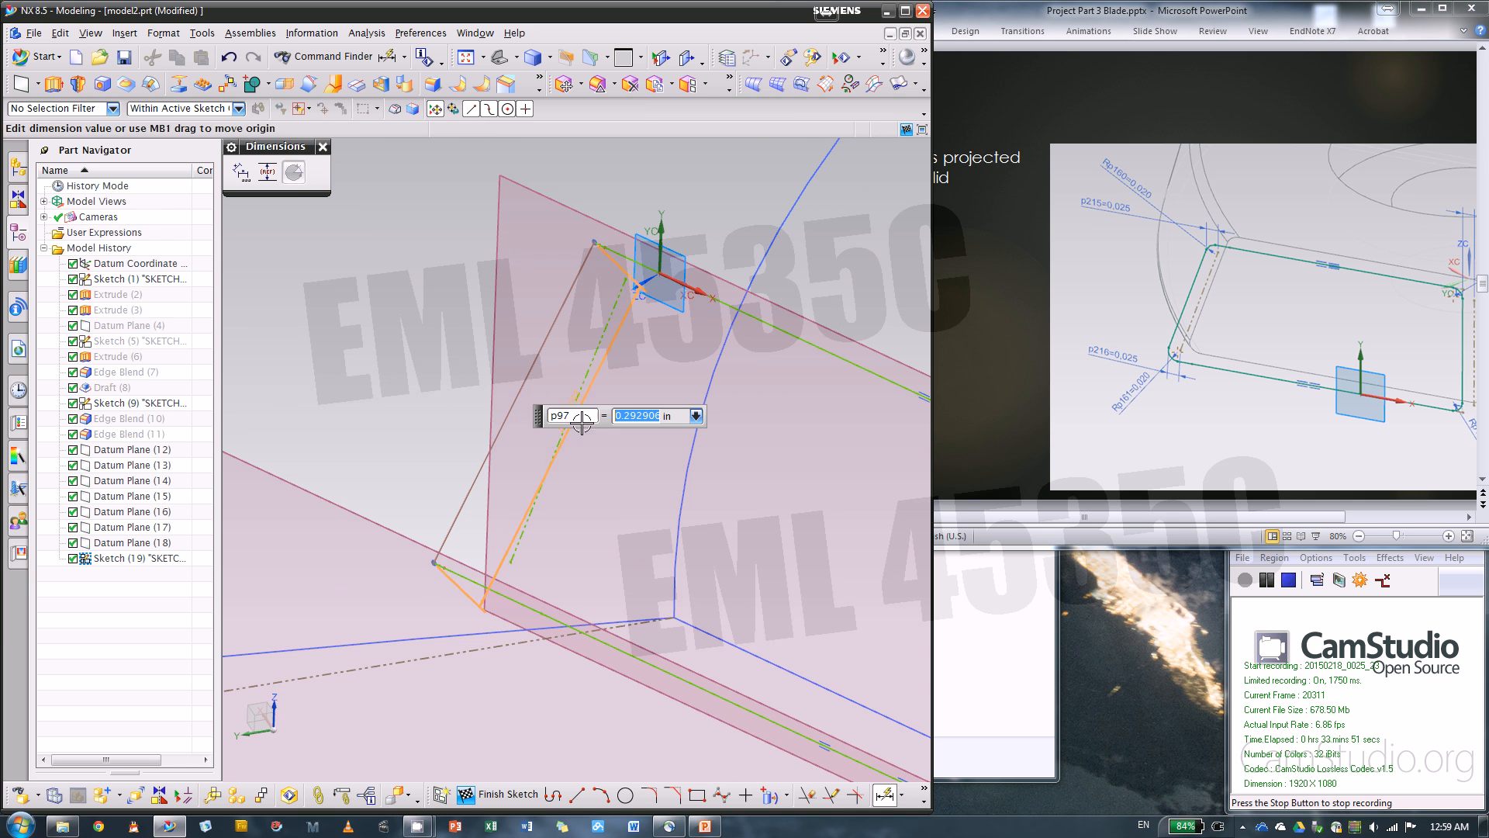
{"action": "left_click", "coordinate": [611, 397]}
{"action": "key", "text": "Escape"}
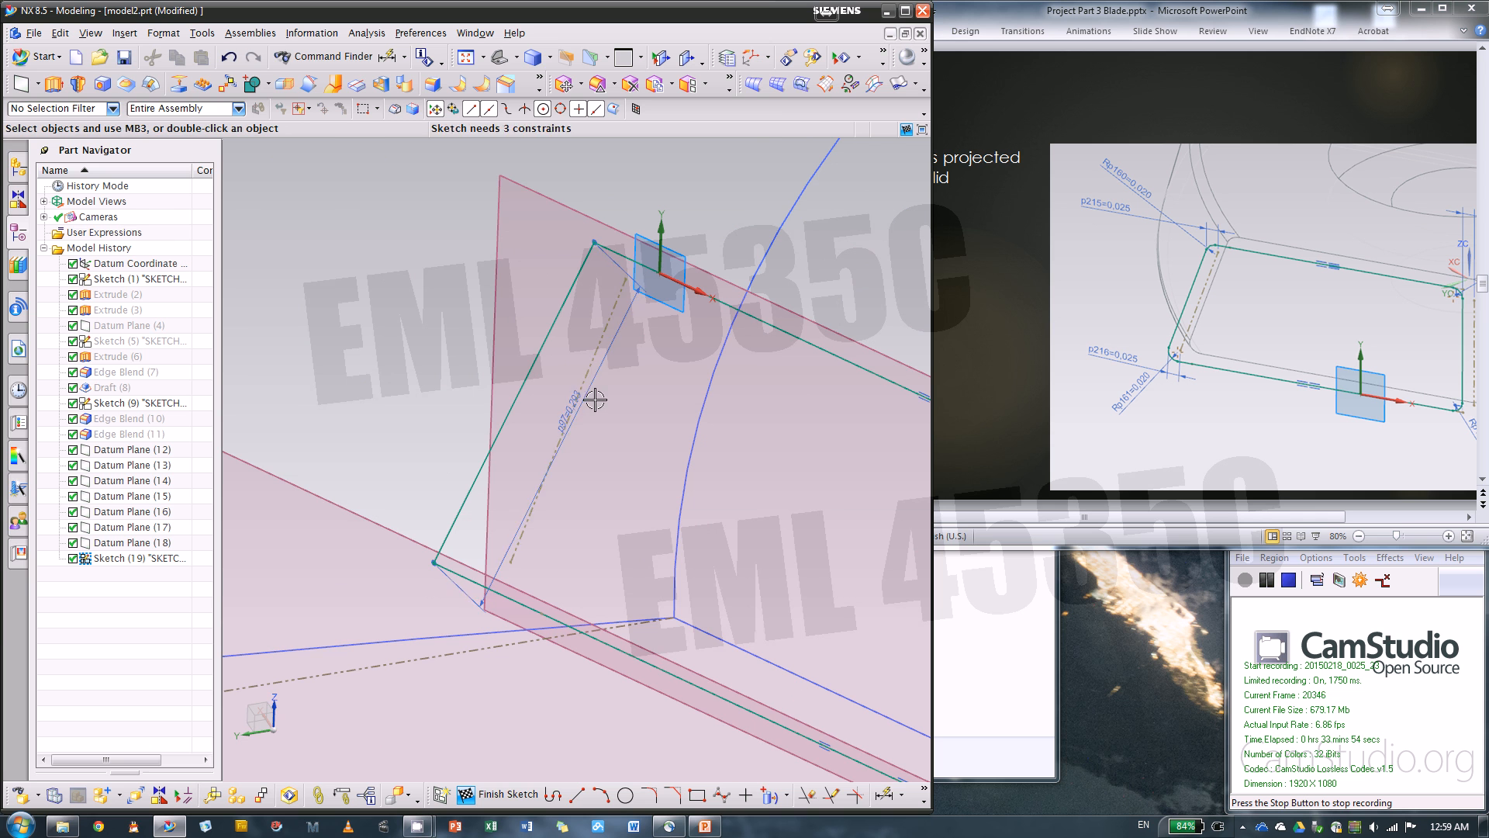
{"action": "key", "text": "ctrl+z"}
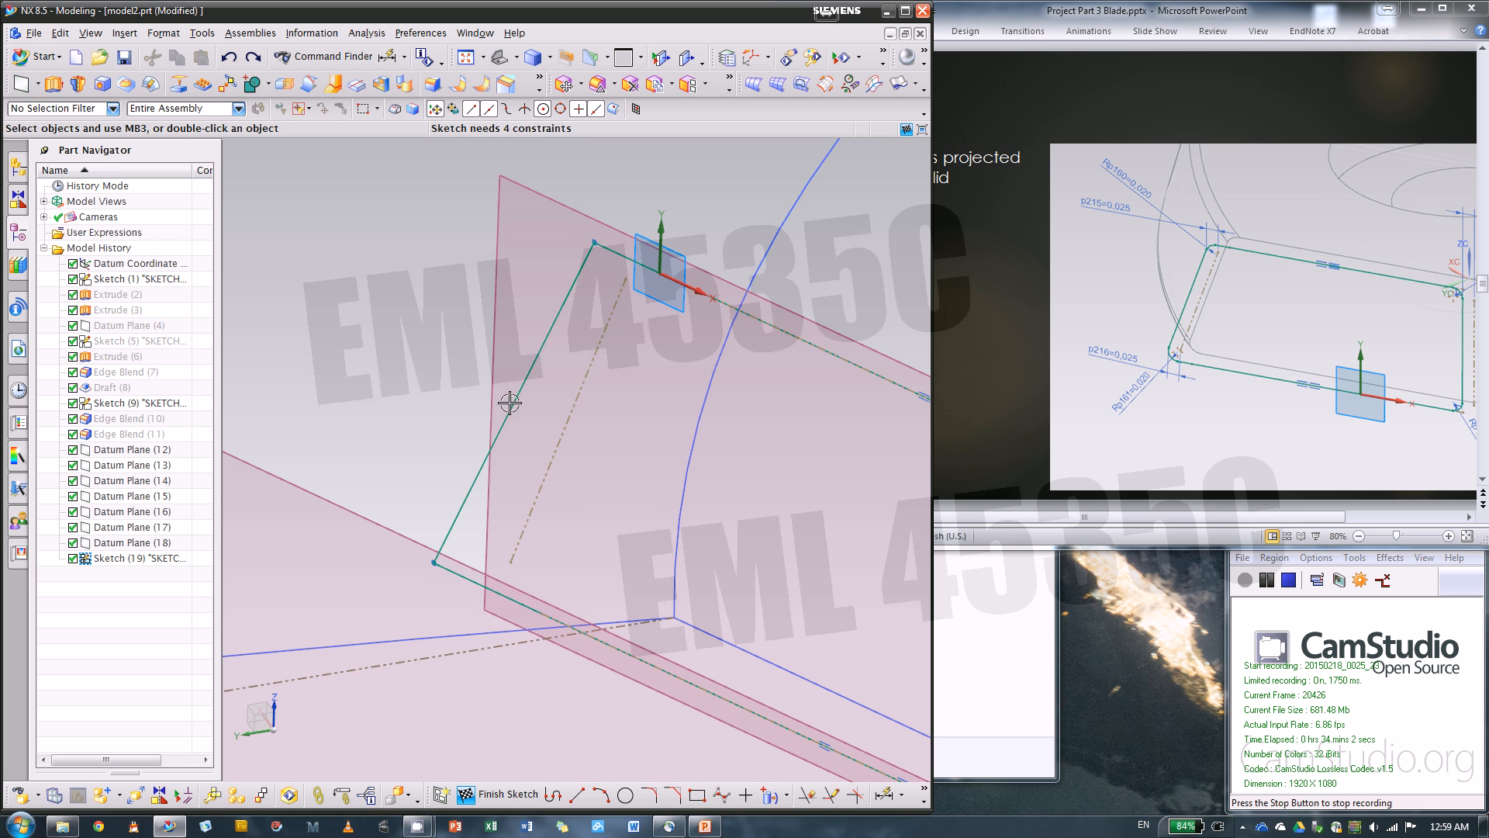
Add a 0.025 in horizontal dimension between the upper ends of the profile's slanted side line and the dashed side reference line
{"action": "left_click", "coordinate": [884, 795]}
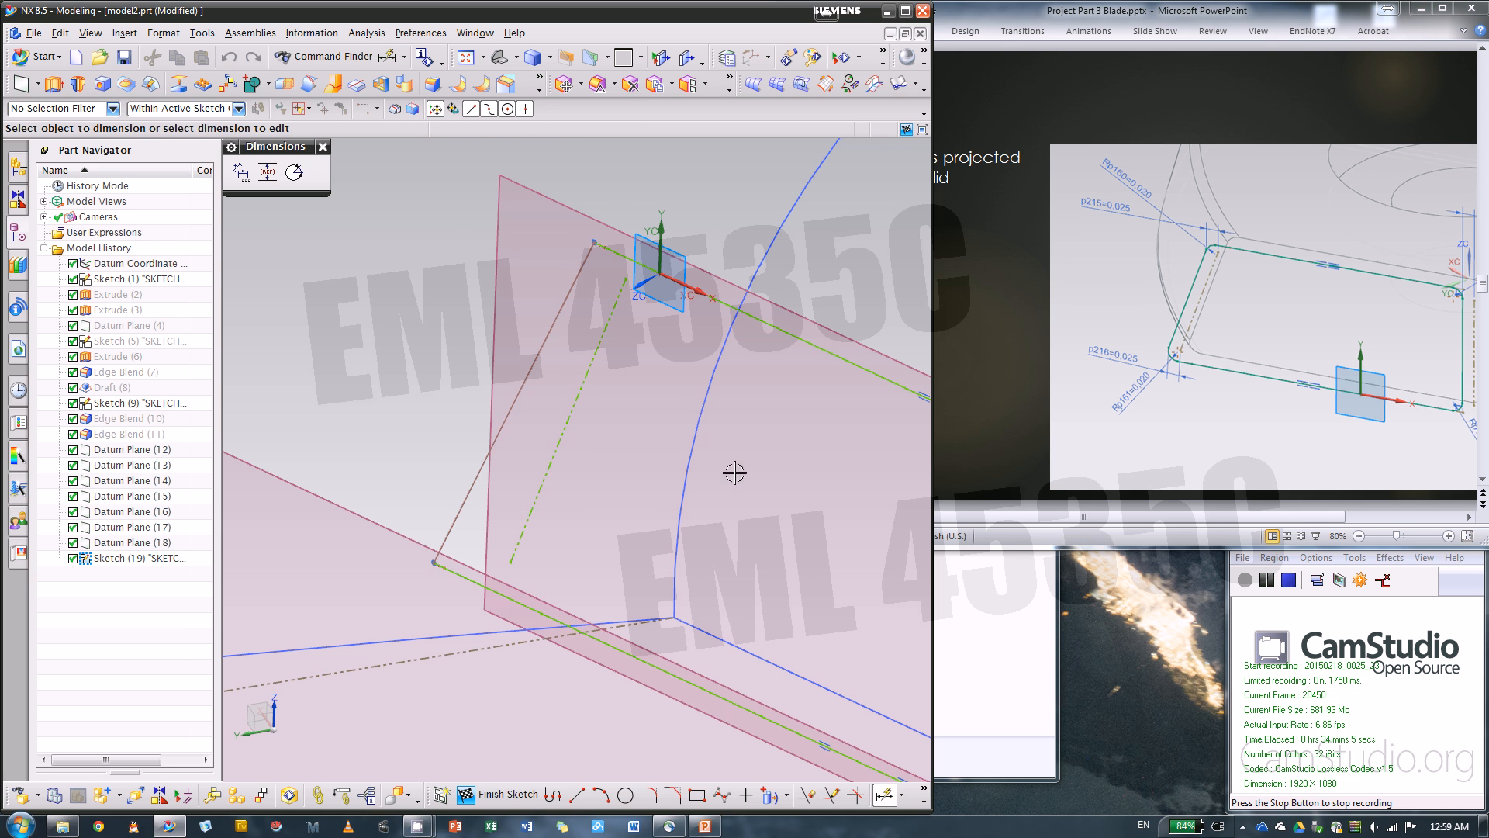
{"action": "left_click", "coordinate": [609, 278]}
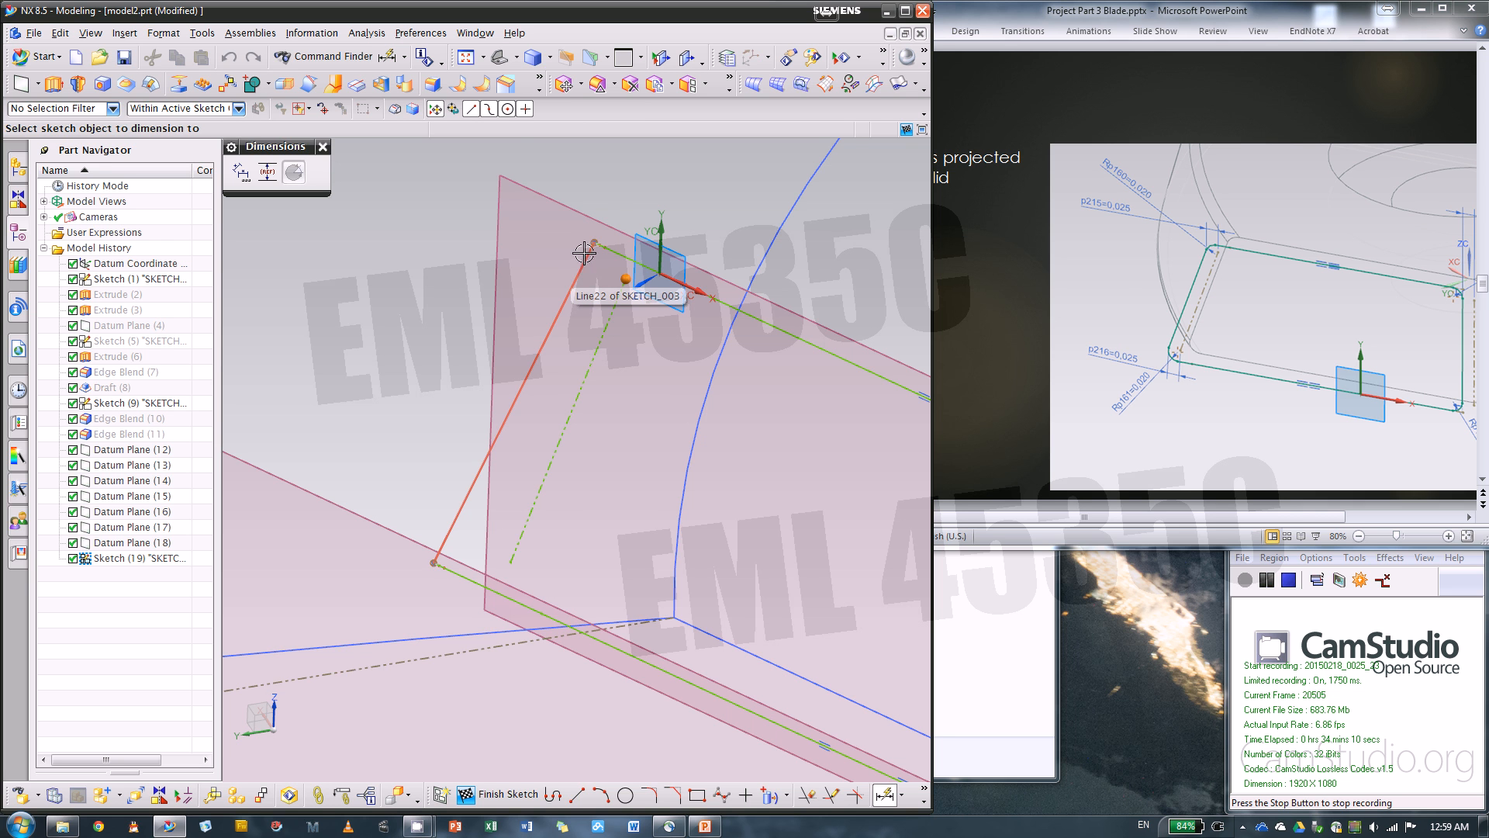
{"action": "left_click", "coordinate": [595, 242]}
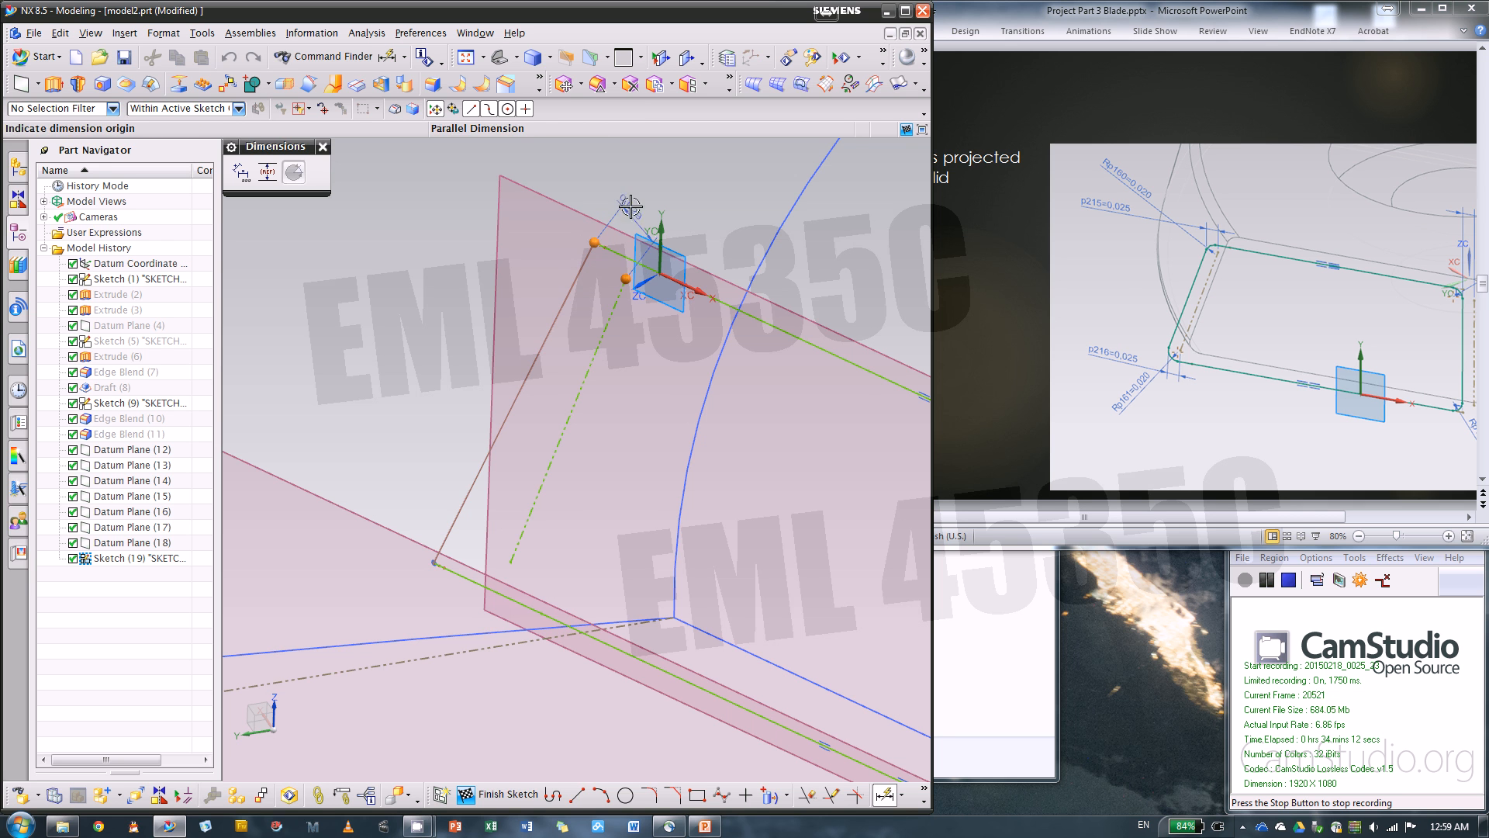
{"action": "left_click", "coordinate": [582, 159]}
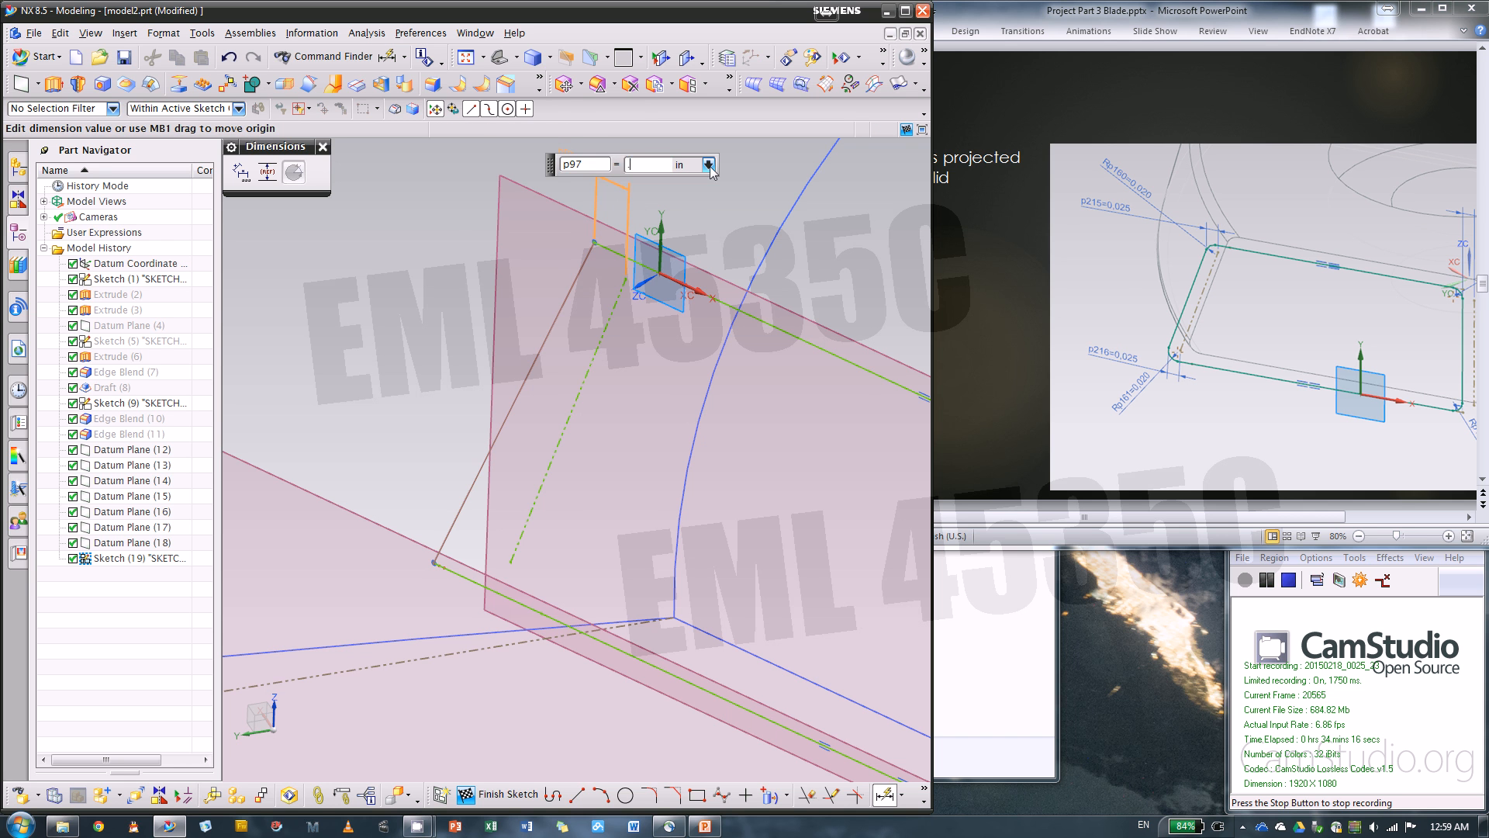
{"action": "type", "text": ".025"}
{"action": "key", "text": "Return"}
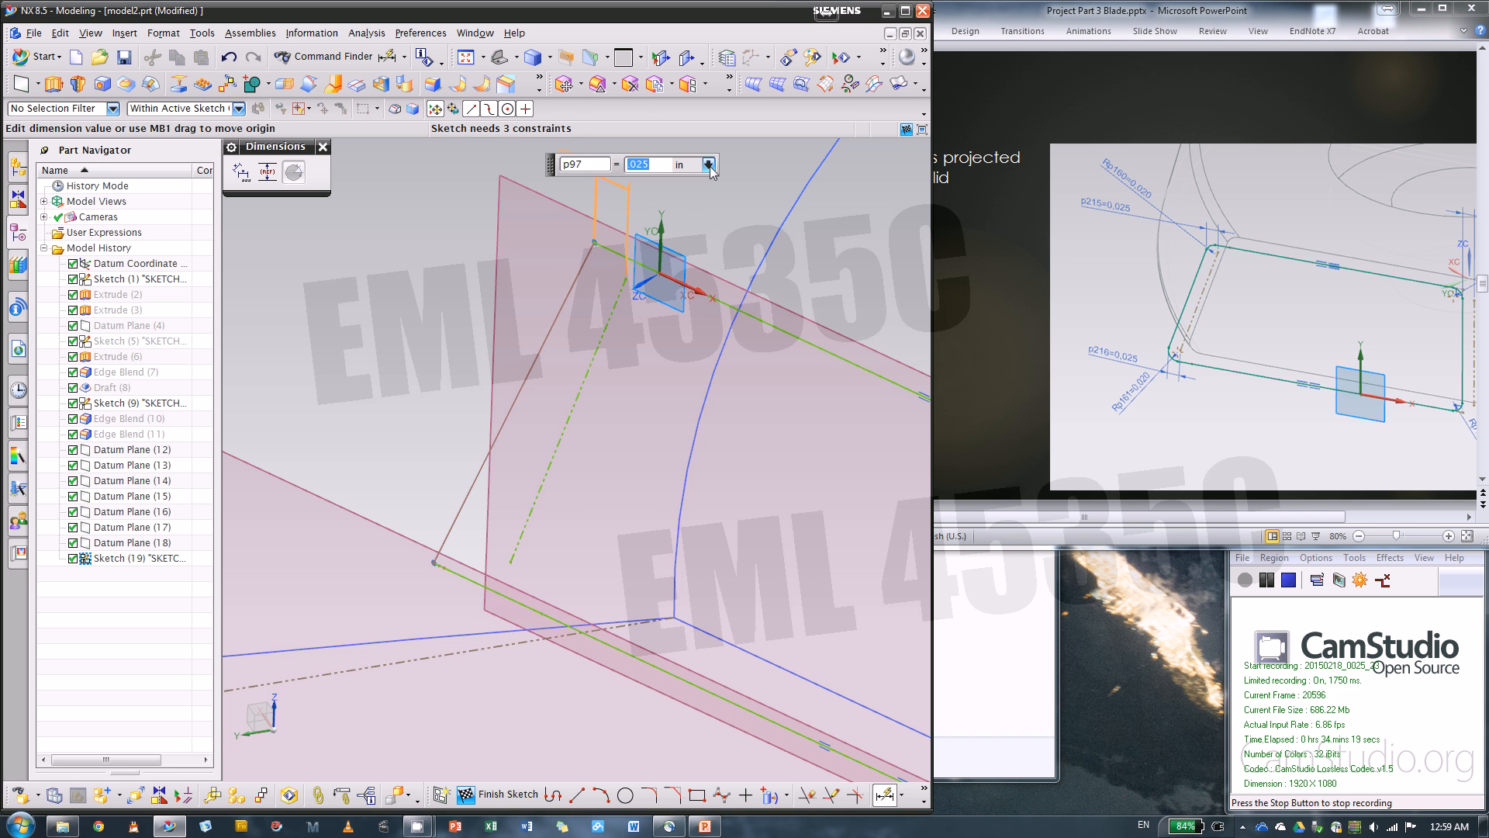
Add a 0.025 in horizontal dimension between the lower ends of the profile's slanted side line and the dashed side reference line
{"action": "left_click", "coordinate": [509, 562]}
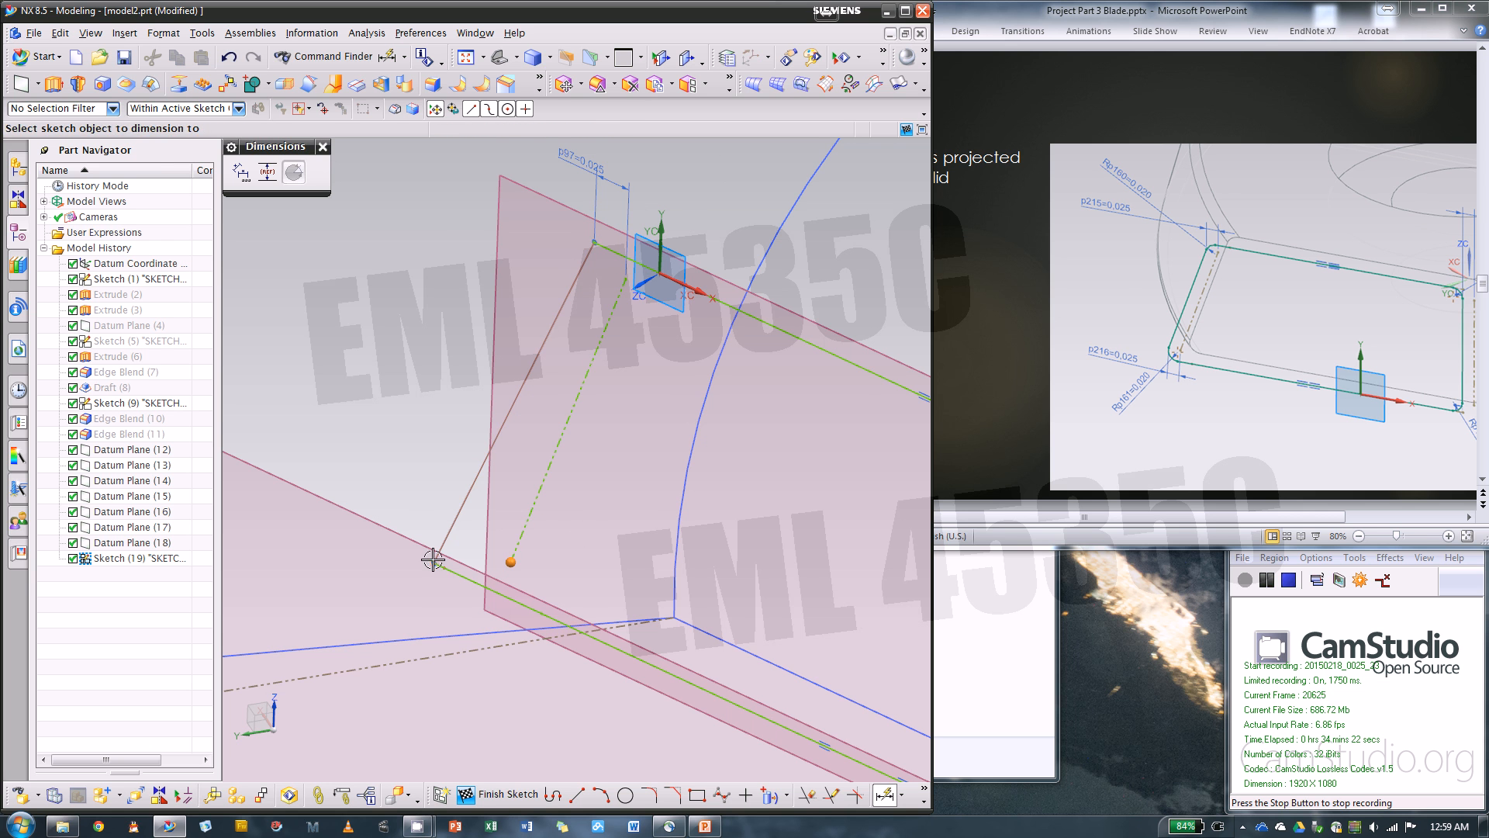
{"action": "left_click", "coordinate": [432, 560]}
{"action": "left_click", "coordinate": [355, 592]}
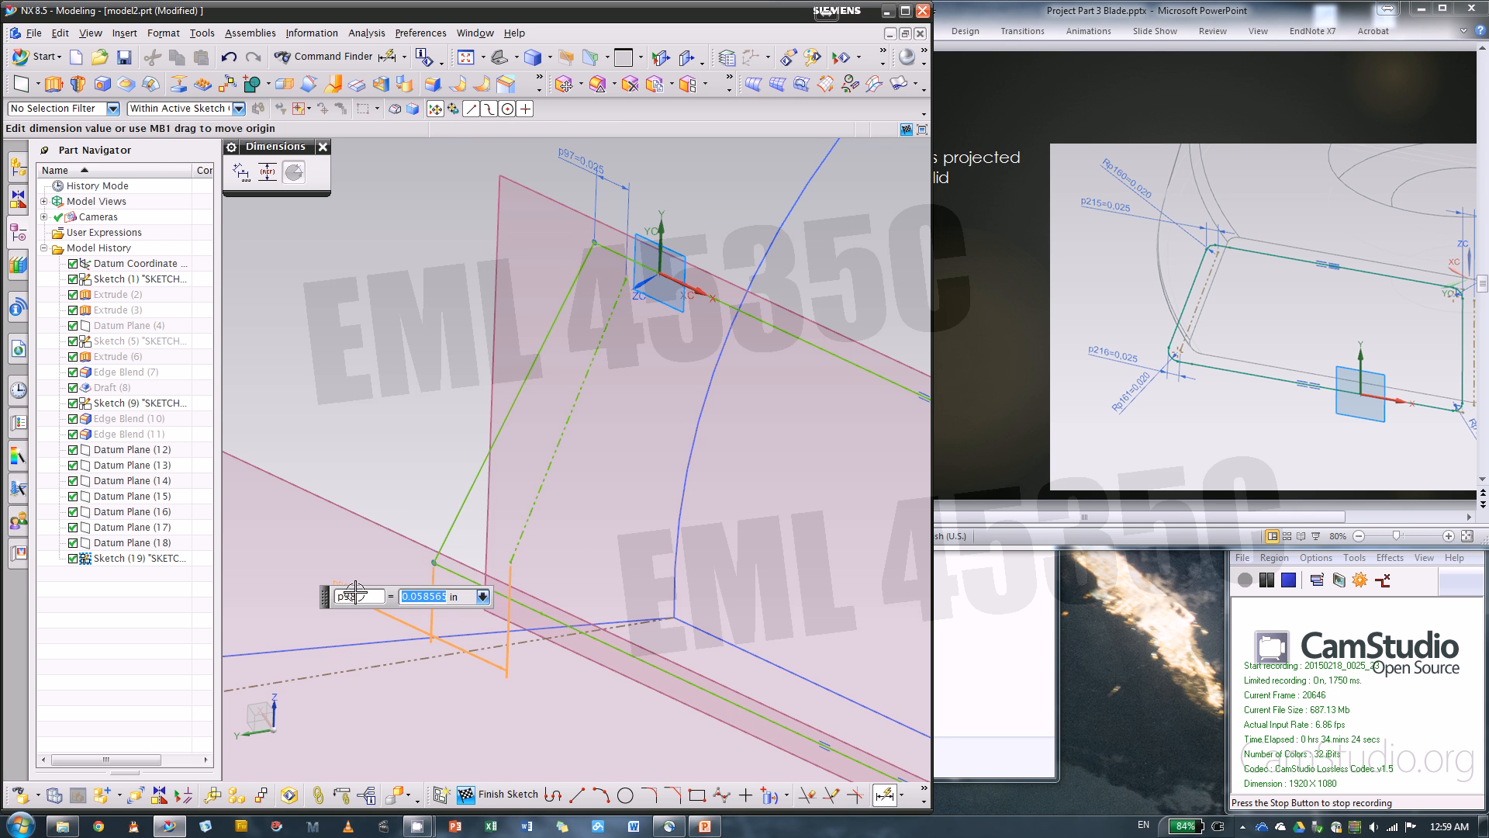
{"action": "key", "text": "Return"}
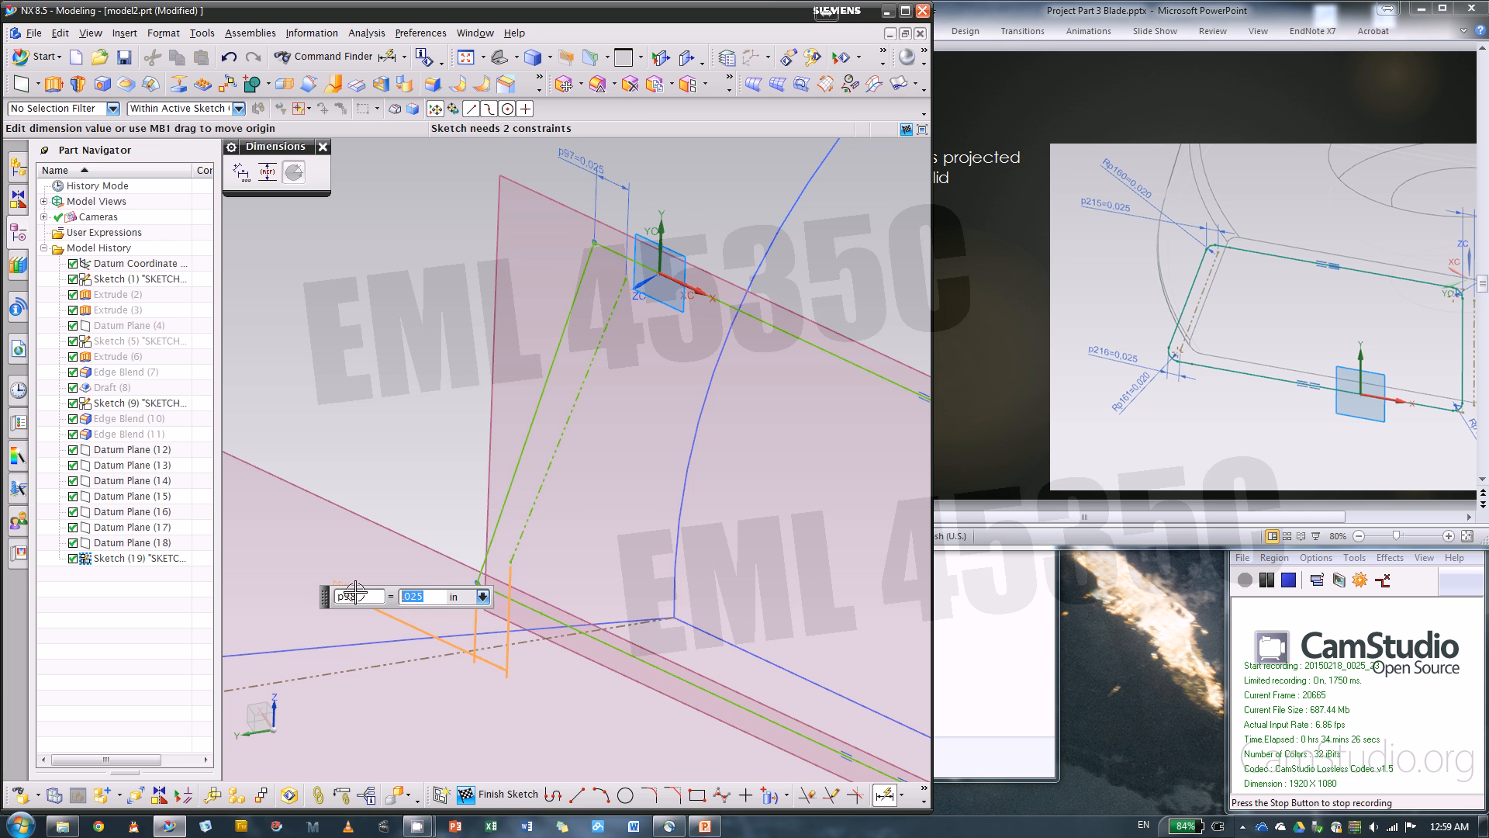
{"action": "key", "text": "Escape"}
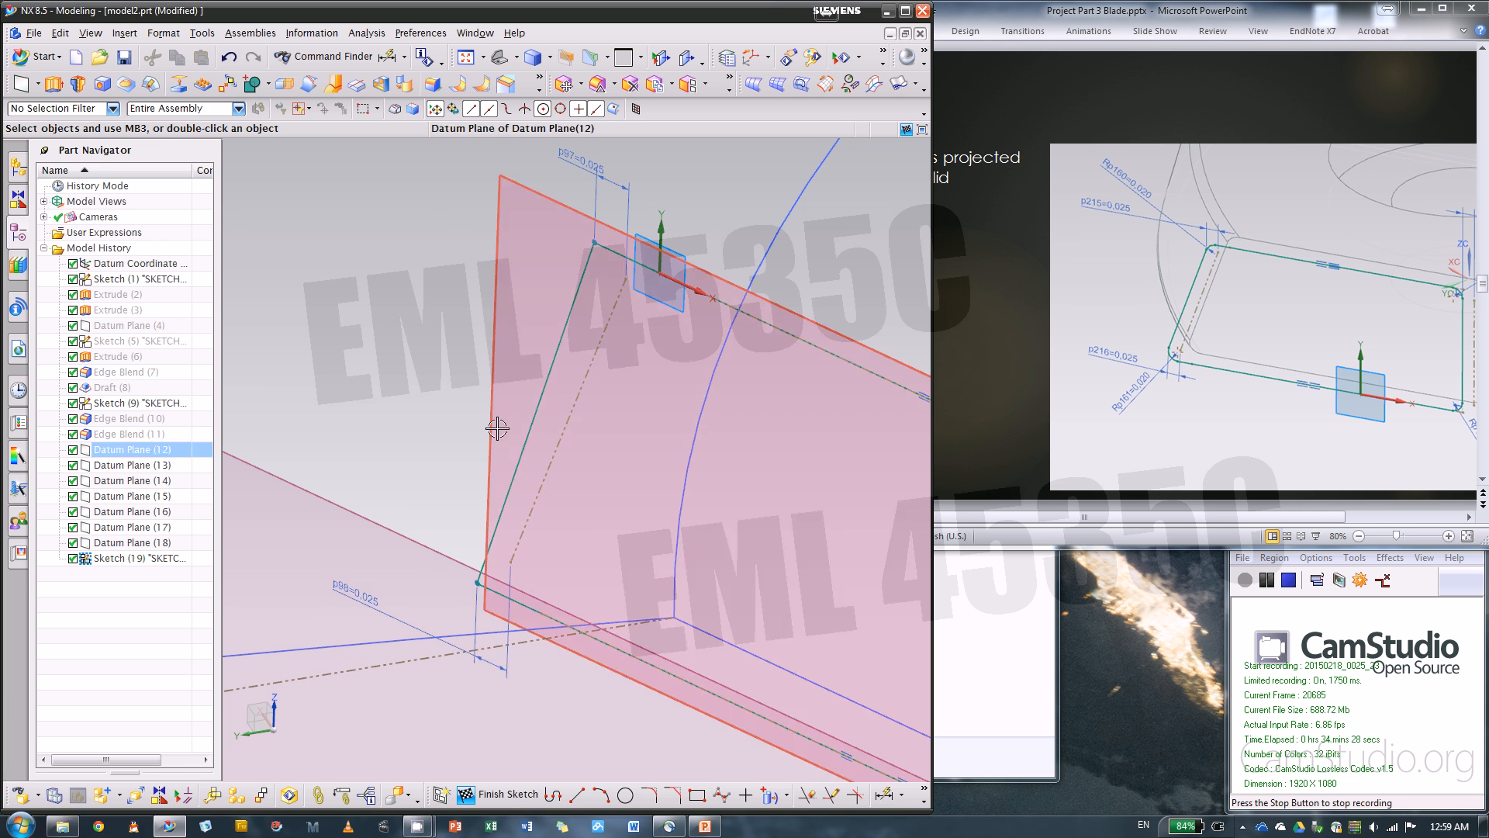
Undo both 0.025 in horizontal dimensions between the slanted side line and its reference line
{"action": "middle_click_drag", "start_coordinate": [496, 426], "coordinate": [664, 433]}
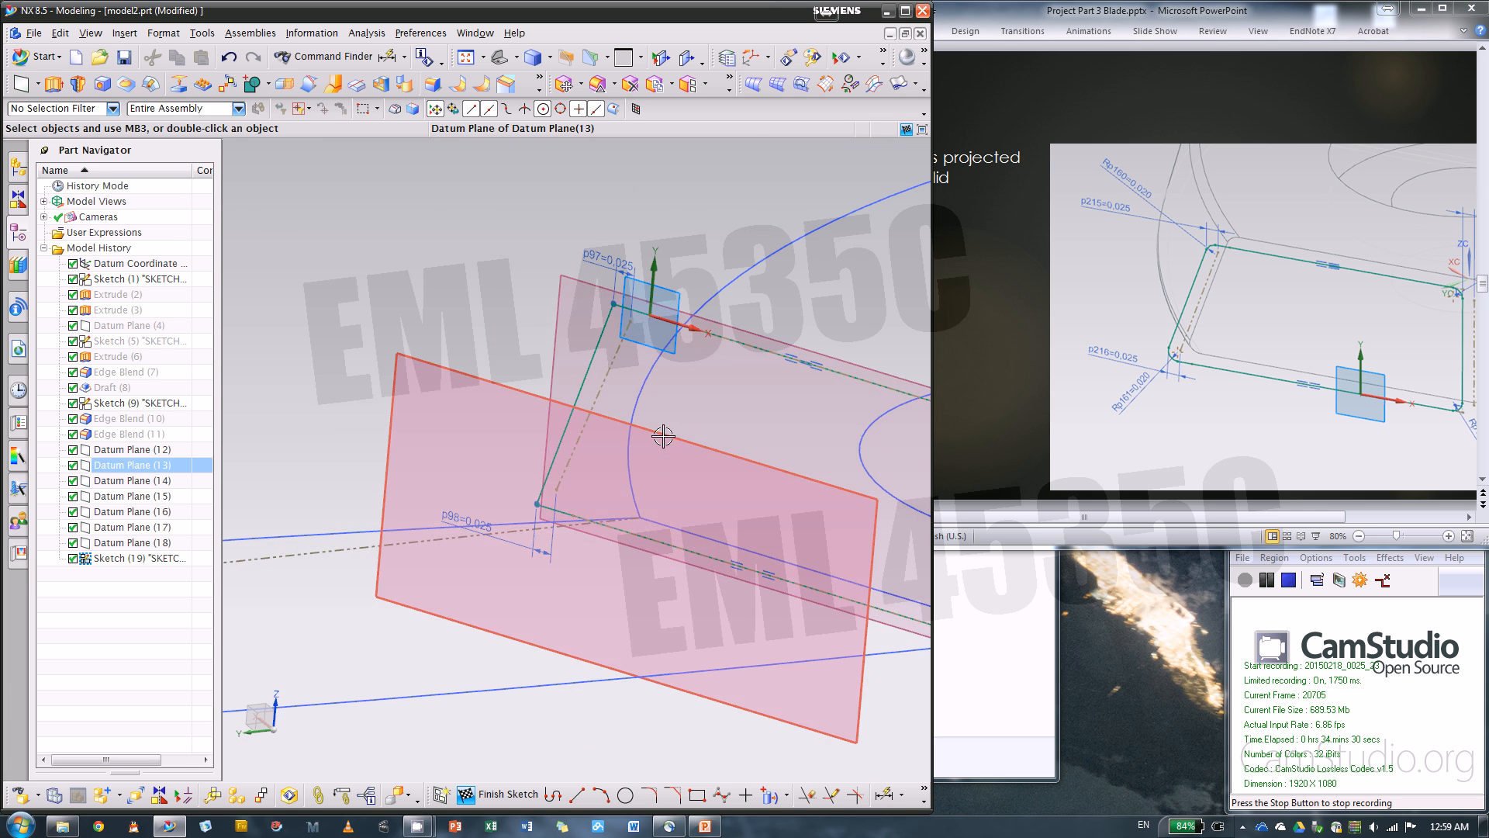
{"action": "key", "text": "F8"}
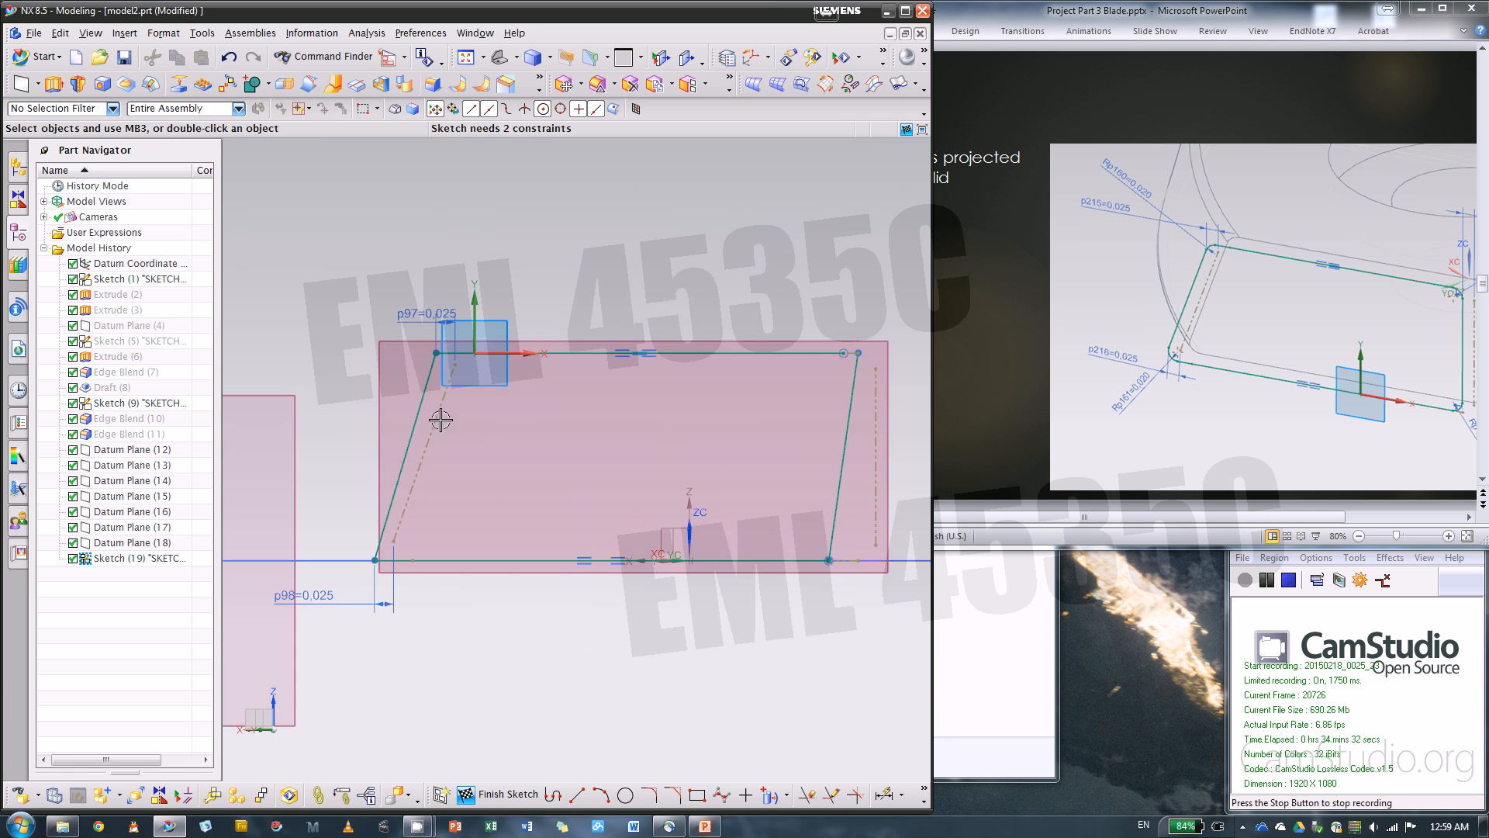
{"action": "scroll", "coordinate": [383, 427], "scroll_direction": "up", "scroll_amount": 3}
{"action": "scroll", "coordinate": [445, 445], "scroll_direction": "down", "scroll_amount": 2}
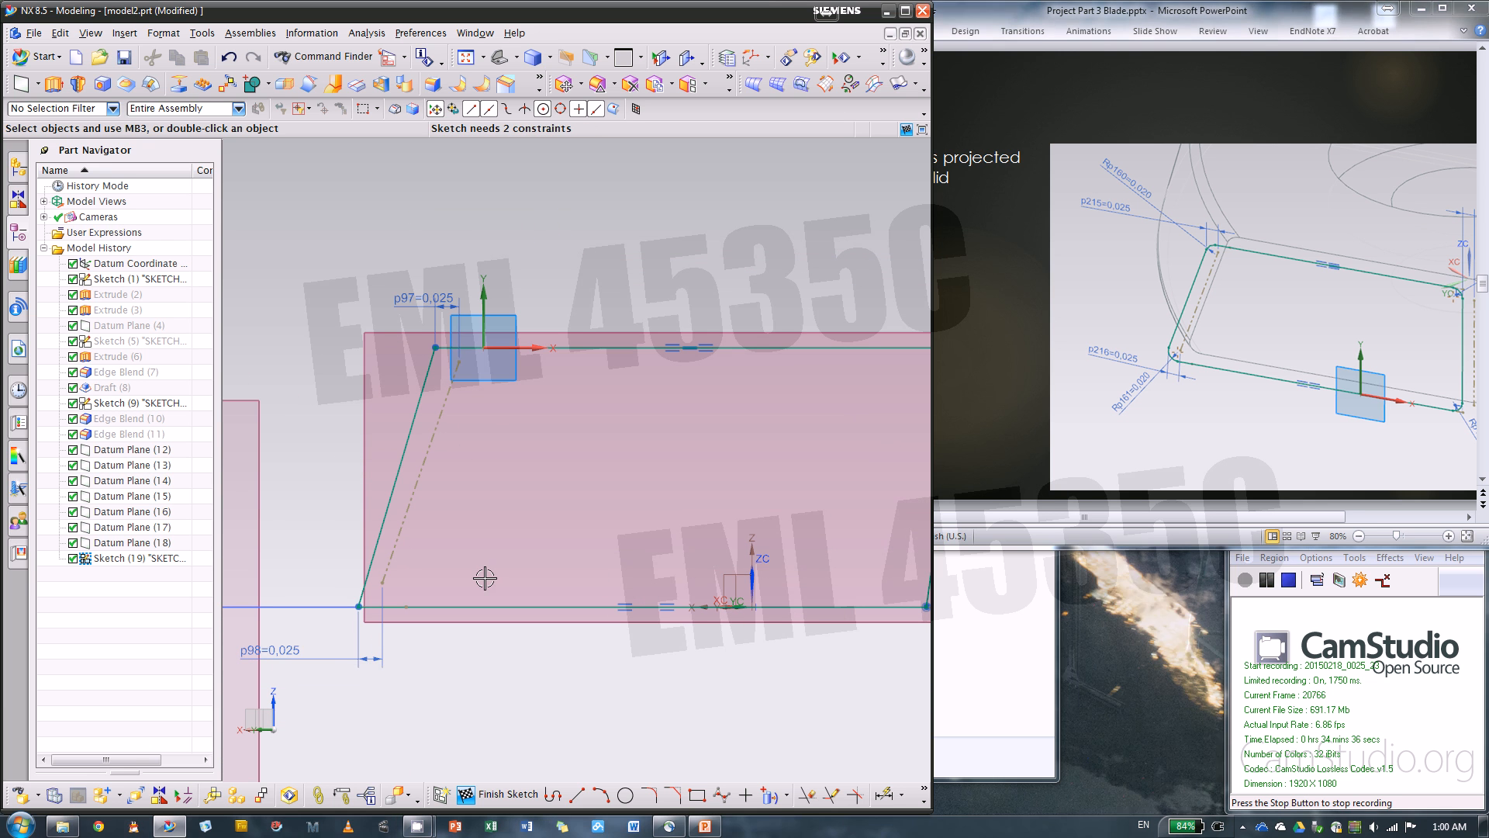
{"action": "key", "text": "ctrl+z"}
{"action": "key", "text": "ctrl+z"}
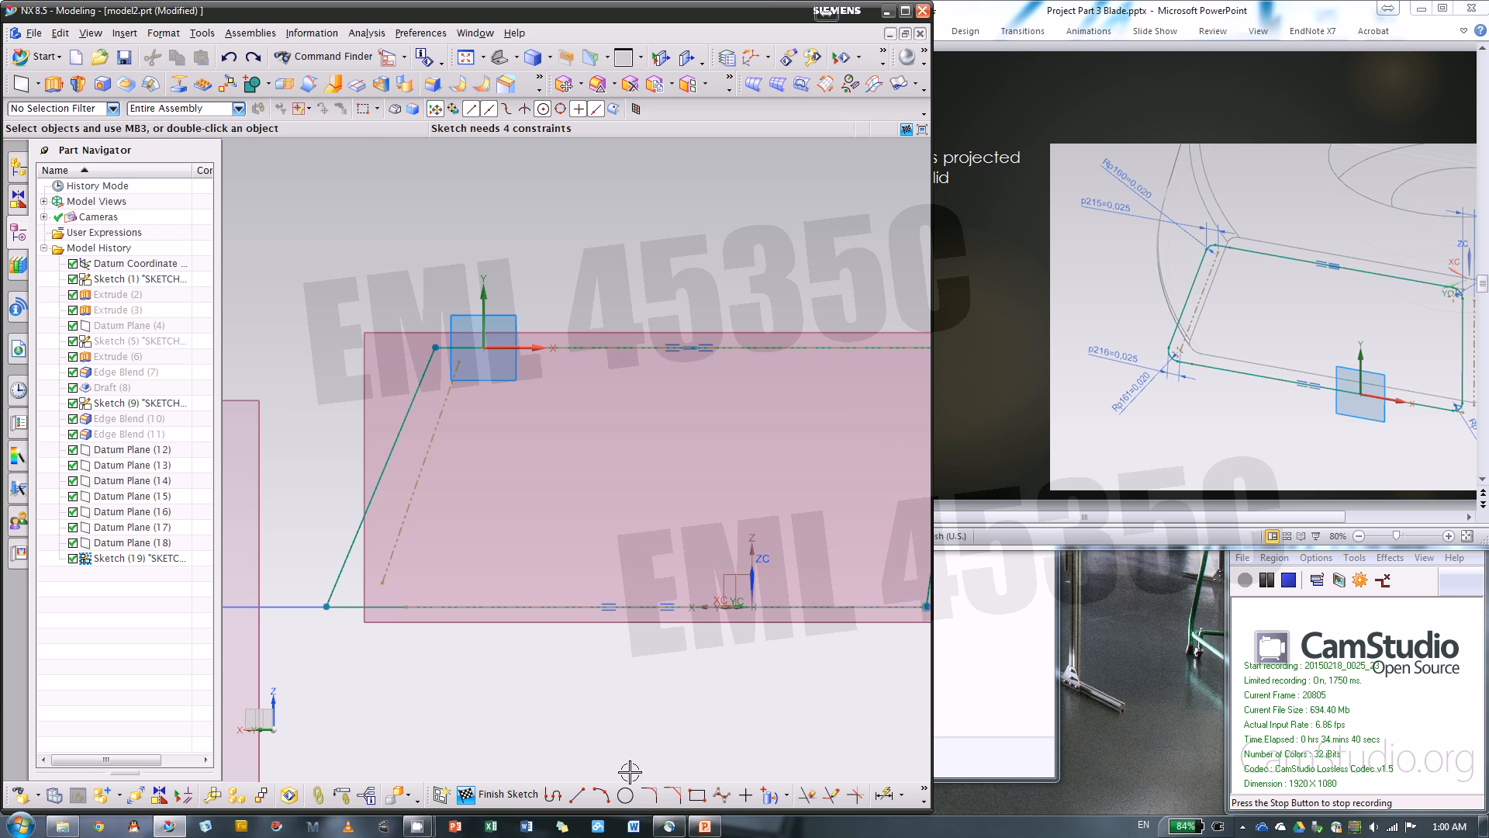
Fillet the profile's upper and lower corners at the undimensioned slanted side line beside the sketch origin with a 0.02 in radius
{"action": "left_click", "coordinate": [649, 801]}
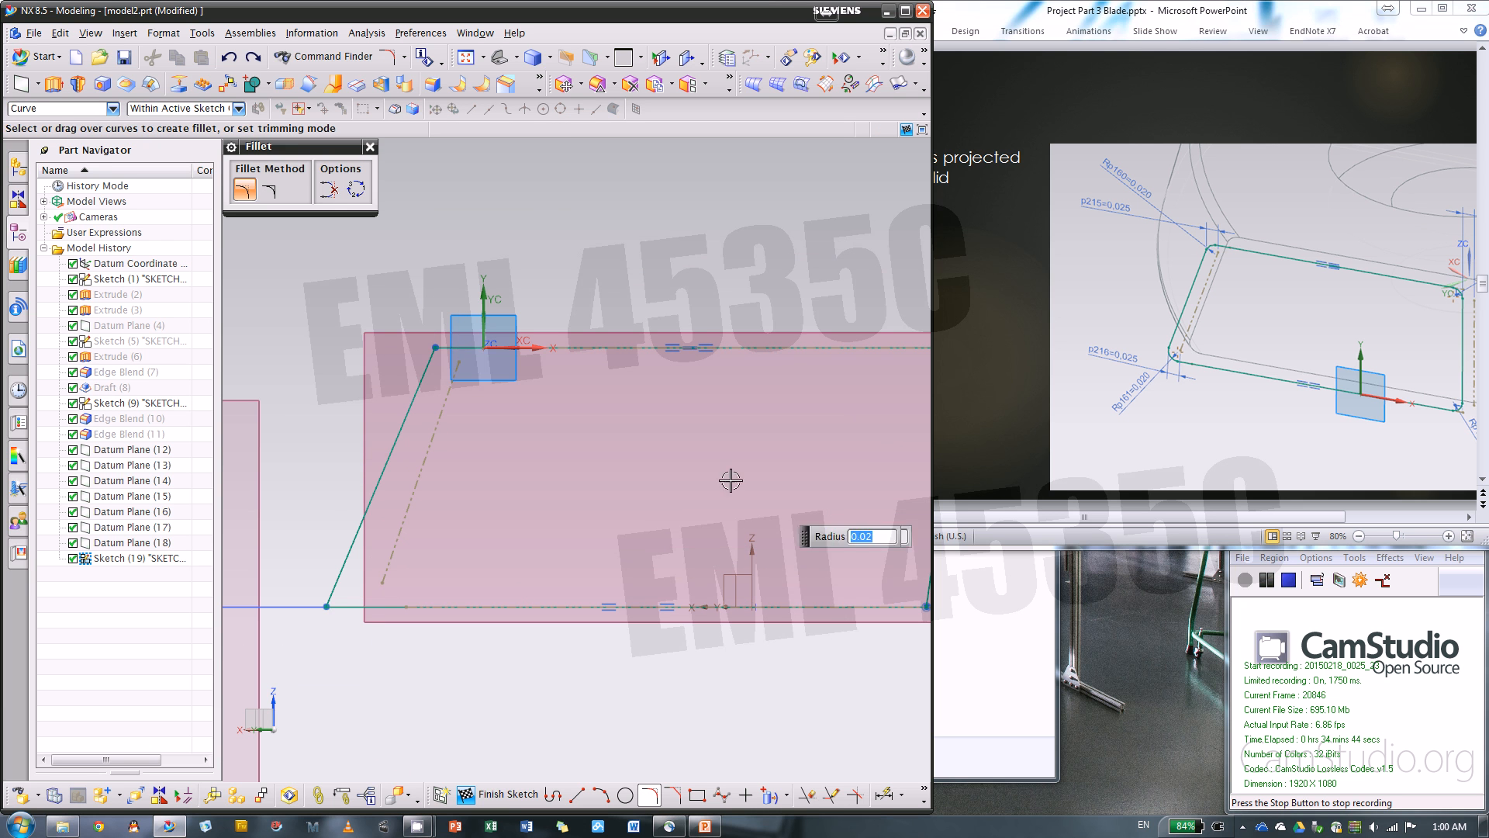
{"action": "left_click", "coordinate": [434, 346]}
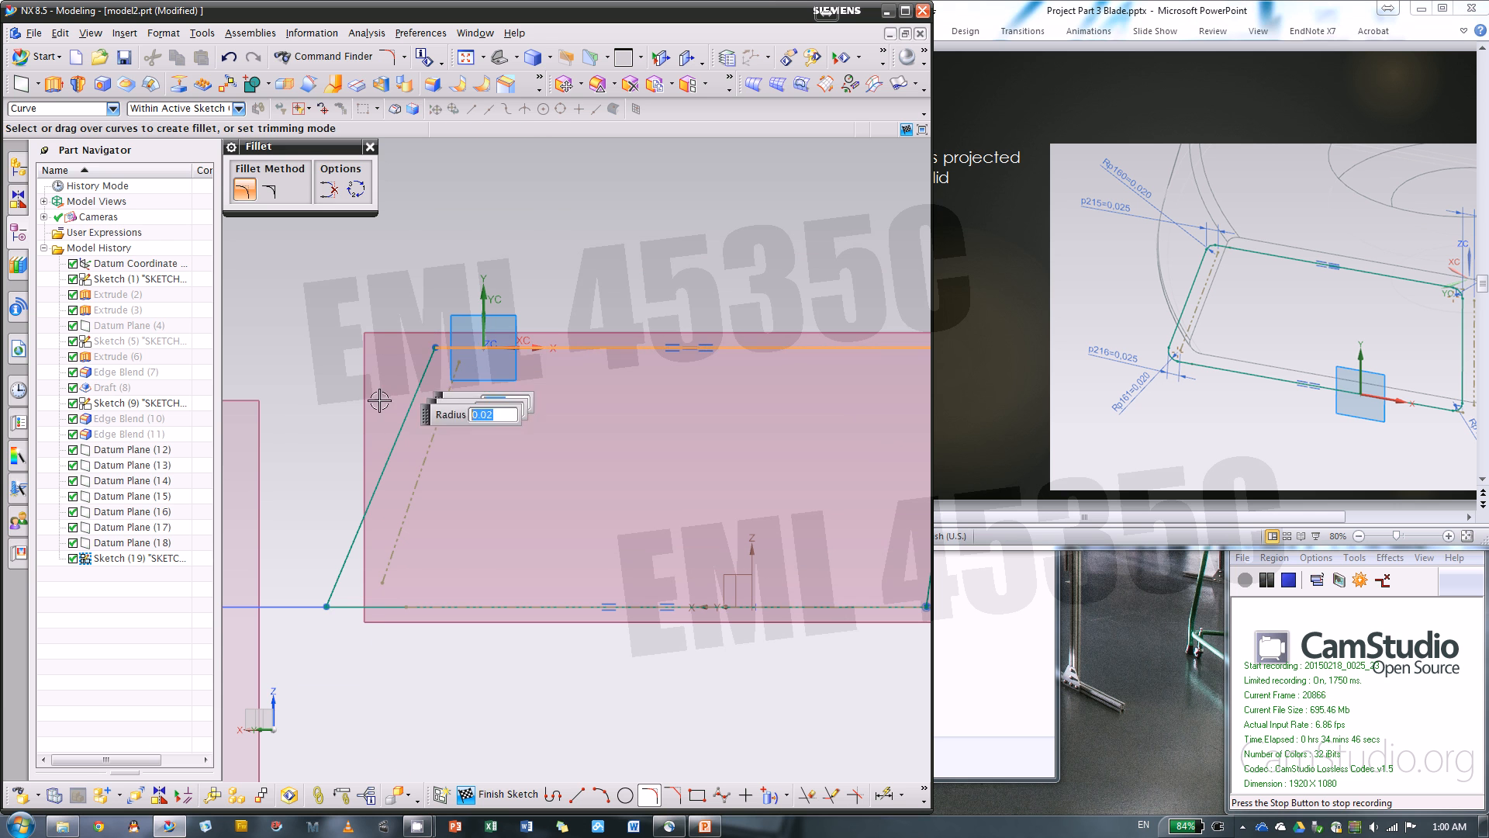
{"action": "left_click", "coordinate": [412, 388]}
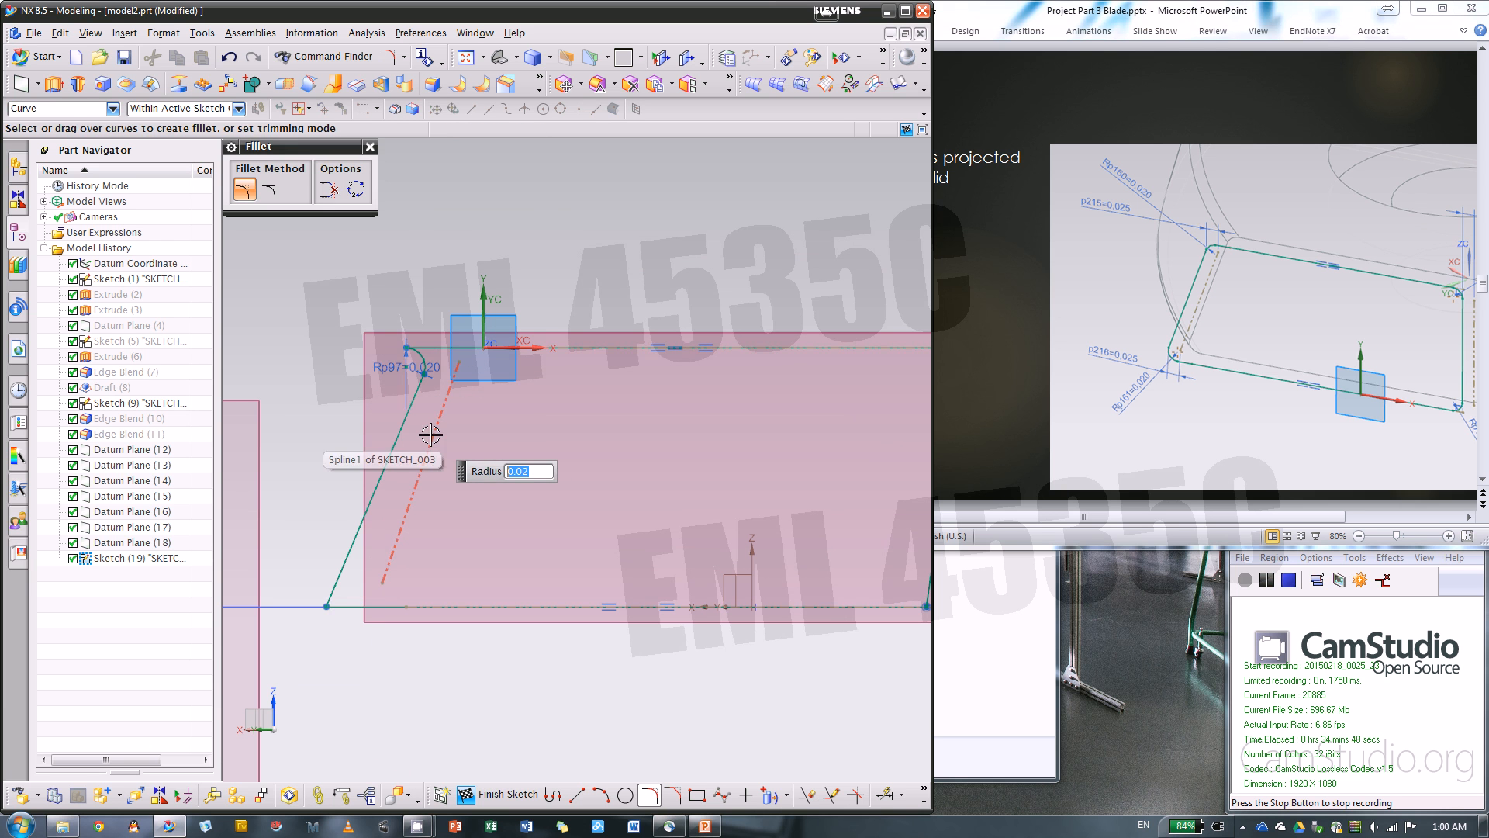
{"action": "key", "text": "ctrl+z"}
{"action": "left_click", "coordinate": [433, 349]}
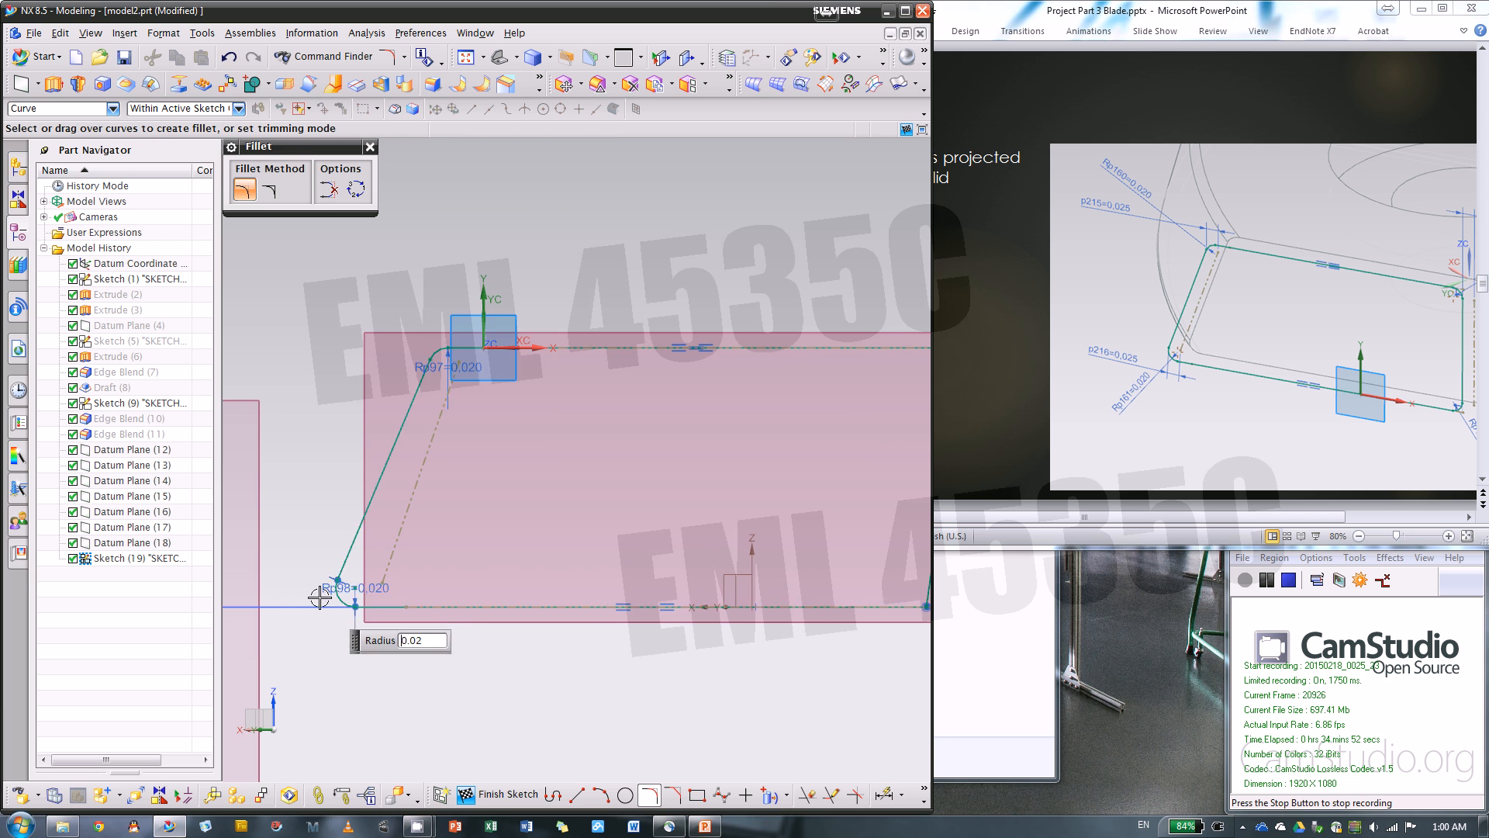
Fillet the profile's upper corner on the side opposite the sketch origin with a 0.02 in radius
{"action": "scroll", "coordinate": [532, 608], "scroll_direction": "down", "scroll_amount": 4}
{"action": "scroll", "coordinate": [585, 512], "scroll_direction": "up", "scroll_amount": 6}
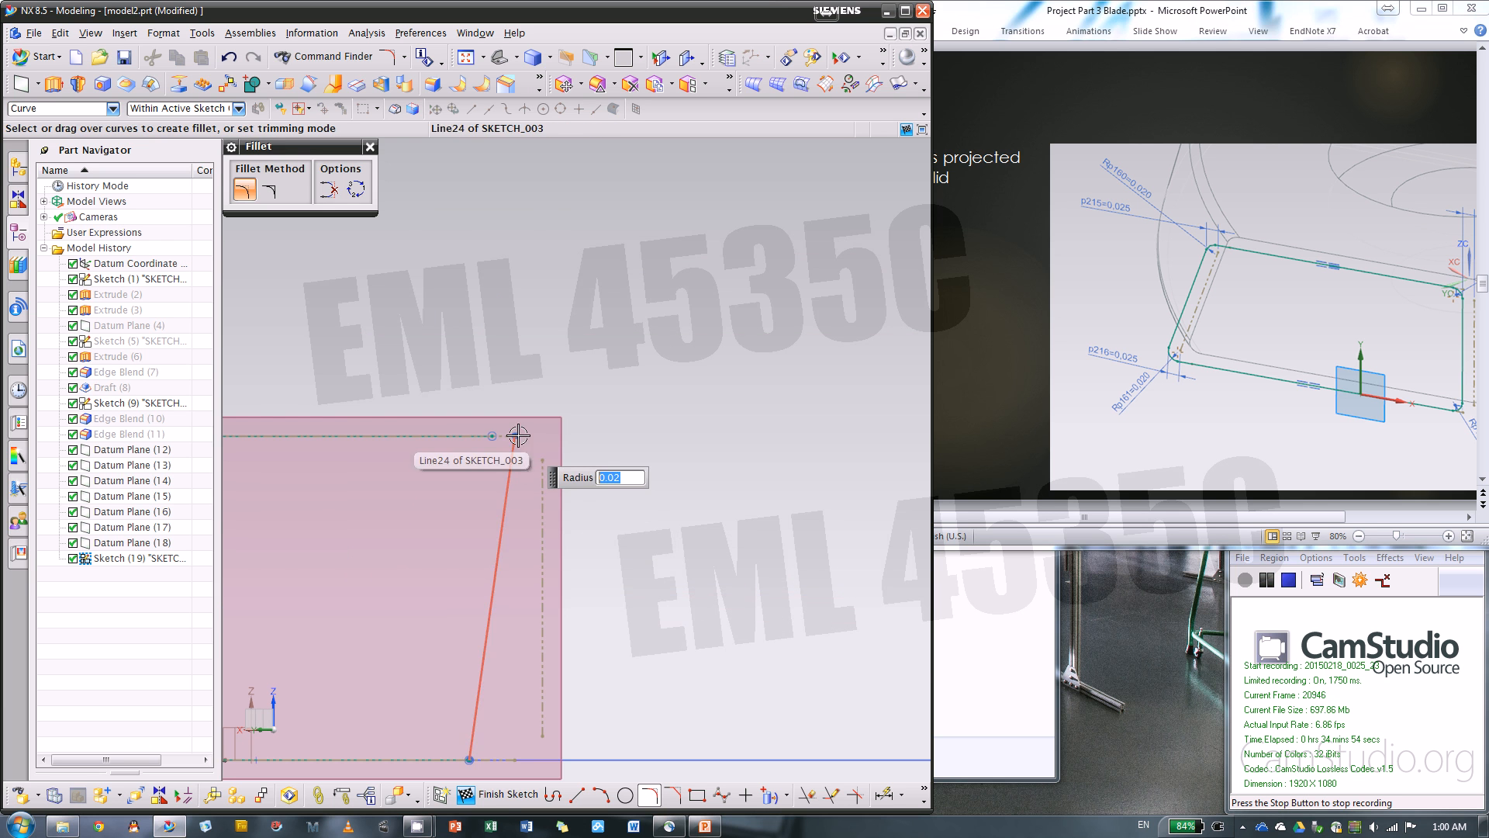
{"action": "scroll", "coordinate": [466, 443], "scroll_direction": "up", "scroll_amount": 3}
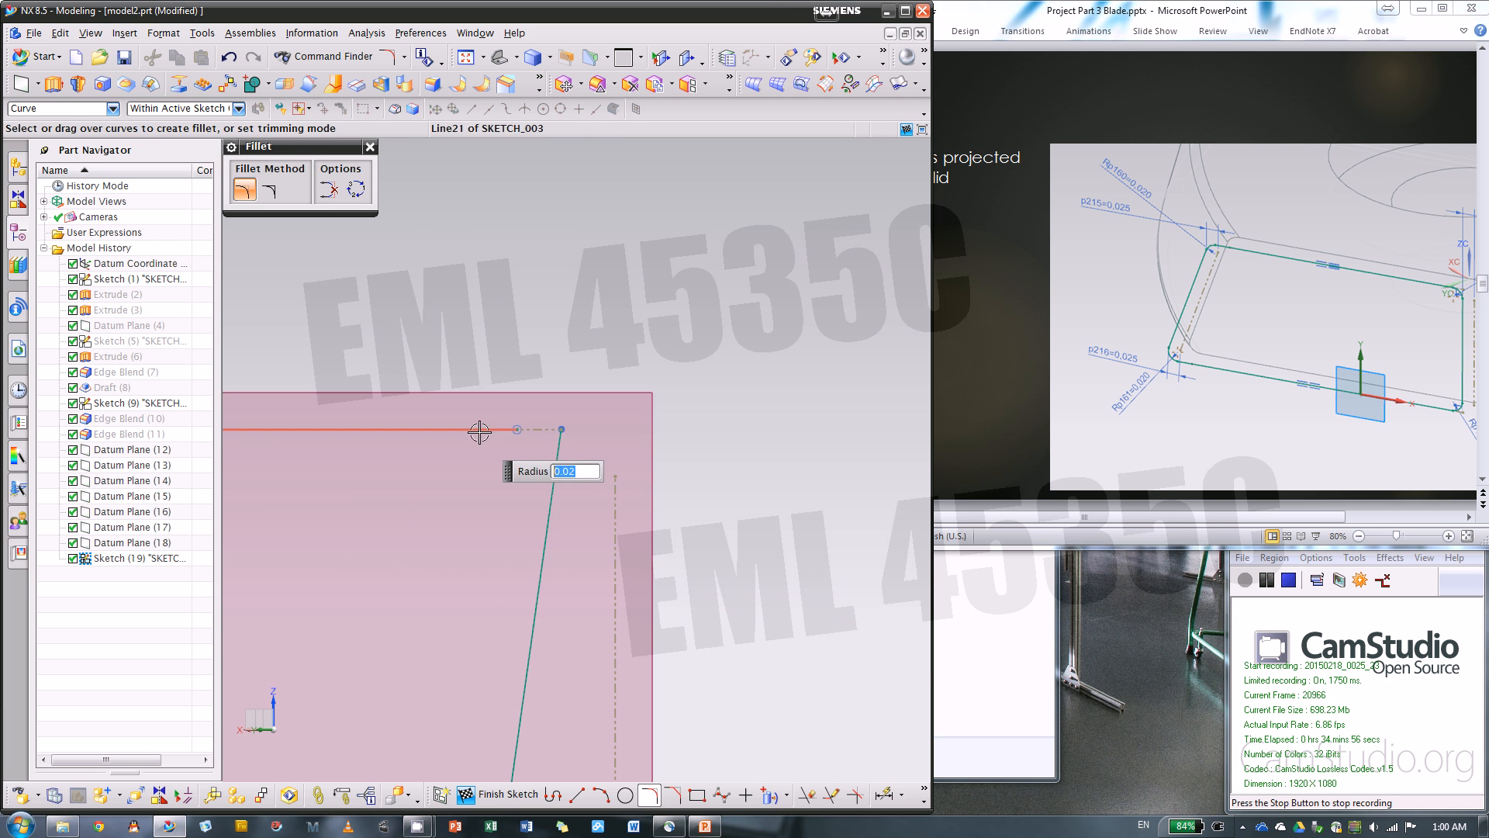
{"action": "left_click", "coordinate": [481, 429]}
{"action": "left_click", "coordinate": [548, 472]}
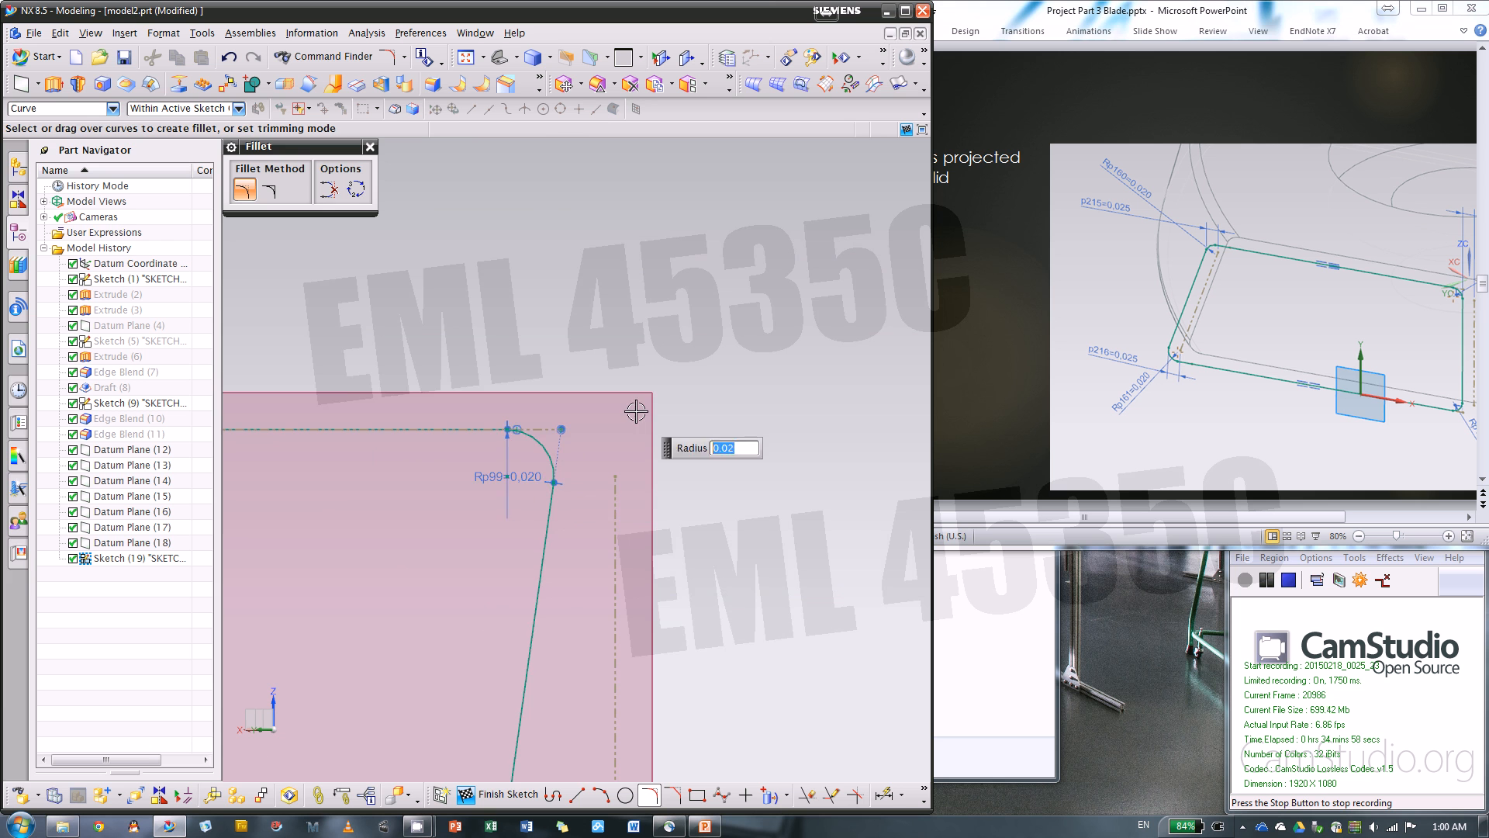
Fillet the profile's remaining lower corner with a 0.02 in radius
{"action": "scroll", "coordinate": [787, 382], "scroll_direction": "down", "scroll_amount": 2}
{"action": "scroll", "coordinate": [602, 742], "scroll_direction": "up", "scroll_amount": 3}
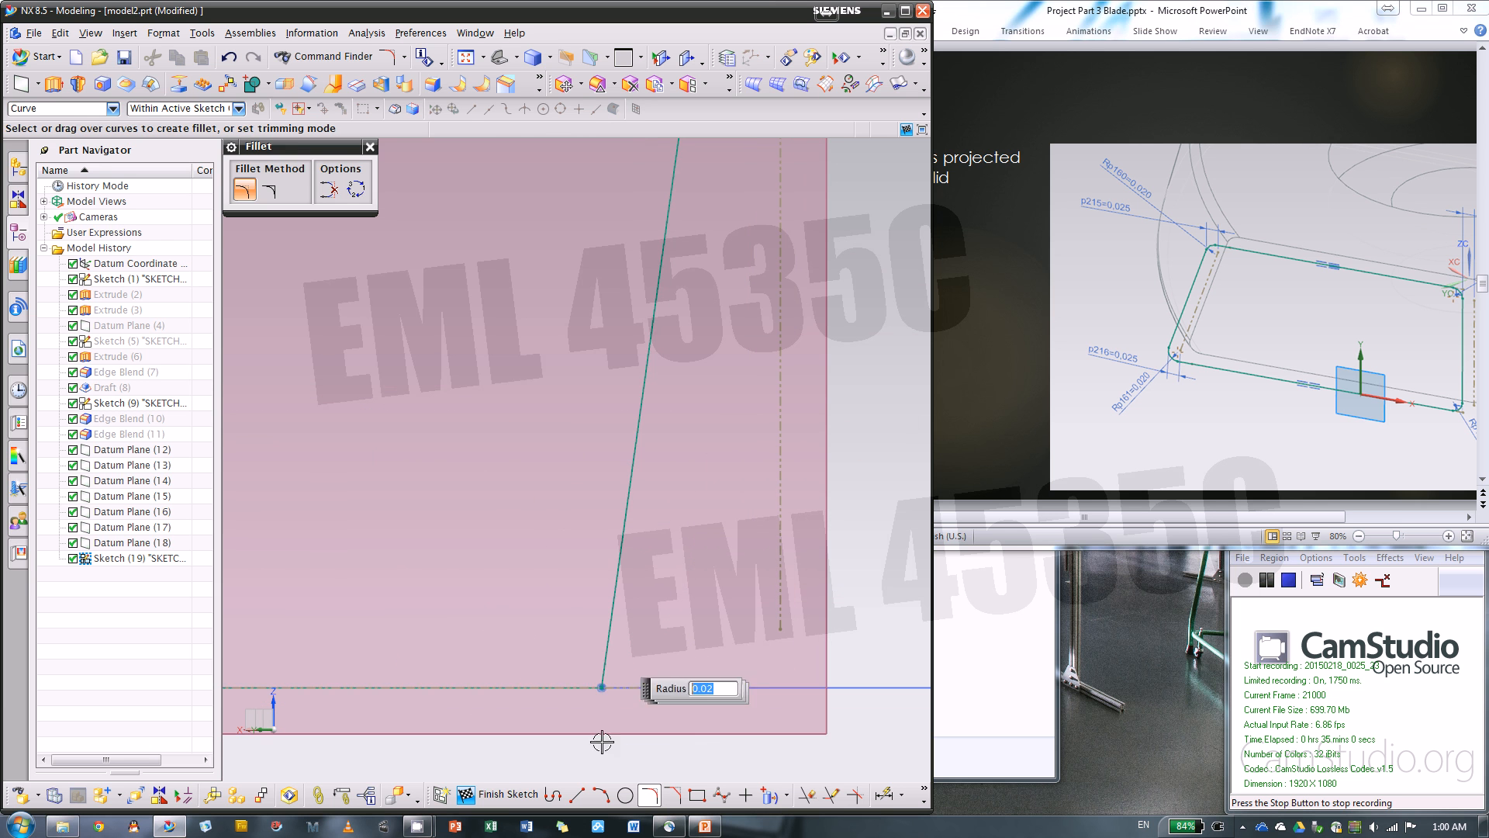
{"action": "left_click", "coordinate": [602, 688]}
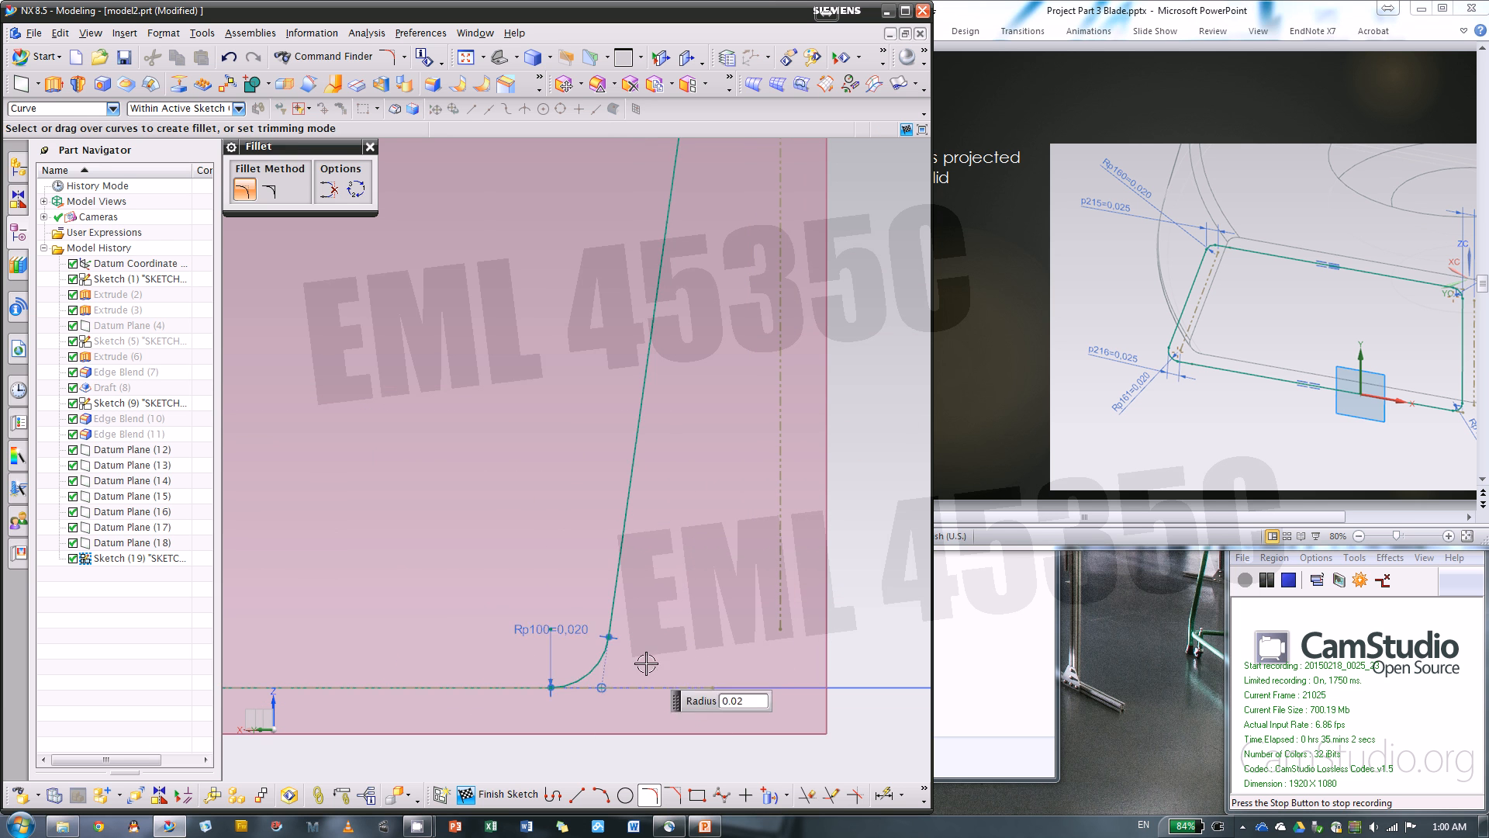
{"action": "scroll", "coordinate": [765, 449], "scroll_direction": "down", "scroll_amount": 2}
{"action": "scroll", "coordinate": [764, 449], "scroll_direction": "up", "scroll_amount": 3}
{"action": "scroll", "coordinate": [718, 345], "scroll_direction": "down", "scroll_amount": 2}
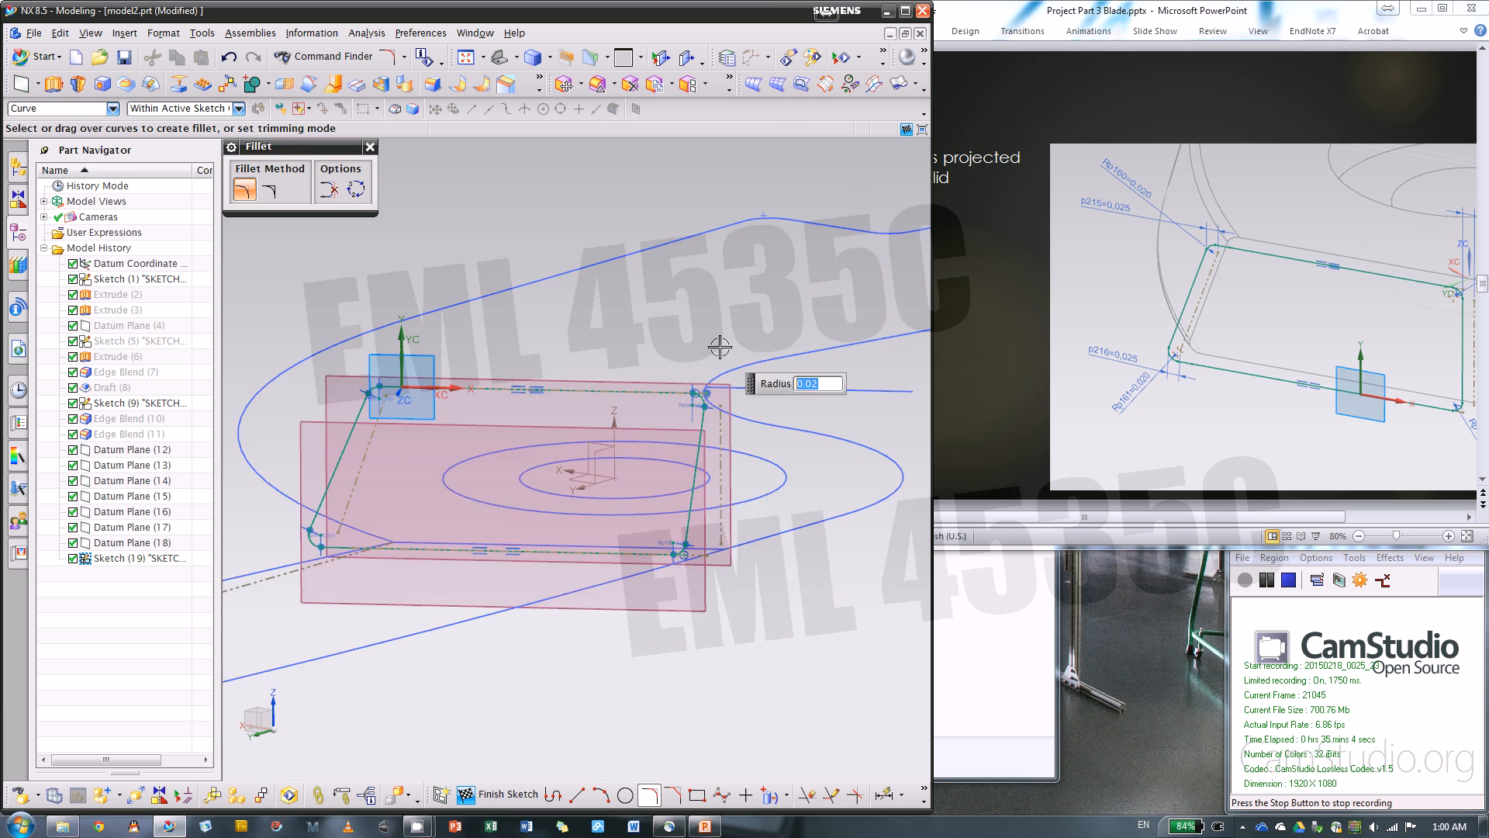
{"action": "scroll", "coordinate": [702, 409], "scroll_direction": "up", "scroll_amount": 4}
{"action": "scroll", "coordinate": [674, 372], "scroll_direction": "up", "scroll_amount": 5}
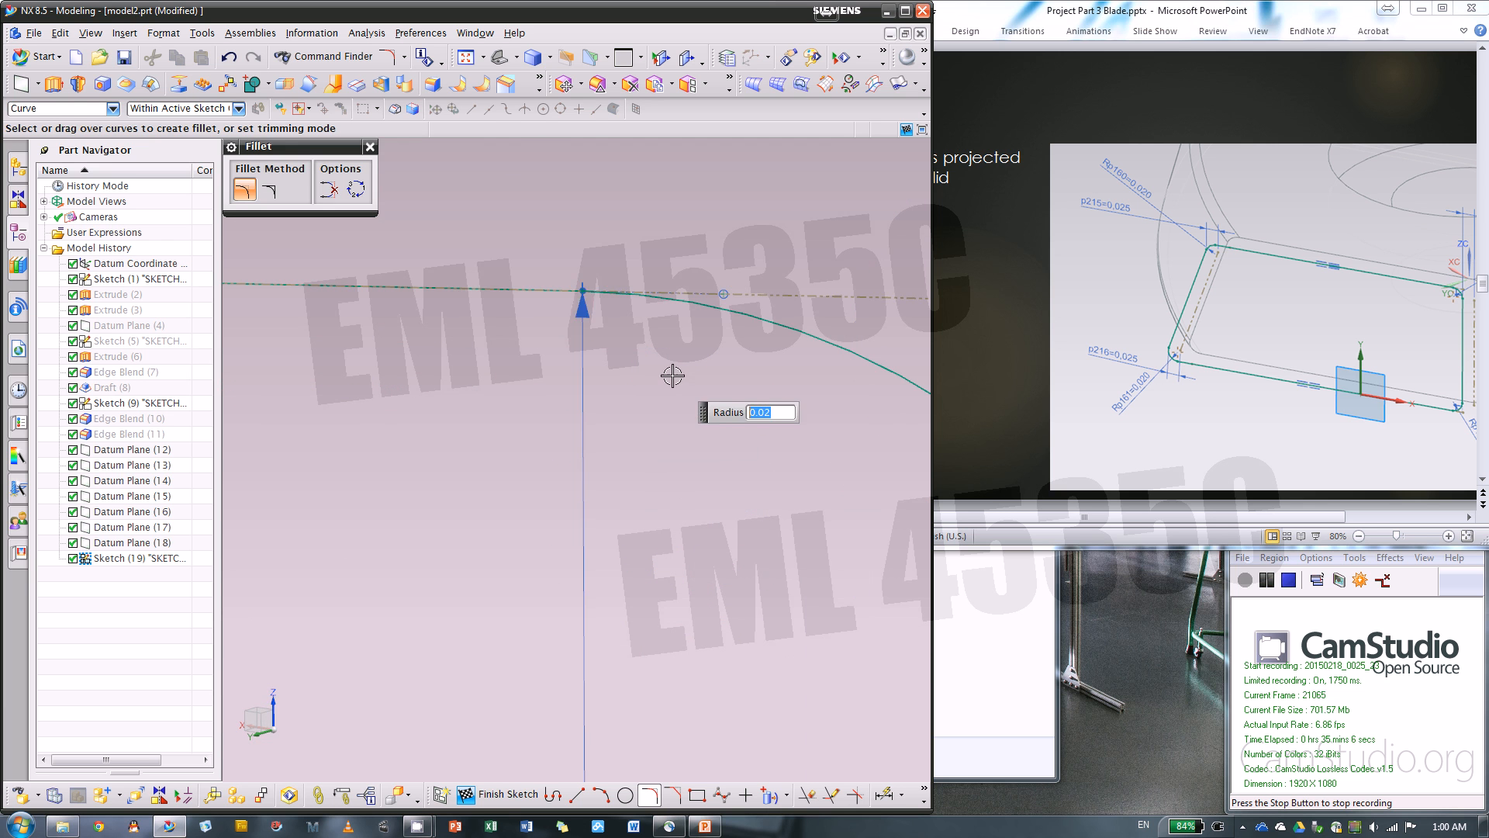
{"action": "left_click", "coordinate": [370, 148]}
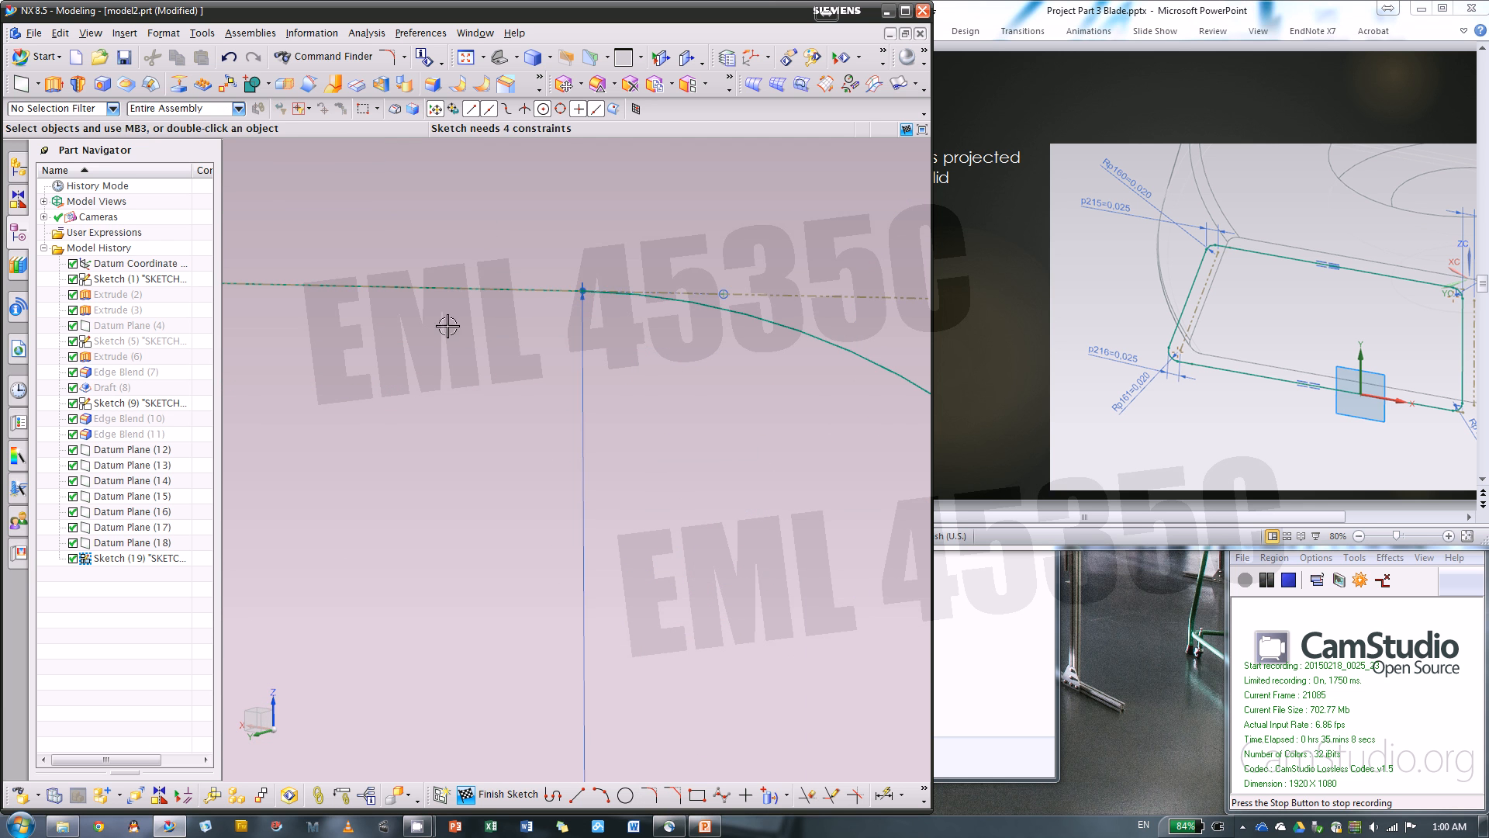
{"action": "scroll", "coordinate": [453, 232], "scroll_direction": "down", "scroll_amount": 3}
{"action": "scroll", "coordinate": [768, 359], "scroll_direction": "down", "scroll_amount": 3}
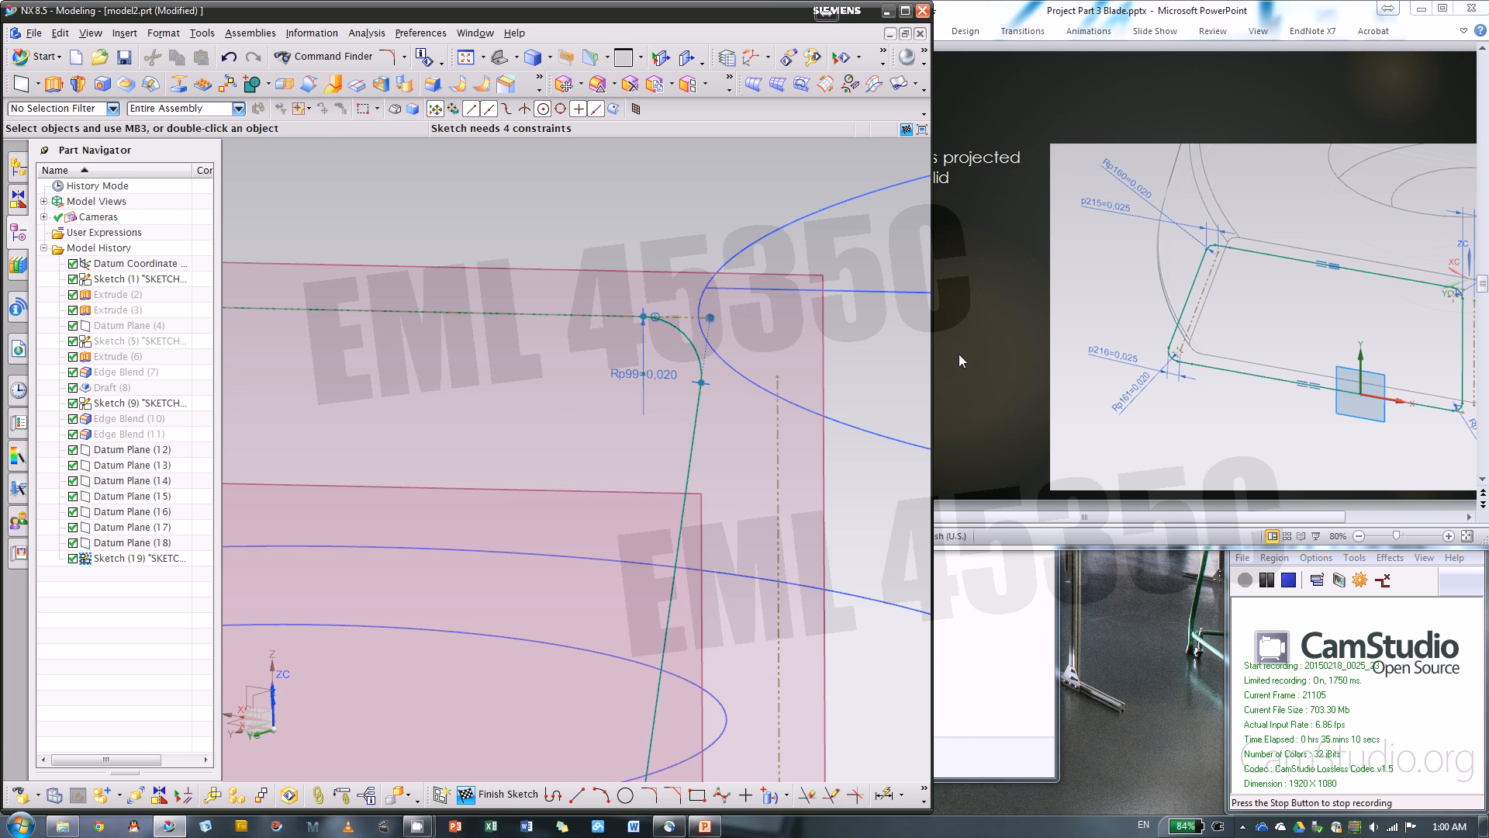
{"action": "scroll", "coordinate": [906, 389], "scroll_direction": "up", "scroll_amount": 4}
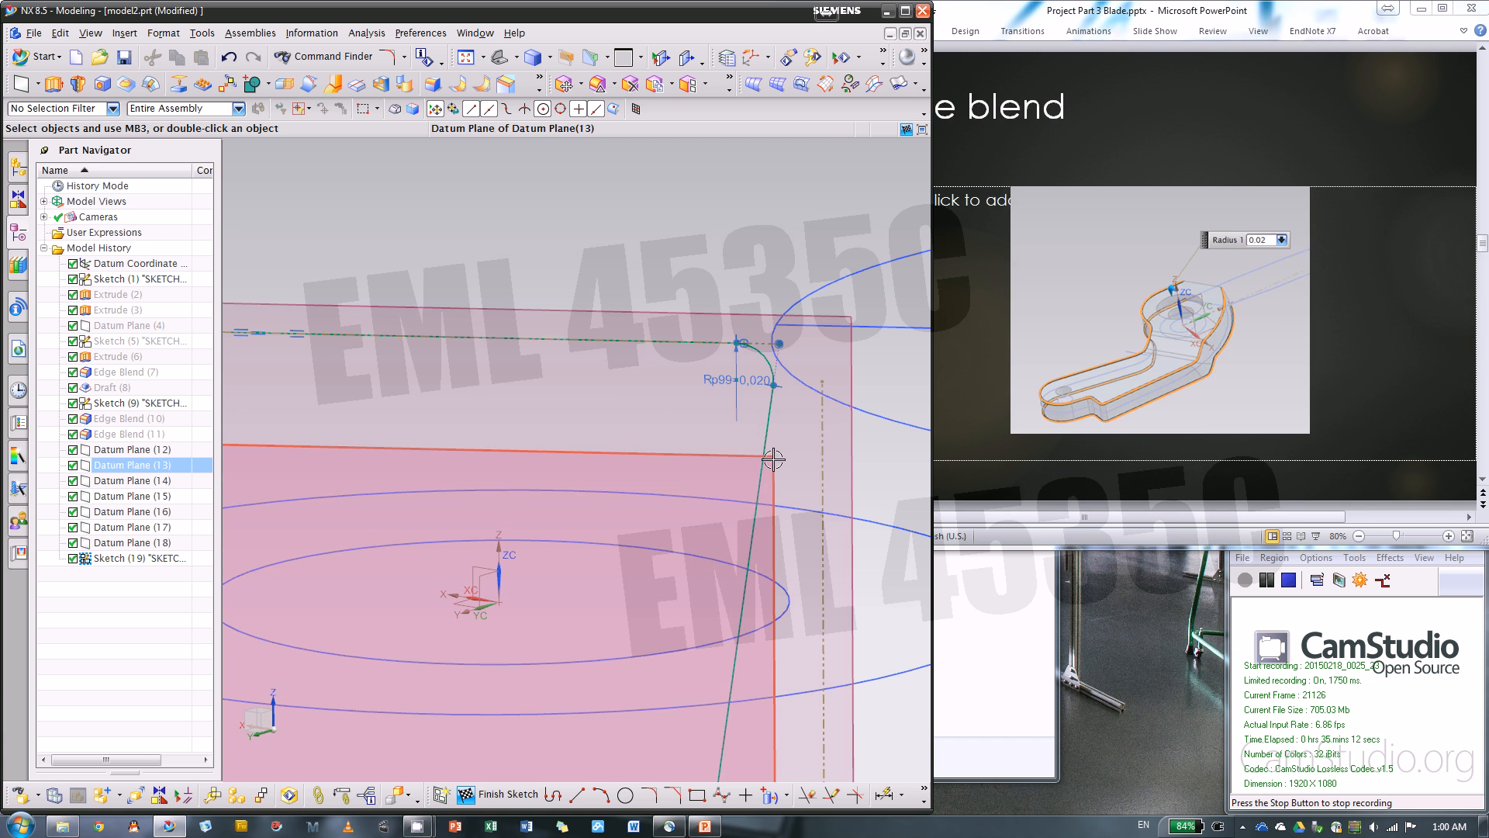
{"action": "scroll", "coordinate": [1060, 436], "scroll_direction": "down", "scroll_amount": 1}
{"action": "scroll", "coordinate": [1060, 436], "scroll_direction": "down", "scroll_amount": 1}
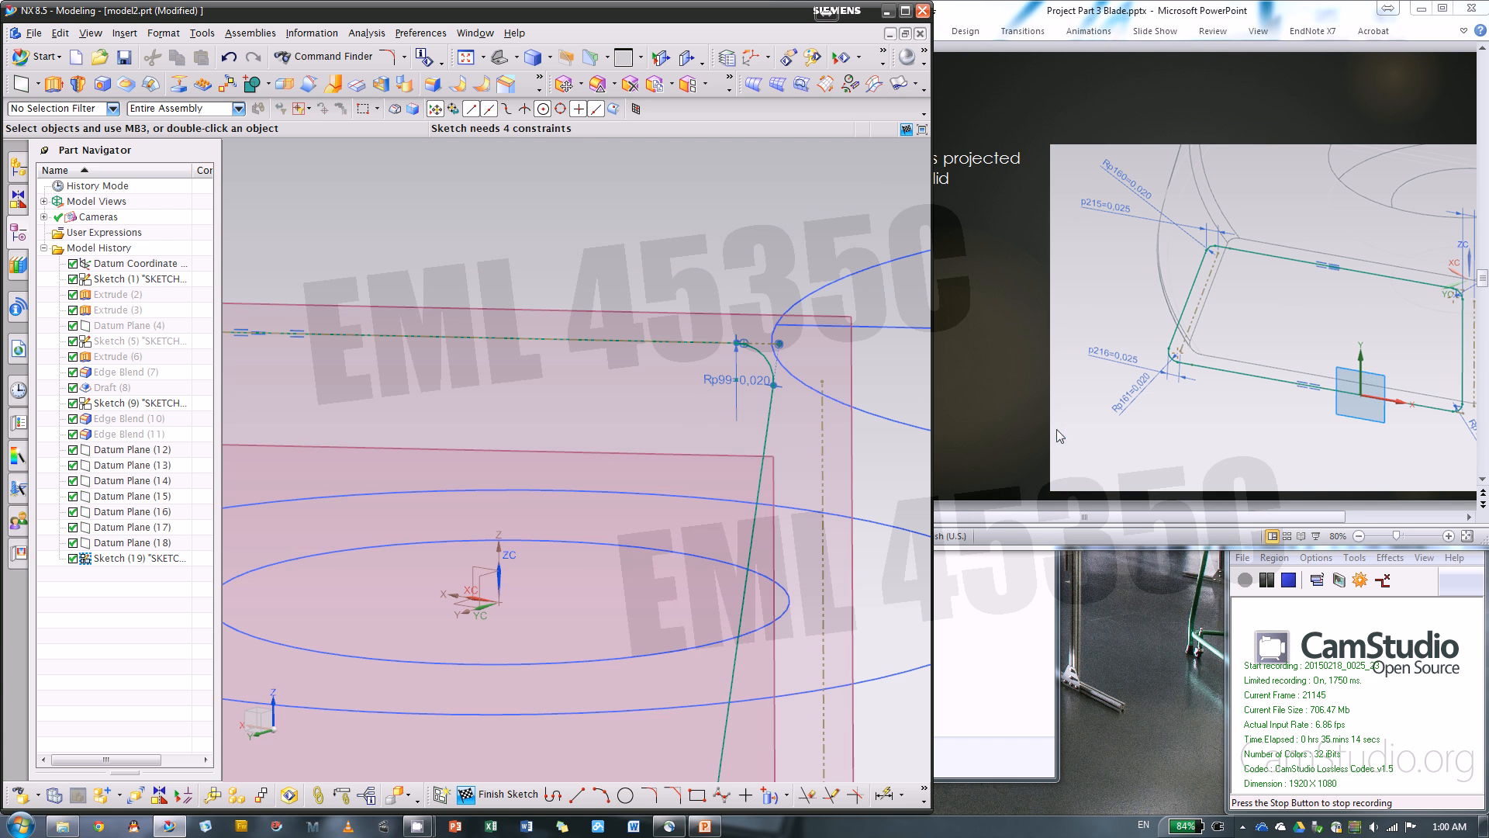
Add a 0.025 in horizontal dimension between the upper ends of the slanted side line and its reference line beside the sketch origin
{"action": "scroll", "coordinate": [827, 284], "scroll_direction": "up", "scroll_amount": 5}
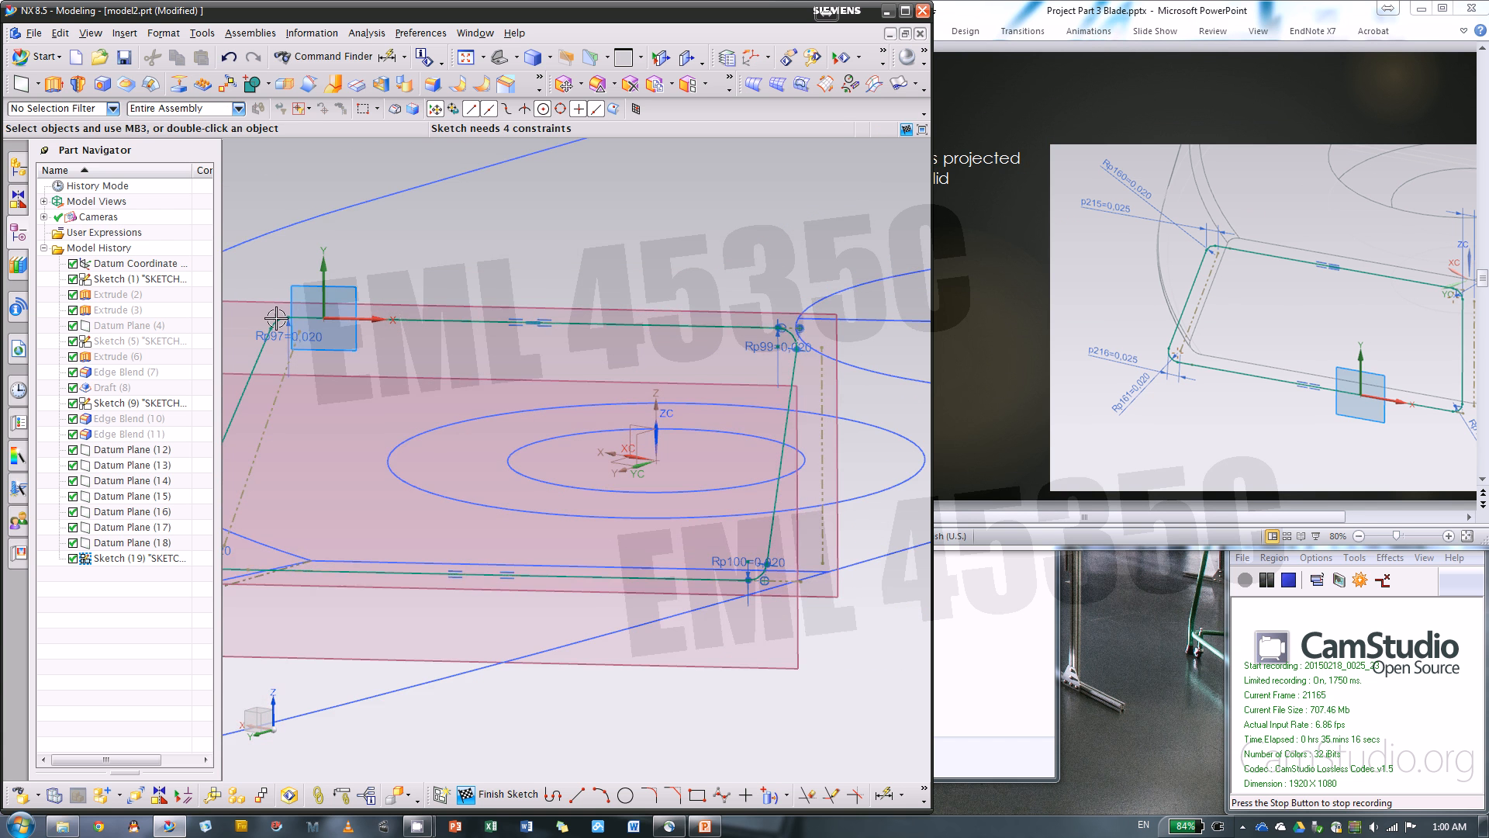
{"action": "scroll", "coordinate": [256, 319], "scroll_direction": "down", "scroll_amount": 5}
{"action": "scroll", "coordinate": [263, 324], "scroll_direction": "down", "scroll_amount": 3}
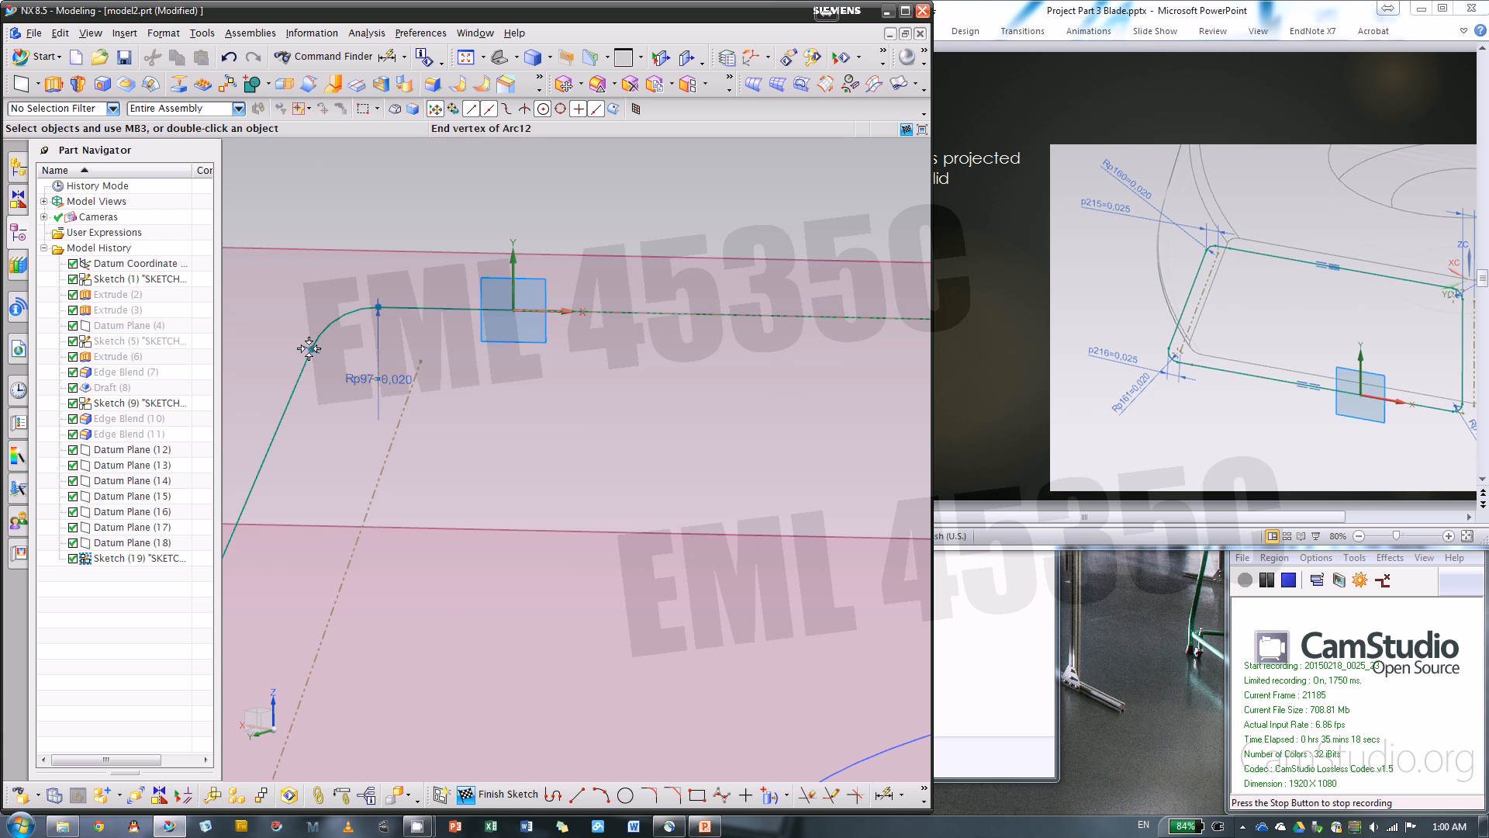
{"action": "key", "text": "Delete"}
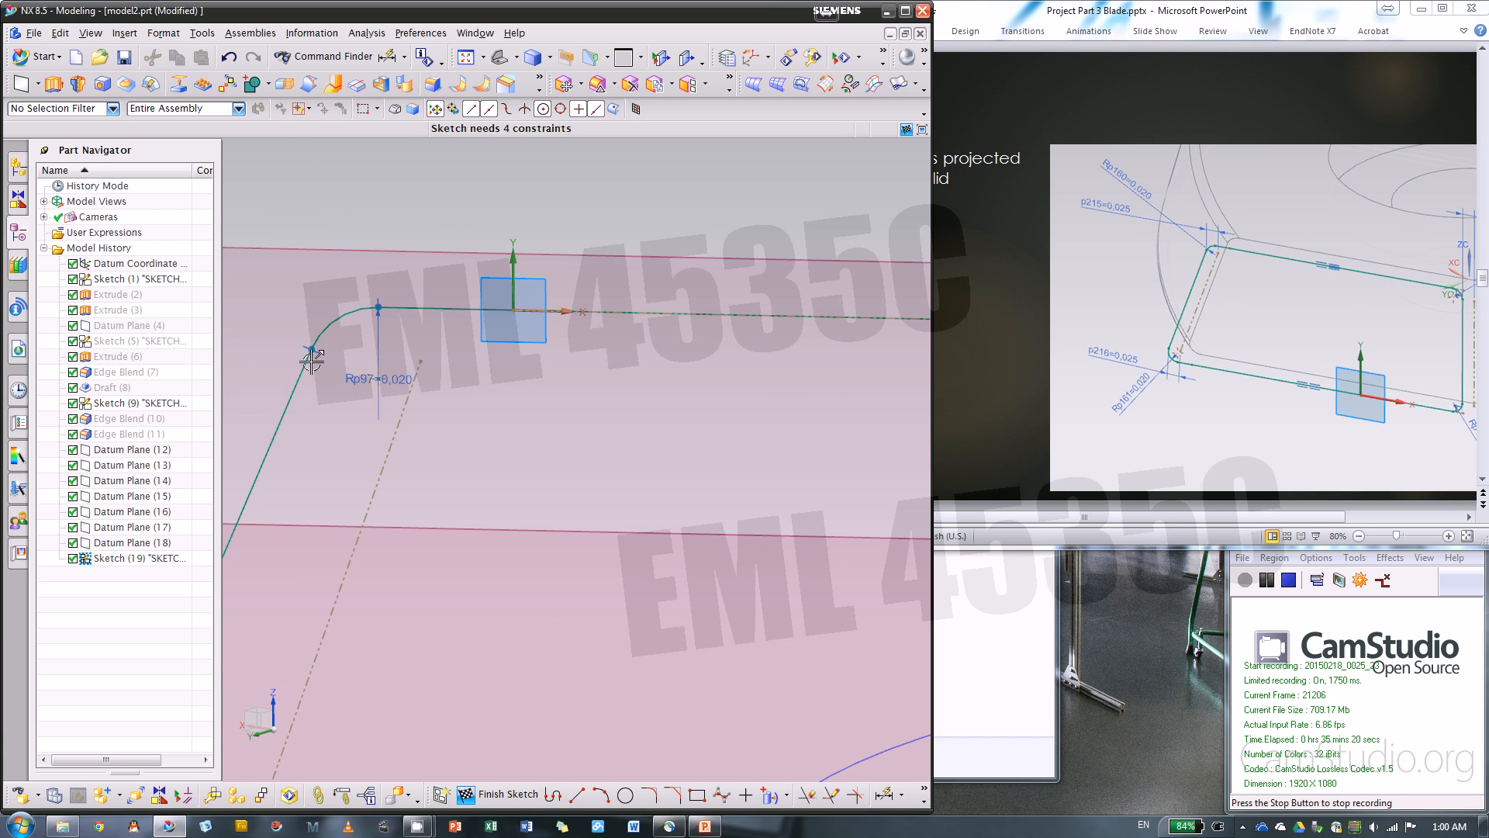
{"action": "key", "text": "d"}
{"action": "left_click", "coordinate": [314, 347]}
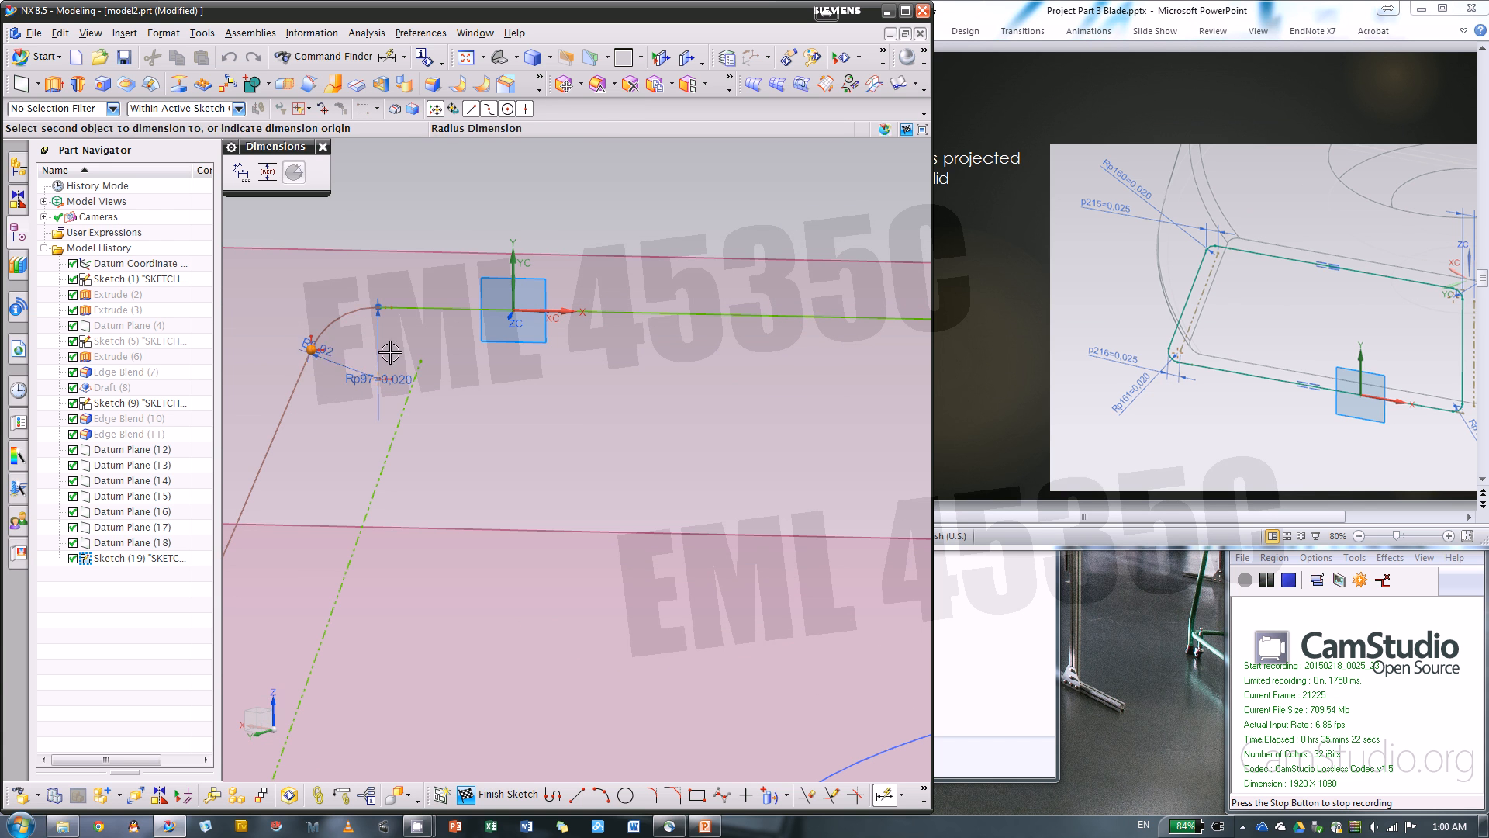
{"action": "left_click", "coordinate": [416, 369]}
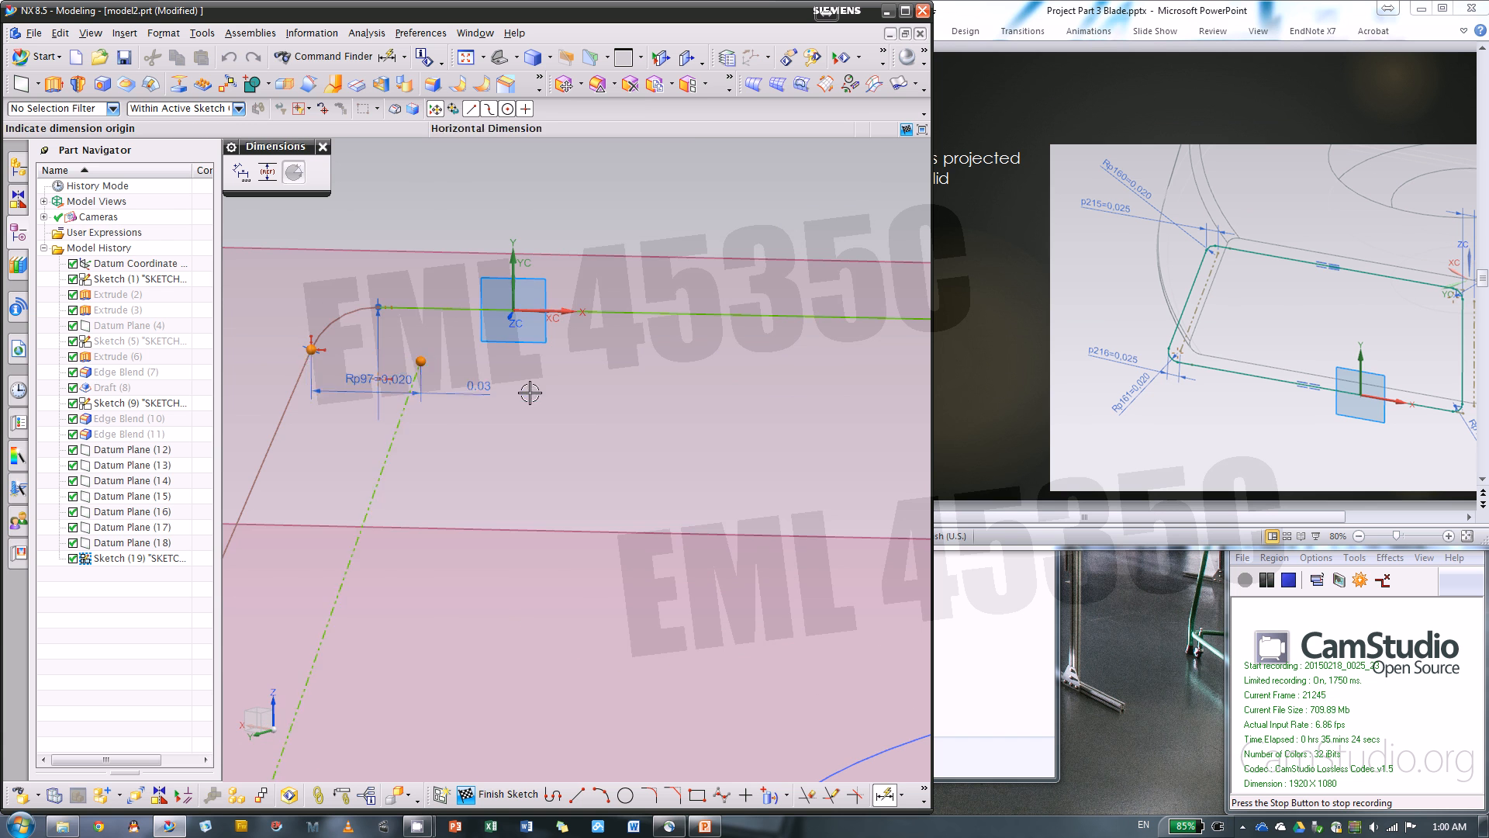
{"action": "scroll", "coordinate": [525, 393], "scroll_direction": "up", "scroll_amount": 3}
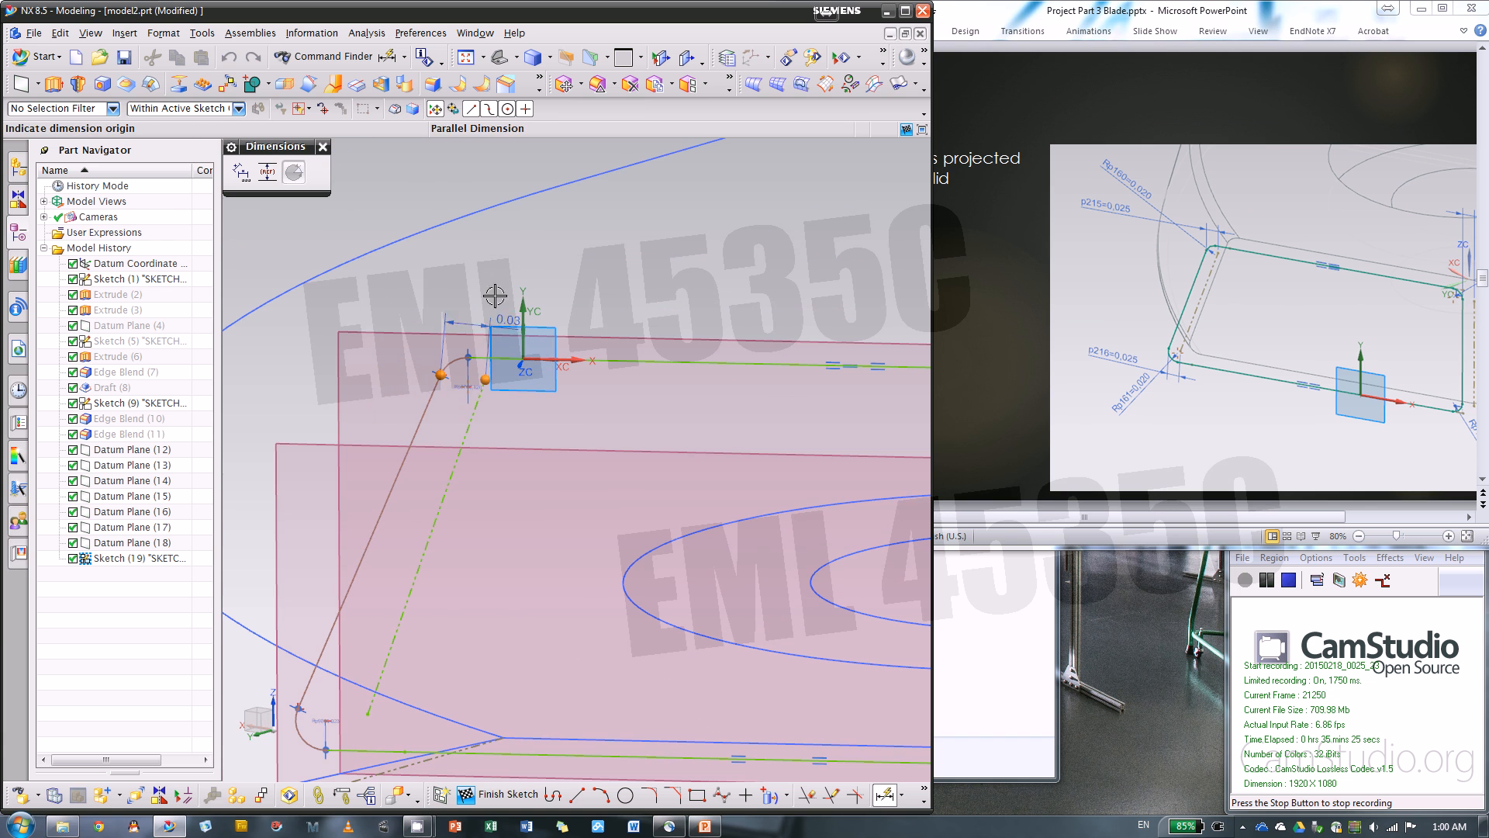
{"action": "left_click", "coordinate": [382, 287]}
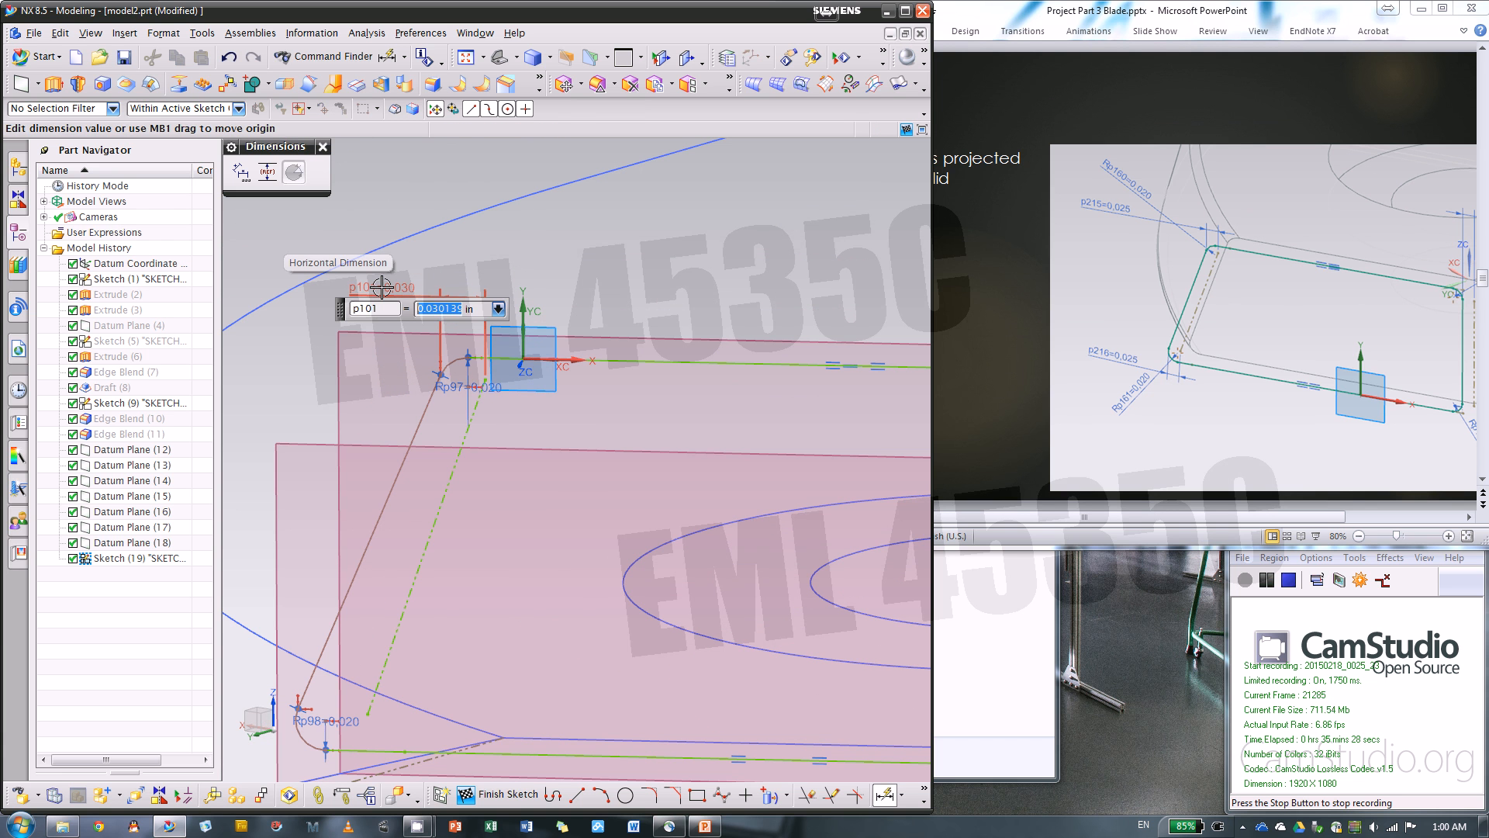
{"action": "type", "text": ".025"}
{"action": "key", "text": "Return"}
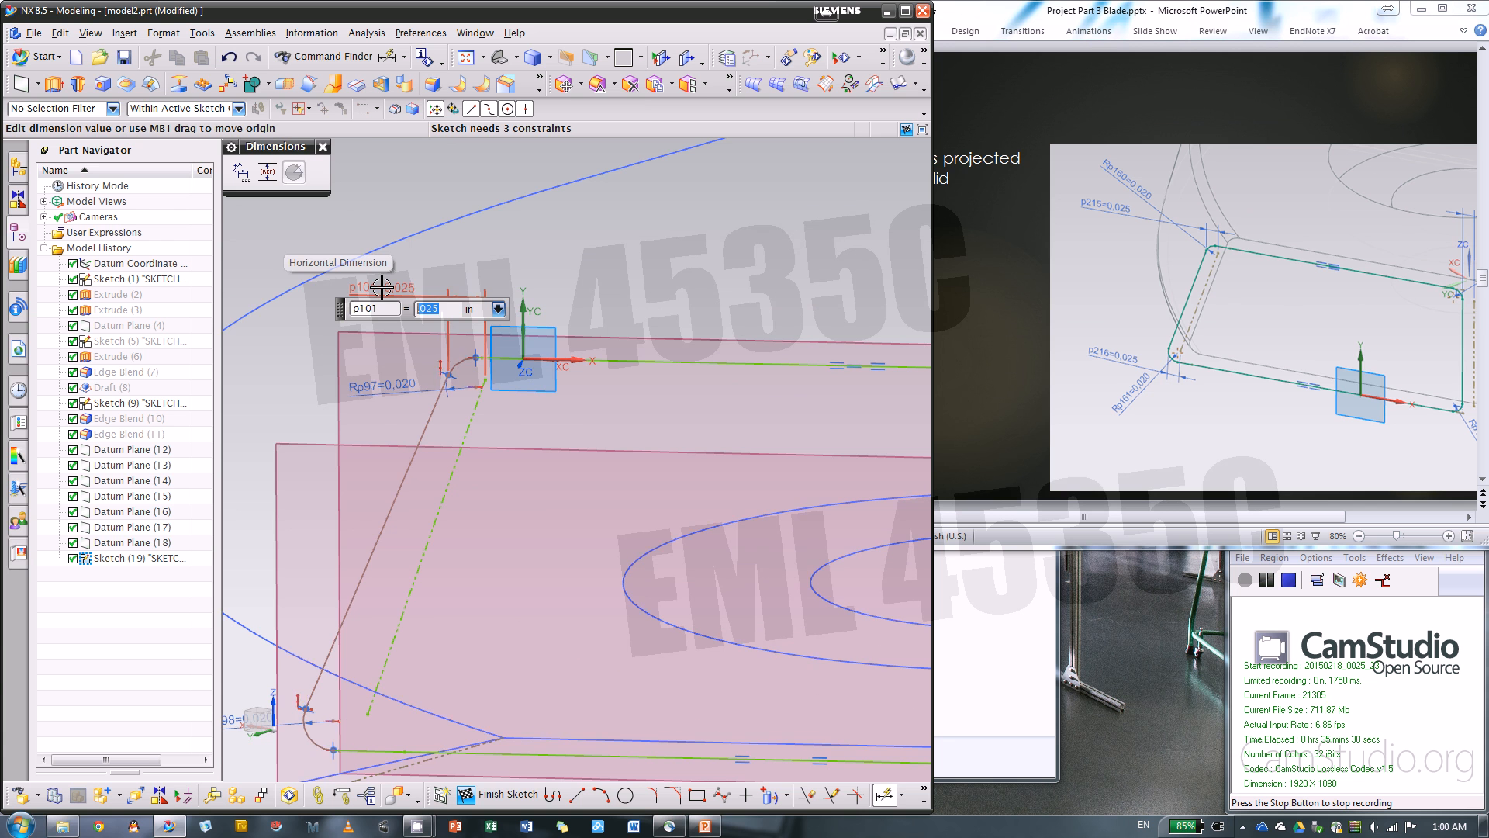
Add a 0.025 in horizontal dimension between the lower ends of the same slanted side line and its reference line
{"action": "scroll", "coordinate": [310, 756], "scroll_direction": "up", "scroll_amount": 3}
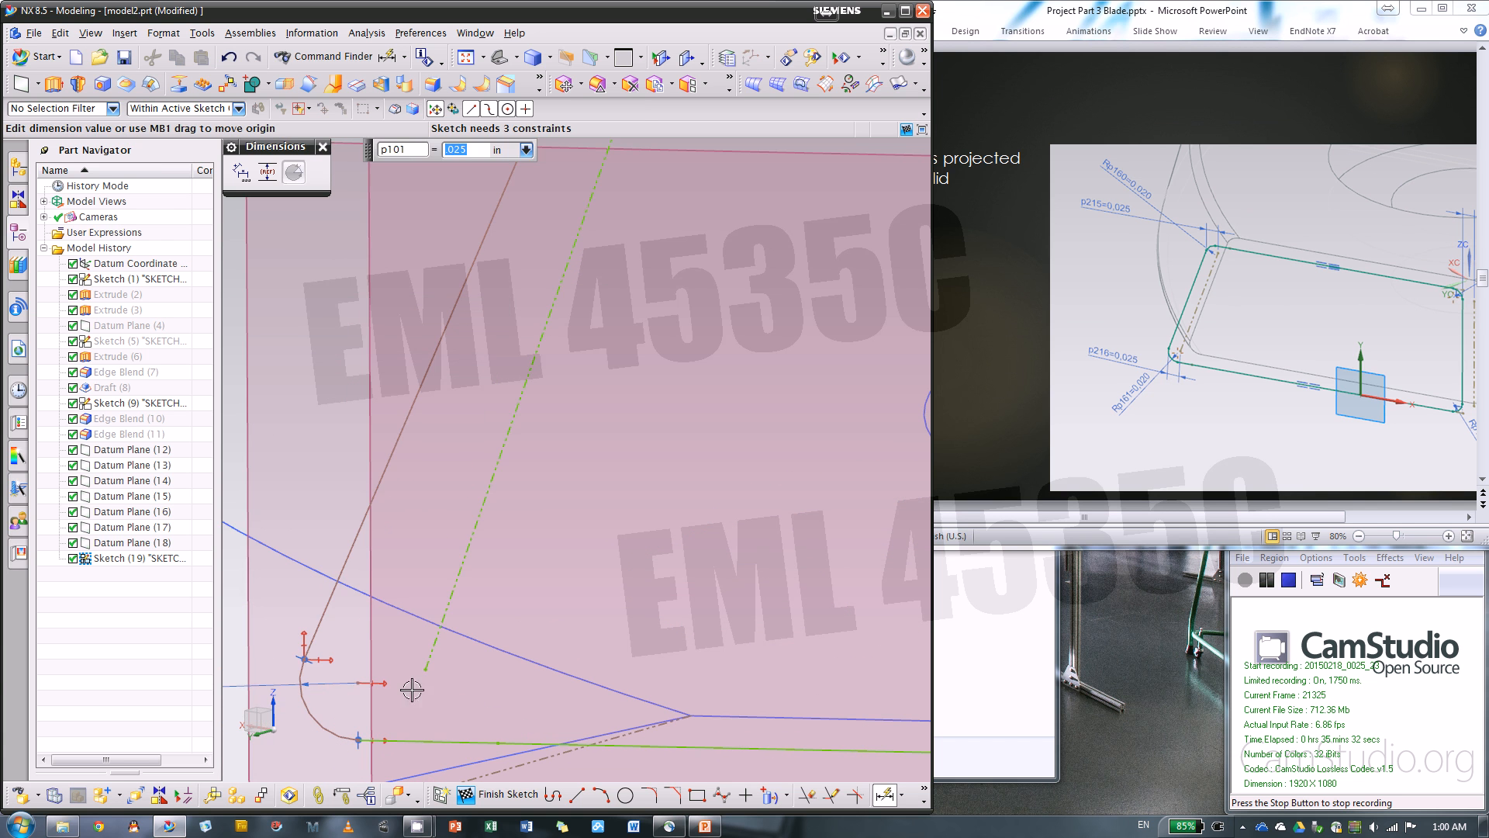
{"action": "left_click", "coordinate": [423, 667]}
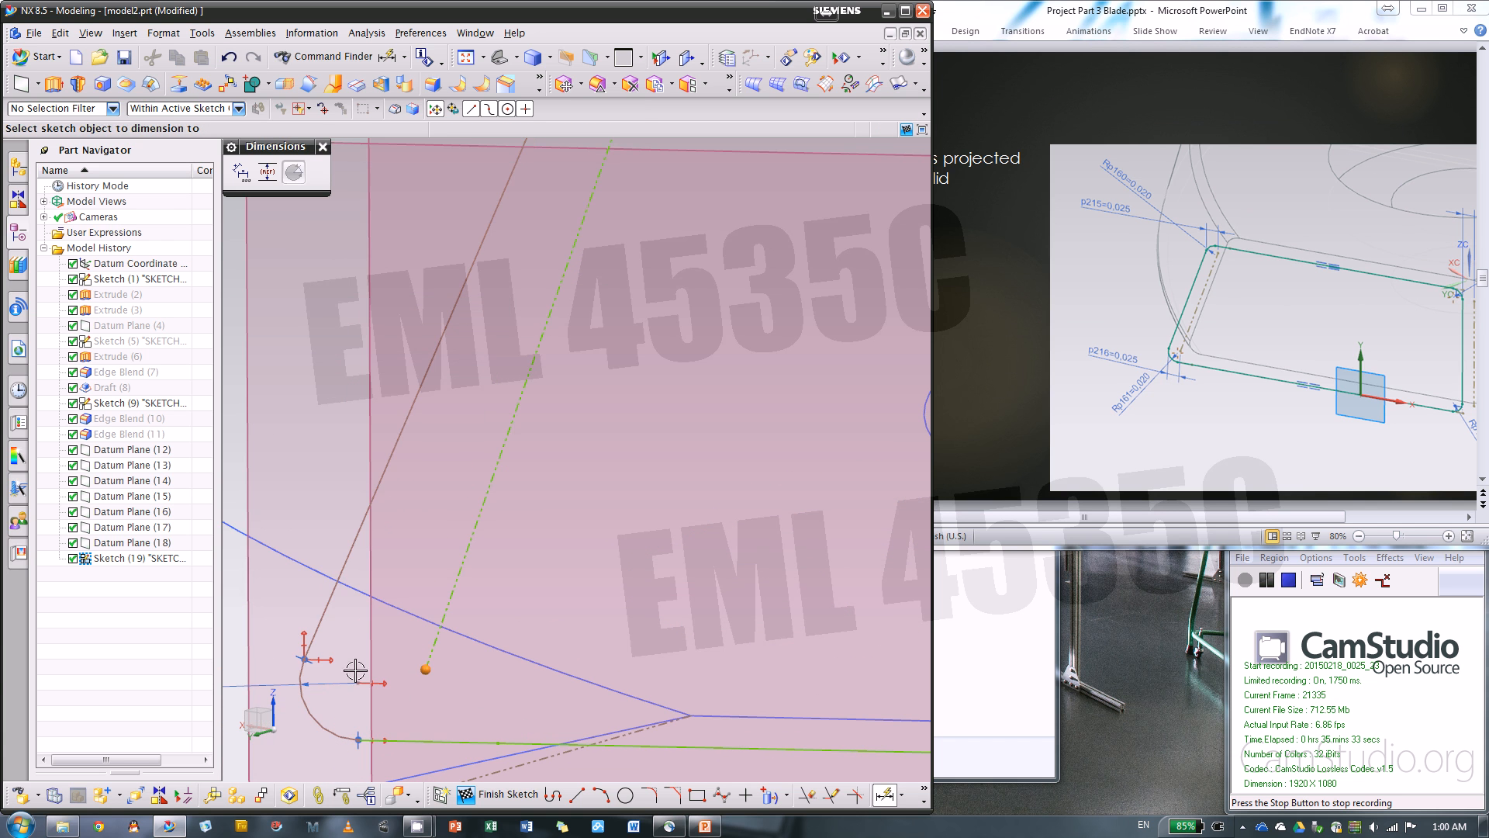
{"action": "left_click", "coordinate": [305, 662]}
{"action": "scroll", "coordinate": [565, 548], "scroll_direction": "down", "scroll_amount": 3}
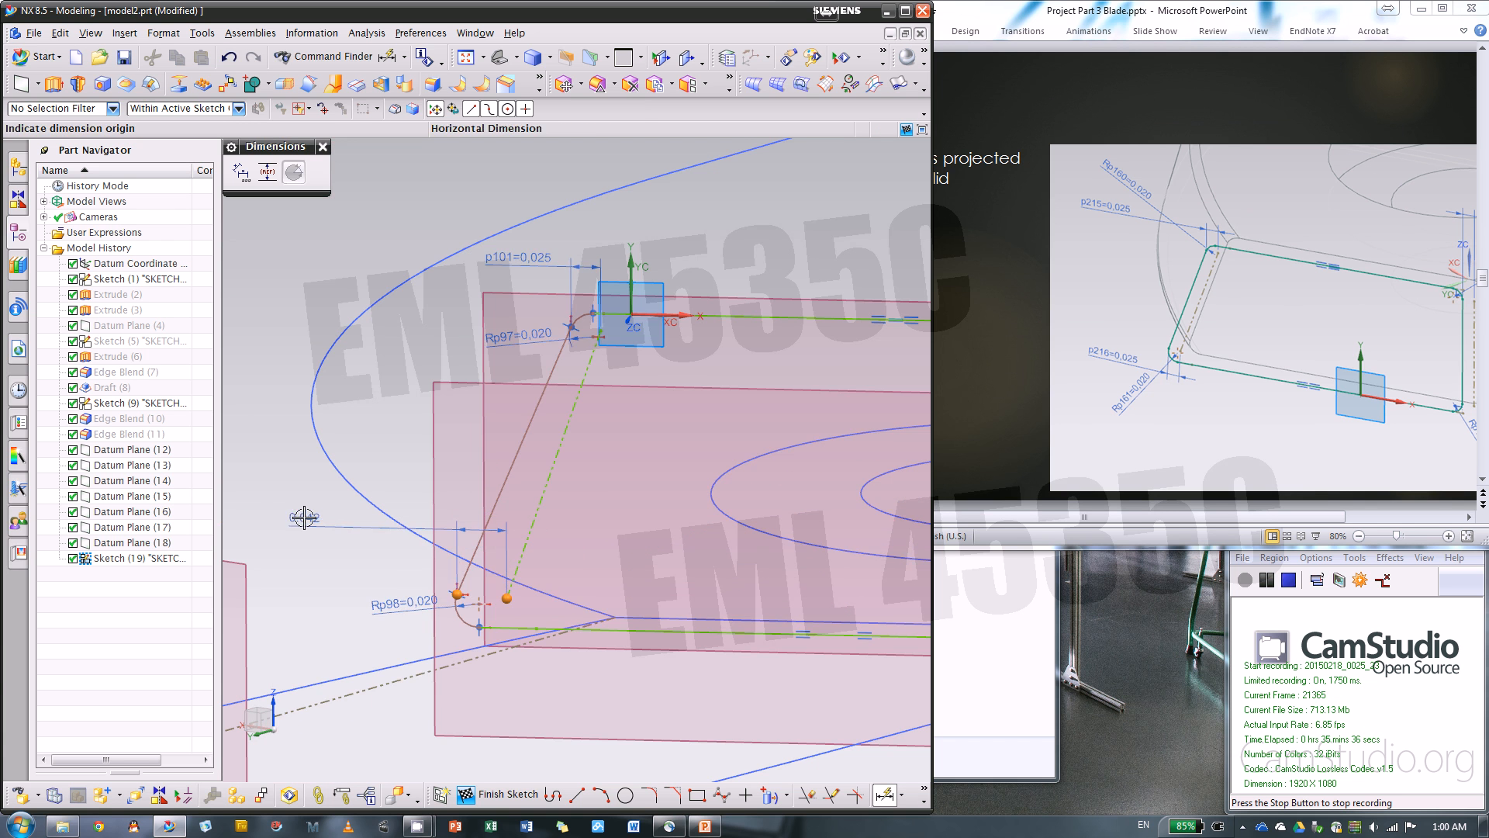
{"action": "left_click", "coordinate": [319, 515]}
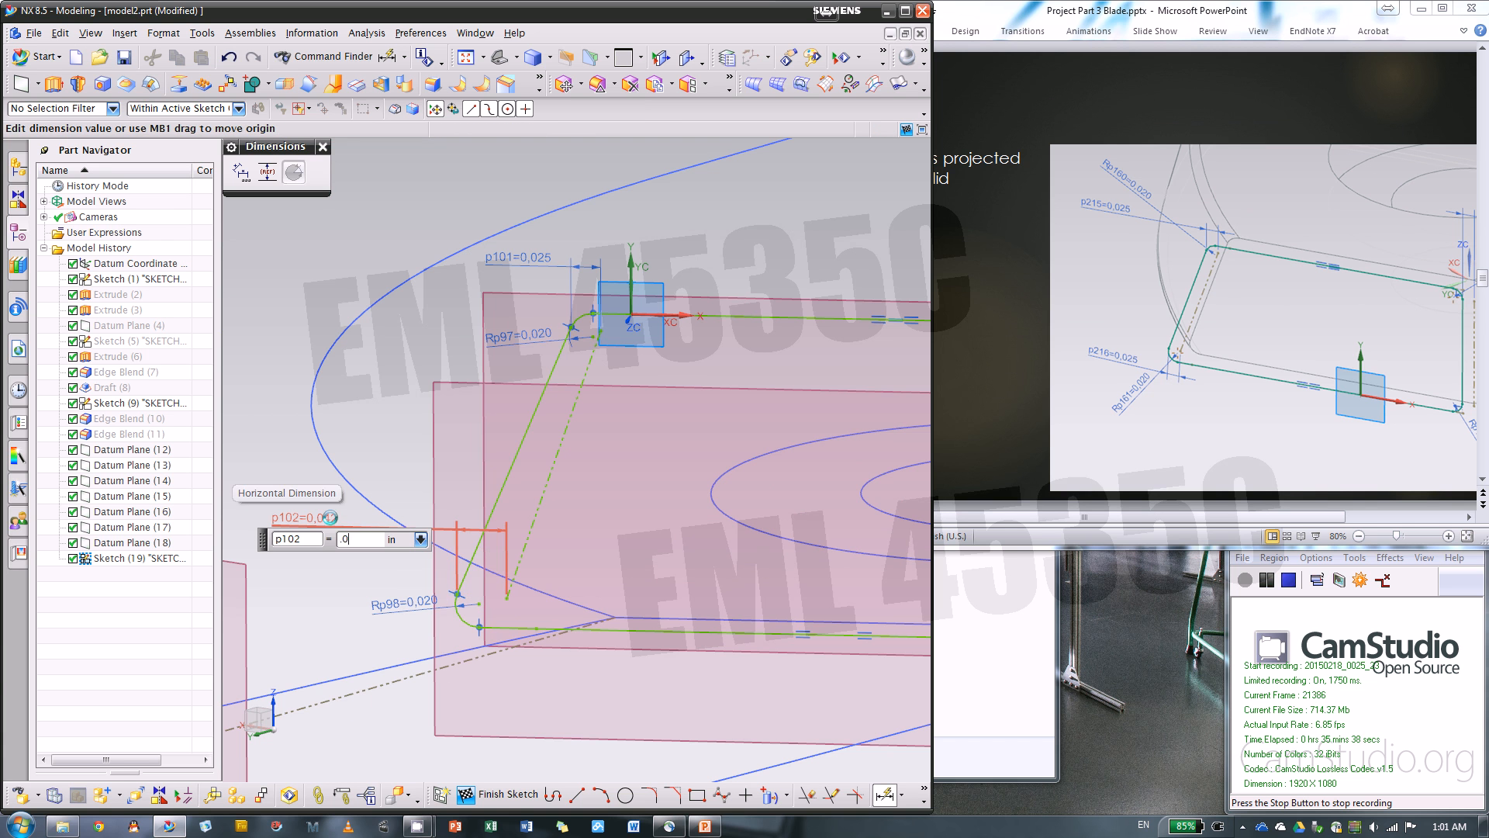
{"action": "type", "text": ".025"}
{"action": "key", "text": "Return"}
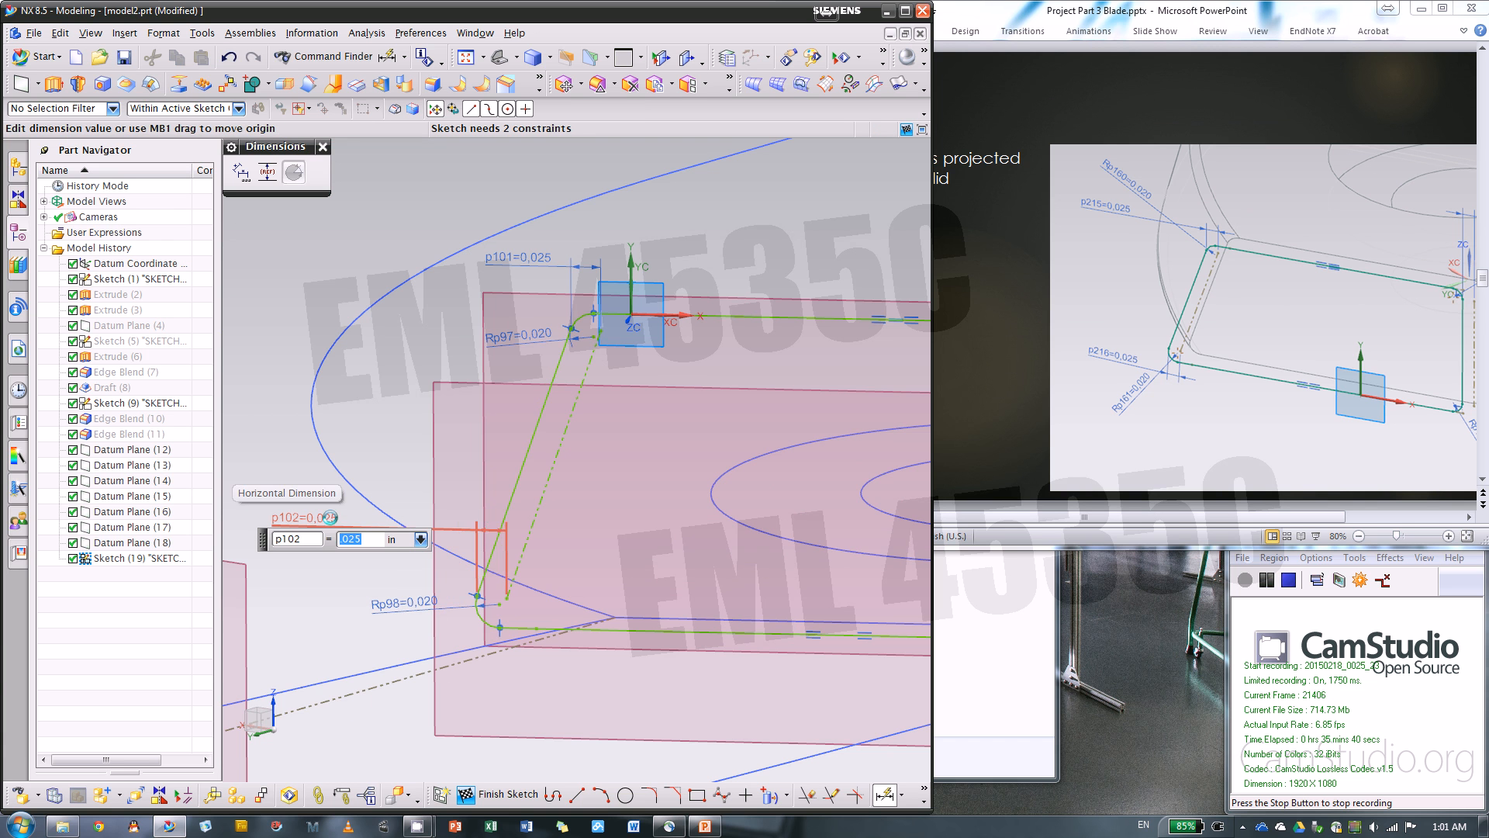
{"action": "scroll", "coordinate": [288, 458], "scroll_direction": "down", "scroll_amount": 3}
{"action": "scroll", "coordinate": [812, 458], "scroll_direction": "up", "scroll_amount": 3}
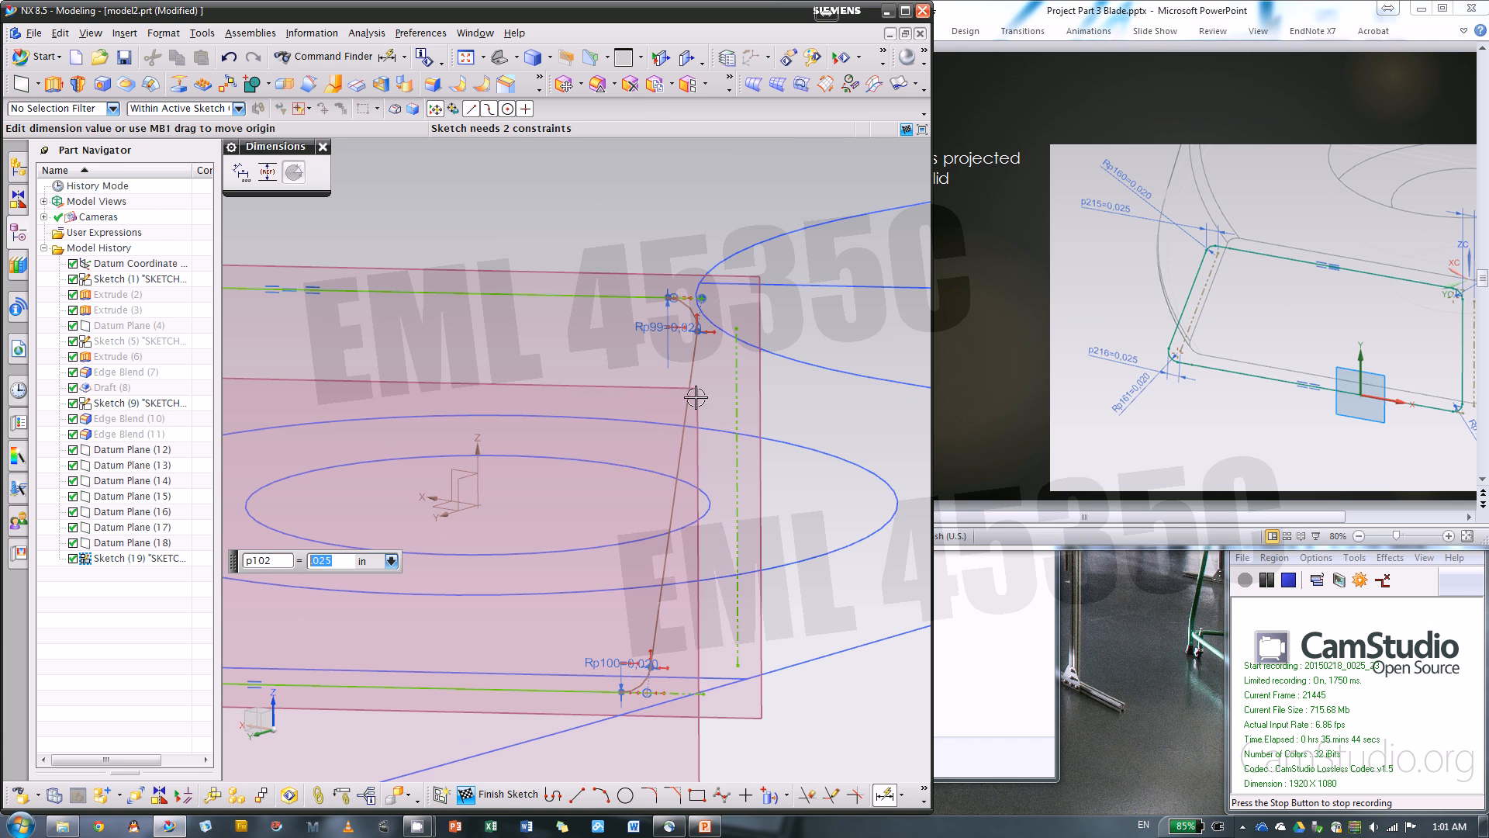
{"action": "left_click", "coordinate": [695, 397]}
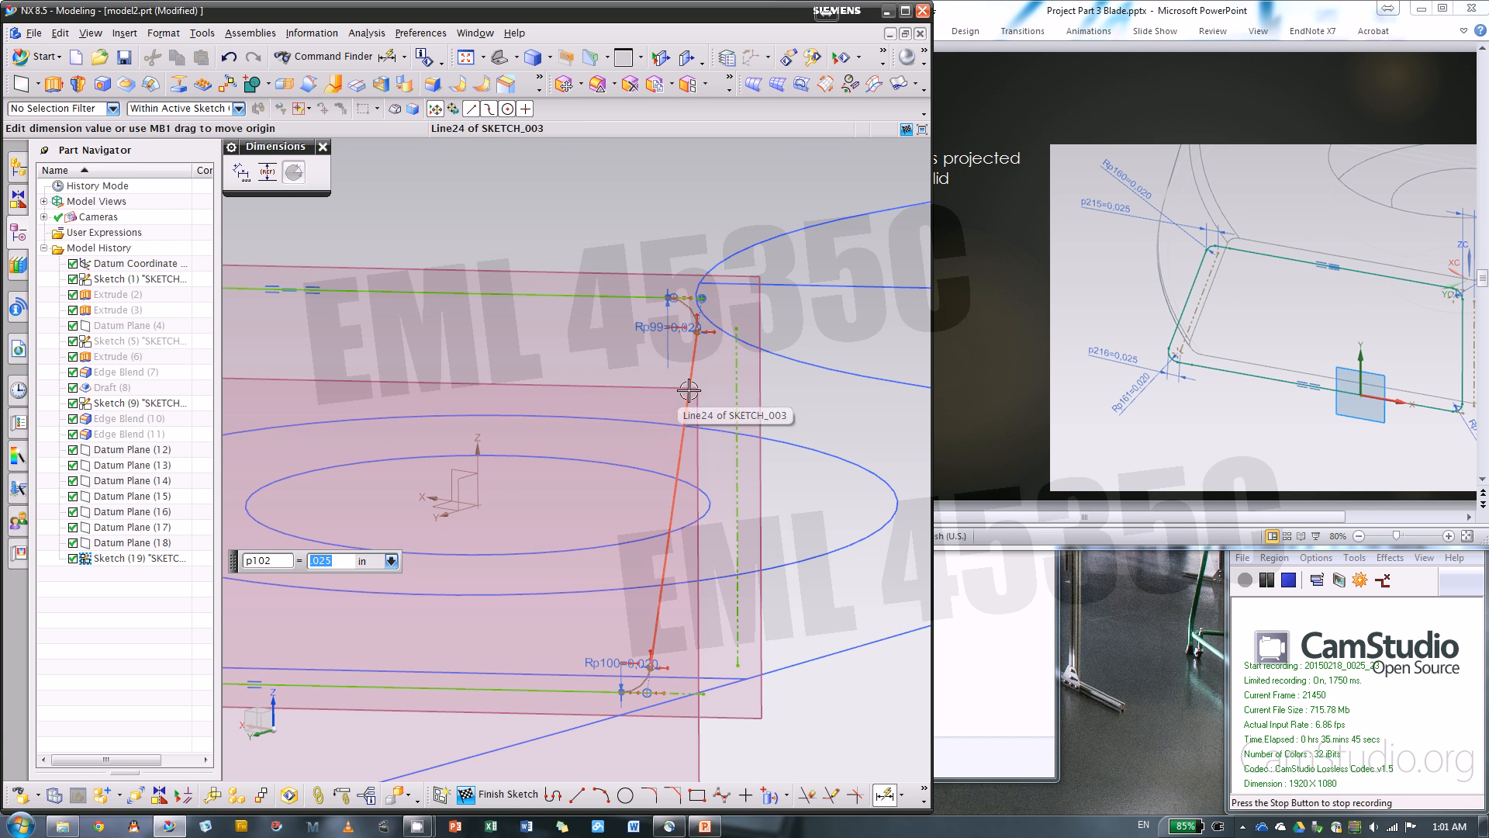
{"action": "left_click", "coordinate": [736, 407]}
{"action": "left_click", "coordinate": [1240, 518]}
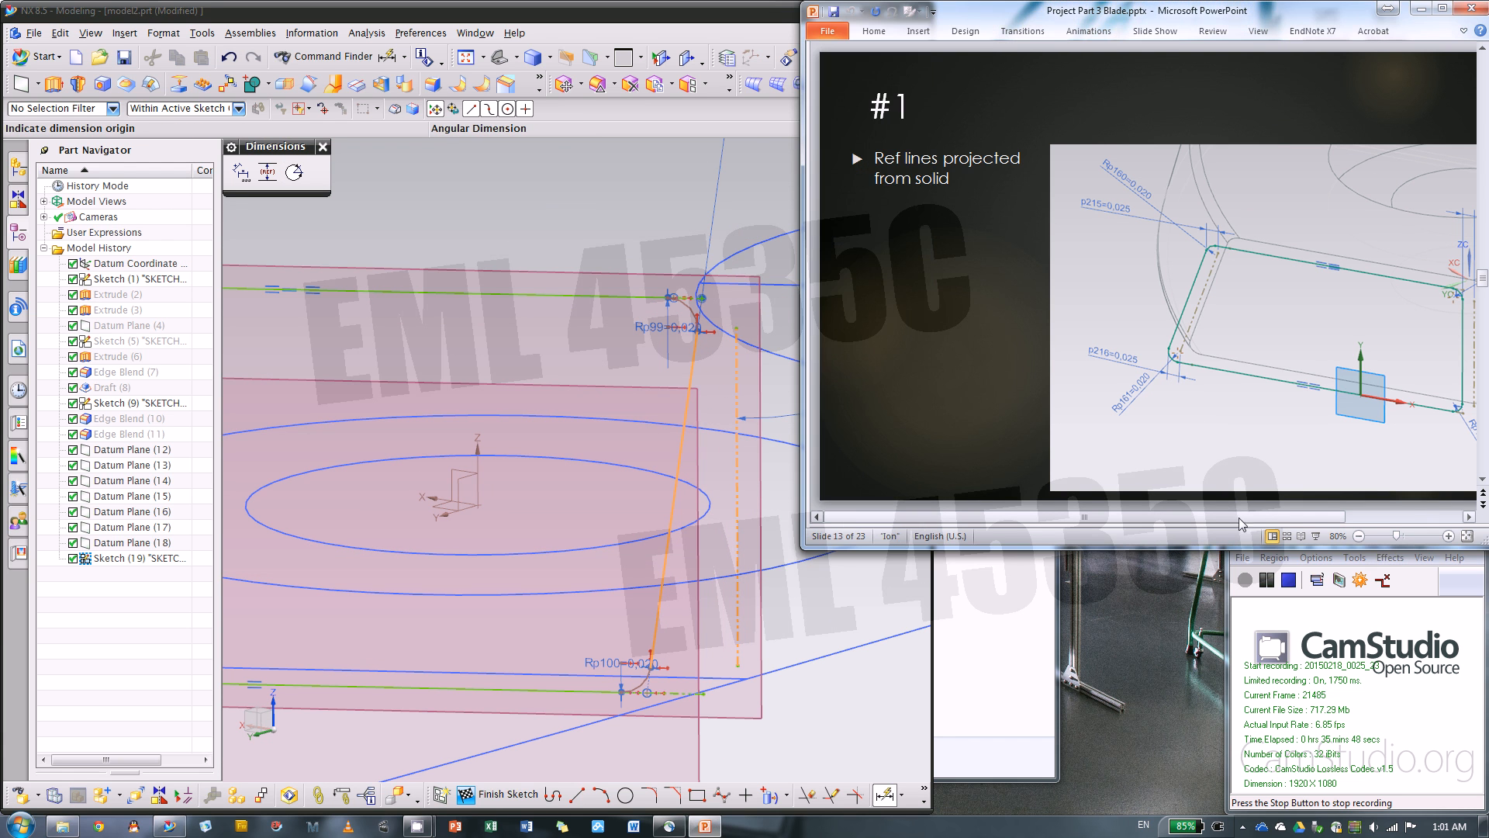
{"action": "left_click_drag", "start_coordinate": [1300, 518], "coordinate": [1425, 524]}
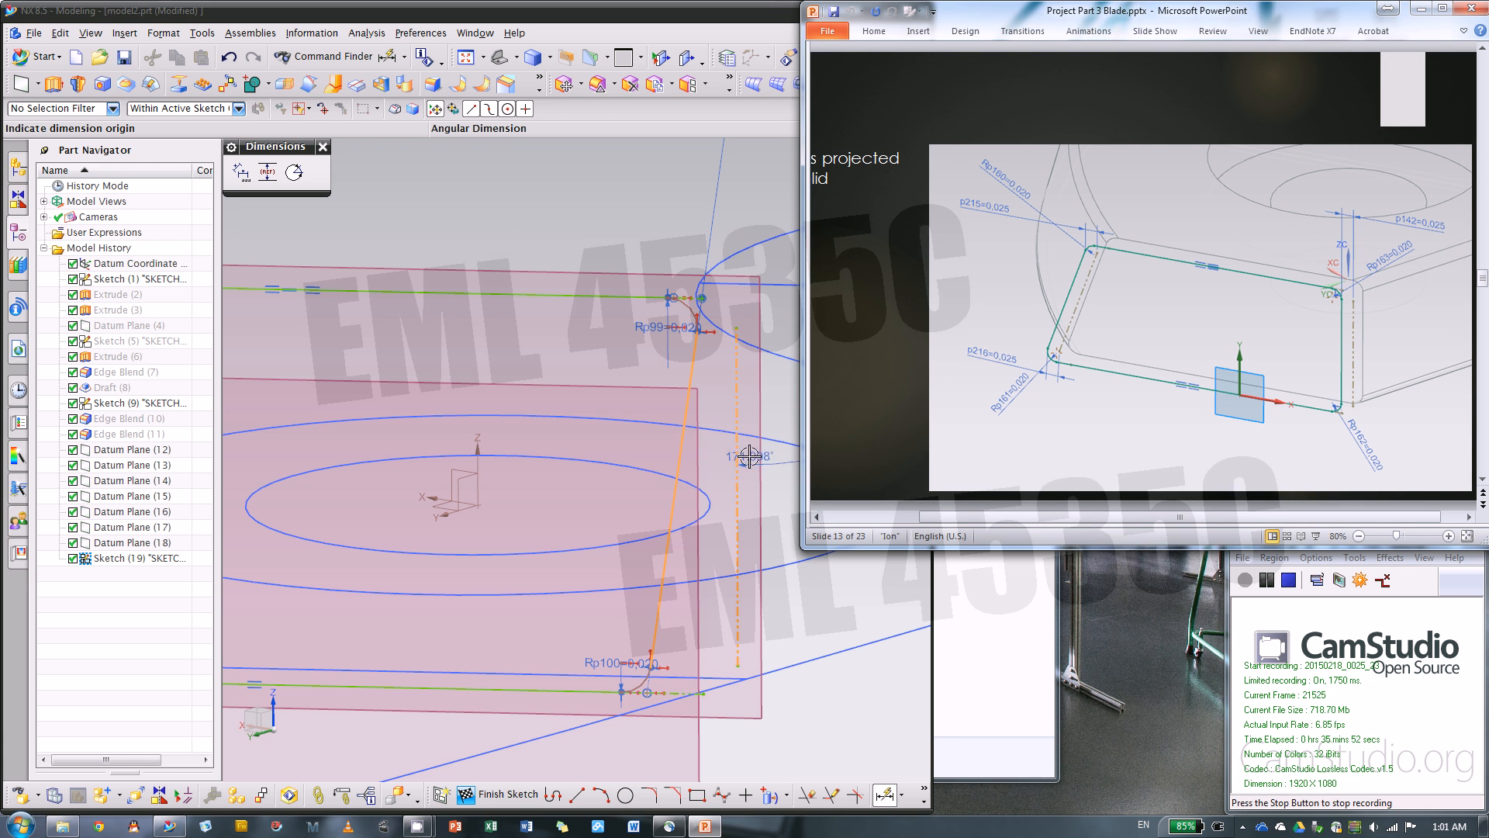
{"action": "left_click", "coordinate": [323, 149]}
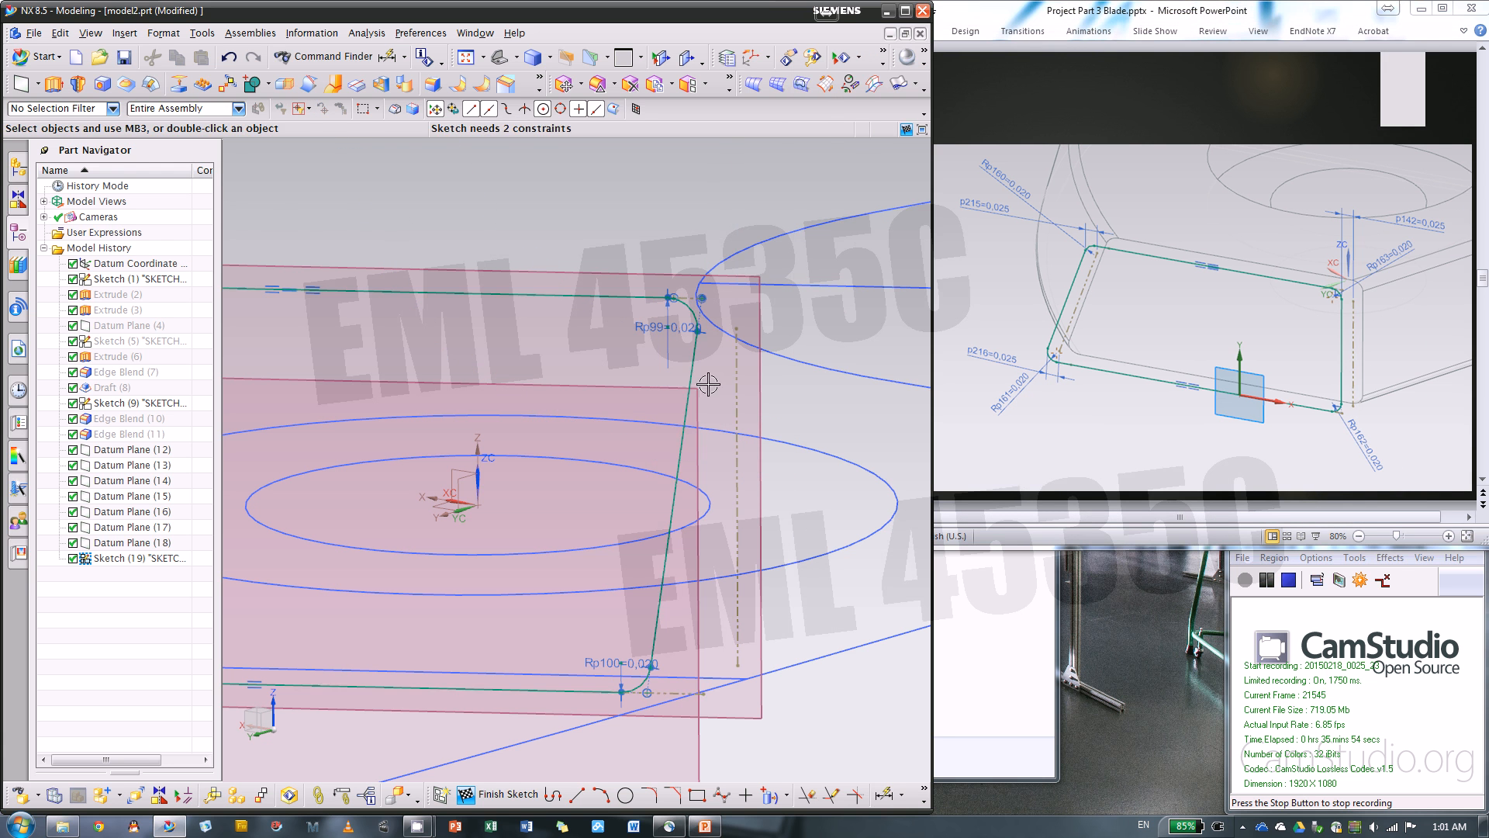
Constrain the side line opposite the sketch origin to vertical and dimension its distance to the adjacent vertical reference line
{"action": "left_click", "coordinate": [683, 426]}
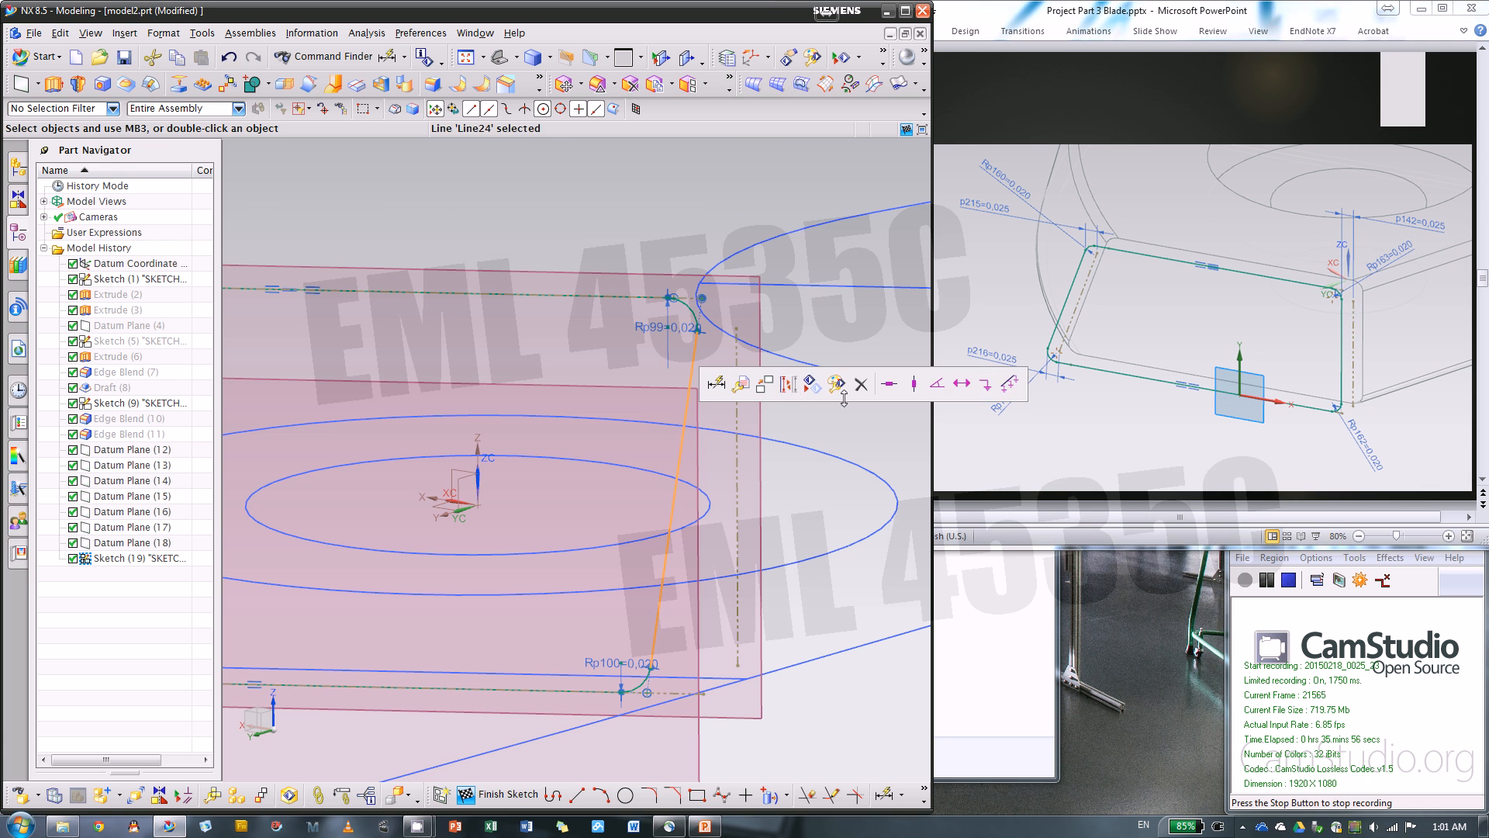
{"action": "left_click", "coordinate": [914, 384]}
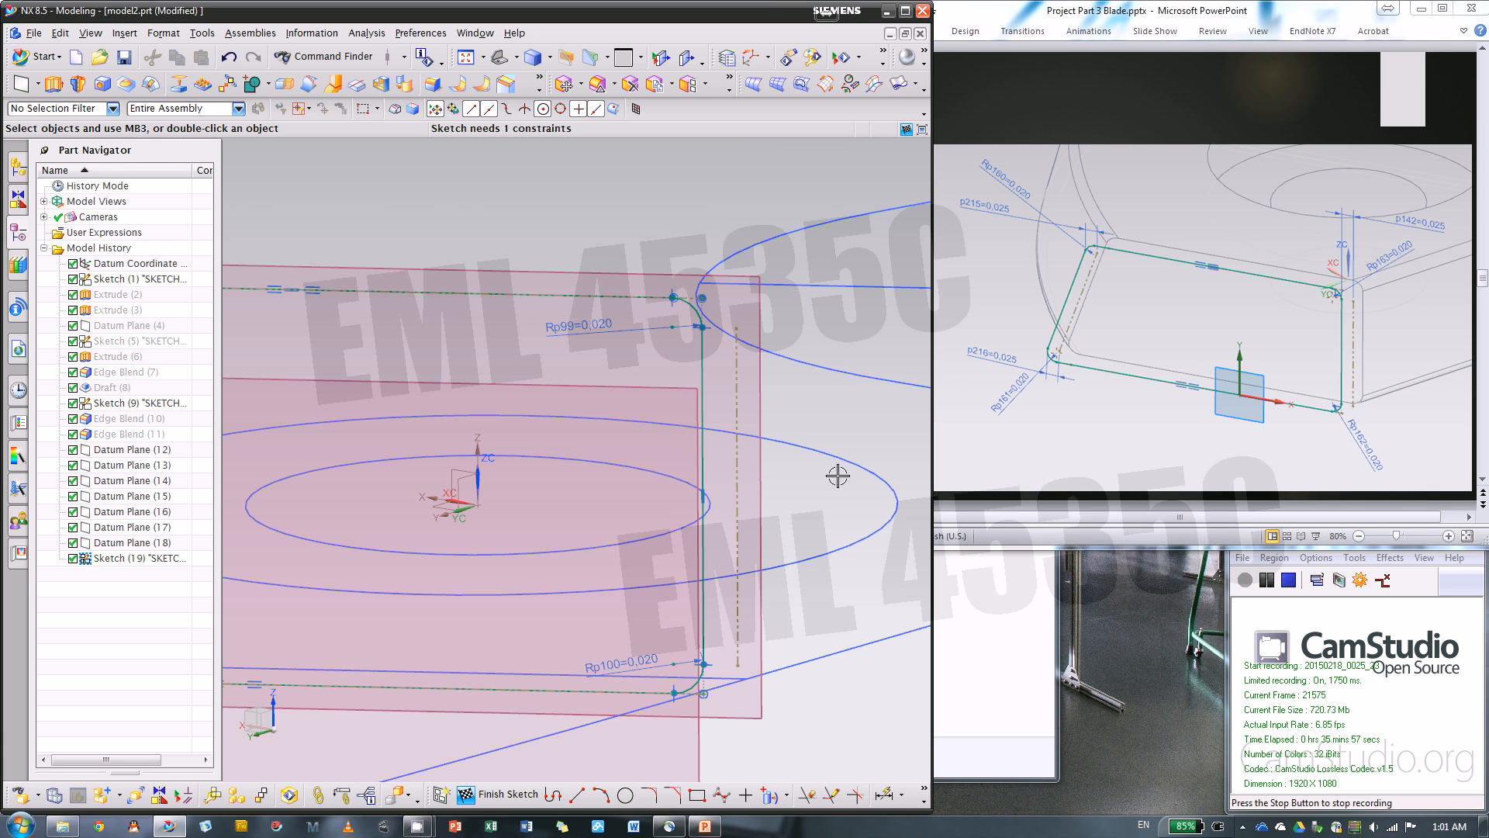
{"action": "left_click", "coordinate": [892, 796]}
{"action": "left_click", "coordinate": [702, 473]}
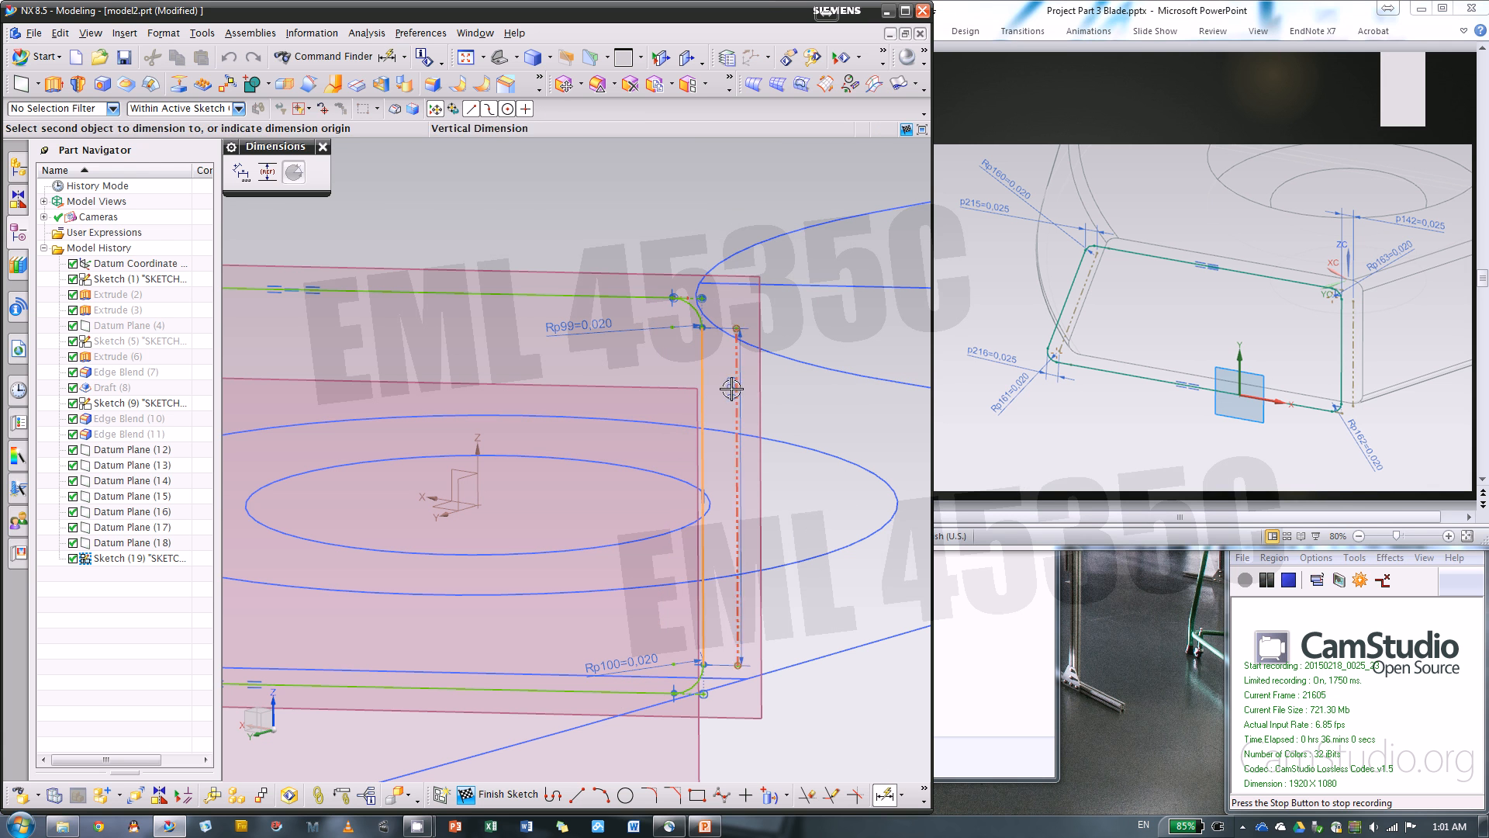
{"action": "left_click", "coordinate": [687, 203]}
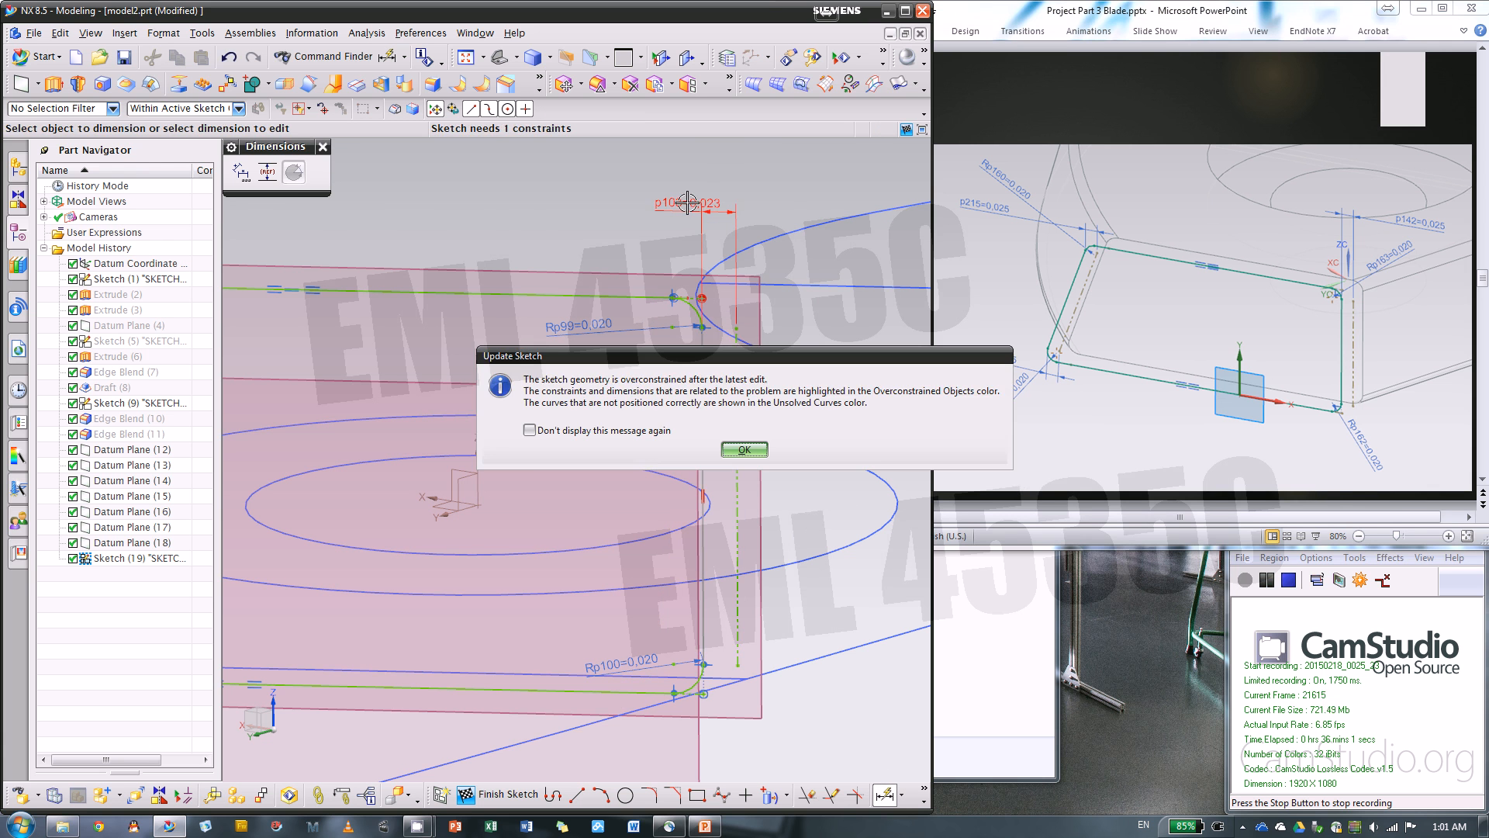
{"action": "left_click", "coordinate": [743, 450]}
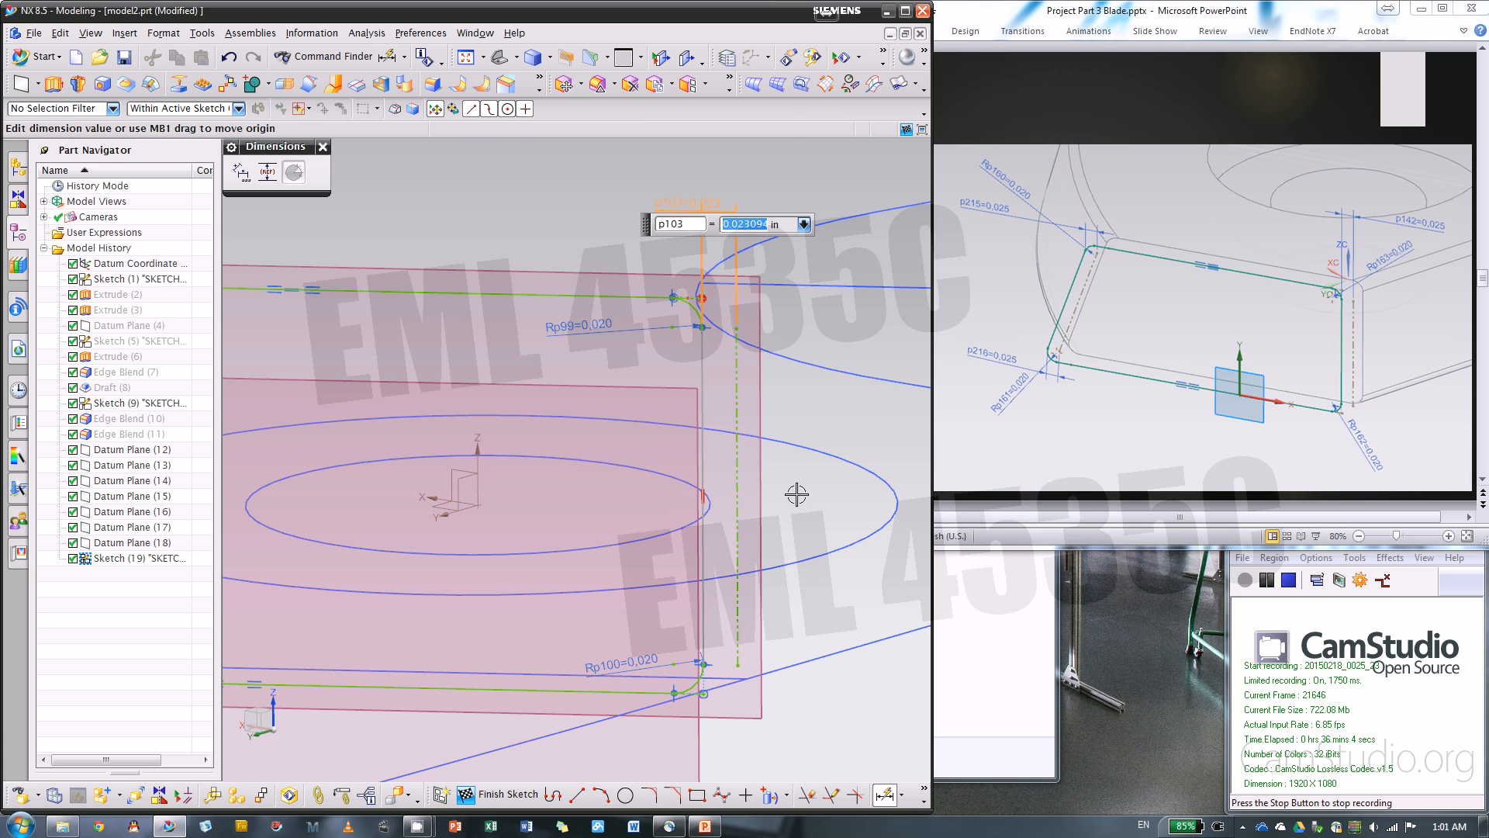
Delete the overconstrained coincident constraint and the point-on-curve constraint at the upper profile line's end near the vertical side
{"action": "scroll", "coordinate": [712, 288], "scroll_direction": "up", "scroll_amount": 8}
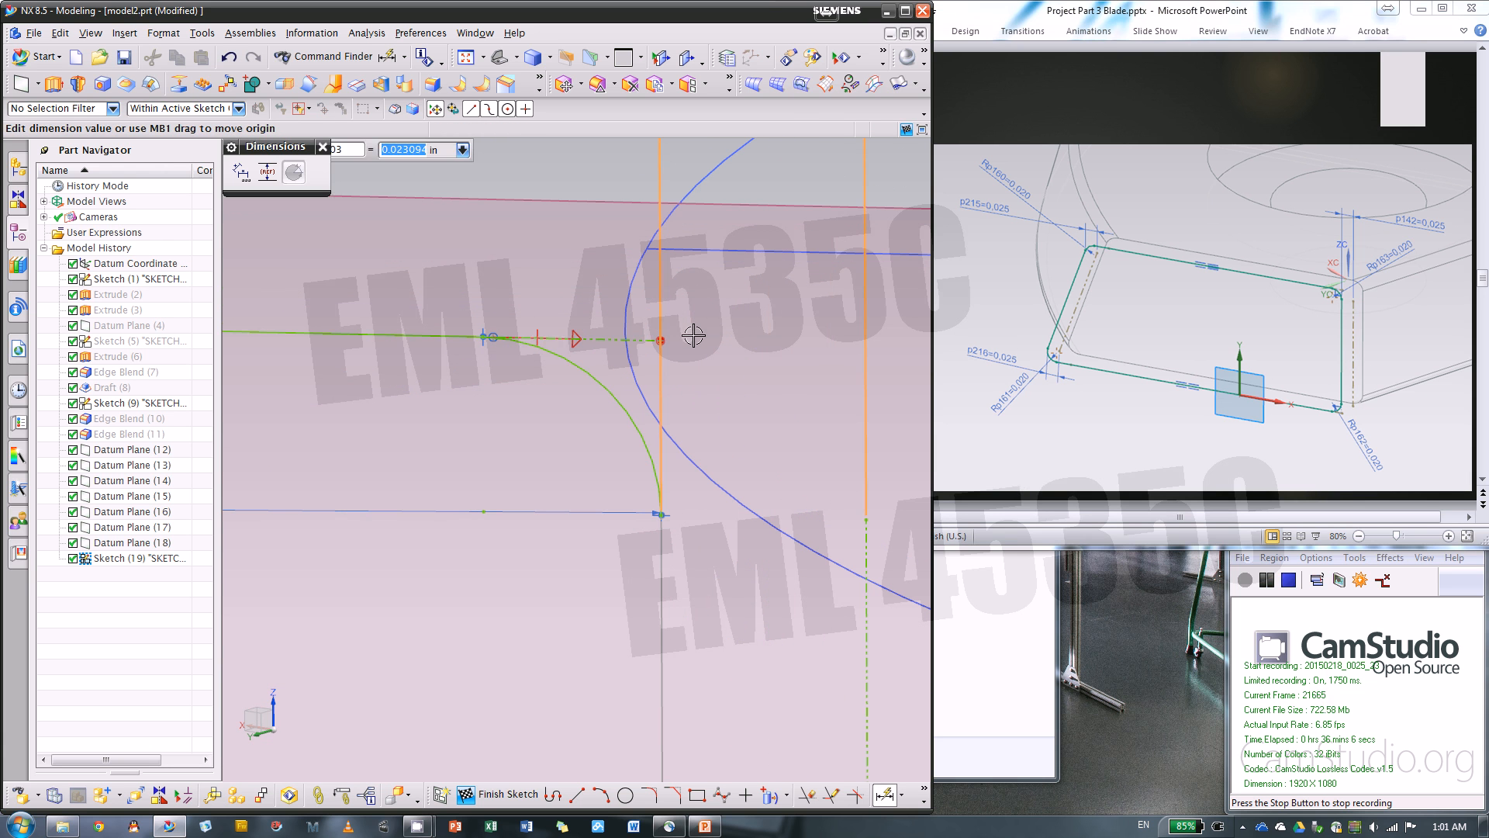
{"action": "key", "text": "Escape"}
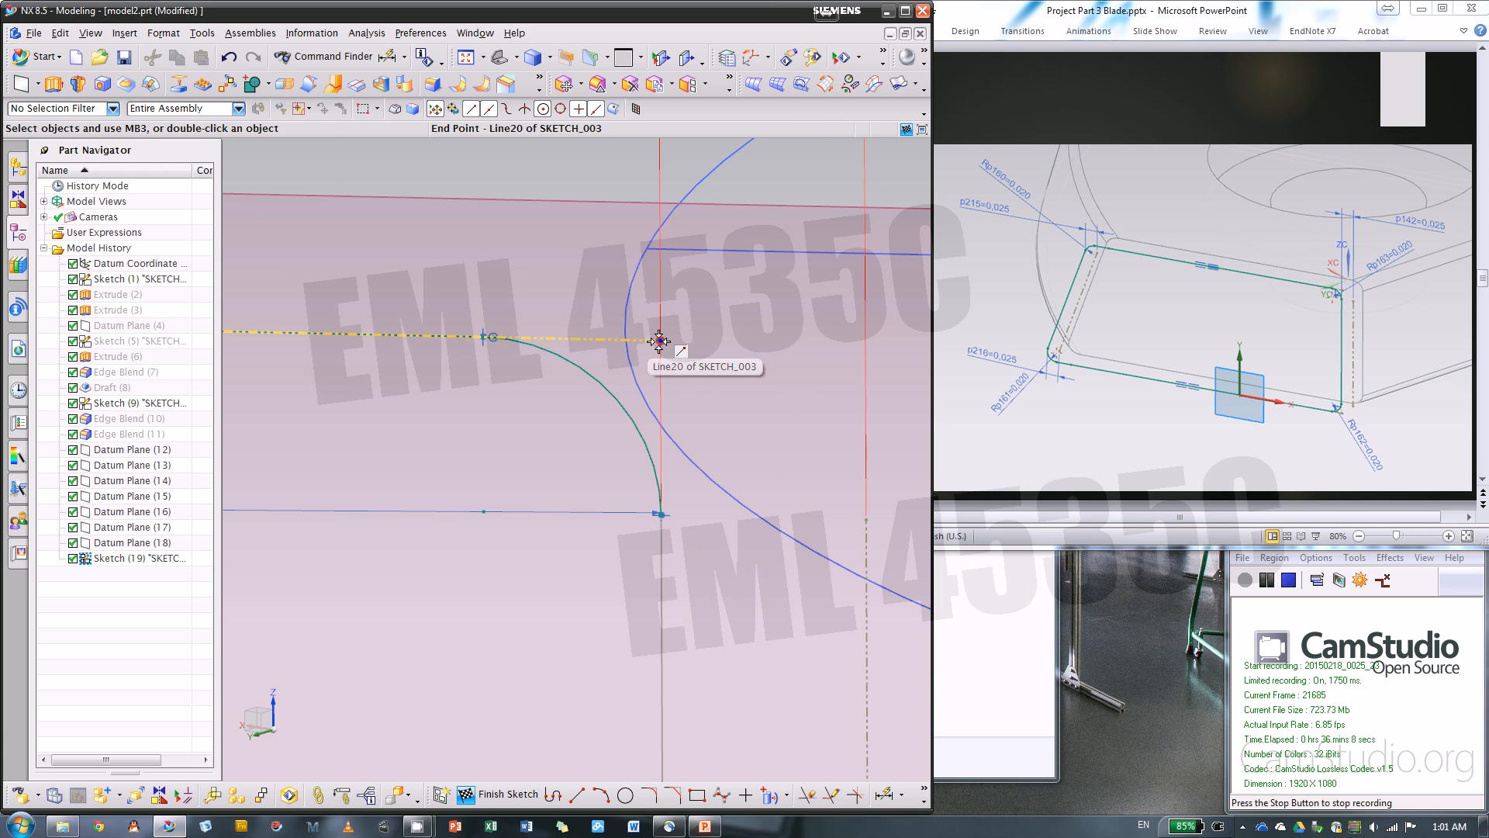
{"action": "left_click", "coordinate": [660, 341]}
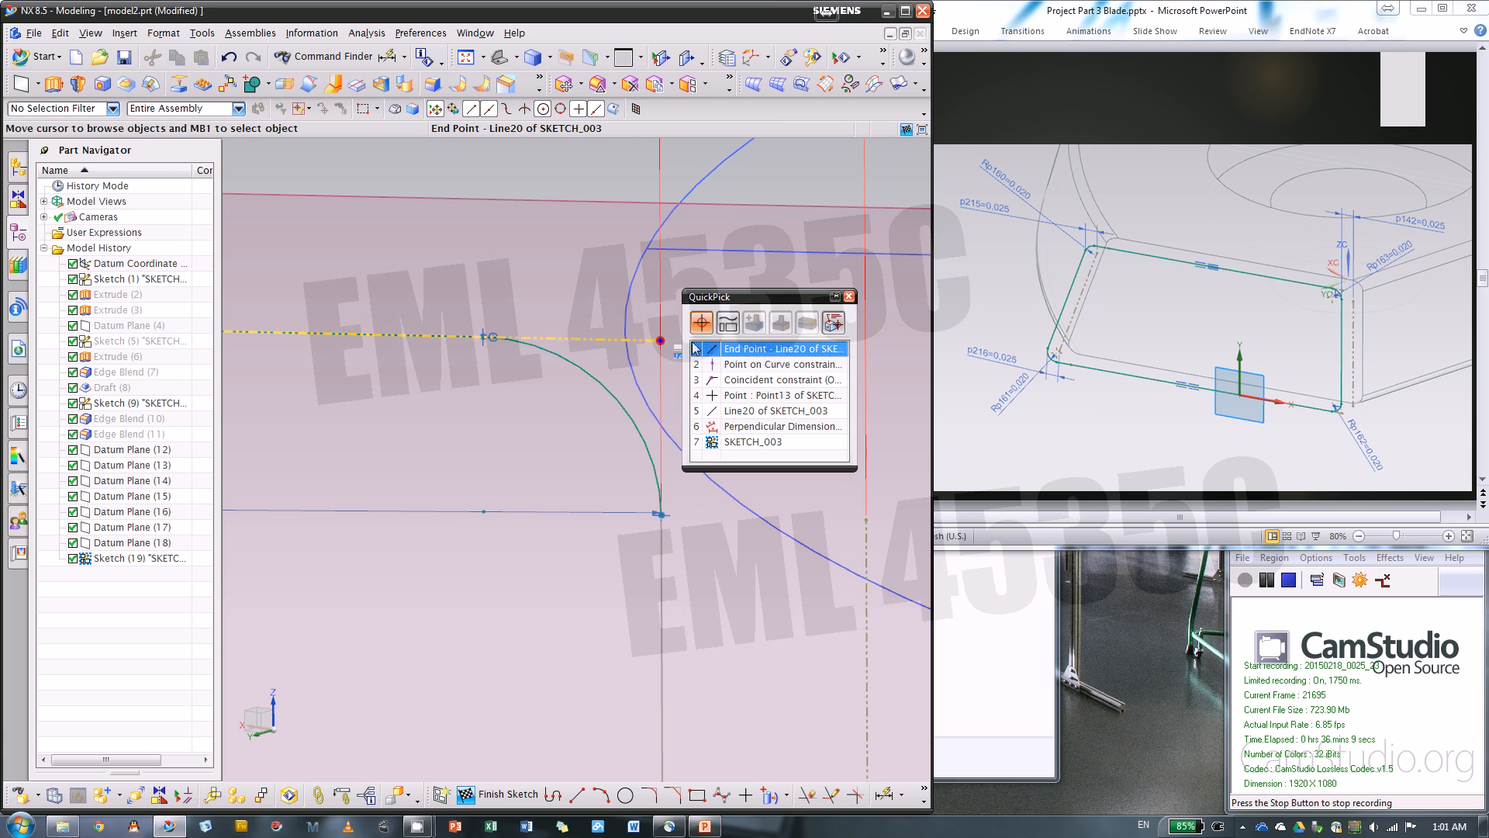
{"action": "left_click", "coordinate": [775, 379]}
{"action": "key", "text": "Delete"}
{"action": "scroll", "coordinate": [796, 383], "scroll_direction": "down", "scroll_amount": 2}
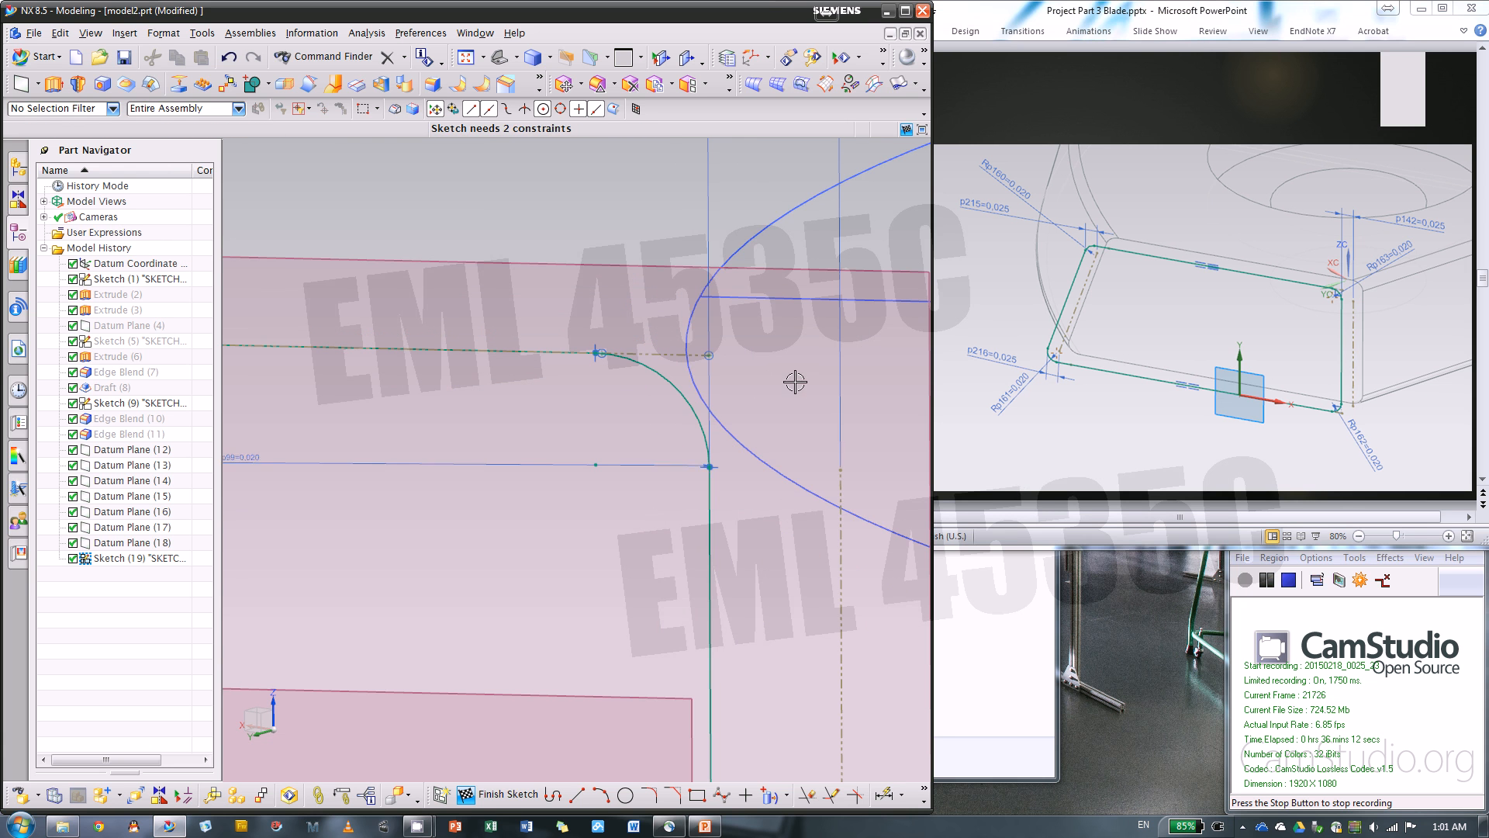
{"action": "left_click", "coordinate": [712, 354]}
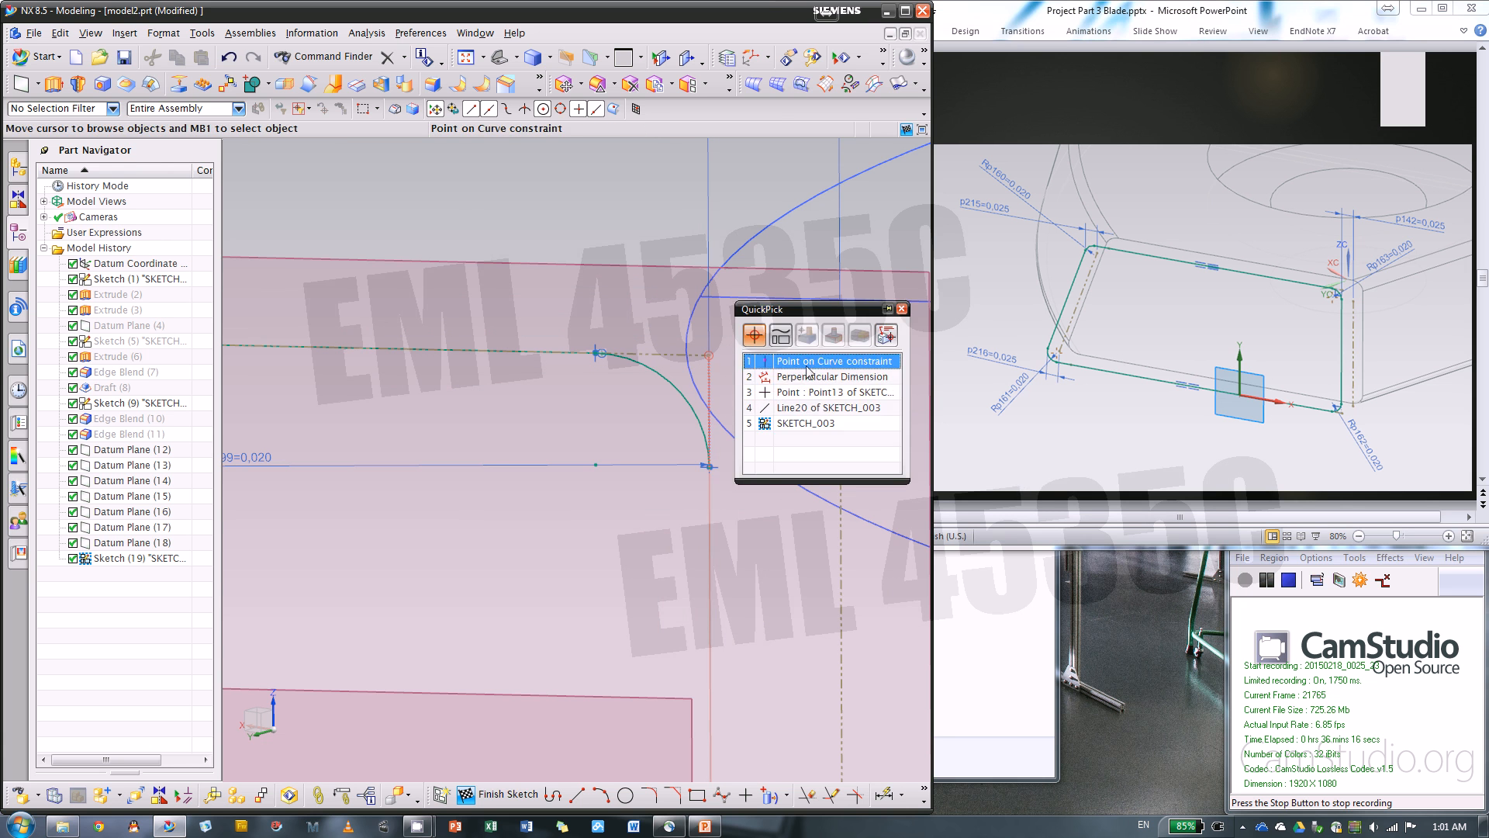
{"action": "left_click", "coordinate": [809, 365]}
{"action": "key", "text": "Delete"}
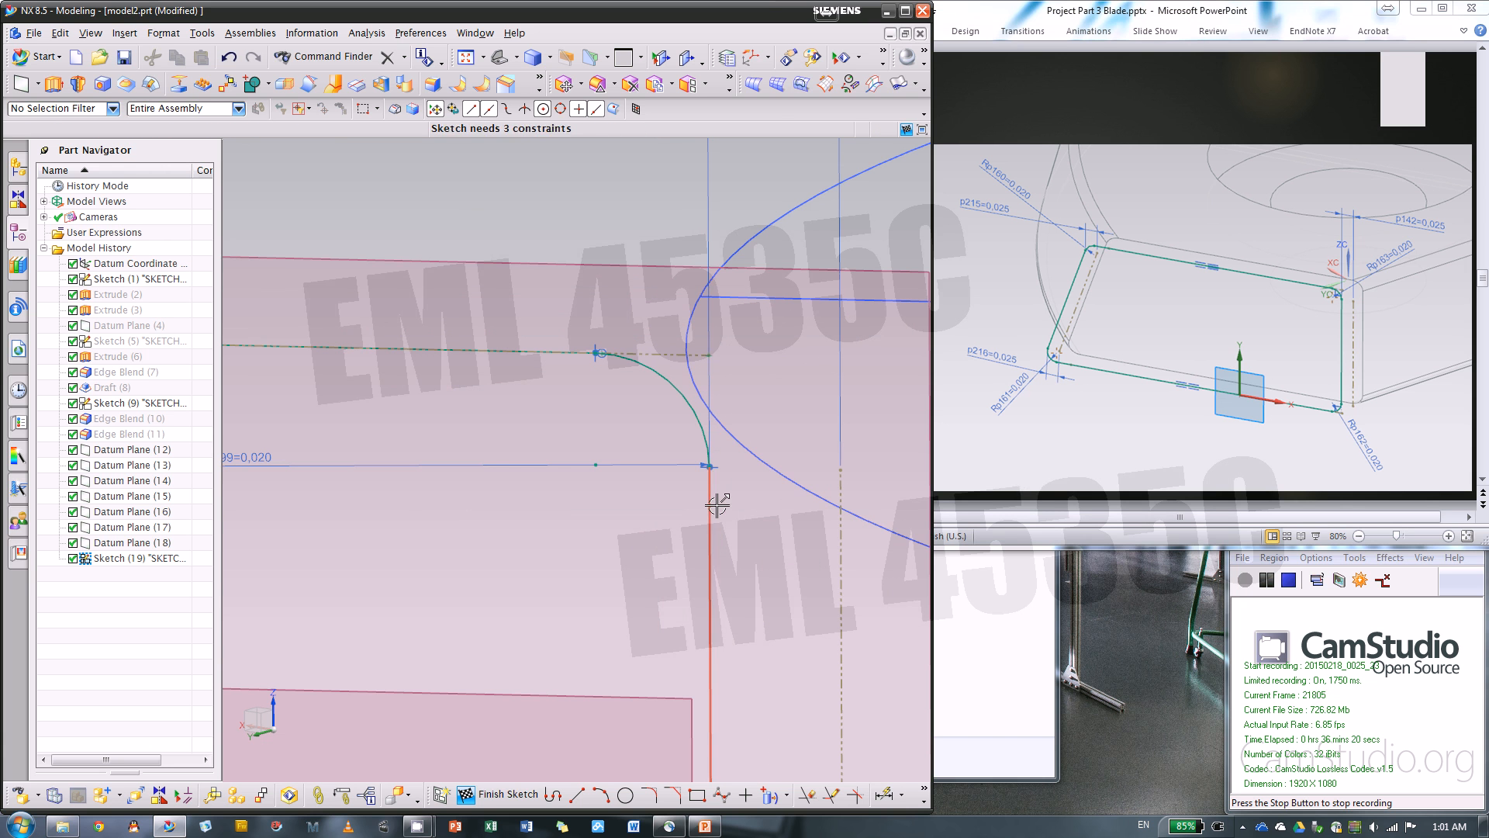
Set the distance between the vertical side line and its reference line to 0.025 in
{"action": "scroll", "coordinate": [682, 490], "scroll_direction": "down", "scroll_amount": 4}
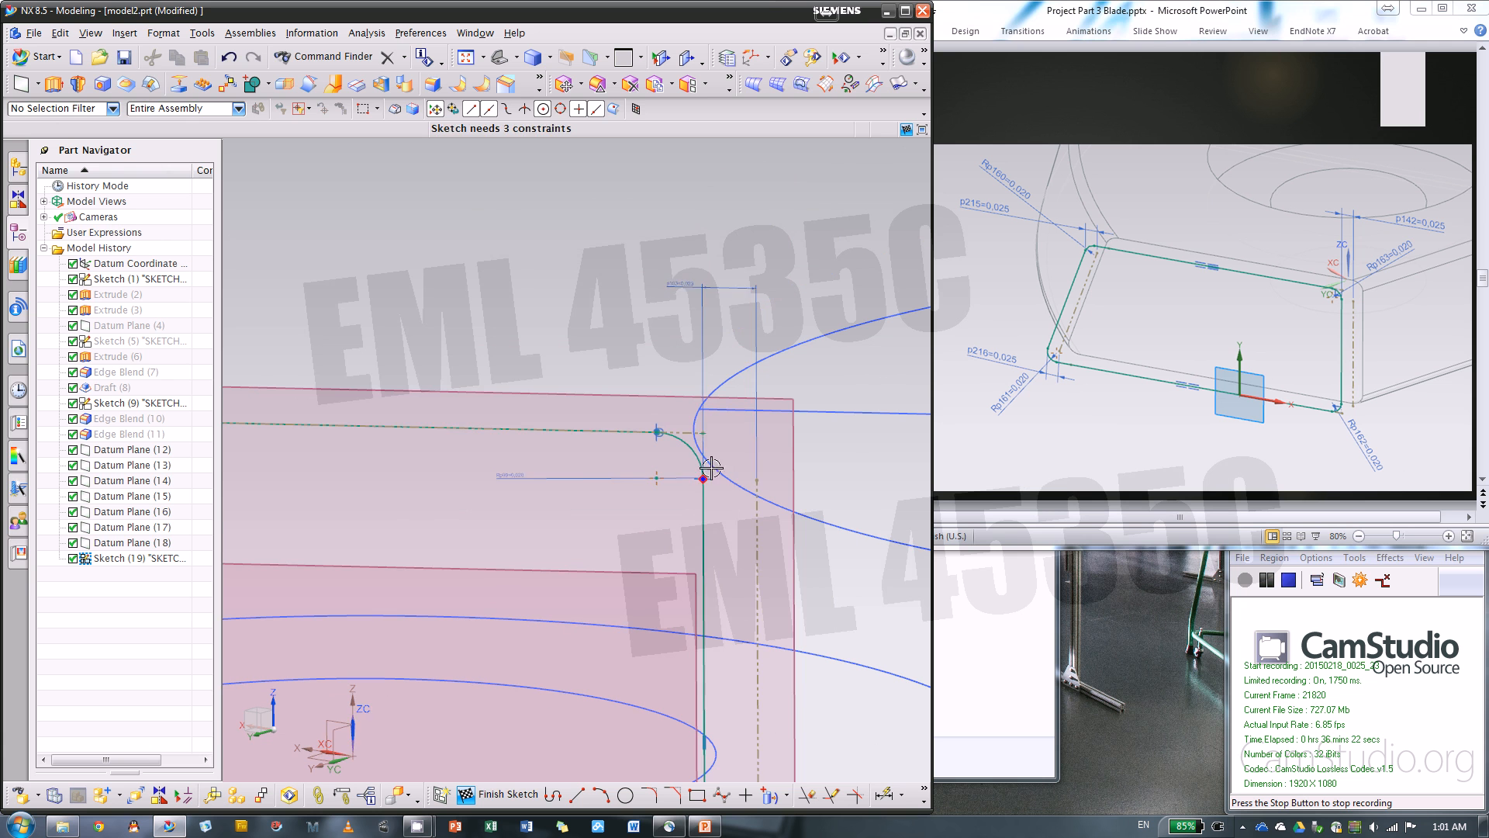
{"action": "double_click", "coordinate": [705, 288]}
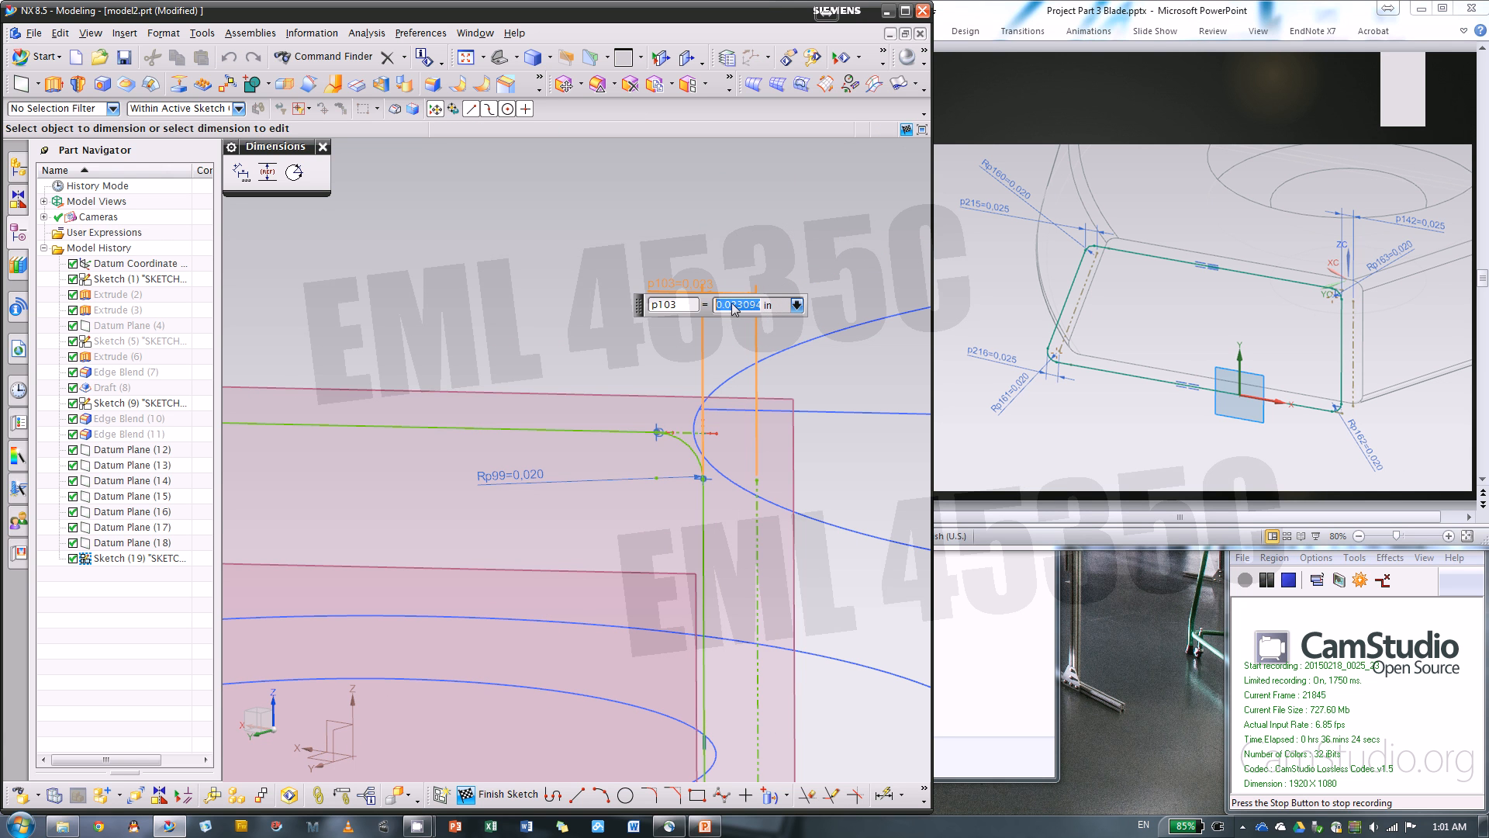
{"action": "type", "text": ".025"}
{"action": "key", "text": "Return"}
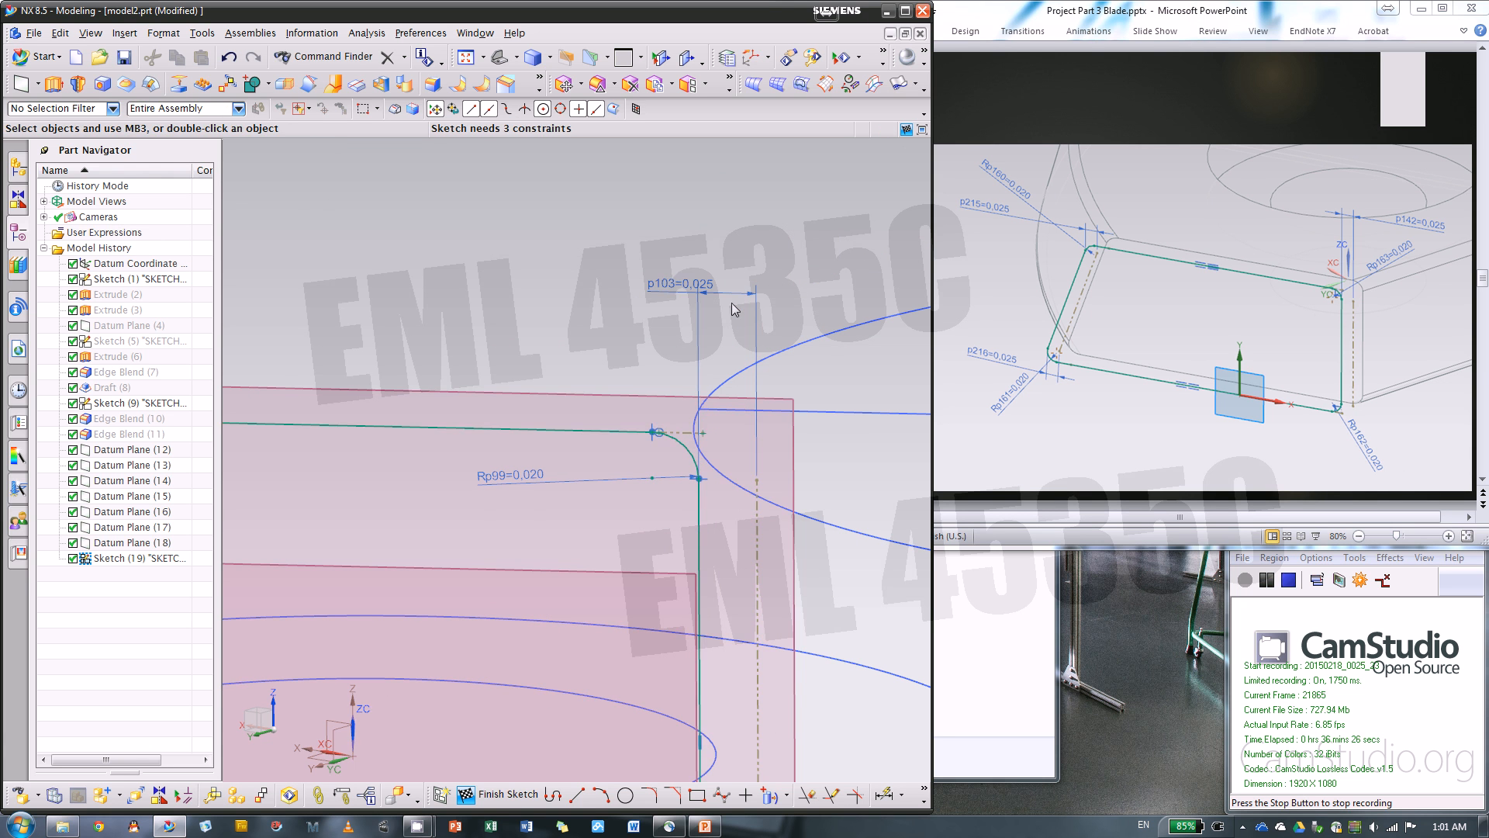
Undo the last change to the distance between the vertical side line and its reference line
{"action": "scroll", "coordinate": [732, 305], "scroll_direction": "down", "scroll_amount": 2}
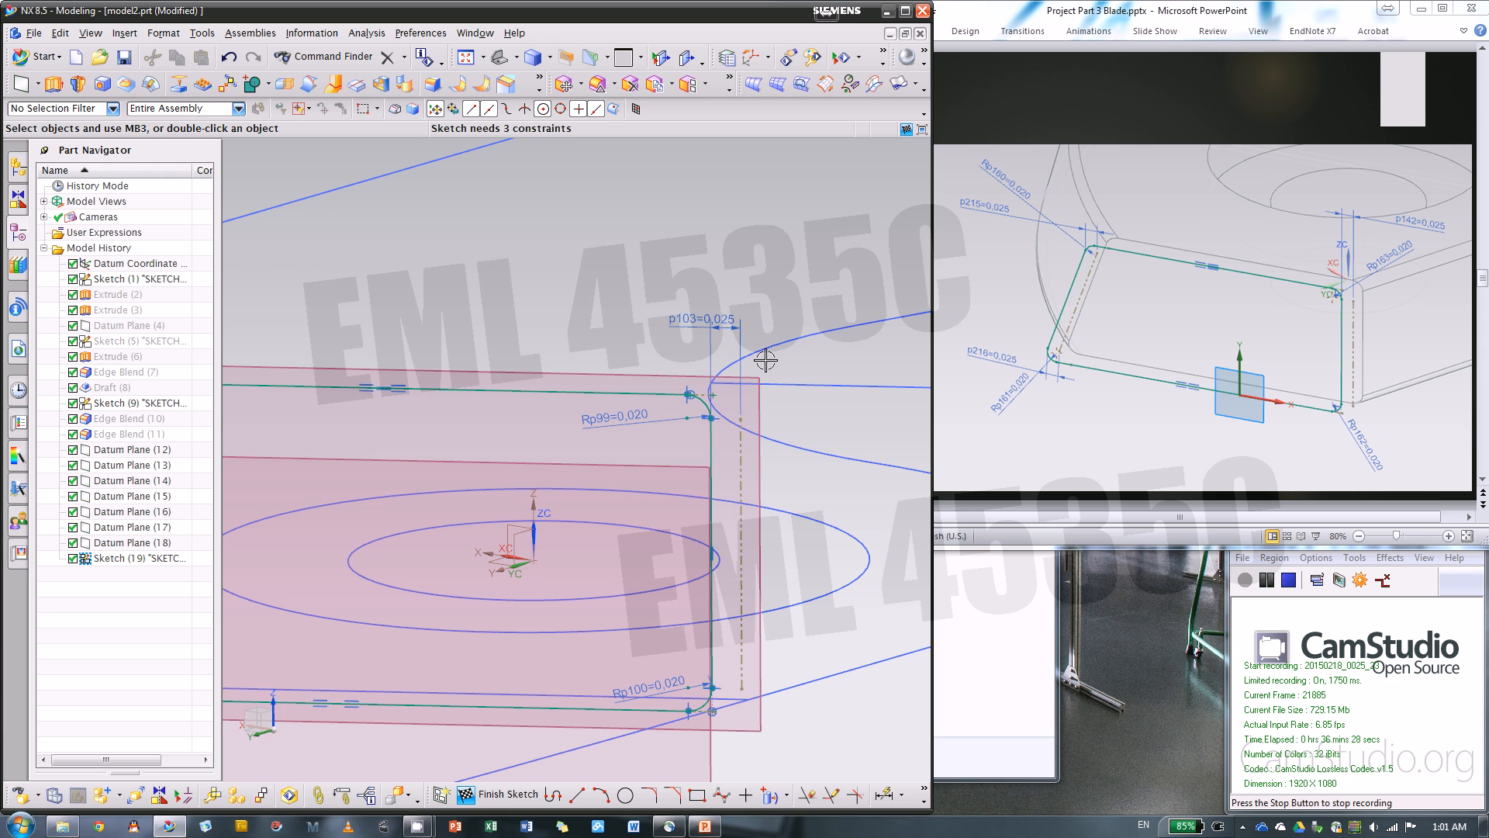
{"action": "key", "text": "ctrl+z"}
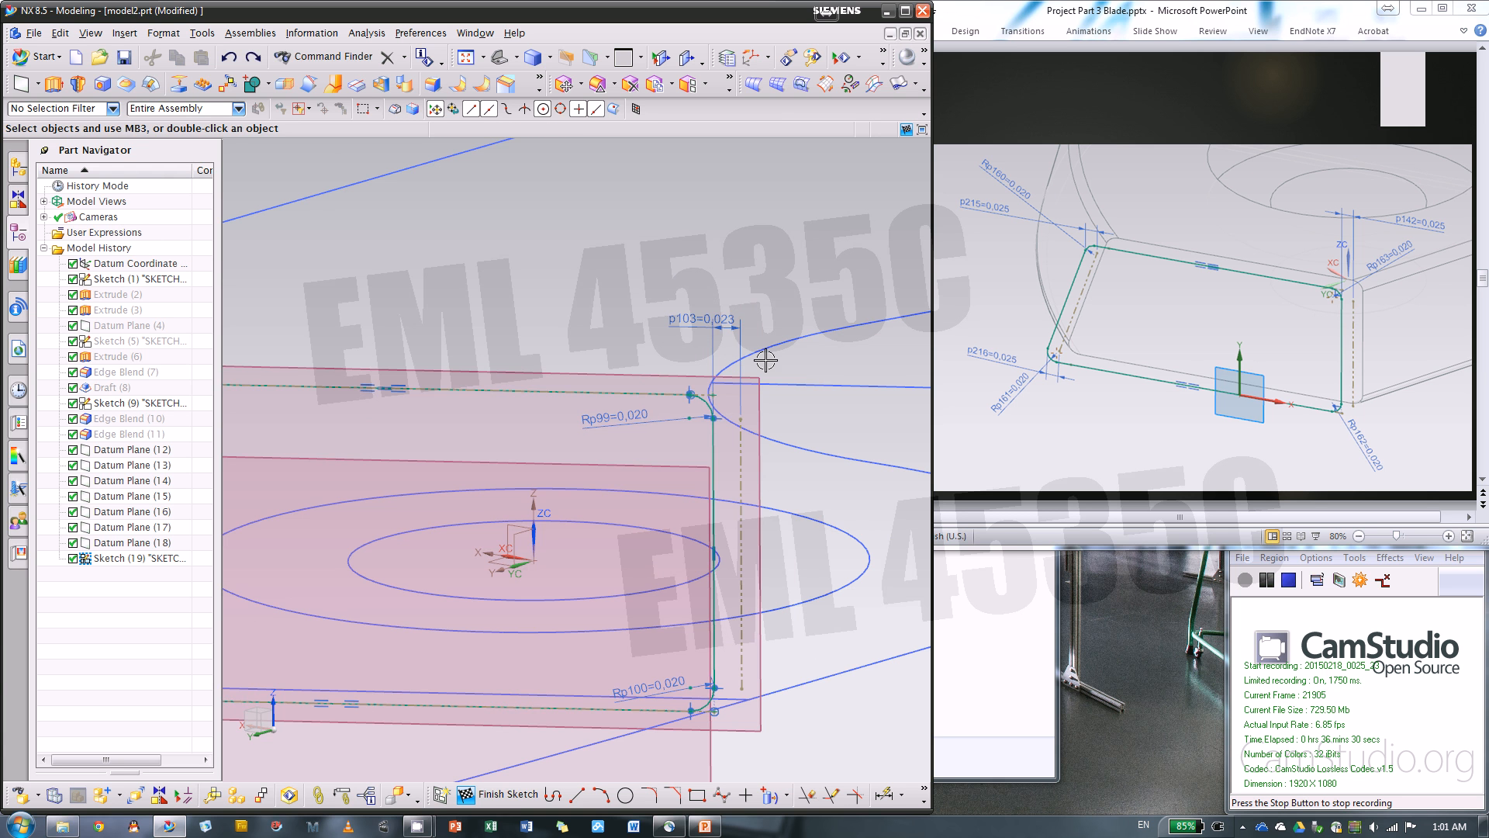
{"action": "scroll", "coordinate": [731, 415], "scroll_direction": "up", "scroll_amount": 4}
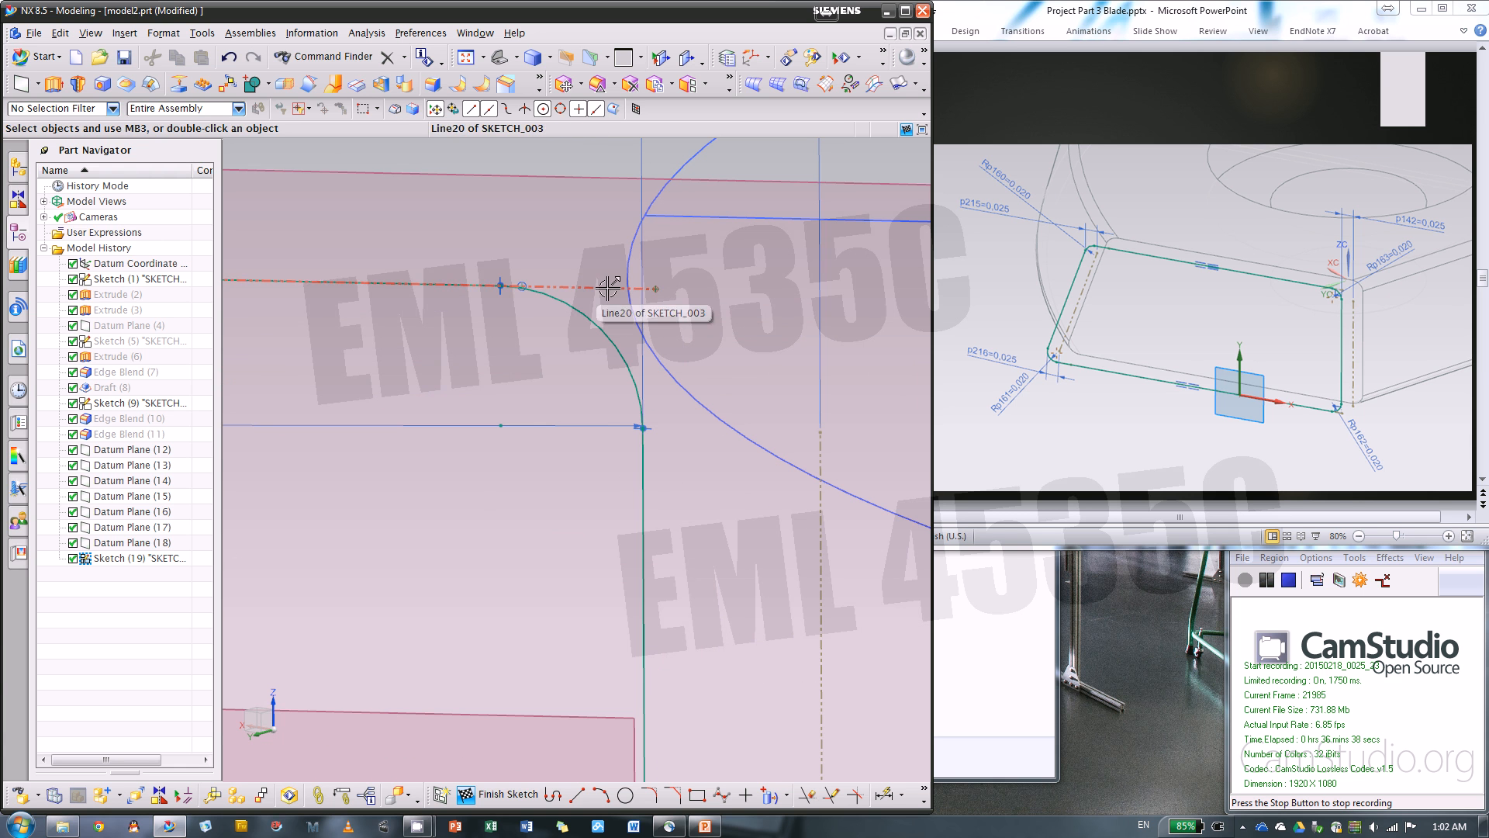
{"action": "left_click", "coordinate": [657, 290]}
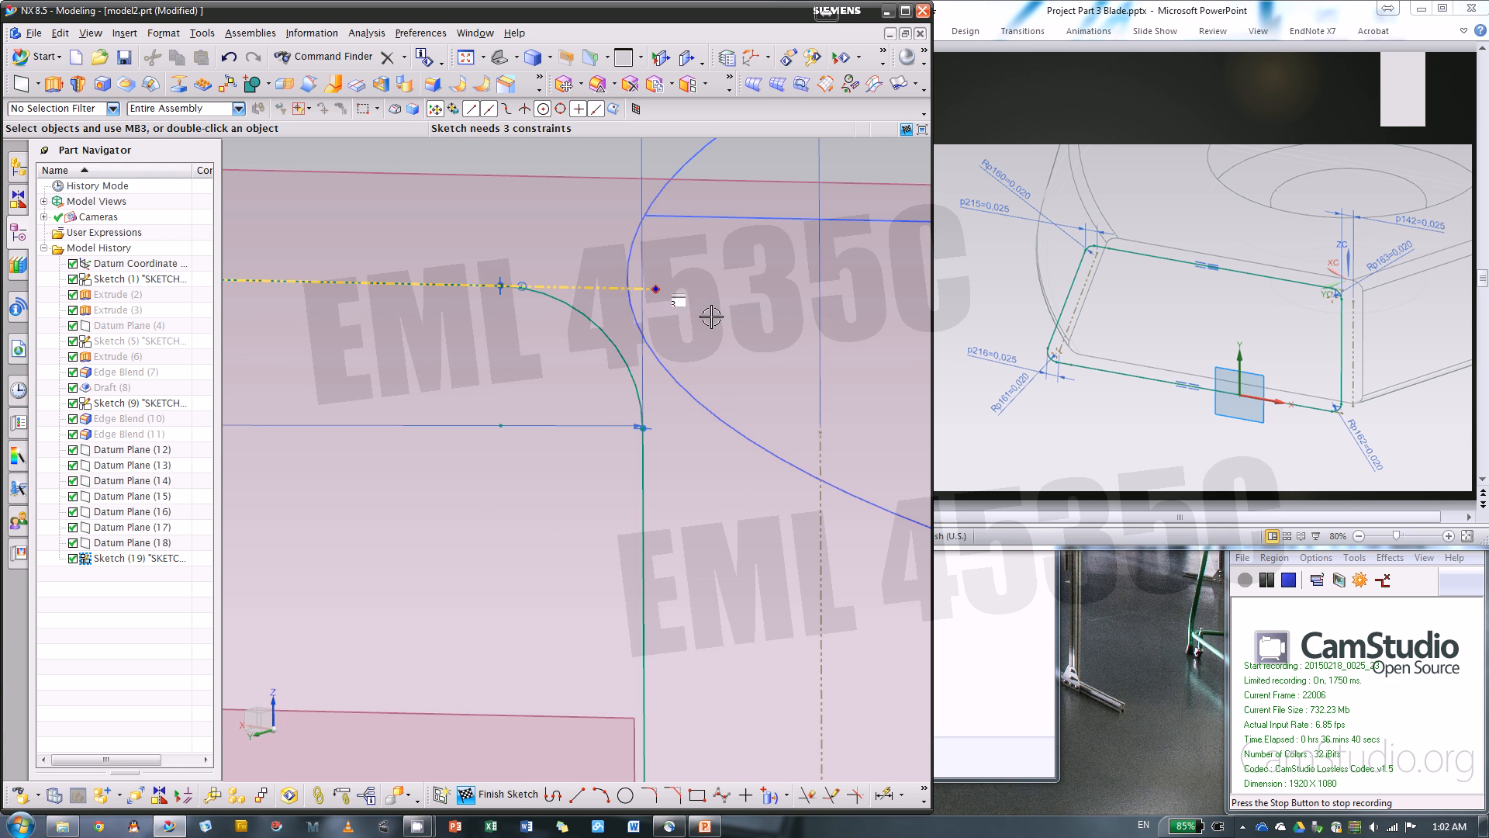
{"action": "scroll", "coordinate": [757, 328], "scroll_direction": "down", "scroll_amount": 6}
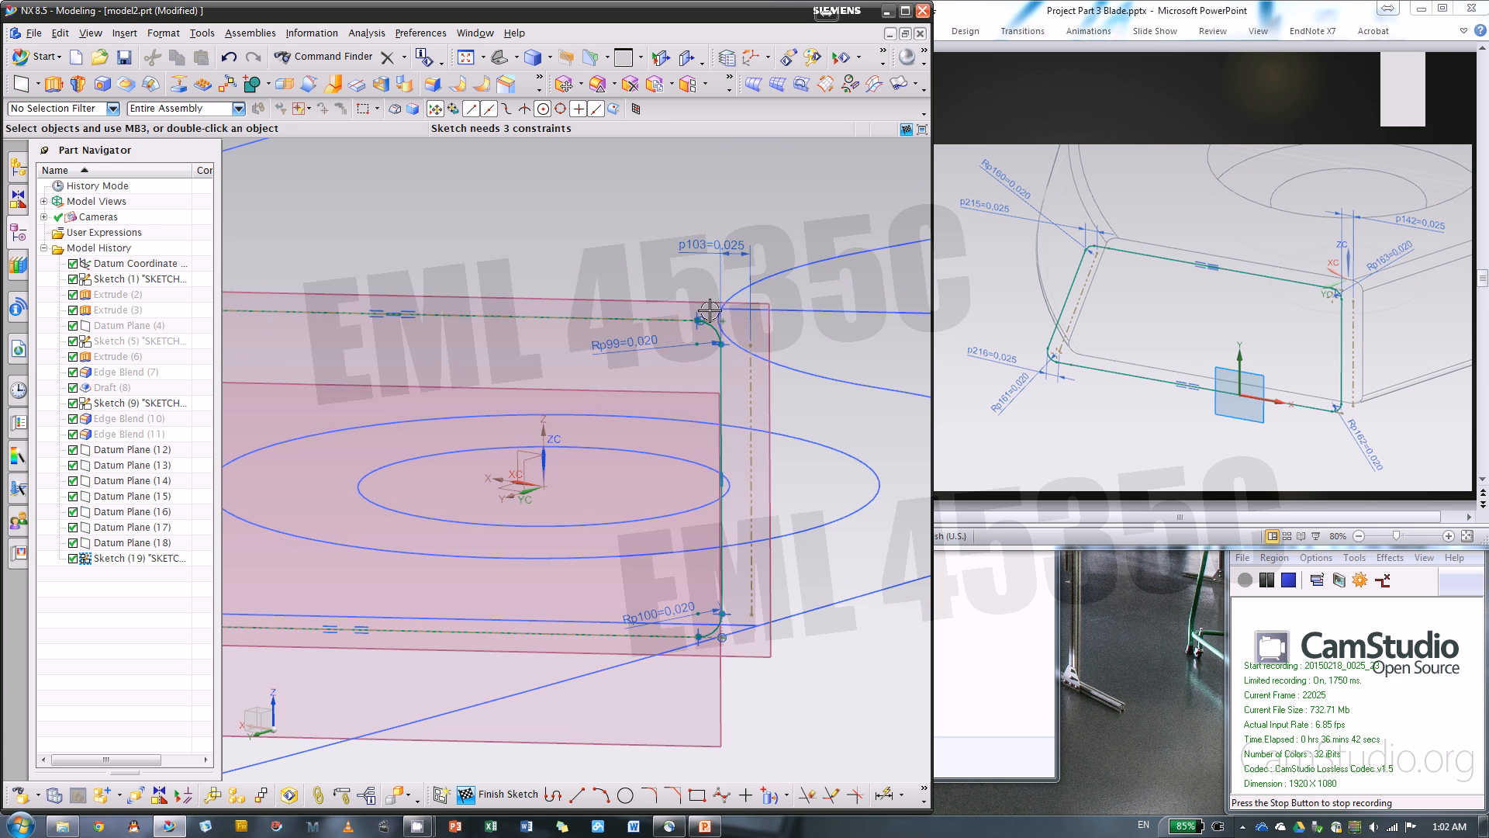
Hide Datum Plane (12), the plane that carries the current section sketch
{"action": "mouse_move", "coordinate": [740, 256]}
{"action": "middle_mouse_down"}
{"action": "mouse_move", "coordinate": [682, 311]}
{"action": "mouse_move", "coordinate": [622, 322]}
{"action": "mouse_move", "coordinate": [732, 338]}
{"action": "middle_mouse_up"}
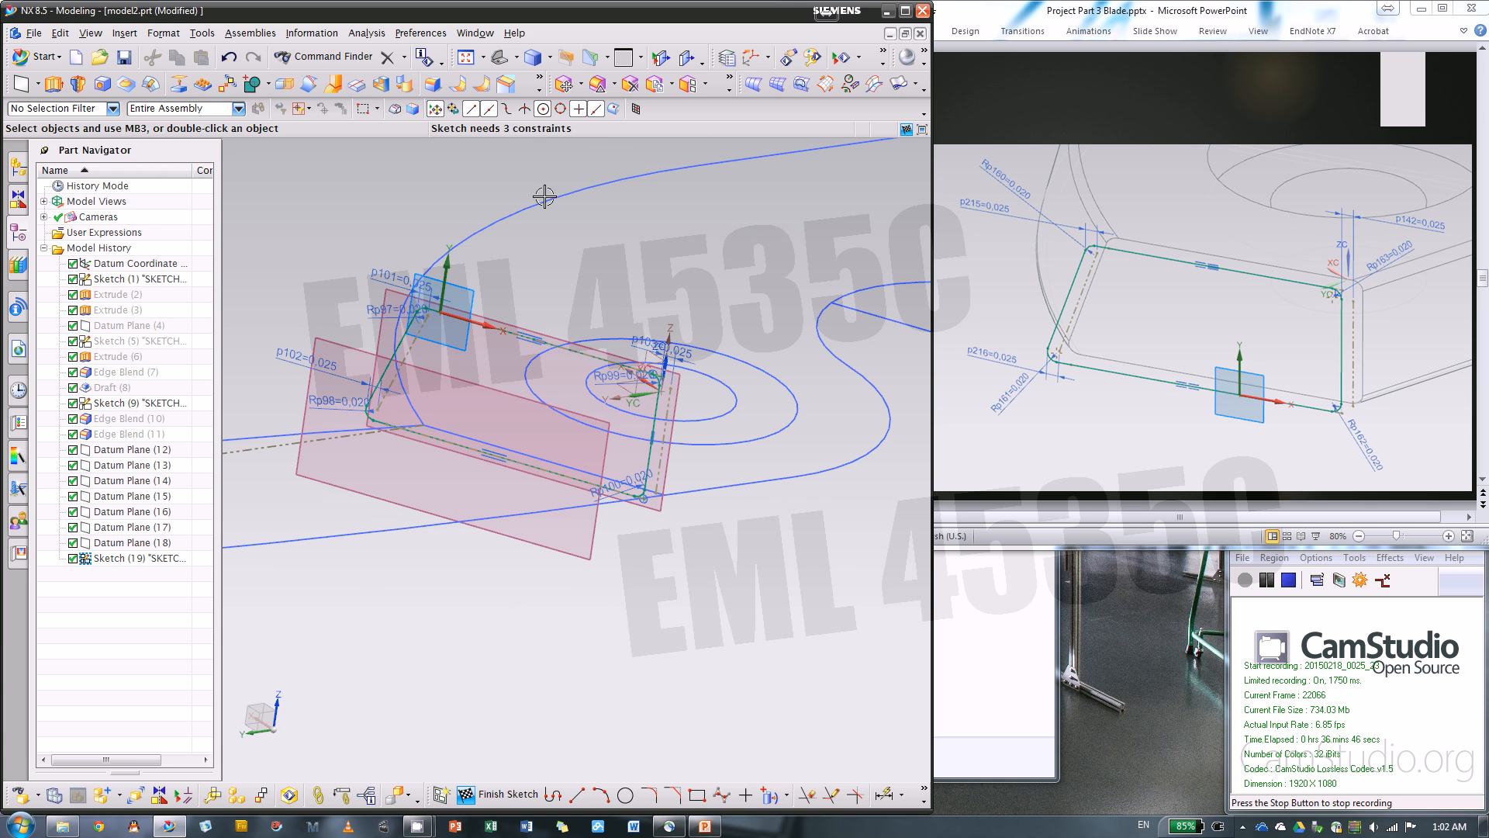
{"action": "middle_click_drag", "start_coordinate": [615, 271], "coordinate": [604, 280]}
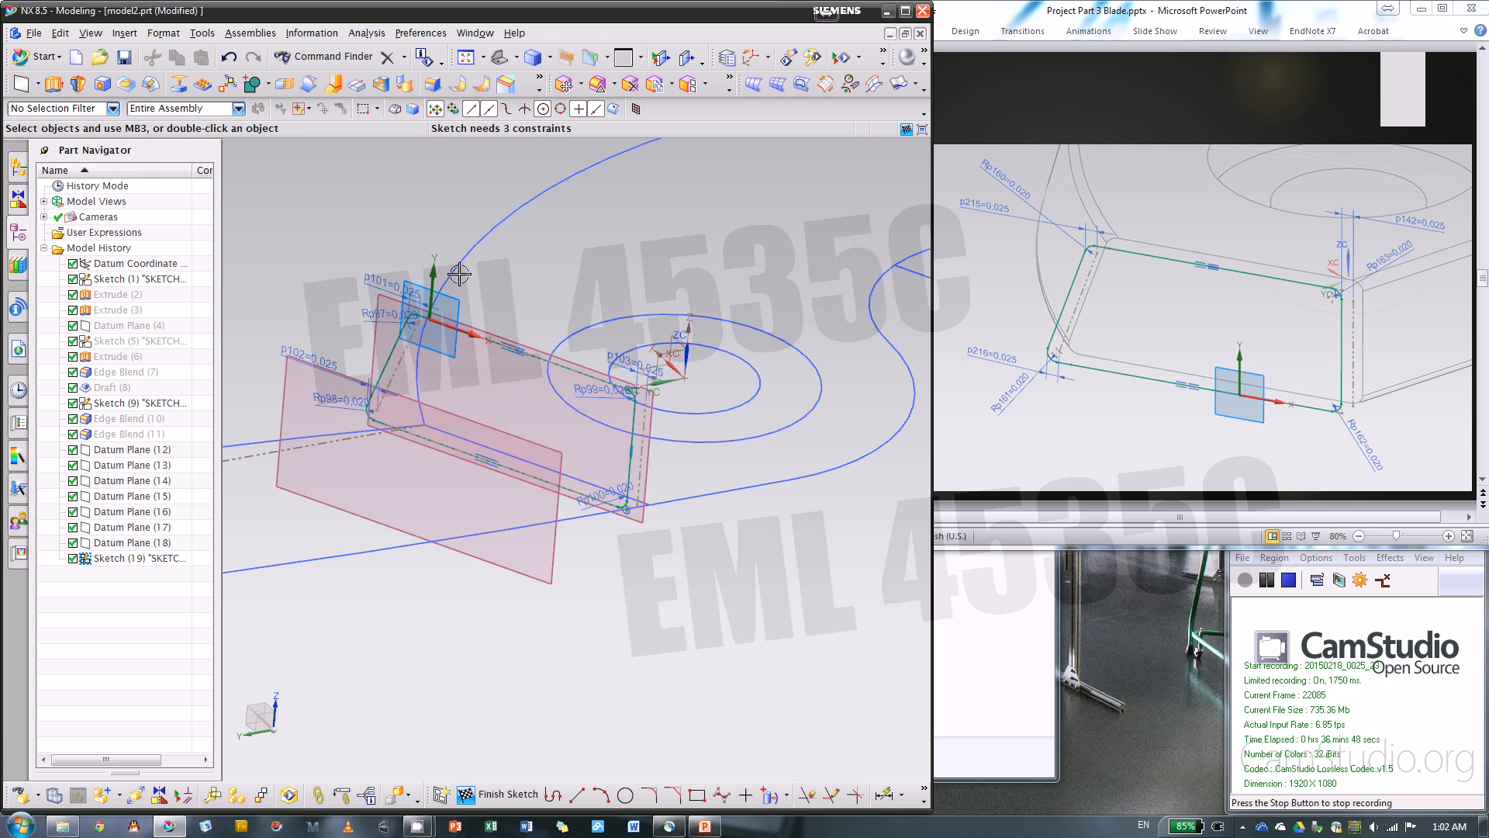
{"action": "right_click", "coordinate": [372, 304]}
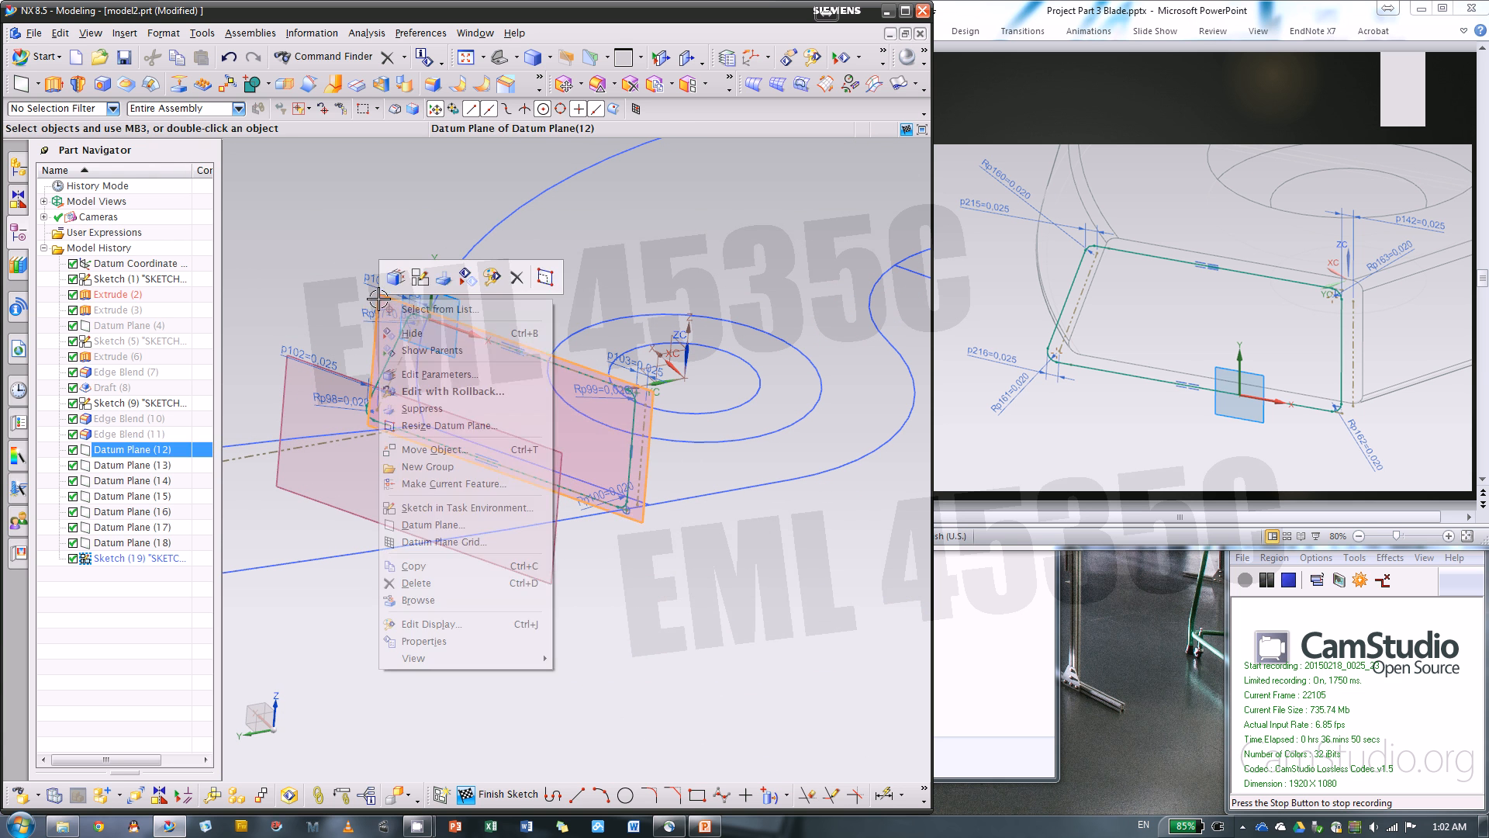
{"action": "left_click", "coordinate": [457, 334]}
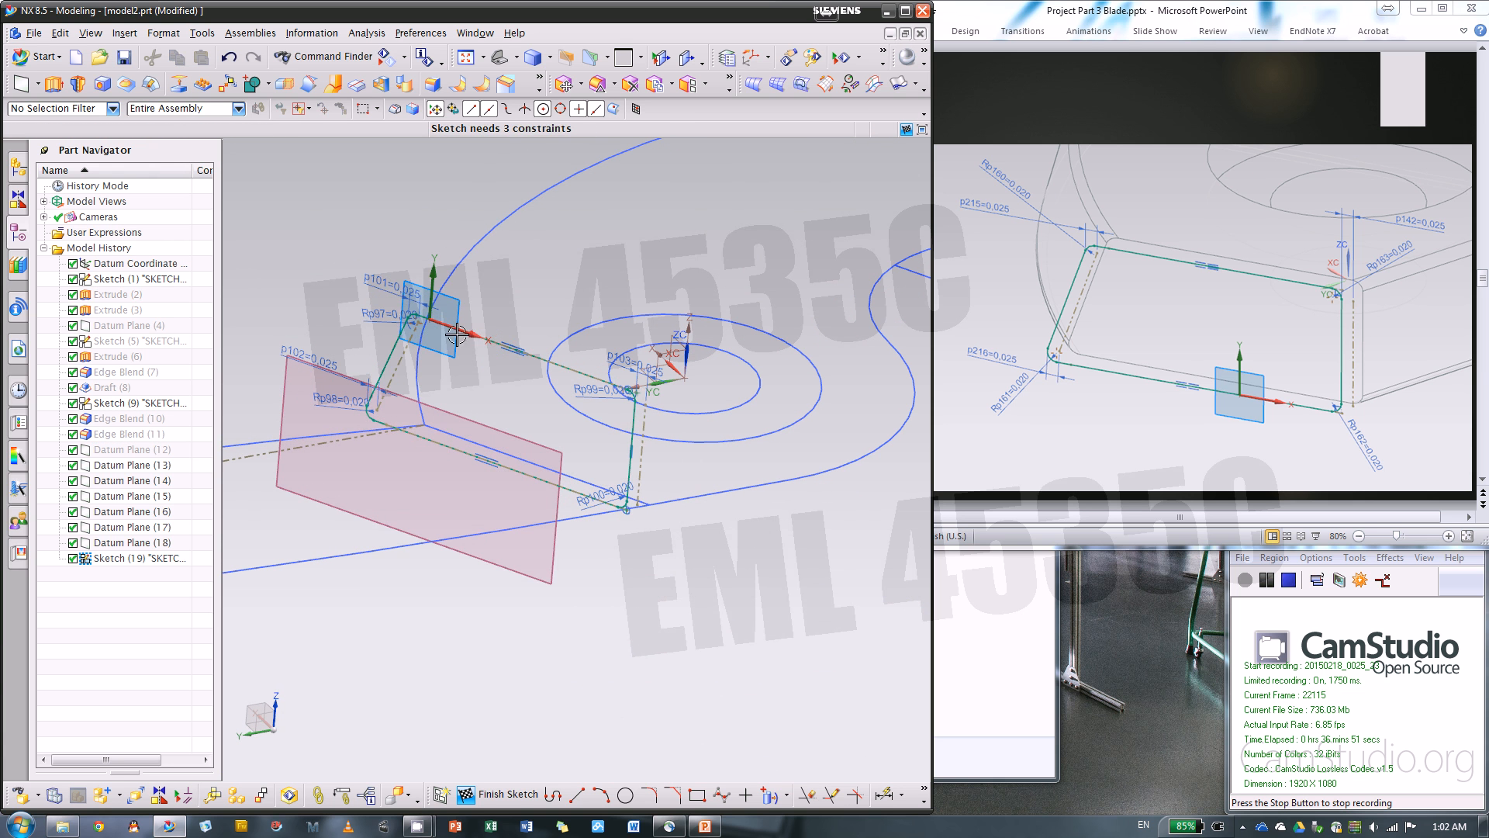
{"action": "left_click", "coordinate": [778, 795]}
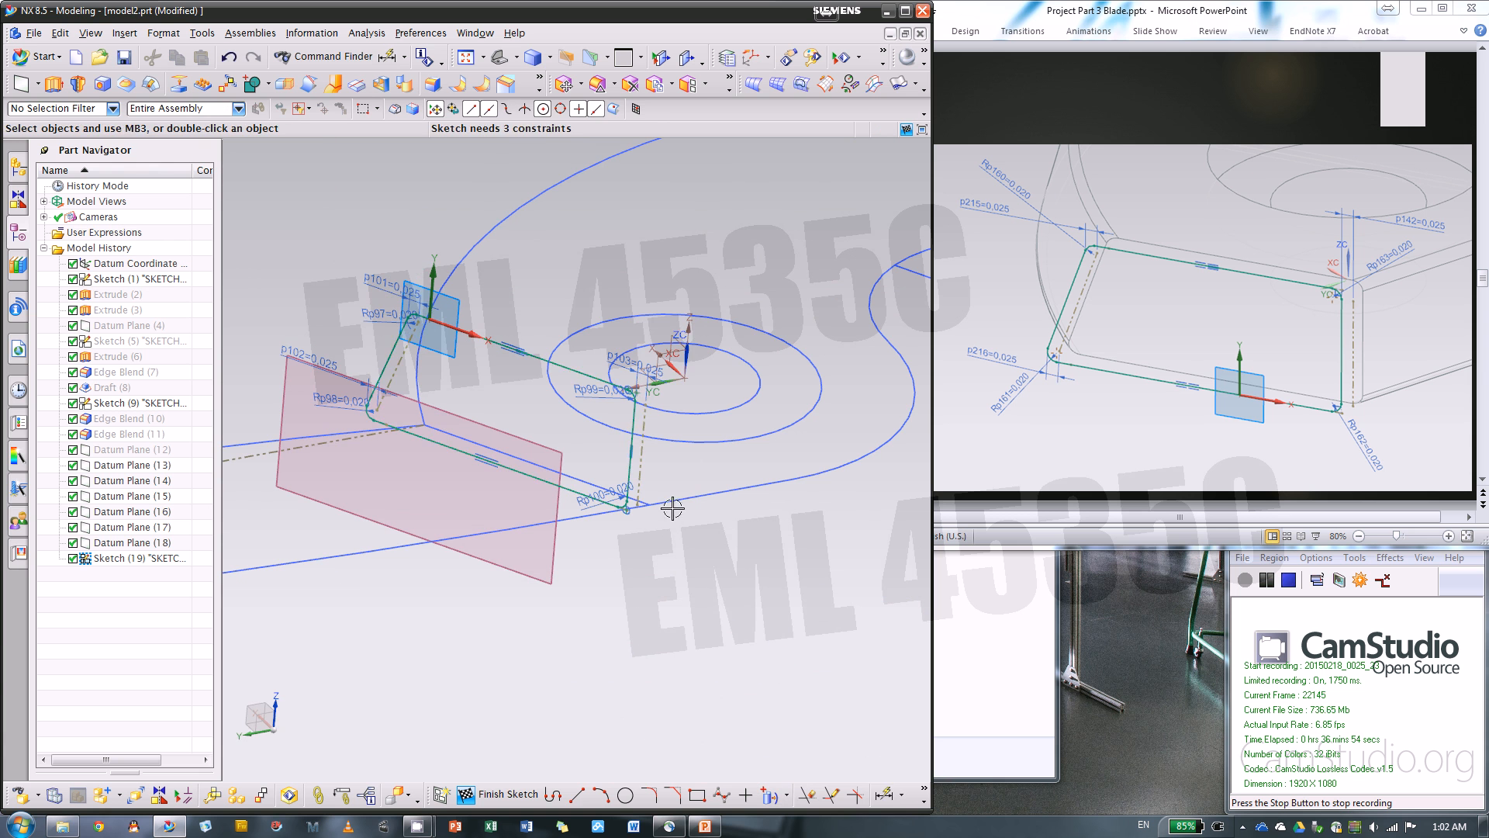
{"action": "key", "text": "d"}
{"action": "scroll", "coordinate": [562, 368], "scroll_direction": "down", "scroll_amount": 8}
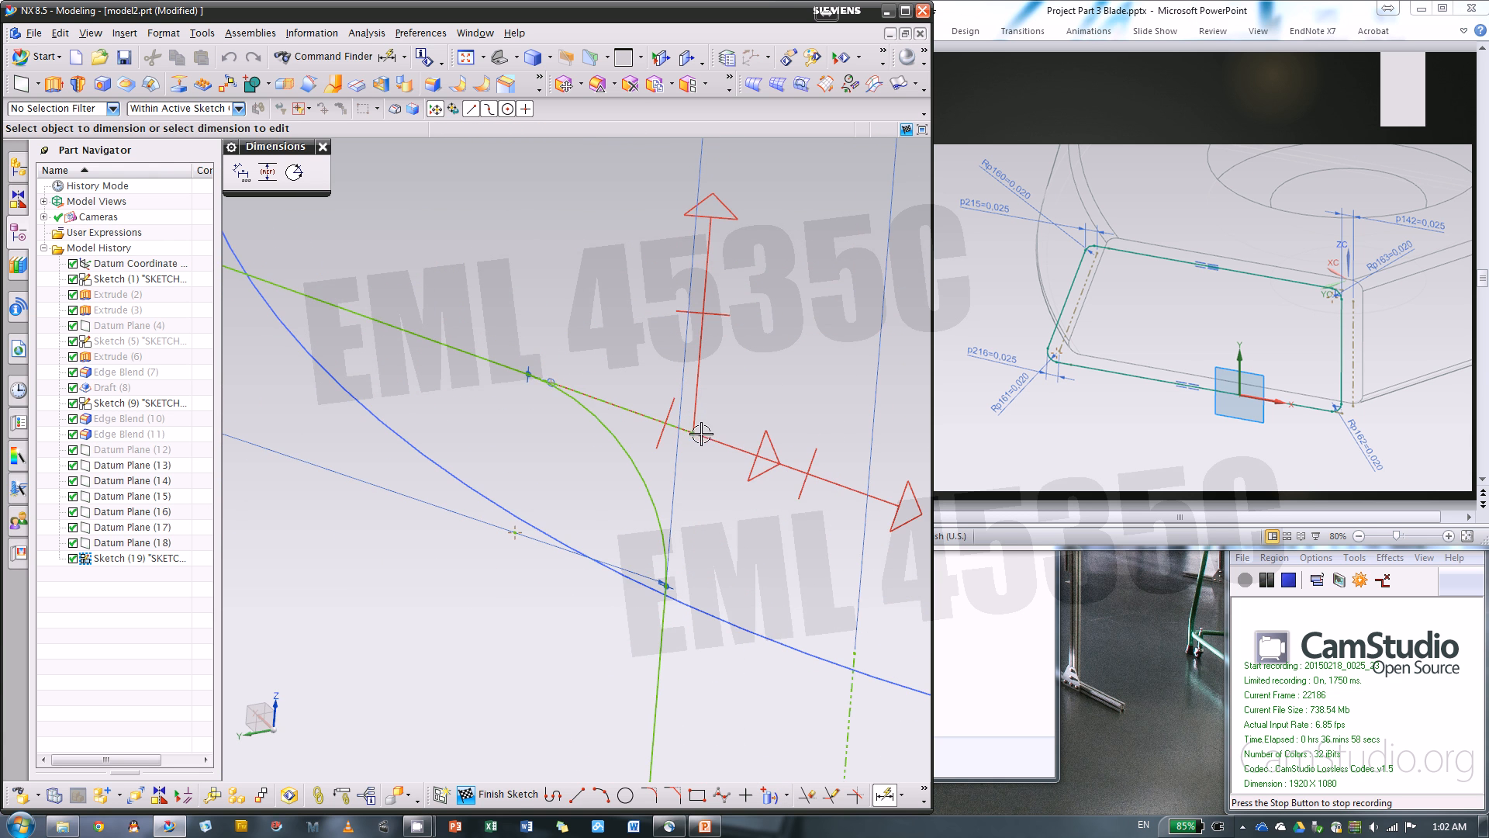
{"action": "scroll", "coordinate": [796, 353], "scroll_direction": "up", "scroll_amount": 4}
{"action": "scroll", "coordinate": [797, 353], "scroll_direction": "up", "scroll_amount": 4}
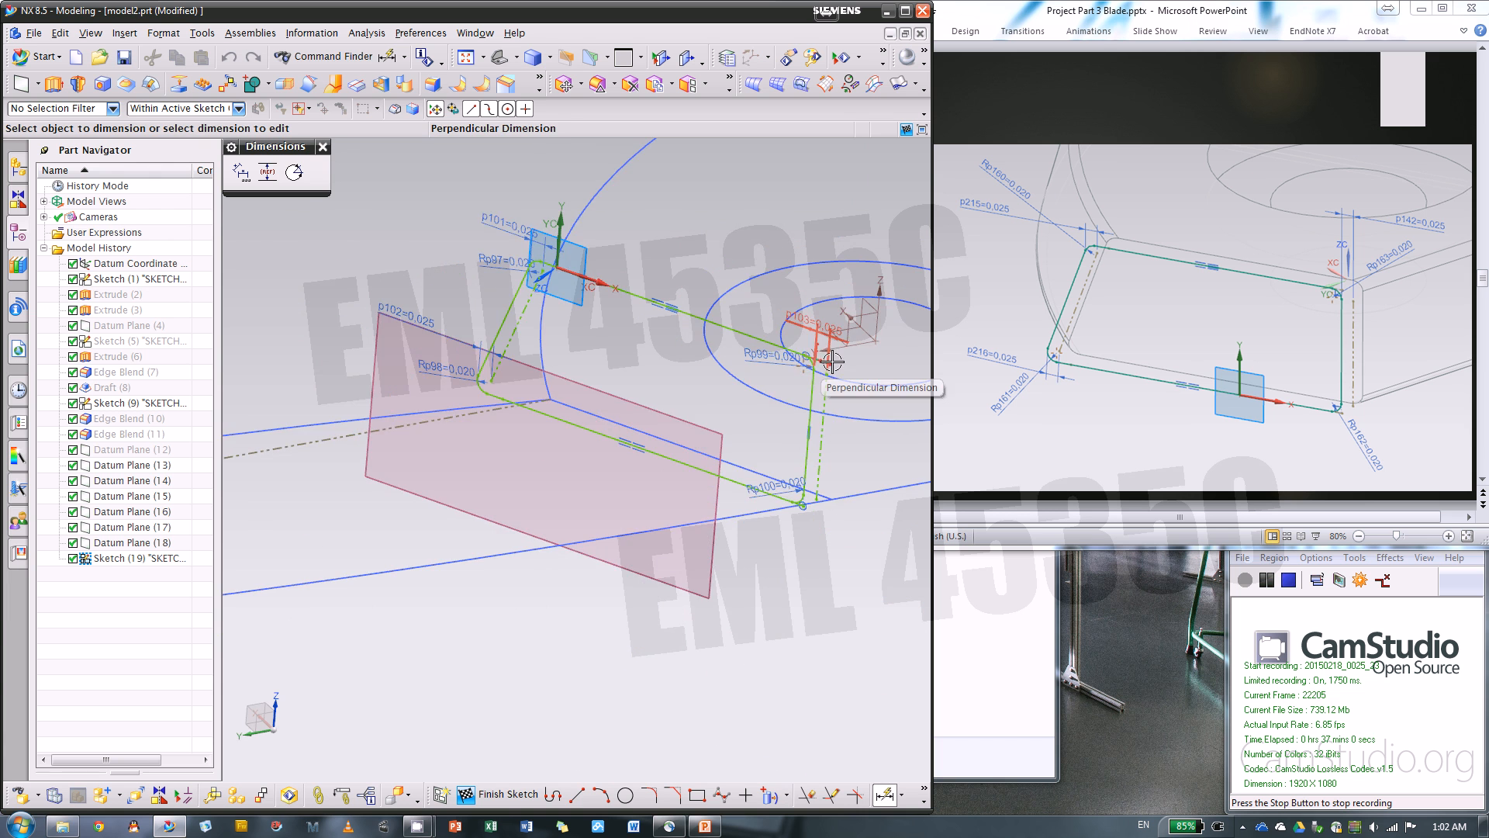
{"action": "scroll", "coordinate": [829, 353], "scroll_direction": "down", "scroll_amount": 10}
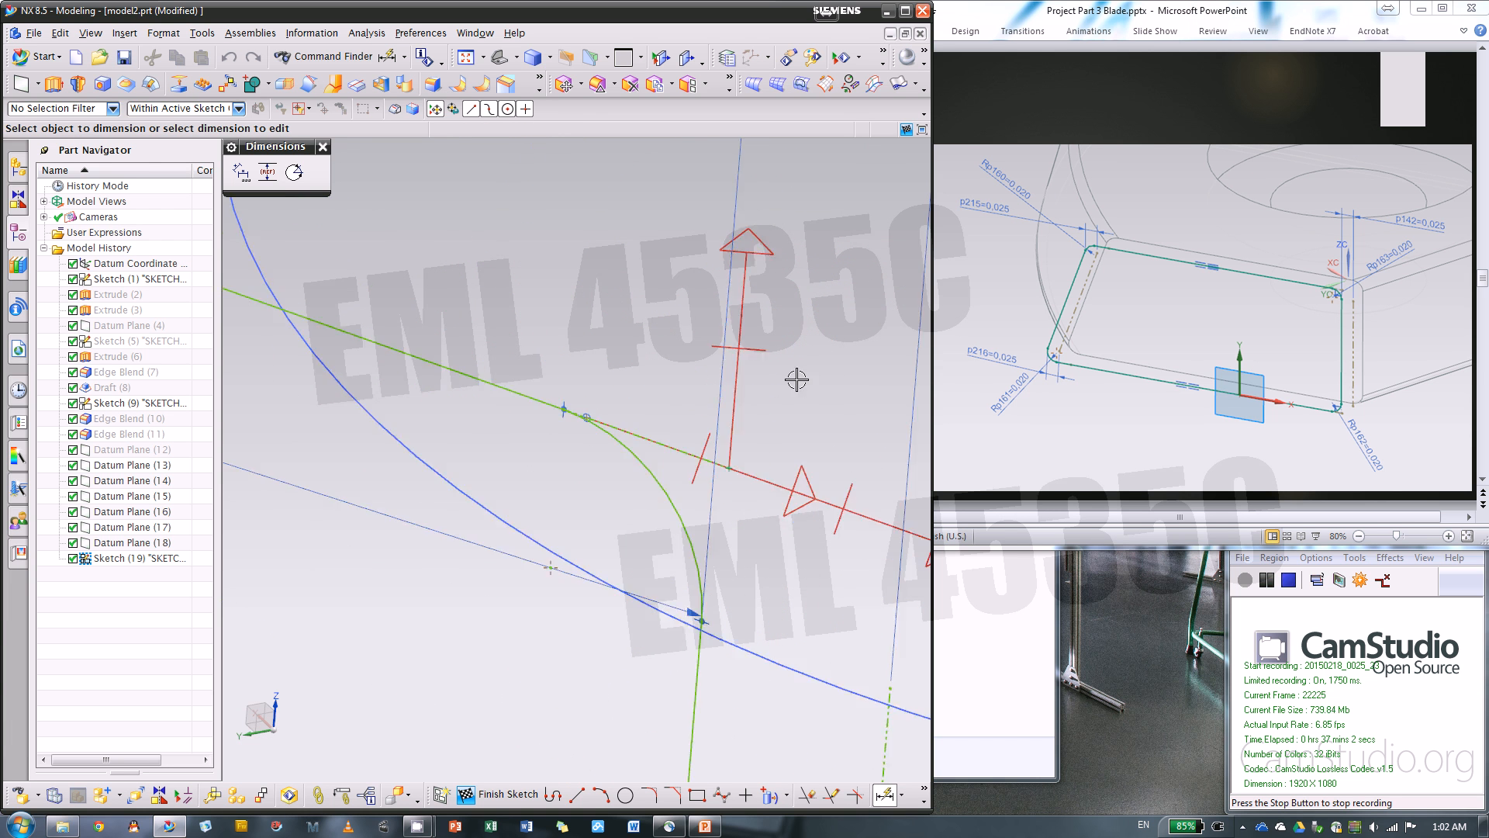
{"action": "scroll", "coordinate": [736, 407], "scroll_direction": "up", "scroll_amount": 3}
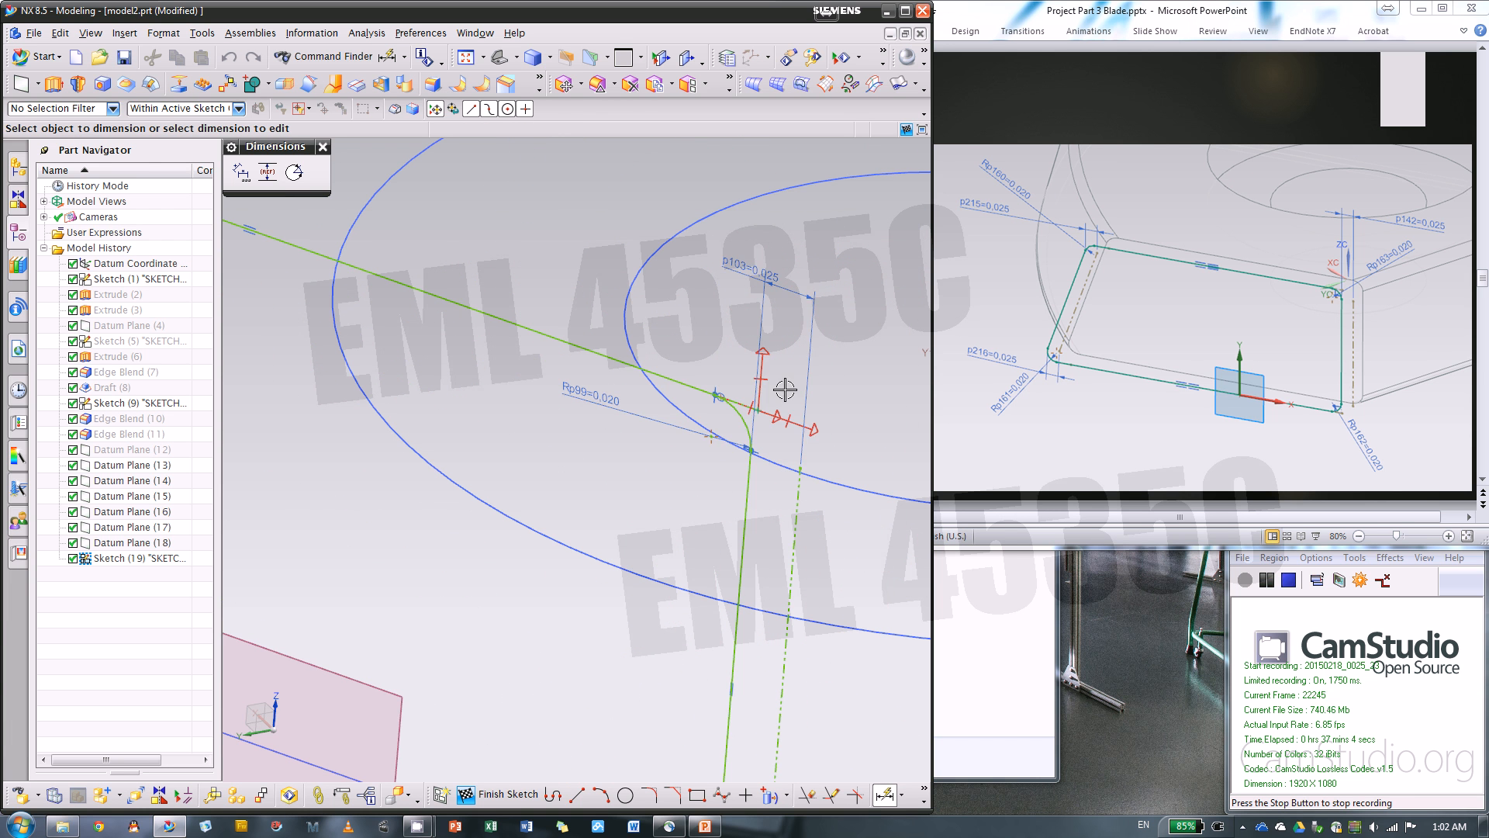
{"action": "key", "text": "Escape"}
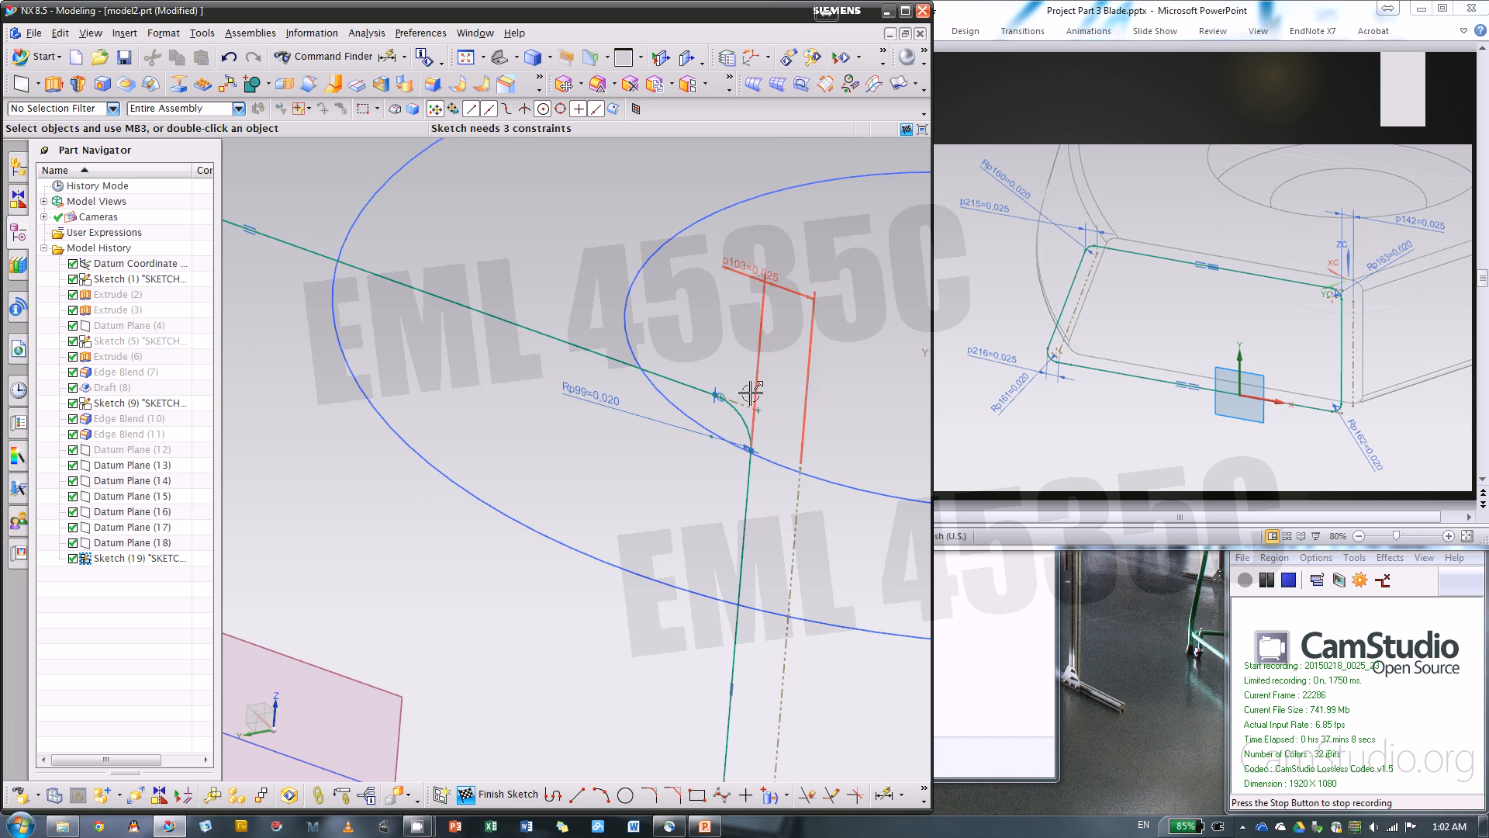
Delete the extra constraint at the upper fillet's tangent point near the vertical side and finish the sketch
{"action": "scroll", "coordinate": [751, 393], "scroll_direction": "down", "scroll_amount": 3}
{"action": "scroll", "coordinate": [621, 388], "scroll_direction": "down", "scroll_amount": 2}
{"action": "mouse_move", "coordinate": [626, 369]}
{"action": "left_mouse_down"}
{"action": "mouse_move", "coordinate": [837, 438]}
{"action": "mouse_move", "coordinate": [718, 425]}
{"action": "left_mouse_up"}
{"action": "key", "text": "Delete"}
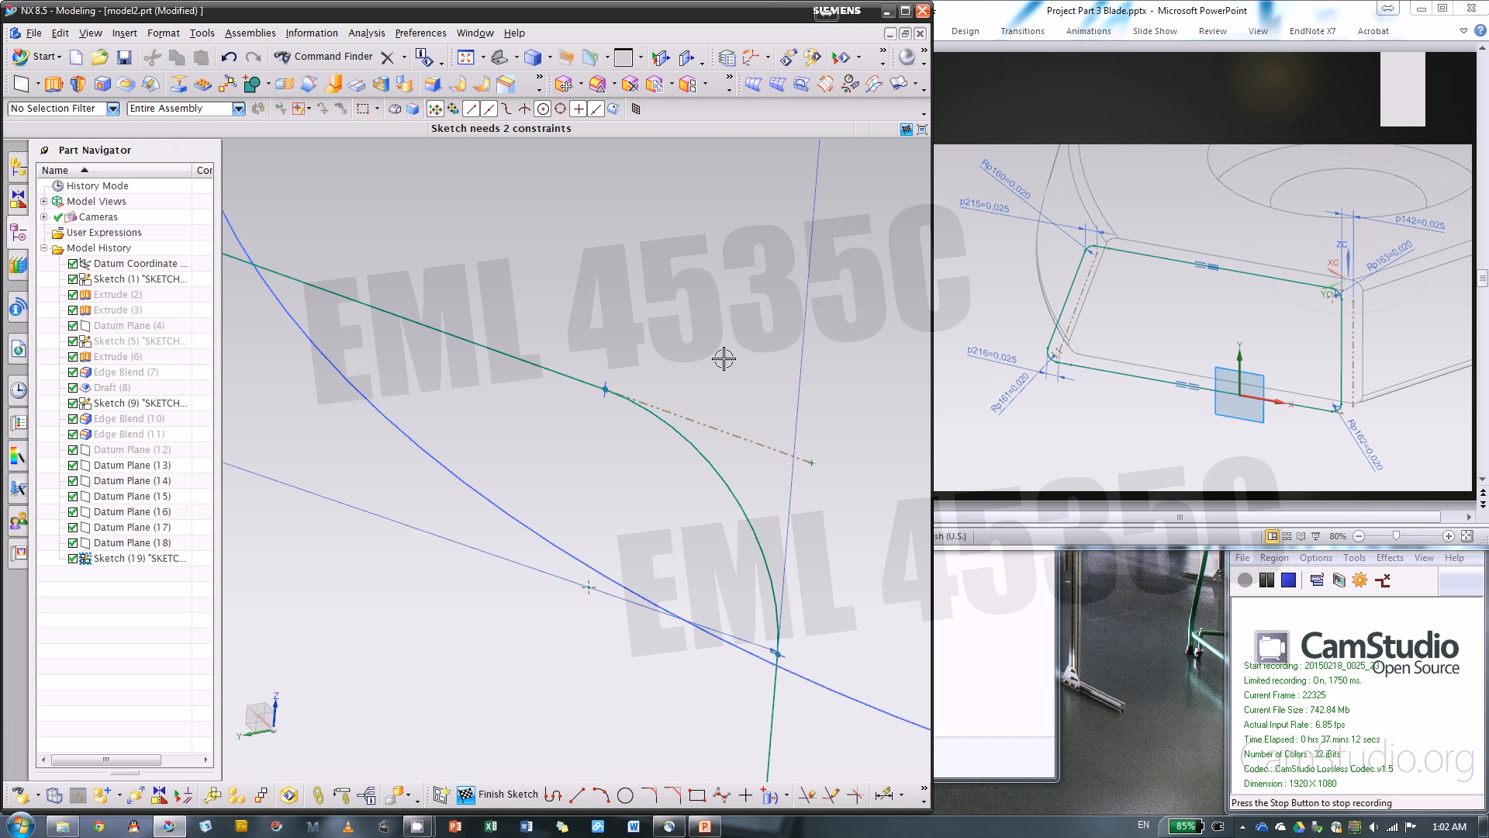
{"action": "scroll", "coordinate": [724, 358], "scroll_direction": "up", "scroll_amount": 5}
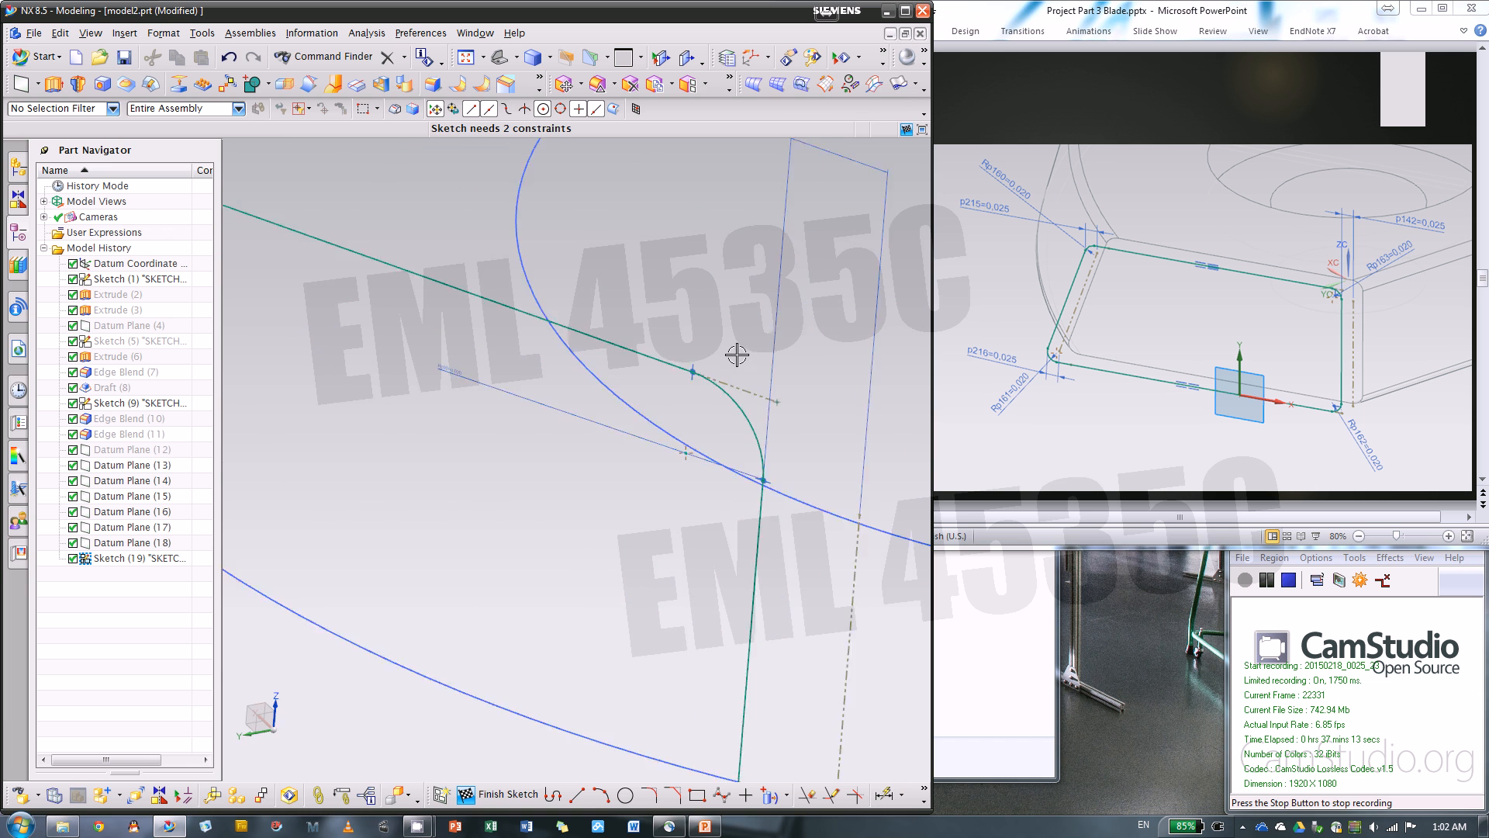
{"action": "left_click", "coordinate": [467, 787]}
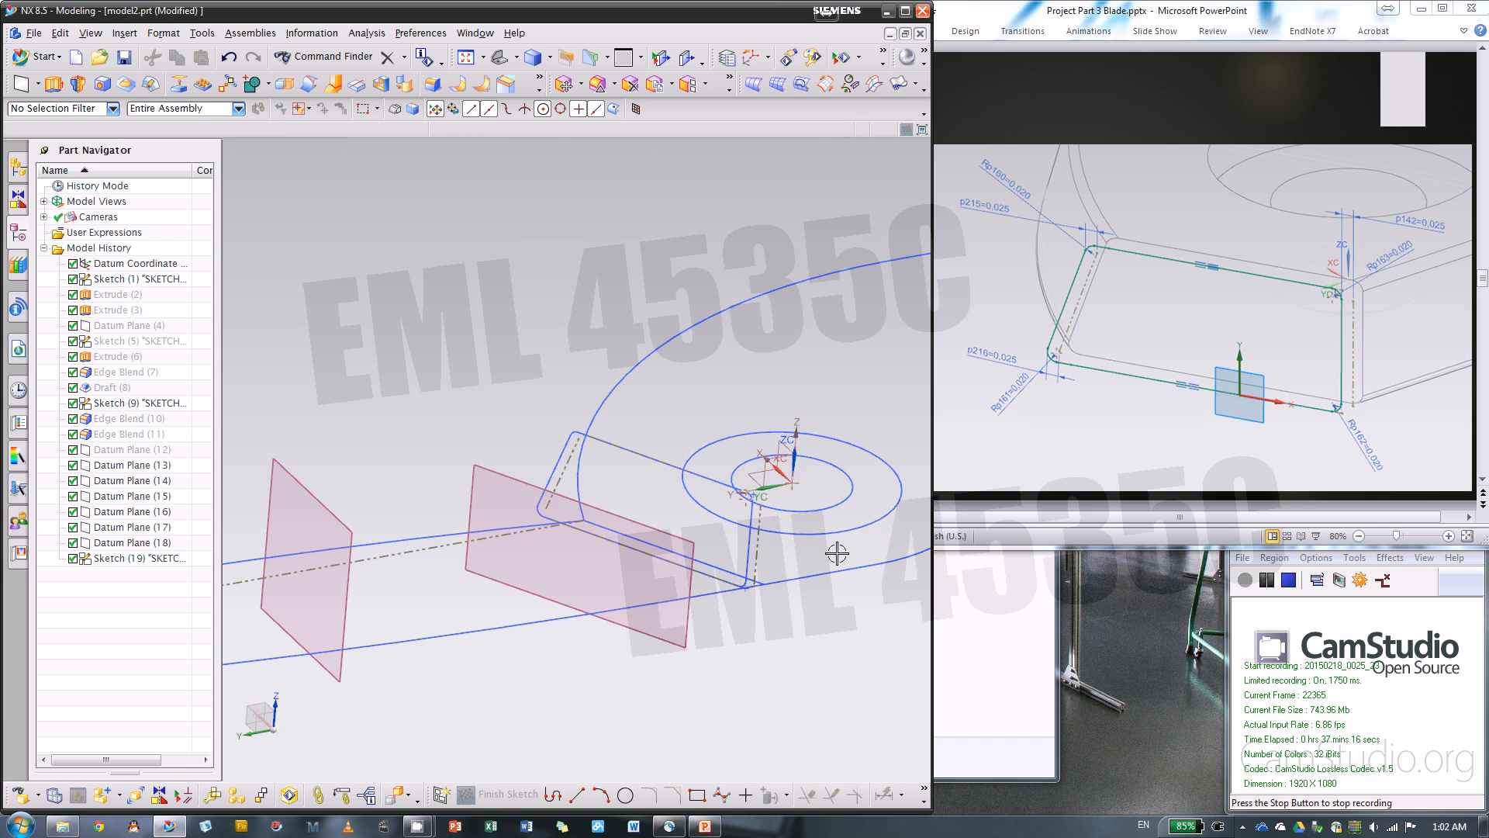
Switch to the PowerPoint instructions, advance to slide 14 for the next section sketch, and return to NX
{"action": "left_click", "coordinate": [1104, 466]}
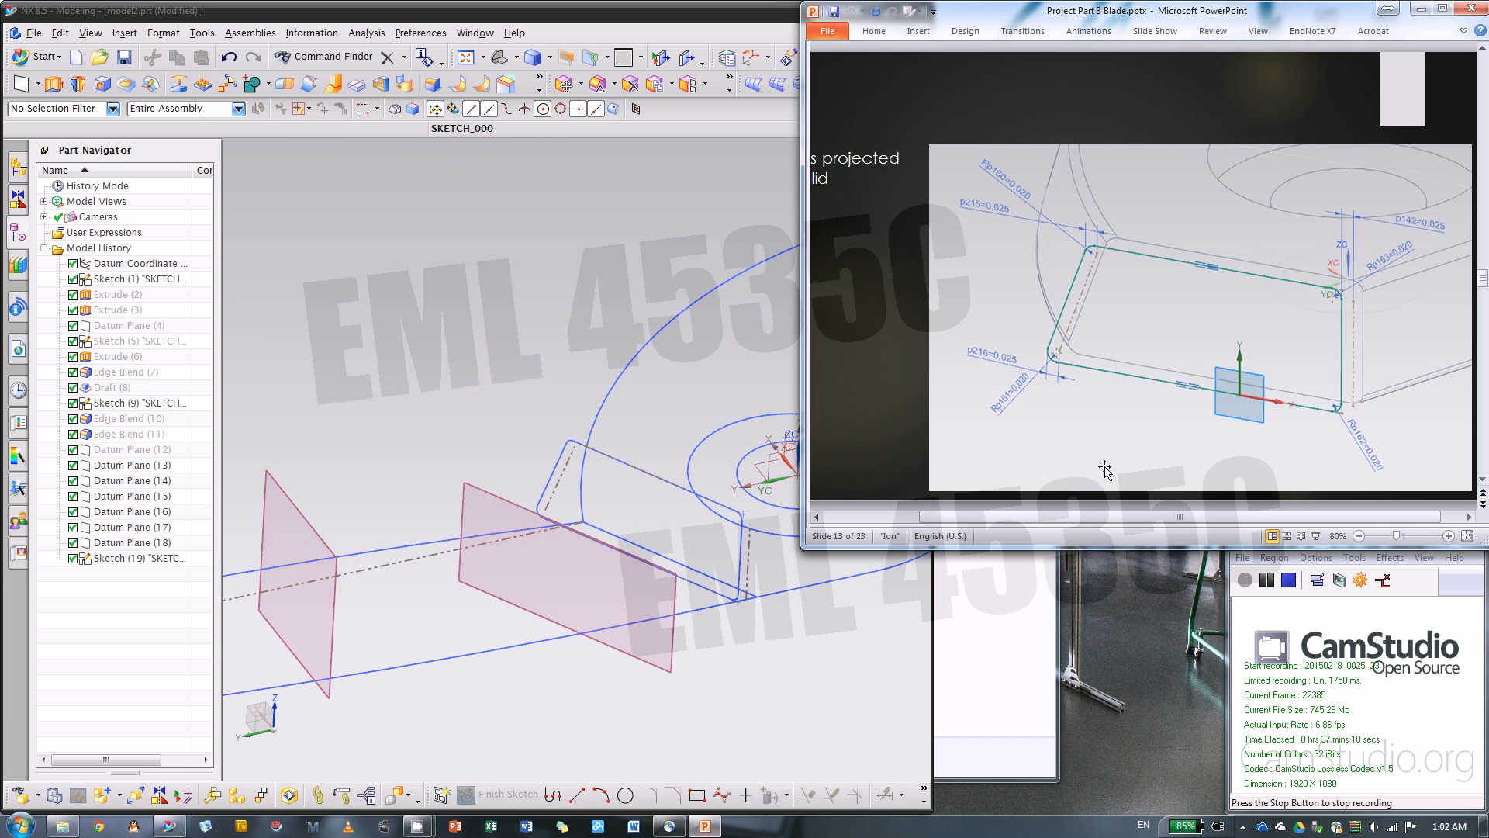
{"action": "scroll", "coordinate": [1113, 467], "scroll_direction": "down", "scroll_amount": 1}
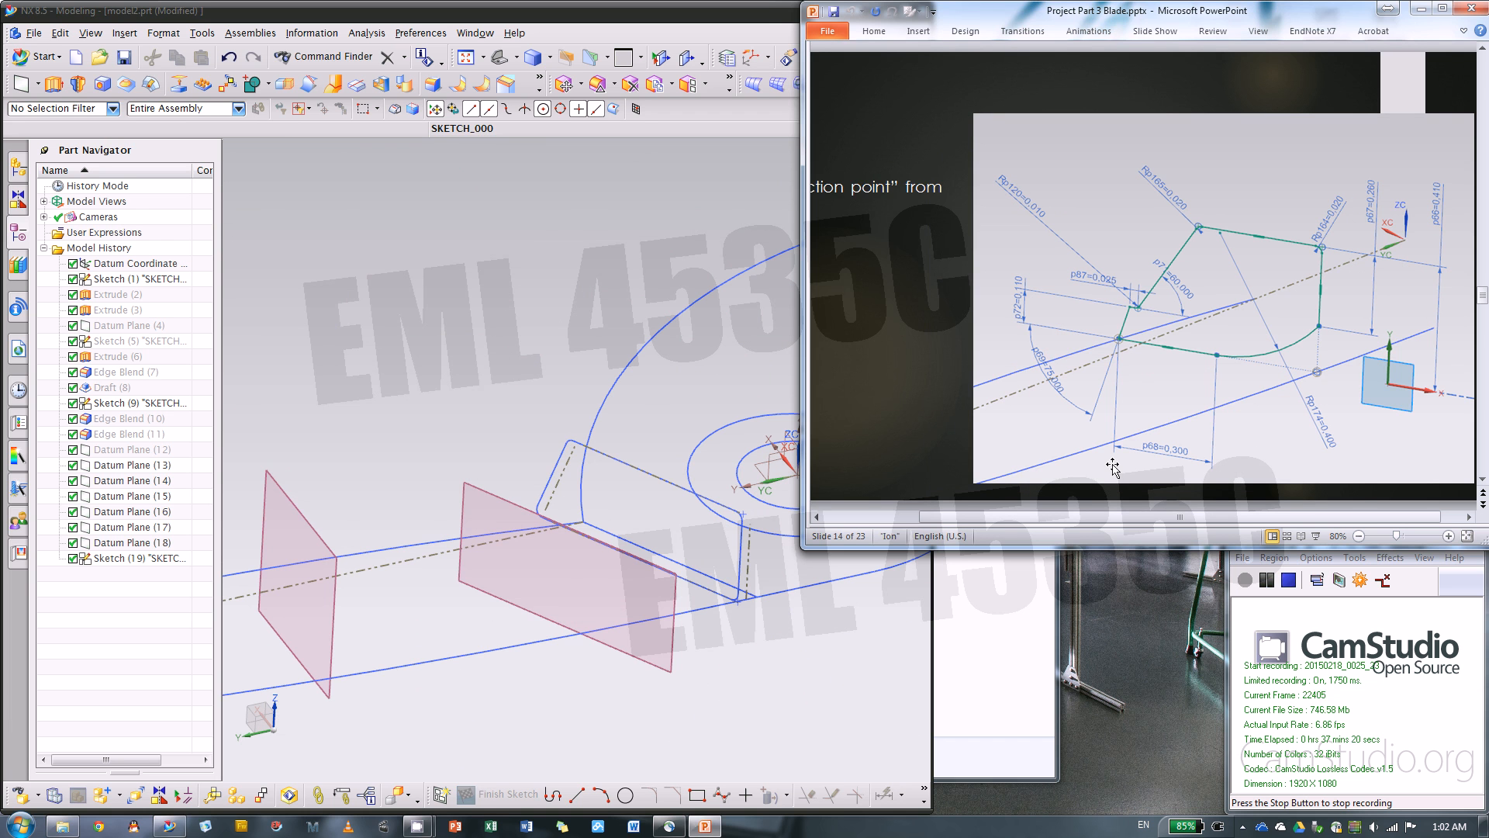
{"action": "left_click", "coordinate": [616, 715]}
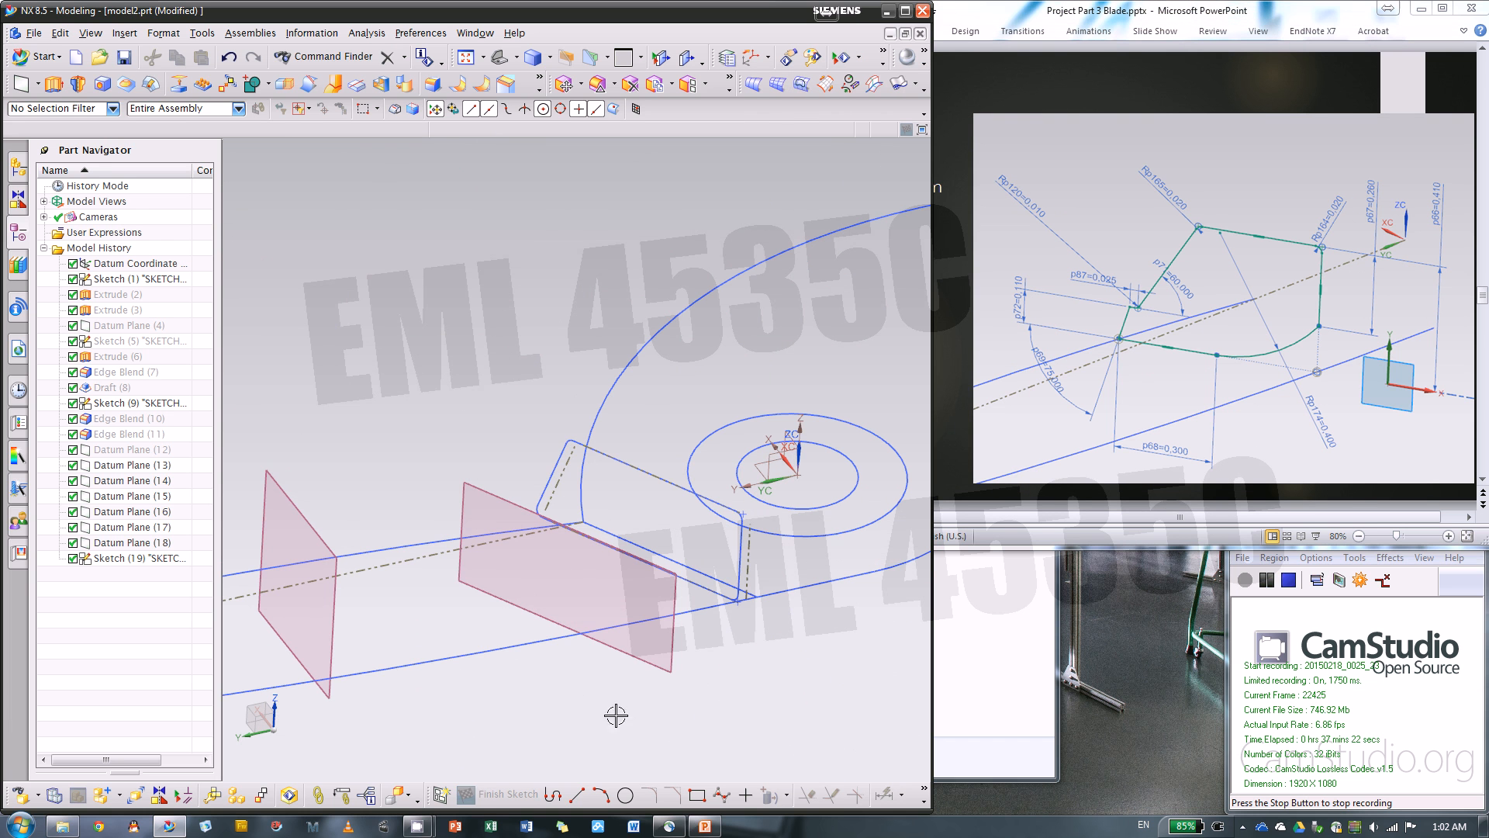
Create a new sketch on Datum Plane (13) with a horizontal reference orientation
{"action": "left_click", "coordinate": [441, 793]}
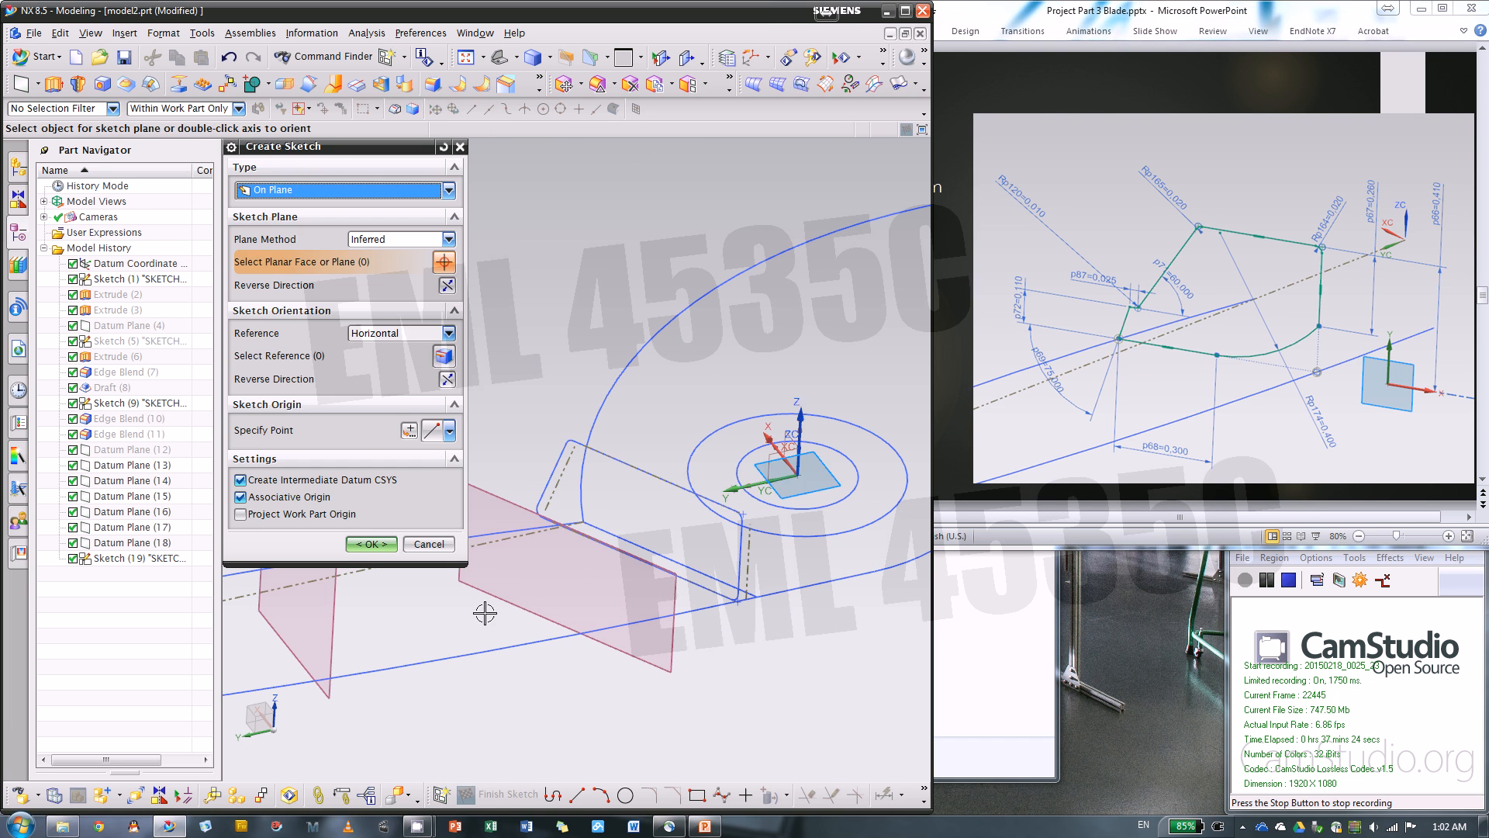
{"action": "left_click", "coordinate": [652, 625]}
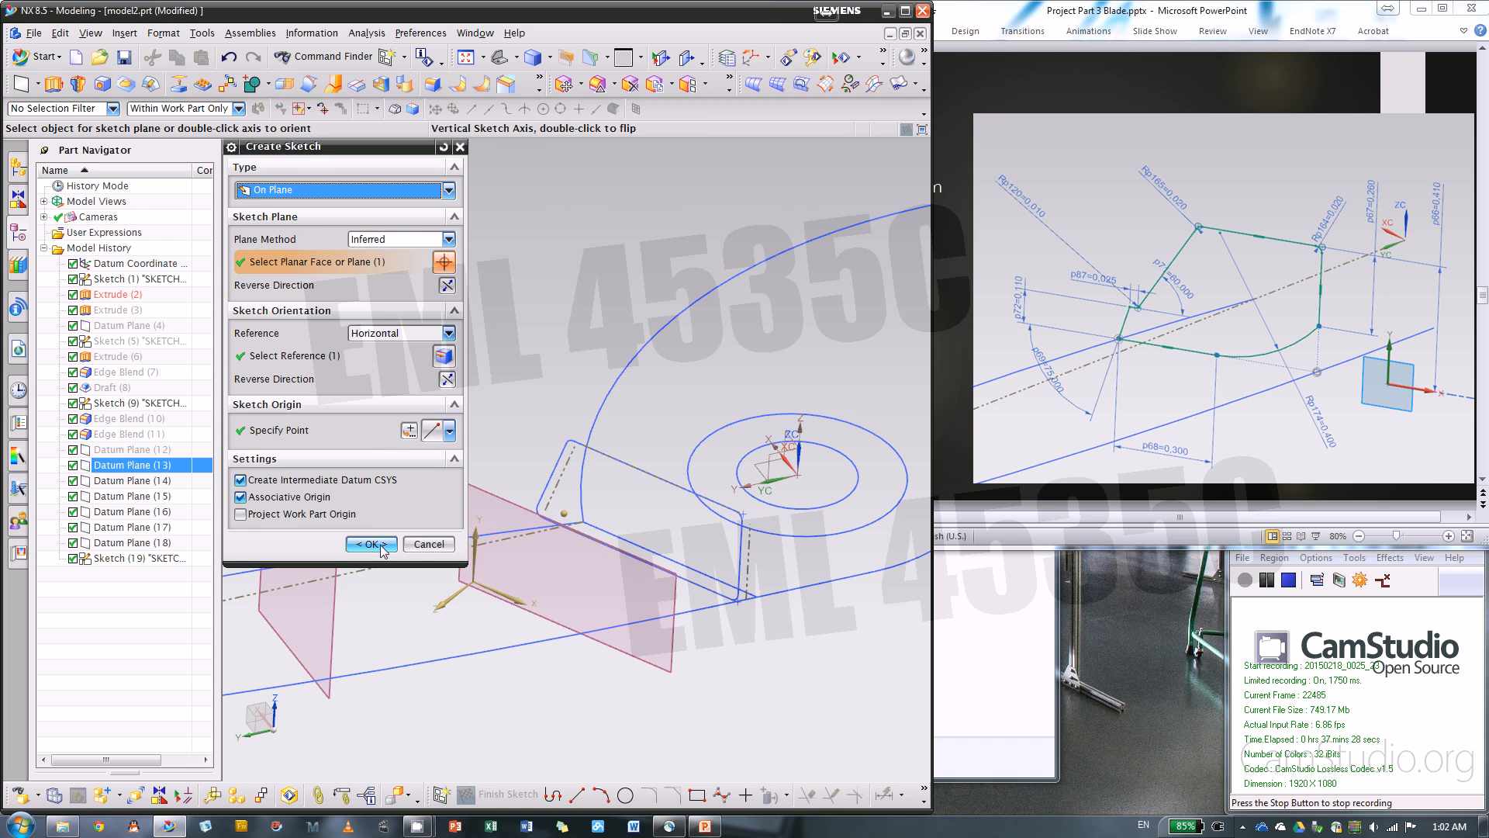
{"action": "scroll", "coordinate": [656, 475], "scroll_direction": "down", "scroll_amount": 5}
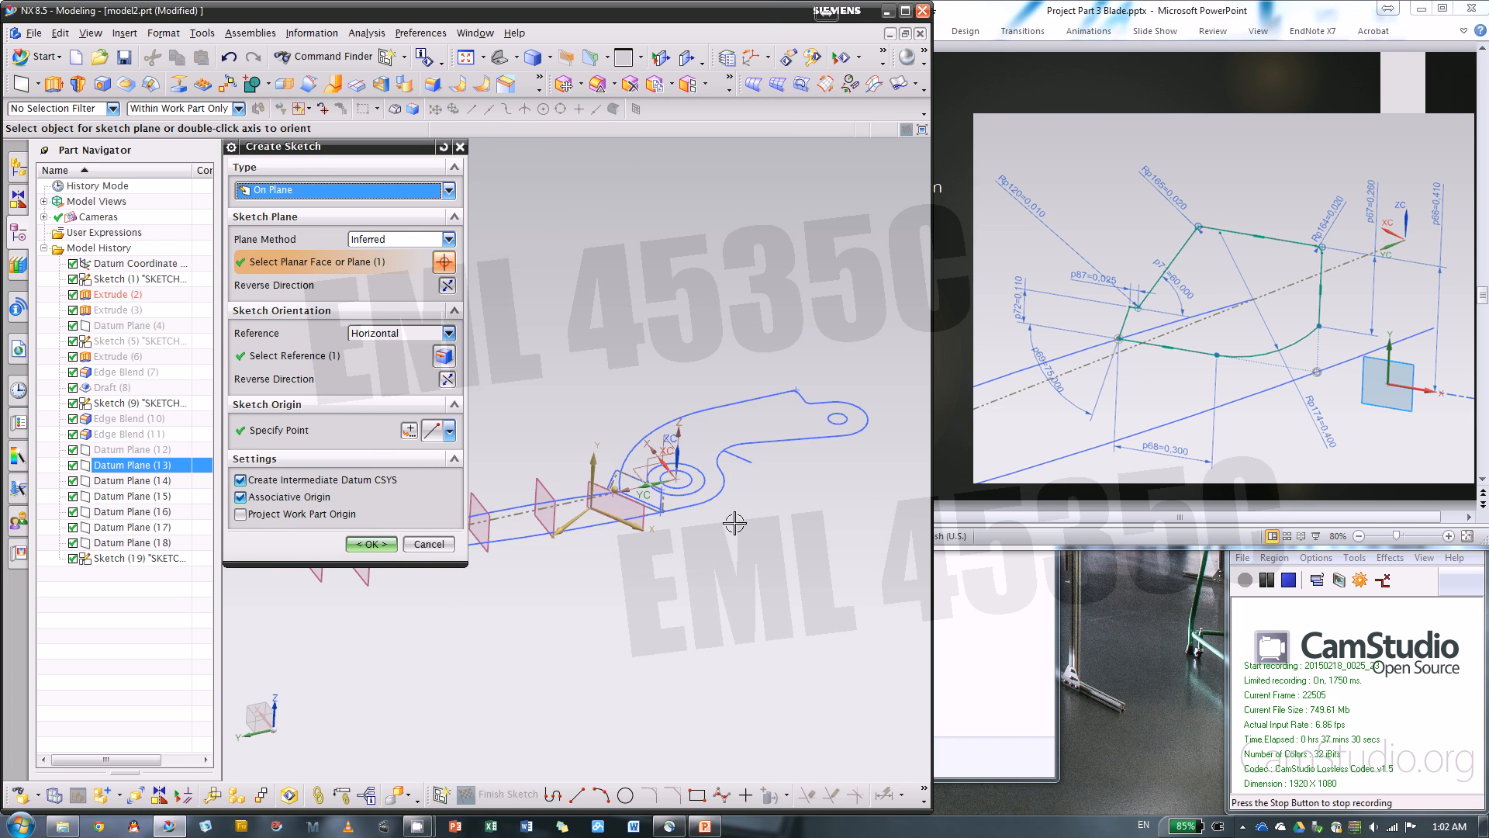
{"action": "scroll", "coordinate": [683, 502], "scroll_direction": "up", "scroll_amount": 3}
{"action": "left_click", "coordinate": [349, 432]}
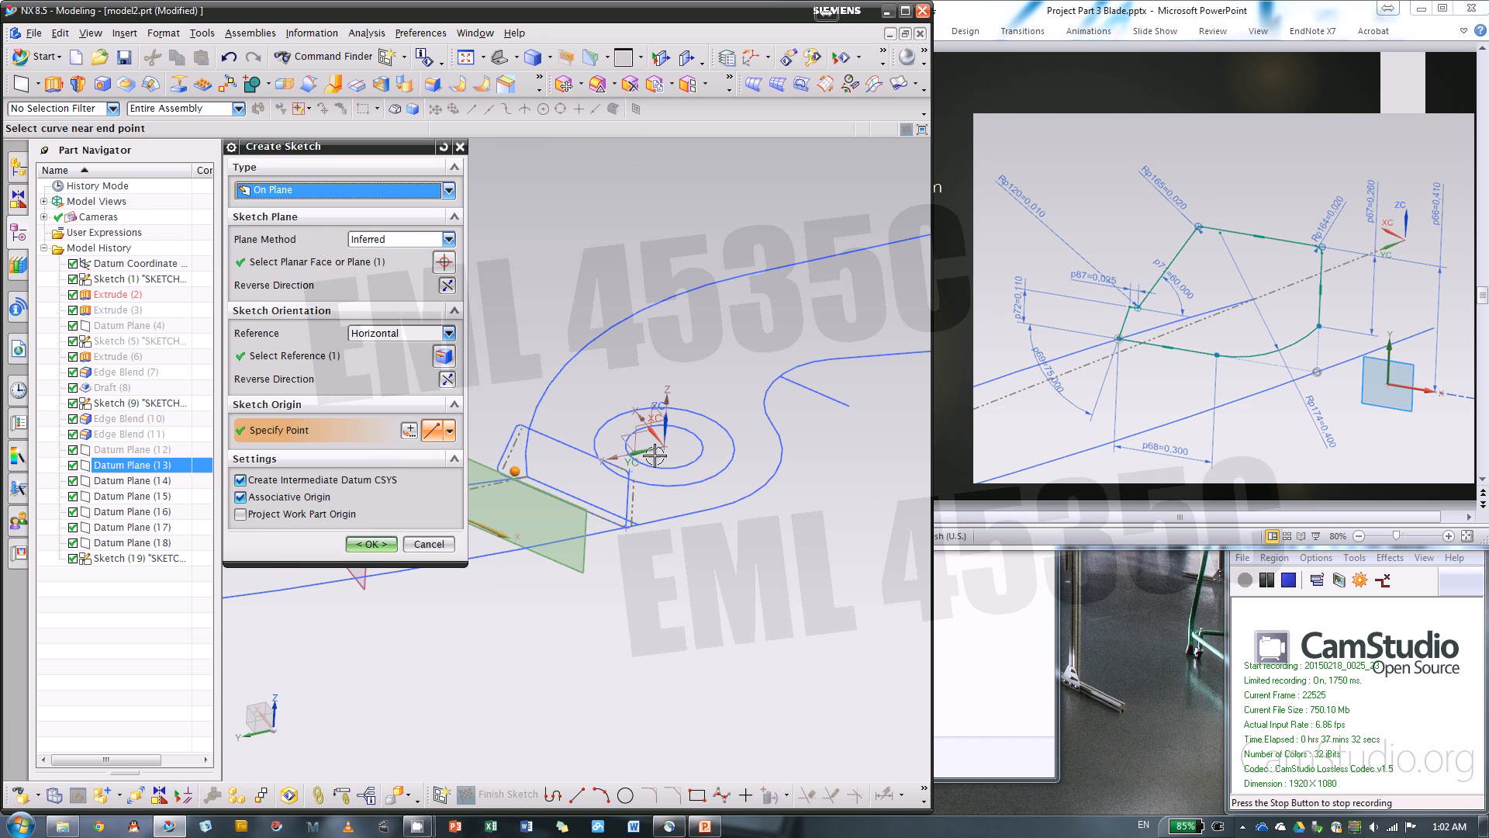
{"action": "scroll", "coordinate": [655, 447], "scroll_direction": "up", "scroll_amount": 3}
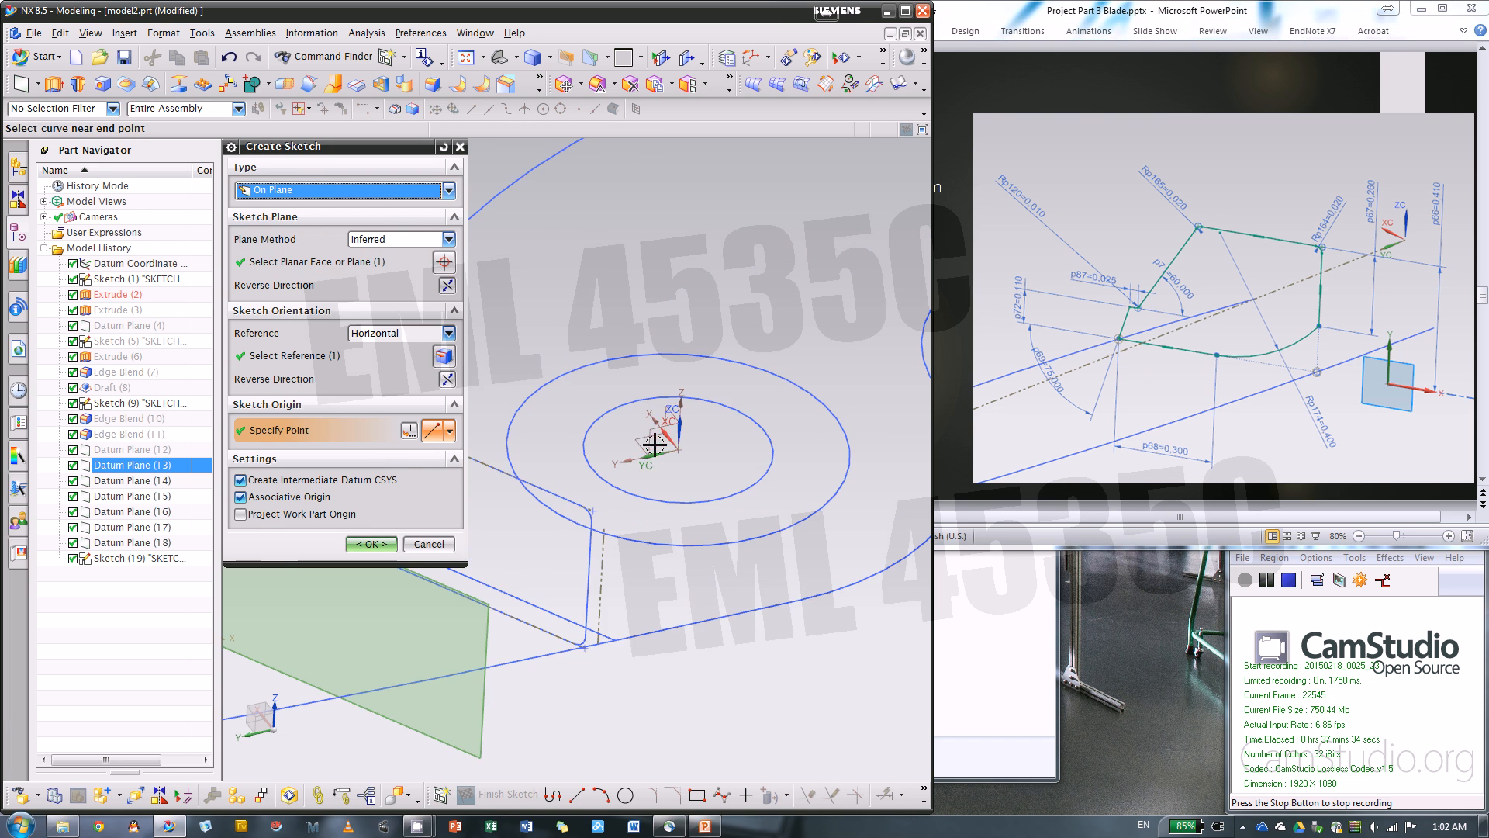
{"action": "scroll", "coordinate": [843, 441], "scroll_direction": "down", "scroll_amount": 3}
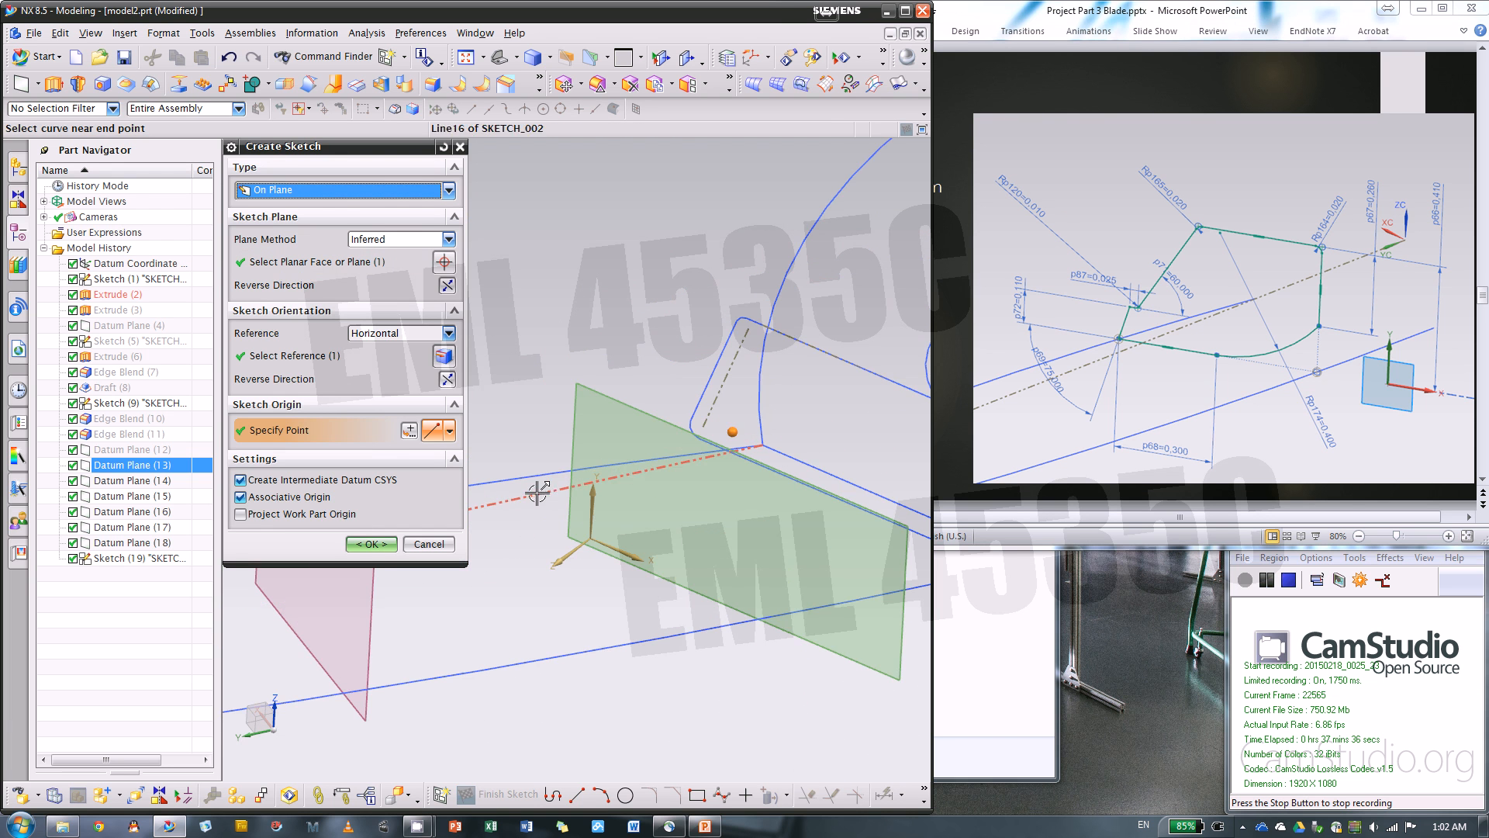
{"action": "left_click", "coordinate": [373, 544]}
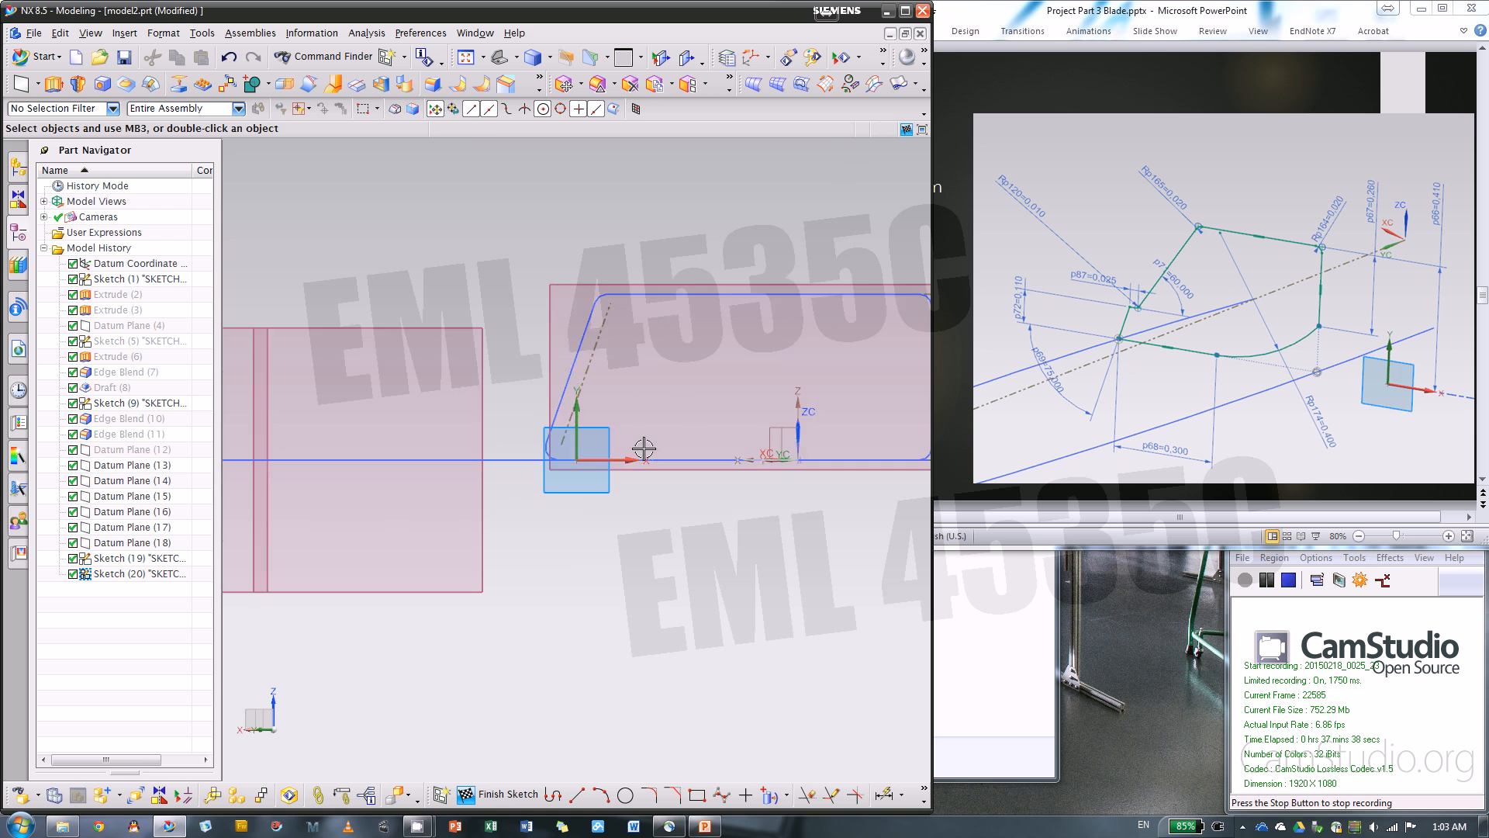
Create intersection points where the two long blade outline curves cross the sketch plane on Datum Plane (13)
{"action": "middle_click_drag", "start_coordinate": [791, 512], "coordinate": [726, 547]}
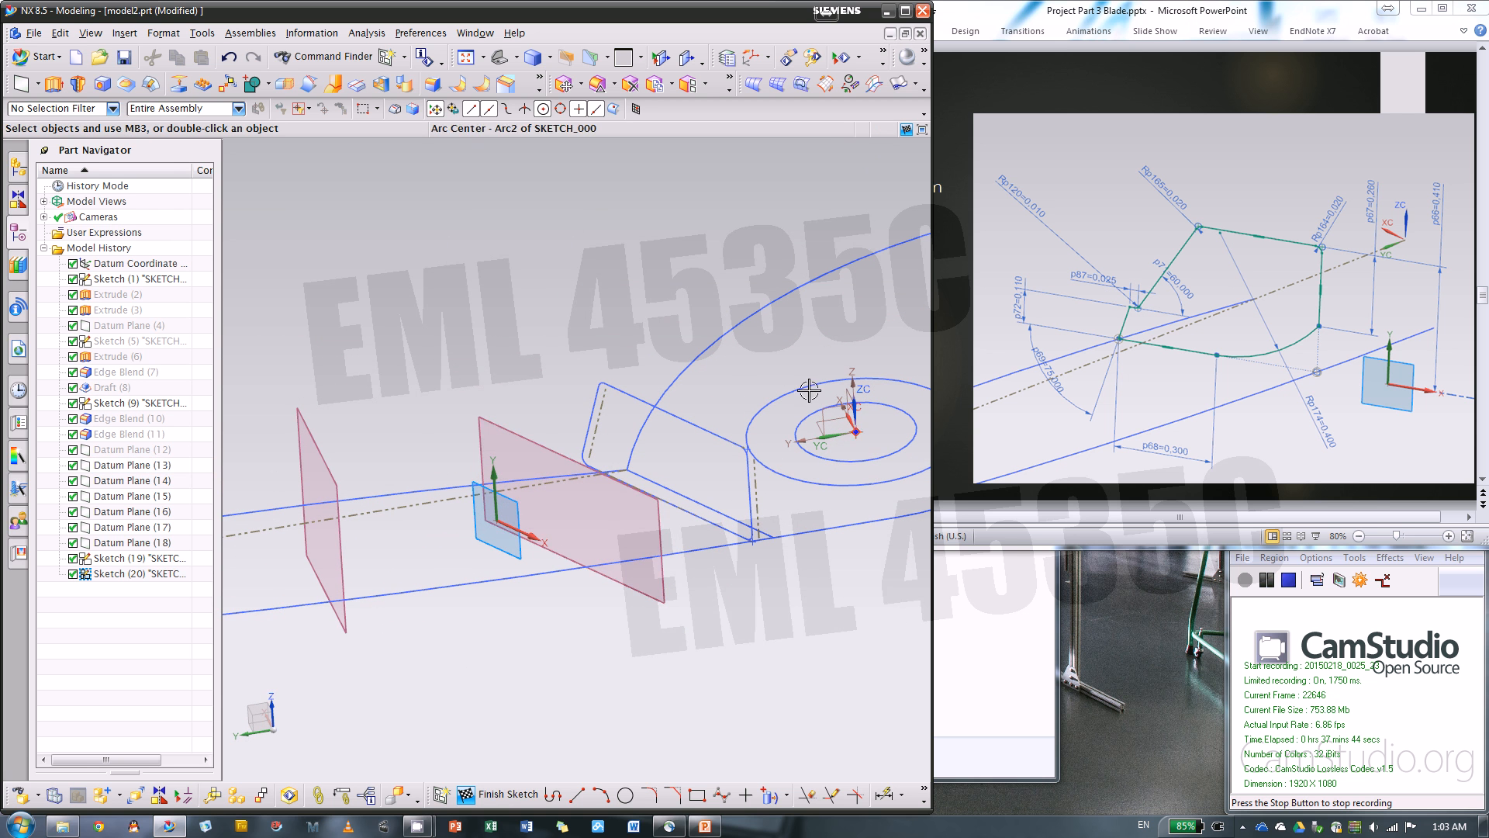
{"action": "middle_click_drag", "start_coordinate": [638, 620], "coordinate": [643, 636]}
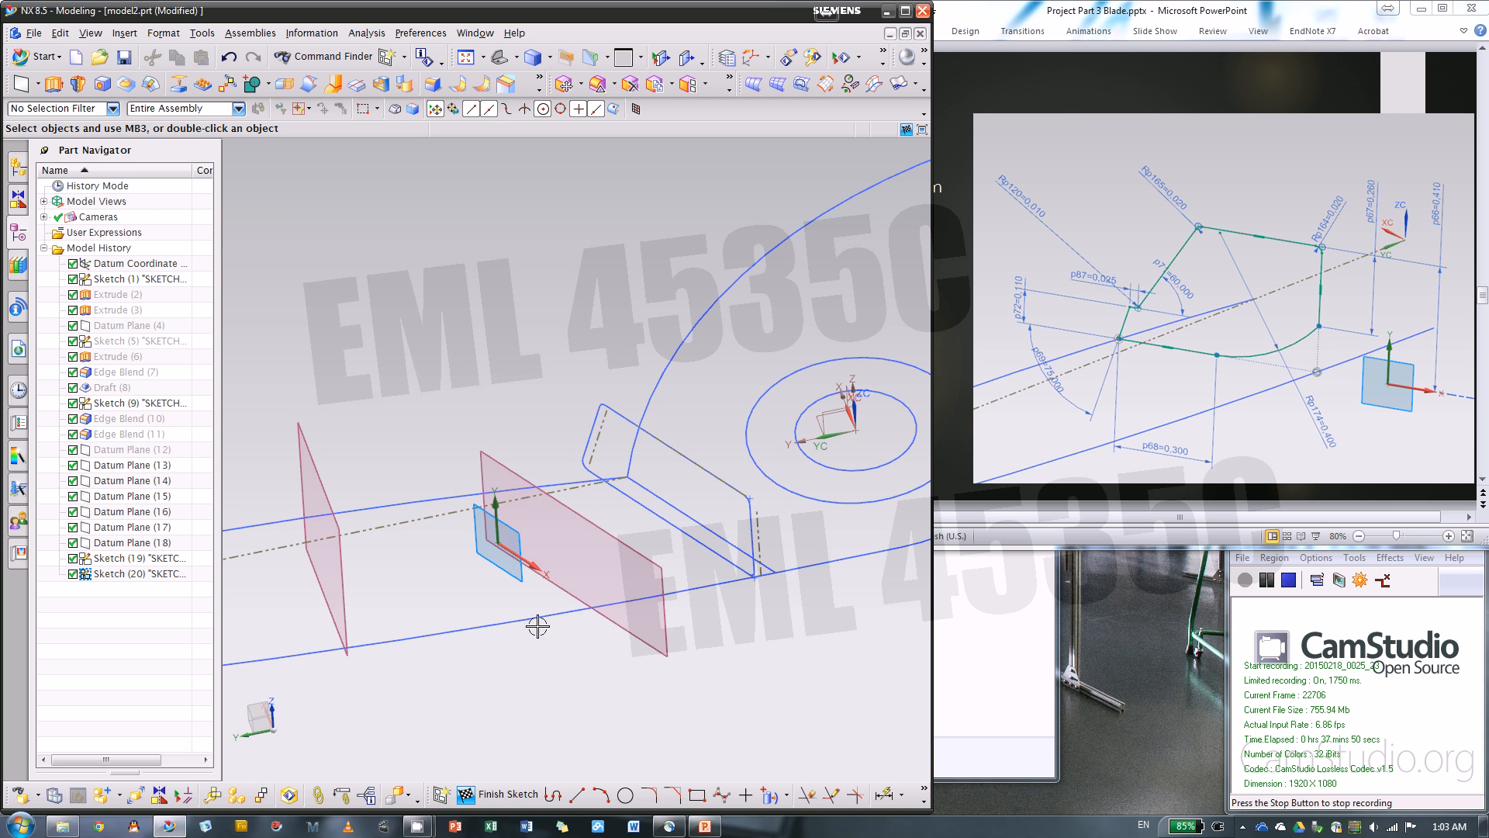
{"action": "left_click", "coordinate": [786, 794]}
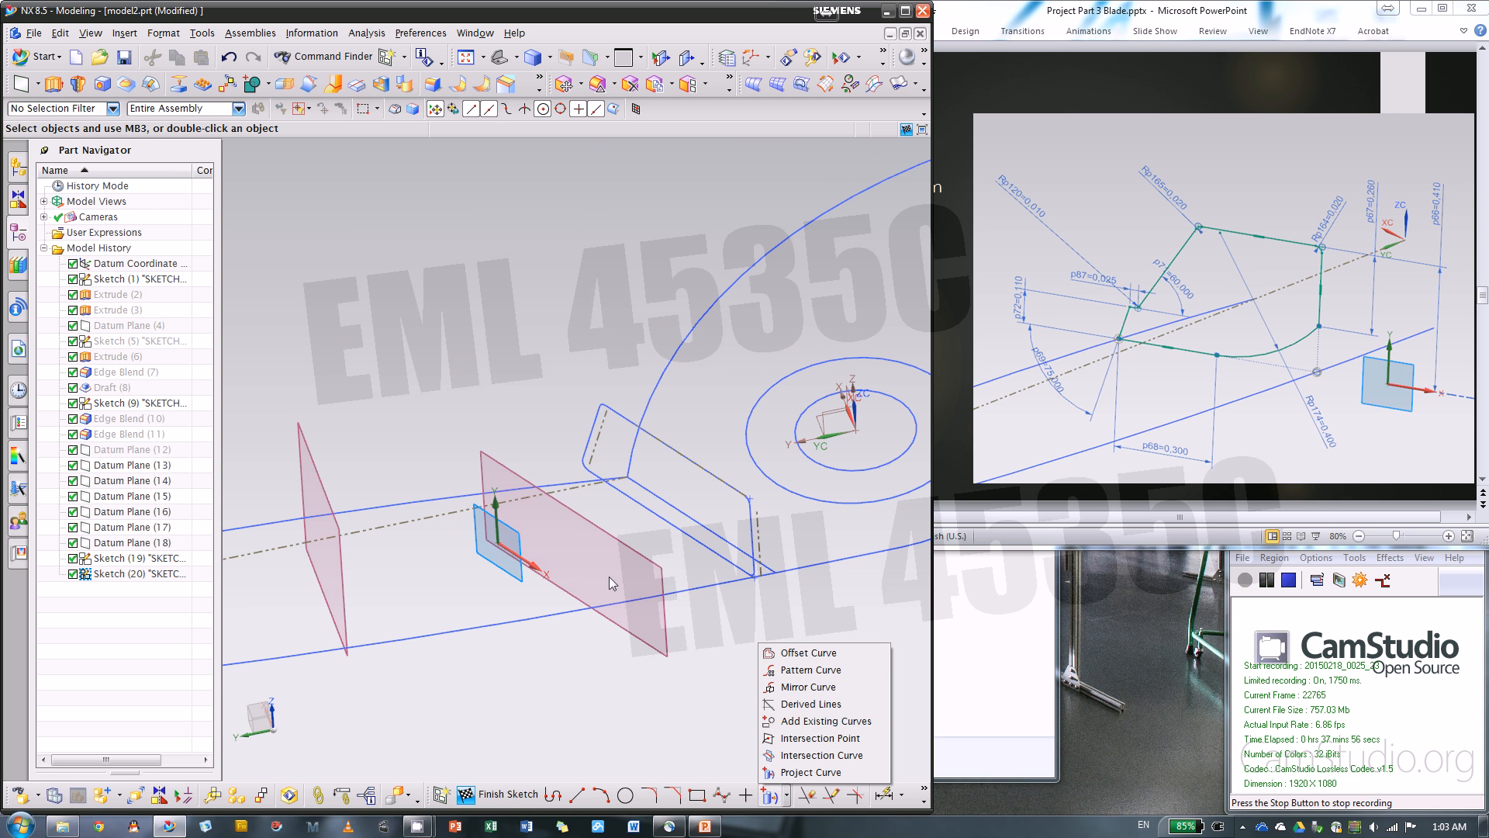
{"action": "mouse_move", "coordinate": [592, 608]}
{"action": "middle_mouse_down"}
{"action": "mouse_move", "coordinate": [630, 612]}
{"action": "mouse_move", "coordinate": [641, 598]}
{"action": "mouse_move", "coordinate": [693, 613]}
{"action": "middle_mouse_up"}
{"action": "left_click", "coordinate": [785, 794]}
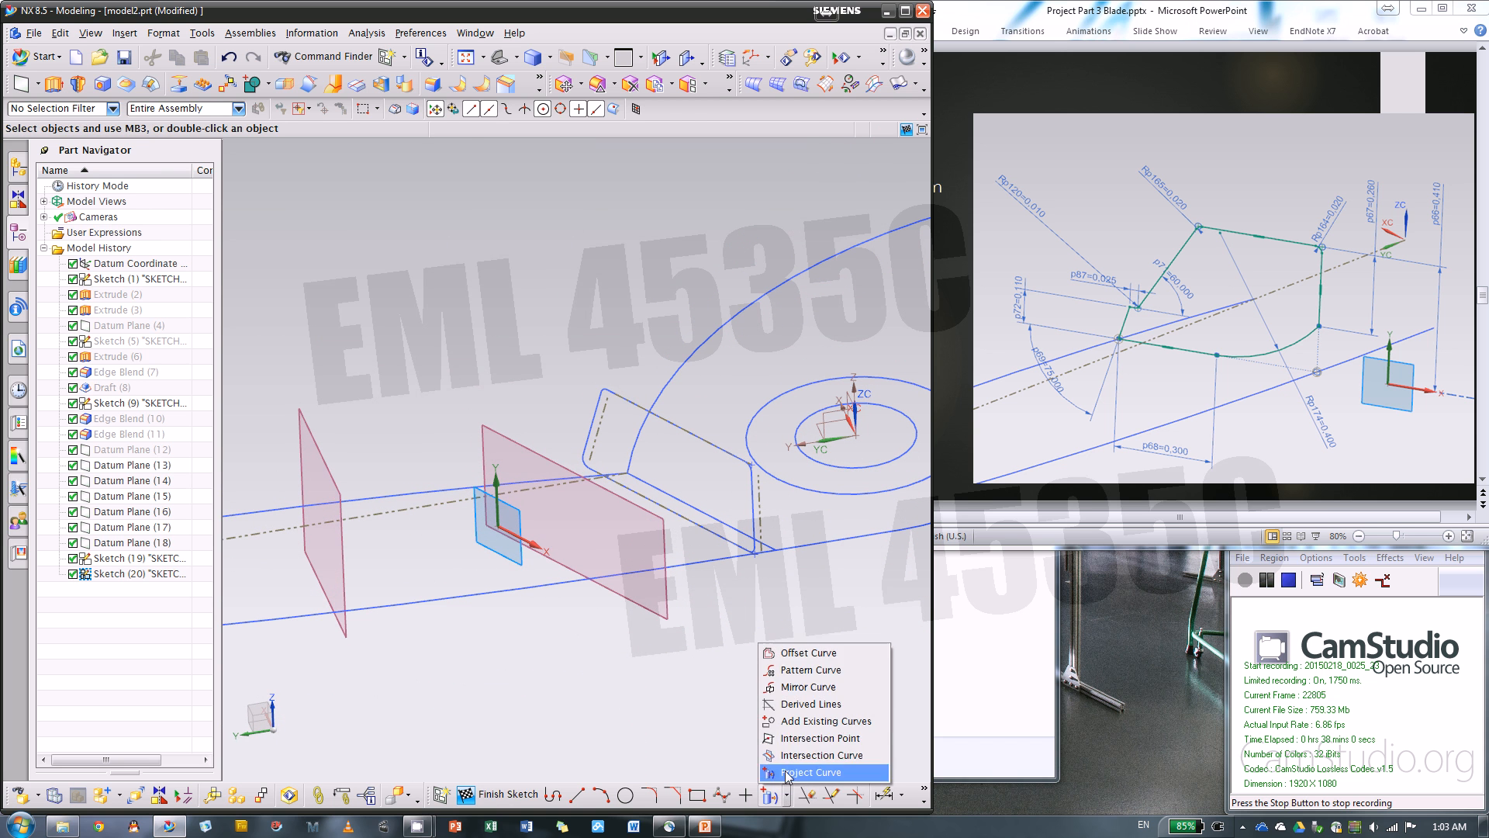
{"action": "left_click", "coordinate": [806, 749]}
{"action": "left_click", "coordinate": [421, 495]}
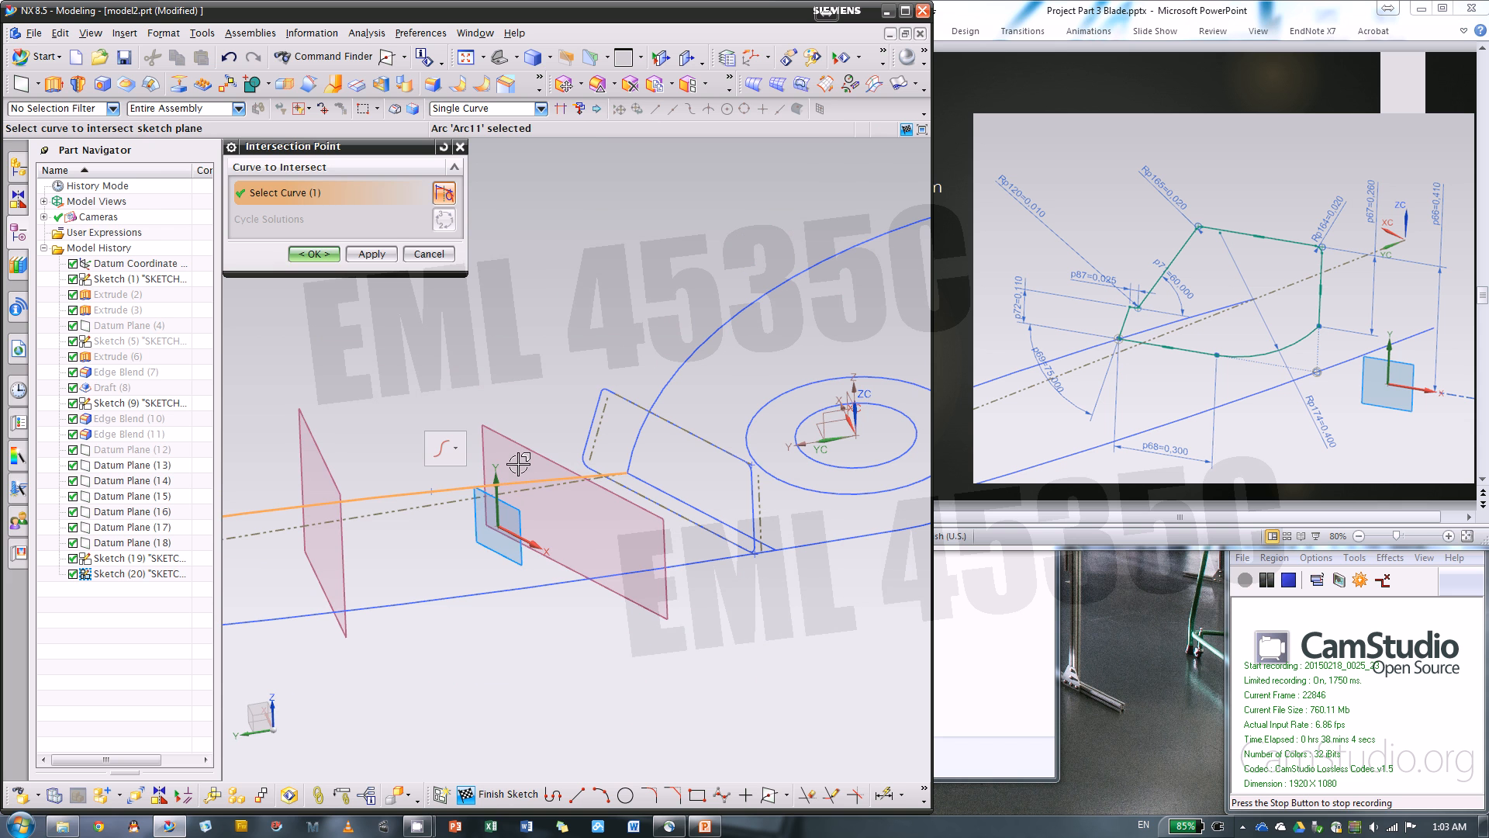
{"action": "left_click", "coordinate": [371, 256]}
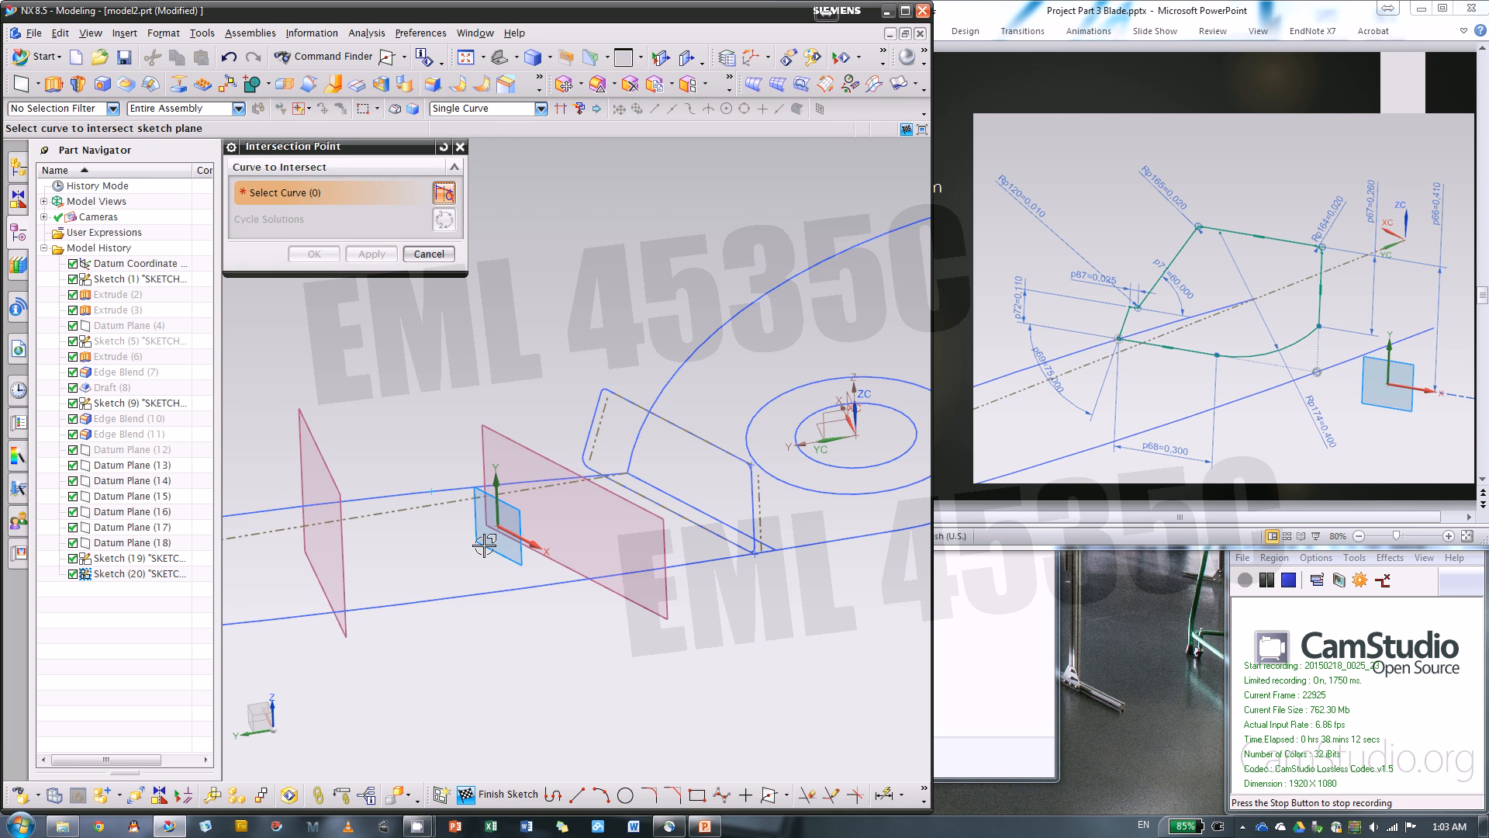
{"action": "left_click", "coordinate": [557, 579]}
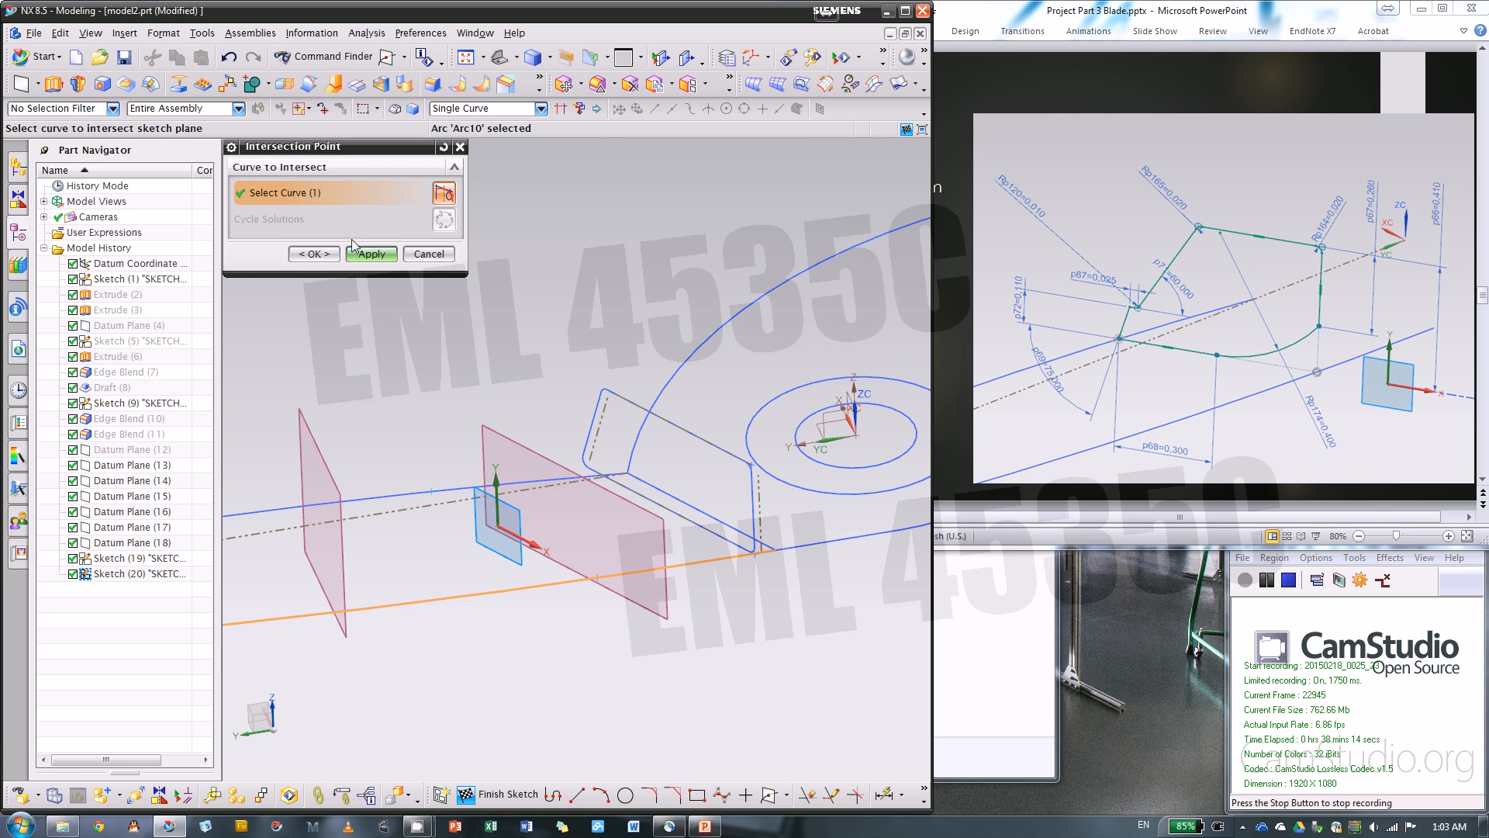
{"action": "left_click", "coordinate": [314, 254]}
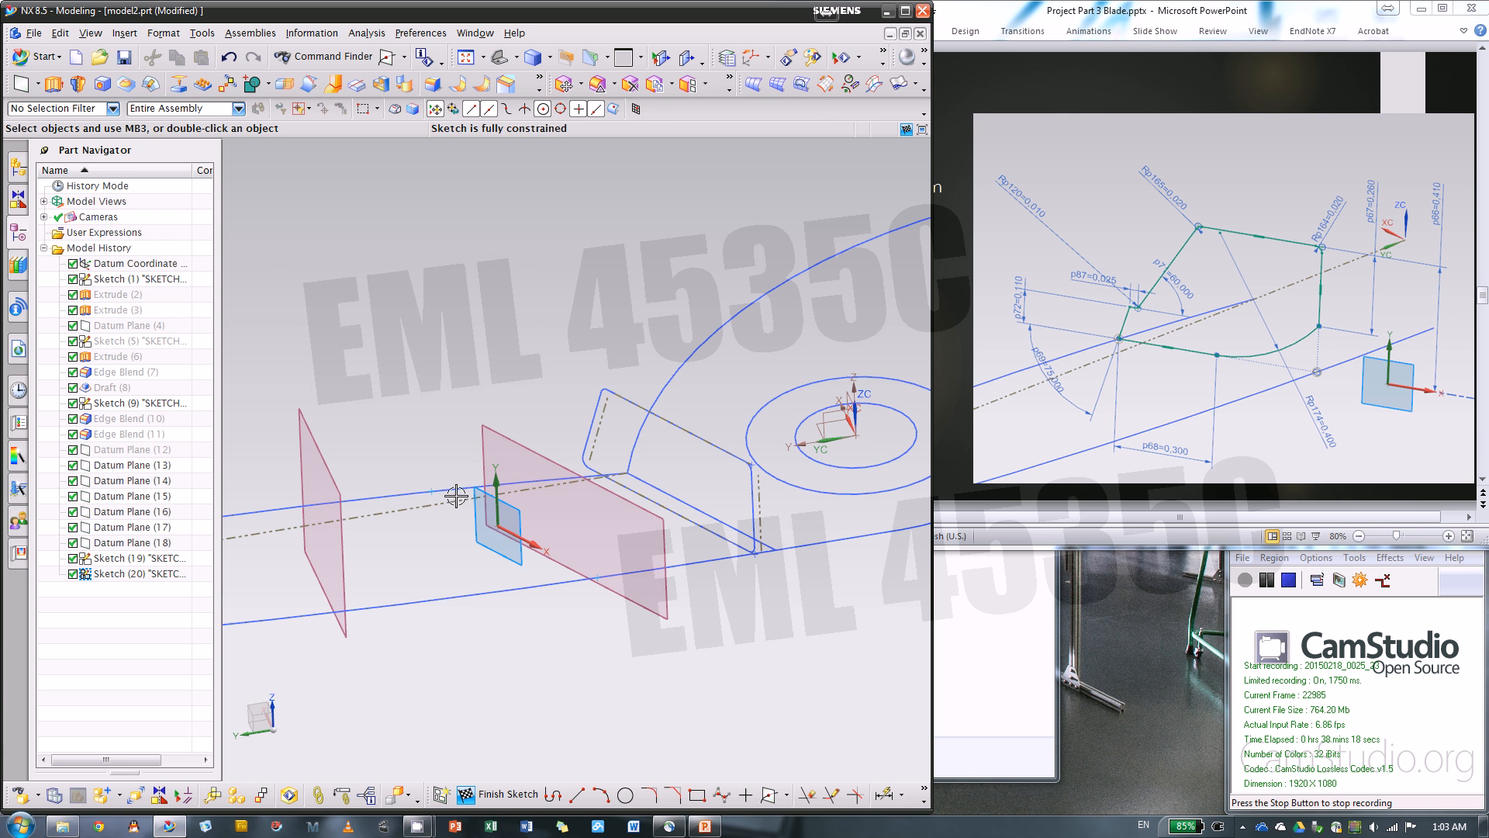
Convert both new intersection points on the blade outline curves to reference
{"action": "scroll", "coordinate": [432, 498], "scroll_direction": "up", "scroll_amount": 1}
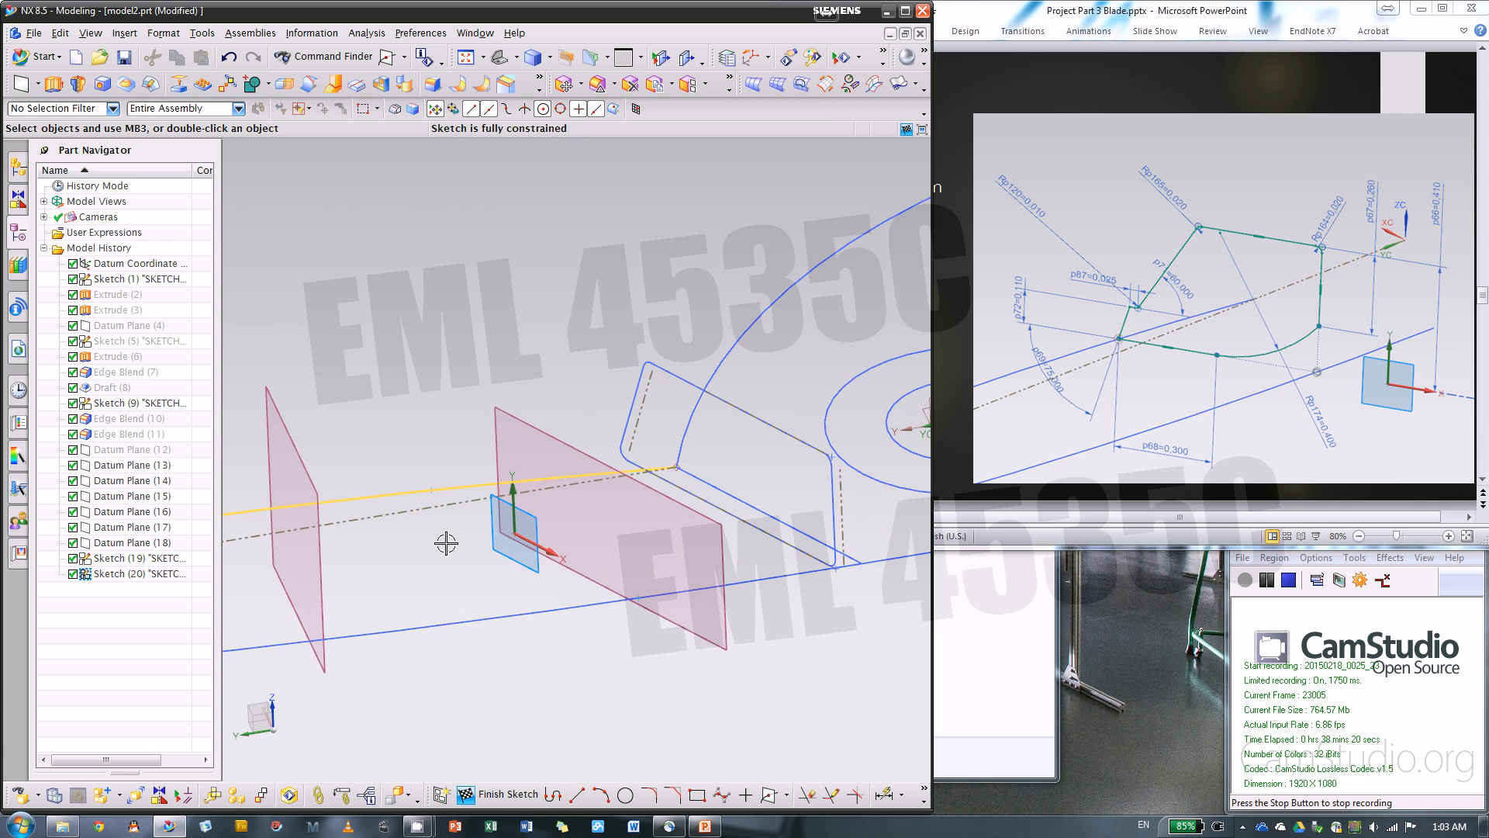
{"action": "scroll", "coordinate": [452, 525], "scroll_direction": "up", "scroll_amount": 2}
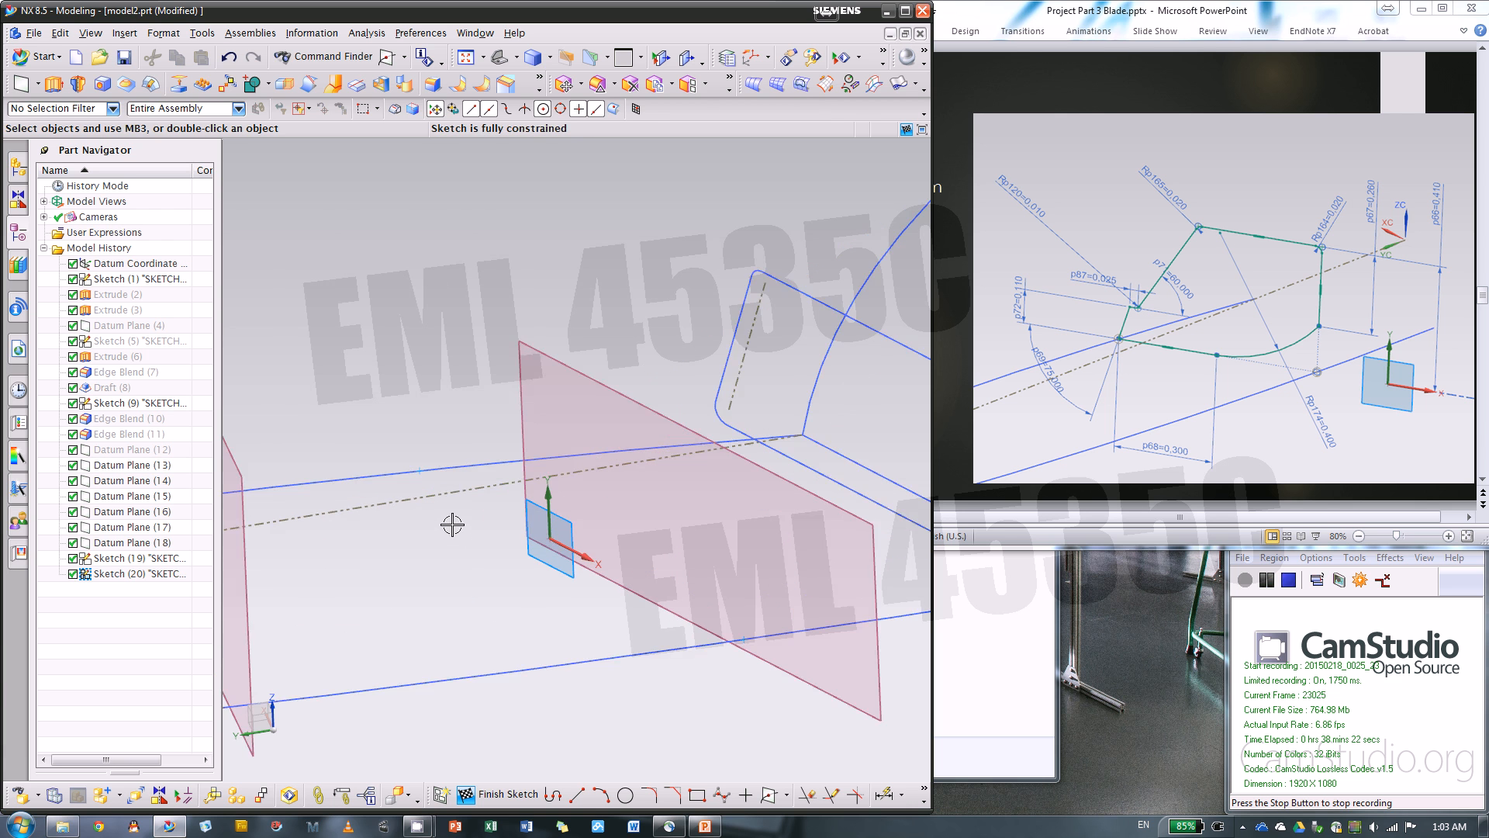
{"action": "left_click", "coordinate": [425, 477]}
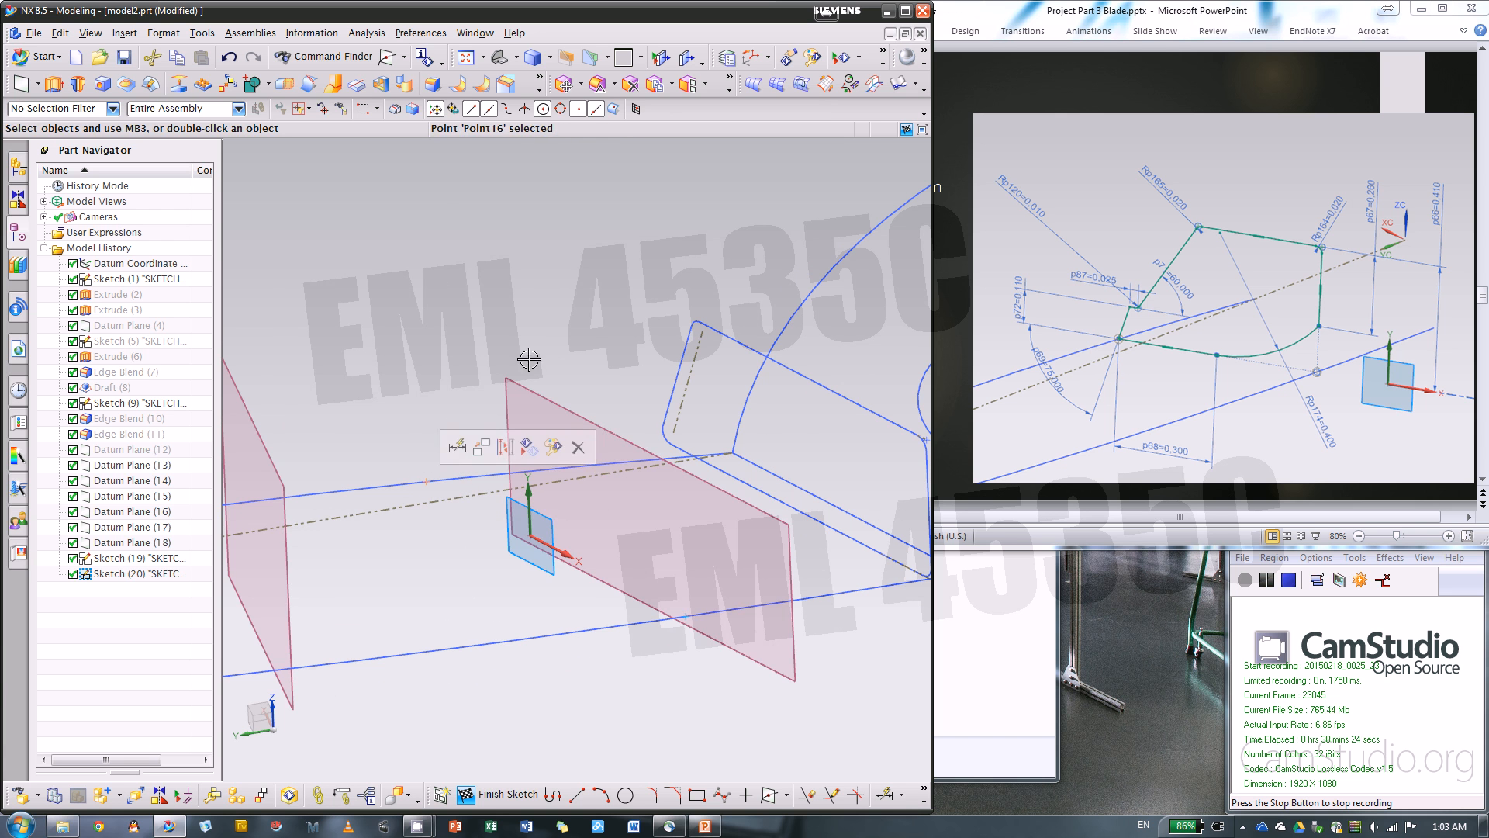
{"action": "left_click", "coordinate": [508, 446]}
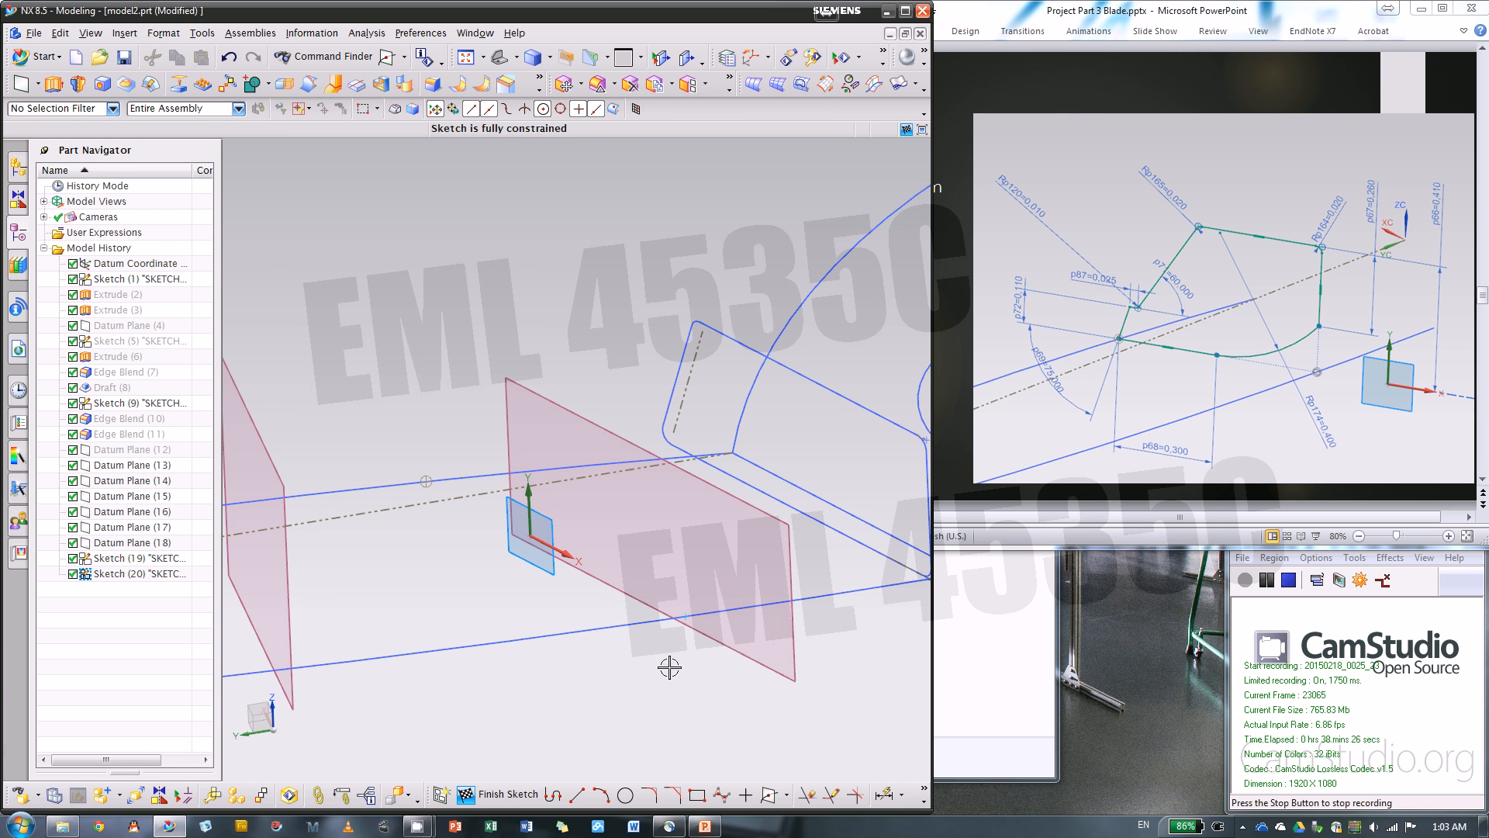
{"action": "left_click", "coordinate": [687, 616]}
{"action": "mouse_move", "coordinate": [732, 320]}
{"action": "middle_mouse_down"}
{"action": "mouse_move", "coordinate": [744, 309]}
{"action": "mouse_move", "coordinate": [743, 587]}
{"action": "mouse_move", "coordinate": [737, 558]}
{"action": "mouse_move", "coordinate": [758, 628]}
{"action": "mouse_move", "coordinate": [744, 632]}
{"action": "middle_mouse_up"}
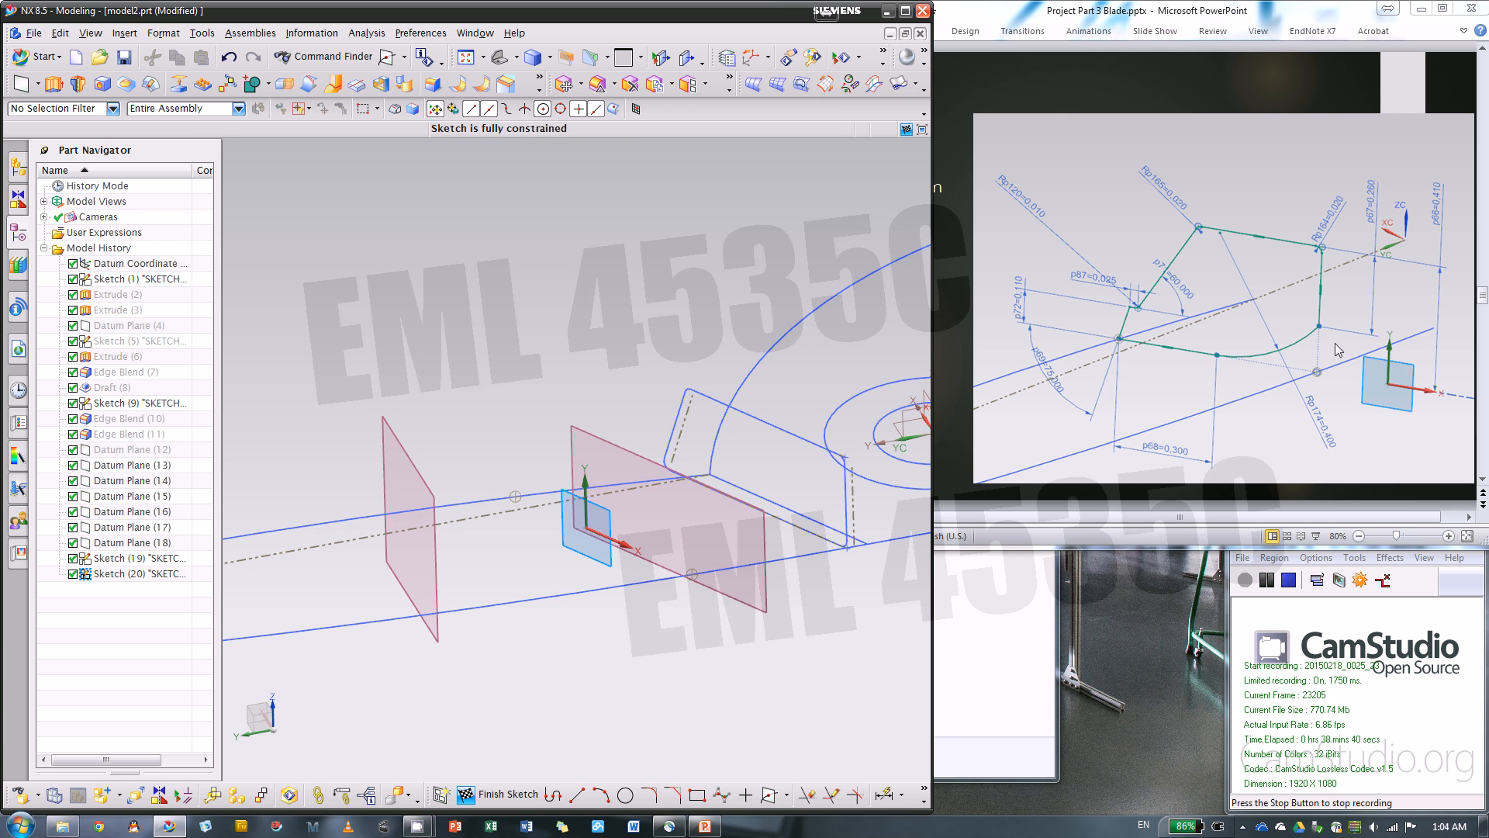
Sketch a horizontal profile line about 0.395 long from the intersection point on the rear outline curve, ending before the arc
{"action": "left_click", "coordinate": [553, 793]}
{"action": "scroll", "coordinate": [696, 479], "scroll_direction": "up", "scroll_amount": 3}
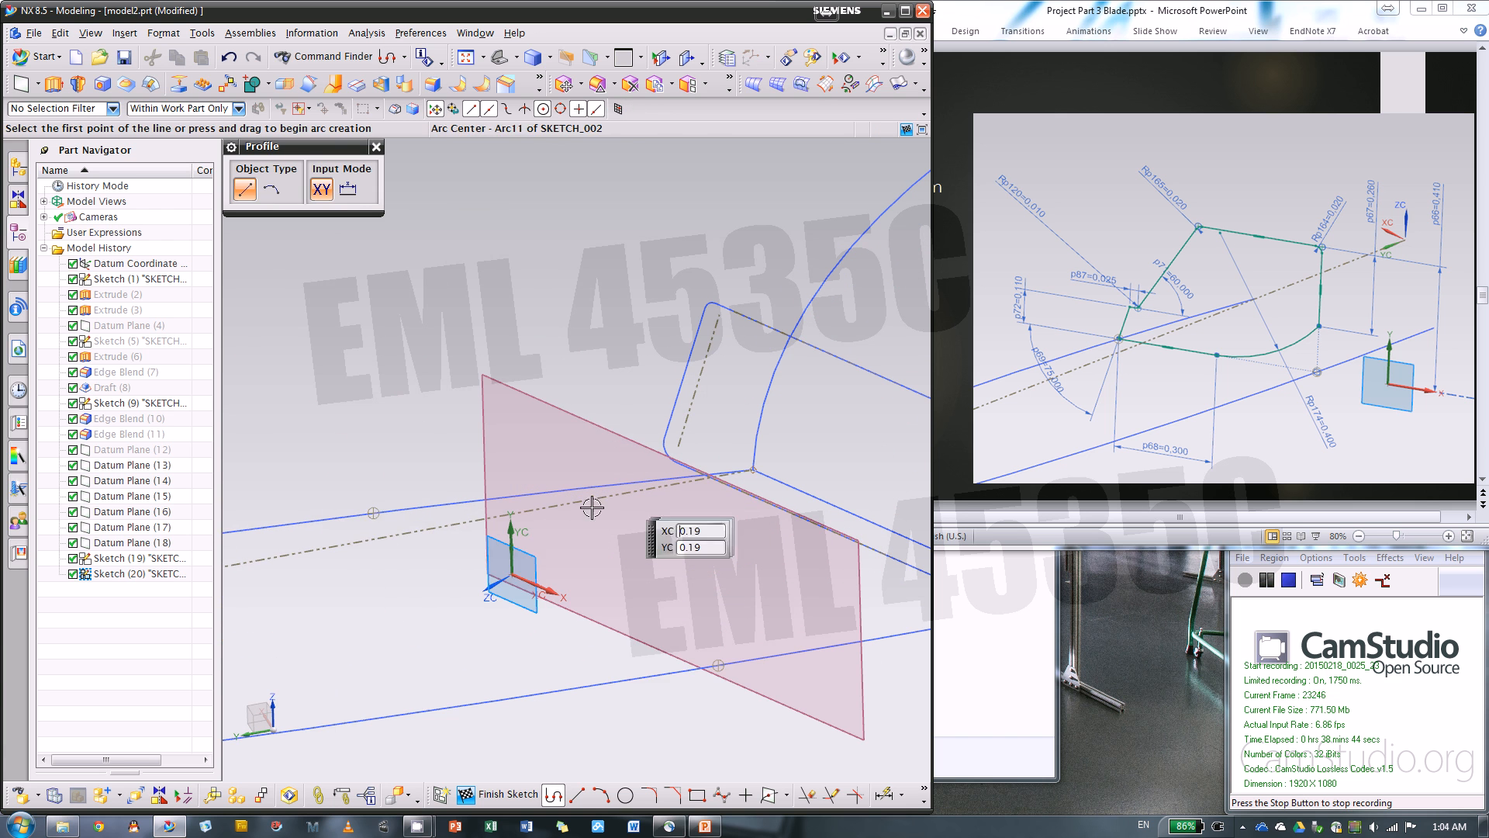
{"action": "left_click", "coordinate": [373, 515]}
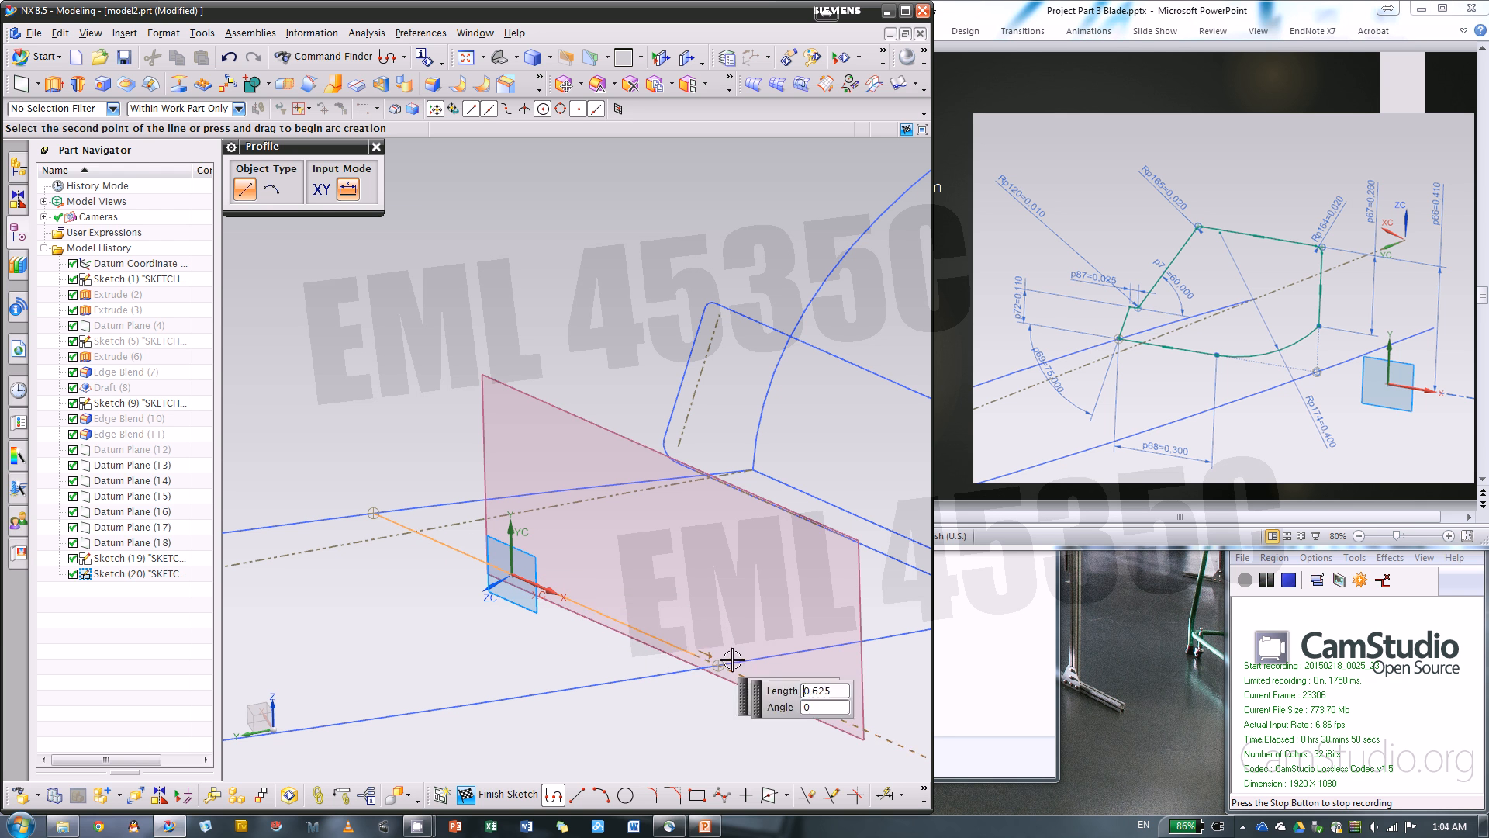
{"action": "left_click", "coordinate": [598, 612]}
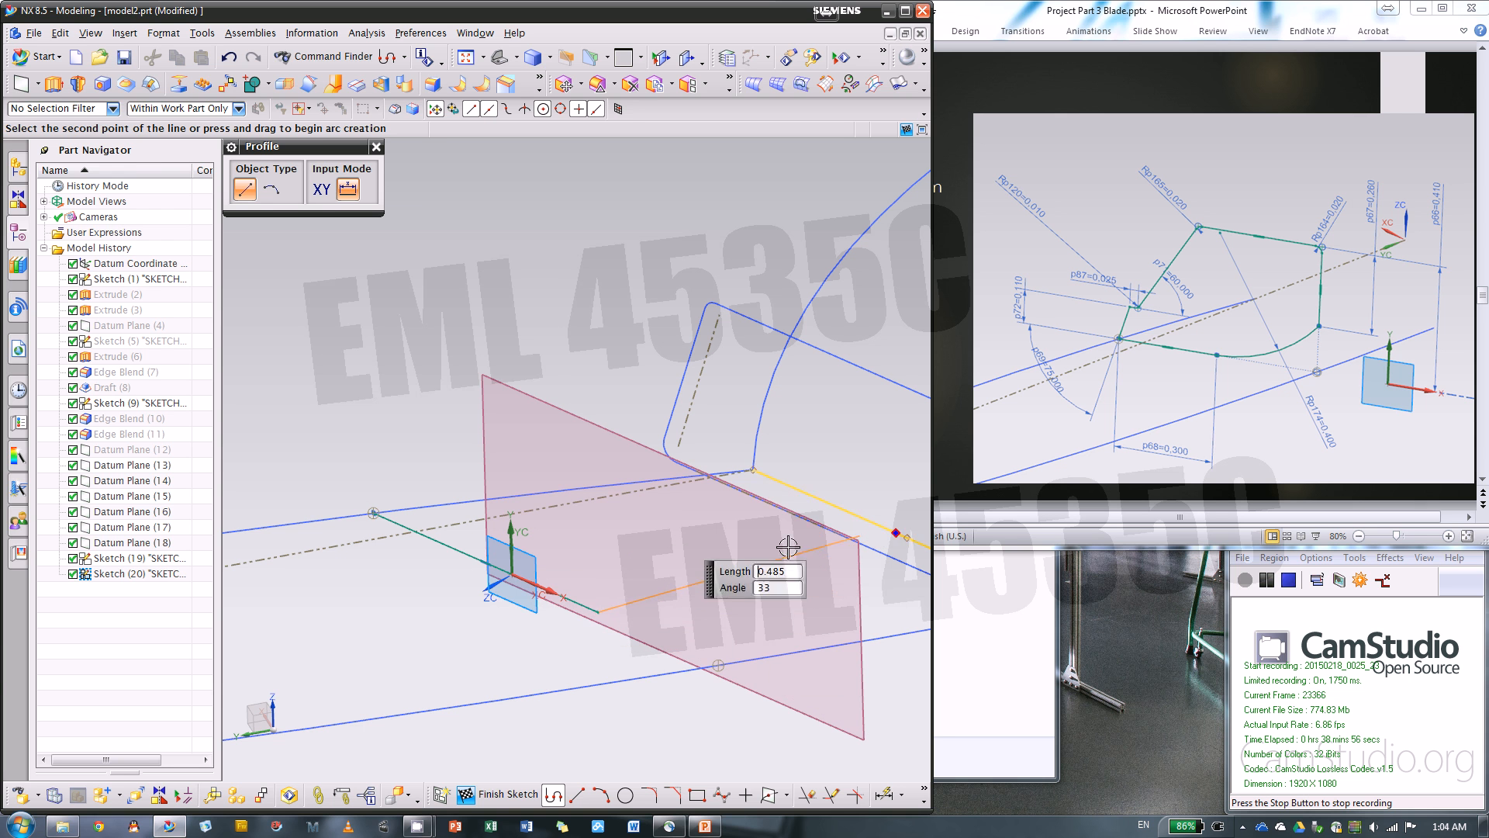
{"action": "left_click", "coordinate": [271, 188]}
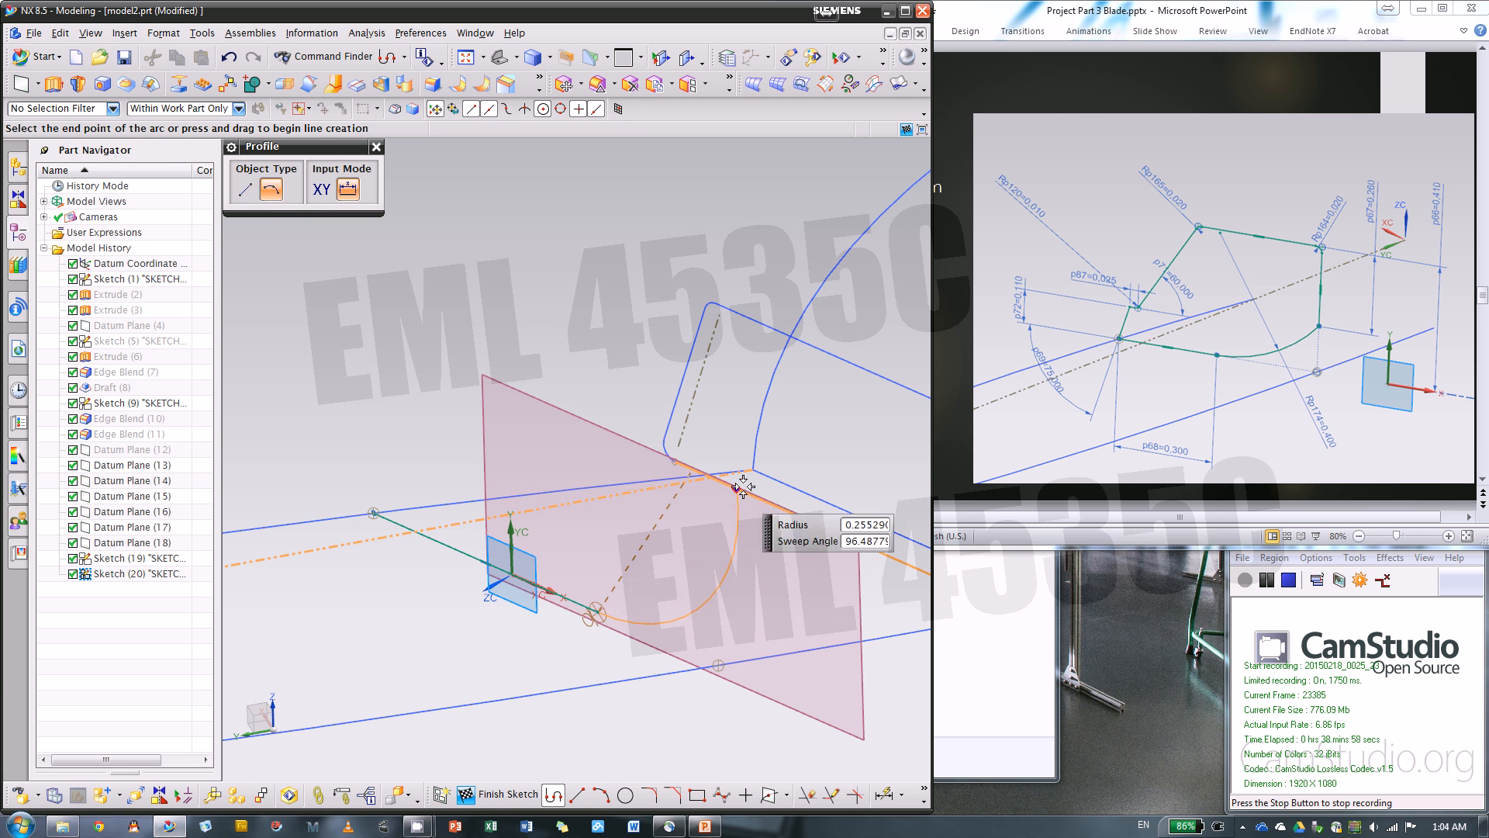
{"action": "key", "text": "Escape"}
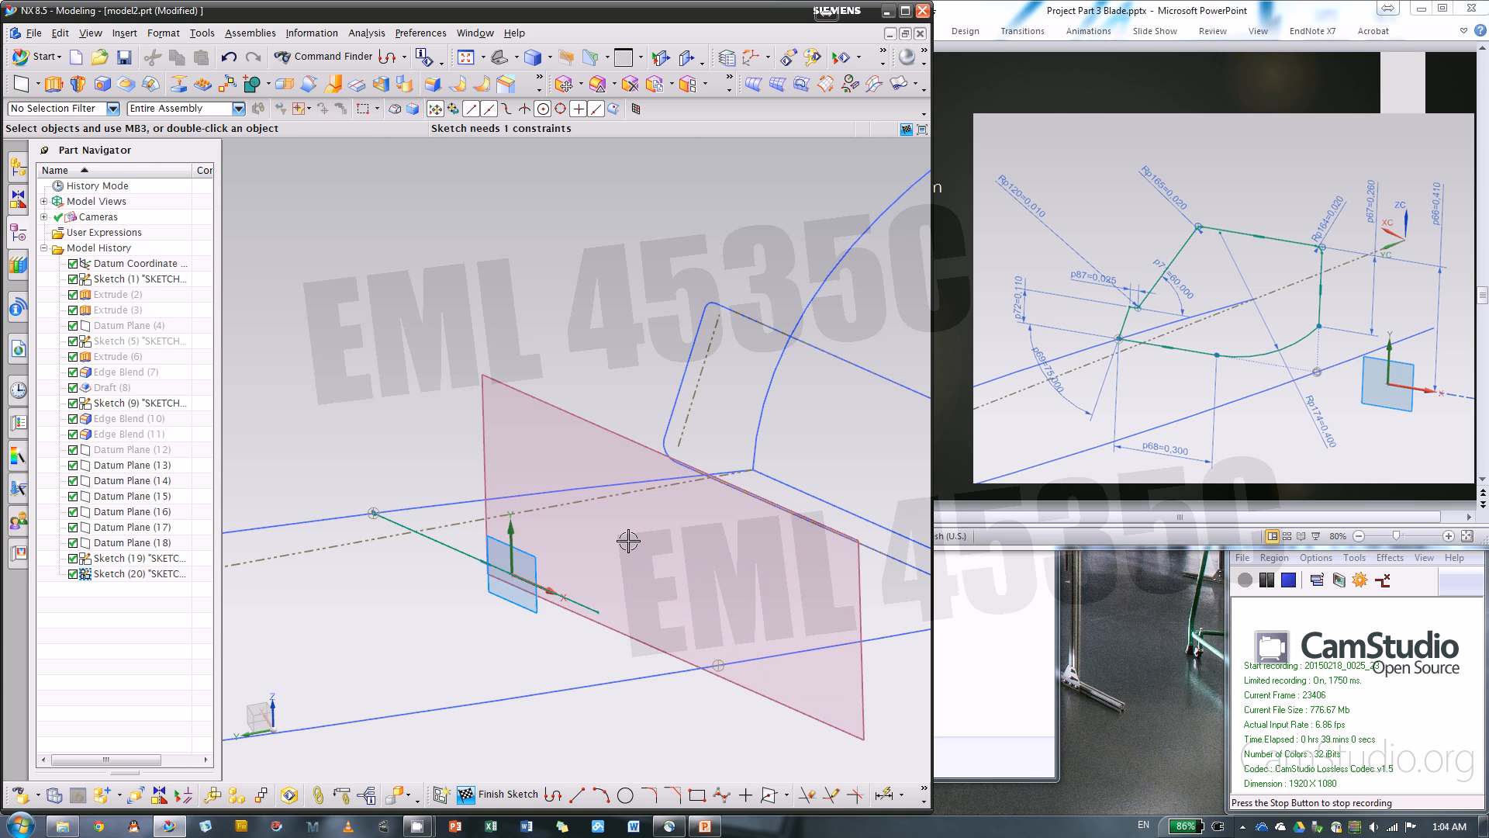
From the same intersection point, sketch a steep line, a short horizontal notch, a slanted line about 0.375 long, a horizontal top about 0.59 long and a downward side
{"action": "left_click", "coordinate": [552, 794]}
{"action": "left_click", "coordinate": [373, 513]}
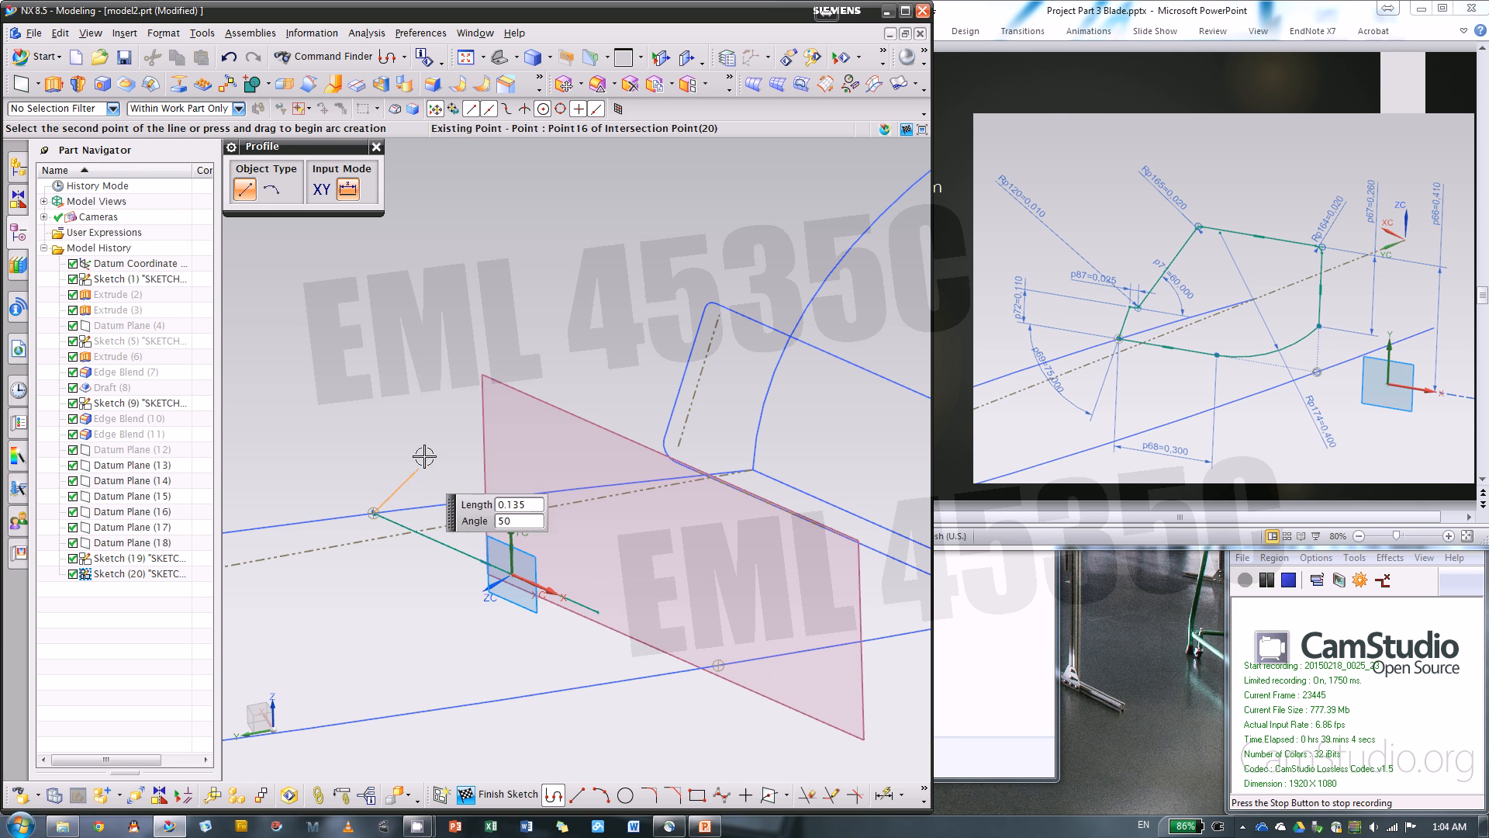
{"action": "left_click", "coordinate": [407, 417]}
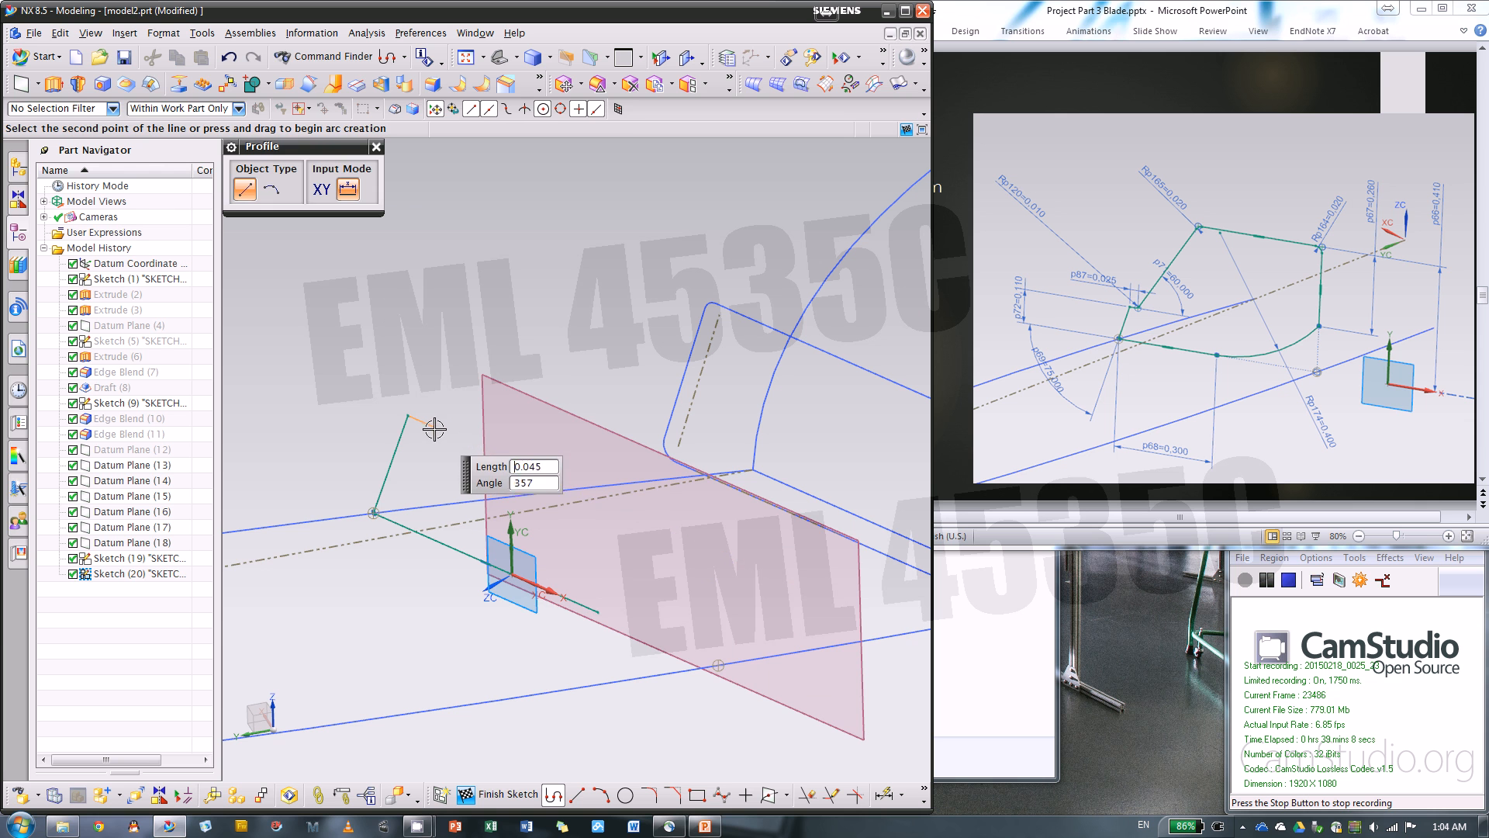
{"action": "left_click", "coordinate": [431, 425]}
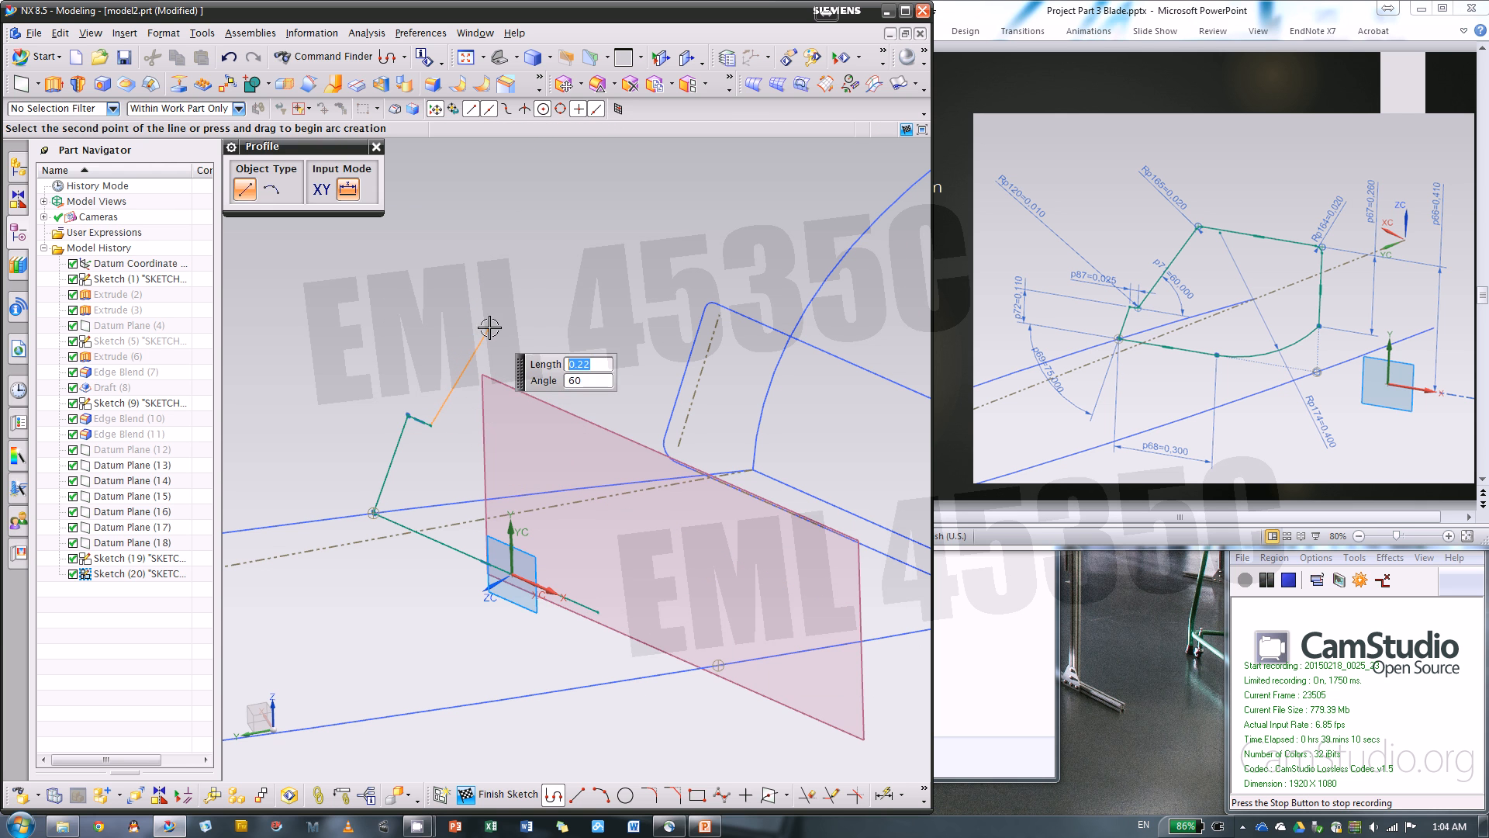
{"action": "left_click", "coordinate": [522, 245]}
{"action": "scroll", "coordinate": [601, 261], "scroll_direction": "down", "scroll_amount": 2}
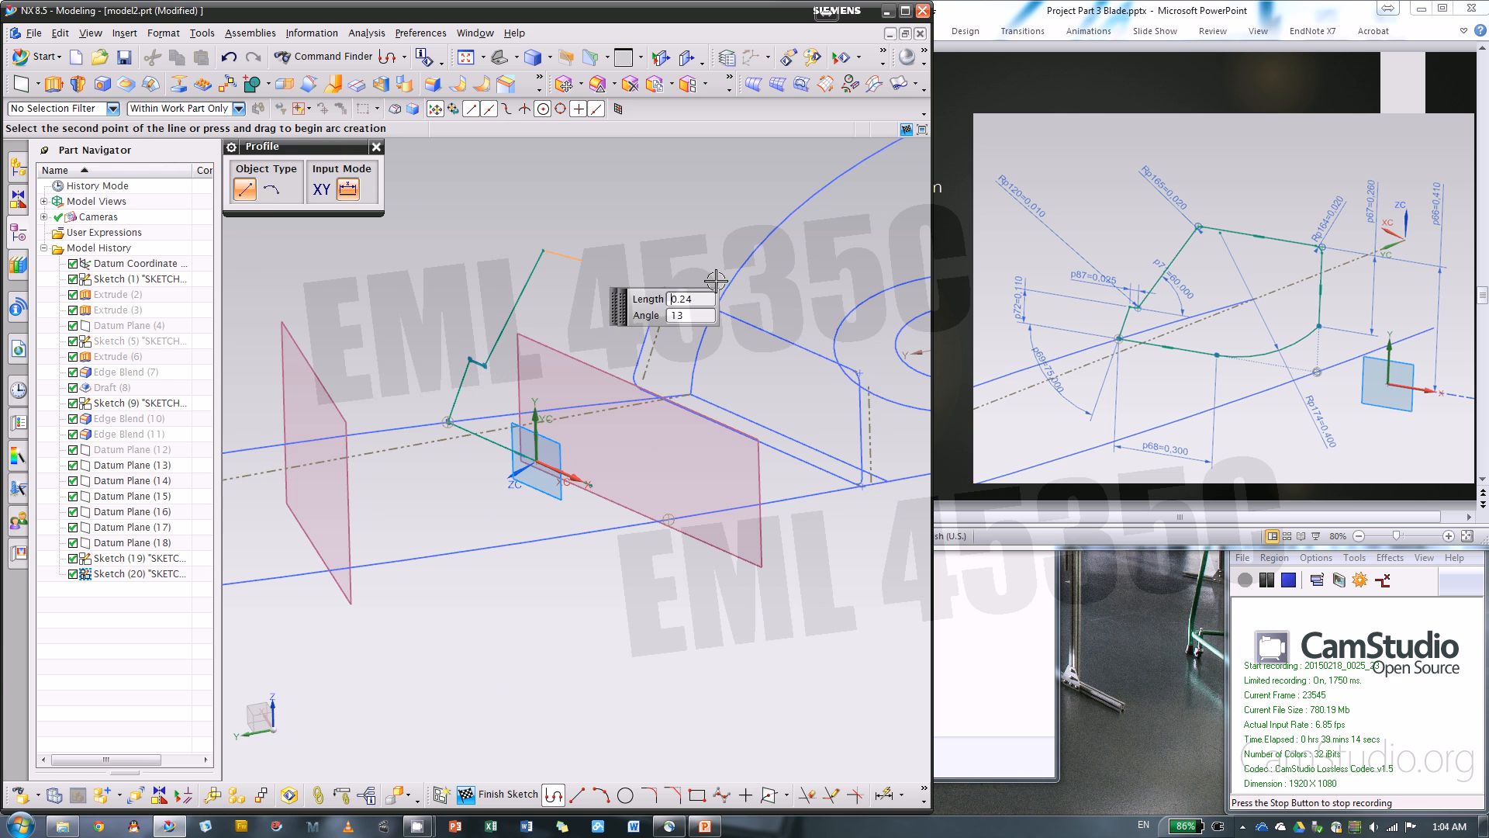
{"action": "left_click", "coordinate": [760, 347]}
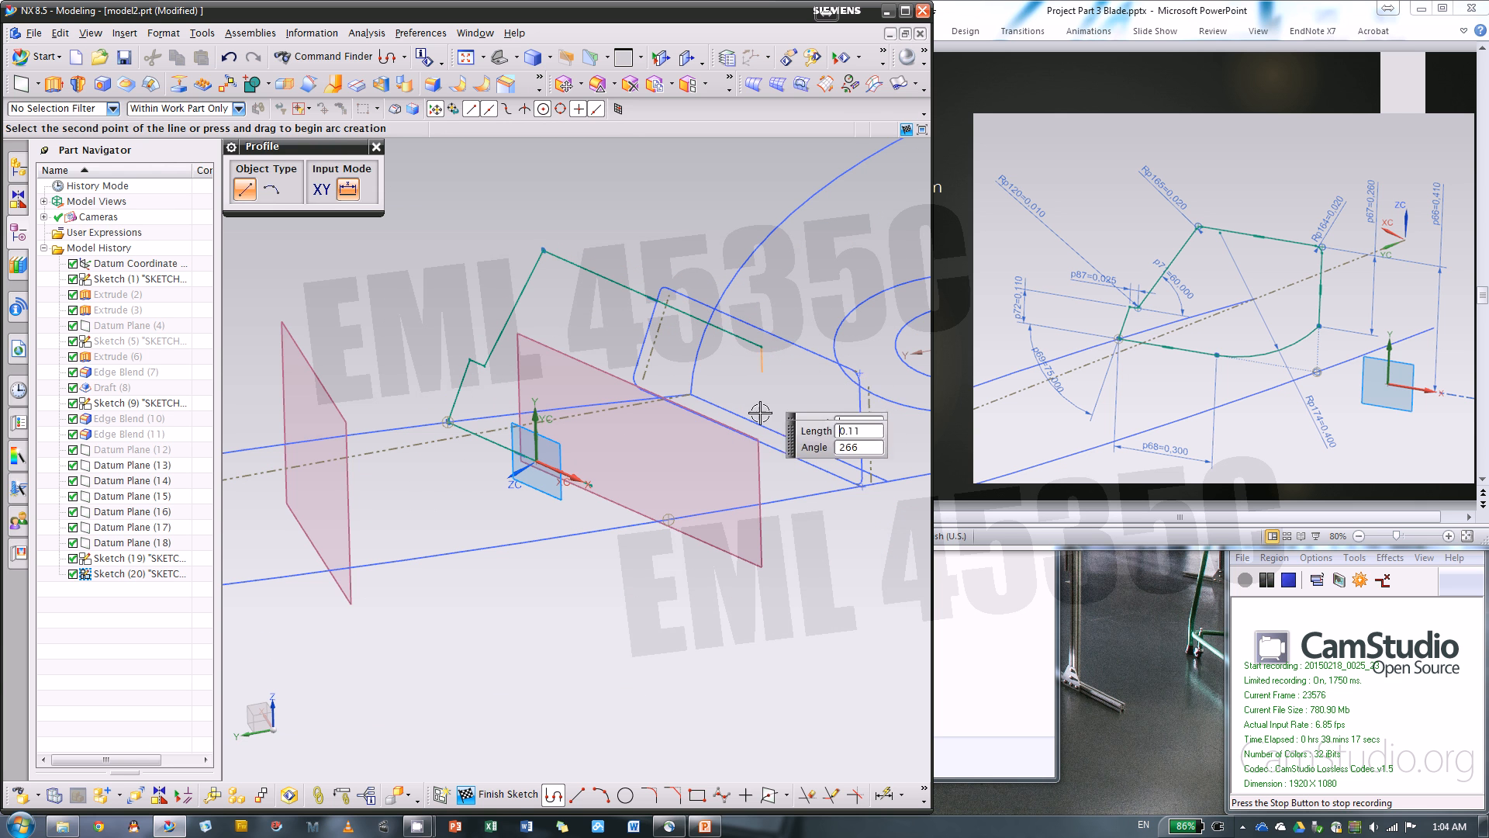
{"action": "left_click", "coordinate": [760, 479]}
Close the section with a three-point arc bulging downward from the end of the bottom line to the lower end of the vertical side
{"action": "scroll", "coordinate": [710, 479], "scroll_direction": "up", "scroll_amount": 2}
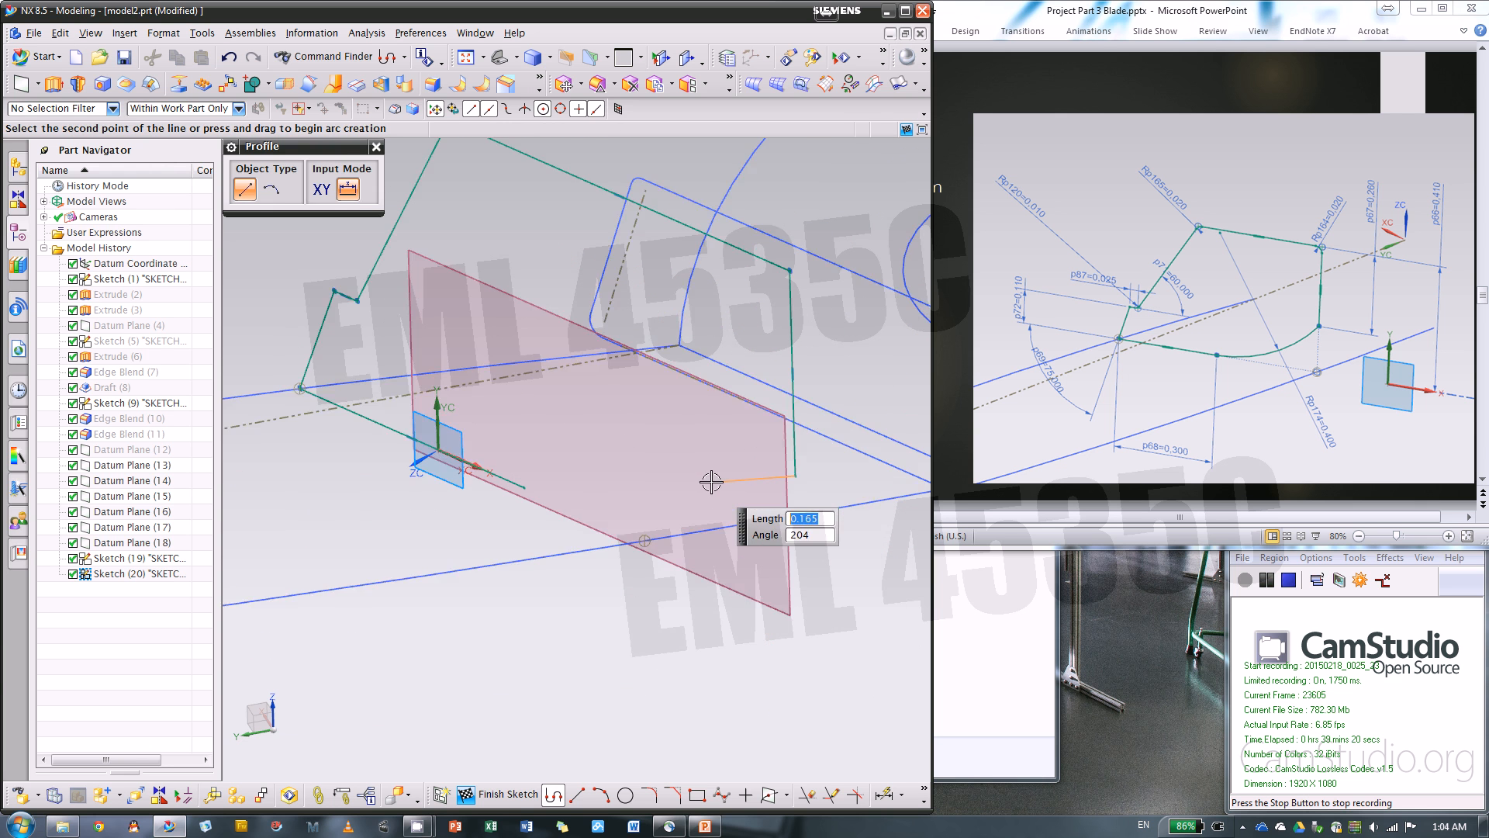
{"action": "scroll", "coordinate": [711, 482], "scroll_direction": "up", "scroll_amount": 2}
{"action": "left_click", "coordinate": [600, 794]}
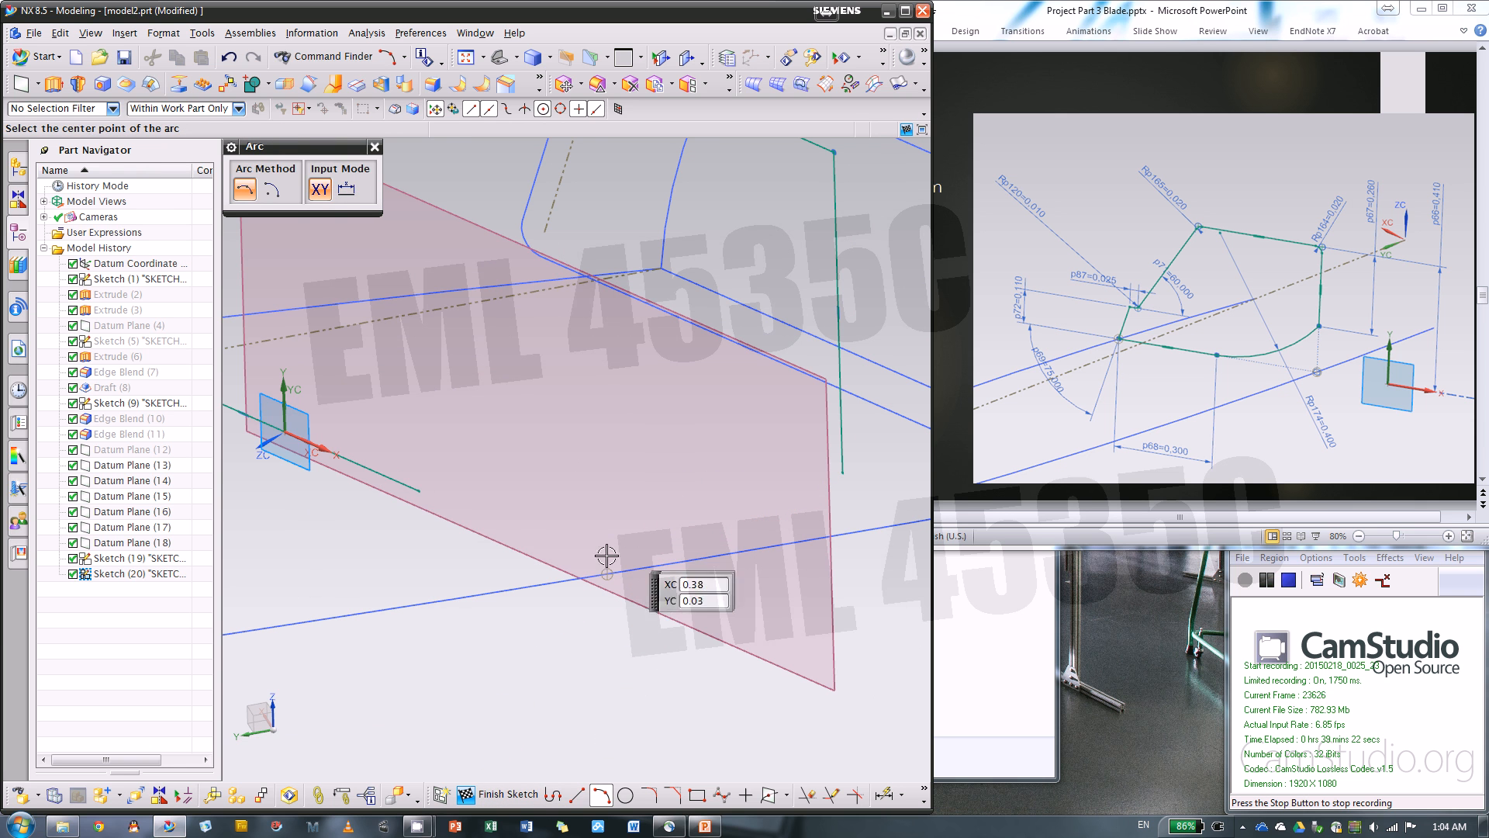
{"action": "left_click", "coordinate": [419, 490]}
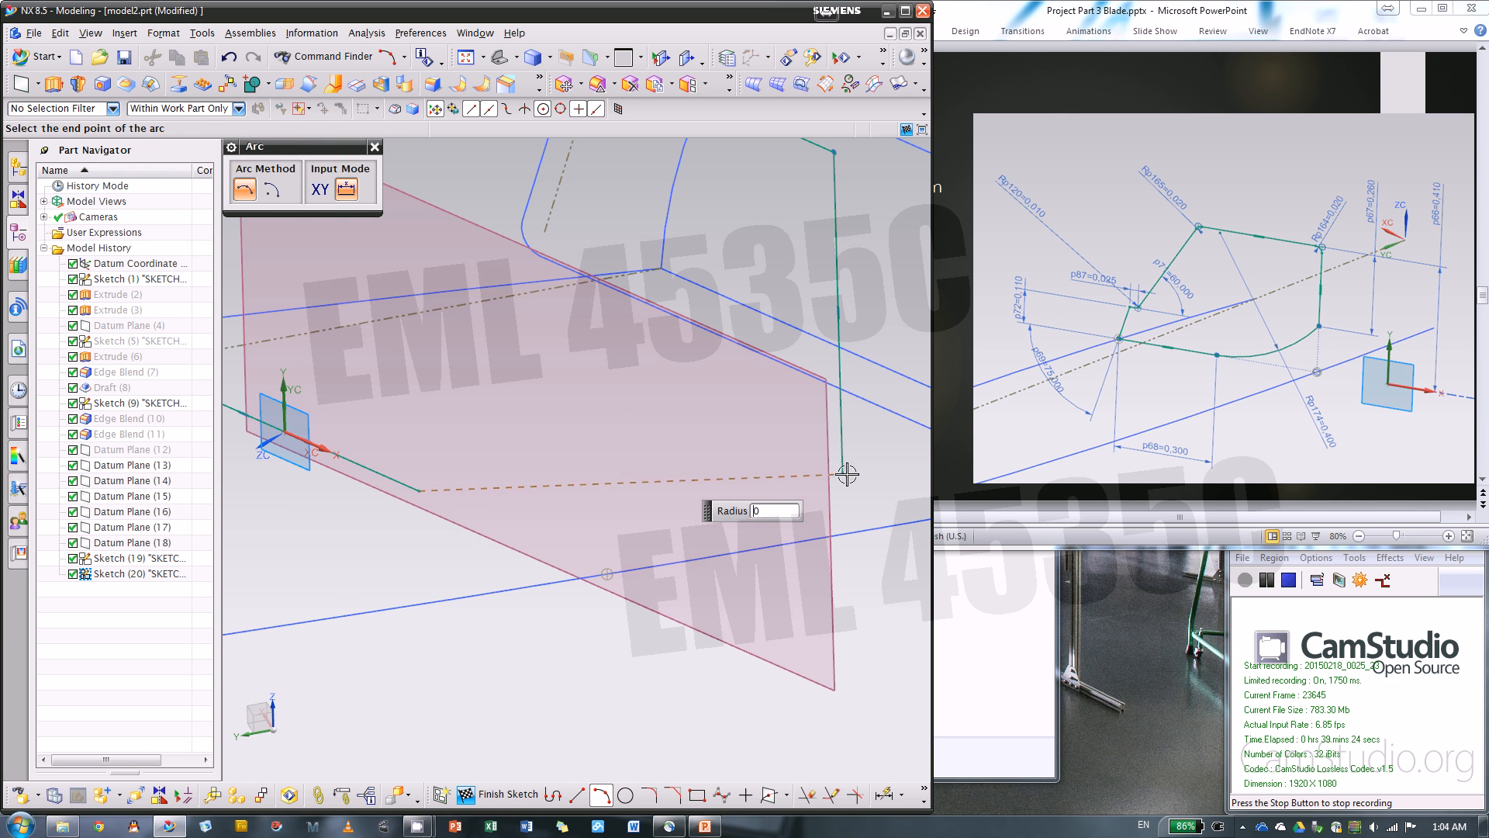
{"action": "left_click", "coordinate": [844, 472]}
{"action": "left_click", "coordinate": [704, 500]}
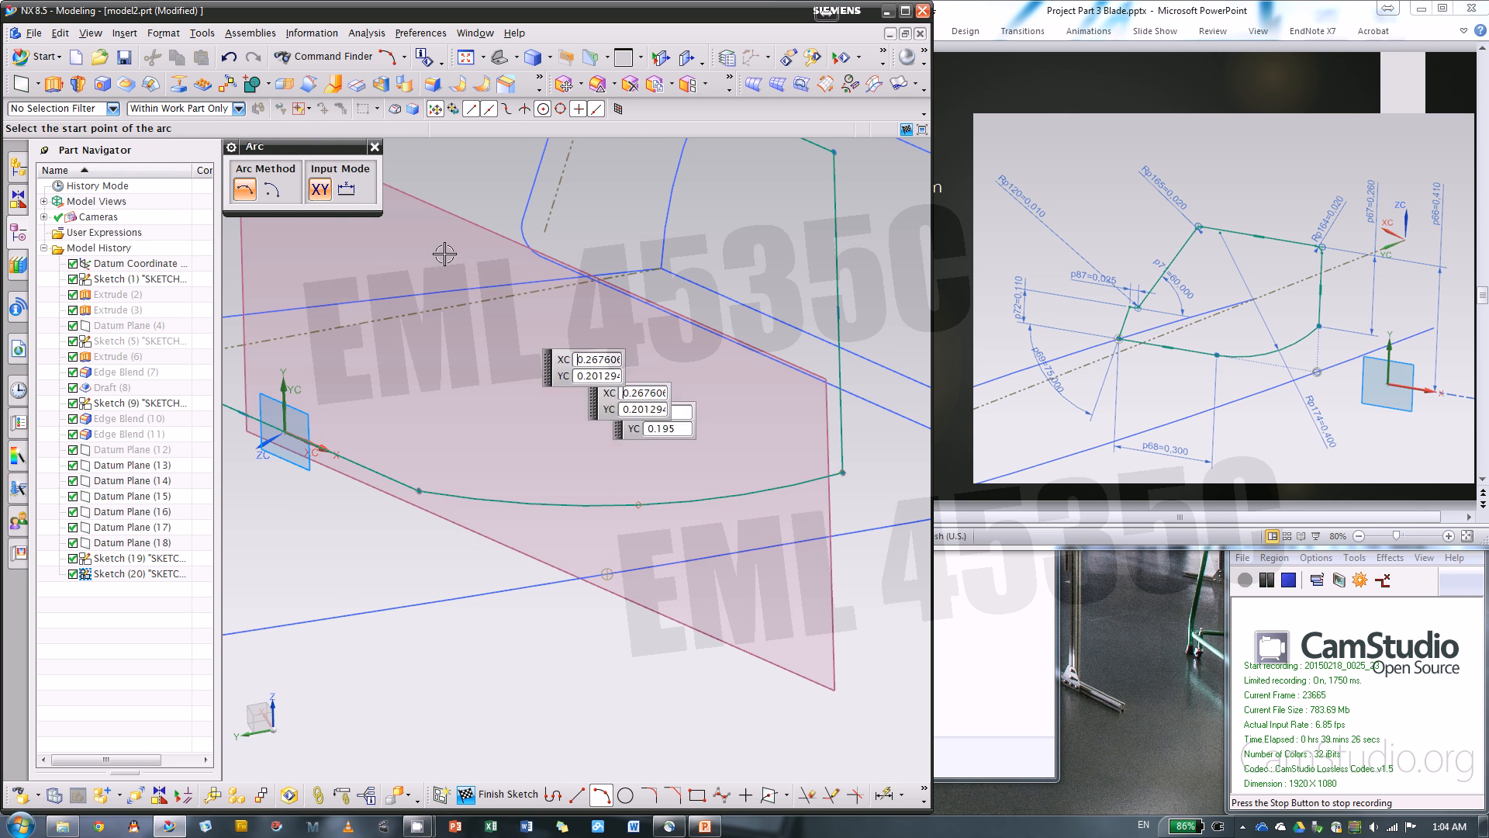
{"action": "left_click", "coordinate": [374, 147]}
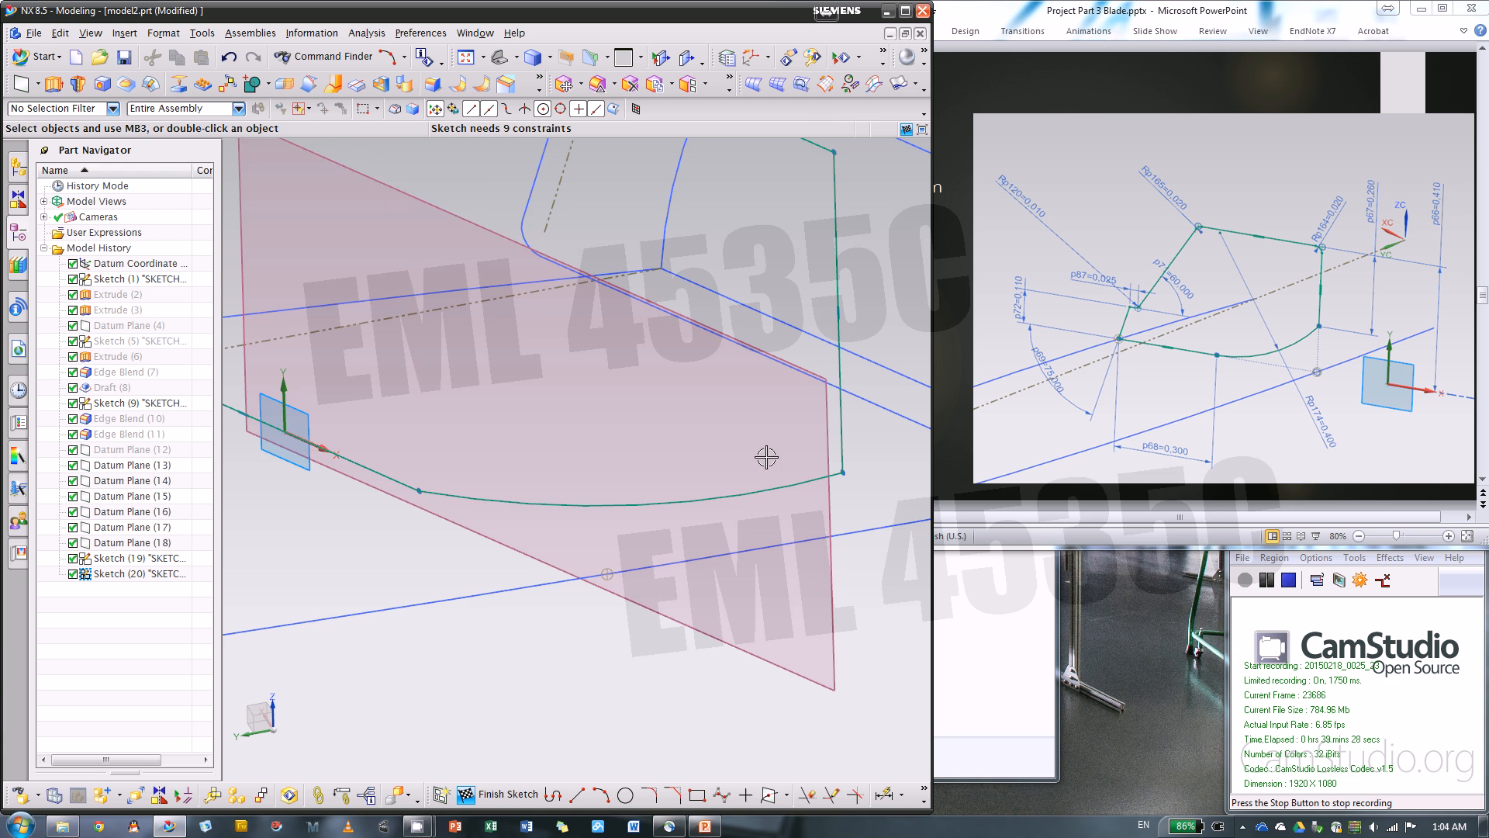
Dimension the angle between the lower steep line and the horizontal bottom line as 75 degrees
{"action": "scroll", "coordinate": [766, 457], "scroll_direction": "down", "scroll_amount": 3}
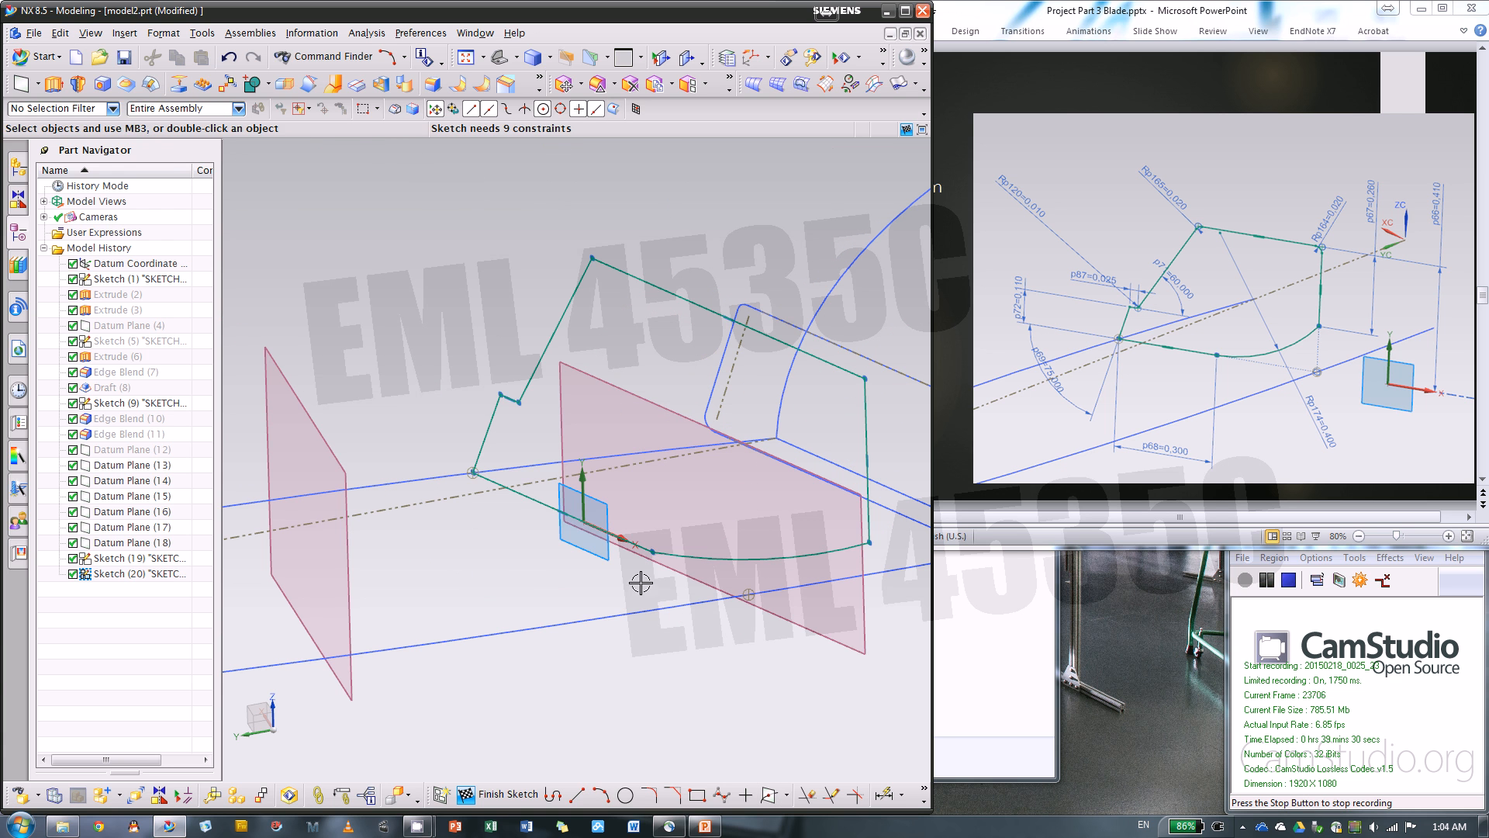
{"action": "key", "text": "d"}
{"action": "left_click", "coordinate": [491, 425]}
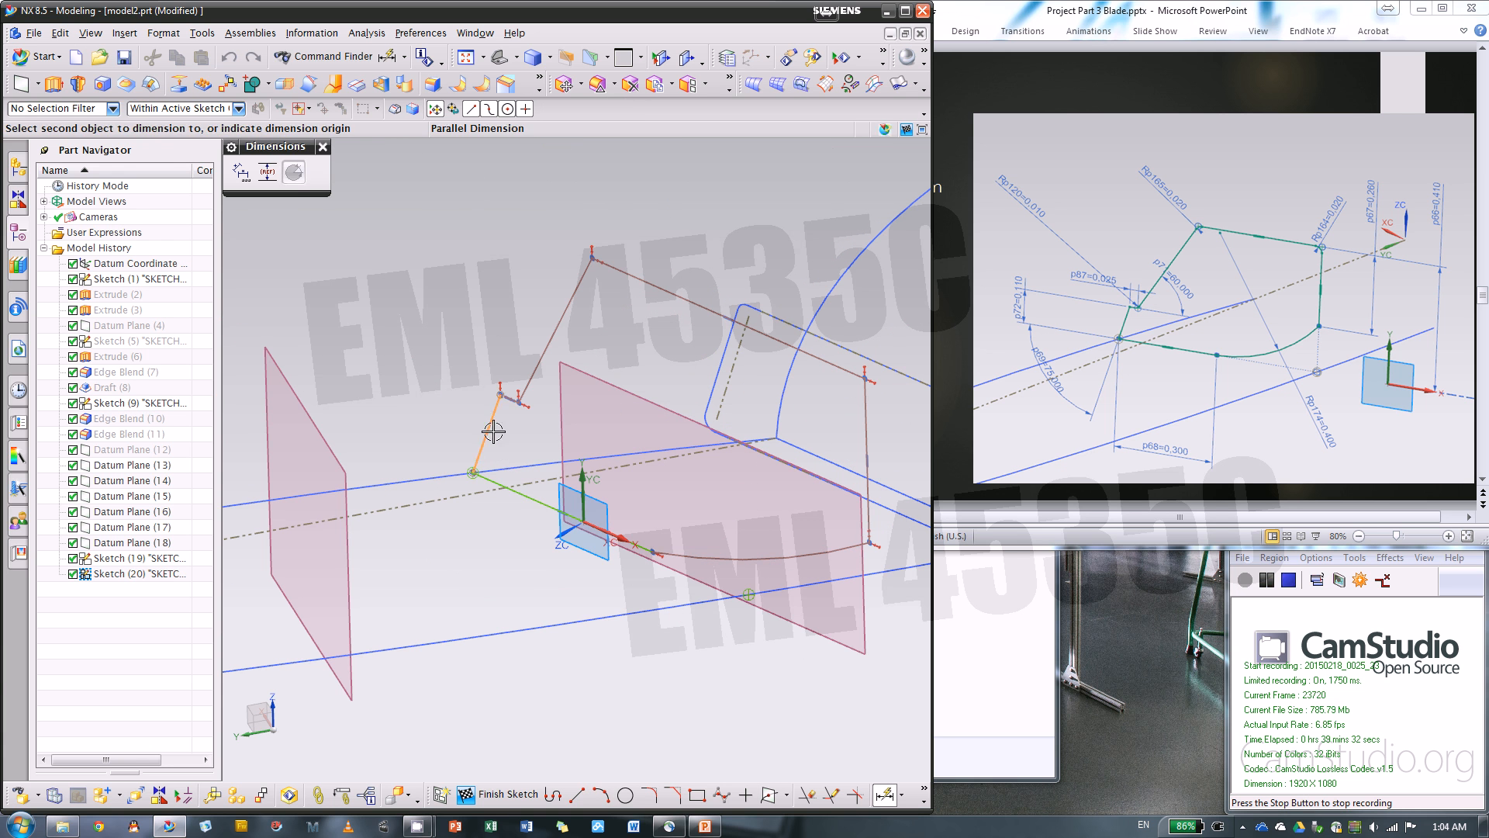
{"action": "left_click", "coordinate": [499, 483]}
{"action": "left_click", "coordinate": [408, 521]}
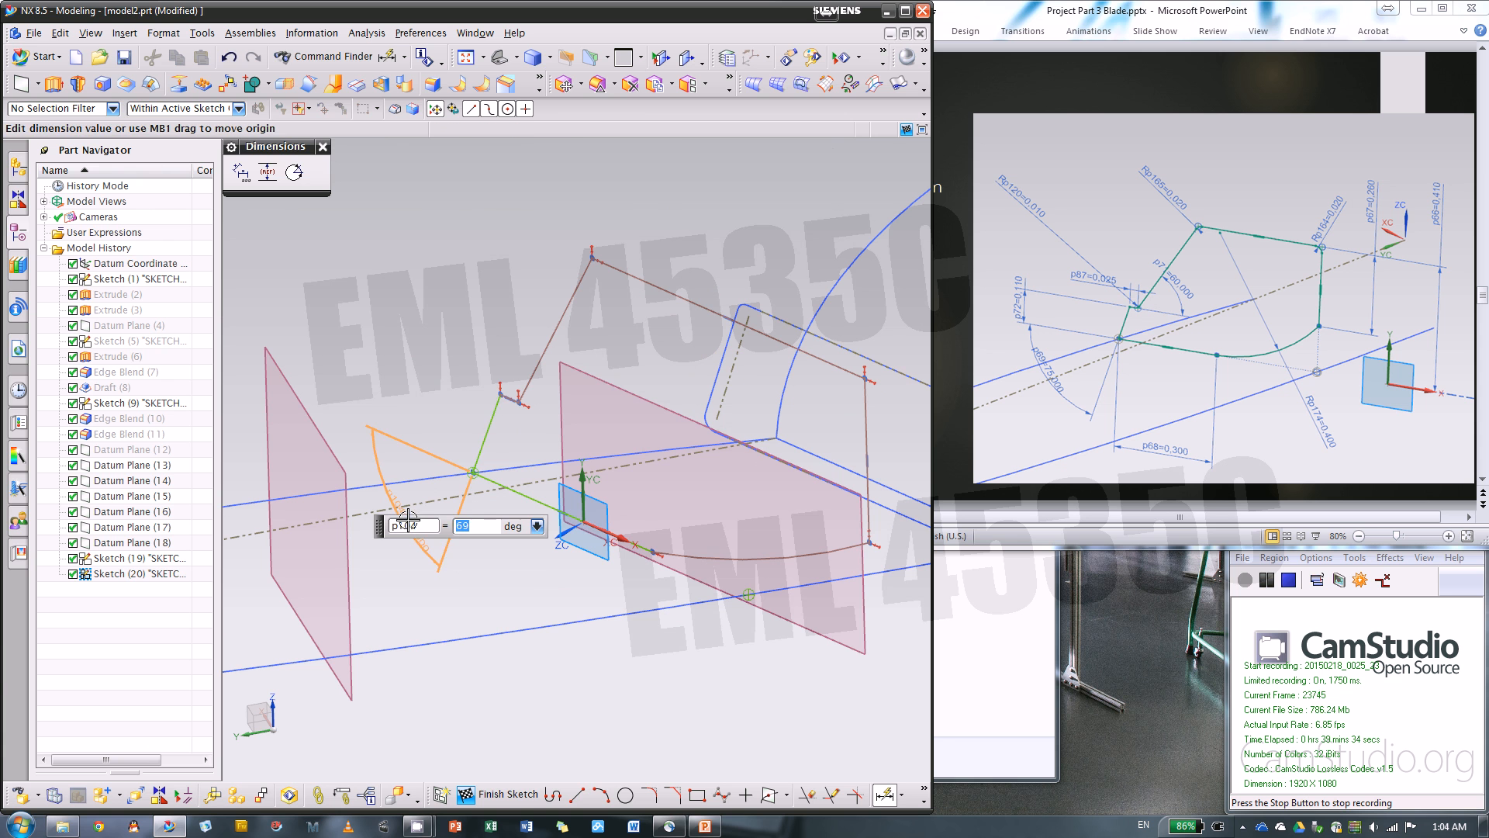
{"action": "type", "text": "75"}
{"action": "key", "text": "Return"}
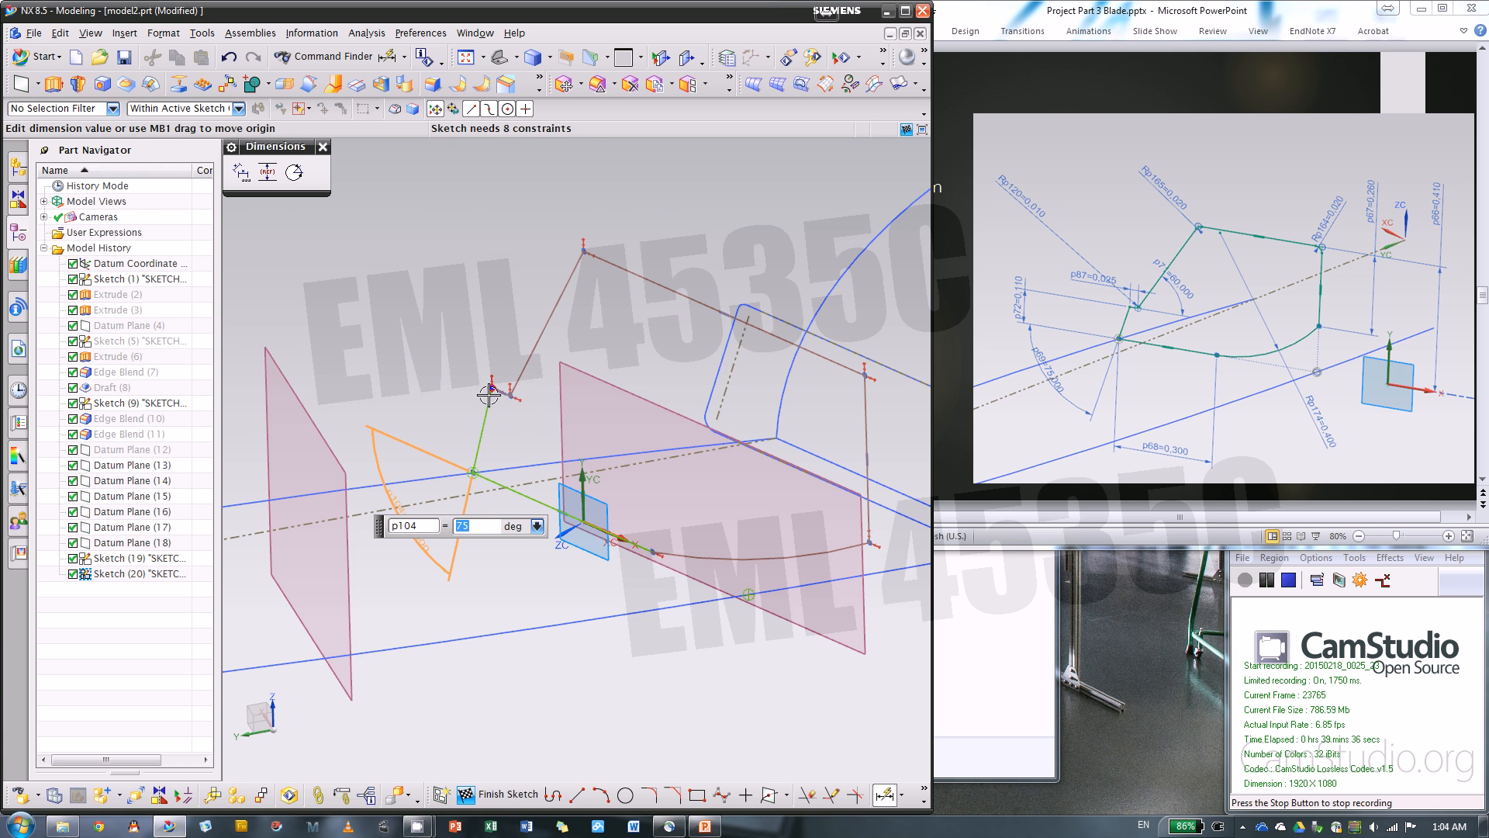
Dimension the angle between the long slanted line and the short horizontal notch as 60 degrees
{"action": "left_click", "coordinate": [526, 359]}
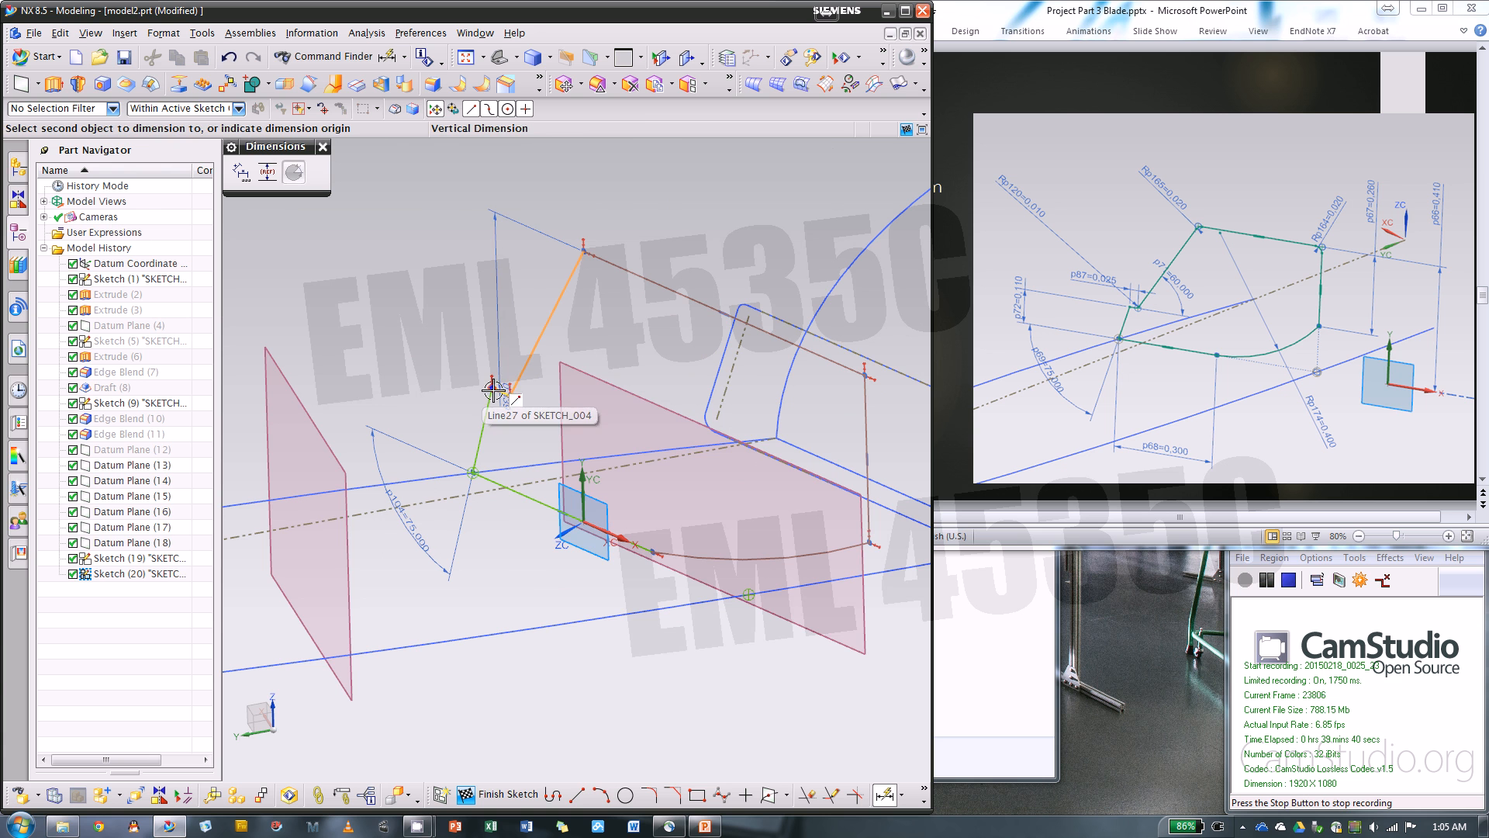
{"action": "scroll", "coordinate": [504, 394], "scroll_direction": "up", "scroll_amount": 5}
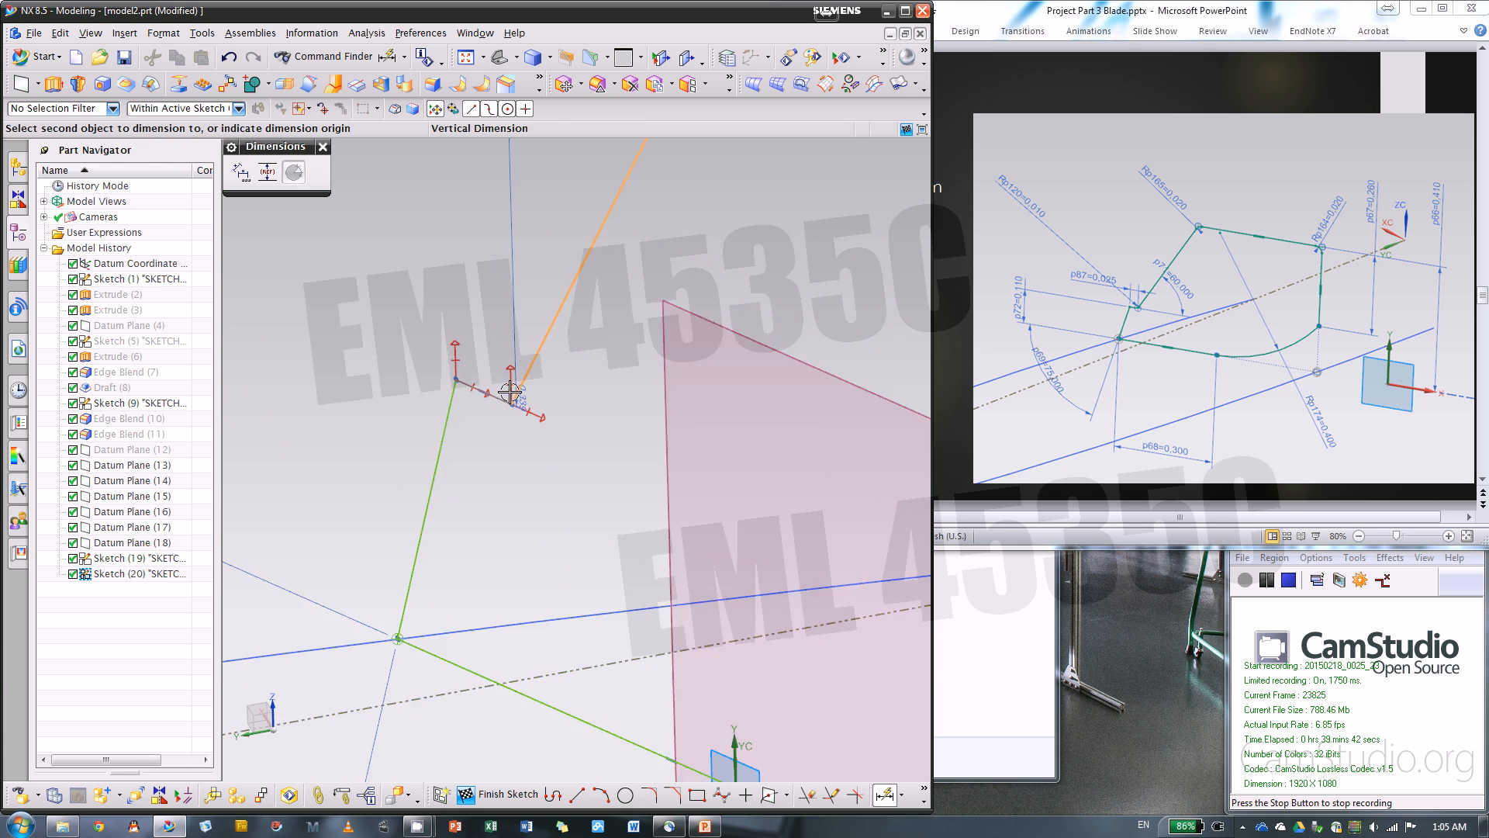
{"action": "key", "text": "Escape"}
{"action": "scroll", "coordinate": [486, 398], "scroll_direction": "down", "scroll_amount": 5}
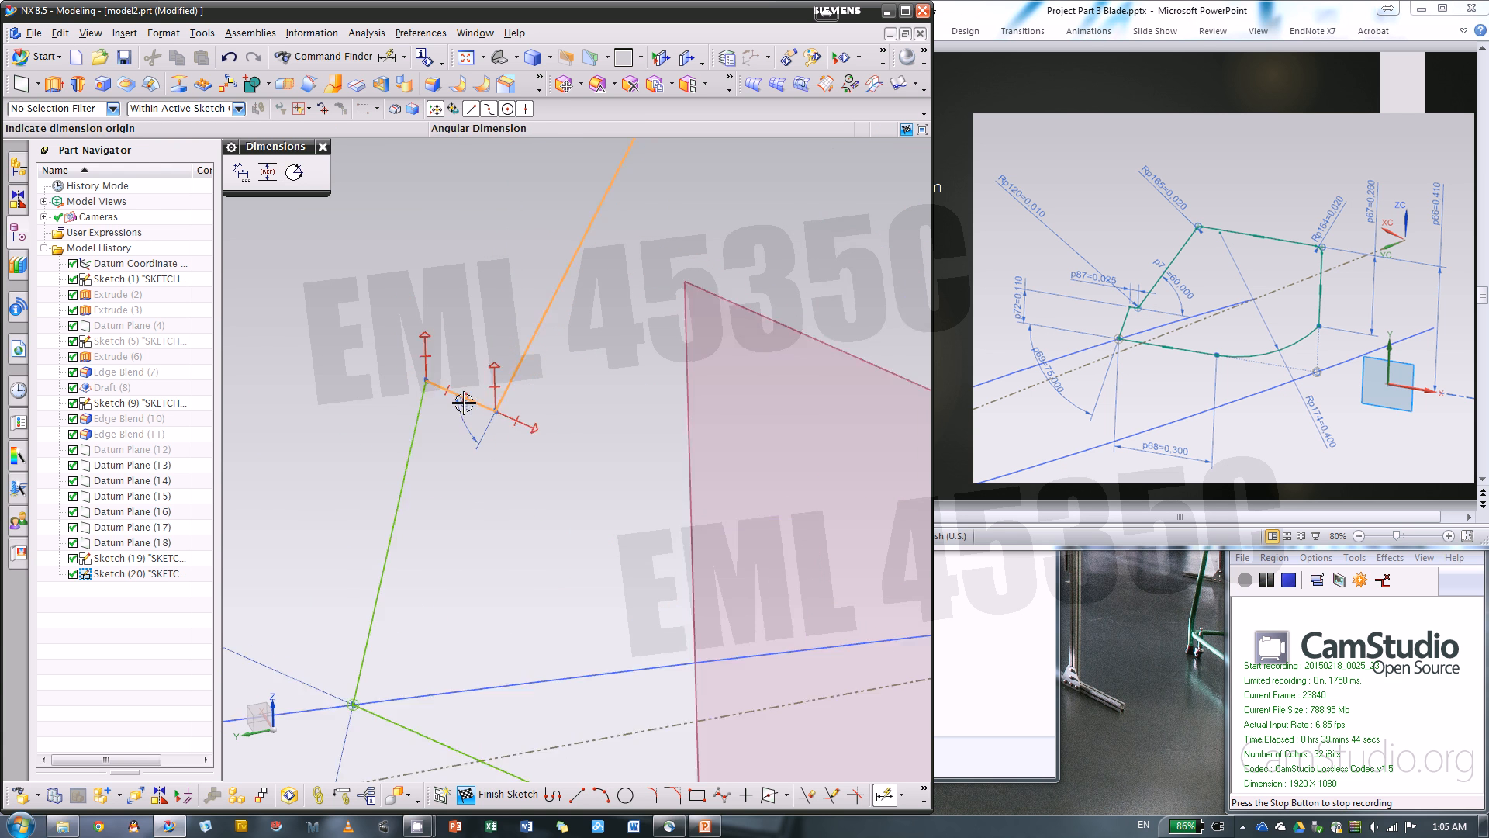
{"action": "left_click", "coordinate": [522, 380]}
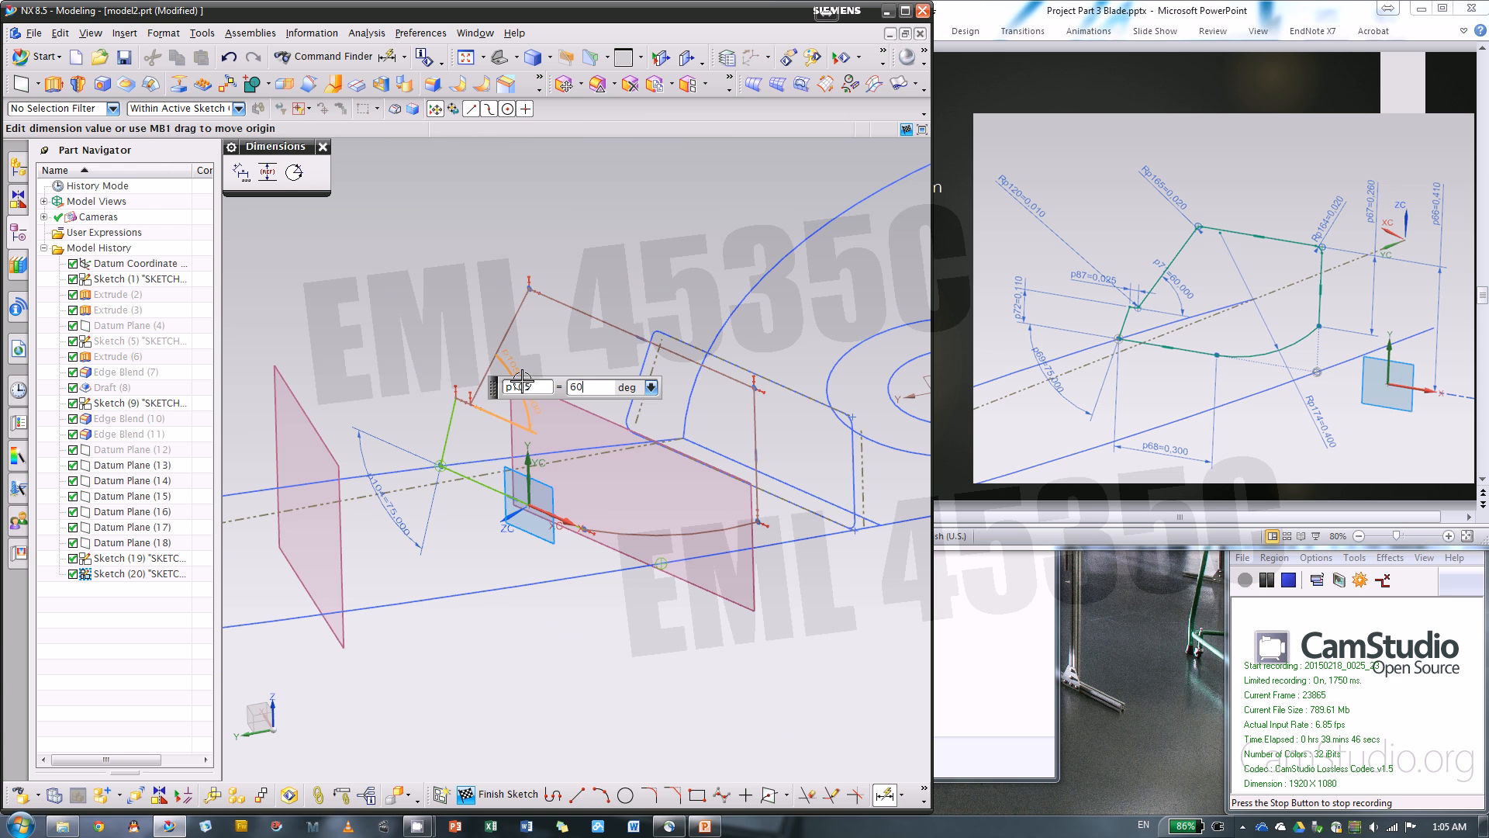
{"action": "key", "text": "Return"}
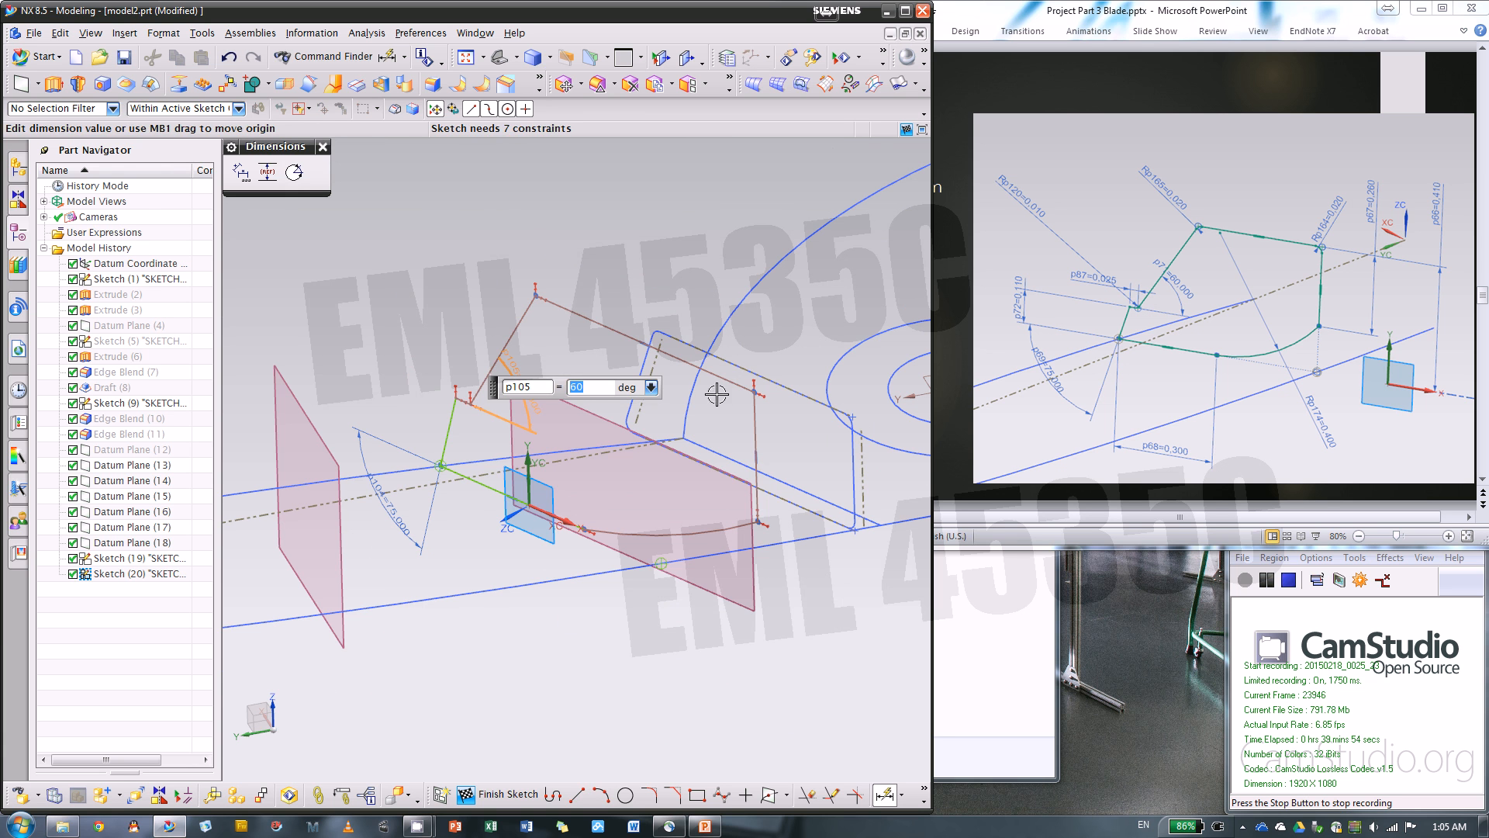
Dimension the length of the section's vertical side as 0.26 in
{"action": "left_click", "coordinate": [757, 438]}
{"action": "left_click", "coordinate": [811, 451]}
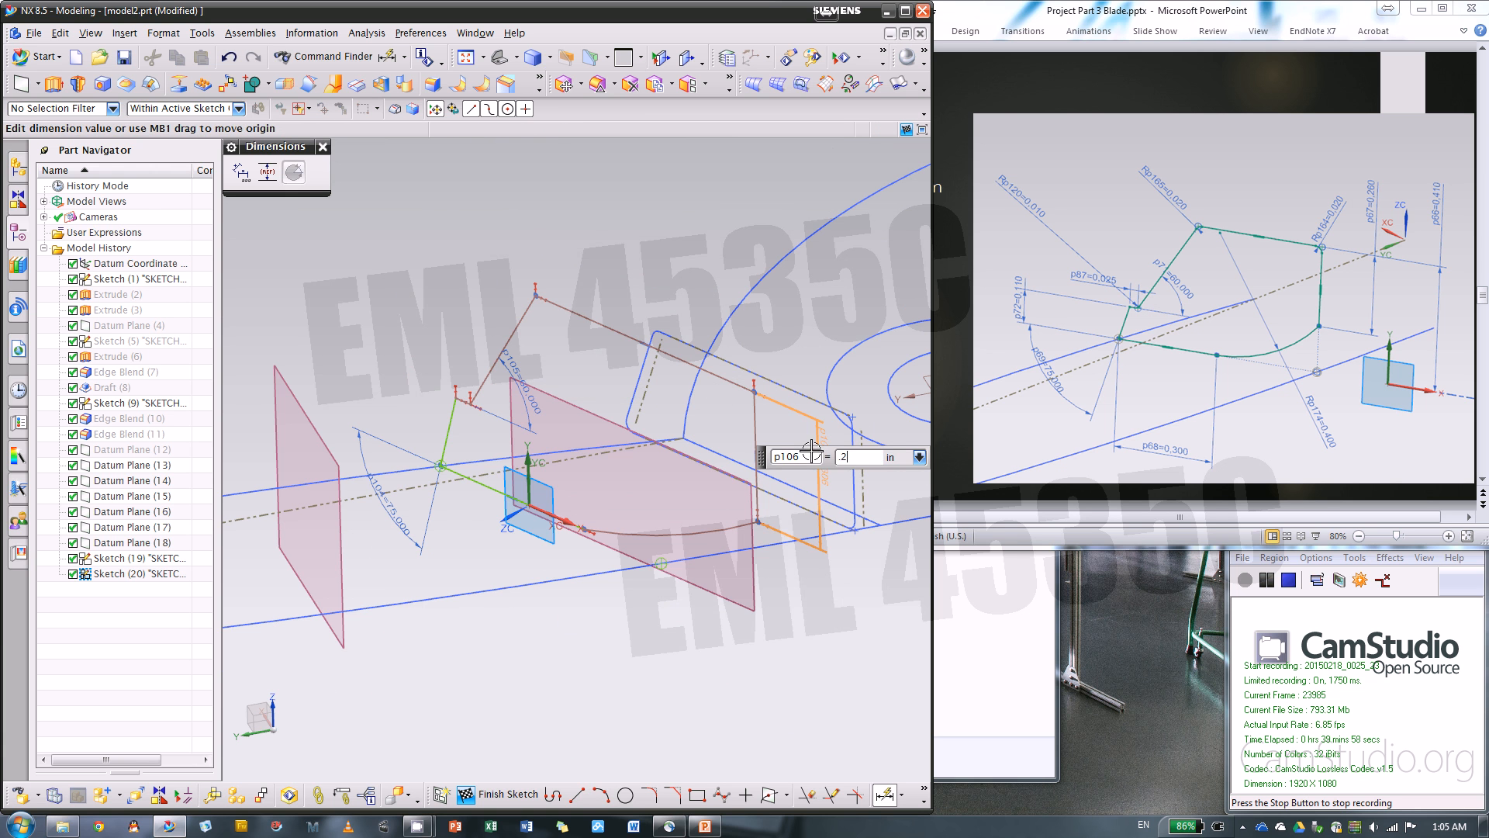
{"action": "type", "text": ".26"}
{"action": "key", "text": "Return"}
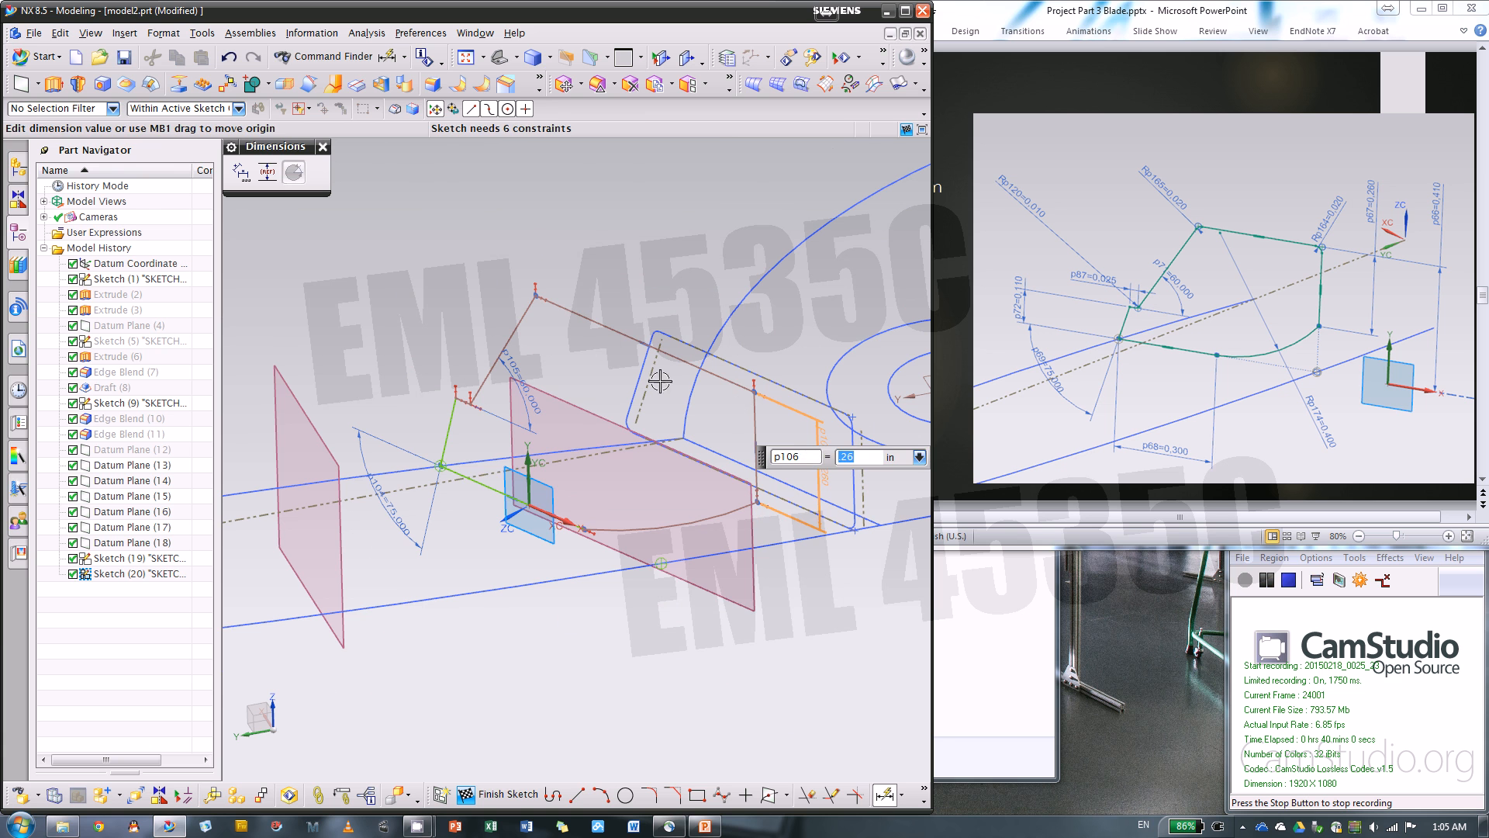
Dimension the perpendicular distance between the section's top line and horizontal bottom line as 0.41 in
{"action": "left_click", "coordinate": [589, 318]}
{"action": "left_click", "coordinate": [472, 481]}
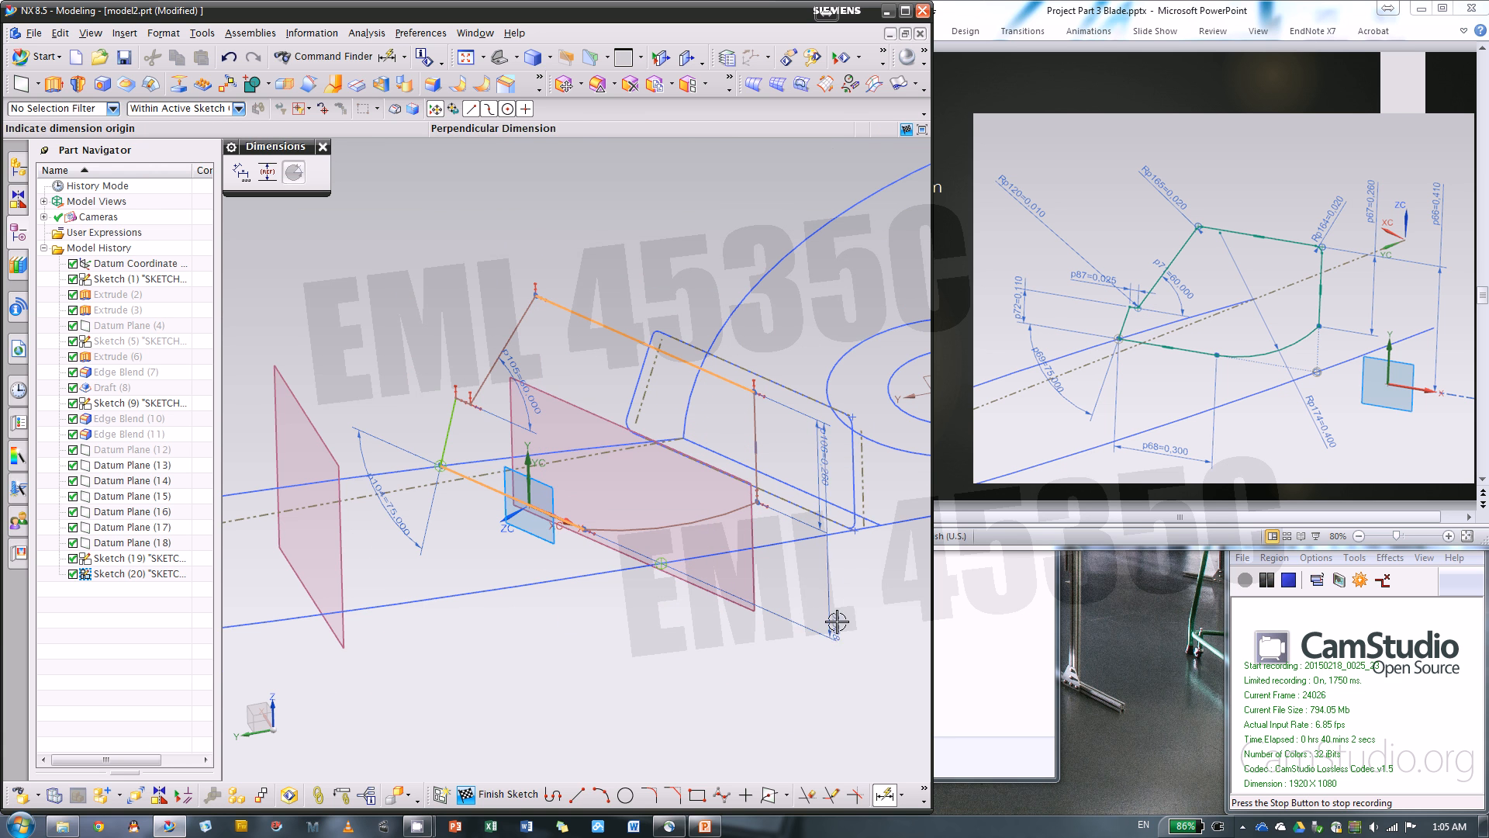
{"action": "left_click", "coordinate": [868, 623]}
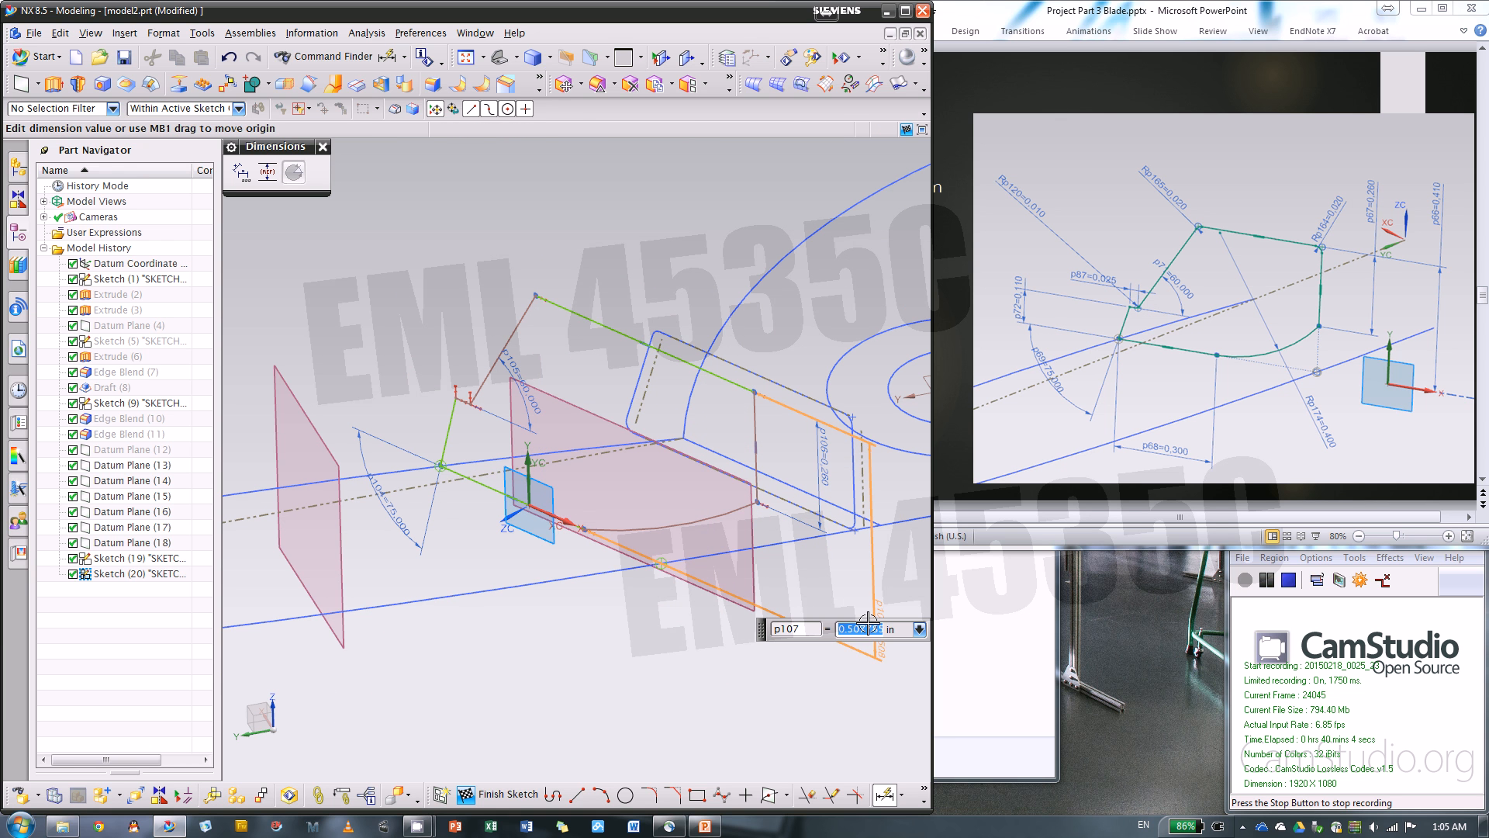
{"action": "key", "text": "Return"}
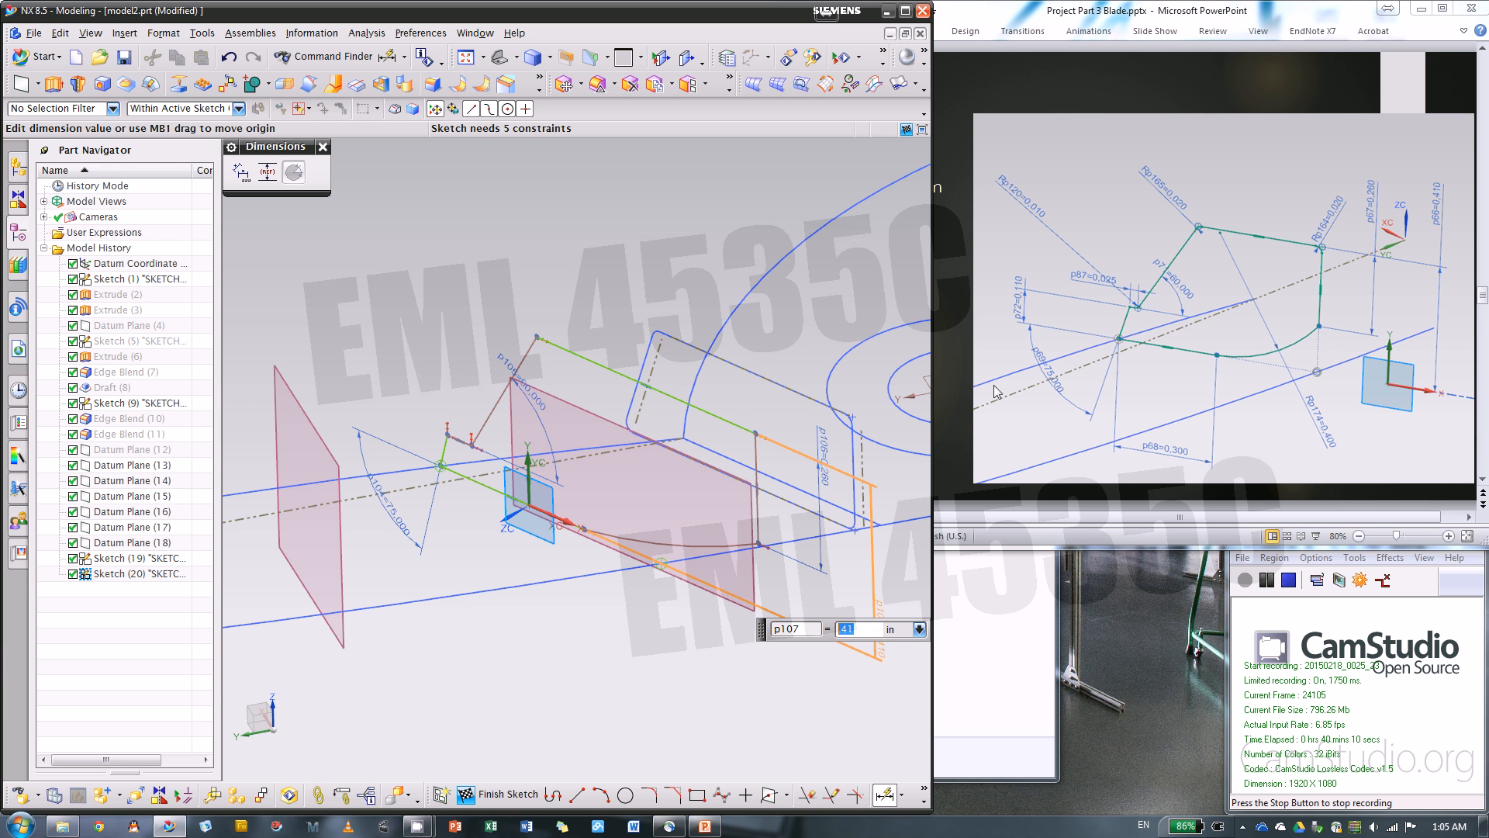
Dimension the short notch line's height above the bottom line as 0.11 in and its horizontal length as 0.025 in
{"action": "left_click", "coordinate": [471, 426]}
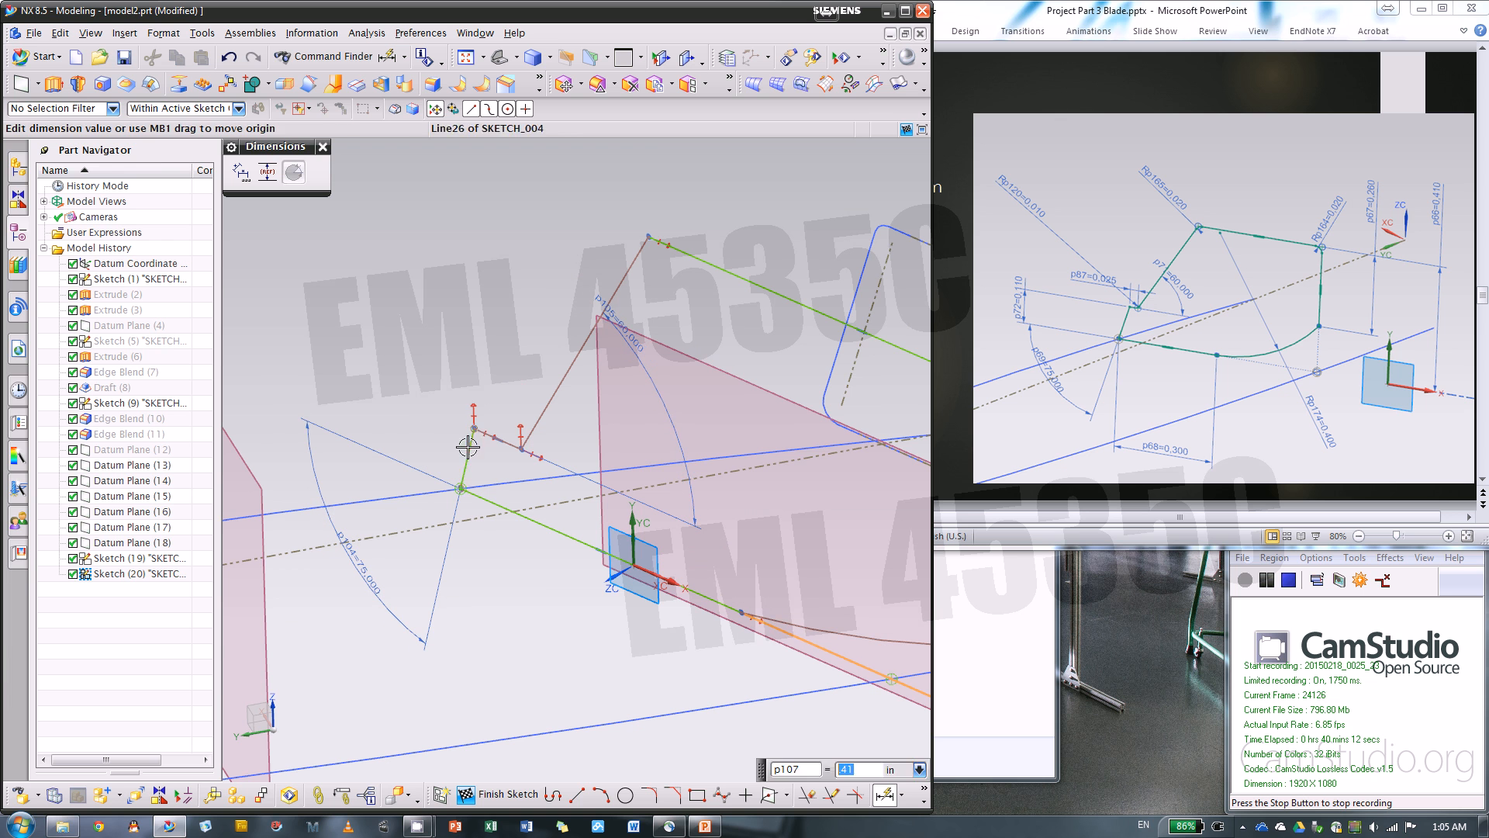
{"action": "left_click", "coordinate": [300, 412]}
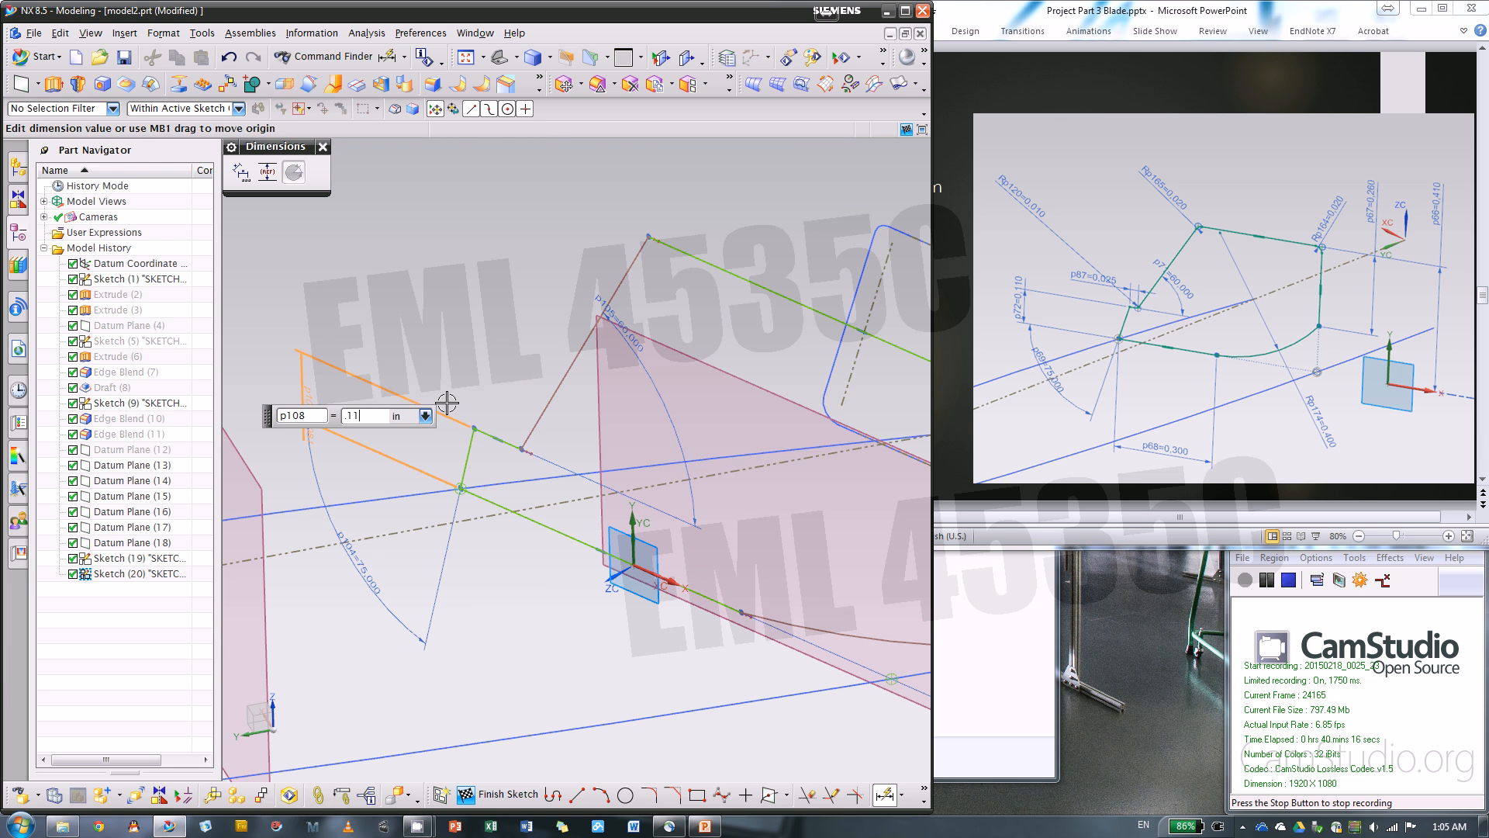
{"action": "key", "text": "Return"}
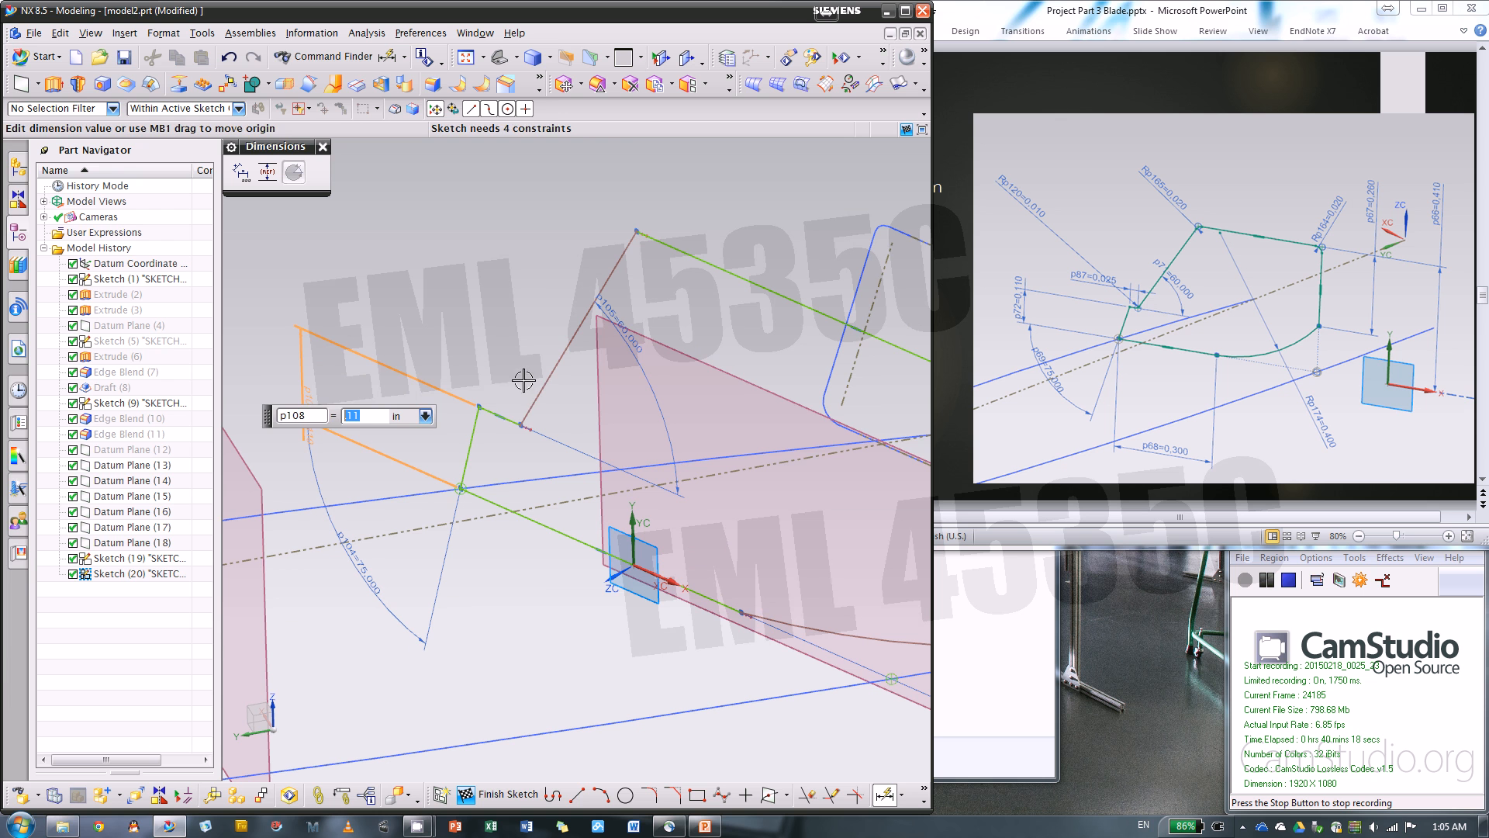
{"action": "left_click", "coordinate": [511, 414]}
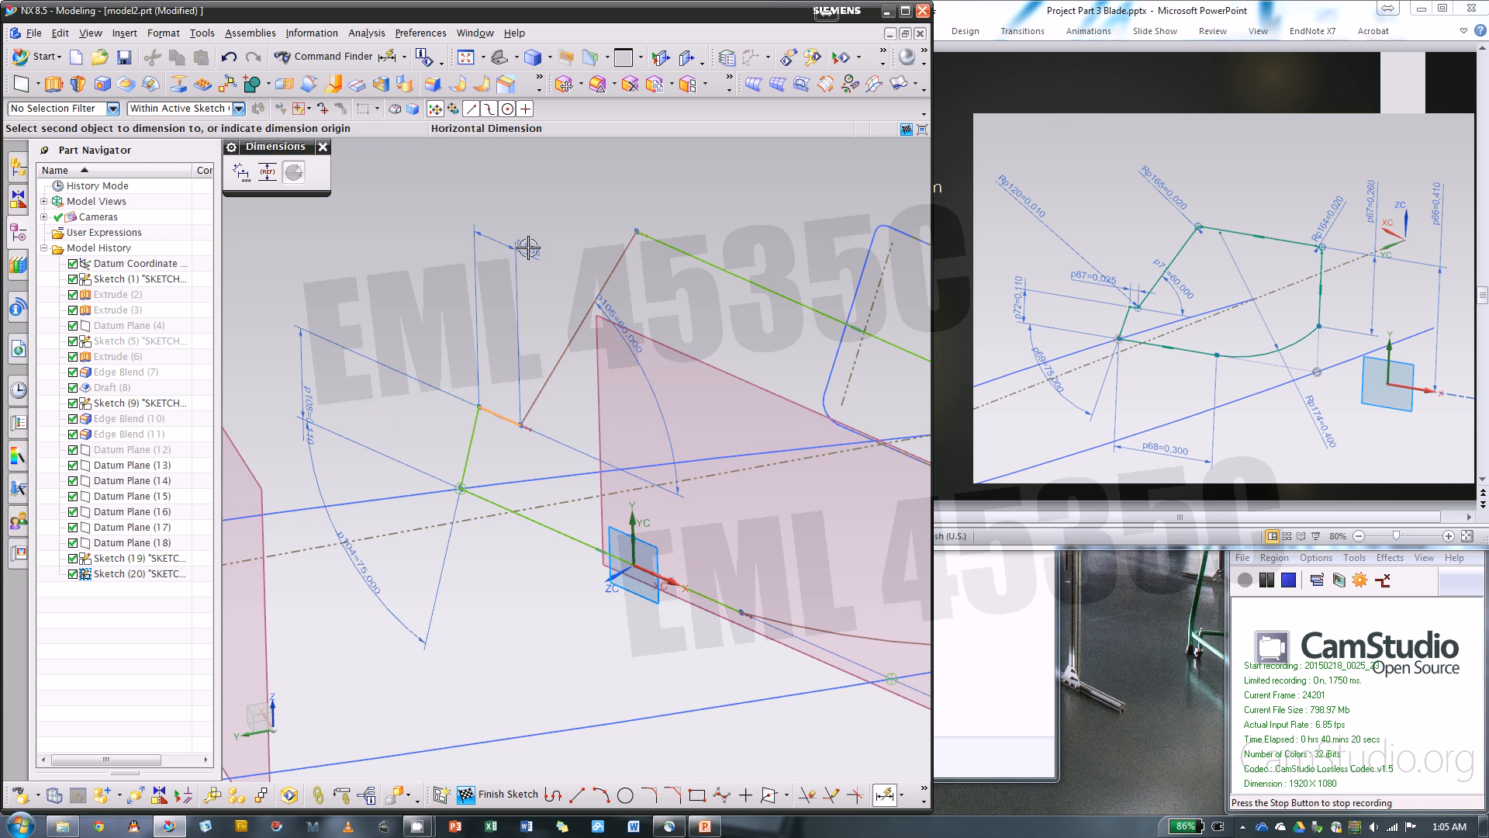
{"action": "left_click", "coordinate": [424, 246]}
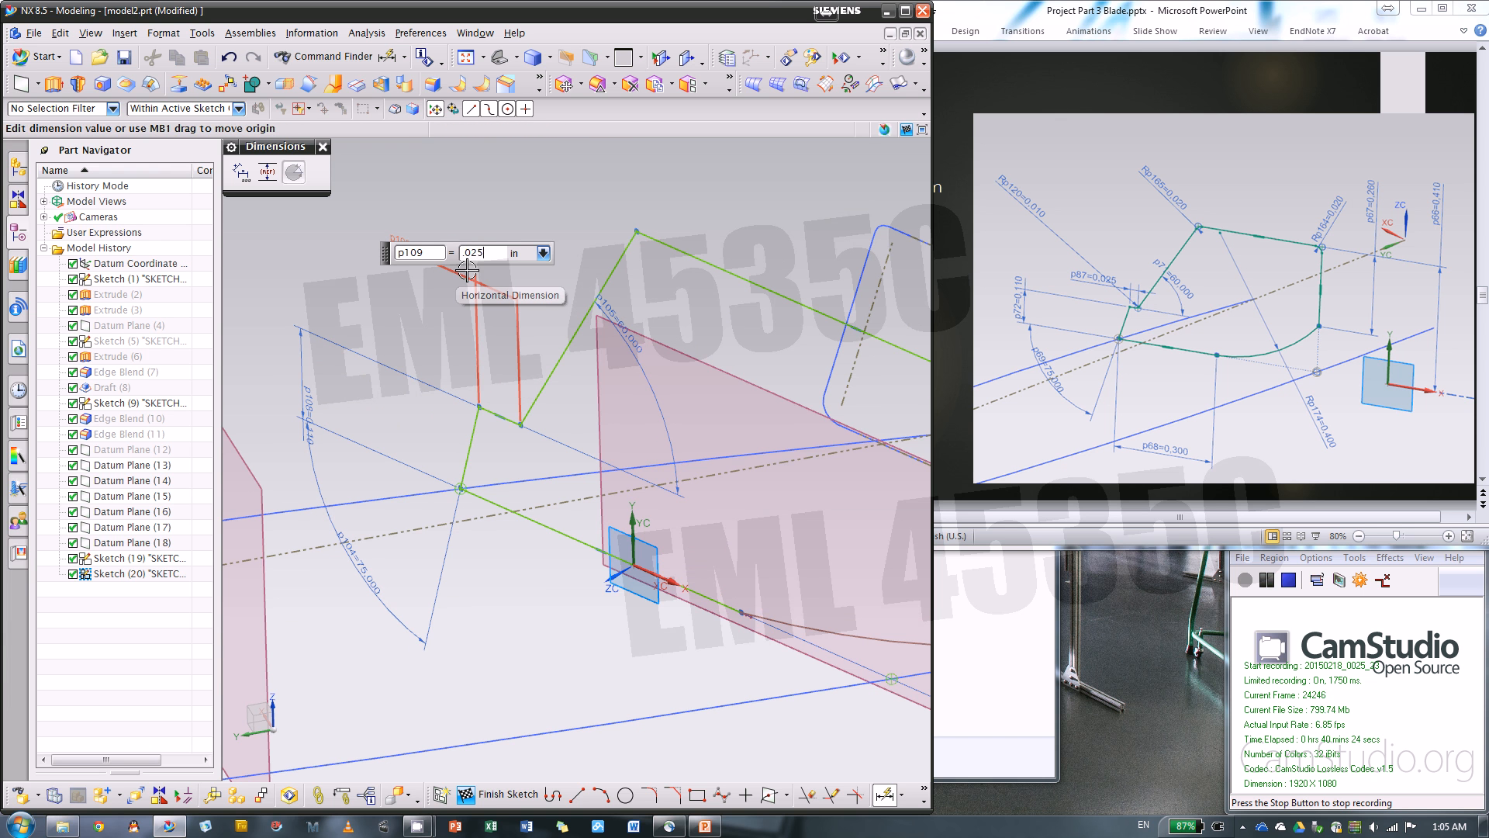
{"action": "key", "text": "Return"}
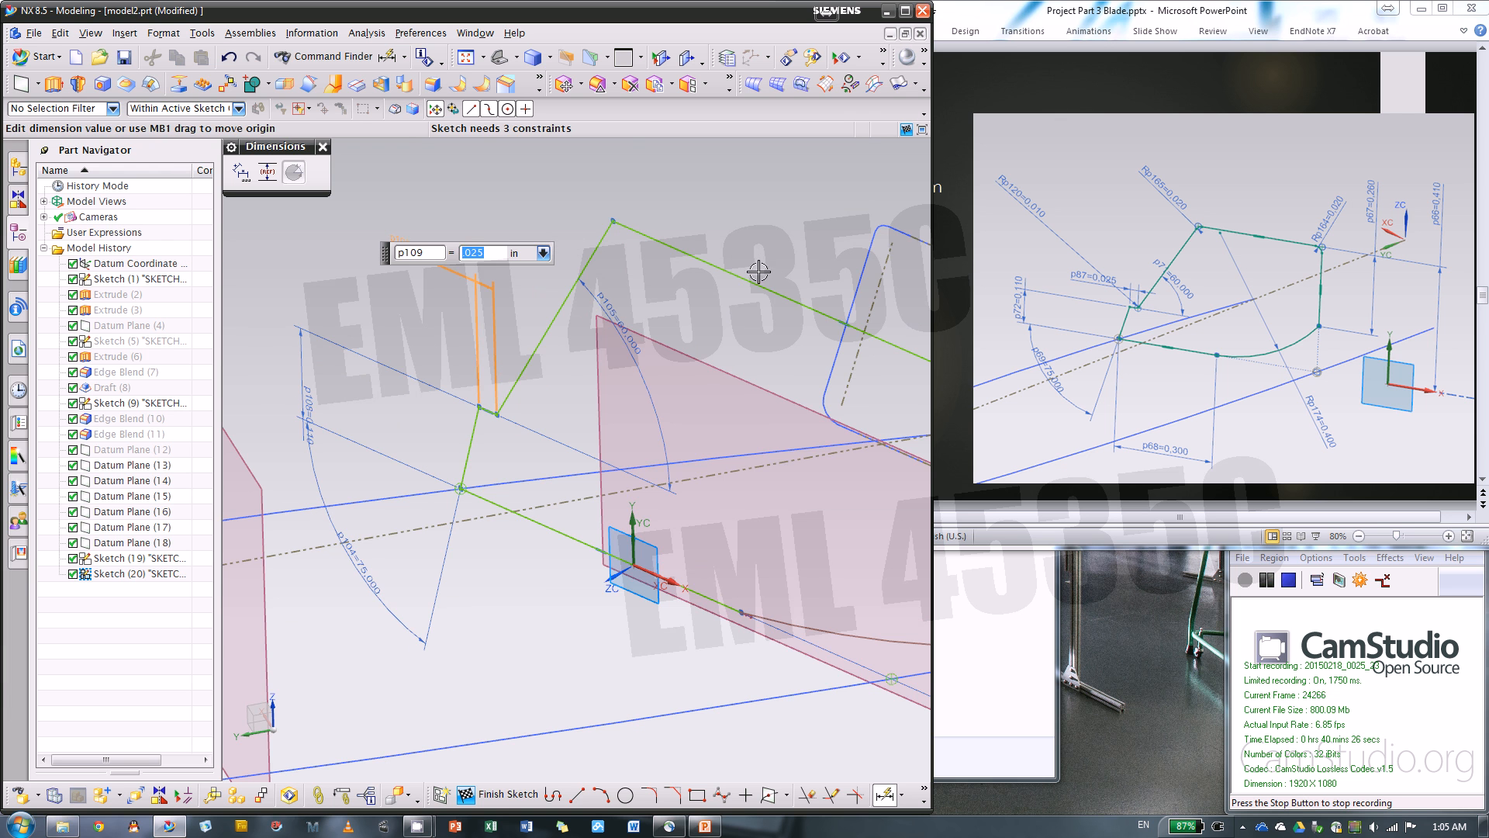
{"action": "scroll", "coordinate": [651, 314], "scroll_direction": "down", "scroll_amount": 3}
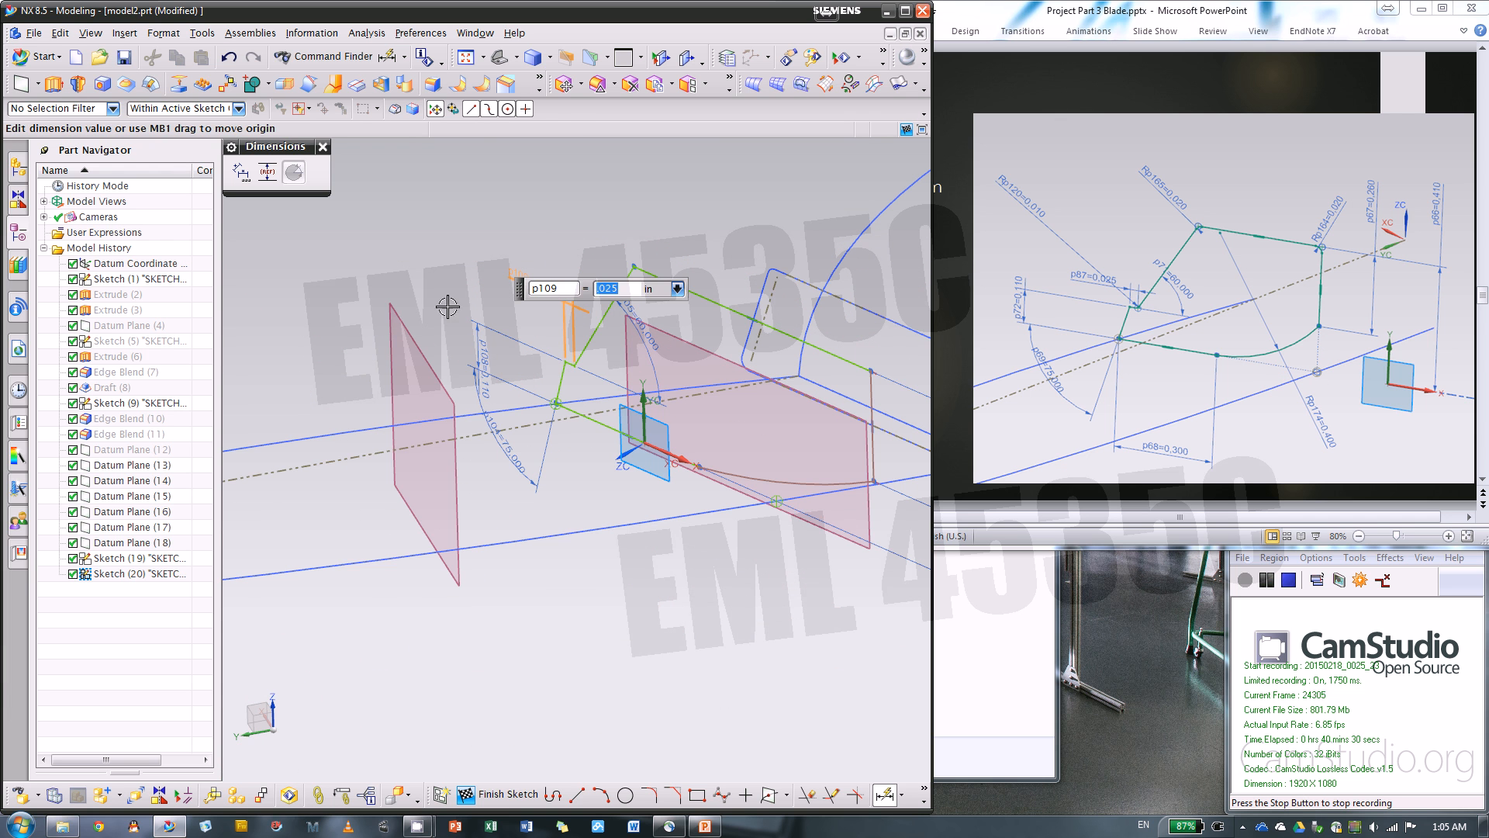
{"action": "key", "text": "Escape"}
Constrain the section's vertical side to line up with the intersection point on the front outline curve
{"action": "scroll", "coordinate": [879, 444], "scroll_direction": "up", "scroll_amount": 1}
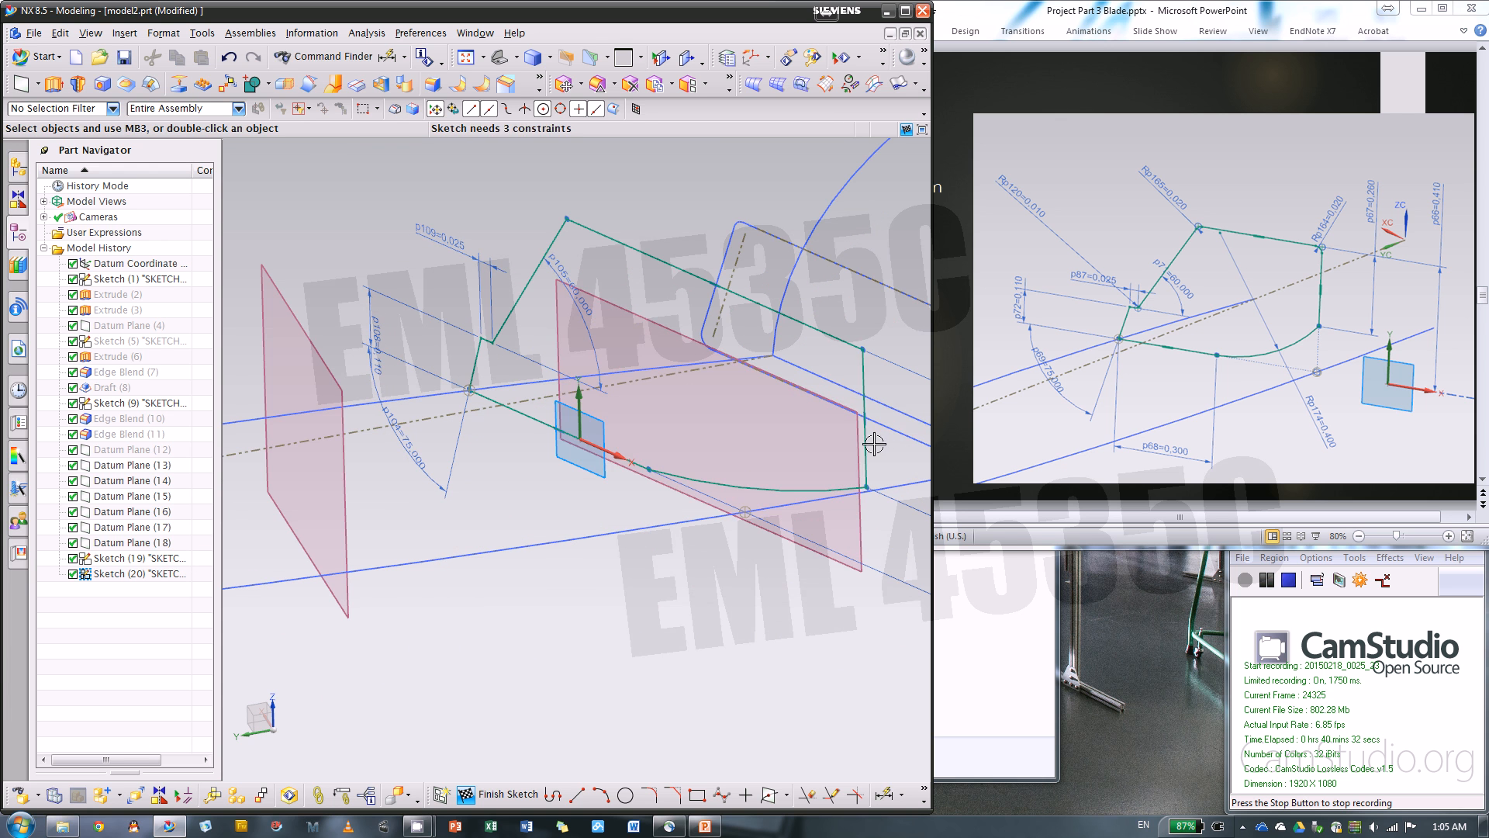
{"action": "left_click", "coordinate": [865, 442]}
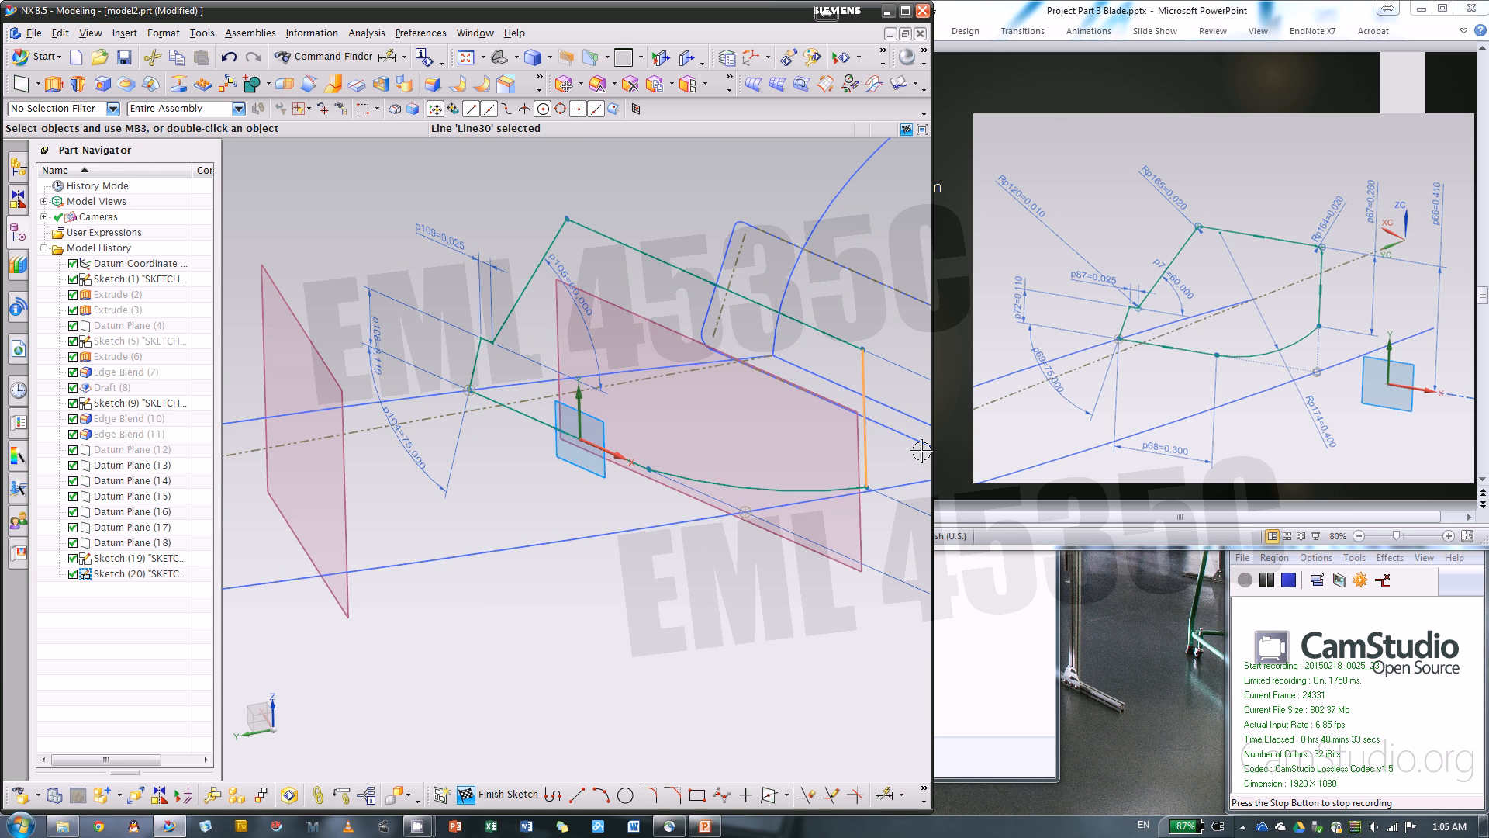
{"action": "left_click", "coordinate": [521, 412]}
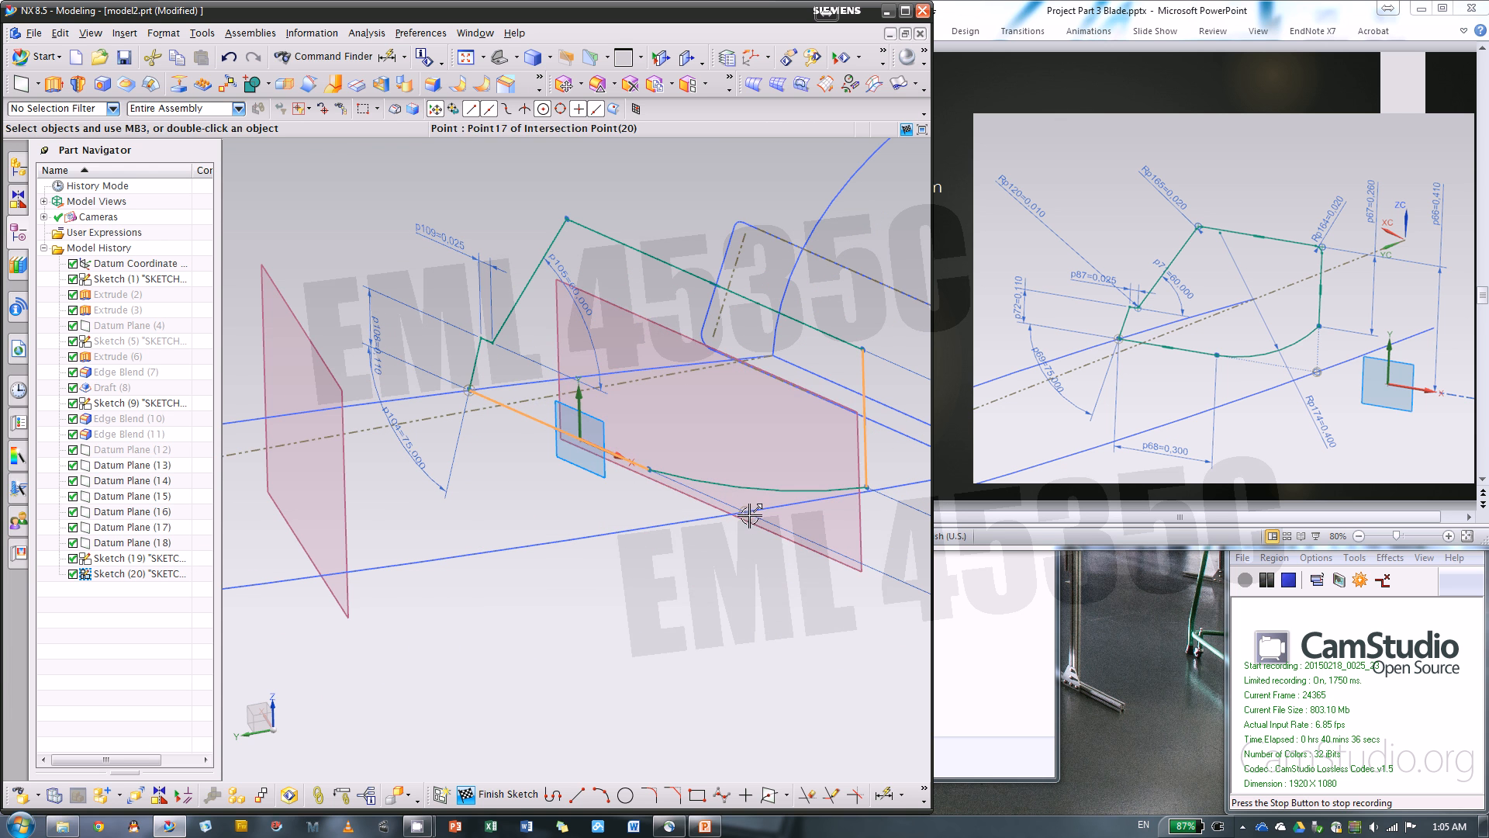
{"action": "left_click", "coordinate": [747, 512]}
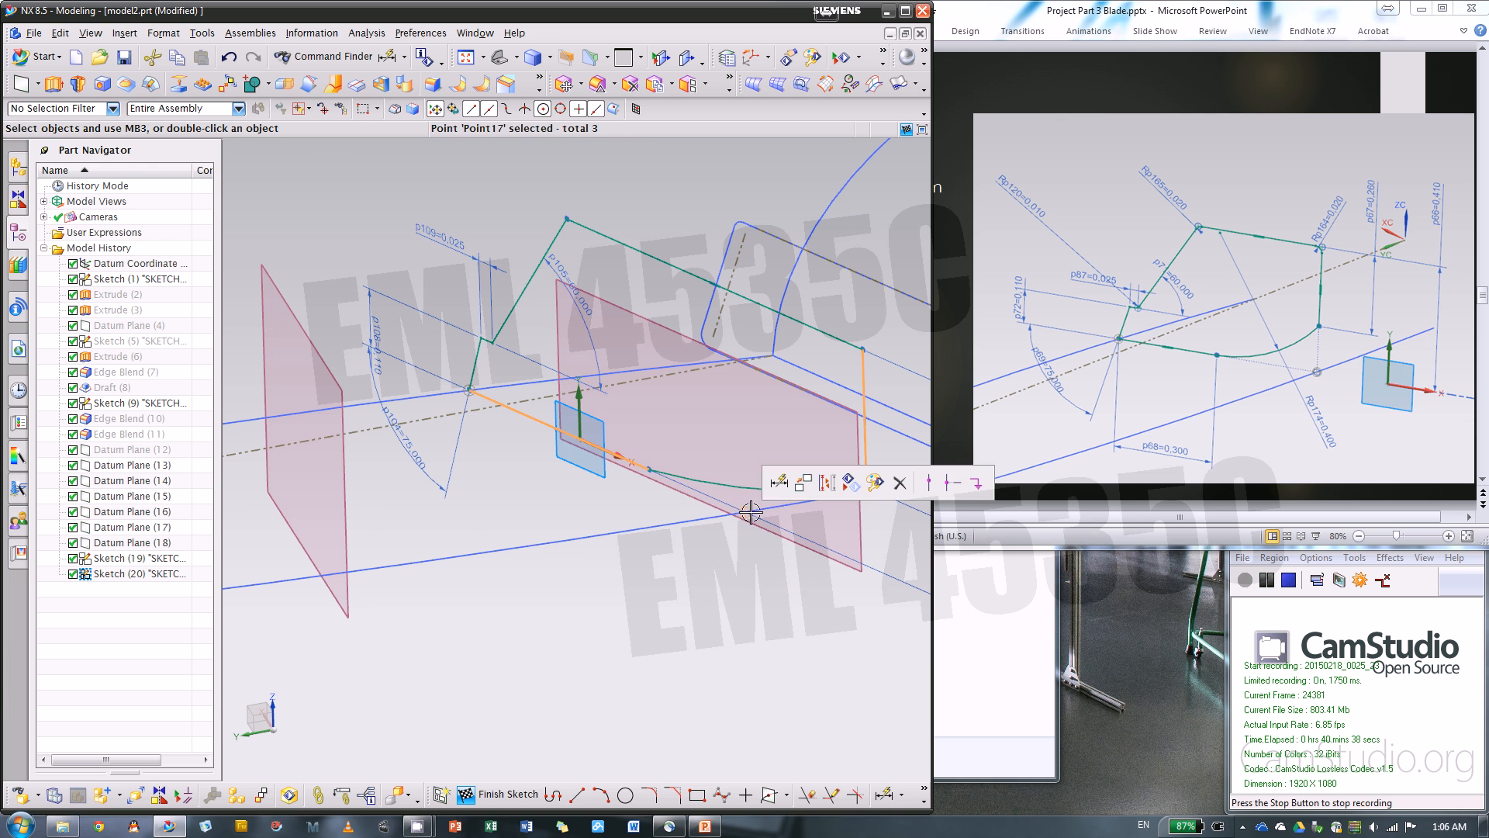
{"action": "left_click", "coordinate": [935, 484]}
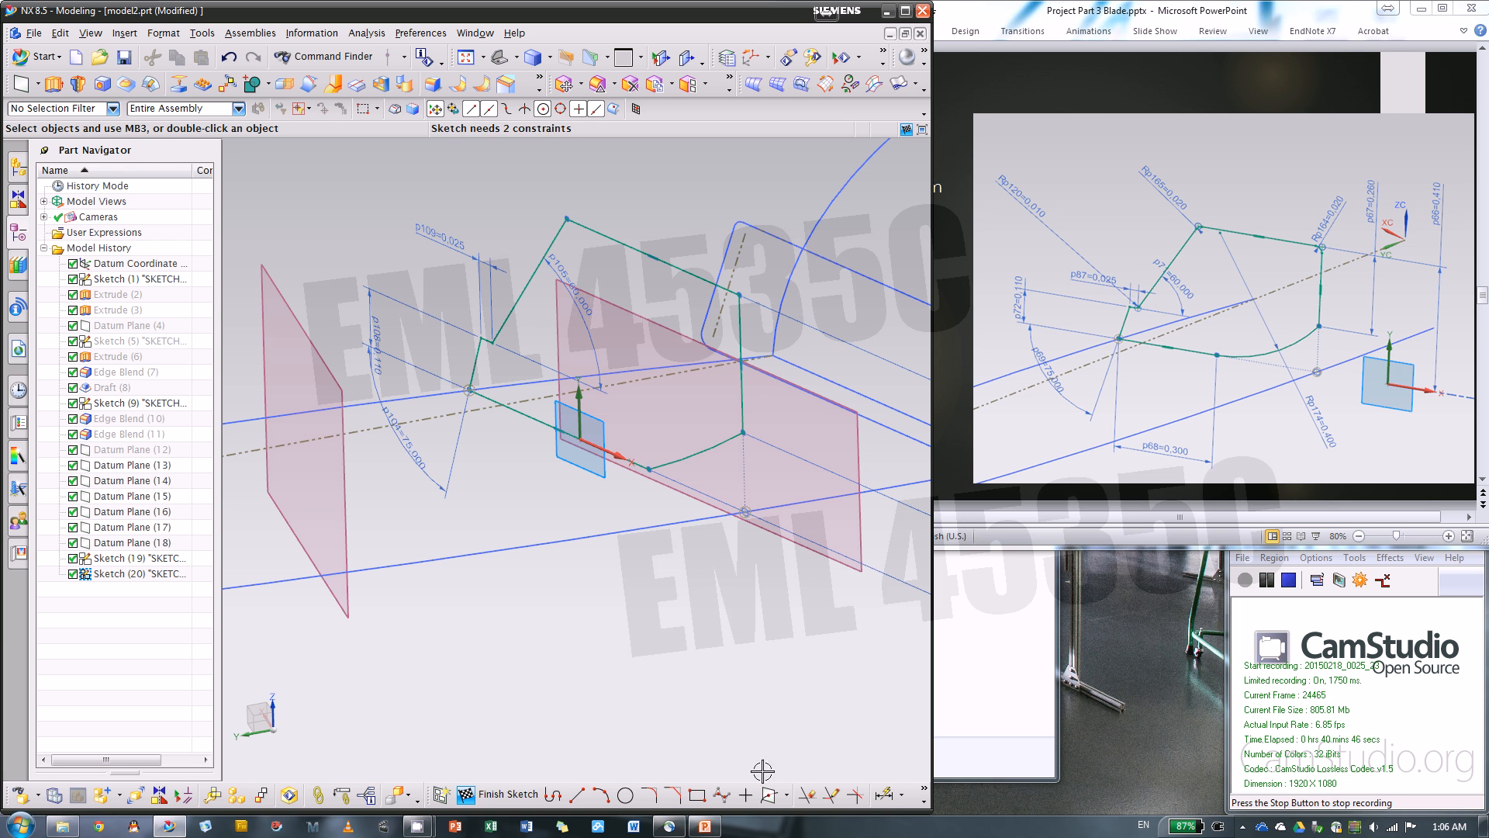
Dimension the radius of the section's lower arc as 0.4 in
{"action": "key", "text": "d"}
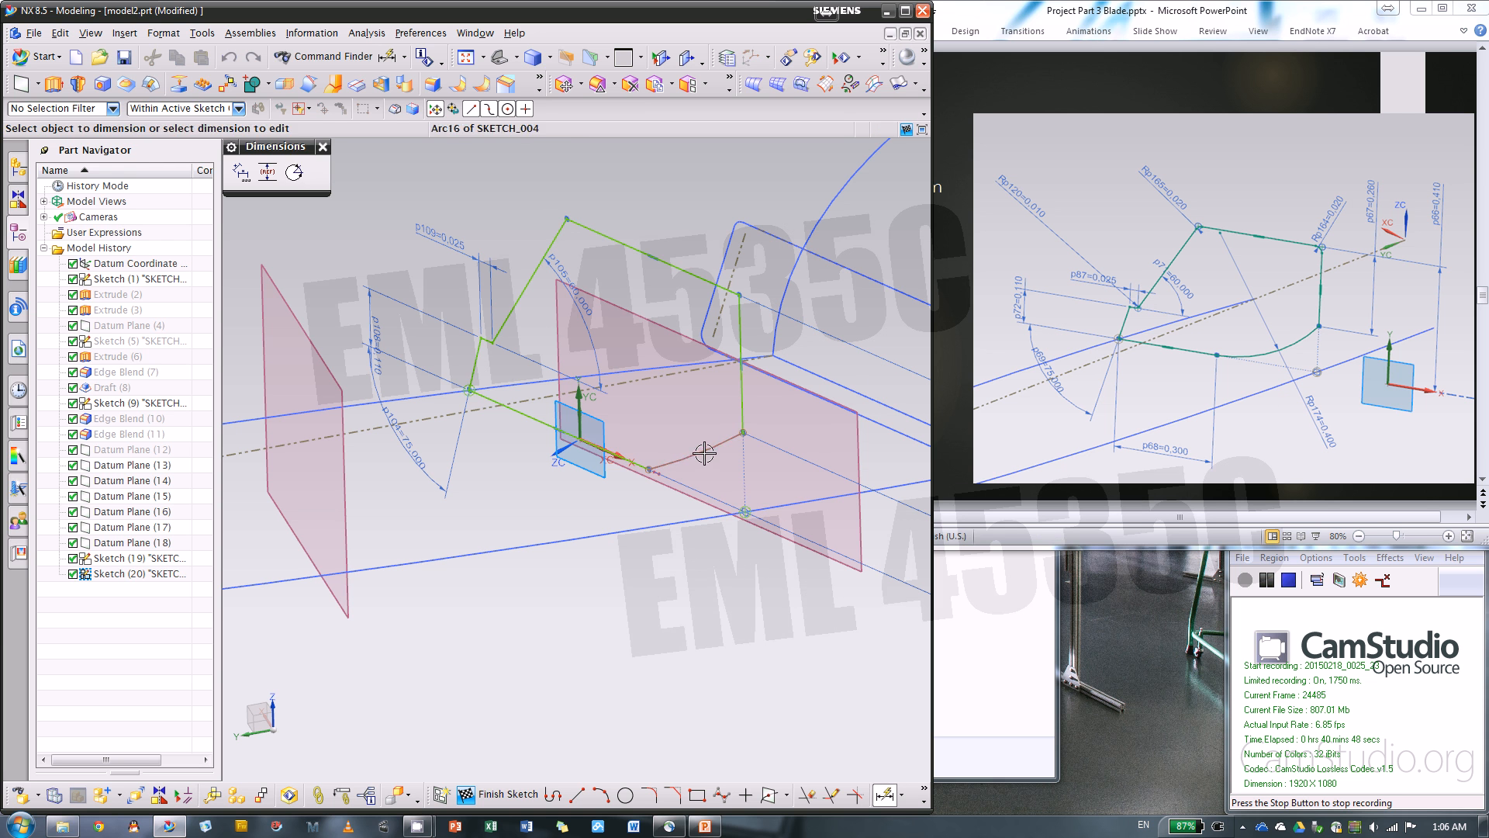
{"action": "left_click", "coordinate": [704, 453]}
{"action": "left_click", "coordinate": [758, 587]}
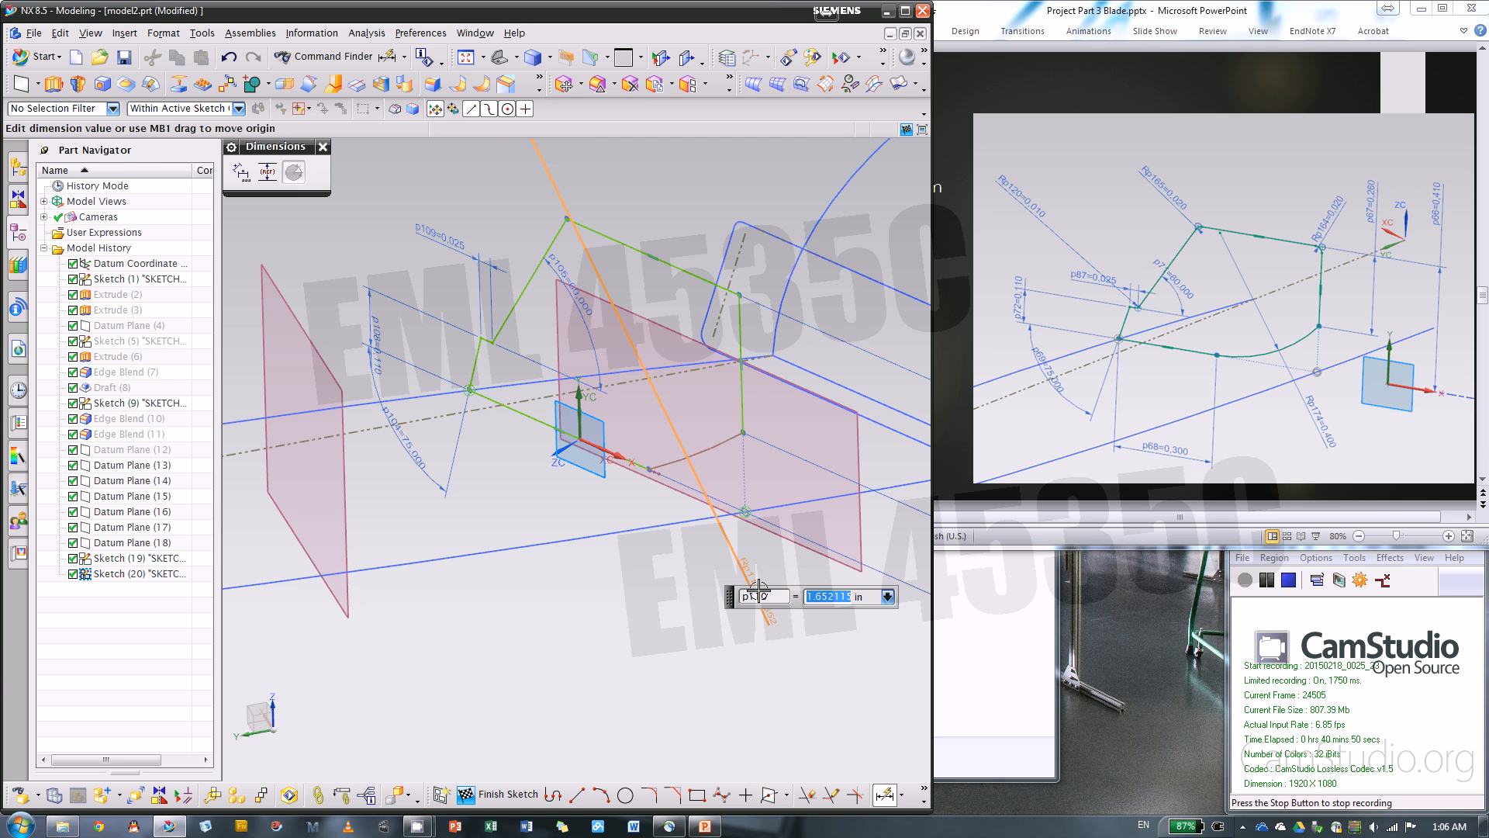
{"action": "key", "text": "BackSpace"}
{"action": "key", "text": "Return"}
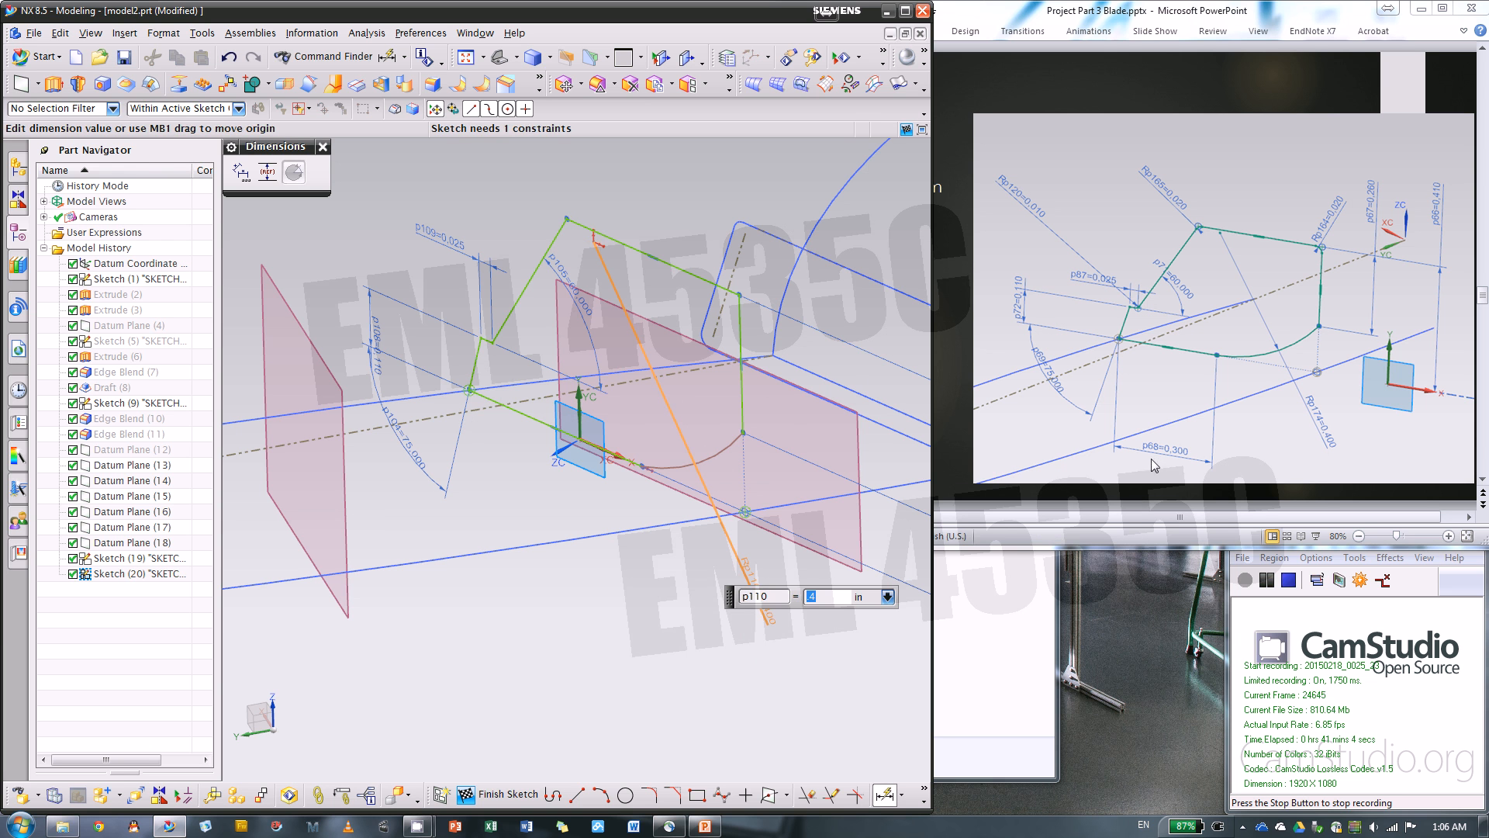
Dimension the length of the section's horizontal bottom line as 0.3 in
{"action": "left_click", "coordinate": [545, 424]}
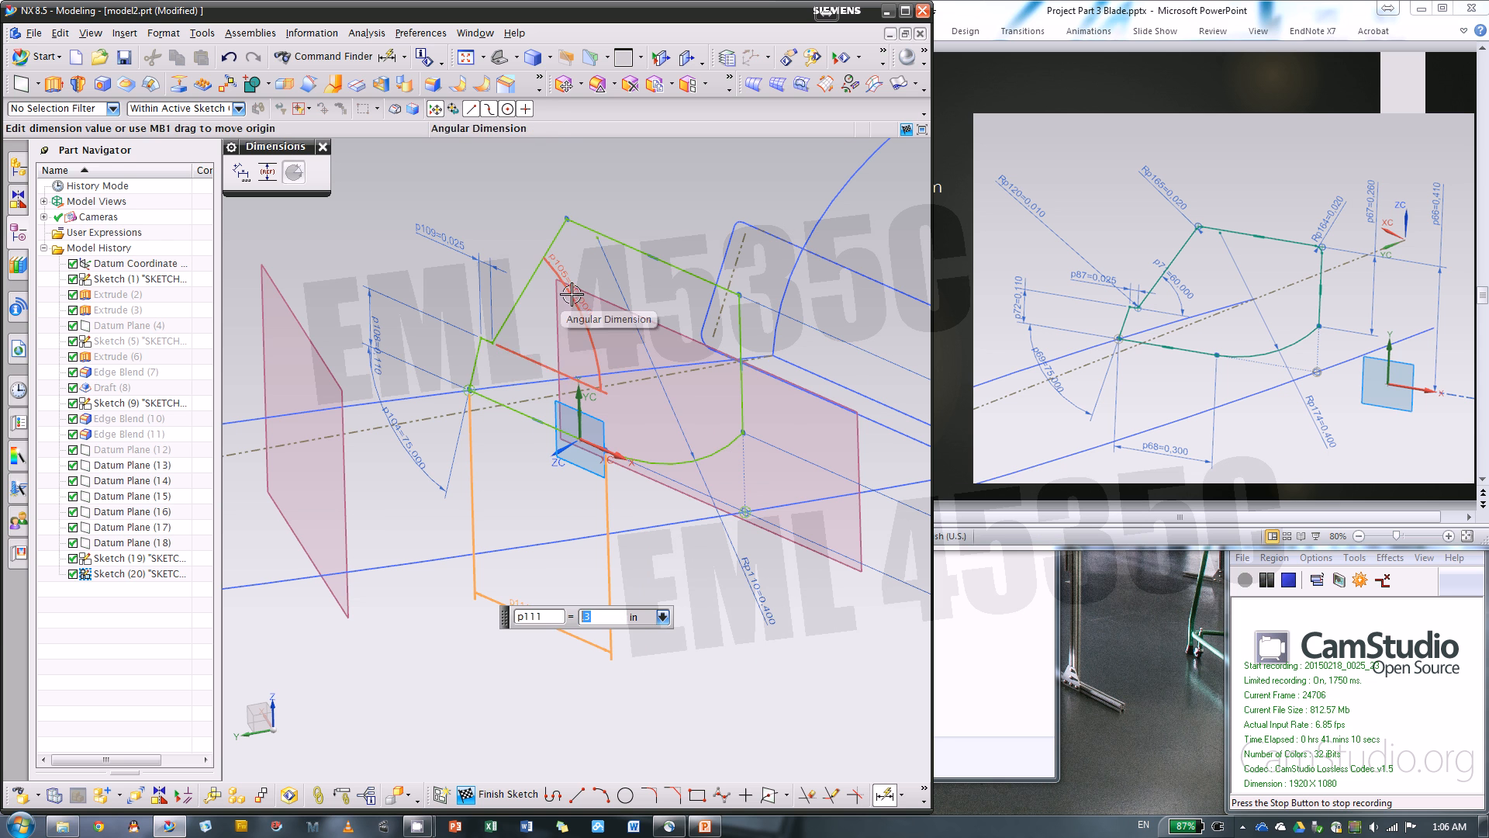
{"action": "type", "text": ".3"}
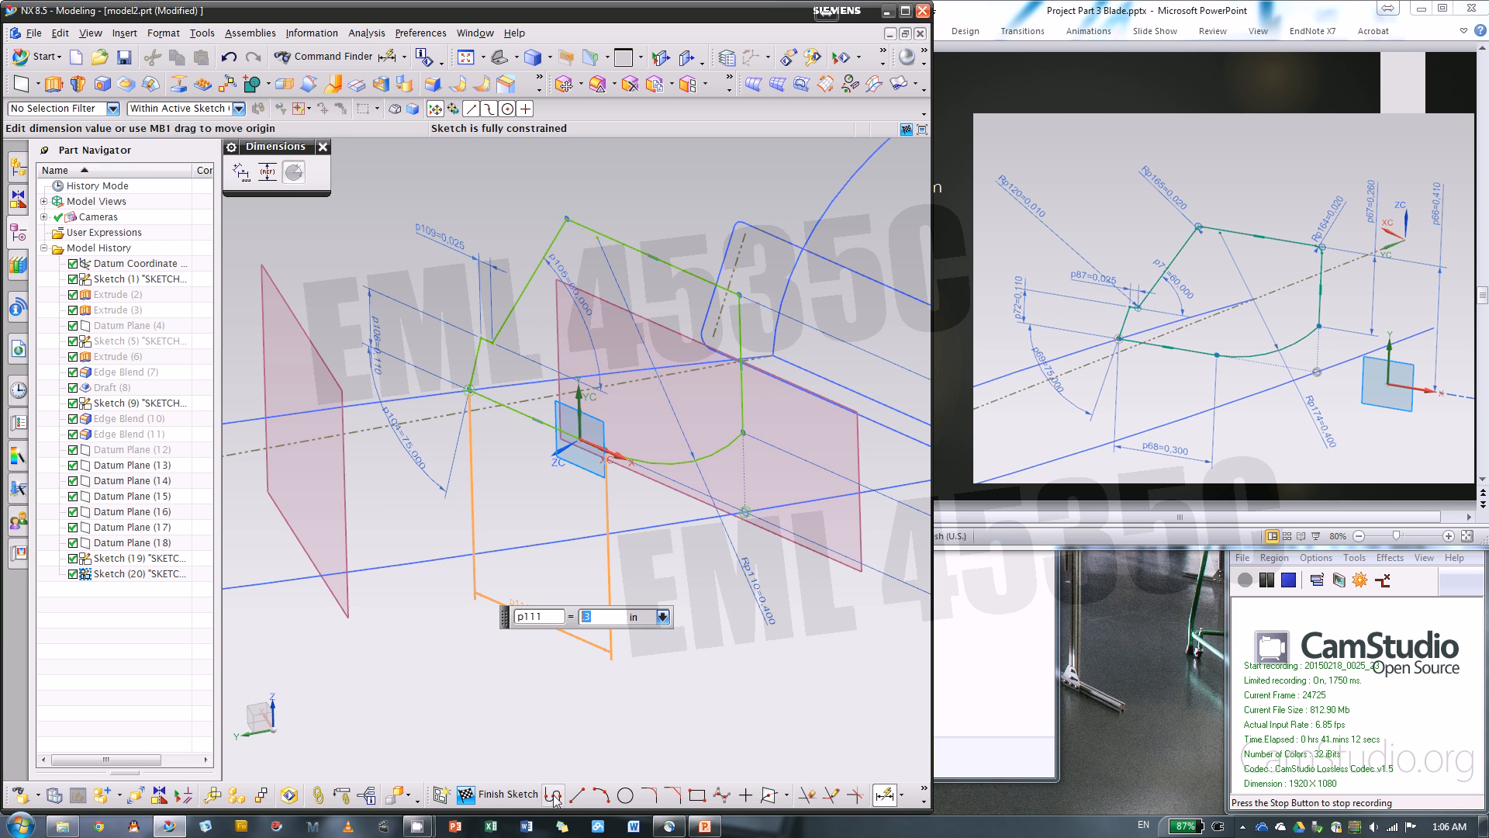
{"action": "left_click", "coordinate": [602, 794]}
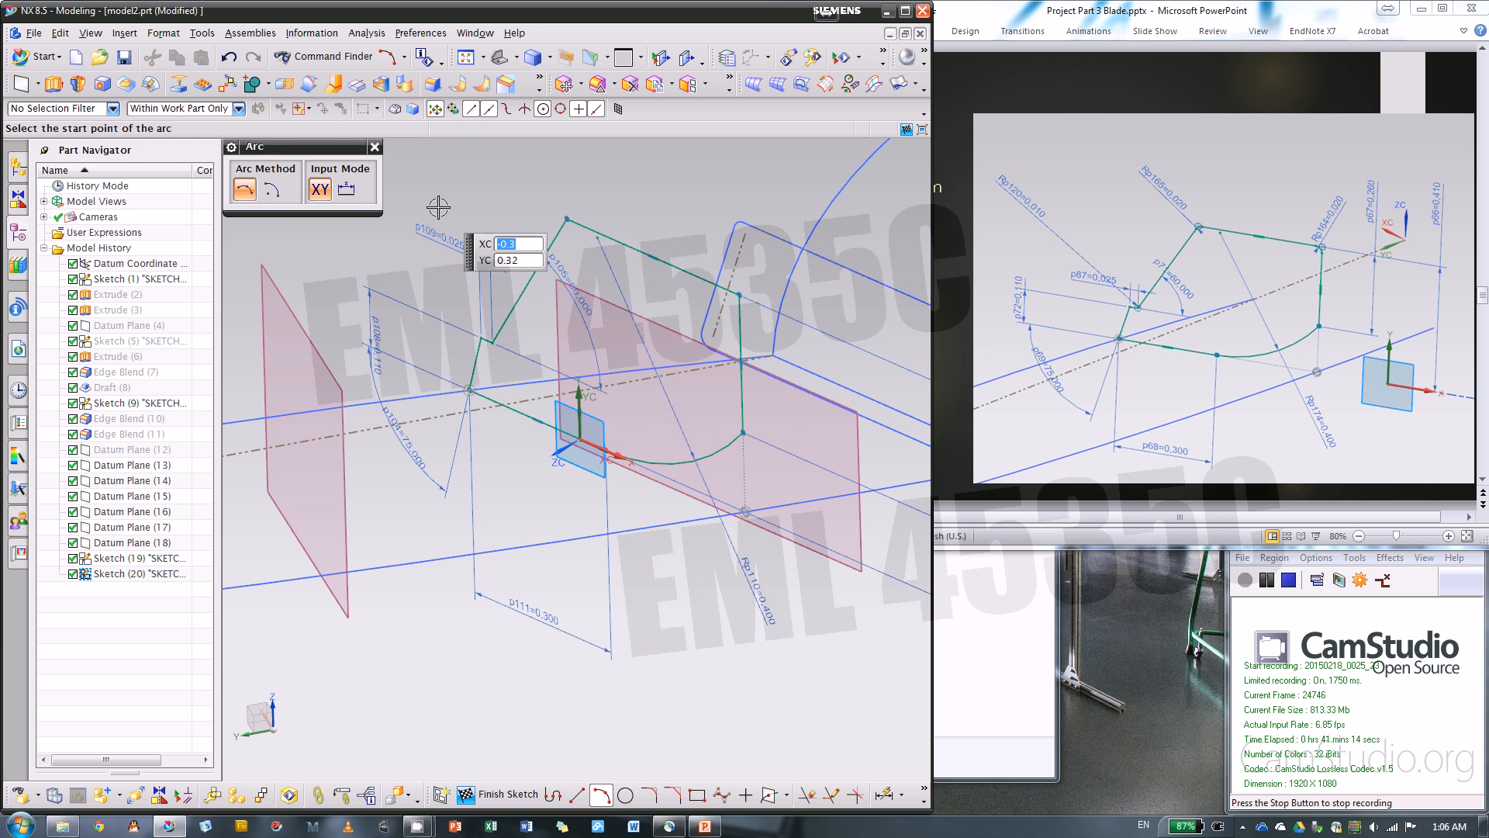
Fillet the section's inner notch corner with radius 0.01 and its upper slanted corner with radius 0.02, and finish the sketch
{"action": "left_click", "coordinate": [649, 794]}
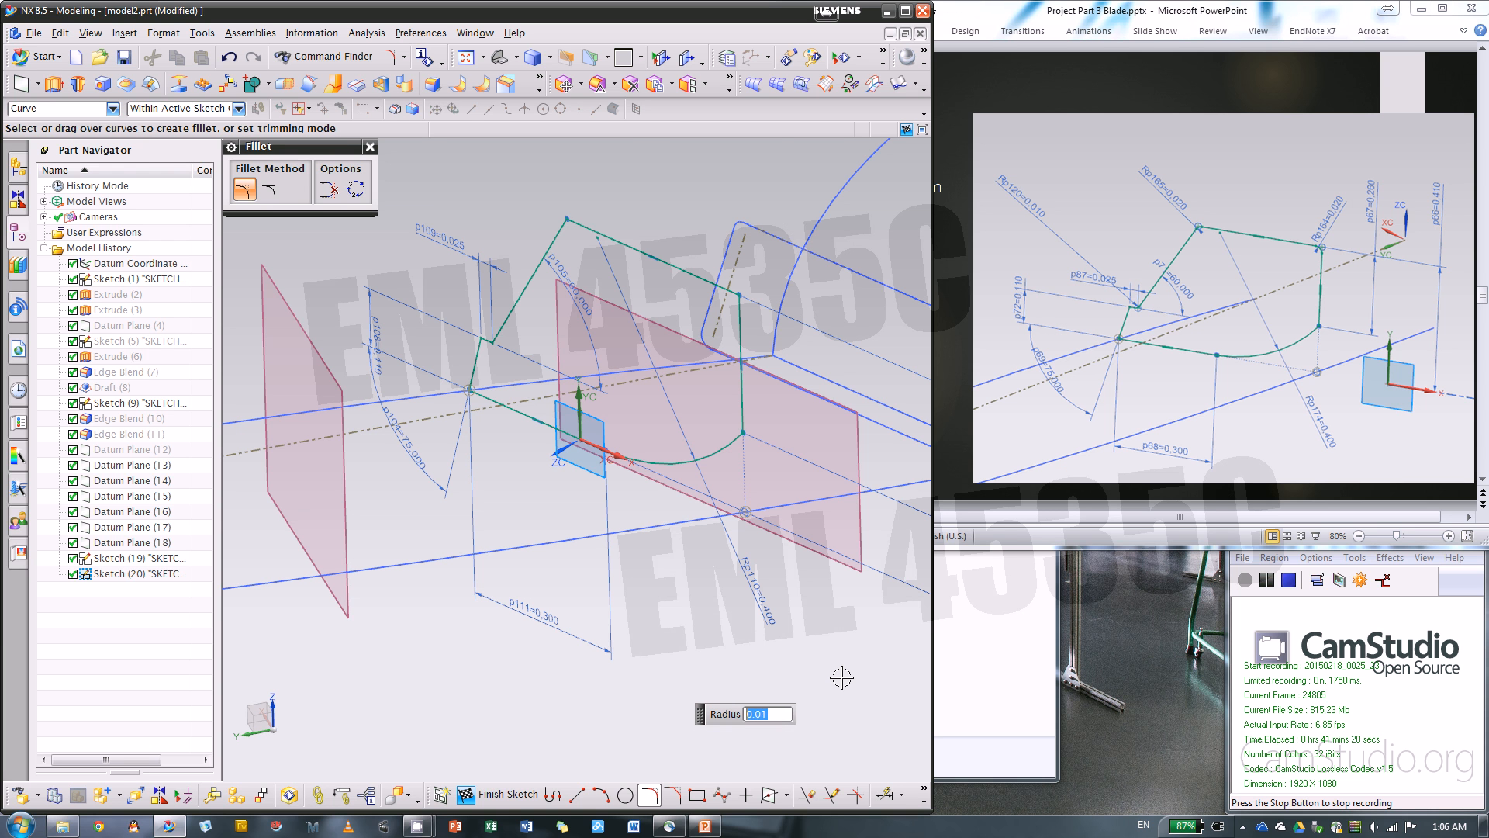
{"action": "scroll", "coordinate": [485, 341], "scroll_direction": "up", "scroll_amount": 4}
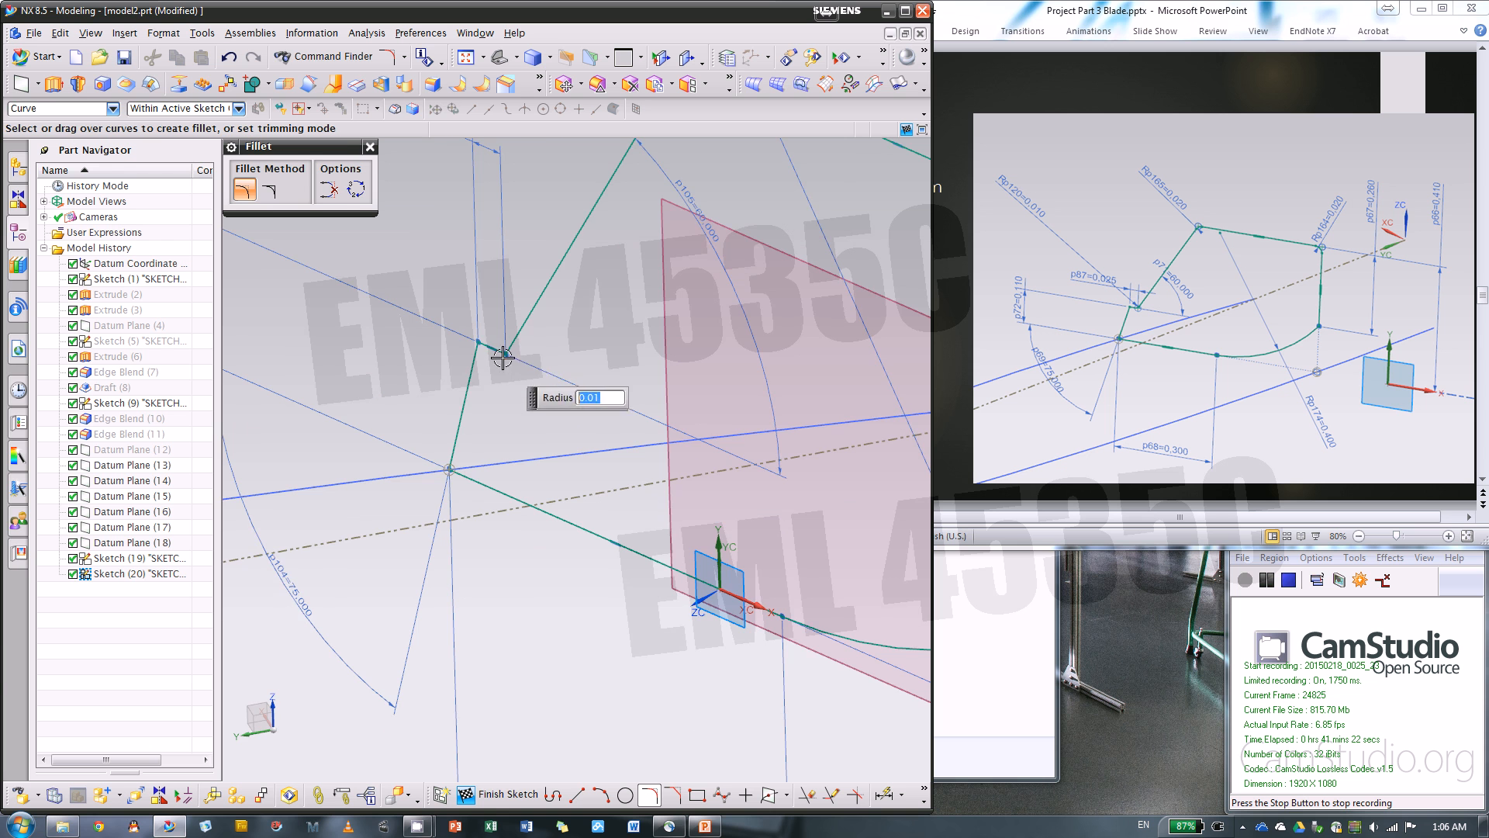
{"action": "scroll", "coordinate": [498, 436], "scroll_direction": "down", "scroll_amount": 2}
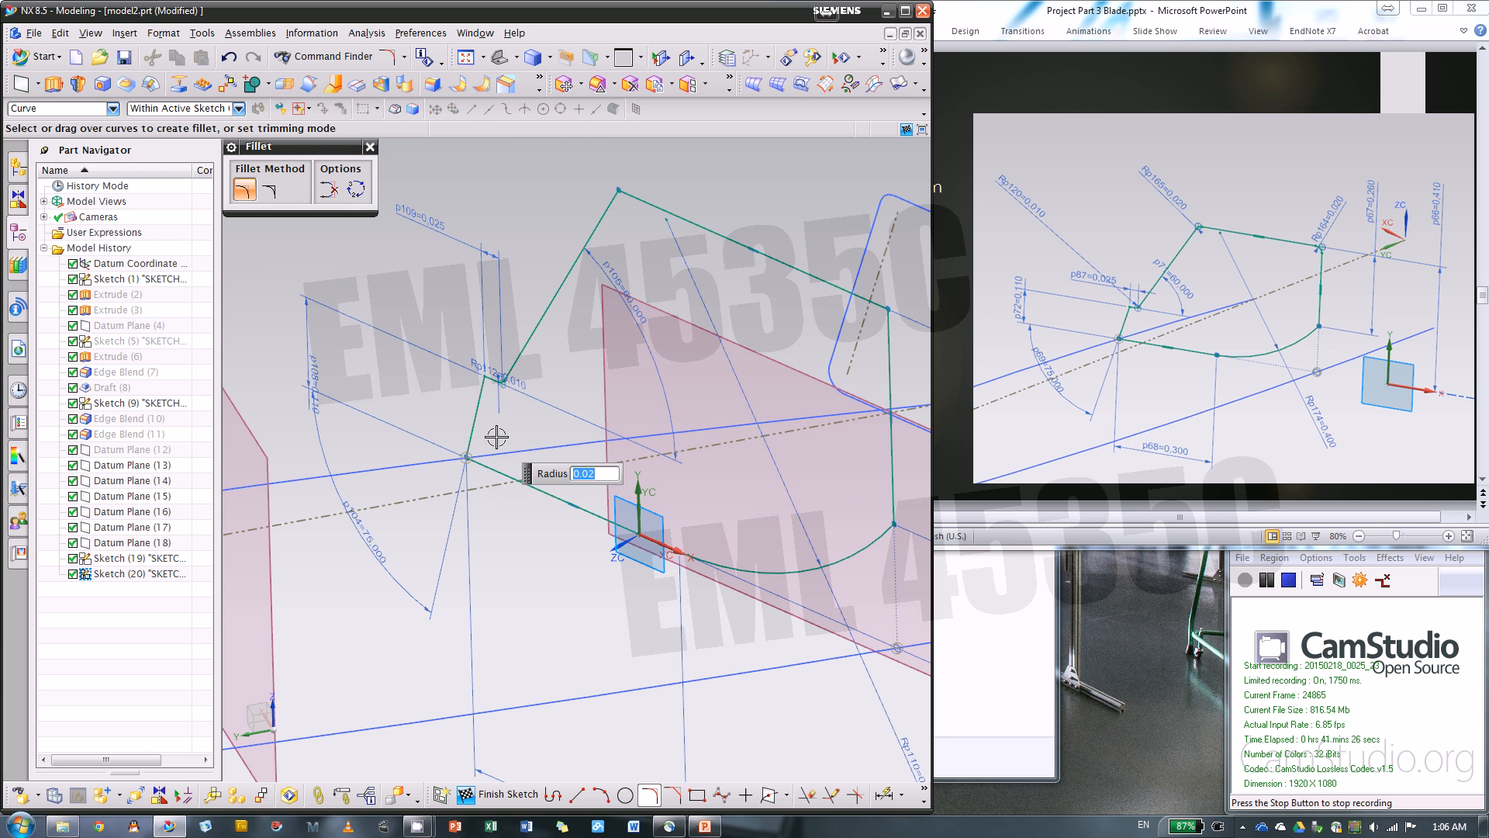
{"action": "left_click", "coordinate": [618, 187]}
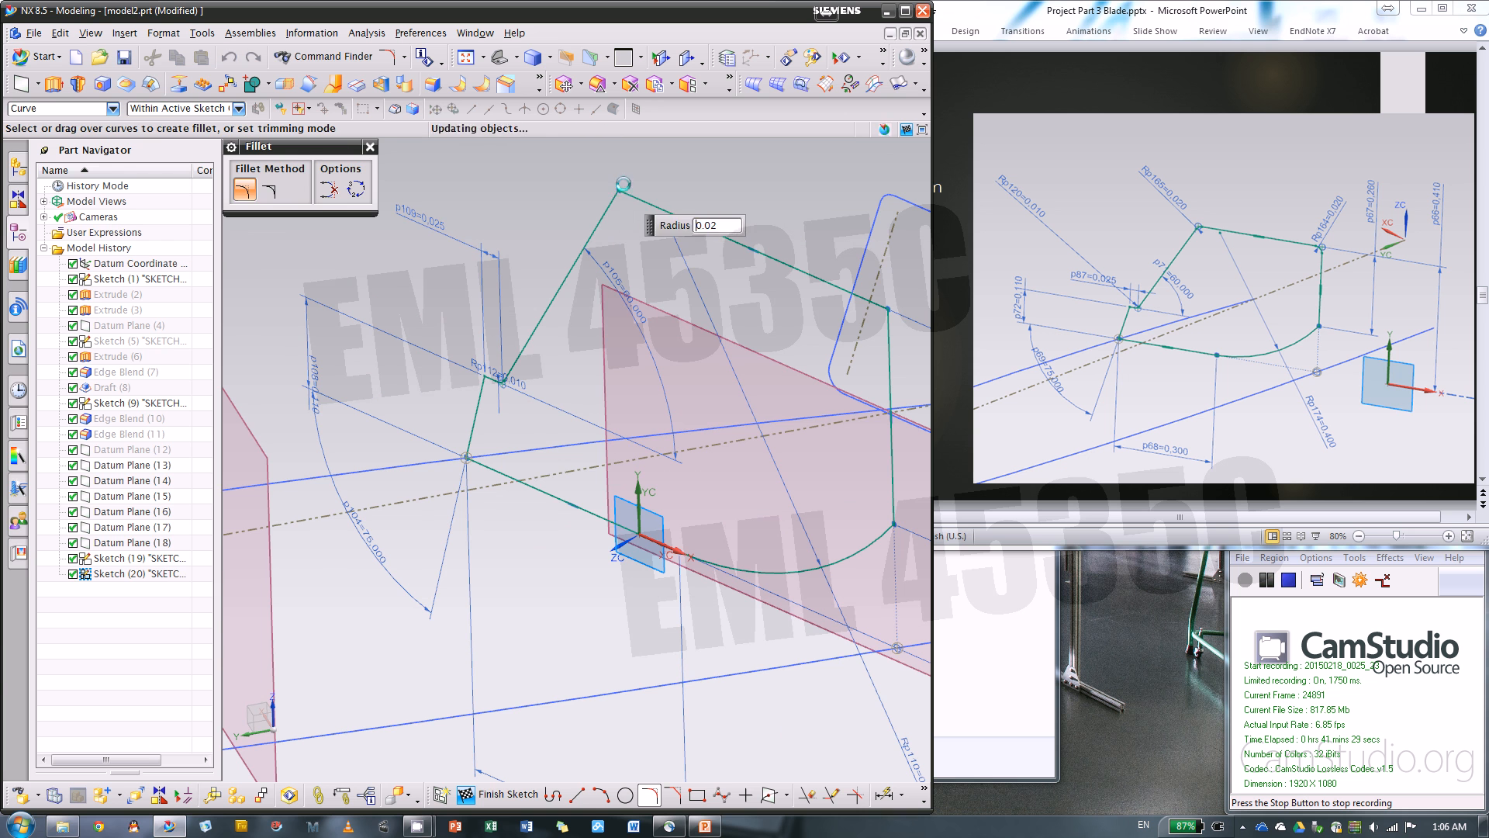
{"action": "left_click", "coordinate": [370, 148]}
{"action": "key", "text": "ctrl+f"}
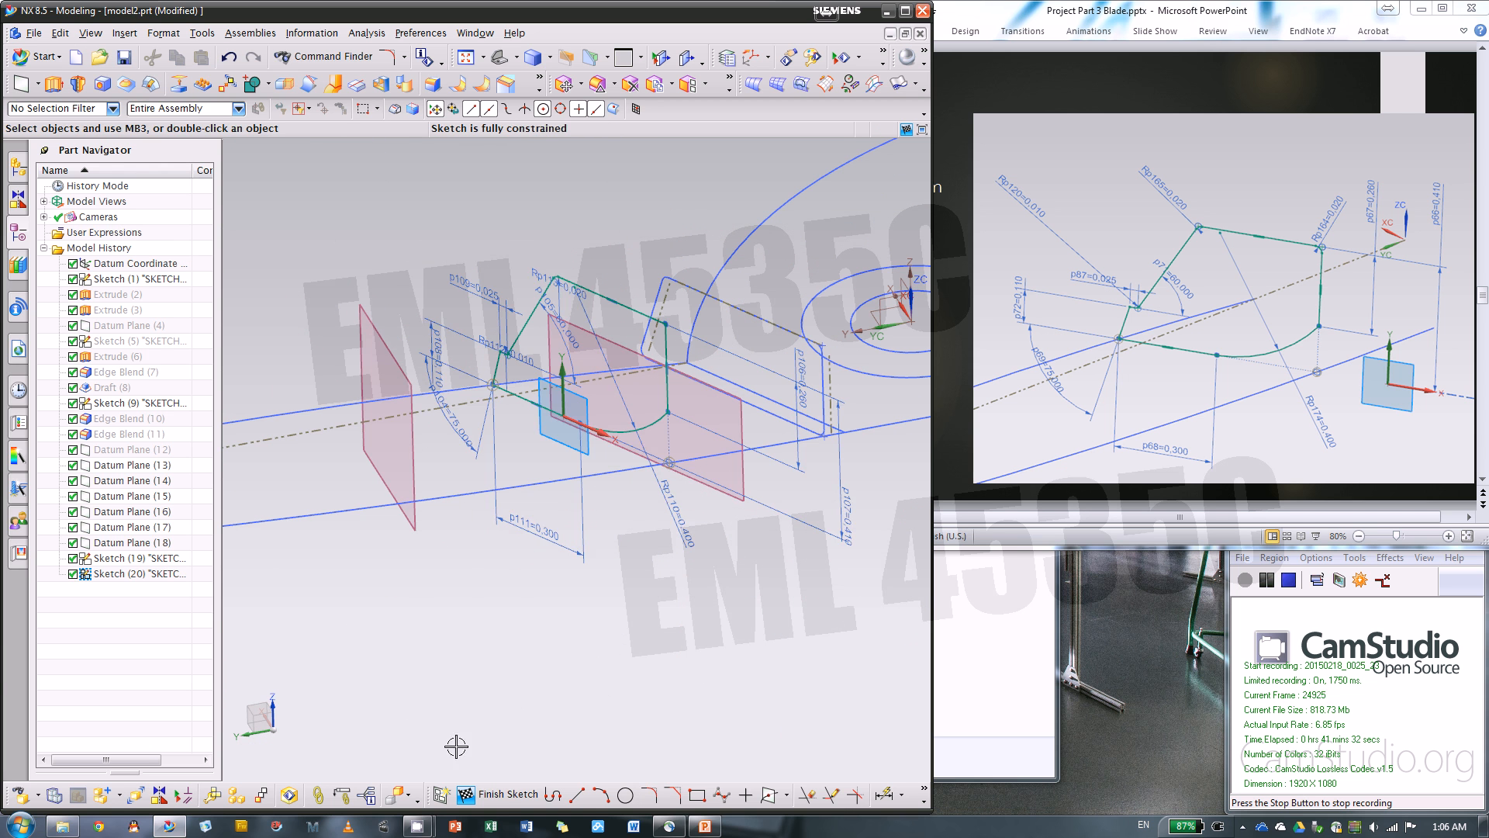
{"action": "left_click", "coordinate": [465, 793]}
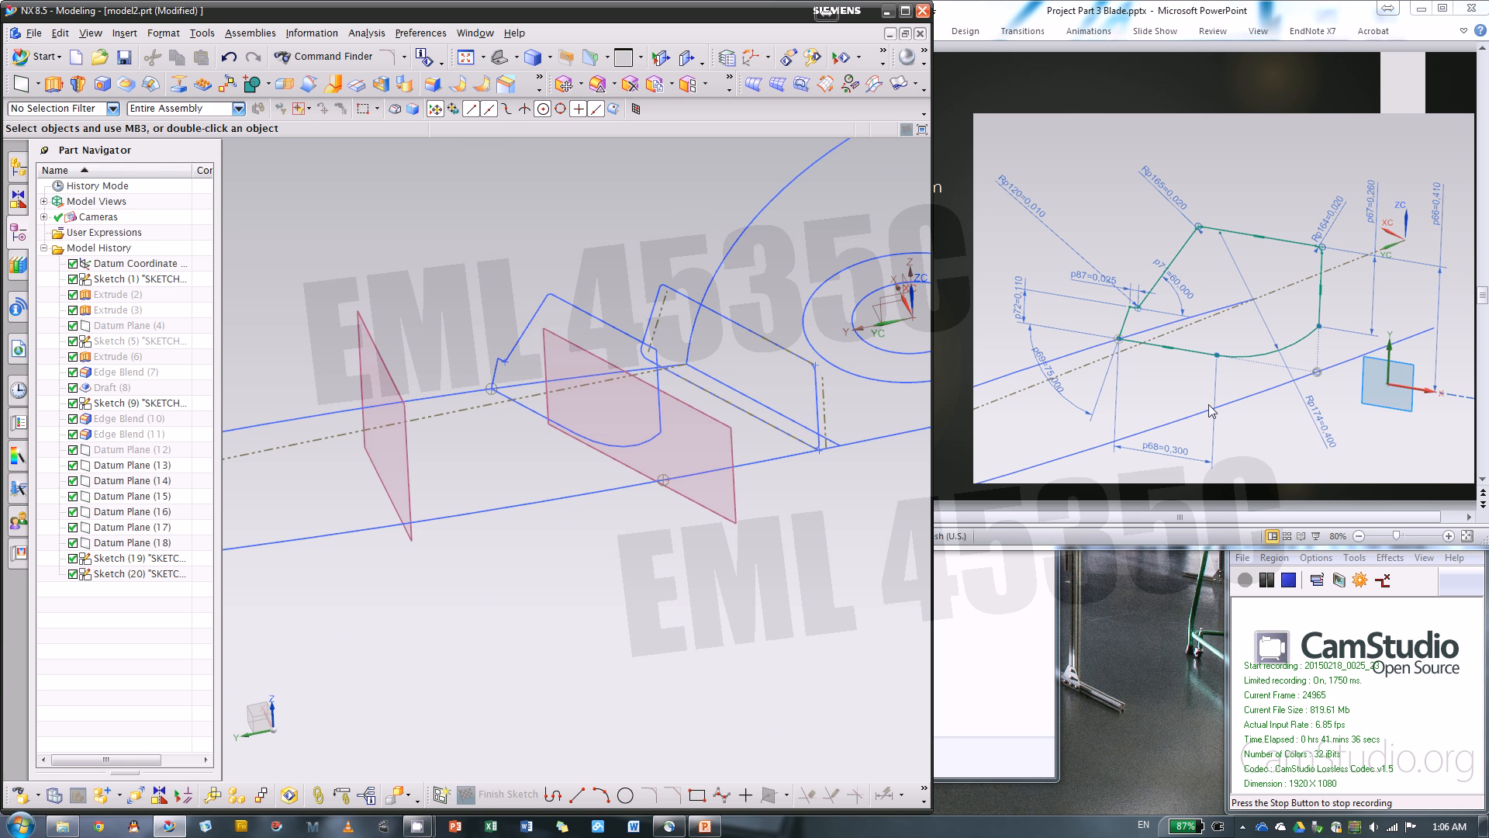
Create a sketch on Datum Plane (14) with its horizontal axis running across the blade
{"action": "middle_click_drag", "start_coordinate": [517, 285], "coordinate": [615, 289]}
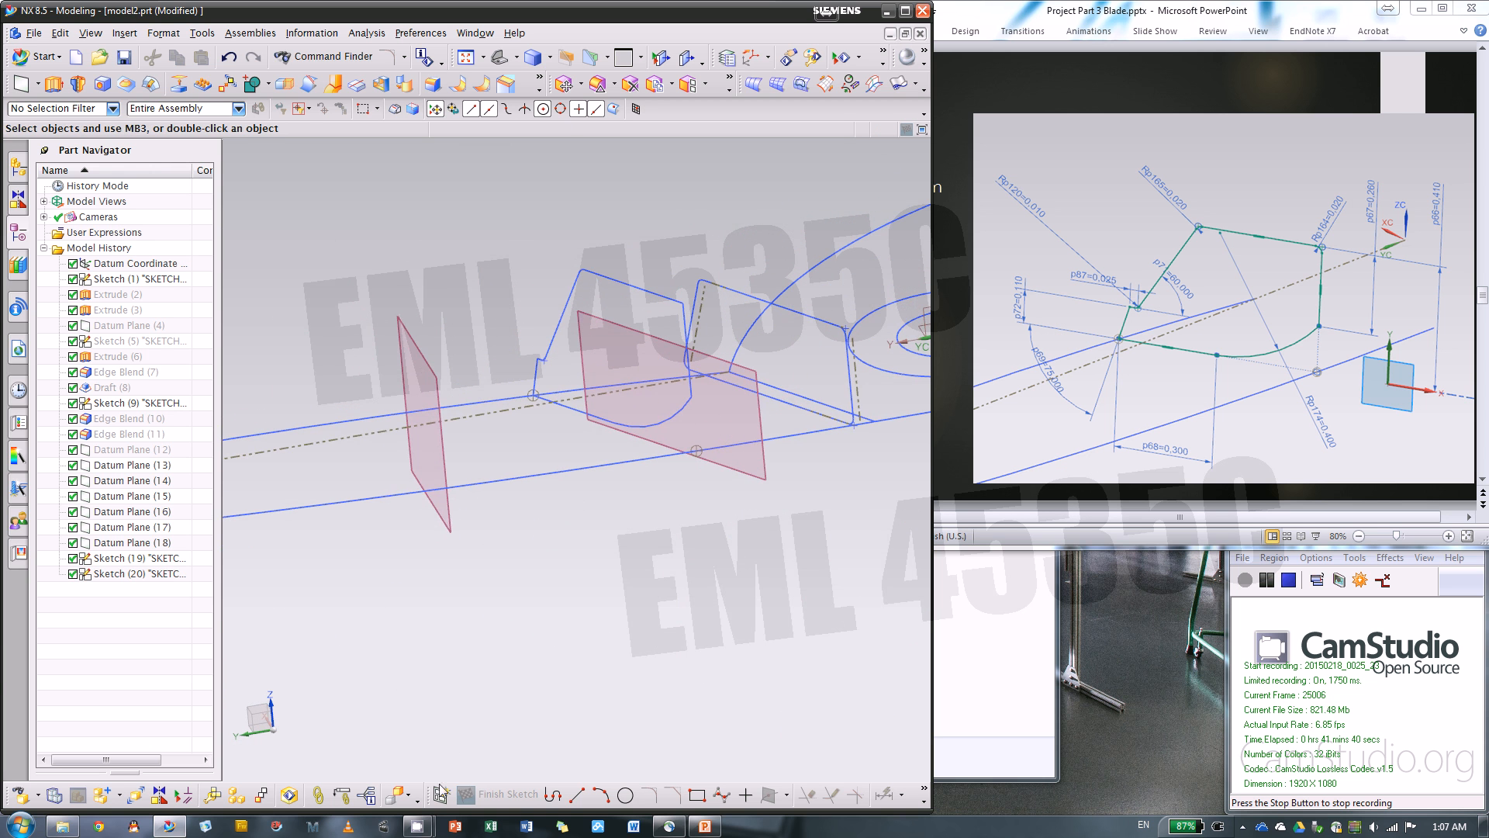
{"action": "left_click", "coordinate": [440, 793]}
{"action": "scroll", "coordinate": [834, 429], "scroll_direction": "down", "scroll_amount": 2}
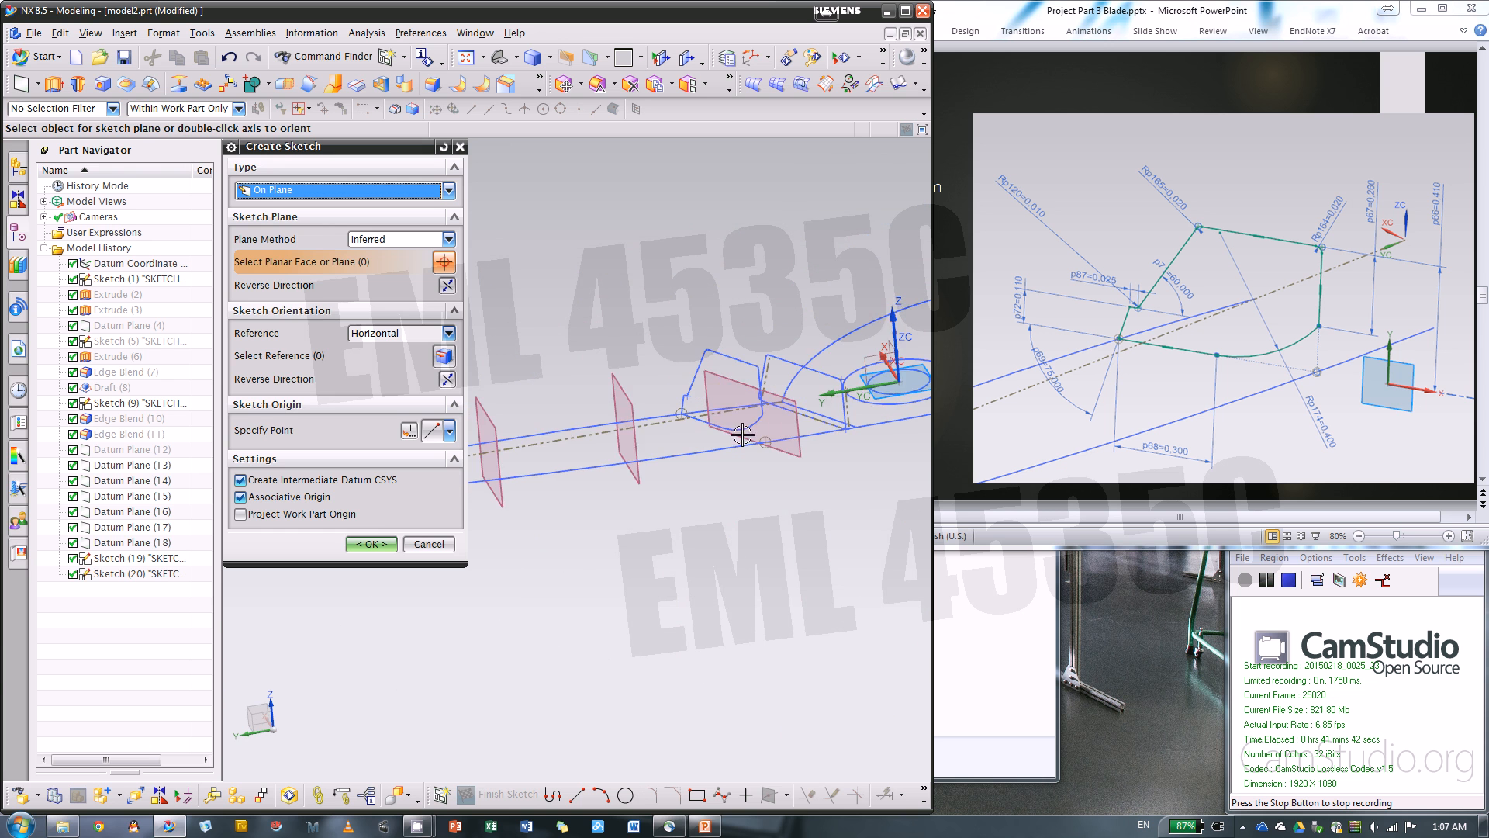
{"action": "left_click", "coordinate": [621, 391]}
{"action": "mouse_move", "coordinate": [627, 473]}
{"action": "middle_mouse_down"}
{"action": "mouse_move", "coordinate": [673, 519]}
{"action": "mouse_move", "coordinate": [749, 550]}
{"action": "middle_mouse_up"}
{"action": "scroll", "coordinate": [630, 487], "scroll_direction": "up", "scroll_amount": 2}
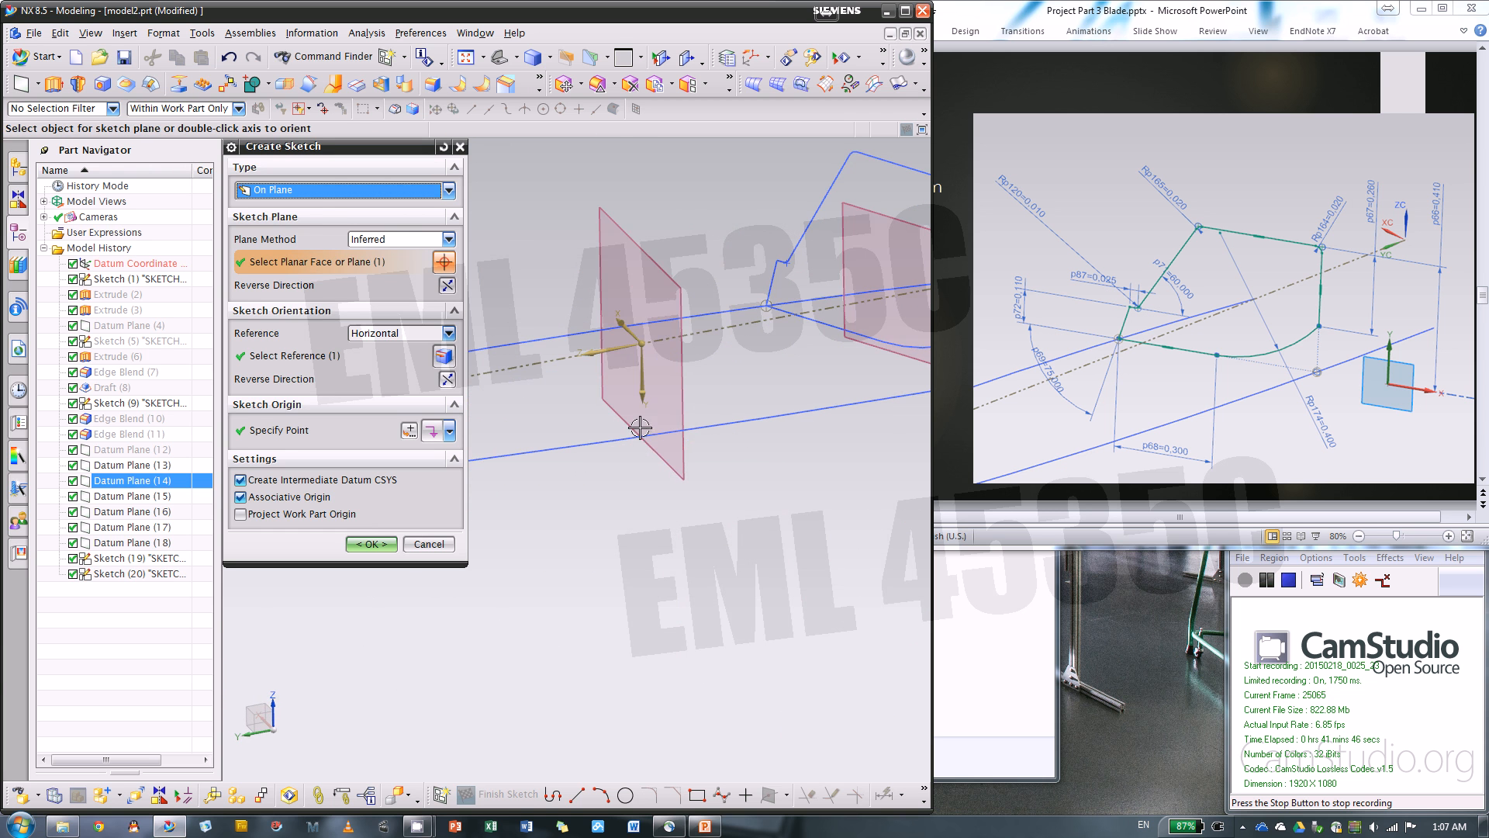
{"action": "middle_click", "coordinate": [642, 398]}
{"action": "scroll", "coordinate": [587, 539], "scroll_direction": "down", "scroll_amount": 2}
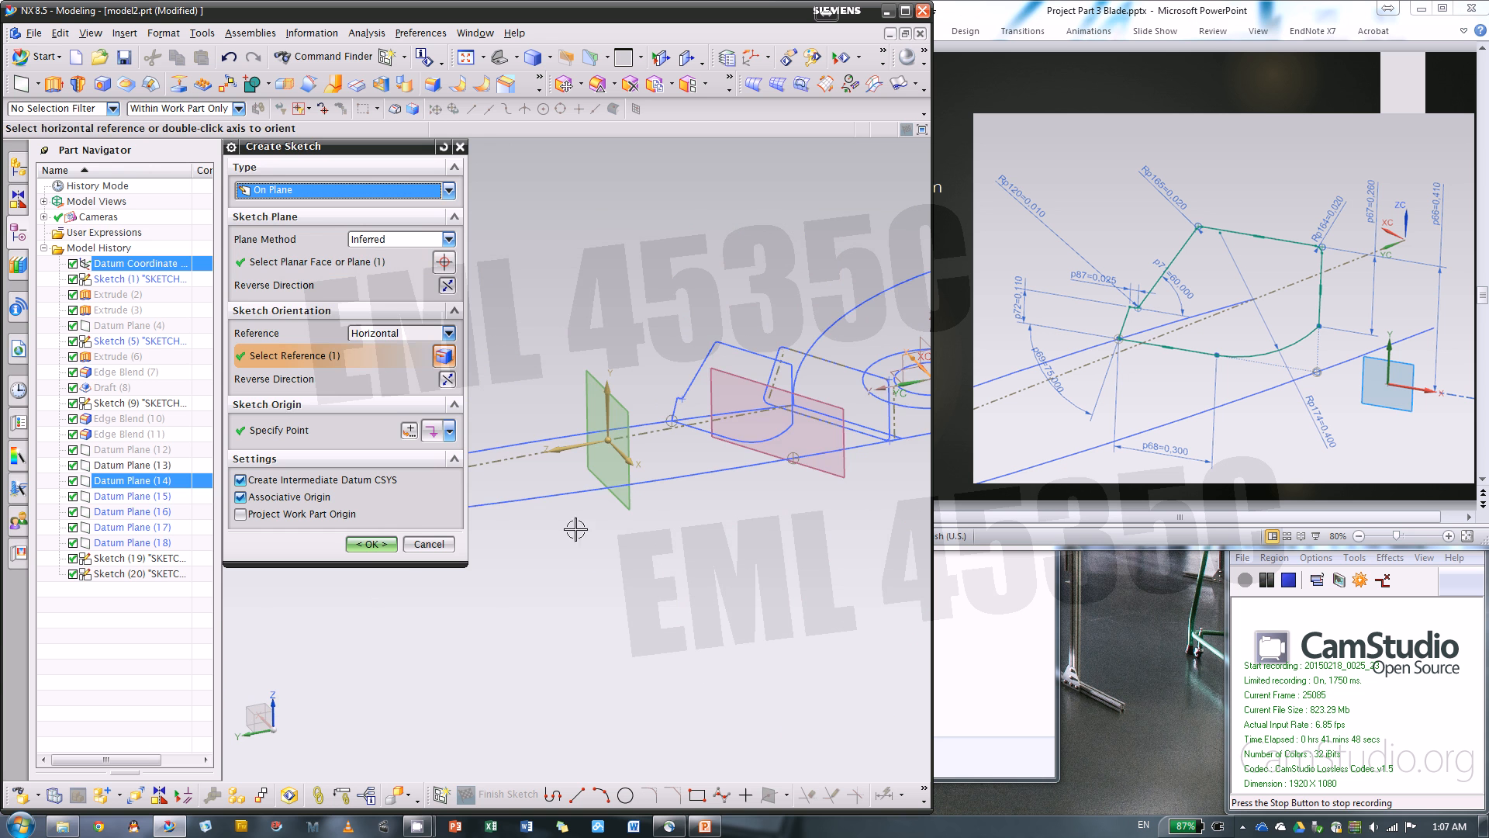
{"action": "middle_click", "coordinate": [576, 529]}
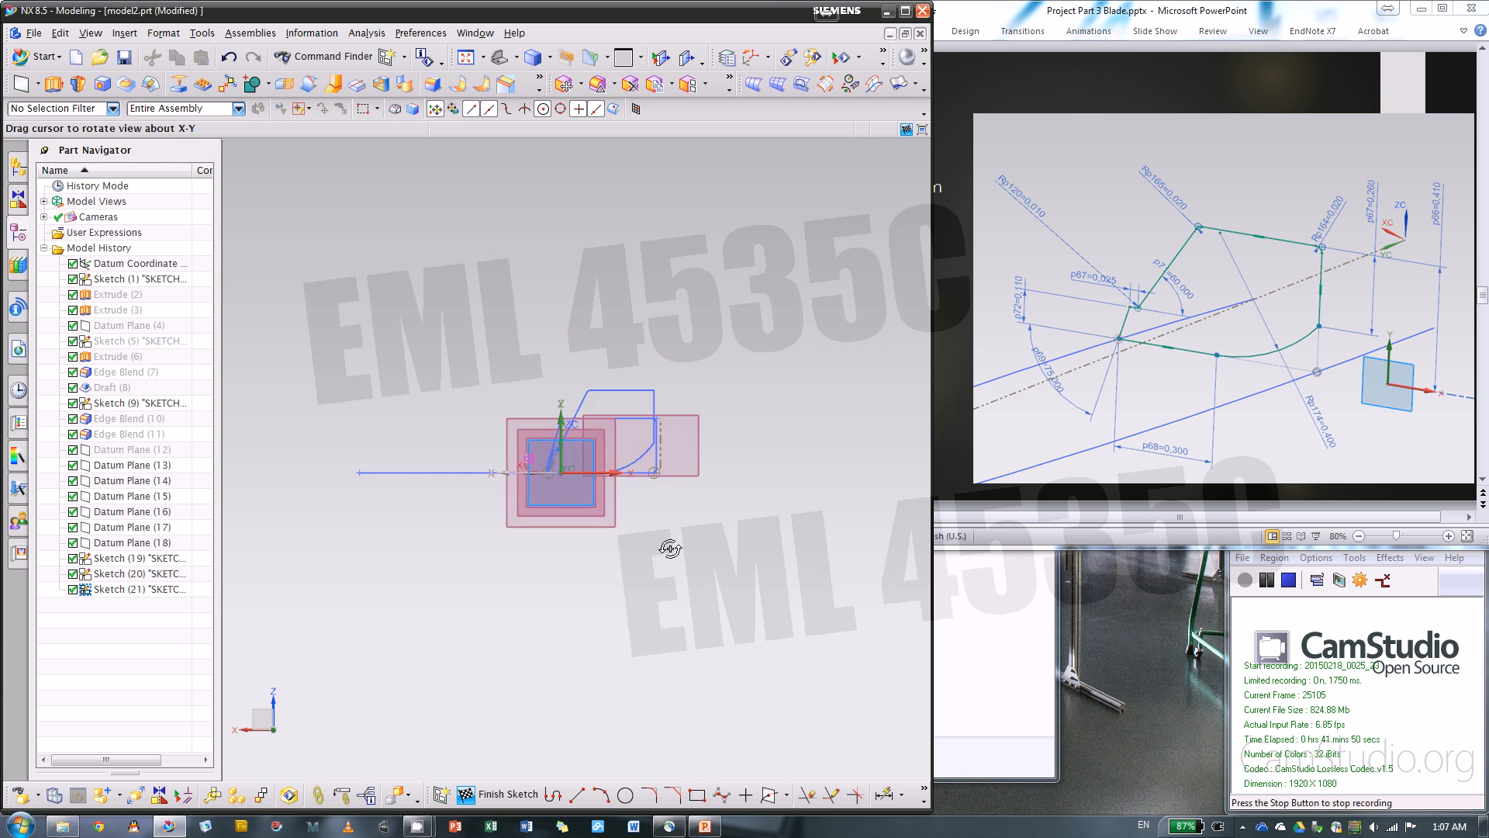
{"action": "mouse_move", "coordinate": [671, 548]}
{"action": "middle_mouse_down"}
{"action": "mouse_move", "coordinate": [634, 575]}
{"action": "mouse_move", "coordinate": [681, 592]}
{"action": "mouse_move", "coordinate": [658, 601]}
{"action": "mouse_move", "coordinate": [672, 612]}
{"action": "mouse_move", "coordinate": [698, 608]}
{"action": "mouse_move", "coordinate": [681, 566]}
{"action": "middle_mouse_up"}
{"action": "scroll", "coordinate": [558, 553], "scroll_direction": "up", "scroll_amount": 2}
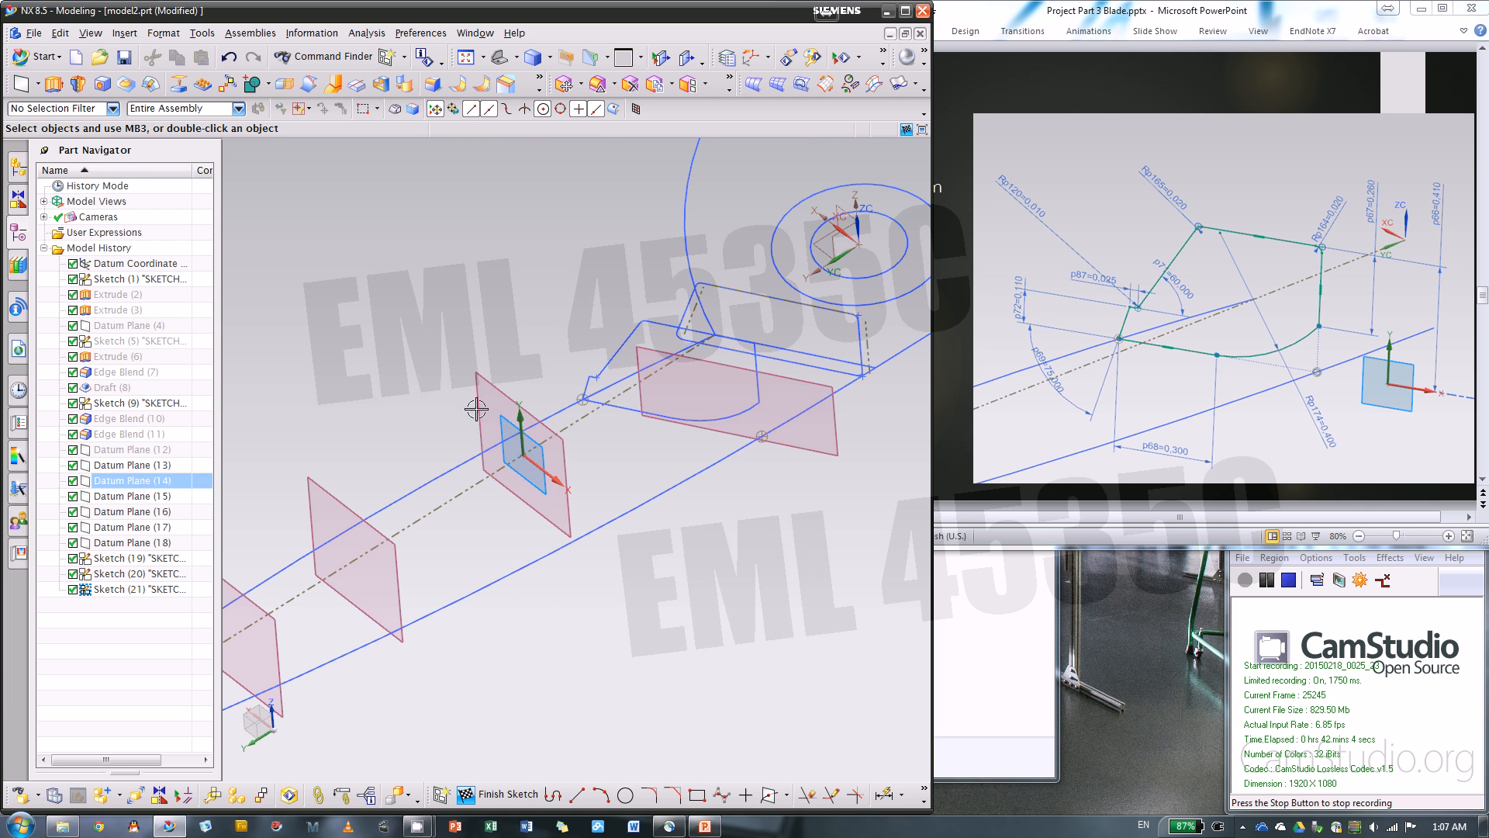
Switch to the PowerPoint instructions and bring up the slide for section #3
{"action": "left_click", "coordinate": [1027, 497]}
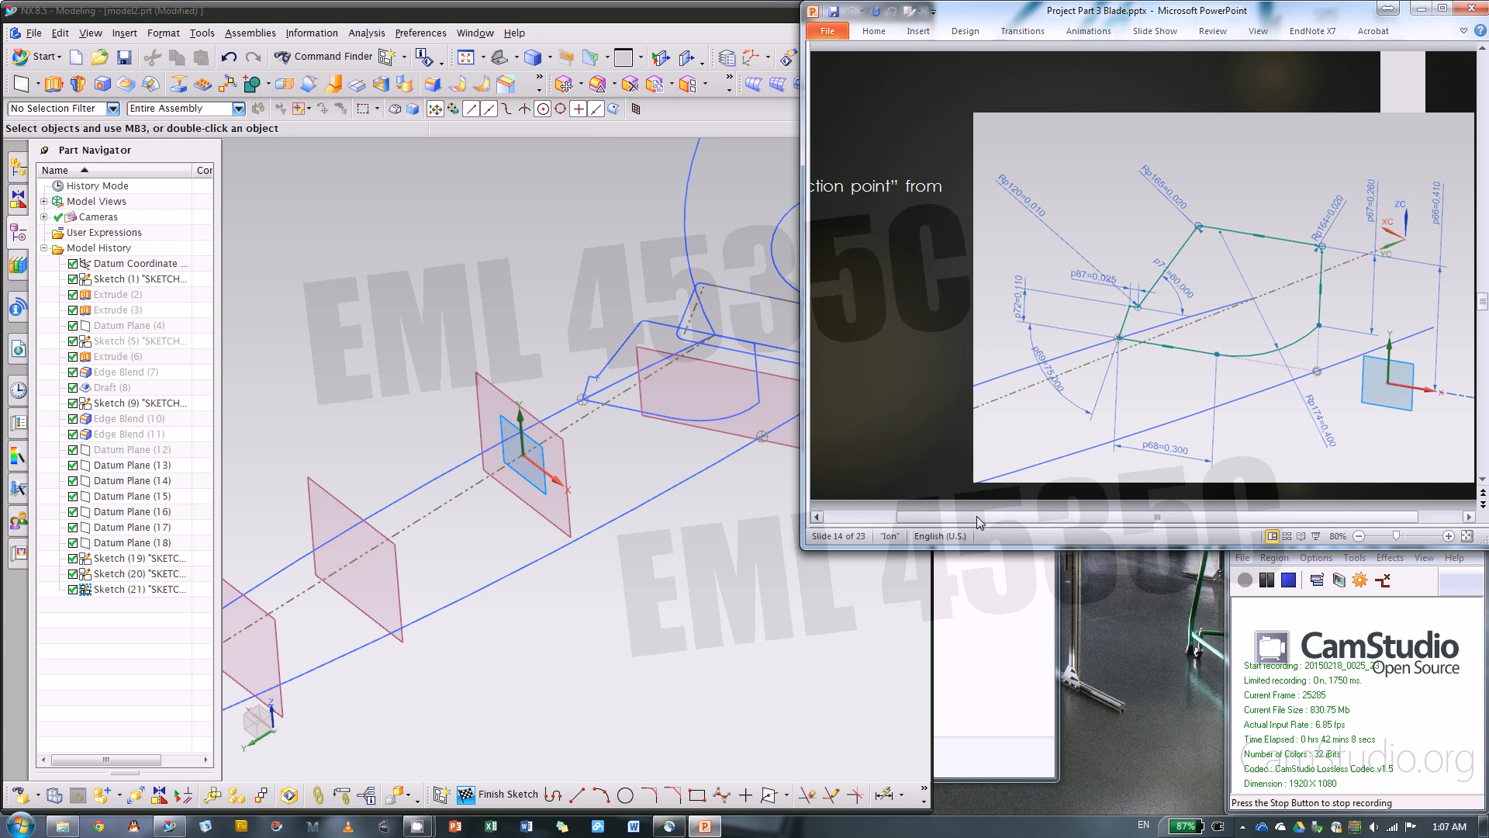
{"action": "left_click_drag", "start_coordinate": [975, 515], "coordinate": [885, 515]}
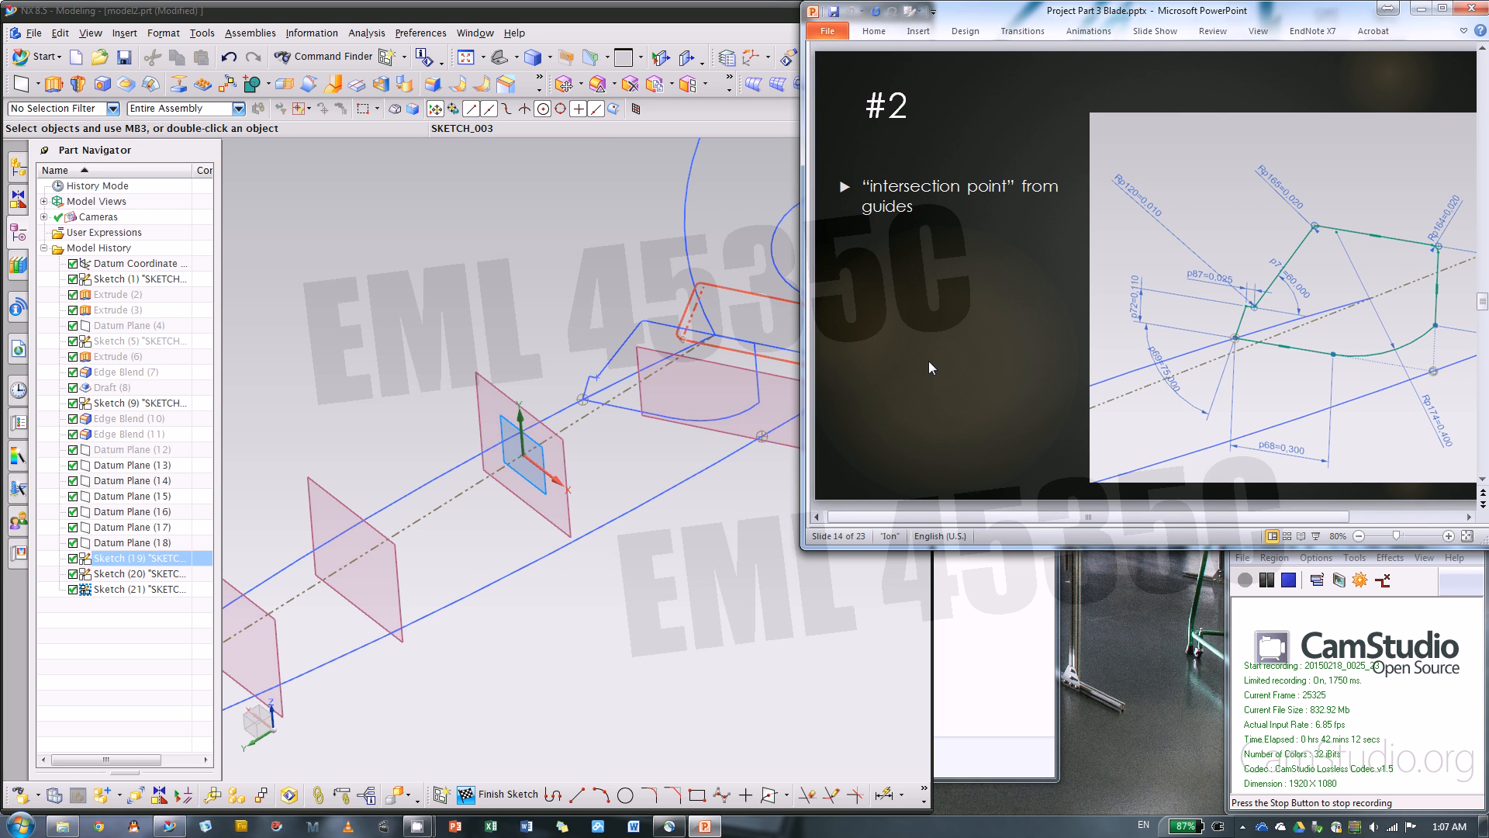
{"action": "scroll", "coordinate": [929, 361], "scroll_direction": "down", "scroll_amount": 1}
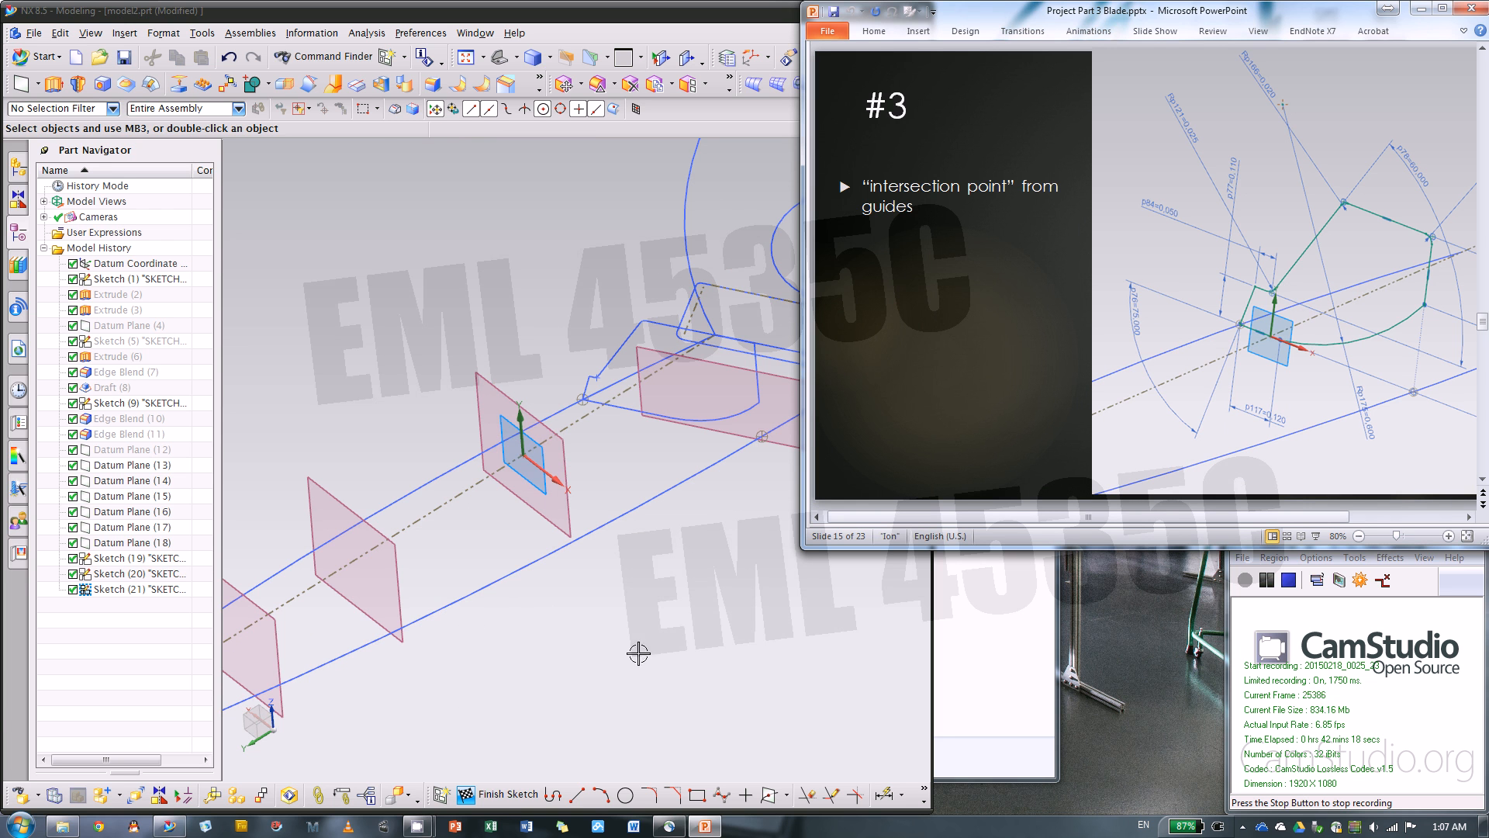
Create intersection points where the front and rear blade outline curves cross the sketch plane
{"action": "left_click", "coordinate": [553, 793]}
{"action": "scroll", "coordinate": [527, 504], "scroll_direction": "up", "scroll_amount": 2}
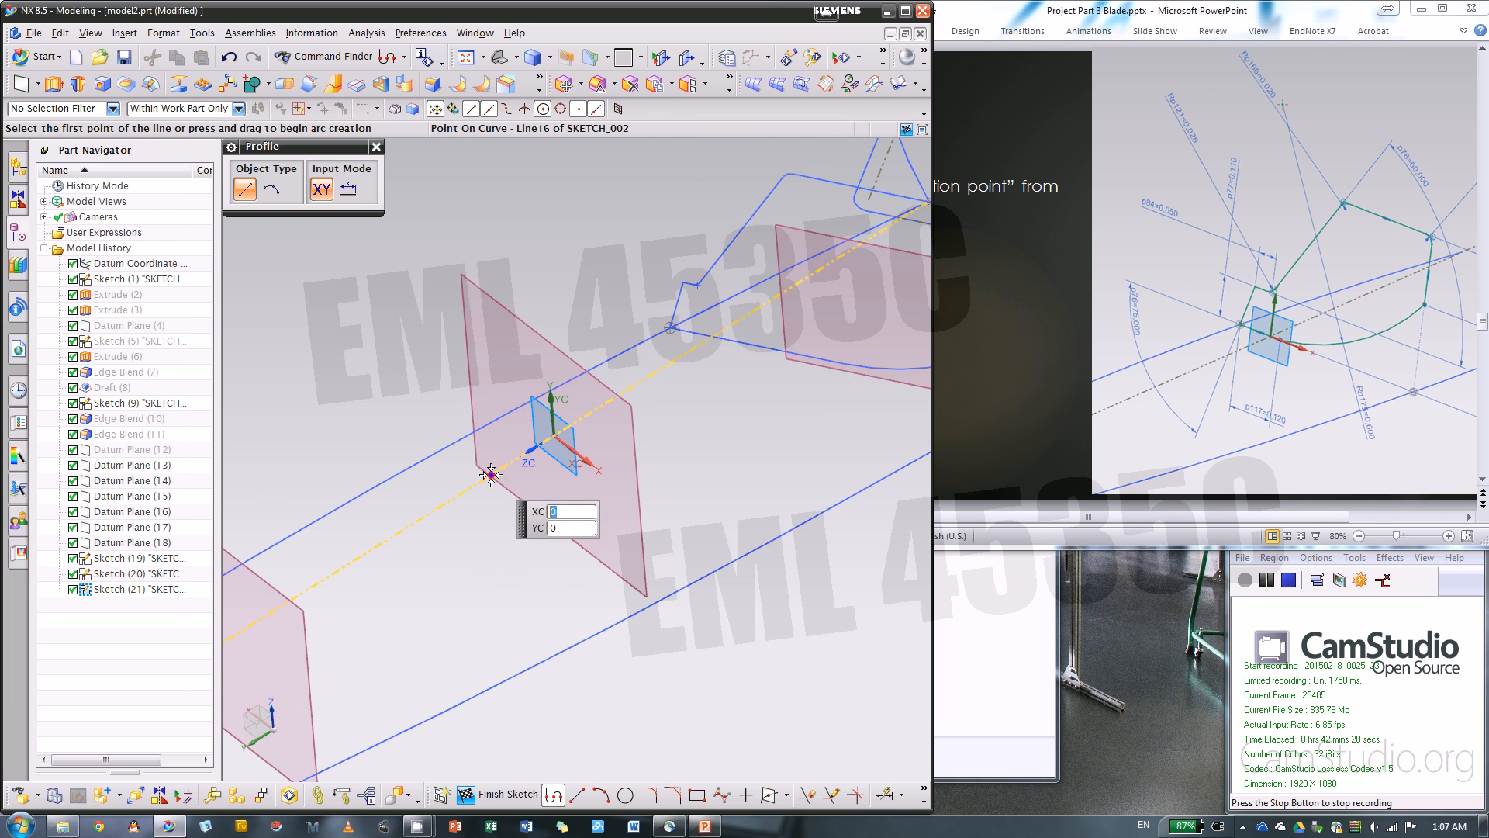
{"action": "left_click", "coordinate": [768, 794]}
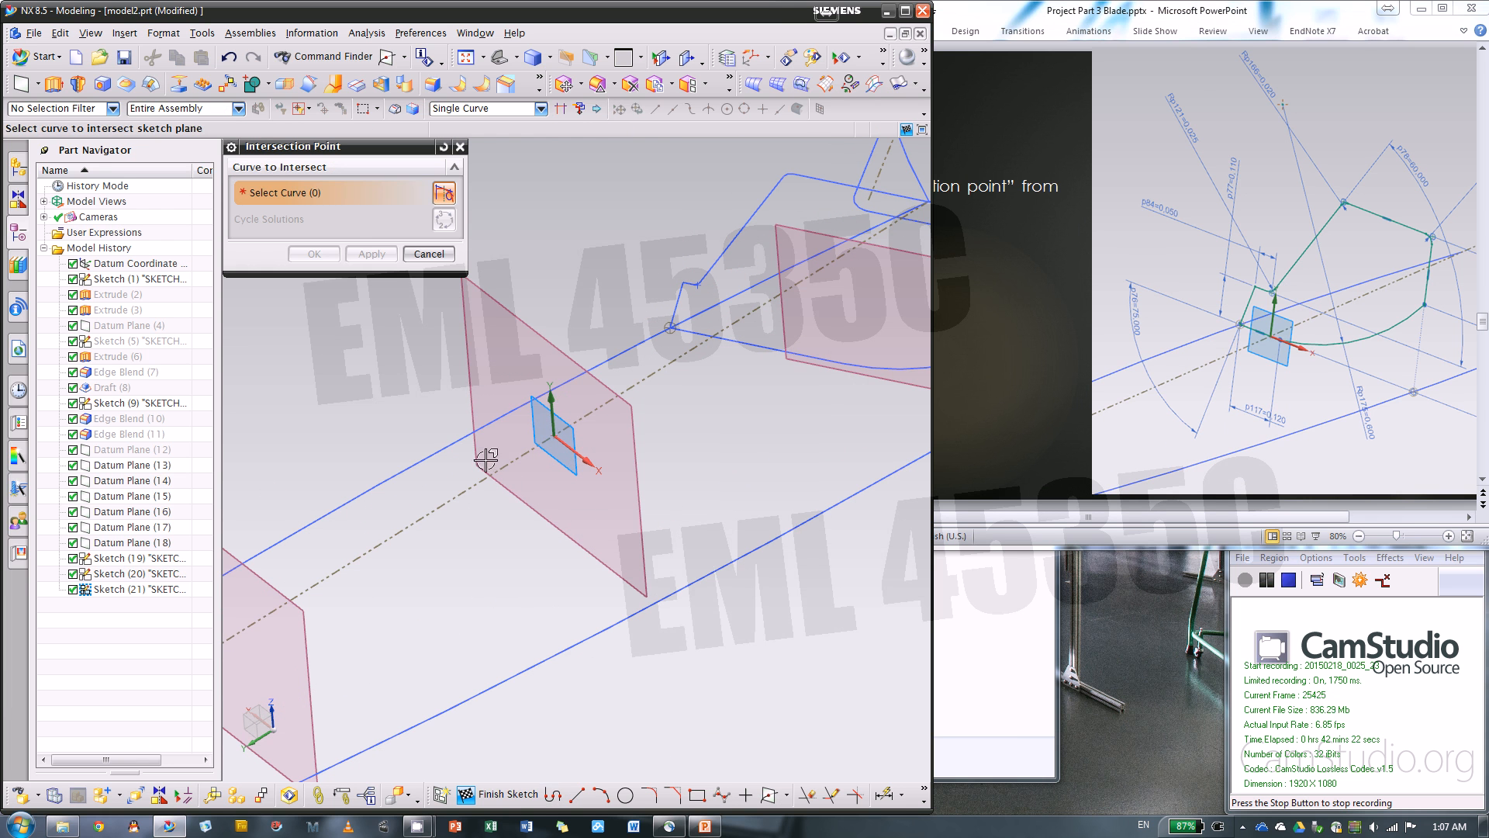
{"action": "left_click", "coordinate": [667, 605]}
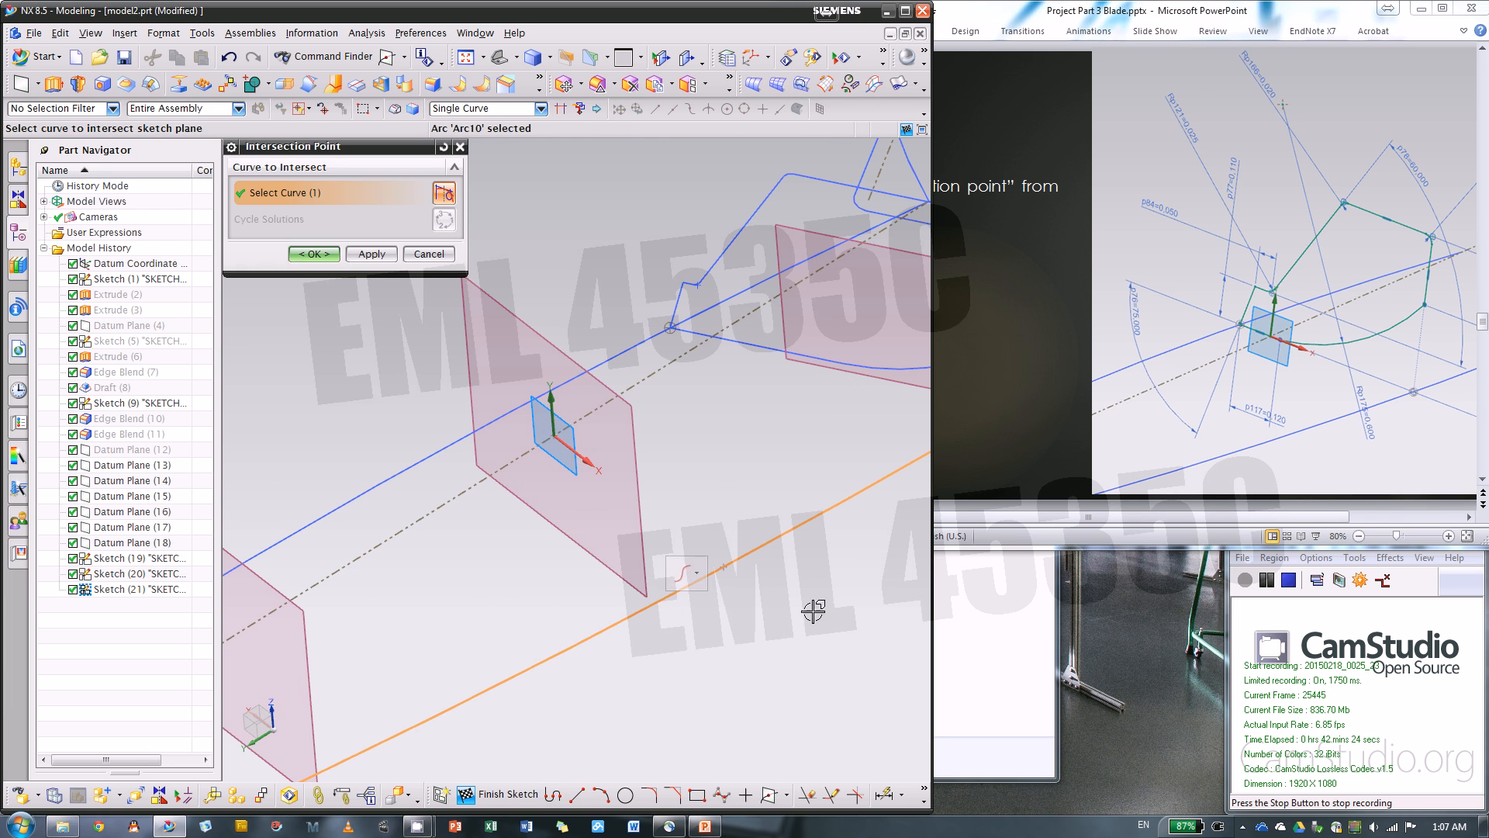
{"action": "left_click", "coordinate": [372, 253]}
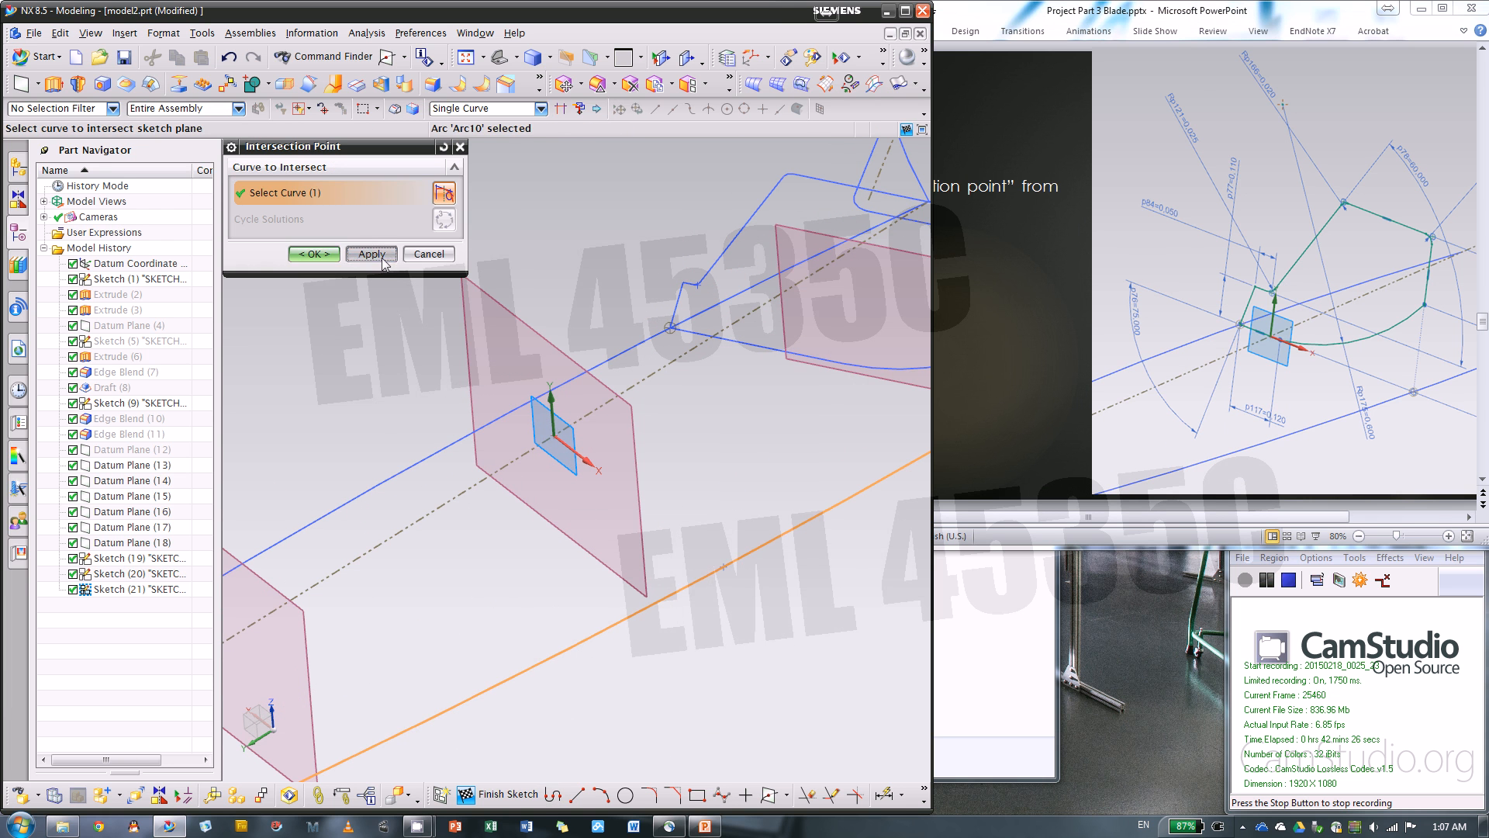
{"action": "left_click", "coordinate": [419, 462]}
{"action": "left_click", "coordinate": [326, 255]}
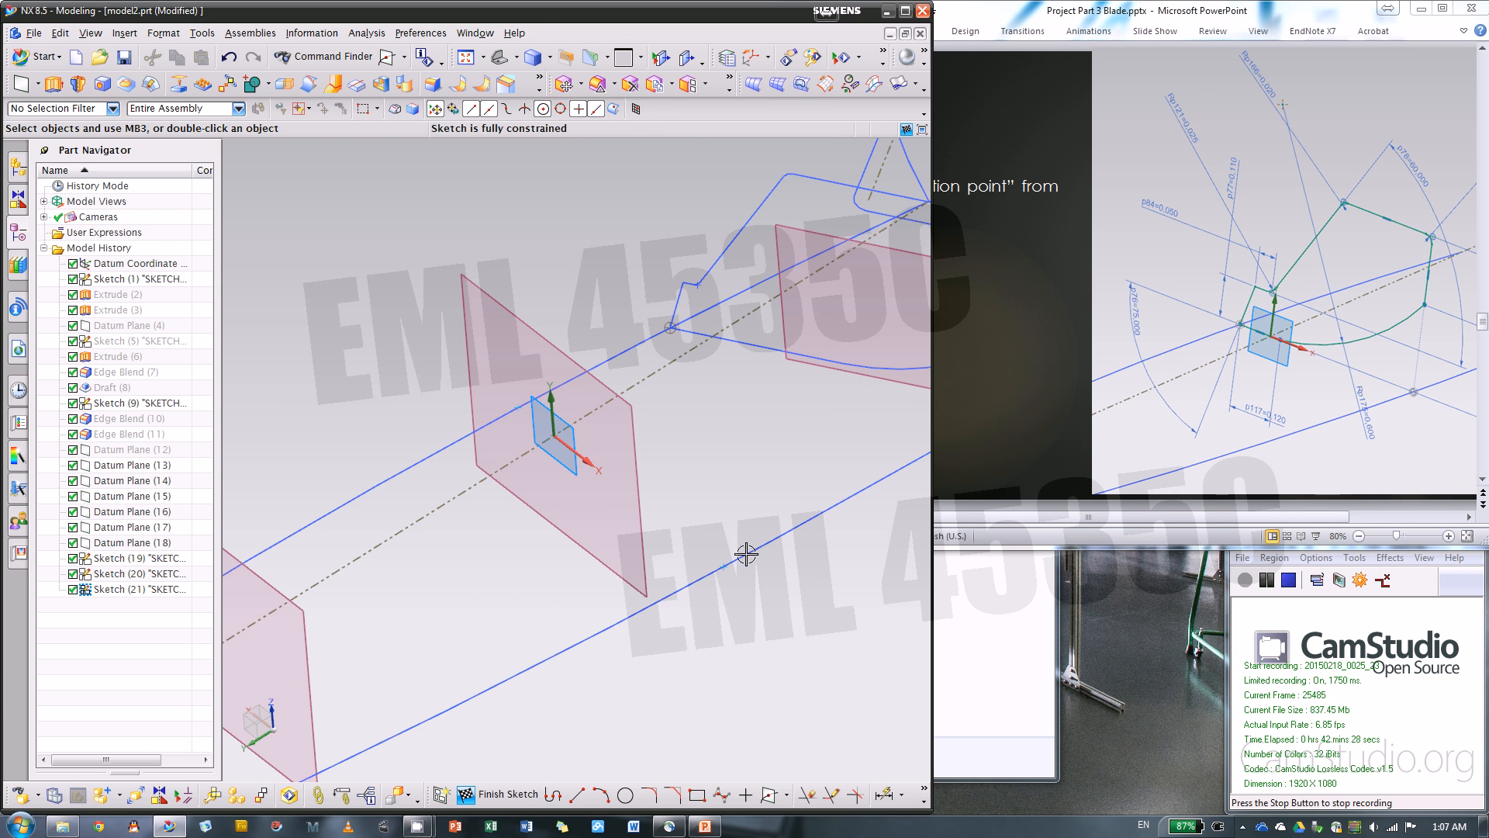
Convert both intersection points on the outline curves to reference
{"action": "right_click", "coordinate": [722, 568]}
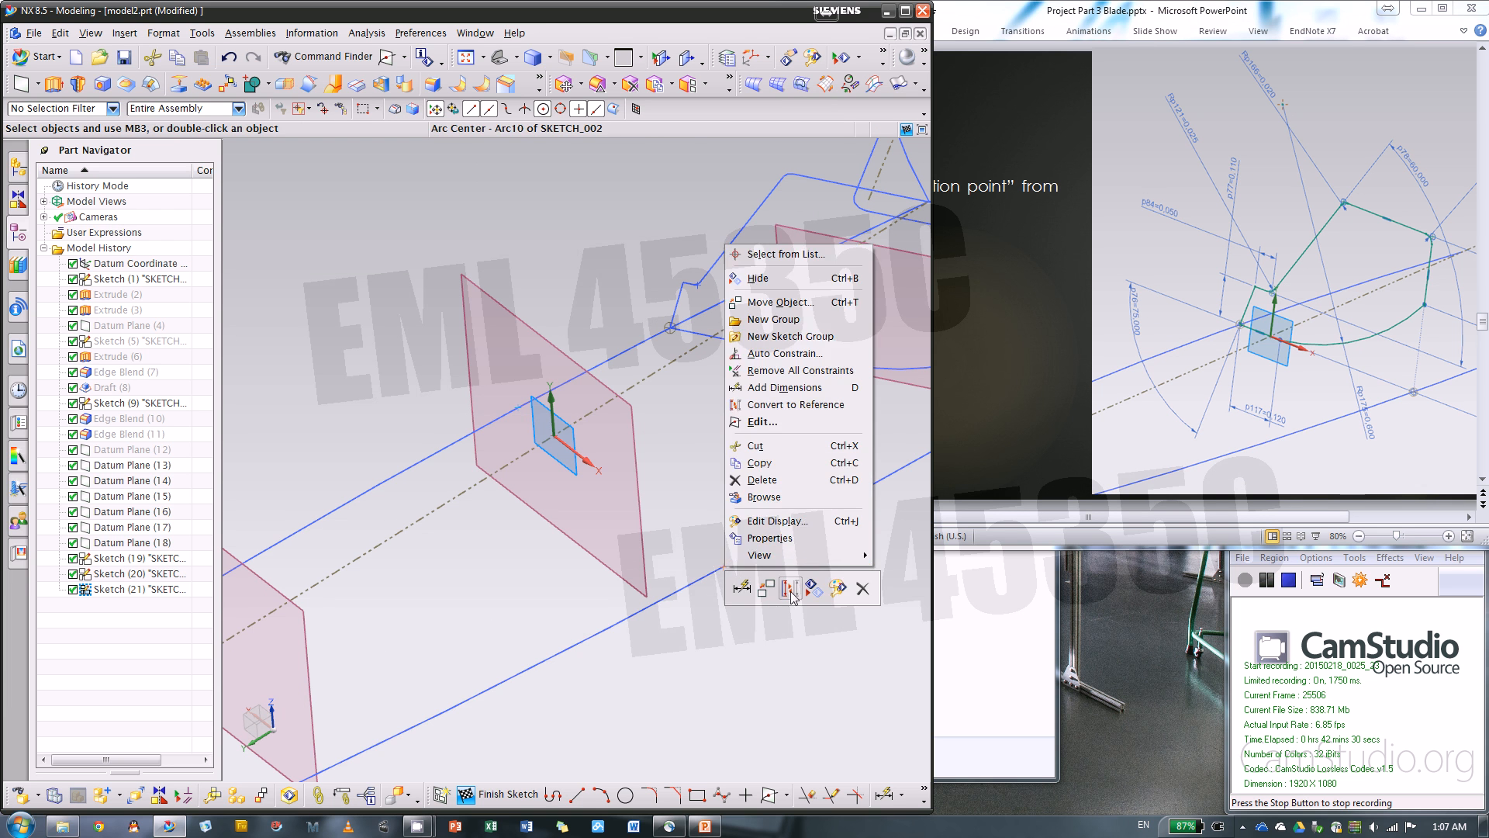
{"action": "left_click", "coordinate": [787, 625]}
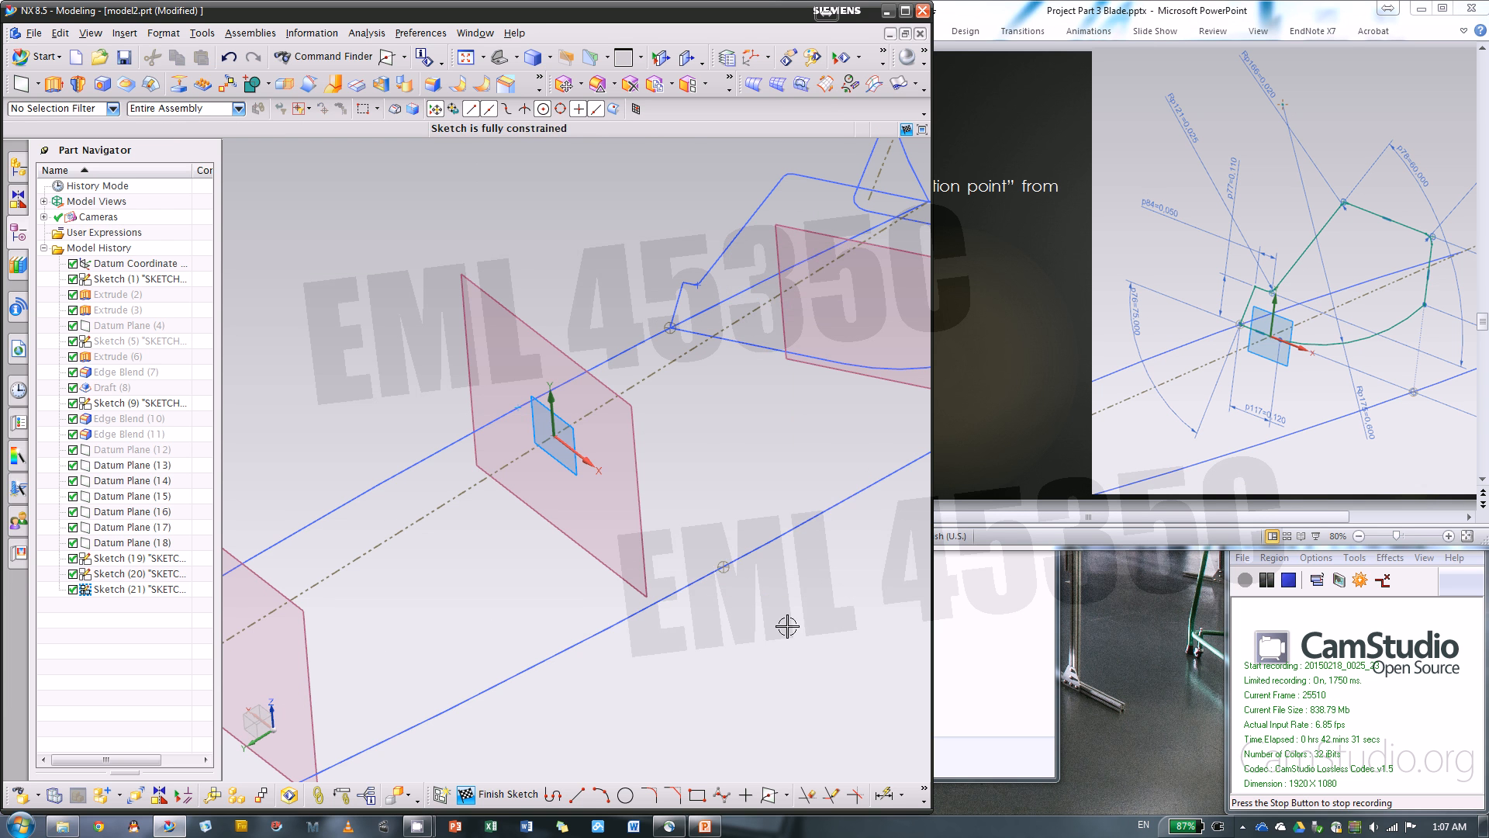
{"action": "right_click", "coordinate": [517, 410]}
{"action": "left_click", "coordinate": [392, 353]}
{"action": "right_click", "coordinate": [518, 403]}
{"action": "left_click", "coordinate": [590, 381]}
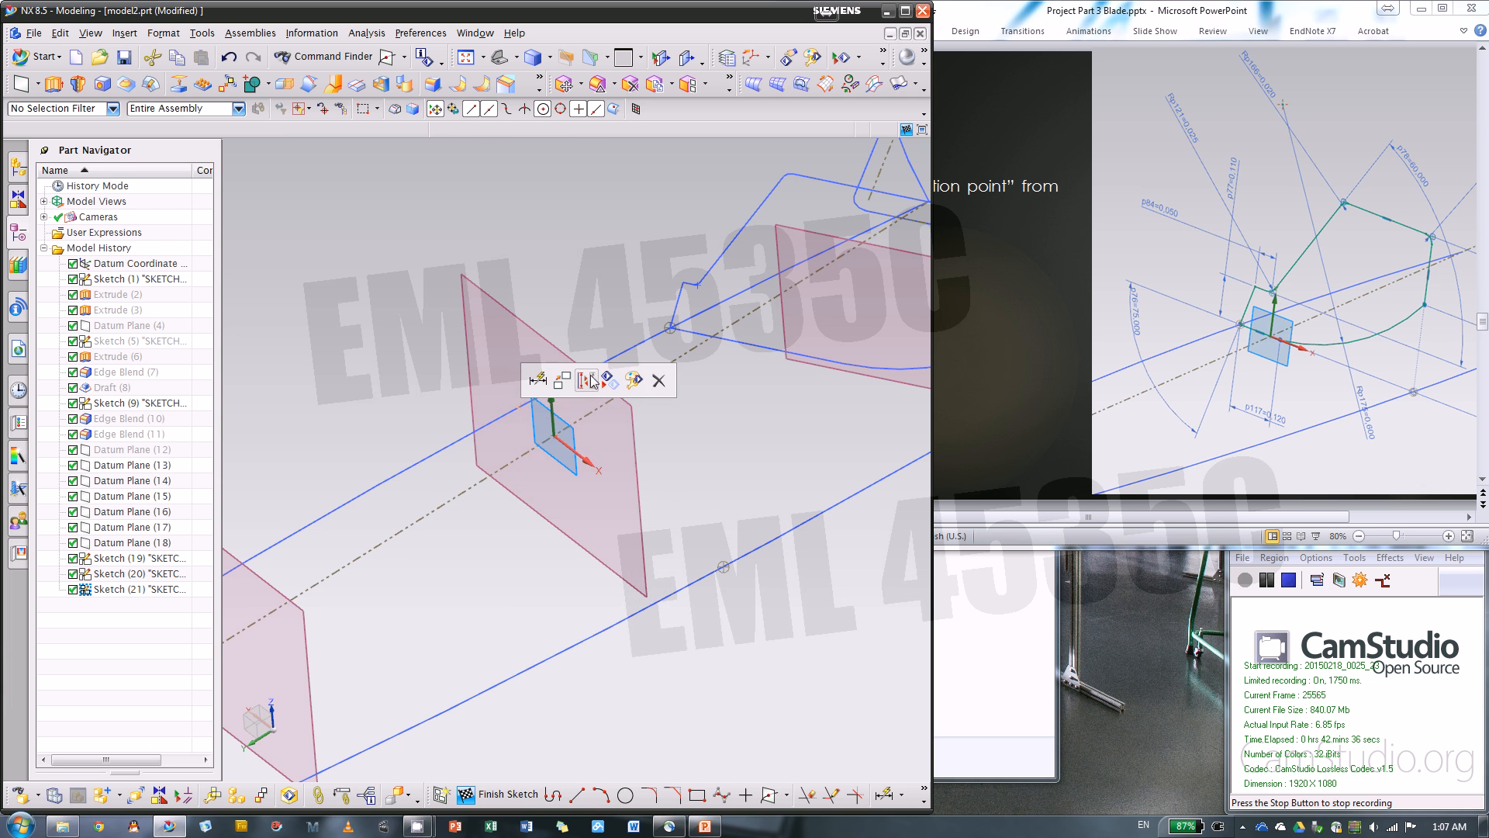
Sketch a bottom line about 0.27 in long to the rear intersection point, a steep side about 0.16 in and a notch line about 0.06 in
{"action": "left_click", "coordinate": [554, 793]}
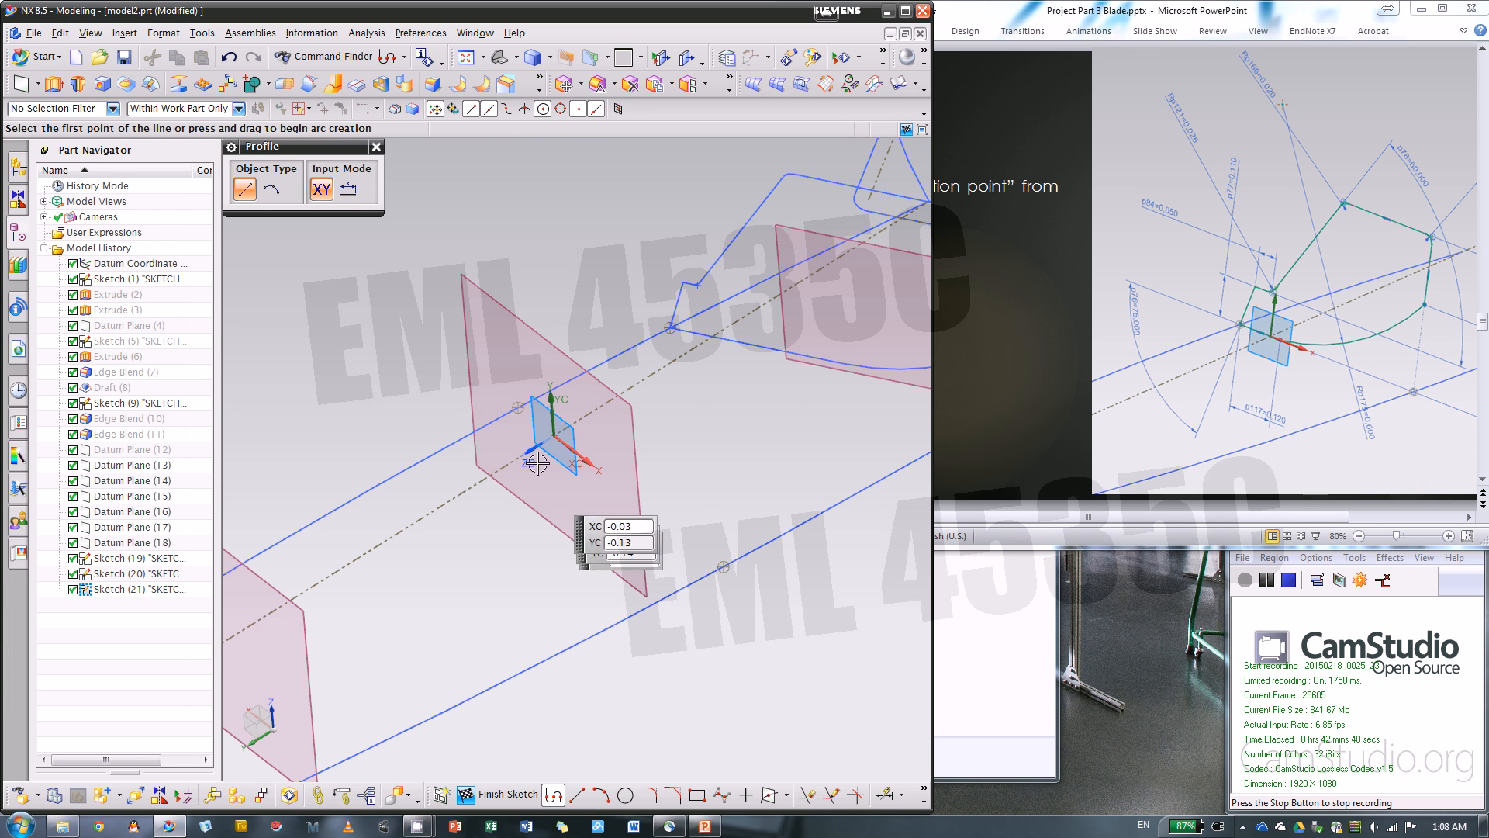
{"action": "left_click", "coordinate": [518, 407]}
{"action": "left_click", "coordinate": [615, 527]}
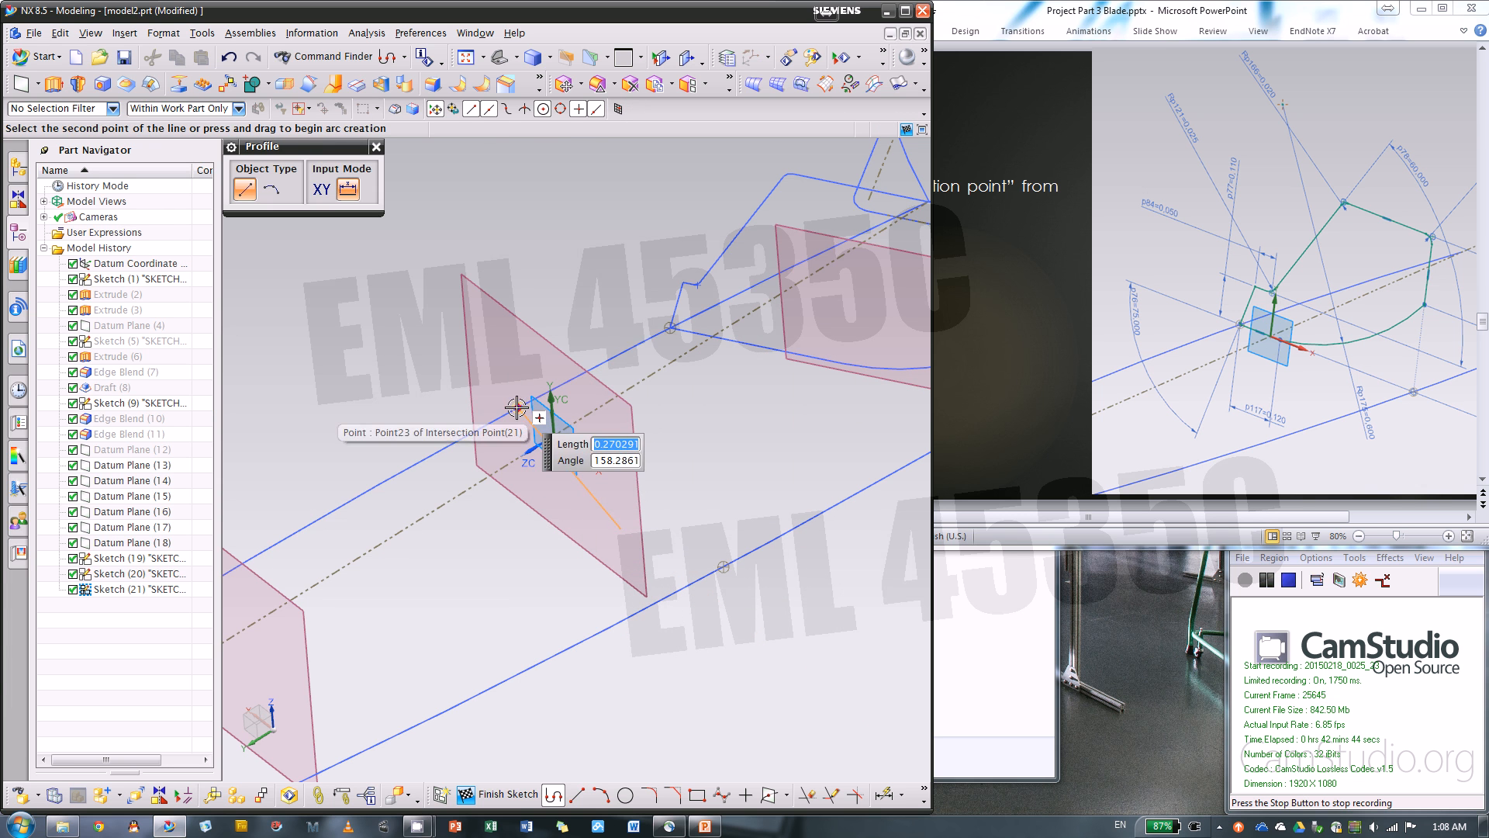
{"action": "left_click", "coordinate": [517, 407]}
{"action": "mouse_move", "coordinate": [513, 322]}
{"action": "middle_mouse_down"}
{"action": "mouse_move", "coordinate": [510, 299]}
{"action": "mouse_move", "coordinate": [526, 303]}
{"action": "middle_mouse_up"}
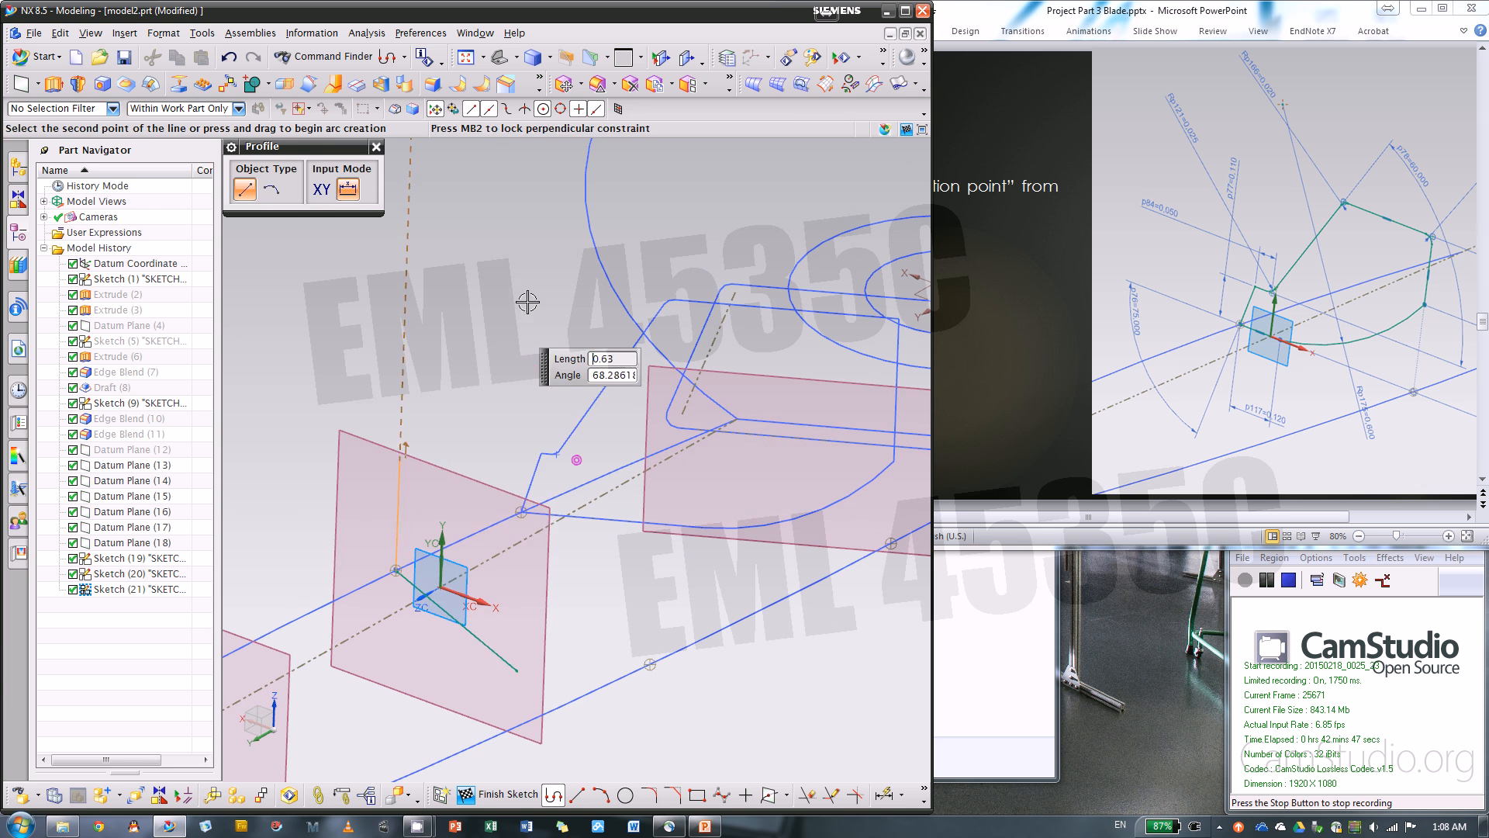
{"action": "left_click", "coordinate": [410, 487]}
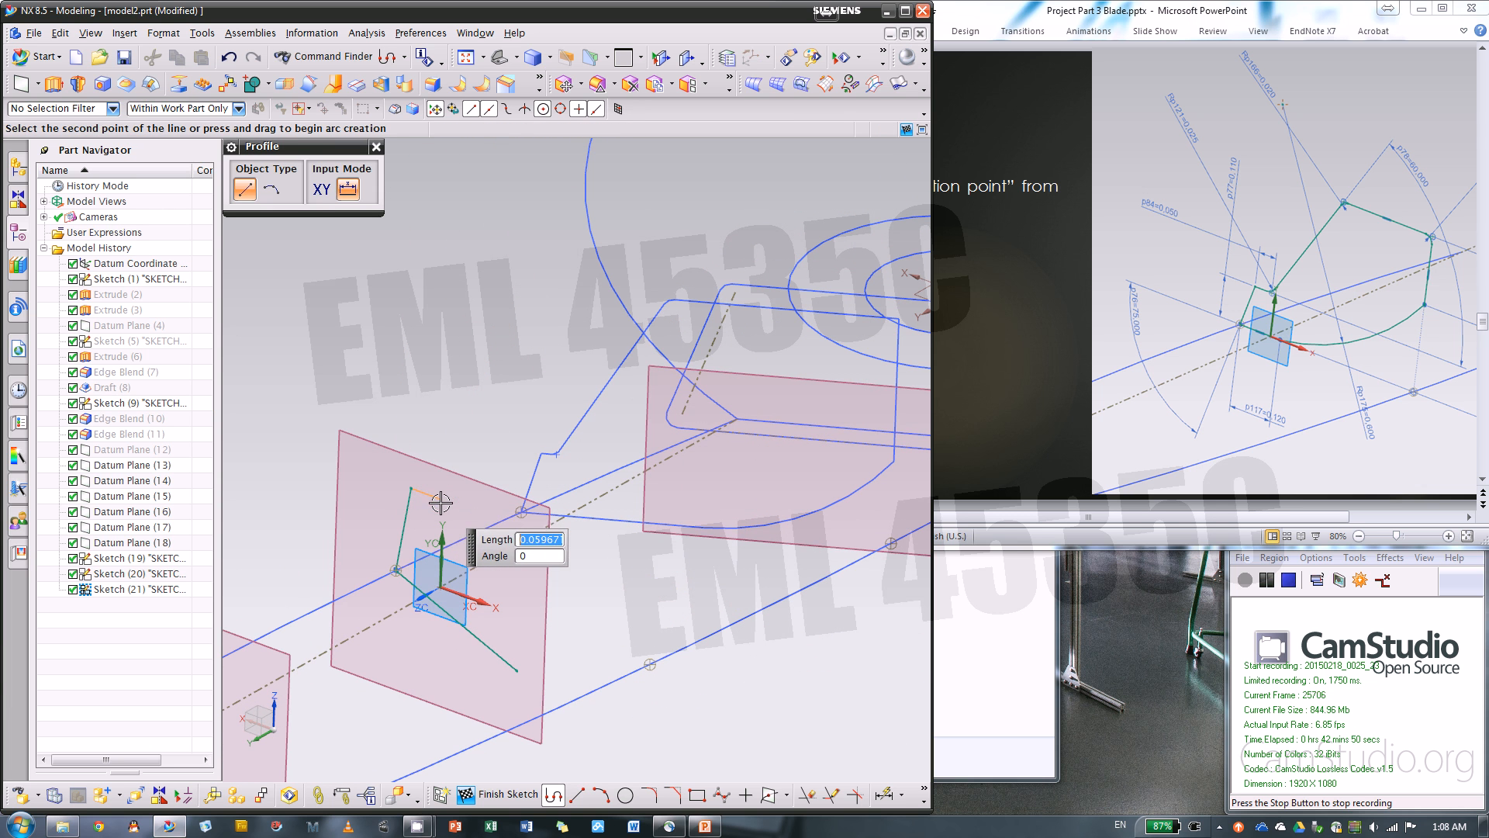
{"action": "left_click", "coordinate": [440, 498]}
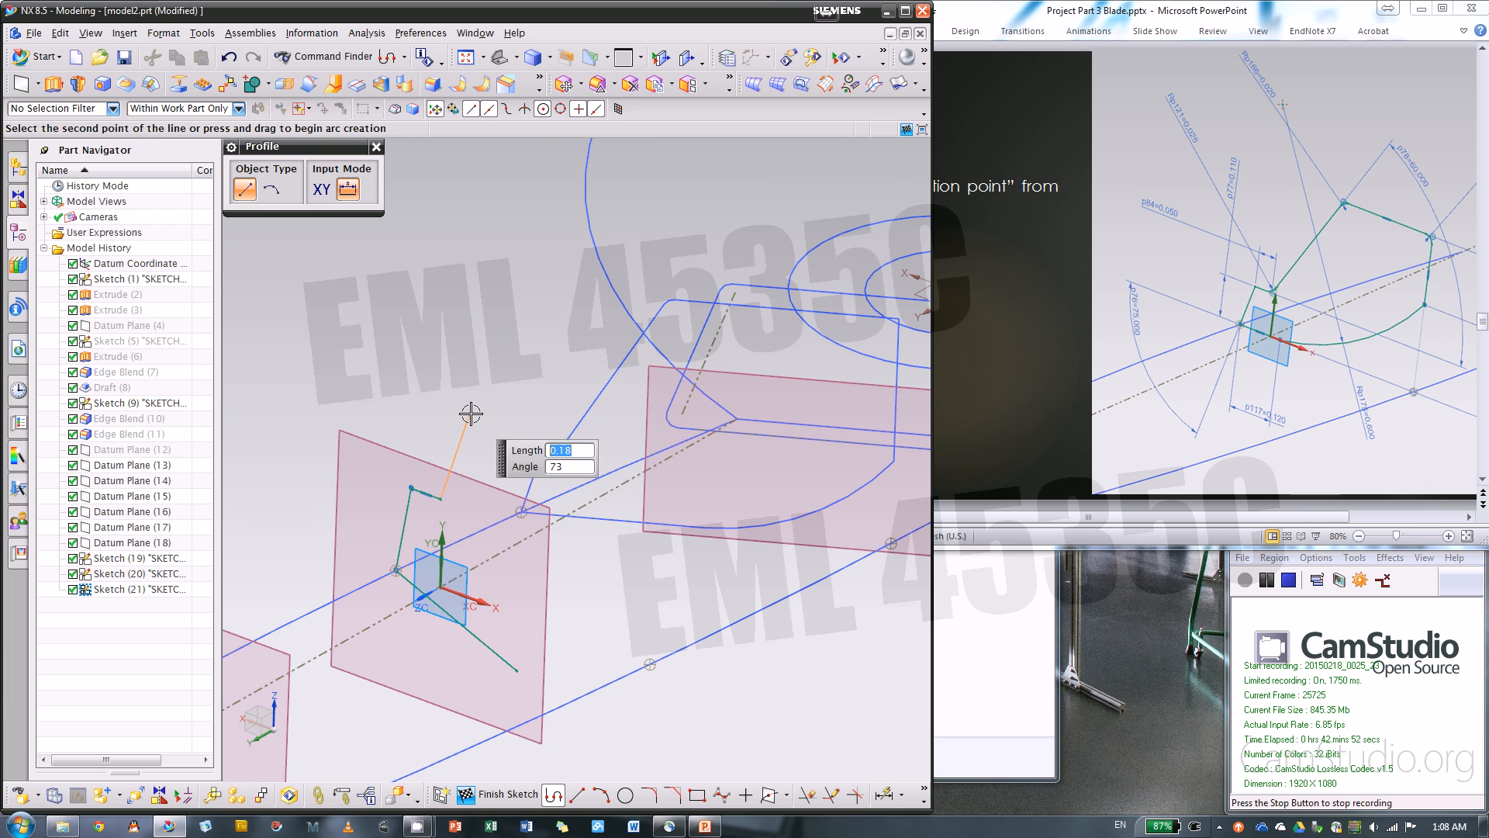
Continue the profile with a slanted line about 0.18 in, a horizontal top line about 0.45 in and a vertical side about 0.22 in
{"action": "left_click", "coordinate": [469, 415]}
{"action": "middle_click_drag", "start_coordinate": [618, 415], "coordinate": [611, 423]}
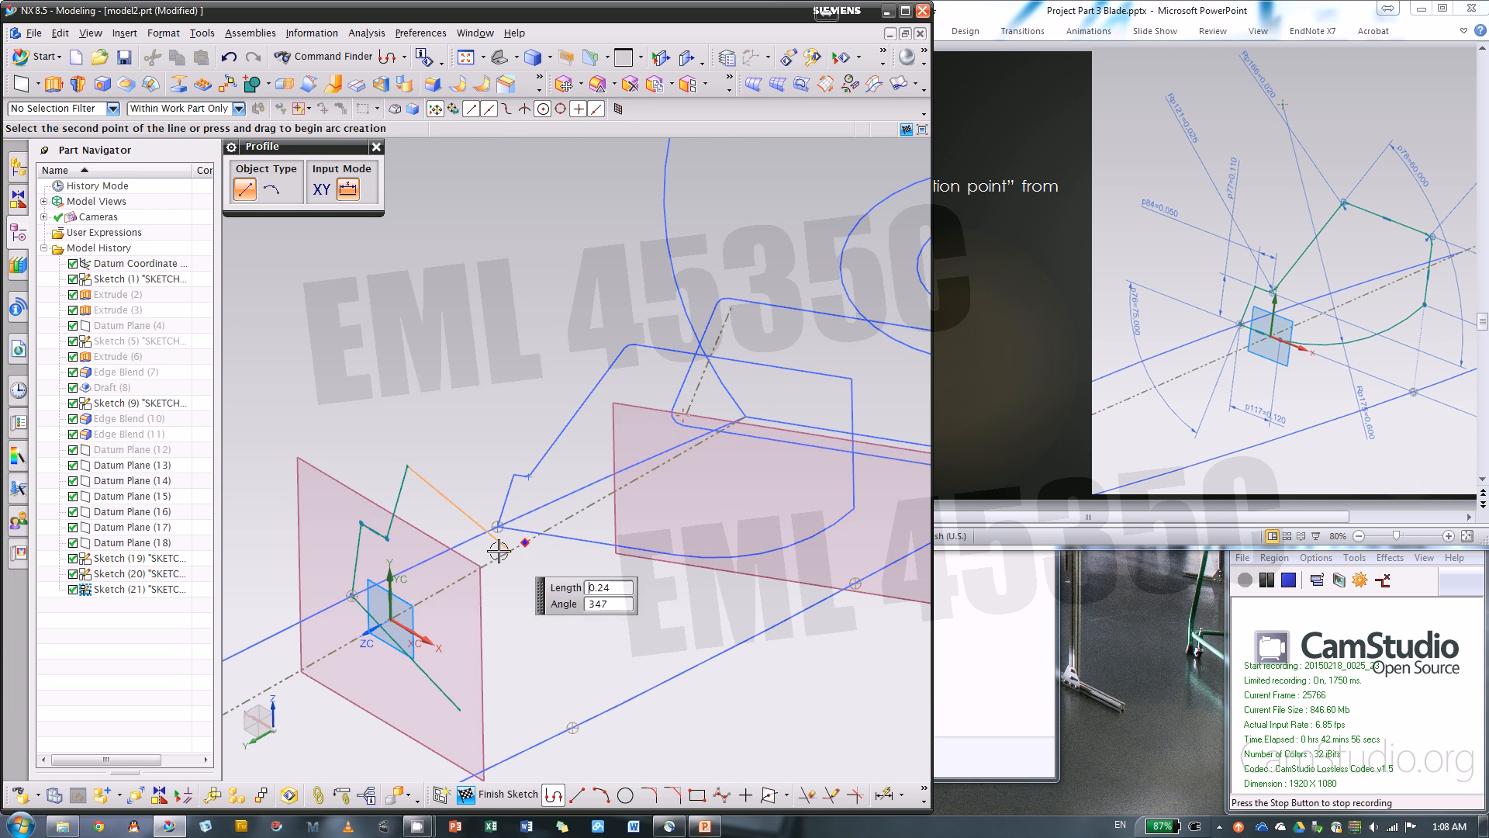
{"action": "left_click", "coordinate": [612, 565]}
{"action": "mouse_move", "coordinate": [612, 566]}
{"action": "middle_mouse_down"}
{"action": "mouse_move", "coordinate": [621, 549]}
{"action": "mouse_move", "coordinate": [611, 556]}
{"action": "middle_mouse_up"}
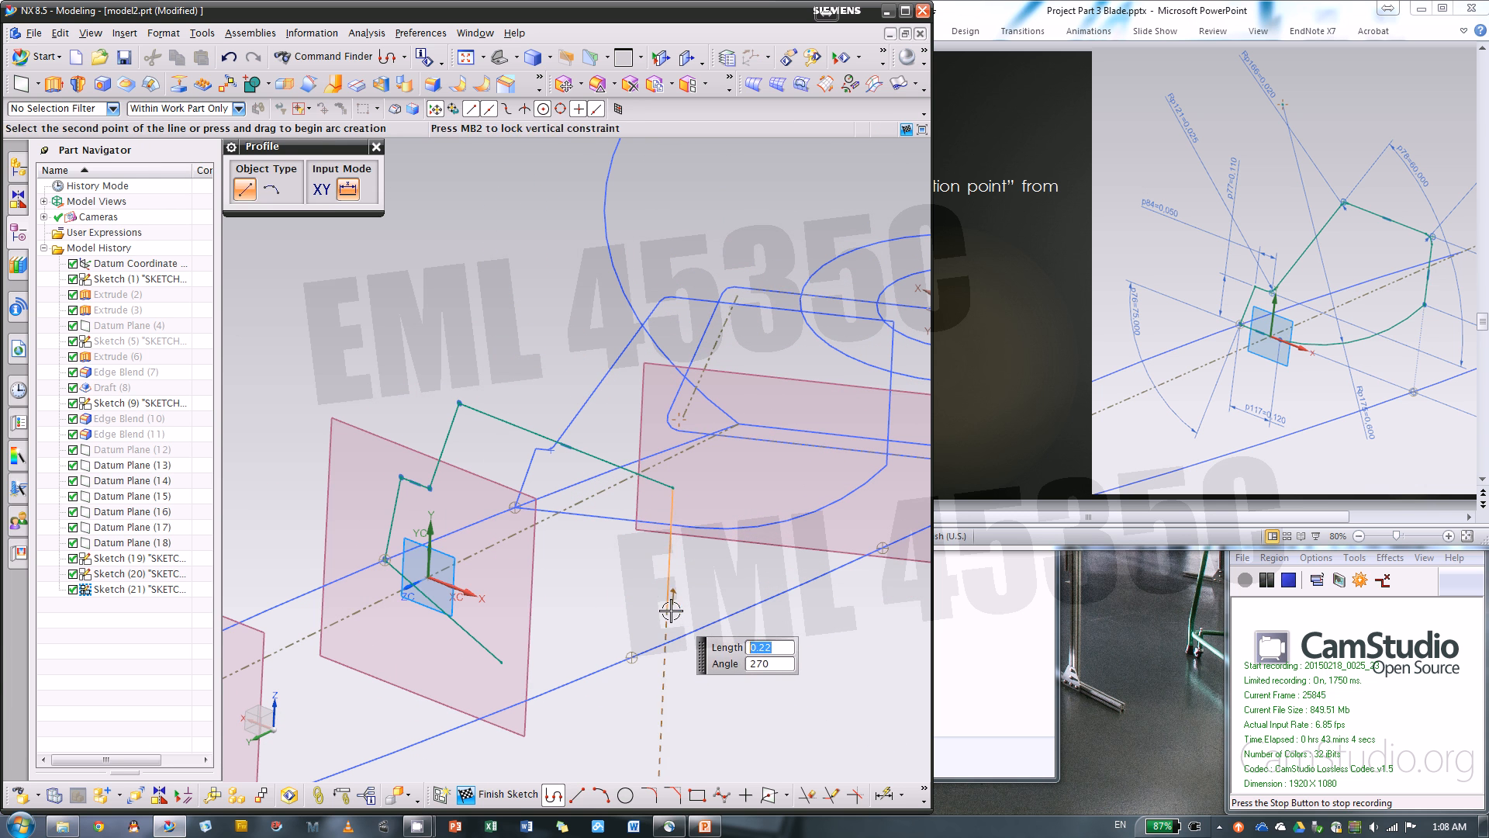
{"action": "left_click", "coordinate": [671, 612]}
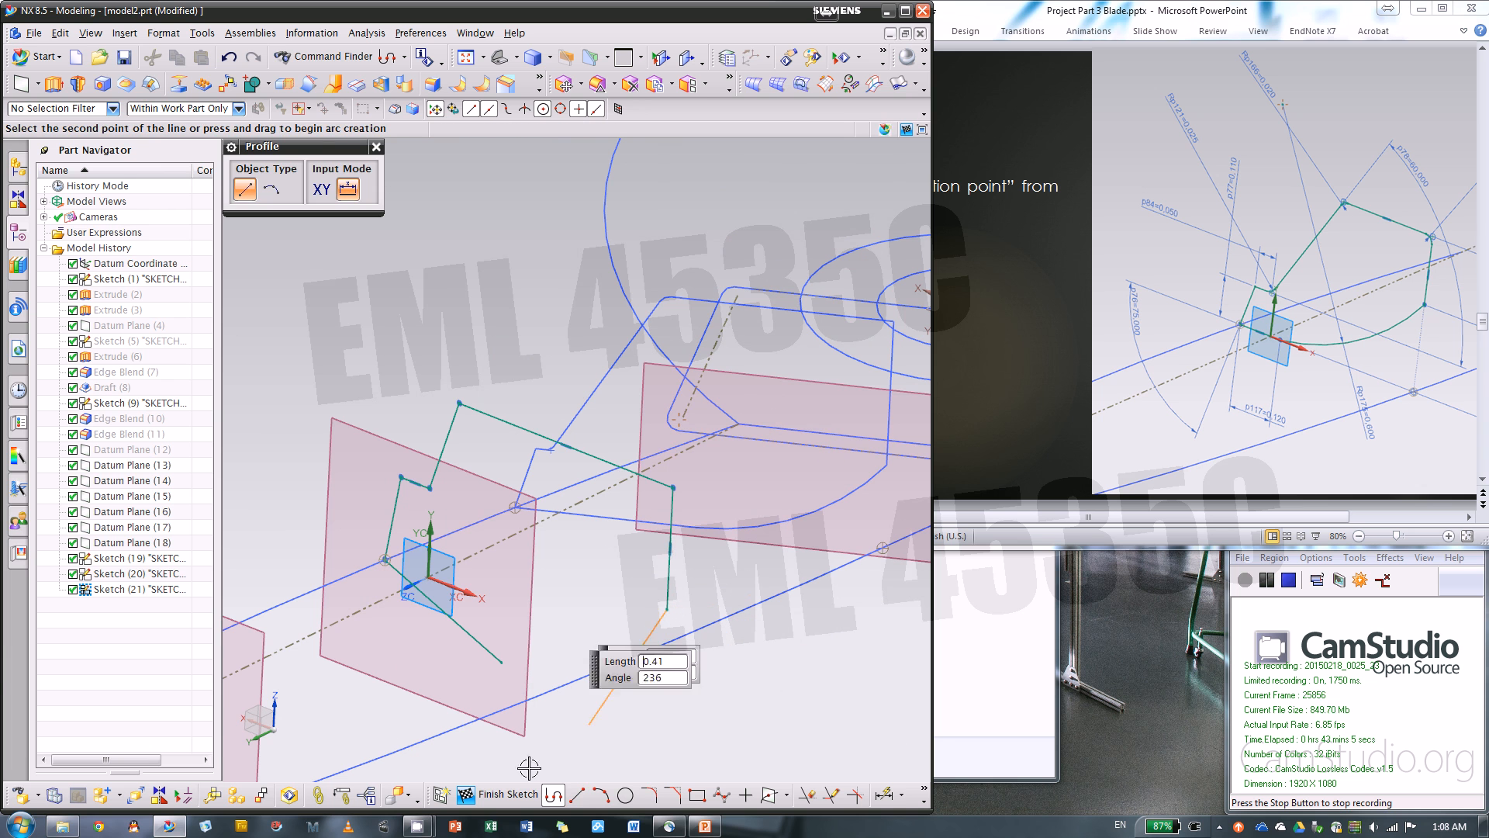
Close the profile with a three-point arc from the vertical side's lower end to the bottom line's free end
{"action": "left_click", "coordinate": [600, 794]}
{"action": "left_click", "coordinate": [666, 609]}
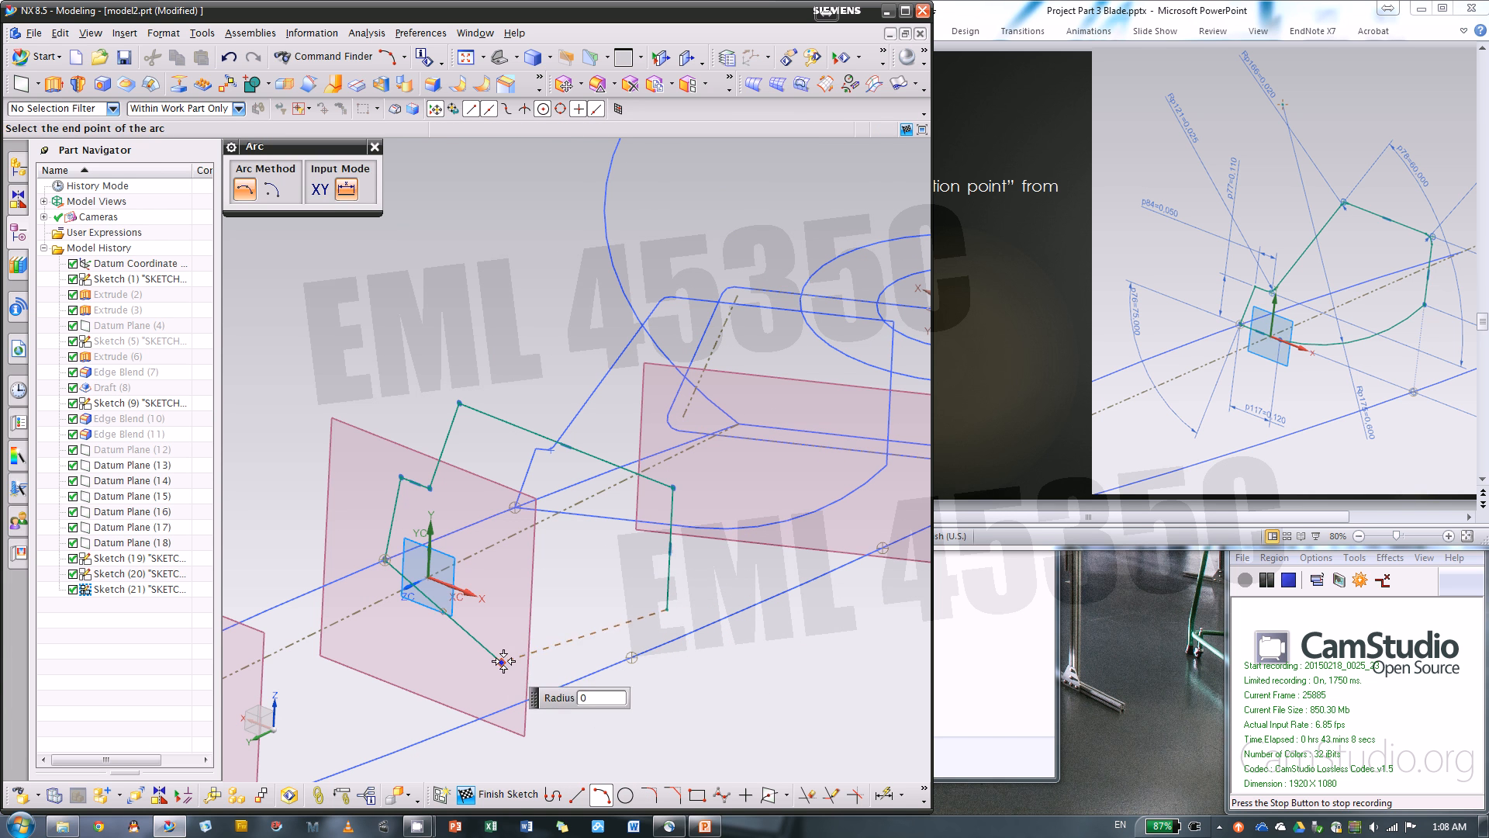
{"action": "left_click", "coordinate": [502, 660]}
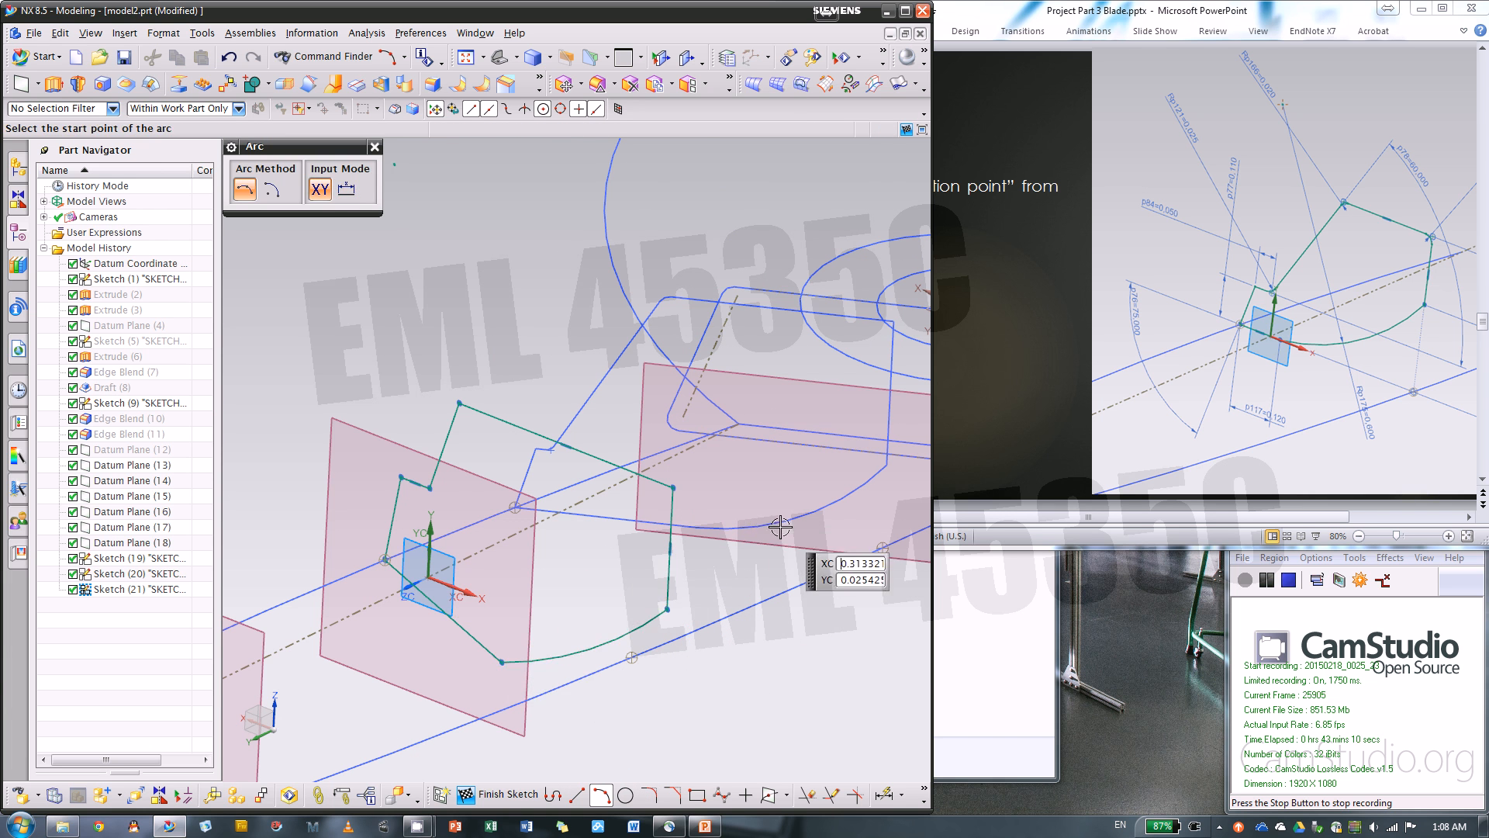
{"action": "scroll", "coordinate": [803, 554], "scroll_direction": "down", "scroll_amount": 2}
{"action": "key", "text": "Escape"}
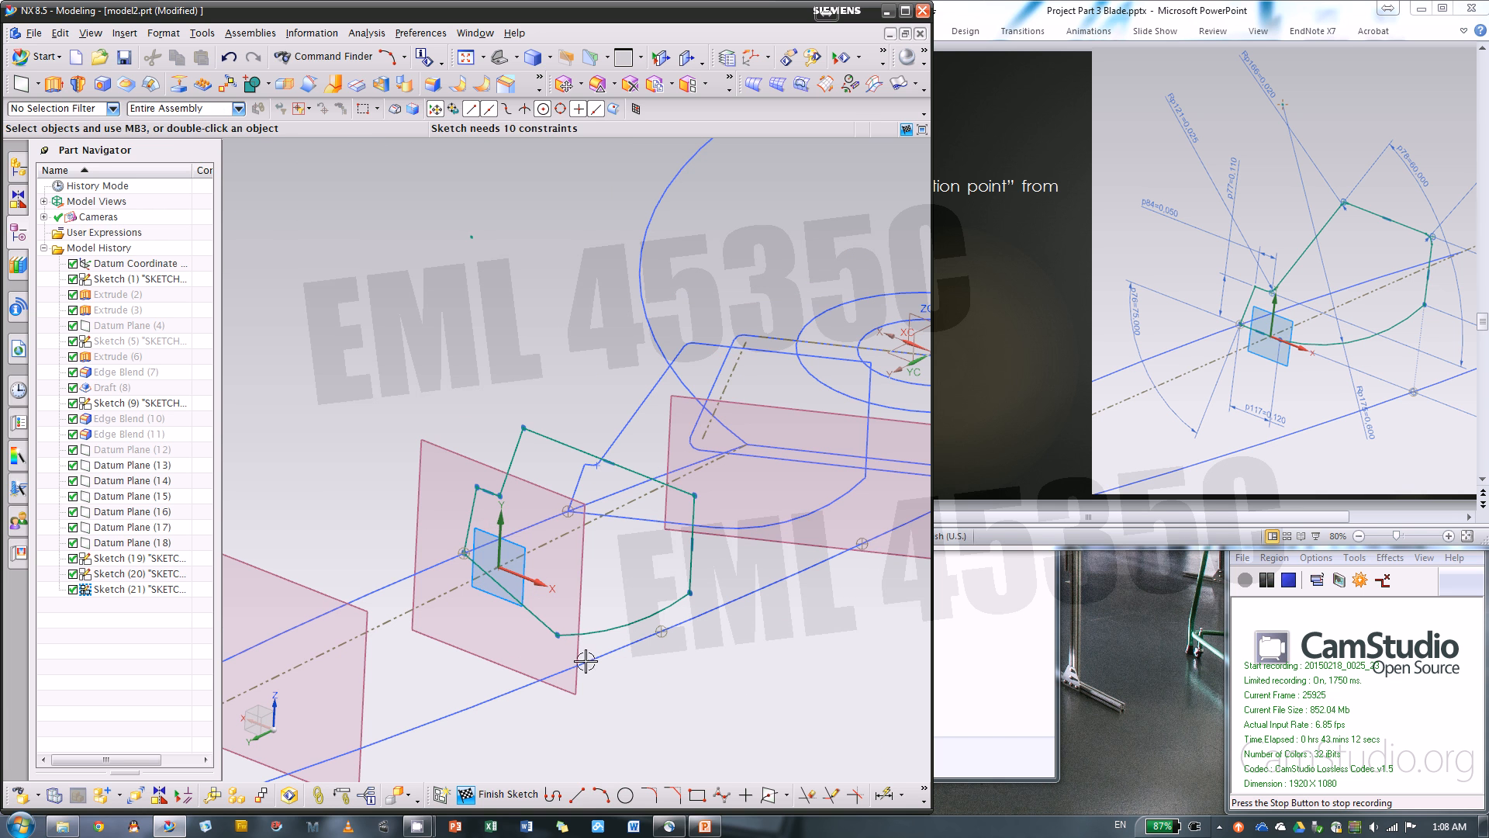
Constrain the bottom line to be horizontal and align the vertical side with the front intersection point
{"action": "left_click", "coordinate": [532, 612]}
{"action": "left_click", "coordinate": [667, 610]}
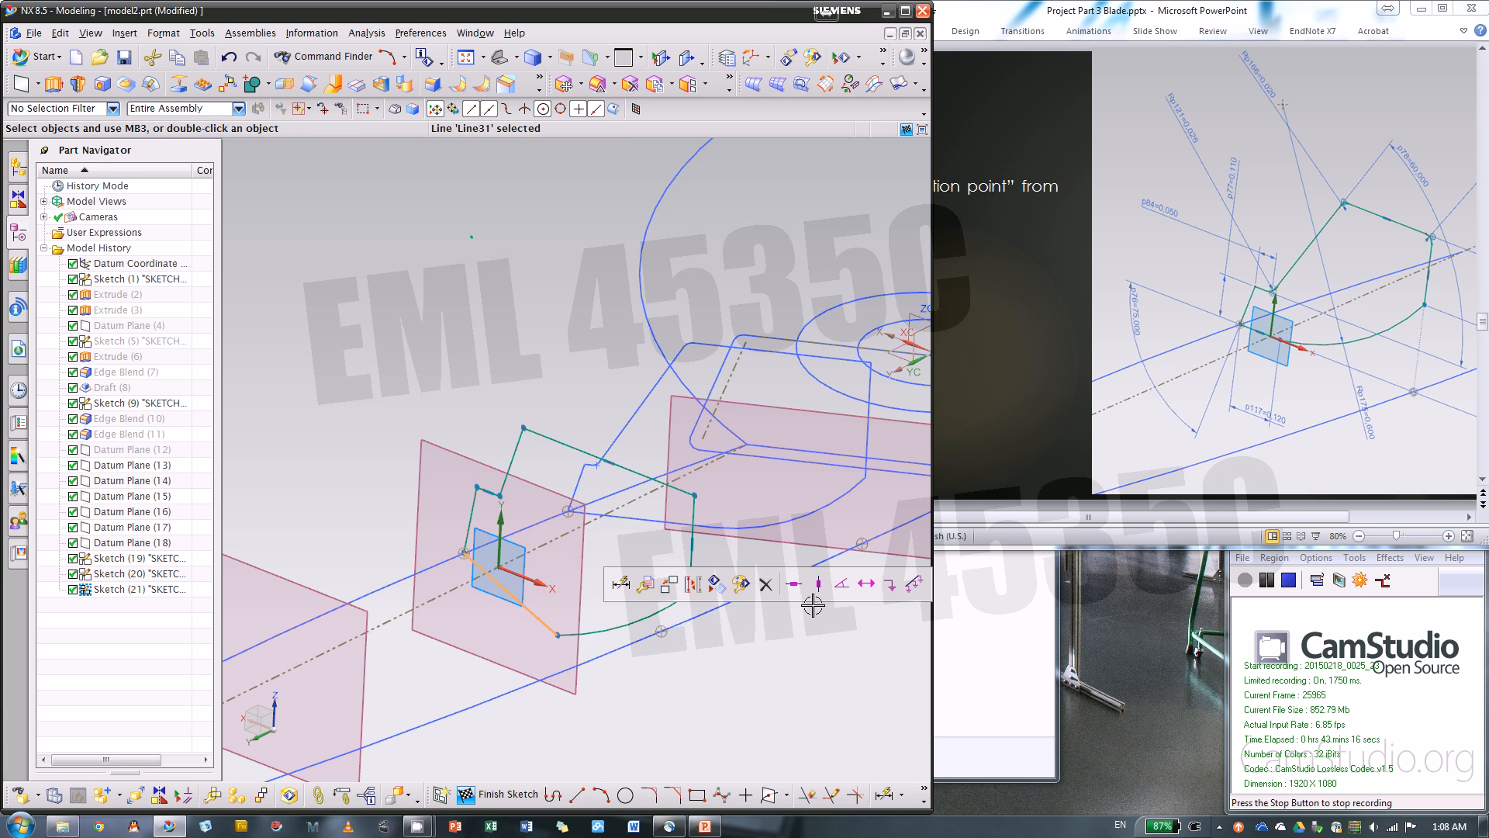
{"action": "left_click", "coordinate": [793, 583]}
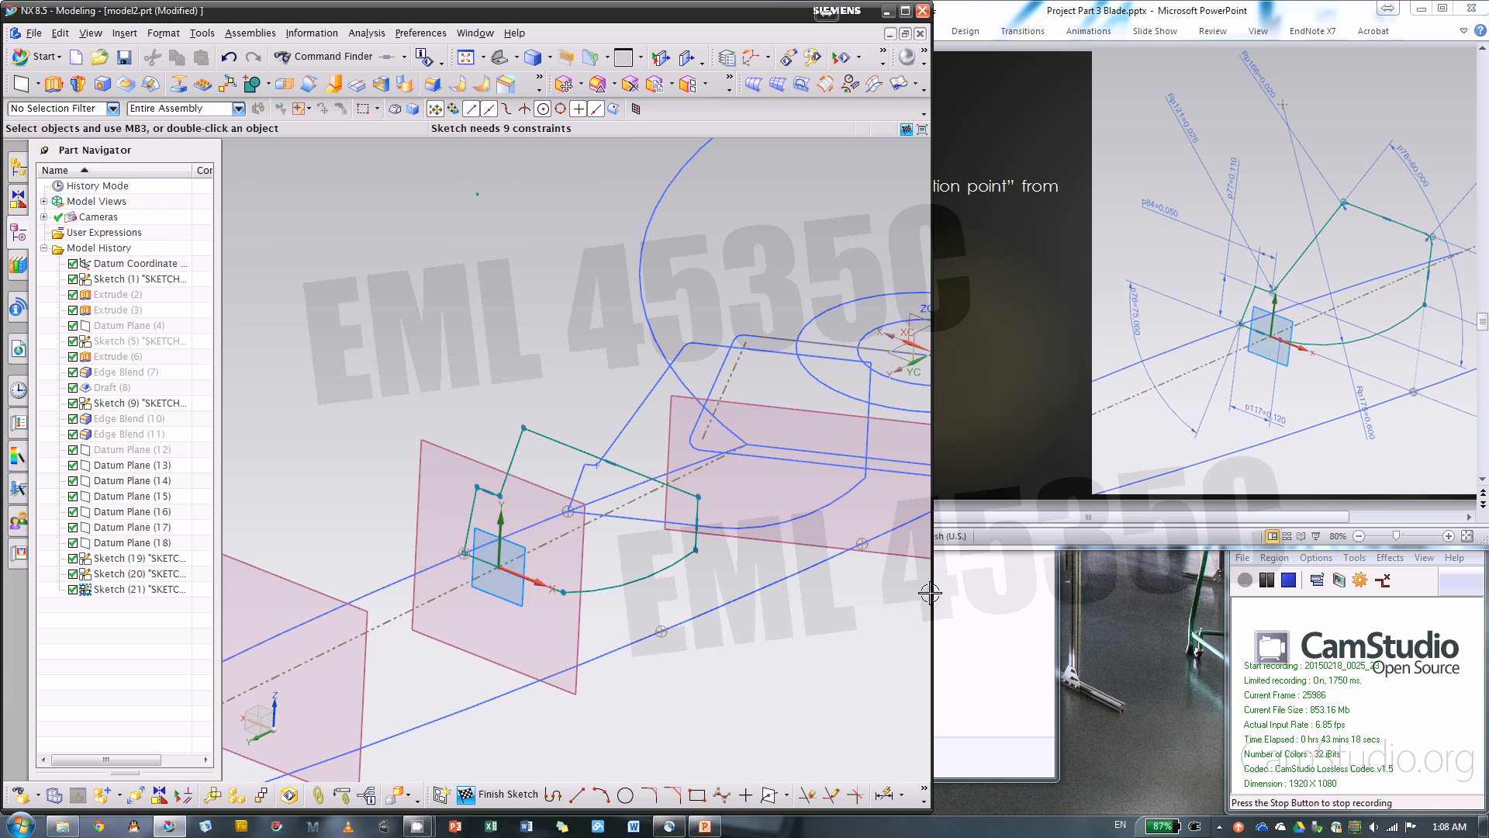
{"action": "left_click", "coordinate": [538, 585]}
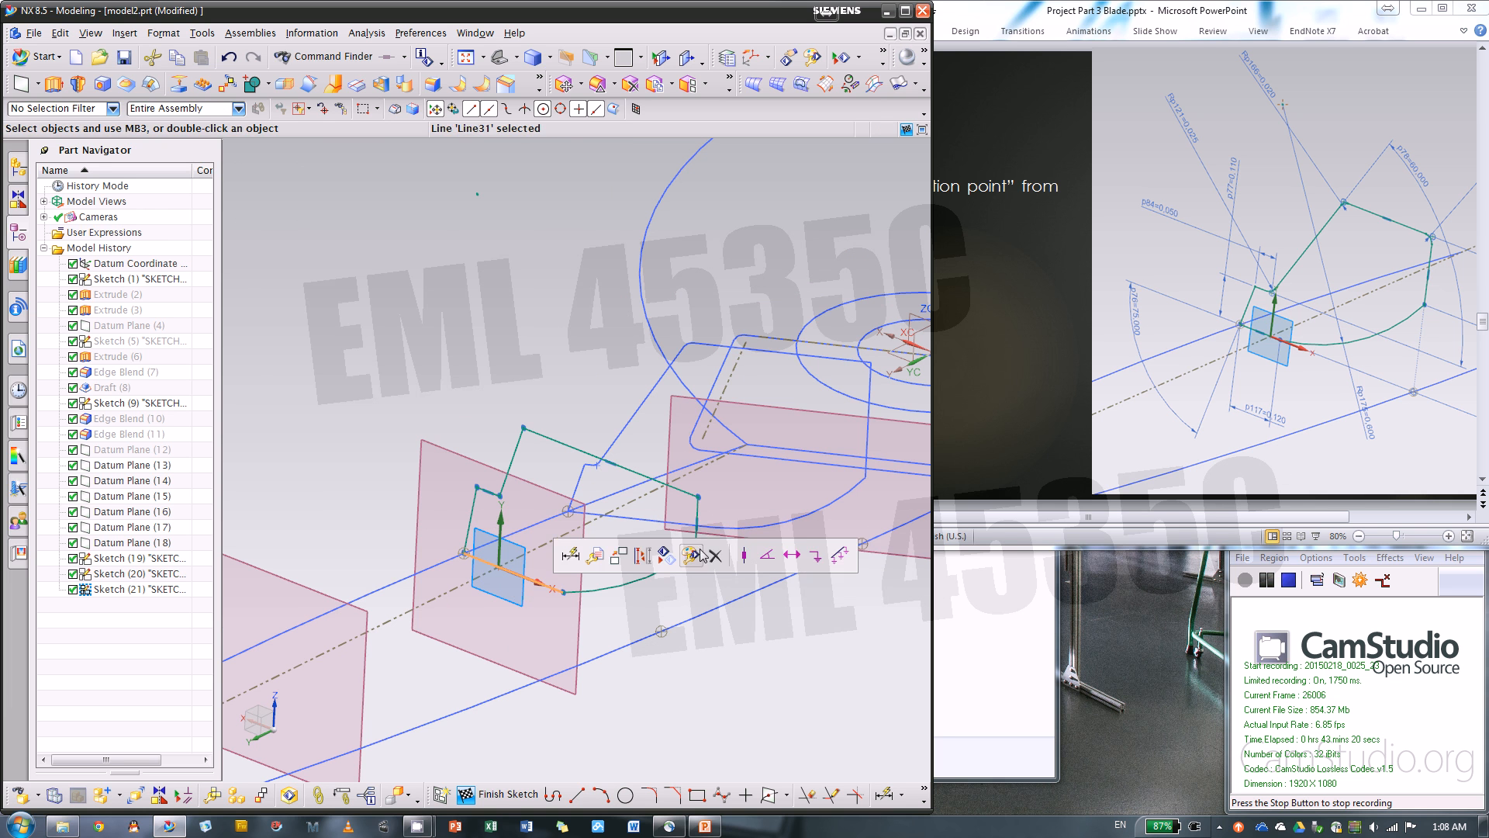
{"action": "left_click", "coordinate": [697, 528]}
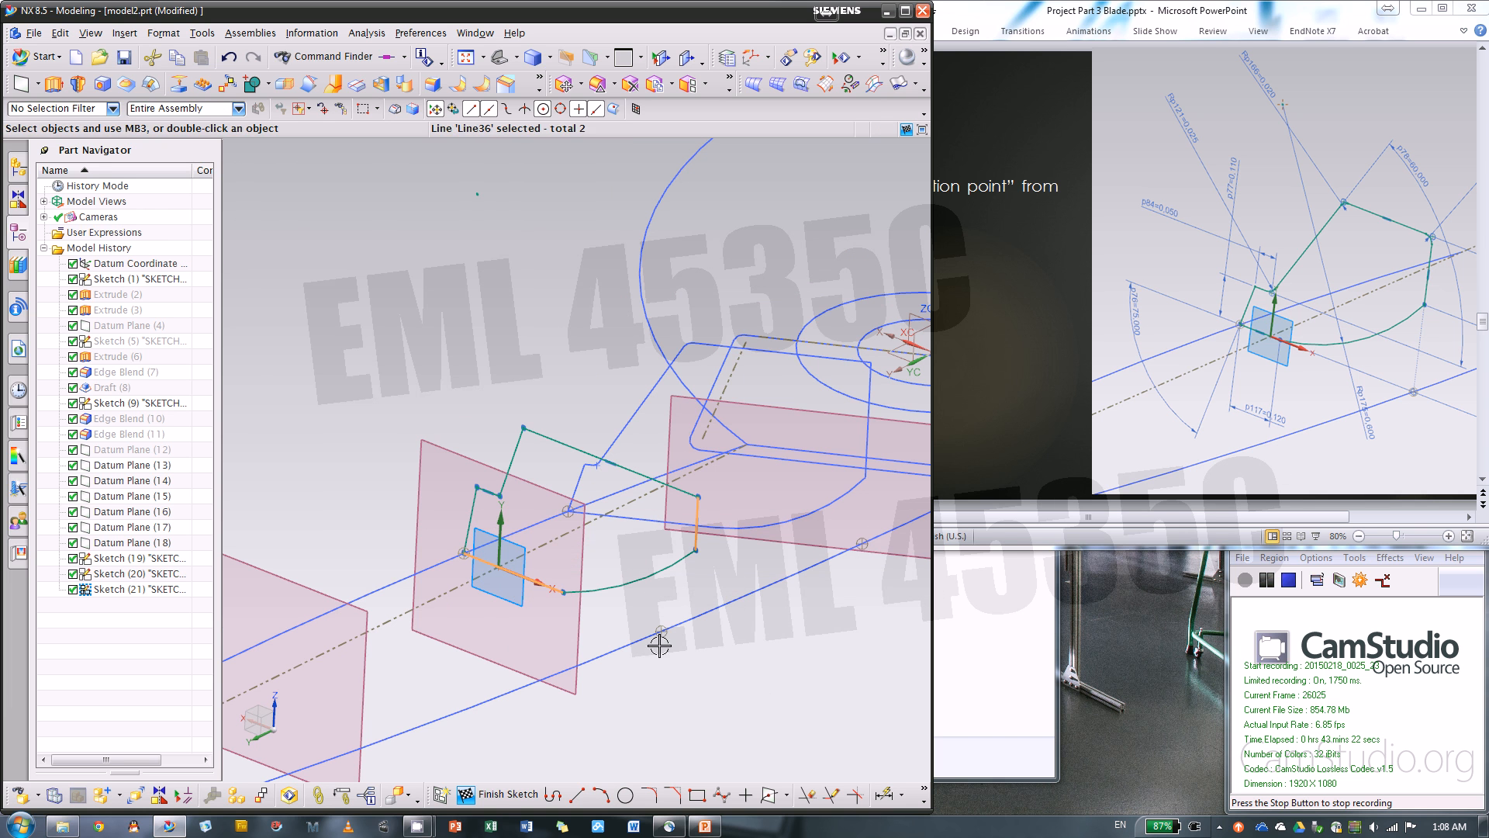
{"action": "left_click", "coordinate": [661, 631]}
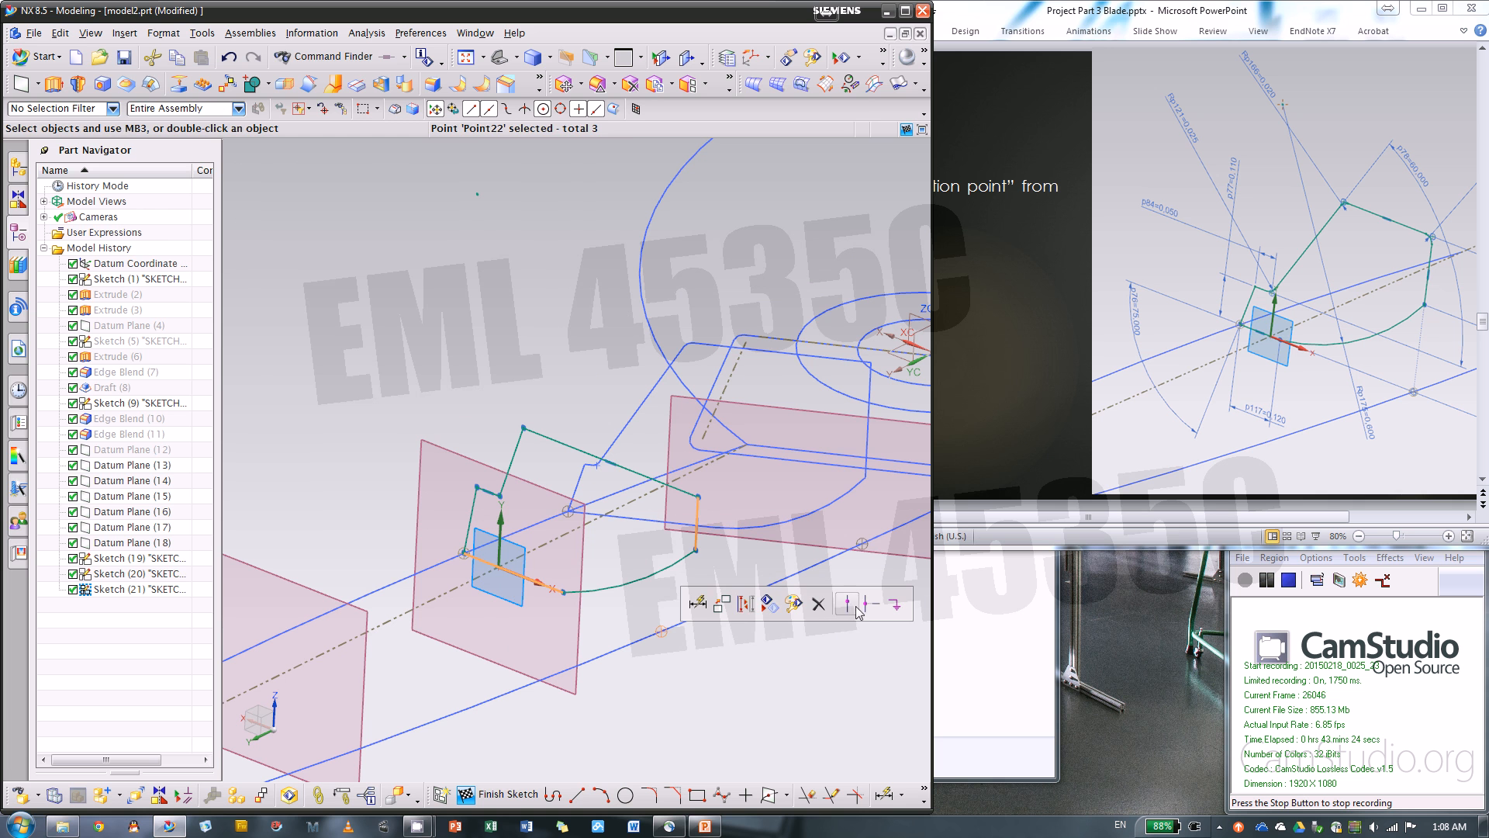
{"action": "left_click", "coordinate": [858, 611]}
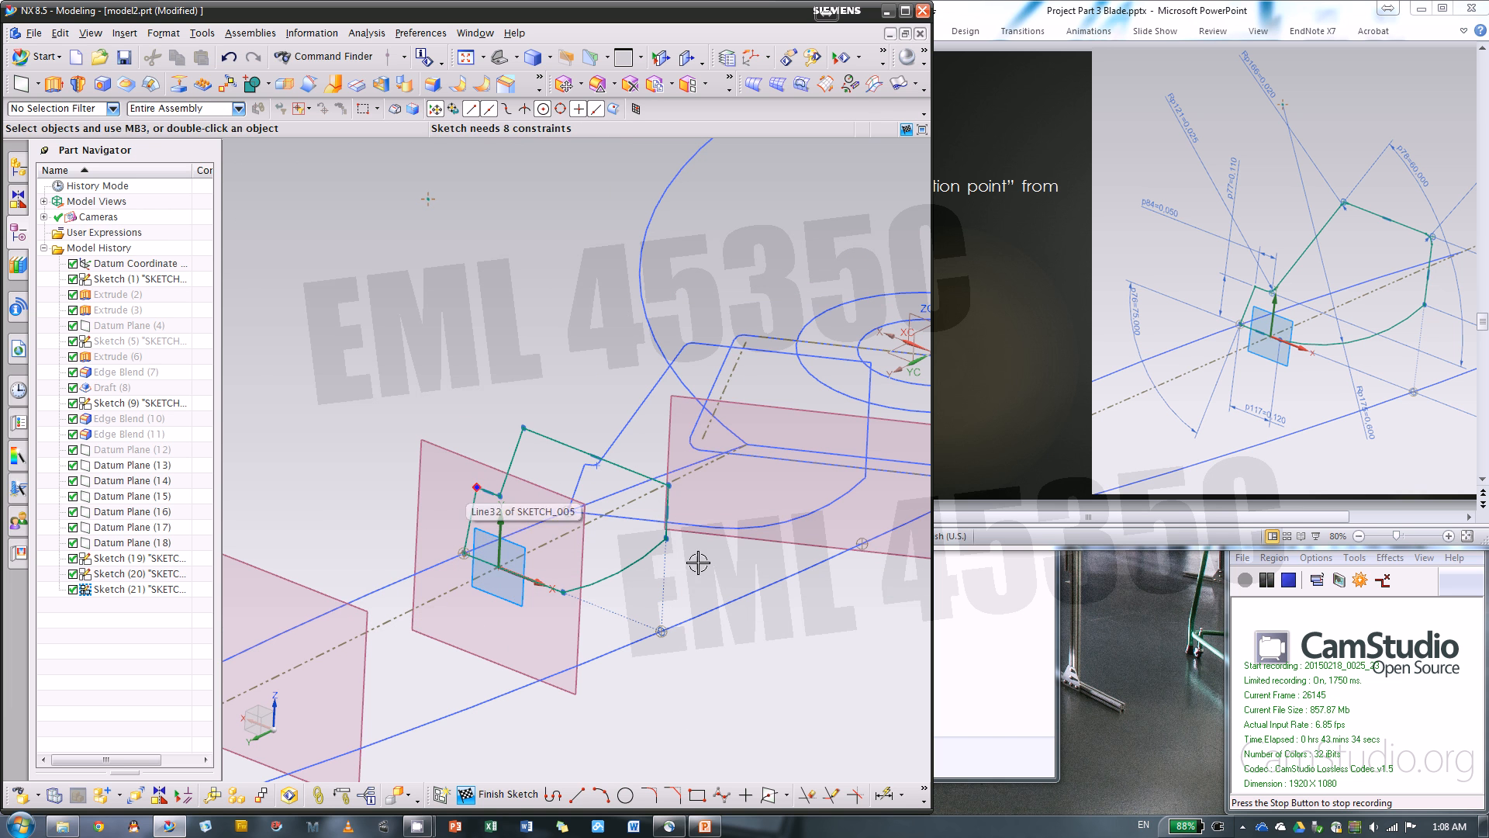
Dimension the angle between the steep side and the bottom line at 75 degrees
{"action": "middle_click_drag", "start_coordinate": [746, 656], "coordinate": [750, 694]}
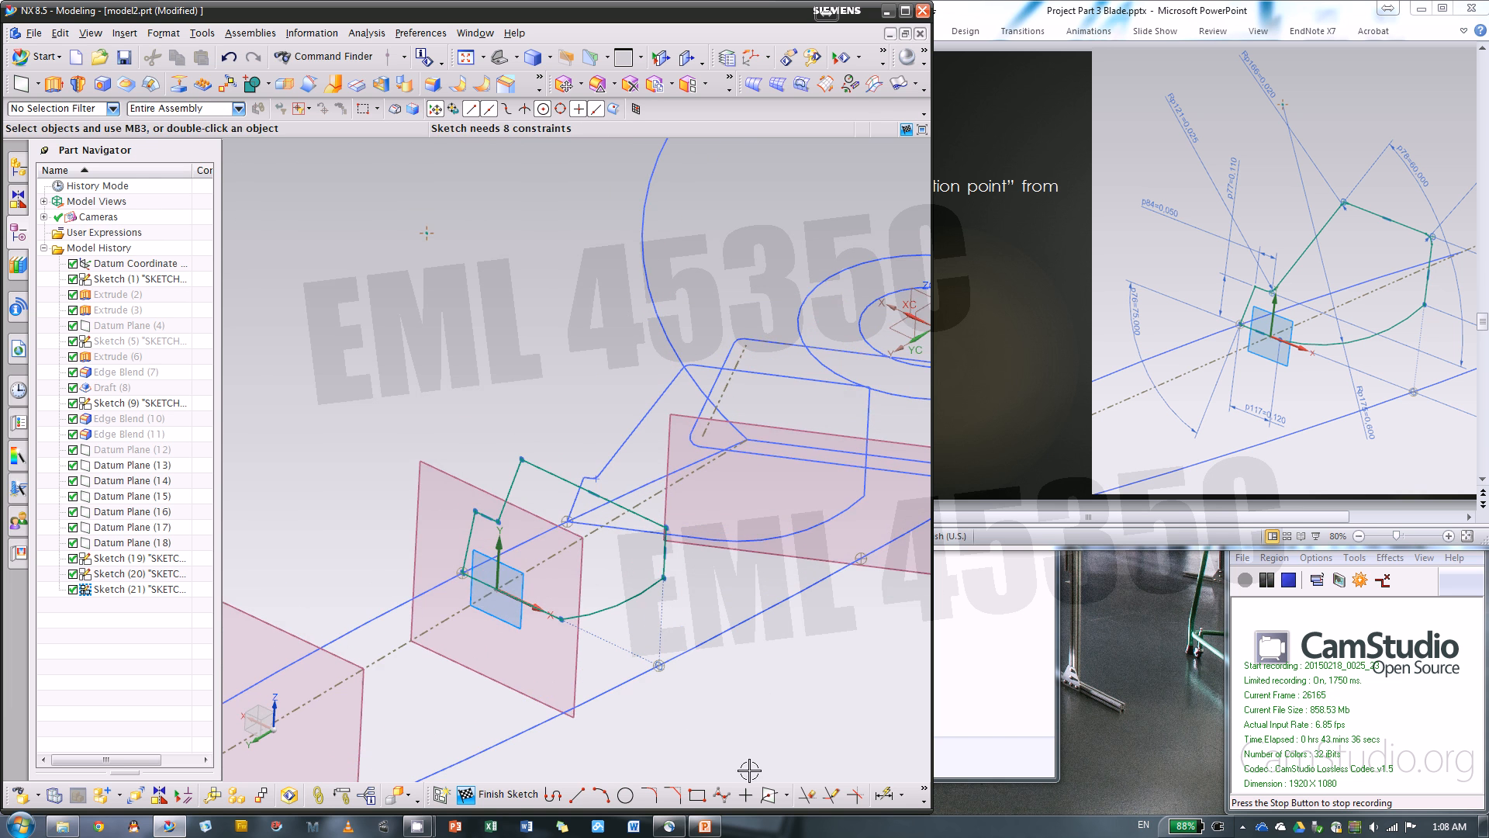
{"action": "key", "text": "d"}
{"action": "scroll", "coordinate": [442, 556], "scroll_direction": "down", "scroll_amount": 3}
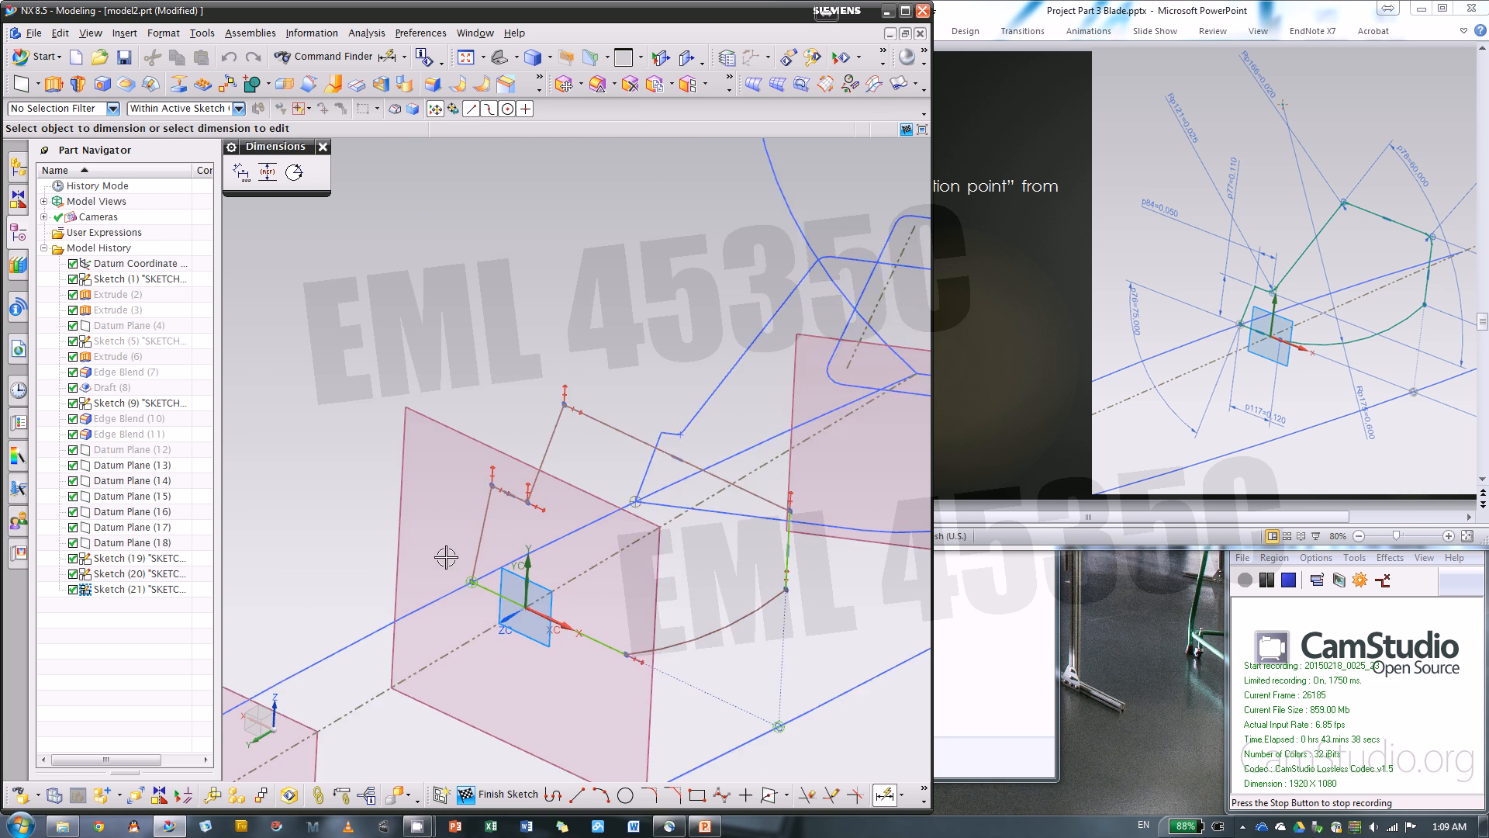
{"action": "left_click", "coordinate": [486, 542]}
{"action": "left_click", "coordinate": [524, 607]}
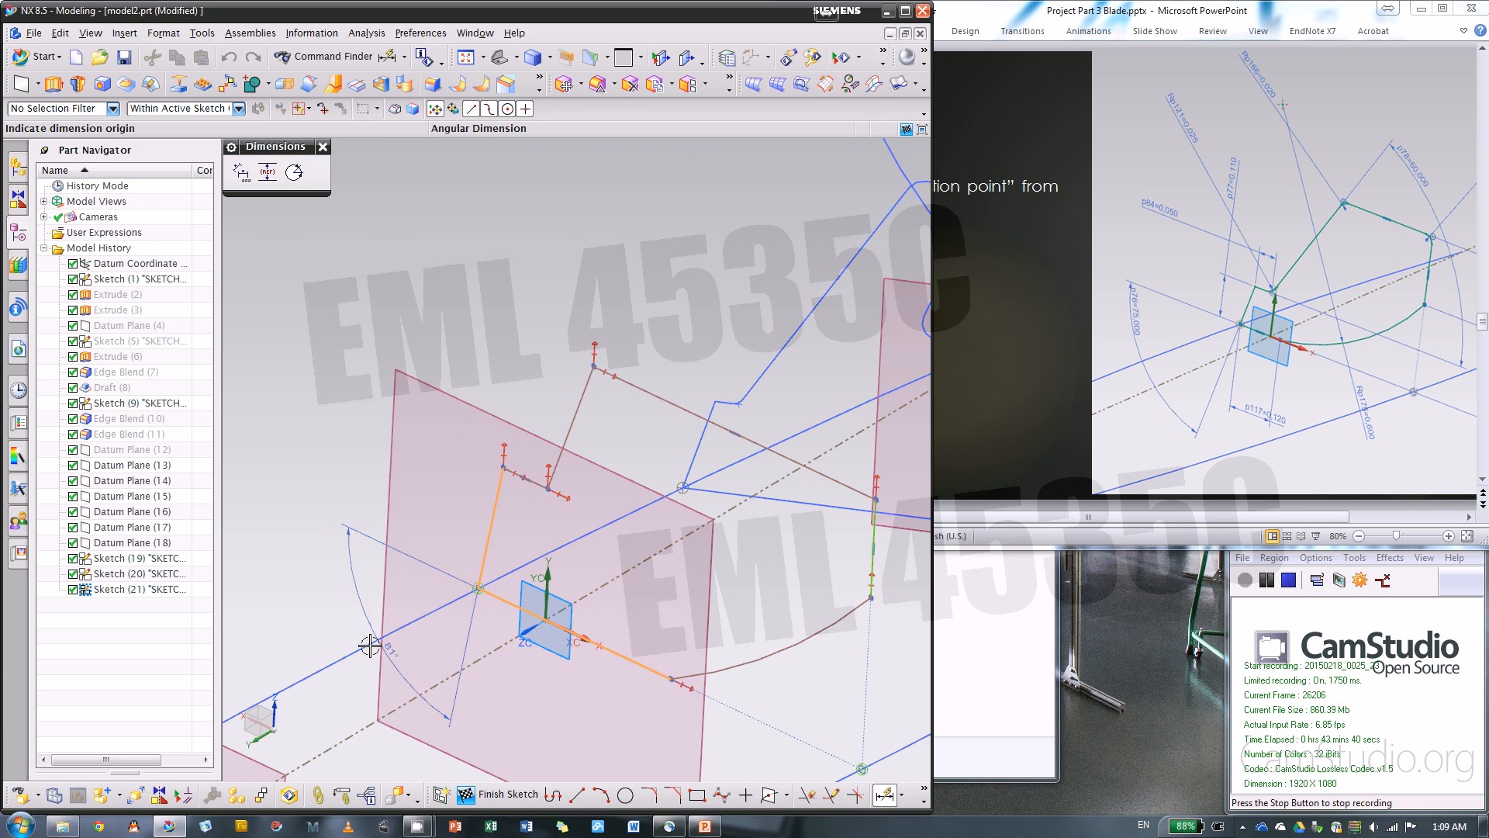
{"action": "left_click", "coordinate": [372, 643]}
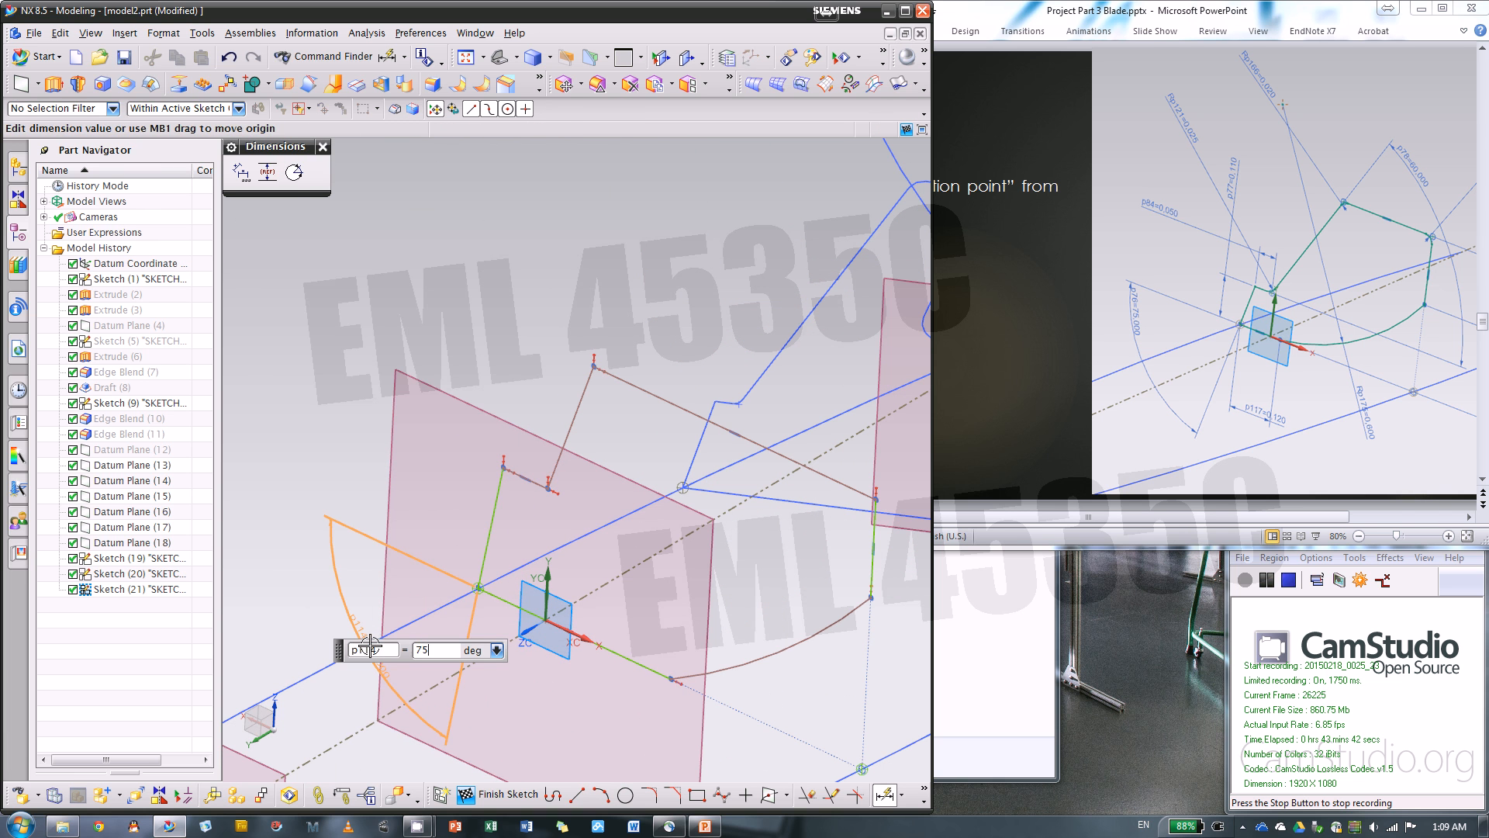
{"action": "type", "text": "75"}
{"action": "key", "text": "Return"}
Dimension the angle between the notch line and the slanted line at 60 degrees
{"action": "left_click", "coordinate": [549, 491]}
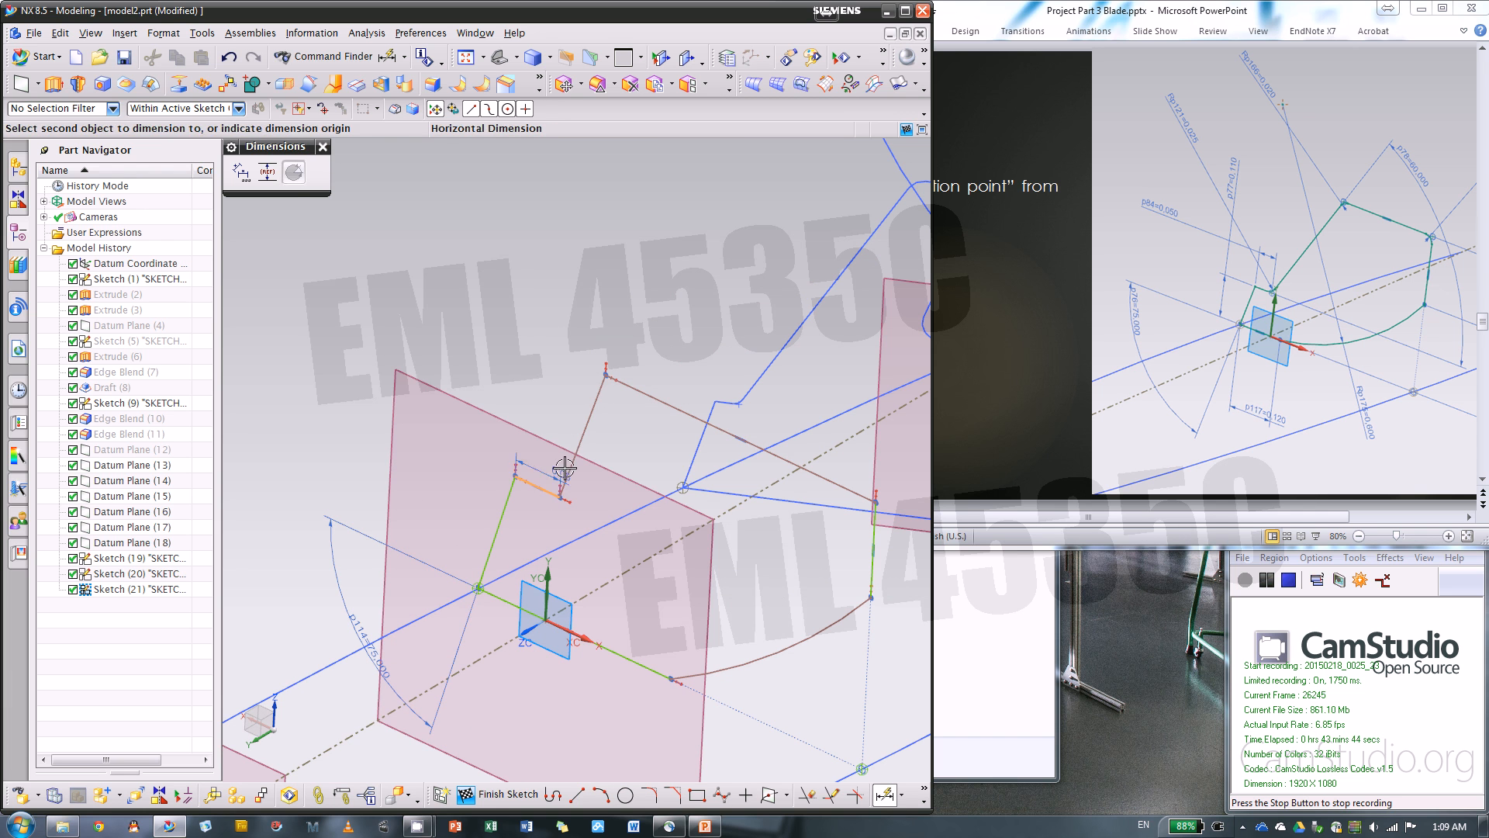
{"action": "left_click", "coordinate": [575, 442]}
{"action": "left_click", "coordinate": [620, 462]}
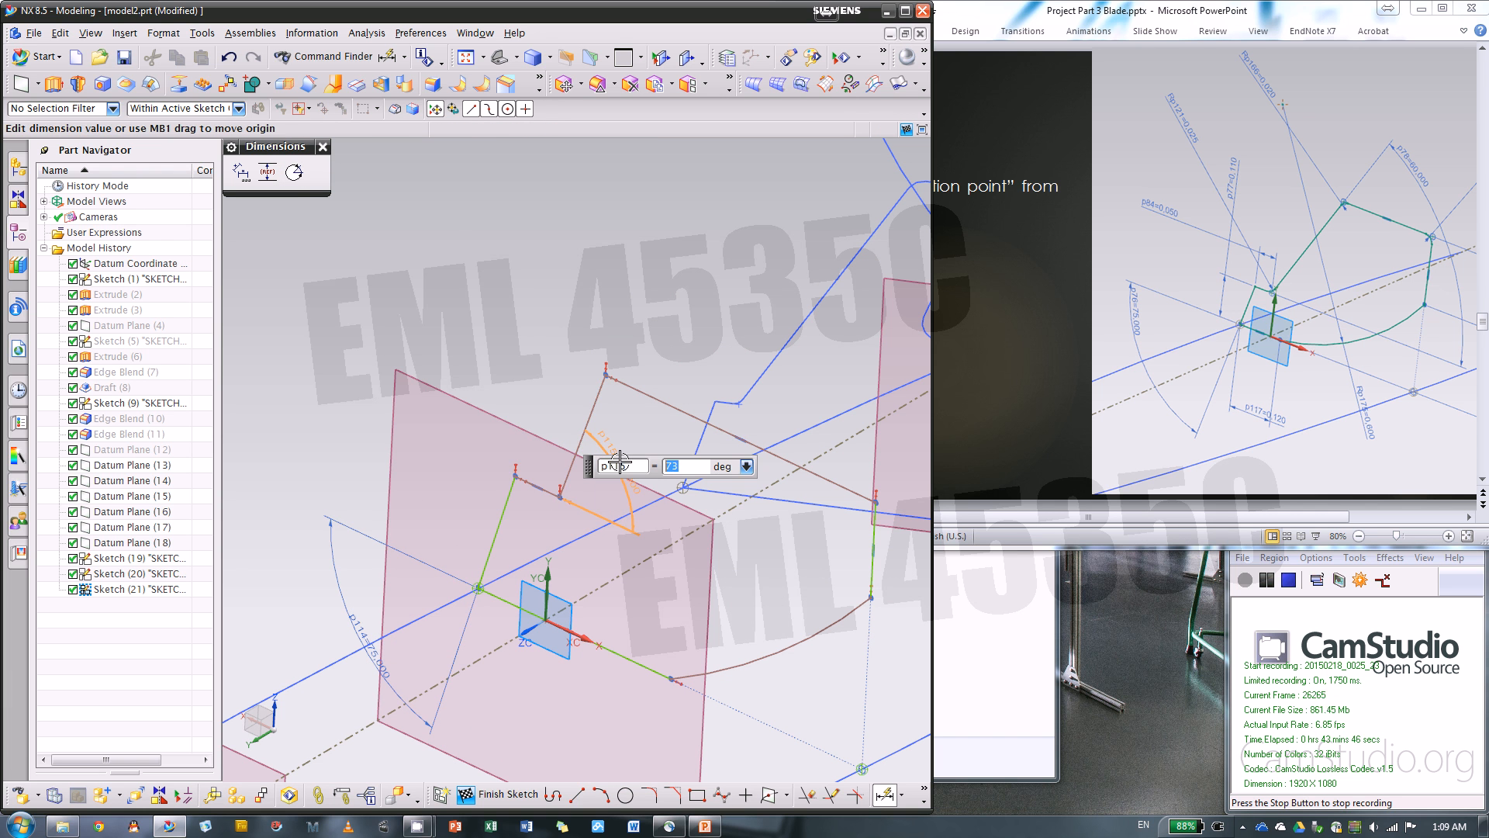
{"action": "type", "text": "60"}
{"action": "key", "text": "Return"}
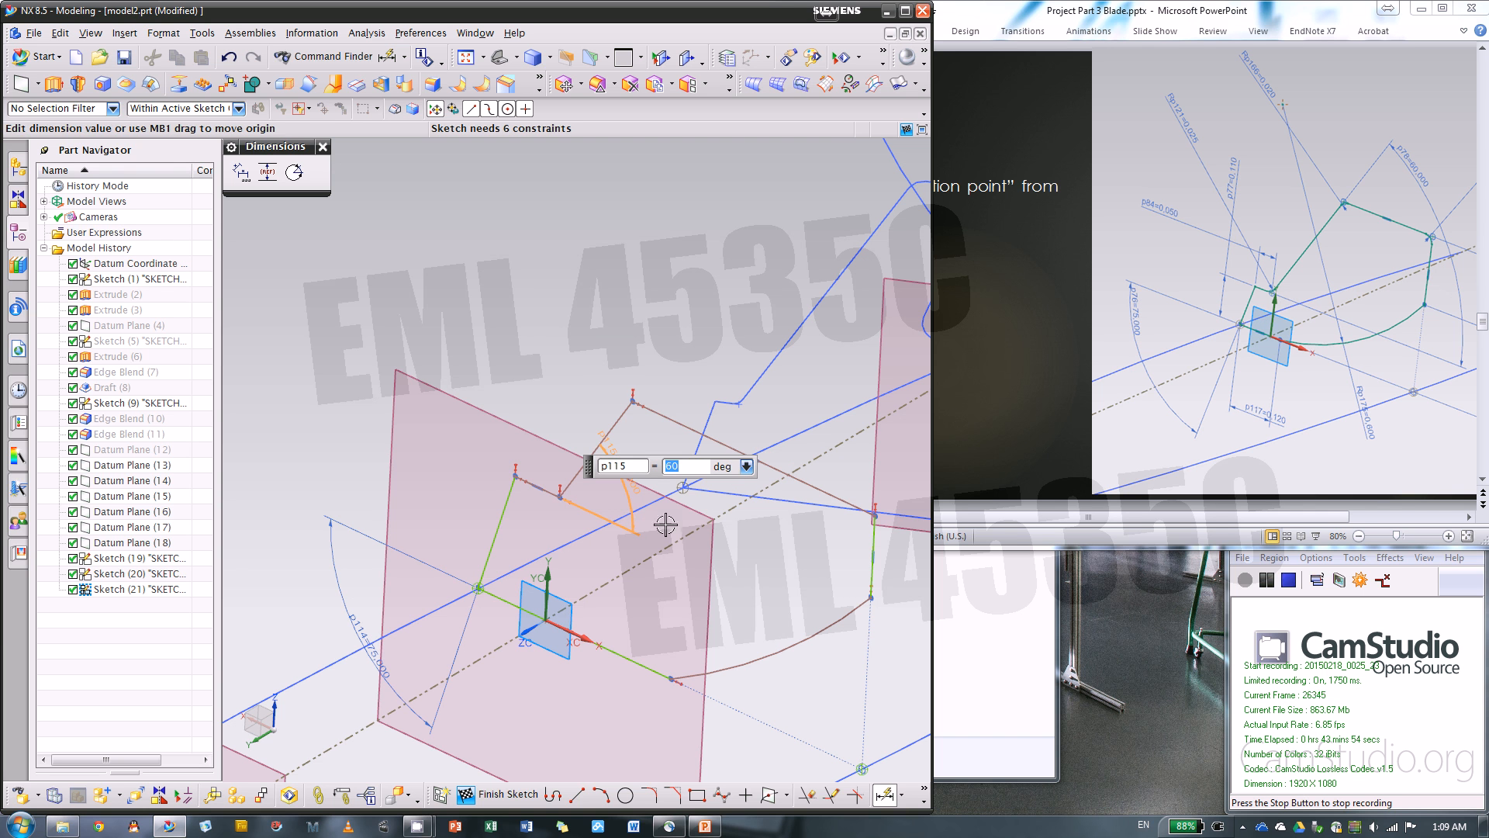
Set the steep side's vertical height to 0.11 in and the notch line's horizontal length to 0.05 in
{"action": "left_click", "coordinate": [503, 516]}
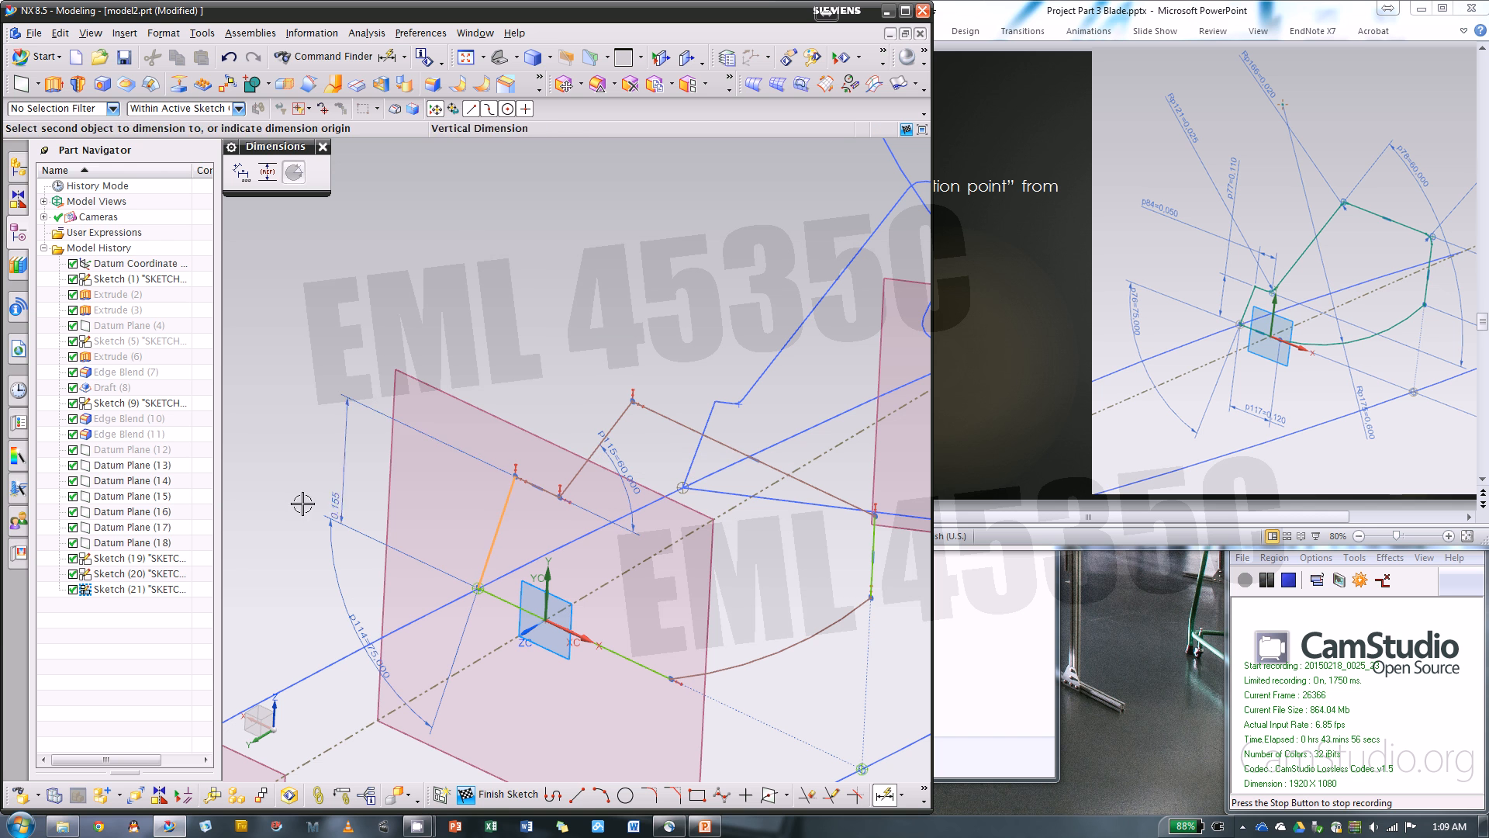
{"action": "left_click", "coordinate": [281, 490]}
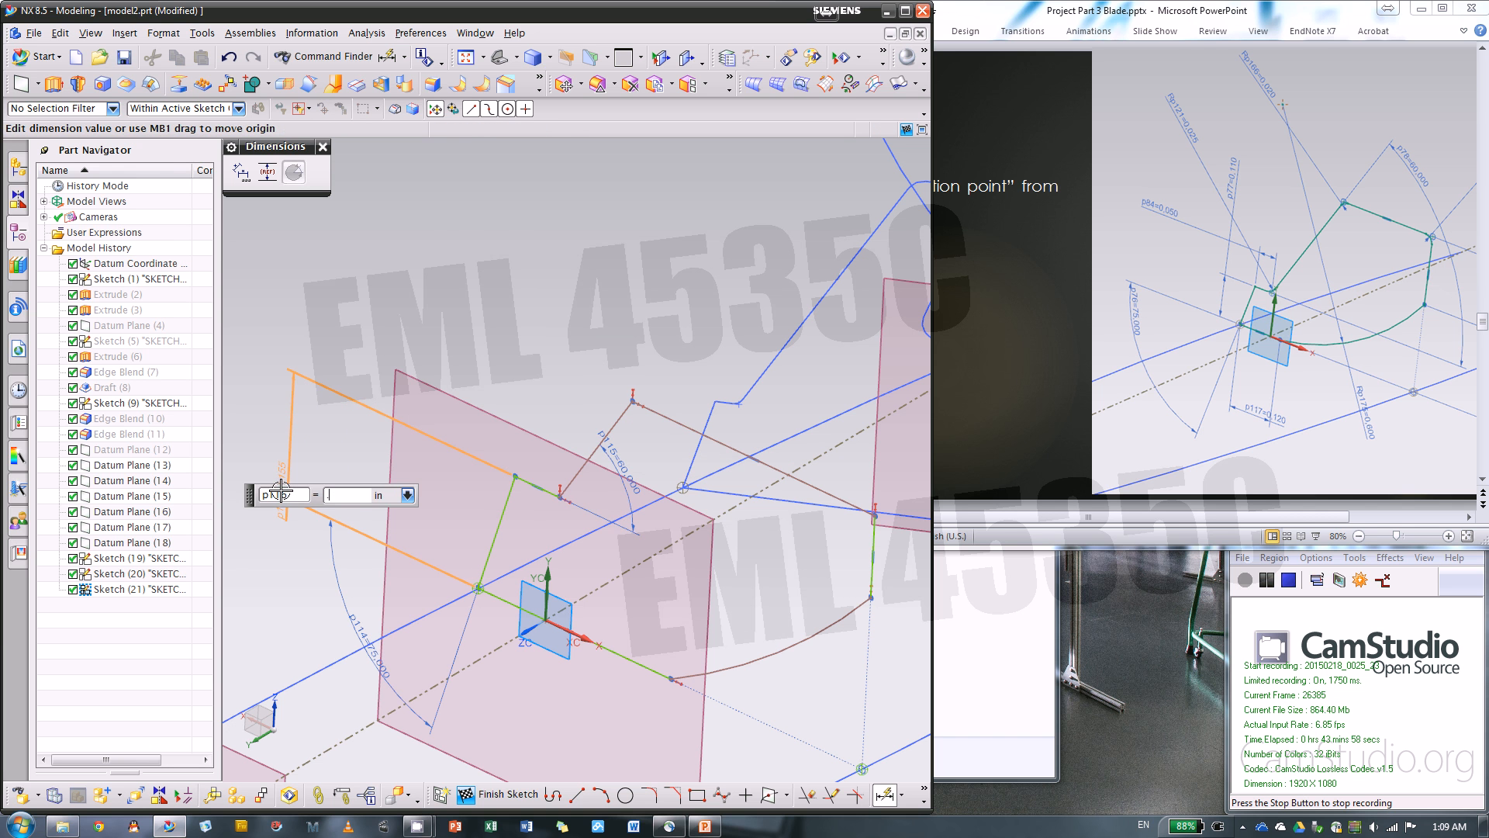
{"action": "key", "text": "Return"}
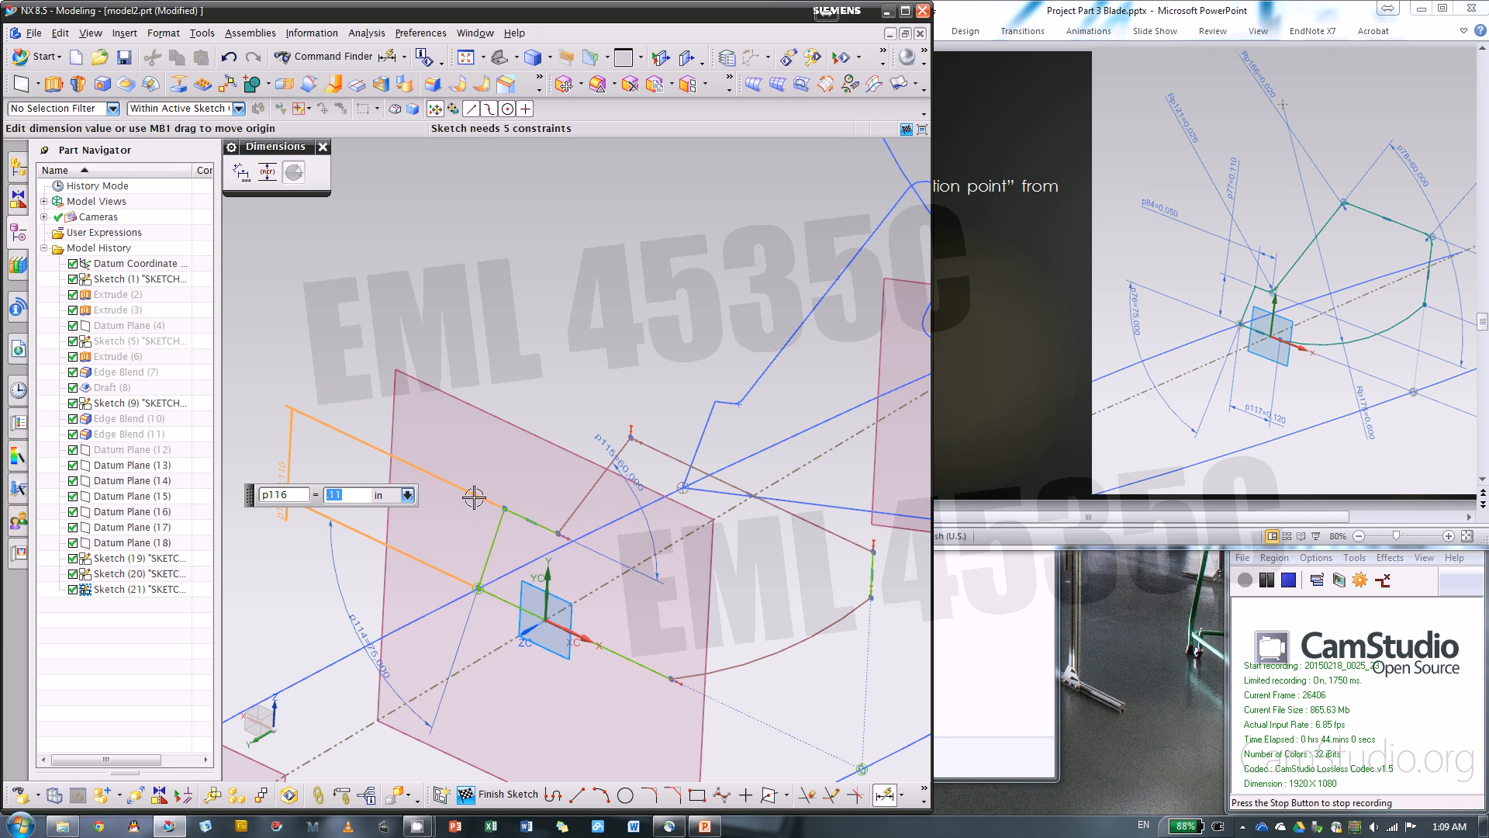
{"action": "left_click", "coordinate": [533, 523]}
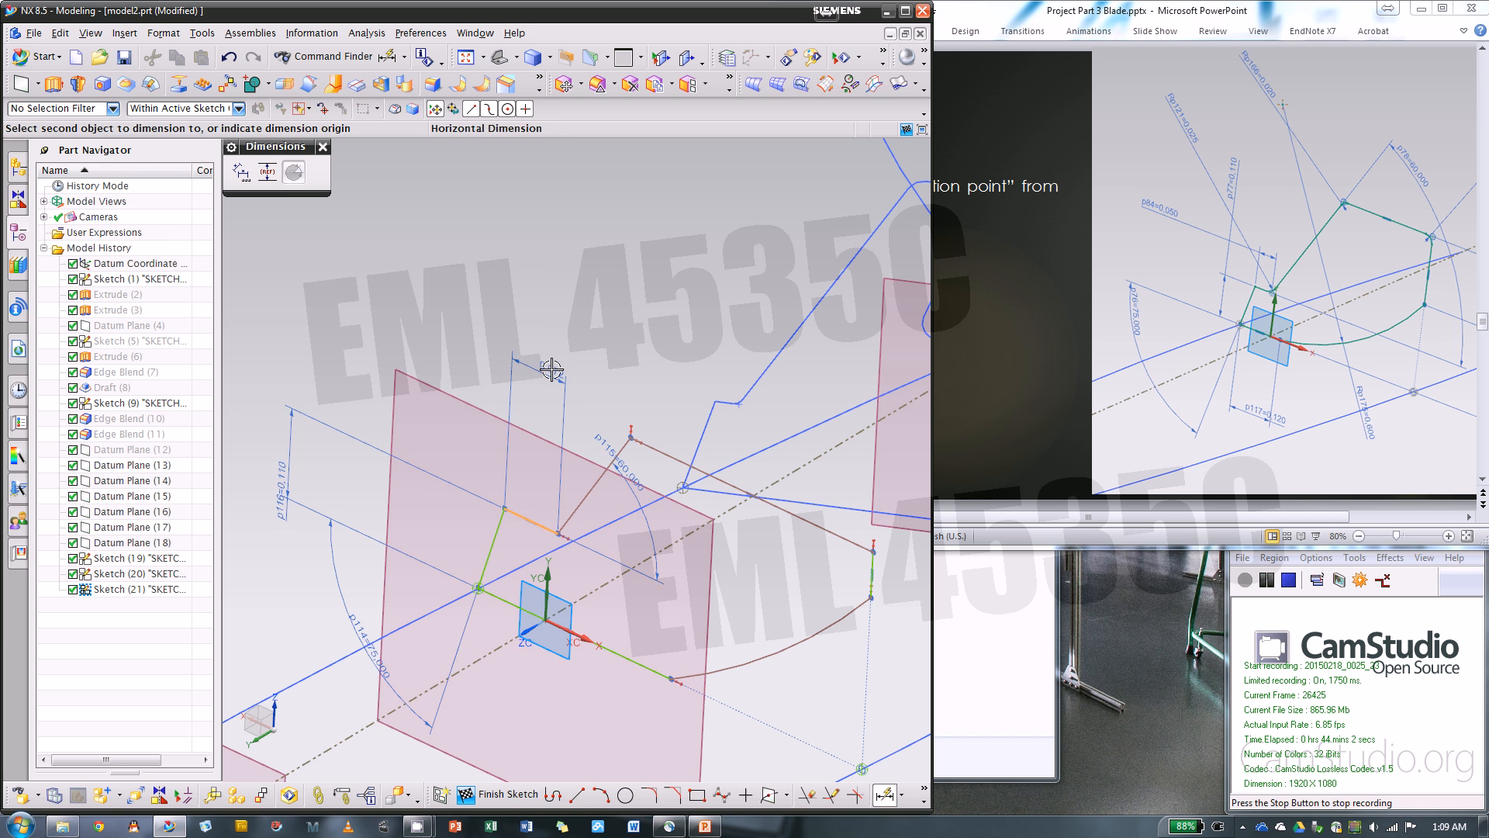
{"action": "left_click", "coordinate": [462, 307]}
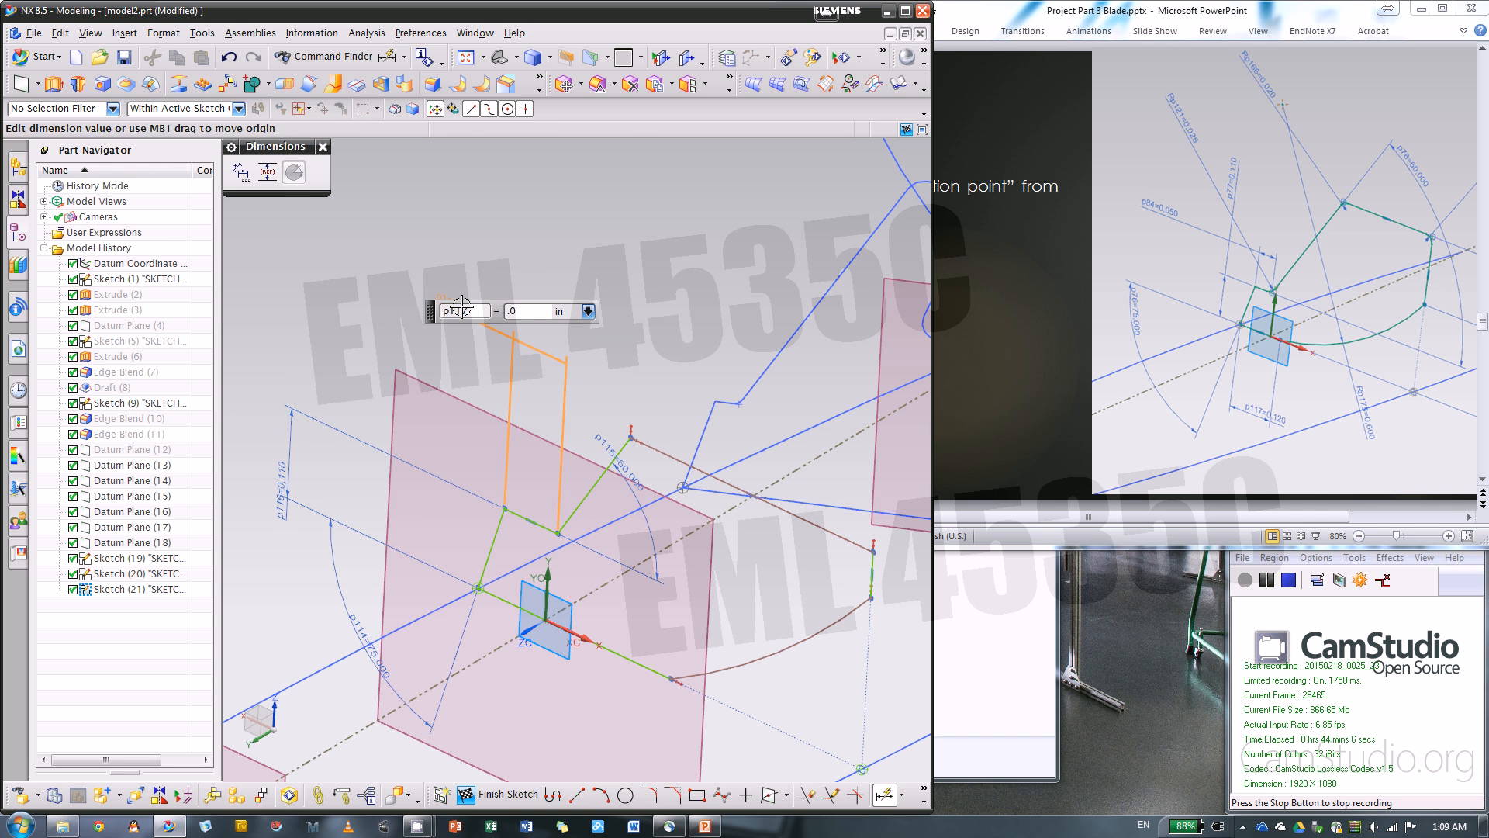
{"action": "key", "text": "Return"}
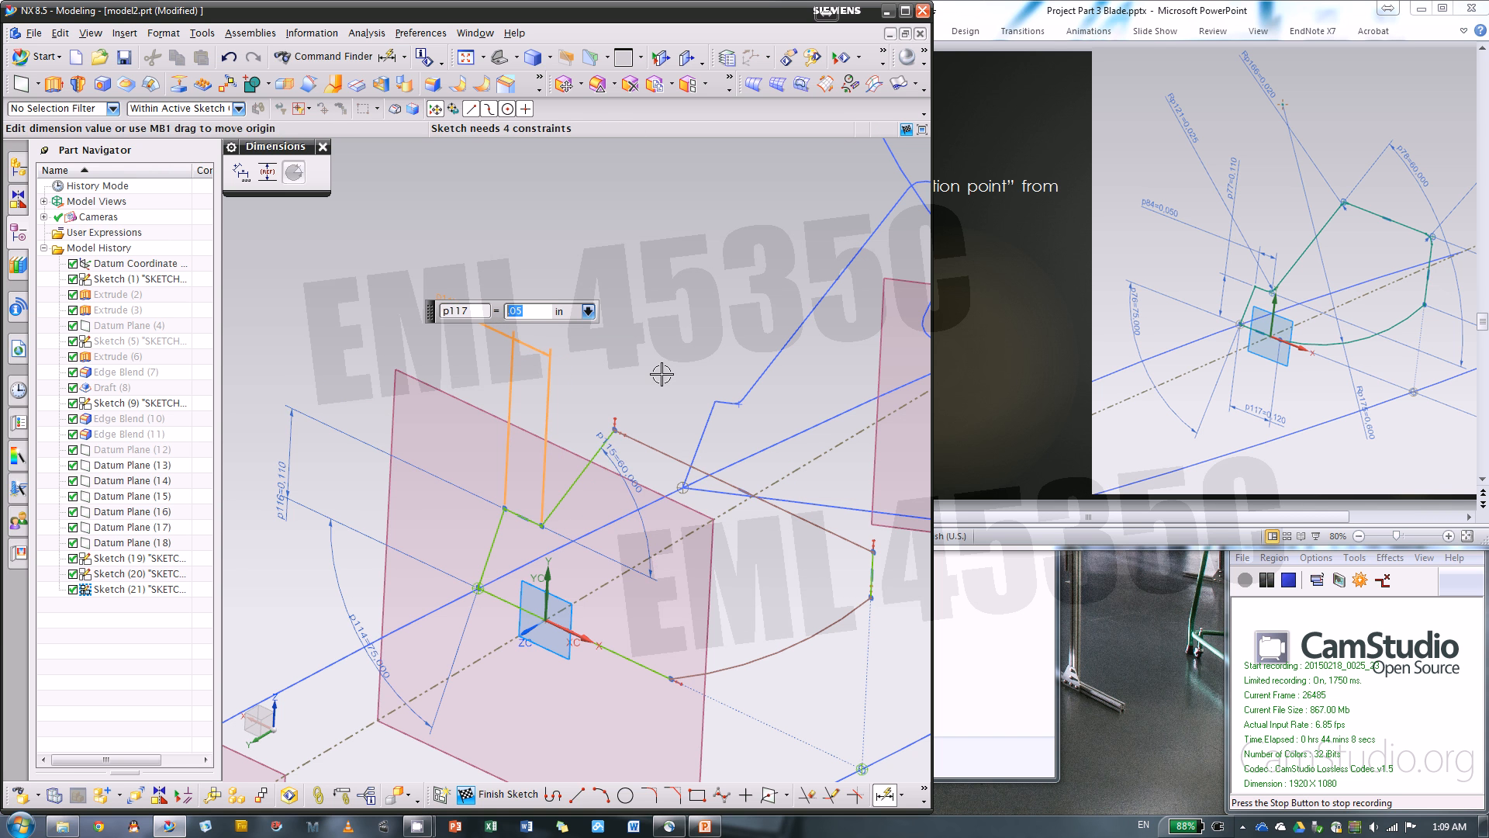
Dimension the bottom line's length at 0.12 in and the closing arc's radius at 0.6 in
{"action": "scroll", "coordinate": [621, 359], "scroll_direction": "down", "scroll_amount": 1}
{"action": "scroll", "coordinate": [590, 365], "scroll_direction": "down", "scroll_amount": 1}
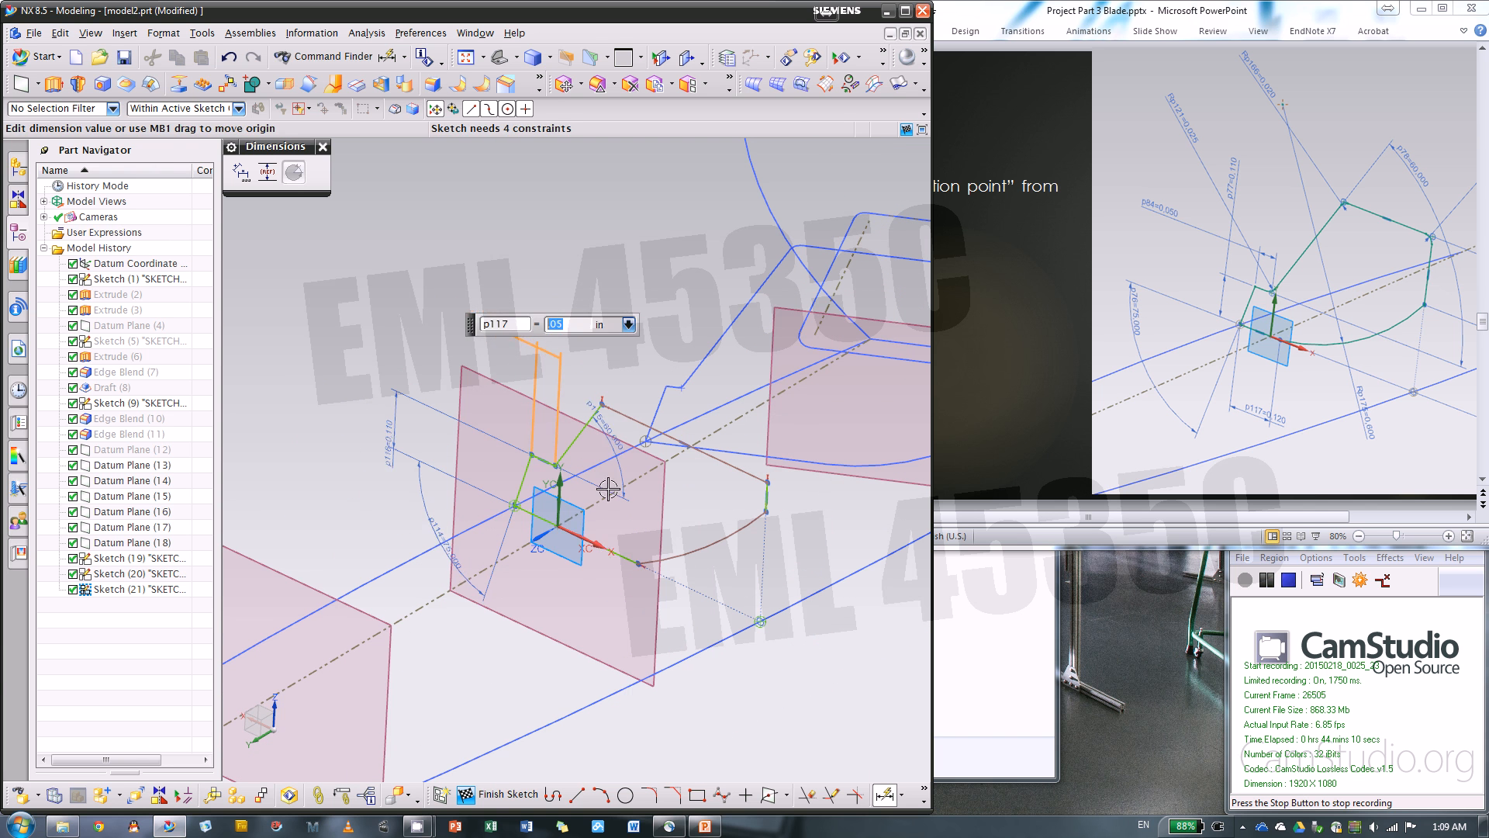
{"action": "left_click", "coordinate": [608, 554]}
{"action": "left_click", "coordinate": [580, 628]}
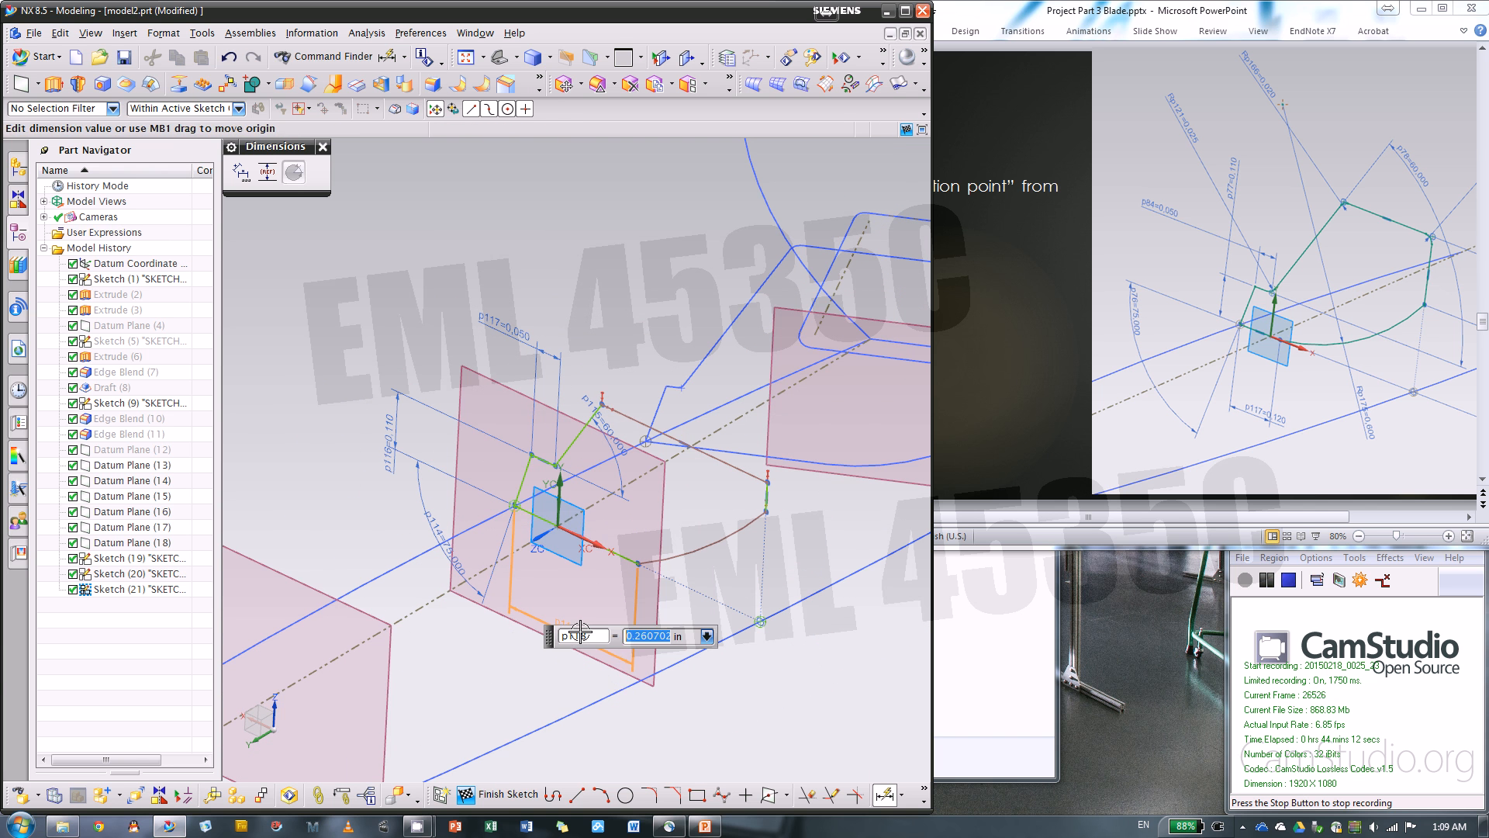
{"action": "key", "text": "Return"}
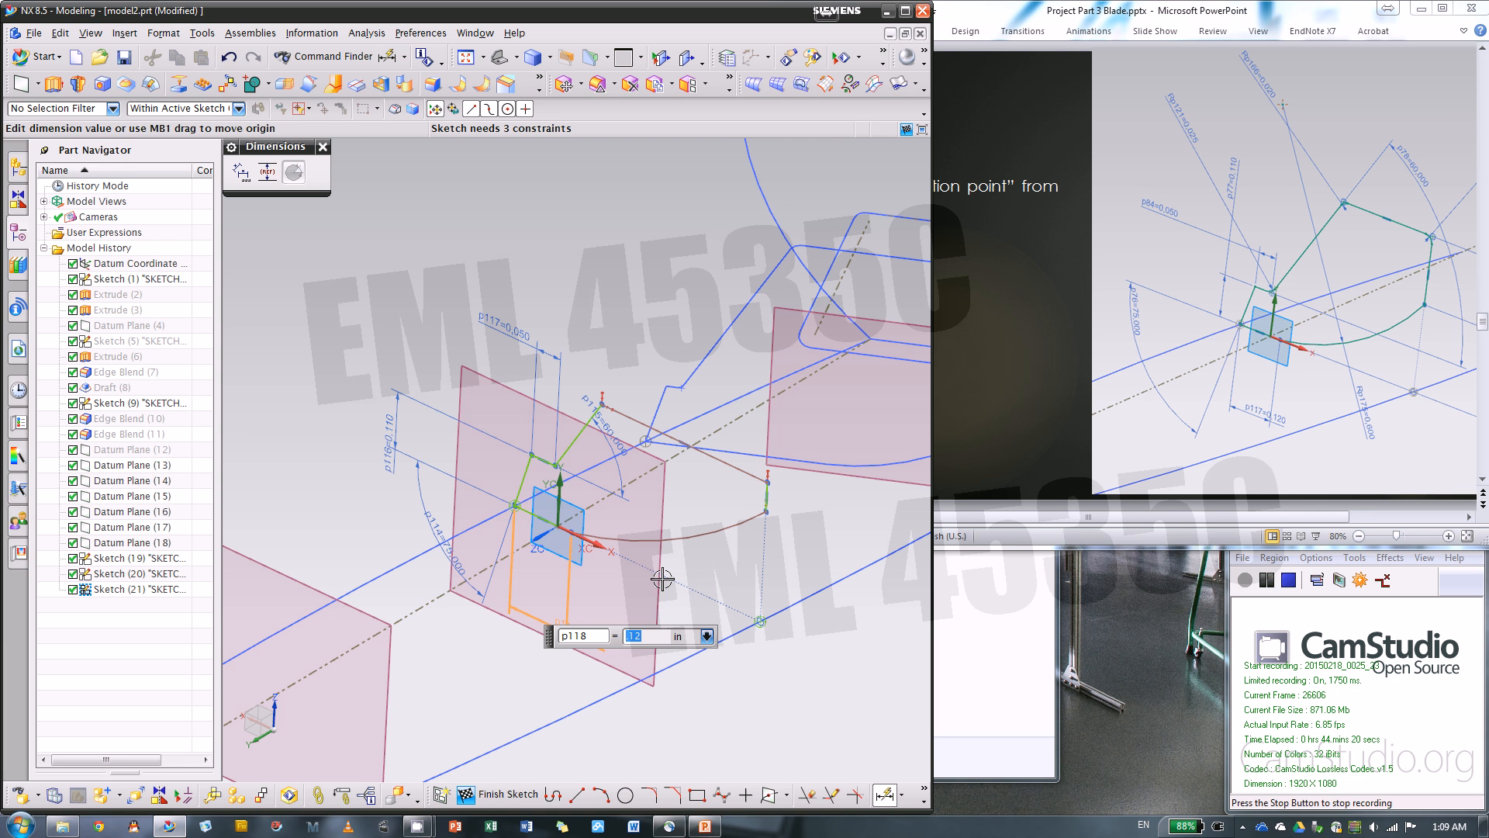
{"action": "left_click", "coordinate": [682, 535]}
{"action": "left_click", "coordinate": [679, 621]}
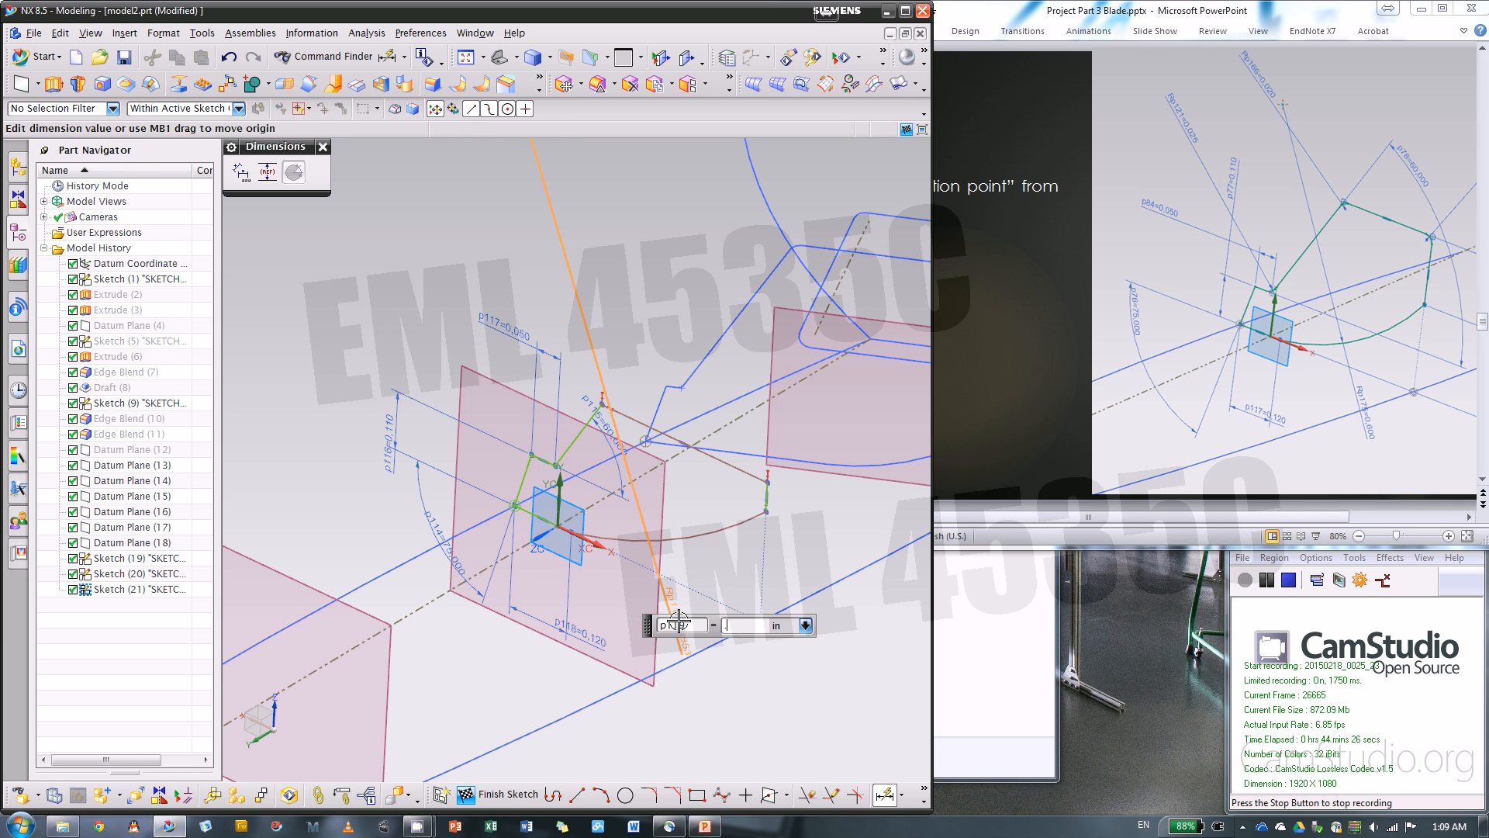
{"action": "key", "text": "Return"}
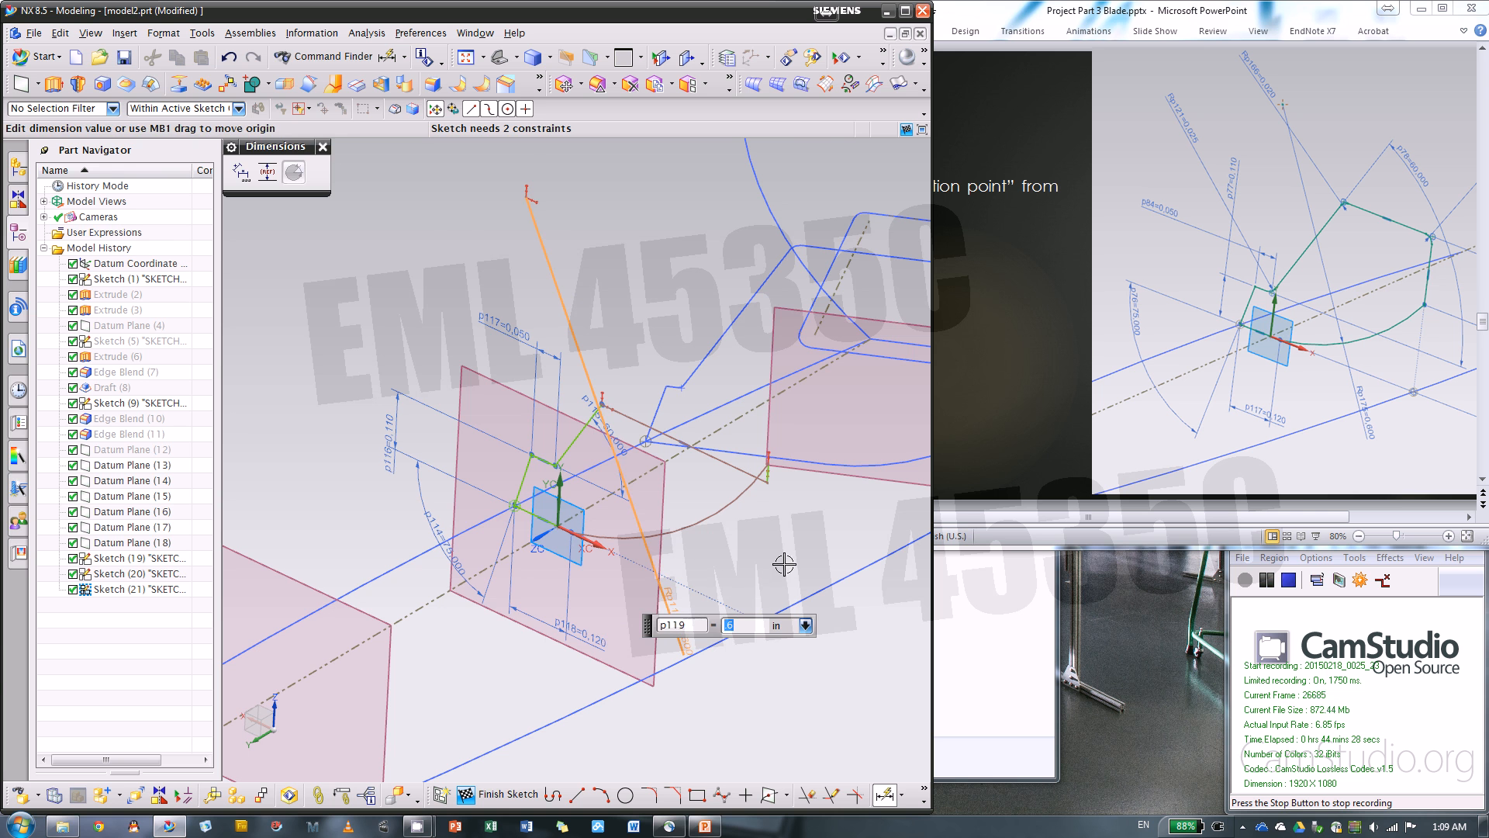
{"action": "key", "text": "Escape"}
Reposition the profile's top corner so the top line meets the vertical side above the arc's end
{"action": "scroll", "coordinate": [764, 478], "scroll_direction": "up", "scroll_amount": 2}
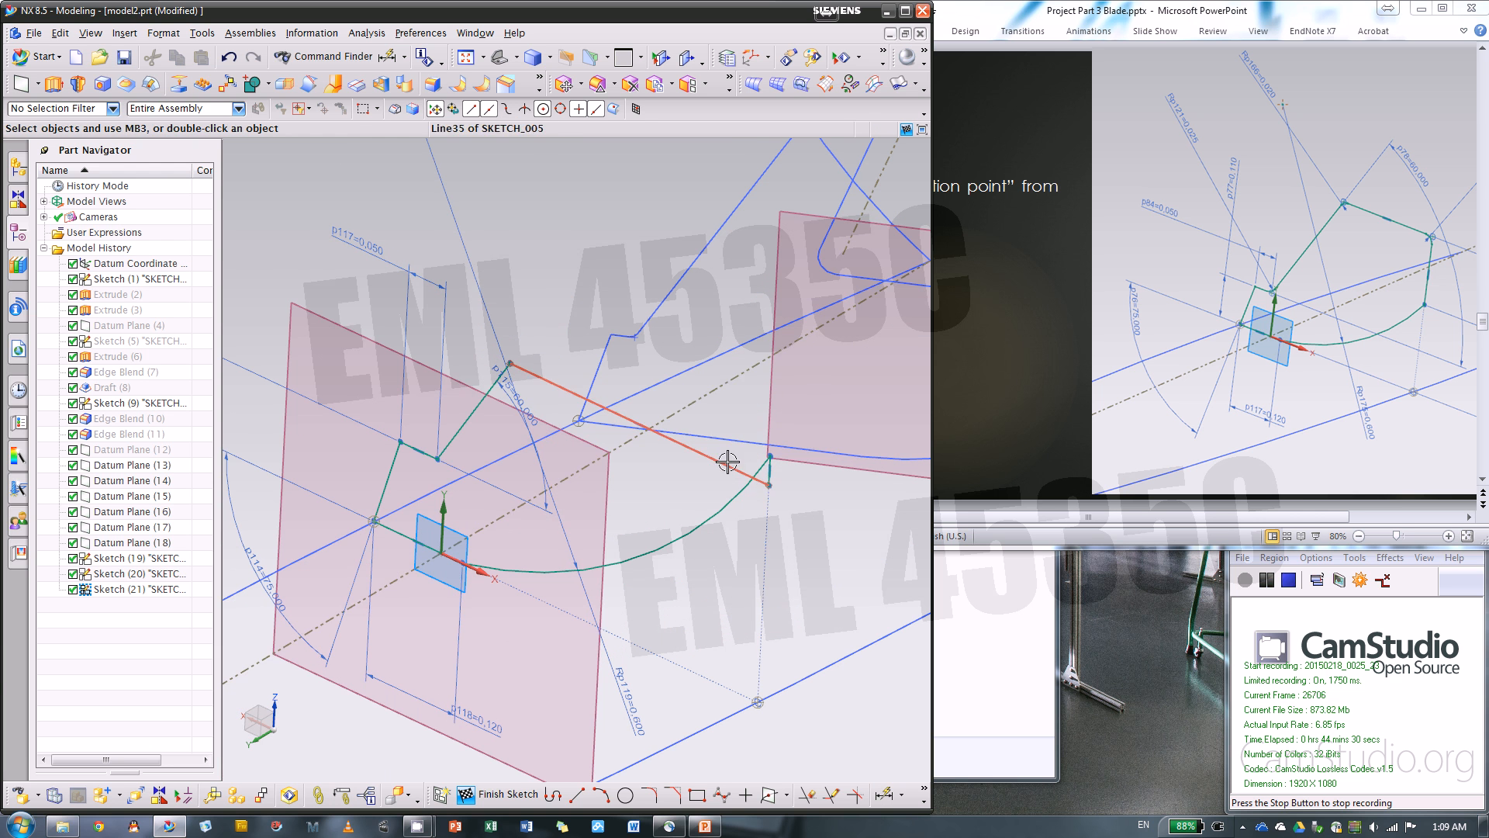
{"action": "mouse_move", "coordinate": [510, 363]}
{"action": "left_mouse_down"}
{"action": "mouse_move", "coordinate": [529, 280]}
{"action": "mouse_move", "coordinate": [526, 362]}
{"action": "left_mouse_up"}
{"action": "key", "text": "ctrl+z"}
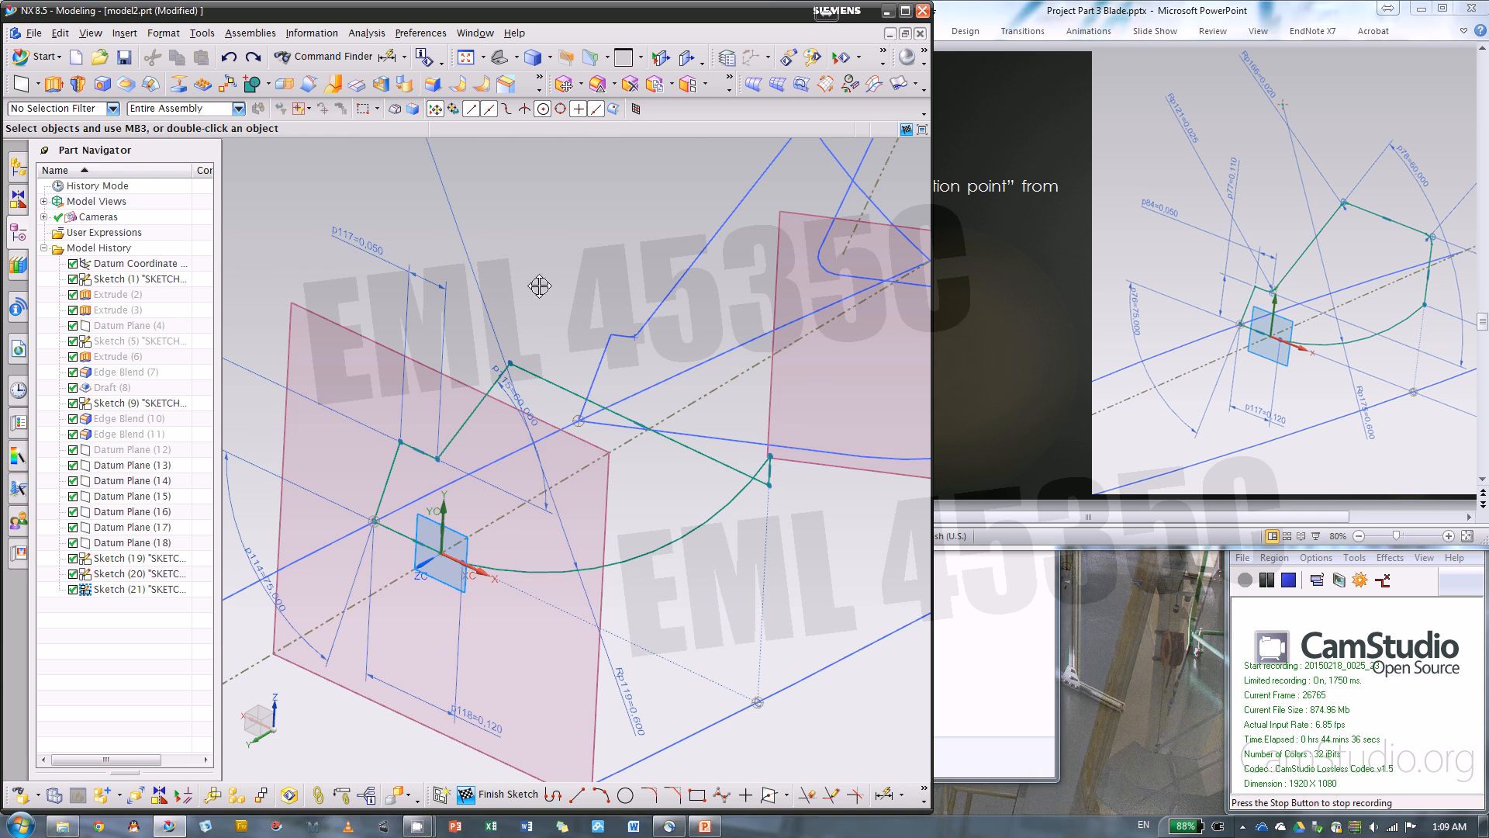
{"action": "key", "text": "ctrl+y"}
{"action": "middle_click_drag", "start_coordinate": [775, 533], "coordinate": [525, 582]}
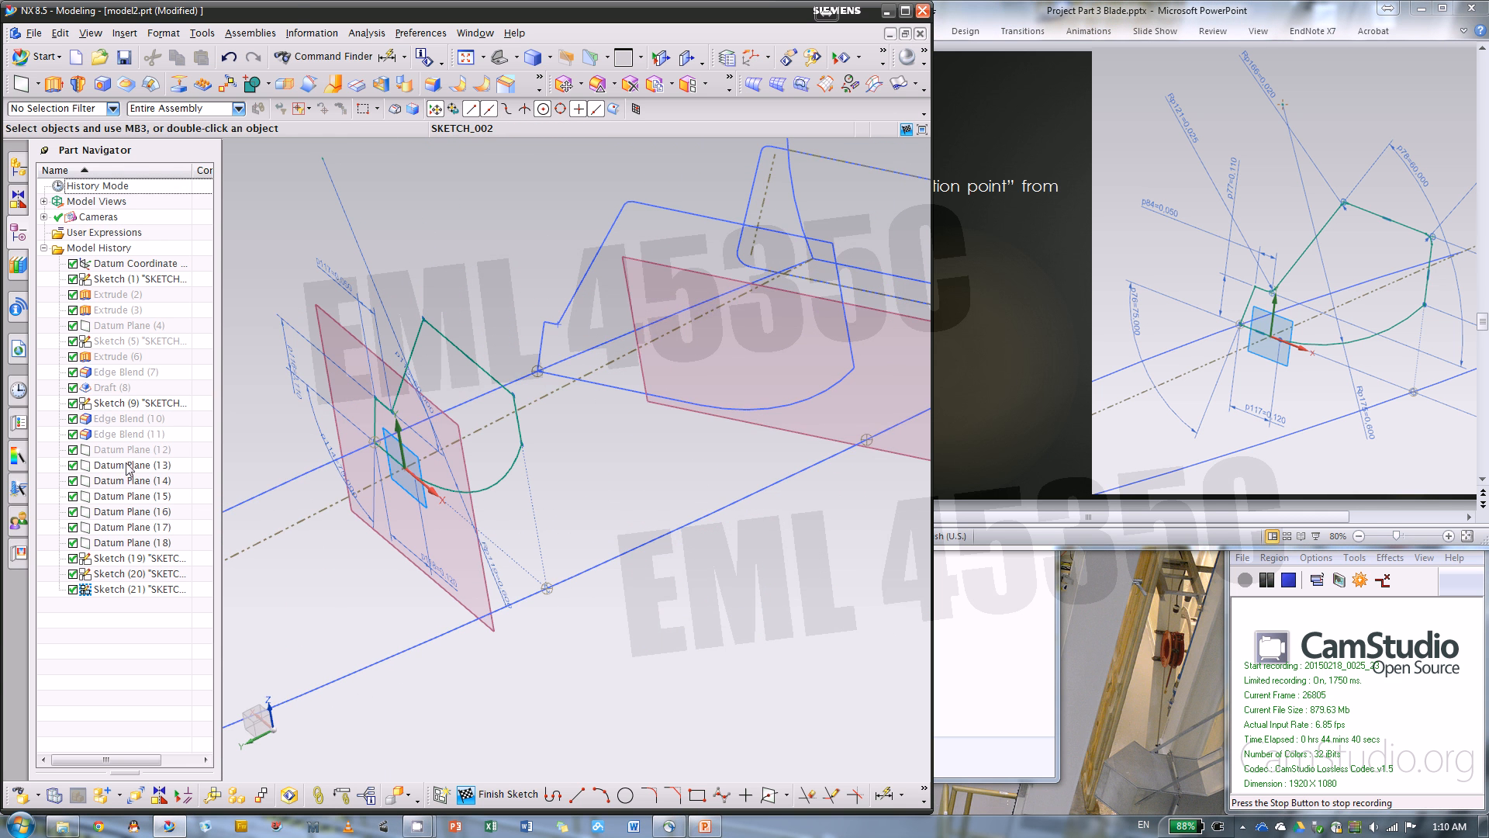
Hide Datum Plane (13), Sketch (19) and Sketch (20) to clear the view around the current section sketch
{"action": "right_click", "coordinate": [124, 465]}
{"action": "left_click", "coordinate": [238, 489]}
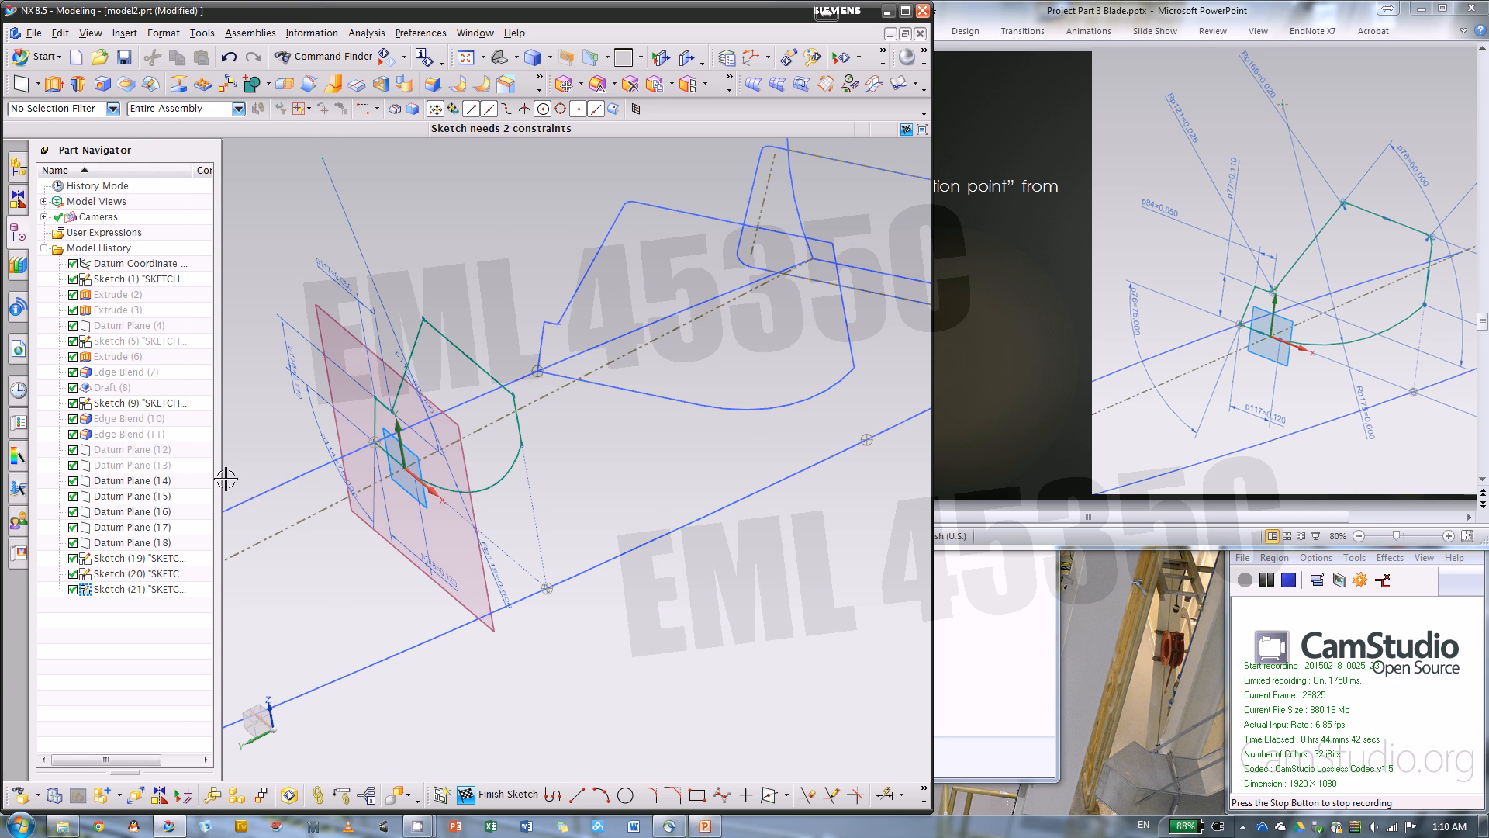
{"action": "right_click", "coordinate": [125, 557]}
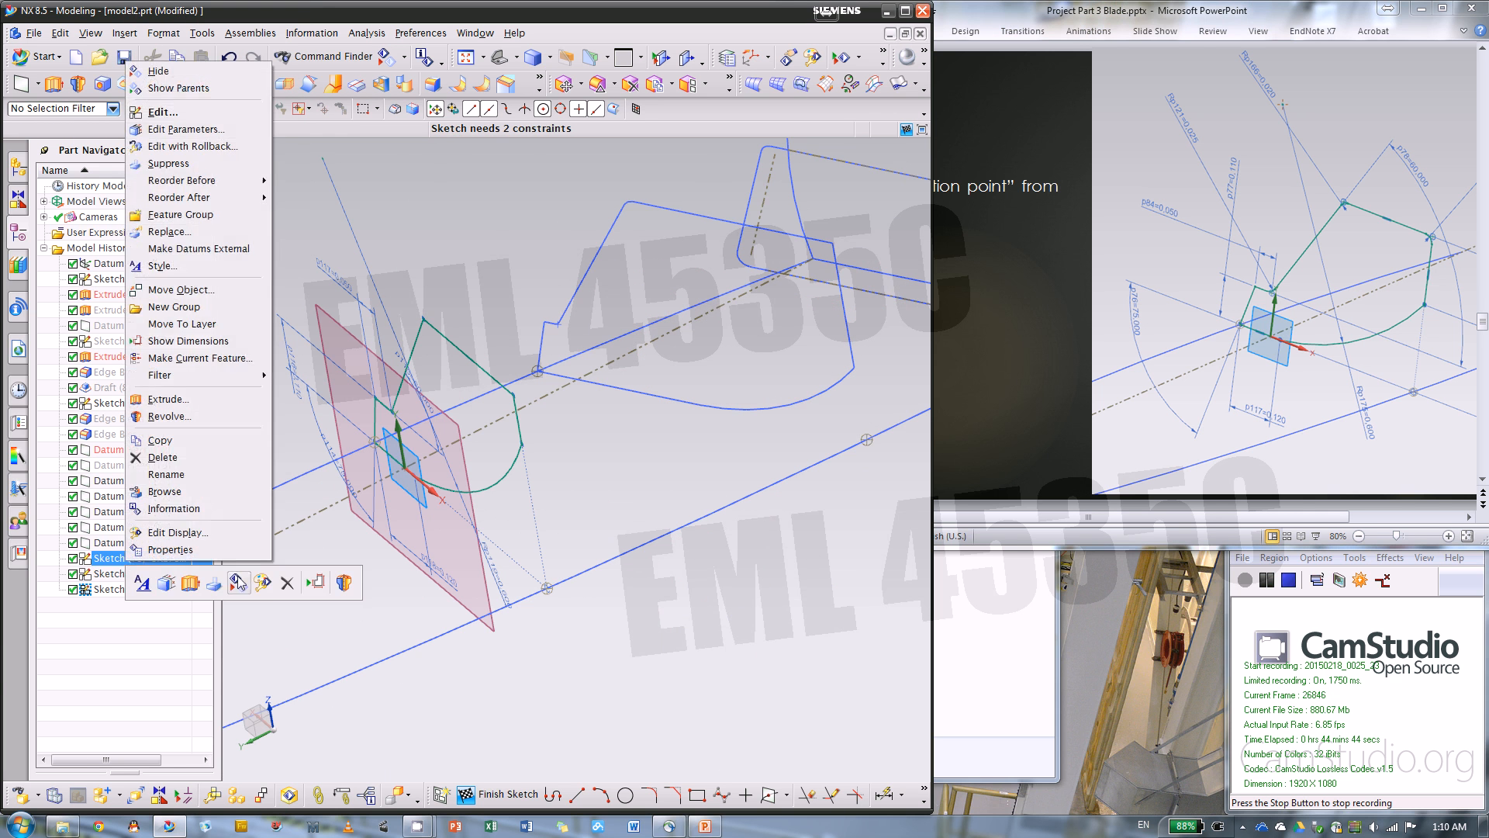
{"action": "left_click", "coordinate": [238, 582]}
{"action": "right_click", "coordinate": [135, 574]}
{"action": "left_click", "coordinate": [240, 593]}
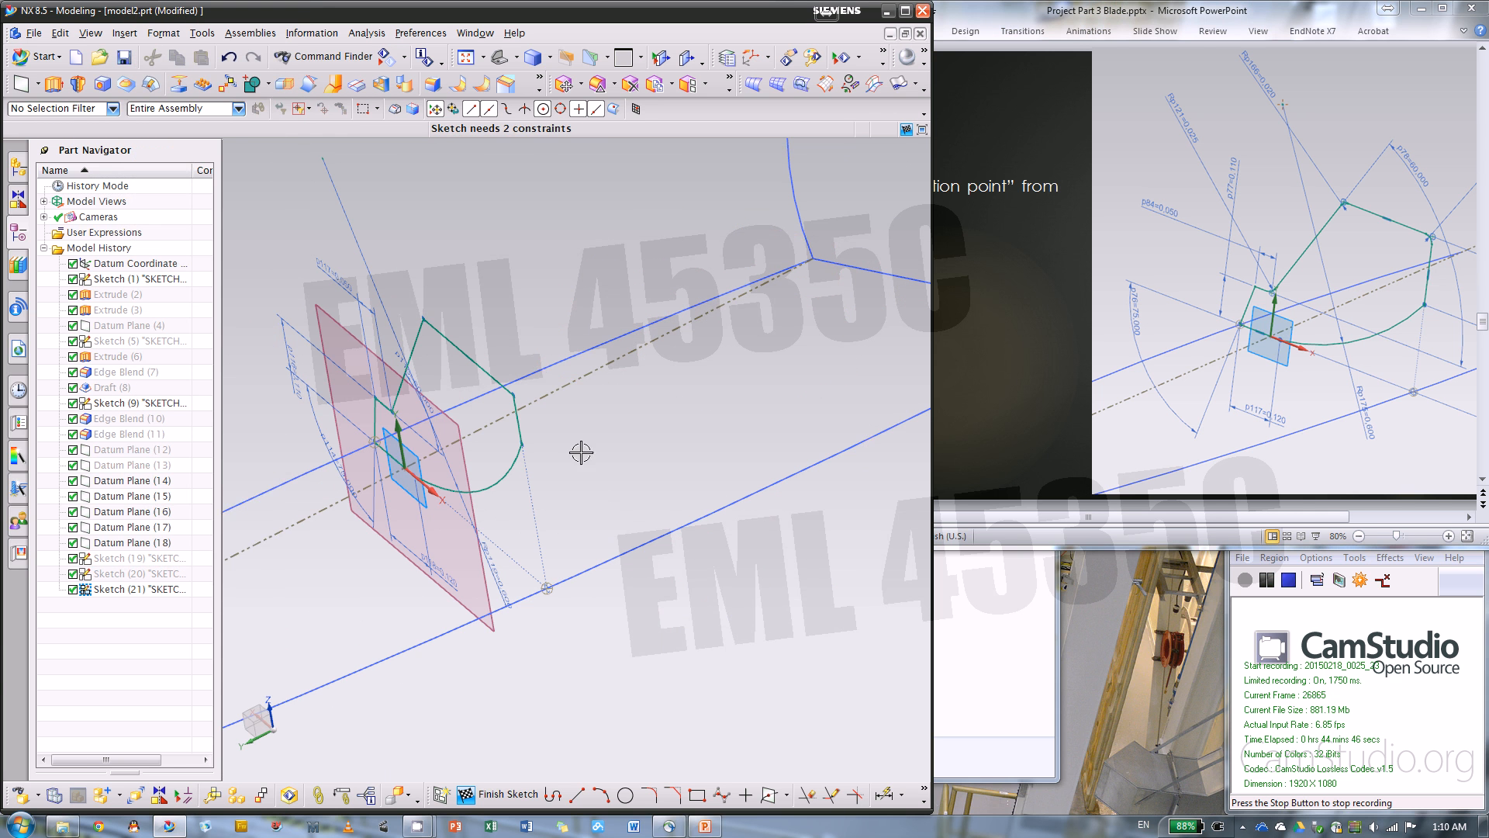
{"action": "middle_click_drag", "start_coordinate": [582, 449], "coordinate": [662, 490]}
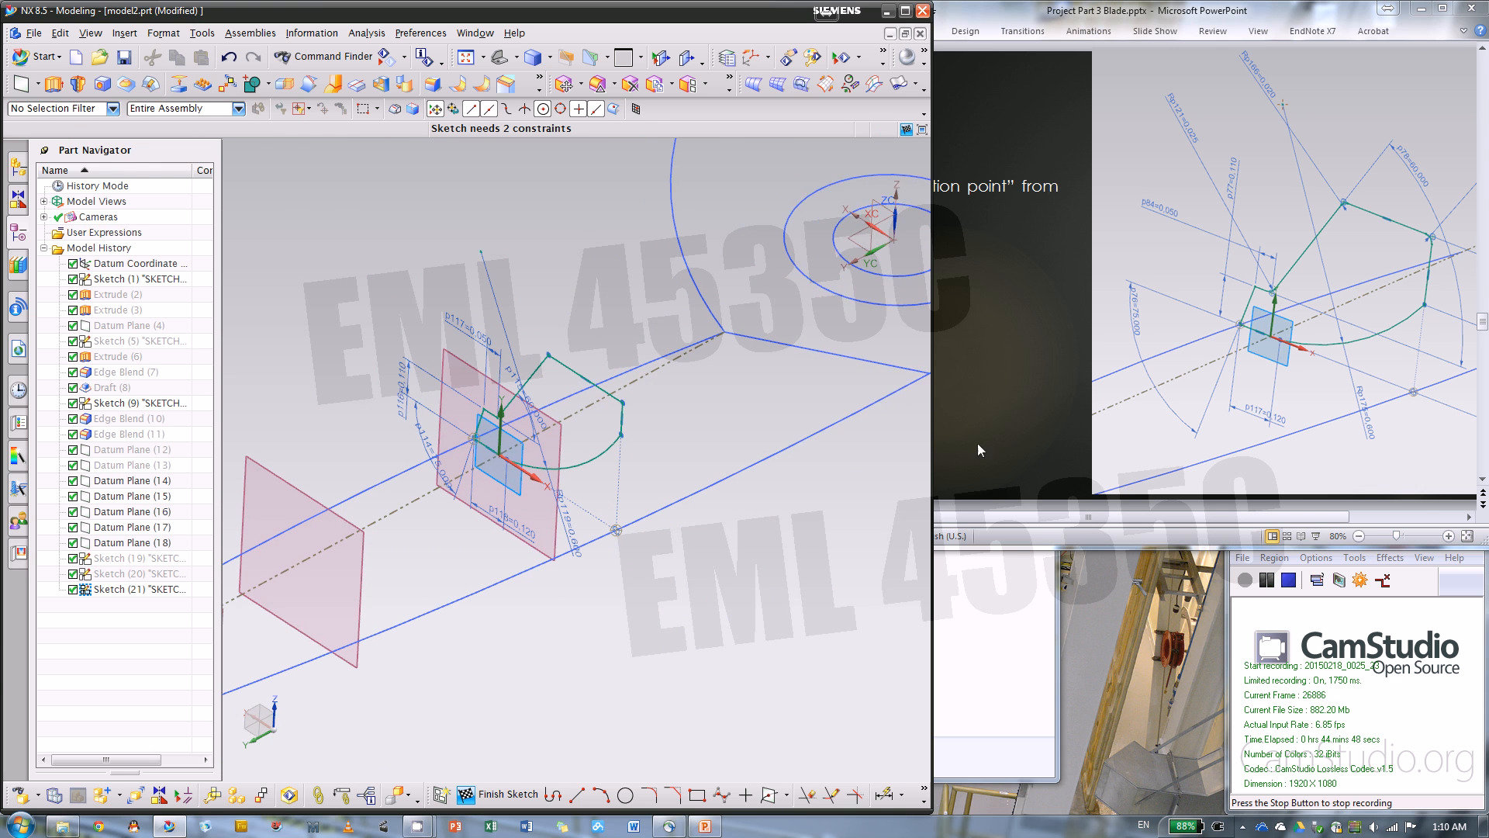
Switch to the PowerPoint instructions and bring the remaining dimensions beside the section profile into view
{"action": "left_click", "coordinate": [1096, 526]}
{"action": "left_click_drag", "start_coordinate": [1139, 522], "coordinate": [1201, 521]}
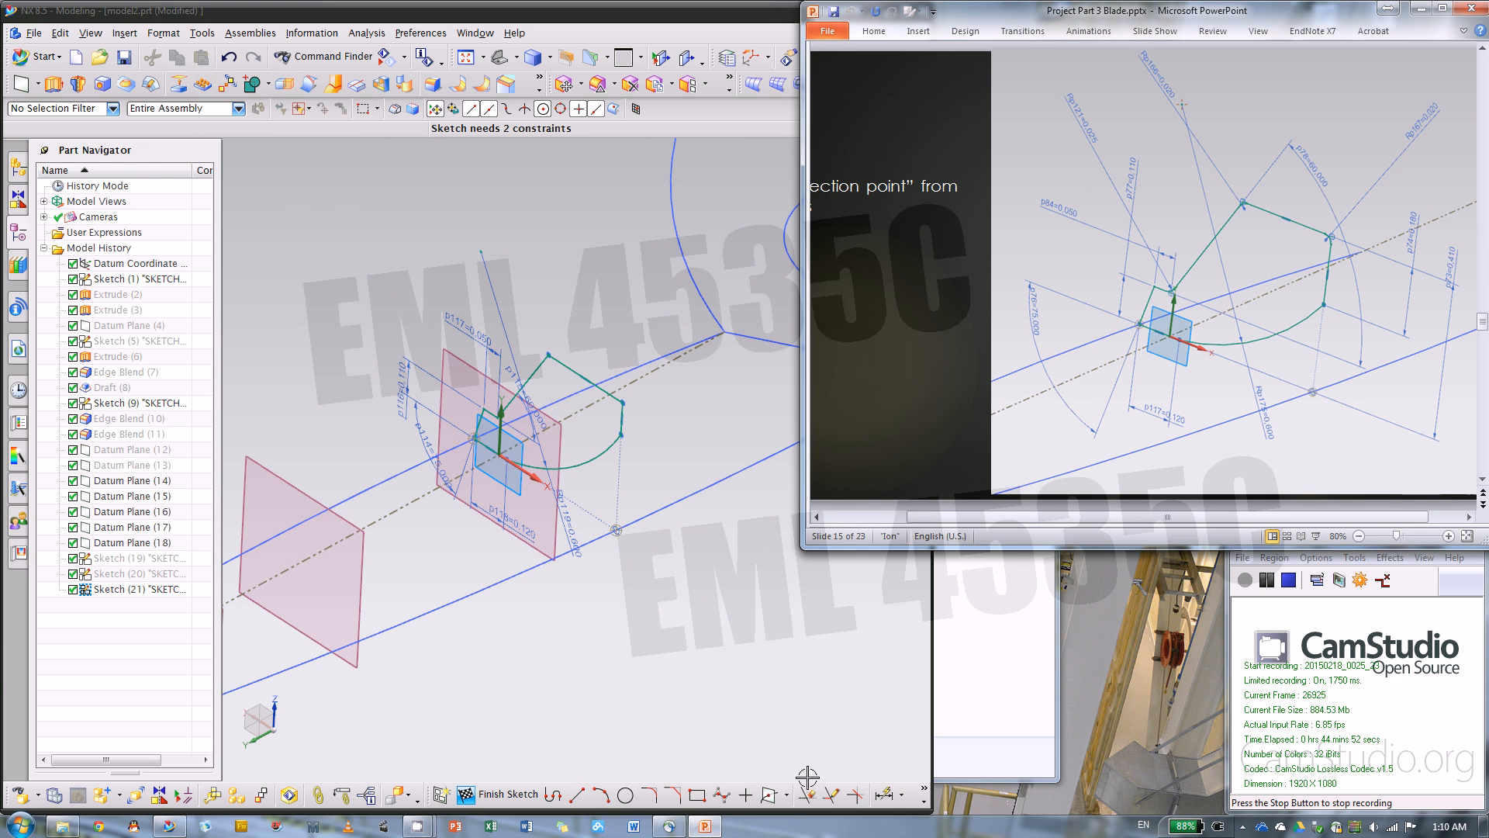
Switch to NX and dimension the section profile's short vertical side at 0.18 in
{"action": "left_click", "coordinate": [723, 577]}
{"action": "key", "text": "d"}
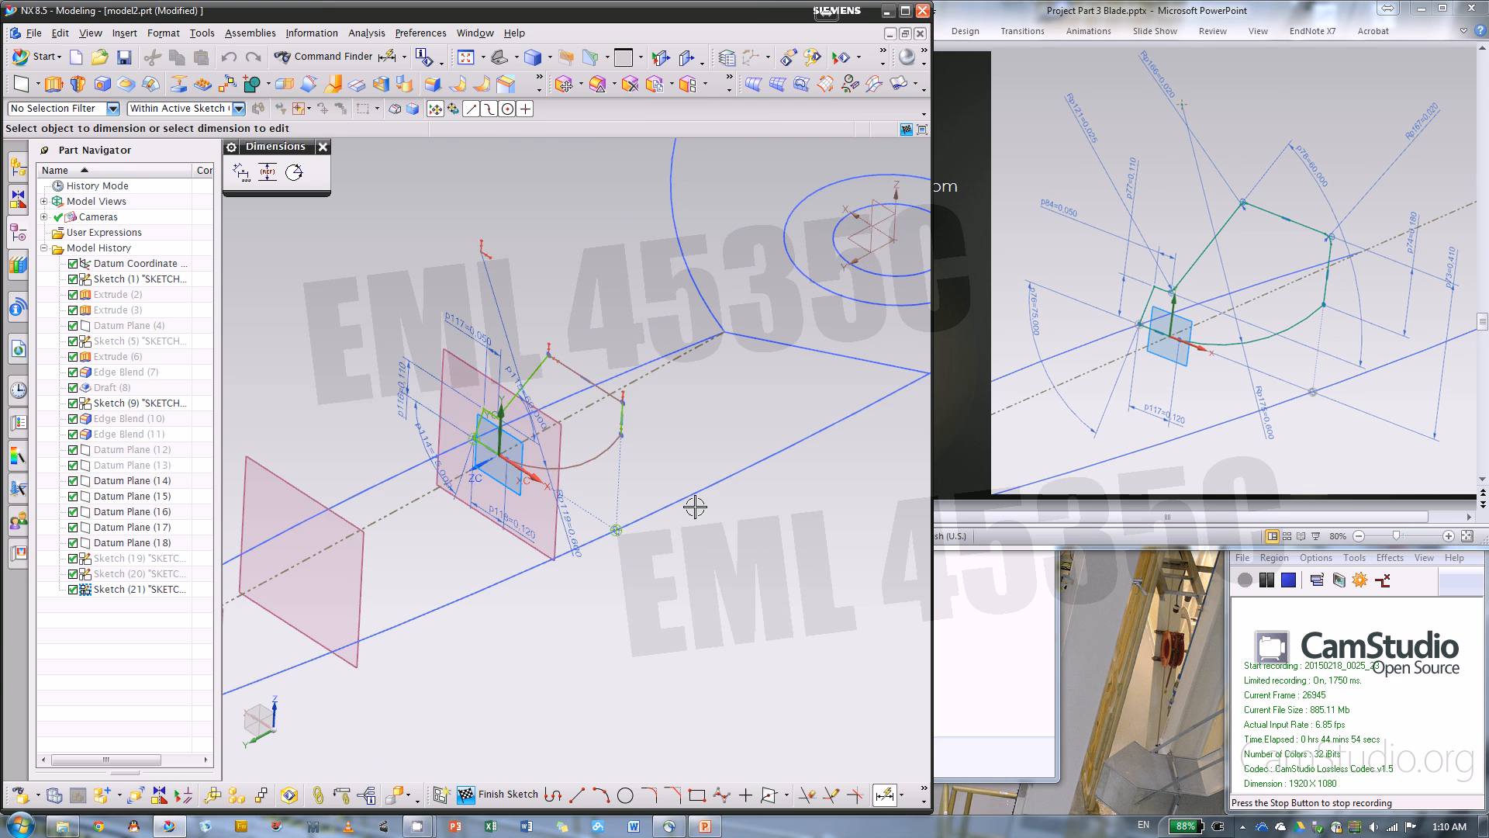
{"action": "scroll", "coordinate": [629, 417], "scroll_direction": "up", "scroll_amount": 5}
{"action": "left_click", "coordinate": [610, 406]}
{"action": "scroll", "coordinate": [566, 389], "scroll_direction": "down", "scroll_amount": 4}
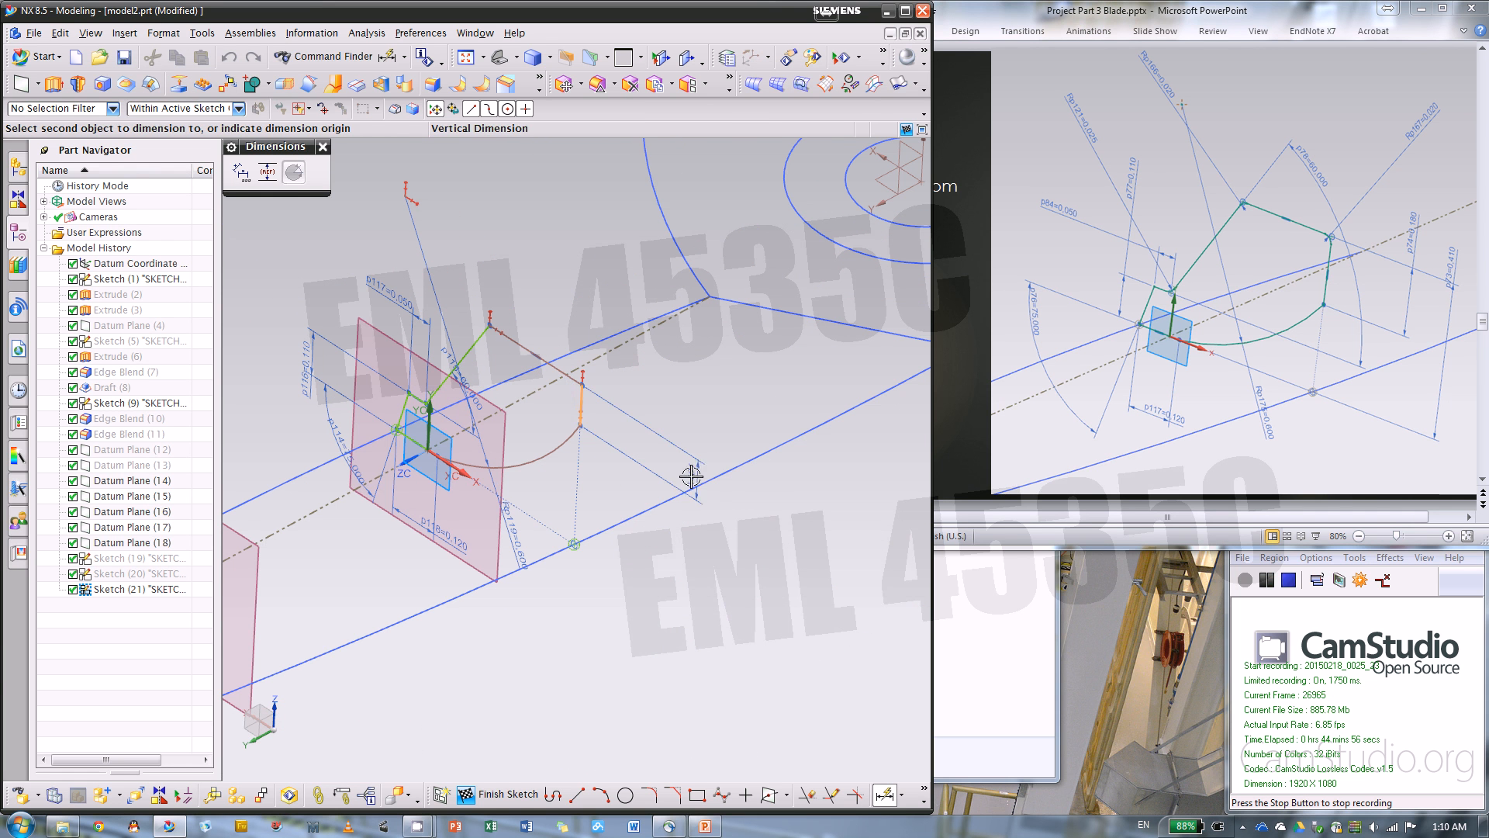
{"action": "left_click", "coordinate": [728, 508]}
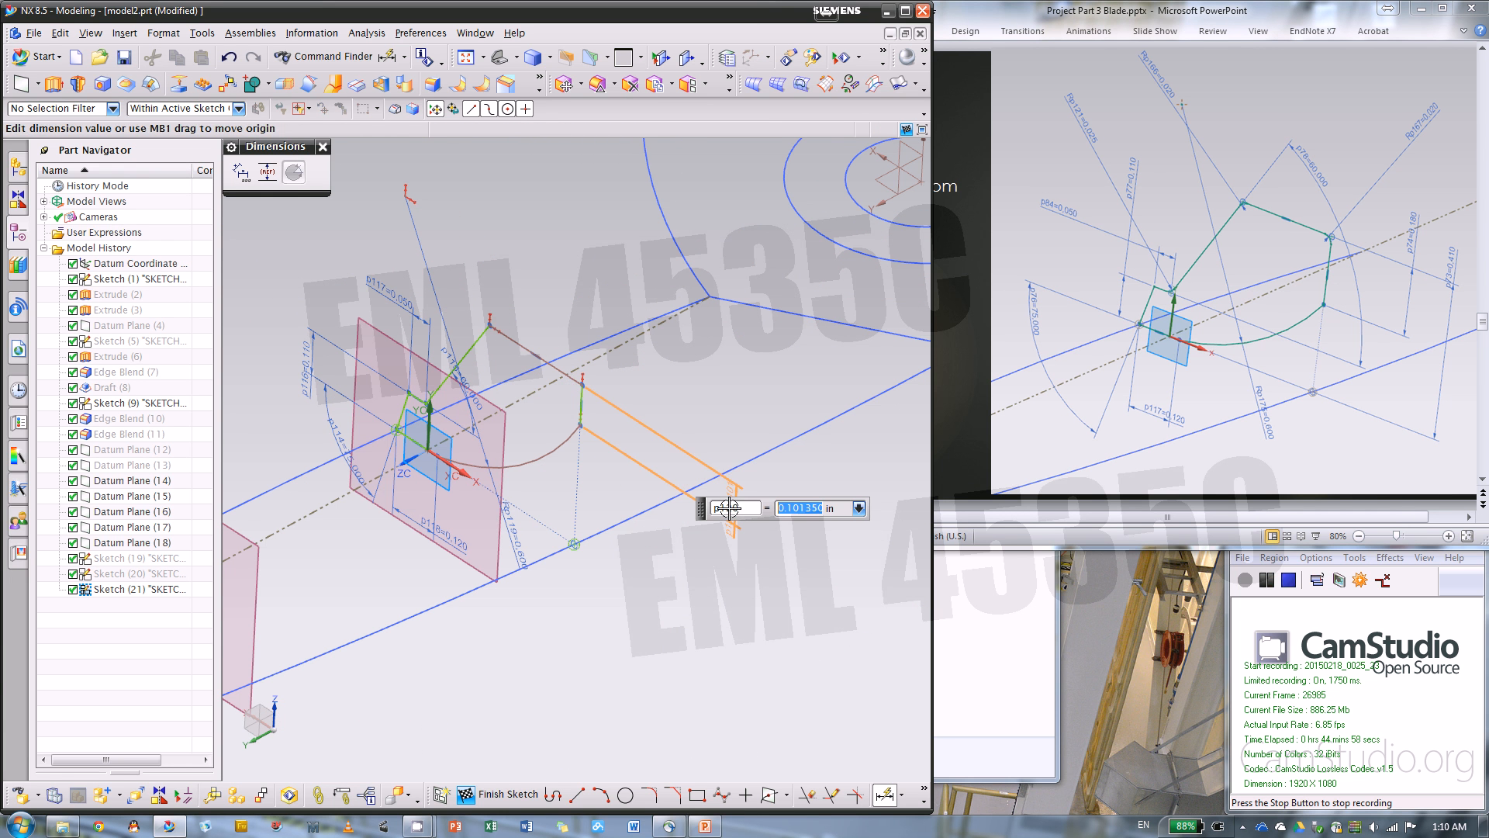
{"action": "type", "text": ".18"}
{"action": "key", "text": "Return"}
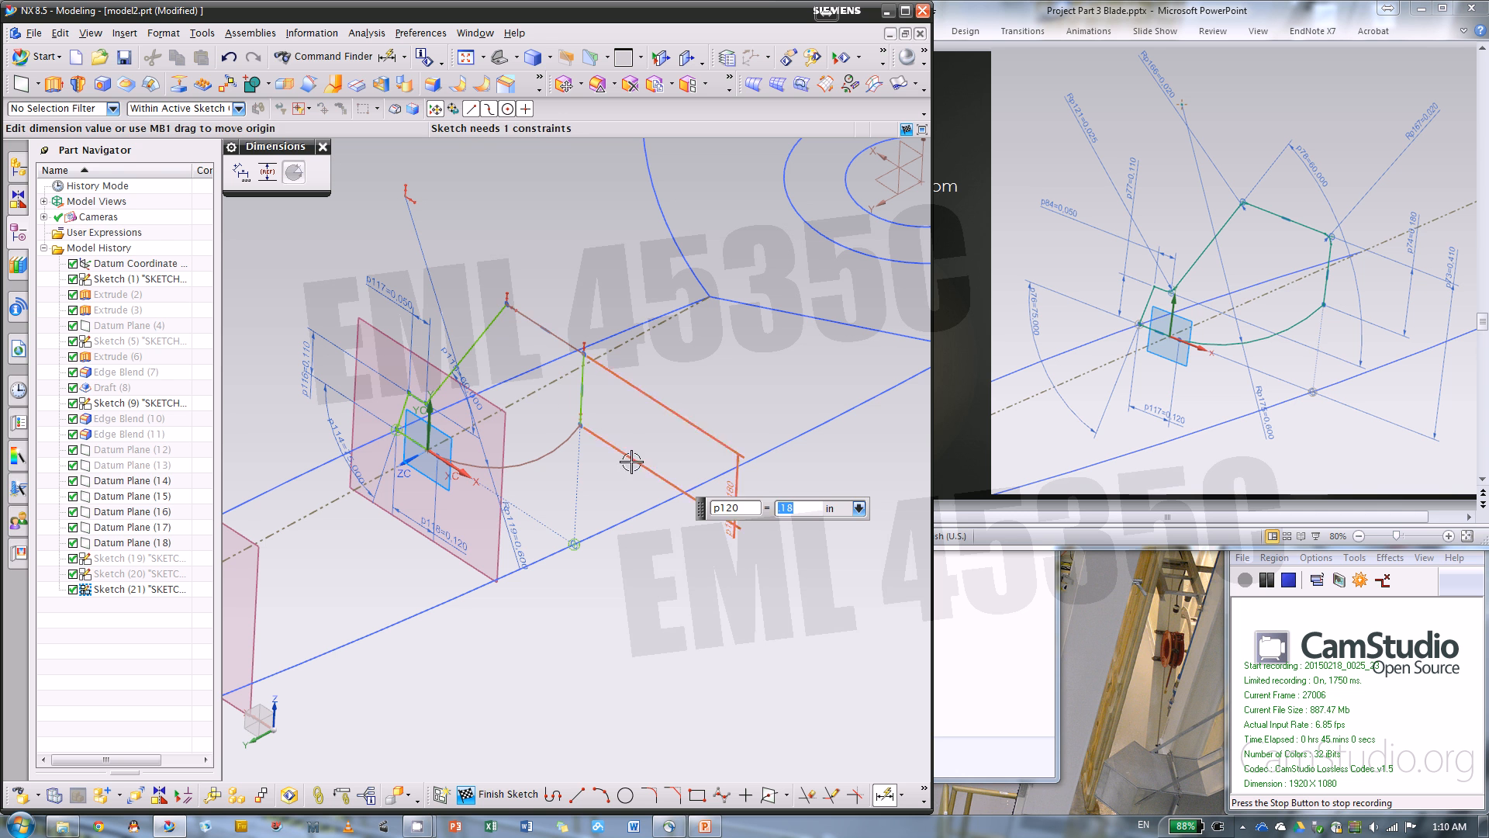
Dimension the perpendicular distance from the profile's top line to the sketch's horizontal axis at 0.41 in
{"action": "left_click", "coordinate": [526, 346]}
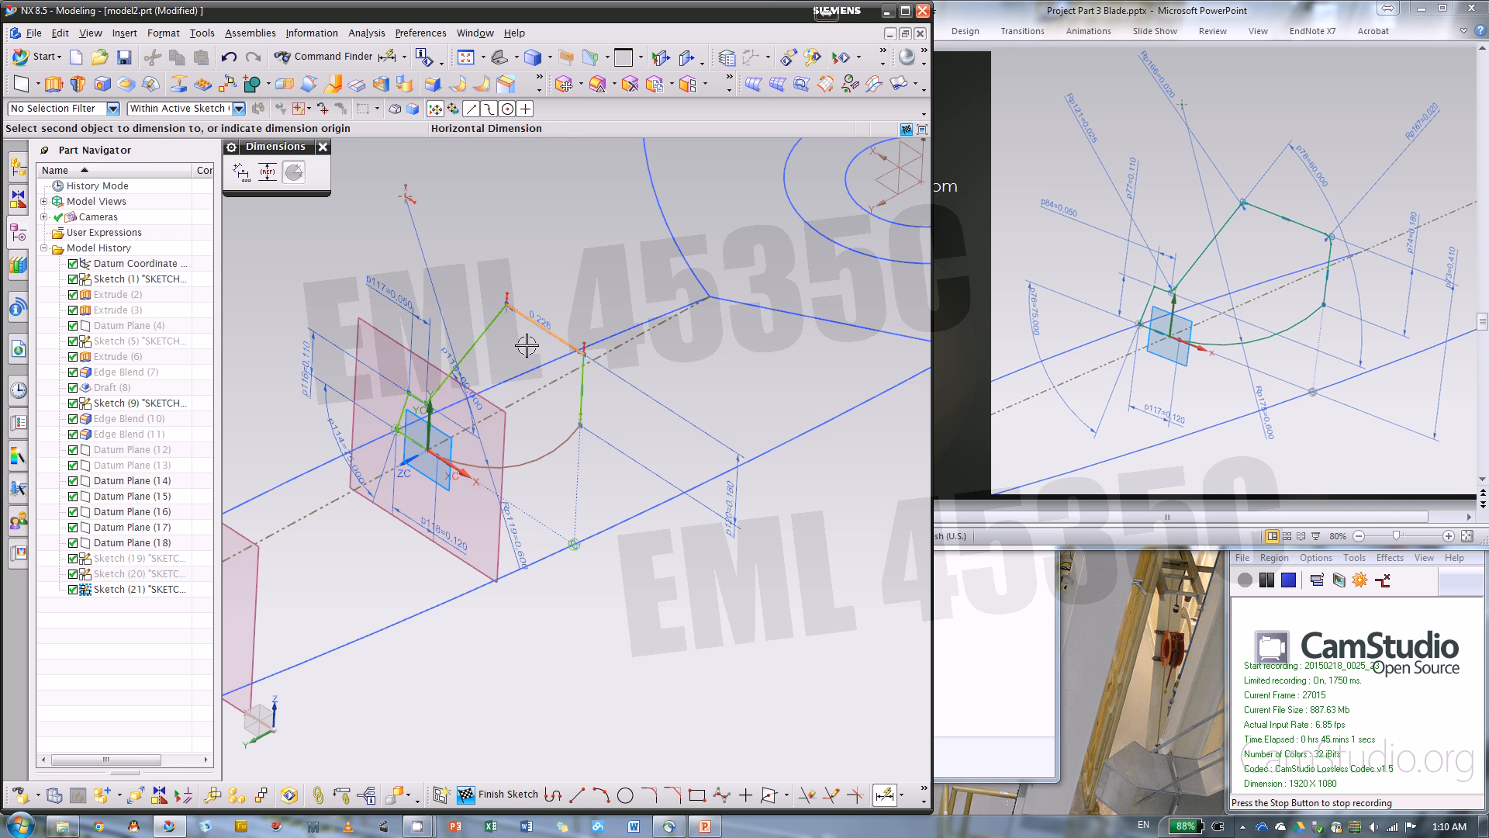
{"action": "left_click", "coordinate": [452, 470]}
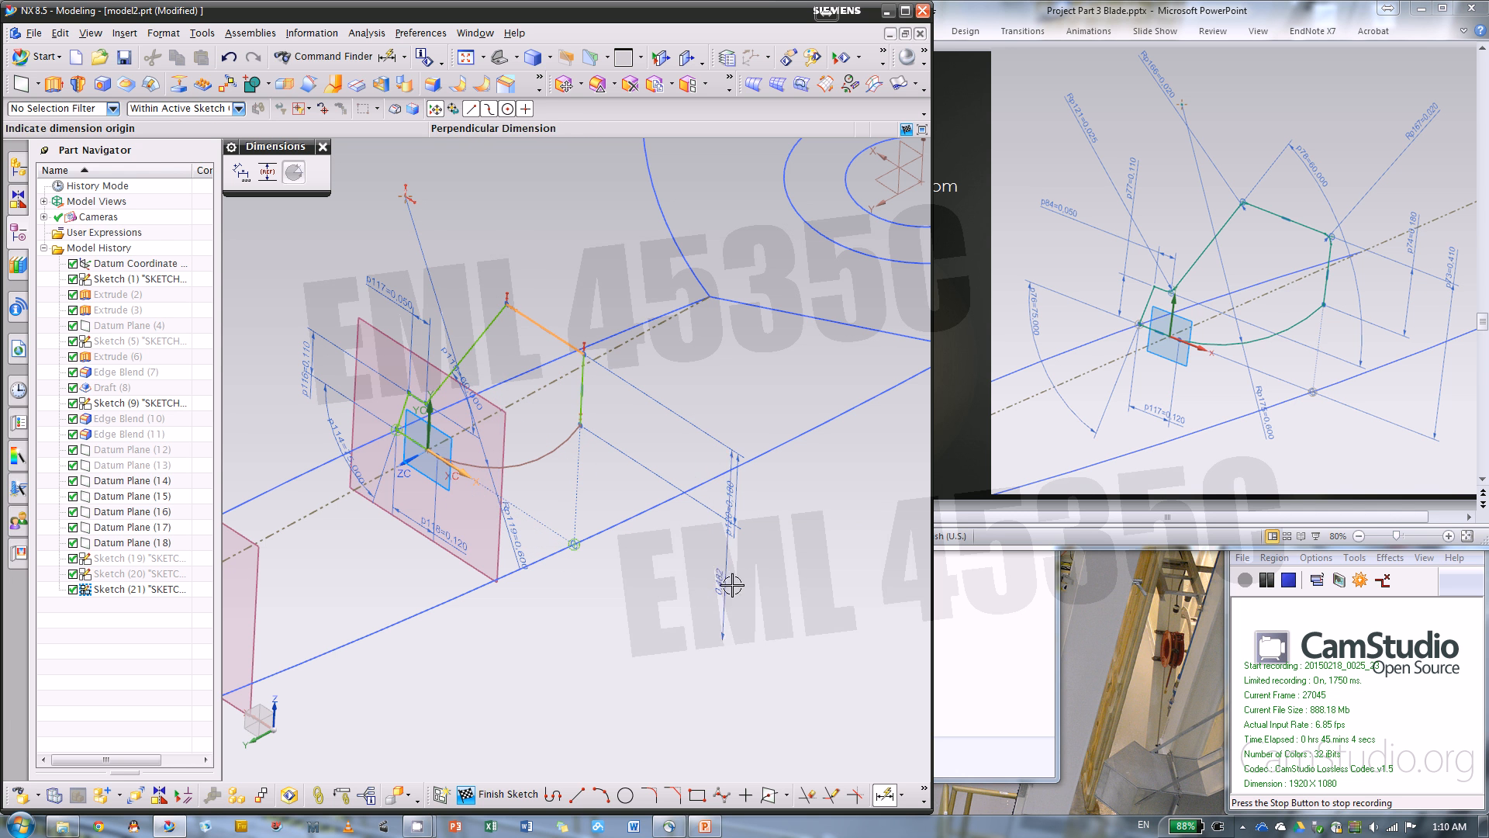
{"action": "left_click", "coordinate": [749, 590]}
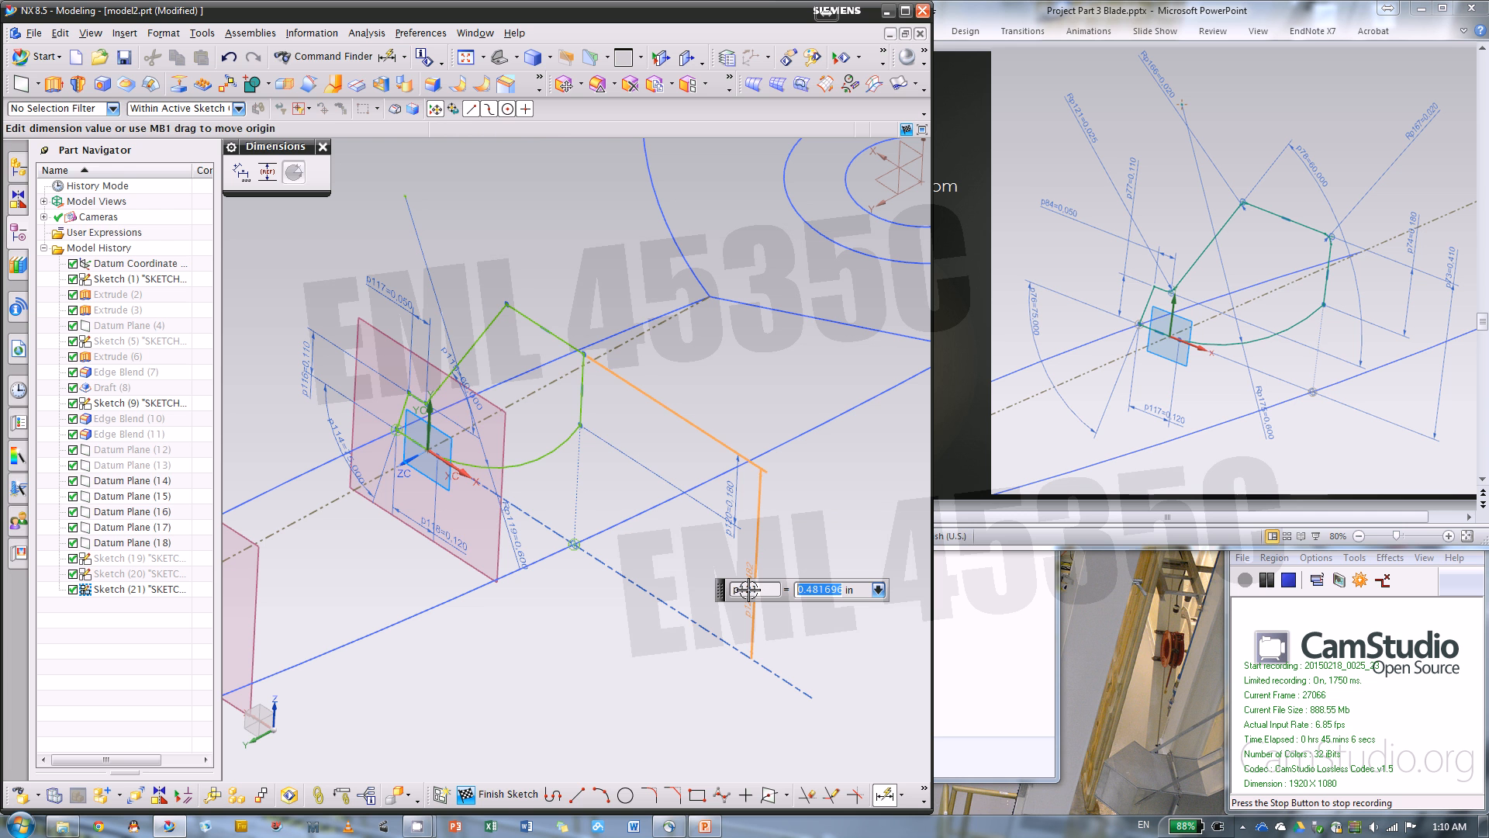
{"action": "key", "text": "BackSpace"}
{"action": "key", "text": "Return"}
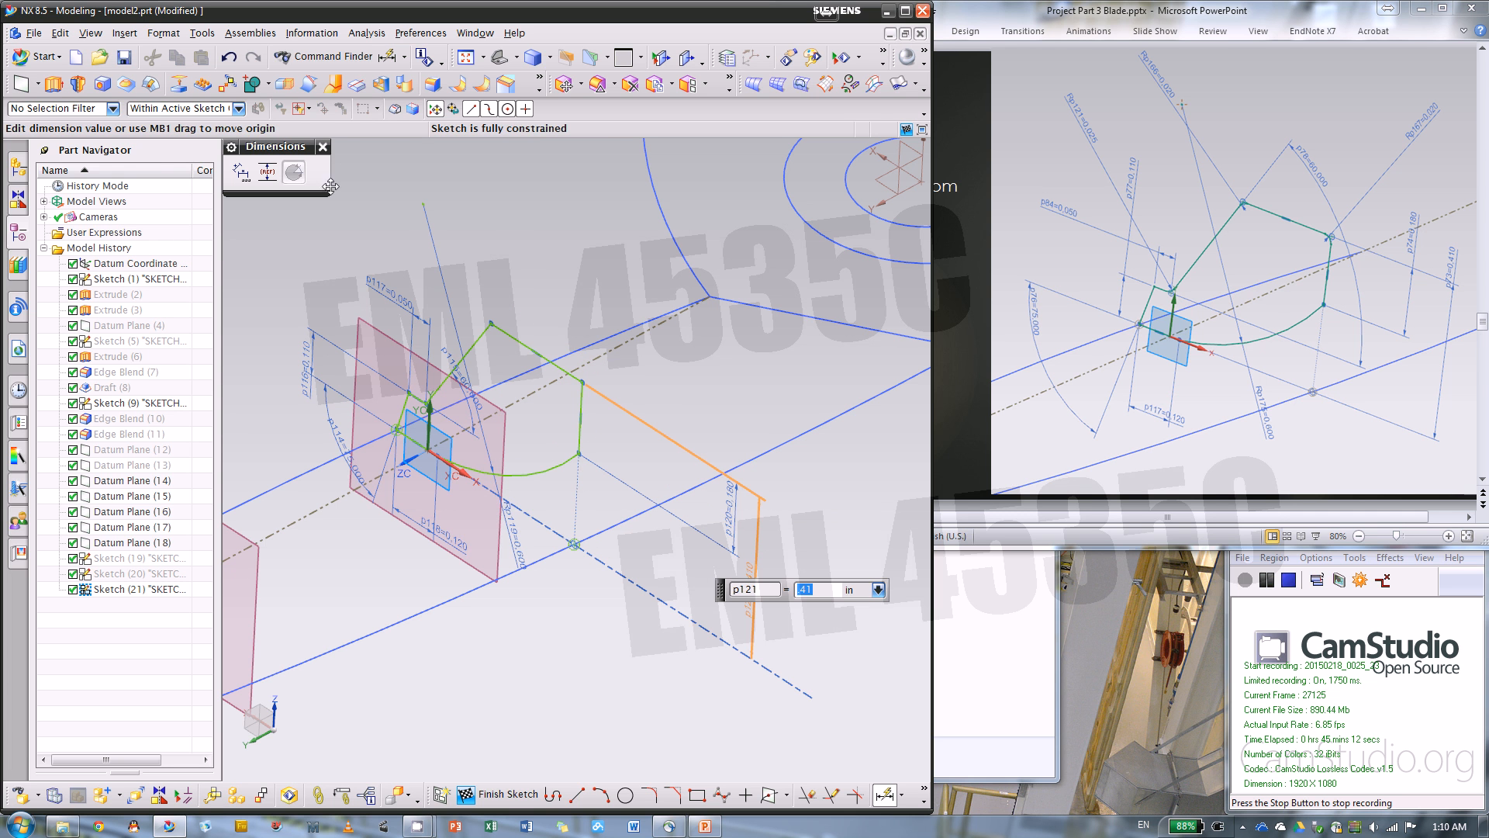
{"action": "left_click", "coordinate": [323, 147]}
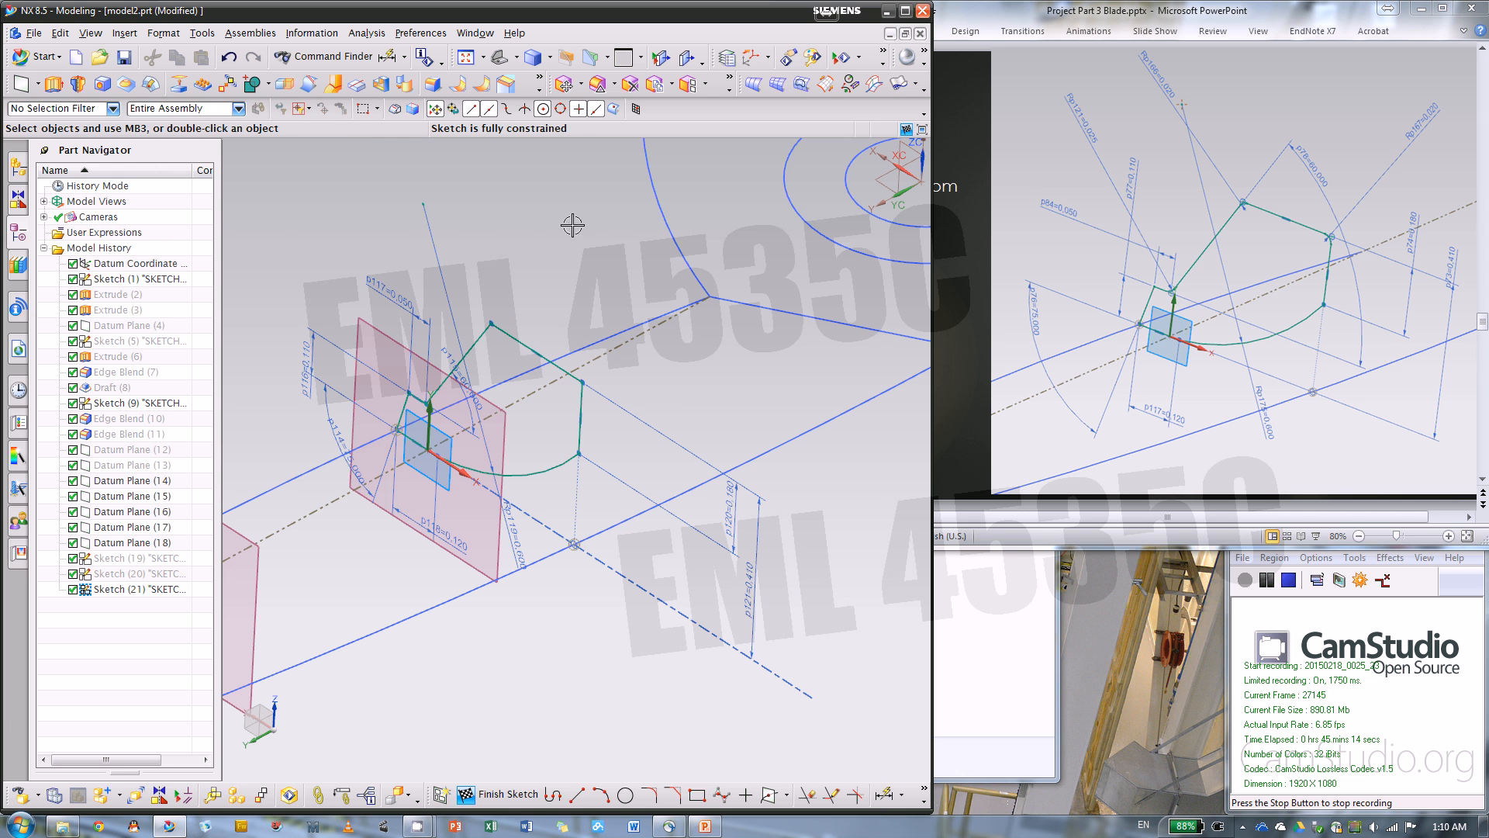
Finish the section sketch and hide Datum Plane (14) and Sketch (21)
{"action": "left_click", "coordinate": [1288, 579]}
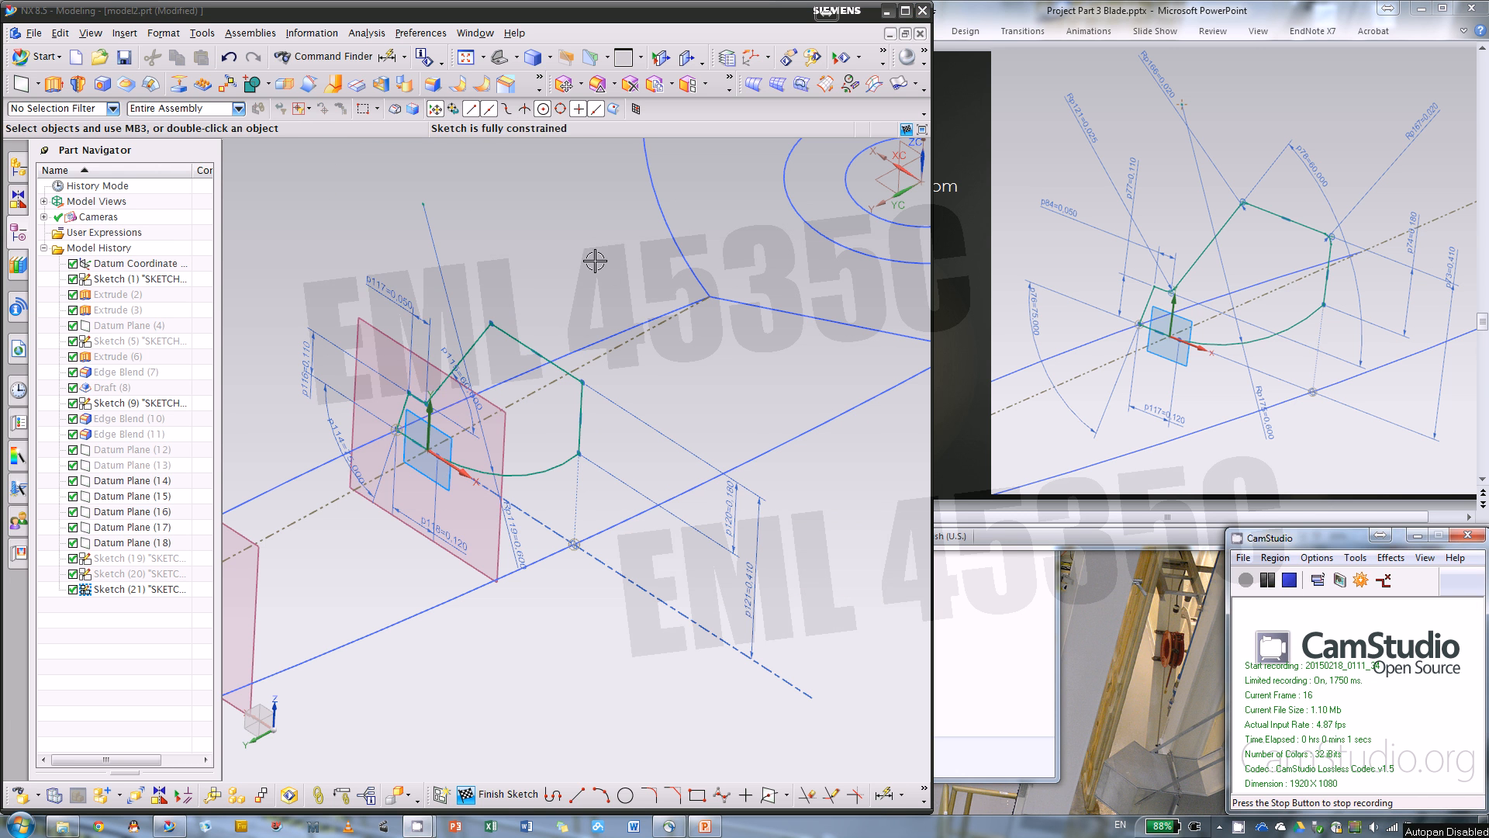
{"action": "left_click", "coordinate": [1048, 11]}
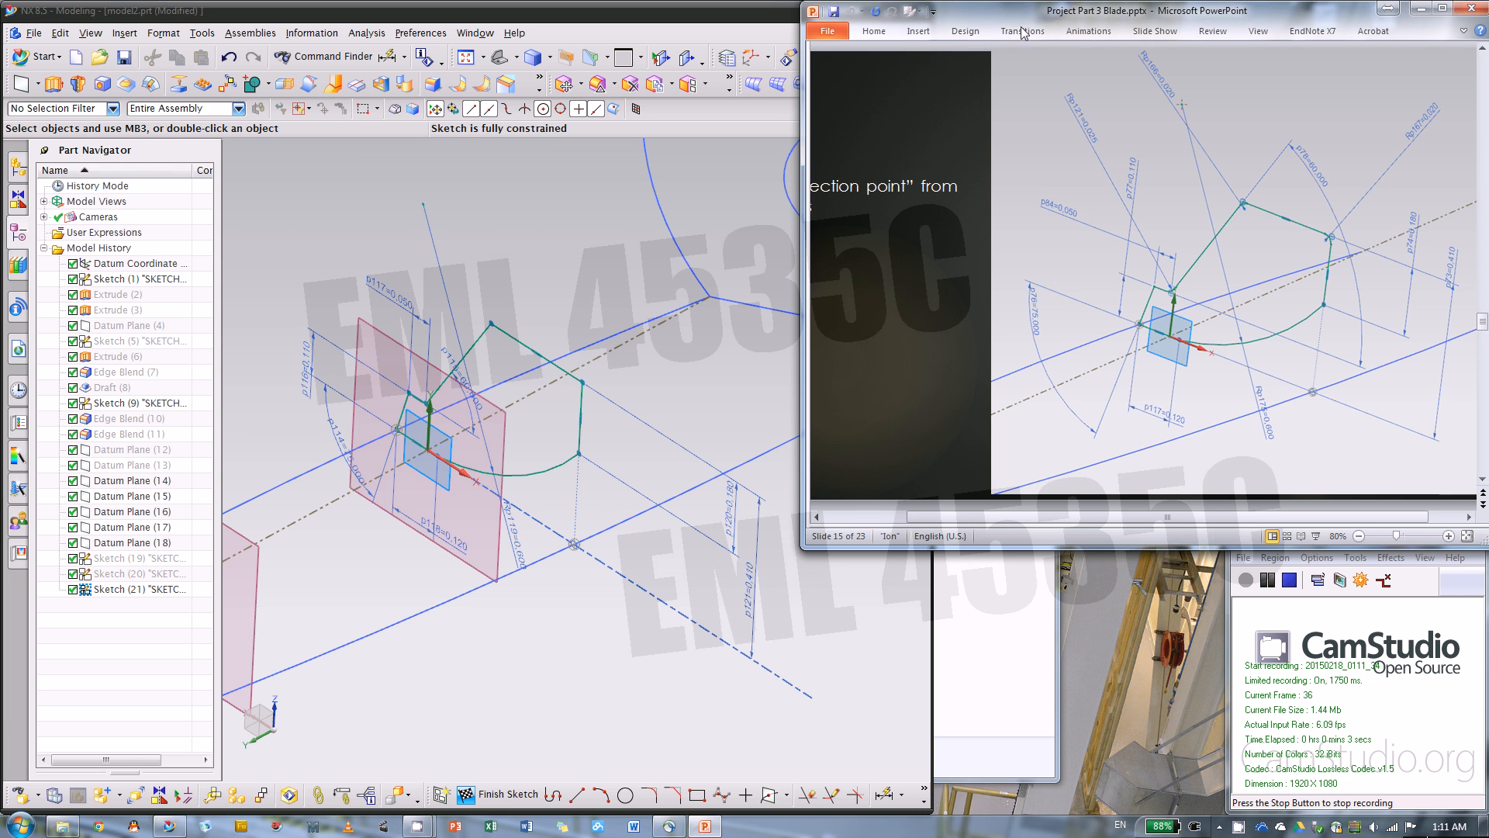
{"action": "left_click_drag", "start_coordinate": [912, 517], "coordinate": [828, 517]}
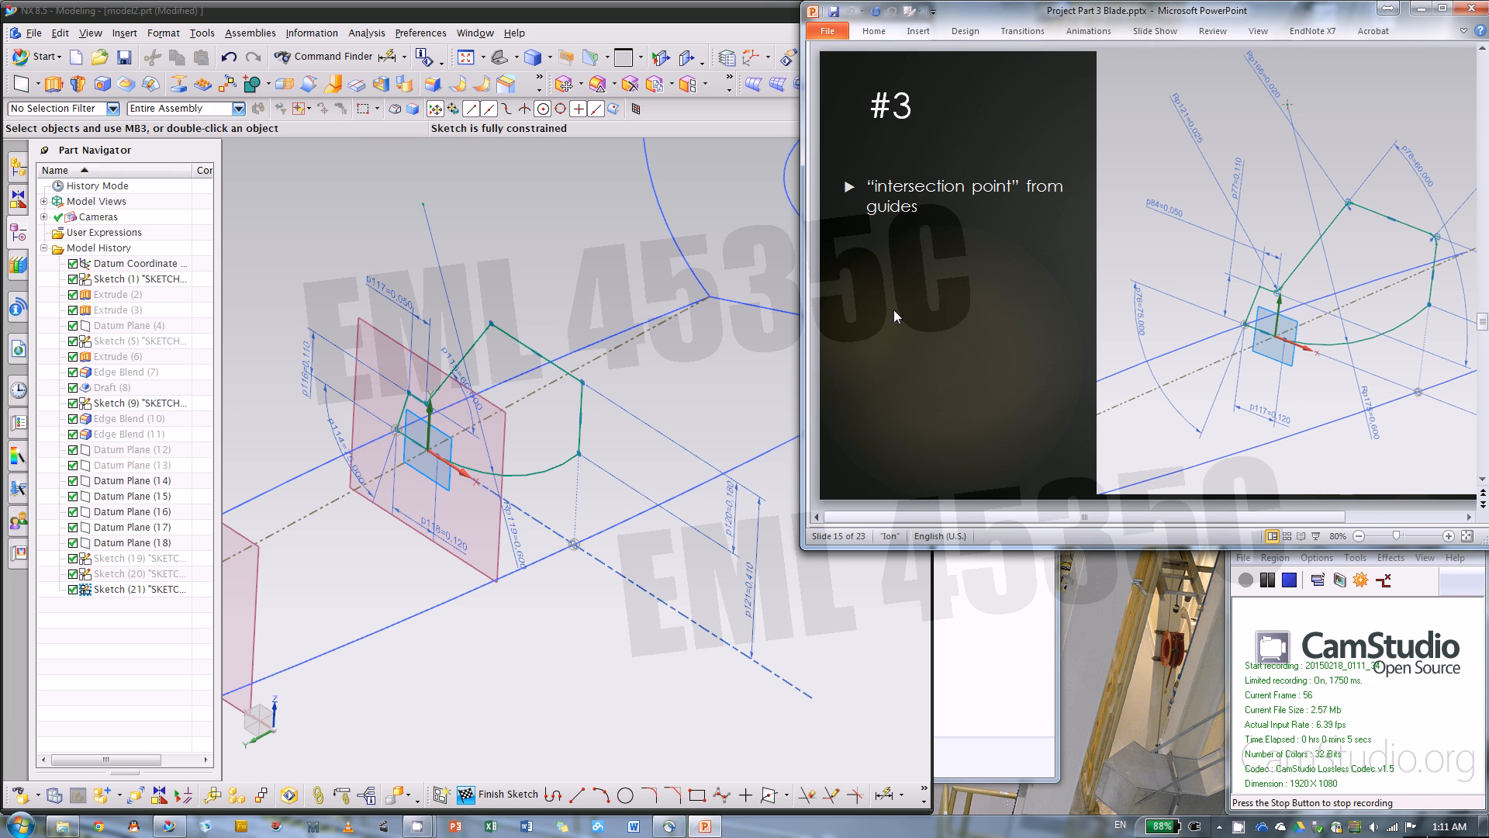
{"action": "left_click", "coordinate": [465, 784]}
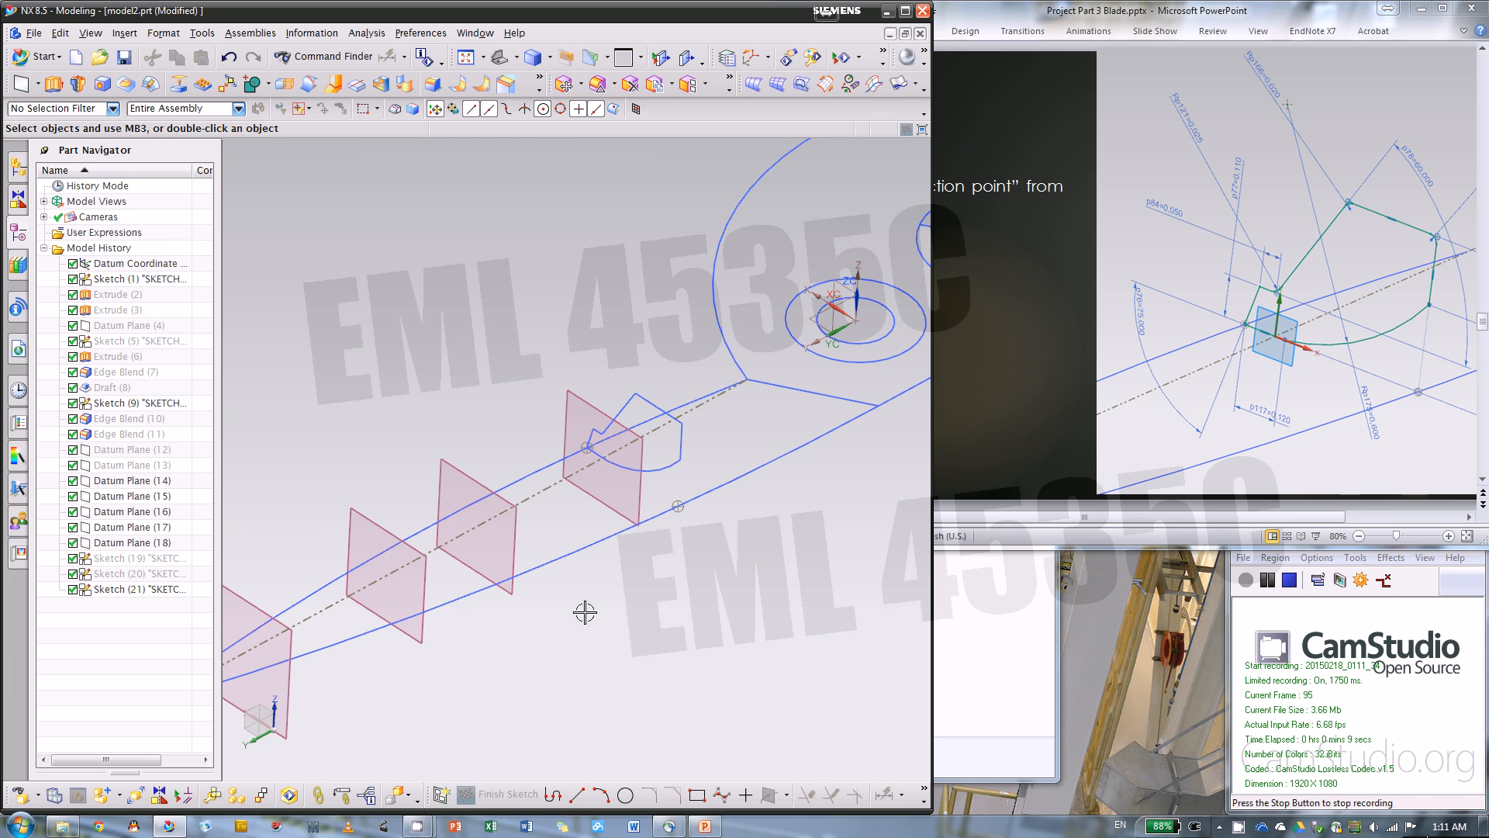
{"action": "right_click", "coordinate": [570, 396]}
{"action": "left_click", "coordinate": [621, 387]}
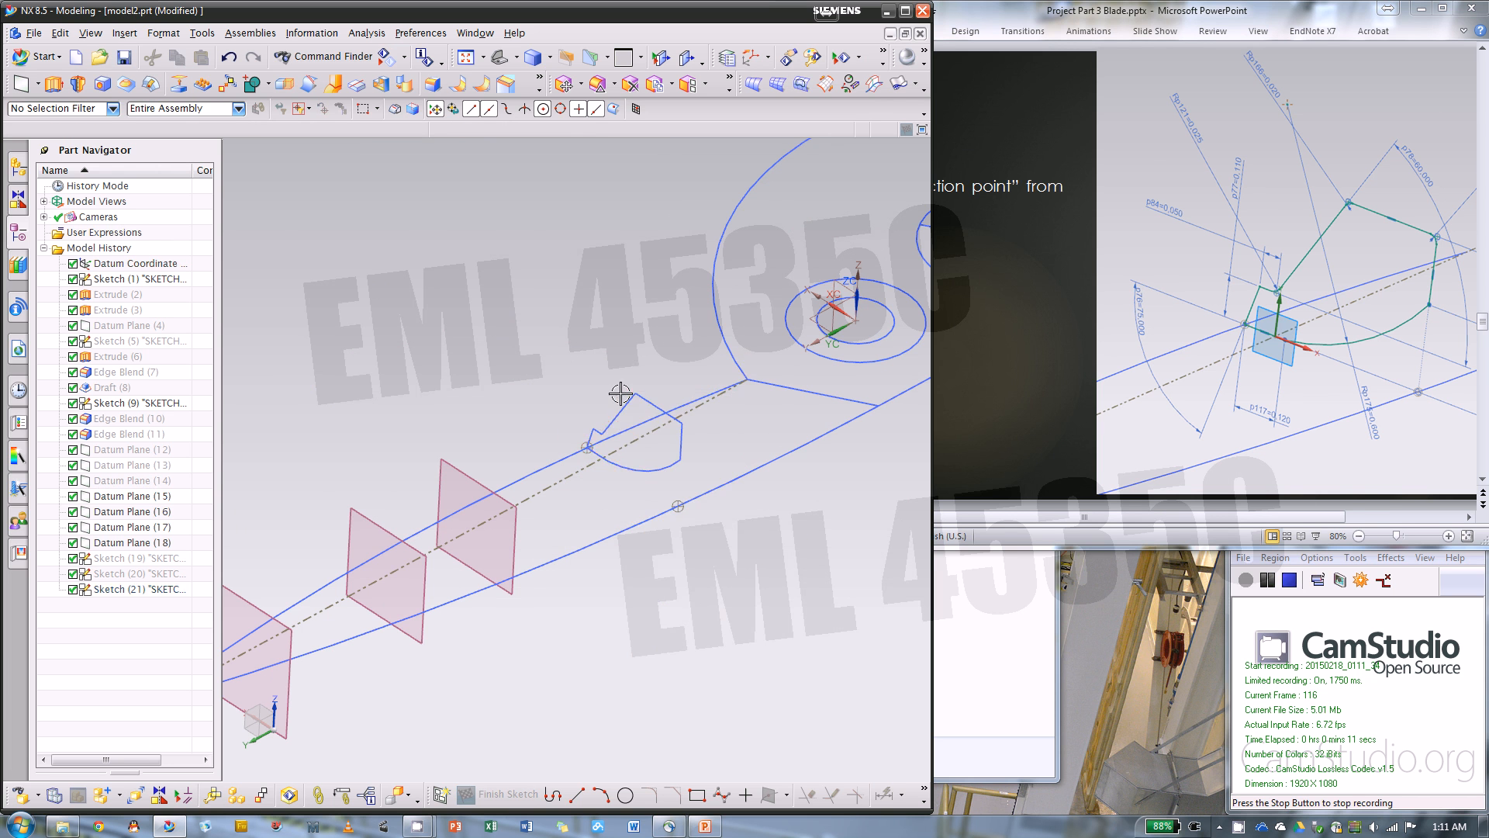
{"action": "right_click", "coordinate": [628, 397]}
{"action": "left_click", "coordinate": [741, 376]}
Advance the PowerPoint instructions to section #4 and create a new sketch in NX on Datum Plane (15)
{"action": "left_click", "coordinate": [1051, 426]}
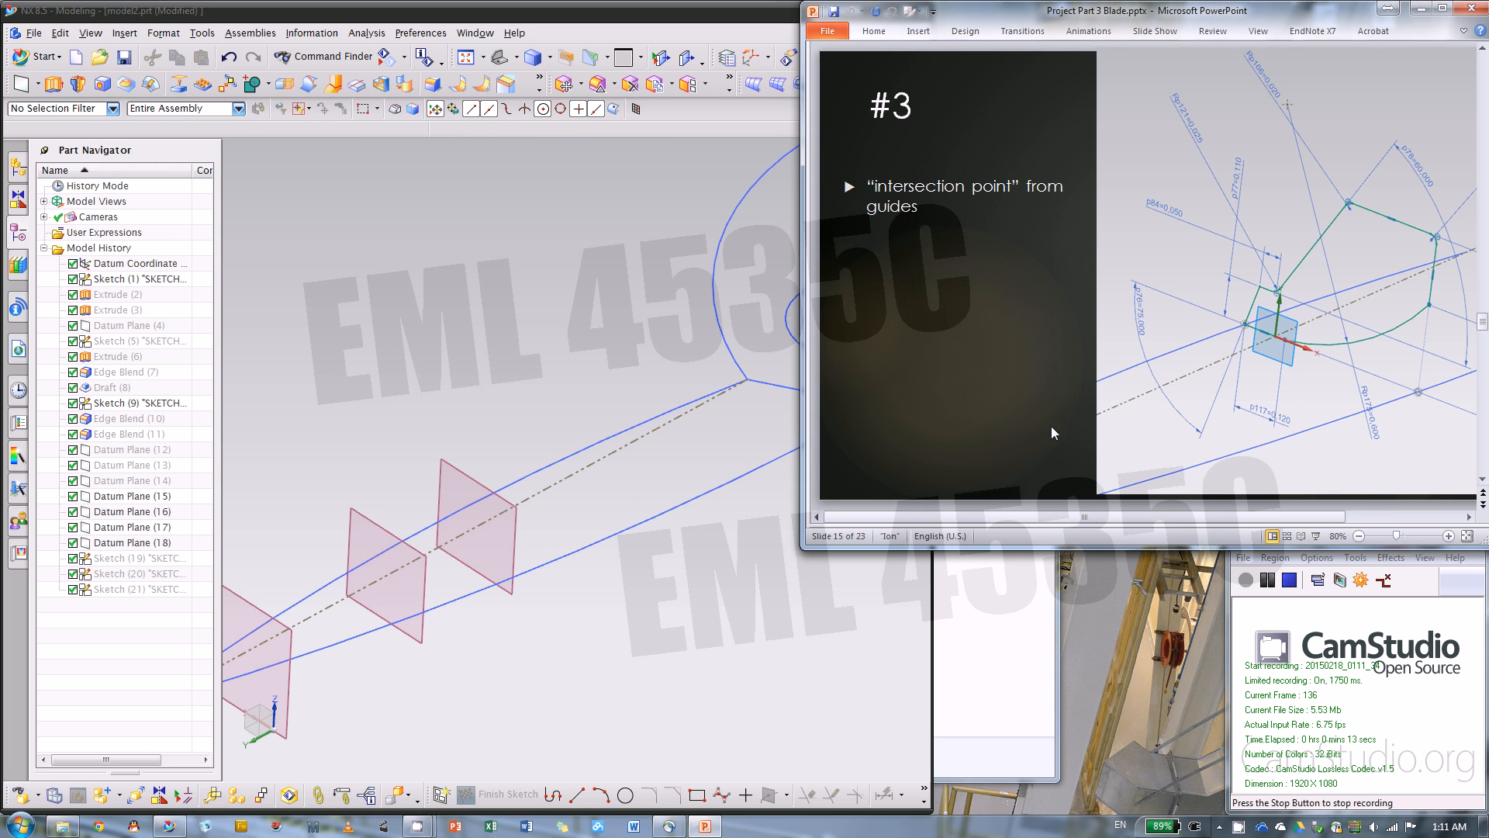
{"action": "scroll", "coordinate": [1050, 426], "scroll_direction": "down", "scroll_amount": 1}
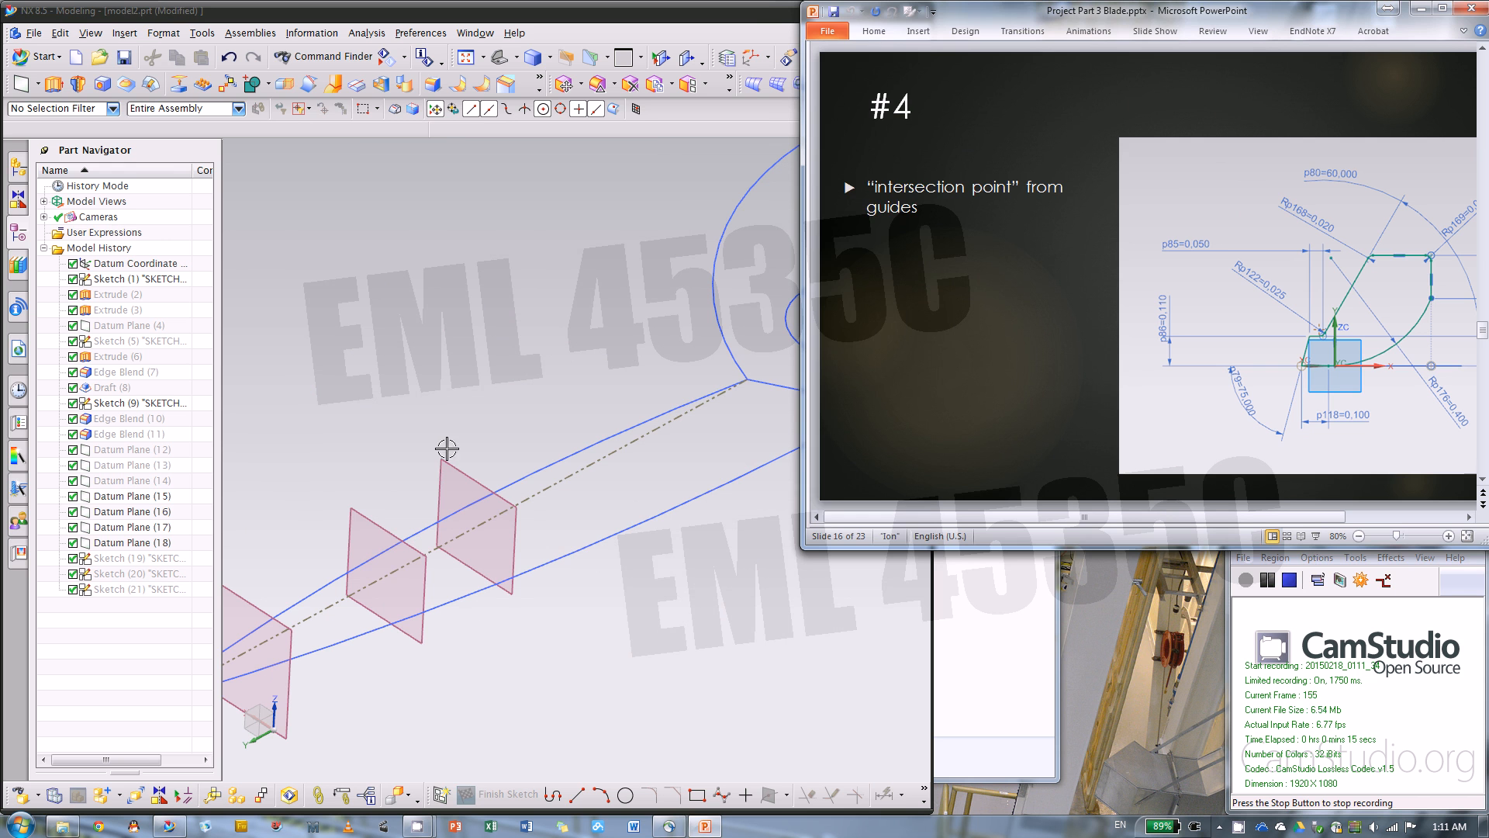
{"action": "left_click", "coordinate": [445, 798]}
{"action": "left_click", "coordinate": [508, 548]}
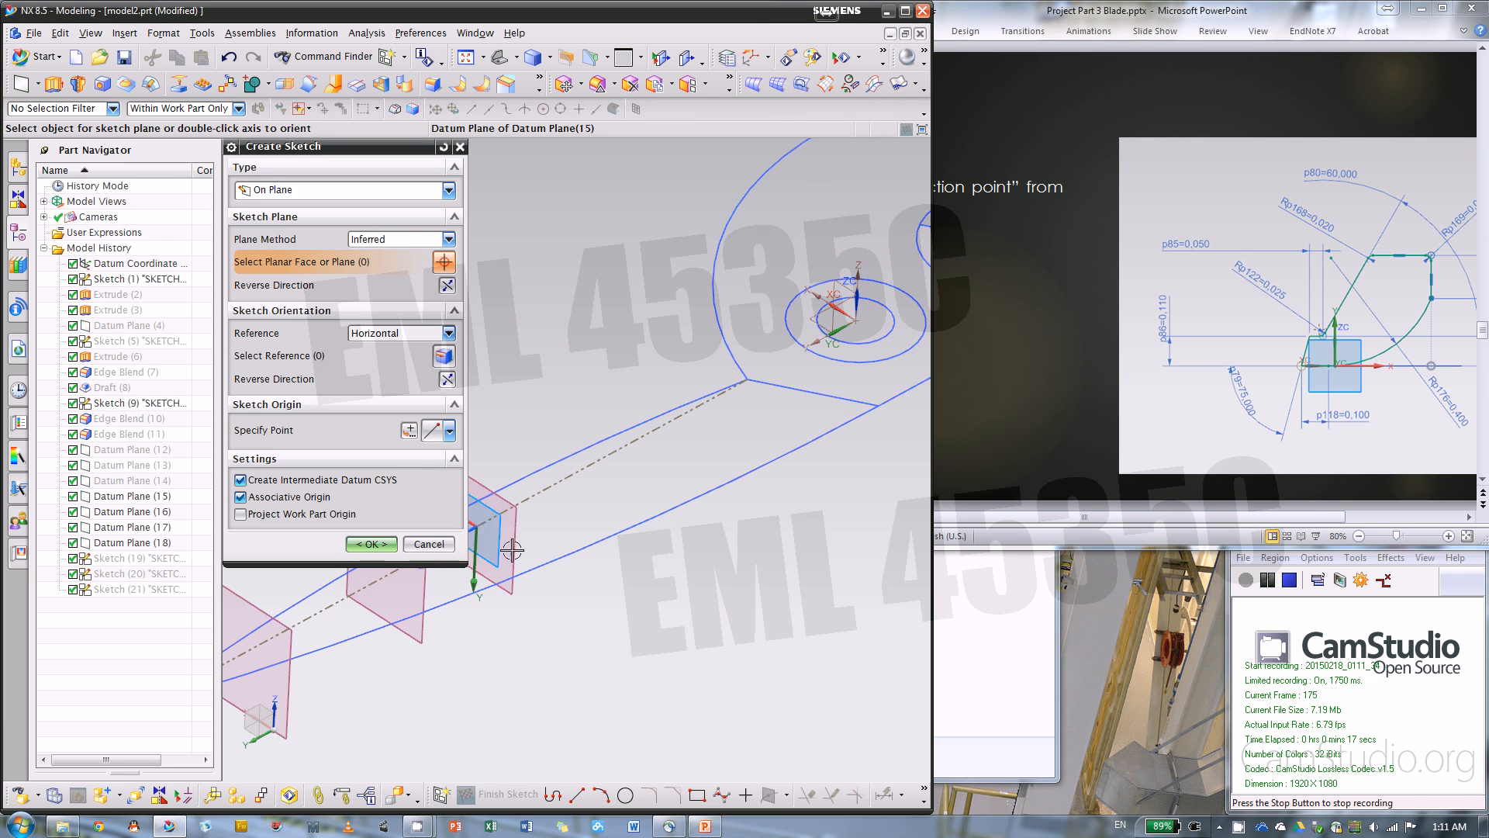
{"action": "scroll", "coordinate": [803, 541], "scroll_direction": "down", "scroll_amount": 2}
{"action": "scroll", "coordinate": [621, 542], "scroll_direction": "up", "scroll_amount": 2}
{"action": "left_click", "coordinate": [625, 543]}
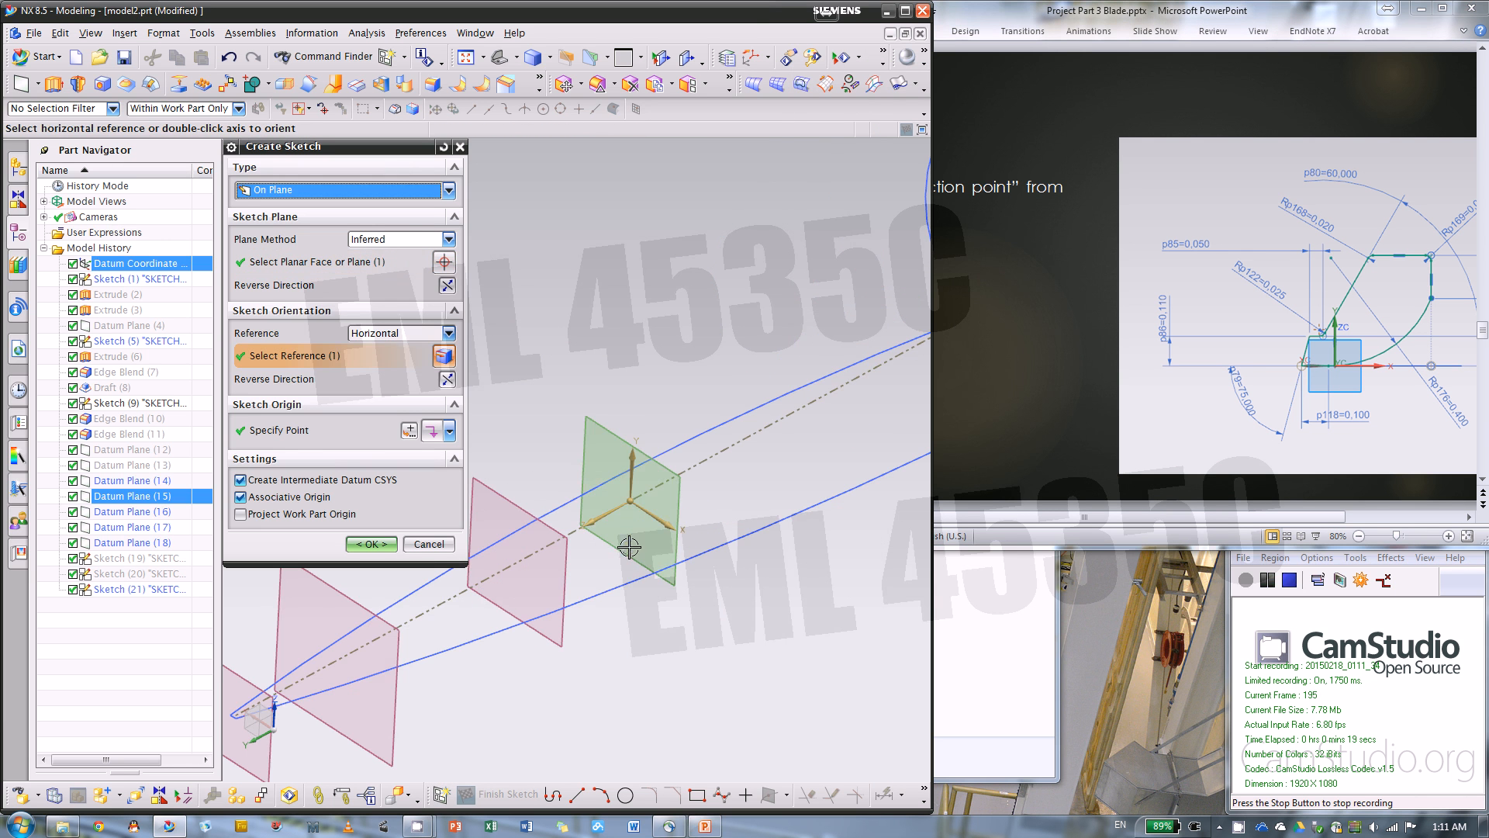
{"action": "scroll", "coordinate": [576, 424], "scroll_direction": "down", "scroll_amount": 1}
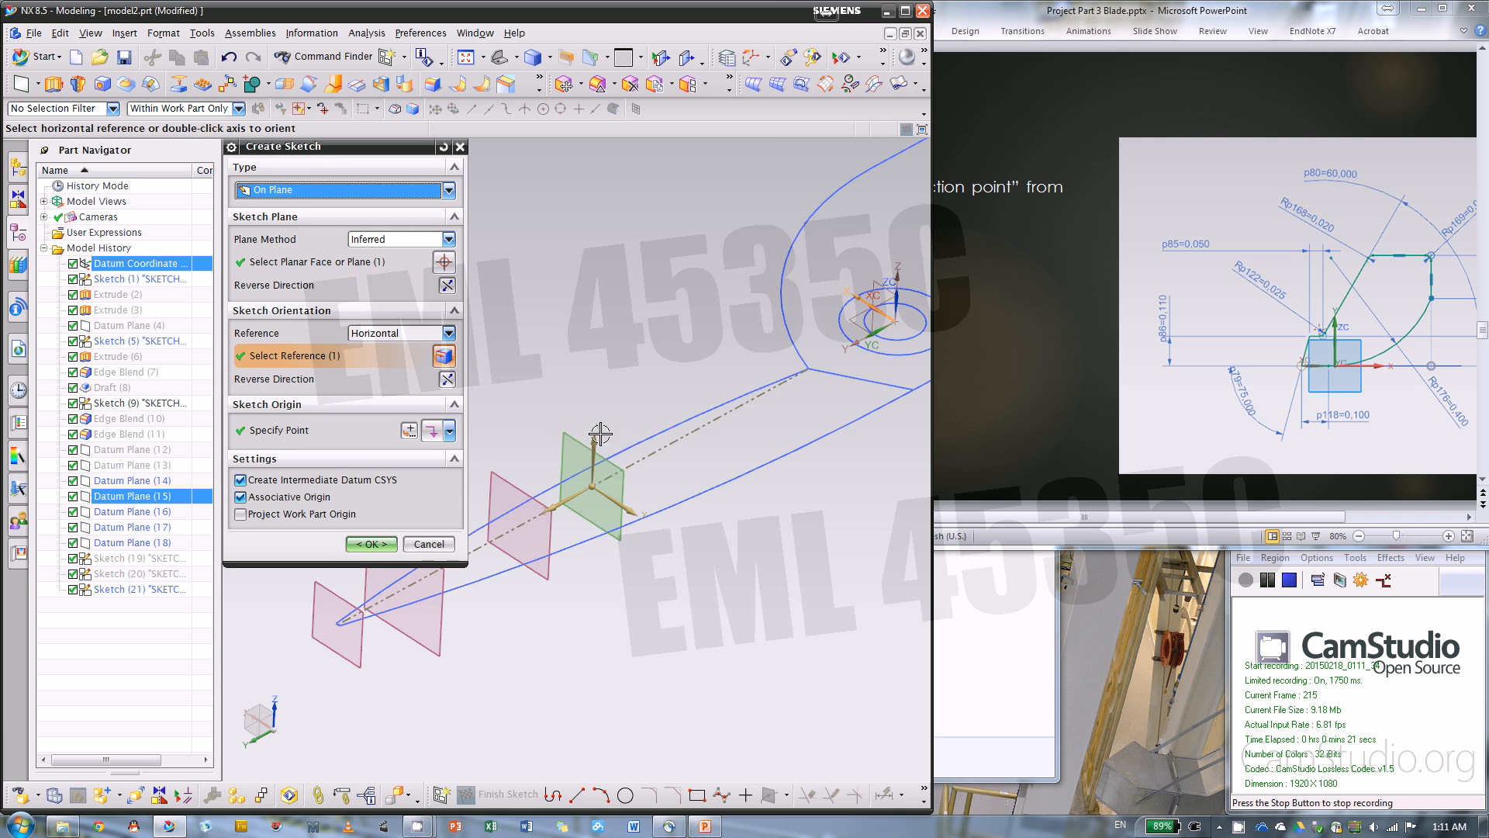
{"action": "left_click", "coordinate": [372, 543]}
Bring the full #4 profile into view in PowerPoint and create intersection points of the guide curves with the NX sketch plane
{"action": "mouse_move", "coordinate": [774, 465]}
{"action": "middle_mouse_down"}
{"action": "mouse_move", "coordinate": [712, 510]}
{"action": "mouse_move", "coordinate": [871, 505]}
{"action": "middle_mouse_up"}
{"action": "left_click", "coordinate": [1028, 398]}
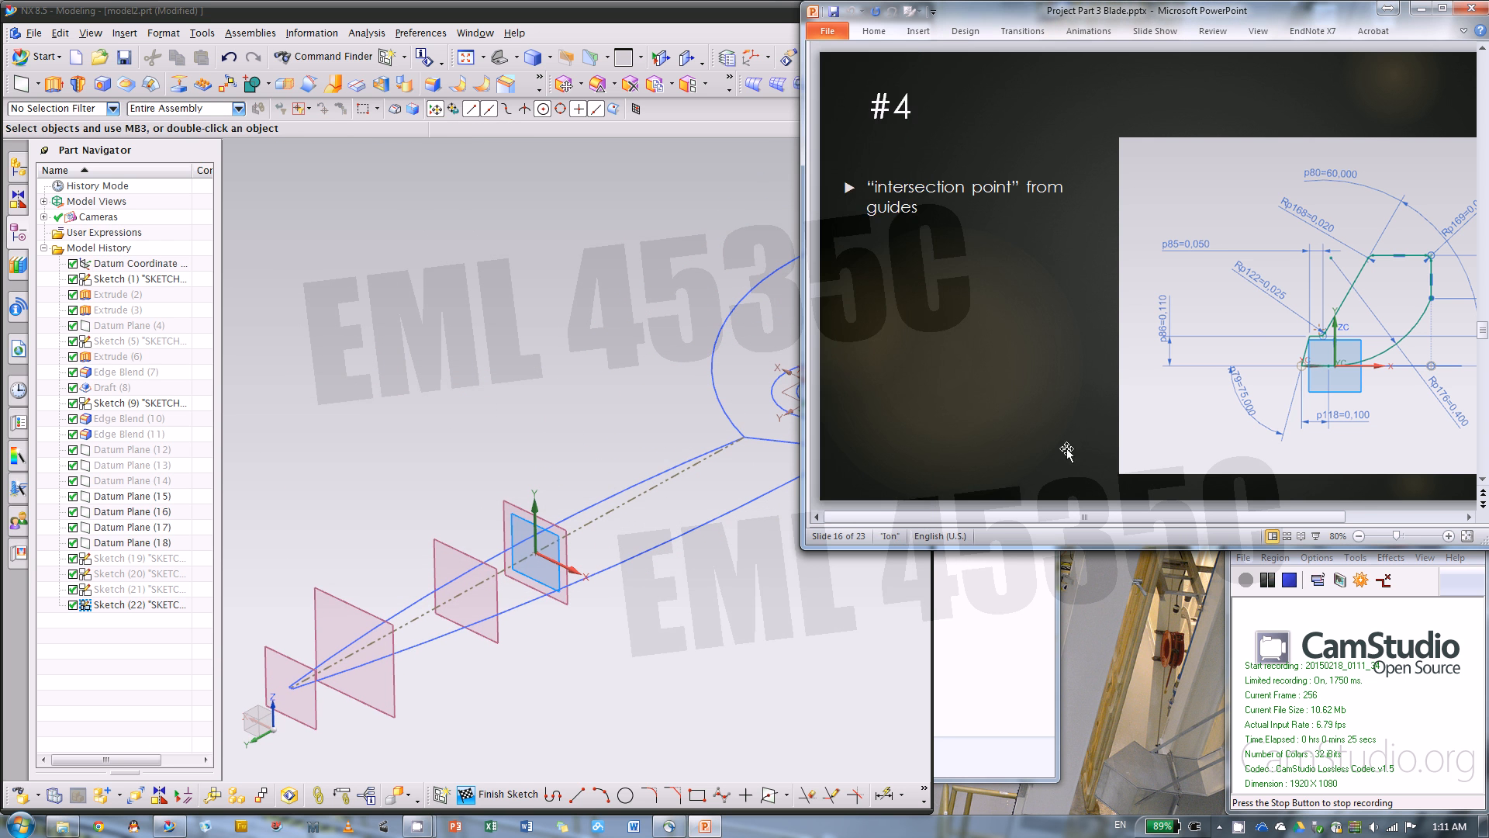
{"action": "left_click_drag", "start_coordinate": [1059, 517], "coordinate": [1177, 517]}
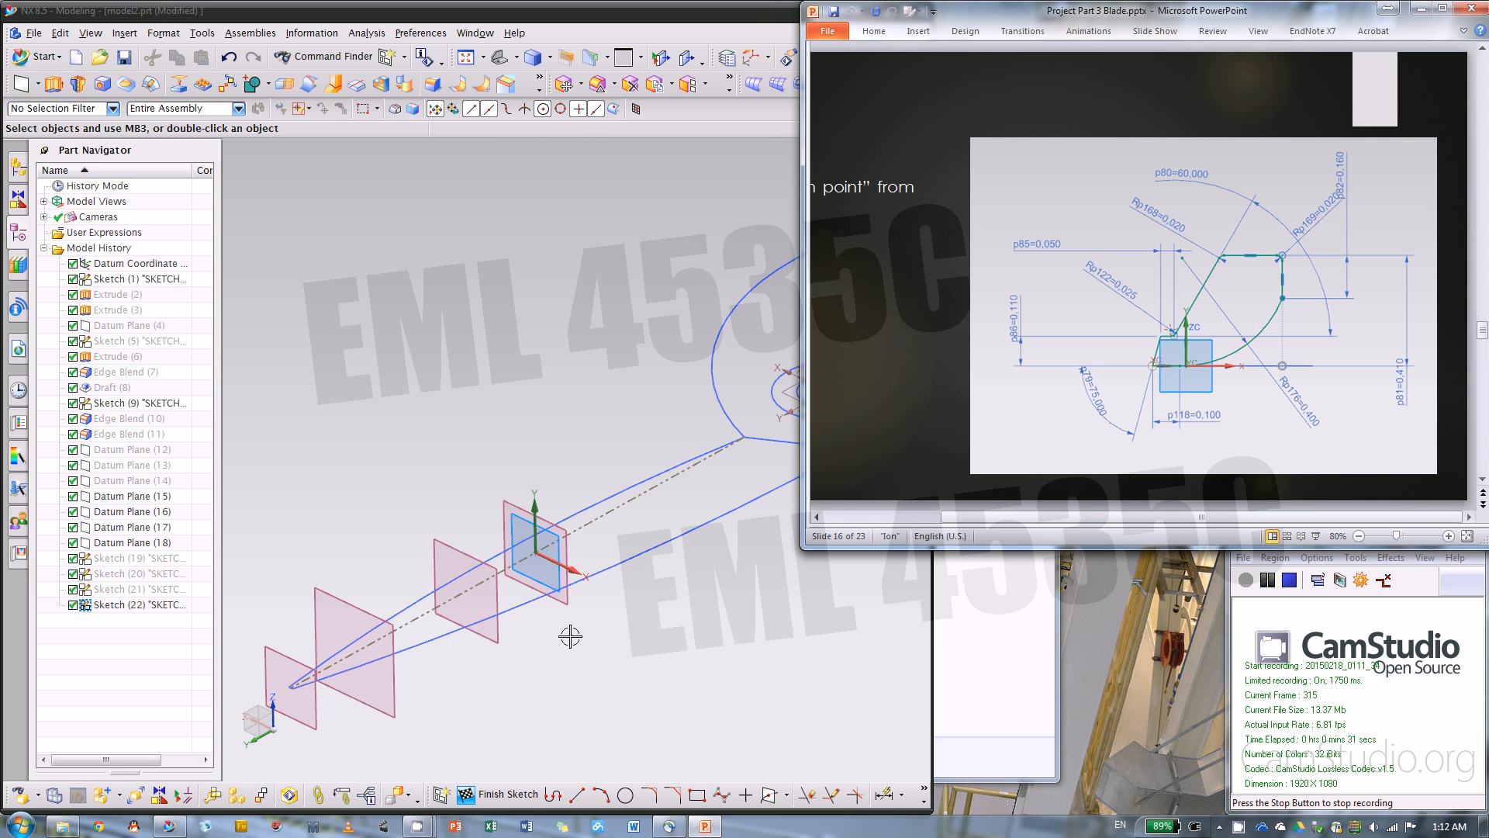
{"action": "left_click", "coordinate": [612, 634]}
{"action": "scroll", "coordinate": [611, 635], "scroll_direction": "up", "scroll_amount": 3}
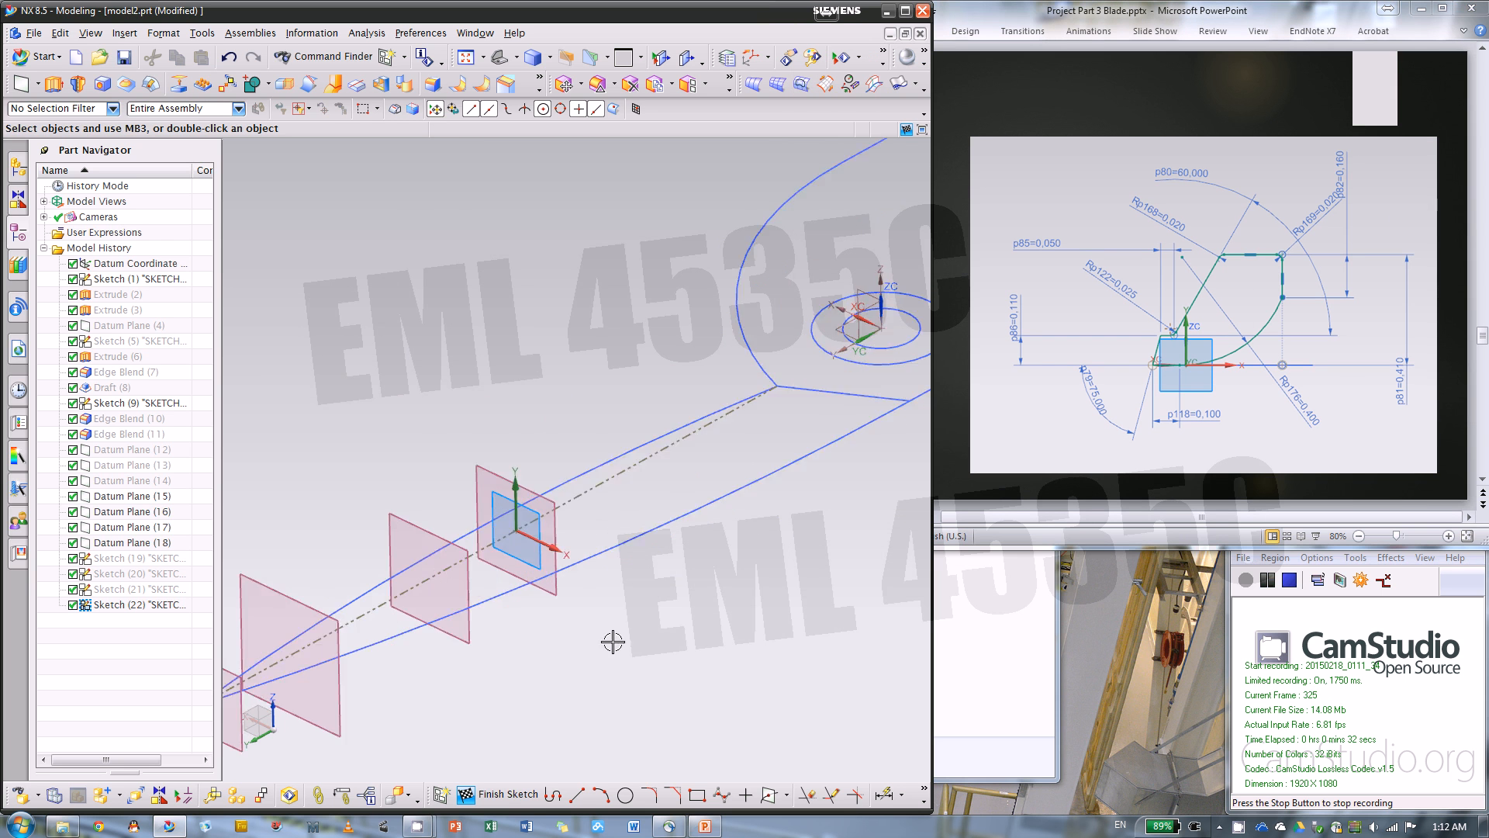
{"action": "left_click", "coordinate": [770, 795]}
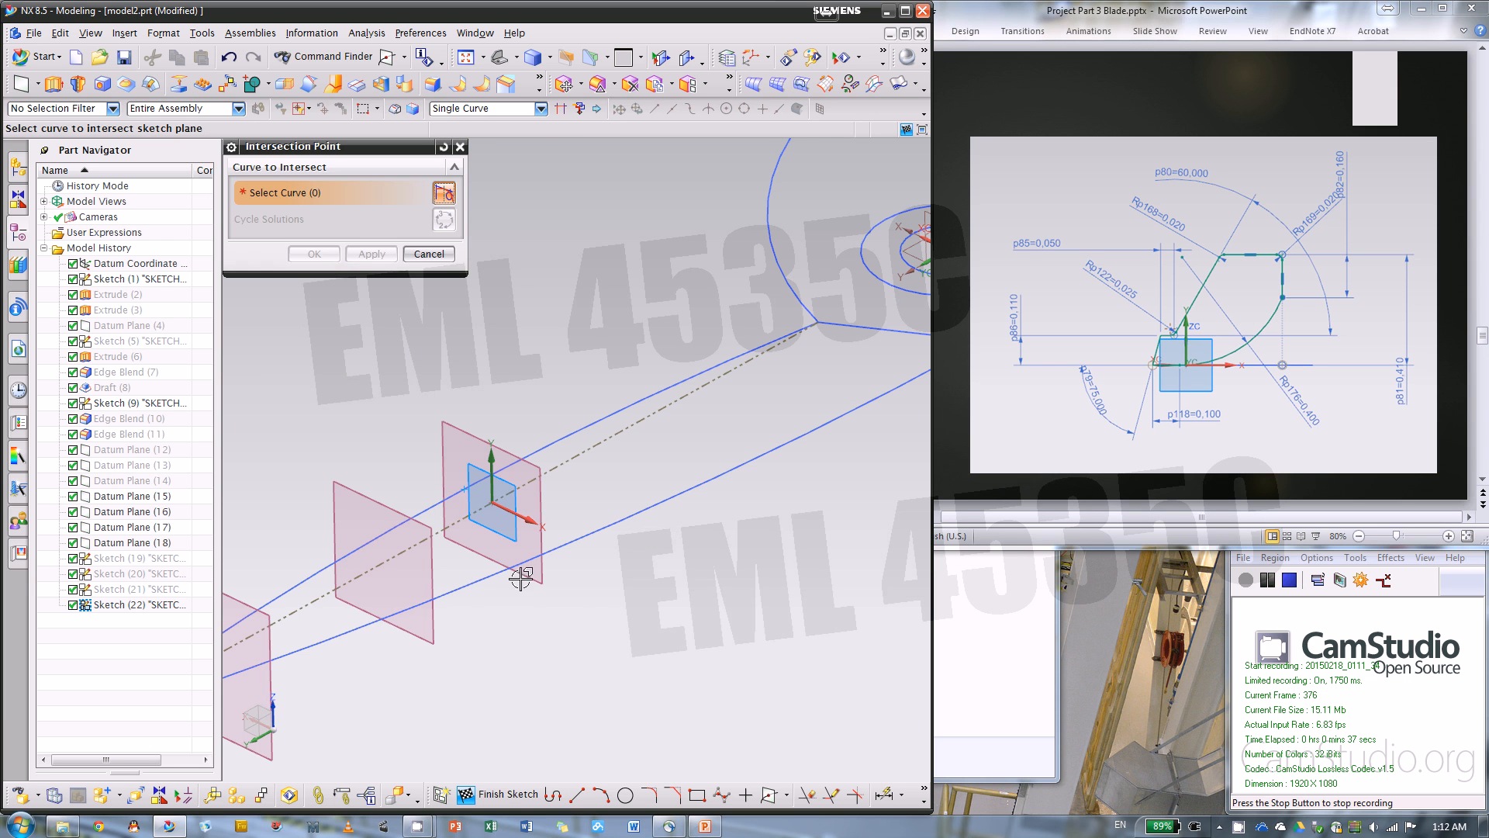
{"action": "left_click", "coordinate": [528, 545]}
{"action": "left_click", "coordinate": [314, 254]}
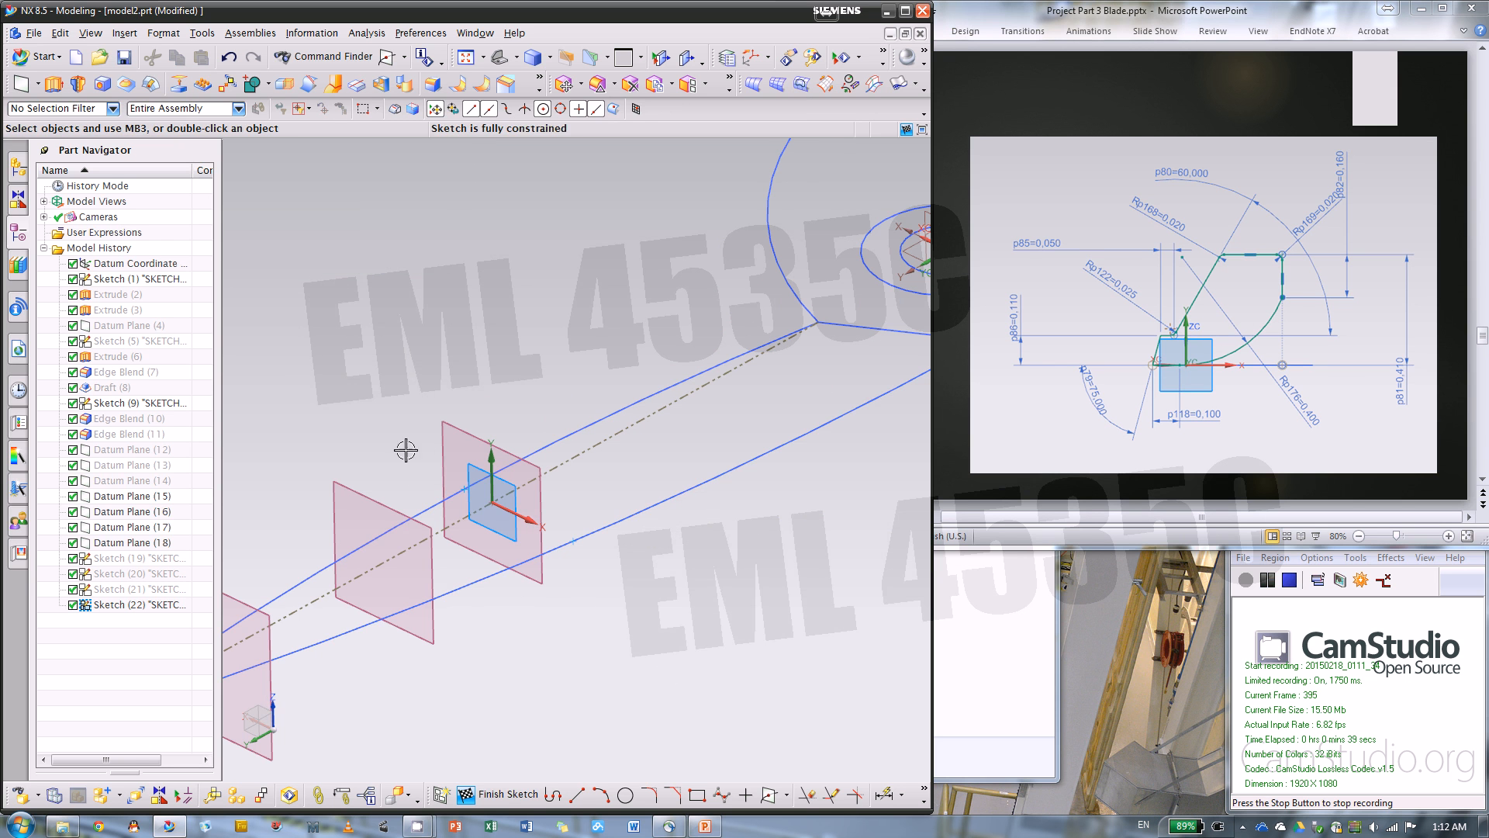
{"action": "left_click", "coordinate": [463, 492]}
{"action": "right_click", "coordinate": [465, 493]}
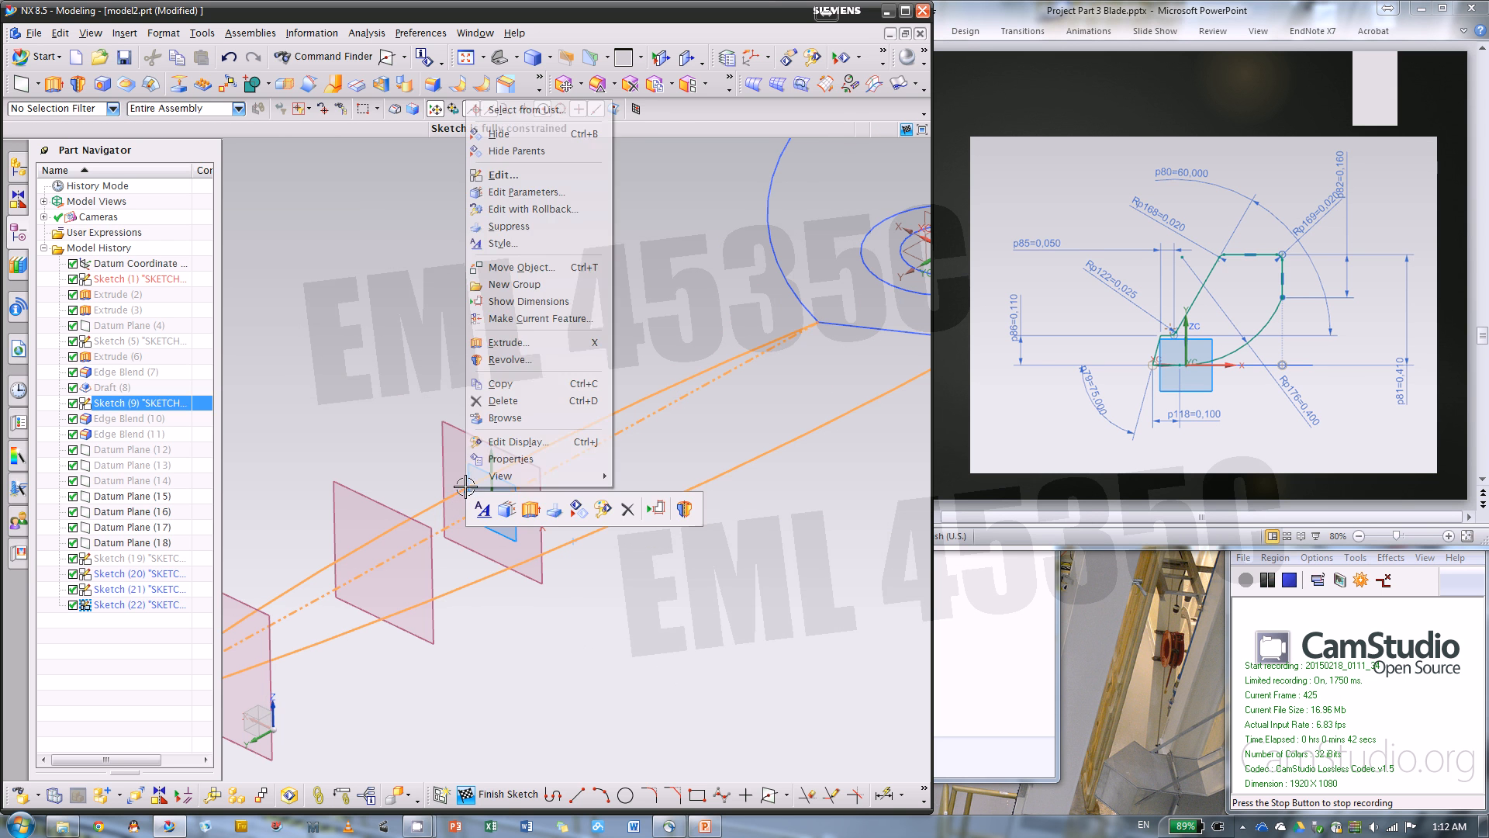
{"action": "left_click", "coordinate": [715, 714]}
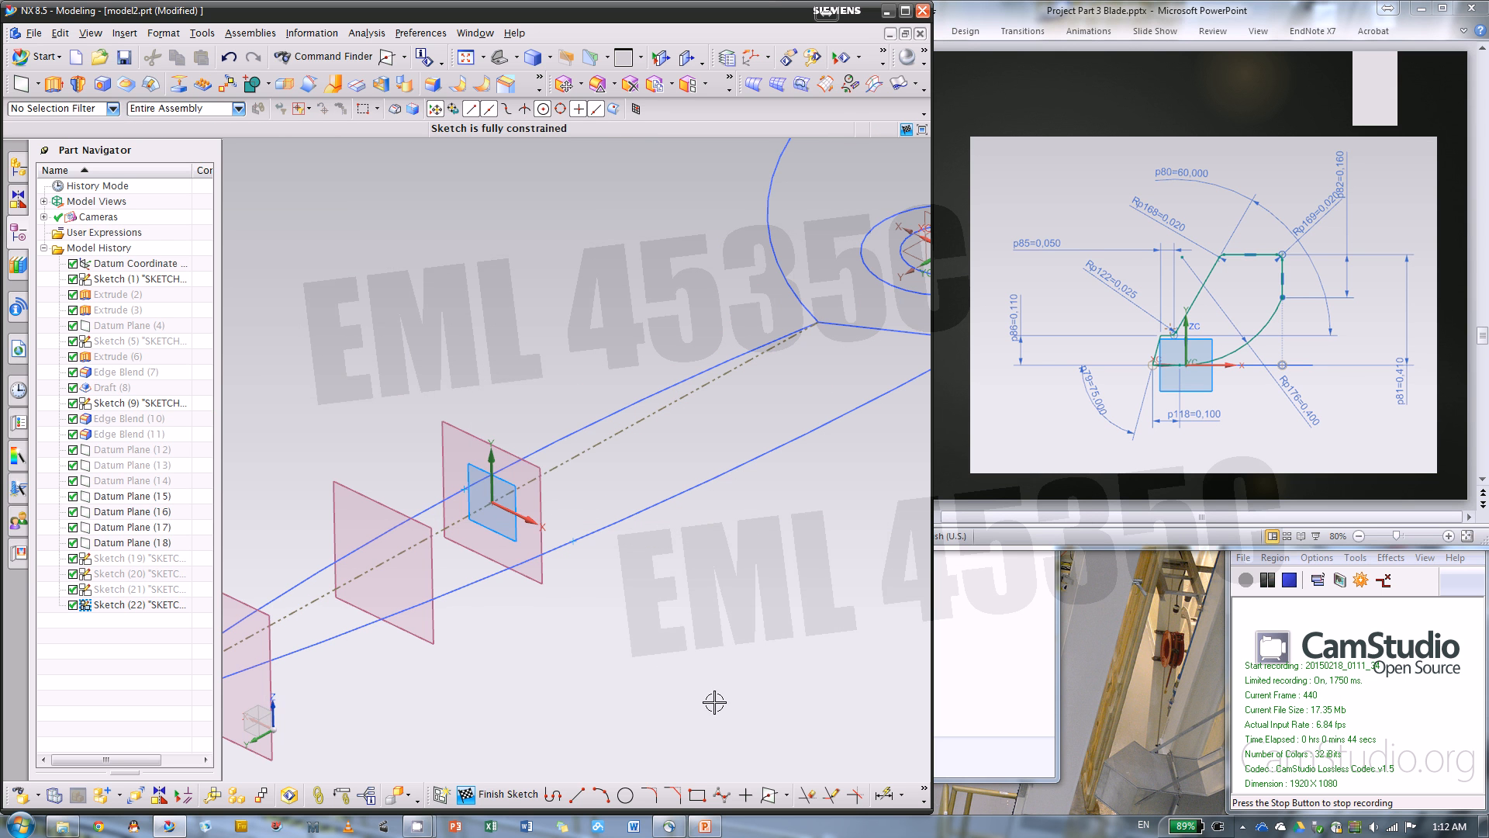
Convert both intersection points on the guide curves to reference points
{"action": "right_click", "coordinate": [463, 487]}
{"action": "left_click", "coordinate": [534, 465]}
{"action": "right_click", "coordinate": [572, 536]}
{"action": "left_click", "coordinate": [576, 544]}
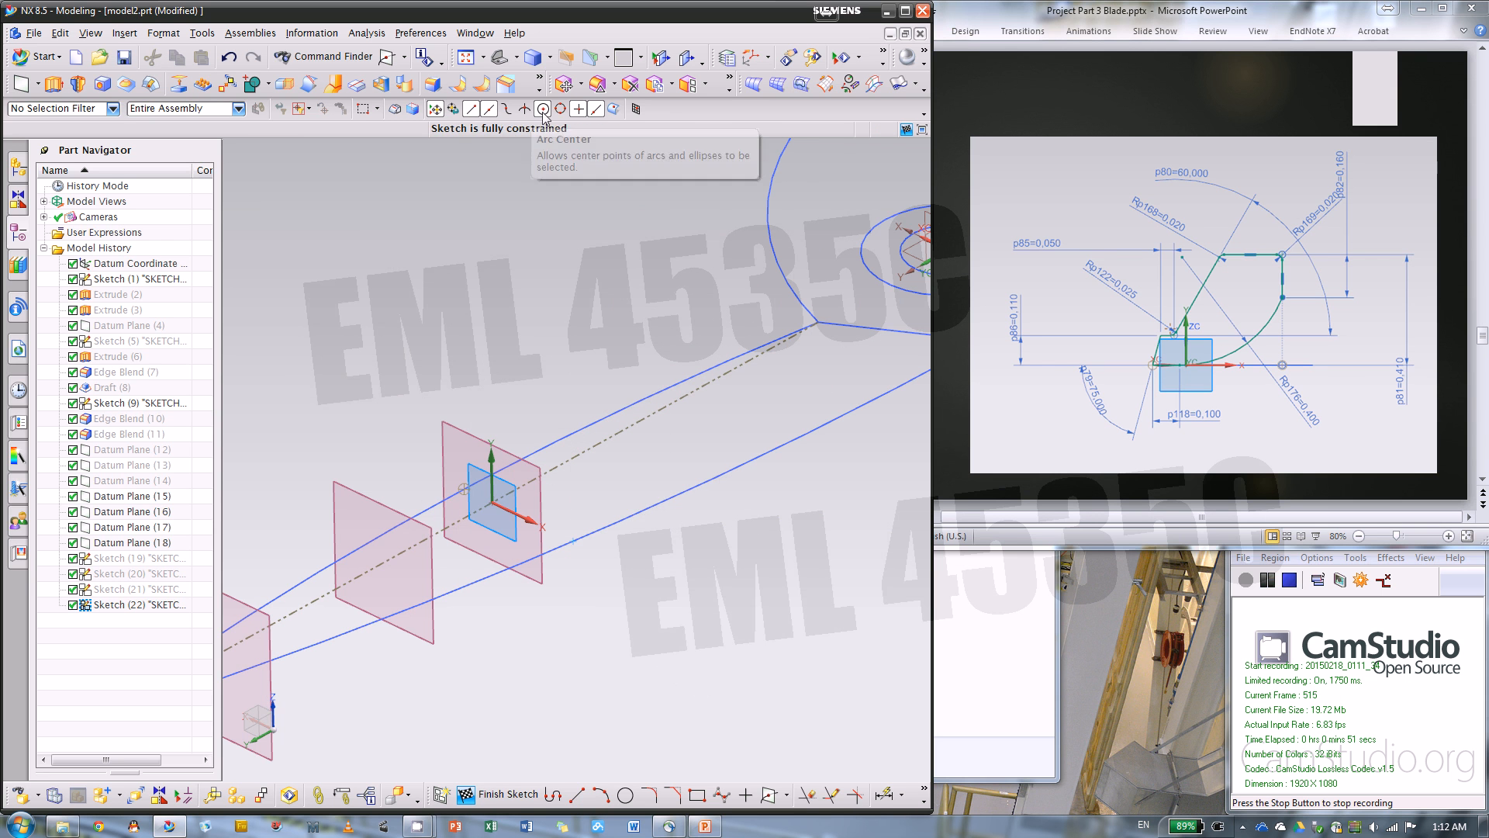
{"action": "right_click", "coordinate": [572, 542]}
{"action": "left_click", "coordinate": [649, 568]}
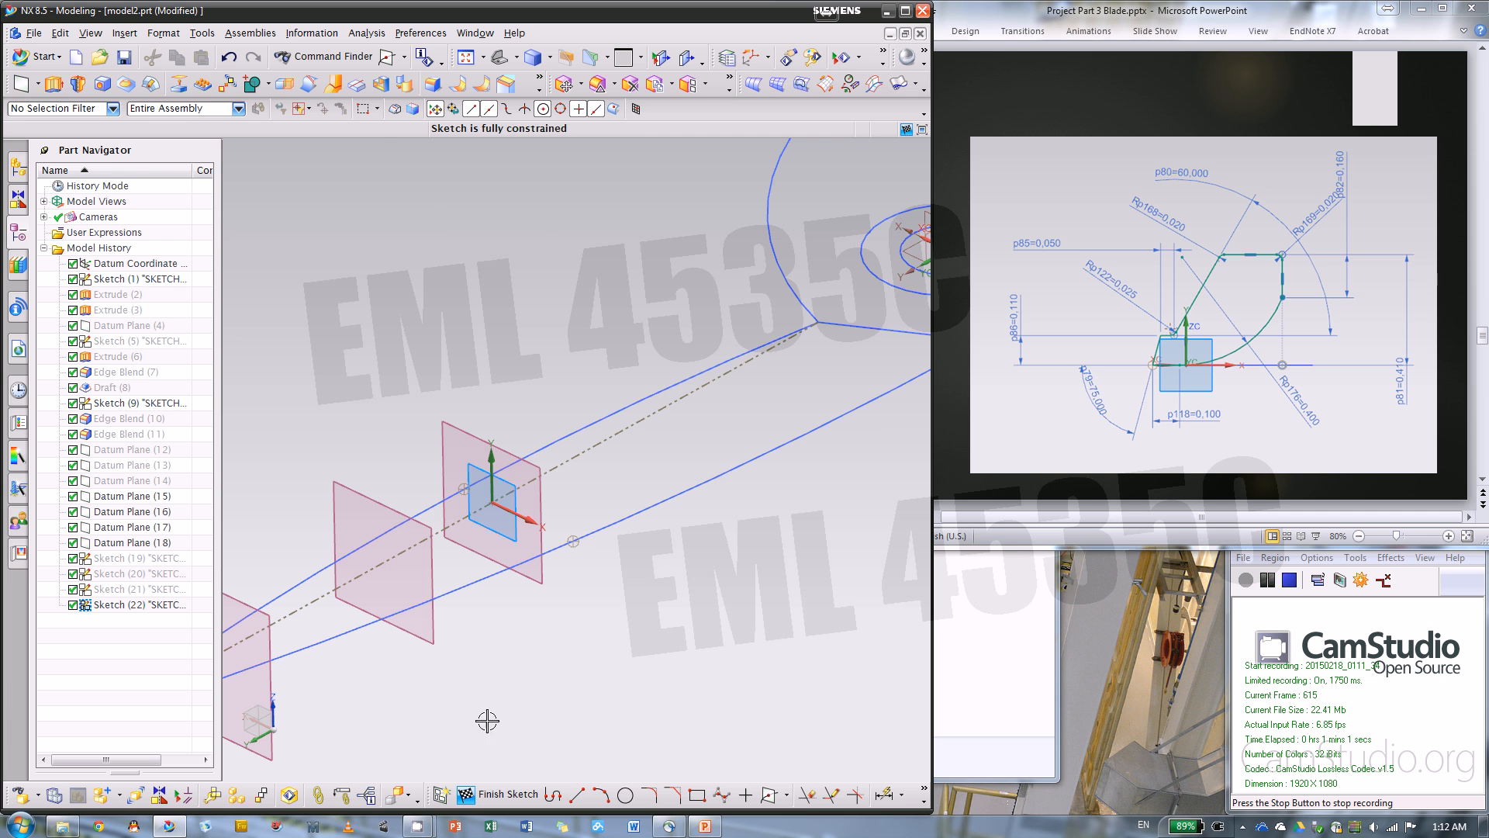
Draw the open line profile through the upper guide's intersection point: base, side, short ledge, slanted line about 0.29 in at 61°, top line and vertical side
{"action": "left_click", "coordinate": [553, 793]}
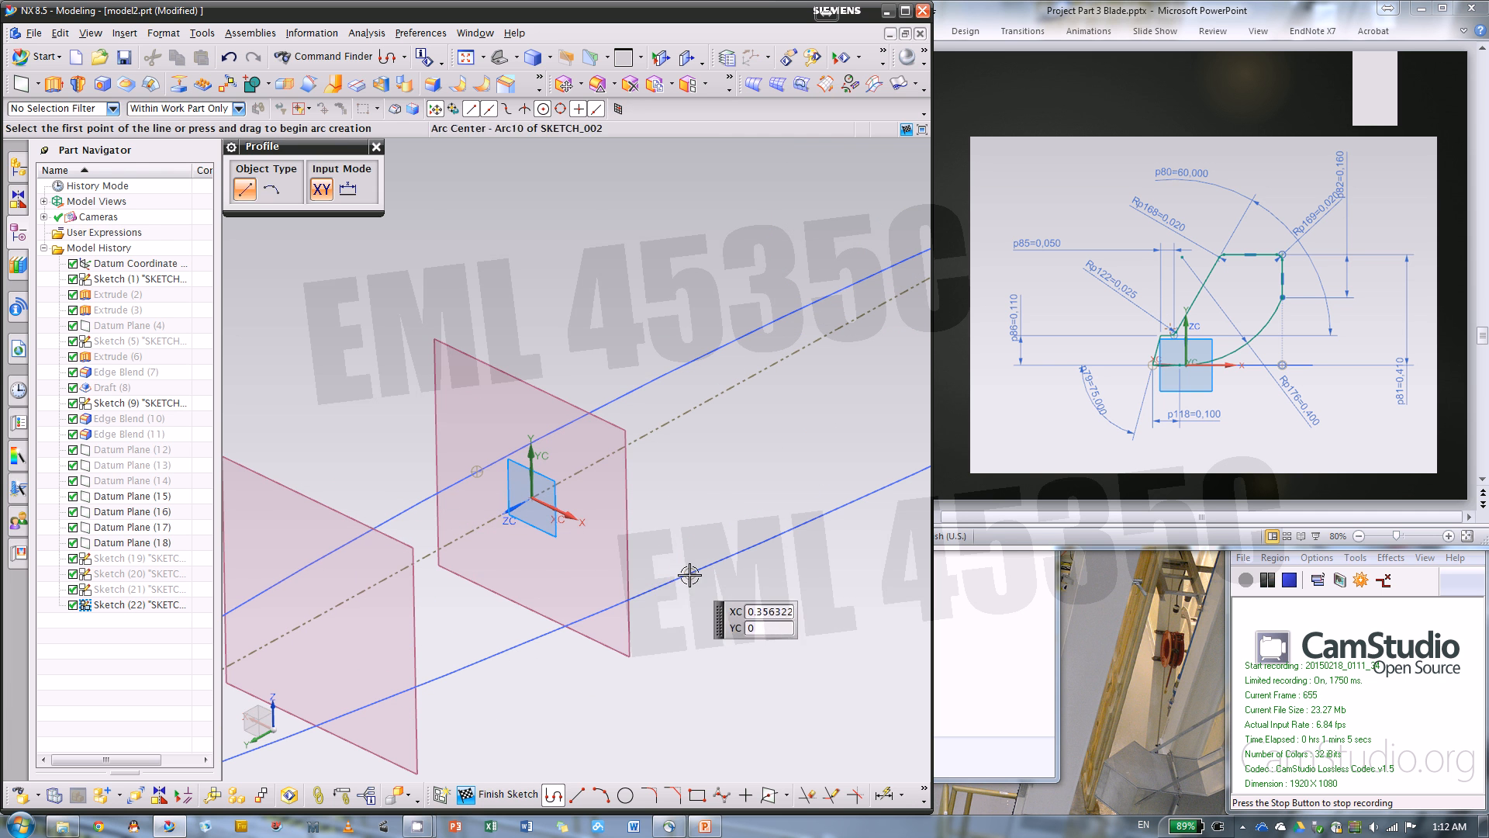
{"action": "left_click", "coordinate": [604, 535]}
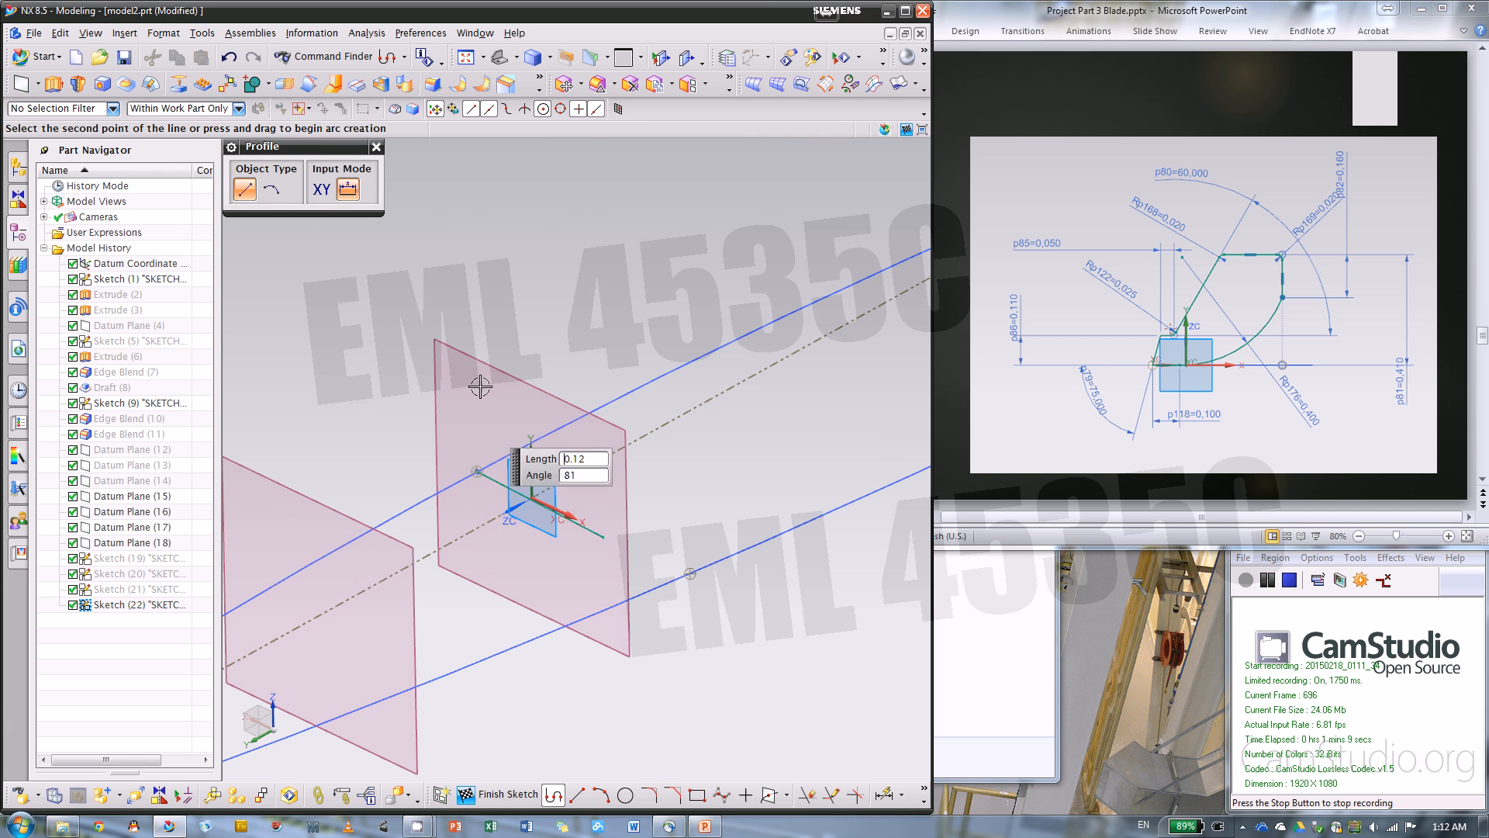
{"action": "left_click", "coordinate": [493, 408]}
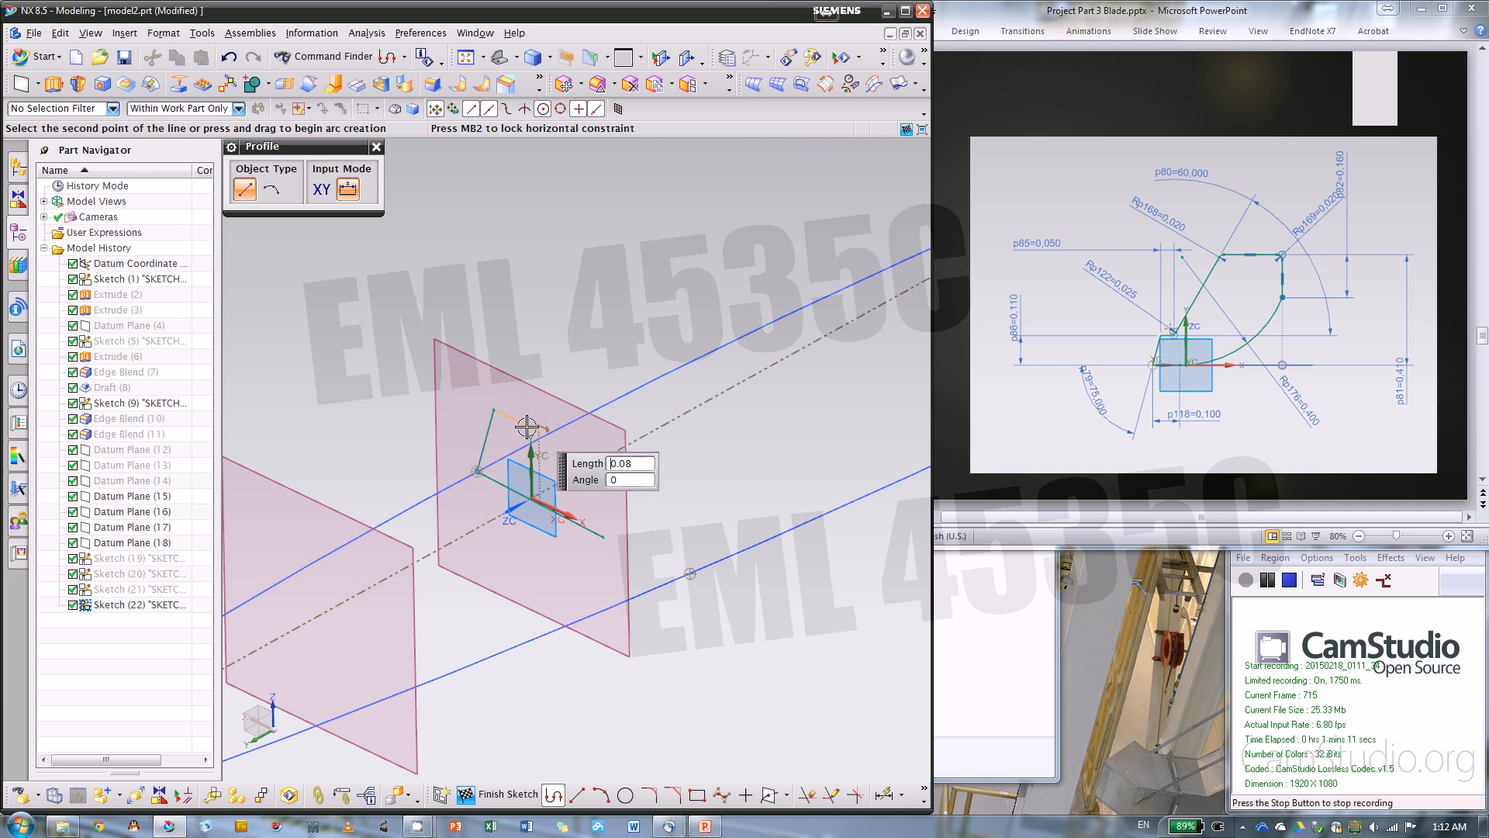
{"action": "left_click", "coordinate": [521, 422]}
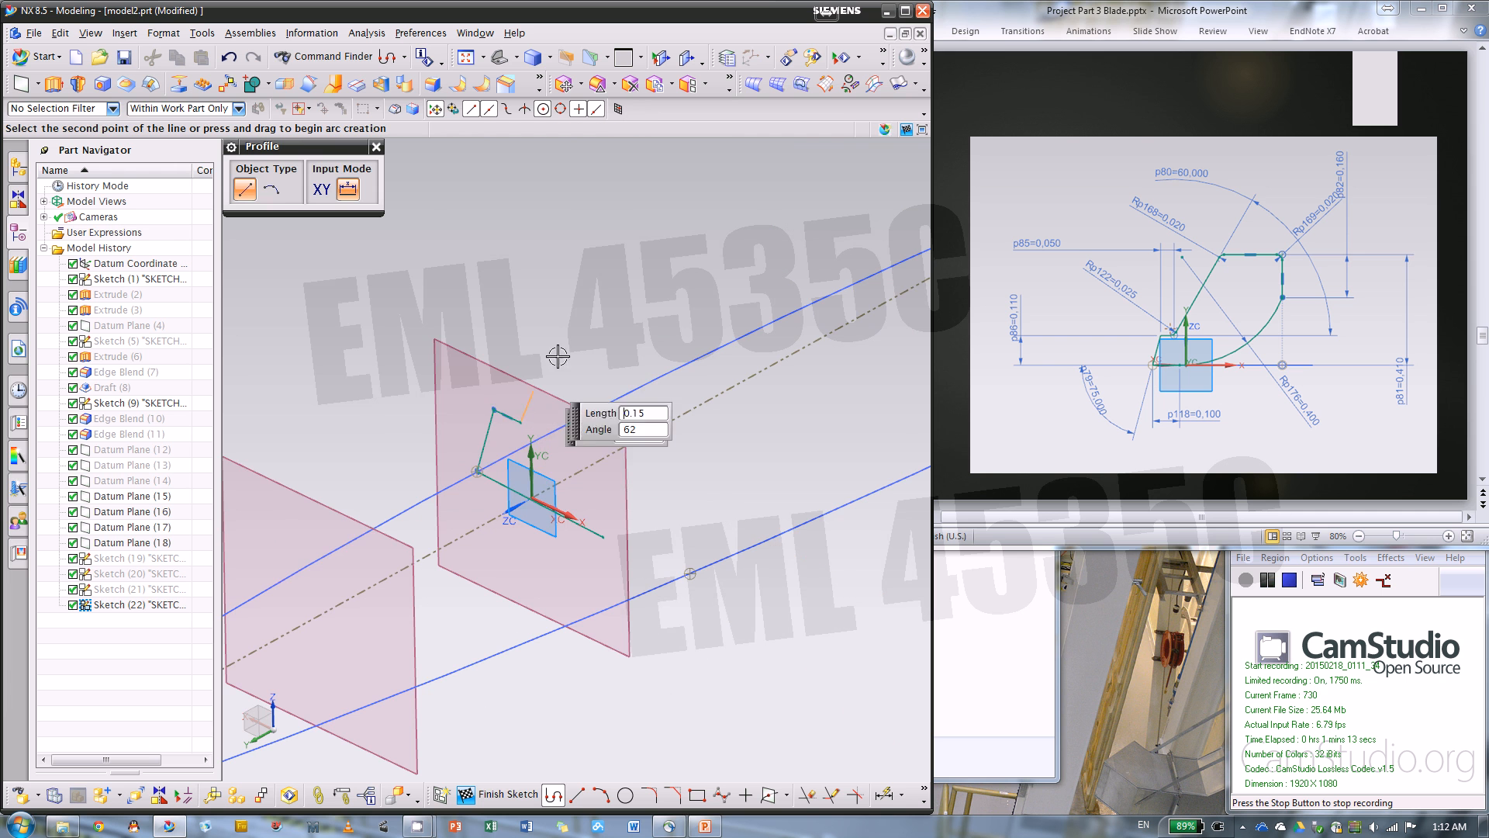
{"action": "left_click", "coordinate": [580, 311]}
{"action": "scroll", "coordinate": [578, 306], "scroll_direction": "down", "scroll_amount": 3}
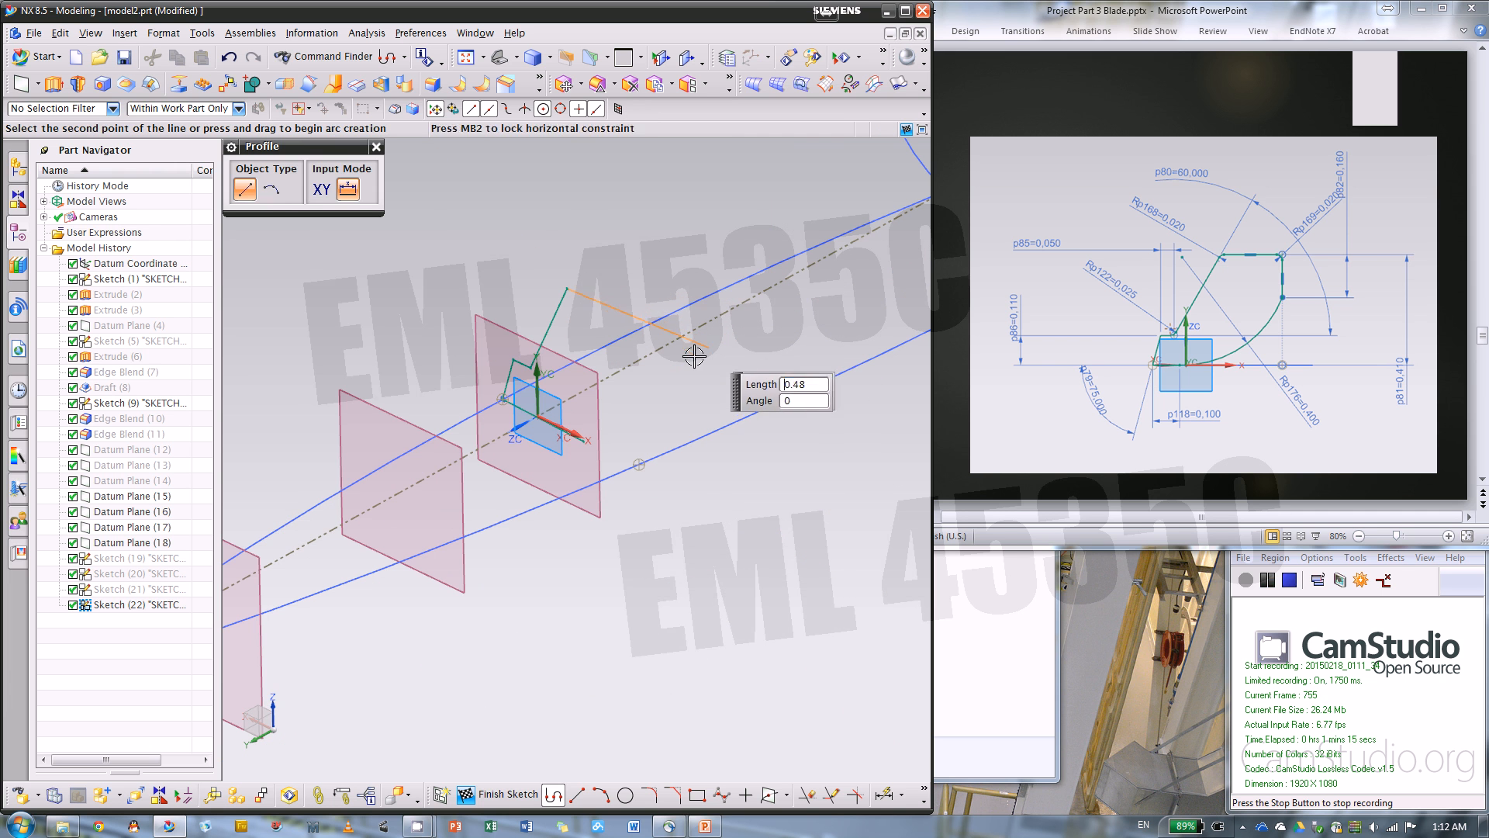
{"action": "left_click", "coordinate": [689, 347]}
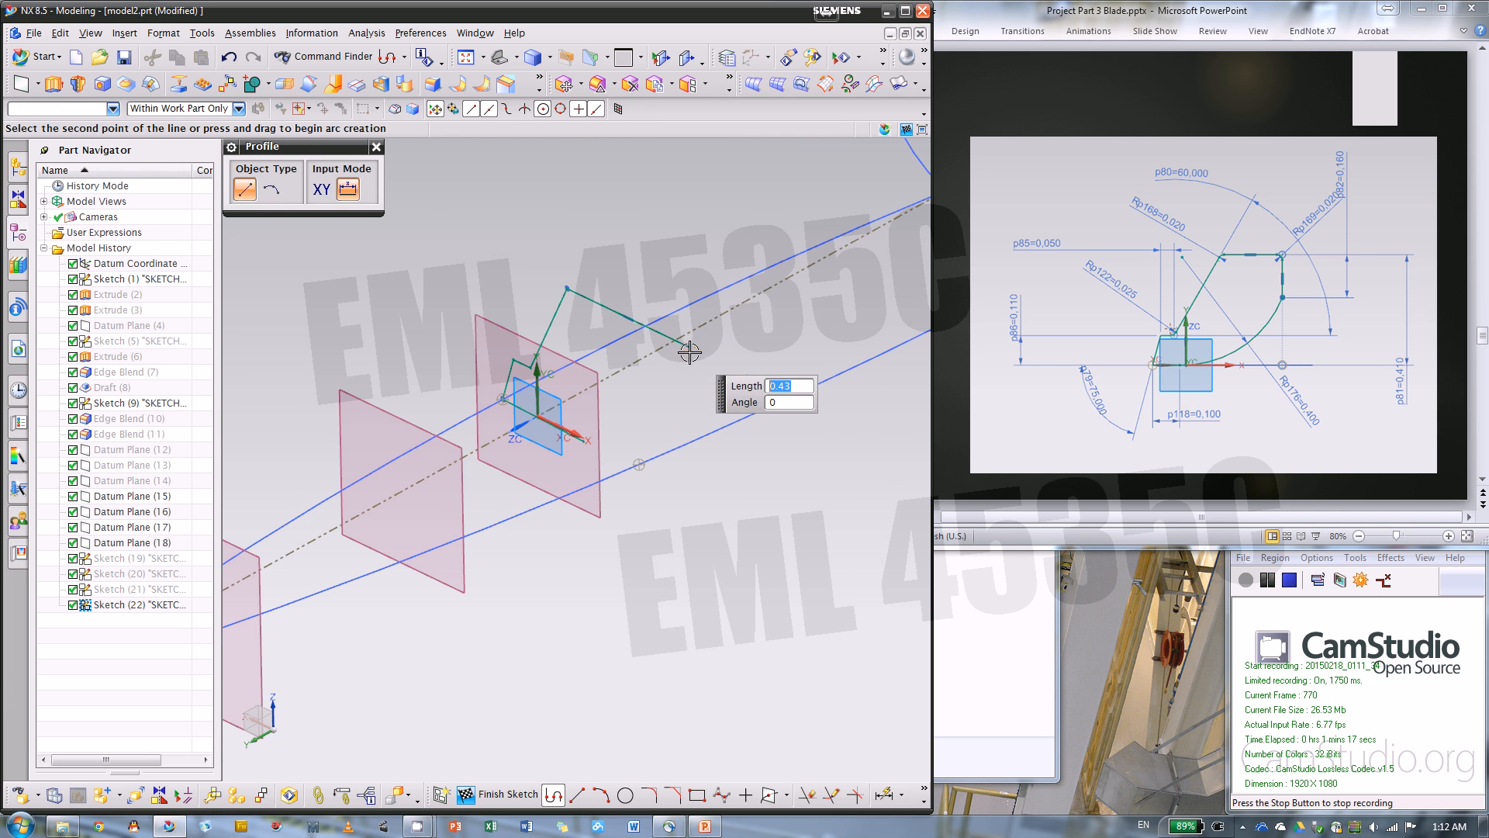
{"action": "left_click", "coordinate": [690, 411]}
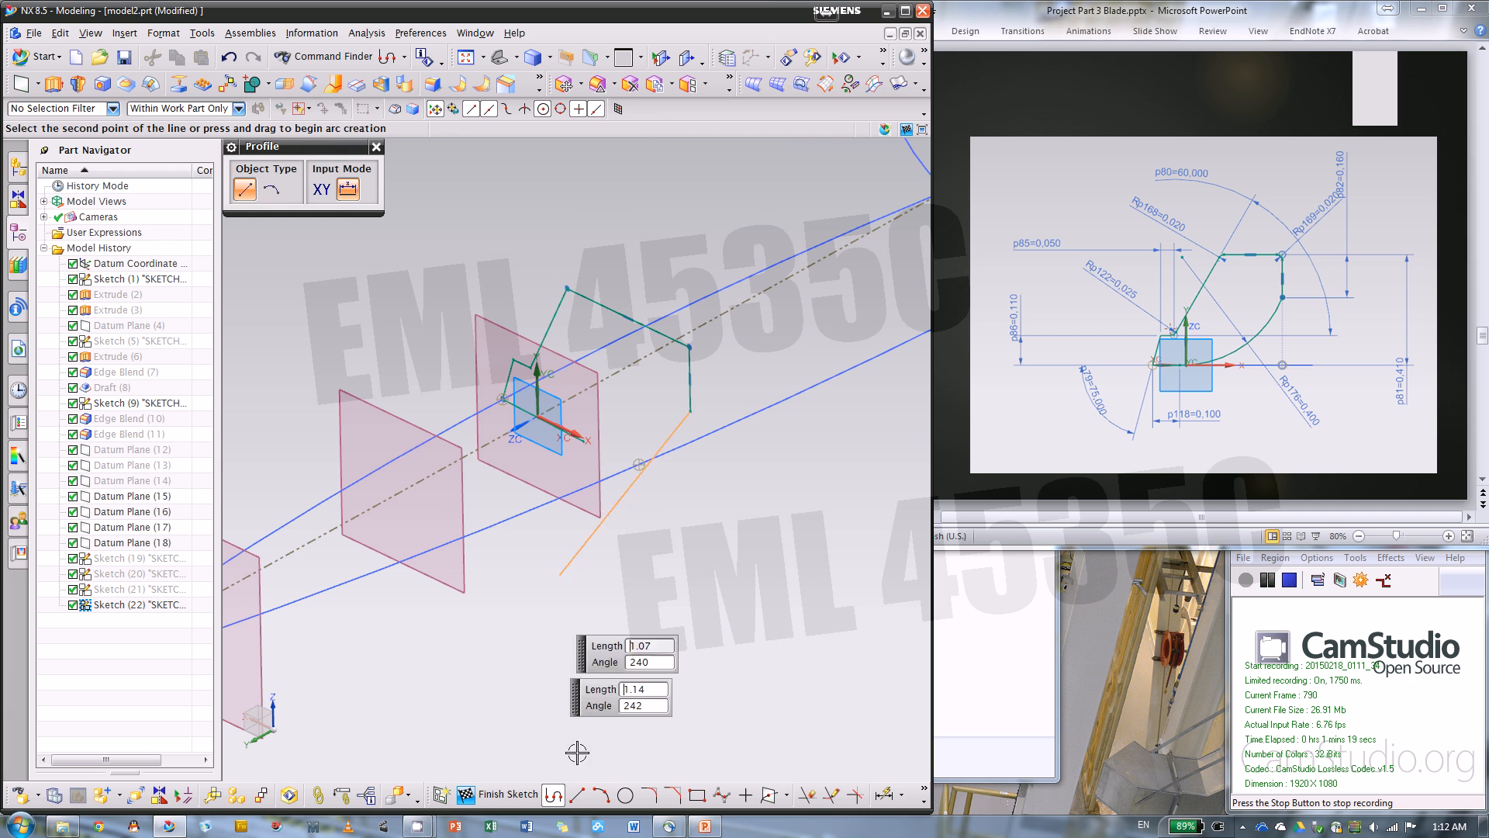
Close the profile with an arc from the vertical side's lower end to the end of the base line
{"action": "left_click", "coordinate": [609, 795]}
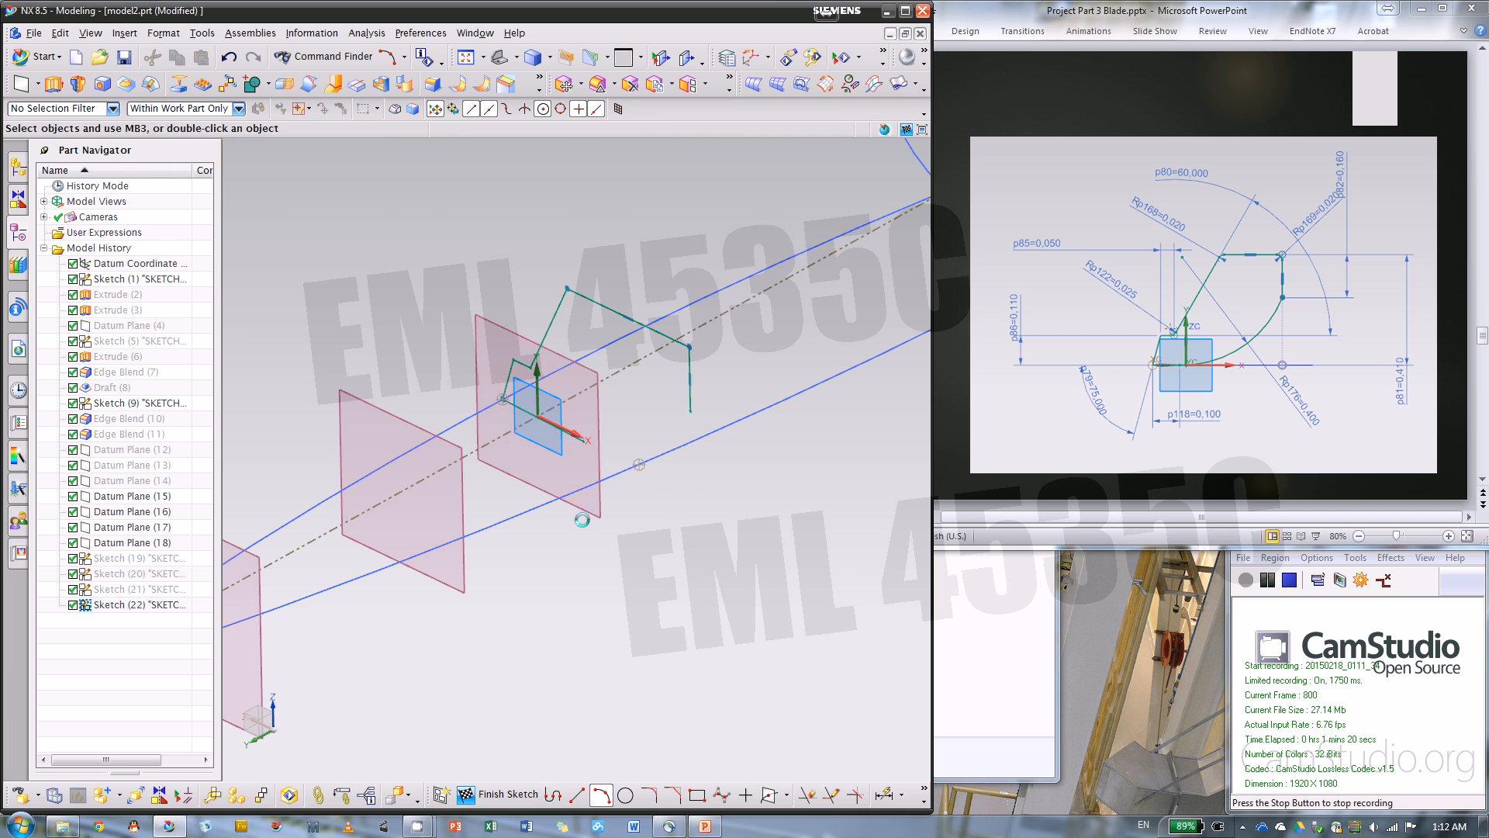
{"action": "left_click", "coordinate": [692, 412]}
{"action": "left_click", "coordinate": [658, 433]}
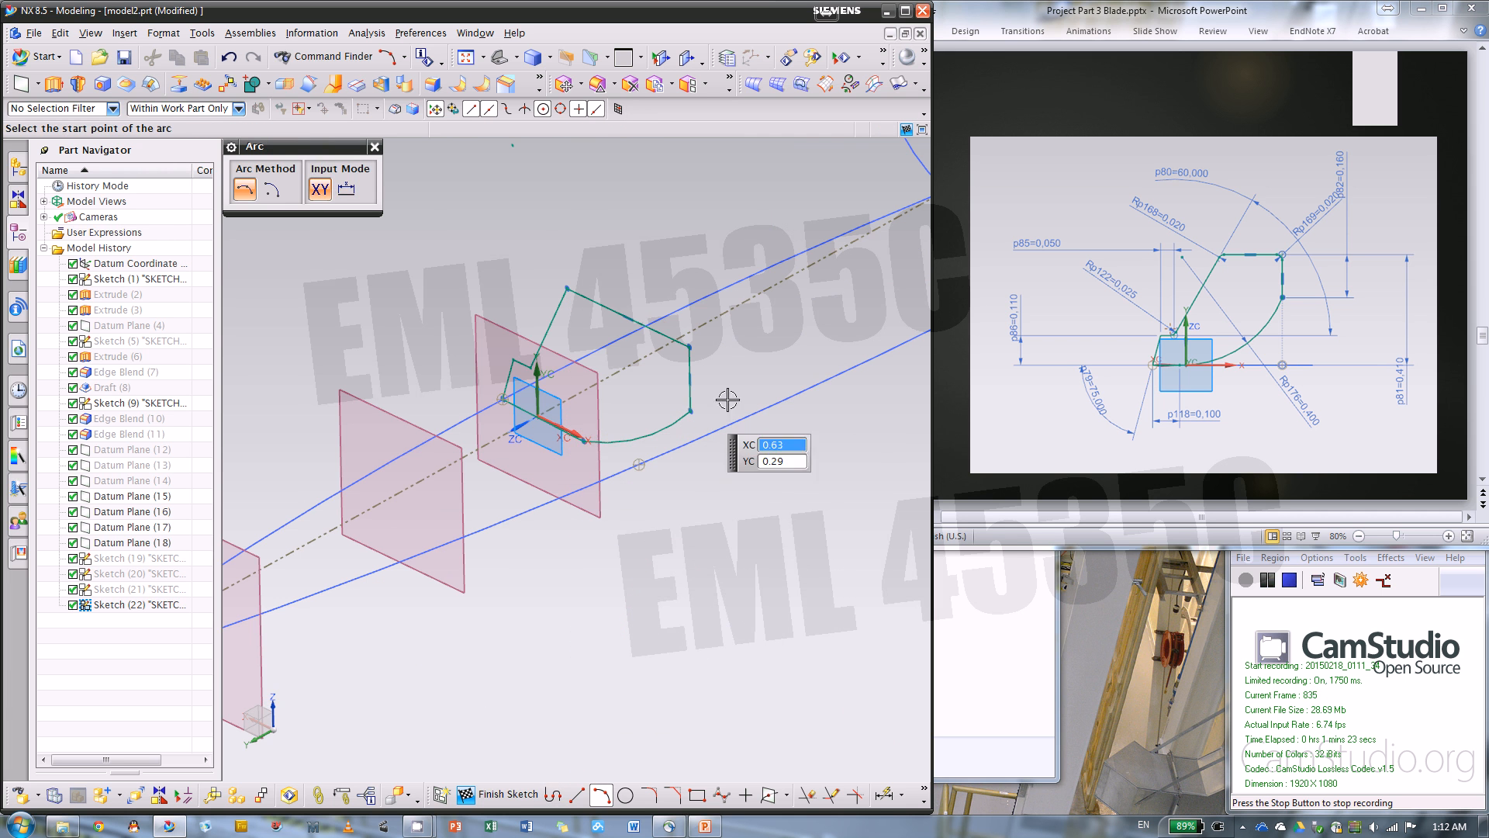
{"action": "left_click", "coordinate": [374, 147]}
Constrain the base line horizontal and line it and the vertical side up with the lower guide's intersection point
{"action": "scroll", "coordinate": [523, 424], "scroll_direction": "up", "scroll_amount": 3}
{"action": "left_click", "coordinate": [542, 418]}
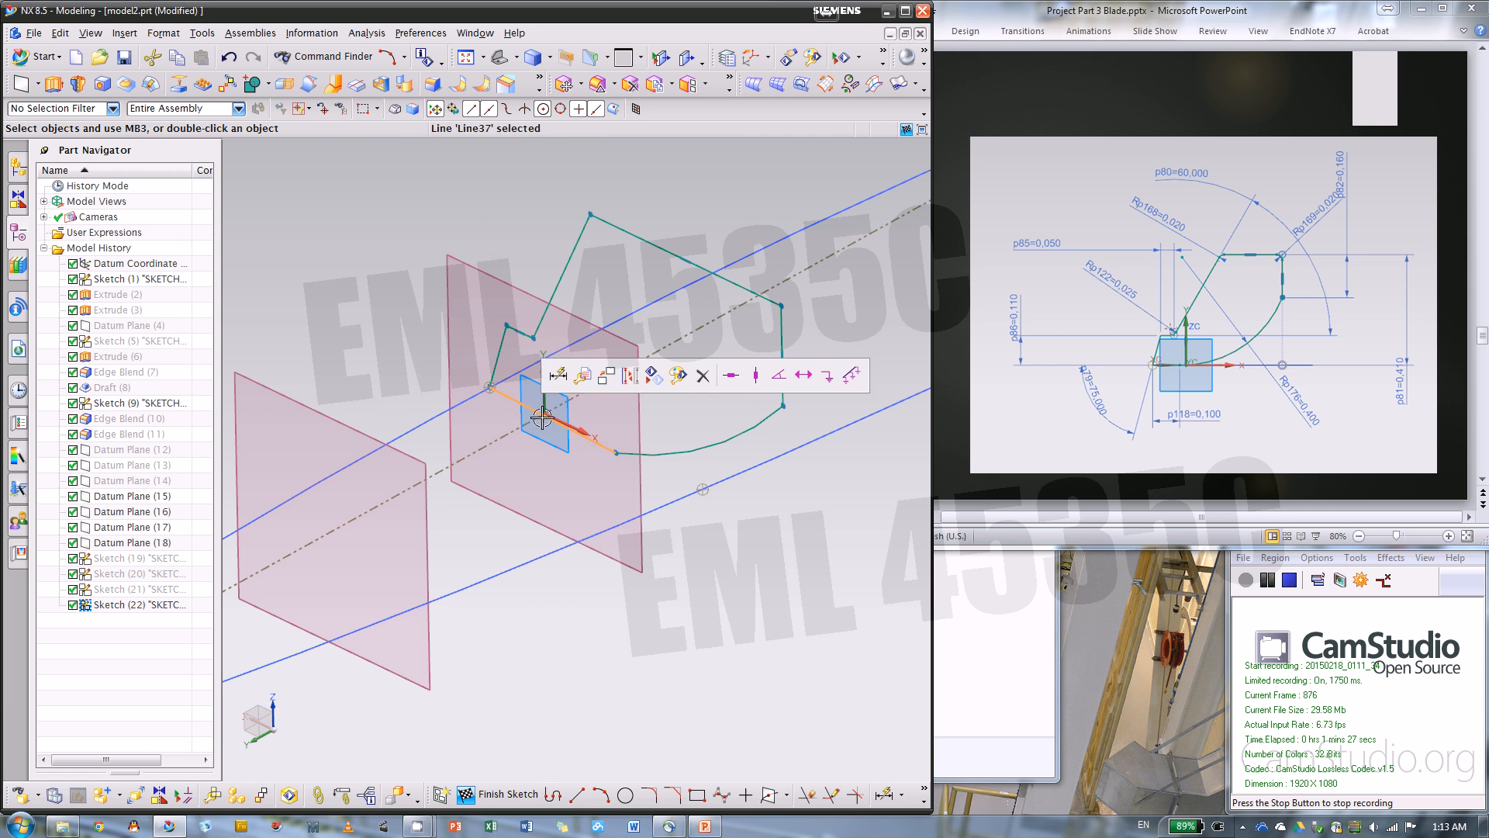
{"action": "left_click", "coordinate": [733, 377]}
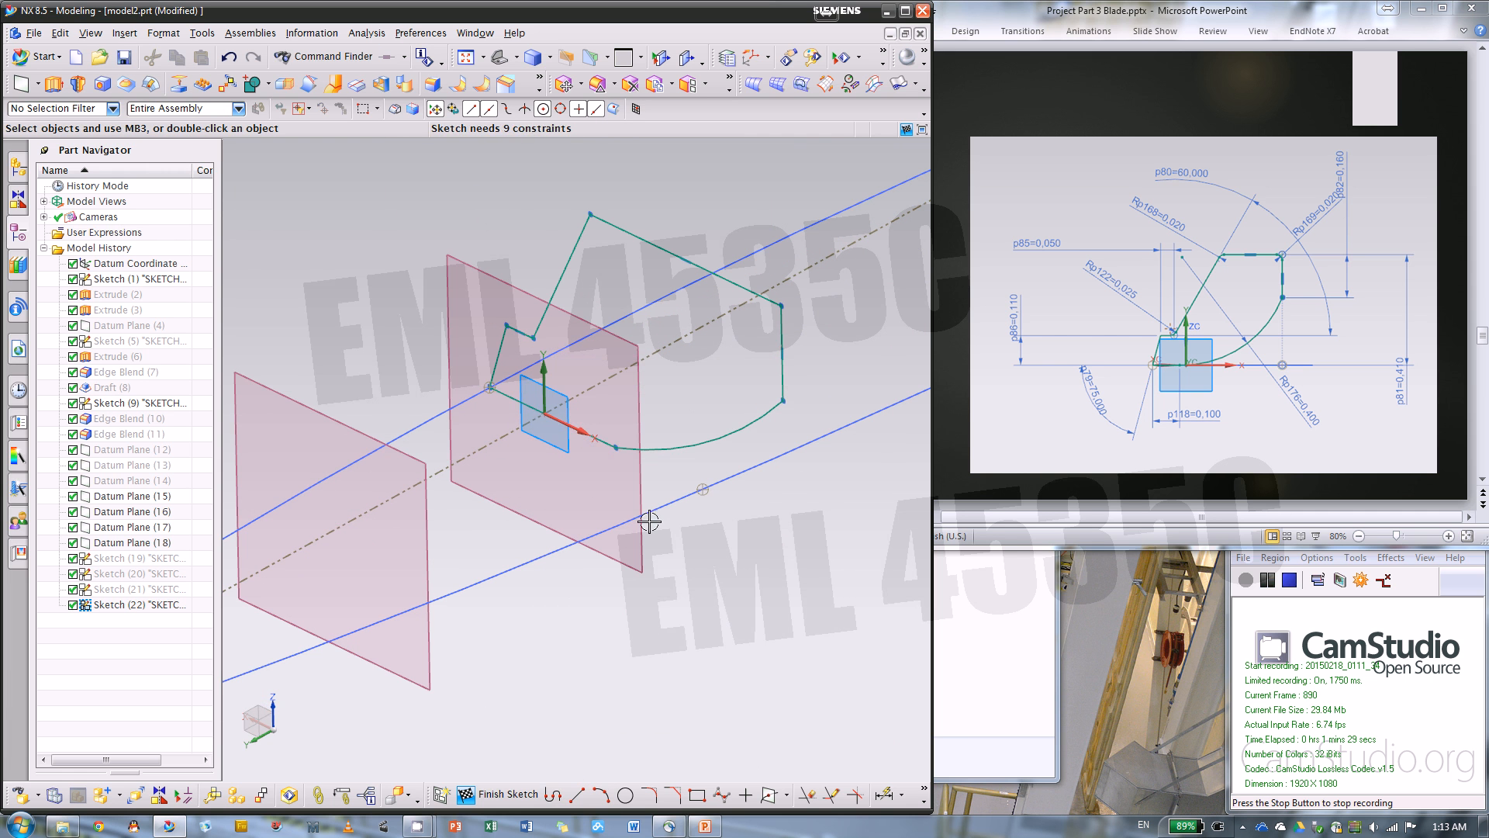
{"action": "left_click", "coordinate": [598, 448]}
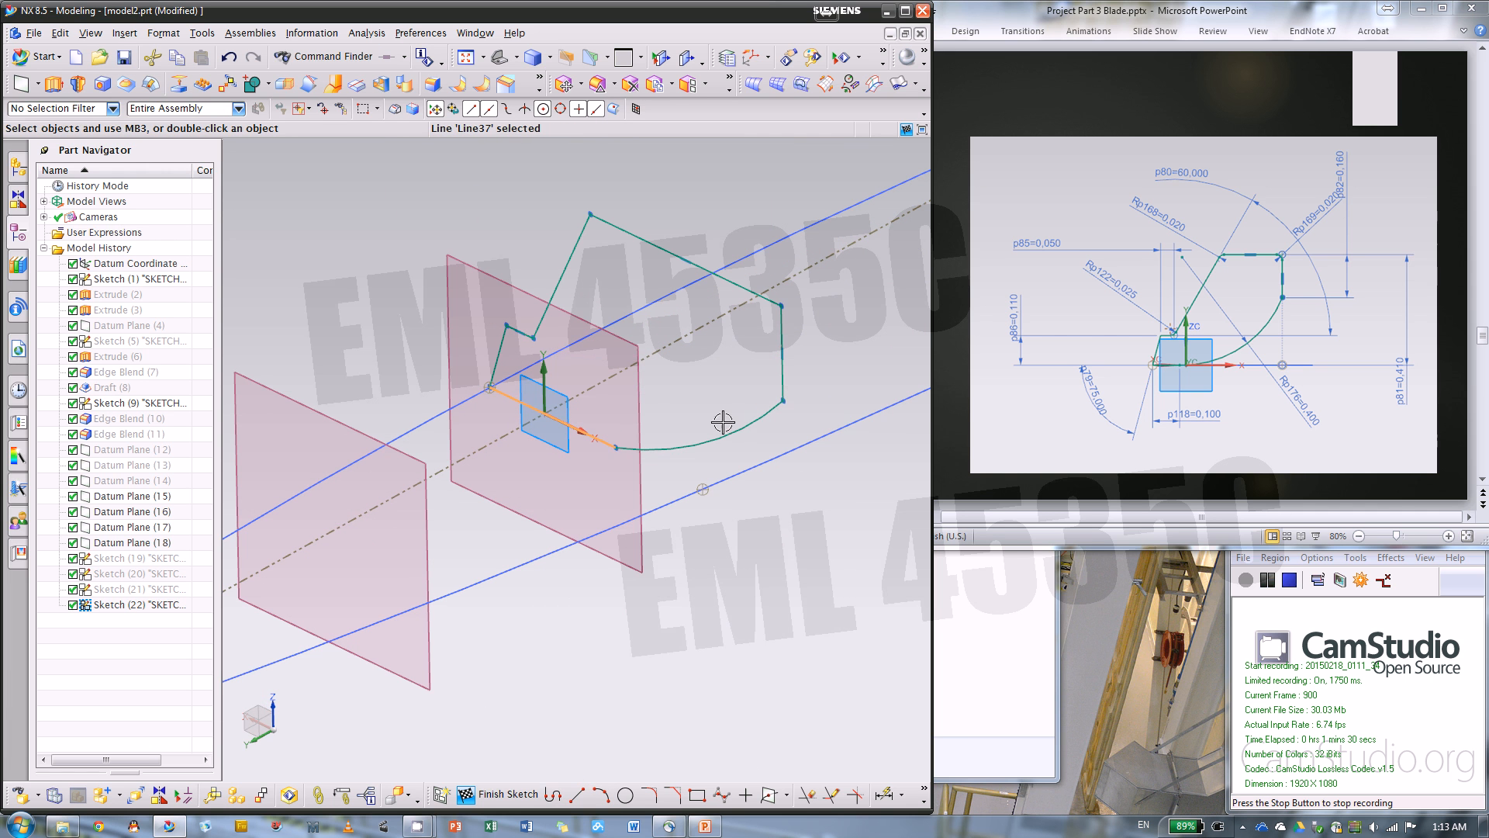
{"action": "left_click", "coordinate": [783, 341]}
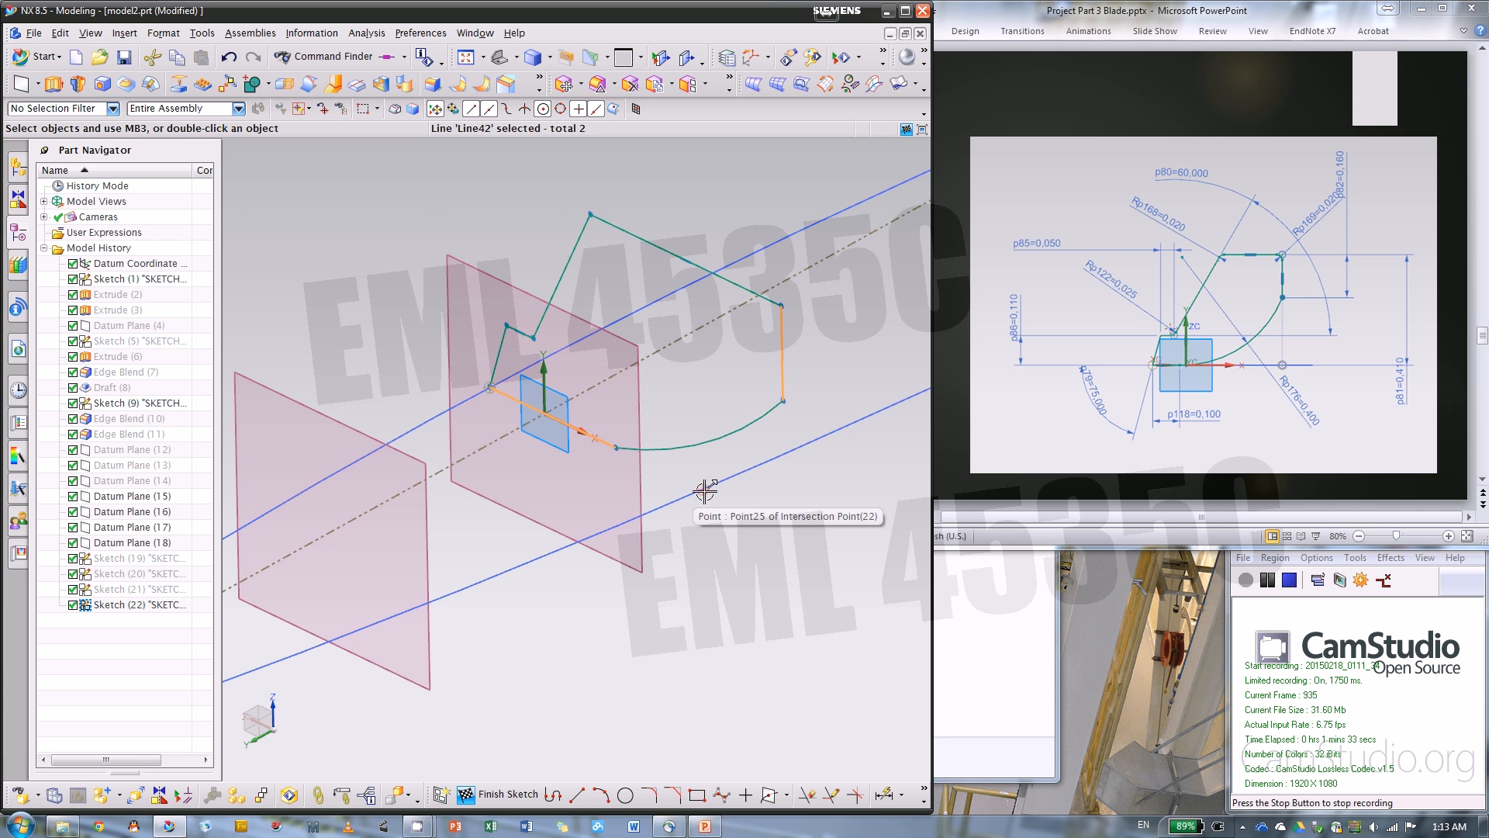
{"action": "left_click", "coordinate": [705, 491]}
{"action": "left_click", "coordinate": [772, 504]}
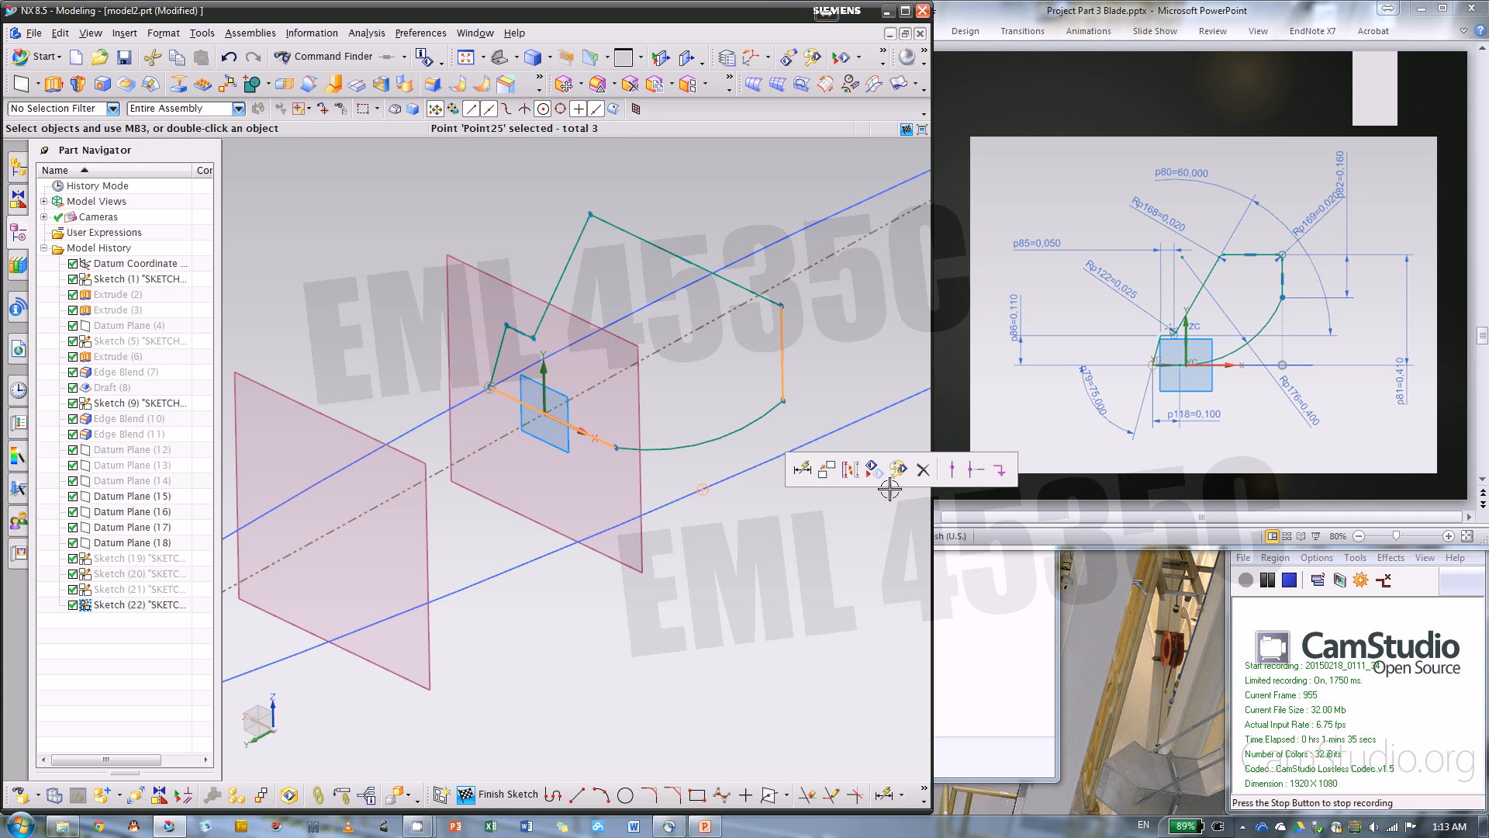
{"action": "left_click", "coordinate": [950, 470]}
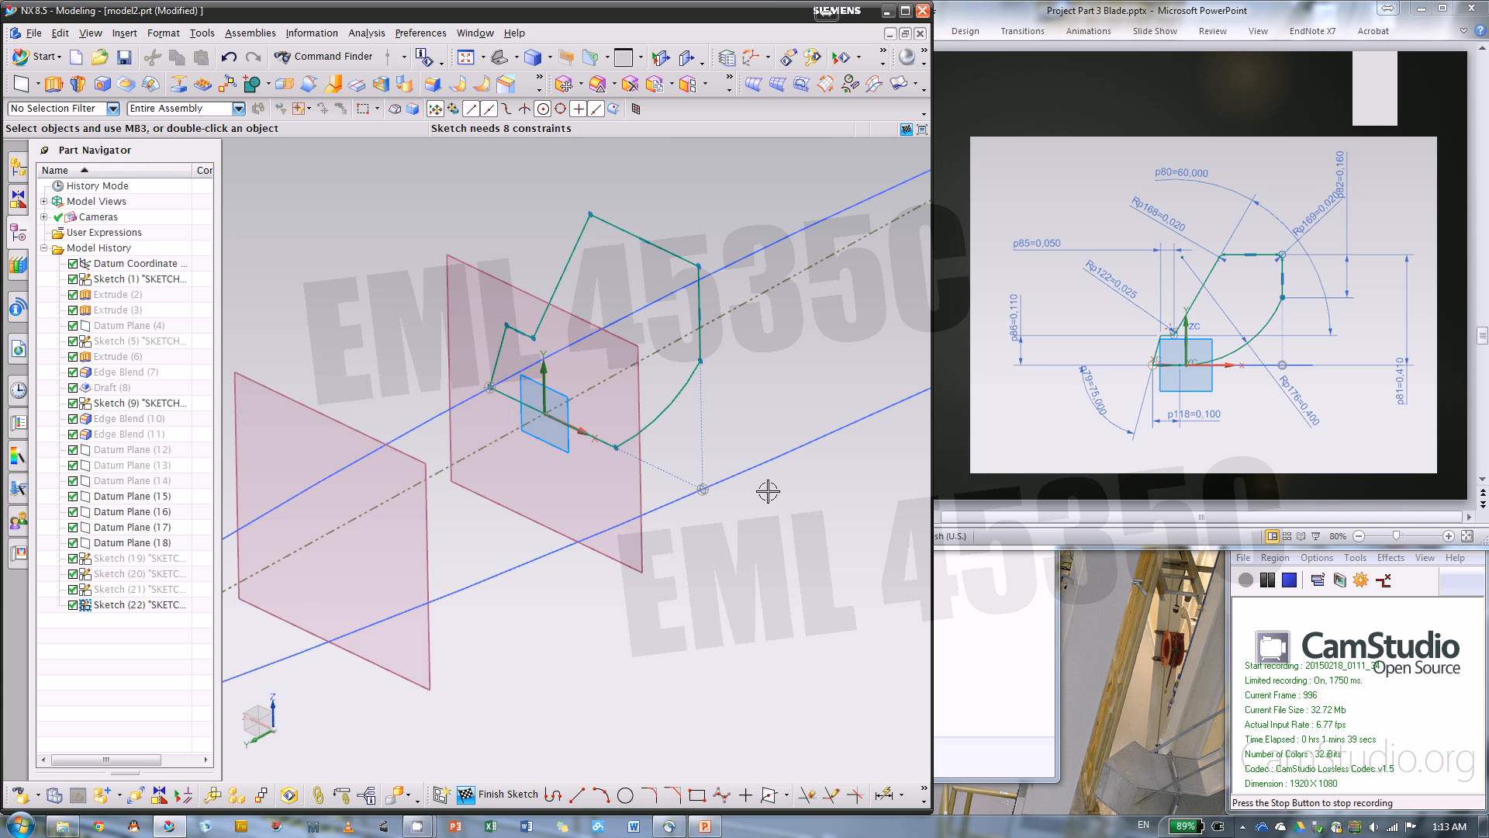
Show the previous section profile, Sketch (21), alongside the active sketch
{"action": "scroll", "coordinate": [466, 608], "scroll_direction": "down", "scroll_amount": 3}
{"action": "scroll", "coordinate": [555, 574], "scroll_direction": "down", "scroll_amount": 2}
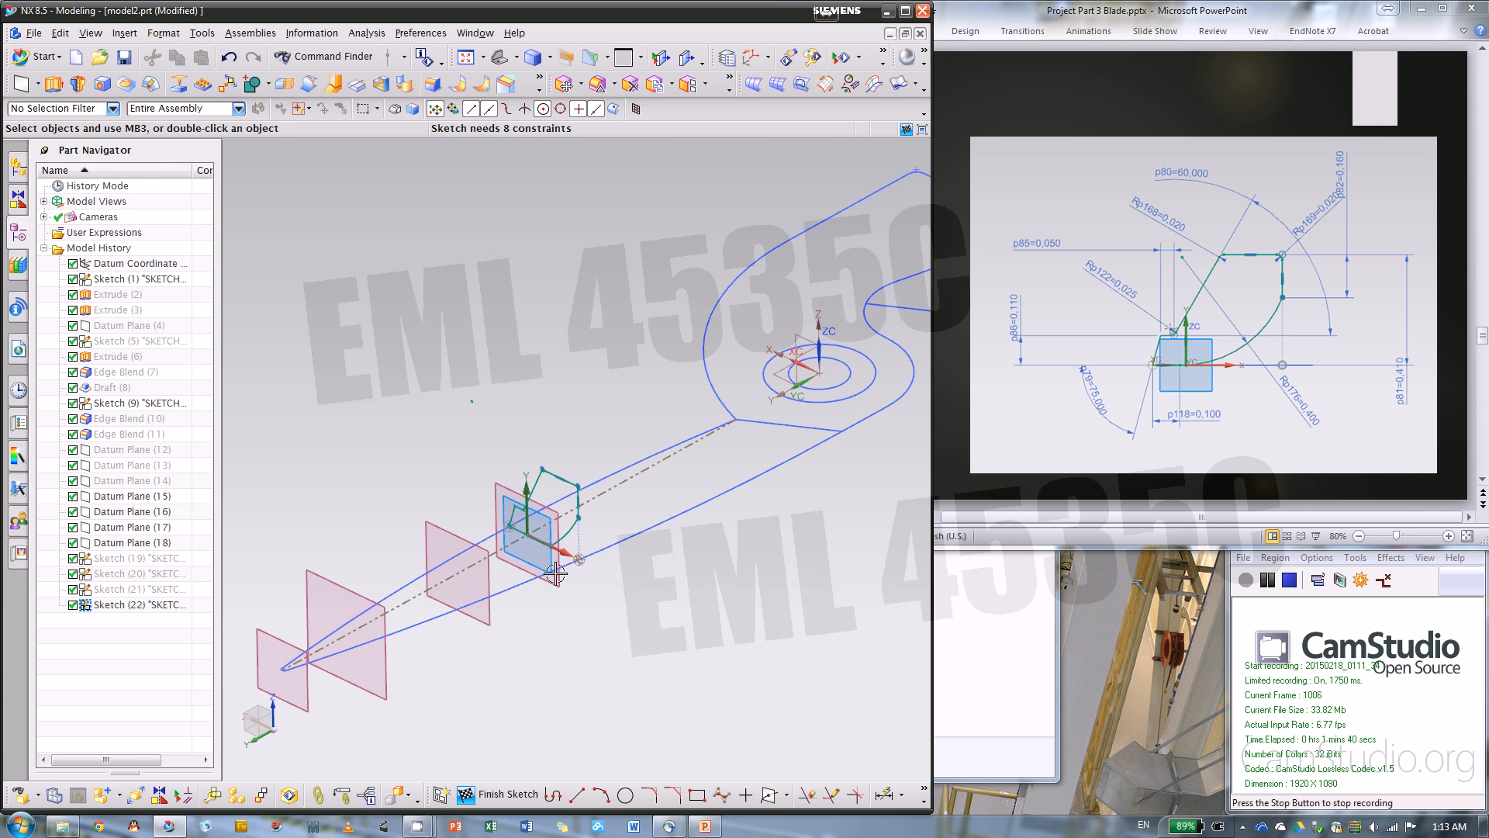
{"action": "right_click", "coordinate": [128, 591]}
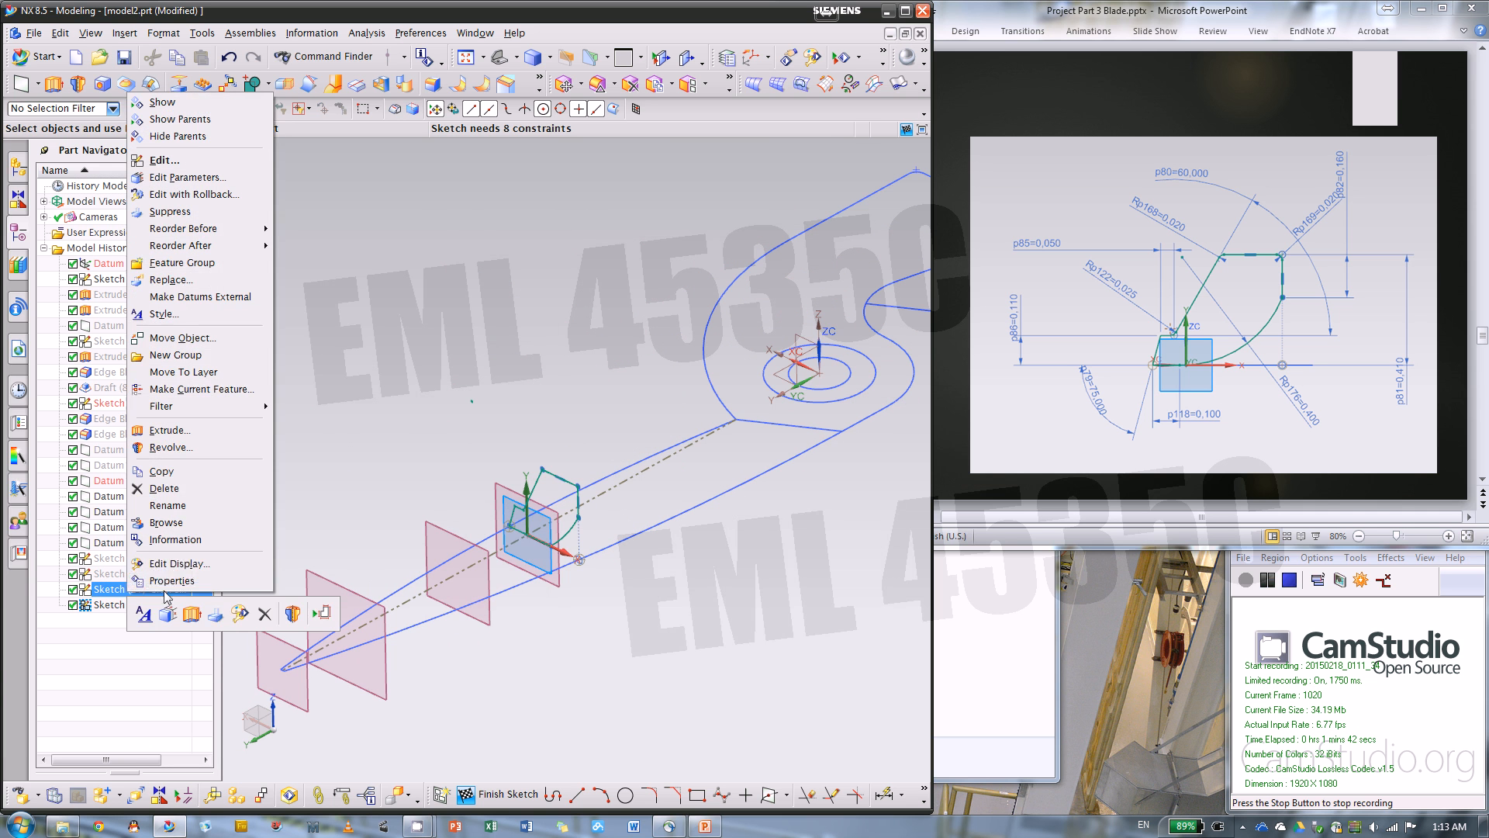
{"action": "left_click", "coordinate": [172, 121]}
{"action": "scroll", "coordinate": [539, 533], "scroll_direction": "up", "scroll_amount": 2}
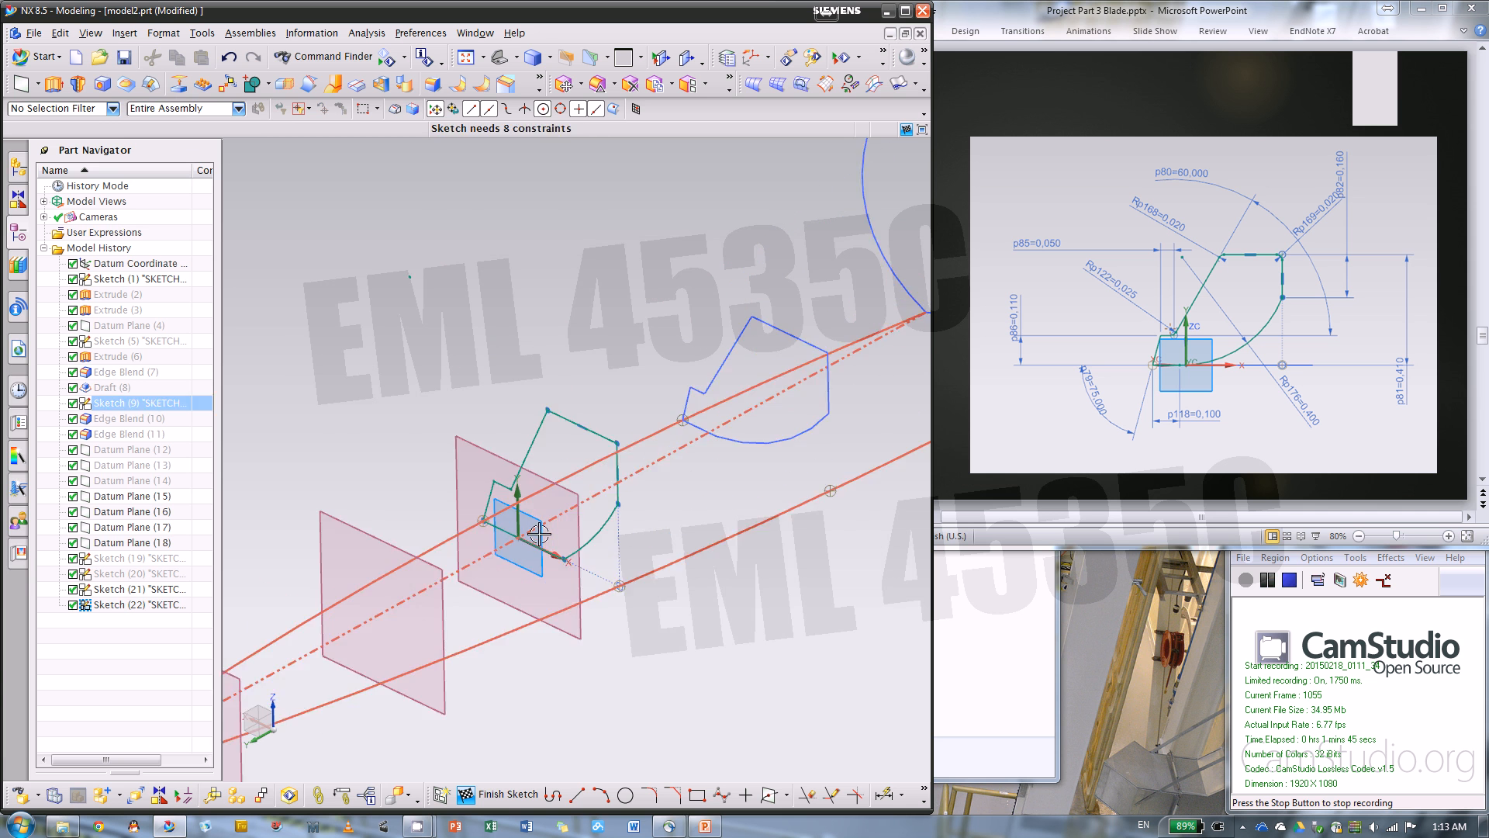
{"action": "key", "text": "Escape"}
Dimension the angle between the short side and the base line as 75°
{"action": "scroll", "coordinate": [539, 533], "scroll_direction": "up", "scroll_amount": 2}
{"action": "scroll", "coordinate": [349, 544], "scroll_direction": "down", "scroll_amount": 1}
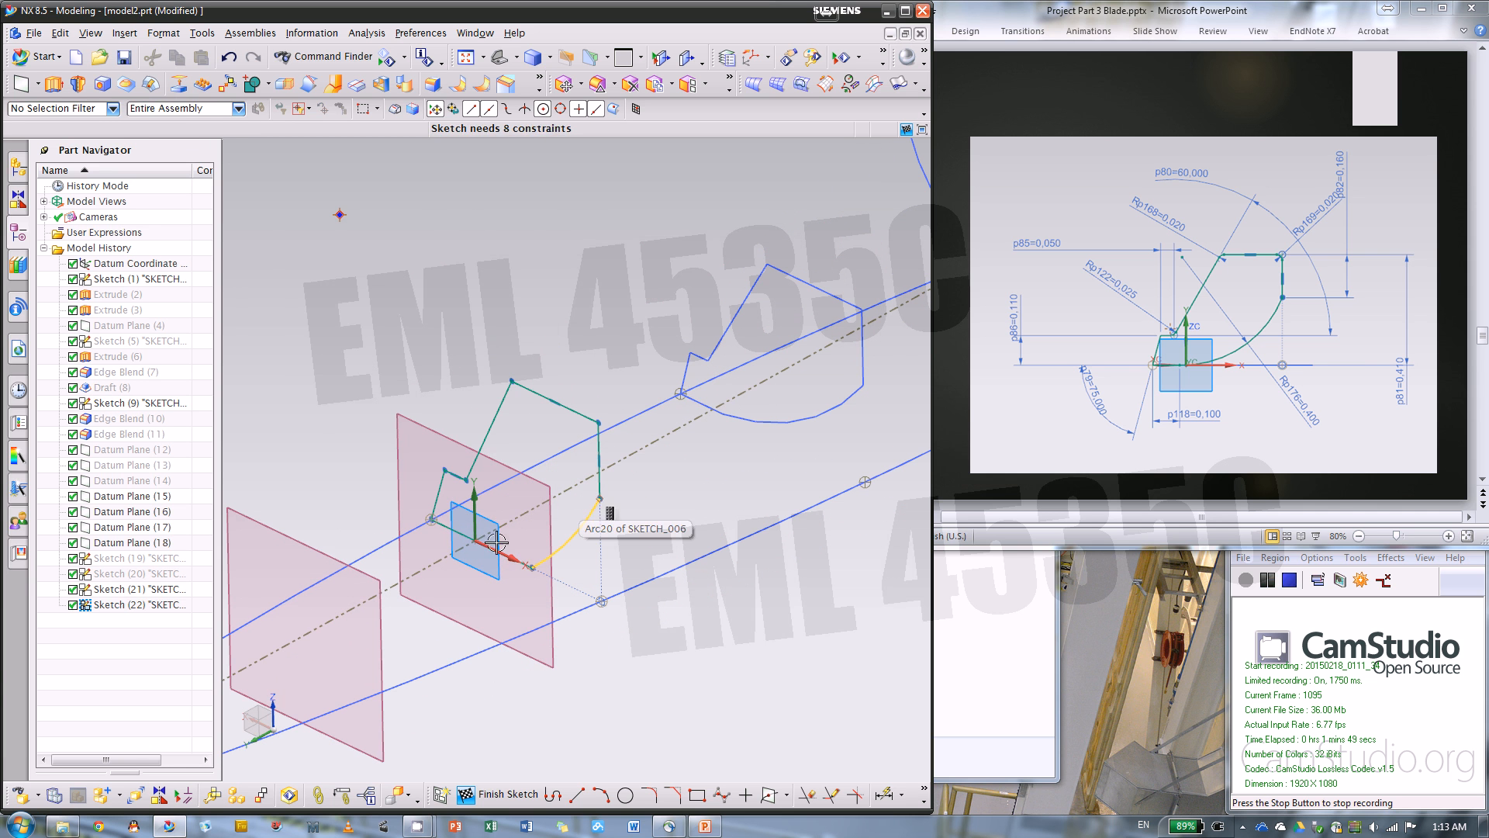
{"action": "left_click", "coordinate": [884, 794]}
{"action": "scroll", "coordinate": [445, 525], "scroll_direction": "up", "scroll_amount": 2}
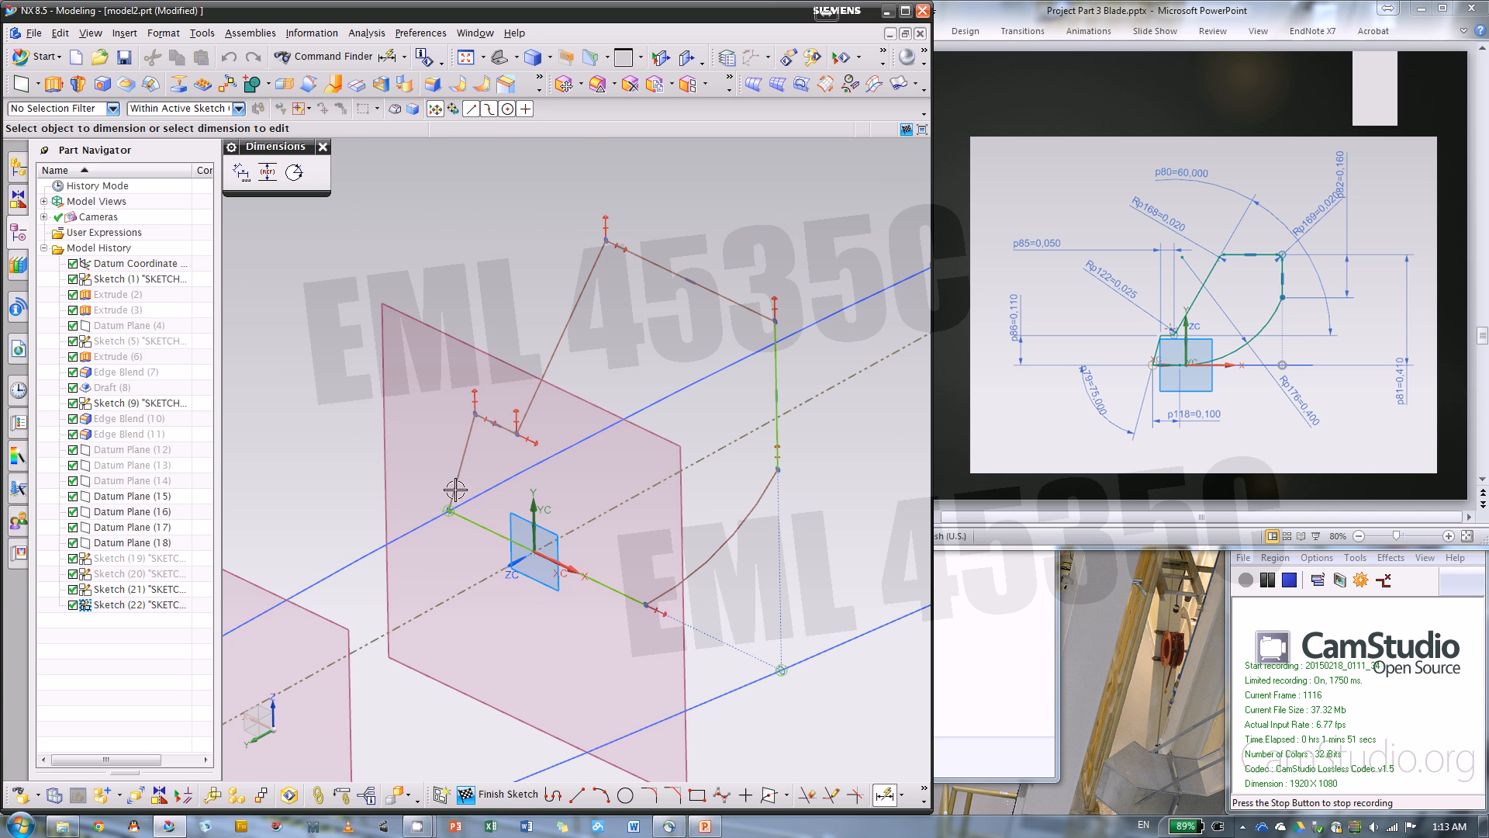
{"action": "left_click", "coordinate": [459, 473]}
{"action": "left_click", "coordinate": [485, 528]}
{"action": "left_click", "coordinate": [387, 571]}
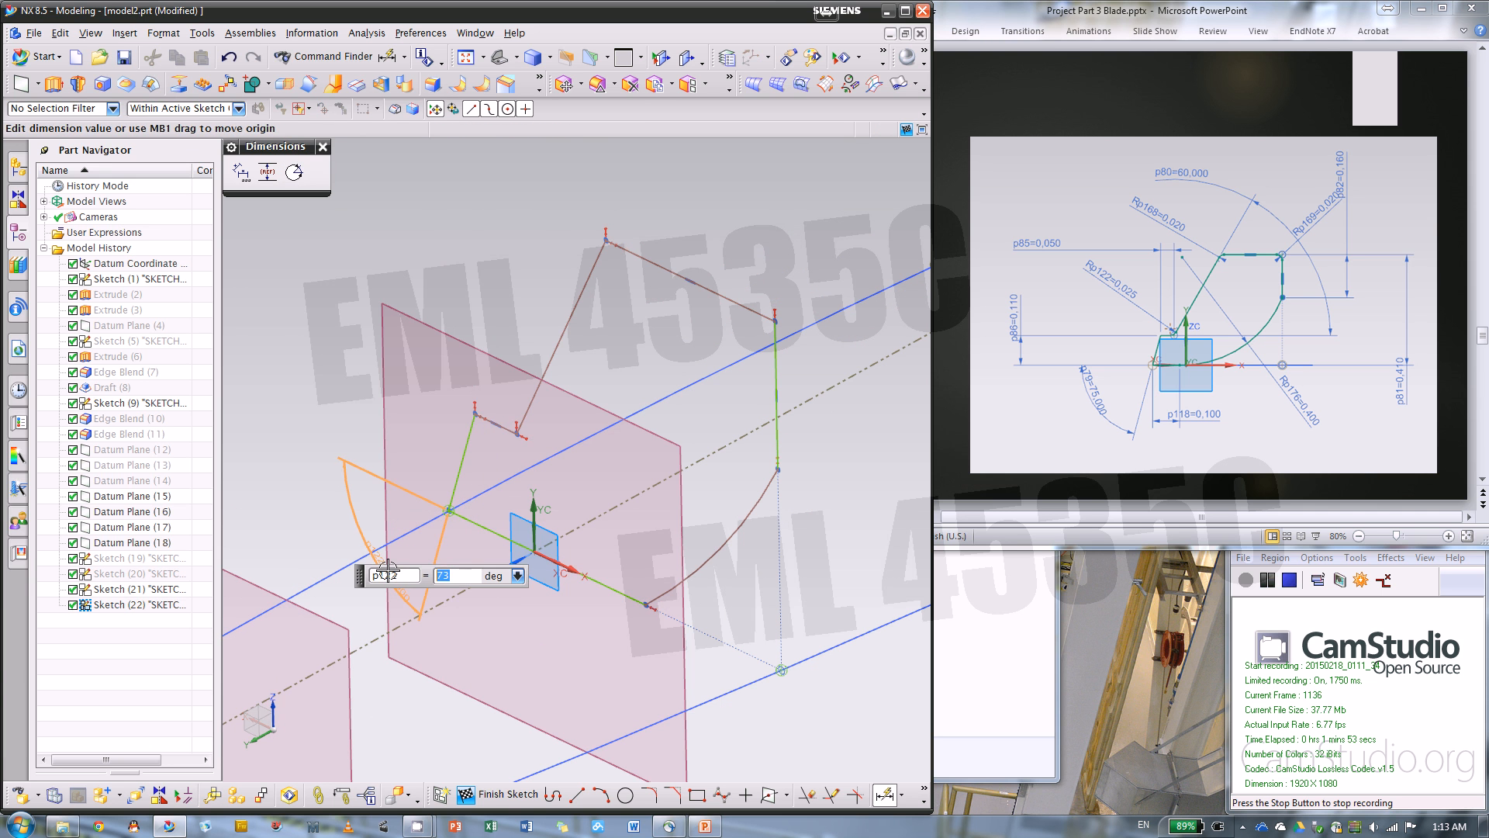
{"action": "type", "text": "75"}
{"action": "key", "text": "Return"}
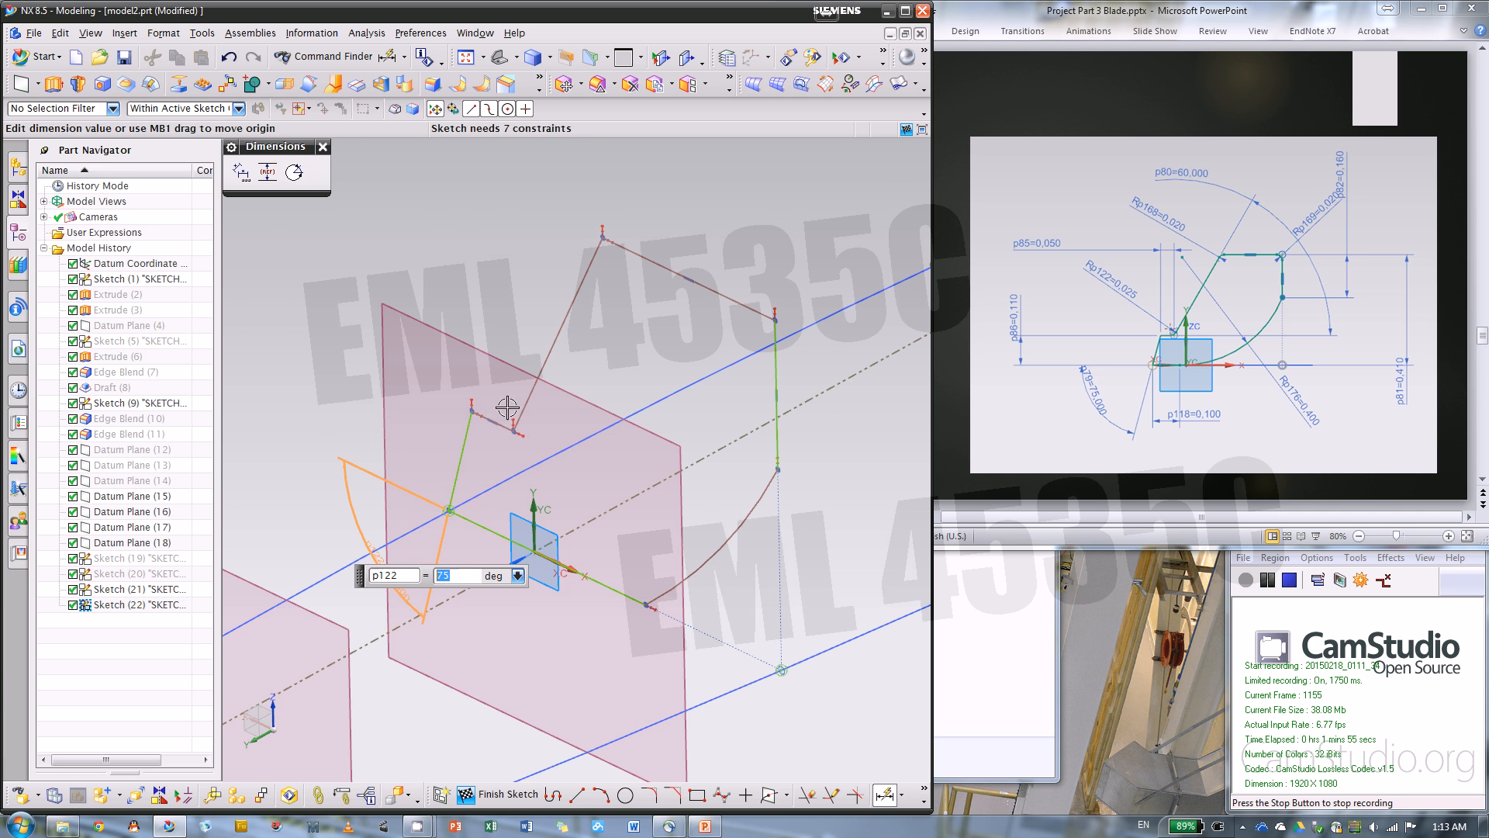
Dimension the angle between the short ledge and the slanted line as 60°
{"action": "left_click", "coordinate": [497, 420]}
{"action": "left_click", "coordinate": [555, 346]}
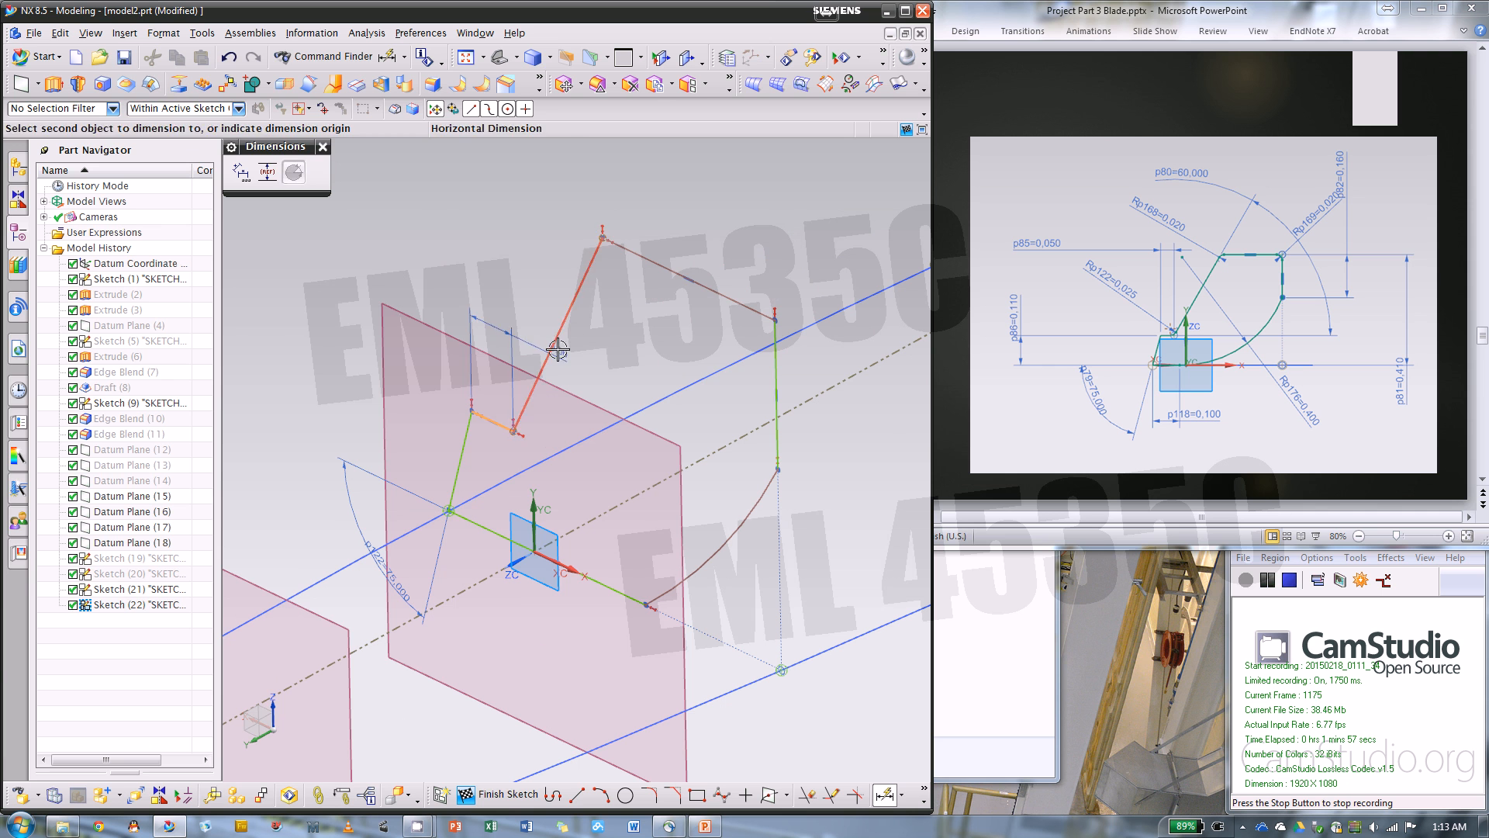
{"action": "left_click", "coordinate": [605, 352]}
{"action": "type", "text": "60"}
{"action": "key", "text": "Return"}
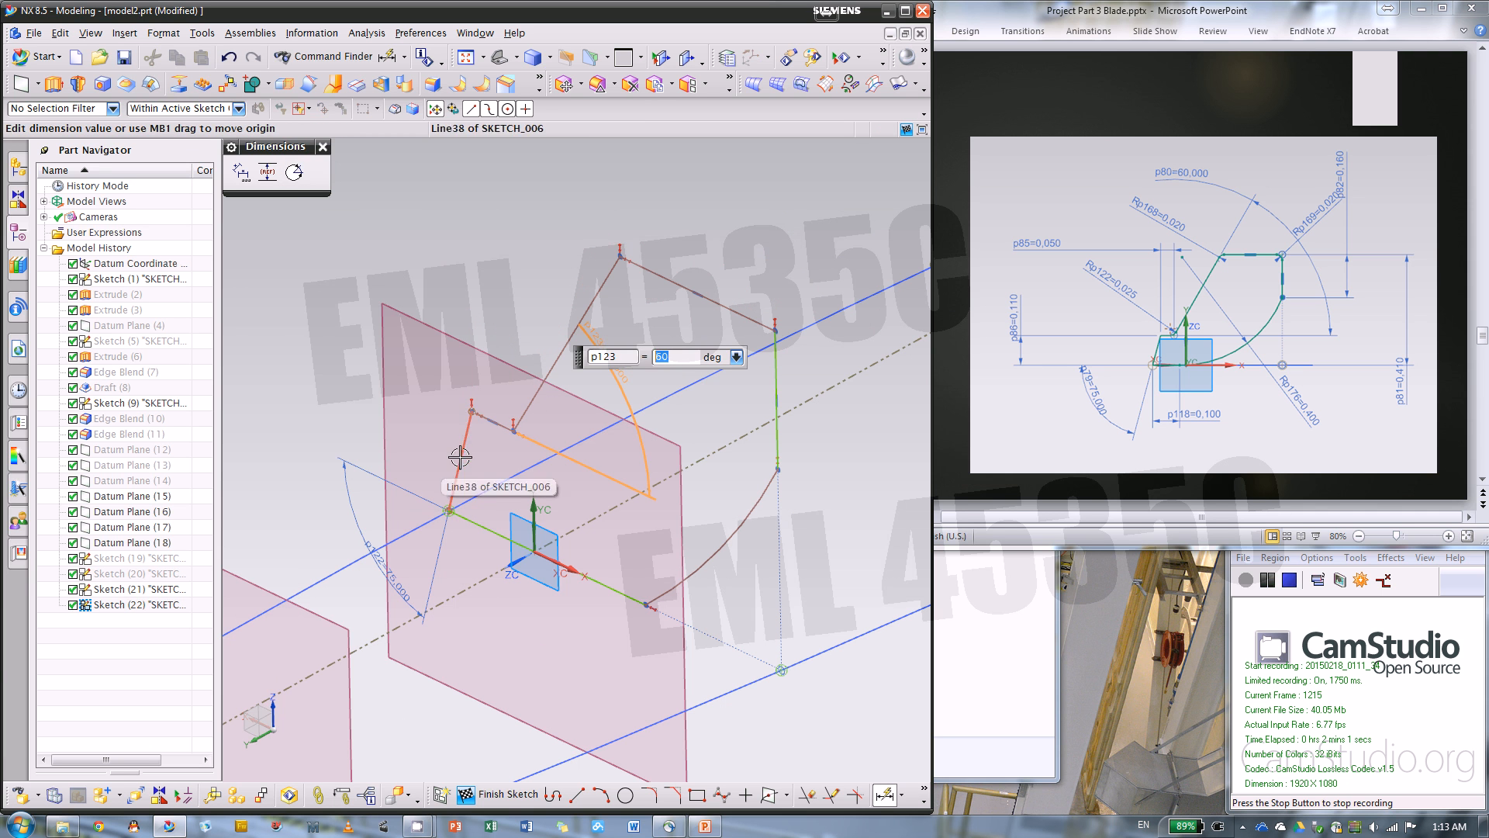
Dimension the heights above the base line: 0.11 in for the ledge and 0.41 in for the top line
{"action": "left_click", "coordinate": [466, 410]}
{"action": "left_click", "coordinate": [299, 443]}
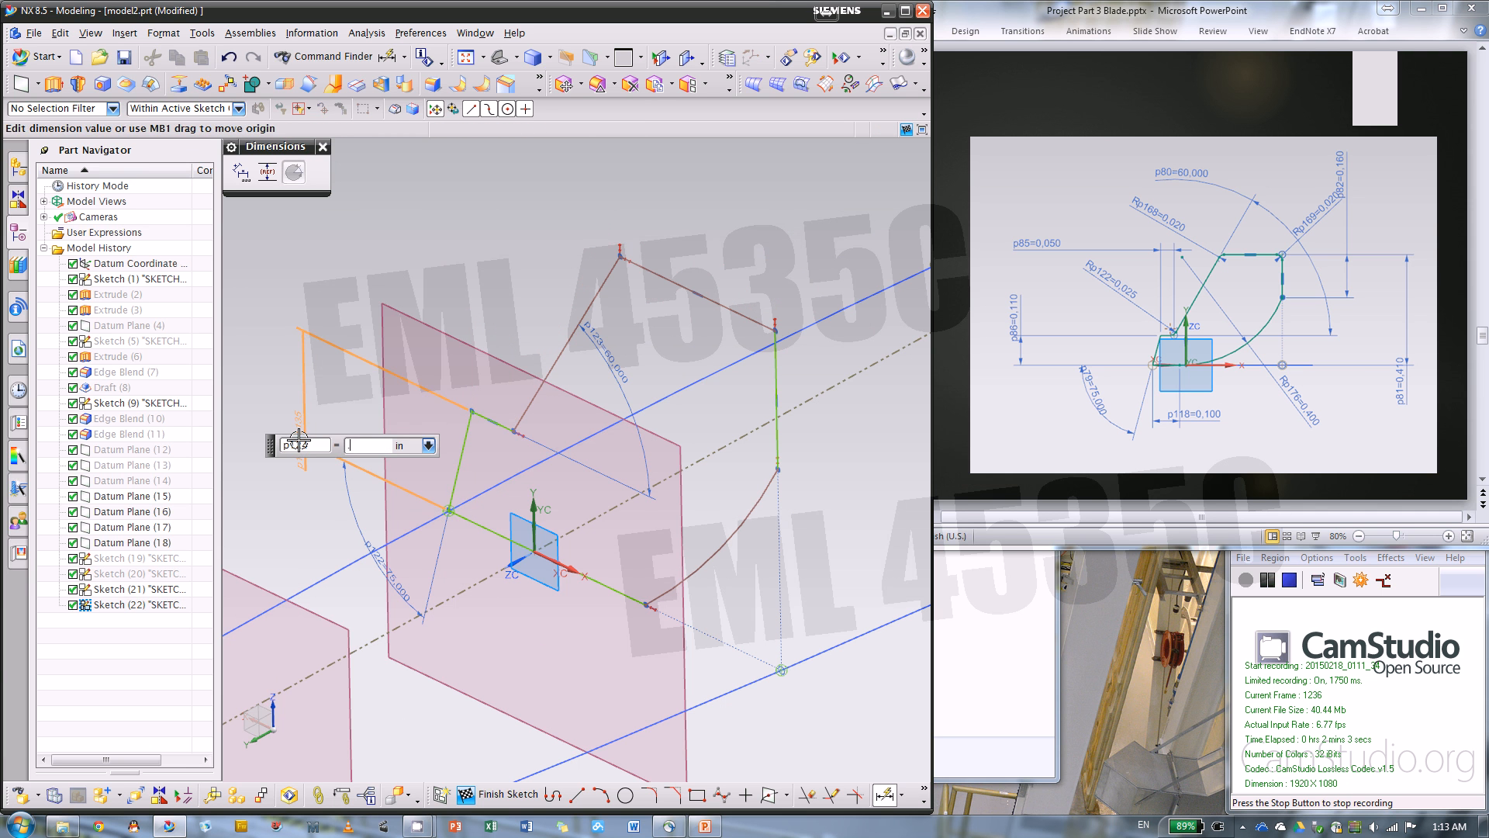
{"action": "type", "text": ".11"}
{"action": "key", "text": "Return"}
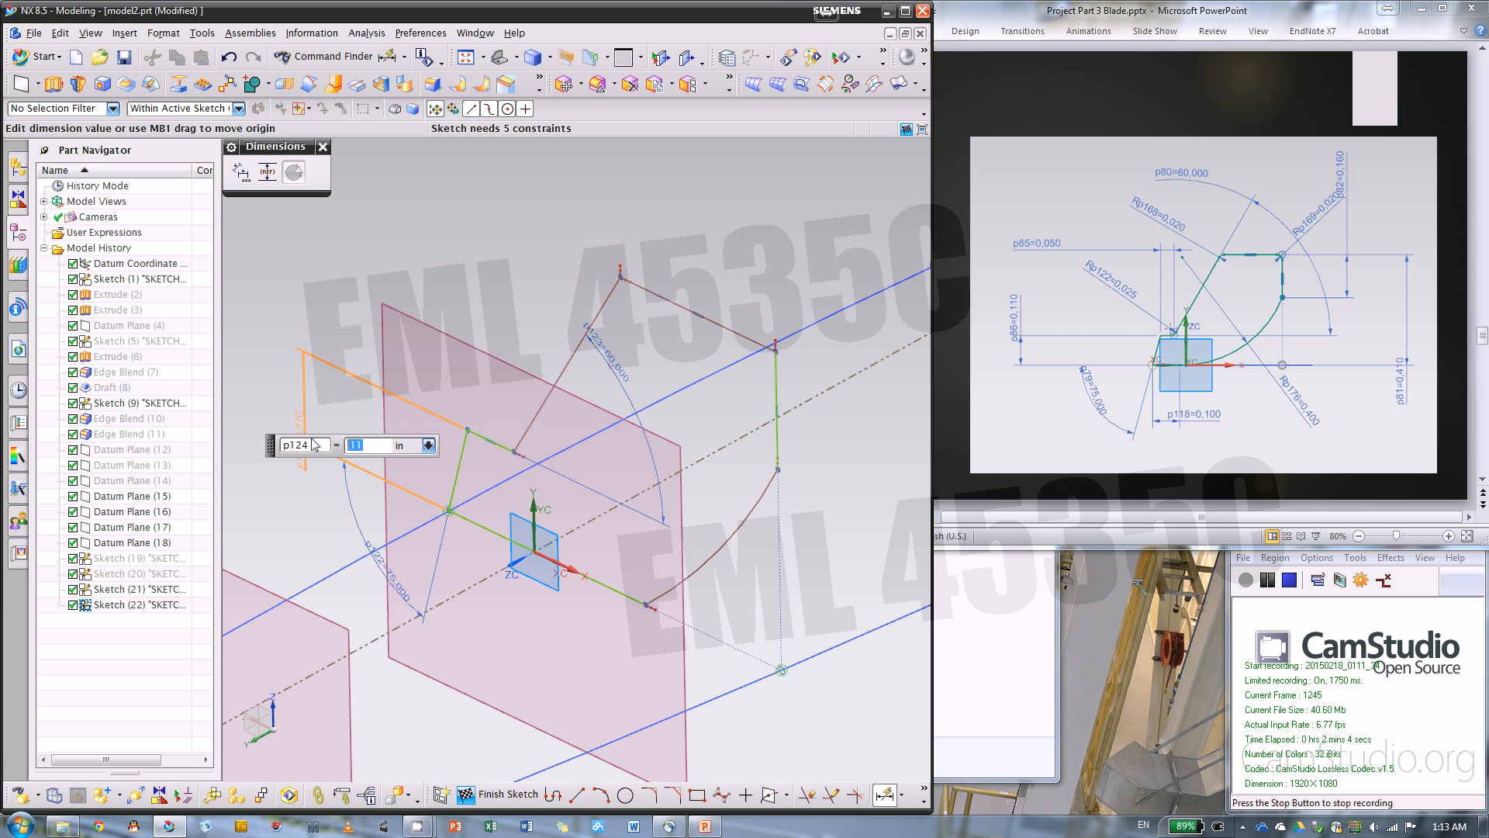
{"action": "left_click", "coordinate": [597, 577]}
{"action": "left_click", "coordinate": [673, 302]}
{"action": "scroll", "coordinate": [770, 382], "scroll_direction": "down", "scroll_amount": 1}
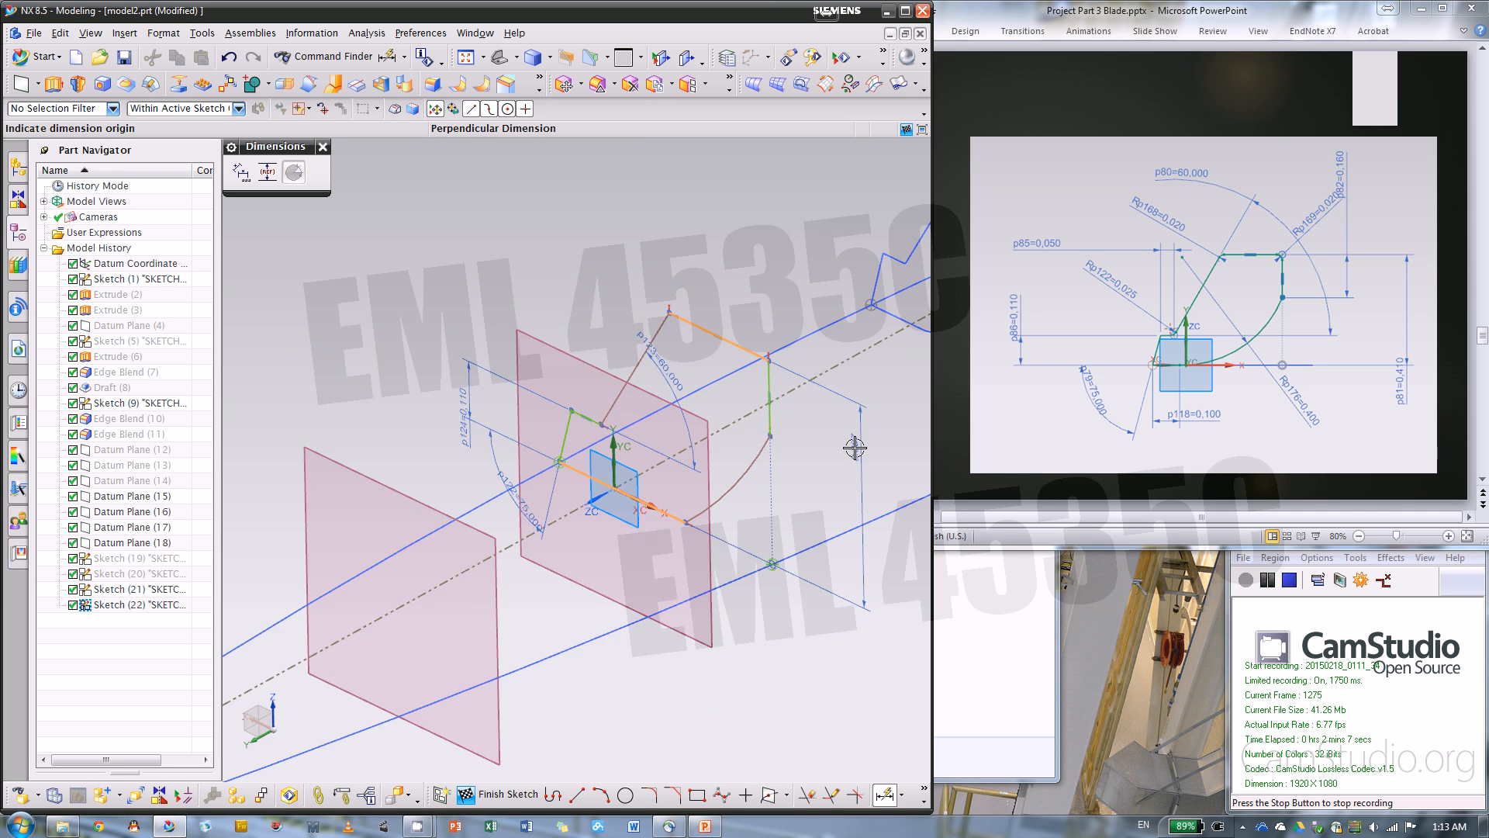
{"action": "scroll", "coordinate": [857, 445], "scroll_direction": "down", "scroll_amount": 1}
{"action": "left_click", "coordinate": [870, 469]}
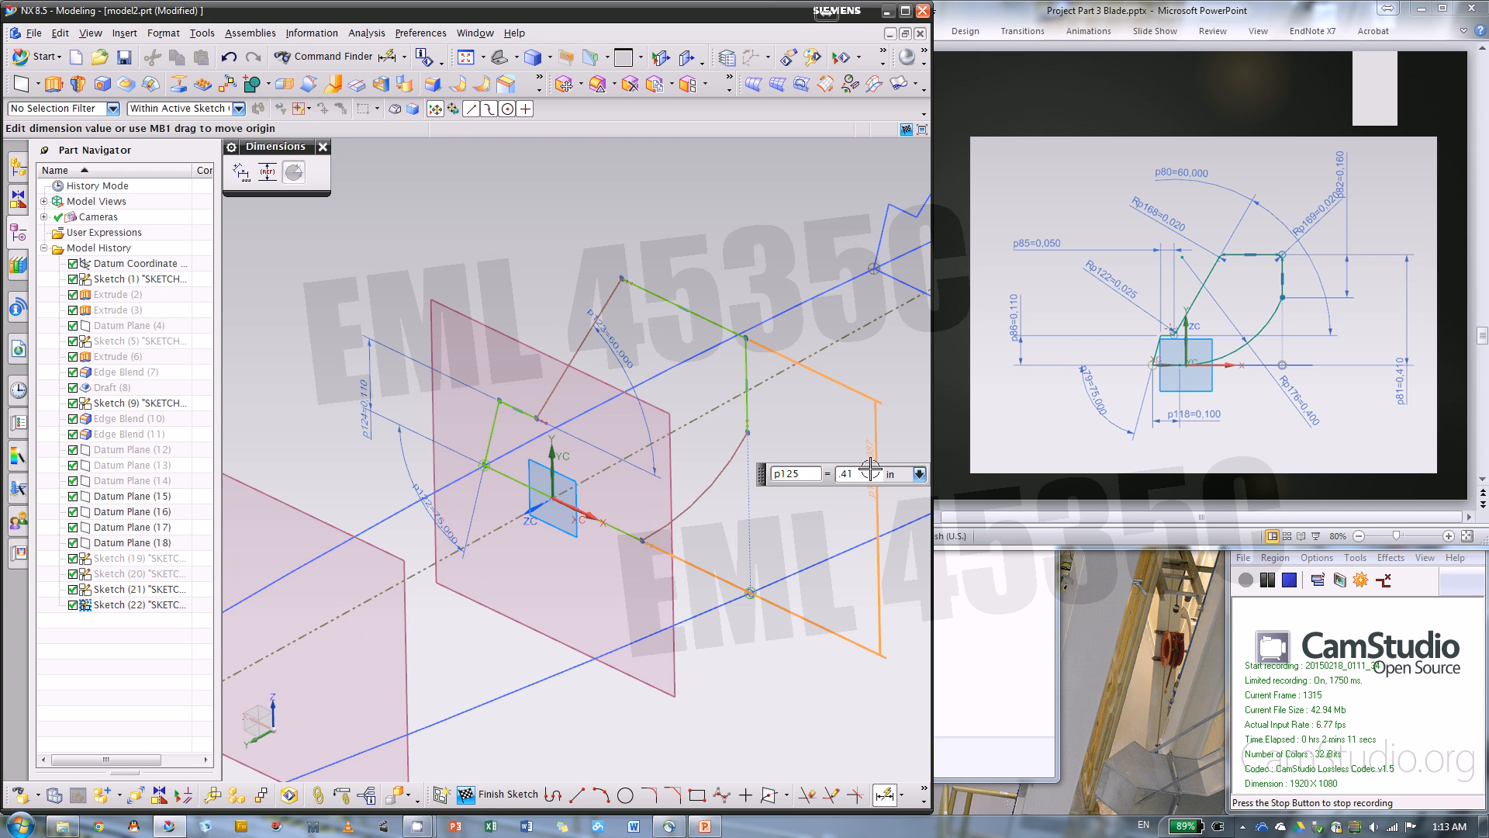
{"action": "type", "text": ".41"}
{"action": "key", "text": "Return"}
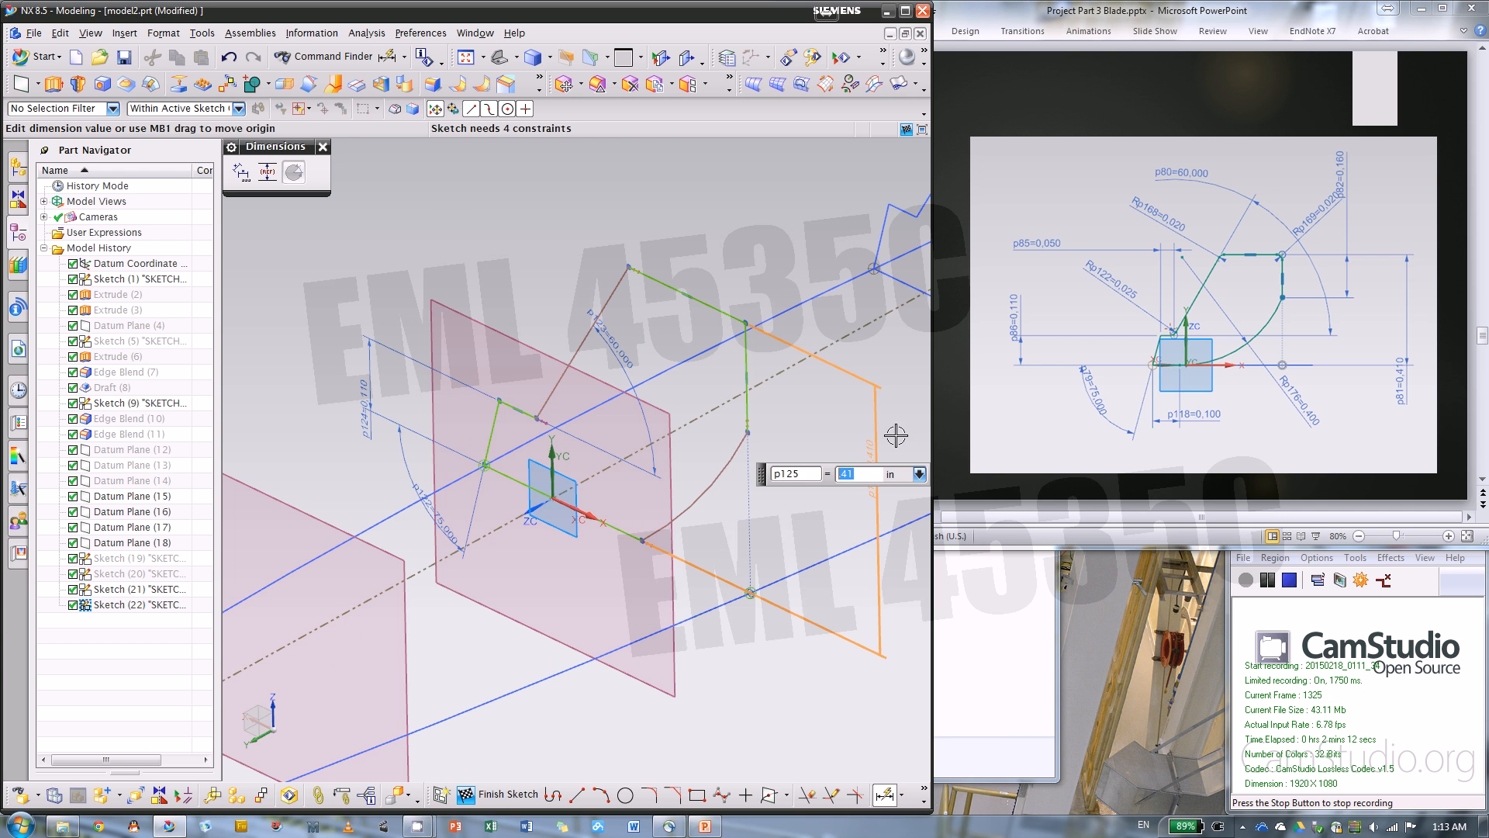
Dimension the vertical side's length as 0.16 in and the arc's radius as 0.4 in
{"action": "left_click", "coordinate": [746, 353]}
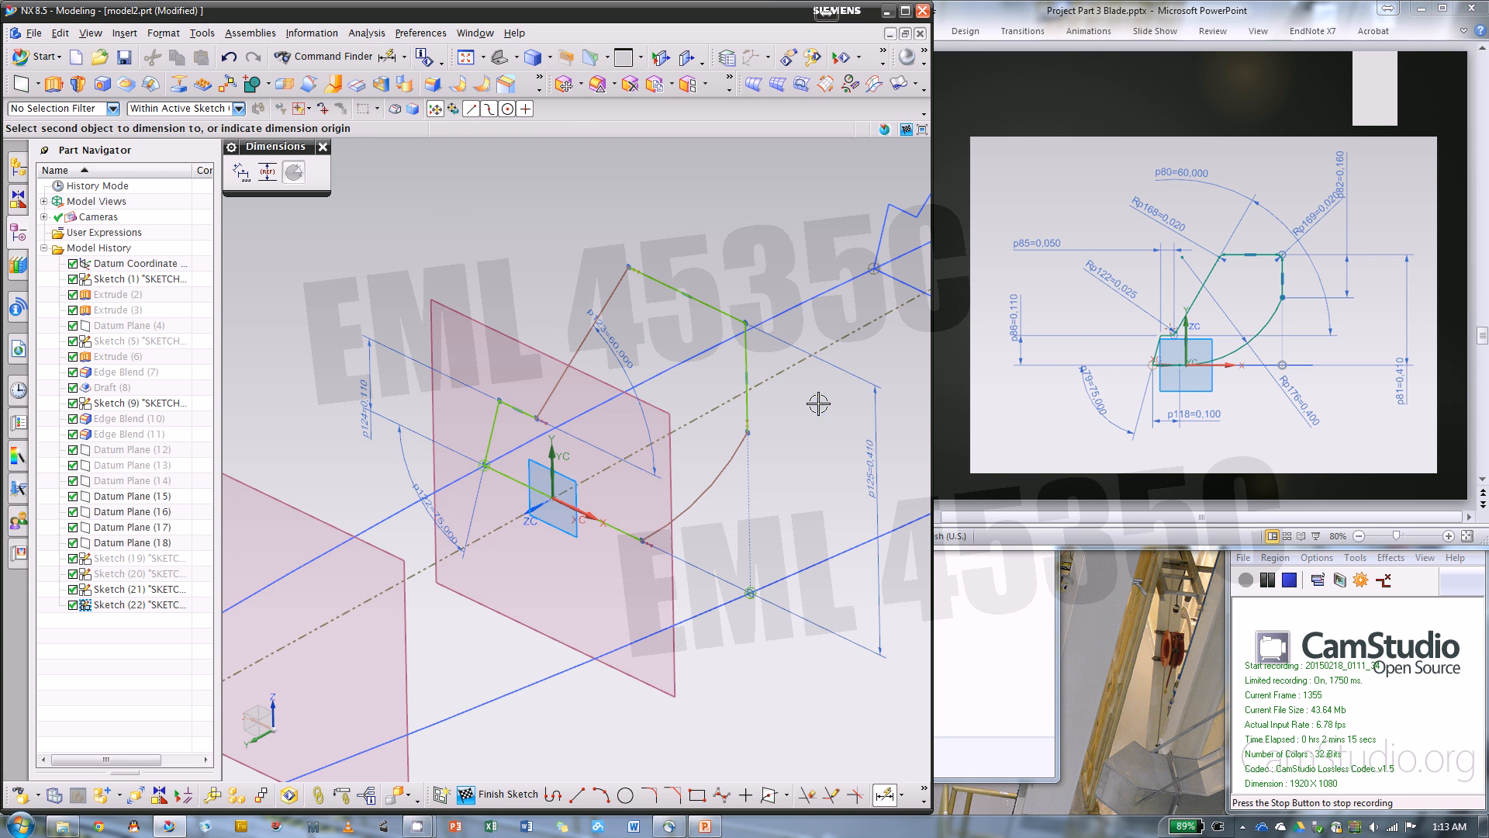
{"action": "left_click", "coordinate": [818, 403]}
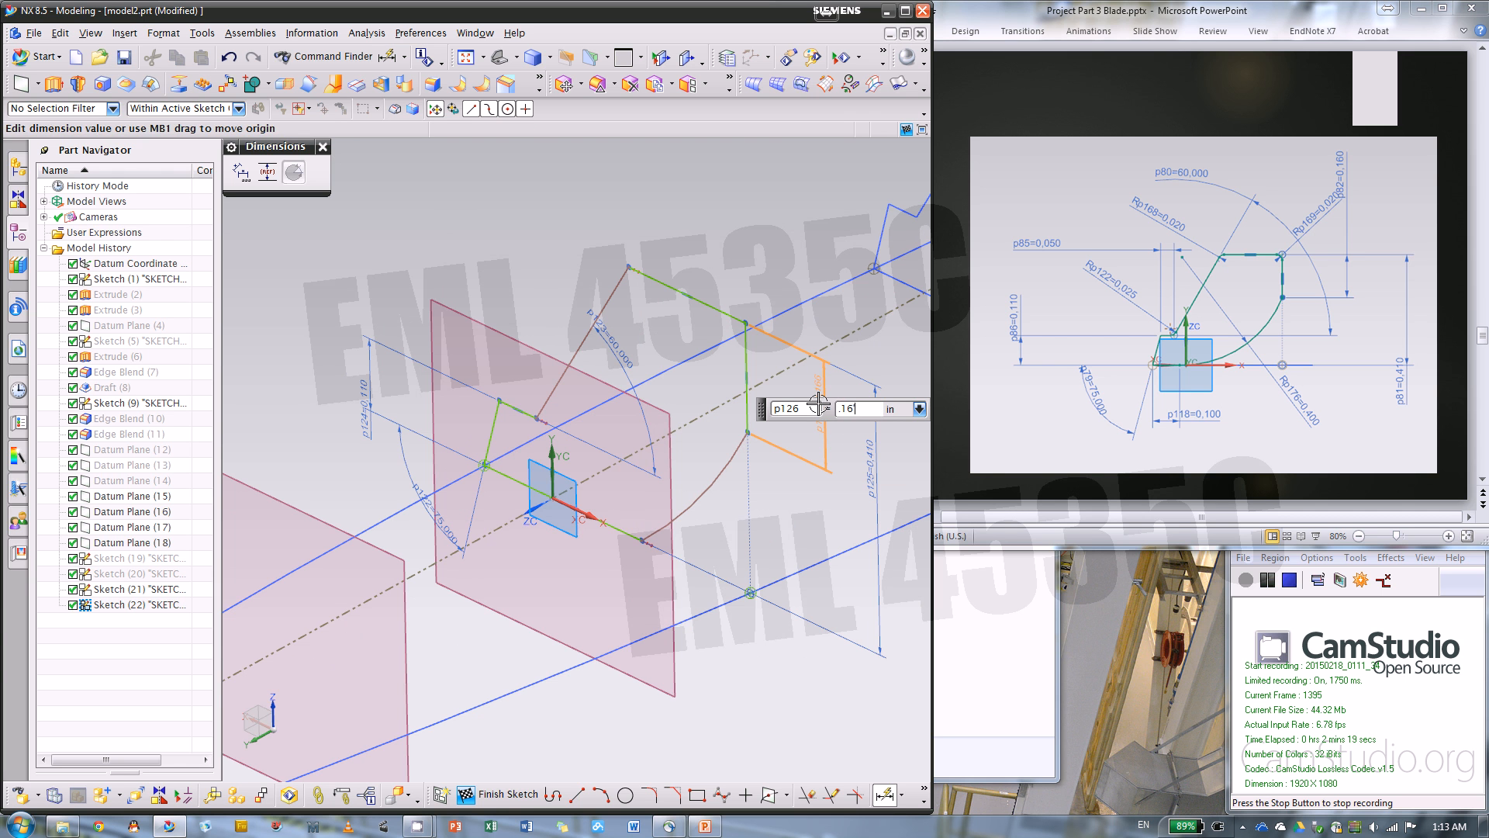
{"action": "type", "text": ".16"}
{"action": "key", "text": "Return"}
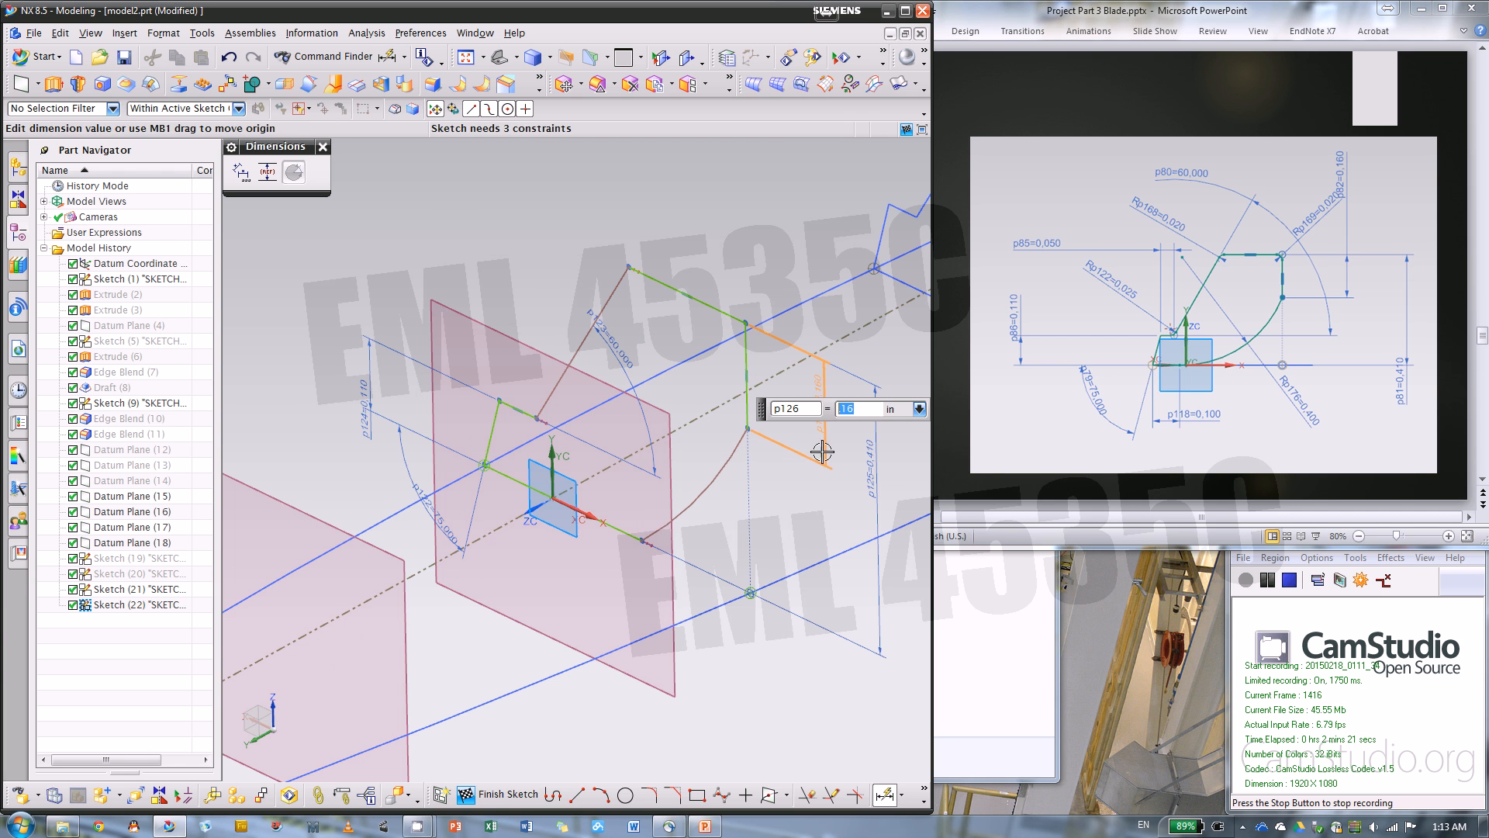
{"action": "left_click", "coordinate": [720, 485]}
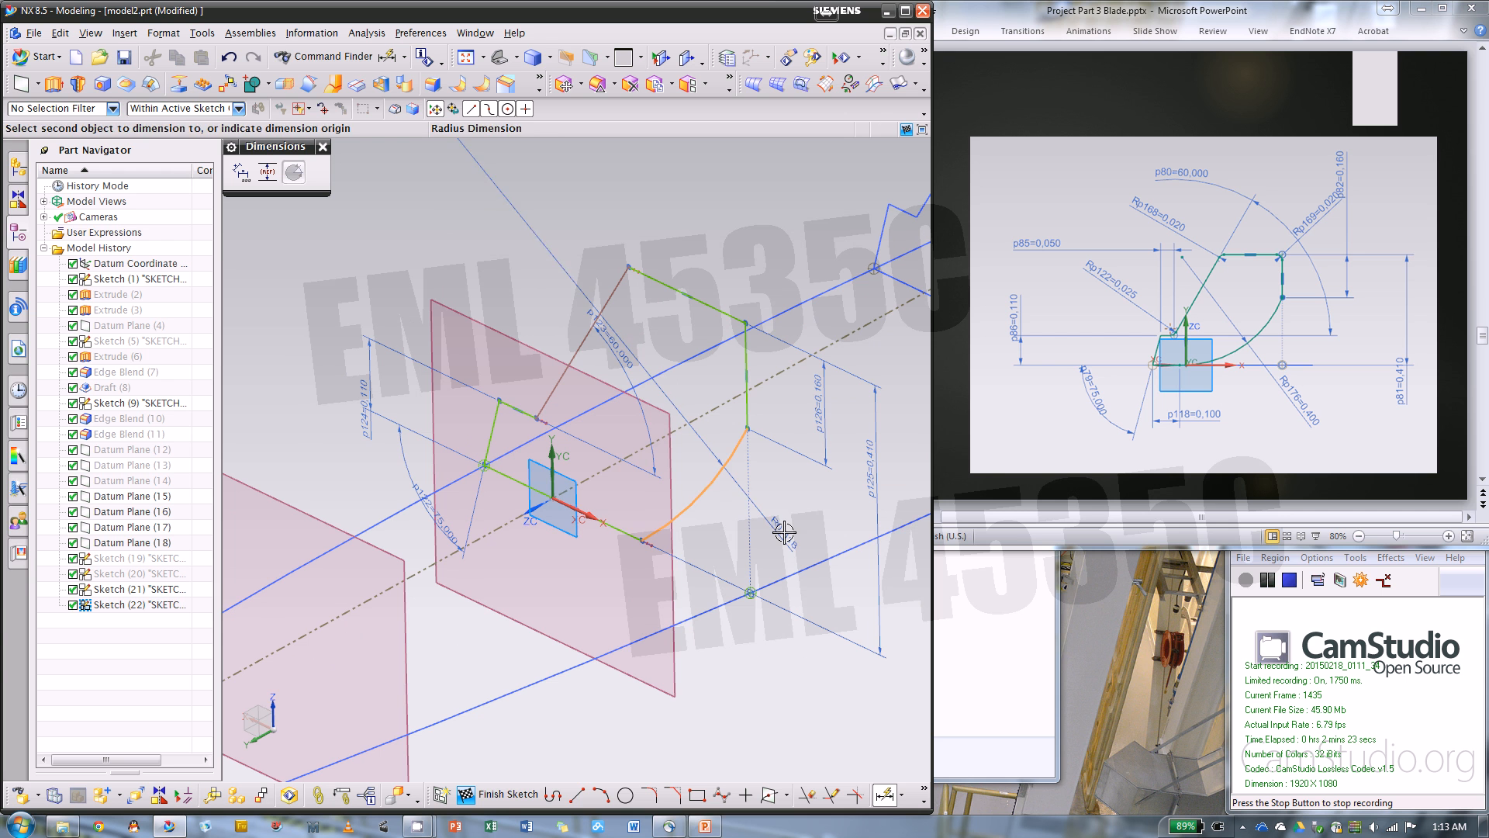
{"action": "left_click", "coordinate": [784, 532]}
{"action": "key", "text": "Return"}
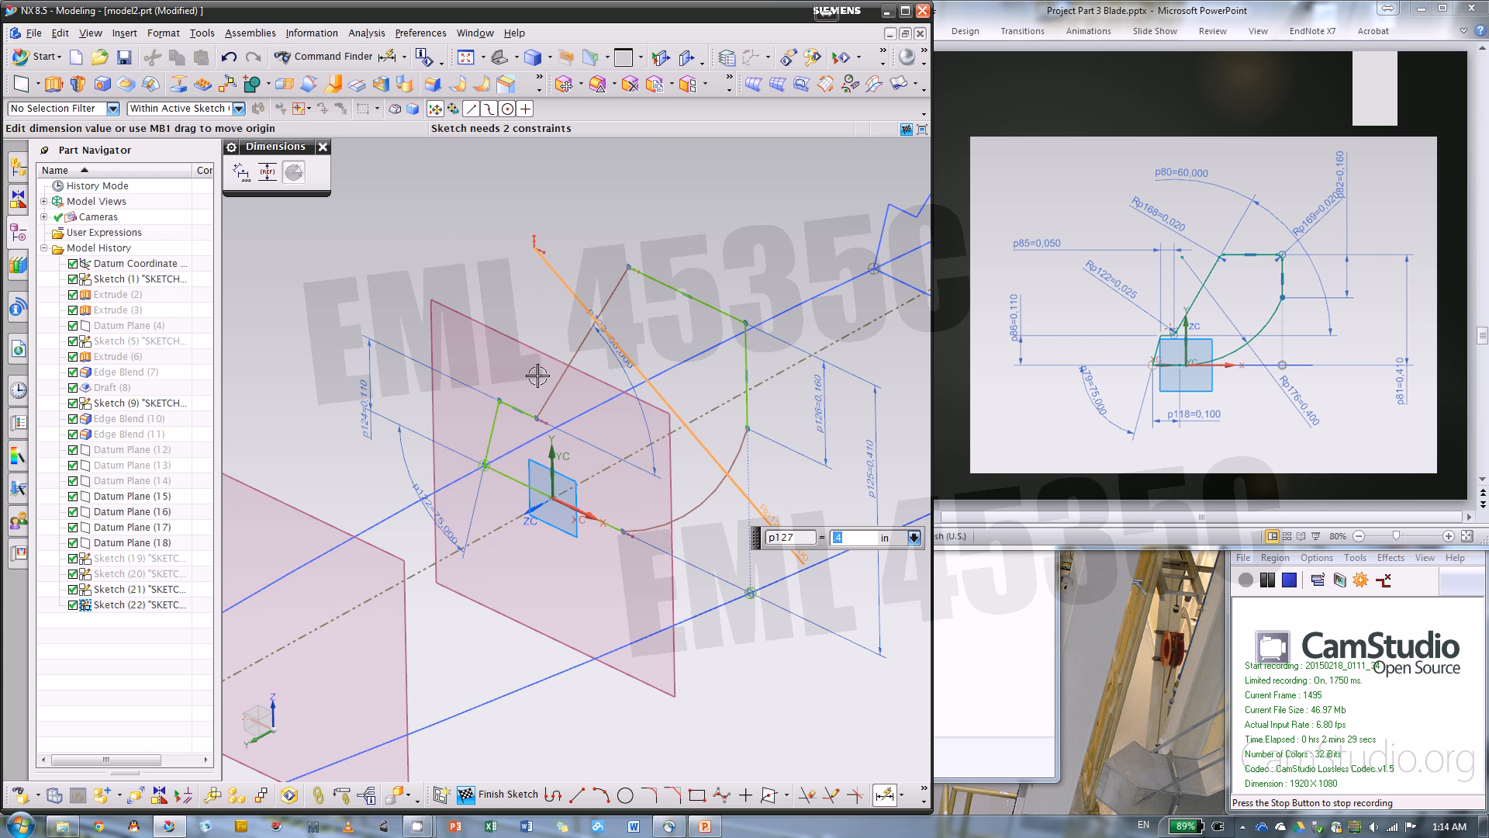
Dimension the short ledge's length as 0.05 in and the base line's length as 0.1 in
{"action": "left_click", "coordinate": [526, 409]}
{"action": "left_click", "coordinate": [415, 264]}
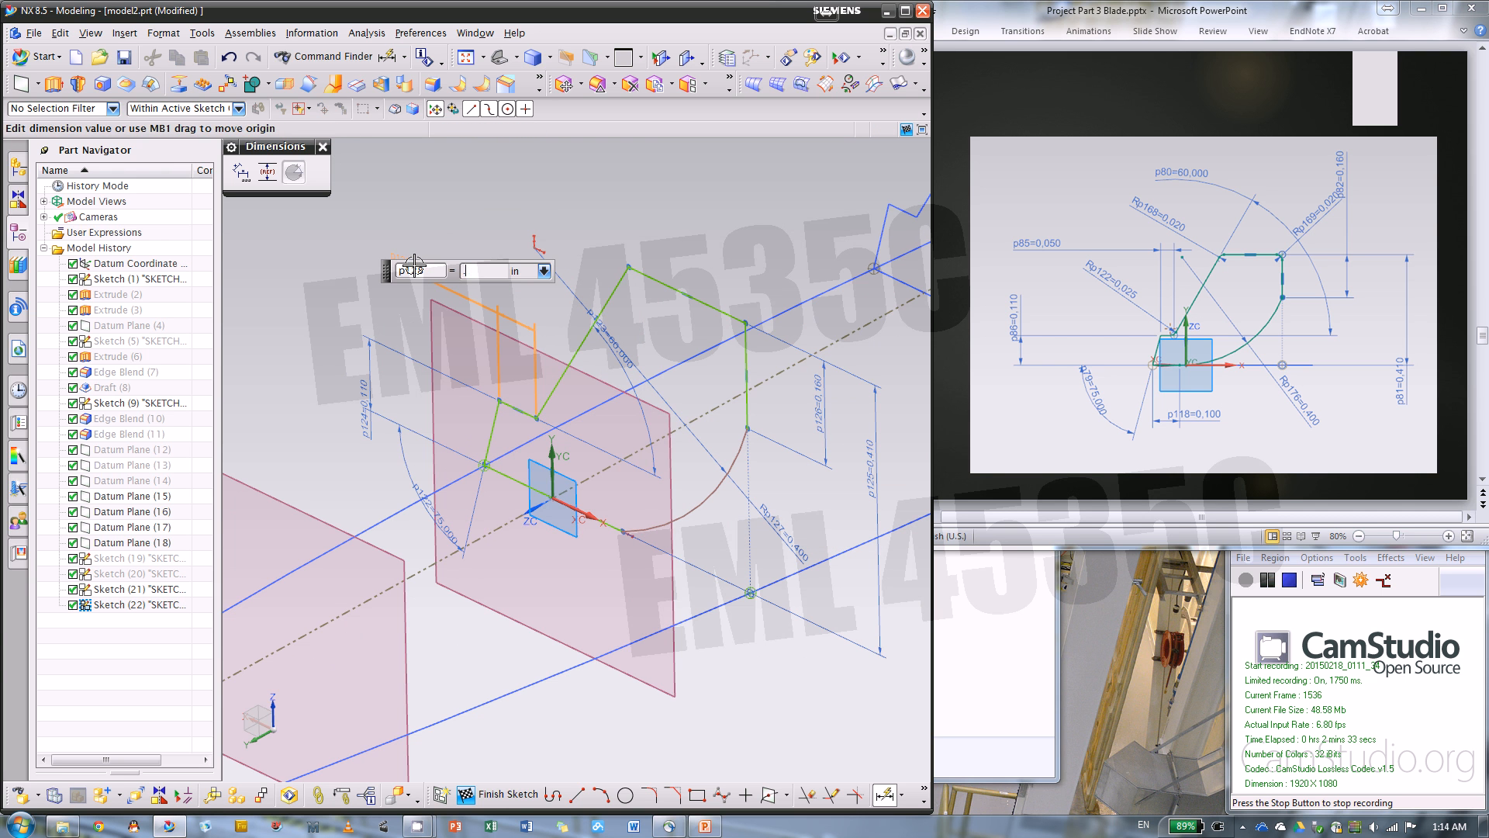
{"action": "type", "text": ".05"}
{"action": "key", "text": "Return"}
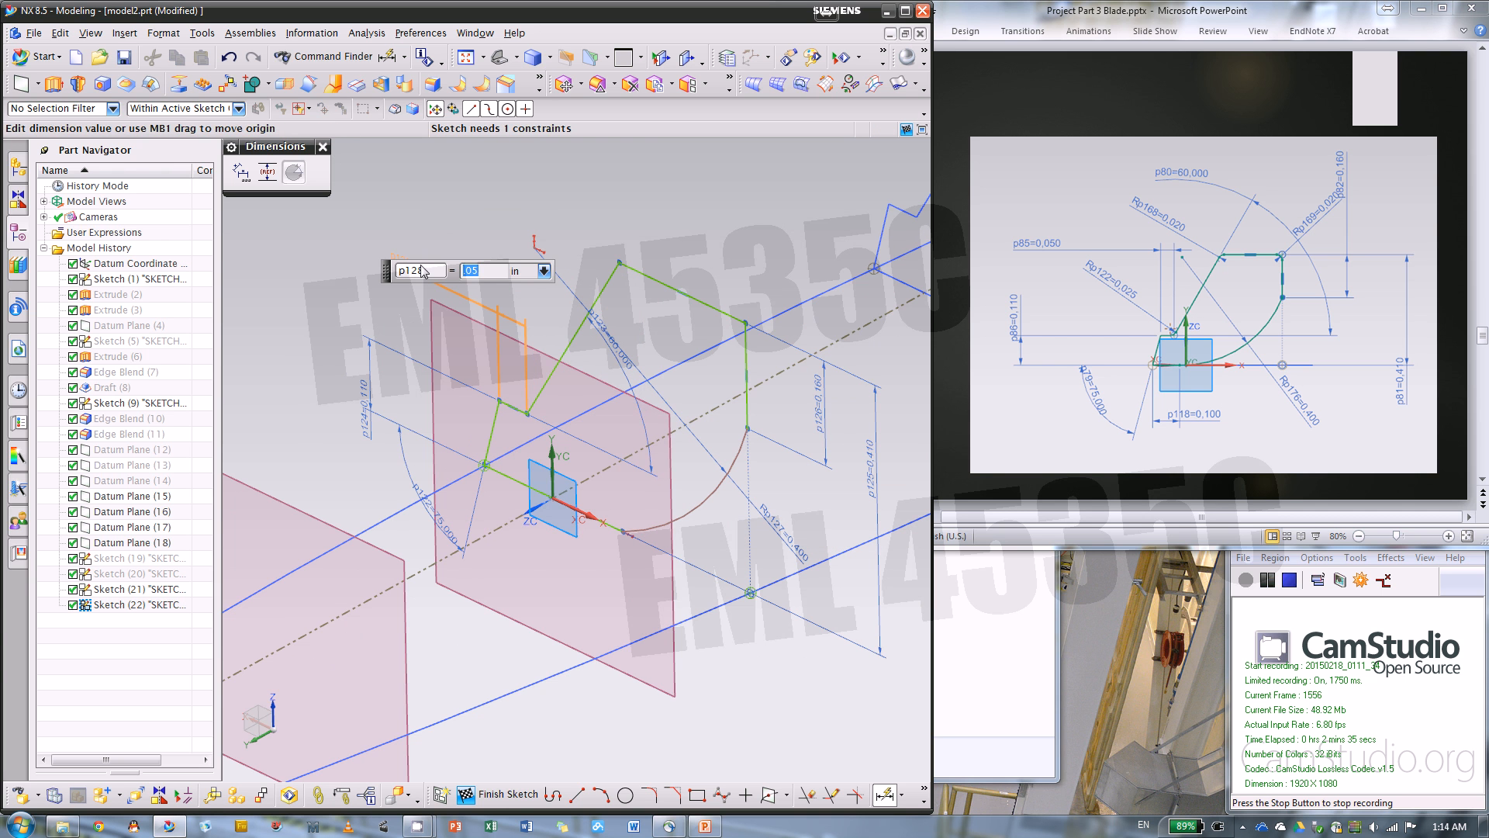
{"action": "left_click", "coordinate": [603, 529]}
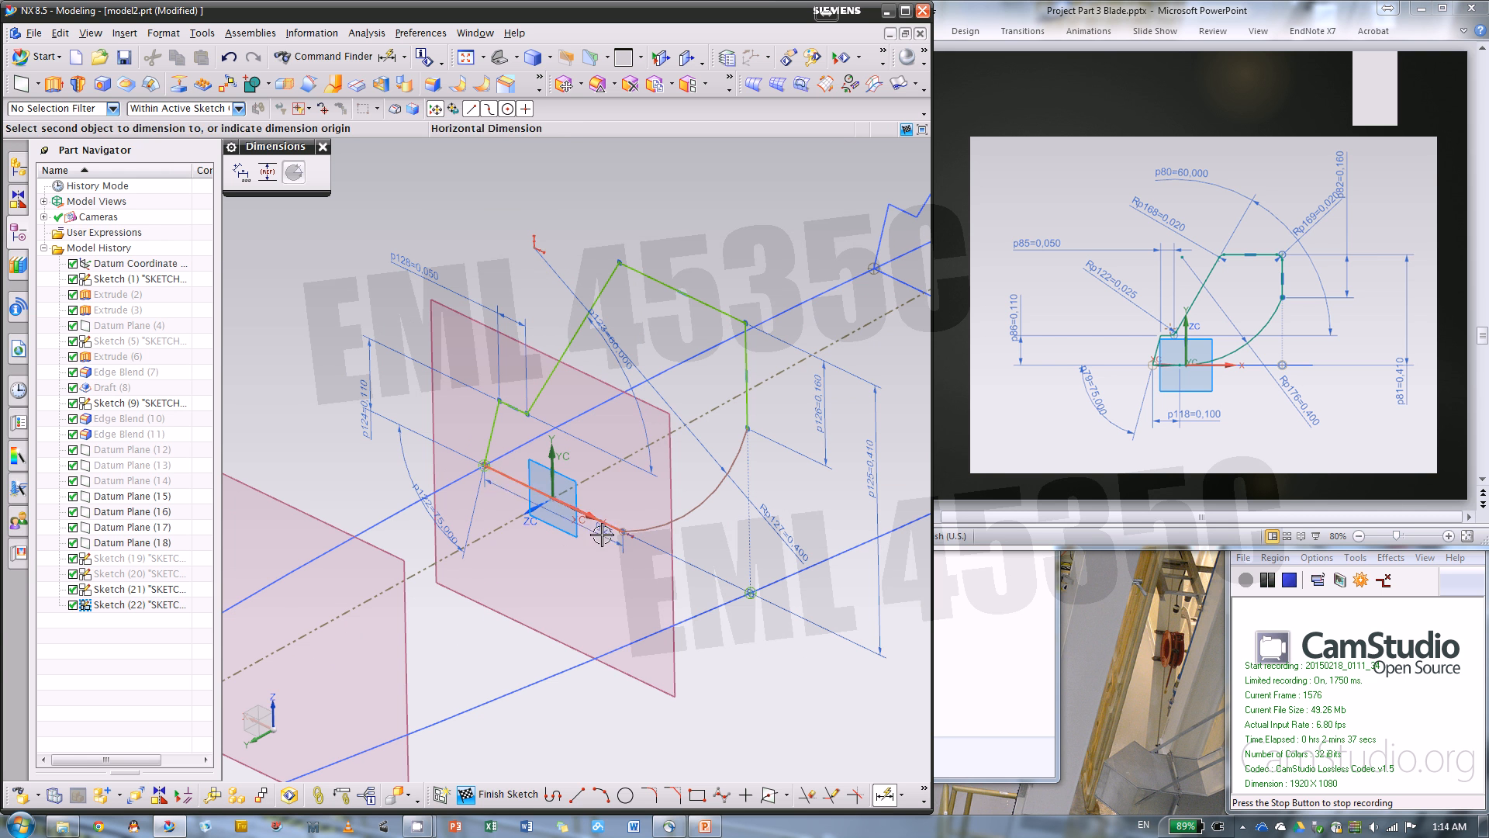
{"action": "left_click", "coordinate": [565, 613]}
{"action": "left_click", "coordinate": [565, 612]}
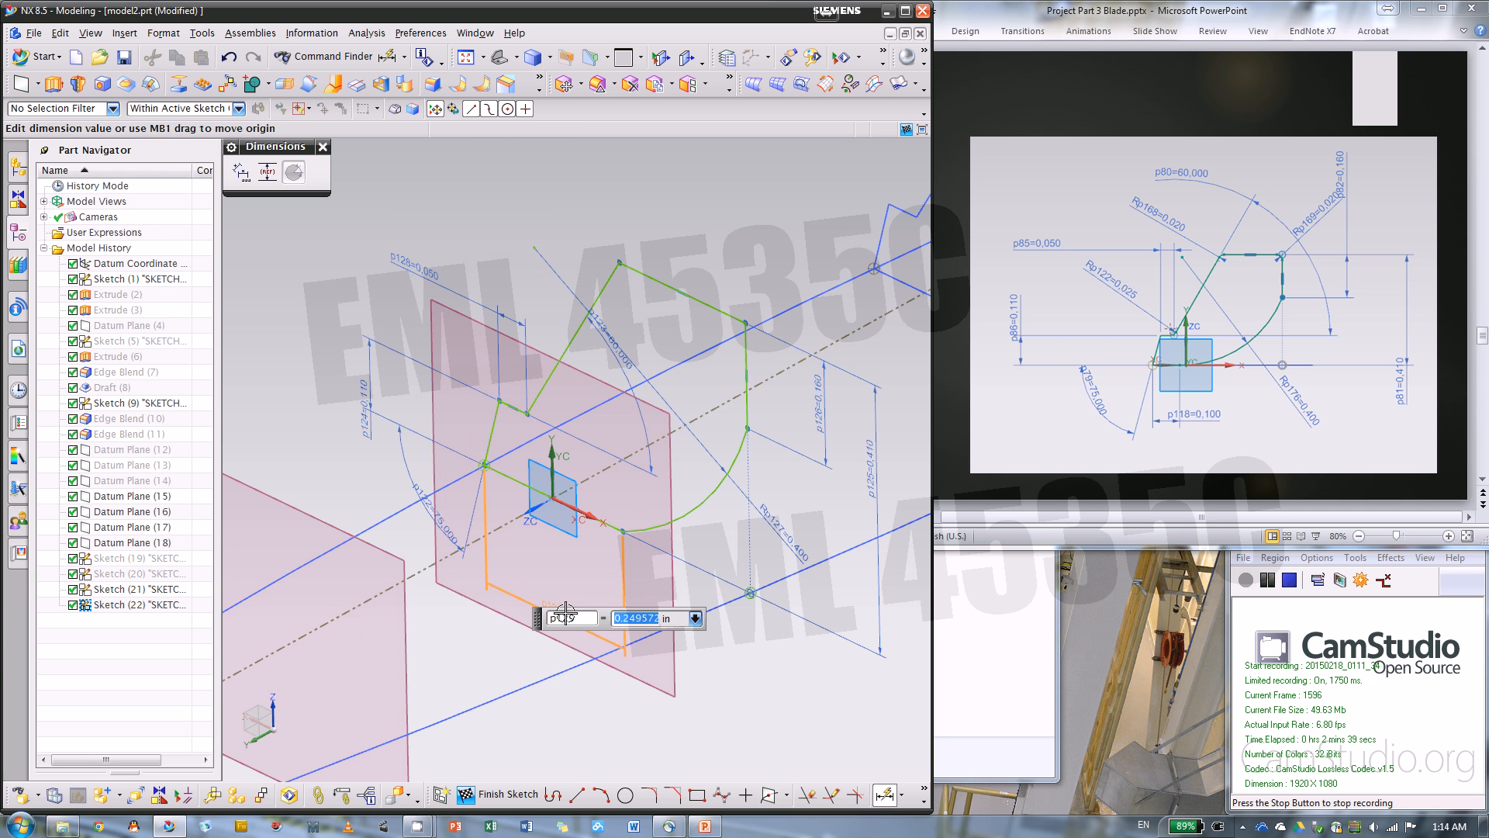
{"action": "key", "text": "Return"}
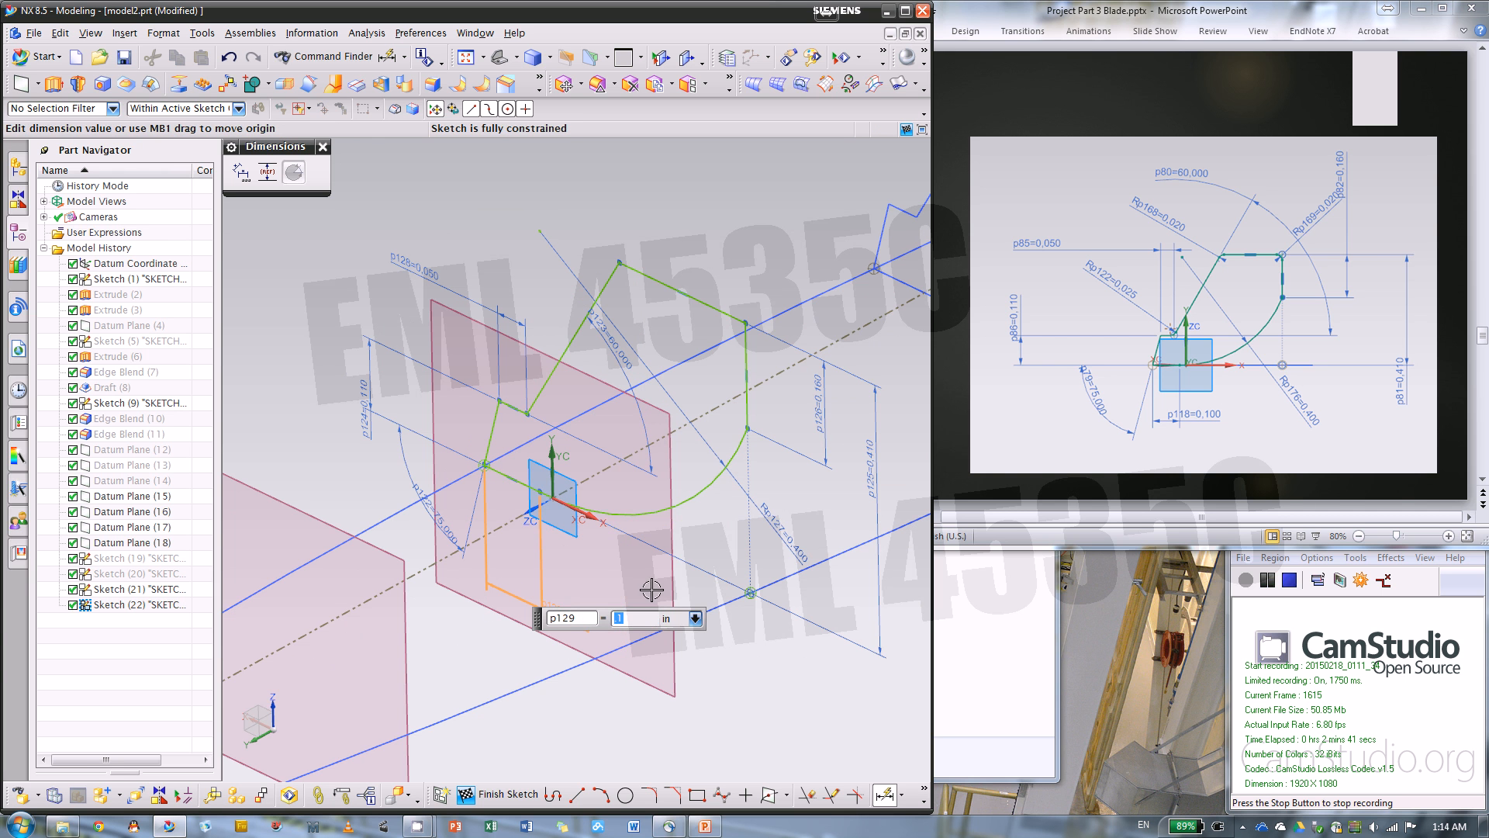
Fillet the corner between the slanted line and the top line with a 0.02 in radius
{"action": "left_click", "coordinate": [649, 794]}
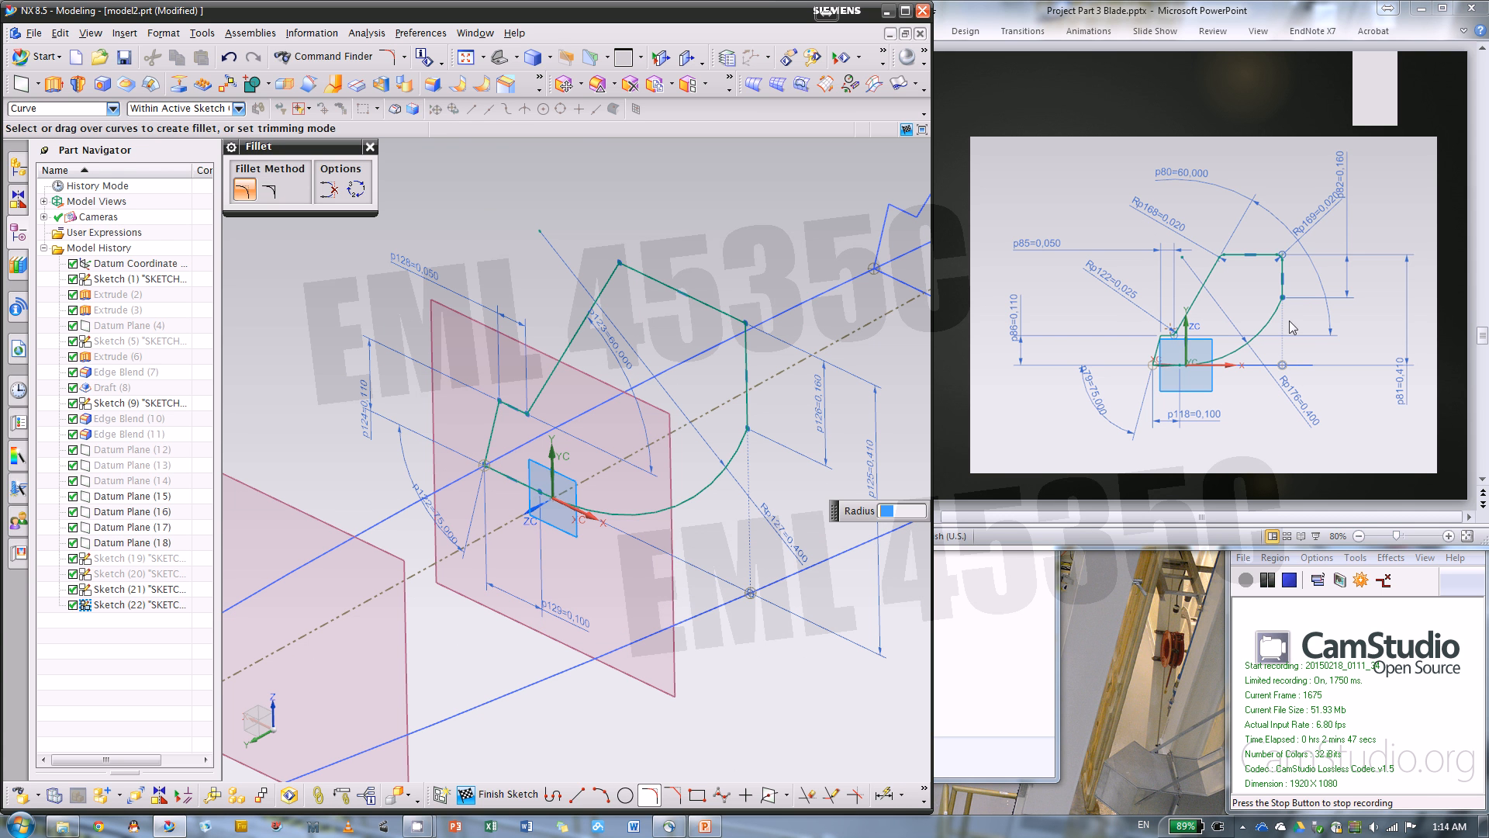
{"action": "type", "text": ".02"}
{"action": "key", "text": "Return"}
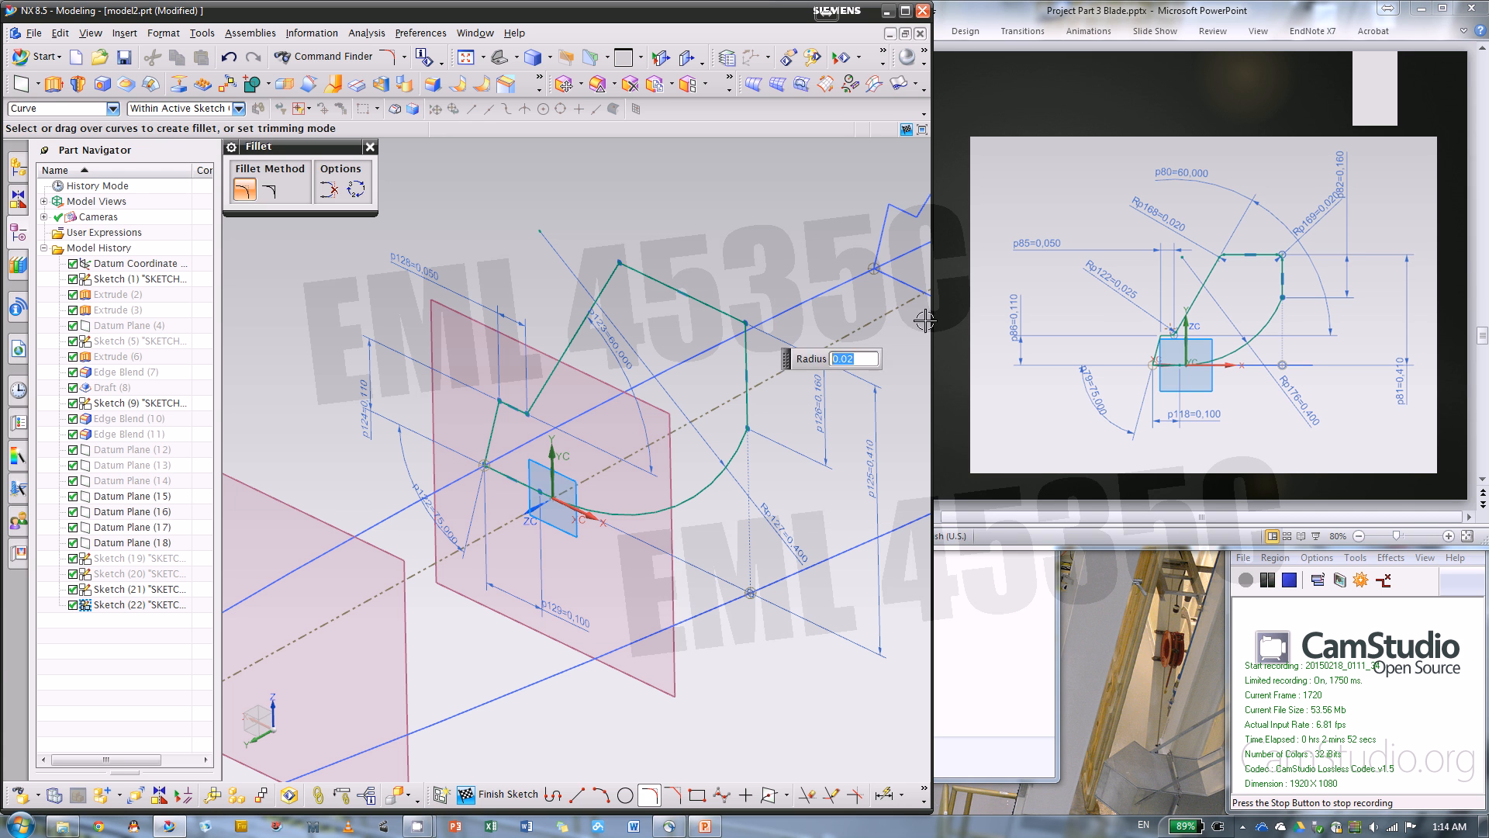
{"action": "left_click", "coordinate": [617, 258]}
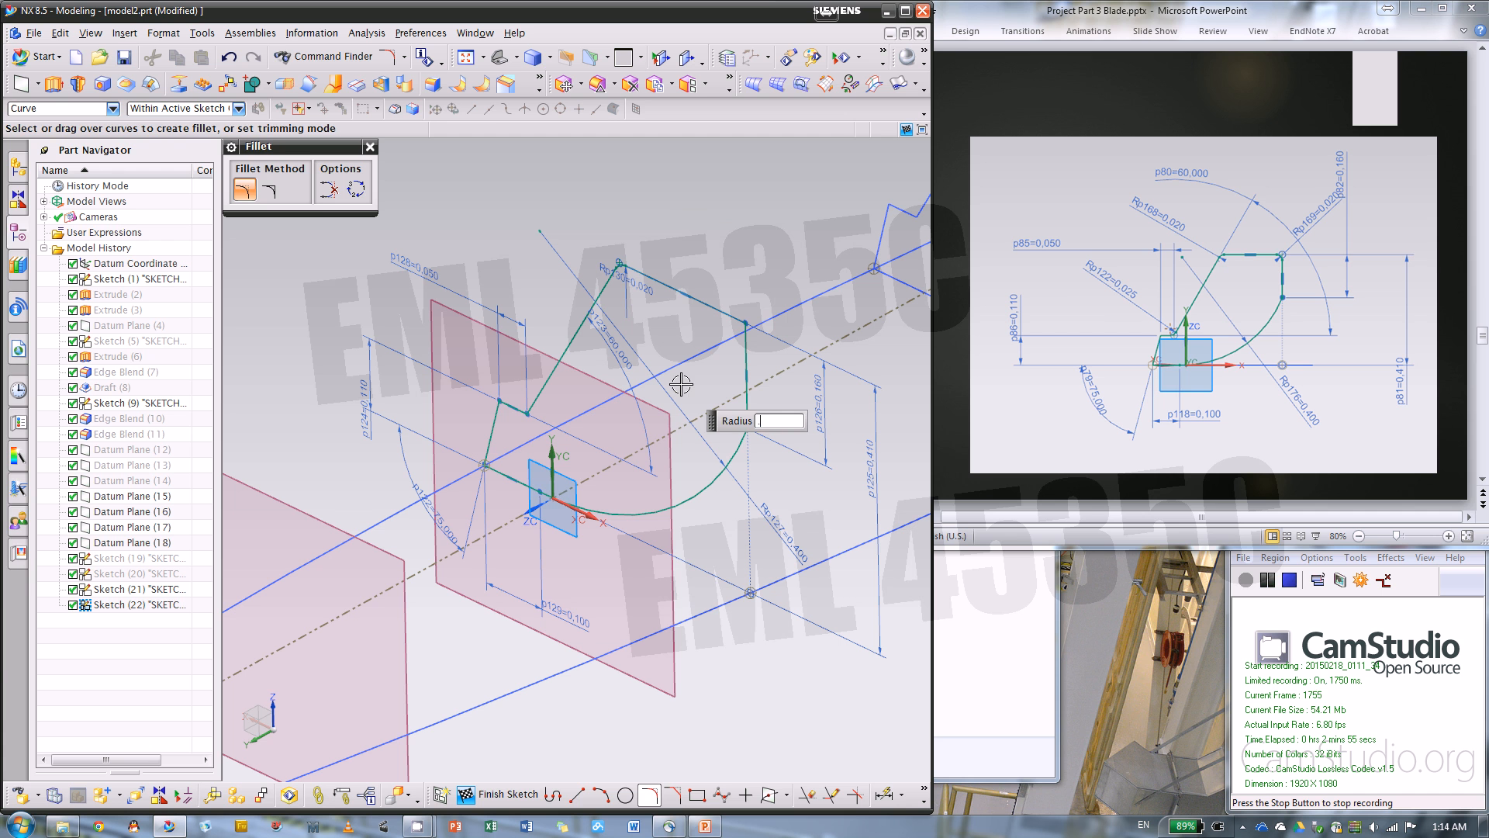
Fillet the corner between the short ledge and the slanted line with a 0.025 in radius and finish the section #4 sketch
{"action": "key", "text": "Return"}
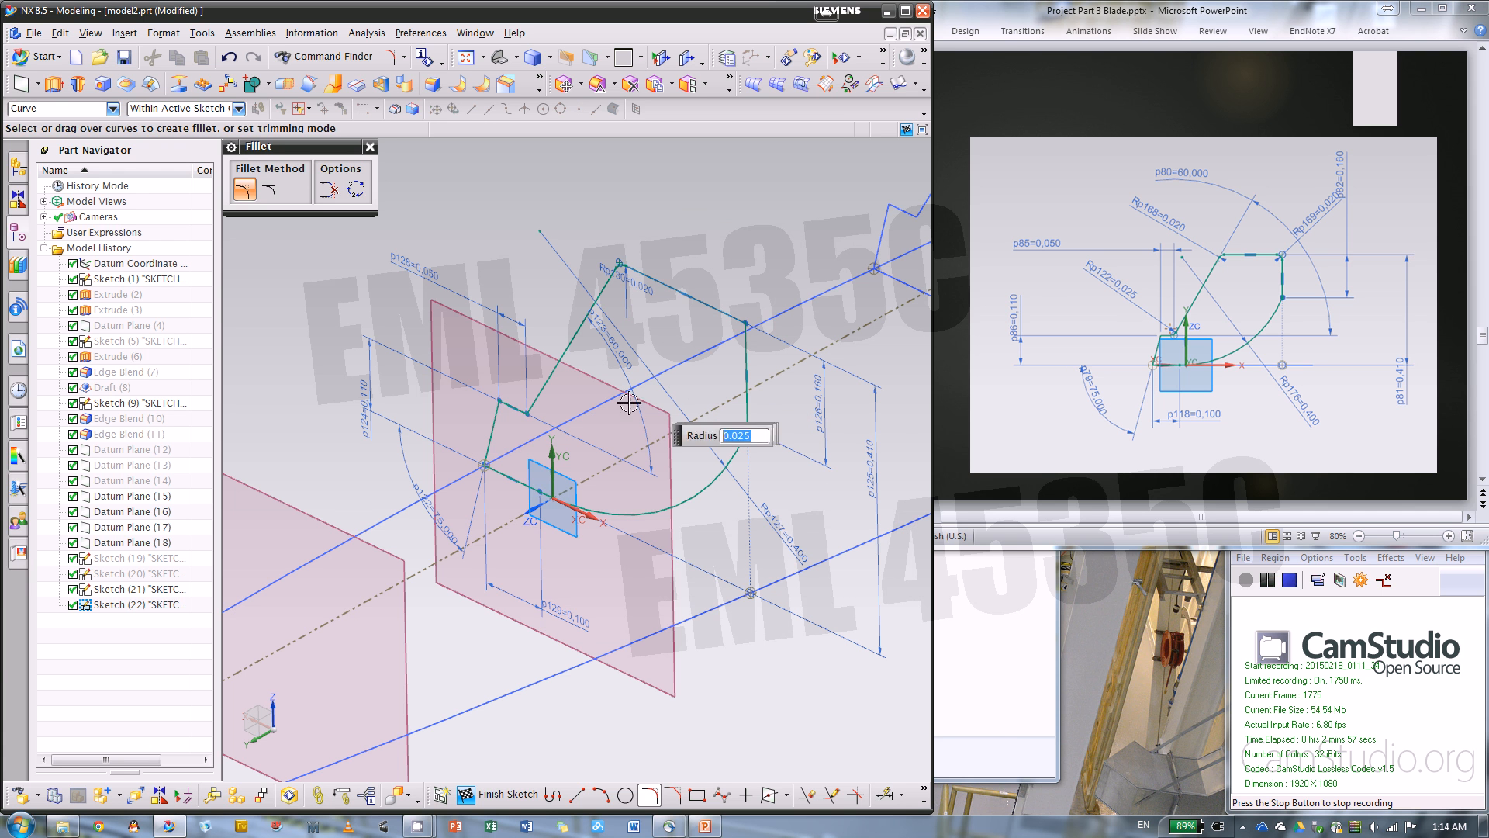
{"action": "left_click", "coordinate": [528, 415]}
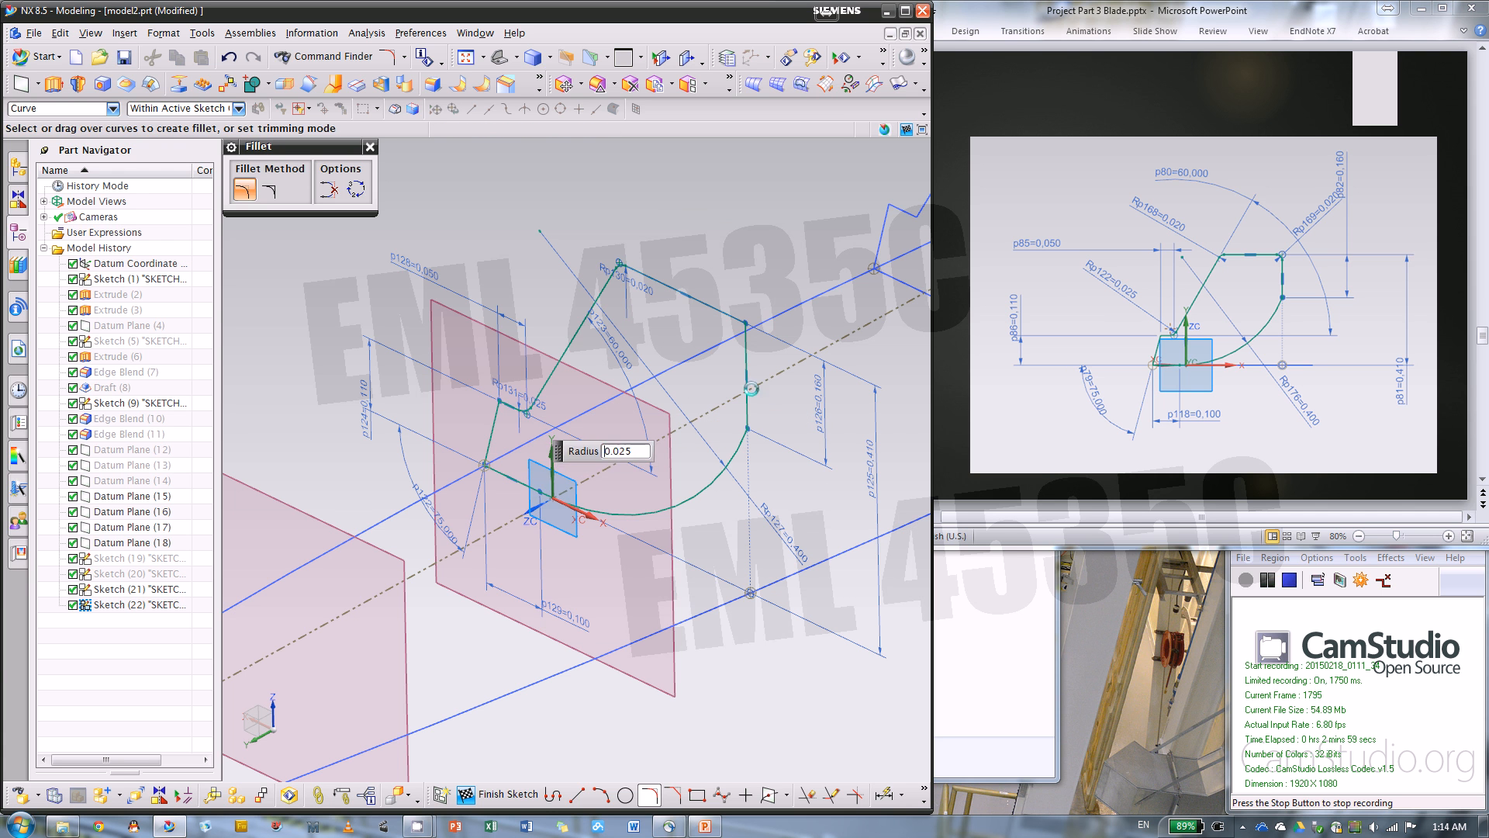
{"action": "left_click", "coordinate": [370, 146]}
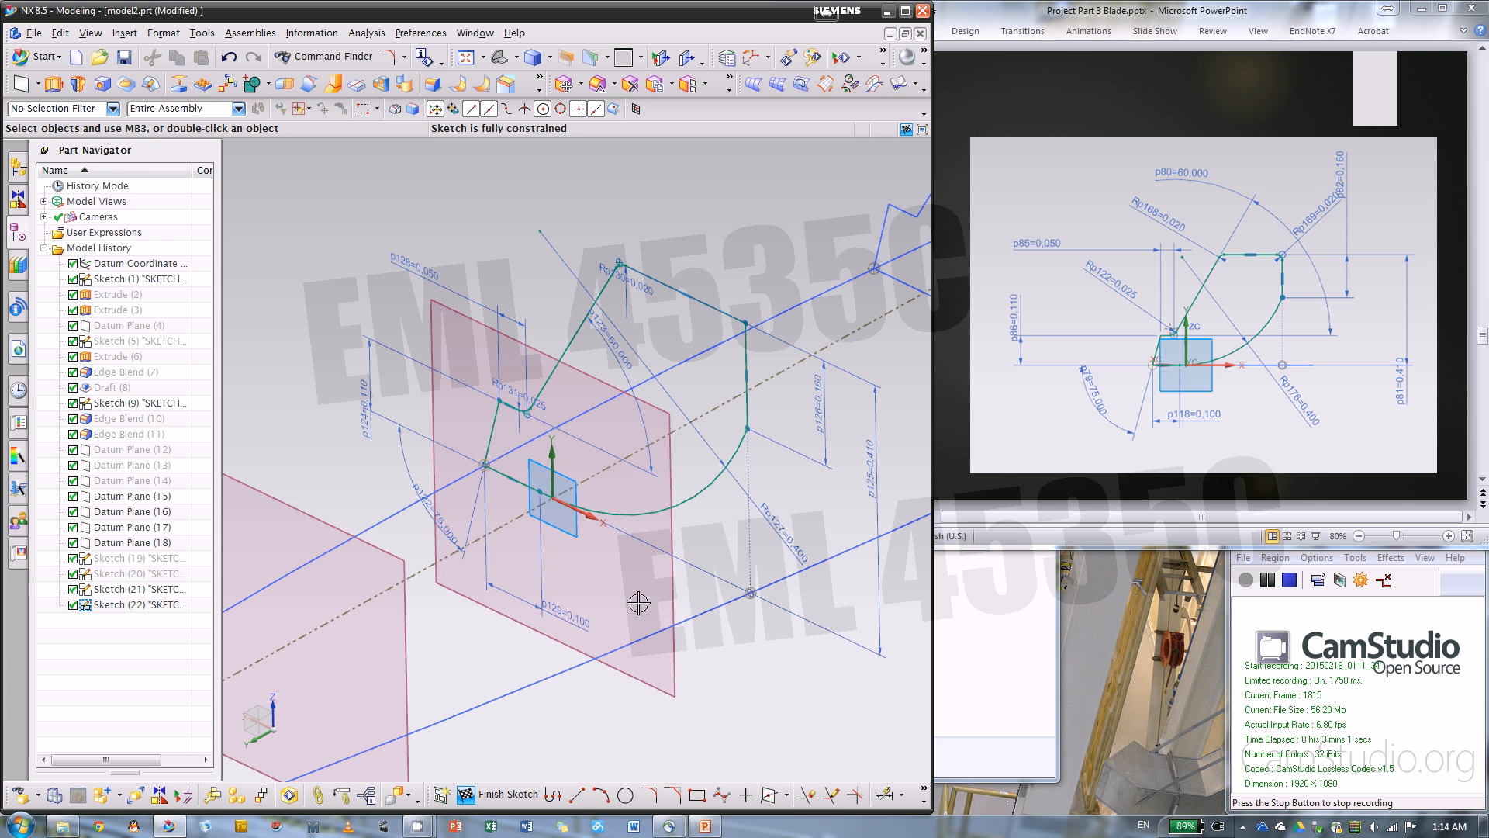
{"action": "left_click", "coordinate": [508, 791]}
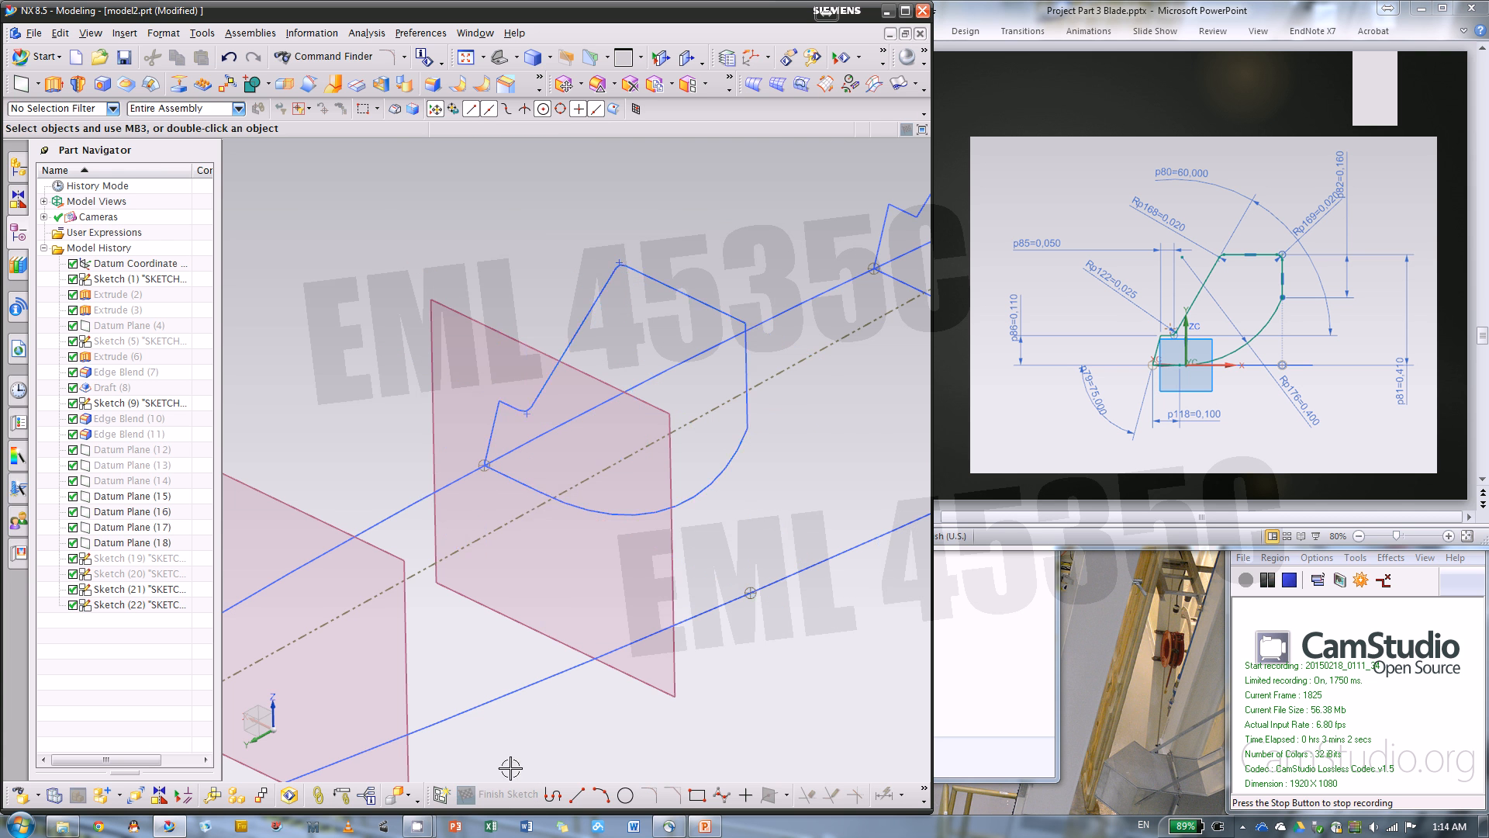
Reopen the section #3 sketch for editing and bring up its reference slide #3 in PowerPoint
{"action": "double_click", "coordinate": [771, 266]}
{"action": "mouse_move", "coordinate": [723, 341]}
{"action": "middle_mouse_down"}
{"action": "mouse_move", "coordinate": [674, 394]}
{"action": "mouse_move", "coordinate": [698, 365]}
{"action": "middle_mouse_up"}
{"action": "left_click", "coordinate": [1058, 99]}
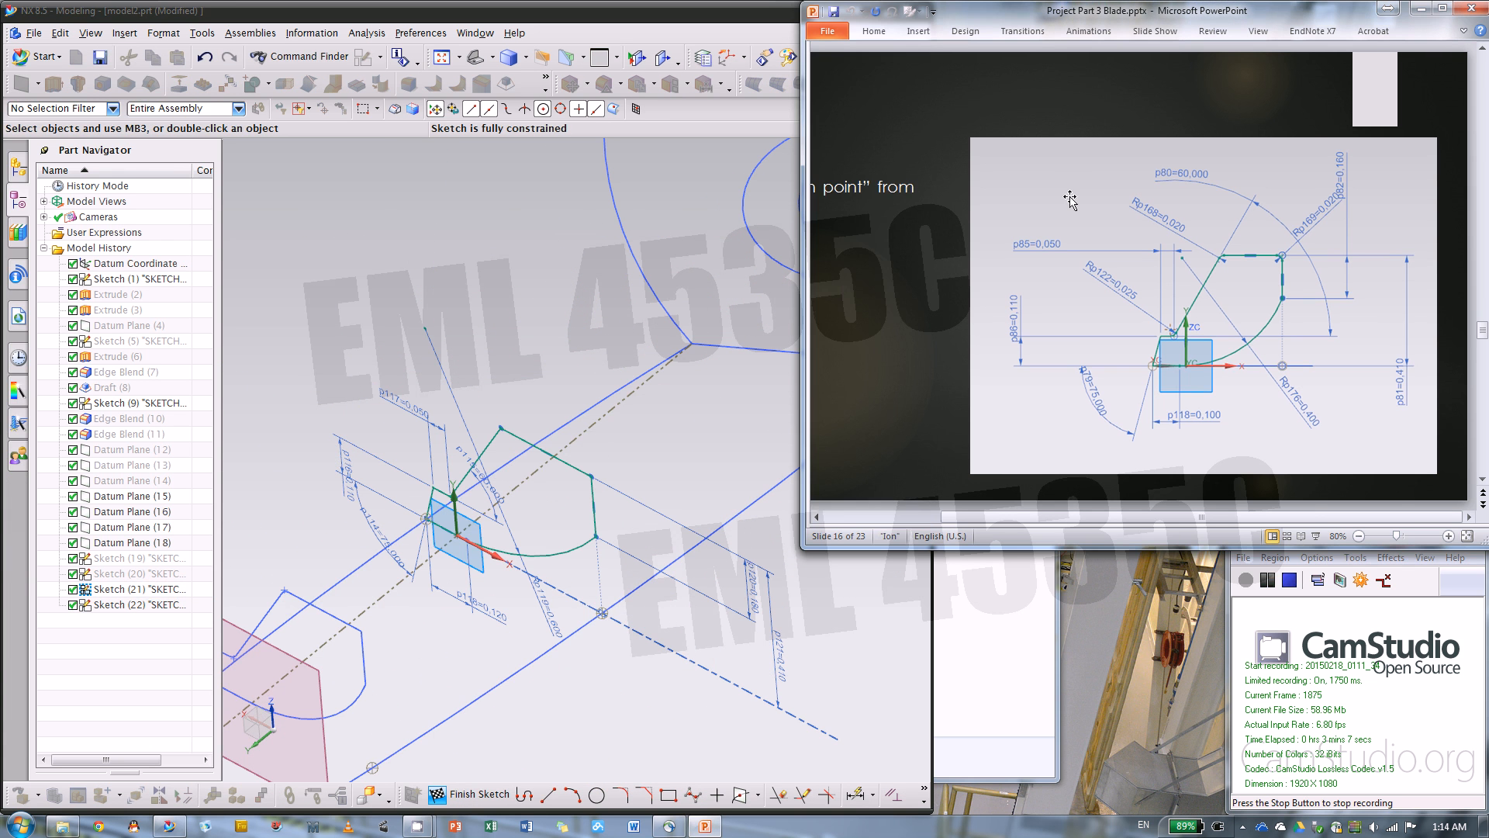
{"action": "left_click", "coordinate": [897, 518]}
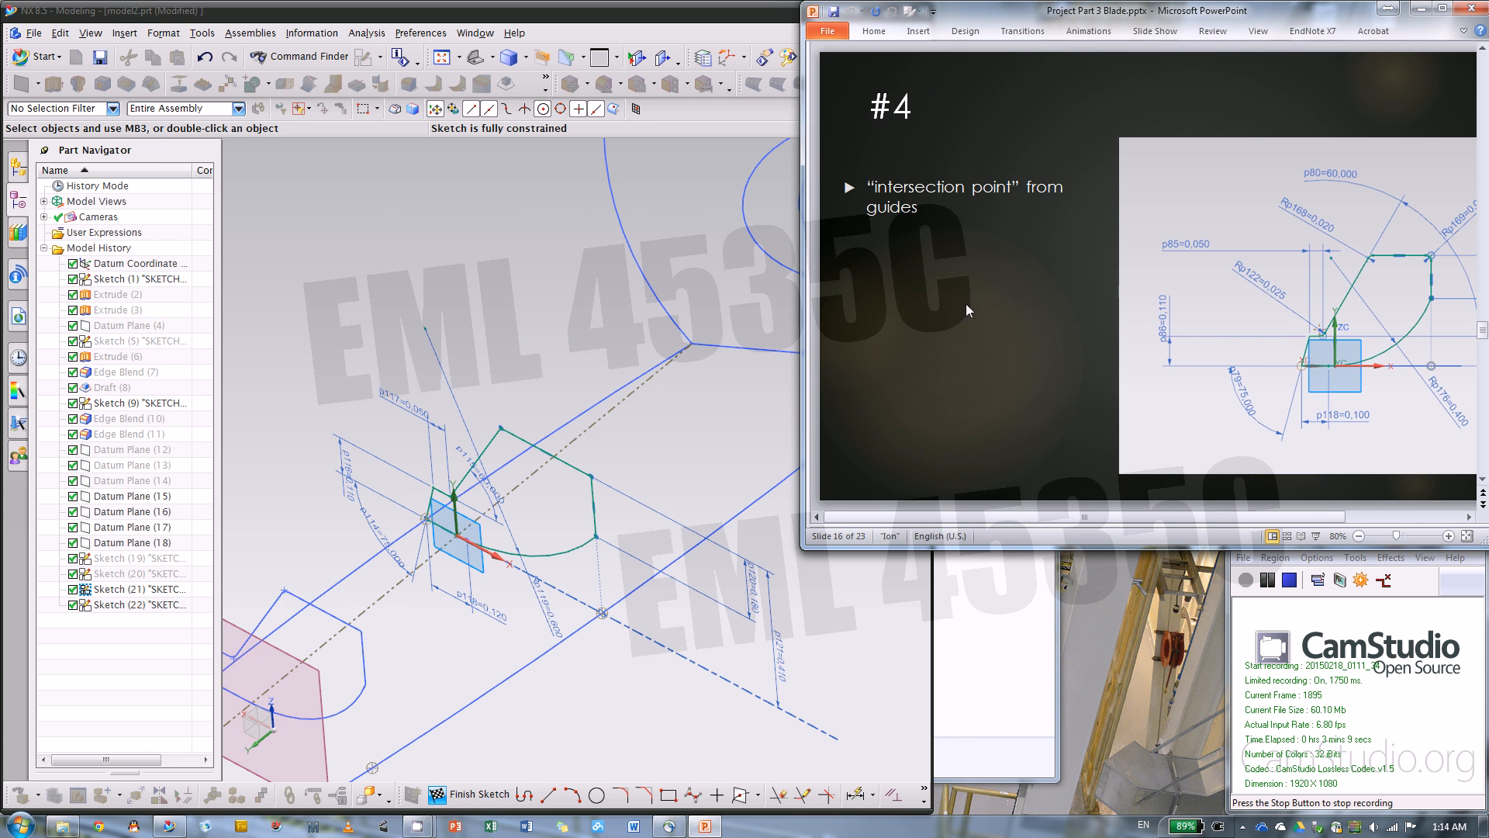
{"action": "scroll", "coordinate": [1303, 505], "scroll_direction": "up", "scroll_amount": 1}
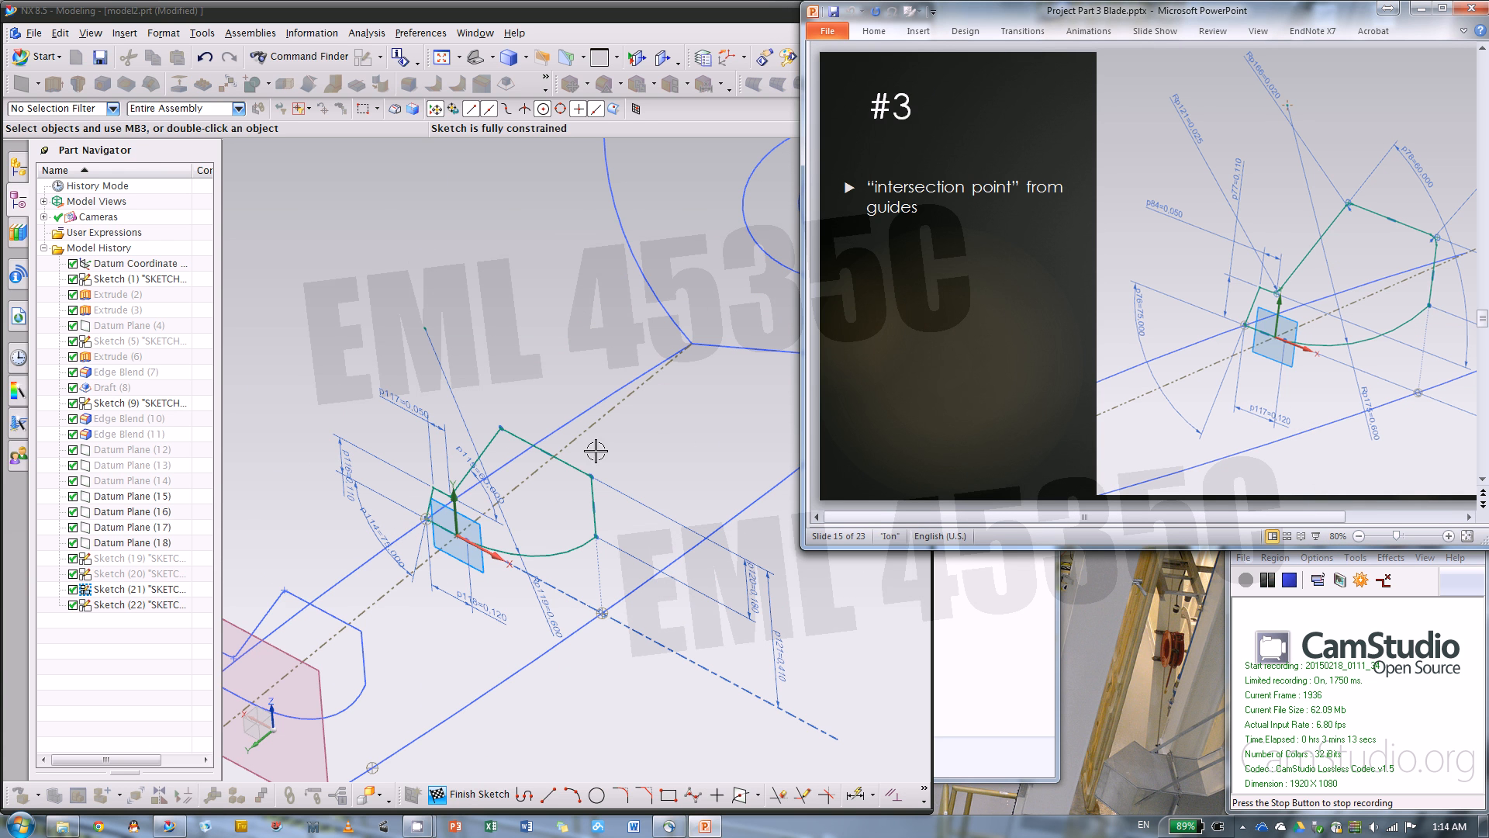
{"action": "left_click", "coordinate": [699, 421]}
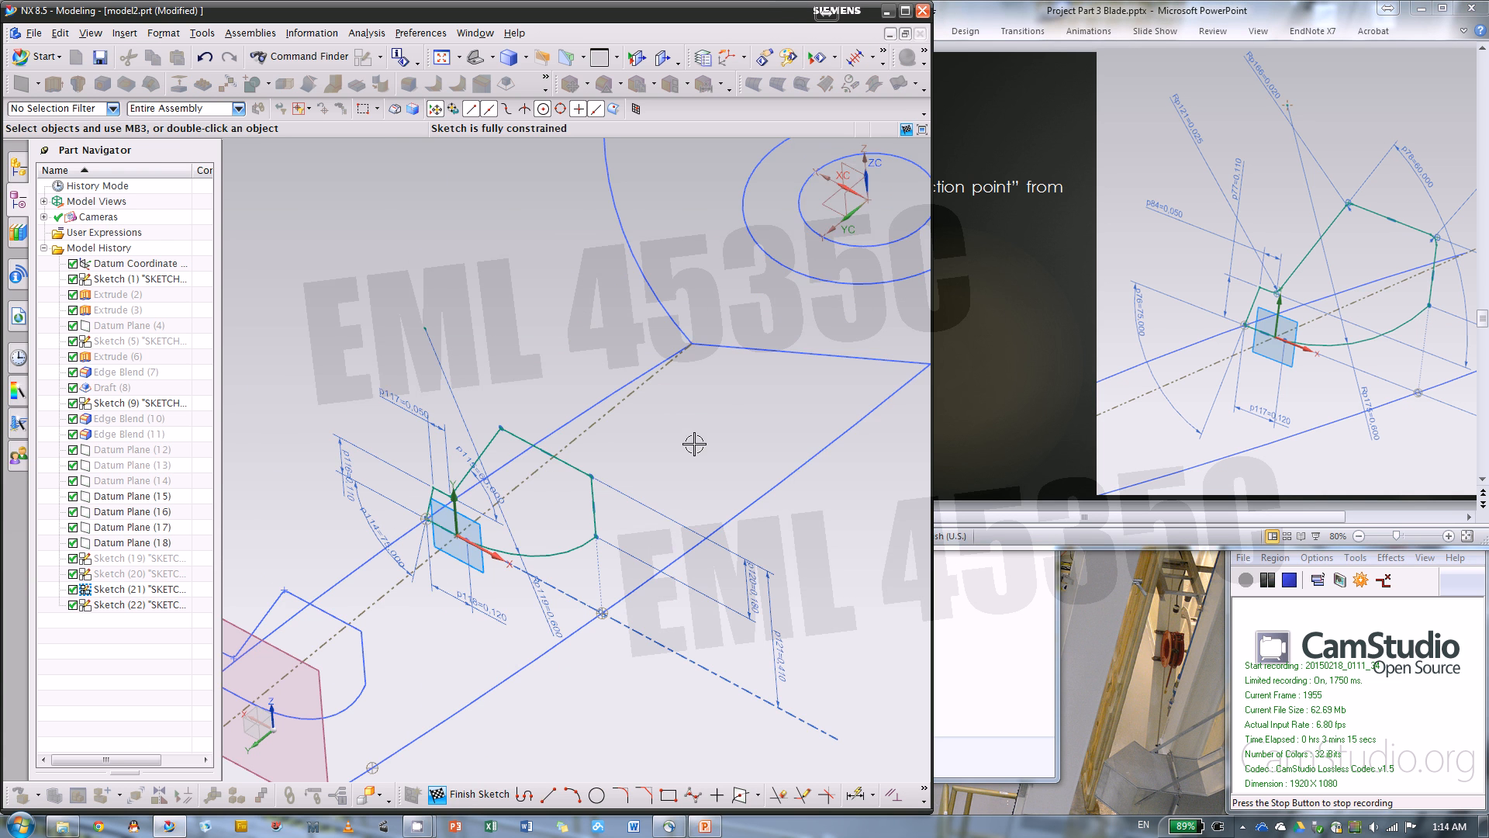
{"action": "mouse_move", "coordinate": [694, 443]}
{"action": "middle_mouse_down"}
{"action": "mouse_move", "coordinate": [807, 435]}
{"action": "mouse_move", "coordinate": [771, 439]}
{"action": "mouse_move", "coordinate": [724, 565]}
{"action": "middle_mouse_up"}
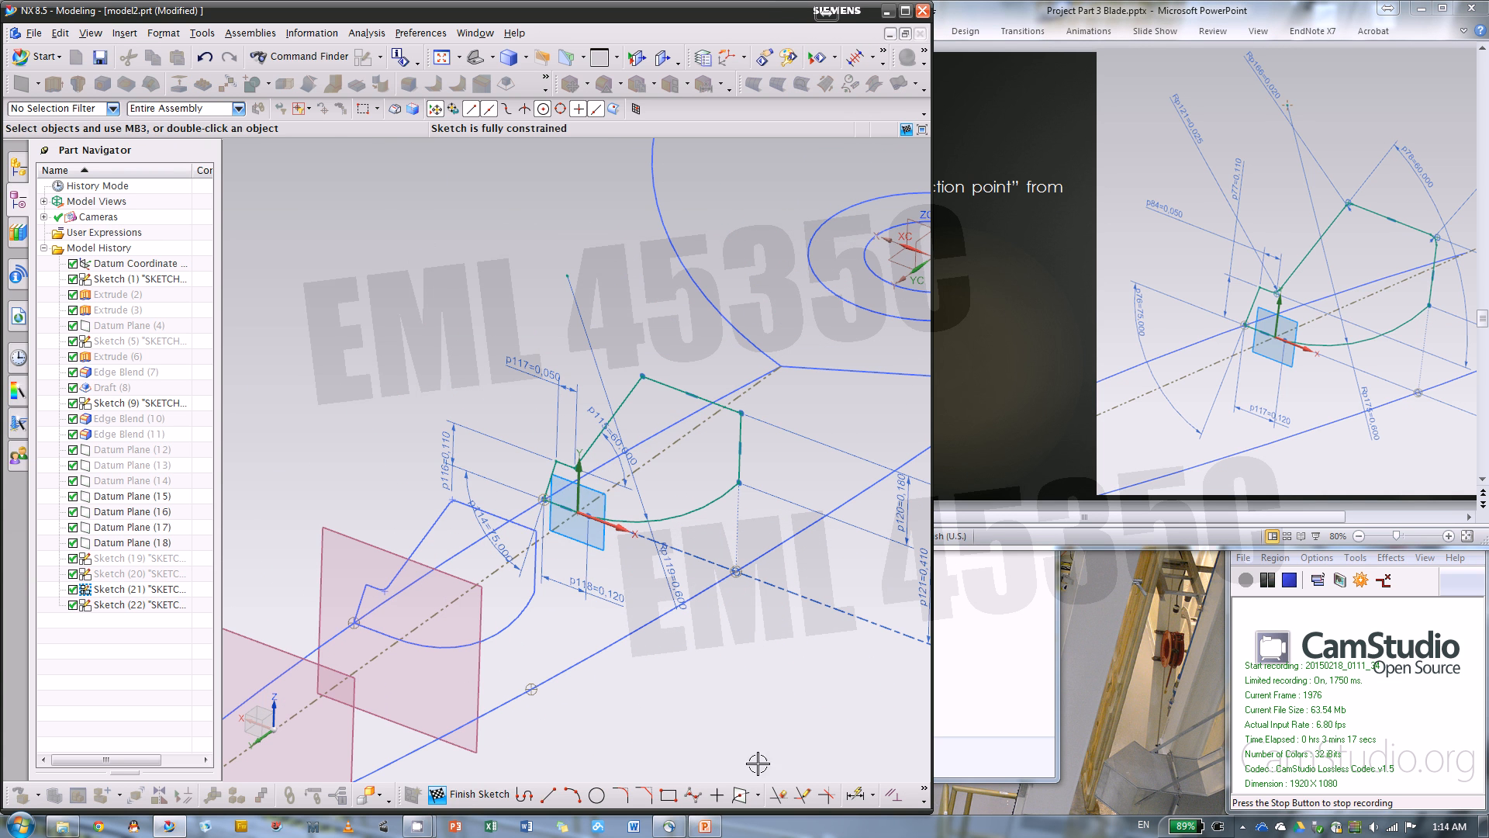
Fillet the corner between the slanted and top lines with a 0.02 in radius and the ledge's inner corner with 0.025 in
{"action": "left_click", "coordinate": [620, 795]}
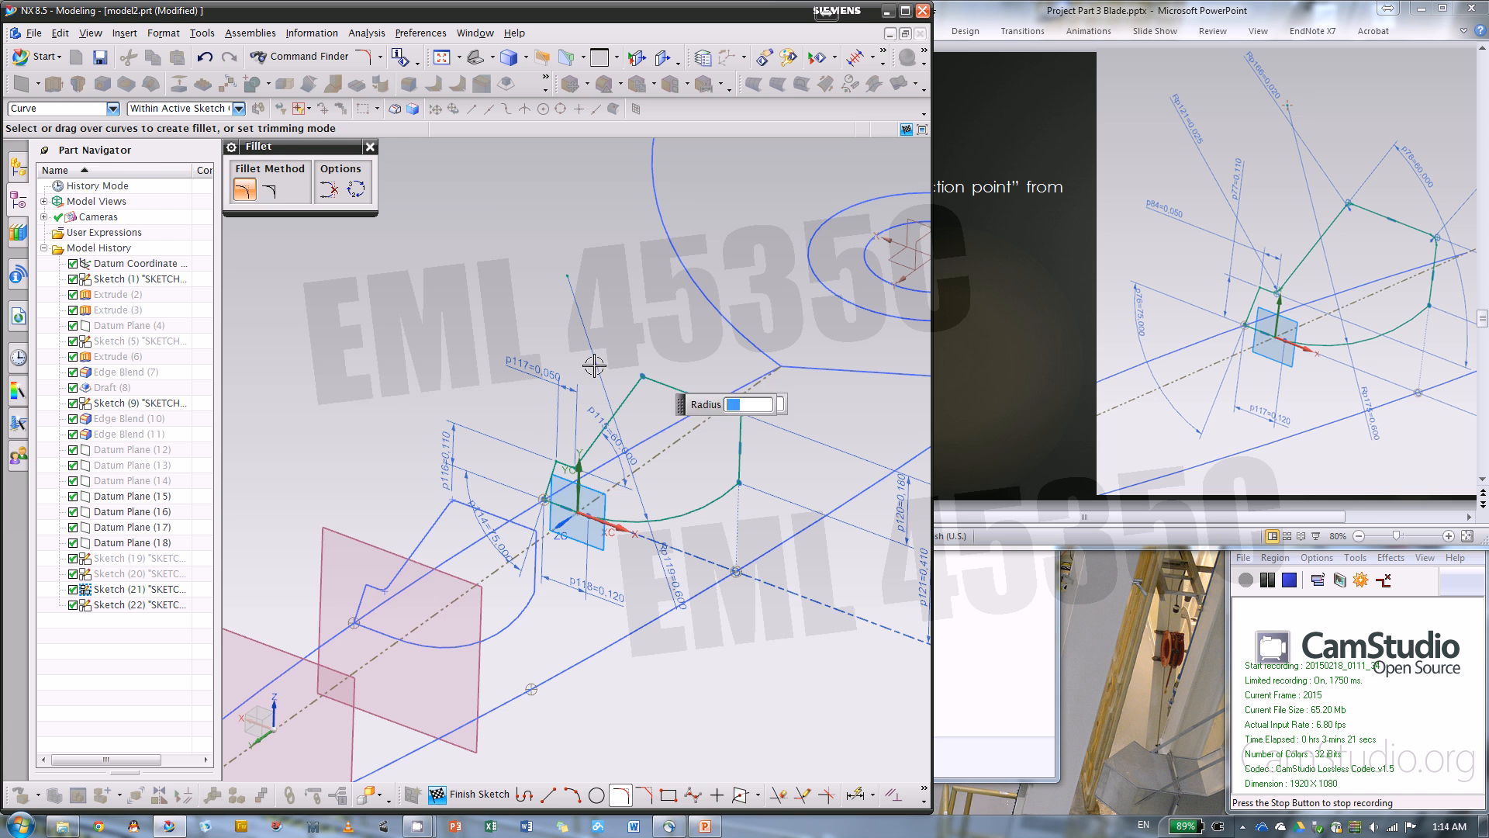
{"action": "scroll", "coordinate": [633, 384], "scroll_direction": "up", "scroll_amount": 1}
{"action": "scroll", "coordinate": [634, 383], "scroll_direction": "up", "scroll_amount": 2}
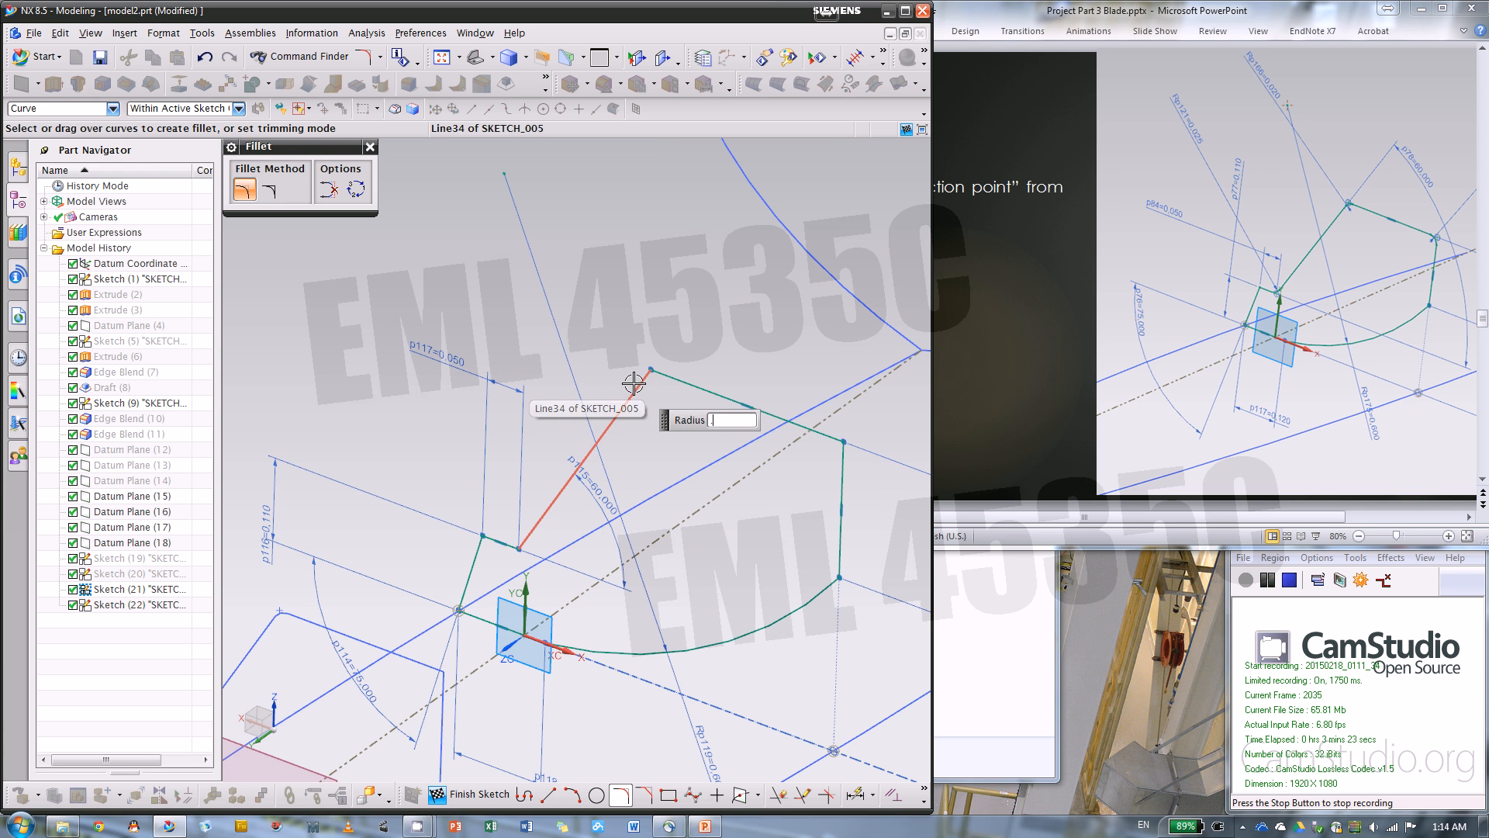
{"action": "key", "text": "Return"}
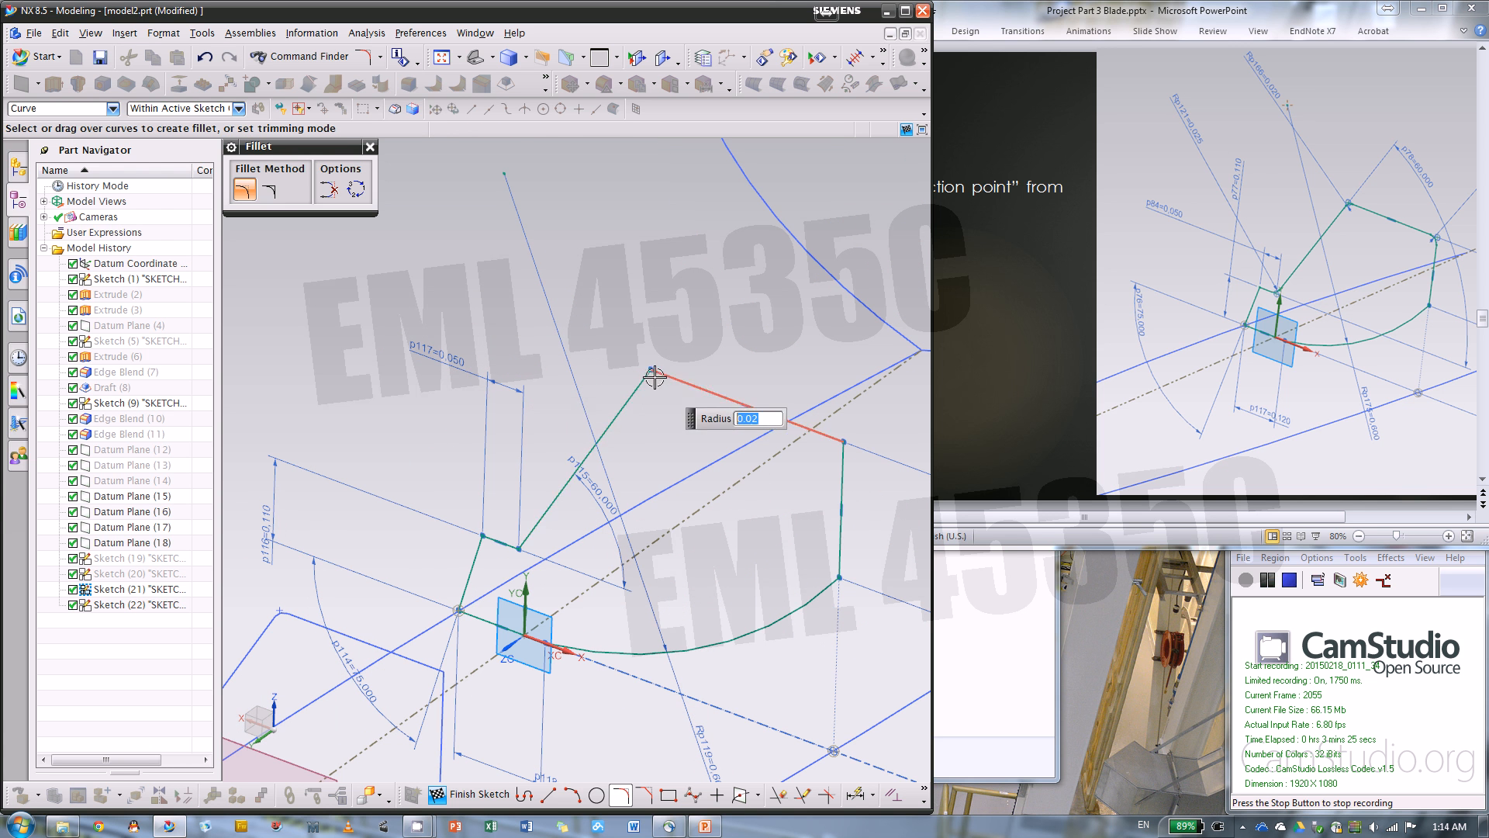
{"action": "left_click", "coordinate": [650, 370]}
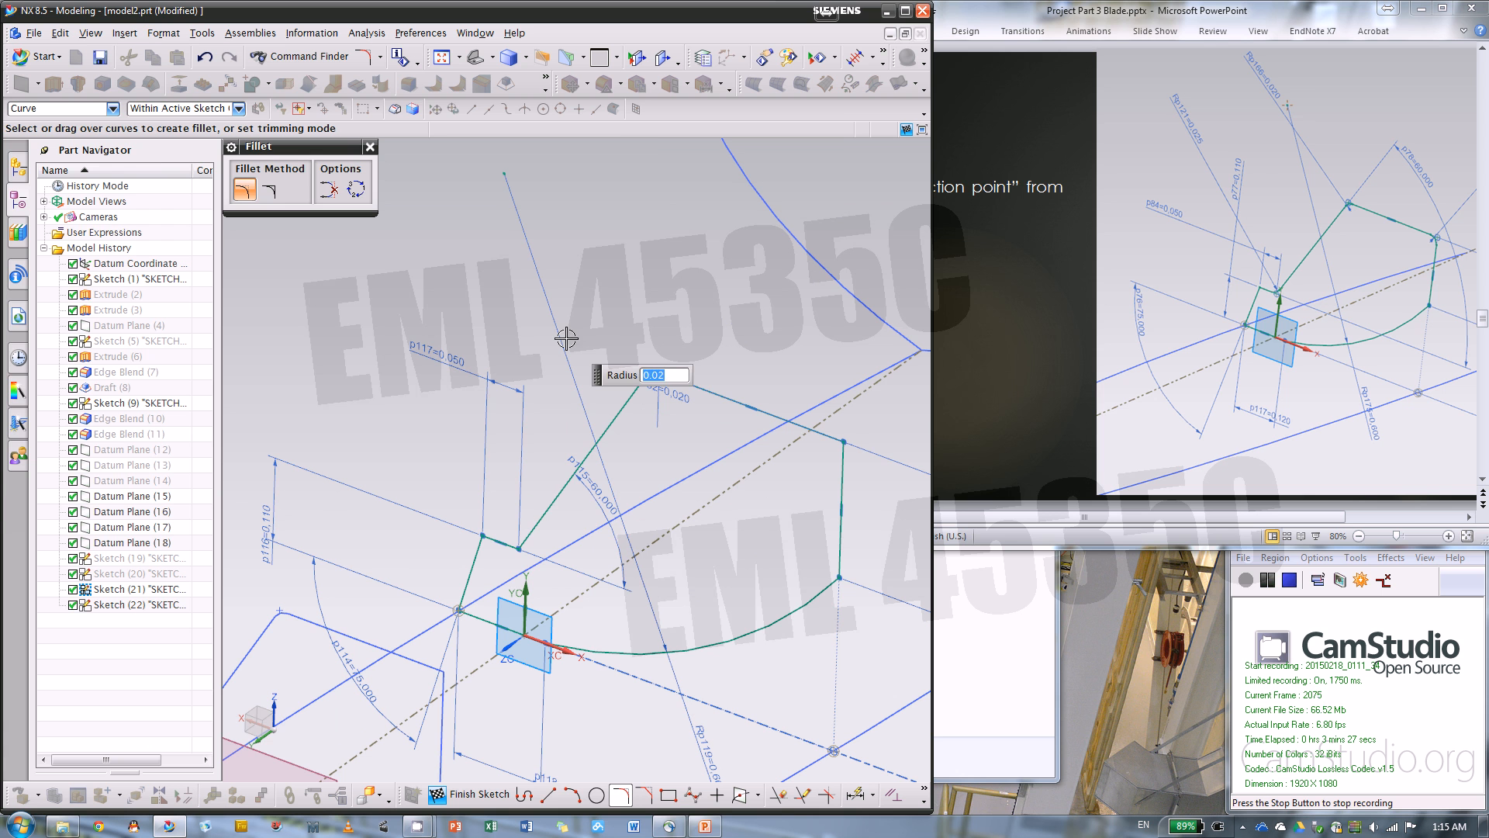
{"action": "type", "text": ".025"}
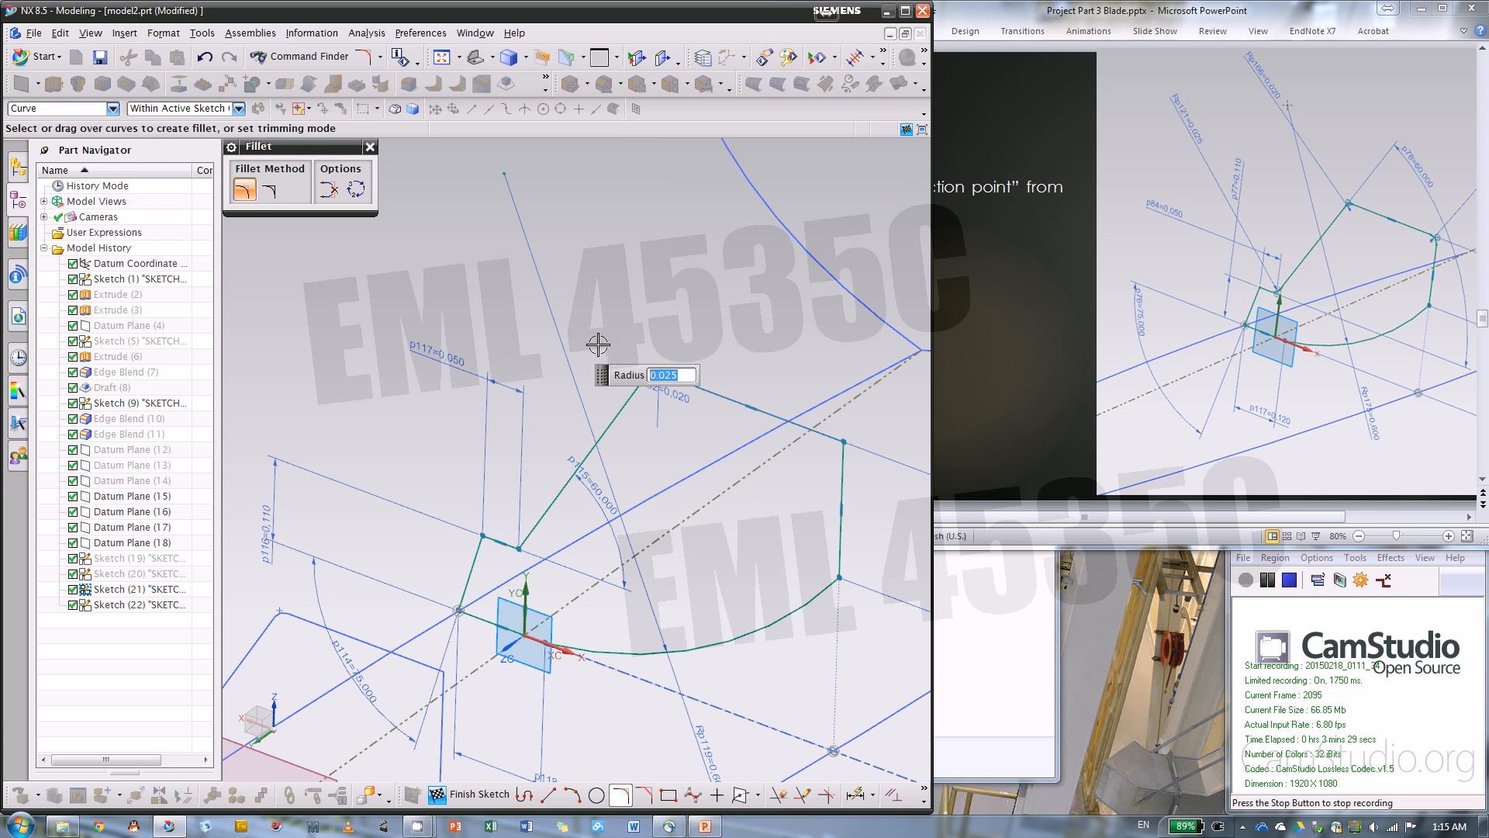
{"action": "left_click", "coordinate": [520, 545]}
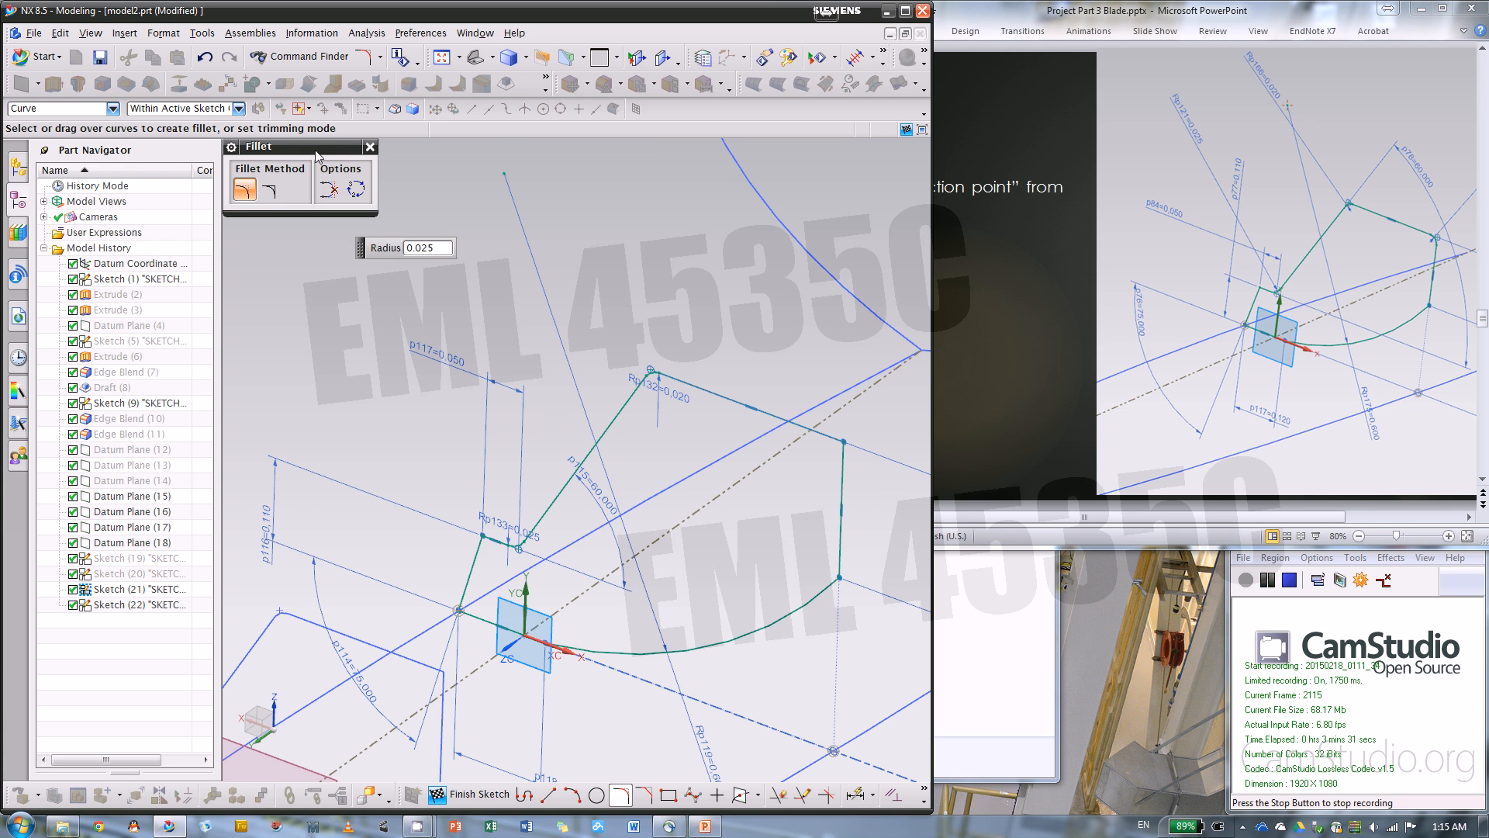
{"action": "left_click", "coordinate": [370, 147]}
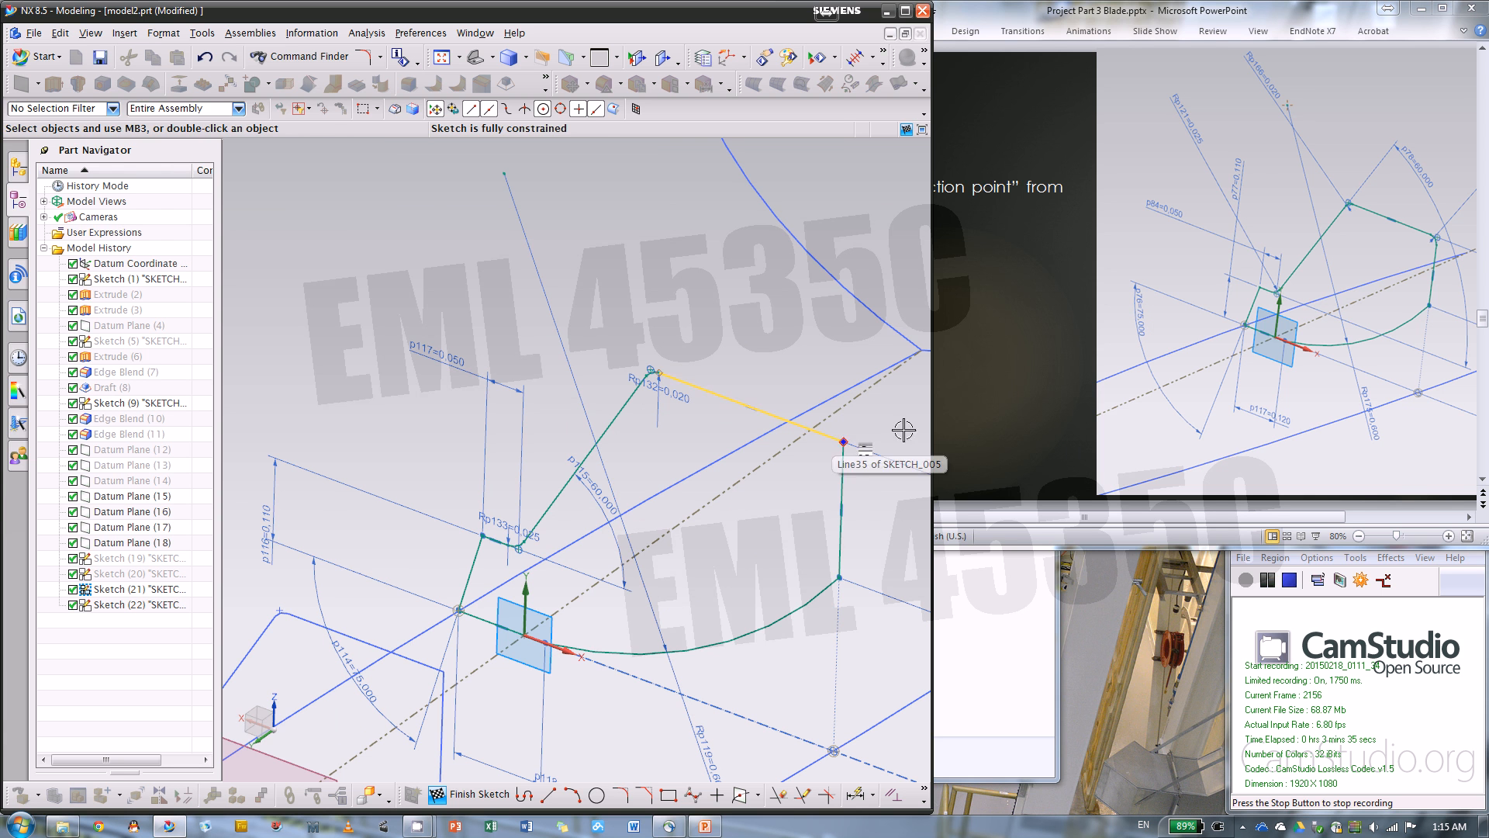
Following the slide, fillet the corner between the top line and the vertical side with a 0.02 in radius and finish the section #3 sketch
{"action": "left_click", "coordinate": [1128, 514]}
{"action": "left_click_drag", "start_coordinate": [1280, 520], "coordinate": [1373, 518]}
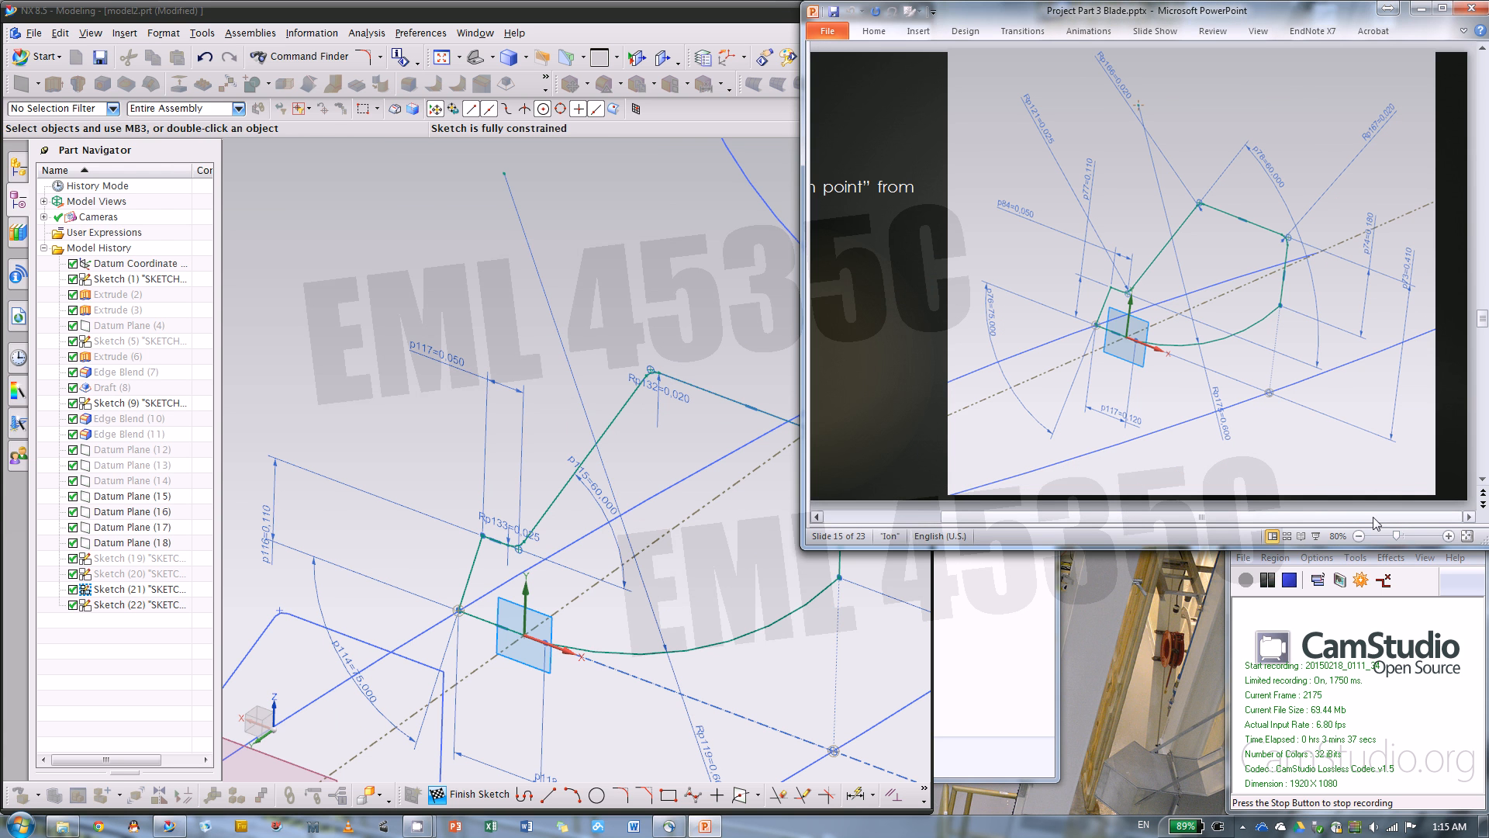
{"action": "left_click", "coordinate": [735, 759]}
{"action": "left_click", "coordinate": [620, 793]}
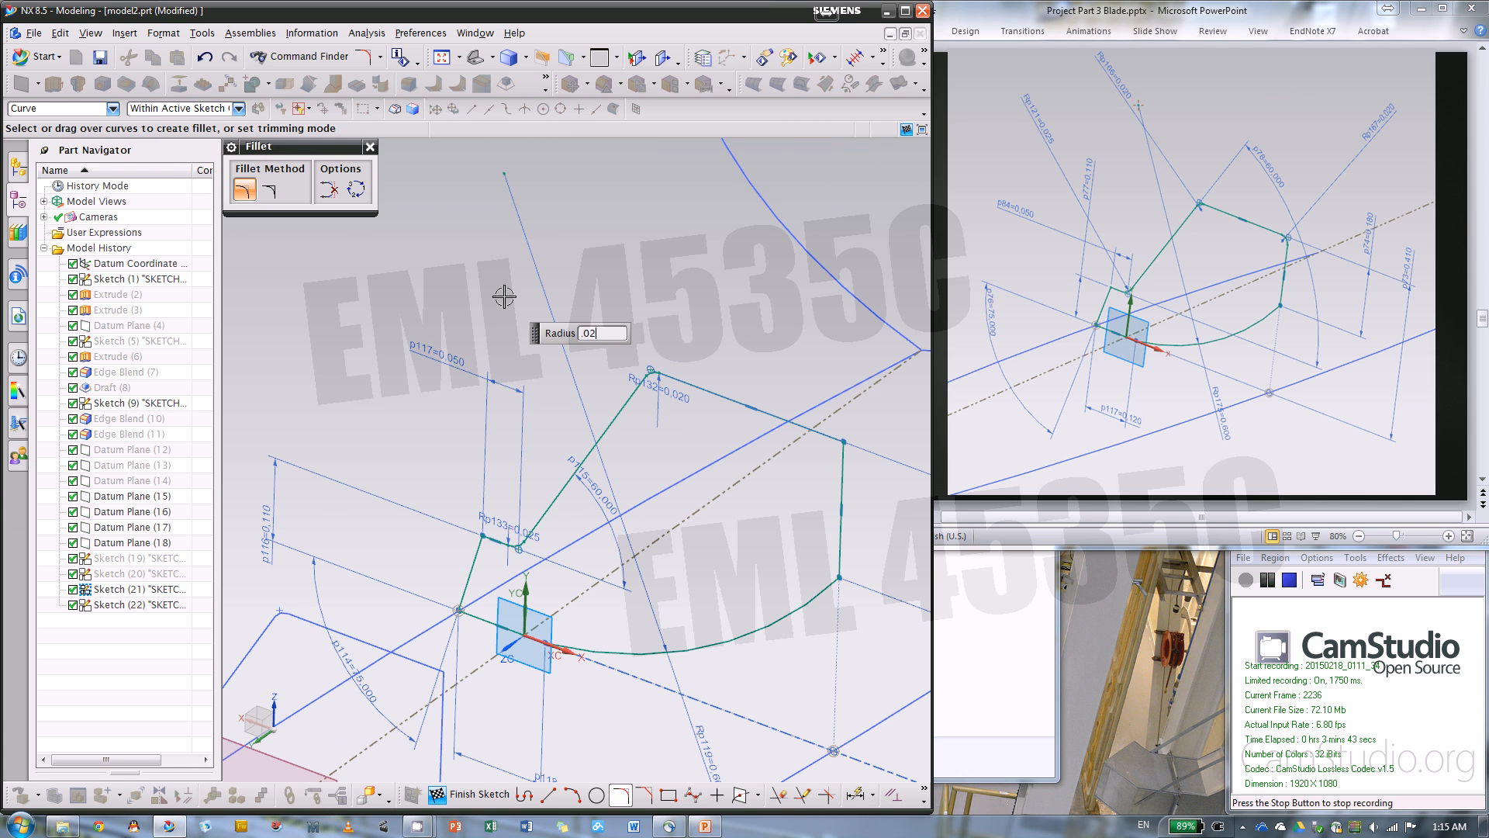
{"action": "left_click", "coordinate": [840, 439]}
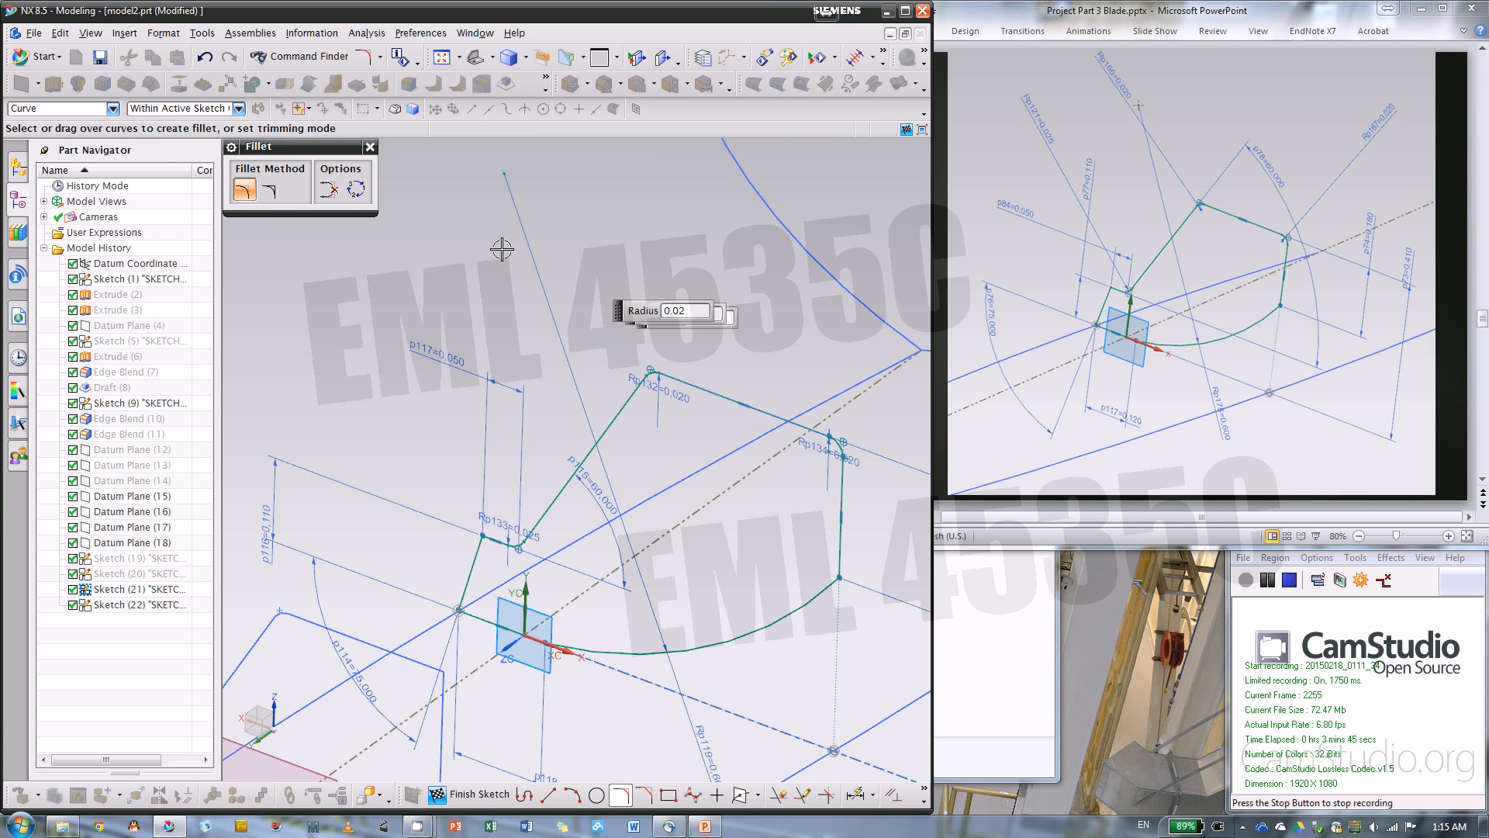
{"action": "left_click", "coordinate": [370, 148]}
{"action": "scroll", "coordinate": [499, 241], "scroll_direction": "down", "scroll_amount": 3}
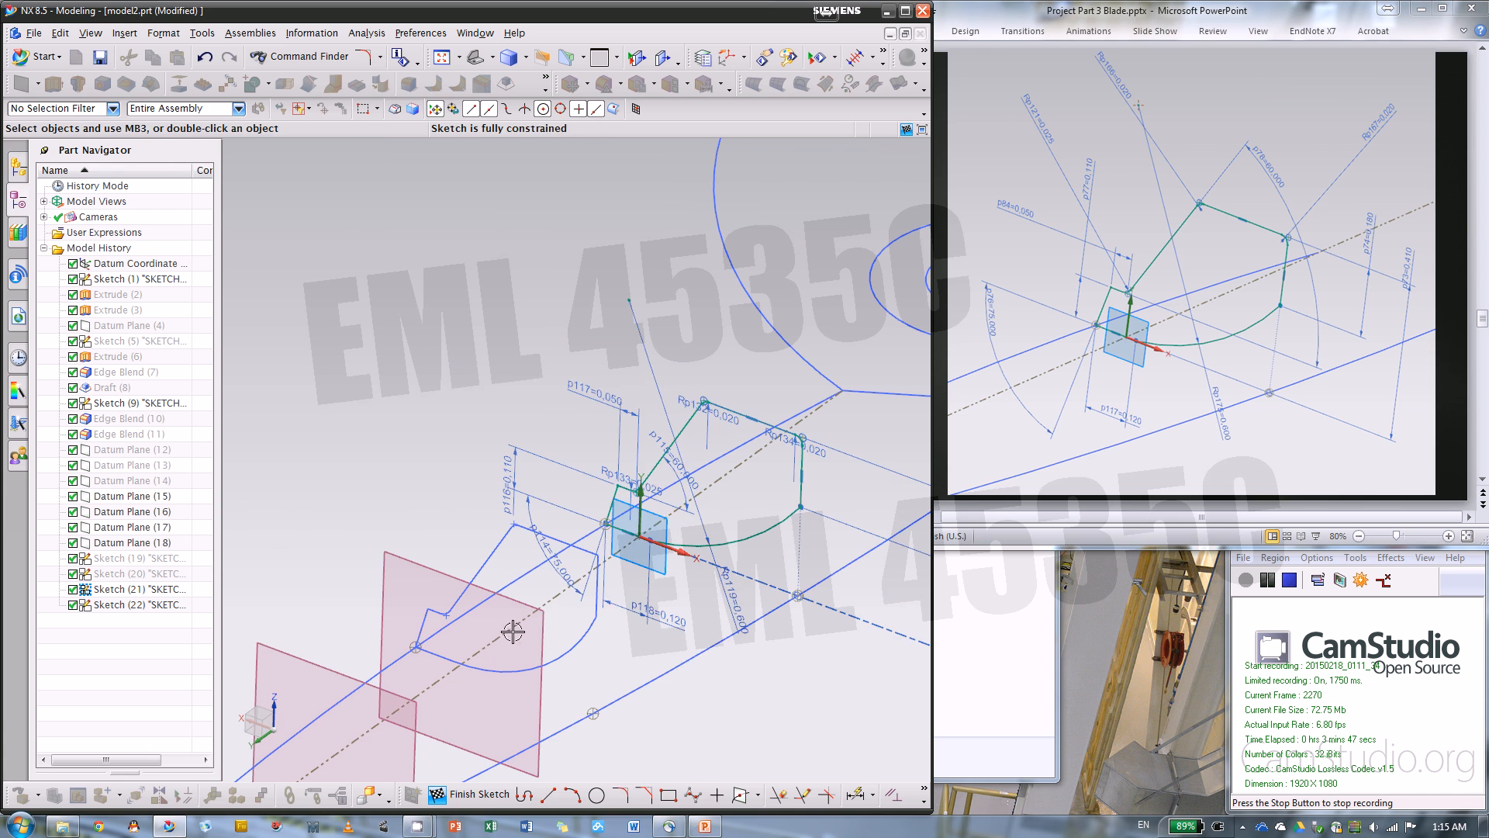
{"action": "left_click", "coordinate": [468, 792]}
Show the hidden section sketches Sketch (19) and Sketch (20) in the model
{"action": "left_click", "coordinate": [142, 562]}
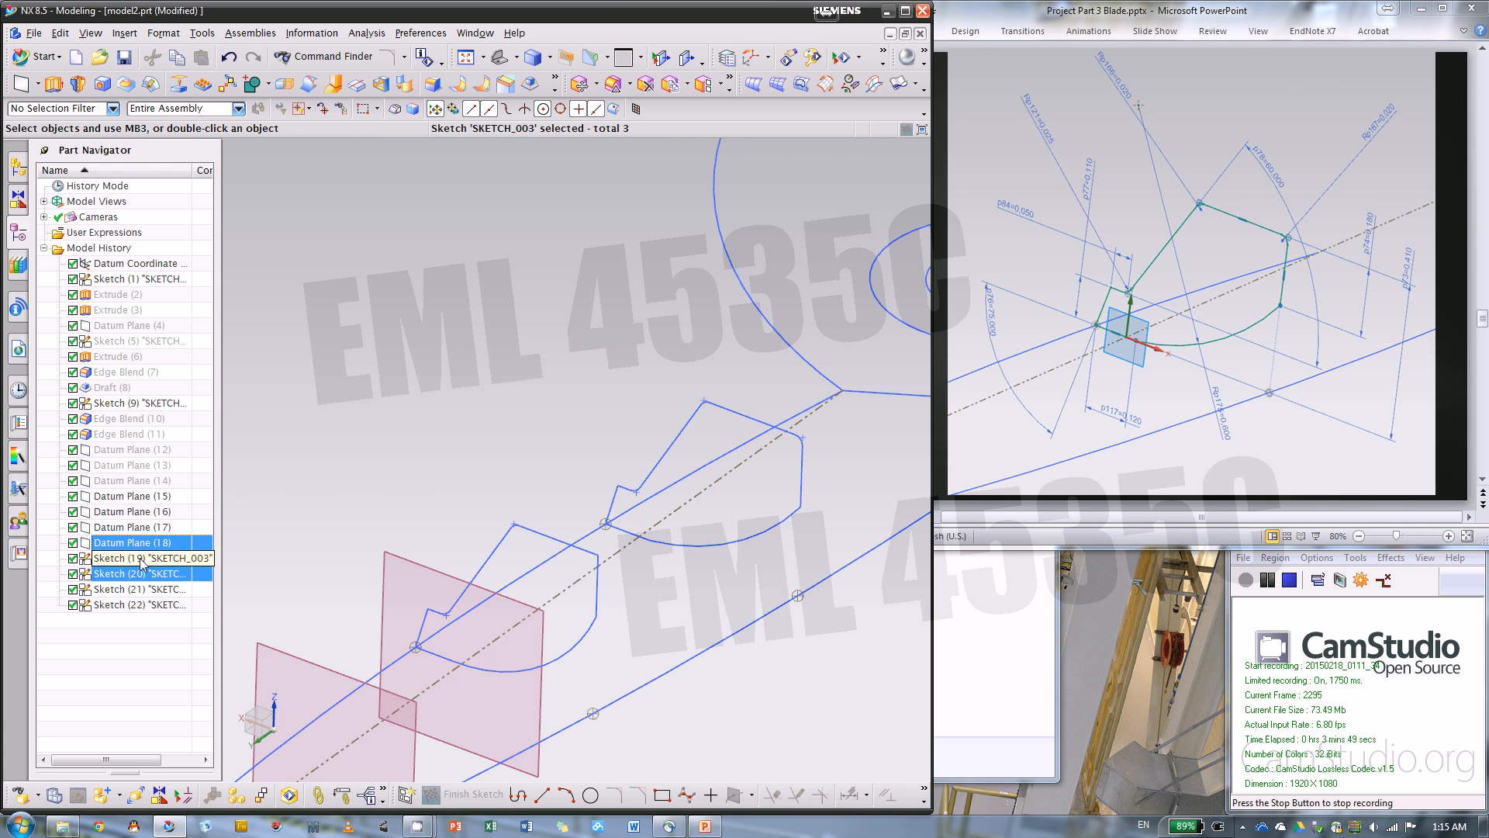
{"action": "left_click", "coordinate": [142, 562], "text": "shift"}
{"action": "right_click", "coordinate": [142, 561]}
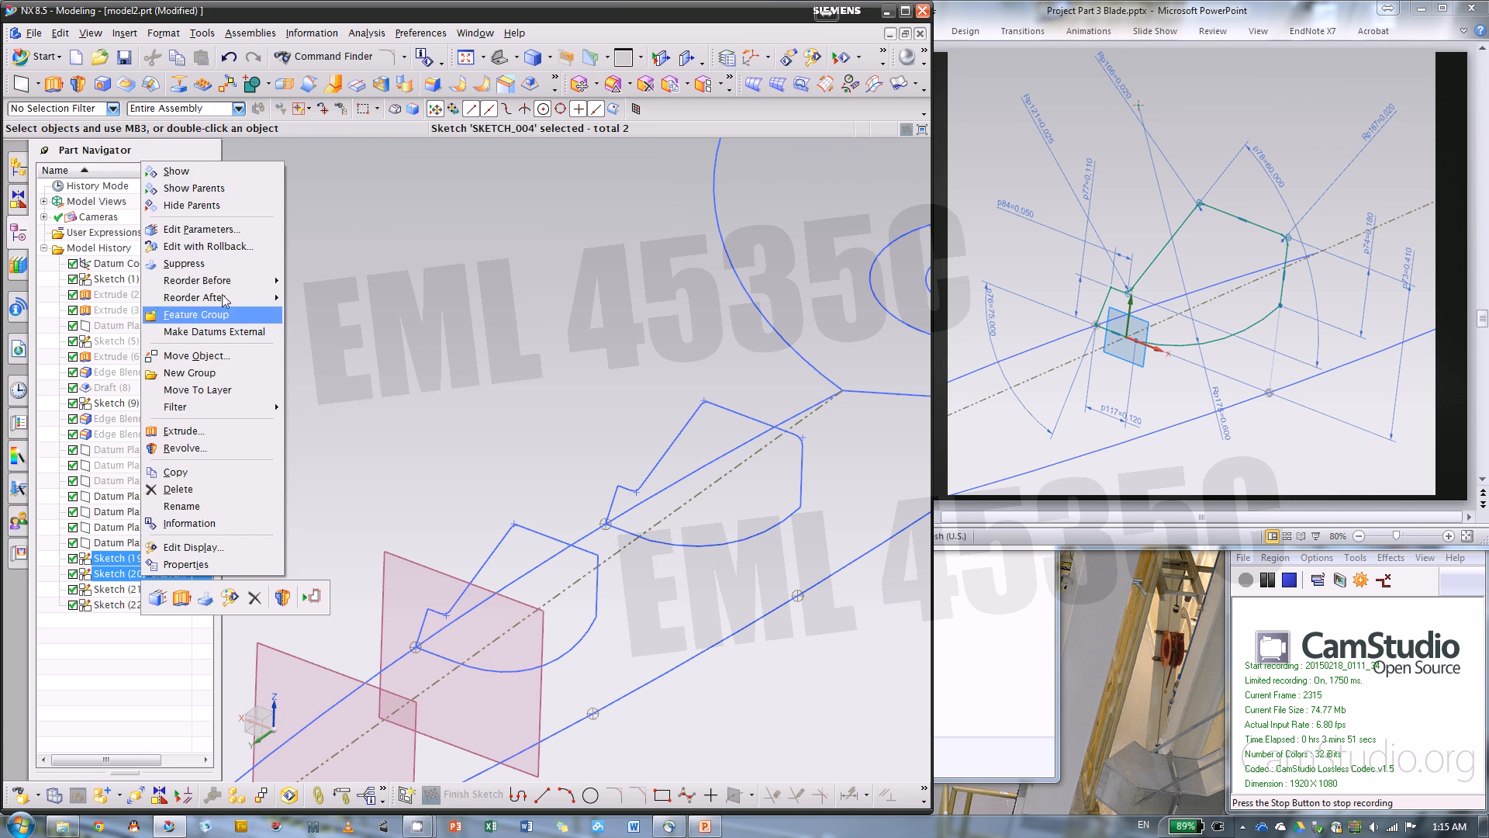
{"action": "left_click", "coordinate": [207, 172]}
{"action": "mouse_move", "coordinate": [899, 639]}
{"action": "middle_mouse_down"}
{"action": "mouse_move", "coordinate": [872, 625]}
{"action": "mouse_move", "coordinate": [771, 640]}
{"action": "middle_mouse_up"}
{"action": "scroll", "coordinate": [762, 497], "scroll_direction": "up", "scroll_amount": 4}
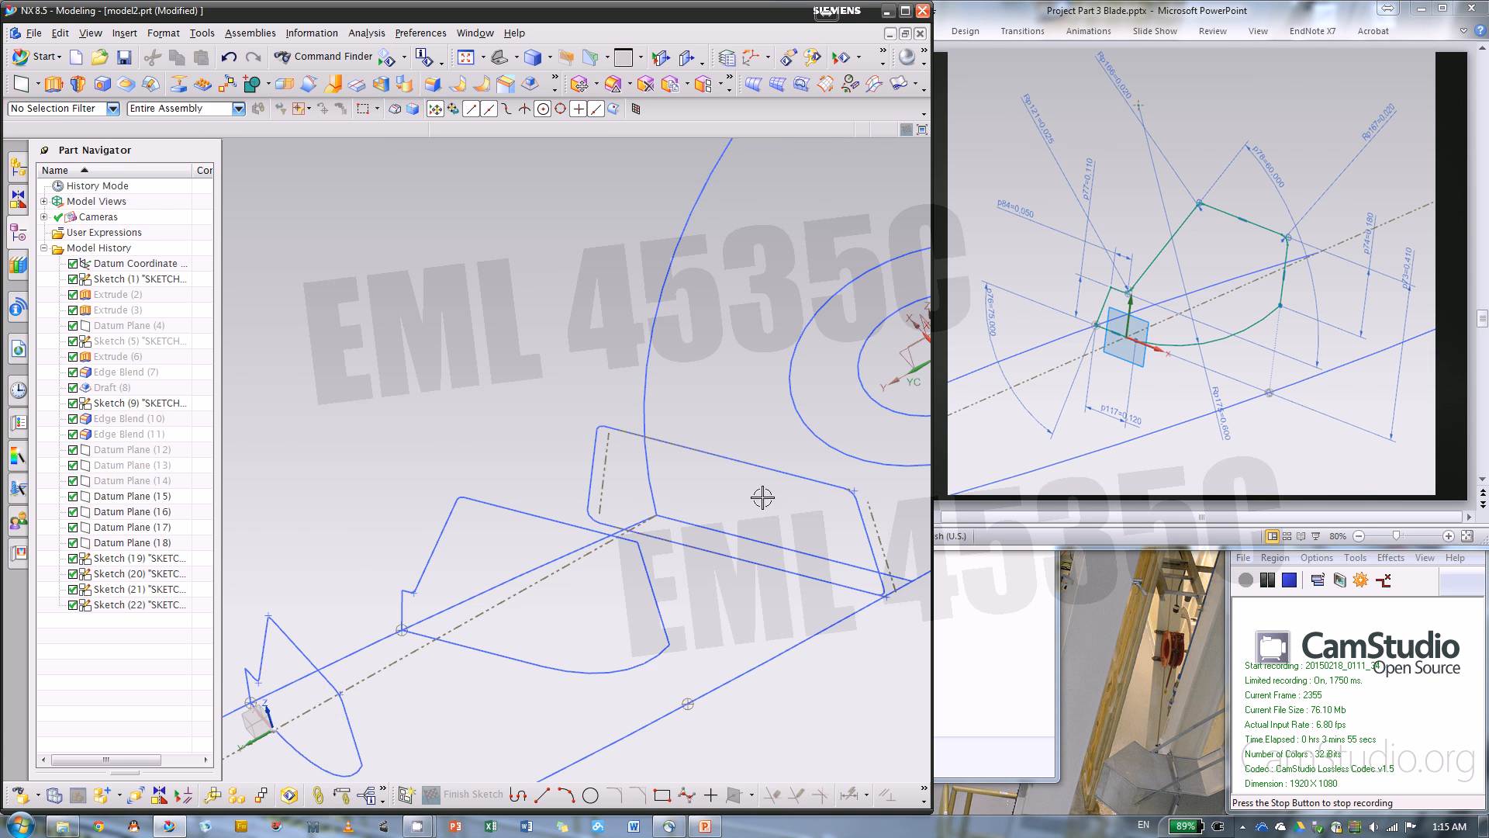
Reopen Sketch (20) for editing and bring up its reference drawing on slide 14 in PowerPoint
{"action": "double_click", "coordinate": [515, 513]}
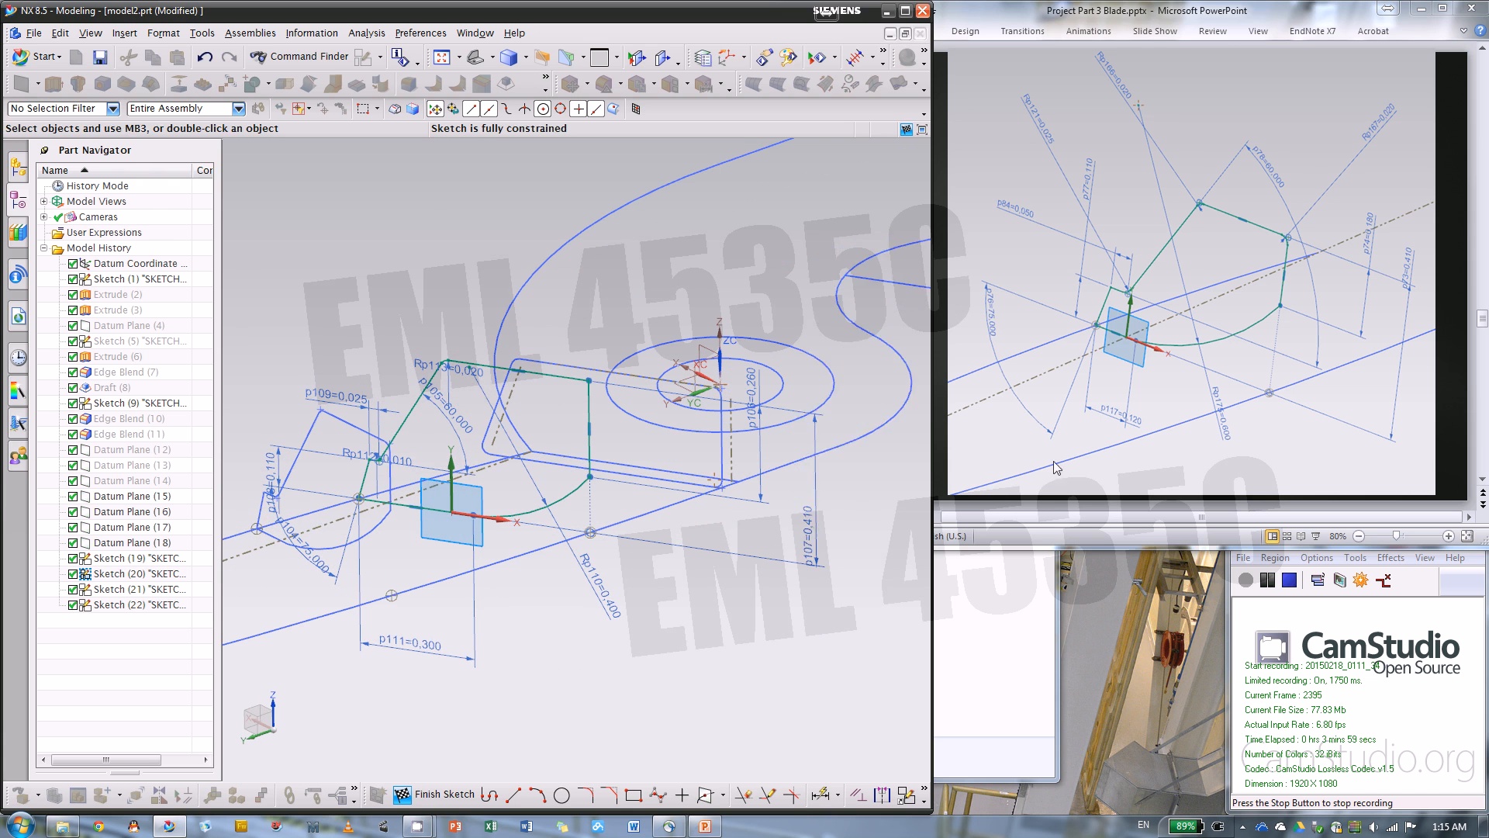
{"action": "left_click", "coordinate": [1051, 489]}
{"action": "scroll", "coordinate": [1051, 487], "scroll_direction": "up", "scroll_amount": 1}
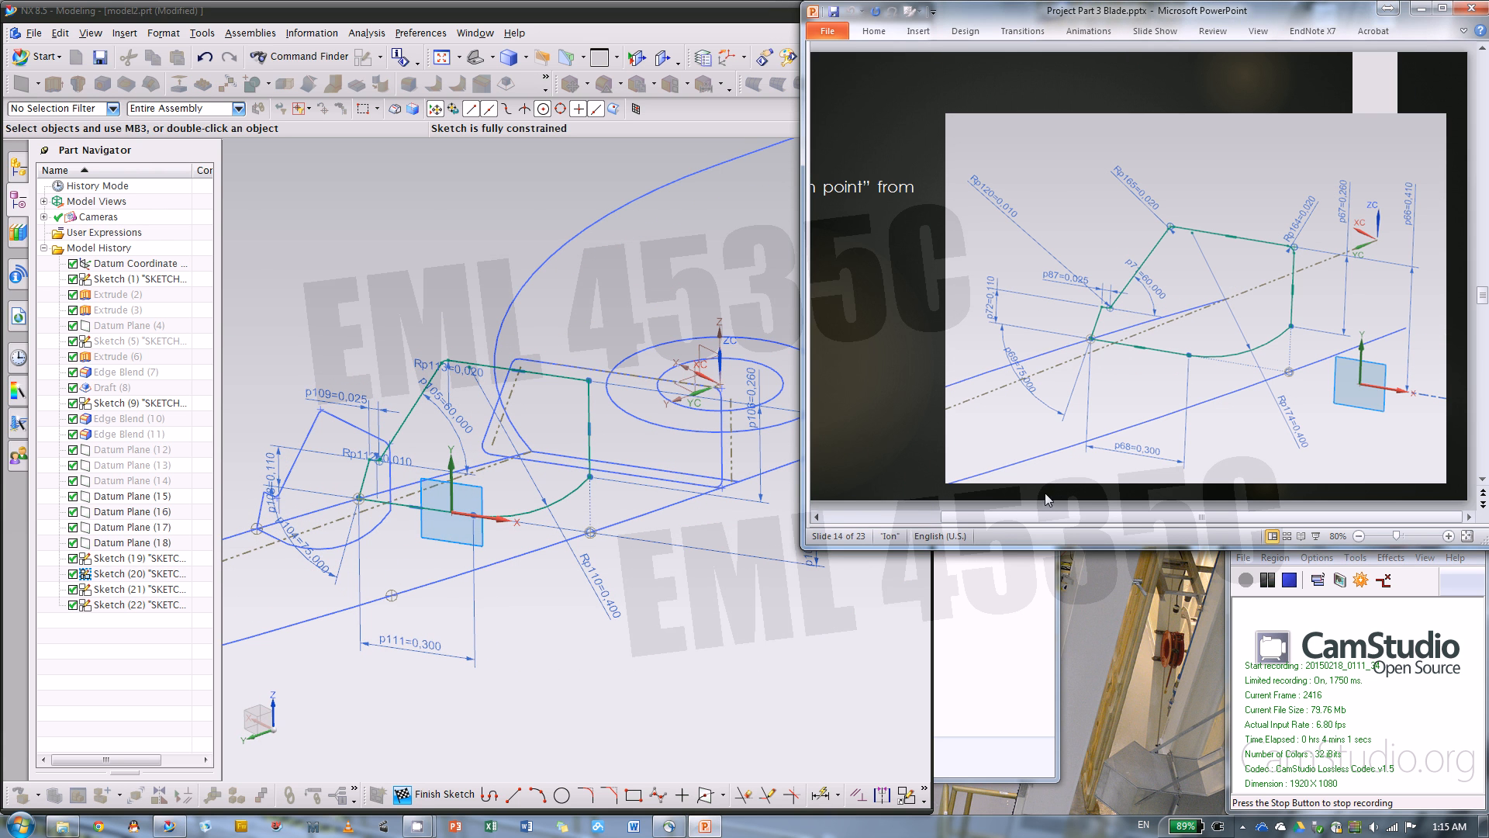
{"action": "left_click", "coordinate": [655, 673]}
{"action": "mouse_move", "coordinate": [639, 613]}
{"action": "middle_mouse_down"}
{"action": "mouse_move", "coordinate": [621, 613]}
{"action": "mouse_move", "coordinate": [633, 603]}
{"action": "middle_mouse_up"}
{"action": "scroll", "coordinate": [581, 427], "scroll_direction": "up", "scroll_amount": 3}
{"action": "scroll", "coordinate": [590, 453], "scroll_direction": "down", "scroll_amount": 2}
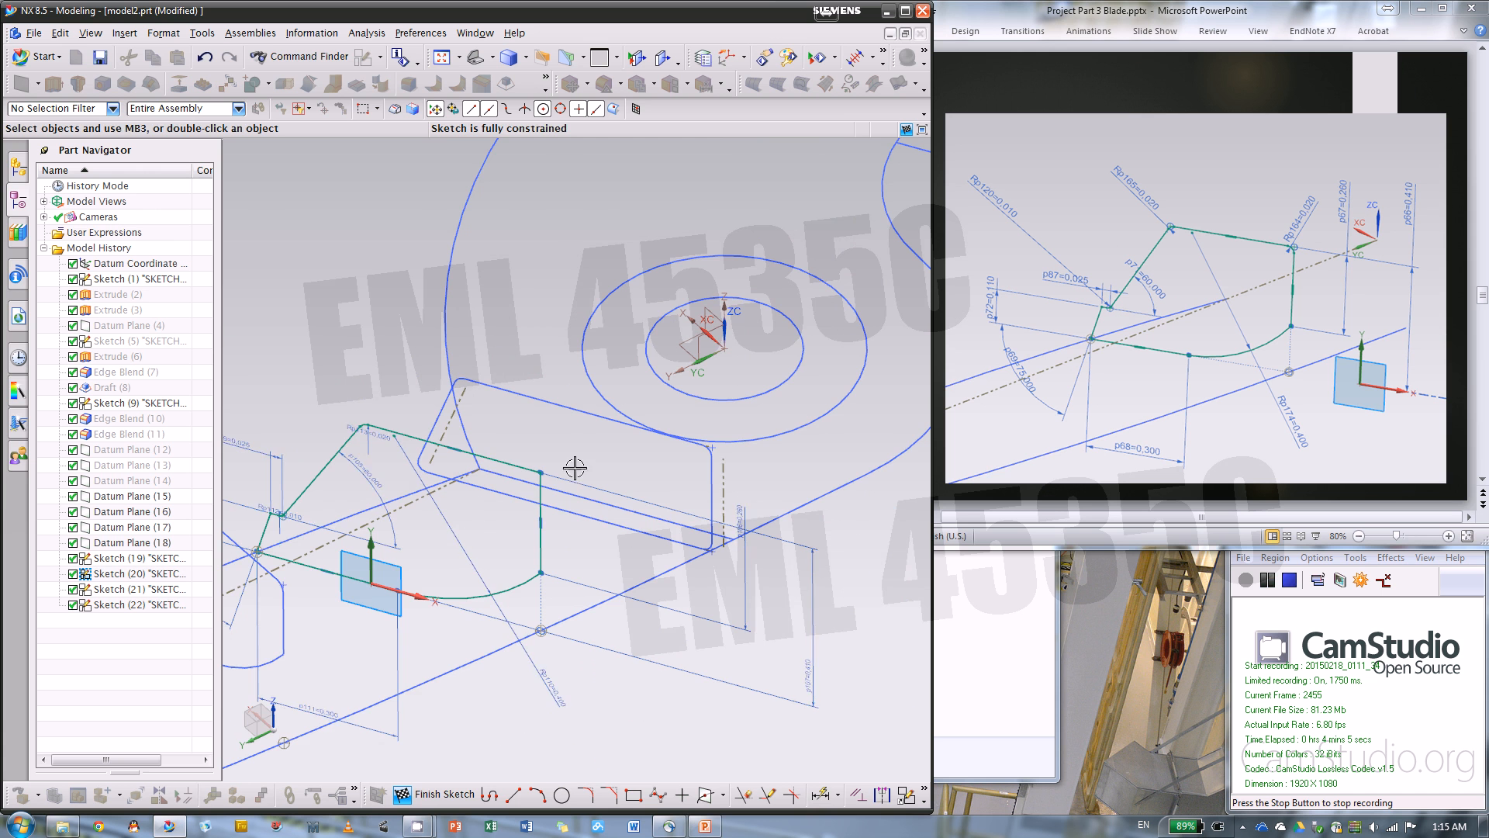
{"action": "scroll", "coordinate": [515, 435], "scroll_direction": "up", "scroll_amount": 3}
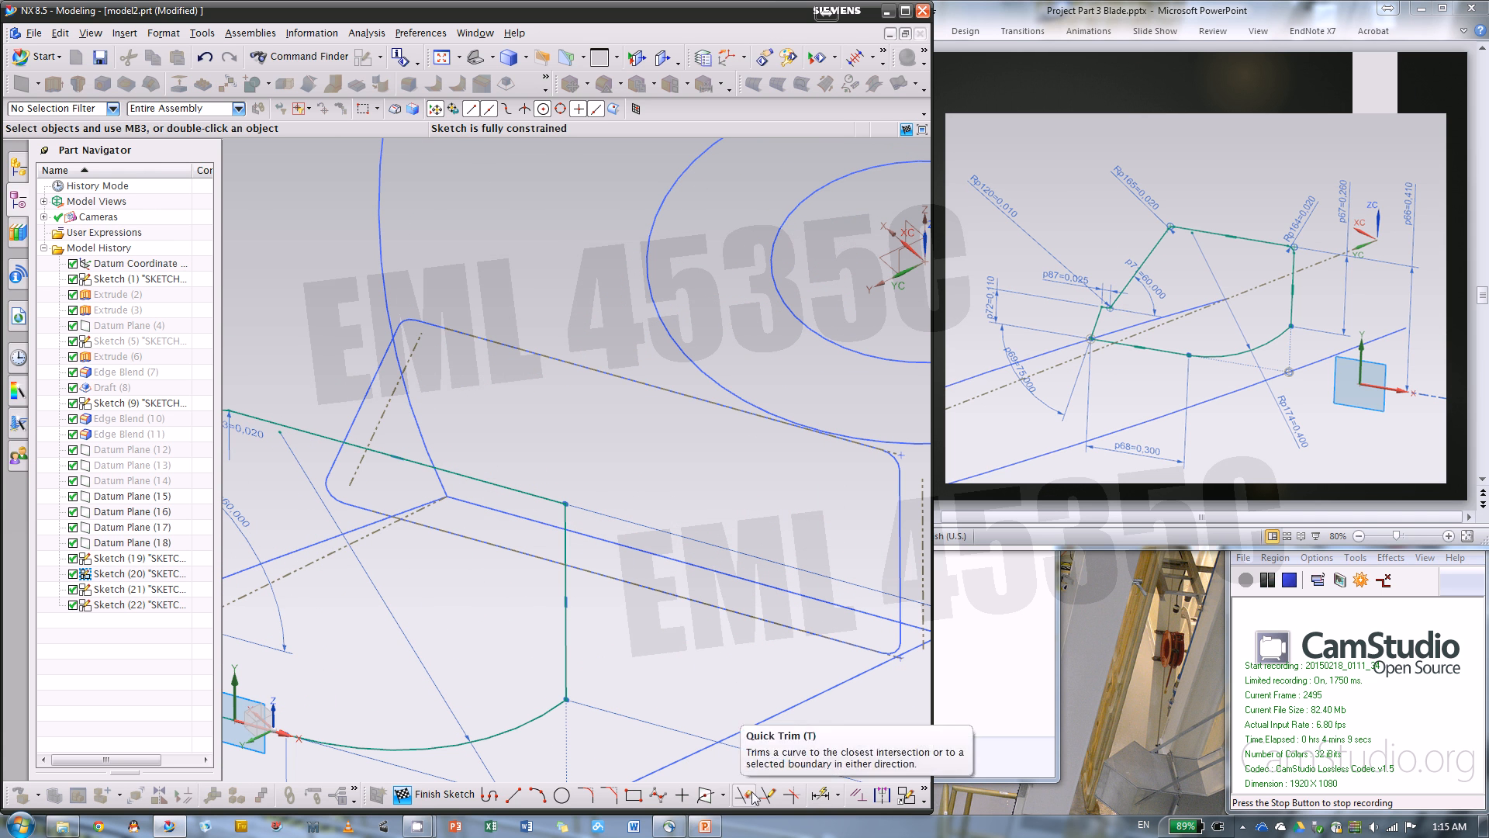
Fillet the corner between Sketch (20)'s top line and vertical side with a 0.02 in radius and finish the sketch
{"action": "left_click", "coordinate": [585, 794]}
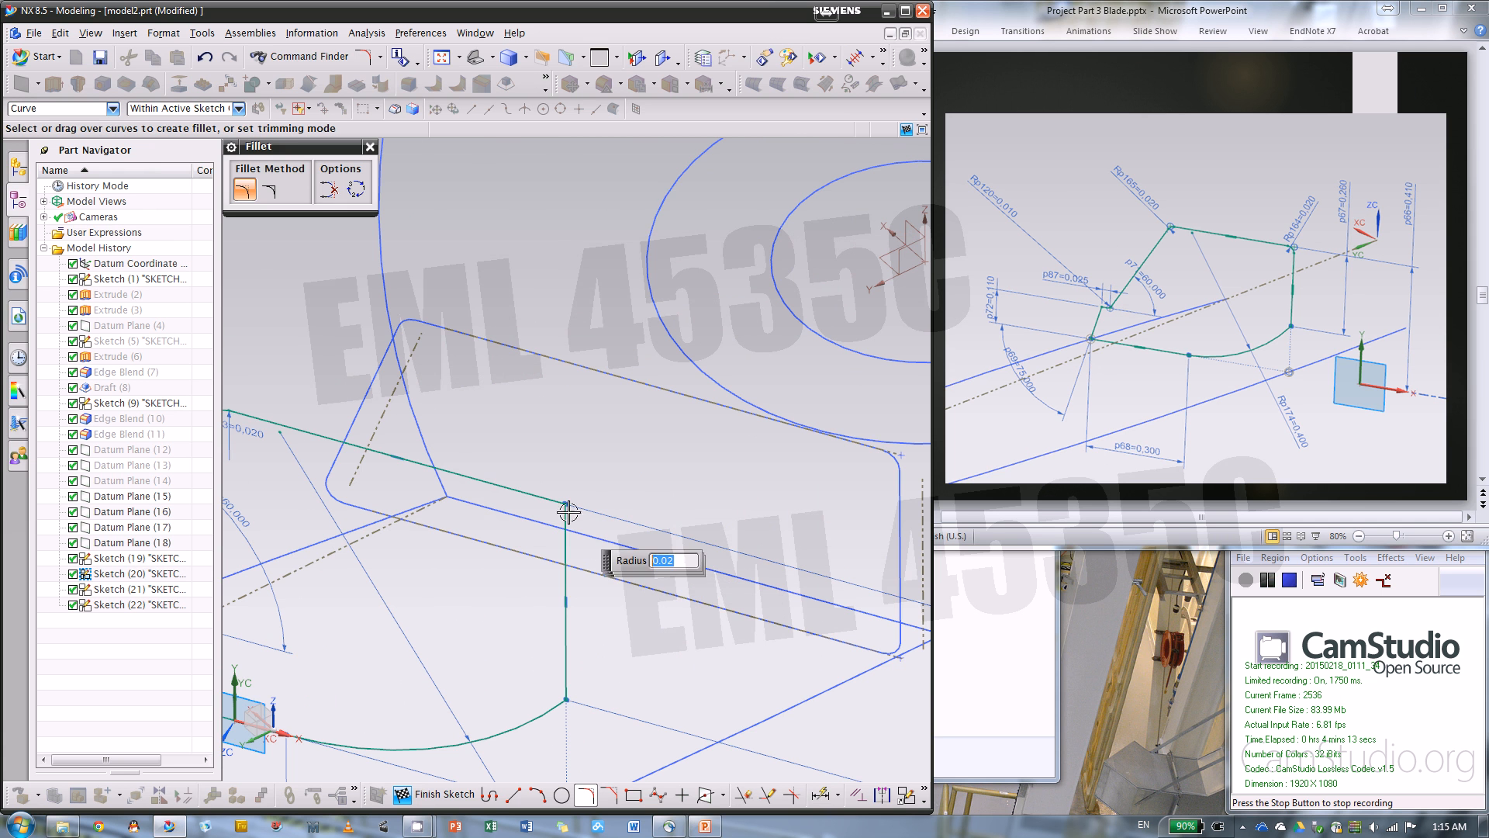
{"action": "scroll", "coordinate": [835, 470], "scroll_direction": "down", "scroll_amount": 3}
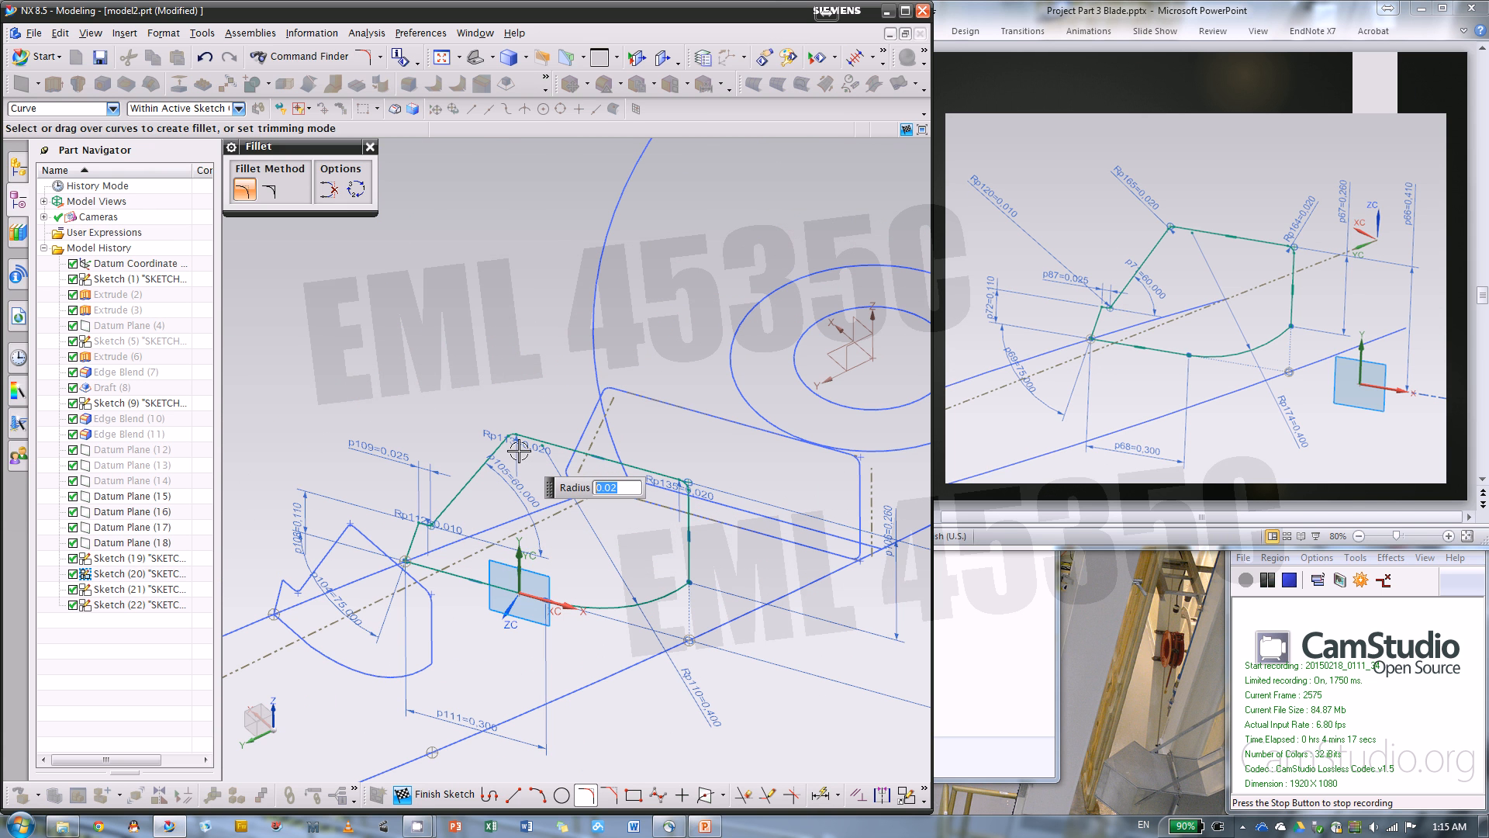
{"action": "left_click", "coordinate": [430, 793]}
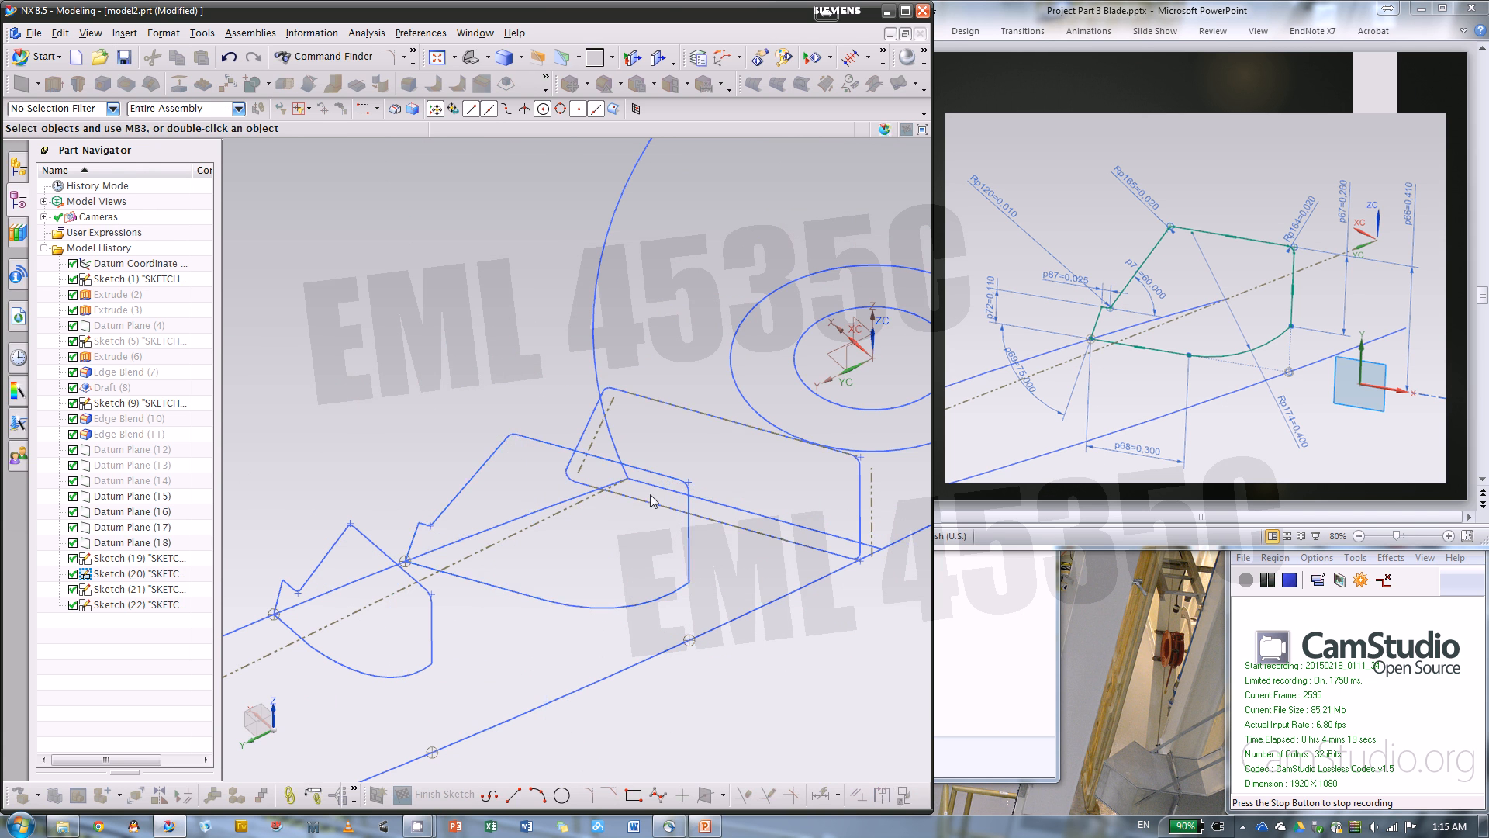
Hide the four section sketches, Sketch (19) through Sketch (22)
{"action": "scroll", "coordinate": [819, 448], "scroll_direction": "down", "scroll_amount": 5}
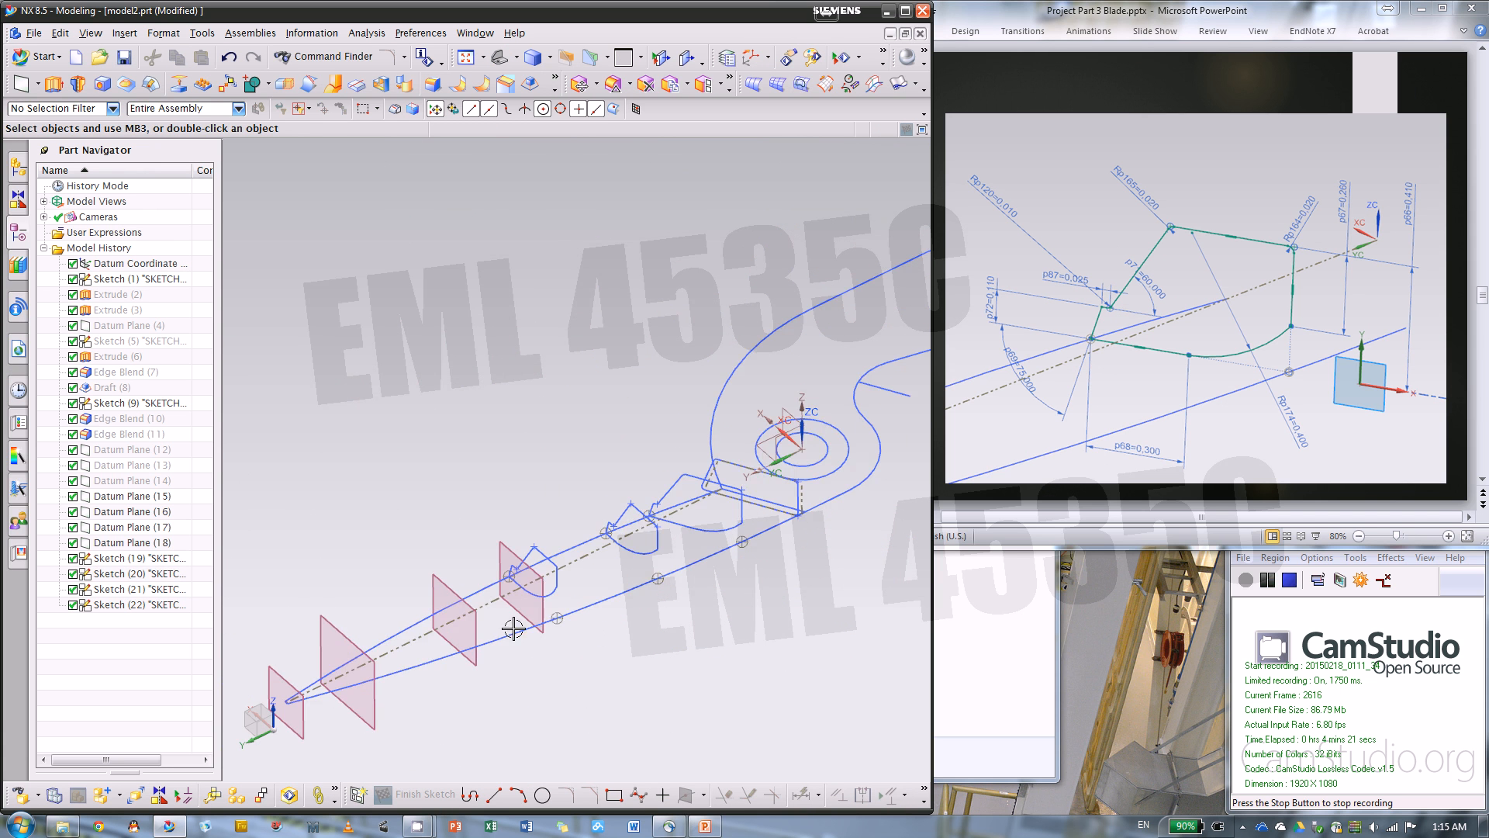
{"action": "left_click", "coordinate": [138, 558]}
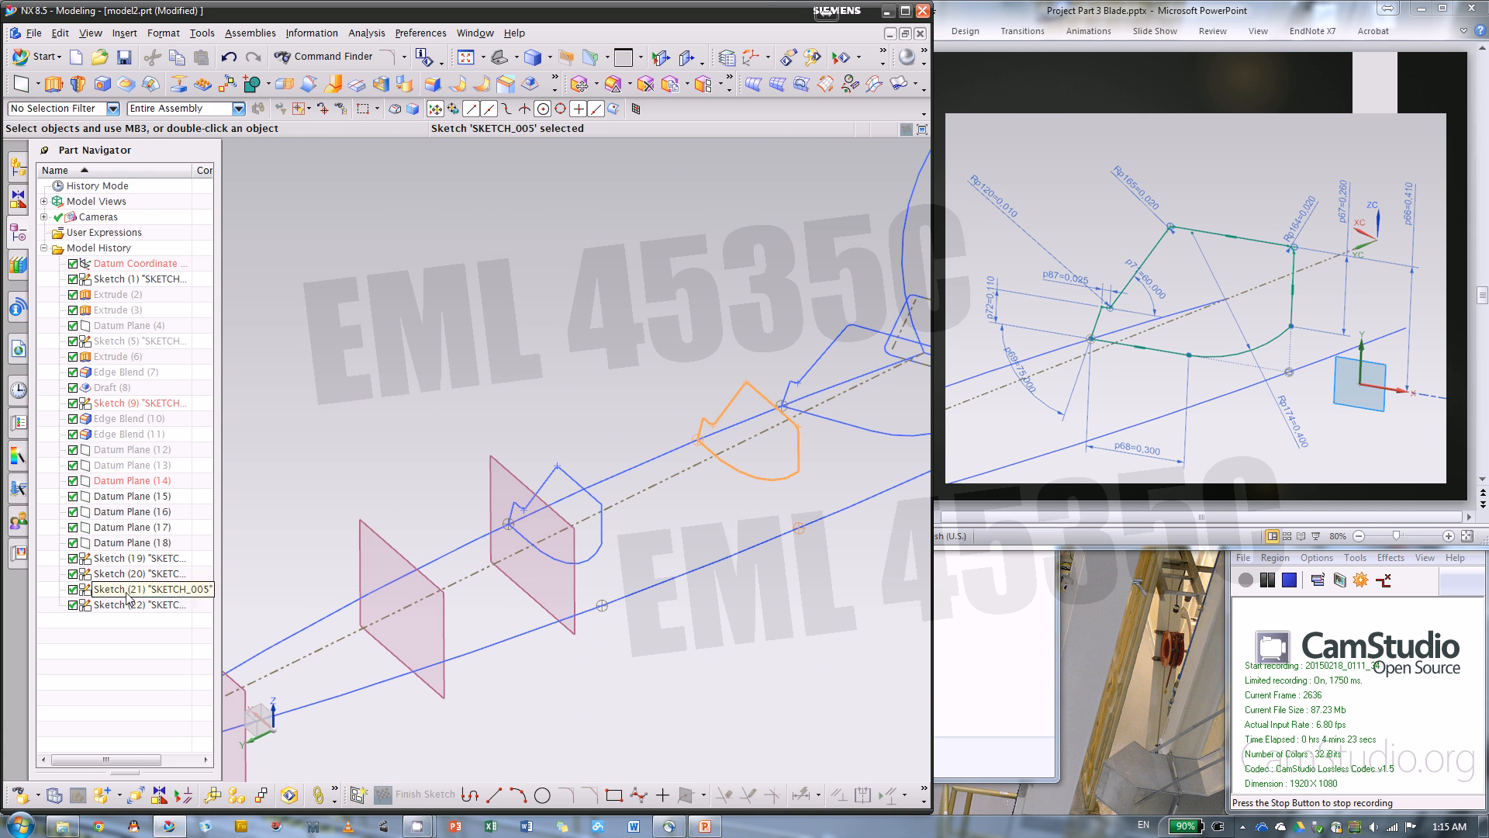
{"action": "left_click", "coordinate": [136, 589], "text": "shift"}
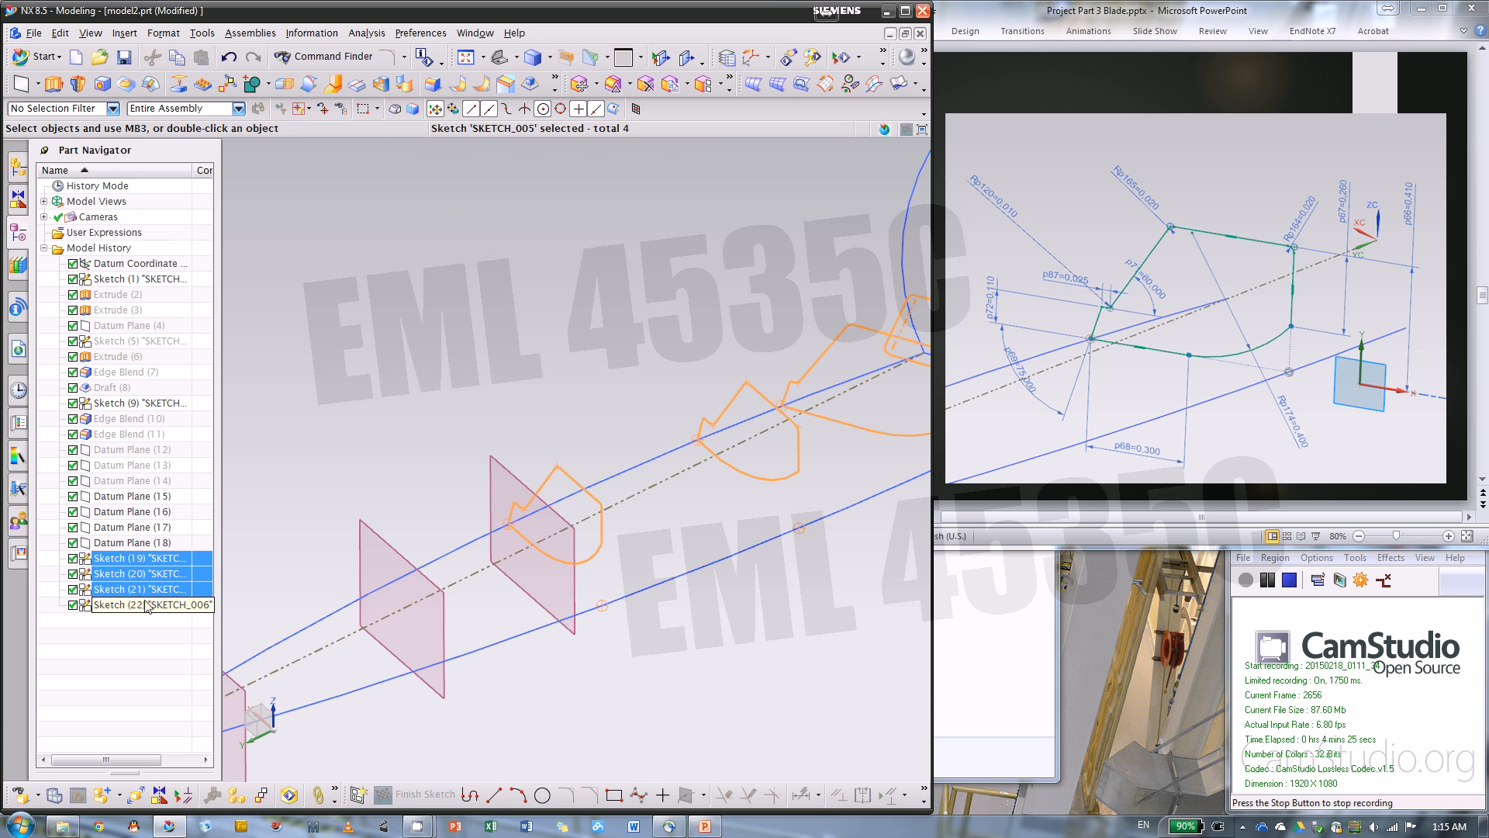
{"action": "right_click", "coordinate": [145, 605]}
{"action": "left_click", "coordinate": [219, 630]}
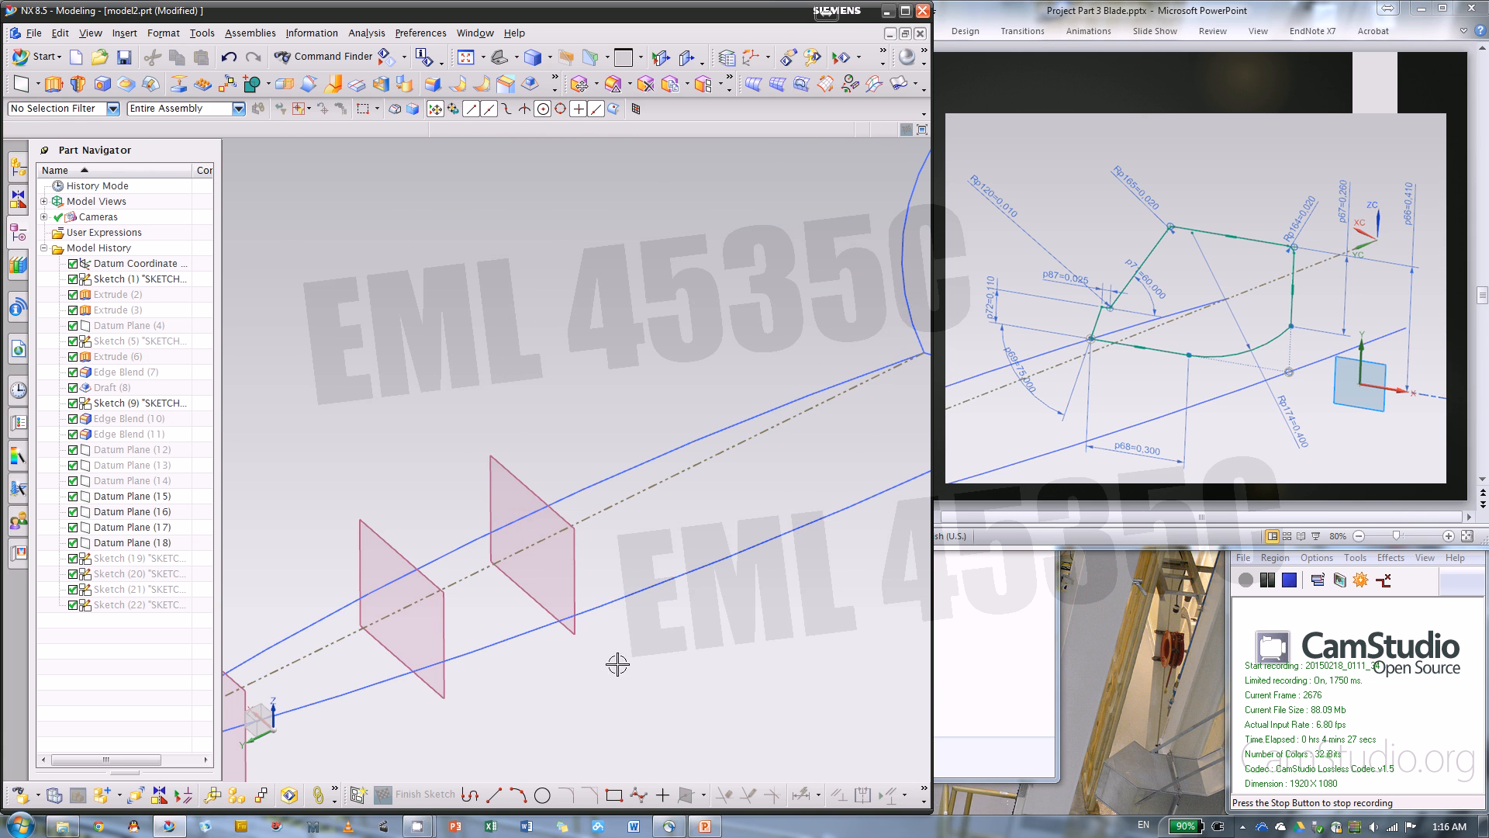
Switch to PowerPoint and bring up the section #5 reference drawing on slide 17
{"action": "left_click", "coordinate": [1059, 468]}
{"action": "scroll", "coordinate": [1060, 463], "scroll_direction": "down", "scroll_amount": 2}
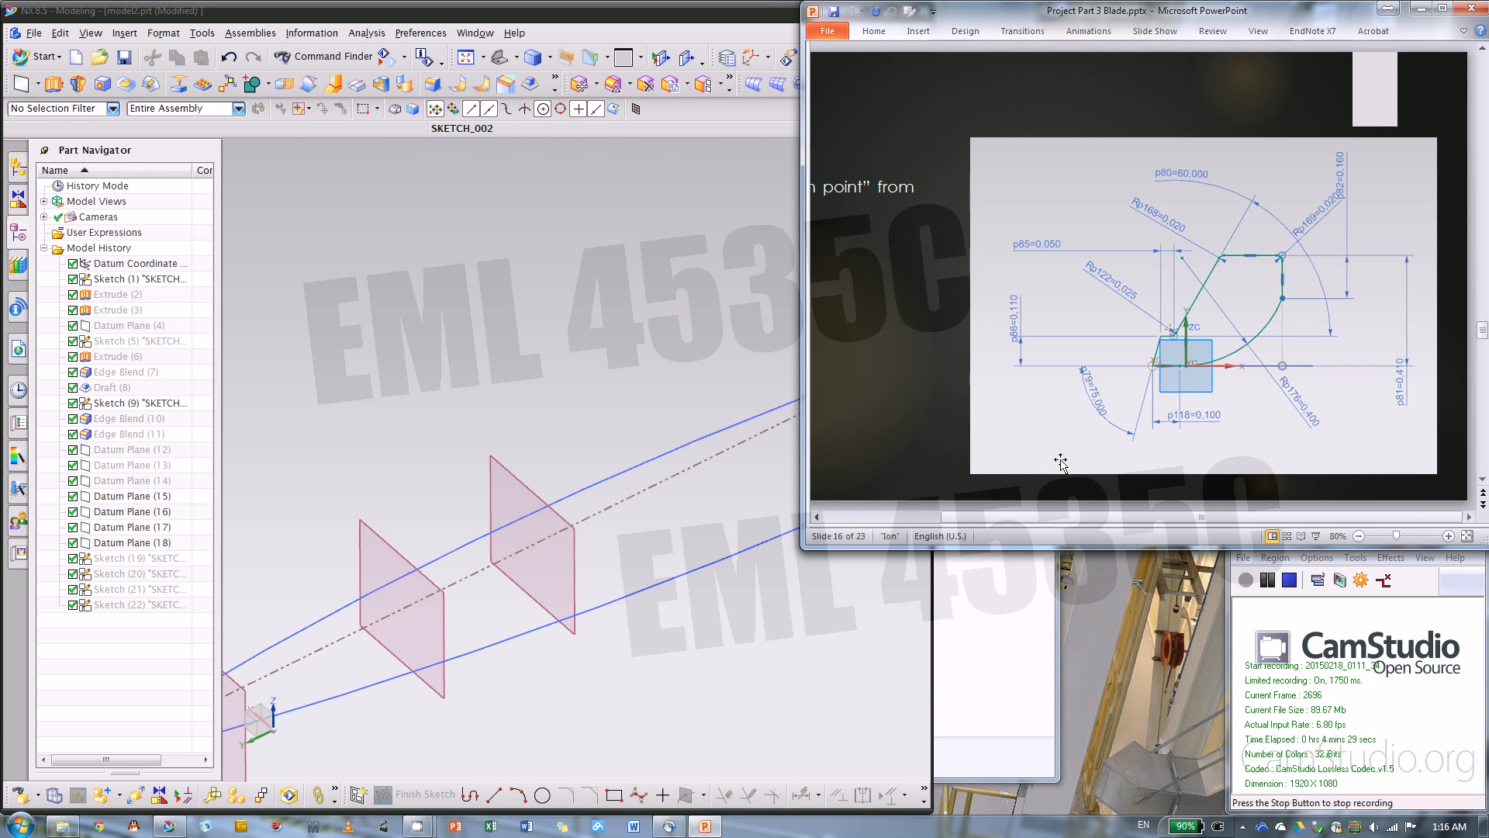
{"action": "scroll", "coordinate": [1060, 463], "scroll_direction": "down", "scroll_amount": 1}
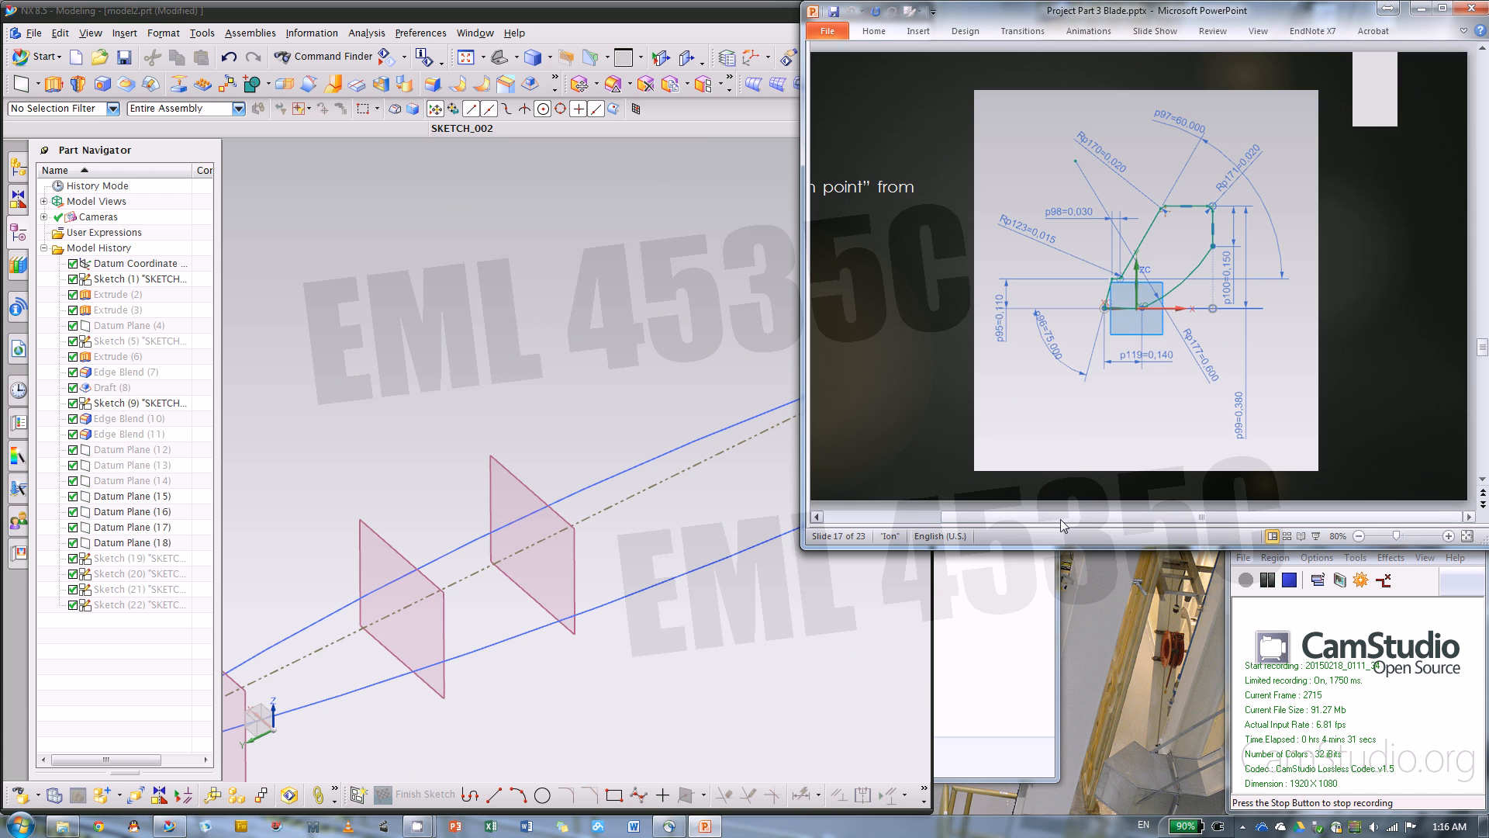
{"action": "left_click_drag", "start_coordinate": [1061, 525], "coordinate": [945, 526]}
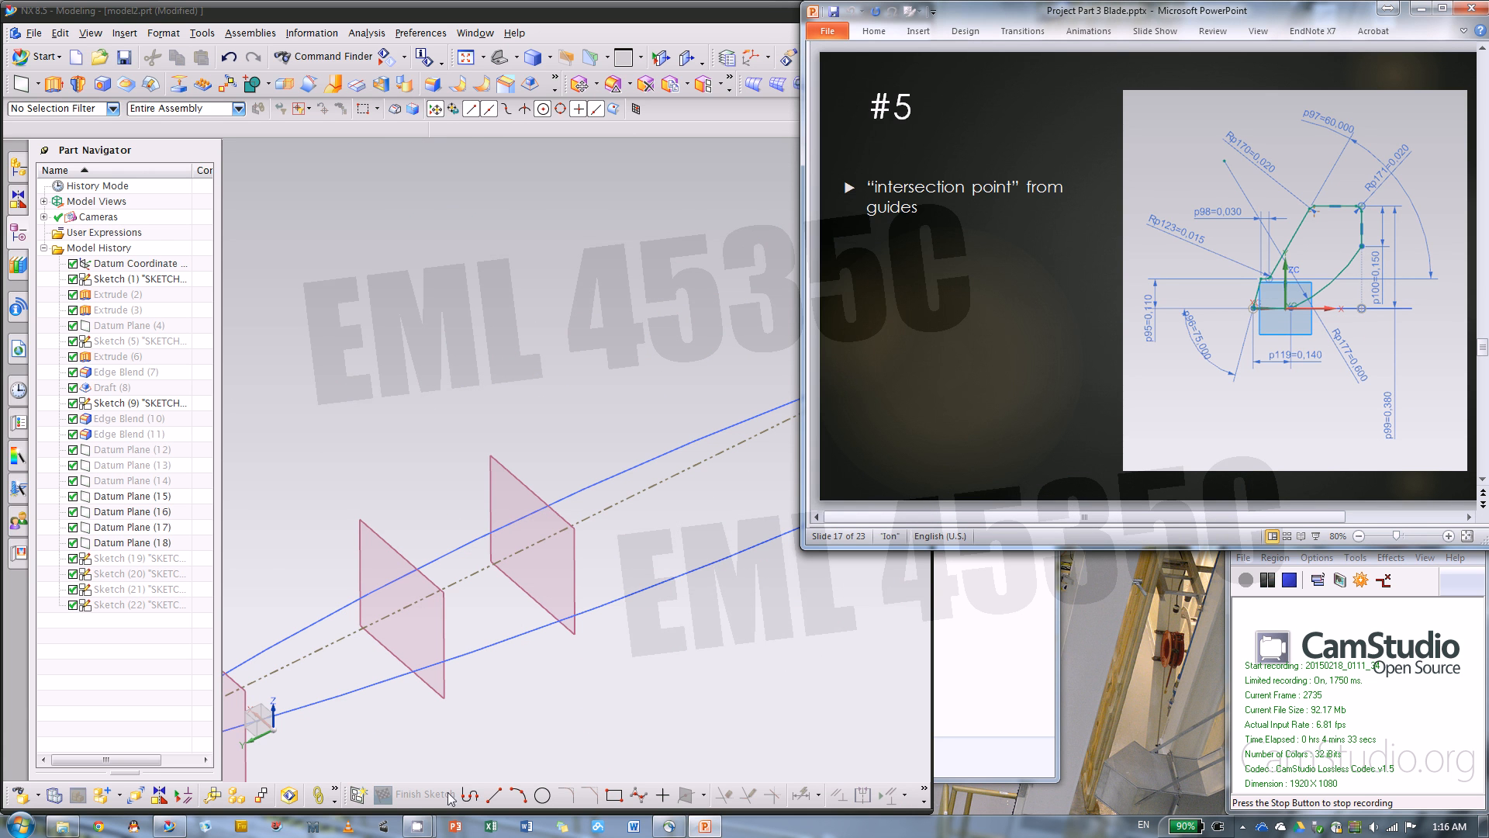
Create a sketch on Datum Plane (15), with the sketch's vertical axis flipped to point up
{"action": "left_click", "coordinate": [358, 793]}
{"action": "left_click", "coordinate": [570, 605]}
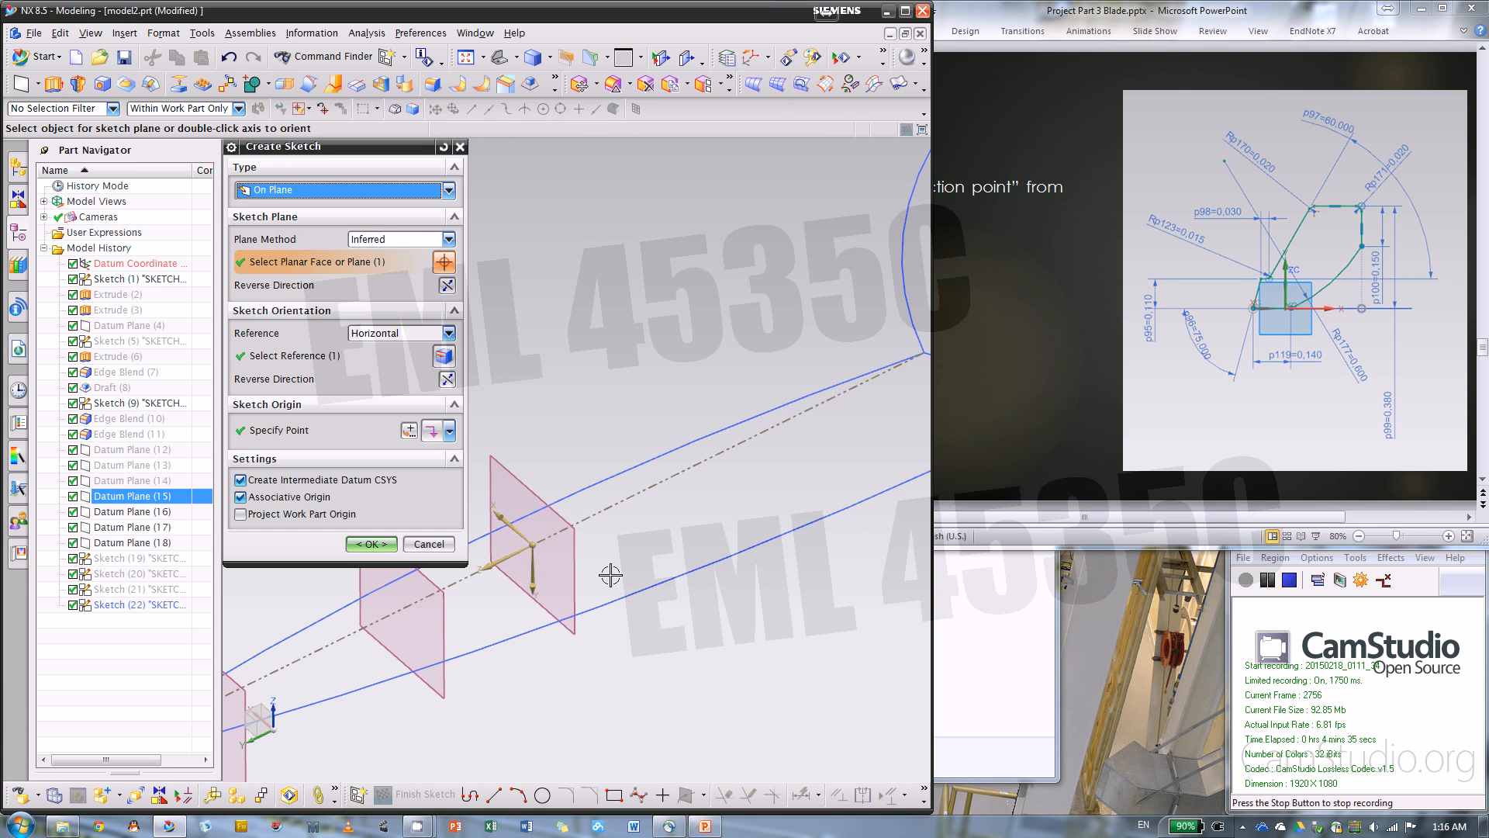
{"action": "double_click", "coordinate": [532, 592]}
{"action": "left_click", "coordinate": [372, 545]}
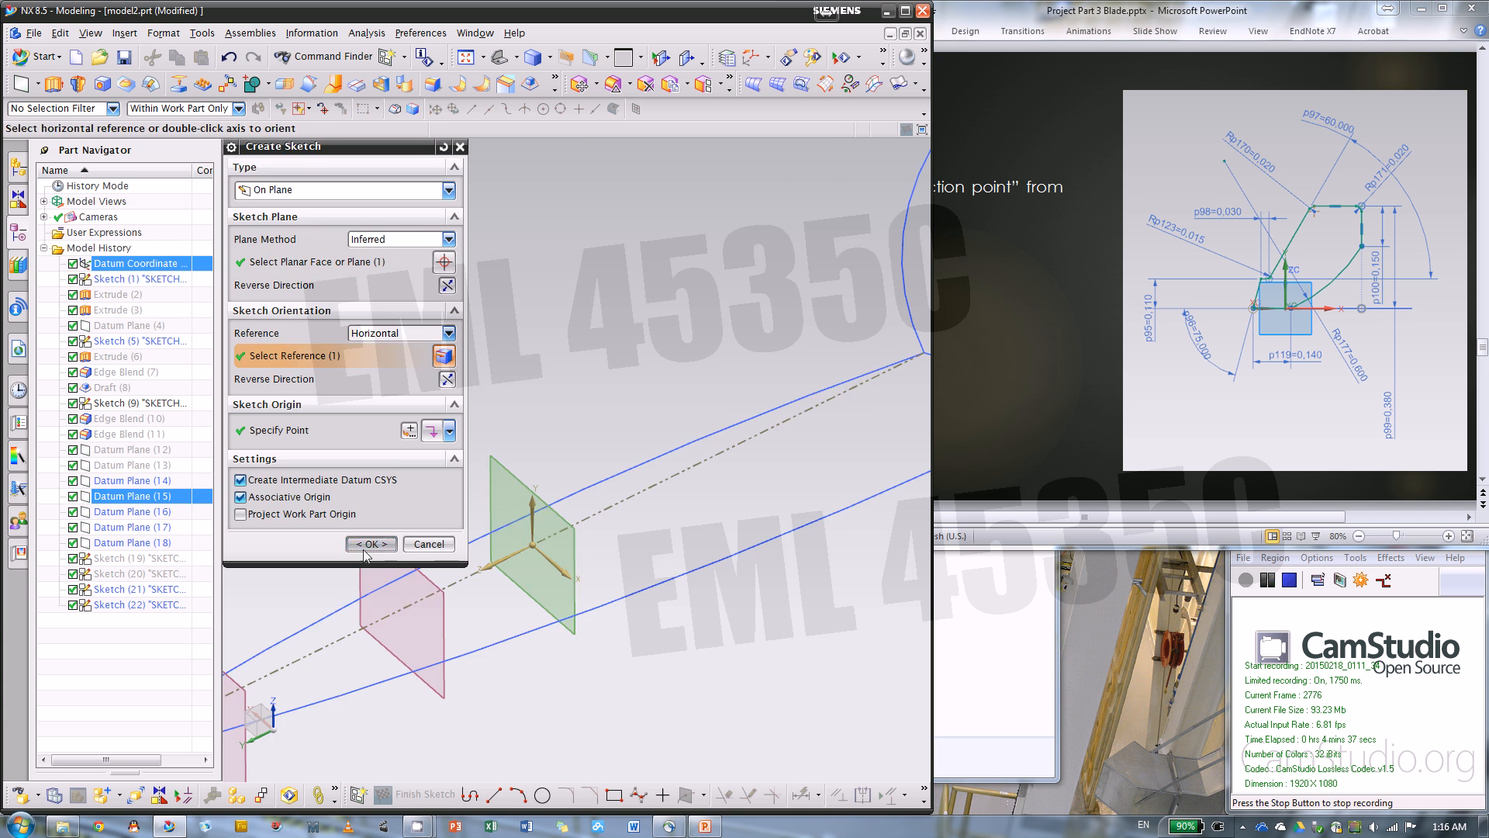
Add intersection points where the two outer guide curves of Sketch (9) cross the new sketch plane
{"action": "mouse_move", "coordinate": [617, 596]}
{"action": "middle_mouse_down"}
{"action": "mouse_move", "coordinate": [615, 629]}
{"action": "mouse_move", "coordinate": [738, 532]}
{"action": "middle_mouse_up"}
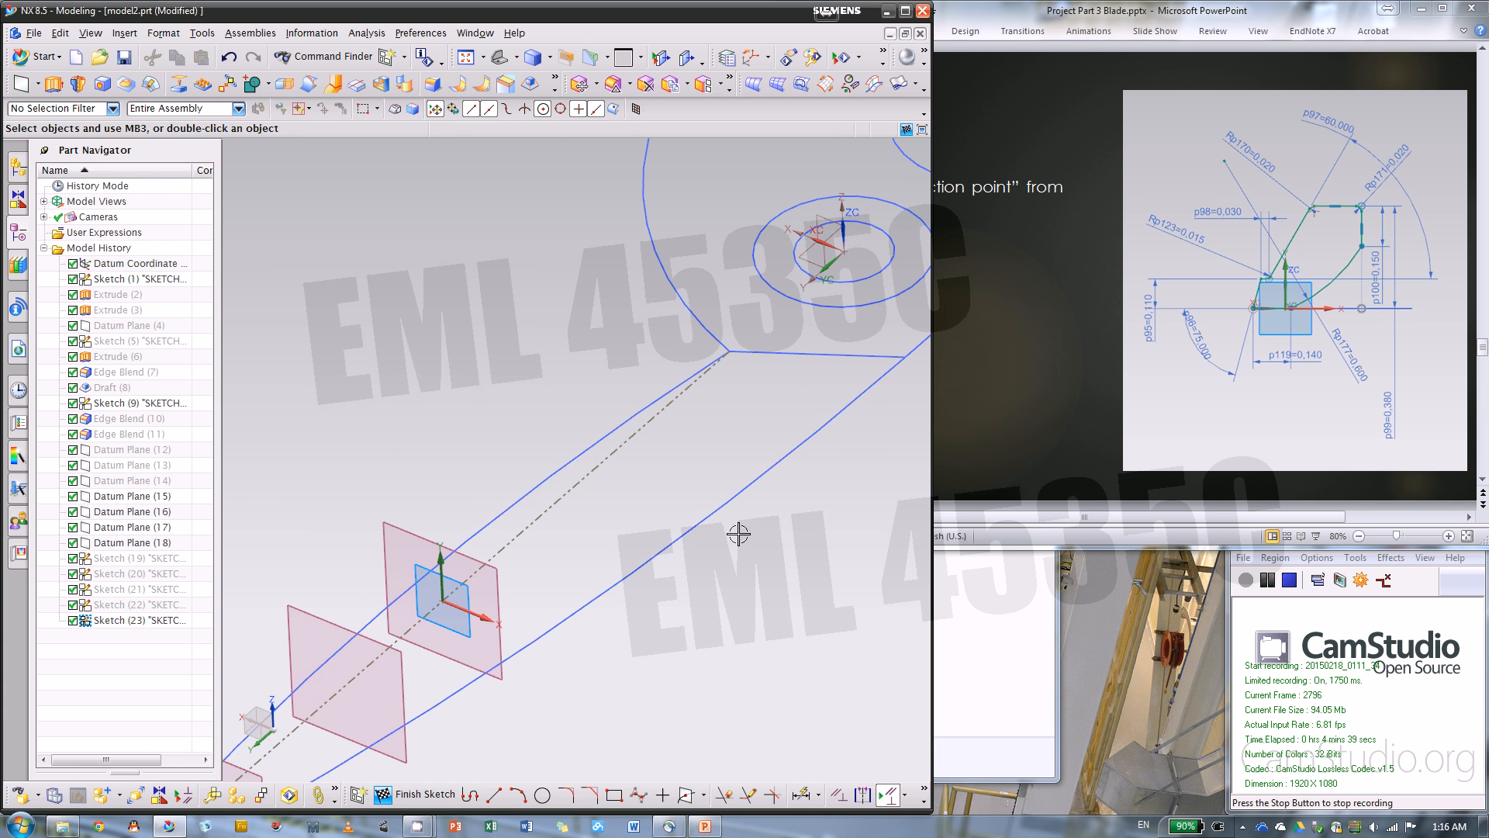
{"action": "left_click", "coordinate": [685, 793]}
{"action": "left_click", "coordinate": [397, 617]}
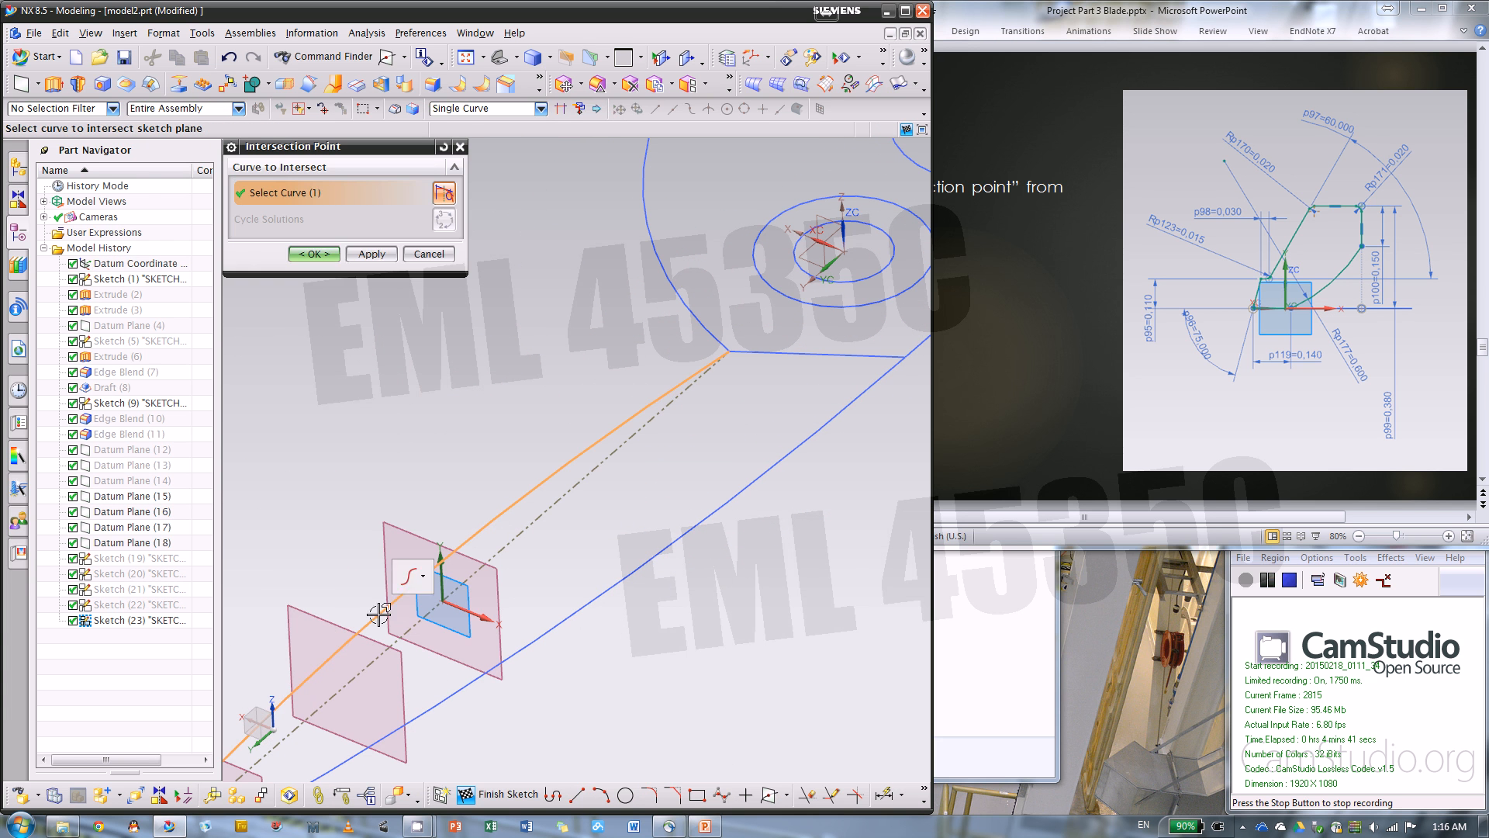
{"action": "left_click", "coordinate": [482, 679]}
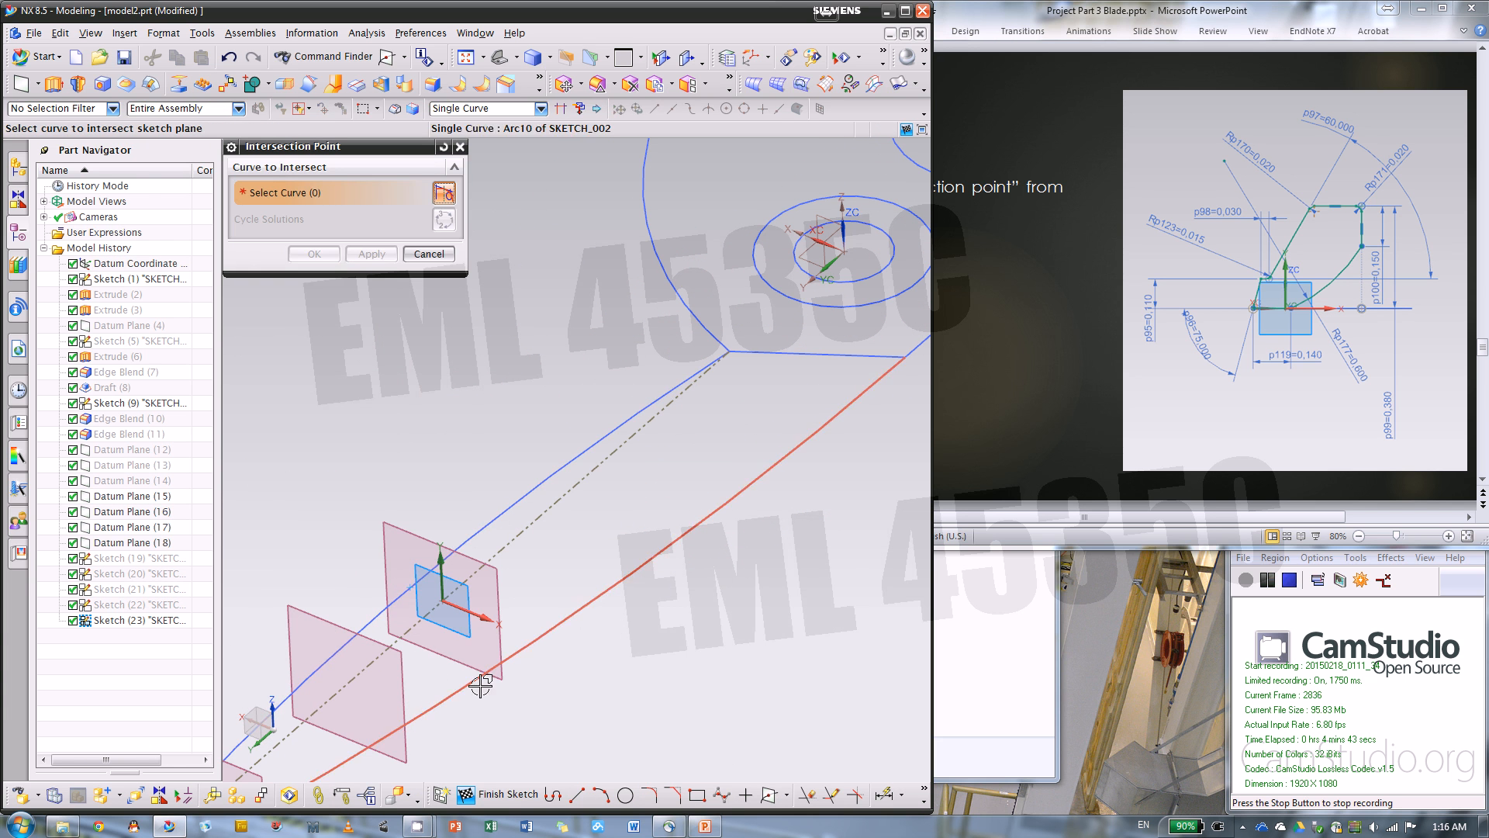
{"action": "left_click", "coordinate": [373, 255]}
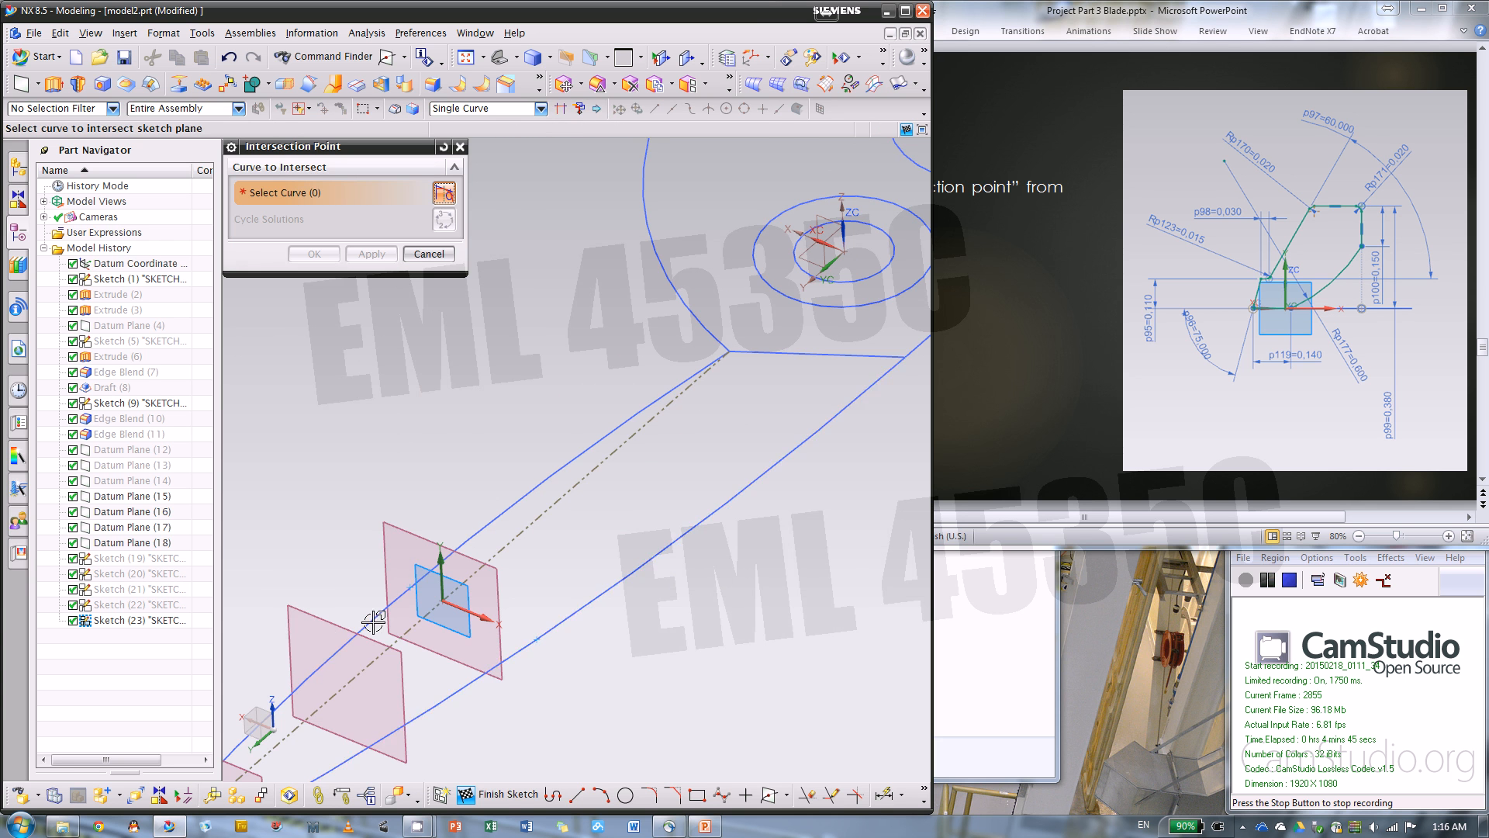
{"action": "scroll", "coordinate": [373, 622], "scroll_direction": "up", "scroll_amount": 3}
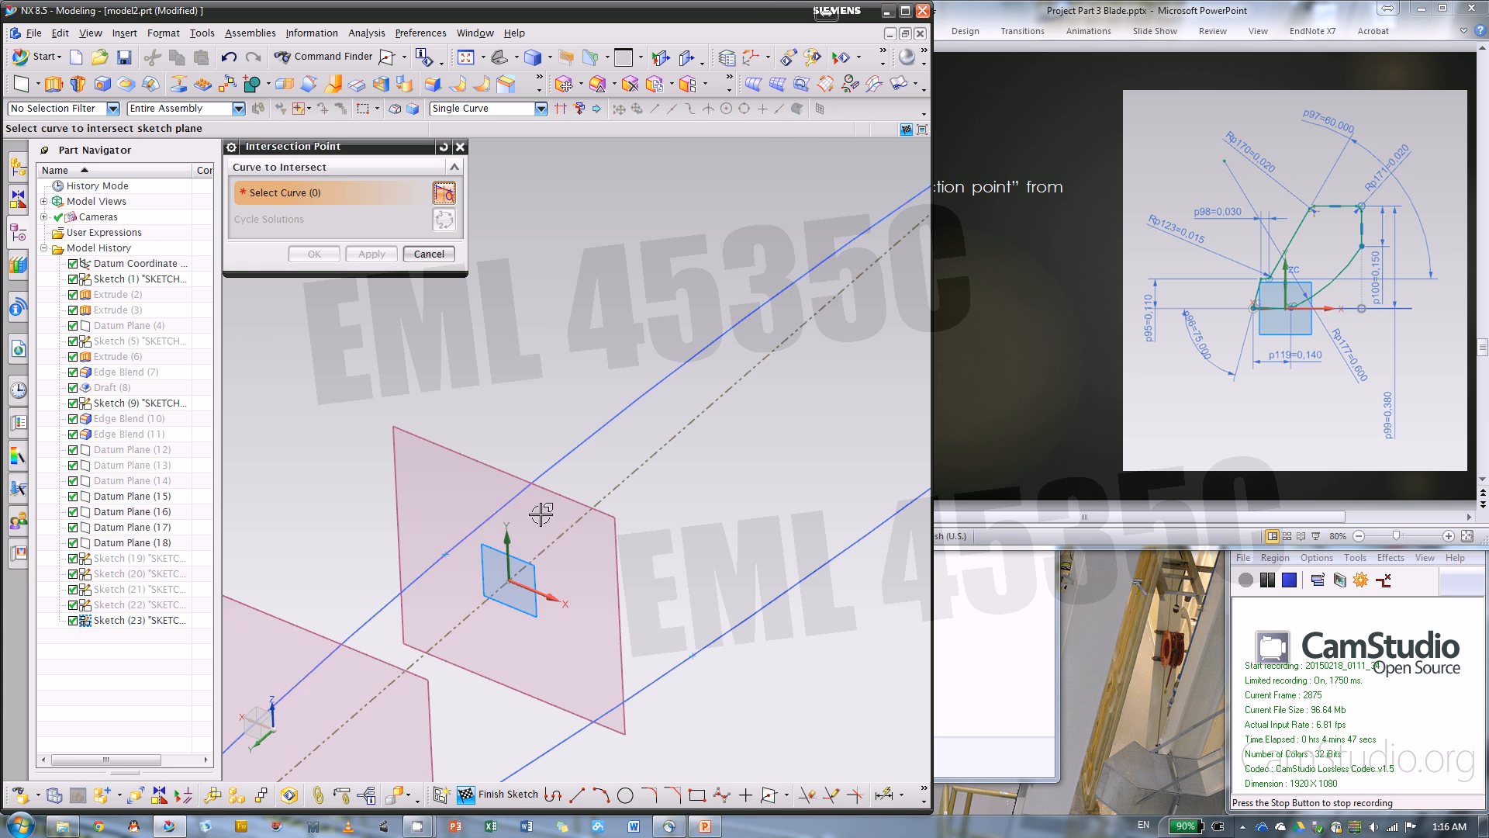
{"action": "mouse_move", "coordinate": [542, 509]}
{"action": "middle_mouse_down"}
{"action": "mouse_move", "coordinate": [513, 482]}
{"action": "mouse_move", "coordinate": [499, 525]}
{"action": "middle_mouse_up"}
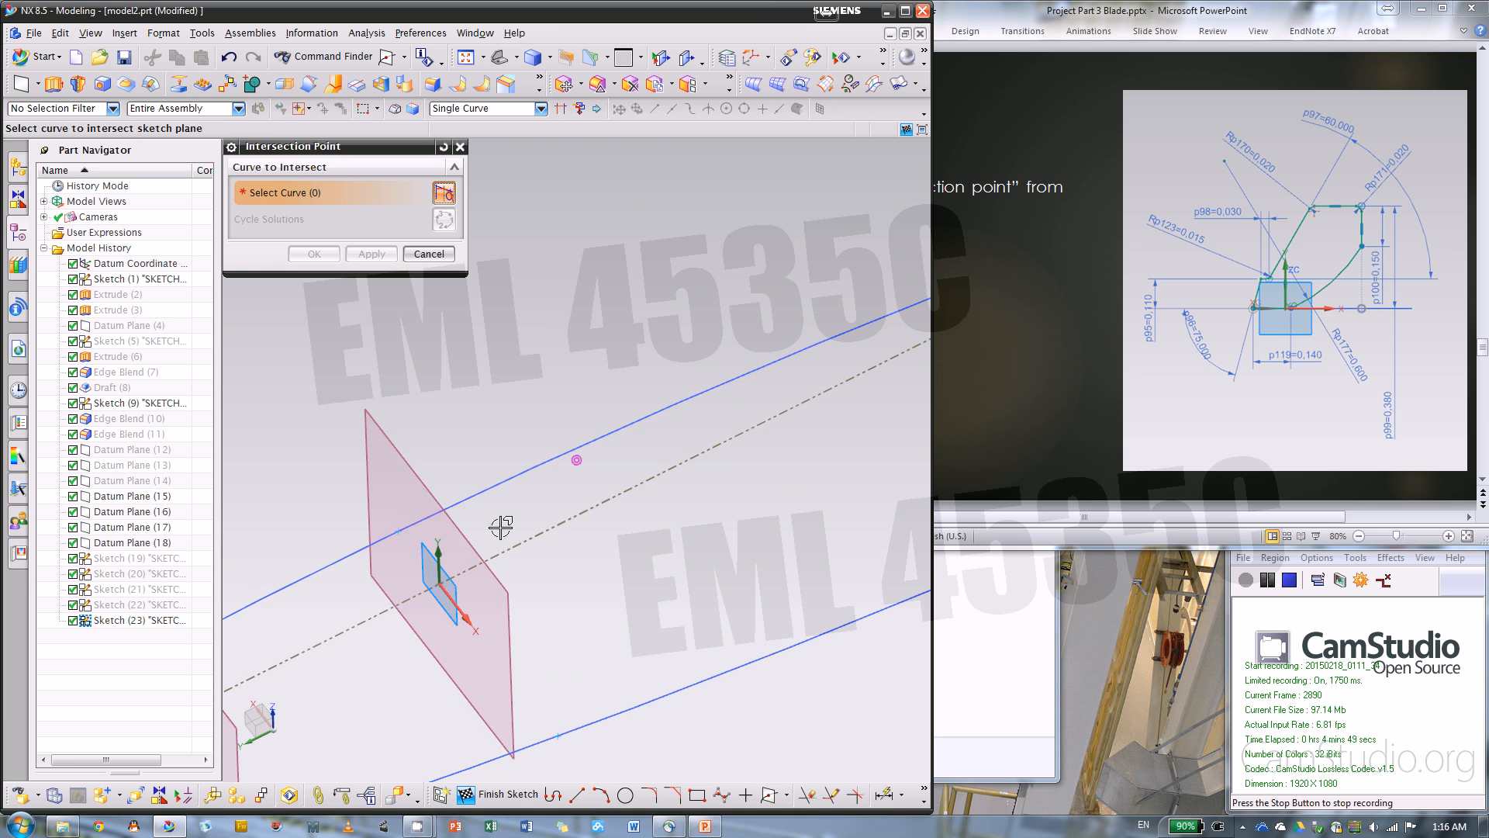
{"action": "right_click", "coordinate": [400, 533]}
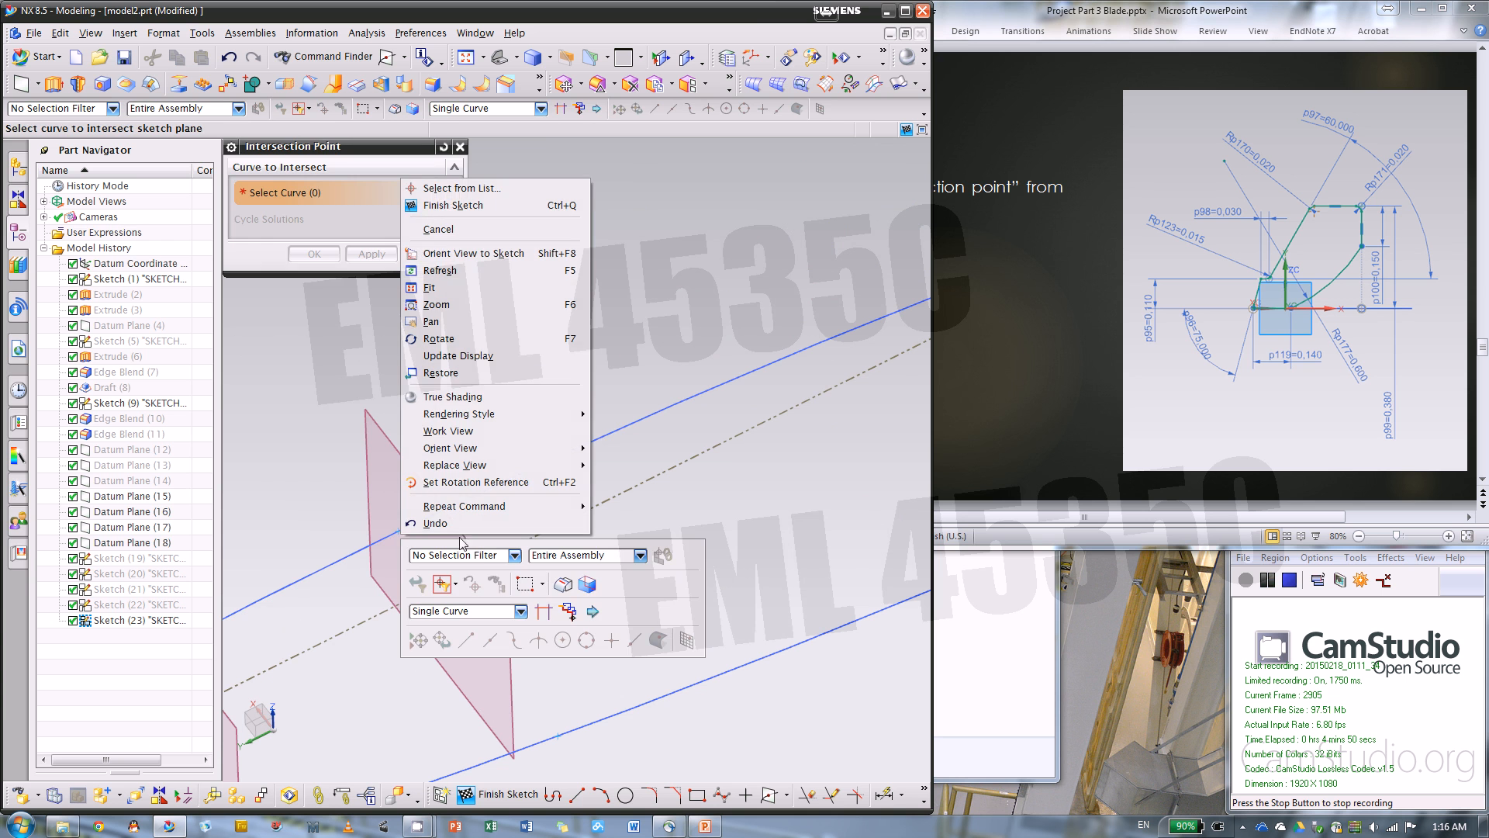
{"action": "left_click", "coordinate": [299, 459]}
{"action": "key", "text": "Escape"}
Convert both guide intersection points to reference
{"action": "left_click", "coordinate": [399, 531]}
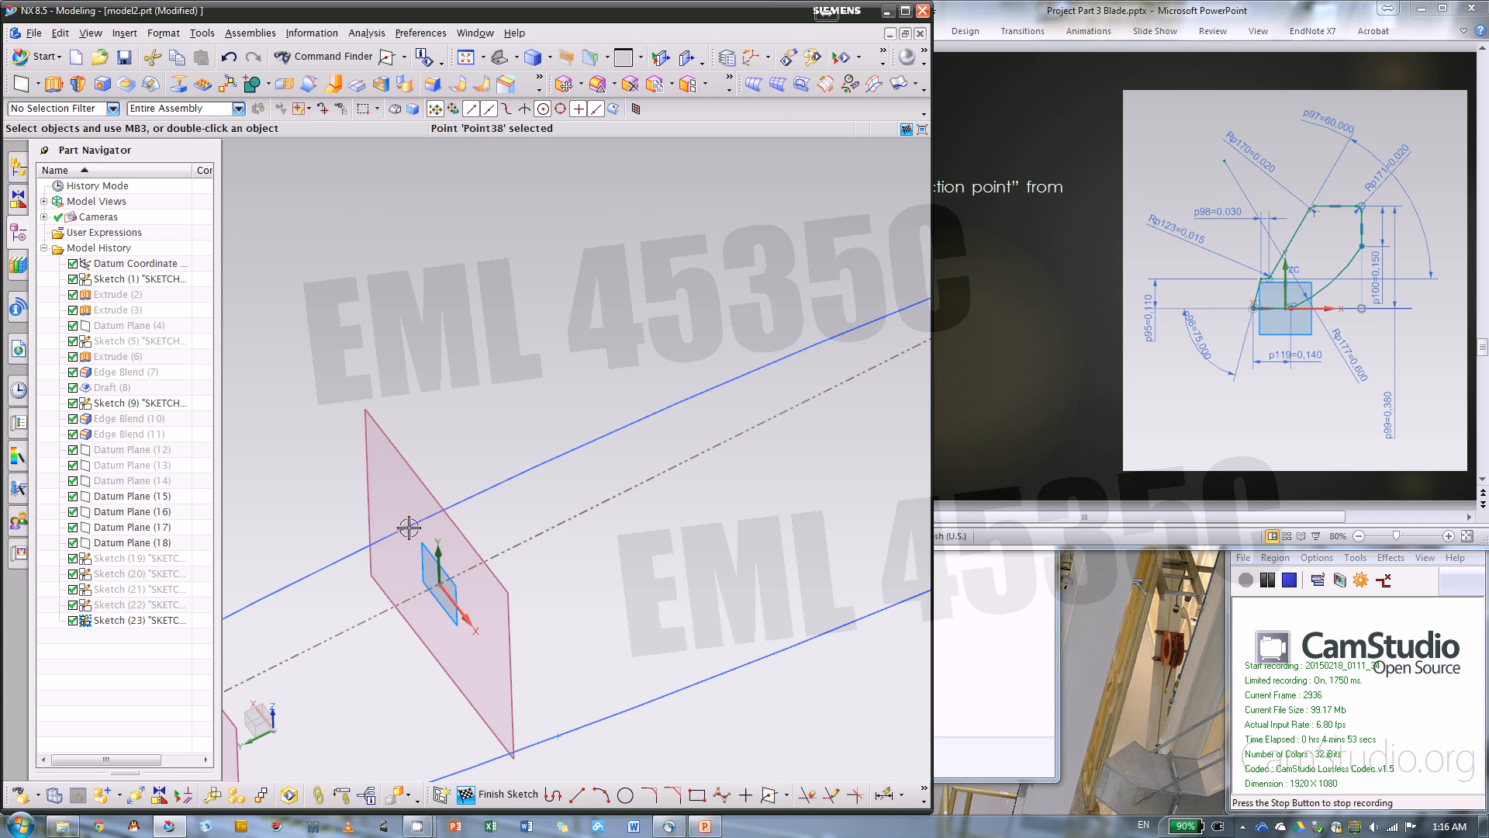
{"action": "left_click", "coordinate": [478, 504]}
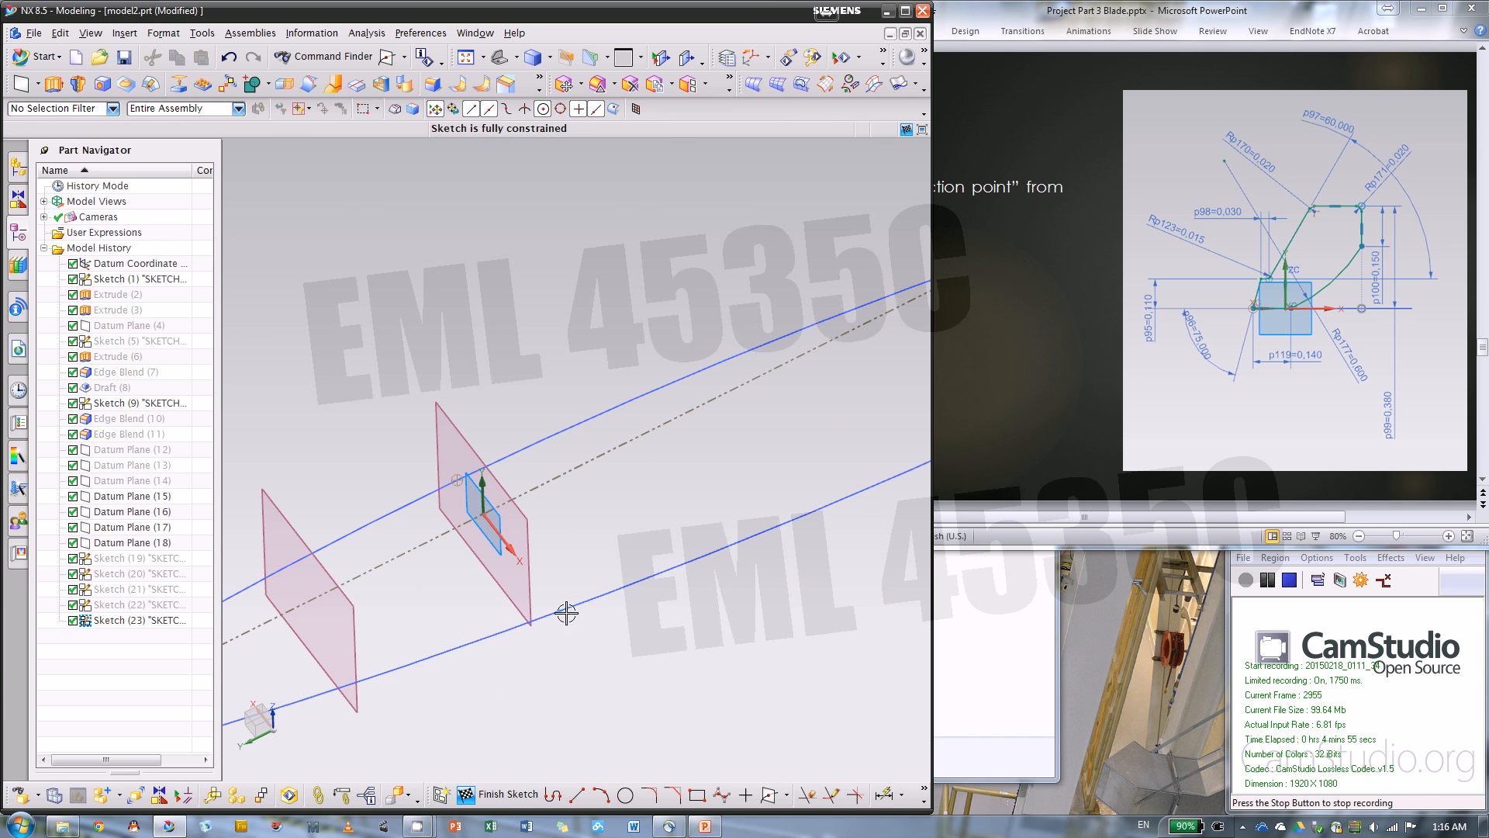
{"action": "left_click", "coordinate": [562, 609]}
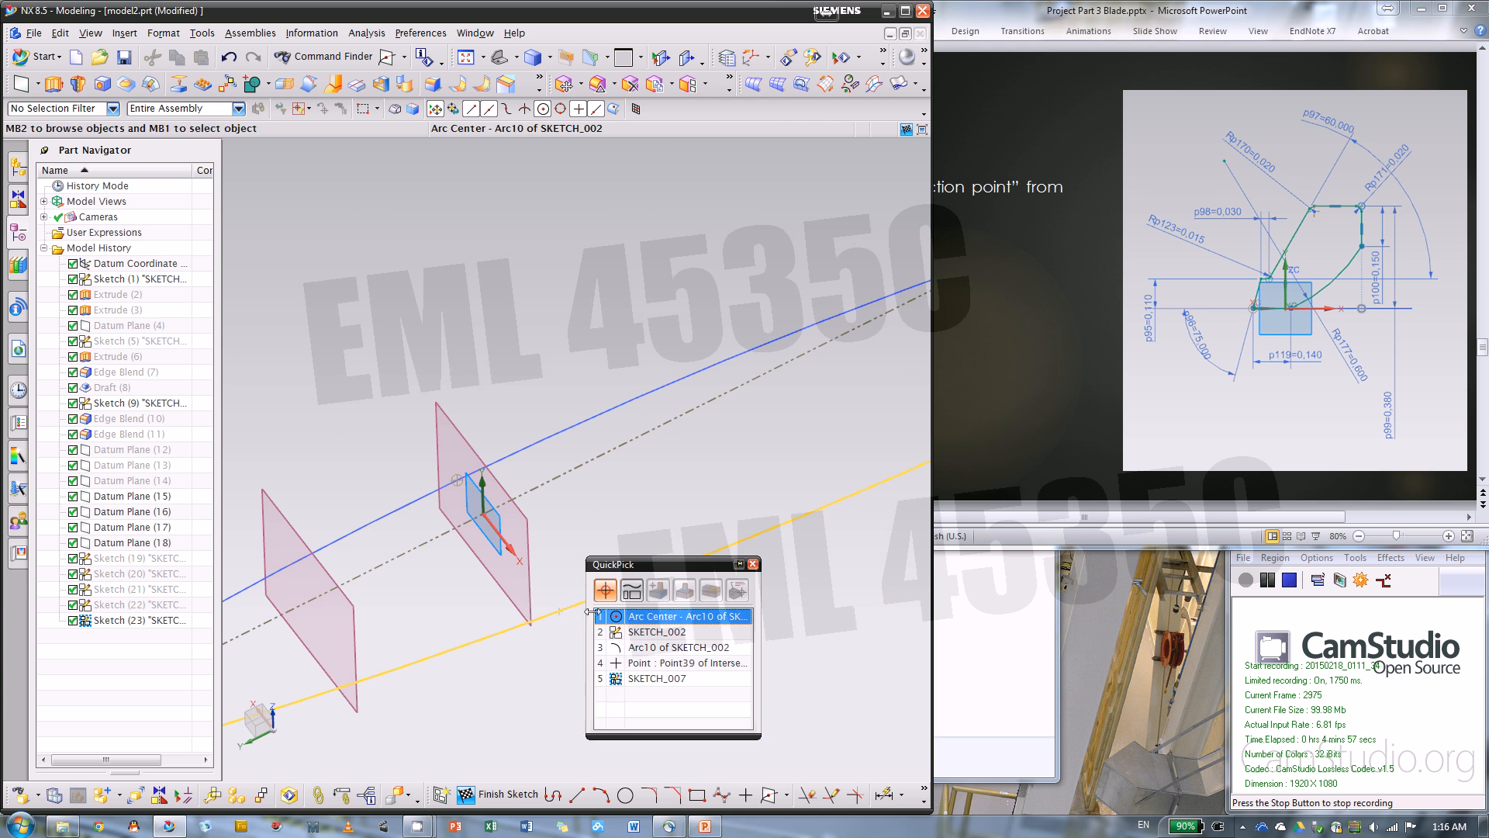
{"action": "left_click", "coordinate": [661, 663]}
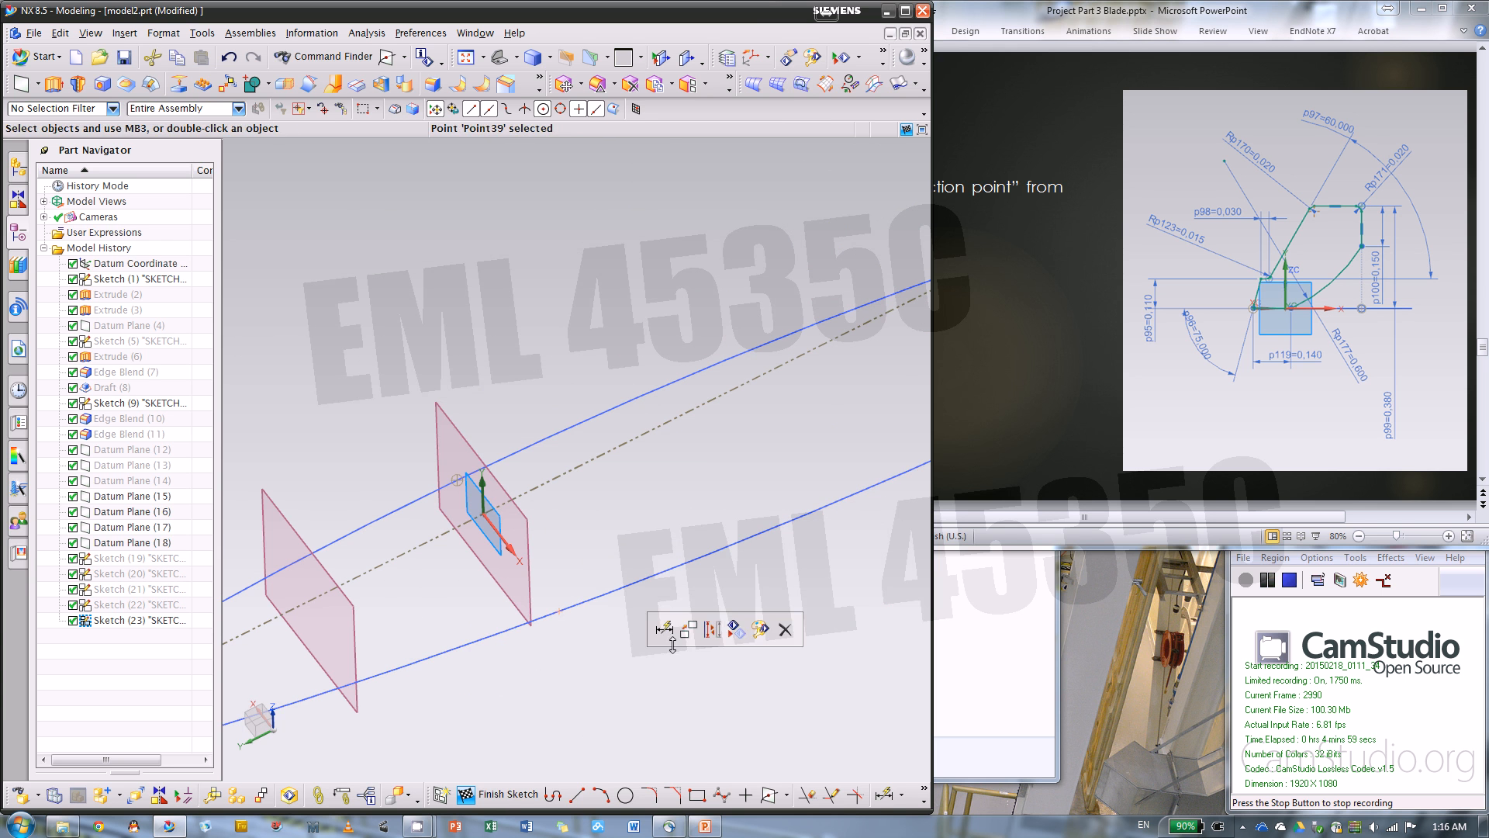
{"action": "left_click", "coordinate": [722, 631]}
Draw six connected profile lines: base to the guide's intersection point, short slanted edge, small step, long slanted edge, top about 0.36 in and vertical side about 0.20 in
{"action": "middle_click_drag", "start_coordinate": [711, 571], "coordinate": [724, 548]}
{"action": "left_click", "coordinate": [553, 795]}
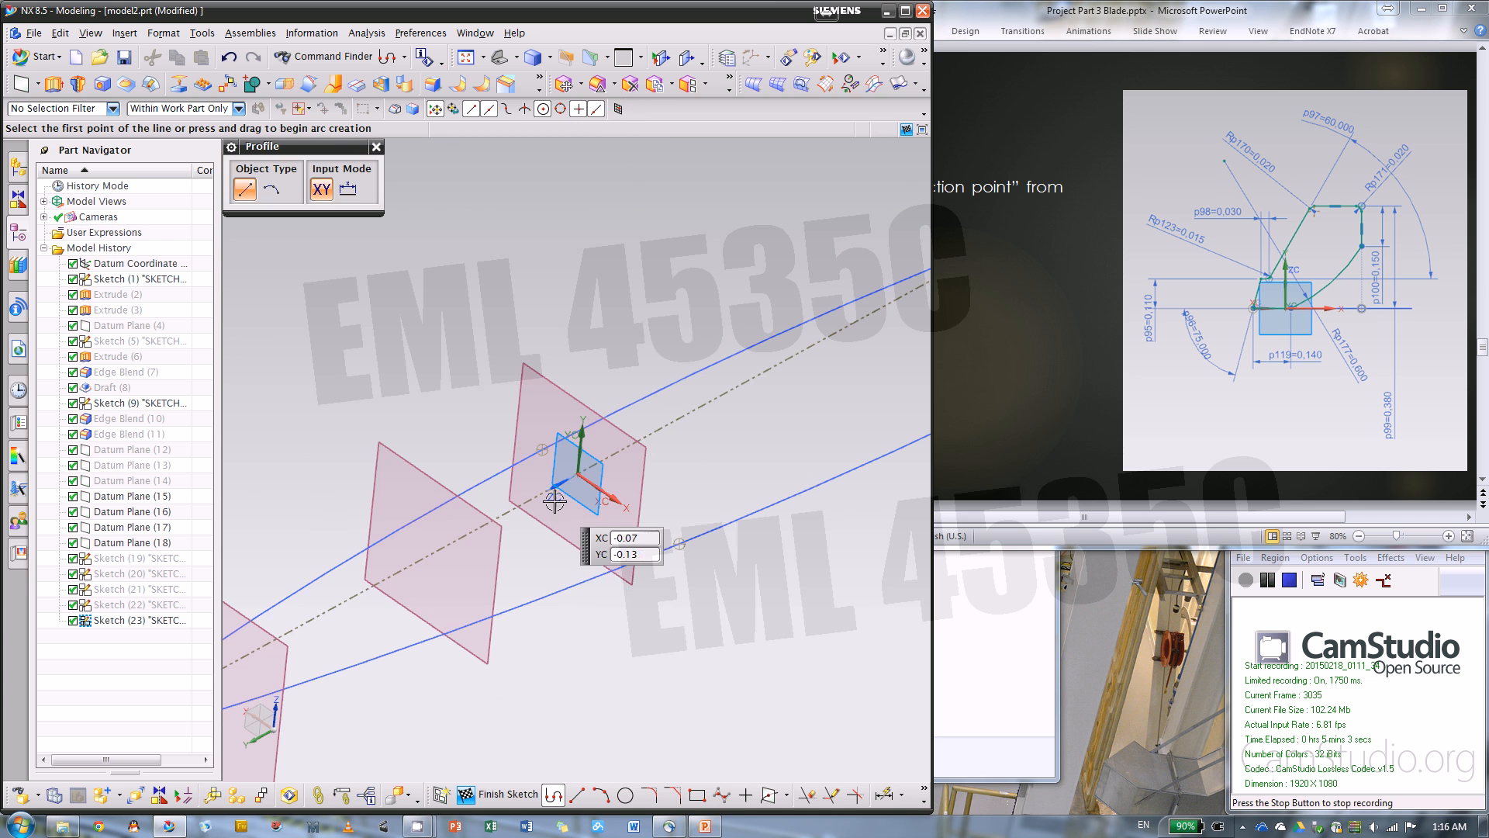
{"action": "scroll", "coordinate": [601, 539], "scroll_direction": "up", "scroll_amount": 2}
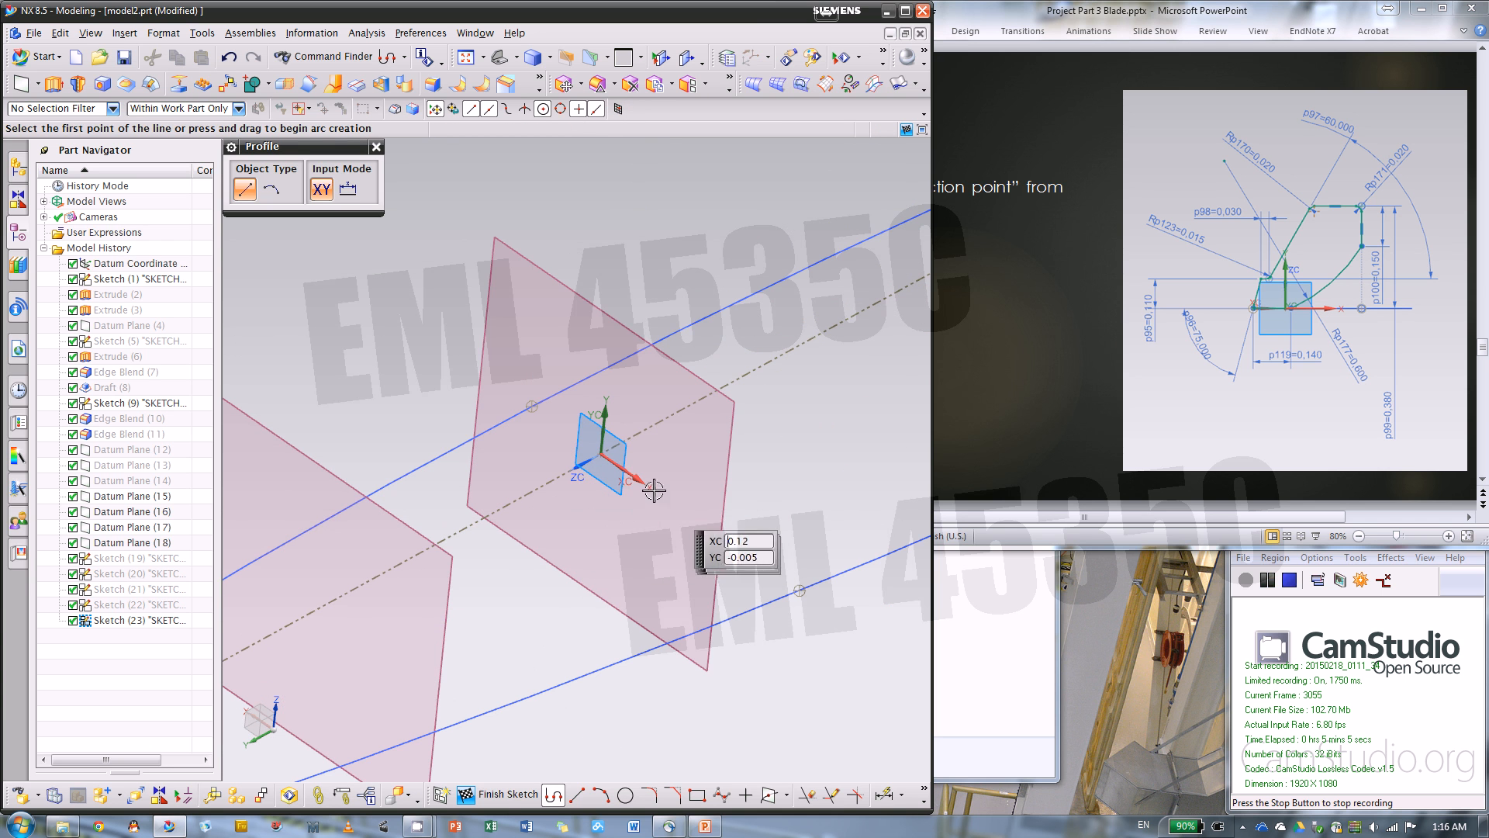
{"action": "left_click", "coordinate": [673, 520]}
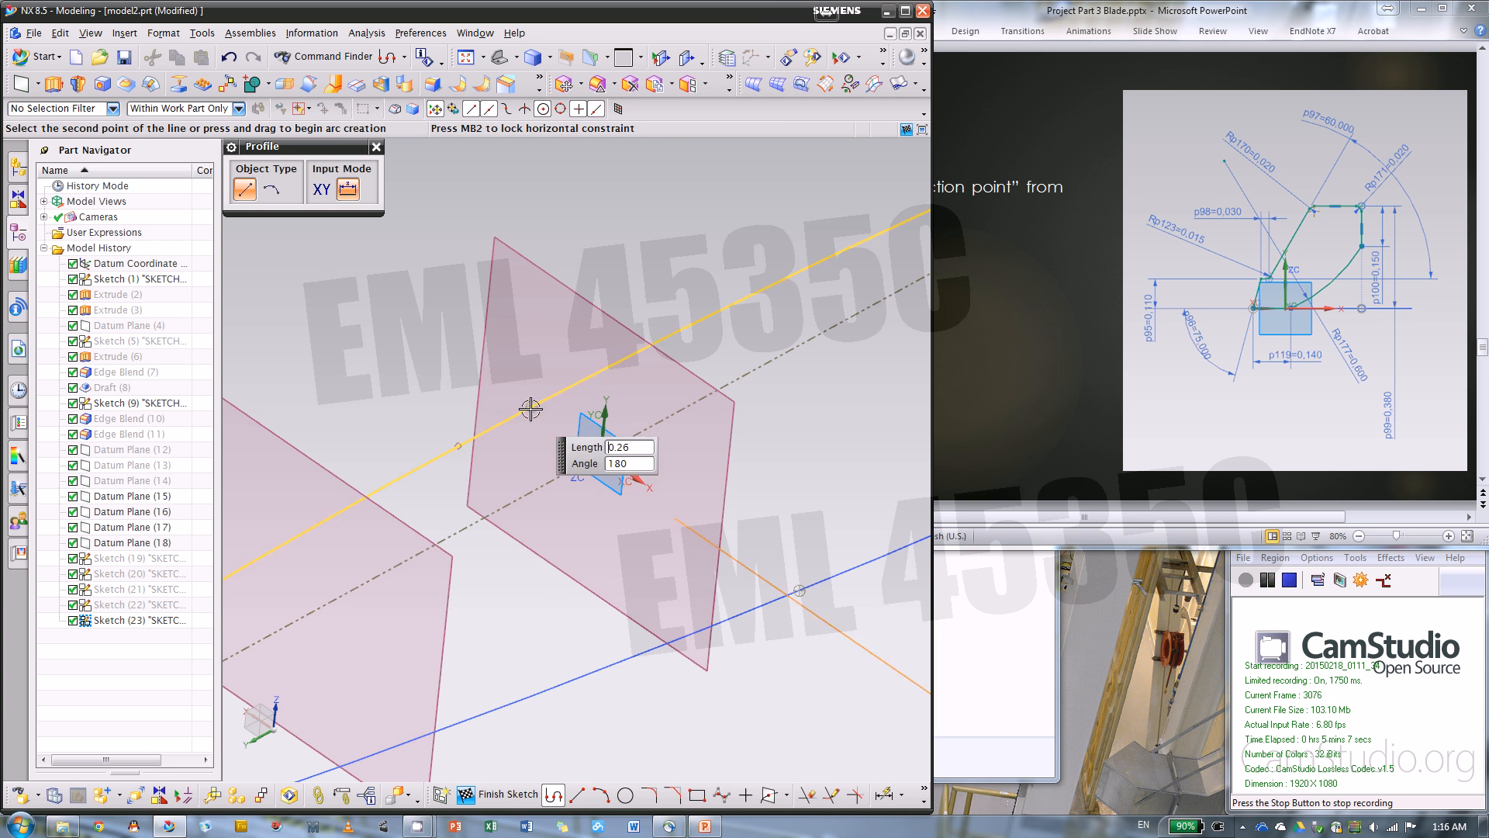
{"action": "scroll", "coordinate": [543, 559], "scroll_direction": "down", "scroll_amount": 3}
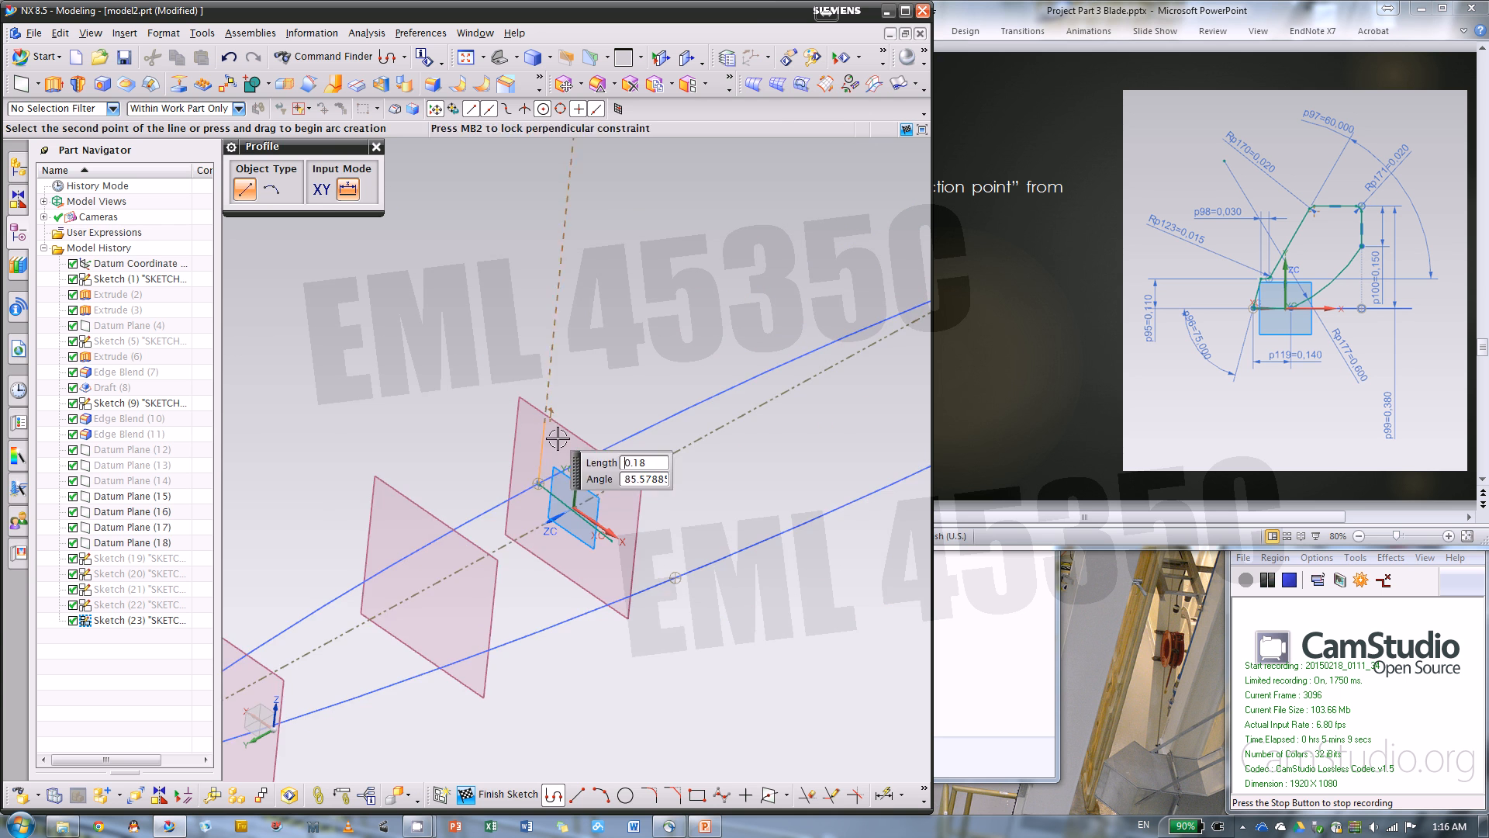
{"action": "scroll", "coordinate": [560, 436], "scroll_direction": "up", "scroll_amount": 2}
{"action": "left_click", "coordinate": [558, 438]}
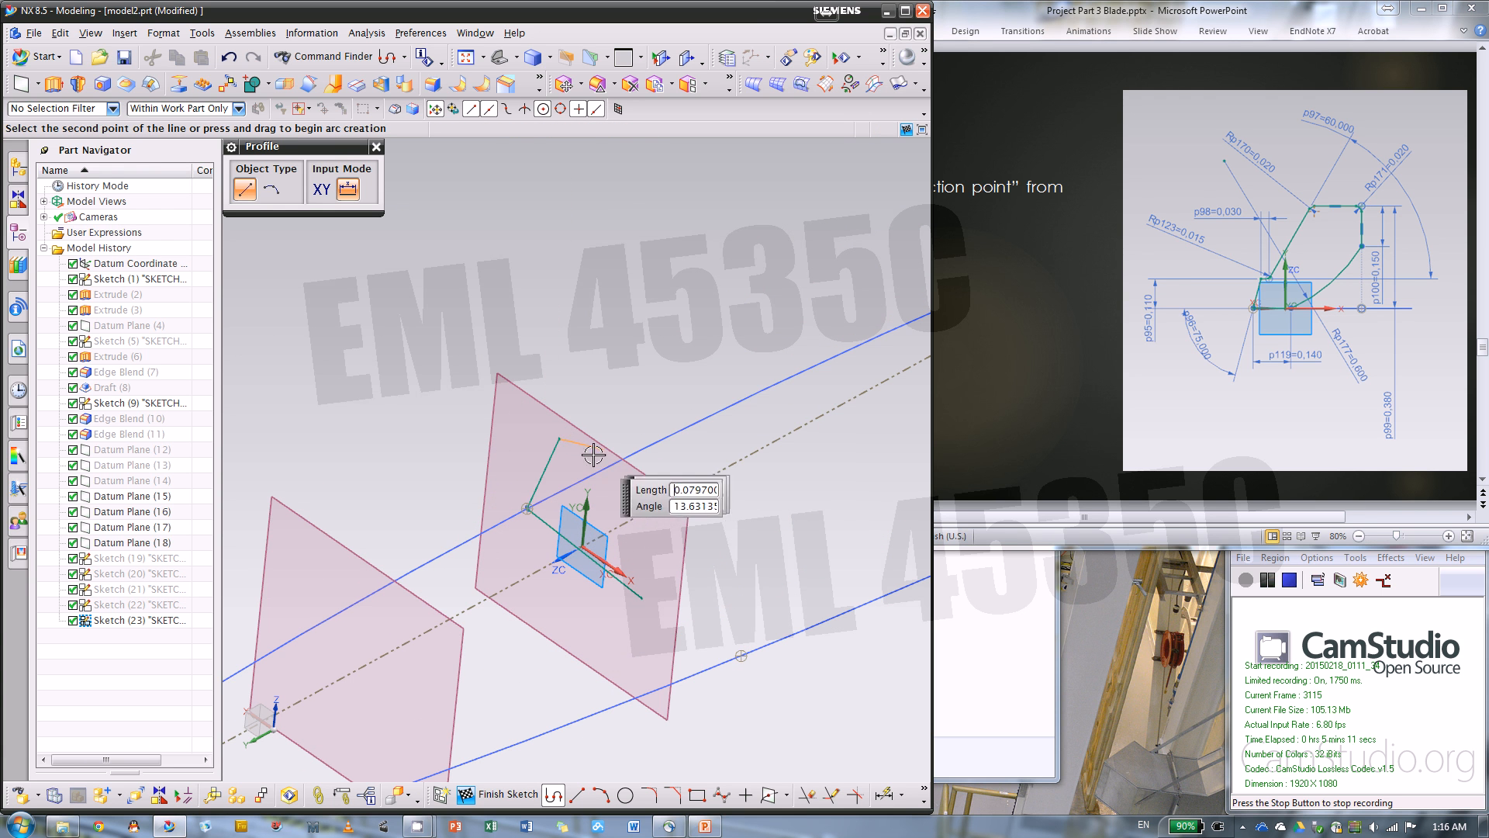
{"action": "left_click", "coordinate": [580, 460]}
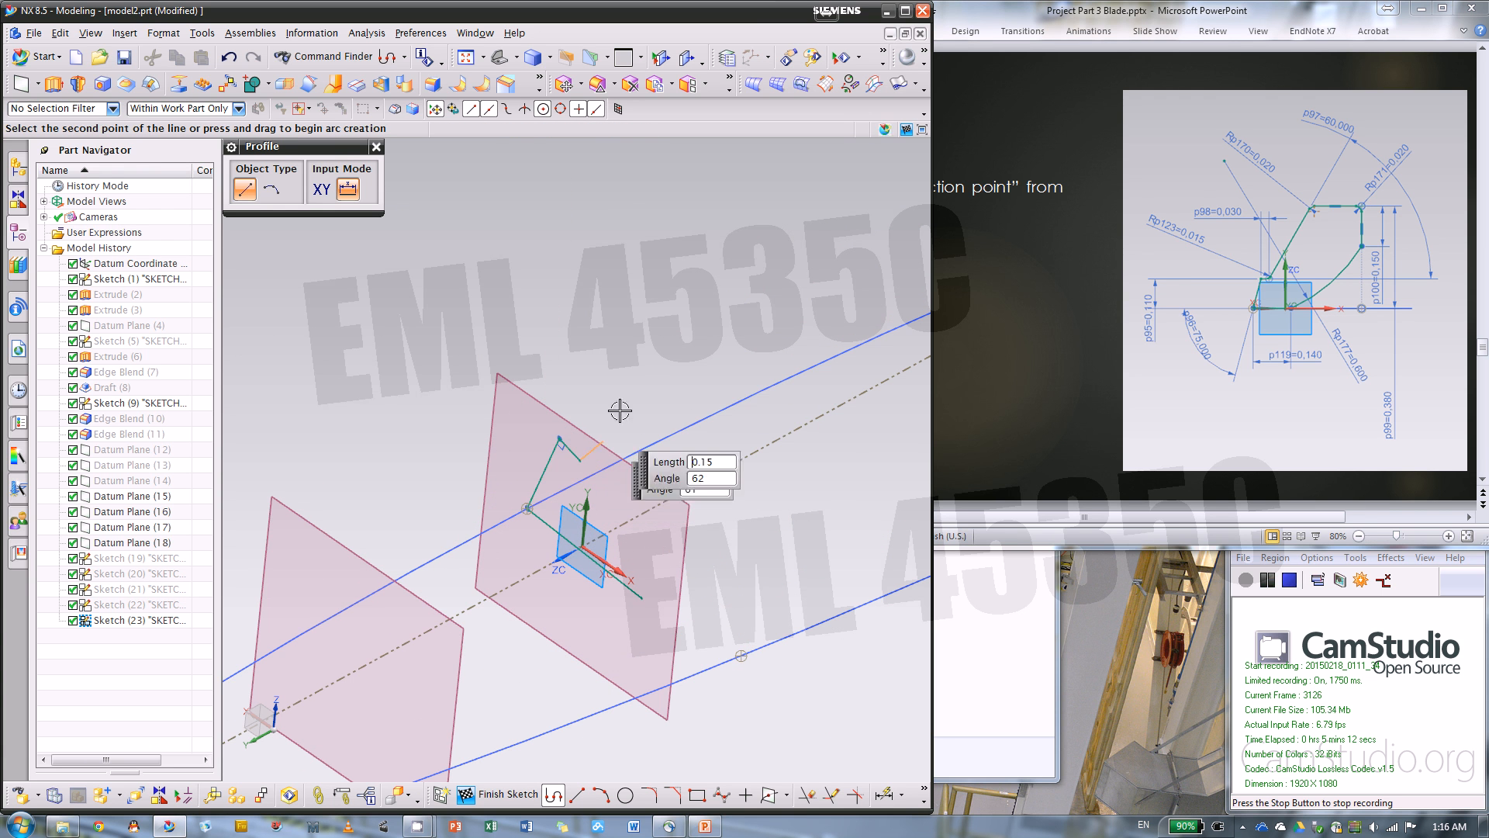
{"action": "left_click", "coordinate": [671, 365]}
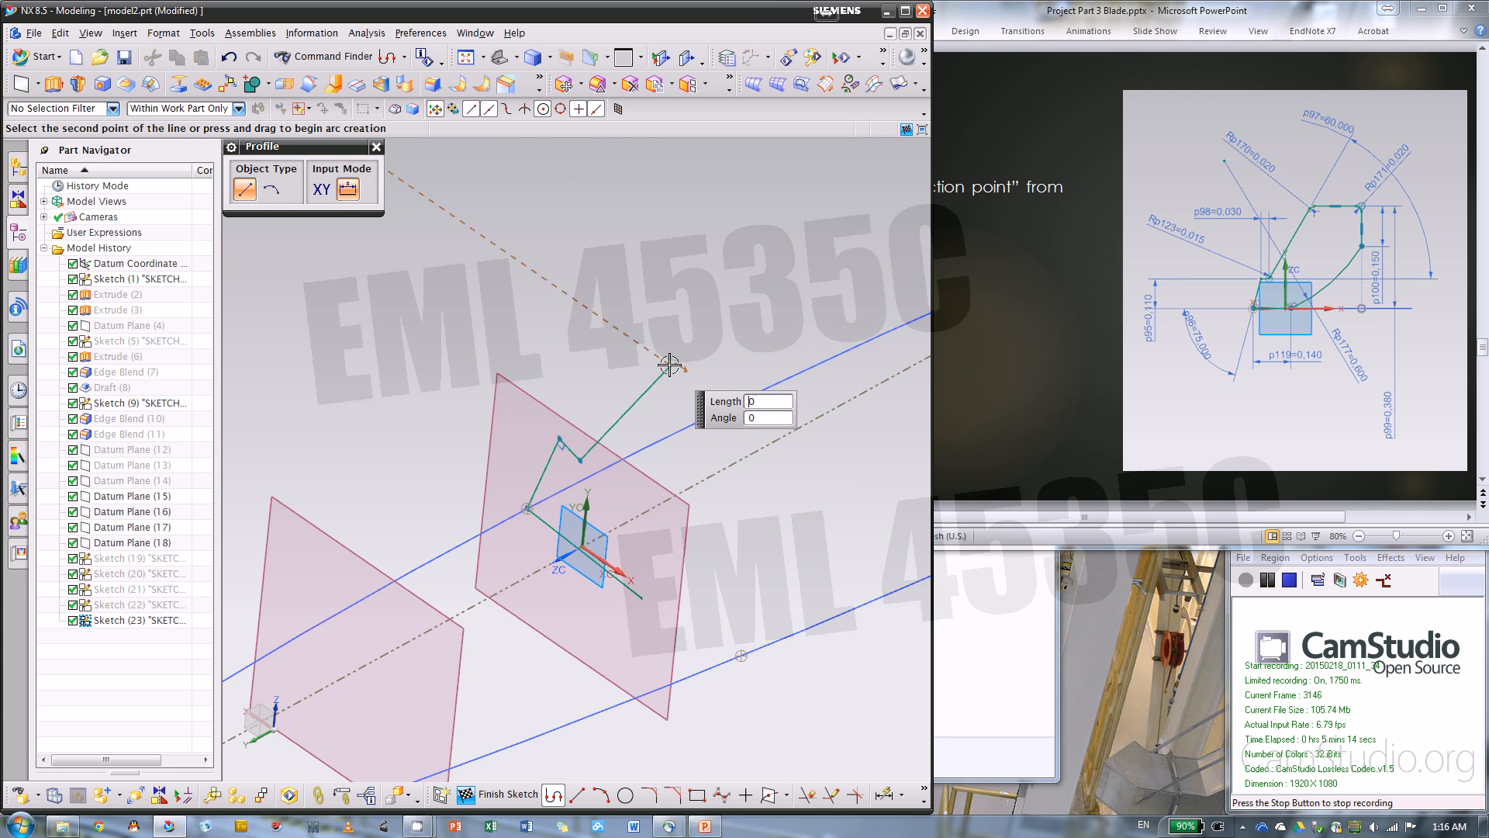
{"action": "left_click", "coordinate": [840, 483]}
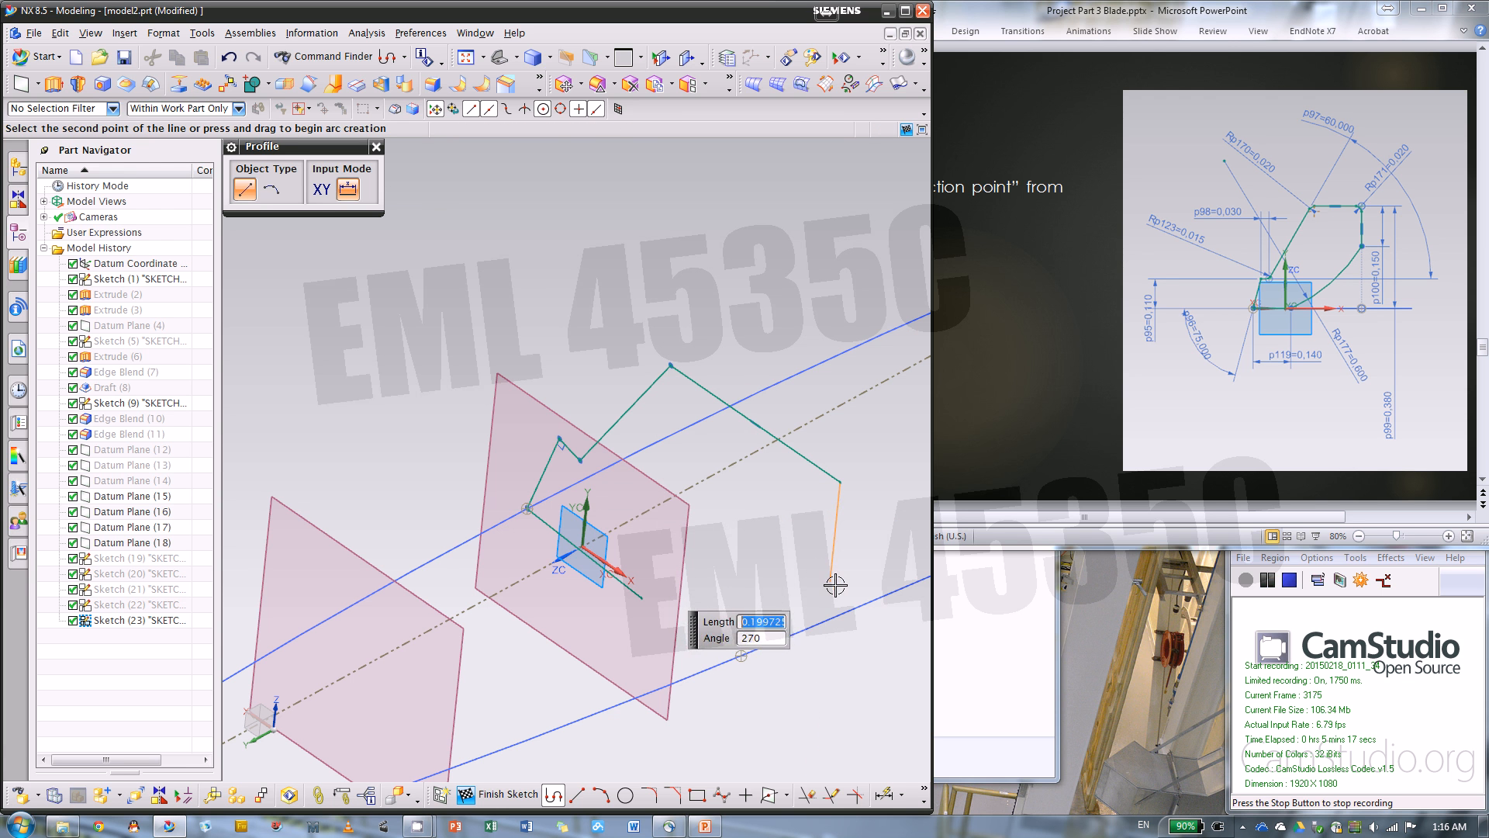
{"action": "left_click", "coordinate": [830, 582]}
Close the profile with a three-point arc from the base line to the vertical side, and constrain the base line to the sketch's X axis
{"action": "left_click", "coordinate": [602, 794]}
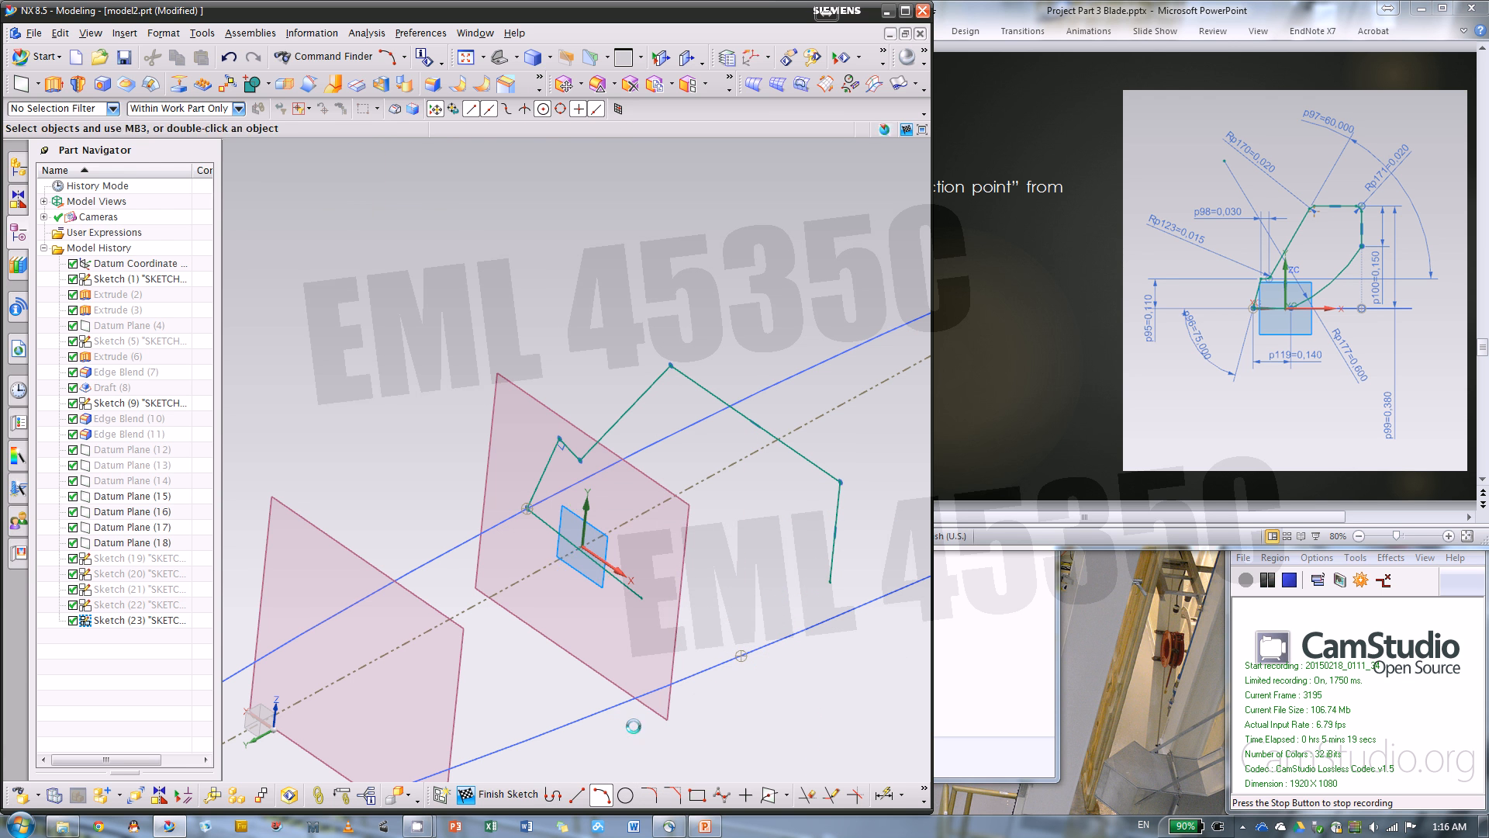
{"action": "left_click", "coordinate": [642, 598]}
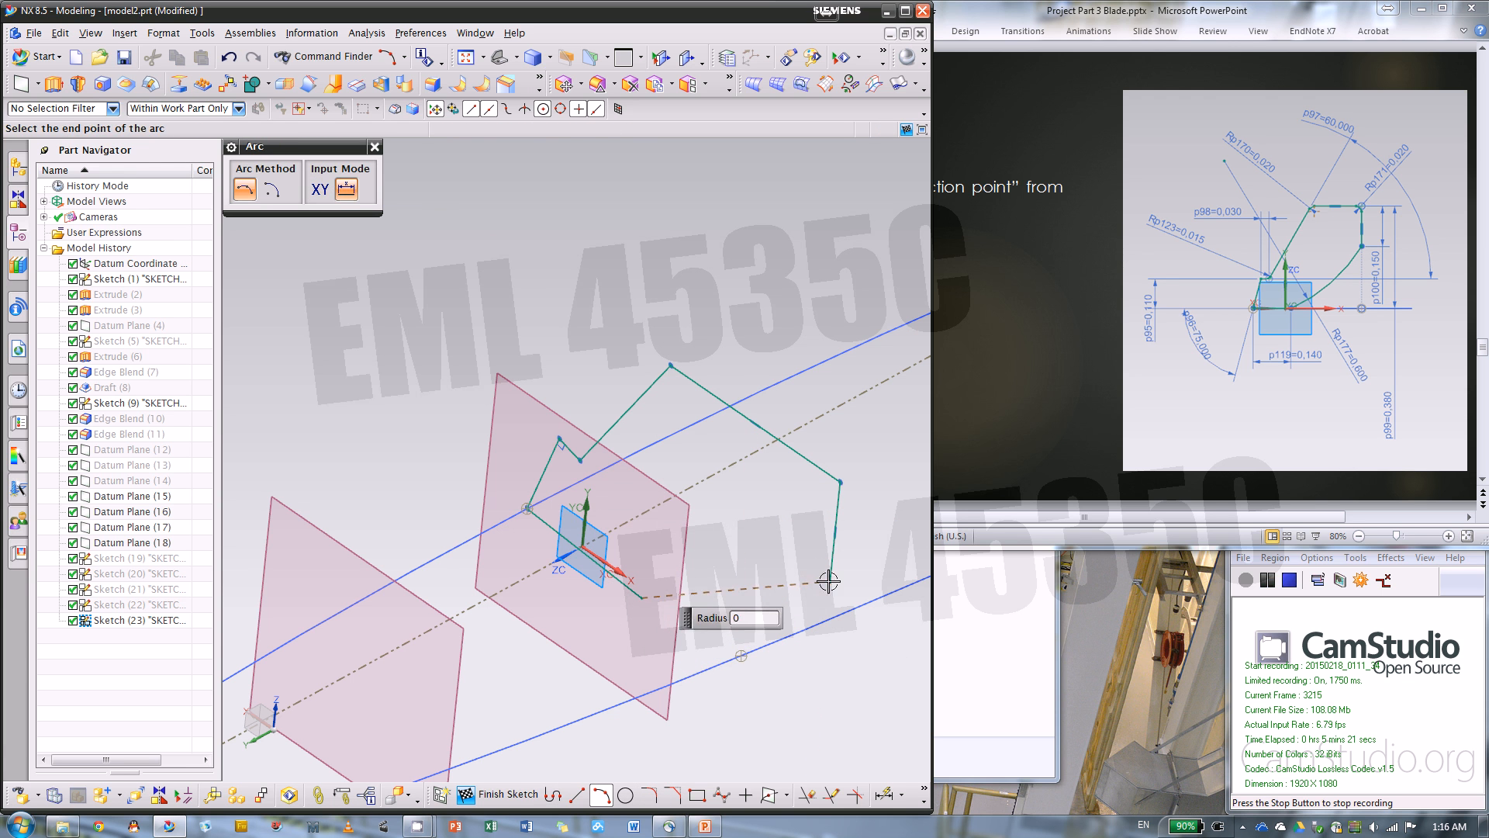
{"action": "left_click", "coordinate": [831, 582]}
{"action": "left_click", "coordinate": [741, 605]}
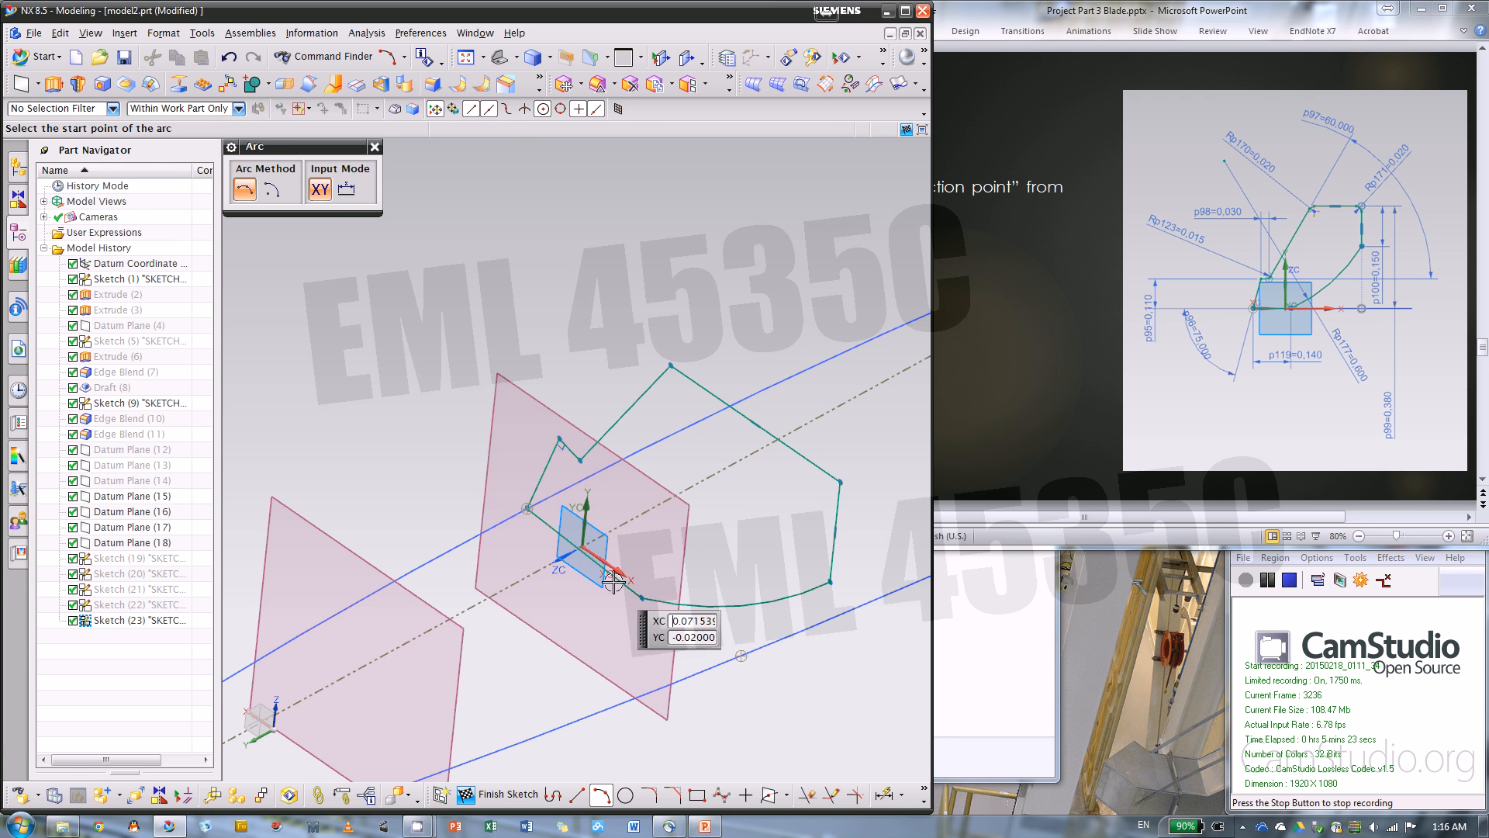
{"action": "key", "text": "Escape"}
{"action": "left_click", "coordinate": [609, 578]}
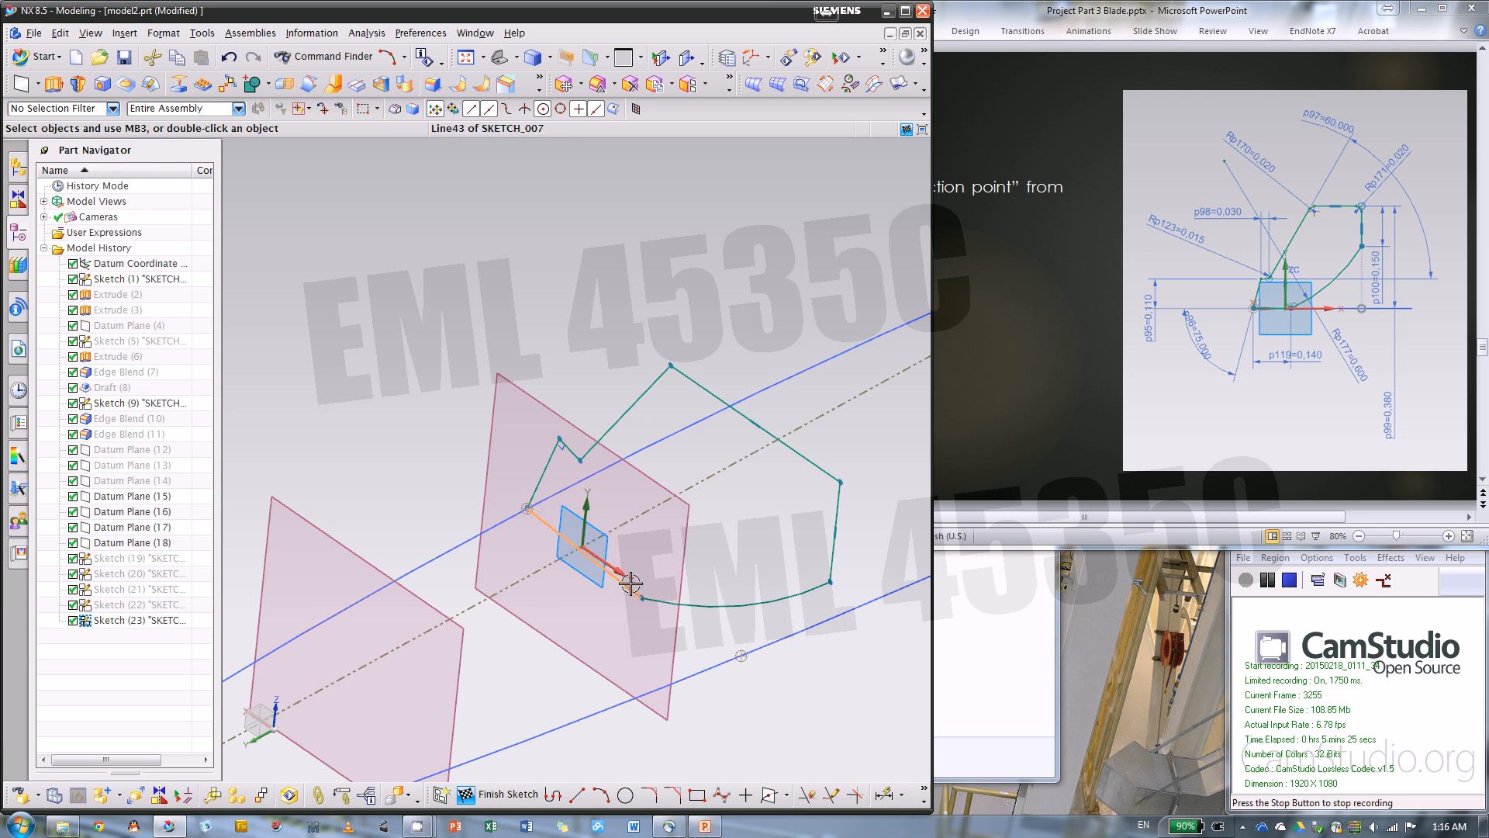
{"action": "left_click", "coordinate": [829, 554]}
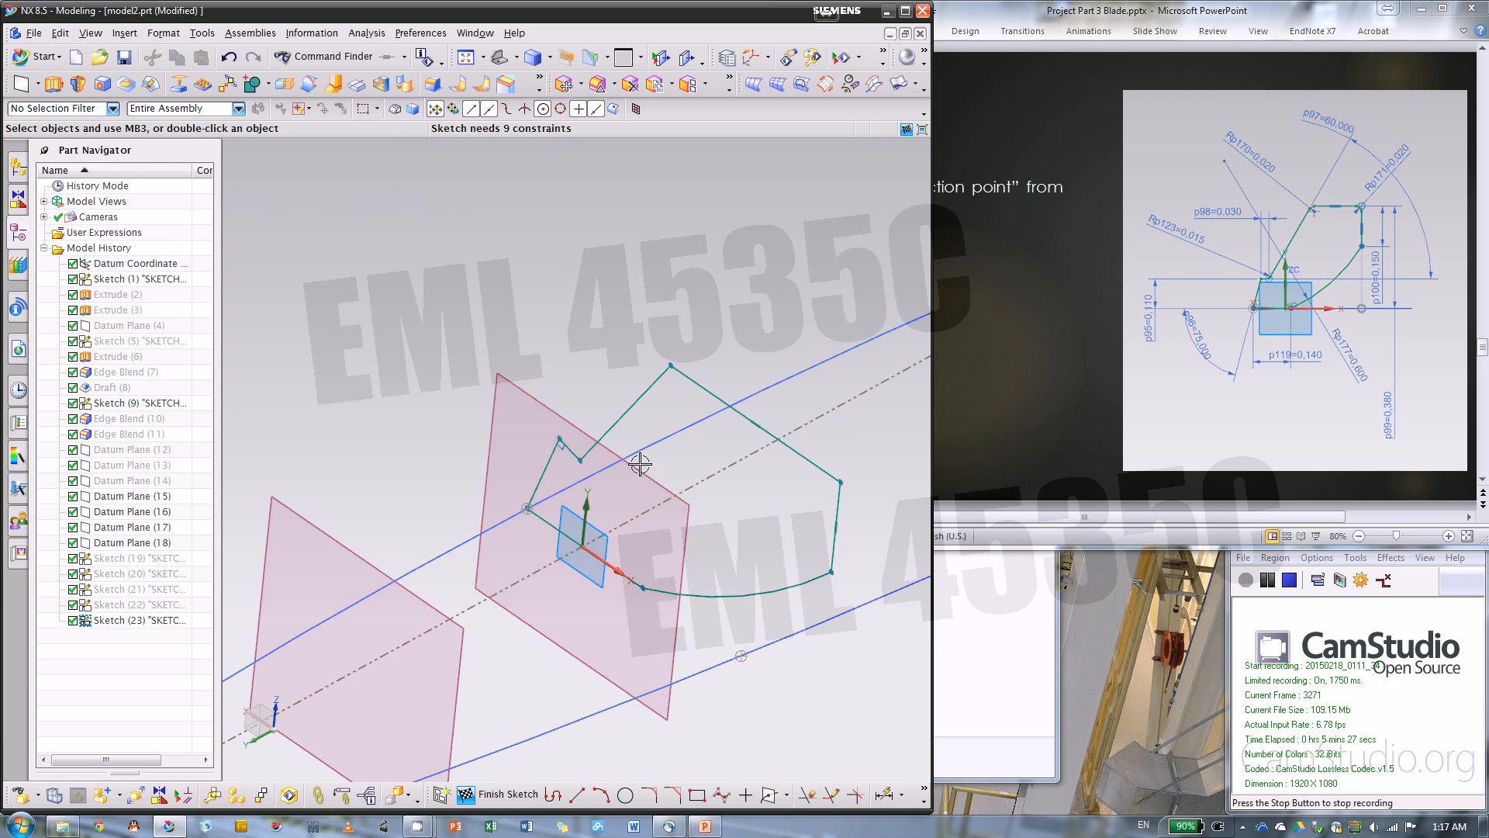
Delete the perpendicular constraint on the profile's short step line and make that line horizontal
{"action": "scroll", "coordinate": [556, 439], "scroll_direction": "up", "scroll_amount": 4}
{"action": "left_click", "coordinate": [564, 433]}
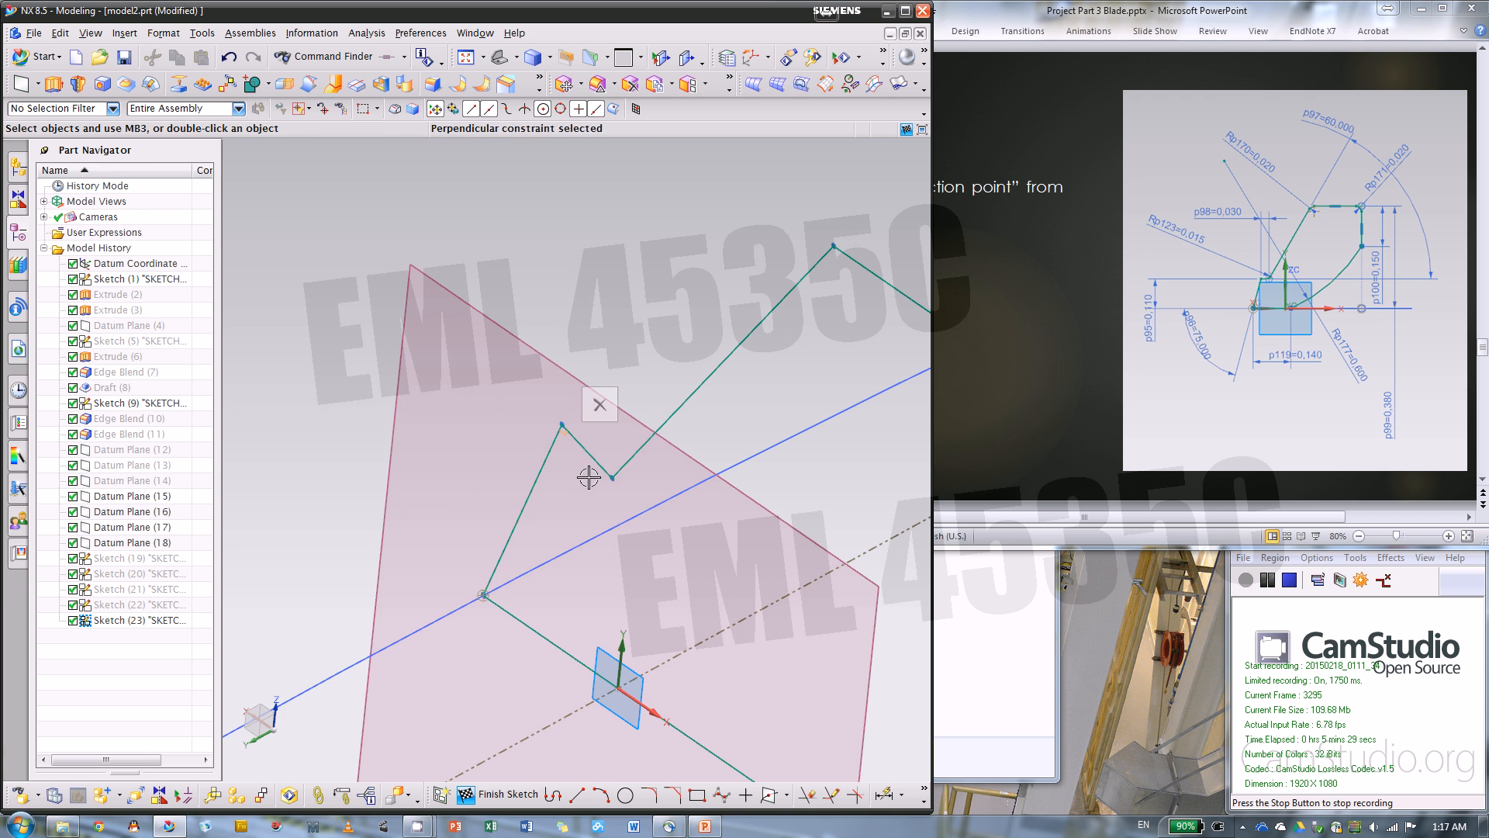
{"action": "left_click", "coordinate": [593, 458]}
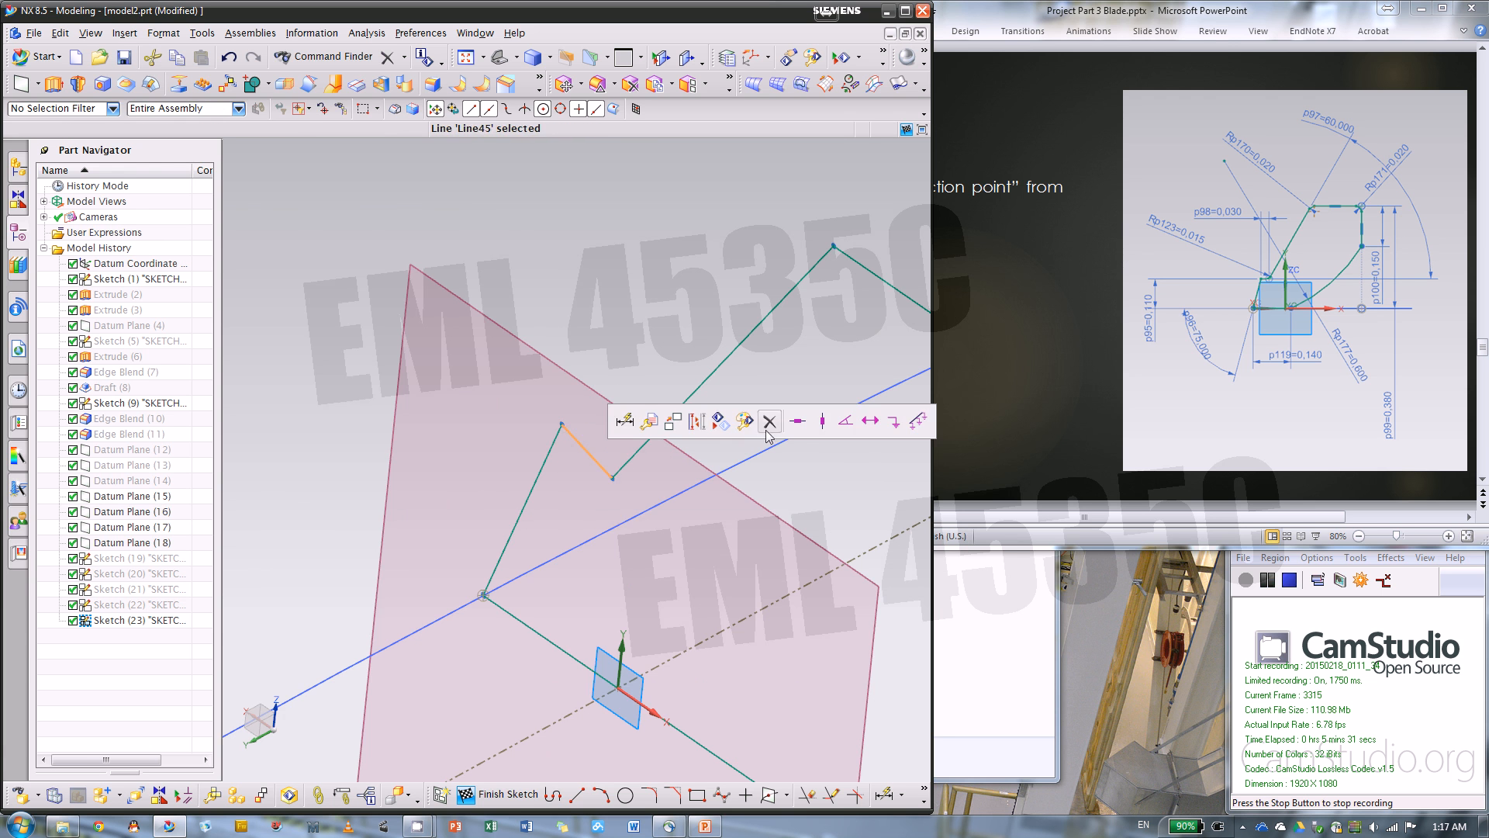
{"action": "left_click", "coordinate": [796, 423]}
Dimension the vertical height of the profile's short slanted edge and set it to 0.11 in
{"action": "scroll", "coordinate": [647, 398], "scroll_direction": "down", "scroll_amount": 3}
{"action": "scroll", "coordinate": [552, 572], "scroll_direction": "down", "scroll_amount": 3}
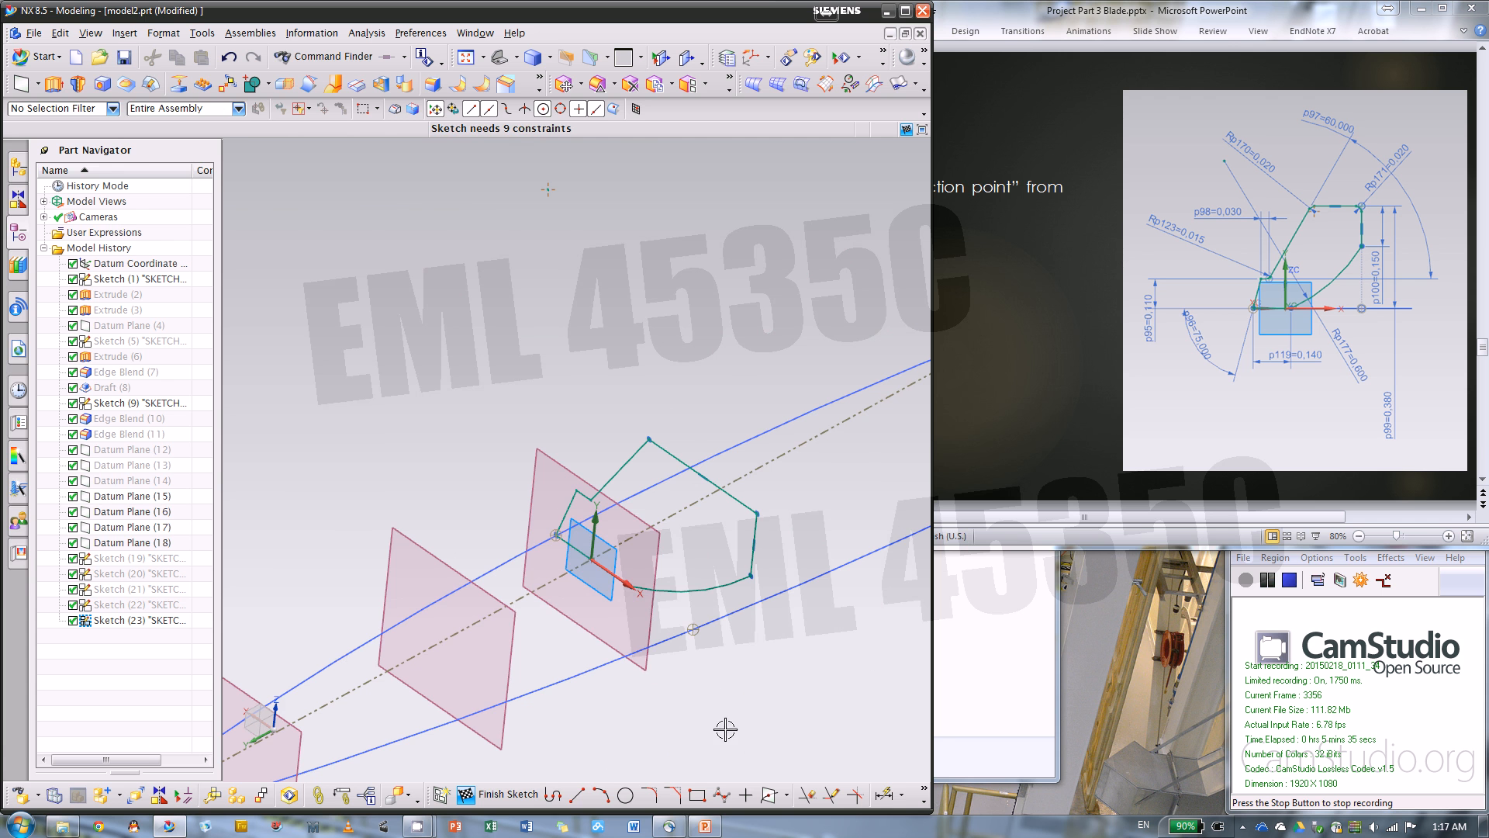
{"action": "key", "text": "d"}
{"action": "scroll", "coordinate": [569, 528], "scroll_direction": "up", "scroll_amount": 3}
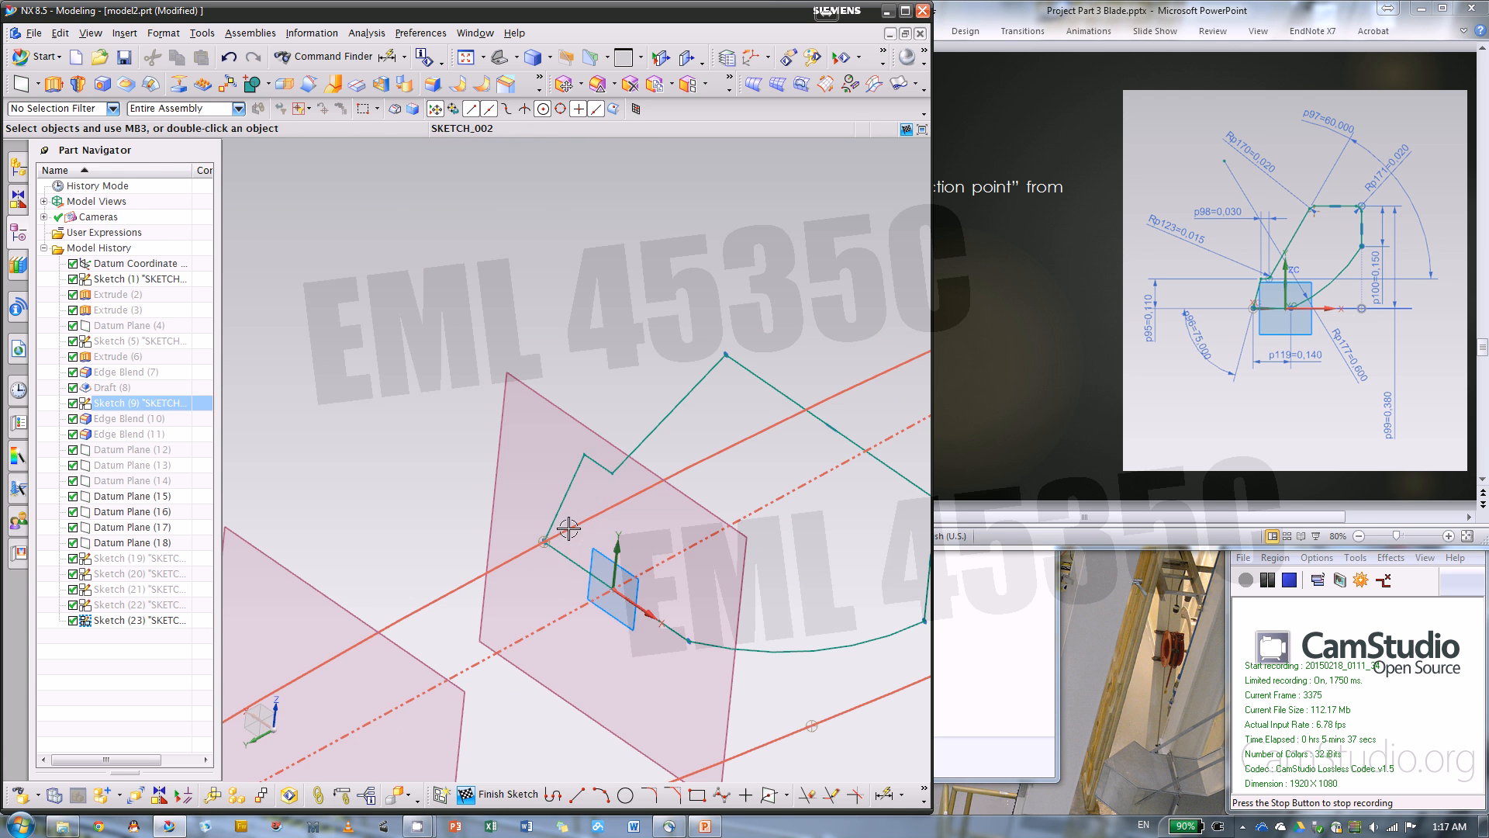
{"action": "left_click", "coordinate": [564, 496]}
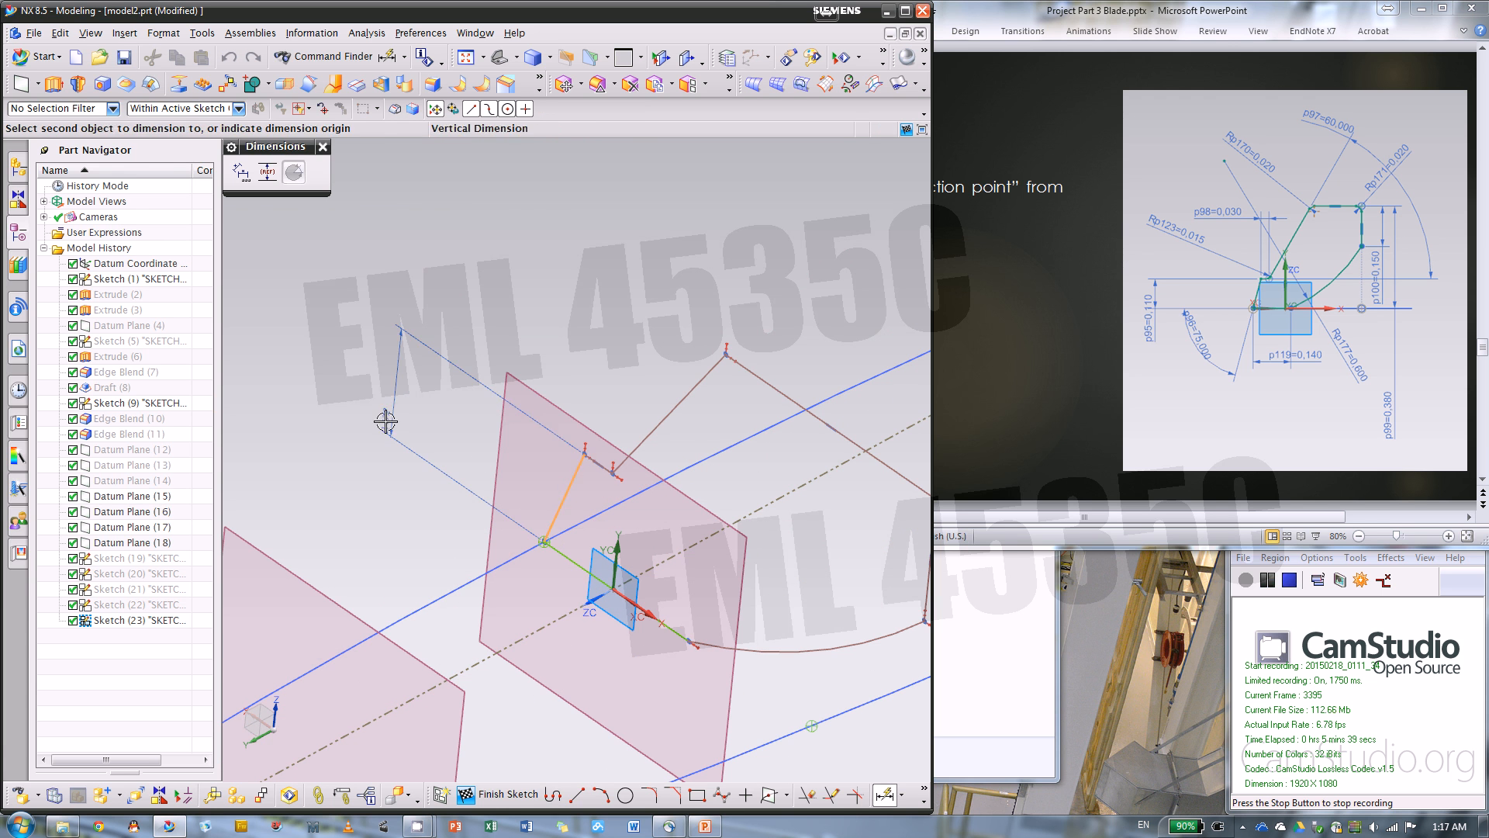
{"action": "left_click", "coordinate": [386, 420]}
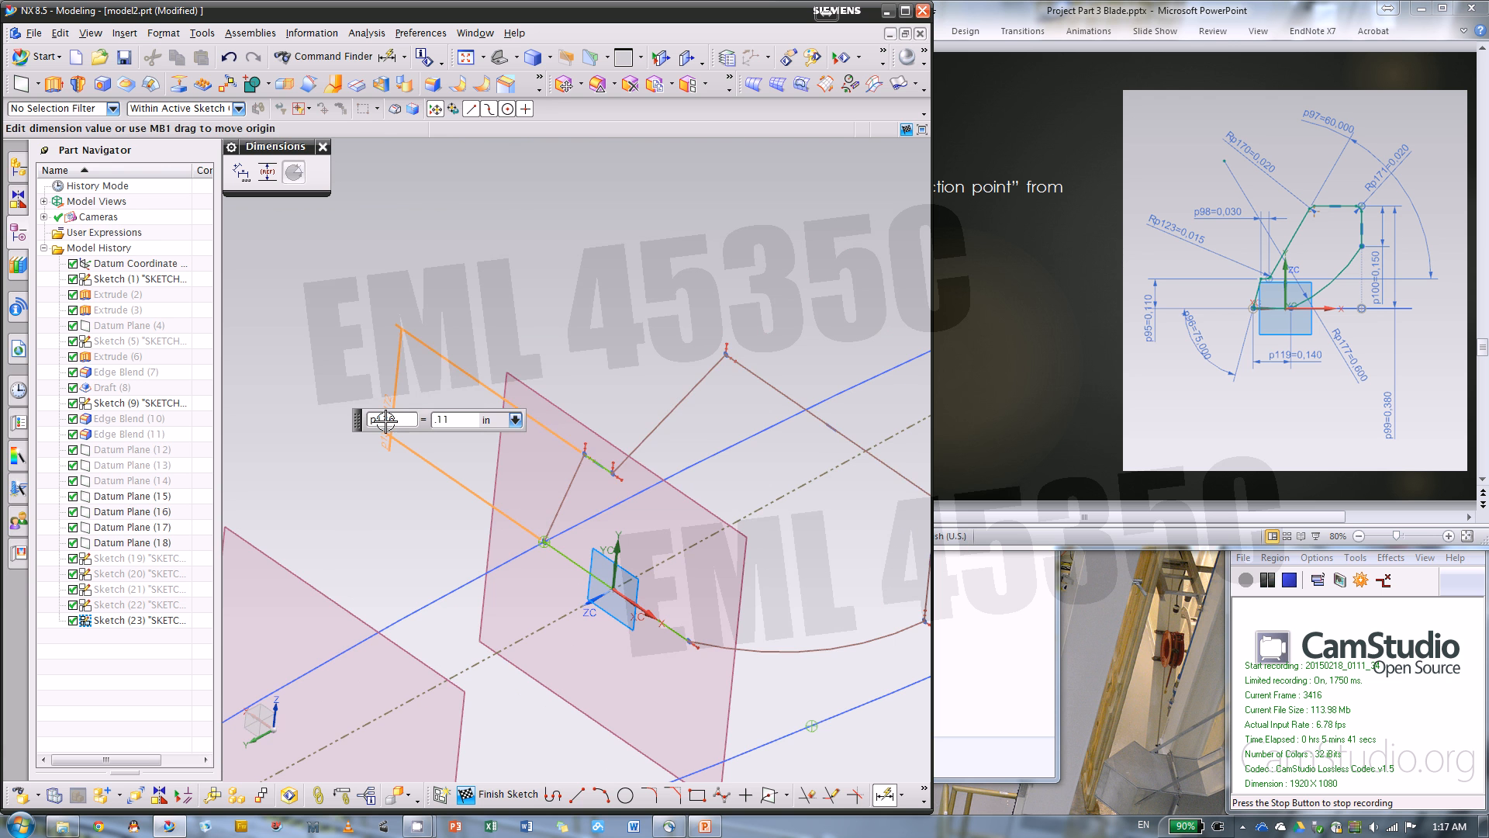
{"action": "scroll", "coordinate": [579, 499], "scroll_direction": "up", "scroll_amount": 3}
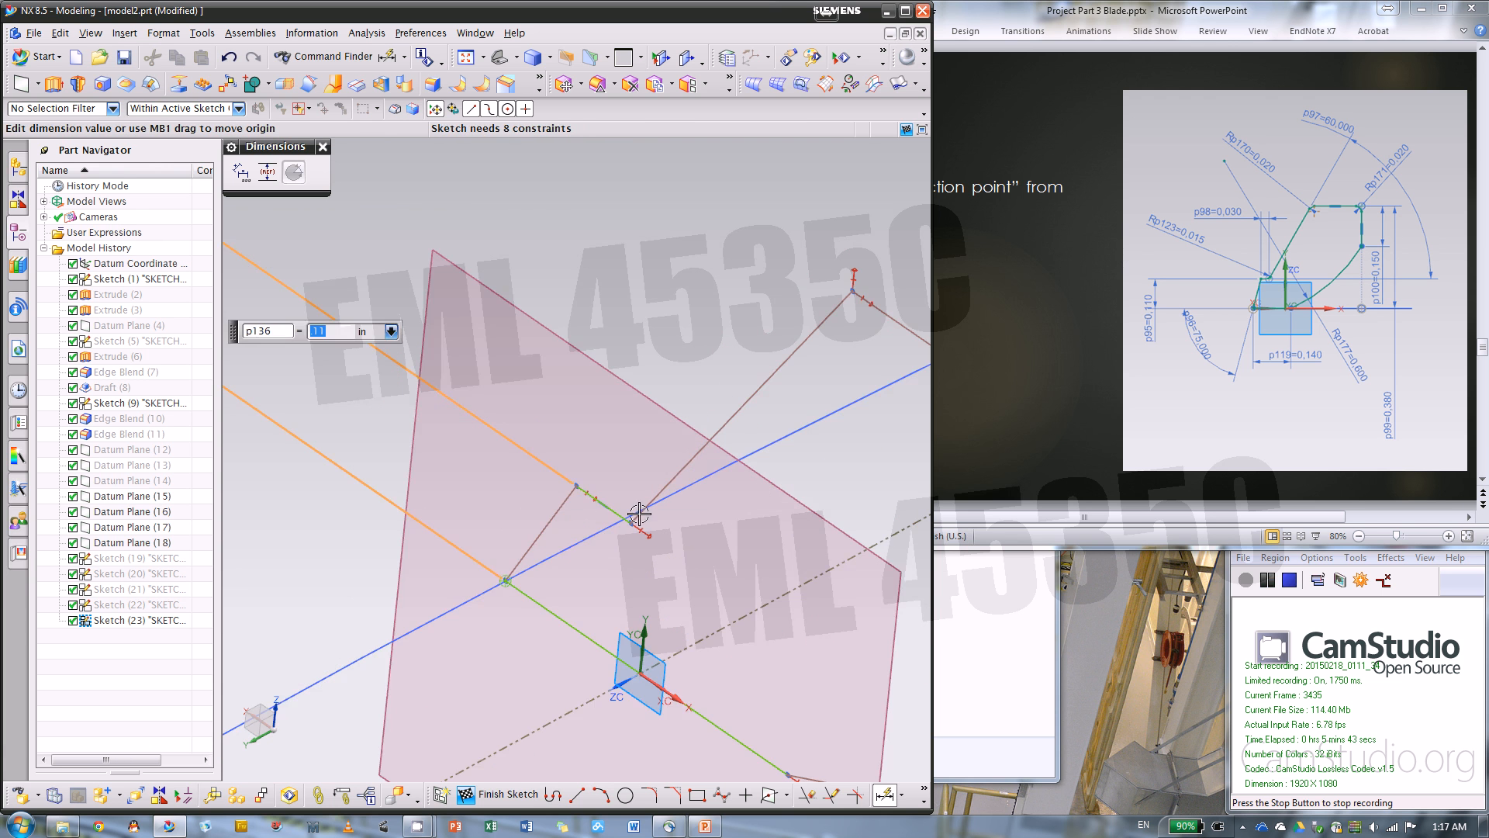
Dimension the profile's base line horizontally and set its length to 0.14 in
{"action": "scroll", "coordinate": [639, 514], "scroll_direction": "down", "scroll_amount": 4}
{"action": "scroll", "coordinate": [552, 531], "scroll_direction": "up", "scroll_amount": 2}
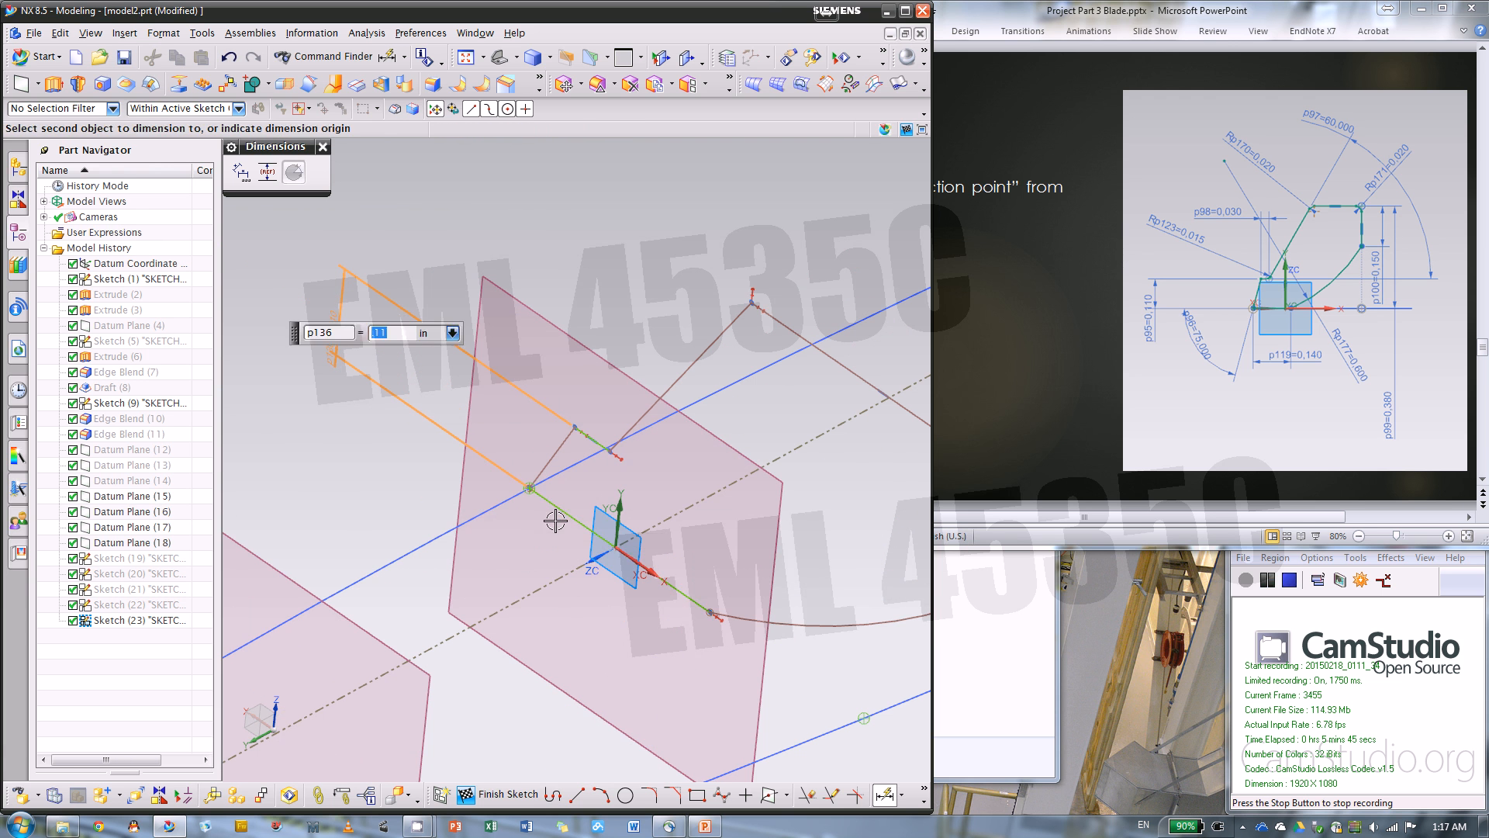
{"action": "left_click", "coordinate": [524, 557]}
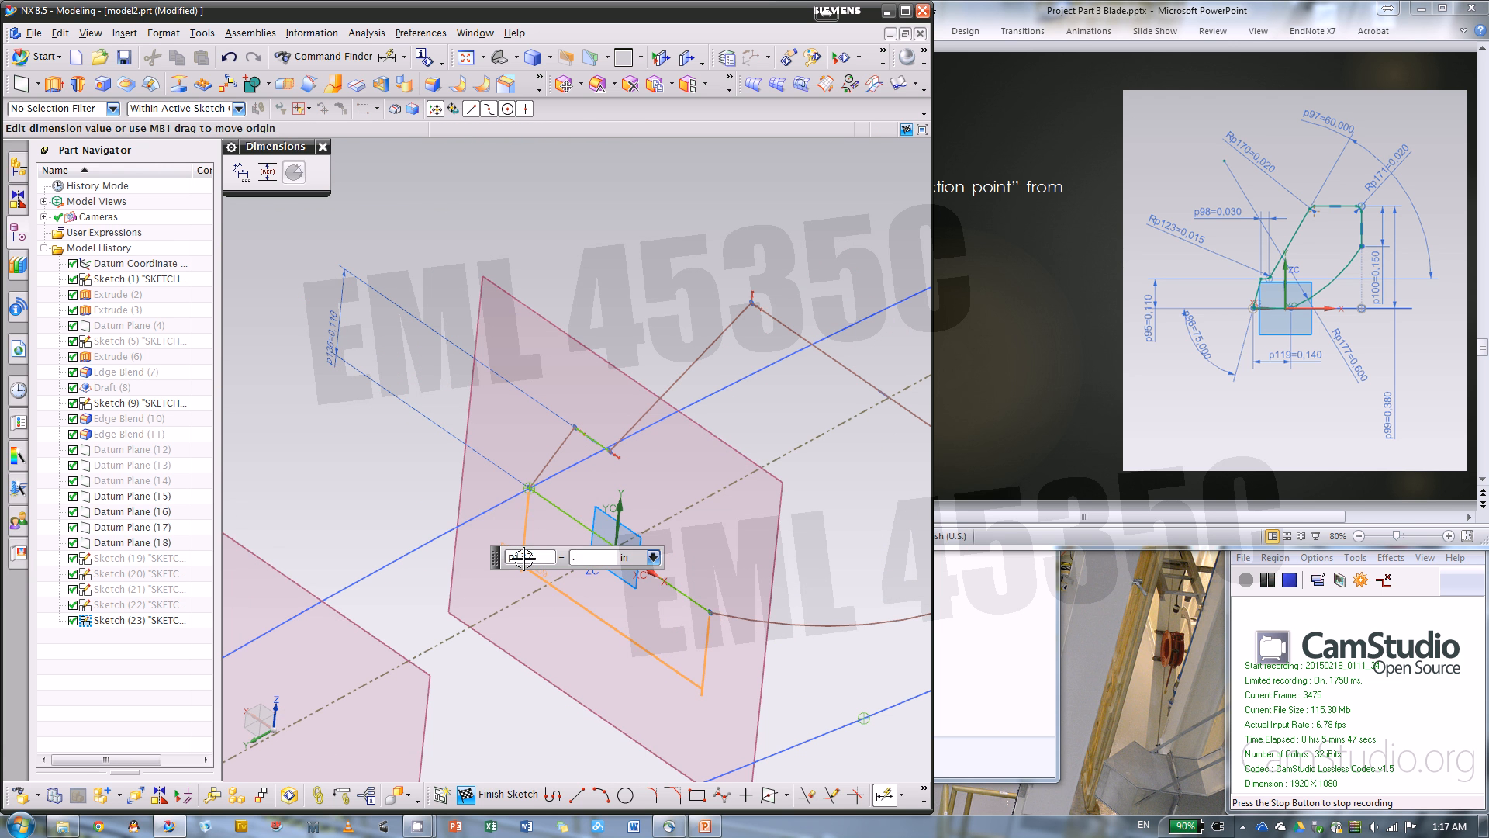
{"action": "key", "text": "Return"}
Add an angular dimension between the short slanted edge and the base line and set it to 75 degrees
{"action": "left_click", "coordinate": [550, 458]}
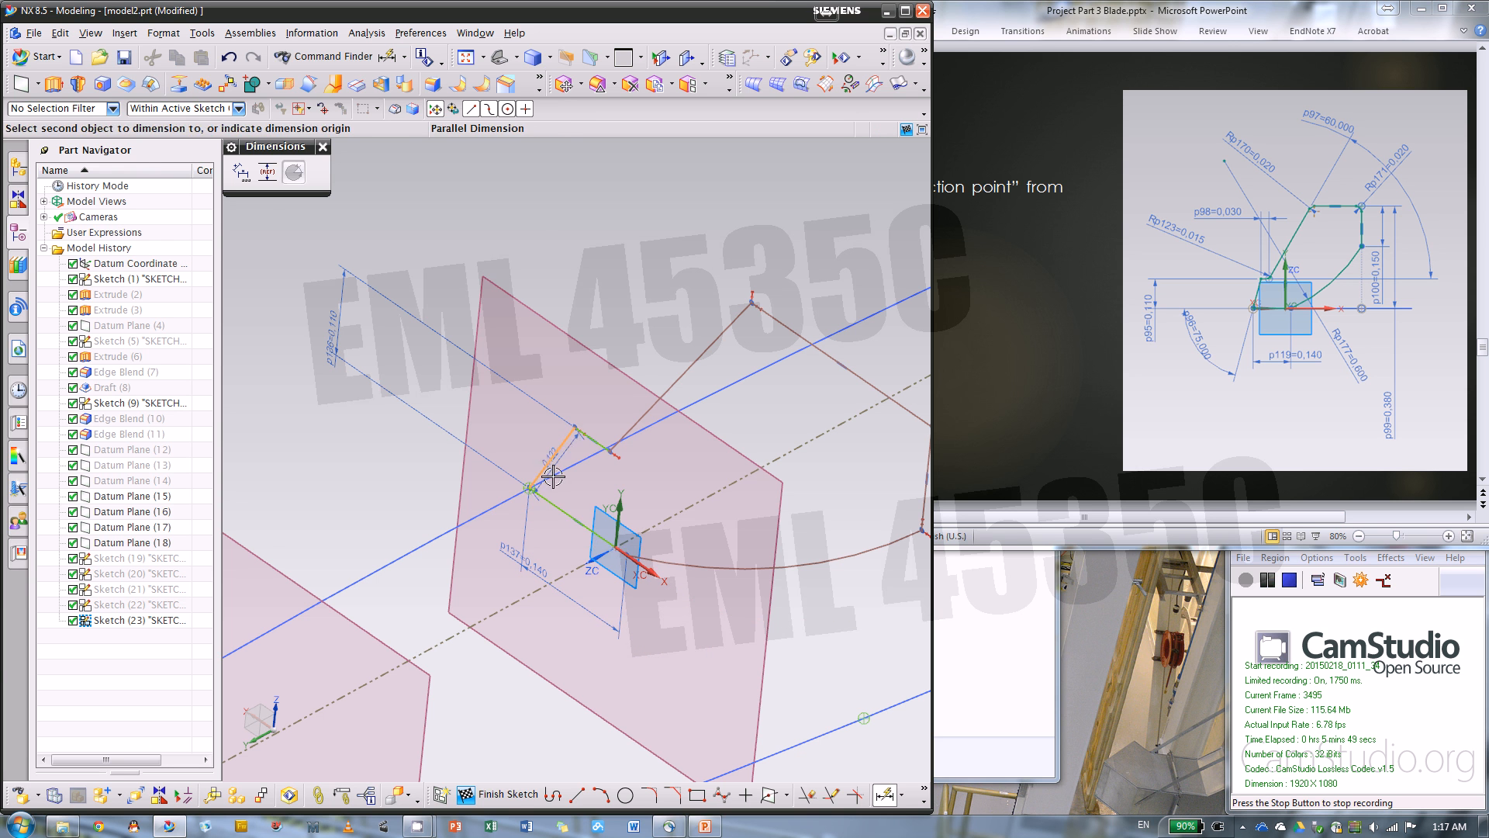
{"action": "left_click", "coordinate": [555, 501]}
{"action": "left_click", "coordinate": [394, 492]}
{"action": "type", "text": "7"}
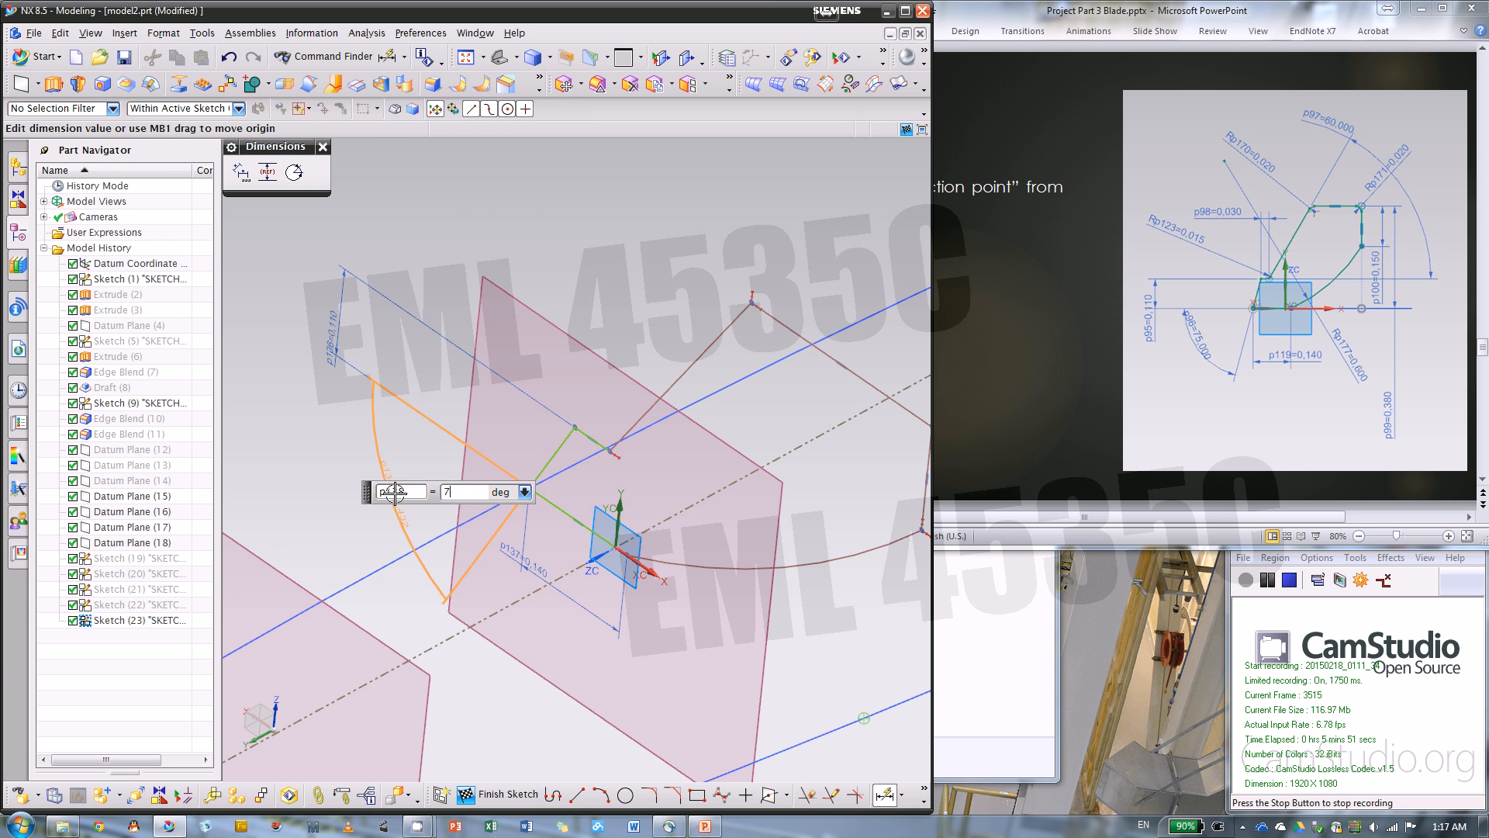
{"action": "type", "text": "5"}
{"action": "key", "text": "Return"}
Add an angular dimension between the short step line and the long slanted edge and set it to 60 degrees
{"action": "left_click", "coordinate": [580, 440]}
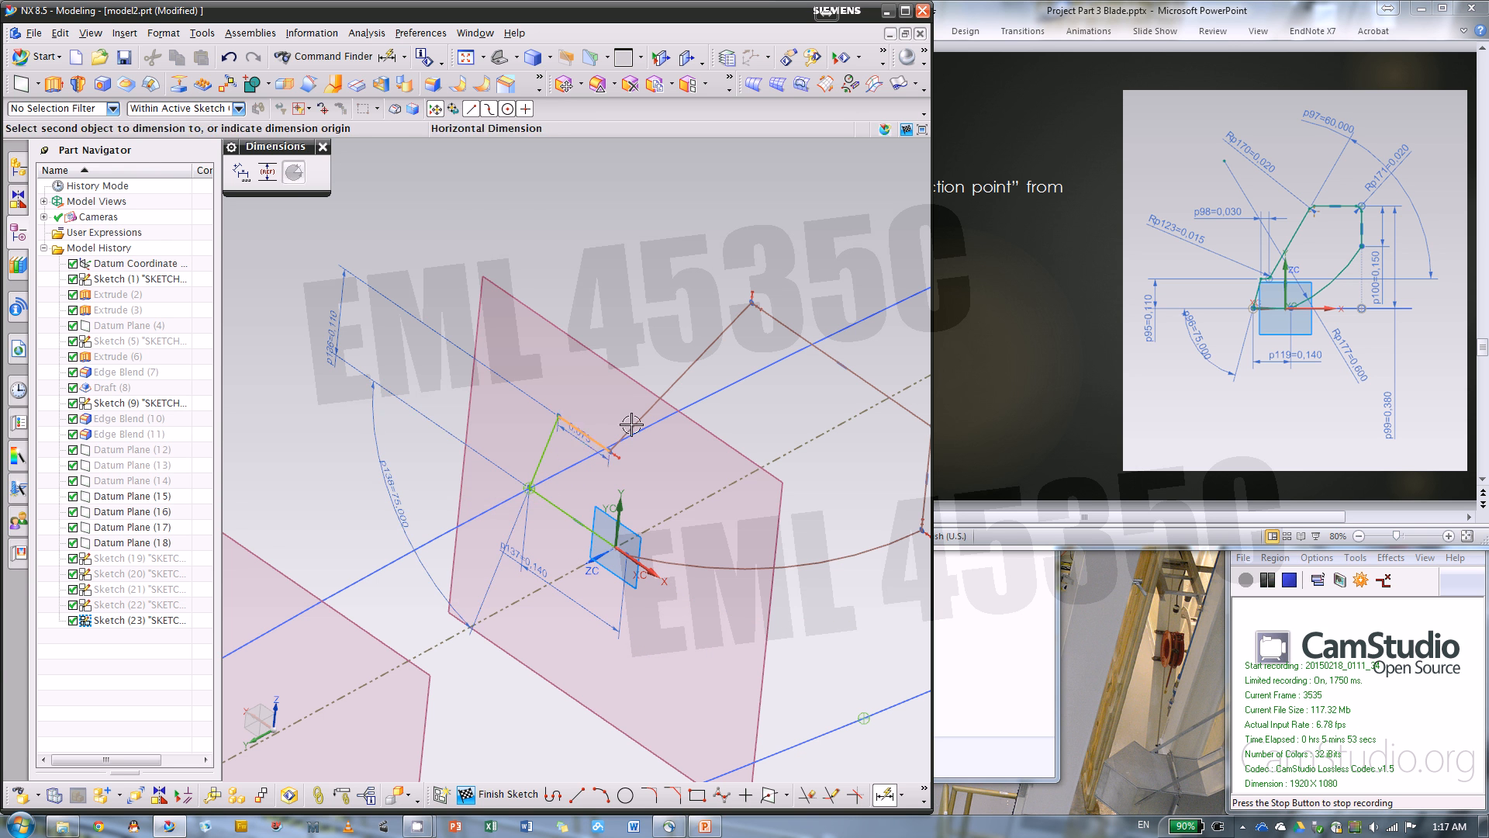
{"action": "left_click", "coordinate": [652, 409]}
{"action": "left_click", "coordinate": [740, 459]}
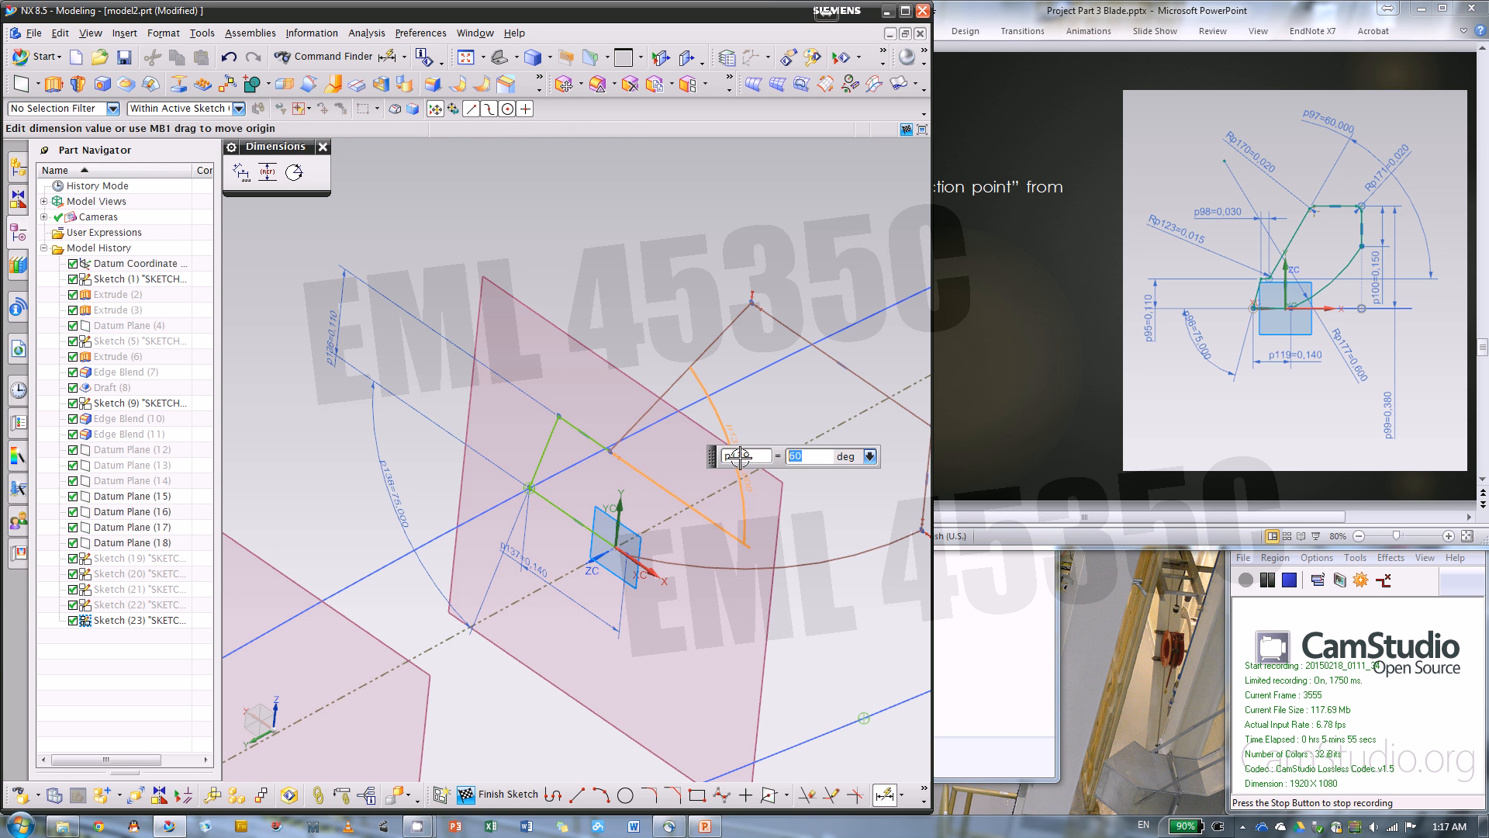
{"action": "type", "text": "60"}
{"action": "key", "text": "Return"}
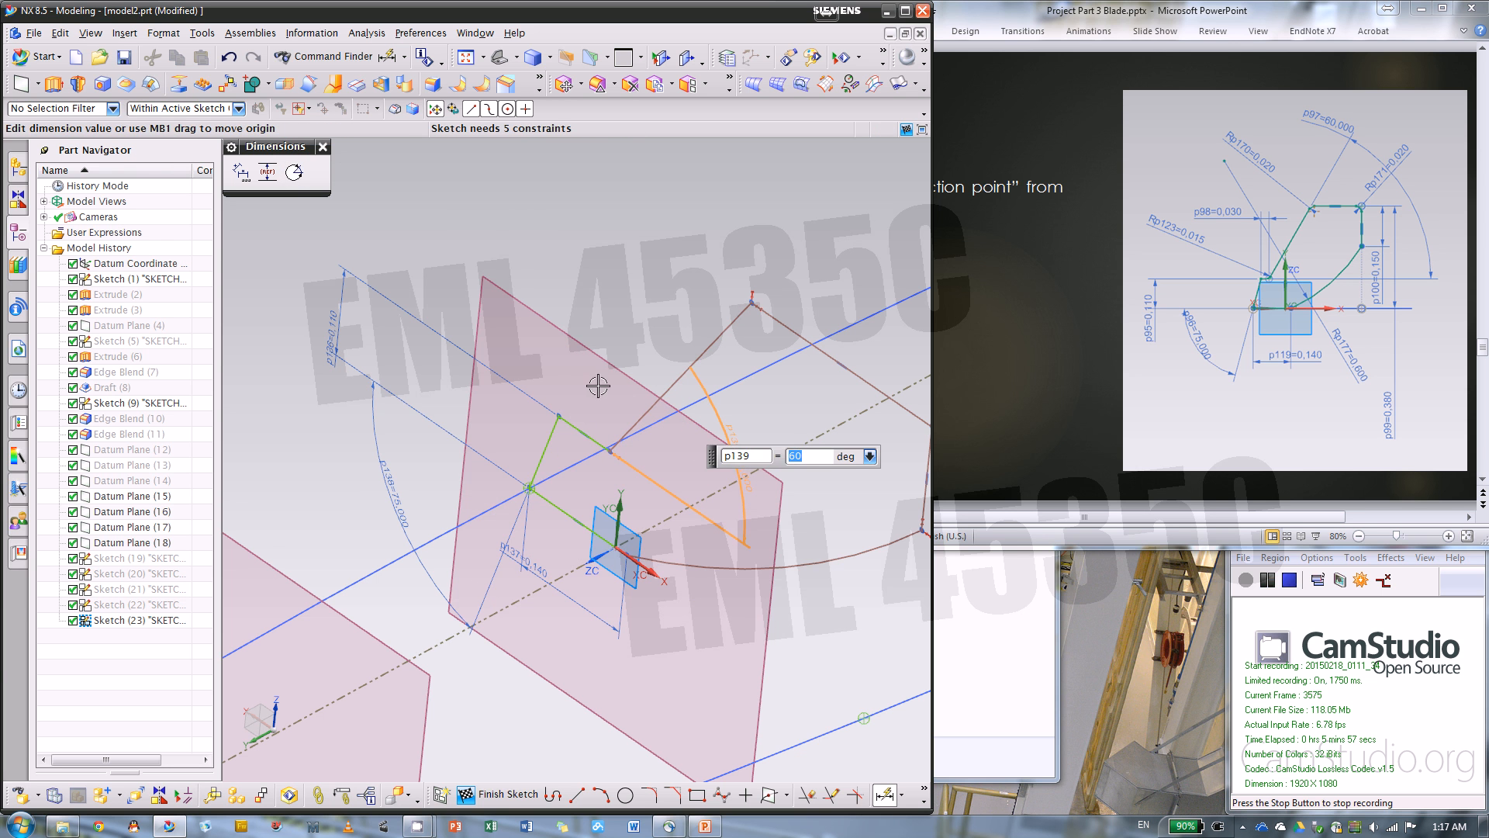
Dimension the profile's vertical side and set its length to 0.15 in
{"action": "scroll", "coordinate": [574, 389], "scroll_direction": "down", "scroll_amount": 3}
{"action": "left_click", "coordinate": [800, 466]}
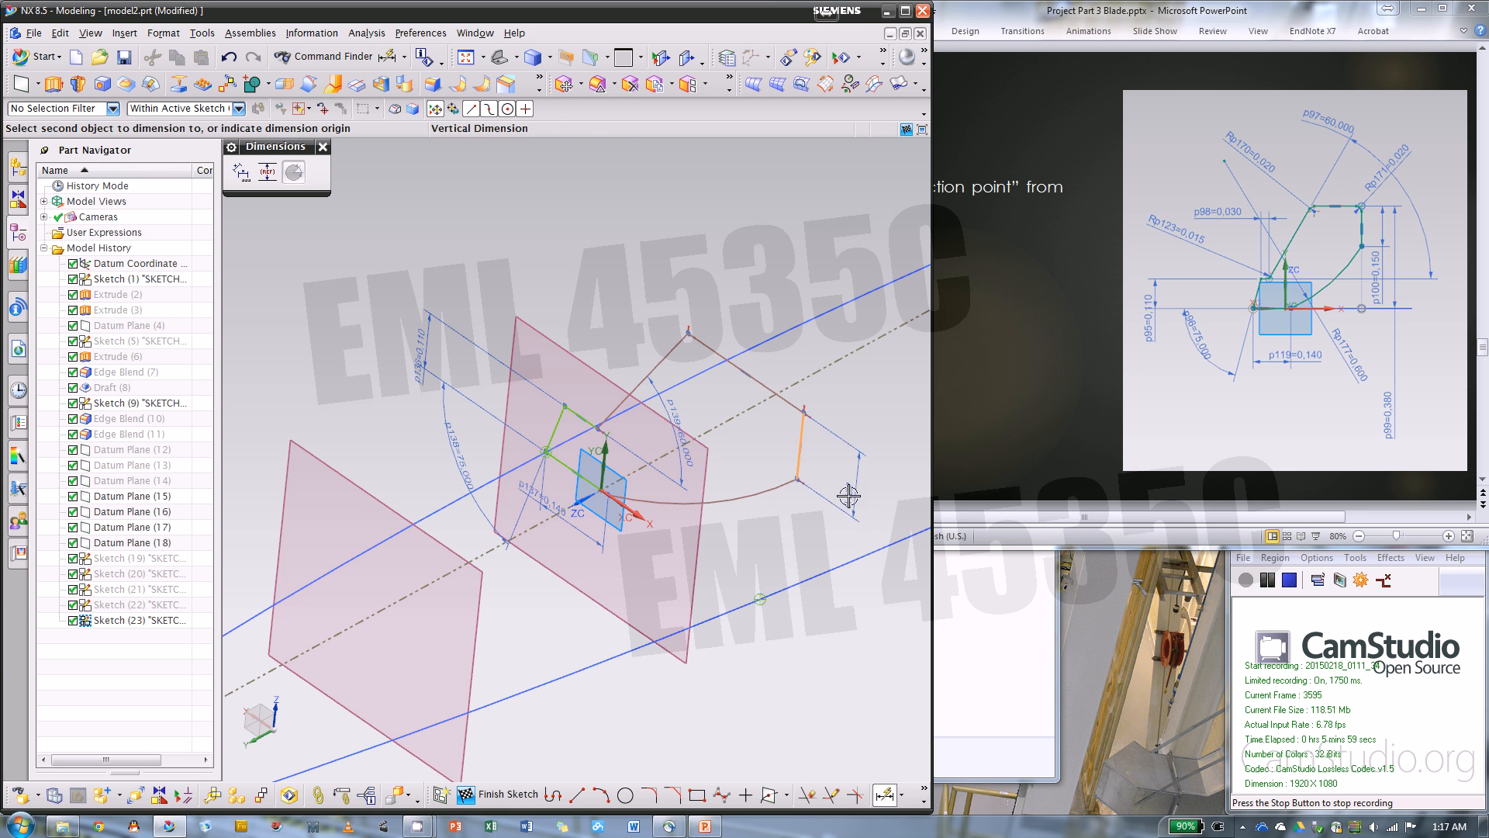
{"action": "left_click", "coordinate": [848, 494]}
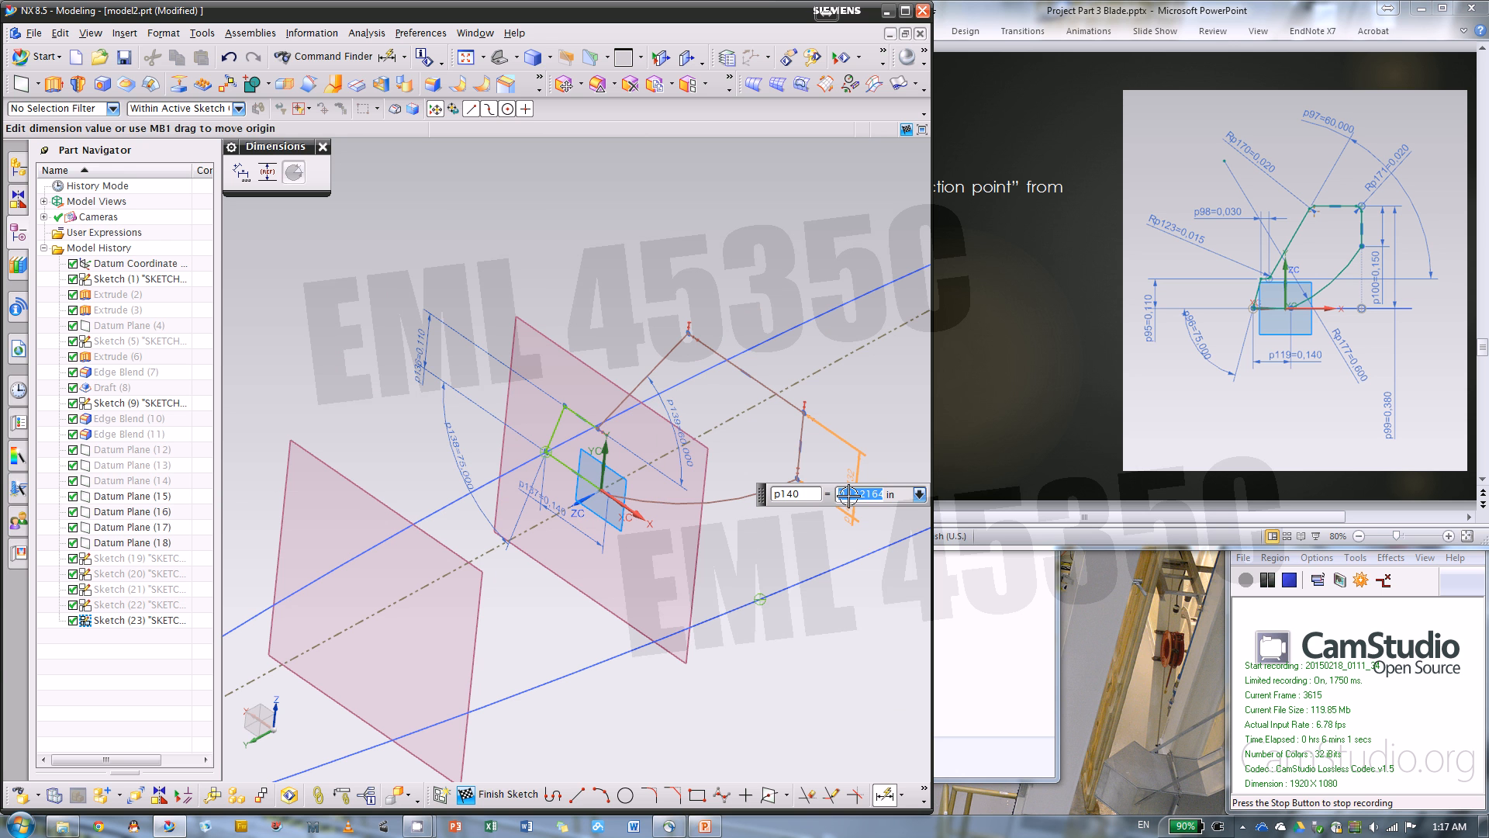
{"action": "key", "text": "BackSpace"}
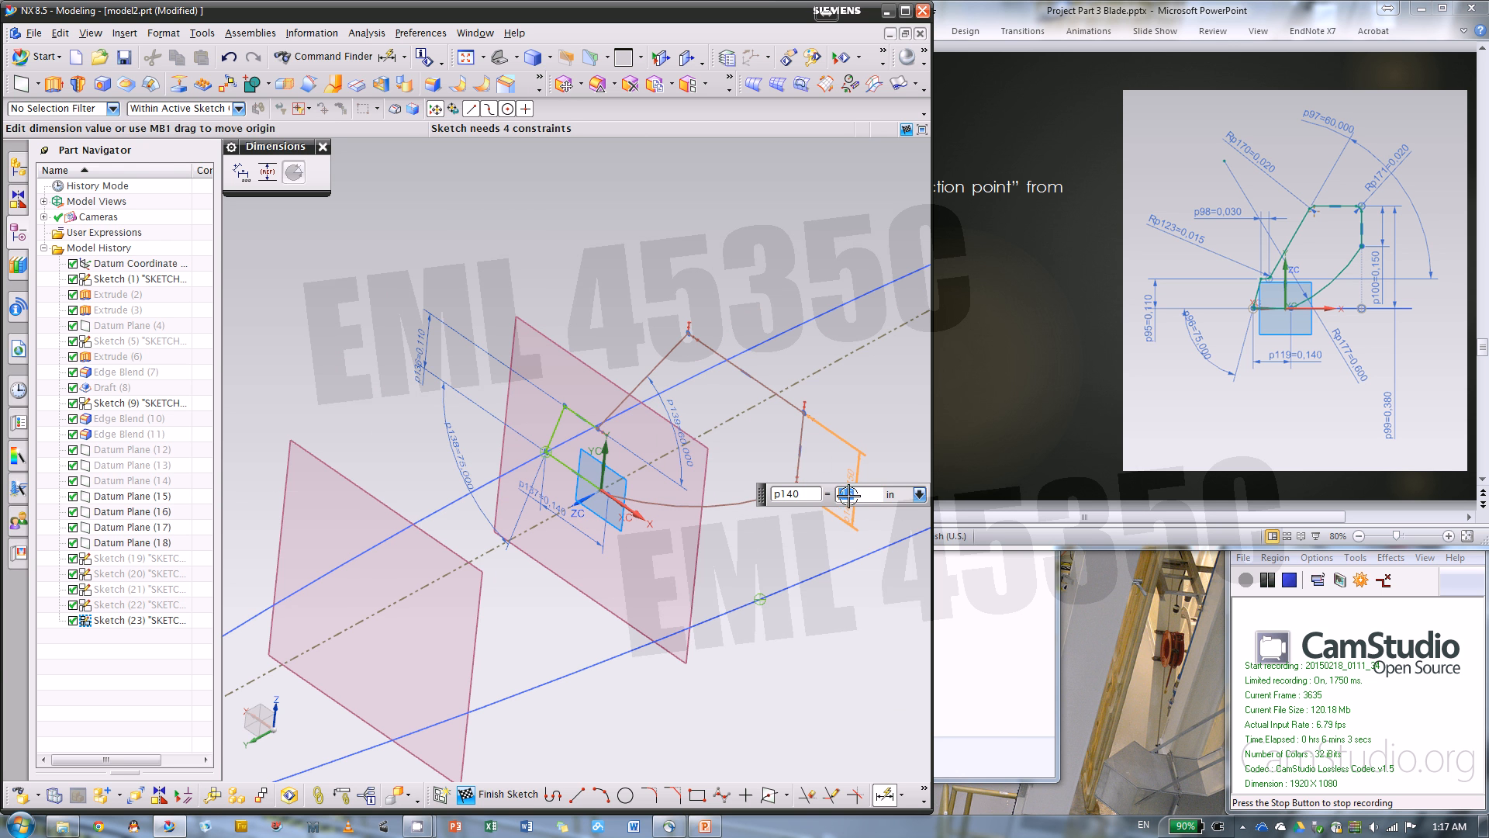
Dimension the distance from the profile's top line to the sketch's X axis and set it to 0.38 in
{"action": "left_click", "coordinate": [774, 387]}
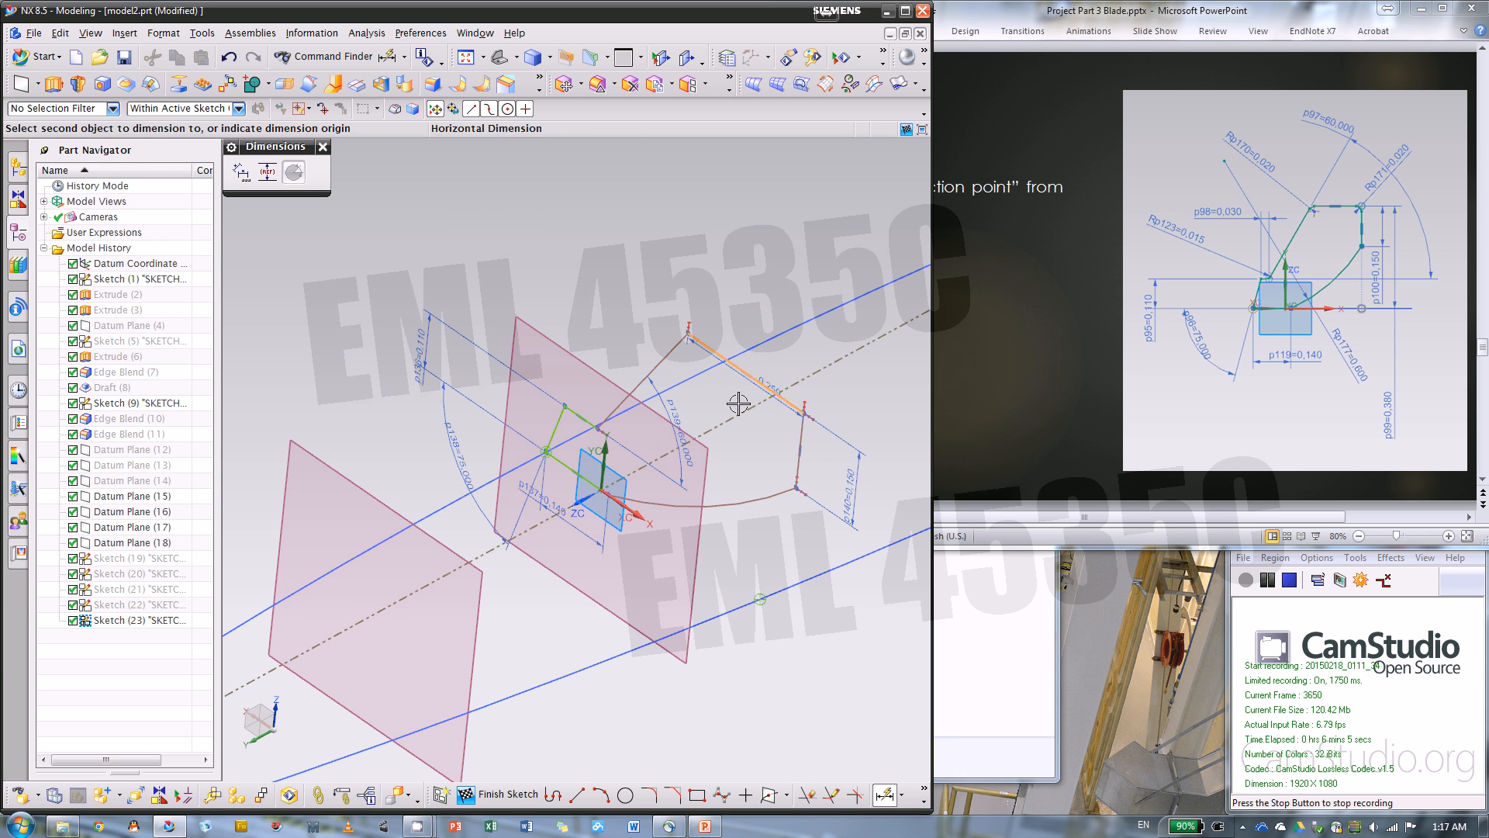
{"action": "left_click", "coordinate": [641, 515]}
{"action": "scroll", "coordinate": [723, 600], "scroll_direction": "down", "scroll_amount": 2}
{"action": "left_click", "coordinate": [728, 596]}
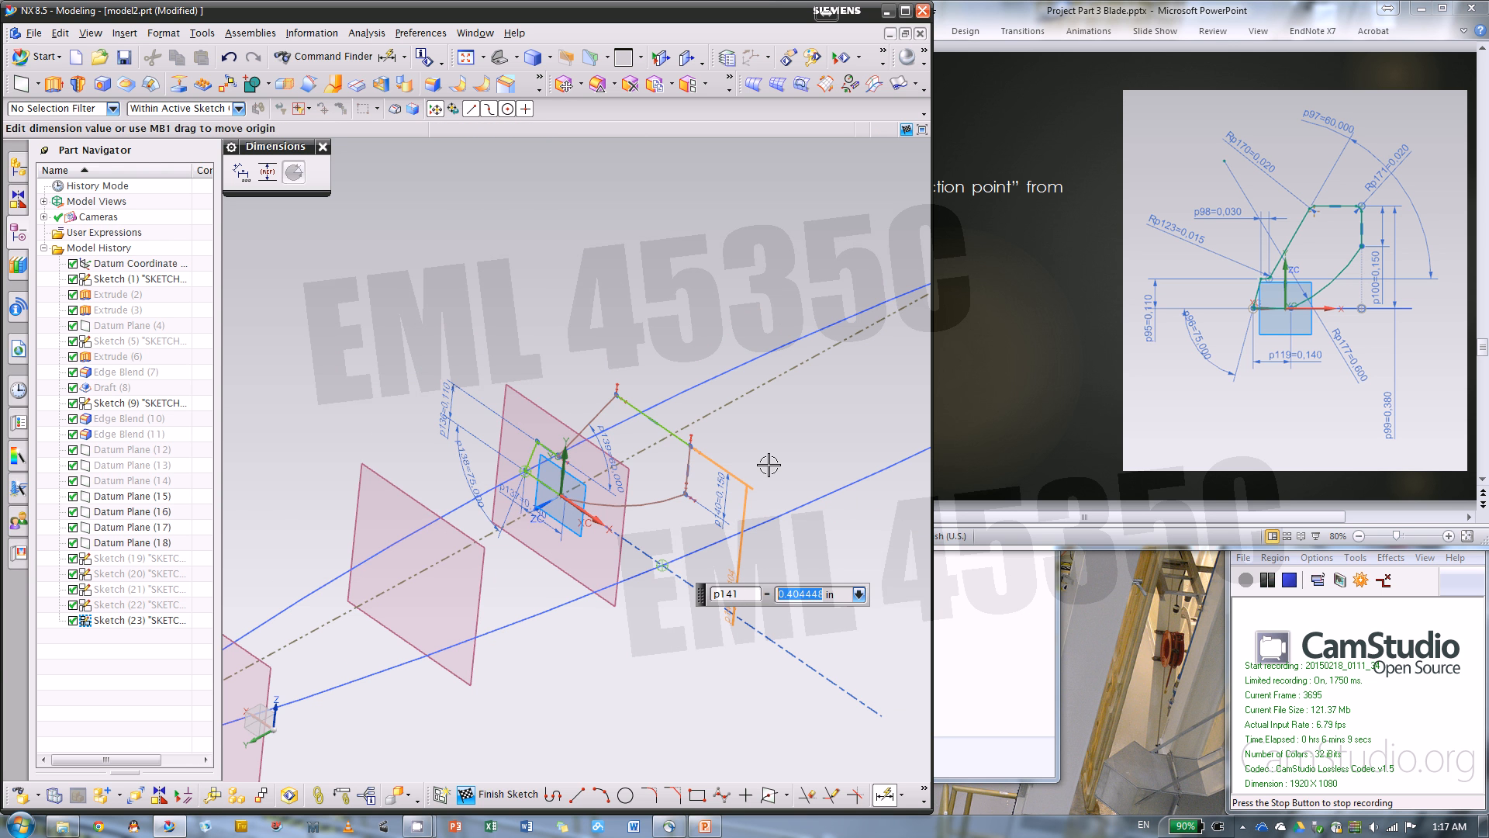
{"action": "type", "text": ".38"}
{"action": "key", "text": "Return"}
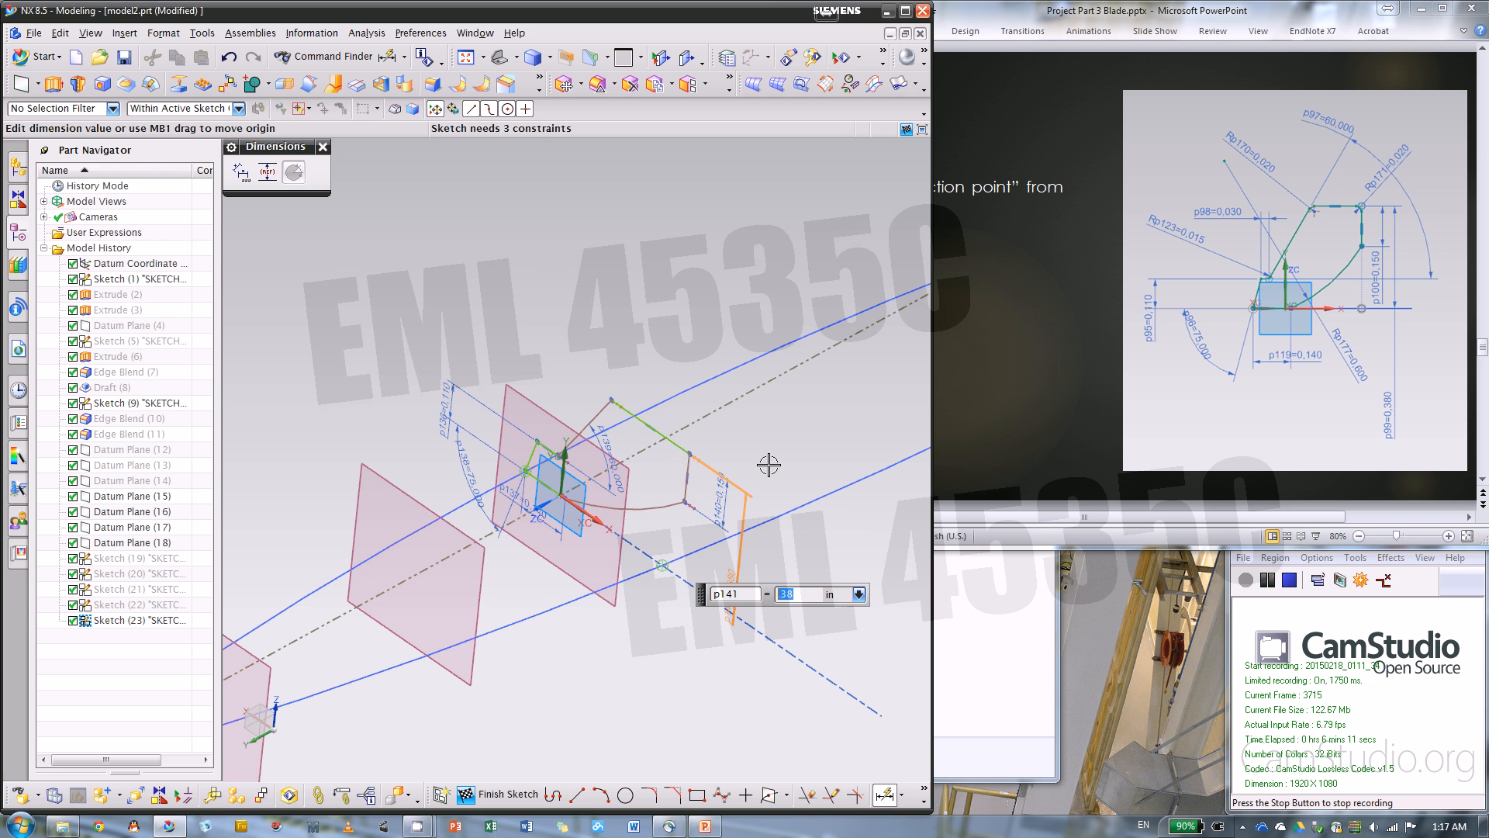
Dimension the short step line horizontally and set its length to 0.03 in
{"action": "scroll", "coordinate": [625, 438], "scroll_direction": "up", "scroll_amount": 3}
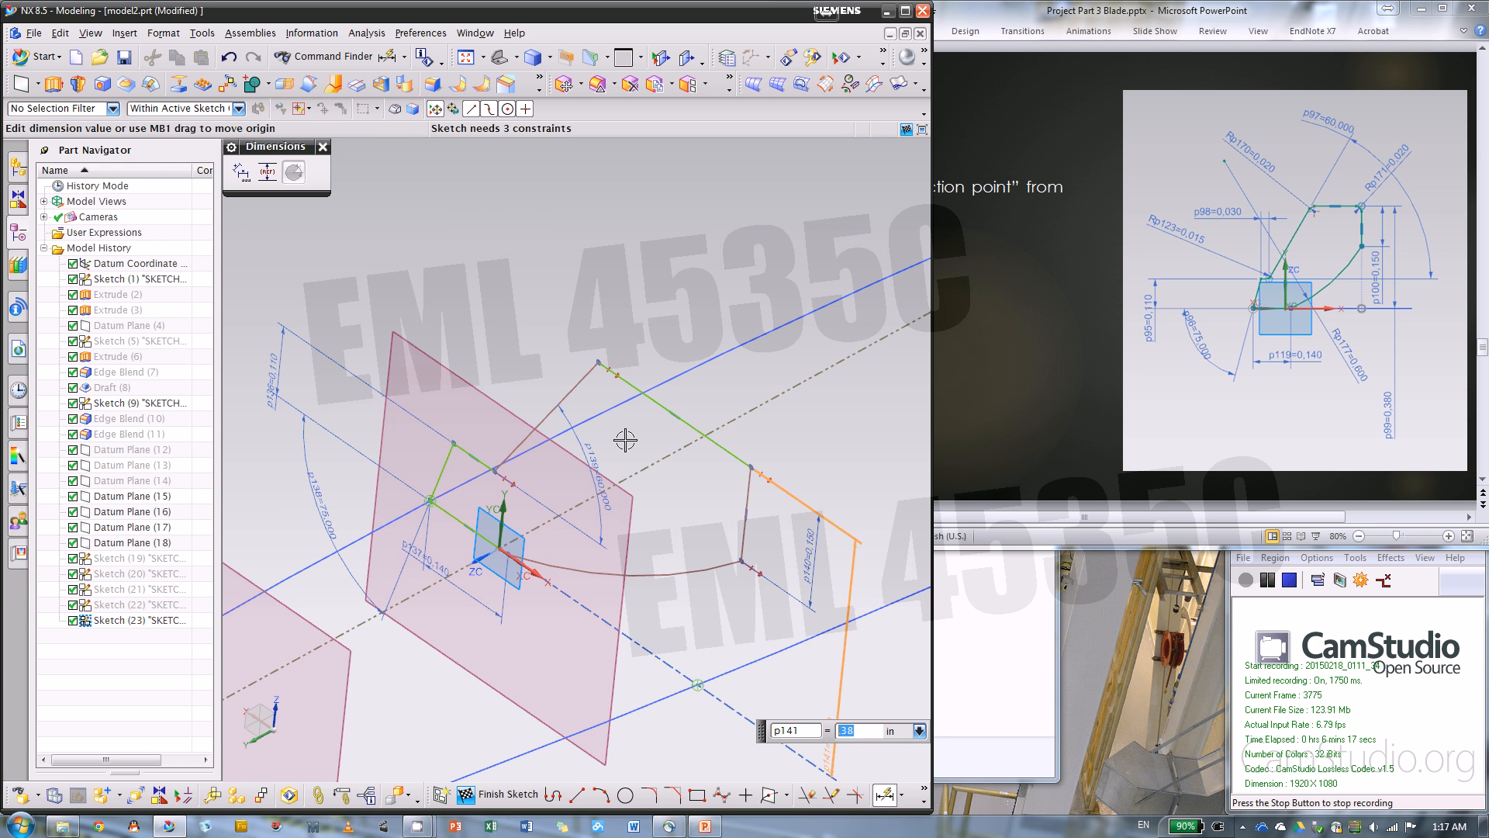
{"action": "scroll", "coordinate": [484, 454], "scroll_direction": "up", "scroll_amount": 1}
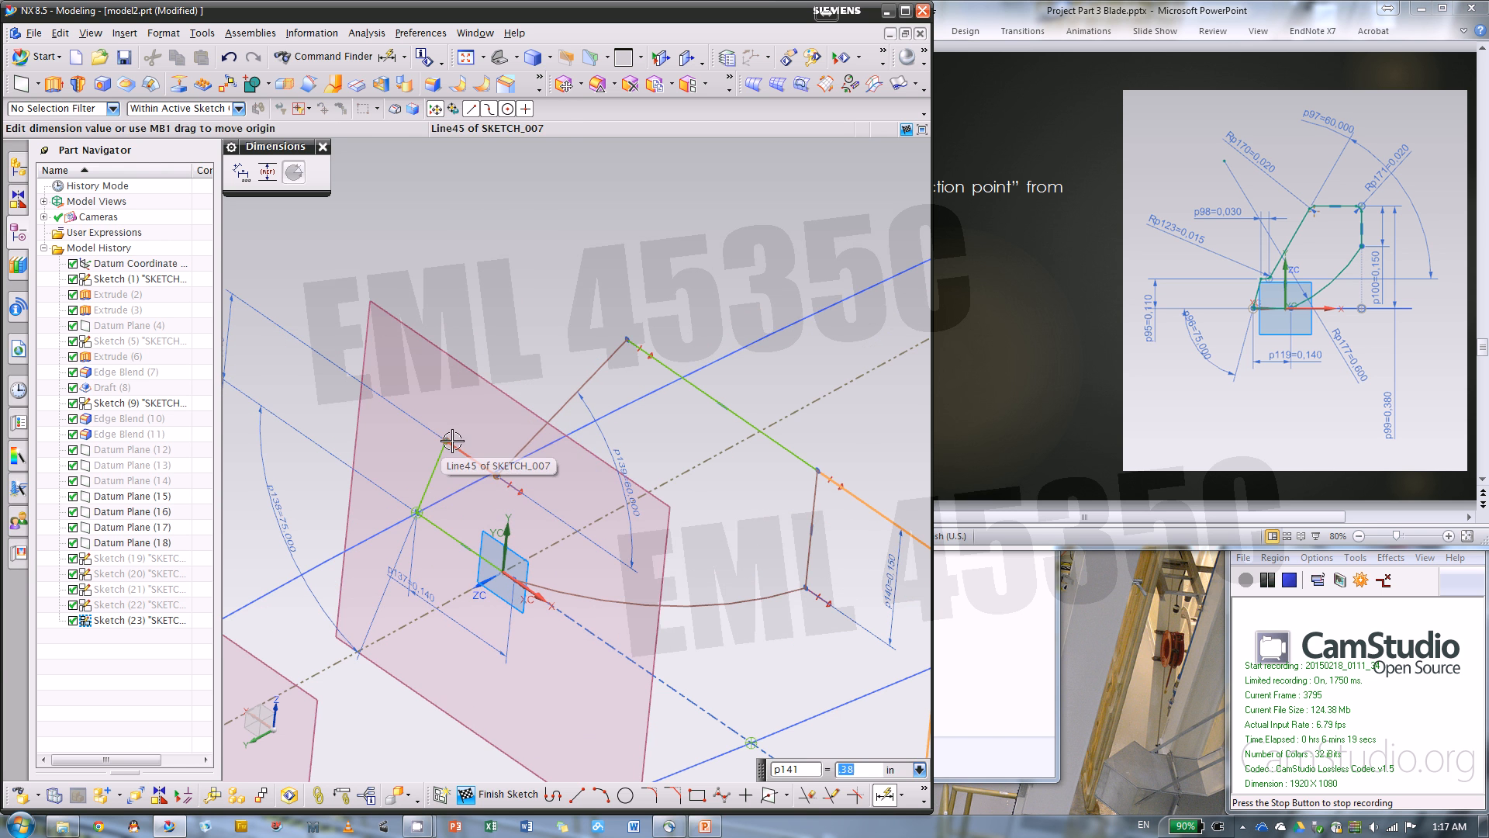
{"action": "left_click", "coordinate": [456, 442]}
{"action": "left_click", "coordinate": [483, 290]}
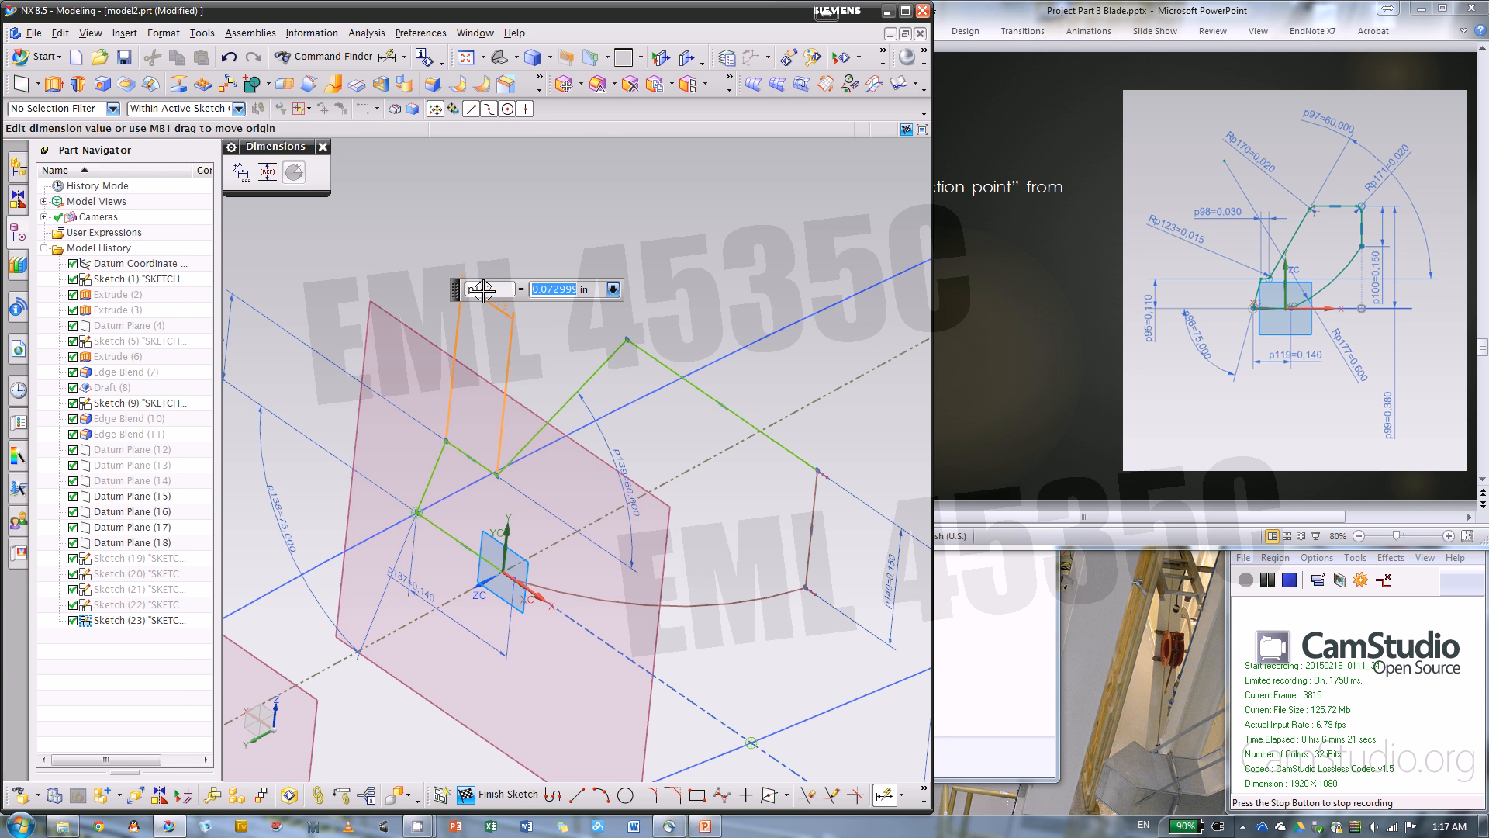
{"action": "key", "text": "BackSpace"}
{"action": "key", "text": "Return"}
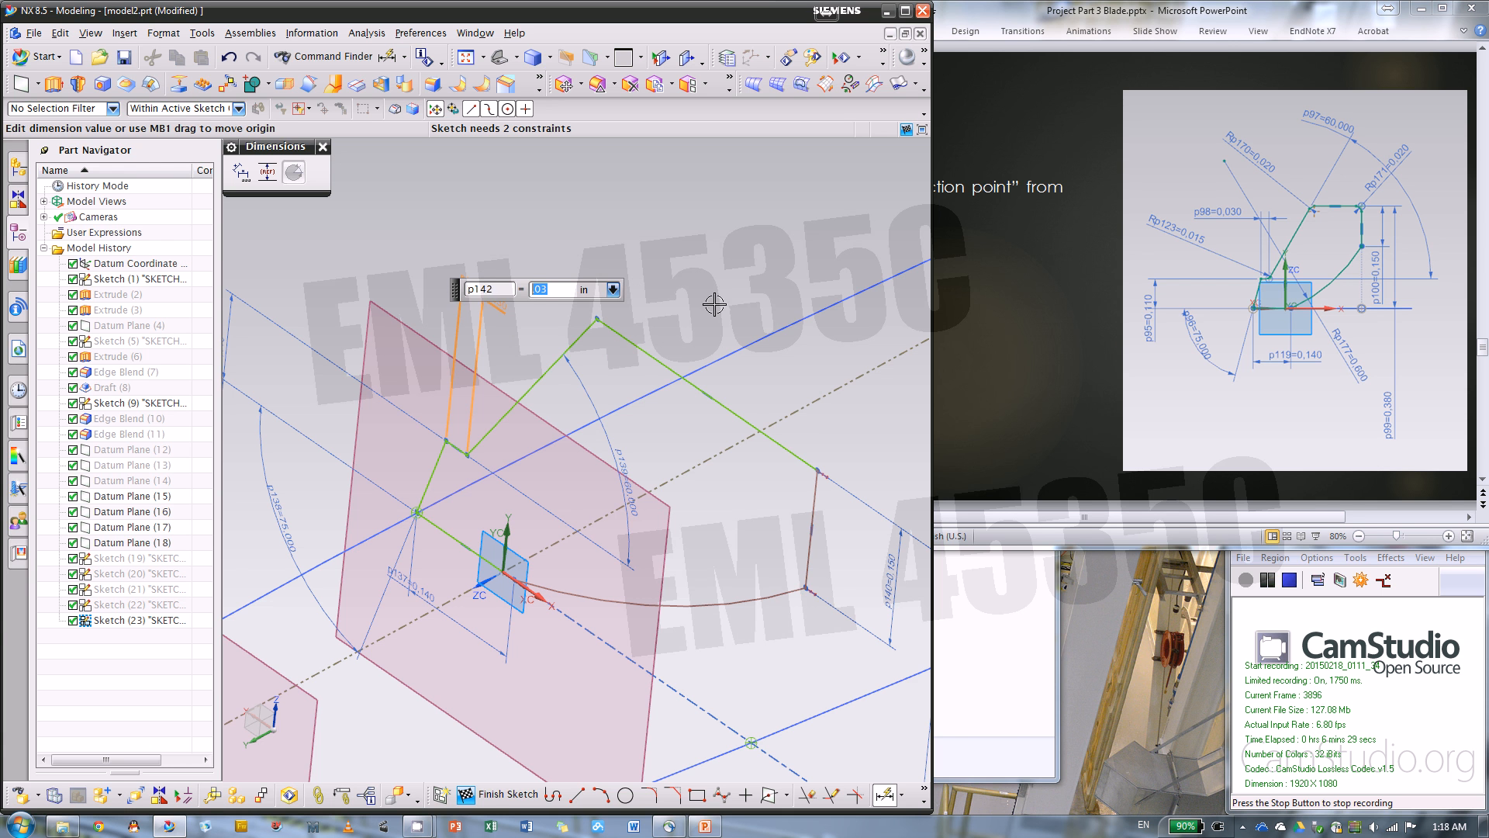
{"action": "middle_click_drag", "start_coordinate": [715, 304], "coordinate": [853, 440]}
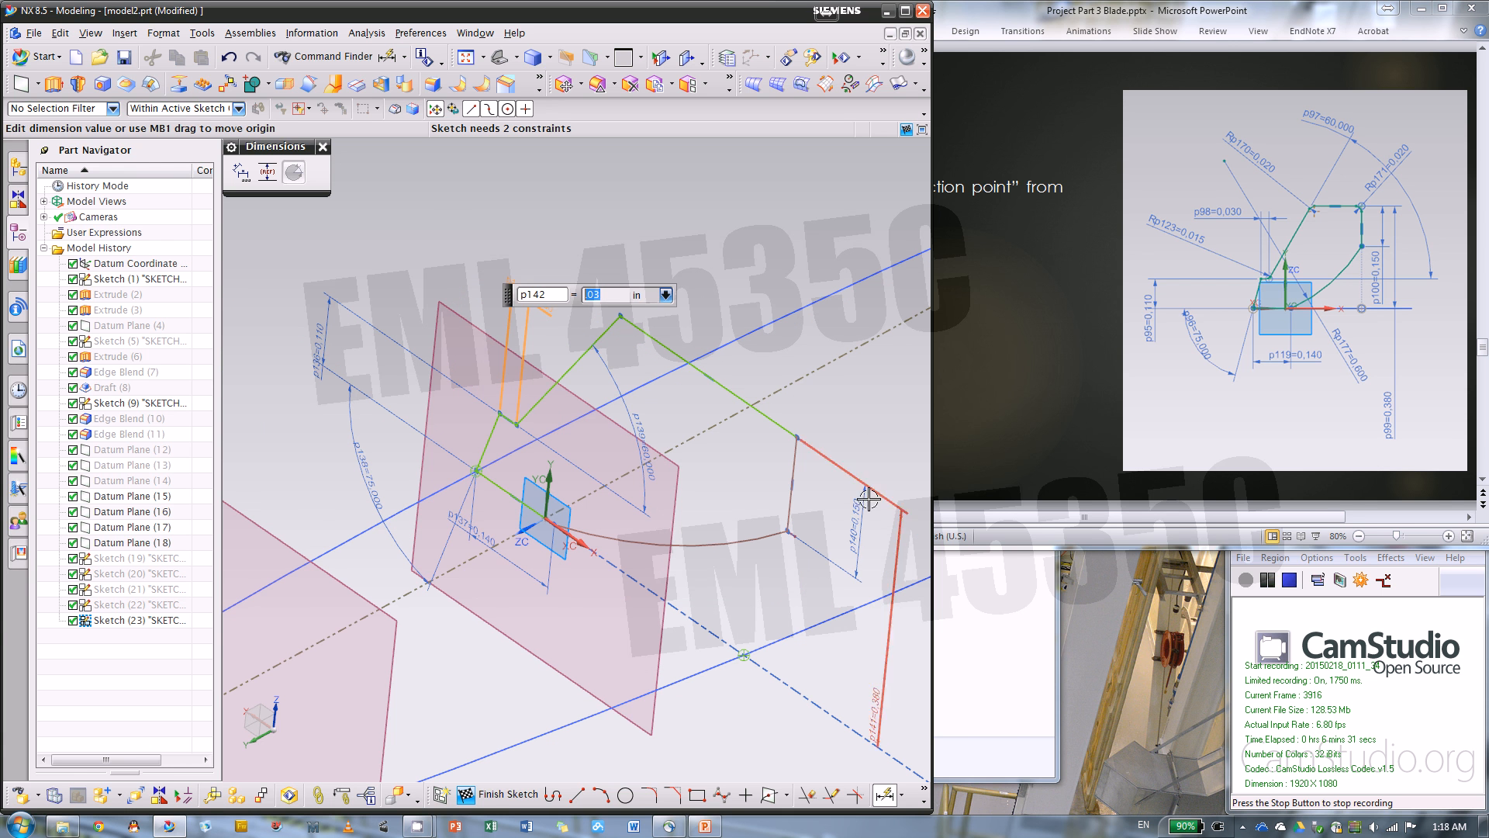
Leave dimensioning and constrain the profile's vertical side to line up with the second guide's intersection point
{"action": "left_click", "coordinate": [323, 146]}
{"action": "left_click", "coordinate": [509, 496]}
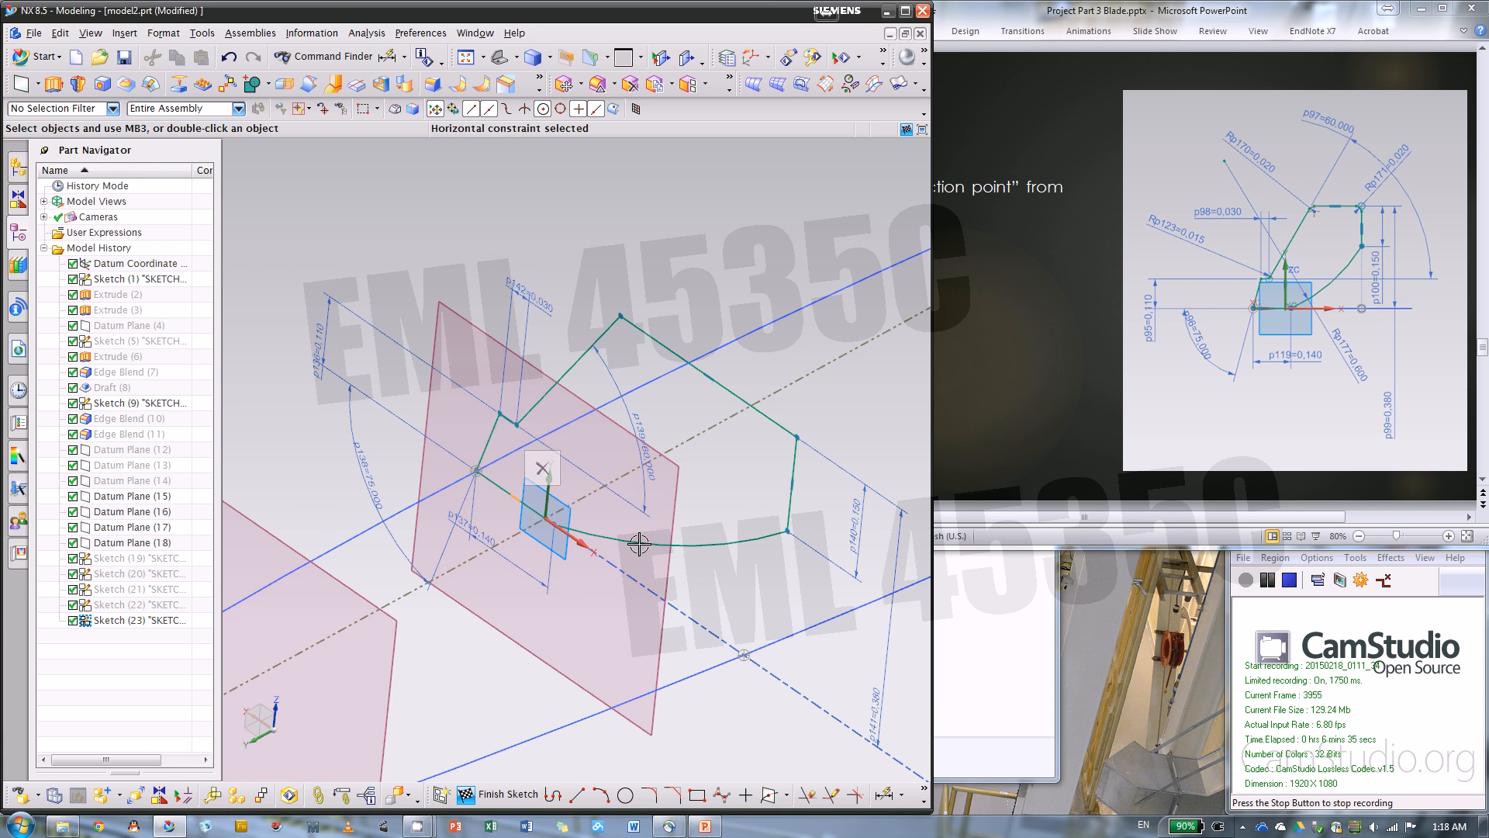
{"action": "left_click", "coordinate": [487, 479]}
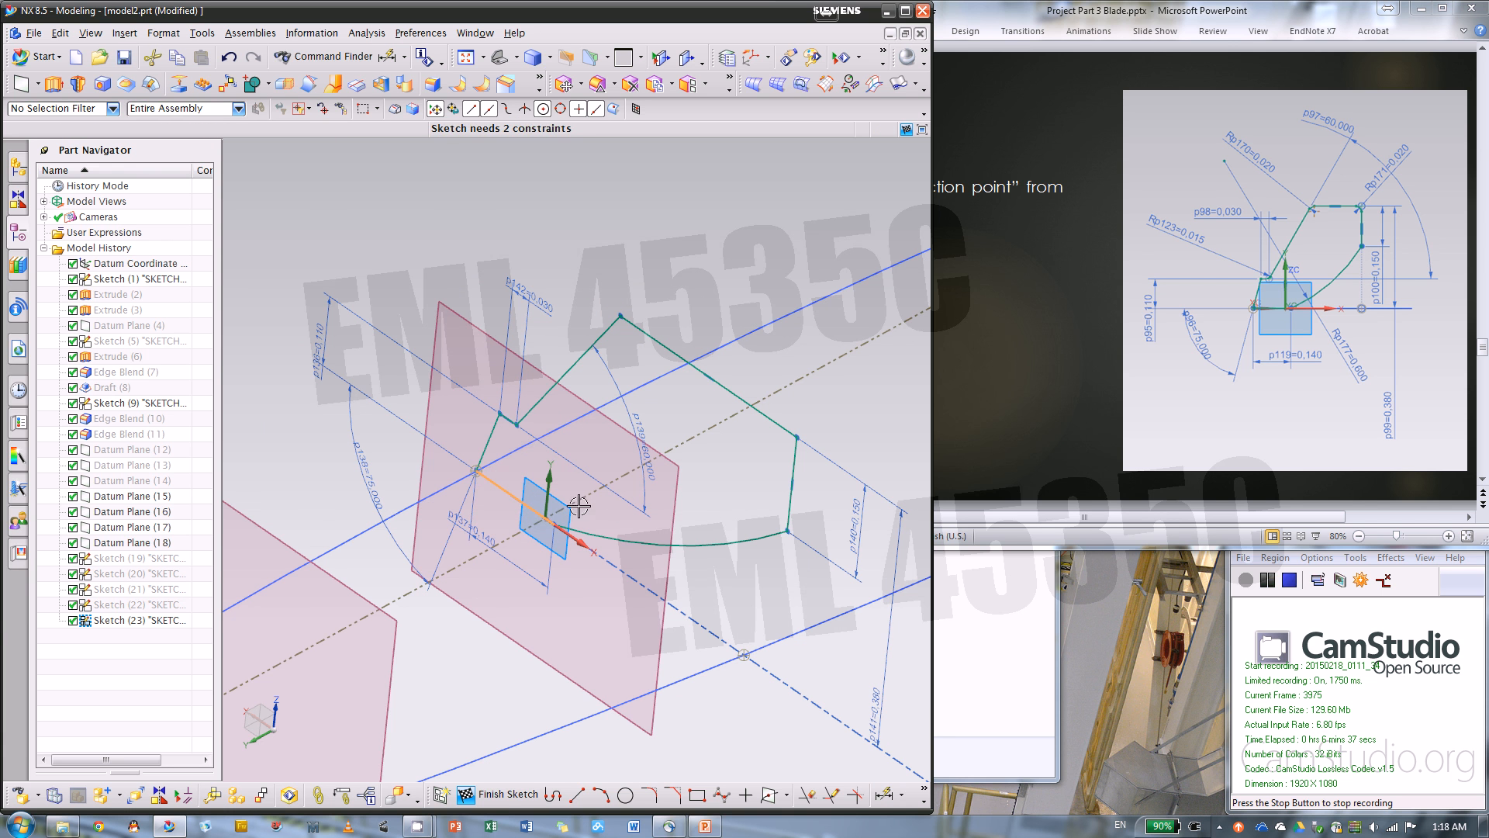
{"action": "left_click", "coordinate": [789, 505]}
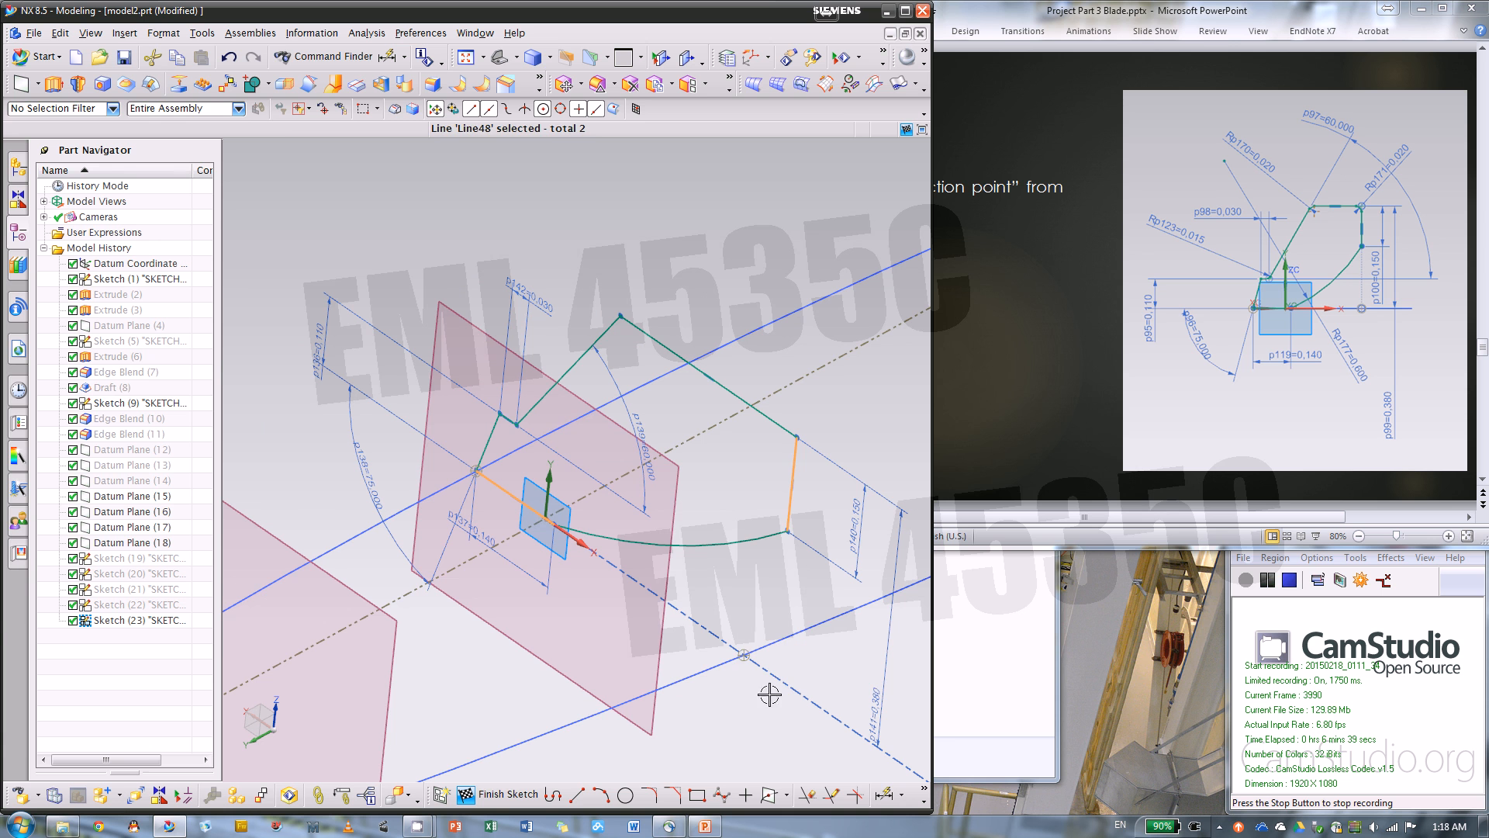
{"action": "left_click", "coordinate": [743, 655]}
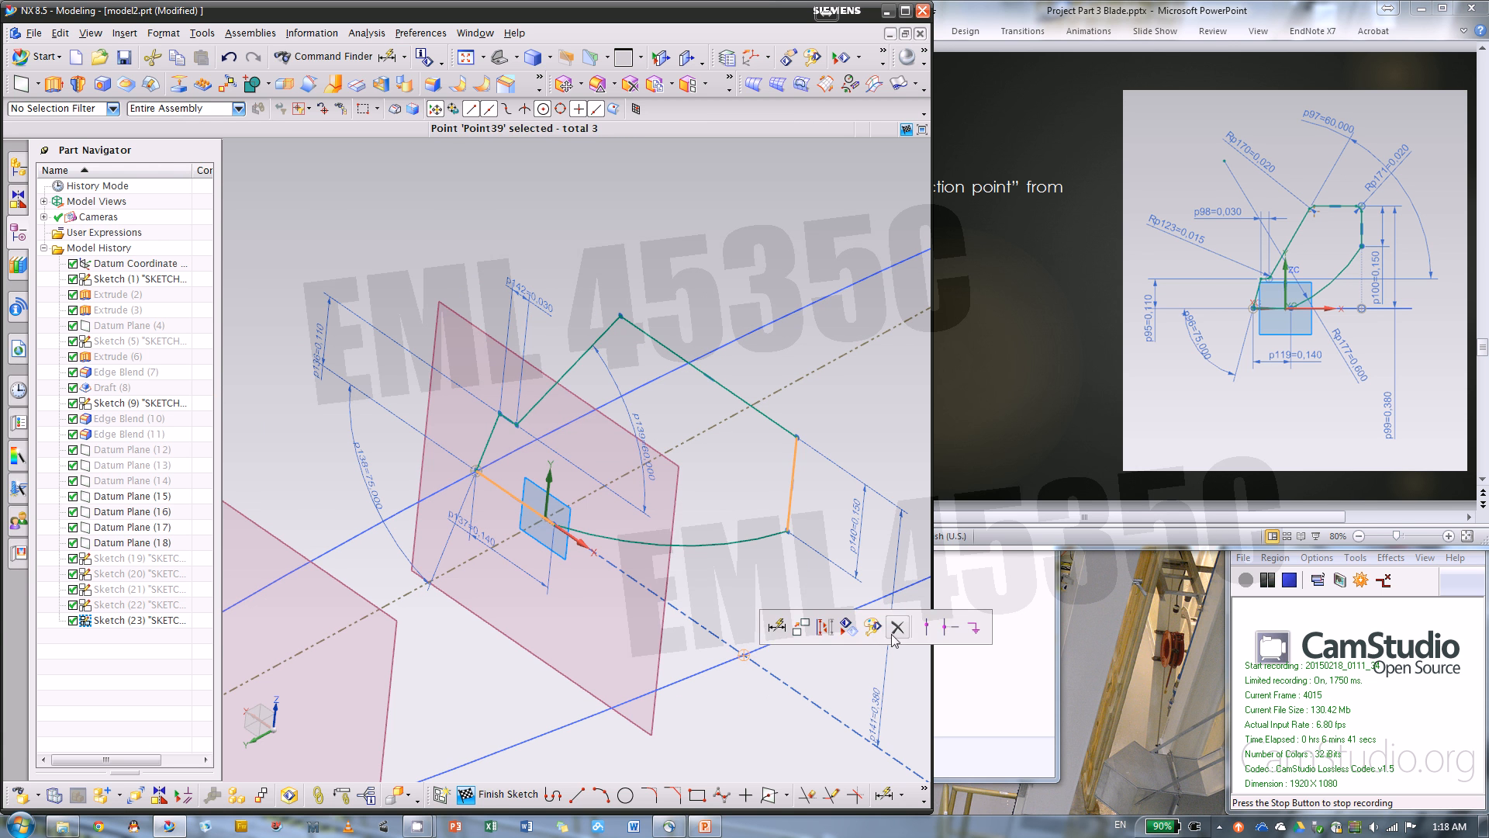
{"action": "left_click", "coordinate": [897, 627]}
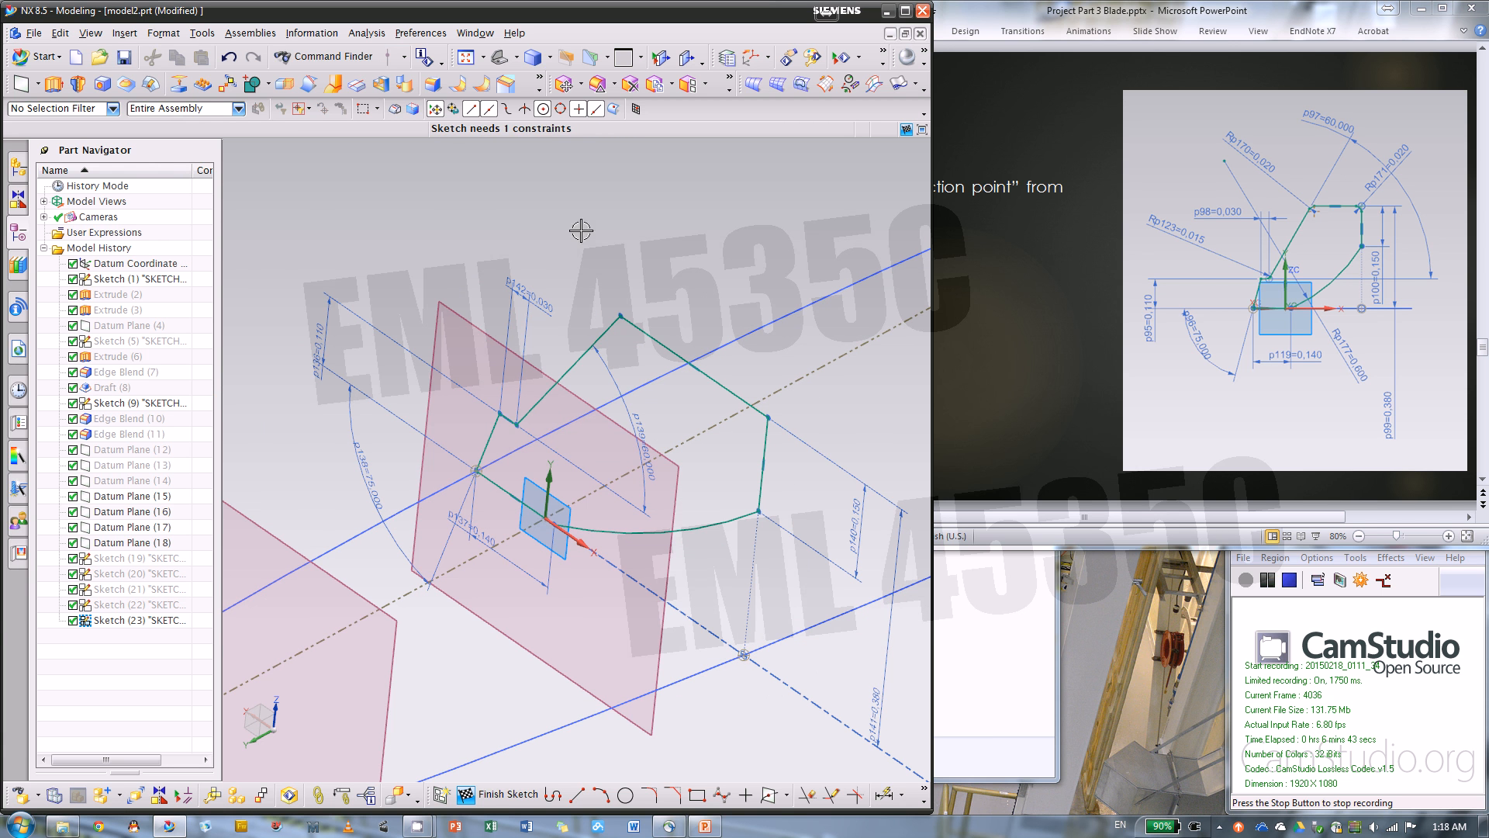
Add a radius dimension of 0.6 in to the closing arc and finish the sketch
{"action": "left_click", "coordinate": [882, 793]}
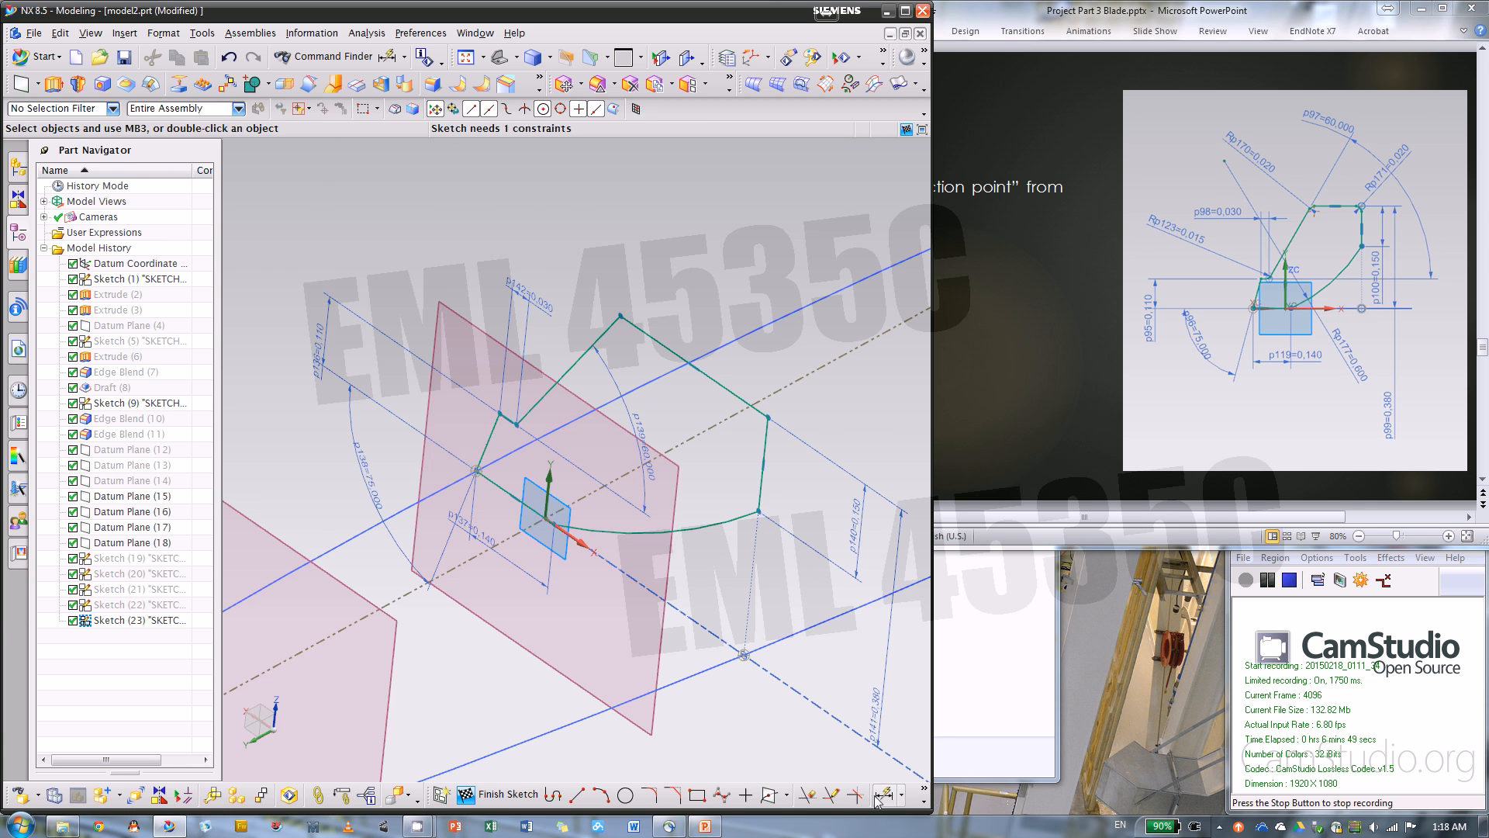
{"action": "left_click", "coordinate": [698, 532]}
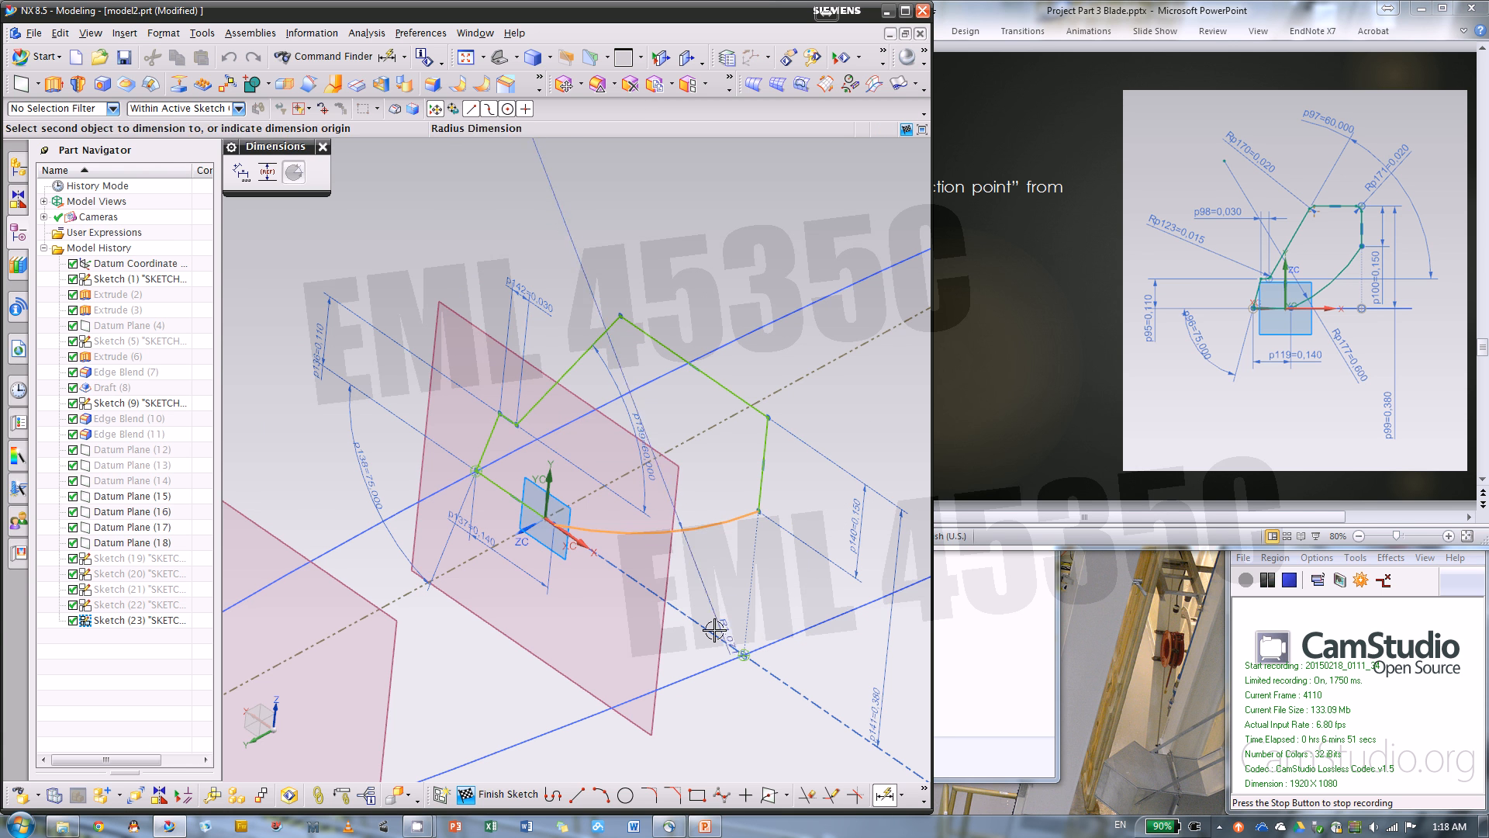
{"action": "left_click", "coordinate": [702, 591]}
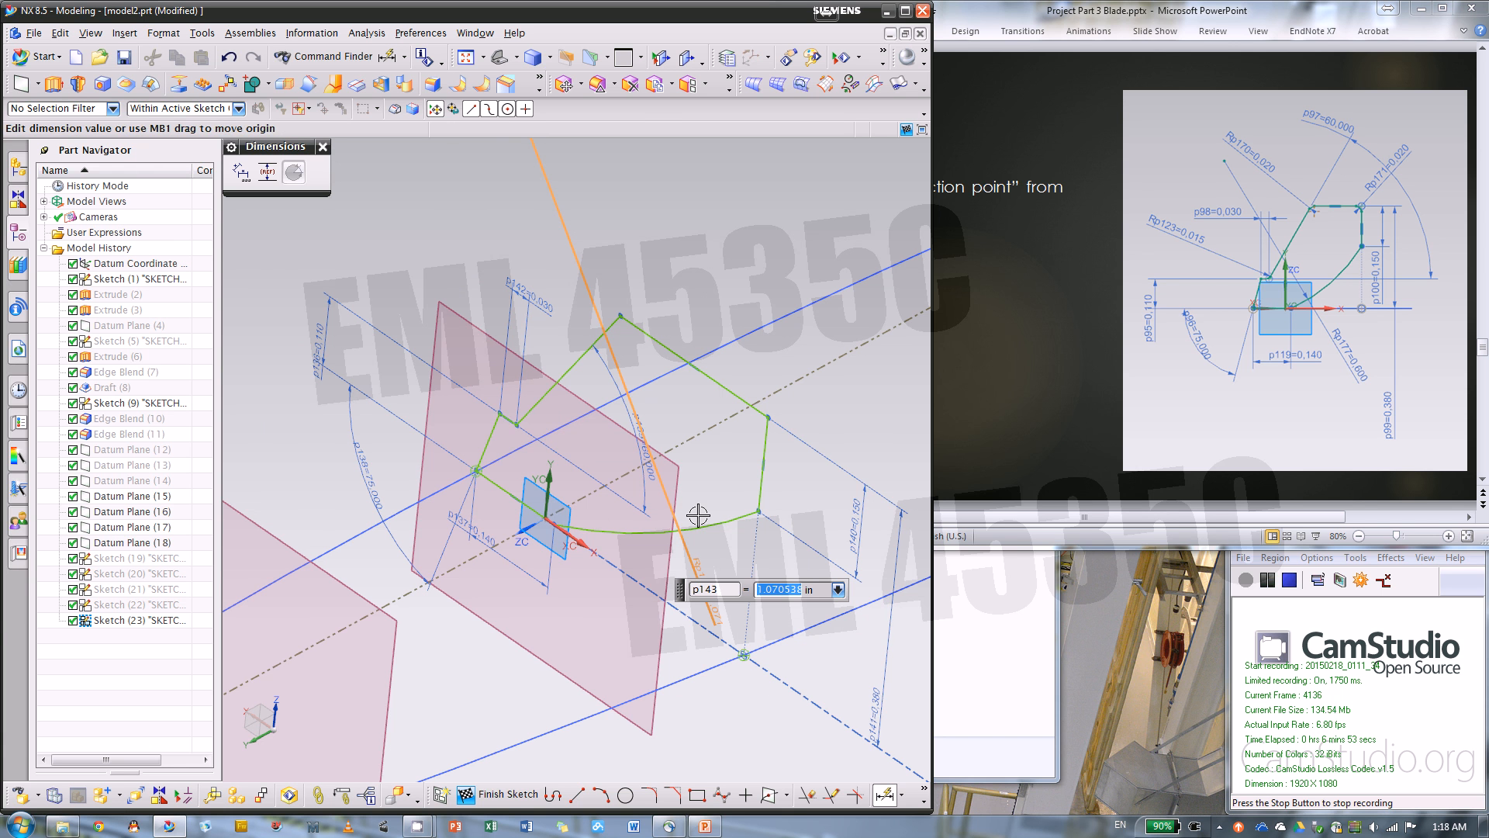
{"action": "type", "text": ".6"}
{"action": "key", "text": "Return"}
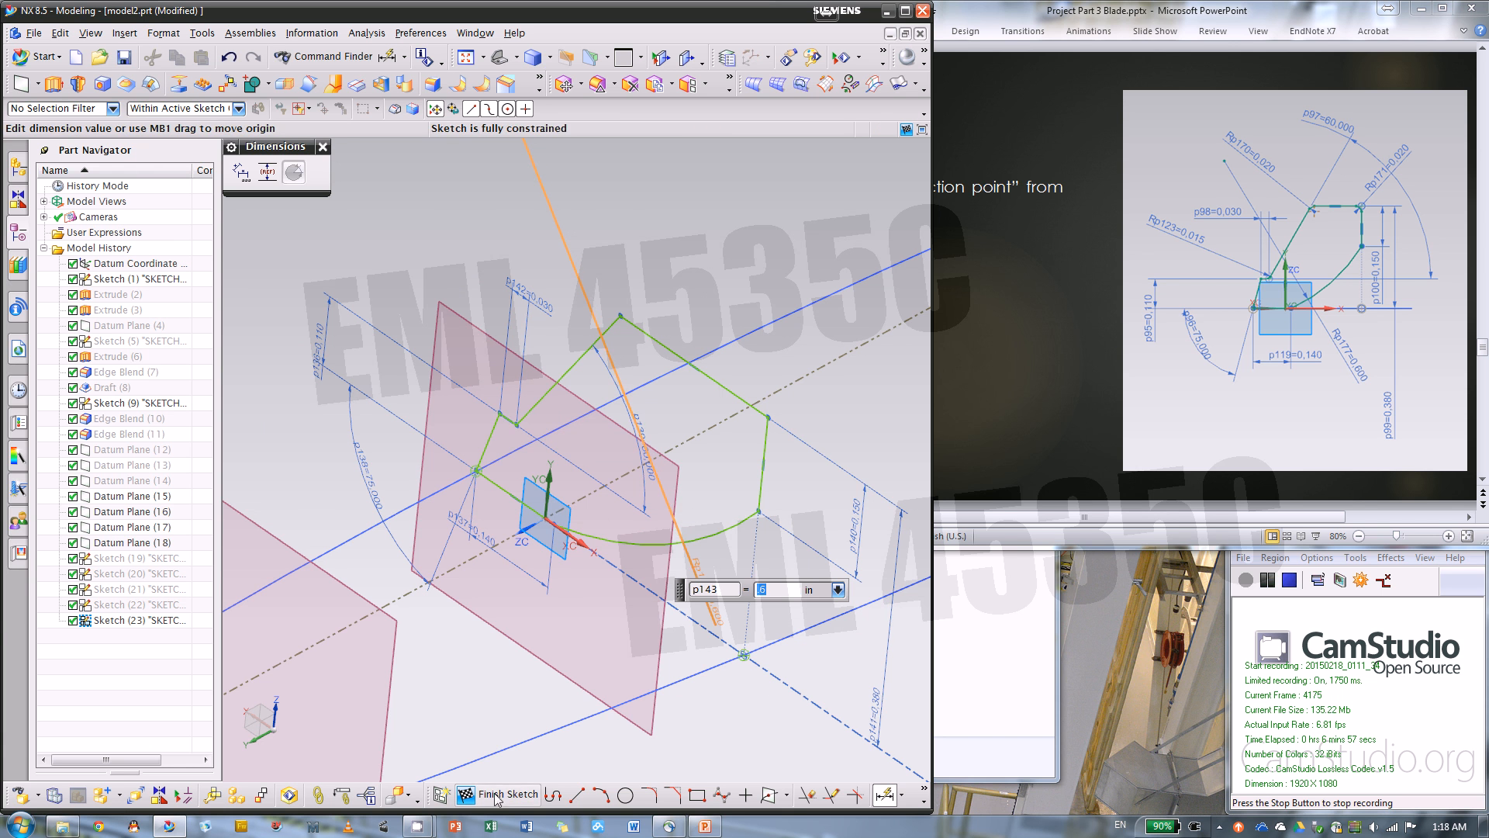
{"action": "left_click", "coordinate": [493, 794]}
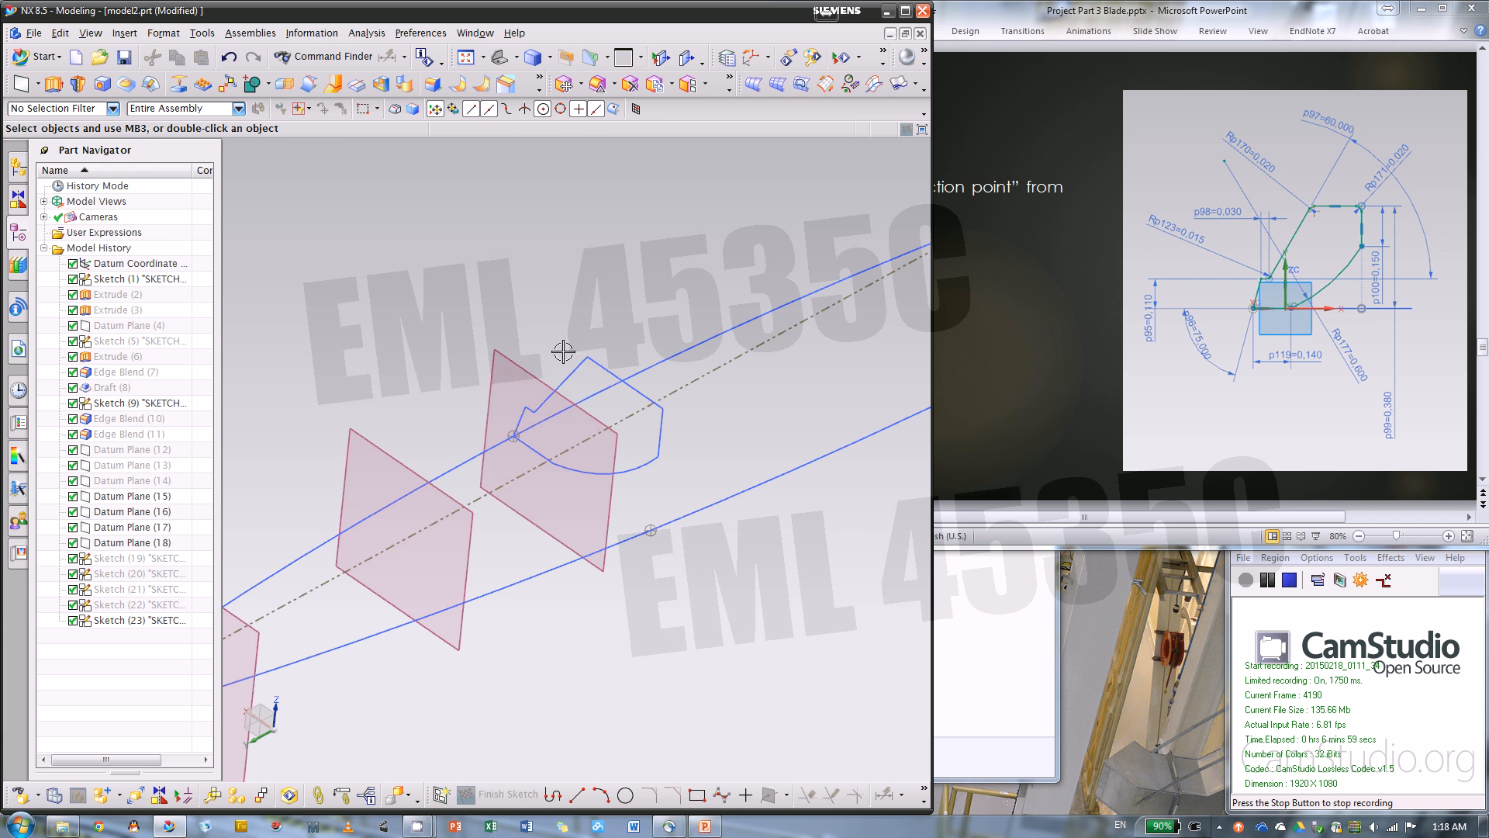
Hide Datum Plane (15) and the finished section #5 sketch
{"action": "right_click", "coordinate": [511, 356]}
{"action": "left_click", "coordinate": [602, 338]}
{"action": "right_click", "coordinate": [584, 355]}
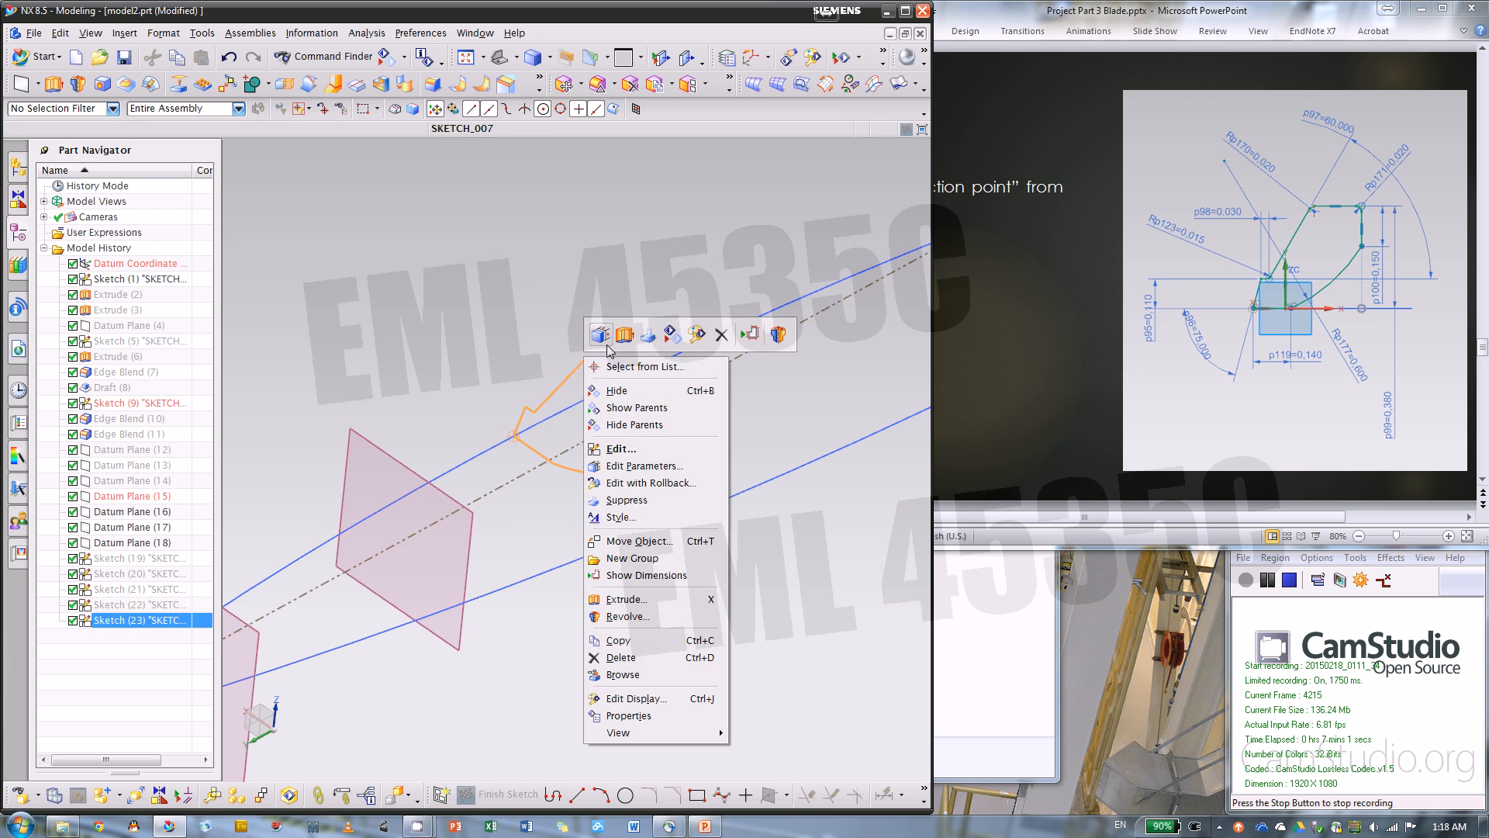
{"action": "left_click", "coordinate": [672, 338]}
Open Sketch (22) to review its profile and dimensions, and finish it without edits
{"action": "double_click", "coordinate": [143, 606]}
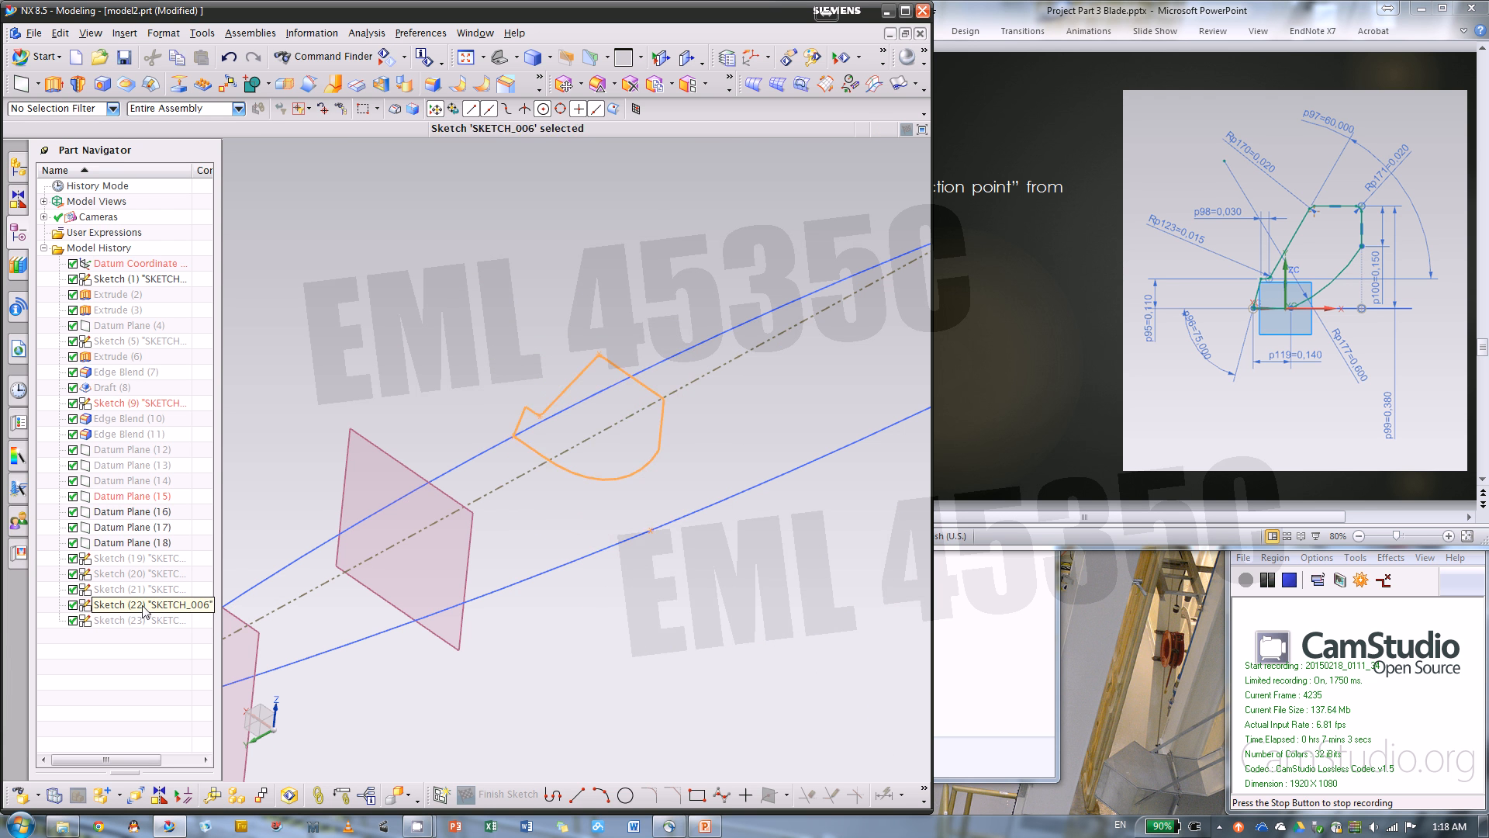
{"action": "middle_click_drag", "start_coordinate": [682, 492], "coordinate": [631, 482]}
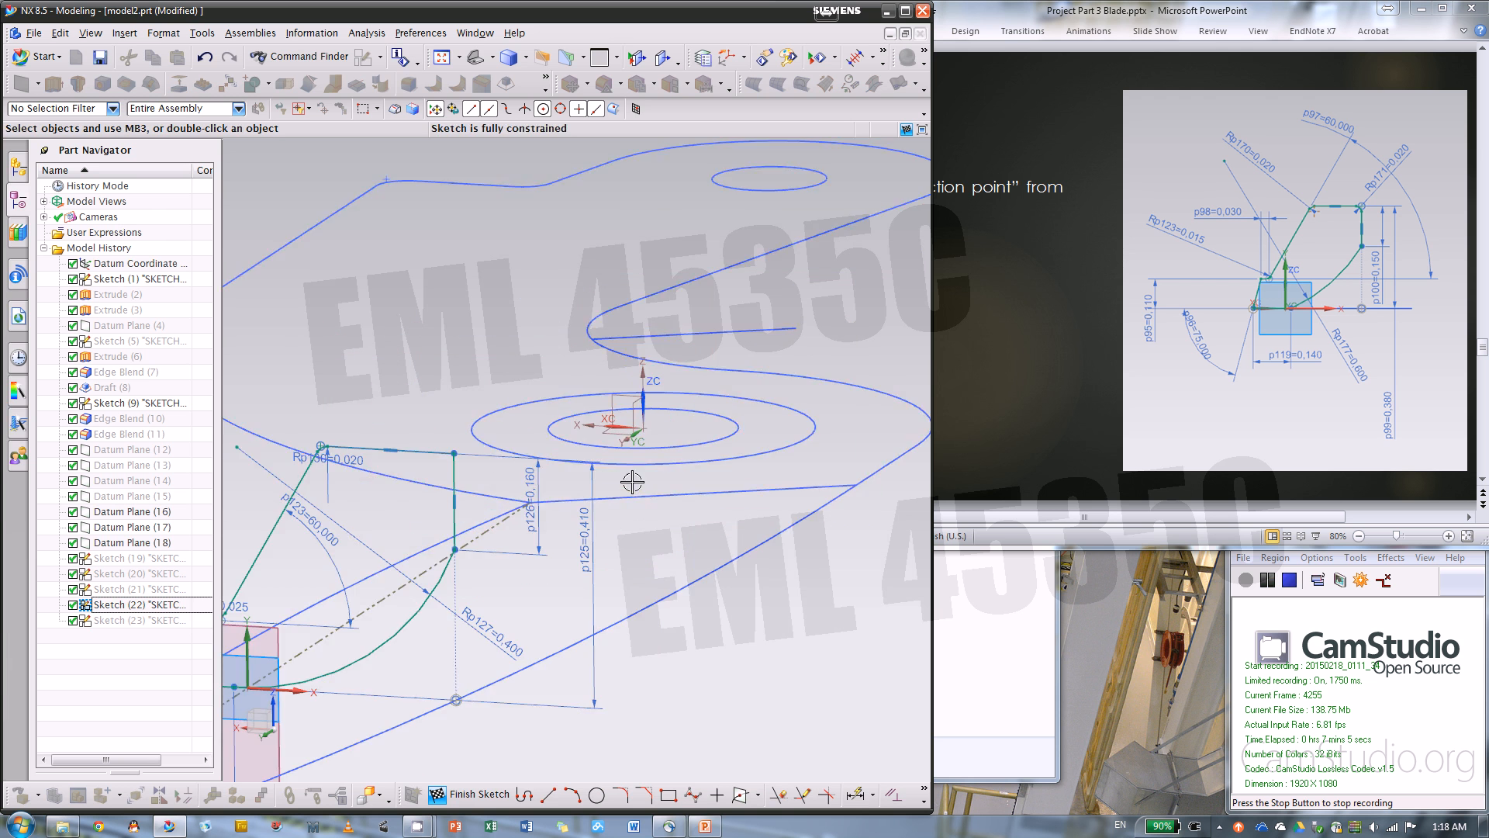
{"action": "scroll", "coordinate": [745, 456], "scroll_direction": "down", "scroll_amount": 3}
{"action": "left_click", "coordinate": [475, 794]}
{"action": "scroll", "coordinate": [639, 450], "scroll_direction": "down", "scroll_amount": 3}
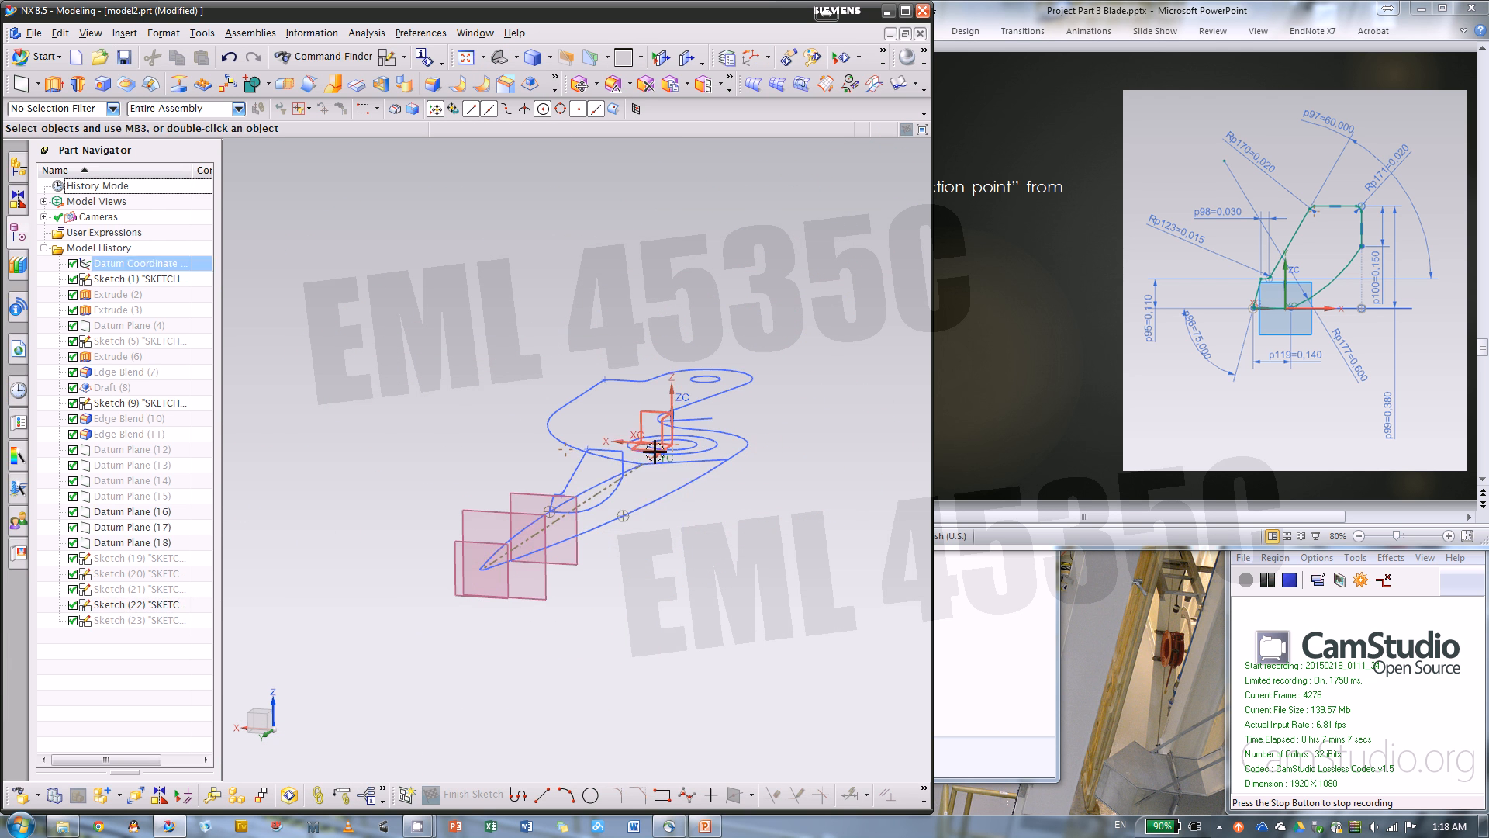
Check which datum planes and section sketches the history entries correspond to by highlighting them in the model
{"action": "left_click", "coordinate": [168, 608]}
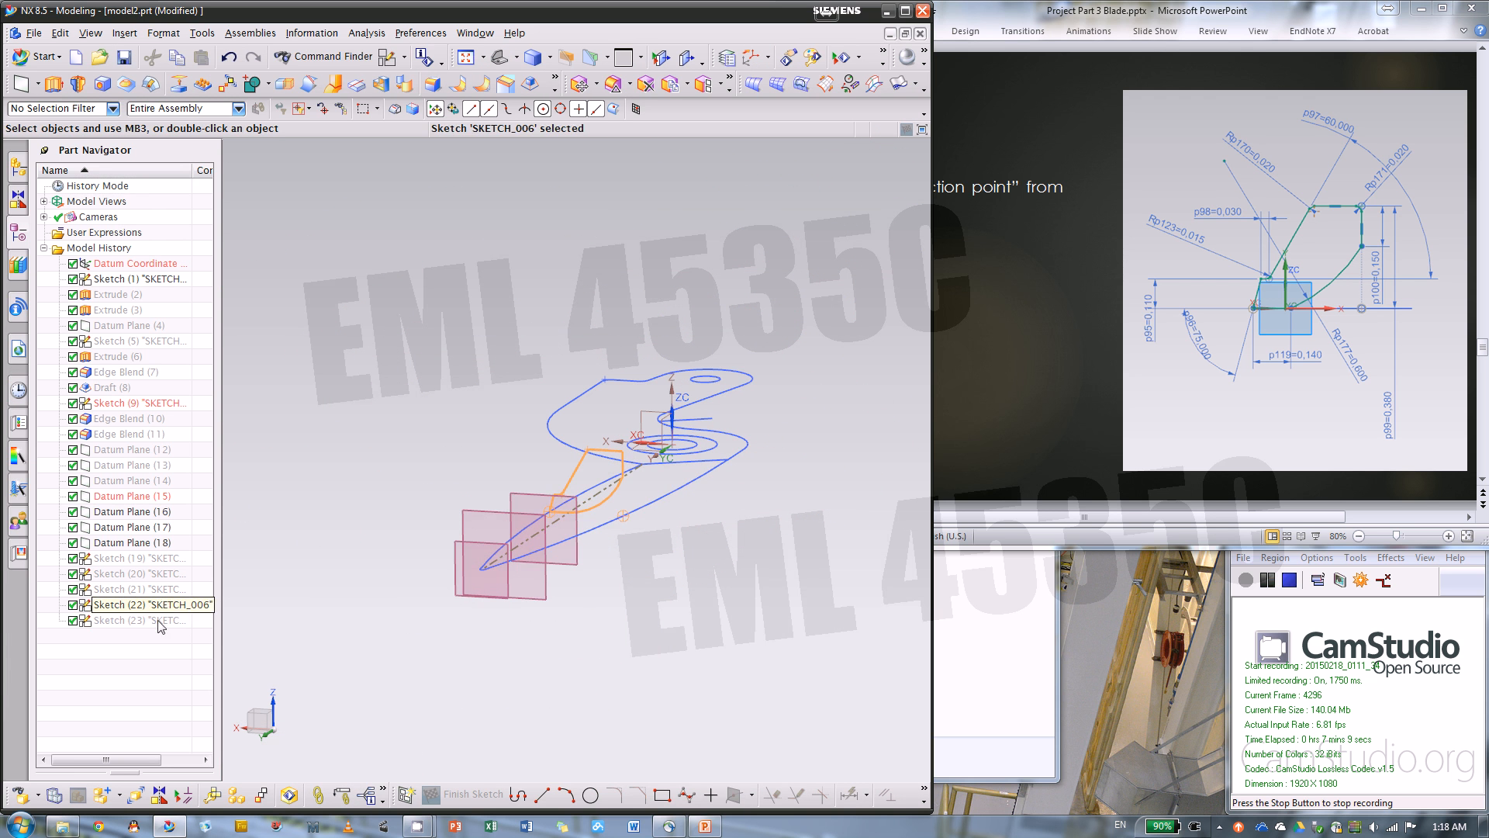
{"action": "left_click", "coordinate": [150, 665]}
{"action": "mouse_move", "coordinate": [468, 475]}
{"action": "middle_mouse_down"}
{"action": "mouse_move", "coordinate": [422, 508]}
{"action": "mouse_move", "coordinate": [496, 506]}
{"action": "mouse_move", "coordinate": [479, 468]}
{"action": "middle_mouse_up"}
{"action": "left_click", "coordinate": [148, 542]}
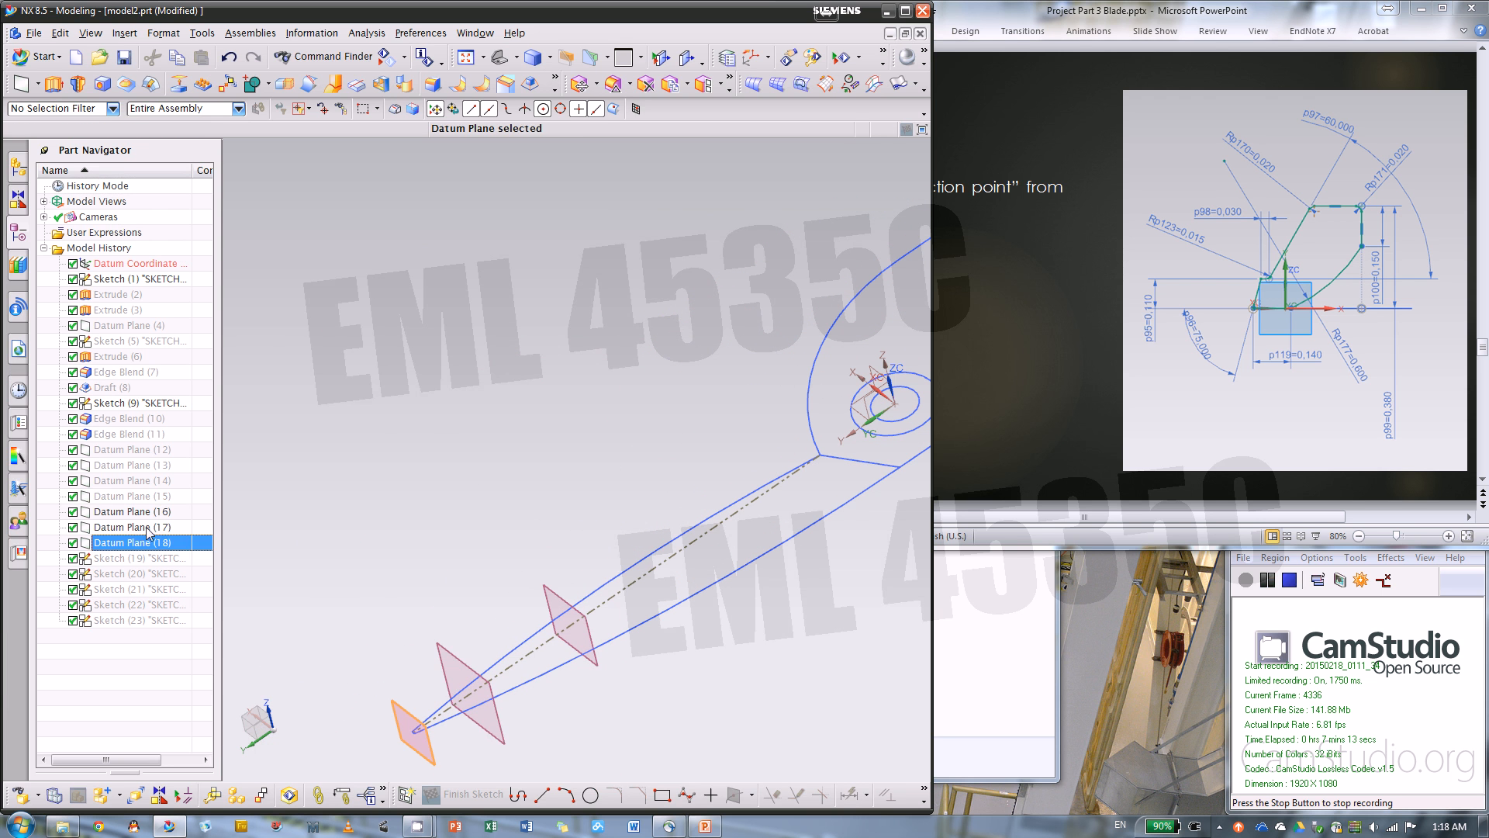
{"action": "left_click", "coordinate": [147, 496]}
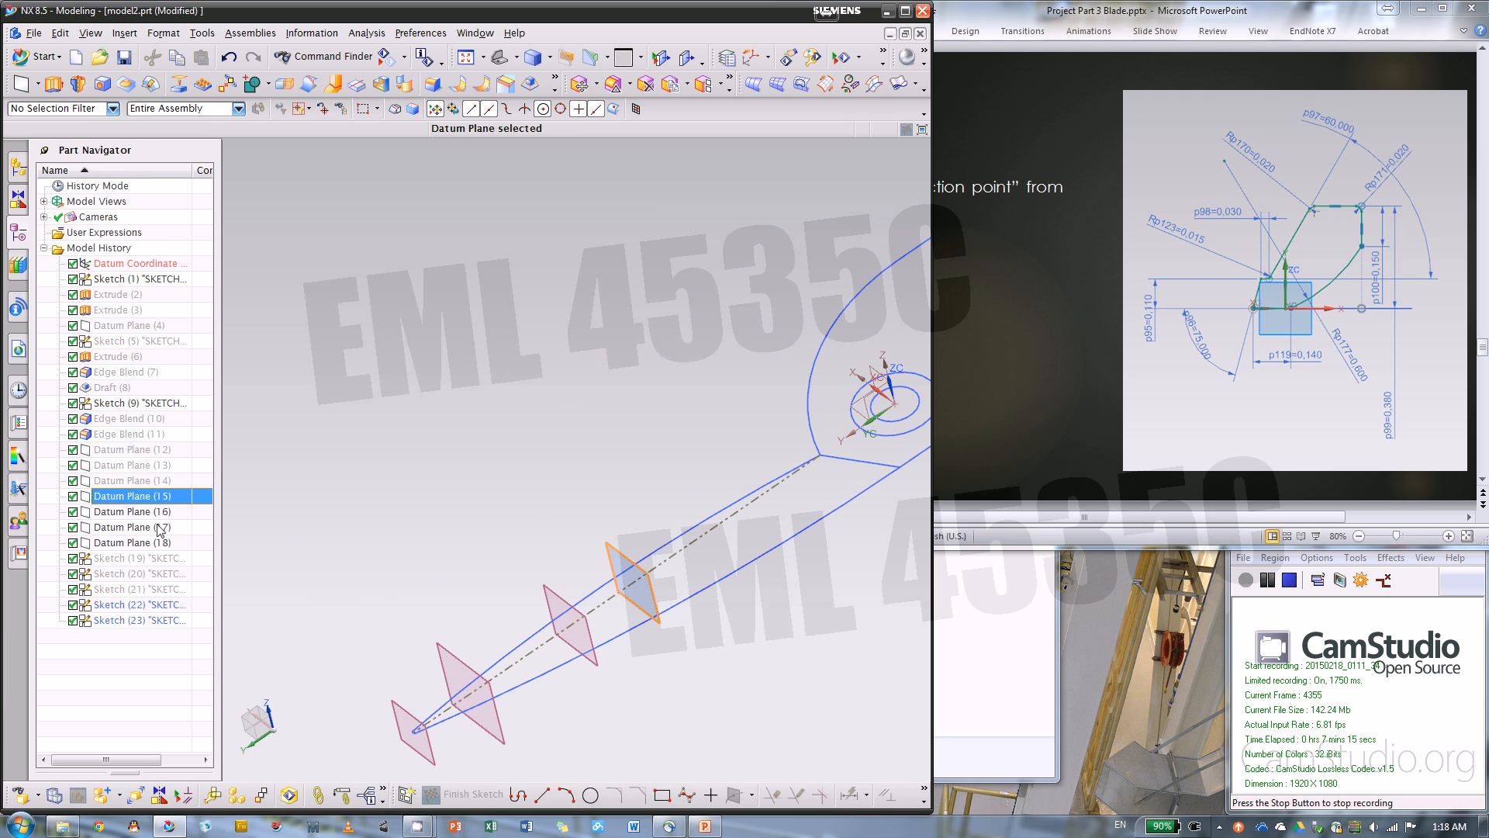
{"action": "left_click", "coordinate": [144, 573]}
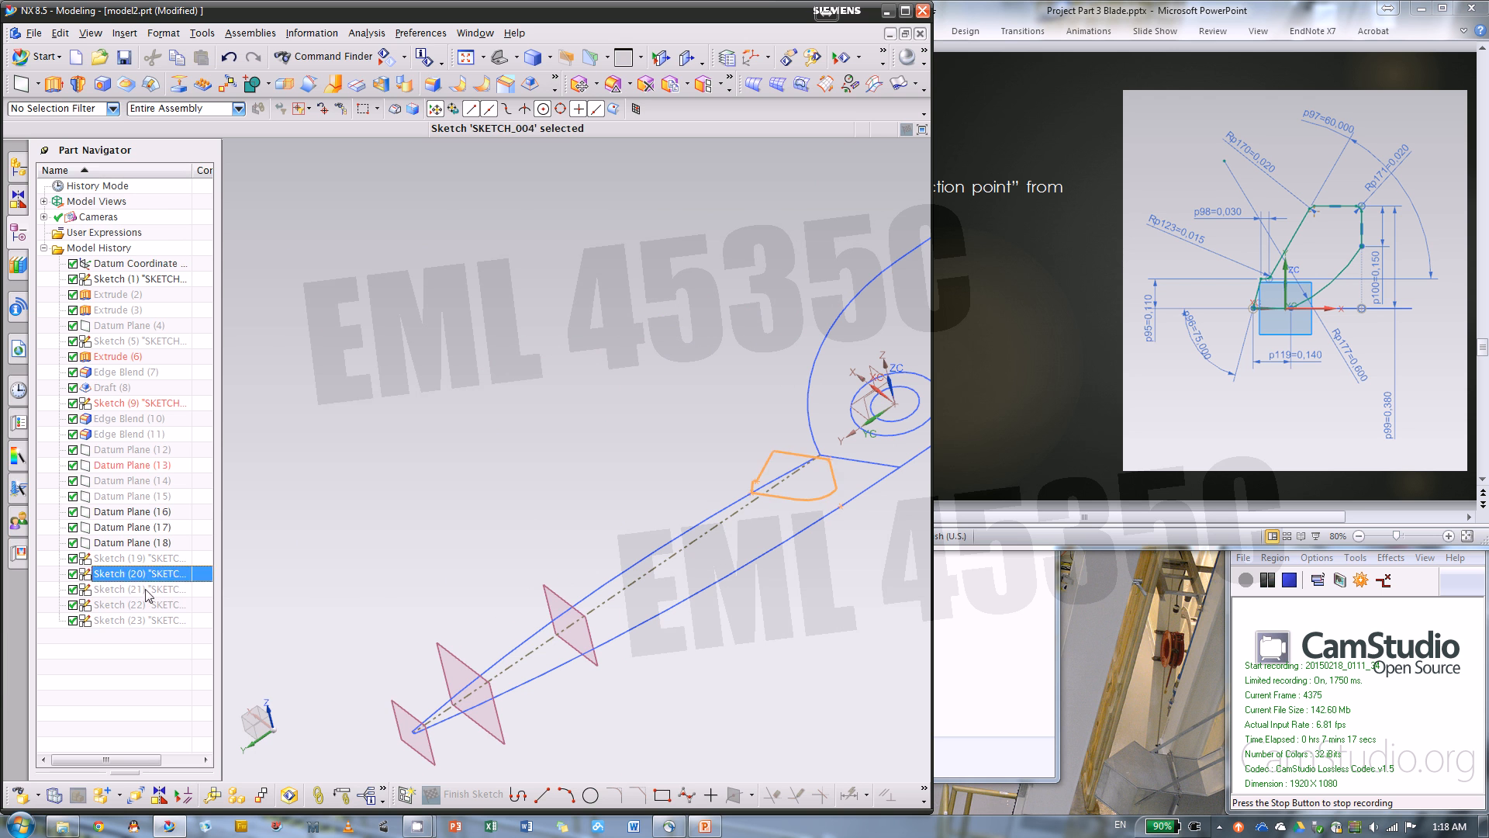
{"action": "key", "text": "Down"}
{"action": "key", "text": "Down"}
{"action": "key", "text": "Down"}
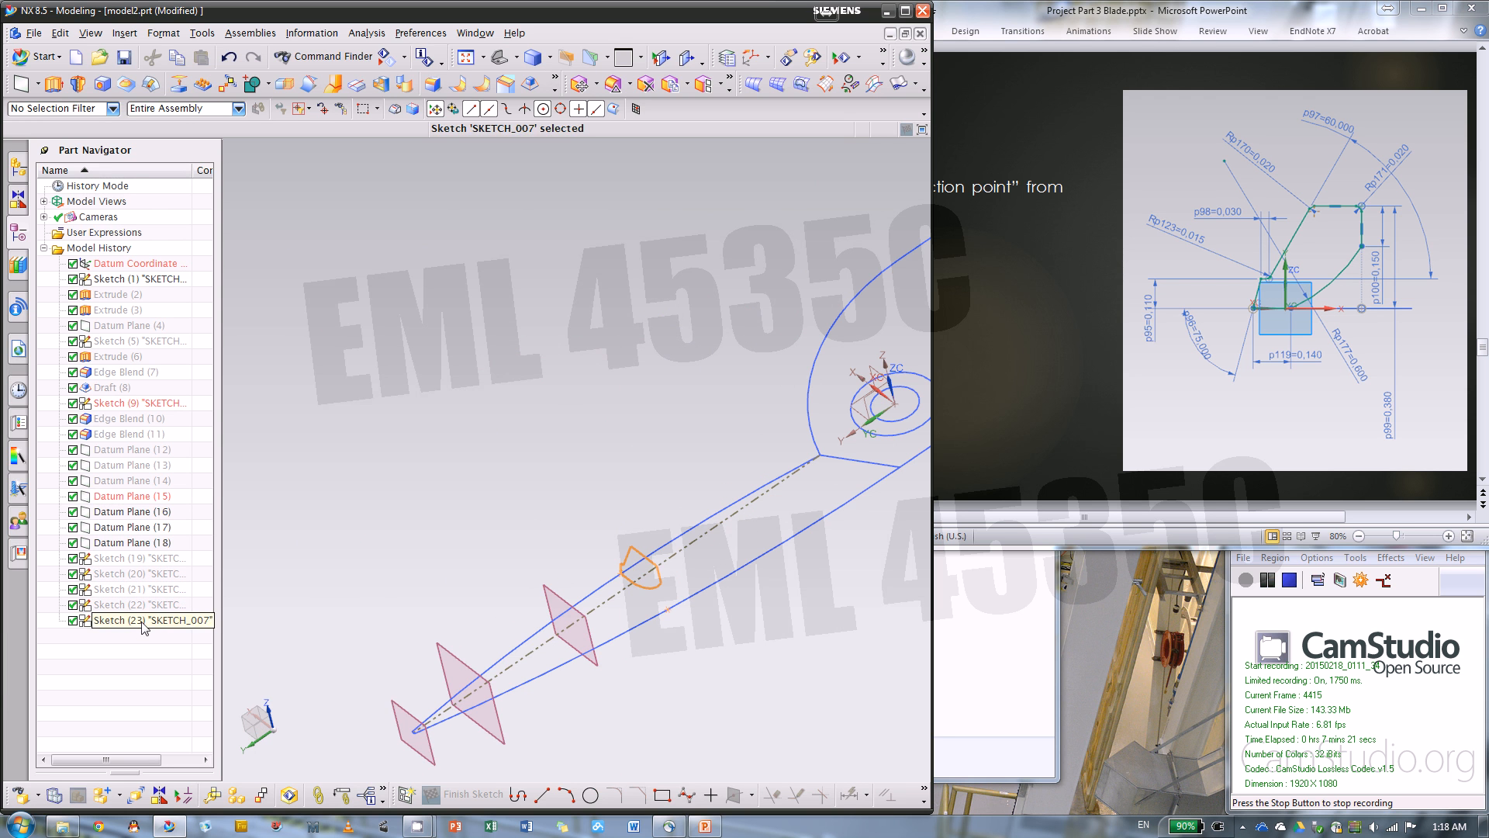
{"action": "left_click", "coordinate": [1023, 412]}
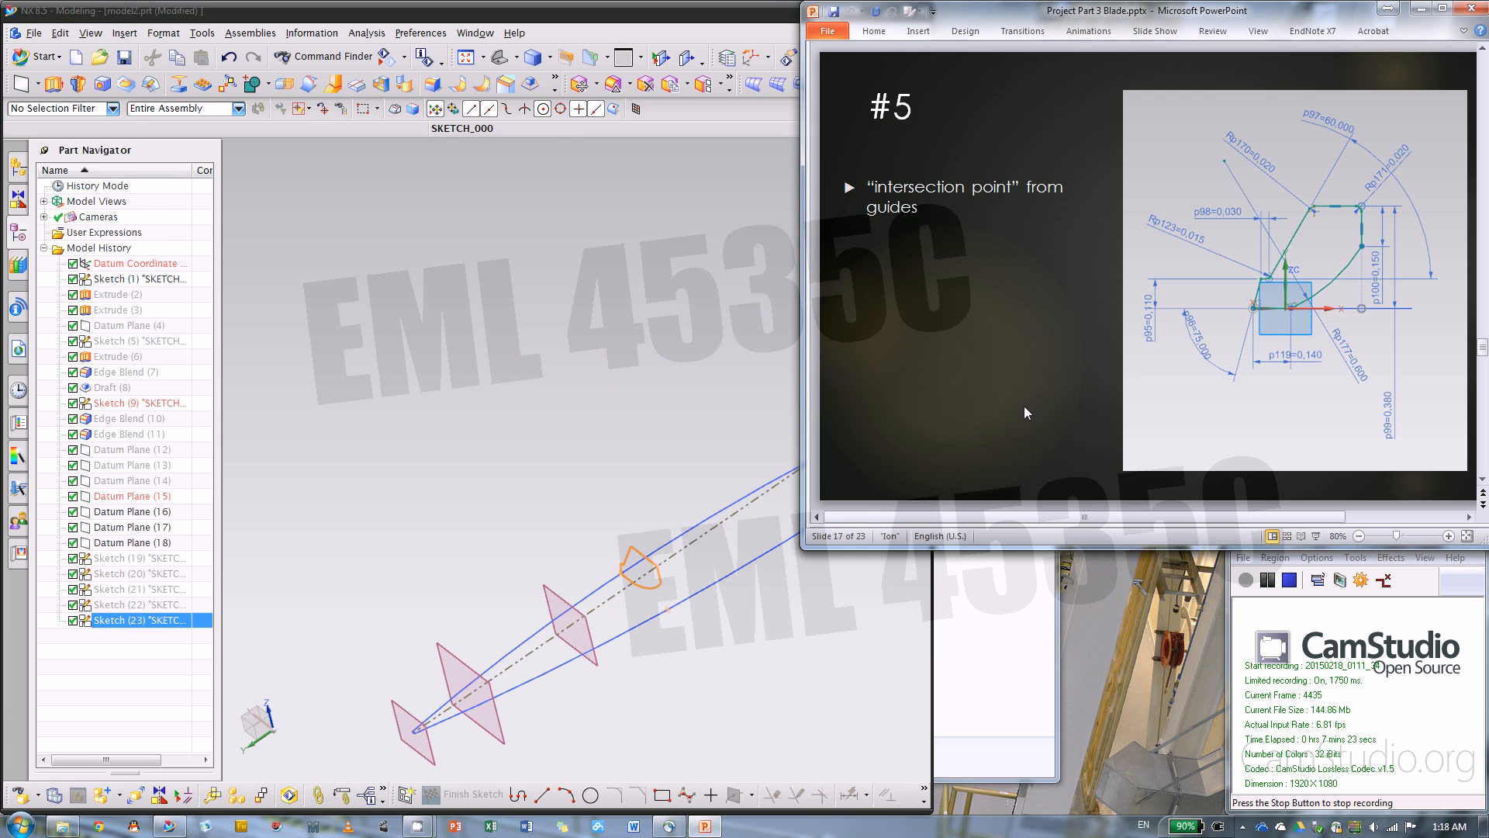
{"action": "left_click", "coordinate": [622, 422]}
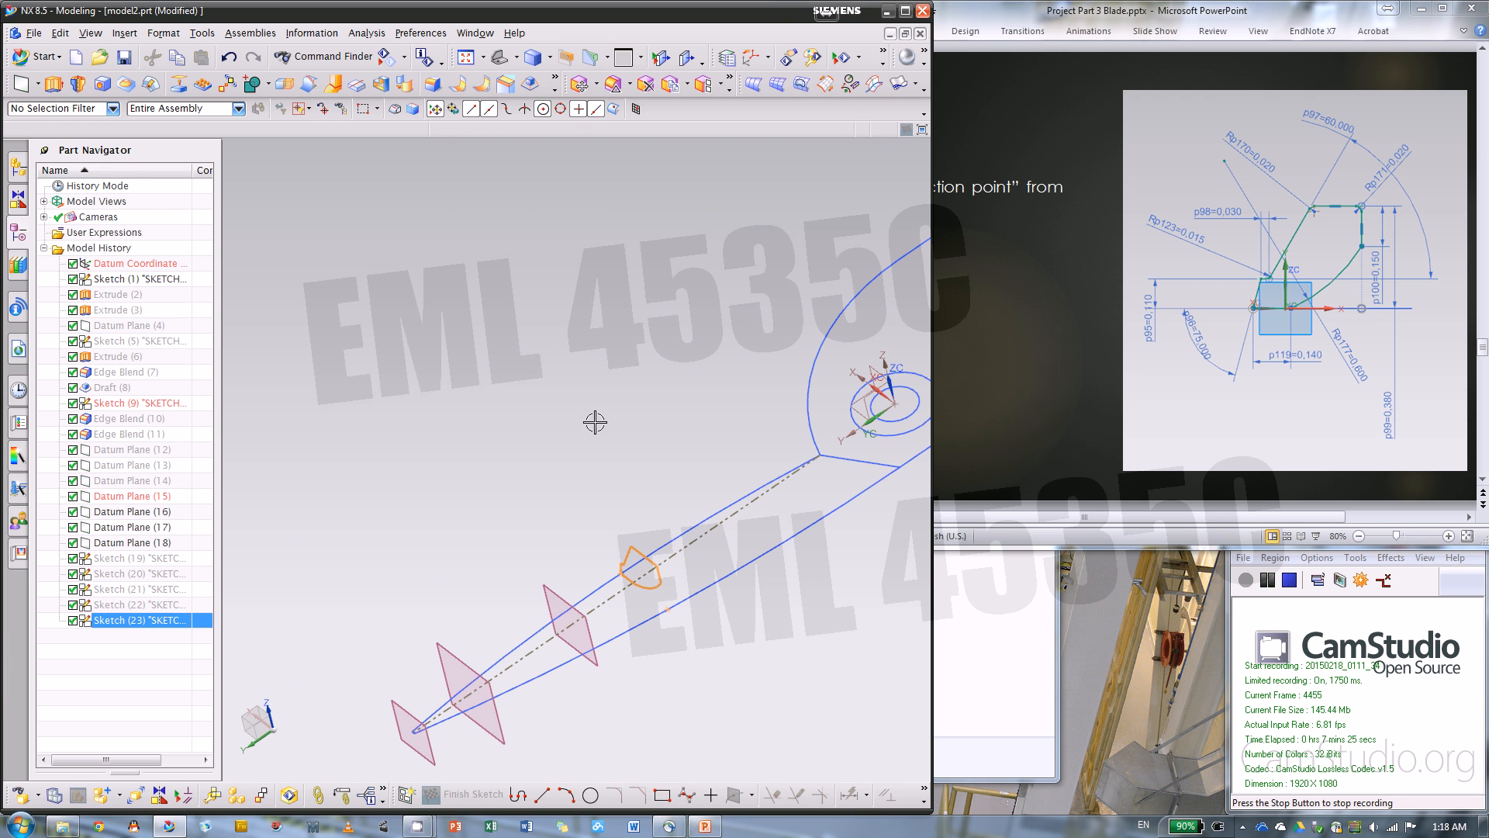
Show all datum planes and section sketches from Datum Plane (12) through Sketch (23)
{"action": "left_click", "coordinate": [118, 450]}
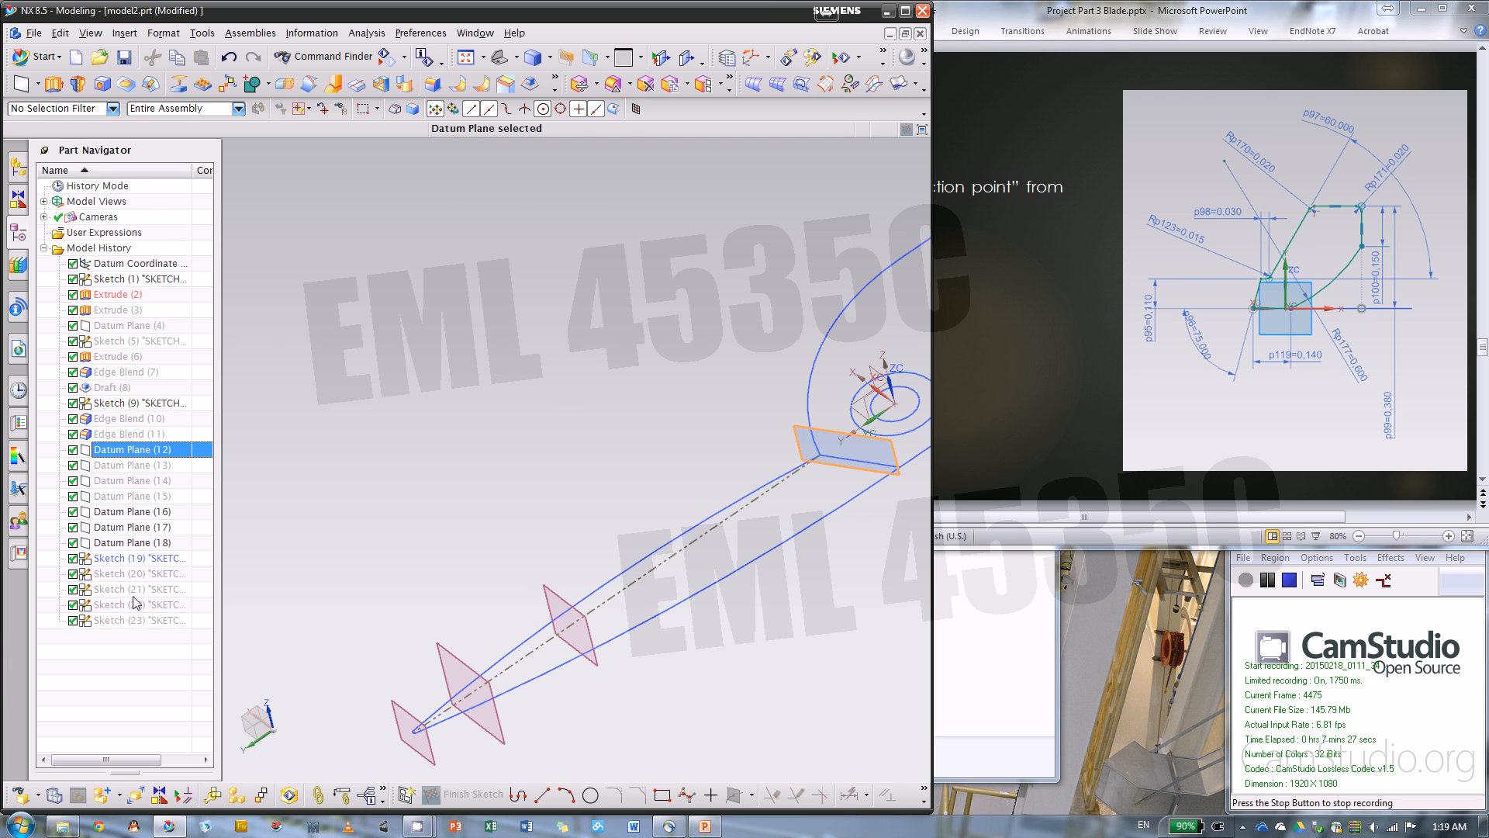
{"action": "left_click", "coordinate": [140, 618], "text": "shift"}
{"action": "right_click", "coordinate": [149, 624]}
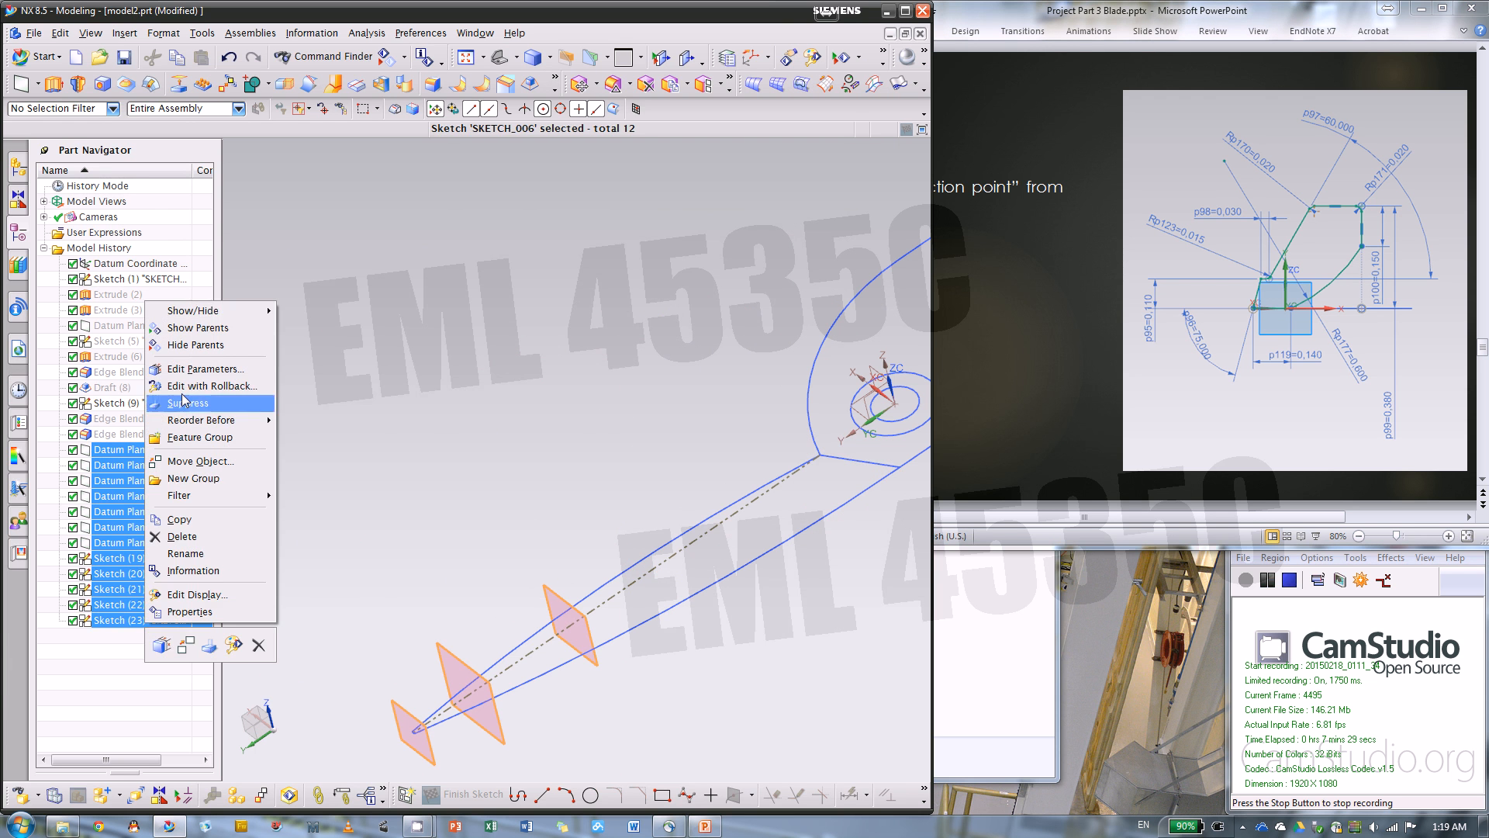
{"action": "mouse_move", "coordinate": [194, 312]}
{"action": "left_click", "coordinate": [308, 311]}
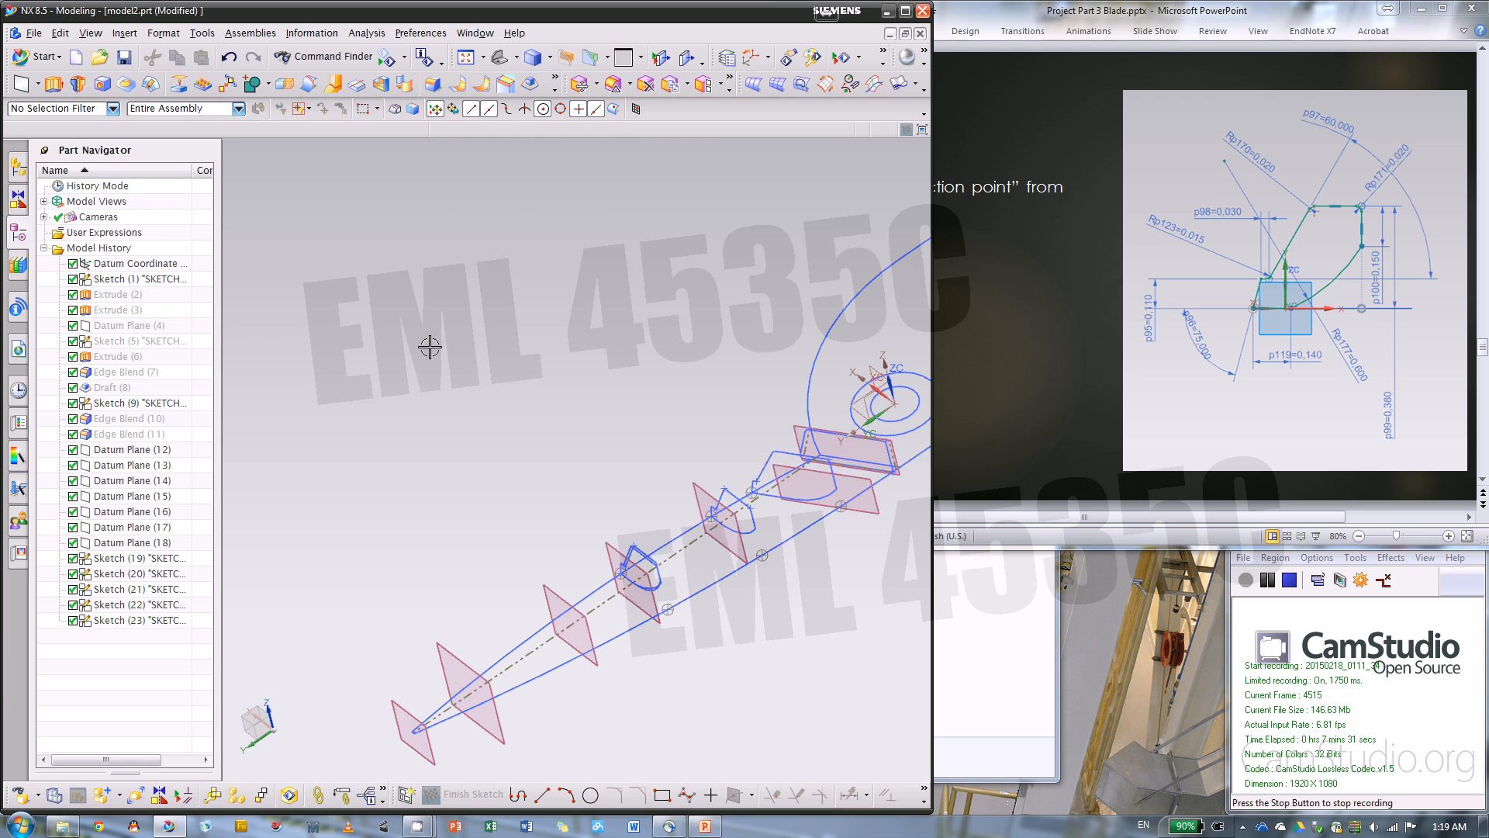
{"action": "middle_click_drag", "start_coordinate": [429, 347], "coordinate": [311, 563]}
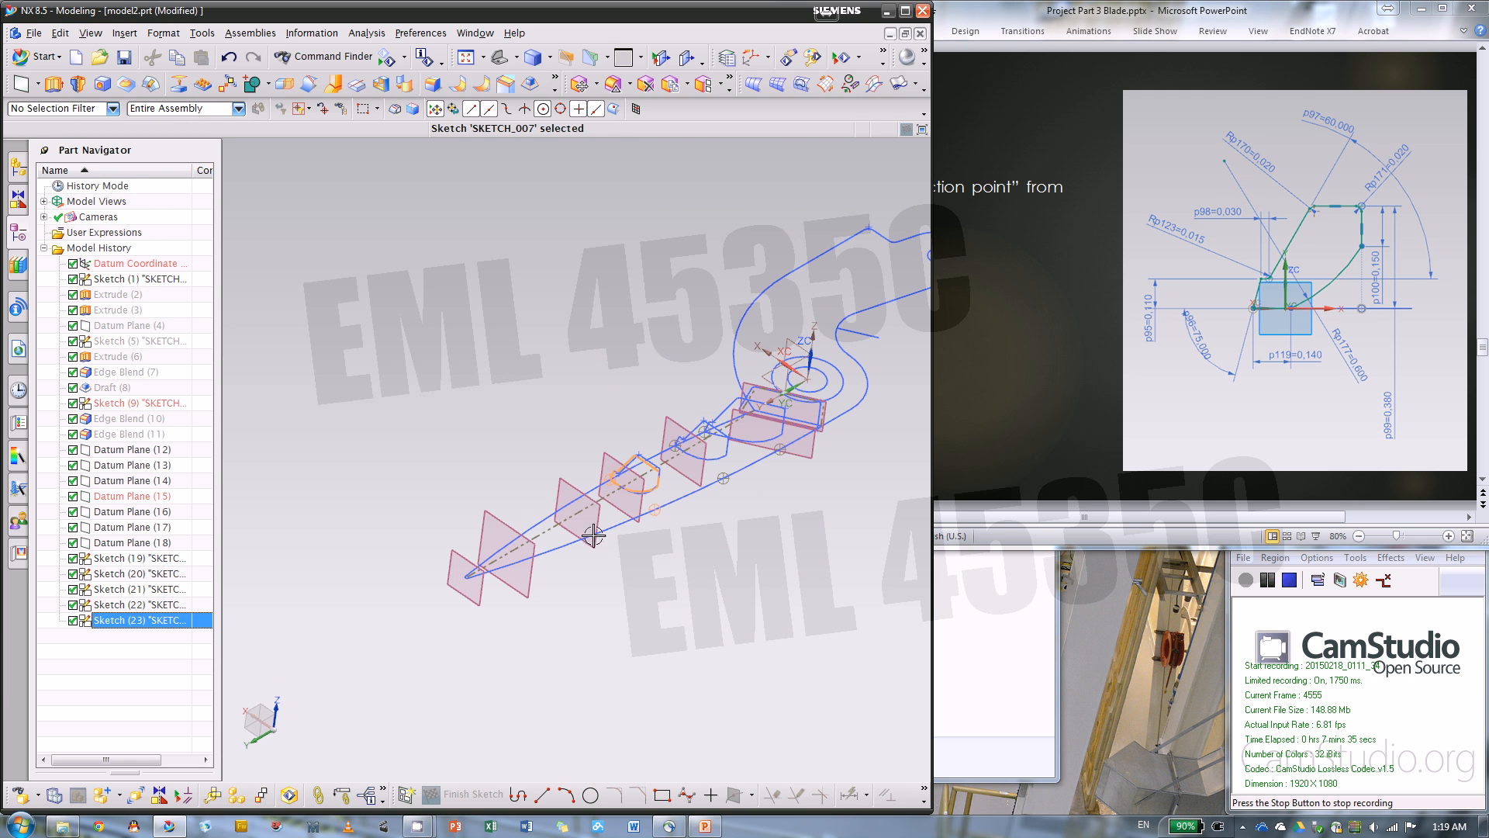
Try making the datums of Sketch (23) external
{"action": "scroll", "coordinate": [625, 487], "scroll_direction": "up", "scroll_amount": 3}
{"action": "scroll", "coordinate": [632, 393], "scroll_direction": "down", "scroll_amount": 1}
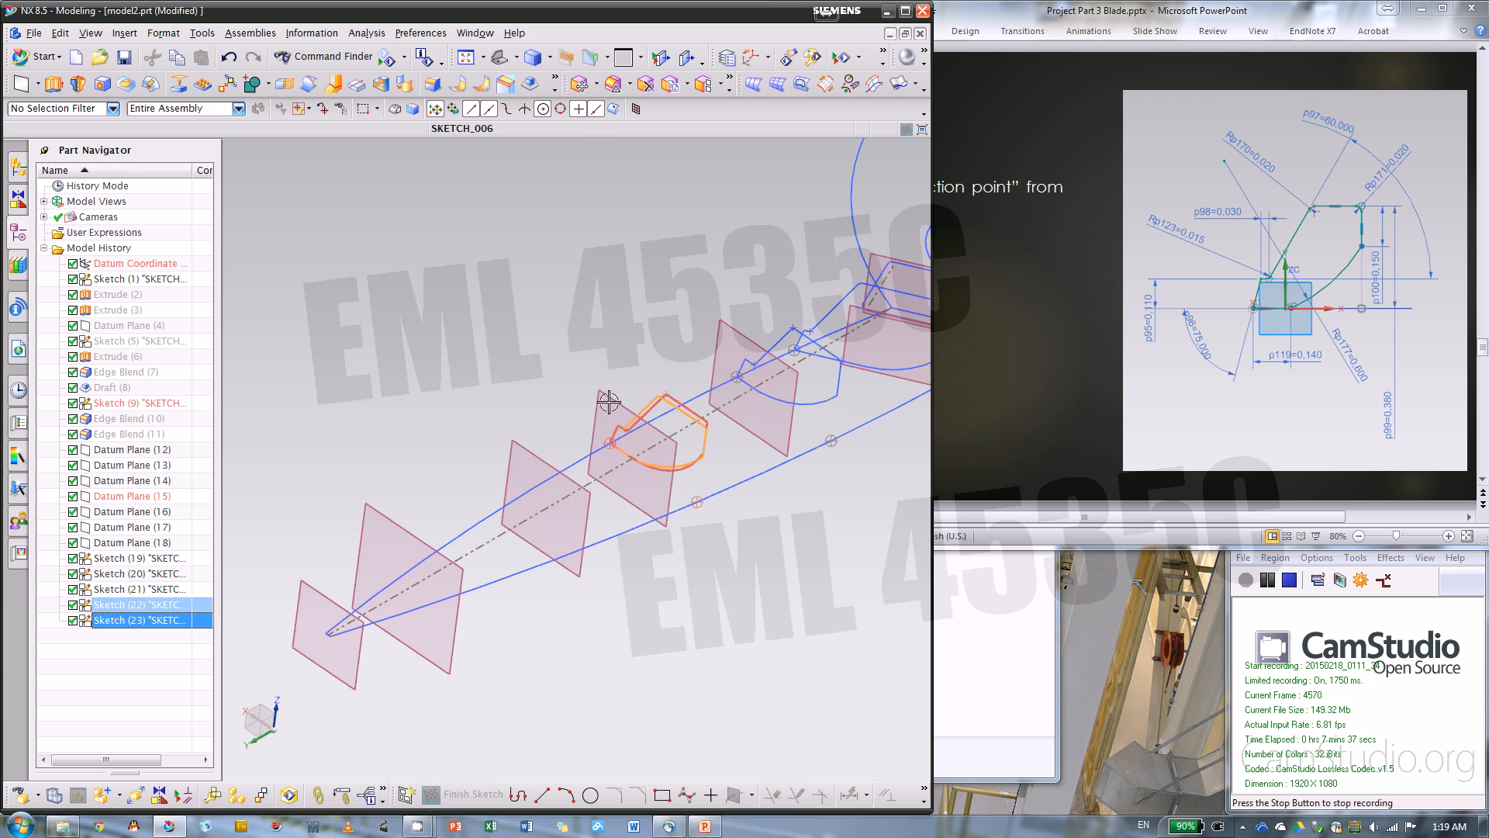
{"action": "right_click", "coordinate": [144, 621]}
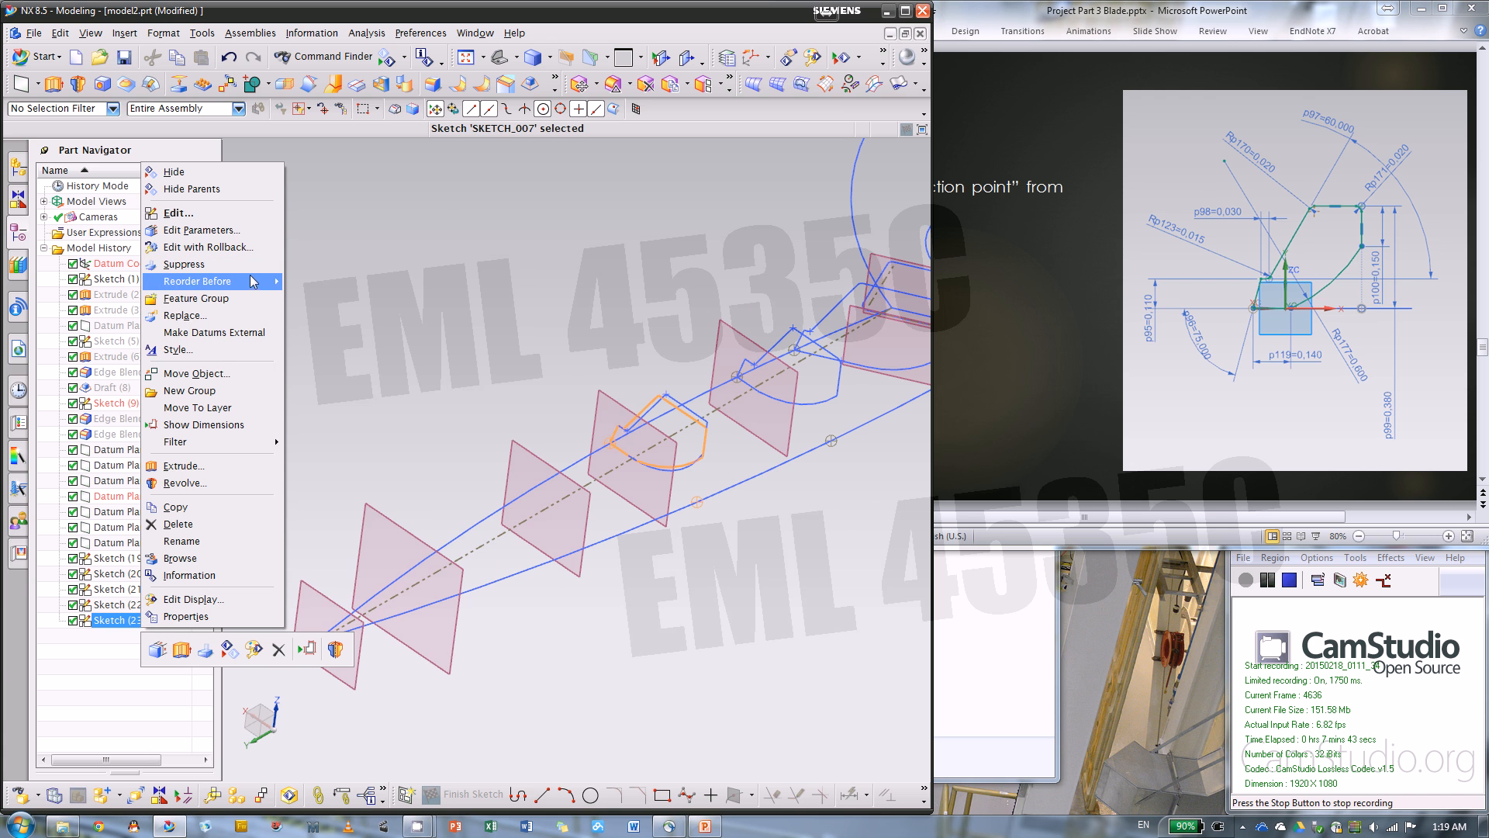
{"action": "mouse_move", "coordinate": [253, 283]}
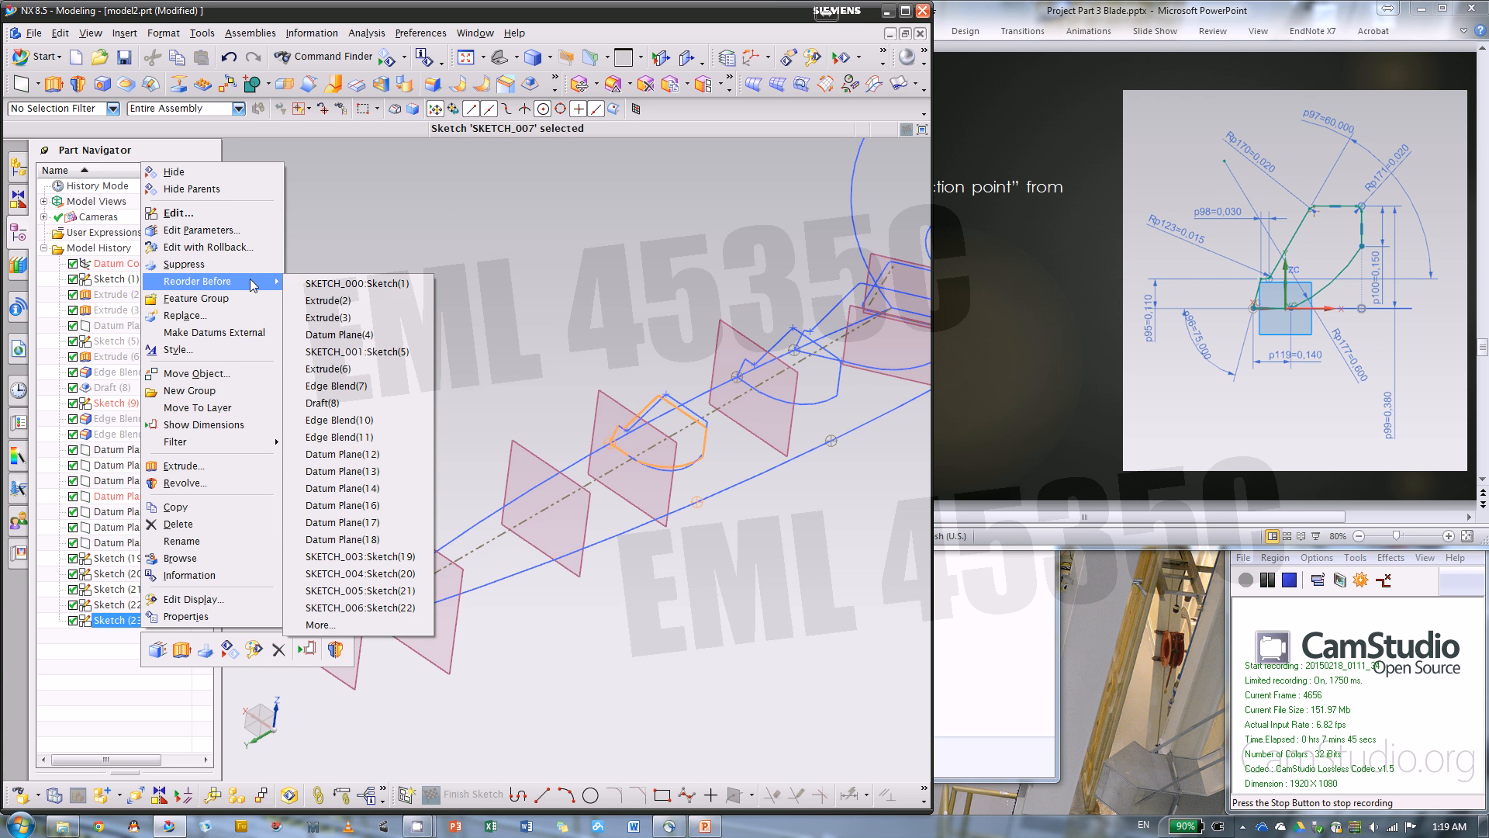
{"action": "left_click", "coordinate": [232, 336]}
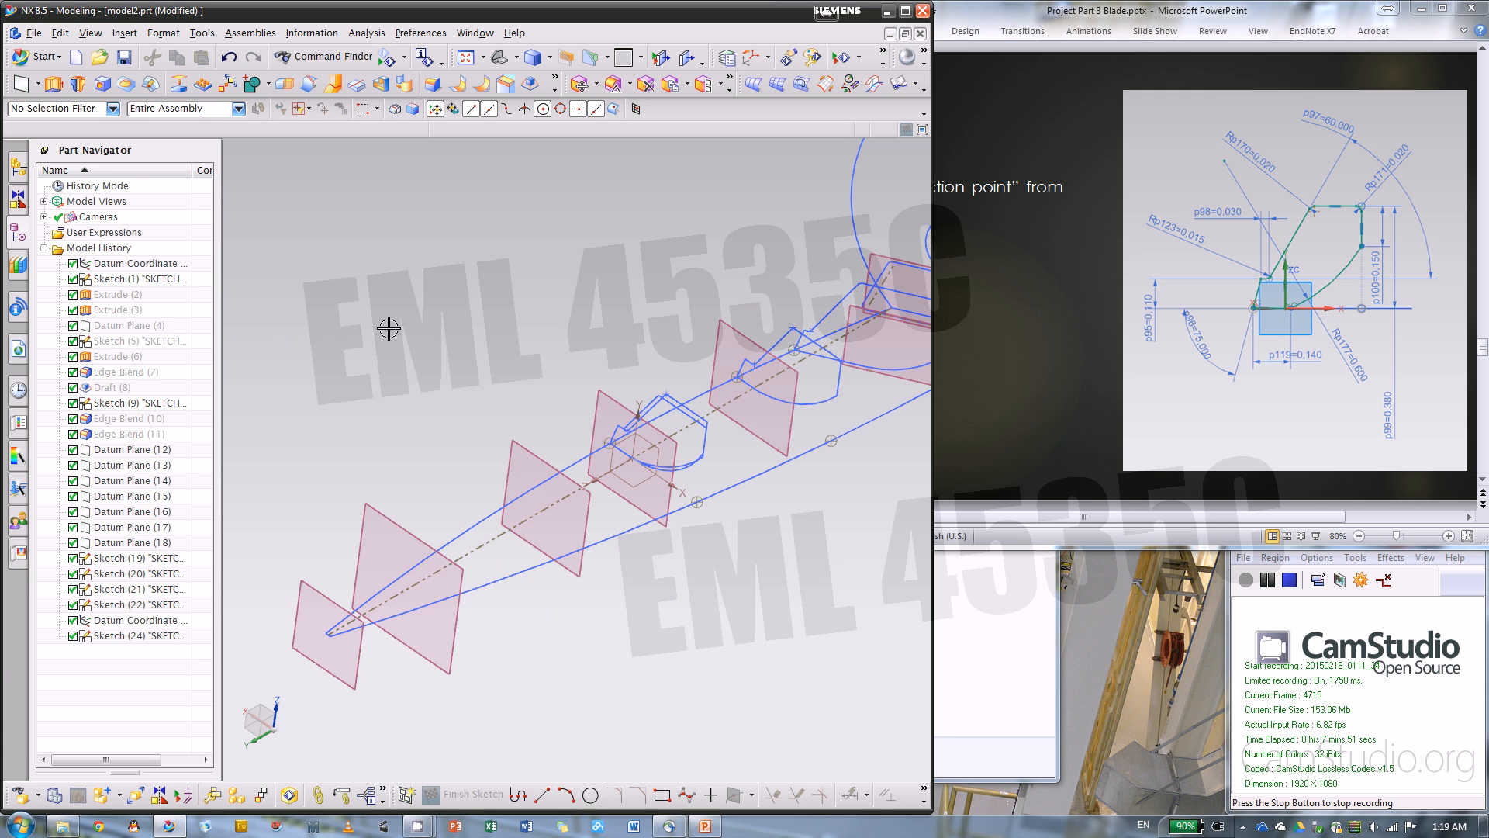
{"action": "right_click", "coordinate": [154, 622]}
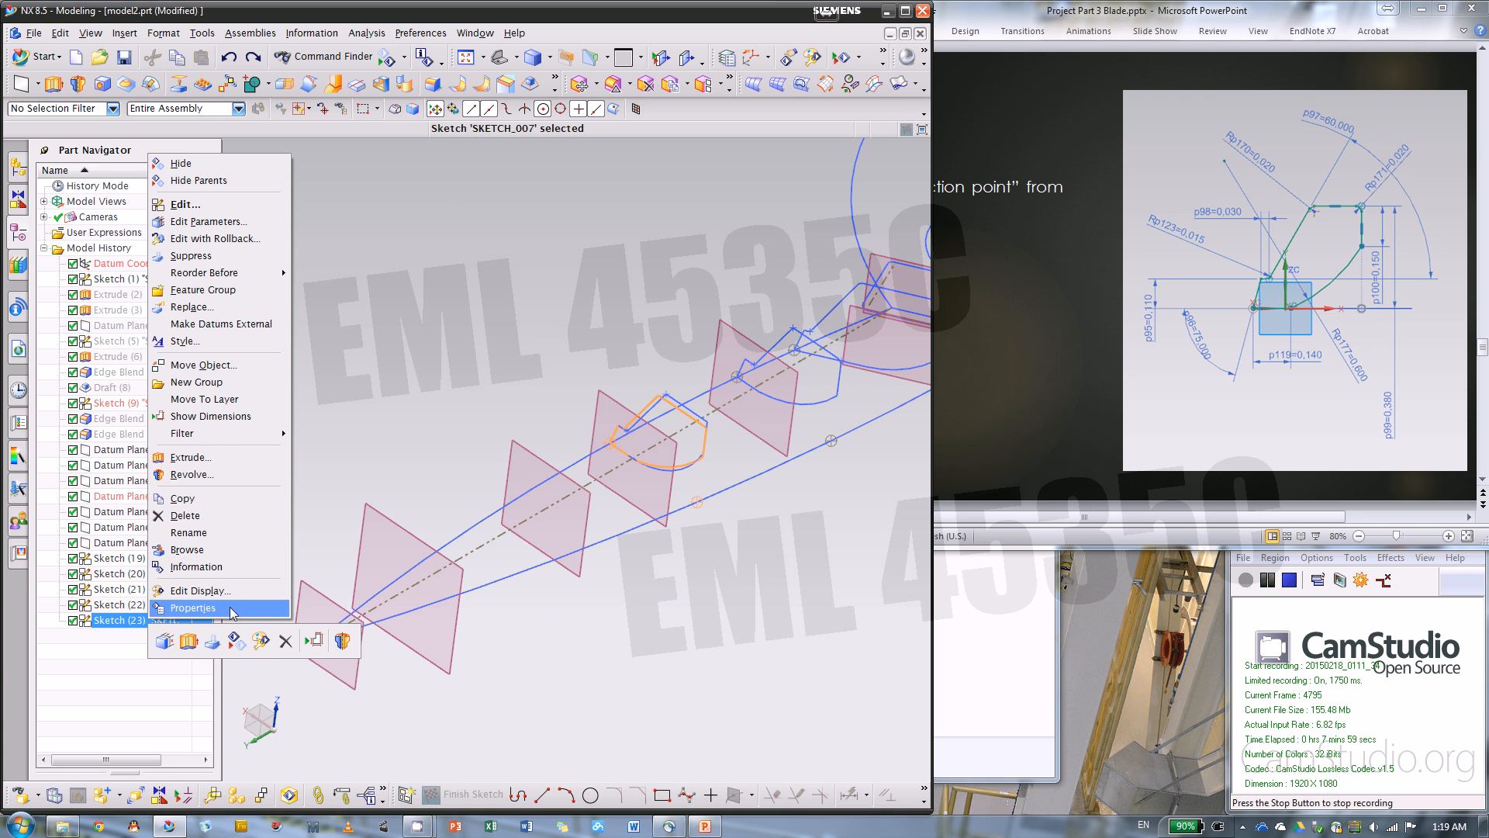
{"action": "left_click", "coordinate": [418, 436]}
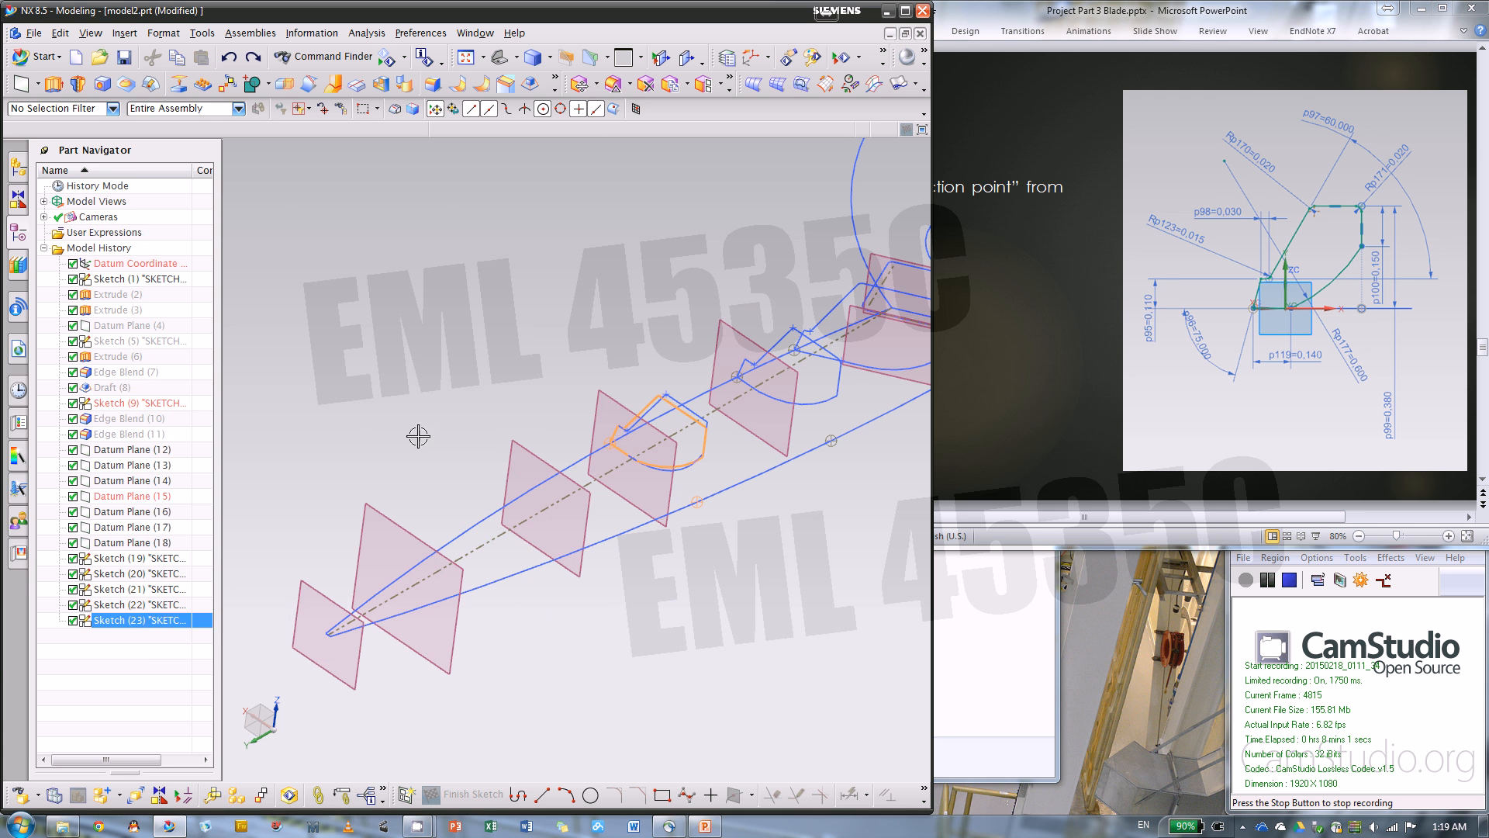
{"action": "right_click", "coordinate": [167, 630]}
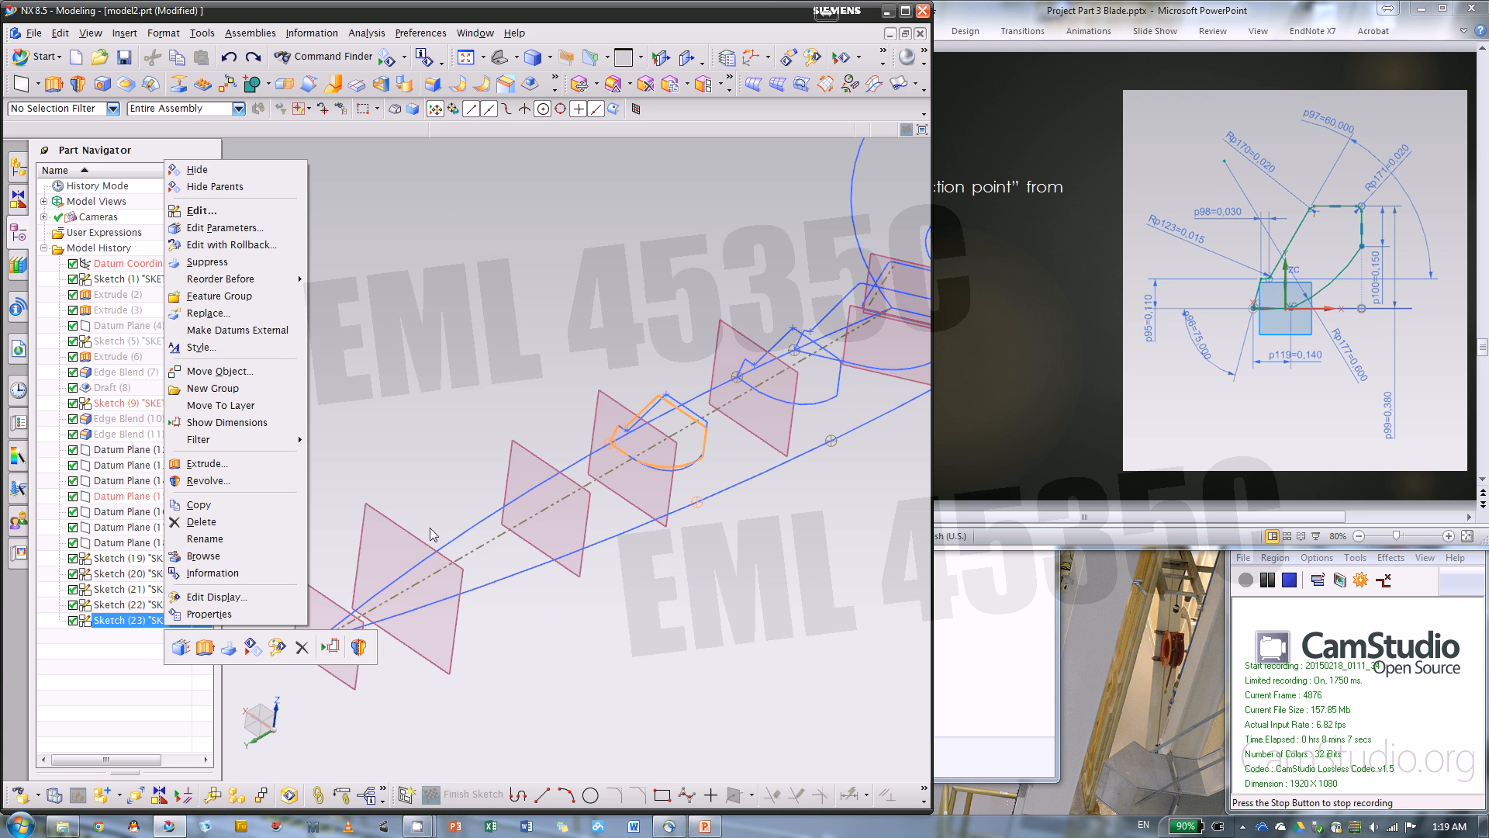
{"action": "left_click", "coordinate": [106, 663]}
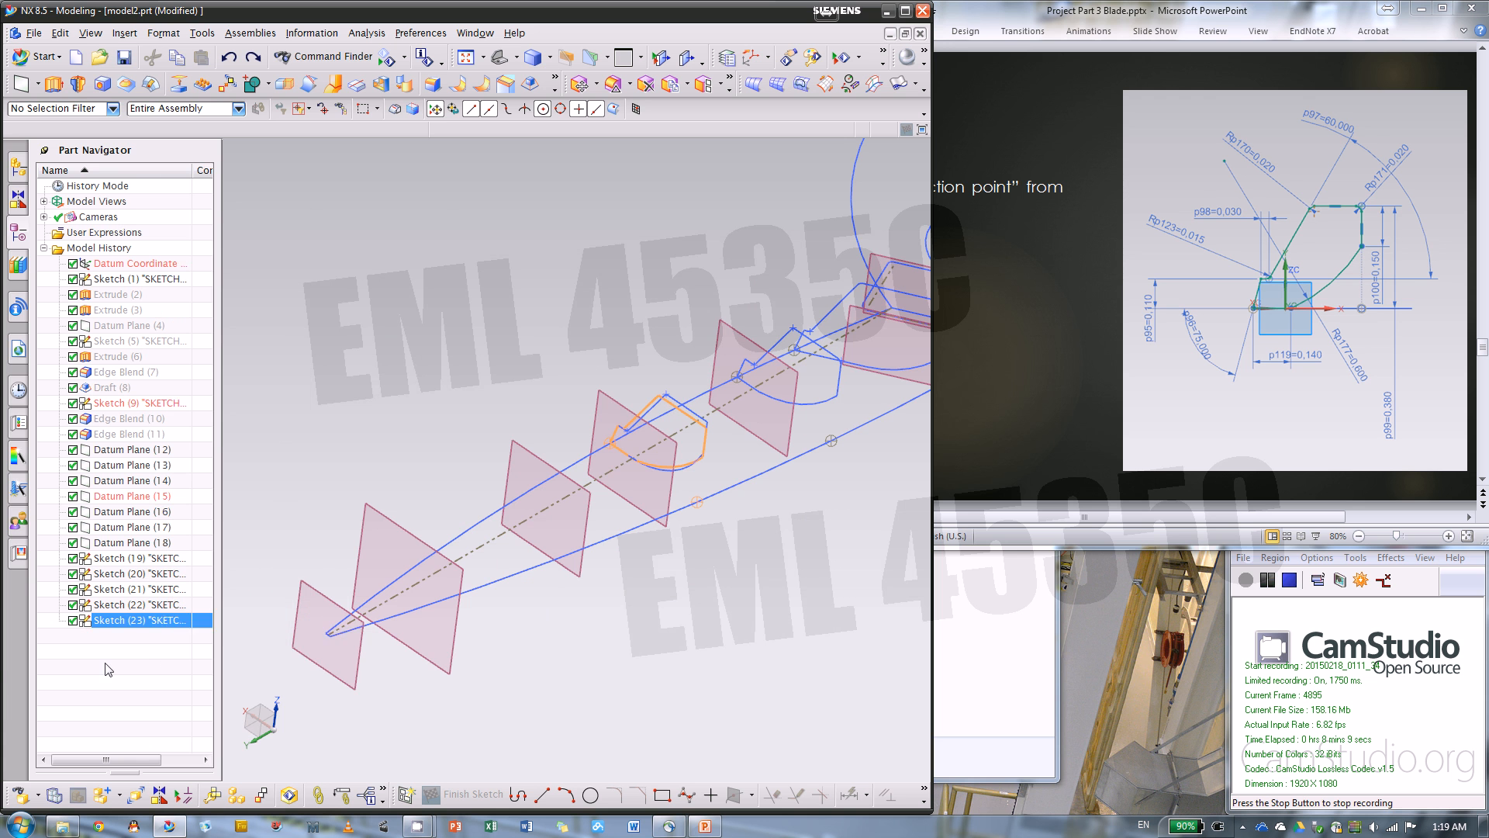
{"action": "left_click", "coordinate": [105, 663]}
Open Sketch (23) to inspect its profile against the neighbouring sections, and finish it without edits
{"action": "double_click", "coordinate": [142, 624]}
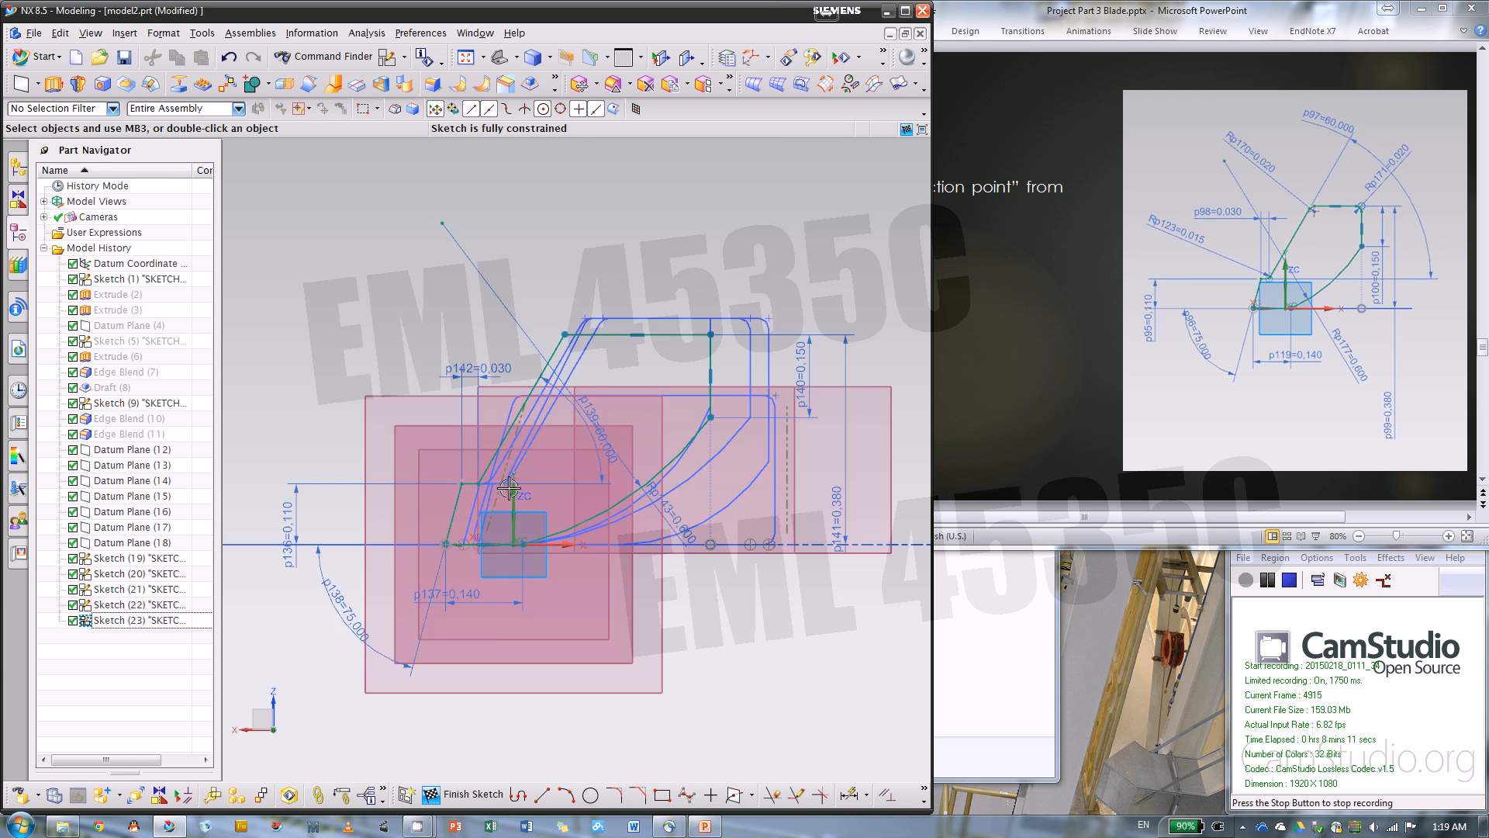
{"action": "mouse_move", "coordinate": [565, 396]}
{"action": "middle_mouse_down"}
{"action": "mouse_move", "coordinate": [458, 482]}
{"action": "mouse_move", "coordinate": [449, 509]}
{"action": "middle_mouse_up"}
{"action": "middle_click_drag", "start_coordinate": [481, 436], "coordinate": [799, 392], "text": "shift"}
{"action": "scroll", "coordinate": [799, 392], "scroll_direction": "down", "scroll_amount": 4}
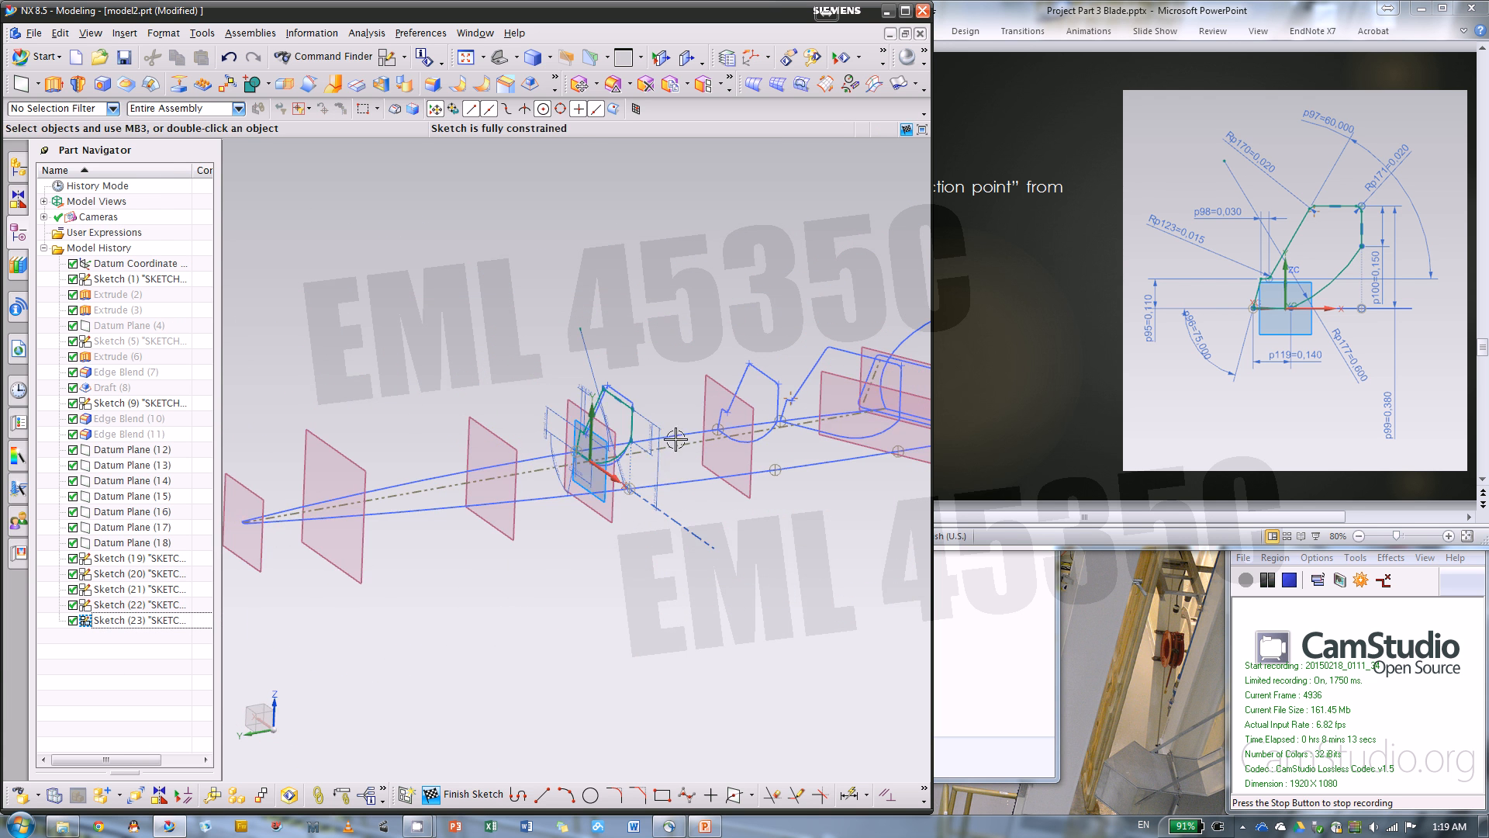
{"action": "left_click", "coordinate": [468, 794]}
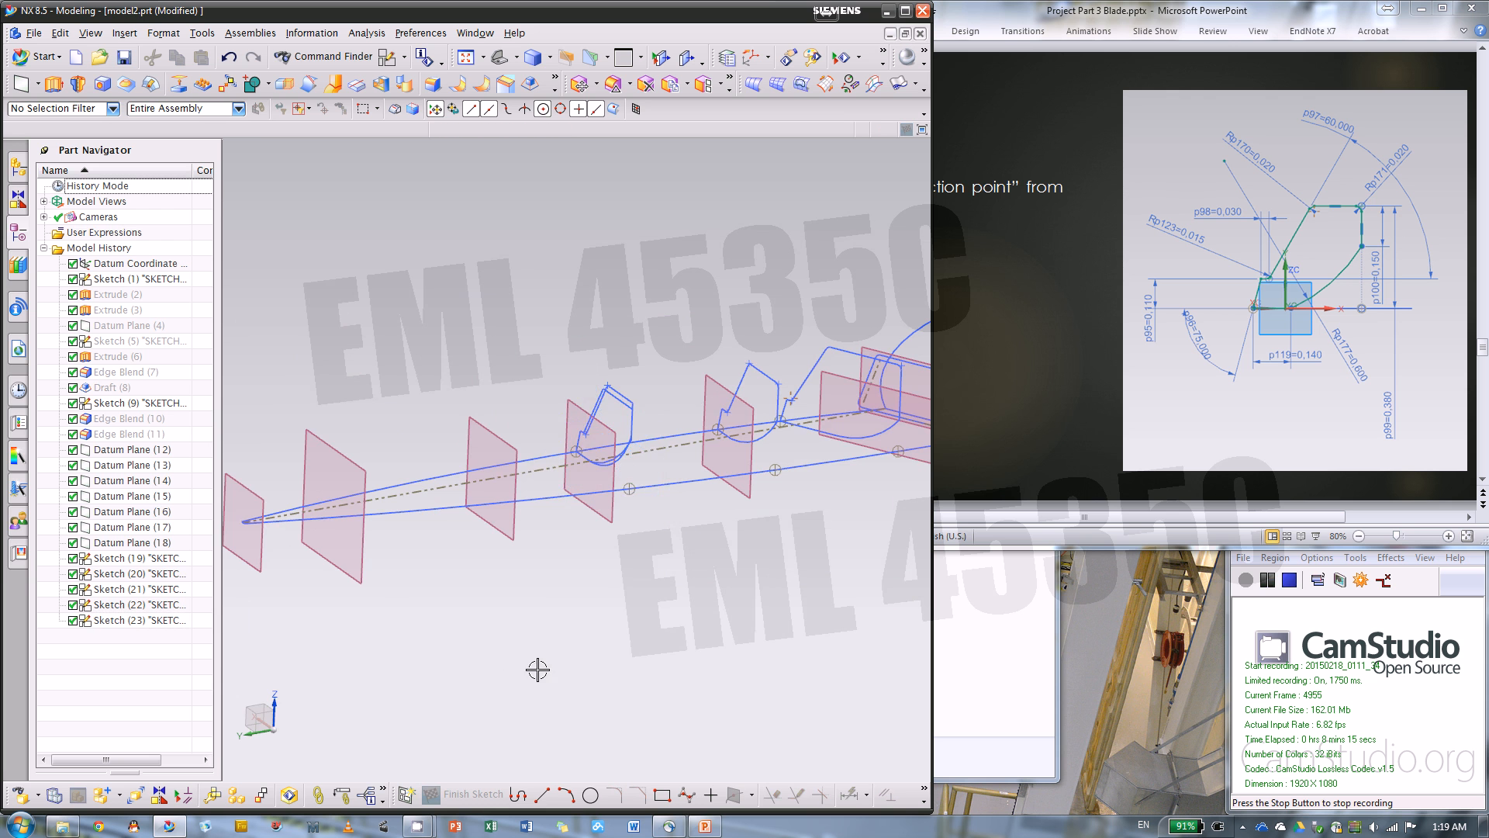
{"action": "scroll", "coordinate": [632, 531], "scroll_direction": "up", "scroll_amount": 5}
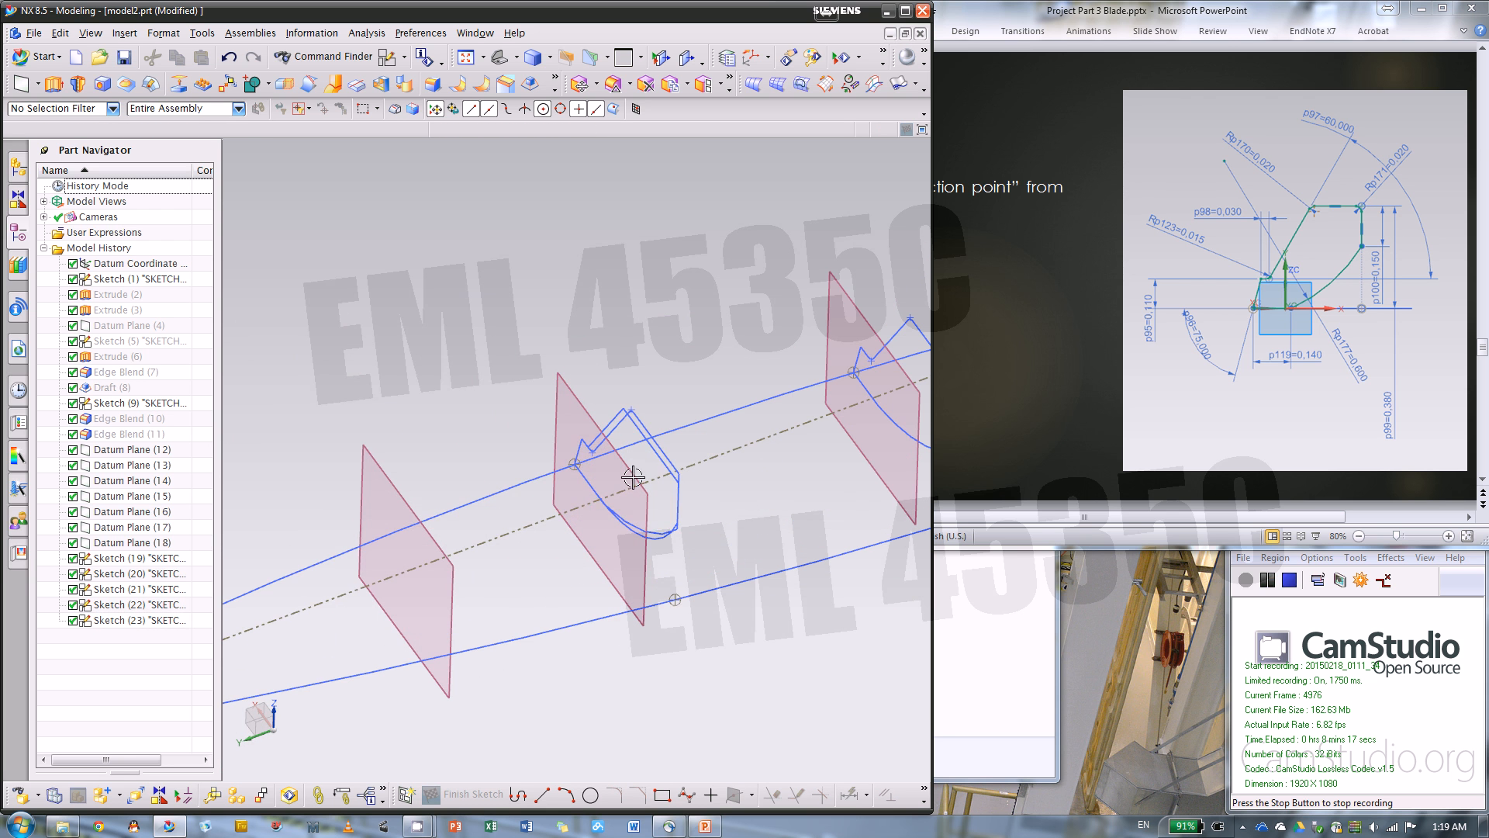
Create a new sketch on Datum Plane (16), keeping the inferred horizontal reference and origin
{"action": "left_click", "coordinate": [139, 620]}
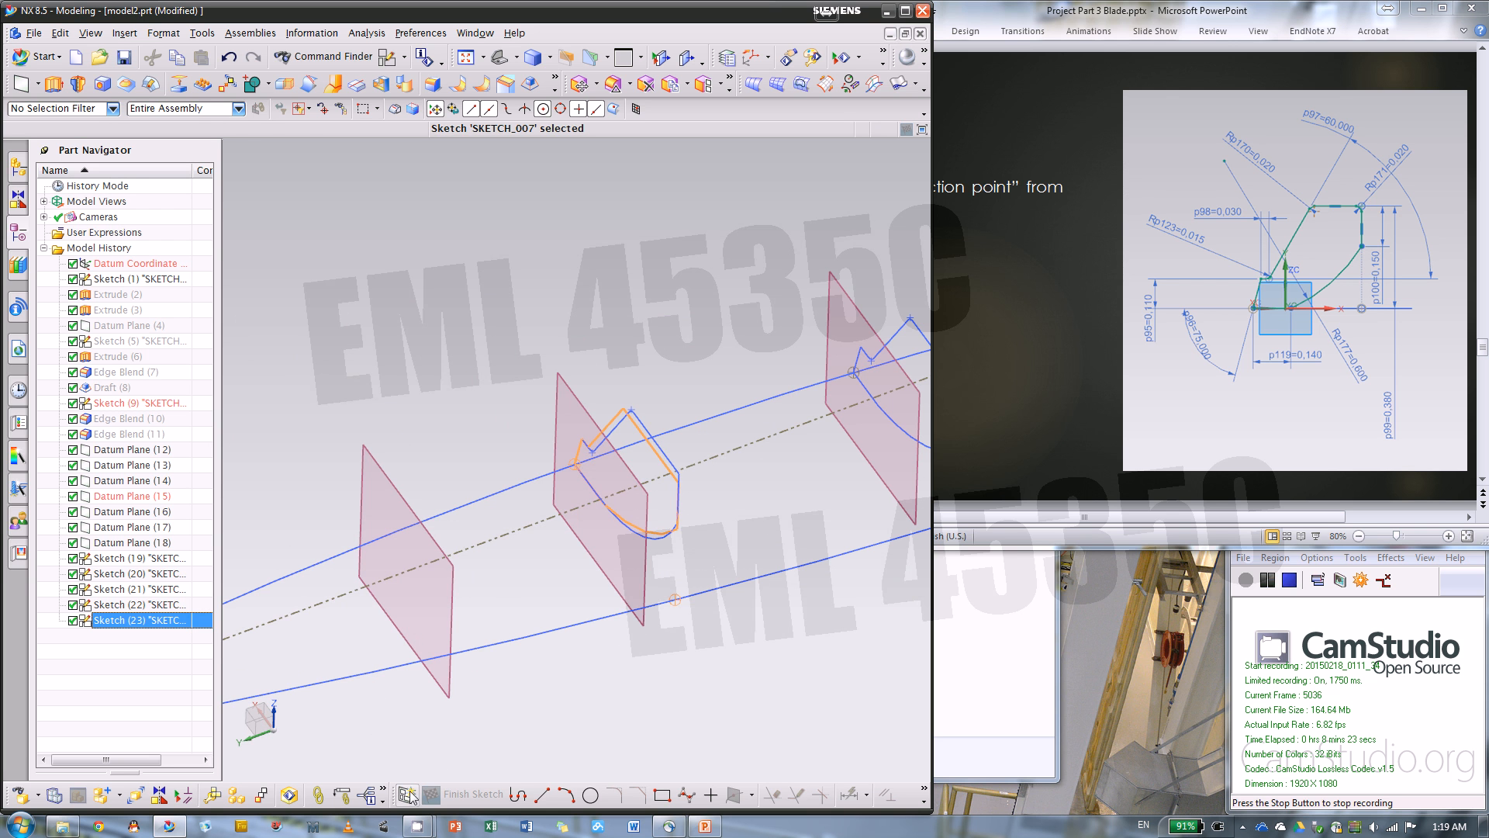
{"action": "left_click", "coordinate": [409, 794]}
{"action": "left_click", "coordinate": [457, 634]}
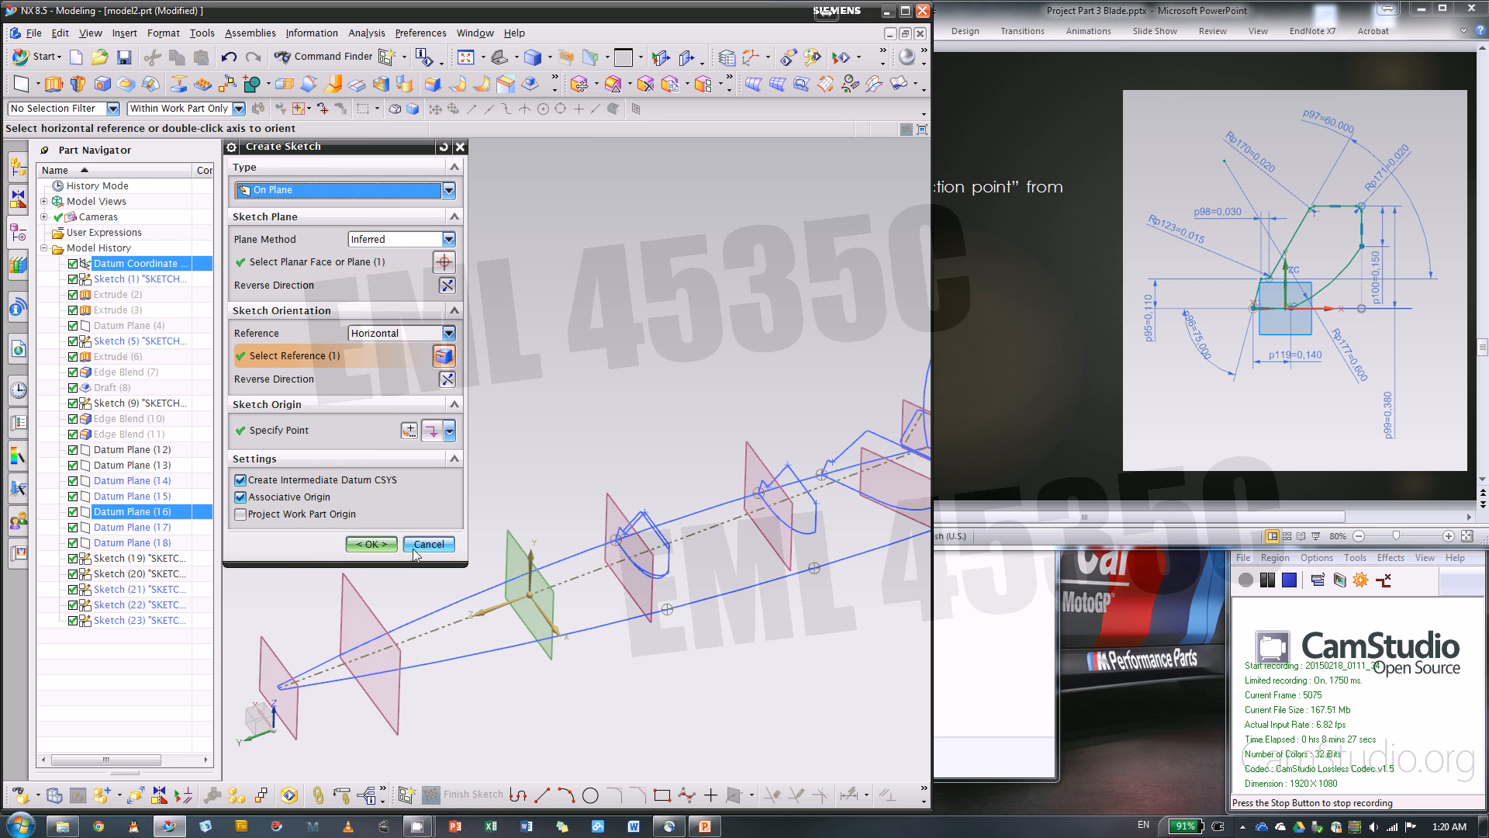
{"action": "middle_click", "coordinate": [578, 608]}
{"action": "middle_click_drag", "start_coordinate": [578, 608], "coordinate": [775, 520]}
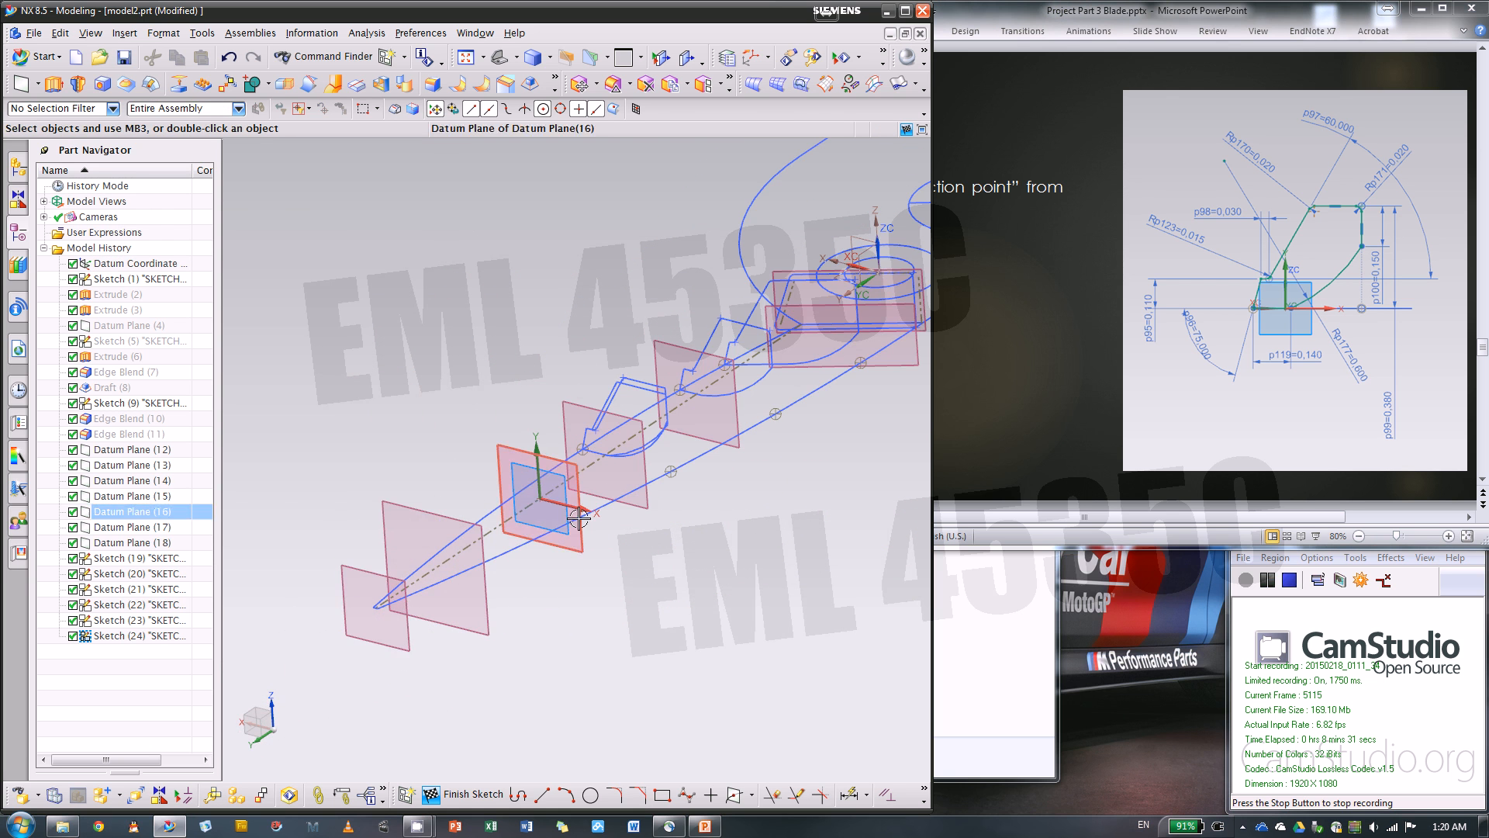
Start projecting the curves of Sketch (23) onto the new sketch plane with Project Curve
{"action": "scroll", "coordinate": [566, 442], "scroll_direction": "up", "scroll_amount": 4}
{"action": "middle_click_drag", "start_coordinate": [565, 442], "coordinate": [575, 440]}
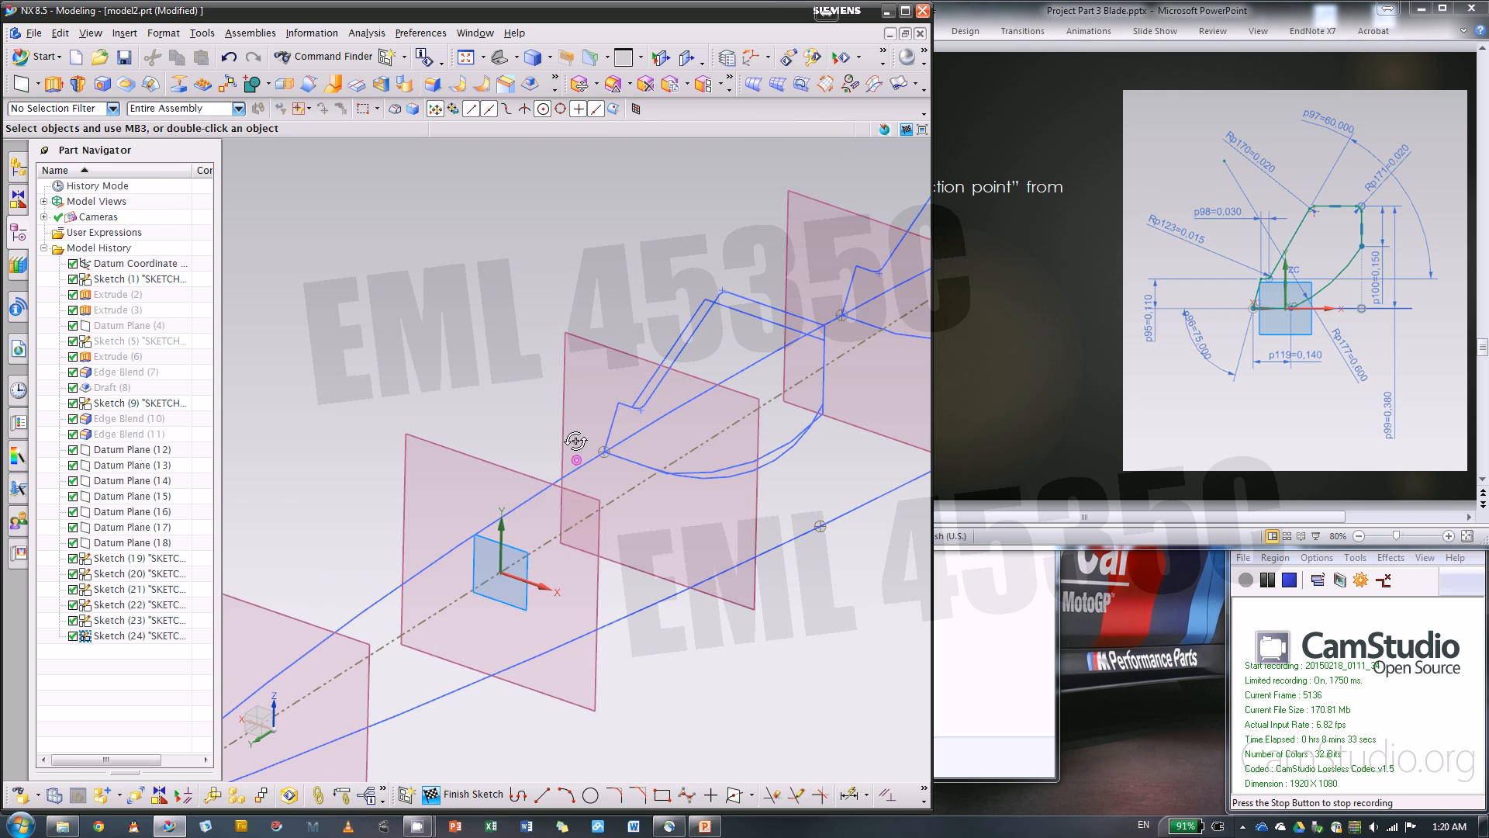
{"action": "left_click", "coordinate": [146, 624]}
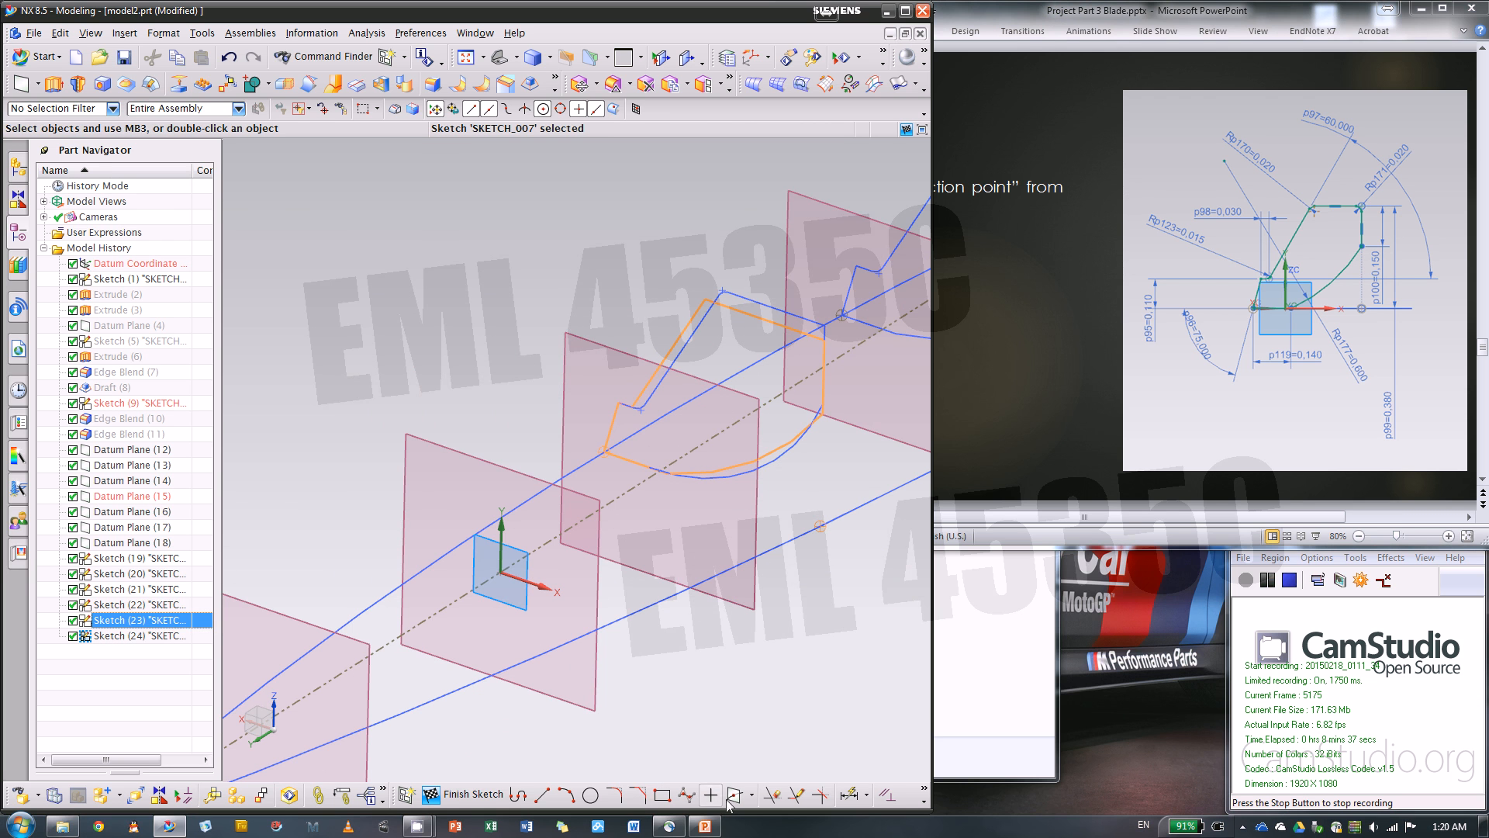
{"action": "left_click", "coordinate": [752, 794]}
{"action": "left_click", "coordinate": [768, 771]}
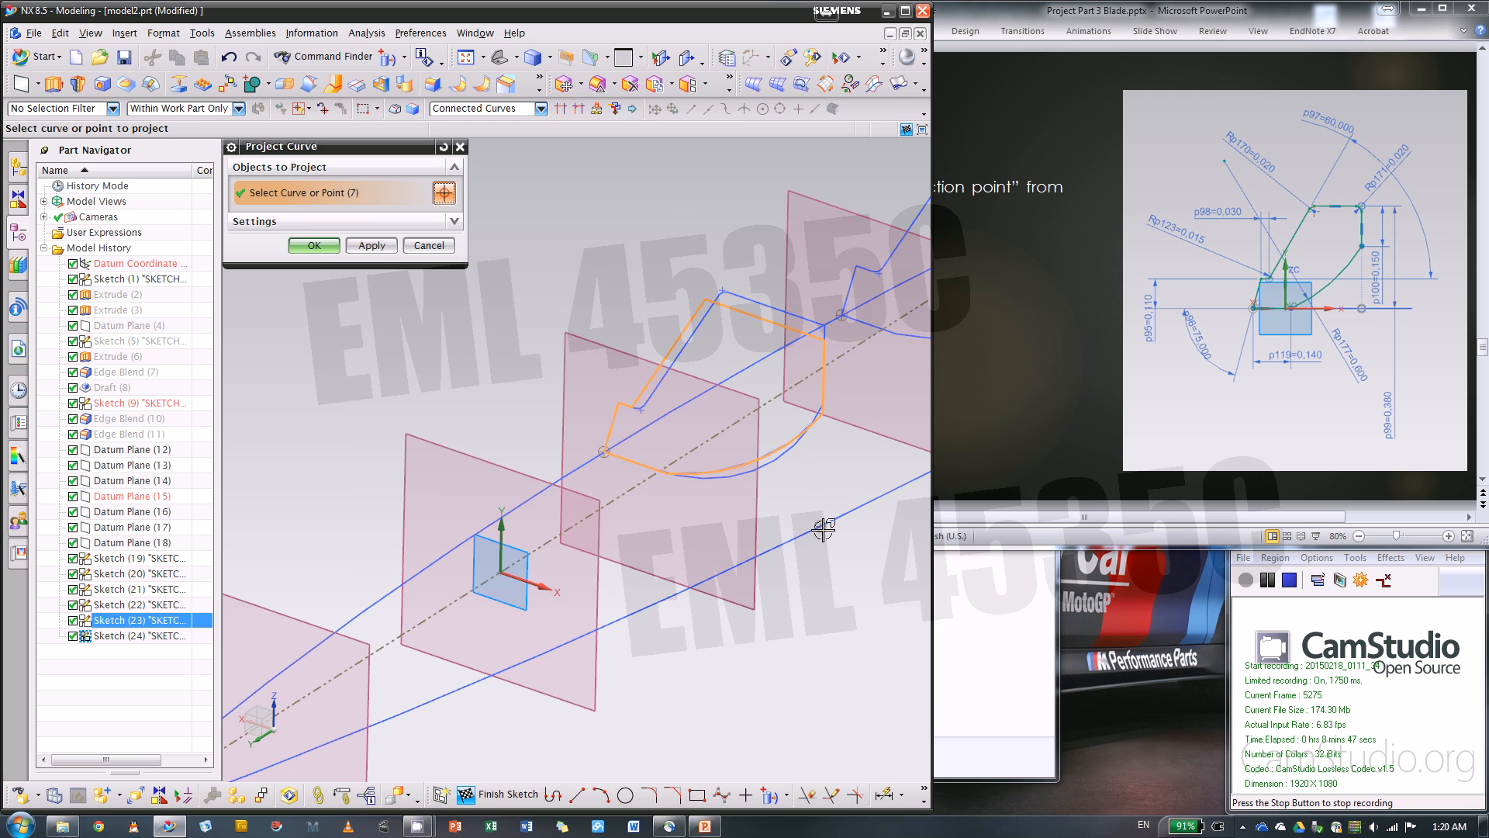
Abandon the curve projection and delete Sketch (23) from the model history
{"action": "left_click", "coordinate": [428, 245]}
{"action": "right_click", "coordinate": [165, 621]}
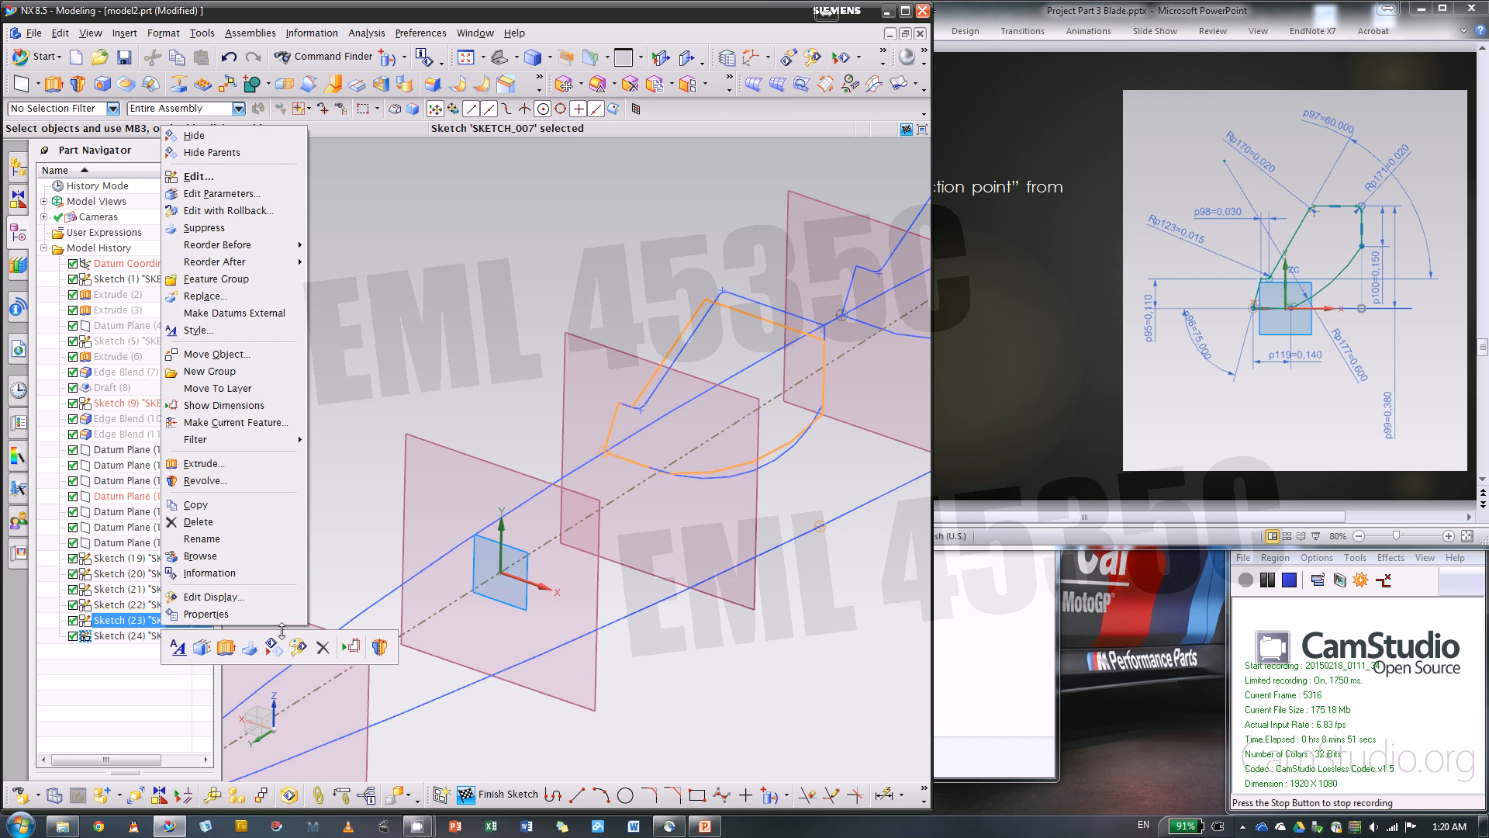
{"action": "left_click", "coordinate": [322, 648]}
Create intersection points where the two solid guide curves of Sketch (9) cross the active sketch plane
{"action": "mouse_move", "coordinate": [766, 382]}
{"action": "middle_mouse_down"}
{"action": "mouse_move", "coordinate": [768, 403]}
{"action": "mouse_move", "coordinate": [798, 323]}
{"action": "mouse_move", "coordinate": [805, 438]}
{"action": "middle_mouse_up"}
{"action": "middle_click_drag", "start_coordinate": [841, 524], "coordinate": [589, 491]}
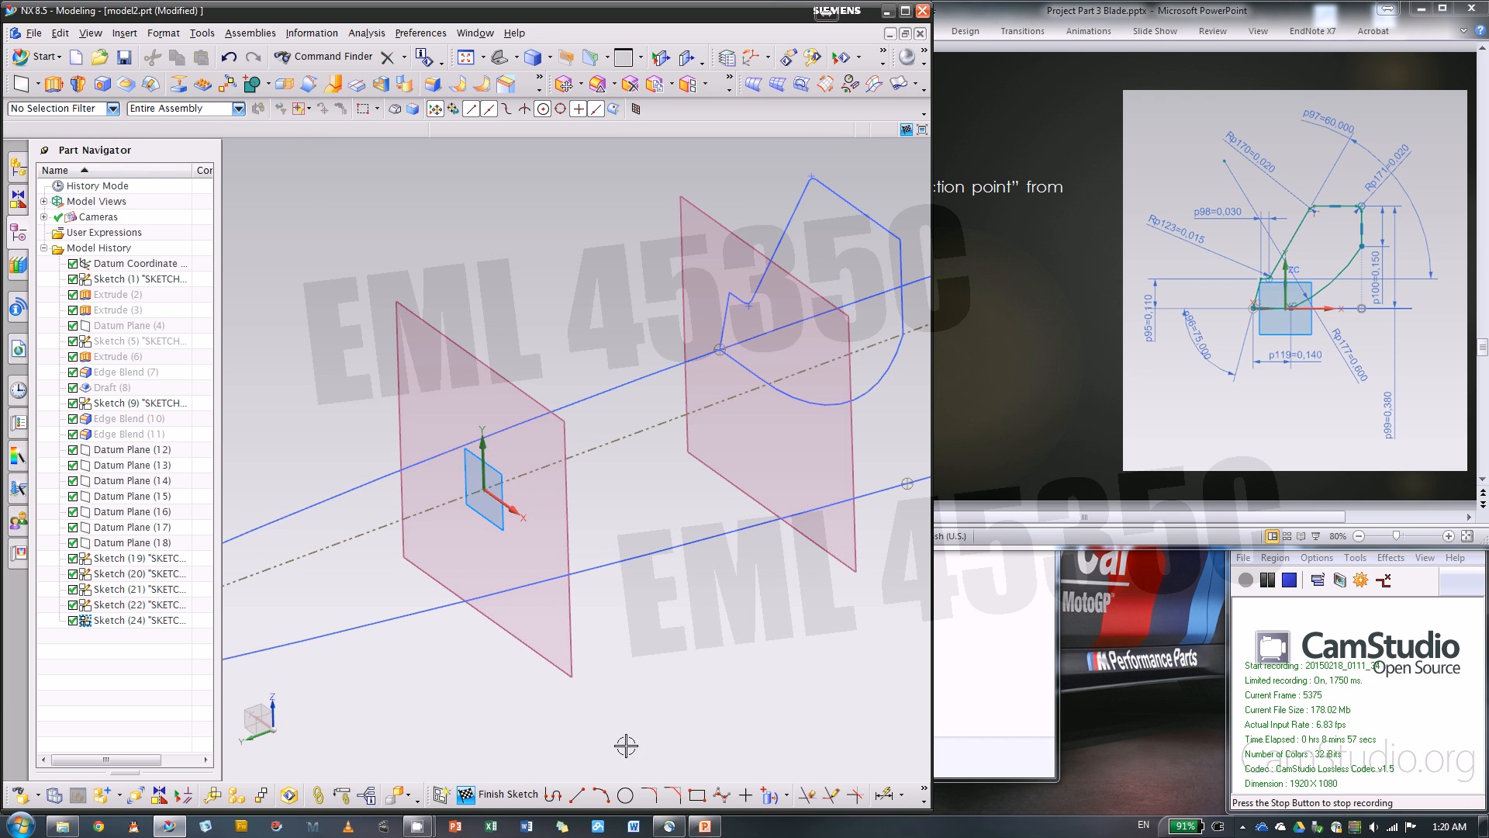
{"action": "left_click", "coordinate": [786, 795]}
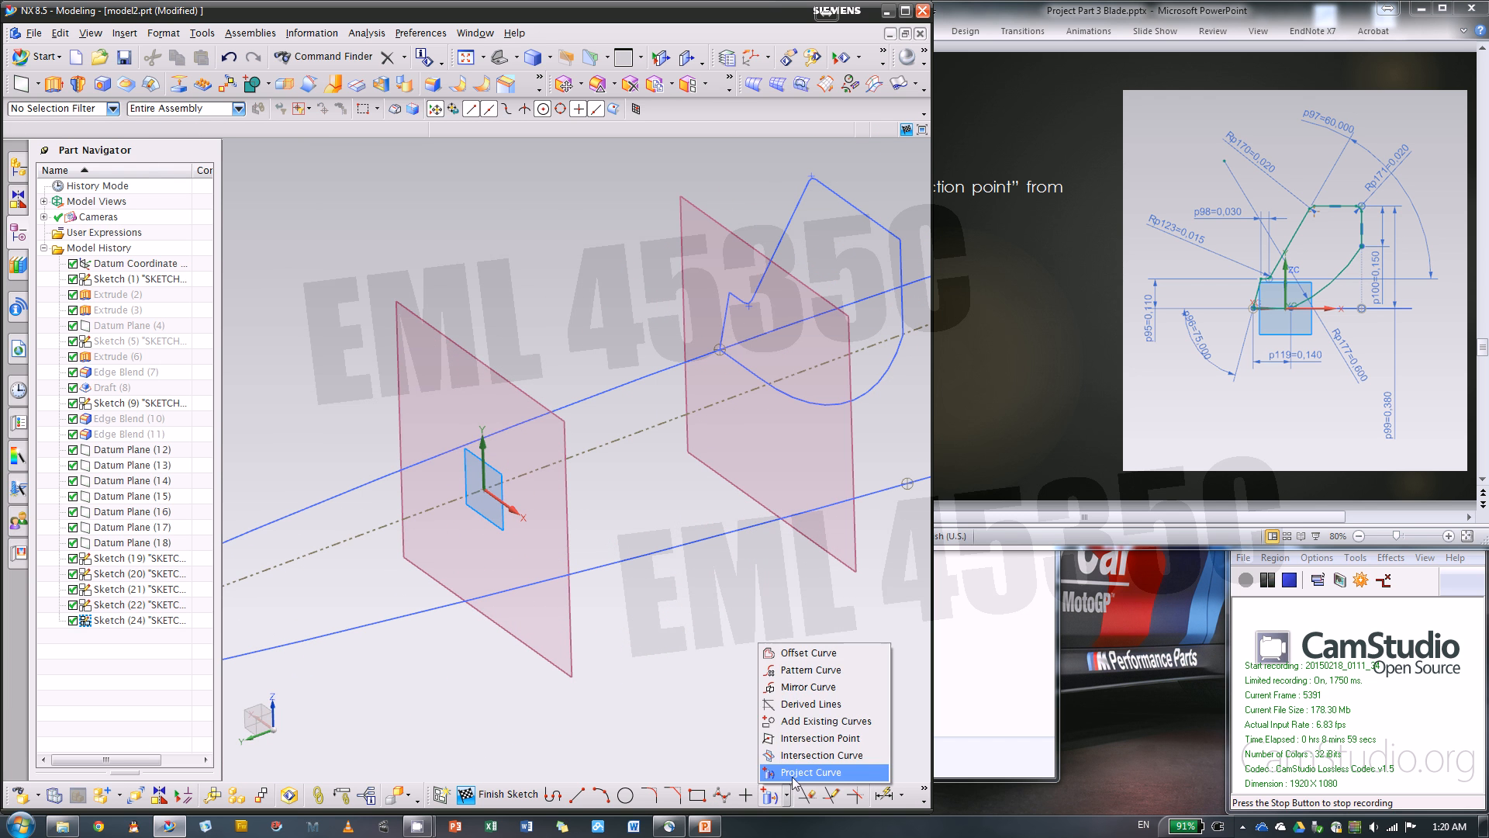
{"action": "left_click", "coordinate": [810, 738]}
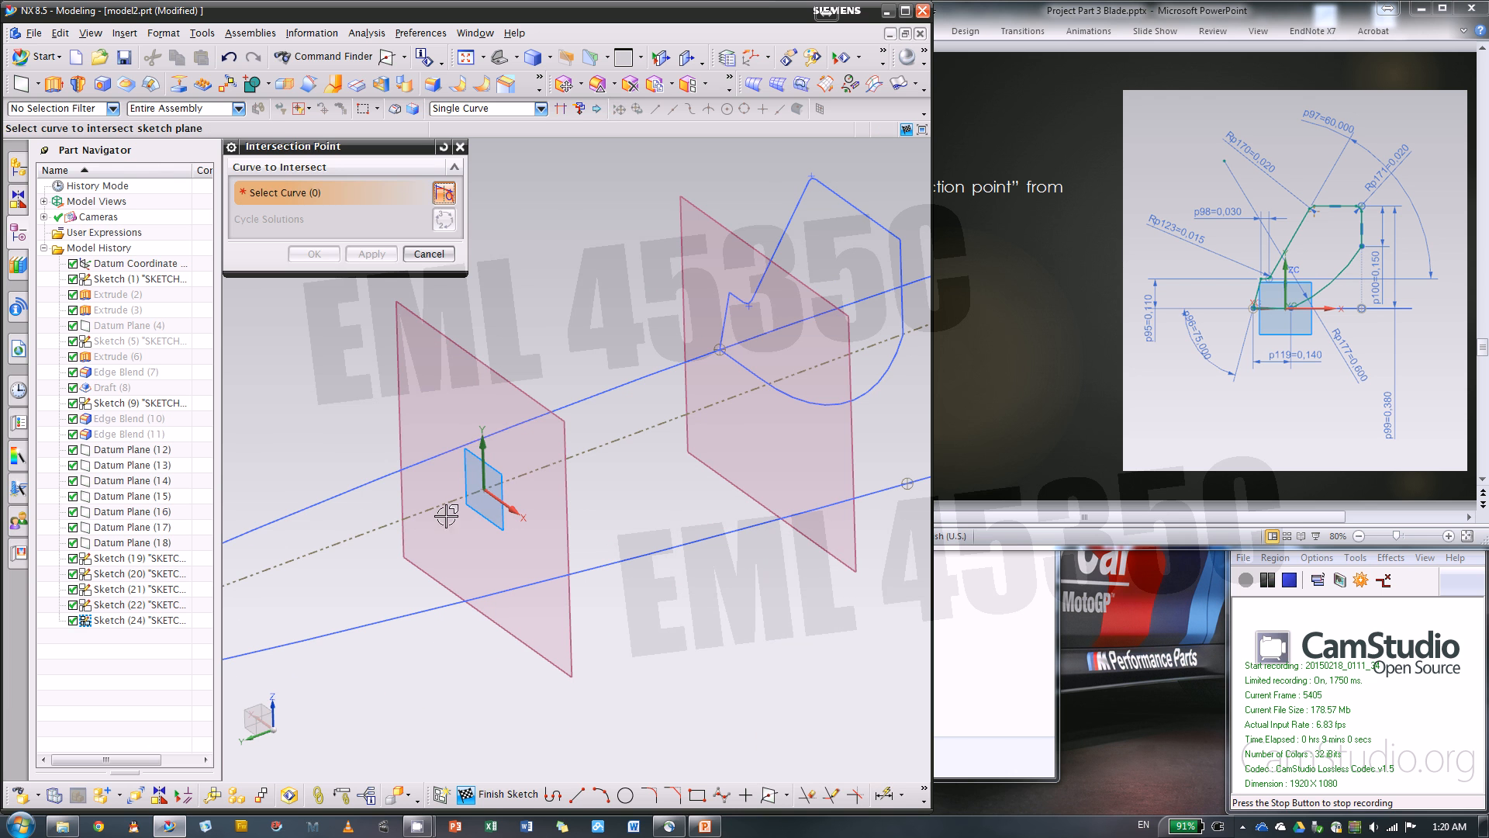
{"action": "left_click", "coordinate": [431, 462]}
{"action": "left_click", "coordinate": [372, 254]}
{"action": "left_click", "coordinate": [508, 586]}
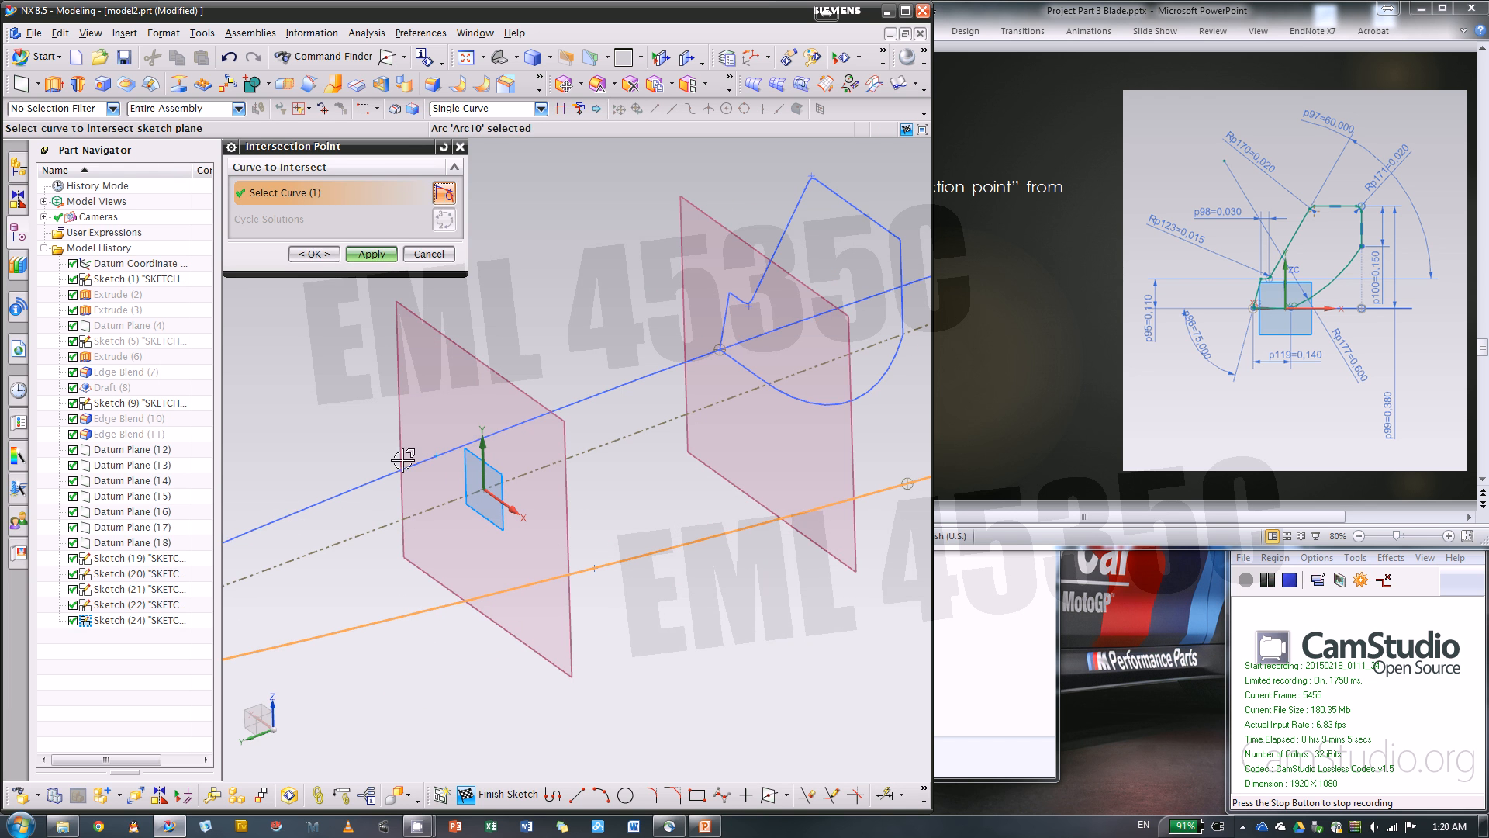
{"action": "left_click", "coordinate": [314, 254]}
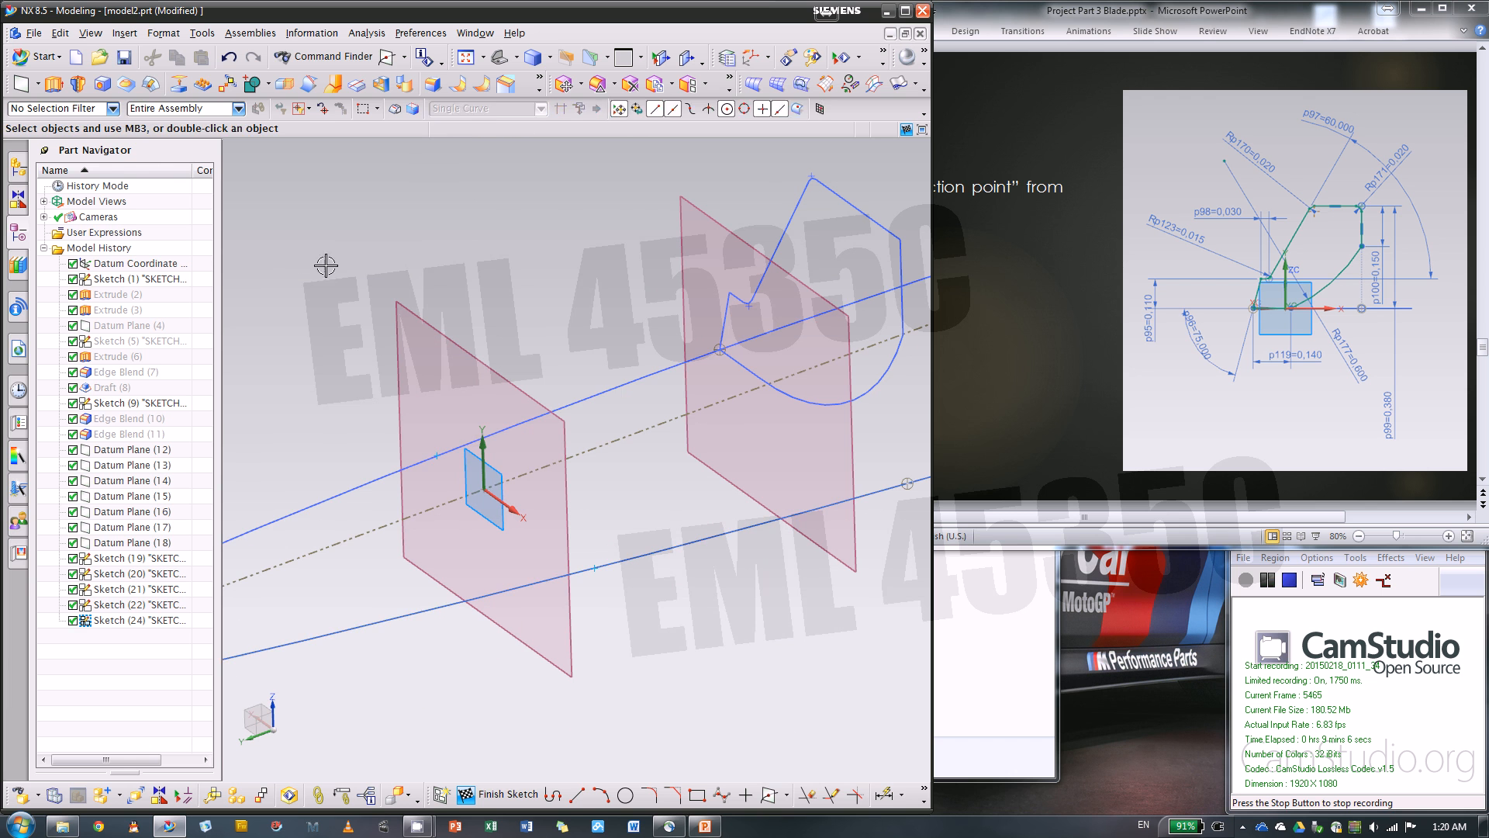
Constrain both guide-curve intersection points as fixed
{"action": "left_click", "coordinate": [437, 456]}
{"action": "left_click", "coordinate": [519, 426]}
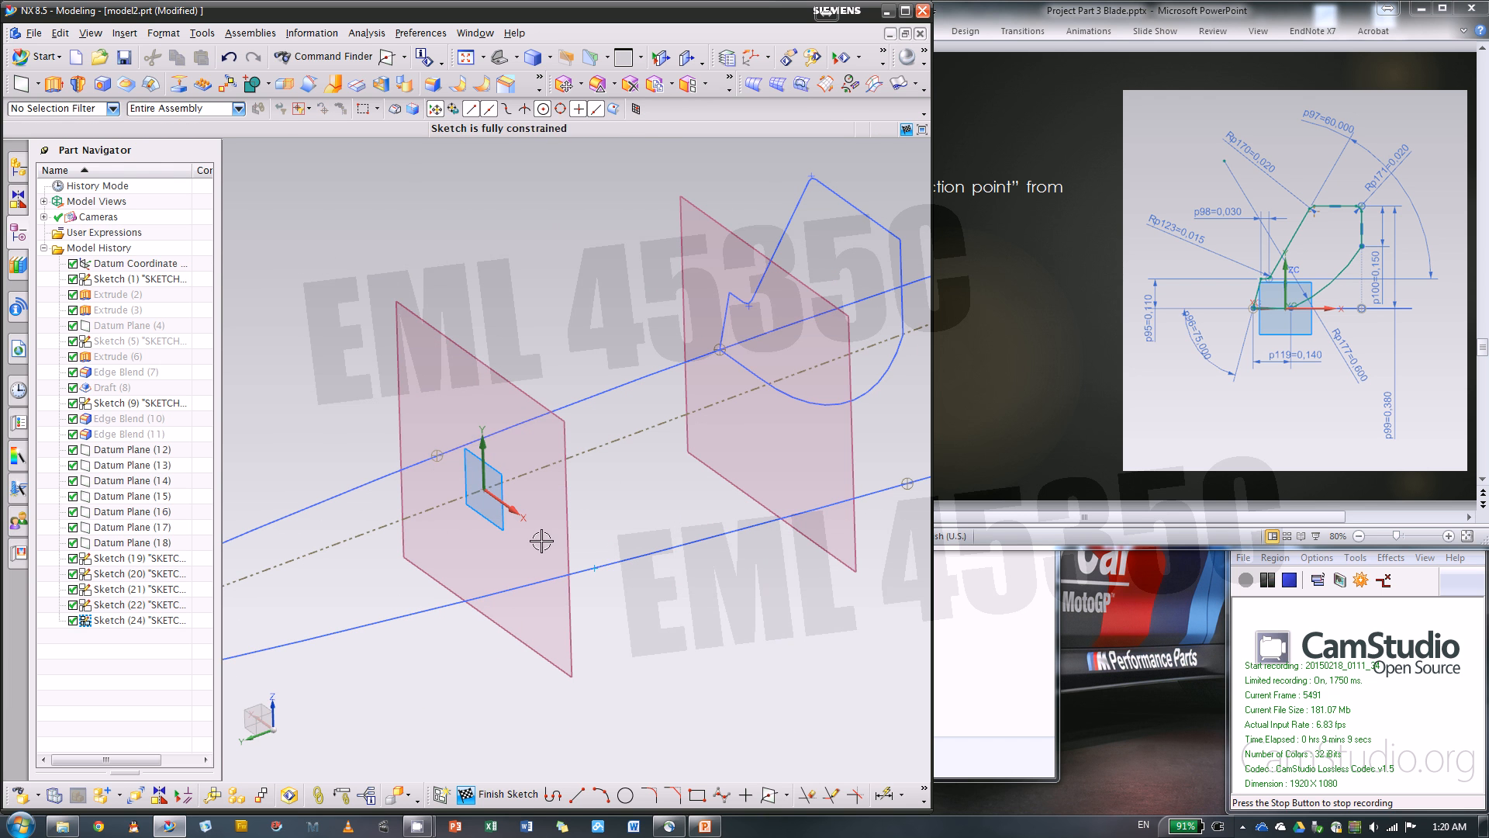
{"action": "left_click", "coordinate": [594, 570]}
{"action": "left_click", "coordinate": [682, 544]}
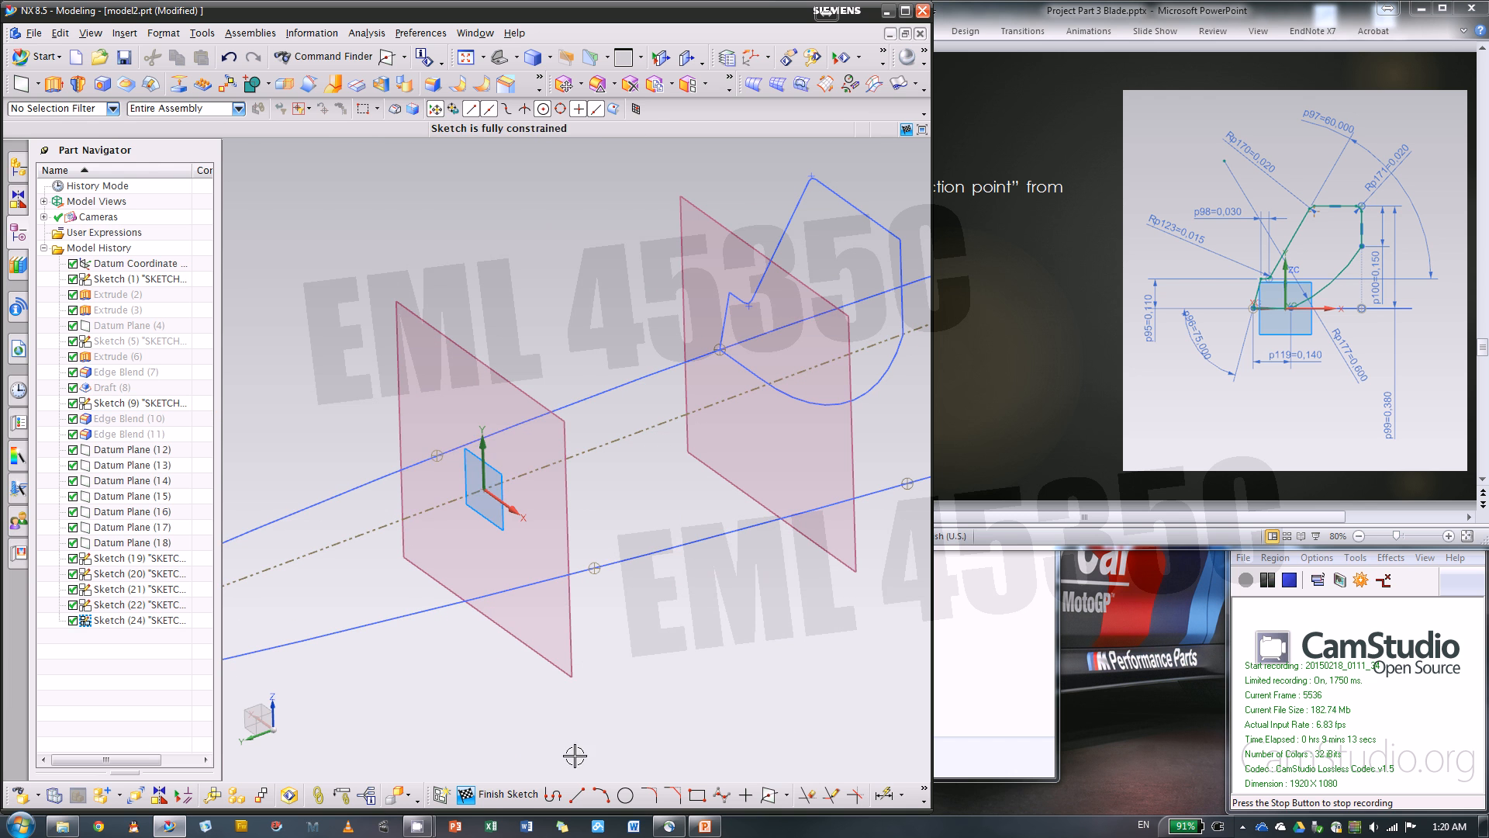
Sketch five connected lines from the upper guide's intersection point: rising, short jog, rising about 0.155 in, horizontal 0.36 in, vertical down about 0.115 in
{"action": "left_click", "coordinate": [553, 794]}
{"action": "left_click", "coordinate": [438, 455]}
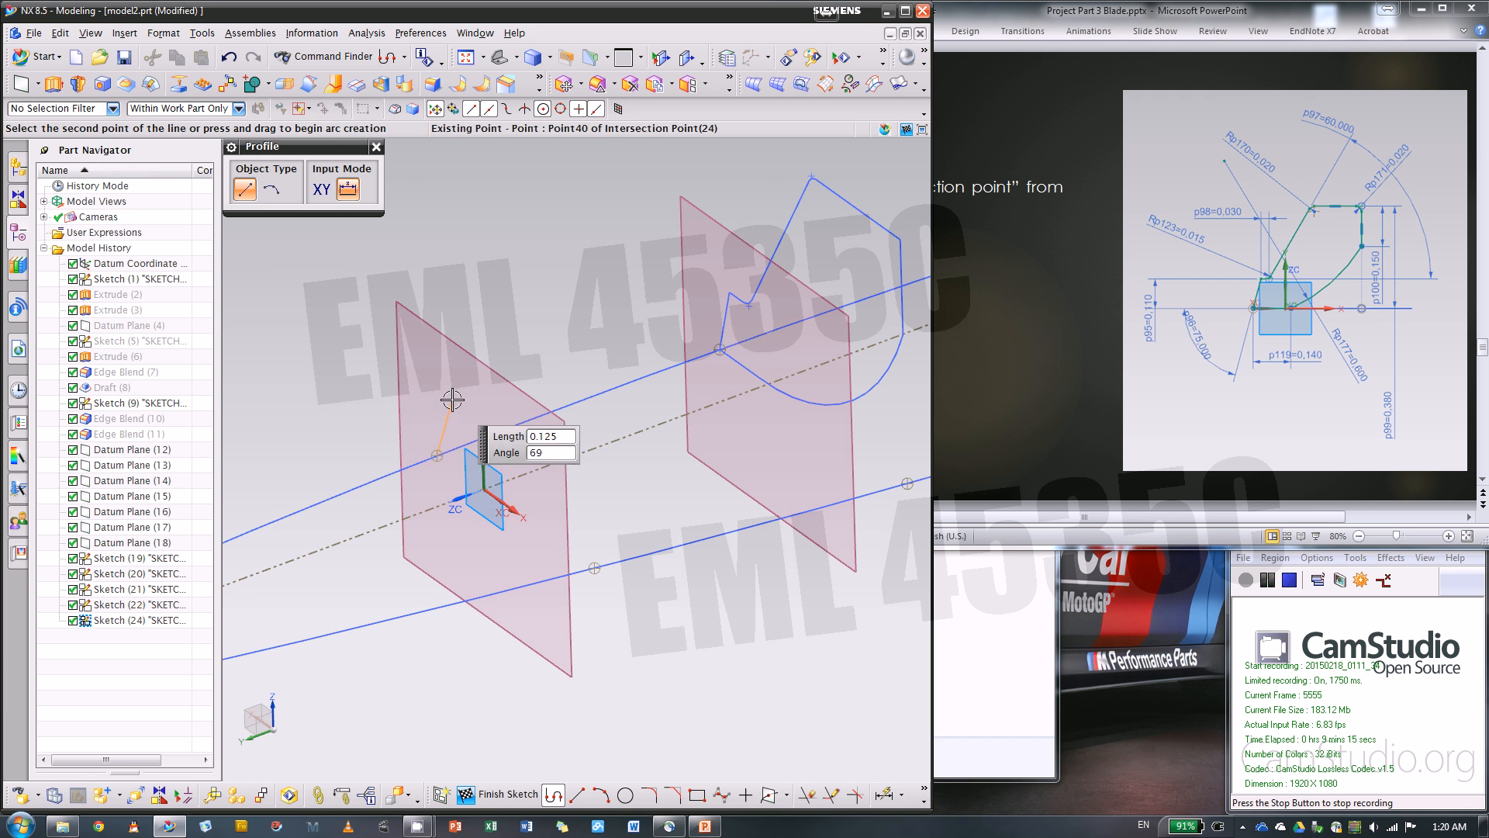
{"action": "left_click", "coordinate": [456, 393]}
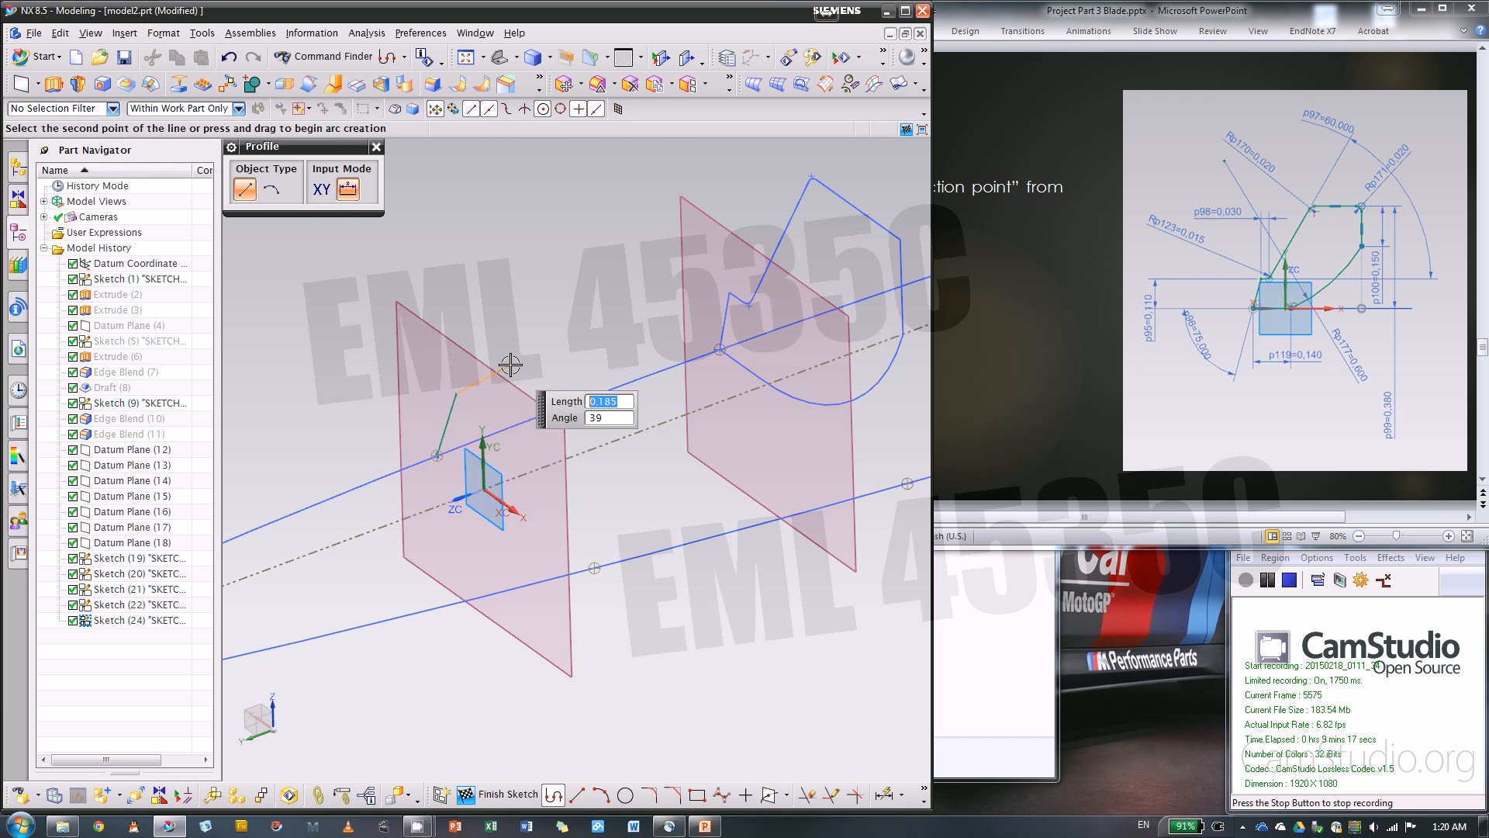
{"action": "middle_click_drag", "start_coordinate": [510, 365], "coordinate": [439, 355]}
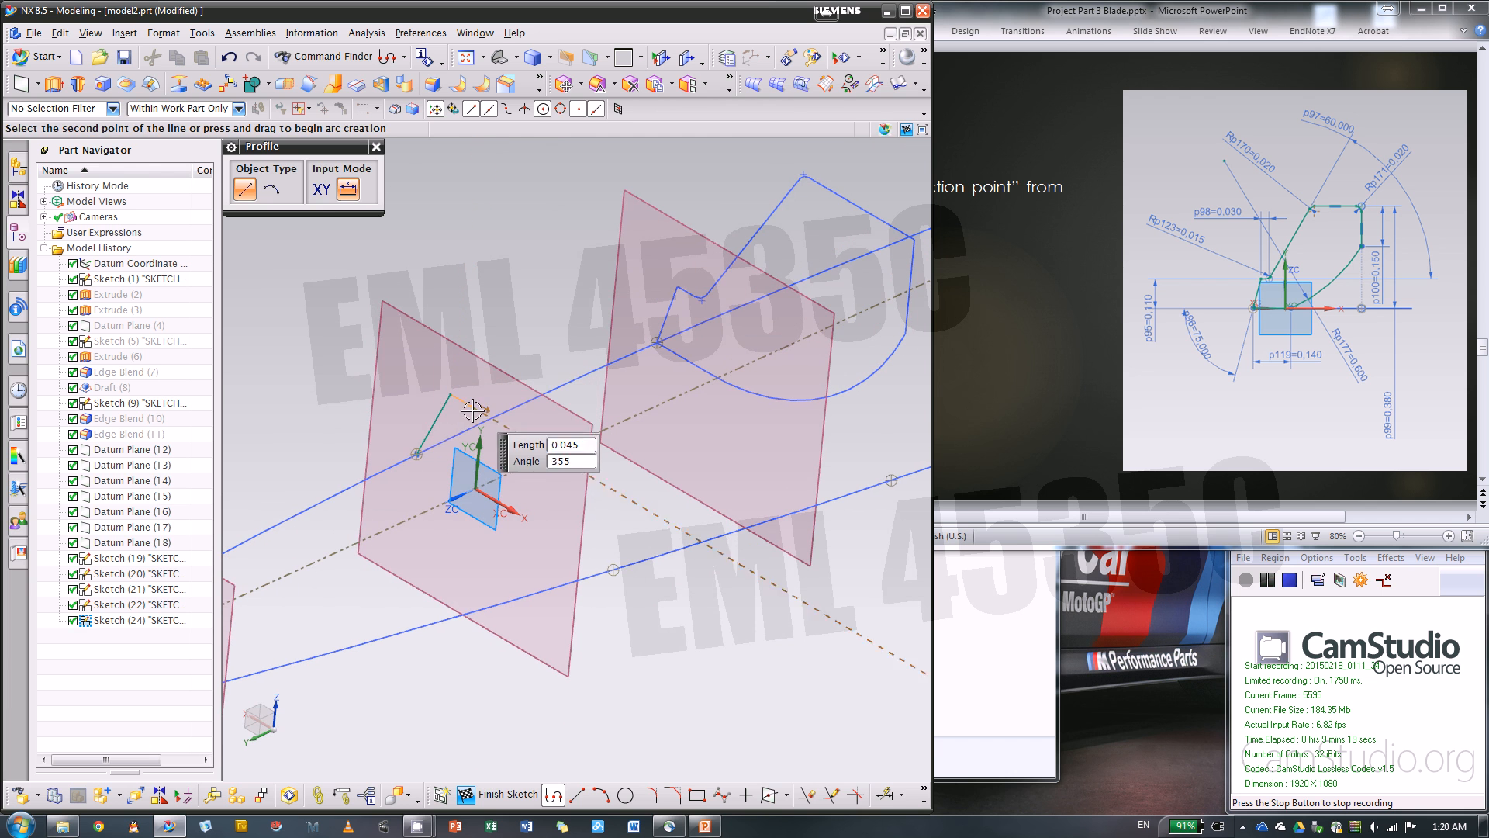
{"action": "left_click", "coordinate": [468, 404]}
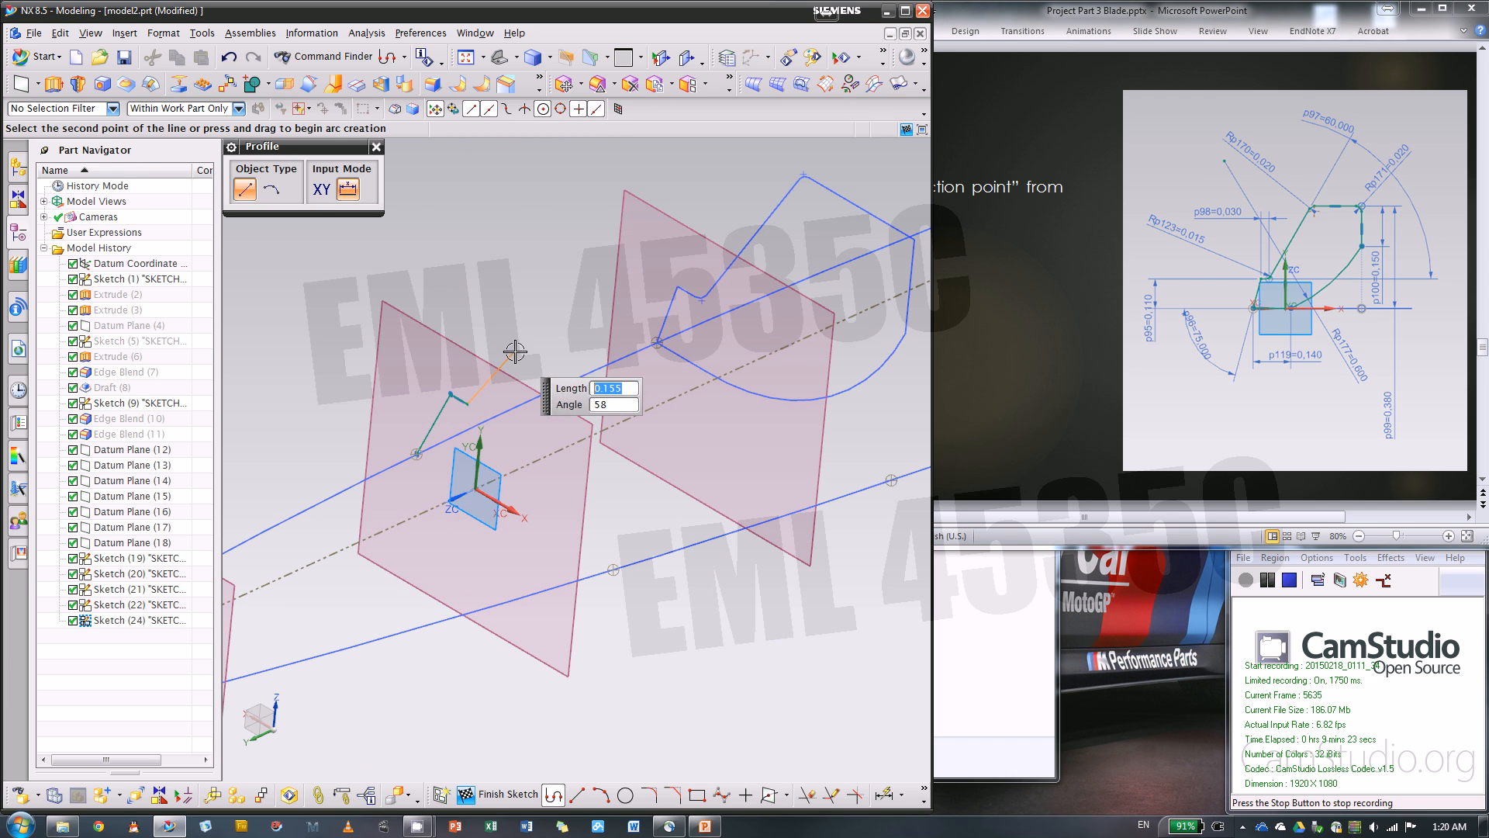
{"action": "left_click", "coordinate": [515, 352]}
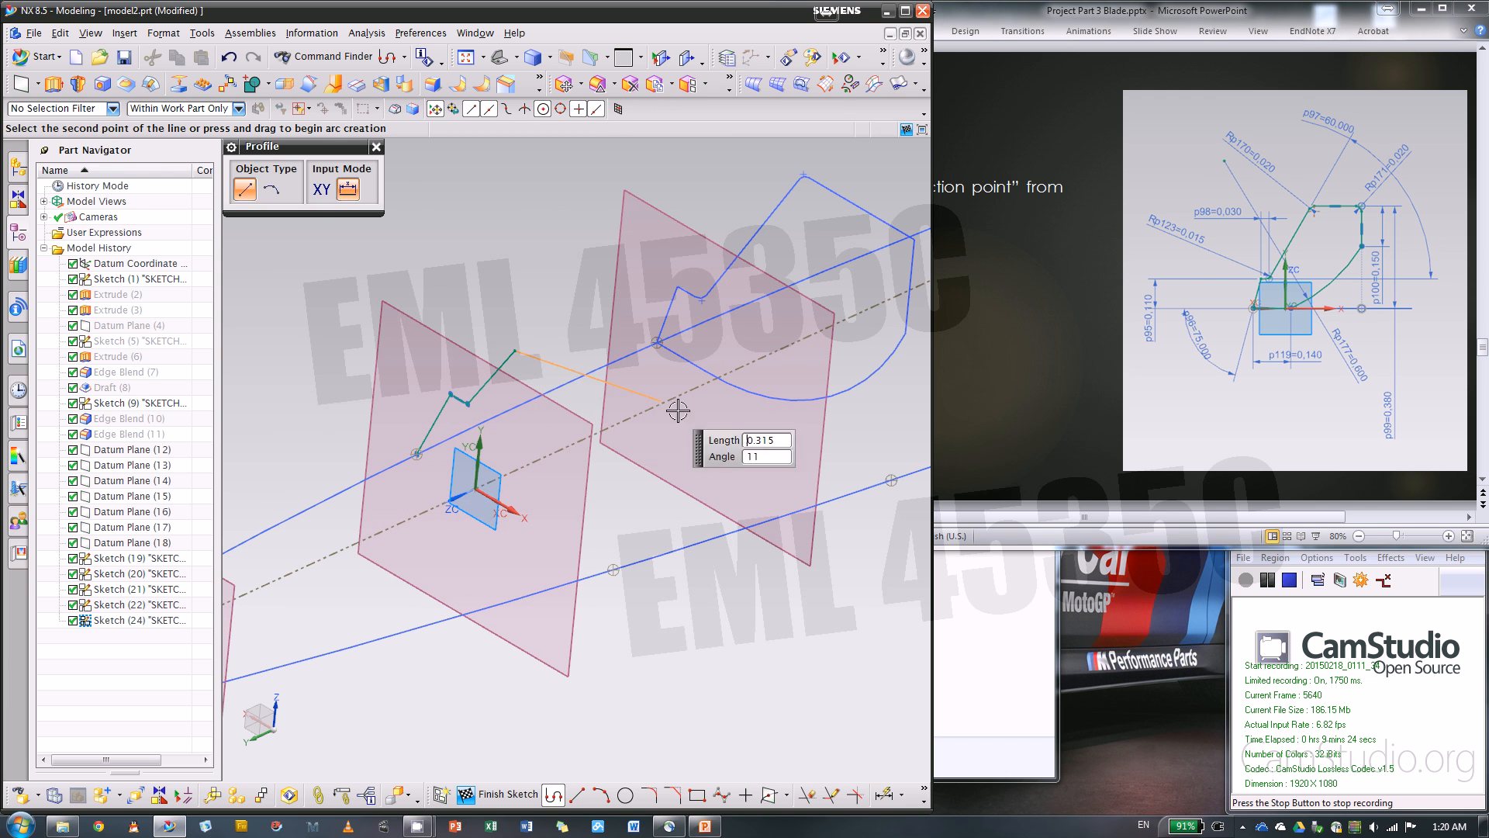
{"action": "left_click", "coordinate": [690, 453]}
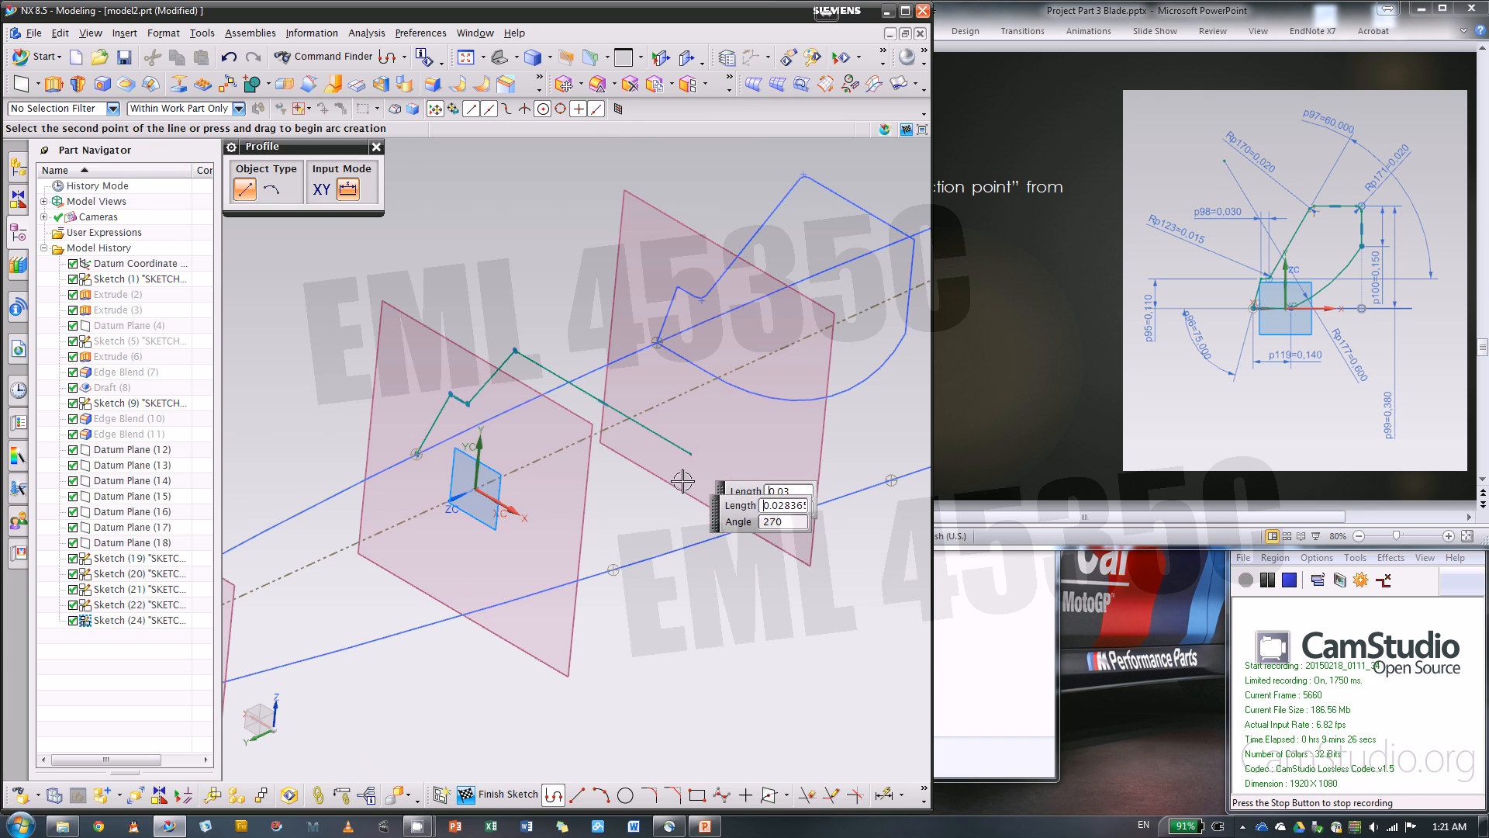
{"action": "left_click", "coordinate": [682, 525]}
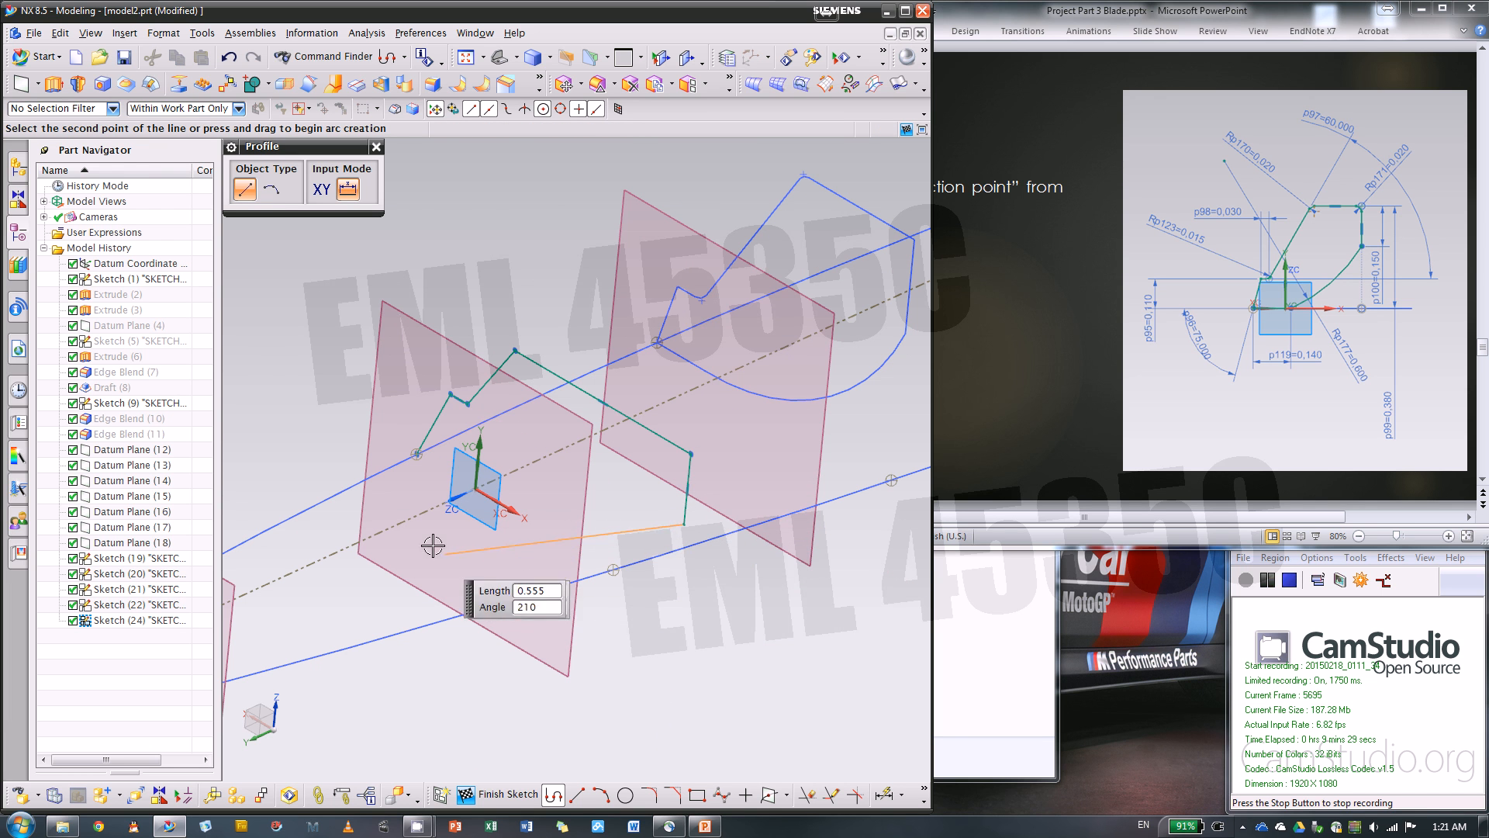
{"action": "key", "text": "Escape"}
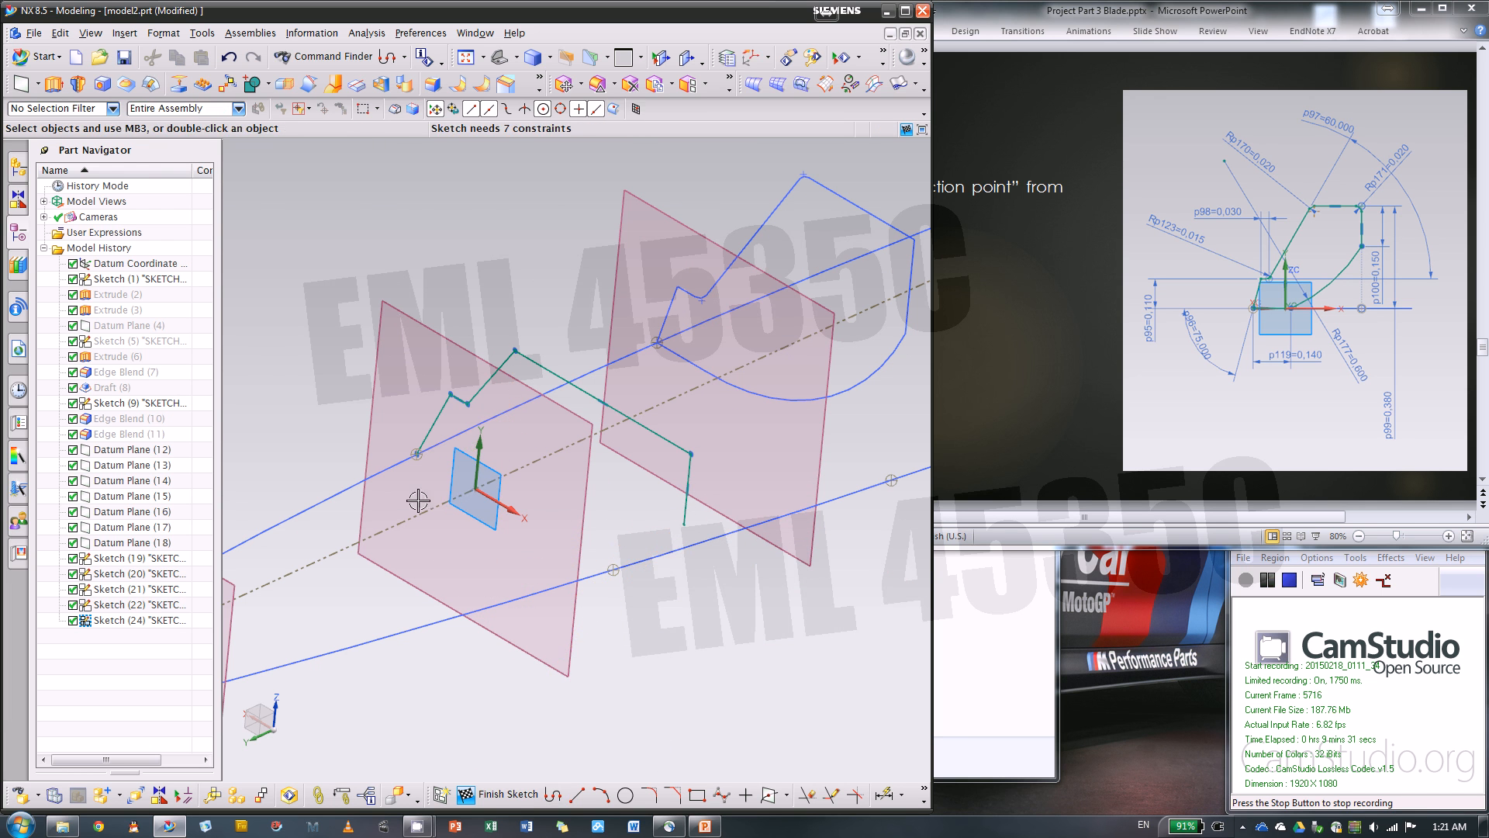
Close the profile with a horizontal line about 0.27 in long from the starting intersection point and an arc to the vertical line's lower end
{"action": "left_click", "coordinate": [577, 794]}
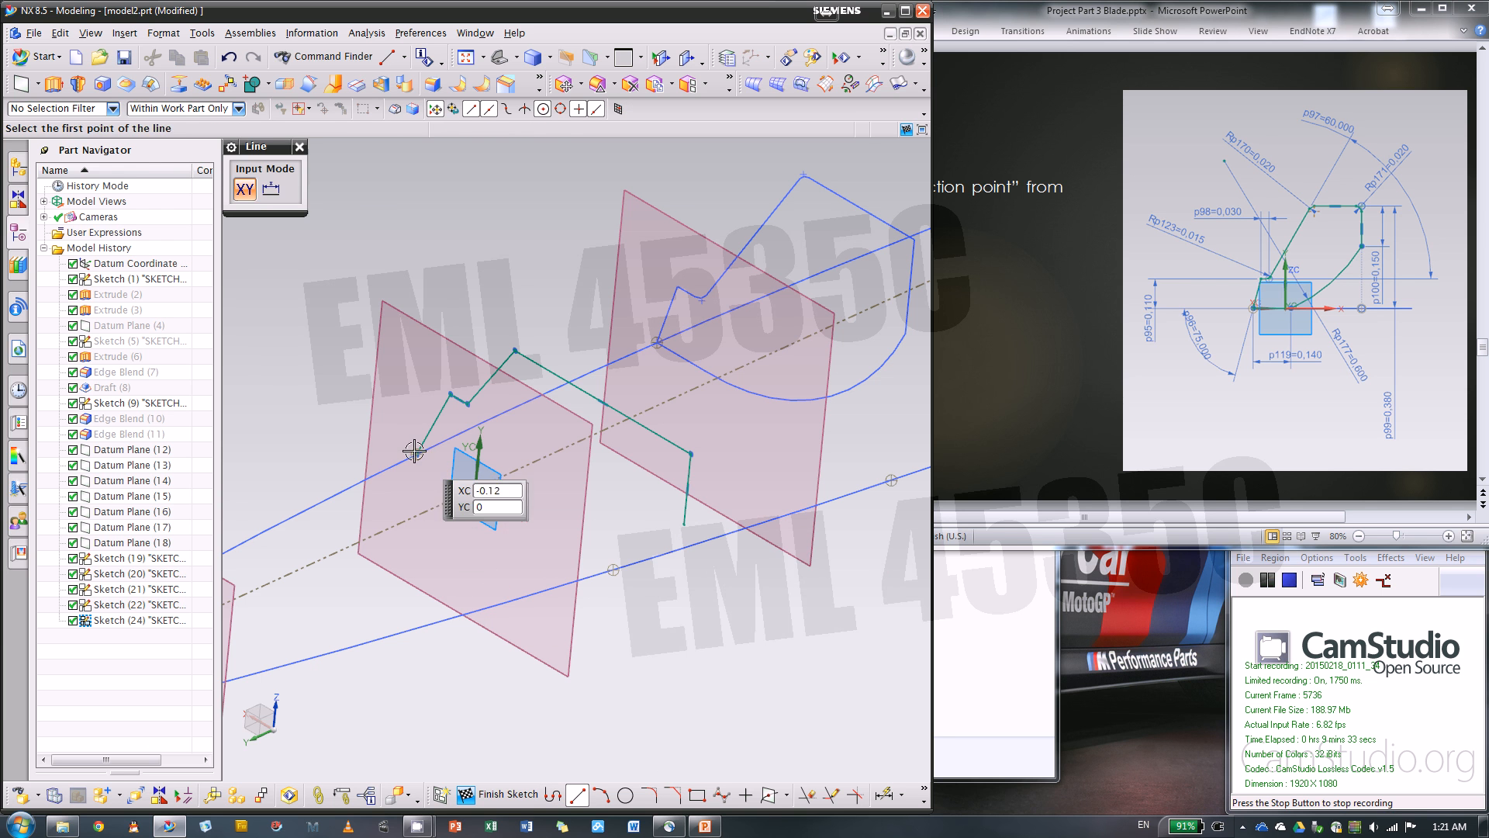
{"action": "left_click", "coordinate": [418, 453]}
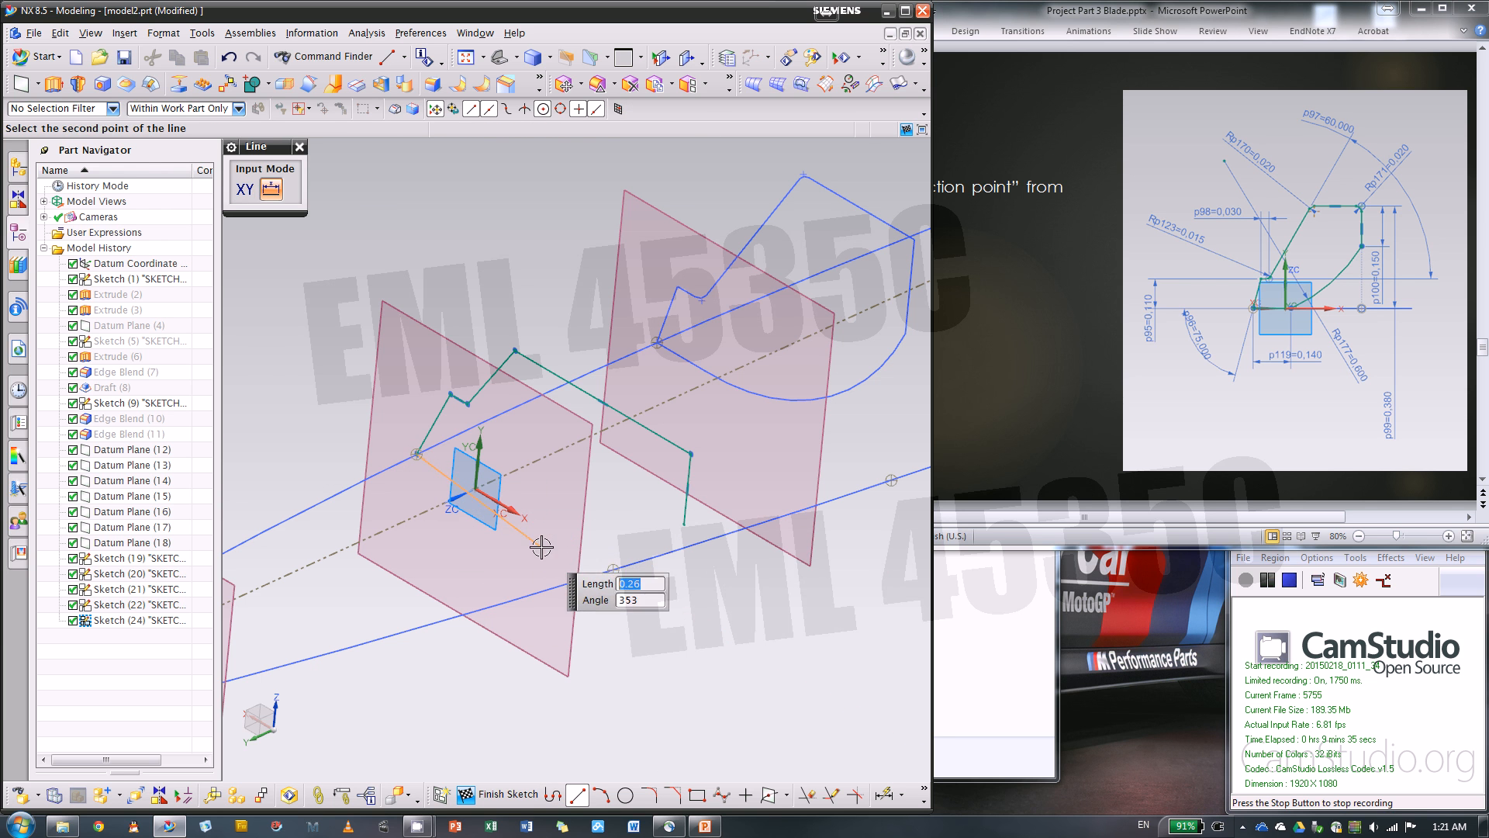
{"action": "left_click", "coordinate": [550, 532]}
{"action": "left_click", "coordinate": [601, 794]}
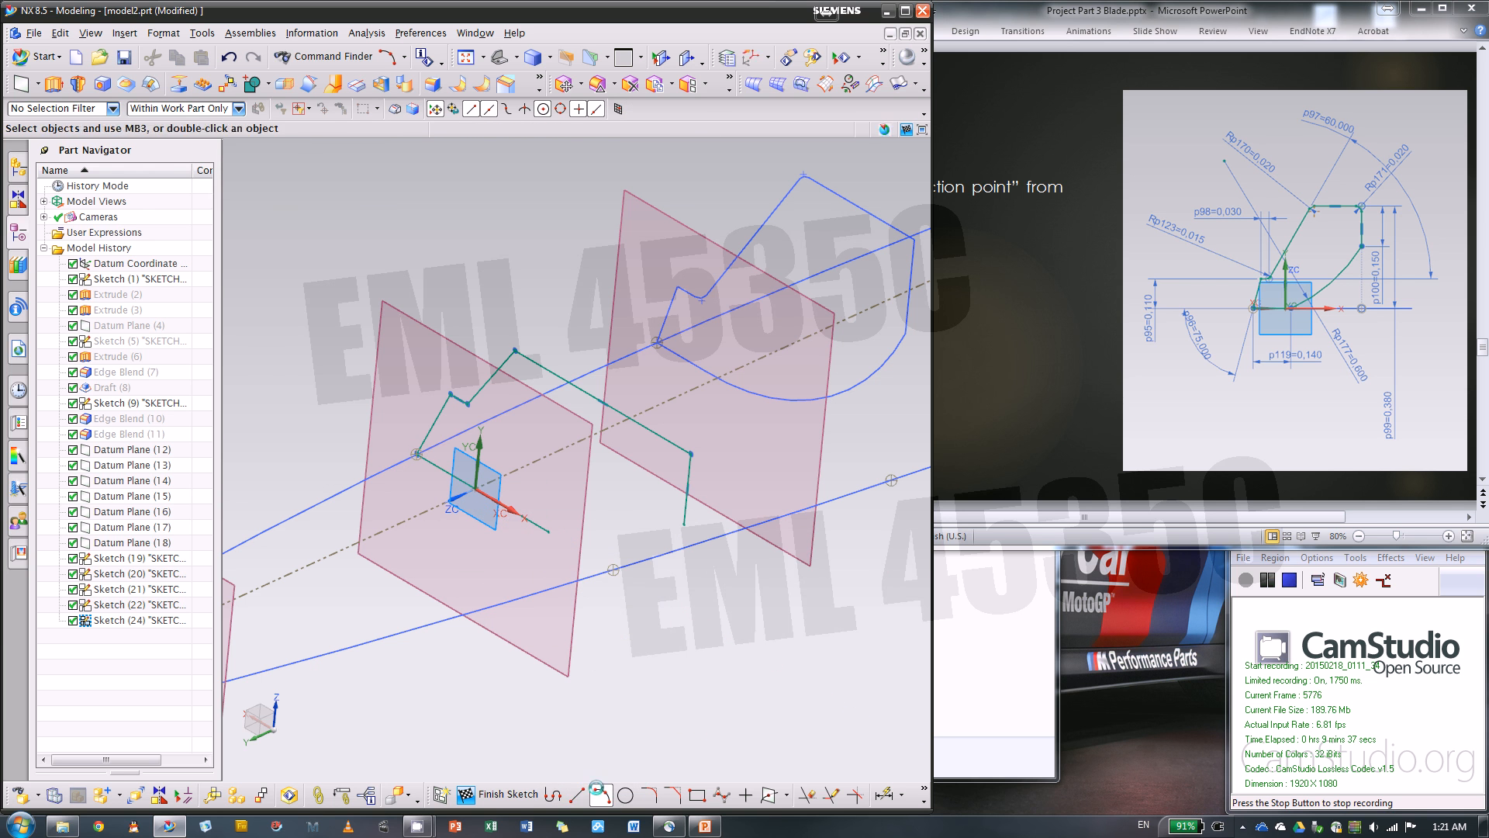
{"action": "left_click", "coordinate": [546, 531]}
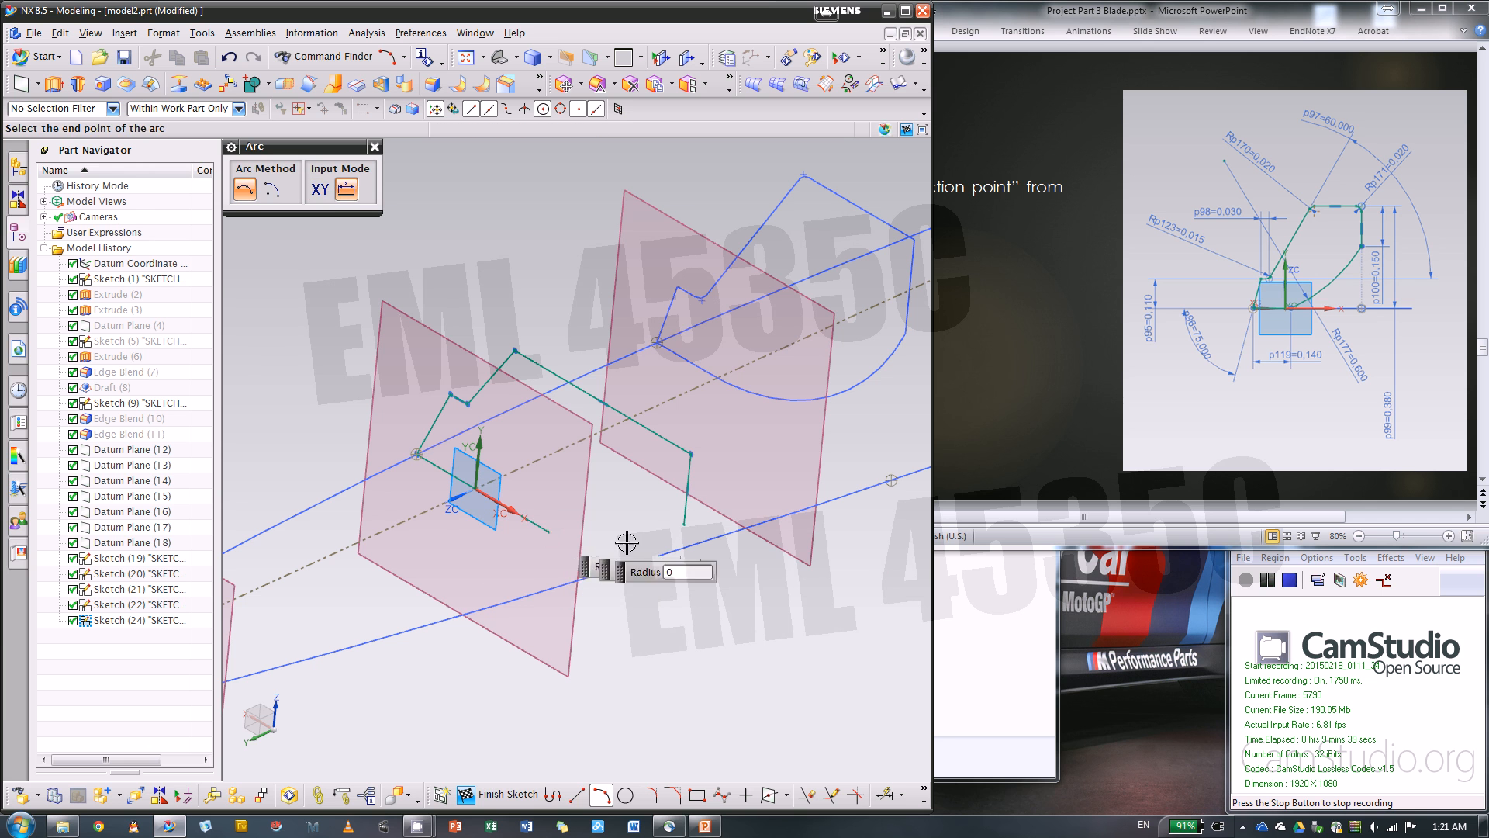
{"action": "left_click", "coordinate": [683, 525]}
{"action": "left_click", "coordinate": [634, 530]}
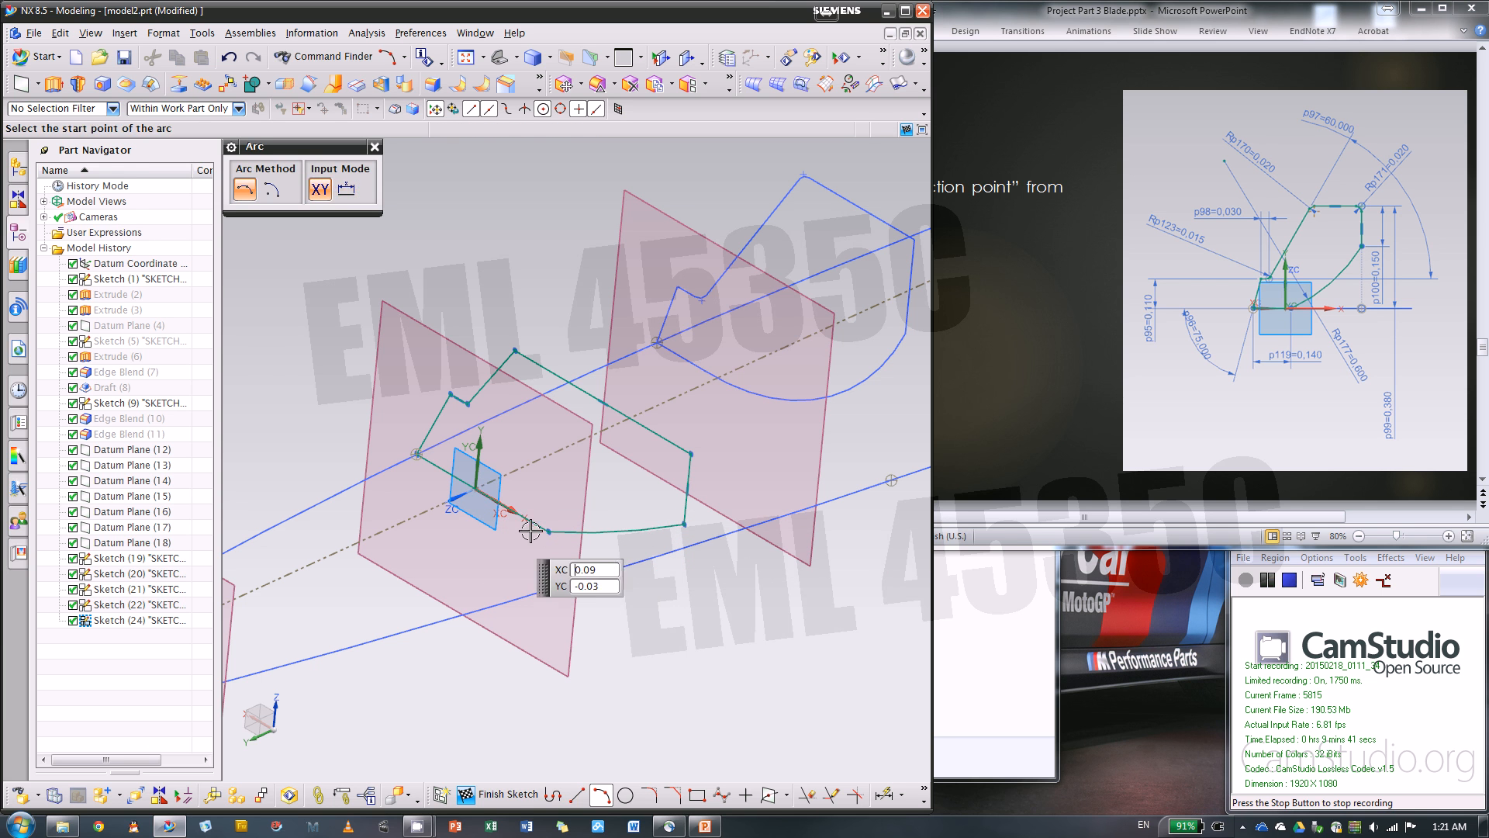
{"action": "key", "text": "Escape"}
{"action": "key", "text": "F1"}
{"action": "key", "text": "Return"}
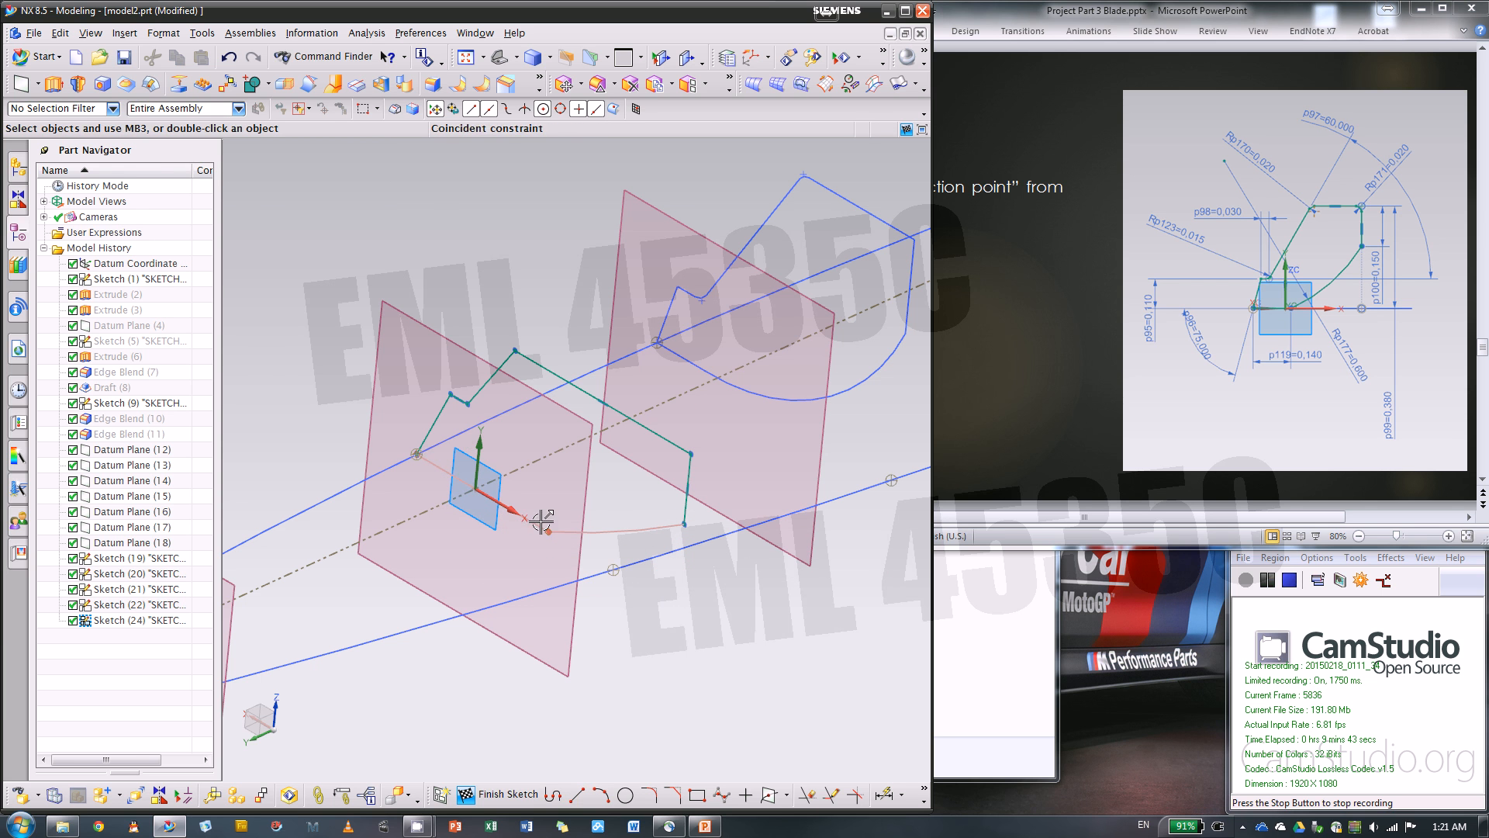
Constrain the profile's vertical line to line up with the intersection point on the other guide curve
{"action": "left_click", "coordinate": [548, 529]}
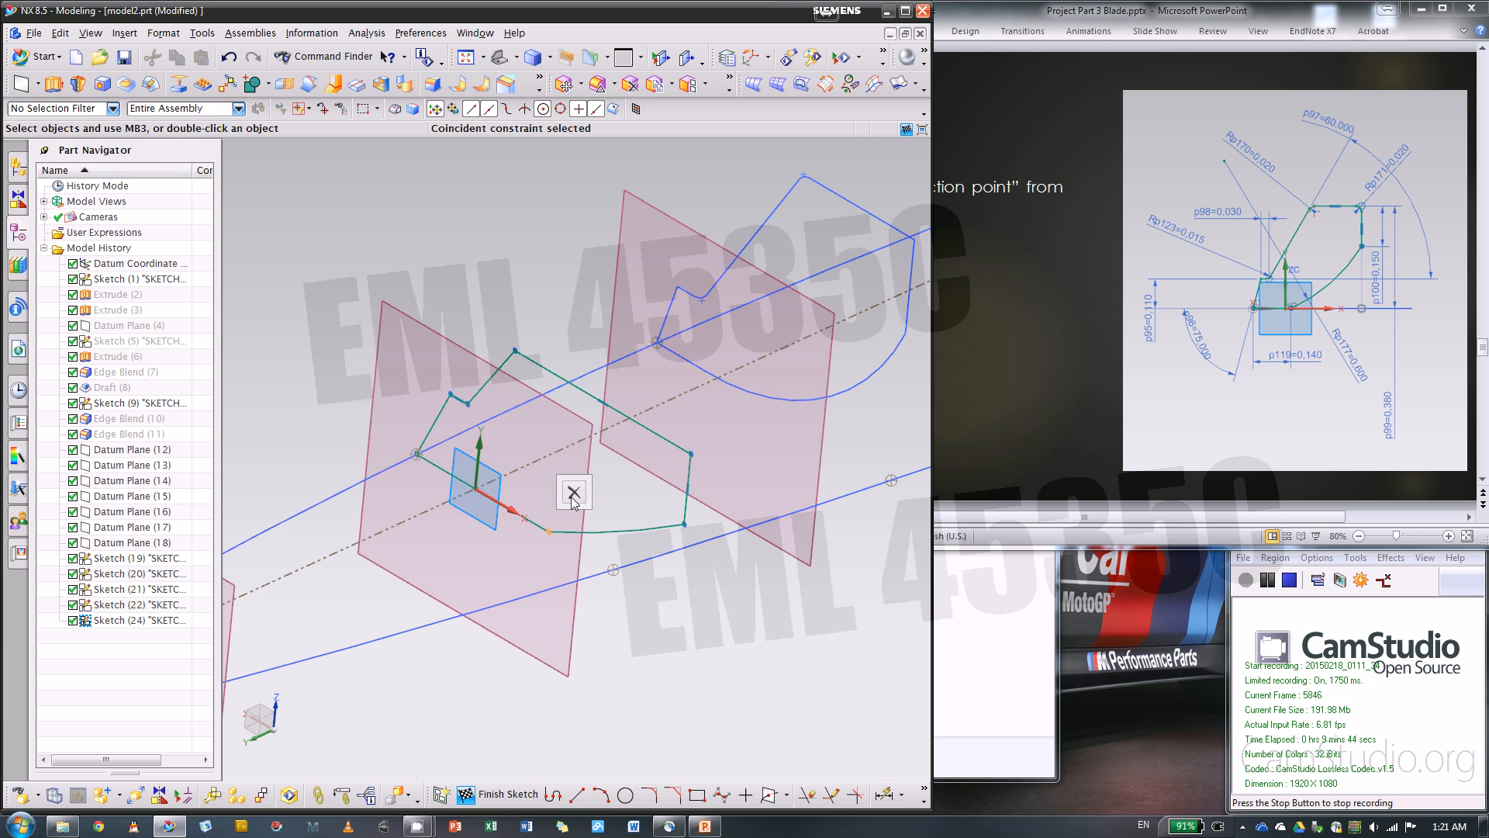
{"action": "left_click", "coordinate": [450, 473]}
{"action": "left_click", "coordinate": [682, 491]}
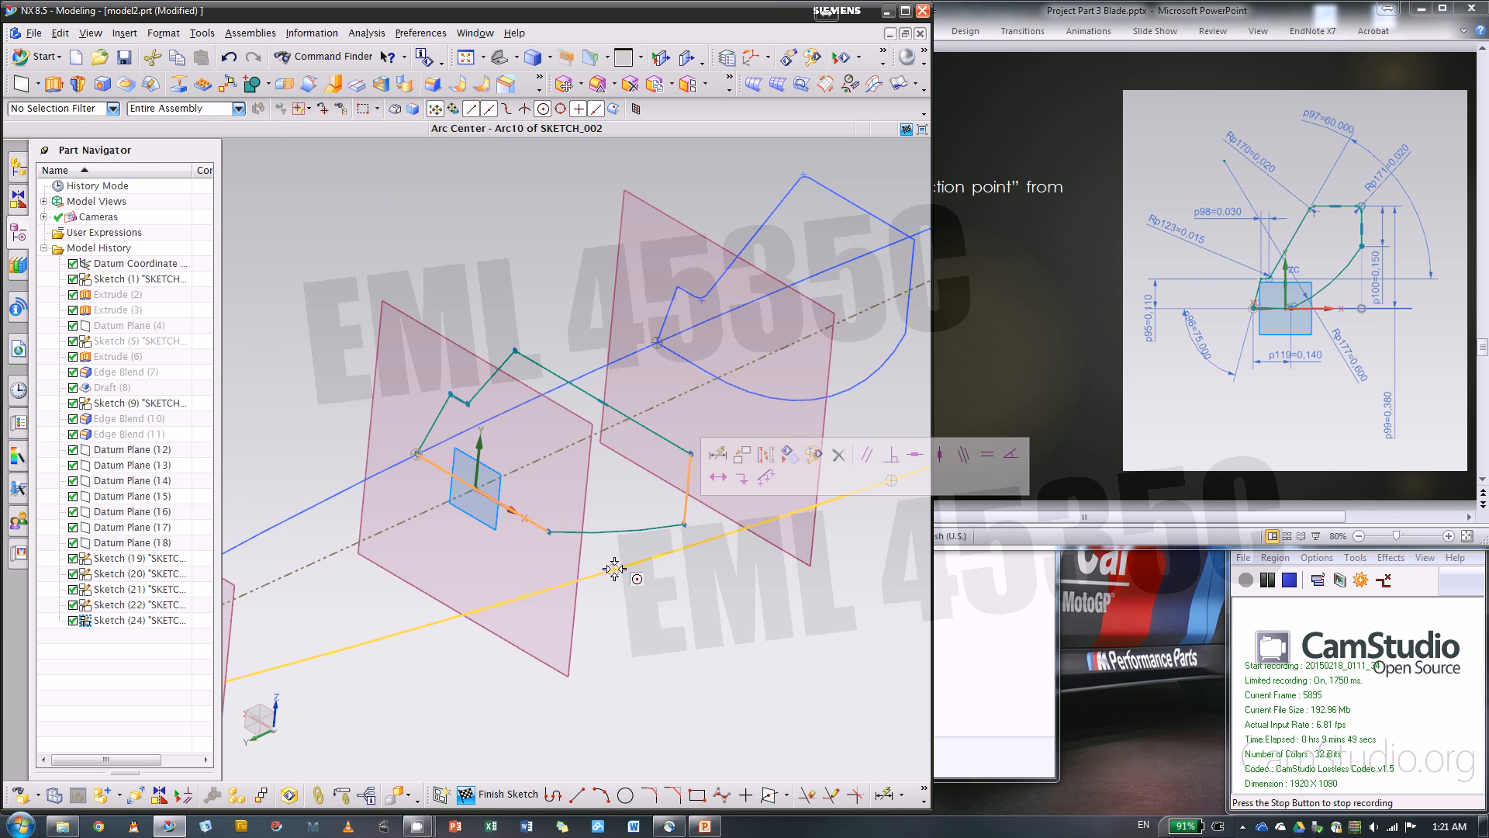
{"action": "left_click", "coordinate": [612, 569]}
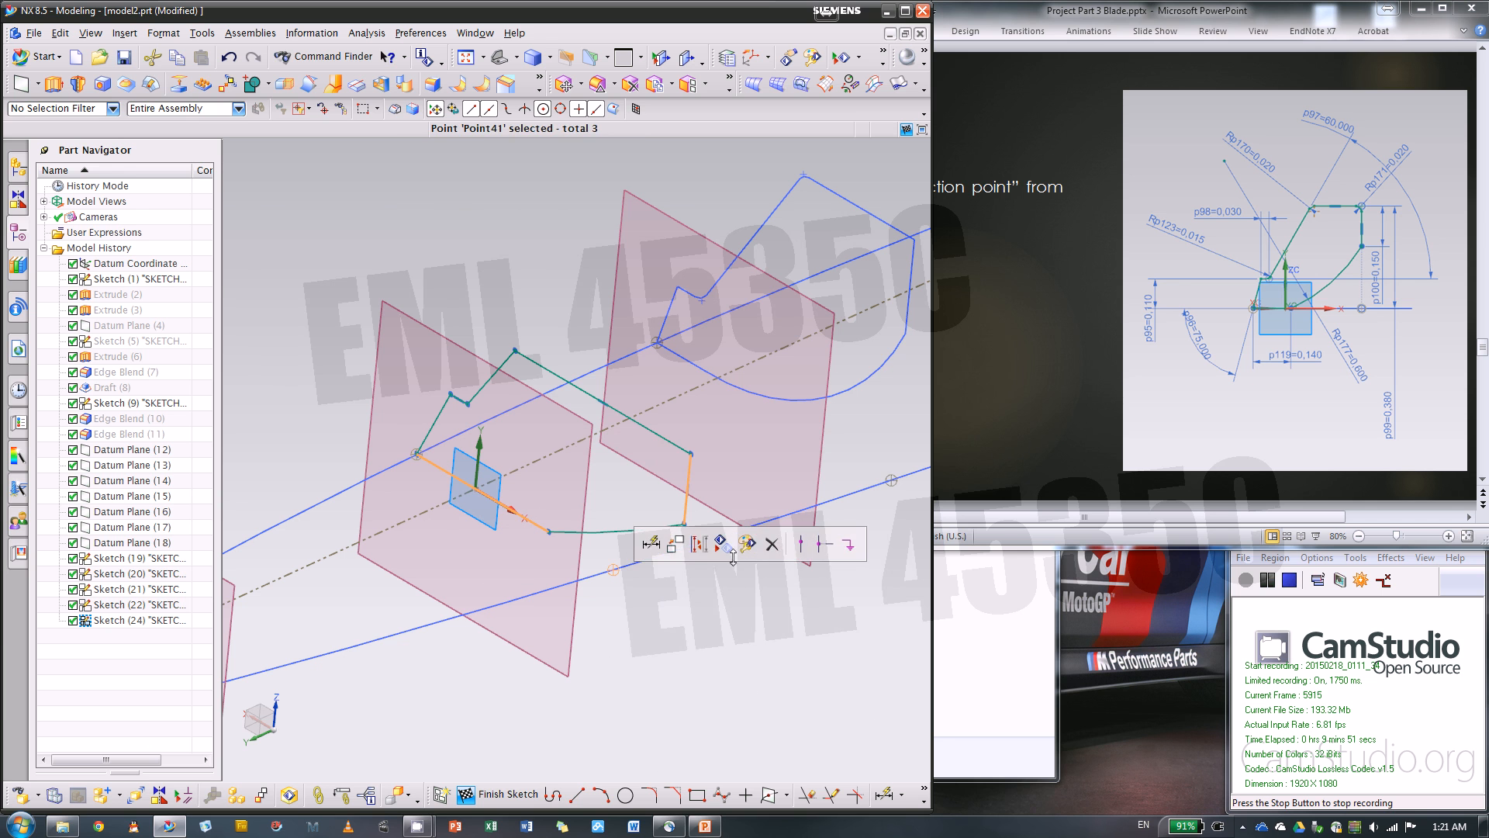
{"action": "left_click", "coordinate": [799, 545]}
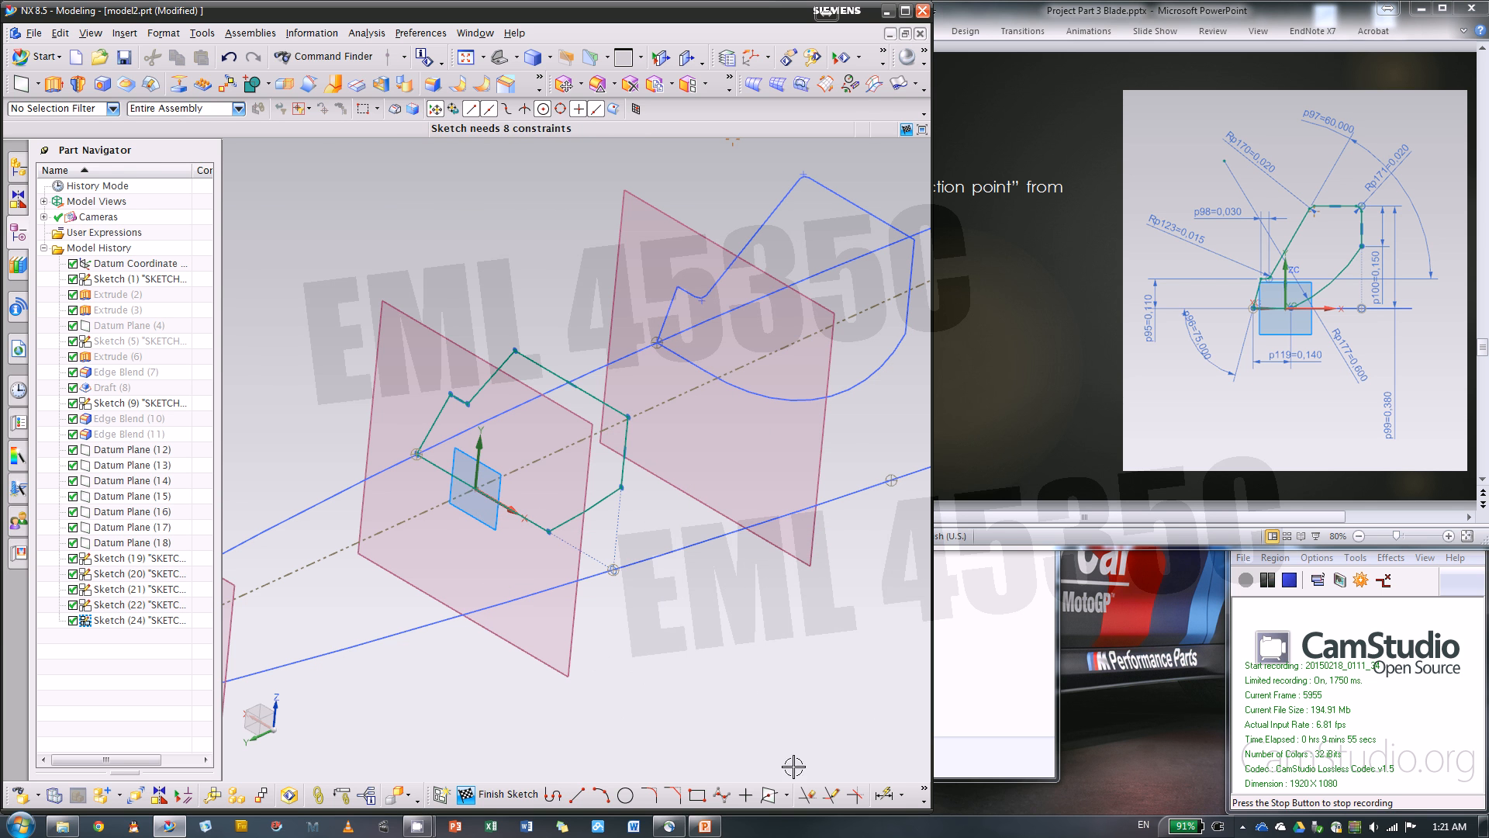
Dimension the vertical height of the first slanted line and set it to 0.11 in
{"action": "left_click", "coordinate": [884, 793]}
{"action": "left_click", "coordinate": [434, 442]}
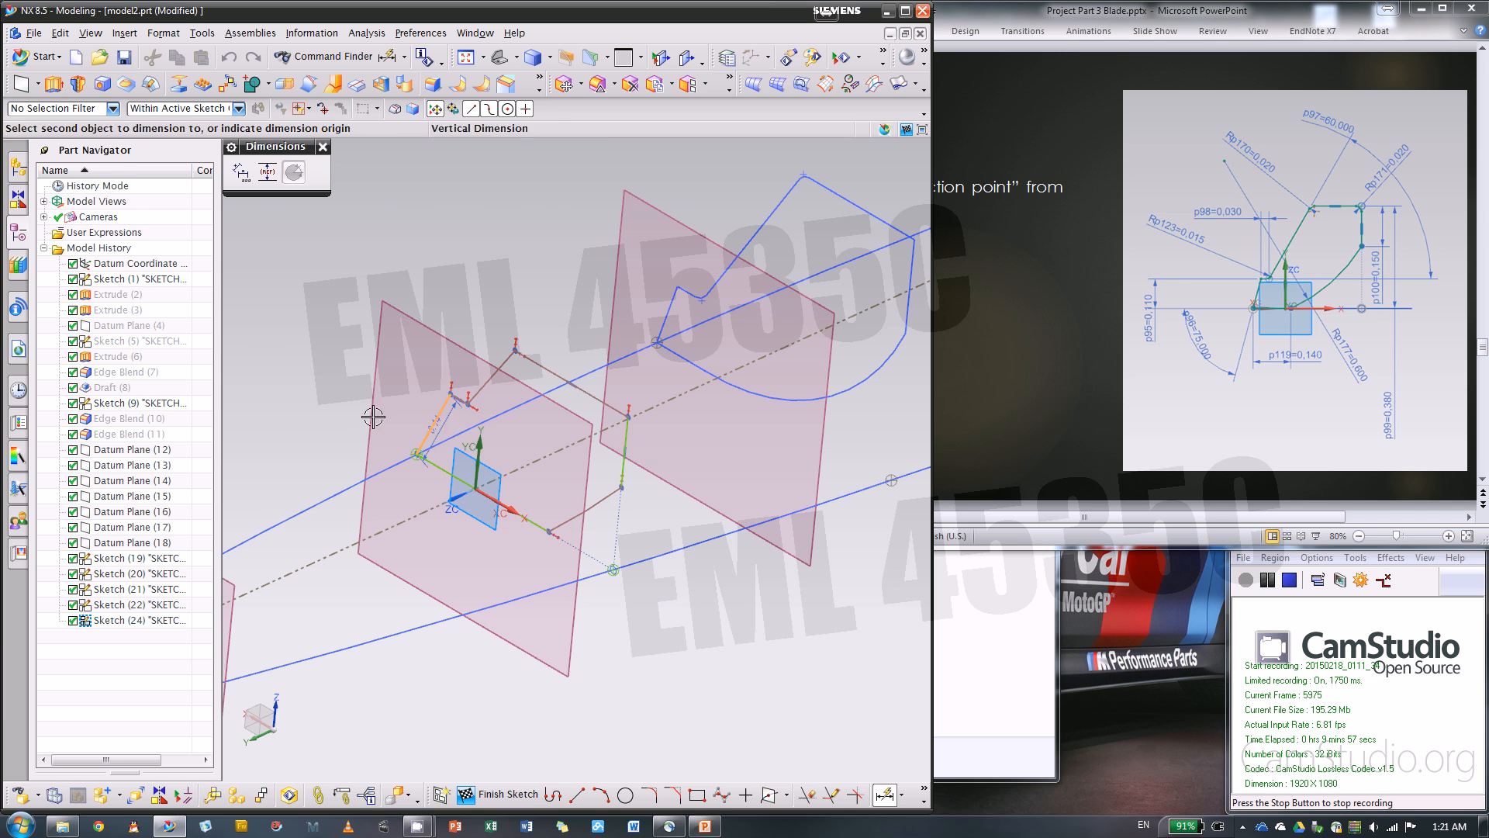
{"action": "left_click", "coordinate": [356, 415]}
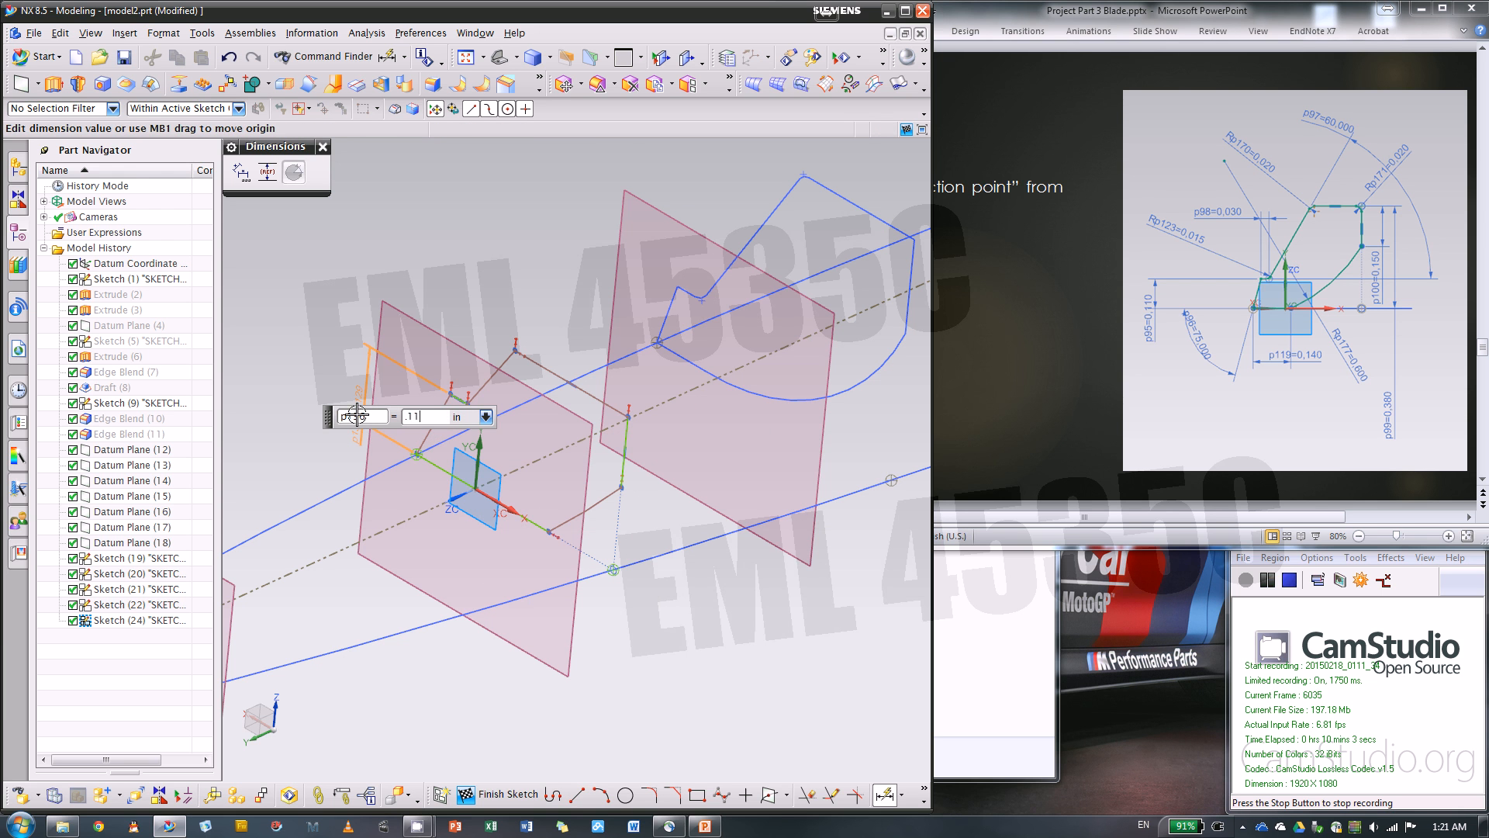
{"action": "key", "text": "Return"}
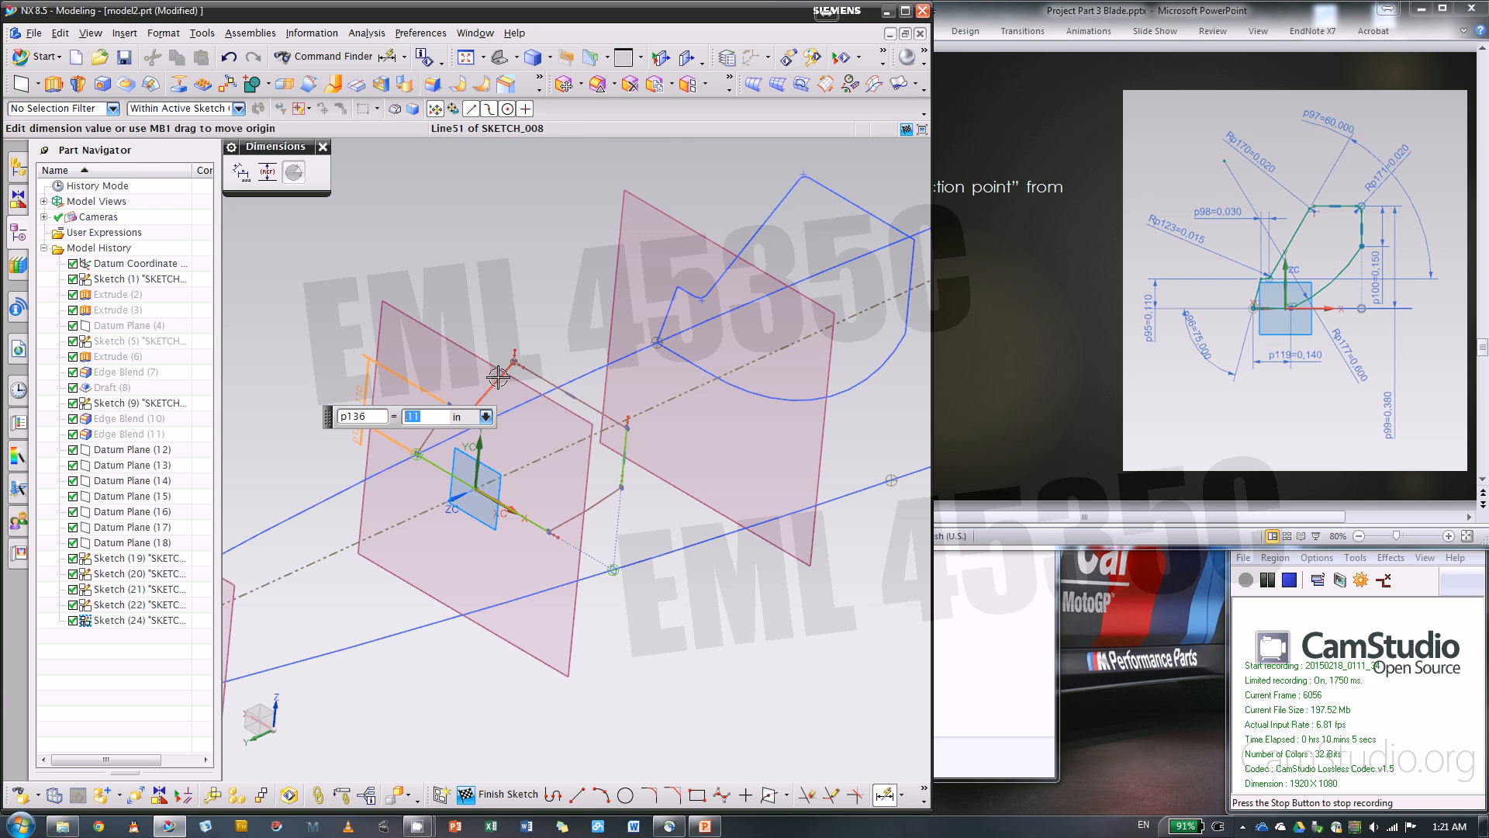
Dimension the horizontal base line starting at the guide intersection point and set its length to 0.14 in
{"action": "scroll", "coordinate": [440, 433], "scroll_direction": "up", "scroll_amount": 4}
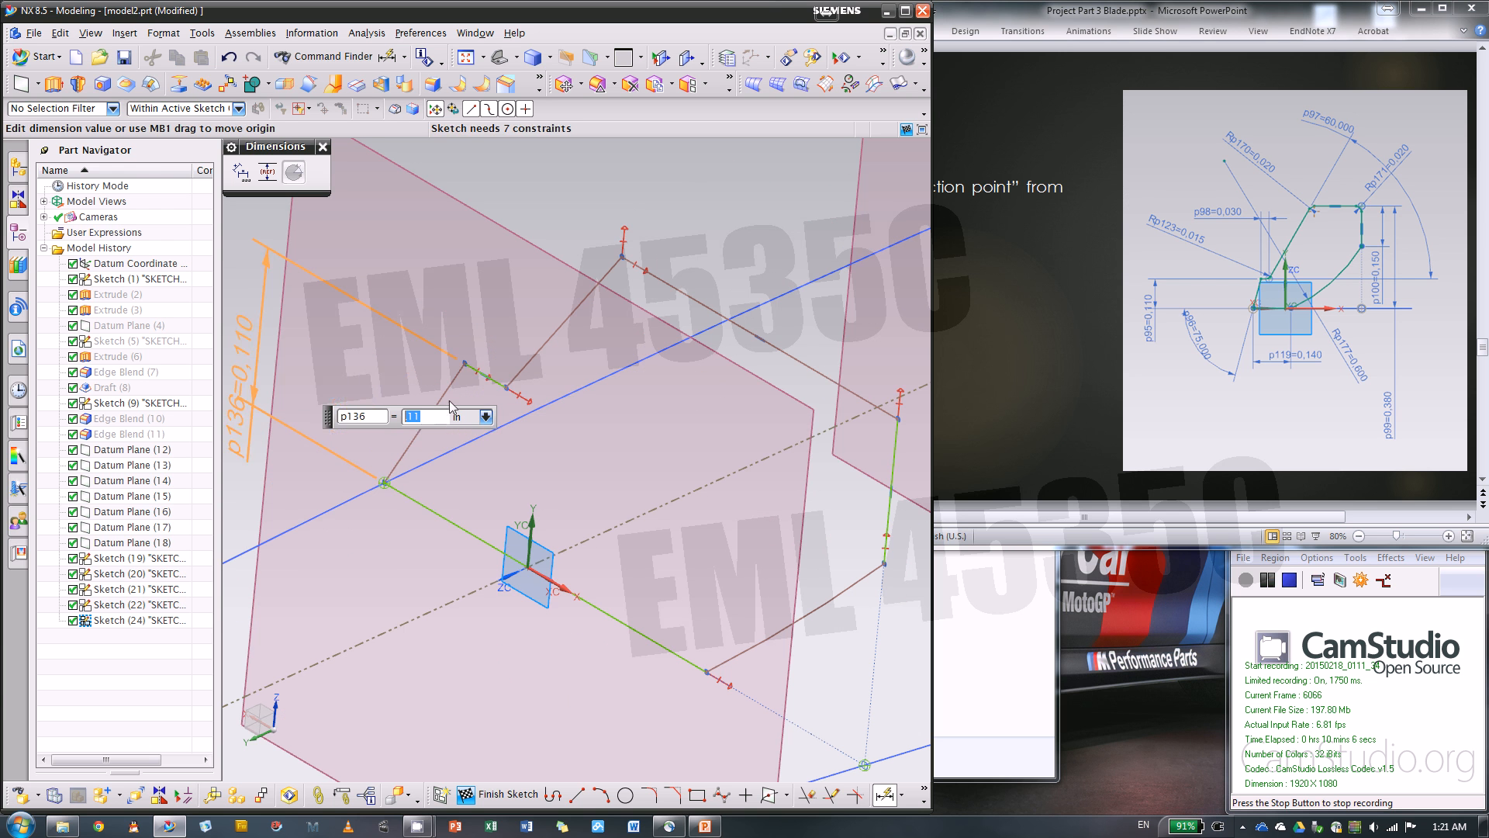
{"action": "left_click", "coordinate": [460, 527]}
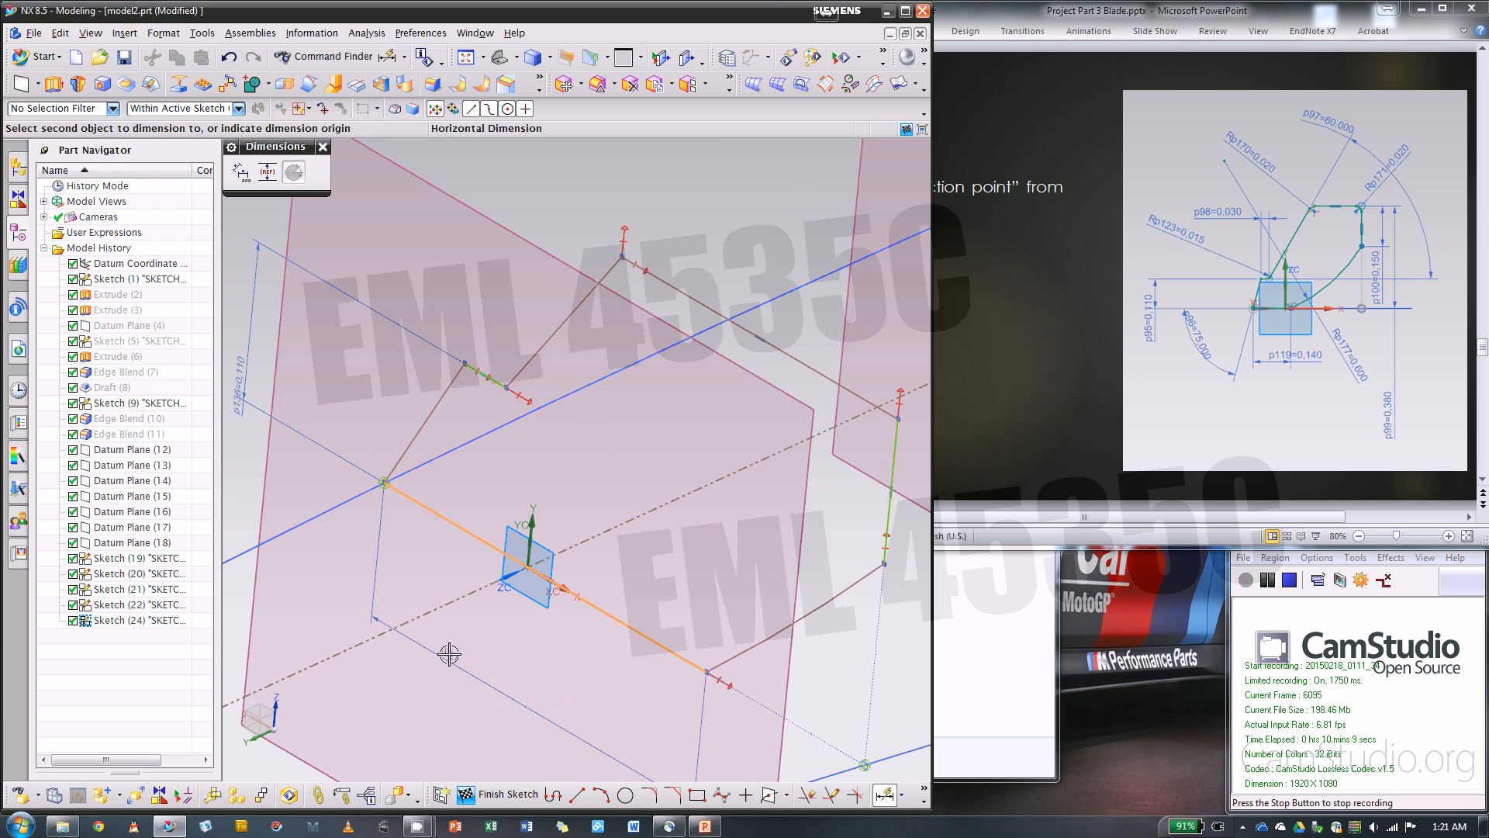
{"action": "left_click", "coordinate": [449, 651]}
{"action": "left_click", "coordinate": [1097, 249]}
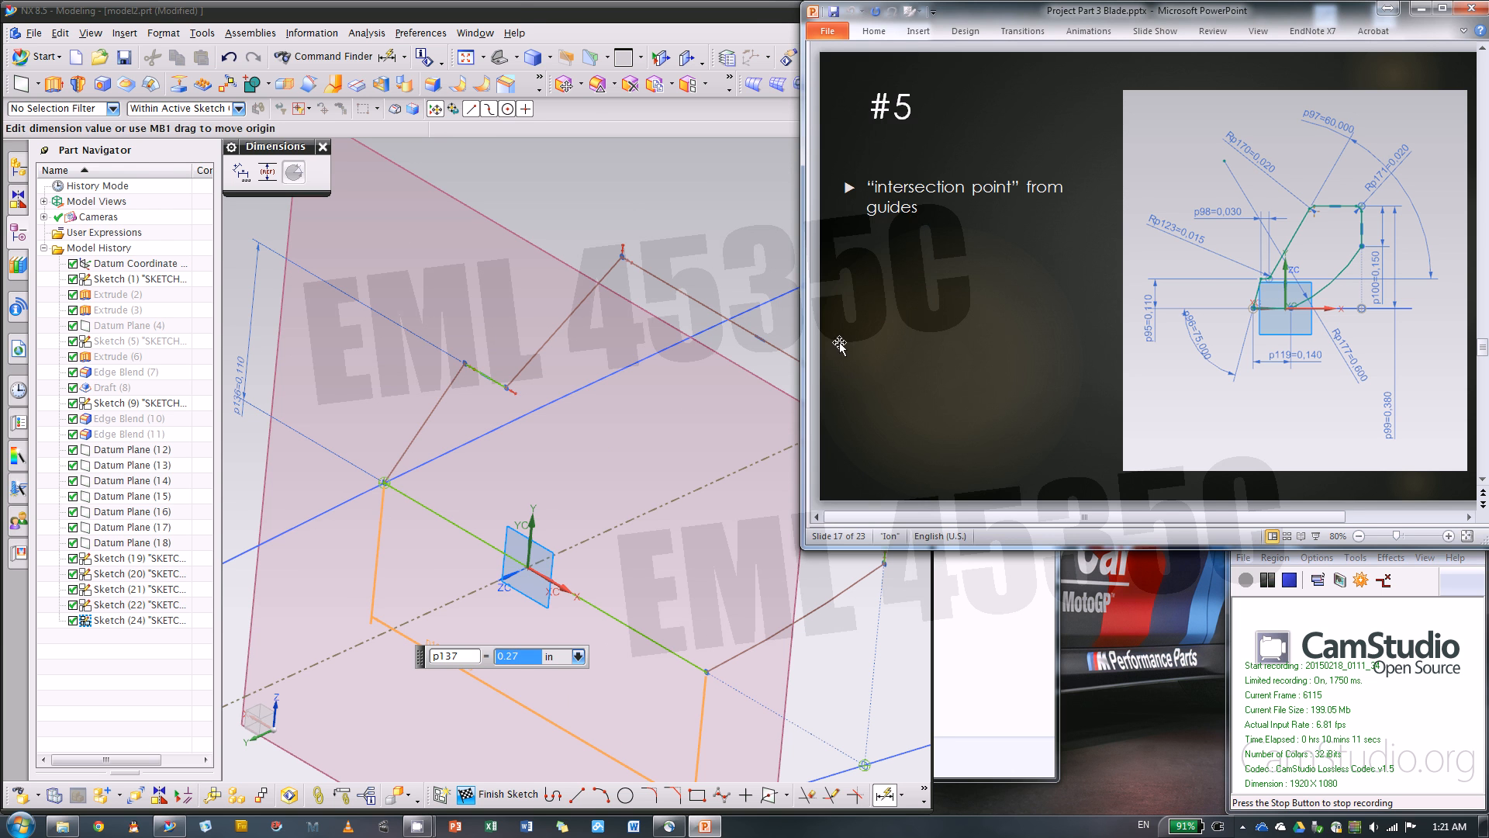
{"action": "left_click", "coordinate": [518, 18]}
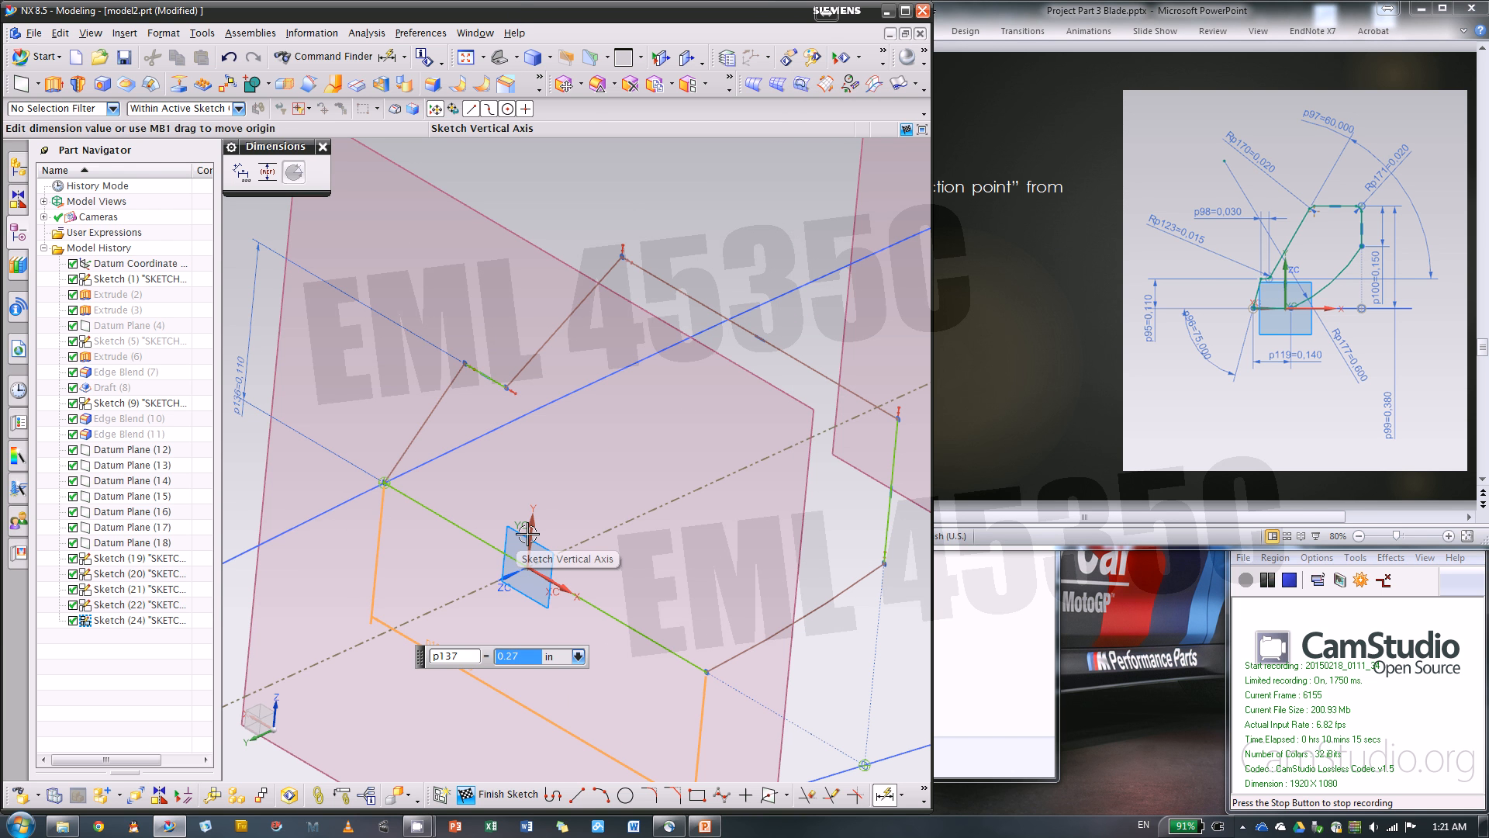
{"action": "type", "text": ".14"}
{"action": "key", "text": "Return"}
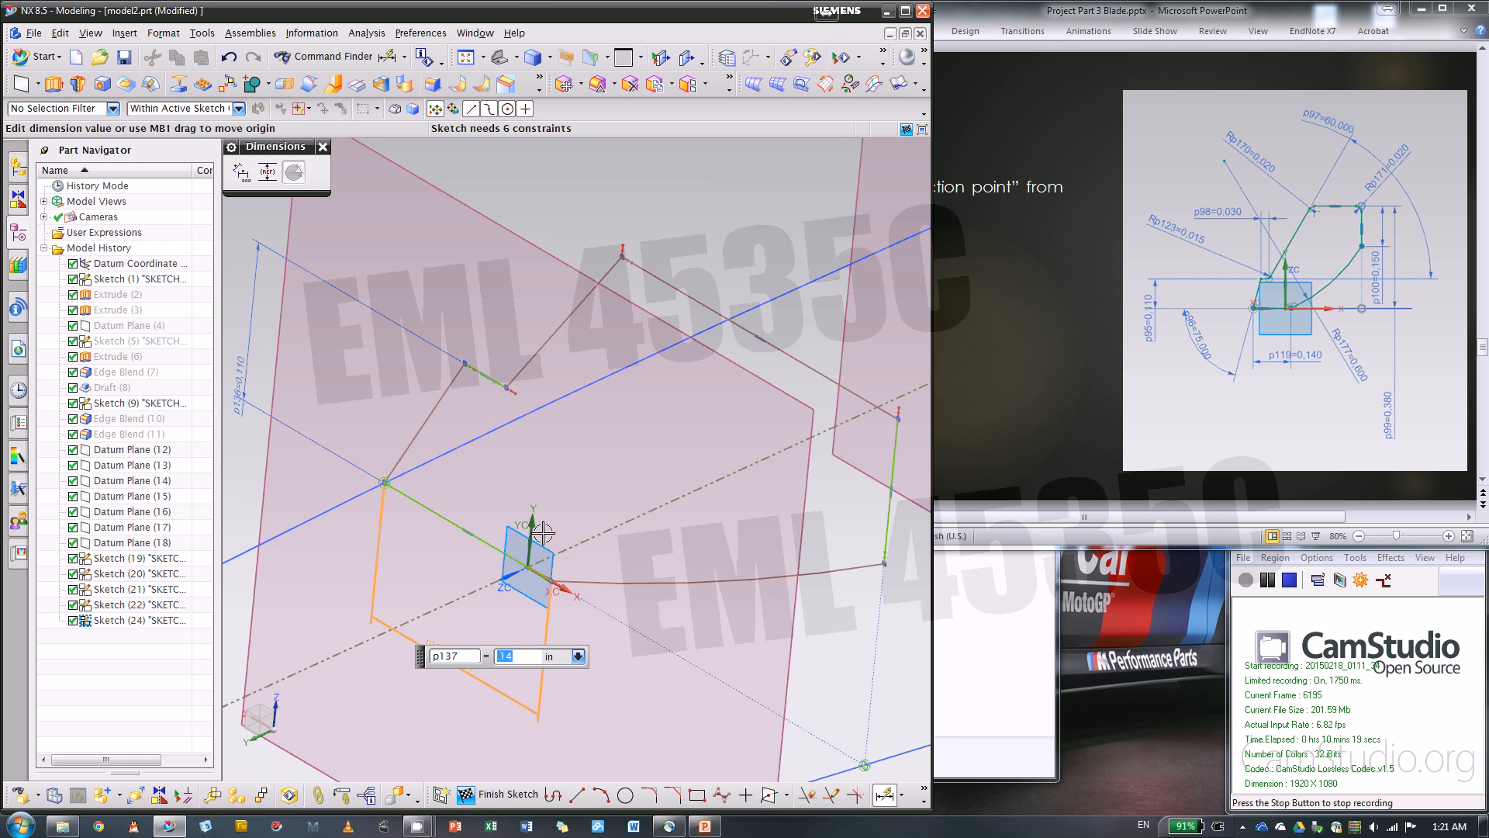
Dimension the short horizontal line above the first slanted line and set its length to 0.03 in
{"action": "left_click", "coordinate": [487, 377]}
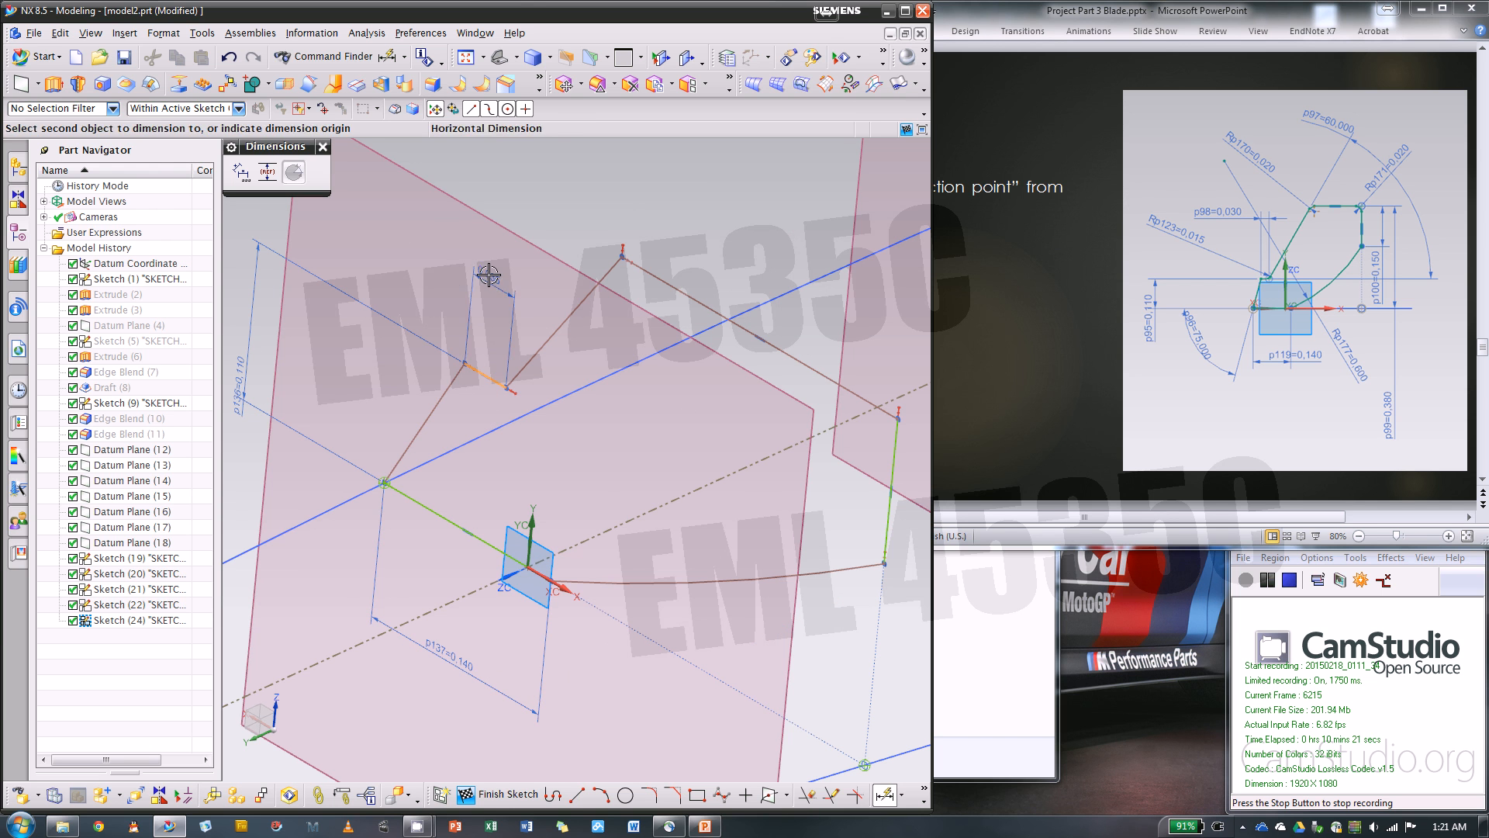
{"action": "left_click", "coordinate": [419, 261]}
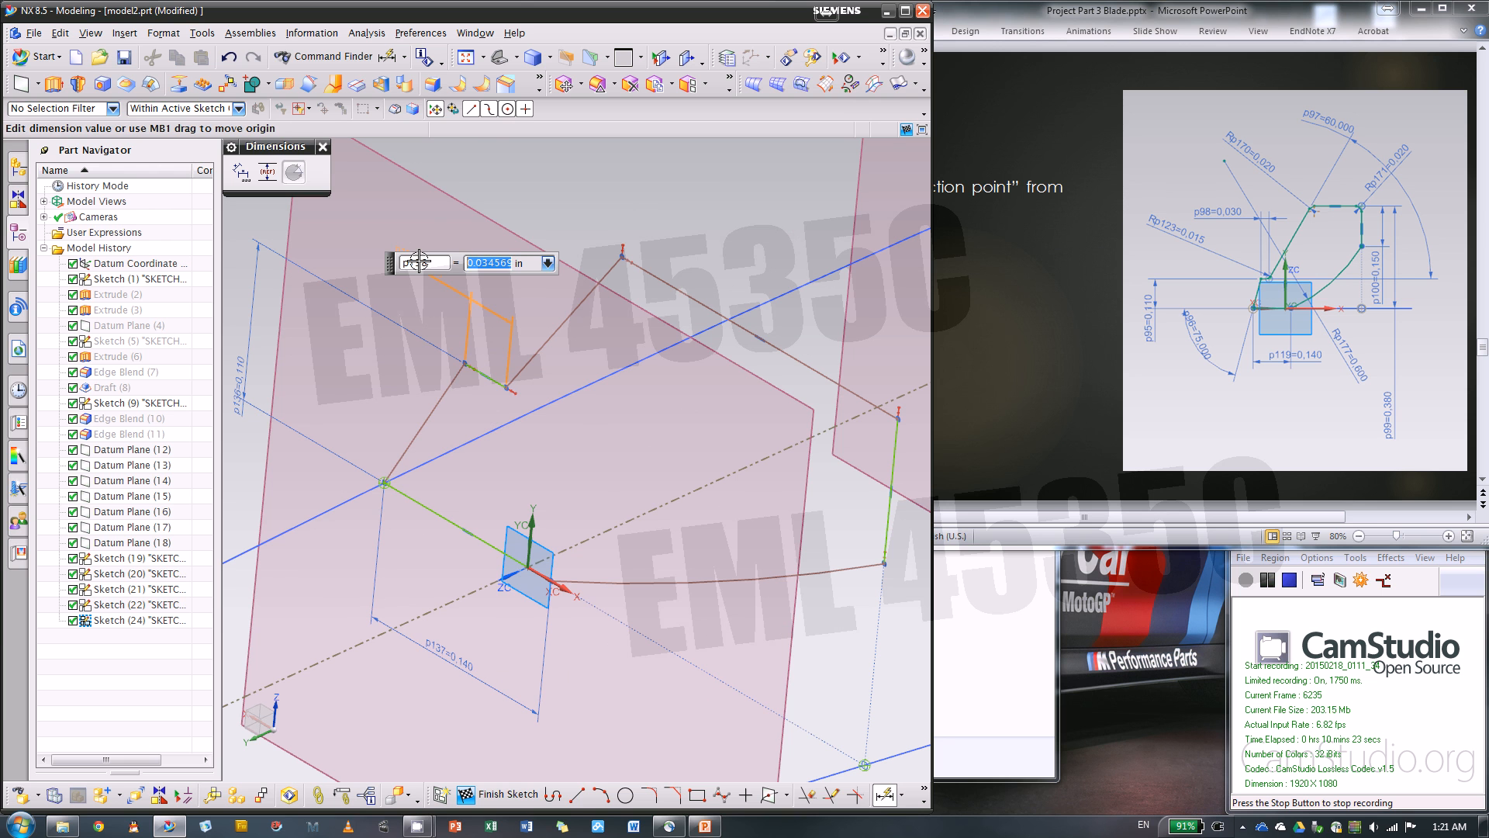
{"action": "key", "text": "BackSpace"}
{"action": "key", "text": "Return"}
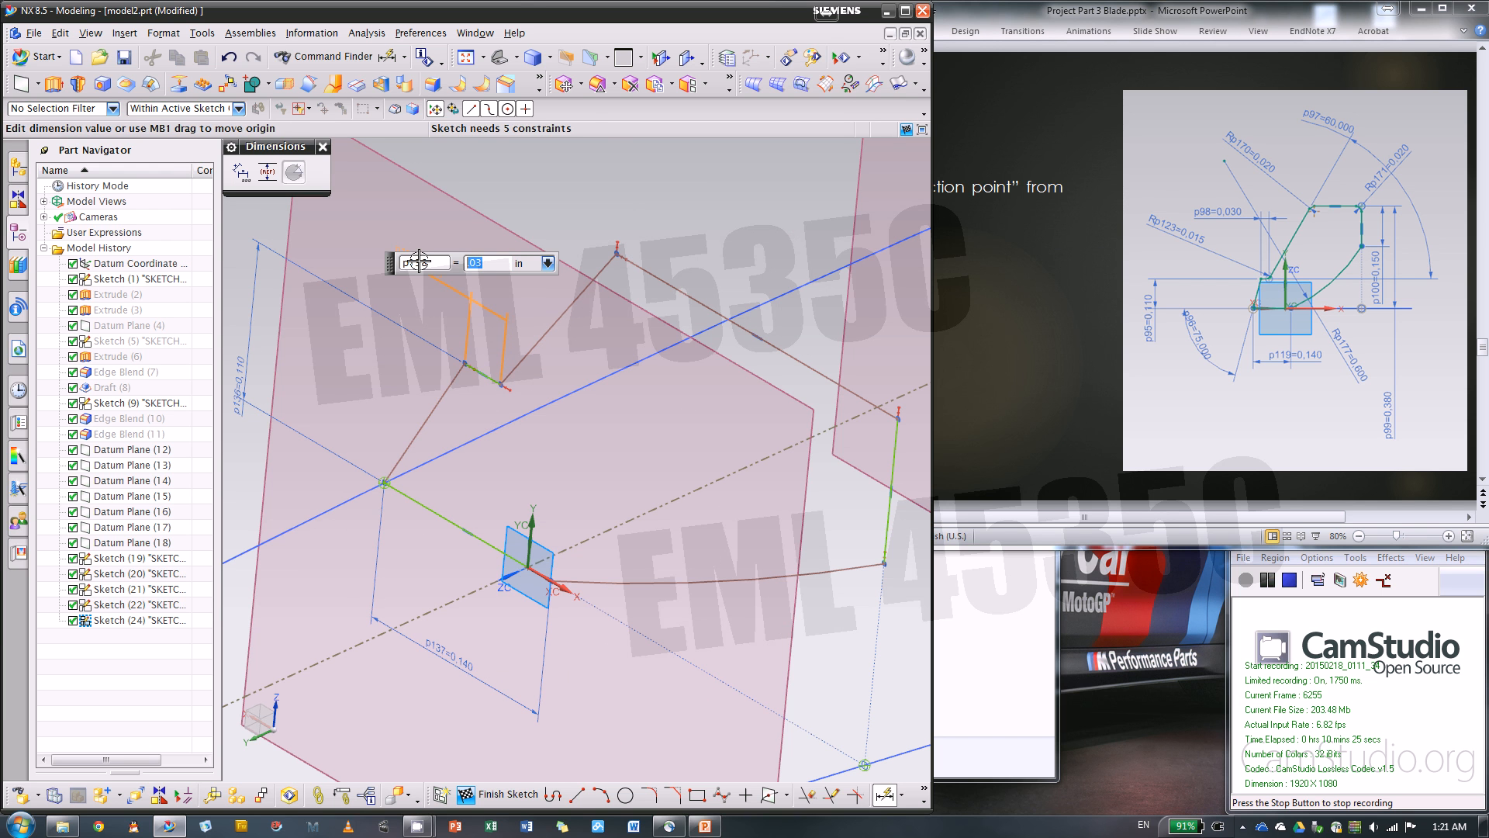
Dimension the angle between the first slanted line and the horizontal base line and set it to 75 degrees
{"action": "left_click", "coordinate": [424, 422]}
{"action": "left_click", "coordinate": [408, 498]}
{"action": "left_click", "coordinate": [275, 521]}
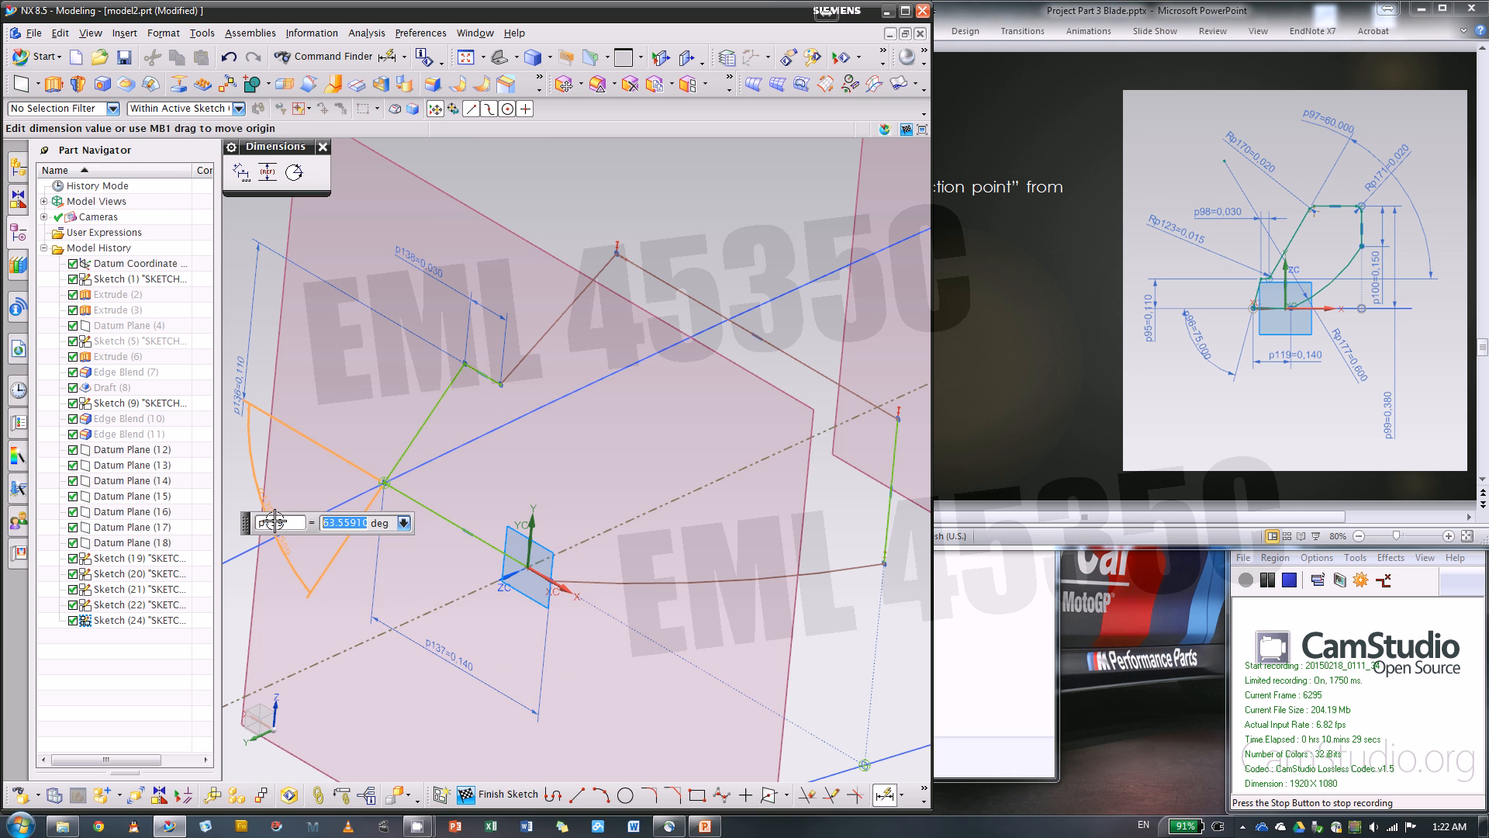
{"action": "type", "text": "75"}
{"action": "key", "text": "Return"}
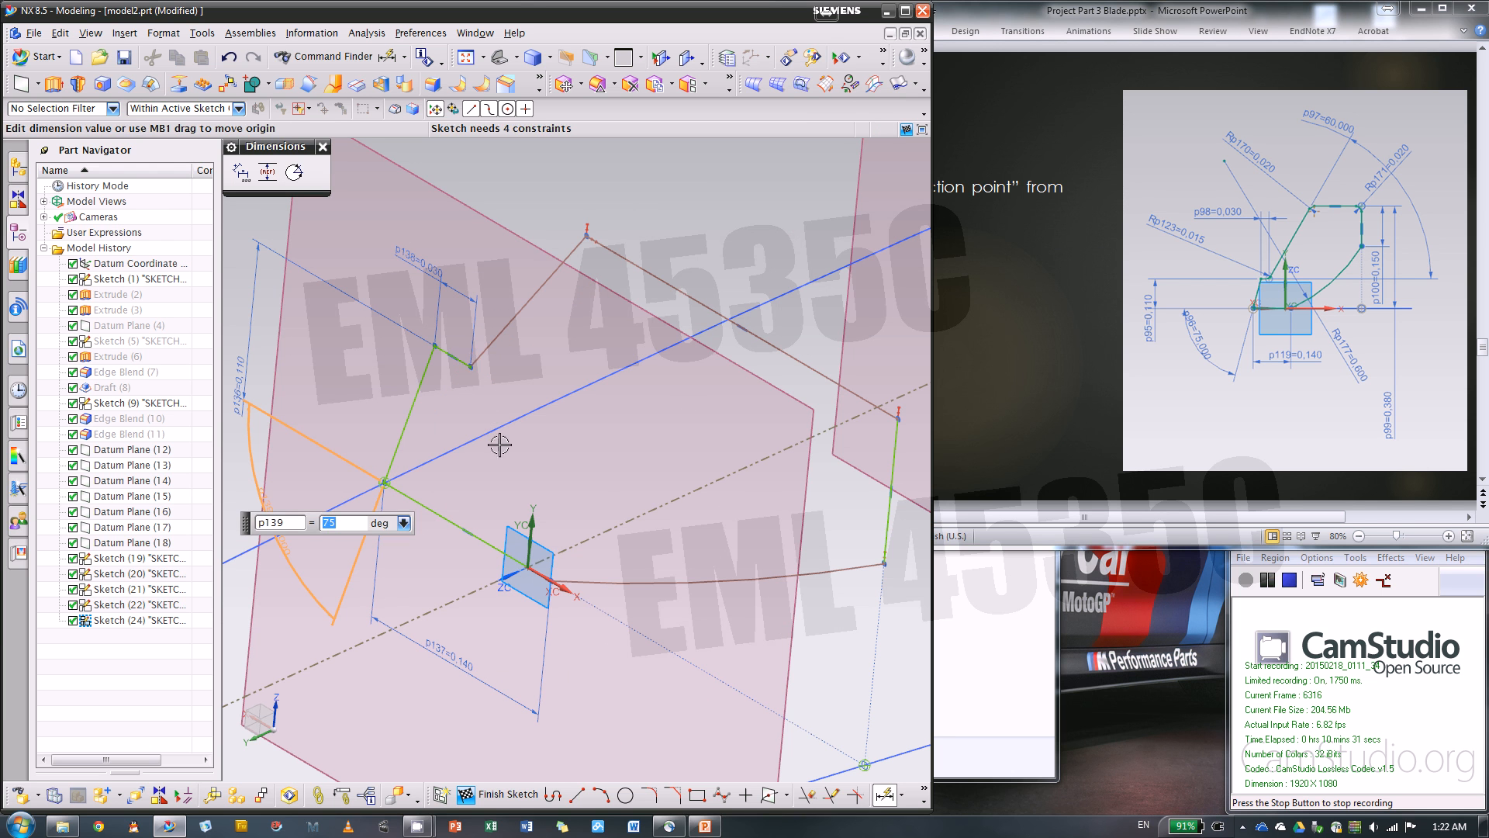
{"action": "left_click", "coordinate": [469, 363]}
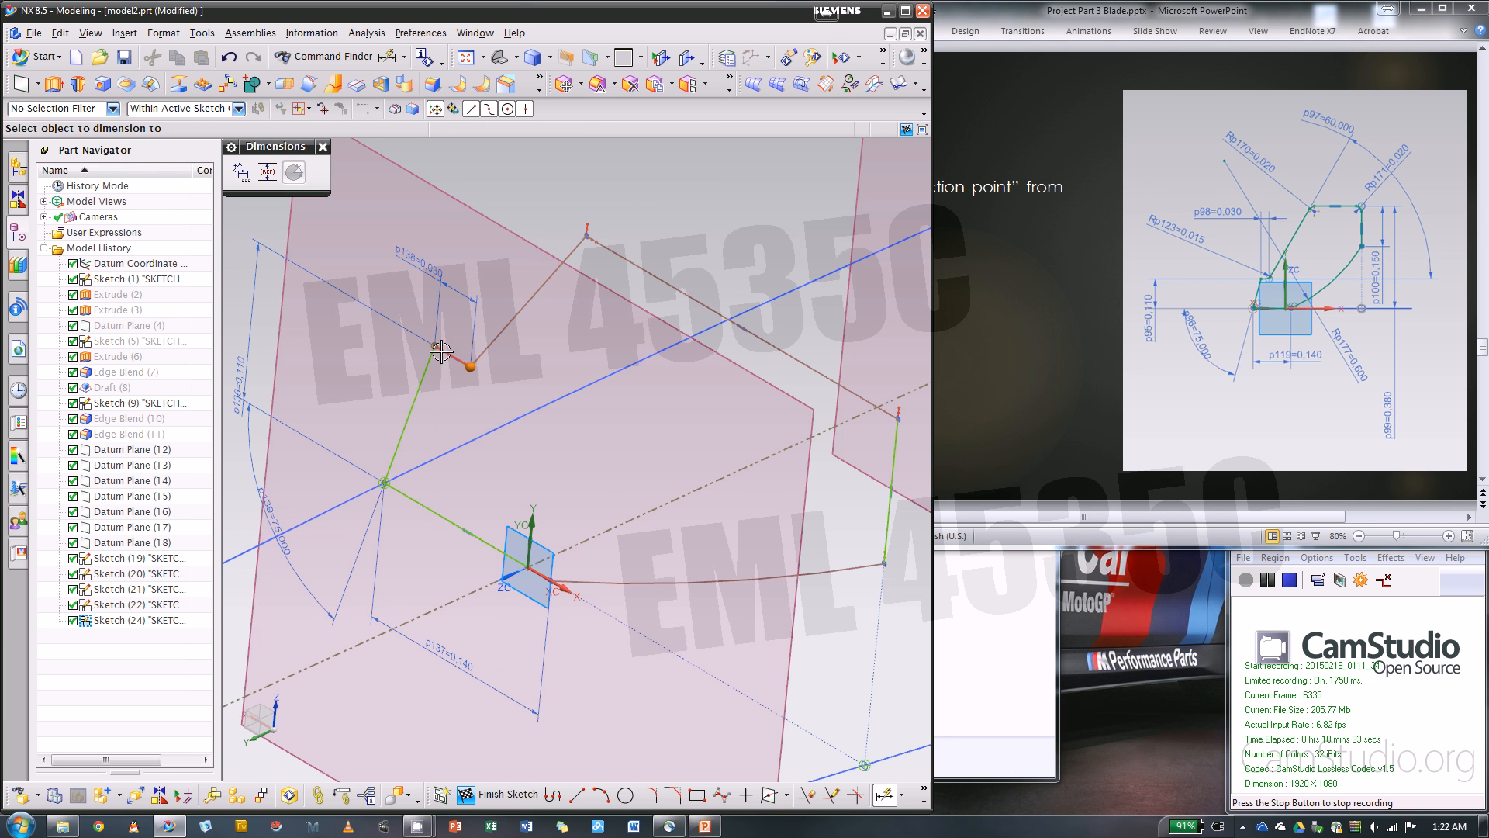
{"action": "left_click", "coordinate": [441, 352]}
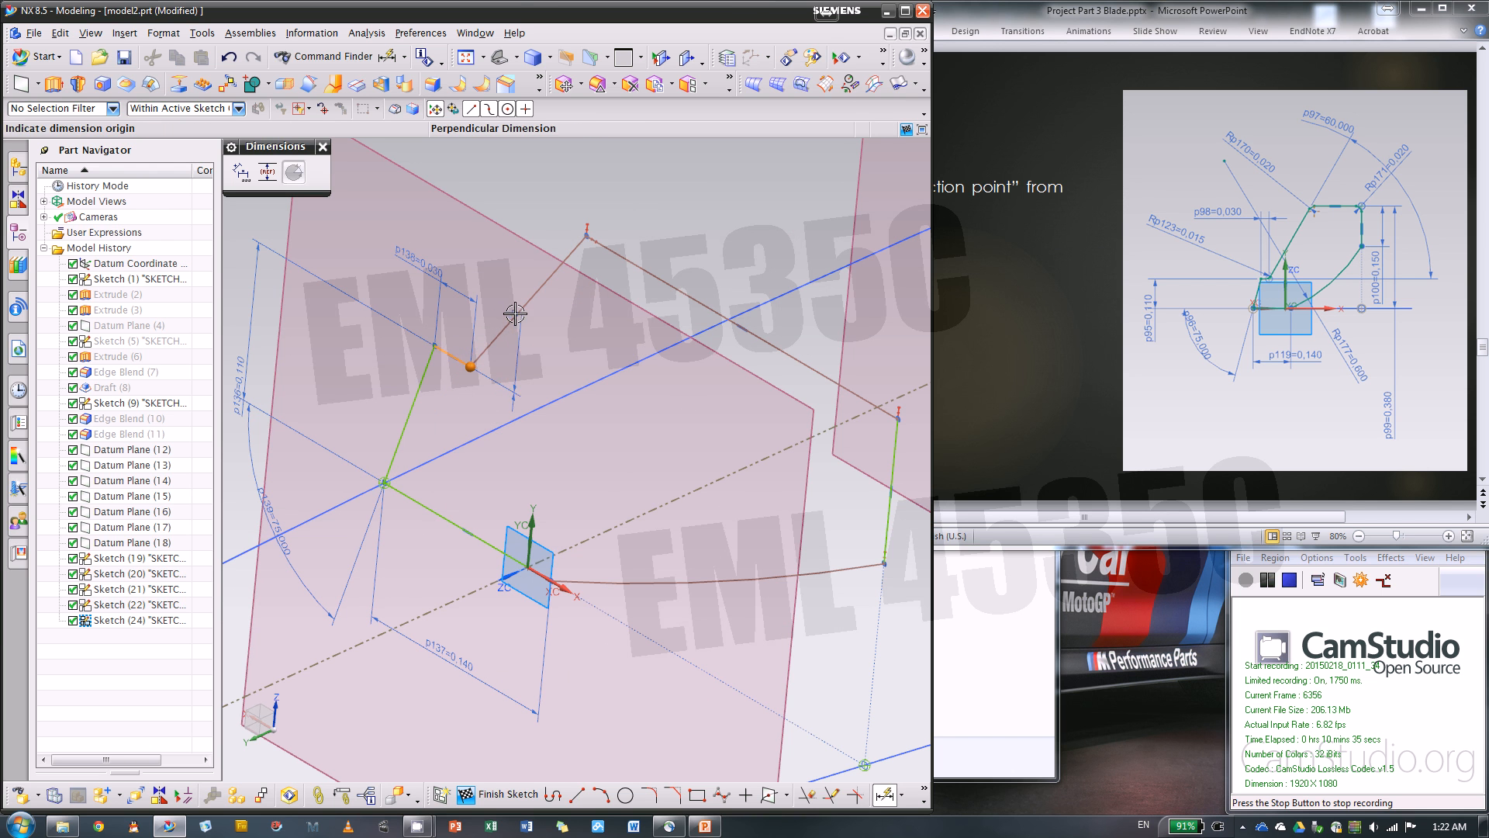
{"action": "key", "text": "Escape"}
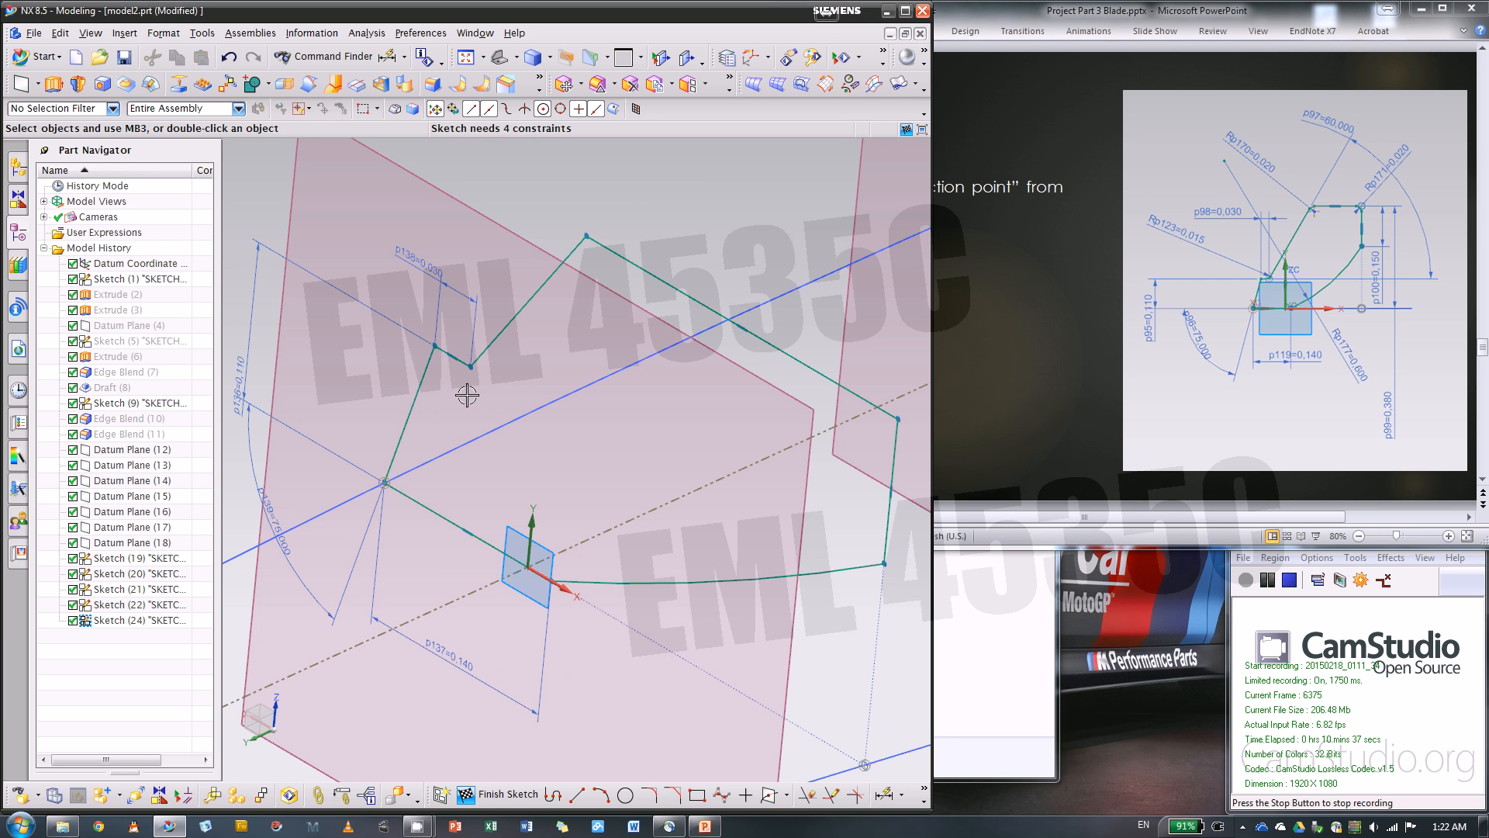
Dimension the angle between the short horizontal line and the second slanted line and set it to 60 degrees
{"action": "key", "text": "d"}
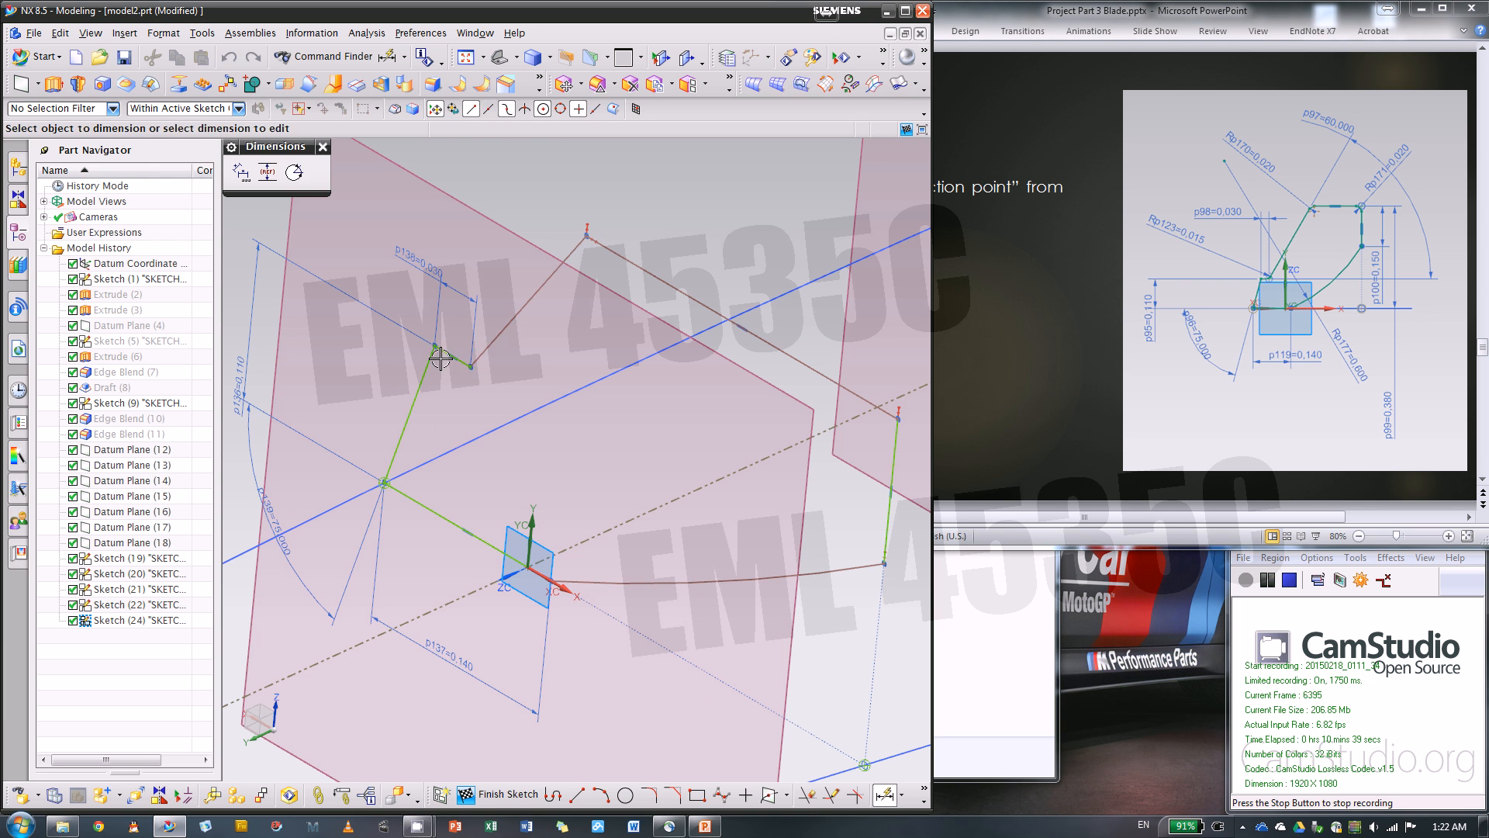
{"action": "left_click", "coordinate": [441, 359]}
{"action": "left_click", "coordinate": [510, 324]}
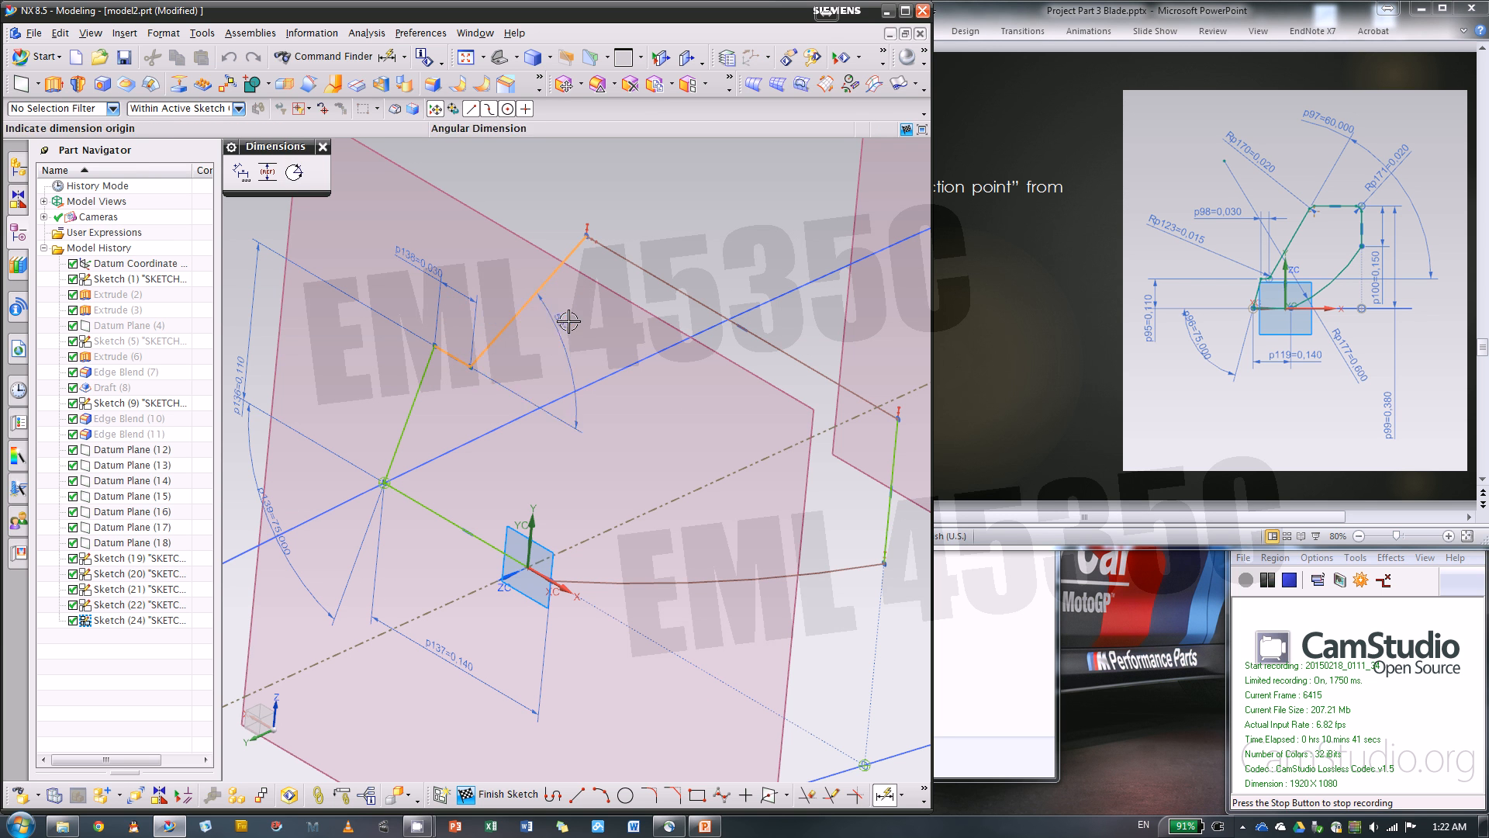
{"action": "left_click", "coordinate": [568, 321]}
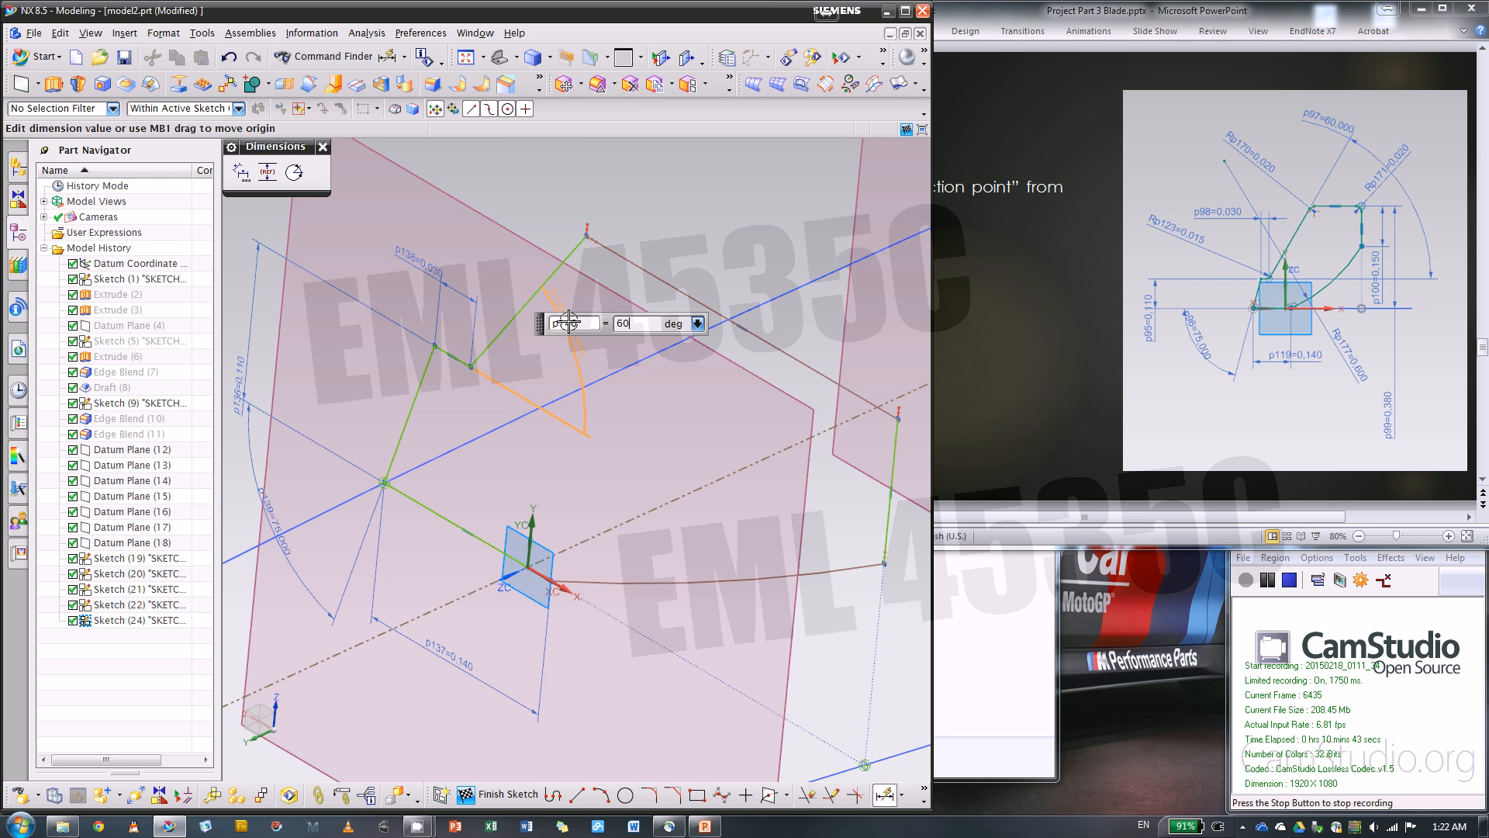
{"action": "key", "text": "Return"}
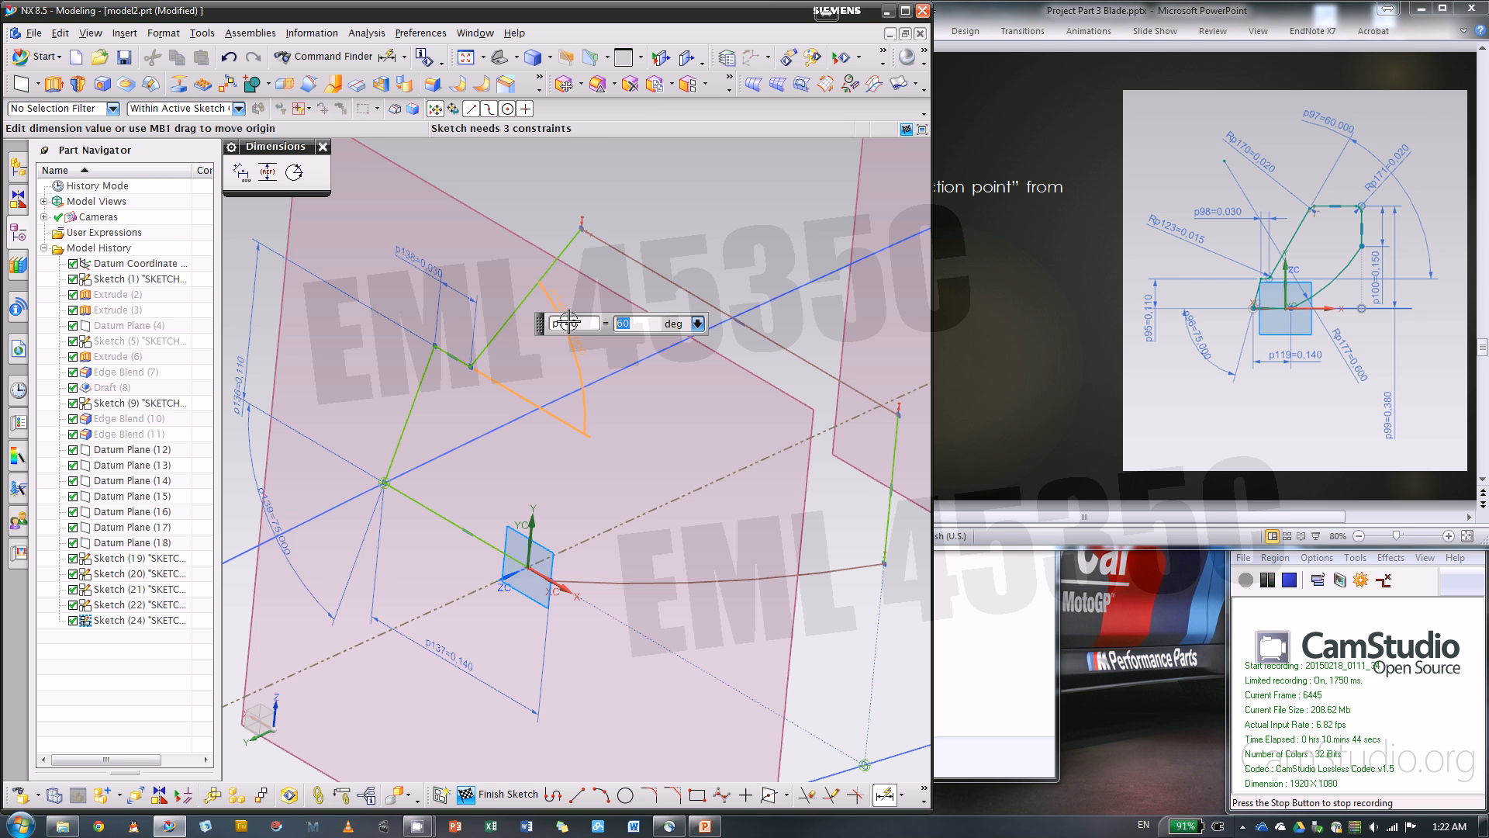
Dimension the profile's vertical line and set its height to 0.15 in
{"action": "left_click", "coordinate": [896, 454]}
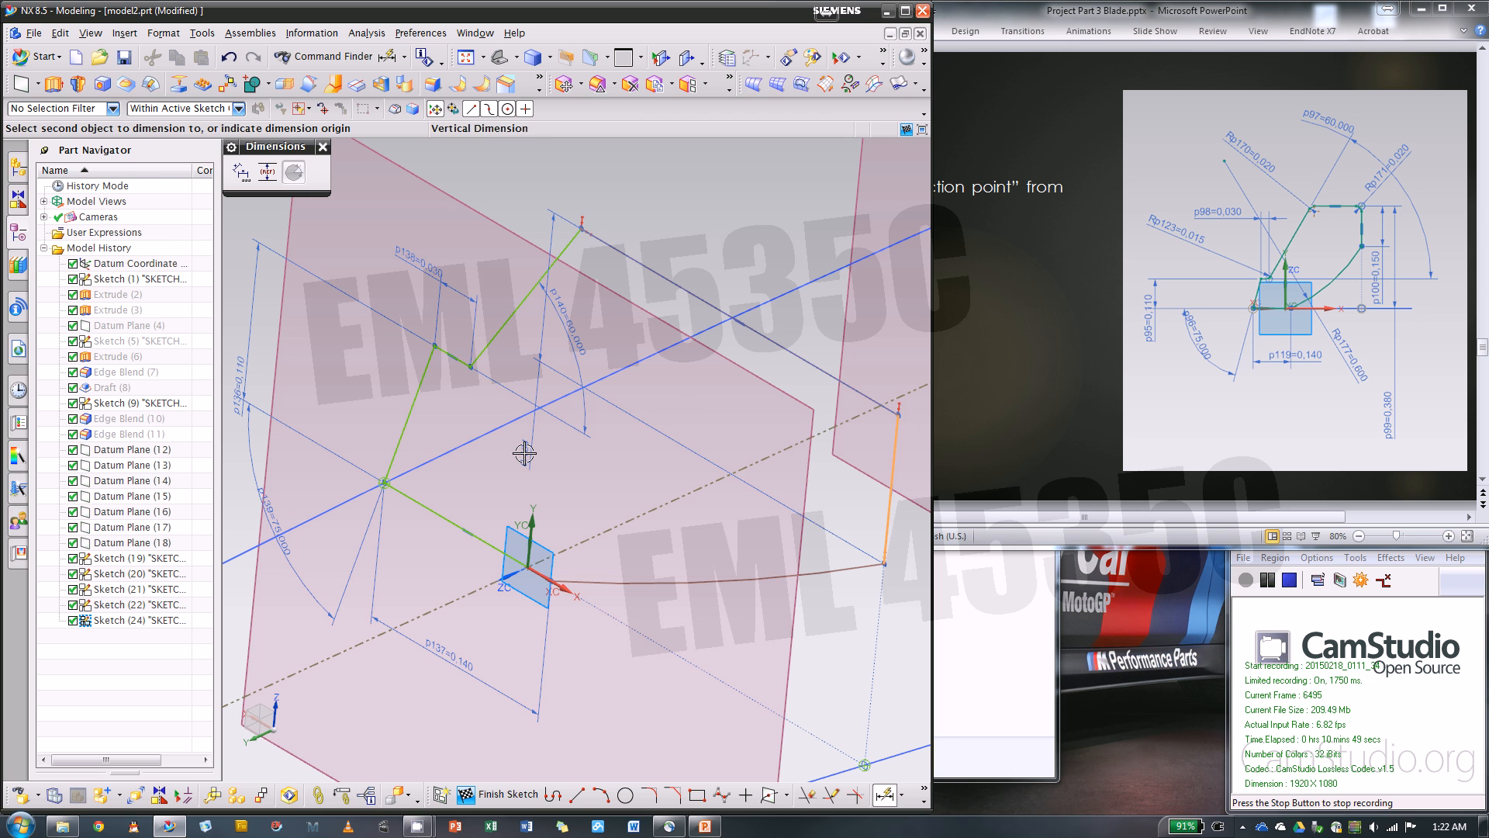
{"action": "key", "text": "Caps_Lock"}
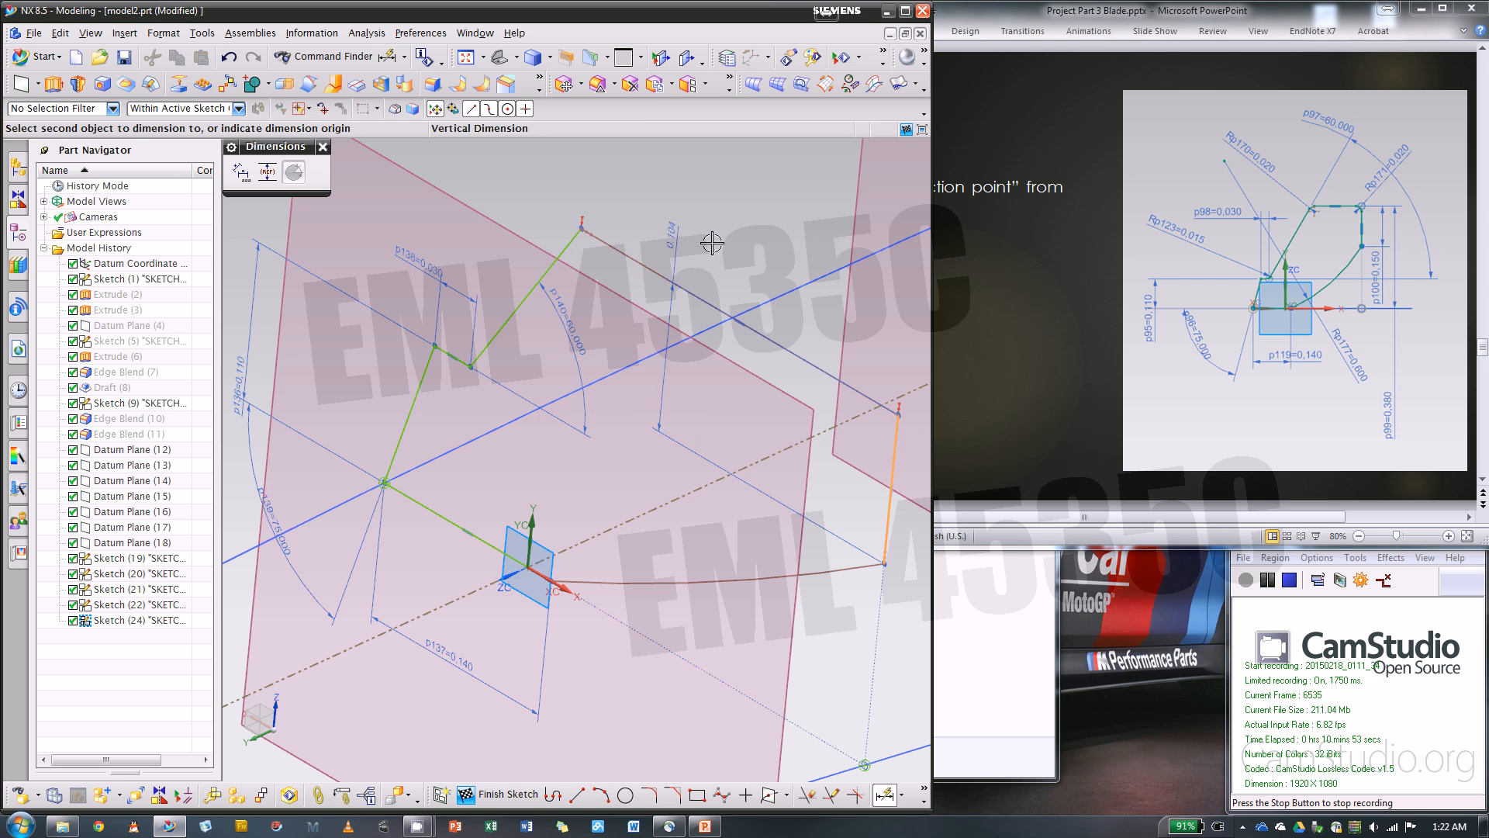
{"action": "middle_click_drag", "start_coordinate": [708, 240], "coordinate": [441, 212], "text": "shift"}
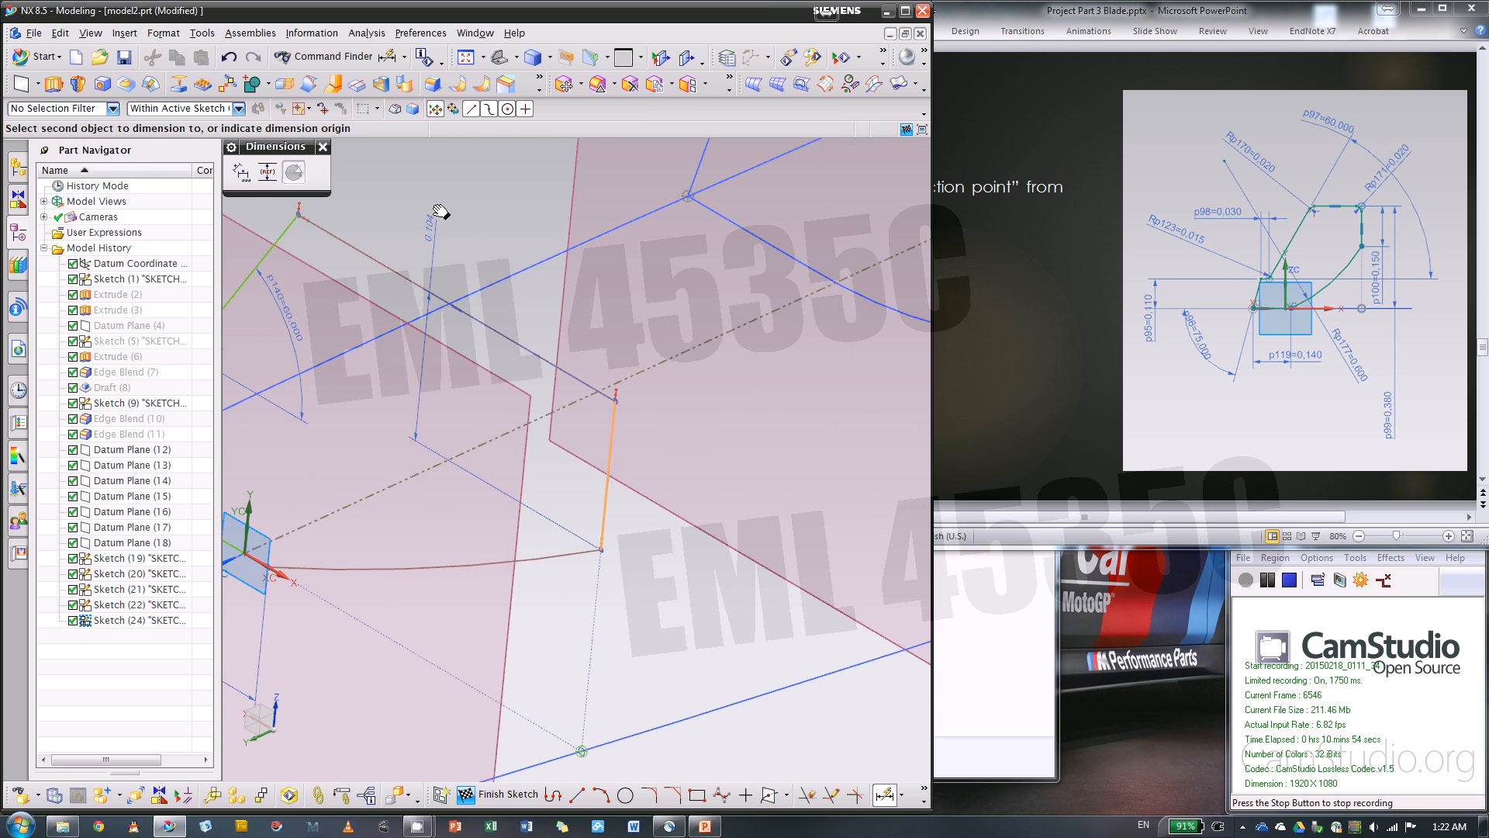
{"action": "left_click", "coordinate": [737, 515]}
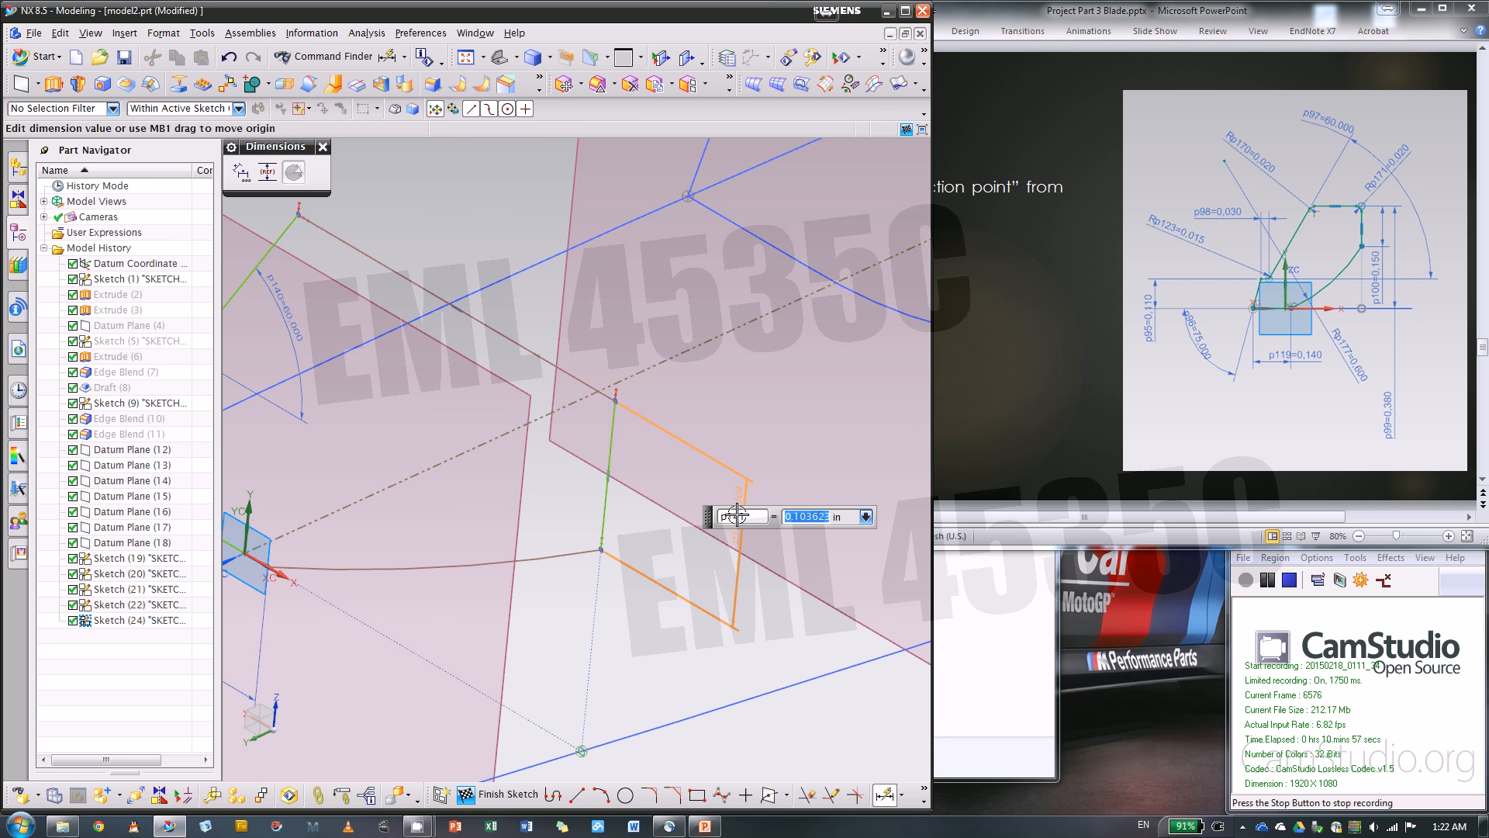
{"action": "type", "text": ".15"}
{"action": "key", "text": "Return"}
{"action": "scroll", "coordinate": [845, 410], "scroll_direction": "down", "scroll_amount": 3}
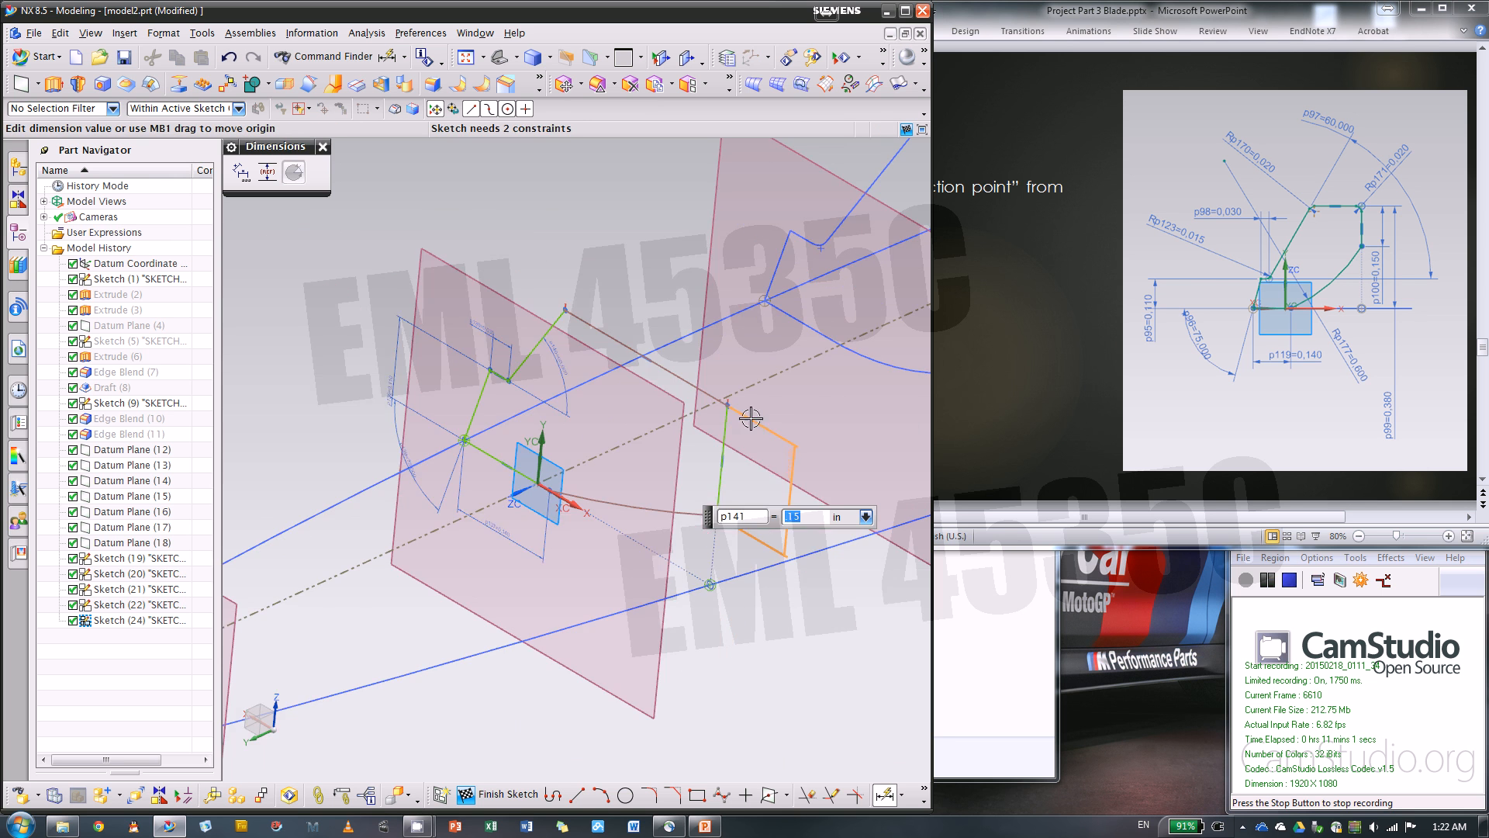
Dimension the perpendicular distance from the profile's top line to the sketch's horizontal axis and set it to 0.38 in
{"action": "left_click", "coordinate": [655, 372]}
{"action": "left_click", "coordinate": [710, 584]}
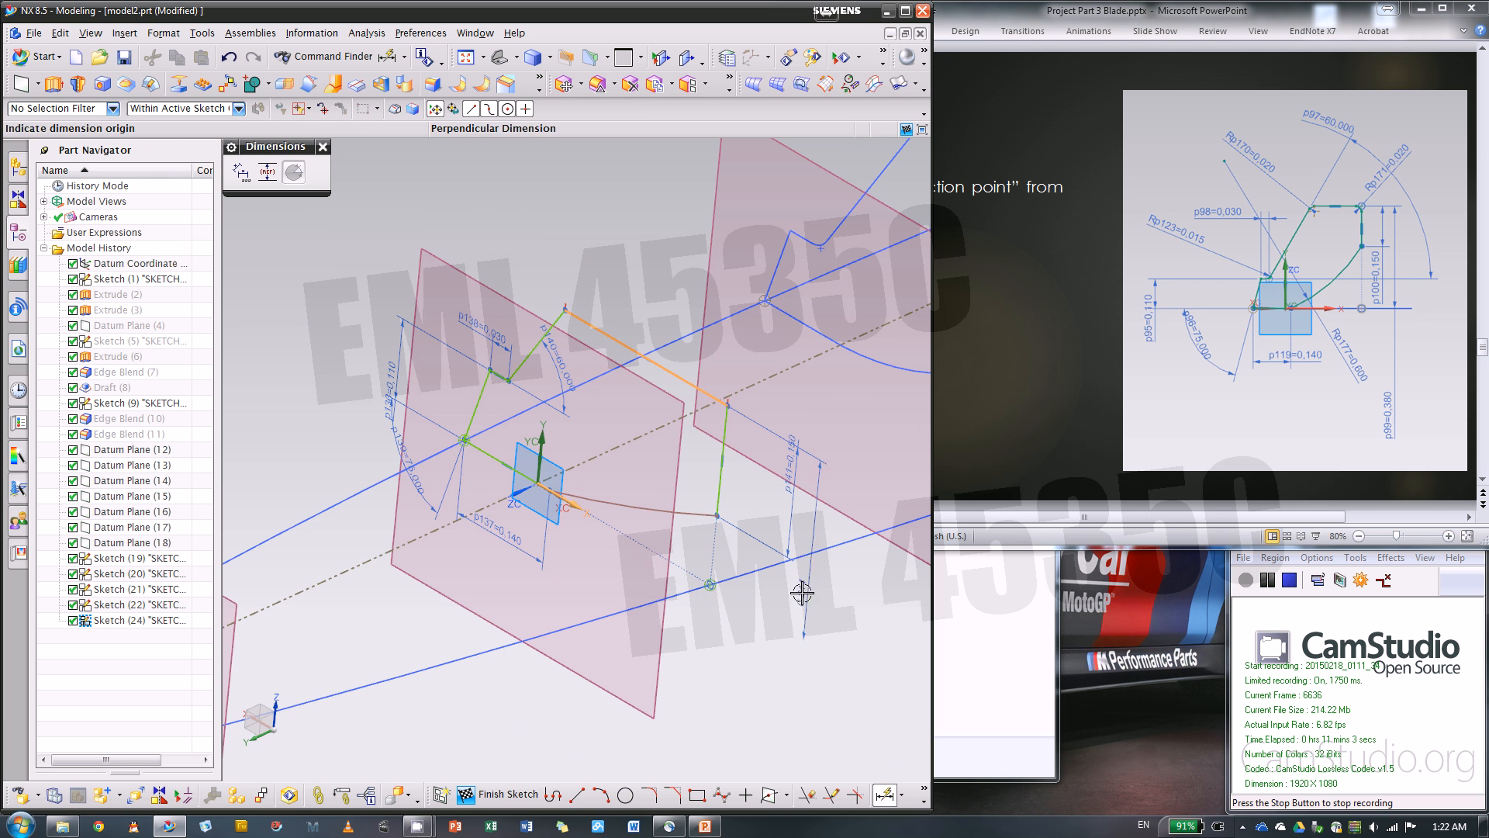
{"action": "left_click", "coordinate": [802, 593]}
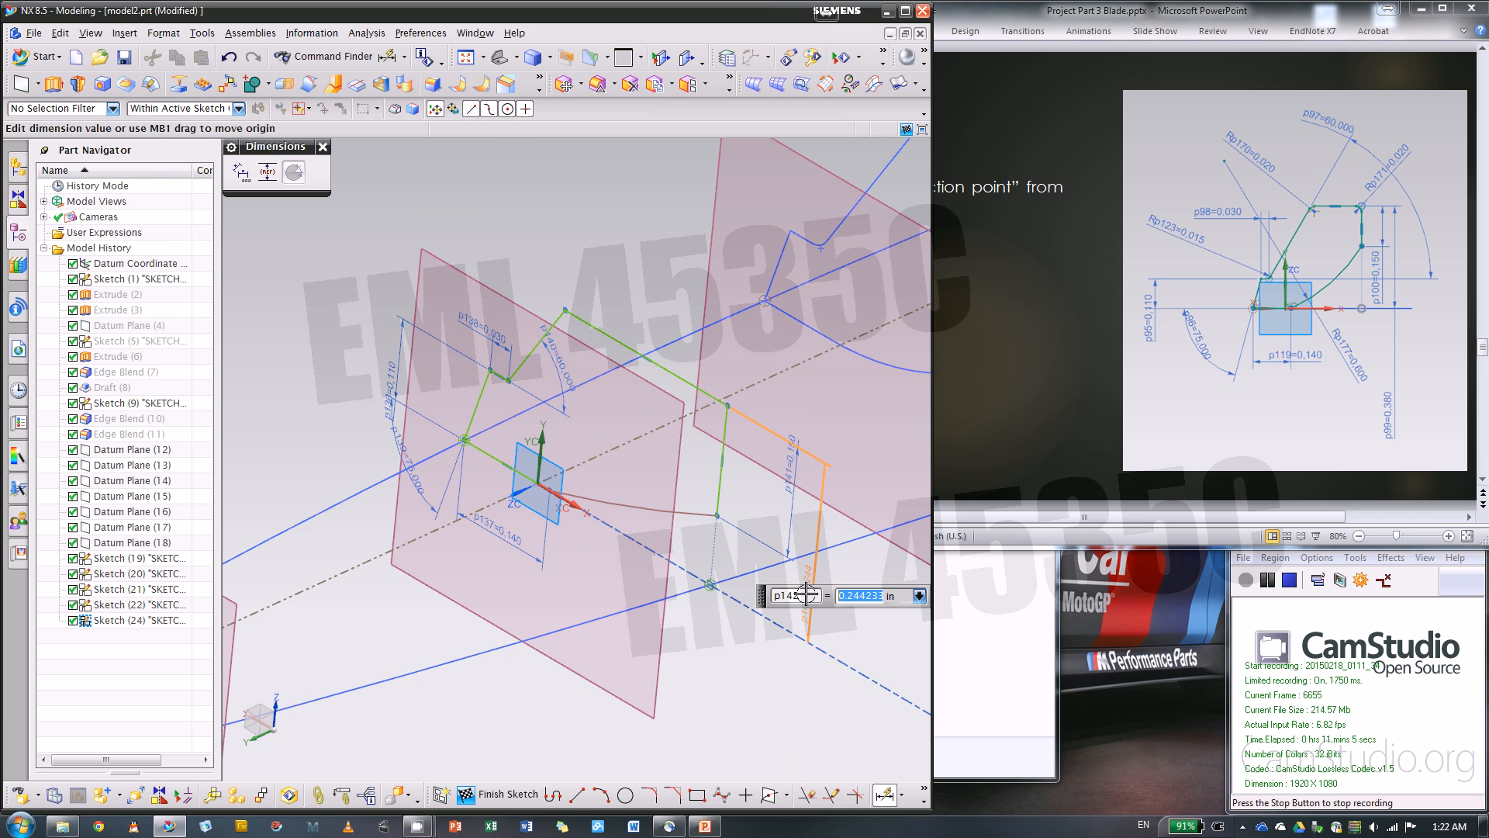
{"action": "type", "text": ".38"}
{"action": "key", "text": "Return"}
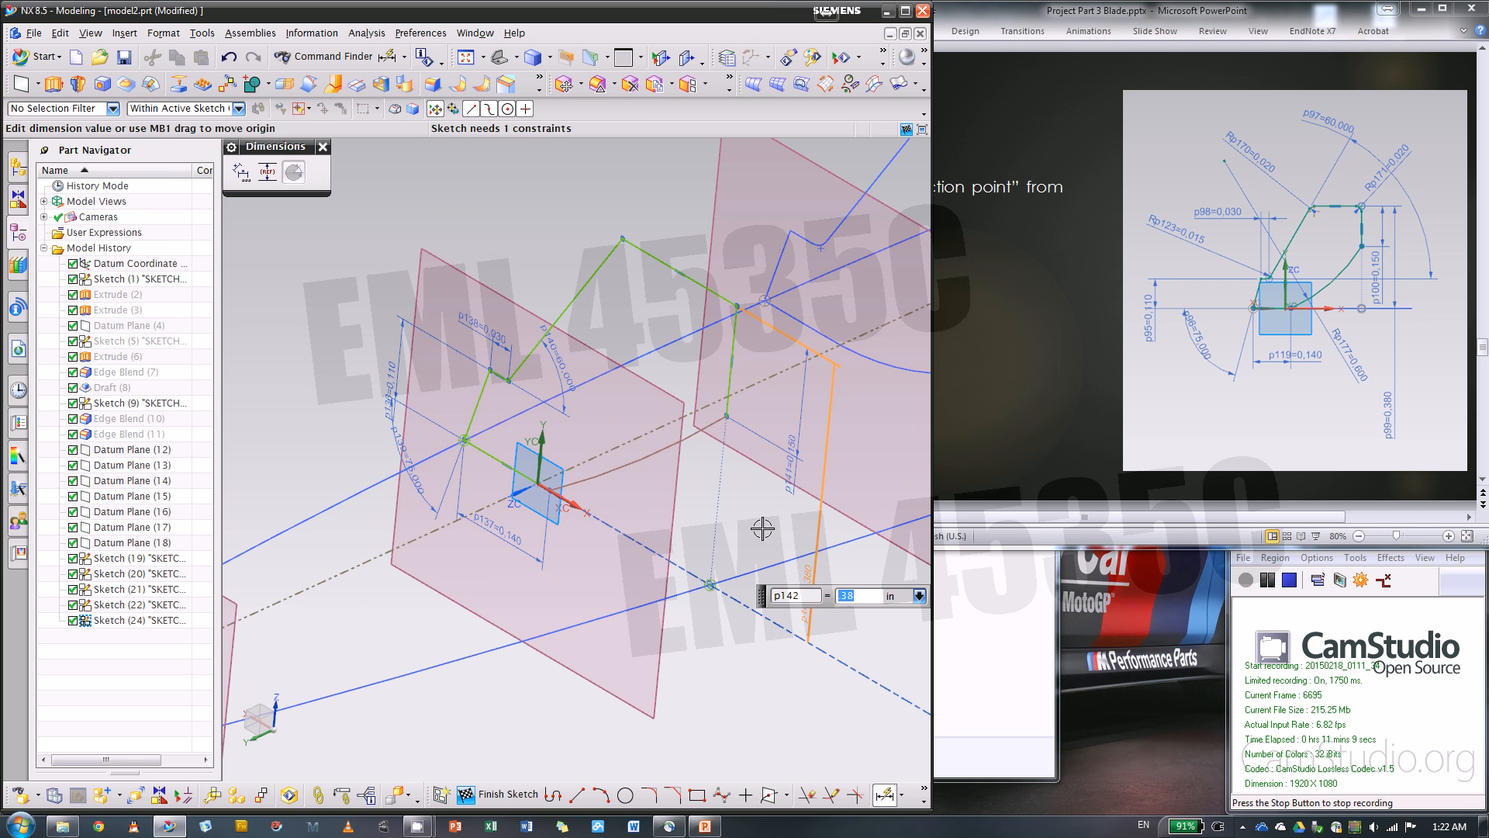
Dimension the radius of the profile's lower arc, set it to 0.6 in, and end dimensioning
{"action": "left_click", "coordinate": [691, 440]}
{"action": "left_click", "coordinate": [687, 493]}
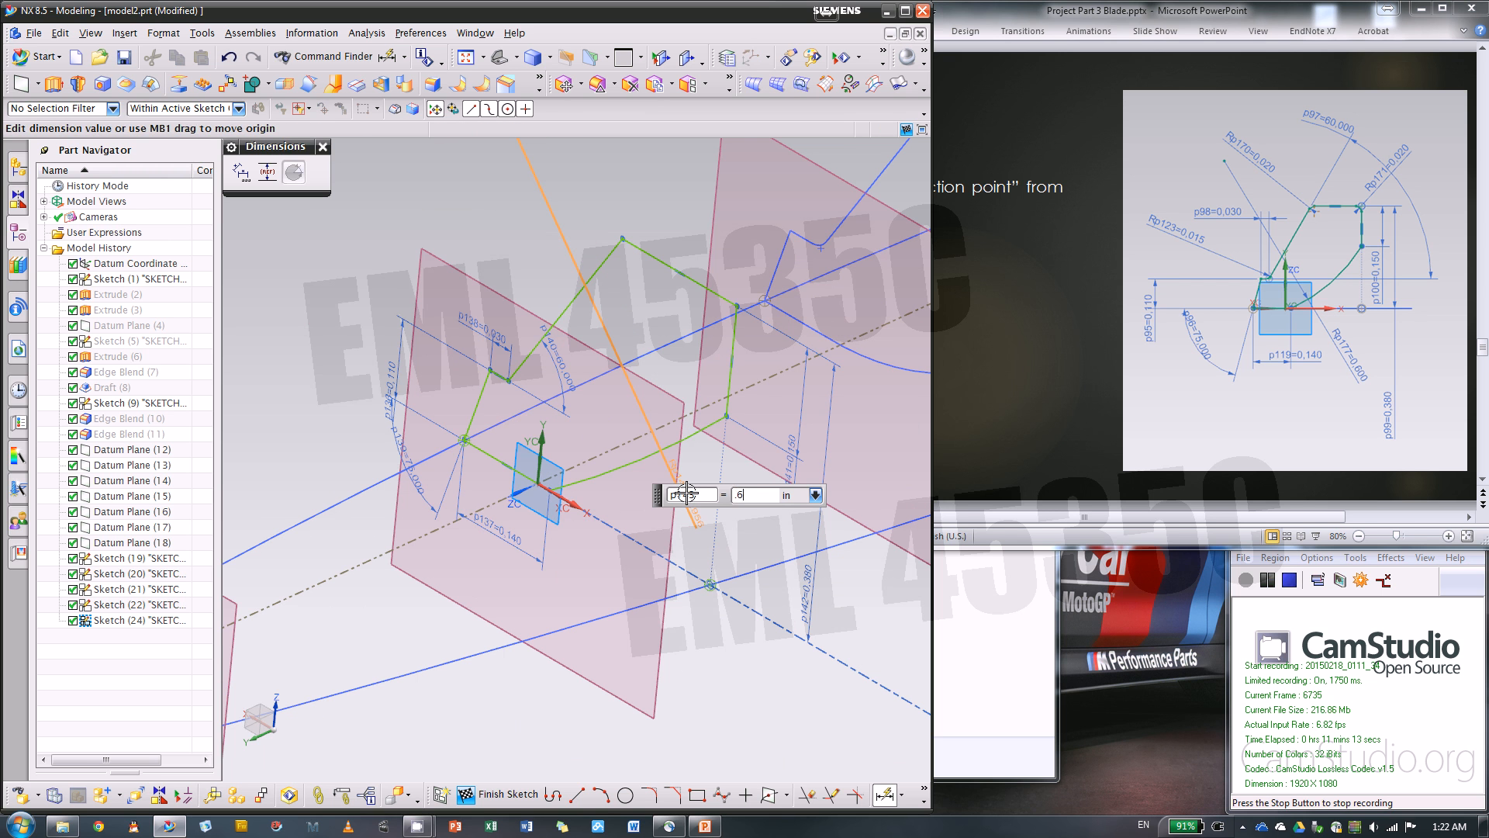
{"action": "key", "text": "Return"}
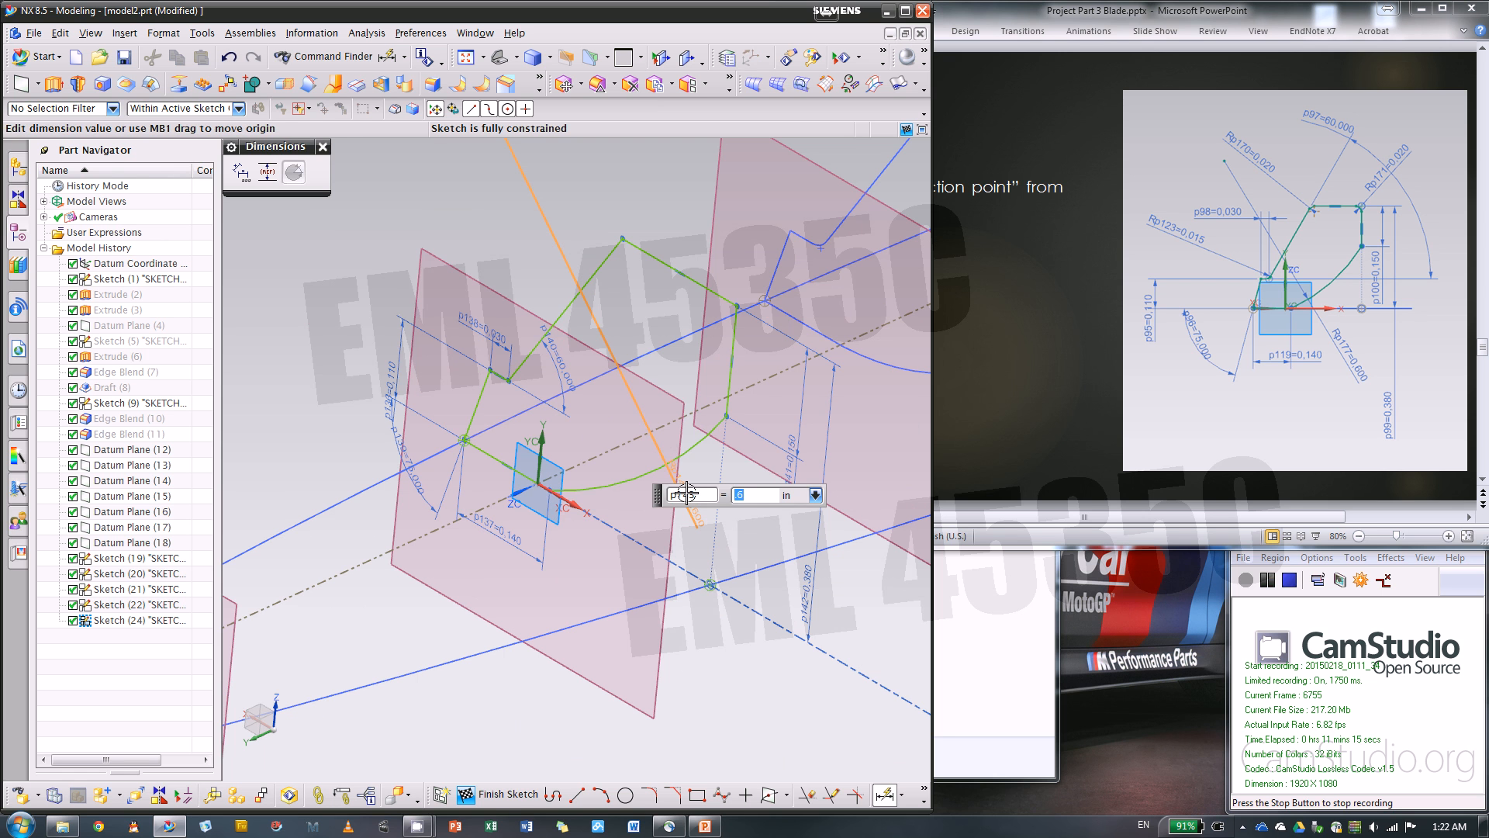
{"action": "left_click", "coordinate": [322, 147]}
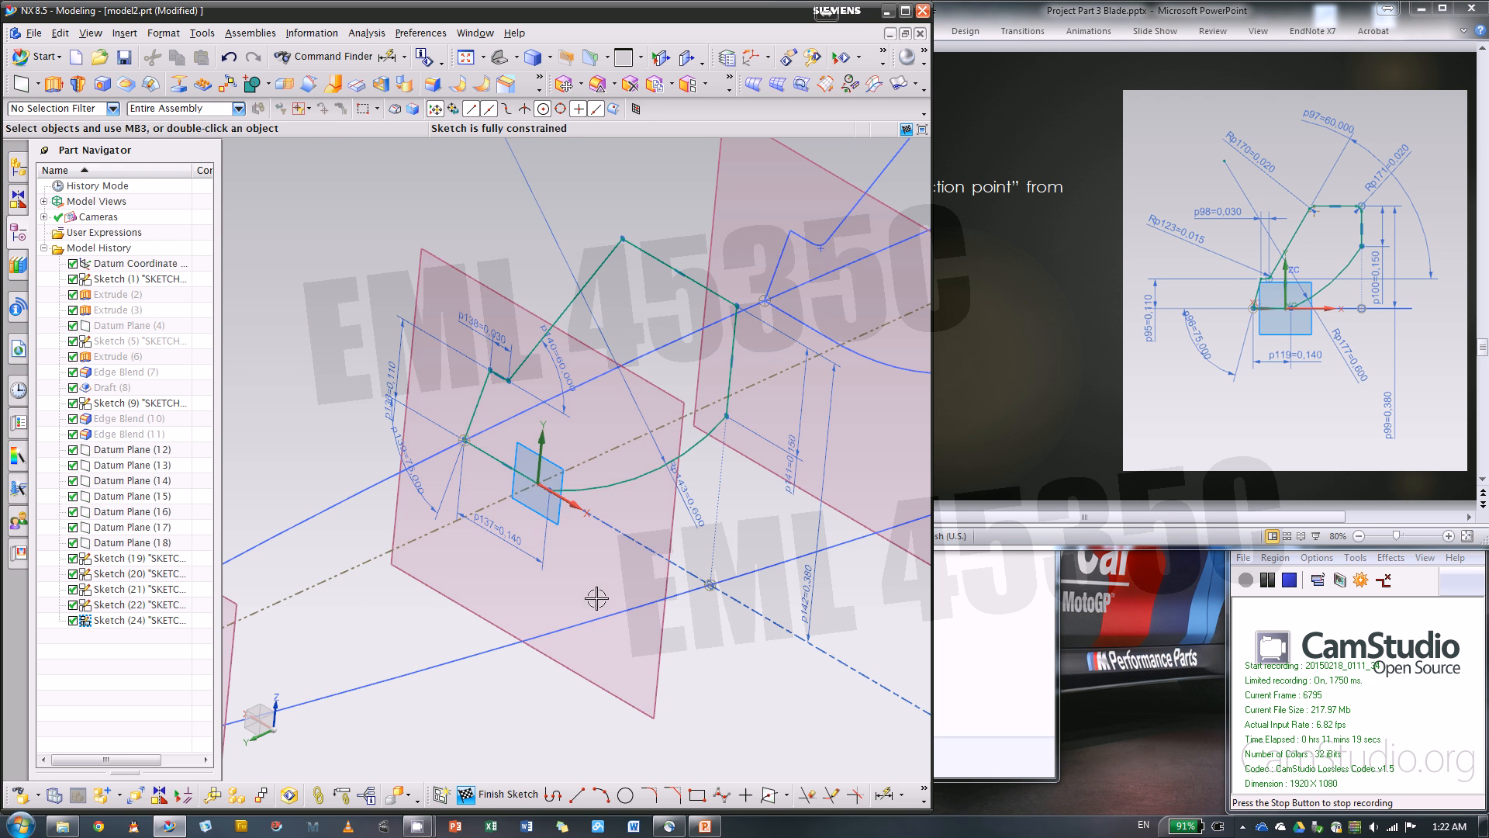
Fillet the two corners at the ends of the profile's top line with a 0.02 in radius
{"action": "left_click", "coordinate": [649, 795]}
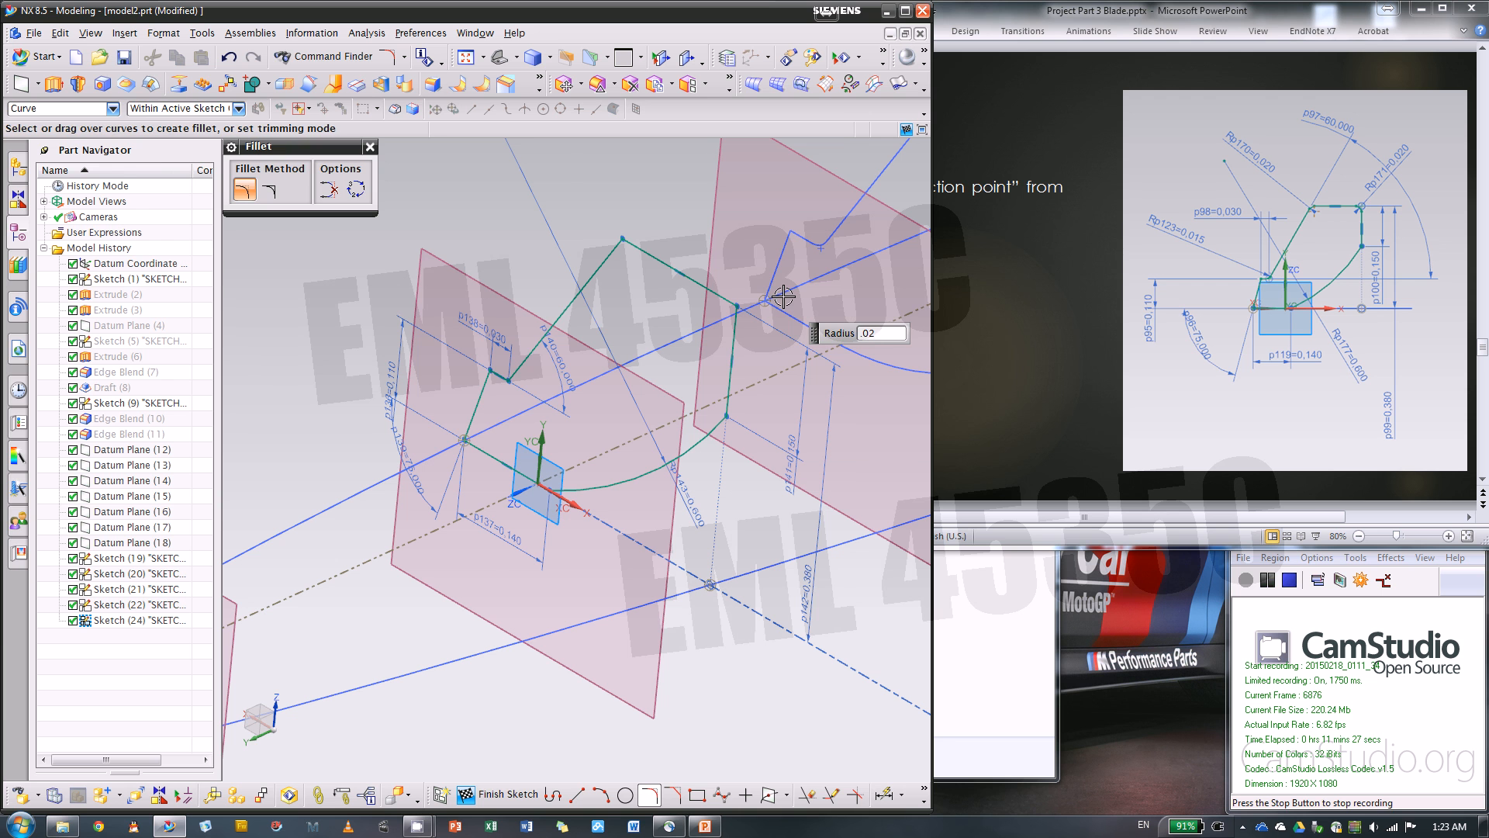
{"action": "left_click", "coordinate": [621, 240]}
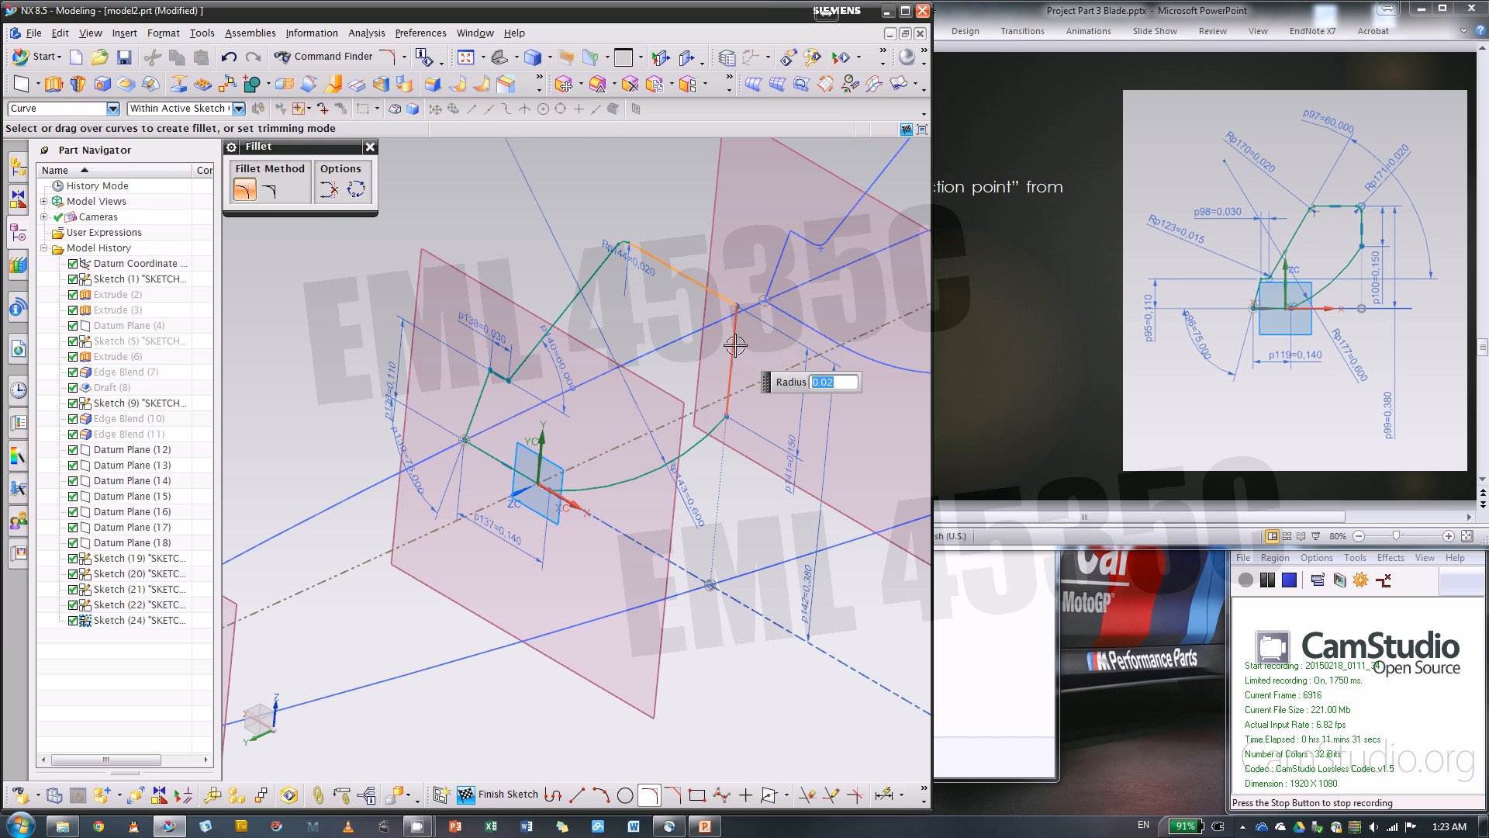
{"action": "scroll", "coordinate": [706, 318], "scroll_direction": "up", "scroll_amount": 4}
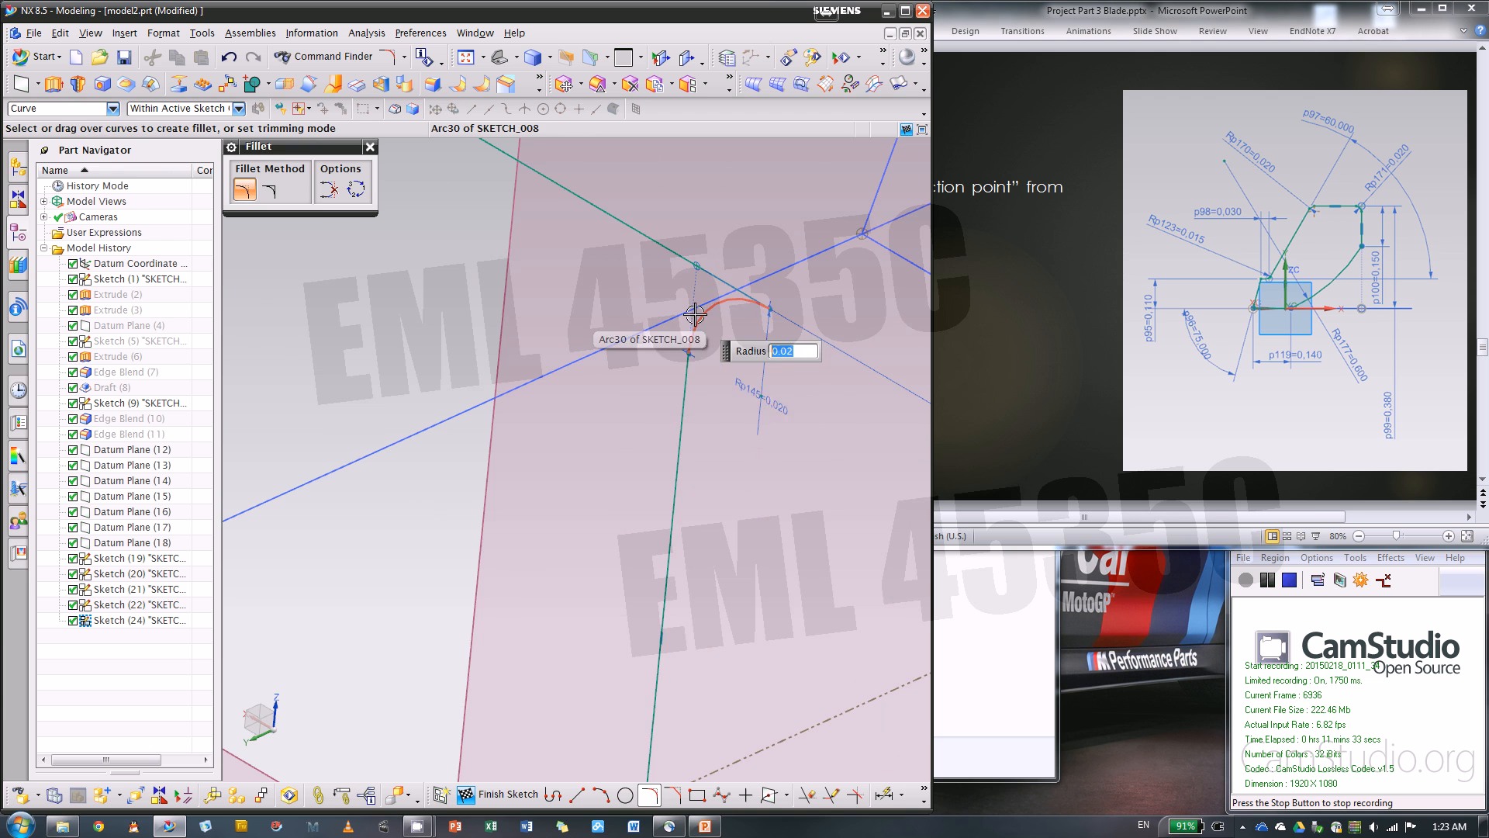
{"action": "key", "text": "ctrl+z"}
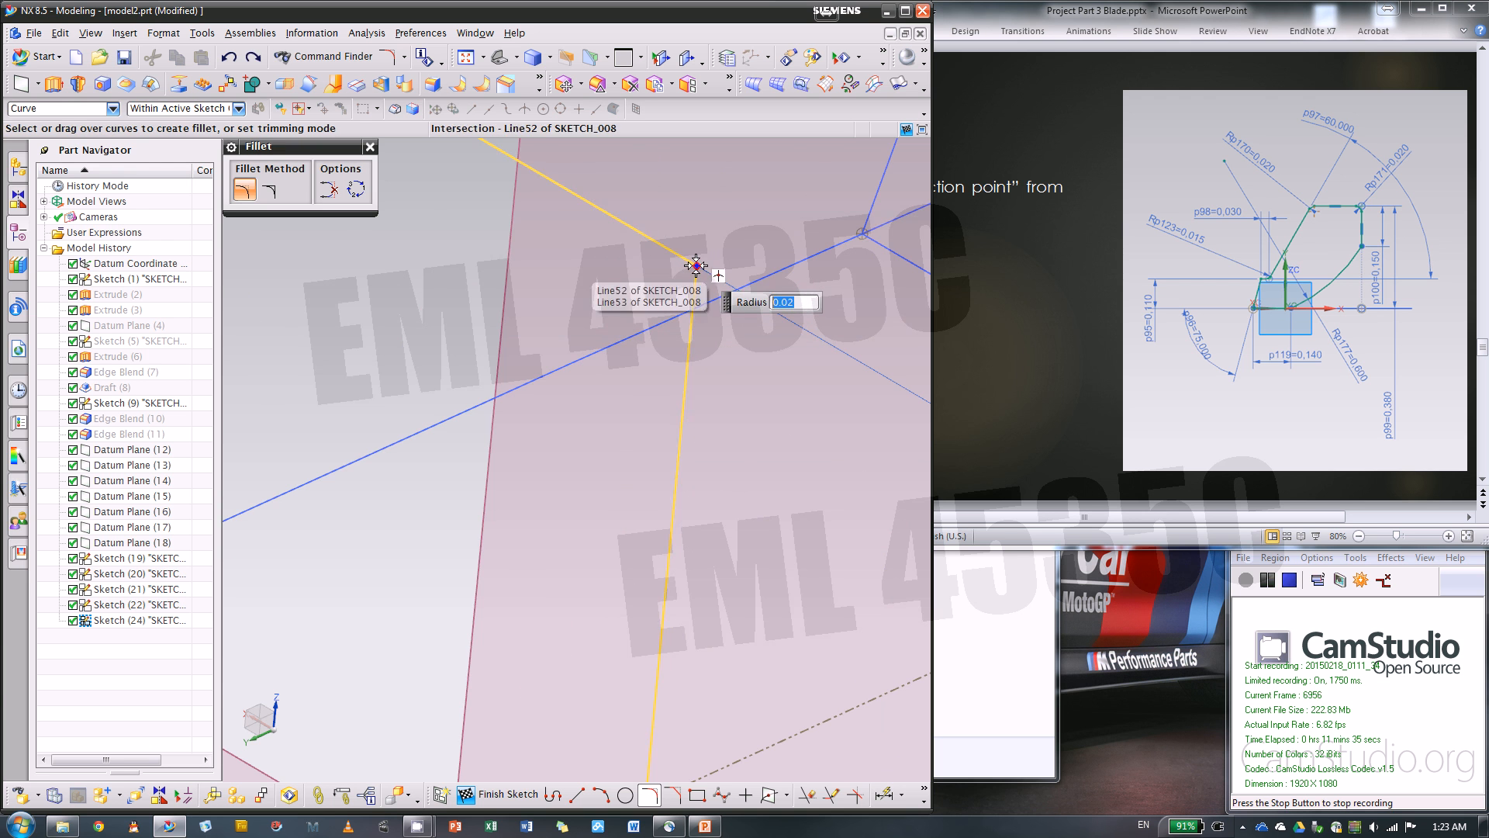
{"action": "scroll", "coordinate": [690, 271], "scroll_direction": "down", "scroll_amount": 5}
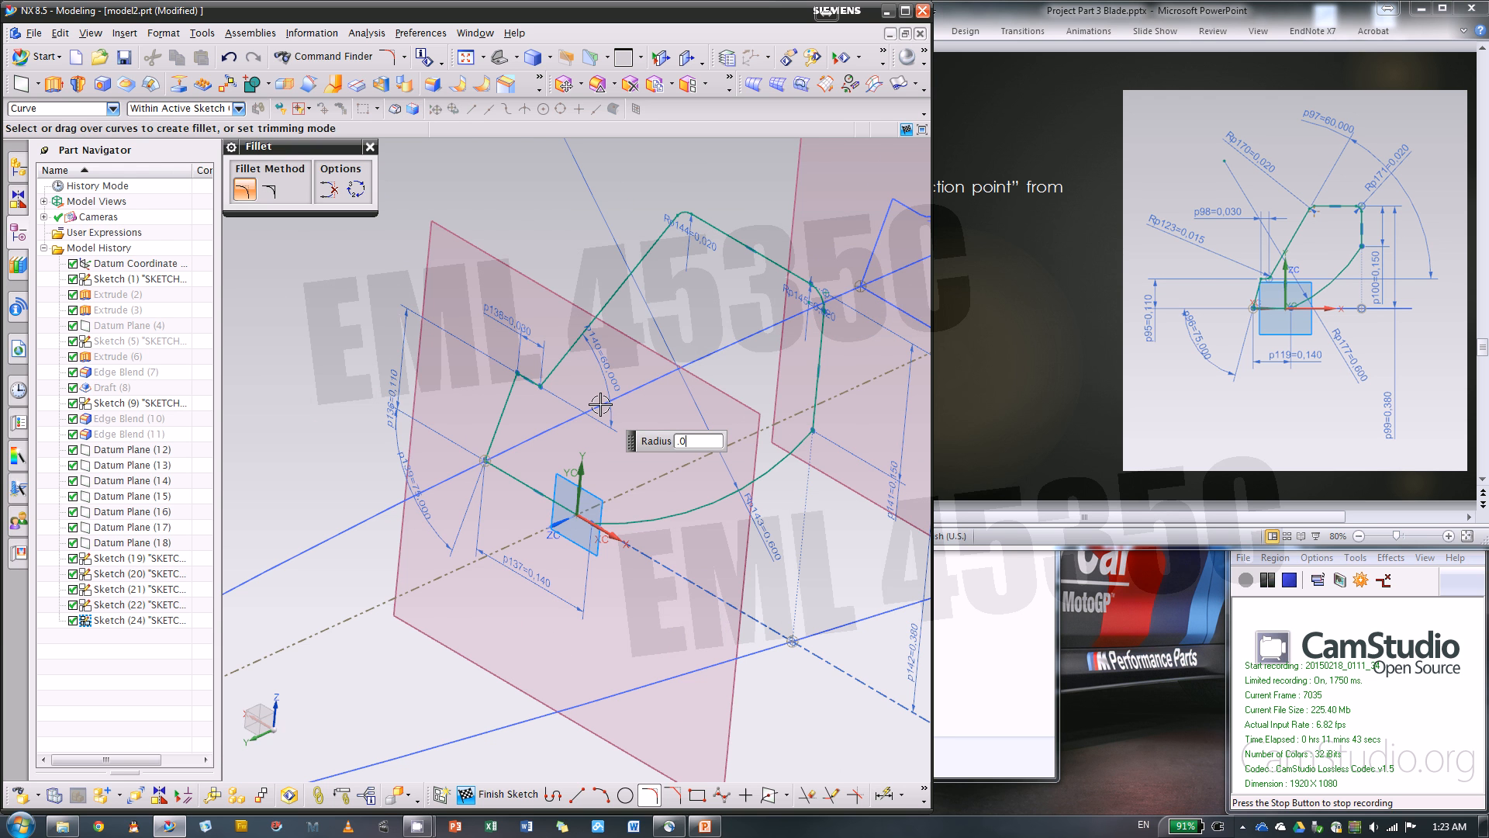
Fillet the inner corner between the short horizontal line and second slanted line with a 0.015 in radius, and finish the sketch
{"action": "key", "text": "Return"}
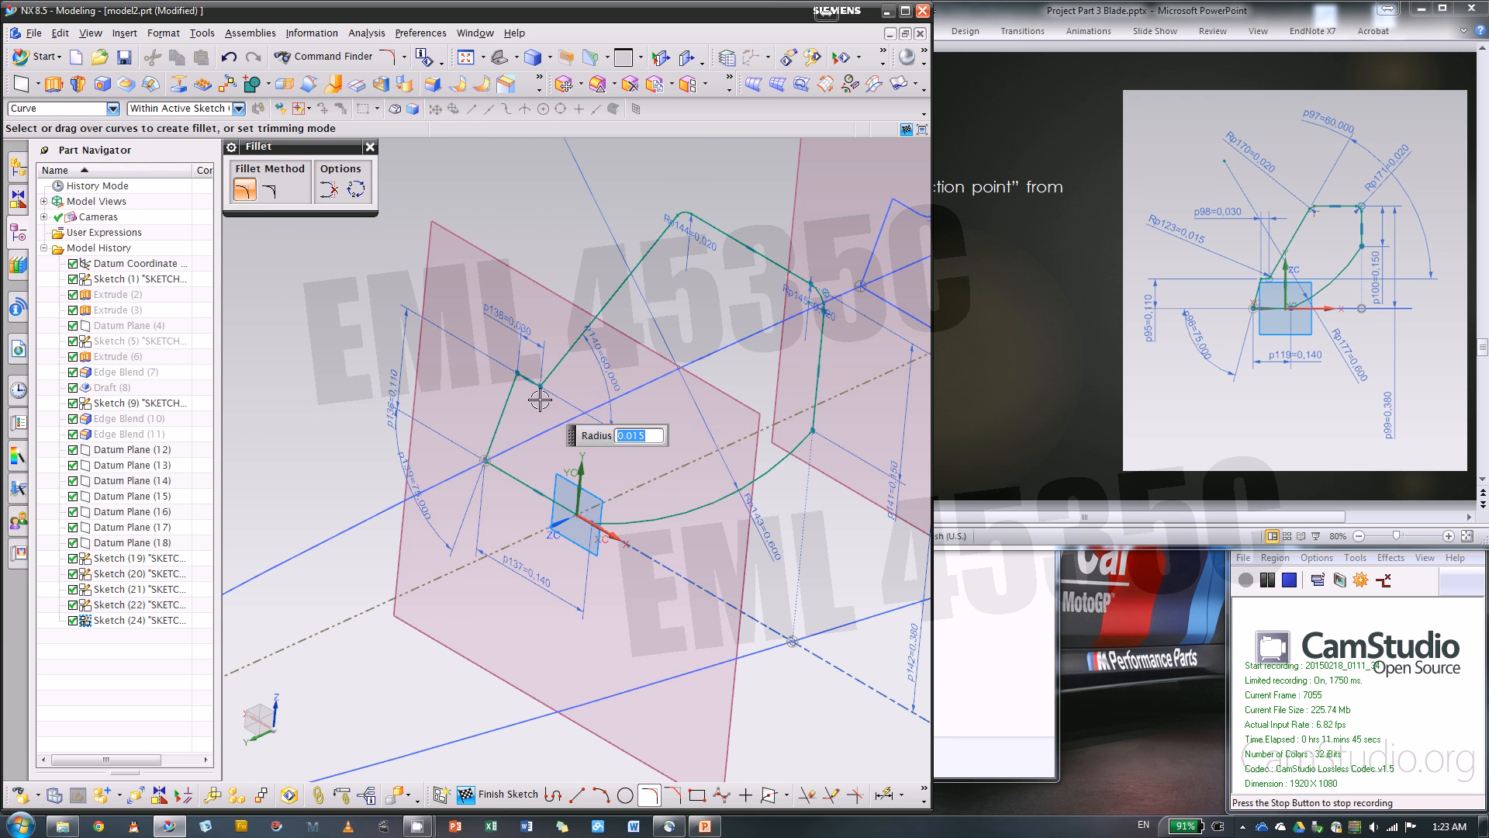
{"action": "scroll", "coordinate": [539, 394], "scroll_direction": "up", "scroll_amount": 3}
{"action": "scroll", "coordinate": [631, 349], "scroll_direction": "down", "scroll_amount": 5}
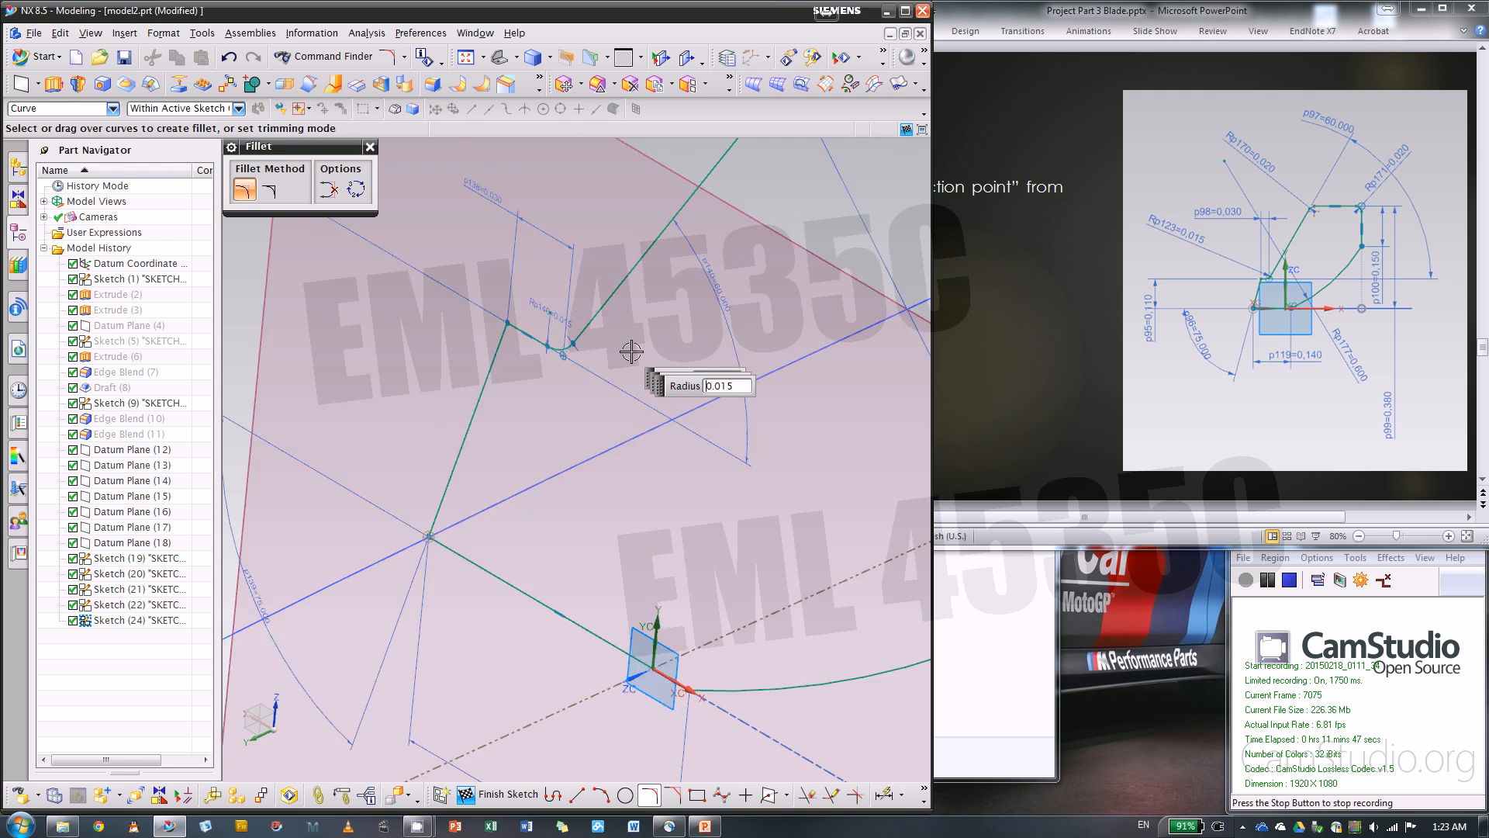
{"action": "left_click", "coordinate": [371, 147]}
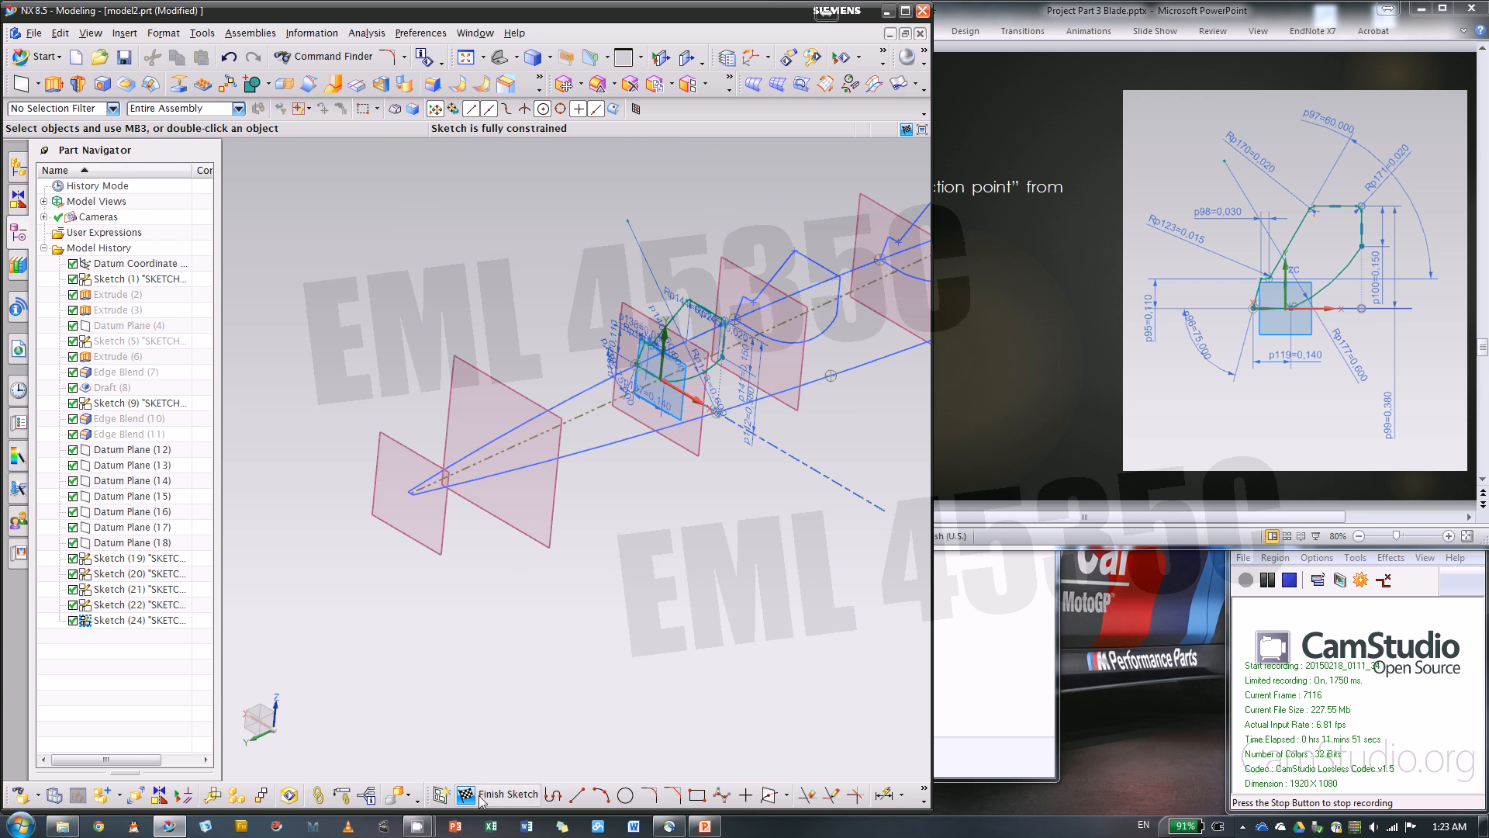
{"action": "left_click", "coordinate": [508, 794]}
Switch to the PowerPoint presentation, show the slide for profile #6, and return to NX
{"action": "left_click", "coordinate": [1047, 426]}
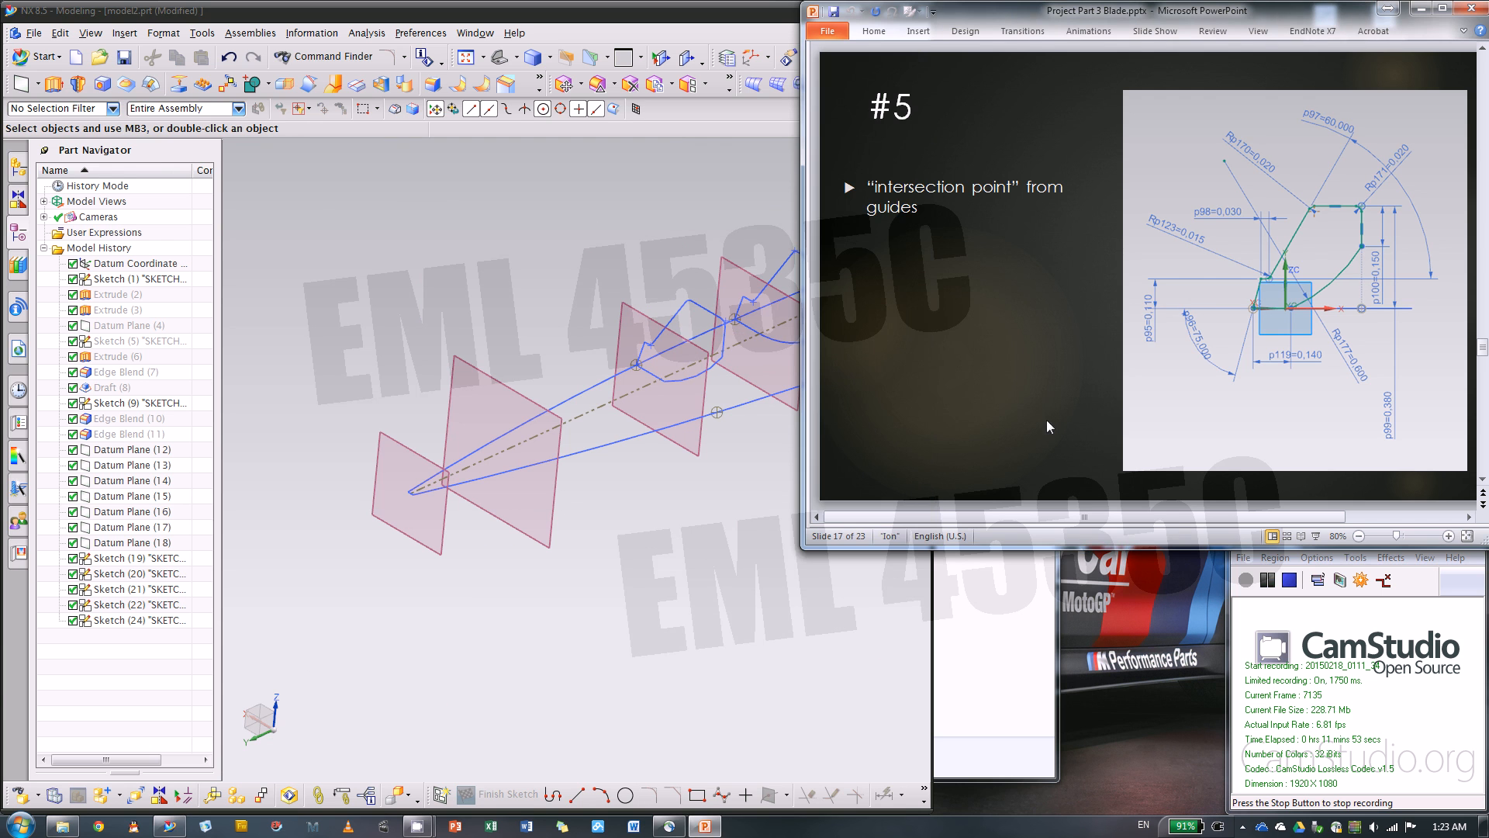
{"action": "scroll", "coordinate": [1034, 419], "scroll_direction": "down", "scroll_amount": 1}
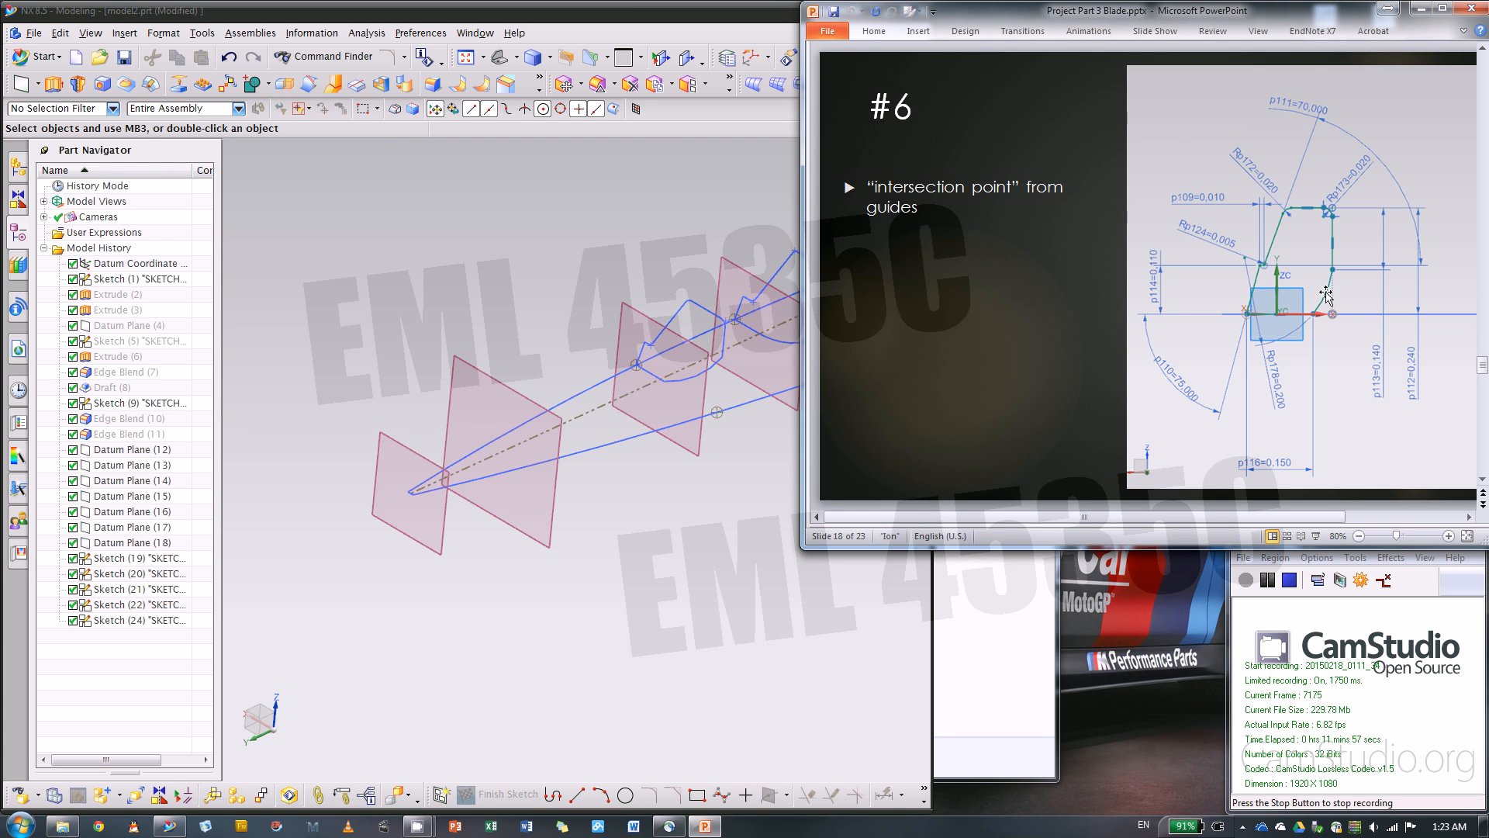
{"action": "left_click", "coordinate": [657, 528]}
Create a sketch on the second datum plane from the blade's narrow tip, reorienting its axes so that Y points upward
{"action": "scroll", "coordinate": [439, 449], "scroll_direction": "up", "scroll_amount": 1}
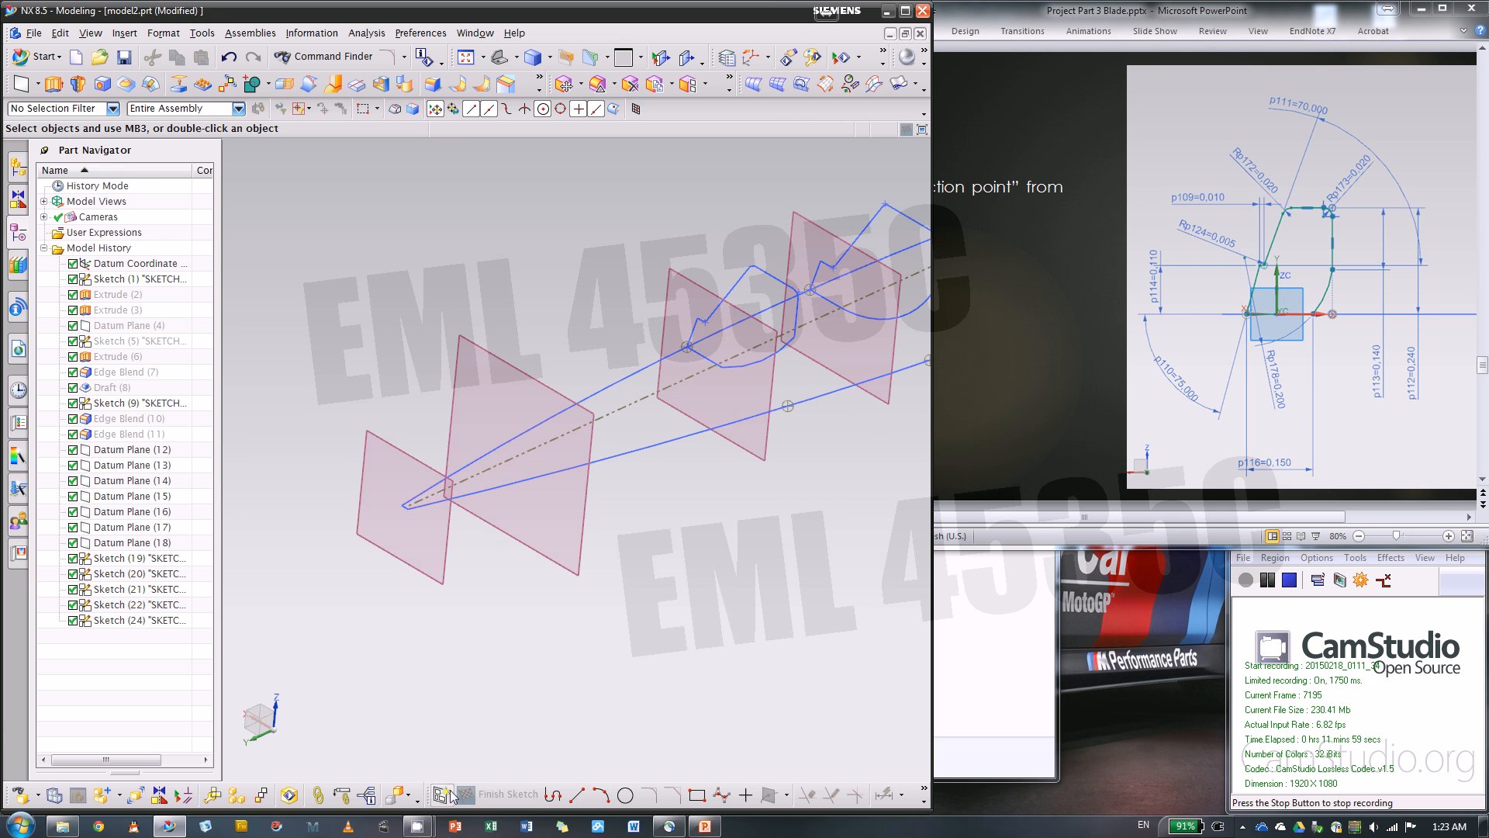
{"action": "left_click", "coordinate": [440, 793]}
{"action": "left_click", "coordinate": [522, 380]}
{"action": "scroll", "coordinate": [794, 449], "scroll_direction": "down", "scroll_amount": 3}
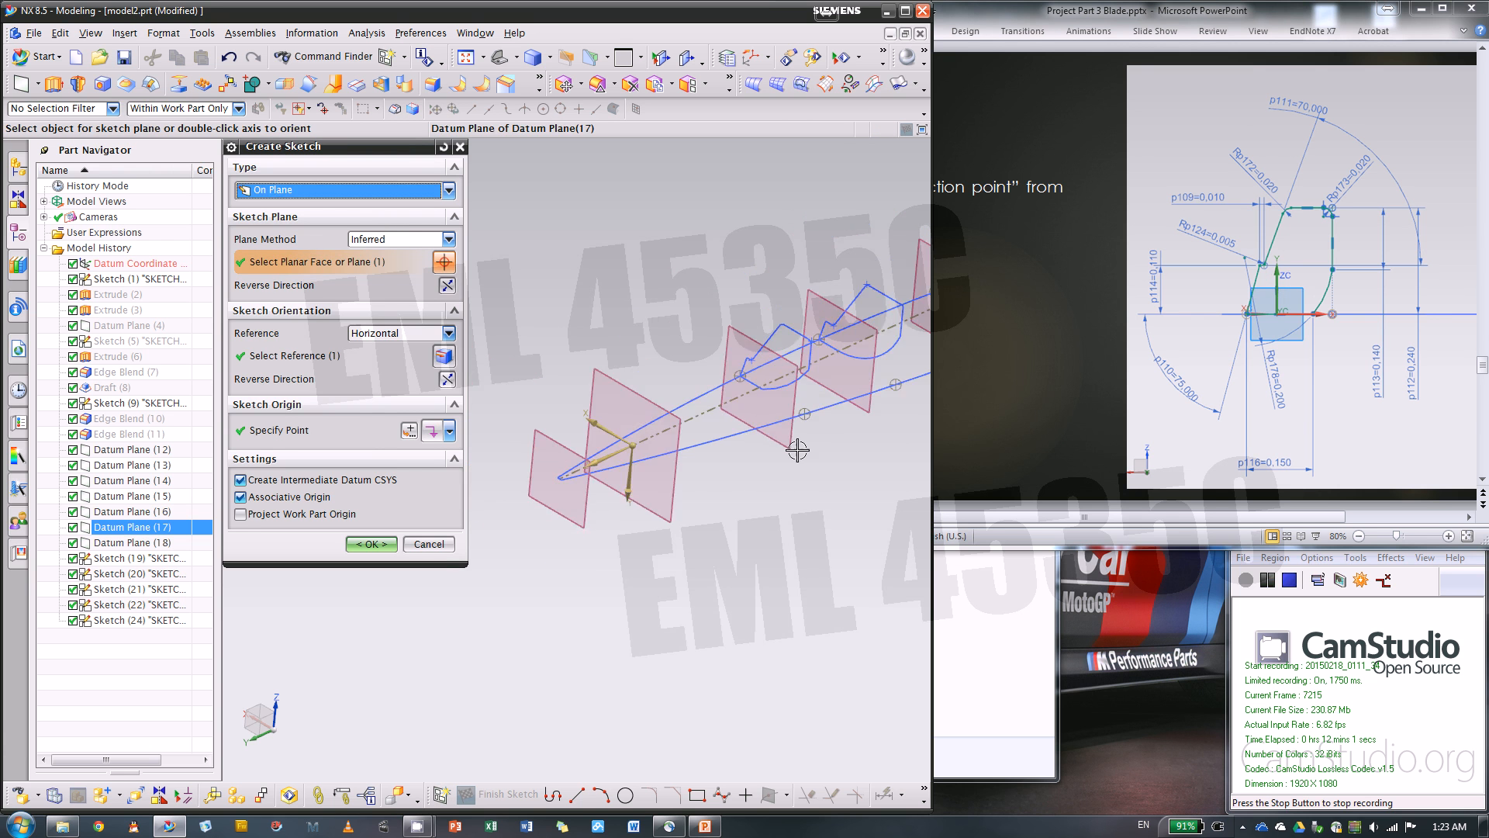
{"action": "scroll", "coordinate": [617, 497], "scroll_direction": "up", "scroll_amount": 4}
{"action": "double_click", "coordinate": [645, 453]}
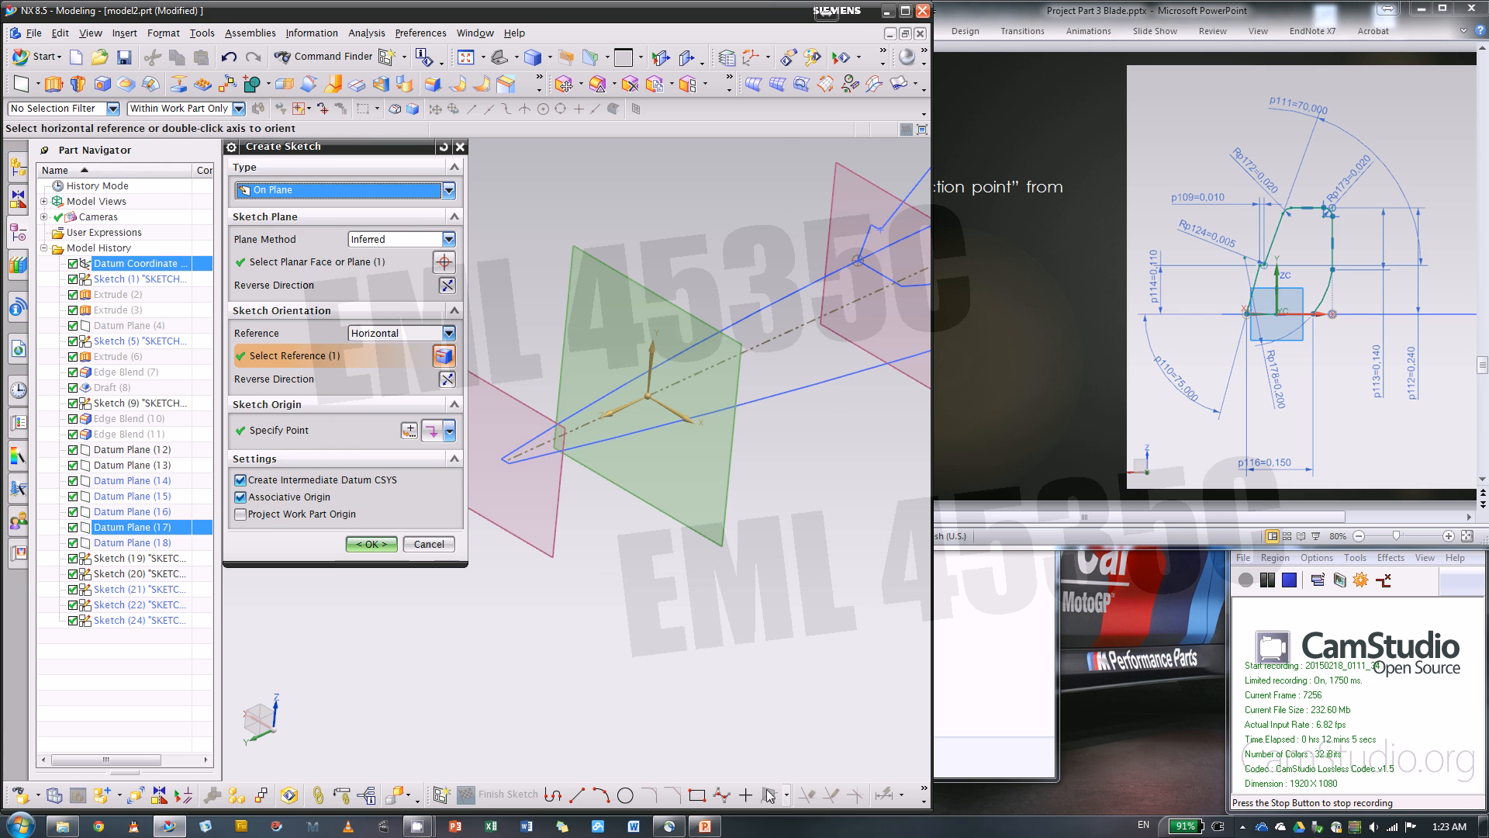
{"action": "left_click", "coordinate": [395, 549]}
Add intersection points where the upper and lower guide curves cross the sketch plane
{"action": "mouse_move", "coordinate": [719, 608]}
{"action": "middle_mouse_down"}
{"action": "mouse_move", "coordinate": [668, 621]}
{"action": "mouse_move", "coordinate": [659, 647]}
{"action": "mouse_move", "coordinate": [946, 451]}
{"action": "middle_mouse_up"}
{"action": "scroll", "coordinate": [946, 451], "scroll_direction": "up", "scroll_amount": 3}
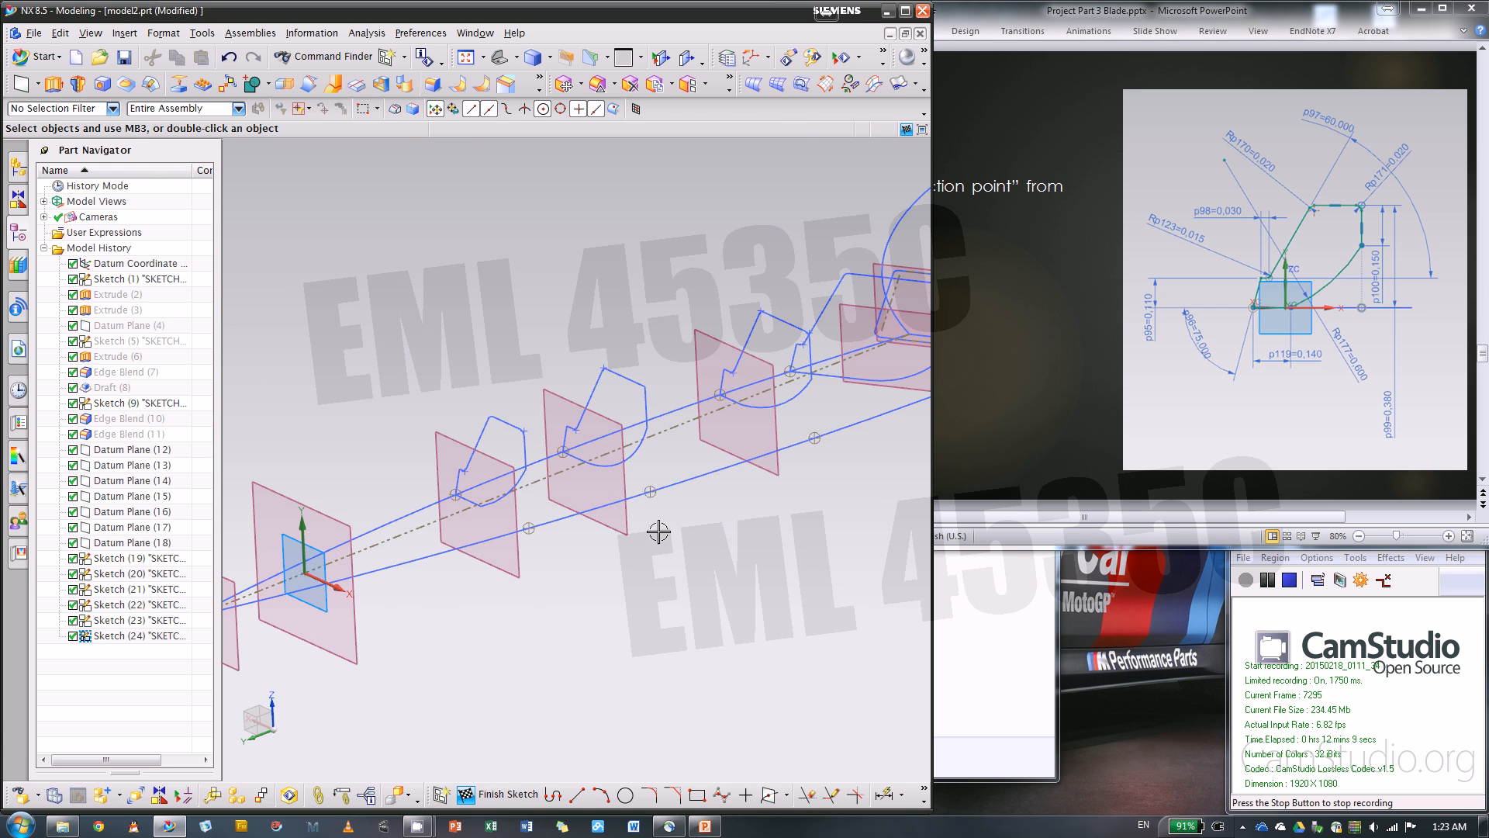
{"action": "middle_click_drag", "start_coordinate": [625, 535], "coordinate": [778, 530], "text": "shift"}
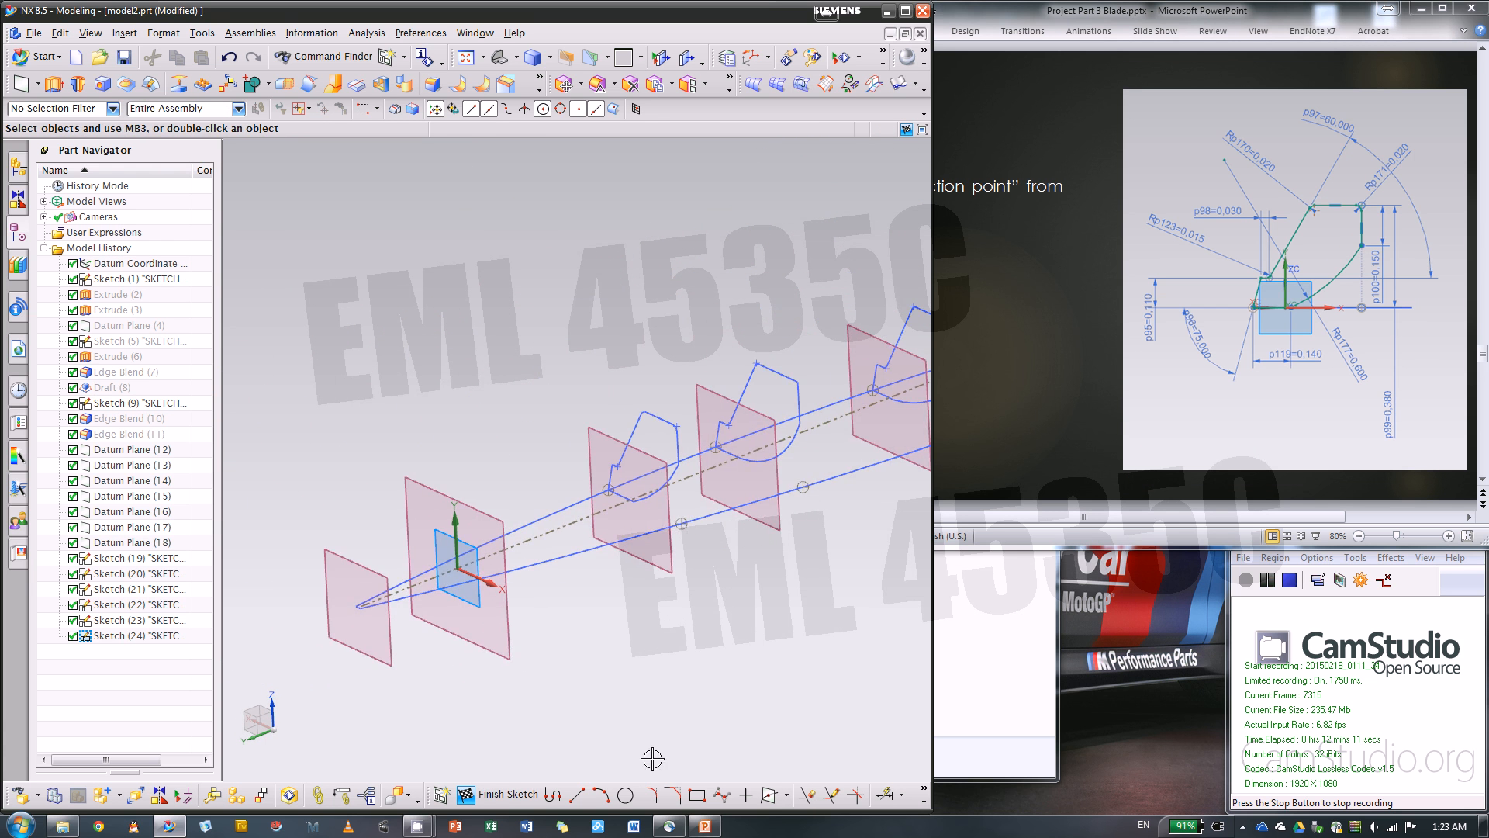
{"action": "left_click", "coordinate": [773, 794]}
{"action": "scroll", "coordinate": [455, 558], "scroll_direction": "down", "scroll_amount": 2}
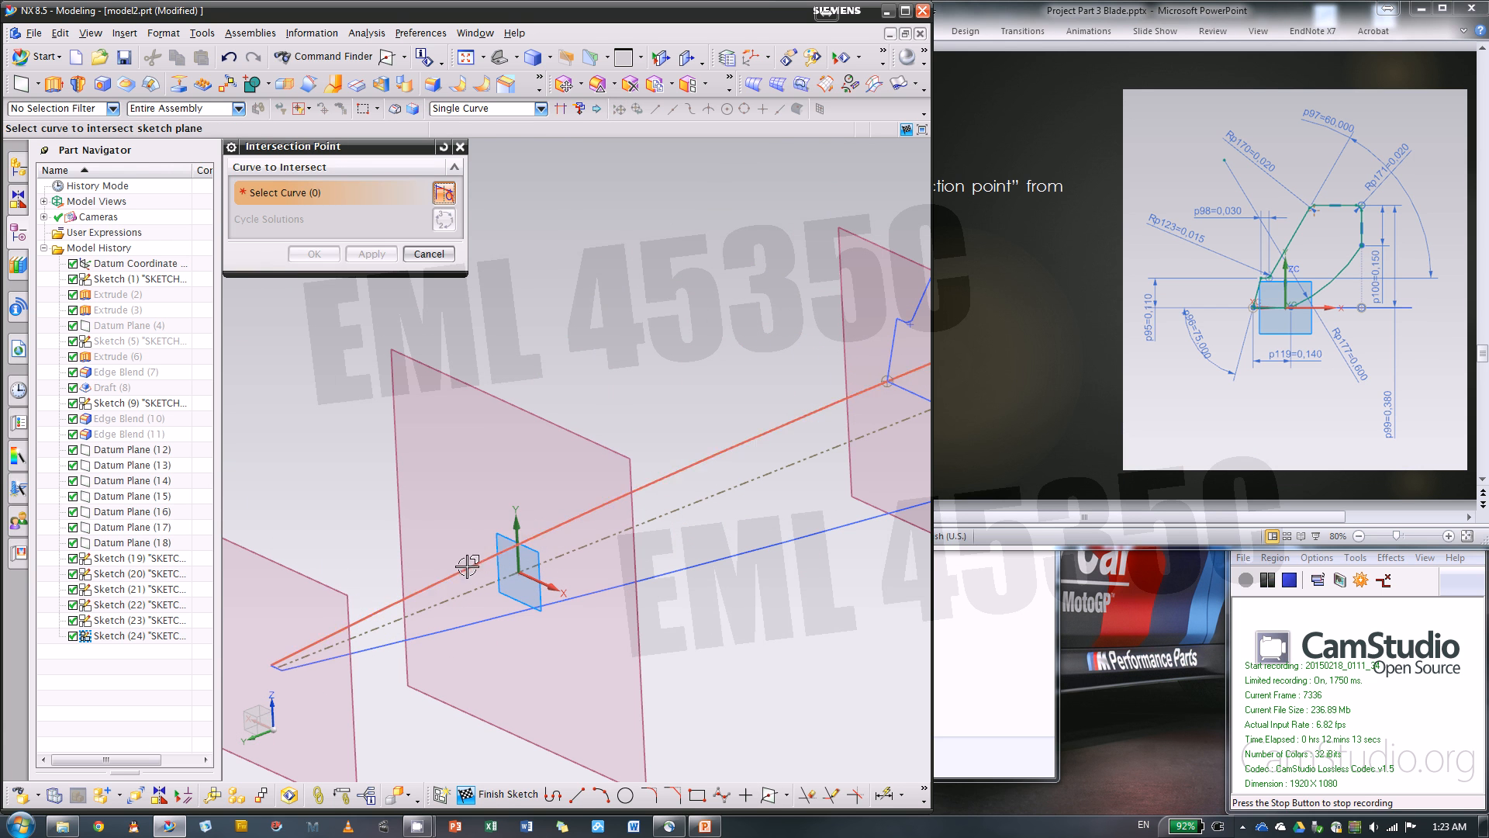
{"action": "left_click", "coordinate": [481, 562]}
{"action": "left_click", "coordinate": [372, 253]}
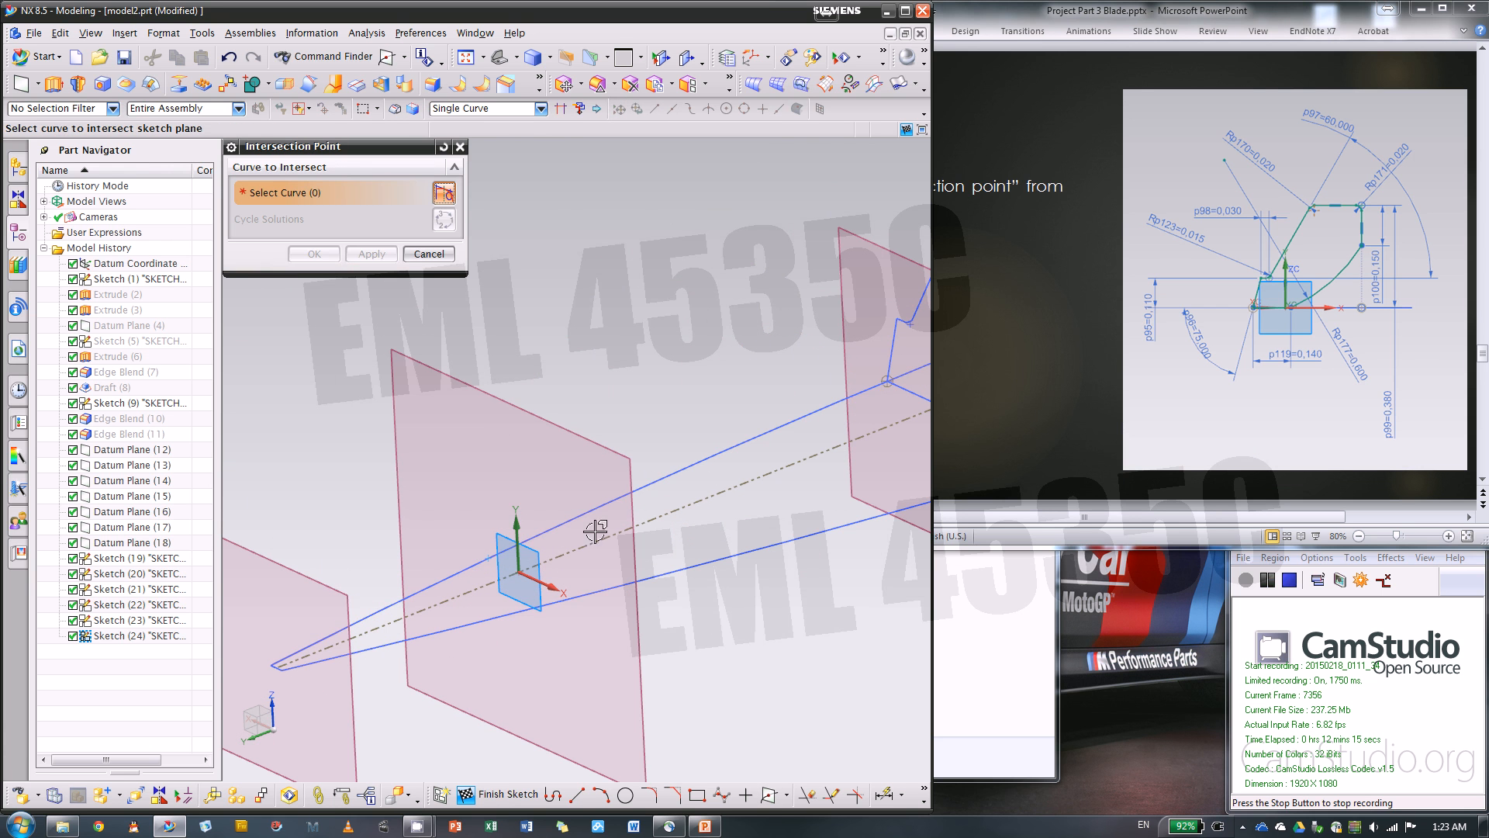
{"action": "left_click", "coordinate": [618, 582]}
{"action": "left_click", "coordinate": [372, 253]}
{"action": "left_click", "coordinate": [429, 254]}
Convert the two guide-curve intersection points to reference
{"action": "scroll", "coordinate": [483, 585], "scroll_direction": "up", "scroll_amount": 2}
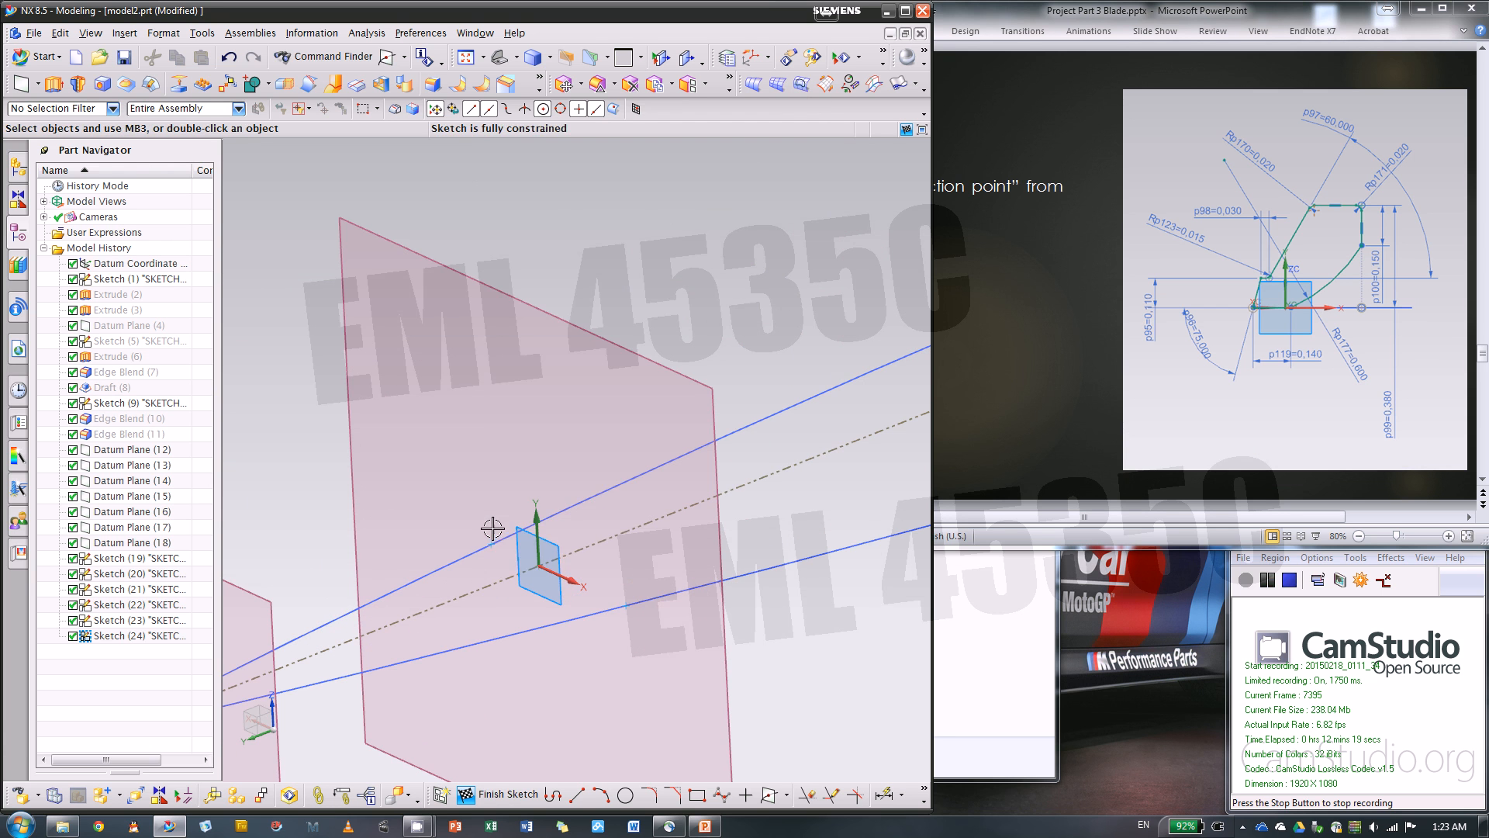
{"action": "right_click", "coordinate": [494, 533]}
{"action": "left_click", "coordinate": [552, 560]}
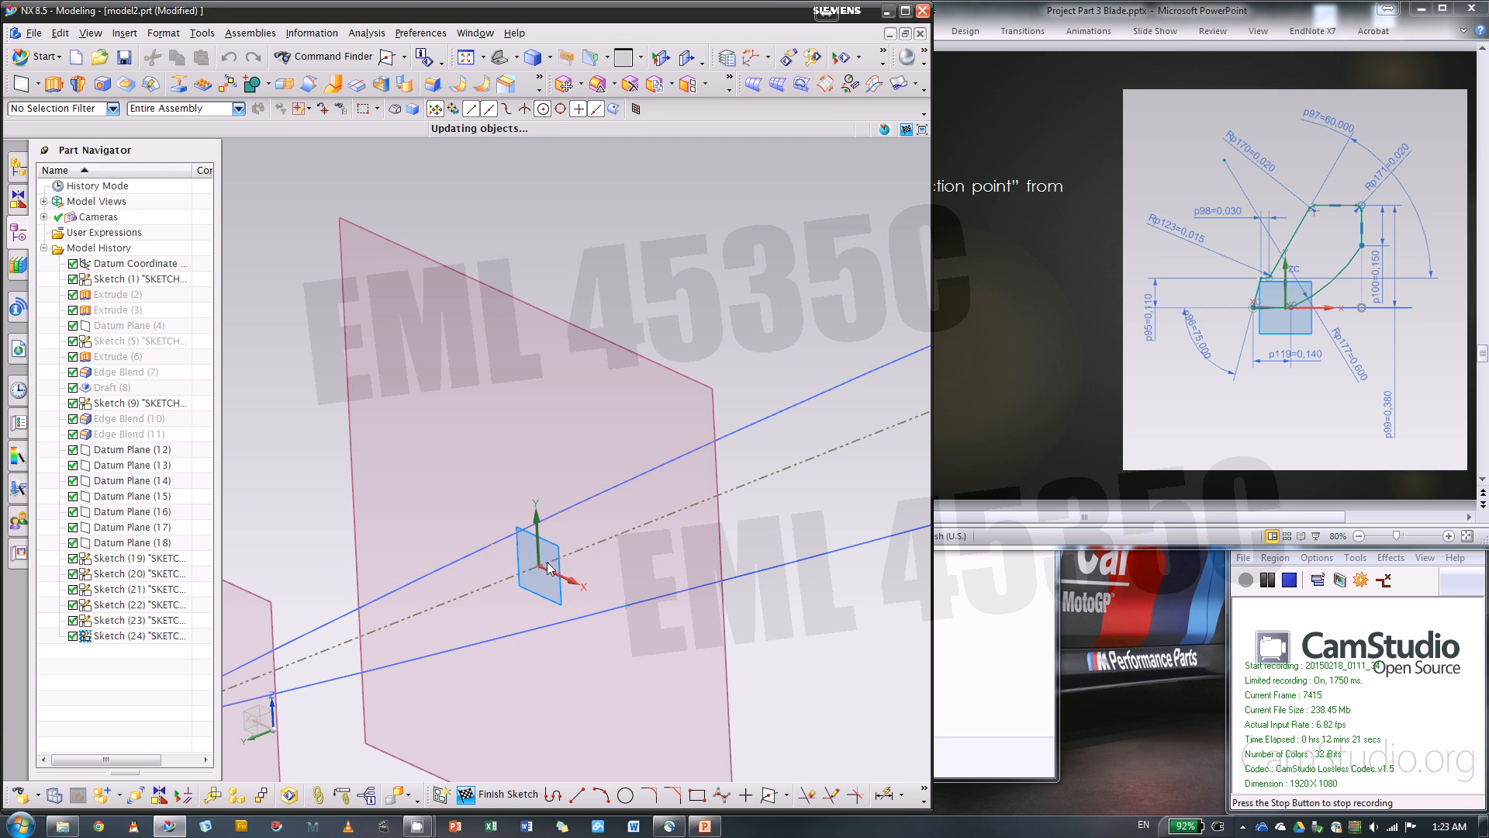
{"action": "left_click", "coordinate": [629, 613]}
{"action": "left_click", "coordinate": [712, 586]}
From the upper guide's intersection point, draw a connected profile: slanted line, short horizontal, second slanted line, top line about 0.165 in long, and vertical line
{"action": "scroll", "coordinate": [713, 621], "scroll_direction": "down", "scroll_amount": 3}
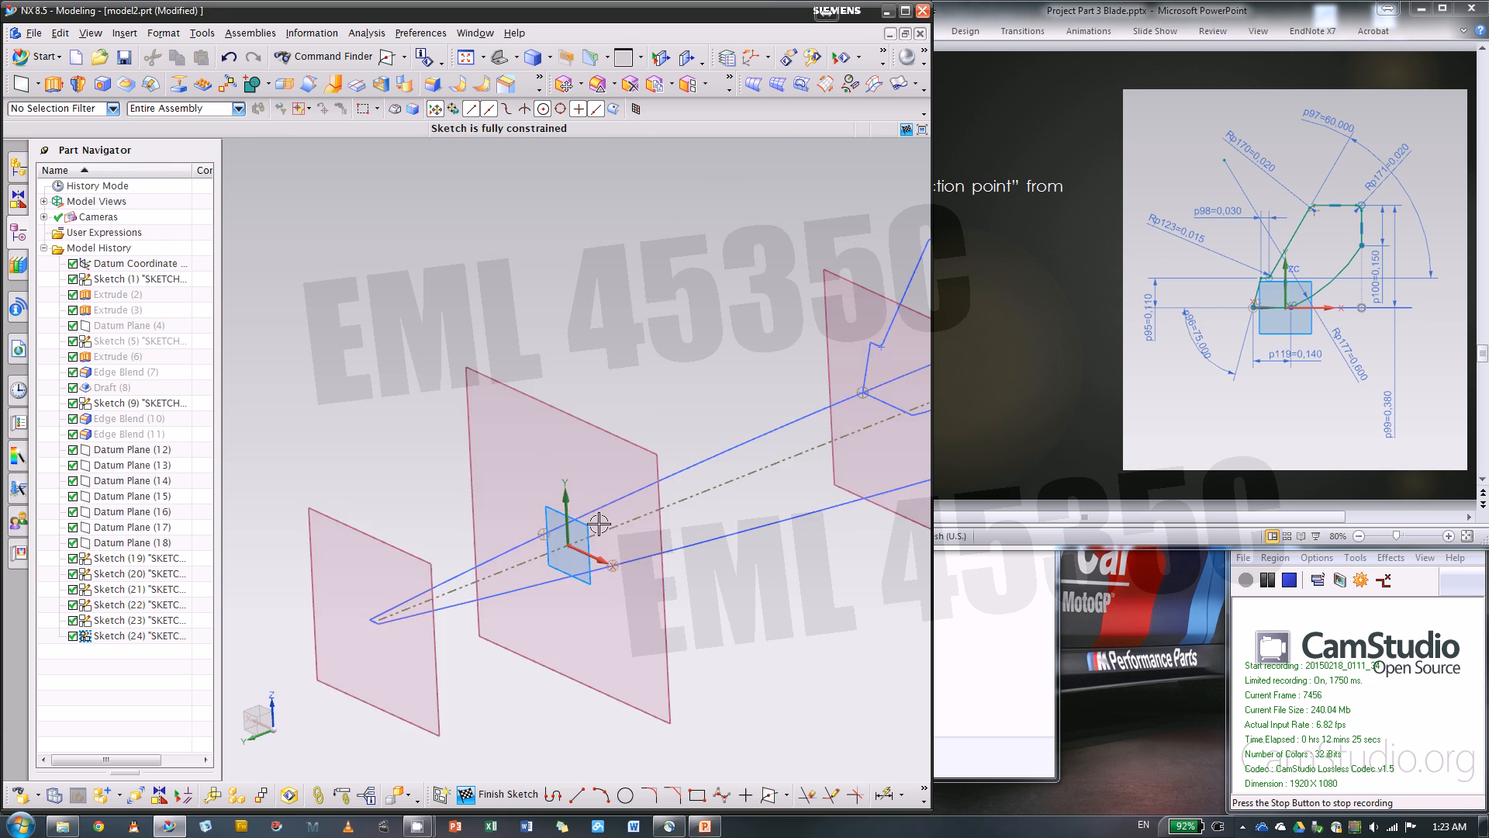
{"action": "left_click", "coordinate": [553, 793]}
{"action": "scroll", "coordinate": [549, 496], "scroll_direction": "up", "scroll_amount": 4}
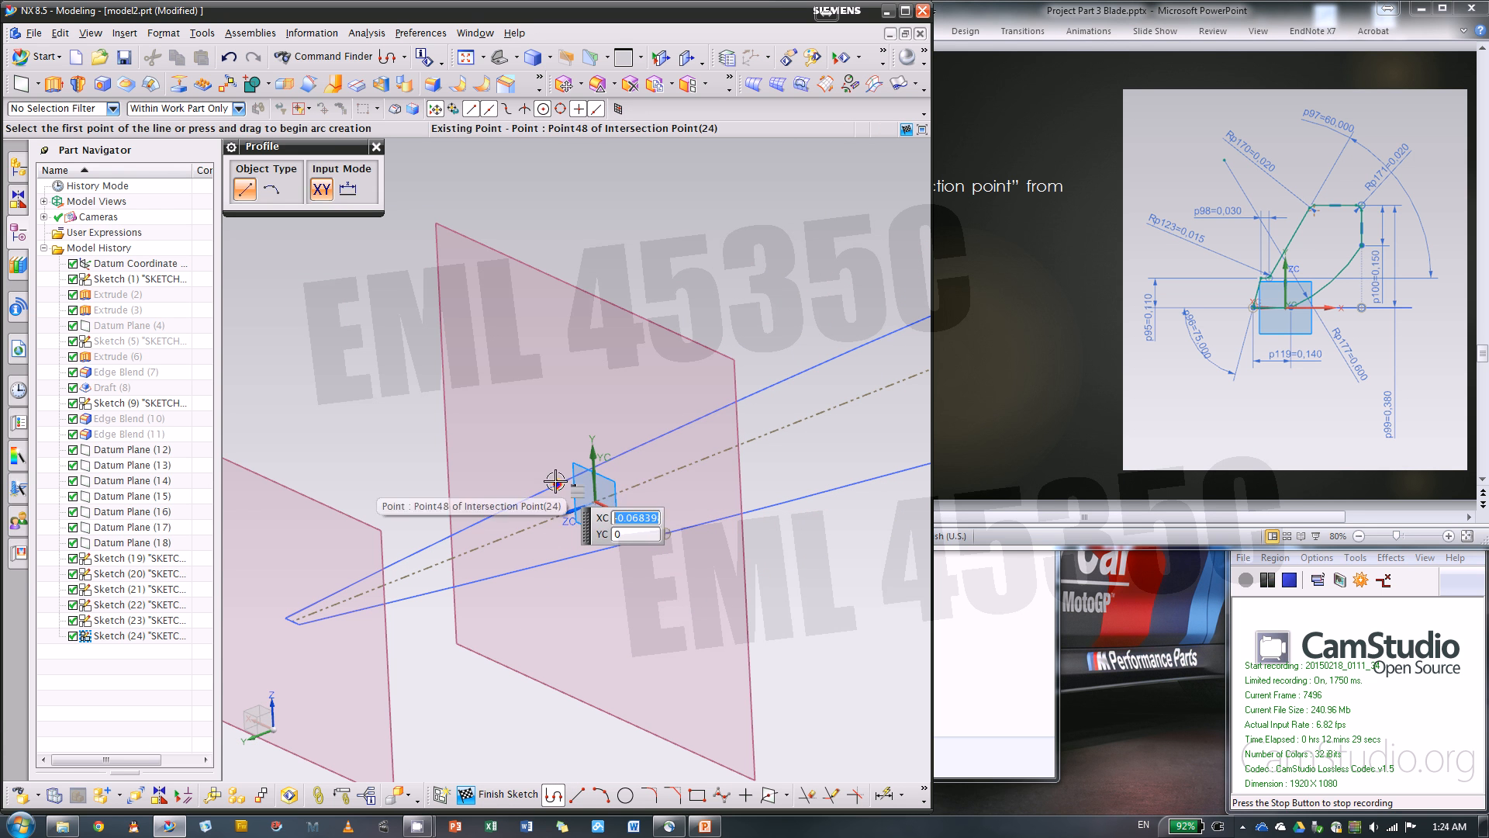
{"action": "left_click", "coordinate": [554, 482]}
{"action": "left_click", "coordinate": [589, 431]}
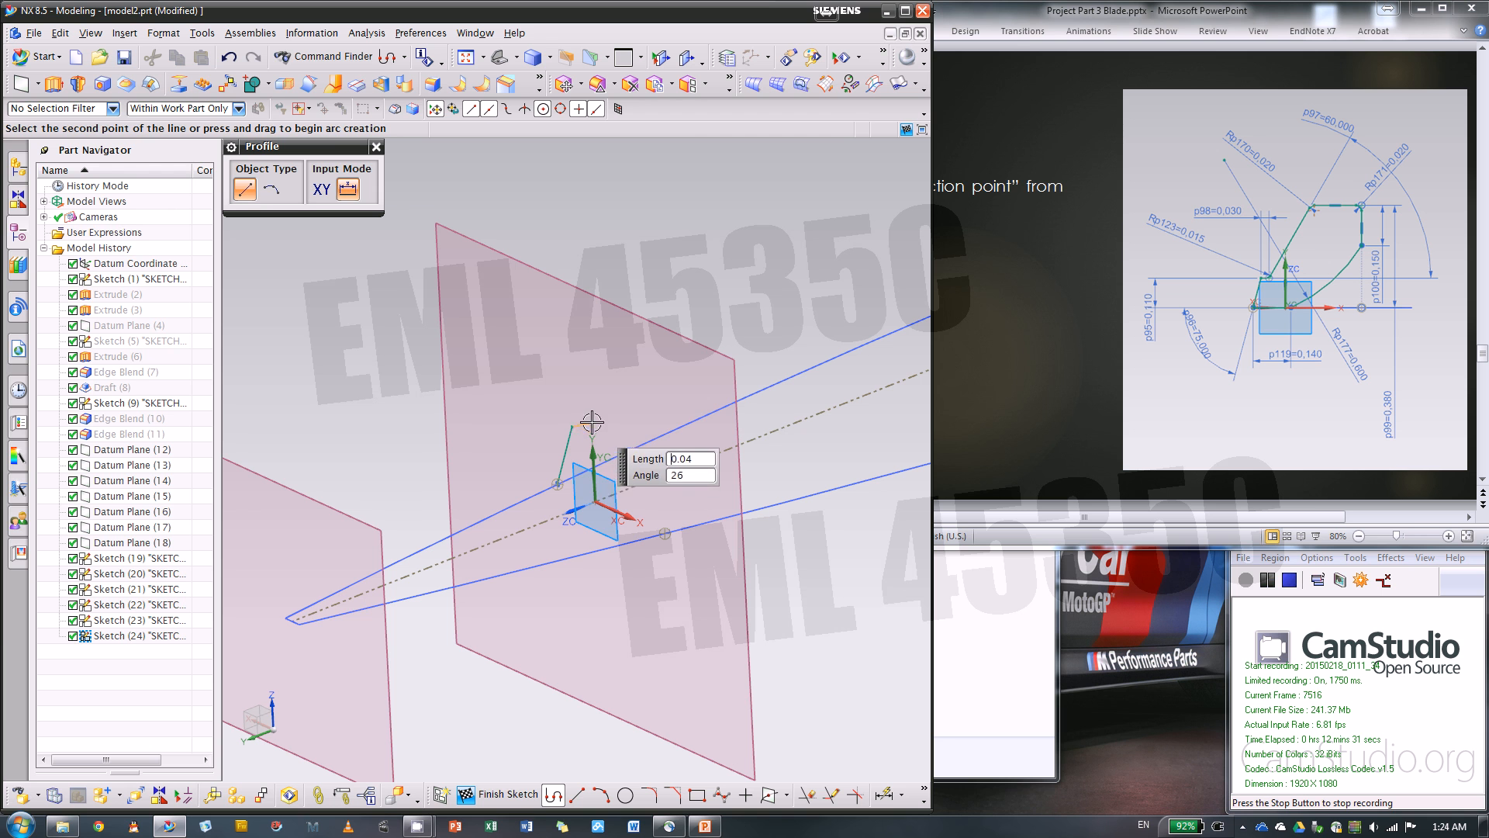
{"action": "left_click", "coordinate": [610, 371]}
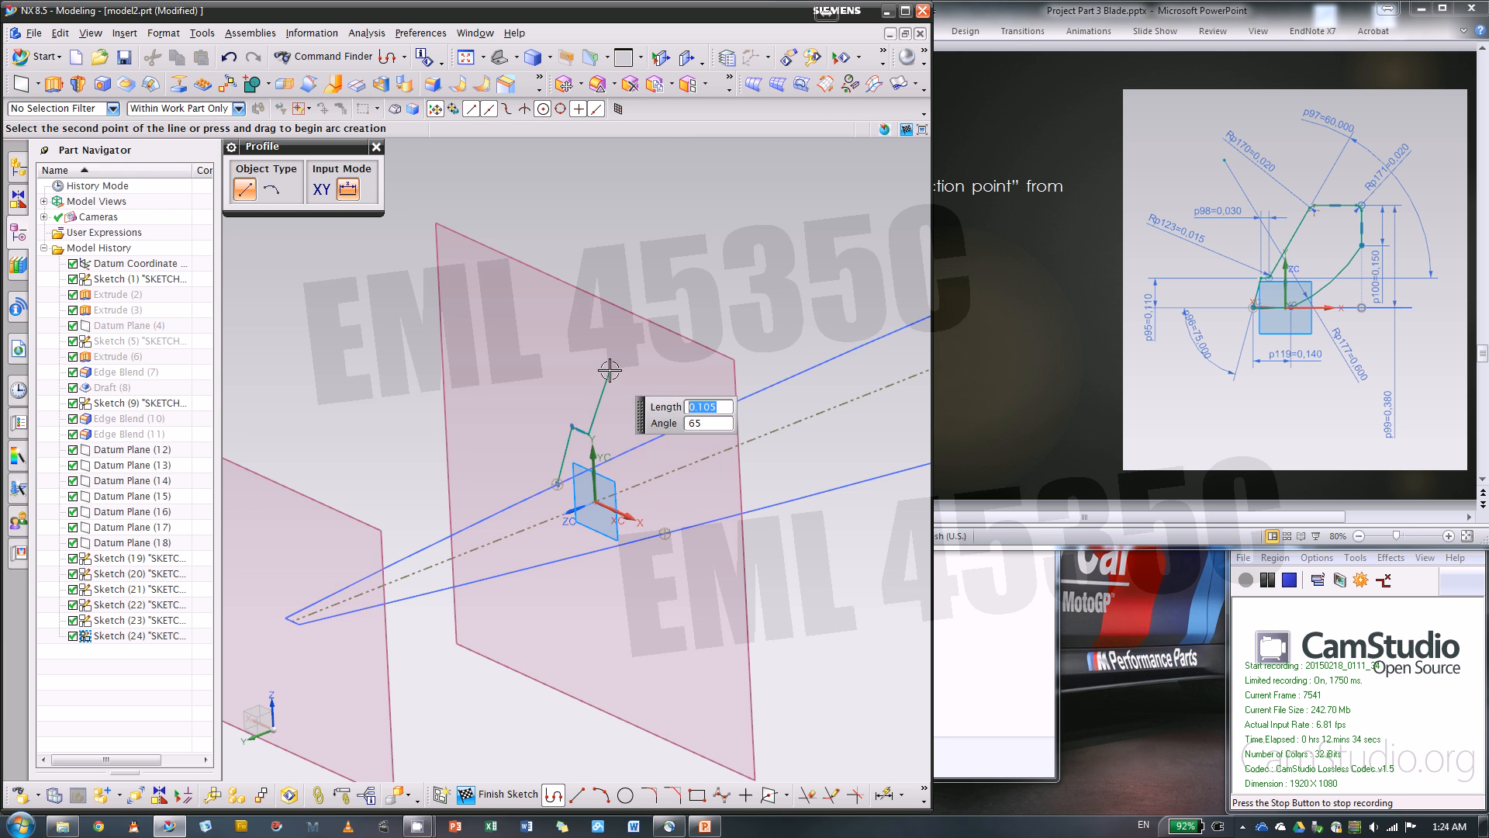
{"action": "left_click", "coordinate": [702, 426]}
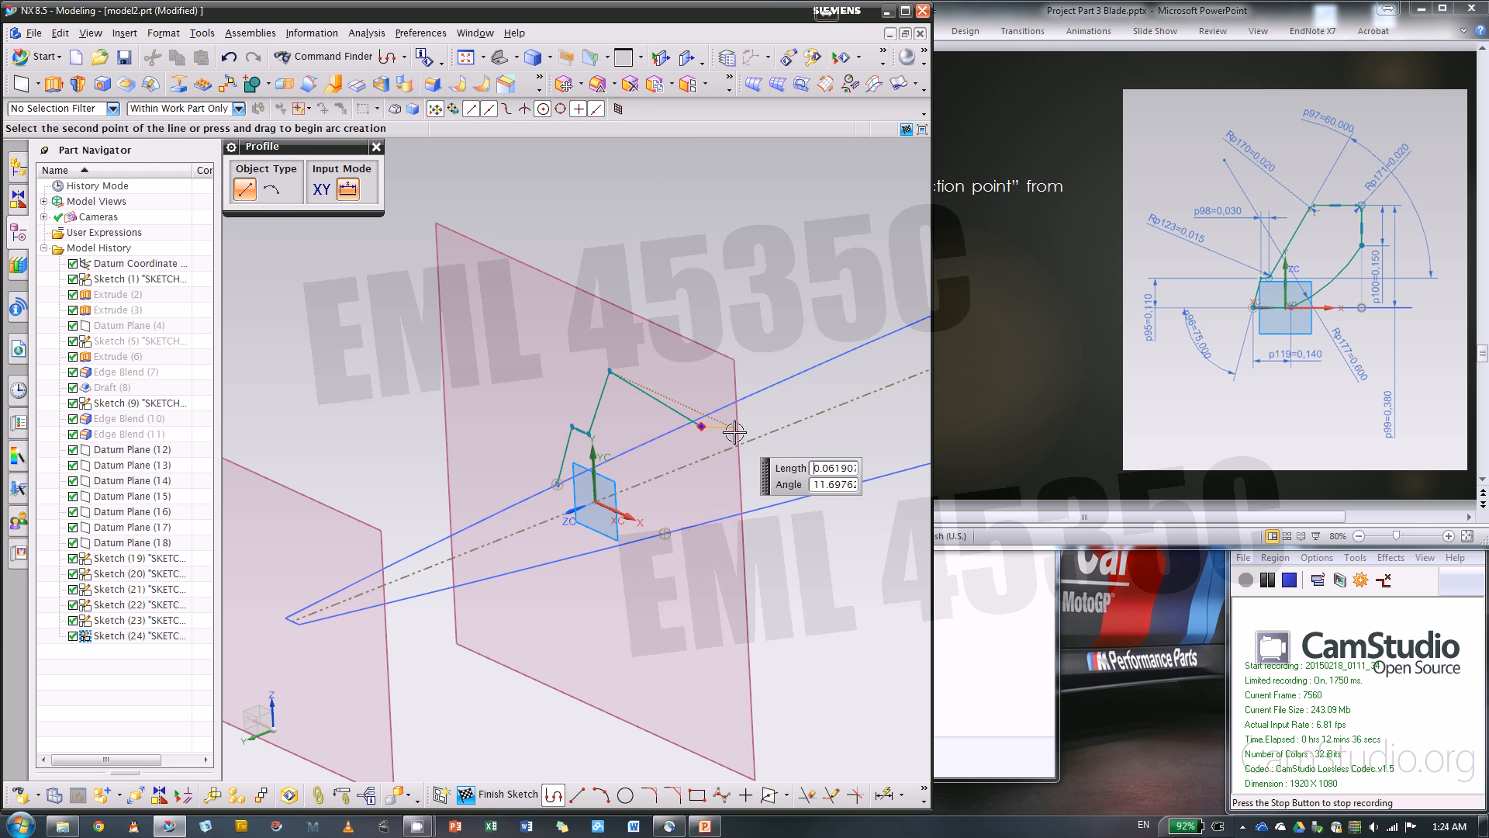
{"action": "left_click", "coordinate": [703, 491]}
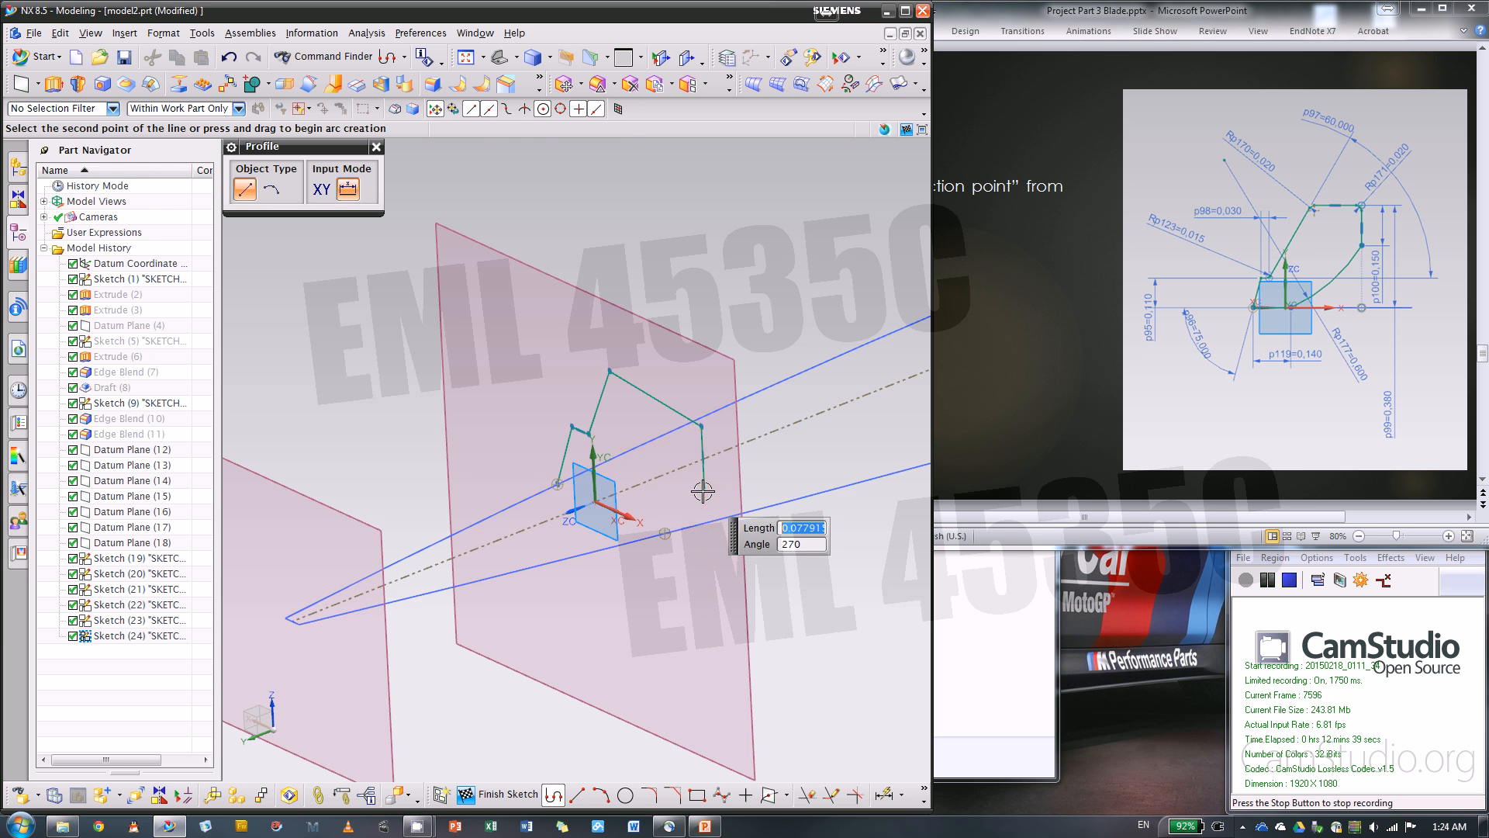
{"action": "scroll", "coordinate": [674, 494], "scroll_direction": "up", "scroll_amount": 4}
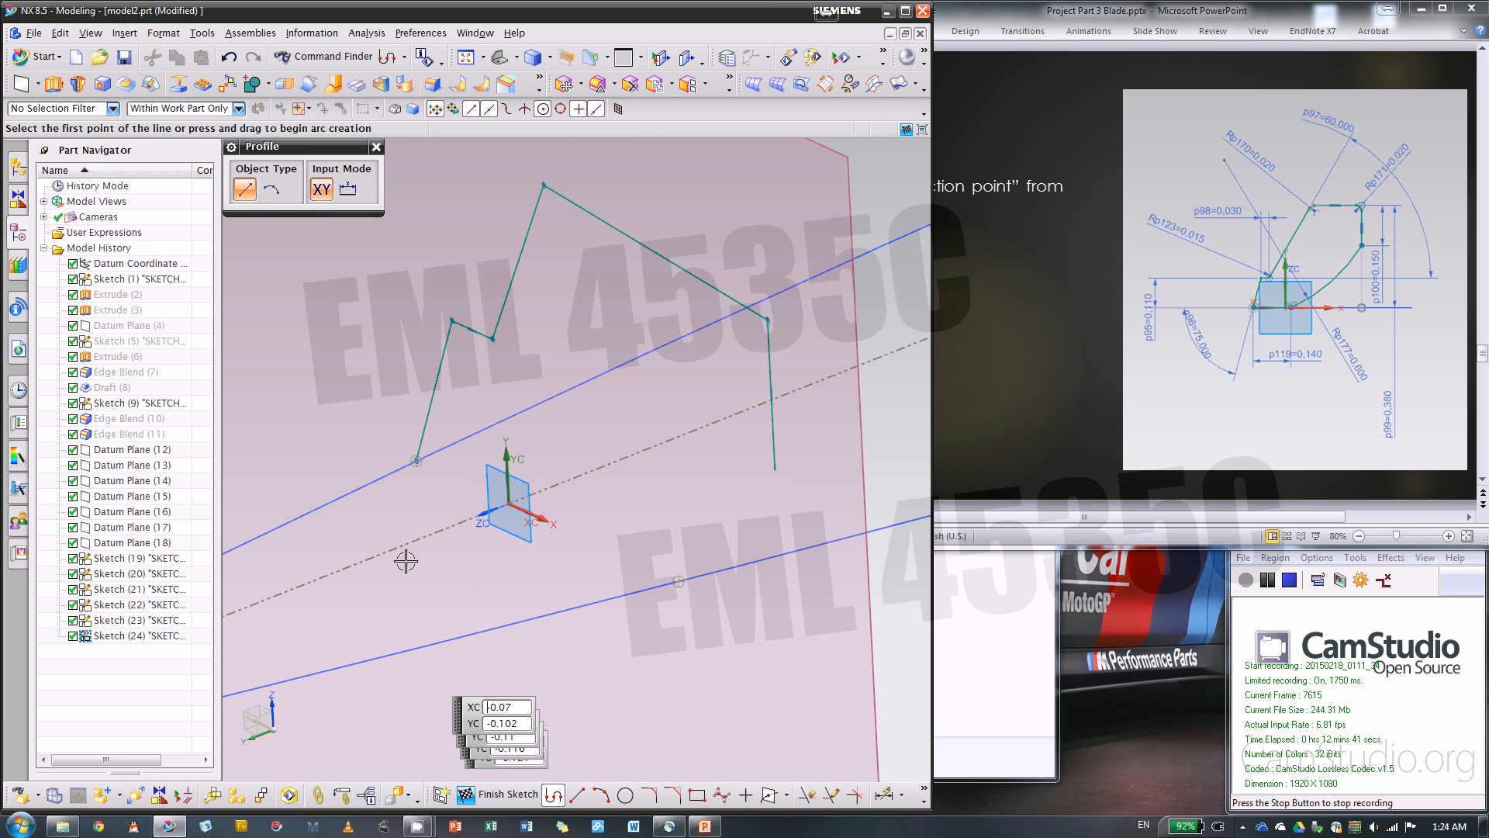
{"action": "key", "text": "Escape"}
Draw a horizontal bottom line about 0.13 in long from the upper guide's intersection point and close the profile with an arc of about 0.72 in radius
{"action": "left_click", "coordinate": [586, 799]}
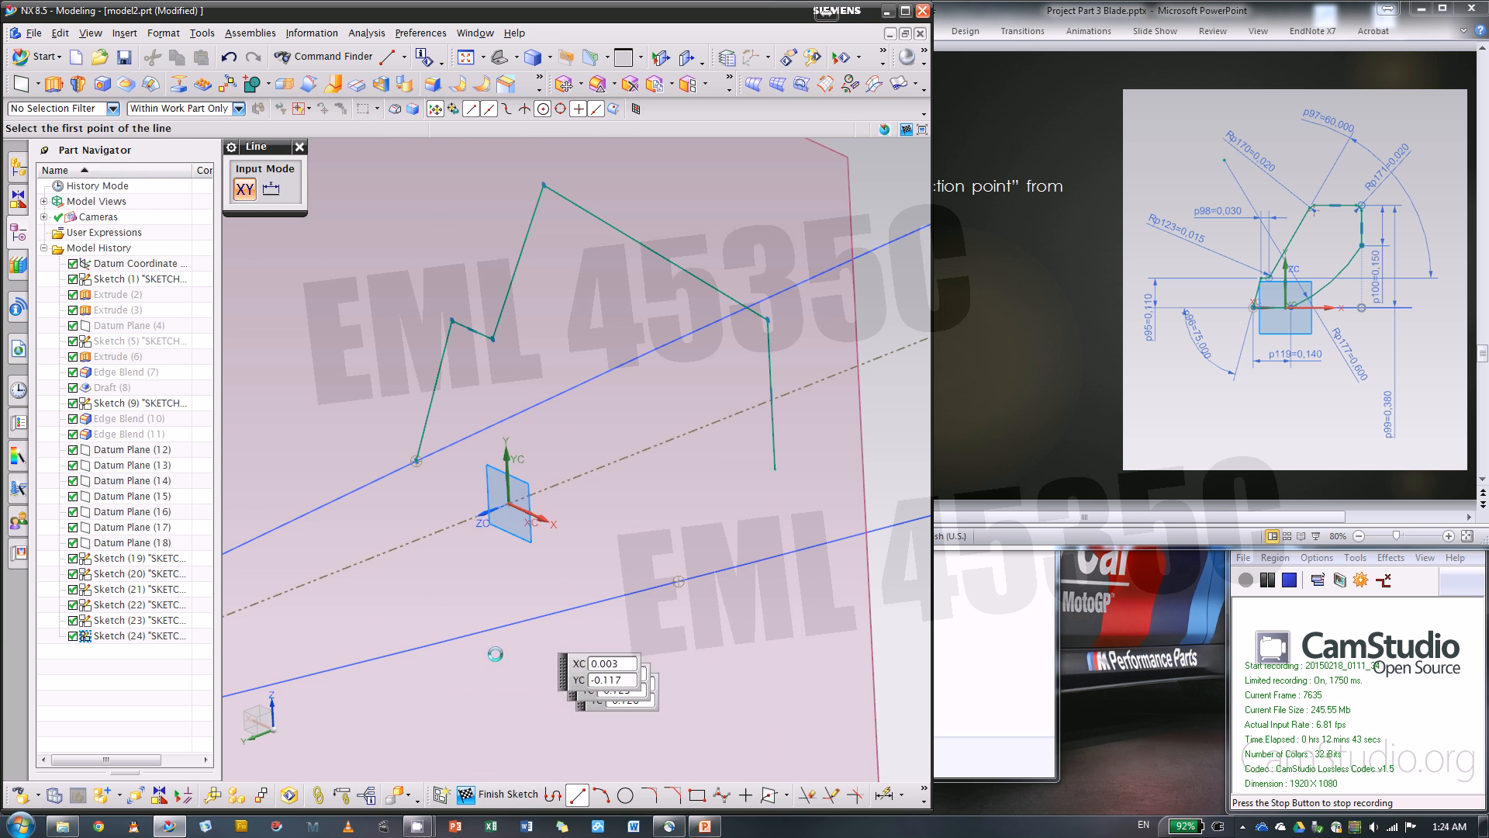
{"action": "left_click", "coordinate": [416, 461]}
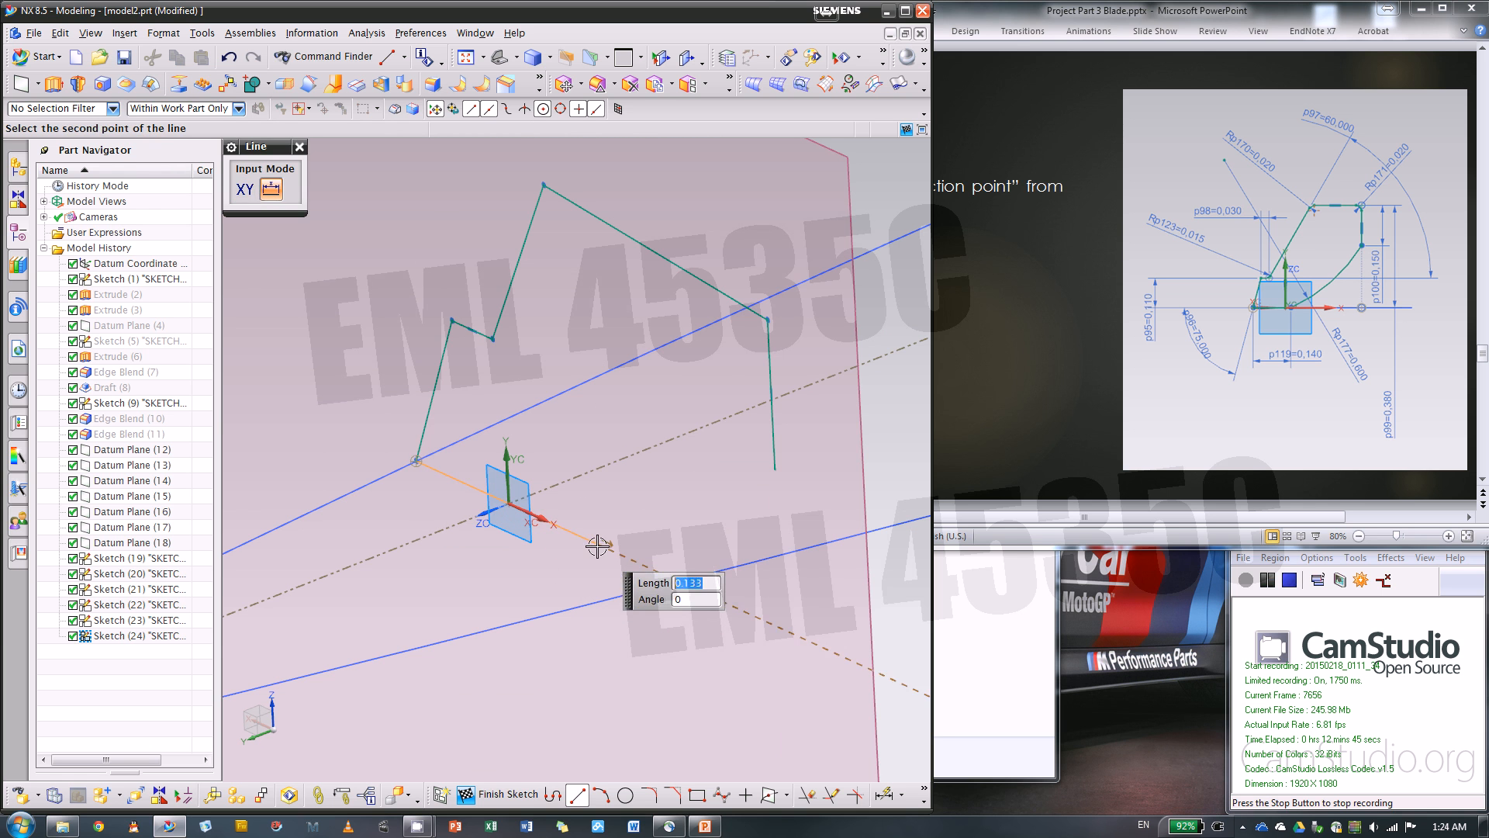
{"action": "left_click", "coordinate": [595, 543]}
{"action": "left_click", "coordinate": [601, 795]}
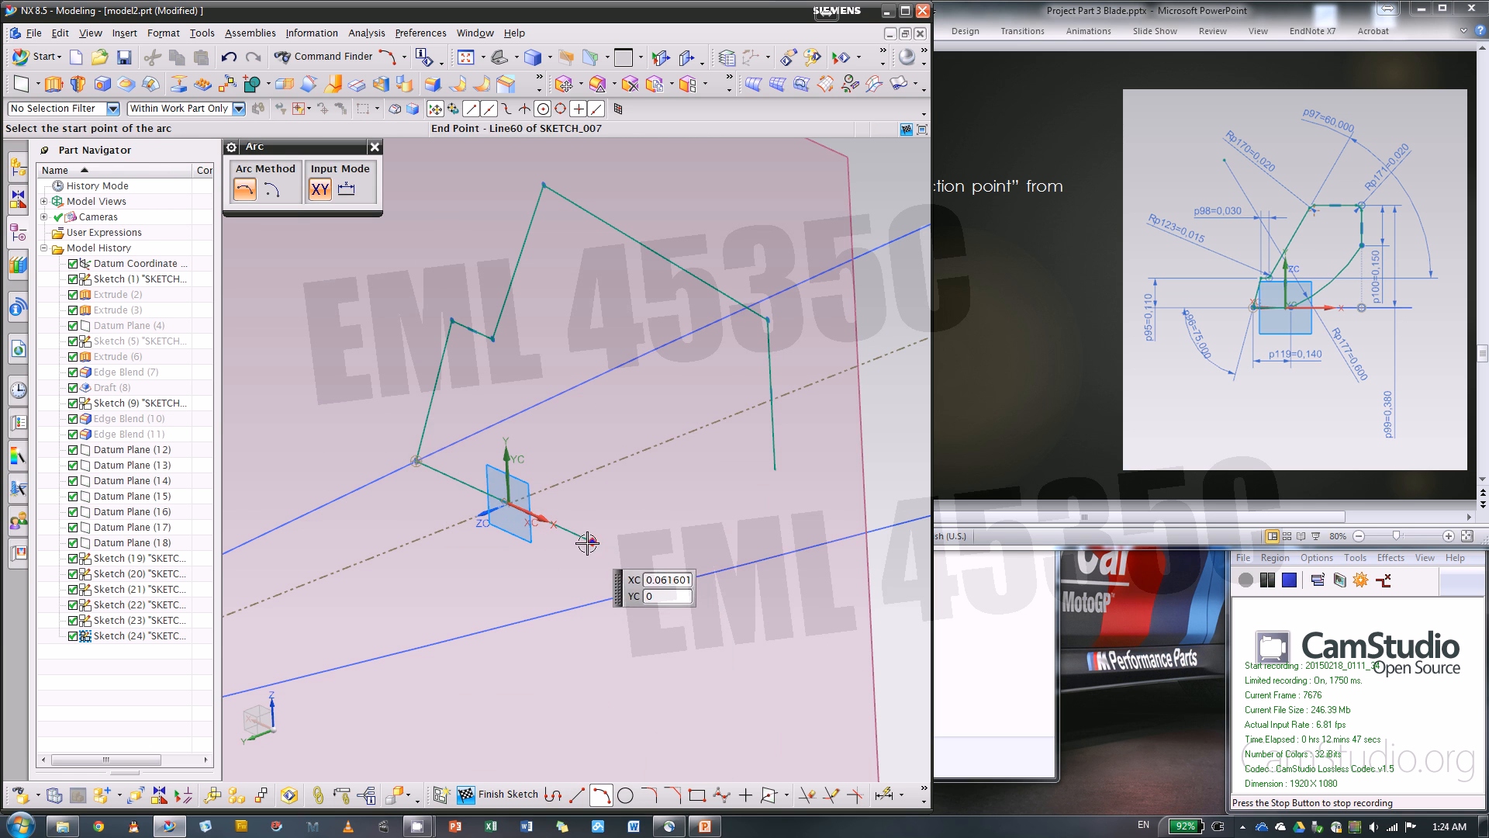
{"action": "left_click", "coordinate": [594, 541]}
{"action": "left_click", "coordinate": [771, 467]}
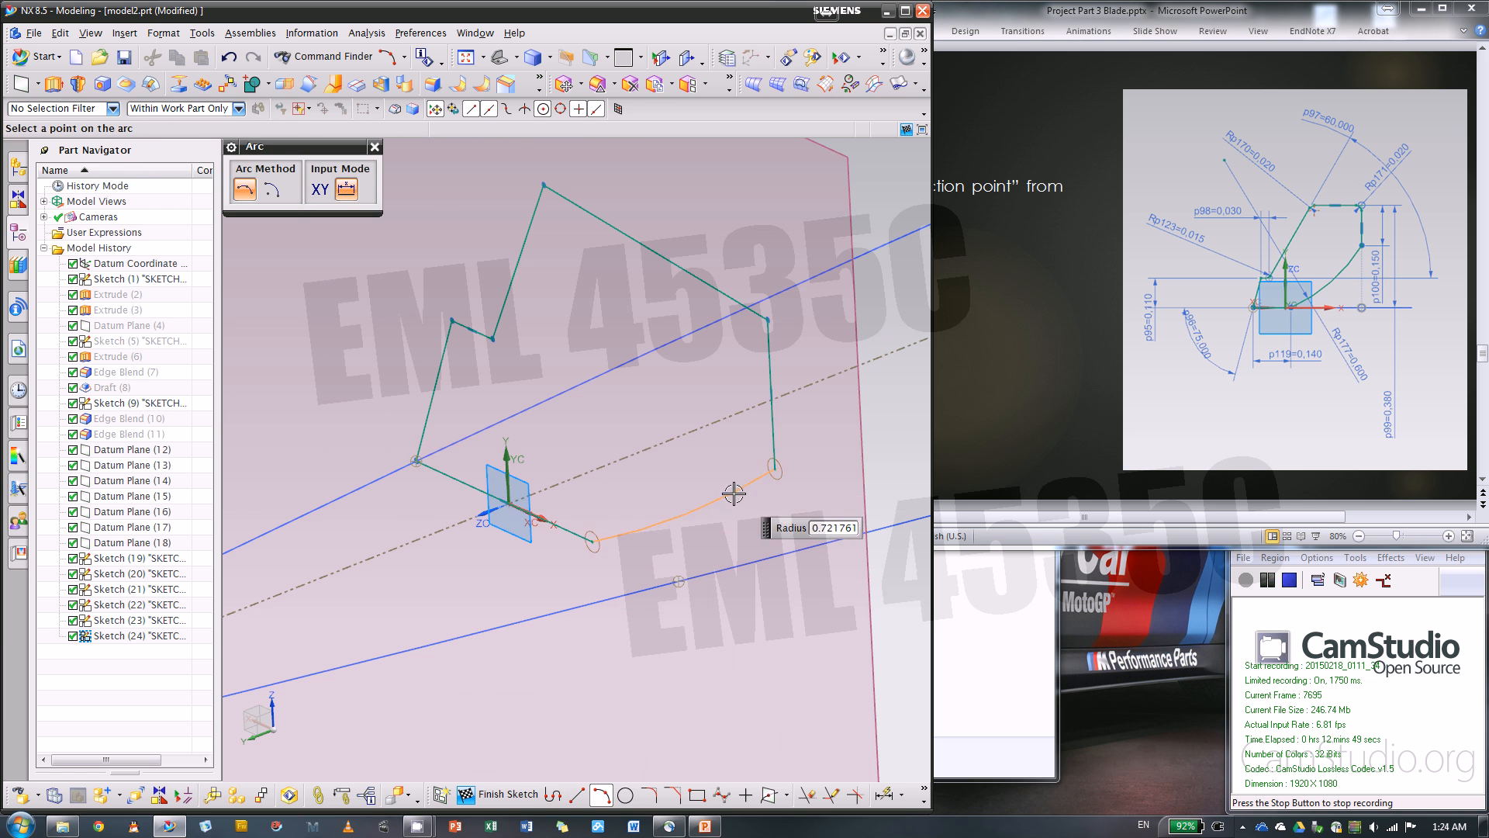
{"action": "left_click", "coordinate": [735, 492]}
{"action": "key", "text": "Escape"}
Make the profile's top line horizontal and constrain the bottom and vertical lines to align with the lower guide's intersection point
{"action": "left_click", "coordinate": [646, 234]}
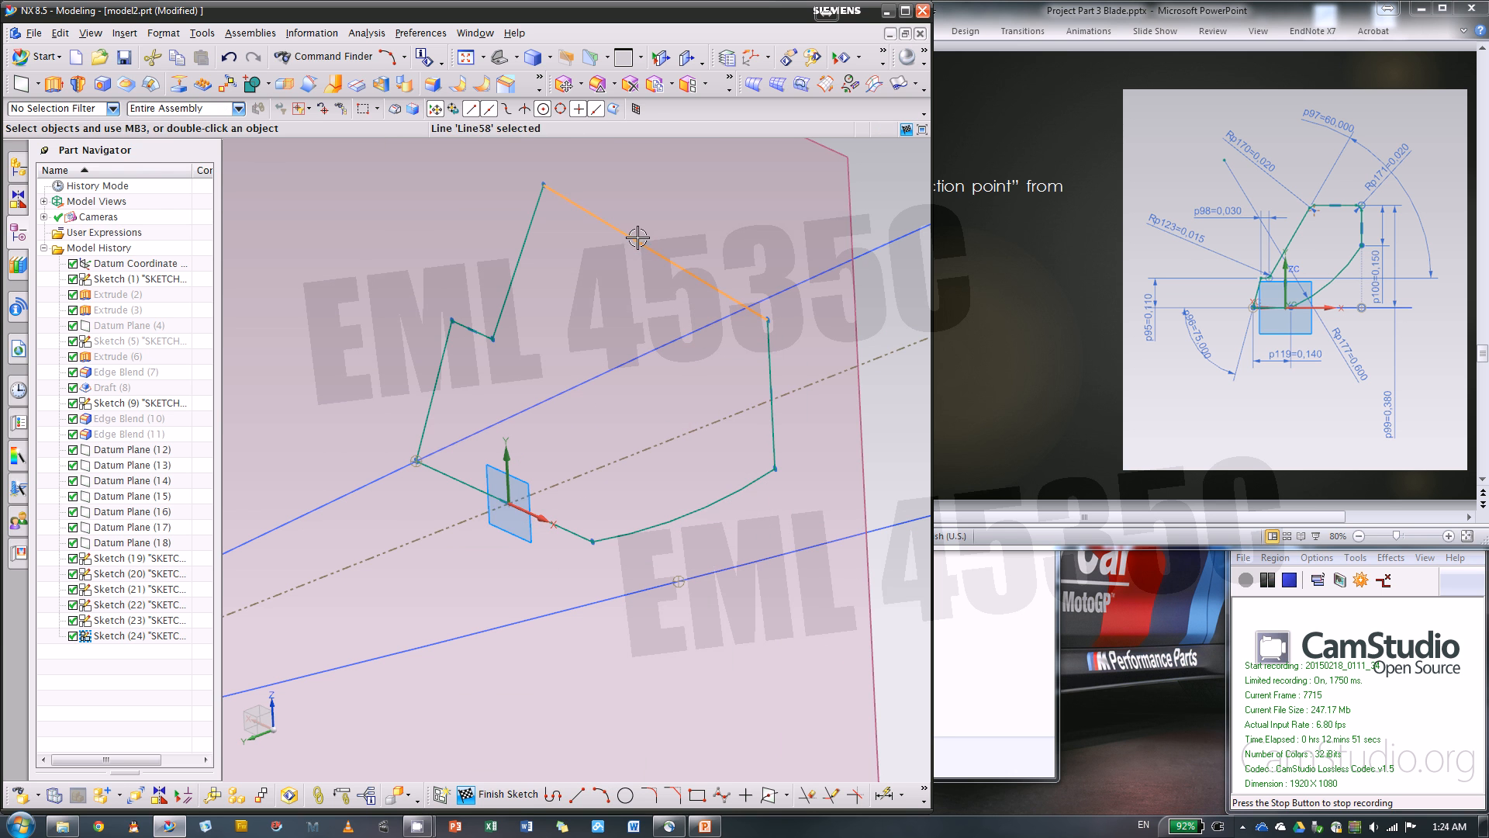
{"action": "left_click", "coordinate": [843, 206]}
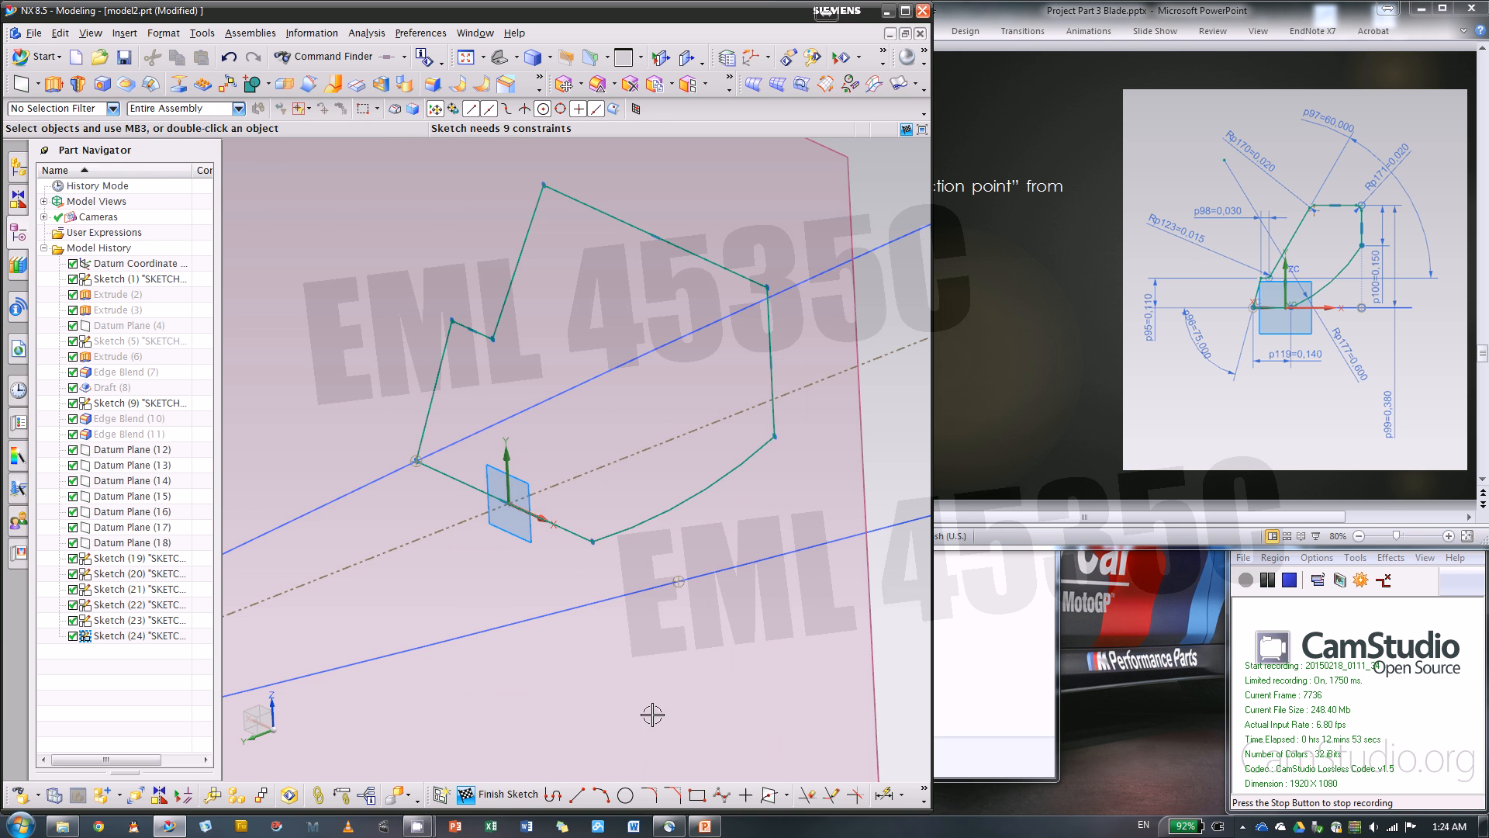
{"action": "left_click", "coordinate": [578, 534]}
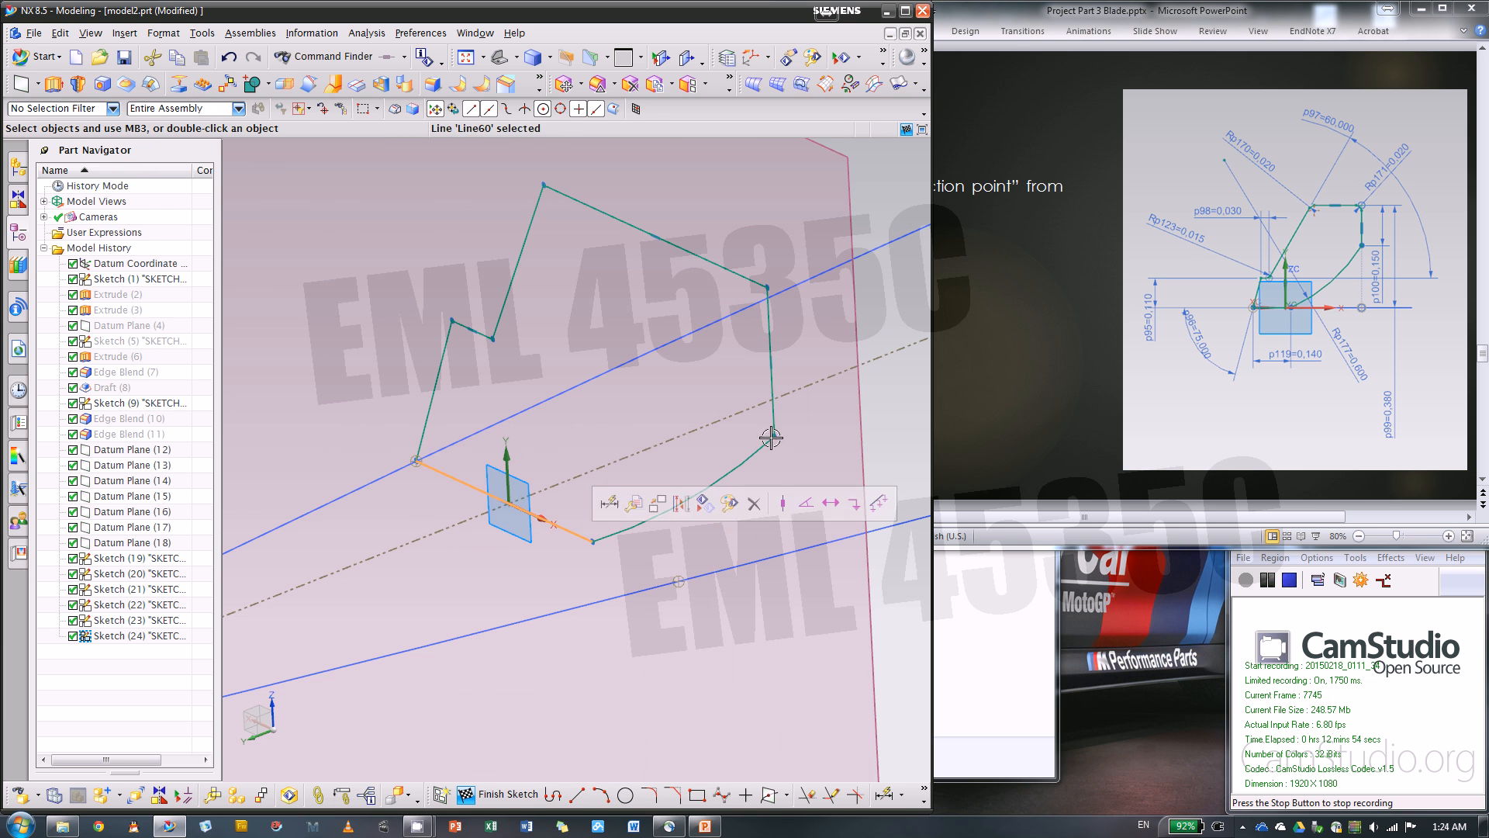
{"action": "left_click", "coordinate": [772, 332]}
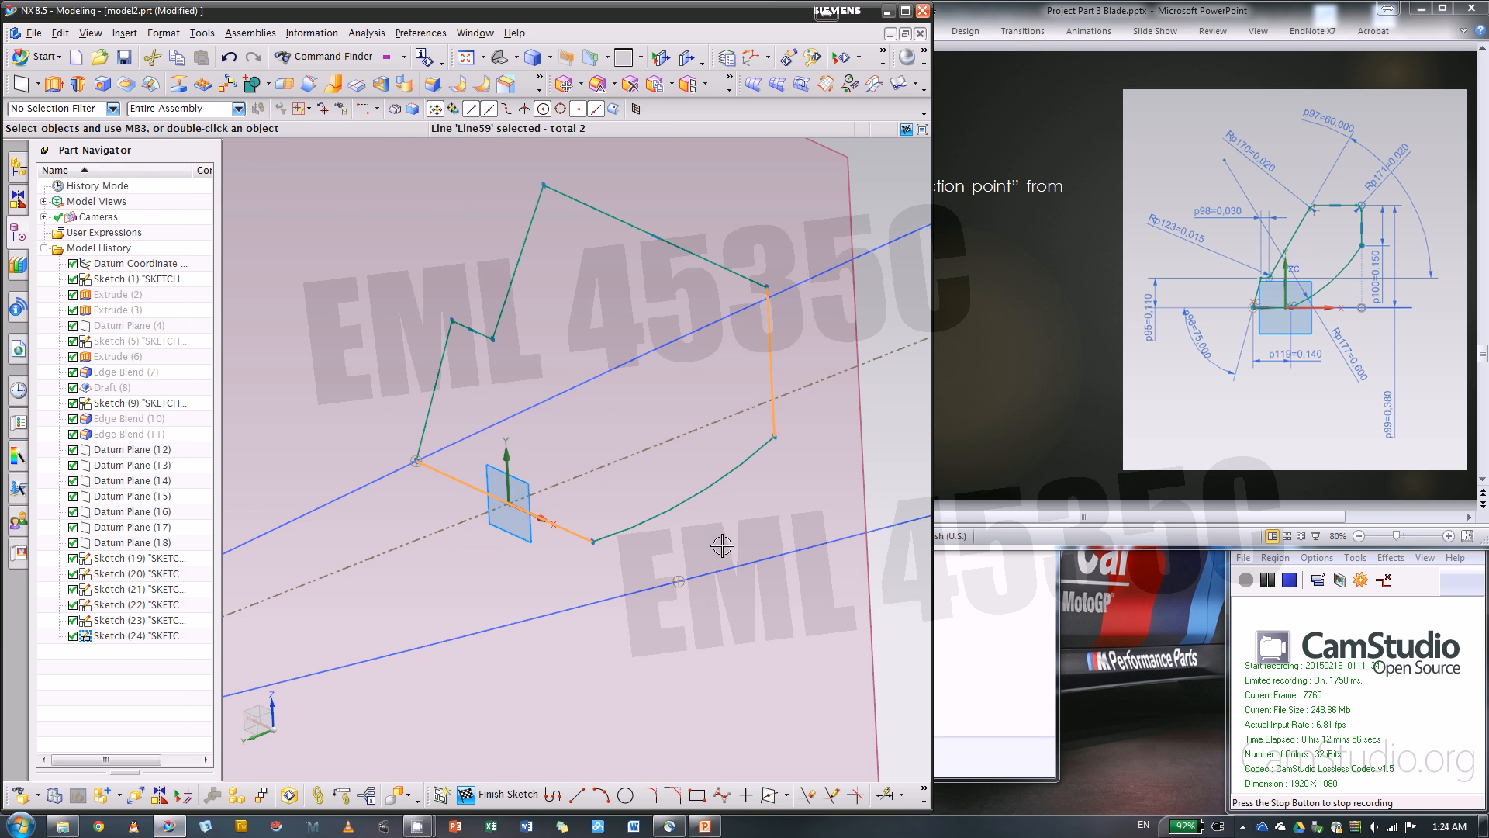
{"action": "left_click", "coordinate": [810, 578]}
{"action": "scroll", "coordinate": [782, 511], "scroll_direction": "down", "scroll_amount": 3}
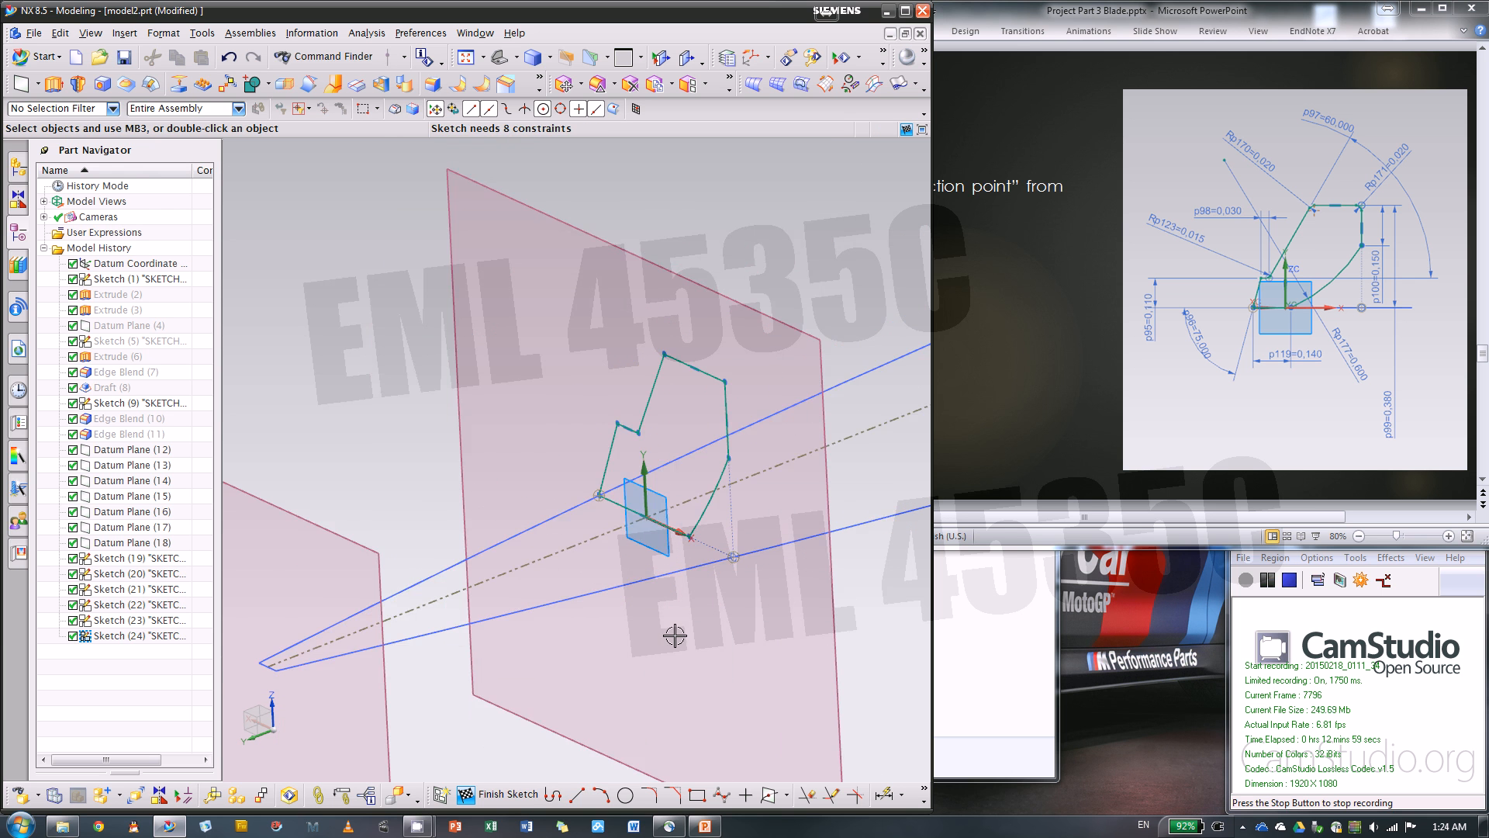
Dimension the vertical height of the first slanted line and set it to 0.11 in
{"action": "scroll", "coordinate": [676, 636], "scroll_direction": "up", "scroll_amount": 2}
{"action": "left_click", "coordinate": [884, 794]}
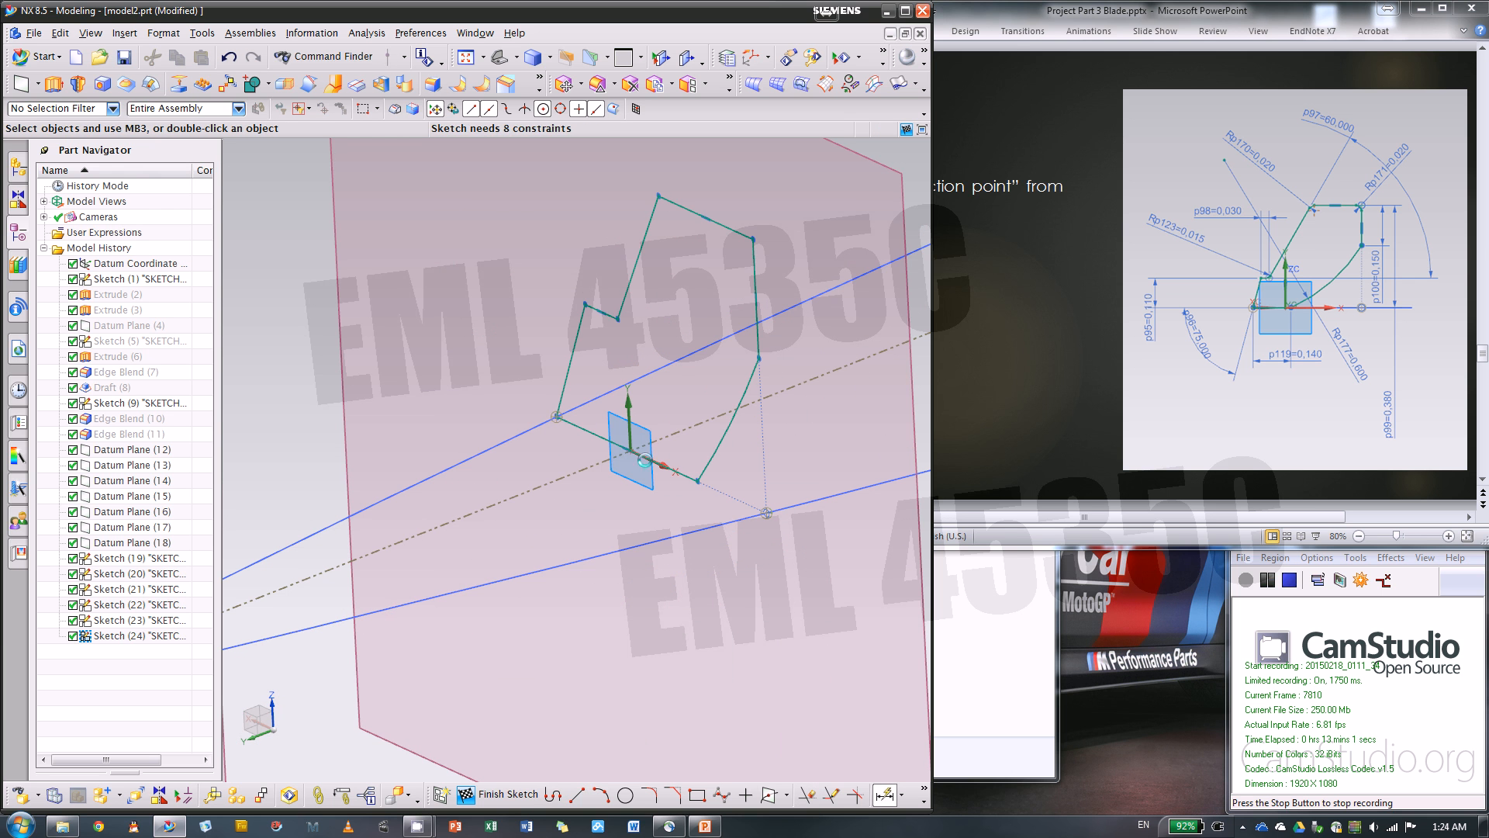
{"action": "left_click", "coordinate": [576, 341]}
{"action": "left_click", "coordinate": [492, 323]}
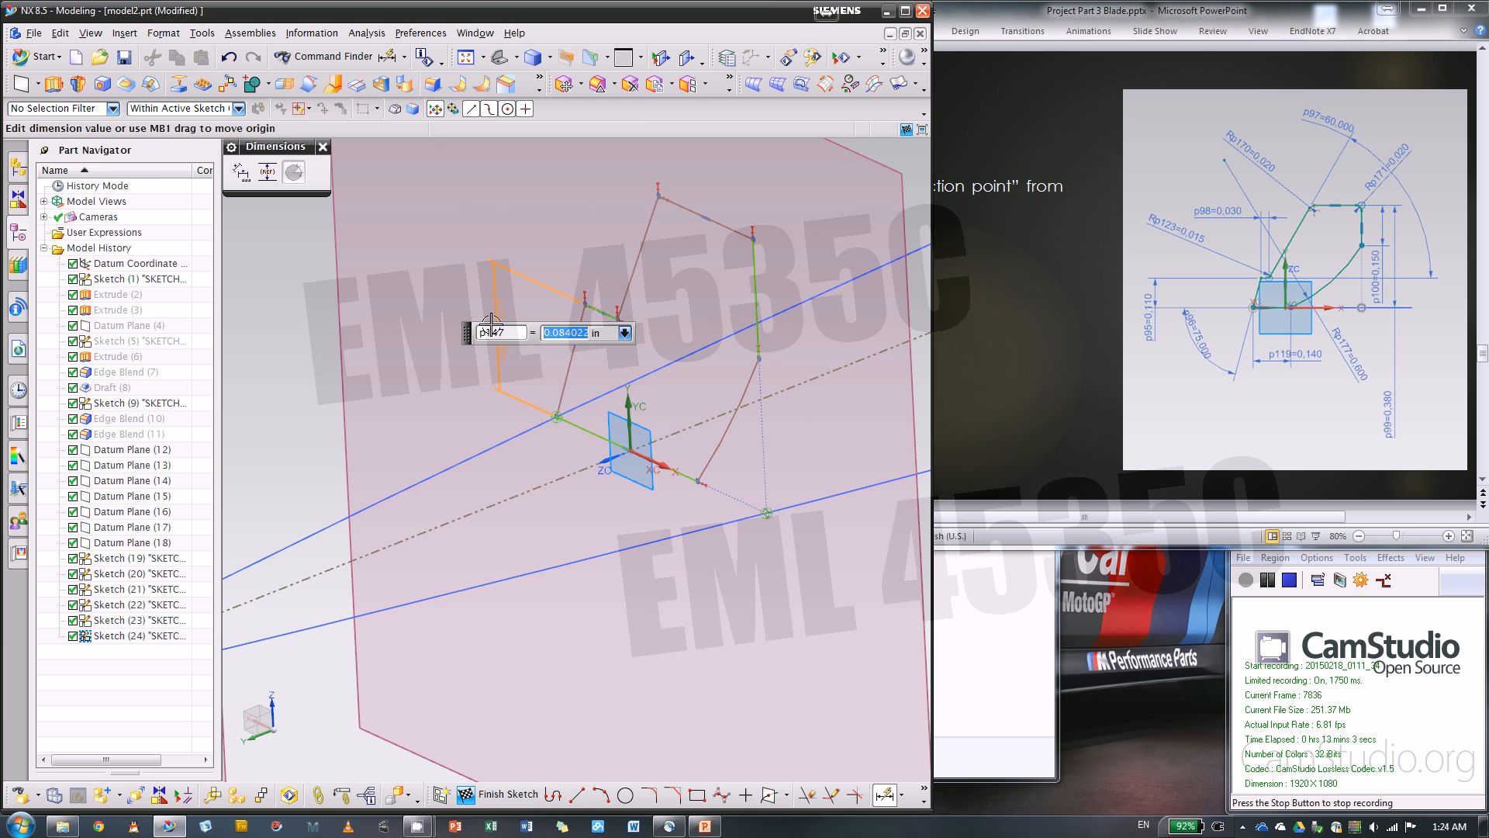
{"action": "type", "text": ".11"}
{"action": "key", "text": "Return"}
Switch to the PowerPoint presentation, advance to the slide for profile #6, and return to NX
{"action": "left_click", "coordinate": [994, 292]}
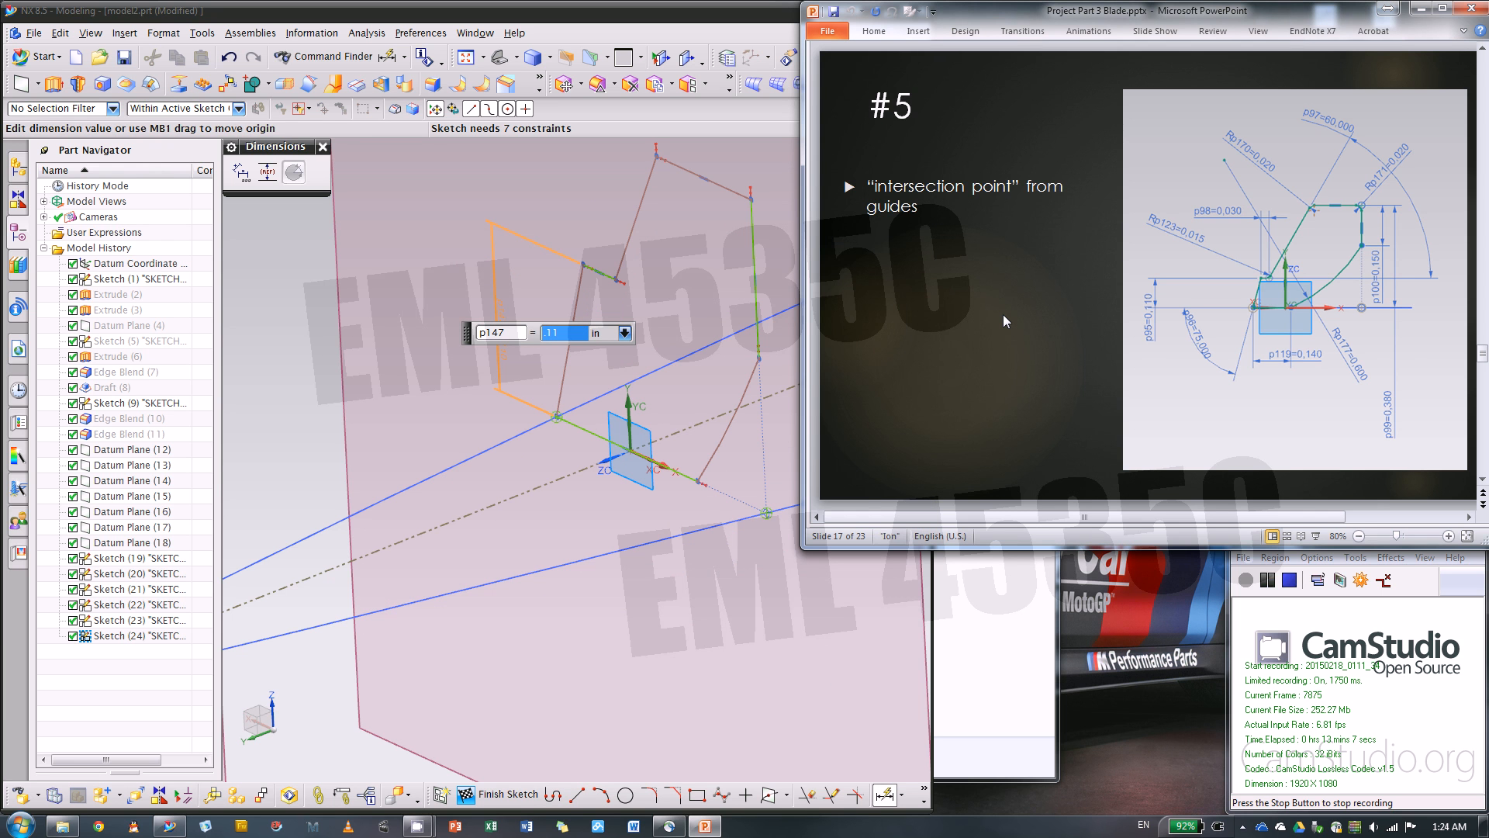
{"action": "scroll", "coordinate": [1003, 314], "scroll_direction": "down", "scroll_amount": 1}
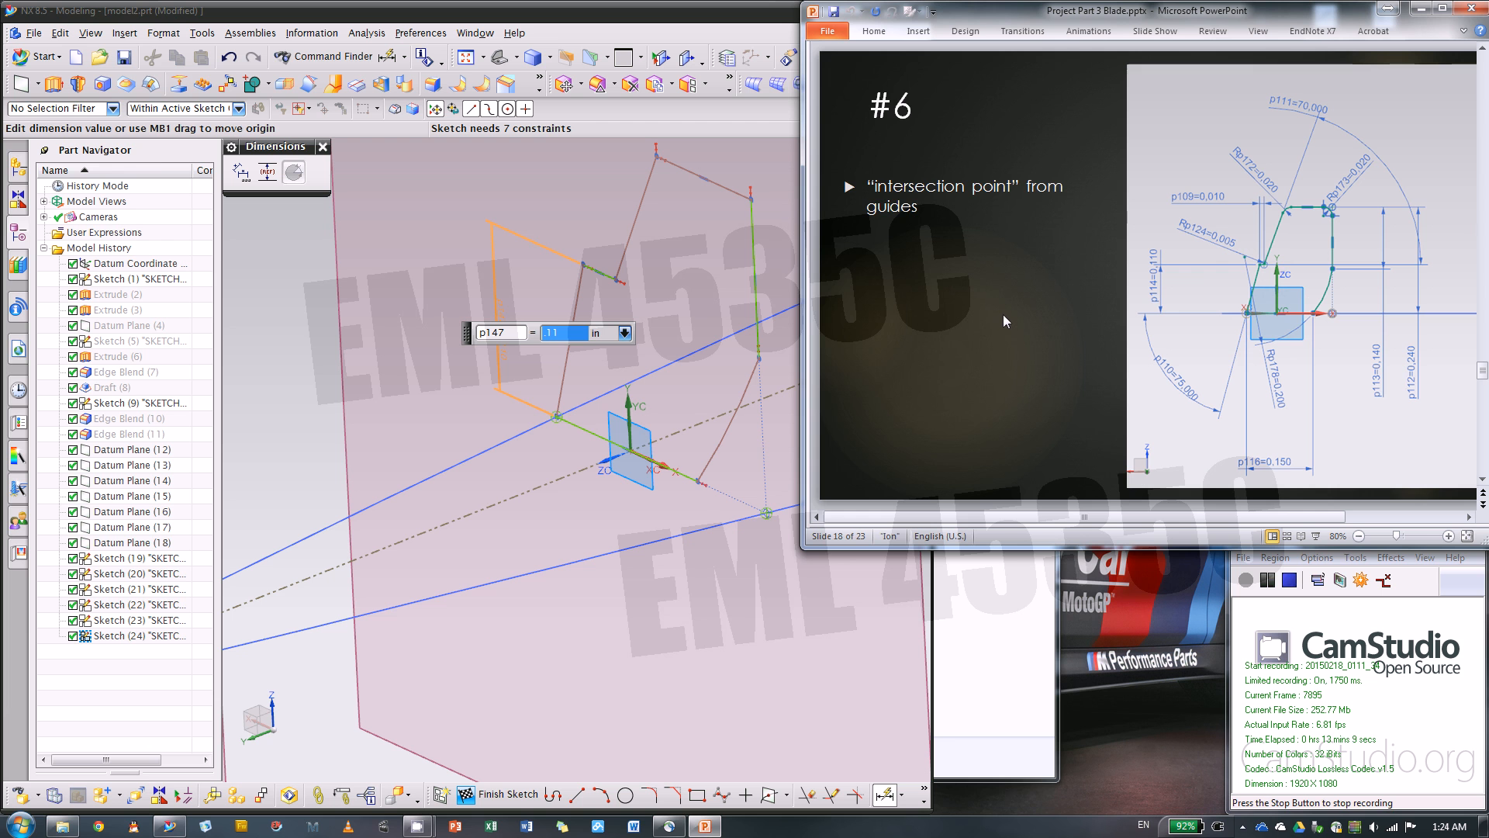
{"action": "left_click", "coordinate": [752, 651]}
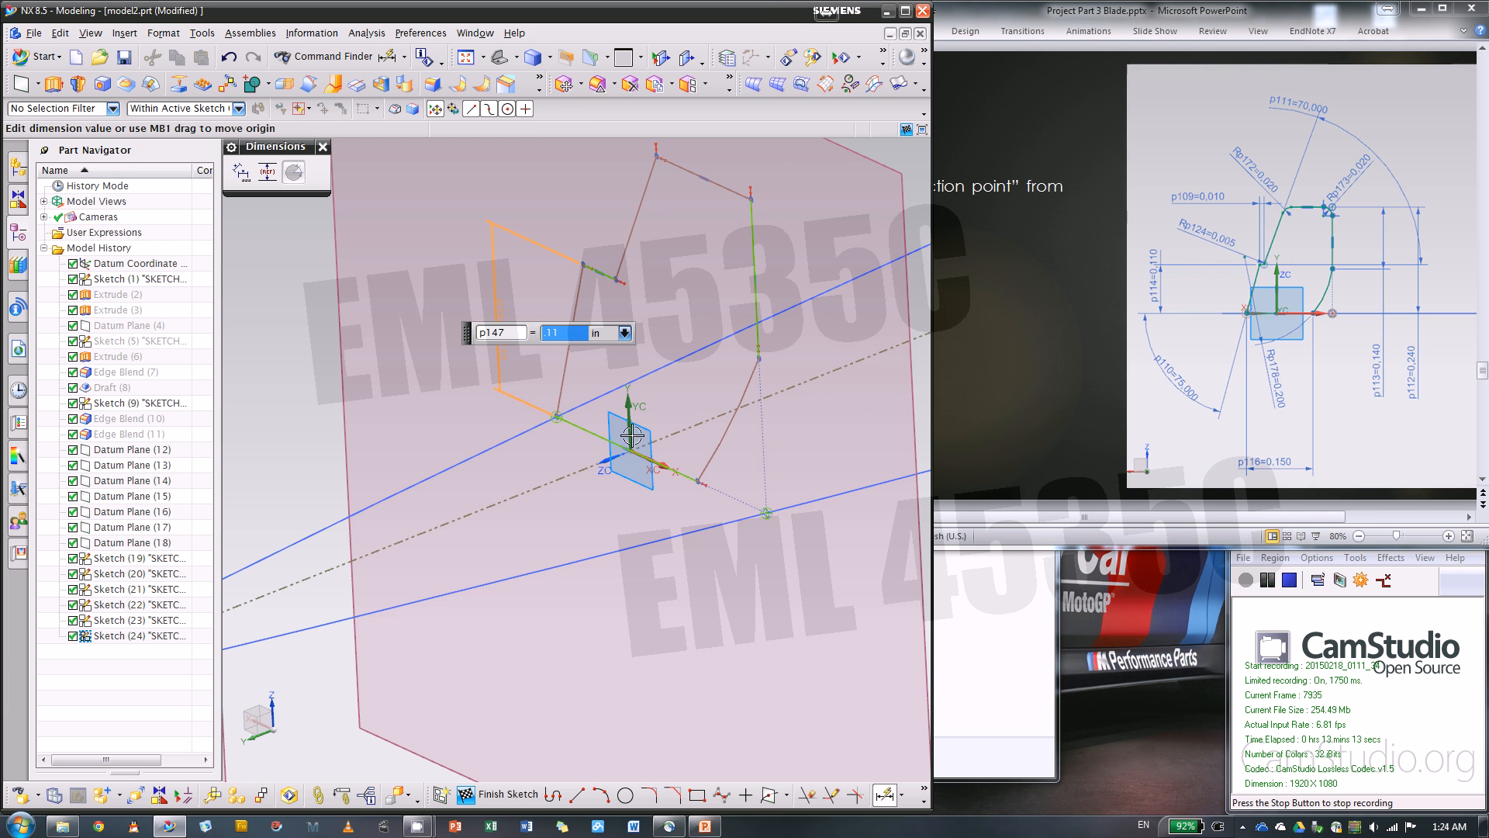
Dimension the length of the profile's horizontal bottom line and set it to 0.15 in
{"action": "left_click", "coordinate": [593, 434]}
{"action": "left_click", "coordinate": [590, 624]}
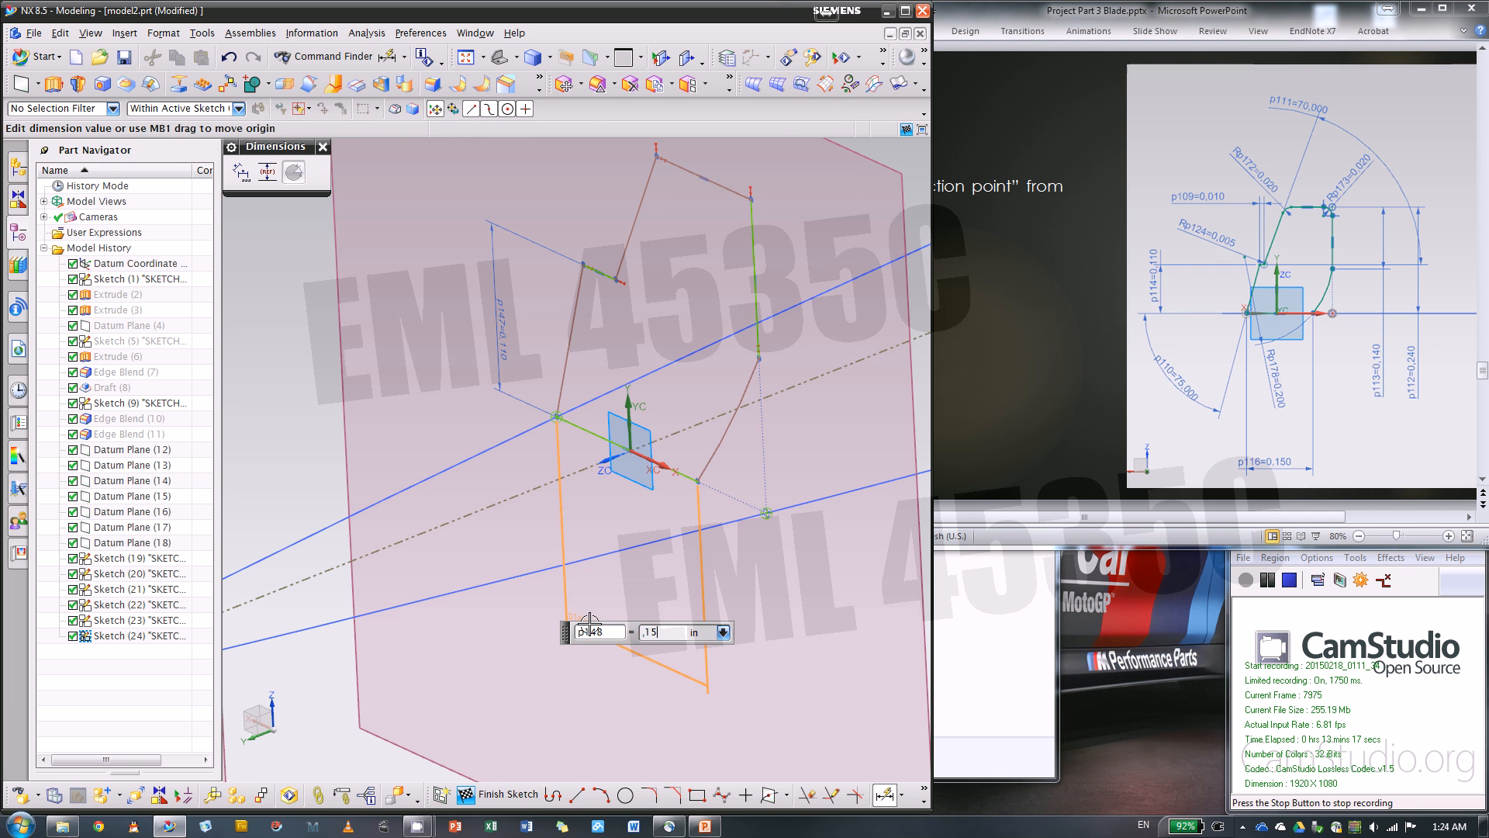
{"action": "type", "text": ",15"}
{"action": "key", "text": "Return"}
{"action": "left_click", "coordinate": [745, 437]}
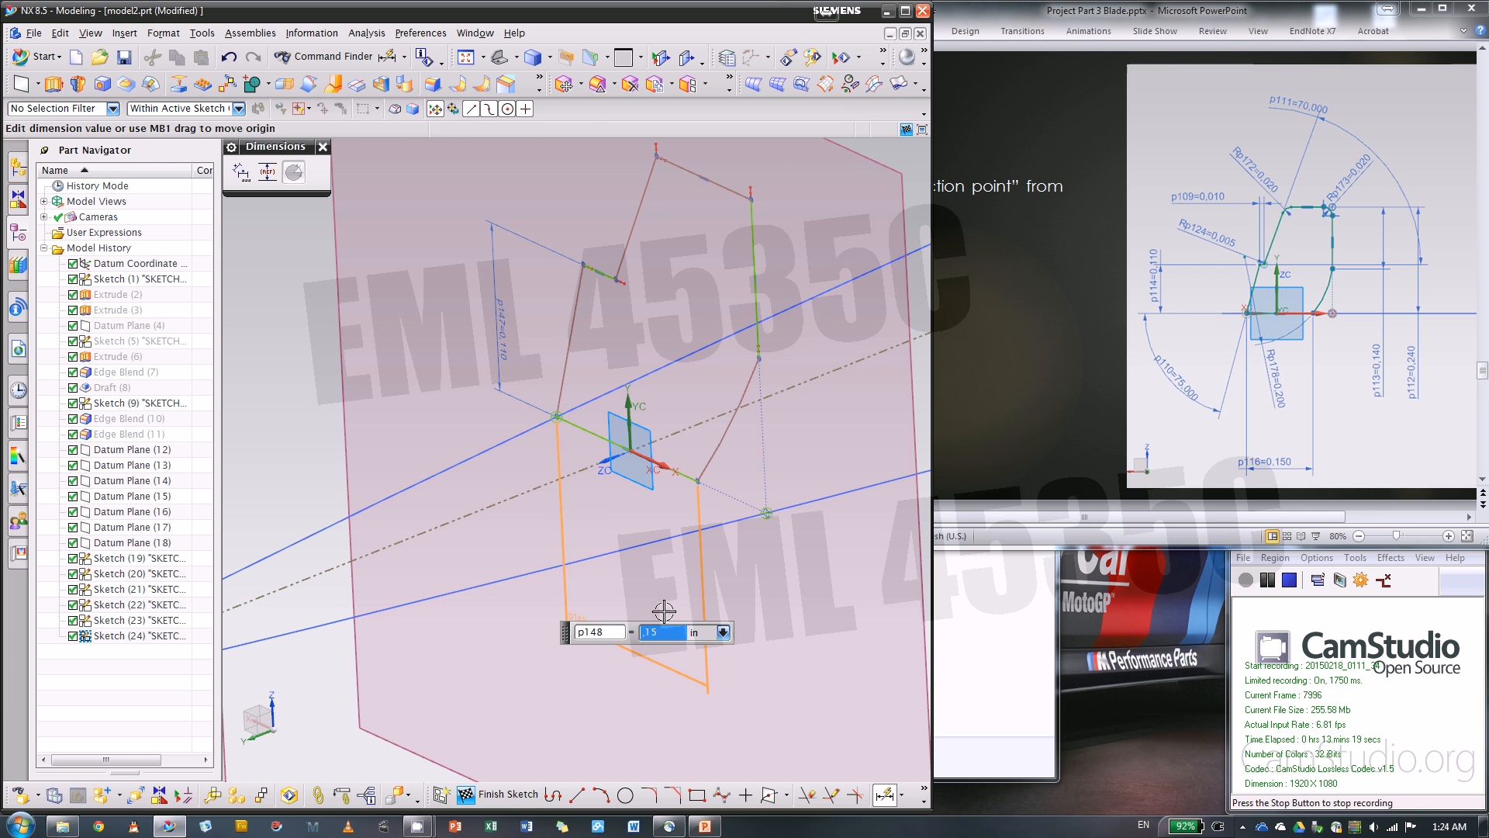
{"action": "left_click", "coordinate": [671, 635]}
{"action": "type", "text": ".15"}
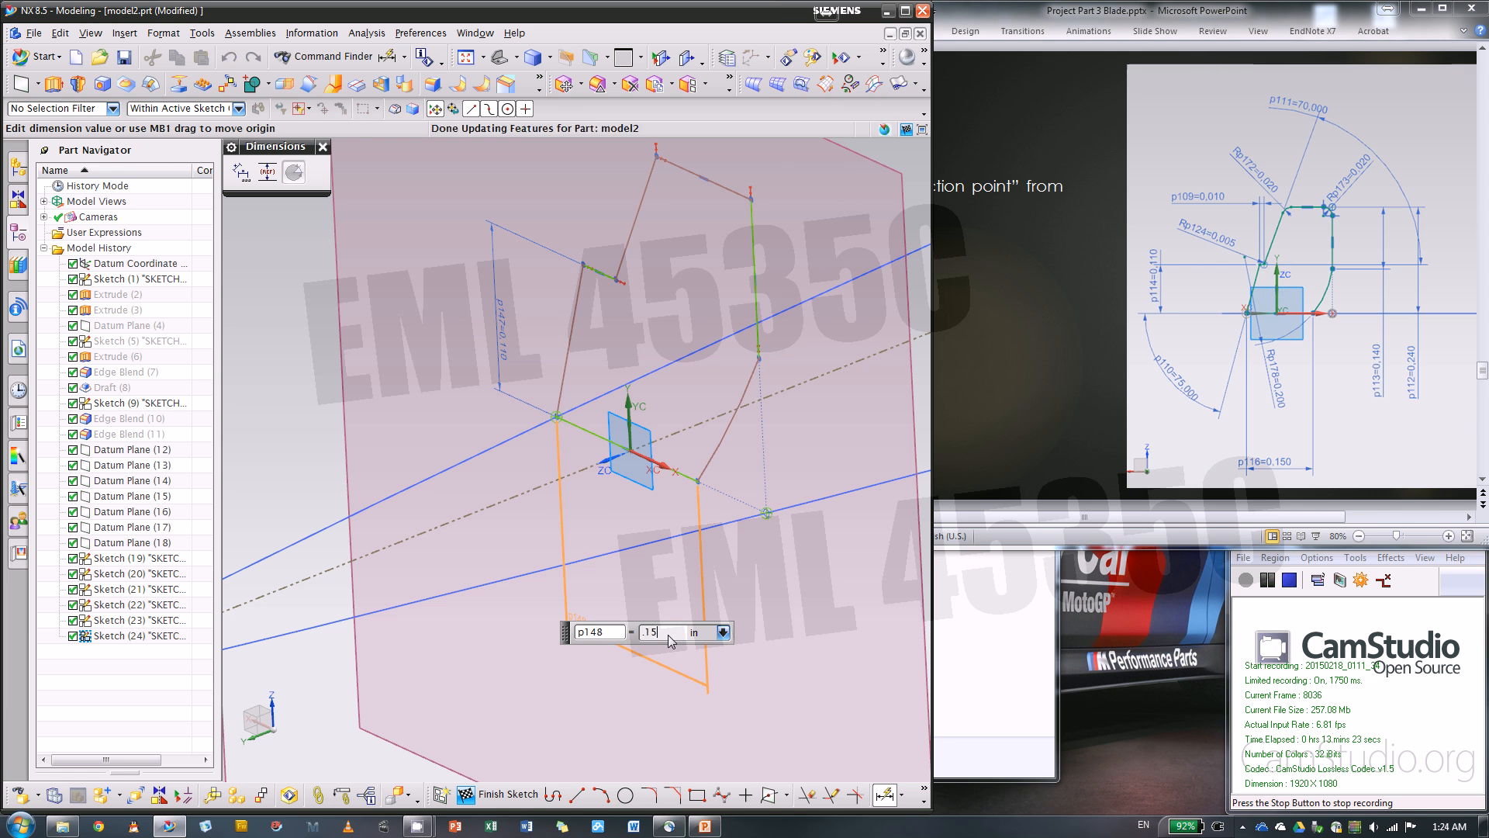
{"action": "key", "text": "Return"}
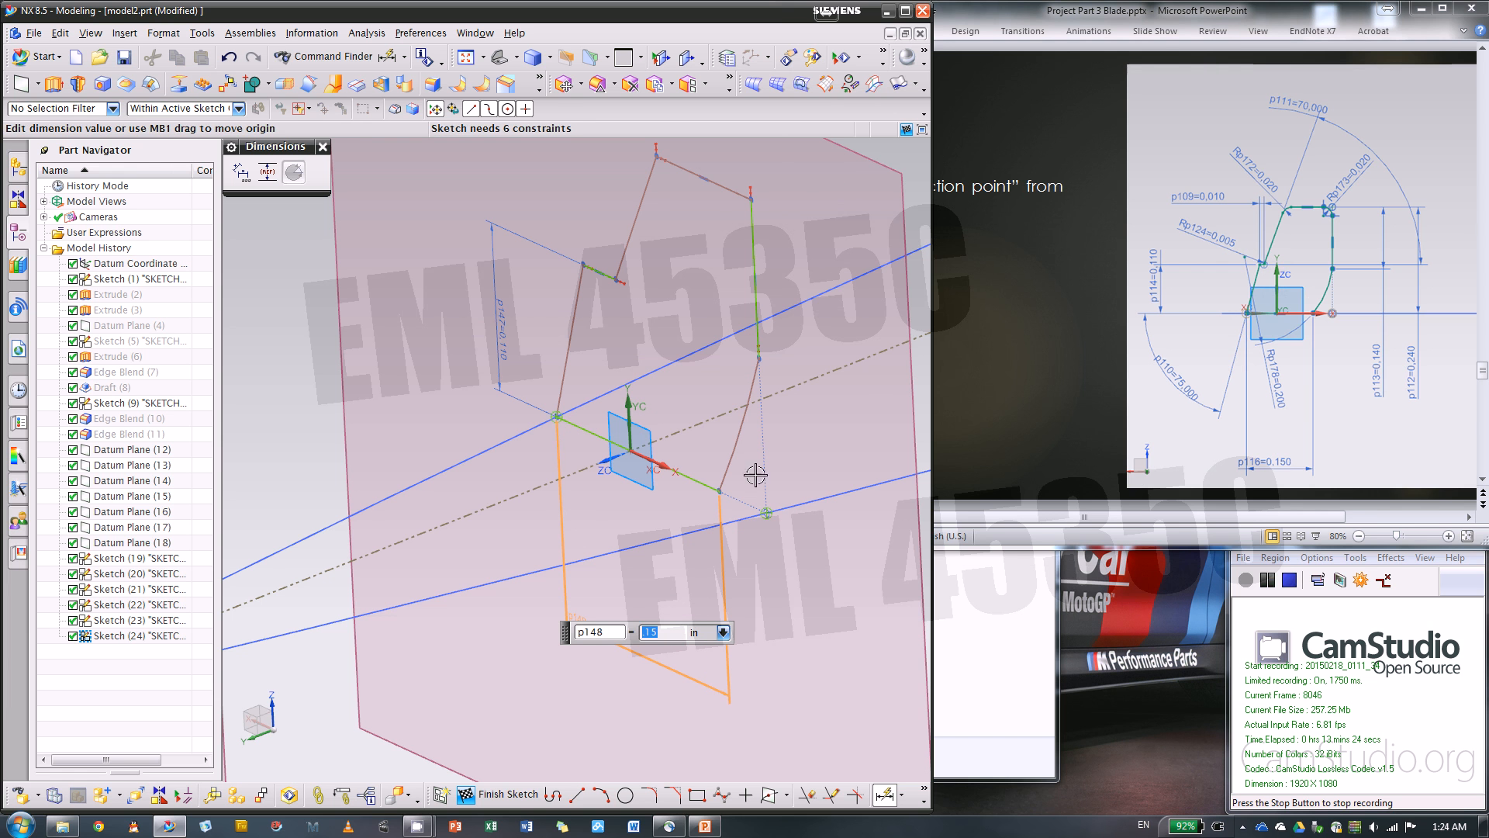
Dimension the length of the profile's vertical line and set it to 0.14 in
{"action": "left_click", "coordinate": [756, 234]}
{"action": "left_click", "coordinate": [859, 318]}
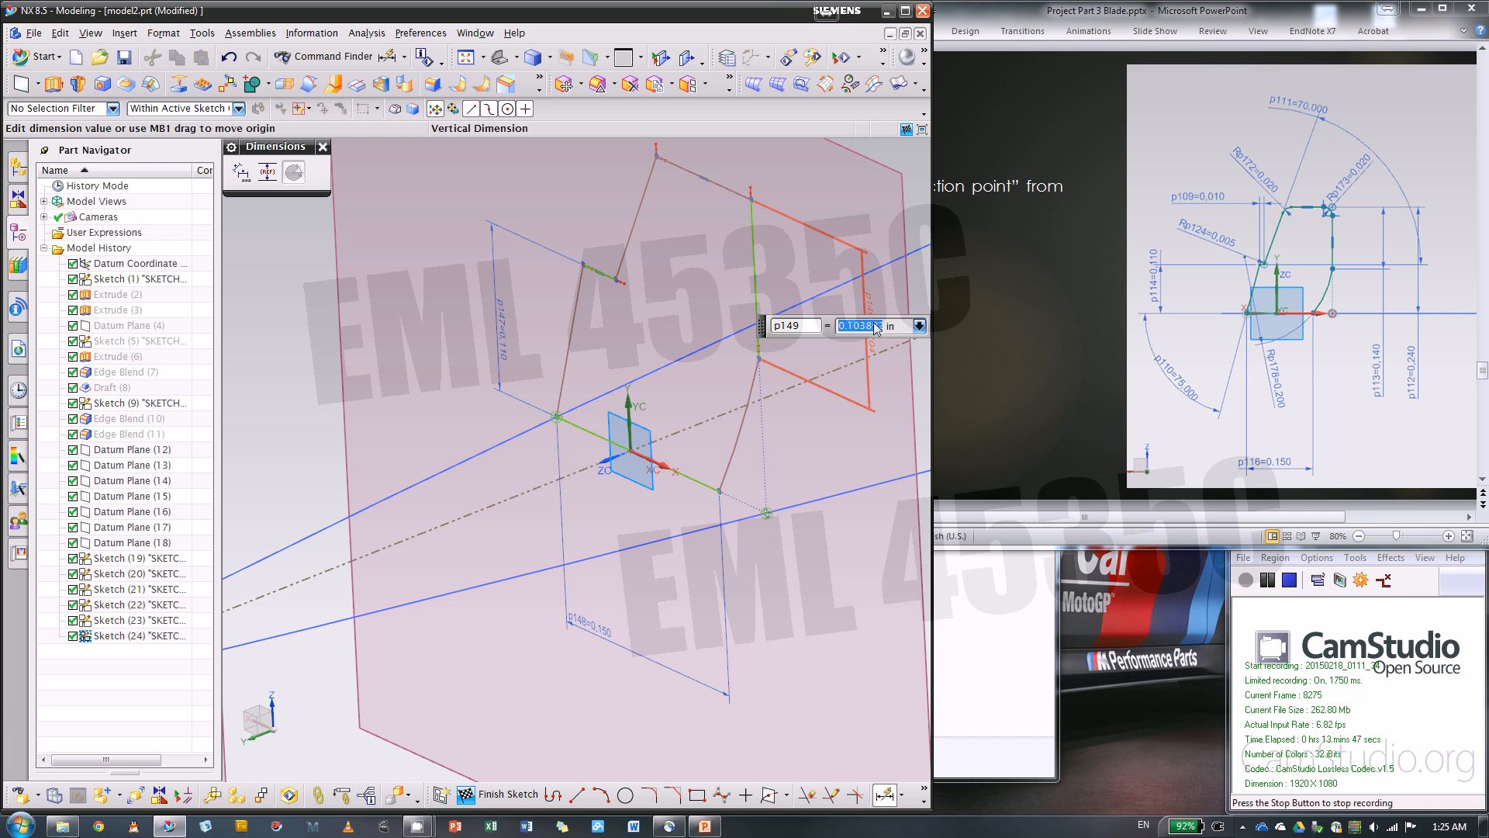
{"action": "key", "text": "BackSpace"}
{"action": "key", "text": "Return"}
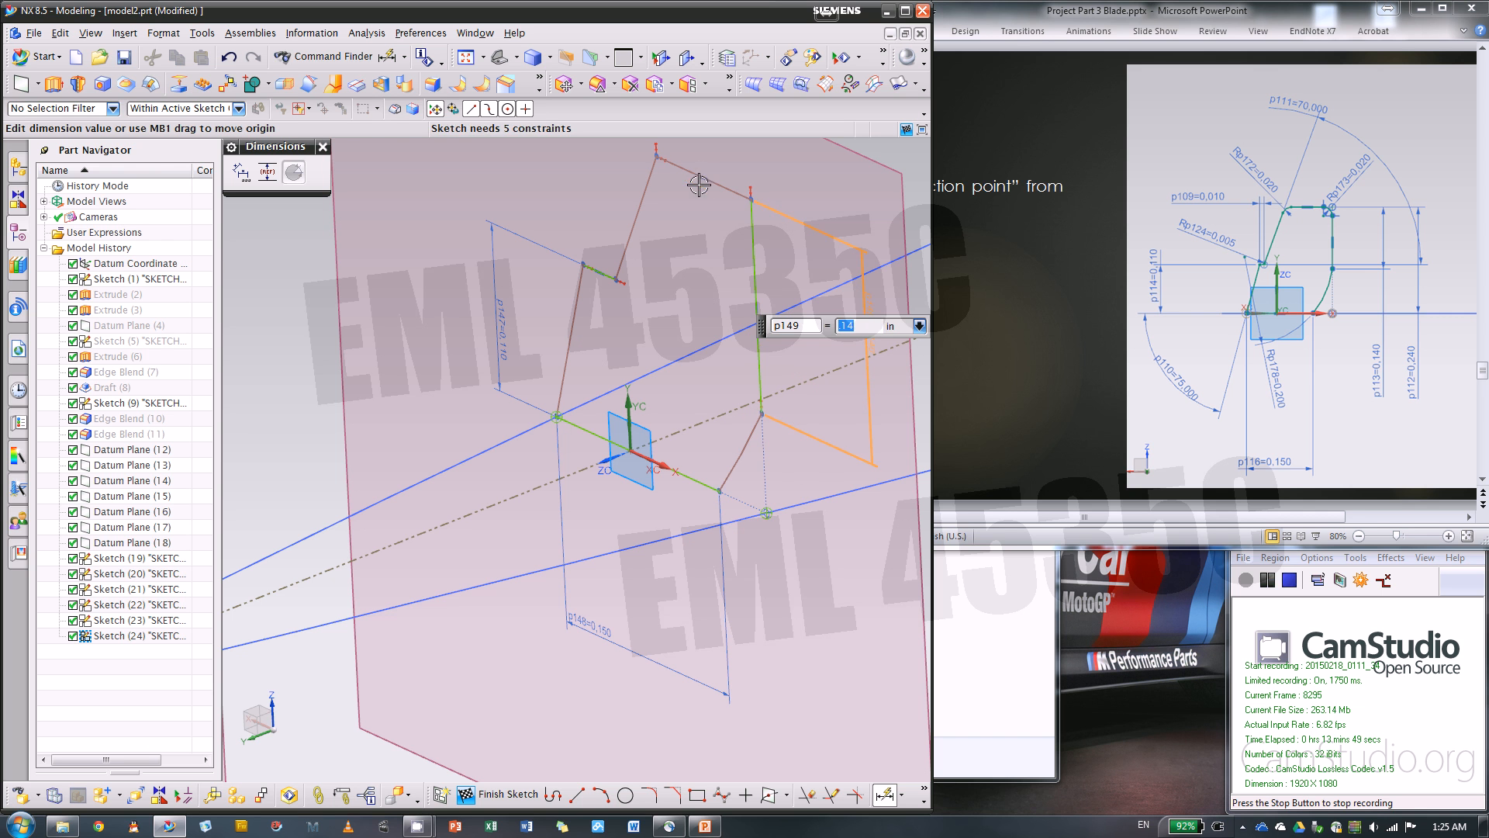
Dimension the profile's overall height between its top line and bottom horizontal line and set it to 0.24 in
{"action": "left_click", "coordinate": [706, 178]}
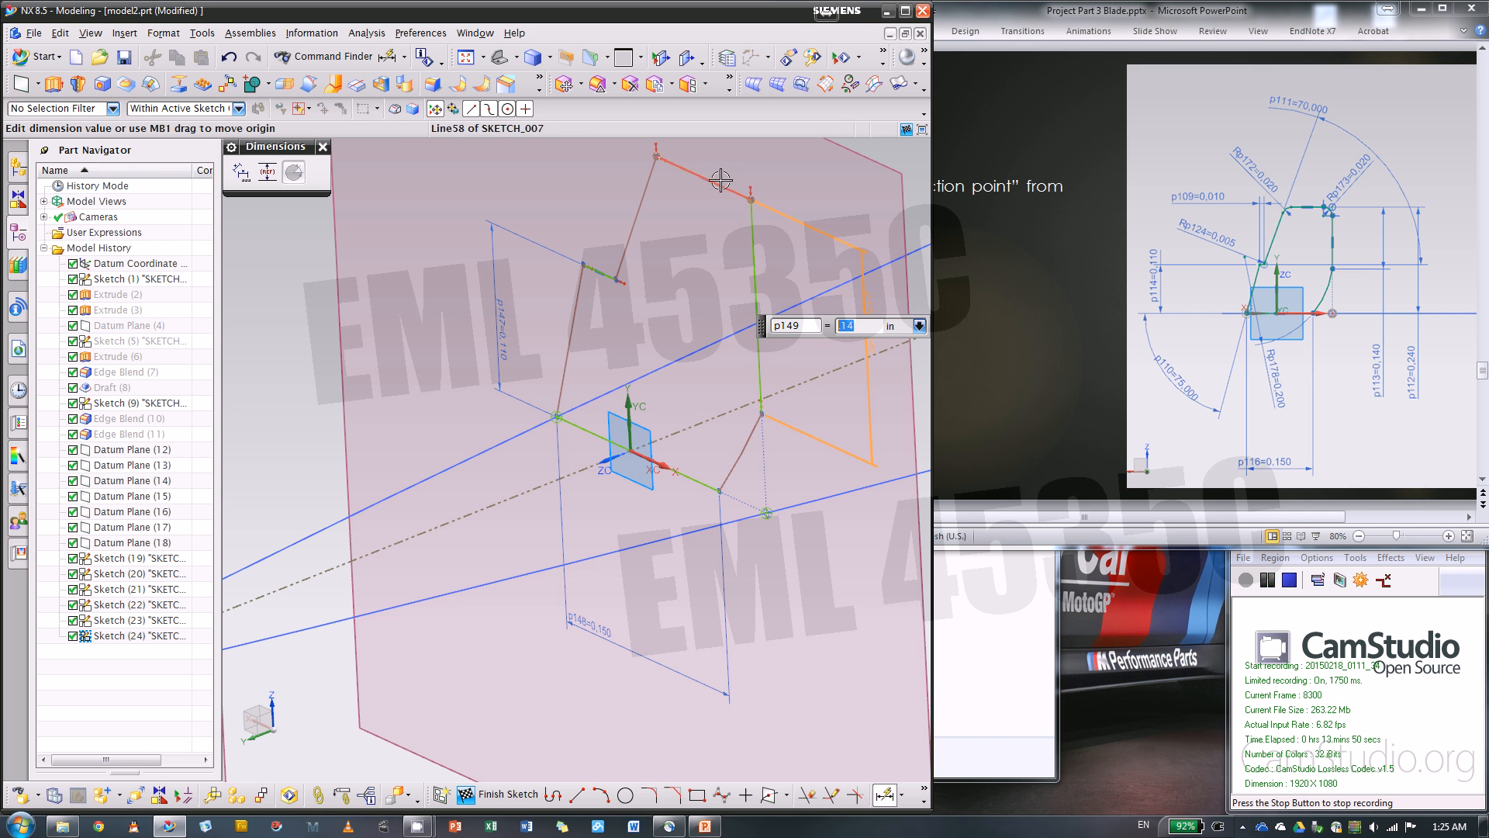
{"action": "left_click", "coordinate": [658, 464]}
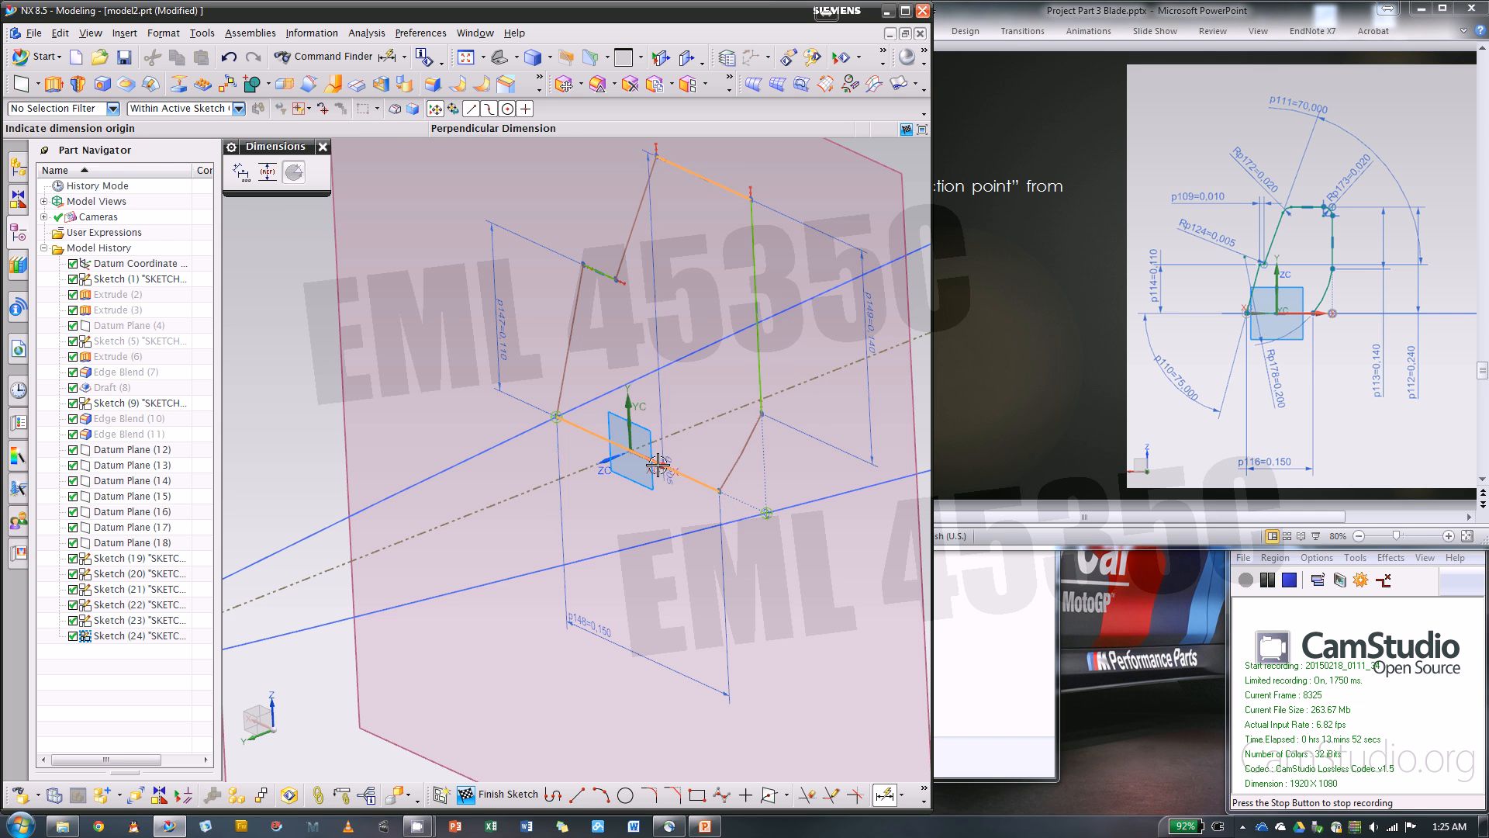
{"action": "left_click", "coordinate": [889, 547]}
{"action": "key", "text": "BackSpace"}
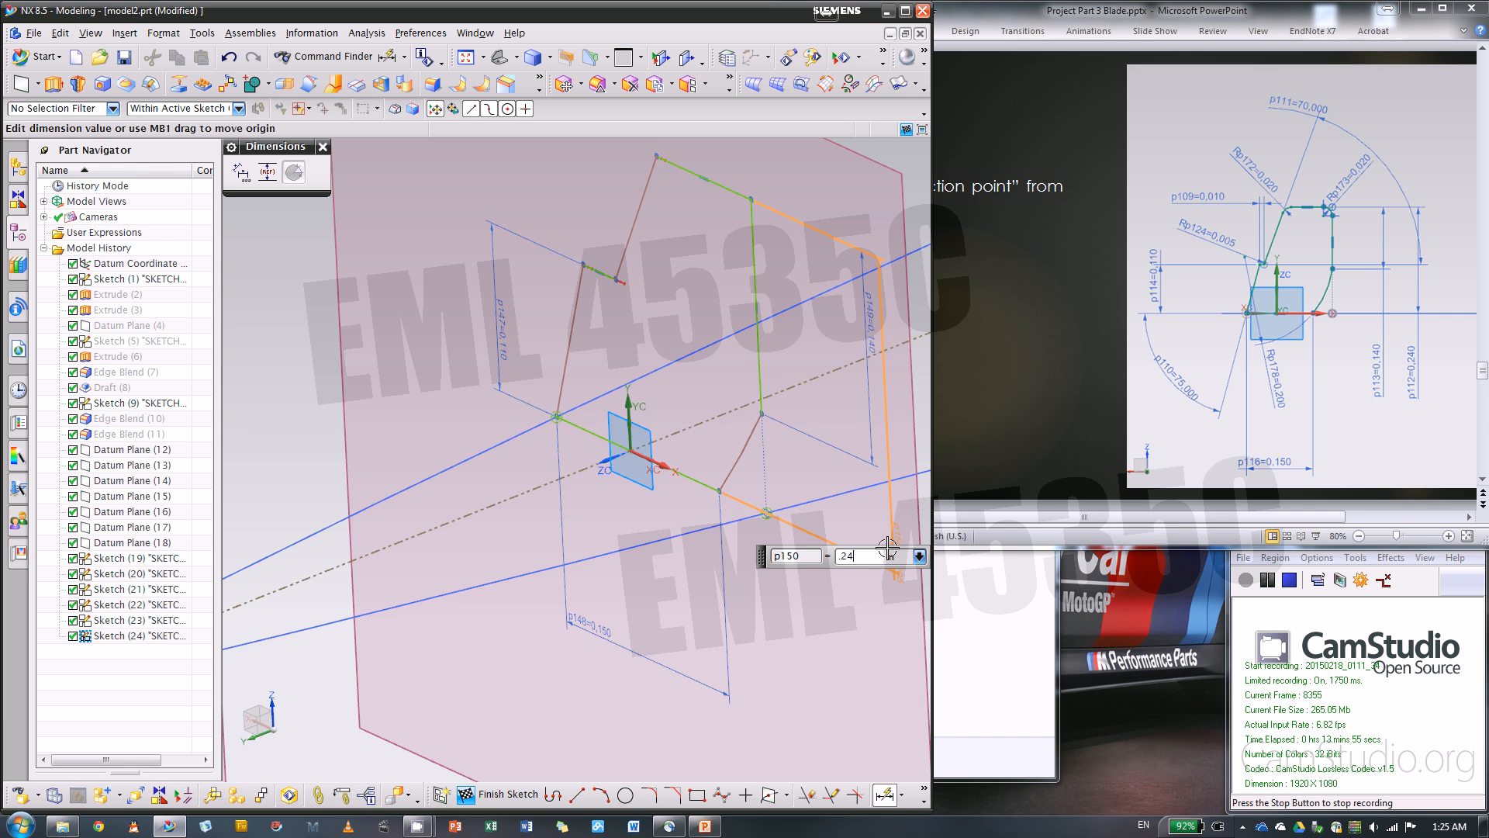
{"action": "key", "text": "Return"}
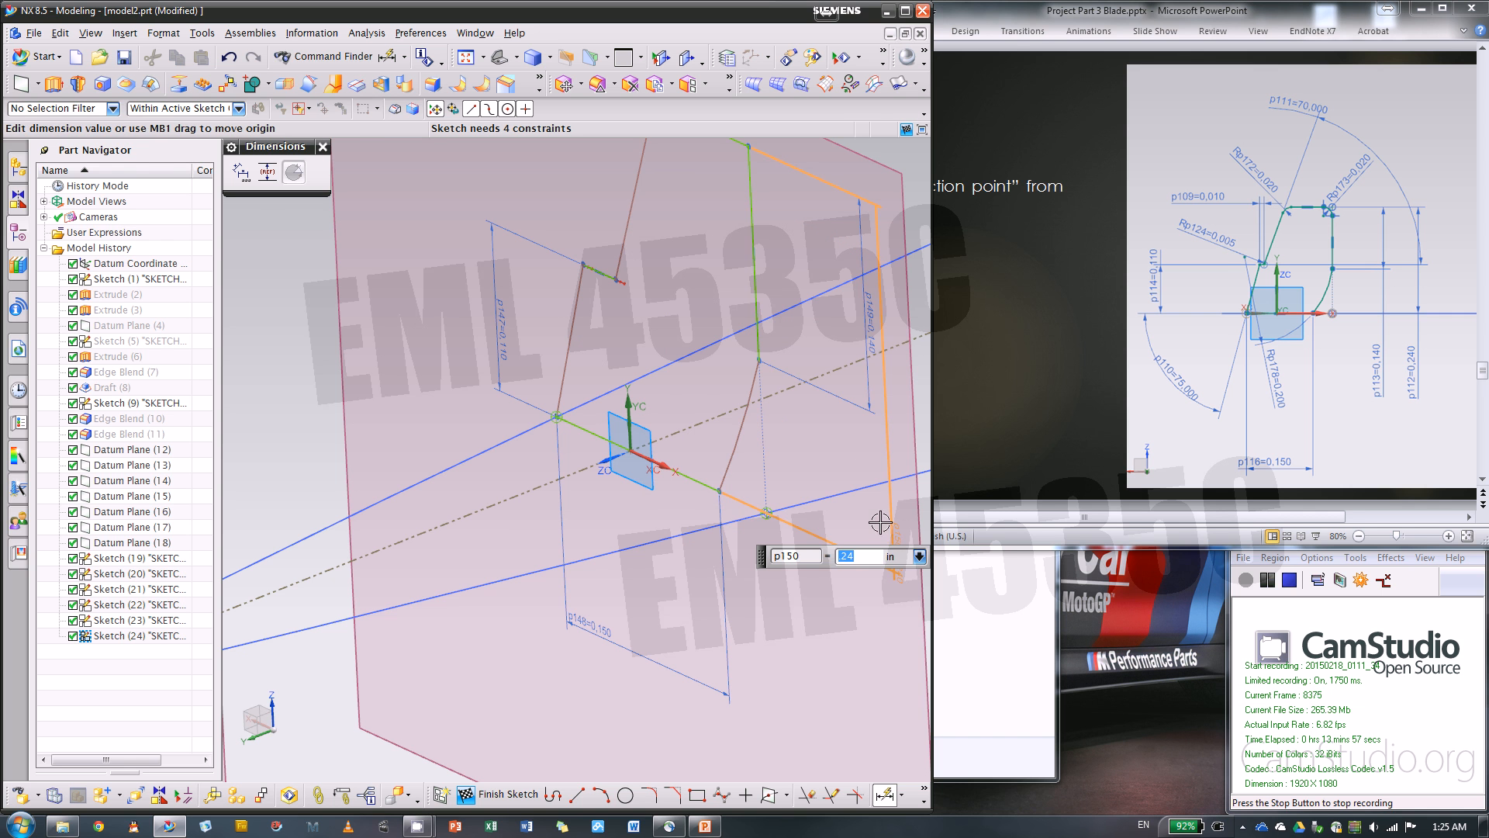
{"action": "scroll", "coordinate": [853, 426], "scroll_direction": "down", "scroll_amount": 2}
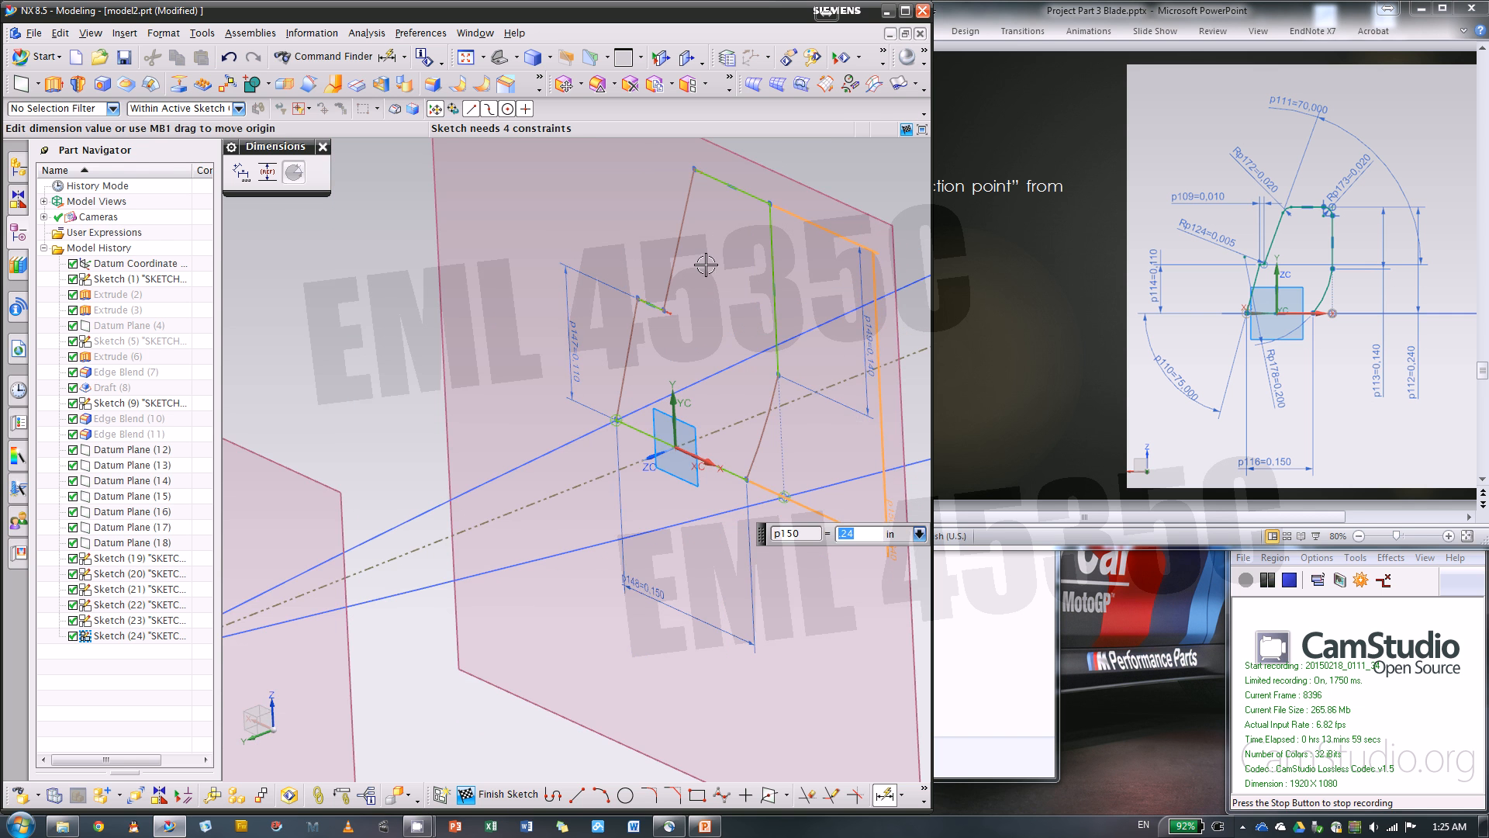
Dimension the length of the short horizontal notch line and set it to 0.01 in
{"action": "scroll", "coordinate": [706, 265], "scroll_direction": "up", "scroll_amount": 3}
{"action": "left_click", "coordinate": [598, 356]}
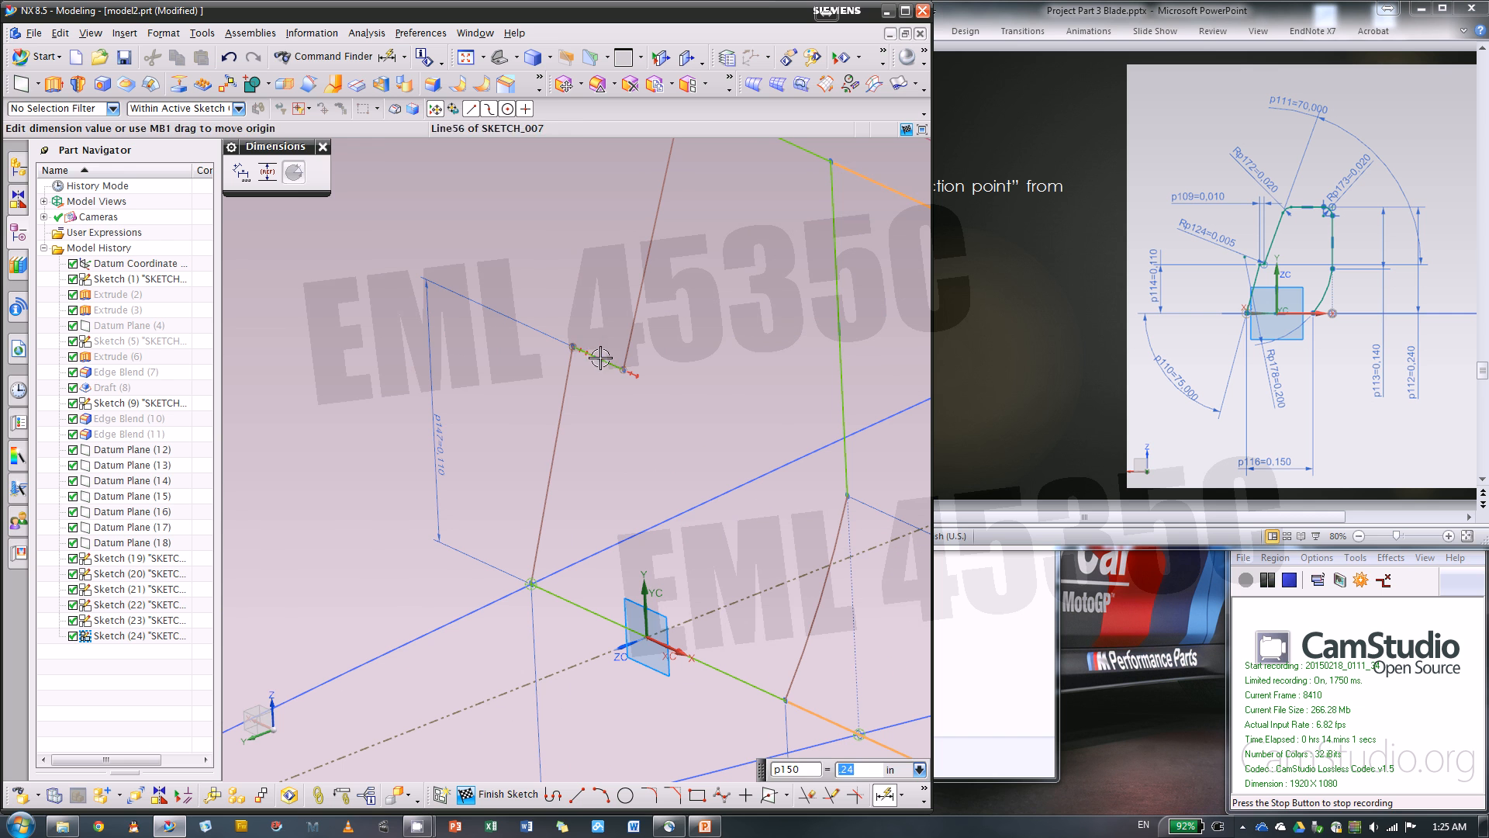
{"action": "left_click", "coordinate": [597, 262]}
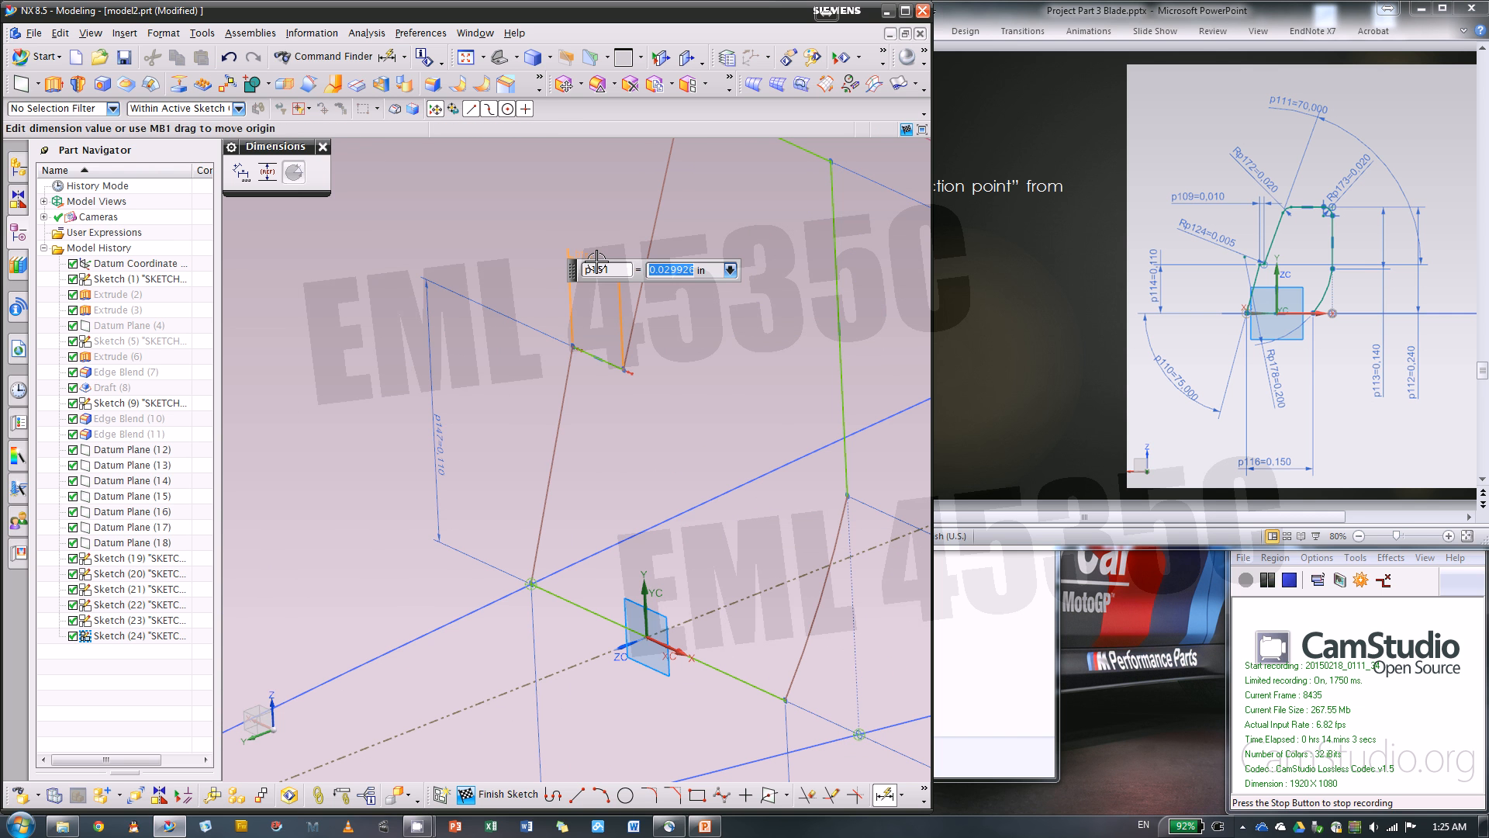
{"action": "key", "text": "BackSpace"}
{"action": "key", "text": "Return"}
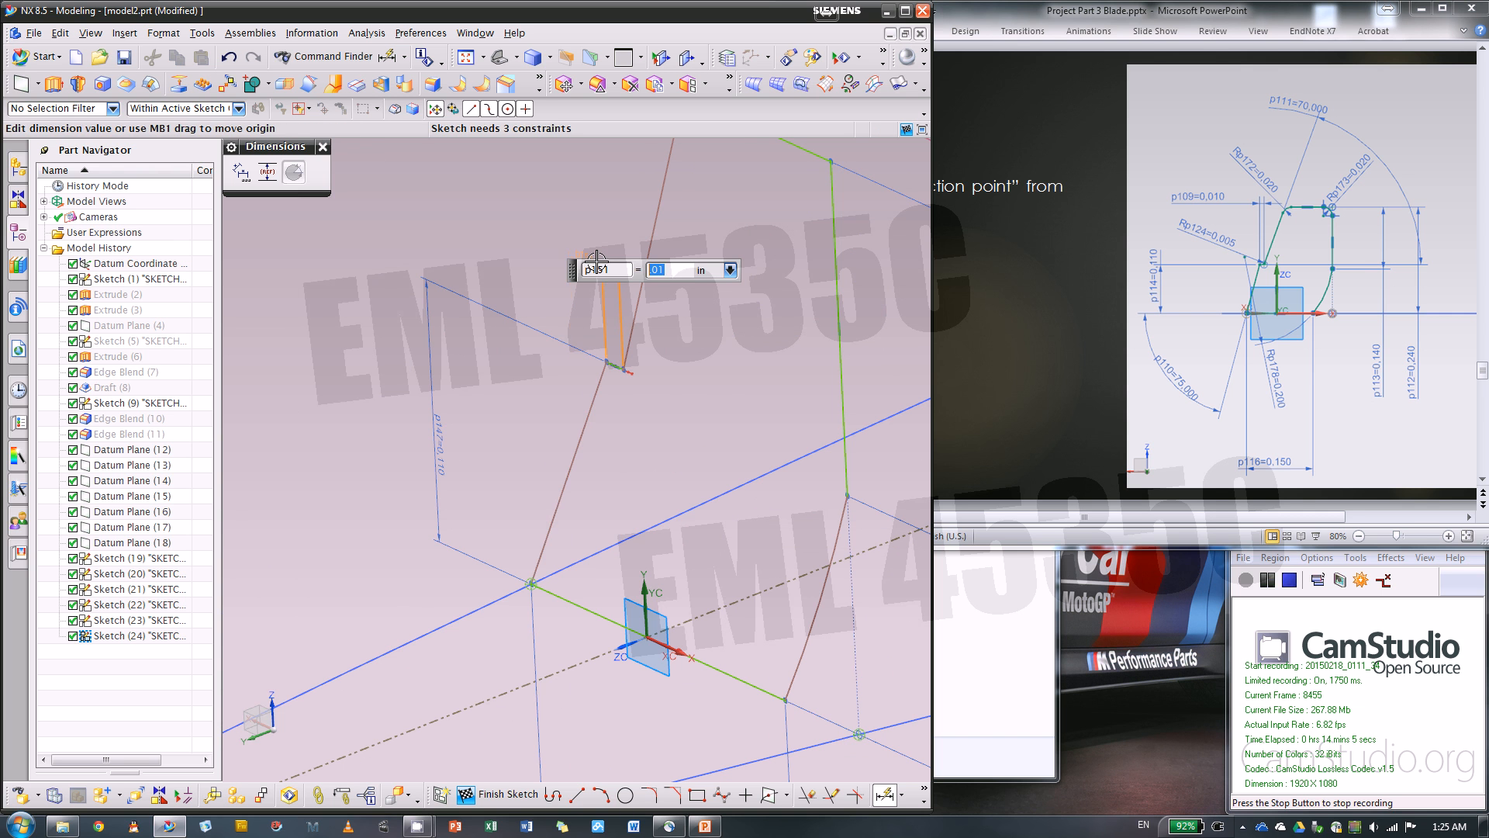
Dimension the angle between the lower slanted line and the bottom line and set it to 75 degrees
{"action": "left_click", "coordinate": [572, 465]}
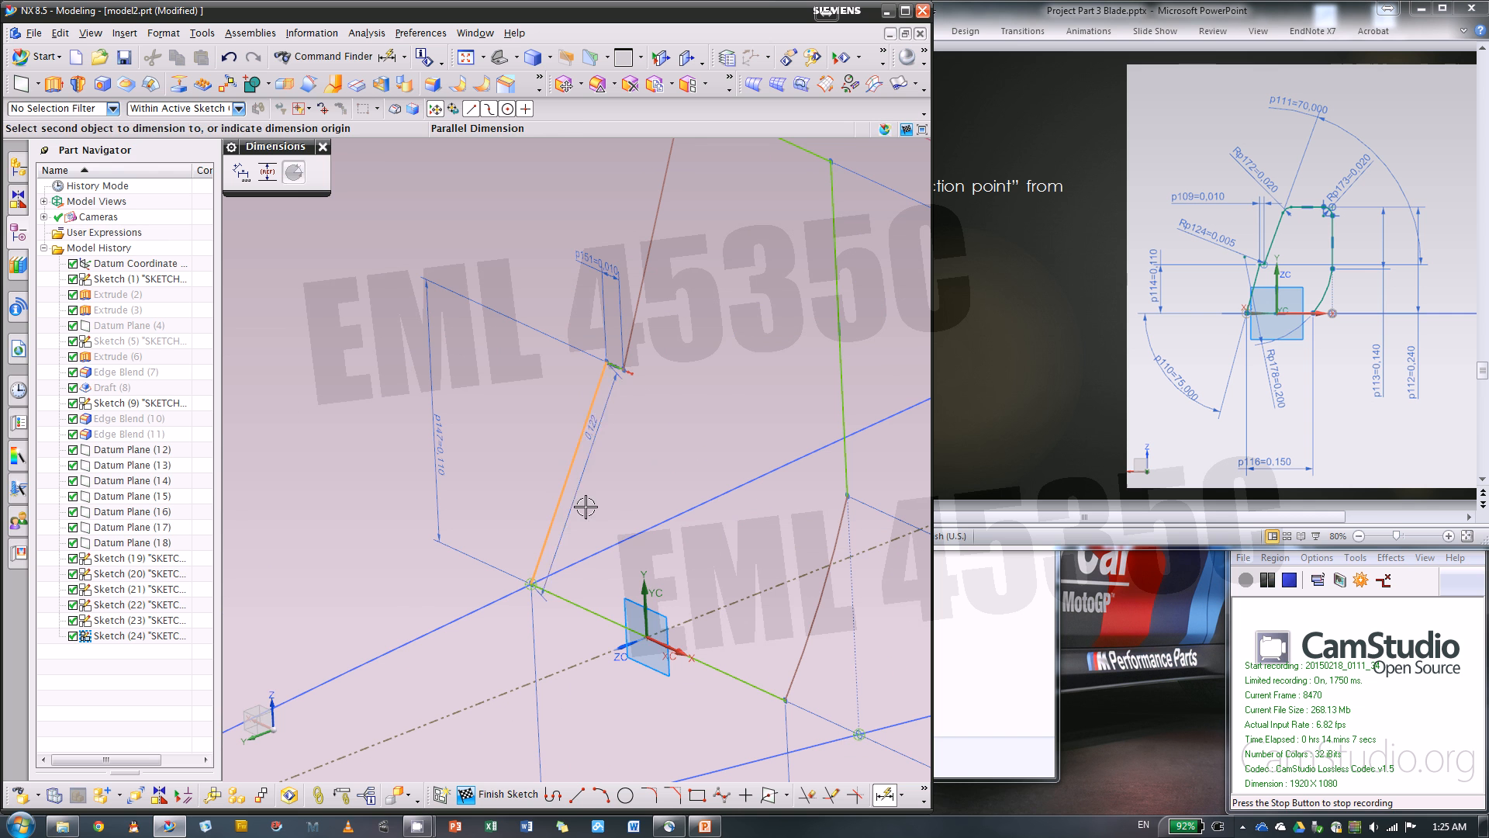
{"action": "left_click", "coordinate": [581, 608]}
{"action": "left_click", "coordinate": [342, 641]}
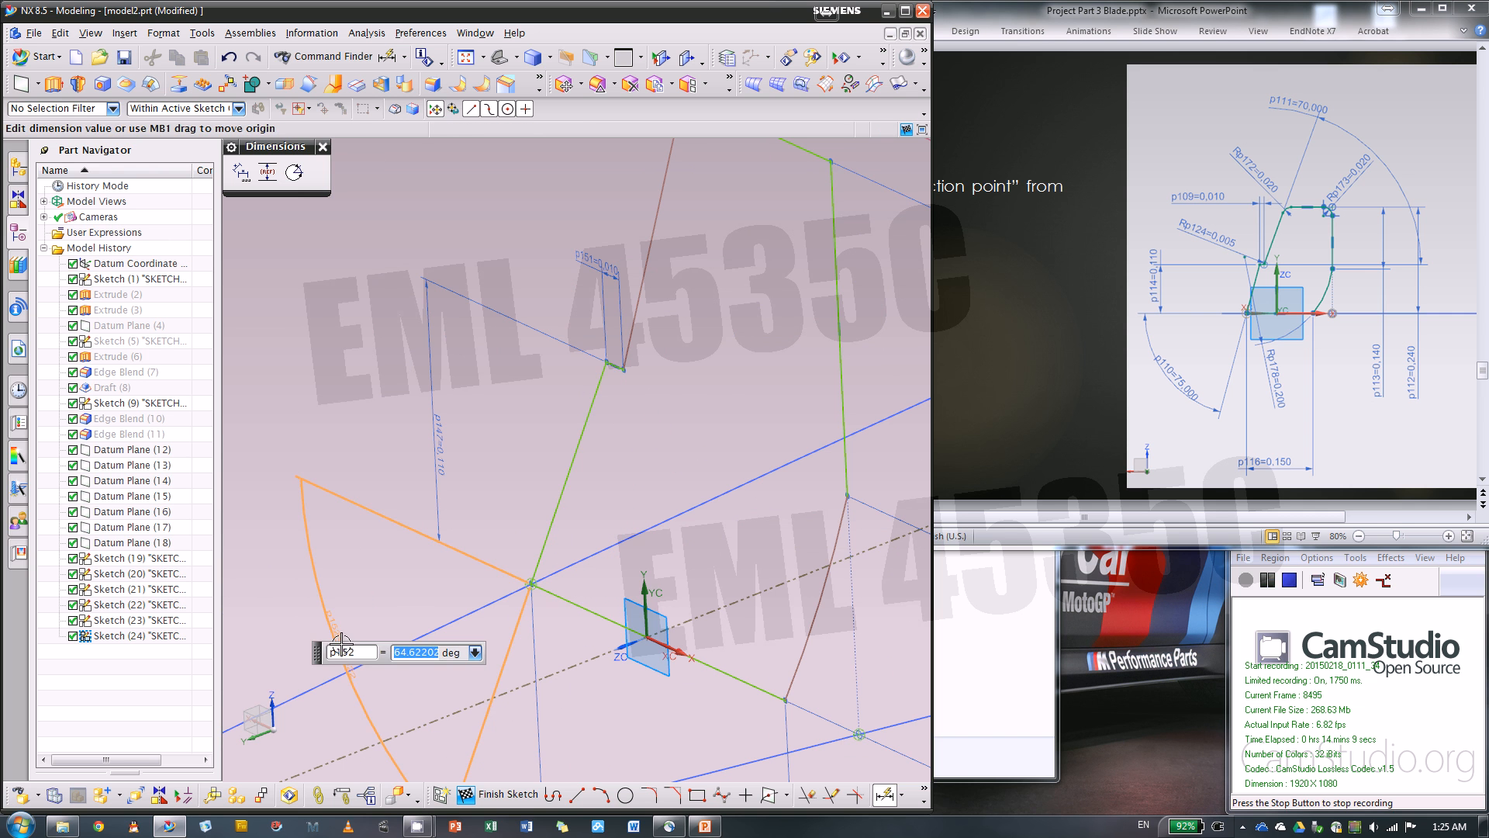
{"action": "type", "text": "75"}
{"action": "scroll", "coordinate": [499, 608], "scroll_direction": "down", "scroll_amount": 3}
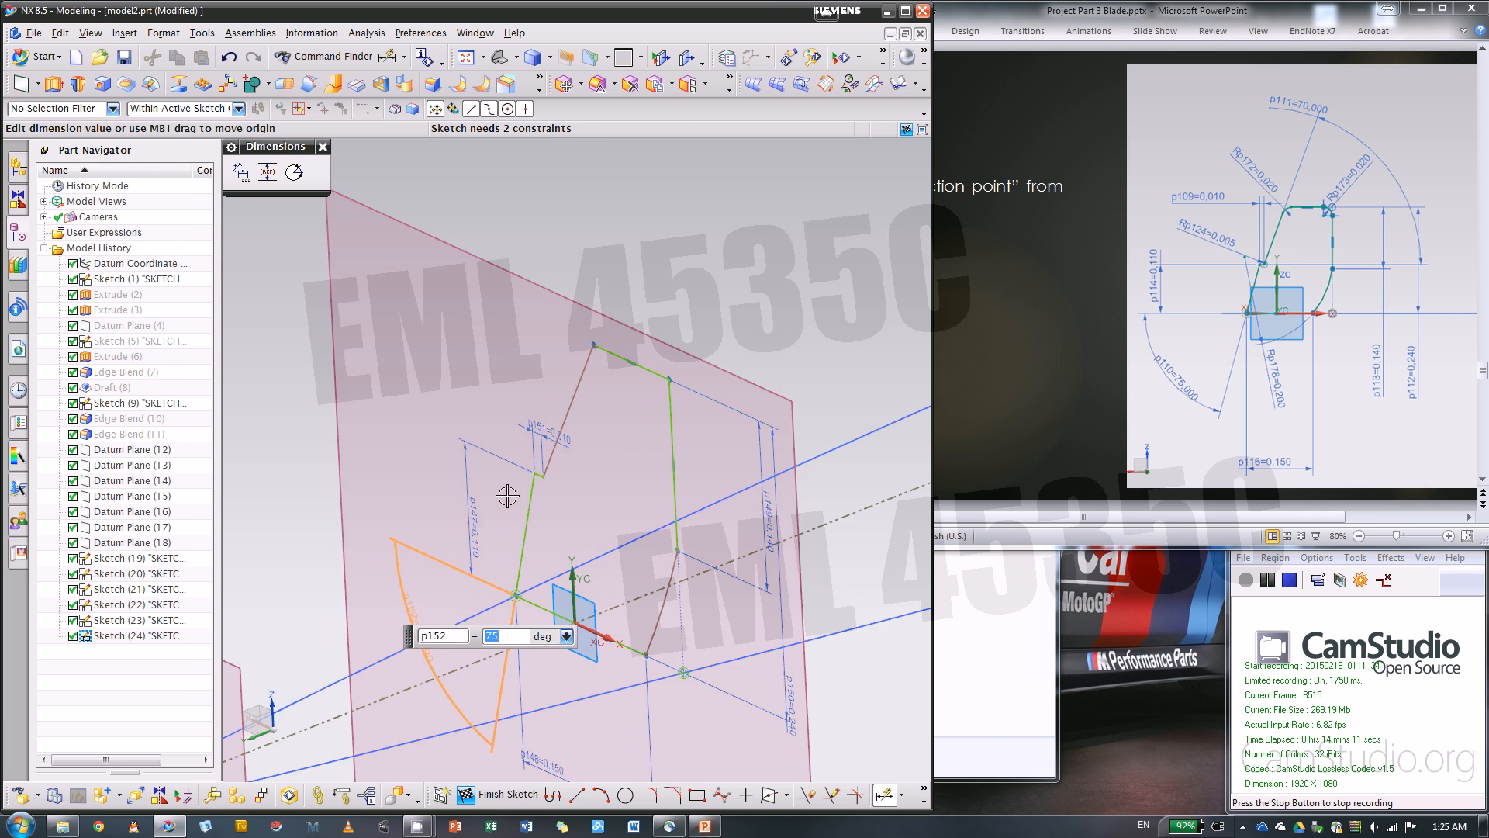
Dimension the angle between the short notch line and the upper slanted line and set it to 60 degrees
{"action": "scroll", "coordinate": [535, 465], "scroll_direction": "up", "scroll_amount": 9}
{"action": "left_click", "coordinate": [615, 588]}
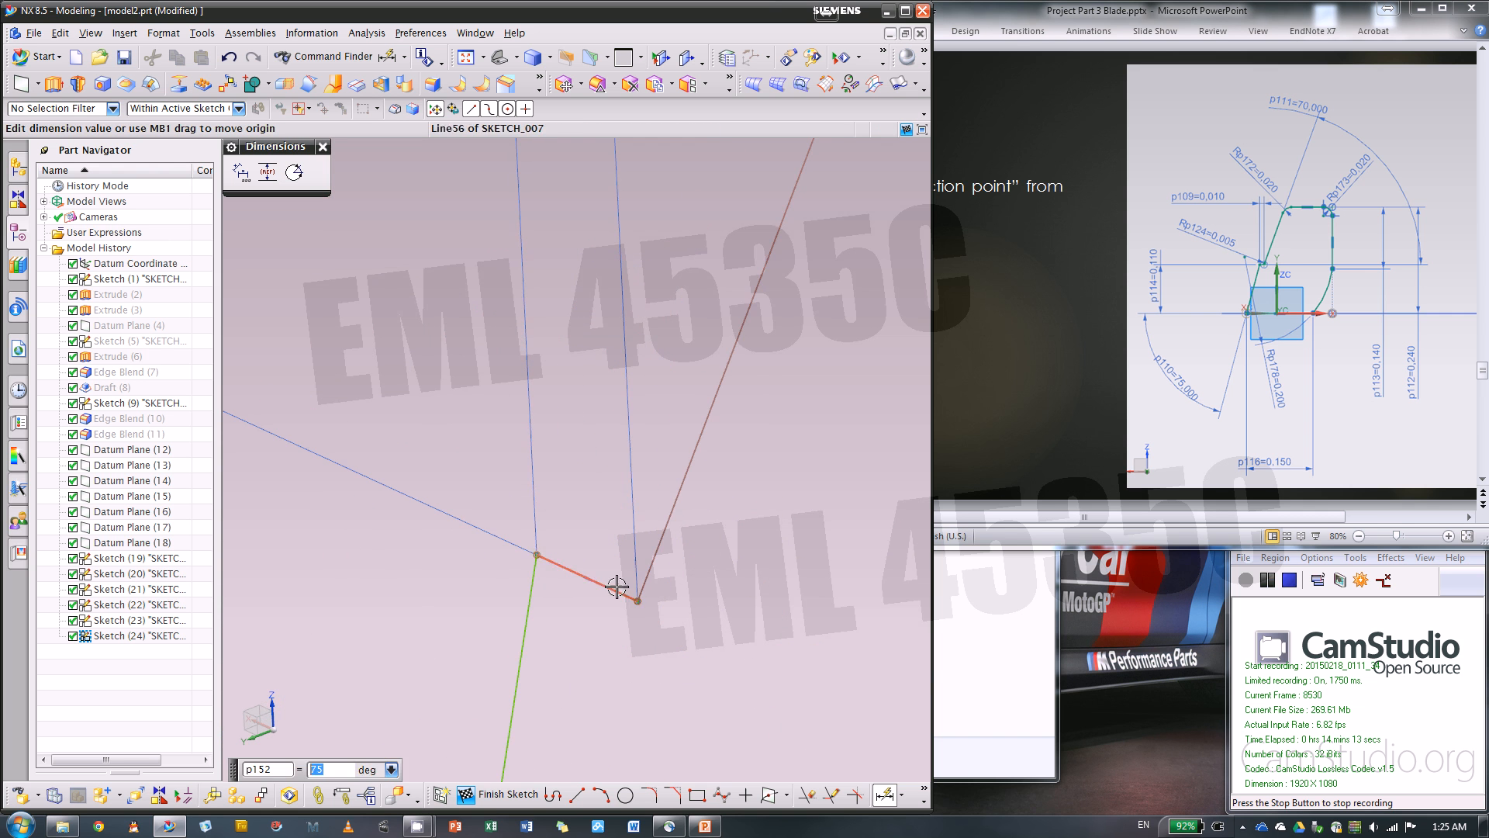
{"action": "left_click", "coordinate": [661, 545]}
{"action": "scroll", "coordinate": [499, 549], "scroll_direction": "down", "scroll_amount": 3}
{"action": "left_click", "coordinate": [761, 505]}
{"action": "type", "text": "6"}
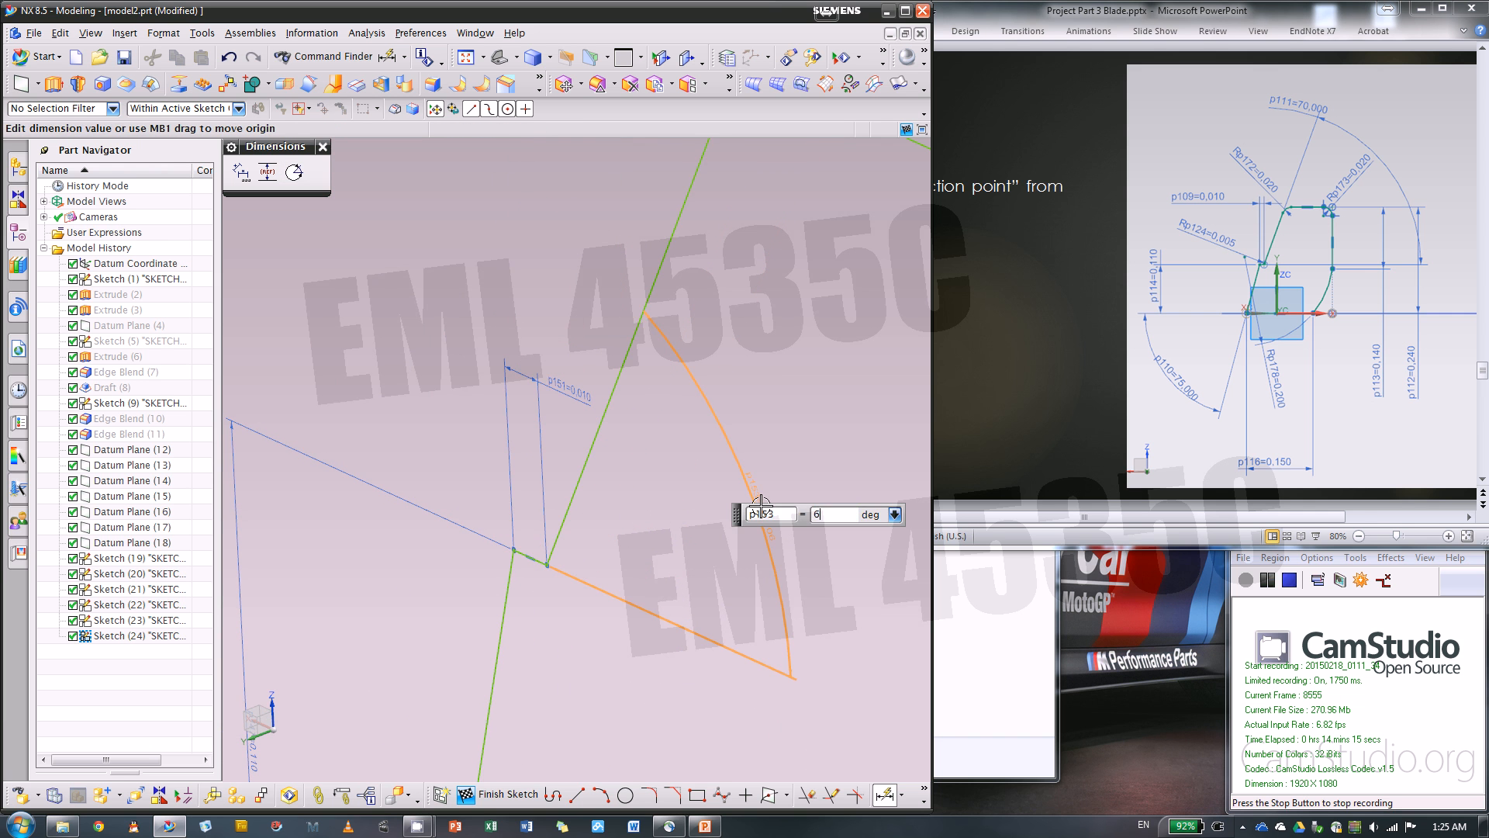
{"action": "type", "text": "0"}
{"action": "key", "text": "Return"}
{"action": "scroll", "coordinate": [698, 489], "scroll_direction": "down", "scroll_amount": 5}
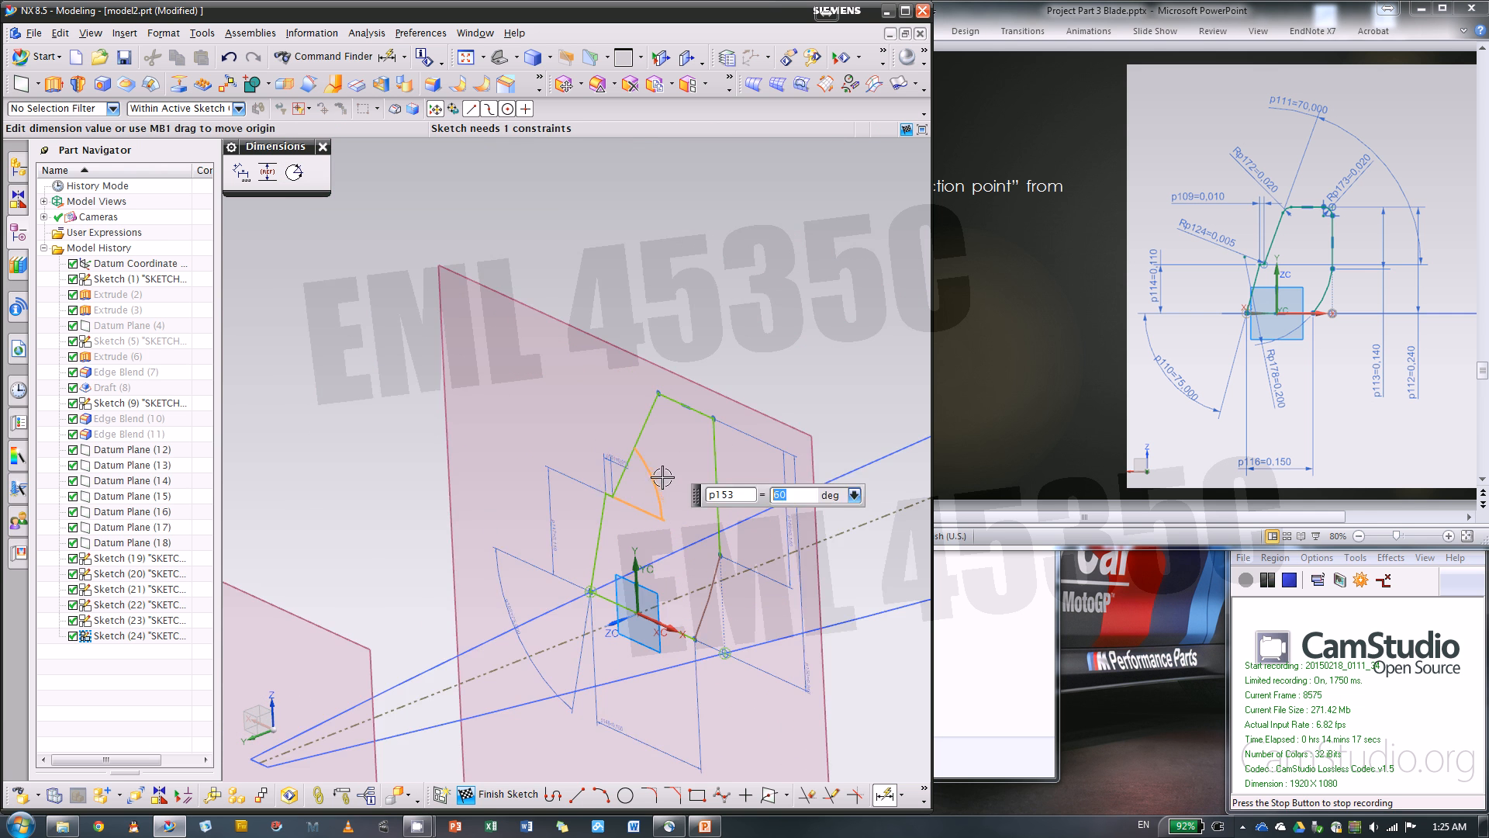
Dimension the radius of the arc joining the vertical line to the bottom line and set it to 0.2 in
{"action": "scroll", "coordinate": [672, 588], "scroll_direction": "up", "scroll_amount": 2}
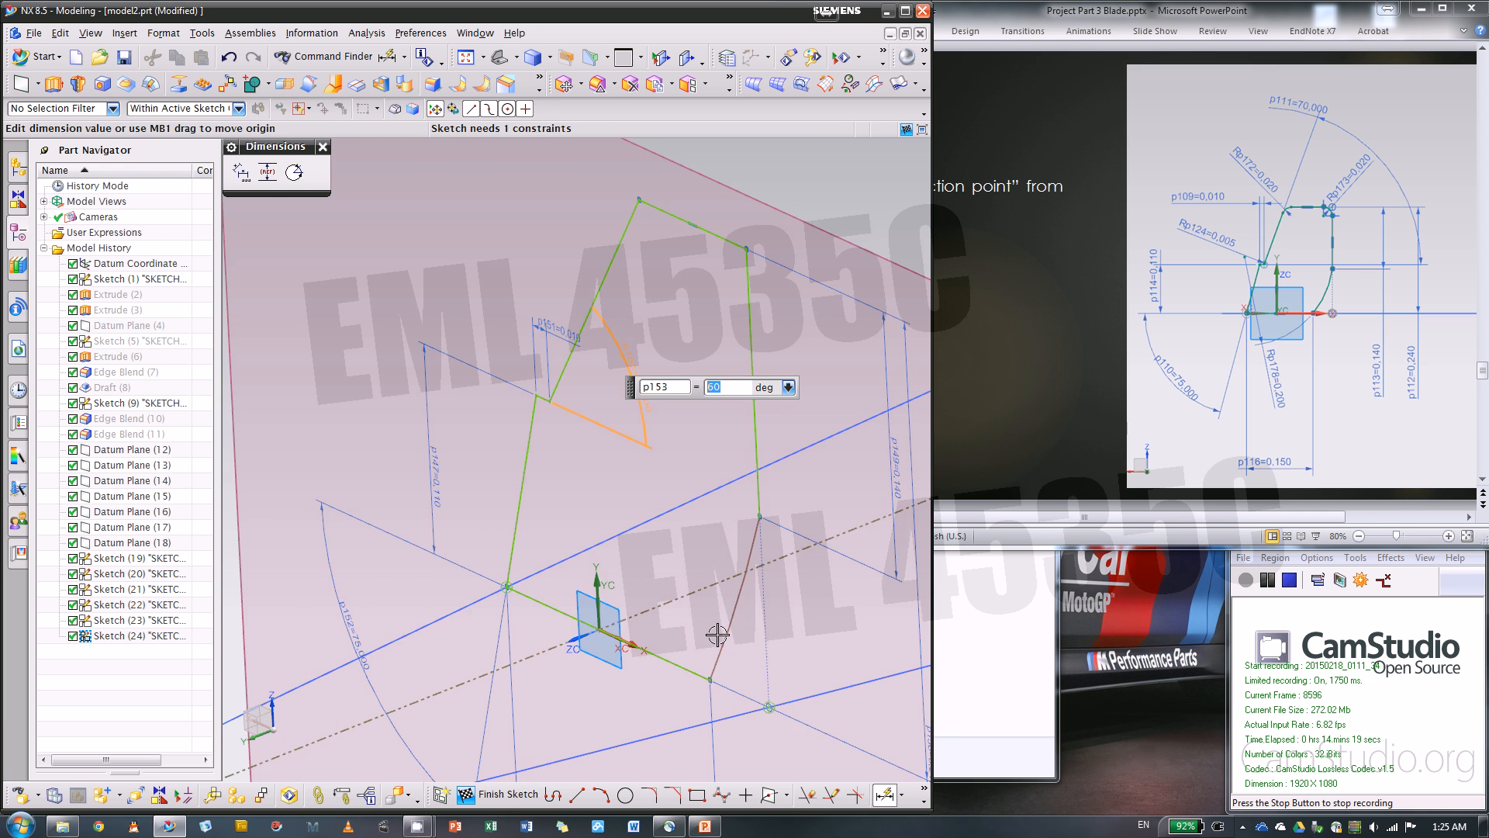
{"action": "left_click", "coordinate": [736, 623]}
{"action": "left_click", "coordinate": [771, 654]}
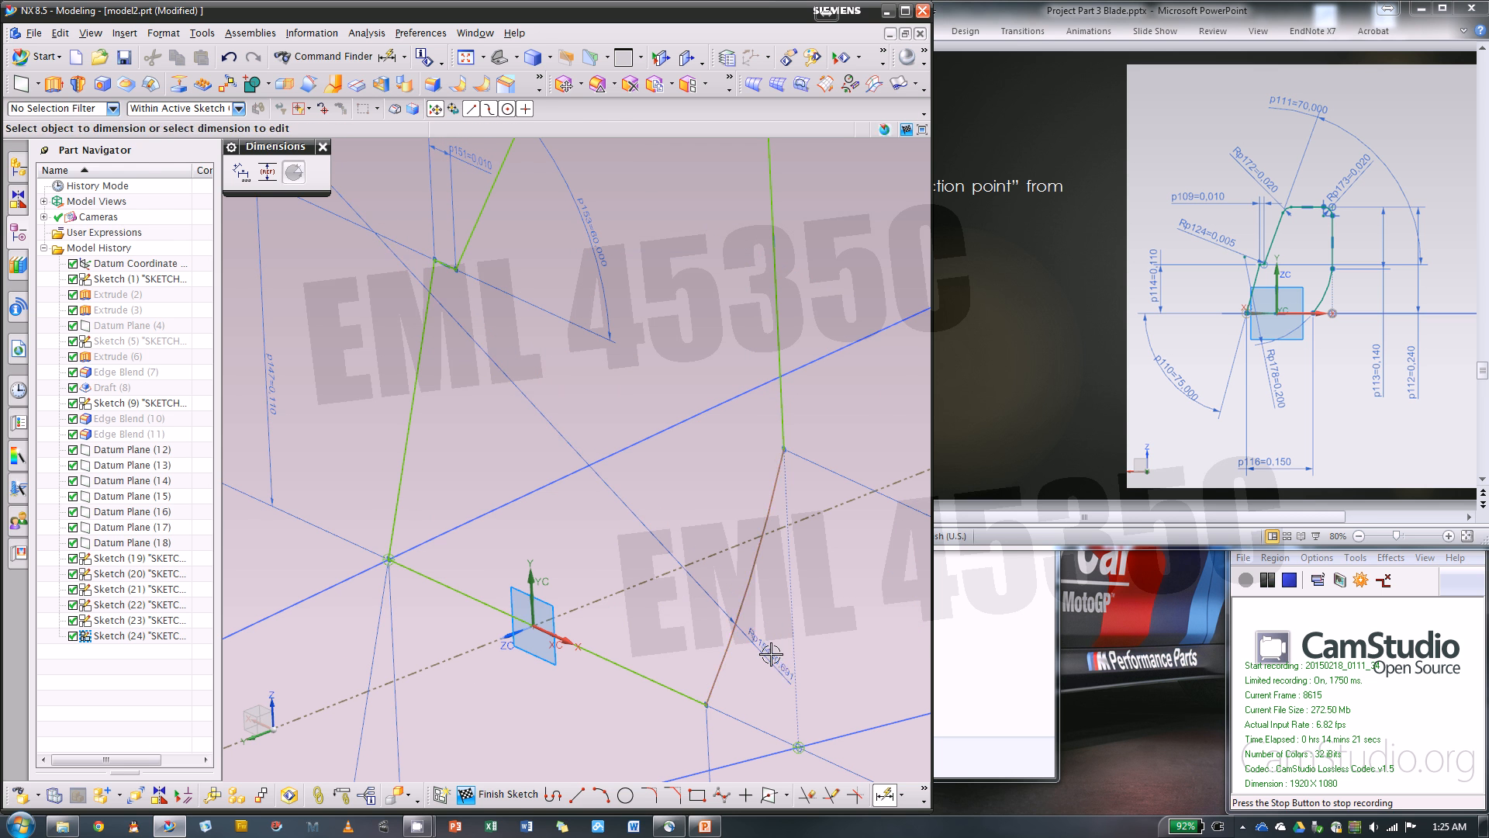
{"action": "key", "text": "BackSpace"}
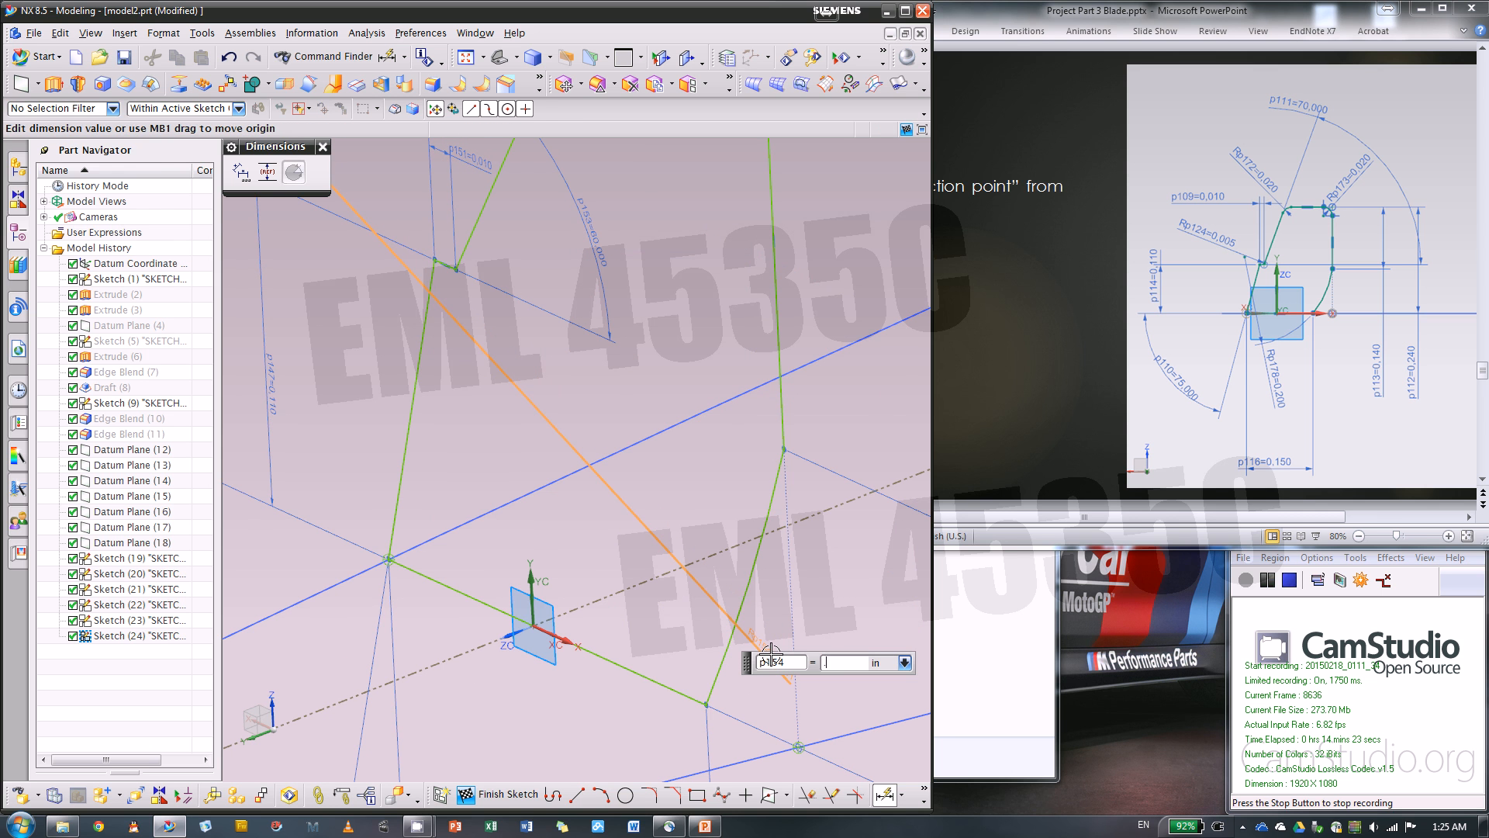
{"action": "type", "text": ".2"}
{"action": "key", "text": "Return"}
{"action": "scroll", "coordinate": [698, 558], "scroll_direction": "down", "scroll_amount": 2}
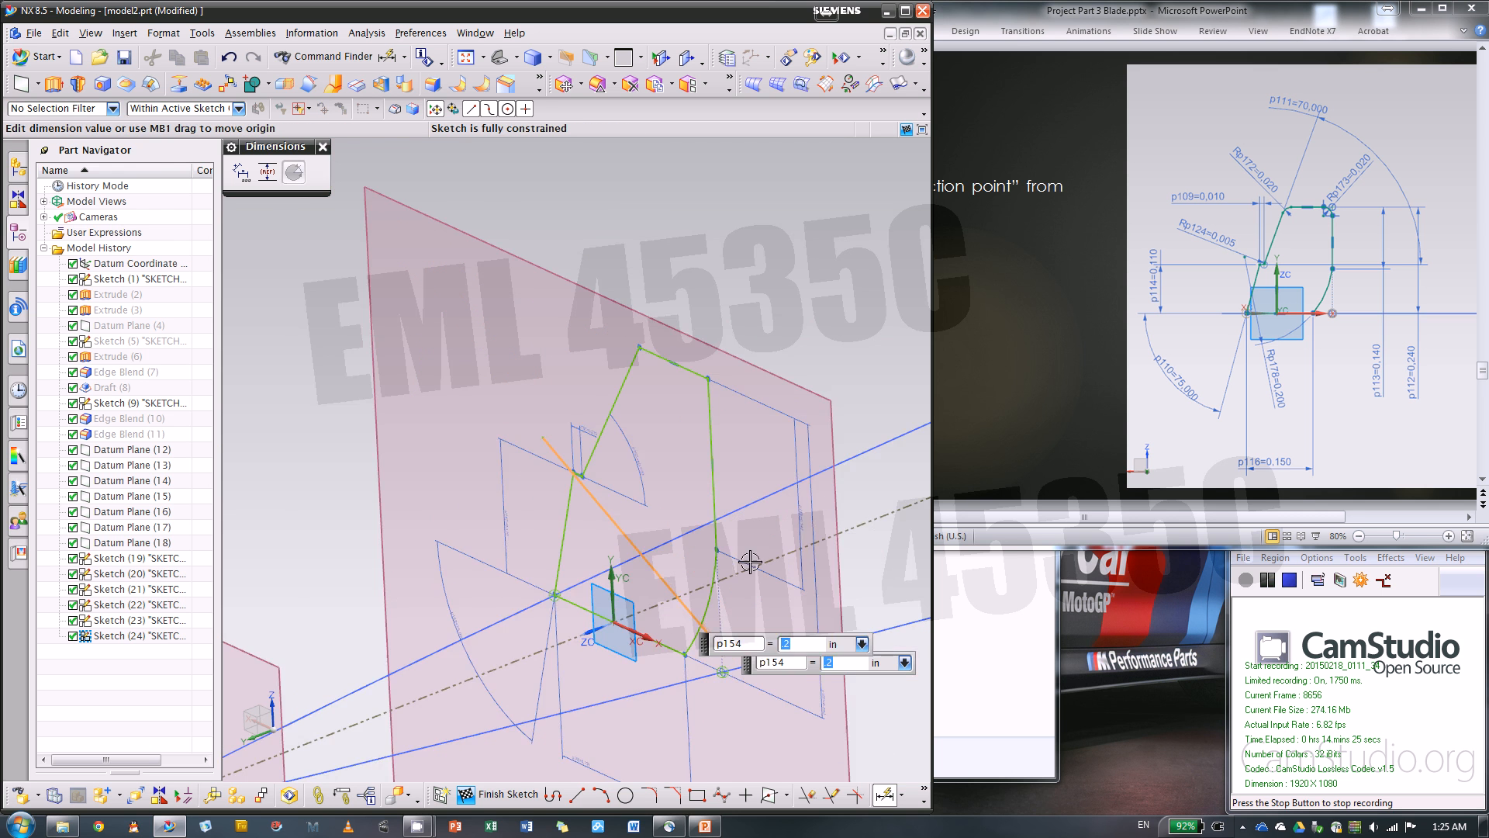
Fillet both upper corners of the profile with a 0.02 in radius
{"action": "left_click", "coordinate": [650, 794]}
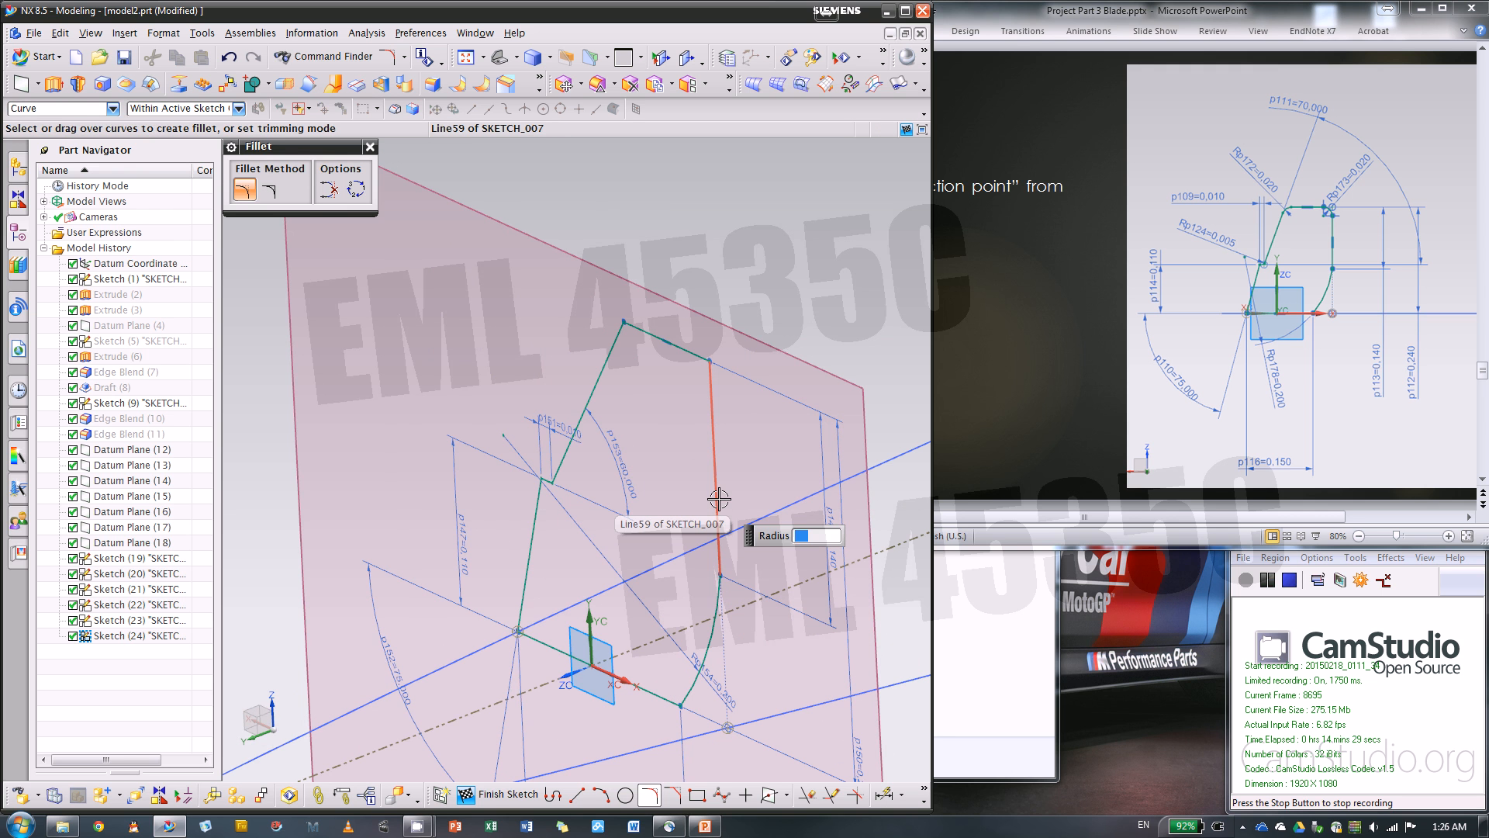
{"action": "key", "text": "Return"}
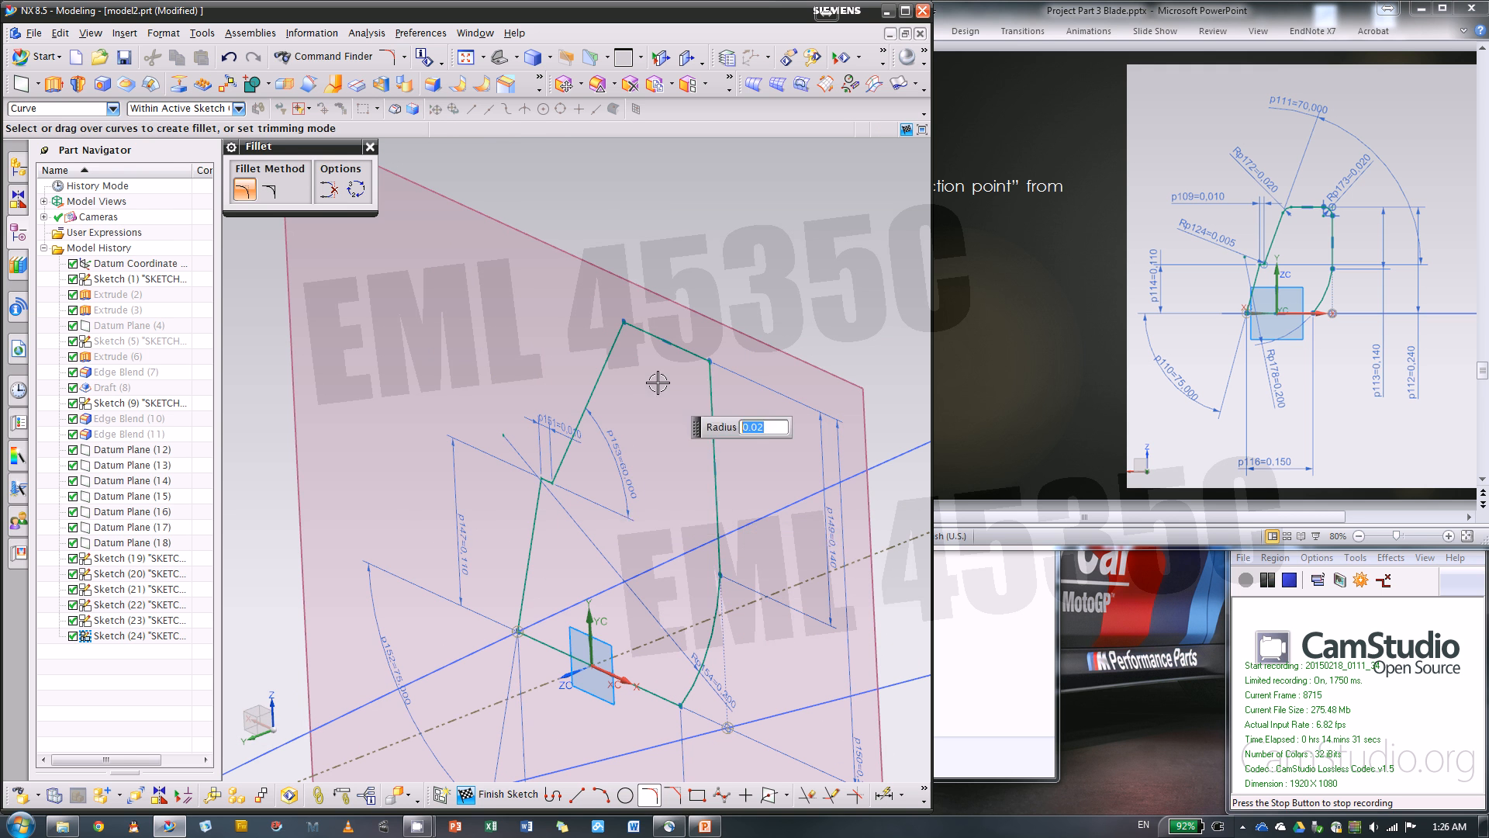
{"action": "scroll", "coordinate": [633, 363], "scroll_direction": "up", "scroll_amount": 3}
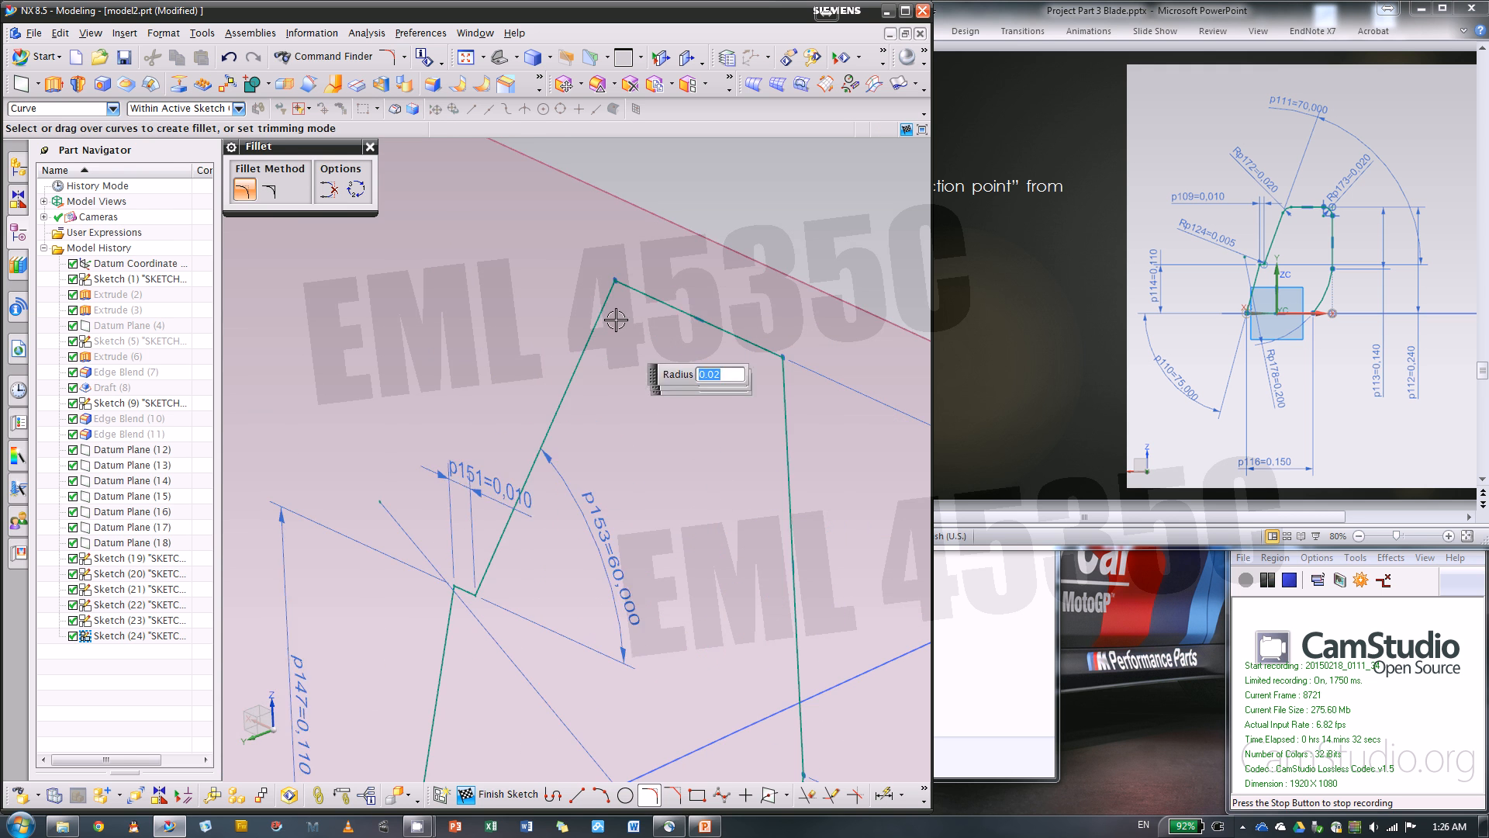
{"action": "left_click", "coordinate": [783, 357]}
{"action": "scroll", "coordinate": [807, 335], "scroll_direction": "down", "scroll_amount": 2}
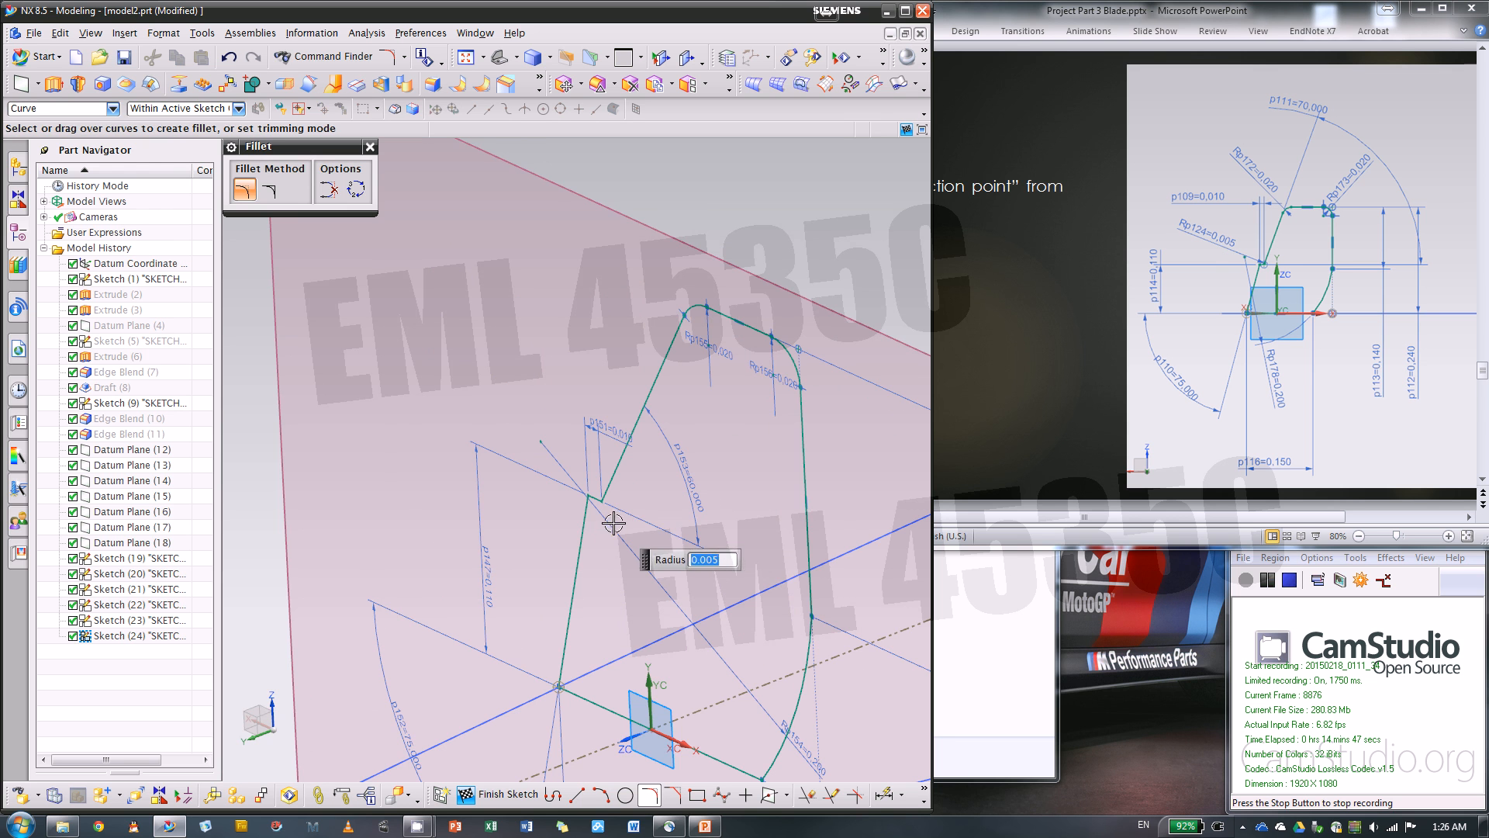
Fillet the notch corner between the short line and the upper slanted line with a 0.005 in radius, and finish the sketch
{"action": "scroll", "coordinate": [612, 520], "scroll_direction": "up", "scroll_amount": 3}
{"action": "left_click", "coordinate": [599, 479]}
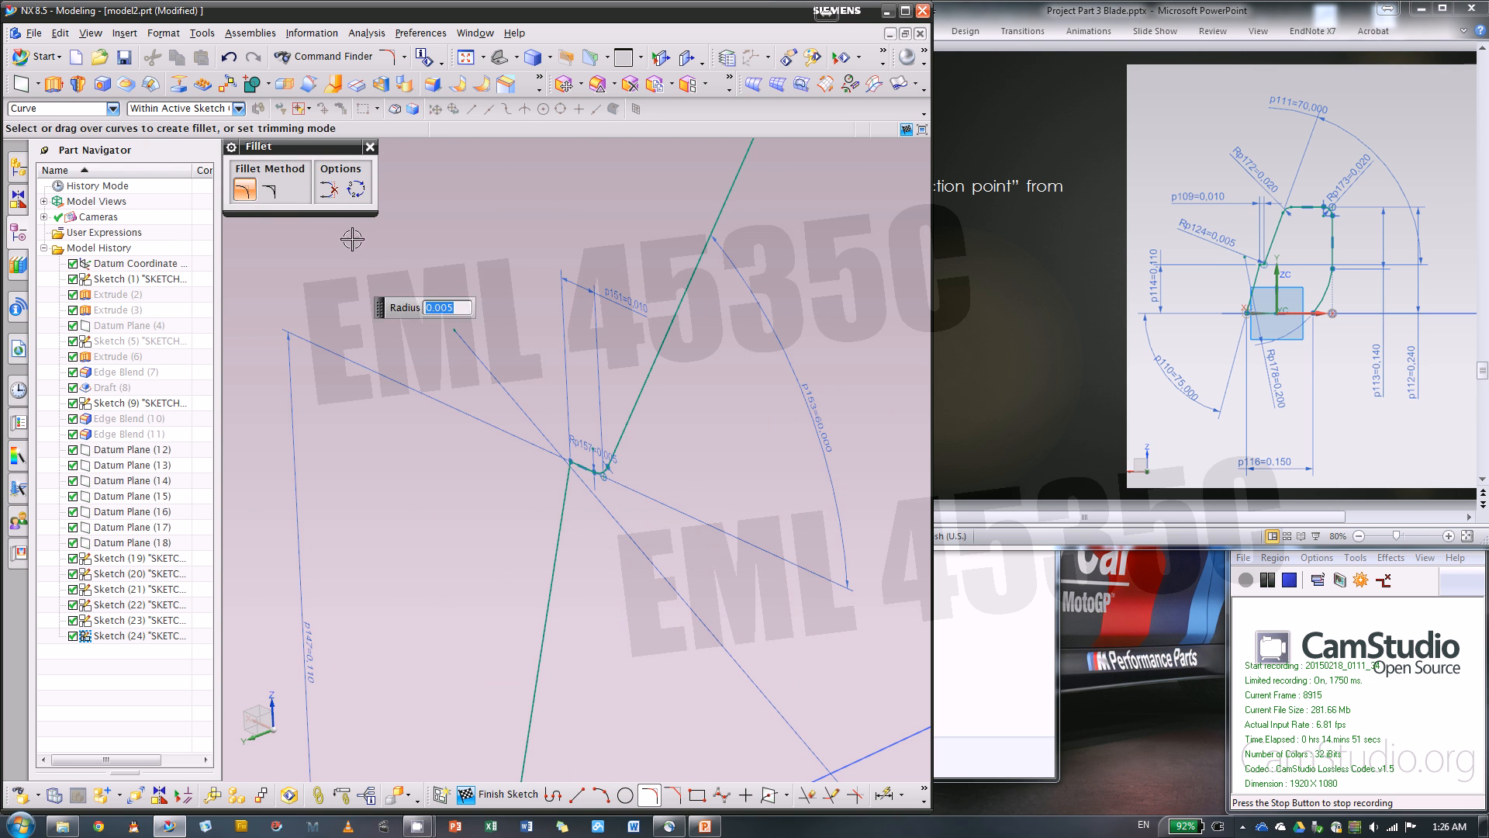
{"action": "left_click", "coordinate": [370, 147]}
{"action": "scroll", "coordinate": [558, 222], "scroll_direction": "down", "scroll_amount": 5}
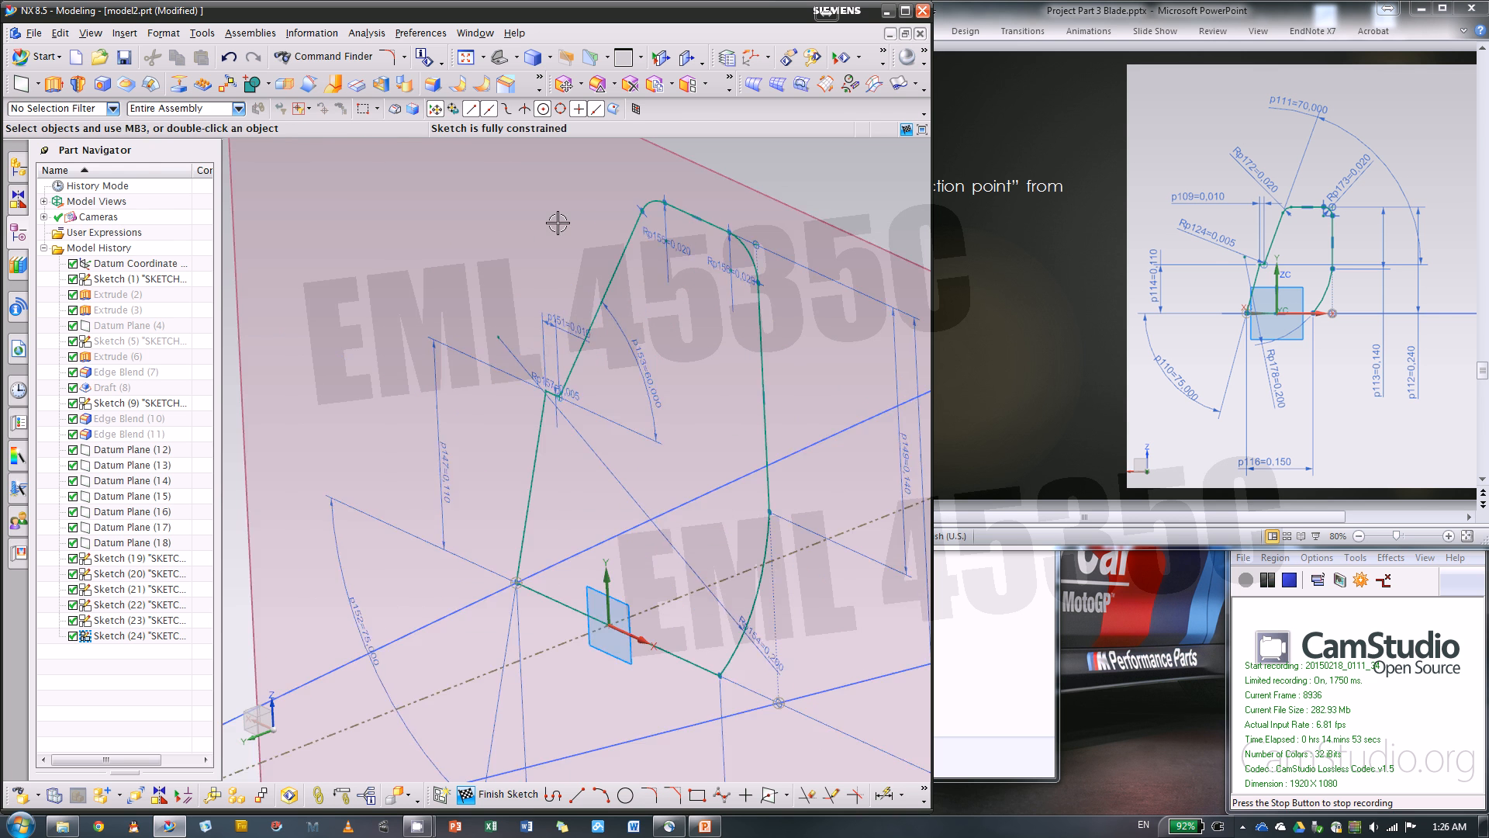
{"action": "scroll", "coordinate": [706, 421], "scroll_direction": "down", "scroll_amount": 3}
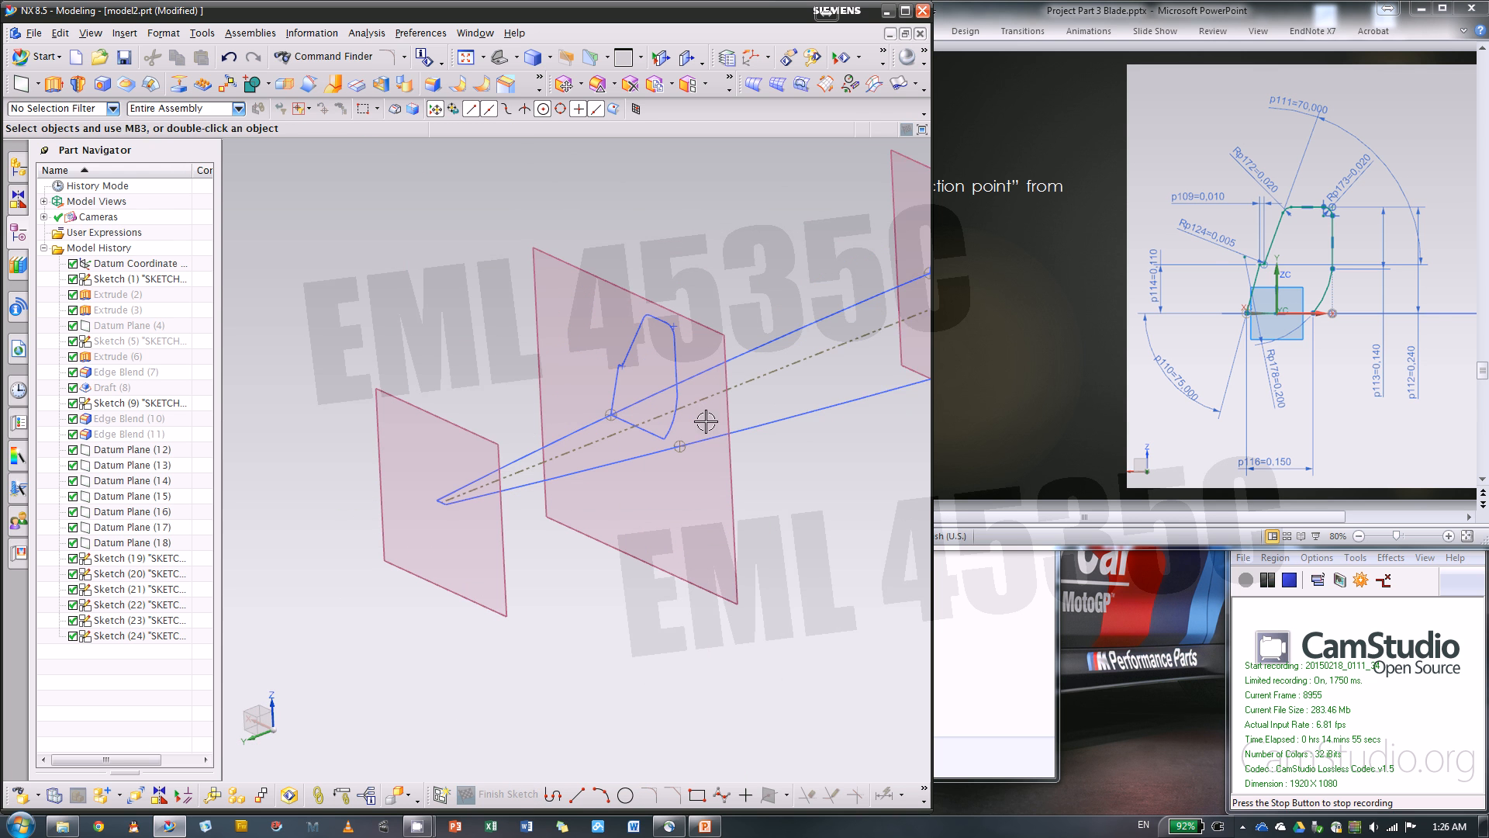
Switch to the PowerPoint presentation, advance to the slide for profile #7, and return to NX
{"action": "left_click", "coordinate": [1050, 384]}
{"action": "scroll", "coordinate": [1050, 384], "scroll_direction": "down", "scroll_amount": 1}
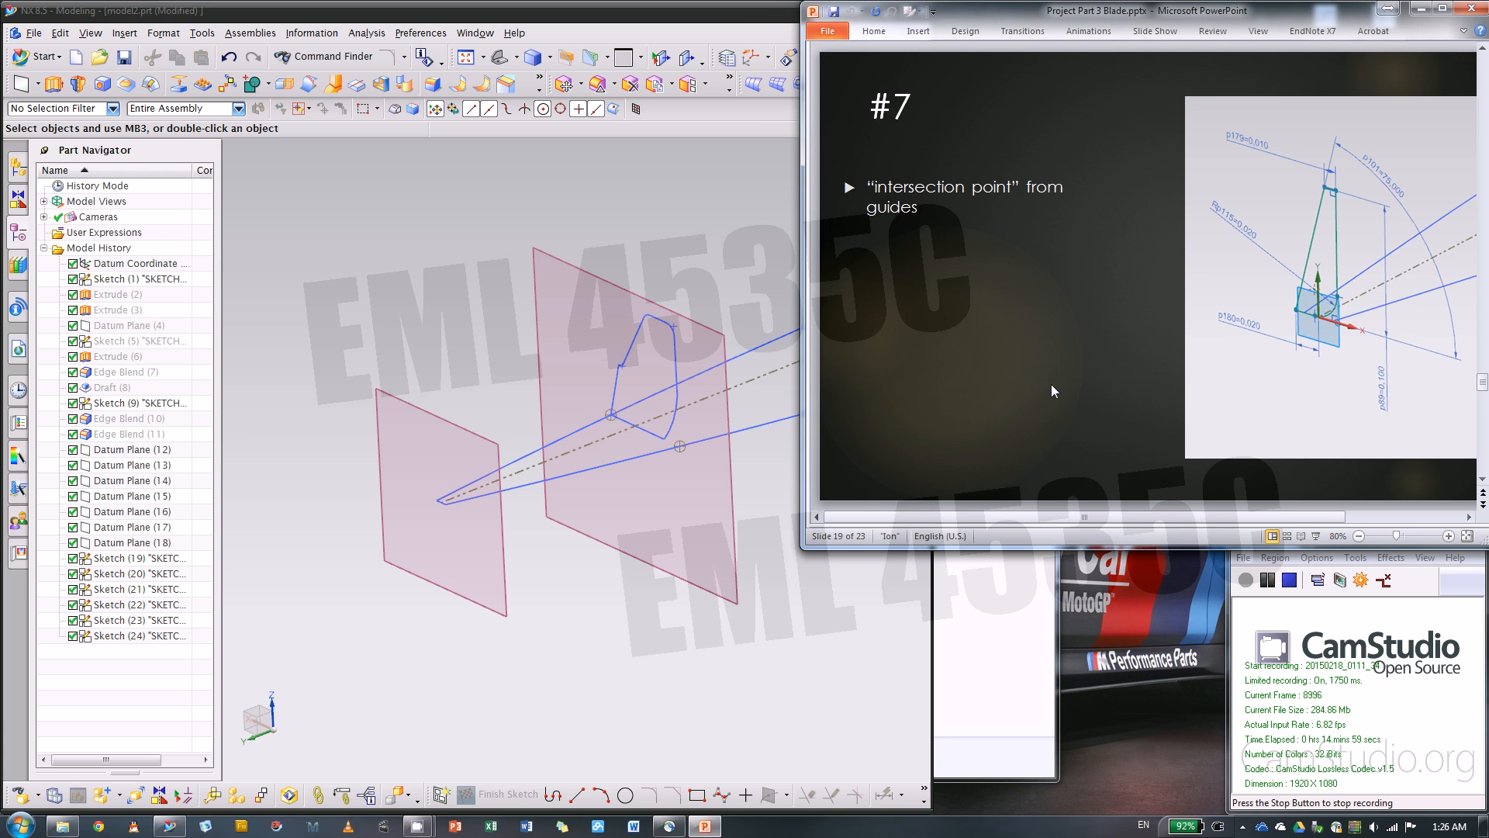
{"action": "left_click", "coordinate": [598, 658]}
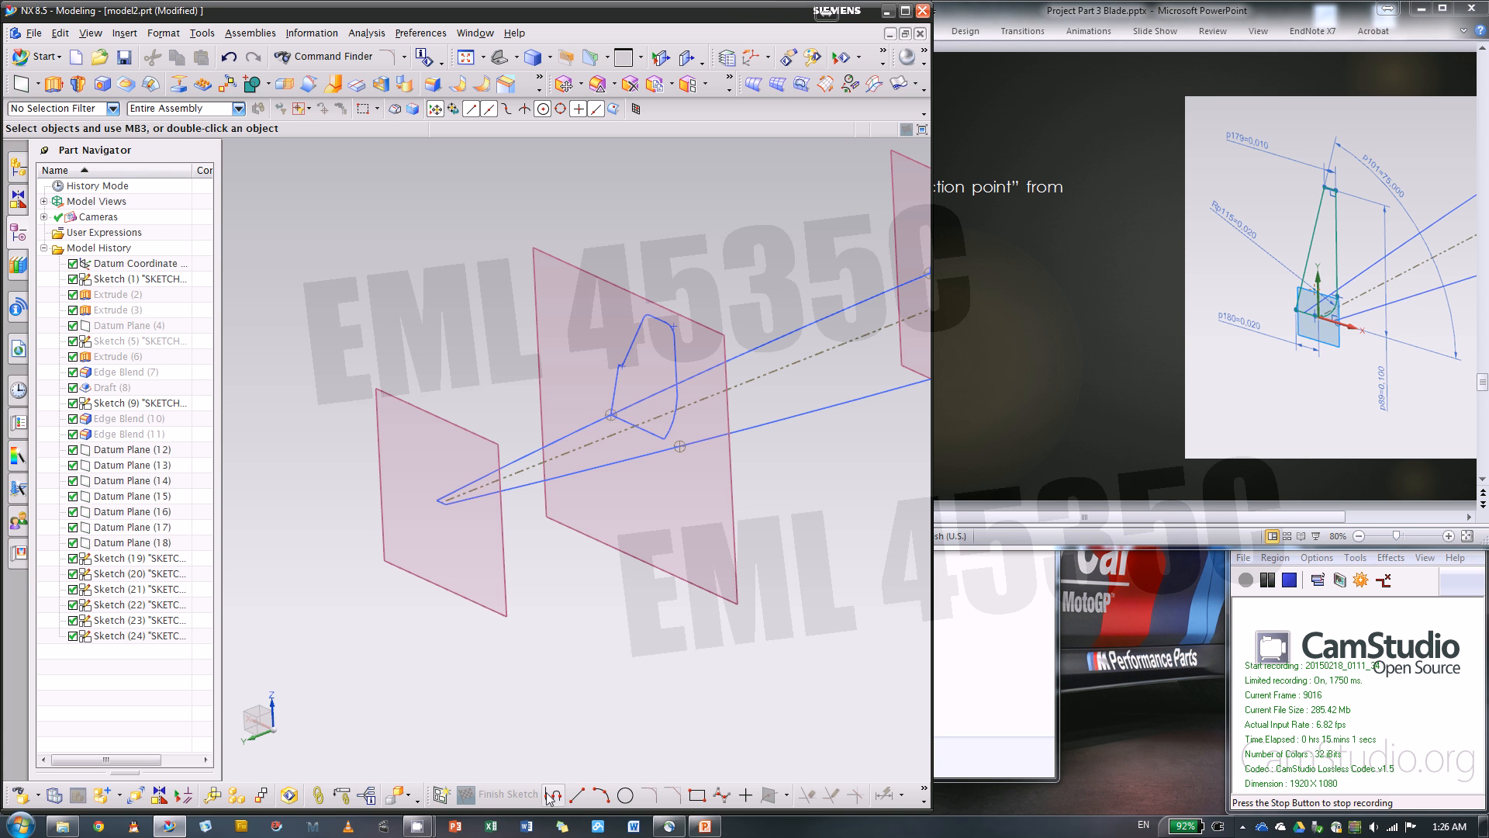
Create a new sketch on Datum Plane (18) at the narrow end of the guide curves
{"action": "left_click", "coordinate": [443, 795]}
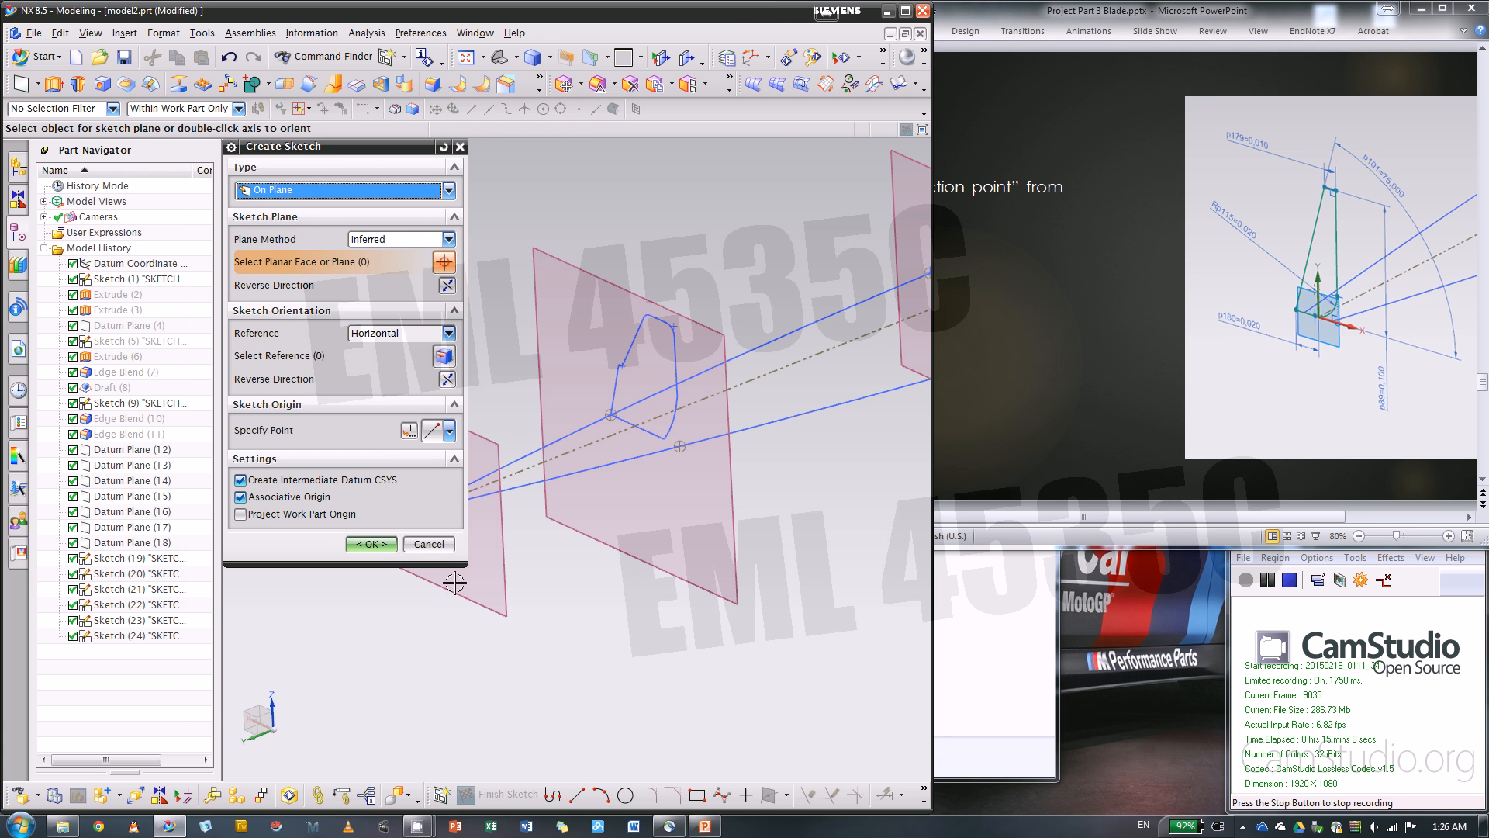
{"action": "scroll", "coordinate": [825, 532], "scroll_direction": "down", "scroll_amount": 4}
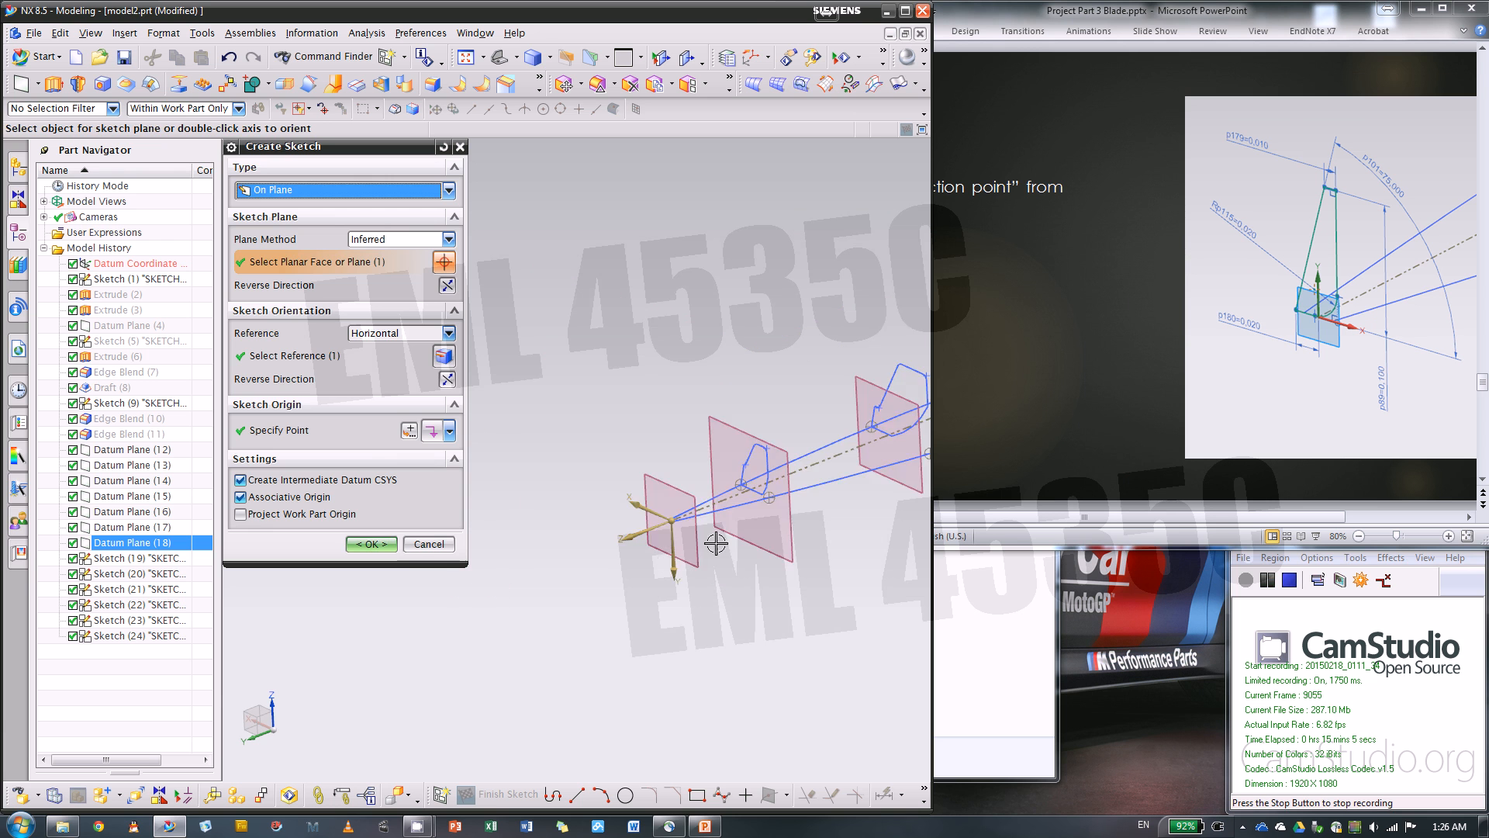
{"action": "scroll", "coordinate": [655, 548], "scroll_direction": "up", "scroll_amount": 5}
{"action": "left_click", "coordinate": [735, 527]}
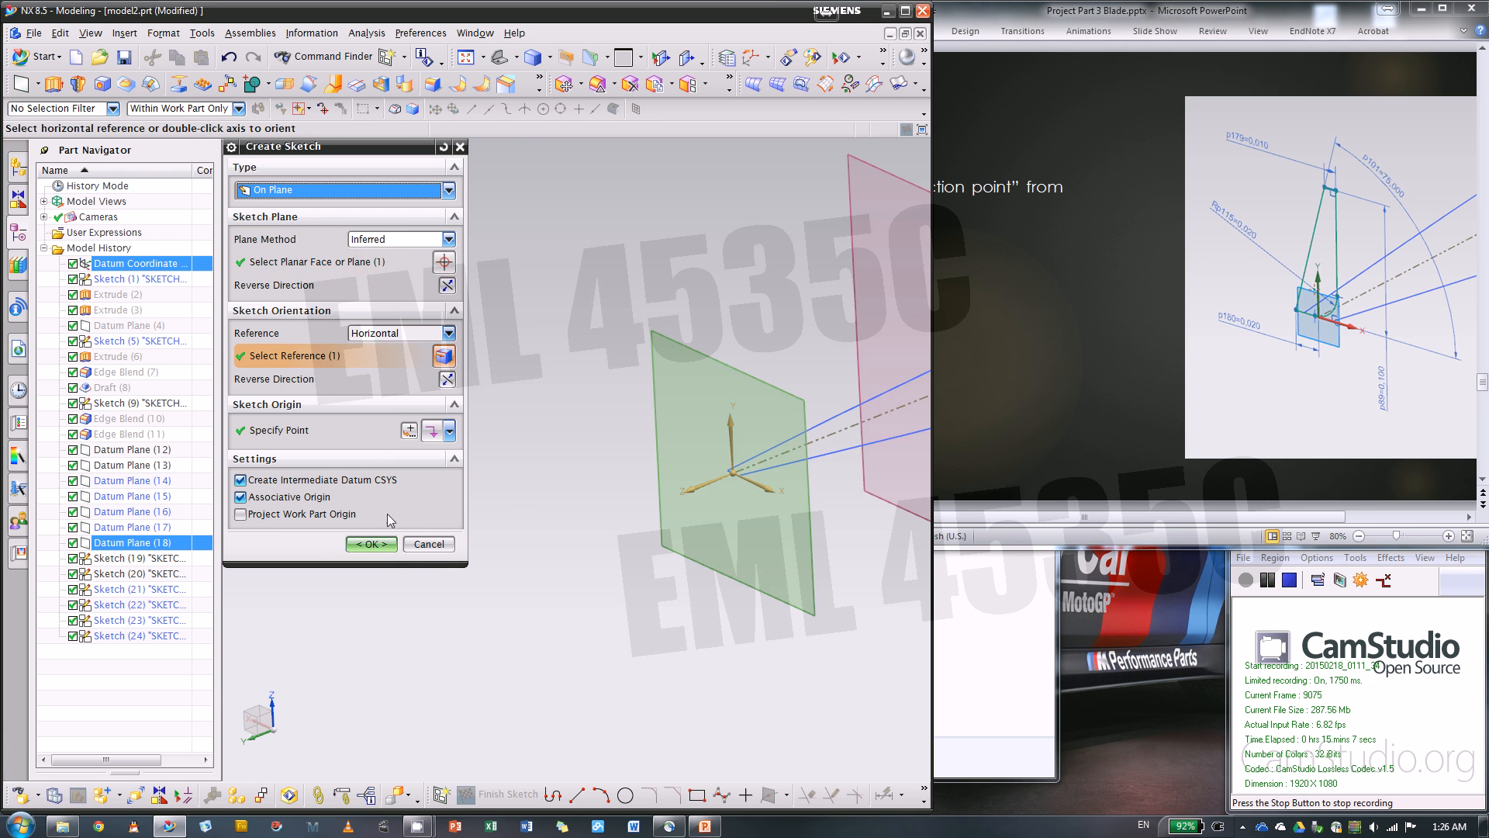
{"action": "left_click", "coordinate": [370, 544]}
{"action": "mouse_move", "coordinate": [715, 485]}
{"action": "middle_mouse_down"}
{"action": "mouse_move", "coordinate": [835, 468]}
{"action": "mouse_move", "coordinate": [785, 496]}
{"action": "mouse_move", "coordinate": [871, 478]}
{"action": "middle_mouse_up"}
{"action": "scroll", "coordinate": [871, 478], "scroll_direction": "down", "scroll_amount": 3}
{"action": "scroll", "coordinate": [807, 459], "scroll_direction": "up", "scroll_amount": 3}
{"action": "scroll", "coordinate": [776, 458], "scroll_direction": "down", "scroll_amount": 5}
{"action": "scroll", "coordinate": [597, 529], "scroll_direction": "up", "scroll_amount": 5}
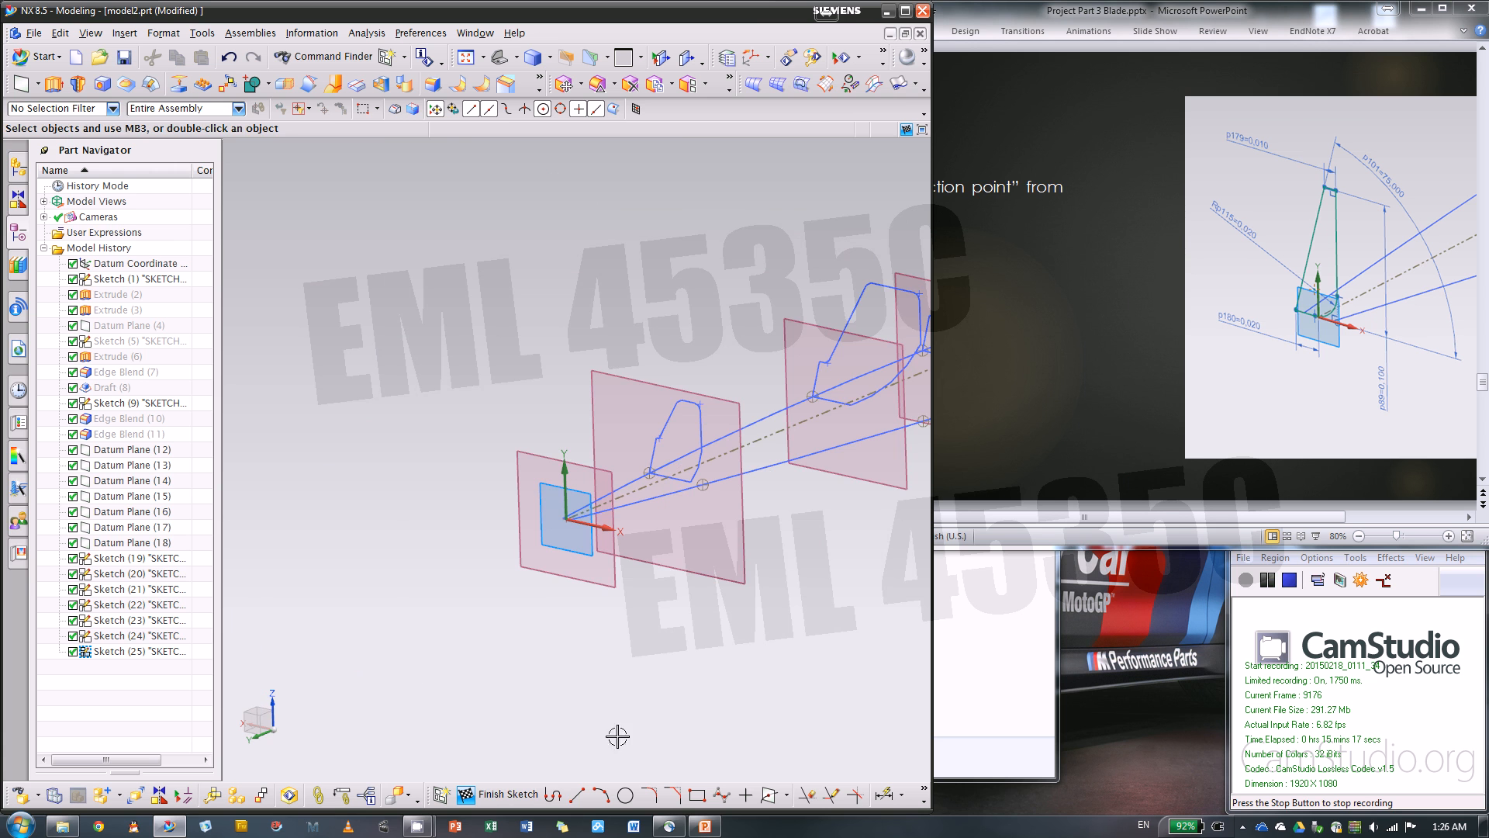
Sketch a closed four-sided profile along the X axis, with a base about 0.098 in, height about 0.14 in and top edge about 0.049 in
{"action": "left_click", "coordinate": [553, 794]}
{"action": "scroll", "coordinate": [552, 497], "scroll_direction": "up", "scroll_amount": 3}
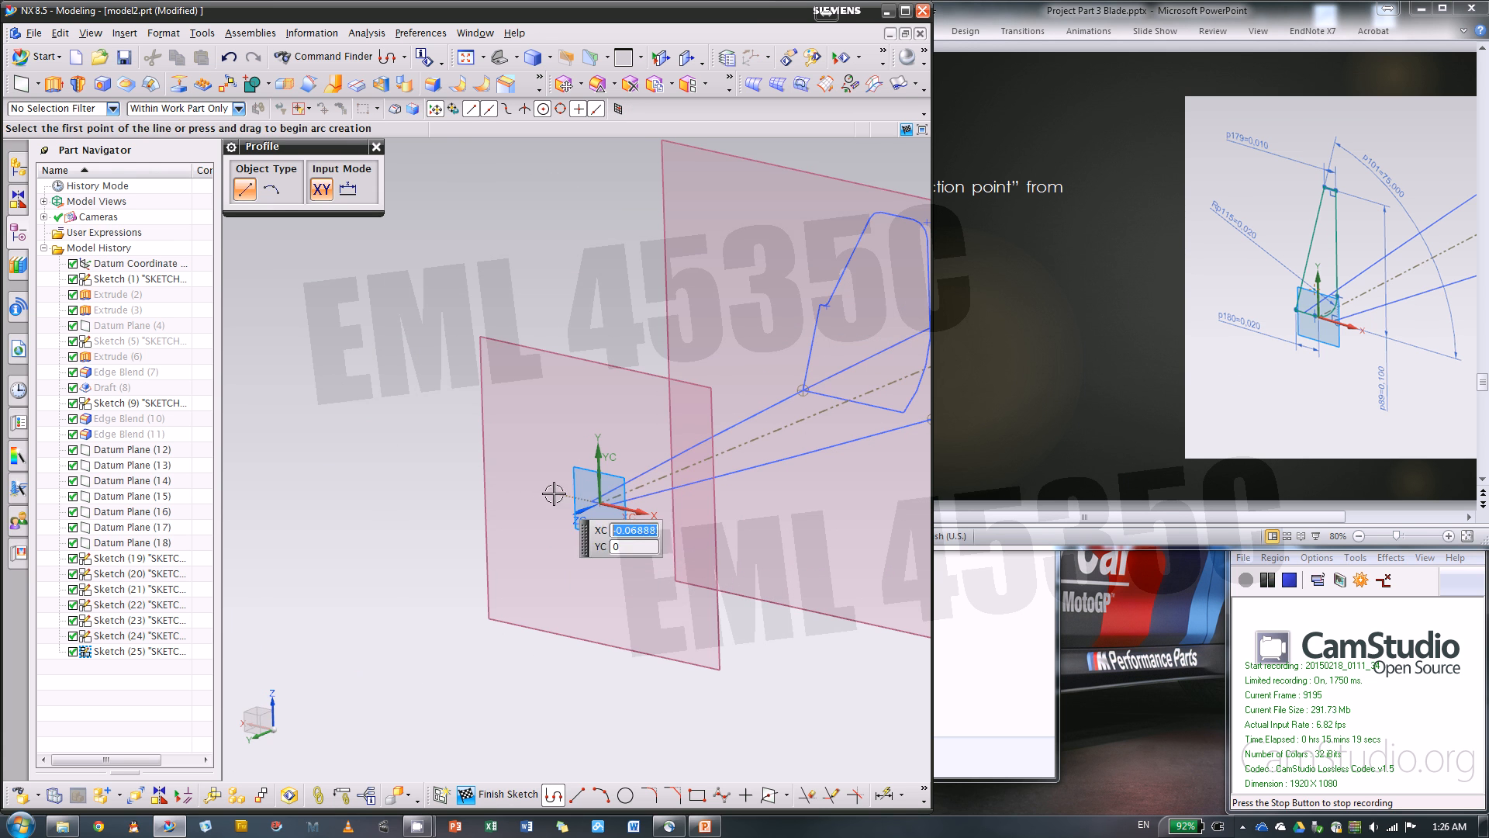
{"action": "left_click", "coordinate": [598, 502]}
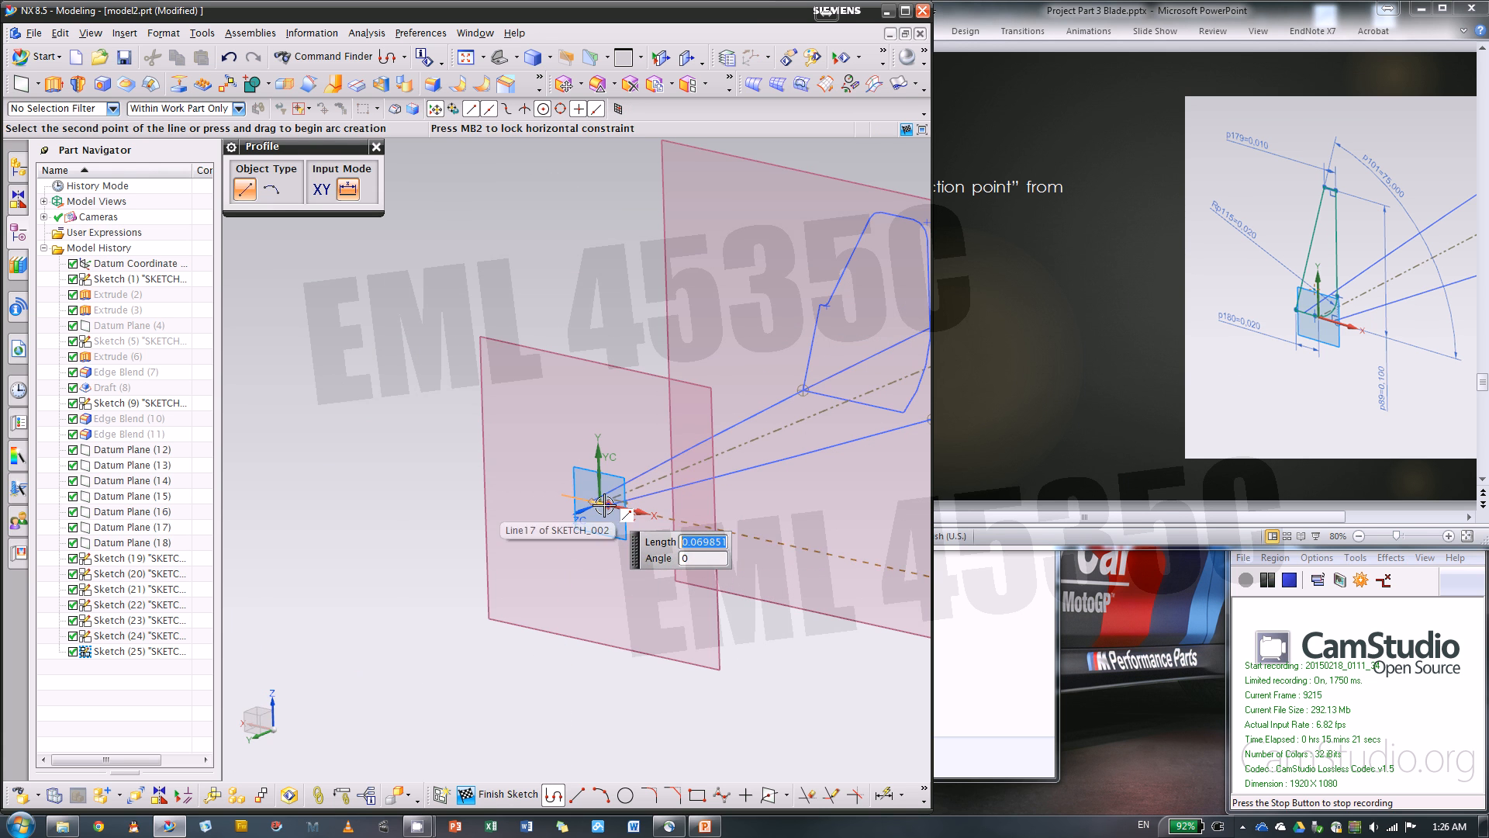
{"action": "scroll", "coordinate": [604, 504], "scroll_direction": "up", "scroll_amount": 2}
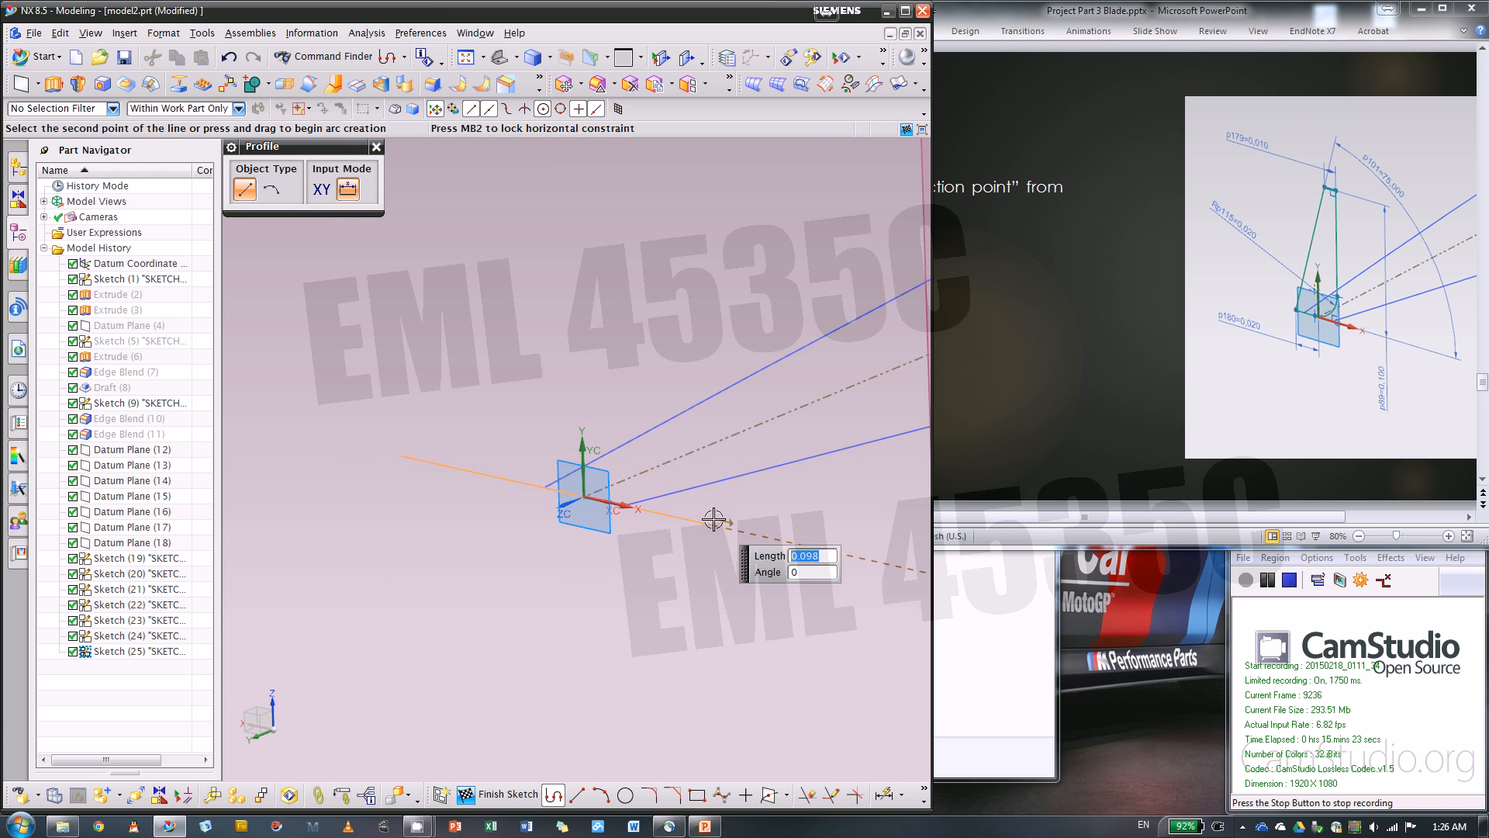
{"action": "scroll", "coordinate": [704, 572], "scroll_direction": "down", "scroll_amount": 5}
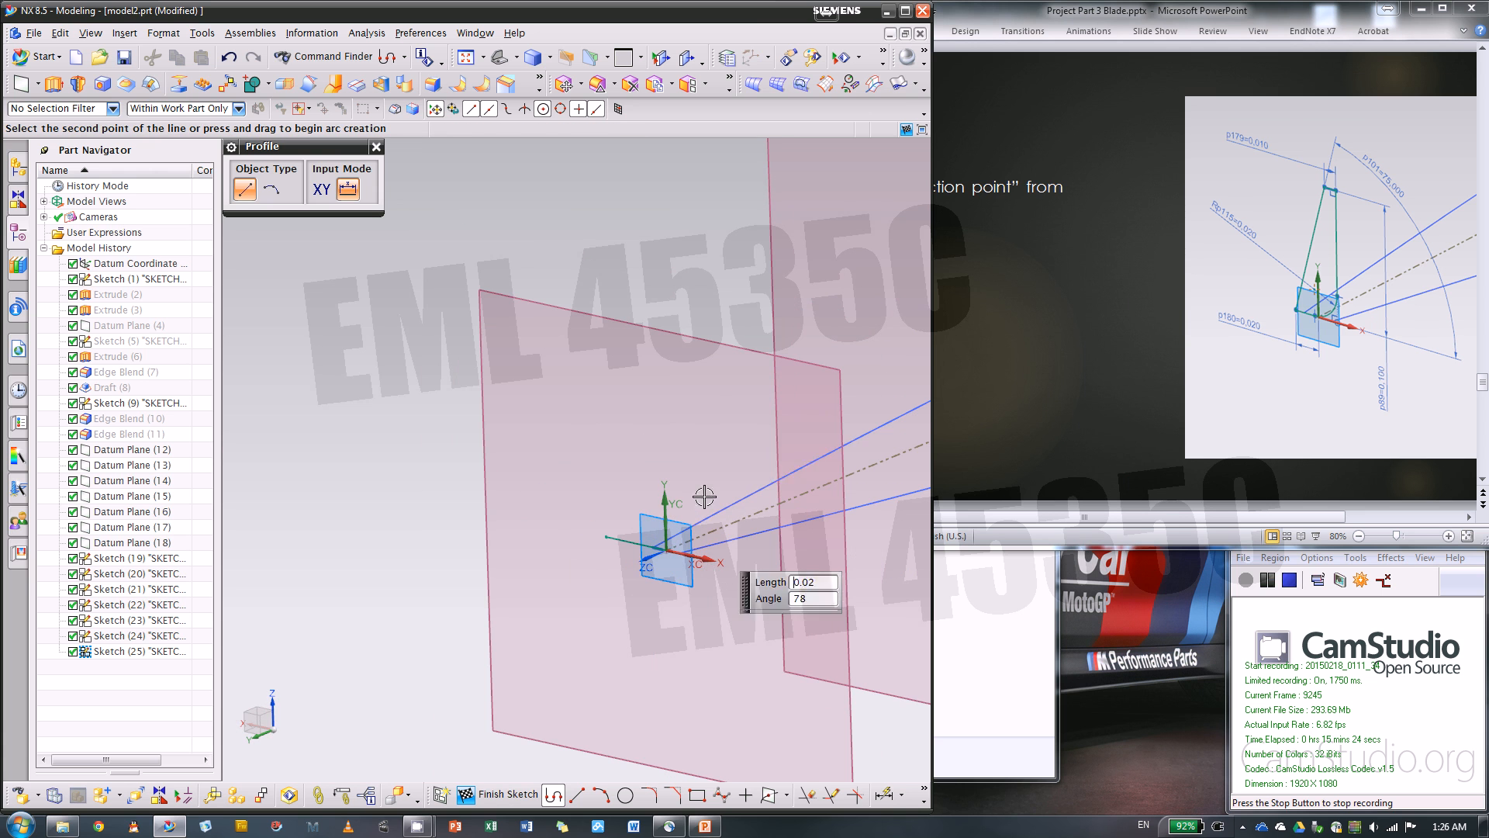
{"action": "left_click", "coordinate": [702, 380]}
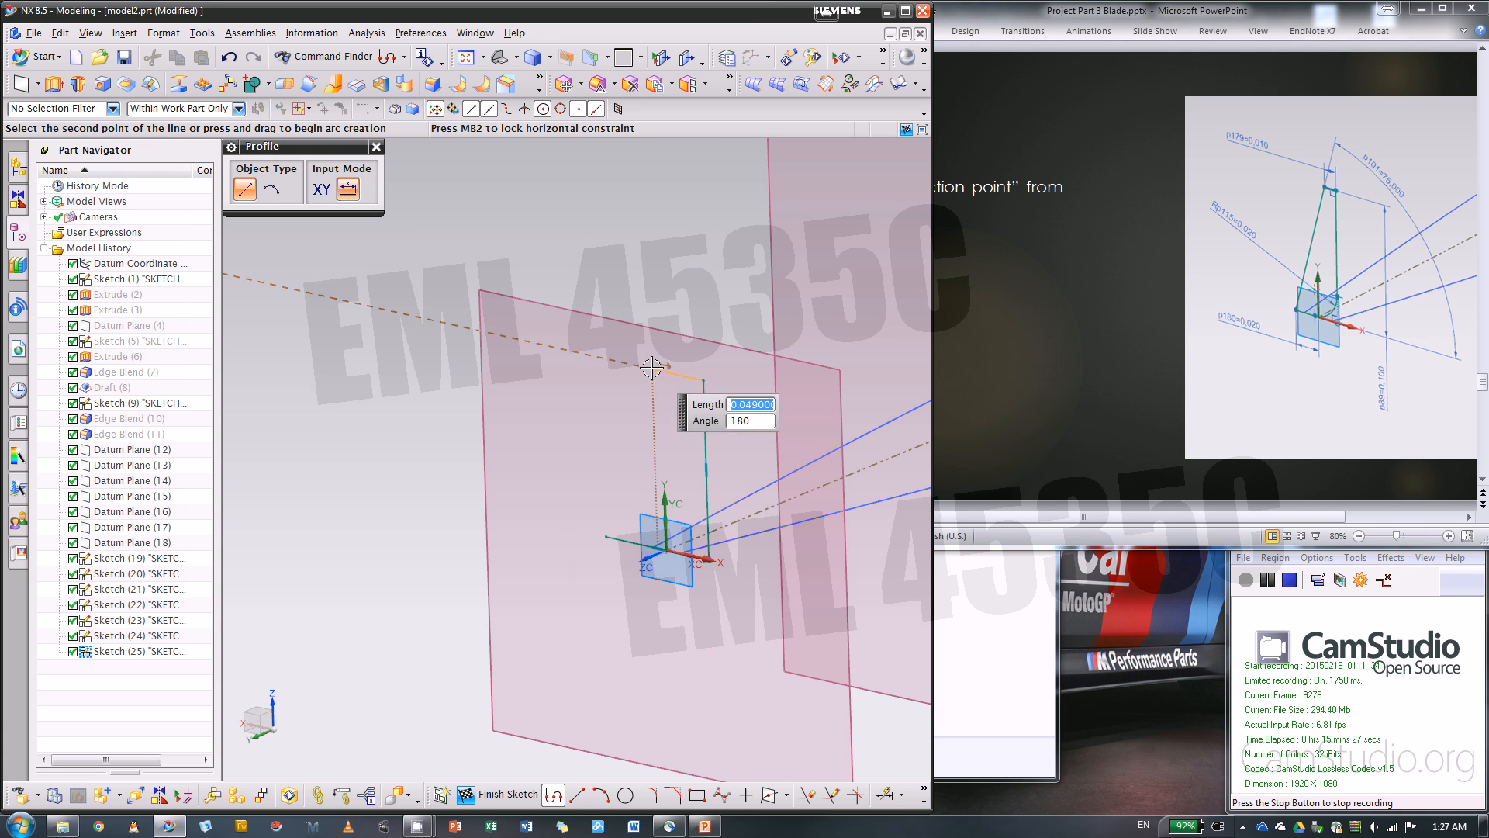
{"action": "left_click", "coordinate": [652, 369]}
{"action": "left_click", "coordinate": [604, 535]}
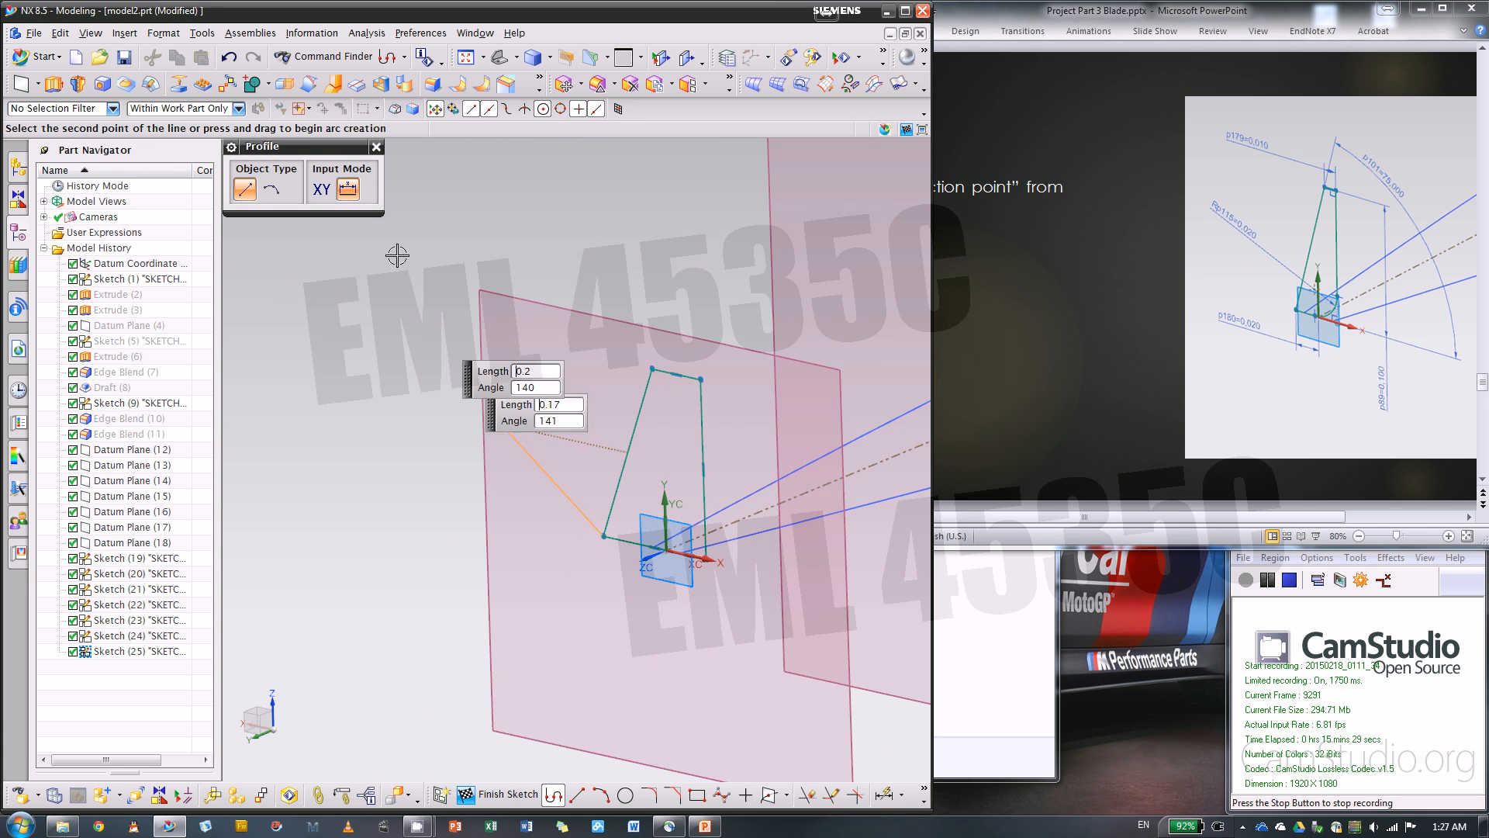
{"action": "left_click", "coordinate": [375, 145]}
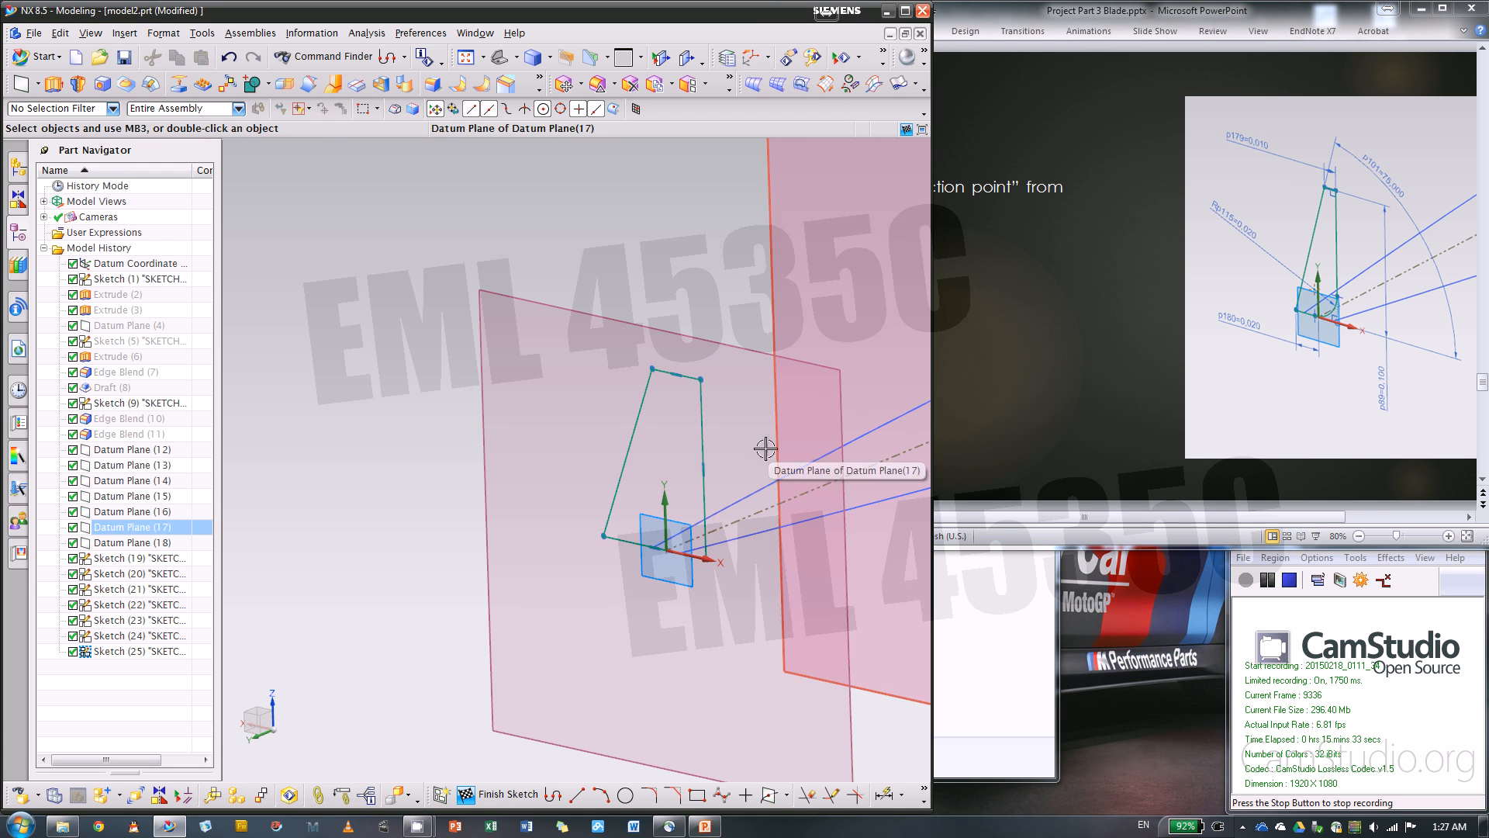
Dimension the base's outer corner 0.02 in from the vertical axis and the short top edge to 0.01 in
{"action": "left_click", "coordinate": [524, 543]}
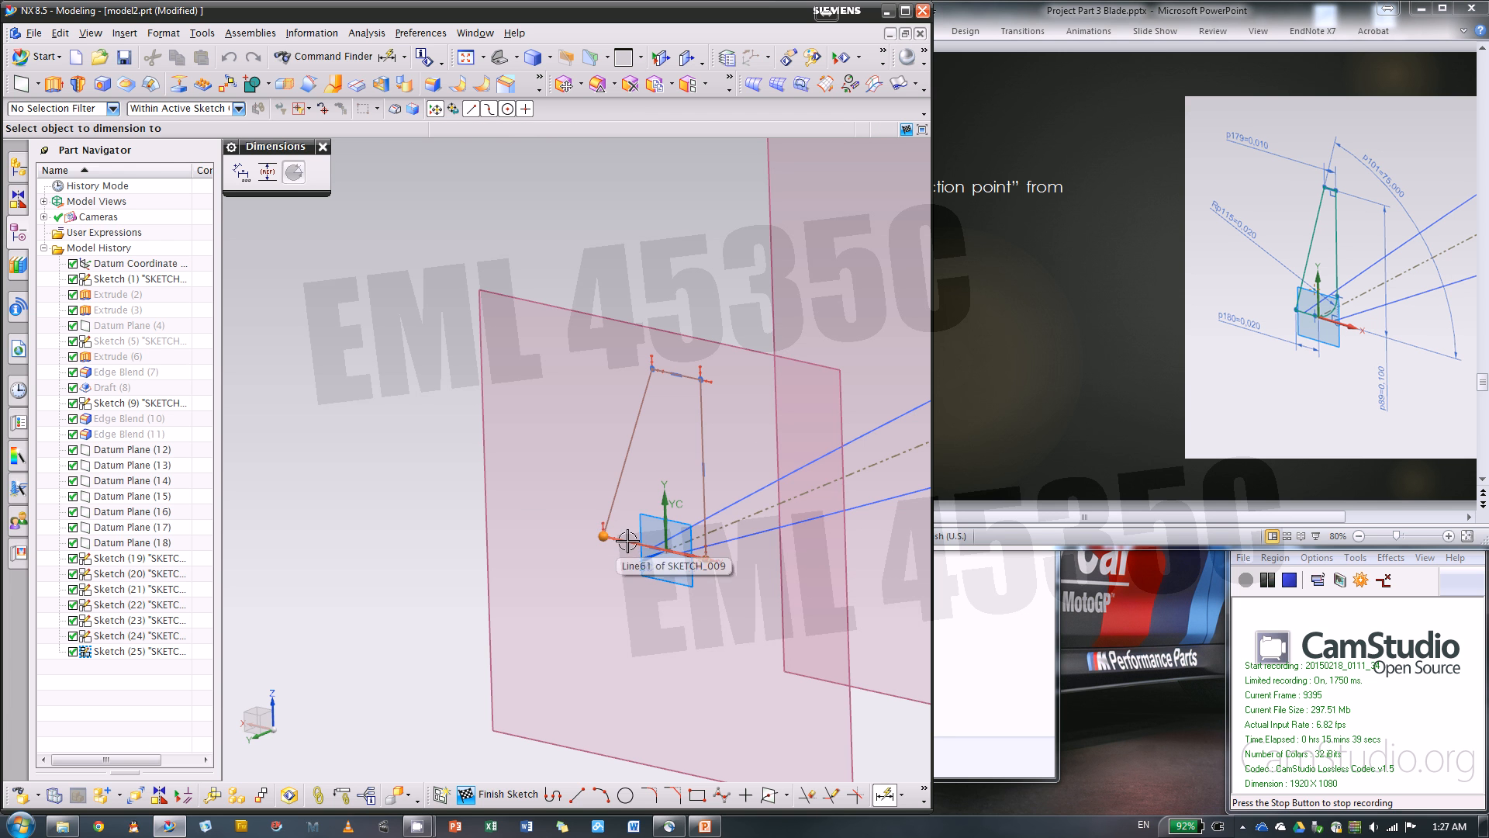
{"action": "left_click", "coordinate": [662, 503]}
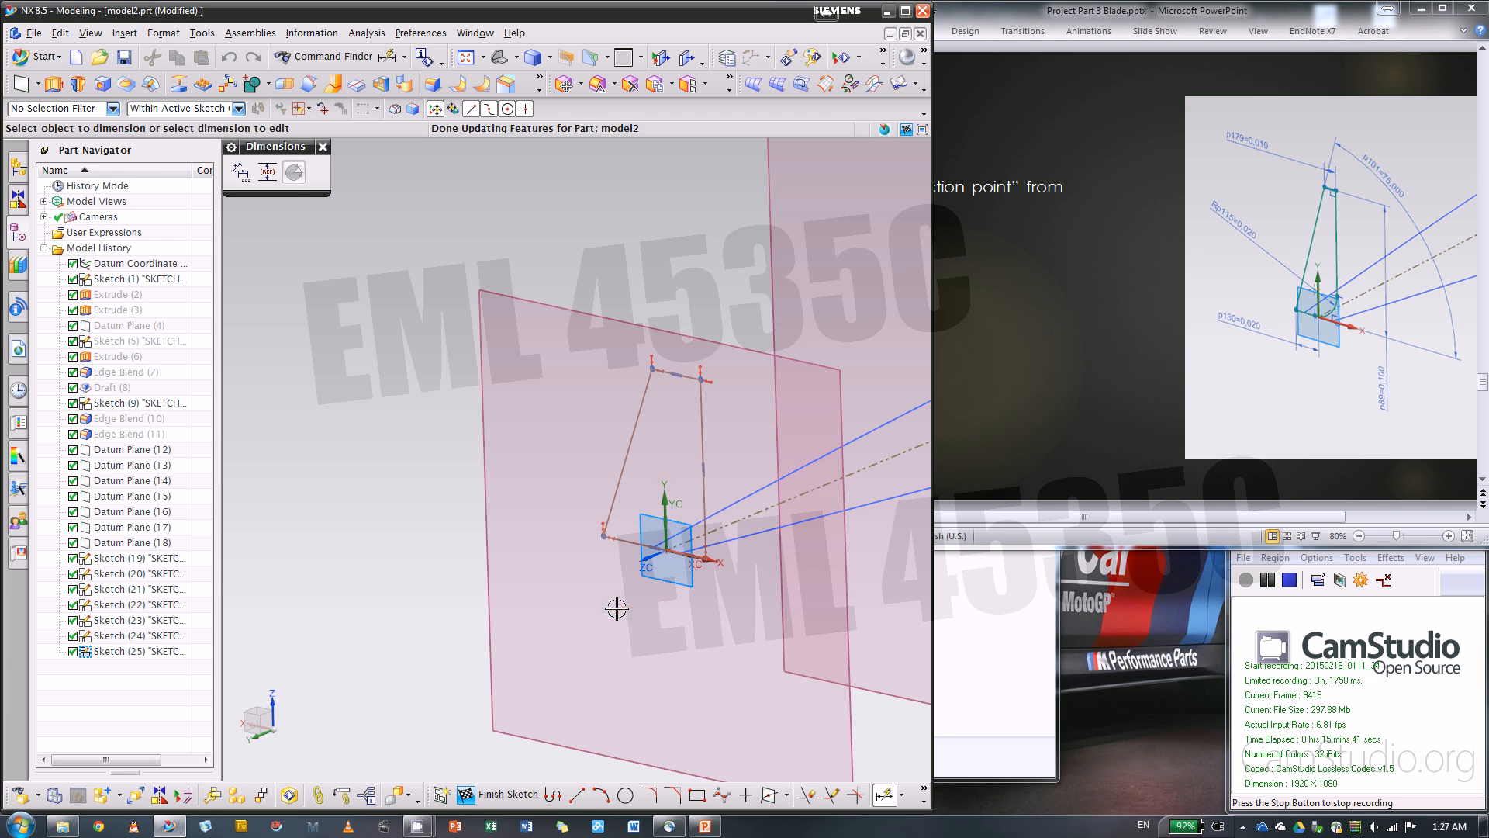
{"action": "left_click", "coordinate": [617, 607]}
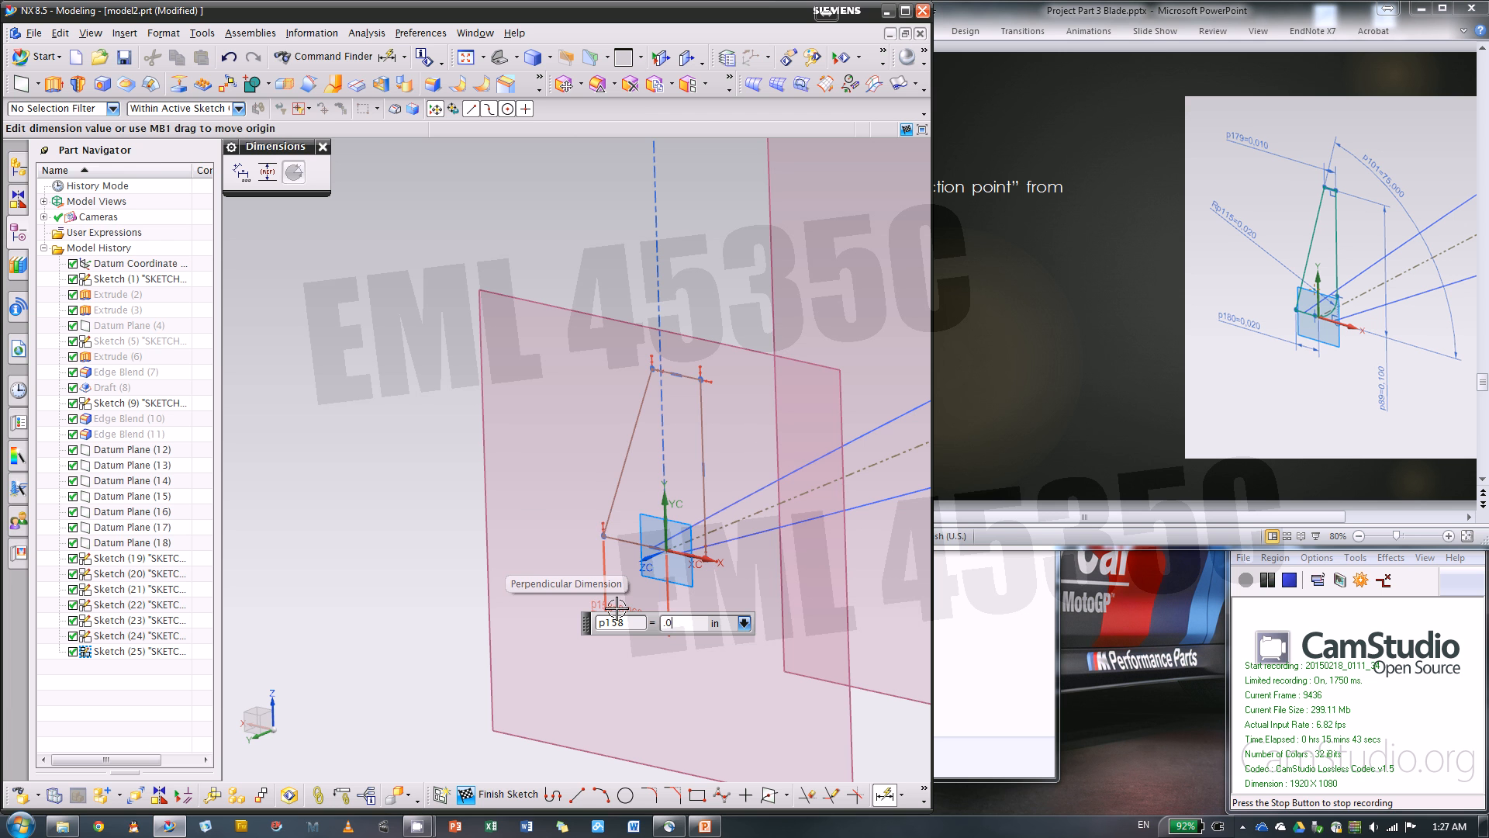
{"action": "type", "text": ".02"}
{"action": "key", "text": "Return"}
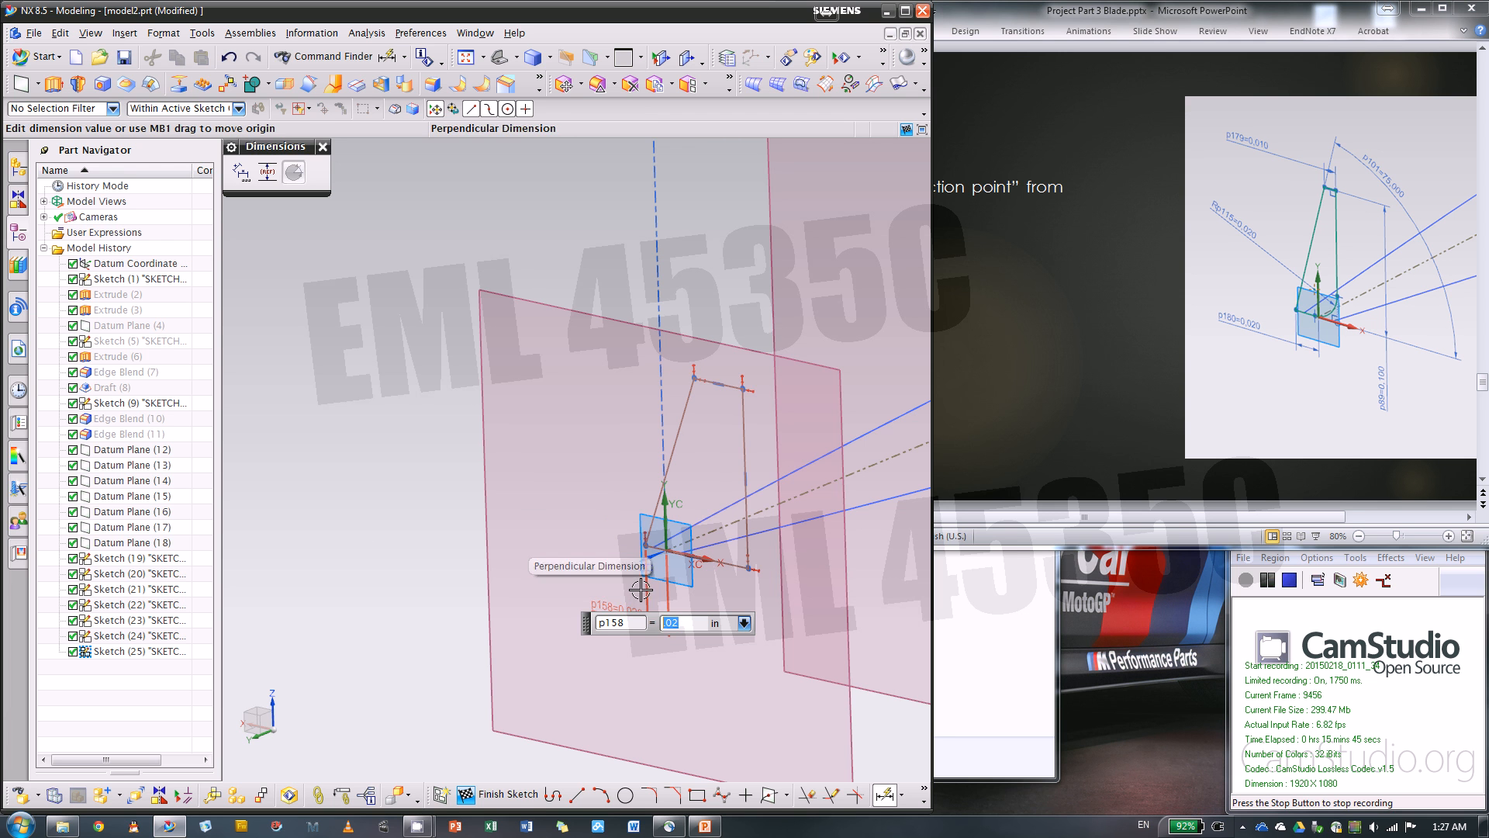
{"action": "left_click", "coordinate": [726, 386]}
{"action": "left_click", "coordinate": [567, 363]}
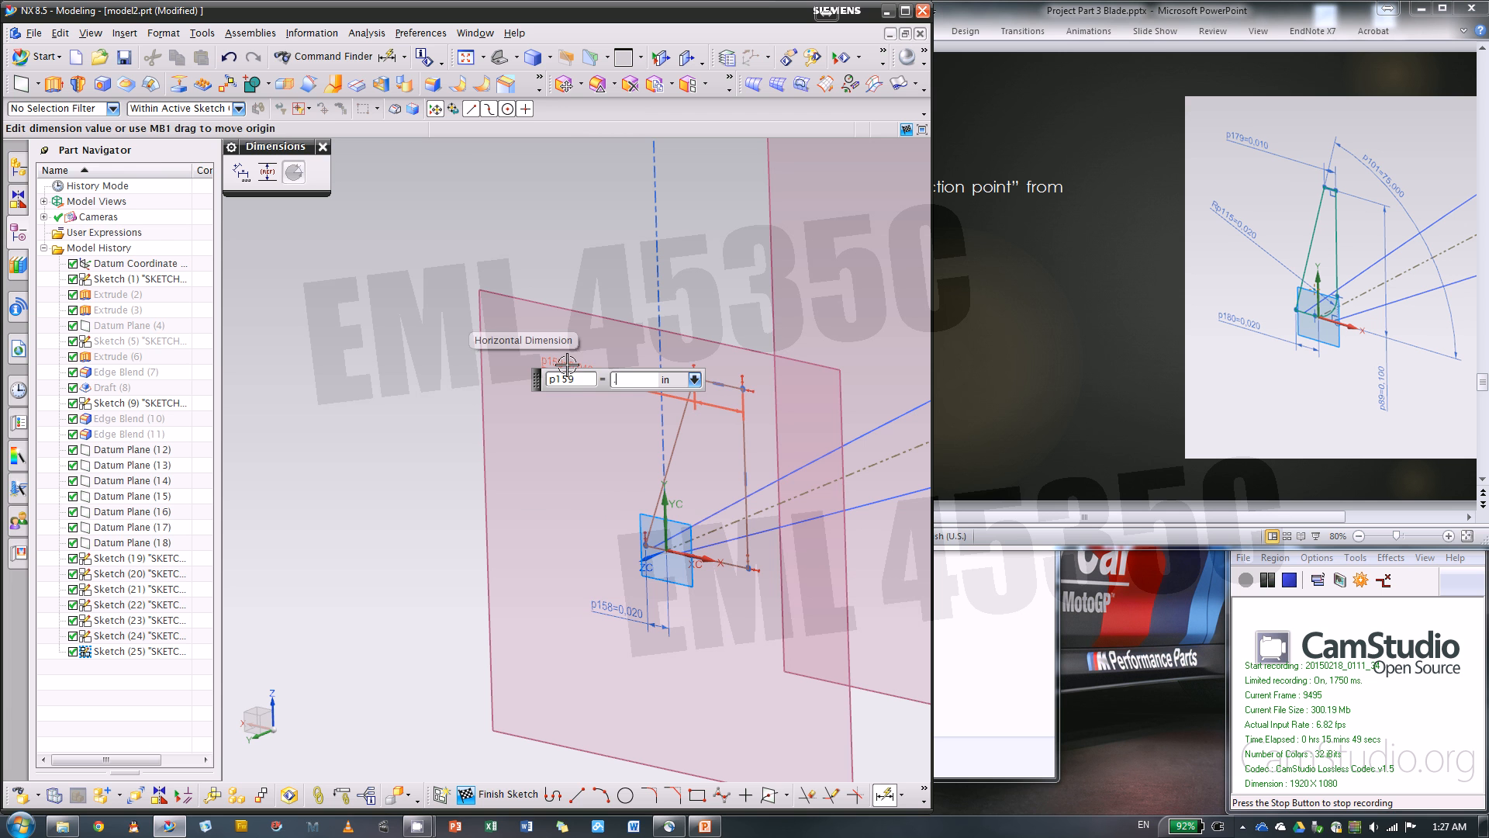
{"action": "key", "text": "Return"}
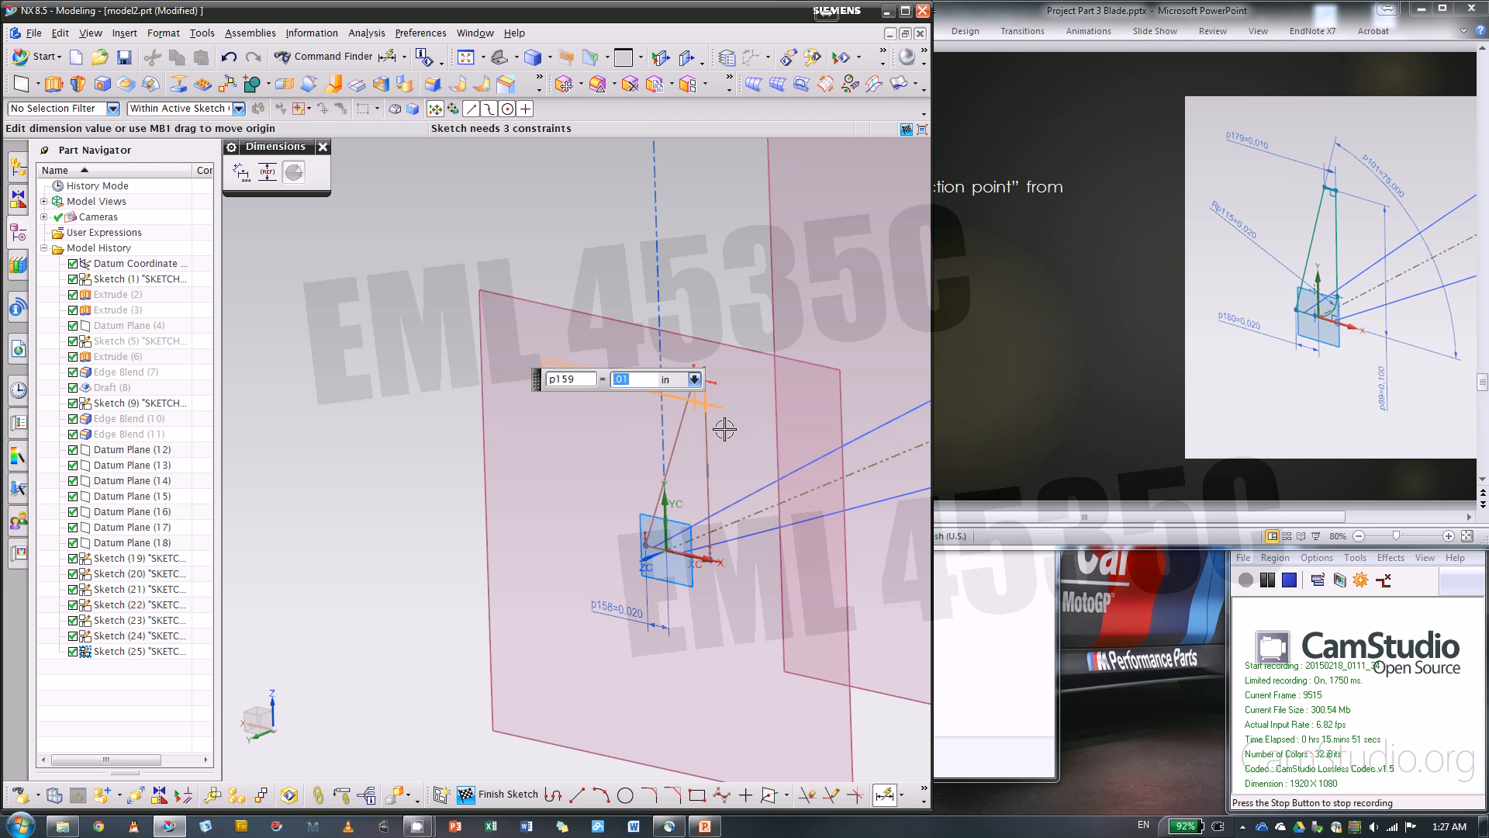
Dimension the profile's vertical side to a height of 0.1 in
{"action": "left_click", "coordinate": [710, 447]}
{"action": "left_click", "coordinate": [772, 648]}
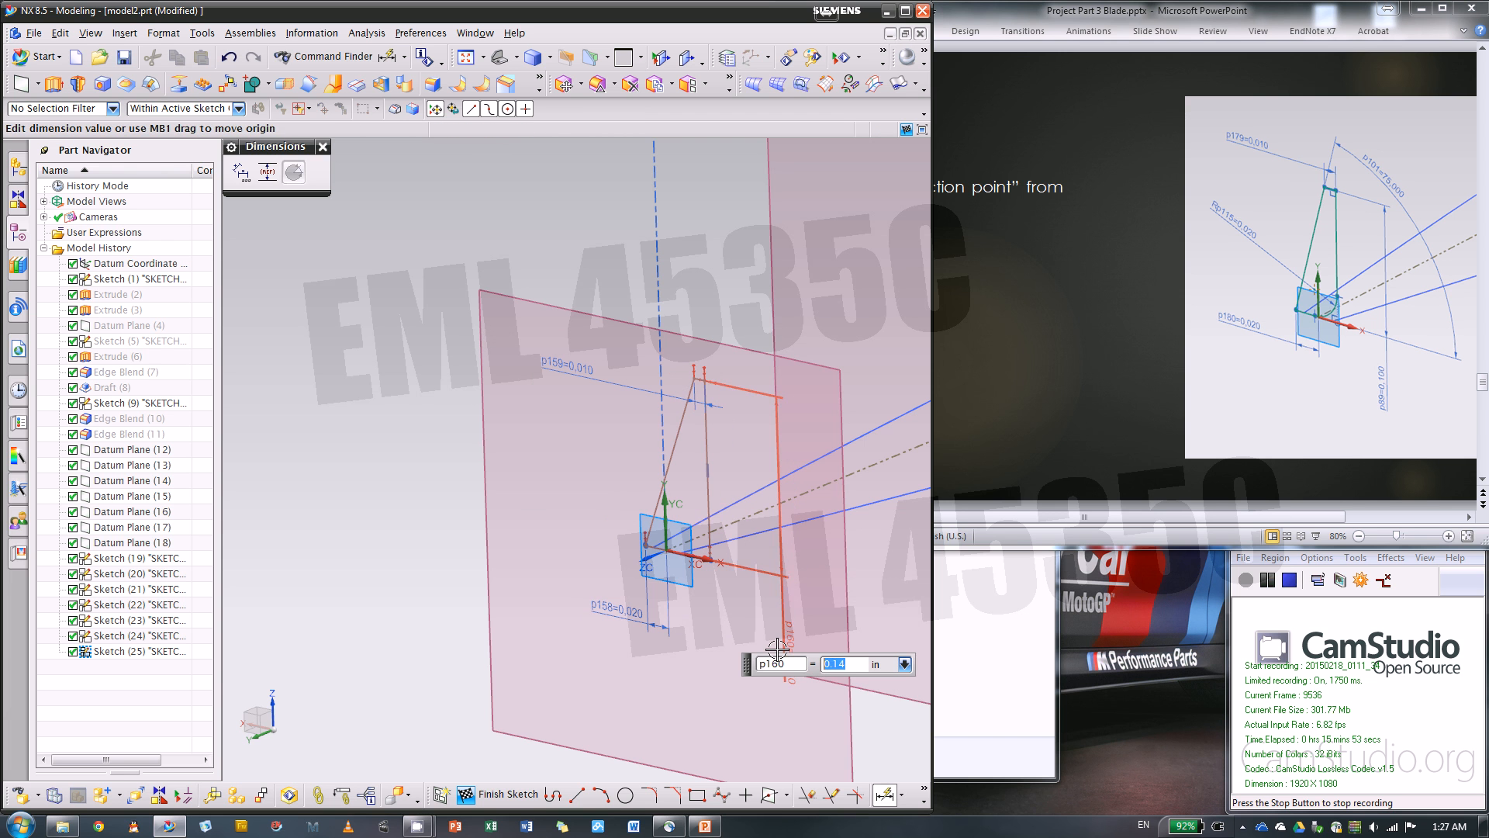
{"action": "type", "text": "."}
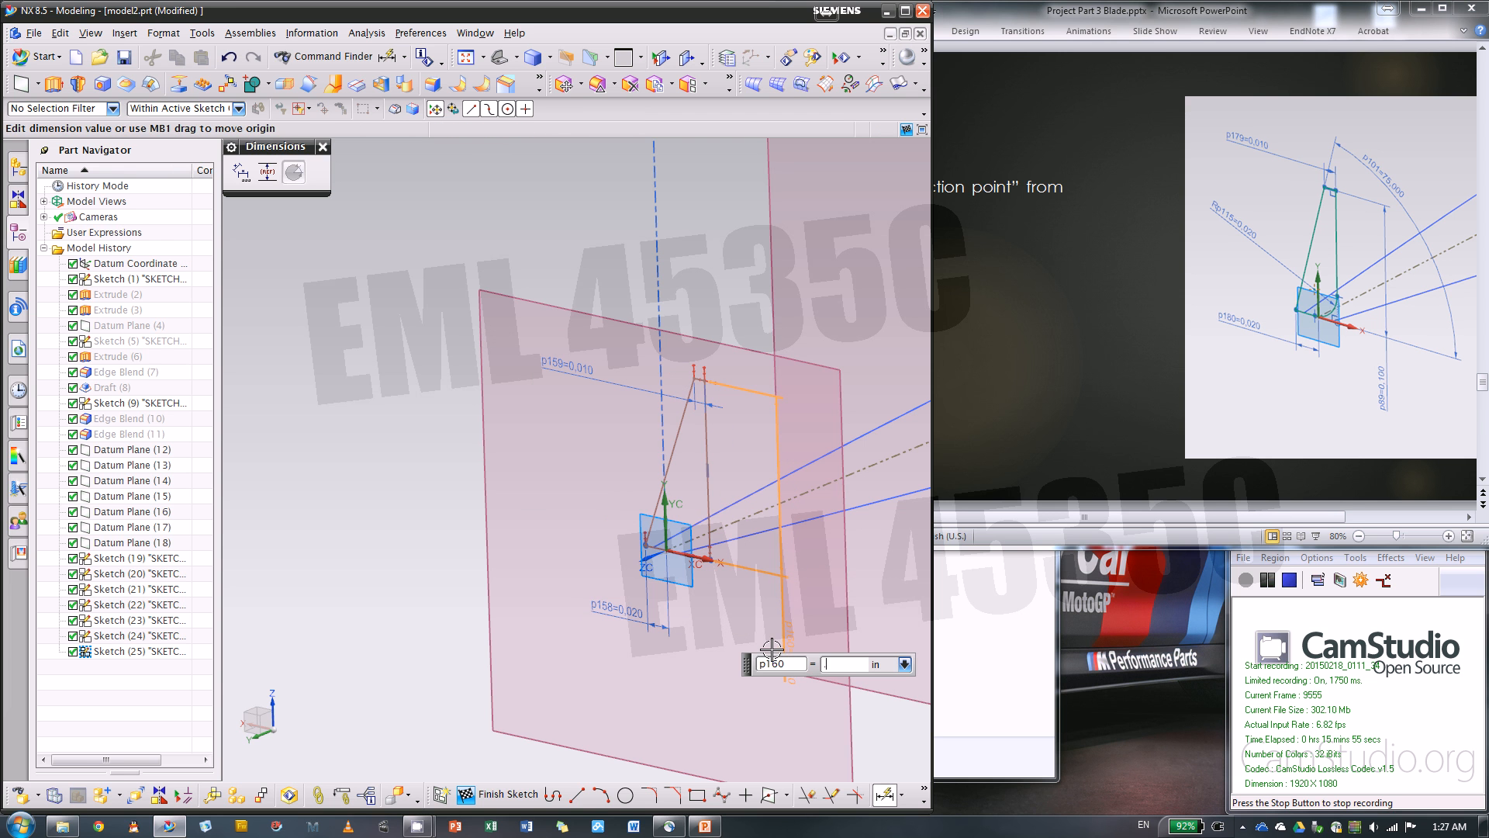
{"action": "type", "text": "1"}
{"action": "key", "text": "Return"}
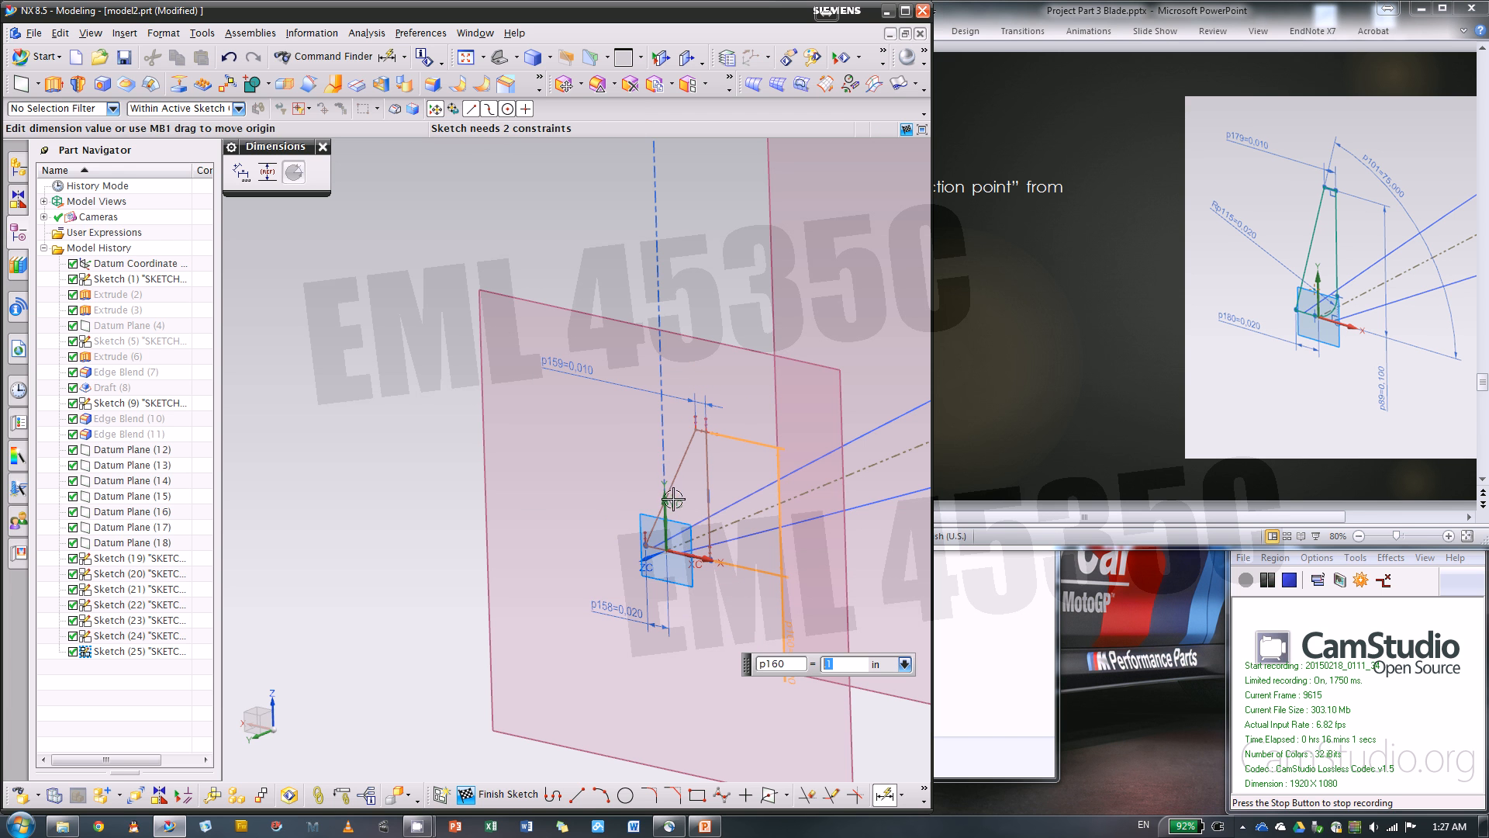
Dimension the angle between the slanted side and the base line to 75 degrees
{"action": "left_click", "coordinate": [680, 462]}
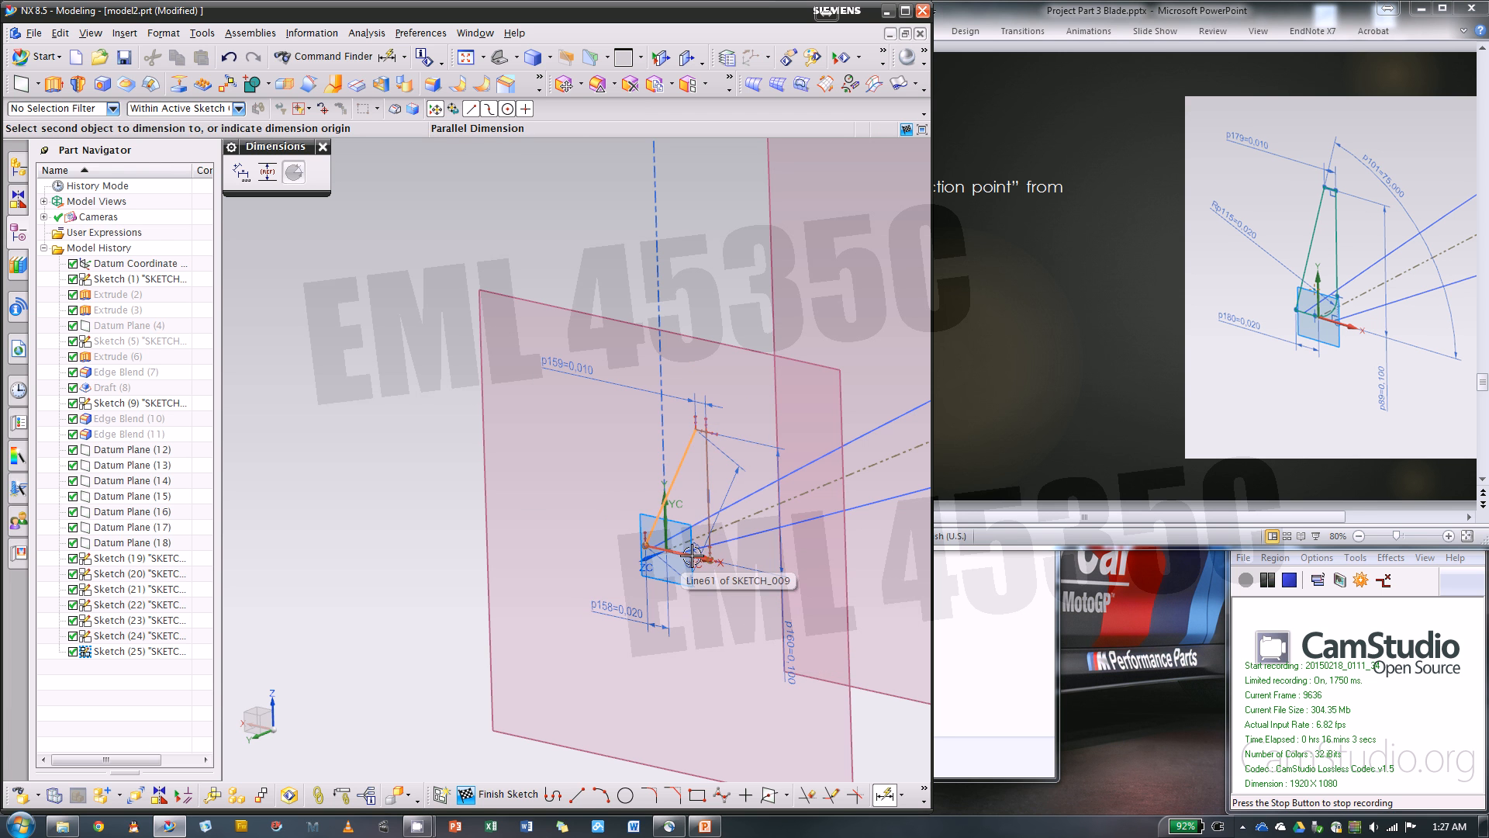
{"action": "left_click", "coordinate": [699, 557]}
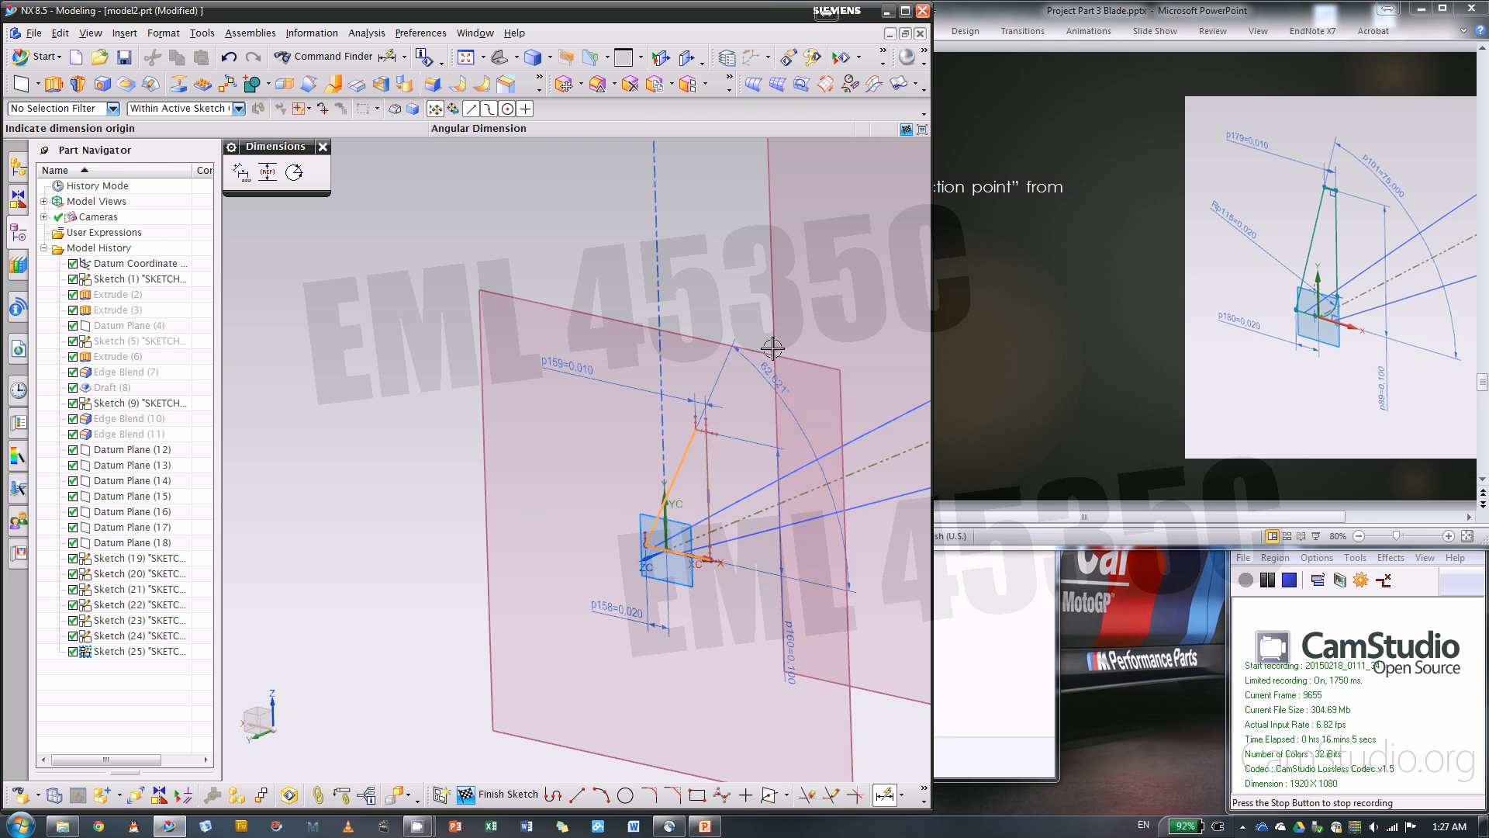
{"action": "left_click", "coordinate": [749, 334]}
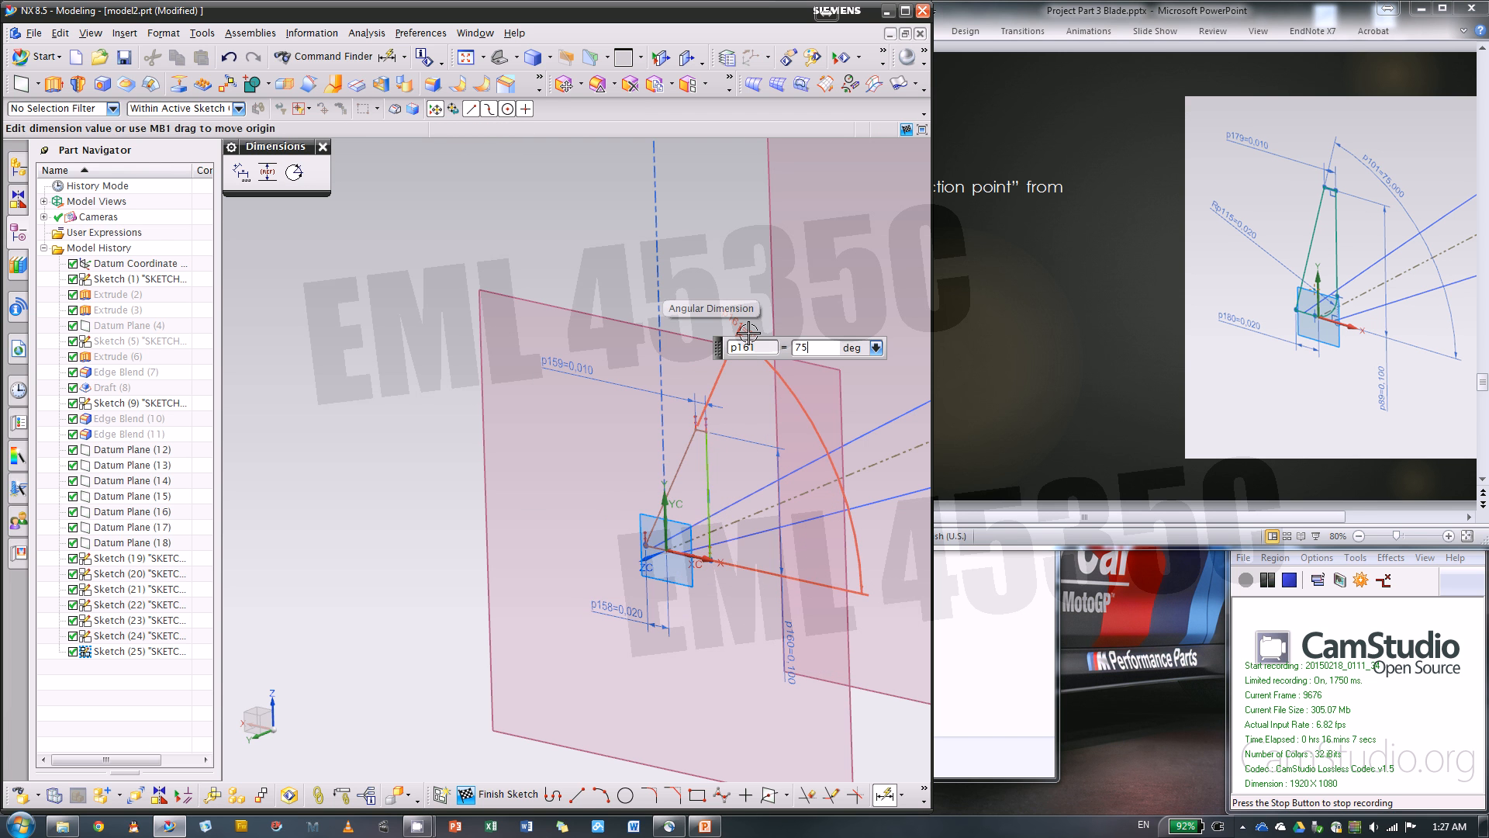
{"action": "key", "text": "Return"}
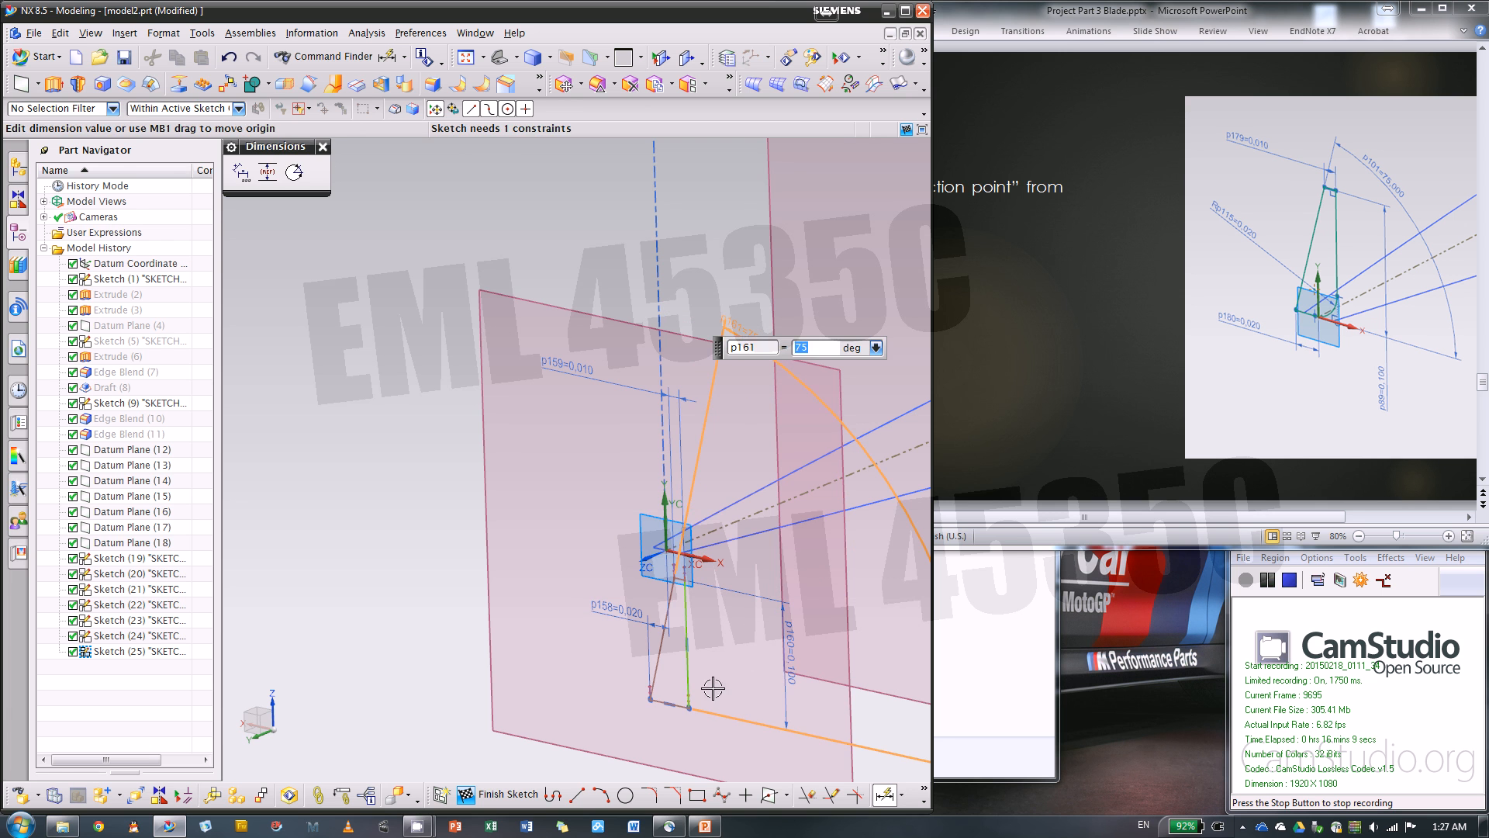
{"action": "key", "text": "Escape"}
{"action": "key", "text": "Escape"}
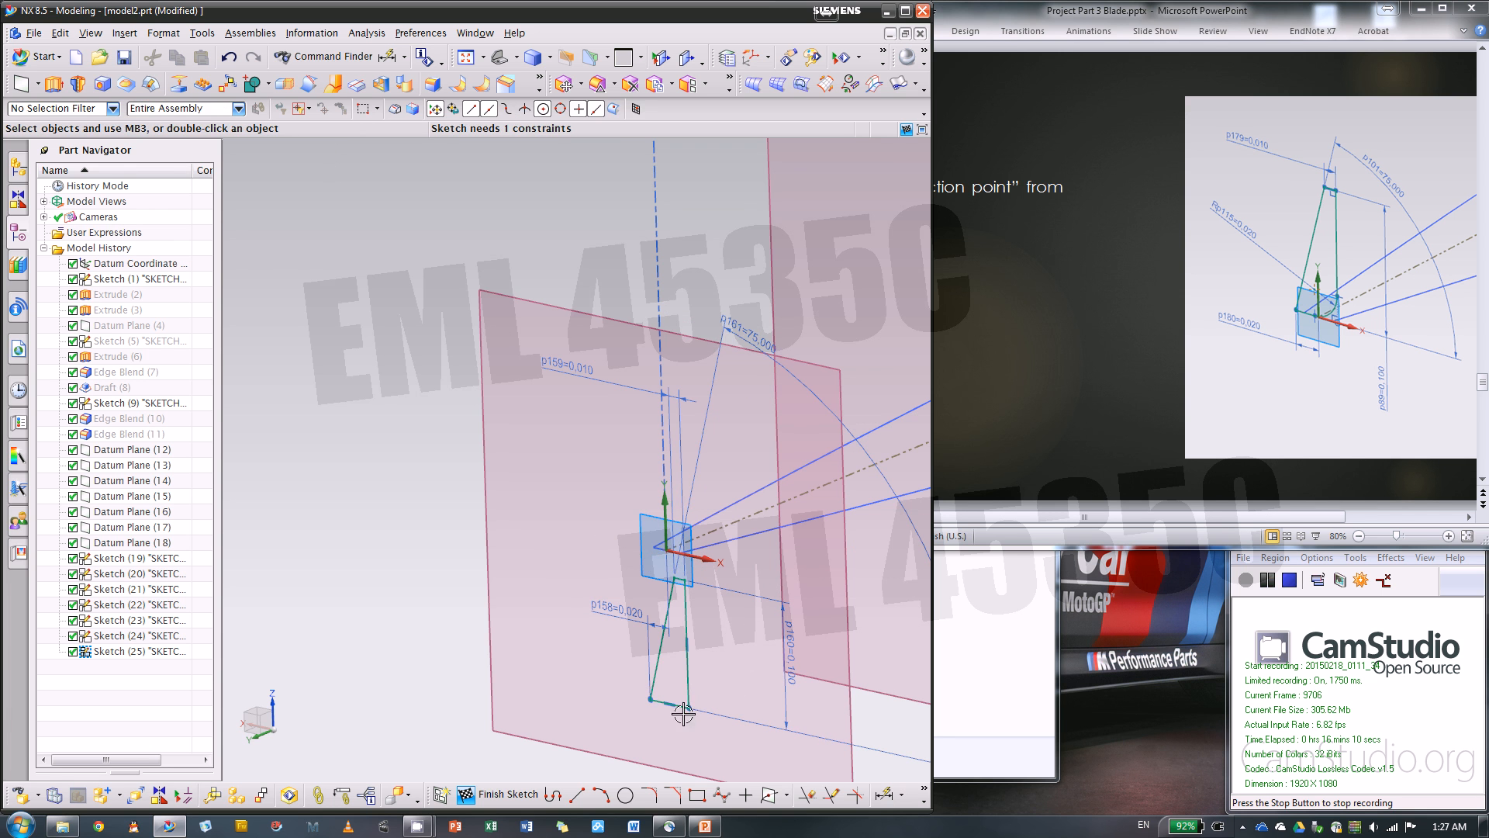
Constrain the profile's base line collinear with the sketch's X axis
{"action": "left_click", "coordinate": [829, 792]}
{"action": "scroll", "coordinate": [669, 710], "scroll_direction": "up", "scroll_amount": 3}
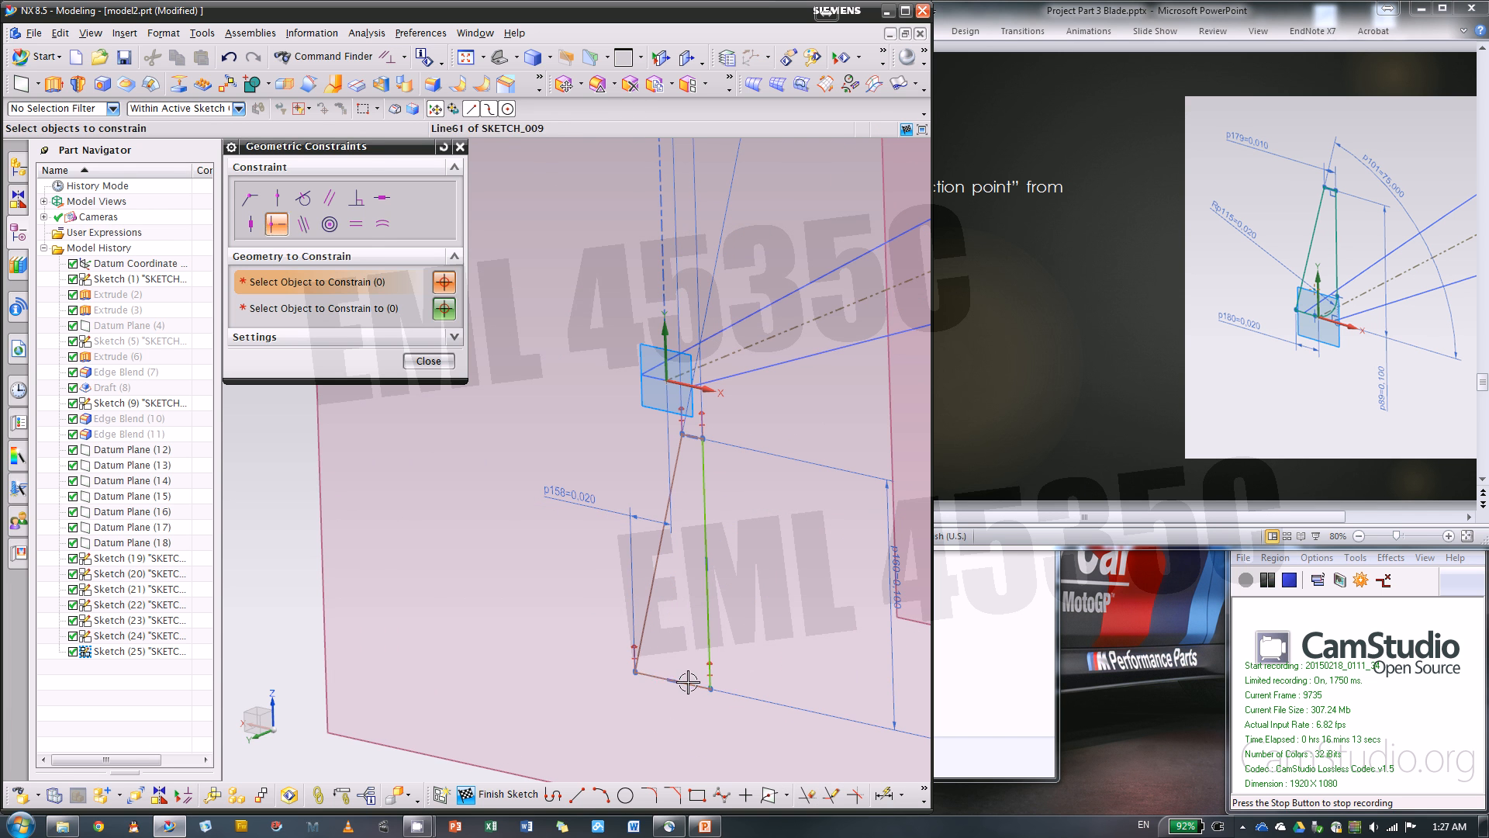
{"action": "left_click", "coordinate": [688, 681]}
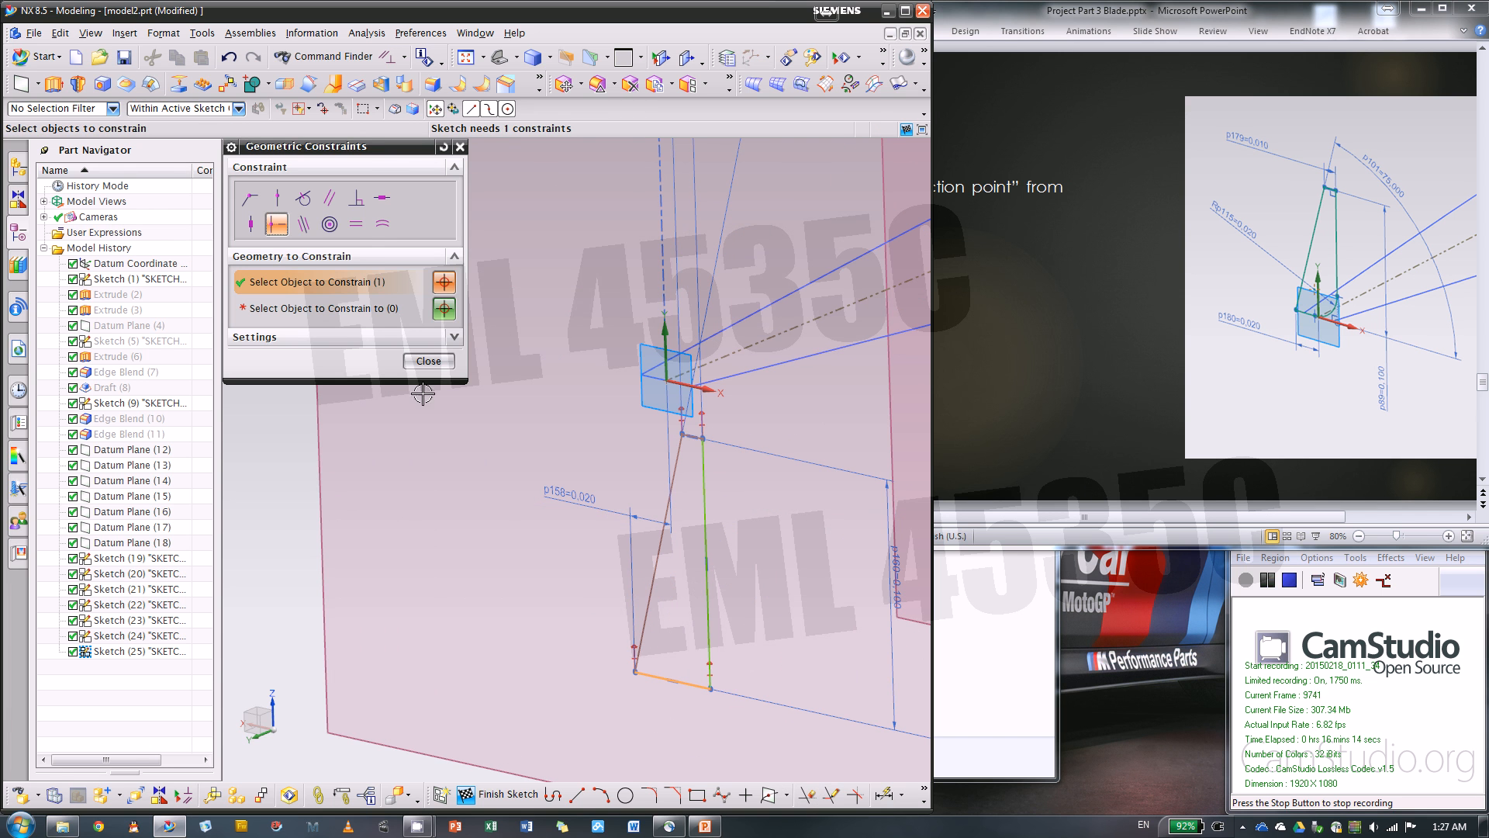
{"action": "left_click", "coordinate": [303, 224]}
{"action": "left_click", "coordinate": [352, 314]}
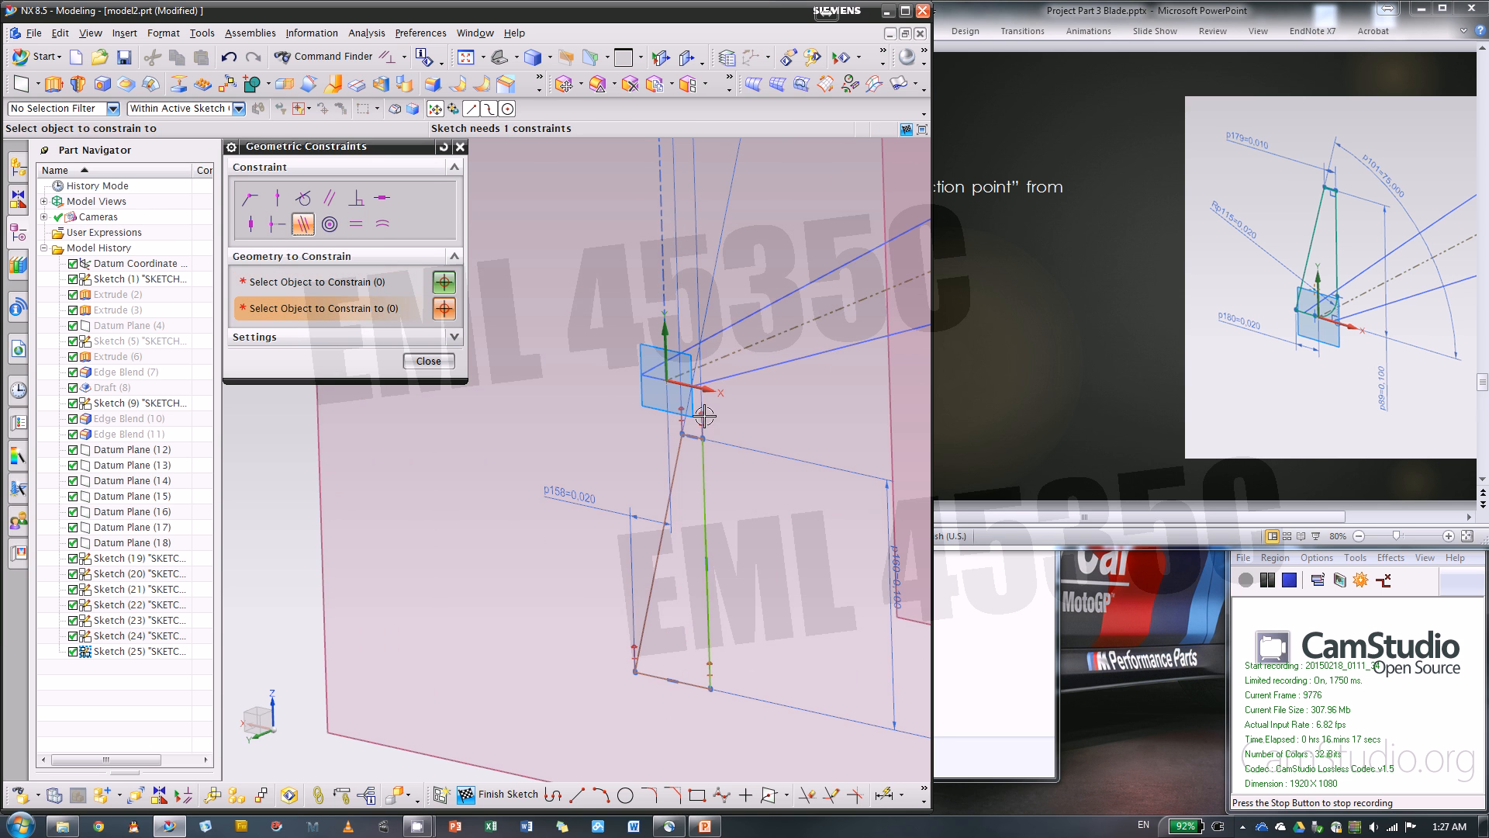
{"action": "left_click", "coordinate": [699, 387]}
{"action": "left_click", "coordinate": [693, 683]}
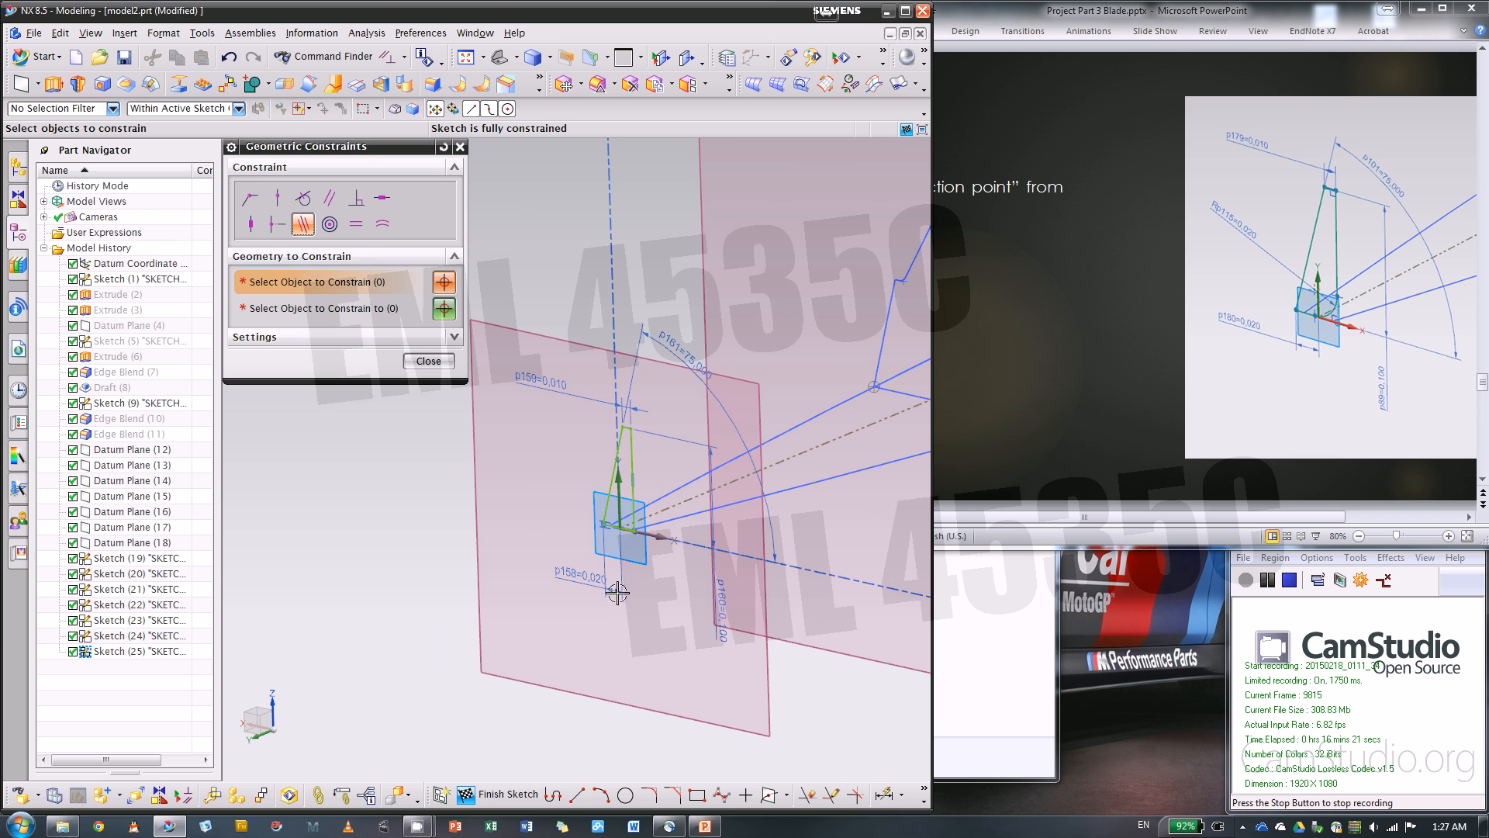
{"action": "left_click", "coordinate": [437, 363]}
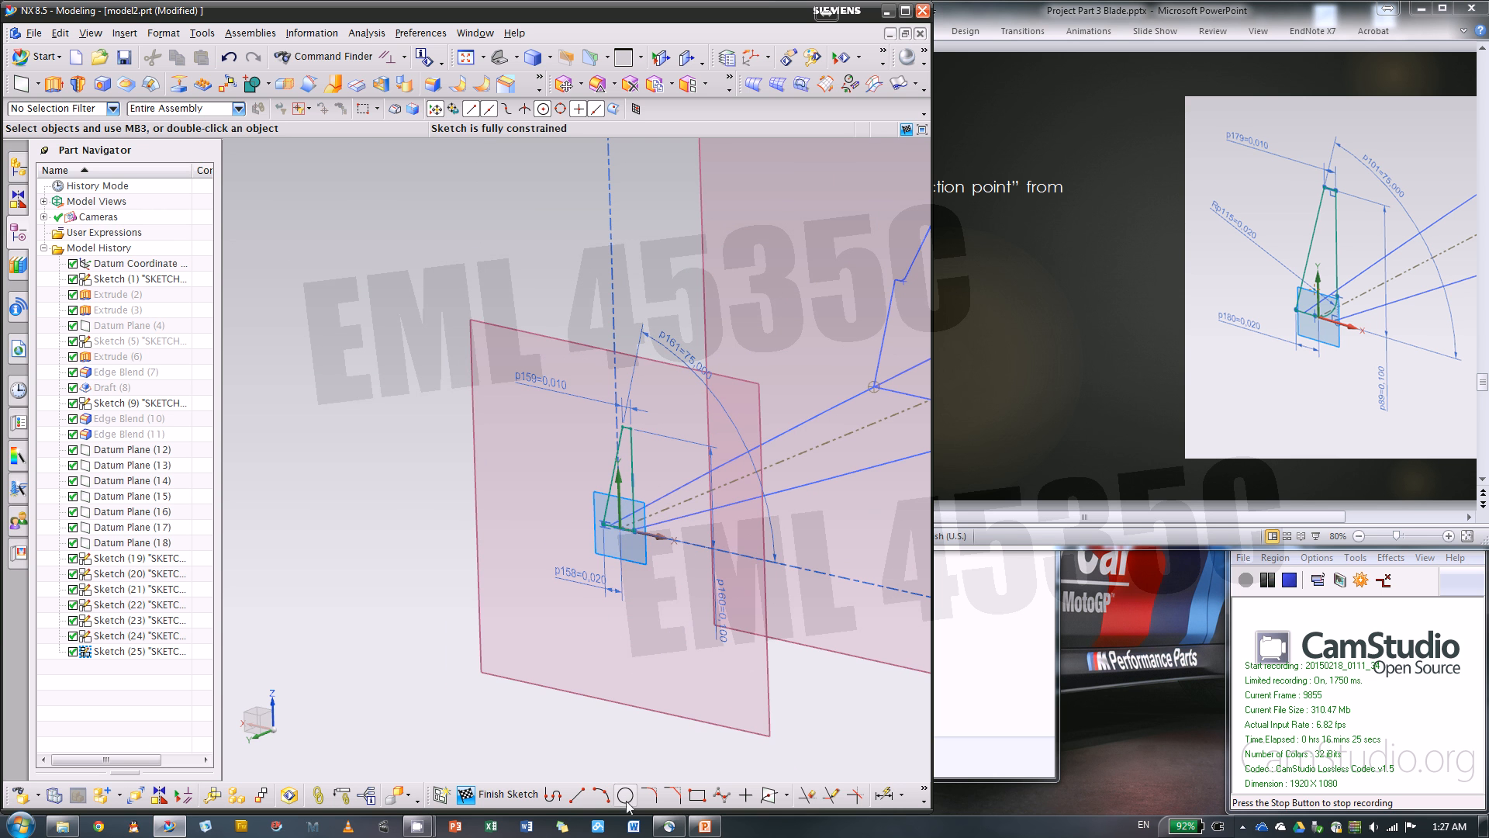
Fillet the corner between the base and the vertical side with a 0.02 in radius, and finish the sketch
{"action": "left_click", "coordinate": [654, 797]}
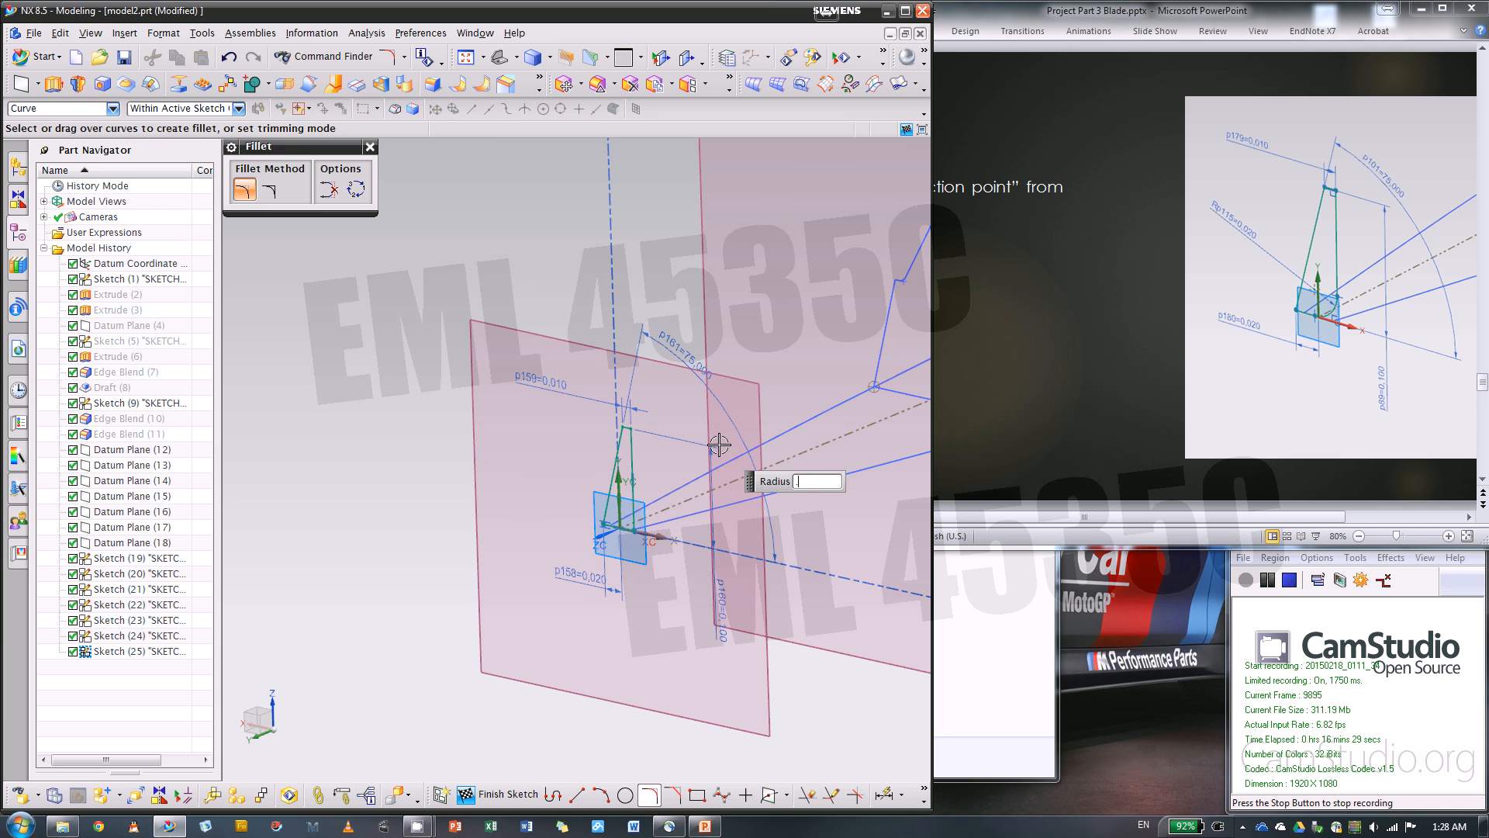
{"action": "scroll", "coordinate": [719, 444], "scroll_direction": "up", "scroll_amount": 5}
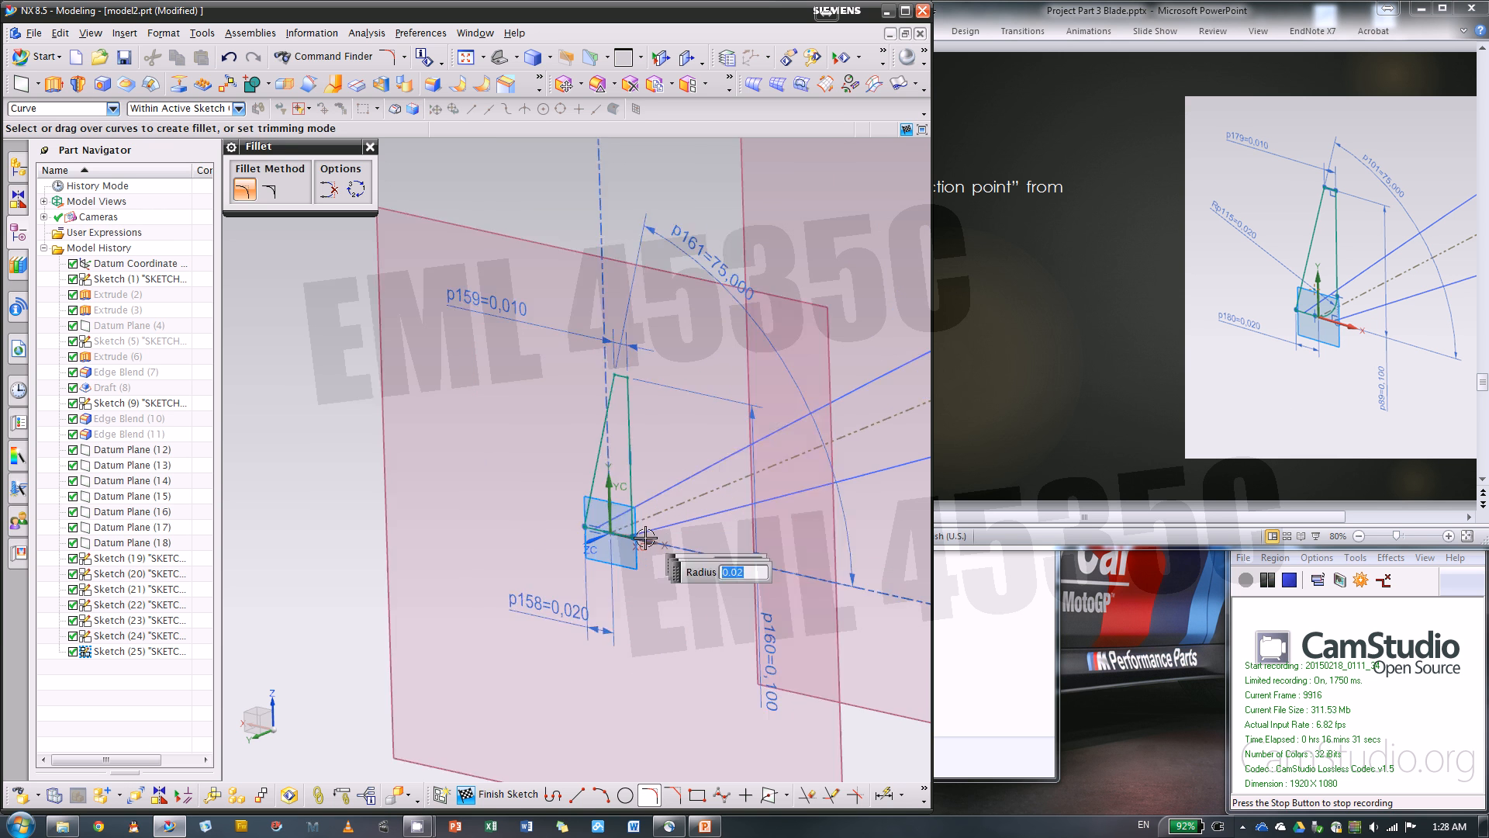
{"action": "left_click", "coordinate": [632, 525]}
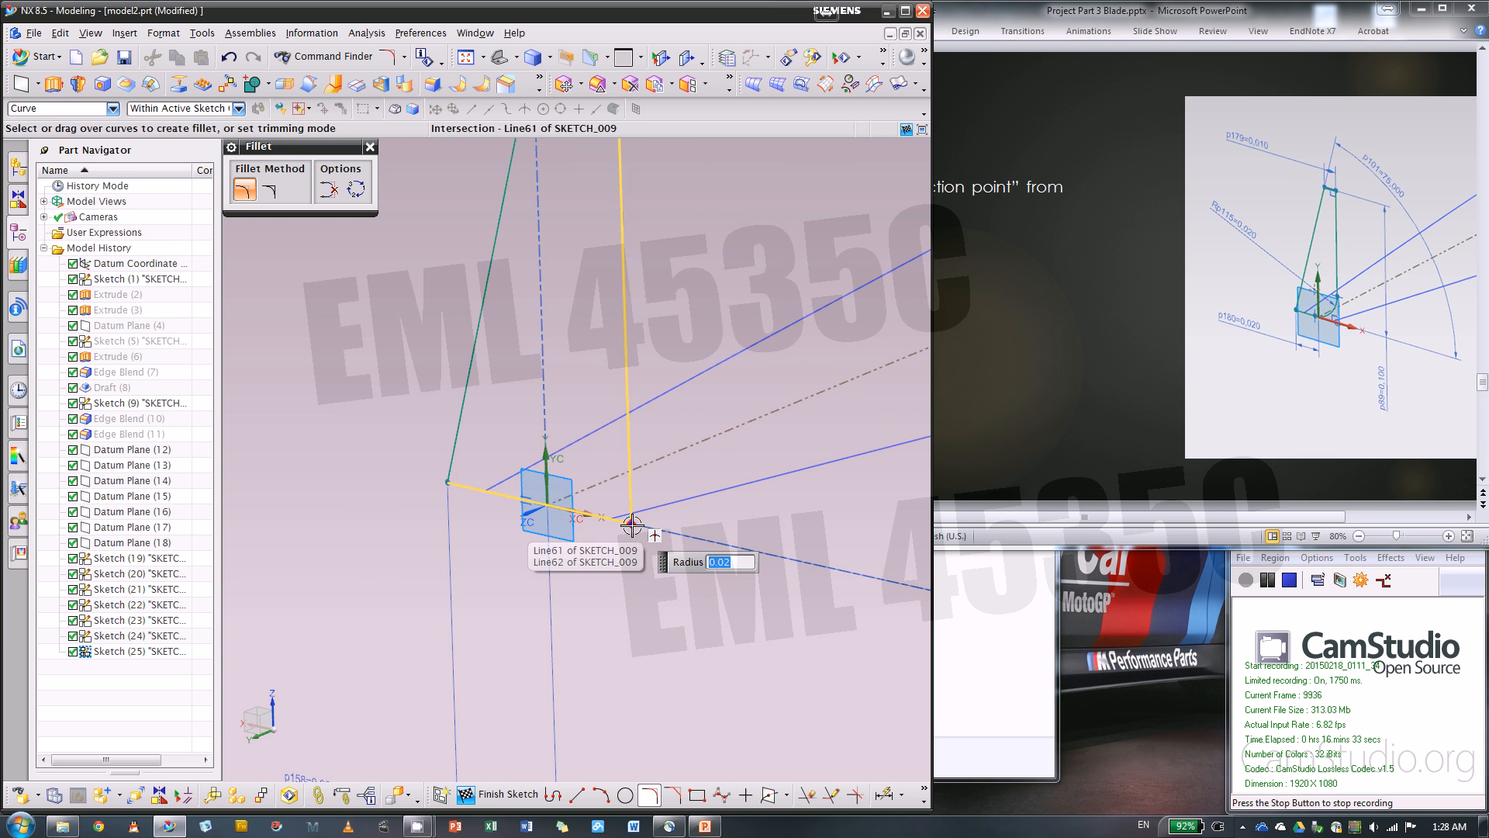
{"action": "left_click", "coordinate": [476, 798]}
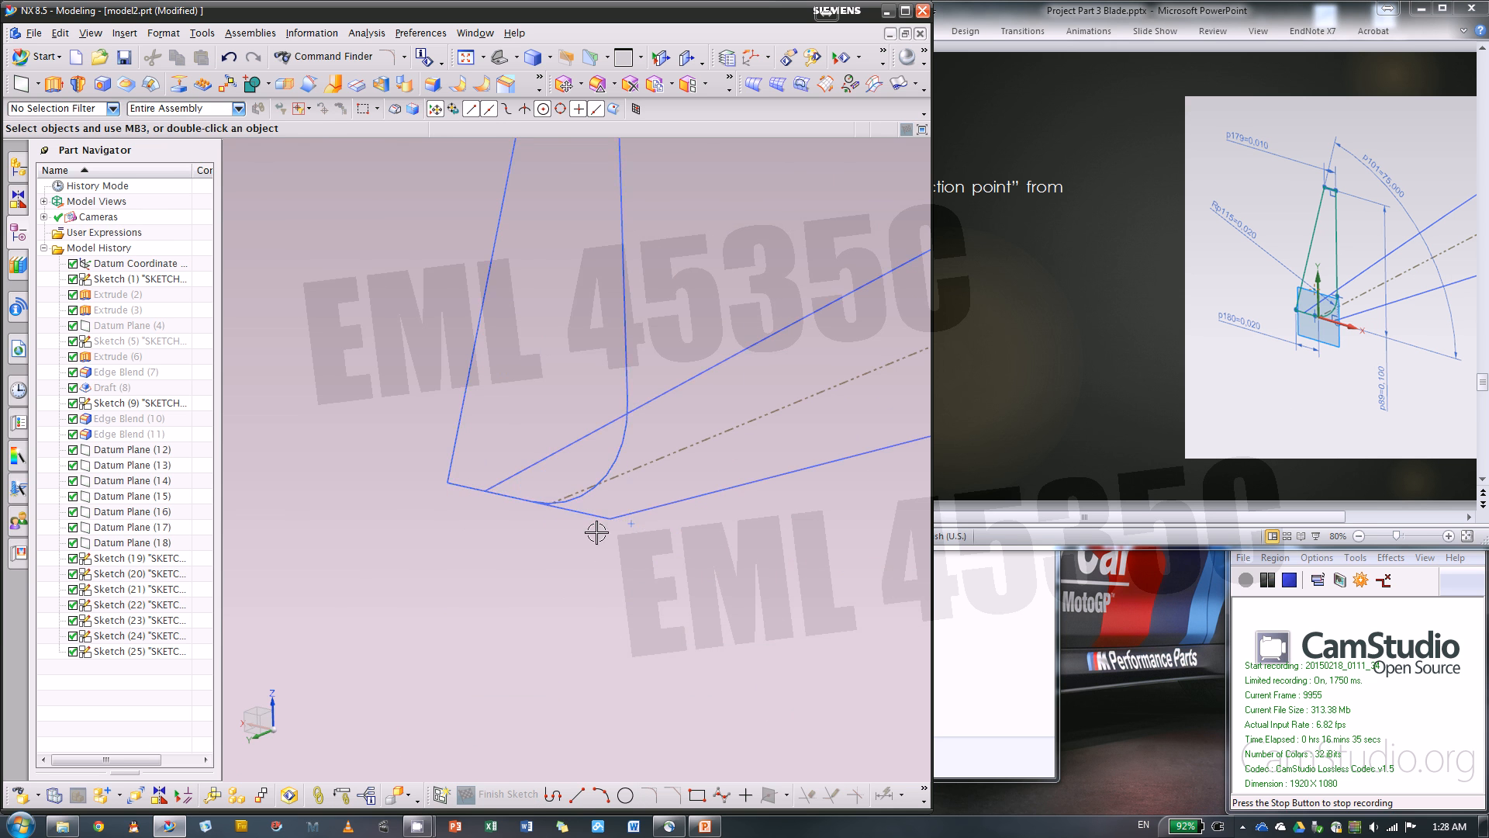
Hide Datum Planes (12) through (18)
{"action": "left_click", "coordinate": [136, 545]}
{"action": "left_click", "coordinate": [143, 451], "text": "shift"}
{"action": "right_click", "coordinate": [148, 450]}
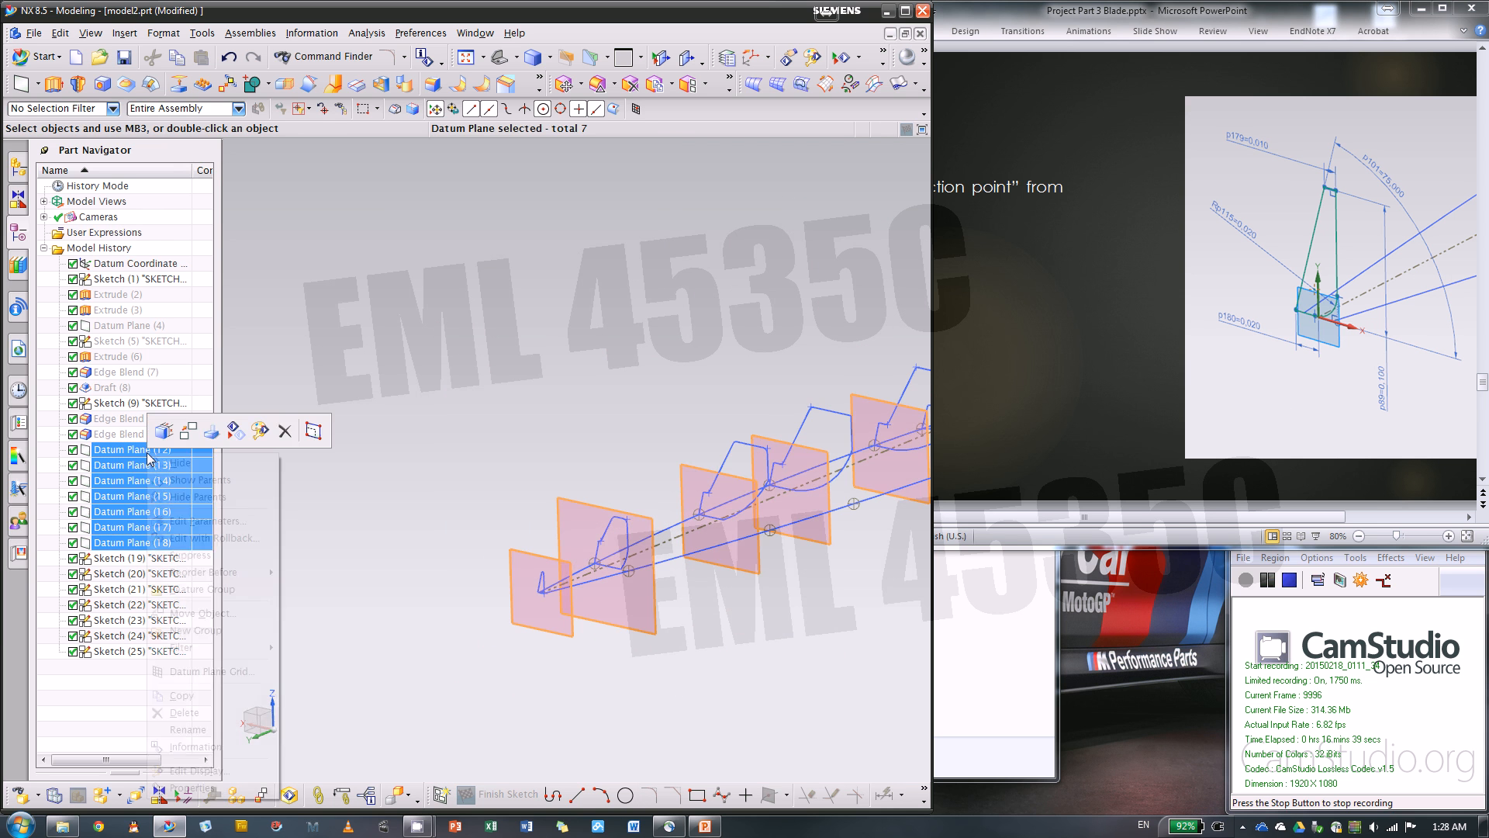
{"action": "left_click", "coordinate": [234, 432]}
{"action": "mouse_move", "coordinate": [432, 426]}
{"action": "middle_mouse_down"}
{"action": "mouse_move", "coordinate": [542, 389]}
{"action": "mouse_move", "coordinate": [574, 476]}
{"action": "mouse_move", "coordinate": [551, 373]}
{"action": "mouse_move", "coordinate": [631, 392]}
{"action": "mouse_move", "coordinate": [759, 362]}
{"action": "middle_mouse_up"}
Switch to the PowerPoint presentation, advance to the 3rd Guide slide, and return to NX
{"action": "left_click", "coordinate": [1070, 339]}
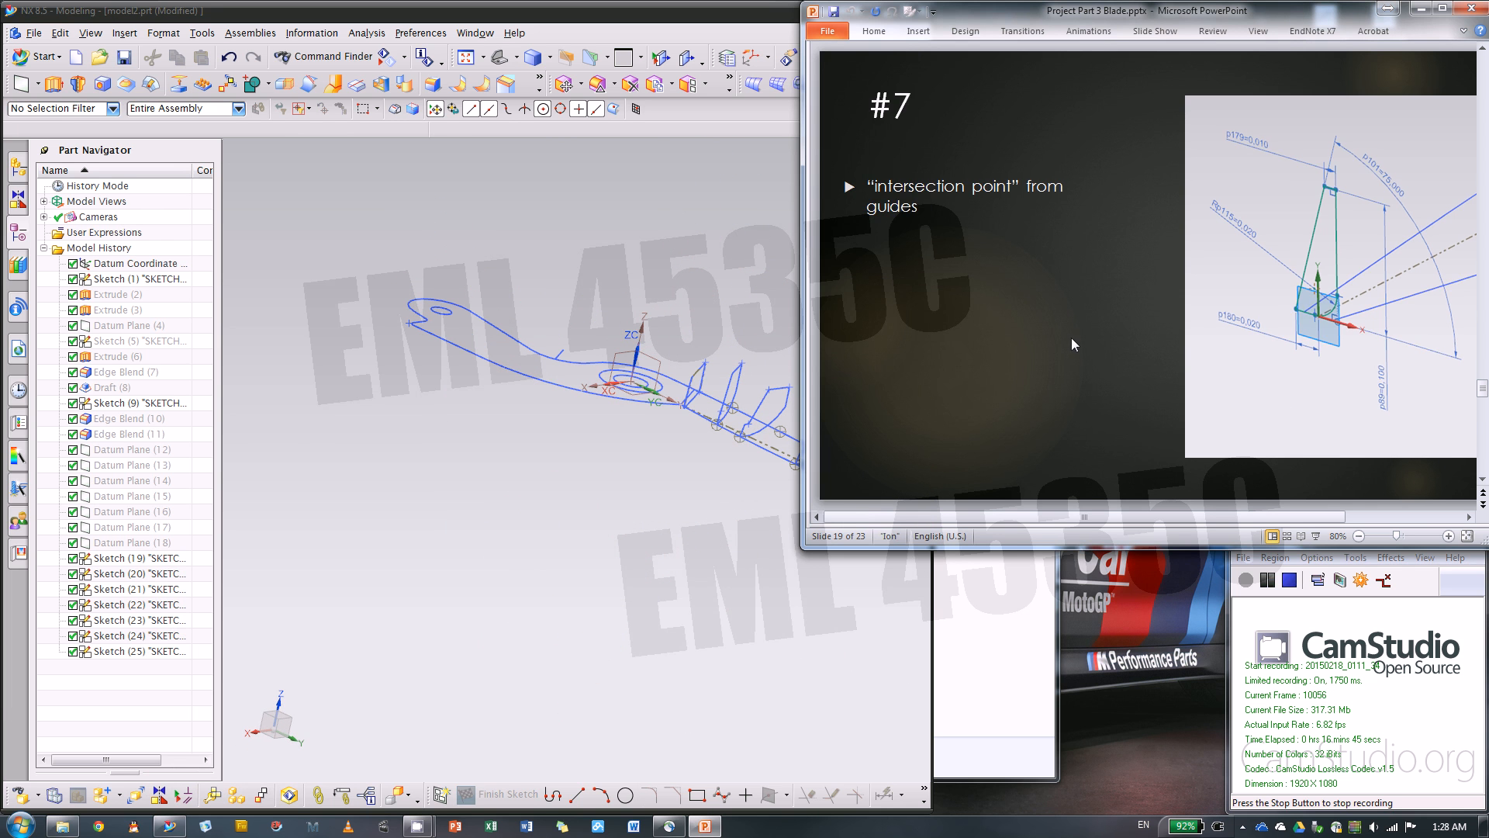
{"action": "scroll", "coordinate": [1072, 338], "scroll_direction": "down", "scroll_amount": 1}
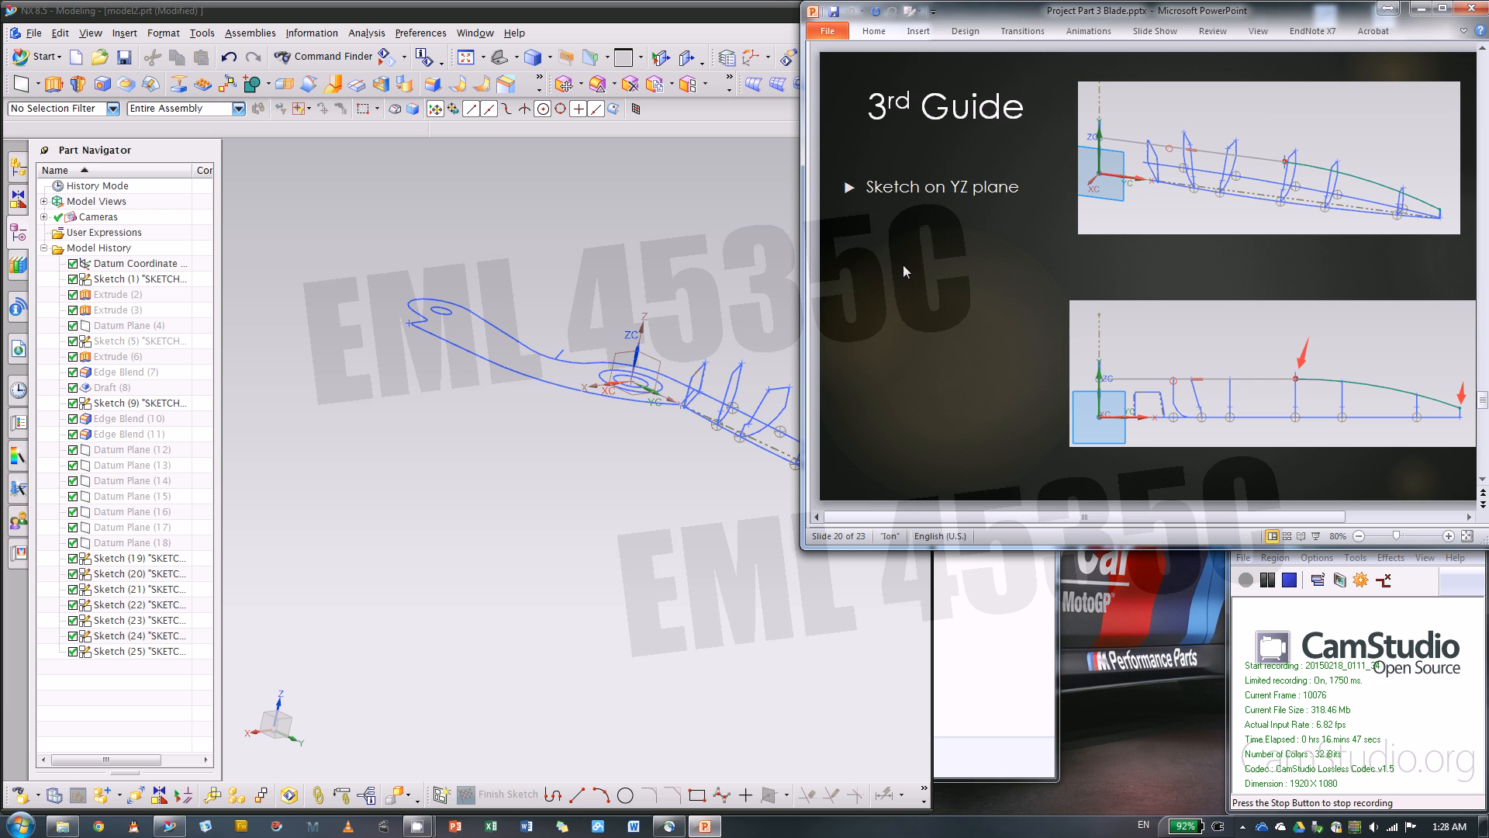
{"action": "mouse_move", "coordinate": [632, 542]}
{"action": "middle_mouse_down"}
{"action": "mouse_move", "coordinate": [665, 525]}
{"action": "mouse_move", "coordinate": [525, 572]}
{"action": "mouse_move", "coordinate": [473, 611]}
{"action": "middle_mouse_up"}
Create a sketch on the YZ plane of the datum coordinate system
{"action": "left_click", "coordinate": [441, 794]}
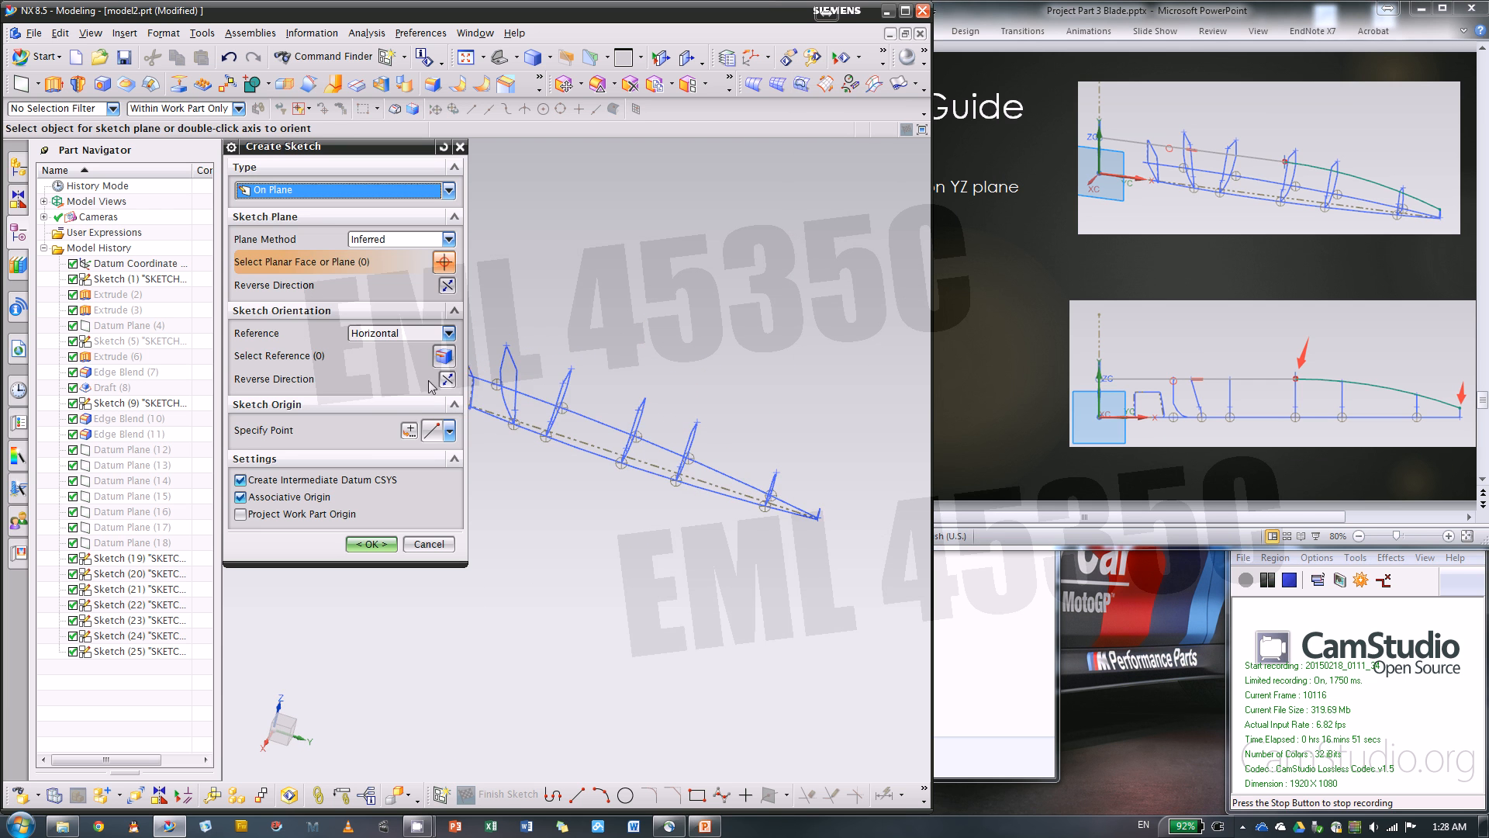
{"action": "scroll", "coordinate": [672, 355], "scroll_direction": "up", "scroll_amount": 5}
{"action": "left_click", "coordinate": [689, 345]}
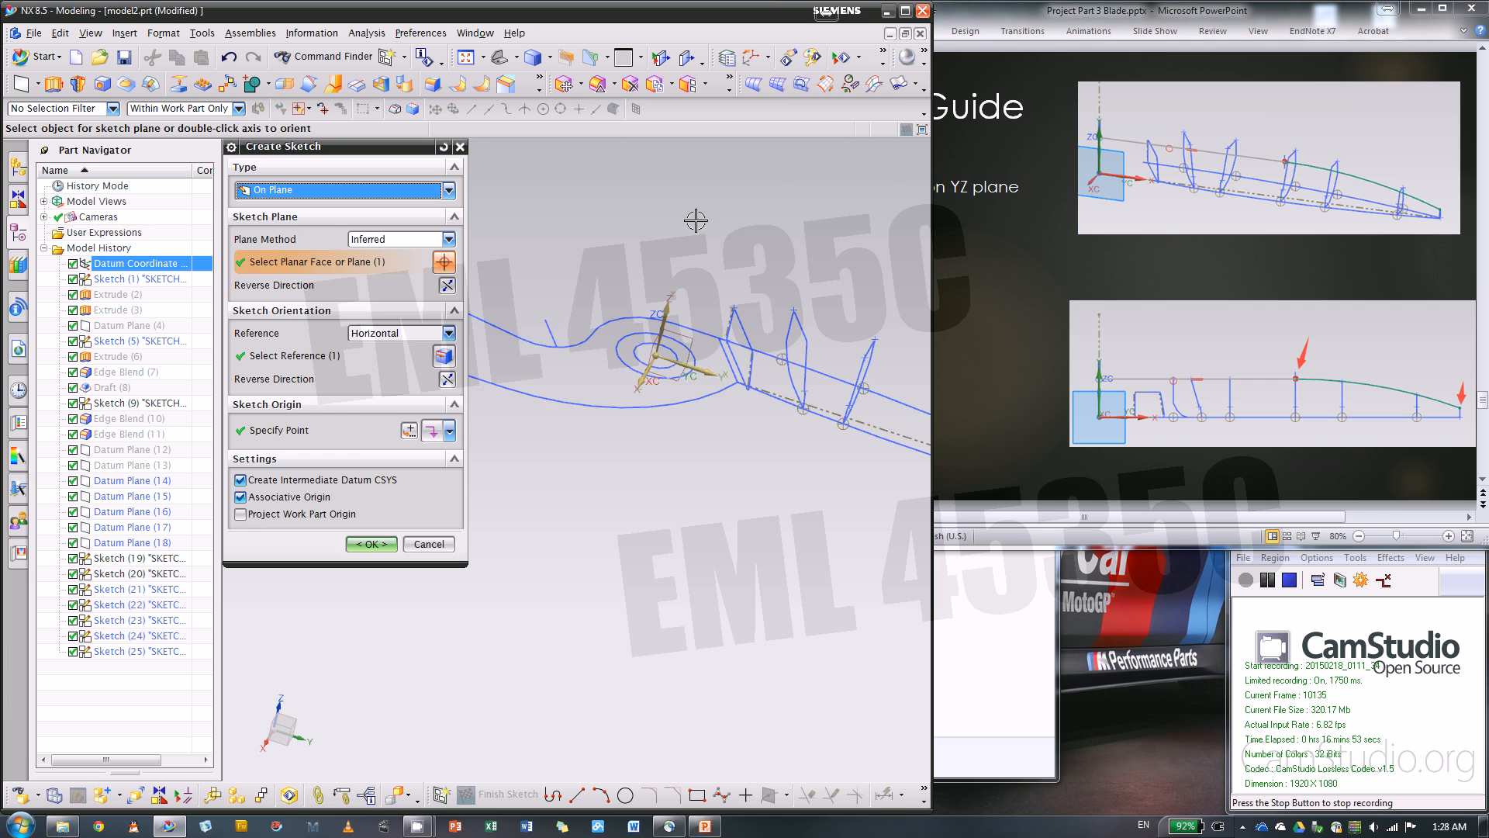
{"action": "mouse_move", "coordinate": [684, 246]}
{"action": "middle_mouse_down"}
{"action": "mouse_move", "coordinate": [701, 206]}
{"action": "mouse_move", "coordinate": [683, 205]}
{"action": "middle_mouse_up"}
{"action": "left_click", "coordinate": [390, 544]}
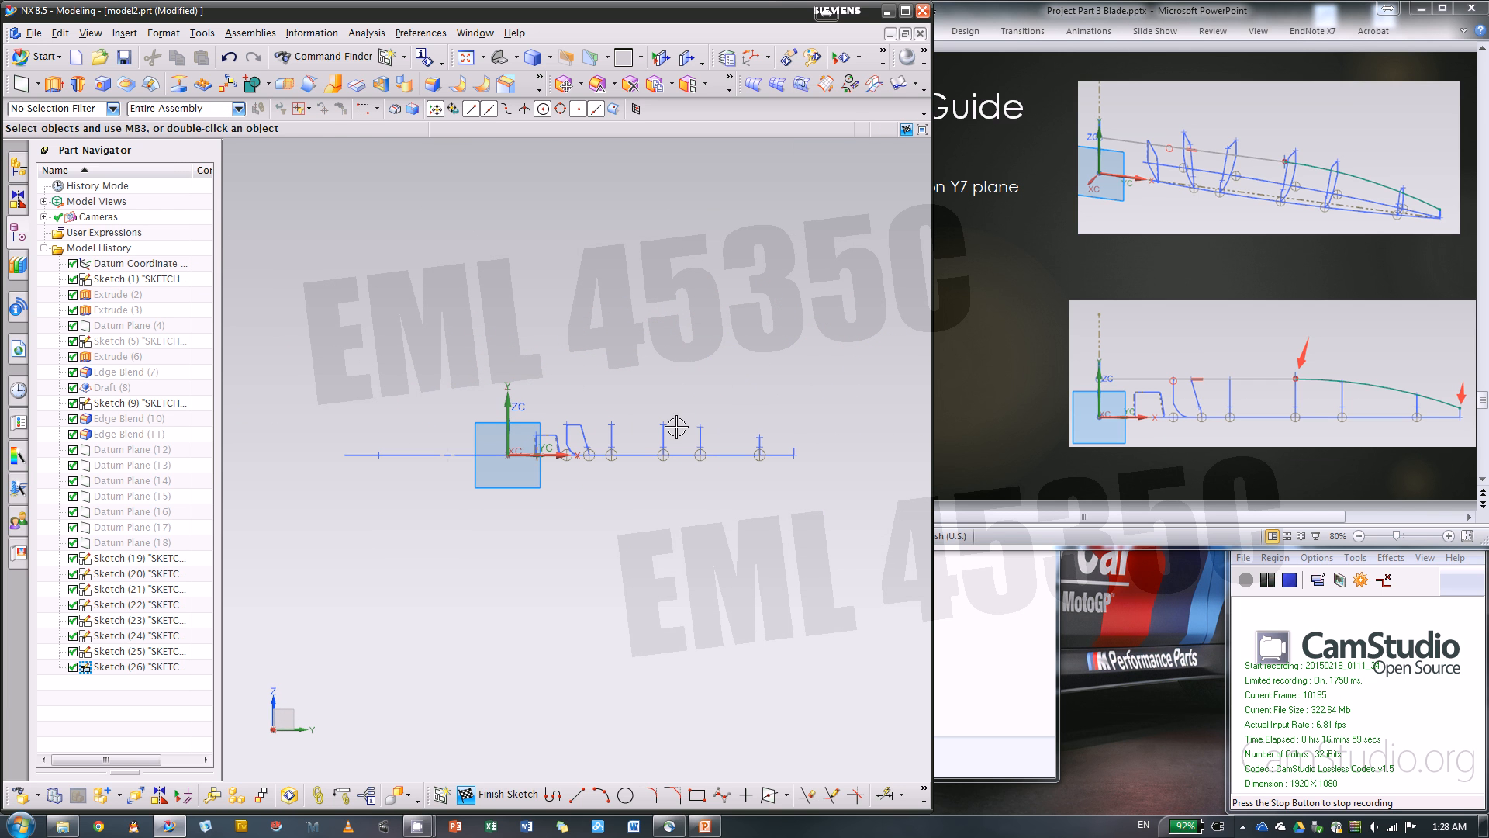
{"action": "left_click", "coordinate": [577, 795]}
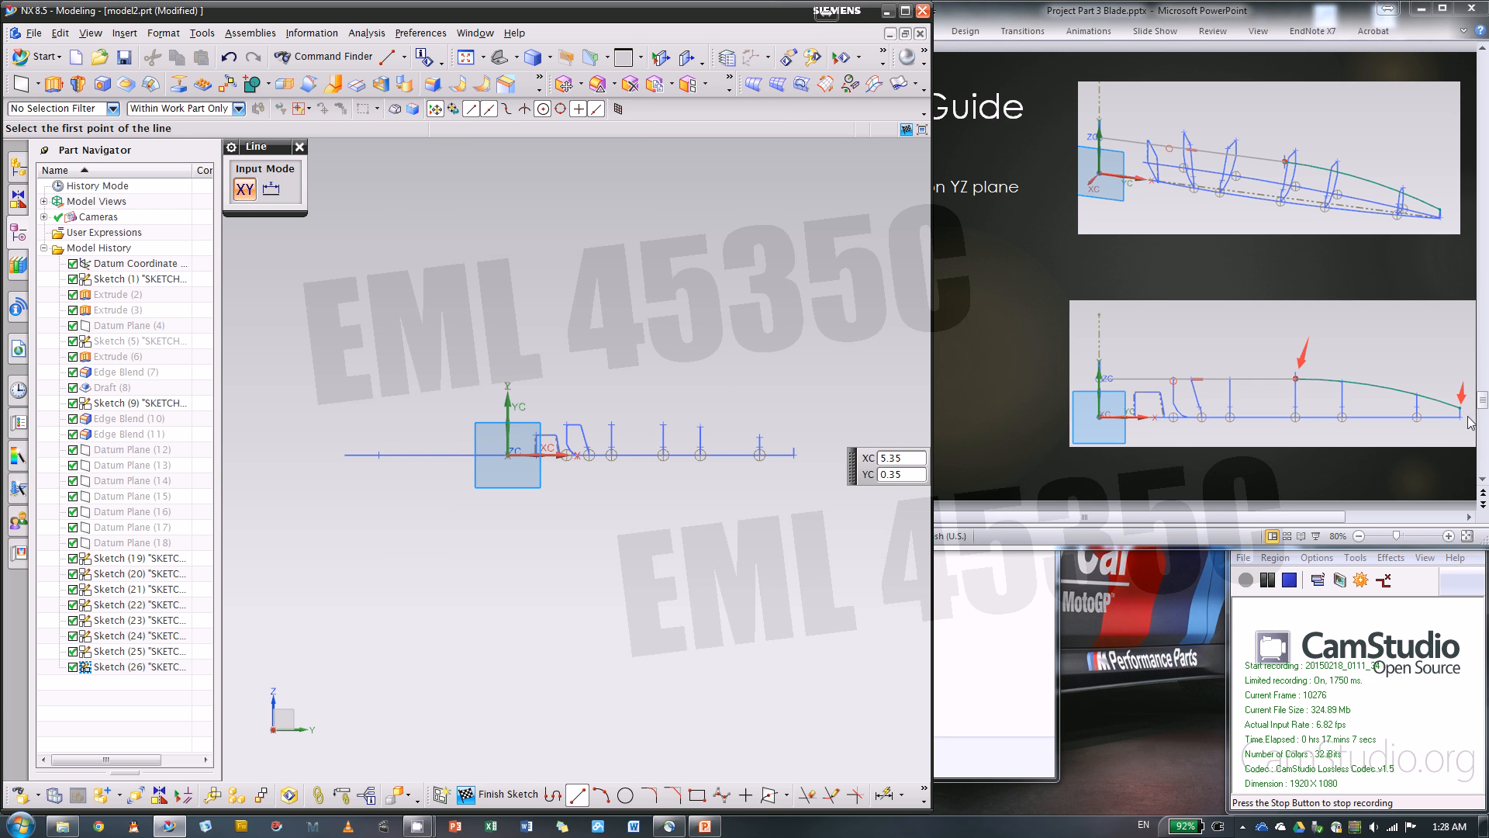
{"action": "scroll", "coordinate": [659, 433], "scroll_direction": "up", "scroll_amount": 5}
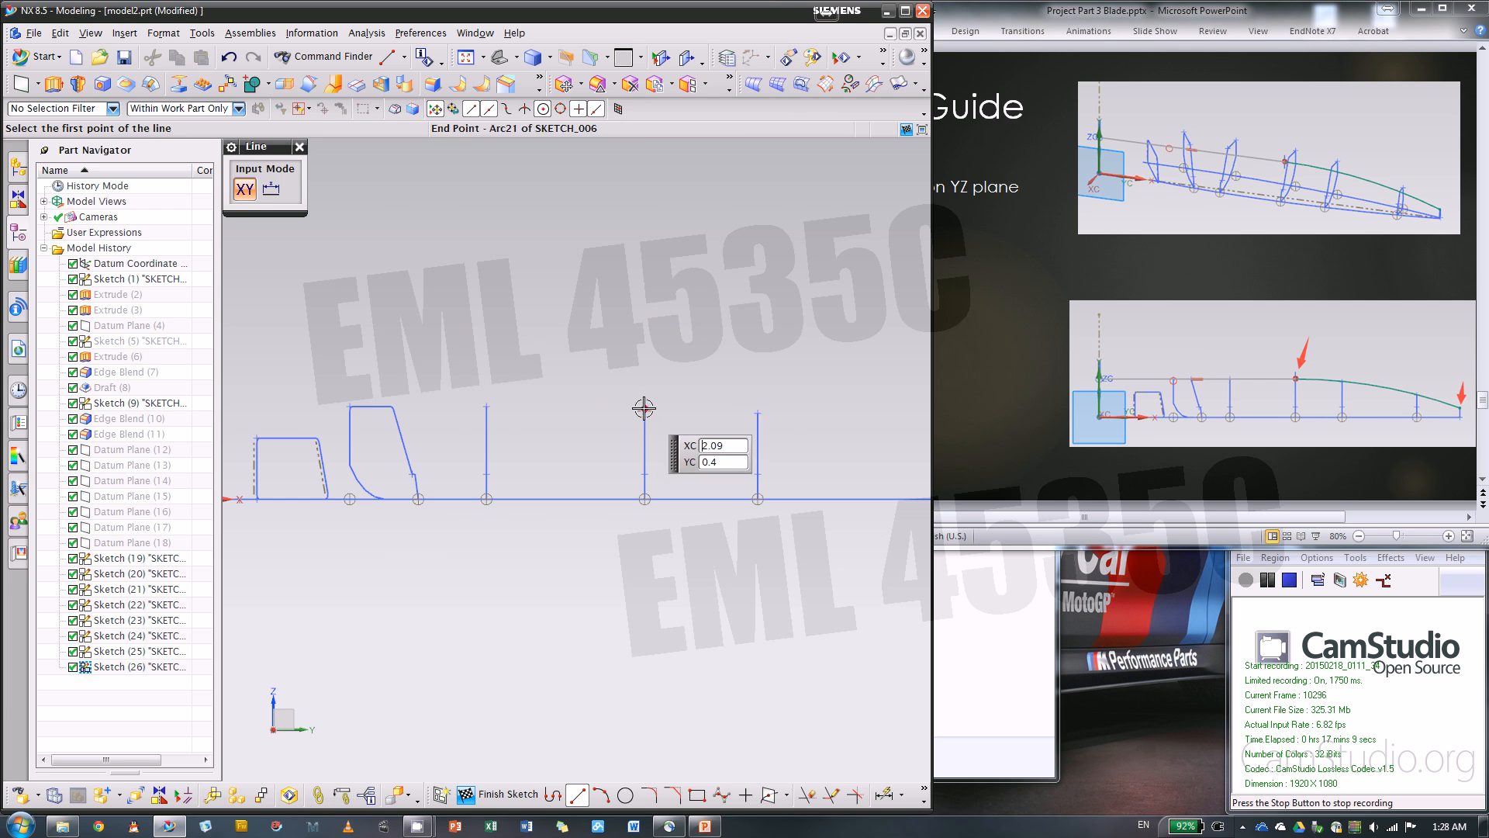
{"action": "left_click", "coordinate": [644, 408]}
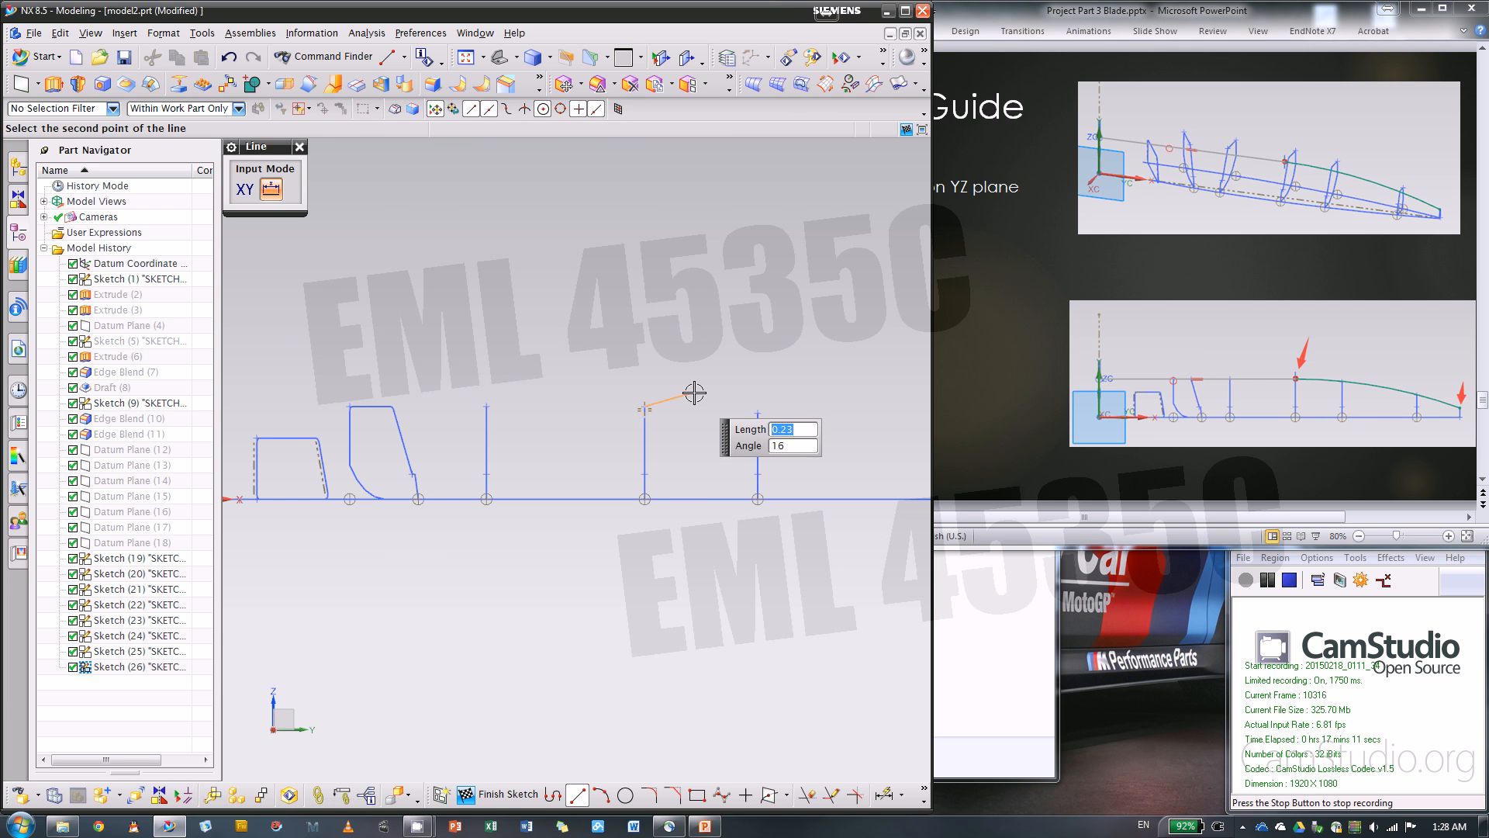
{"action": "key", "text": "Escape"}
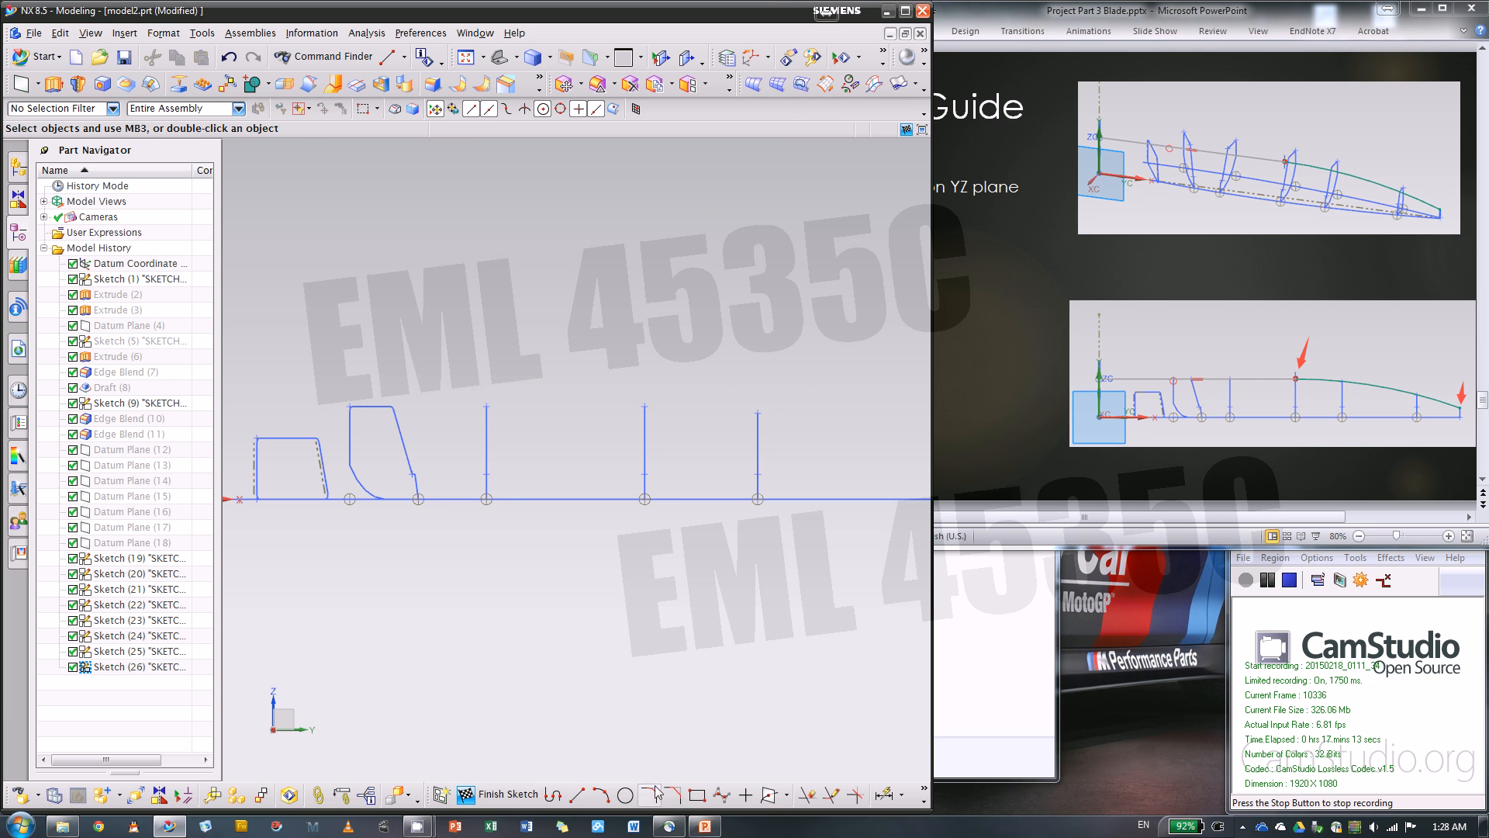
Sketch a horizontal line from the upper end point of the fourth blade section back past the sketch's vertical axis
{"action": "left_click", "coordinate": [575, 794]}
{"action": "left_click", "coordinate": [644, 408]}
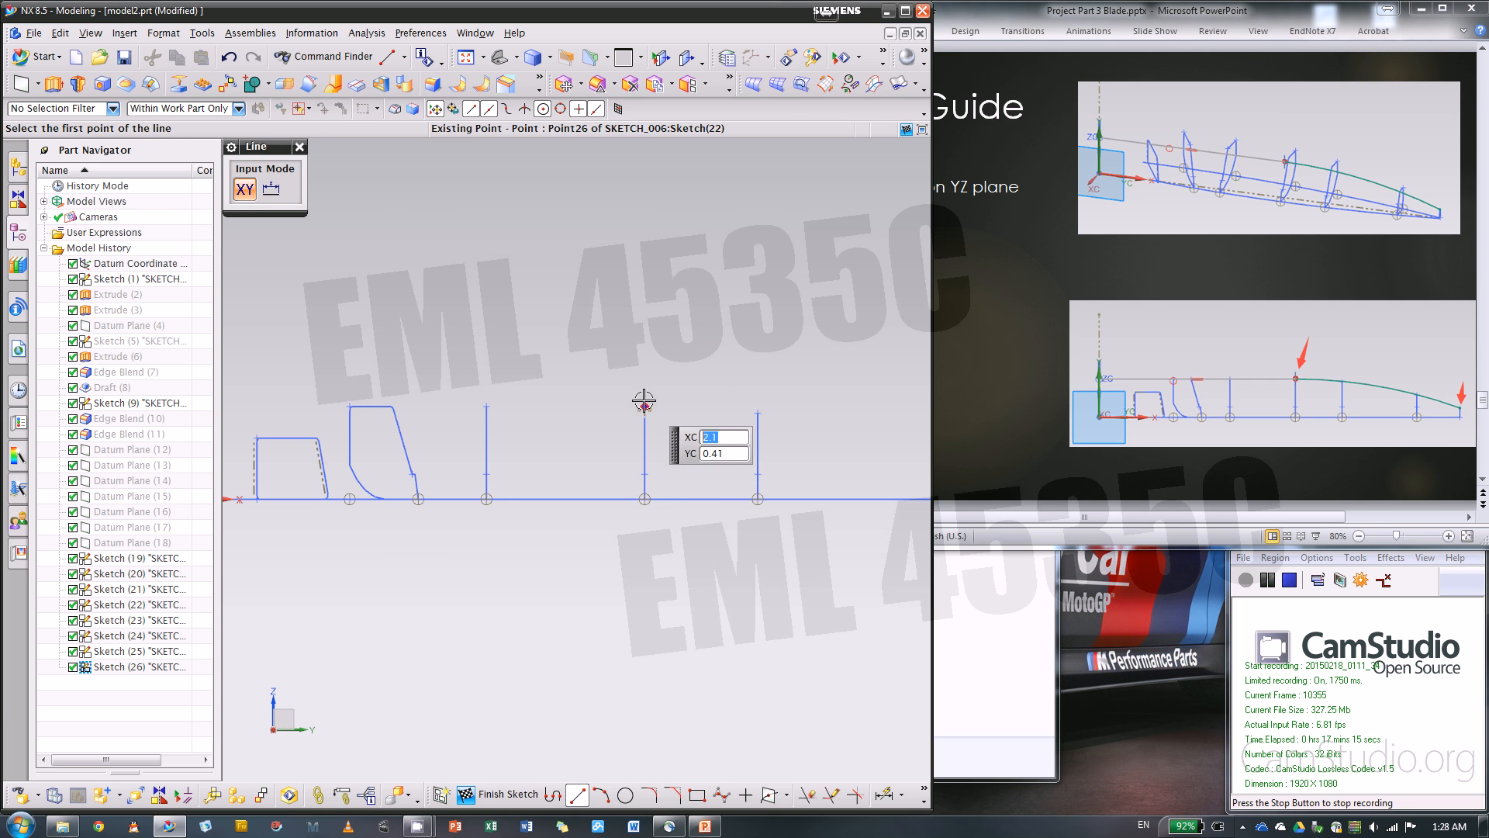
{"action": "scroll", "coordinate": [869, 365], "scroll_direction": "down", "scroll_amount": 4}
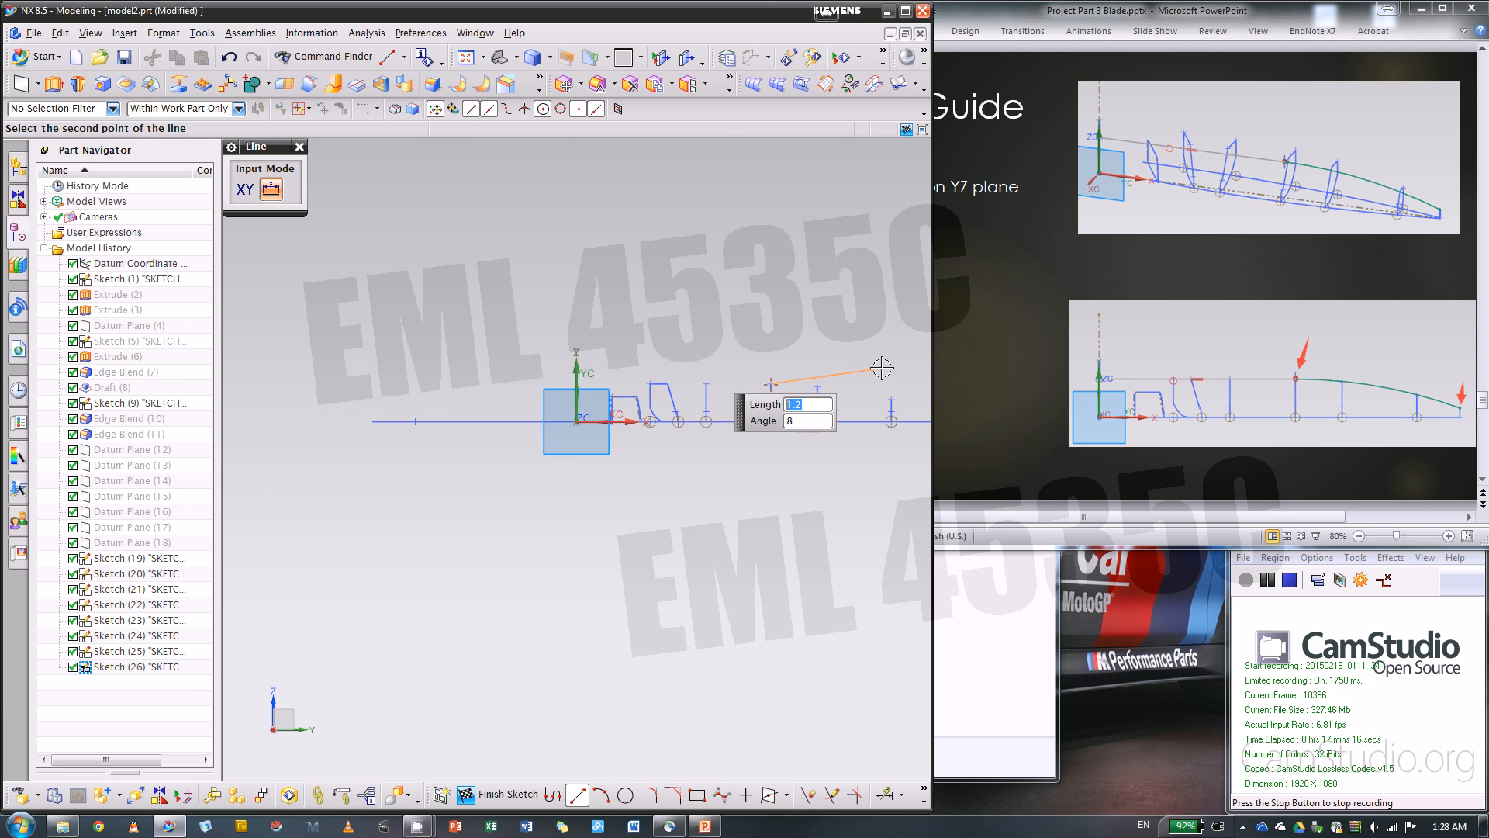
{"action": "left_click", "coordinate": [526, 384]}
{"action": "scroll", "coordinate": [758, 515], "scroll_direction": "up", "scroll_amount": 2}
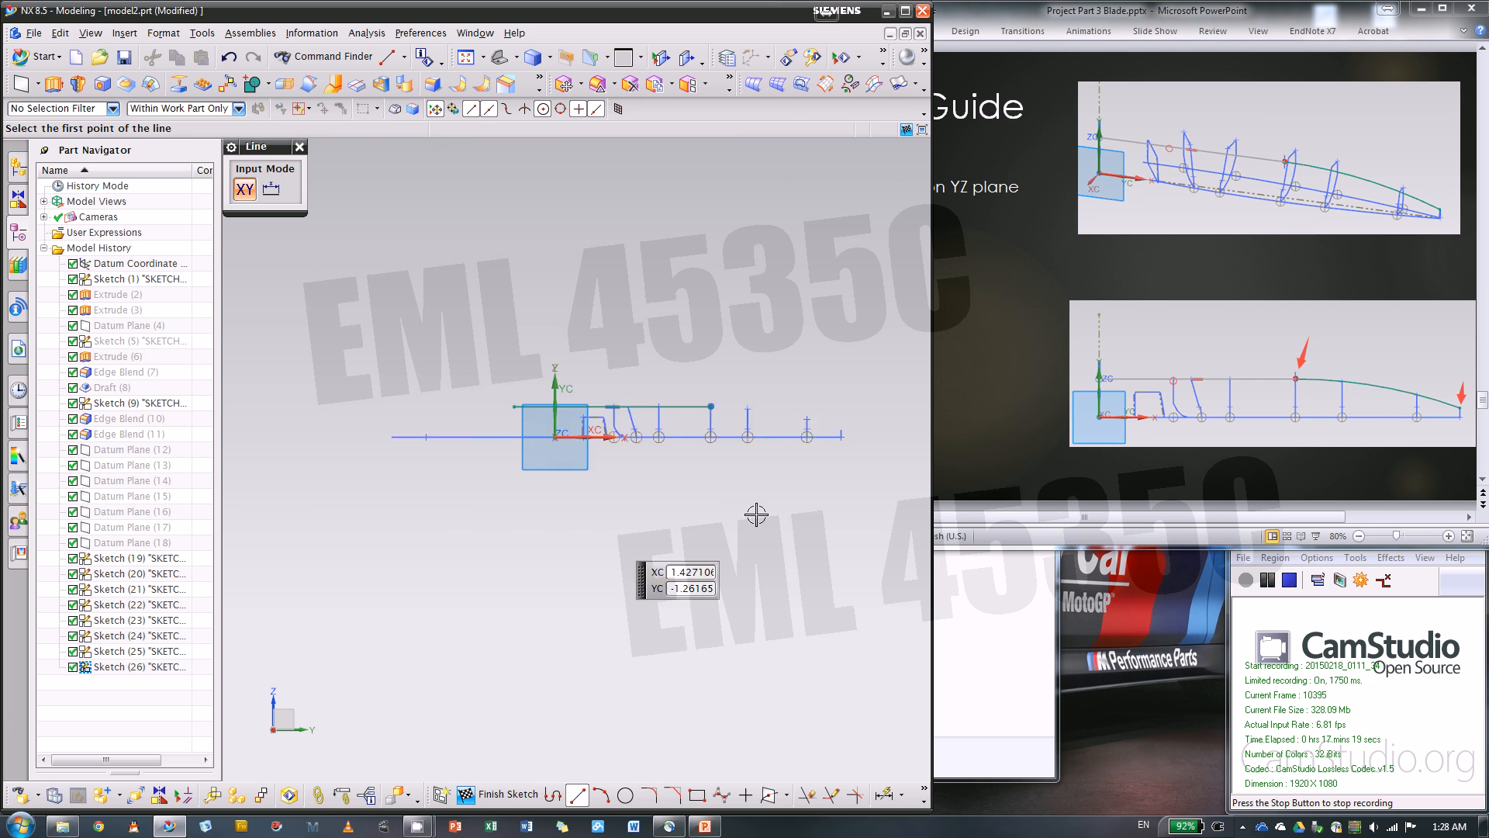
{"action": "scroll", "coordinate": [736, 480], "scroll_direction": "down", "scroll_amount": 4}
Sketch an arc of about 5.4 in radius, tangent to the horizontal line's end and ending at the upper point of the blade tip
{"action": "left_click", "coordinate": [601, 795]}
{"action": "scroll", "coordinate": [489, 547], "scroll_direction": "down", "scroll_amount": 3}
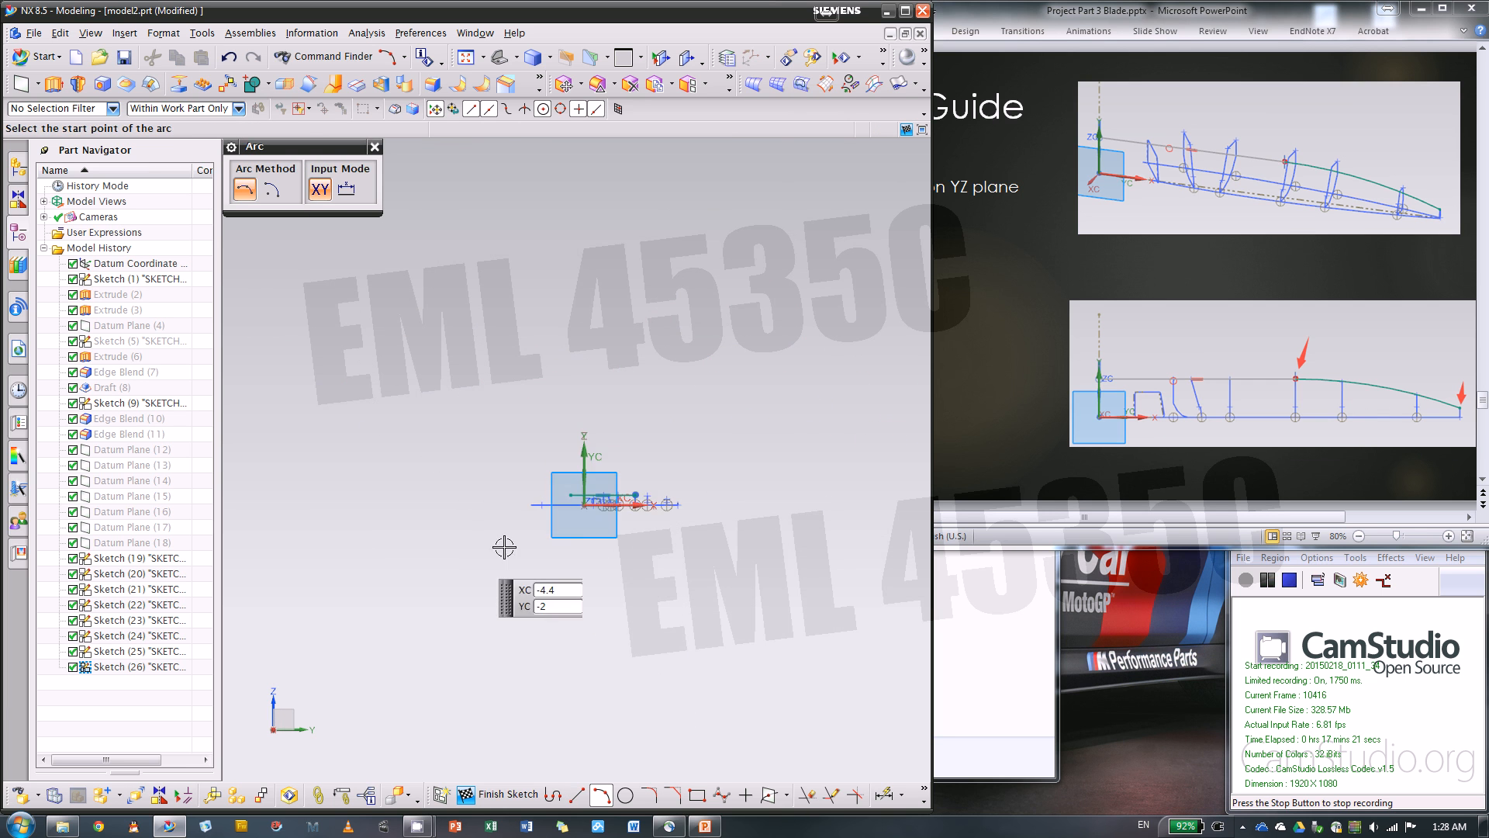
{"action": "scroll", "coordinate": [691, 478], "scroll_direction": "up", "scroll_amount": 3}
{"action": "scroll", "coordinate": [608, 513], "scroll_direction": "up", "scroll_amount": 4}
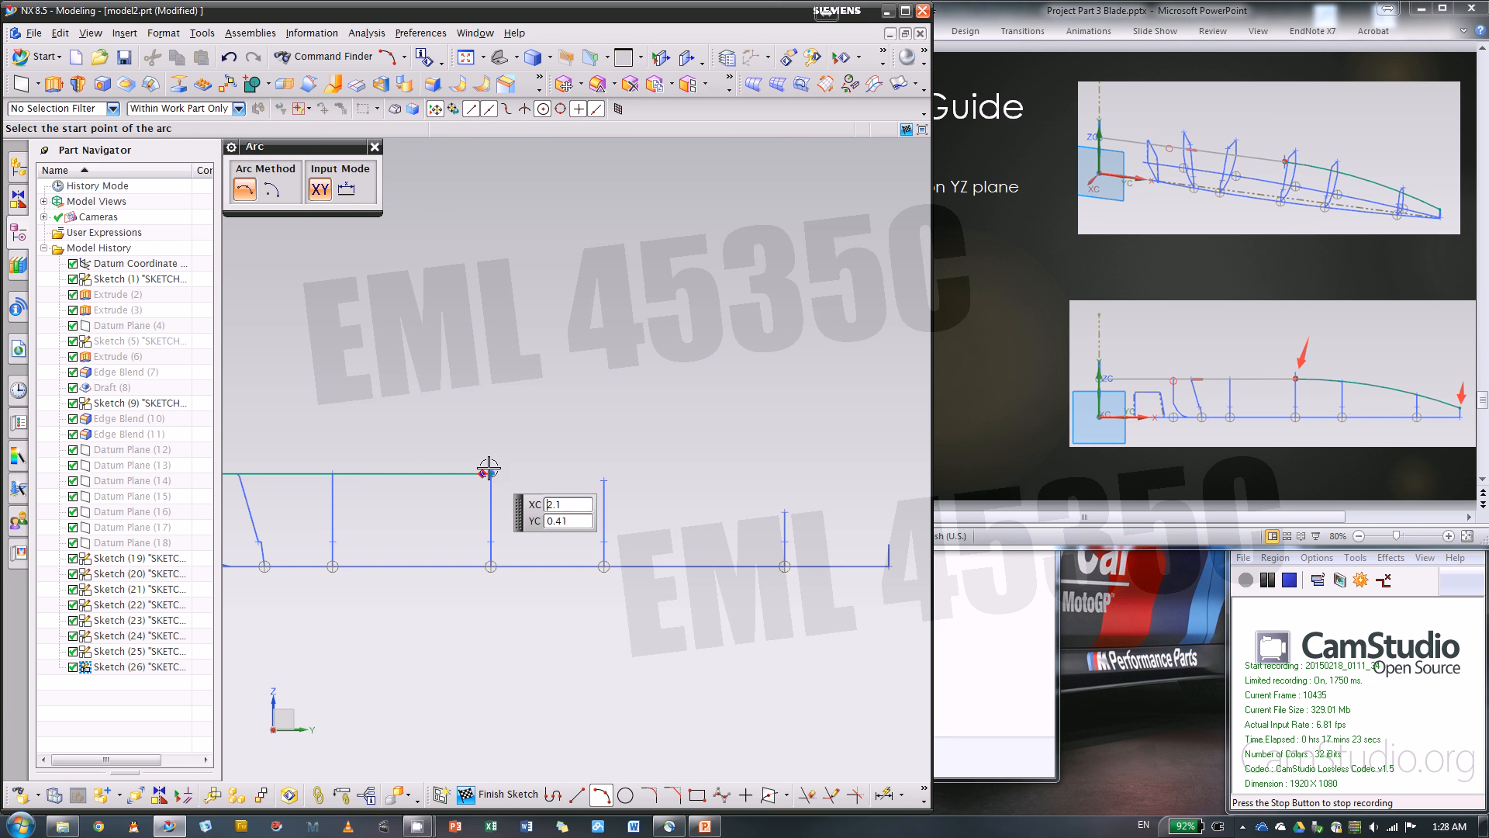
{"action": "left_click", "coordinate": [492, 470]}
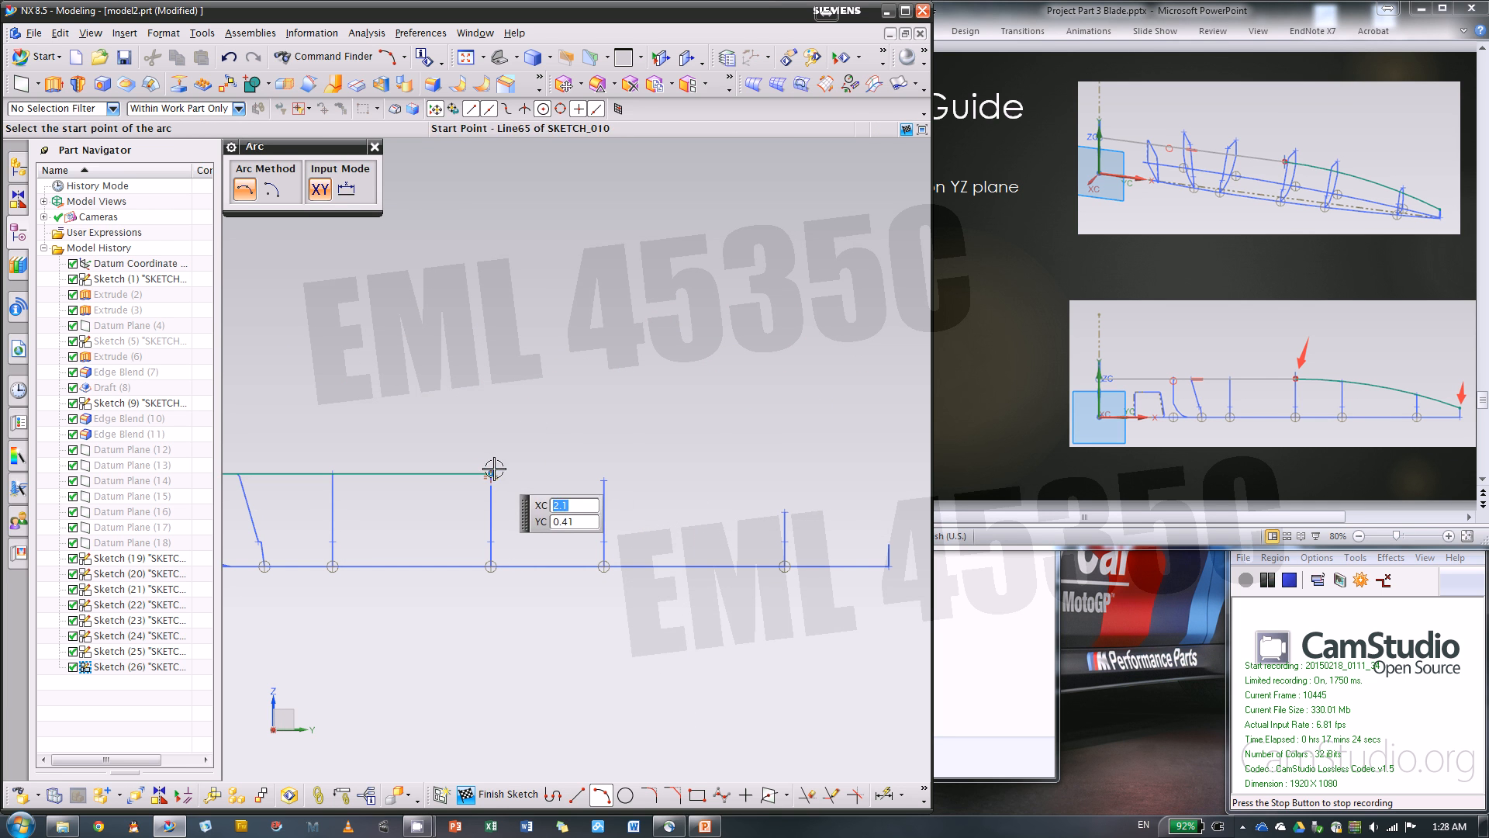
{"action": "left_click", "coordinate": [891, 543]}
{"action": "left_click", "coordinate": [682, 507]}
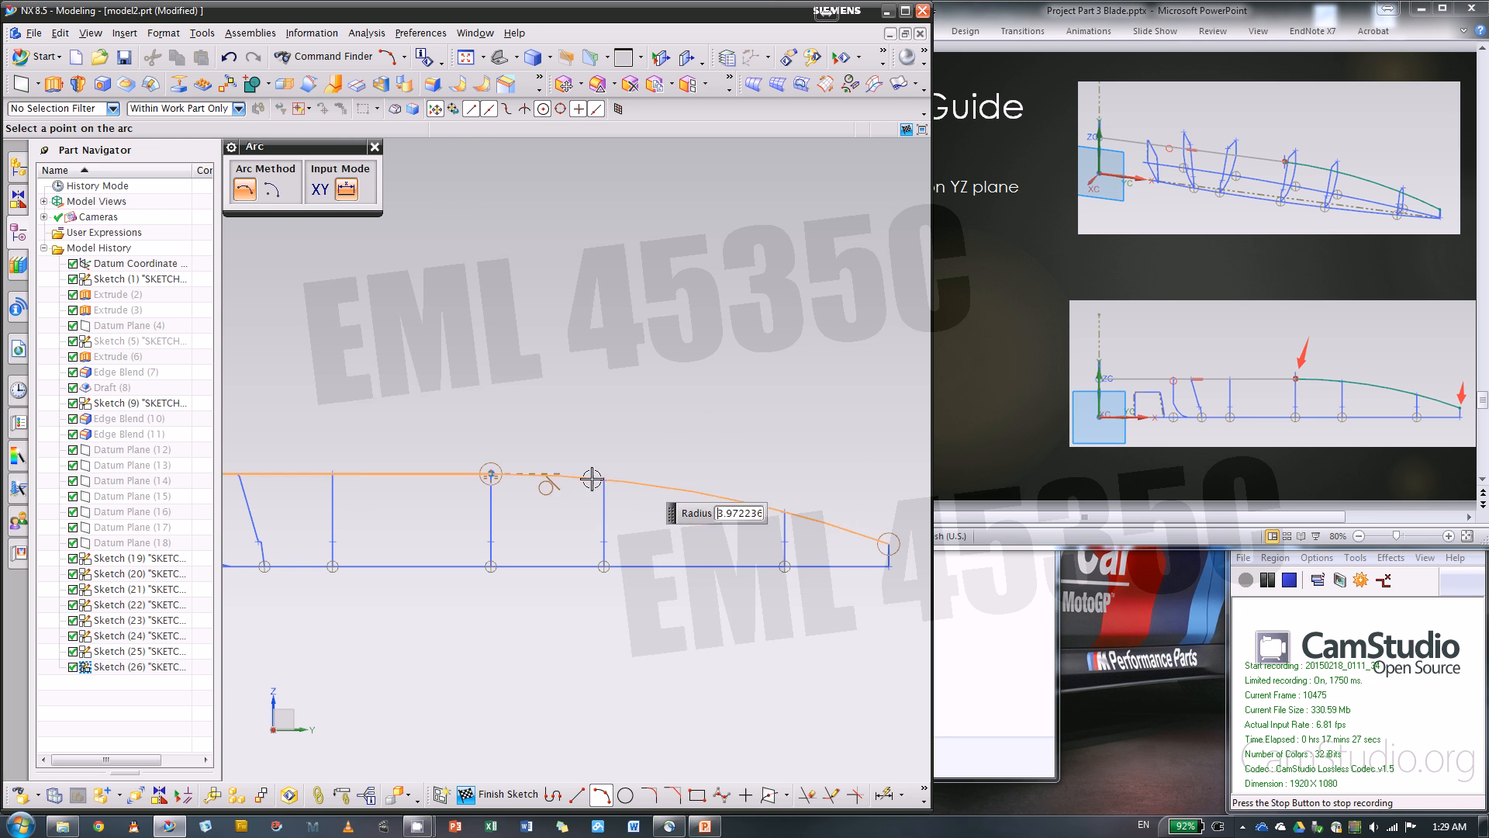
{"action": "left_click", "coordinate": [542, 475]}
{"action": "left_click", "coordinate": [374, 146]}
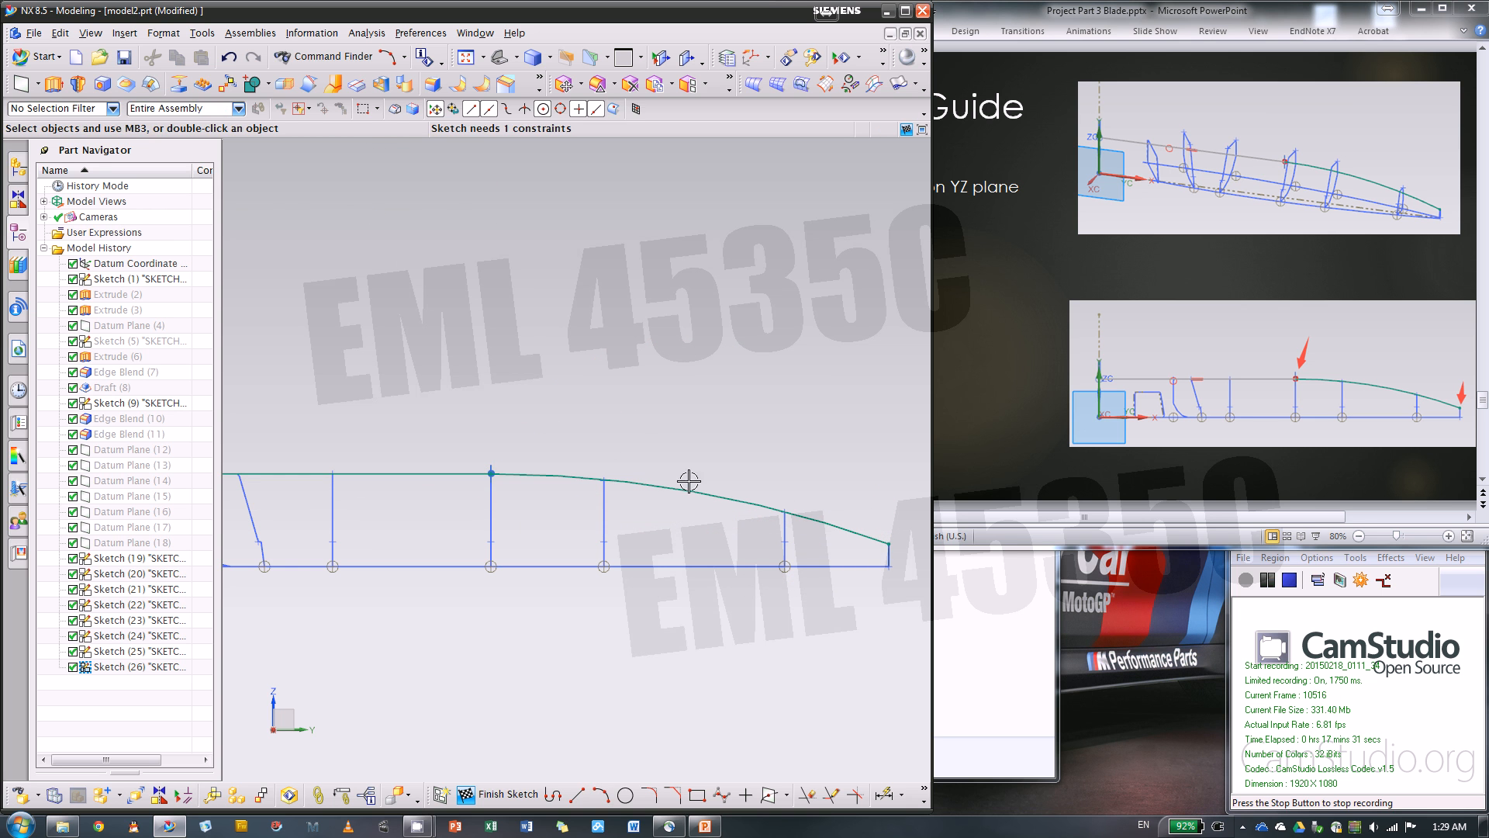
Switch to the PowerPoint presentation, advance to the Swept 1st section slide, and return to NX to inspect the guide curves in 3D
{"action": "left_click", "coordinate": [999, 374]}
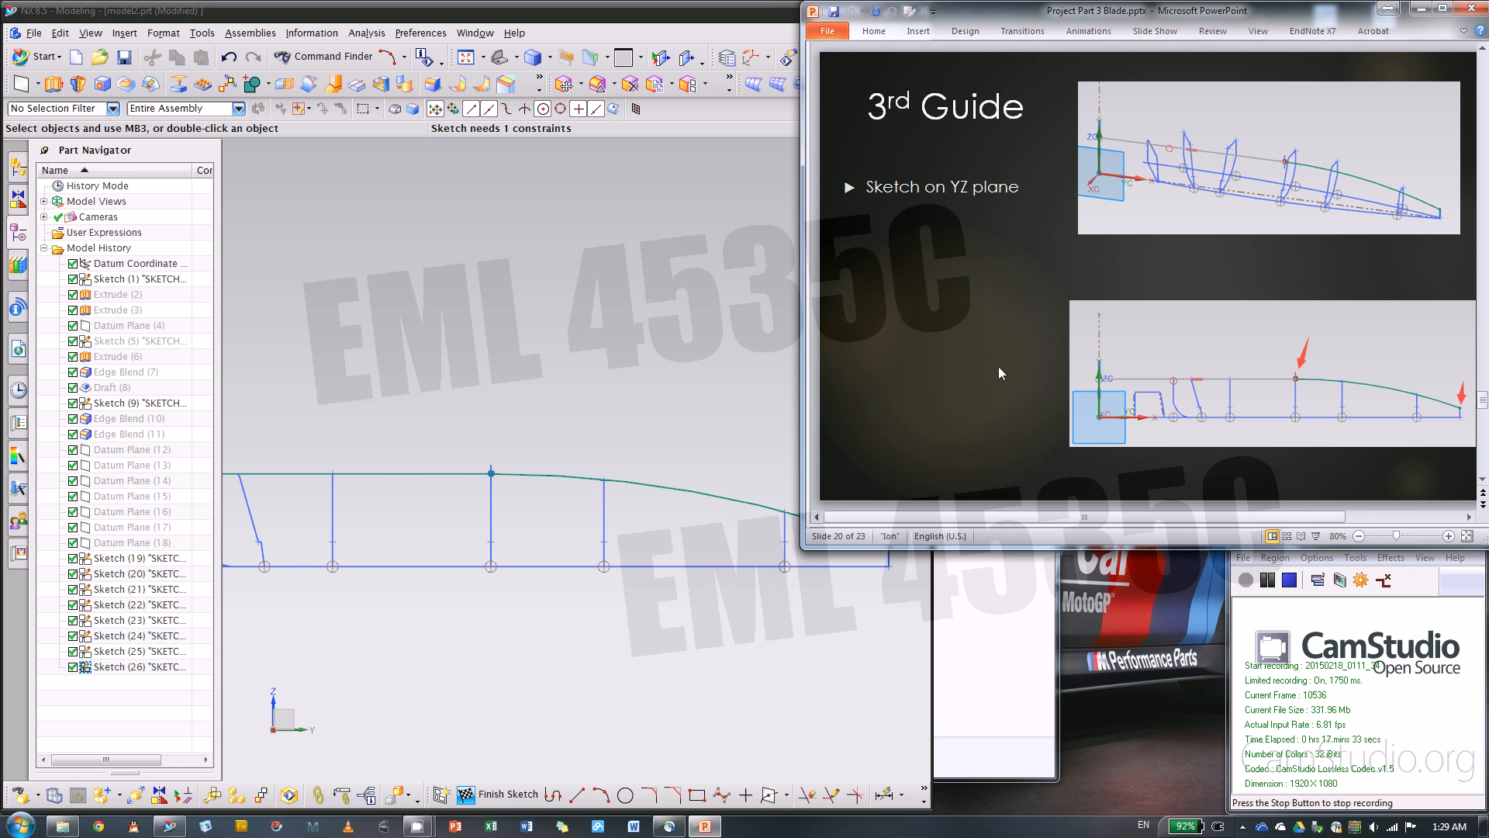
{"action": "scroll", "coordinate": [998, 366], "scroll_direction": "down", "scroll_amount": 1}
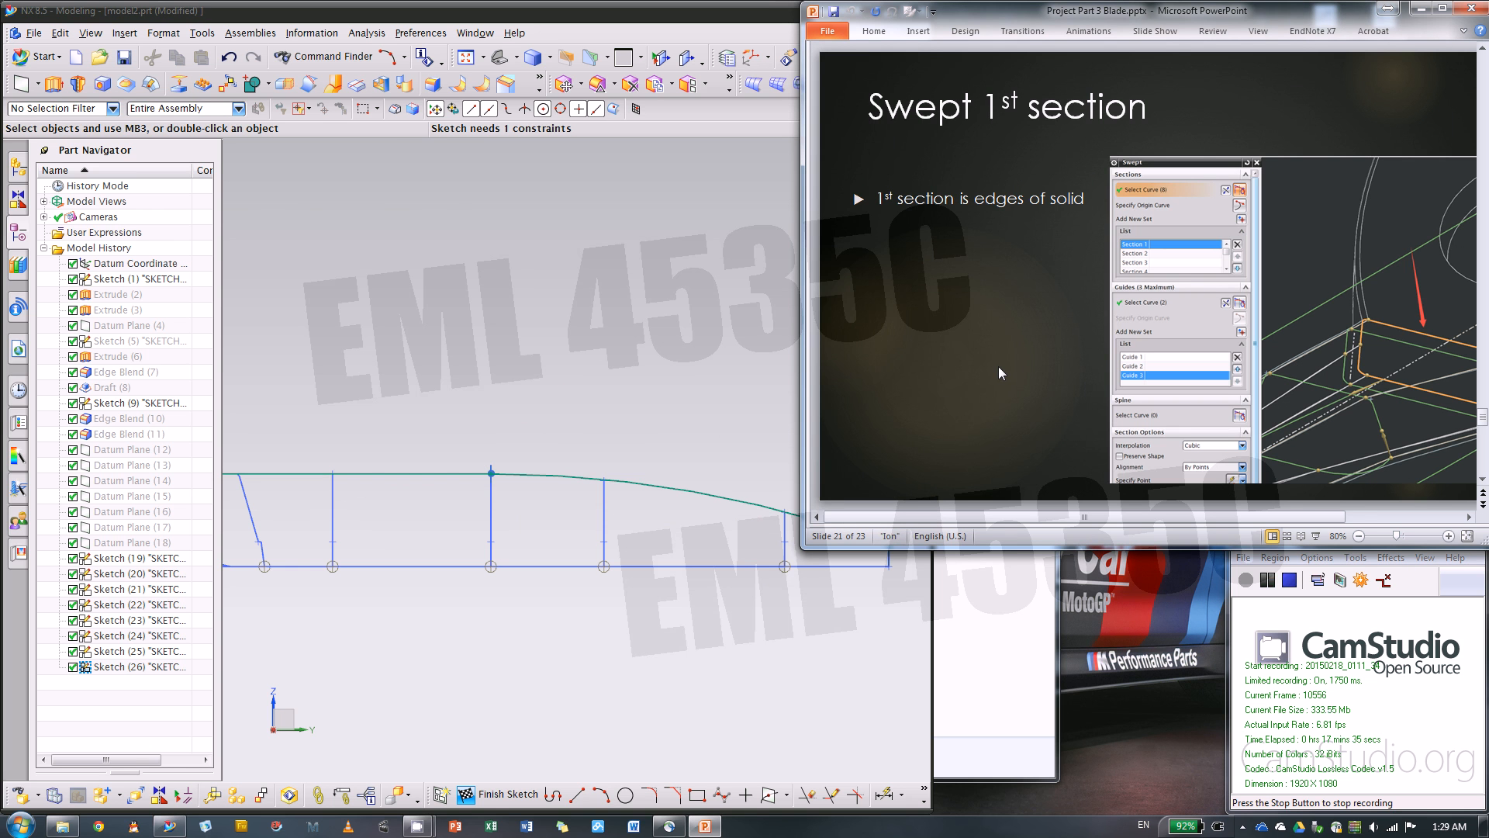
{"action": "middle_click_drag", "start_coordinate": [685, 379], "coordinate": [548, 405]}
{"action": "left_click", "coordinate": [469, 426]}
{"action": "scroll", "coordinate": [436, 446], "scroll_direction": "down", "scroll_amount": 3}
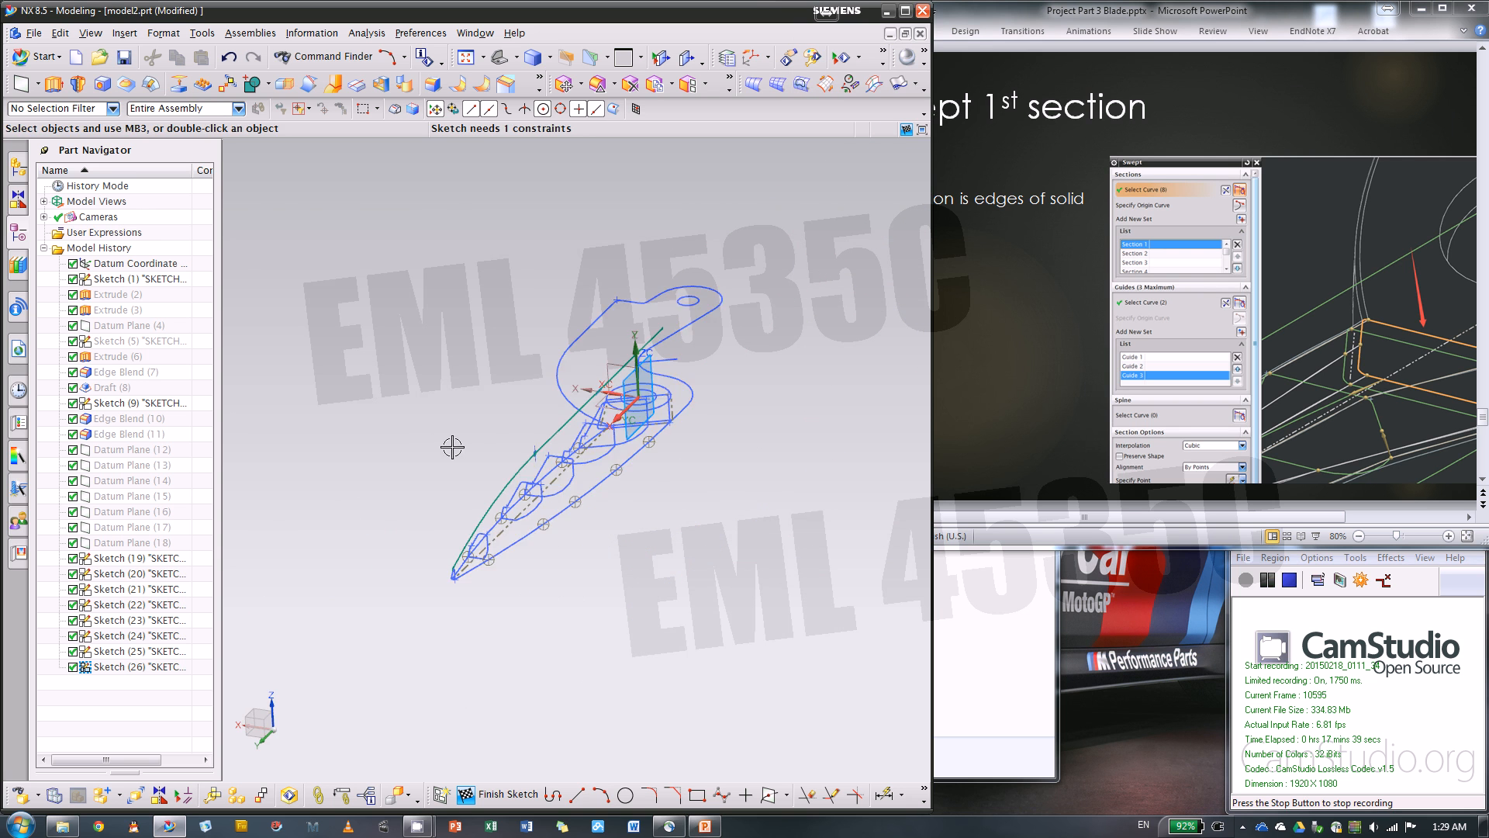
{"action": "mouse_move", "coordinate": [453, 447]}
{"action": "middle_mouse_down"}
{"action": "mouse_move", "coordinate": [578, 455]}
{"action": "mouse_move", "coordinate": [605, 502]}
{"action": "mouse_move", "coordinate": [593, 420]}
{"action": "mouse_move", "coordinate": [458, 436]}
{"action": "middle_mouse_up"}
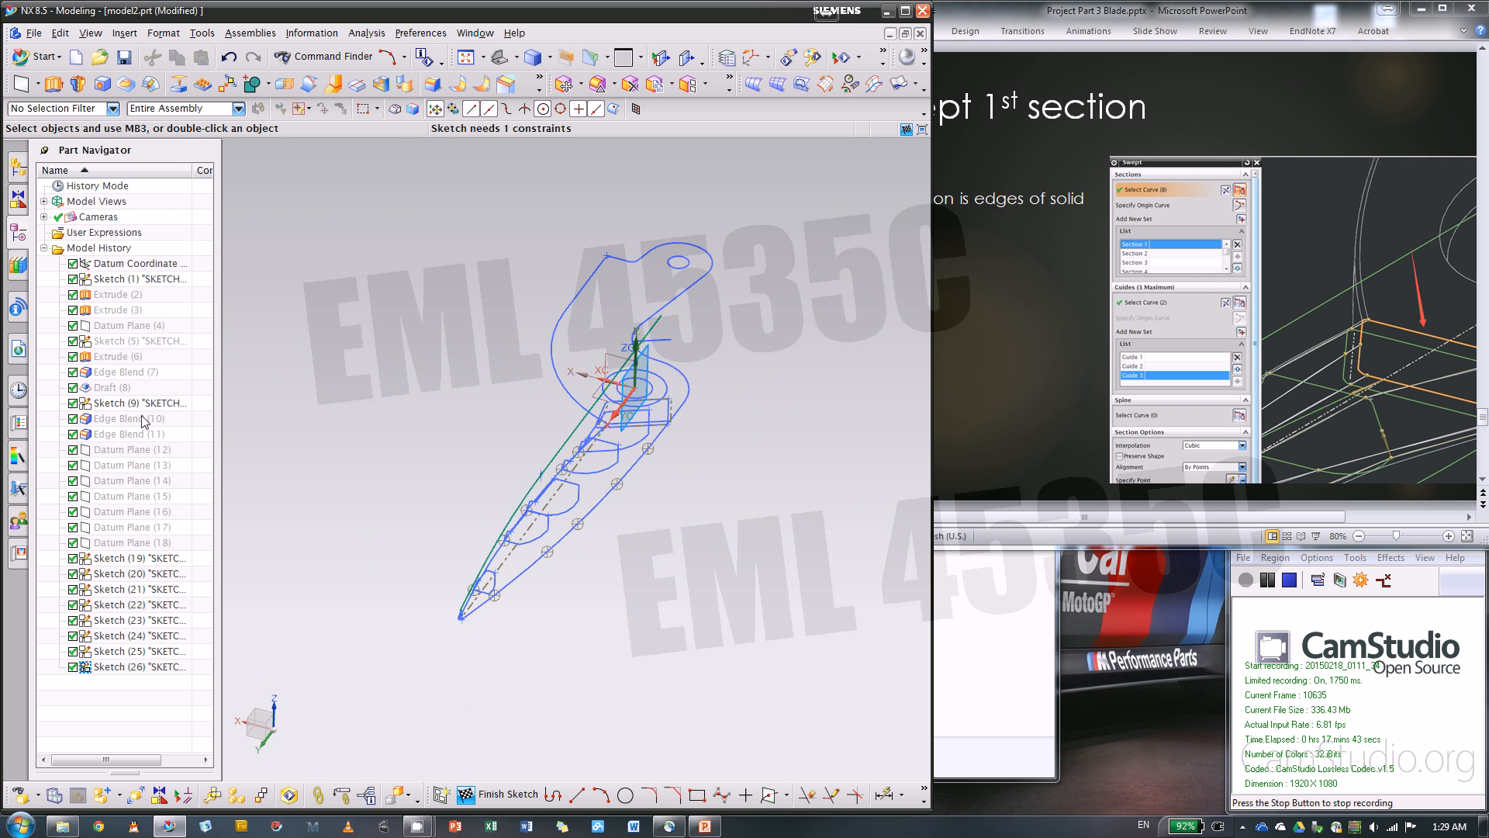
Show the hidden solid body starting at Extrude (2) and finish the guide curve sketch
{"action": "right_click", "coordinate": [122, 300]}
{"action": "left_click", "coordinate": [136, 307]}
{"action": "mouse_move", "coordinate": [504, 350]}
{"action": "middle_mouse_down"}
{"action": "mouse_move", "coordinate": [517, 323]}
{"action": "mouse_move", "coordinate": [477, 302]}
{"action": "mouse_move", "coordinate": [522, 334]}
{"action": "middle_mouse_up"}
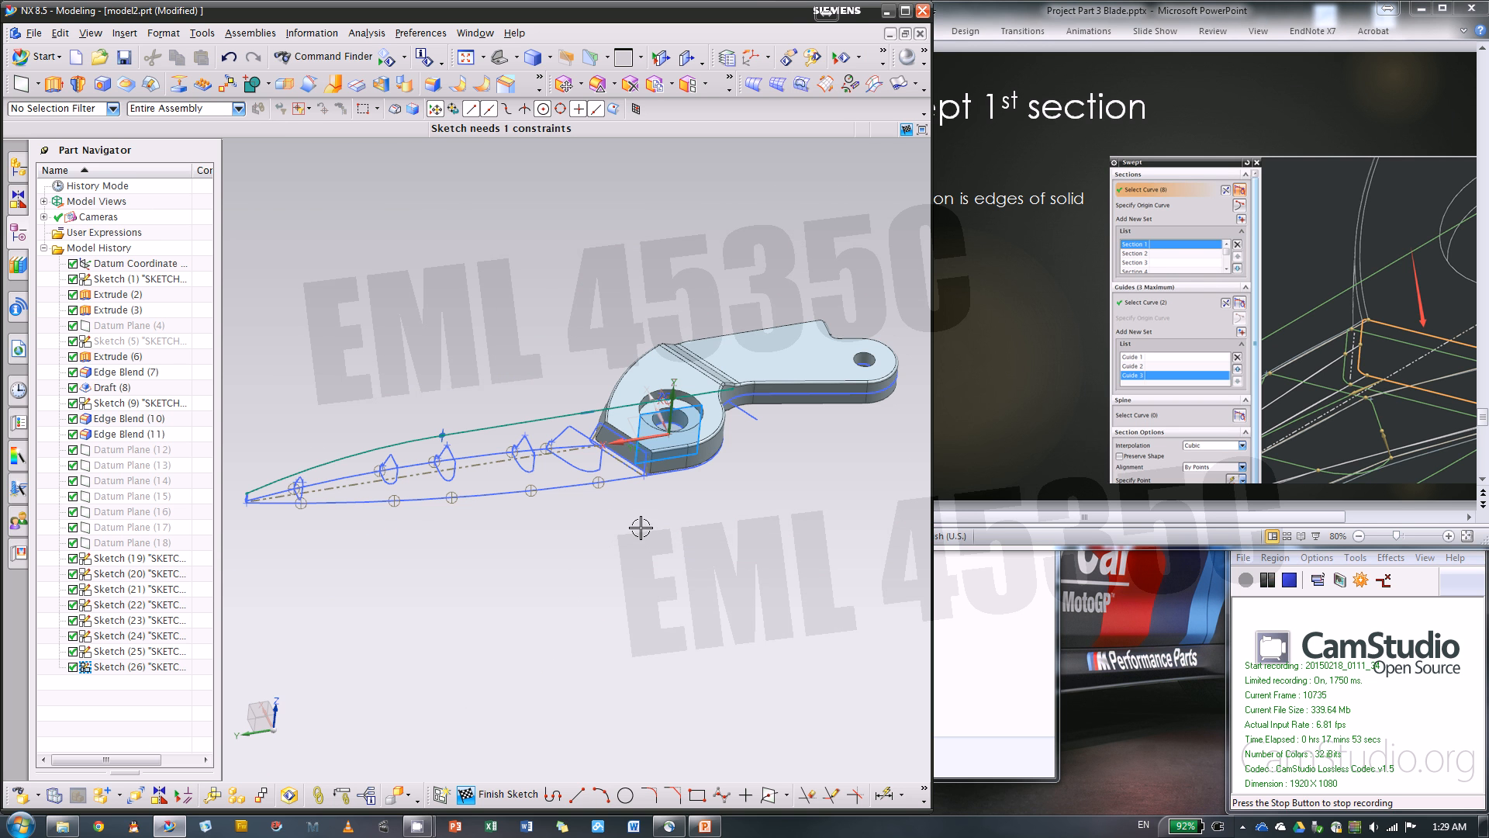
{"action": "scroll", "coordinate": [615, 462], "scroll_direction": "down", "scroll_amount": 5}
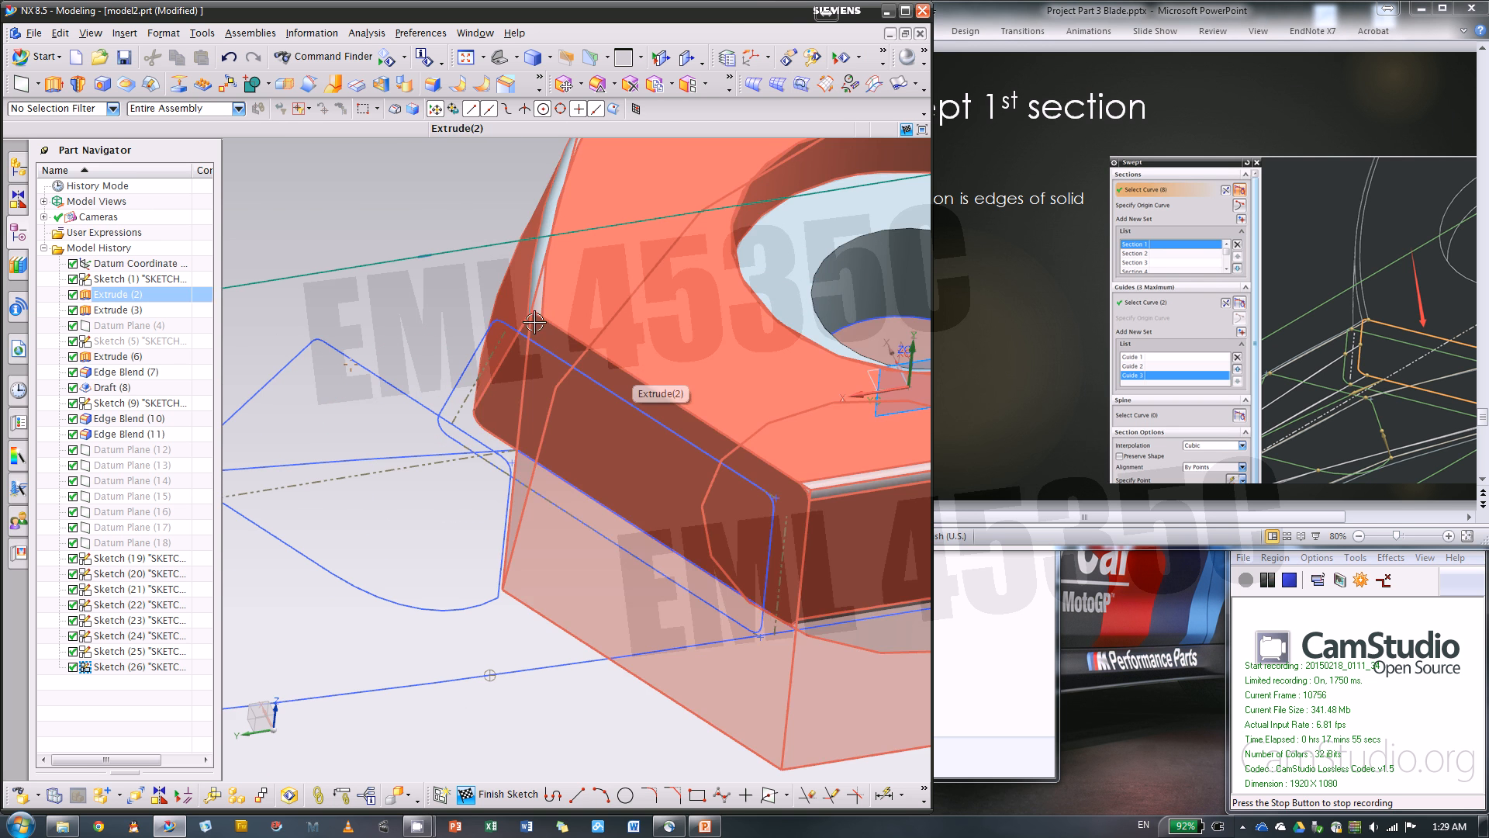
{"action": "scroll", "coordinate": [582, 343], "scroll_direction": "up", "scroll_amount": 3}
{"action": "middle_click_drag", "start_coordinate": [738, 436], "coordinate": [683, 488]}
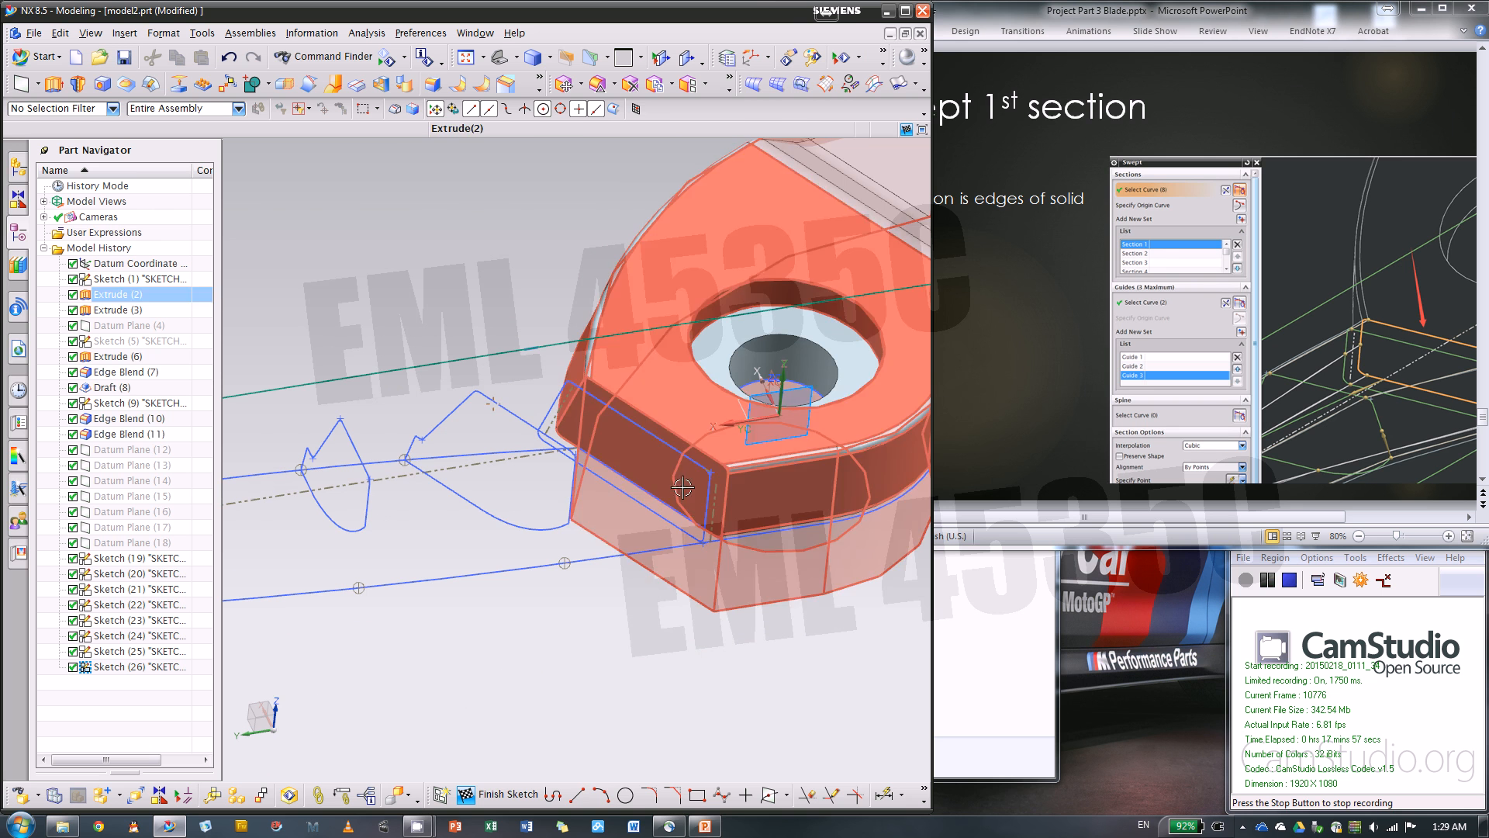
{"action": "left_click", "coordinate": [512, 793]}
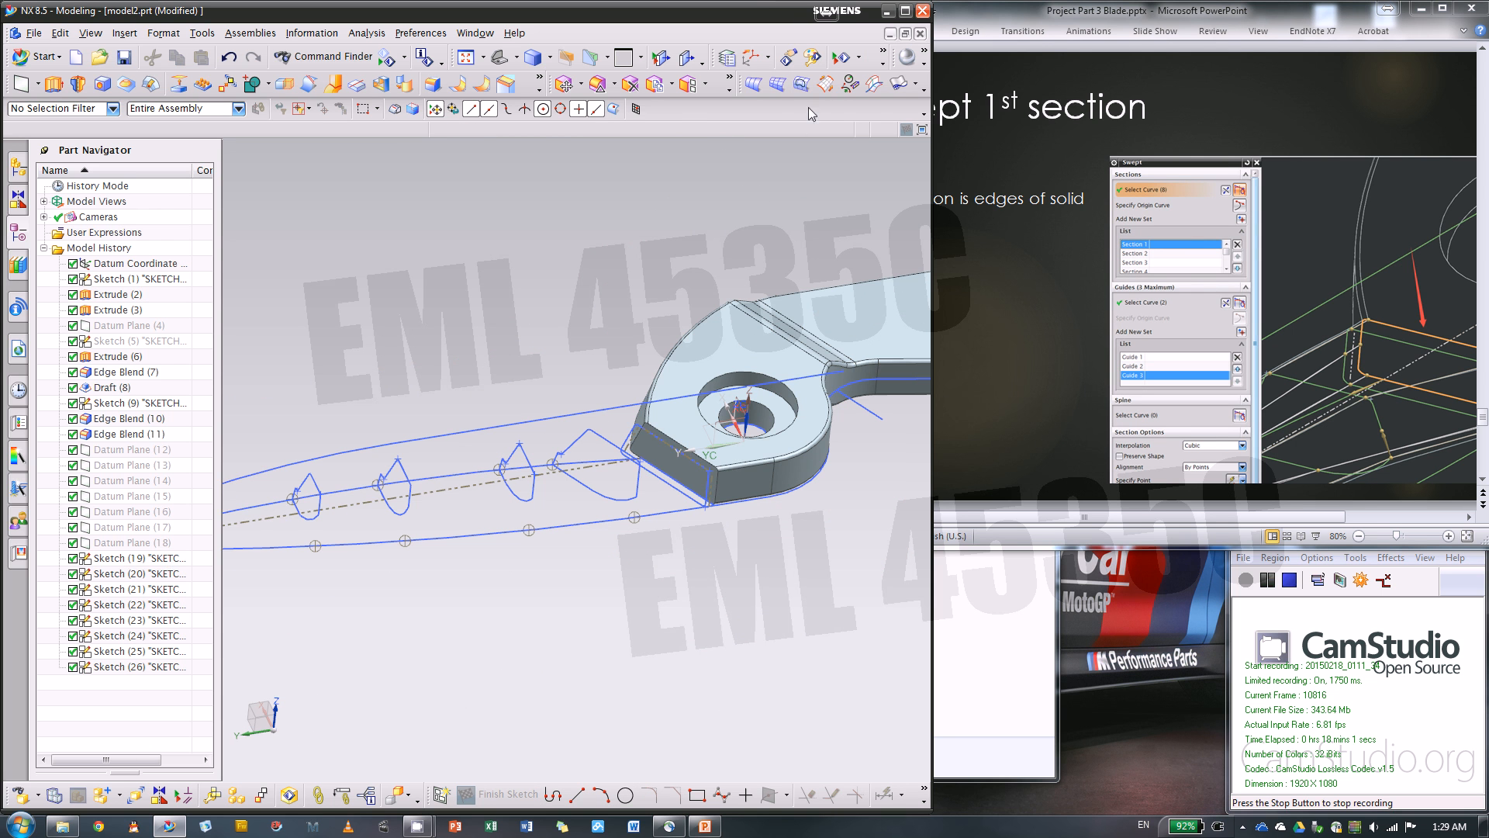
Start a Swept feature and use the Face Edges rule to take the solid's blade-side end face as the first section
{"action": "left_click", "coordinate": [827, 83]}
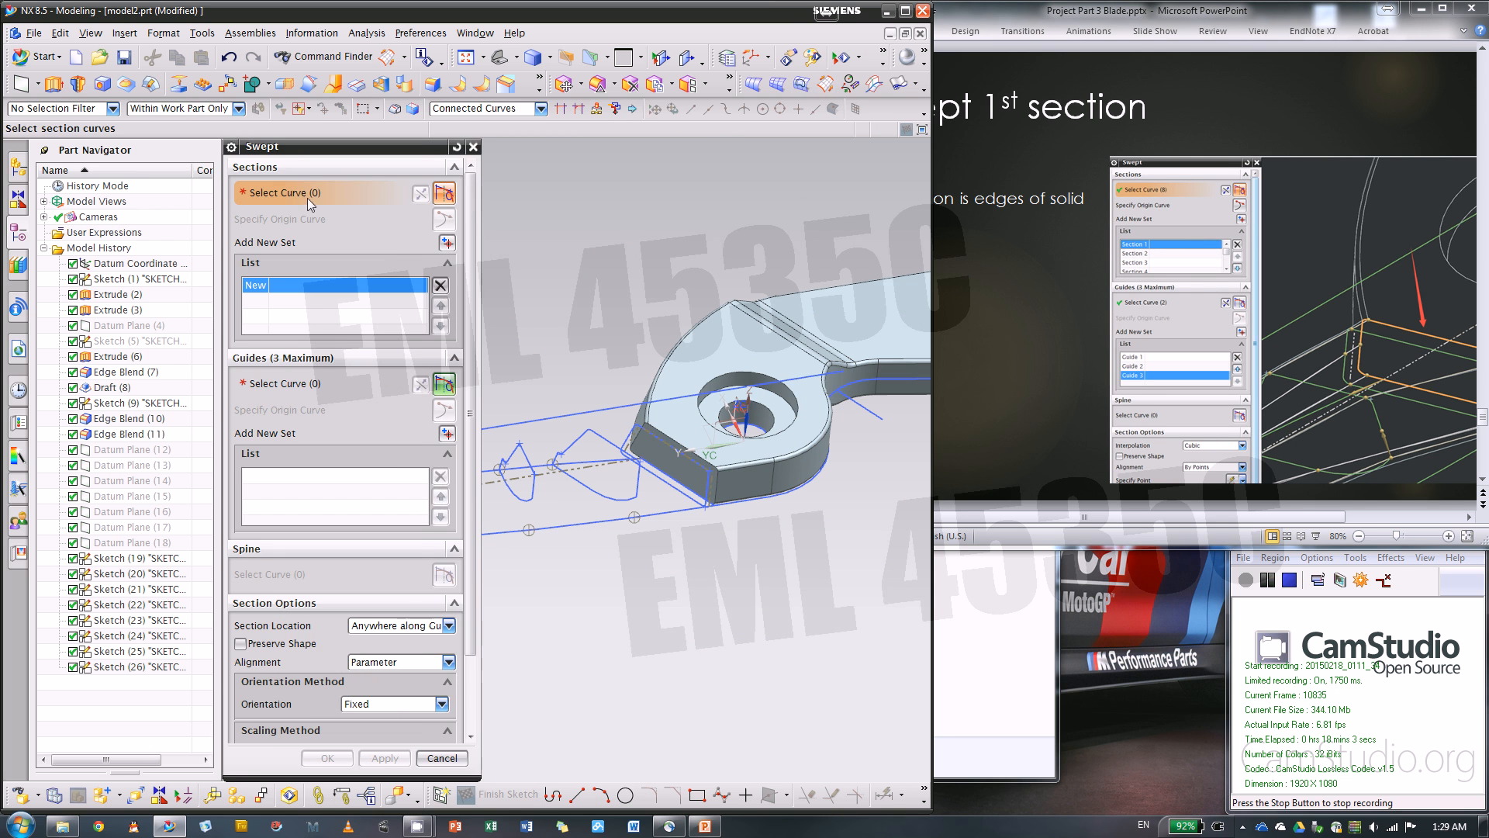
{"action": "left_click", "coordinate": [518, 109]}
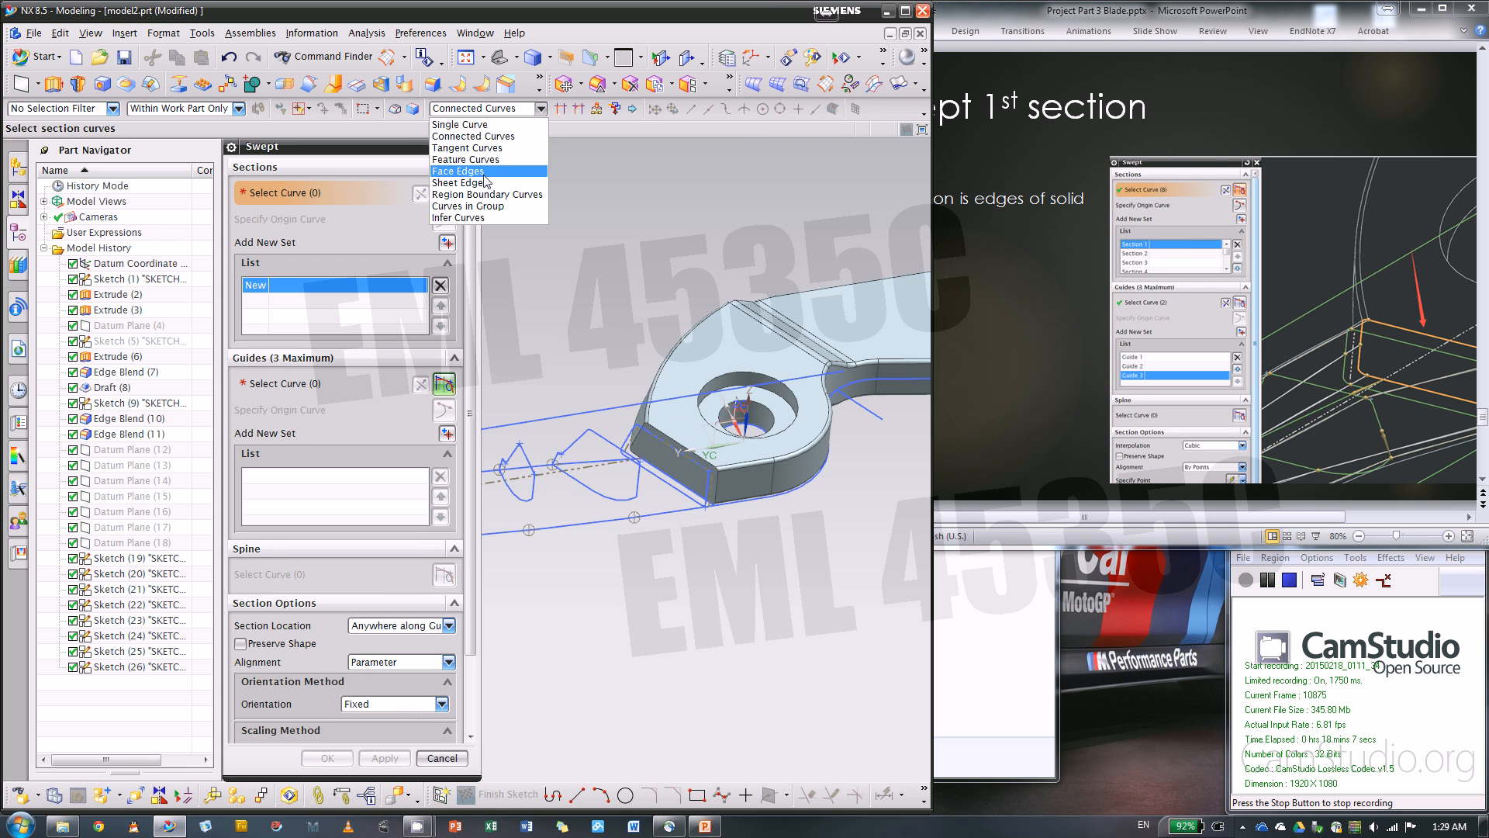
{"action": "left_click", "coordinate": [474, 171]}
{"action": "scroll", "coordinate": [647, 448], "scroll_direction": "up", "scroll_amount": 4}
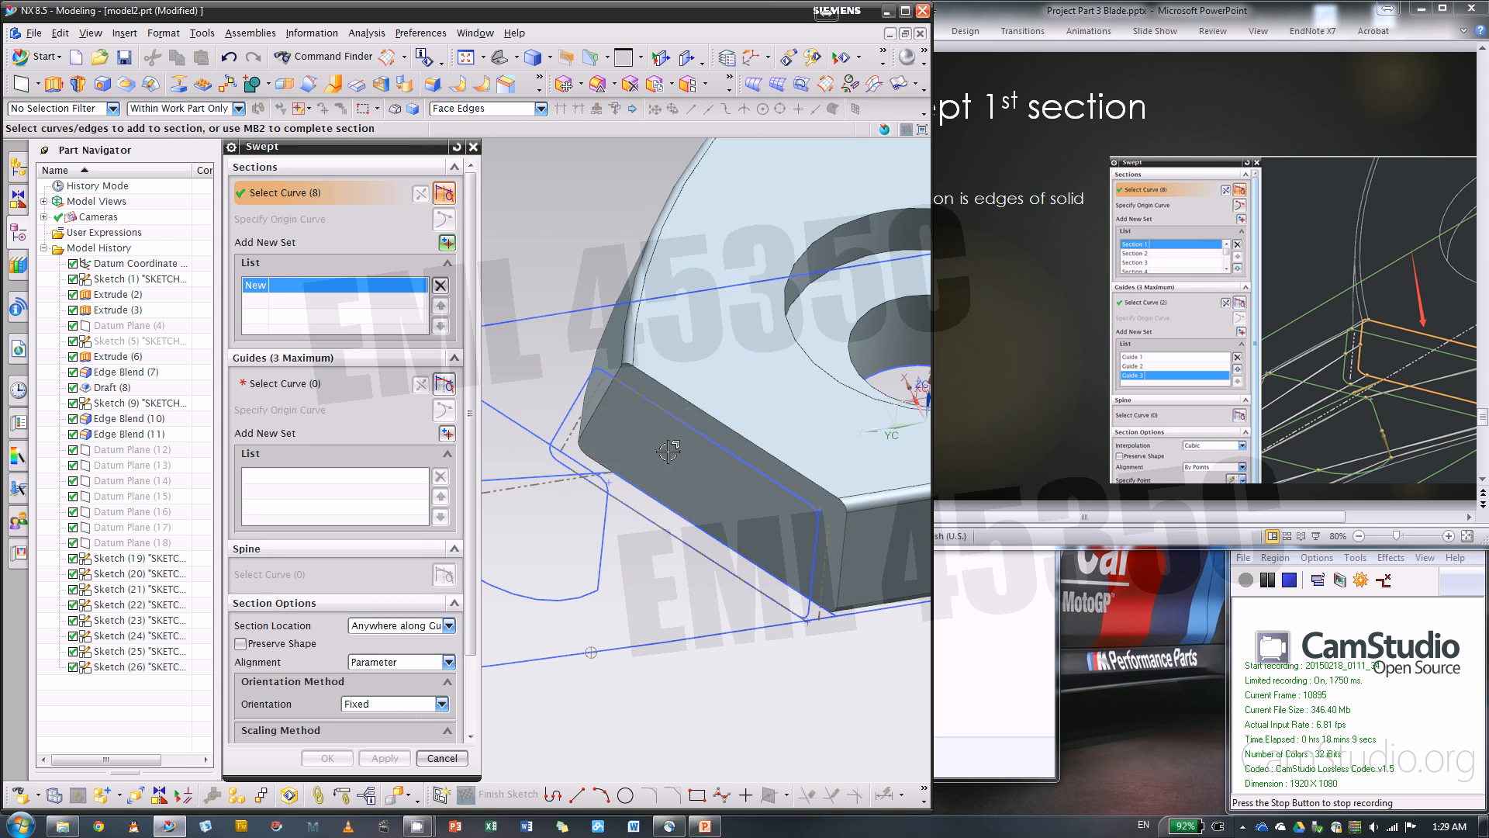
{"action": "left_click", "coordinate": [860, 523]}
{"action": "scroll", "coordinate": [878, 437], "scroll_direction": "down", "scroll_amount": 3}
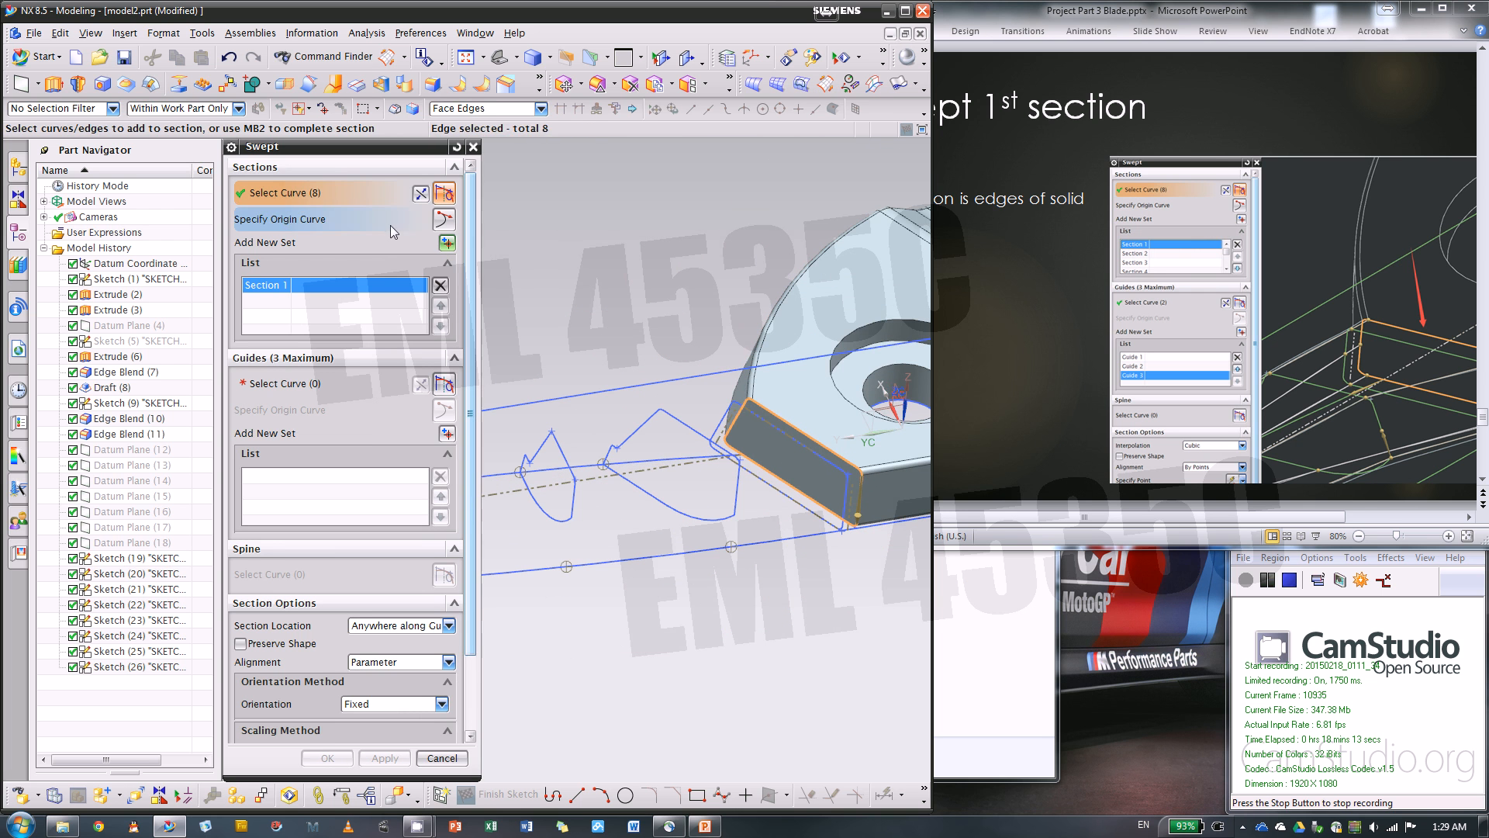
Open origin curve selection for the first section and examine the start edge at the end face's corner
{"action": "left_click", "coordinate": [443, 220]}
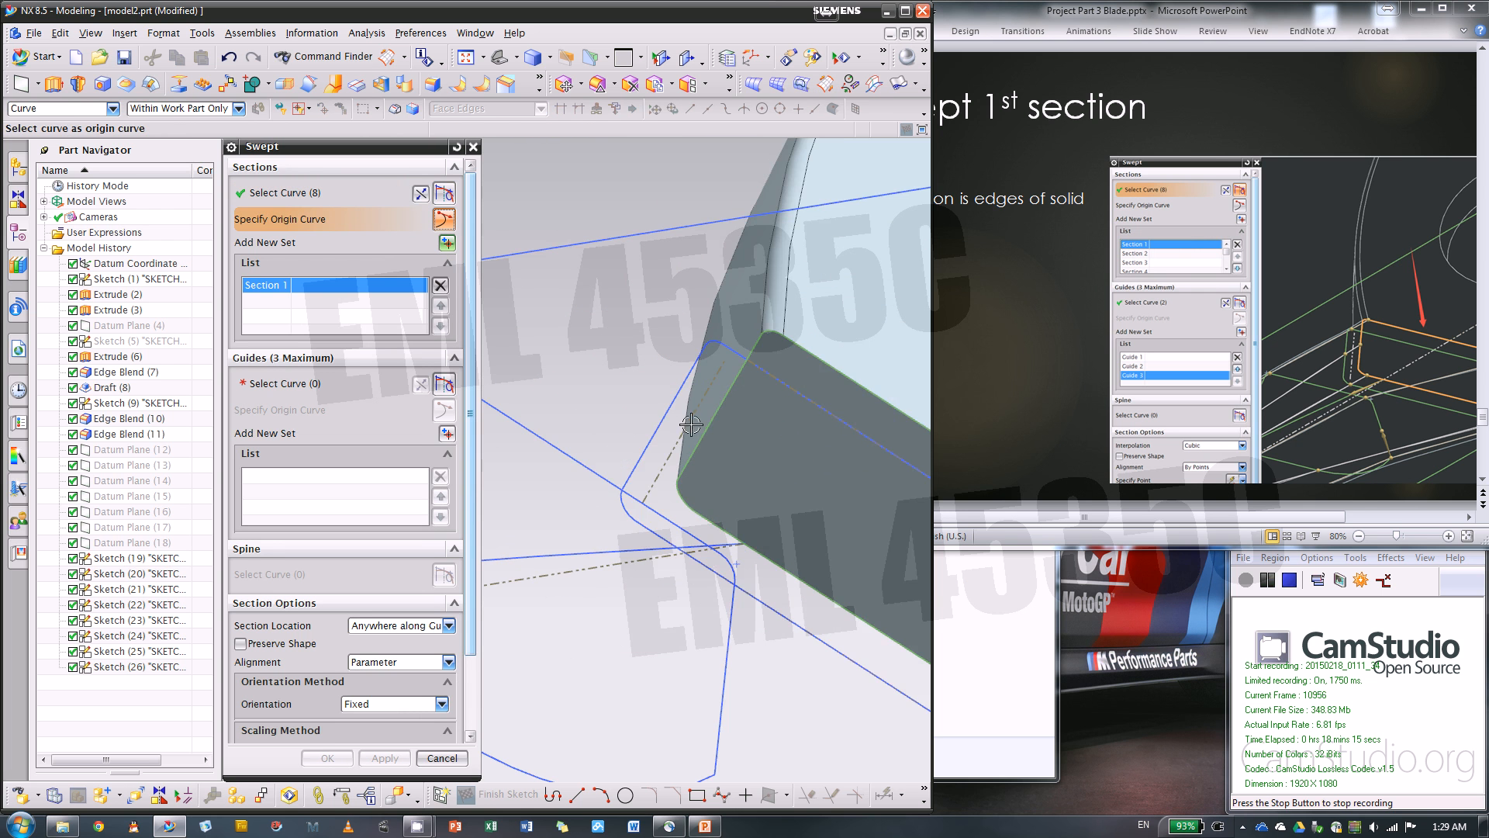
{"action": "scroll", "coordinate": [850, 345], "scroll_direction": "down", "scroll_amount": 5}
{"action": "scroll", "coordinate": [653, 342], "scroll_direction": "down", "scroll_amount": 3}
{"action": "scroll", "coordinate": [860, 414], "scroll_direction": "up", "scroll_amount": 4}
{"action": "scroll", "coordinate": [763, 383], "scroll_direction": "up", "scroll_amount": 5}
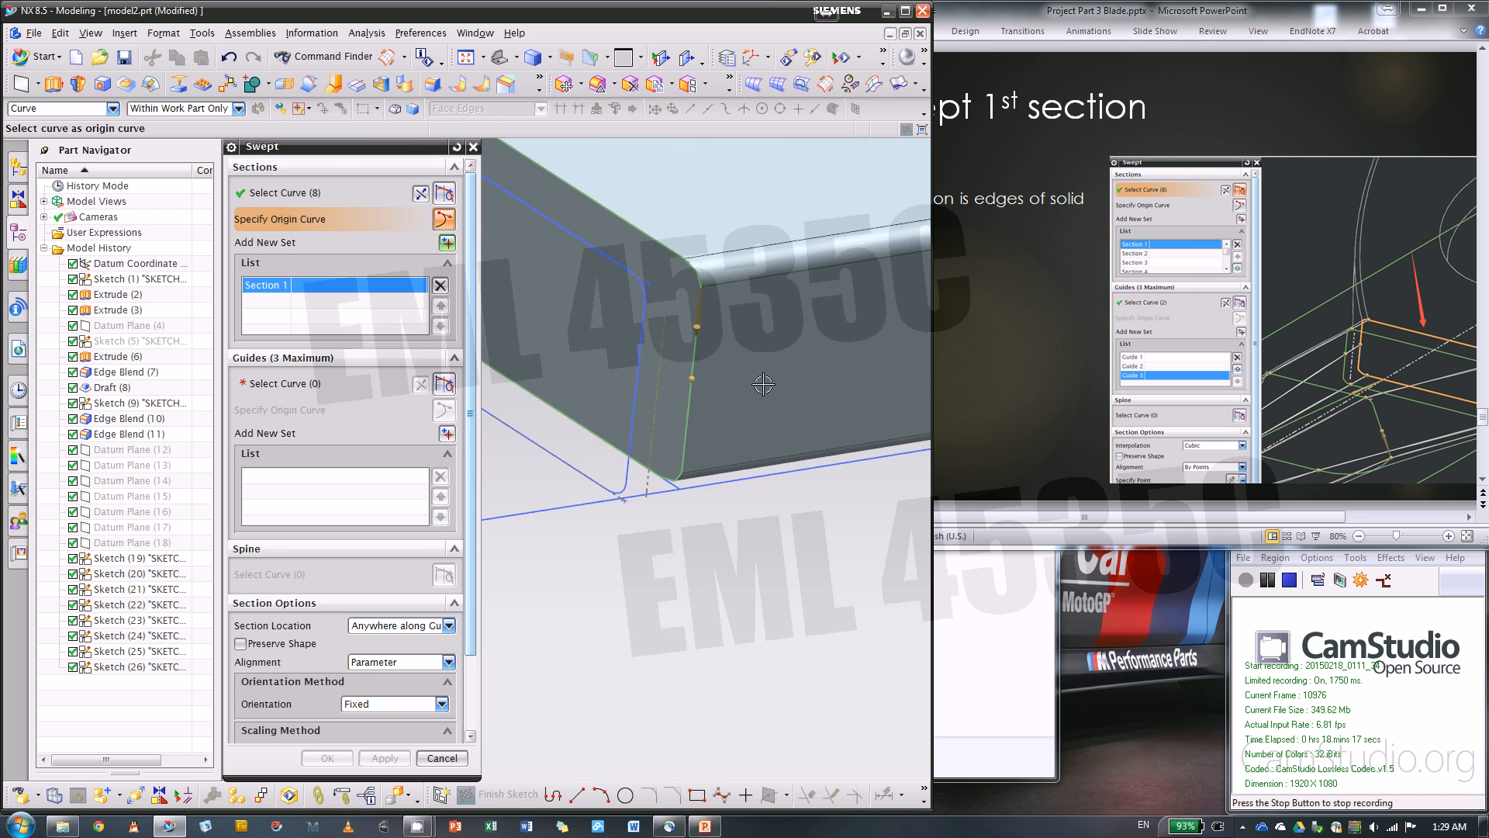
{"action": "scroll", "coordinate": [692, 408], "scroll_direction": "down", "scroll_amount": 3}
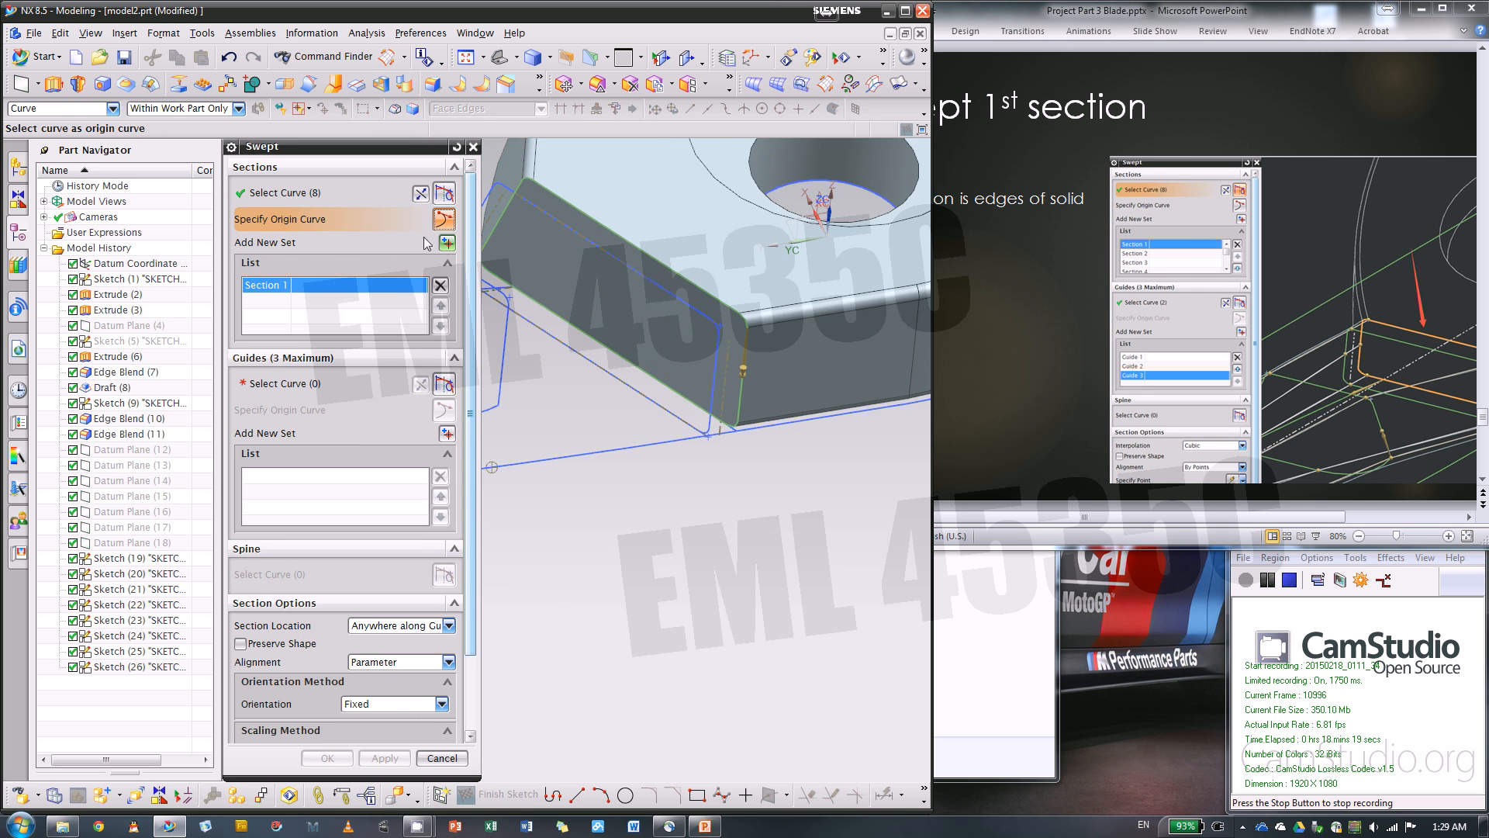
Add a second section to the sweep from the profile sketch nearest the solid's end face, using the Connected Curves rule
{"action": "left_click", "coordinate": [446, 242]}
{"action": "scroll", "coordinate": [720, 266], "scroll_direction": "down", "scroll_amount": 3}
{"action": "left_click", "coordinate": [491, 109]}
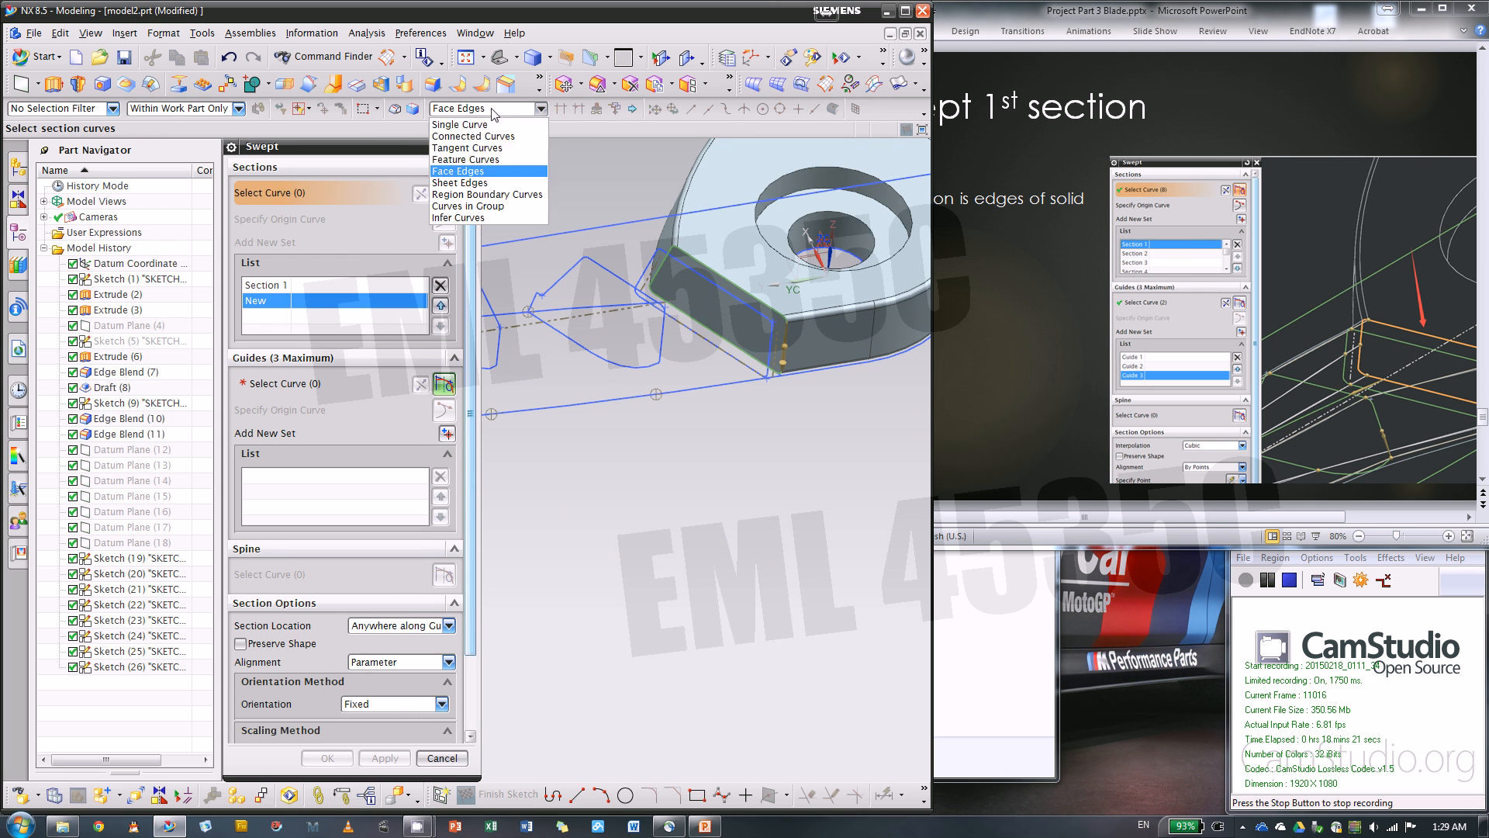
{"action": "left_click", "coordinate": [473, 136]}
{"action": "scroll", "coordinate": [822, 357], "scroll_direction": "up", "scroll_amount": 2}
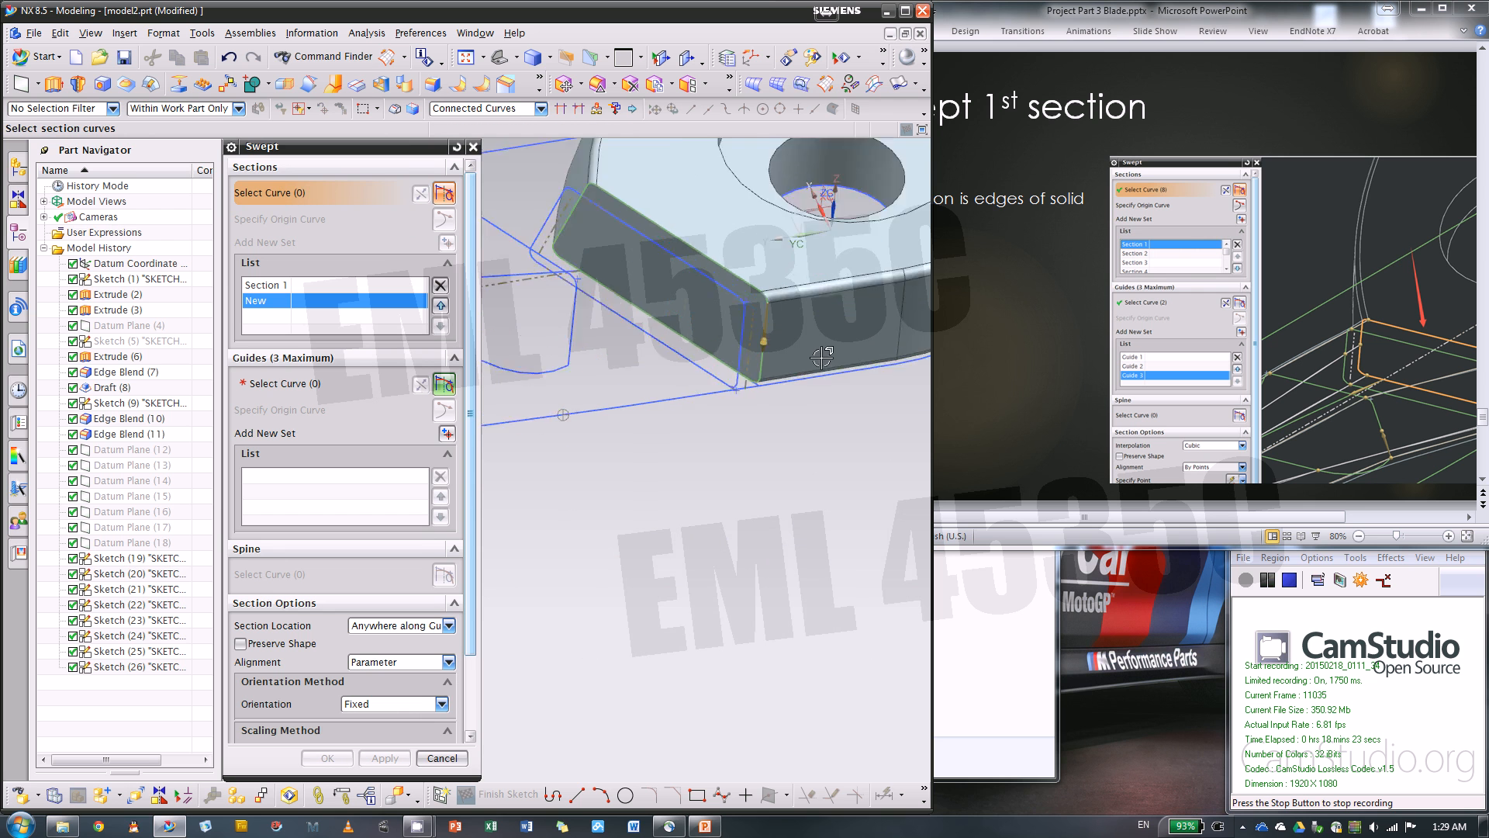
{"action": "scroll", "coordinate": [822, 357], "scroll_direction": "up", "scroll_amount": 2}
{"action": "scroll", "coordinate": [664, 329], "scroll_direction": "up", "scroll_amount": 2}
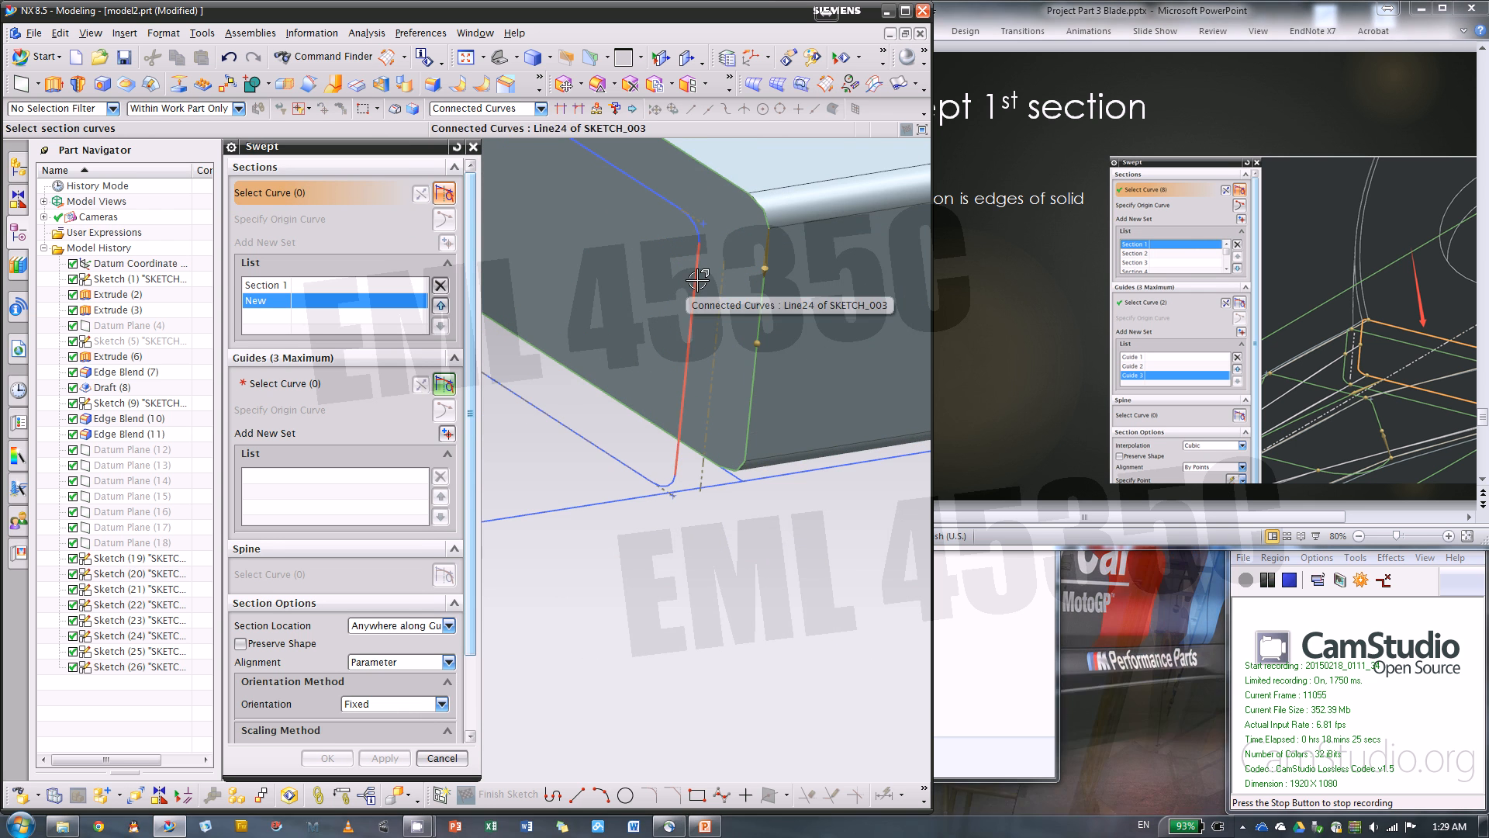
{"action": "left_click", "coordinate": [688, 280]}
{"action": "scroll", "coordinate": [829, 375], "scroll_direction": "down", "scroll_amount": 4}
{"action": "scroll", "coordinate": [815, 372], "scroll_direction": "up", "scroll_amount": 1}
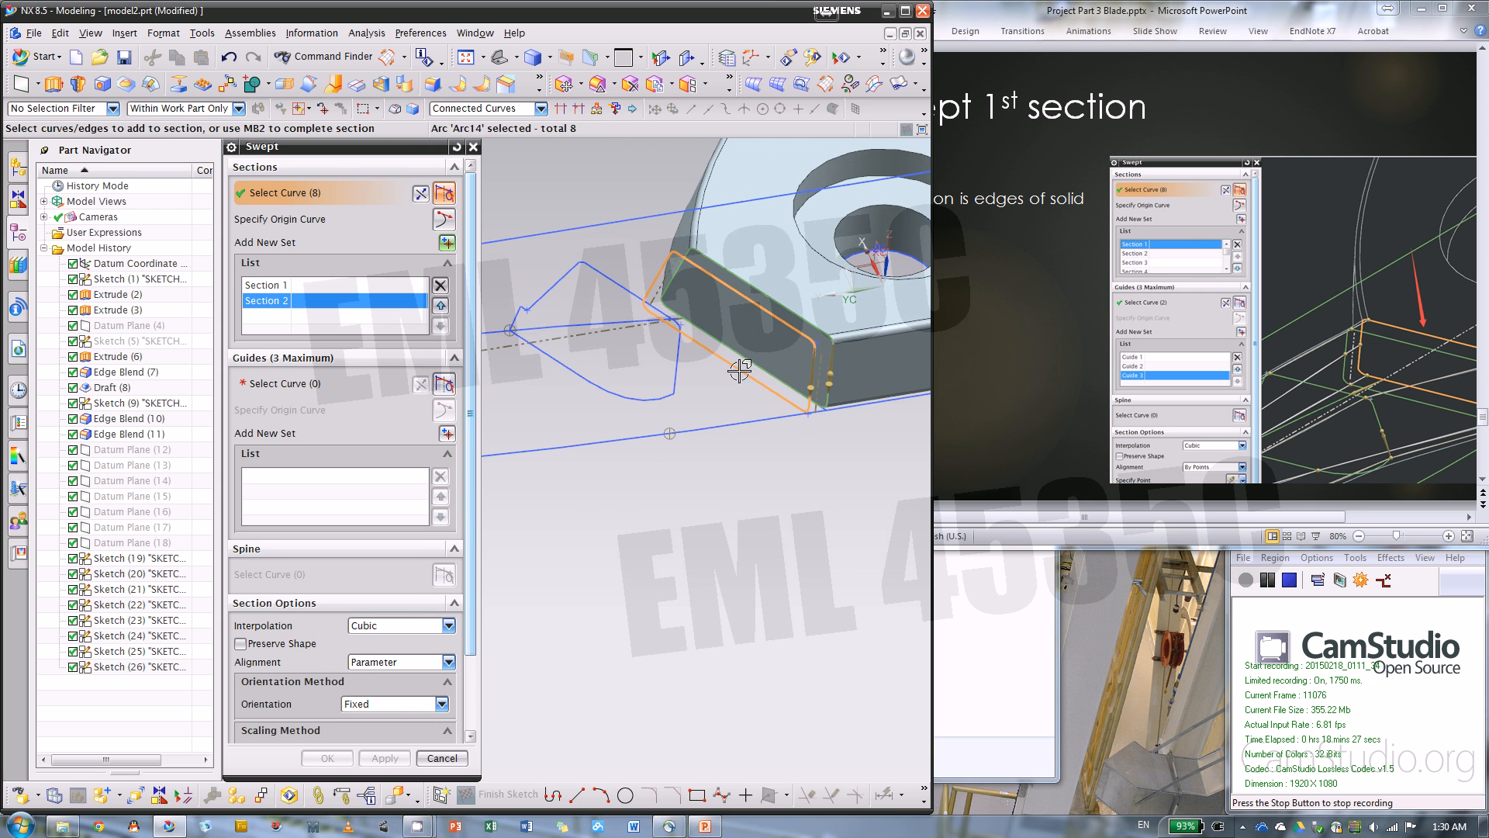
Add the next two profile sketches moving outward from the solid as the third and fourth sweep sections
{"action": "left_click", "coordinate": [447, 242]}
{"action": "scroll", "coordinate": [660, 333], "scroll_direction": "up", "scroll_amount": 3}
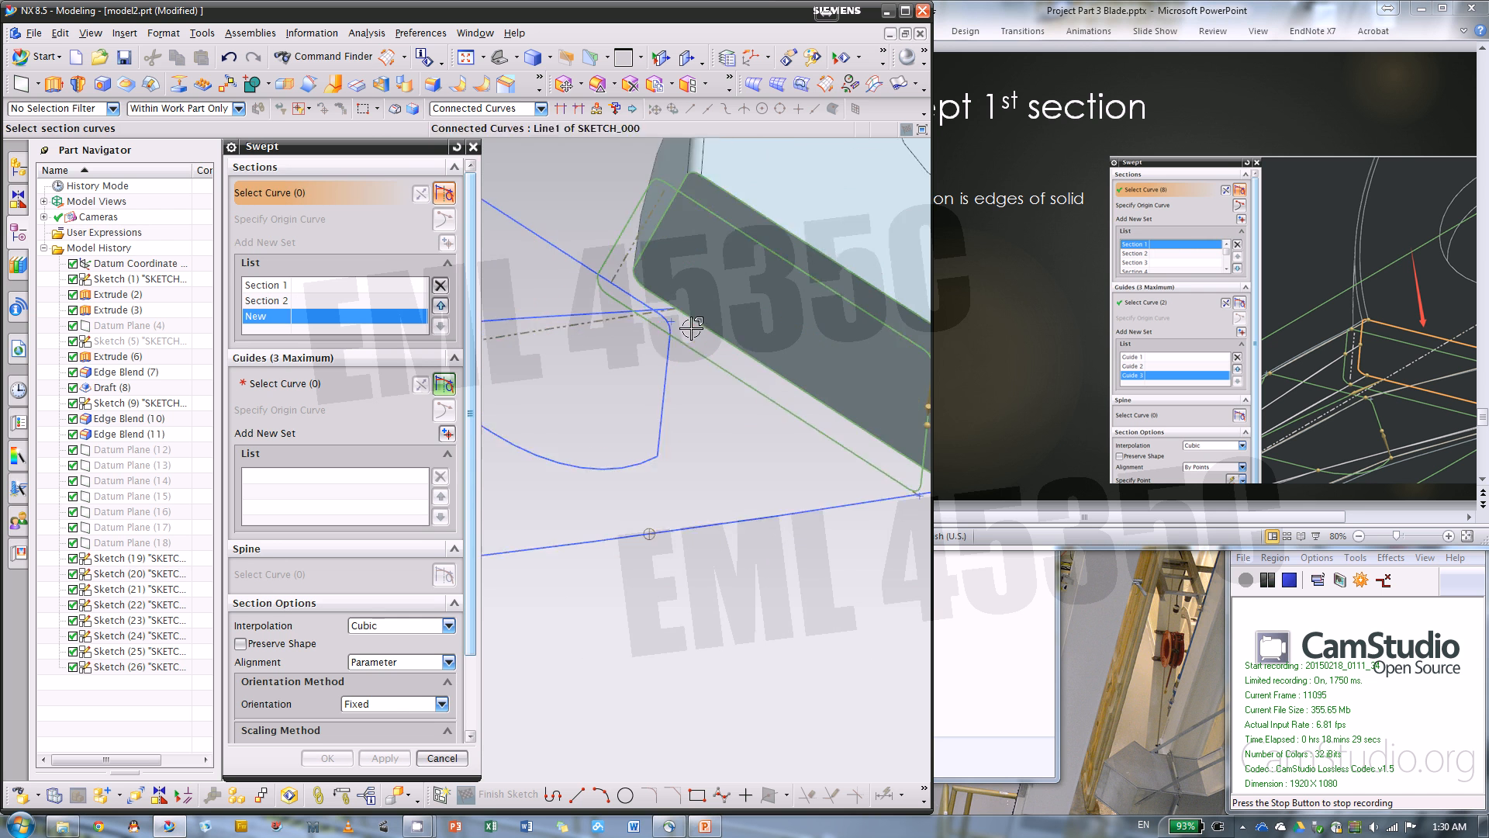
{"action": "left_click", "coordinate": [650, 358]}
{"action": "scroll", "coordinate": [733, 372], "scroll_direction": "down", "scroll_amount": 4}
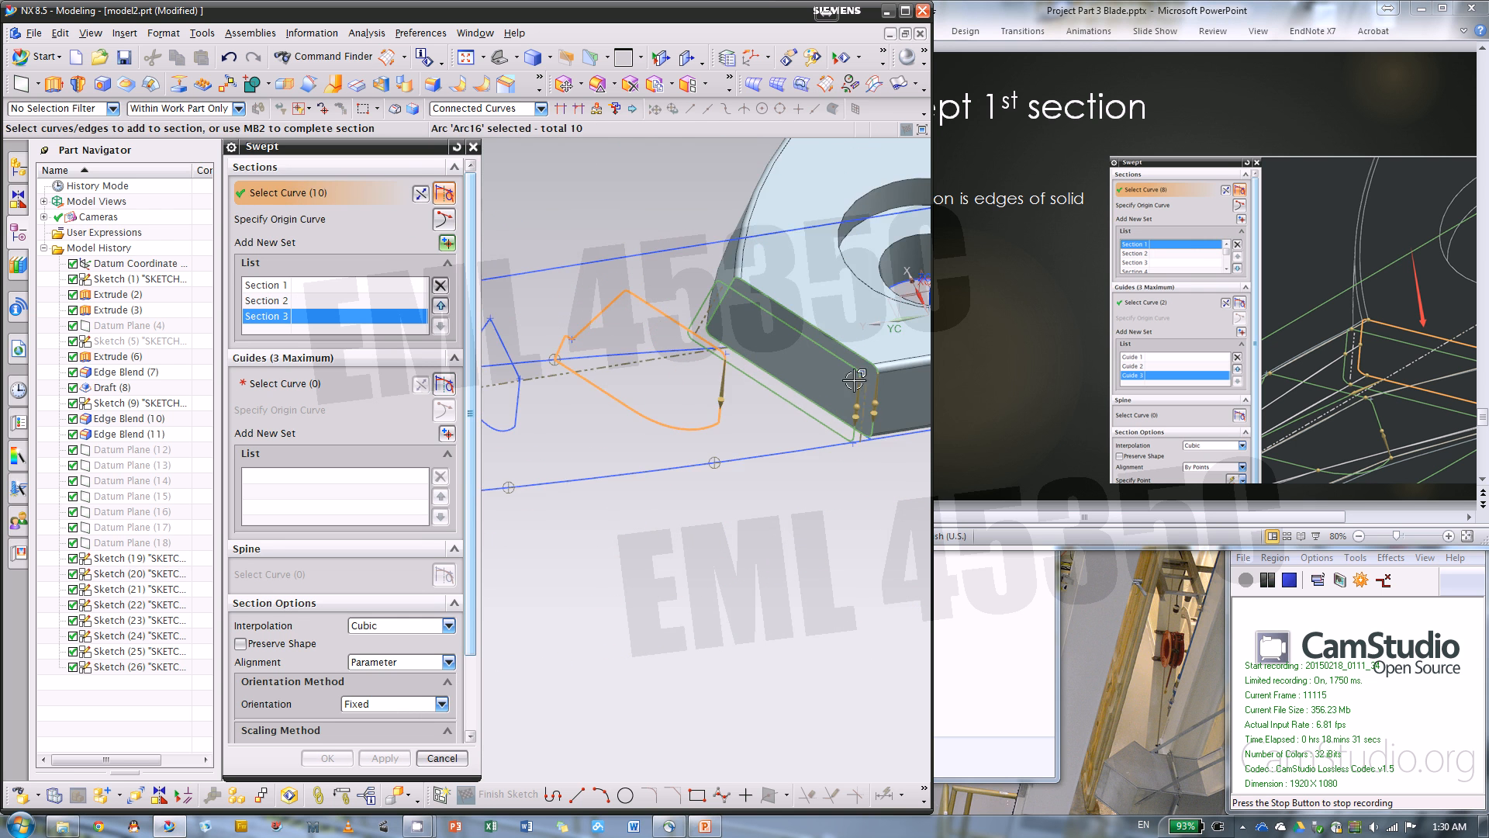
{"action": "scroll", "coordinate": [809, 335], "scroll_direction": "down", "scroll_amount": 3}
{"action": "left_click", "coordinate": [439, 243]}
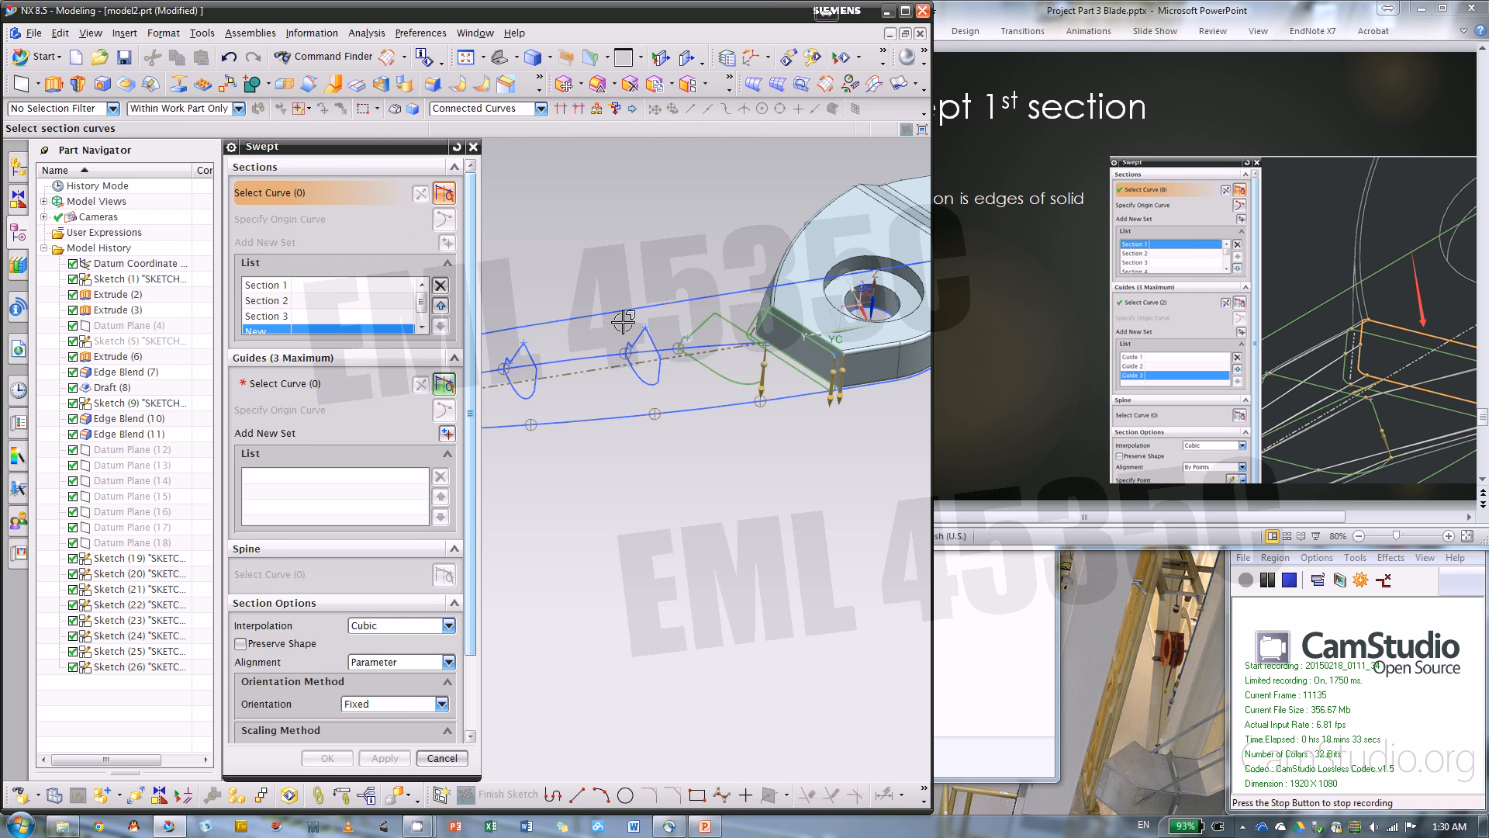
{"action": "scroll", "coordinate": [674, 343], "scroll_direction": "up", "scroll_amount": 4}
{"action": "left_click", "coordinate": [642, 420]}
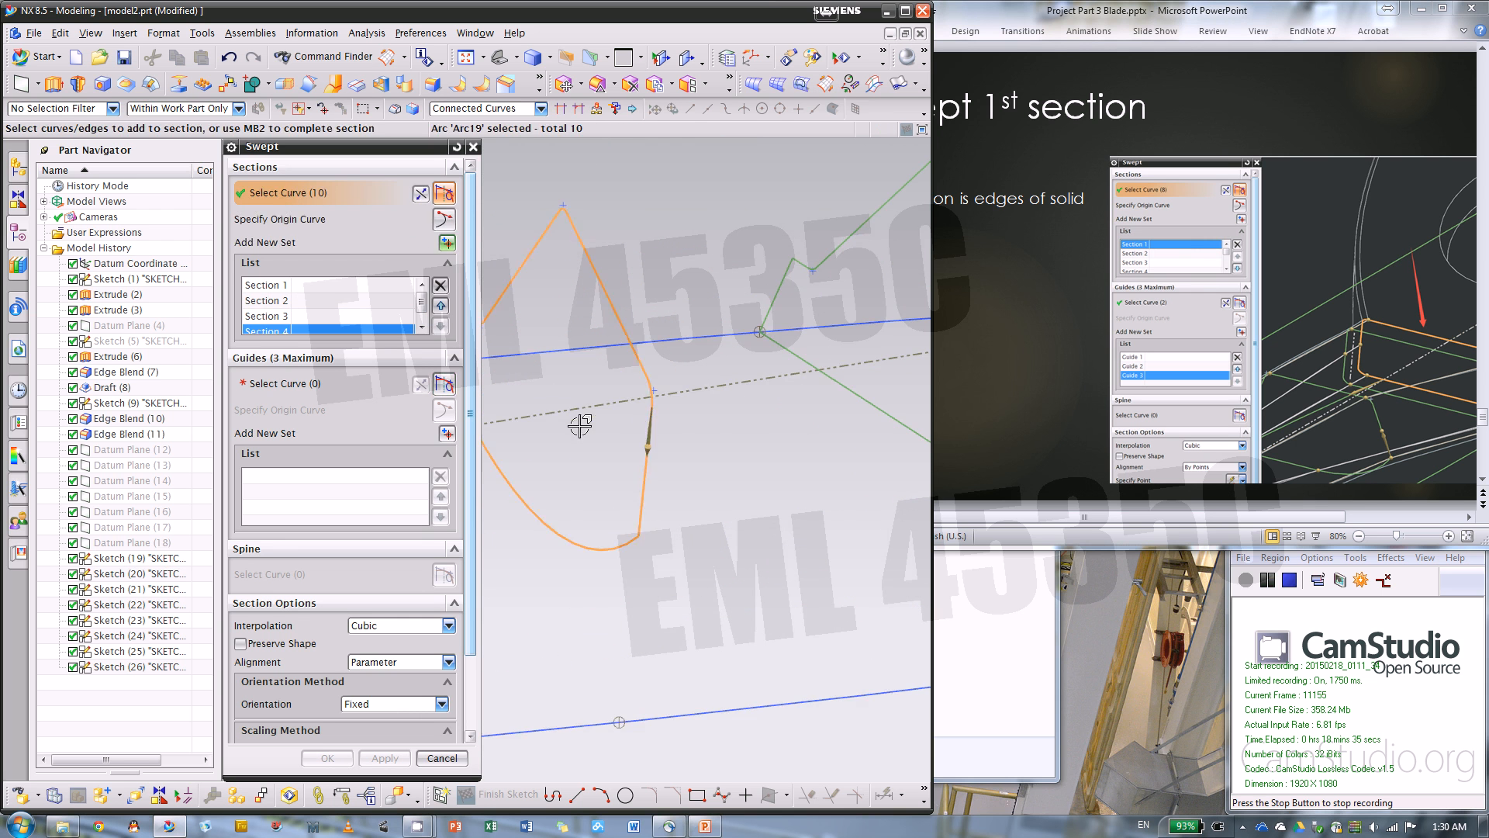
Add the following two profile sketches toward the blade tip as the fifth and sixth sweep sections
{"action": "scroll", "coordinate": [585, 423], "scroll_direction": "down", "scroll_amount": 5}
{"action": "scroll", "coordinate": [854, 333], "scroll_direction": "down", "scroll_amount": 5}
{"action": "scroll", "coordinate": [869, 356], "scroll_direction": "up", "scroll_amount": 7}
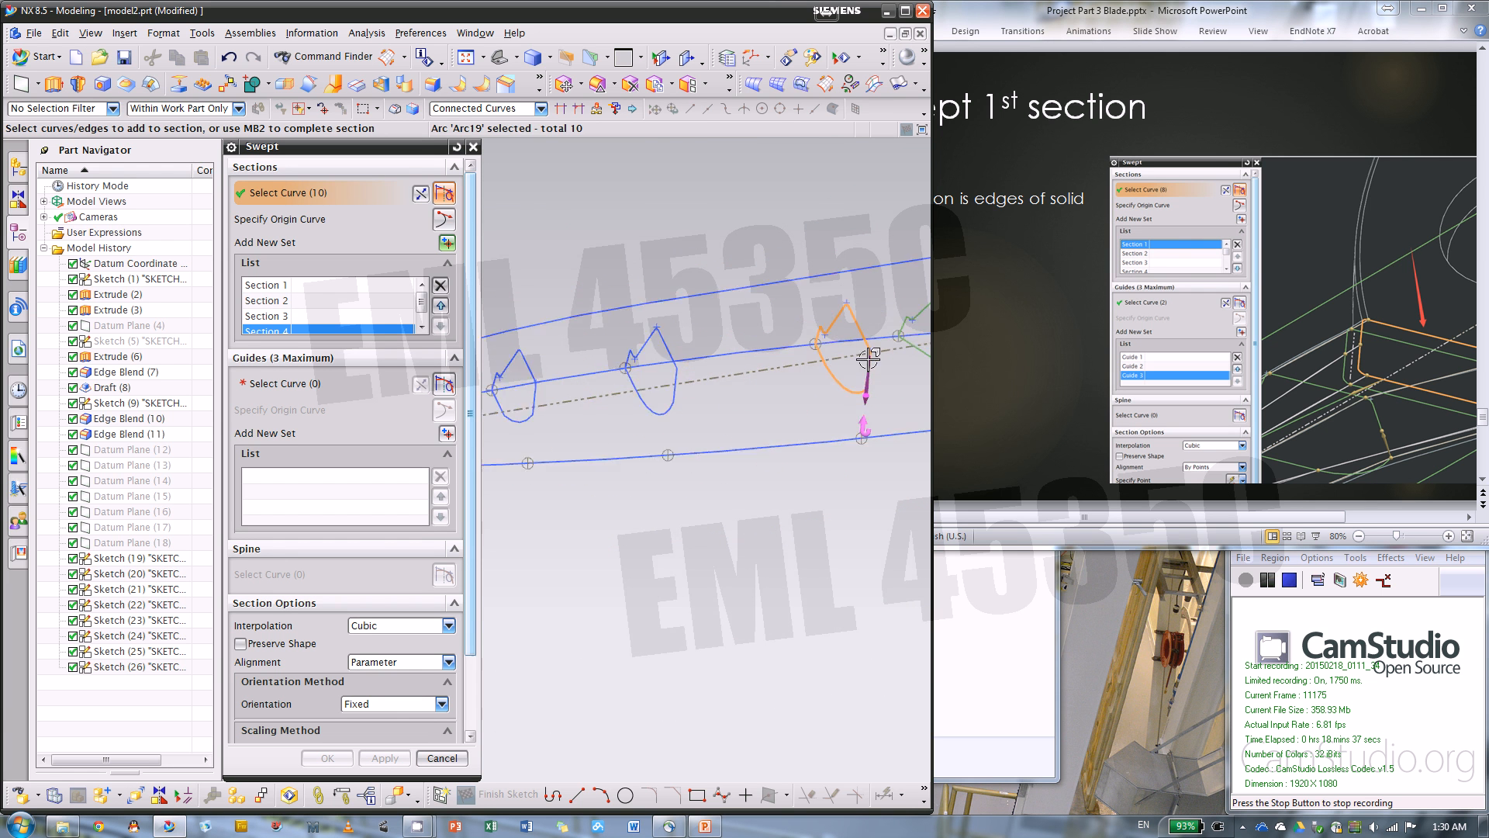
{"action": "left_click", "coordinate": [447, 244]}
{"action": "left_click", "coordinate": [622, 381]}
{"action": "scroll", "coordinate": [775, 373], "scroll_direction": "down", "scroll_amount": 3}
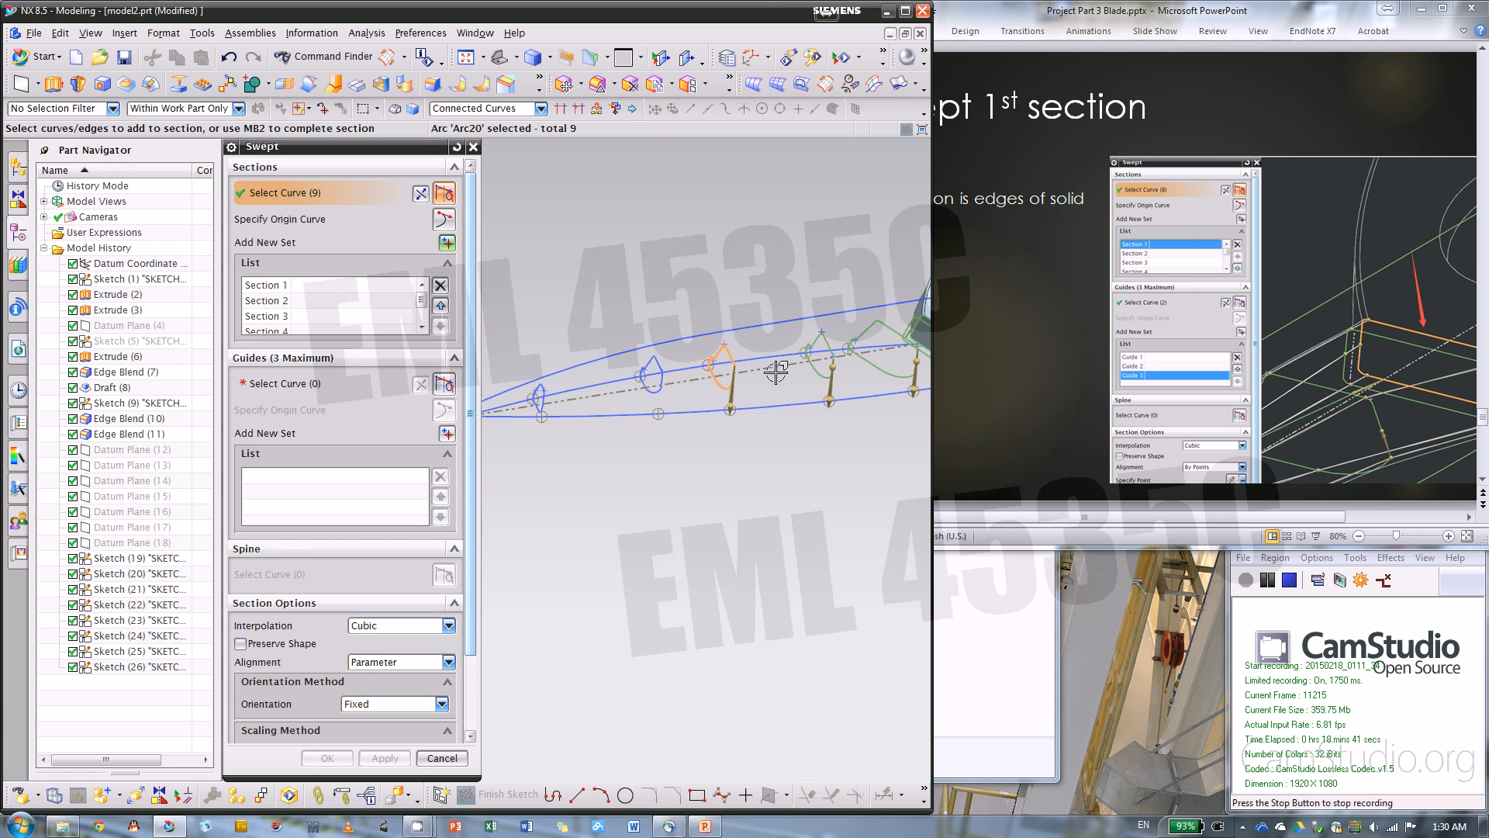
{"action": "left_click", "coordinate": [447, 244]}
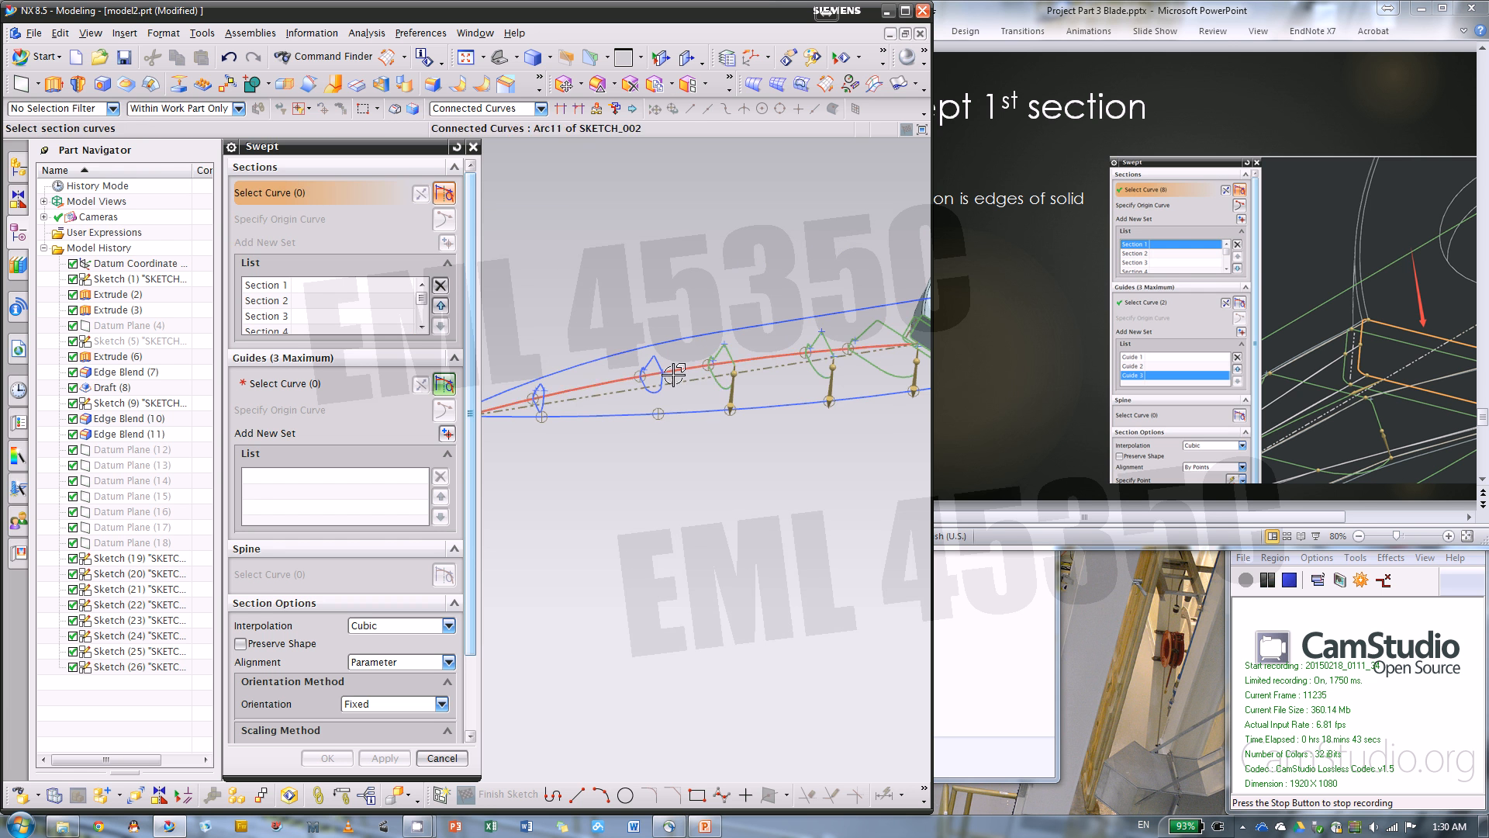
{"action": "scroll", "coordinate": [778, 388], "scroll_direction": "up", "scroll_amount": 5}
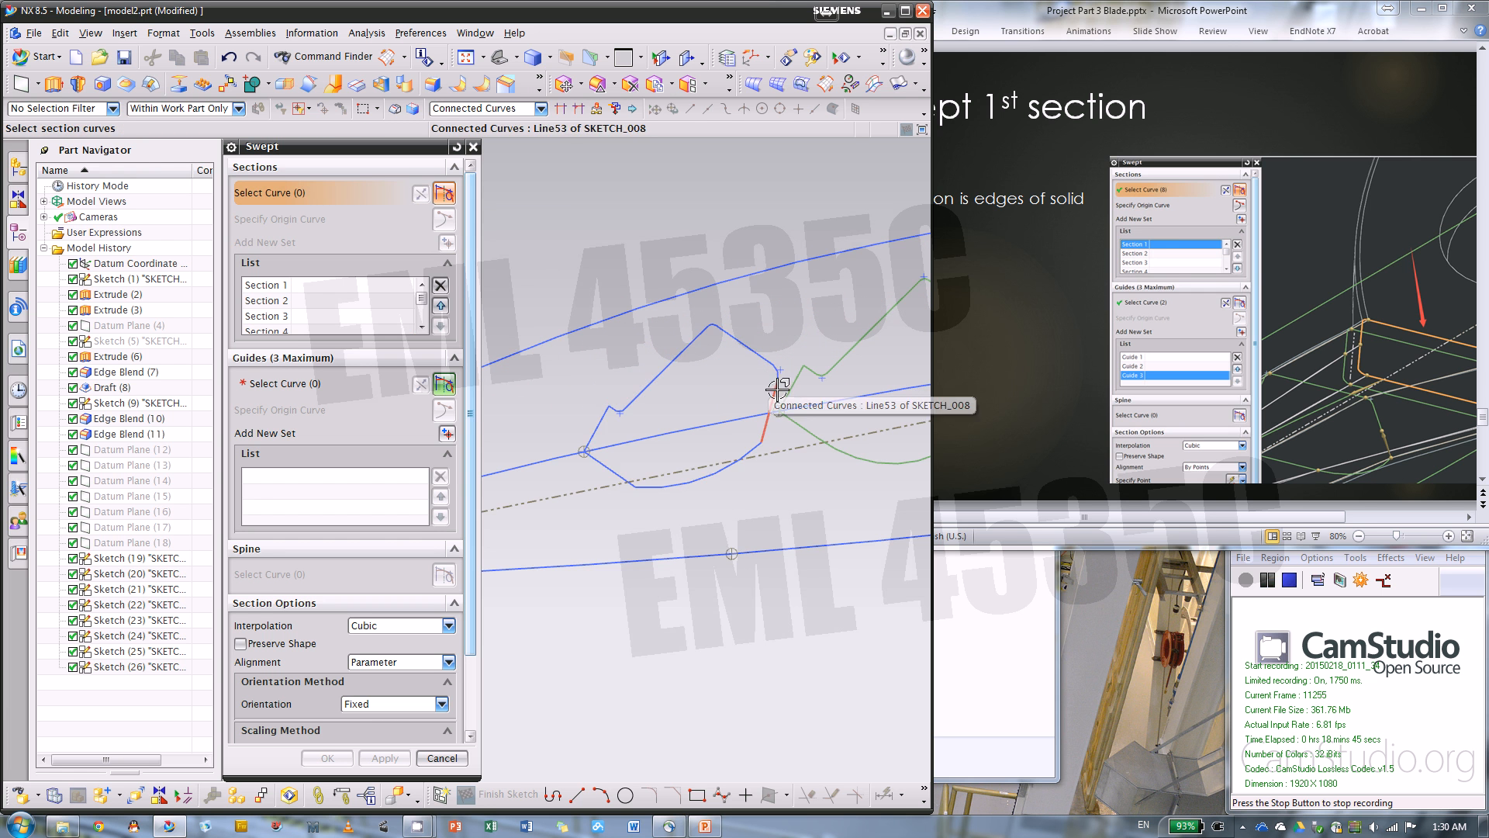
{"action": "left_click", "coordinate": [777, 388]}
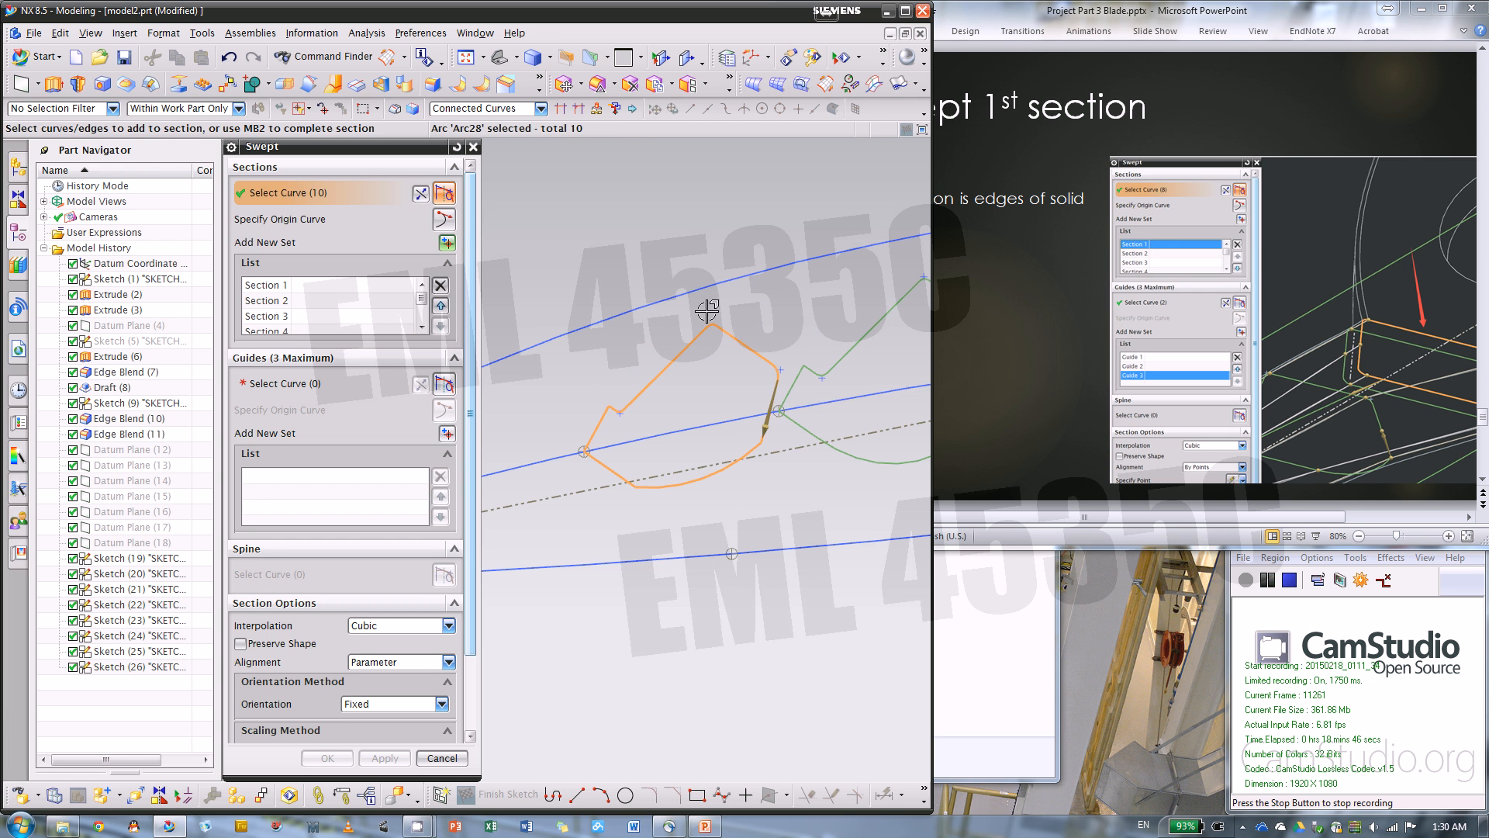
Add the last full profile sketch before the blade tip as the seventh sweep section
{"action": "left_click", "coordinate": [447, 243]}
{"action": "scroll", "coordinate": [747, 320], "scroll_direction": "down", "scroll_amount": 5}
{"action": "scroll", "coordinate": [583, 405], "scroll_direction": "up", "scroll_amount": 3}
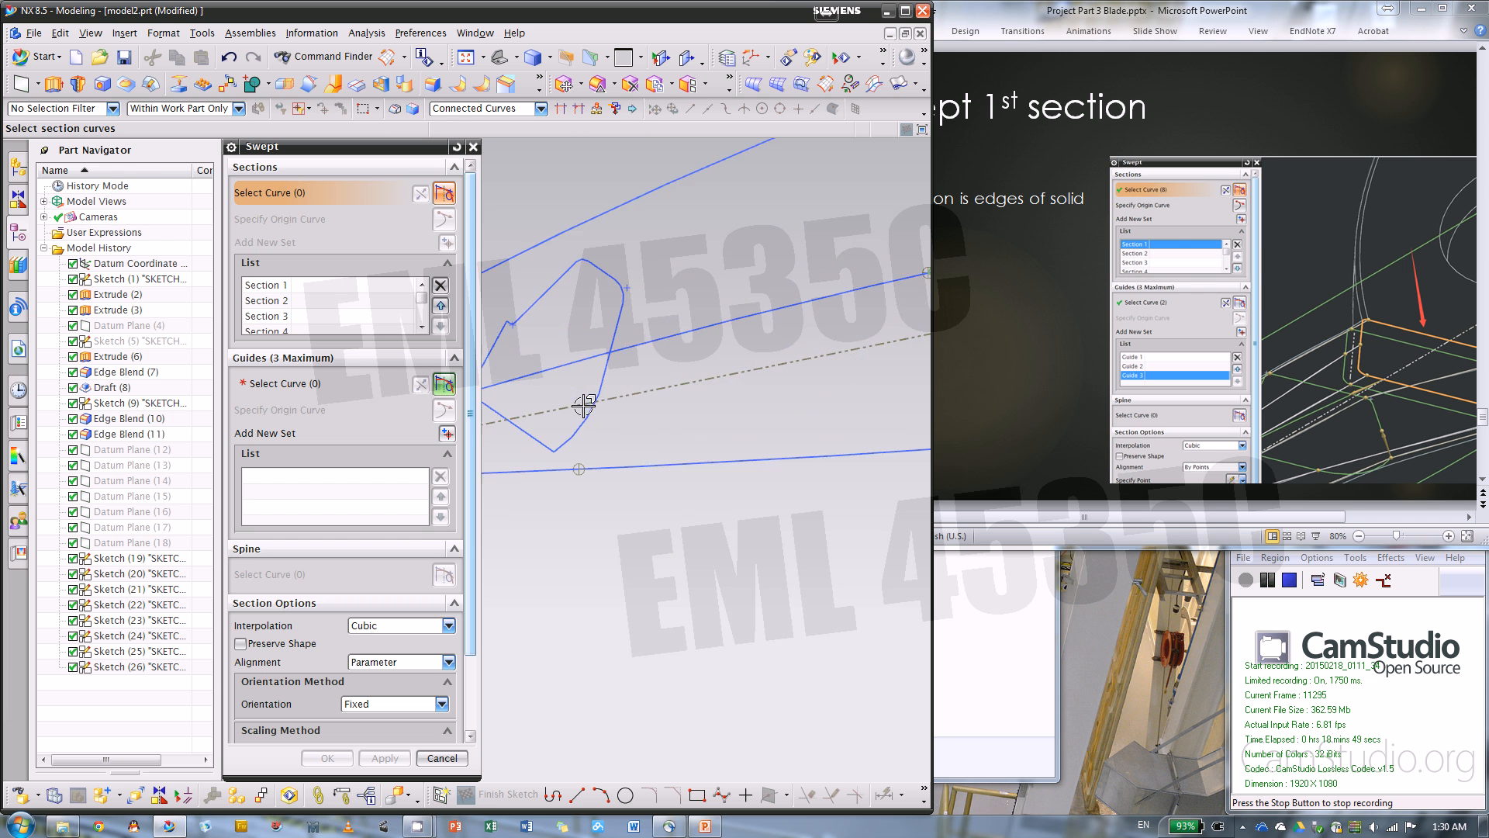
{"action": "scroll", "coordinate": [772, 333], "scroll_direction": "down", "scroll_amount": 3}
{"action": "scroll", "coordinate": [770, 335], "scroll_direction": "up", "scroll_amount": 3}
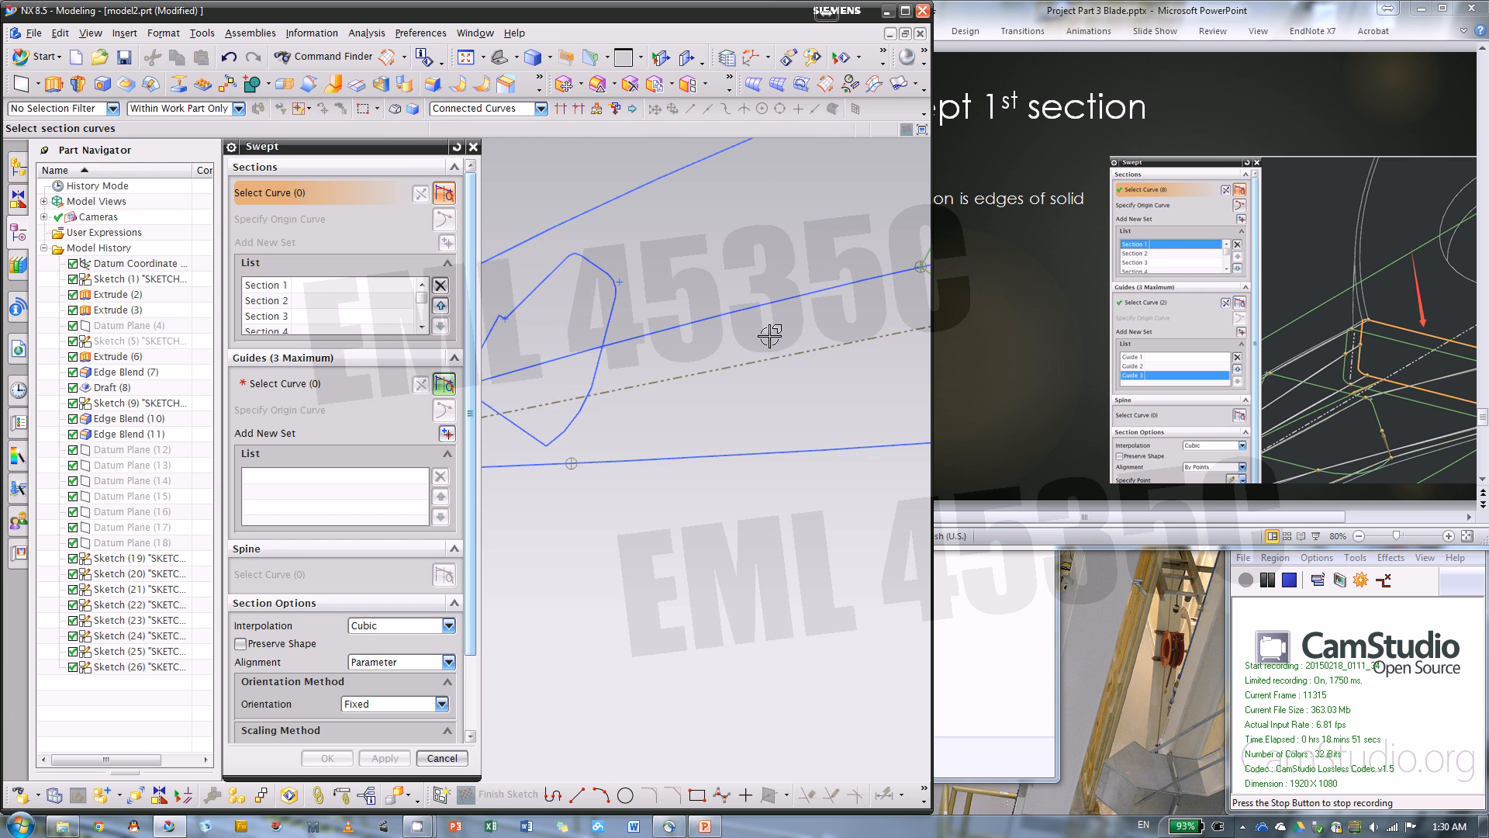
{"action": "mouse_move", "coordinate": [733, 301]}
{"action": "middle_mouse_down"}
{"action": "mouse_move", "coordinate": [750, 315]}
{"action": "mouse_move", "coordinate": [733, 314]}
{"action": "middle_mouse_up"}
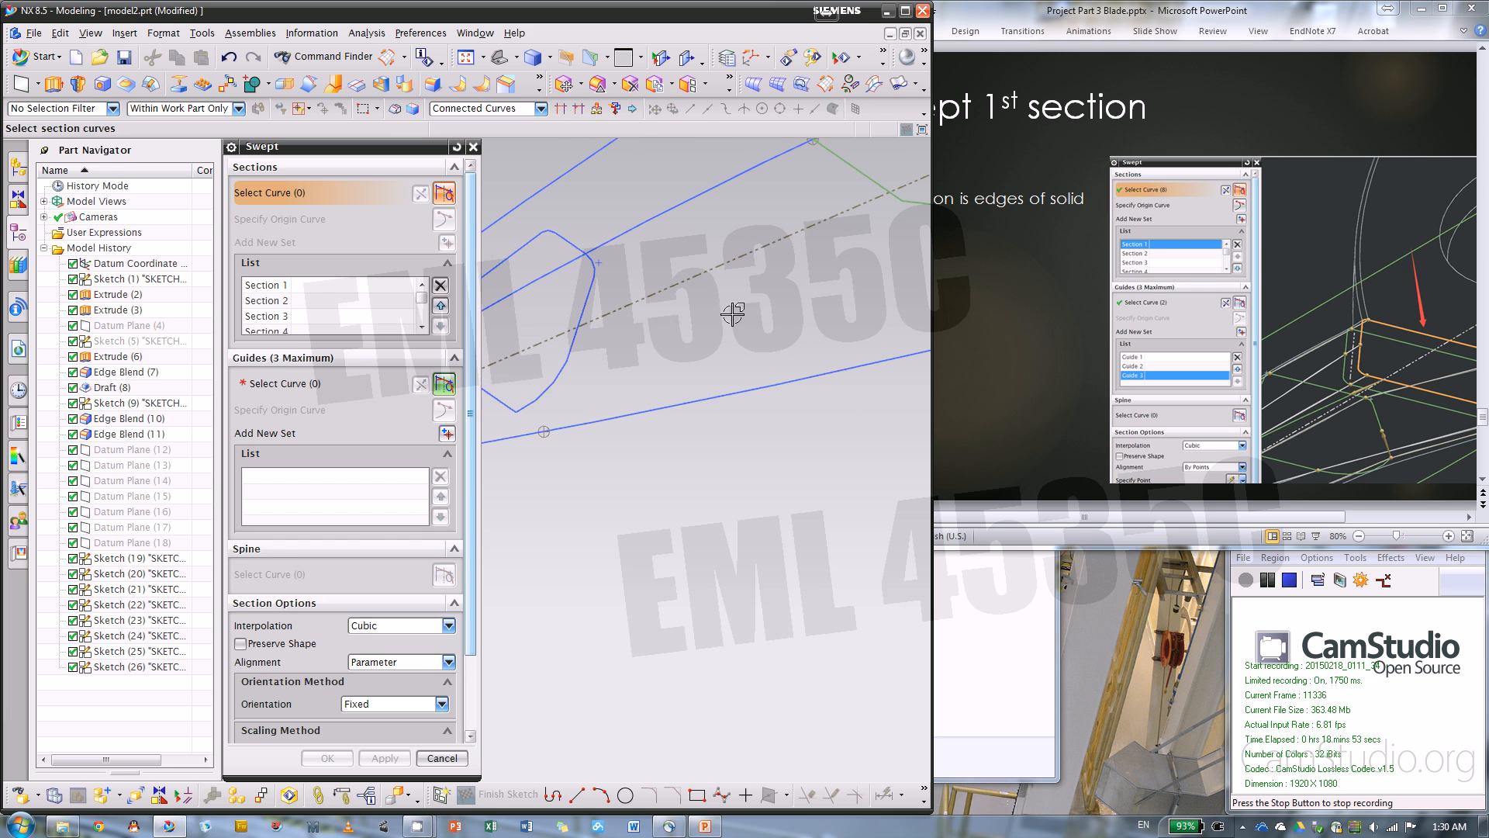
{"action": "left_click", "coordinate": [595, 293]}
{"action": "scroll", "coordinate": [748, 319], "scroll_direction": "down", "scroll_amount": 4}
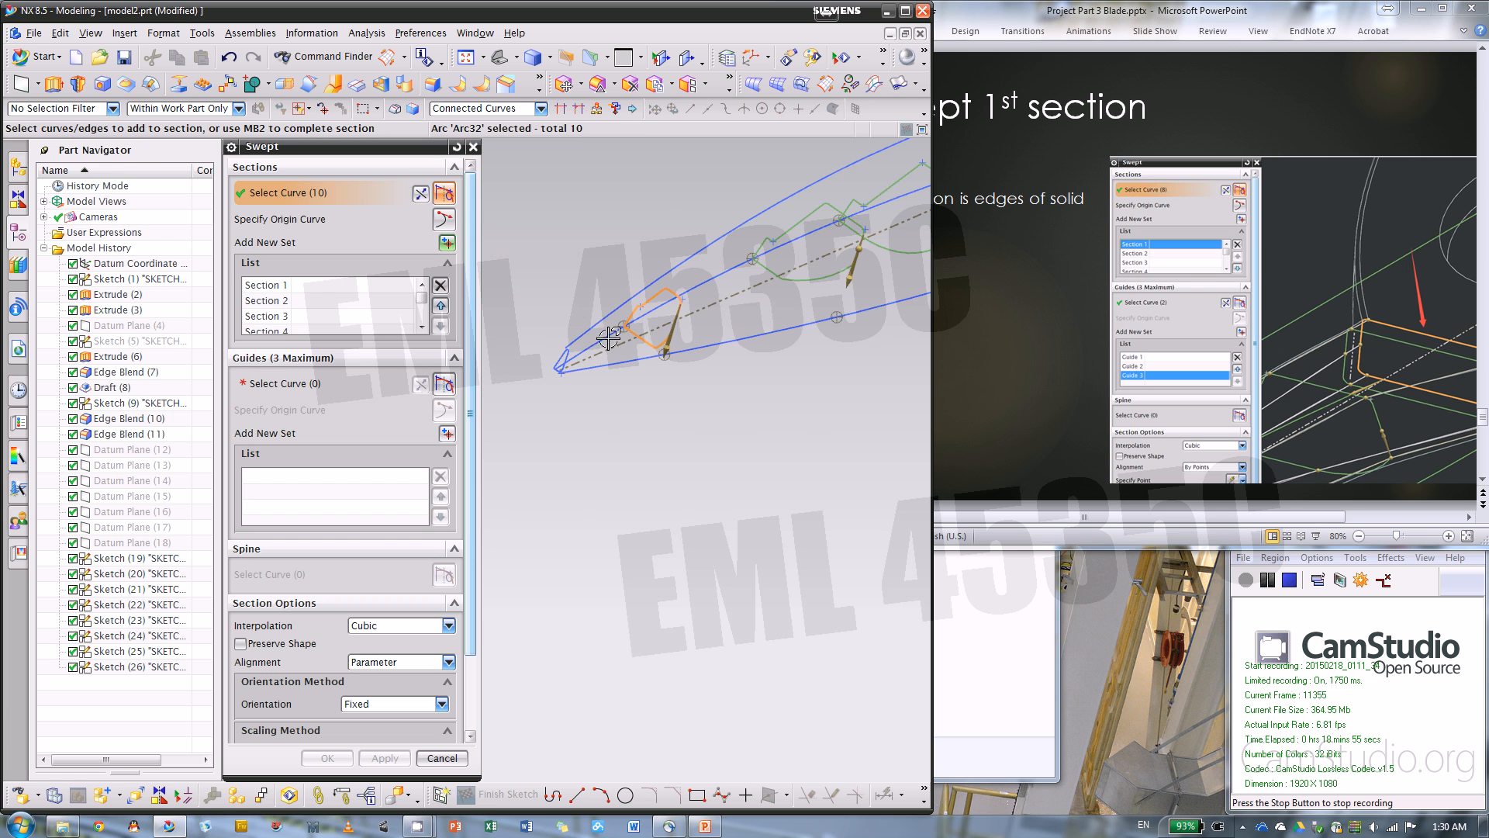
Add the small closed profile at the blade tip as the eighth and last sweep section
{"action": "left_click", "coordinate": [447, 243]}
{"action": "scroll", "coordinate": [581, 365], "scroll_direction": "up", "scroll_amount": 5}
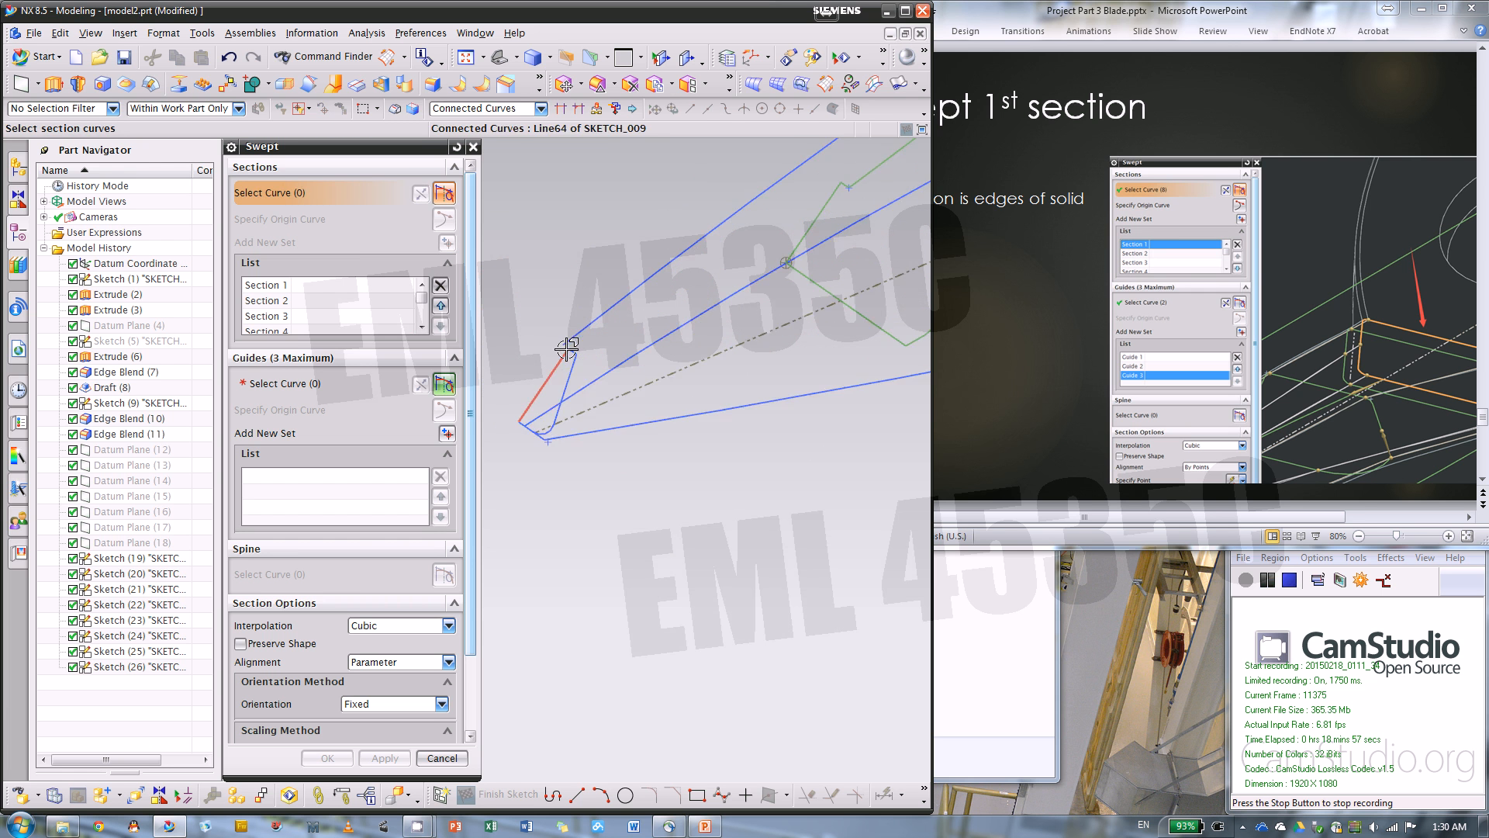
{"action": "left_click", "coordinate": [591, 383]}
{"action": "scroll", "coordinate": [593, 365], "scroll_direction": "down", "scroll_amount": 4}
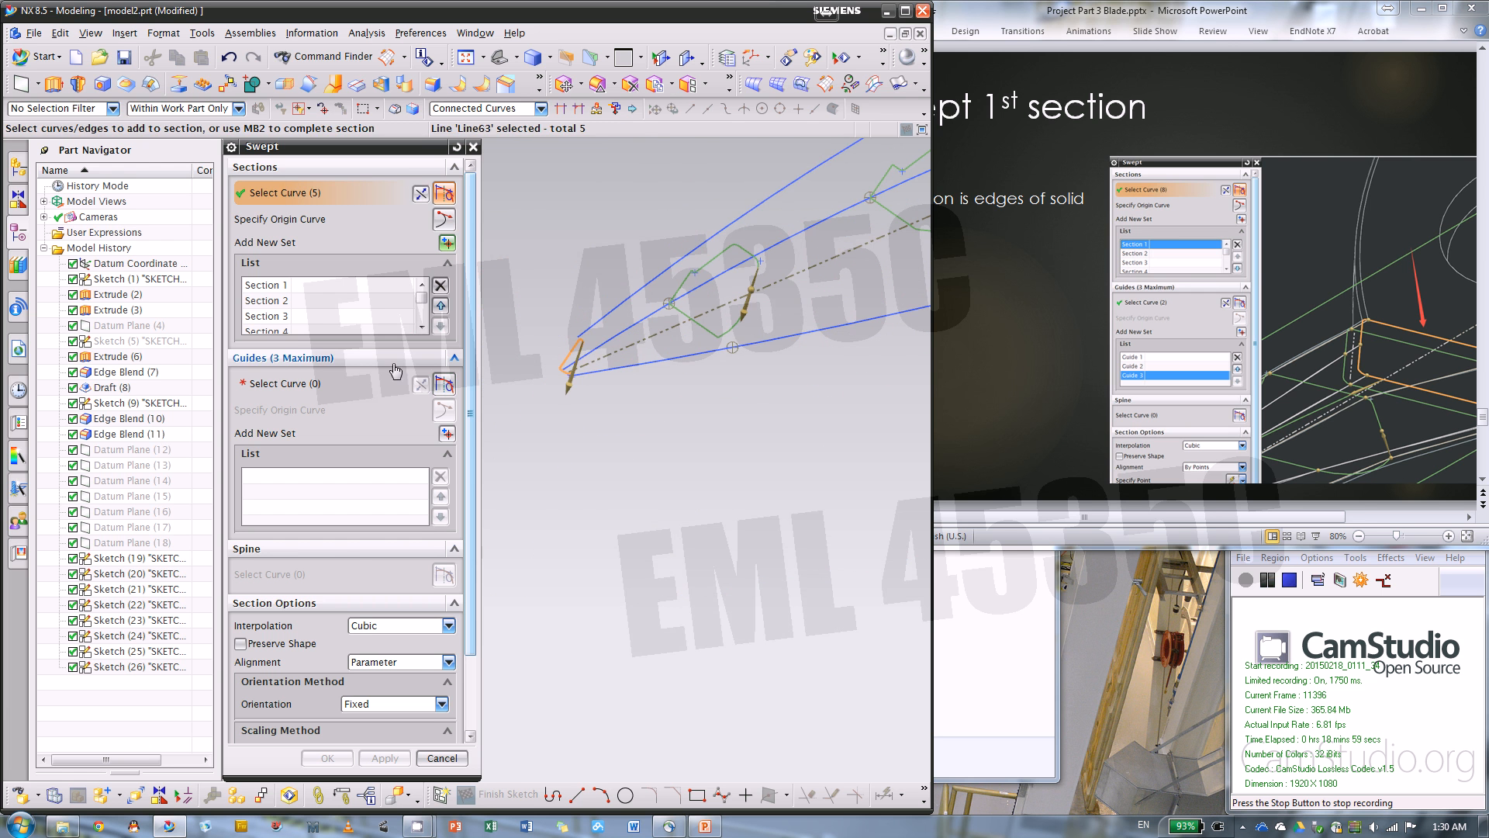
Take the lower long blade curve as the first sweep guide, using the Single Curve rule
{"action": "left_click", "coordinate": [299, 383]}
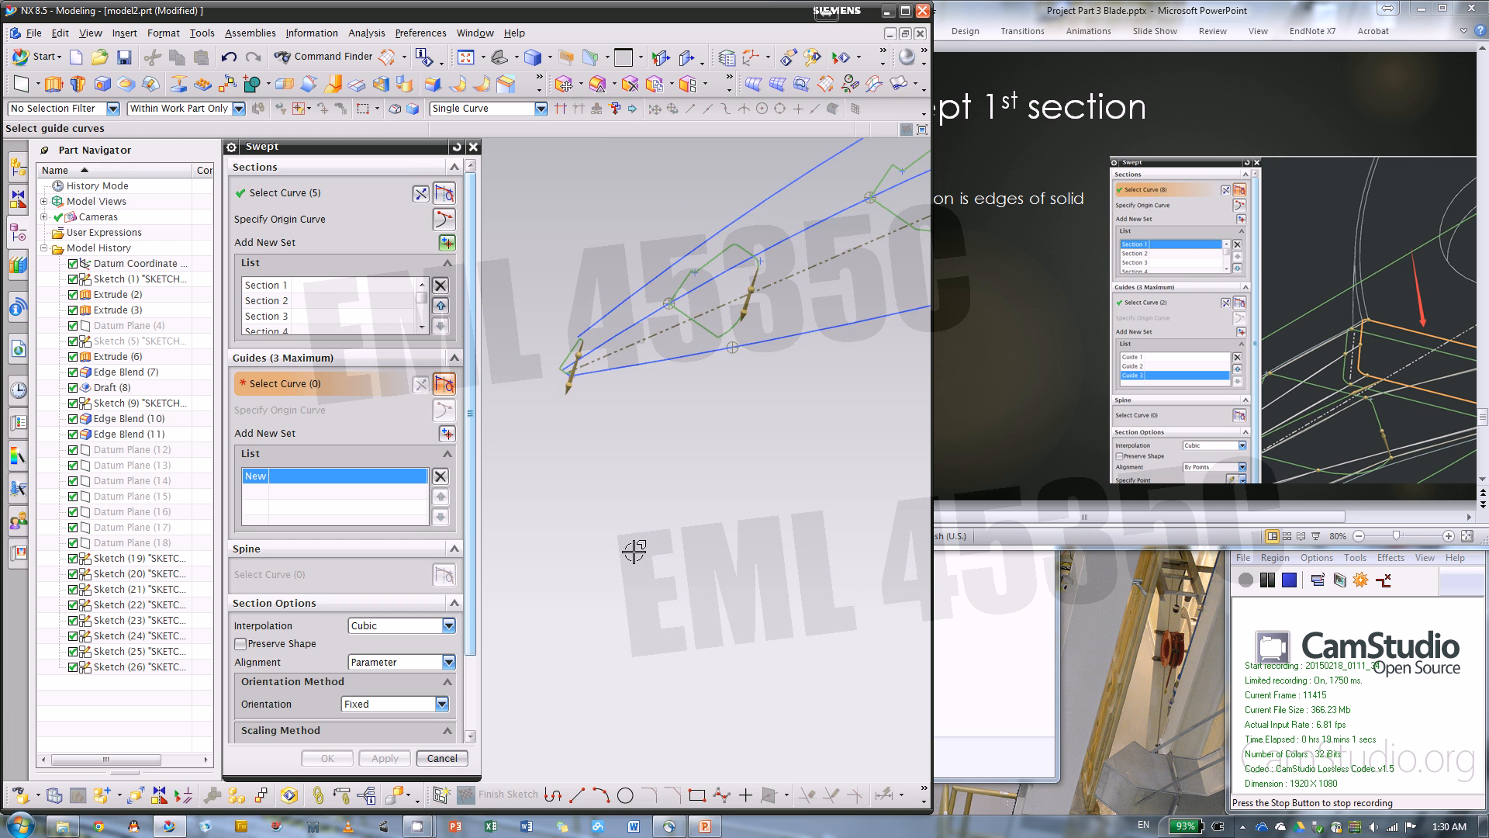
{"action": "scroll", "coordinate": [493, 477], "scroll_direction": "down", "scroll_amount": 5}
{"action": "scroll", "coordinate": [496, 479], "scroll_direction": "up", "scroll_amount": 3}
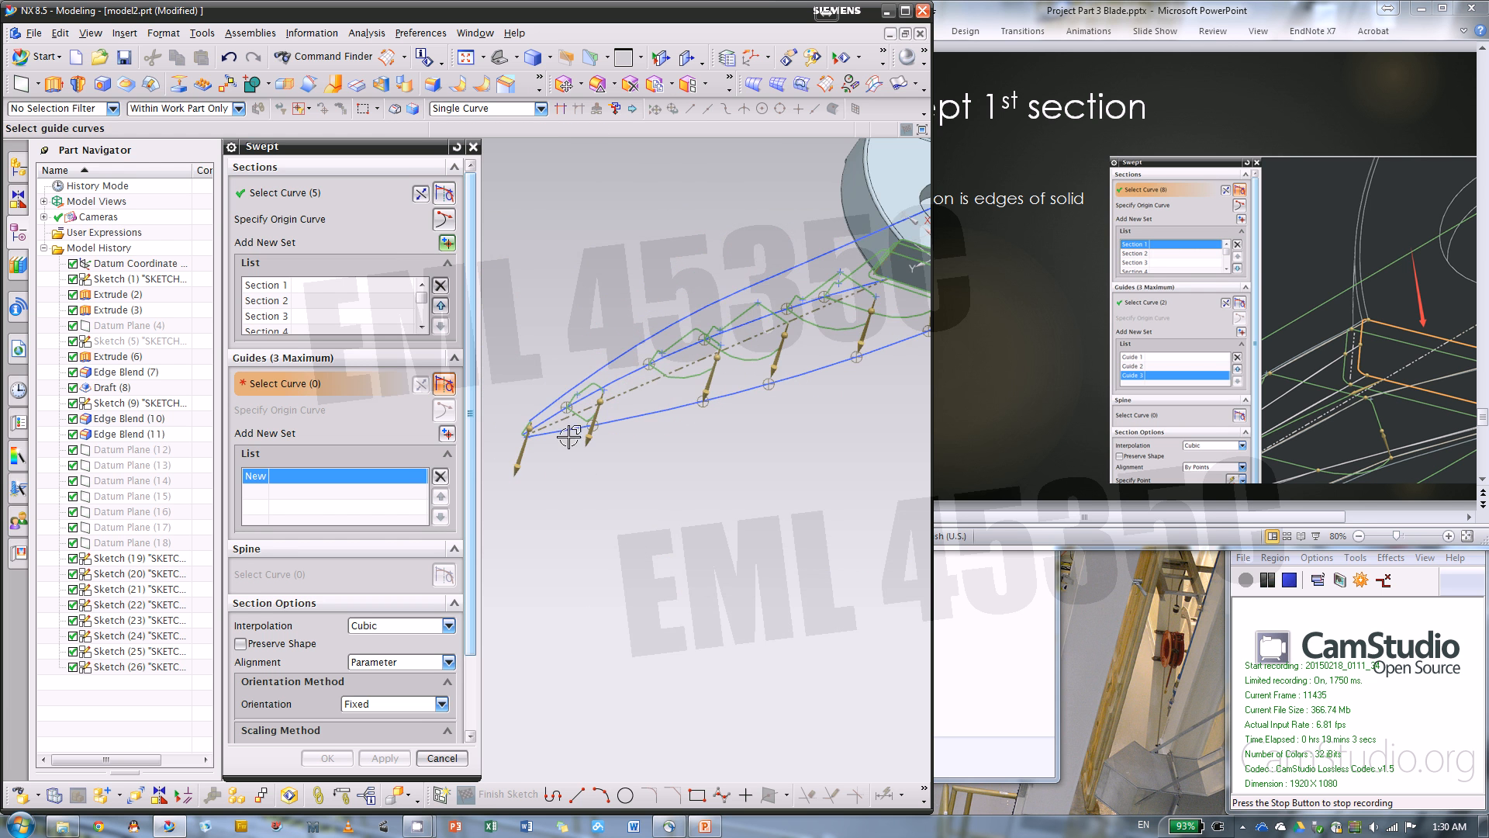
{"action": "scroll", "coordinate": [681, 415], "scroll_direction": "up", "scroll_amount": 3}
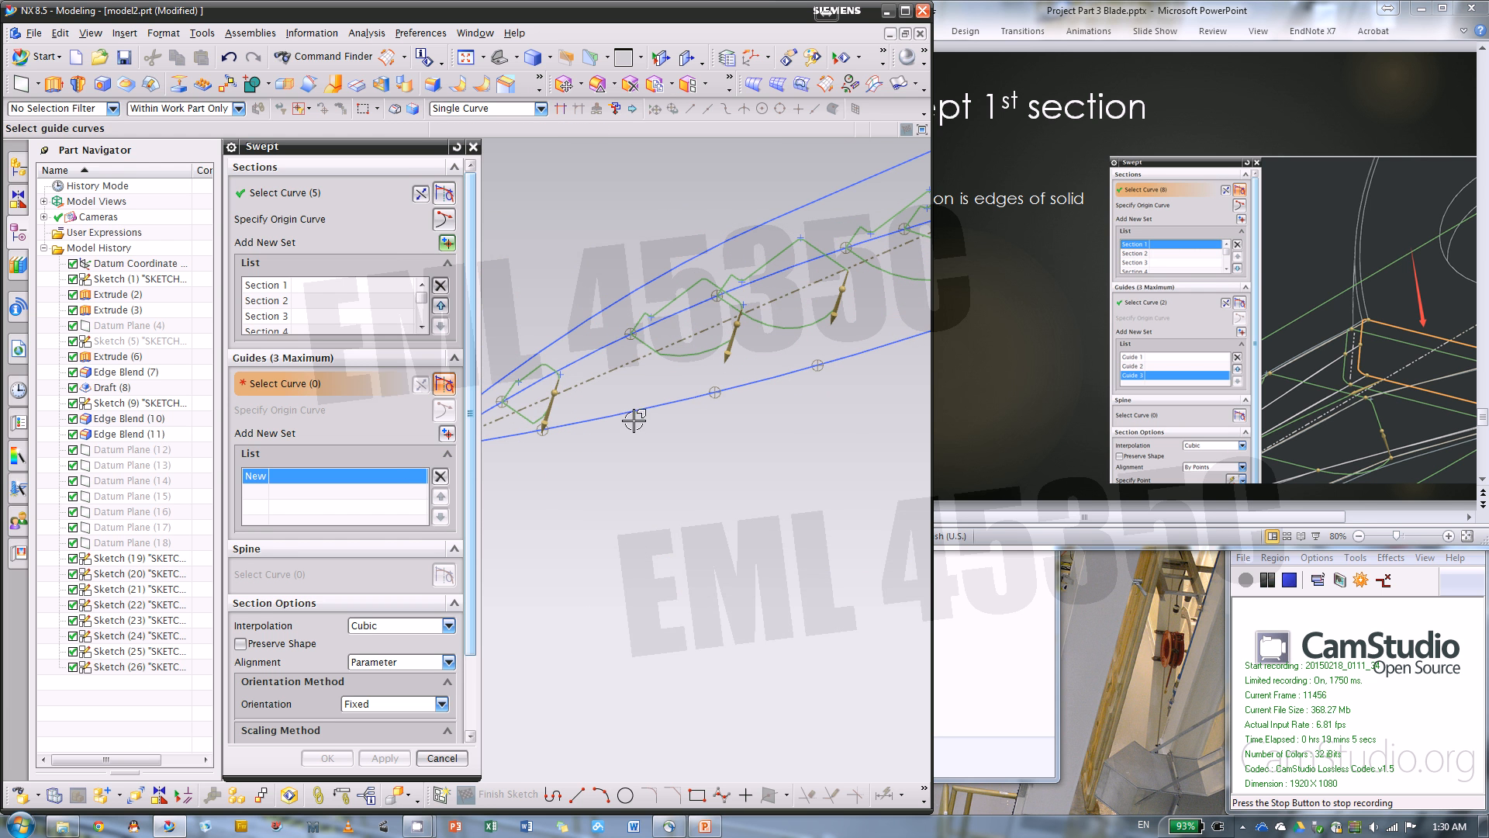
{"action": "left_click", "coordinate": [652, 411]}
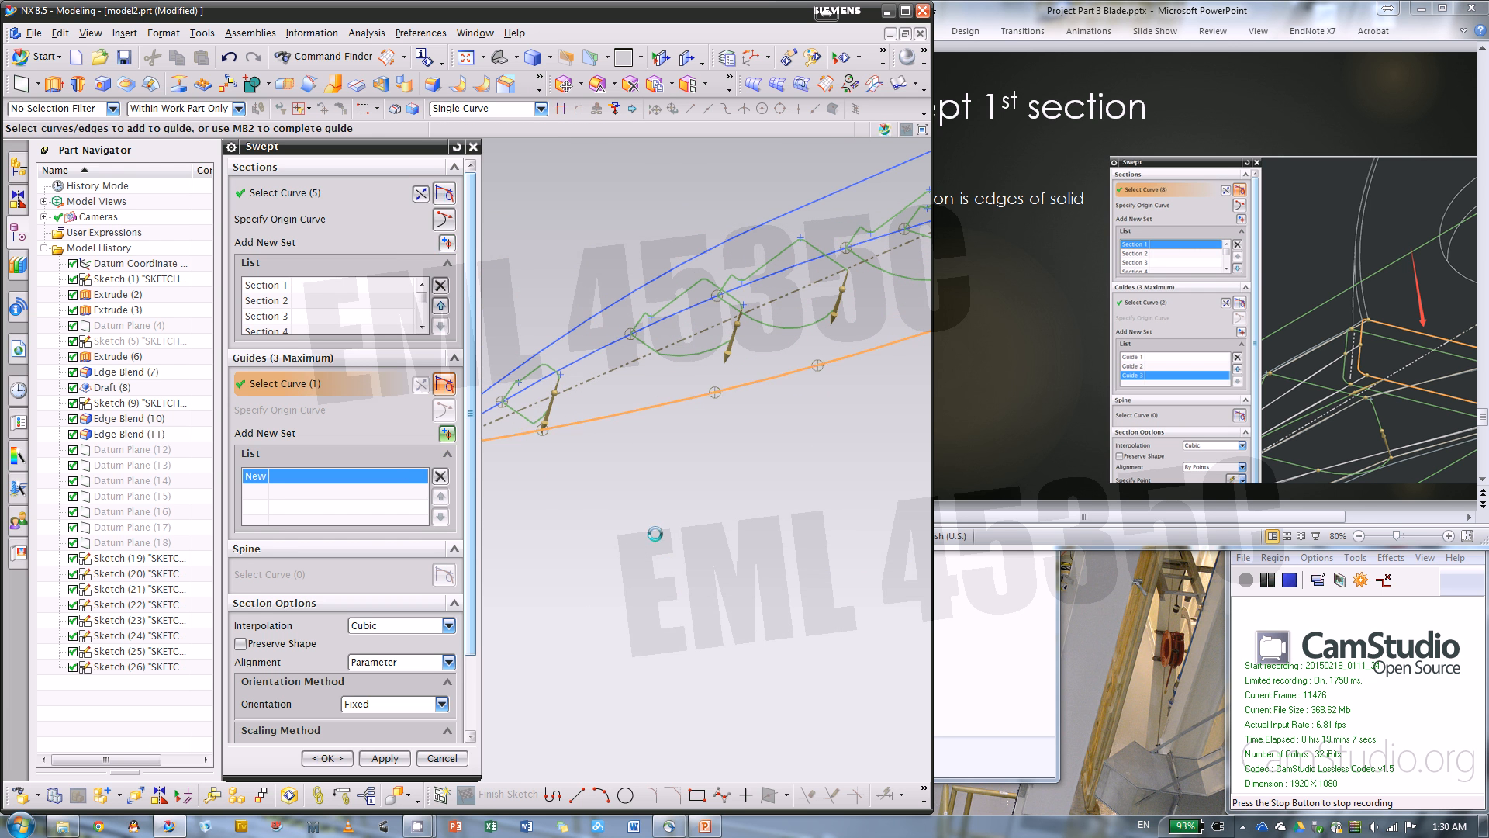
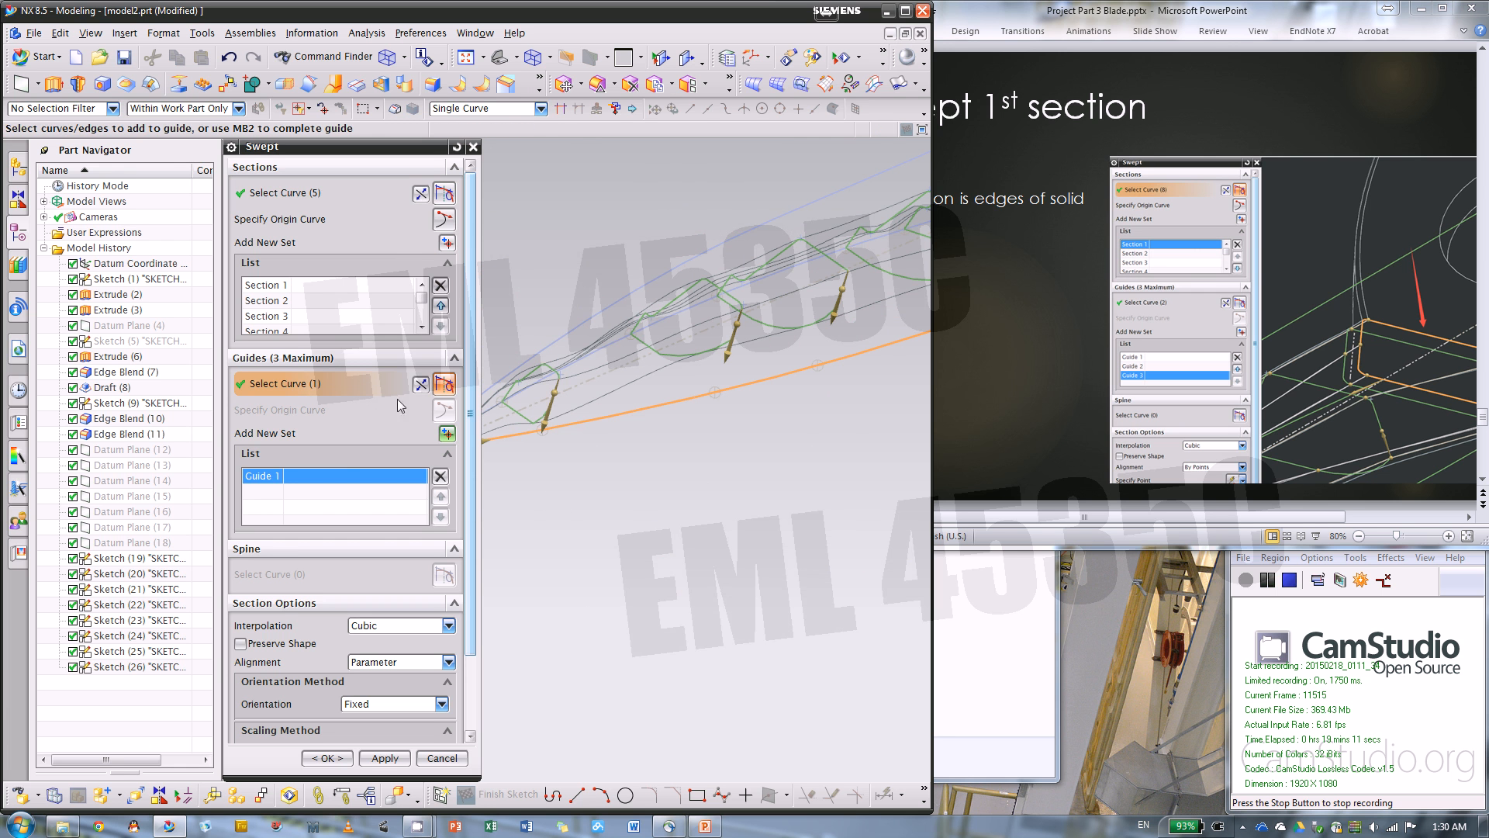
Add the long blade arc on the other side of the lower edge as the second sweep guide
{"action": "left_click", "coordinate": [448, 433]}
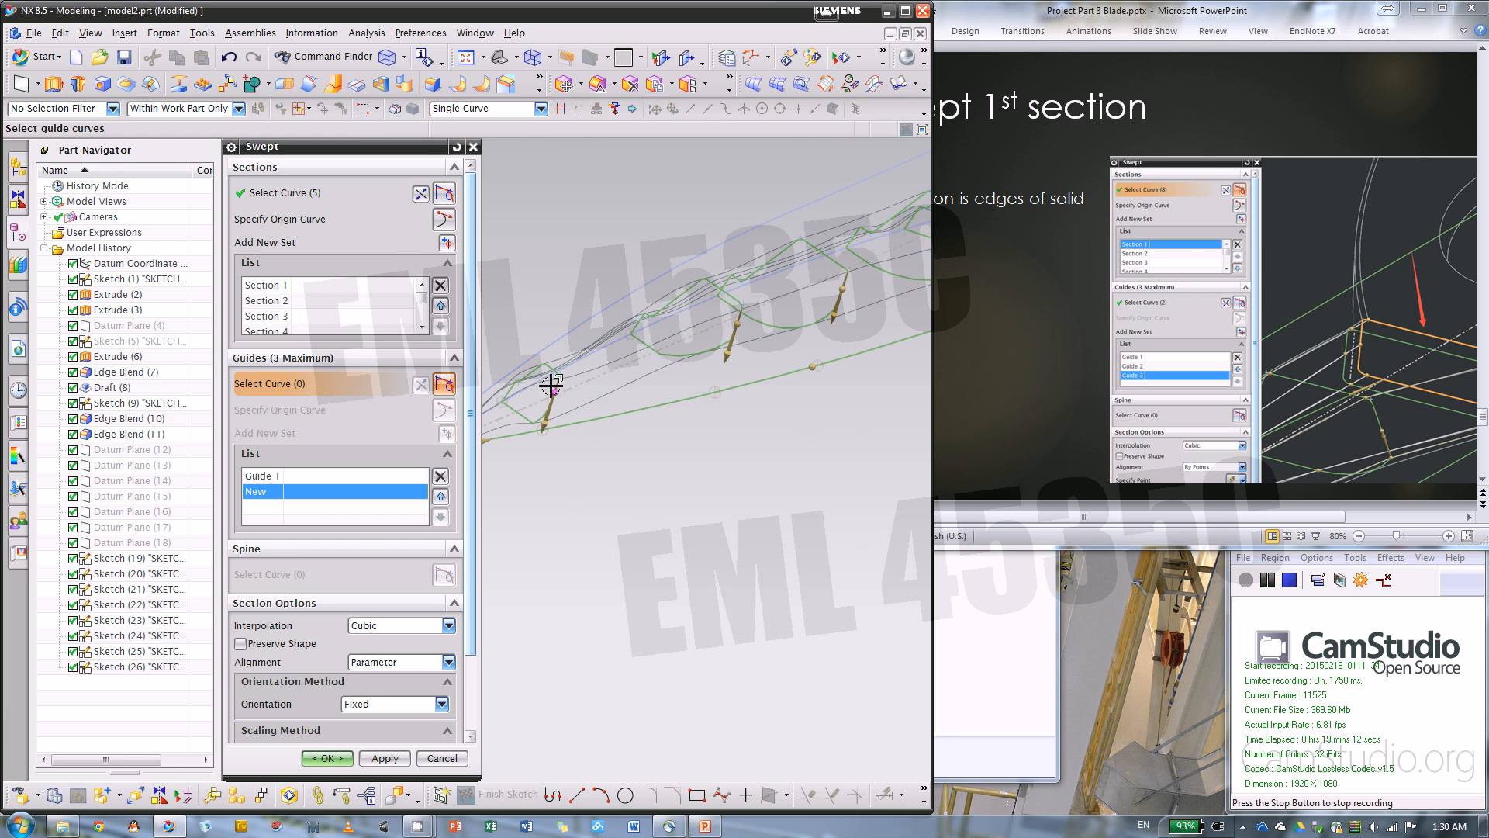
{"action": "left_click", "coordinate": [600, 345]}
{"action": "scroll", "coordinate": [593, 553], "scroll_direction": "down", "scroll_amount": 4}
{"action": "right_click_drag", "start_coordinate": [656, 551], "coordinate": [663, 524]}
{"action": "scroll", "coordinate": [665, 530], "scroll_direction": "up", "scroll_amount": 4}
{"action": "mouse_move", "coordinate": [666, 534]}
{"action": "middle_mouse_down"}
{"action": "mouse_move", "coordinate": [837, 625]}
{"action": "mouse_move", "coordinate": [728, 627]}
{"action": "mouse_move", "coordinate": [715, 602]}
{"action": "mouse_move", "coordinate": [542, 698]}
{"action": "mouse_move", "coordinate": [719, 476]}
{"action": "mouse_move", "coordinate": [718, 506]}
{"action": "mouse_move", "coordinate": [569, 561]}
{"action": "middle_mouse_up"}
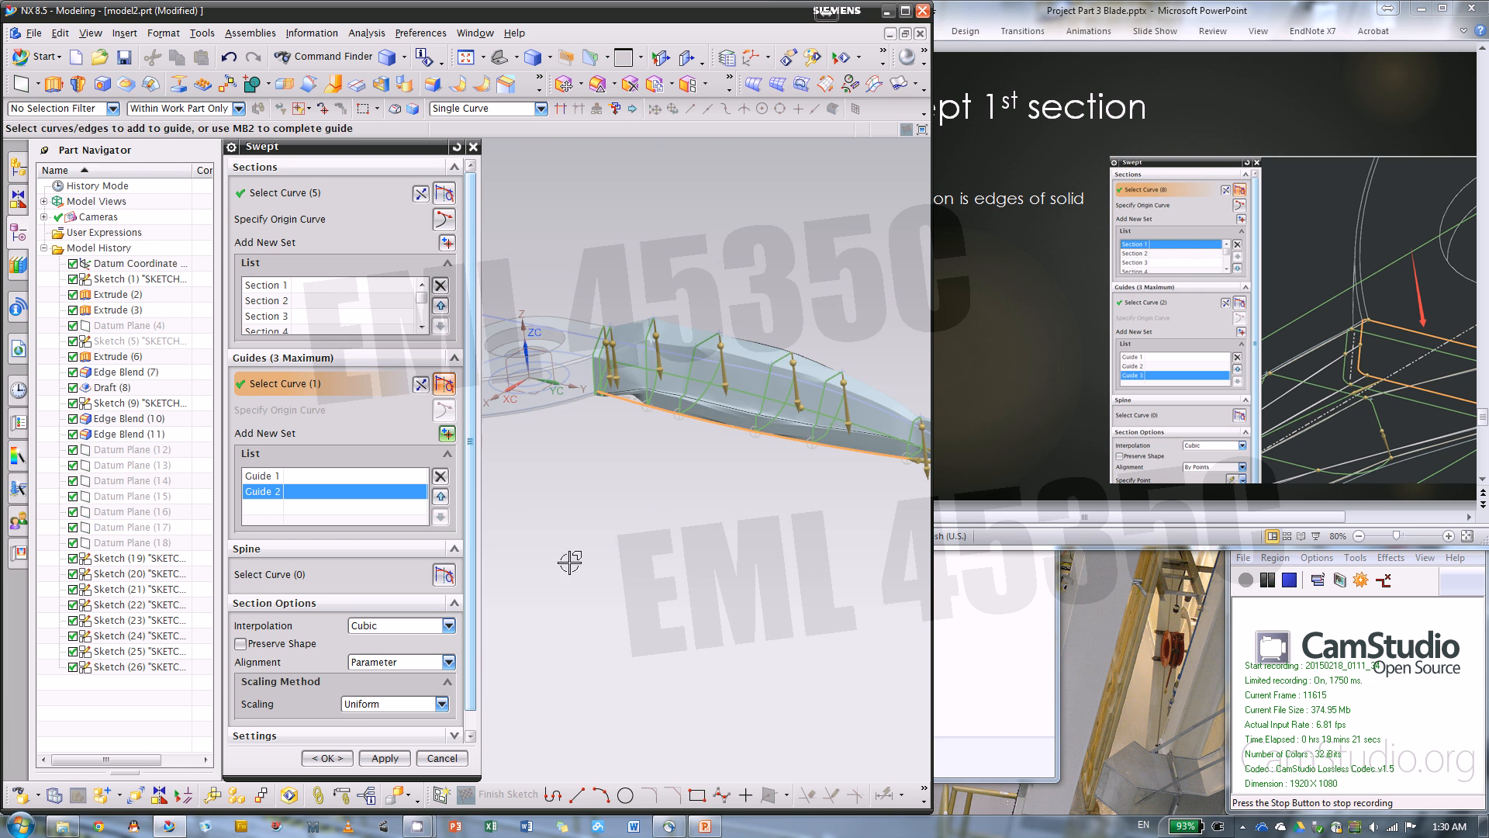
Add the long line and the connecting arc toward the blade tip as the third sweep guide
{"action": "left_click", "coordinate": [446, 435]}
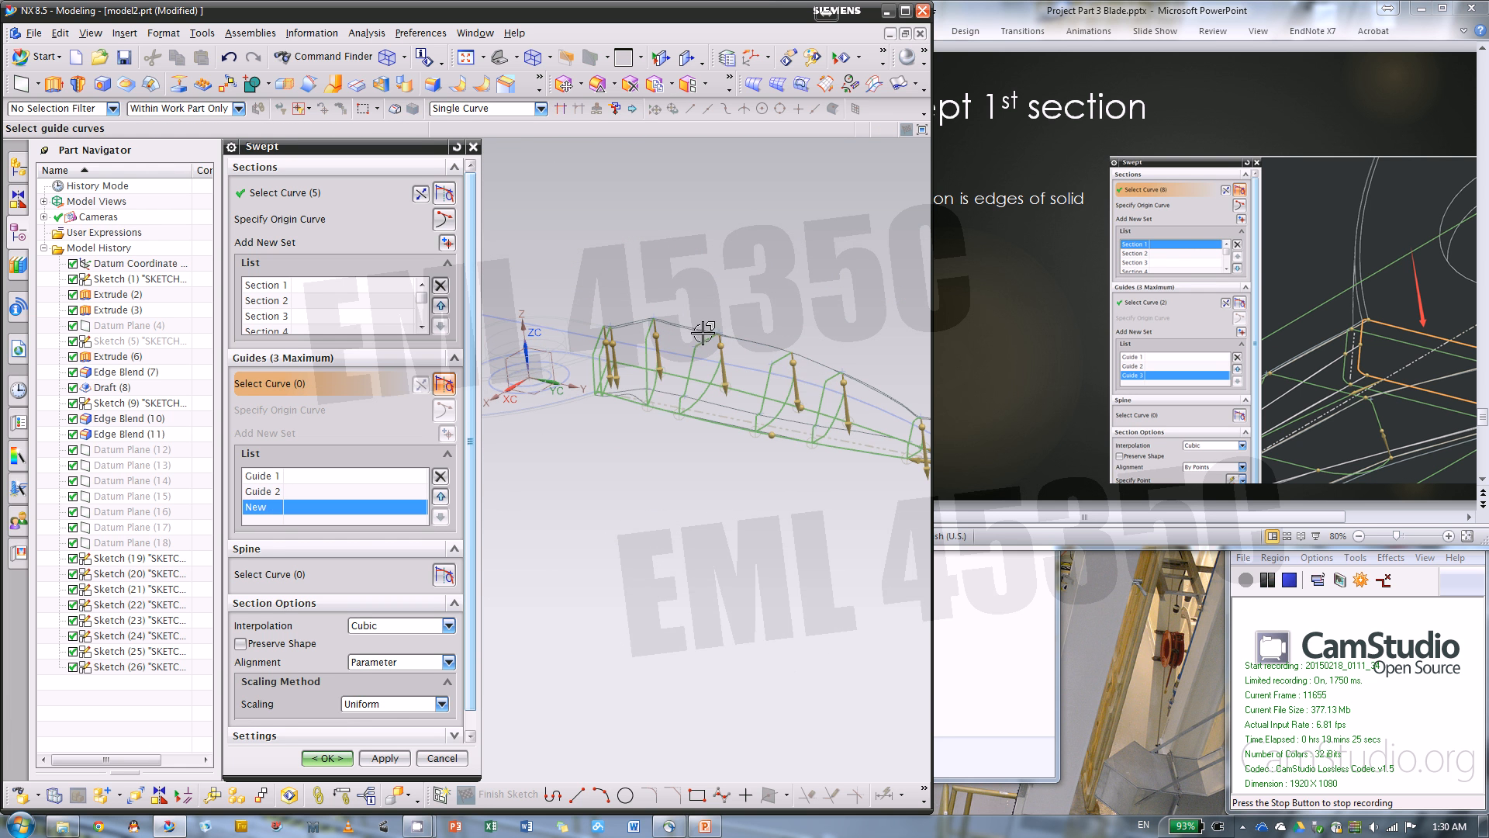
{"action": "left_click", "coordinate": [659, 355]}
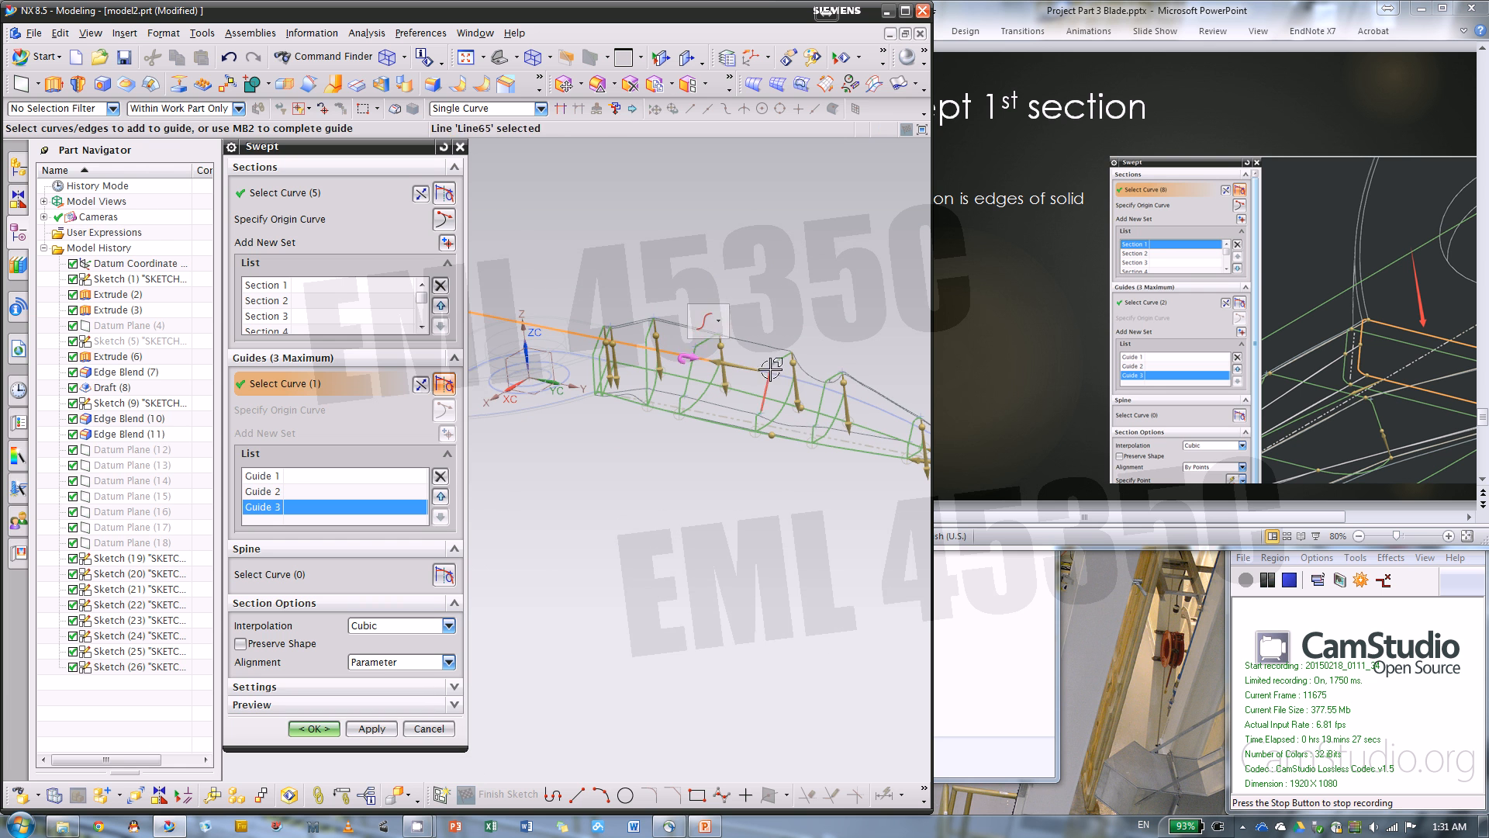
{"action": "left_click", "coordinate": [826, 383]}
{"action": "scroll", "coordinate": [621, 339], "scroll_direction": "down", "scroll_amount": 2}
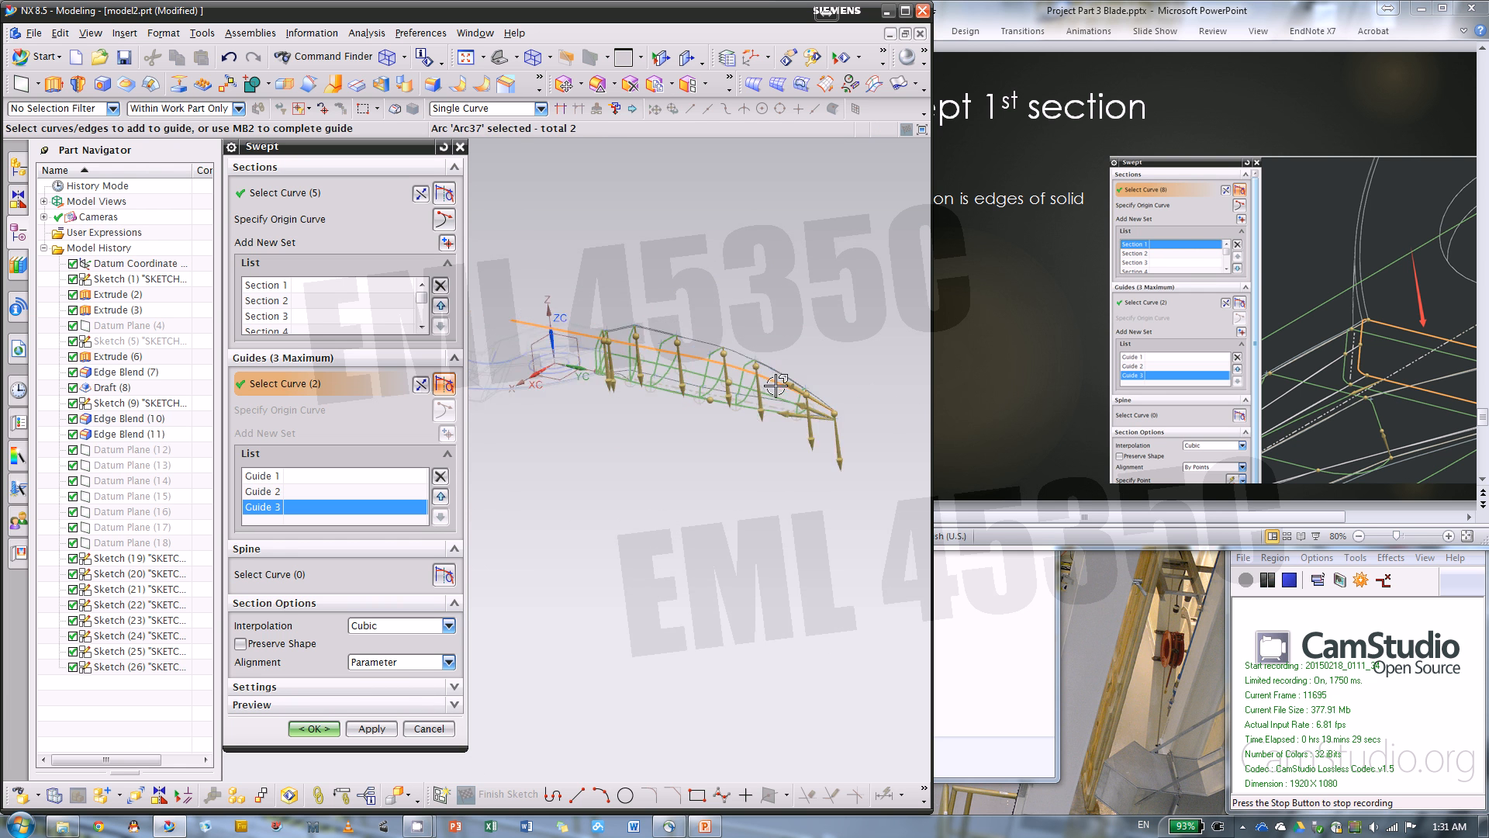
{"action": "scroll", "coordinate": [779, 386], "scroll_direction": "up", "scroll_amount": 3}
{"action": "scroll", "coordinate": [768, 386], "scroll_direction": "up", "scroll_amount": 1}
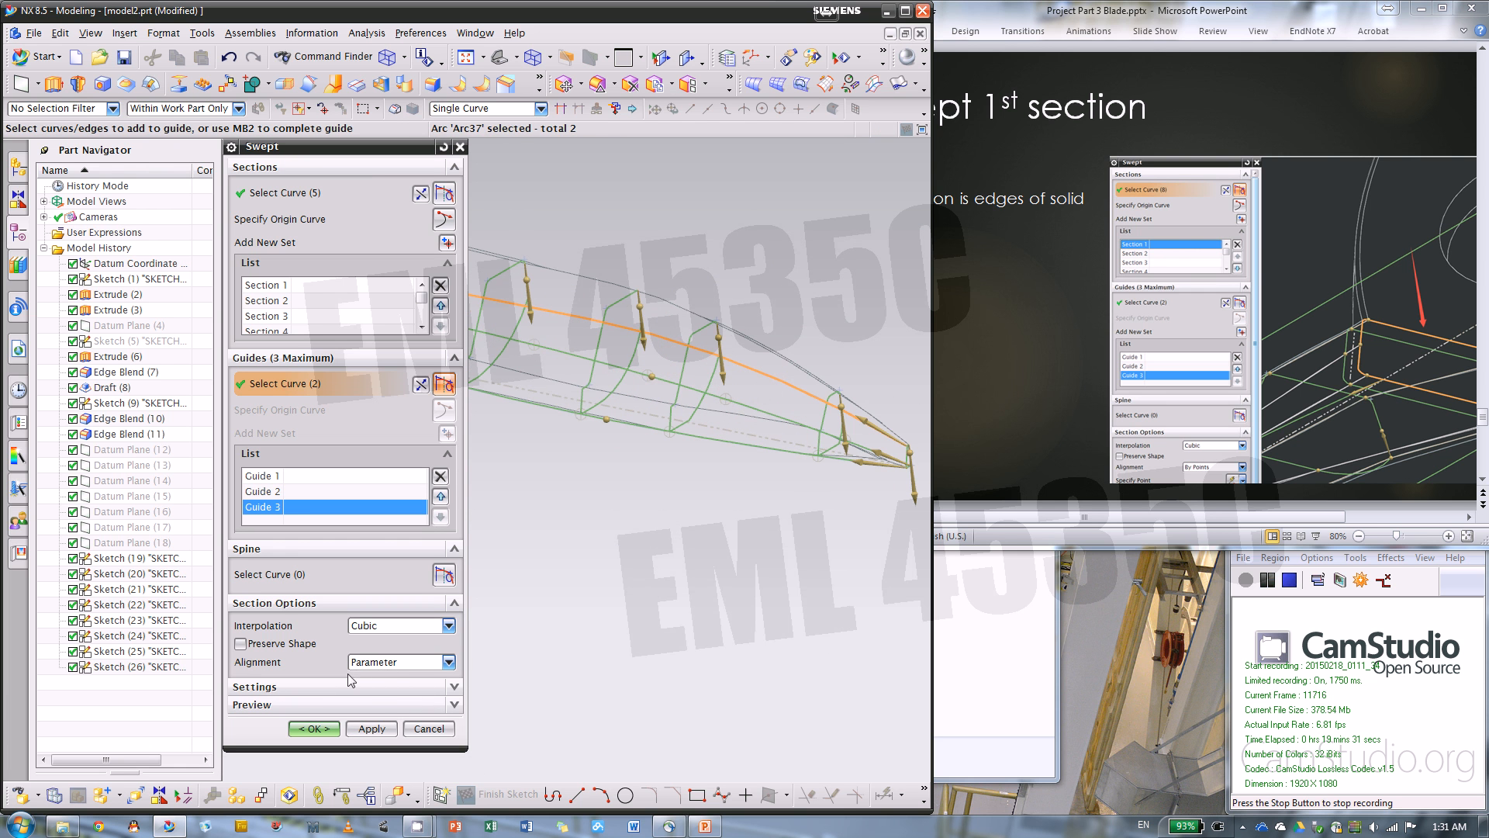
Set the sweep's section alignment to By Points
{"action": "left_click", "coordinate": [449, 664]}
{"action": "left_click", "coordinate": [449, 664]}
{"action": "right_click", "coordinate": [590, 601]}
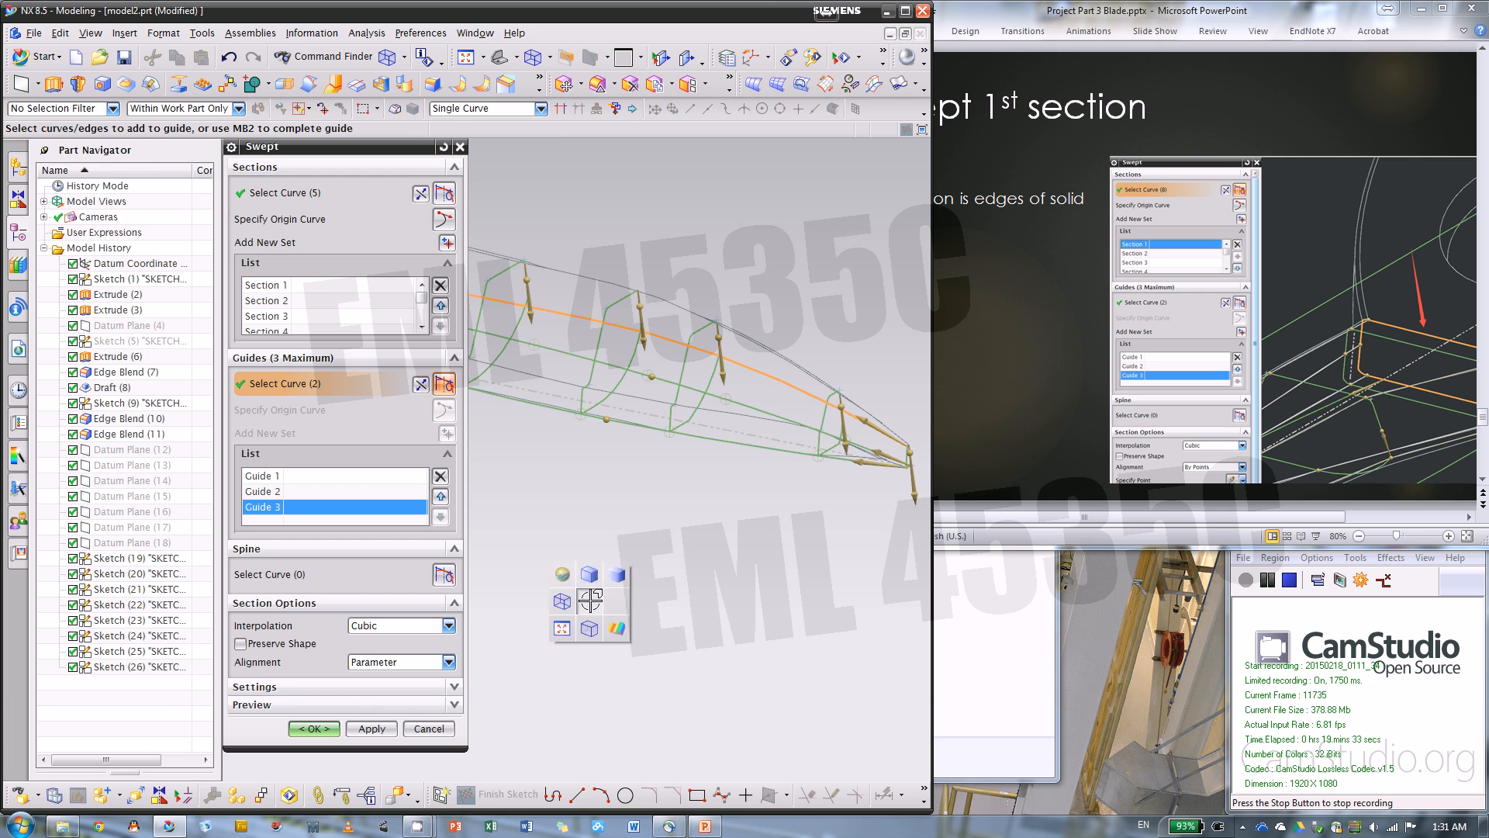
{"action": "right_click_drag", "start_coordinate": [591, 601], "coordinate": [592, 574]}
{"action": "mouse_move", "coordinate": [613, 566]}
{"action": "middle_mouse_down"}
{"action": "mouse_move", "coordinate": [755, 529]}
{"action": "mouse_move", "coordinate": [617, 511]}
{"action": "middle_mouse_up"}
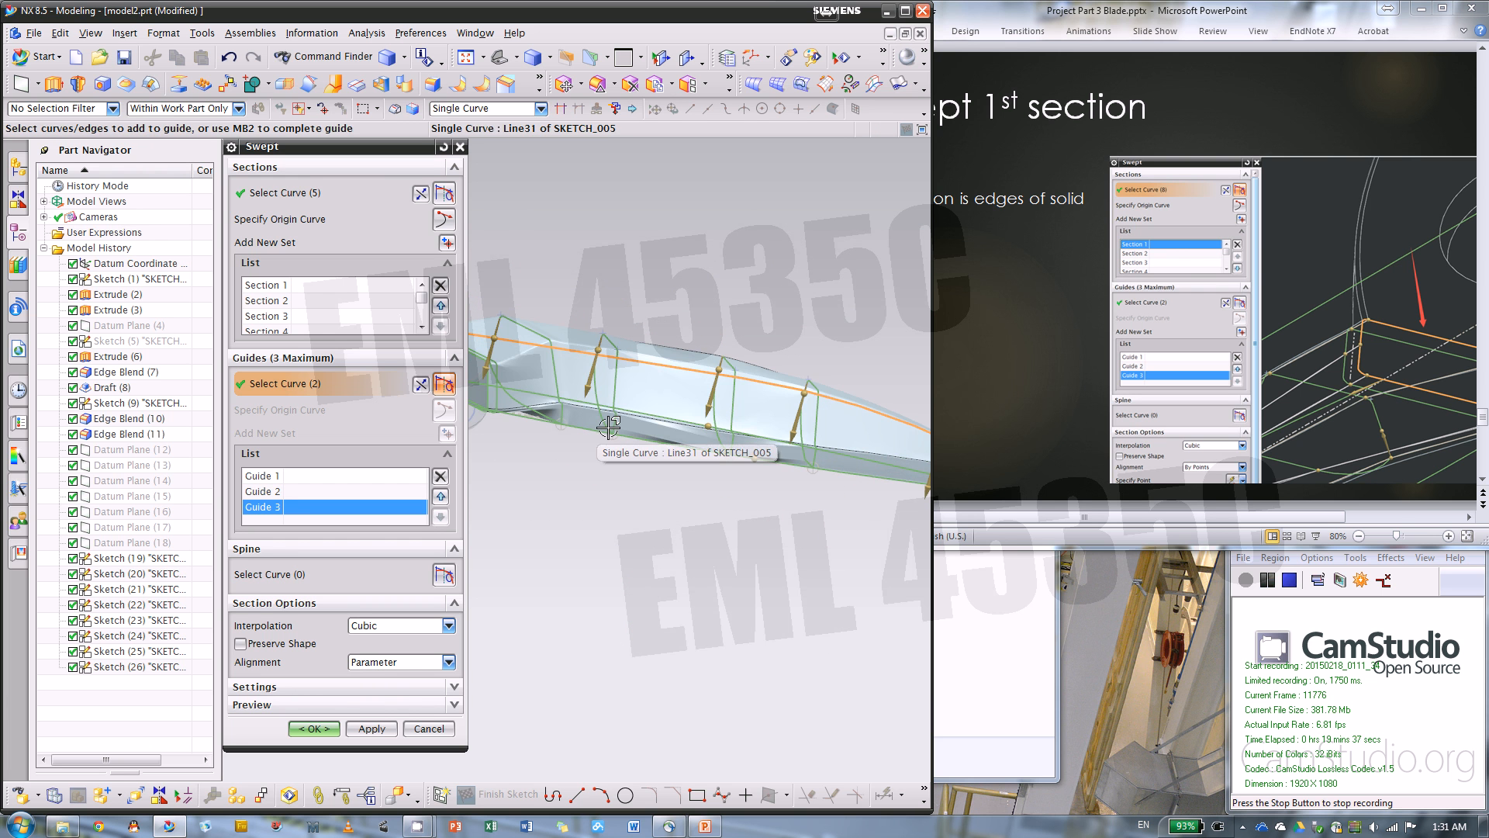
{"action": "middle_click_drag", "start_coordinate": [619, 454], "coordinate": [570, 446]}
{"action": "left_click", "coordinate": [407, 661]}
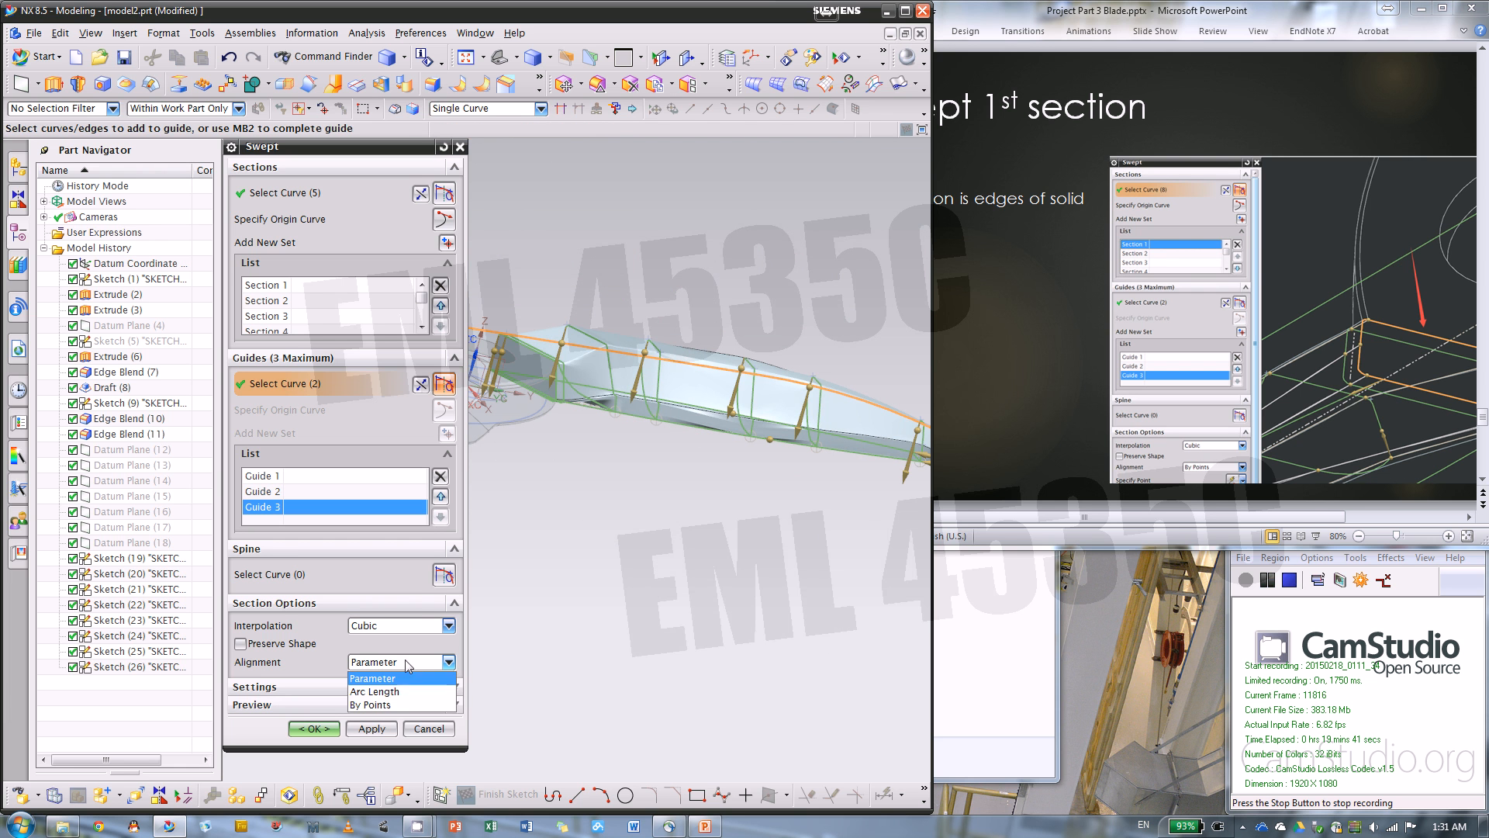
{"action": "left_click", "coordinate": [388, 702]}
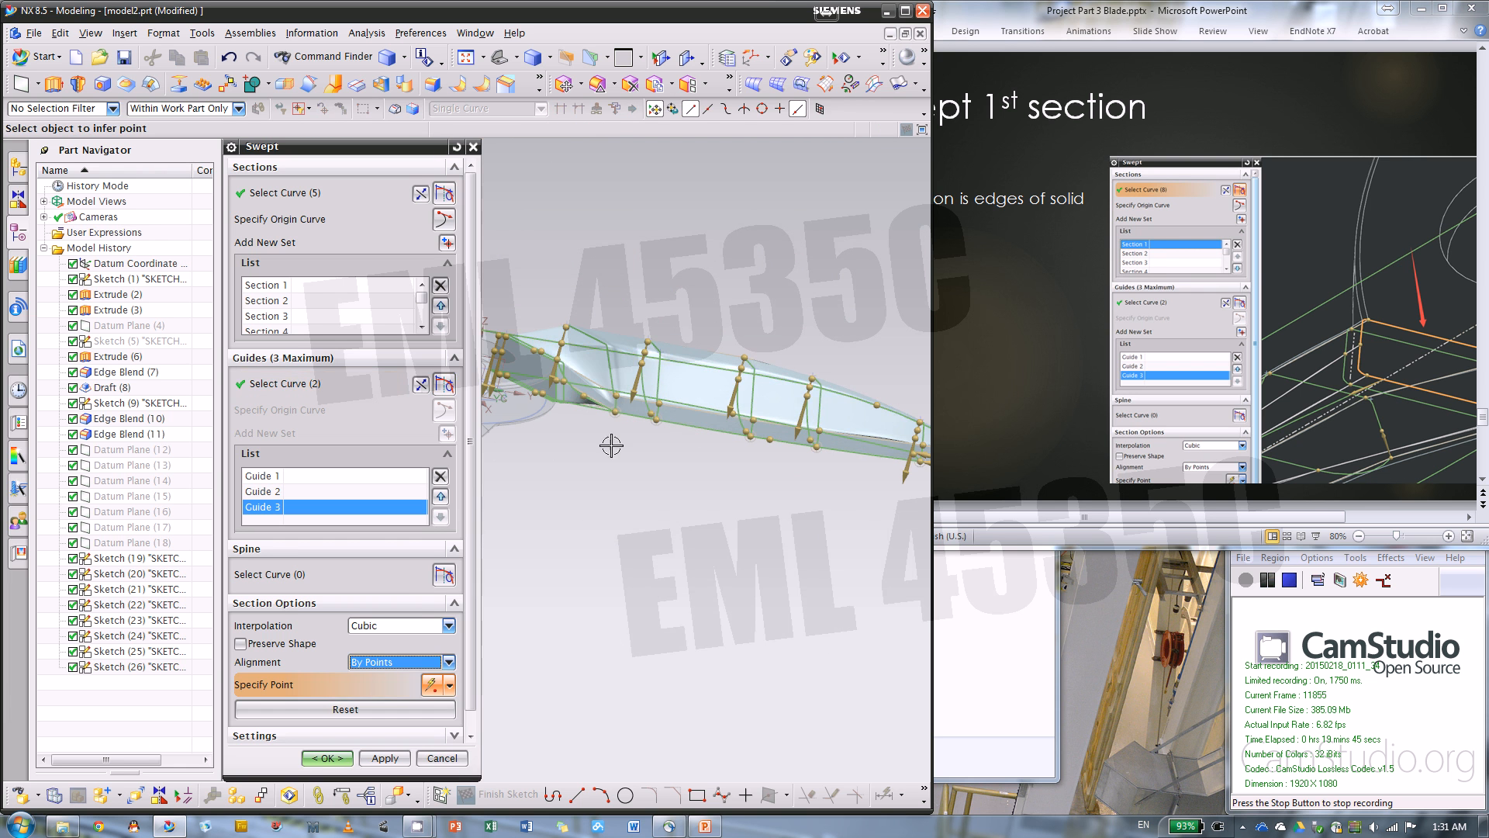
Display the blade root in wireframe and slide one alignment point on each of the first two sections to the lower corner, the second section's at about 50.1%
{"action": "scroll", "coordinate": [543, 372], "scroll_direction": "up", "scroll_amount": 5}
{"action": "right_click", "coordinate": [571, 624]}
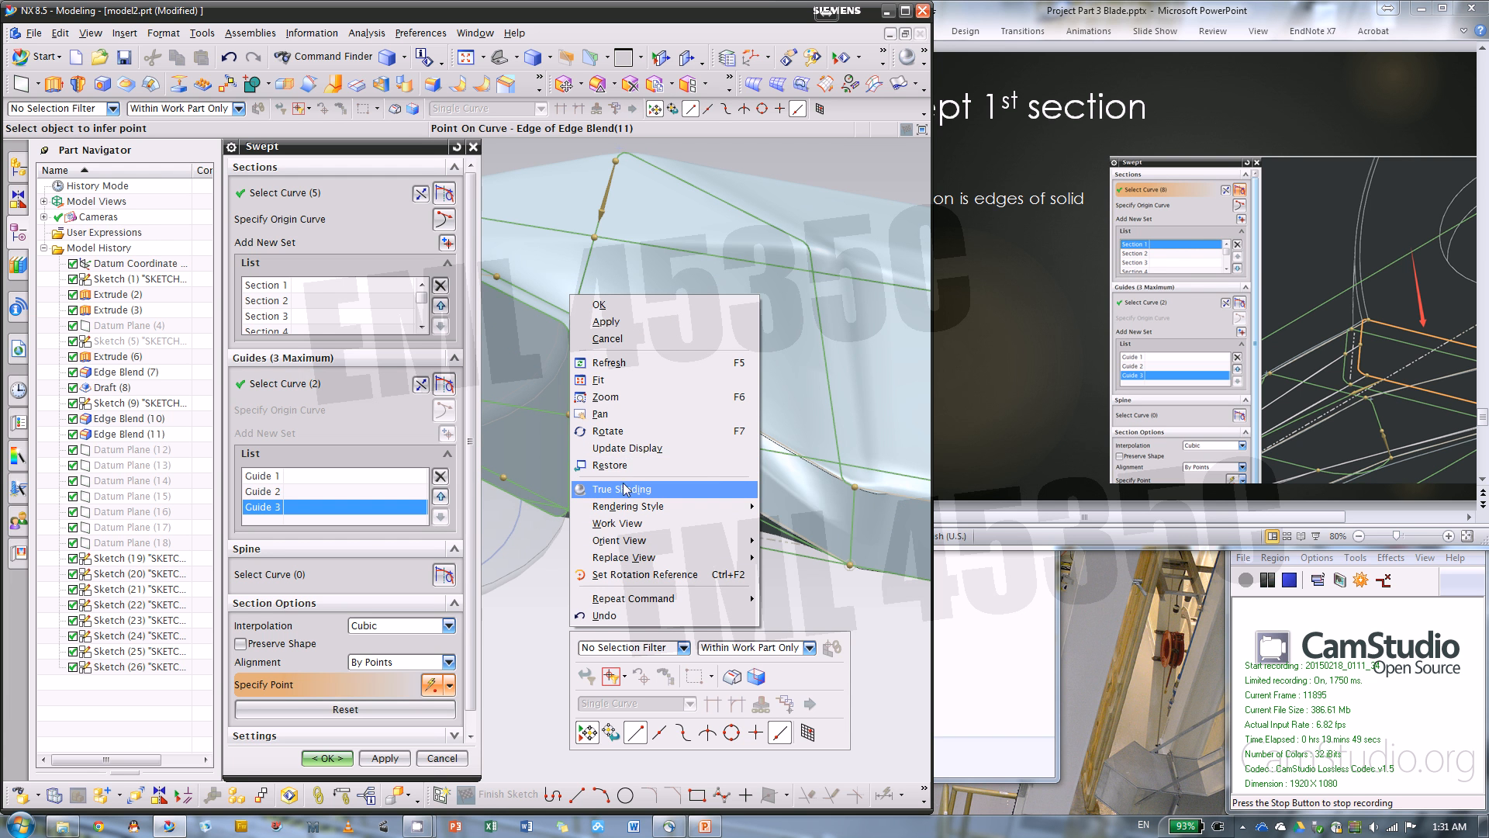
{"action": "left_click", "coordinate": [532, 635]}
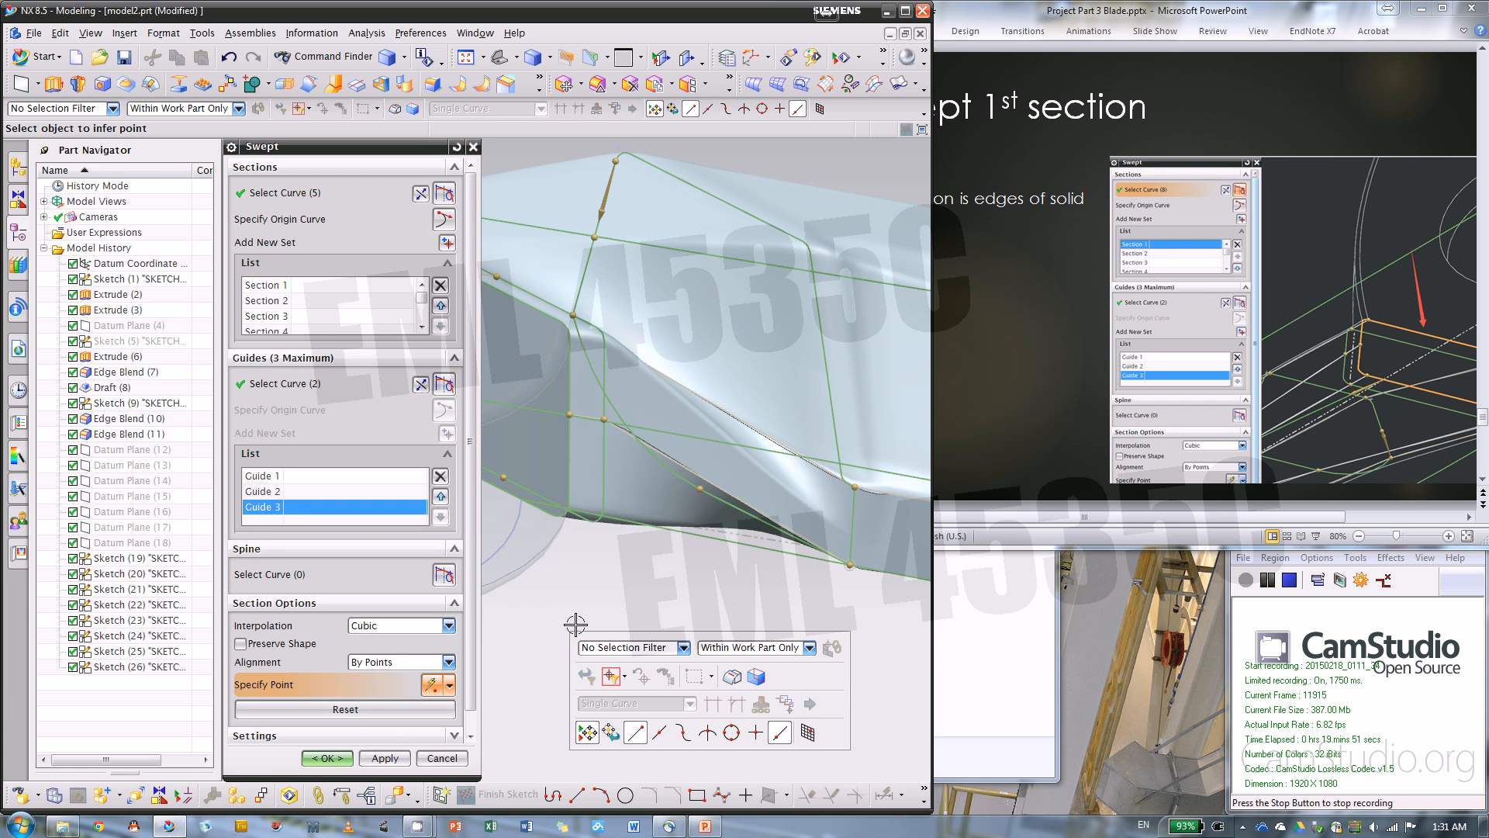
{"action": "right_click", "coordinate": [577, 624]}
{"action": "left_click", "coordinate": [550, 624]}
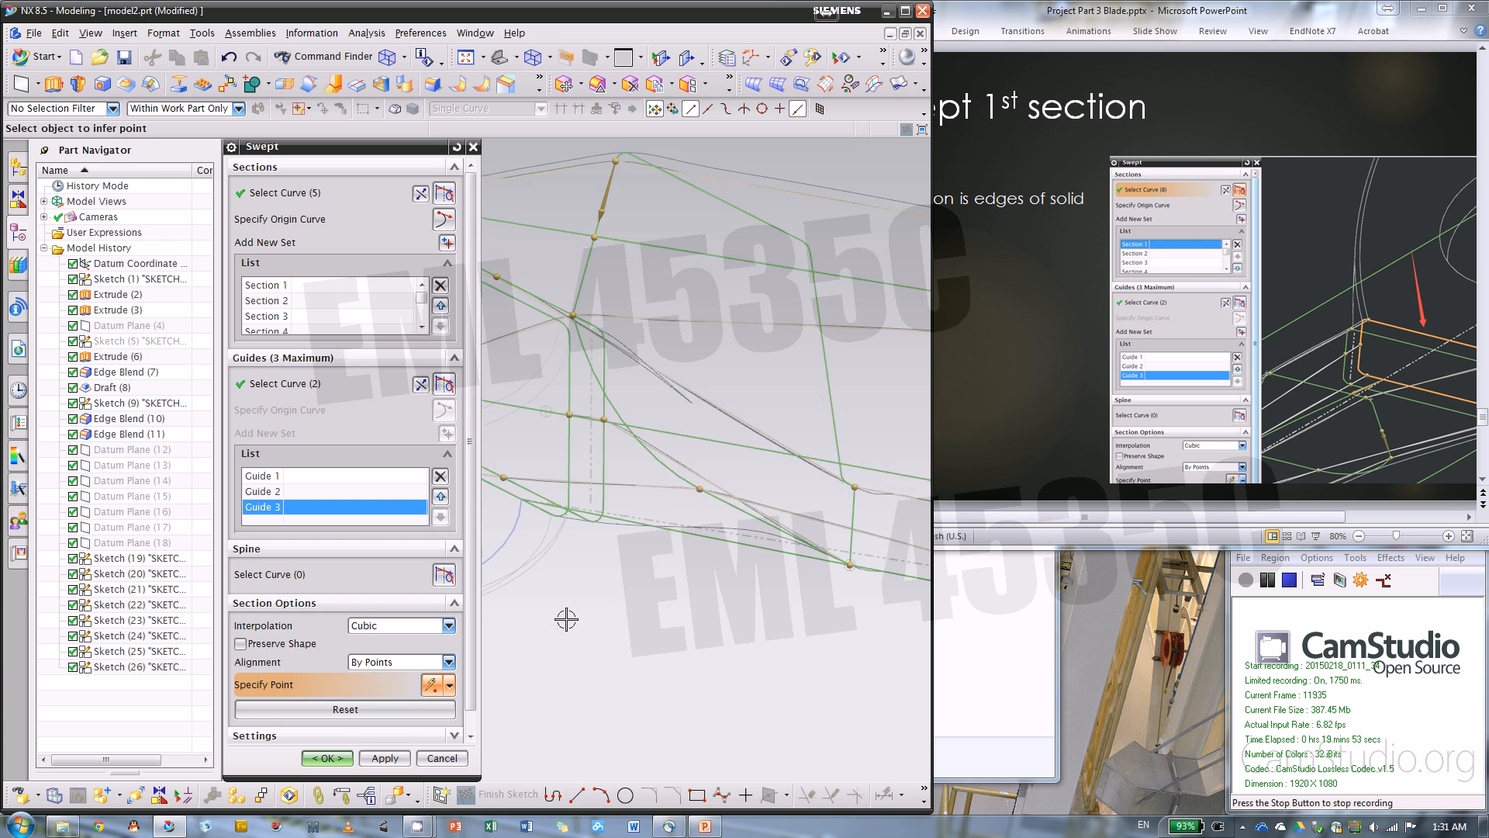
{"action": "scroll", "coordinate": [651, 594], "scroll_direction": "down", "scroll_amount": 2}
{"action": "scroll", "coordinate": [619, 530], "scroll_direction": "up", "scroll_amount": 2}
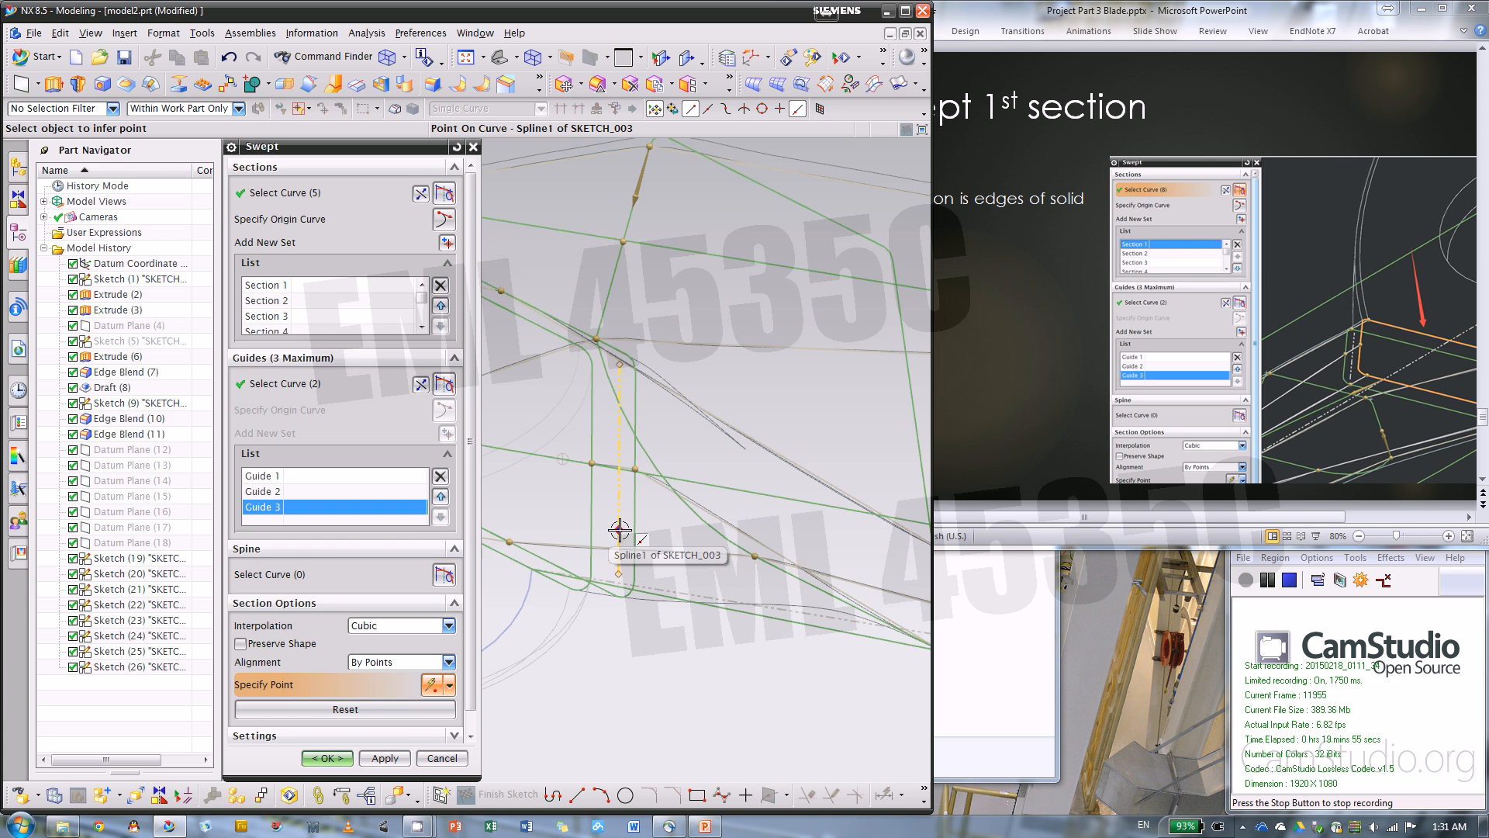
{"action": "scroll", "coordinate": [501, 510], "scroll_direction": "down", "scroll_amount": 2}
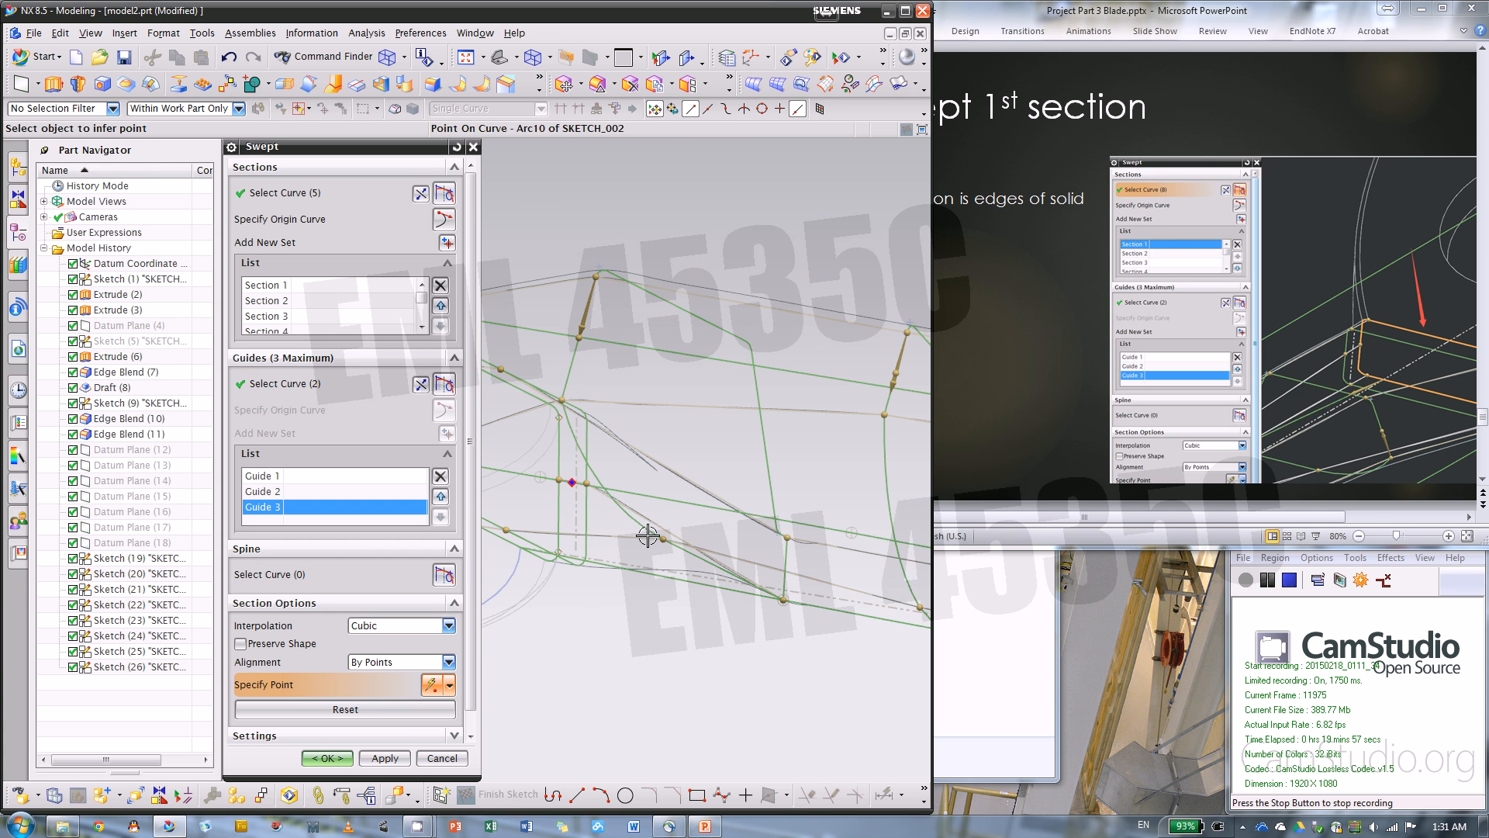
{"action": "scroll", "coordinate": [511, 524], "scroll_direction": "up", "scroll_amount": 2}
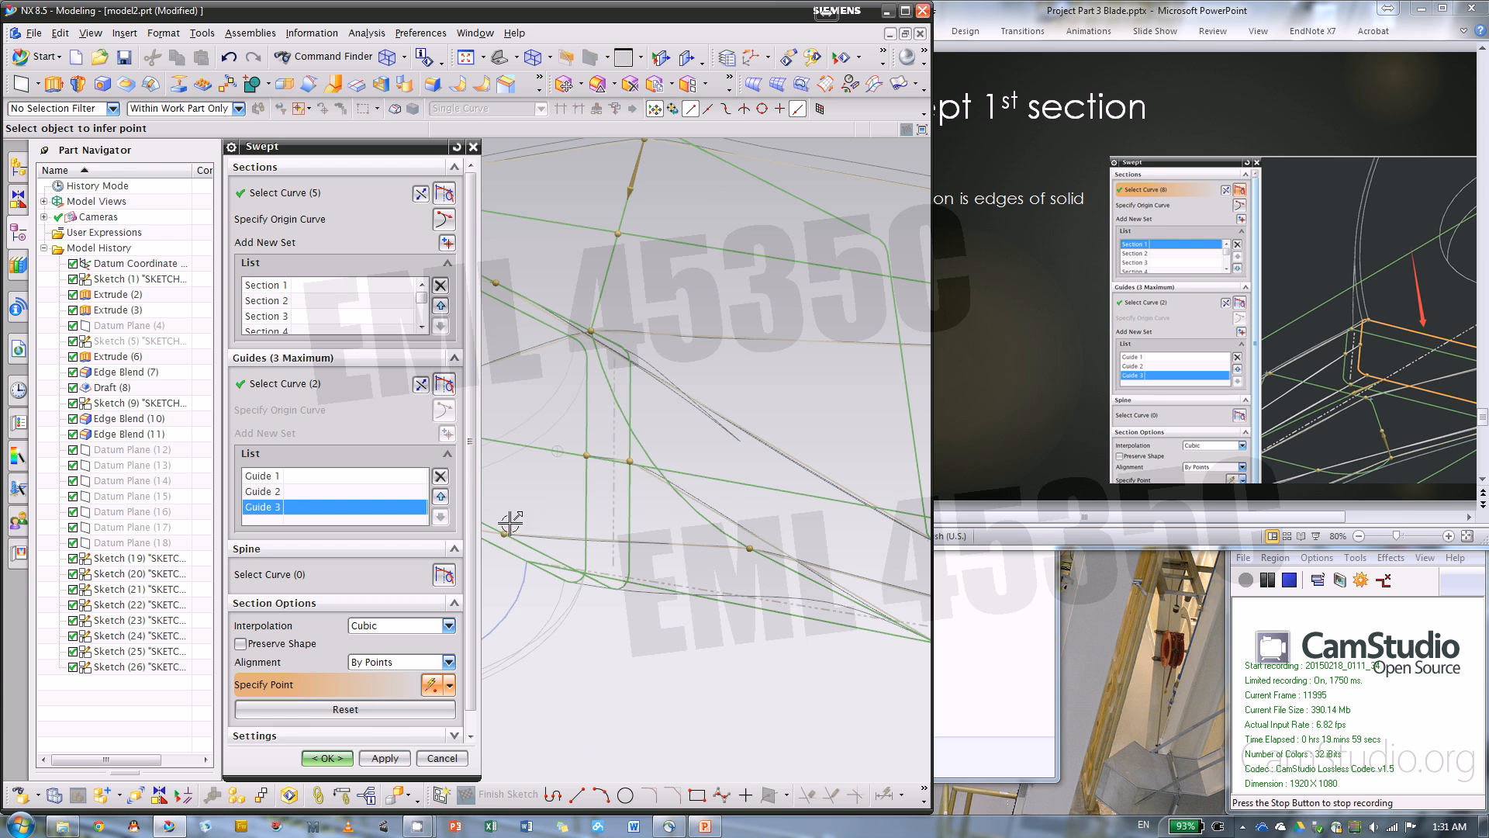
{"action": "left_click_drag", "start_coordinate": [584, 456], "coordinate": [596, 575]}
{"action": "left_click_drag", "start_coordinate": [630, 462], "coordinate": [616, 586]}
{"action": "scroll", "coordinate": [715, 515], "scroll_direction": "down", "scroll_amount": 5}
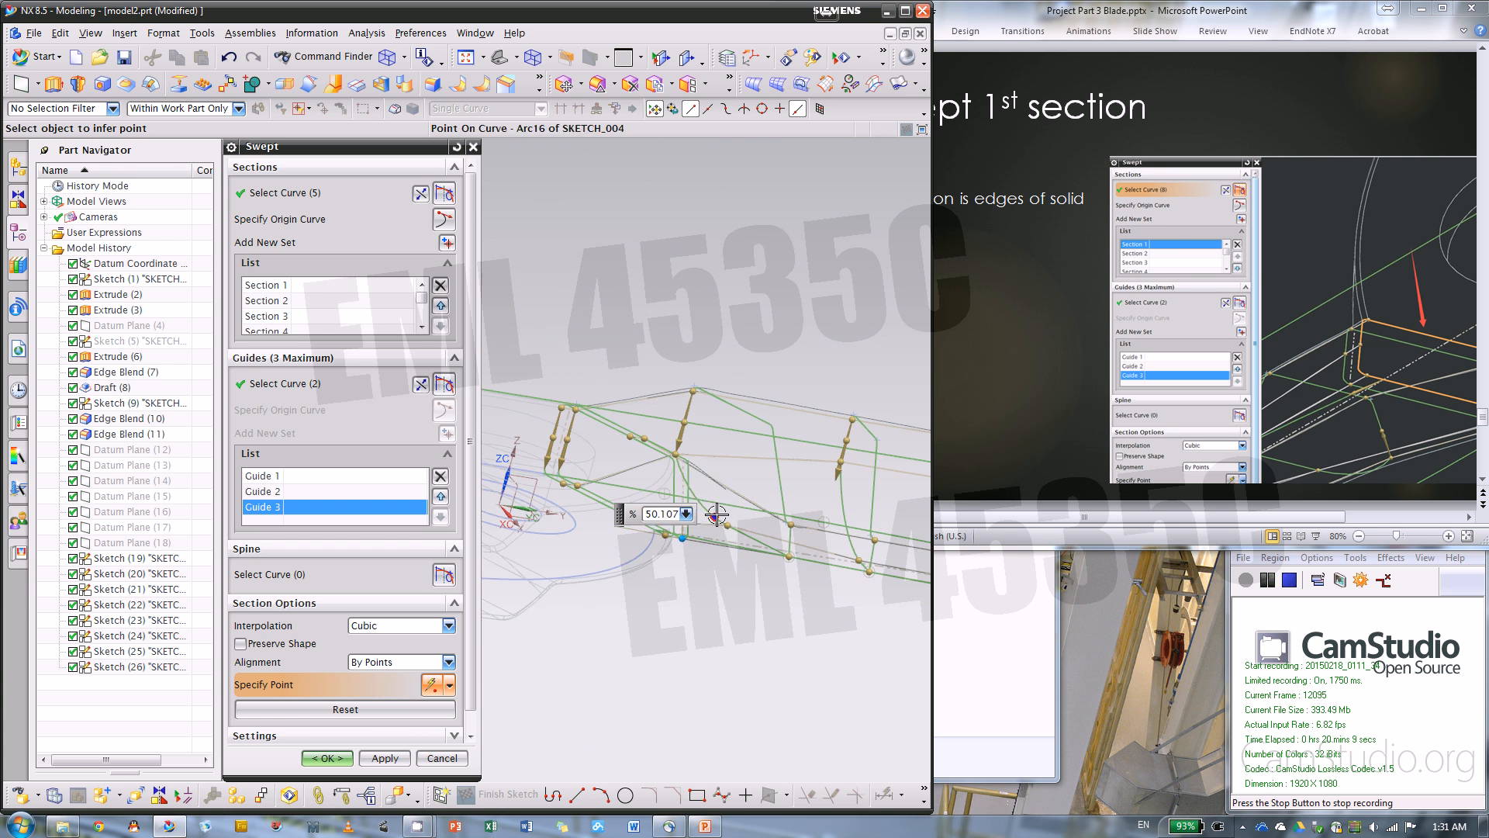
Shade the model and slide the upper-corner alignment points partway down the side, to about 58.69% on section 1 and 58.6% on section 2
{"action": "middle_click_drag", "start_coordinate": [689, 591], "coordinate": [634, 602]}
{"action": "scroll", "coordinate": [826, 532], "scroll_direction": "up", "scroll_amount": 5}
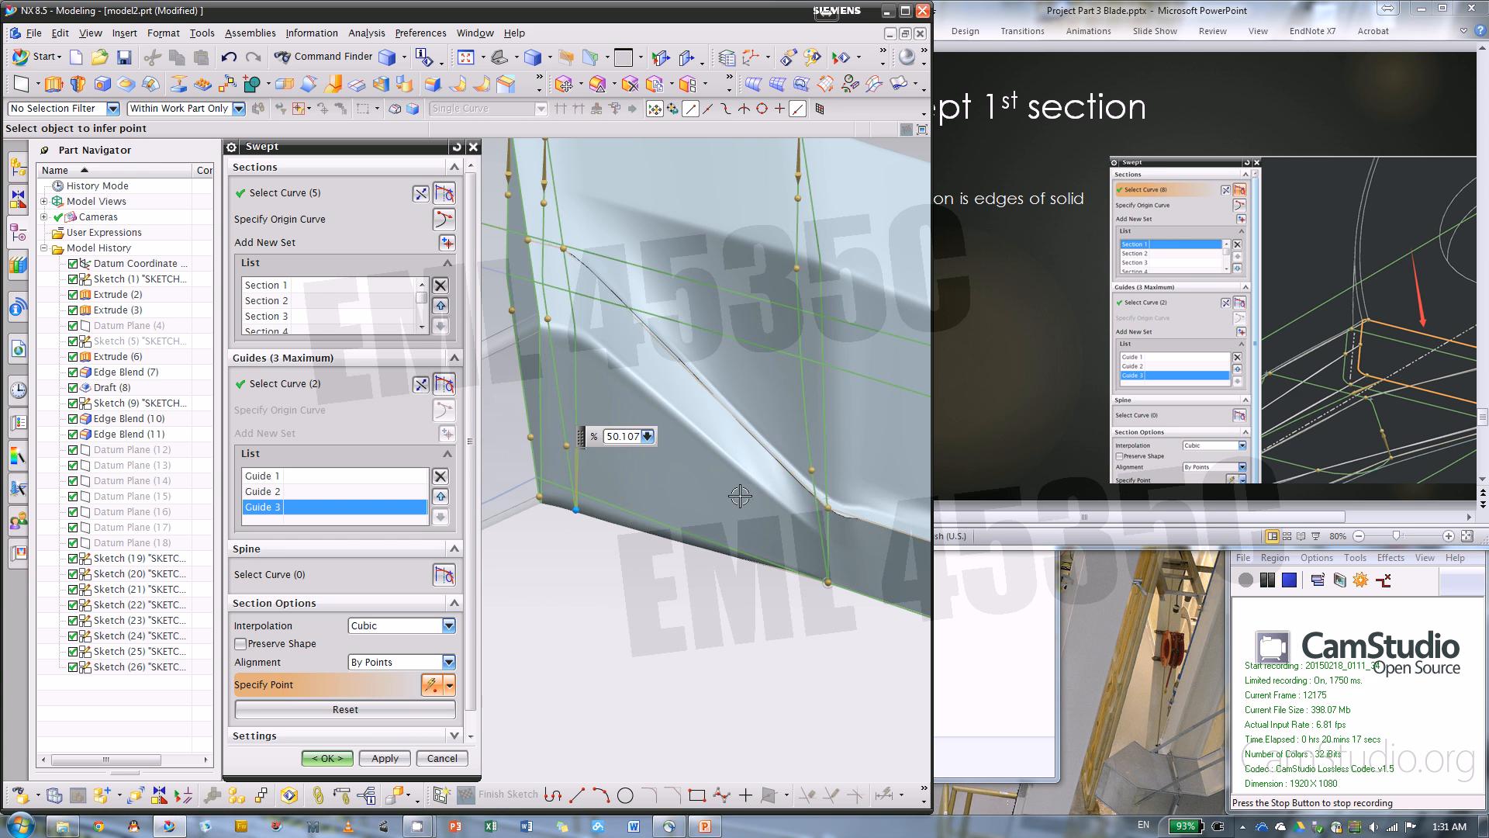
{"action": "middle_click_drag", "start_coordinate": [698, 484], "coordinate": [685, 482]}
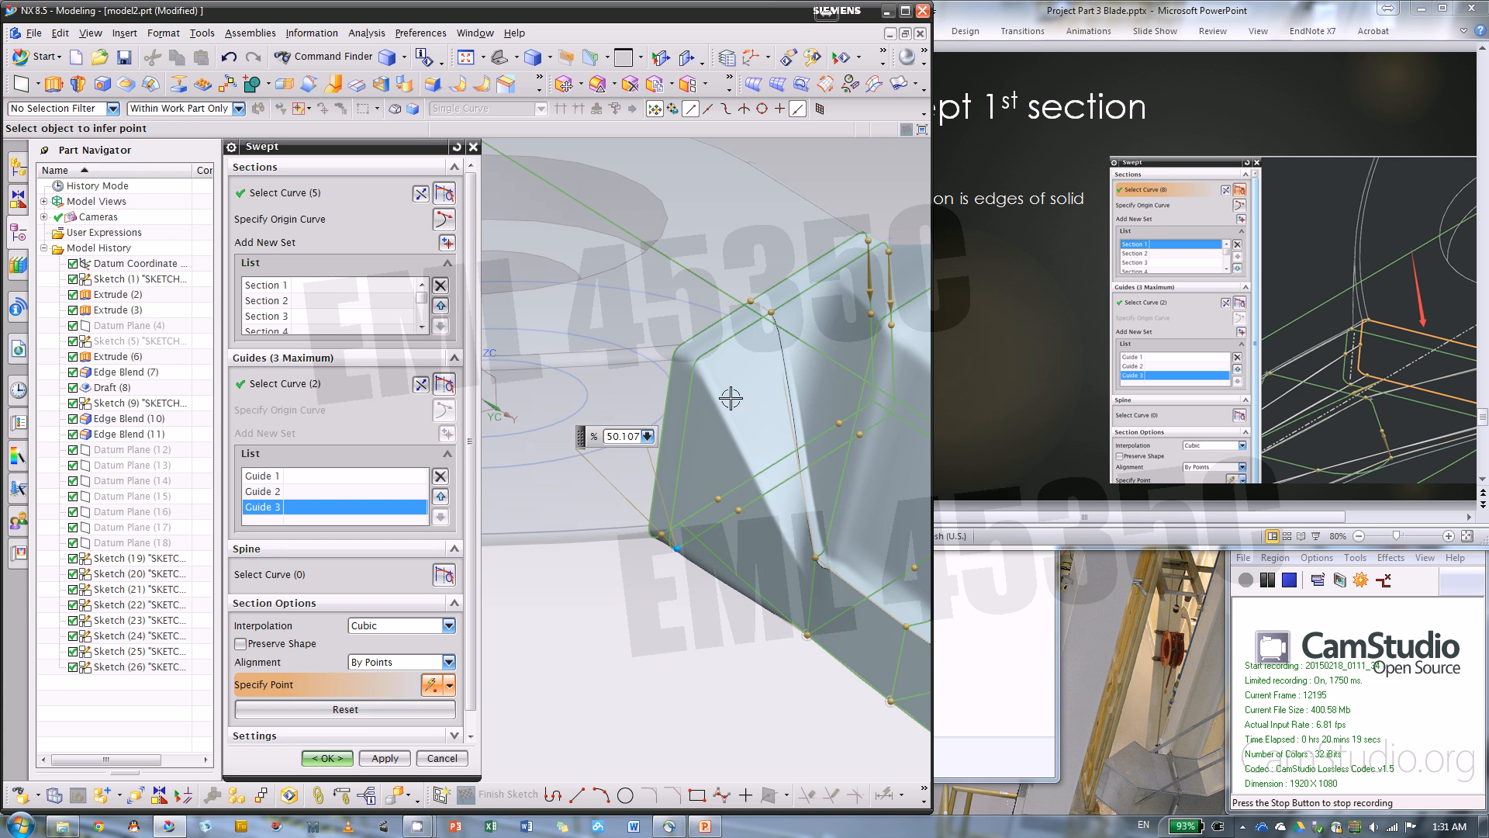
{"action": "left_click_drag", "start_coordinate": [771, 312], "coordinate": [681, 464]}
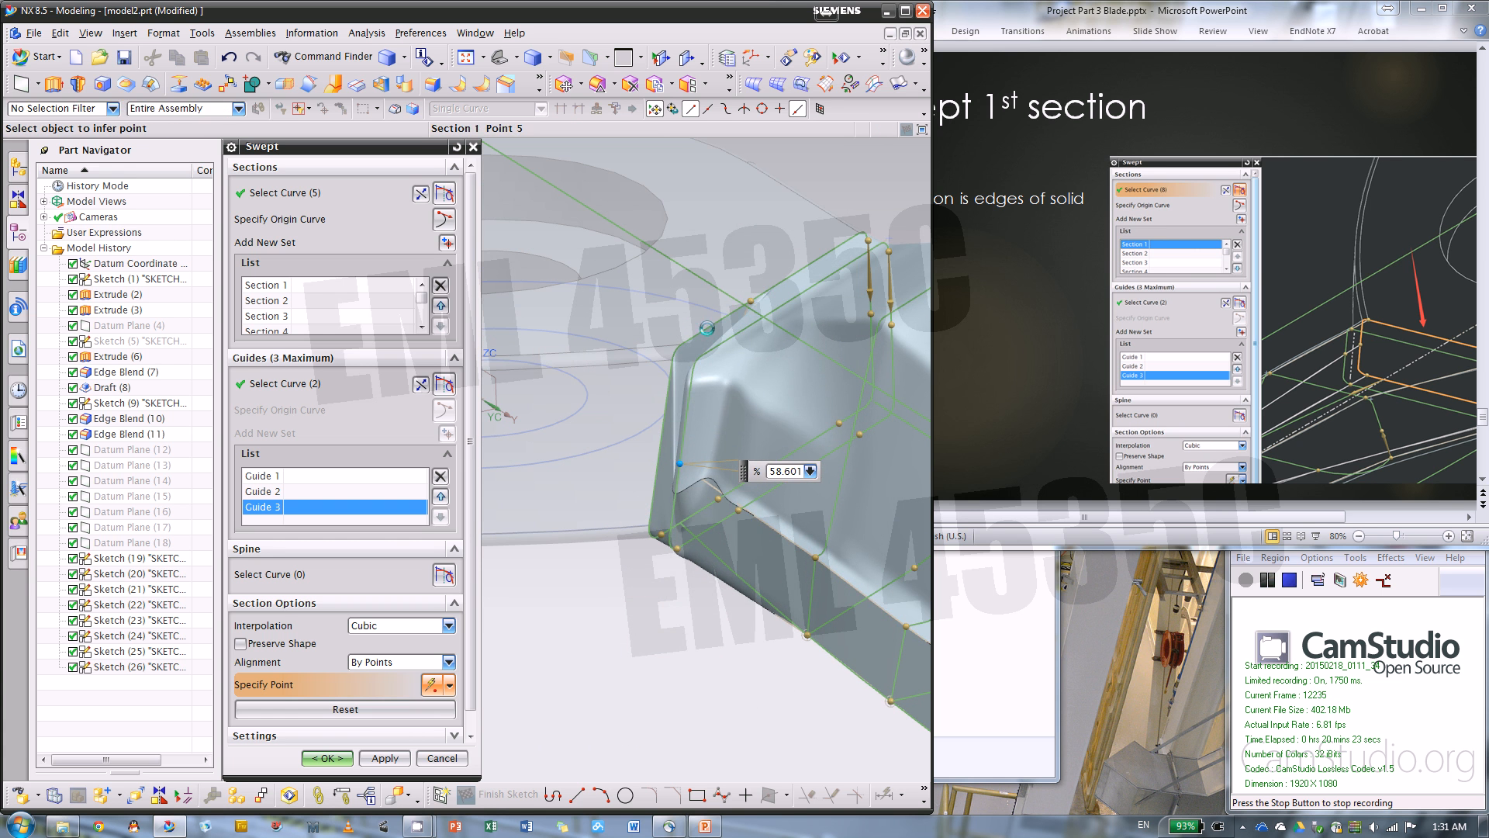
{"action": "left_click_drag", "start_coordinate": [706, 328], "coordinate": [656, 443]}
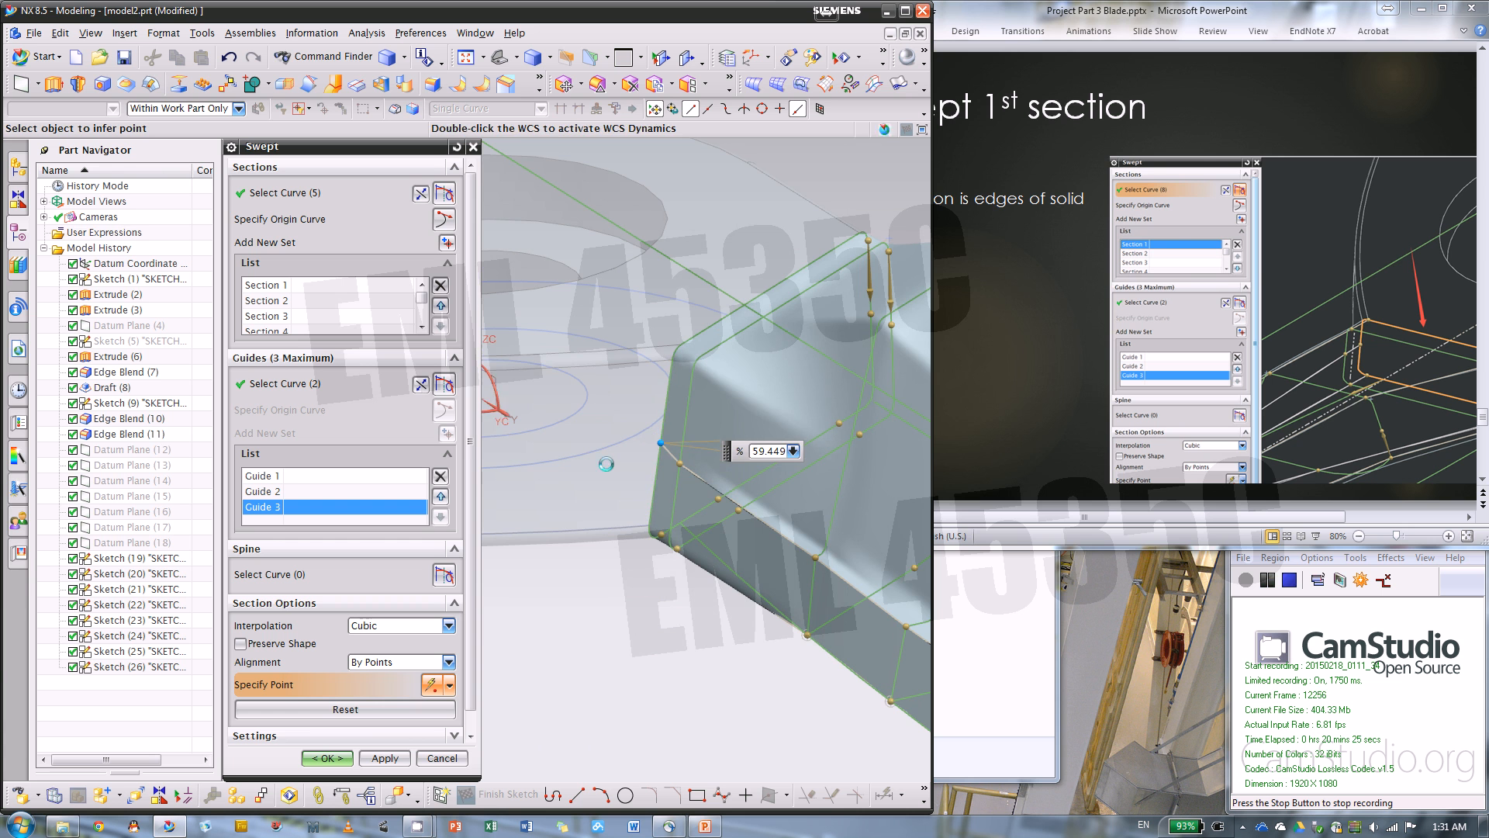
{"action": "scroll", "coordinate": [633, 509], "scroll_direction": "up", "scroll_amount": 4}
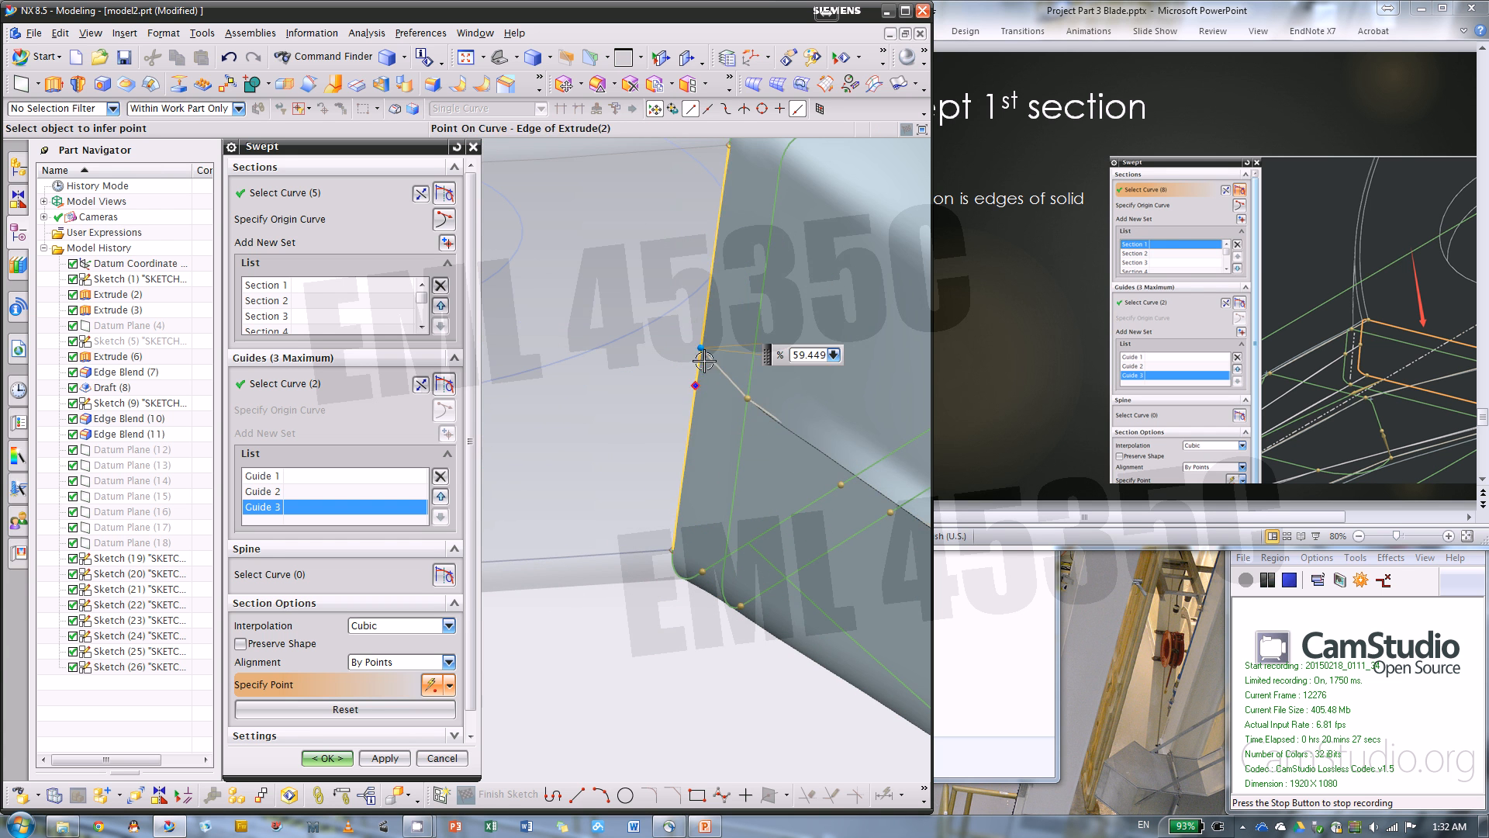
{"action": "left_click_drag", "start_coordinate": [703, 349], "coordinate": [698, 372]}
{"action": "scroll", "coordinate": [574, 481], "scroll_direction": "down", "scroll_amount": 3}
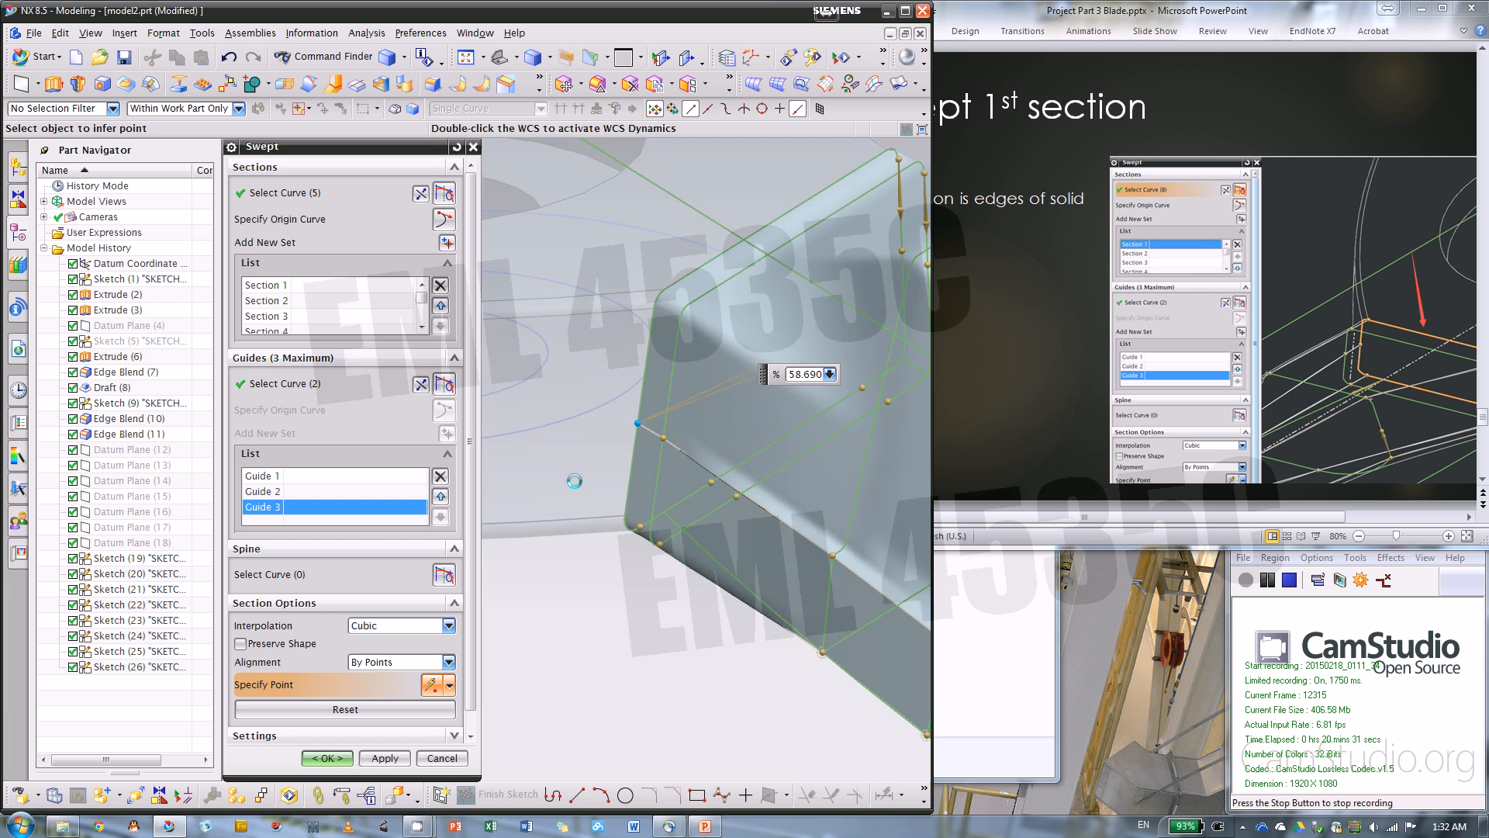
Slide the alignment points on the root's opposite side along their edges, to about 23.9% on section 2 and 24% on section 1
{"action": "middle_click_drag", "start_coordinate": [644, 634], "coordinate": [647, 587]}
{"action": "scroll", "coordinate": [592, 602], "scroll_direction": "up", "scroll_amount": 2}
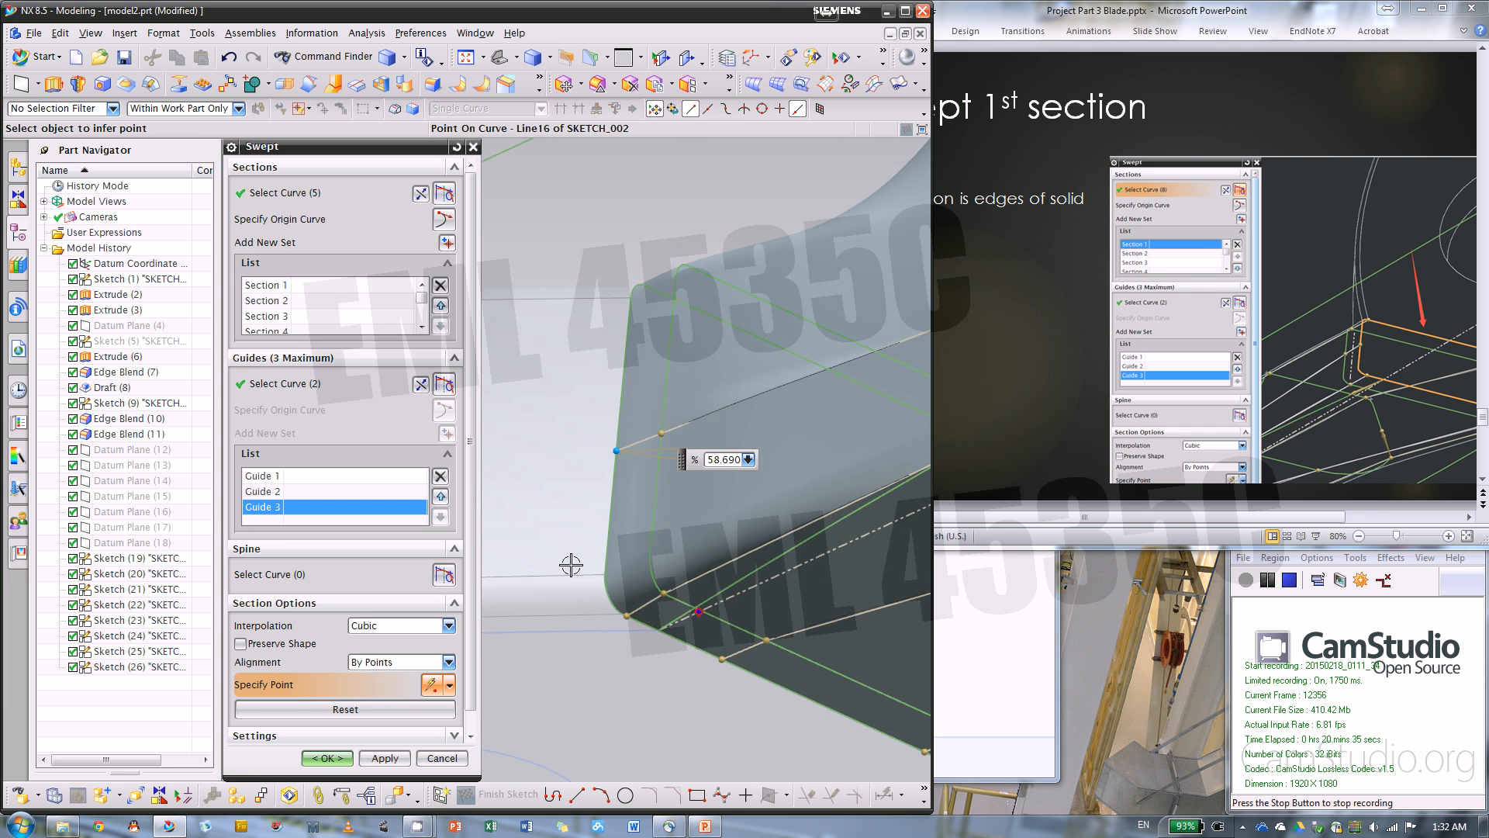
{"action": "scroll", "coordinate": [571, 565], "scroll_direction": "down", "scroll_amount": 2}
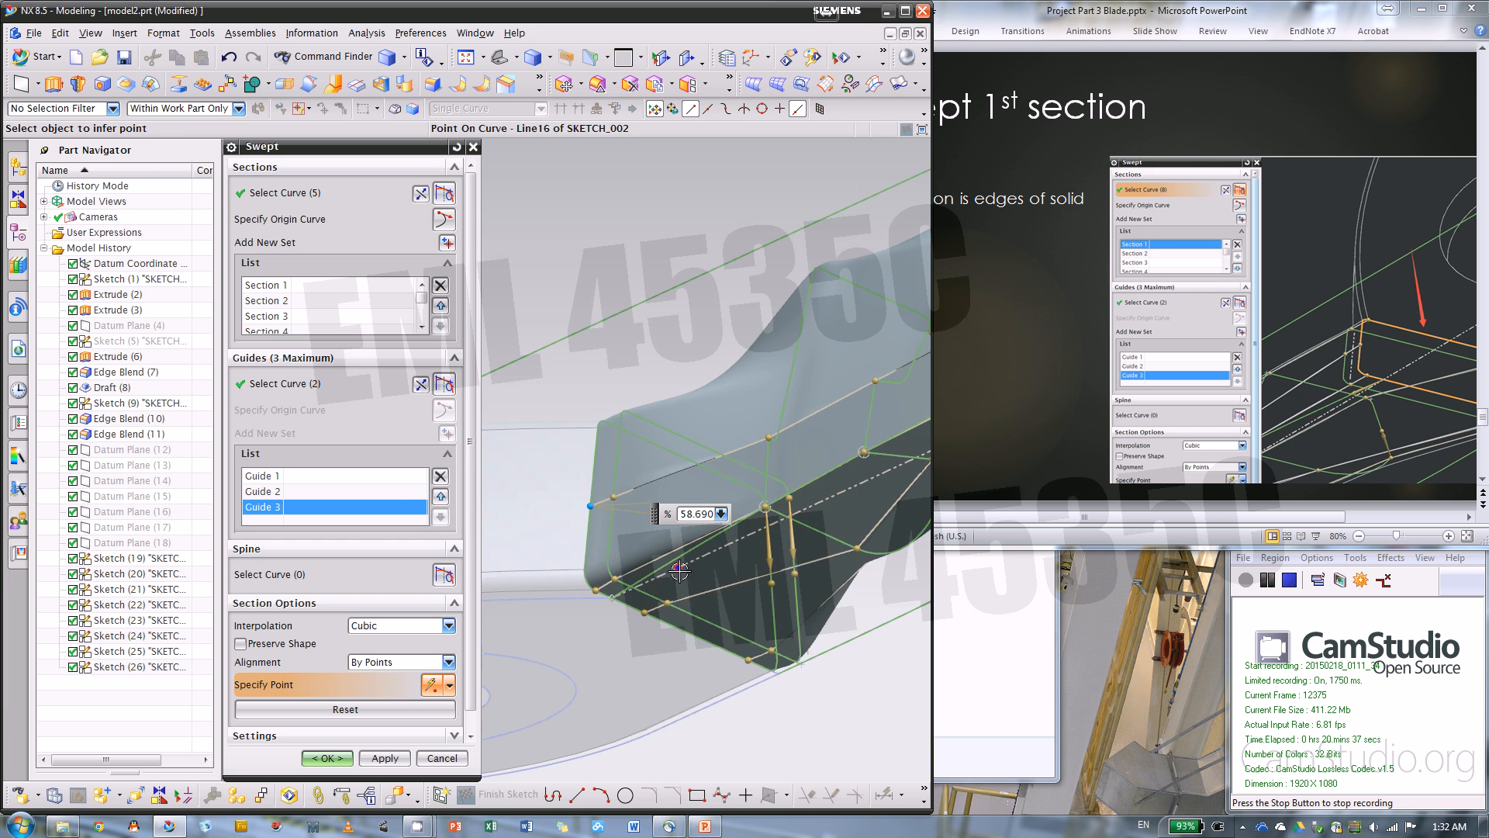
{"action": "middle_click_drag", "start_coordinate": [679, 570], "coordinate": [681, 486]}
{"action": "middle_click_drag", "start_coordinate": [705, 591], "coordinate": [690, 596]}
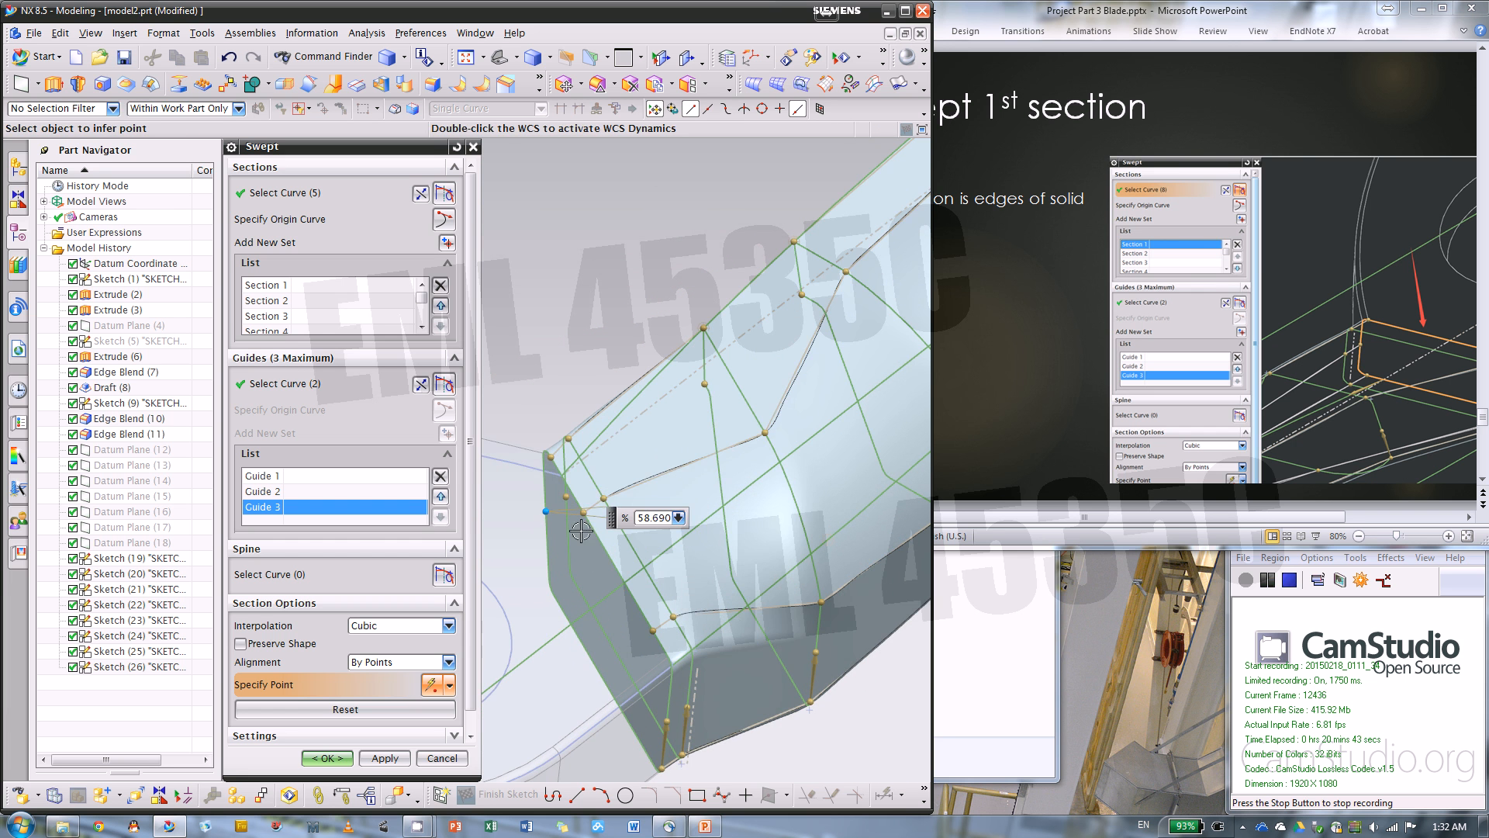
{"action": "left_click_drag", "start_coordinate": [581, 531], "coordinate": [661, 597]}
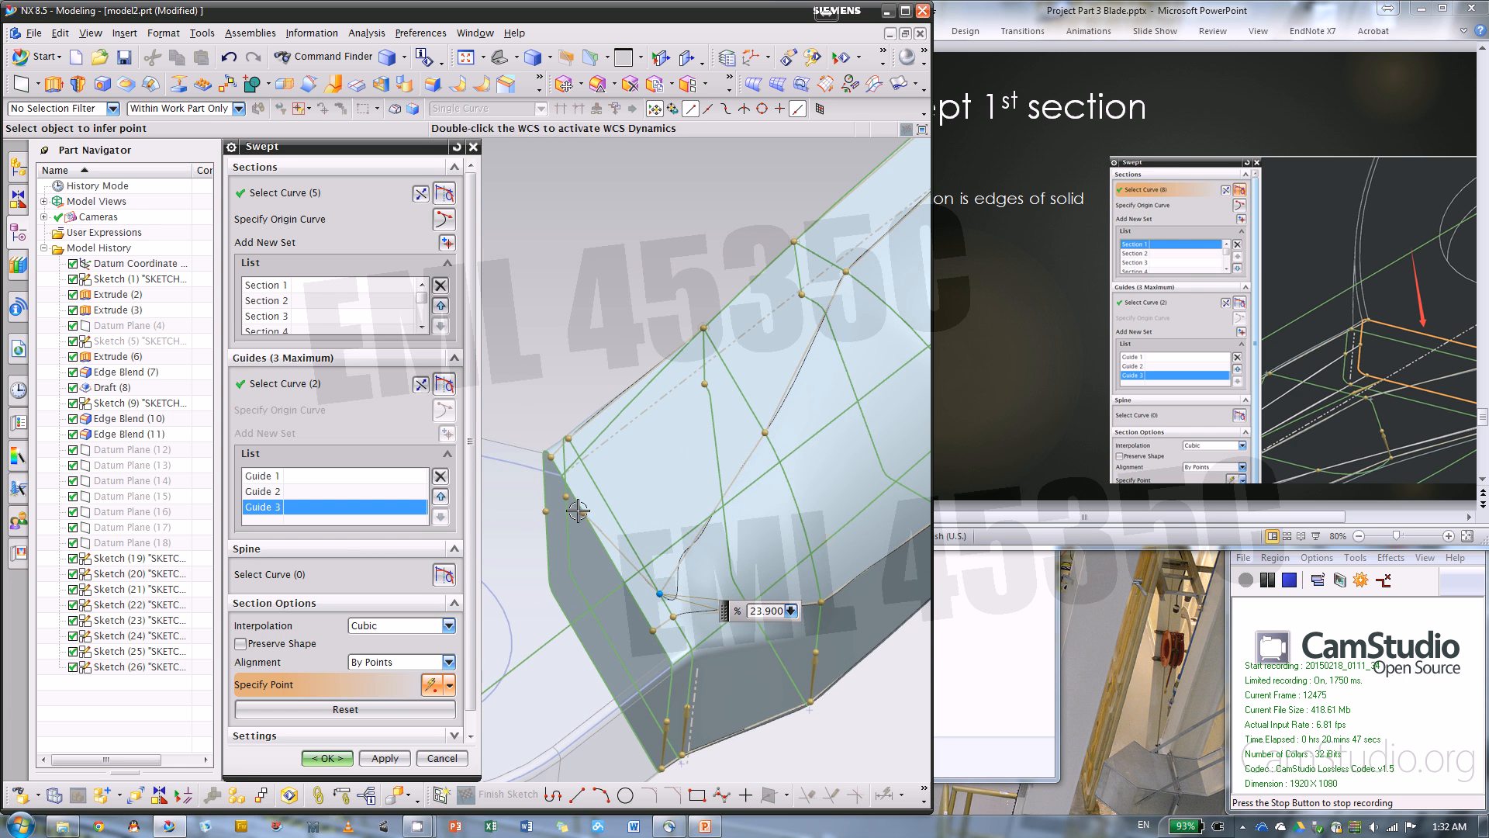
{"action": "left_click_drag", "start_coordinate": [578, 511], "coordinate": [618, 617]}
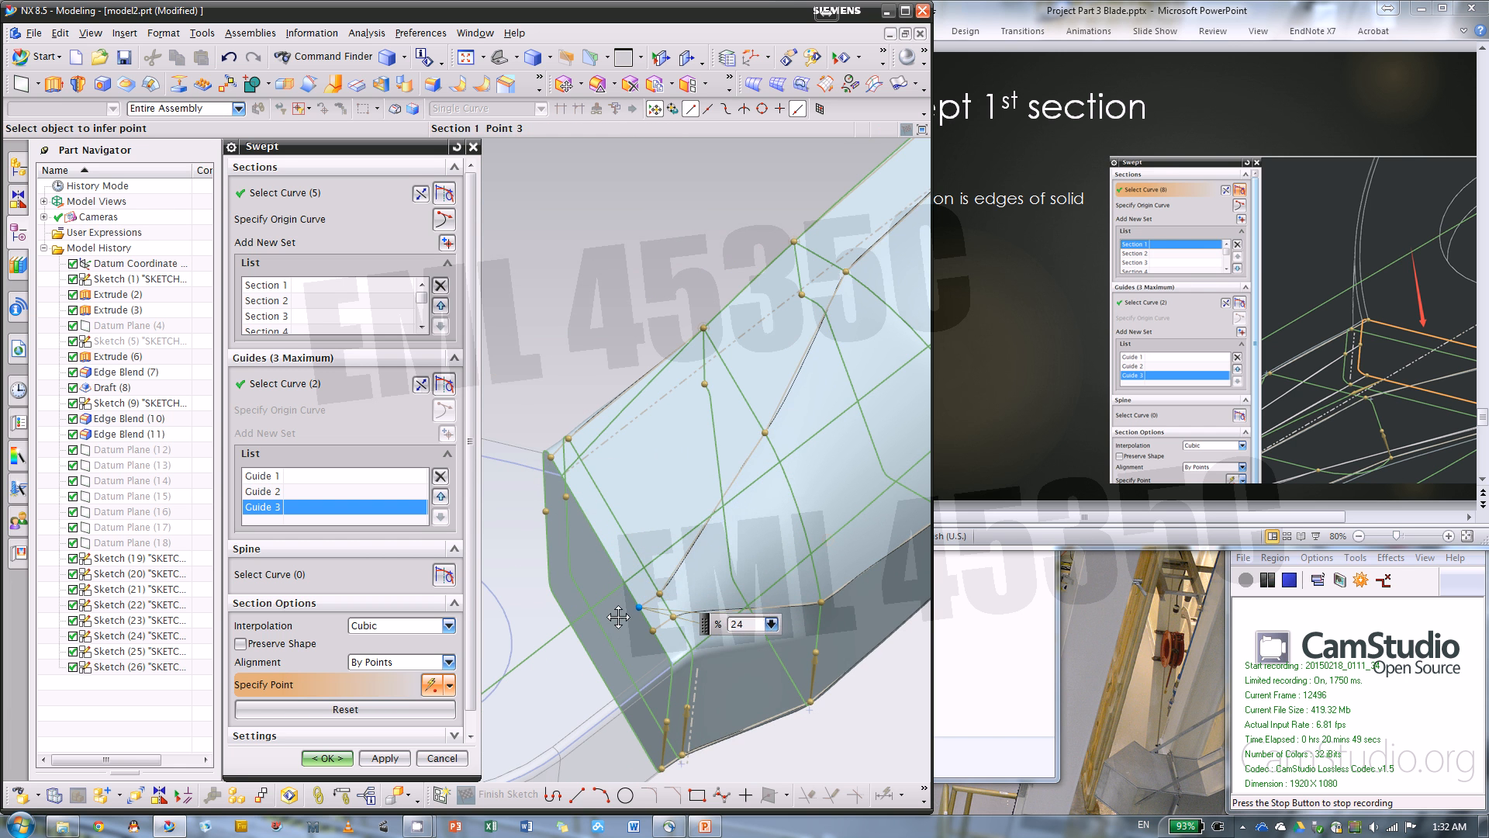
Fine-tune section 1's 24% alignment point at the blade root to about 22.7%
{"action": "scroll", "coordinate": [562, 618], "scroll_direction": "down", "scroll_amount": 5}
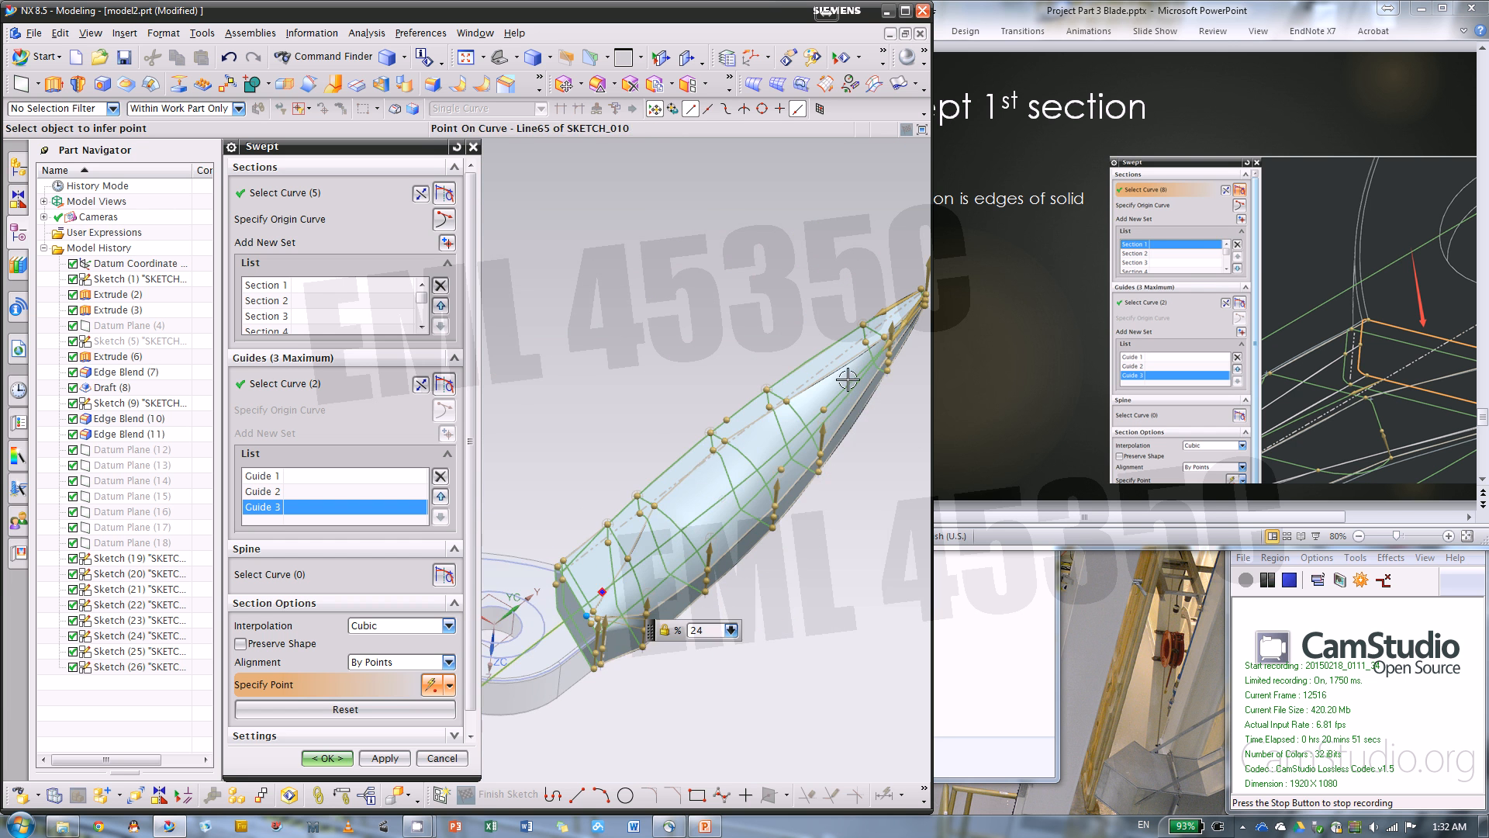
{"action": "middle_click_drag", "start_coordinate": [650, 470], "coordinate": [737, 426]}
{"action": "scroll", "coordinate": [599, 483], "scroll_direction": "up", "scroll_amount": 5}
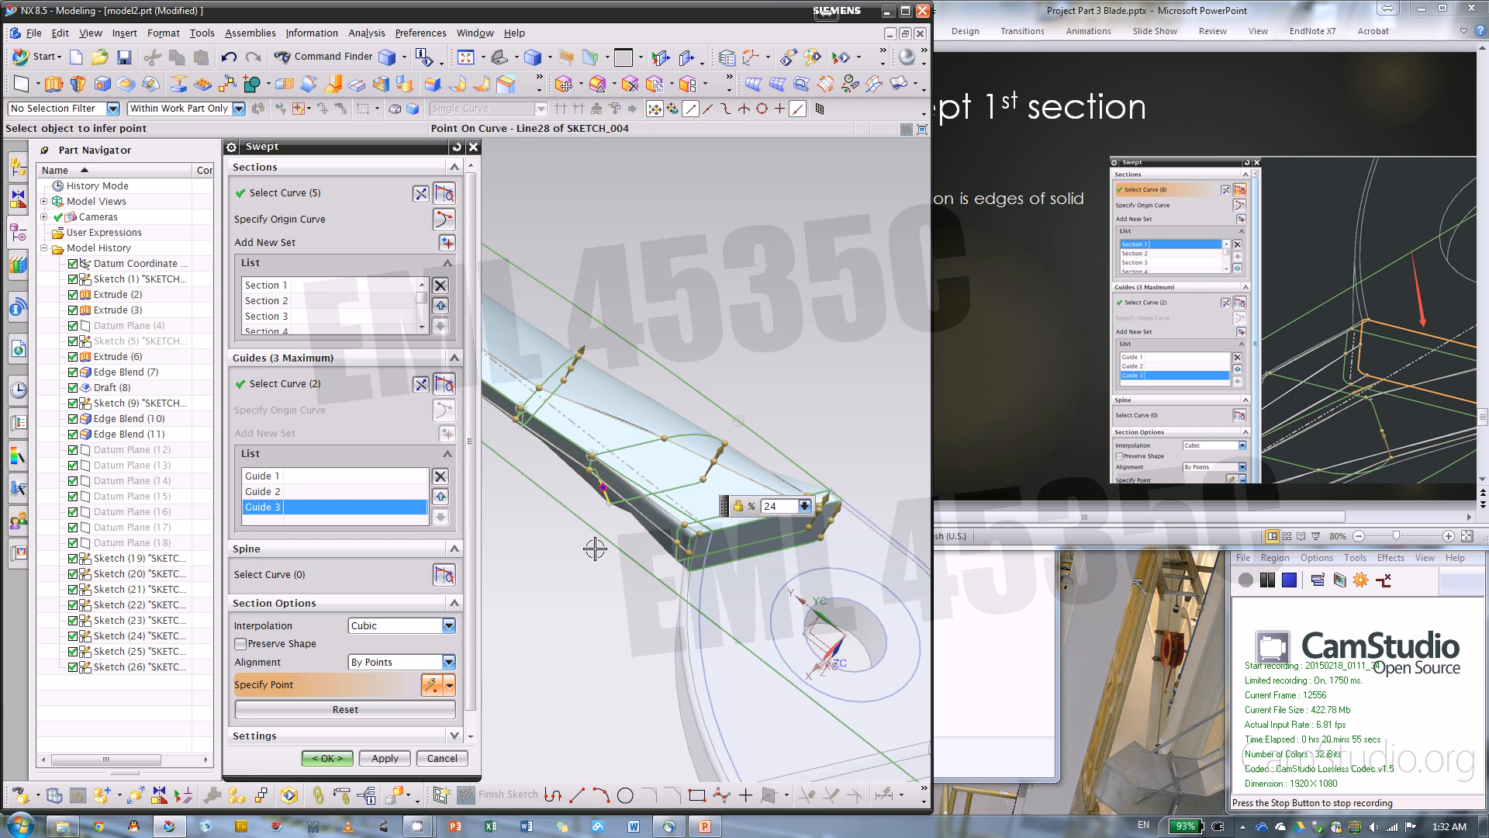
{"action": "middle_click_drag", "start_coordinate": [615, 549], "coordinate": [655, 572]}
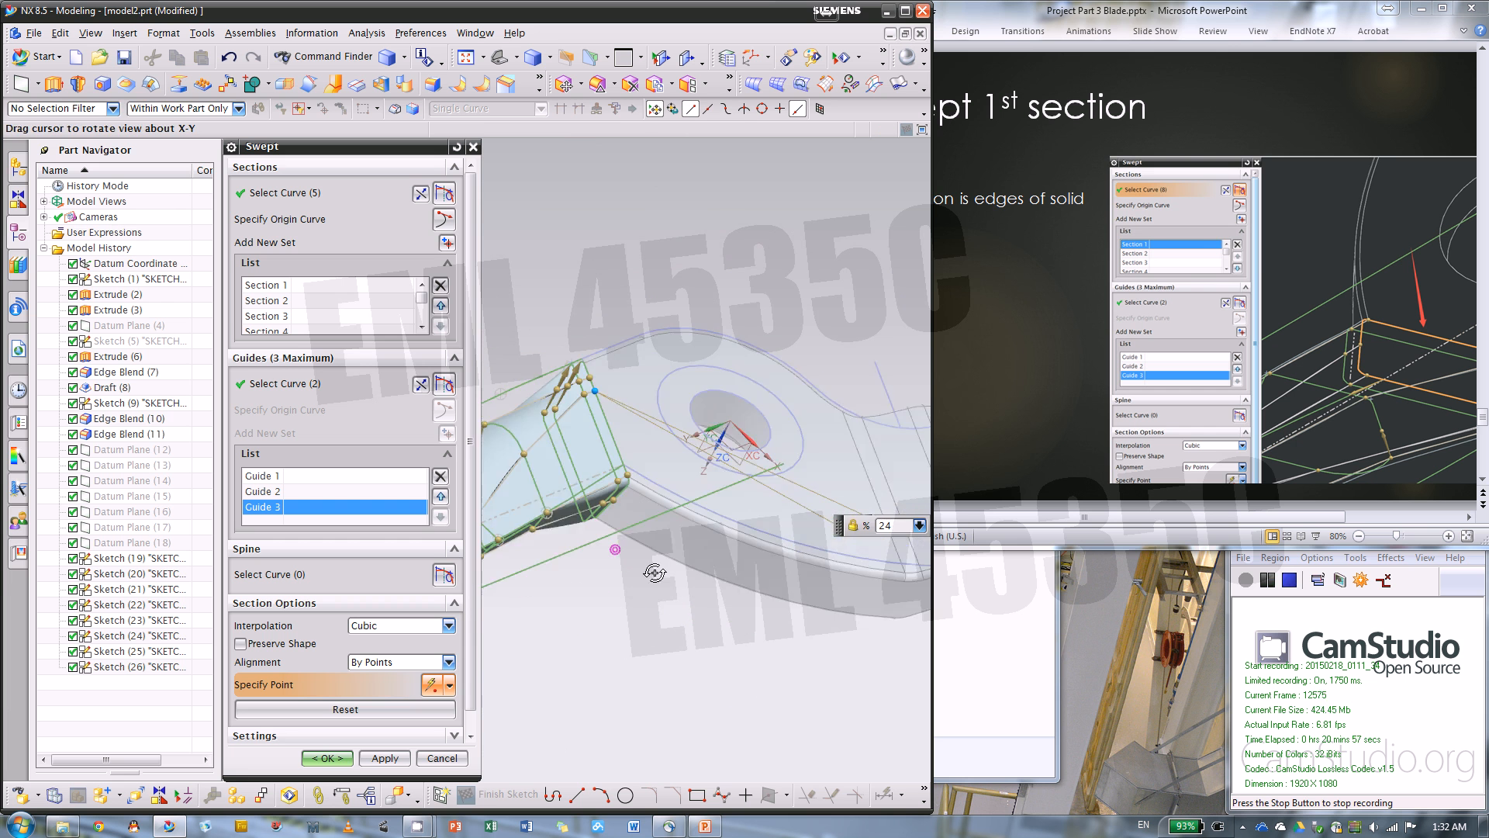
{"action": "scroll", "coordinate": [654, 572], "scroll_direction": "up", "scroll_amount": 4}
{"action": "scroll", "coordinate": [775, 535], "scroll_direction": "up", "scroll_amount": 1}
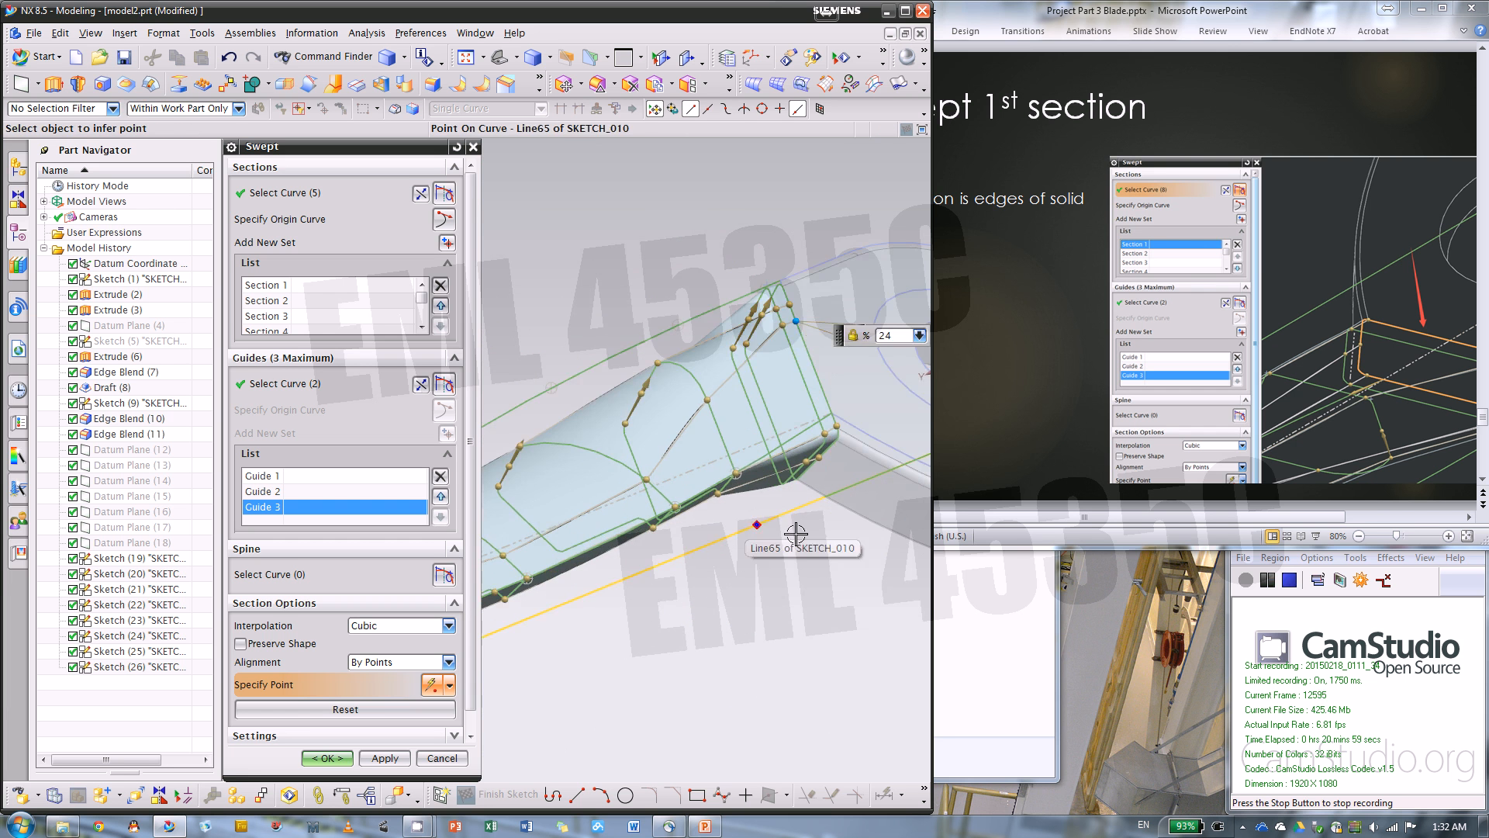
{"action": "scroll", "coordinate": [795, 533], "scroll_direction": "down", "scroll_amount": 5}
{"action": "scroll", "coordinate": [842, 439], "scroll_direction": "up", "scroll_amount": 4}
{"action": "scroll", "coordinate": [857, 366], "scroll_direction": "up", "scroll_amount": 3}
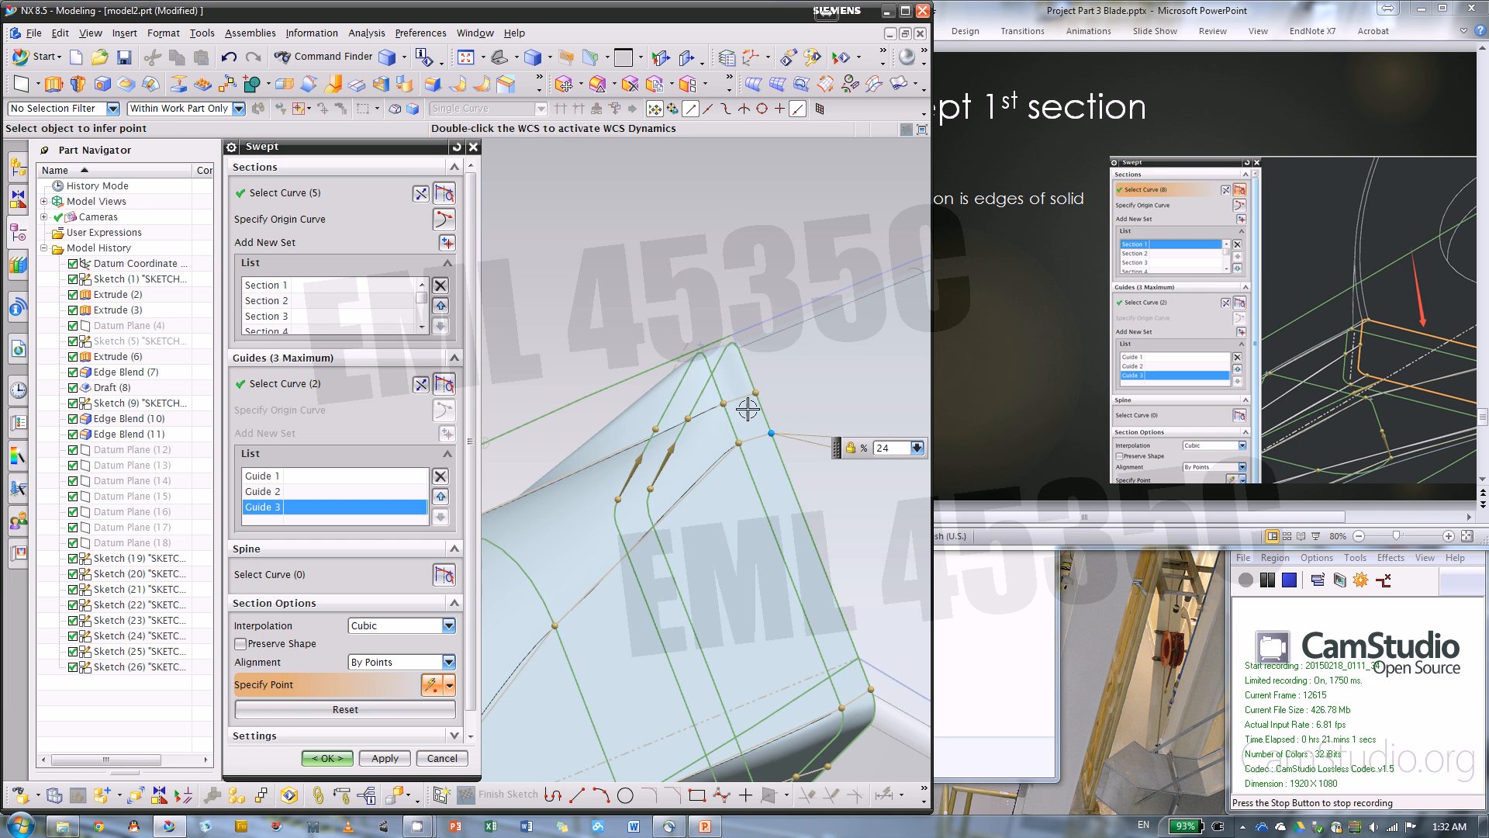
{"action": "left_click_drag", "start_coordinate": [769, 435], "coordinate": [758, 419]}
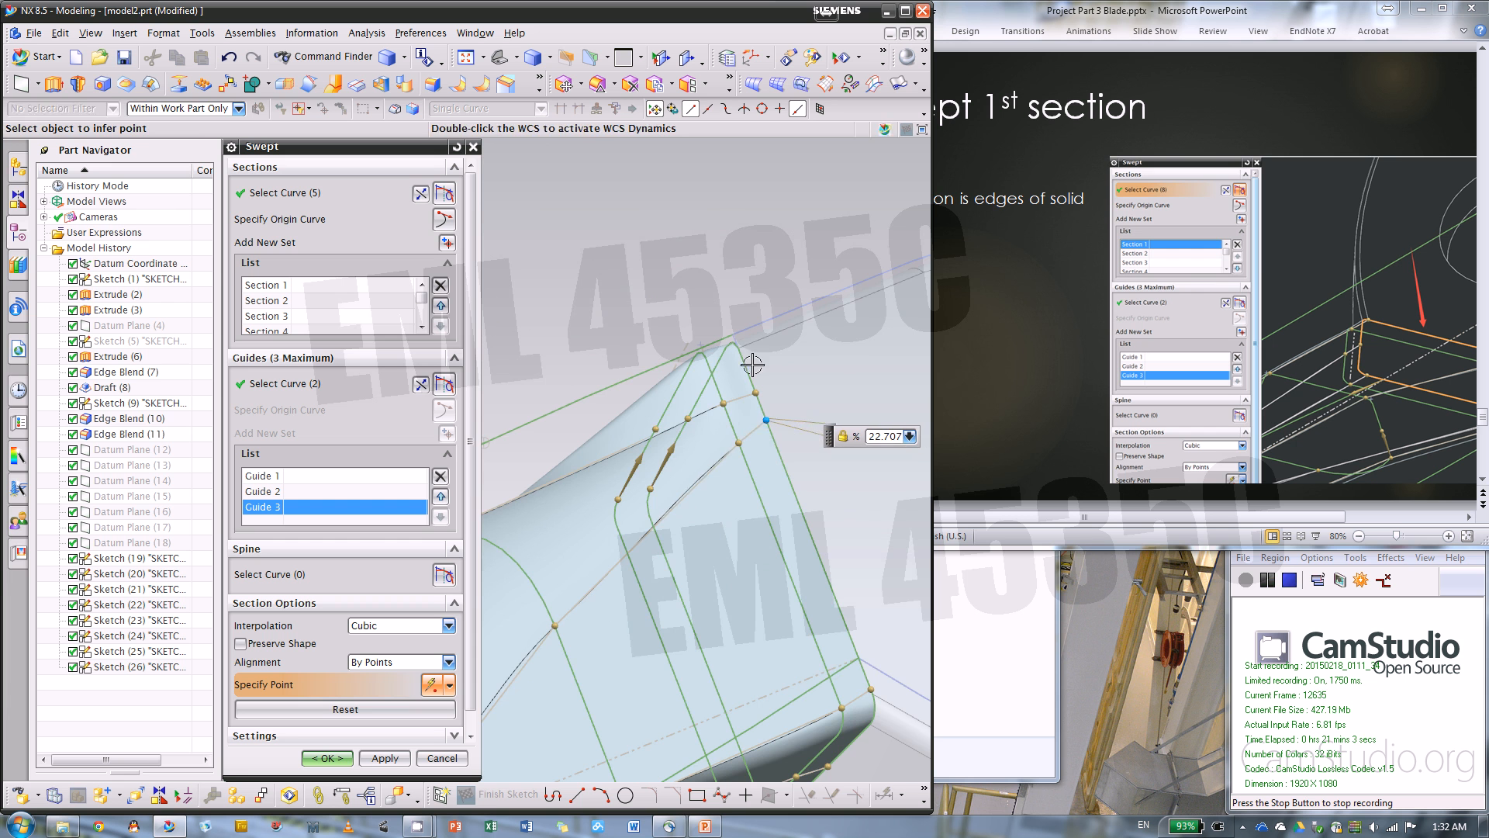
{"action": "middle_click_drag", "start_coordinate": [758, 359], "coordinate": [802, 368]}
{"action": "scroll", "coordinate": [799, 360], "scroll_direction": "up", "scroll_amount": 5}
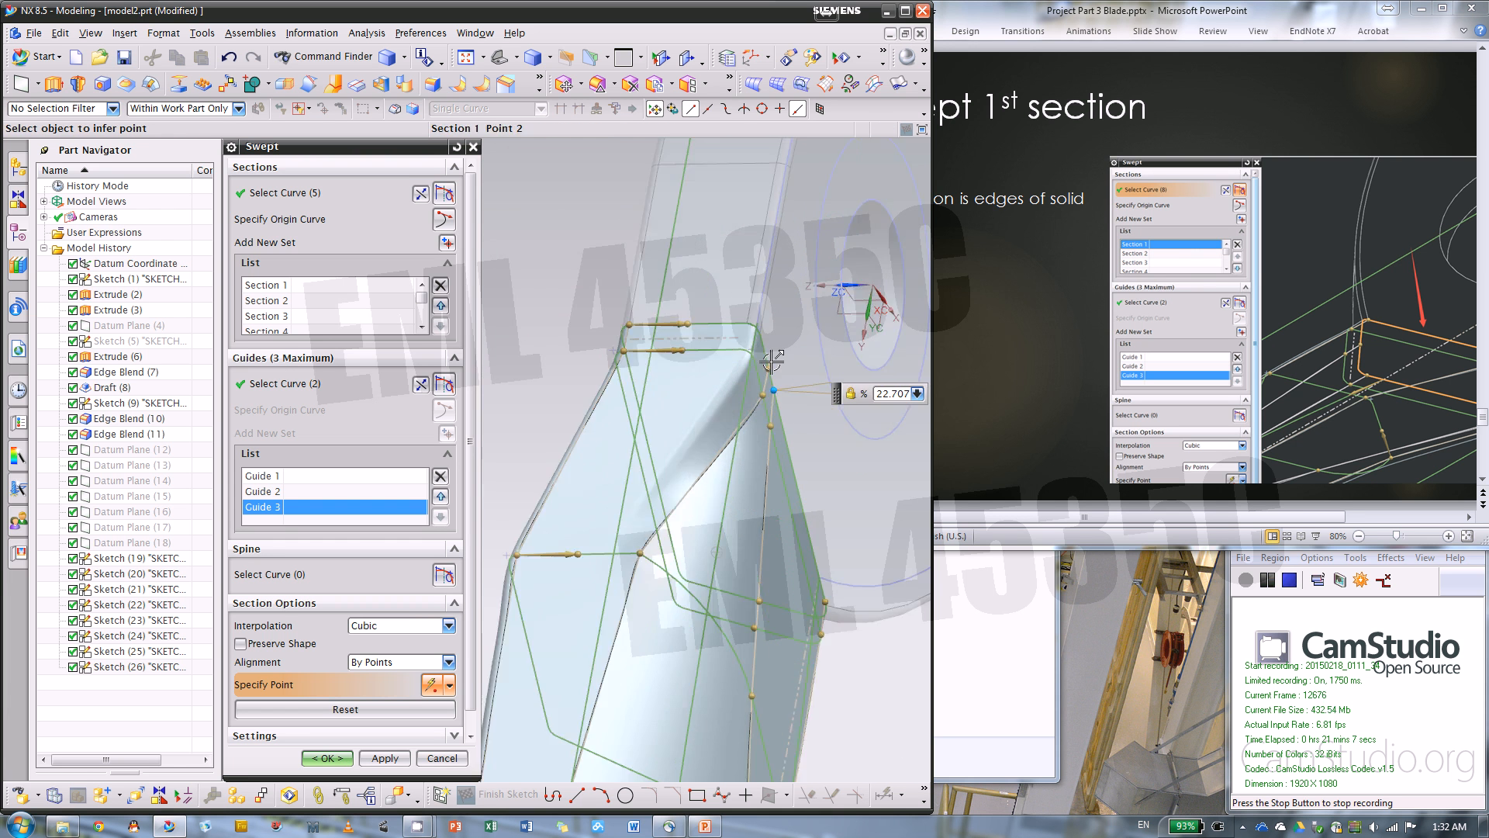
Slide the root's side alignment points to the upper corner, to about 13.58% on section 1 and 13.55% on section 2
{"action": "left_click_drag", "start_coordinate": [761, 394], "coordinate": [685, 215]}
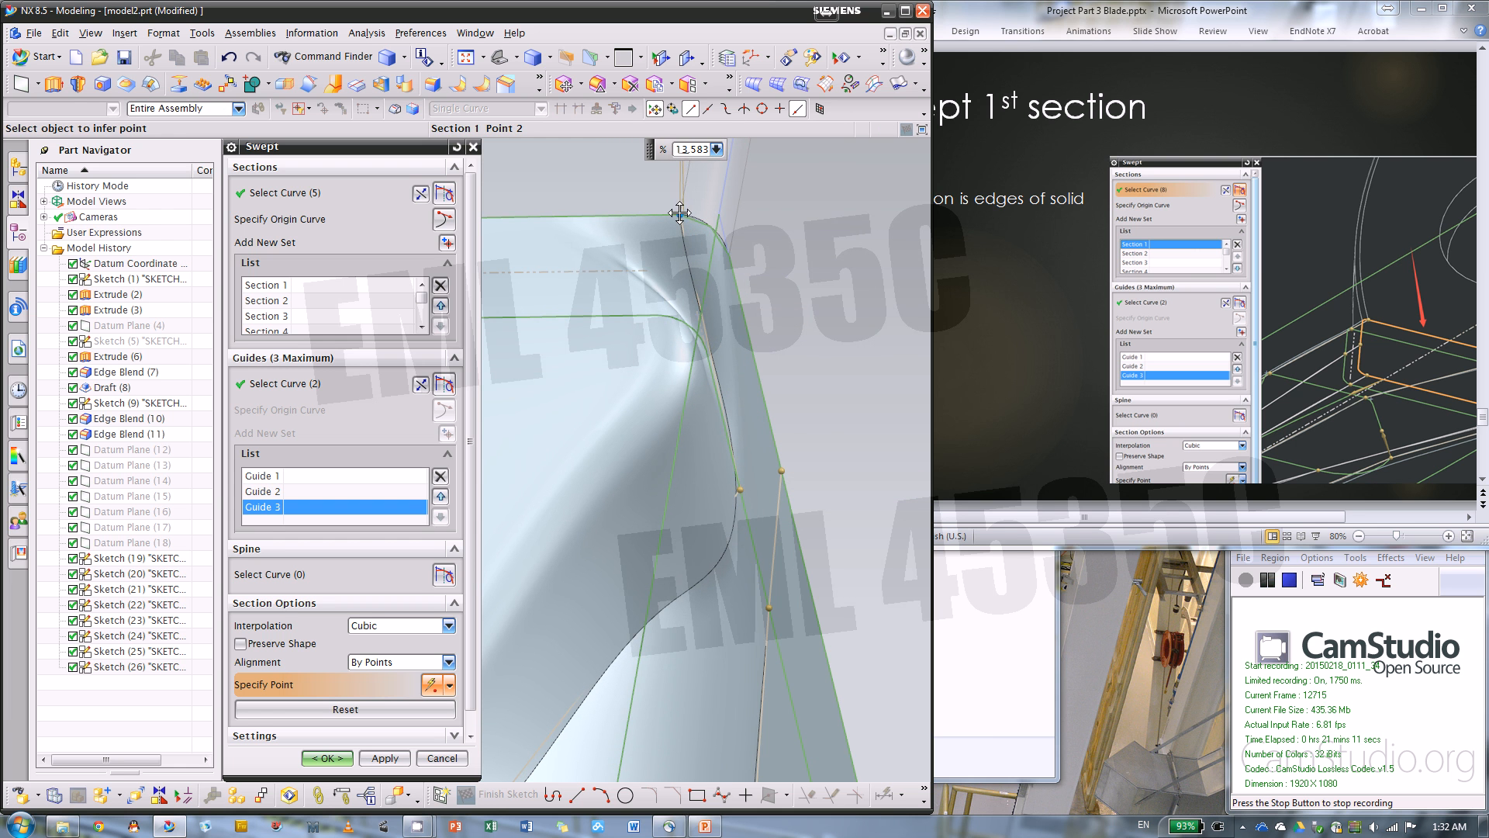
{"action": "left_click_drag", "start_coordinate": [679, 213], "coordinate": [679, 214]}
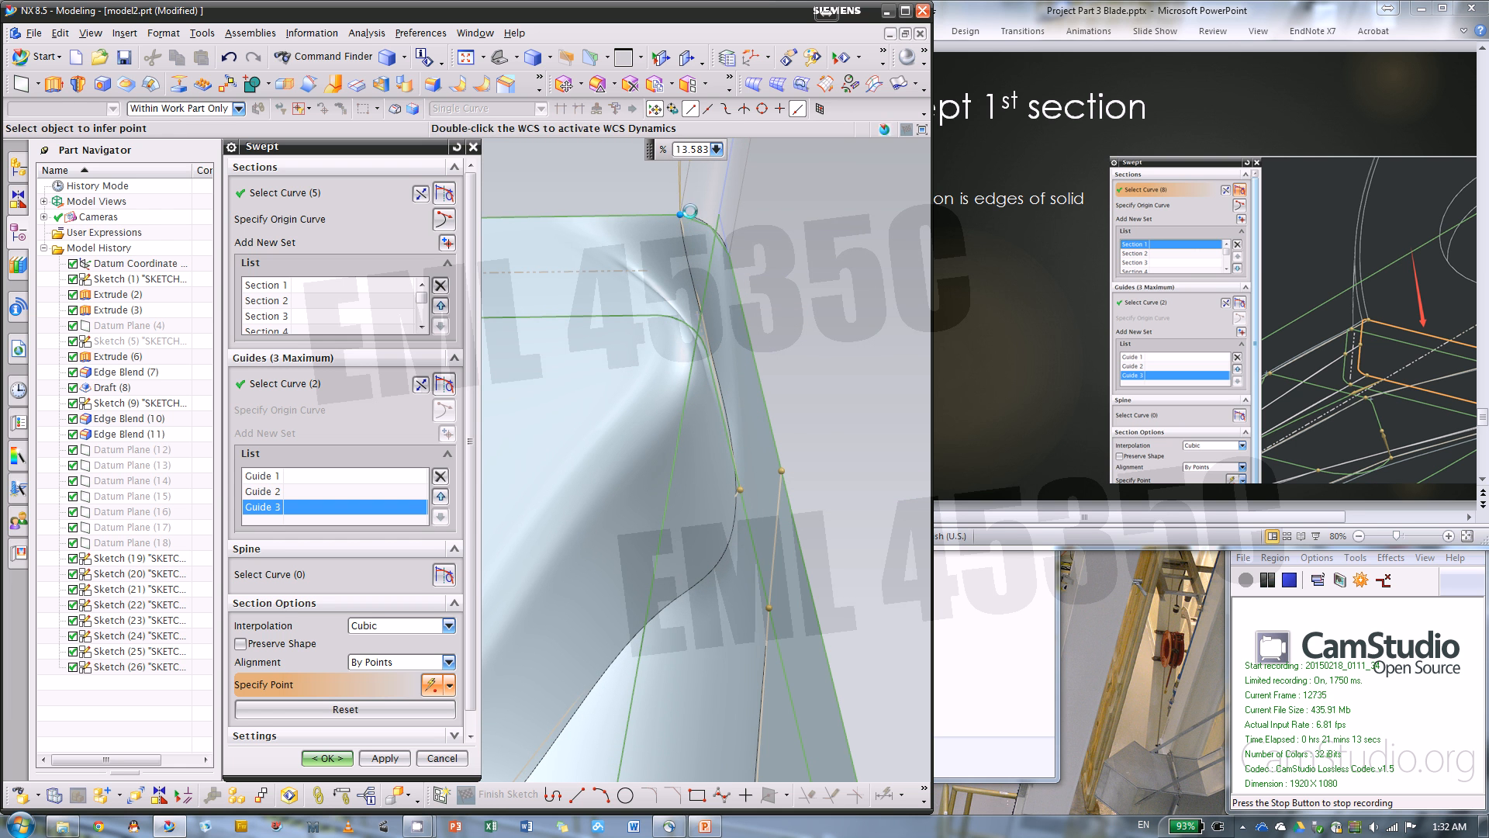
{"action": "left_click_drag", "start_coordinate": [742, 493], "coordinate": [665, 315]}
{"action": "scroll", "coordinate": [841, 254], "scroll_direction": "down", "scroll_amount": 6}
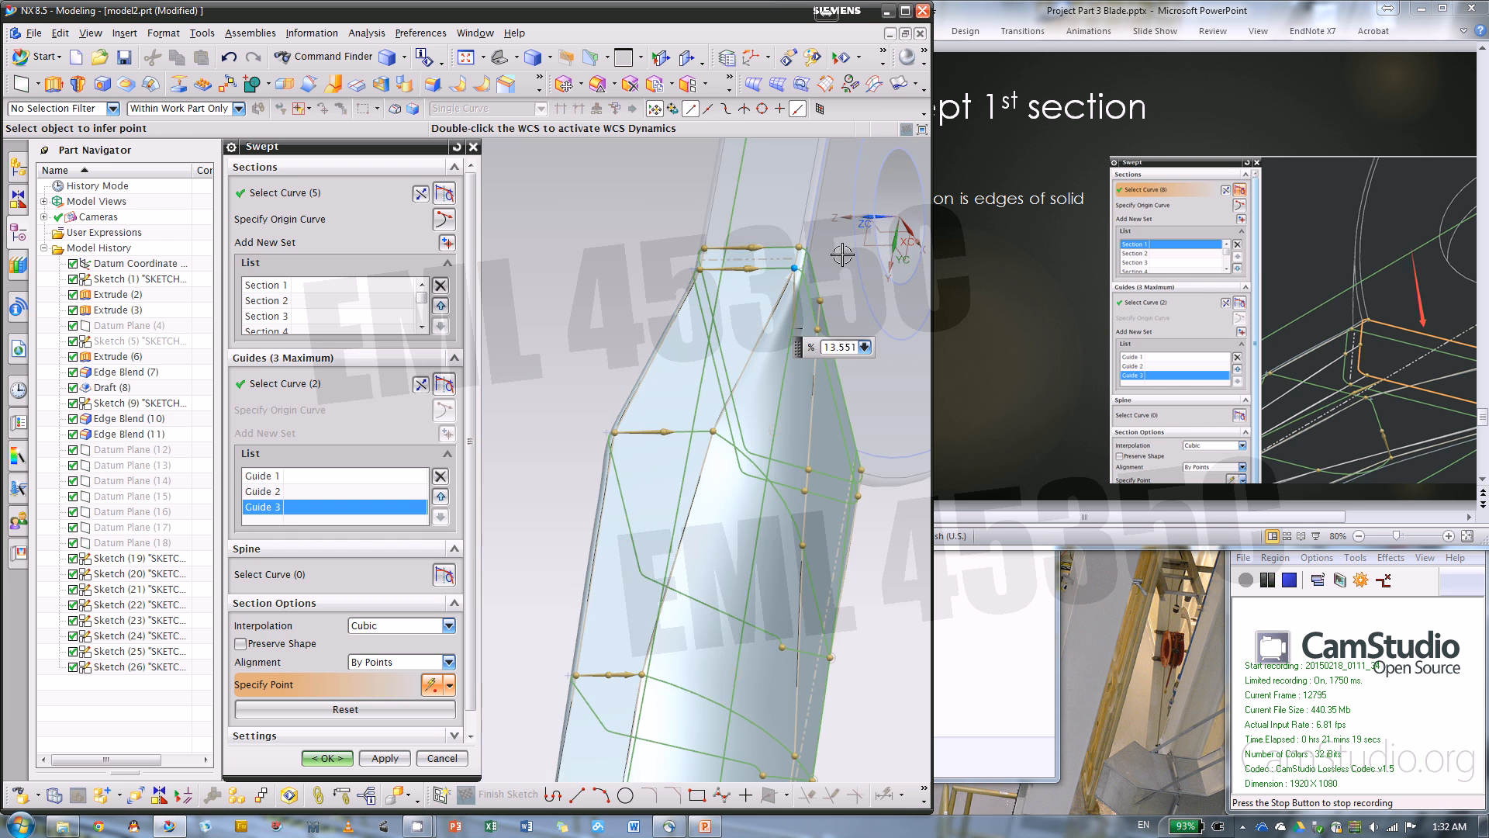
Slide the alignment points partway along the root's side edge upward, to about 20.4% on section 1 and 22% on section 2
{"action": "scroll", "coordinate": [841, 254], "scroll_direction": "up", "scroll_amount": 3}
{"action": "scroll", "coordinate": [772, 237], "scroll_direction": "down", "scroll_amount": 1}
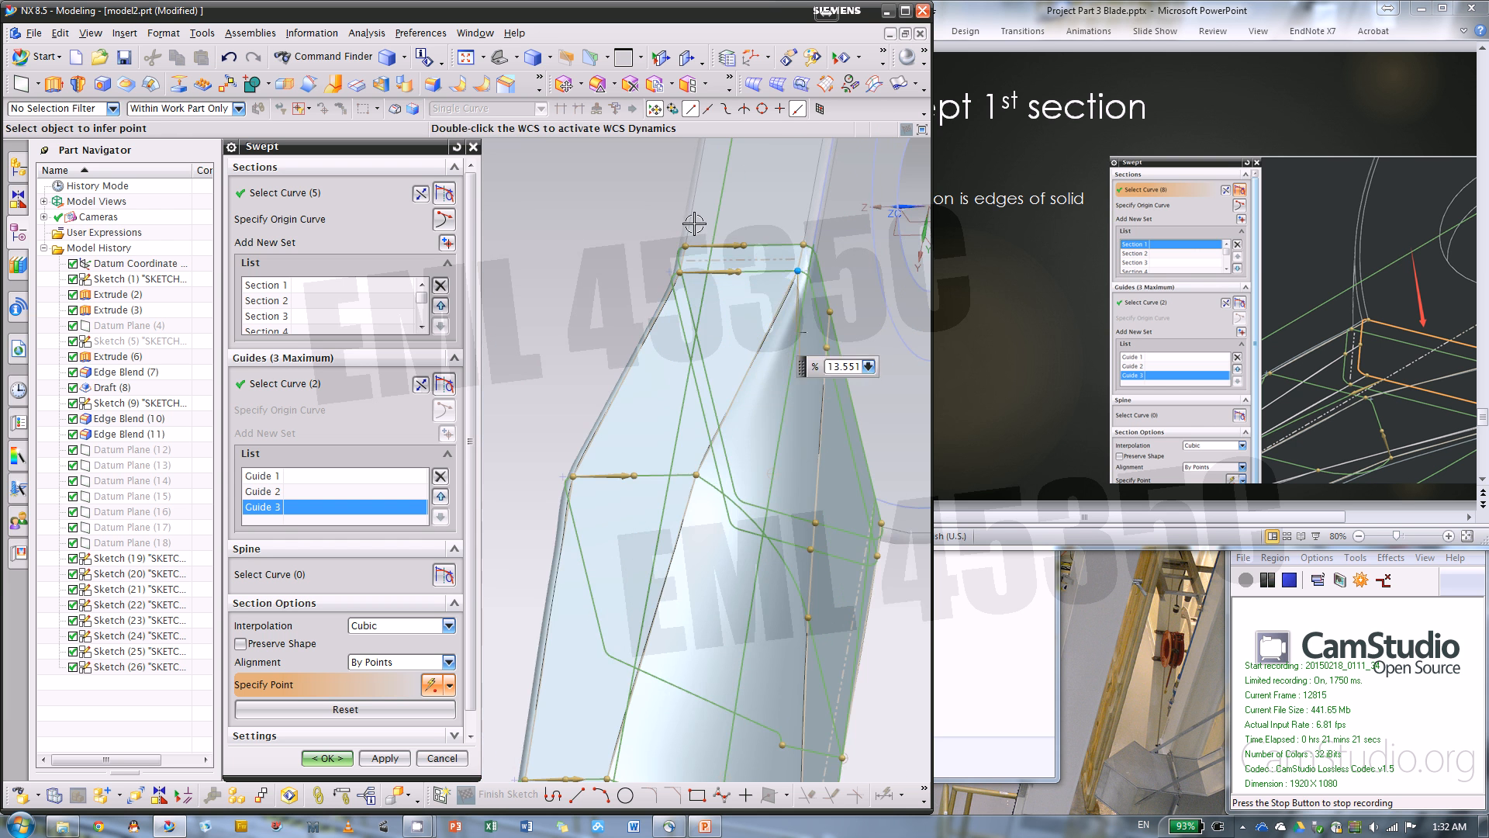
{"action": "scroll", "coordinate": [682, 233], "scroll_direction": "down", "scroll_amount": 1}
{"action": "scroll", "coordinate": [679, 236], "scroll_direction": "down", "scroll_amount": 3}
{"action": "middle_click_drag", "start_coordinate": [744, 448], "coordinate": [686, 318]}
{"action": "scroll", "coordinate": [567, 475], "scroll_direction": "up", "scroll_amount": 2}
{"action": "scroll", "coordinate": [554, 477], "scroll_direction": "down", "scroll_amount": 3}
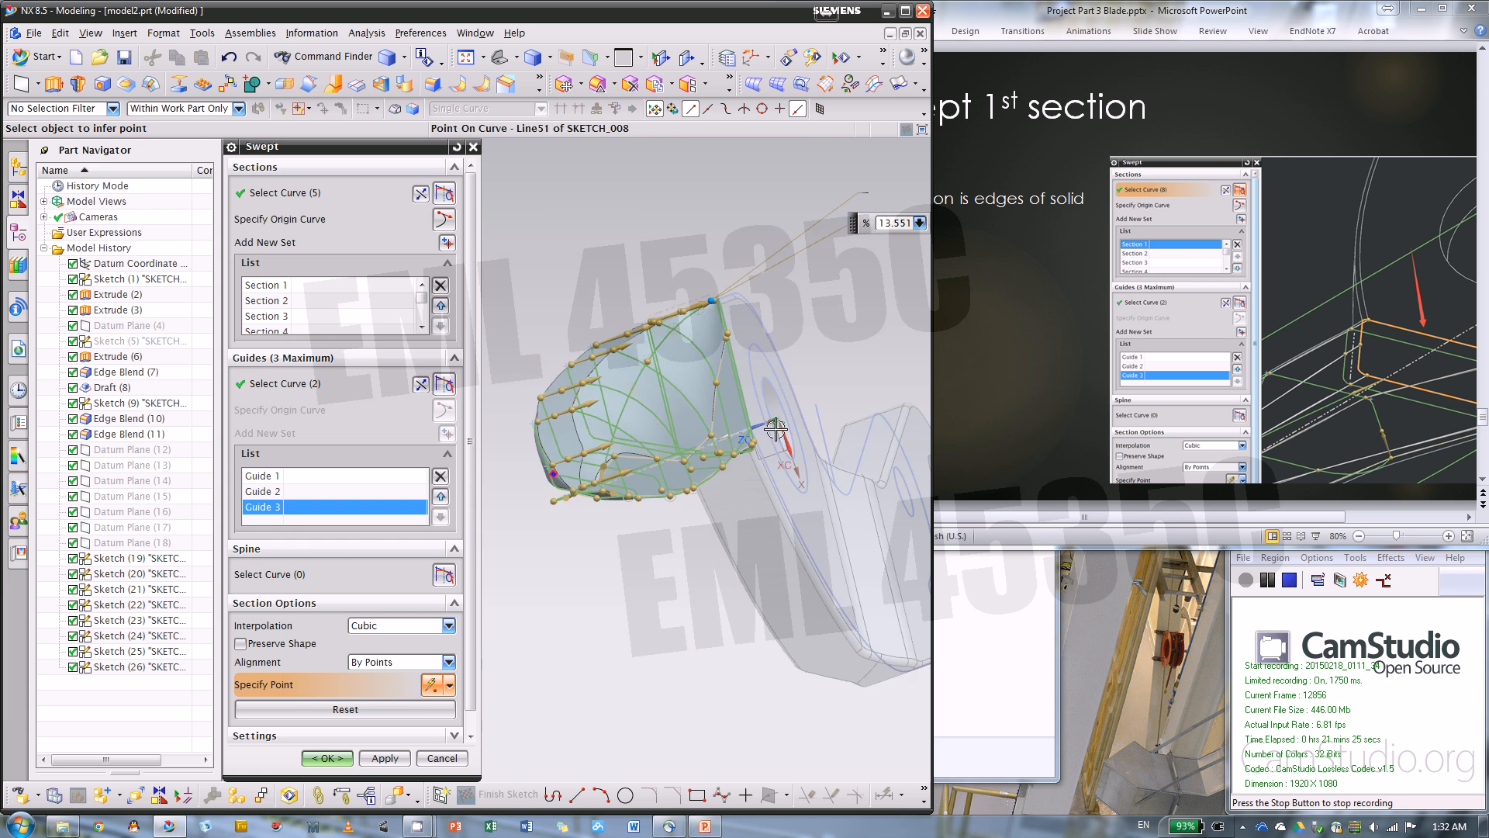
{"action": "middle_click_drag", "start_coordinate": [775, 429], "coordinate": [690, 420]}
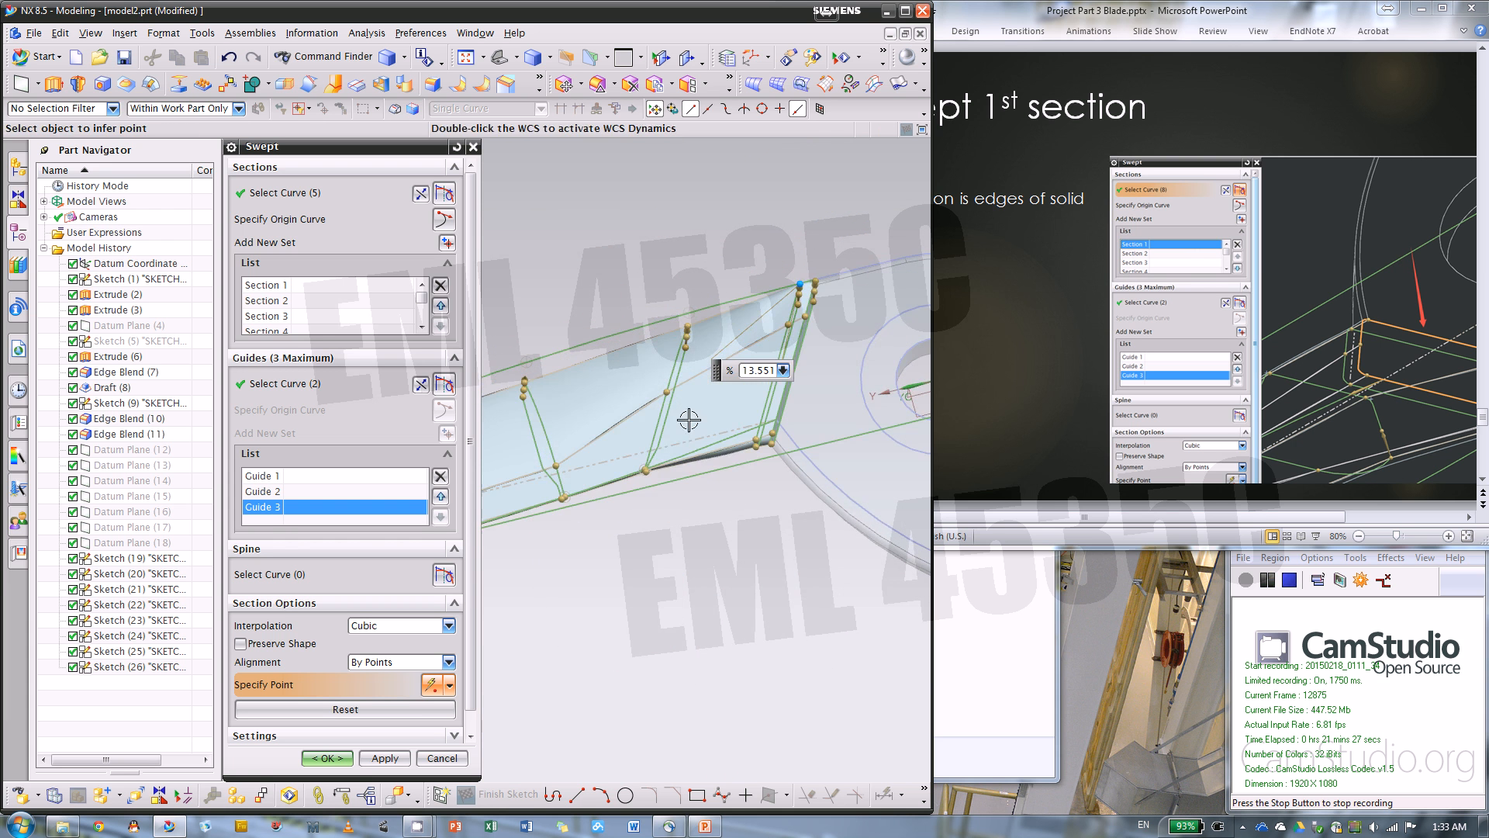
{"action": "scroll", "coordinate": [794, 334], "scroll_direction": "up", "scroll_amount": 4}
{"action": "left_click_drag", "start_coordinate": [798, 318], "coordinate": [805, 299]}
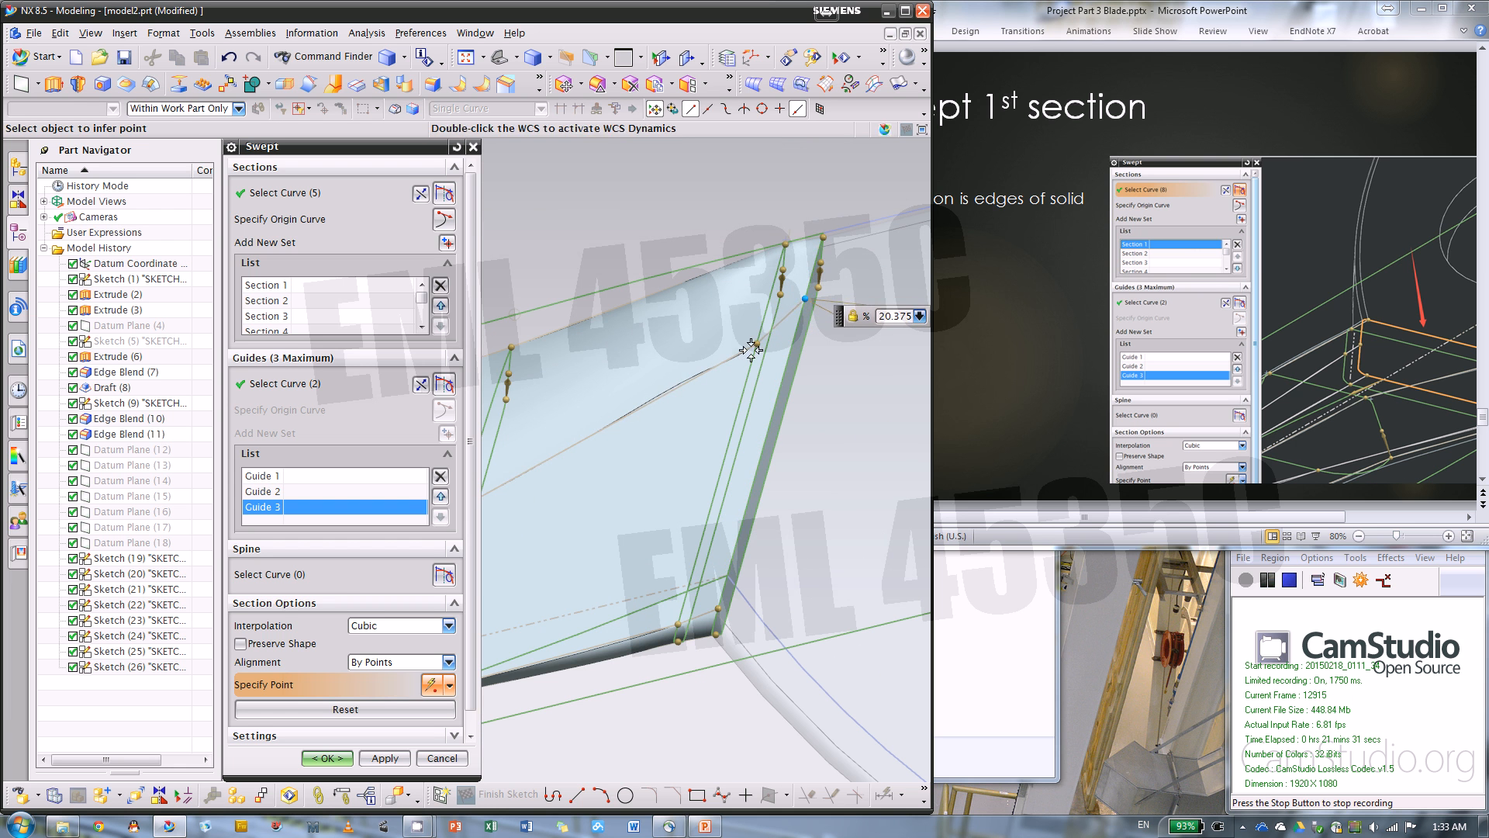
{"action": "left_click_drag", "start_coordinate": [757, 343], "coordinate": [761, 322]}
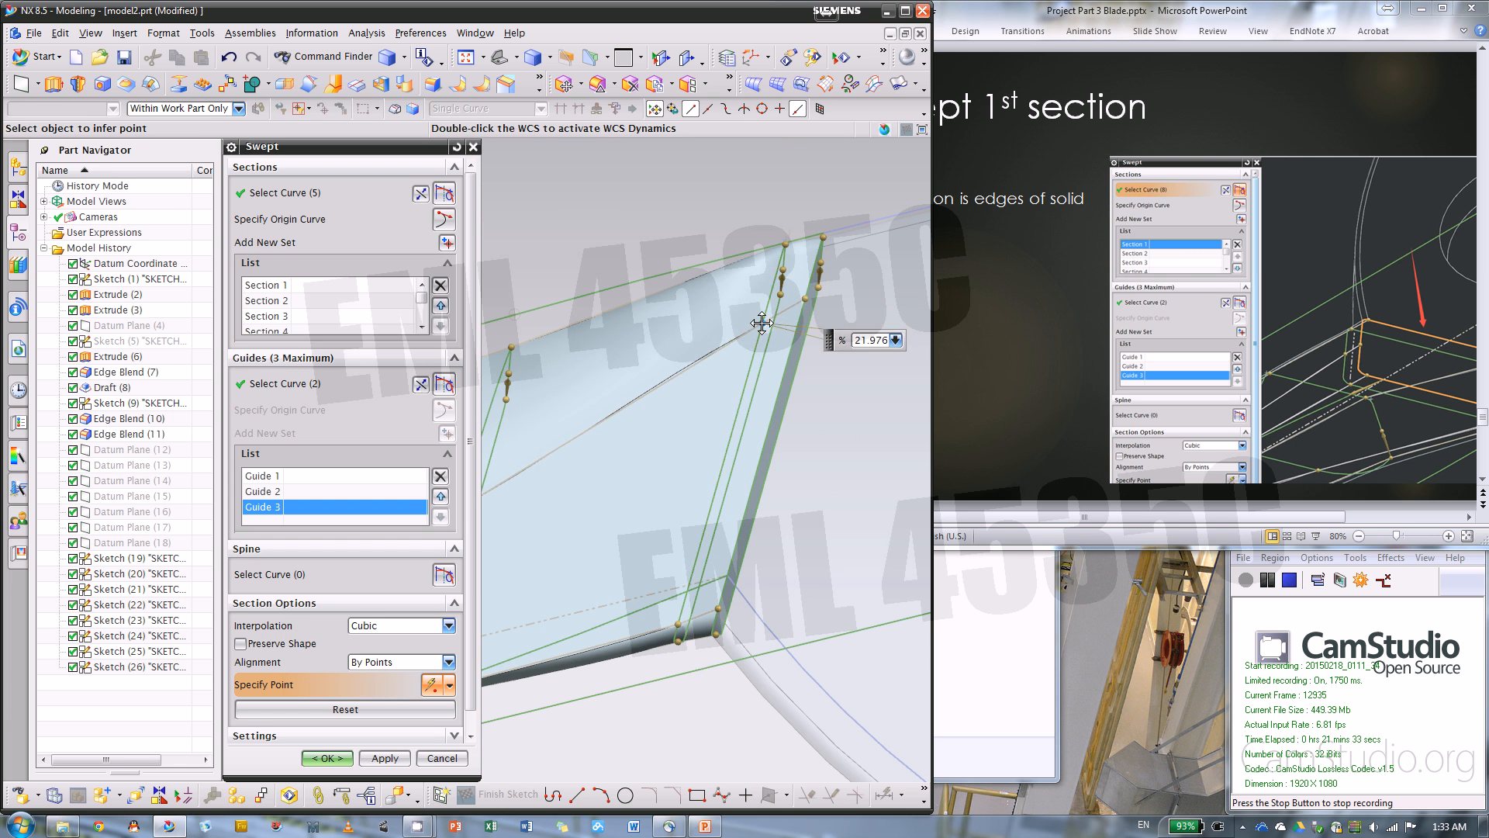
Slide alignment point 4 of sections 1 and 2 up to the rounded corner at the blade root, section 2's at about 51.7%
{"action": "scroll", "coordinate": [837, 309], "scroll_direction": "down", "scroll_amount": 3}
{"action": "scroll", "coordinate": [743, 454], "scroll_direction": "up", "scroll_amount": 3}
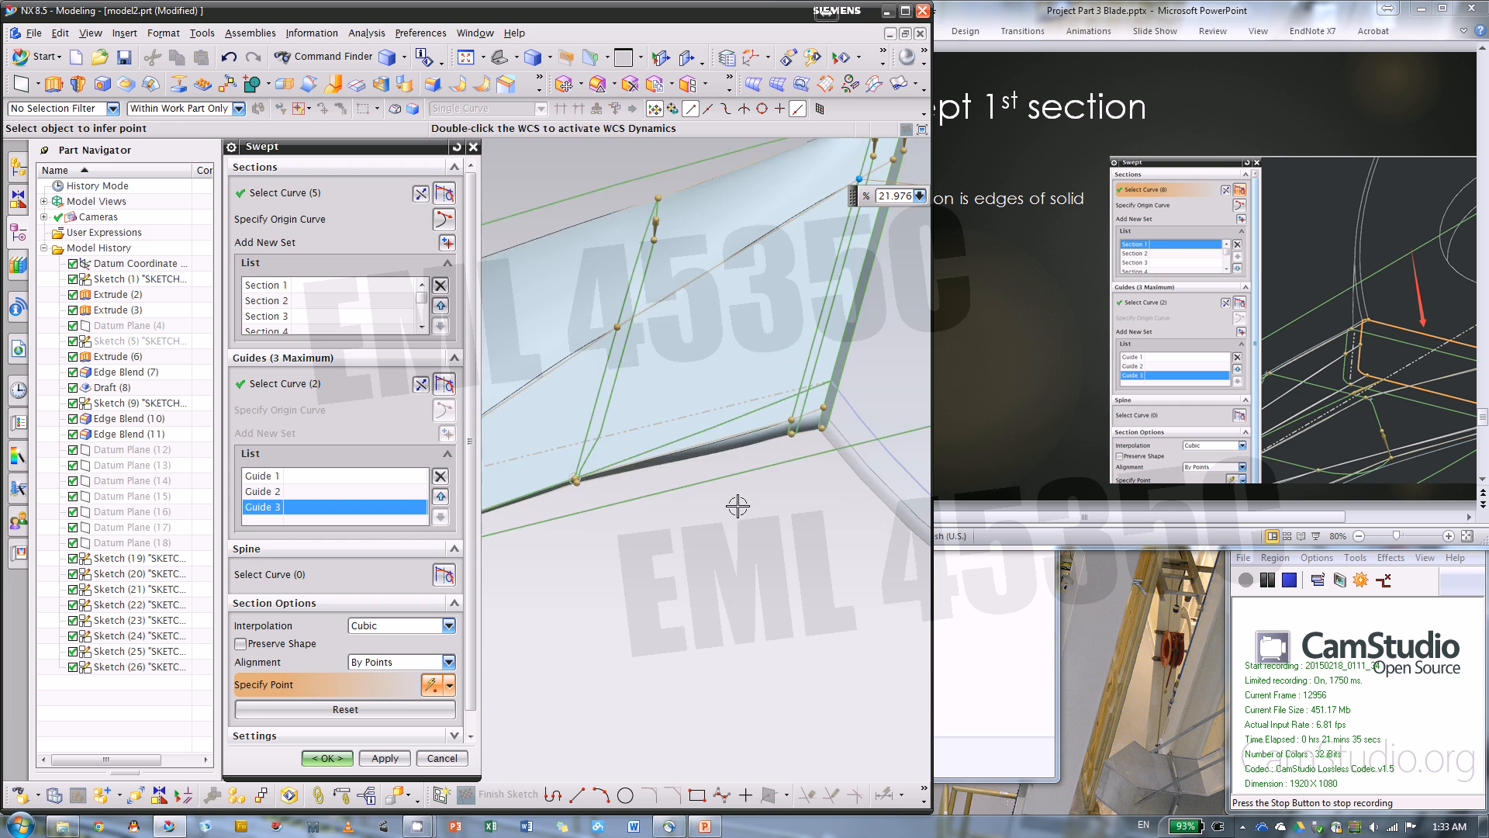
{"action": "middle_click_drag", "start_coordinate": [741, 549], "coordinate": [725, 452]}
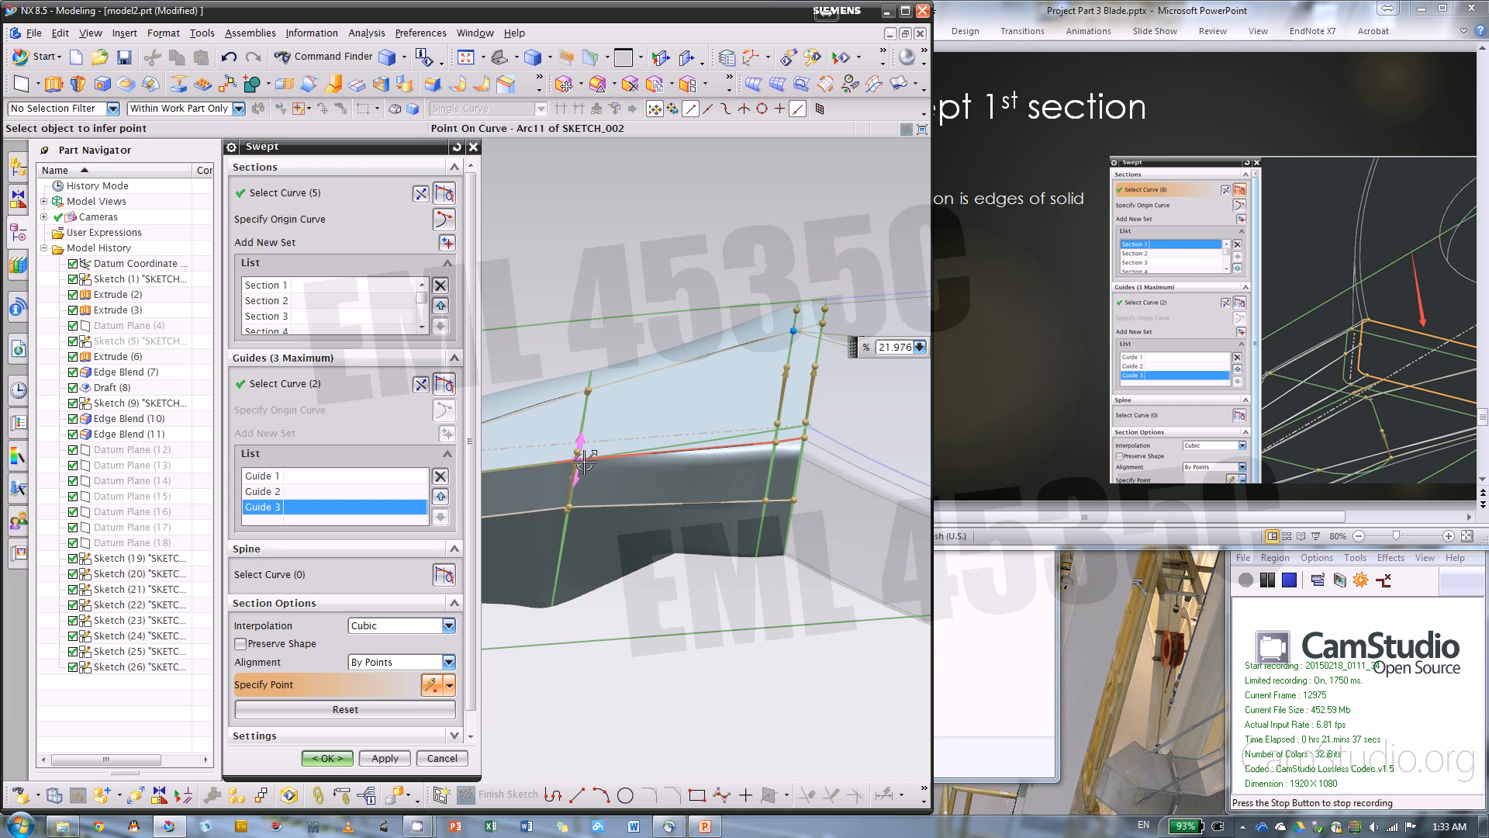
{"action": "middle_click_drag", "start_coordinate": [667, 633], "coordinate": [694, 600]}
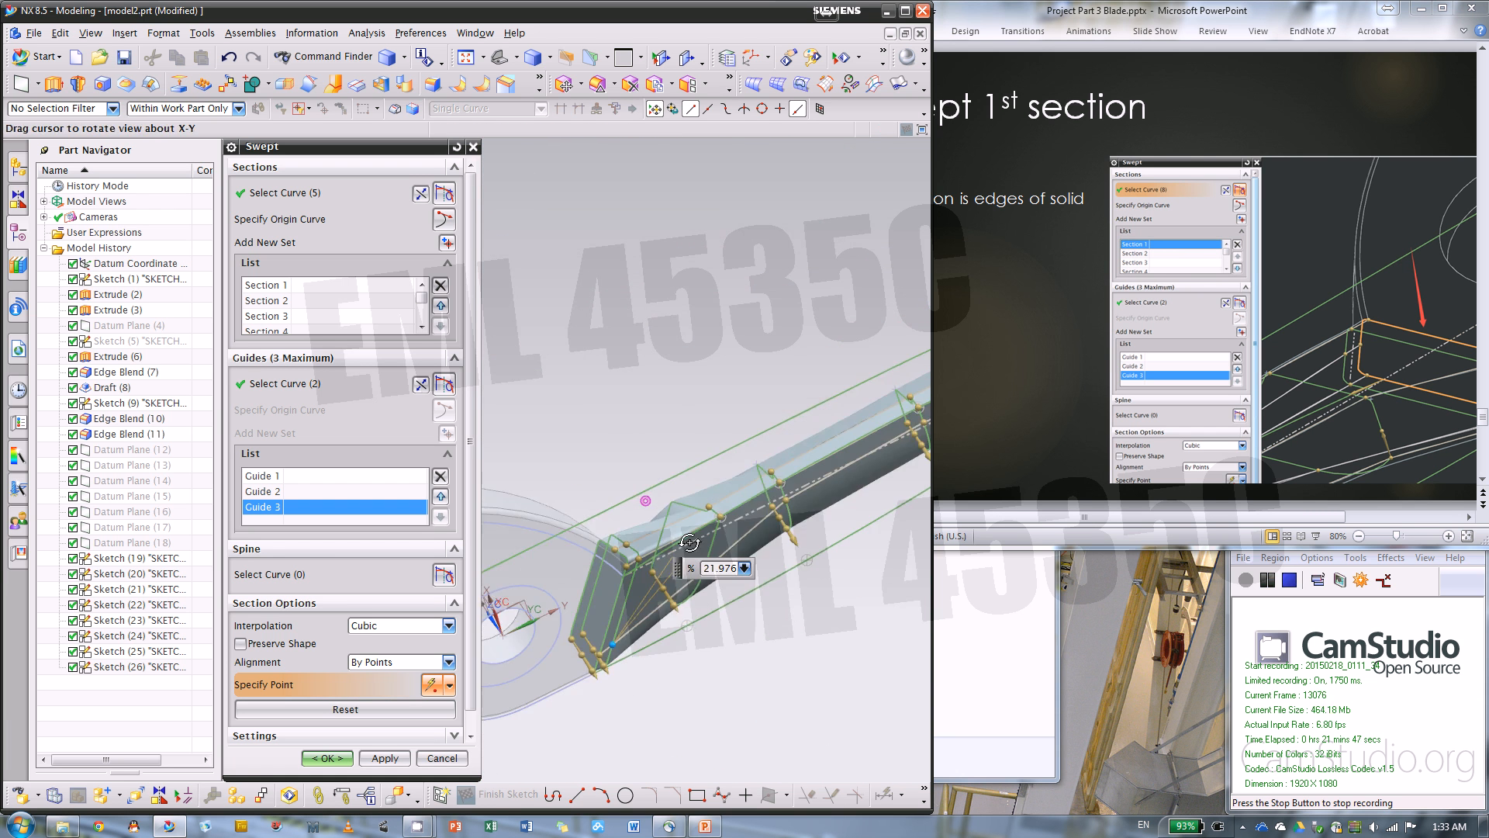
{"action": "scroll", "coordinate": [563, 546], "scroll_direction": "up", "scroll_amount": 5}
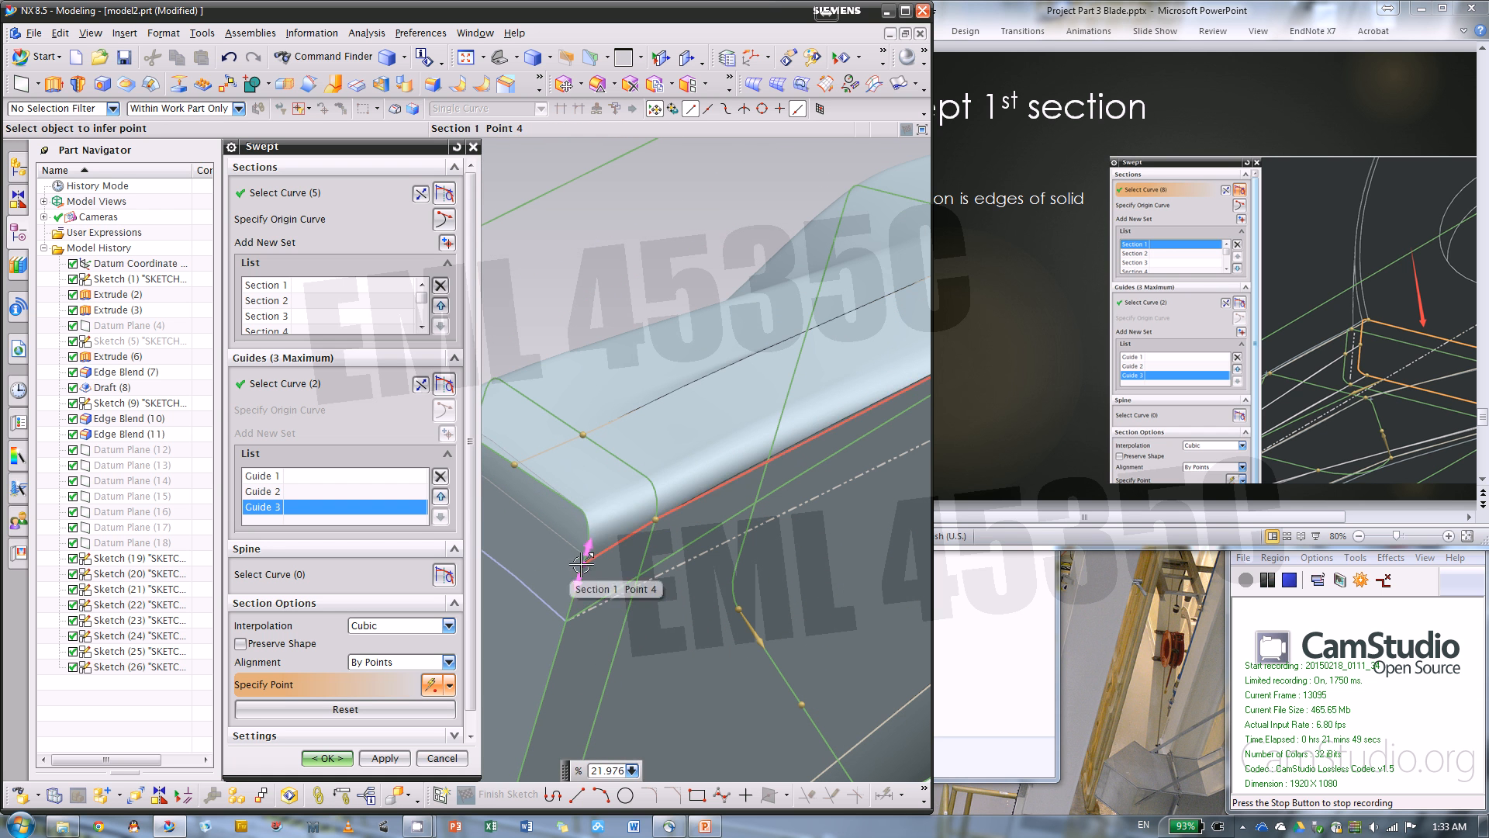
{"action": "left_click", "coordinate": [589, 512]}
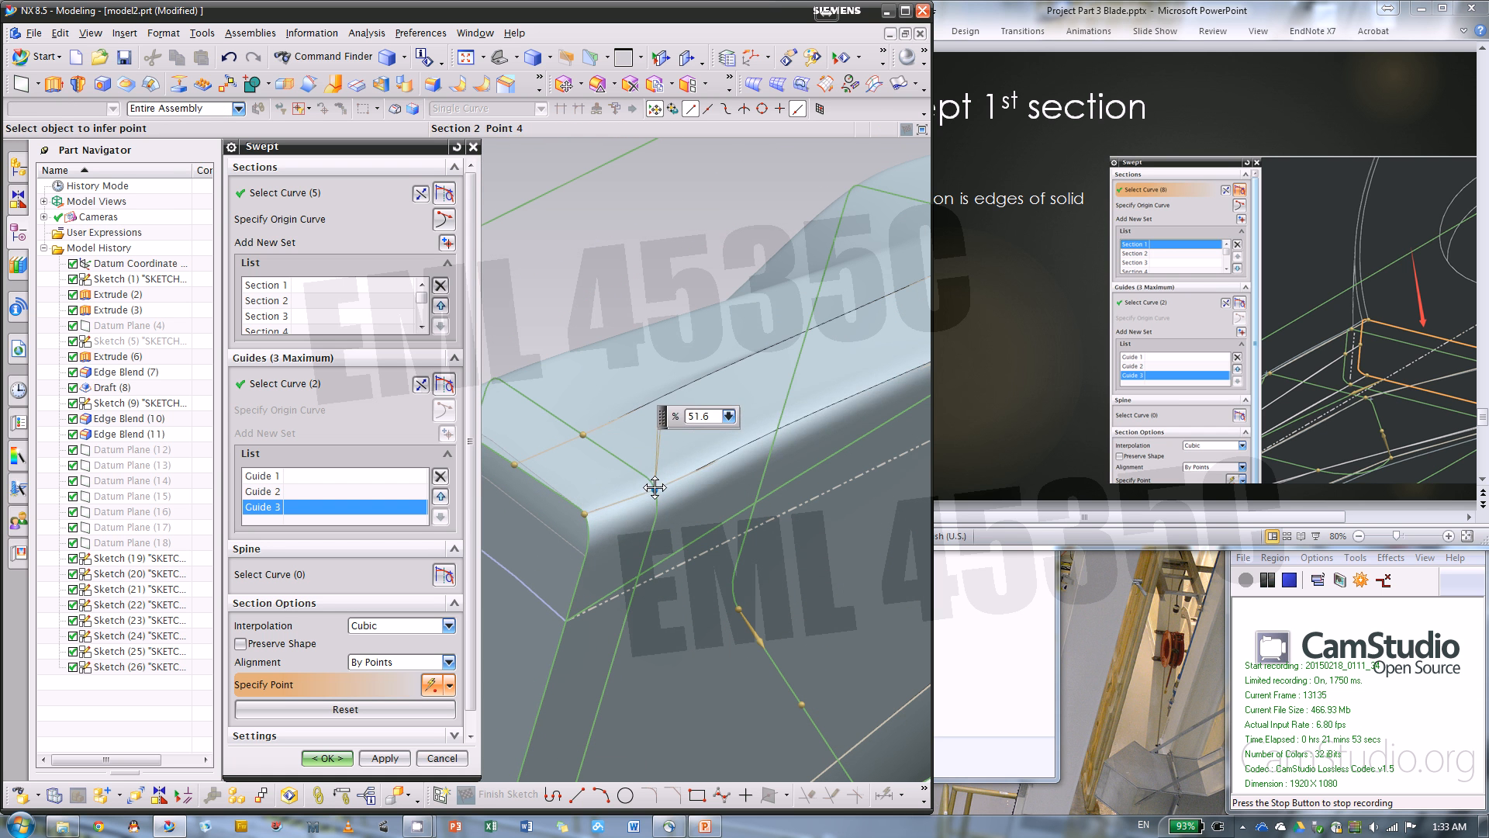
{"action": "middle_click_drag", "start_coordinate": [653, 480], "coordinate": [625, 536]}
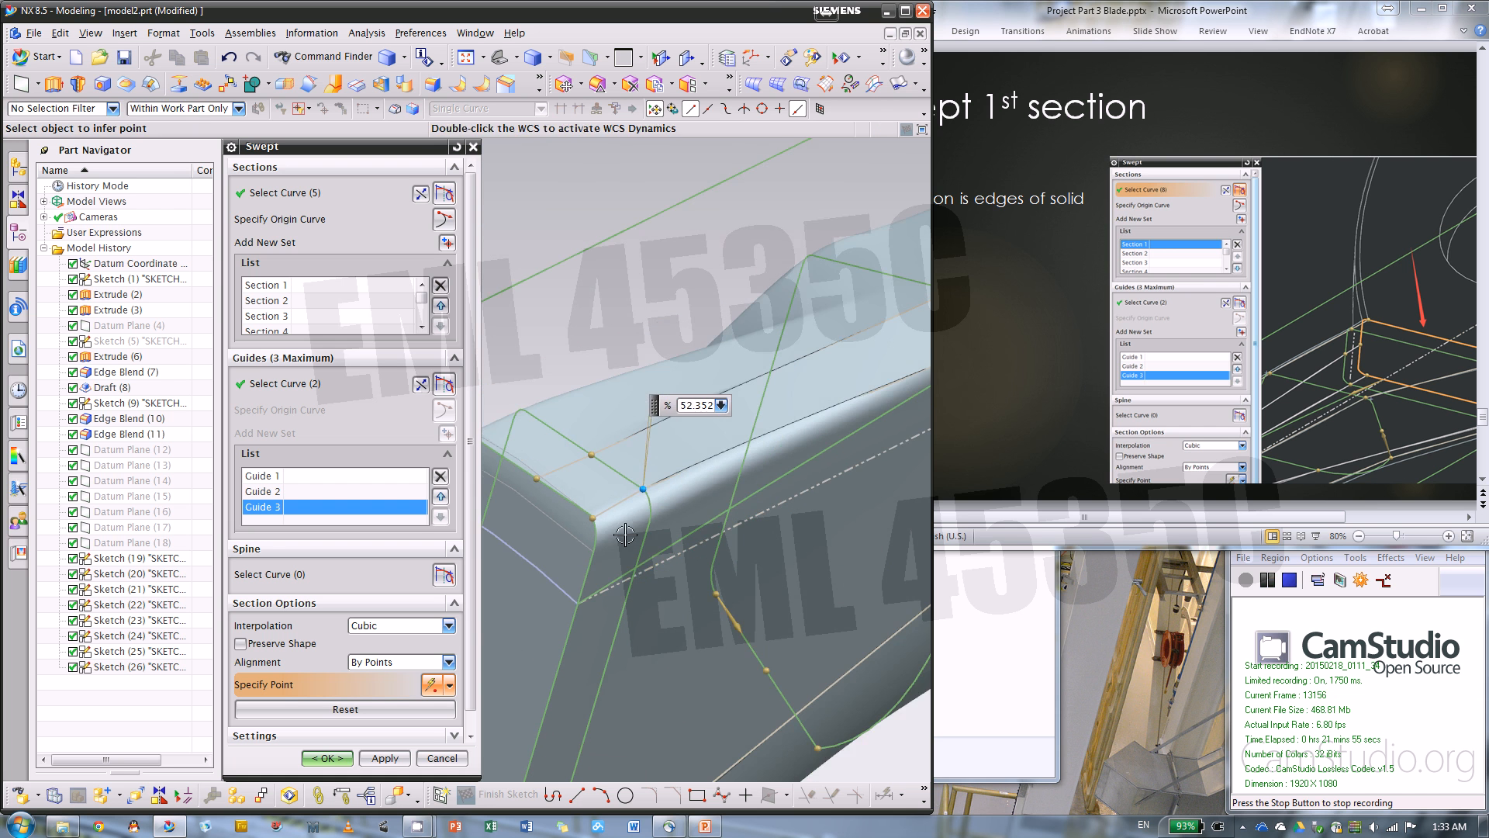
{"action": "scroll", "coordinate": [645, 496], "scroll_direction": "up", "scroll_amount": 4}
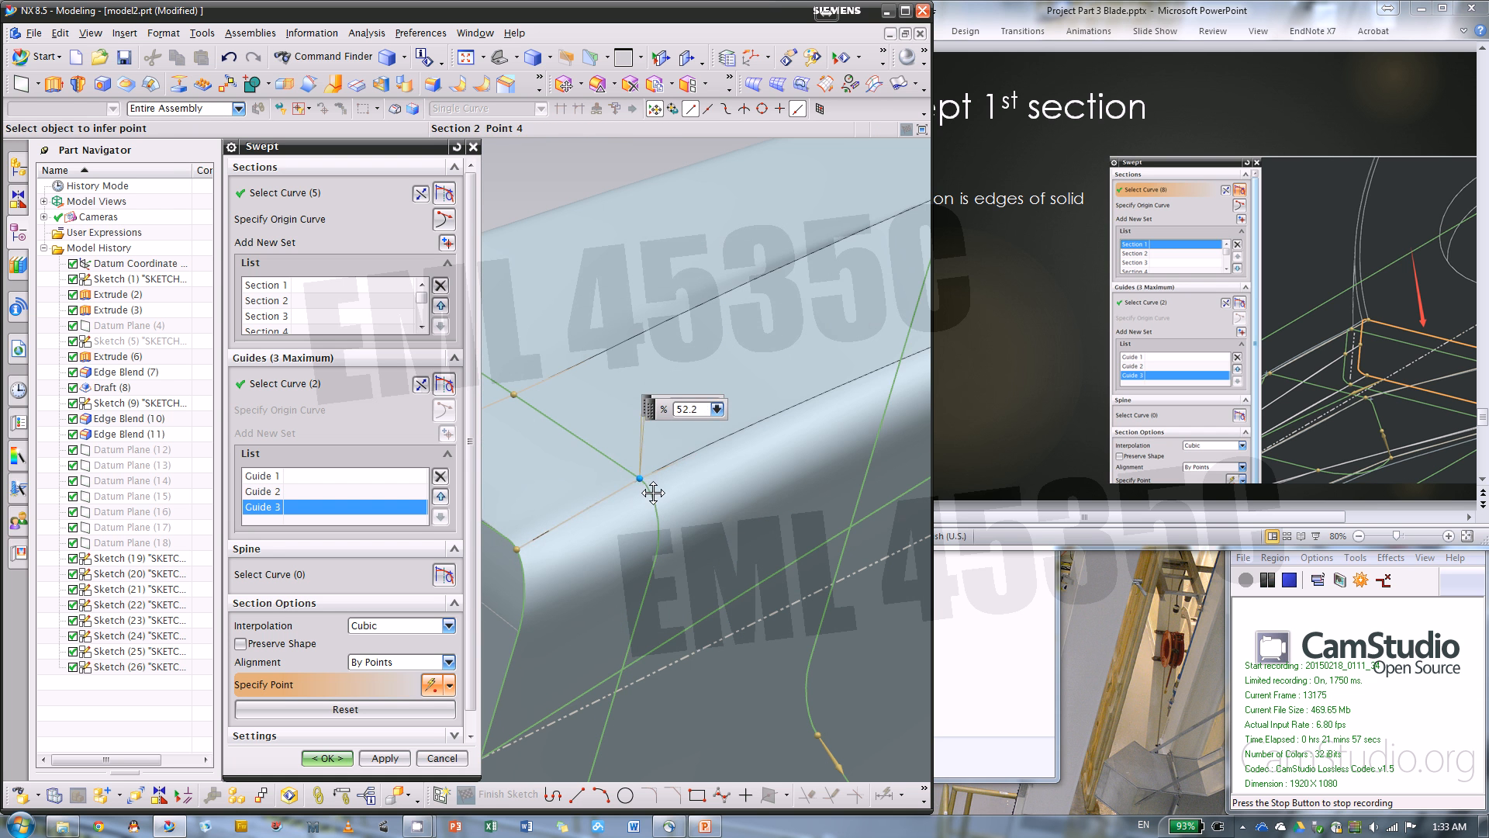
{"action": "scroll", "coordinate": [593, 525], "scroll_direction": "down", "scroll_amount": 3}
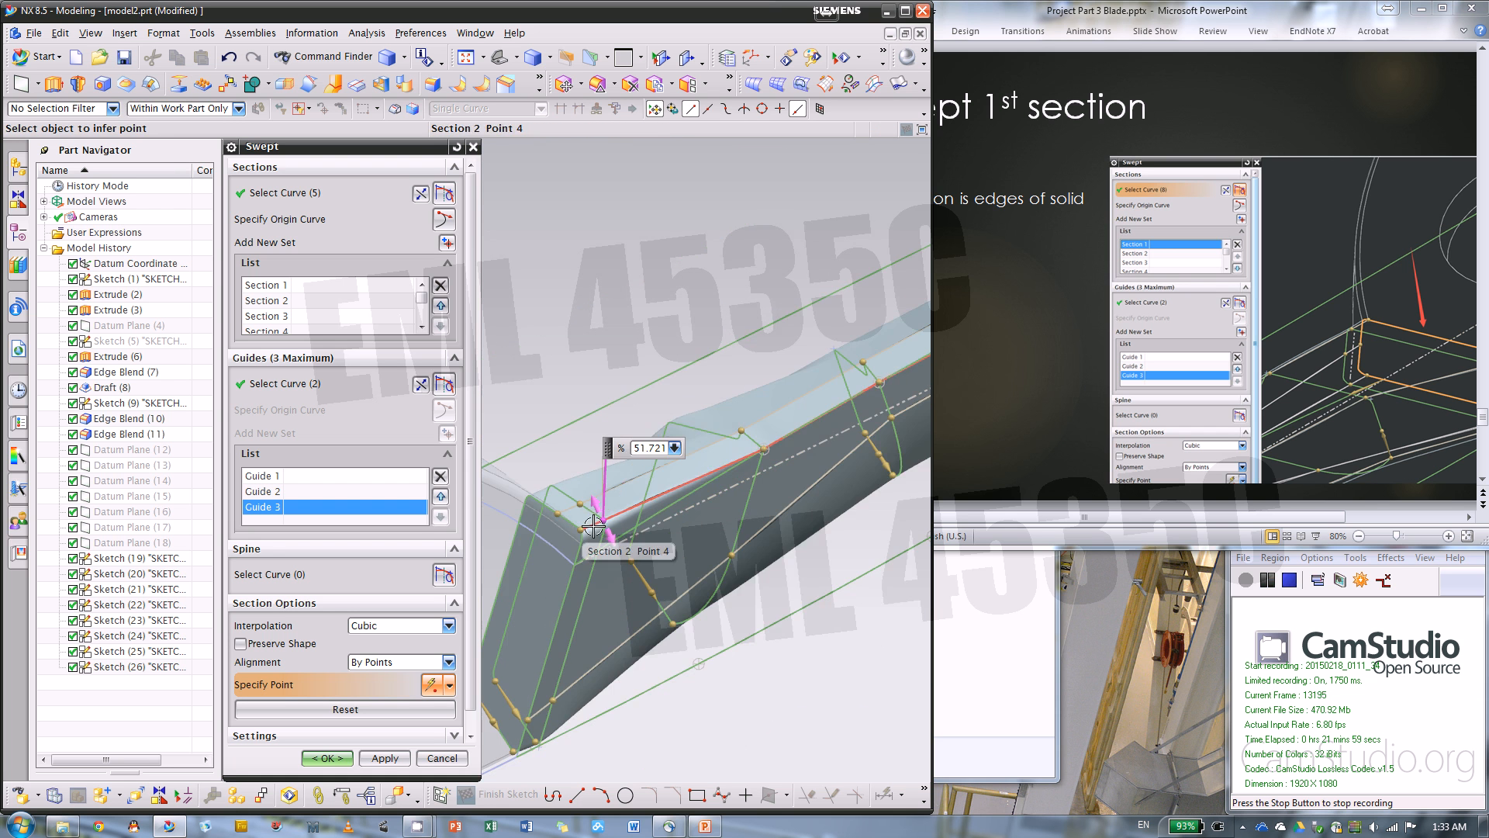
Fine-tune alignment point 4 at the rounded corner to about 51.45% on section 1 and 51.43% on section 2
{"action": "scroll", "coordinate": [617, 519], "scroll_direction": "up", "scroll_amount": 4}
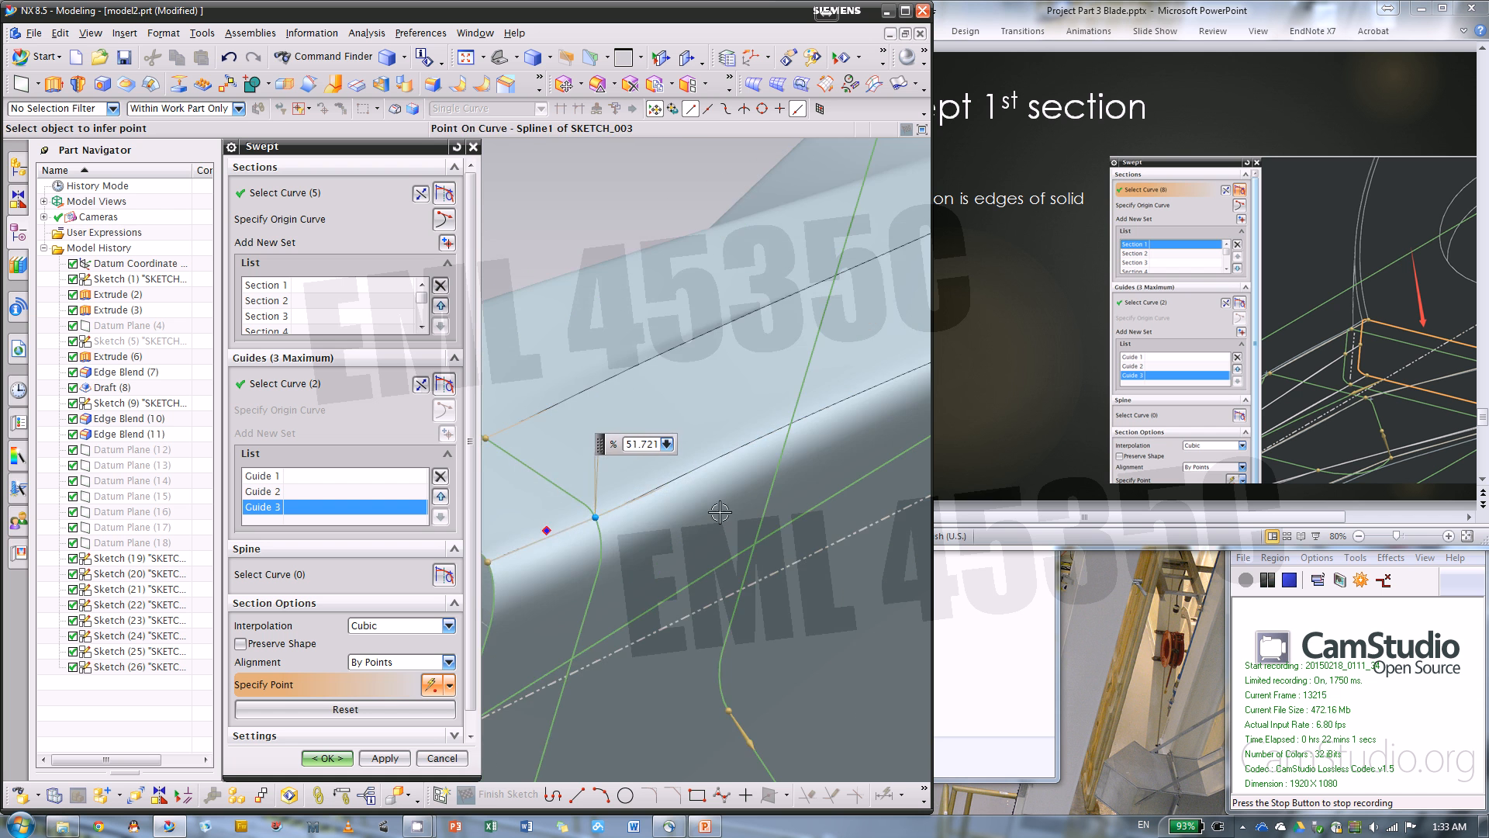
{"action": "left_click", "coordinate": [639, 538]}
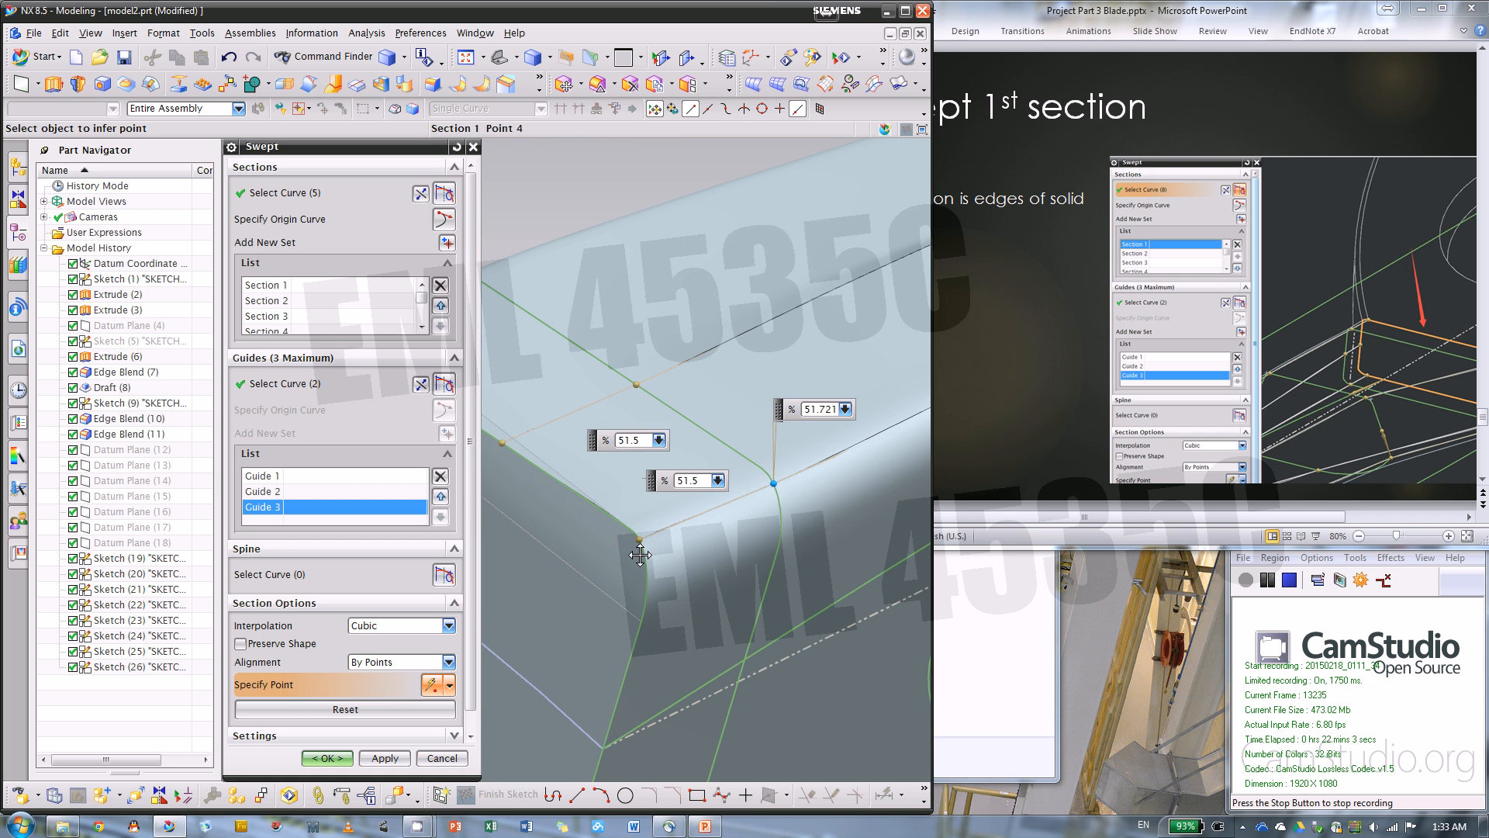
{"action": "left_click", "coordinate": [778, 488]}
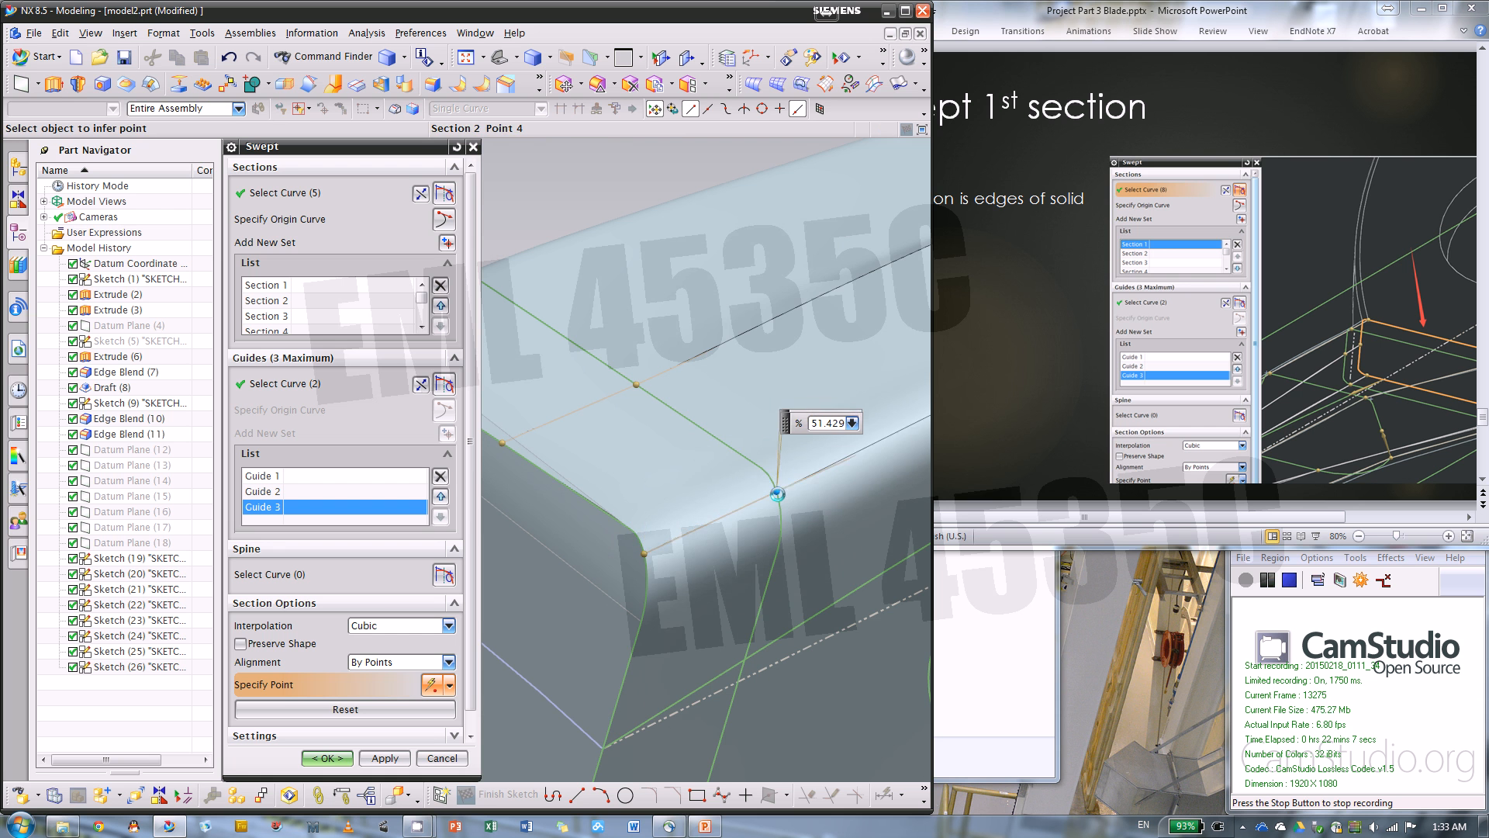
{"action": "scroll", "coordinate": [635, 513], "scroll_direction": "down", "scroll_amount": 8}
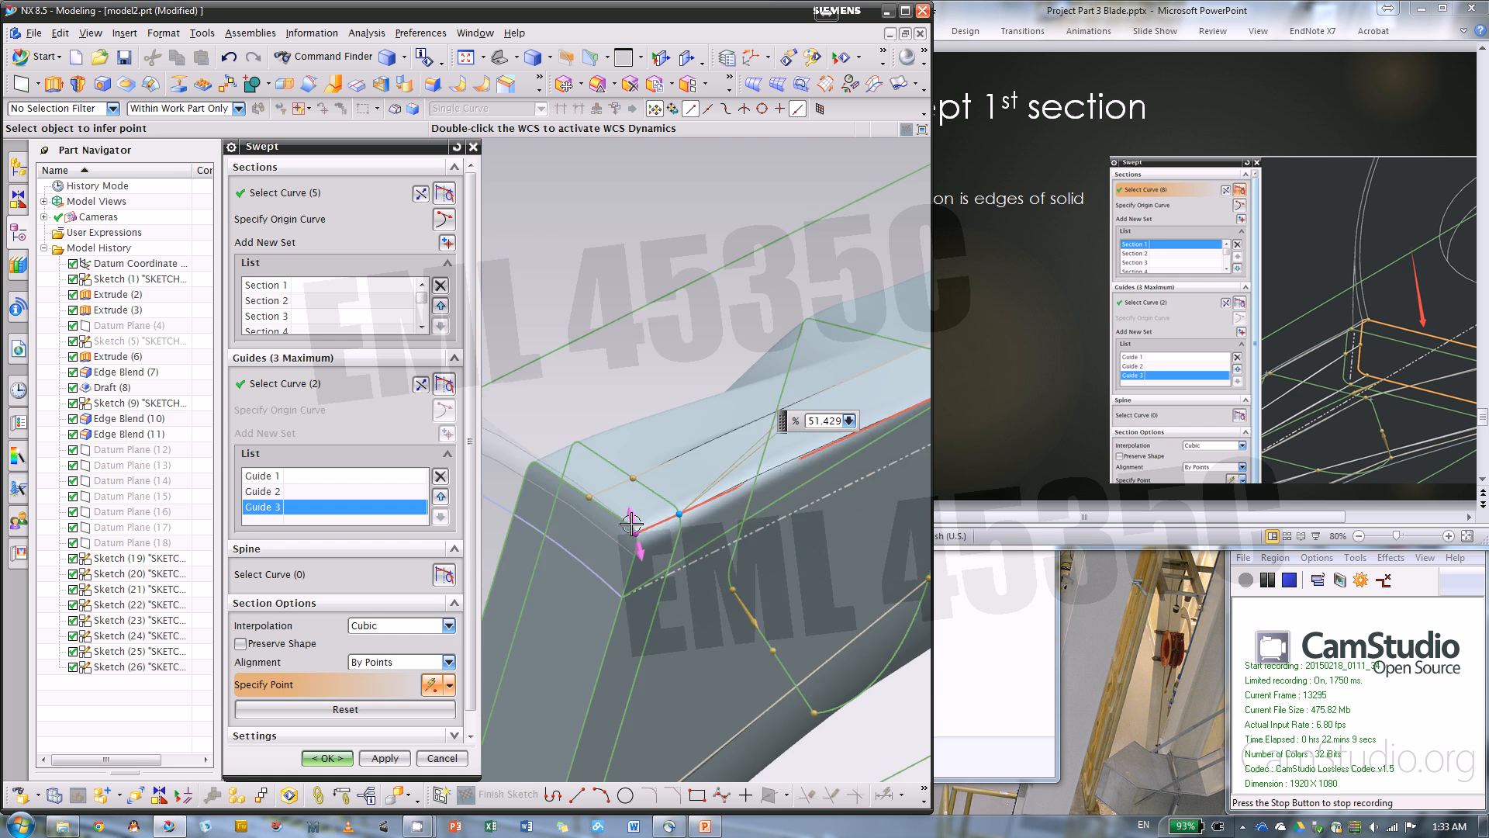
Widen the modeling window and examine the sweep preview and section alignment along the blade's side and root
{"action": "middle_click_drag", "start_coordinate": [734, 347], "coordinate": [853, 433]}
{"action": "scroll", "coordinate": [869, 415], "scroll_direction": "up", "scroll_amount": 4}
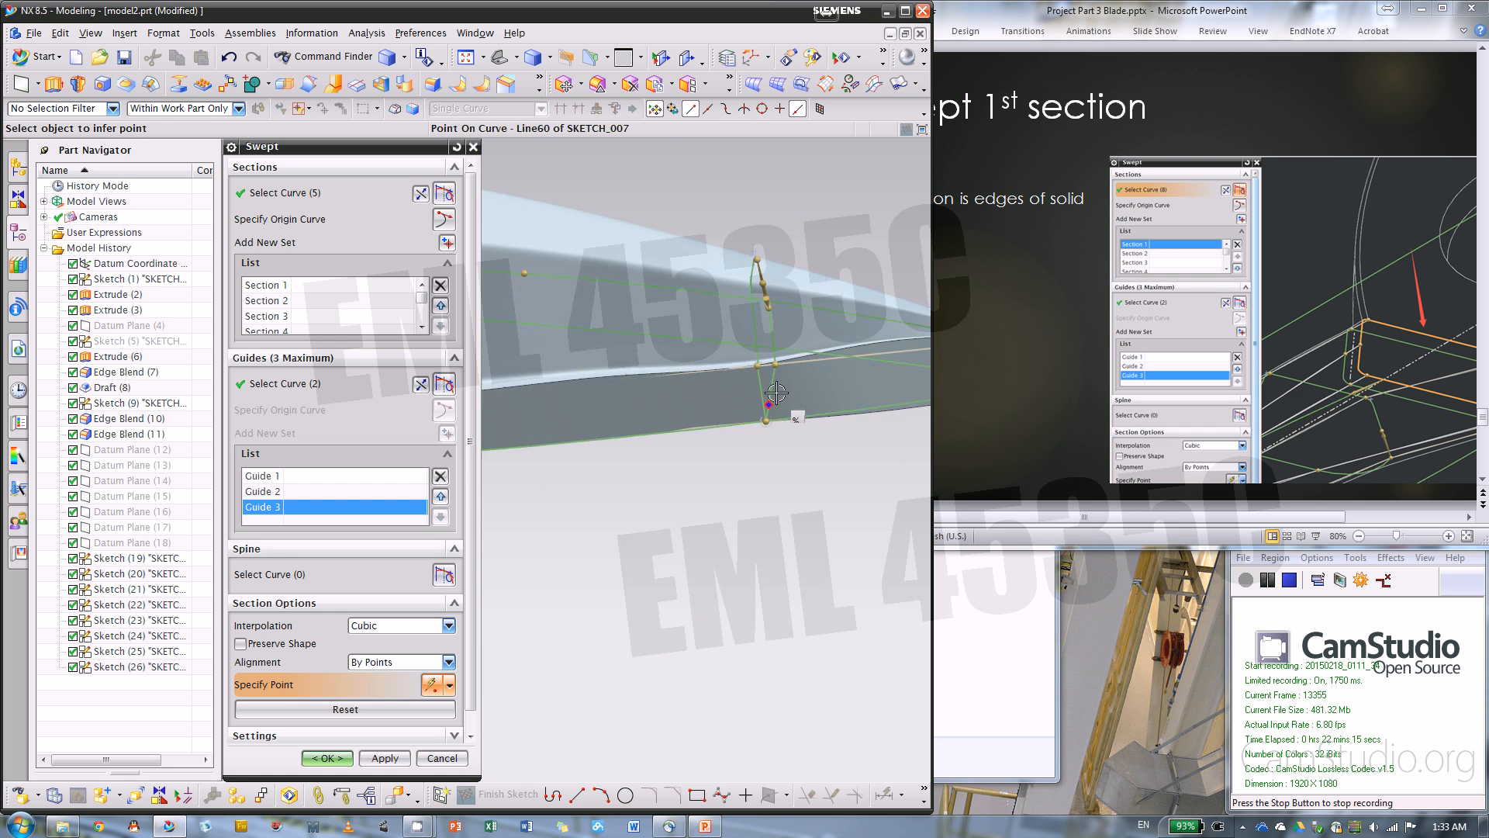
{"action": "scroll", "coordinate": [843, 401], "scroll_direction": "down", "scroll_amount": 7}
{"action": "scroll", "coordinate": [682, 409], "scroll_direction": "up", "scroll_amount": 3}
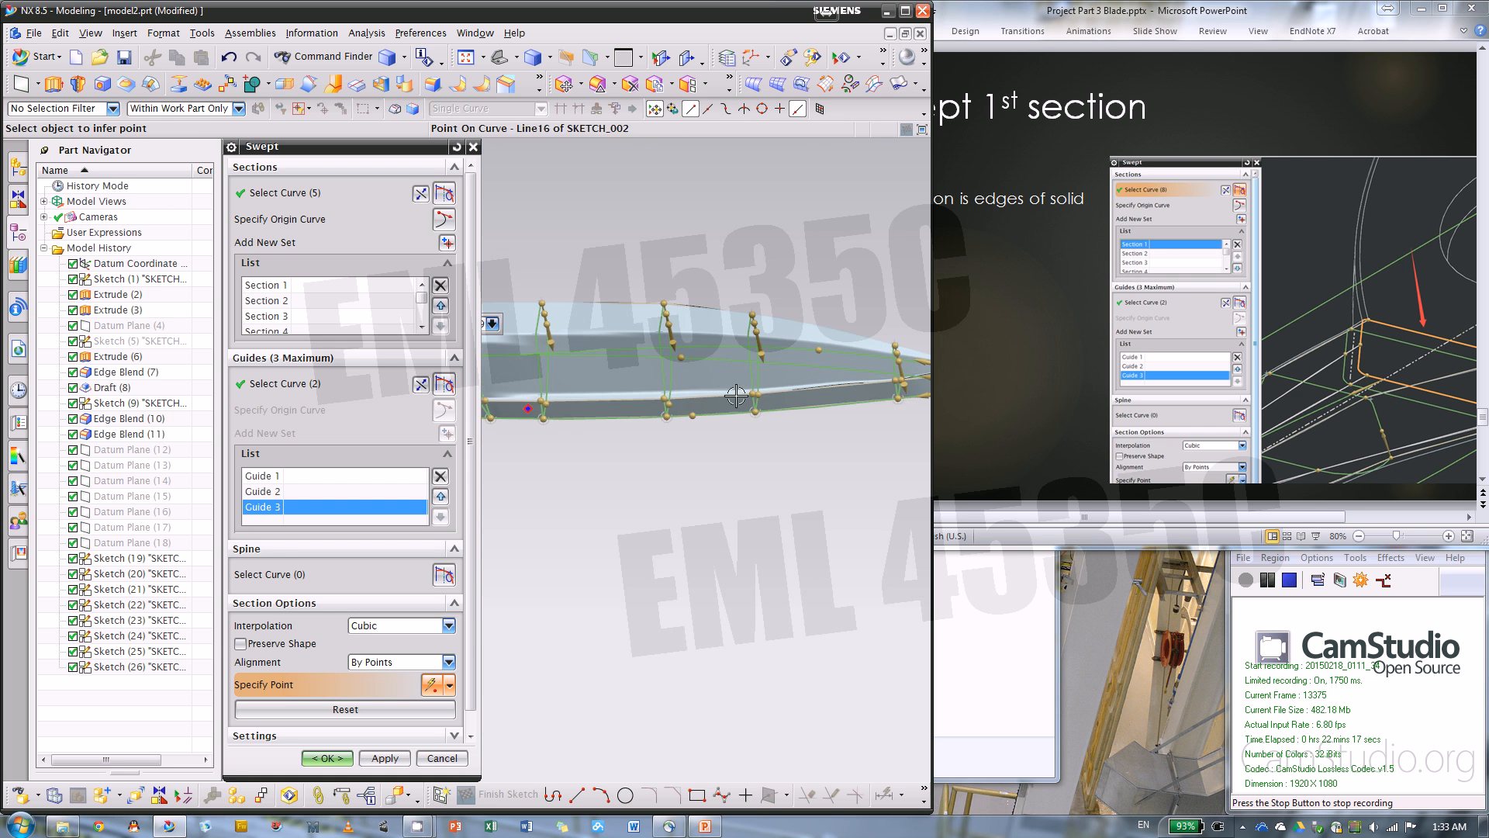
{"action": "left_click_drag", "start_coordinate": [931, 281], "coordinate": [1316, 281]}
{"action": "scroll", "coordinate": [577, 359], "scroll_direction": "up", "scroll_amount": 4}
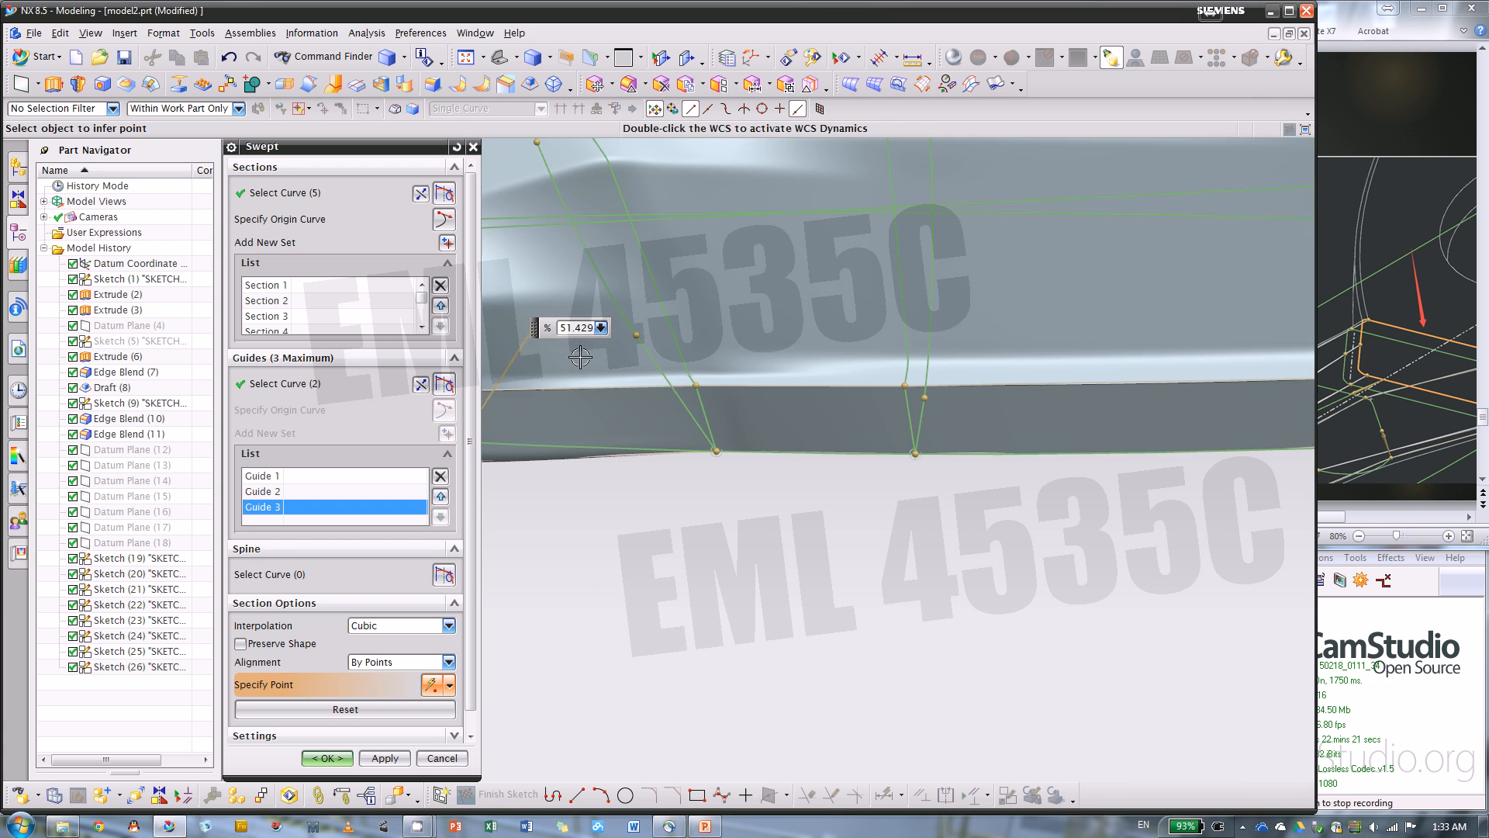
{"action": "scroll", "coordinate": [952, 344], "scroll_direction": "down", "scroll_amount": 4}
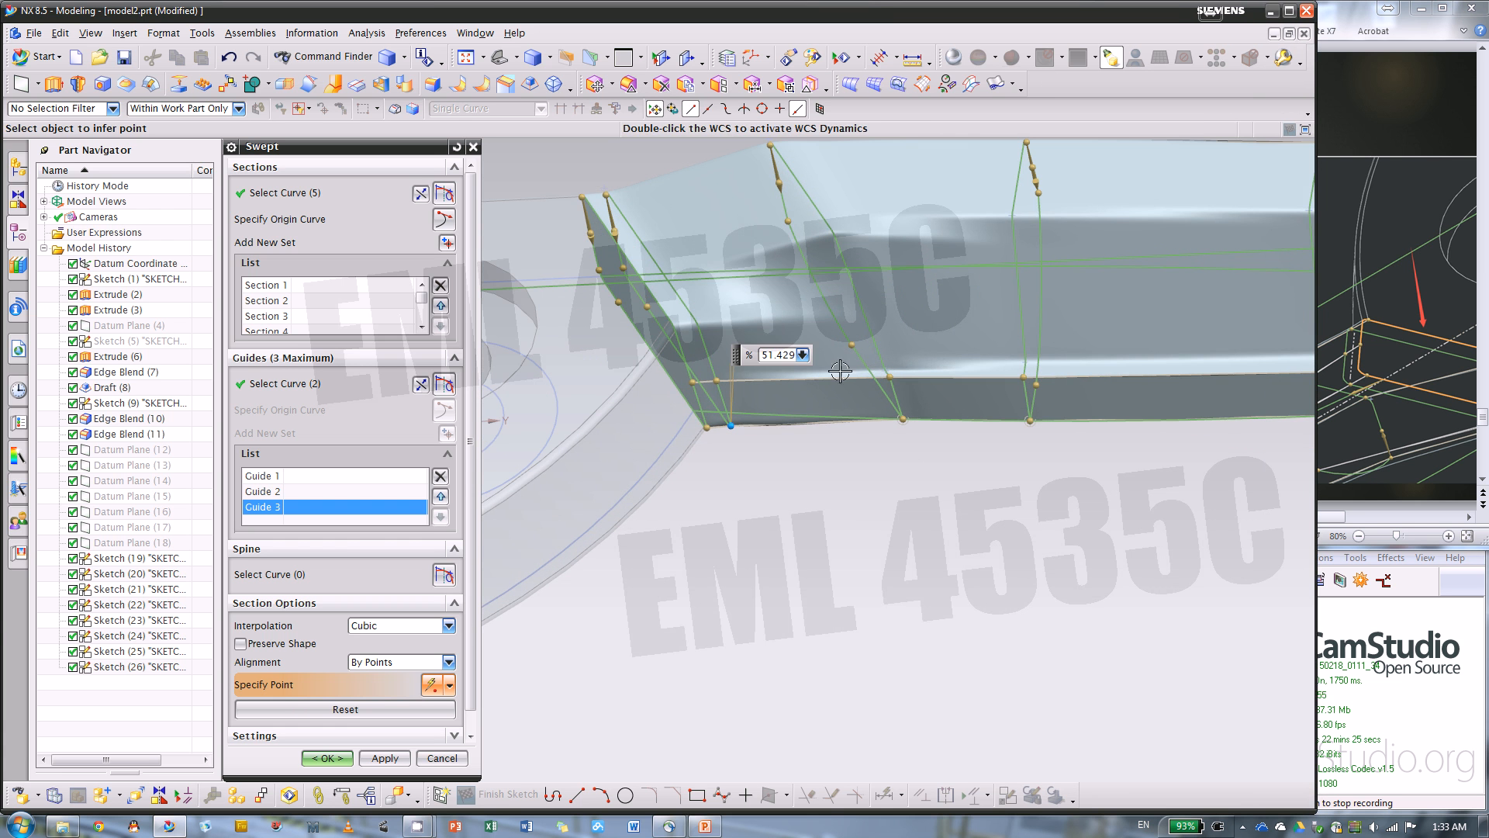
{"action": "middle_click_drag", "start_coordinate": [862, 489], "coordinate": [651, 357]}
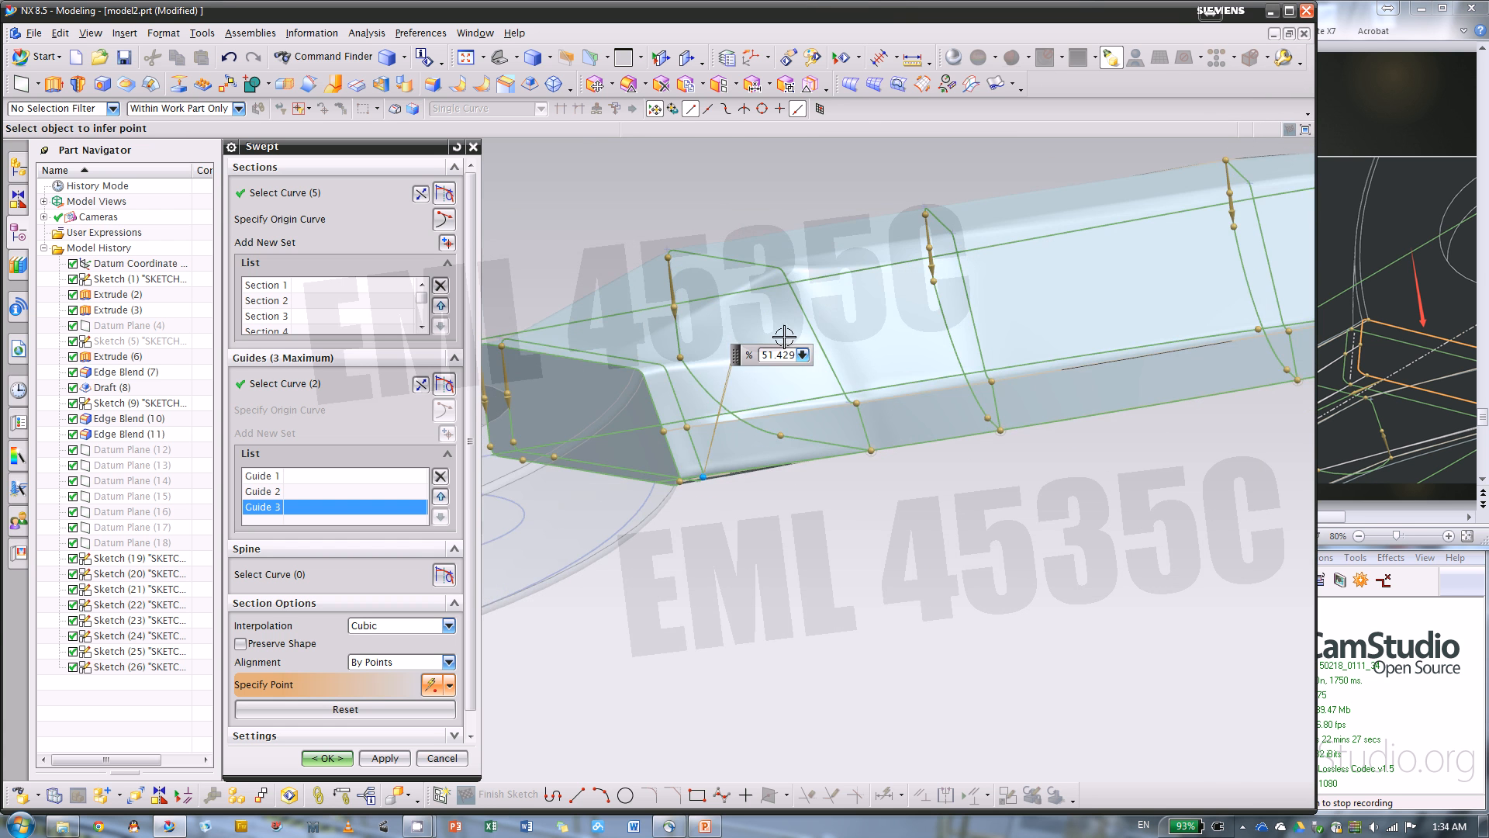
Add an alignment point across the sections at the start of section 2's upper corner arc
{"action": "scroll", "coordinate": [652, 362], "scroll_direction": "up", "scroll_amount": 4}
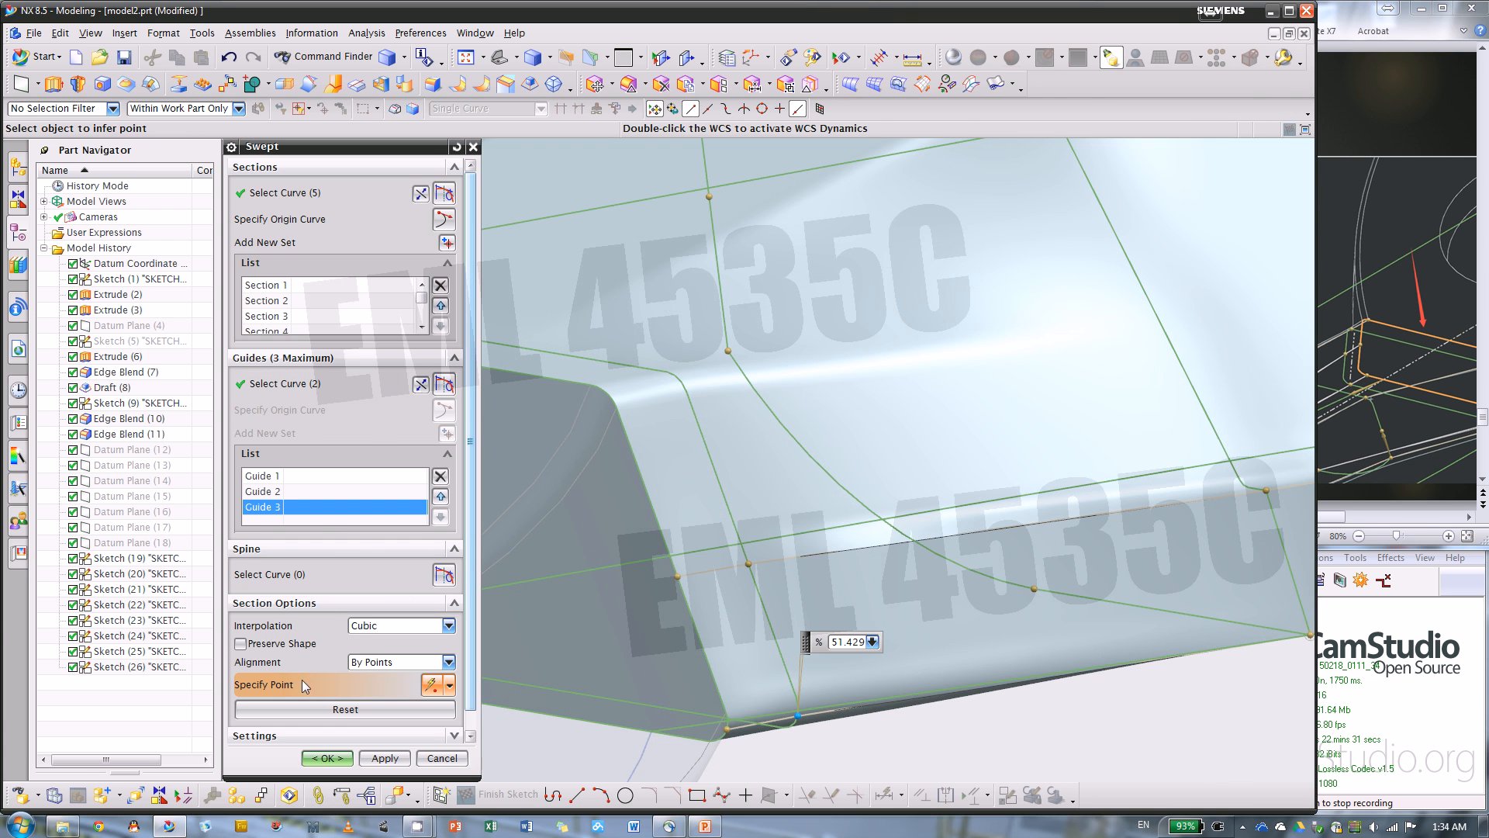
{"action": "scroll", "coordinate": [667, 364], "scroll_direction": "up", "scroll_amount": 3}
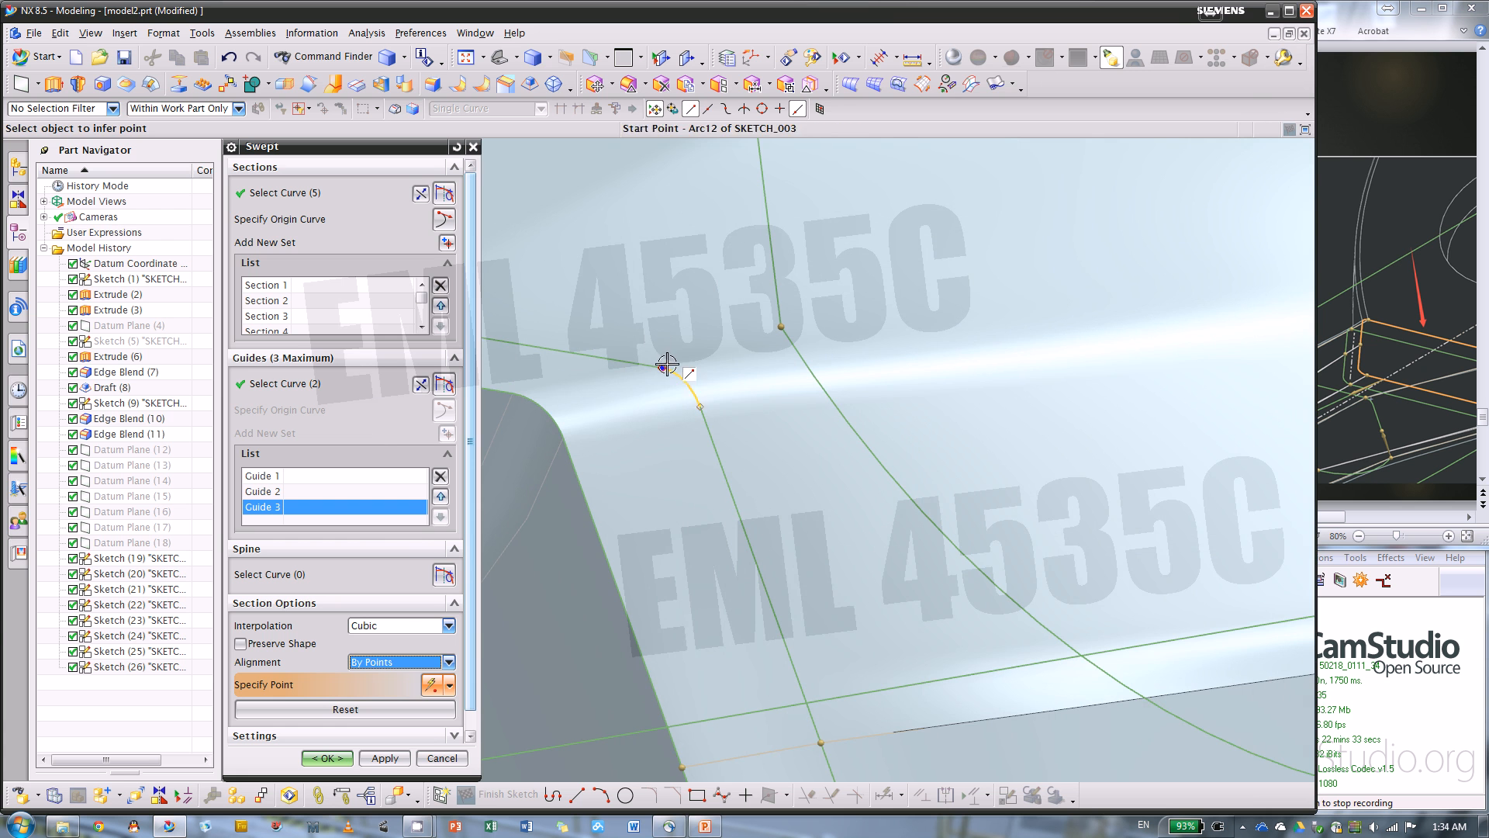
{"action": "left_click", "coordinate": [667, 365]}
{"action": "scroll", "coordinate": [543, 485], "scroll_direction": "down", "scroll_amount": 4}
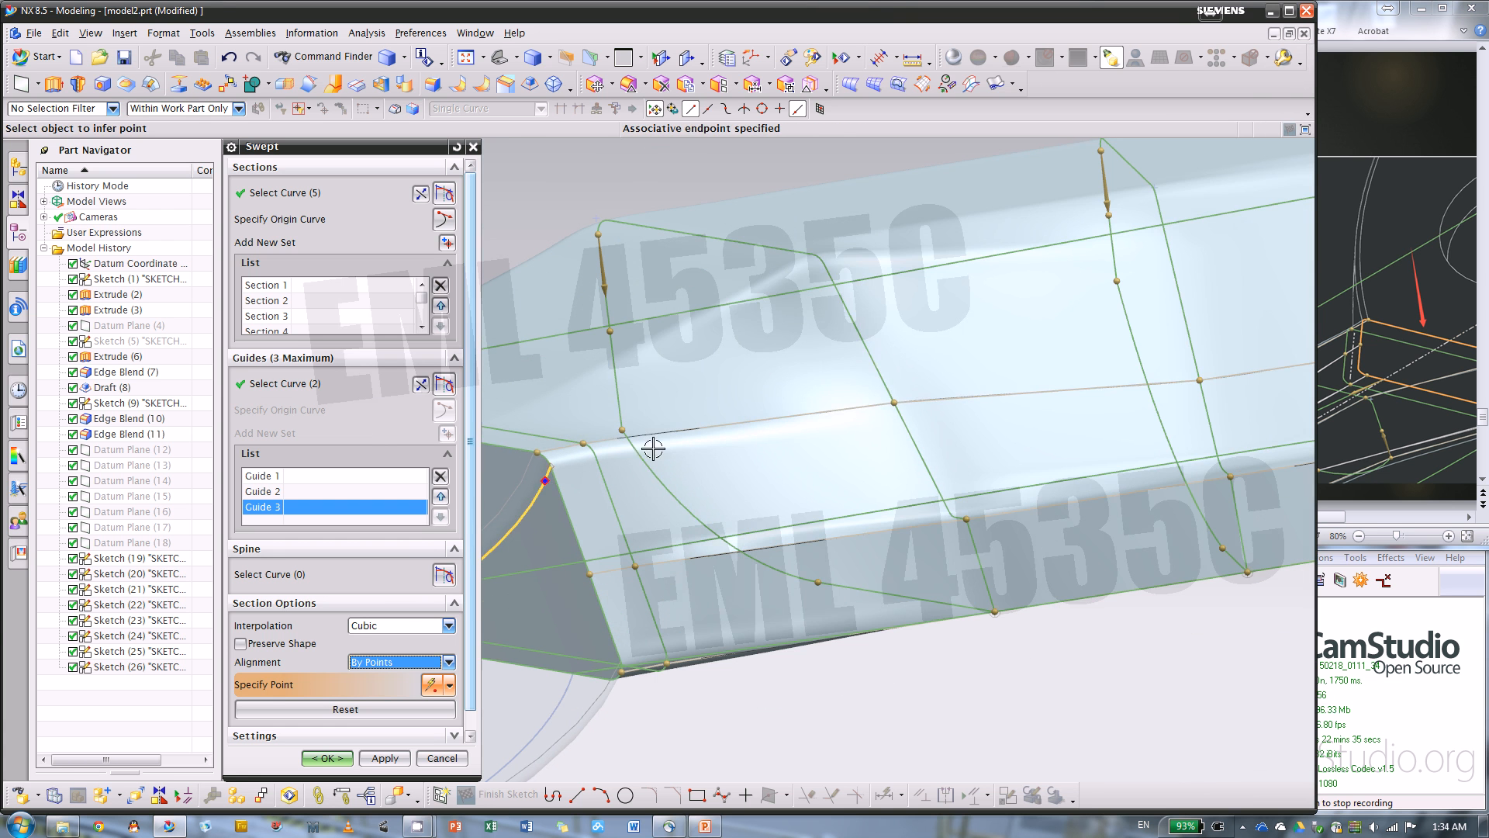
Slide the new alignment point to the upper corner on sections 3 and 4, section 4's at about 82.6%
{"action": "left_click_drag", "start_coordinate": [891, 412], "coordinate": [812, 253]}
{"action": "middle_click_drag", "start_coordinate": [737, 339], "coordinate": [875, 429]}
{"action": "left_click_drag", "start_coordinate": [888, 442], "coordinate": [844, 251]}
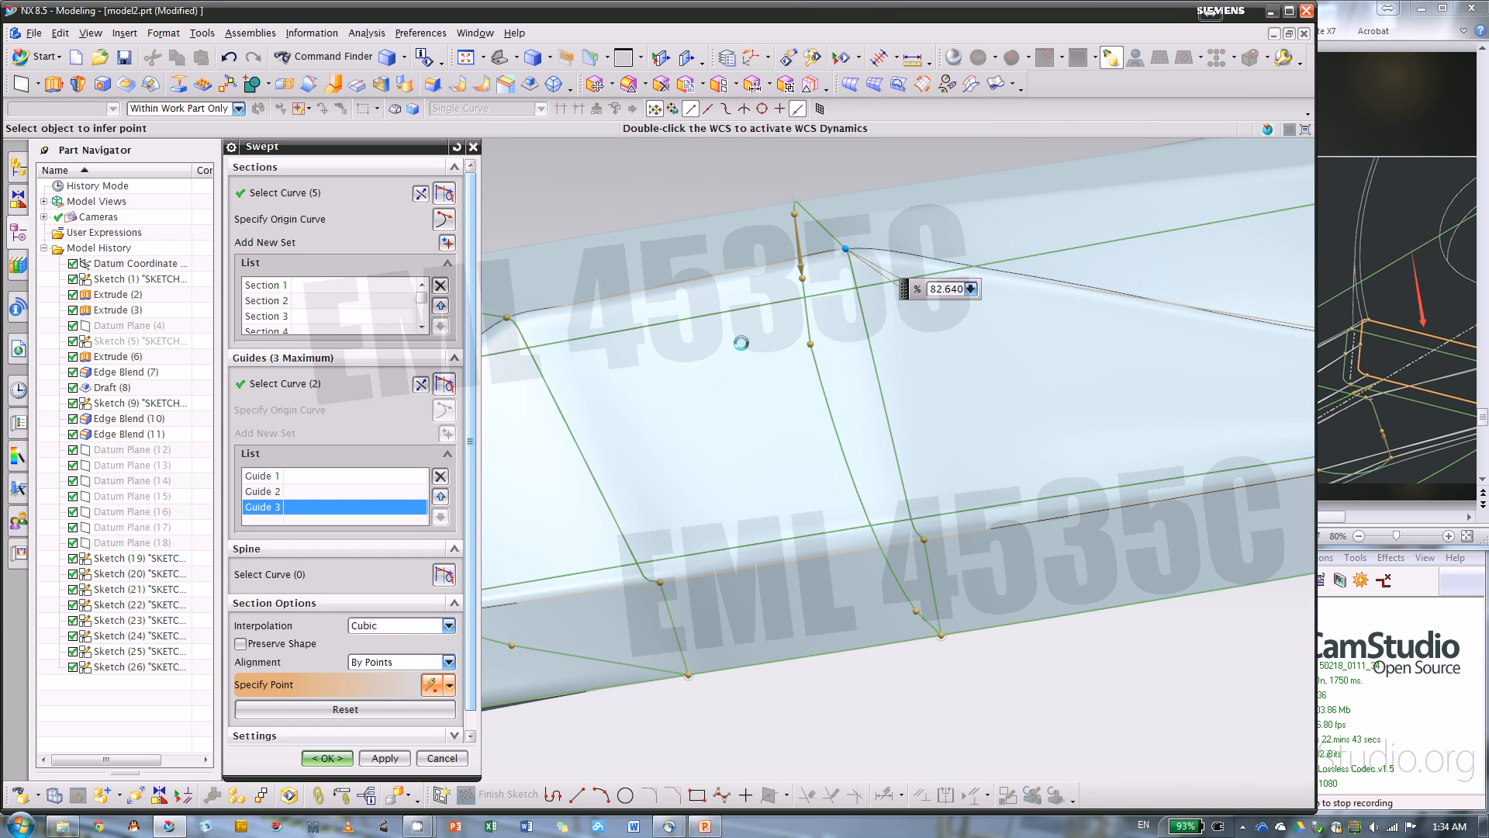
Slide the new alignment point to the upper corner on section 5, about 85.4%, and on section 6, about 85.3%
{"action": "middle_click_drag", "start_coordinate": [742, 342], "coordinate": [1007, 386]}
{"action": "left_click", "coordinate": [1024, 391]}
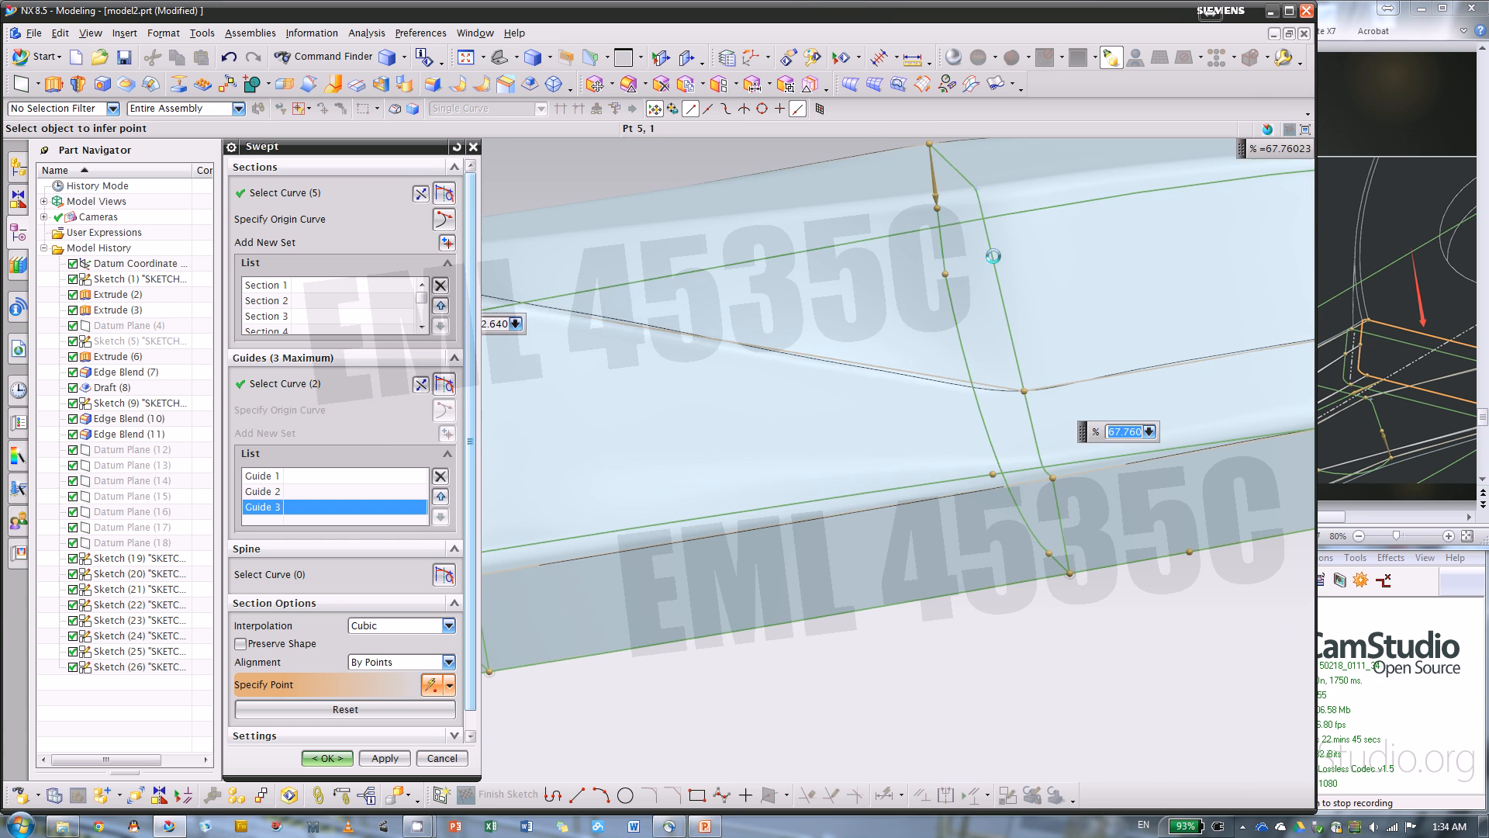
{"action": "left_click_drag", "start_coordinate": [993, 255], "coordinate": [973, 188]}
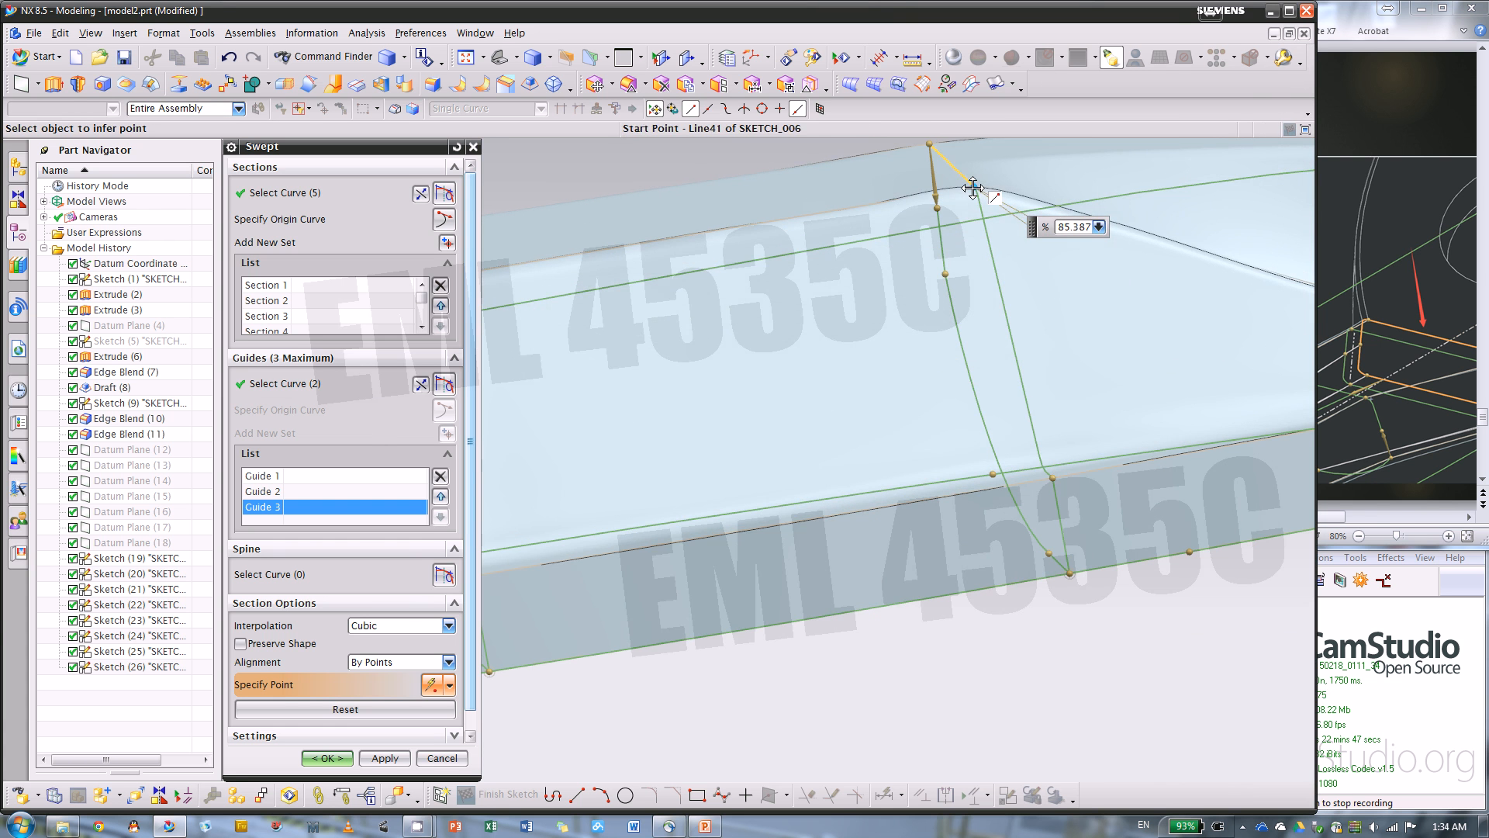
{"action": "middle_click_drag", "start_coordinate": [973, 188], "coordinate": [957, 368]}
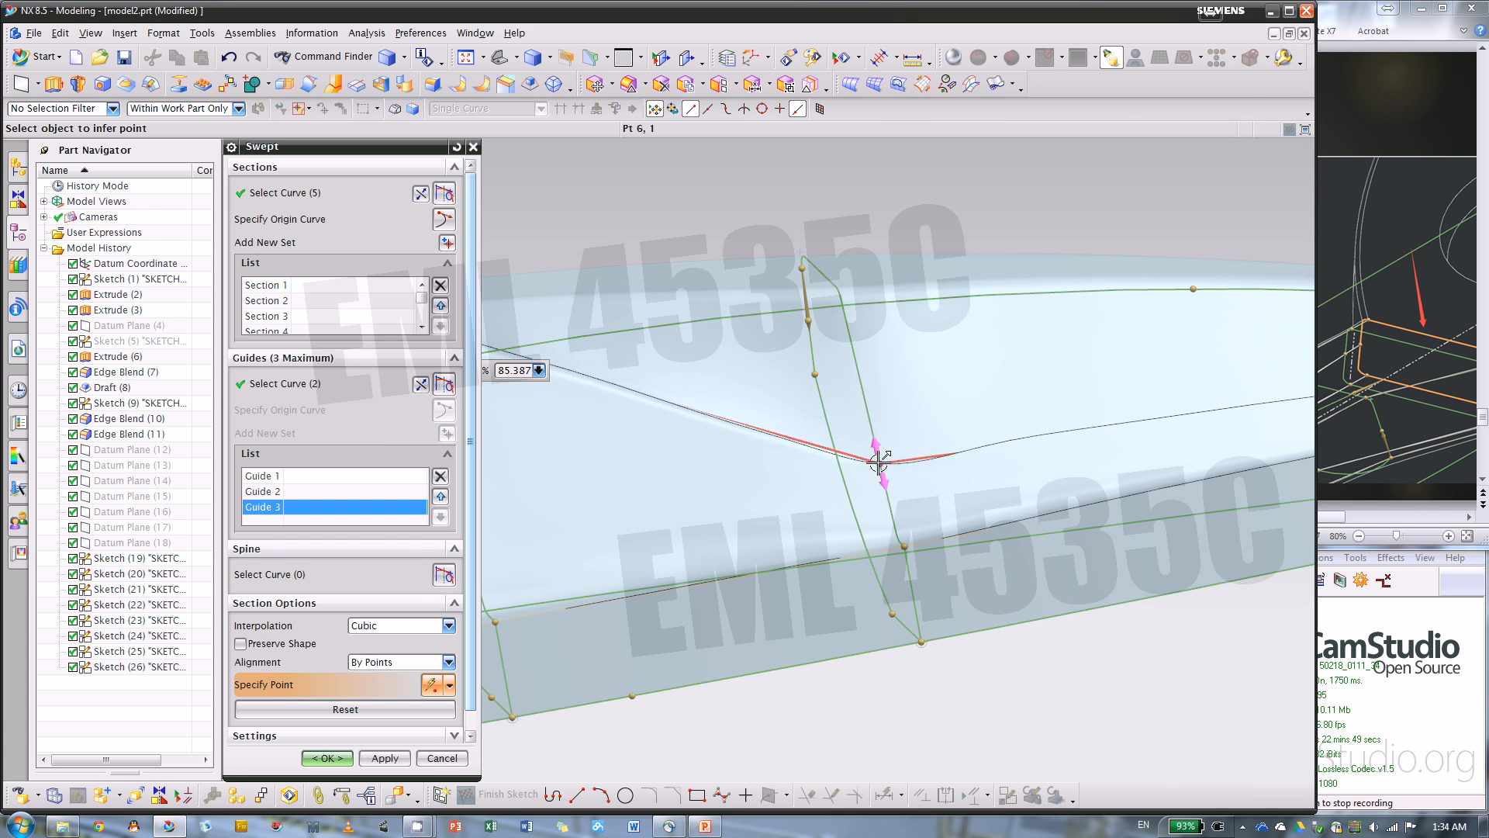
{"action": "left_click_drag", "start_coordinate": [879, 461], "coordinate": [830, 283]}
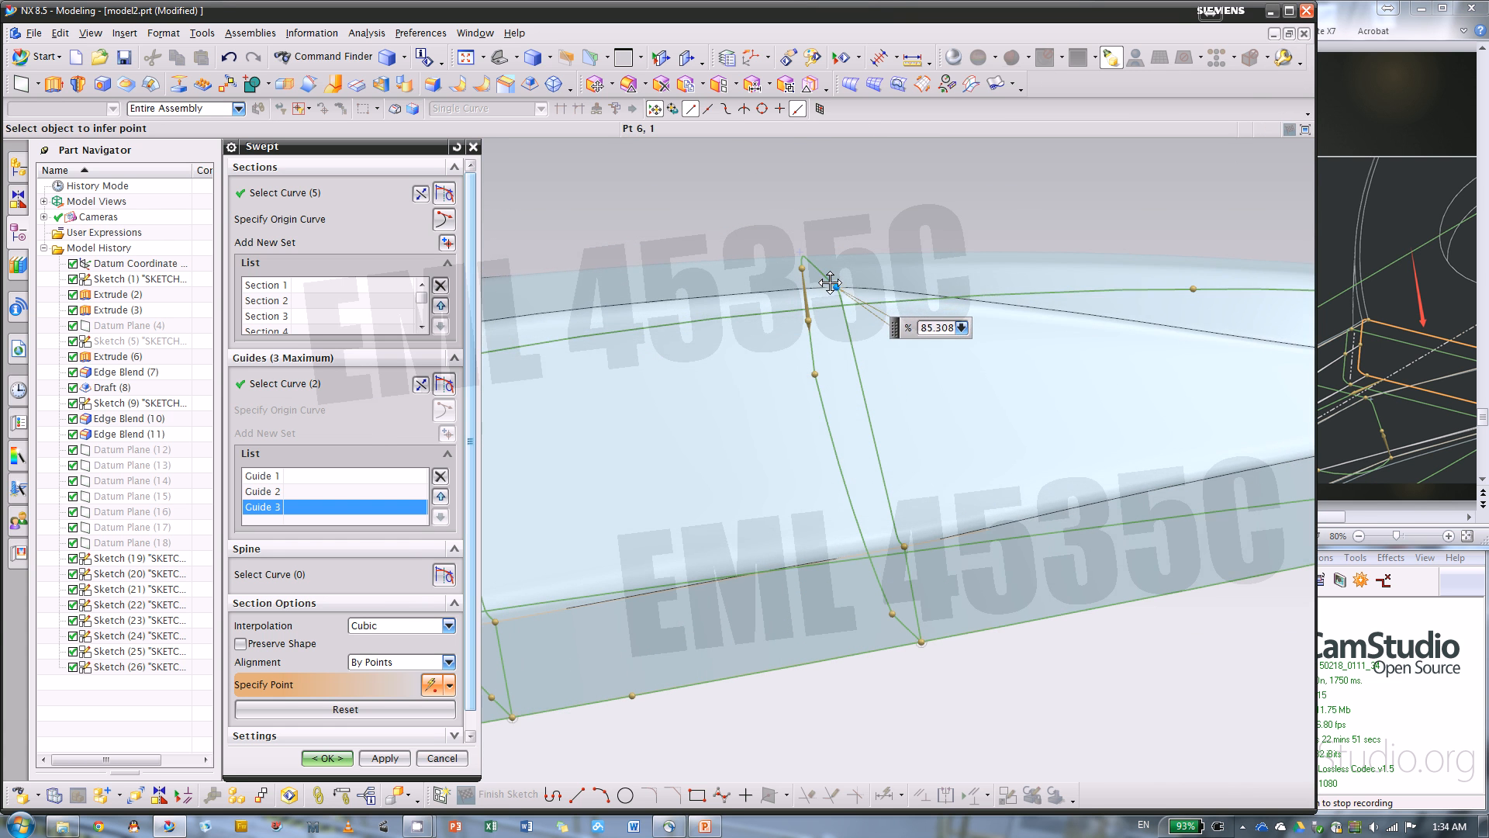
Slide the new alignment point on section 7, near the blade tip, to the upper corner at about 89.3%
{"action": "scroll", "coordinate": [678, 471], "scroll_direction": "down", "scroll_amount": 5}
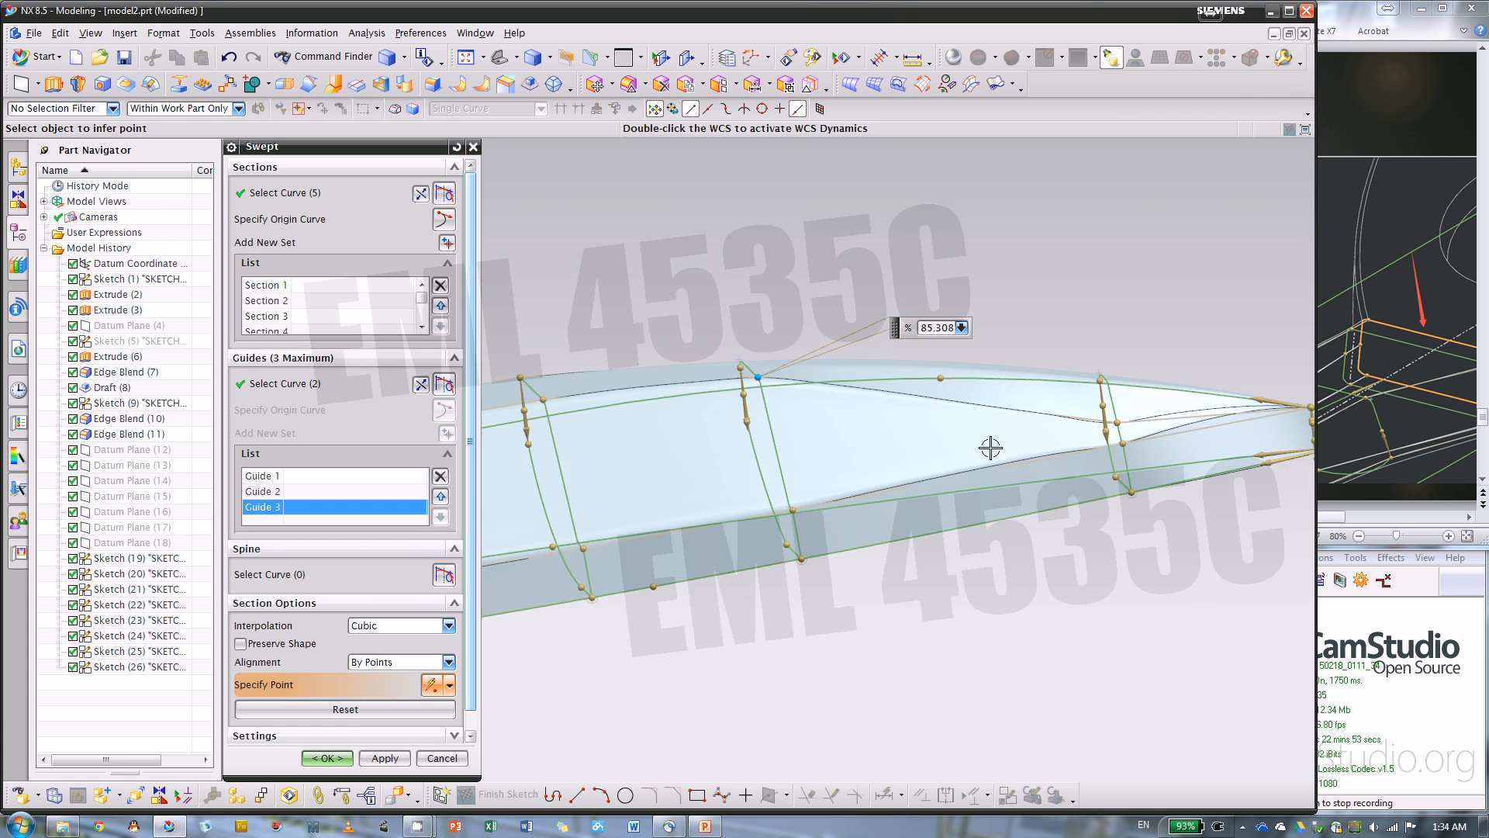
{"action": "scroll", "coordinate": [1153, 420], "scroll_direction": "up", "scroll_amount": 5}
{"action": "left_click_drag", "start_coordinate": [1055, 411], "coordinate": [1030, 309]}
{"action": "scroll", "coordinate": [735, 431], "scroll_direction": "down", "scroll_amount": 4}
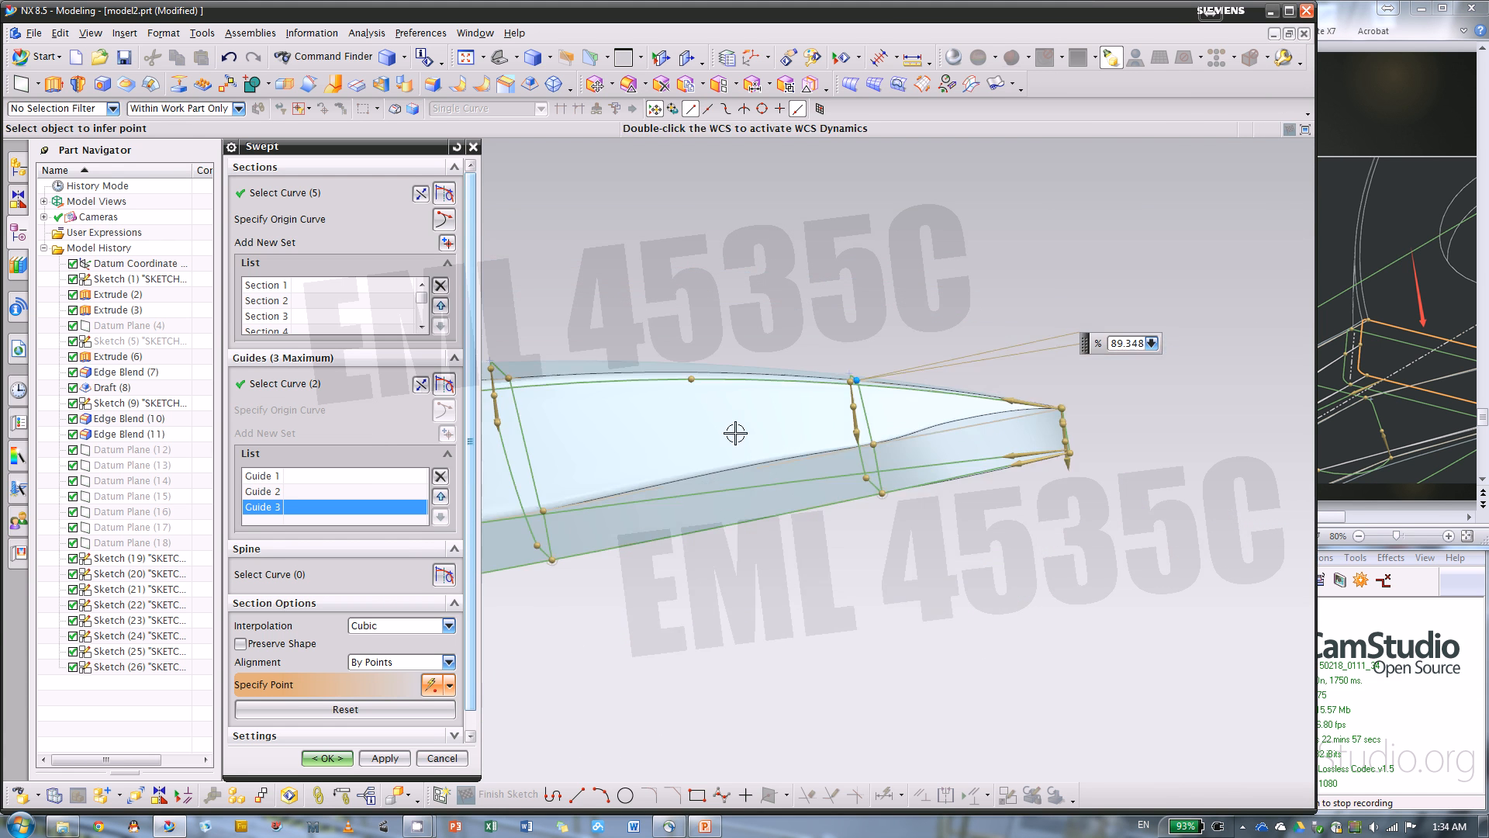
Slide the new alignment point on section 8, at the blade tip, to the upper corner at about 95.9%
{"action": "scroll", "coordinate": [1061, 406], "scroll_direction": "up", "scroll_amount": 7}
{"action": "middle_click_drag", "start_coordinate": [1131, 397], "coordinate": [1011, 404]}
{"action": "scroll", "coordinate": [920, 481], "scroll_direction": "up", "scroll_amount": 4}
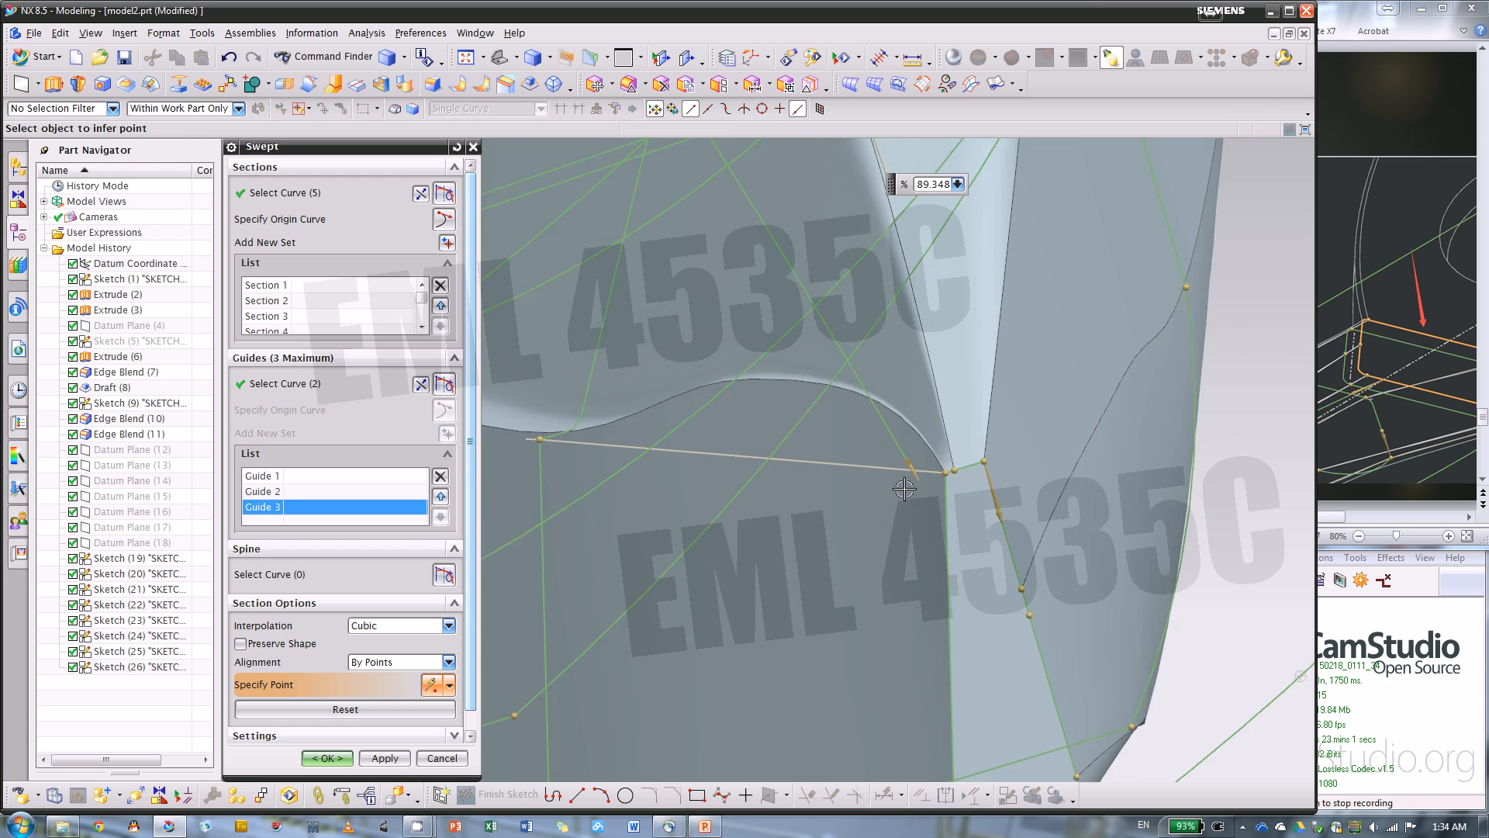
{"action": "left_click", "coordinate": [969, 465]}
{"action": "type", "text": "92"}
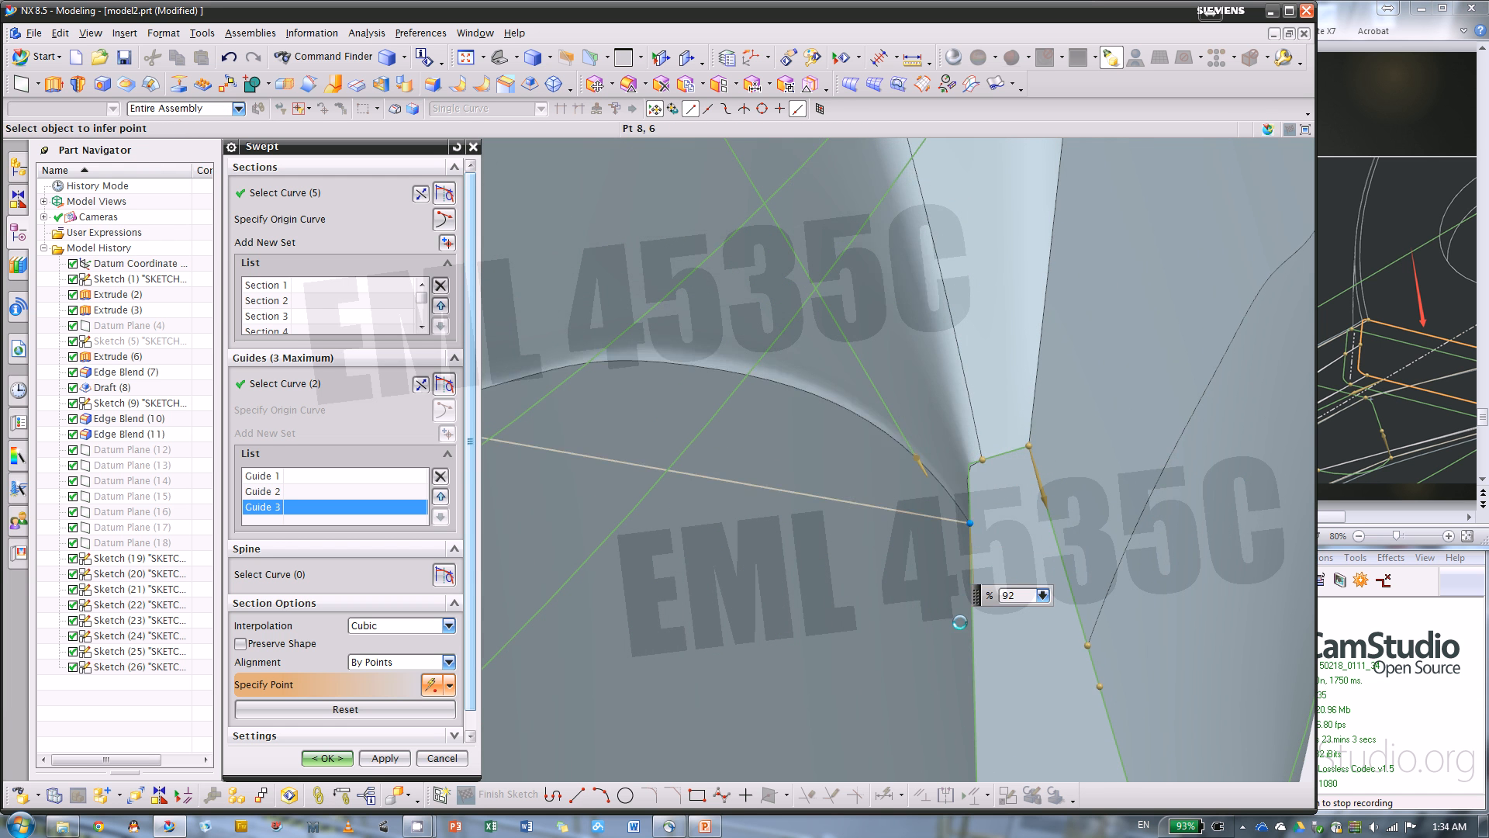
{"action": "left_click", "coordinate": [973, 461]}
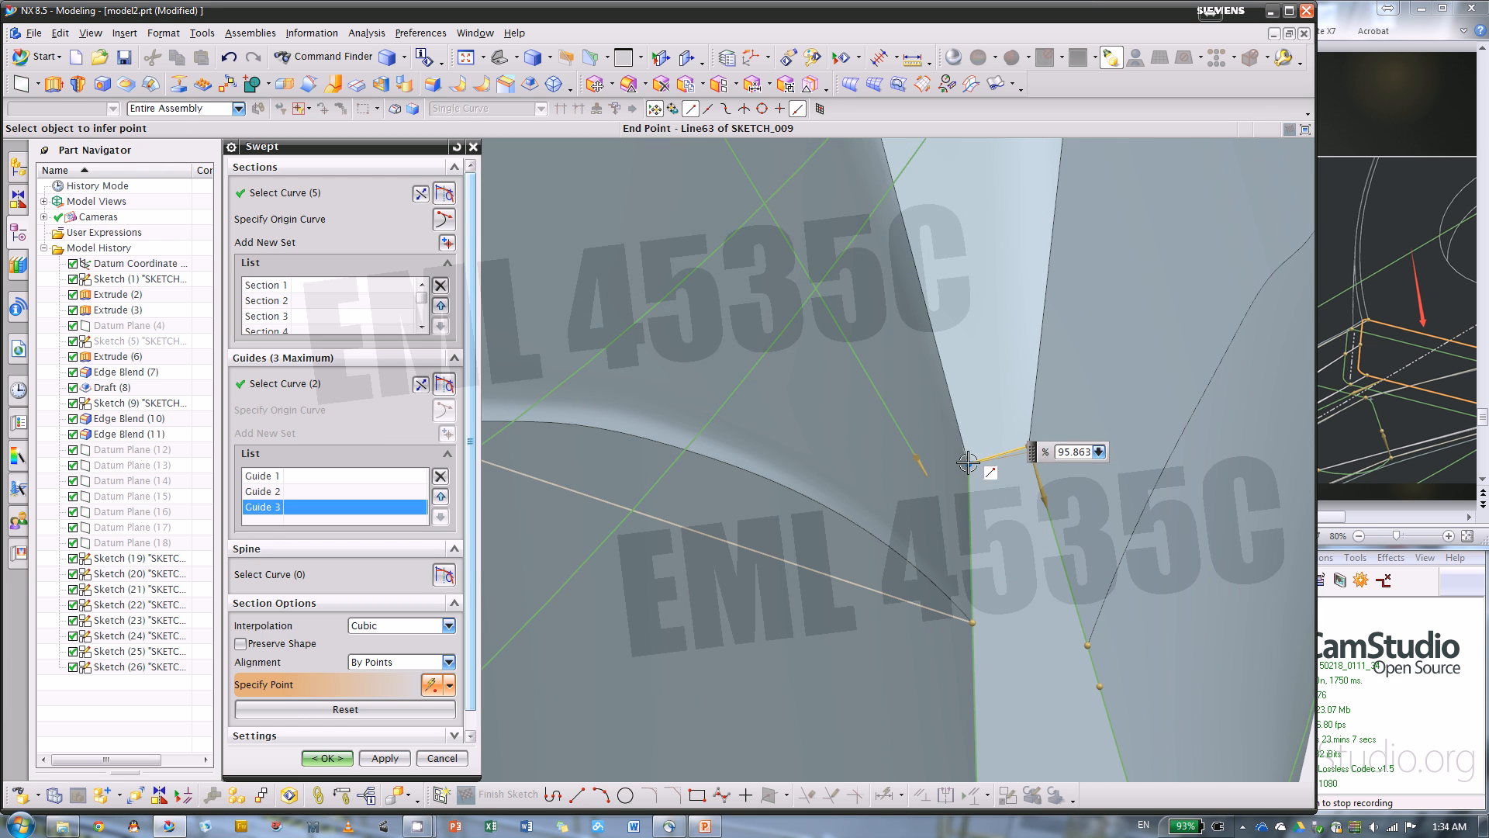
{"action": "scroll", "coordinate": [987, 546], "scroll_direction": "down", "scroll_amount": 5}
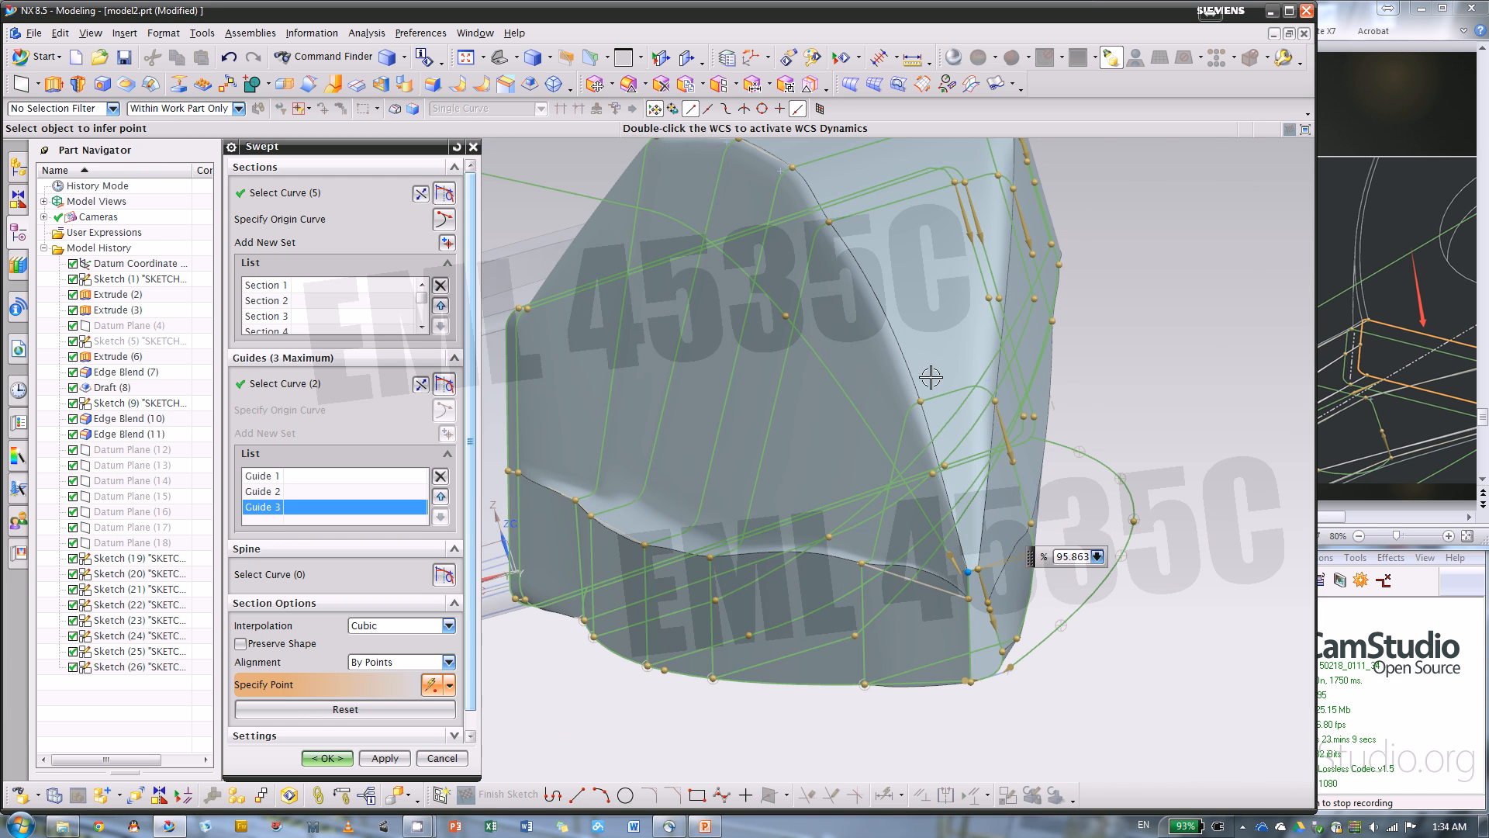
Slide section 8's alignment point on the side below the upper corner down to about 77.1%
{"action": "scroll", "coordinate": [729, 583], "scroll_direction": "up", "scroll_amount": 4}
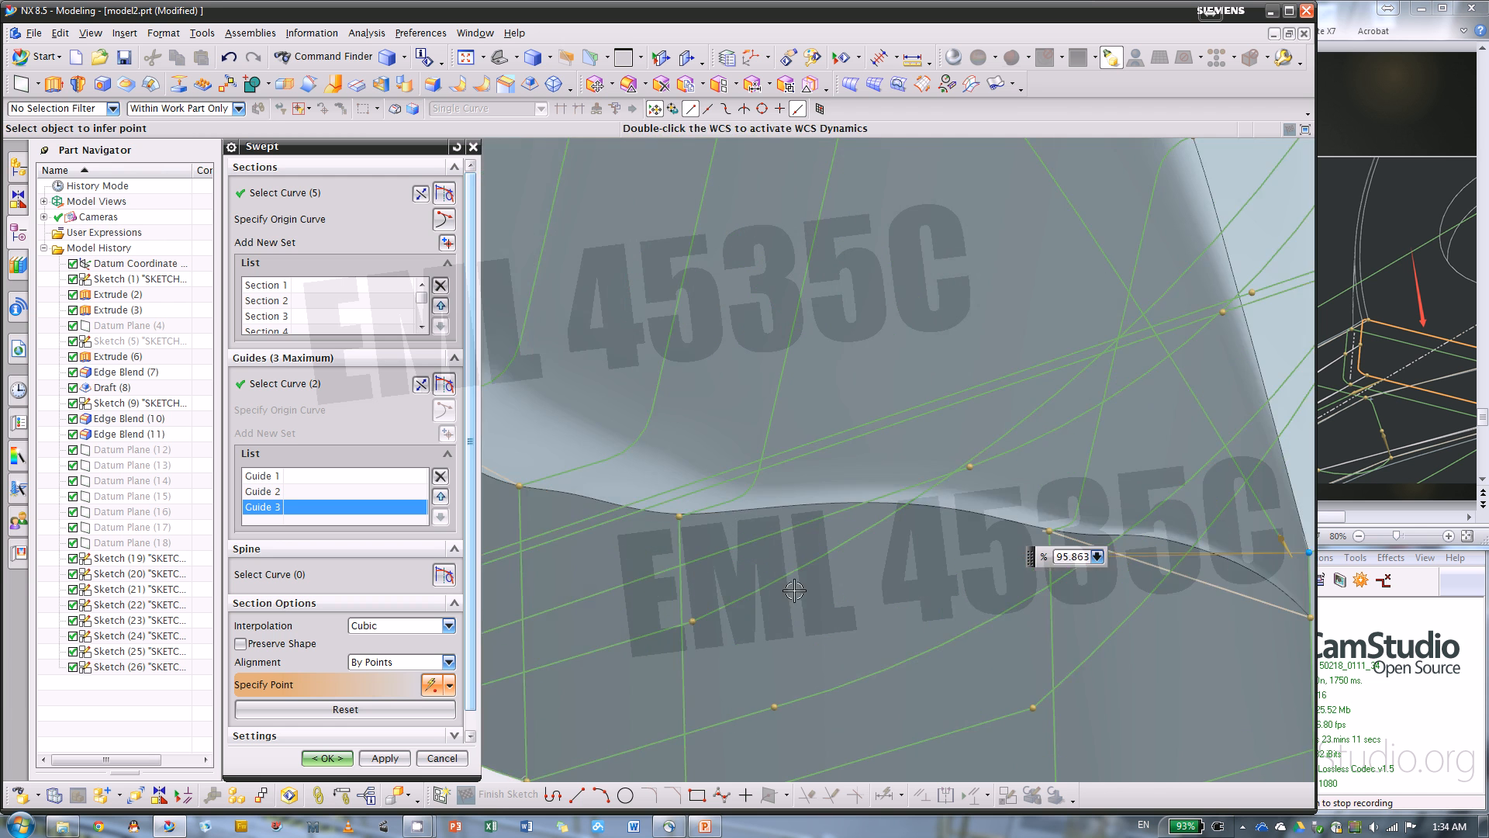
{"action": "scroll", "coordinate": [792, 420], "scroll_direction": "down", "scroll_amount": 3}
{"action": "scroll", "coordinate": [1056, 542], "scroll_direction": "up", "scroll_amount": 3}
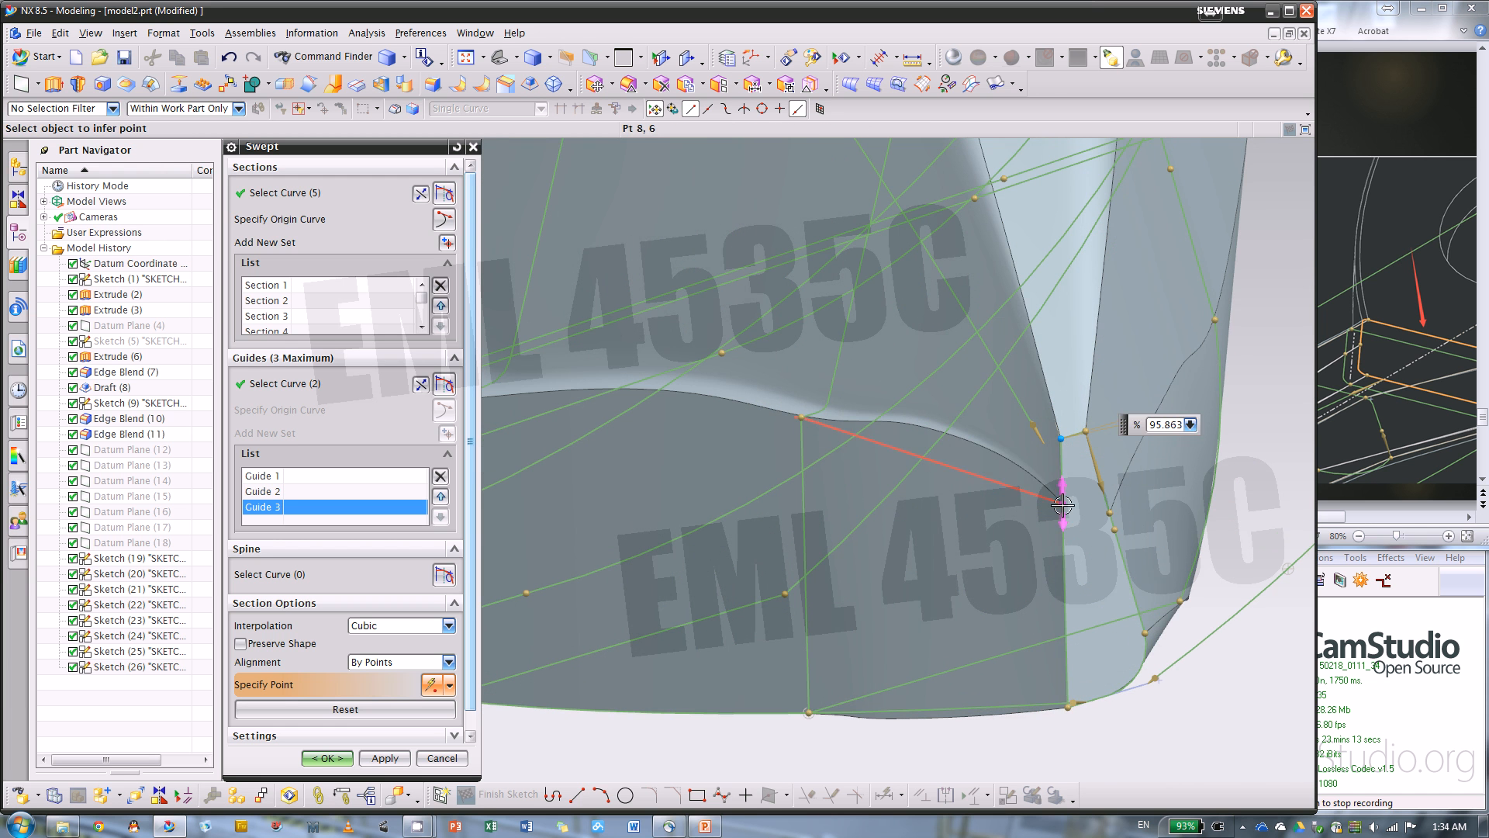
{"action": "left_click_drag", "start_coordinate": [1063, 505], "coordinate": [1062, 556]}
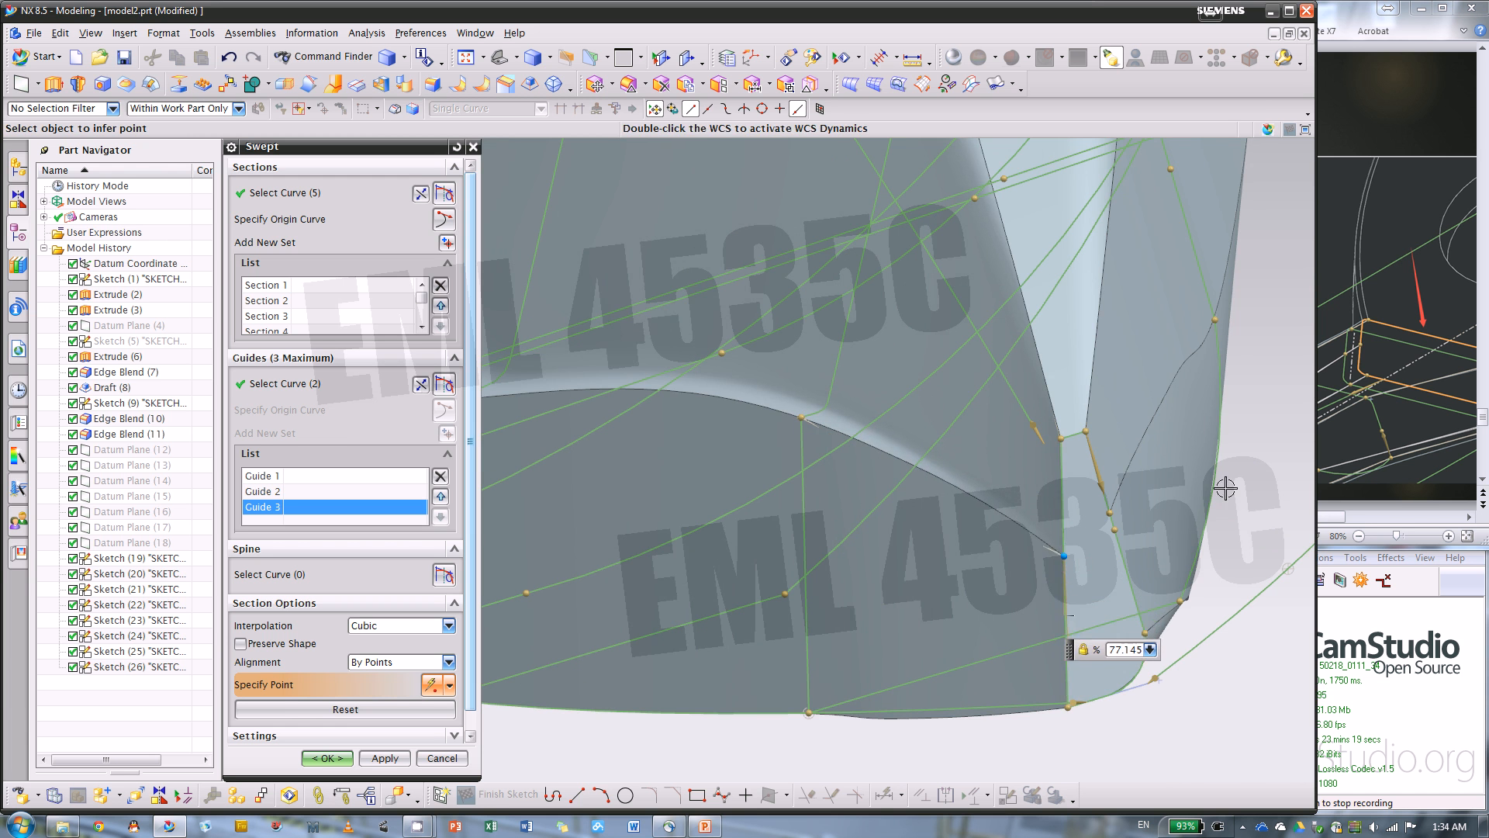
Slide section 7's lower alignment point to about 35.0%, beside the lower corner arc
{"action": "scroll", "coordinate": [1224, 489], "scroll_direction": "down", "scroll_amount": 5}
{"action": "scroll", "coordinate": [1143, 476], "scroll_direction": "up", "scroll_amount": 1}
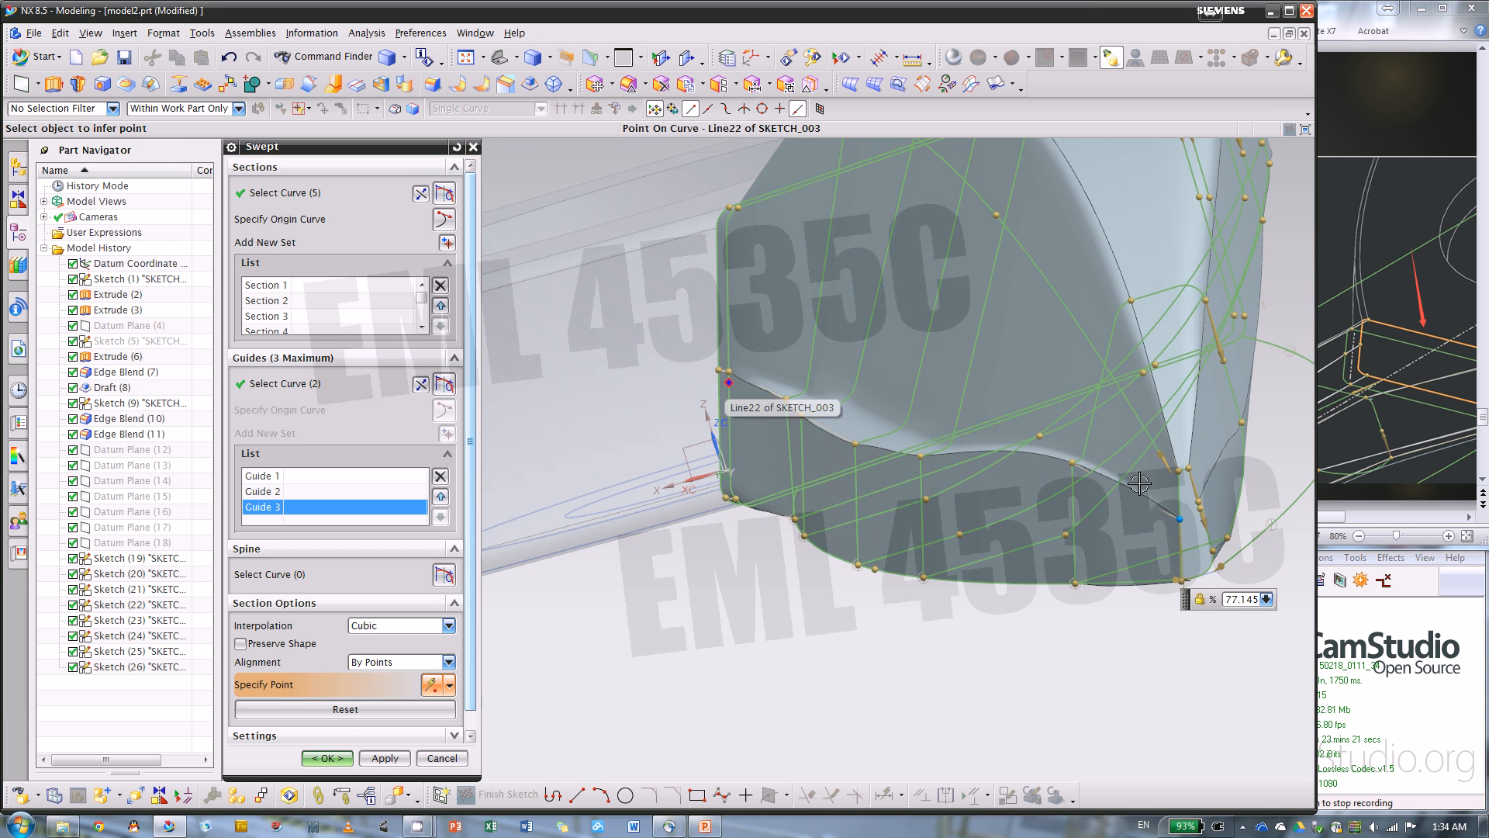
{"action": "scroll", "coordinate": [1234, 626], "scroll_direction": "up", "scroll_amount": 3}
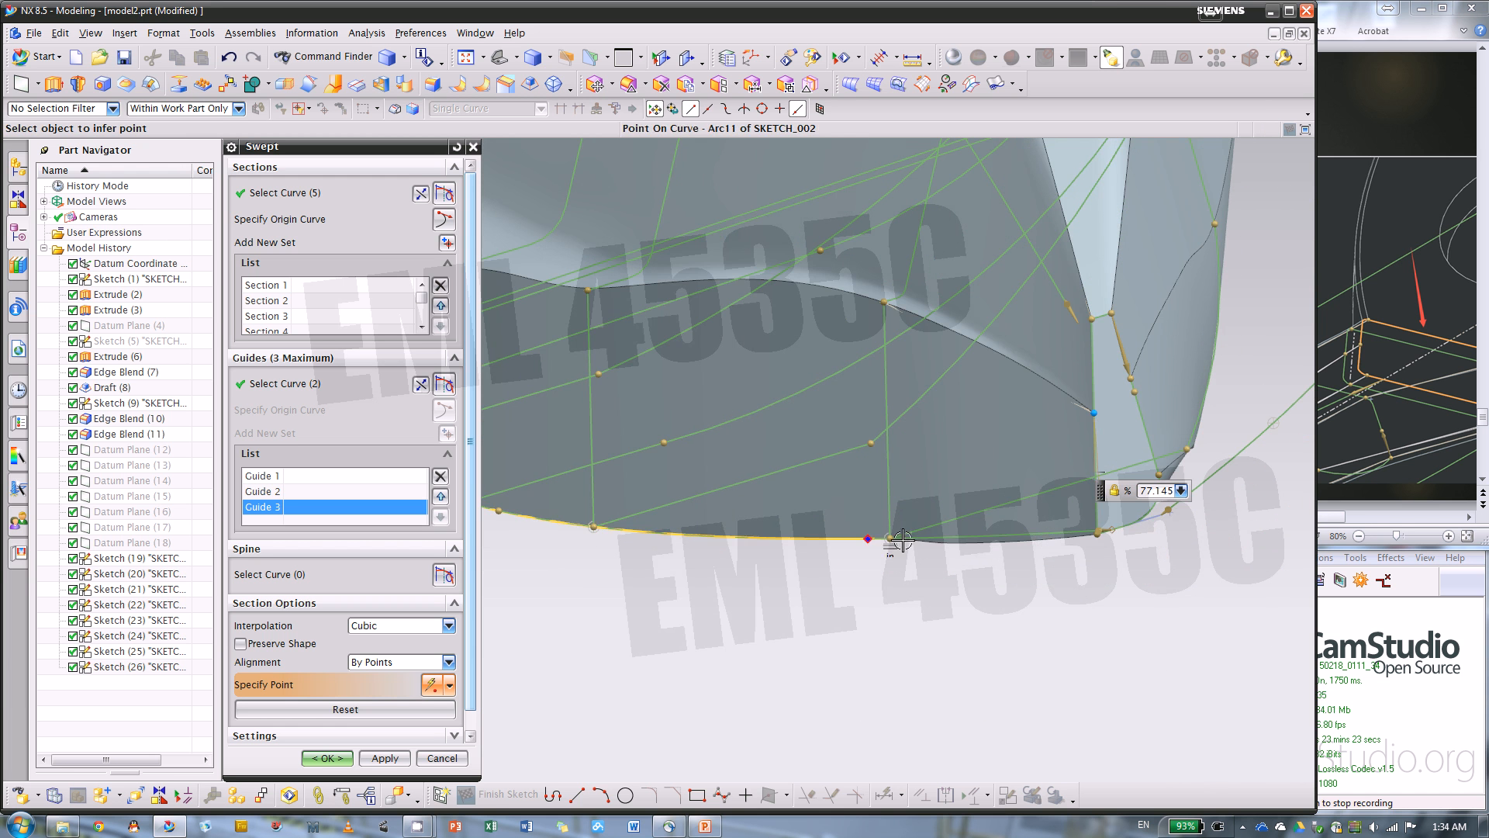
{"action": "scroll", "coordinate": [1121, 538], "scroll_direction": "up", "scroll_amount": 3}
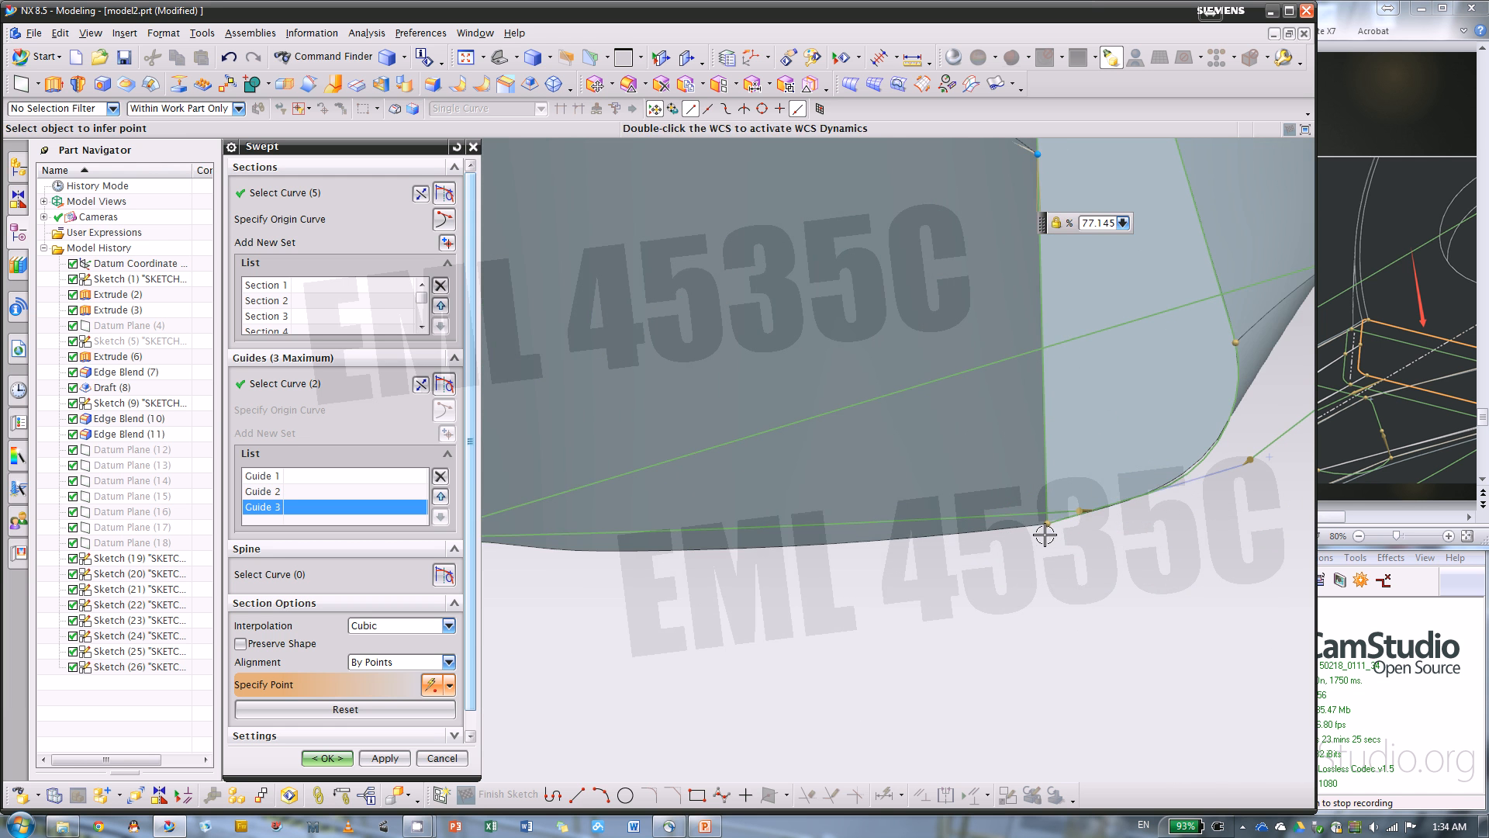
{"action": "scroll", "coordinate": [1047, 525], "scroll_direction": "down", "scroll_amount": 2}
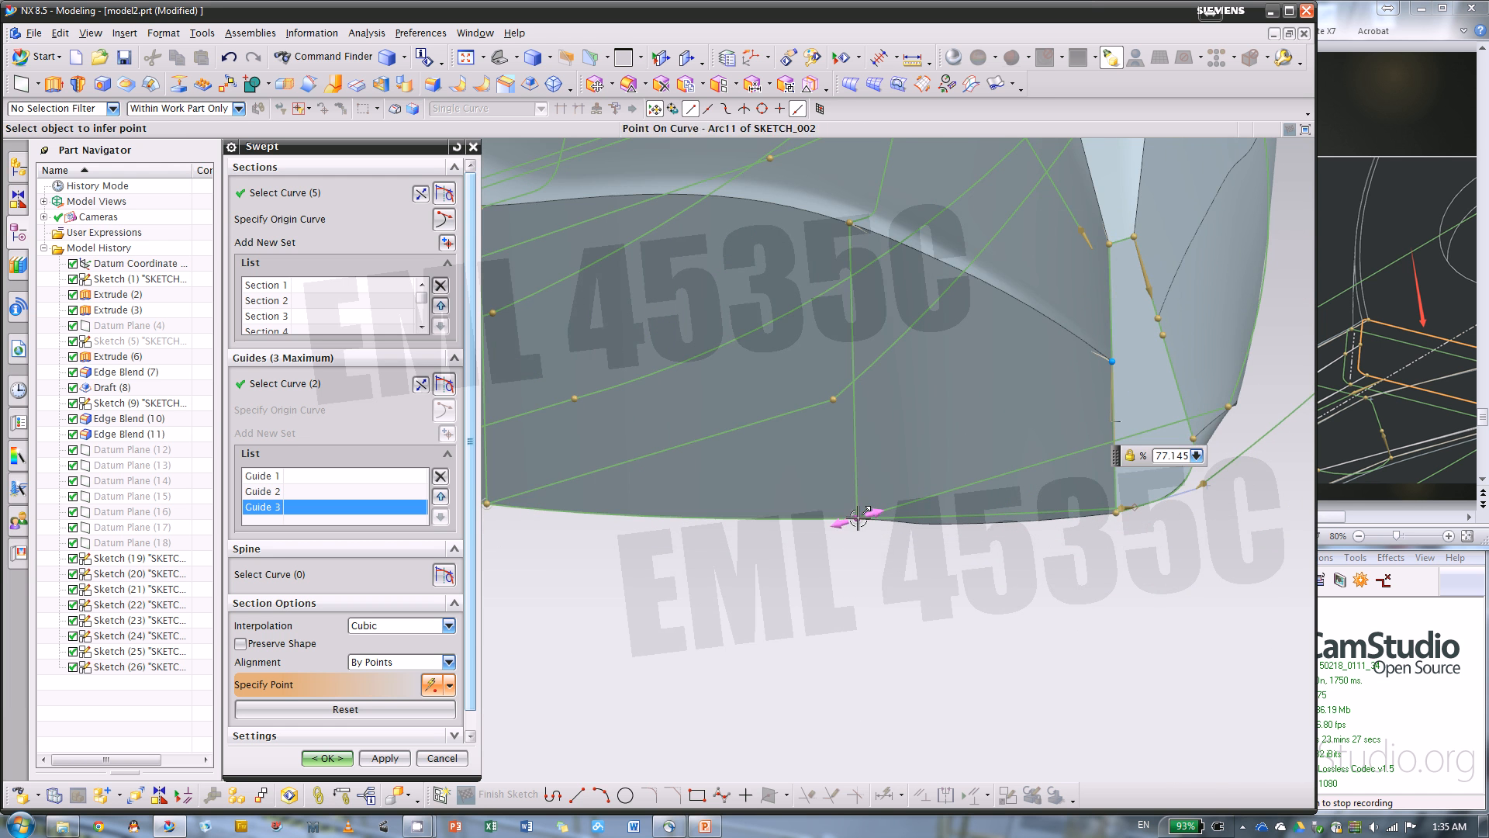
{"action": "scroll", "coordinate": [980, 609], "scroll_direction": "down", "scroll_amount": 5}
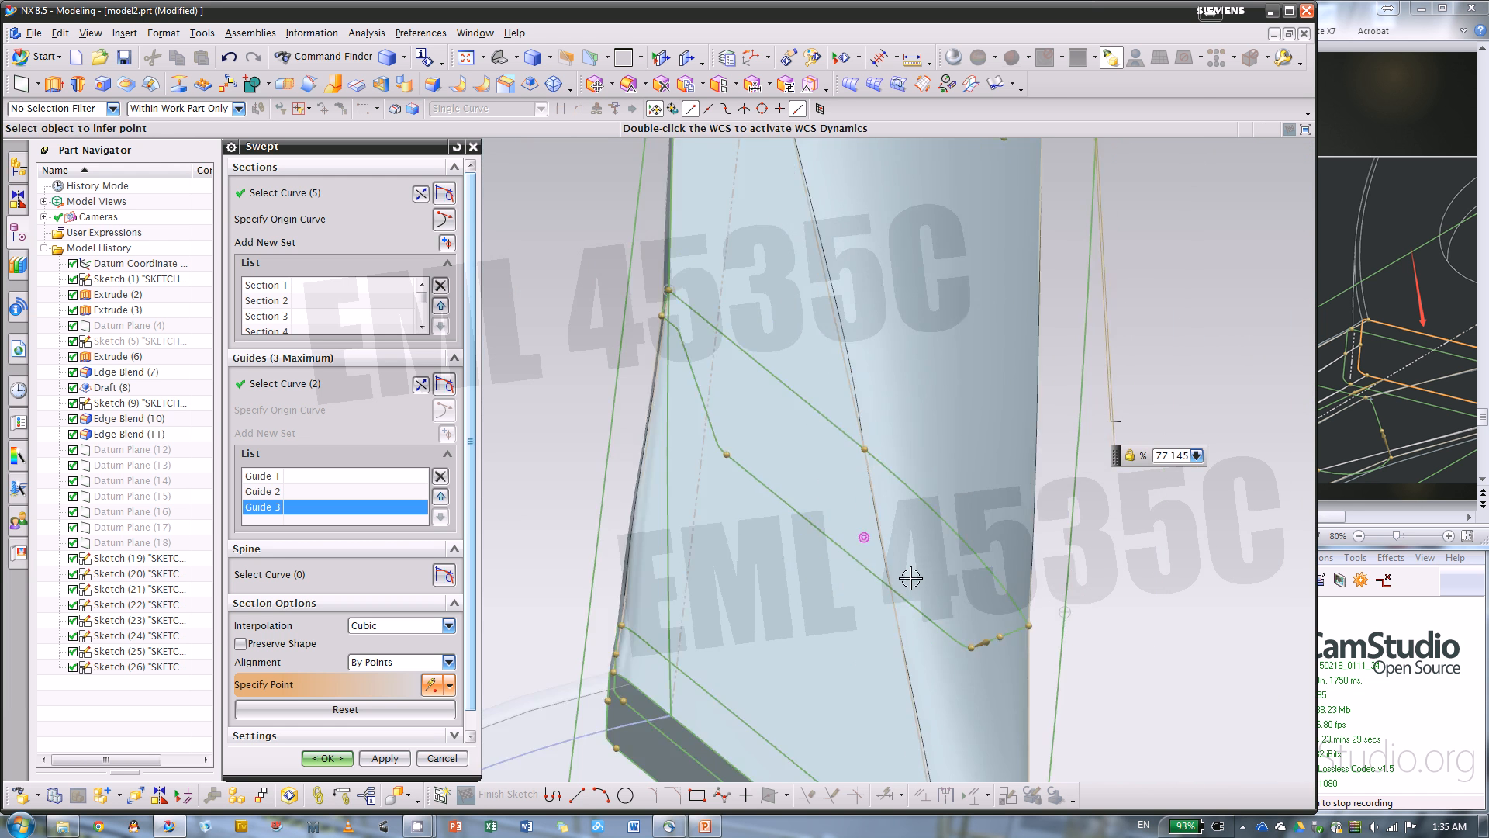
{"action": "scroll", "coordinate": [928, 502], "scroll_direction": "down", "scroll_amount": 3}
{"action": "scroll", "coordinate": [954, 285], "scroll_direction": "up", "scroll_amount": 2}
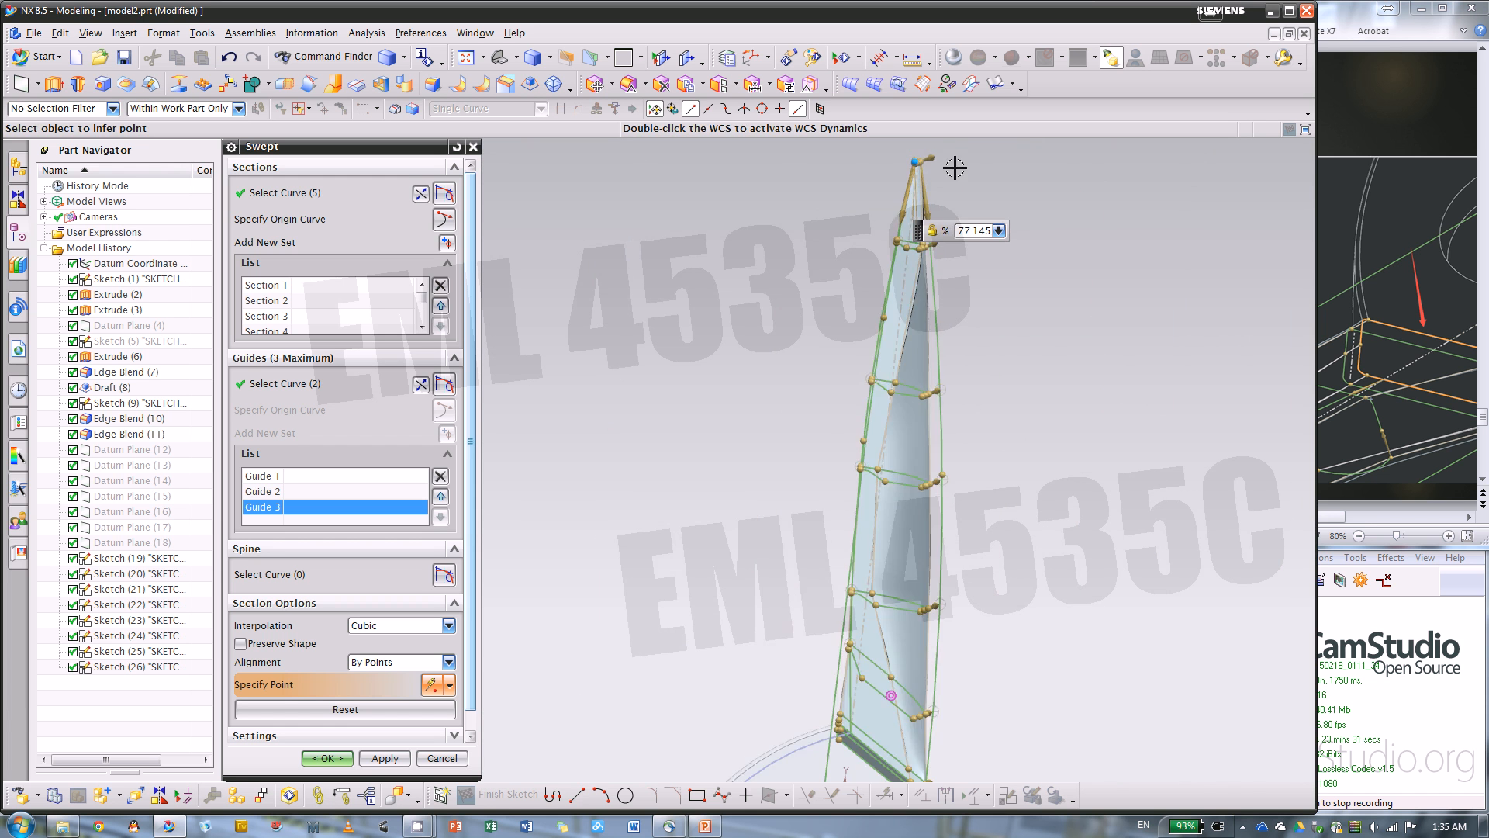
{"action": "scroll", "coordinate": [955, 169], "scroll_direction": "up", "scroll_amount": 4}
{"action": "scroll", "coordinate": [820, 162], "scroll_direction": "up", "scroll_amount": 2}
{"action": "scroll", "coordinate": [836, 488], "scroll_direction": "up", "scroll_amount": 1}
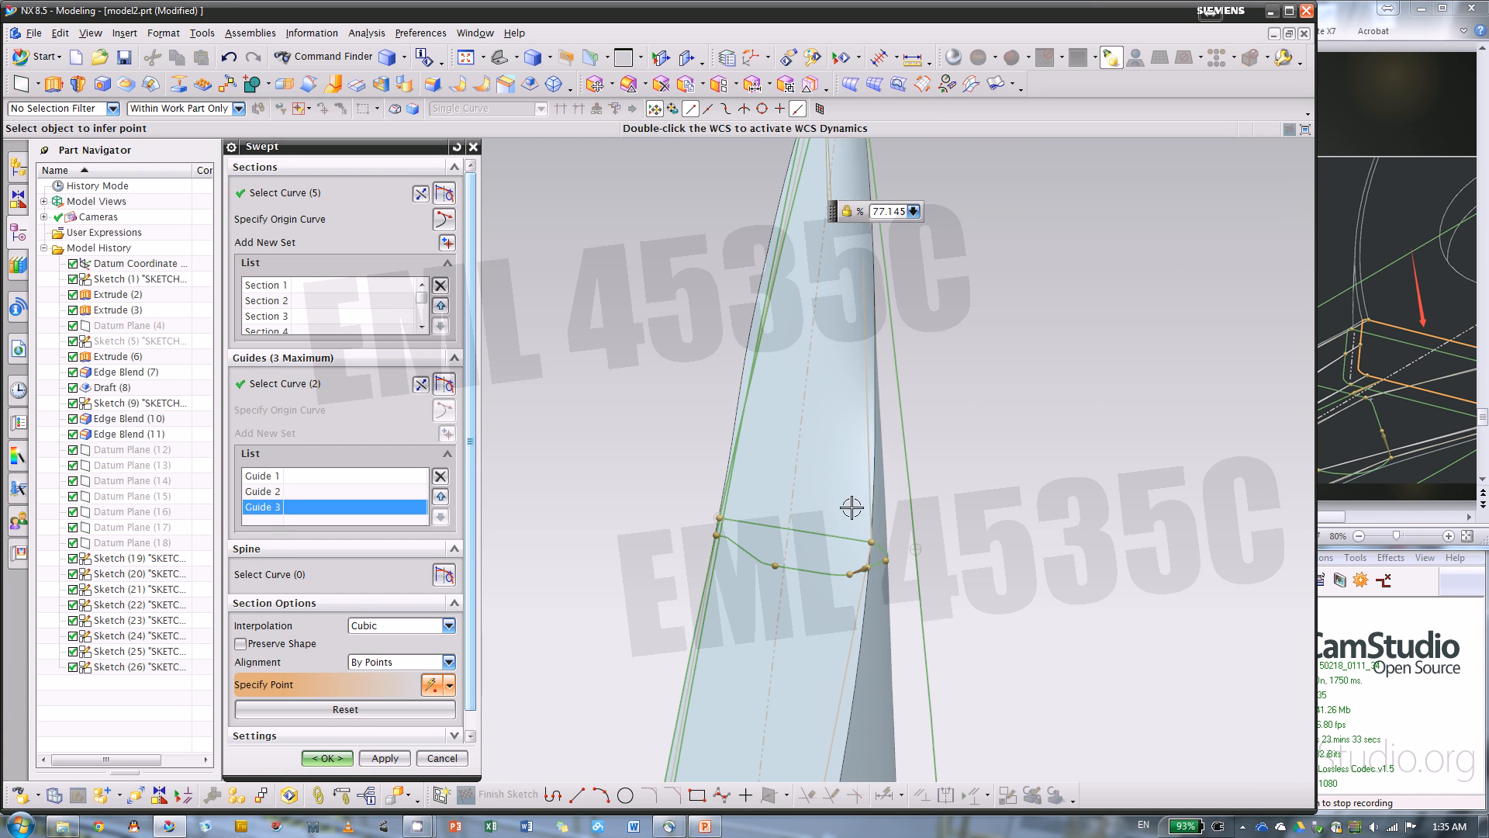
{"action": "left_click_drag", "start_coordinate": [872, 541], "coordinate": [842, 537]}
{"action": "middle_click_drag", "start_coordinate": [841, 537], "coordinate": [985, 342]}
Fit the whole model in view and accept the Swept feature to create the blade body
{"action": "scroll", "coordinate": [957, 303], "scroll_direction": "down", "scroll_amount": 2}
{"action": "scroll", "coordinate": [959, 303], "scroll_direction": "up", "scroll_amount": 2}
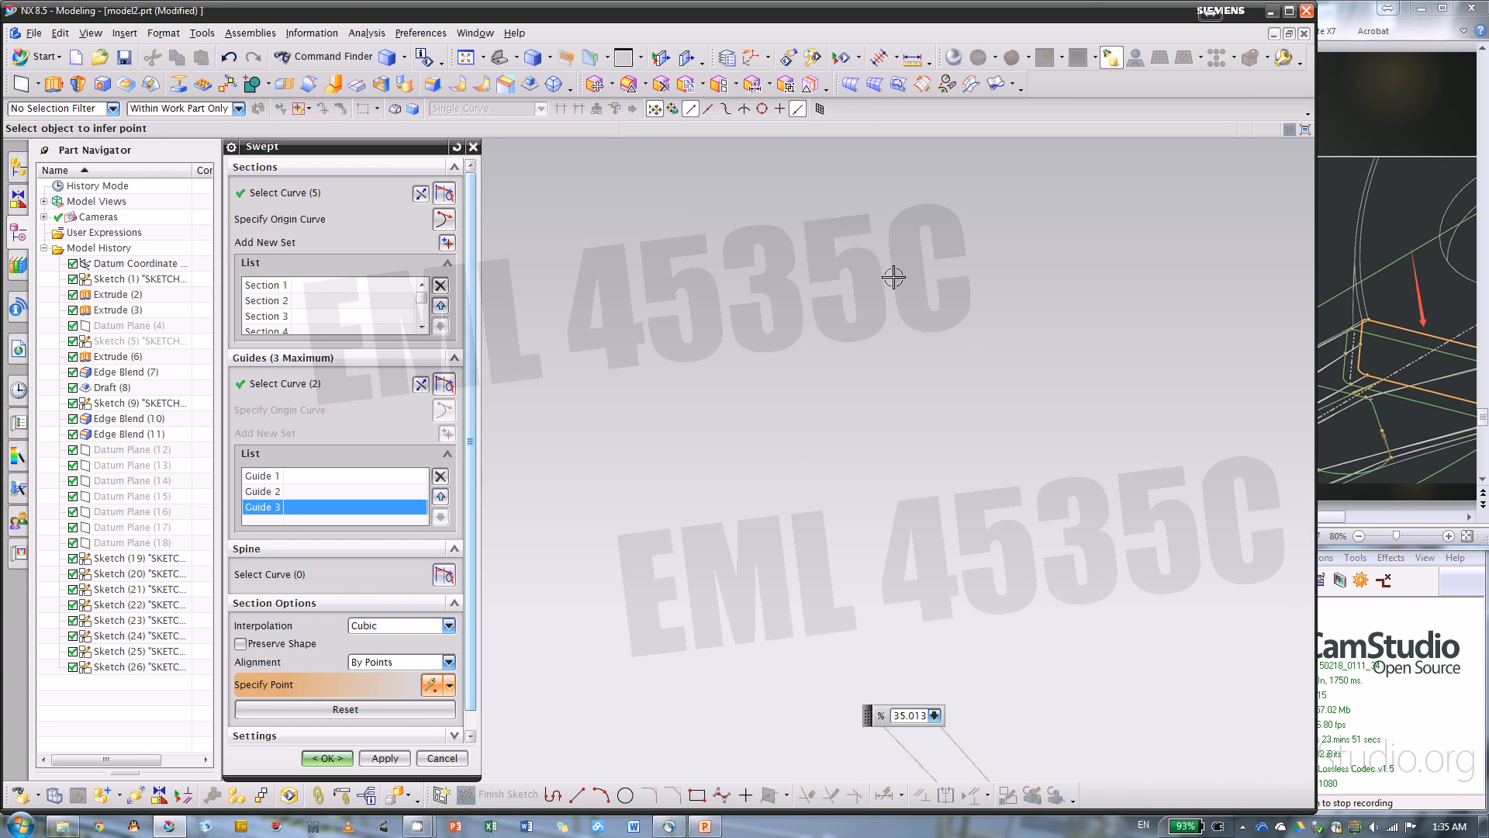
{"action": "middle_click_drag", "start_coordinate": [893, 276], "coordinate": [799, 188]}
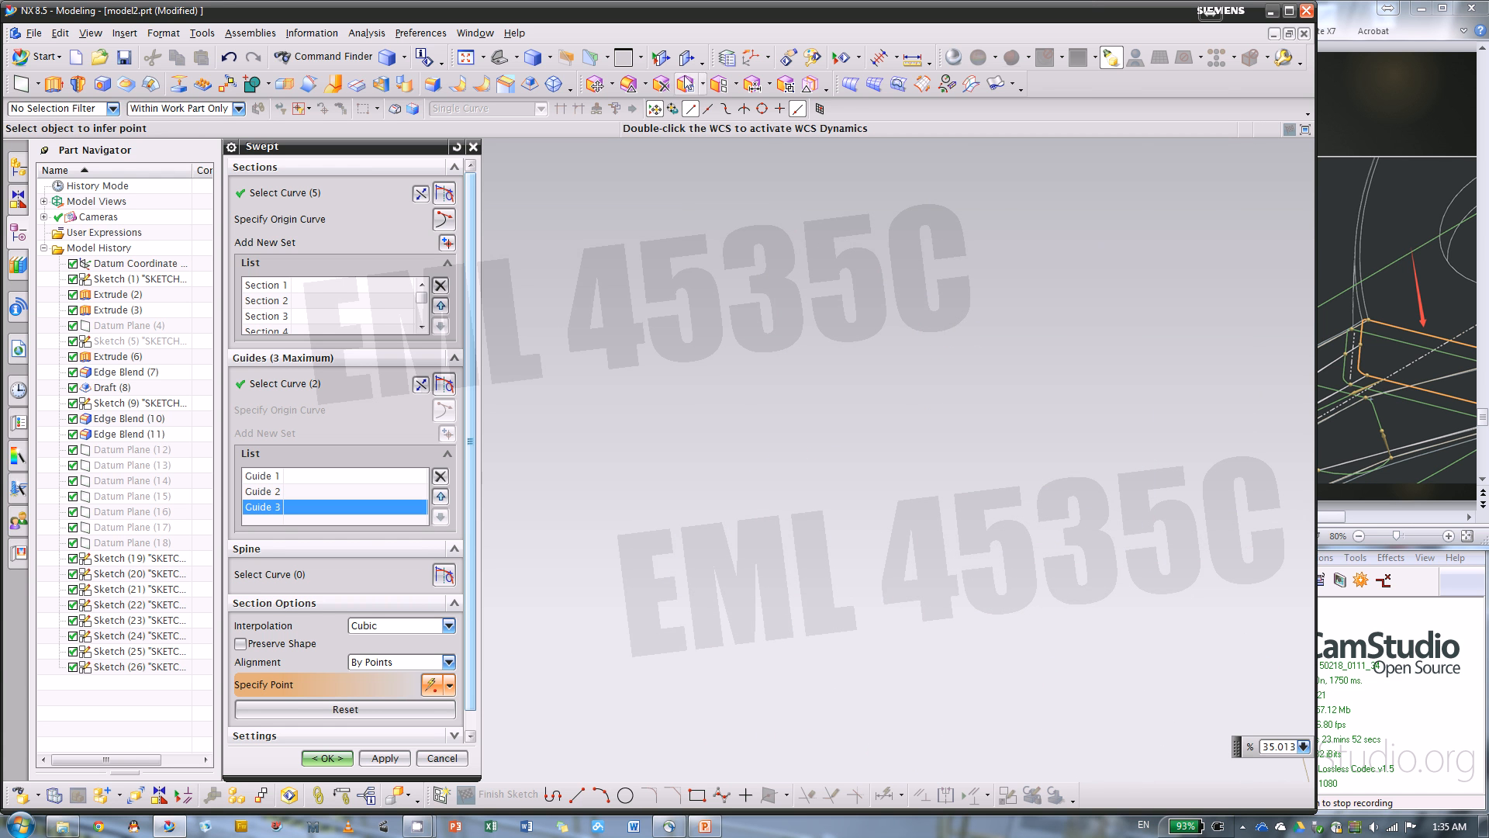
{"action": "left_click", "coordinate": [608, 58]}
{"action": "left_click", "coordinate": [622, 25]}
{"action": "left_click", "coordinate": [466, 58]}
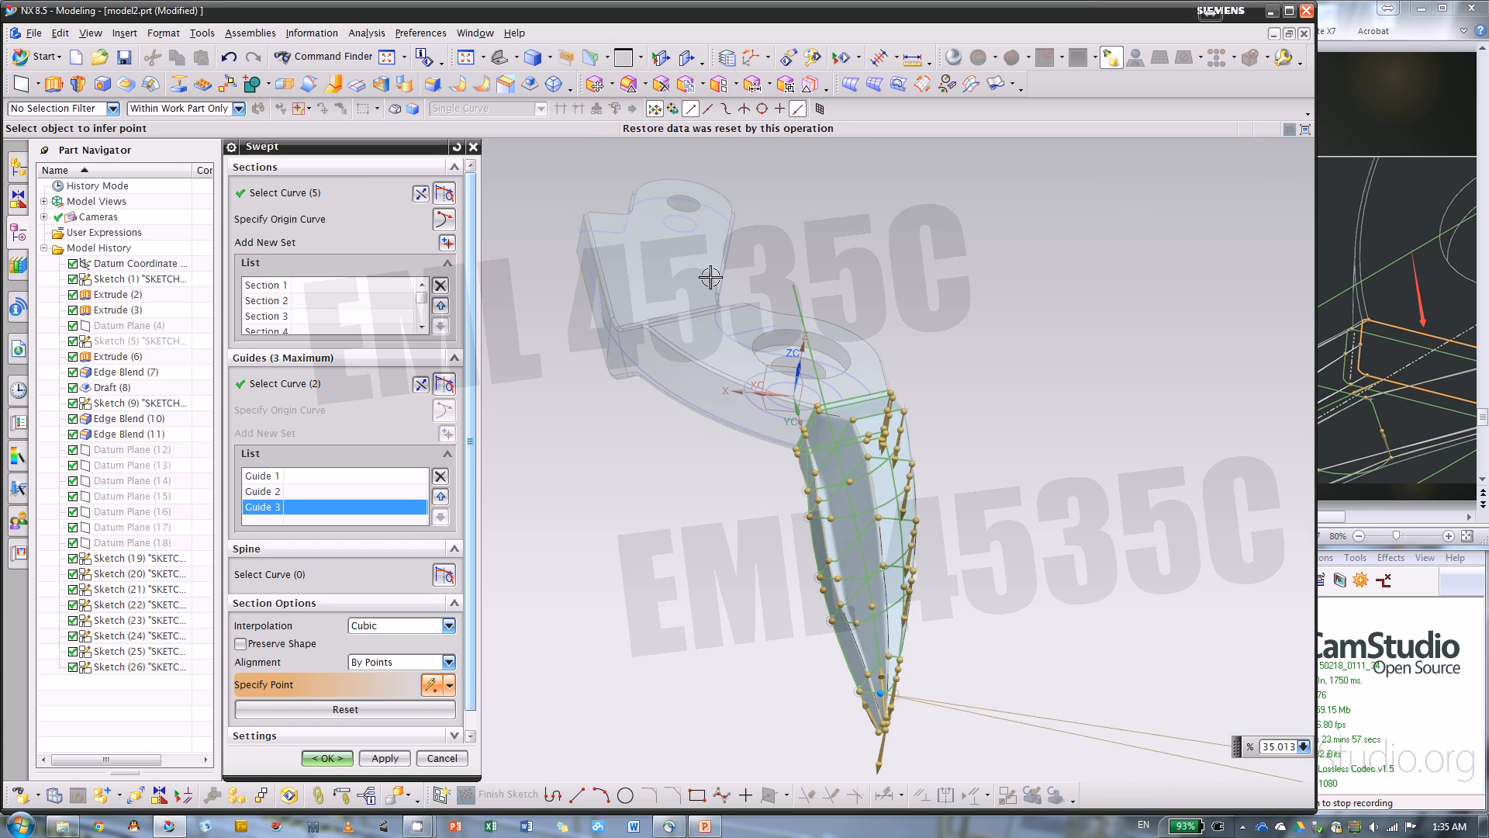
{"action": "scroll", "coordinate": [914, 587], "scroll_direction": "up", "scroll_amount": 1}
{"action": "mouse_move", "coordinate": [919, 569]}
{"action": "middle_mouse_down"}
{"action": "mouse_move", "coordinate": [938, 569]}
{"action": "mouse_move", "coordinate": [917, 635]}
{"action": "mouse_move", "coordinate": [897, 566]}
{"action": "middle_mouse_up"}
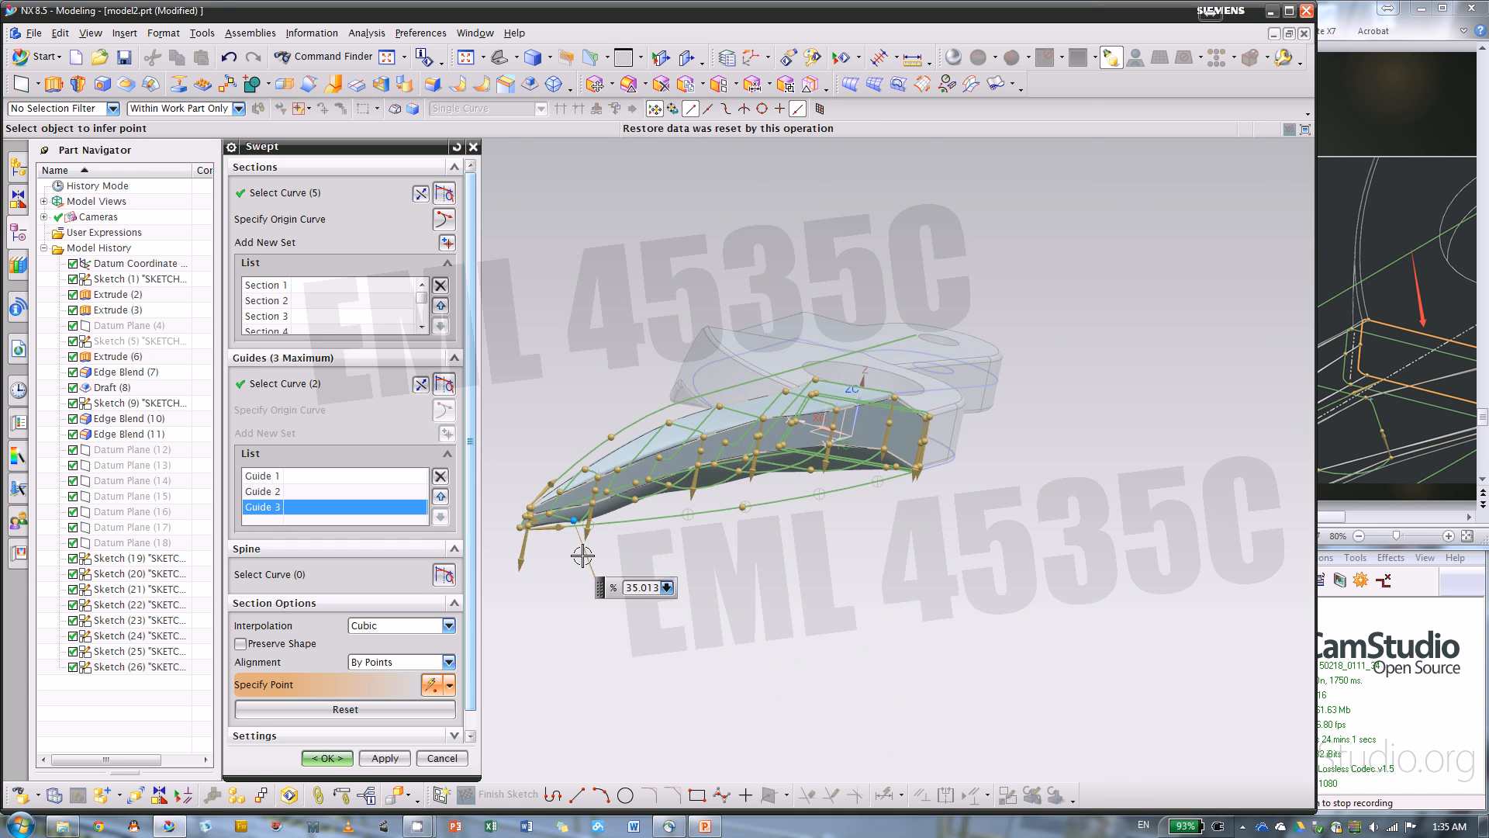
{"action": "scroll", "coordinate": [582, 556], "scroll_direction": "up", "scroll_amount": 3}
{"action": "middle_click_drag", "start_coordinate": [878, 498], "coordinate": [990, 460], "text": "shift"}
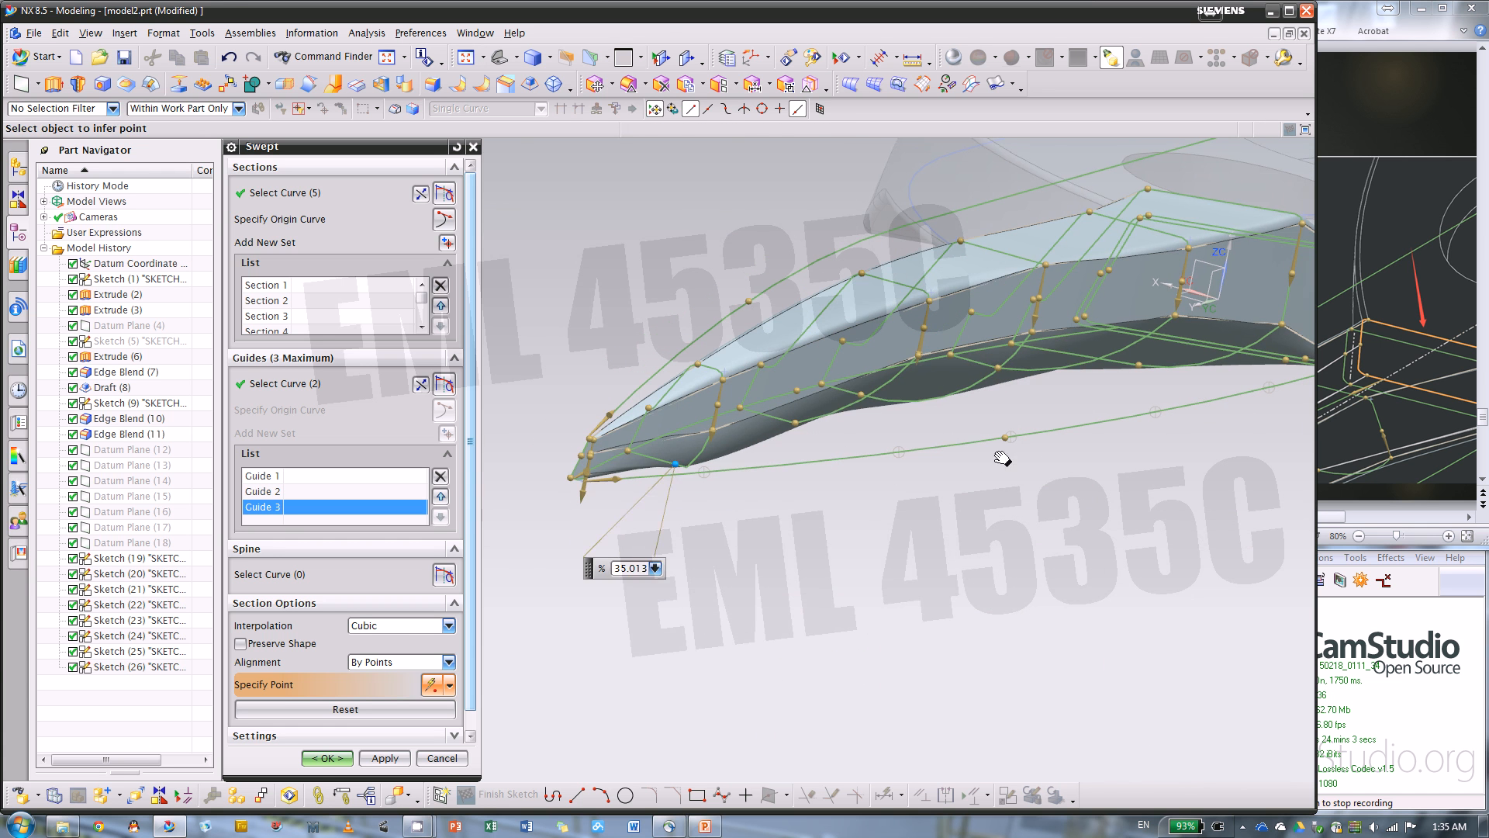
{"action": "left_click", "coordinate": [326, 758]}
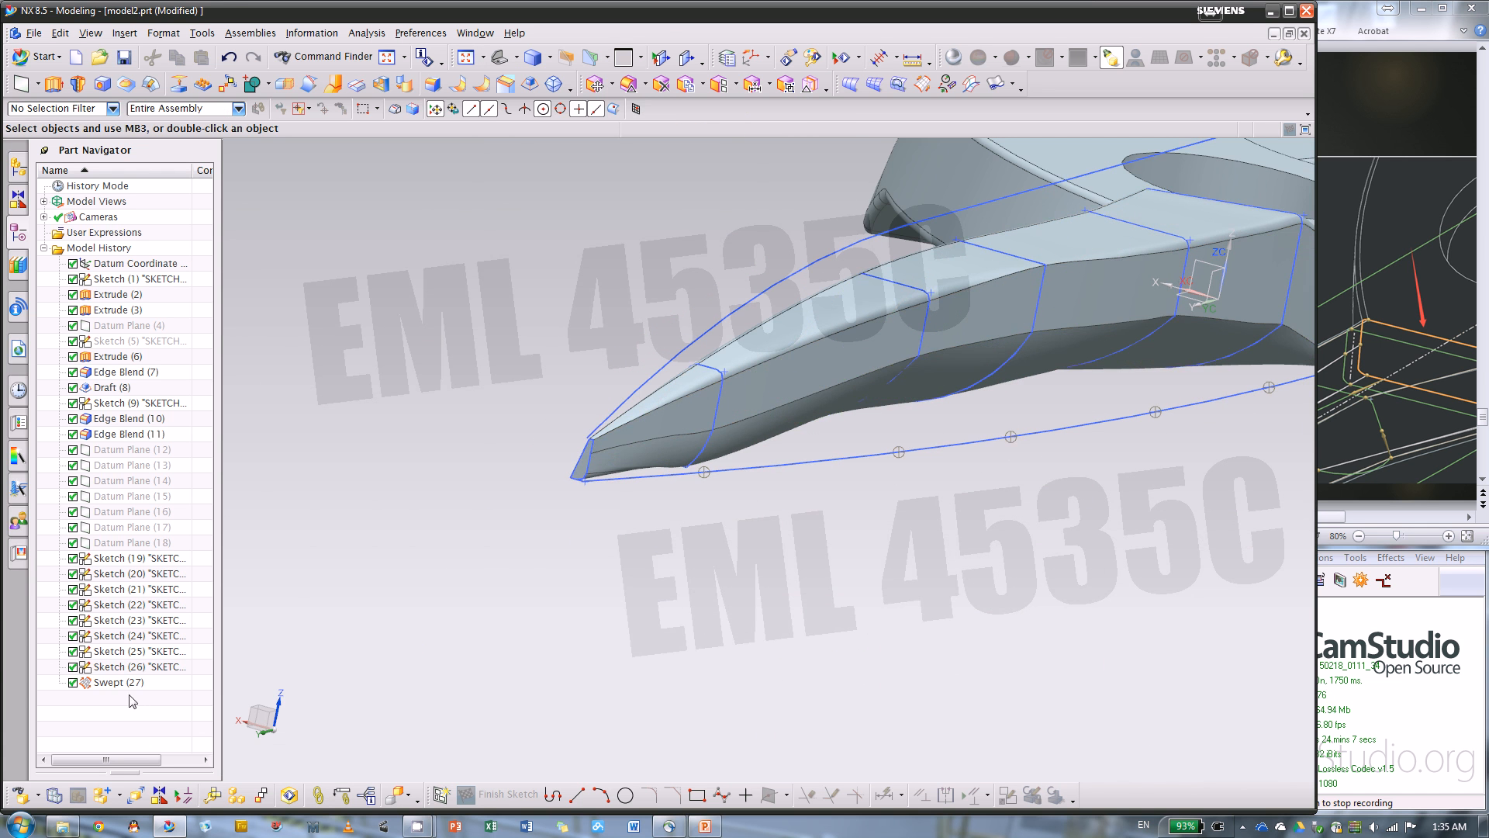
Reopen Swept (27) for editing and slide section 8's point 3 down to the lower corner at about 33.1%
{"action": "double_click", "coordinate": [126, 683]}
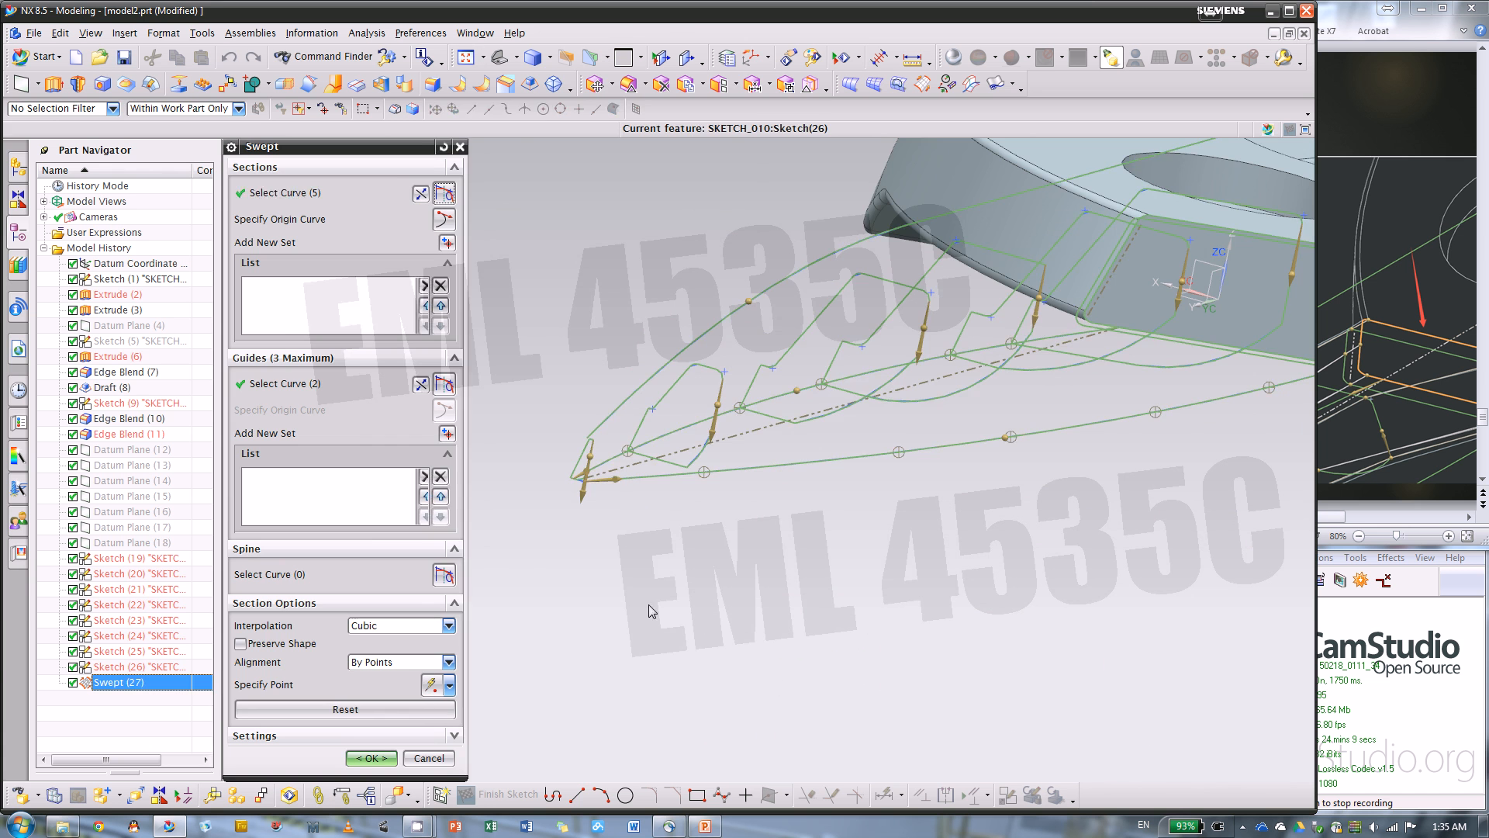
{"action": "mouse_move", "coordinate": [734, 592]}
{"action": "middle_mouse_down"}
{"action": "mouse_move", "coordinate": [718, 566]}
{"action": "mouse_move", "coordinate": [735, 598]}
{"action": "mouse_move", "coordinate": [719, 587]}
{"action": "middle_mouse_up"}
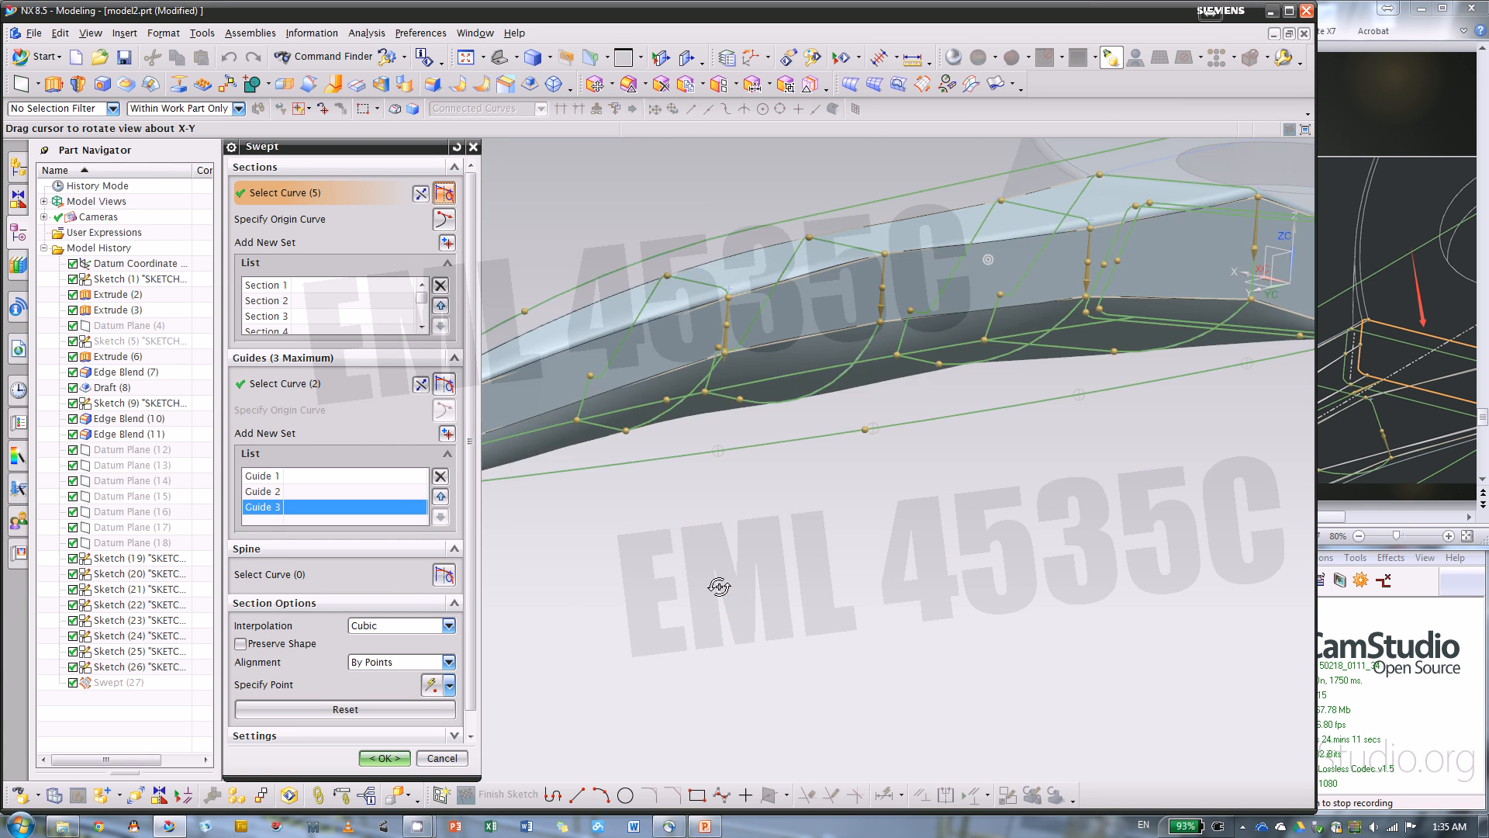
{"action": "scroll", "coordinate": [1053, 519], "scroll_direction": "down", "scroll_amount": 3}
{"action": "scroll", "coordinate": [731, 490], "scroll_direction": "up", "scroll_amount": 6}
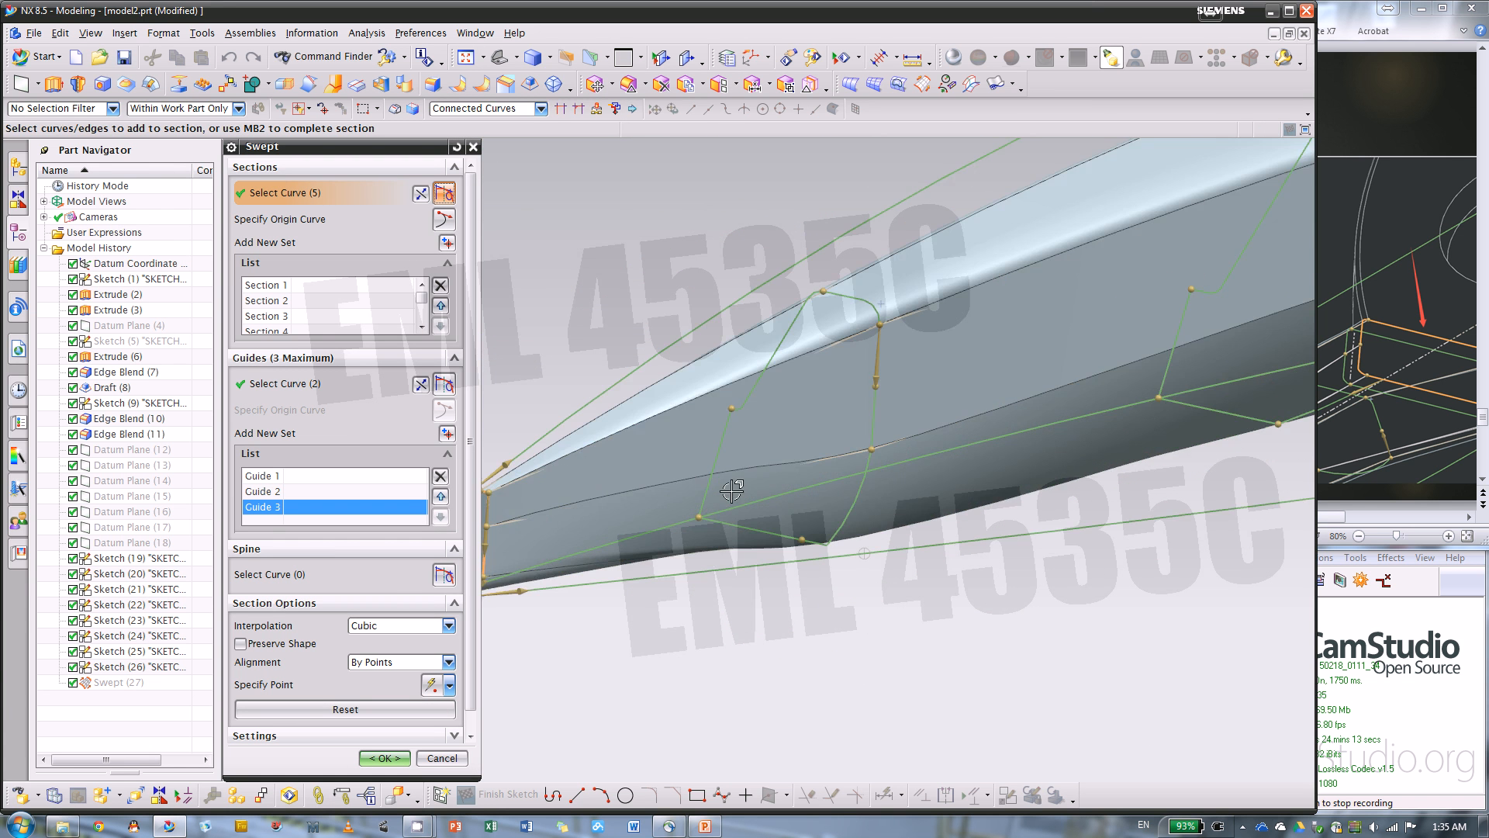
{"action": "scroll", "coordinate": [731, 491], "scroll_direction": "down", "scroll_amount": 4}
{"action": "scroll", "coordinate": [711, 507], "scroll_direction": "up", "scroll_amount": 3}
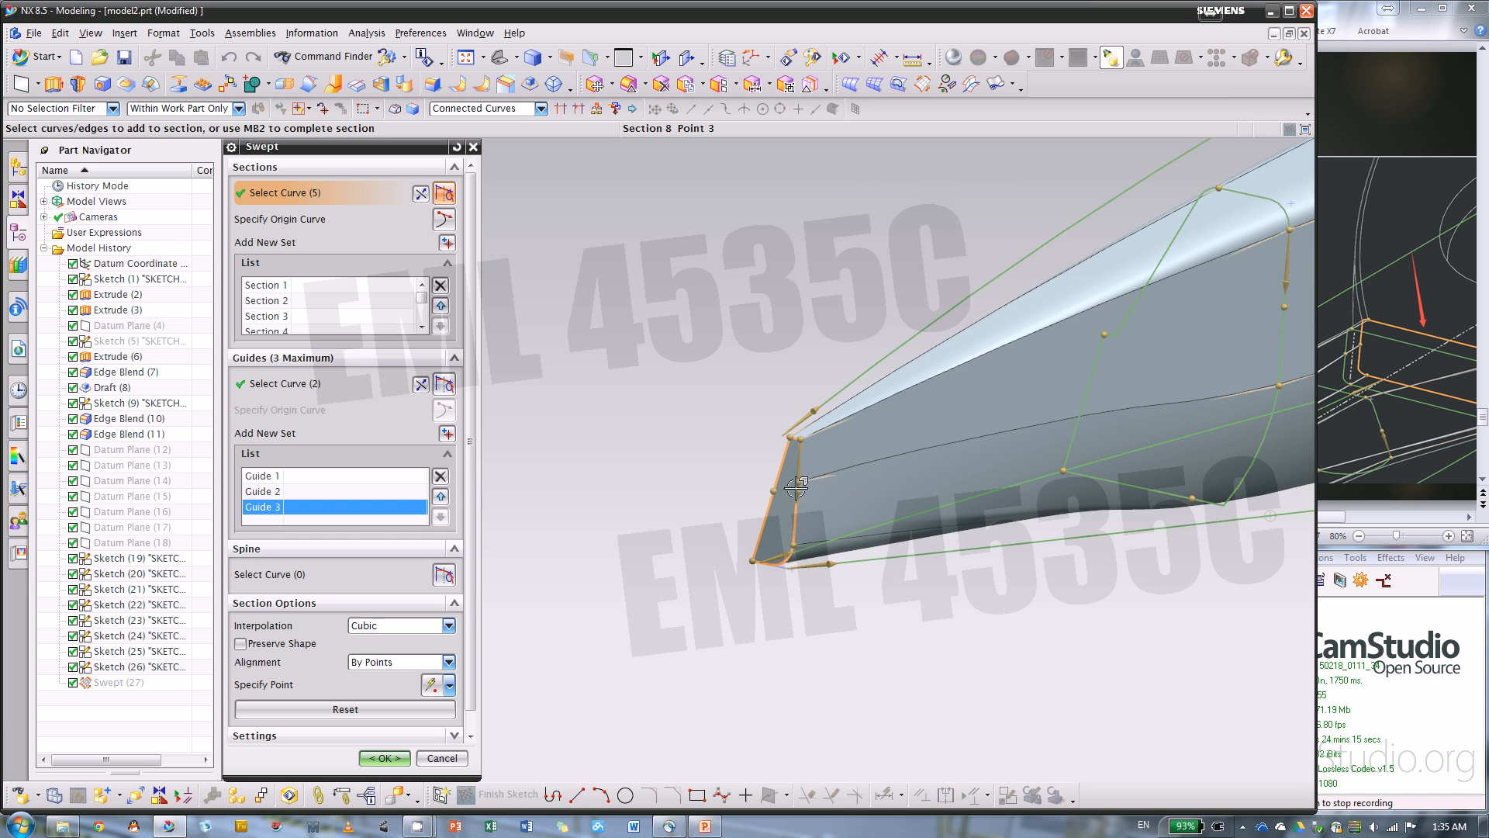
{"action": "left_click_drag", "start_coordinate": [796, 487], "coordinate": [793, 545]}
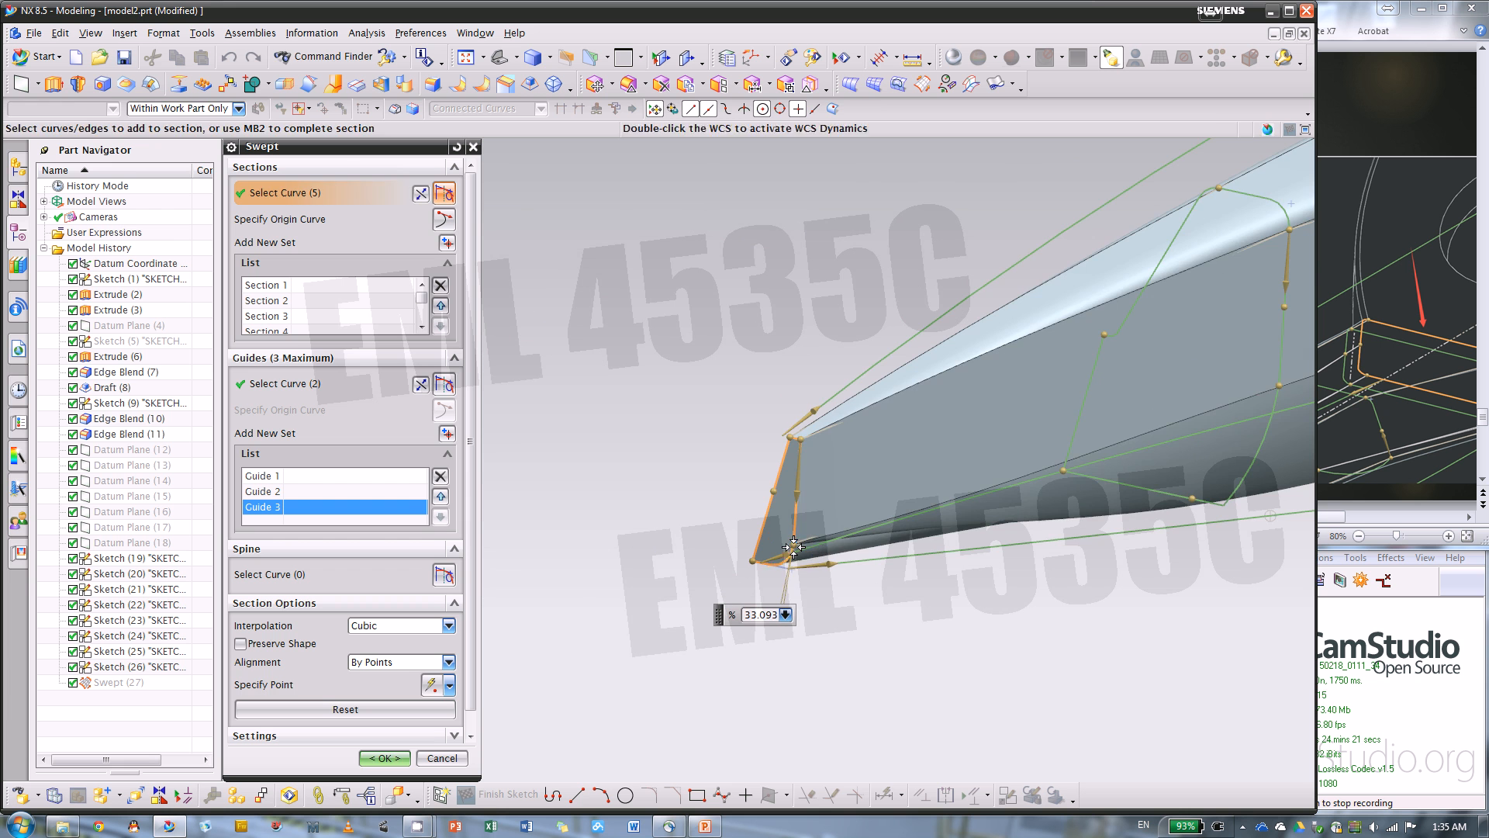
{"action": "middle_click", "coordinate": [794, 546]}
In wireframe display, slide section 8's overlapping lower corner alignment point to the far end of the corner arc, about 44.8%
{"action": "middle_click_drag", "start_coordinate": [897, 542], "coordinate": [885, 587]}
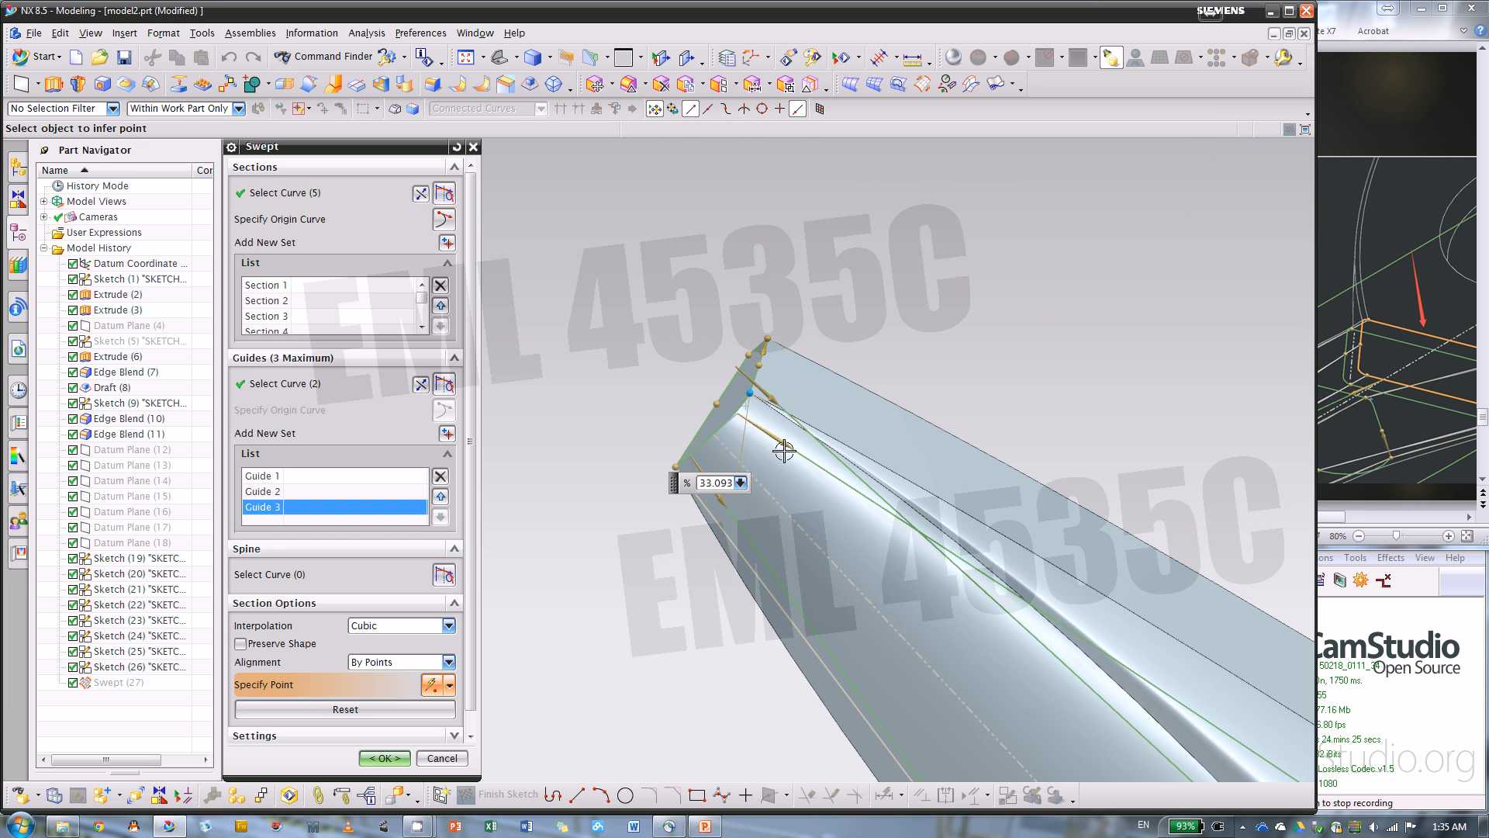
{"action": "middle_click_drag", "start_coordinate": [693, 406], "coordinate": [866, 637]}
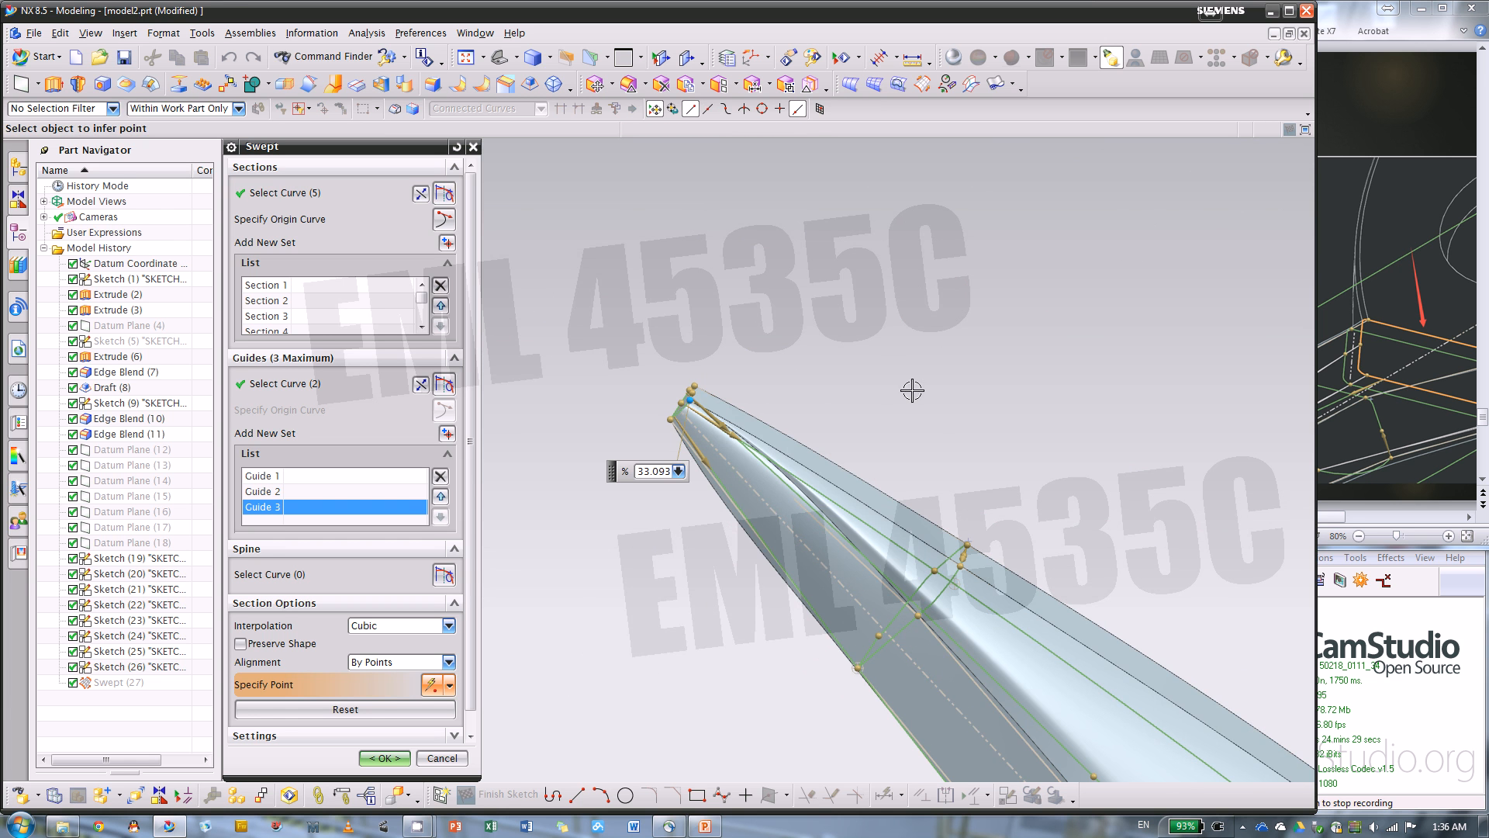
{"action": "right_click_drag", "start_coordinate": [913, 389], "coordinate": [881, 390]}
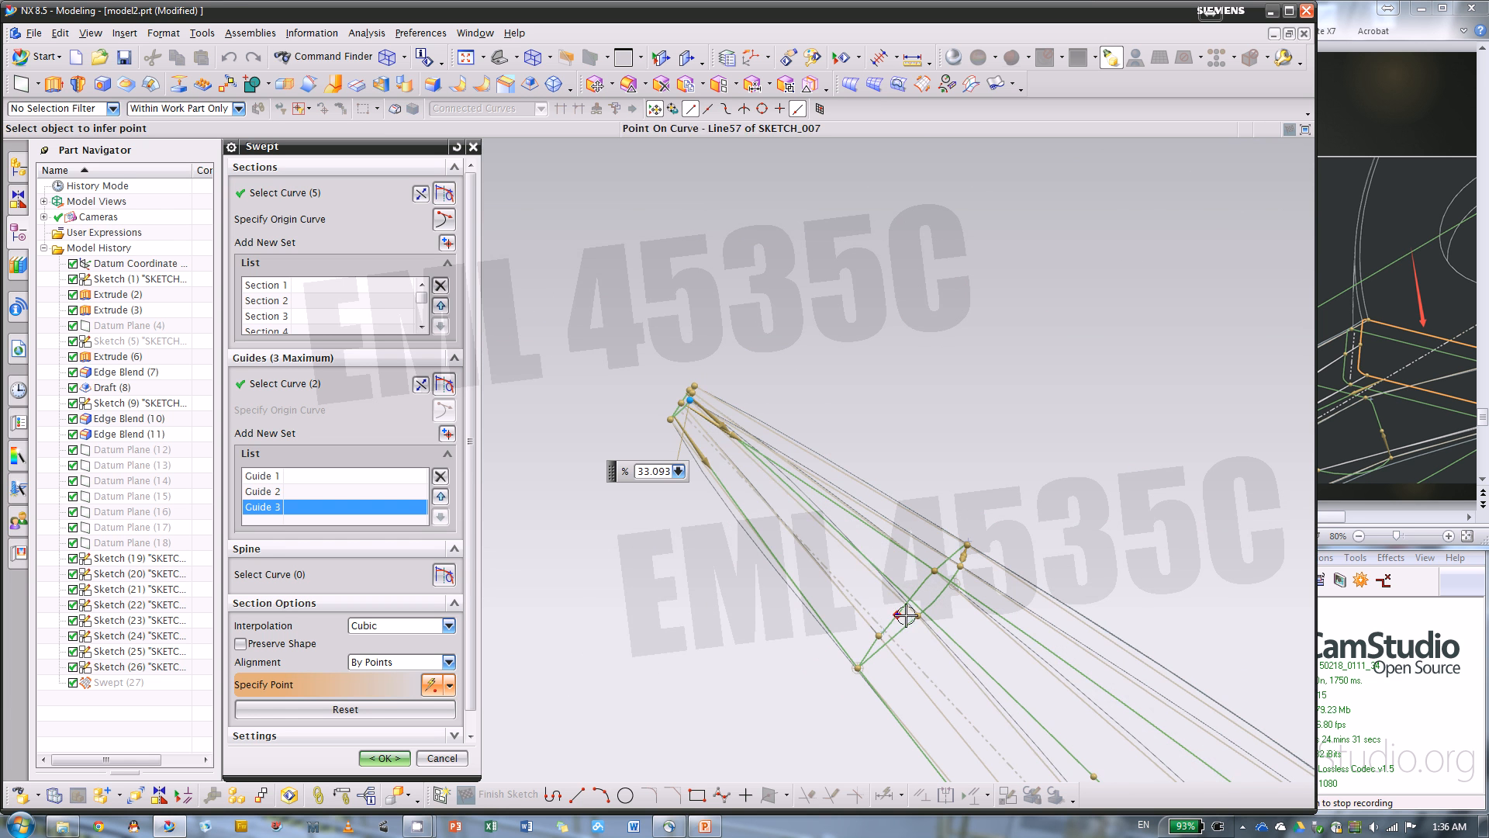
{"action": "middle_click_drag", "start_coordinate": [914, 442], "coordinate": [739, 564]}
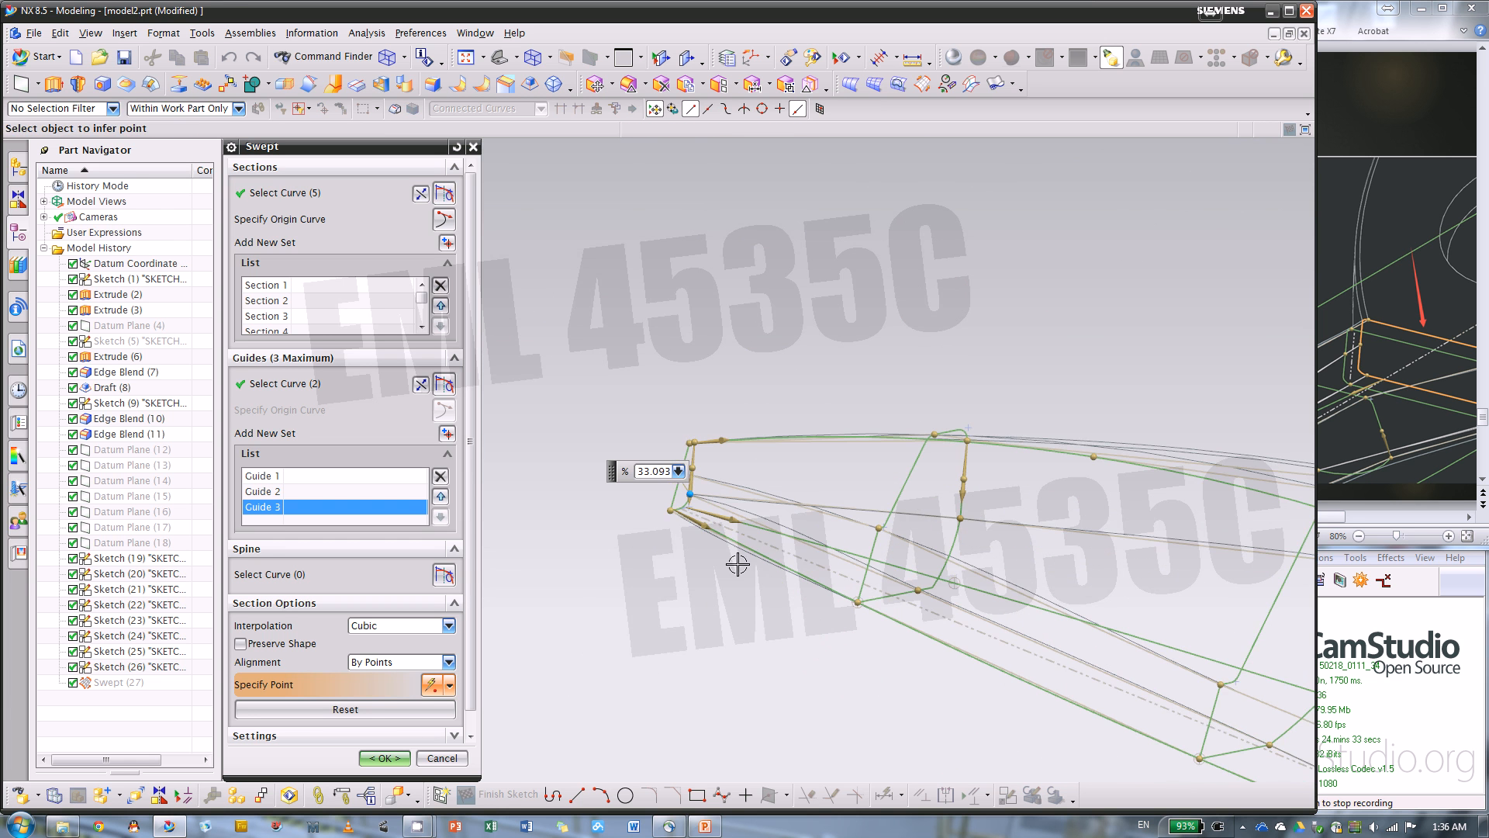
{"action": "scroll", "coordinate": [664, 515], "scroll_direction": "up", "scroll_amount": 3}
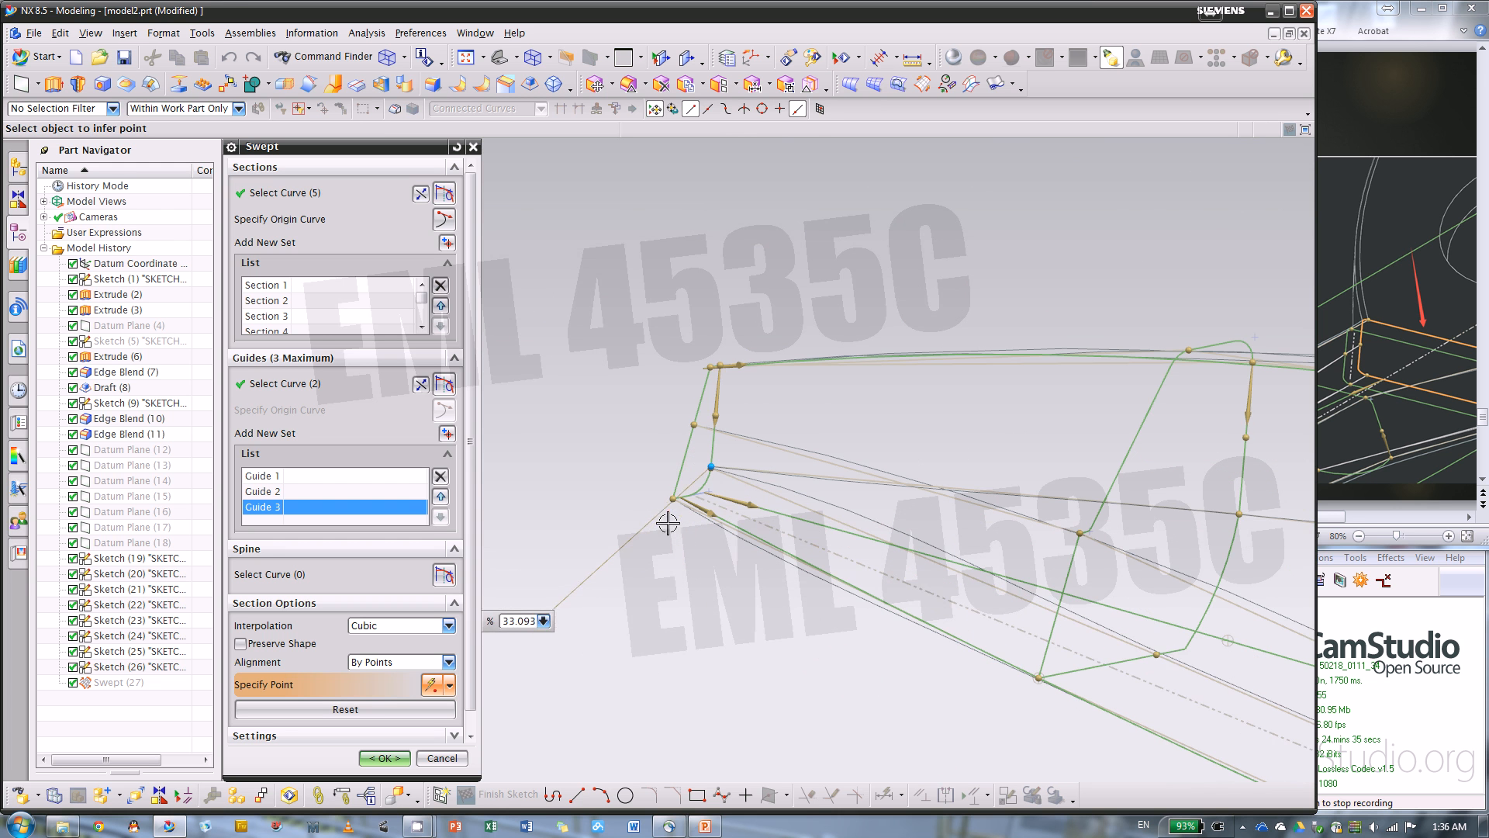
{"action": "left_click", "coordinate": [1167, 654]}
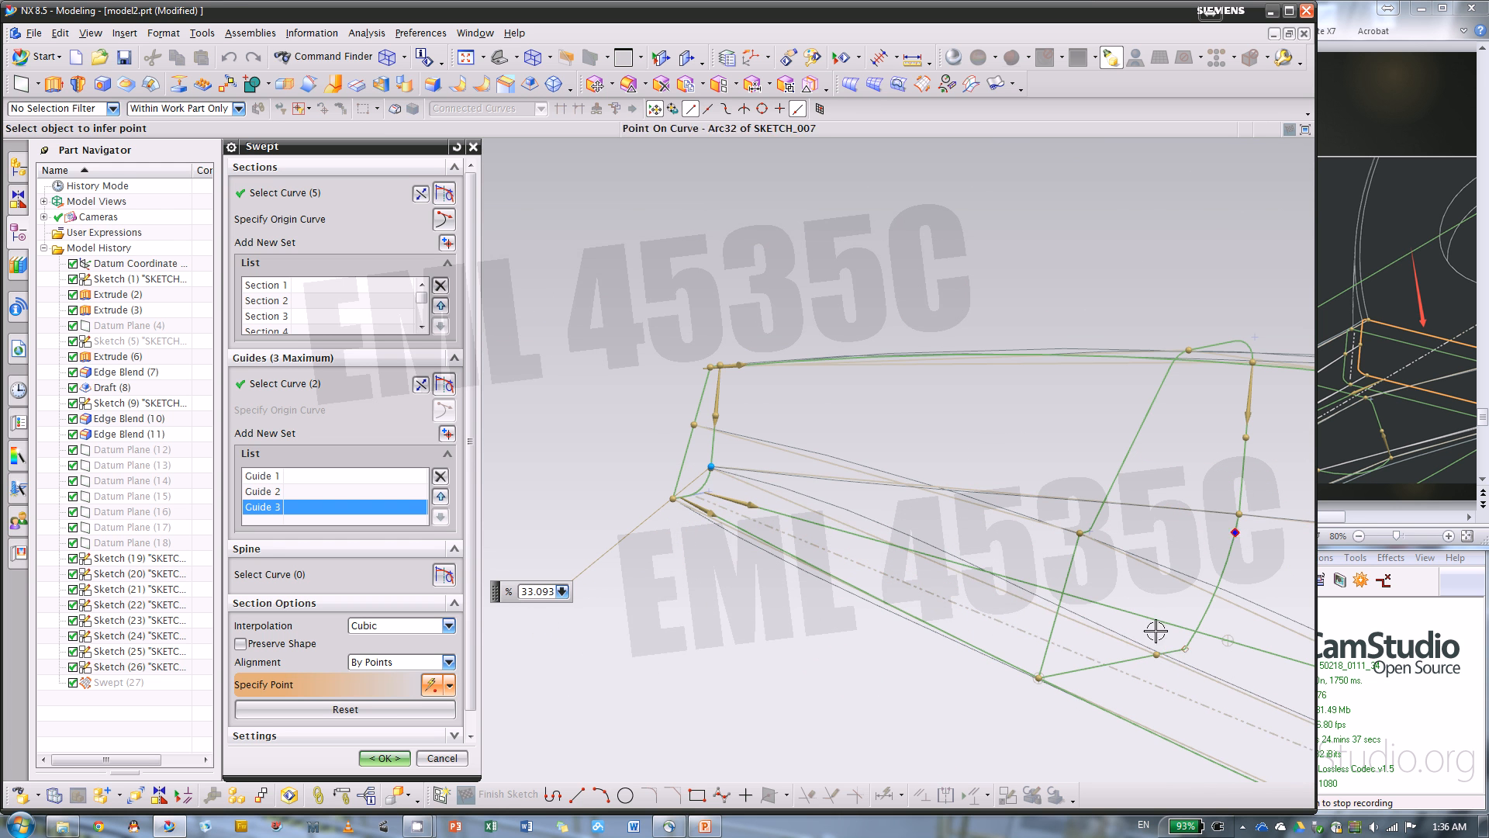
{"action": "scroll", "coordinate": [708, 470], "scroll_direction": "up", "scroll_amount": 4}
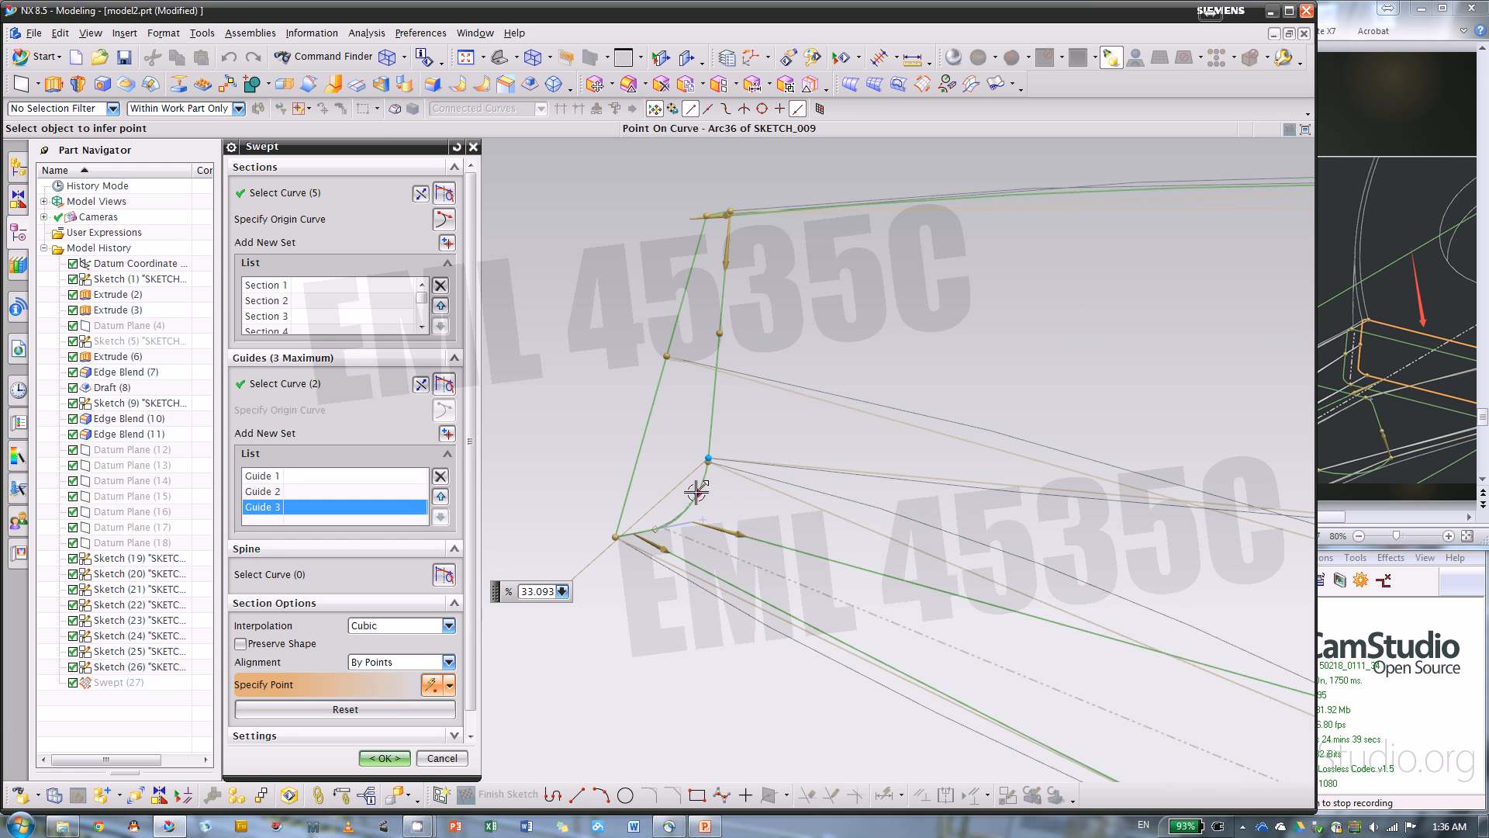
{"action": "left_click_drag", "start_coordinate": [710, 468], "coordinate": [667, 532]}
{"action": "scroll", "coordinate": [638, 470], "scroll_direction": "down", "scroll_amount": 4}
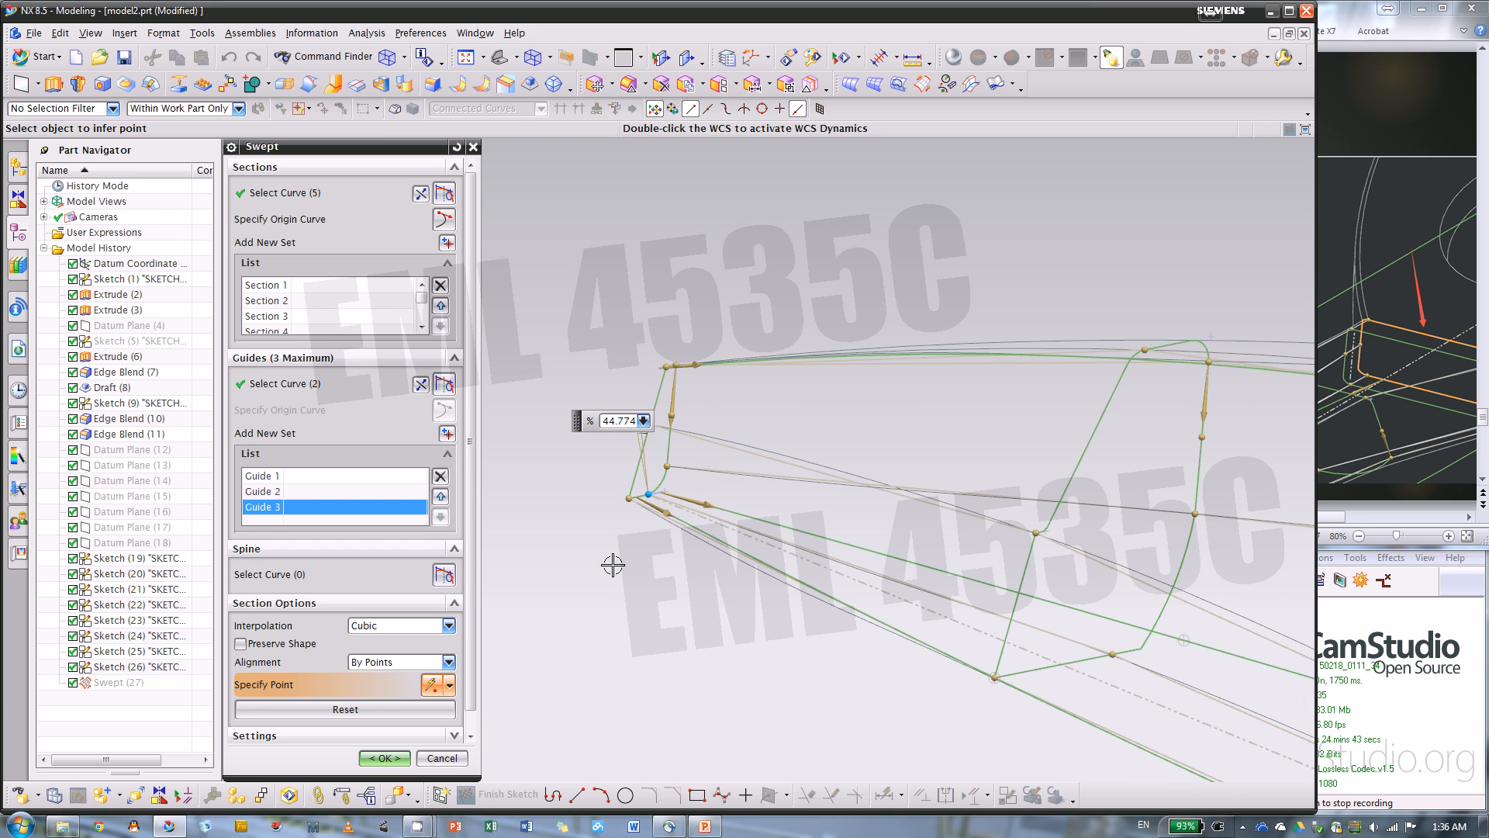
Return to shaded display and accept the edited Swept feature
{"action": "right_click_drag", "start_coordinate": [613, 567], "coordinate": [618, 539]}
{"action": "middle_click_drag", "start_coordinate": [666, 560], "coordinate": [654, 532]}
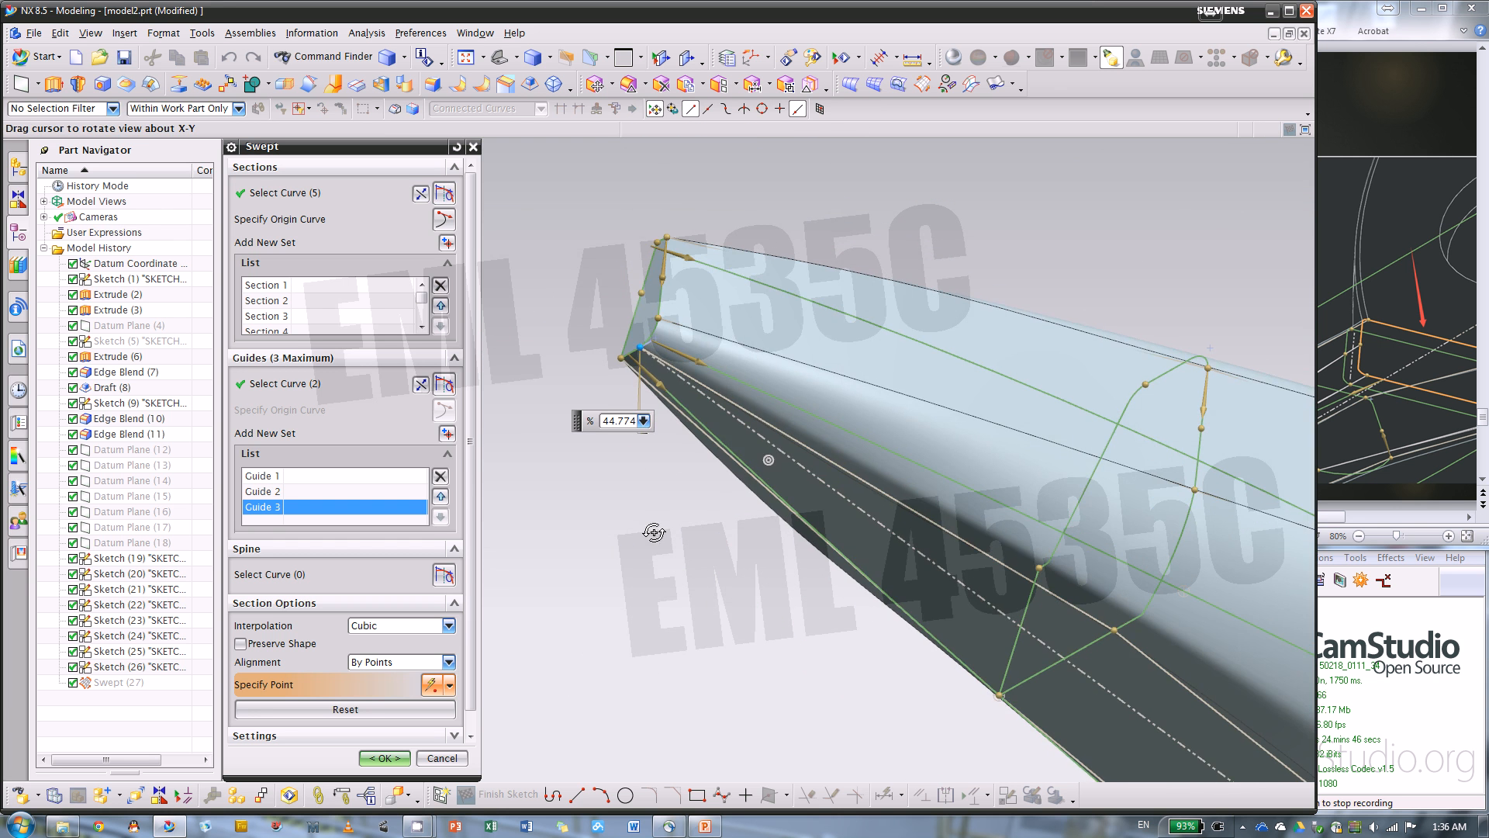
{"action": "left_click", "coordinate": [386, 758]}
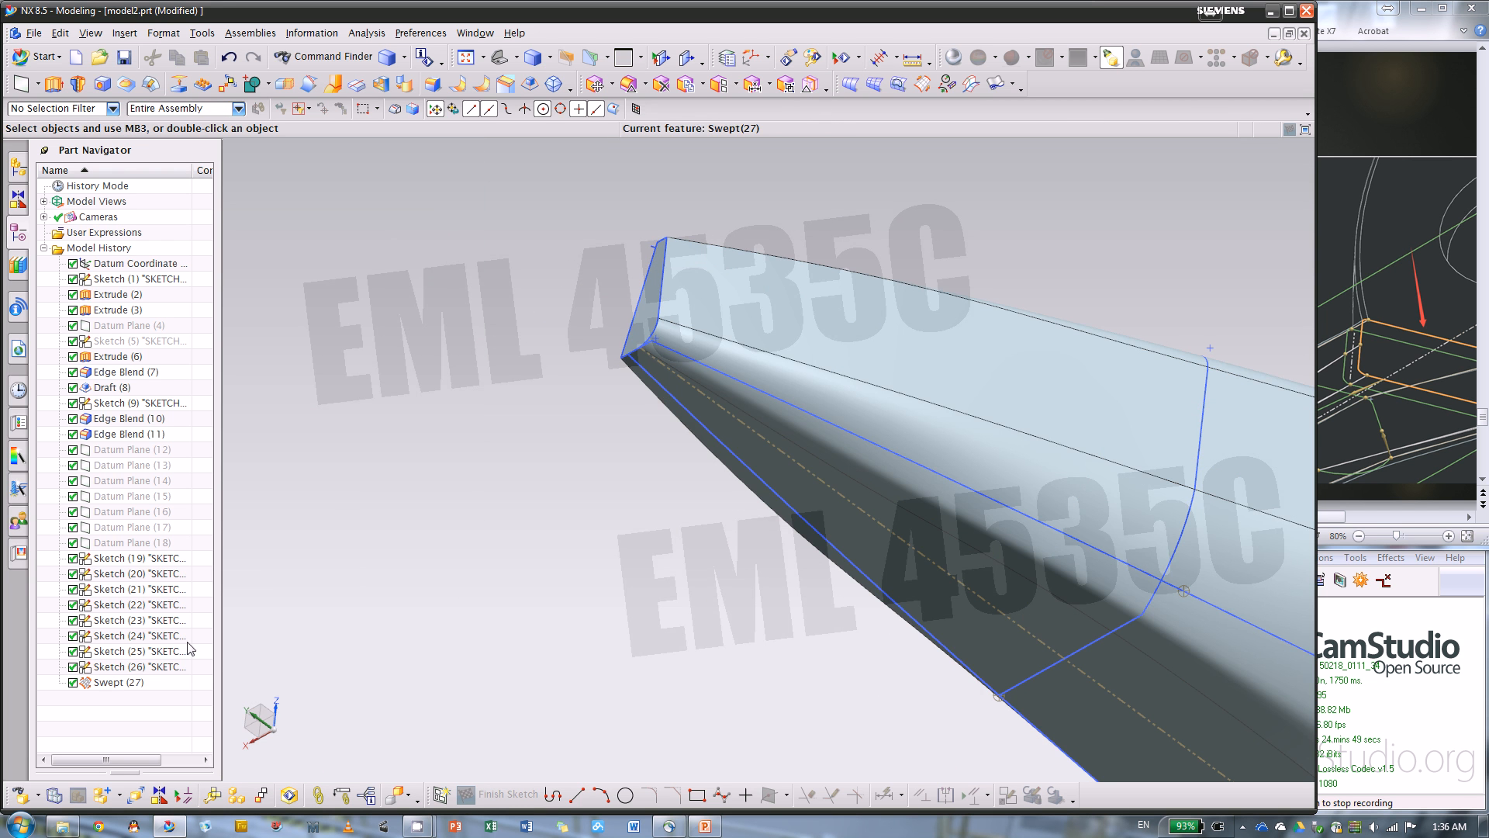
Hide the eight section sketches, Sketch (19) through Sketch (26)
{"action": "left_click", "coordinate": [159, 560], "text": "shift"}
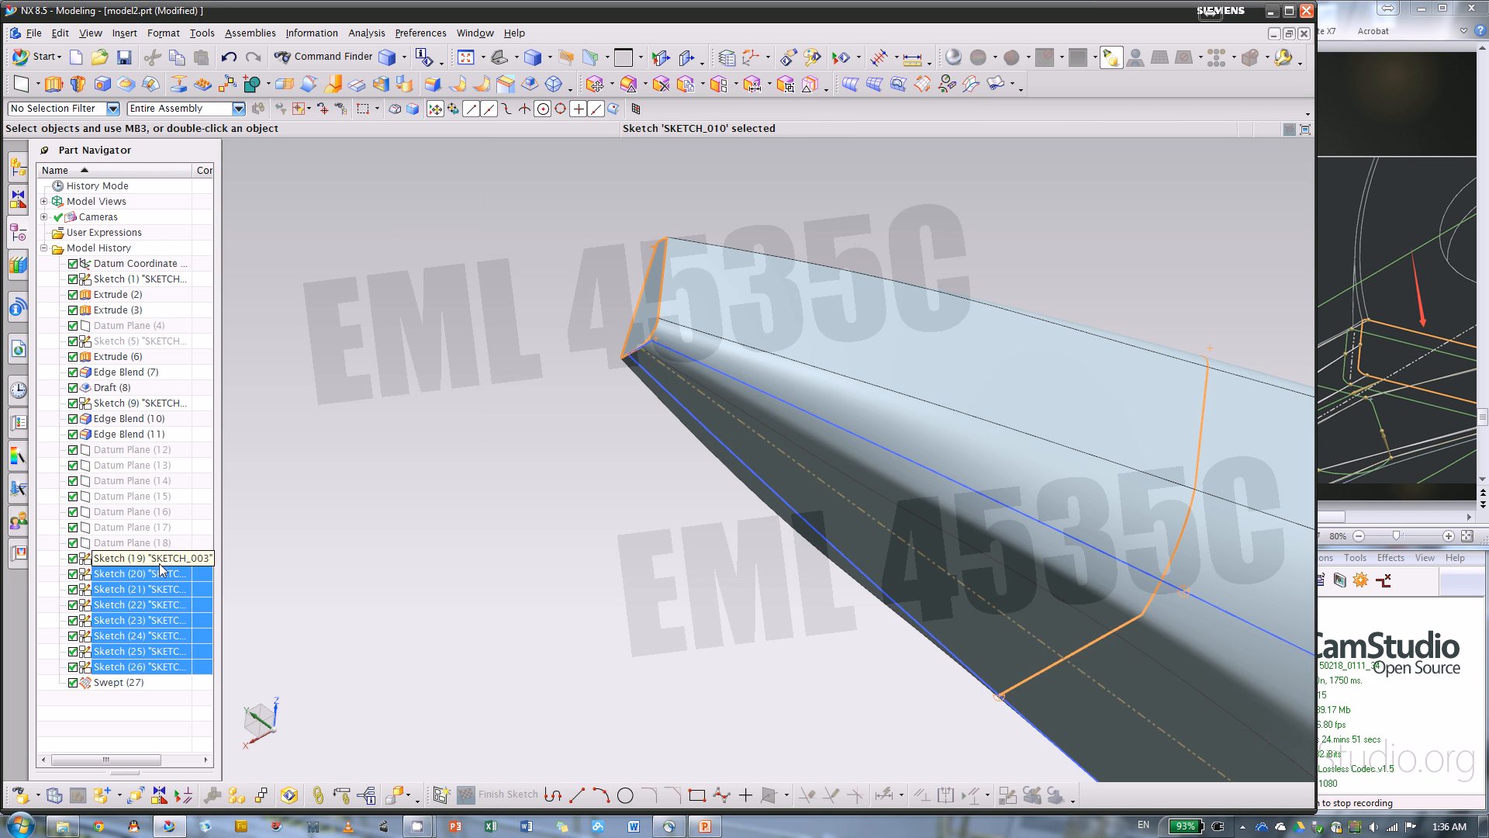
{"action": "right_click", "coordinate": [163, 580]}
{"action": "left_click", "coordinate": [242, 588]}
{"action": "middle_click_drag", "start_coordinate": [356, 555], "coordinate": [553, 462]}
{"action": "mouse_move", "coordinate": [517, 489]}
{"action": "middle_mouse_down"}
{"action": "mouse_move", "coordinate": [522, 535]}
{"action": "mouse_move", "coordinate": [506, 479]}
{"action": "middle_mouse_up"}
Hide the remaining visible sketches, Sketch (9) and Sketch (1), so only the solid geometry is displayed
{"action": "right_click", "coordinate": [130, 408]}
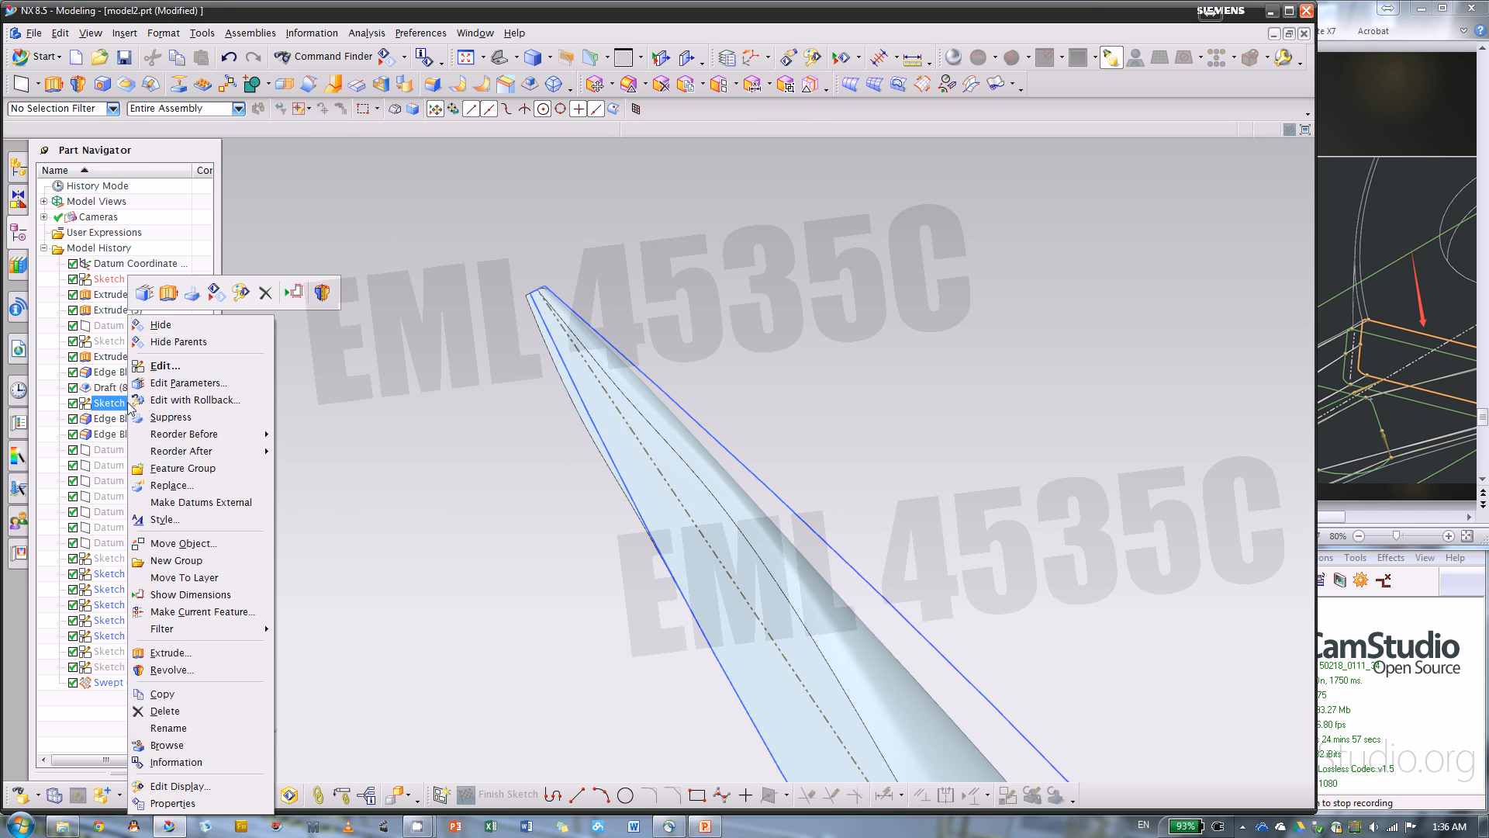
{"action": "key", "text": "Escape"}
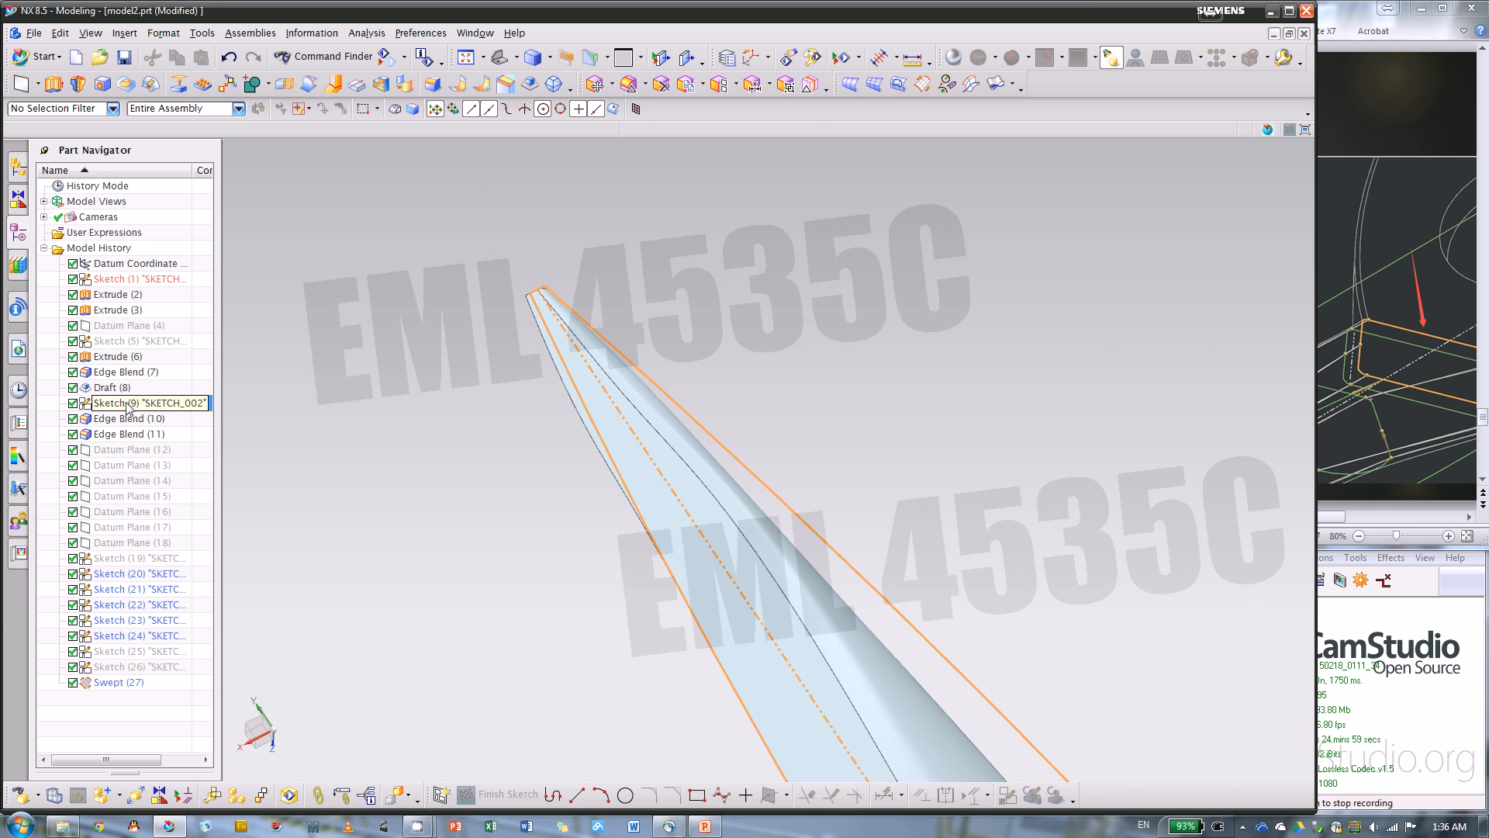
{"action": "left_click", "coordinate": [134, 278]}
{"action": "key", "text": "Escape"}
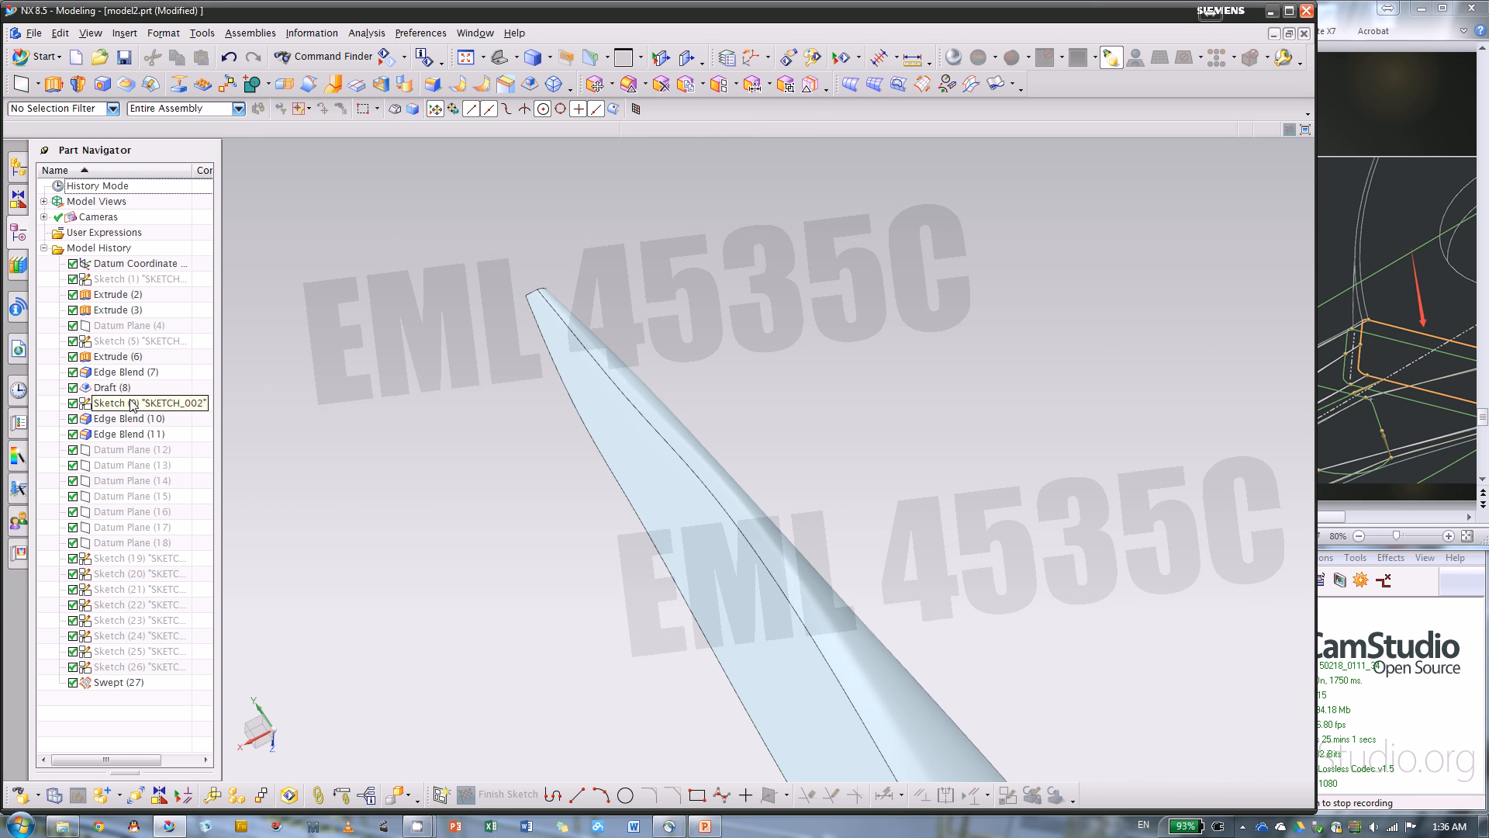
{"action": "left_click", "coordinate": [136, 405]}
{"action": "key", "text": "Escape"}
Reopen Swept (27) for editing, slide section 4's point 4 down its arc to about 41.2%, and accept the feature
{"action": "scroll", "coordinate": [386, 438], "scroll_direction": "down", "scroll_amount": 3}
{"action": "middle_click_drag", "start_coordinate": [447, 471], "coordinate": [662, 539]}
{"action": "left_click", "coordinate": [551, 463]}
{"action": "double_click", "coordinate": [551, 463]}
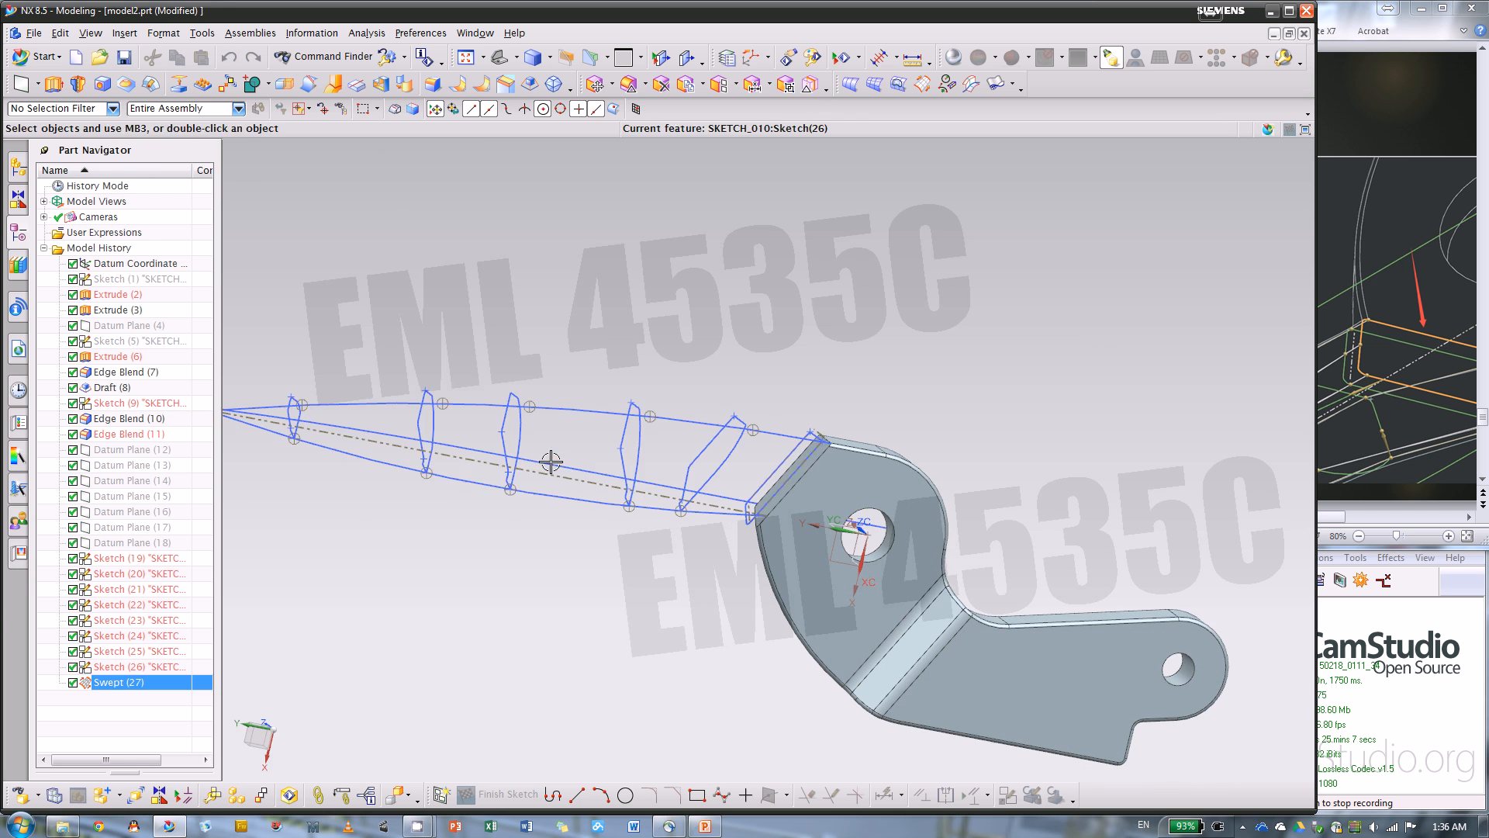
{"action": "scroll", "coordinate": [1039, 468], "scroll_direction": "down", "scroll_amount": 3}
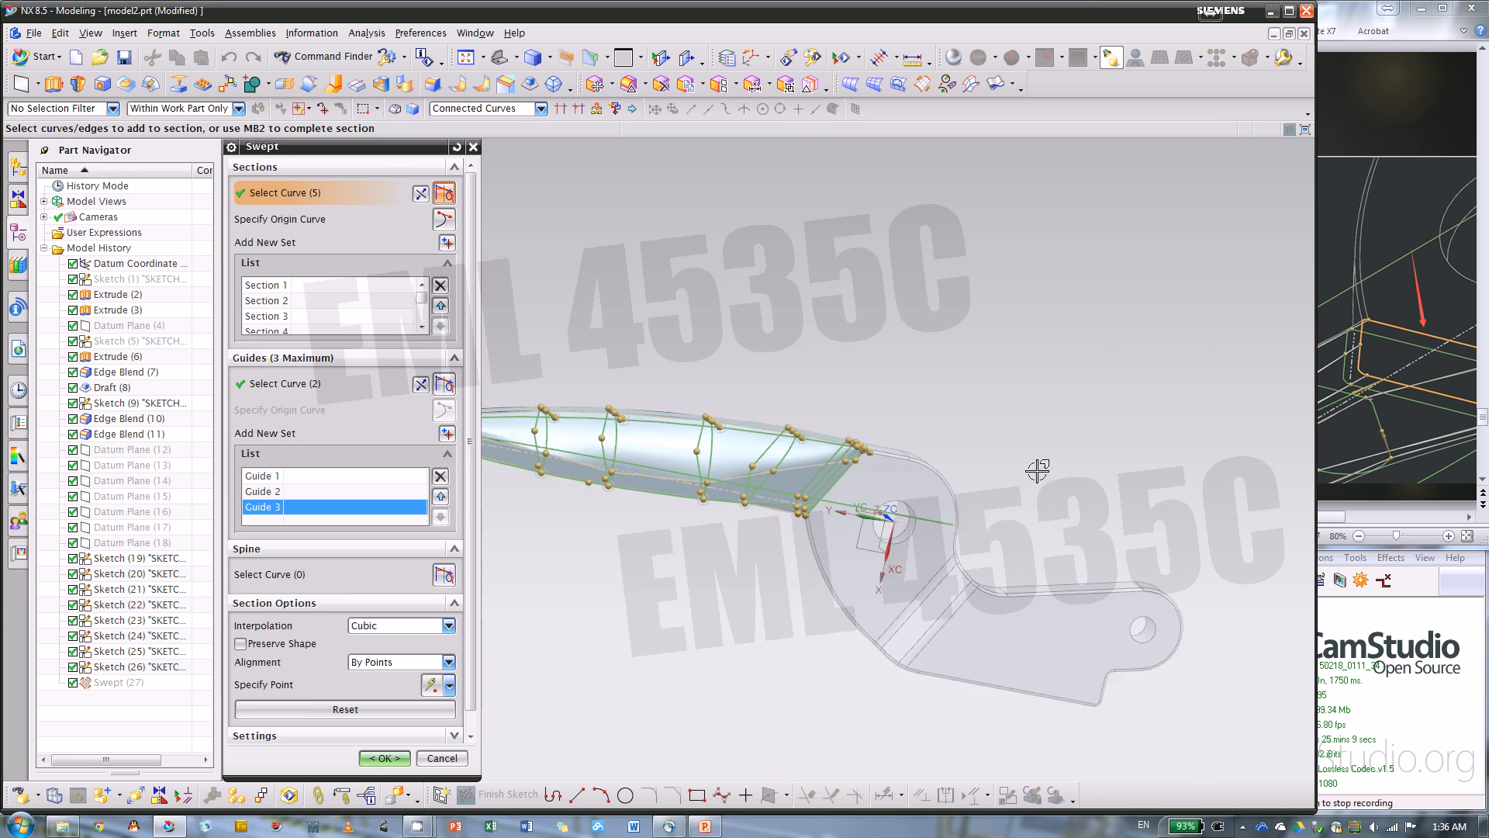
{"action": "scroll", "coordinate": [861, 501], "scroll_direction": "up", "scroll_amount": 5}
{"action": "scroll", "coordinate": [851, 598], "scroll_direction": "up", "scroll_amount": 6}
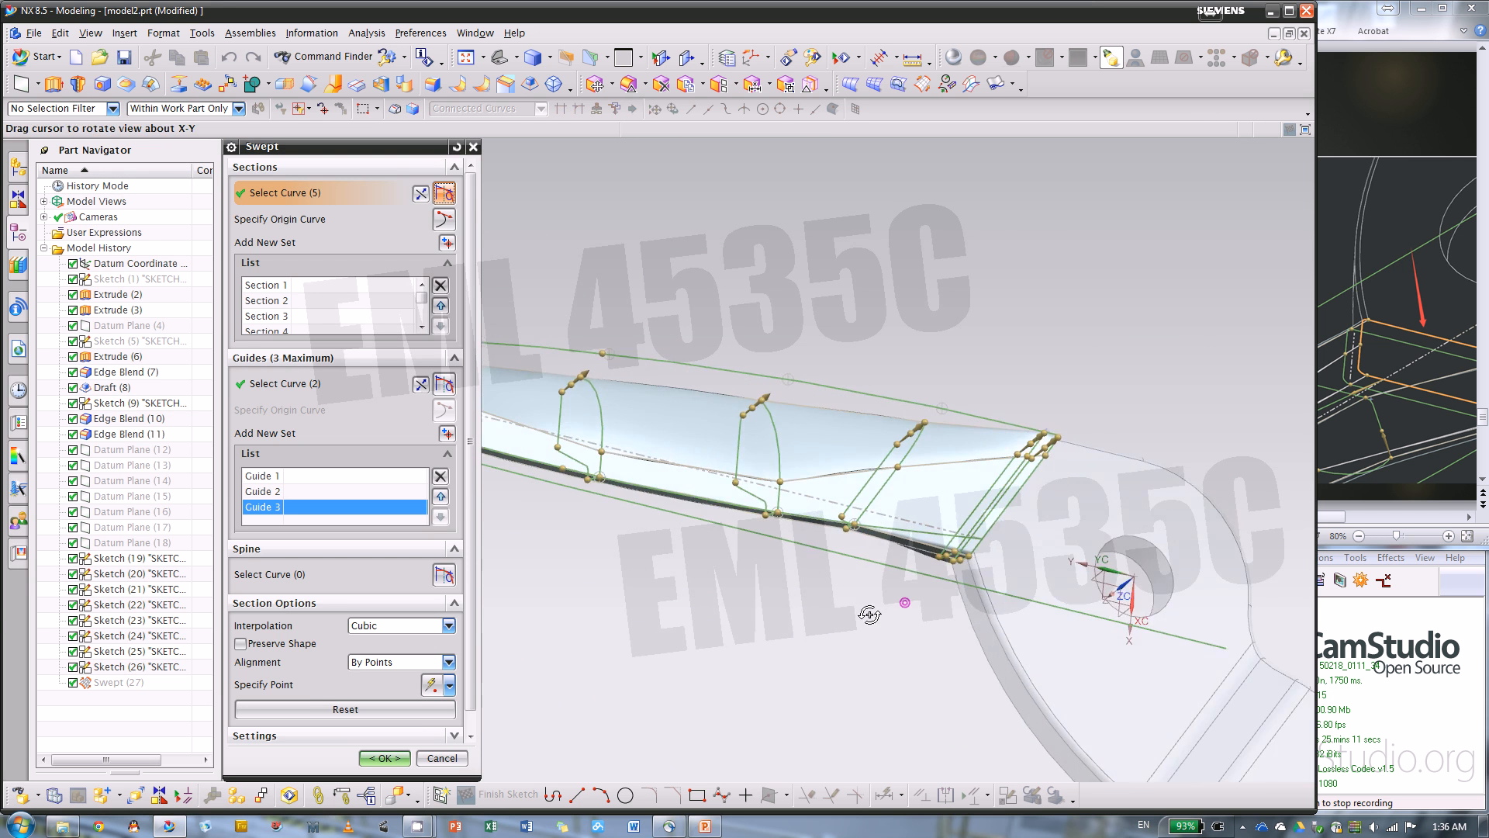
{"action": "scroll", "coordinate": [823, 493], "scroll_direction": "down", "scroll_amount": 5}
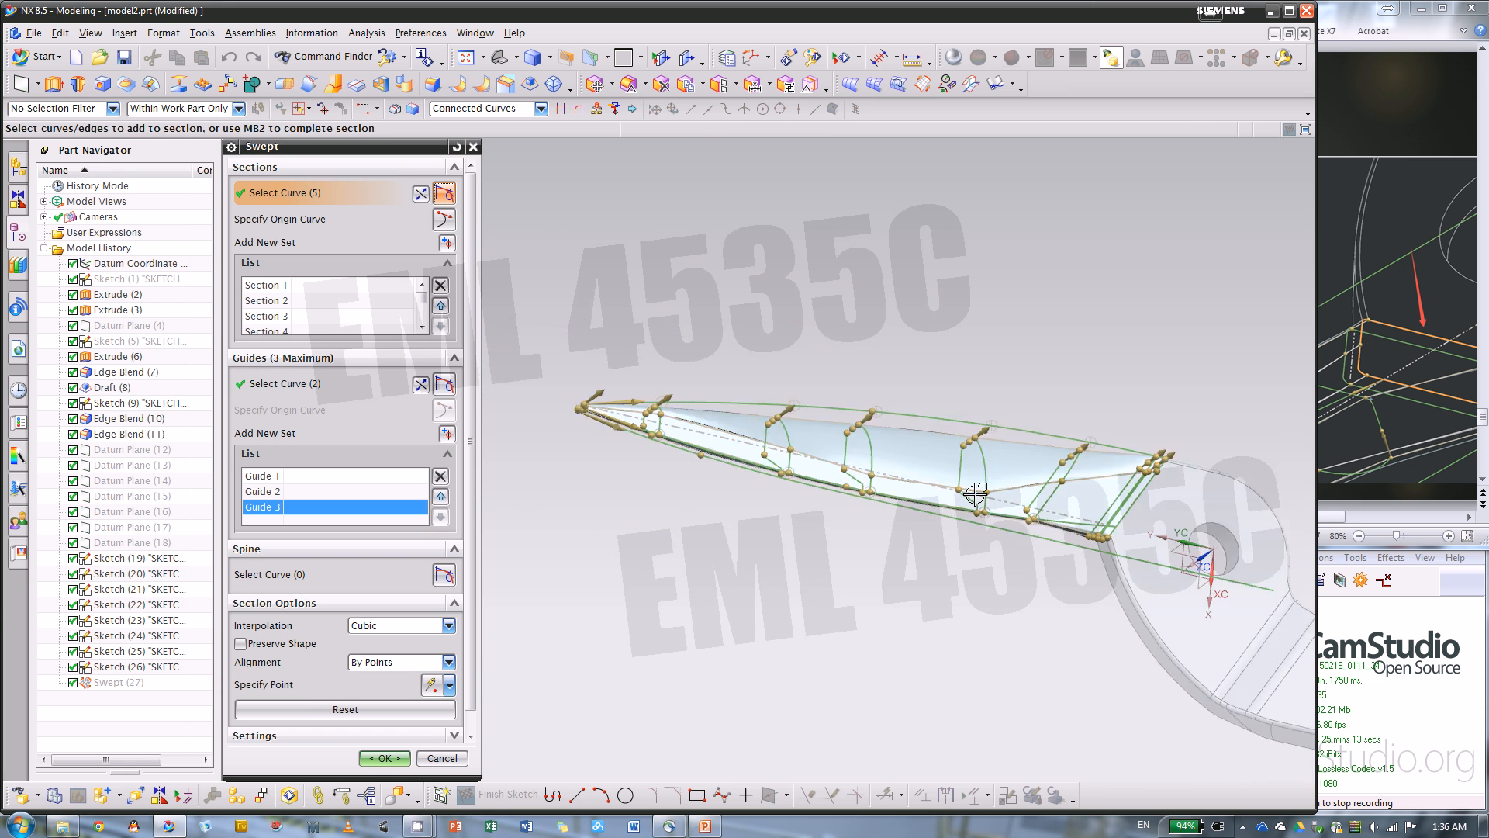
{"action": "scroll", "coordinate": [979, 494], "scroll_direction": "up", "scroll_amount": 5}
{"action": "left_click", "coordinate": [996, 493]}
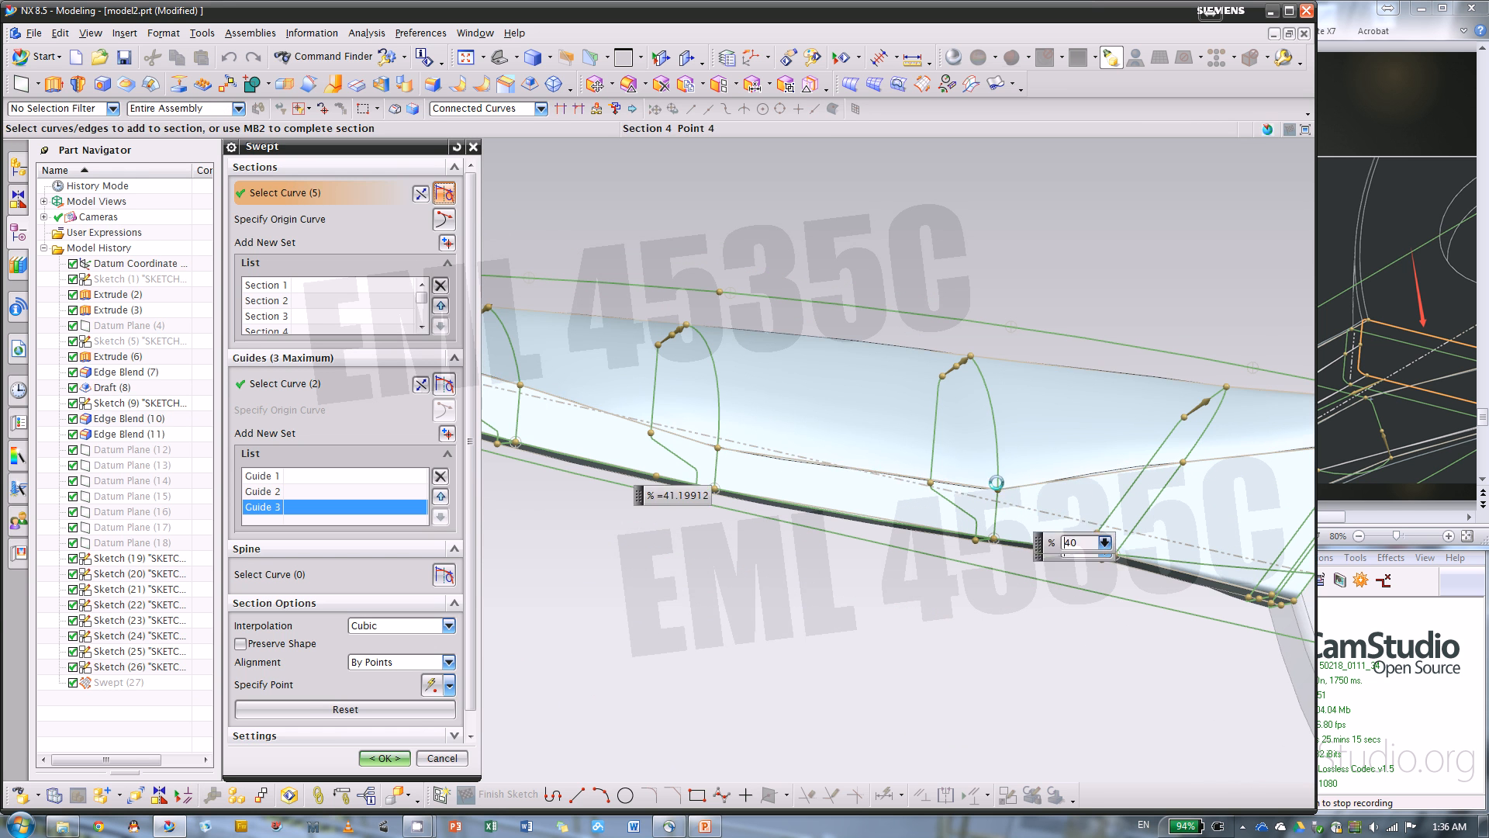
{"action": "left_click", "coordinate": [999, 480]}
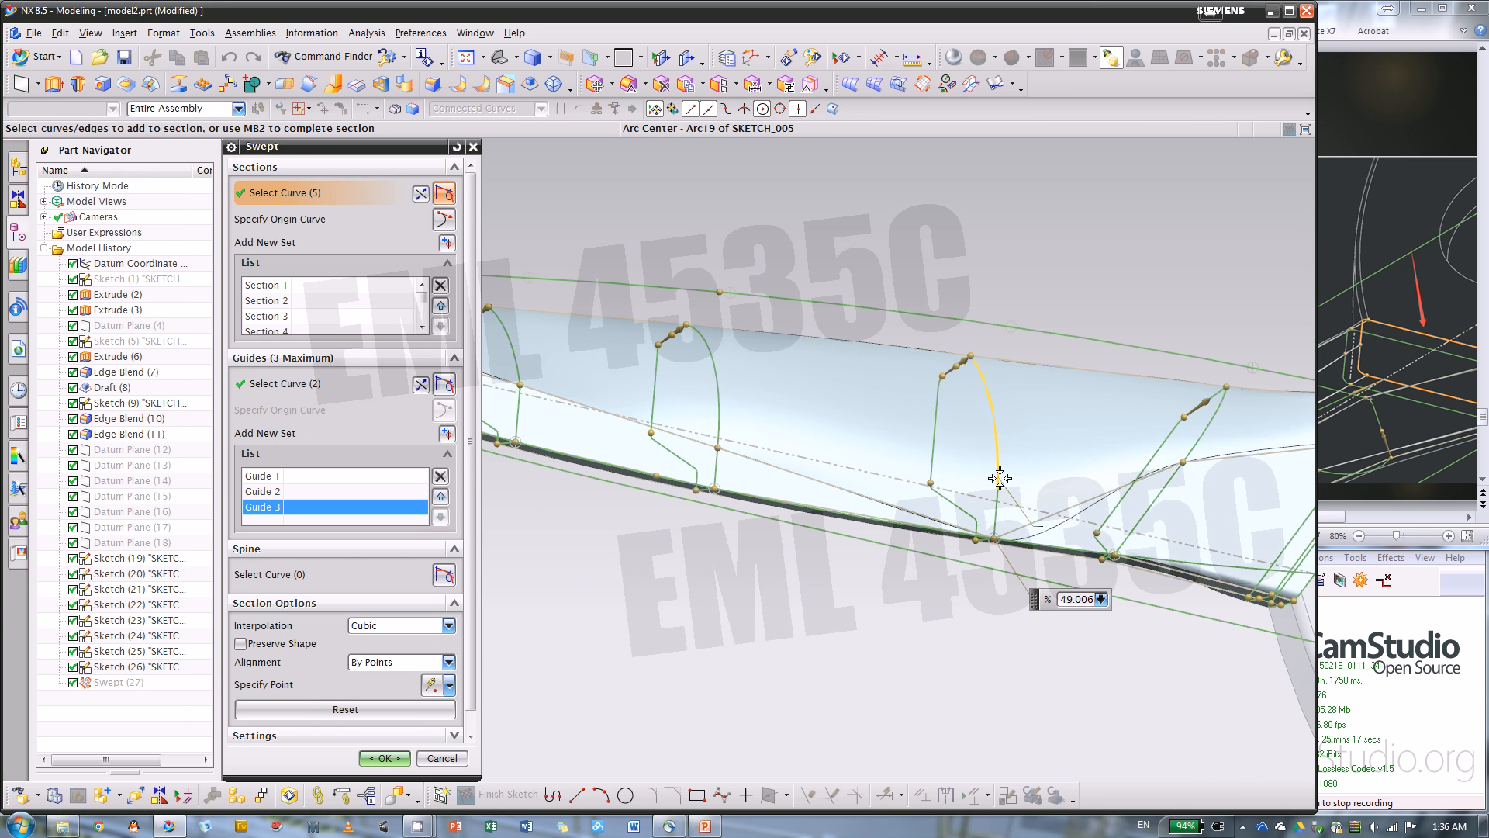
{"action": "left_click_drag", "start_coordinate": [1000, 479], "coordinate": [999, 488]}
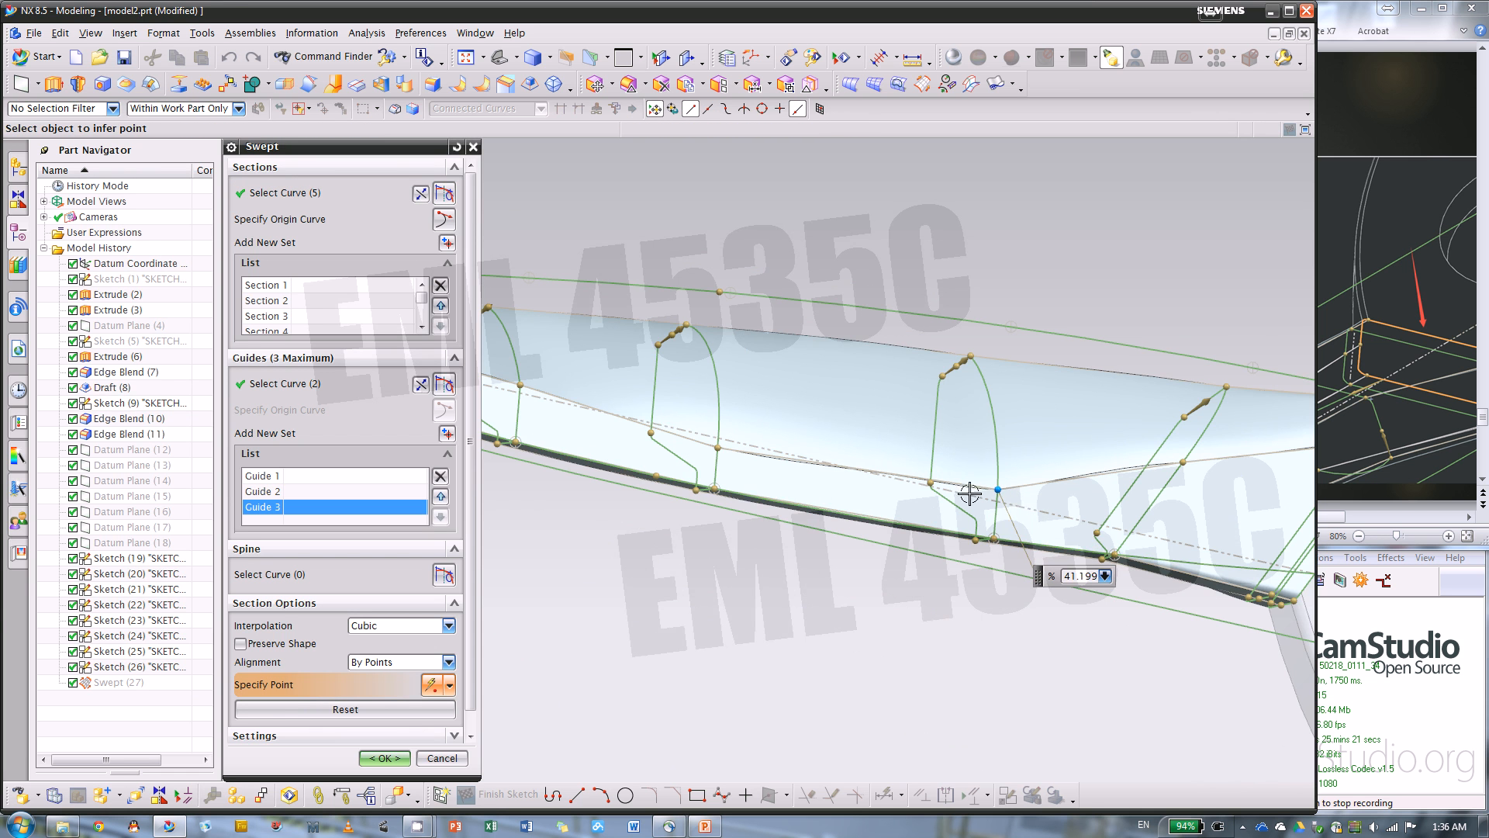
{"action": "scroll", "coordinate": [800, 509], "scroll_direction": "down", "scroll_amount": 4}
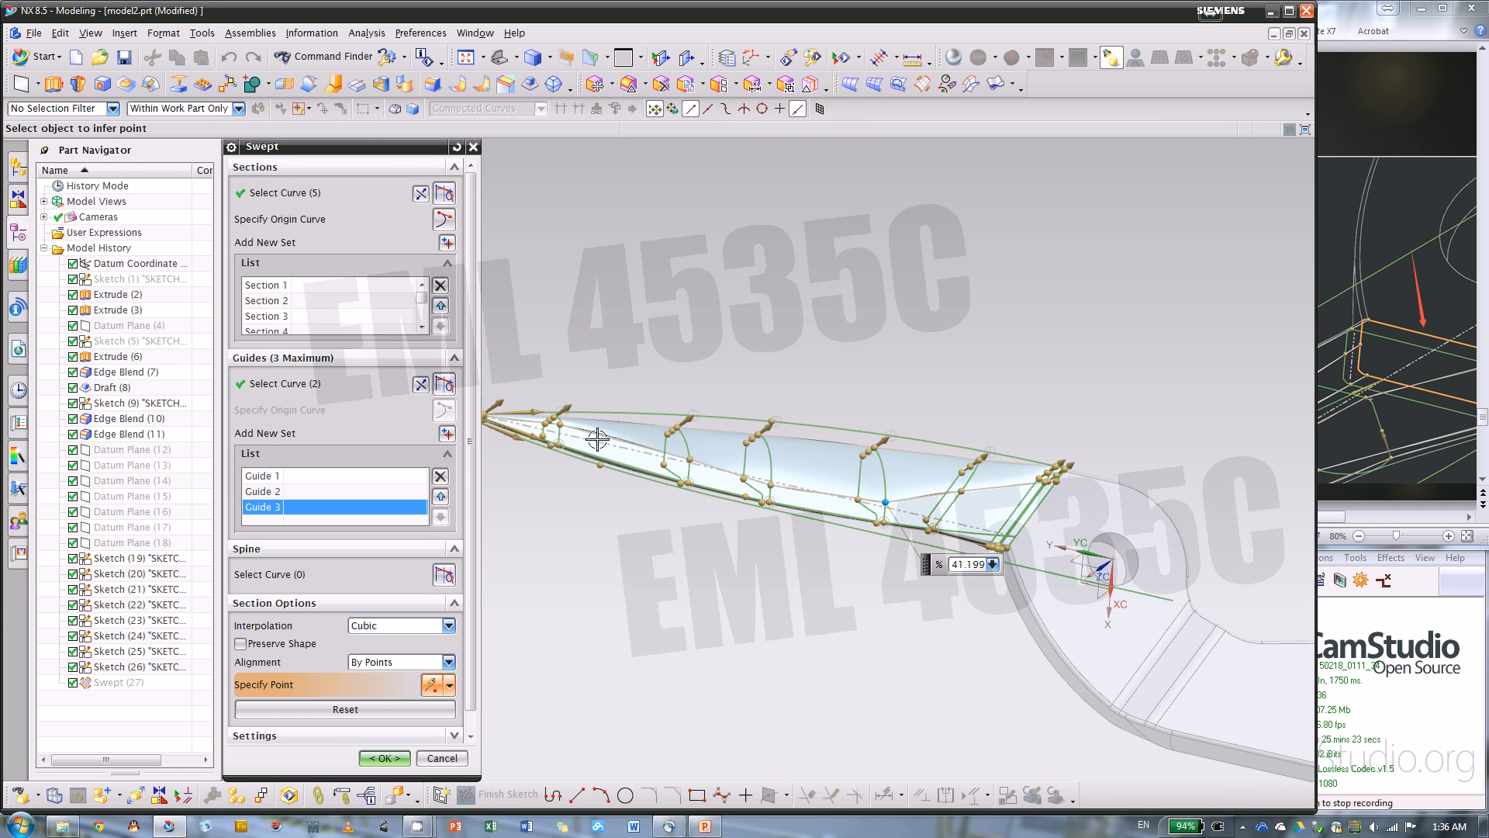
{"action": "left_click", "coordinate": [385, 758]}
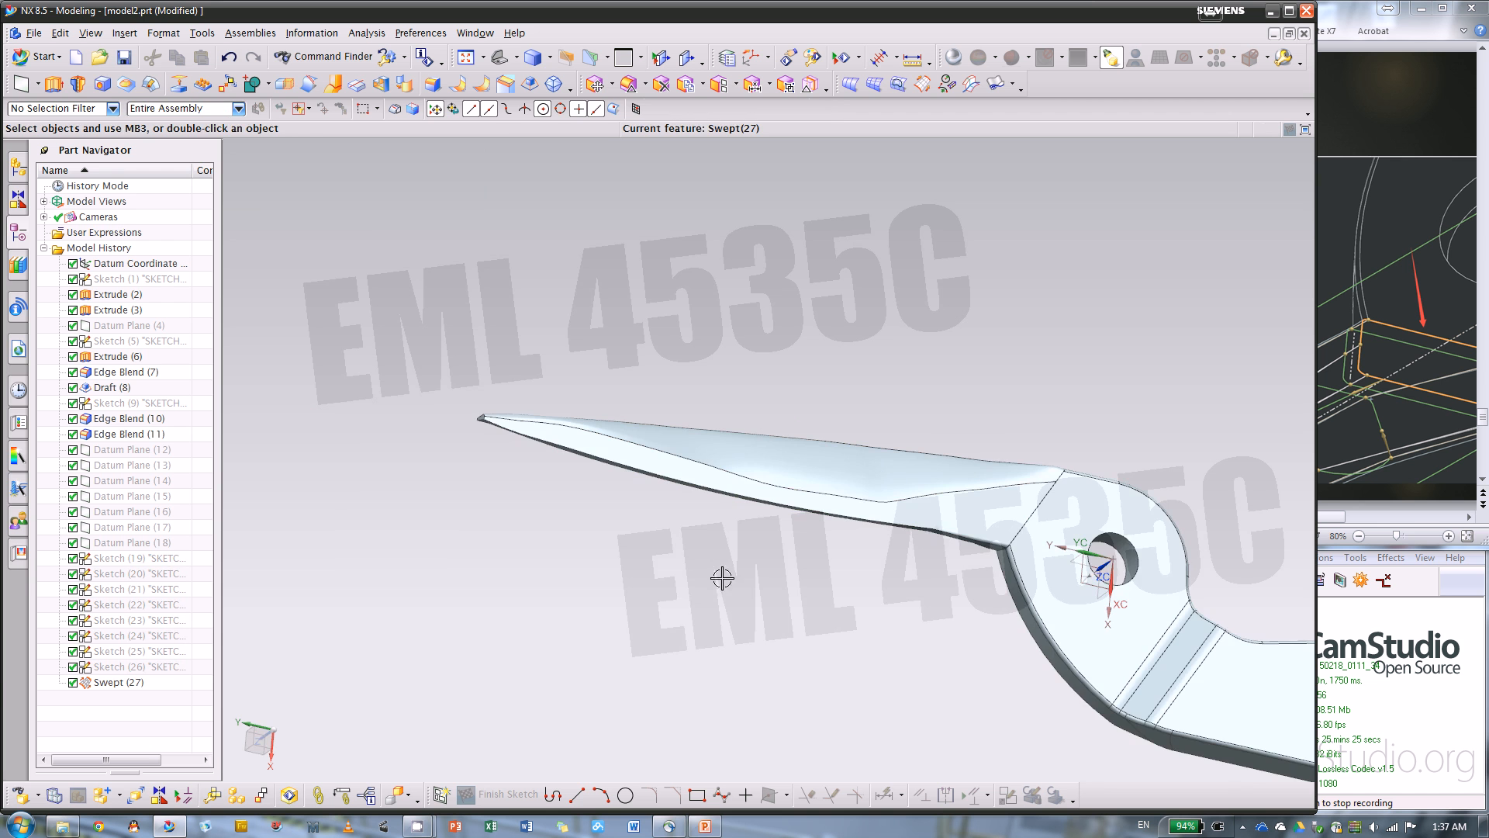
Examine the finished blade from several sides, including the junction where it meets the pivot body
{"action": "key", "text": "Home"}
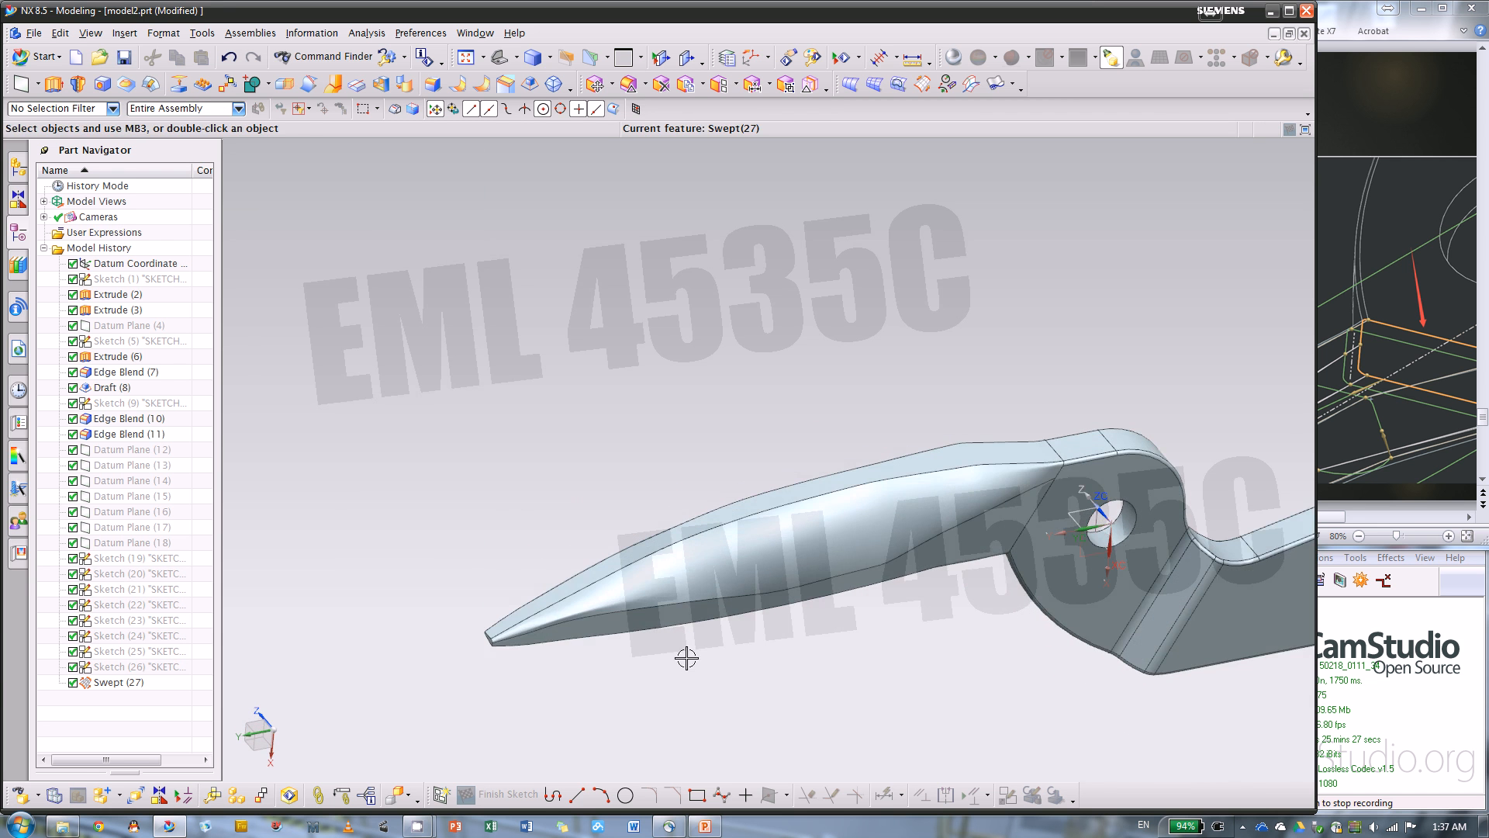
{"action": "scroll", "coordinate": [627, 412], "scroll_direction": "down", "scroll_amount": 2}
{"action": "middle_click_drag", "start_coordinate": [763, 447], "coordinate": [550, 282]}
{"action": "scroll", "coordinate": [801, 450], "scroll_direction": "up", "scroll_amount": 5}
{"action": "scroll", "coordinate": [505, 322], "scroll_direction": "down", "scroll_amount": 2}
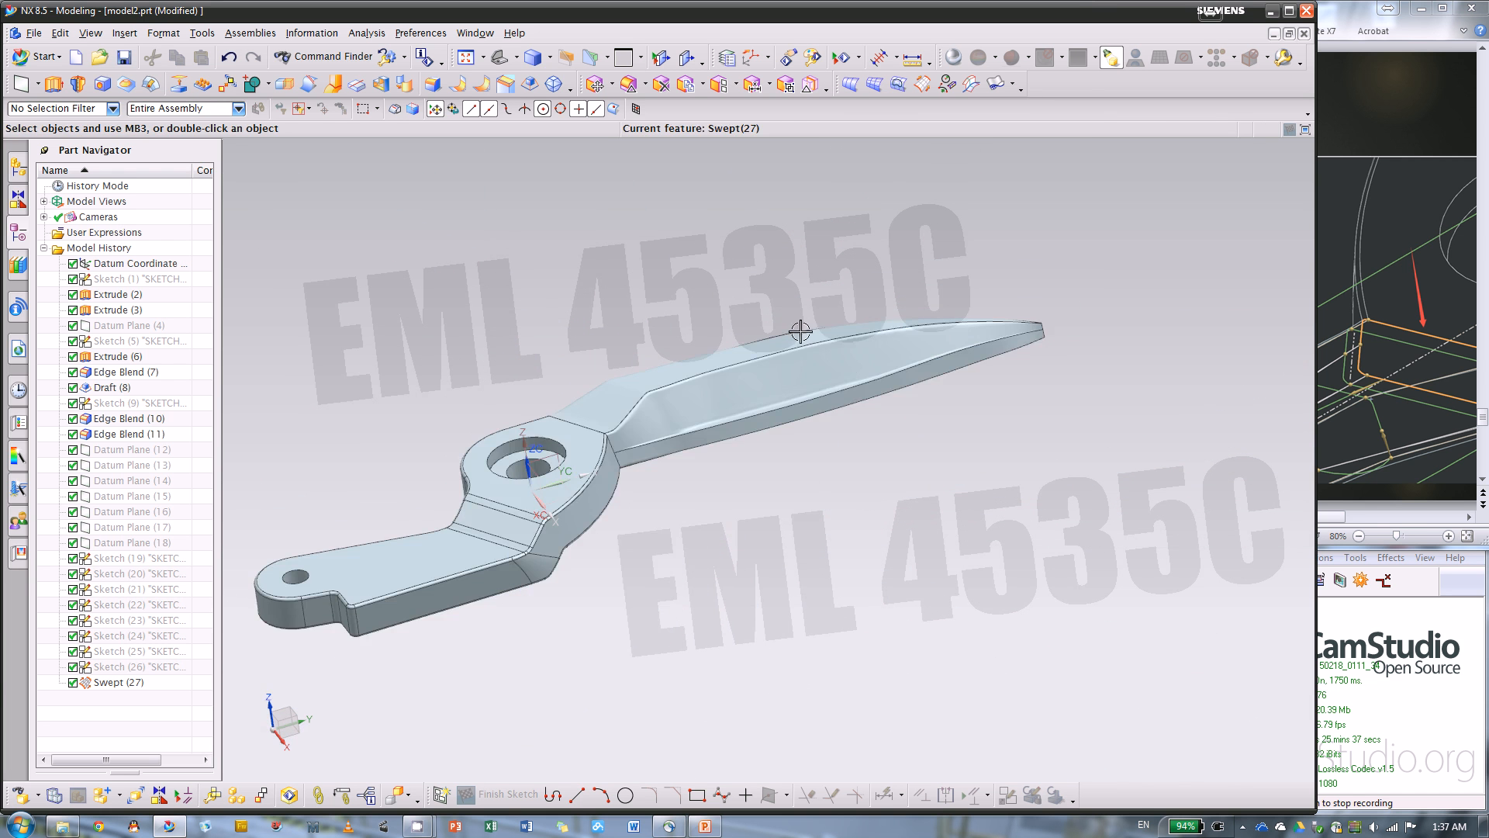
{"action": "scroll", "coordinate": [961, 329], "scroll_direction": "up", "scroll_amount": 4}
{"action": "scroll", "coordinate": [1206, 313], "scroll_direction": "up", "scroll_amount": 2}
{"action": "middle_click_drag", "start_coordinate": [1206, 313], "coordinate": [898, 446]}
{"action": "scroll", "coordinate": [1031, 407], "scroll_direction": "down", "scroll_amount": 2}
{"action": "middle_click_drag", "start_coordinate": [1032, 407], "coordinate": [725, 403]}
{"action": "scroll", "coordinate": [794, 489], "scroll_direction": "up", "scroll_amount": 2}
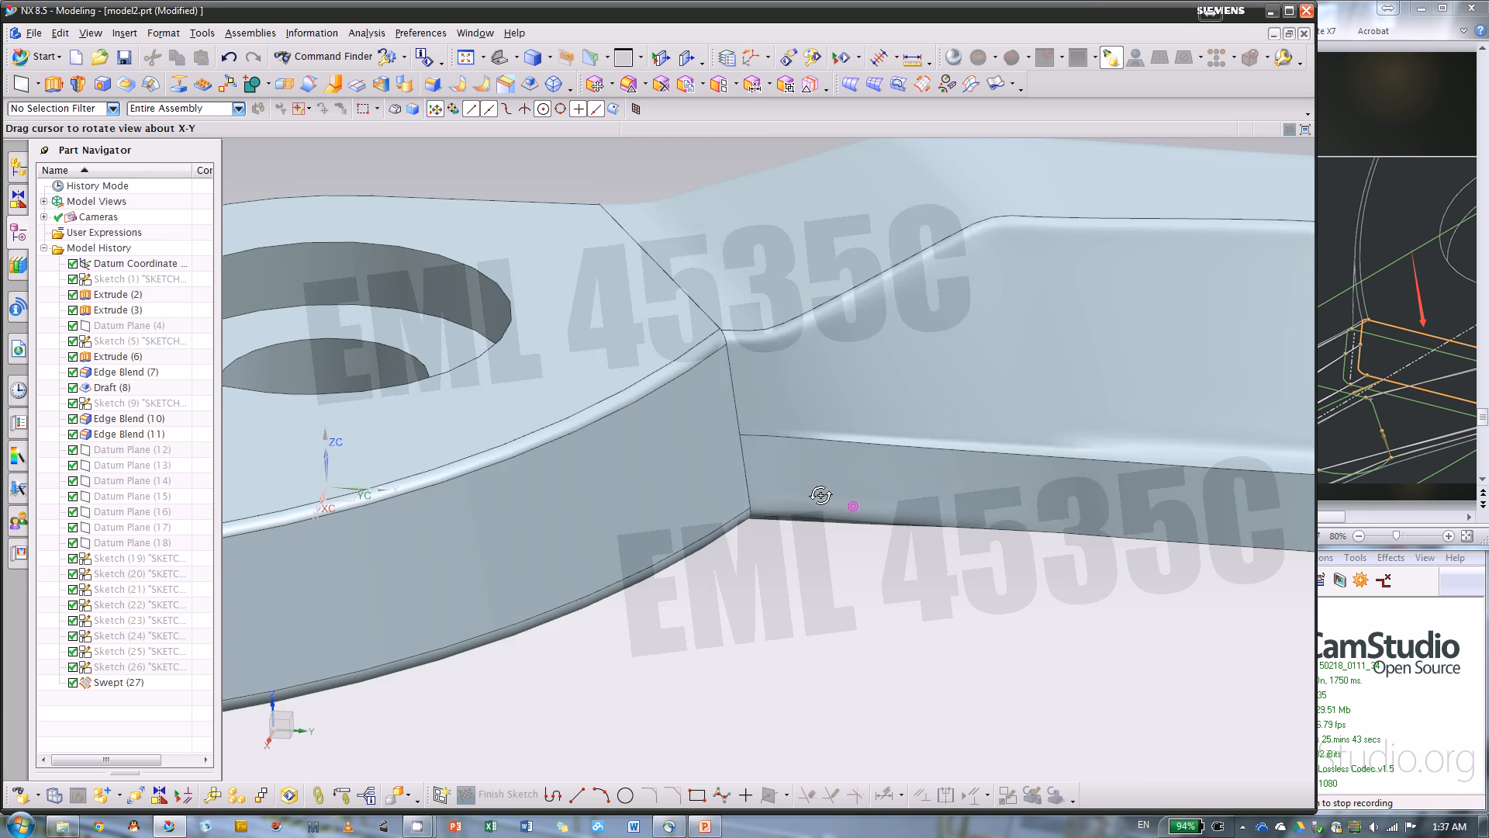
{"action": "mouse_move", "coordinate": [802, 564]}
{"action": "middle_mouse_down"}
{"action": "mouse_move", "coordinate": [804, 678]}
{"action": "mouse_move", "coordinate": [811, 649]}
{"action": "middle_mouse_up"}
{"action": "scroll", "coordinate": [826, 505], "scroll_direction": "down", "scroll_amount": 3}
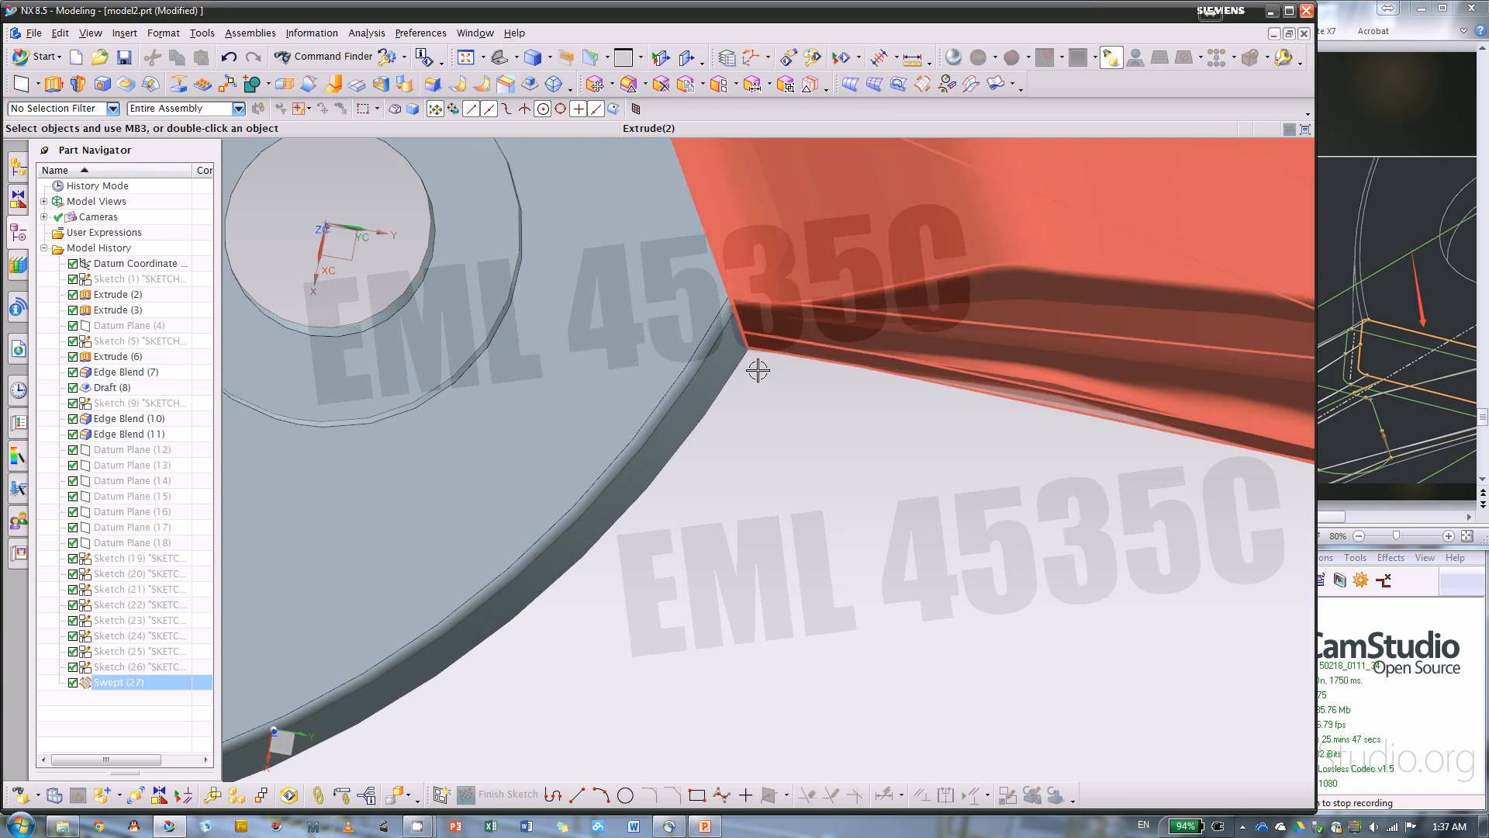
{"action": "scroll", "coordinate": [822, 506], "scroll_direction": "up", "scroll_amount": 3}
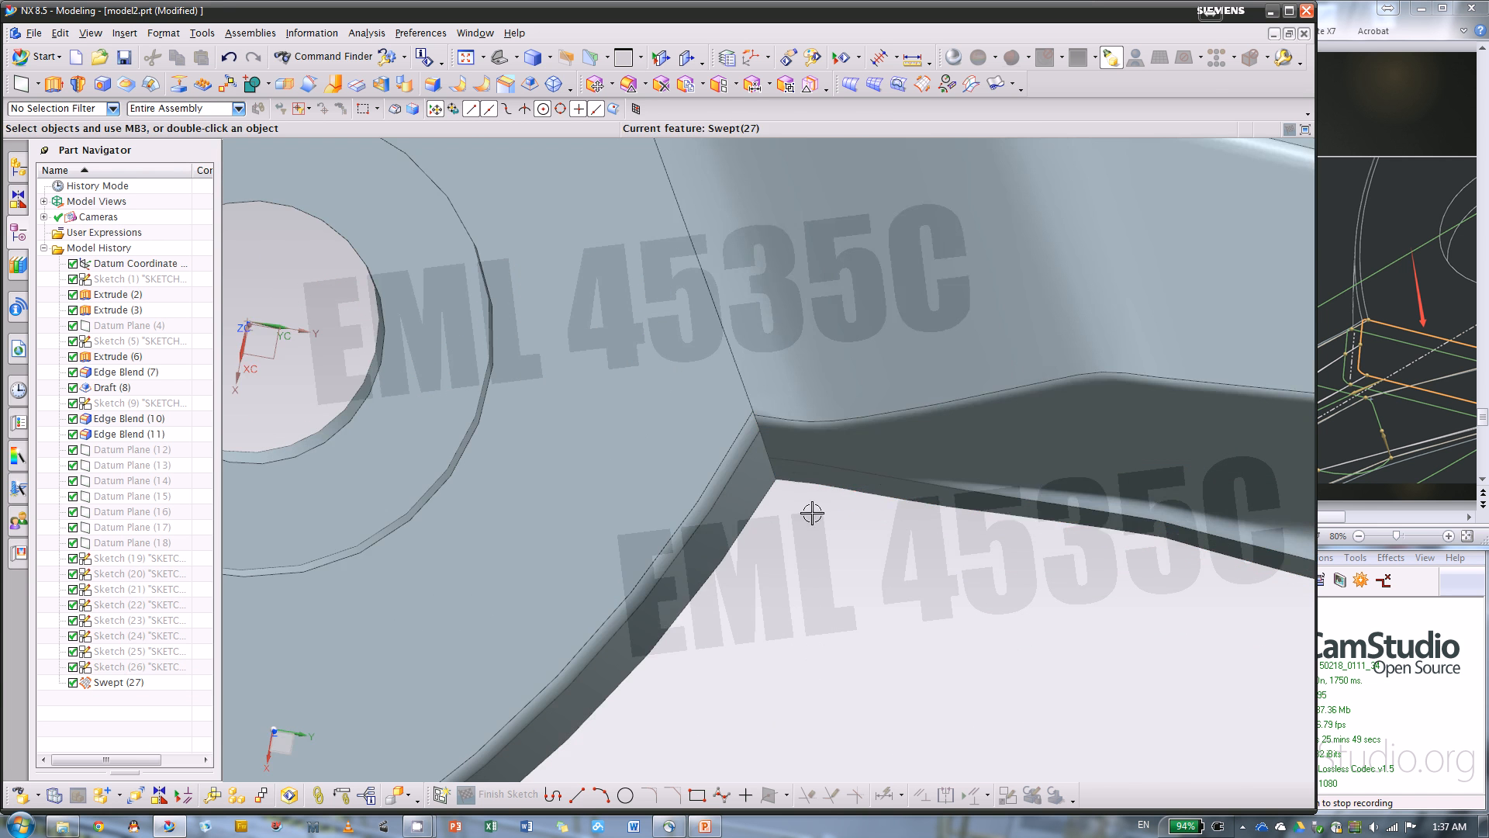
{"action": "middle_click_drag", "start_coordinate": [811, 512], "coordinate": [799, 442]}
{"action": "left_click", "coordinate": [777, 440]}
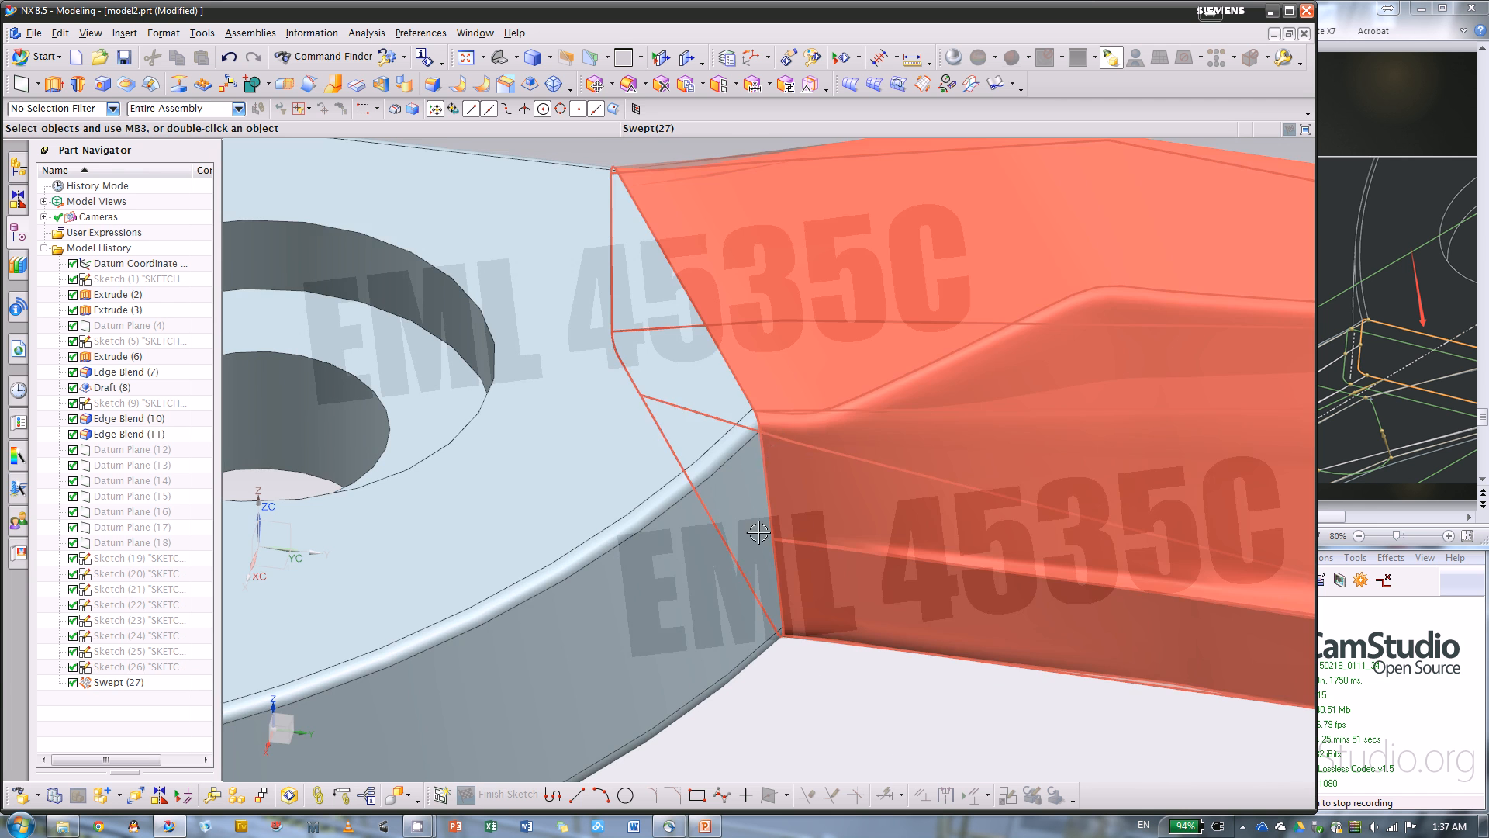
{"action": "left_click", "coordinate": [582, 263]}
{"action": "key", "text": "Escape"}
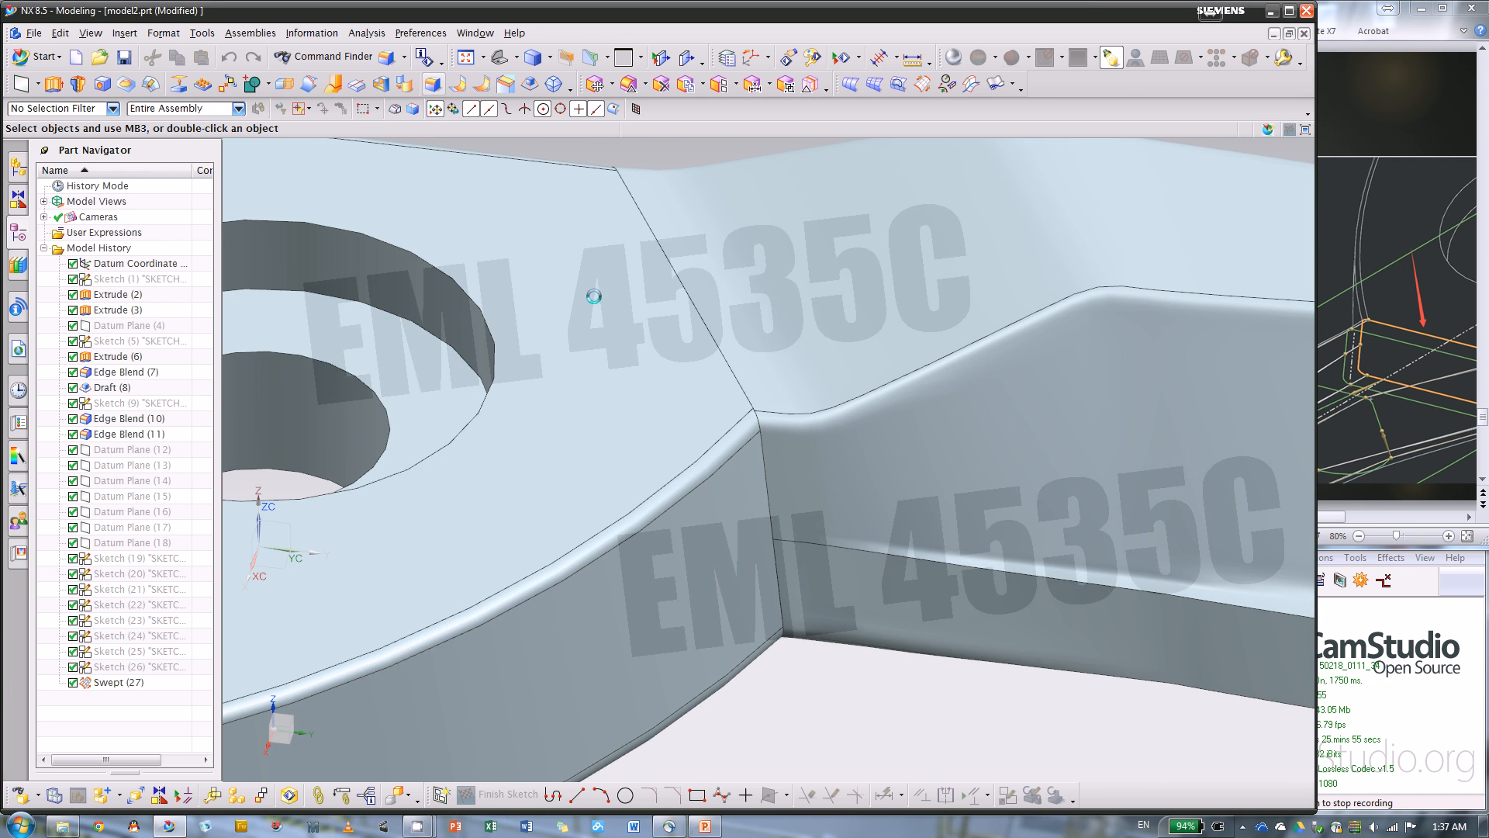
Try a 0.02 in Edge Blend on the tangent edge chain where the blade meets the pivot body, then deselect the edges under the Single Curve rule
{"action": "left_click", "coordinate": [777, 595]}
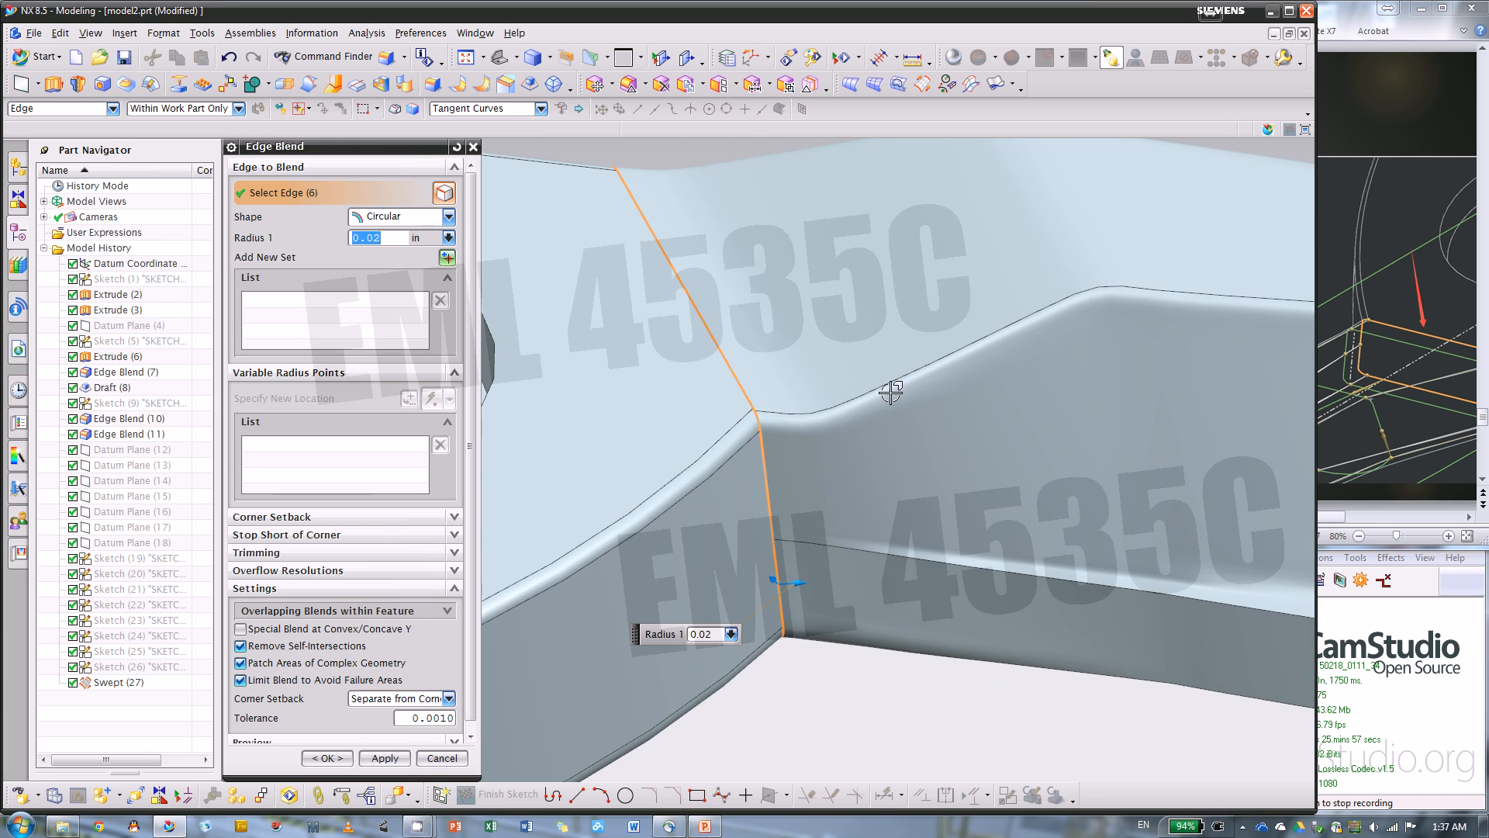
{"action": "left_click", "coordinate": [513, 110]}
{"action": "left_click", "coordinate": [504, 124]}
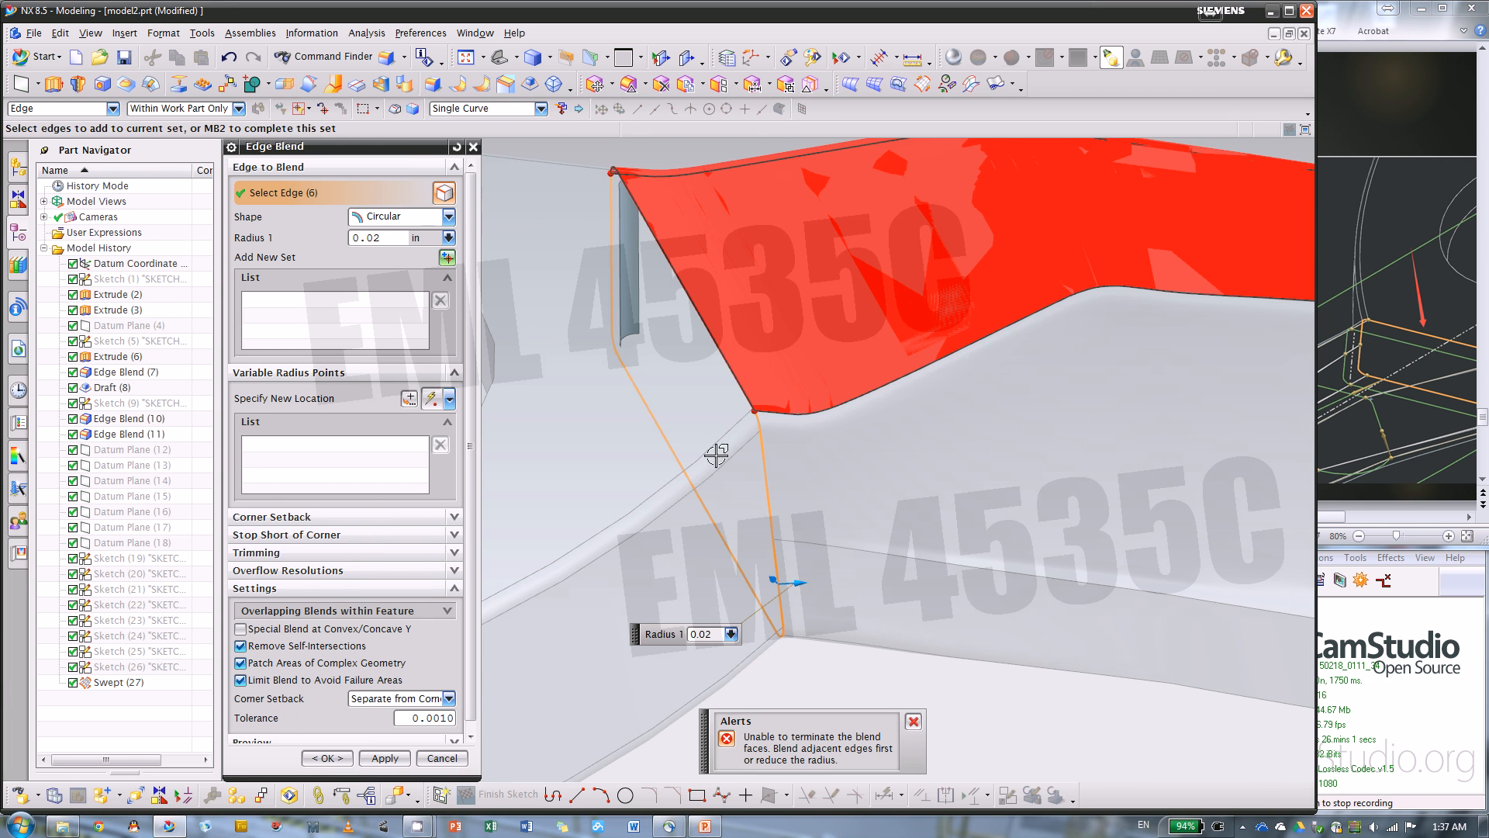
{"action": "left_click", "coordinate": [765, 471], "text": "shift"}
{"action": "mouse_move", "coordinate": [740, 515]}
{"action": "middle_mouse_down"}
{"action": "mouse_move", "coordinate": [724, 519]}
{"action": "mouse_move", "coordinate": [748, 529]}
{"action": "mouse_move", "coordinate": [737, 518]}
{"action": "middle_mouse_up"}
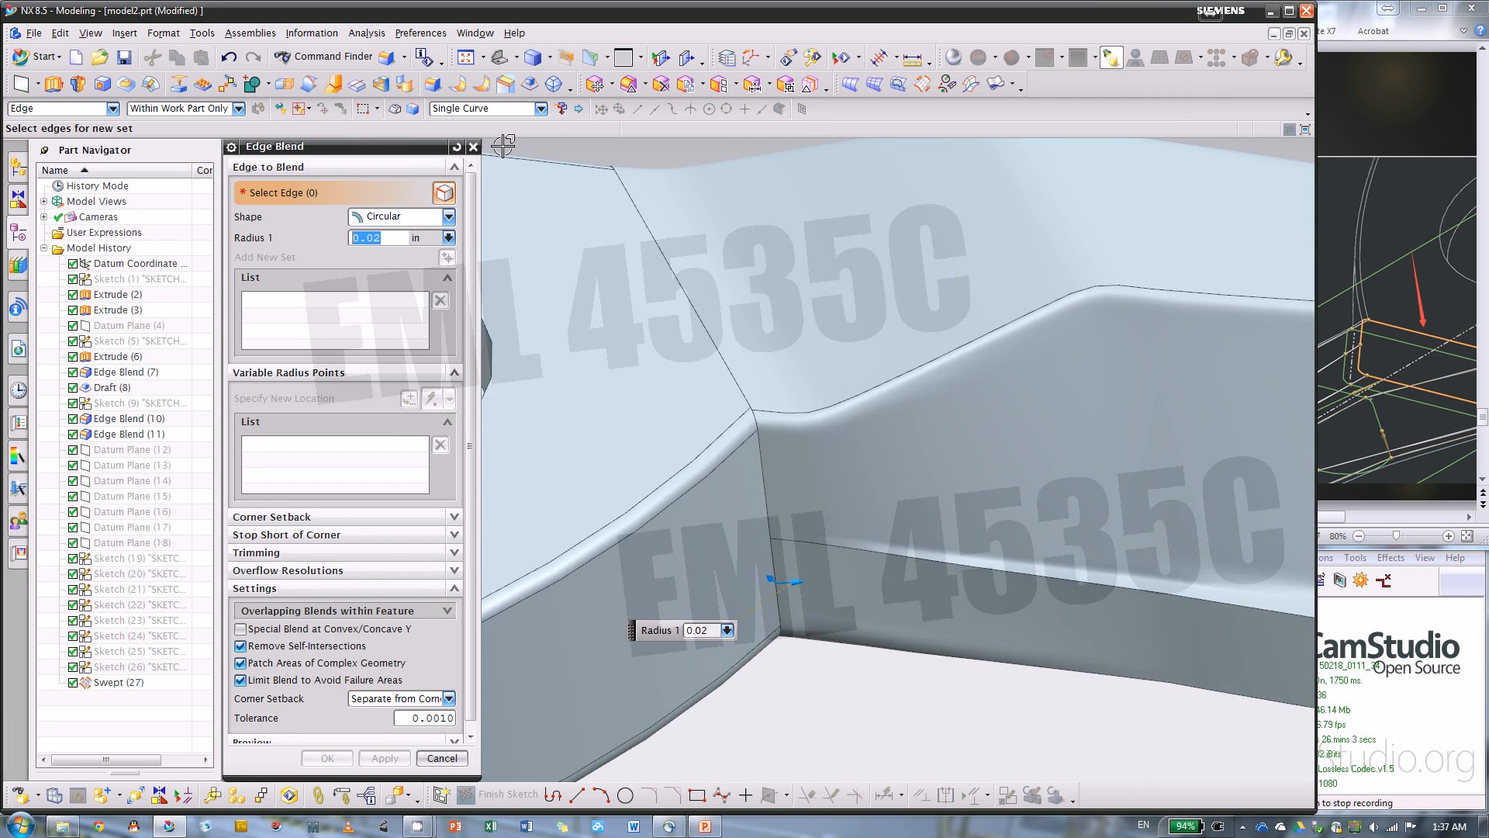
Try a 0.02 in Edge Blend on the two individual side edges at the blade junction, and cancel the blend
{"action": "scroll", "coordinate": [807, 534], "scroll_direction": "up", "scroll_amount": 3}
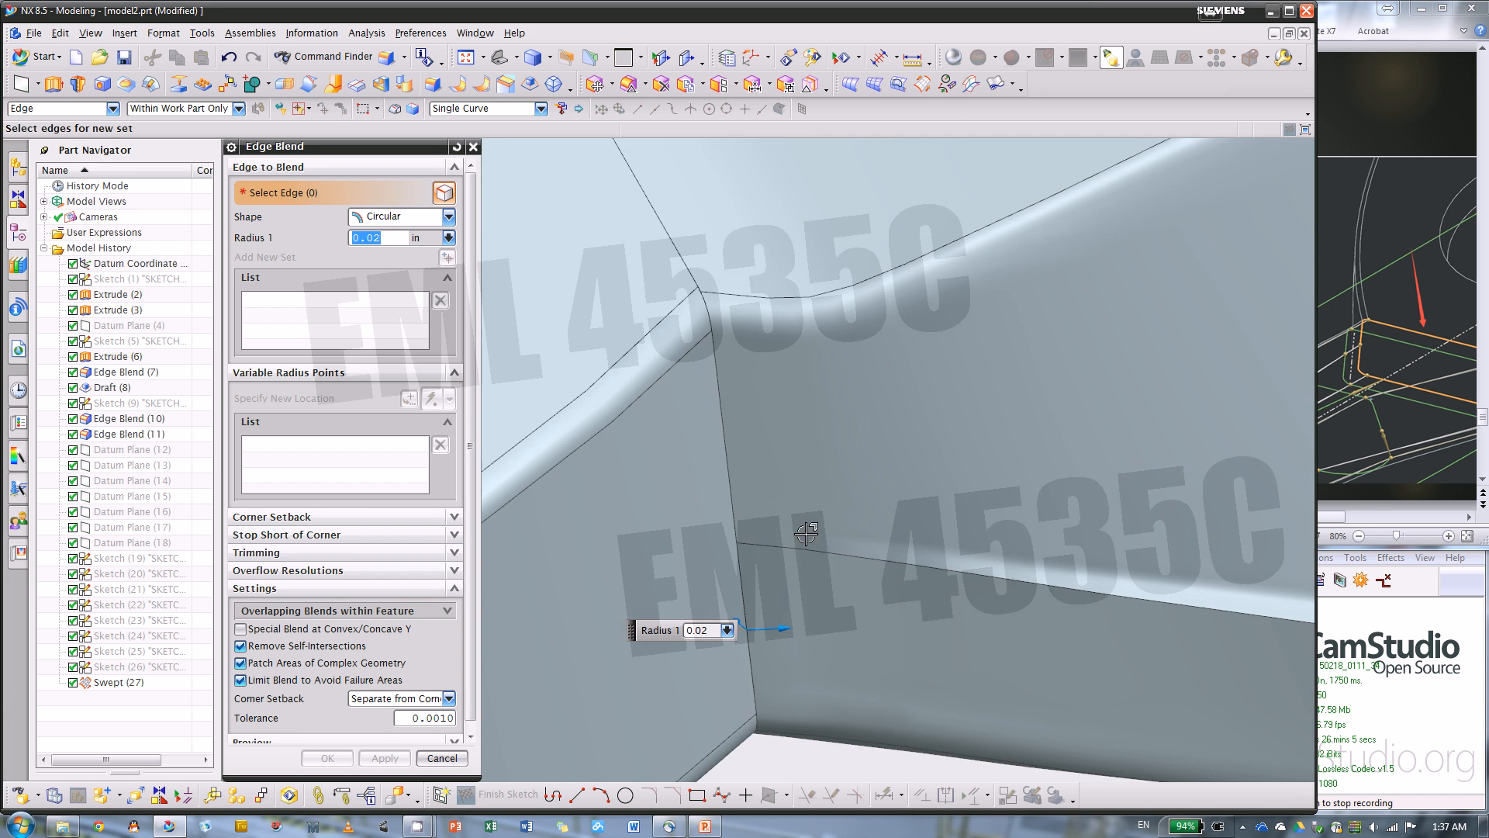
{"action": "left_click", "coordinate": [724, 428]}
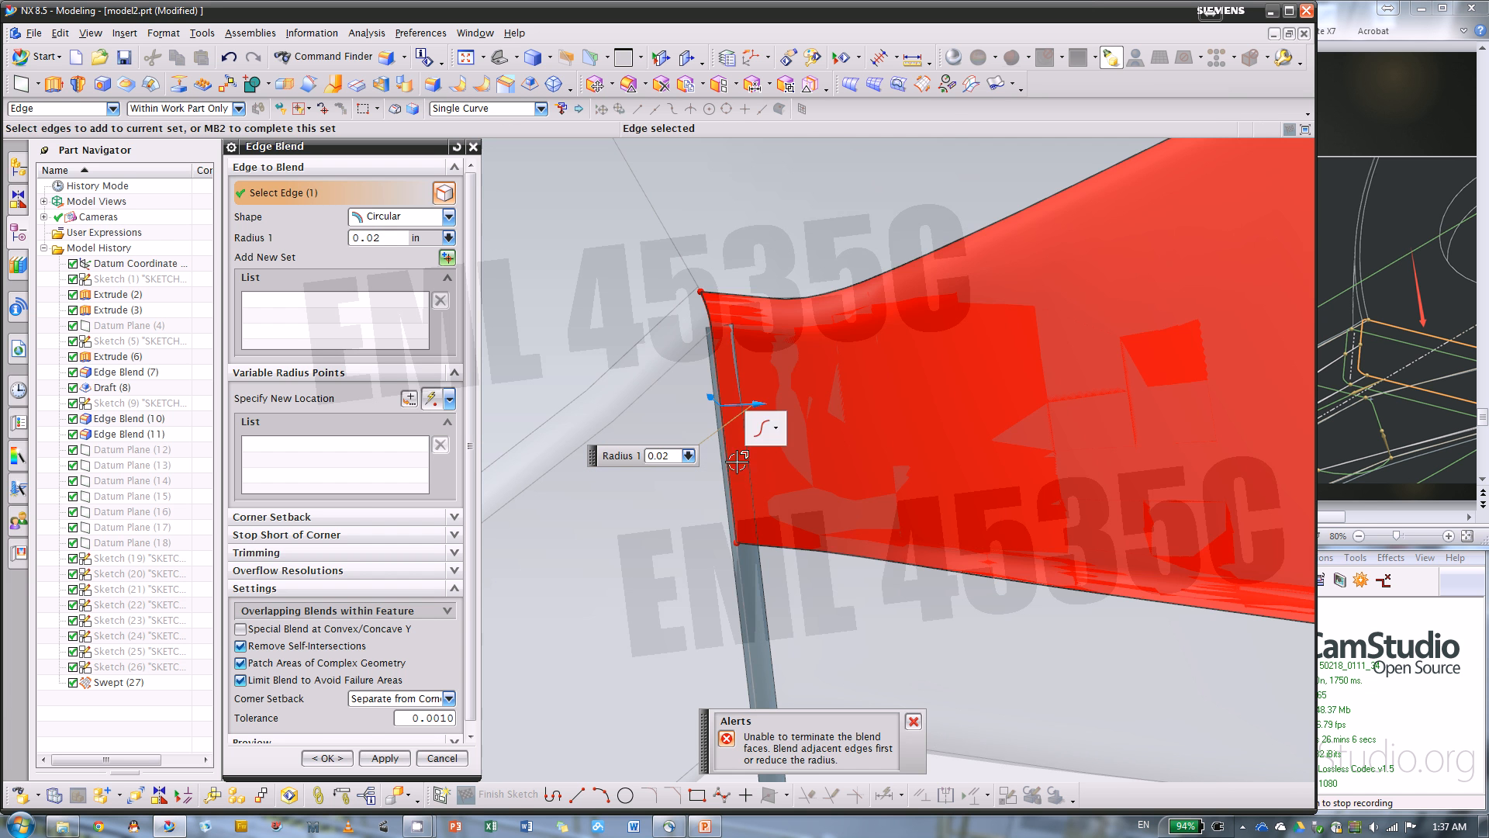
{"action": "left_click", "coordinate": [739, 572]}
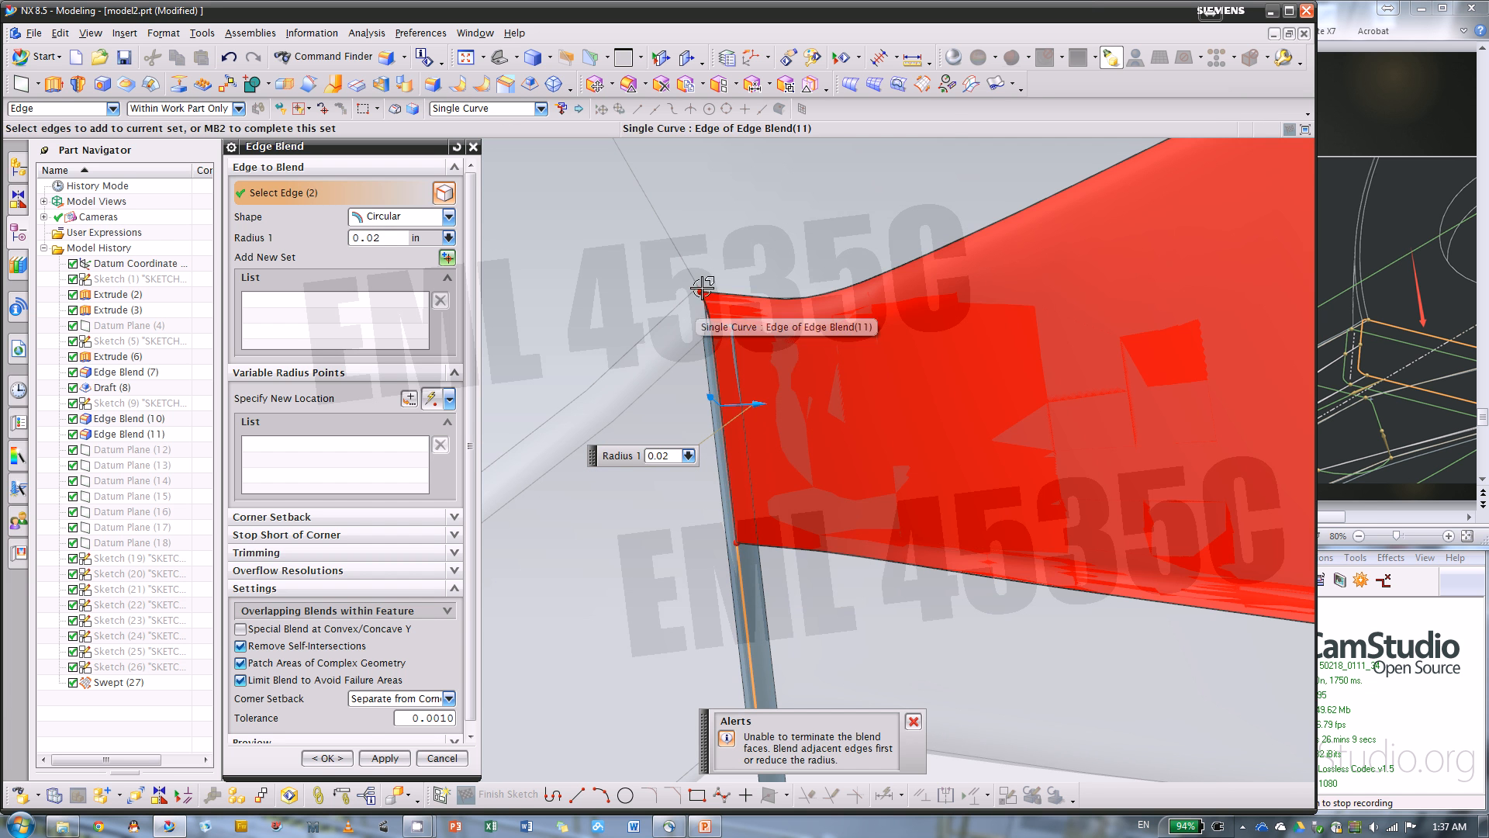
{"action": "middle_click_drag", "start_coordinate": [701, 283], "coordinate": [801, 343]}
{"action": "scroll", "coordinate": [820, 316], "scroll_direction": "down", "scroll_amount": 6}
{"action": "scroll", "coordinate": [810, 430], "scroll_direction": "up", "scroll_amount": 5}
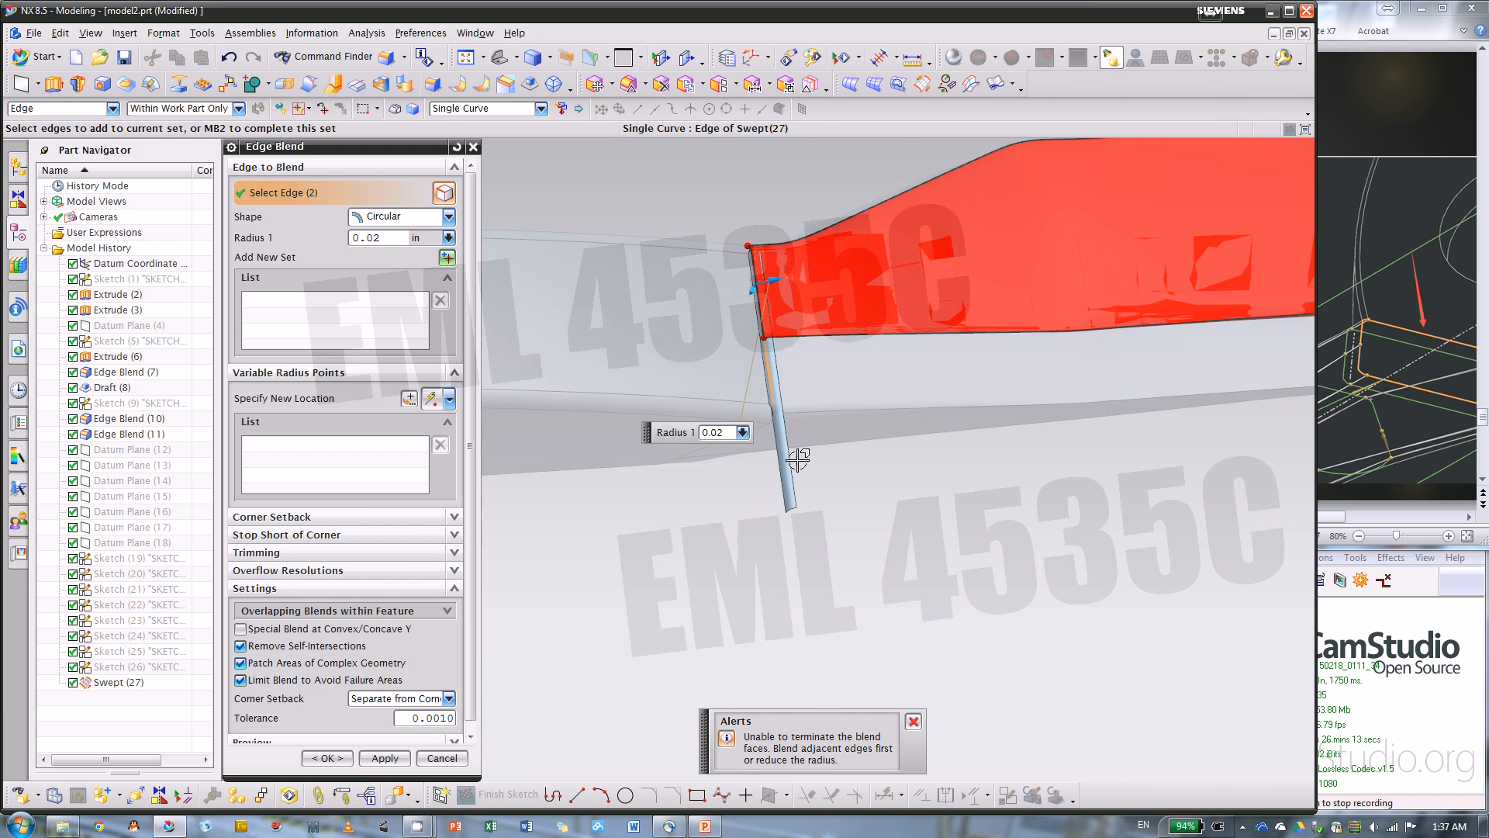
{"action": "scroll", "coordinate": [793, 457], "scroll_direction": "up", "scroll_amount": 2}
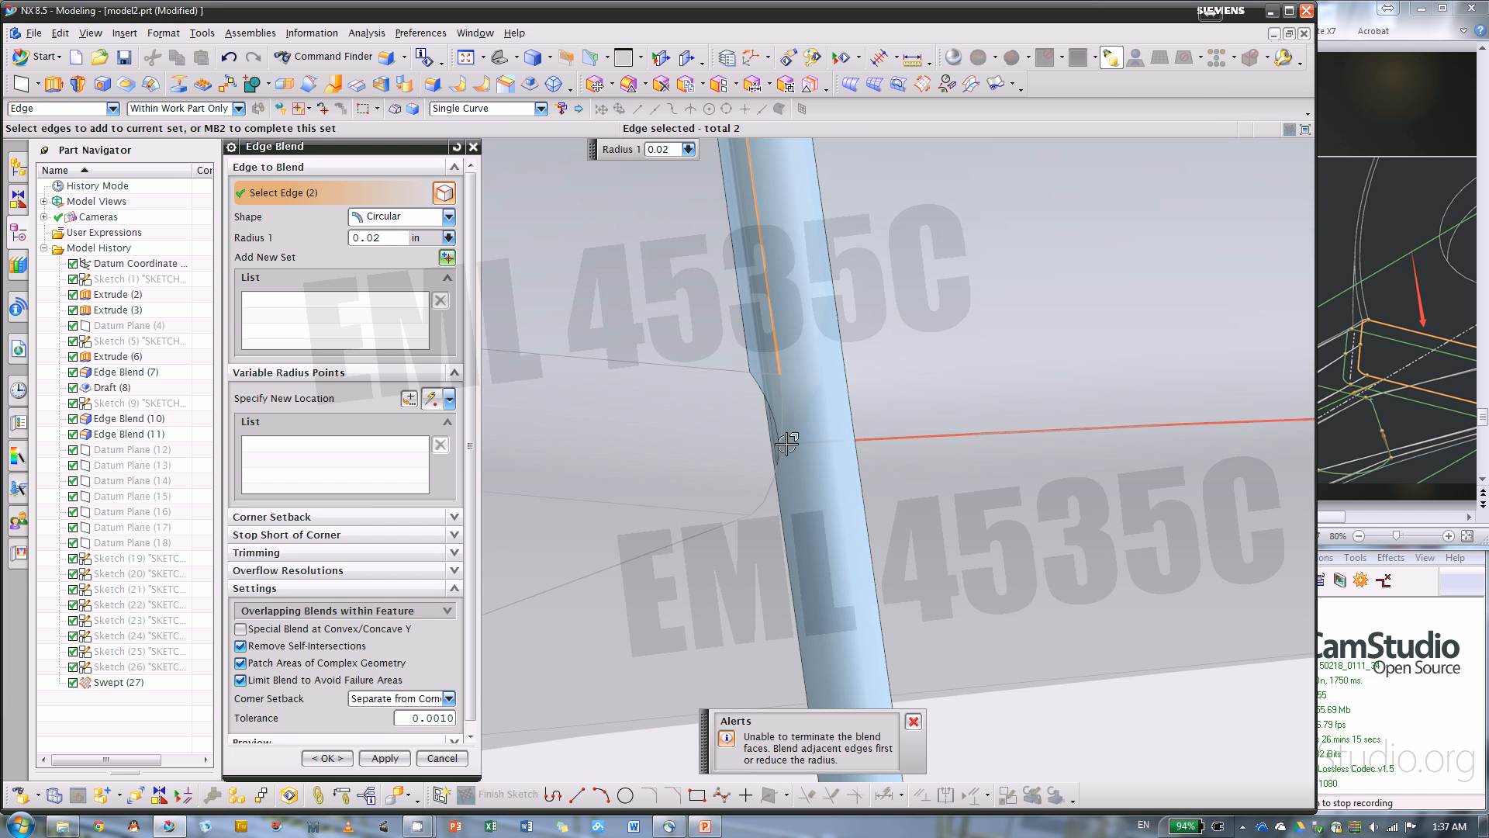
{"action": "left_click", "coordinate": [440, 758]}
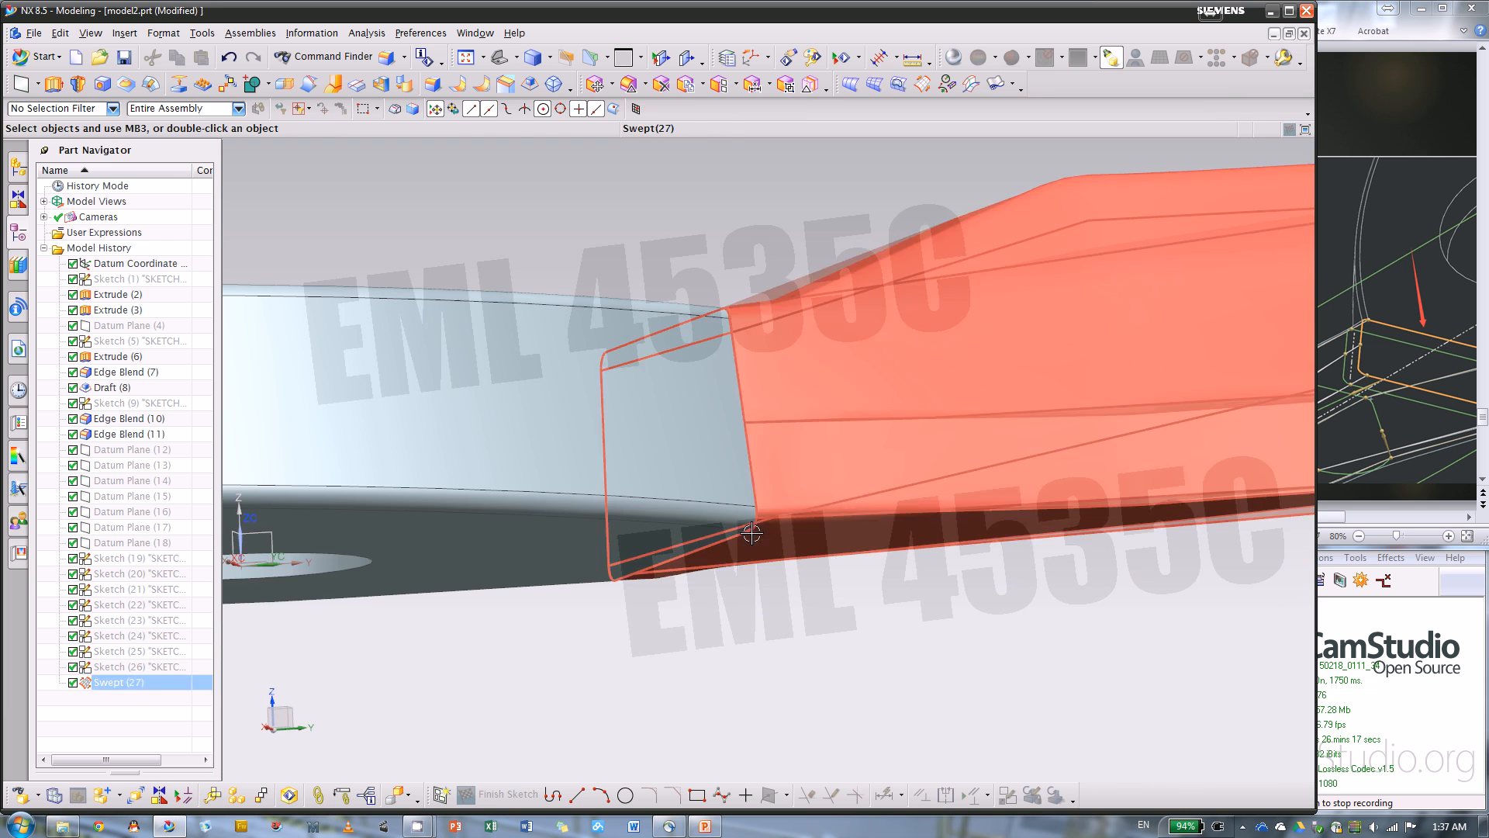
Check which features form the pivot body's side face and the adjoining blade at the junction
{"action": "left_click", "coordinate": [676, 475]}
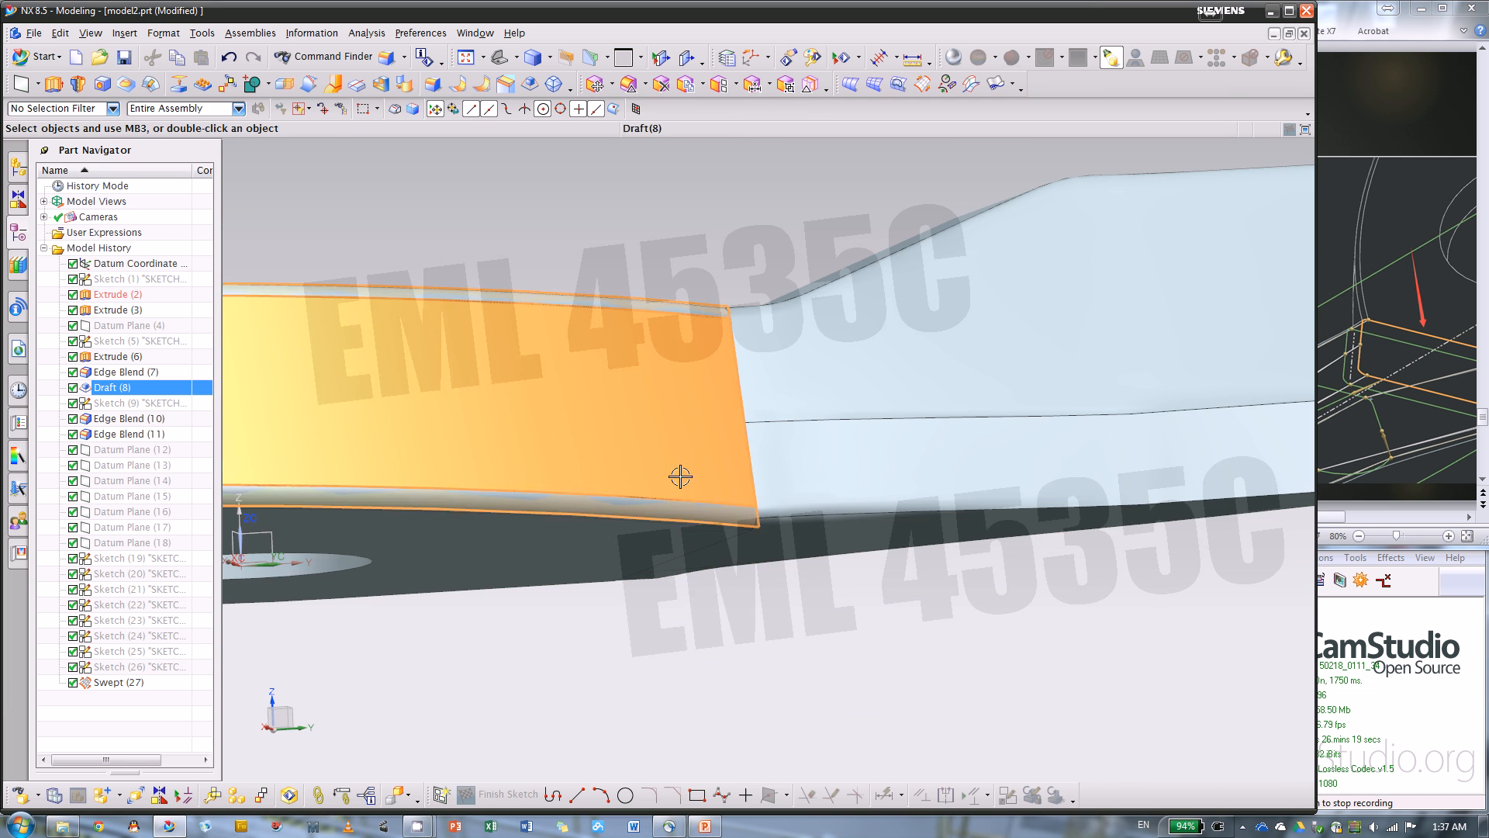
{"action": "left_click", "coordinate": [787, 467]}
{"action": "scroll", "coordinate": [737, 504], "scroll_direction": "down", "scroll_amount": 5}
{"action": "middle_click_drag", "start_coordinate": [822, 532], "coordinate": [852, 587]}
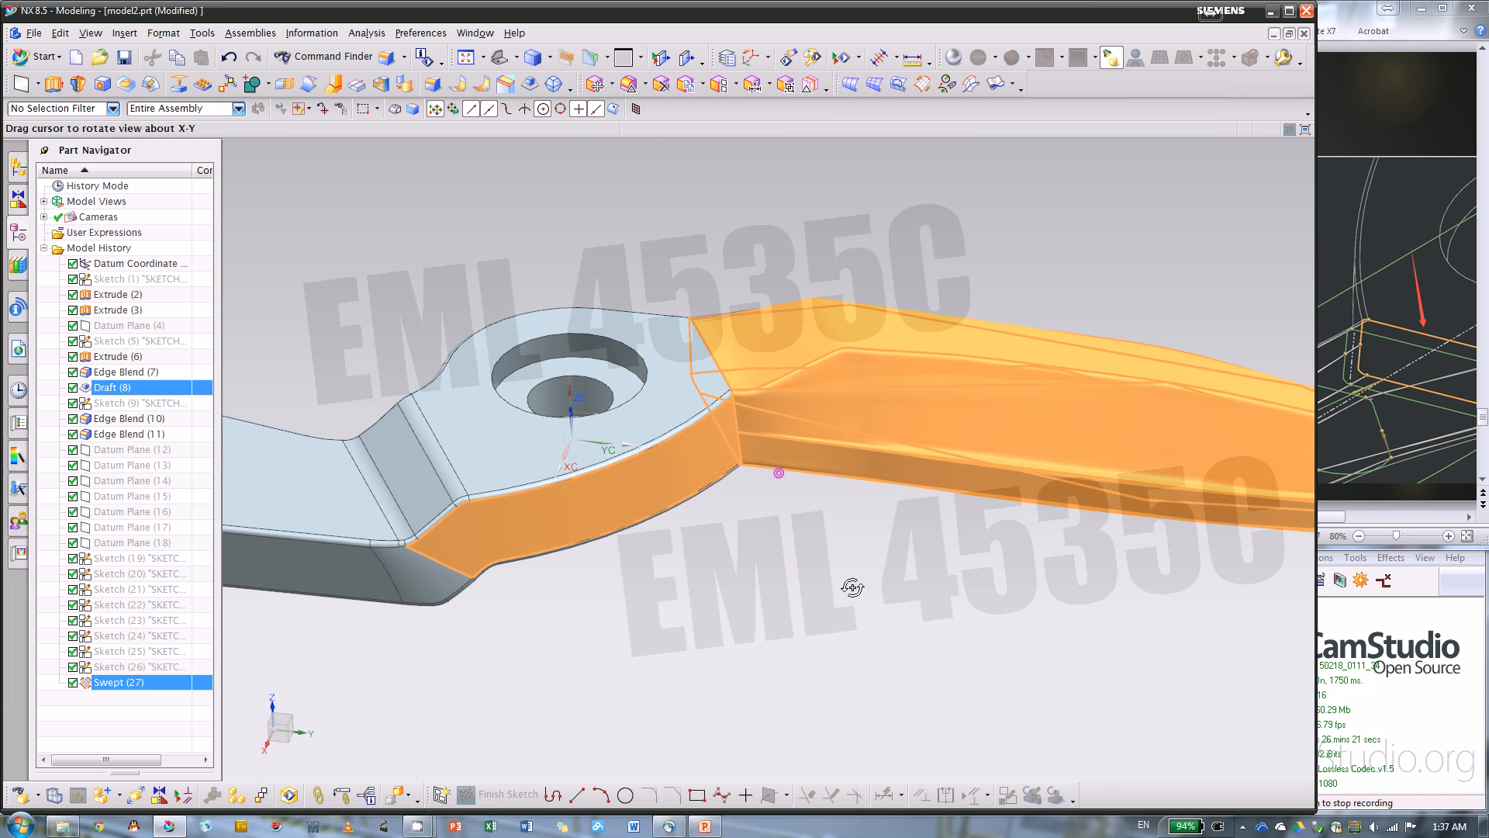
{"action": "key", "text": "Escape"}
Unite the swept blade as the tool body with the pivot body as the target
{"action": "scroll", "coordinate": [743, 416], "scroll_direction": "up", "scroll_amount": 6}
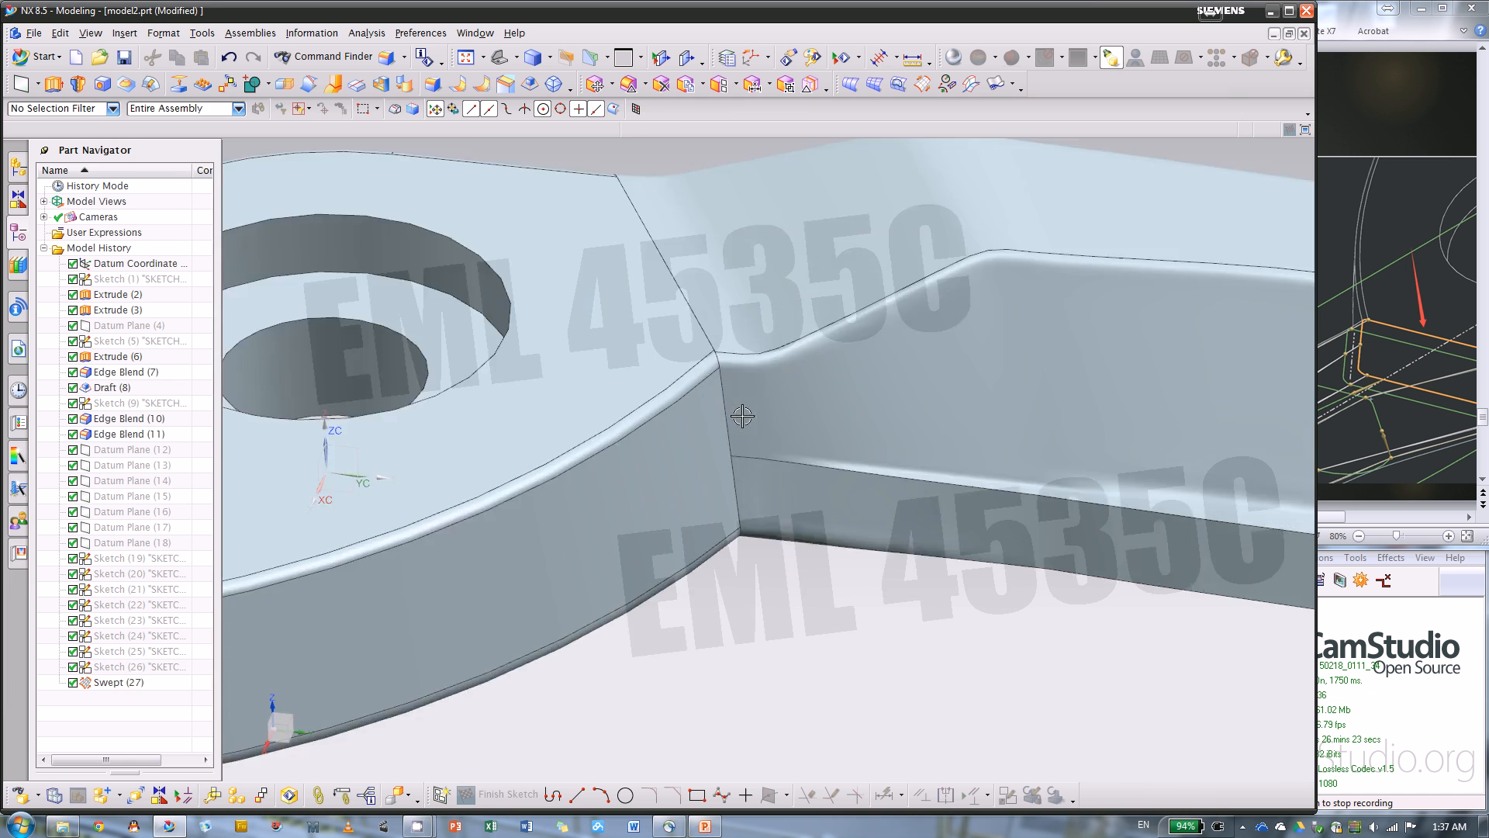
{"action": "scroll", "coordinate": [711, 394], "scroll_direction": "down", "scroll_amount": 3}
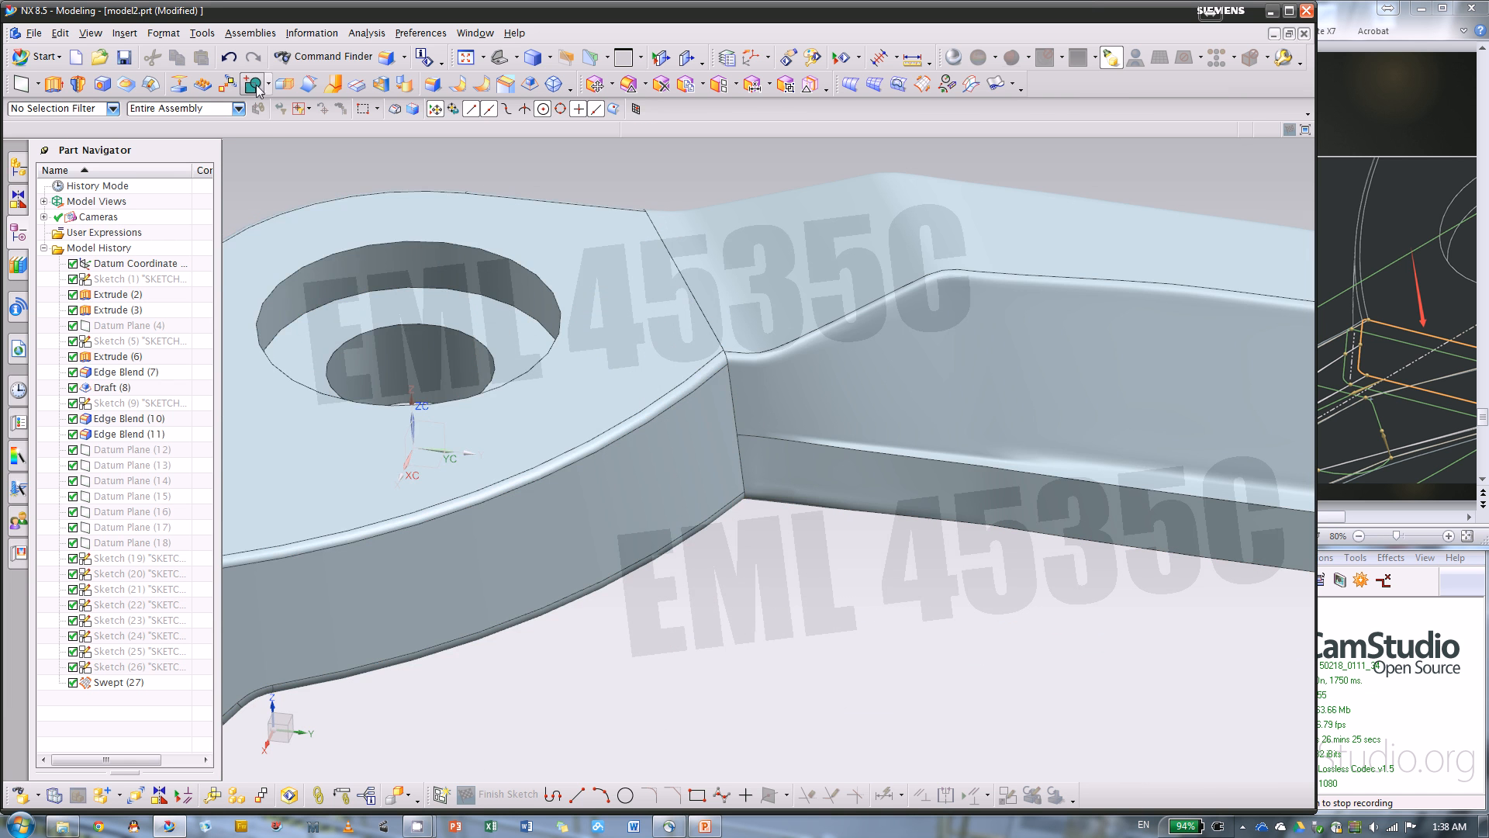
{"action": "left_click", "coordinate": [254, 84]}
{"action": "left_click", "coordinate": [556, 257]}
{"action": "left_click", "coordinate": [756, 364]}
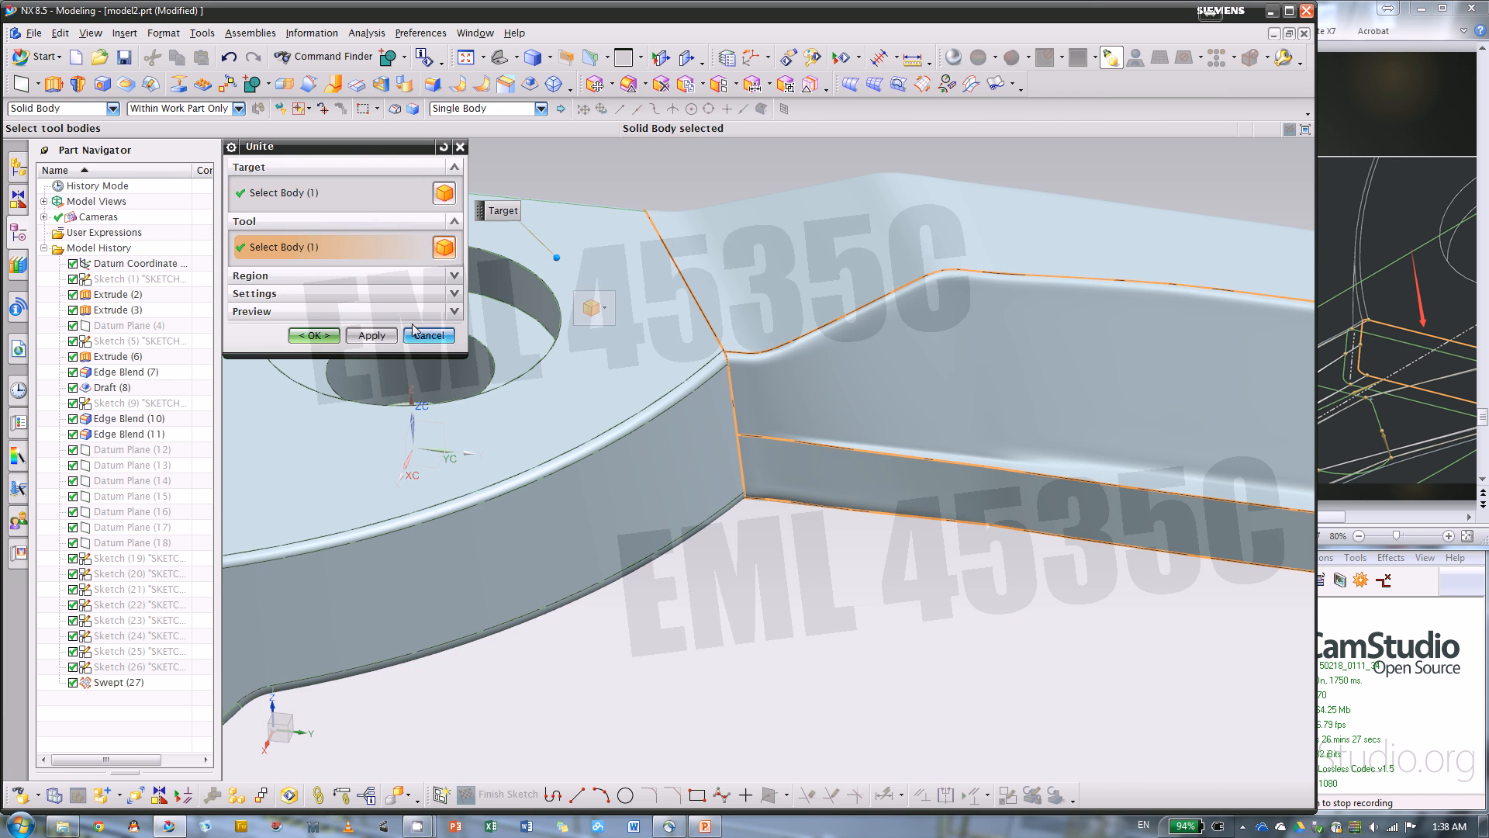
{"action": "left_click", "coordinate": [315, 335]}
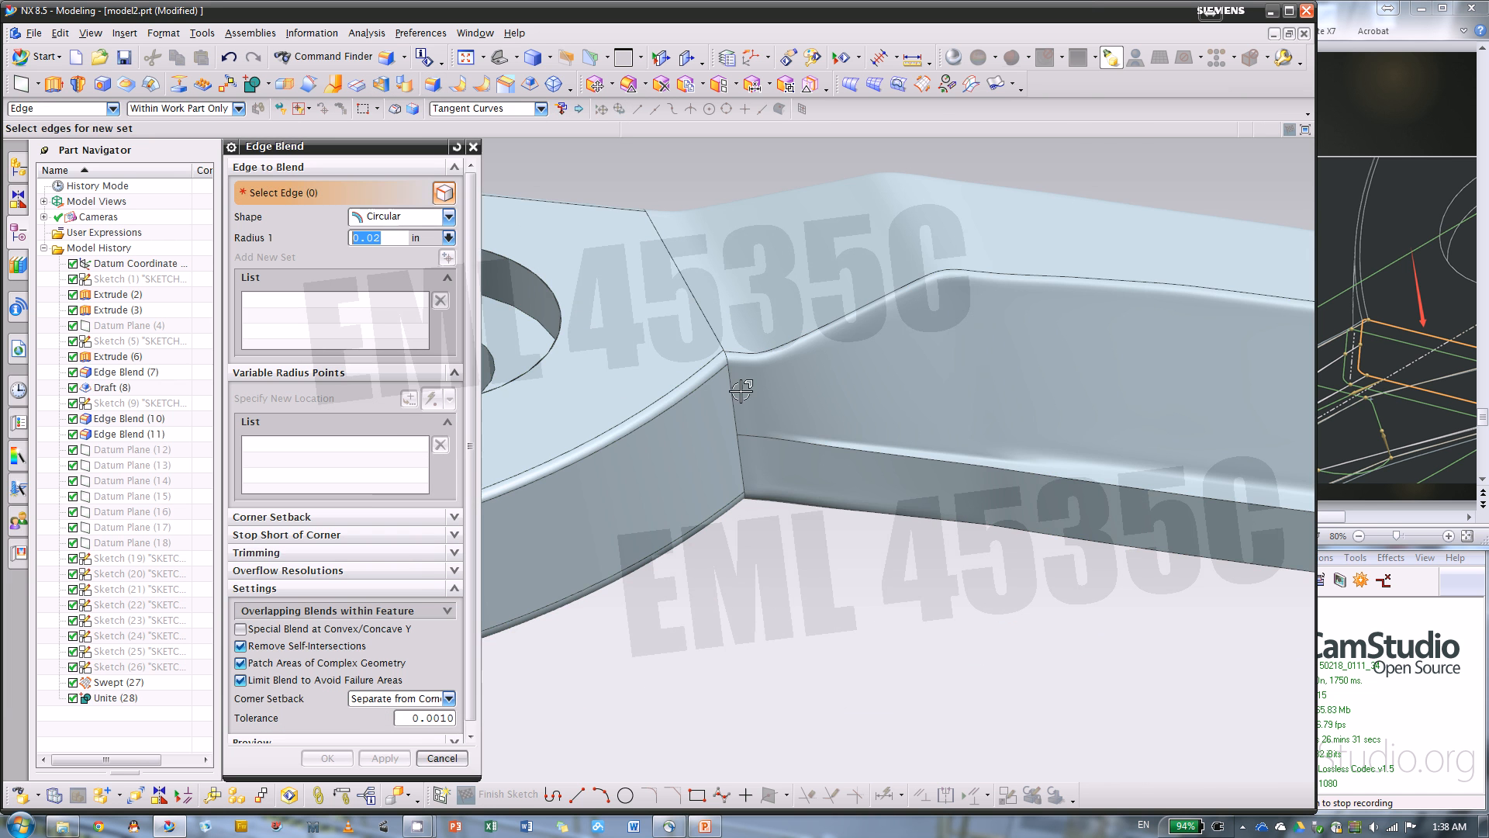
Select the two side edges where the blade meets the pivot body for an Edge Blend, and set the curve rule to Single Curve
{"action": "scroll", "coordinate": [743, 392], "scroll_direction": "up", "scroll_amount": 5}
{"action": "left_click", "coordinate": [717, 371]}
{"action": "scroll", "coordinate": [846, 310], "scroll_direction": "down", "scroll_amount": 3}
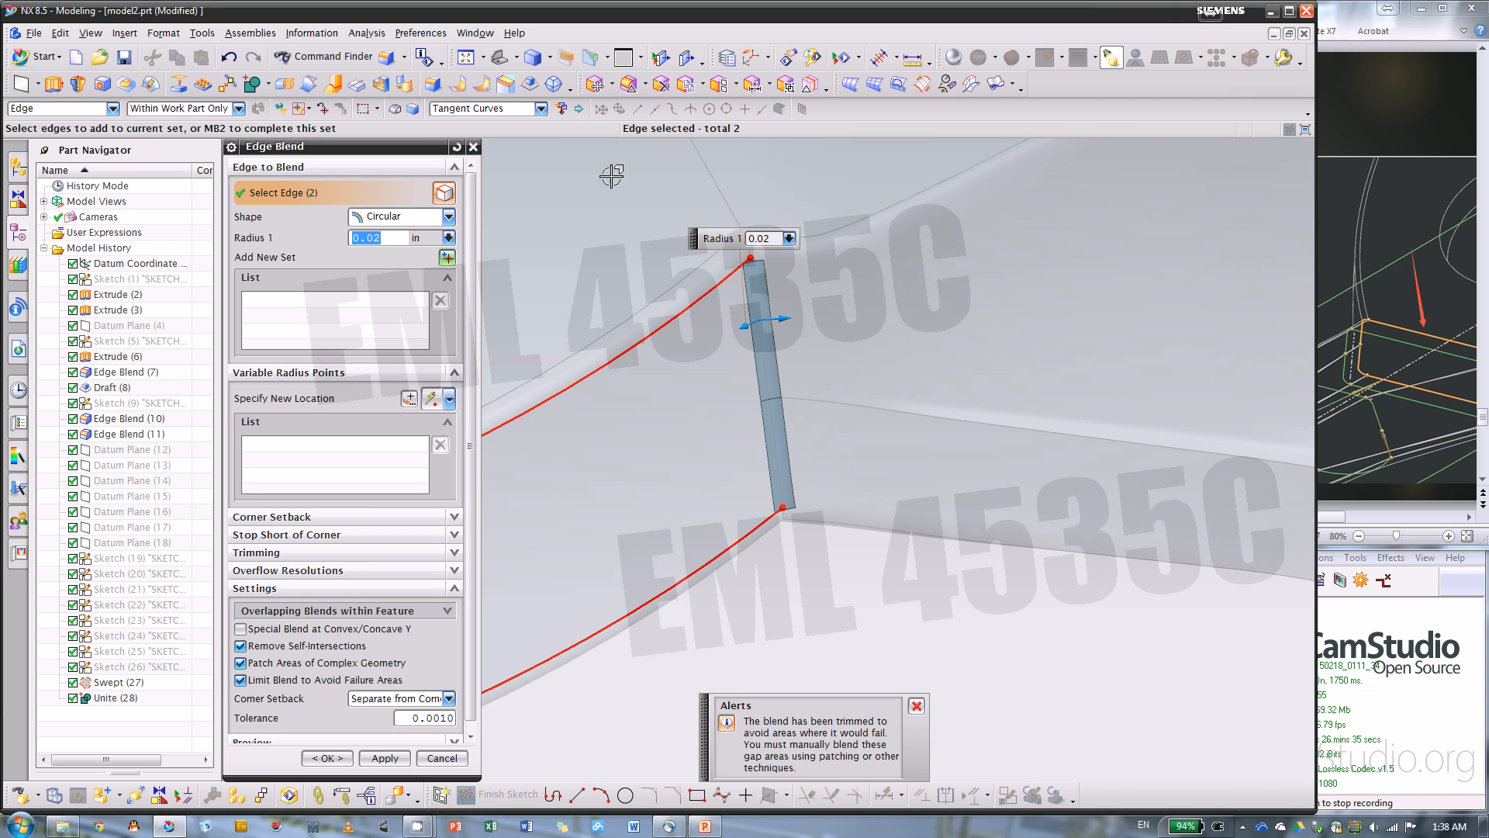
{"action": "left_click", "coordinate": [484, 113]}
{"action": "left_click", "coordinate": [484, 125]}
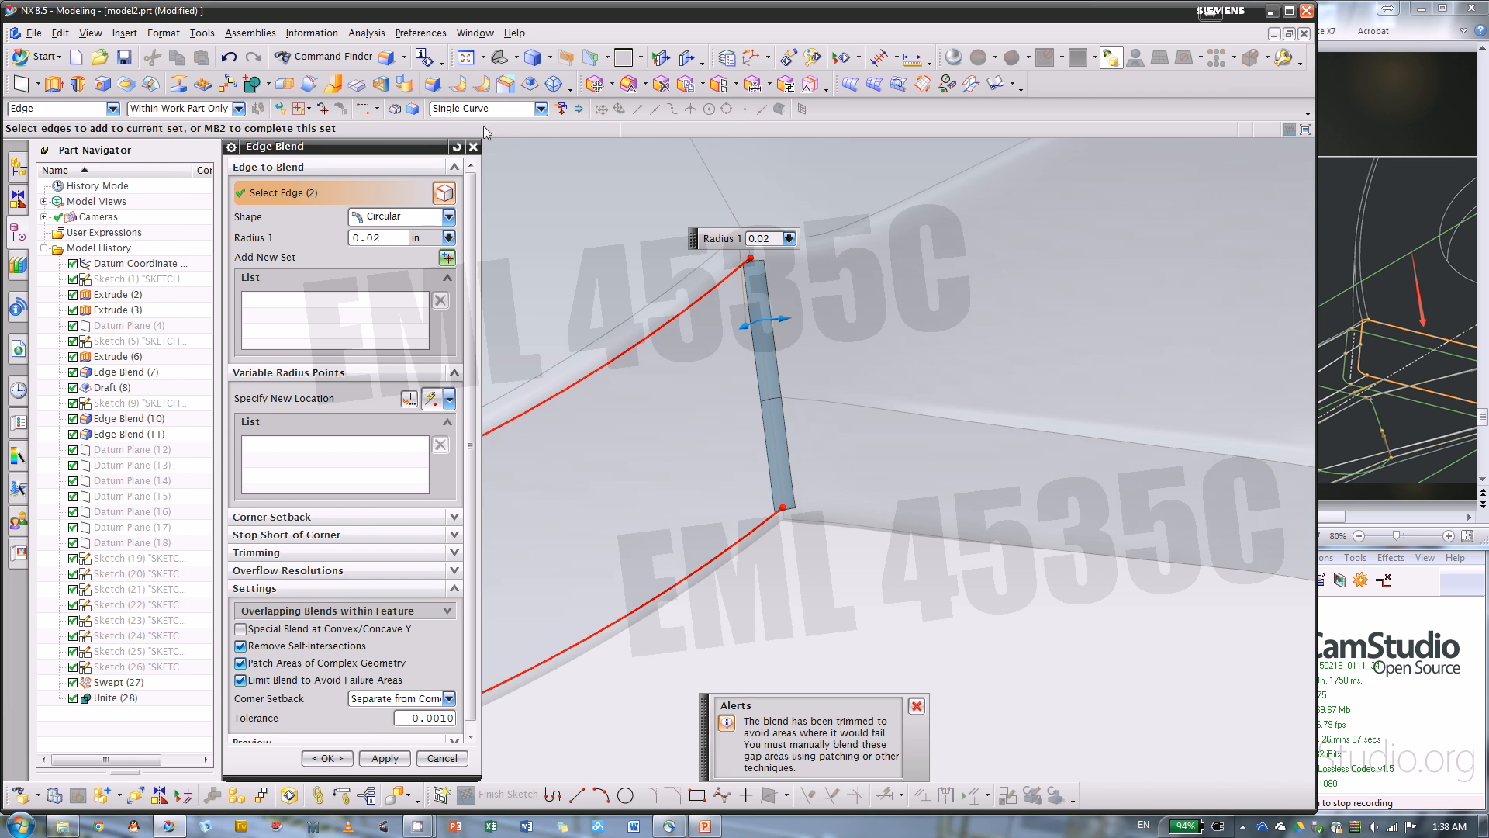
Add the short edge segments just above and just below the selected side edges at the blade junction to the blend
{"action": "scroll", "coordinate": [745, 166], "scroll_direction": "up", "scroll_amount": 4}
{"action": "left_click", "coordinate": [768, 348]}
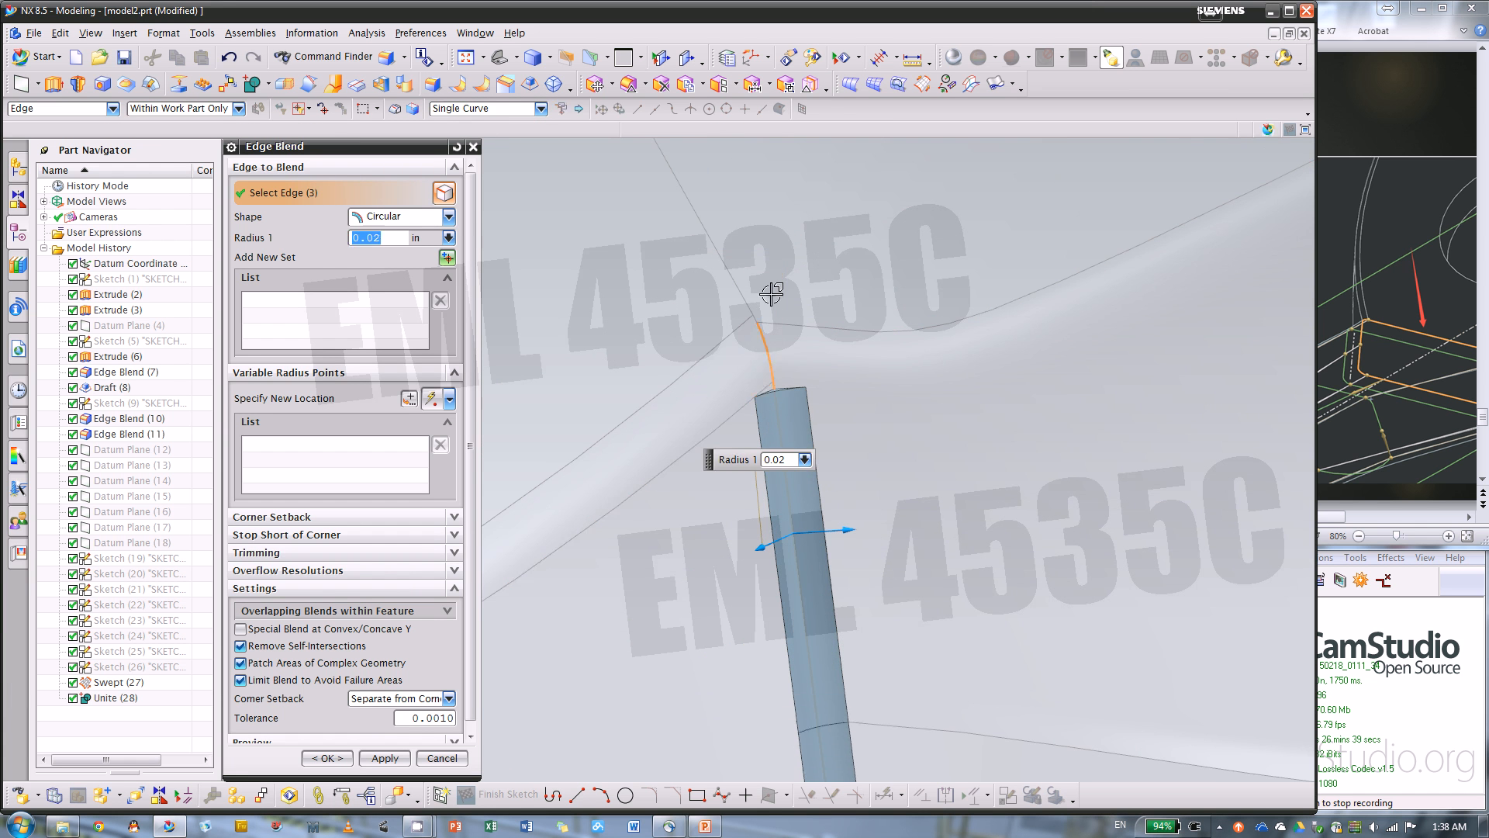
{"action": "mouse_move", "coordinate": [772, 283]}
{"action": "middle_mouse_down"}
{"action": "mouse_move", "coordinate": [787, 260]}
{"action": "mouse_move", "coordinate": [796, 289]}
{"action": "middle_mouse_up"}
{"action": "scroll", "coordinate": [798, 289], "scroll_direction": "down", "scroll_amount": 5}
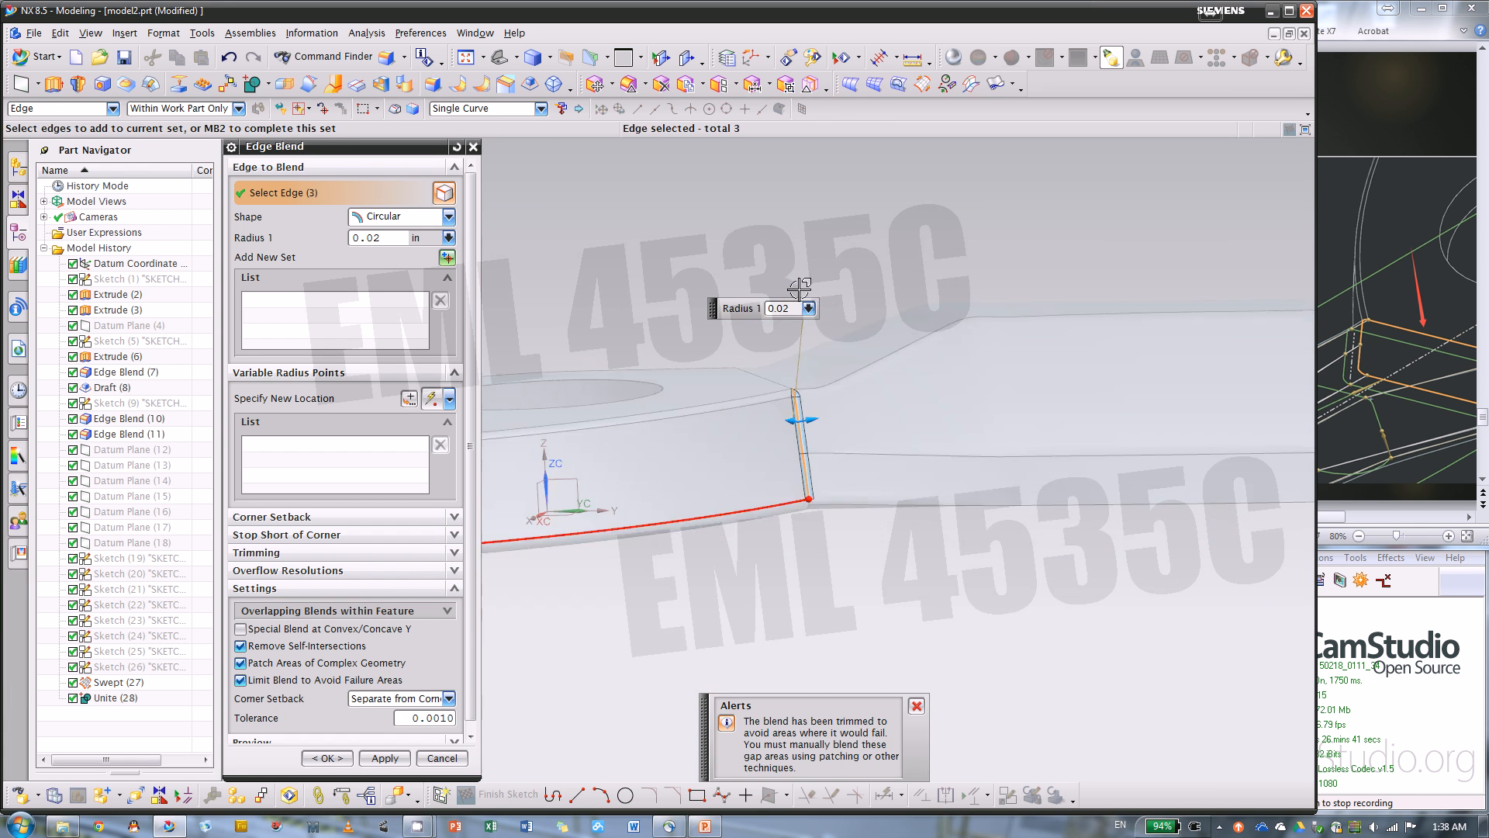
{"action": "scroll", "coordinate": [807, 488], "scroll_direction": "up", "scroll_amount": 6}
{"action": "left_click", "coordinate": [899, 524]}
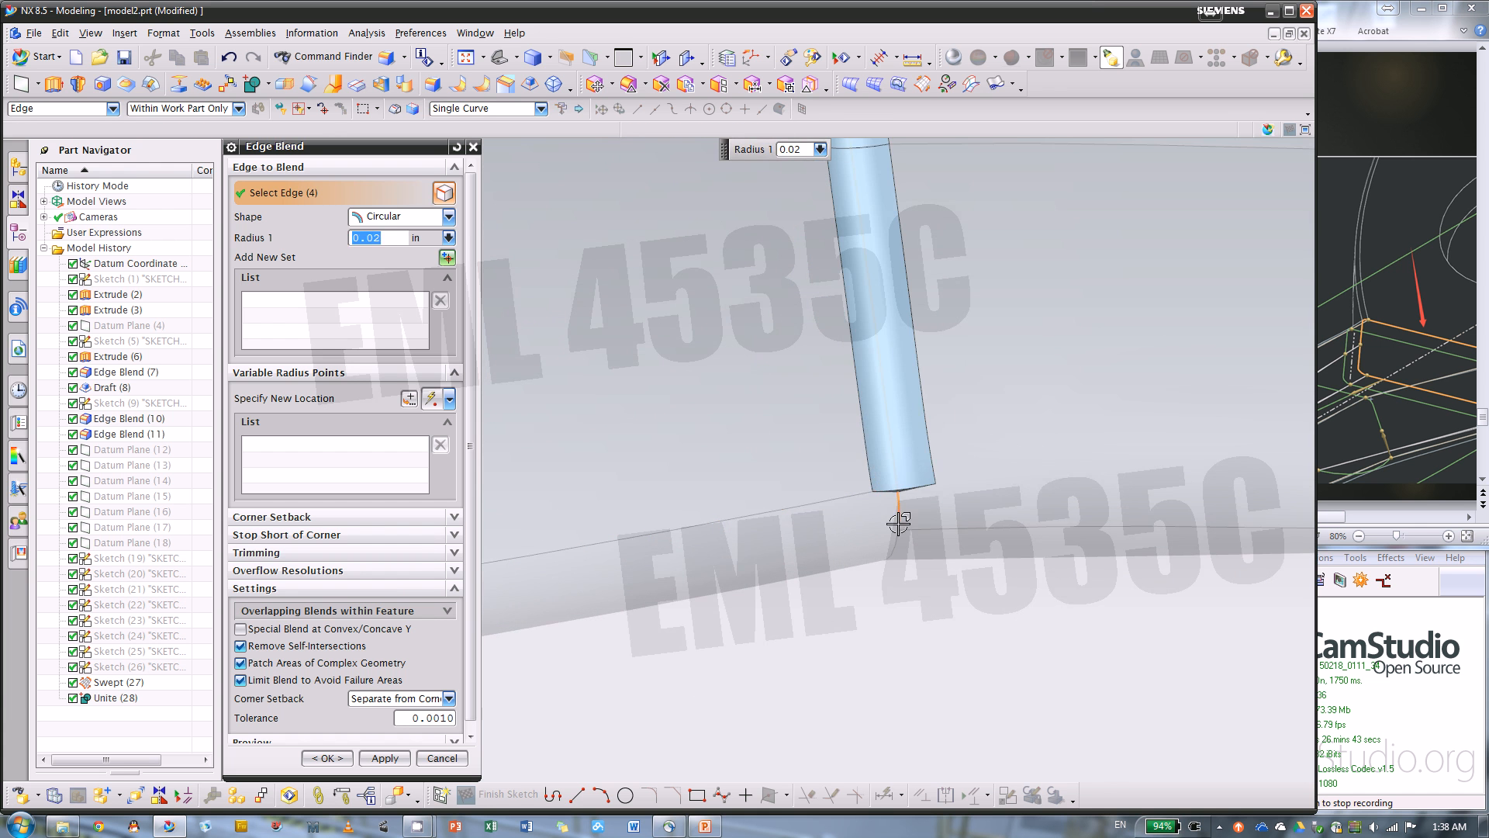
Add the remaining small edge at the lower corner of the blade junction to the blend selection
{"action": "scroll", "coordinate": [906, 532], "scroll_direction": "up", "scroll_amount": 4}
{"action": "middle_click_drag", "start_coordinate": [983, 492], "coordinate": [969, 454]}
{"action": "scroll", "coordinate": [970, 411], "scroll_direction": "down", "scroll_amount": 9}
{"action": "scroll", "coordinate": [1008, 597], "scroll_direction": "up", "scroll_amount": 6}
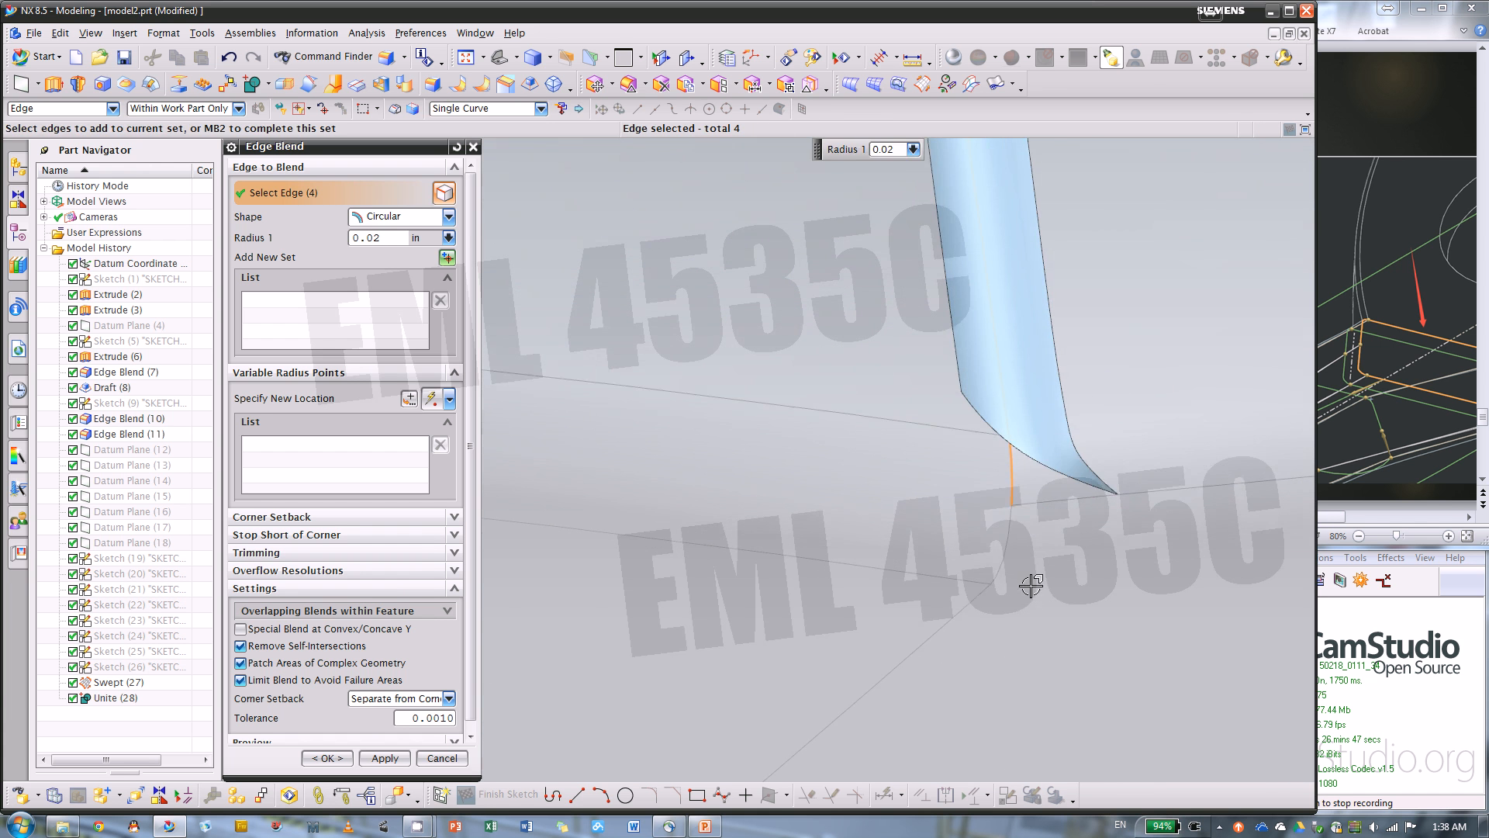
{"action": "left_click", "coordinate": [997, 527]}
{"action": "scroll", "coordinate": [859, 438], "scroll_direction": "down", "scroll_amount": 2}
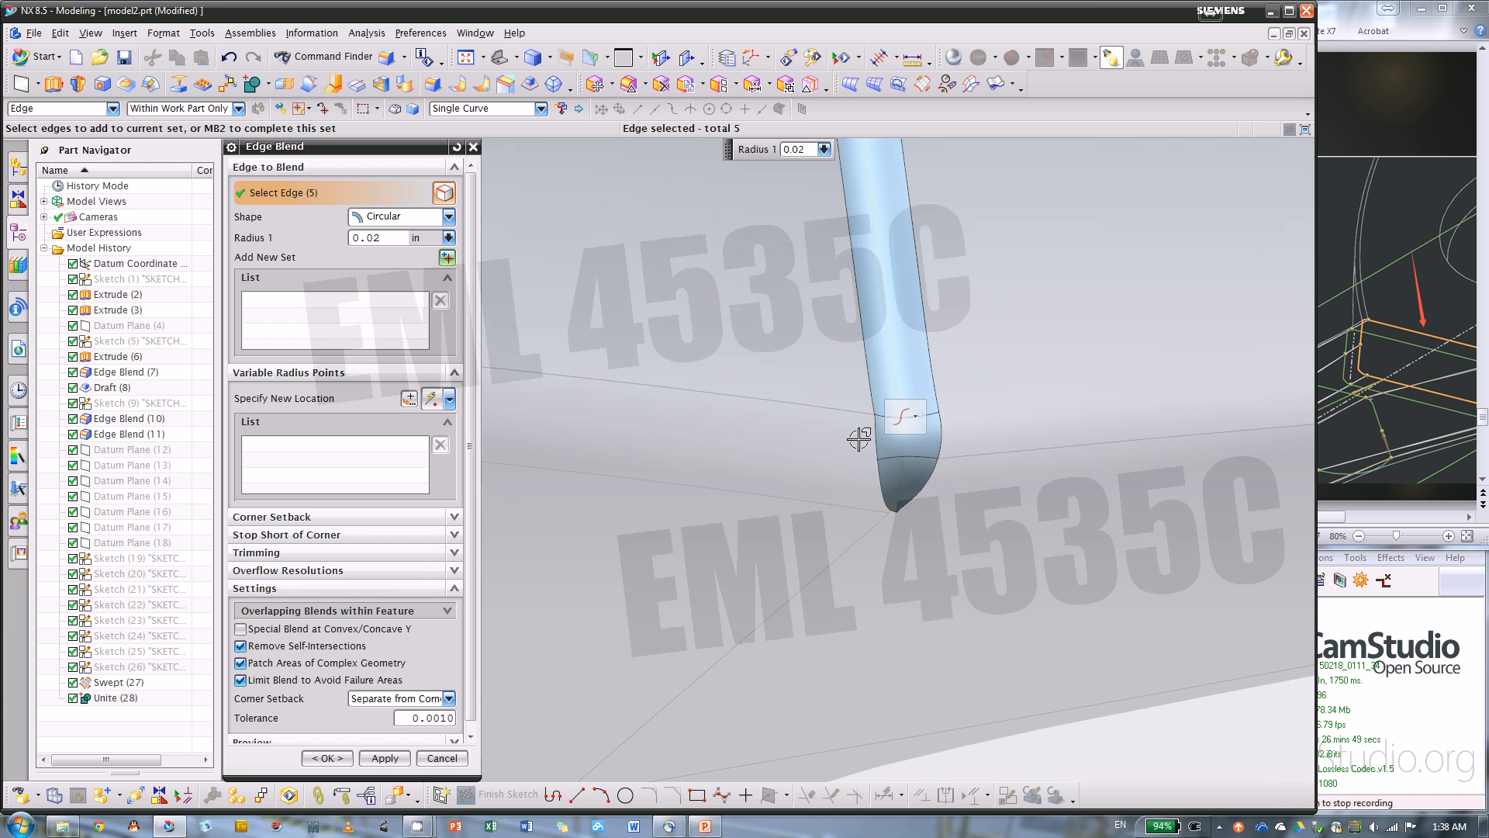
Increase the blend radius to 0.1 in and create the Edge Blend on the five selected junction edges
{"action": "scroll", "coordinate": [840, 486], "scroll_direction": "down", "scroll_amount": 2}
{"action": "scroll", "coordinate": [775, 372], "scroll_direction": "down", "scroll_amount": 3}
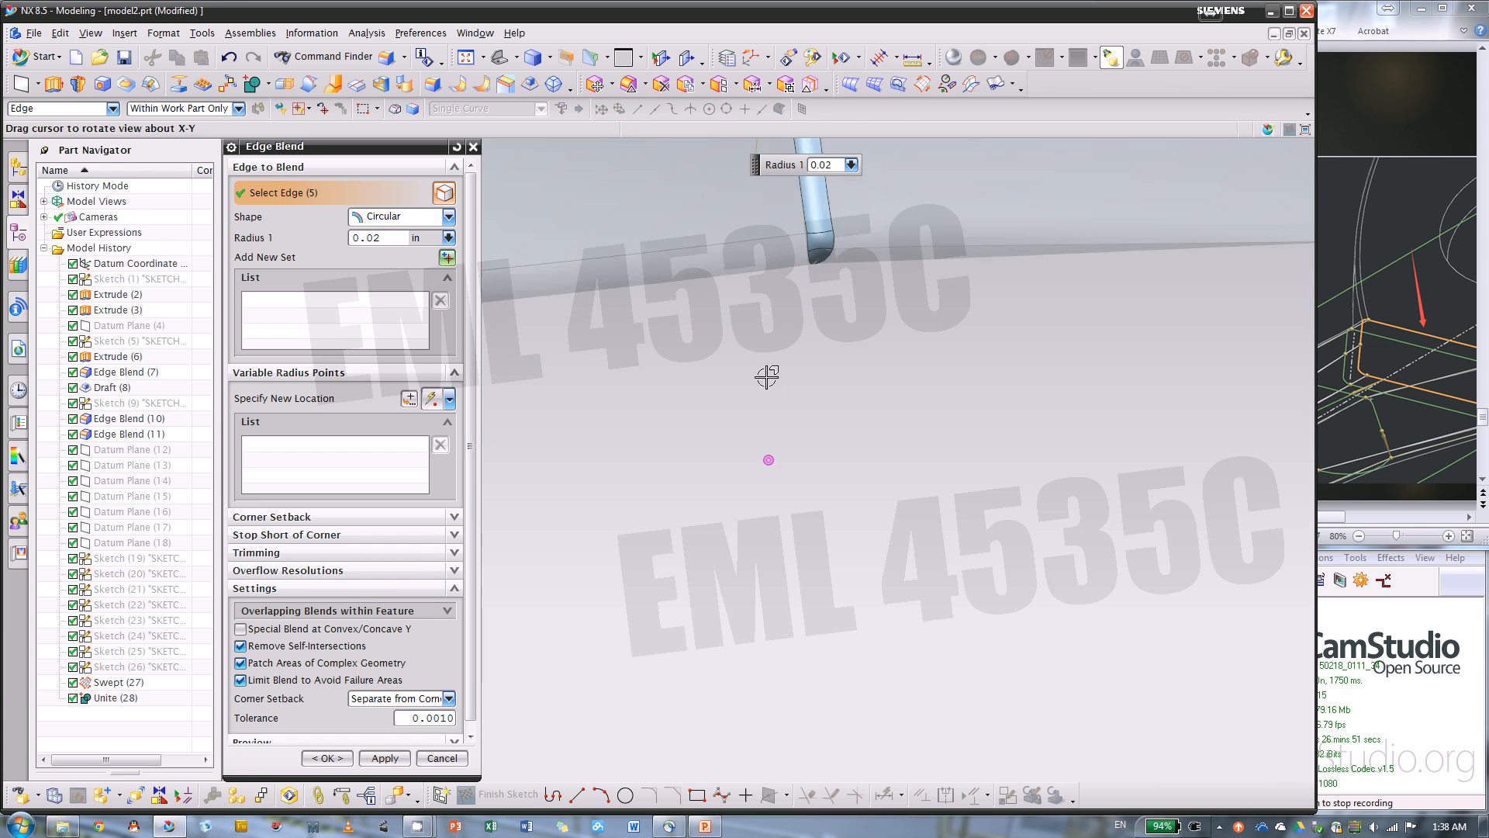
{"action": "scroll", "coordinate": [807, 175], "scroll_direction": "up", "scroll_amount": 2}
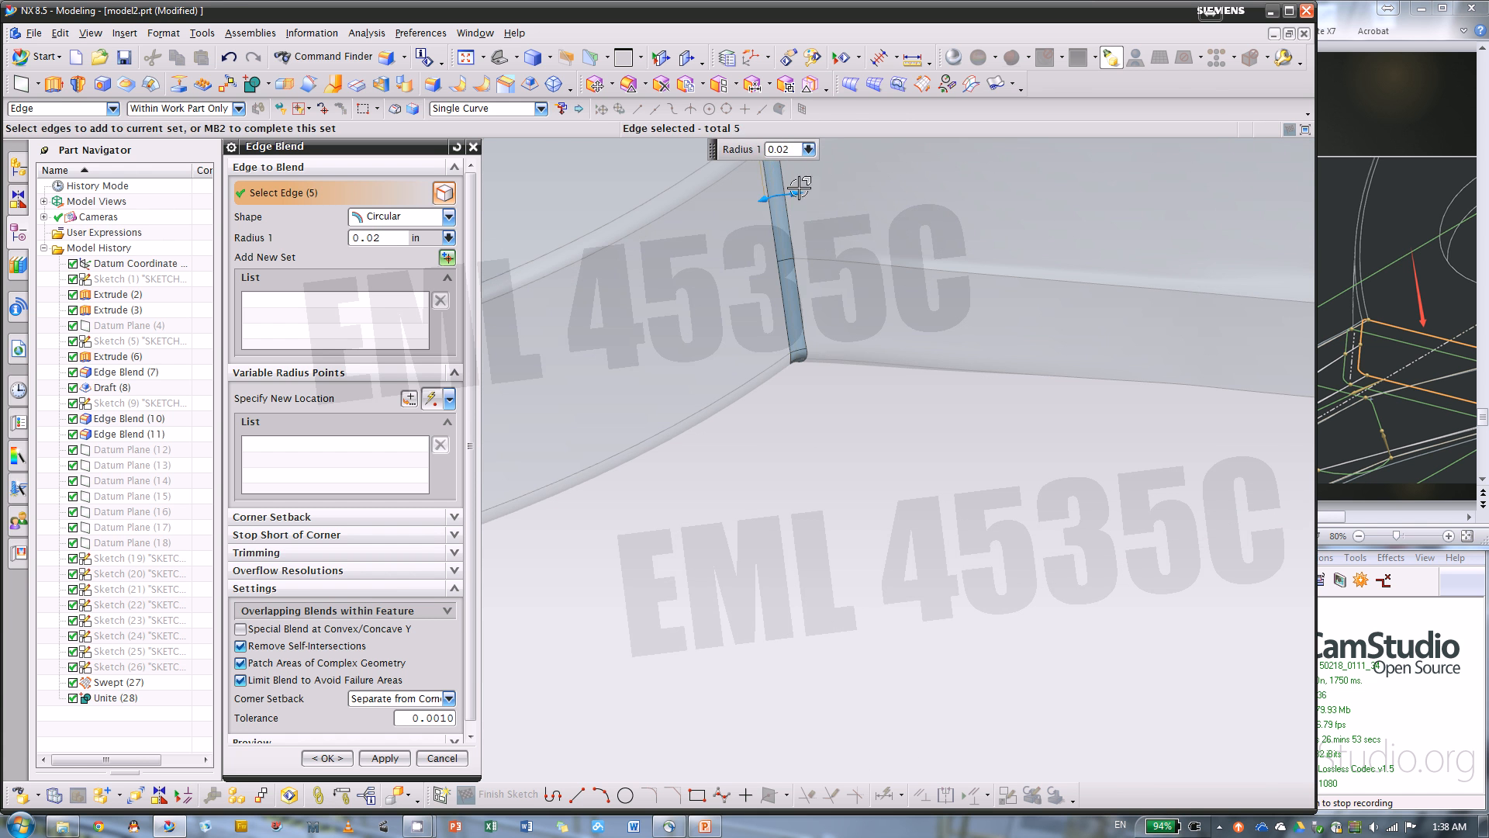
{"action": "left_click_drag", "start_coordinate": [794, 199], "coordinate": [812, 200]}
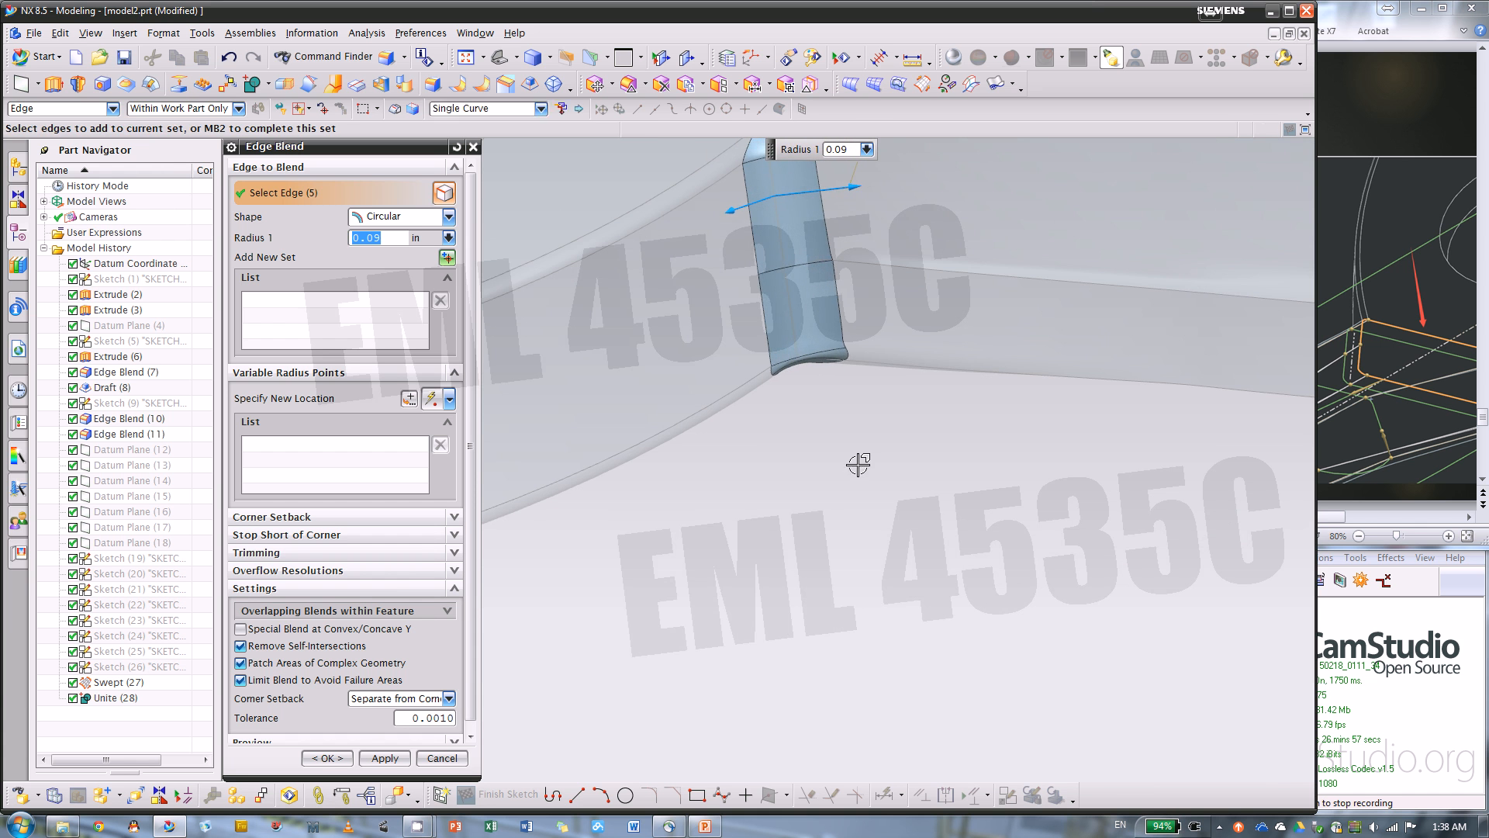
{"action": "middle_click_drag", "start_coordinate": [857, 464], "coordinate": [881, 502]}
{"action": "scroll", "coordinate": [881, 502], "scroll_direction": "down", "scroll_amount": 5}
{"action": "scroll", "coordinate": [864, 392], "scroll_direction": "up", "scroll_amount": 5}
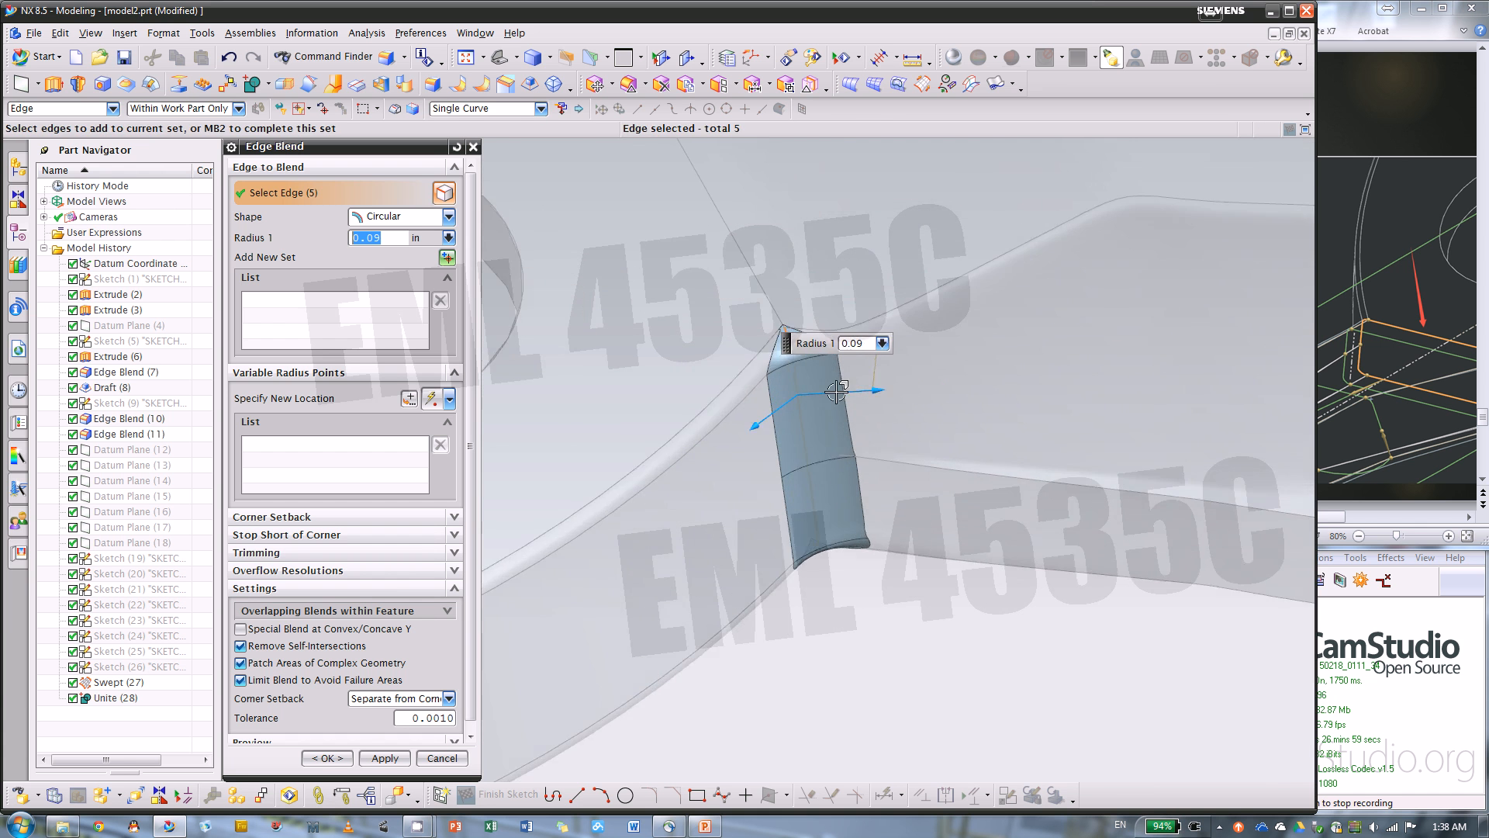
{"action": "scroll", "coordinate": [837, 392], "scroll_direction": "up", "scroll_amount": 3}
{"action": "key", "text": "F8"}
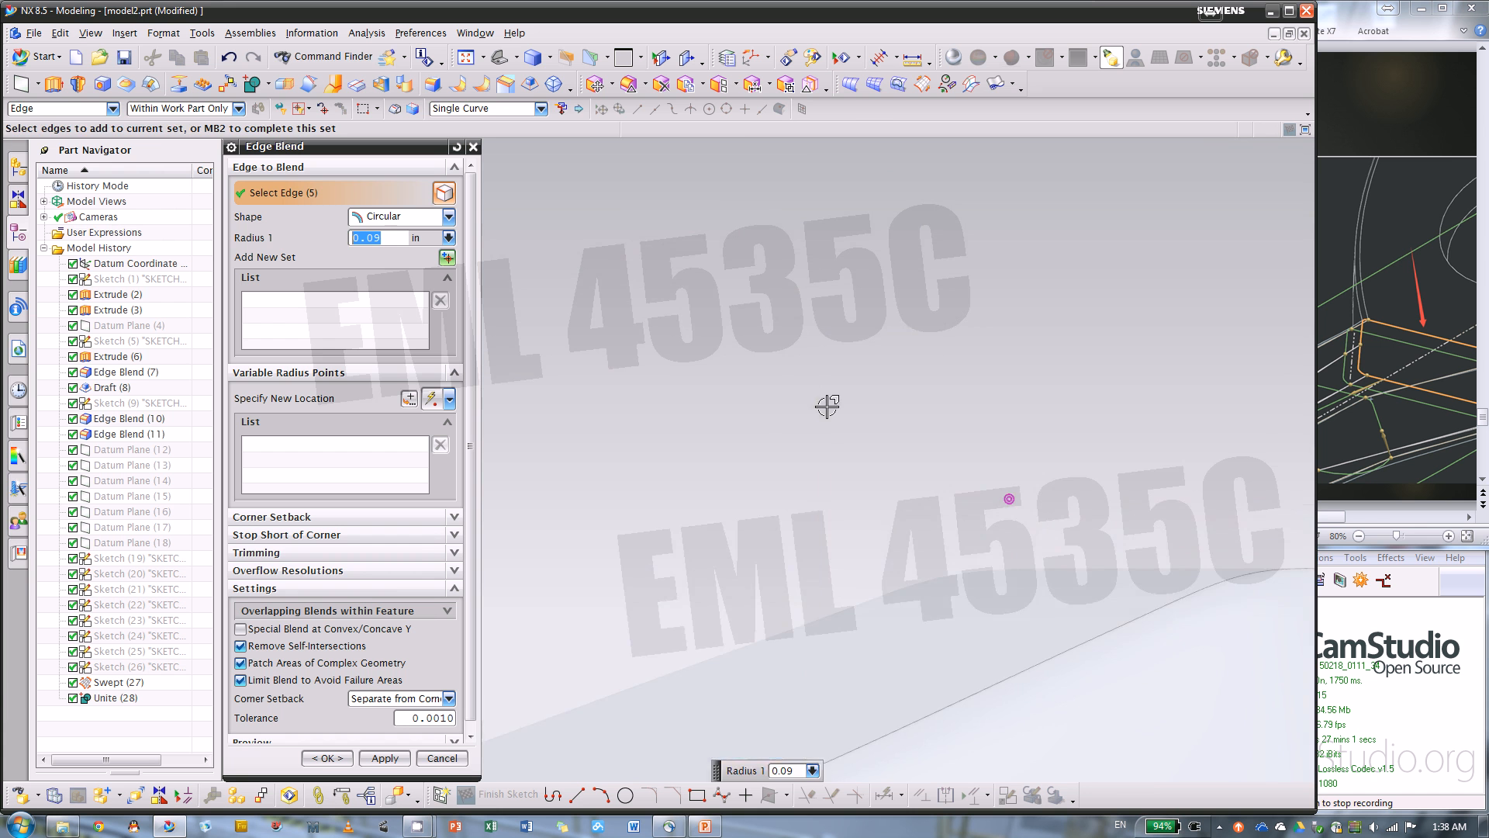
{"action": "scroll", "coordinate": [827, 405], "scroll_direction": "down", "scroll_amount": 6}
{"action": "middle_click_drag", "start_coordinate": [794, 341], "coordinate": [810, 455]}
{"action": "scroll", "coordinate": [691, 239], "scroll_direction": "up", "scroll_amount": 6}
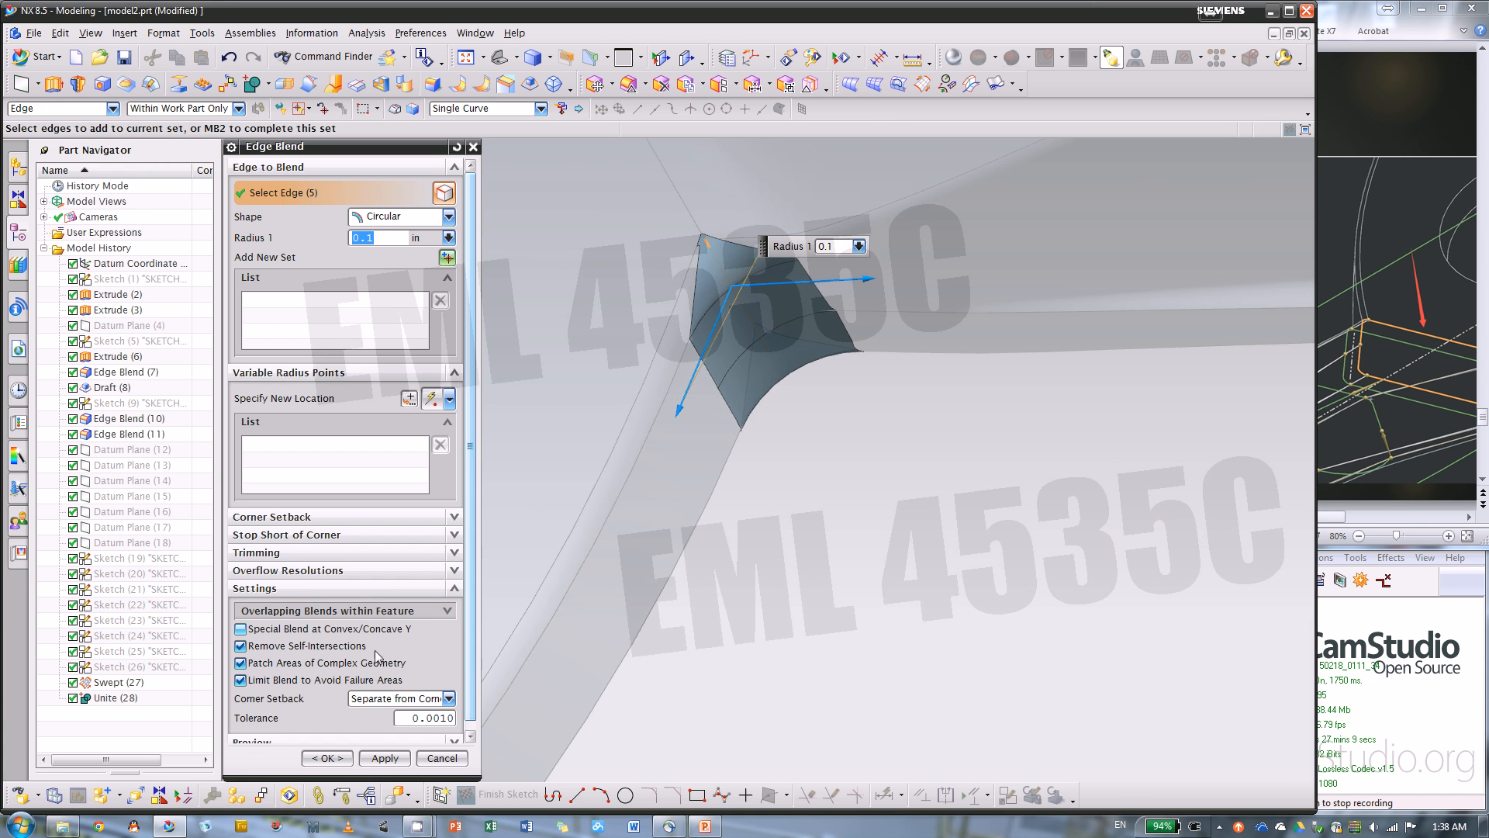
{"action": "left_click", "coordinate": [327, 758]}
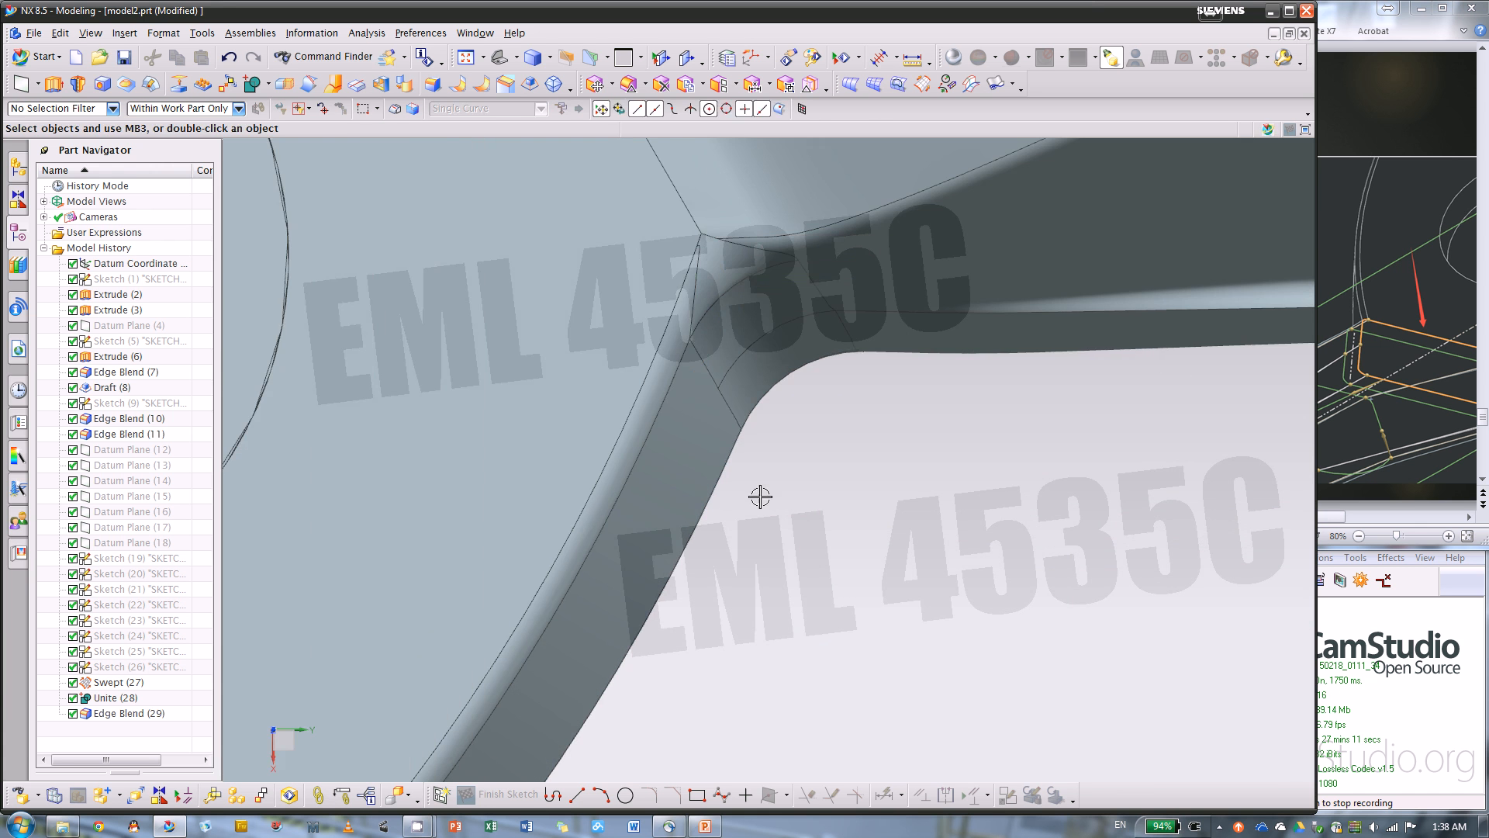
Switch to the PowerPoint presentation and check the reference blend on its final Edge Blend slide
{"action": "middle_click_drag", "start_coordinate": [761, 495], "coordinate": [1174, 486]}
{"action": "left_click", "coordinate": [1372, 309]}
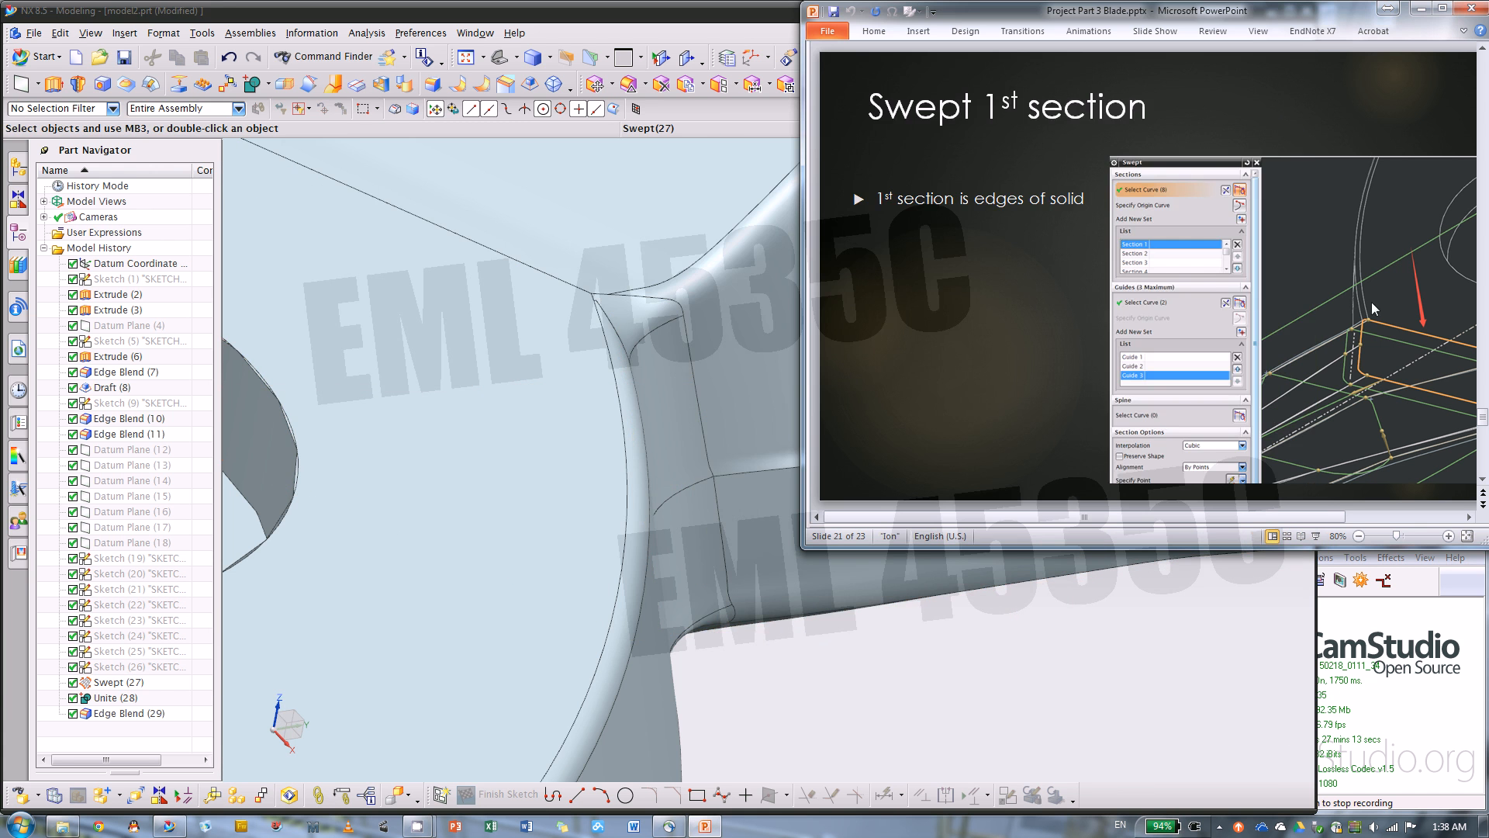
{"action": "scroll", "coordinate": [977, 324], "scroll_direction": "down", "scroll_amount": 1}
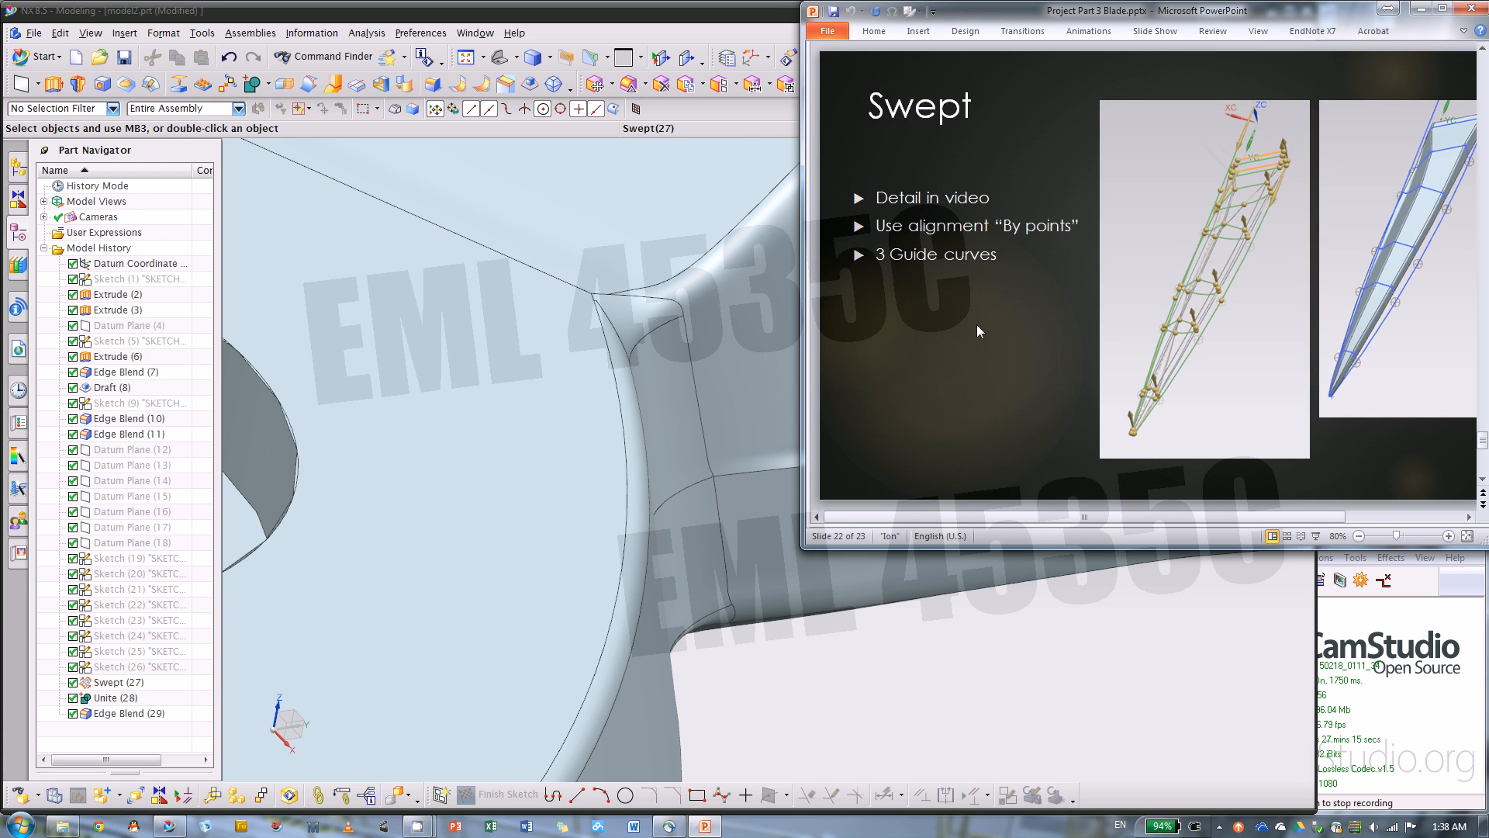
{"action": "scroll", "coordinate": [976, 326], "scroll_direction": "down", "scroll_amount": 1}
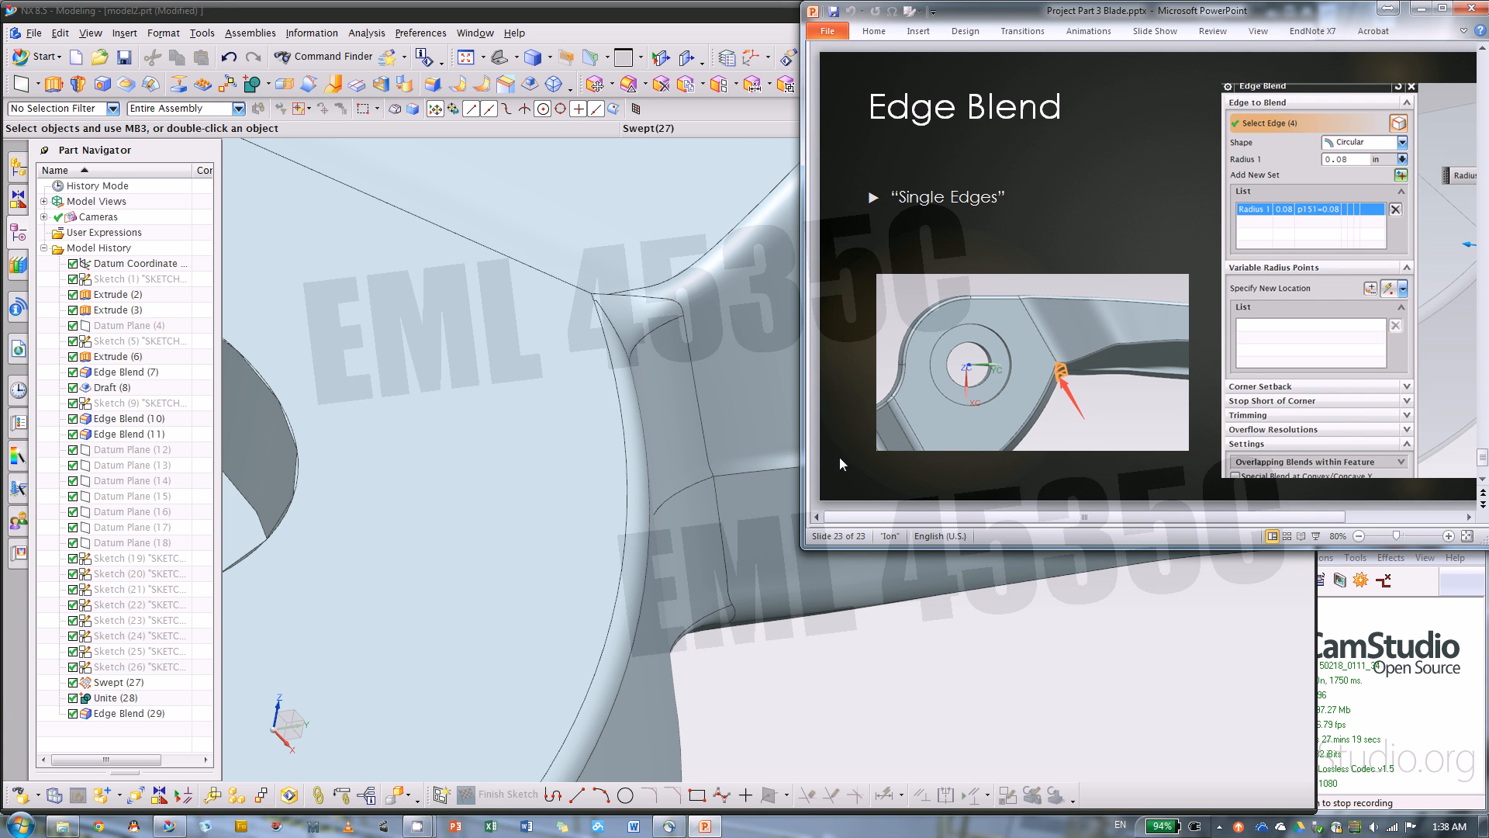
{"action": "scroll", "coordinate": [1056, 389], "scroll_direction": "down", "scroll_amount": 1}
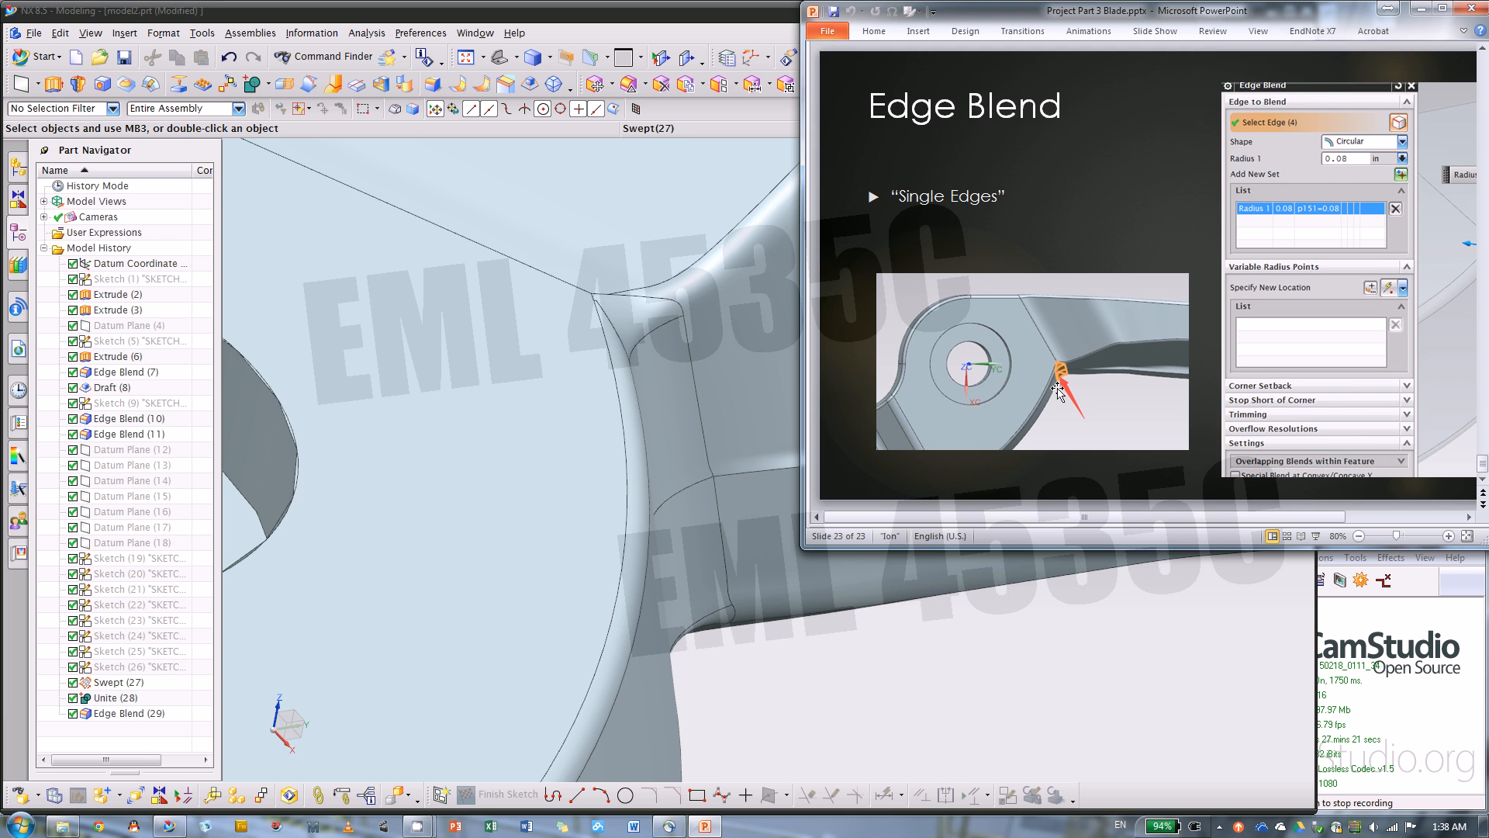
Return to NX and examine the finished part from all sides, including the blade and its blended junction with the pivot body
{"action": "left_click", "coordinate": [834, 682]}
{"action": "scroll", "coordinate": [651, 297], "scroll_direction": "down", "scroll_amount": 10}
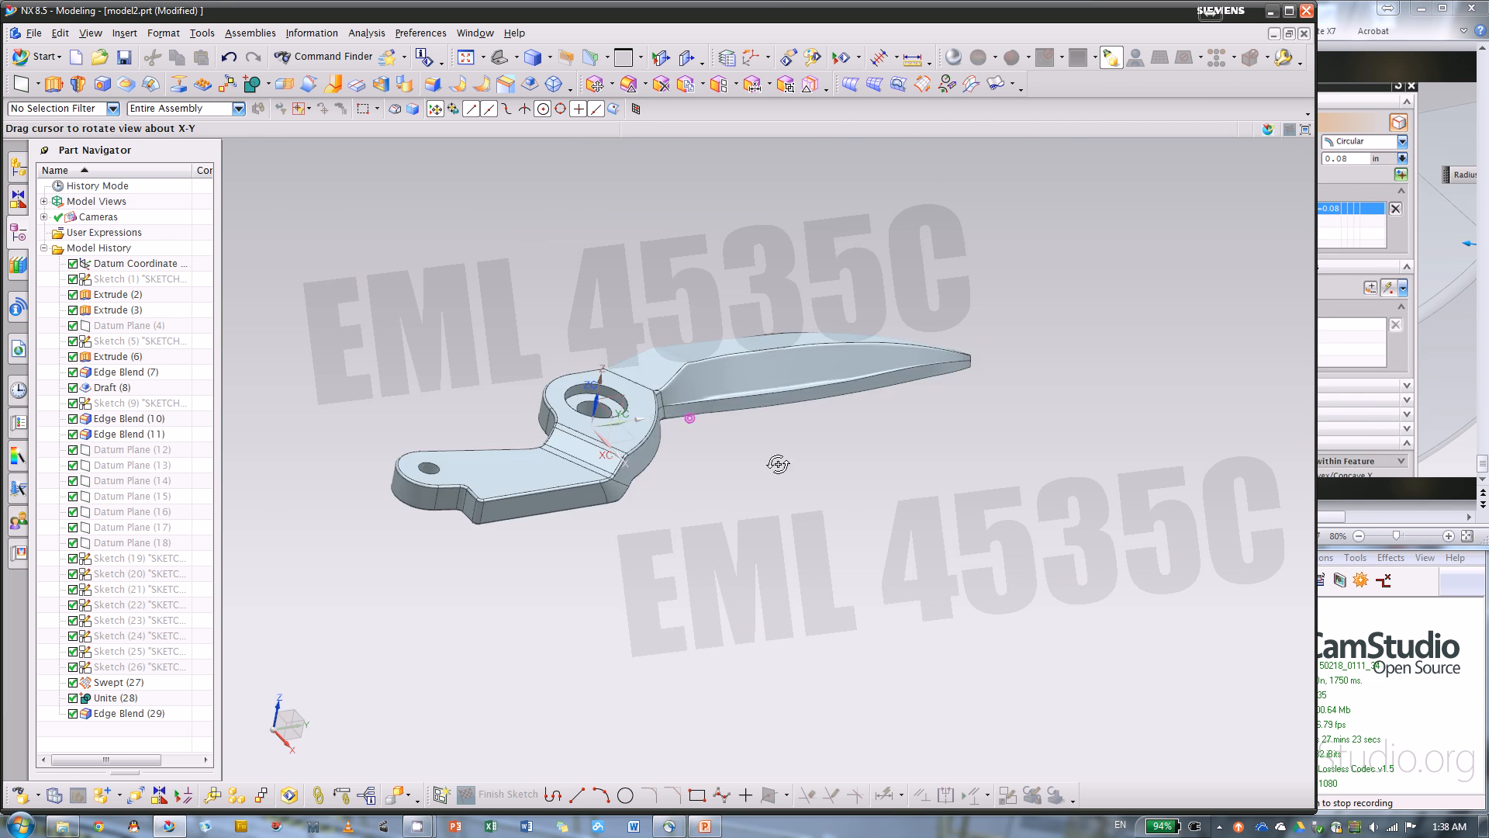
{"action": "middle_click_drag", "start_coordinate": [778, 464], "coordinate": [807, 581]}
{"action": "middle_click_drag", "start_coordinate": [442, 458], "coordinate": [892, 499]}
{"action": "scroll", "coordinate": [724, 418], "scroll_direction": "down", "scroll_amount": 6}
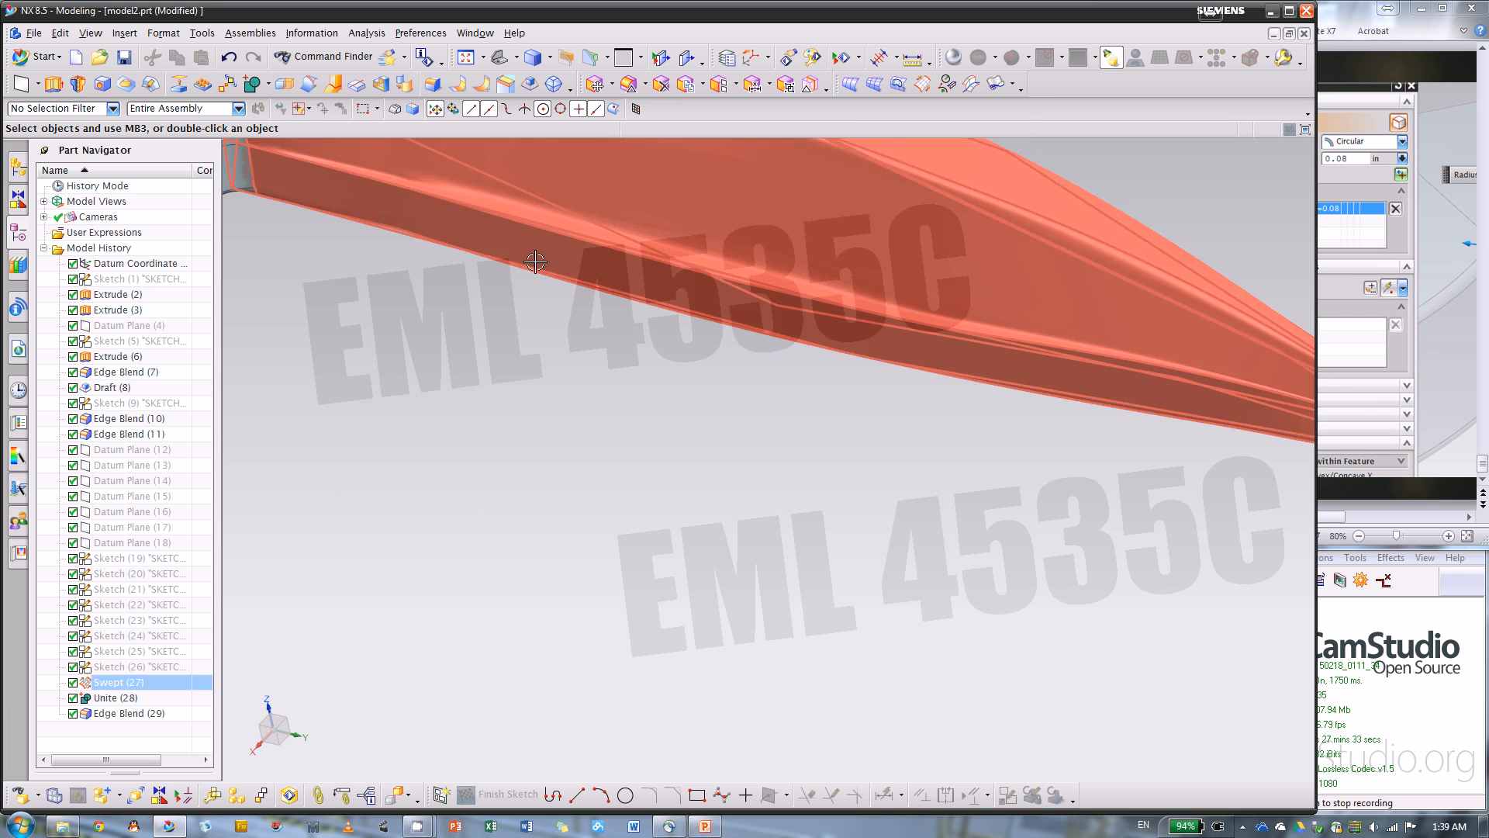
{"action": "scroll", "coordinate": [535, 262], "scroll_direction": "up", "scroll_amount": 6}
{"action": "middle_click_drag", "start_coordinate": [706, 291], "coordinate": [716, 311]}
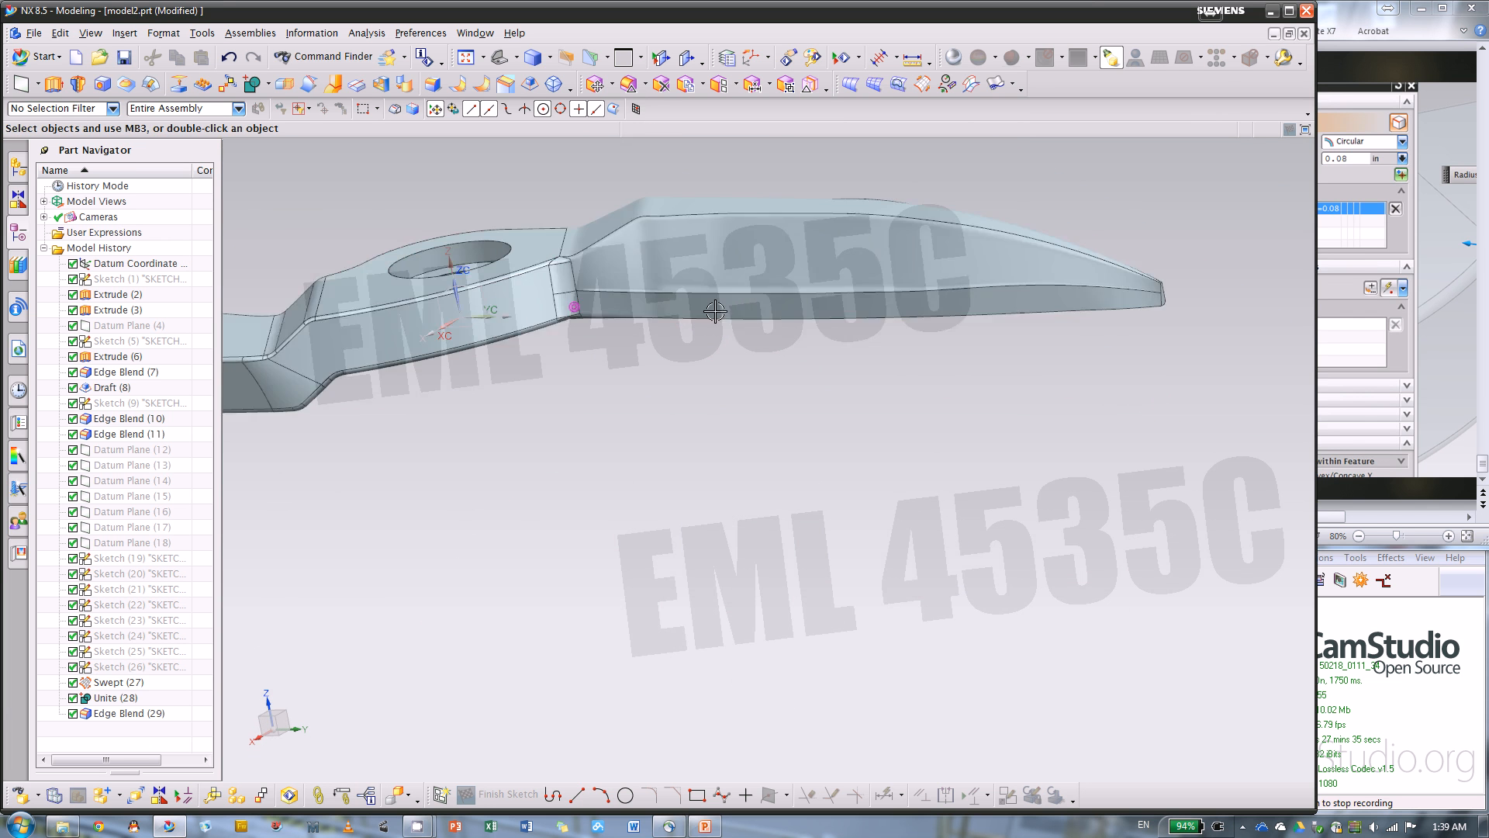
{"action": "scroll", "coordinate": [575, 298], "scroll_direction": "down", "scroll_amount": 2}
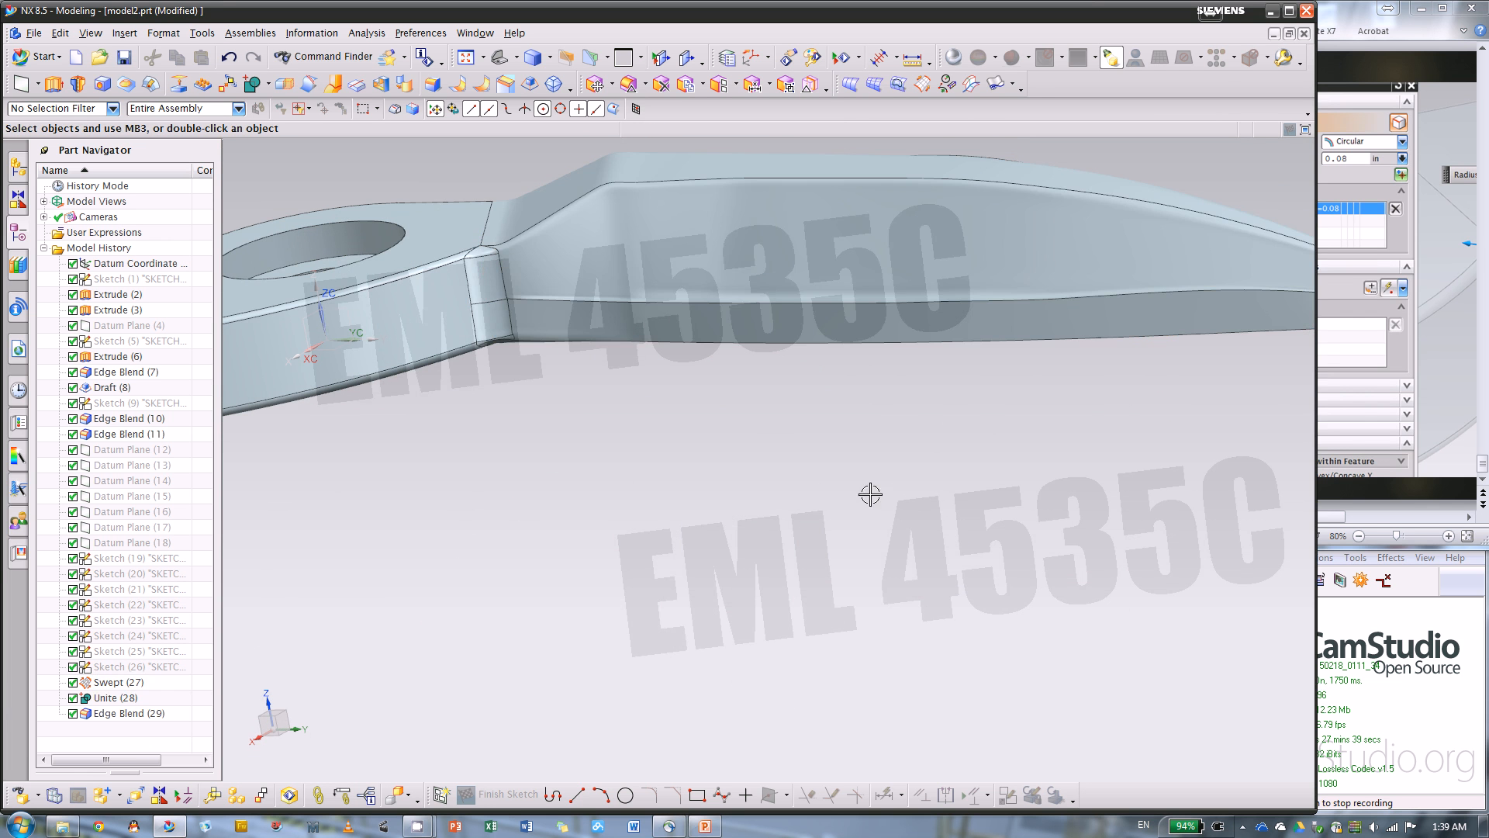
{"action": "scroll", "coordinate": [870, 494], "scroll_direction": "up", "scroll_amount": 2}
{"action": "scroll", "coordinate": [831, 442], "scroll_direction": "up", "scroll_amount": 2}
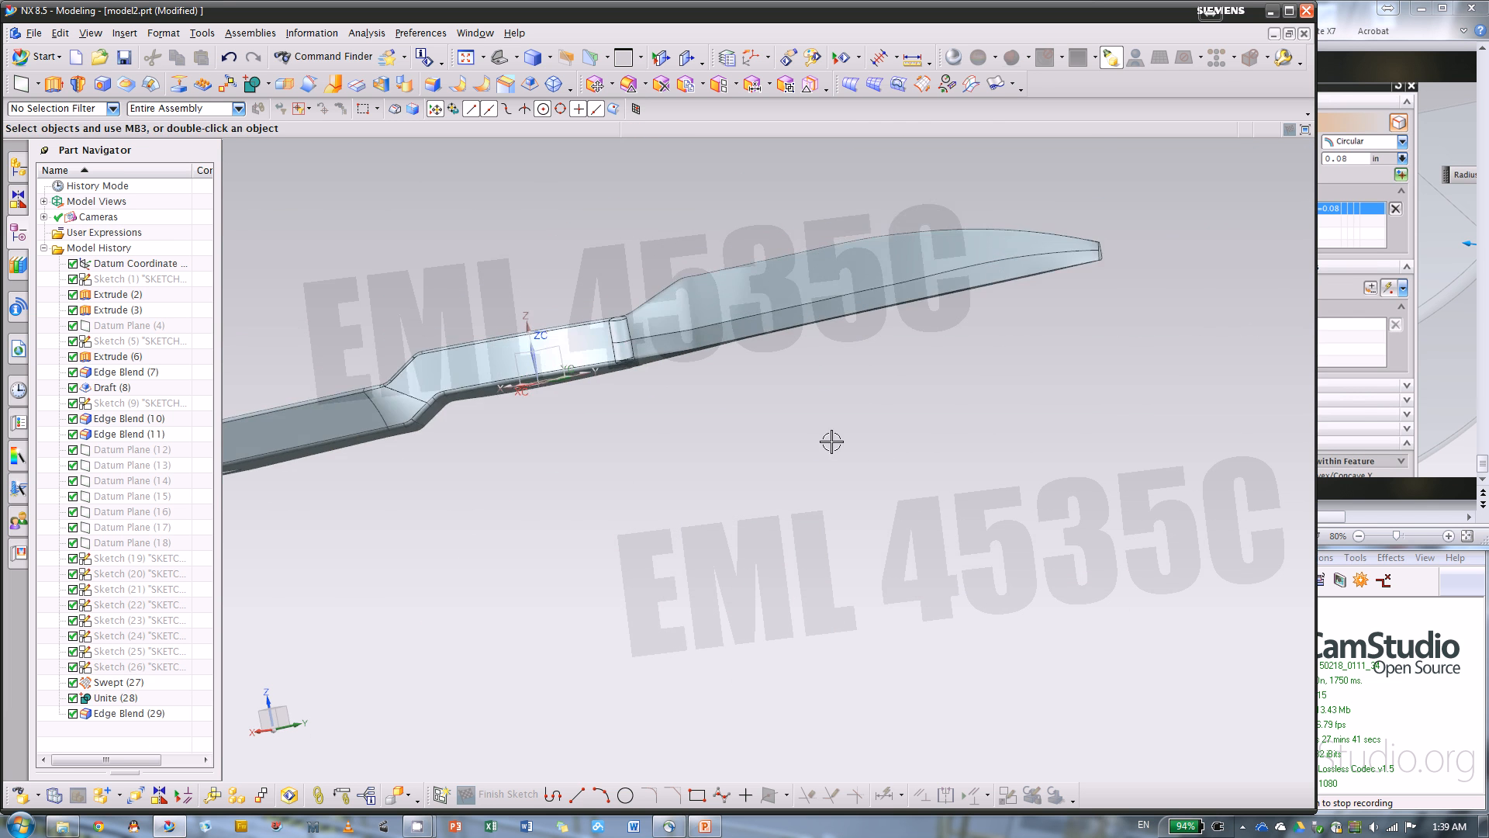
{"action": "middle_click_drag", "start_coordinate": [831, 441], "coordinate": [695, 366]}
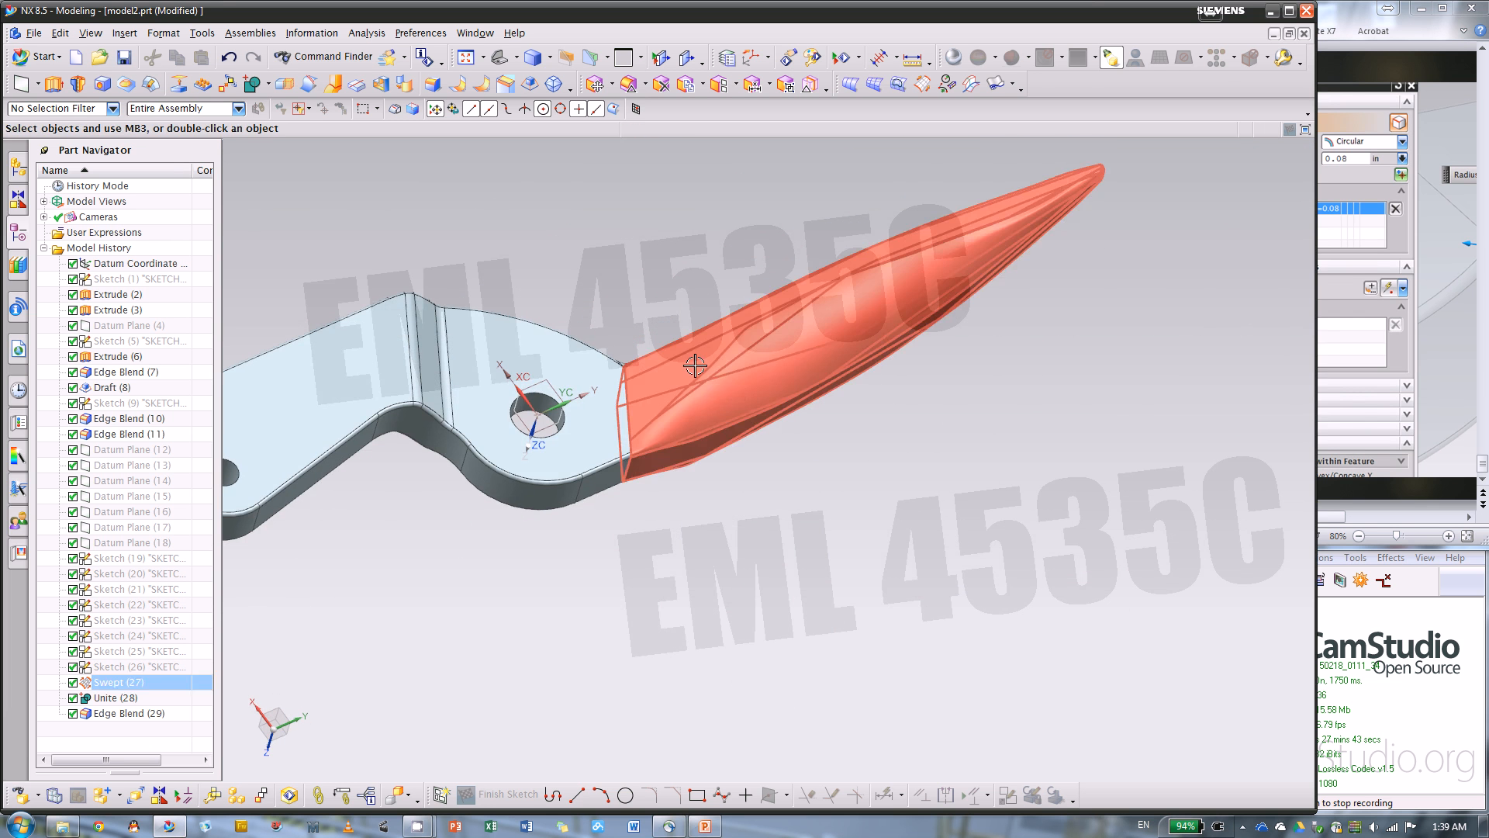
{"action": "middle_click_drag", "start_coordinate": [916, 240], "coordinate": [758, 415]}
{"action": "scroll", "coordinate": [504, 366], "scroll_direction": "down", "scroll_amount": 3}
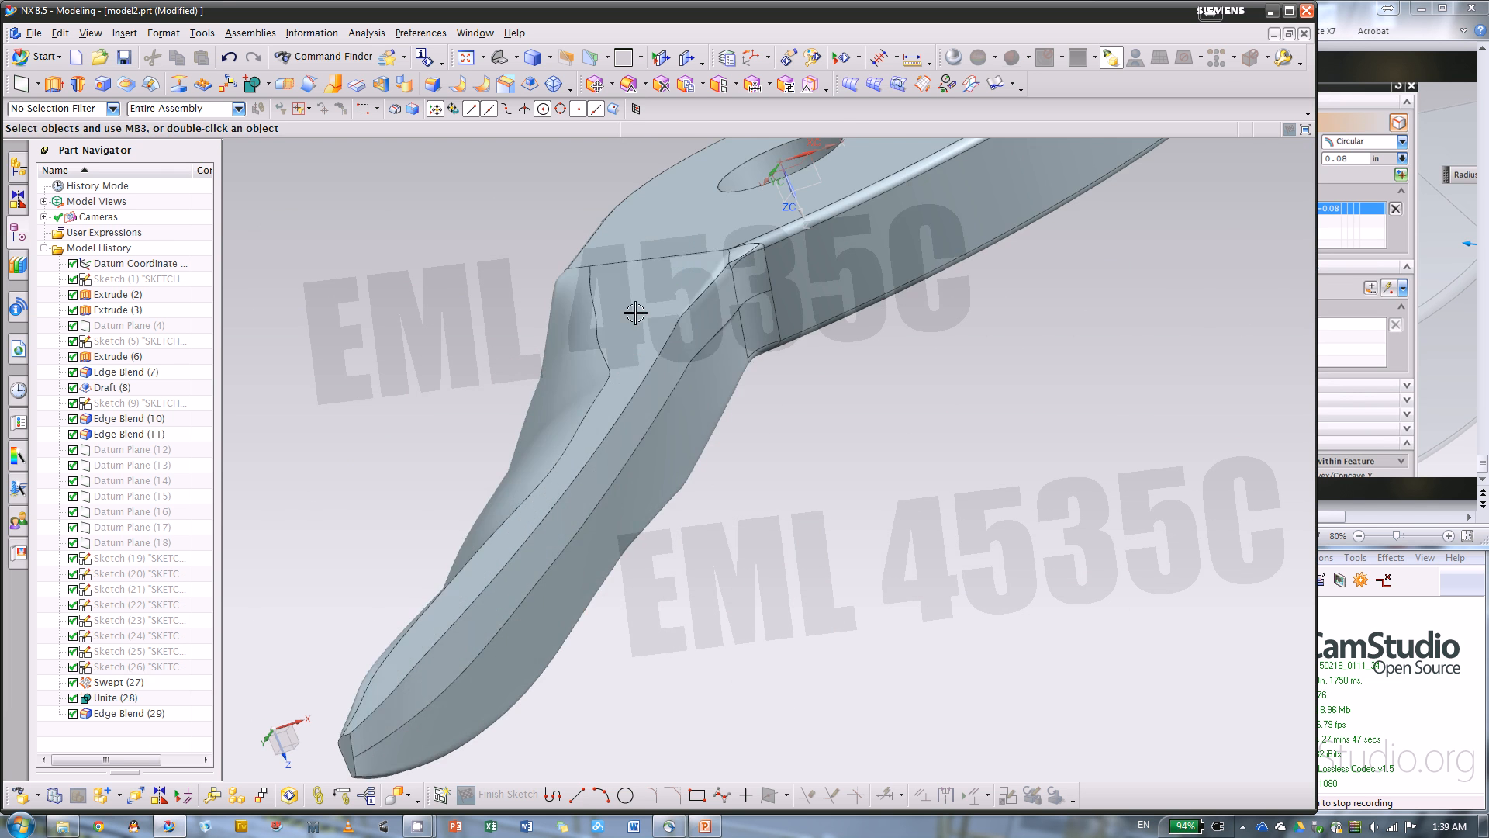
{"action": "scroll", "coordinate": [641, 329], "scroll_direction": "up", "scroll_amount": 3}
{"action": "middle_click_drag", "start_coordinate": [884, 443], "coordinate": [1177, 642]}
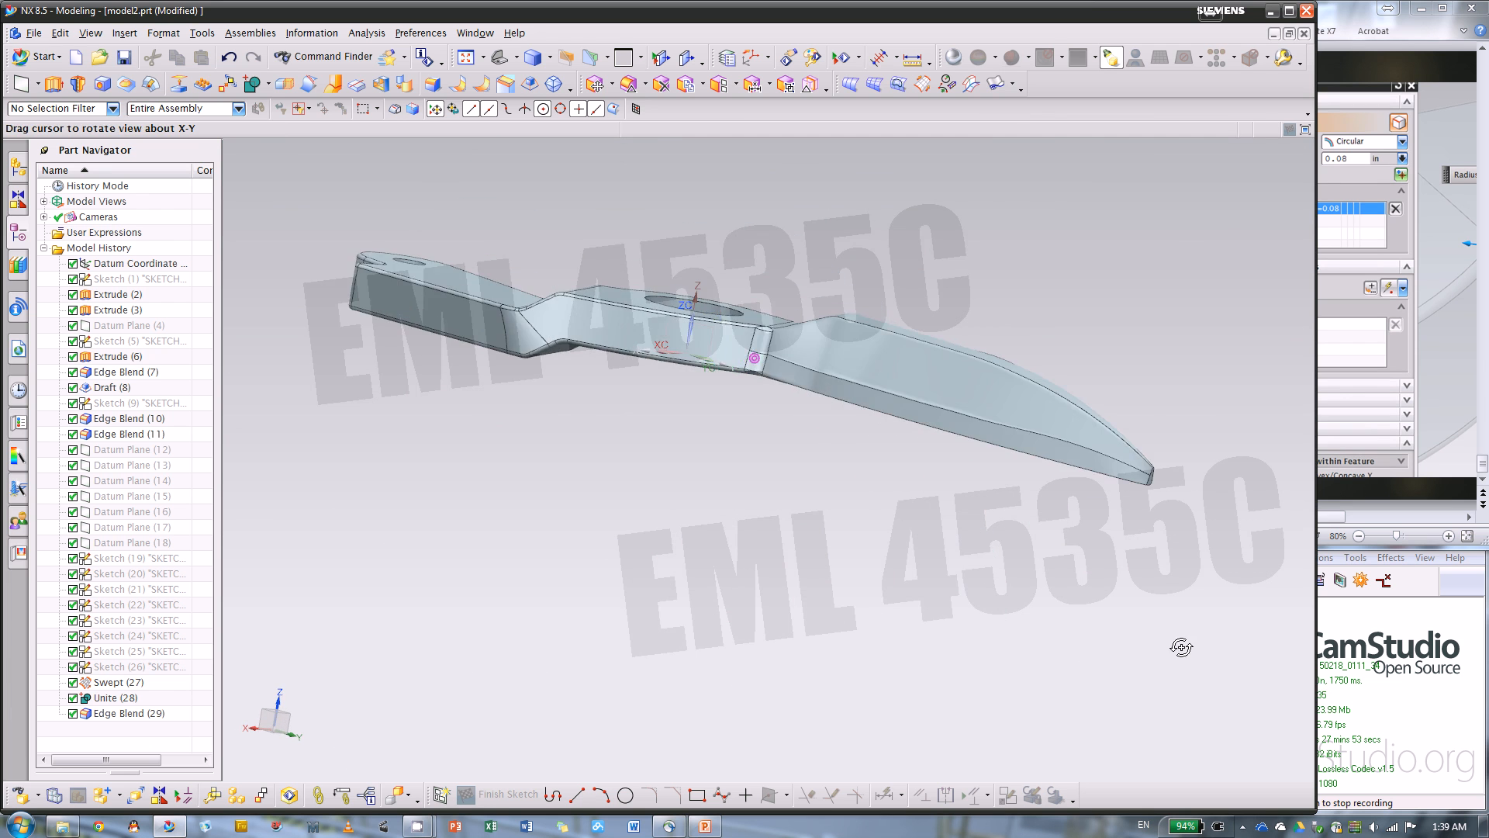
{"action": "scroll", "coordinate": [996, 557], "scroll_direction": "down", "scroll_amount": 4}
{"action": "scroll", "coordinate": [731, 517], "scroll_direction": "up", "scroll_amount": 3}
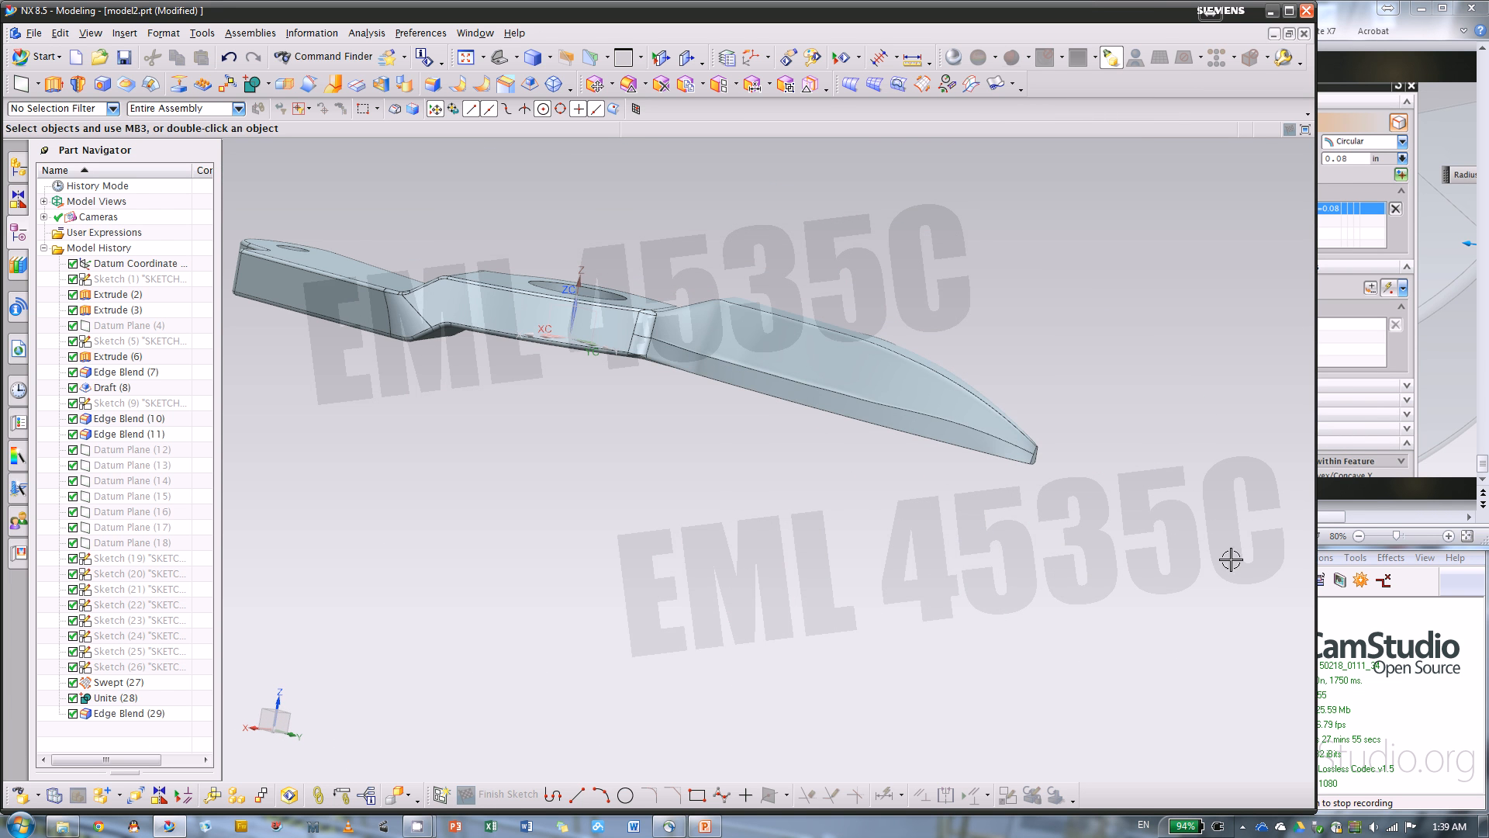
{"action": "left_click", "coordinate": [1465, 595]}
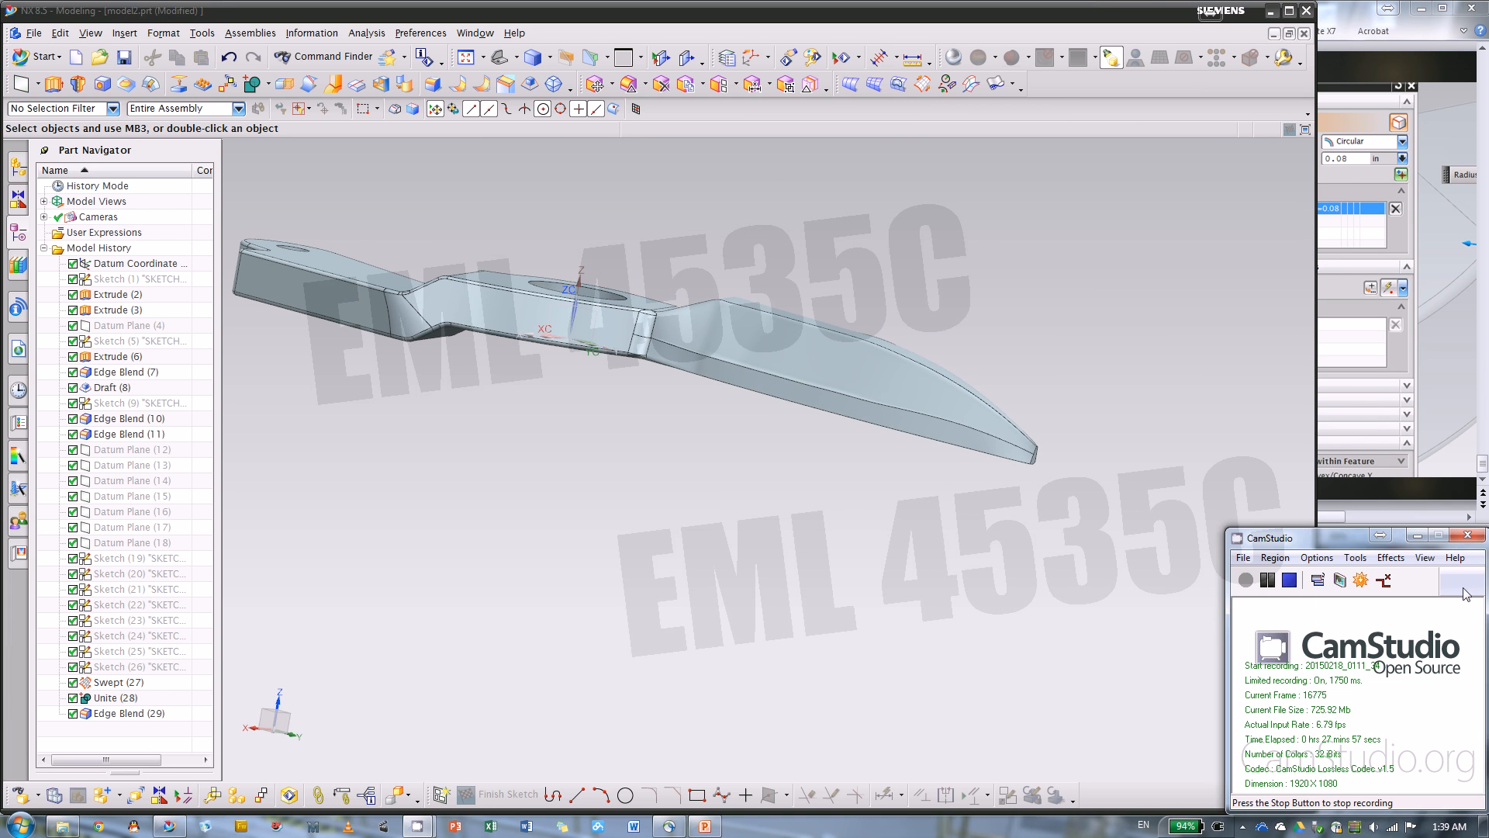
{"action": "left_click_drag", "start_coordinate": [1291, 543], "coordinate": [1185, 447]}
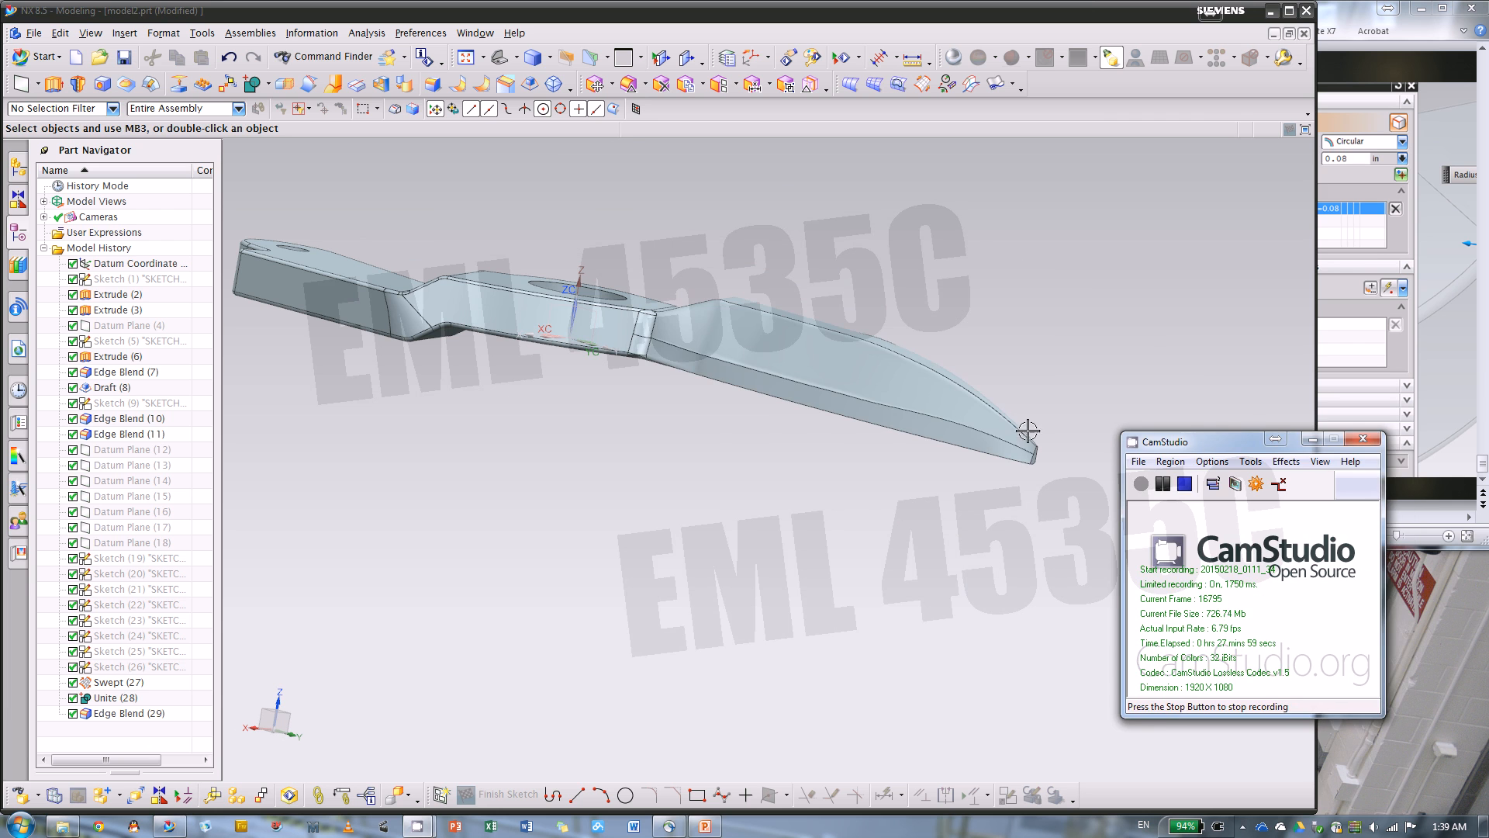